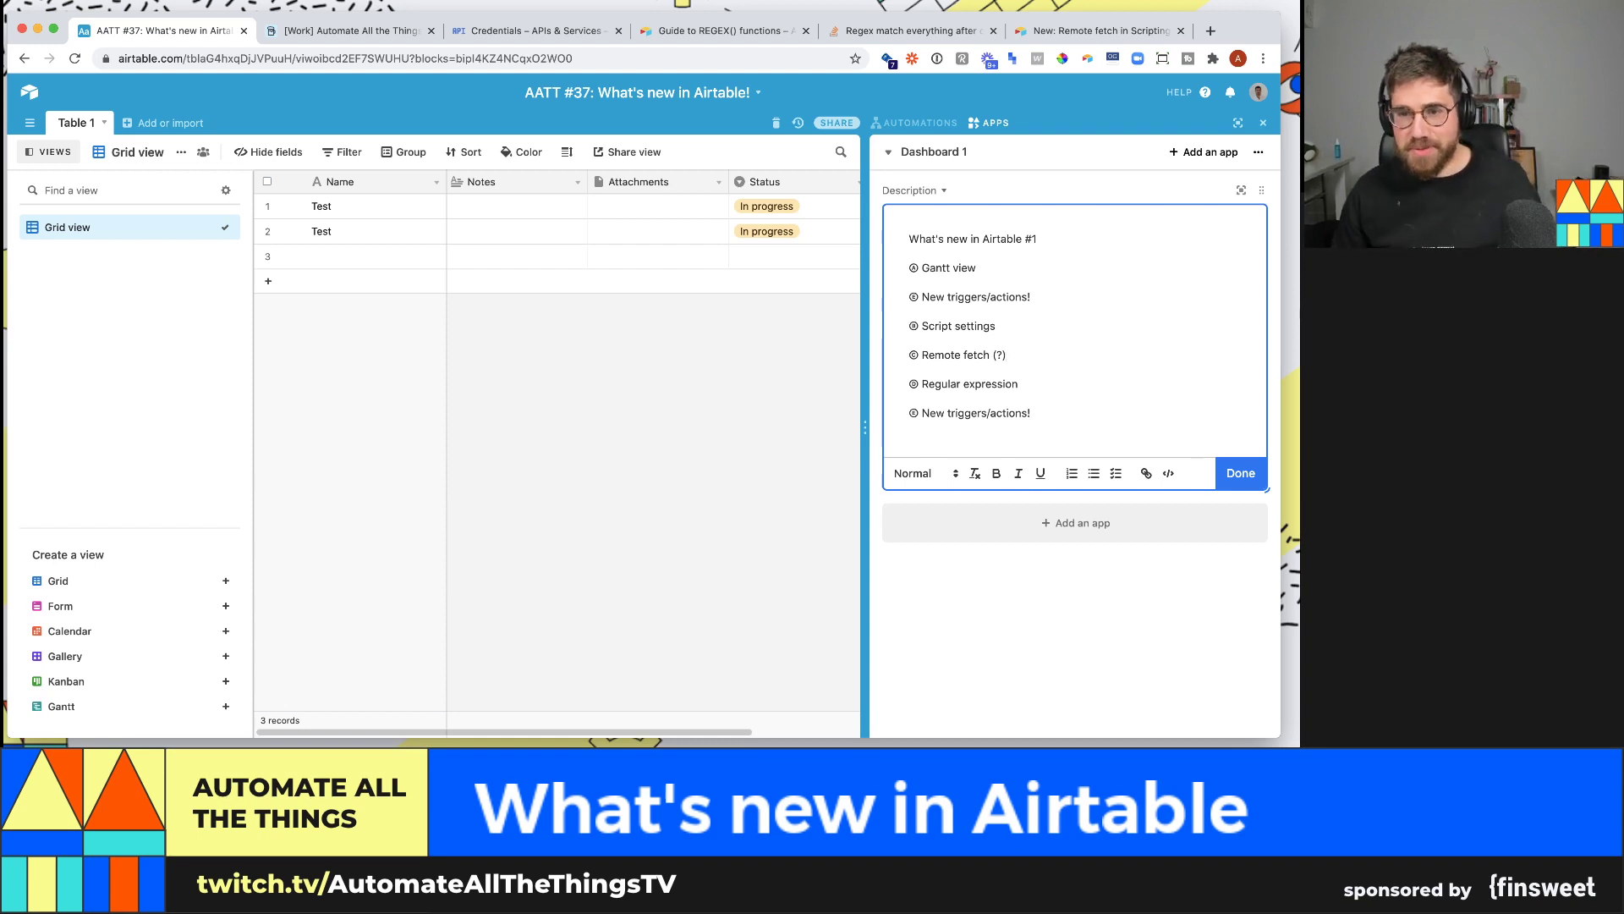
# - Move the Regular expression line to sit directly under Gantt view
pyautogui.tripleClick(969, 383)
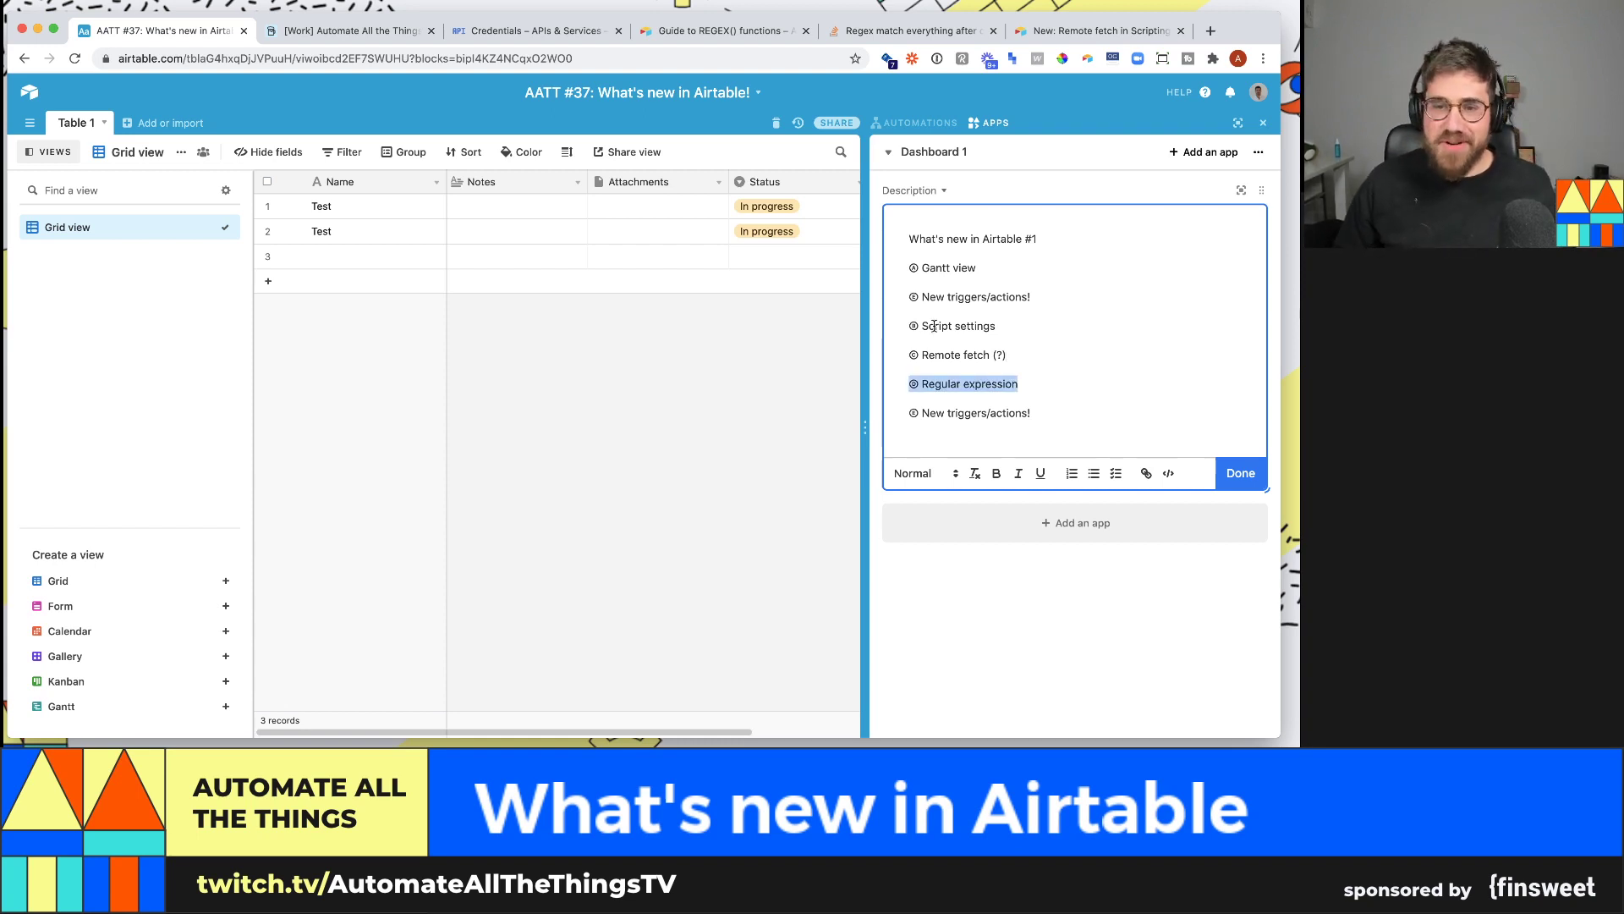
pyautogui.press('super+x')
pyautogui.click(1005, 268)
pyautogui.press('Return')
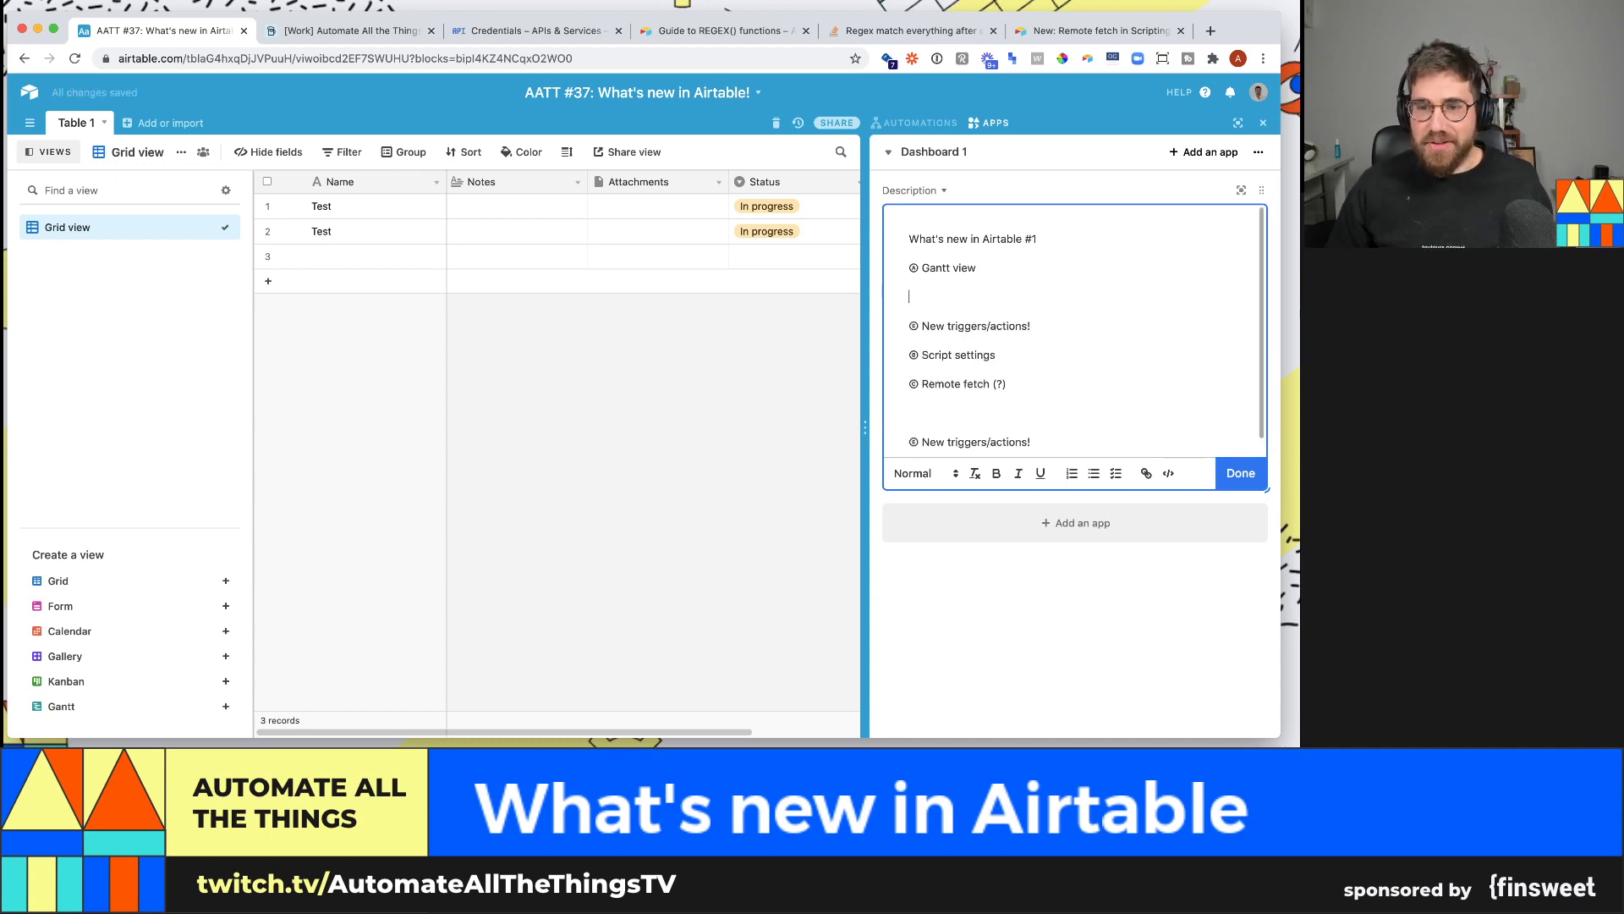
pyautogui.press('super+v')
pyautogui.press('Down')
pyautogui.press('Down')
pyautogui.press('Down')
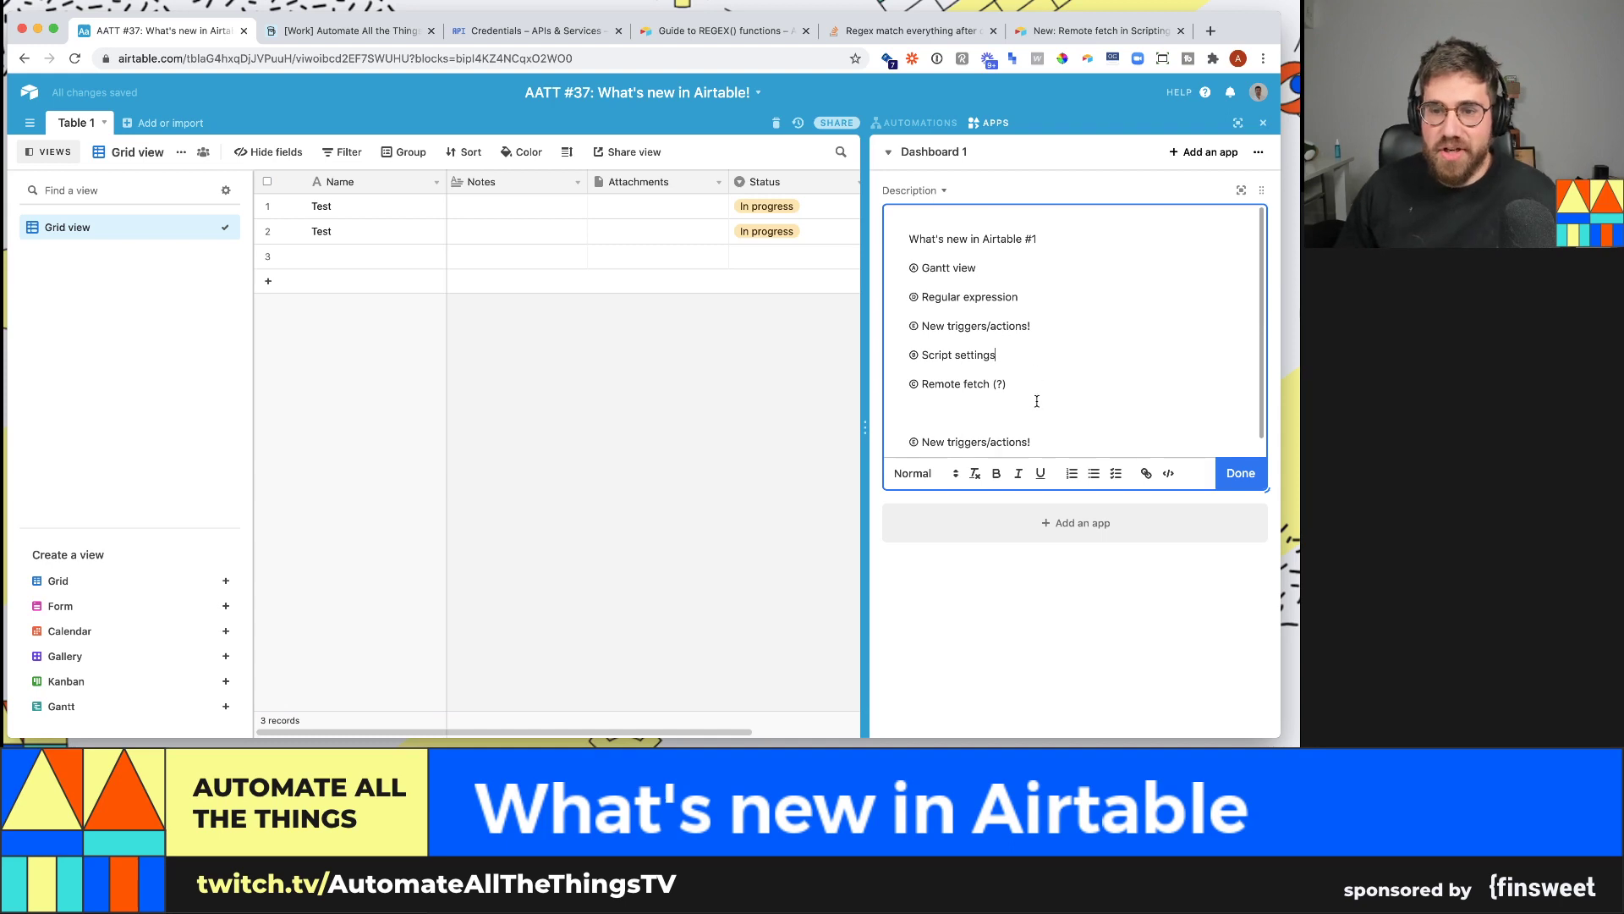
# - Delete the Remote fetch and repeated triggers lines, then close the apps panel
pyautogui.moveTo(1058, 441); pyautogui.dragTo(898, 386)
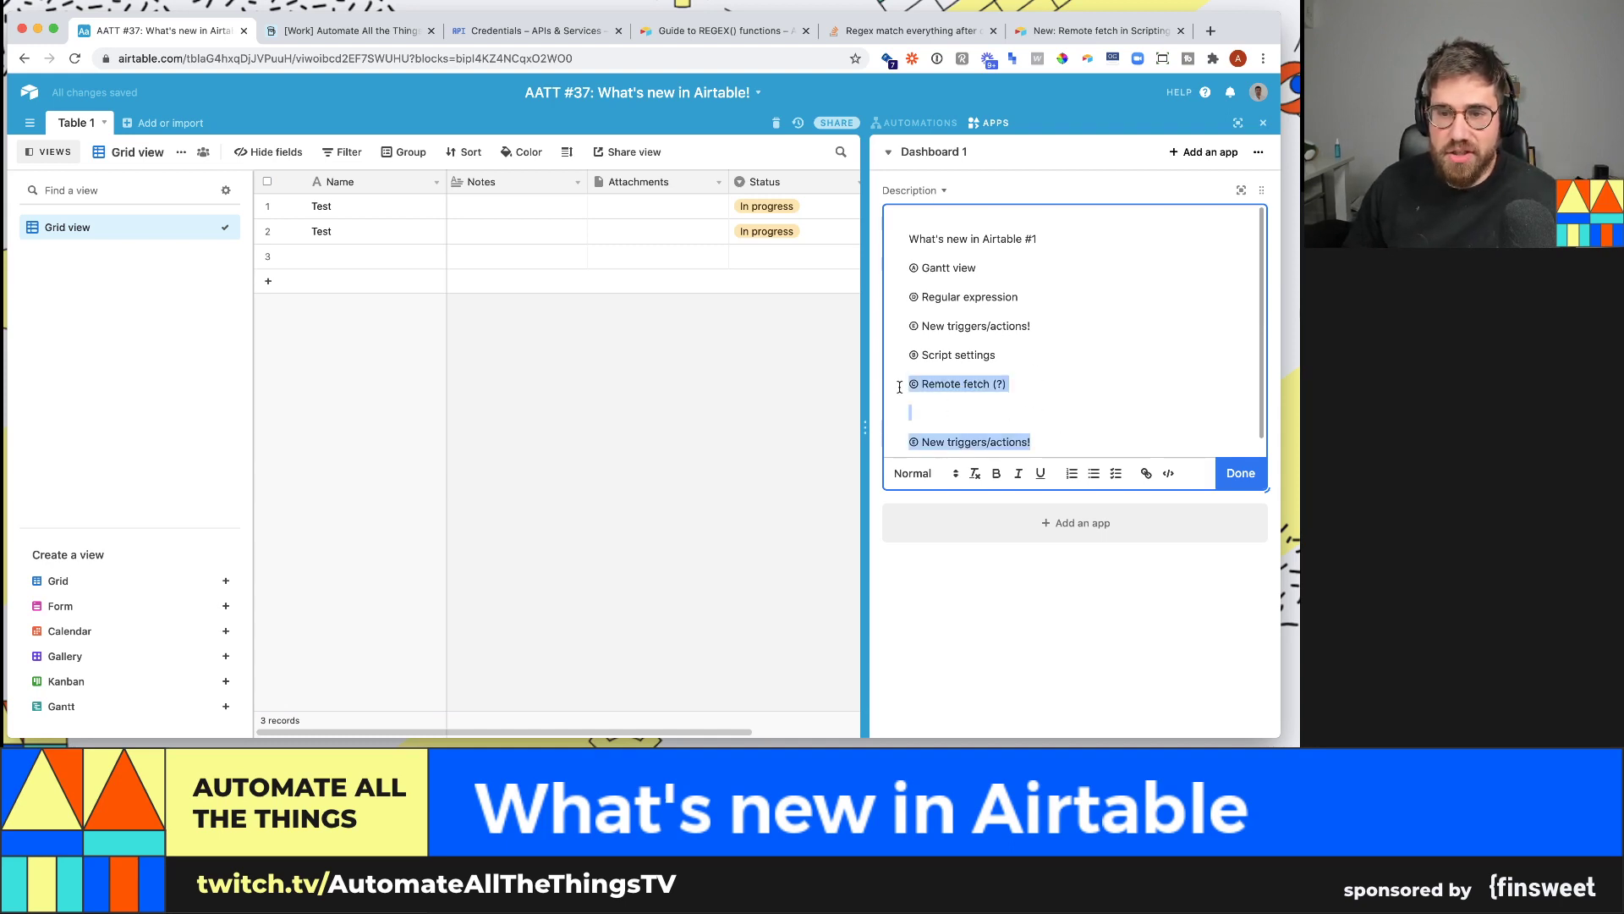
pyautogui.press('super+x')
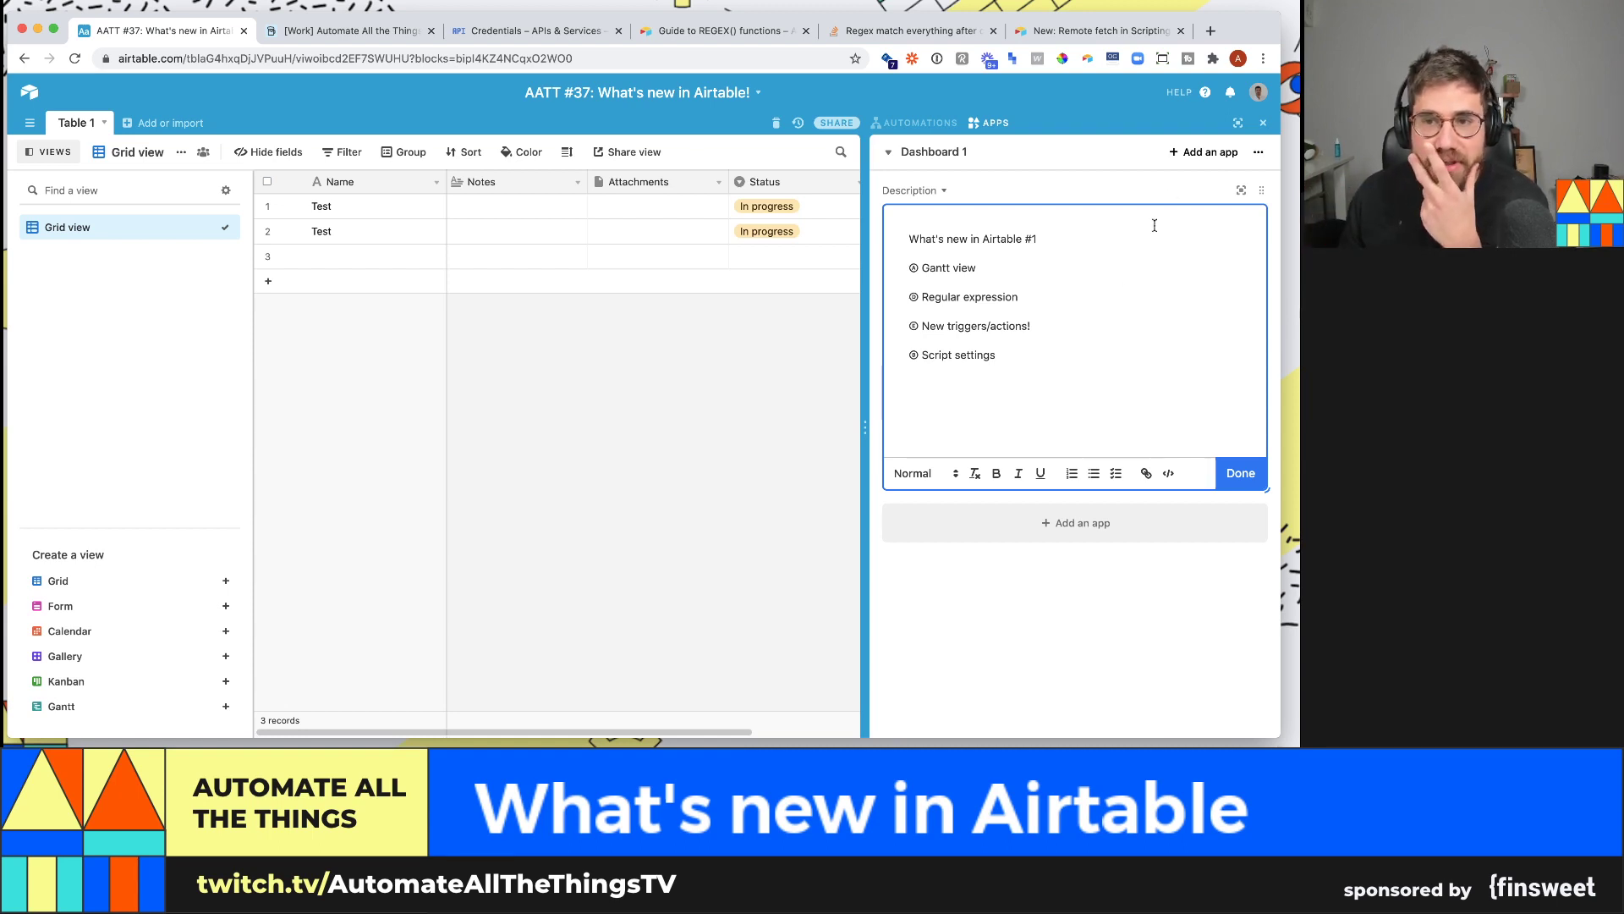
pyautogui.click(1263, 125)
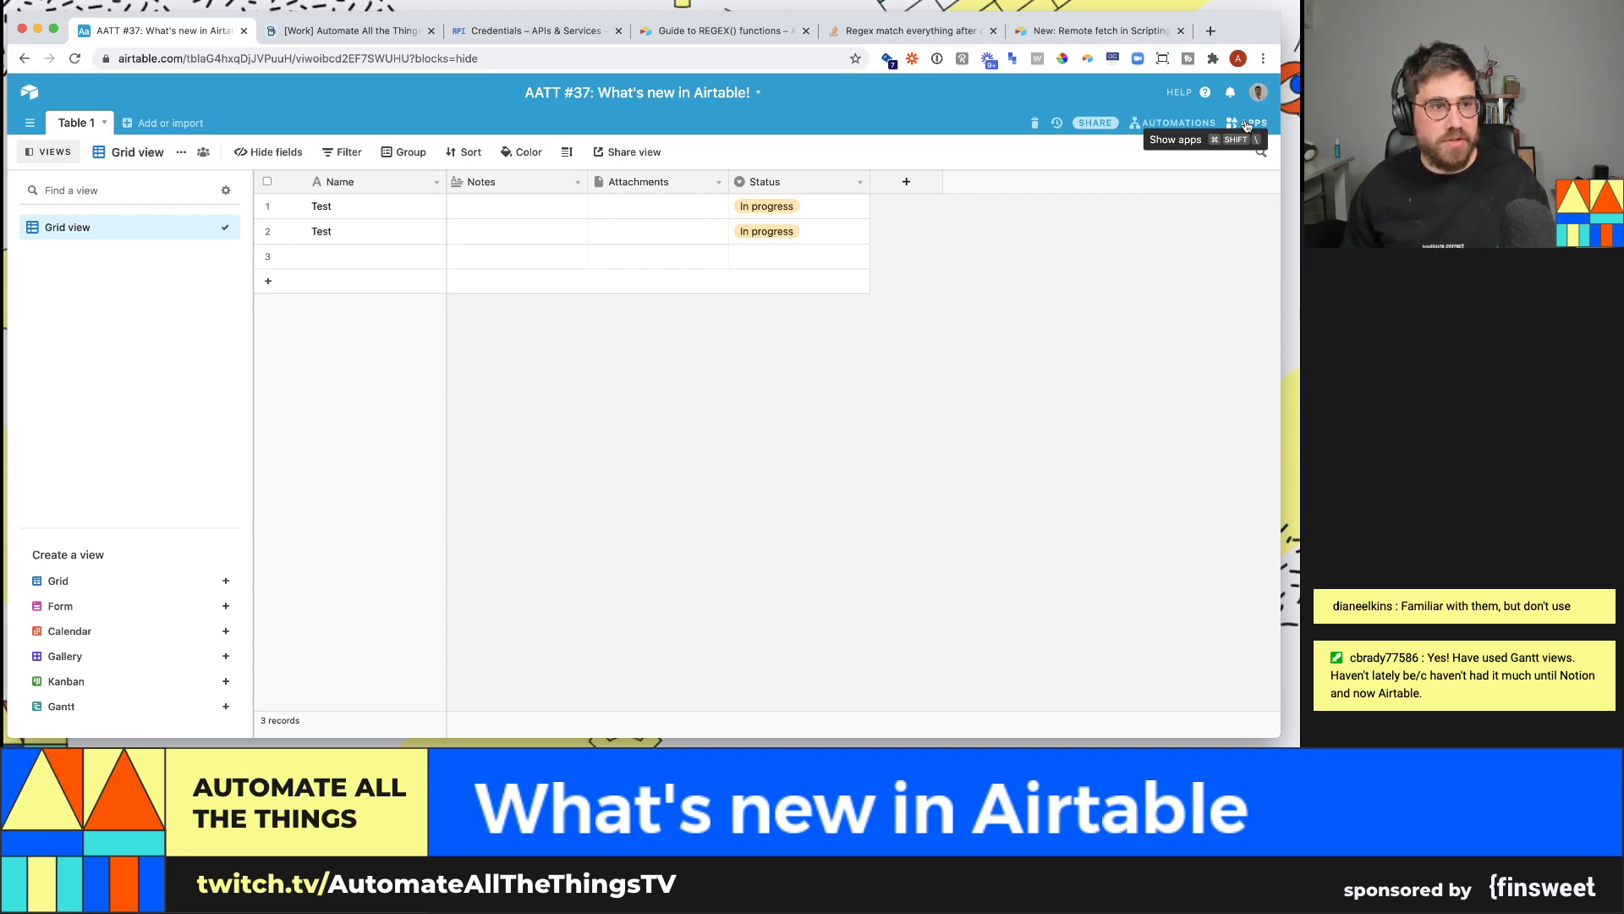
# - Name the three records Project 1, Project 2 and Project 3
pyautogui.click(402, 212)
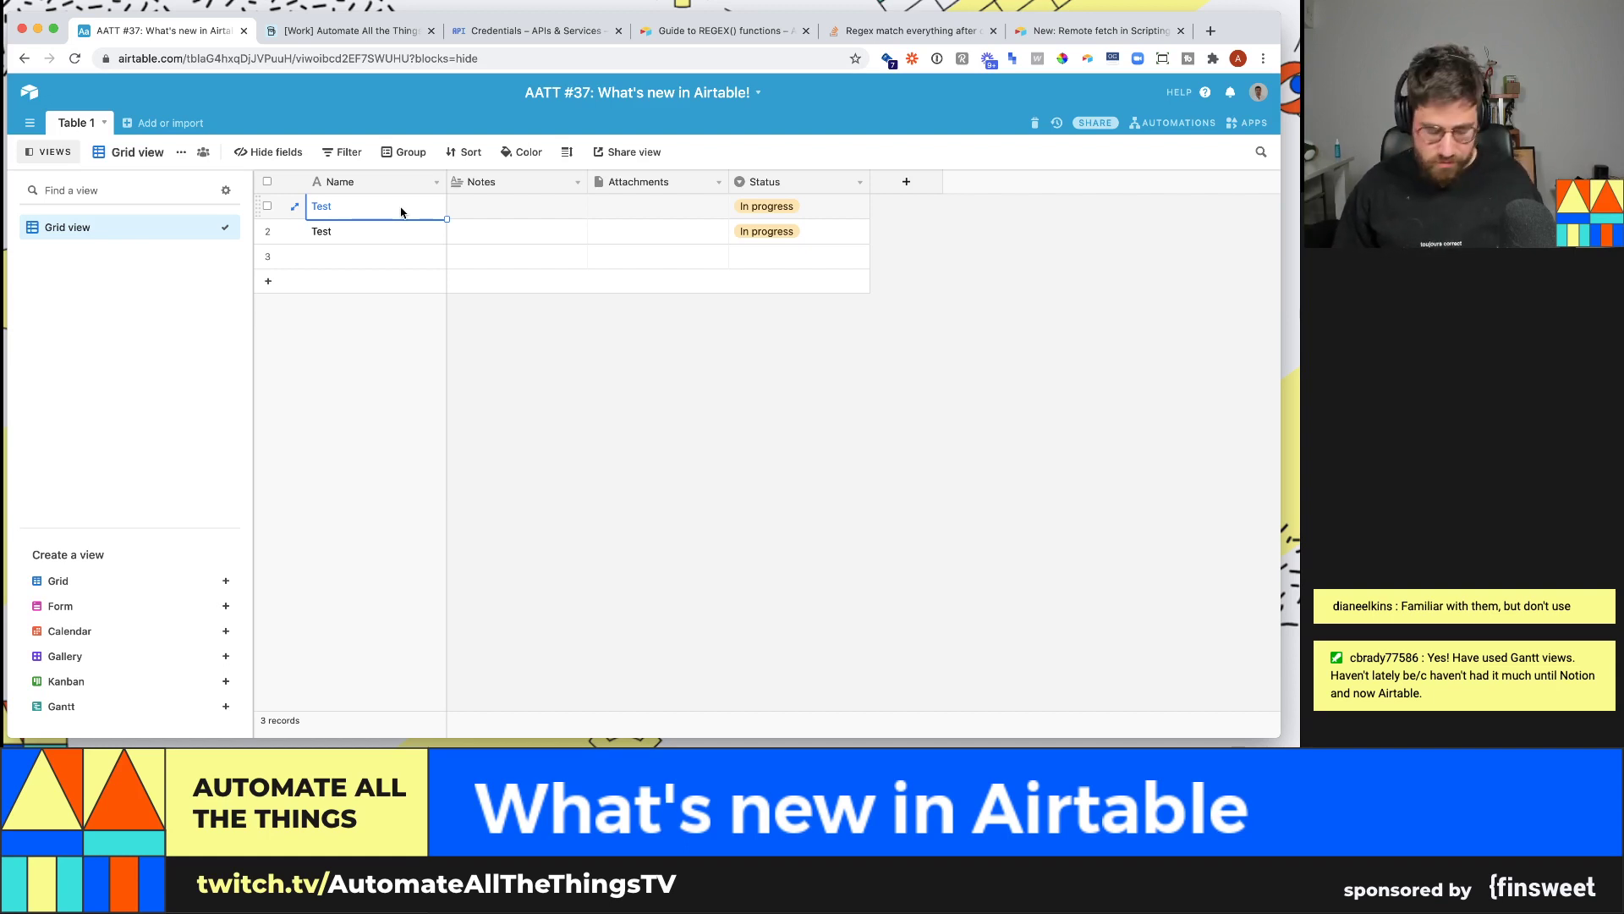
pyautogui.write('Project 1')
pyautogui.press('Return')
pyautogui.press('Down')
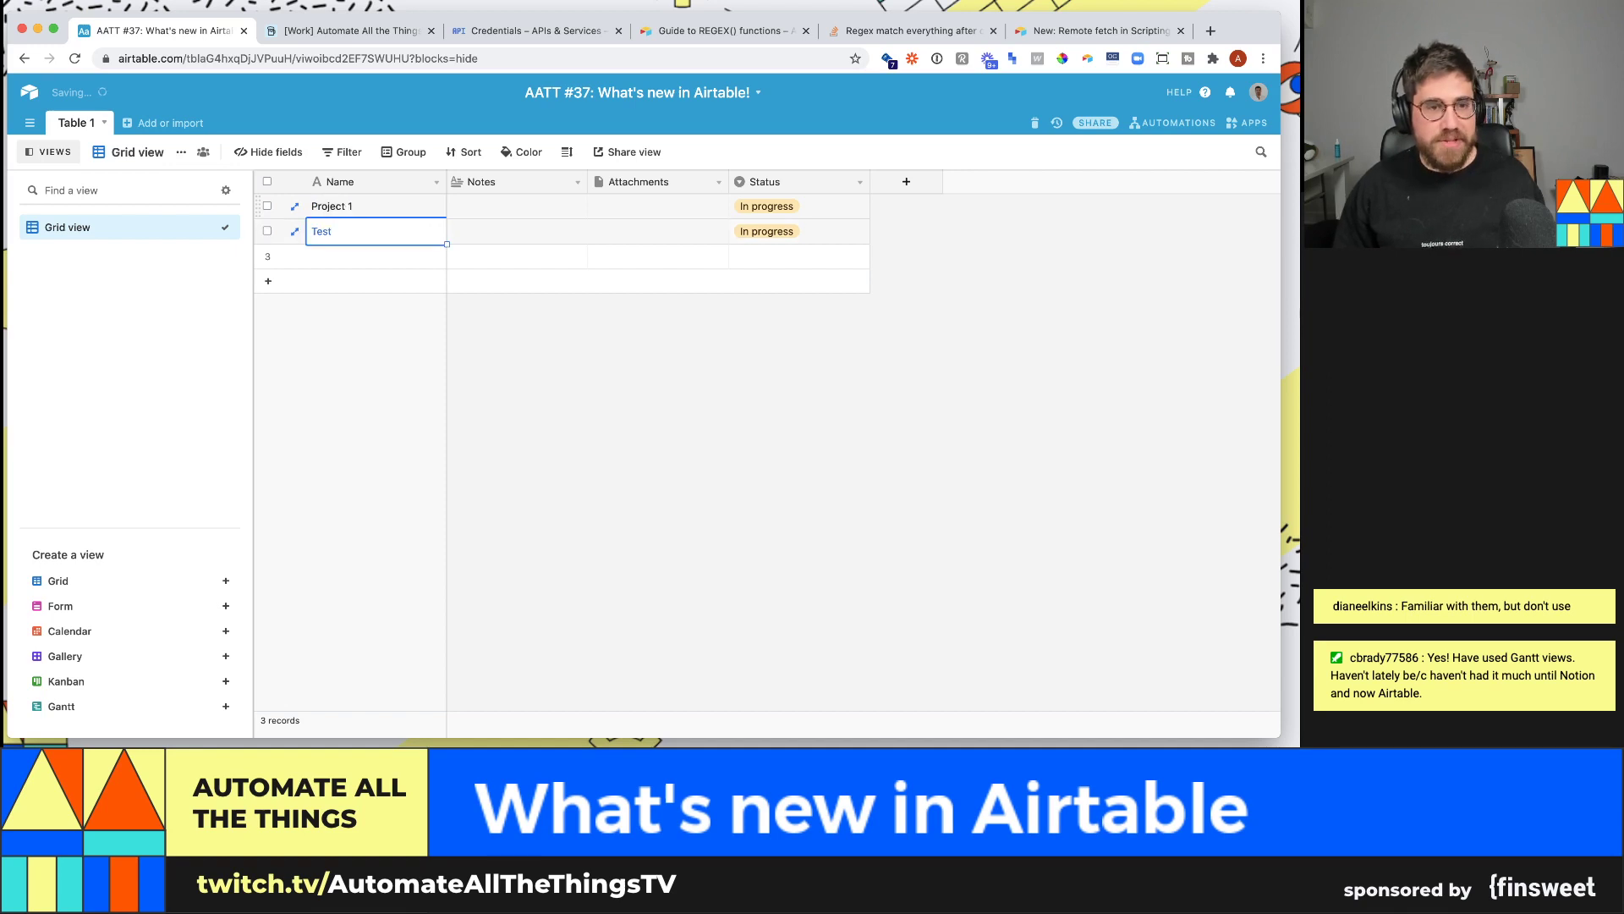
pyautogui.write('Project 2')
pyautogui.press('Return')
pyautogui.press('Down')
pyautogui.write('Project 3')
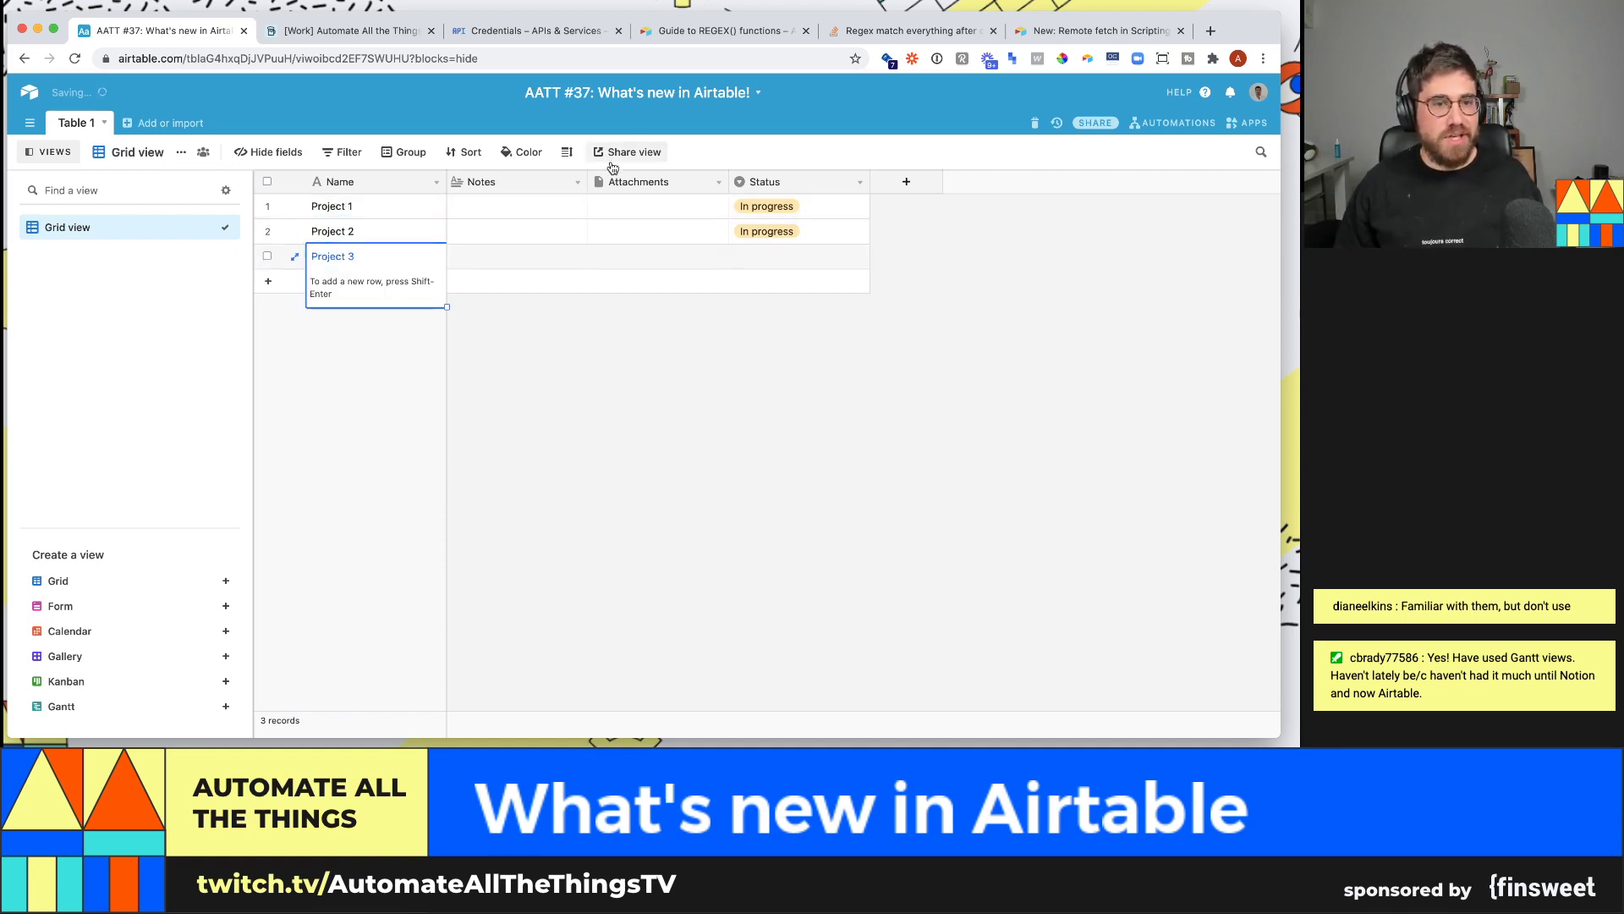
# - Delete the Notes, Attachments and Status fields, leaving only the Name field
pyautogui.click(578, 182)
pyautogui.click(502, 527)
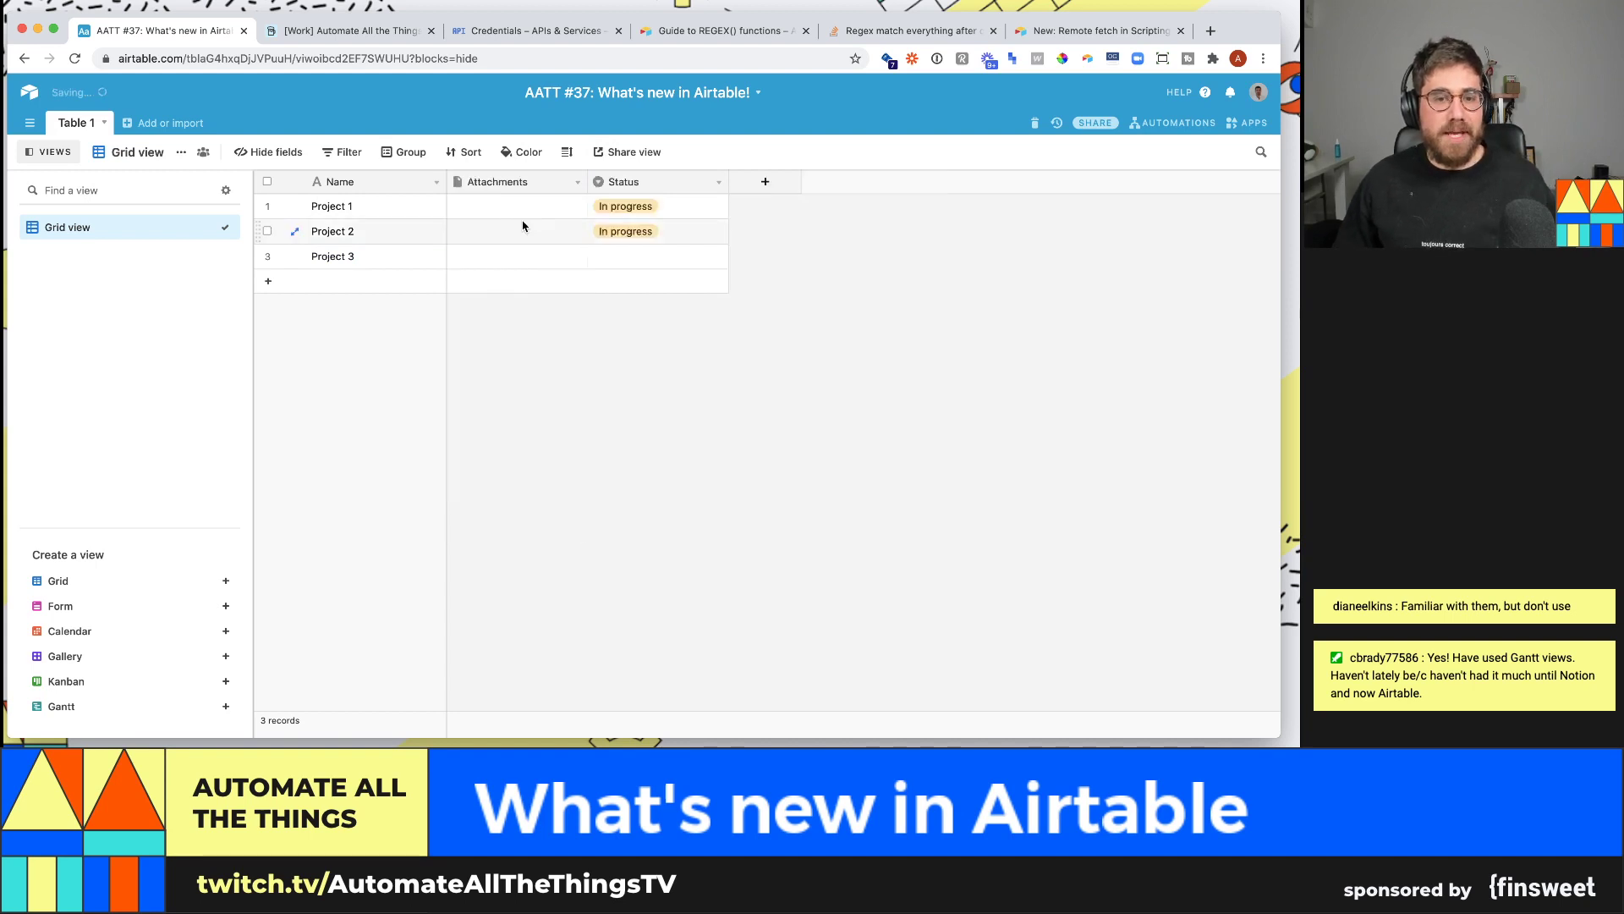
pyautogui.click(577, 182)
pyautogui.click(533, 526)
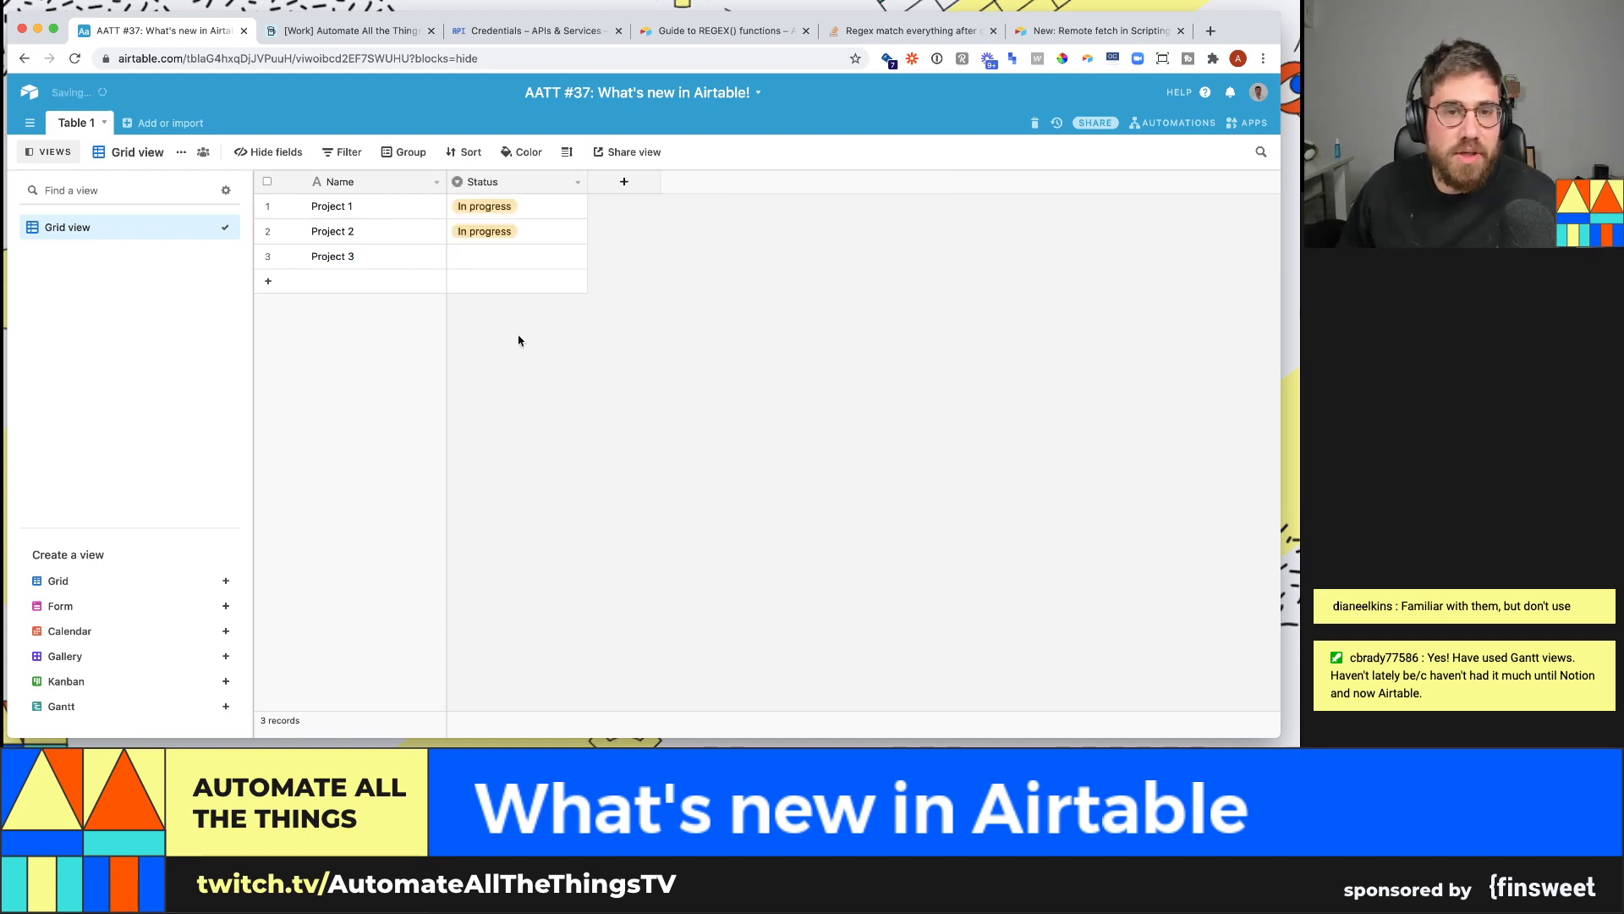
pyautogui.click(577, 182)
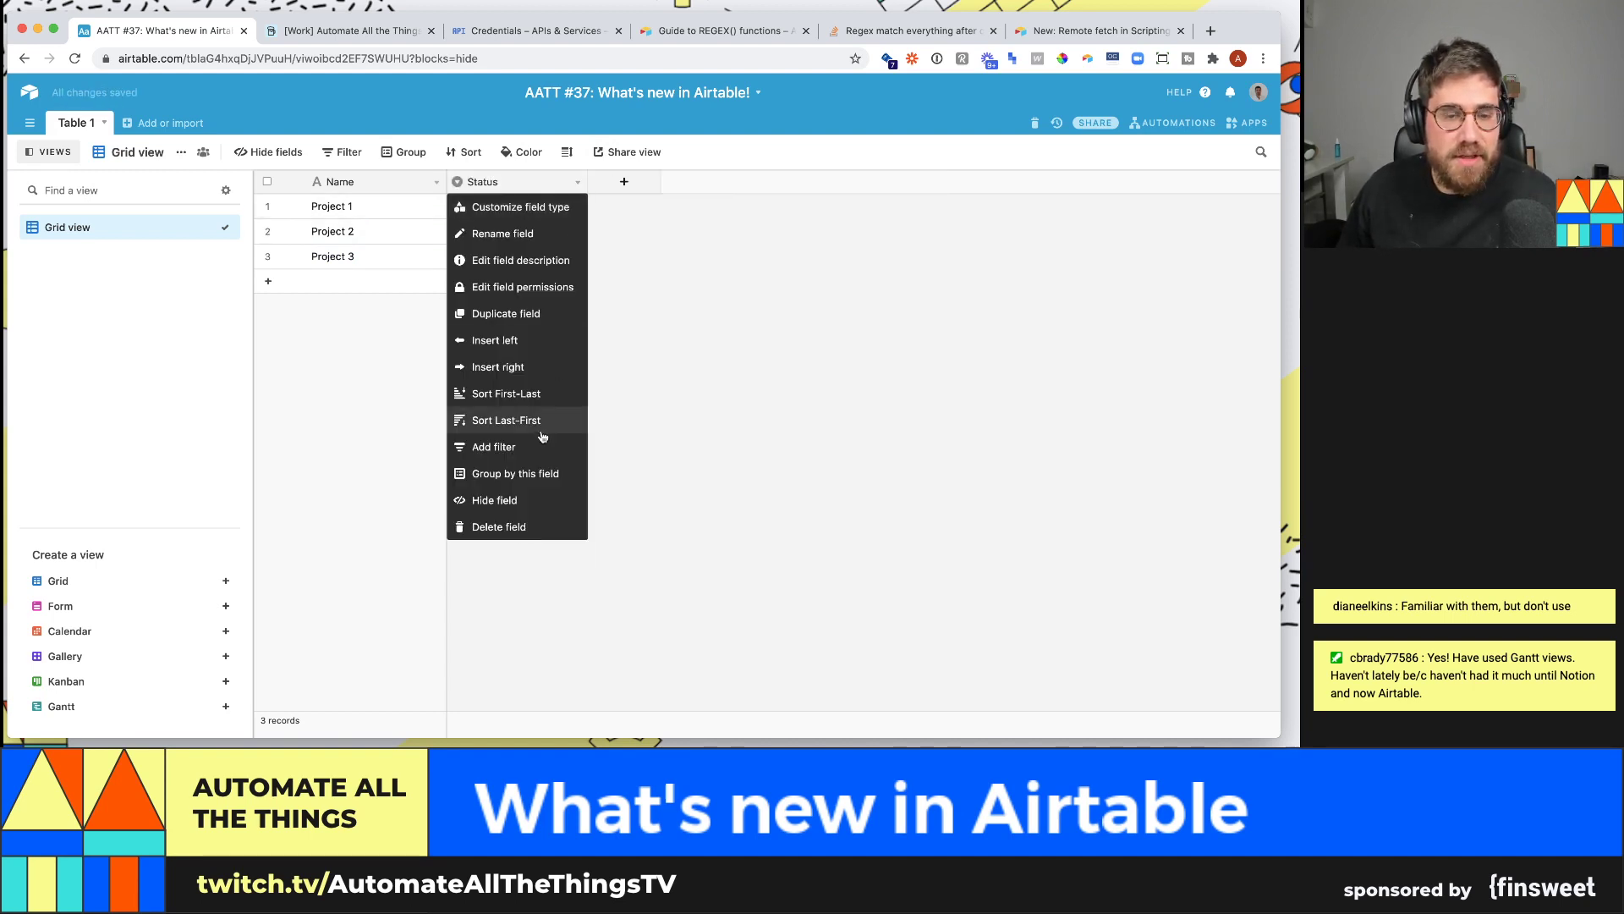
pyautogui.click(499, 526)
pyautogui.click(395, 209)
pyautogui.click(396, 210)
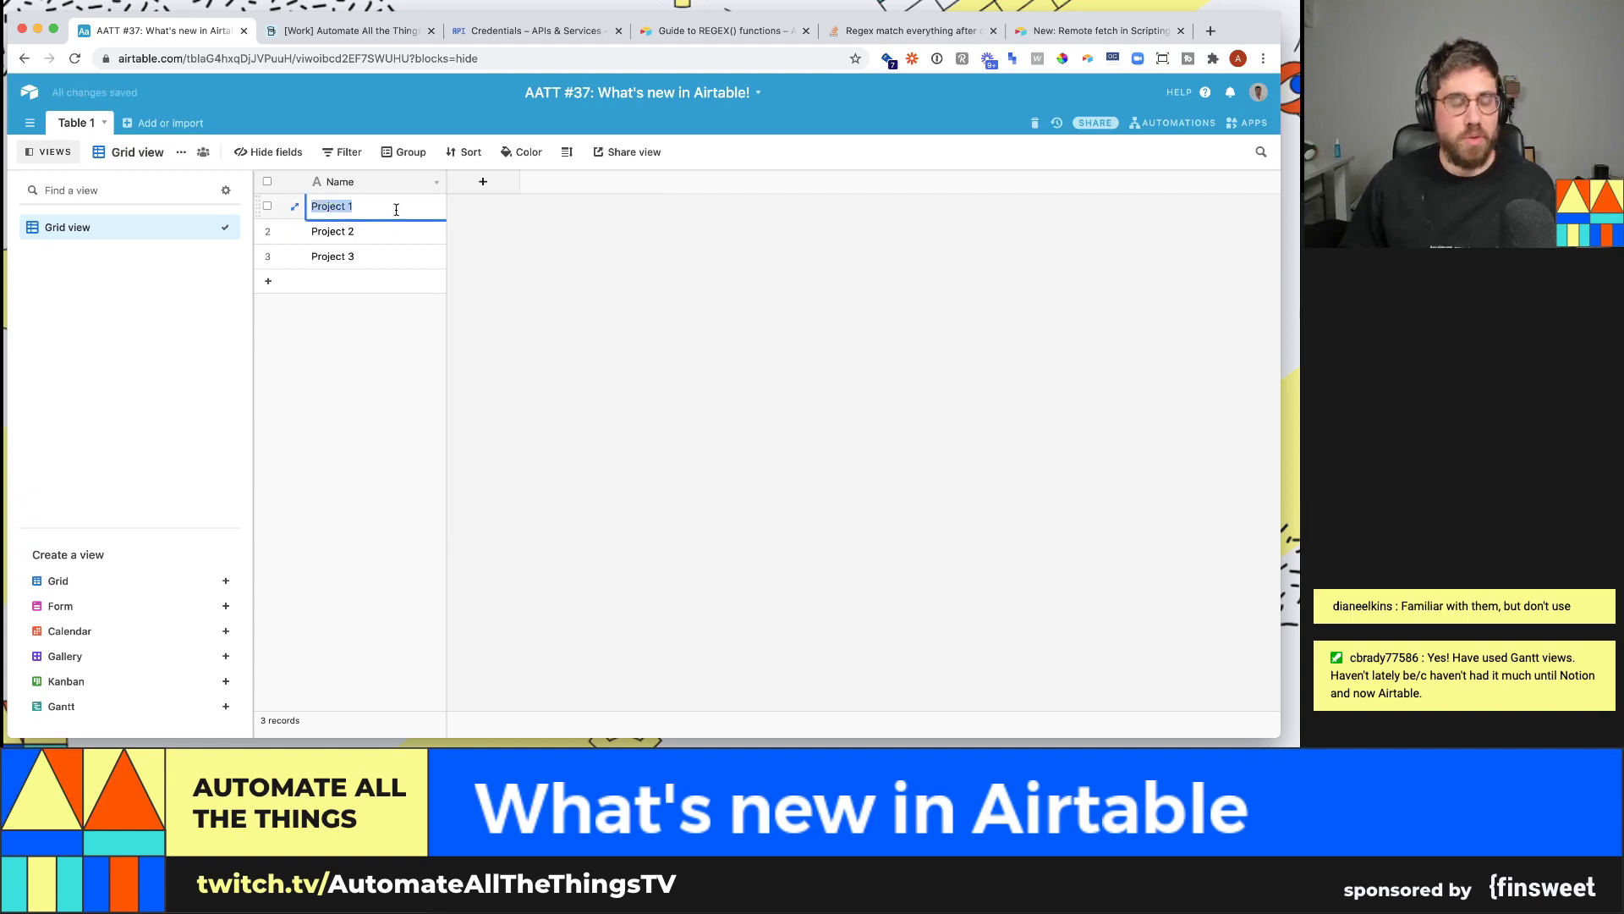
# - Rename records to Redesign youtube homepage, Setup home studio and Standardize video assets, widening the Name column
pyautogui.write('R')
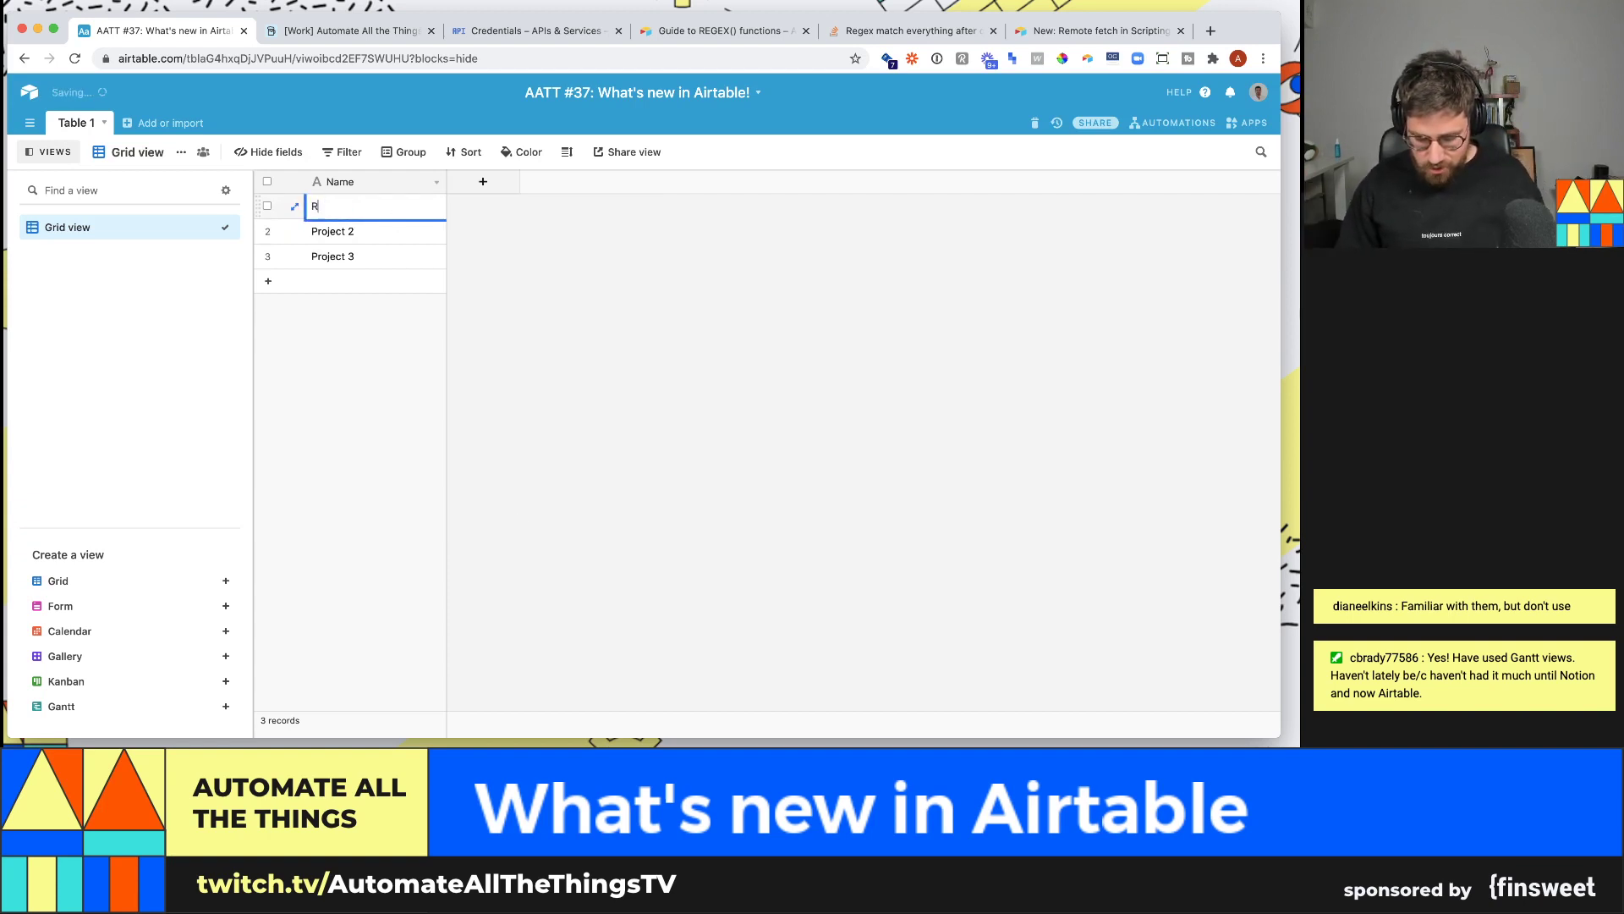
pyautogui.write('edesign youtube homepage')
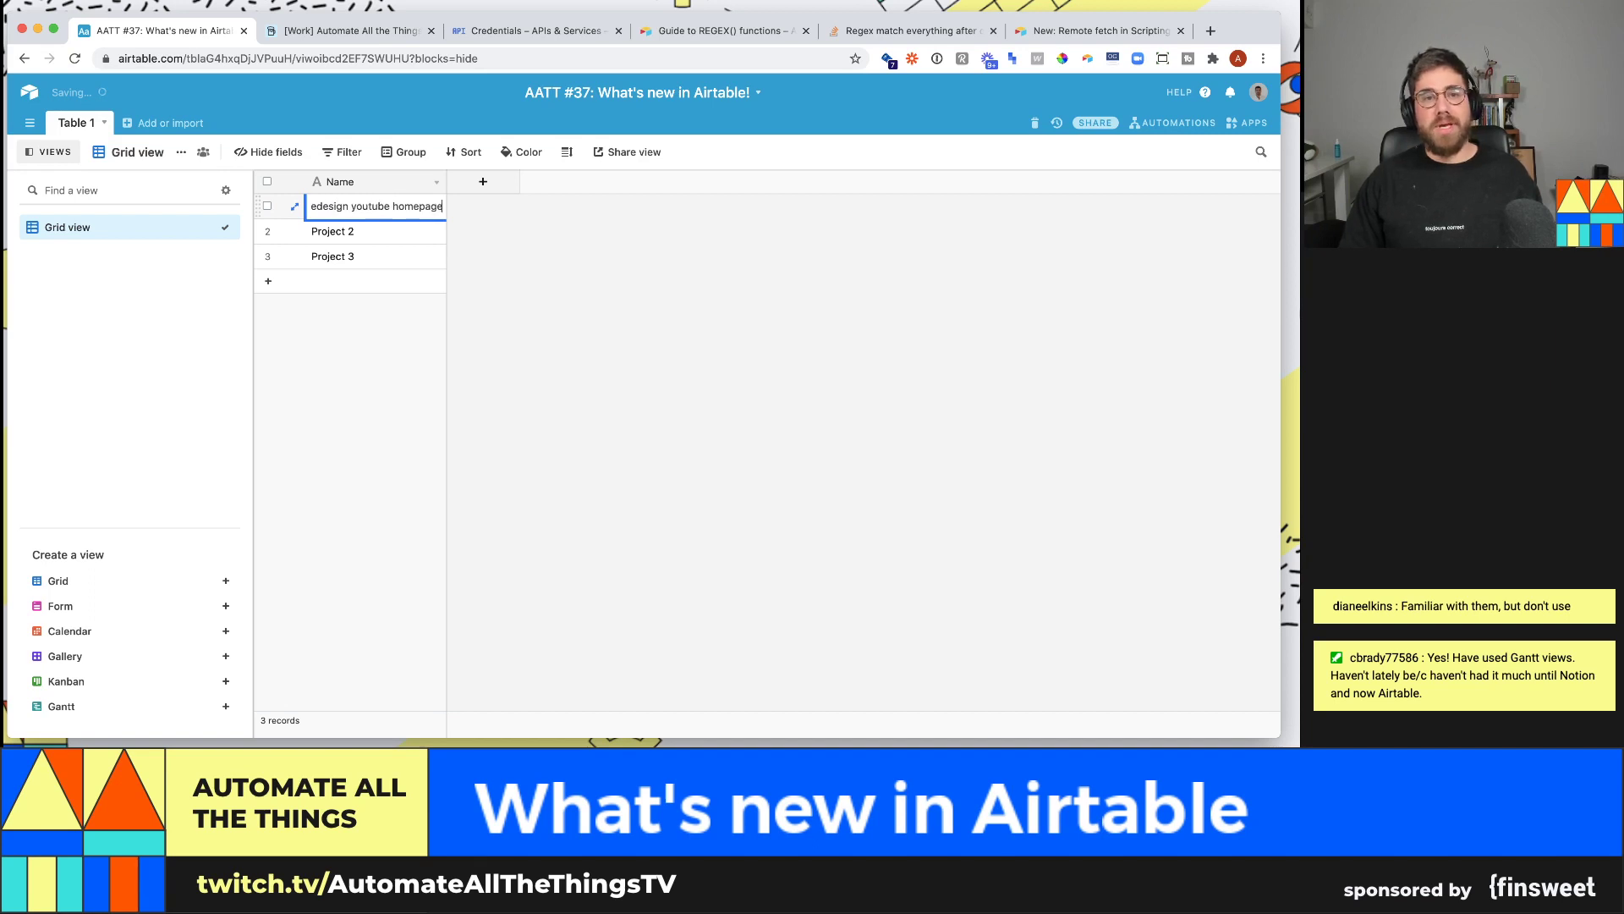
pyautogui.press('Return')
pyautogui.moveTo(449, 188); pyautogui.dragTo(512, 184)
pyautogui.click(467, 234)
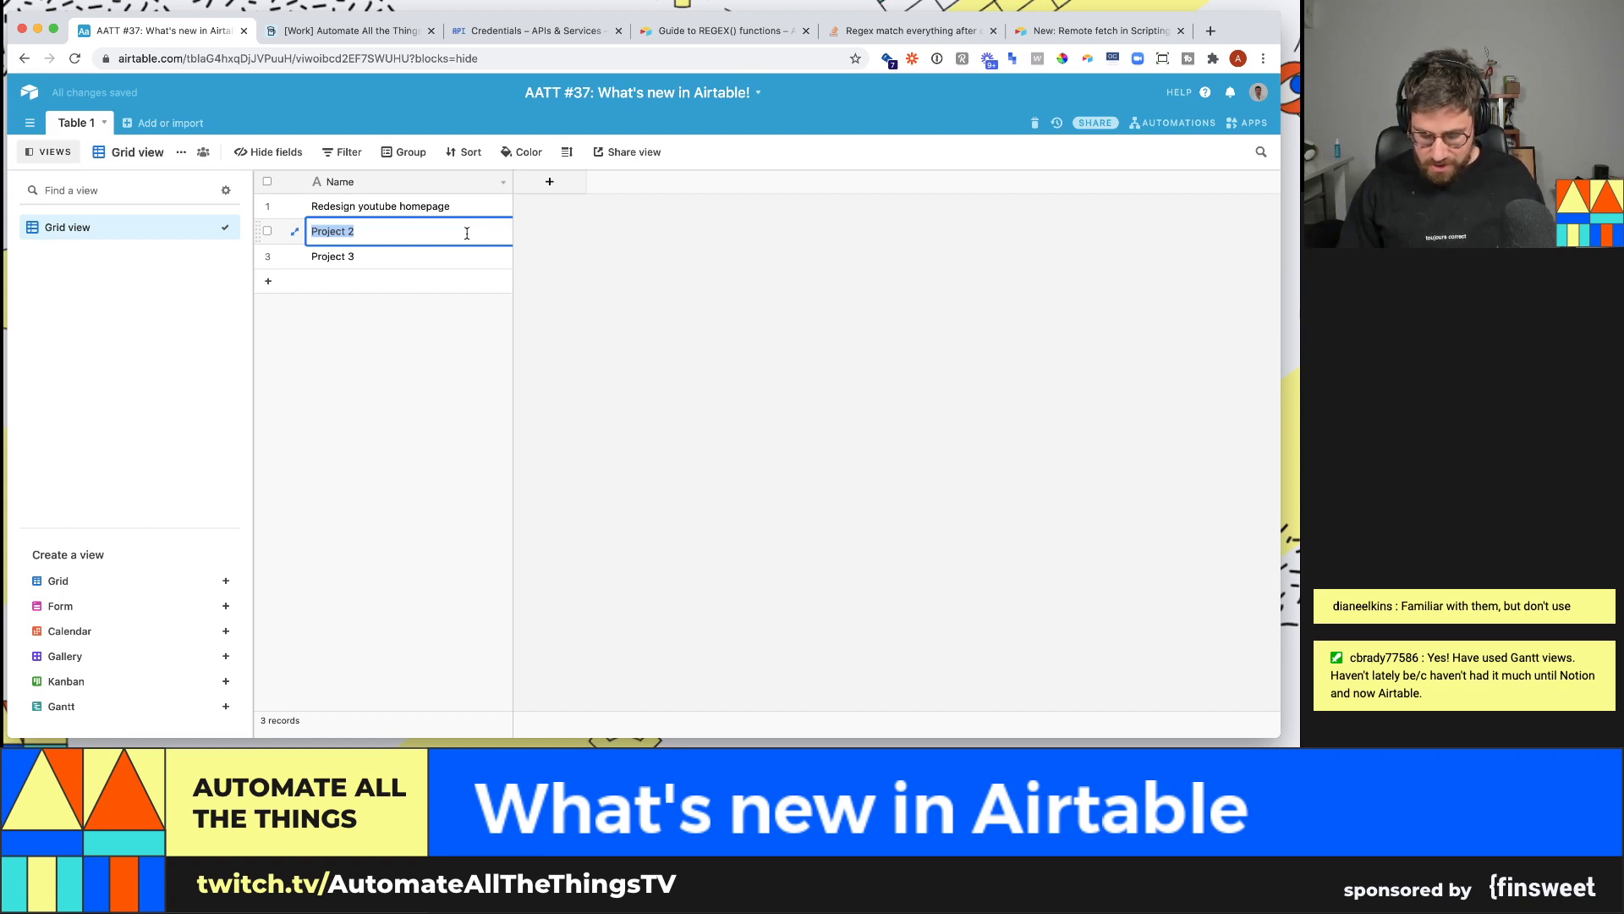
pyautogui.write('Setup home studio')
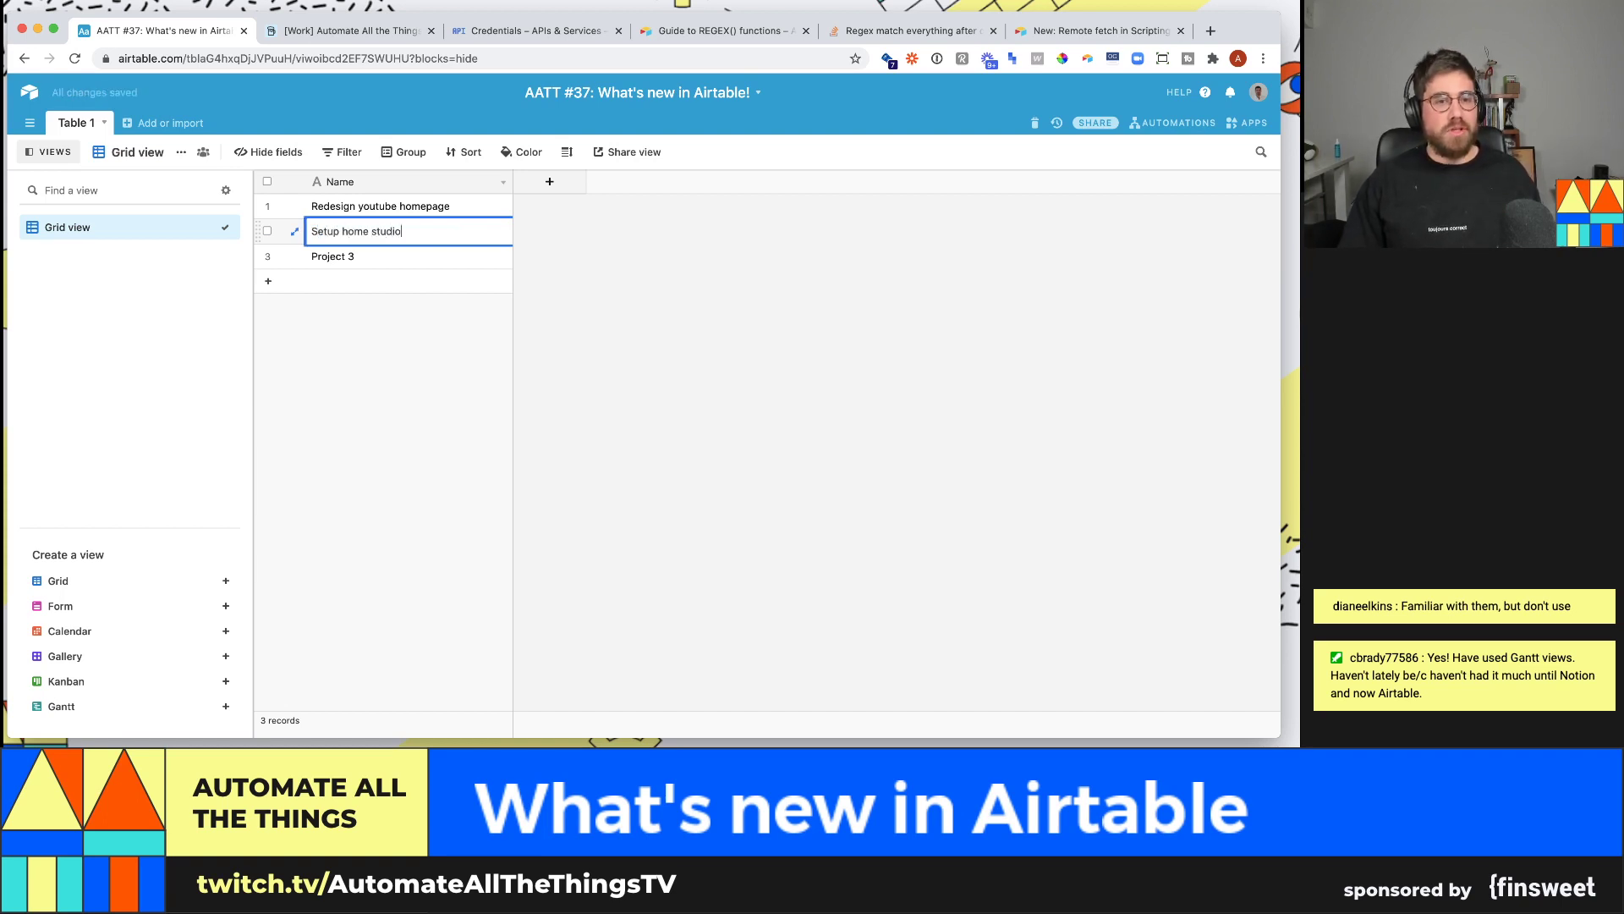
pyautogui.press('Return')
pyautogui.press('BackSpace')
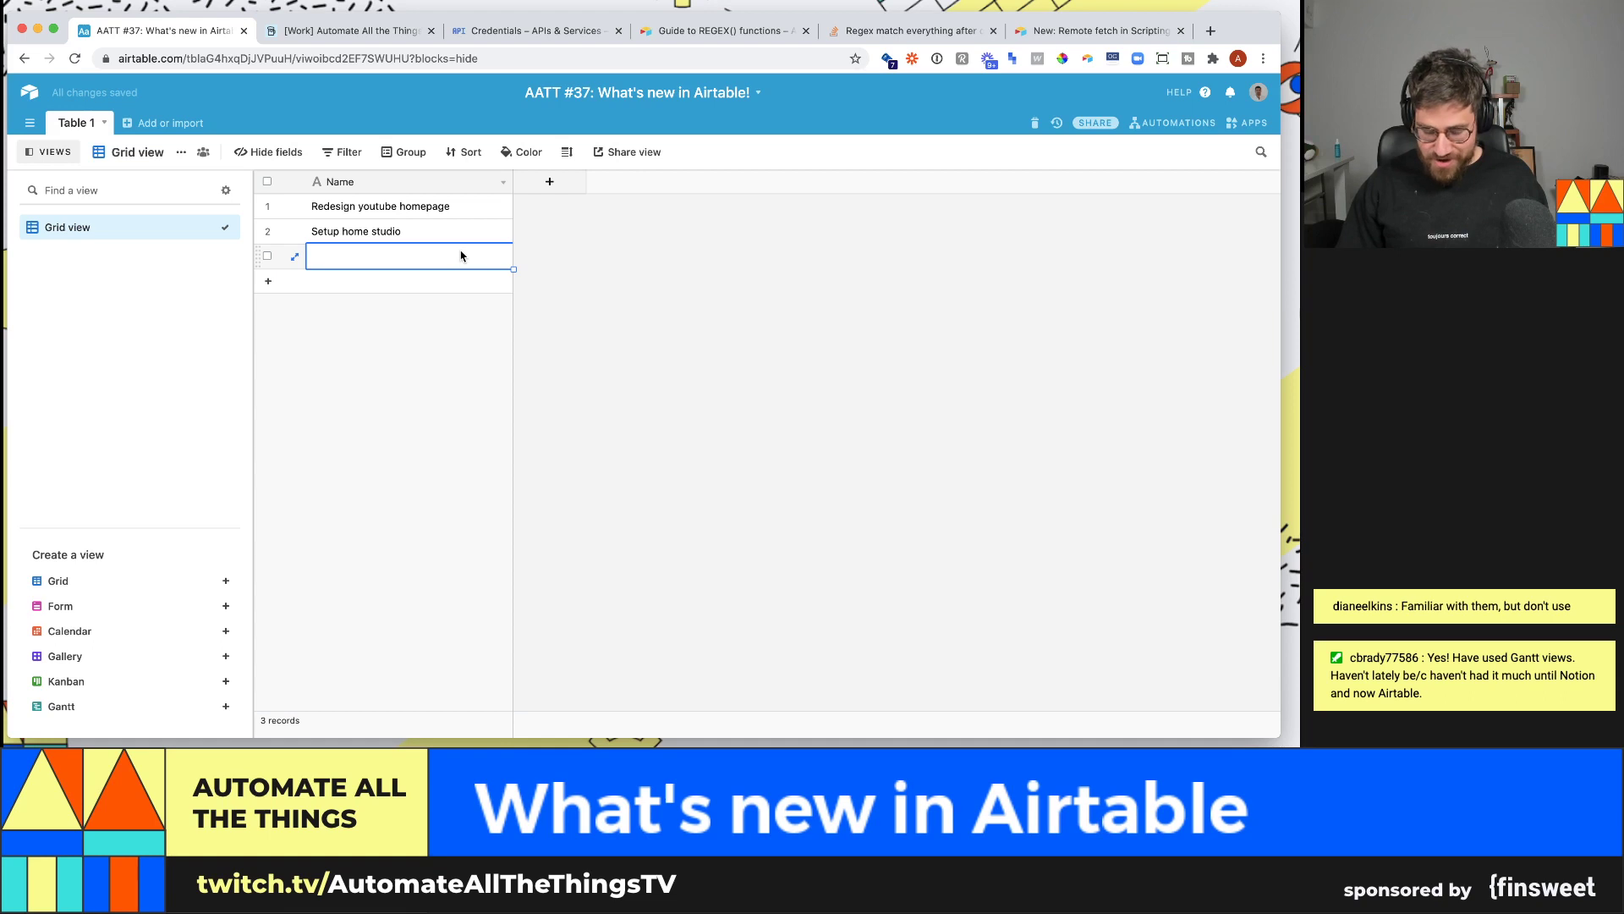
pyautogui.write('wid')
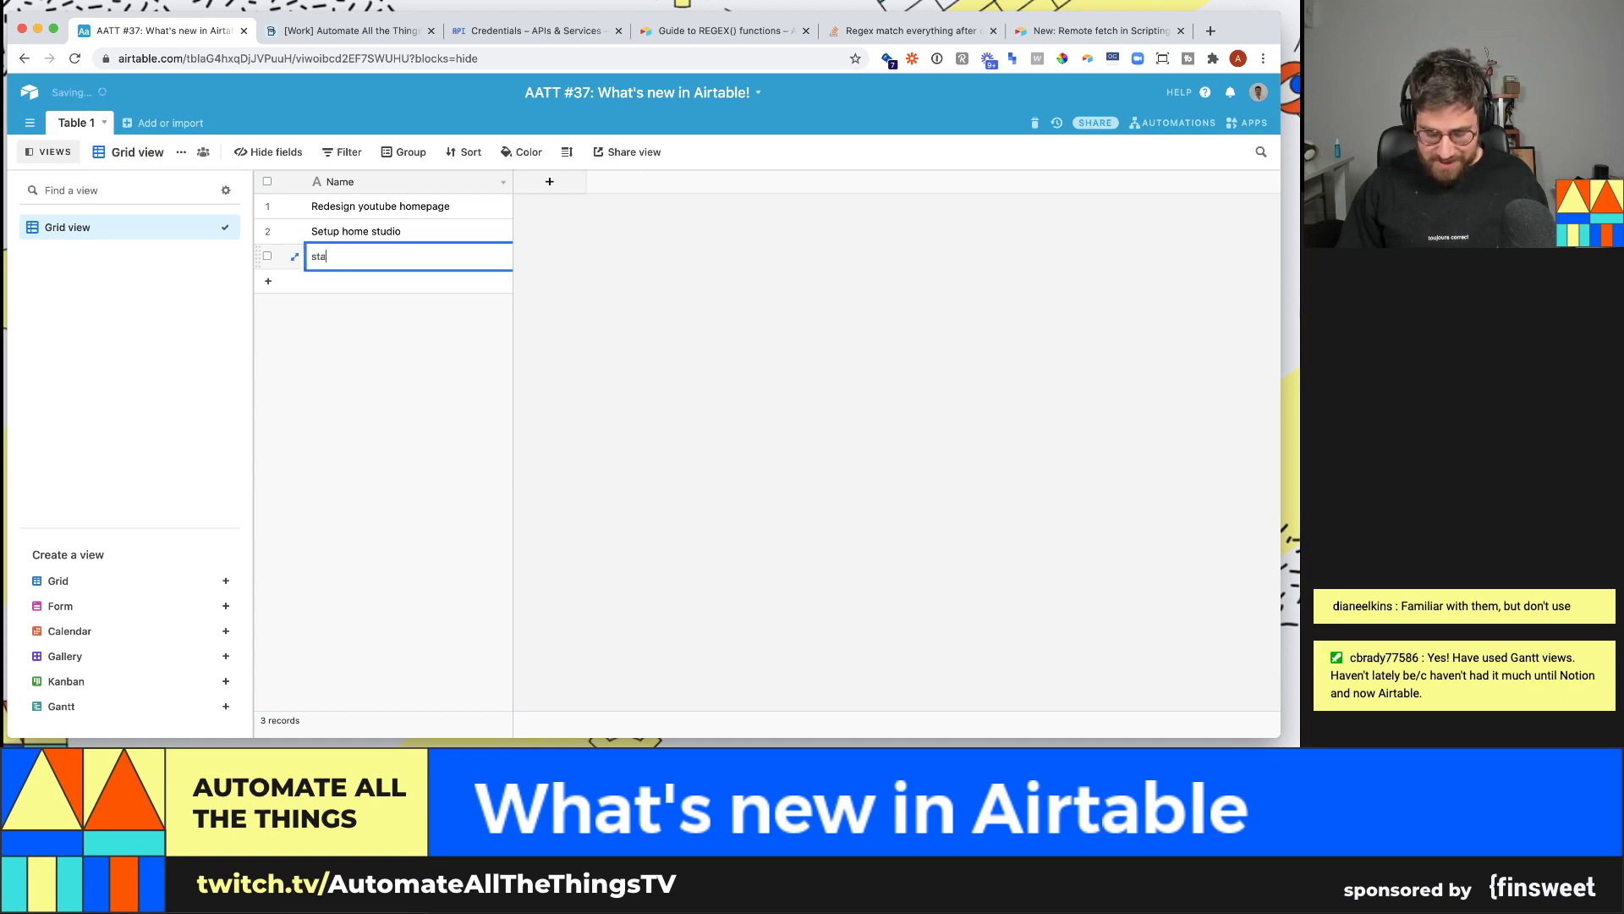
pyautogui.press('BackSpace')
pyautogui.press('BackSpace')
pyautogui.press('BackSpace')
pyautogui.write('Standardize video assets')
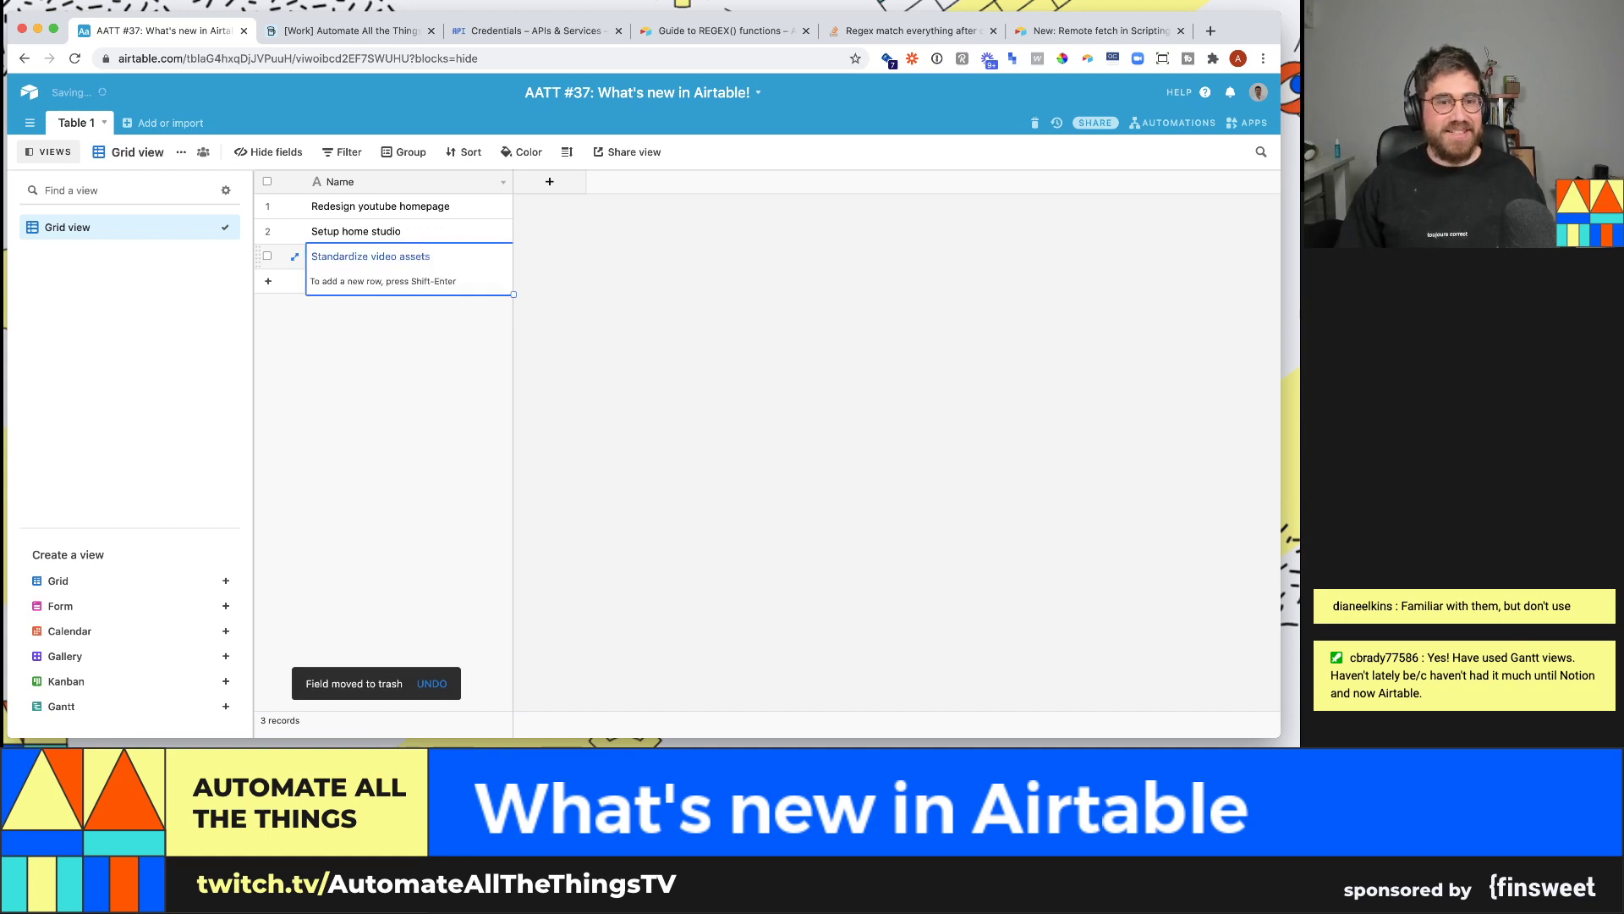
pyautogui.click(674, 352)
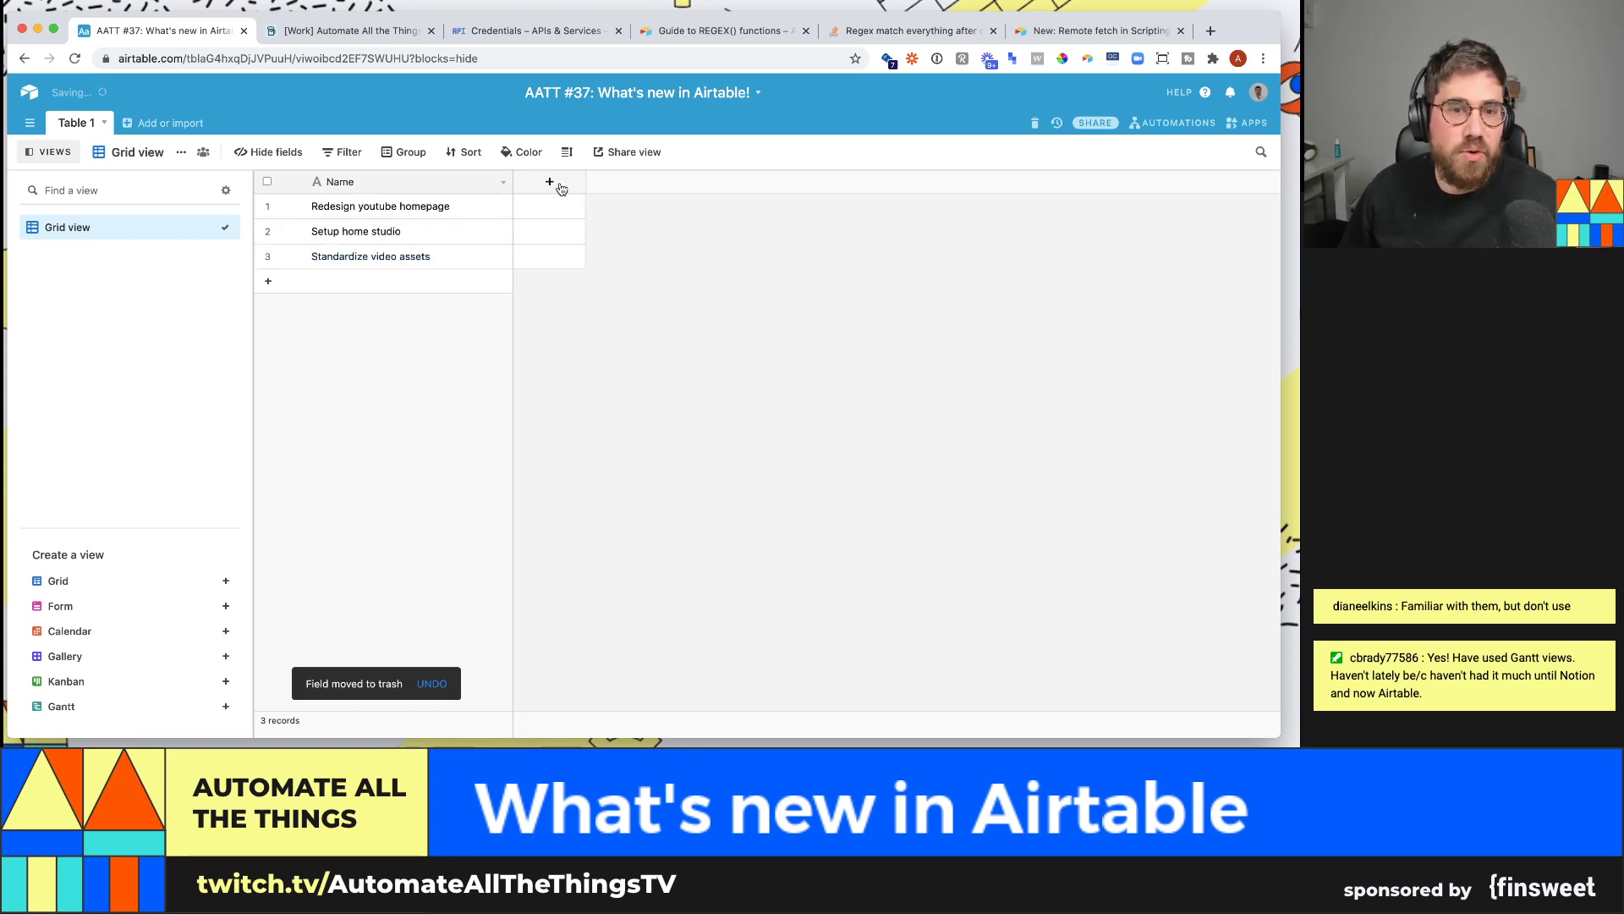
# - Rename the Table 1 table to Projects
pyautogui.doubleClick(83, 126)
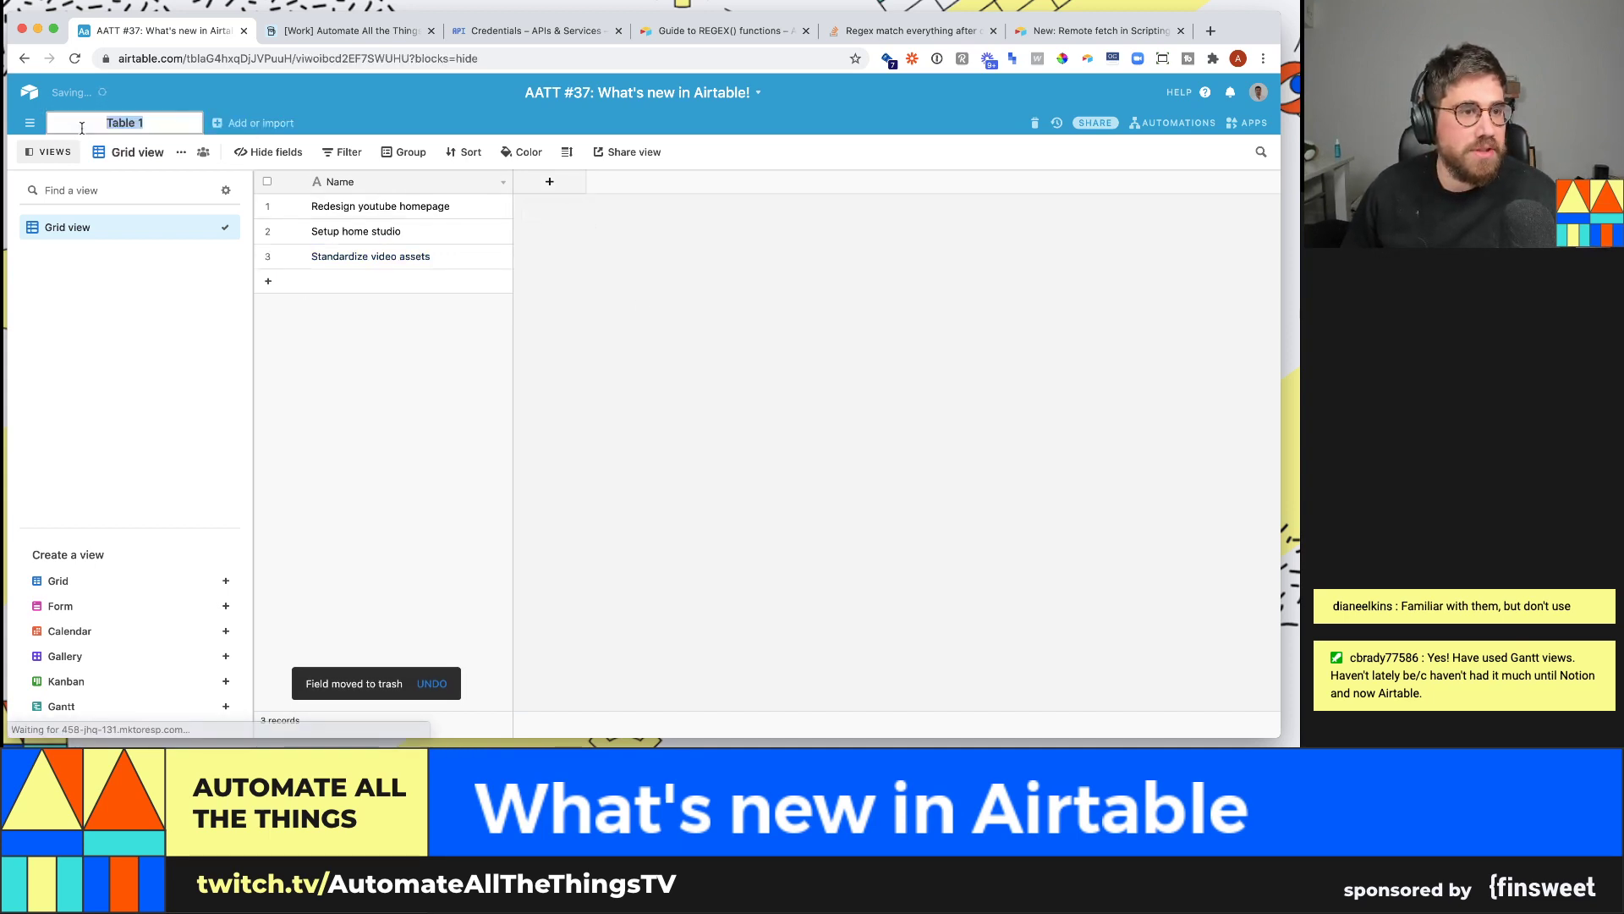
pyautogui.write('Proj')
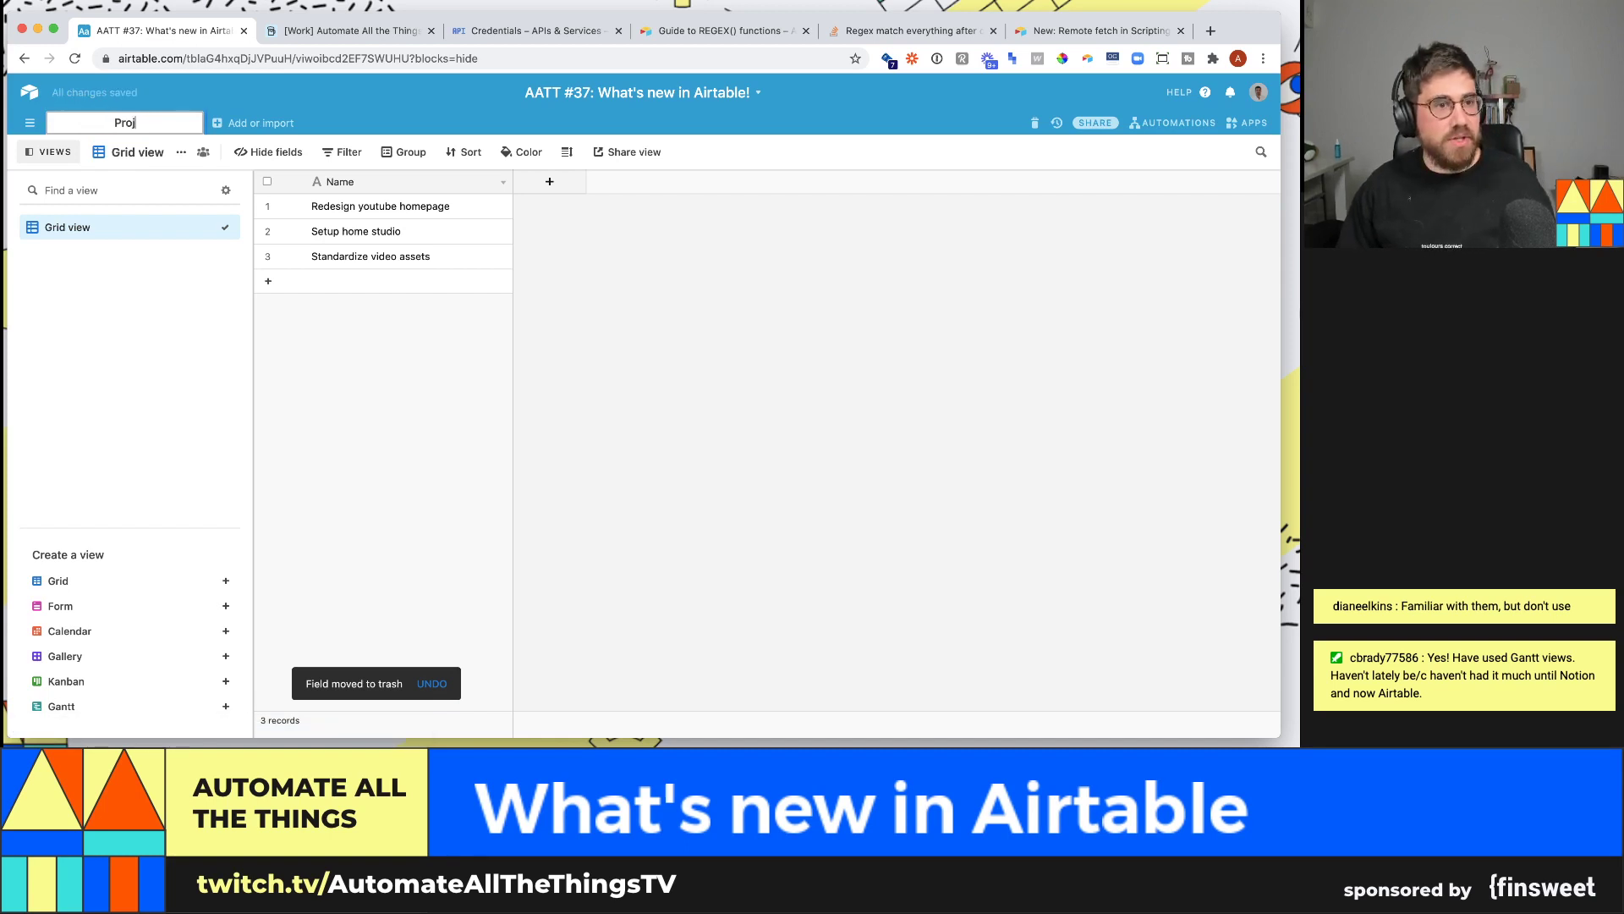
pyautogui.write('ects')
pyautogui.press('Return')
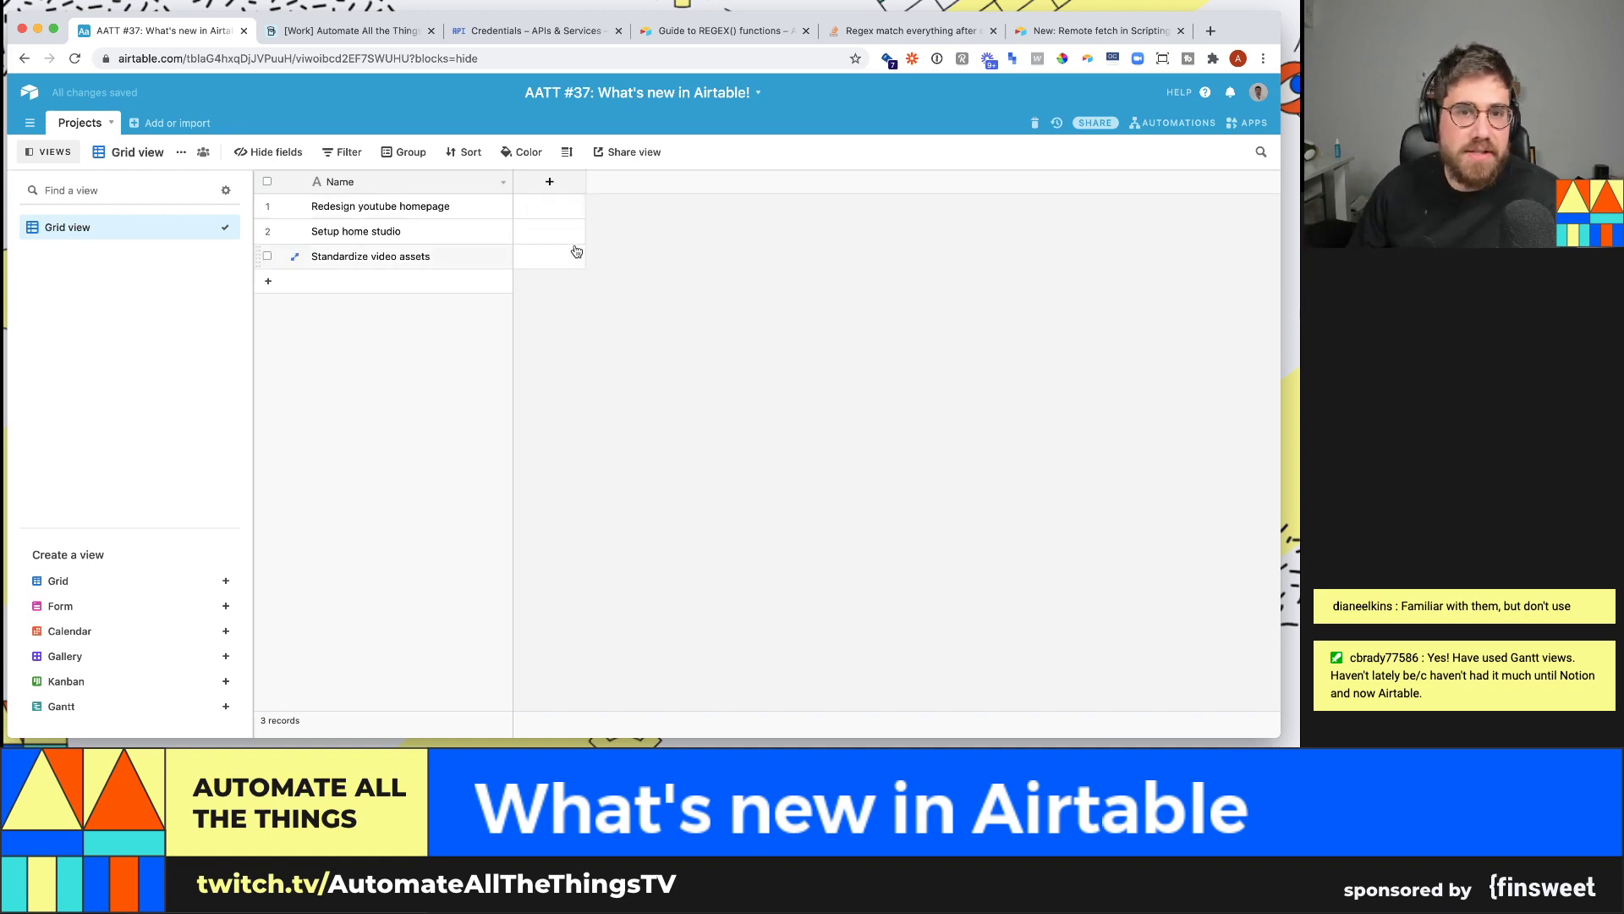
pyautogui.click(561, 187)
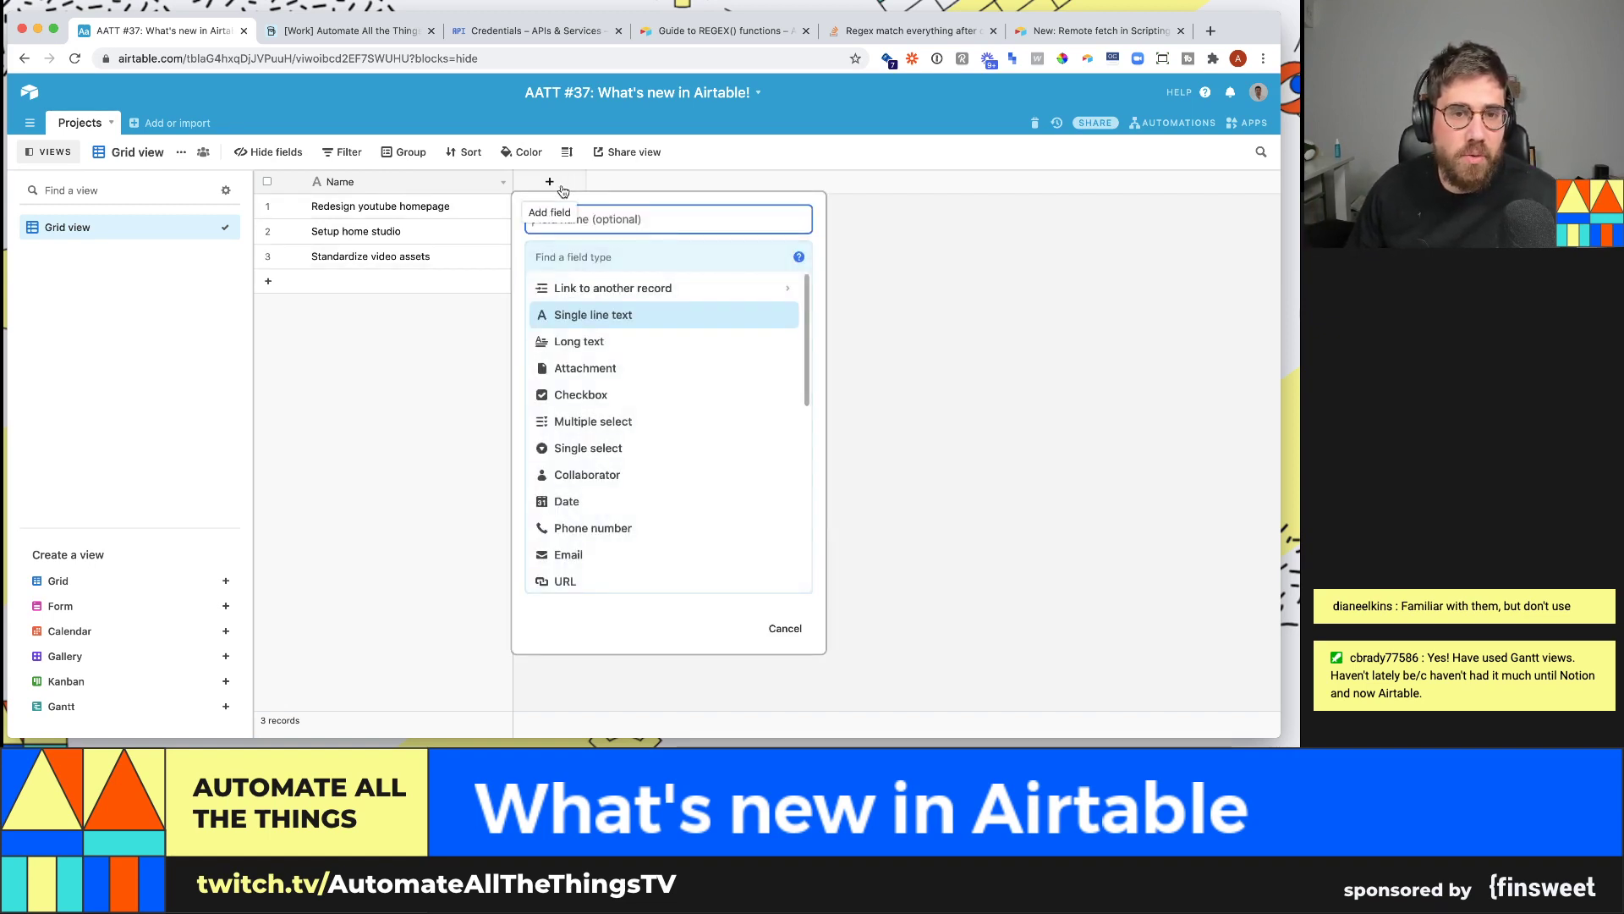
# - Create a link field to a new table named Action items and open that table
pyautogui.write('Status')
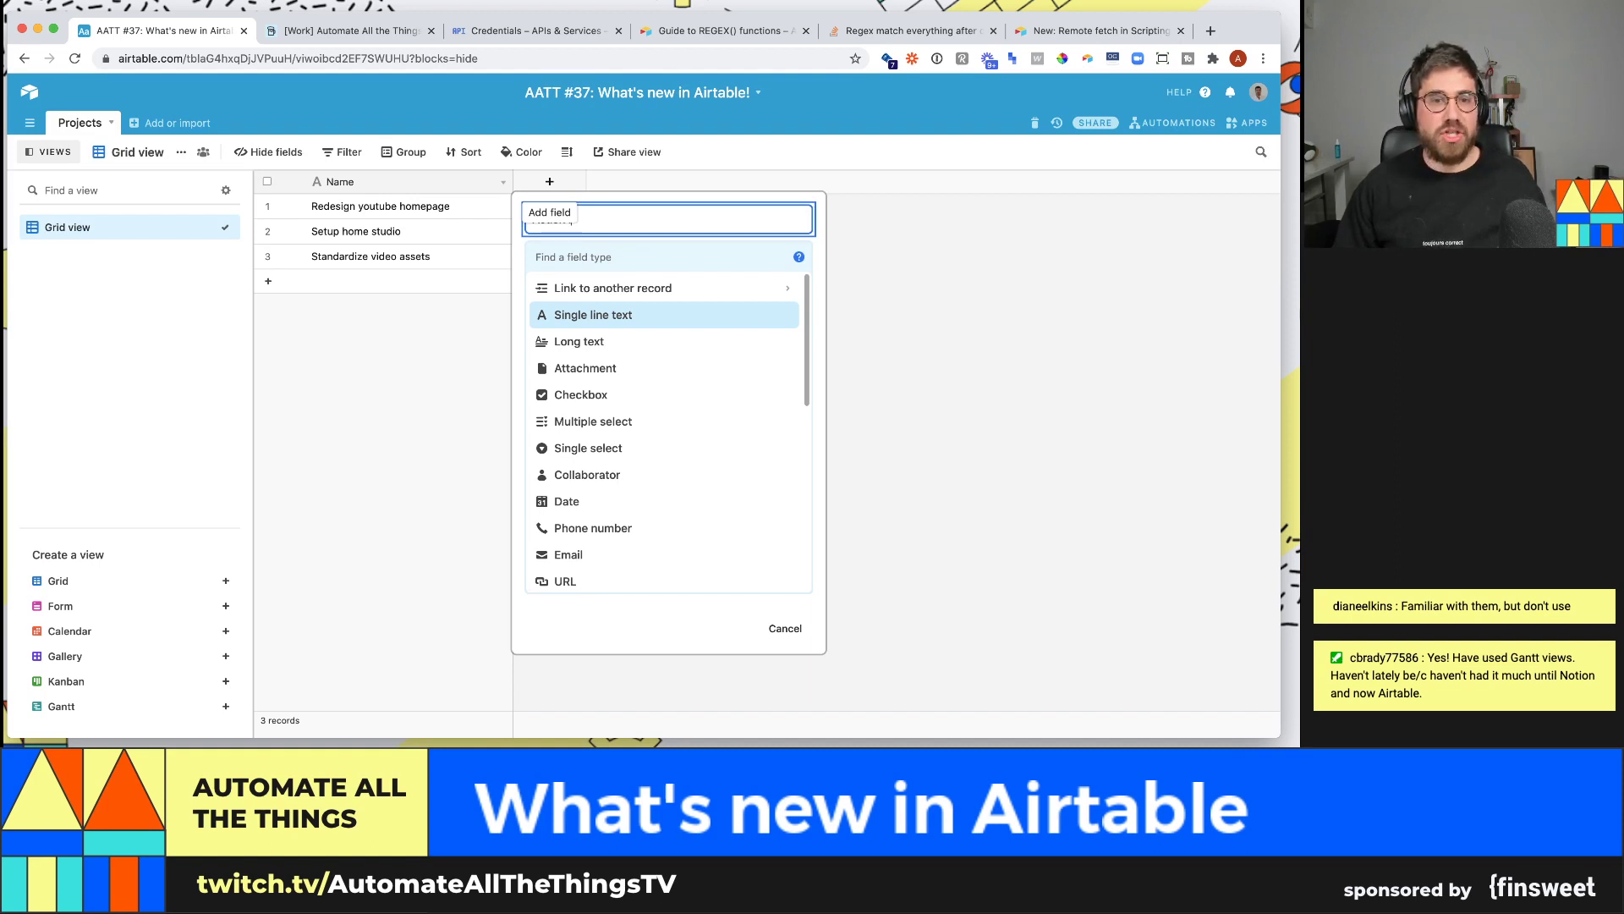
pyautogui.write('tems')
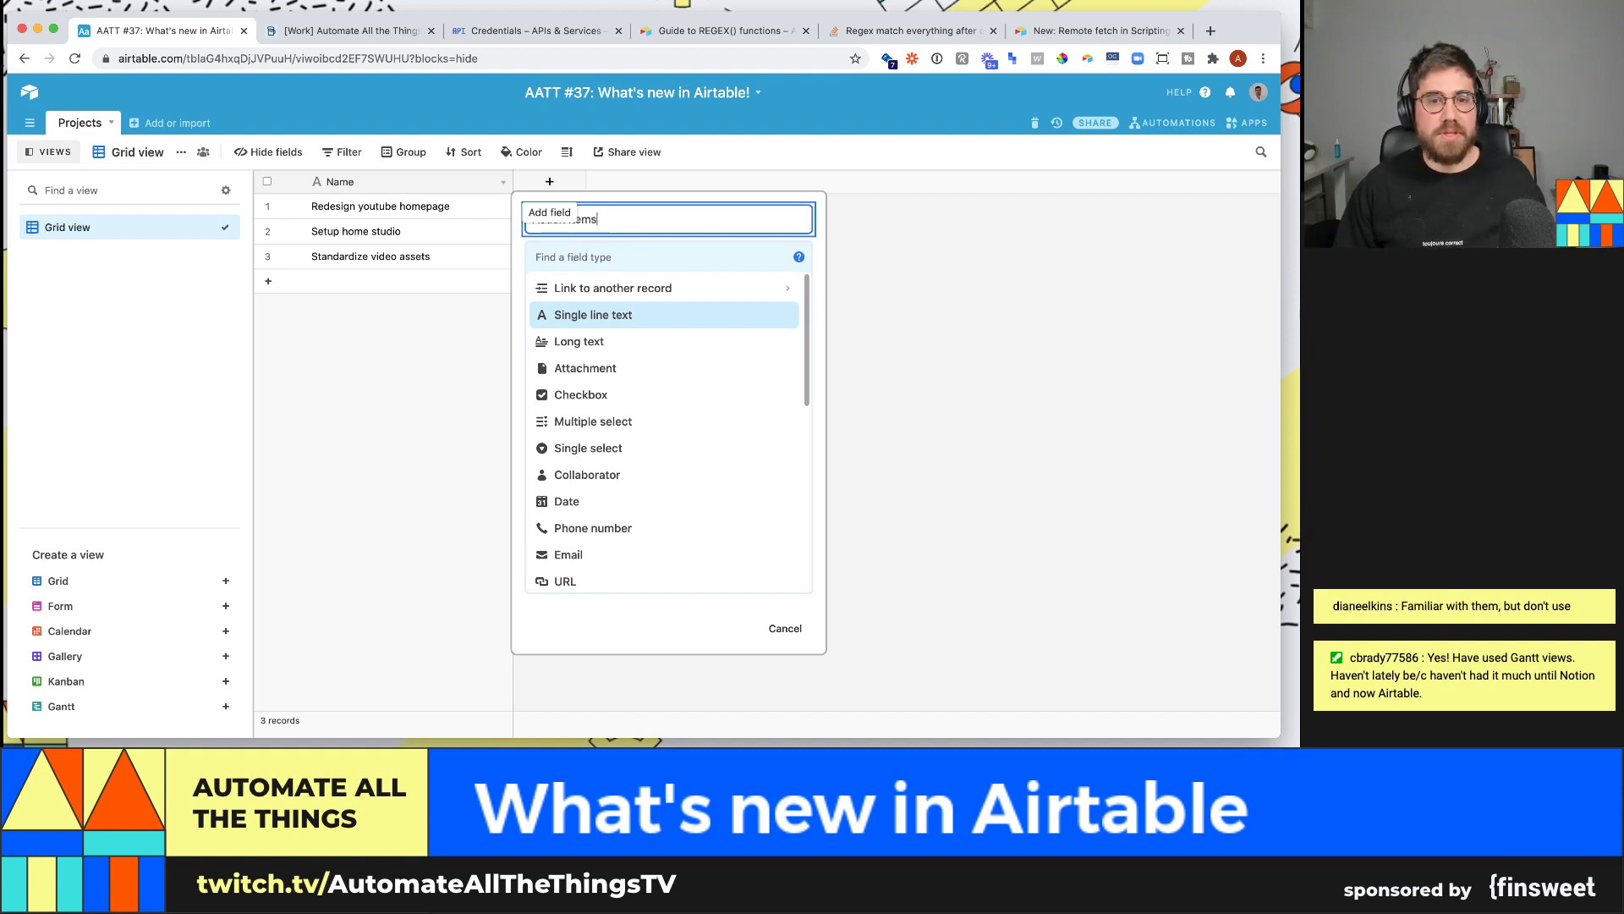
pyautogui.click(707, 296)
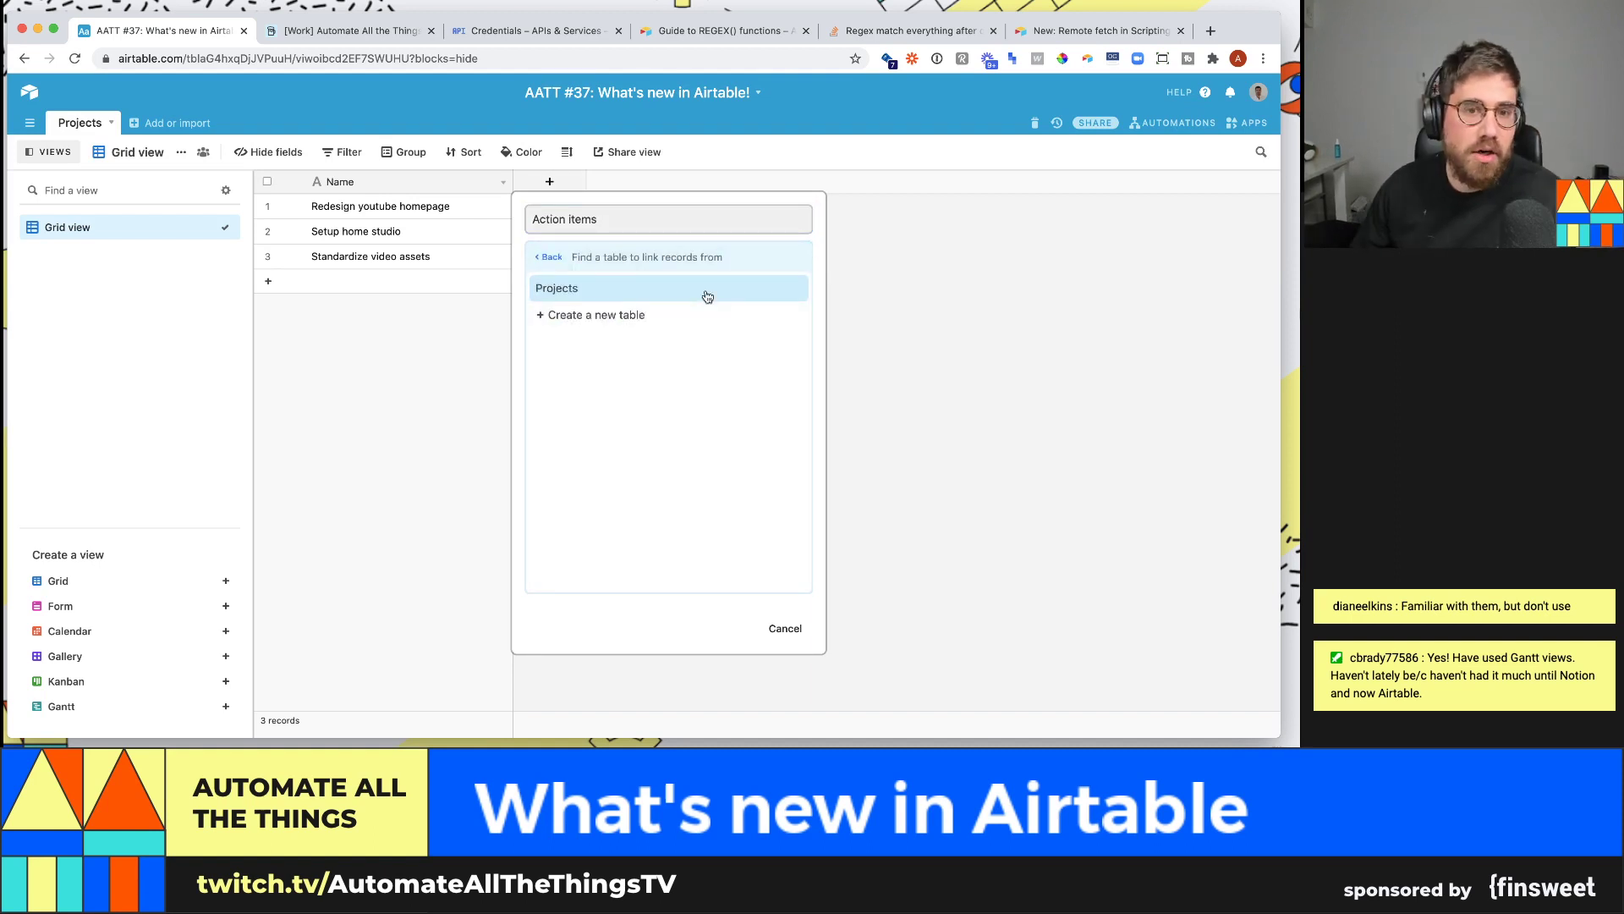
pyautogui.click(714, 315)
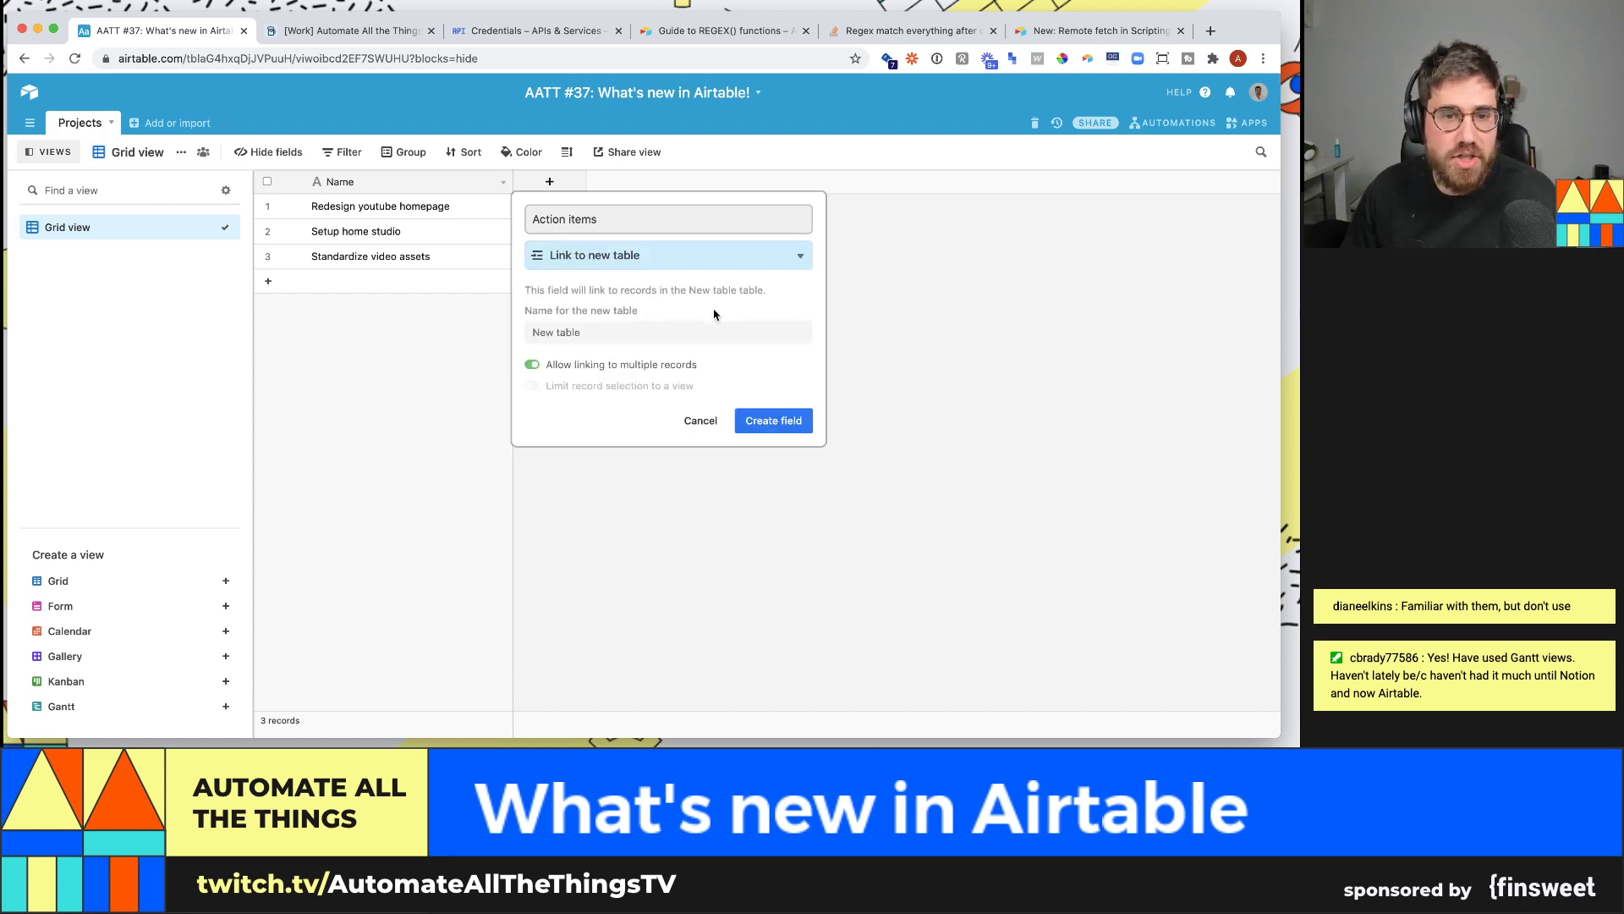
pyautogui.click(696, 331)
pyautogui.hotkey('alt', 'shift', 'Left')
pyautogui.hotkey('alt', 'shift', 'Left')
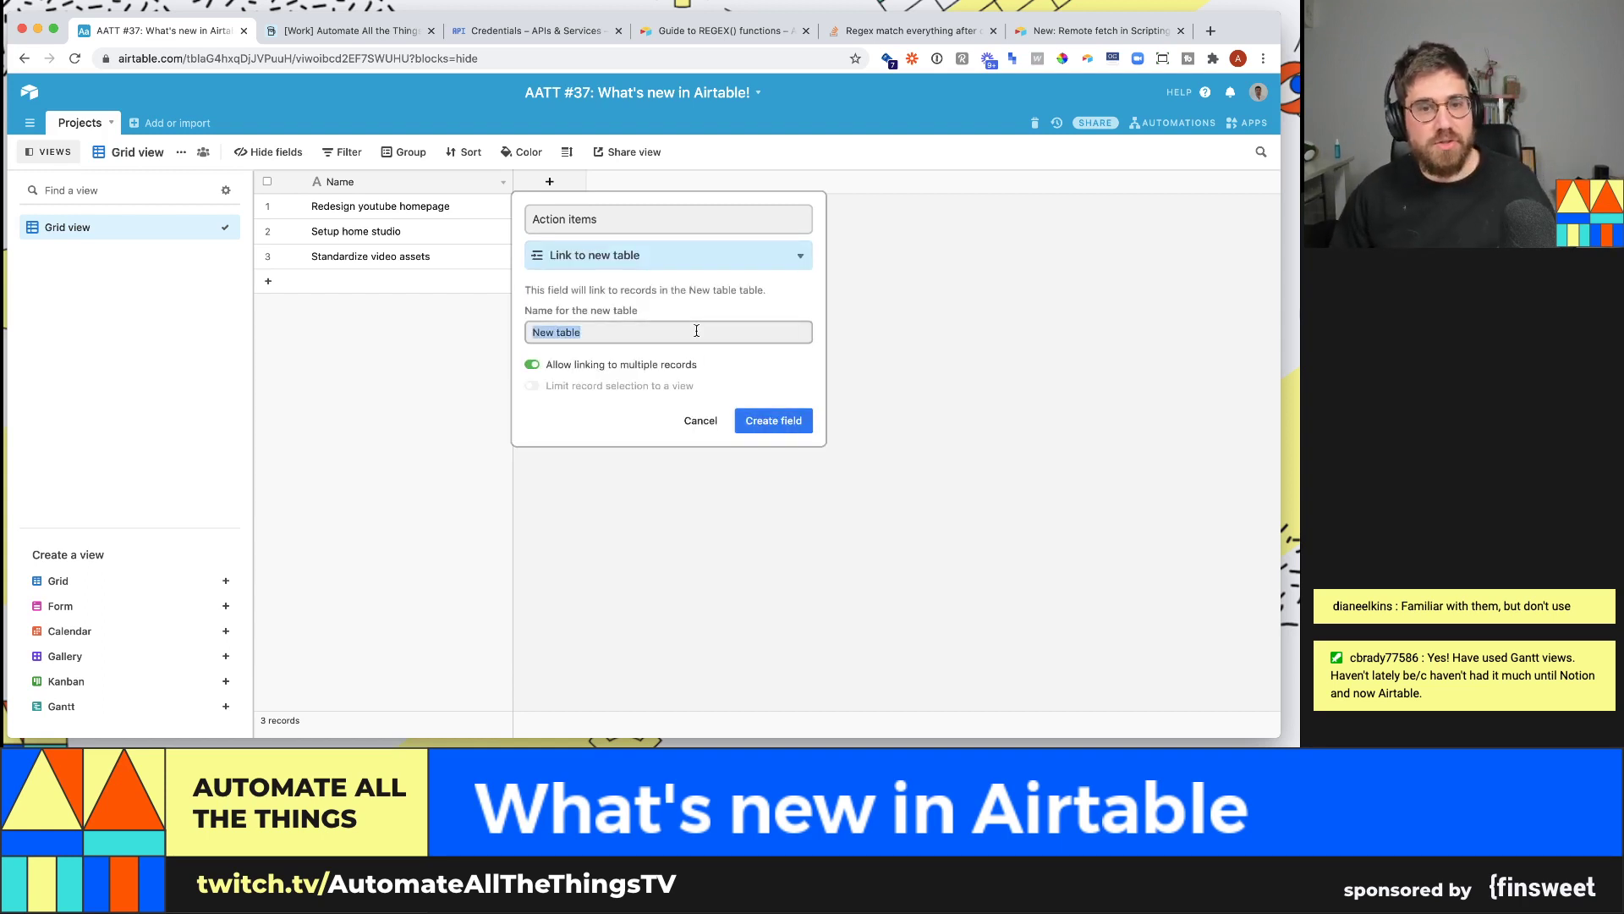
pyautogui.write('Action items')
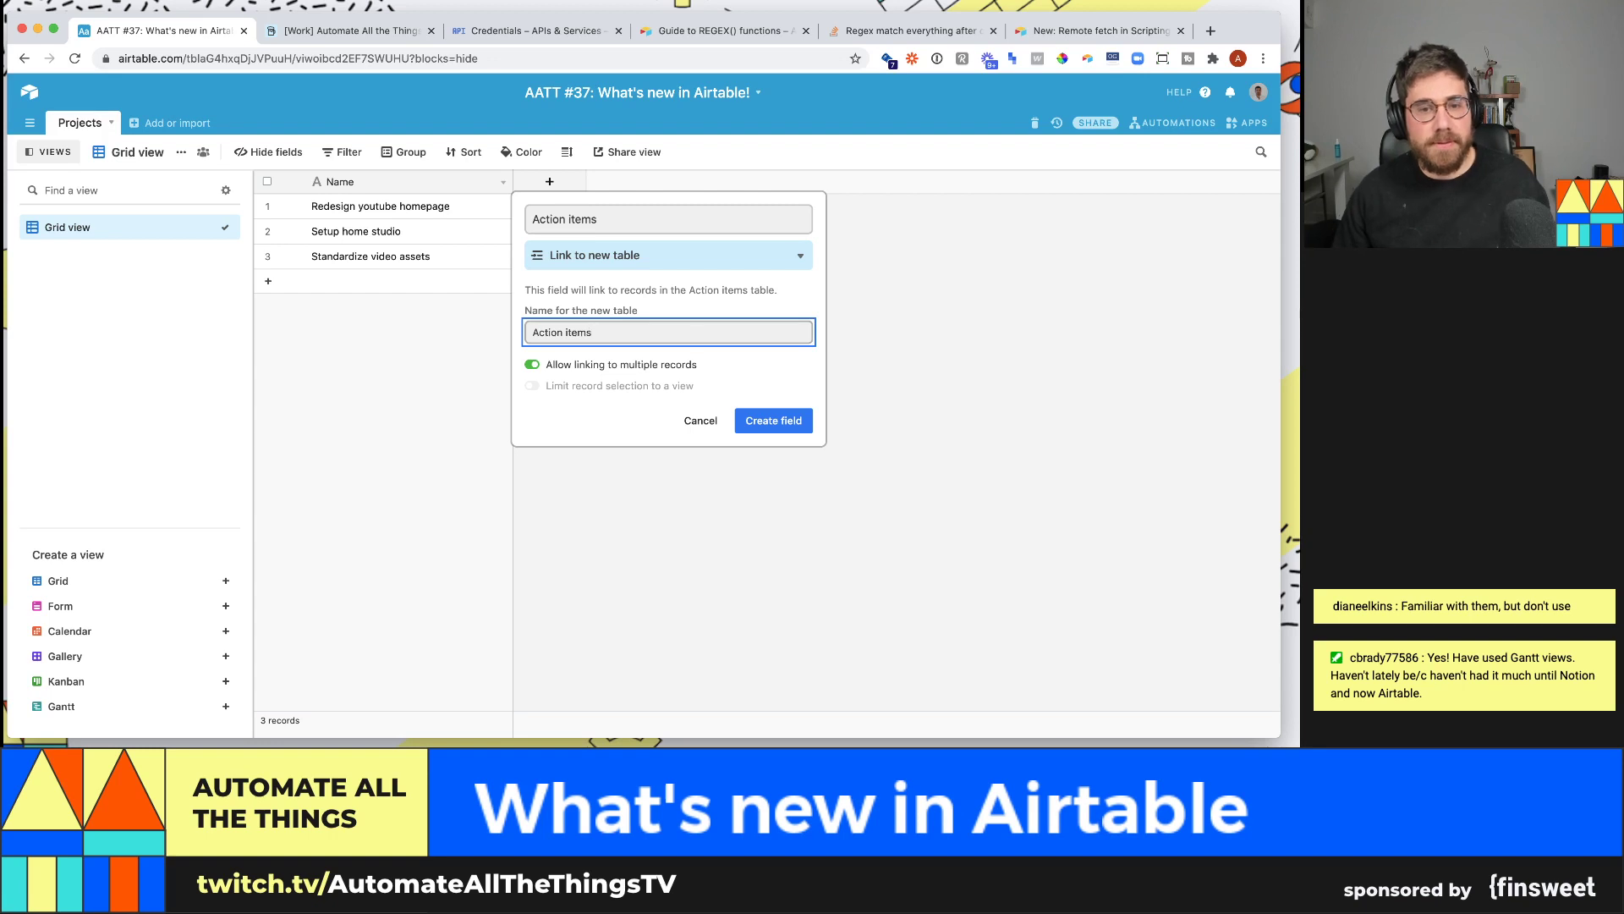
pyautogui.click(751, 415)
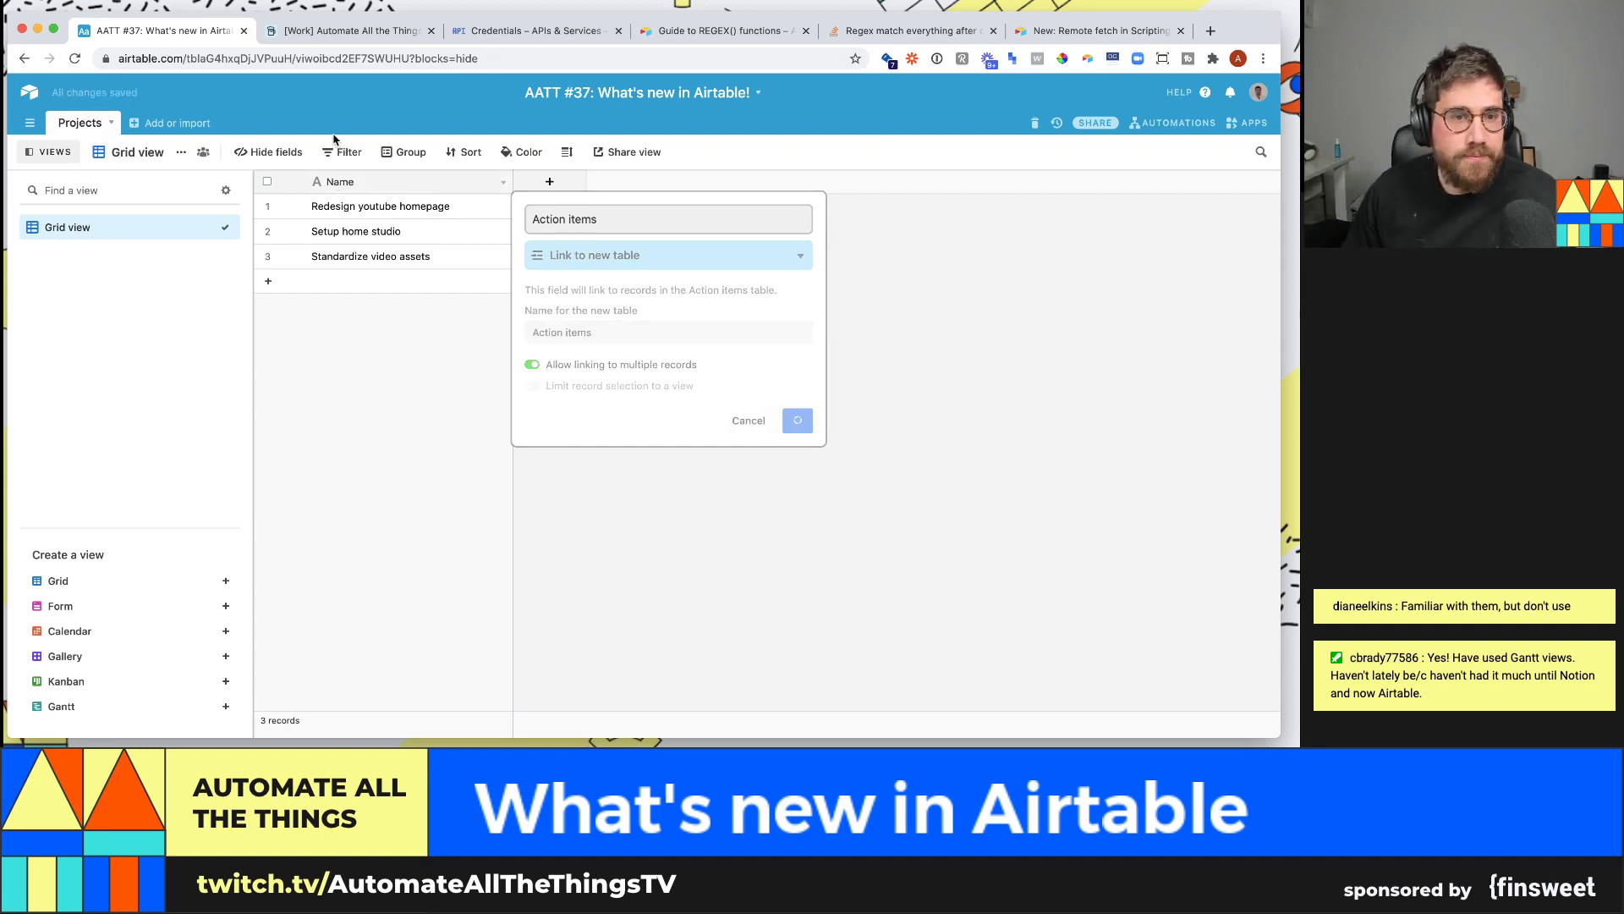
pyautogui.click(137, 123)
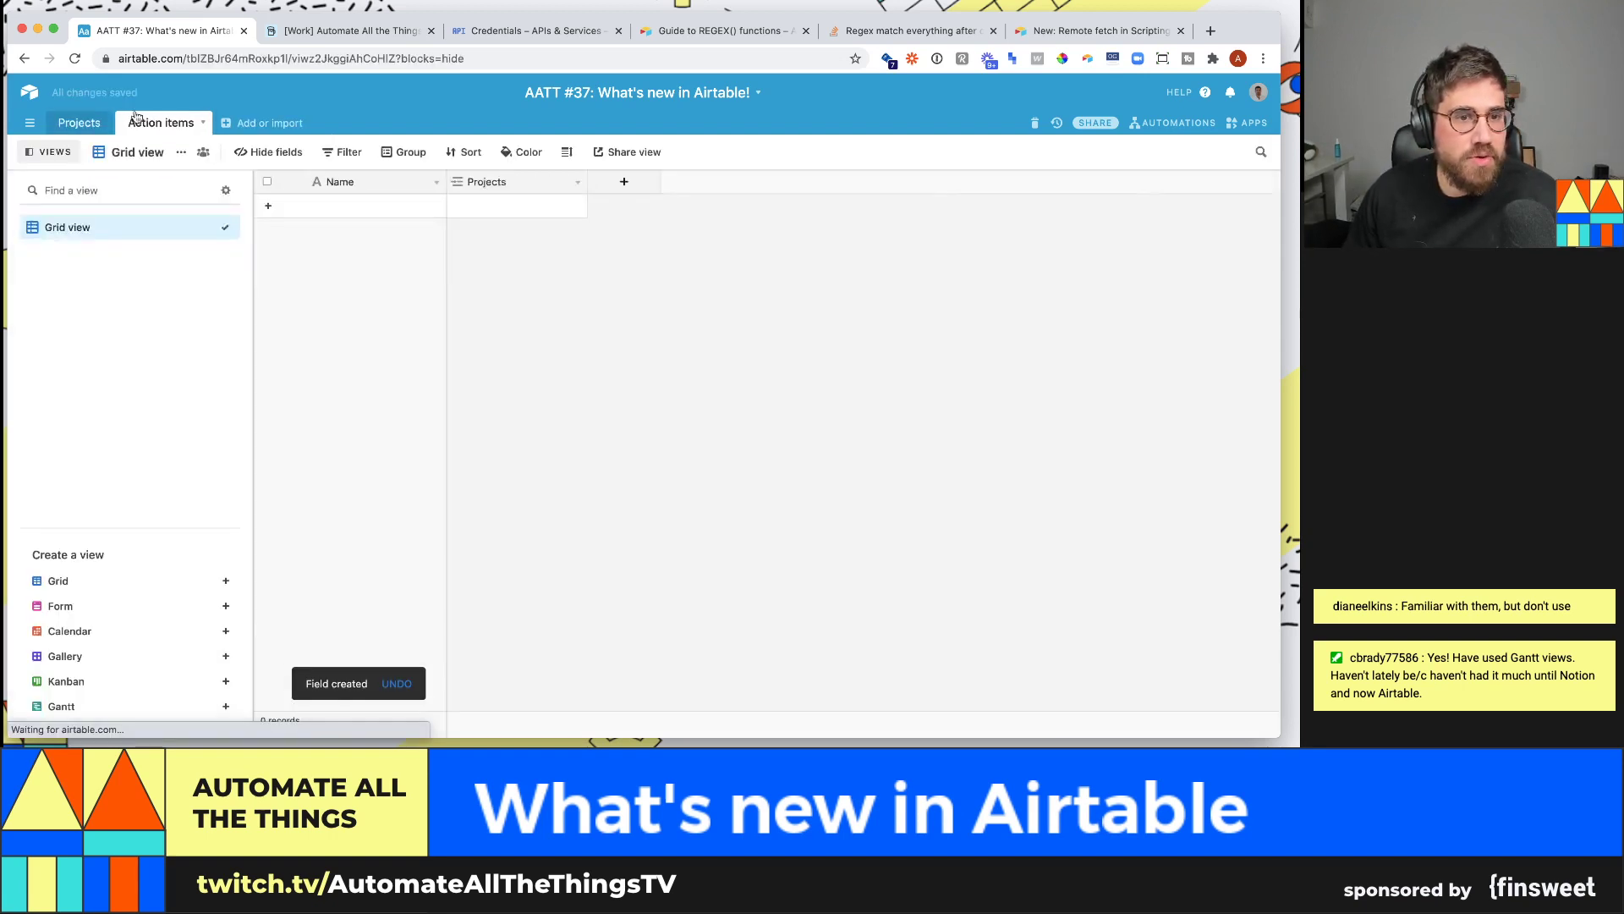
# - Add New asset creation linked to Redesign youtube homepage, plus a Decide on layouts record
pyautogui.click(365, 209)
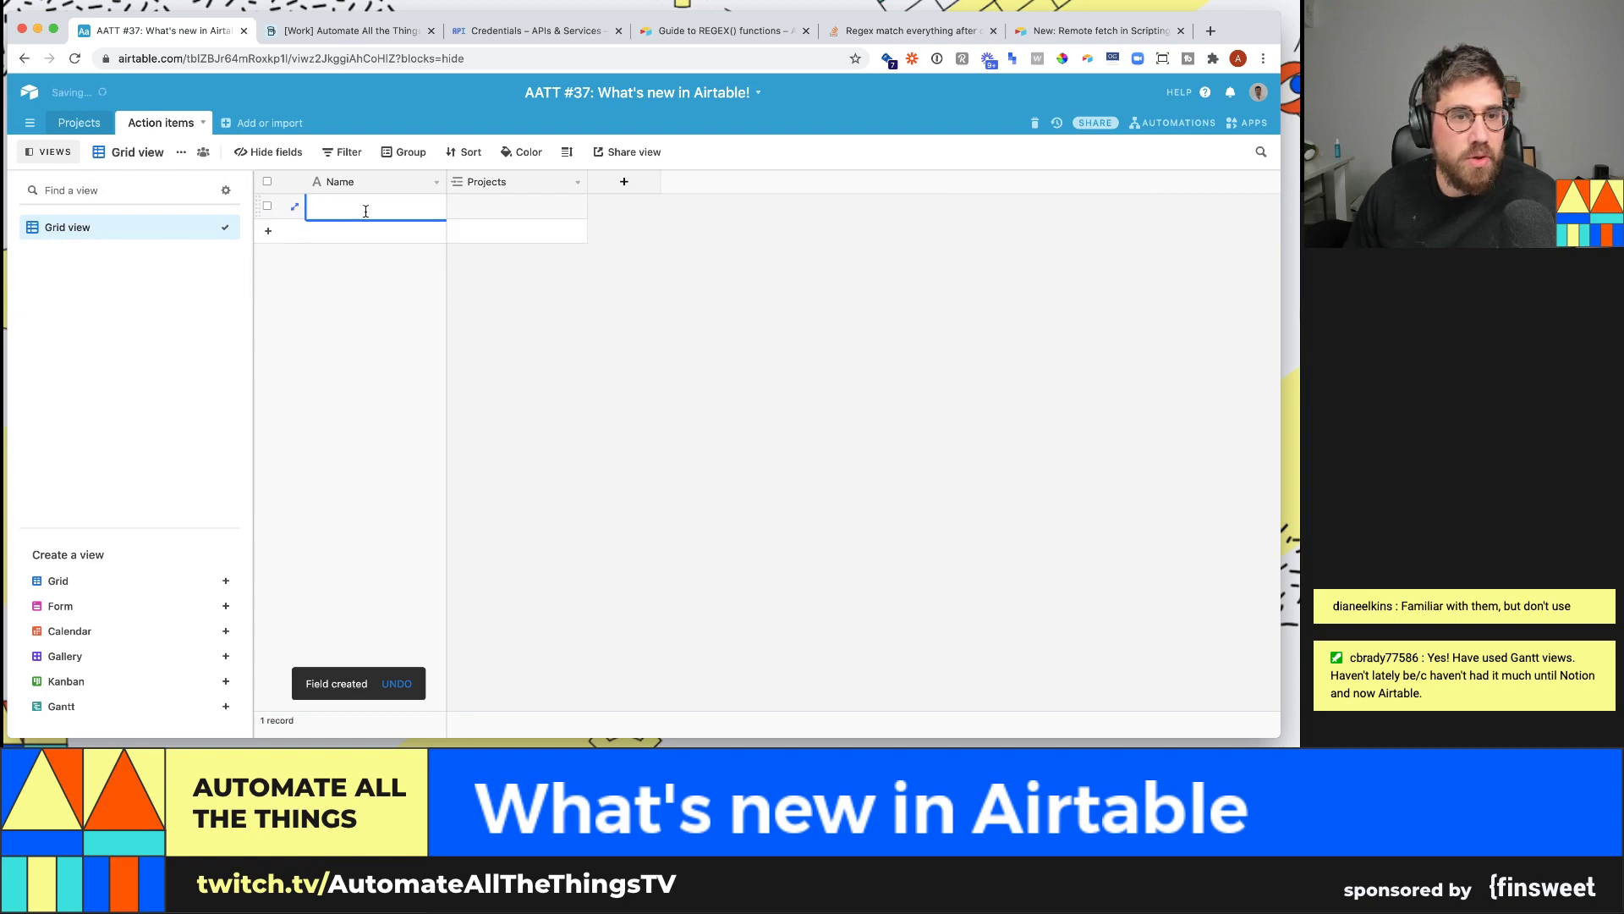
pyautogui.click(502, 210)
pyautogui.click(459, 208)
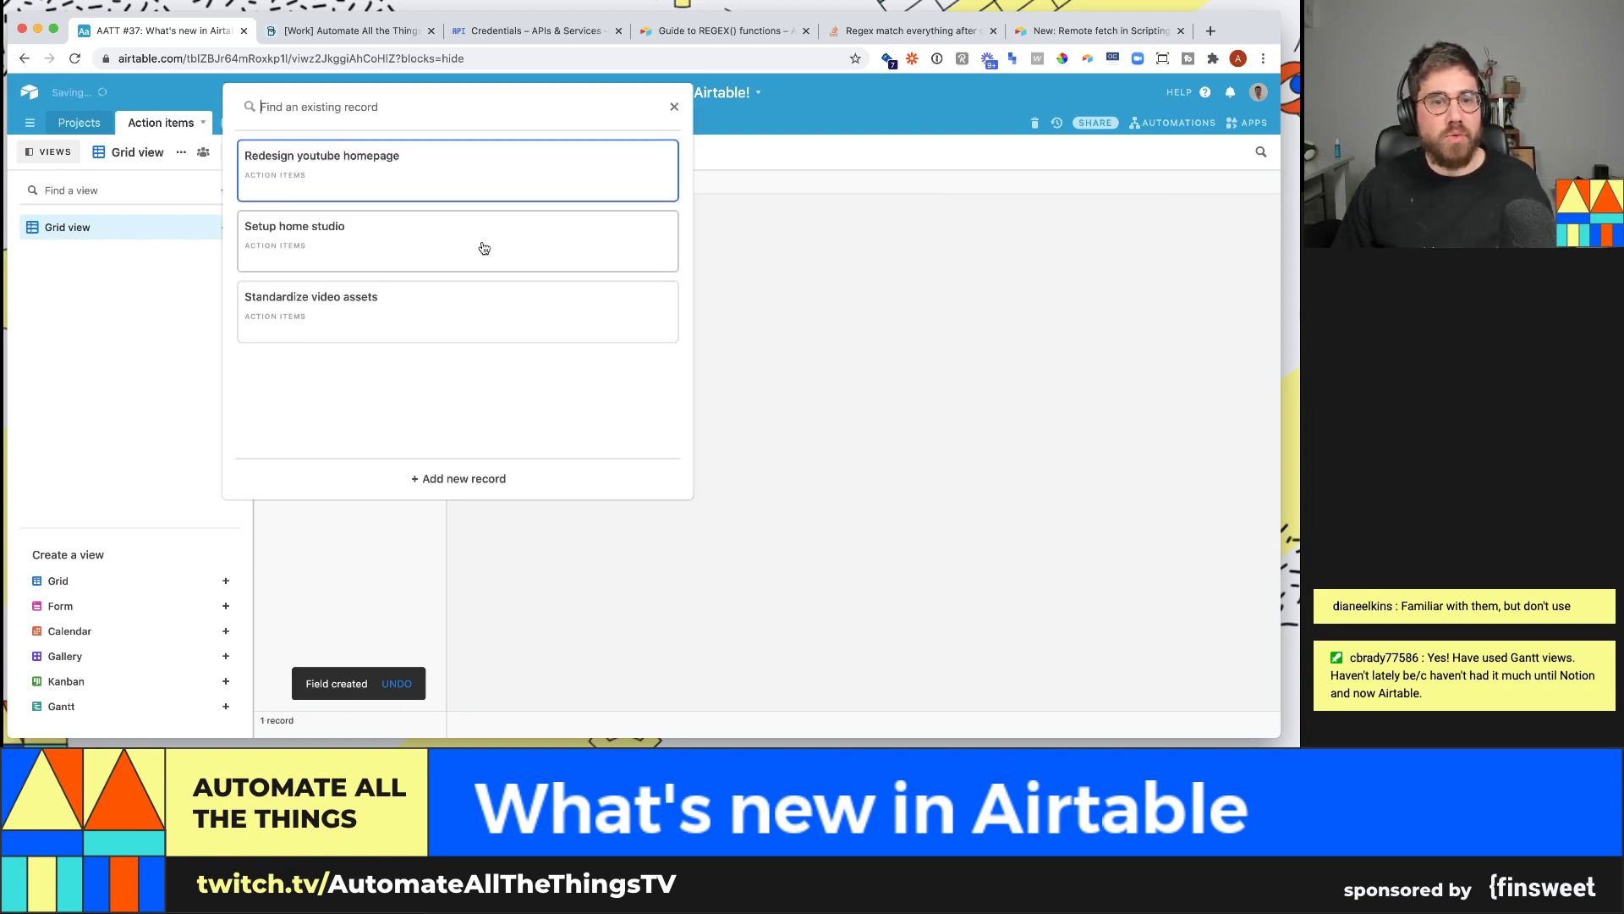
pyautogui.click(428, 165)
pyautogui.click(373, 208)
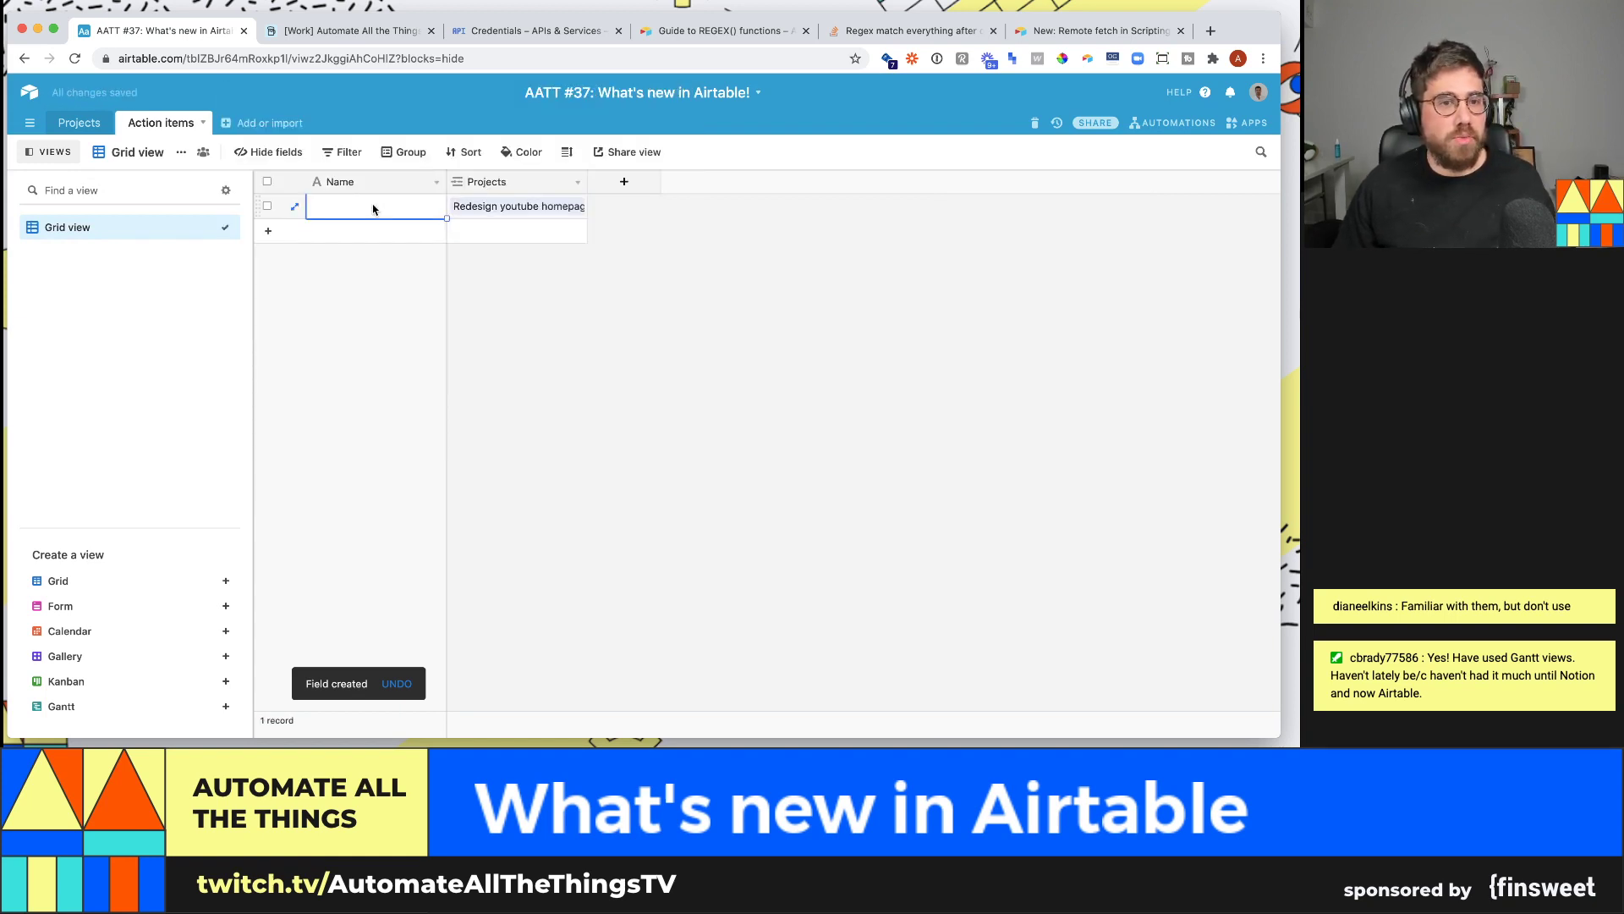
pyautogui.write('New asset ')
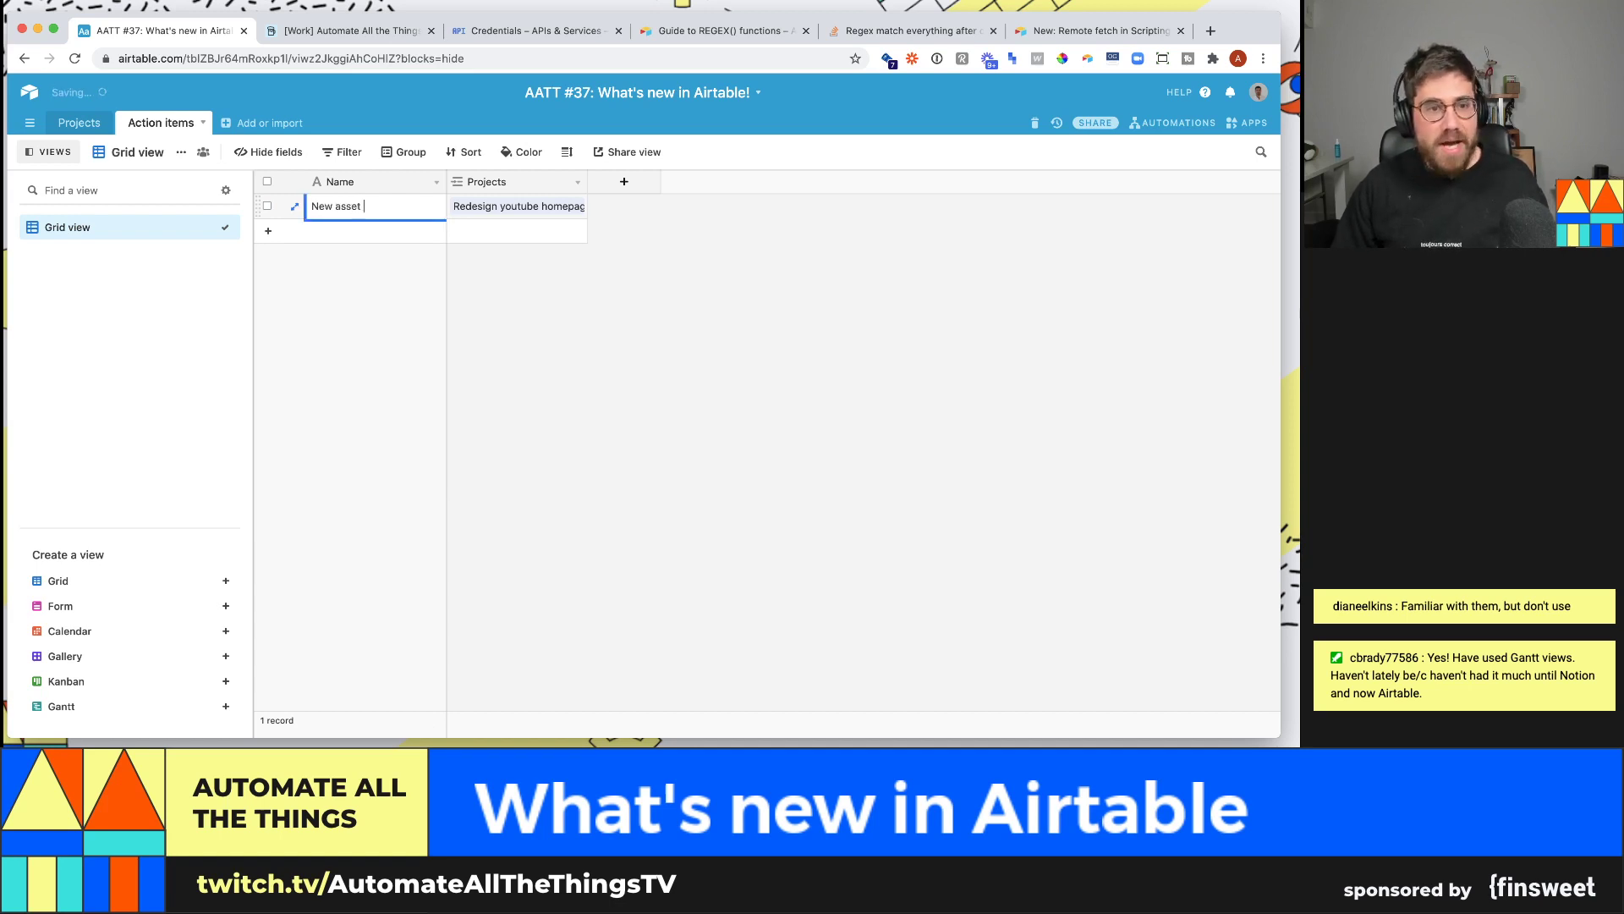
pyautogui.write('creation')
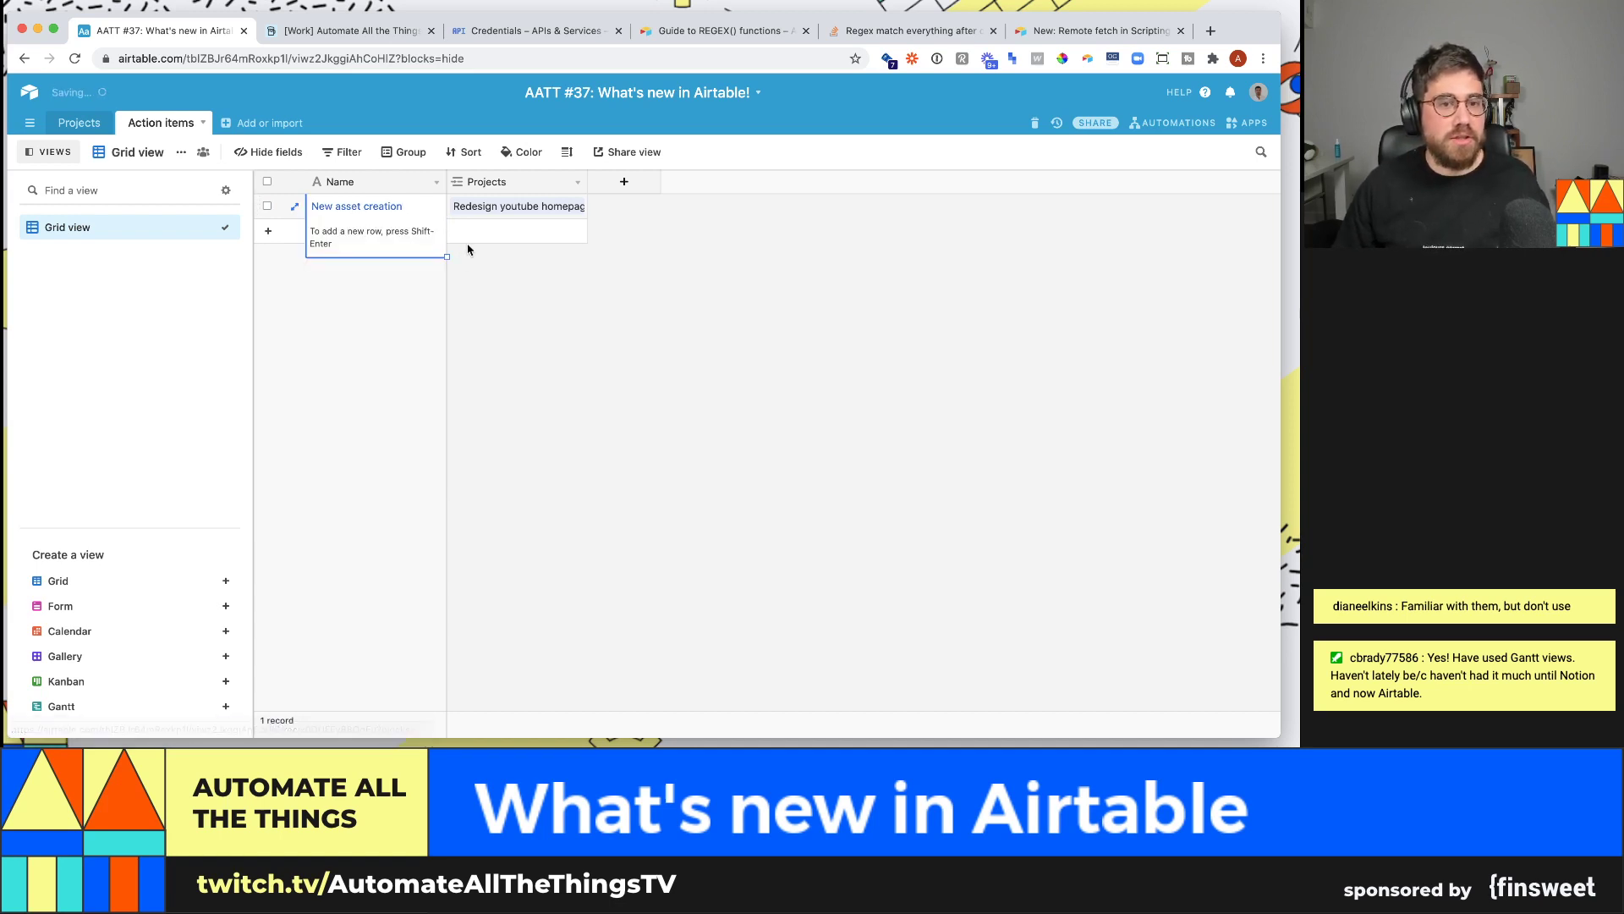
pyautogui.hotkey('shift', 'Return')
pyautogui.write('Decide')
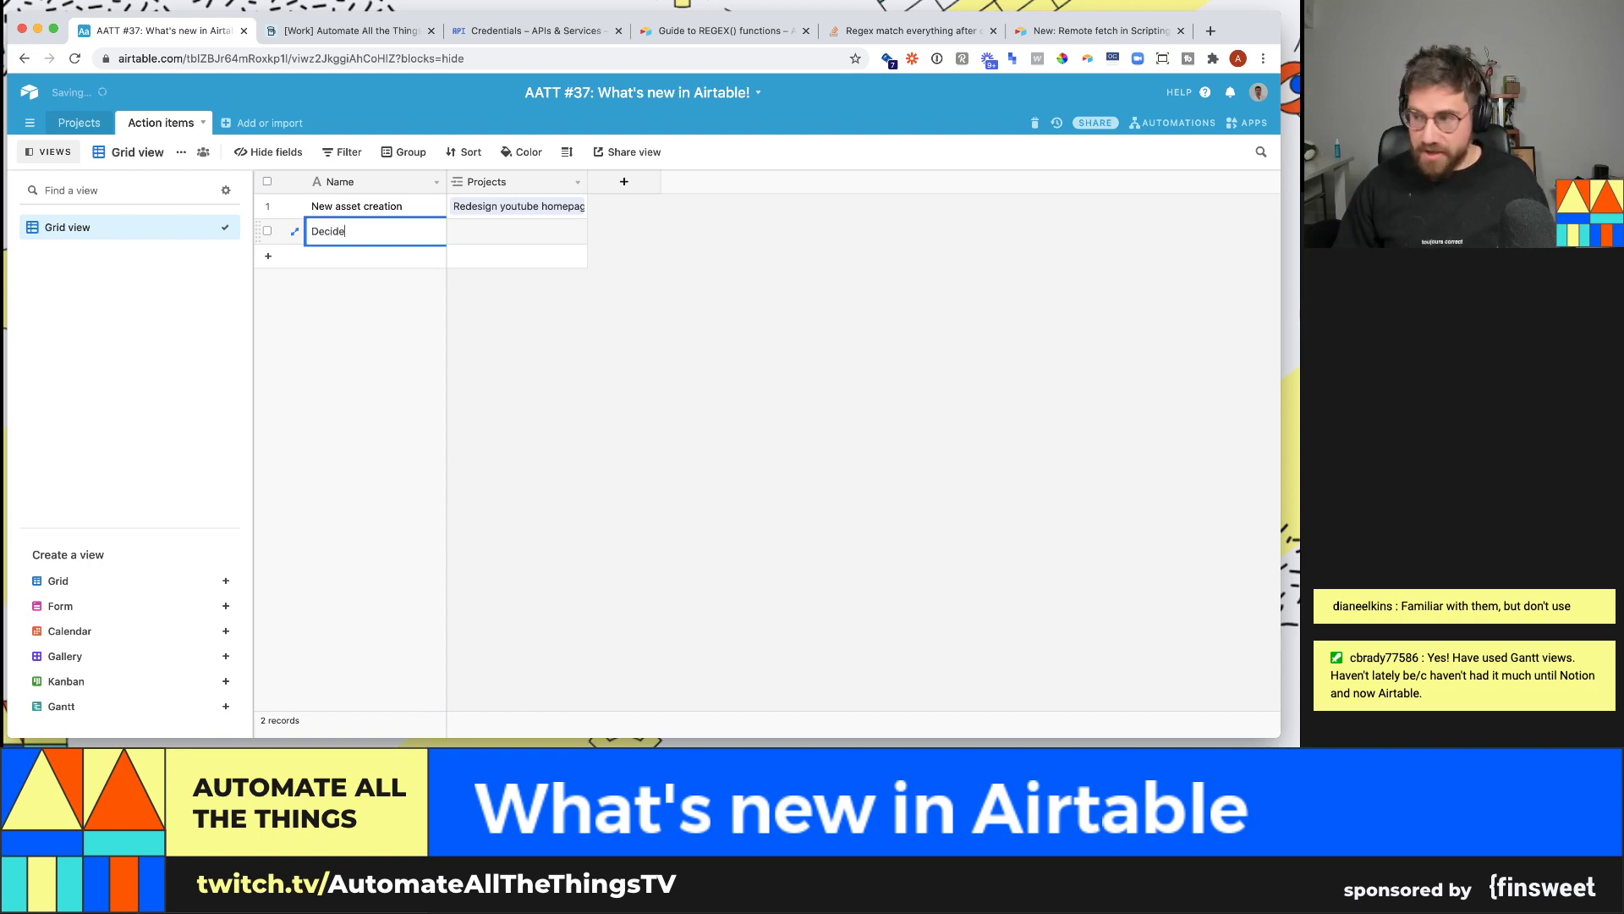
pyautogui.write(' on layouts')
pyautogui.hotkey('shift', 'Return')
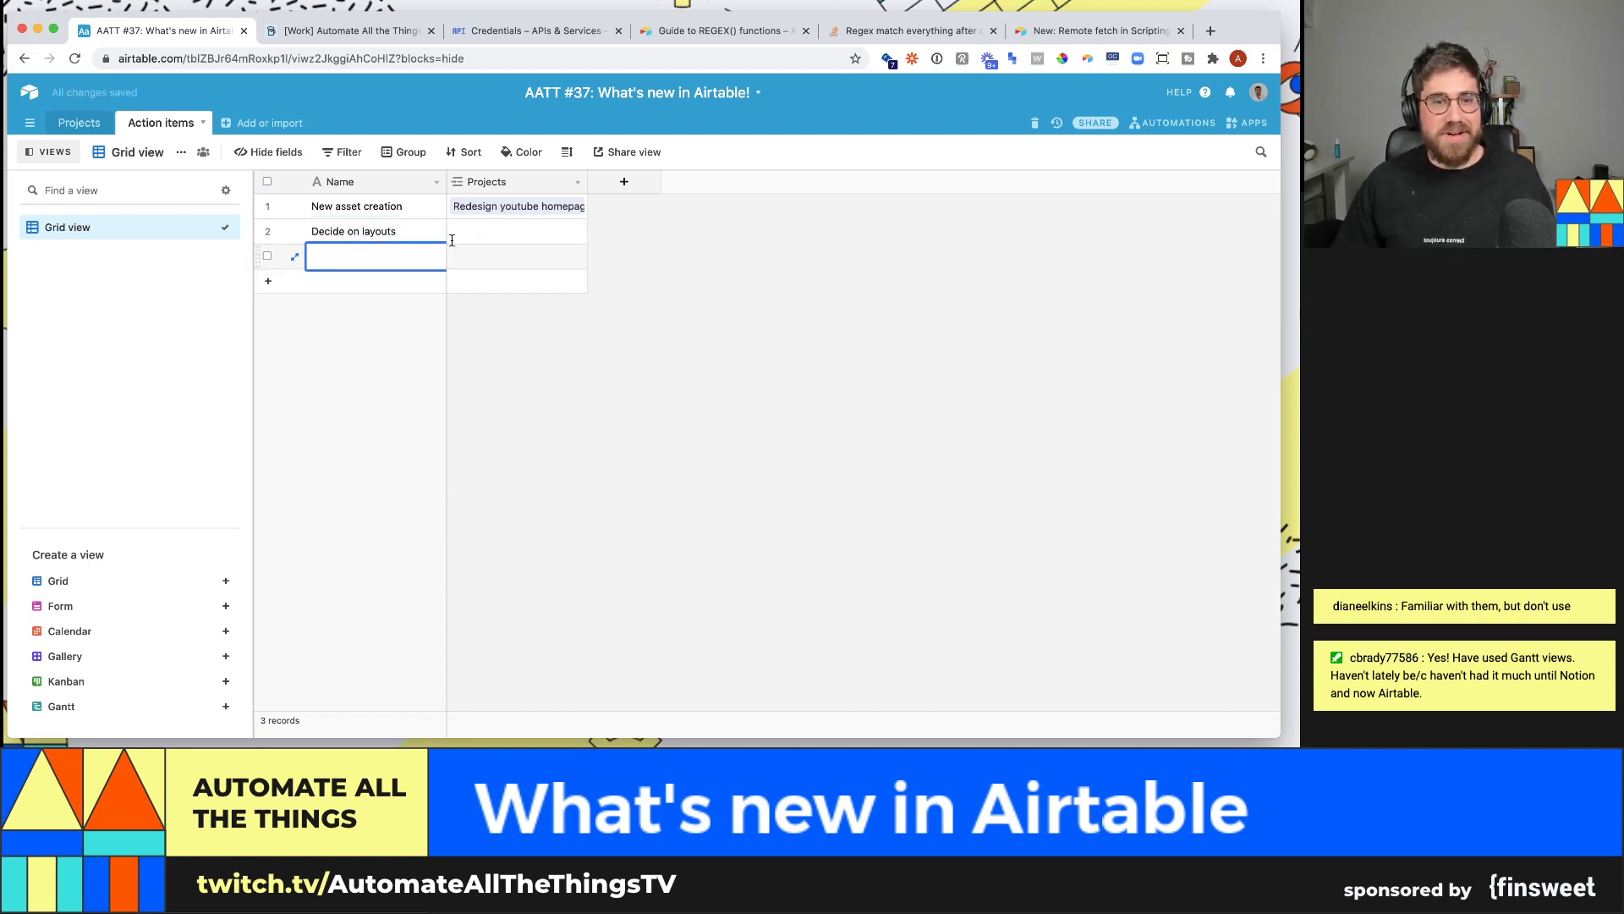
# - Add Restructure playlists and link rows 2 and 3 to Setup home studio and Standardize video assets
pyautogui.moveTo(587, 182); pyautogui.dragTo(693, 183)
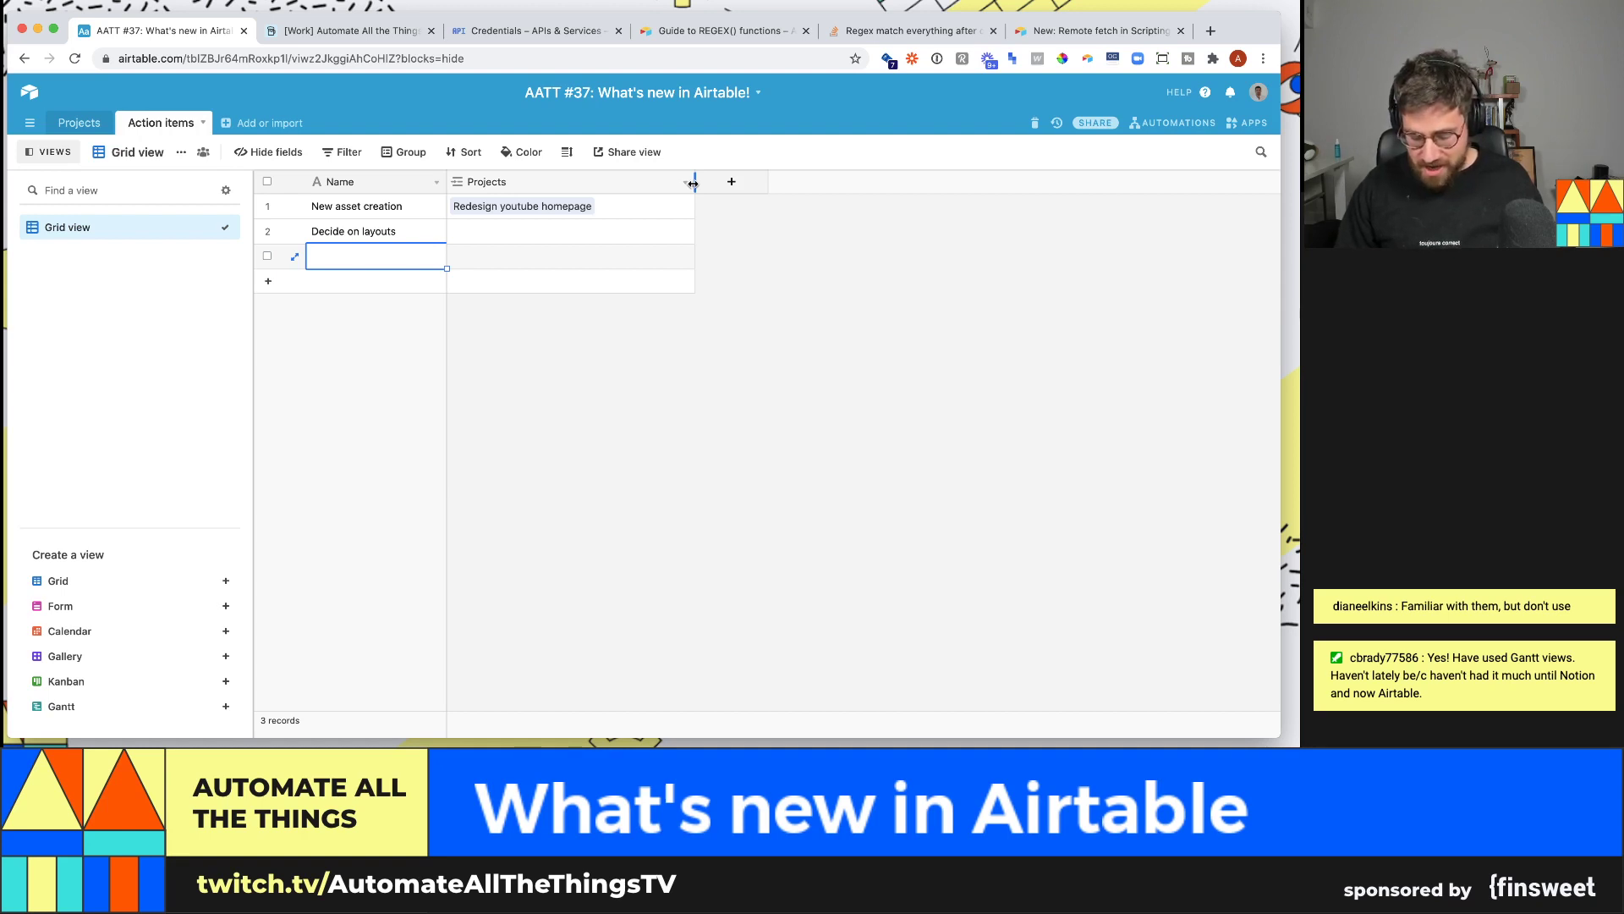
pyautogui.write('Restructure')
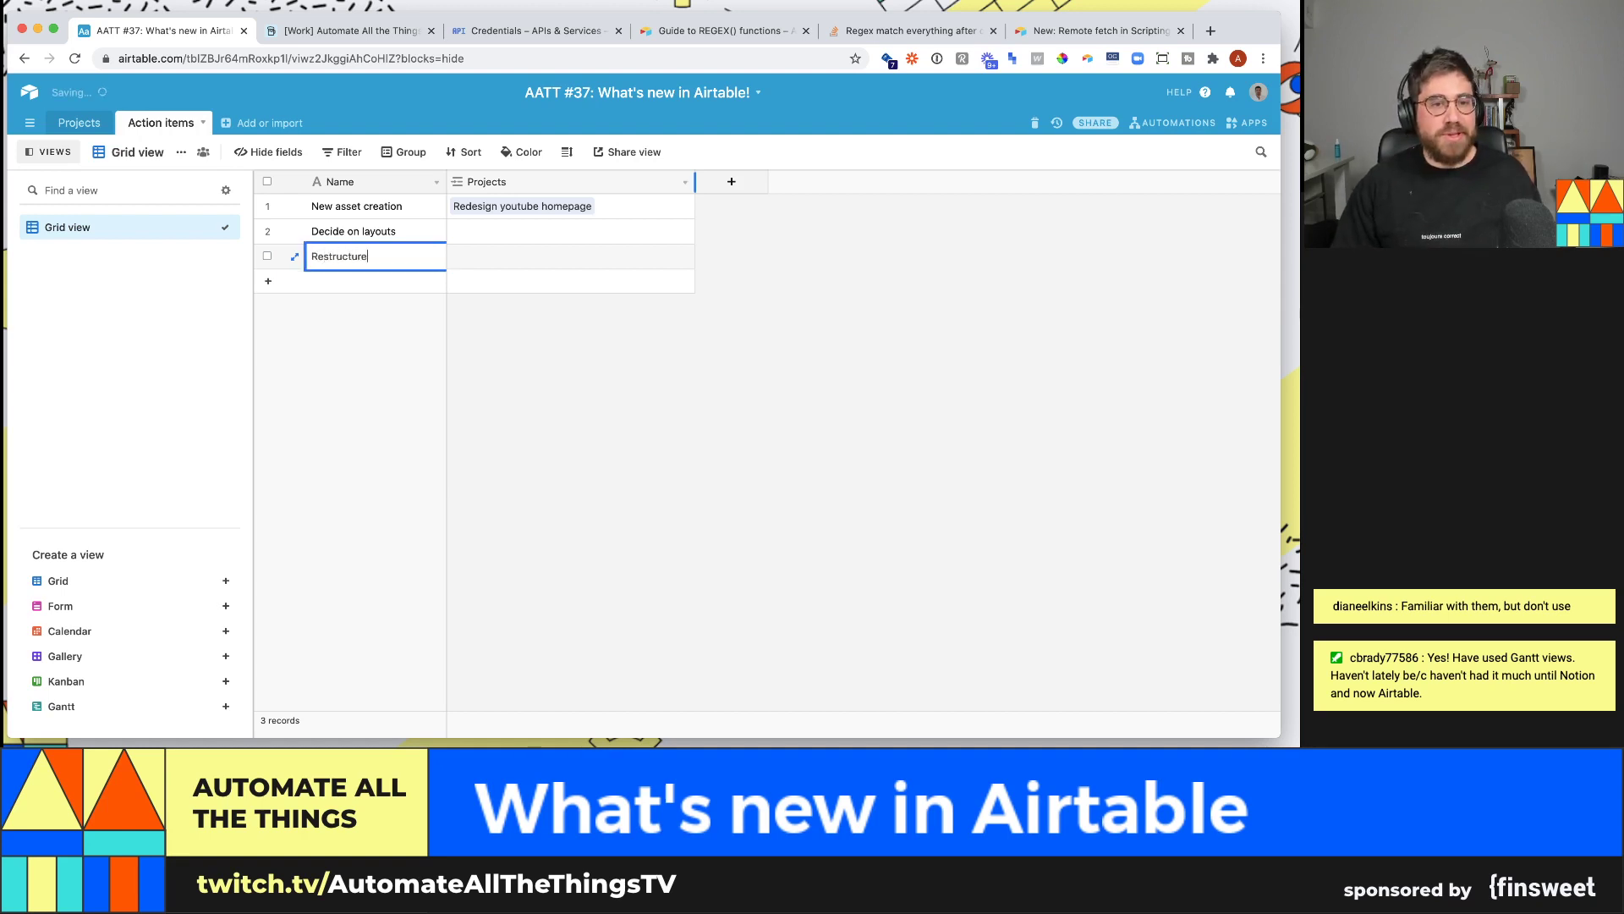
pyautogui.write(' playlists')
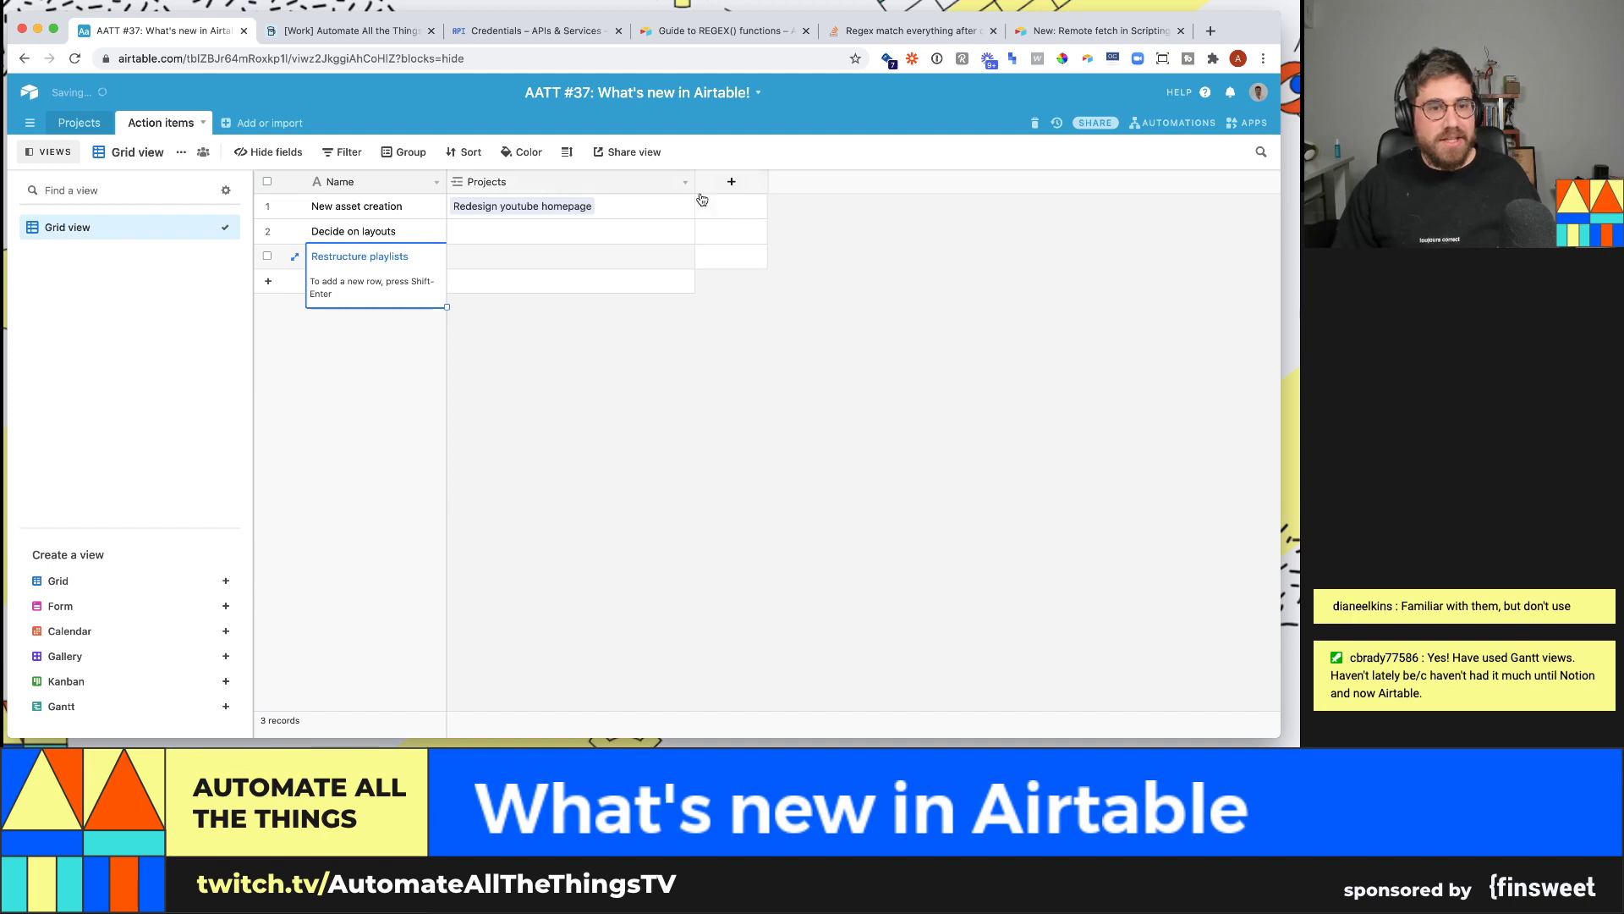
pyautogui.click(497, 239)
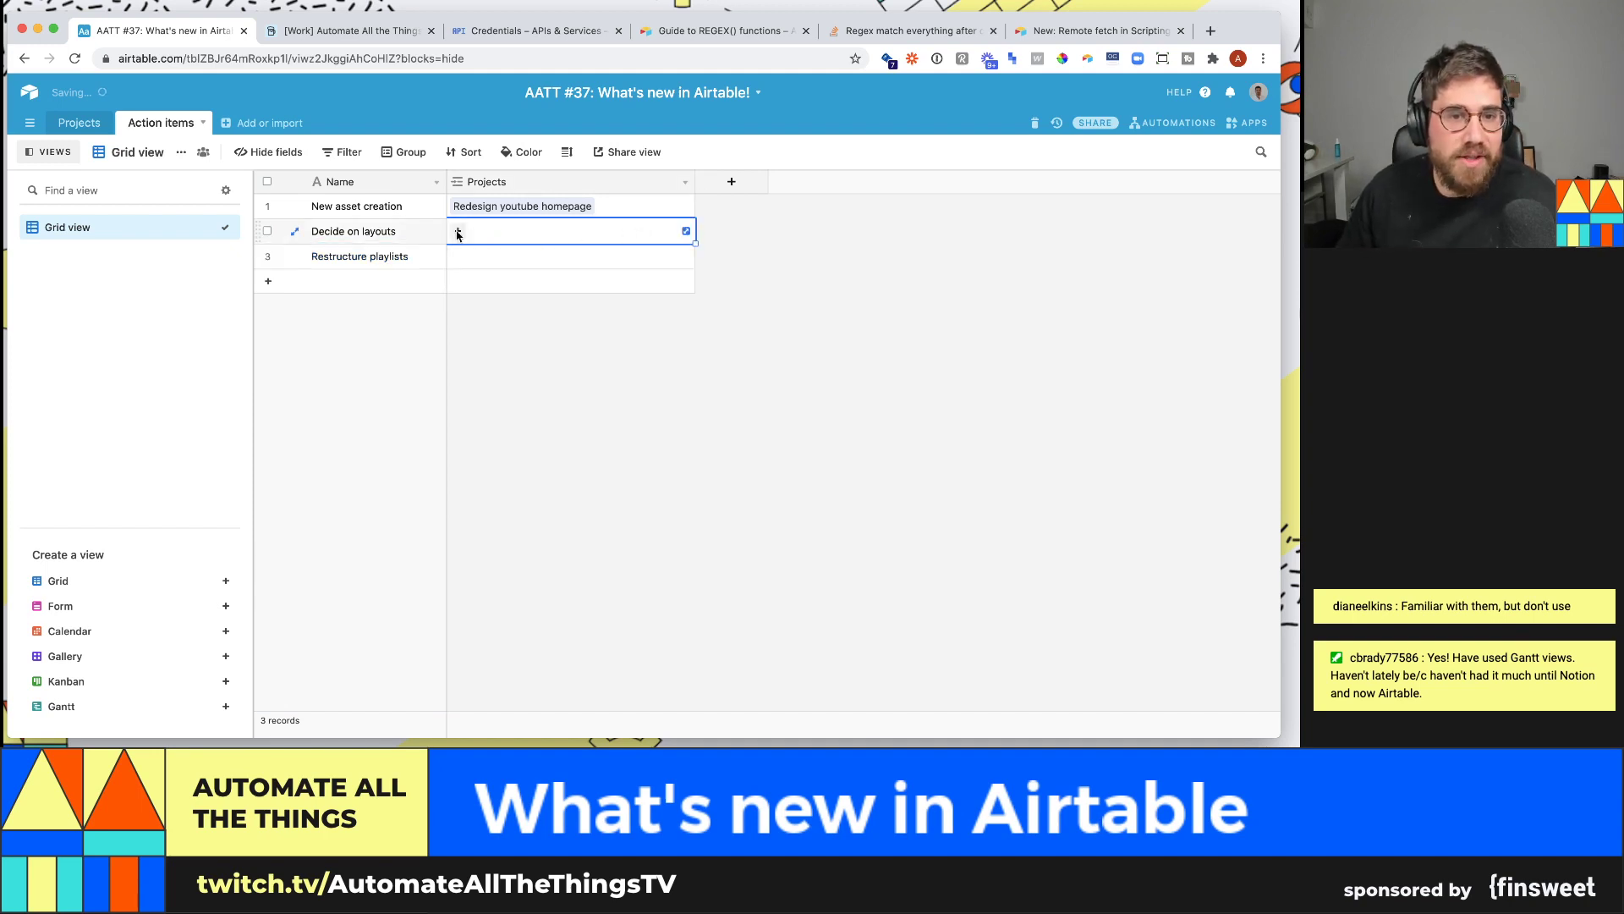
pyautogui.click(458, 231)
pyautogui.click(460, 235)
pyautogui.click(459, 231)
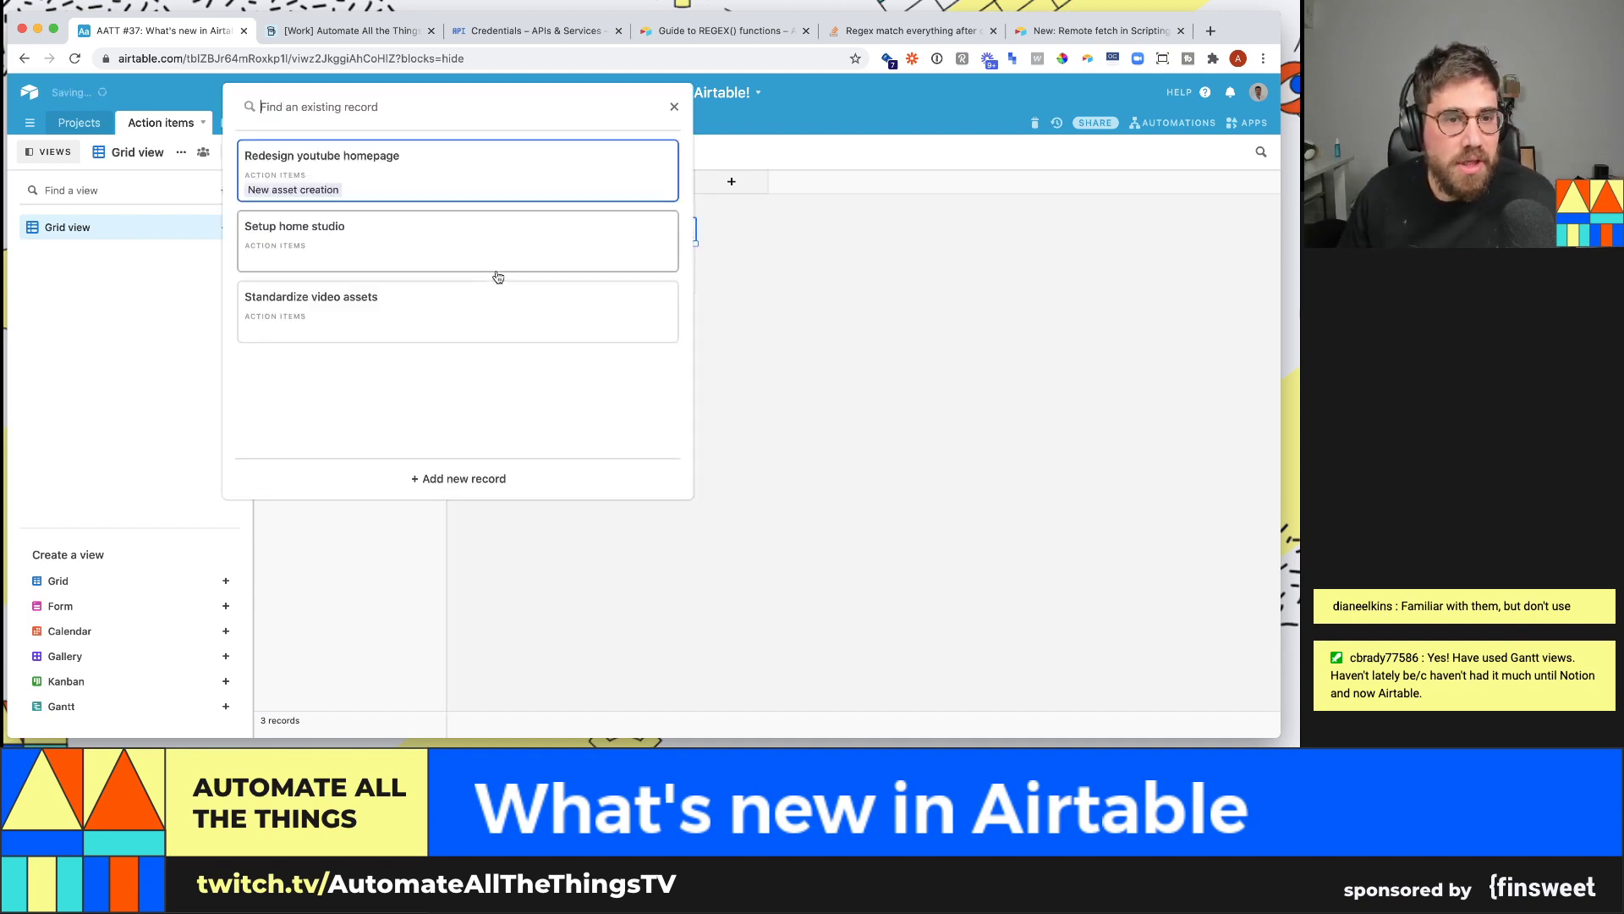
pyautogui.click(470, 246)
pyautogui.click(470, 259)
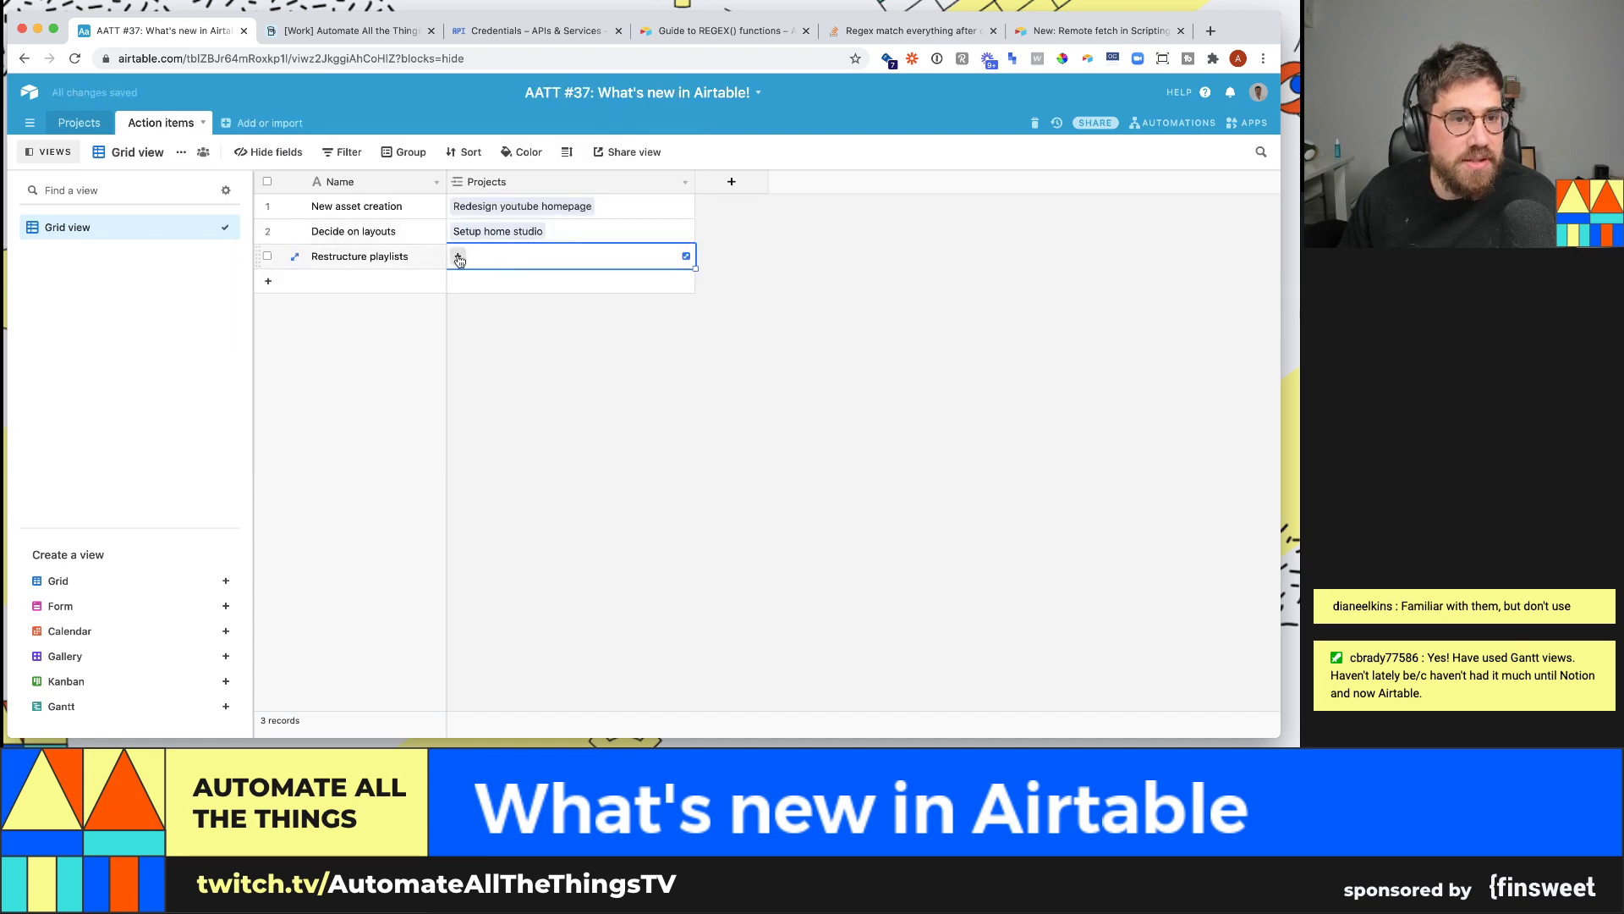
pyautogui.click(457, 260)
pyautogui.click(434, 319)
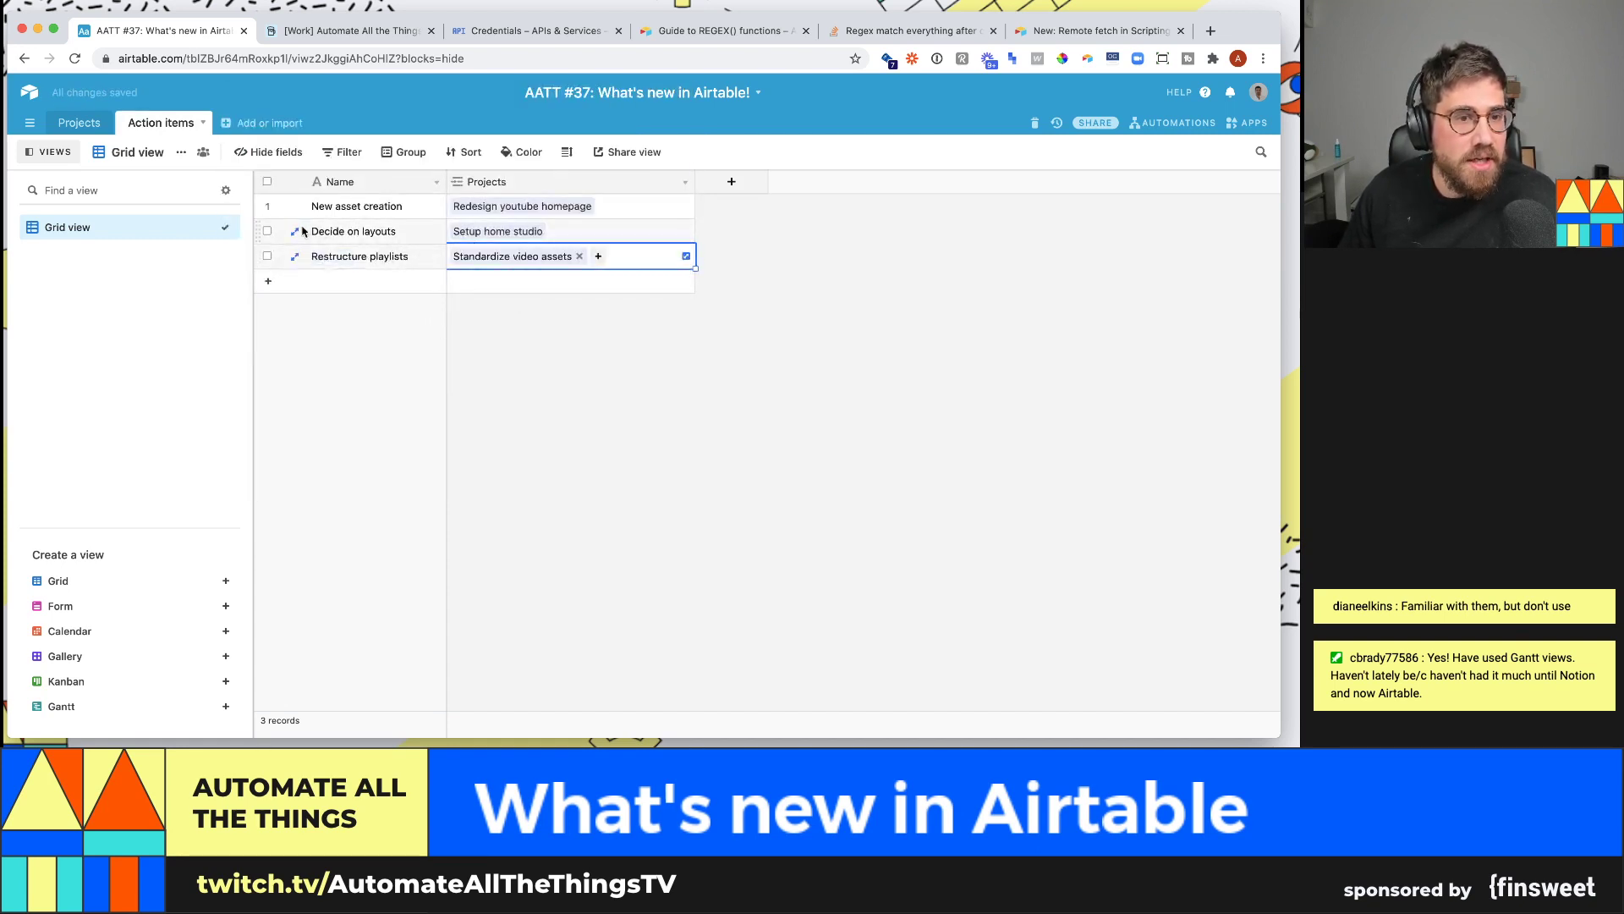
# - Move Decide on layouts below Restructure playlists and relink both to Redesign youtube homepage
pyautogui.moveTo(260, 230); pyautogui.dragTo(269, 263)
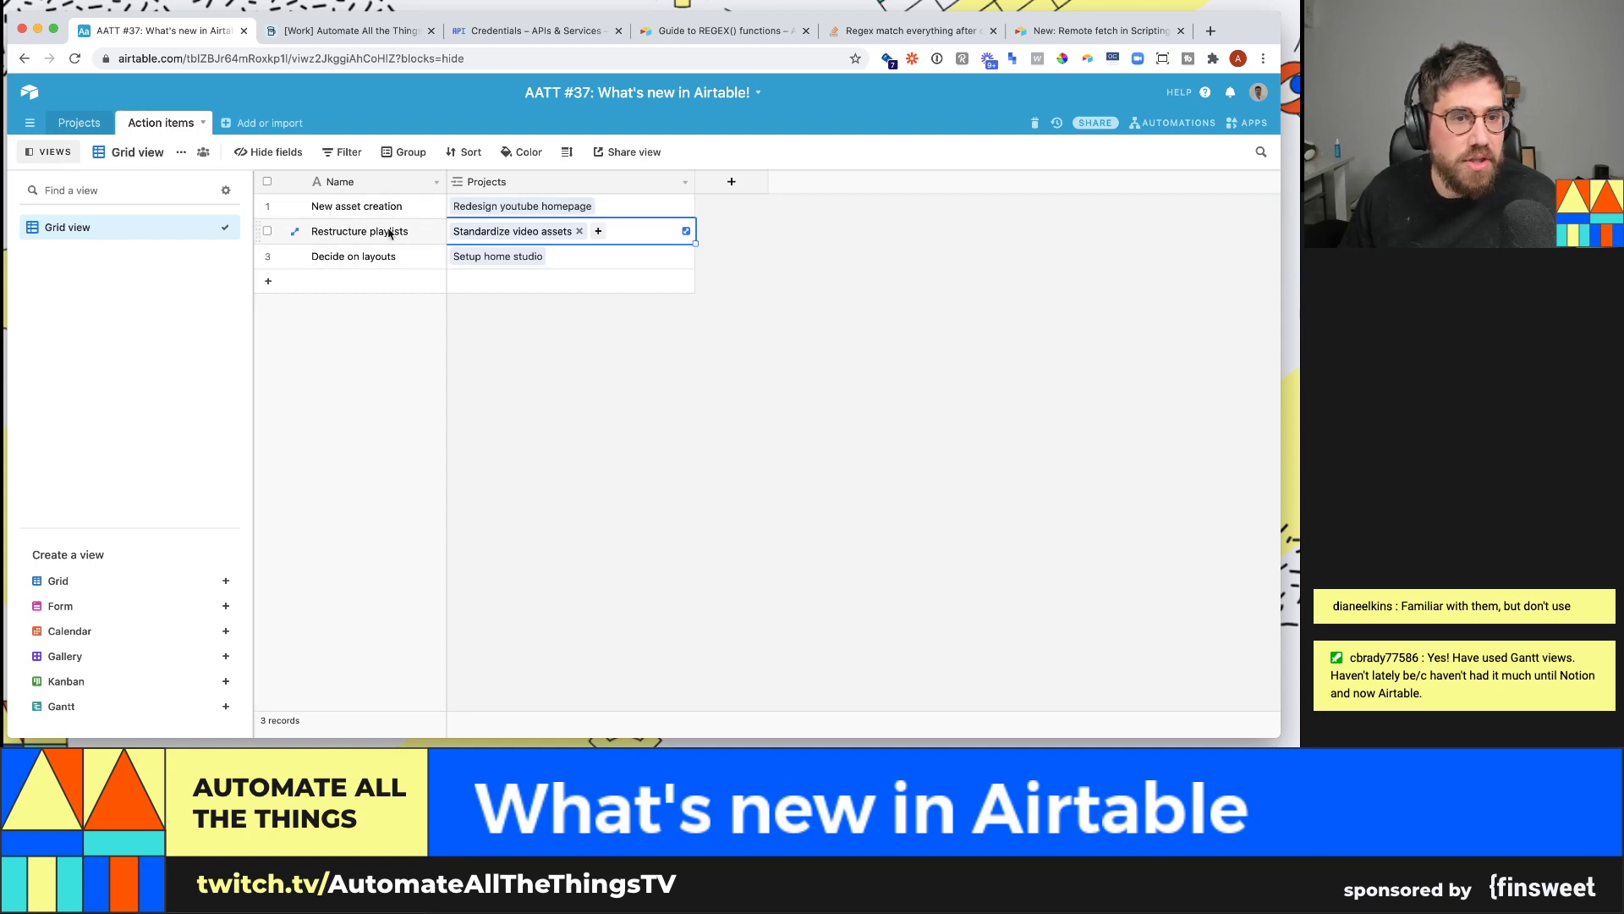
pyautogui.click(563, 447)
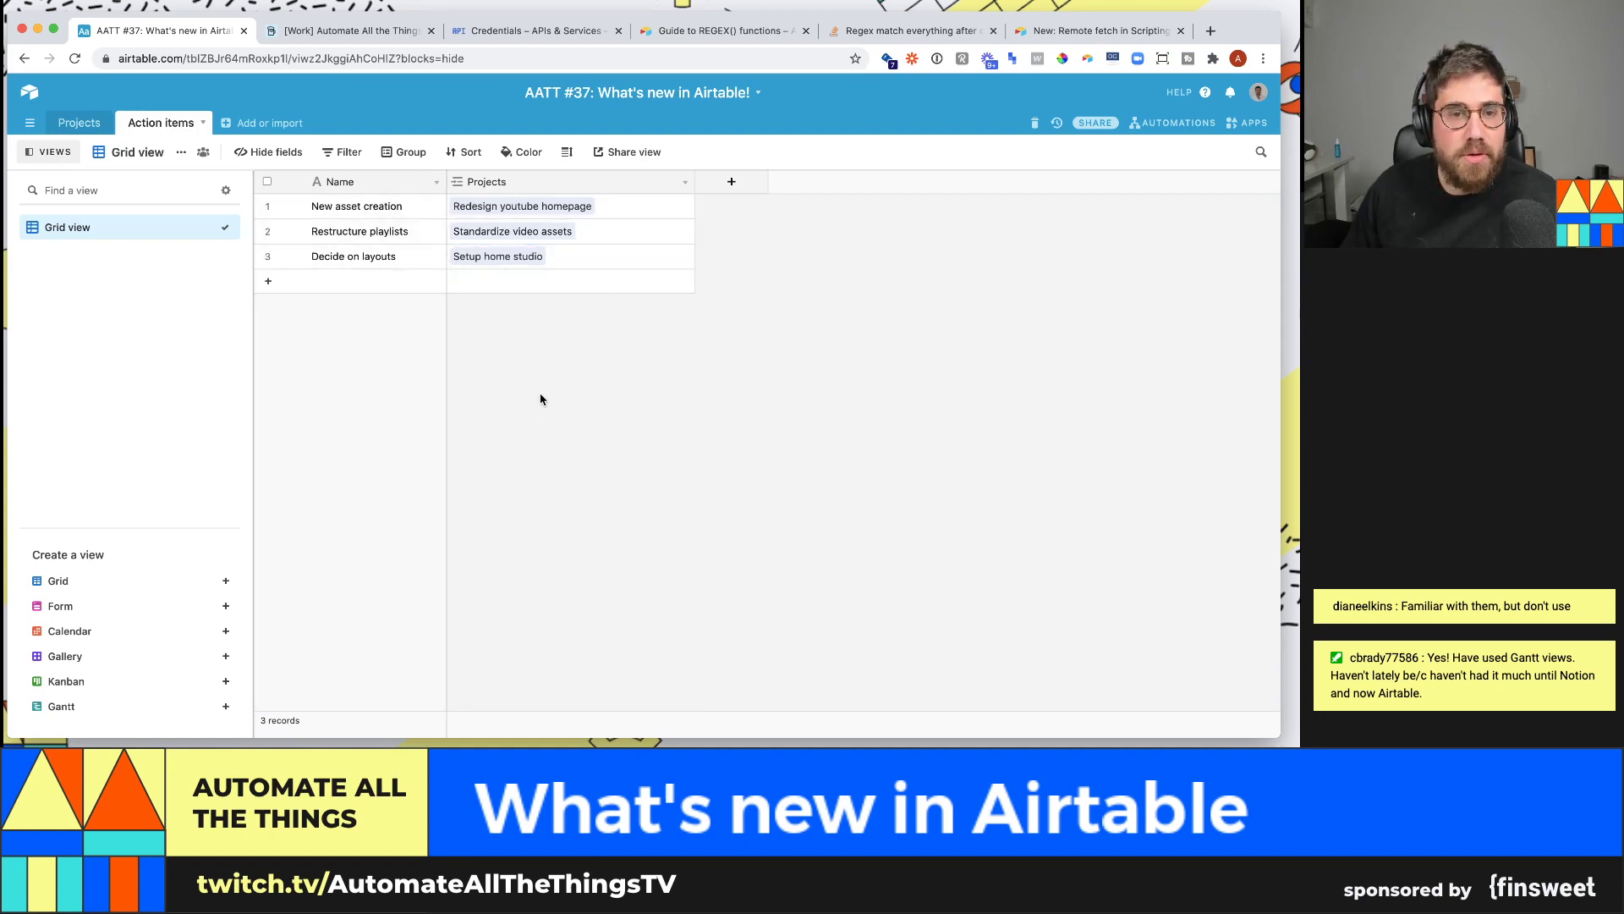
pyautogui.click(602, 225)
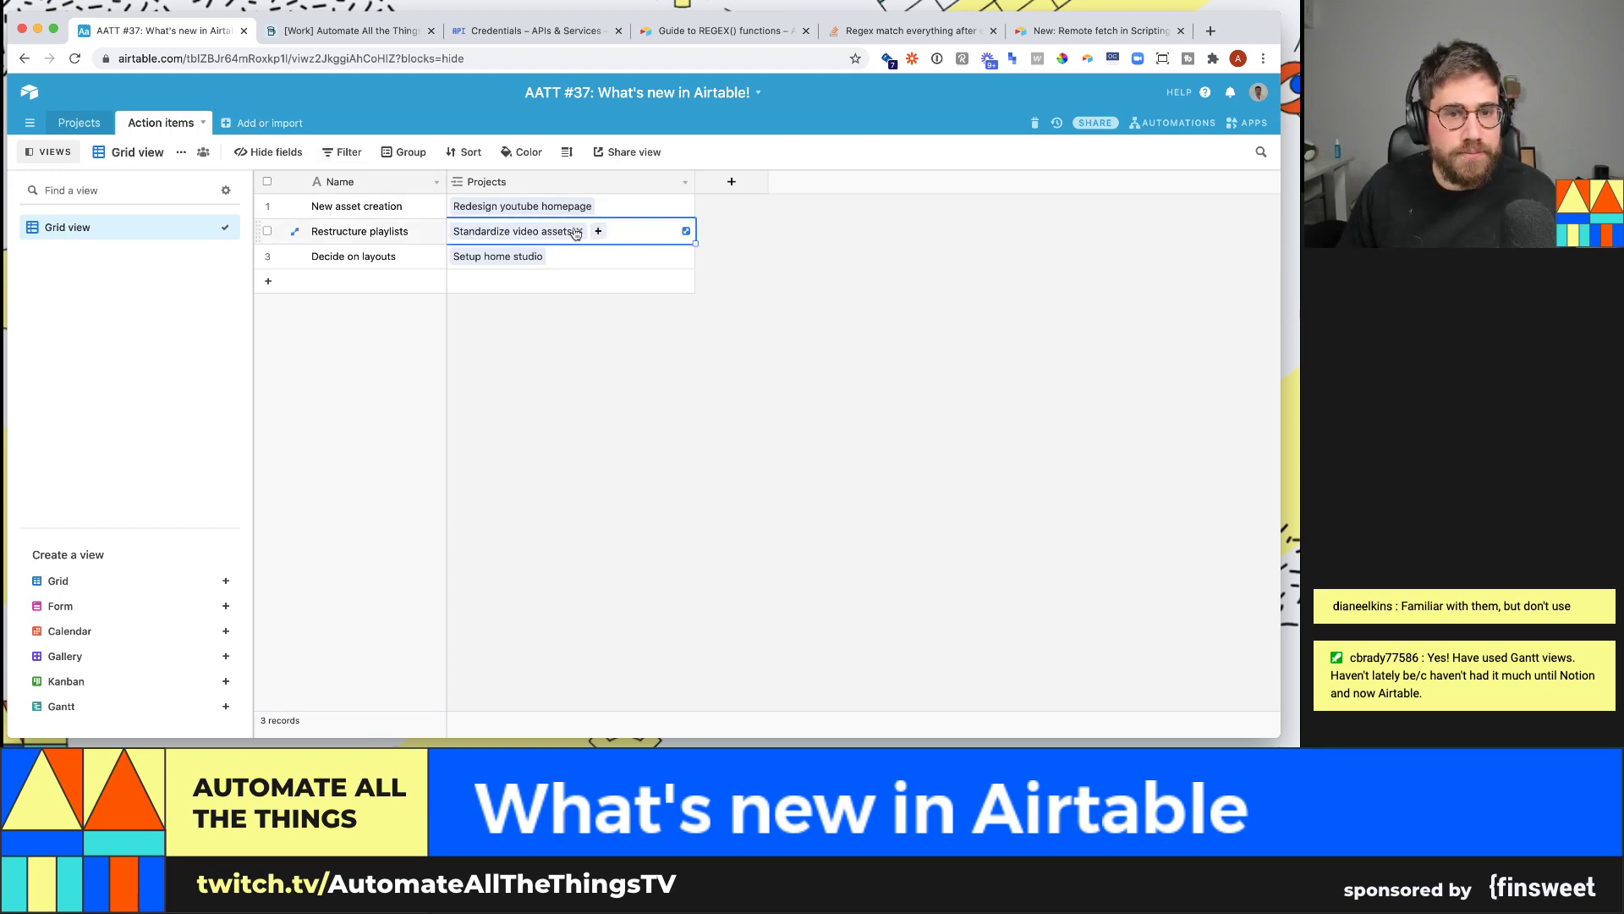
pyautogui.click(580, 233)
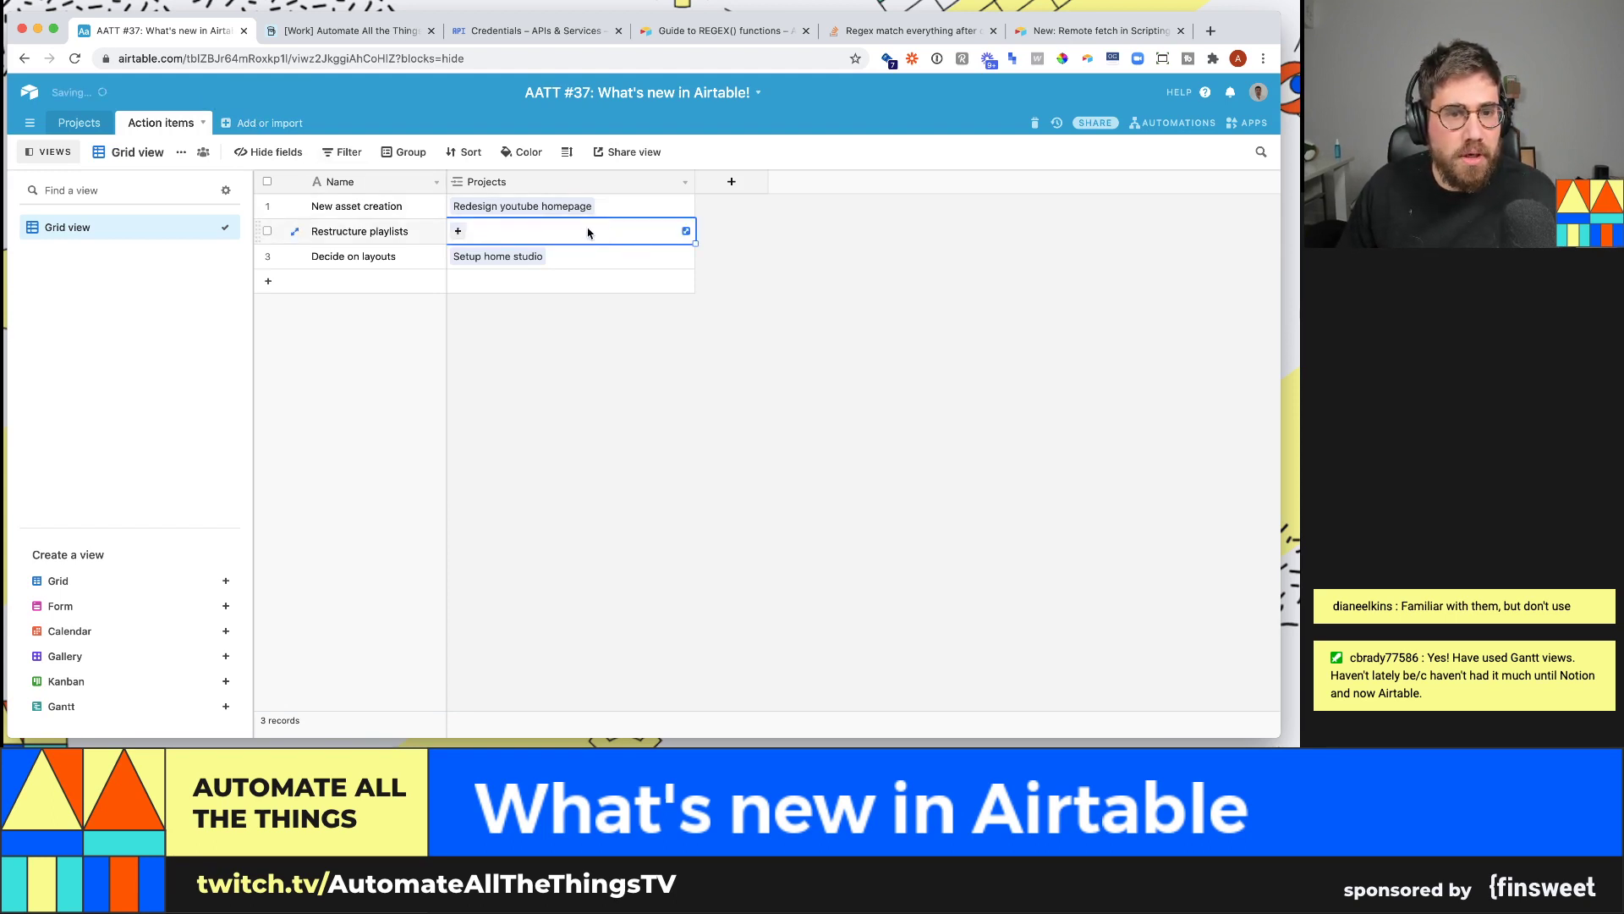
pyautogui.click(458, 231)
pyautogui.click(452, 200)
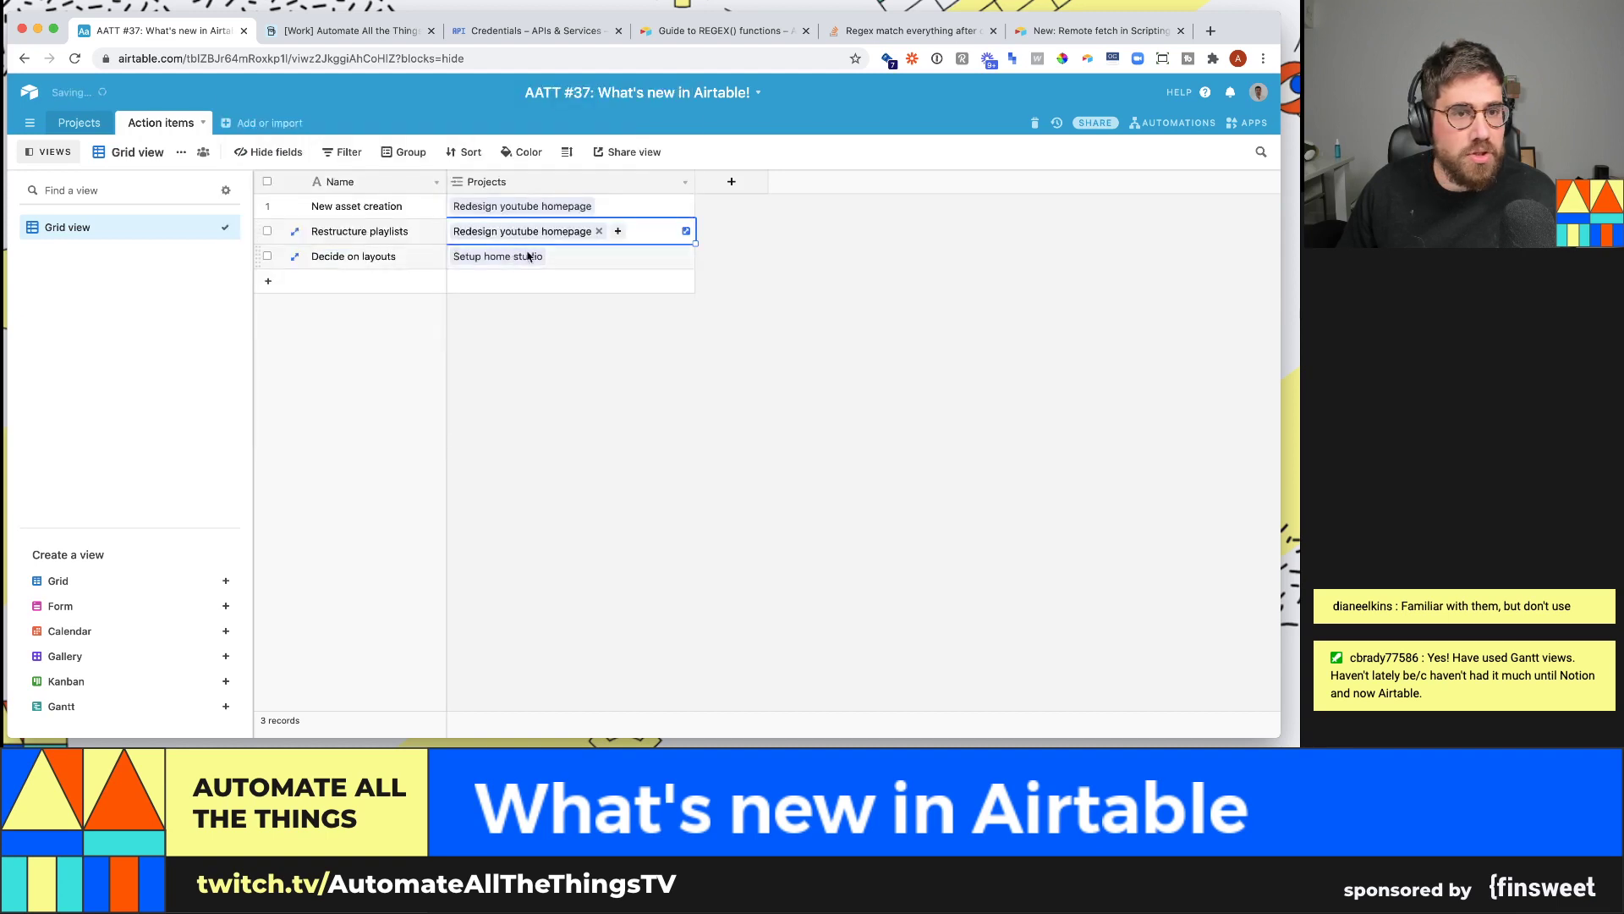
pyautogui.click(626, 256)
pyautogui.click(567, 256)
pyautogui.click(457, 258)
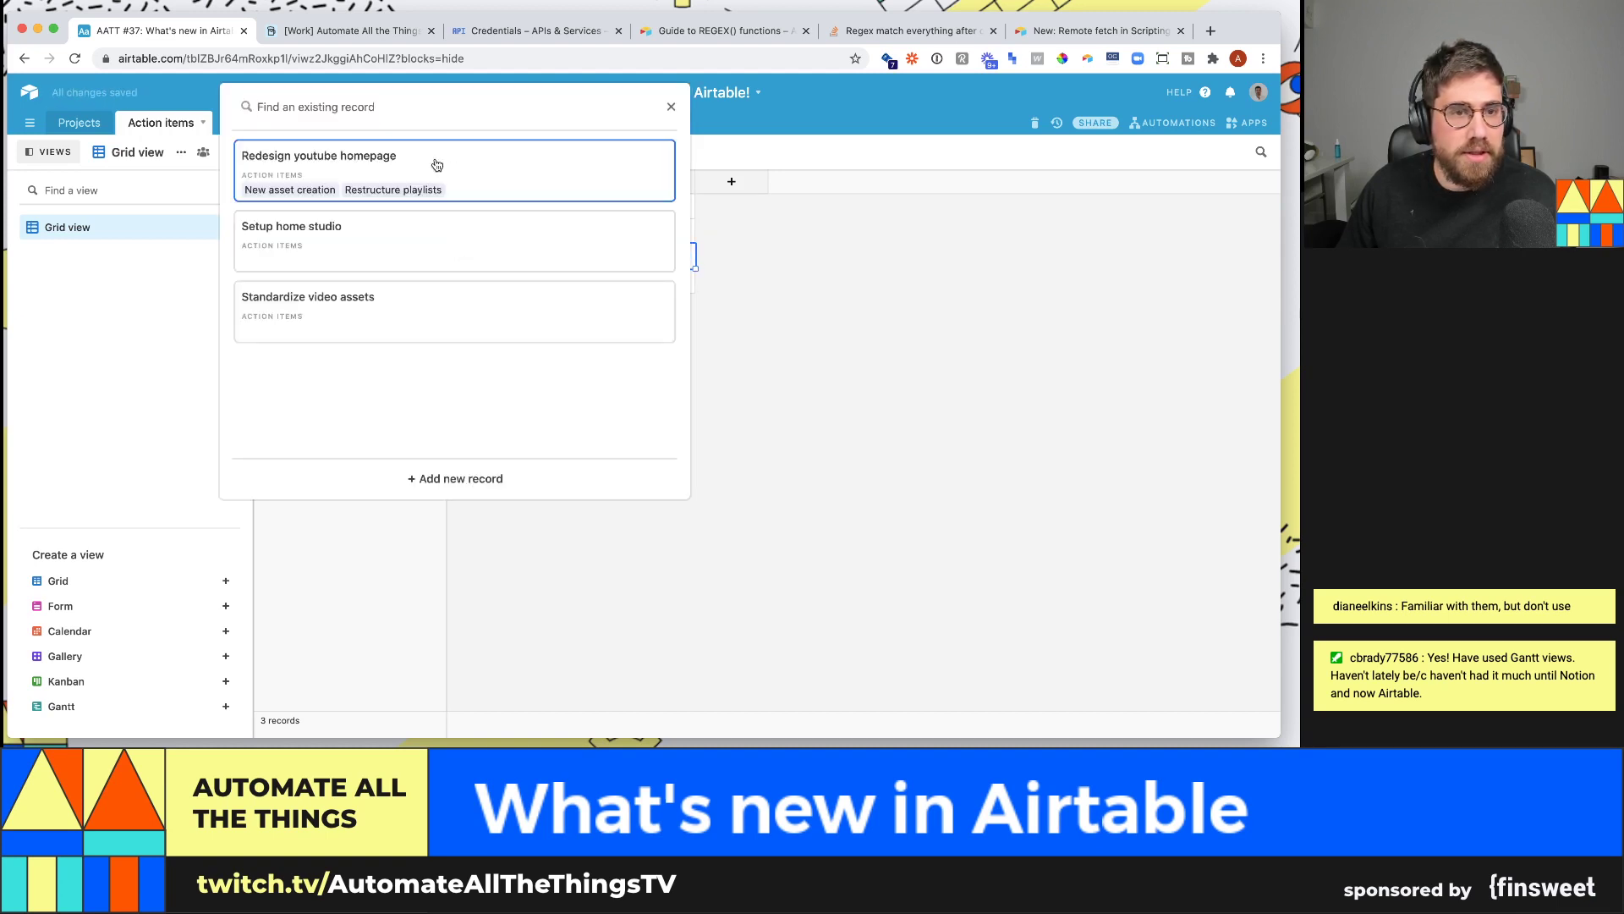
pyautogui.click(435, 164)
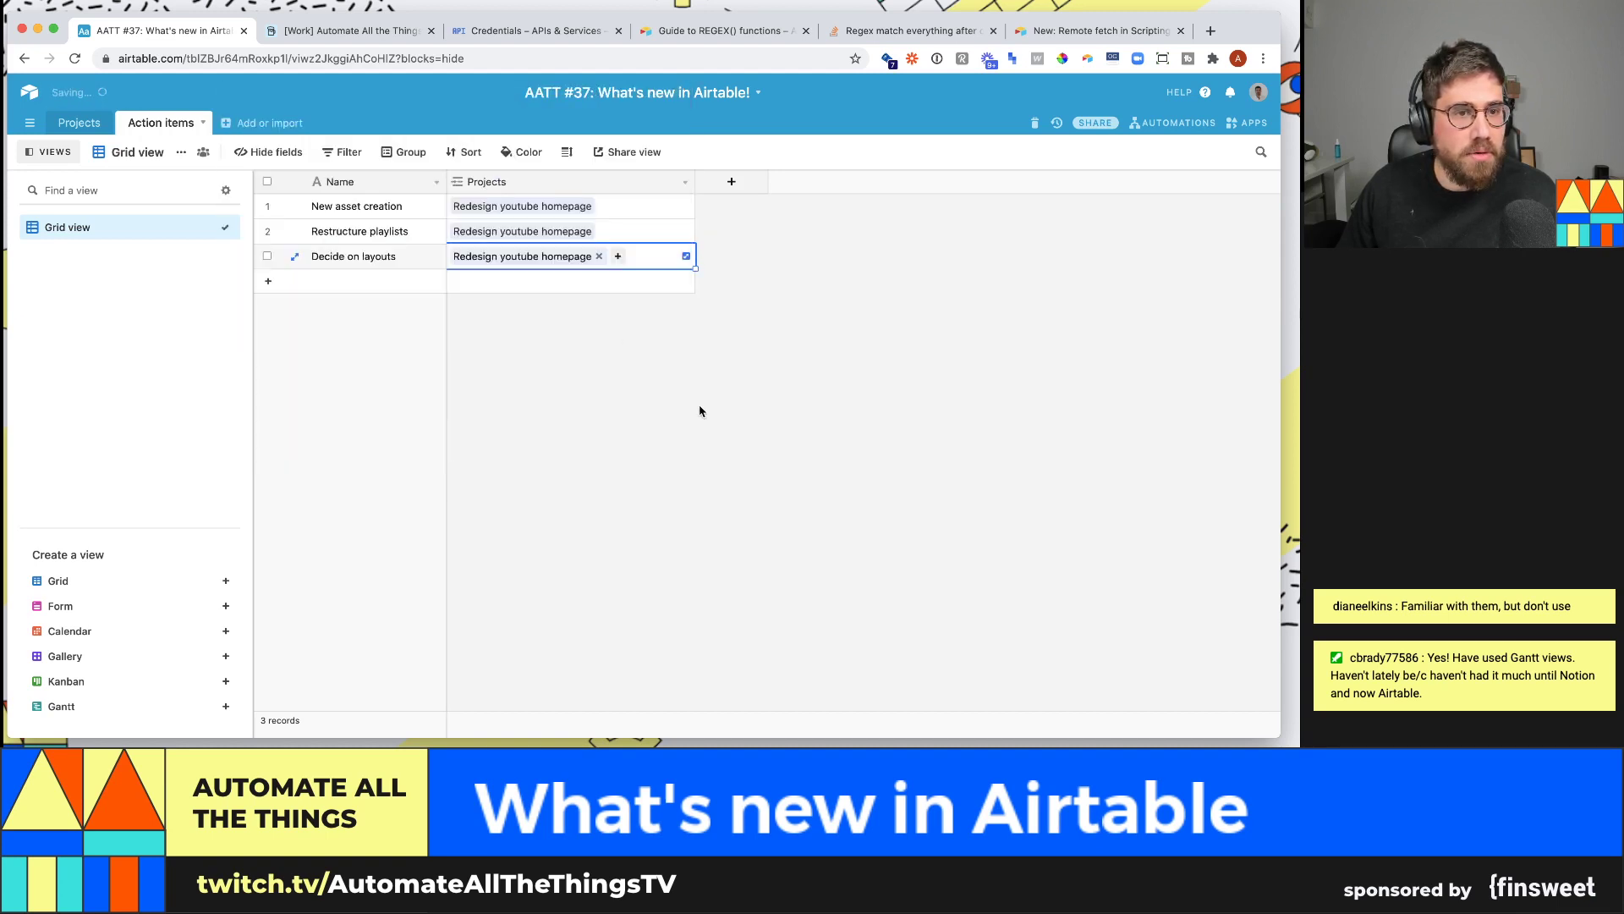
# - Add an empty fourth action item, then check the Projects table
pyautogui.click(377, 282)
pyautogui.click(108, 126)
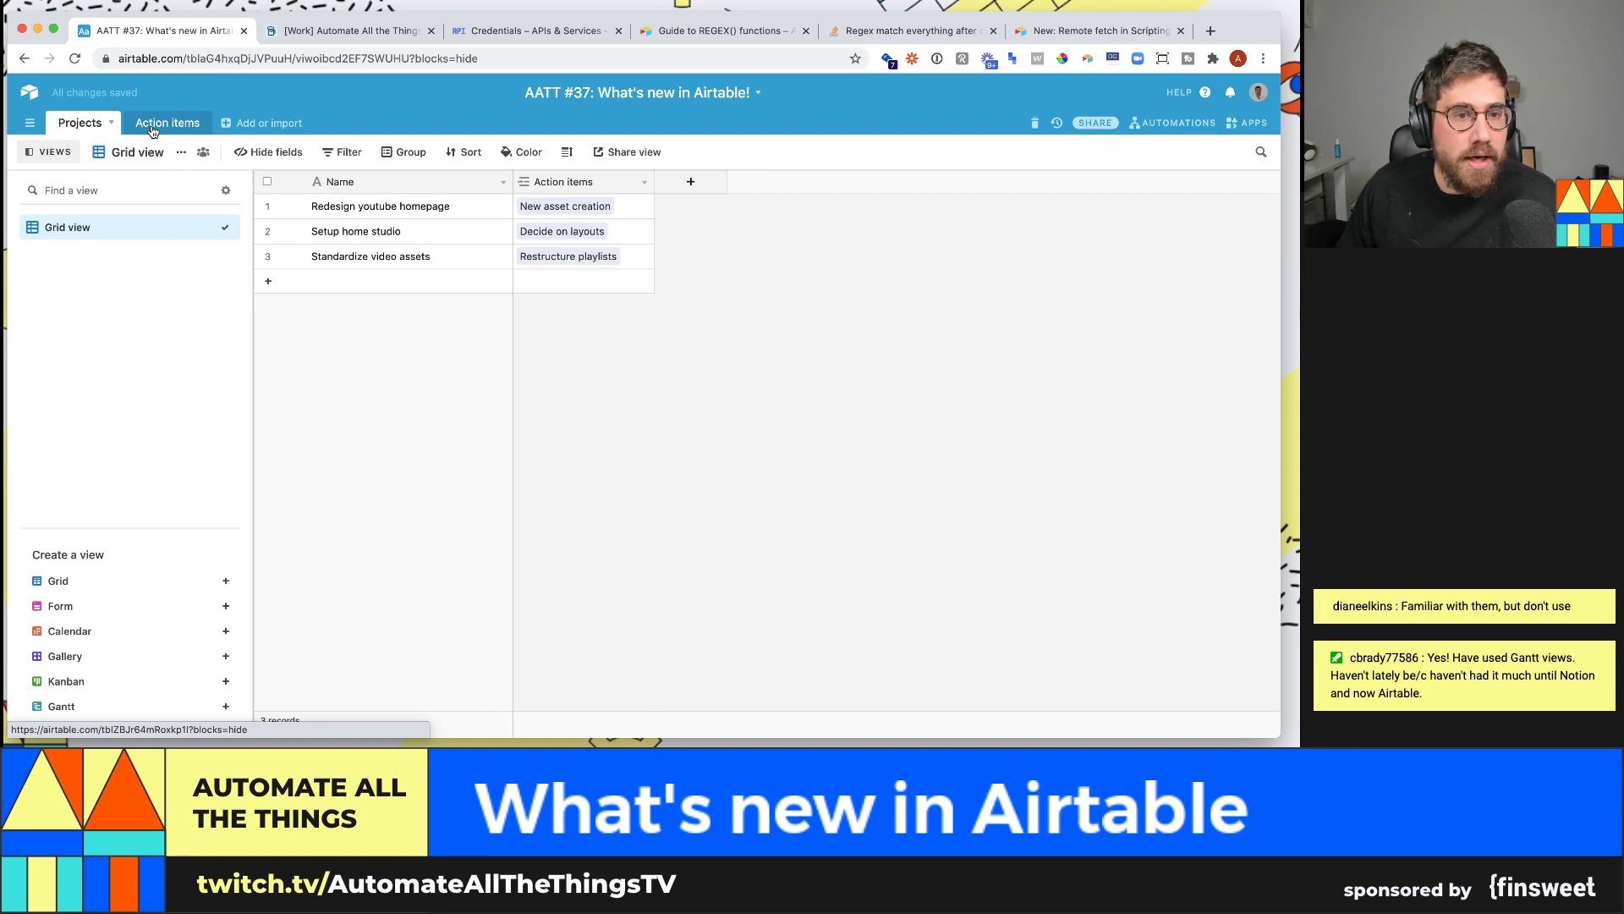
pyautogui.click(153, 127)
# - Add 'Decide on the look' linked to Setup home studio, and start a fifth item 'Figure out'
pyautogui.click(385, 281)
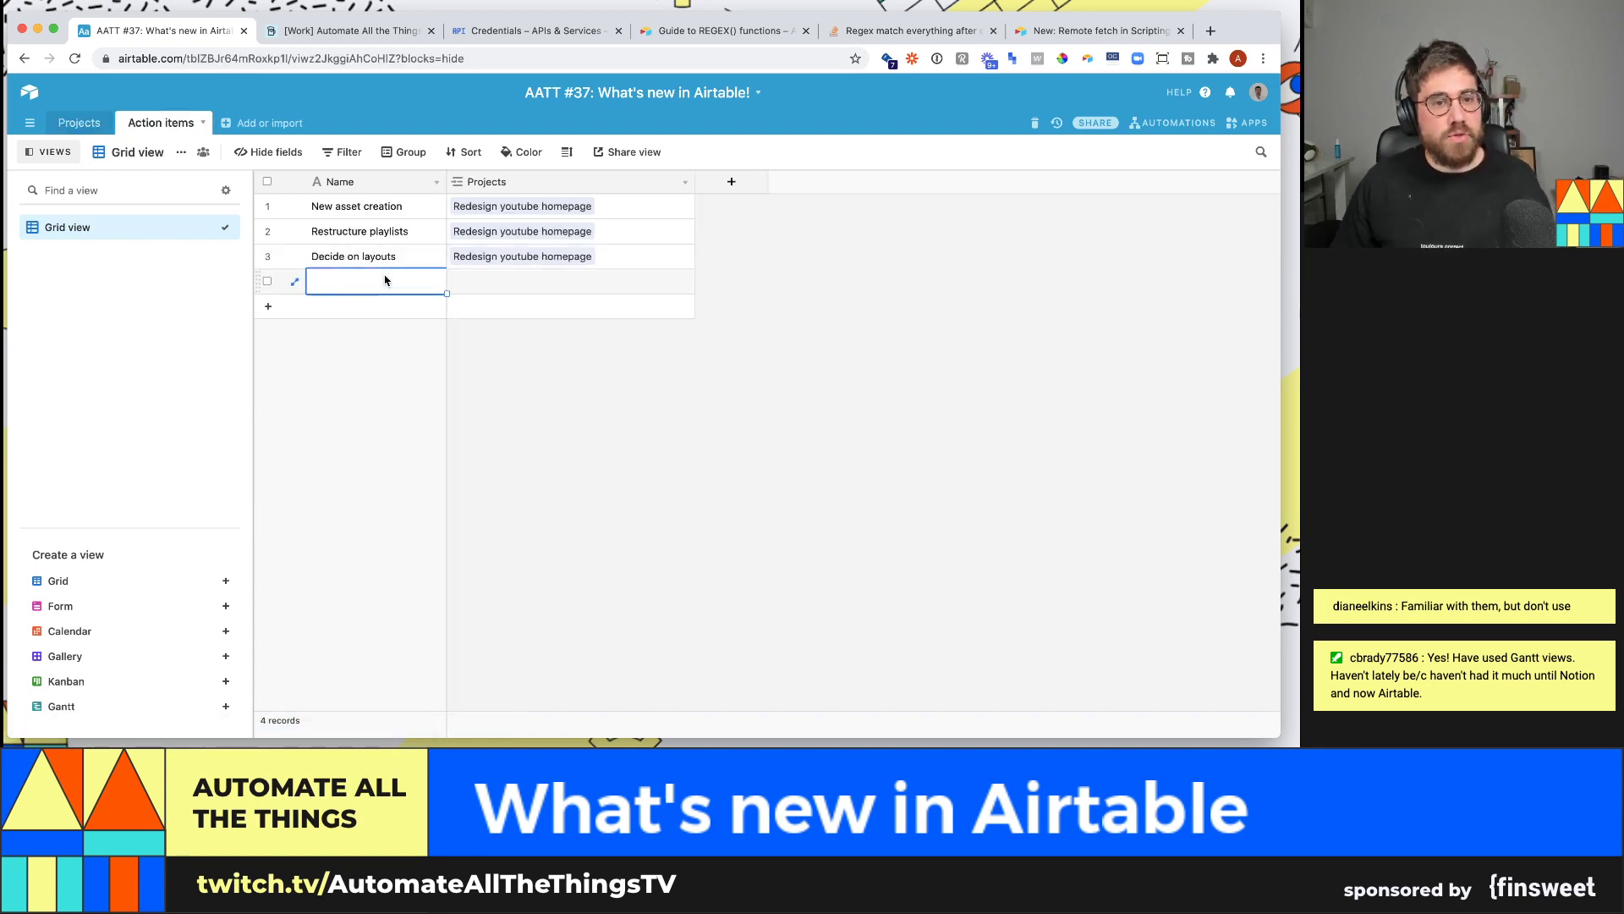
pyautogui.doubleClick(385, 281)
pyautogui.write('Dec')
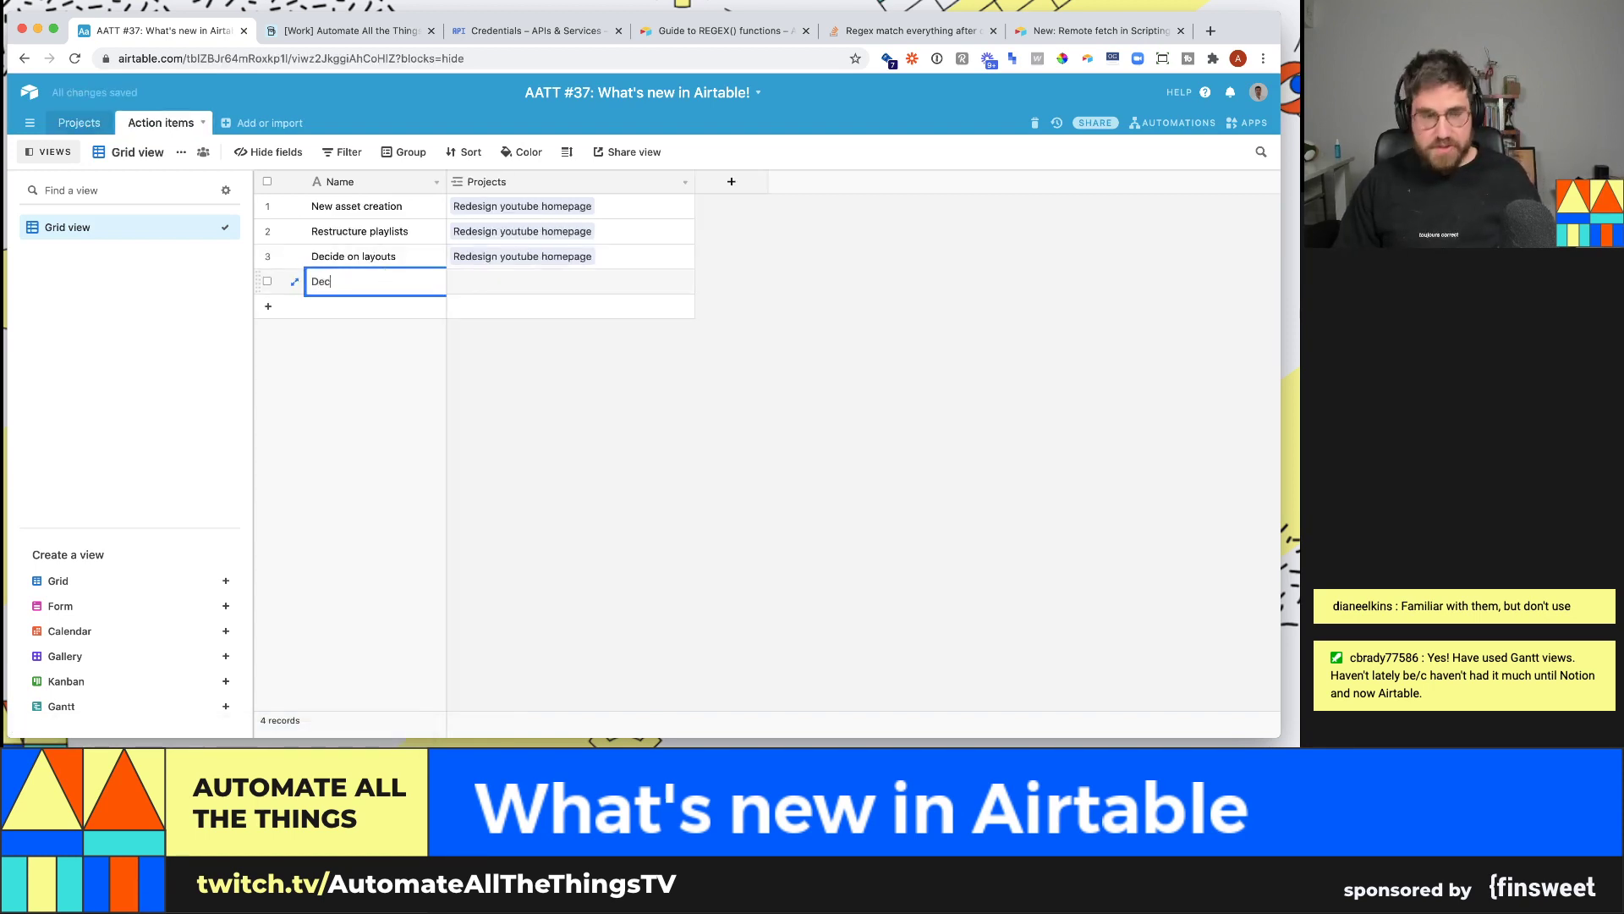
pyautogui.write('ide on the look')
pyautogui.press('Tab')
pyautogui.press('Return')
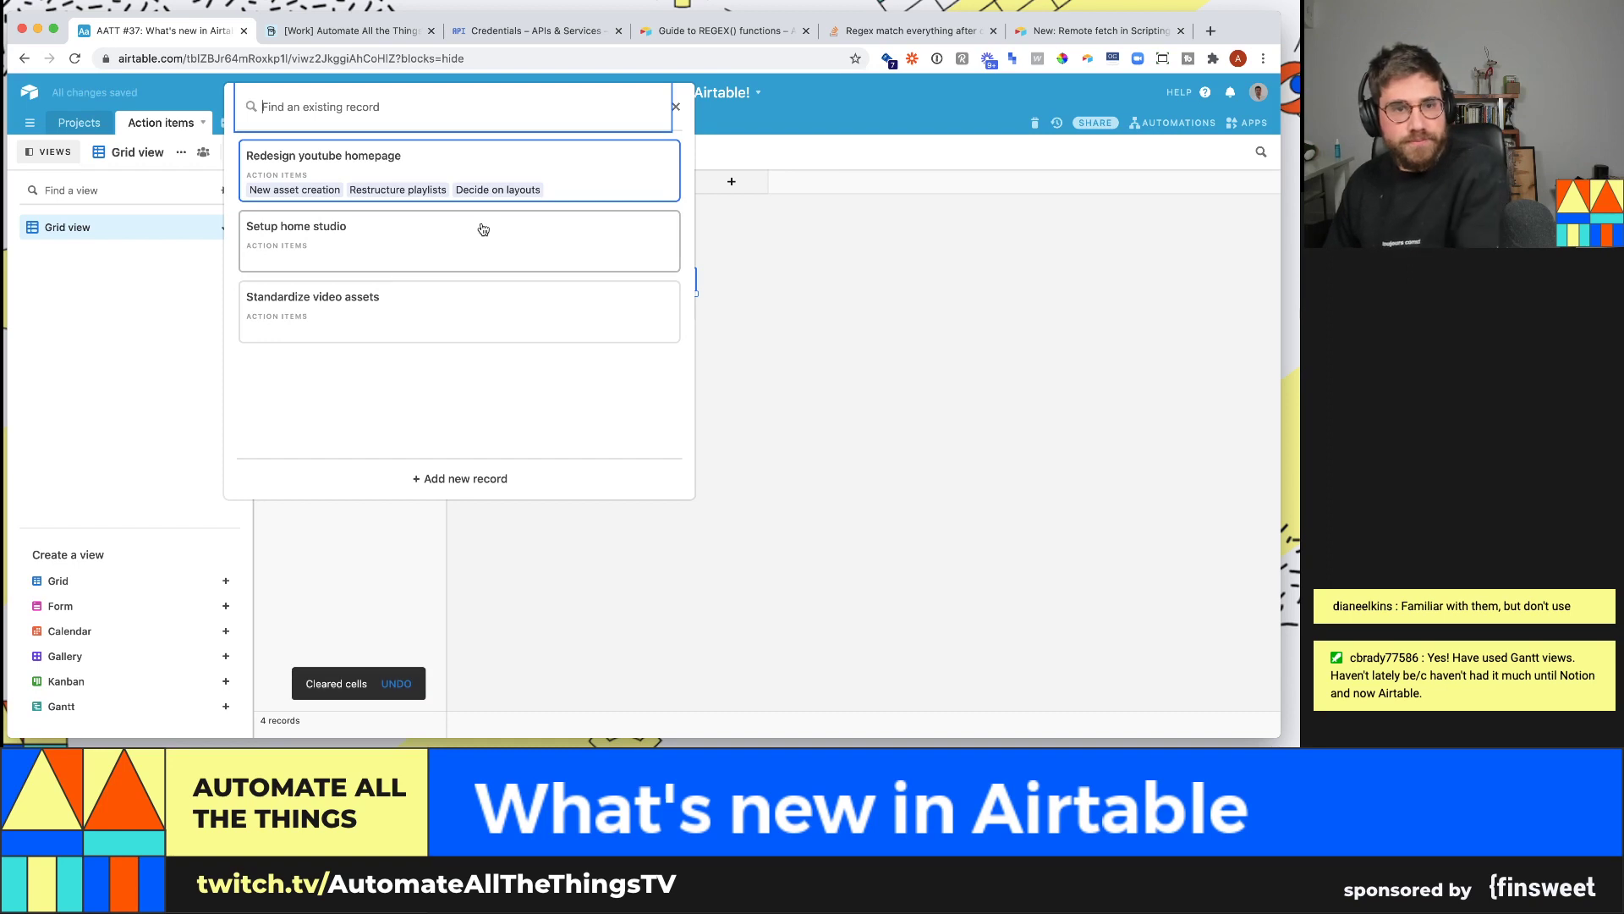
pyautogui.click(482, 229)
pyautogui.click(546, 310)
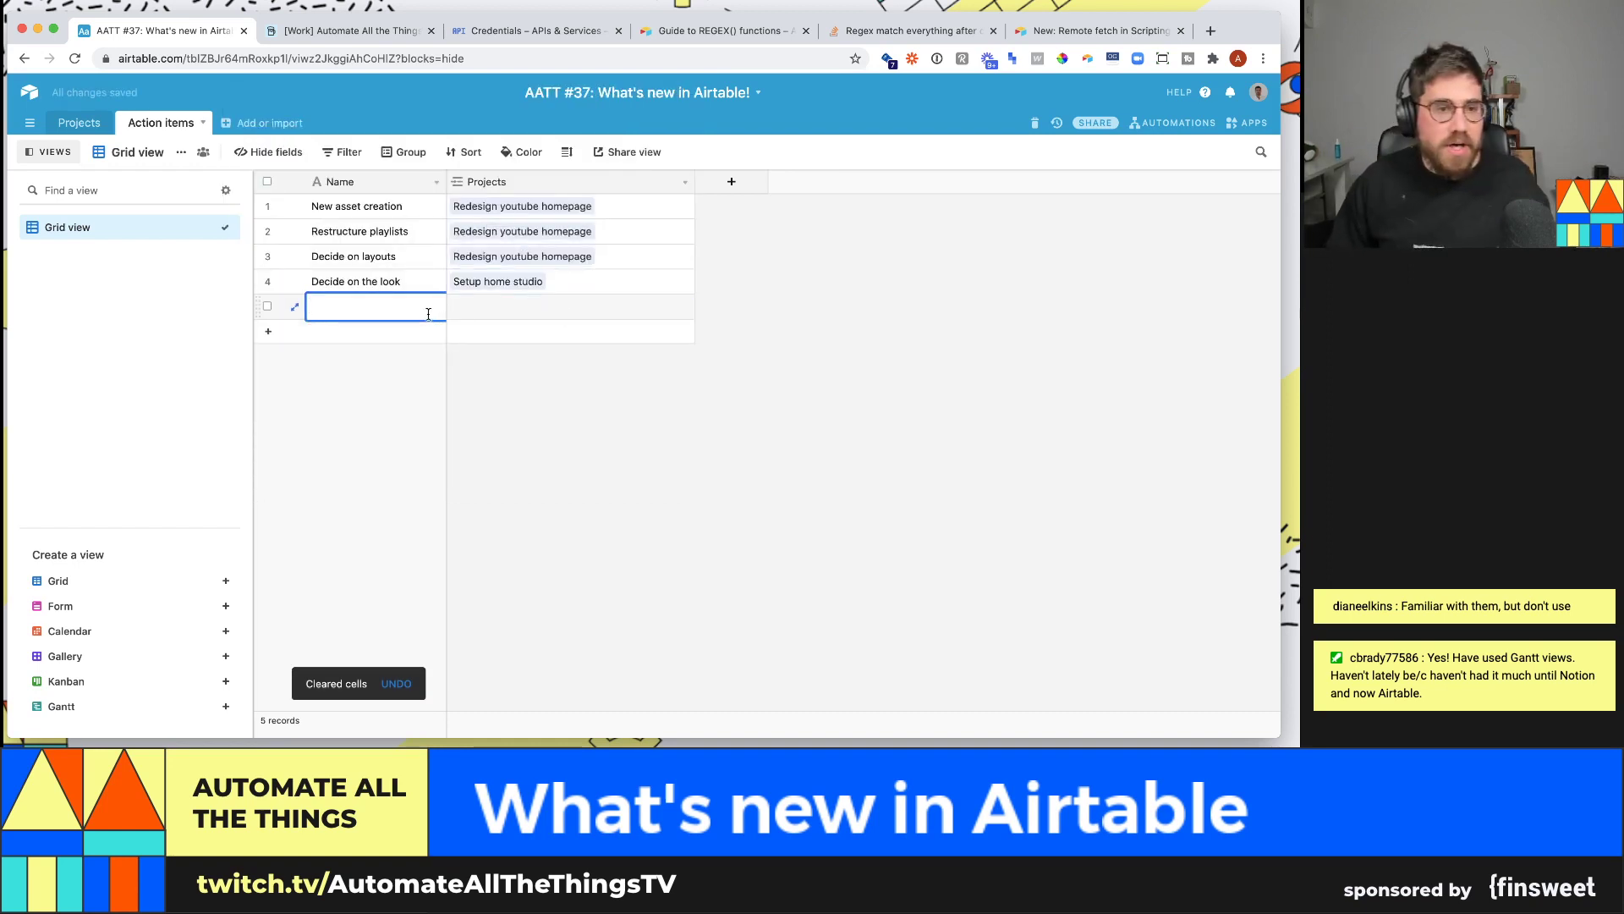
pyautogui.write('Fig')
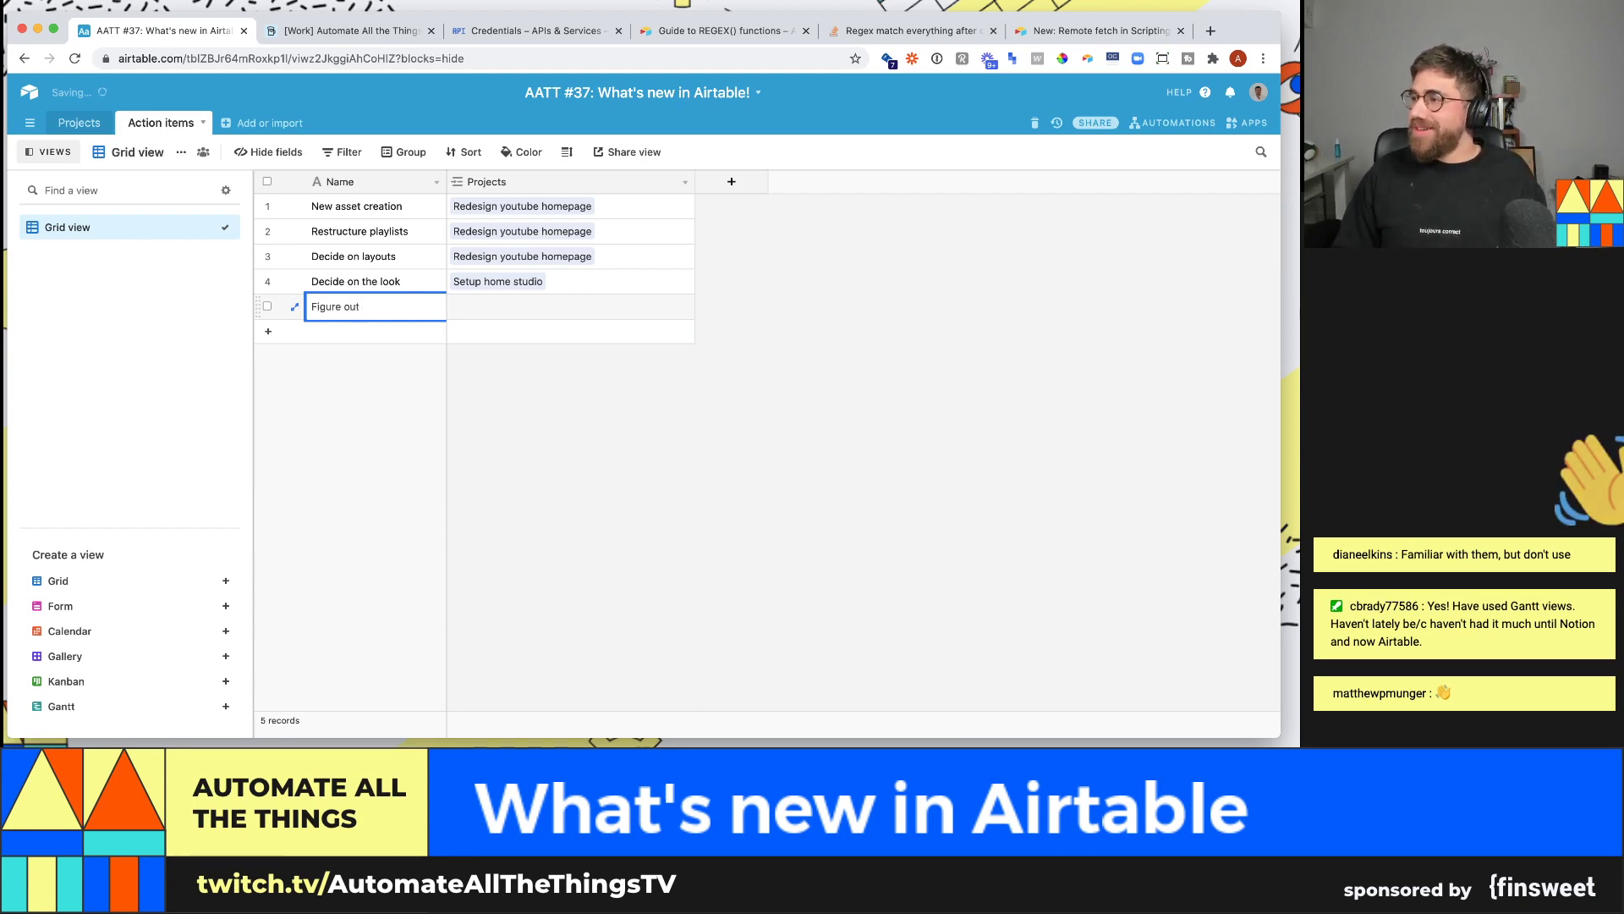
pyautogui.write('ure out')
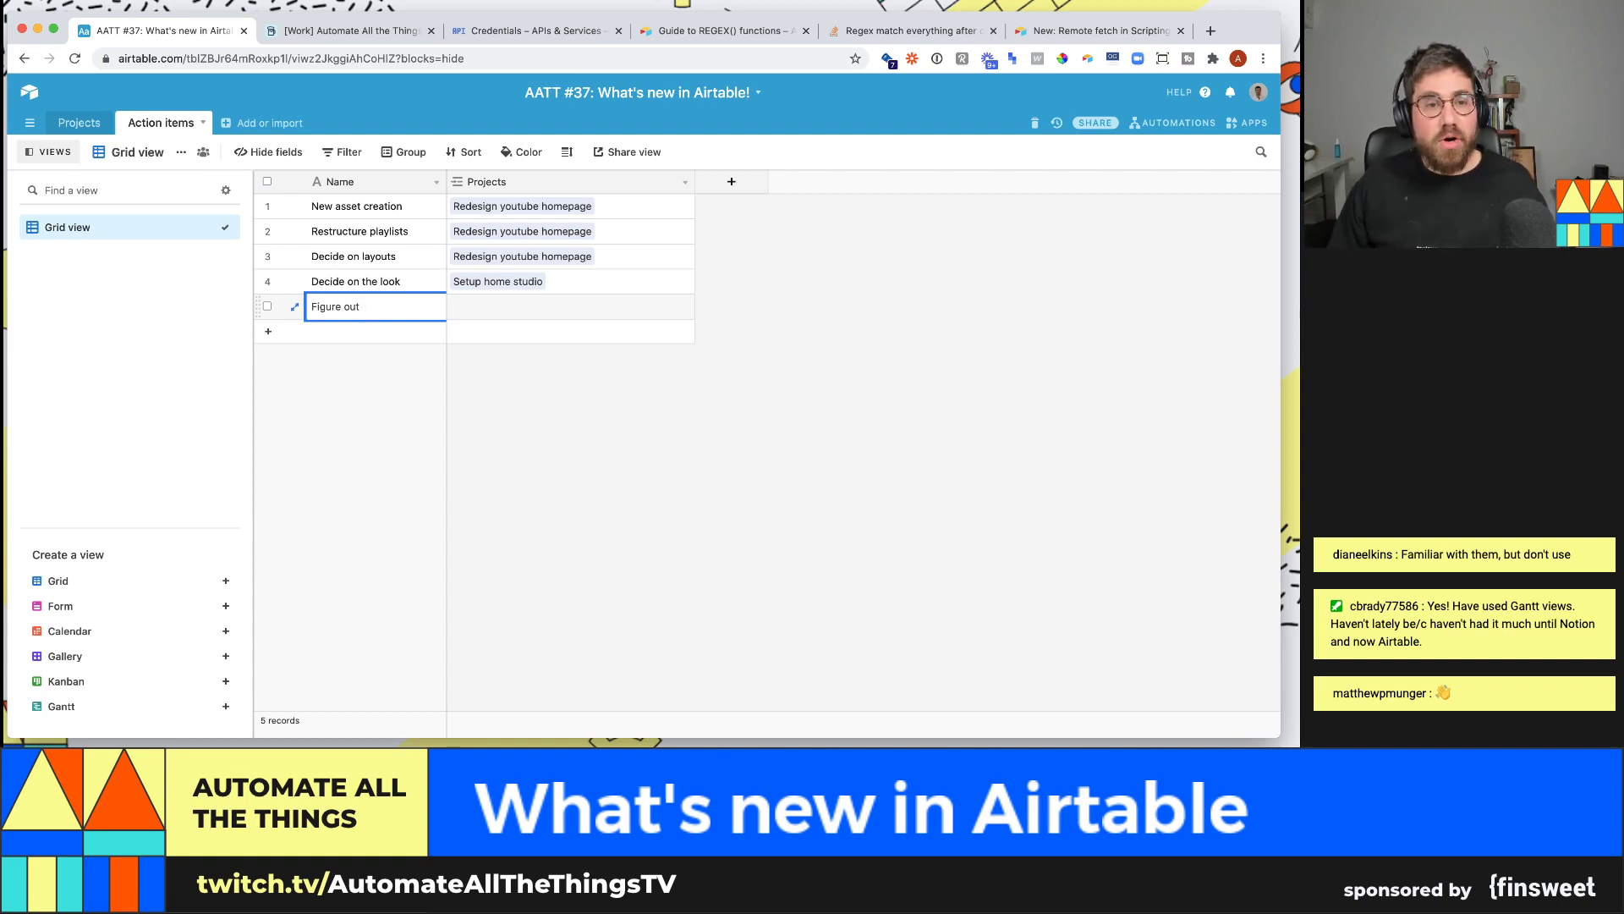
# - Finish naming 'Figure out what equipment we need' and link it to Setup home studio
pyautogui.write('what eq')
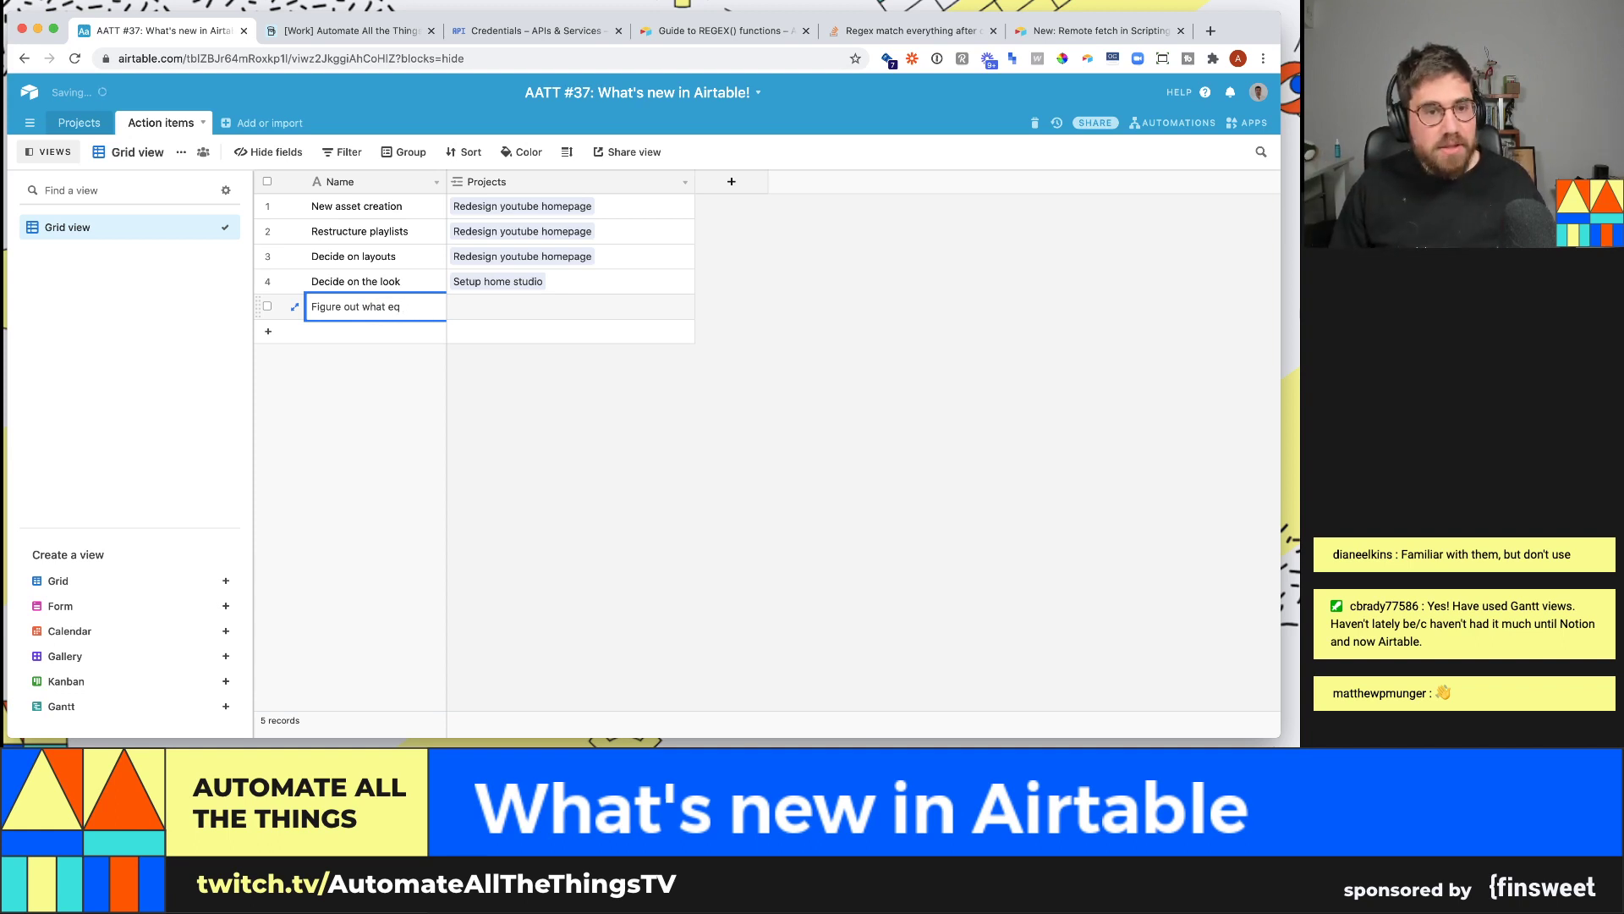
pyautogui.write('uipment we need')
pyautogui.press('Return')
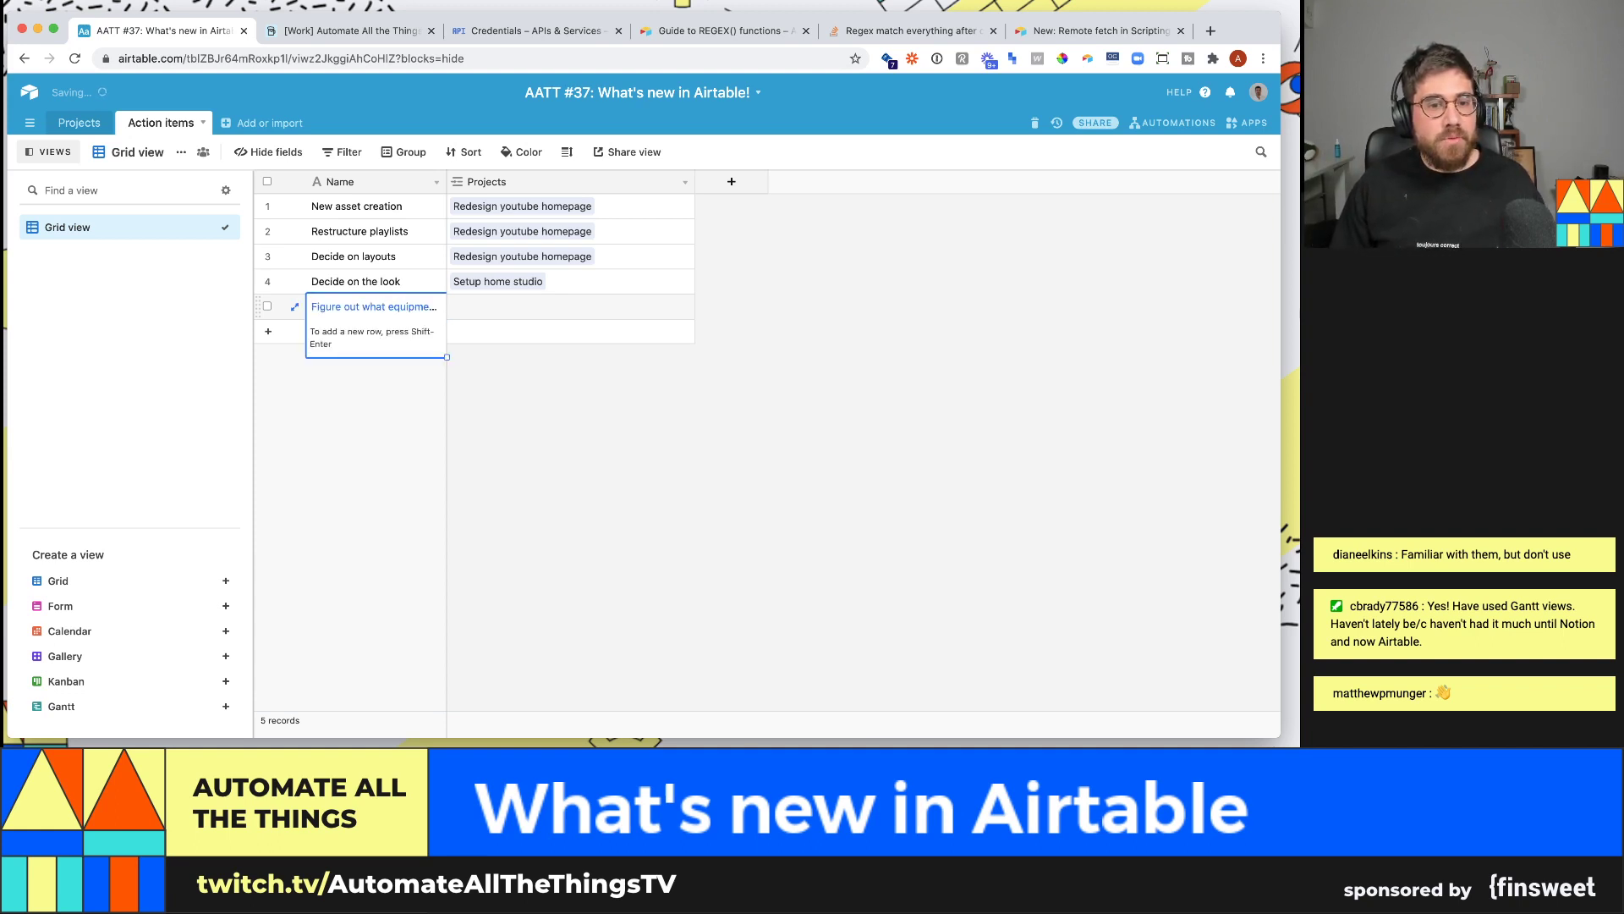
pyautogui.click(453, 313)
pyautogui.click(457, 308)
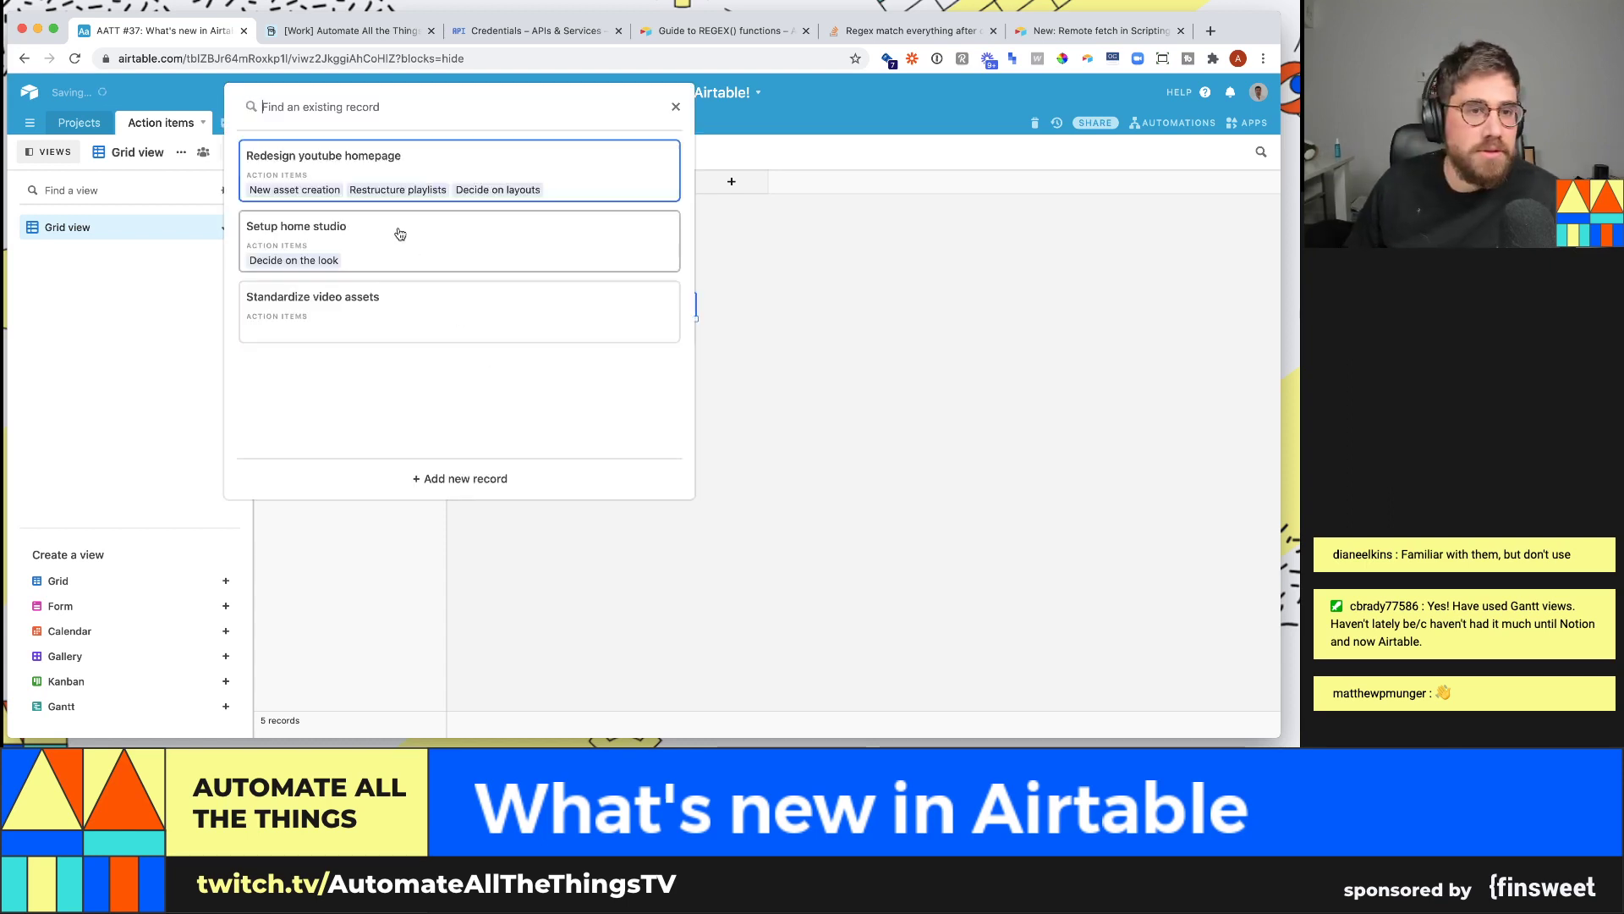
pyautogui.click(399, 233)
# - Add a Buy equipment task linked to Setup home studio, then a blank record
pyautogui.click(404, 330)
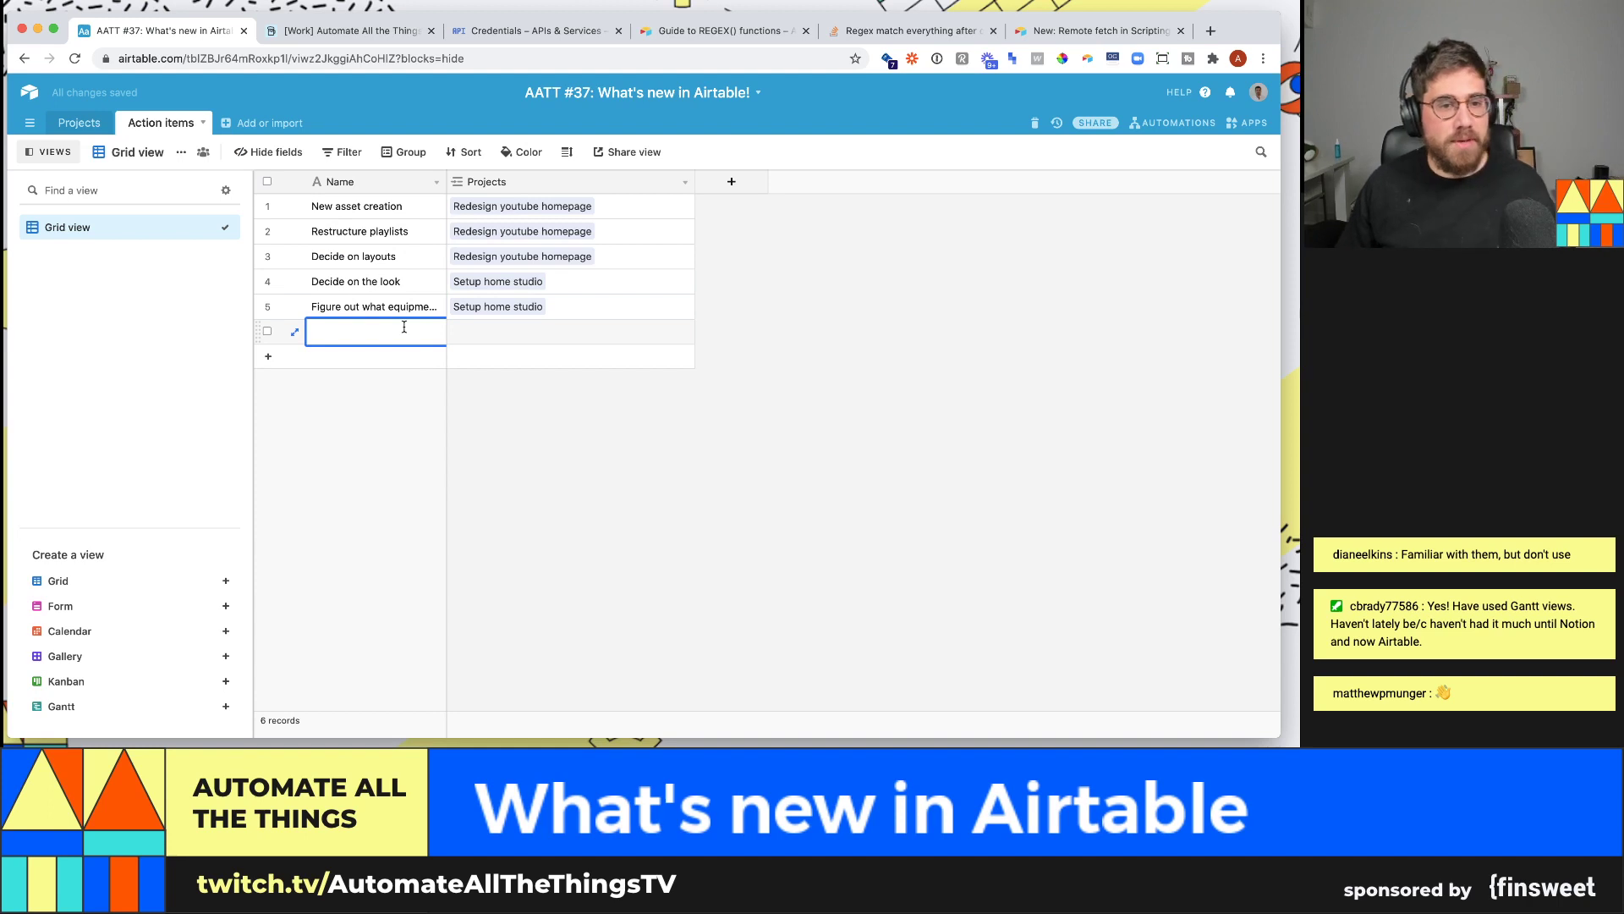
pyautogui.write('Buyu')
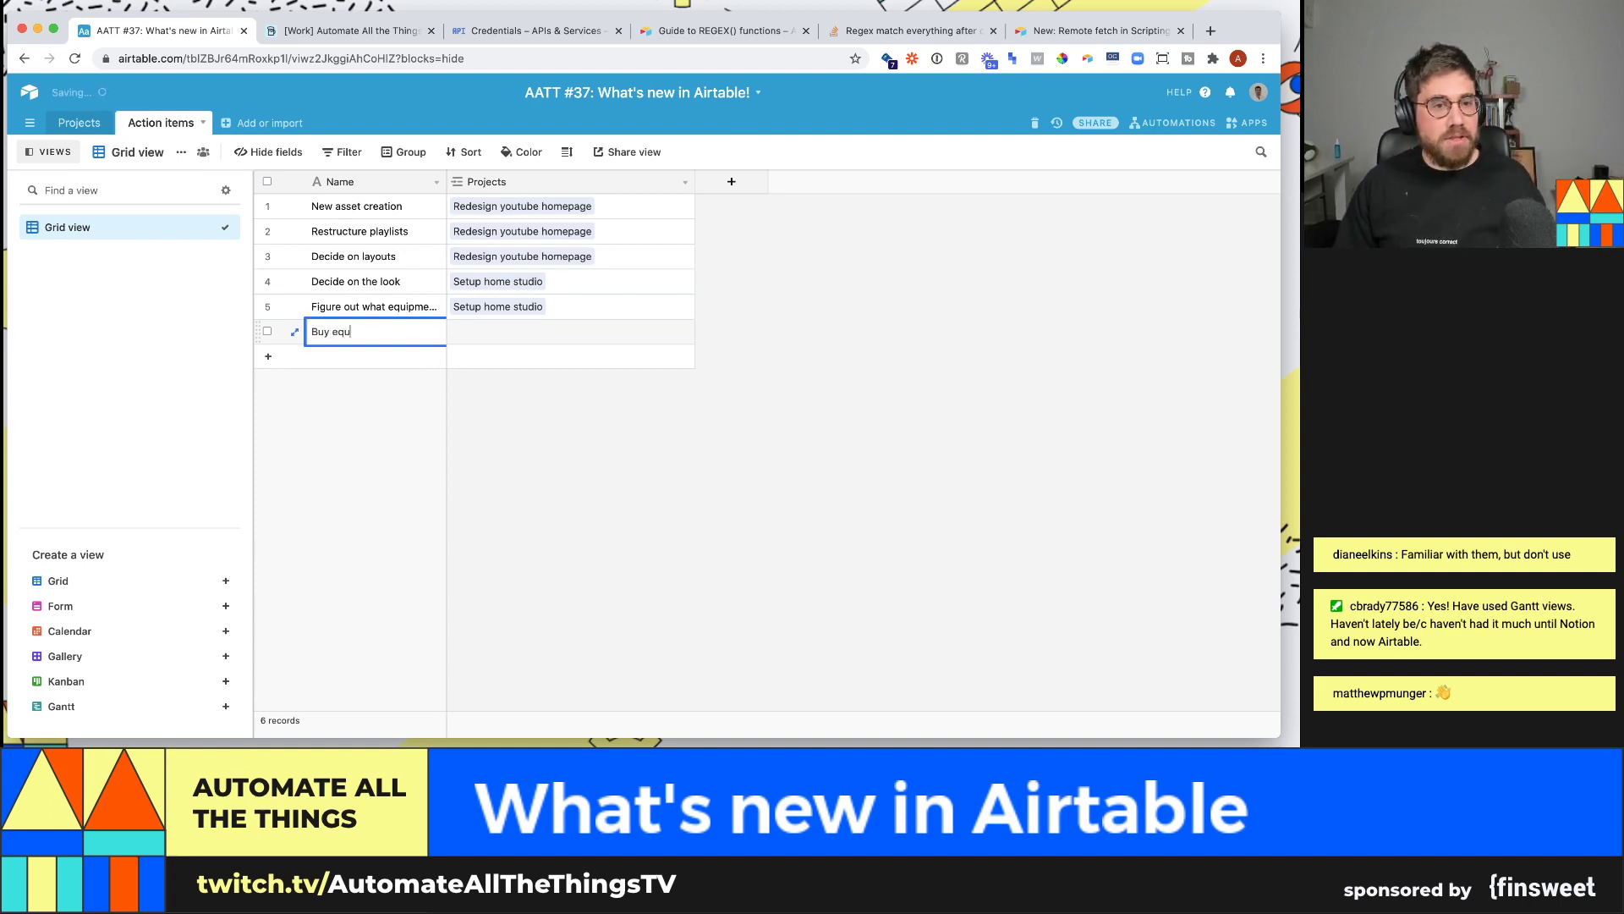
pyautogui.write('equipment')
pyautogui.click(454, 334)
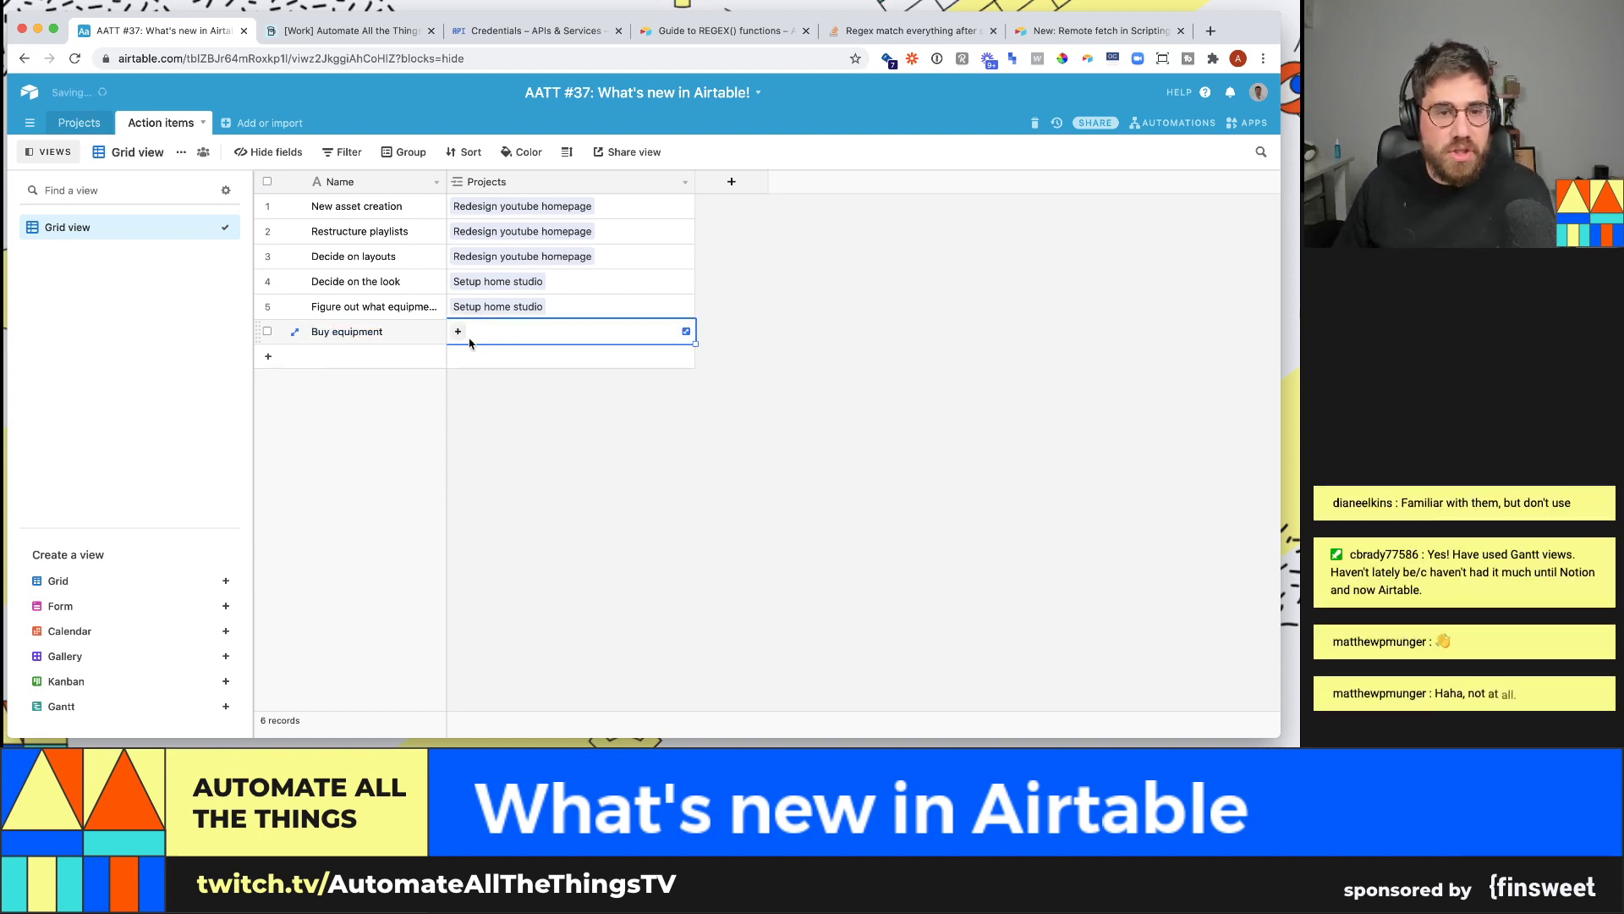
pyautogui.click(454, 342)
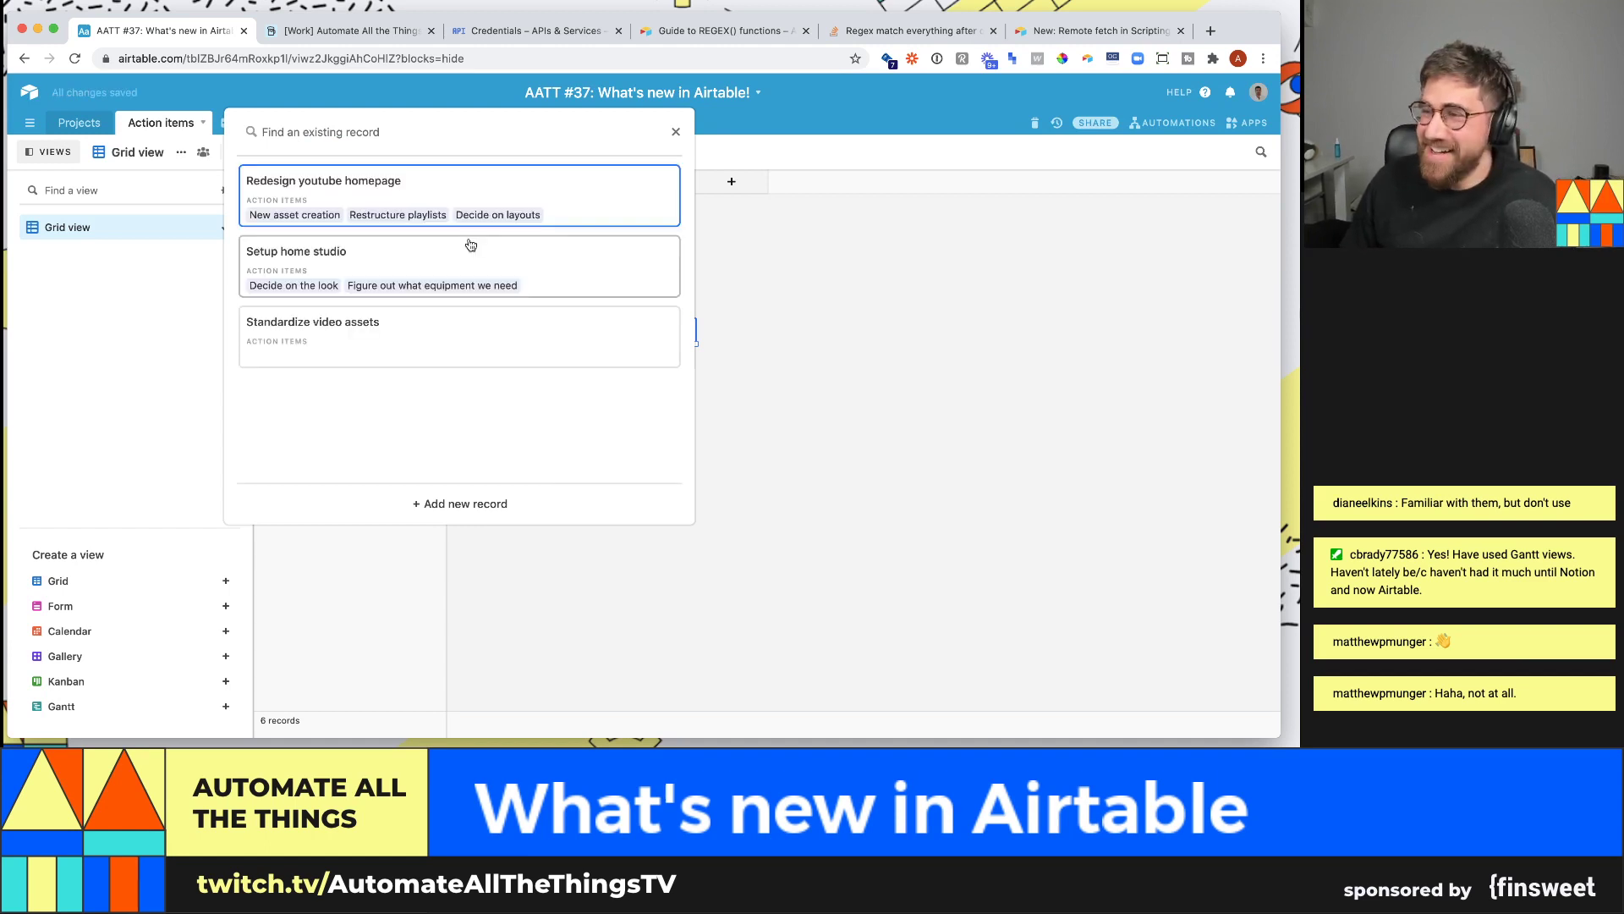
pyautogui.click(462, 275)
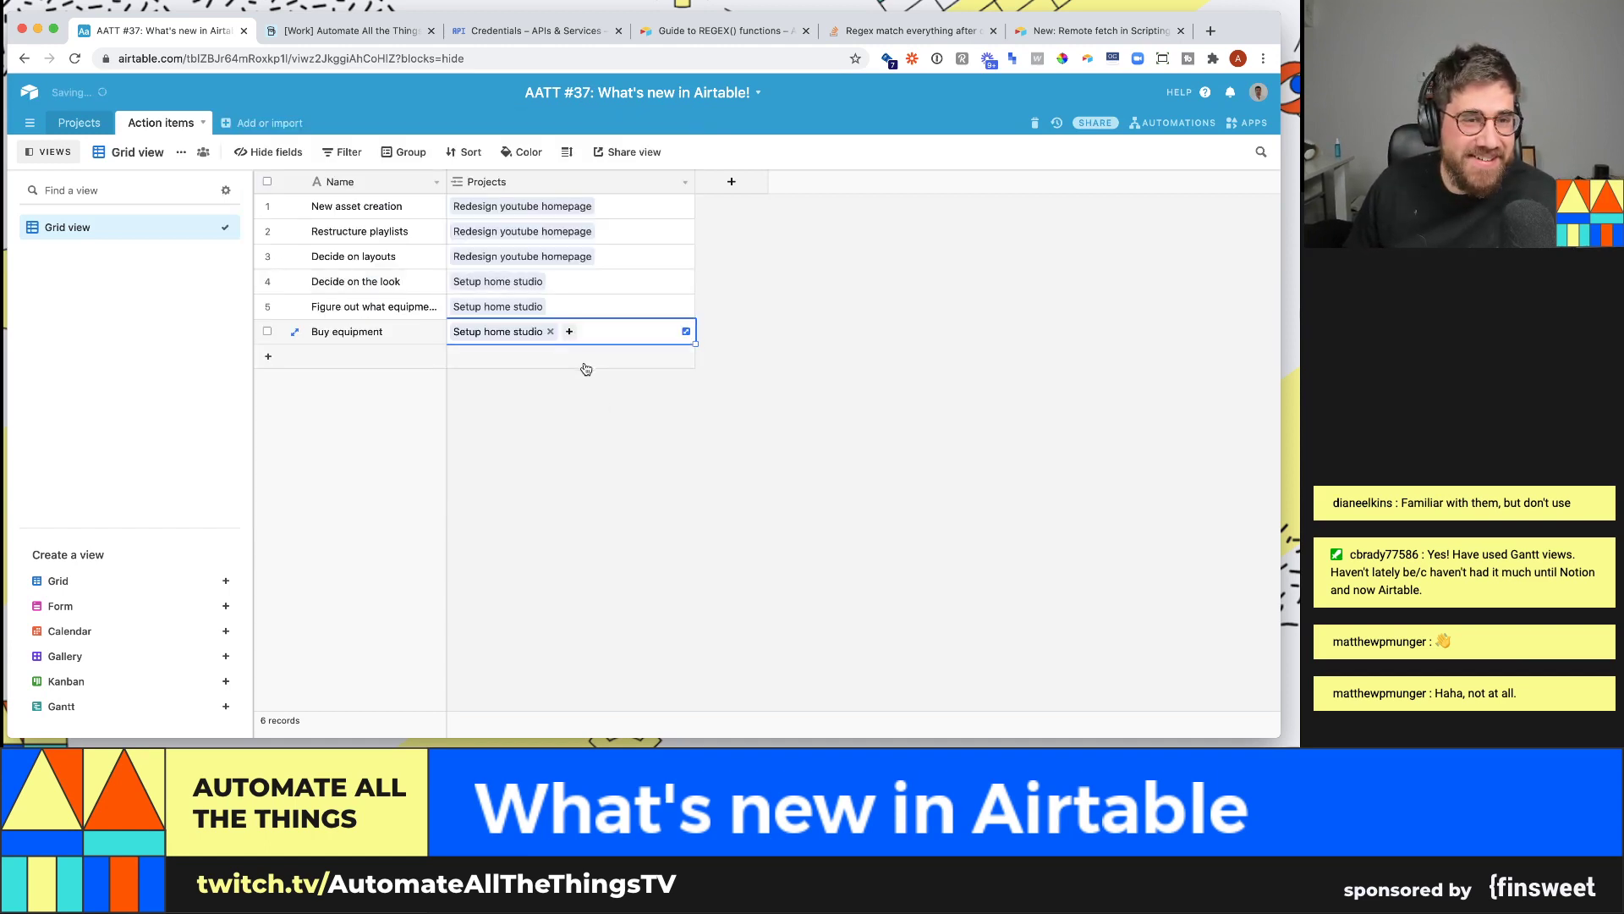
pyautogui.click(461, 366)
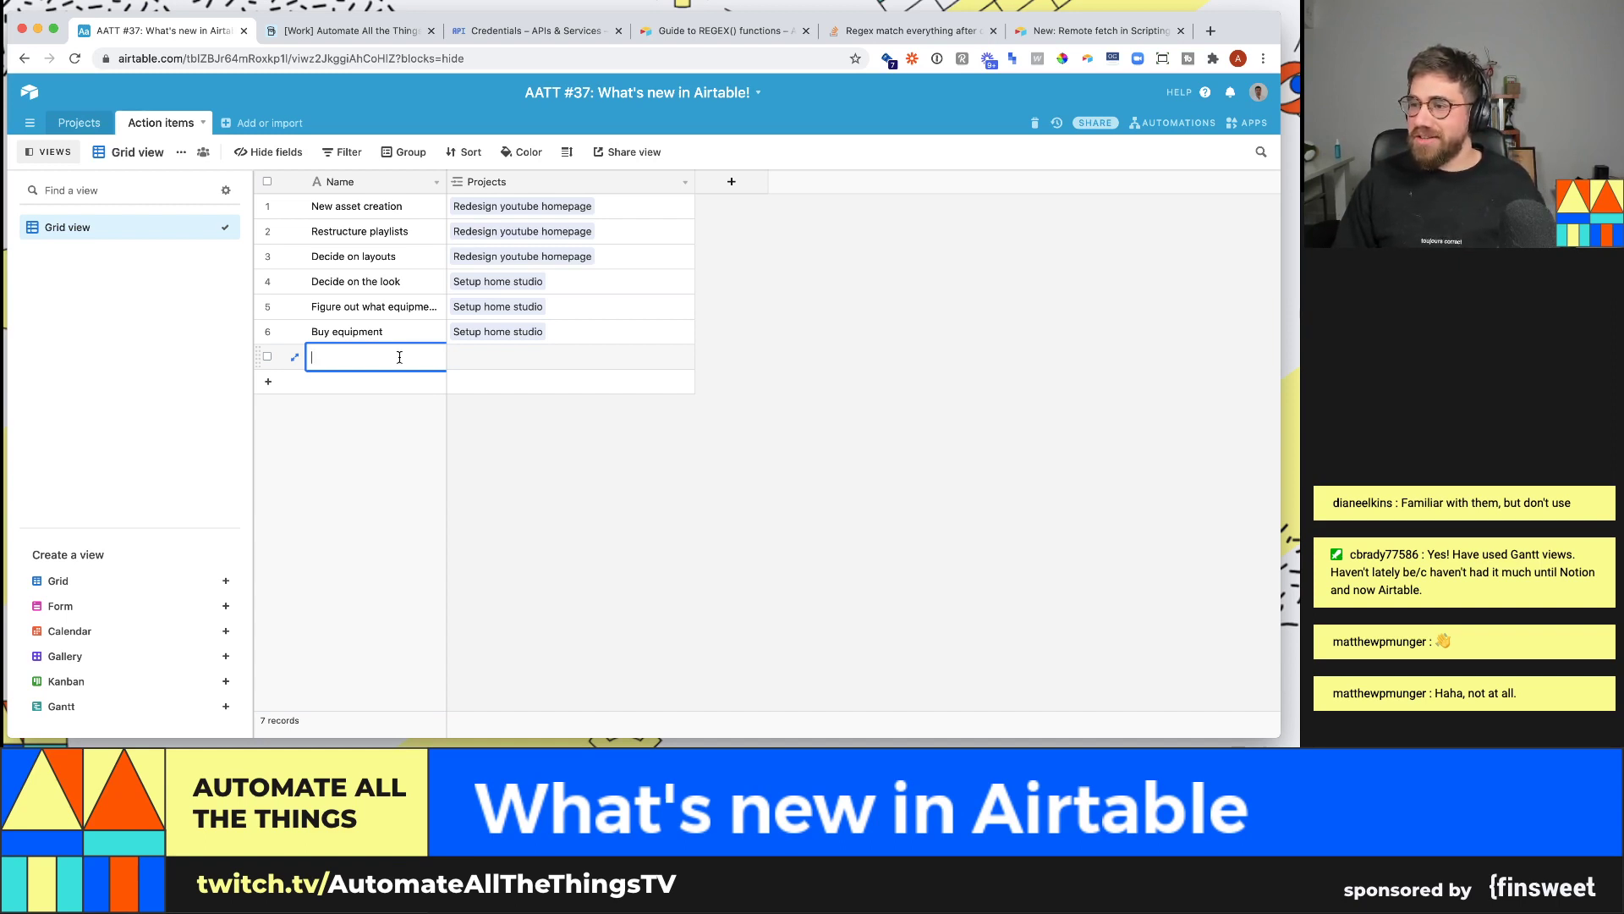
# - Add Task 1 linked to Standardize video assets, undoing an accidental extra row
pyautogui.click(83, 124)
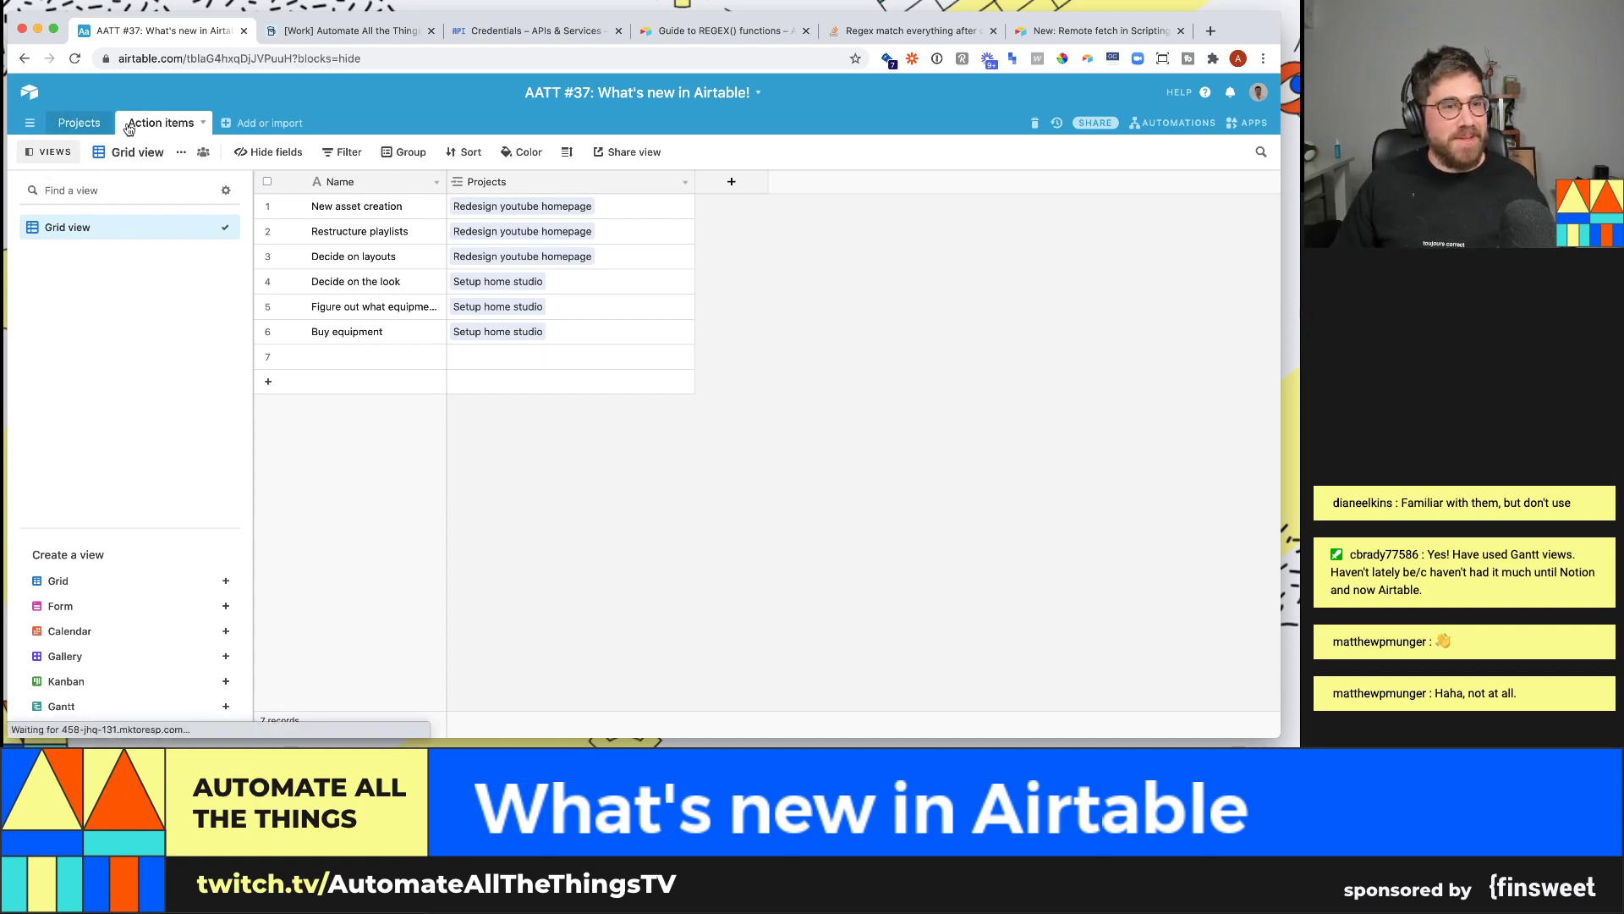
pyautogui.click(142, 127)
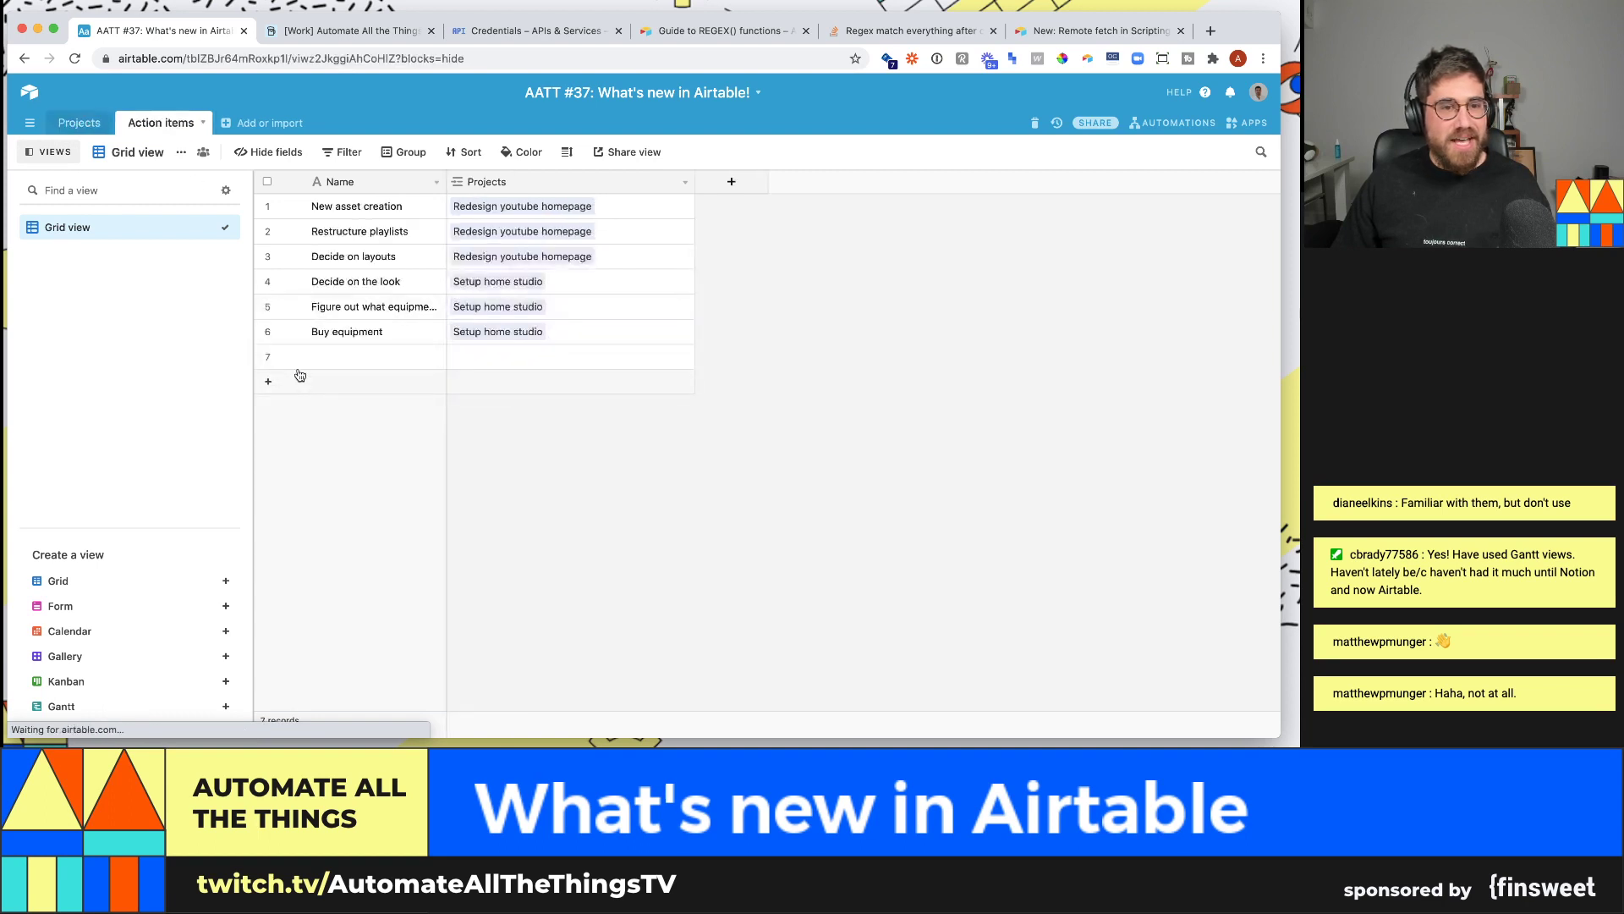
pyautogui.click(532, 357)
pyautogui.click(458, 356)
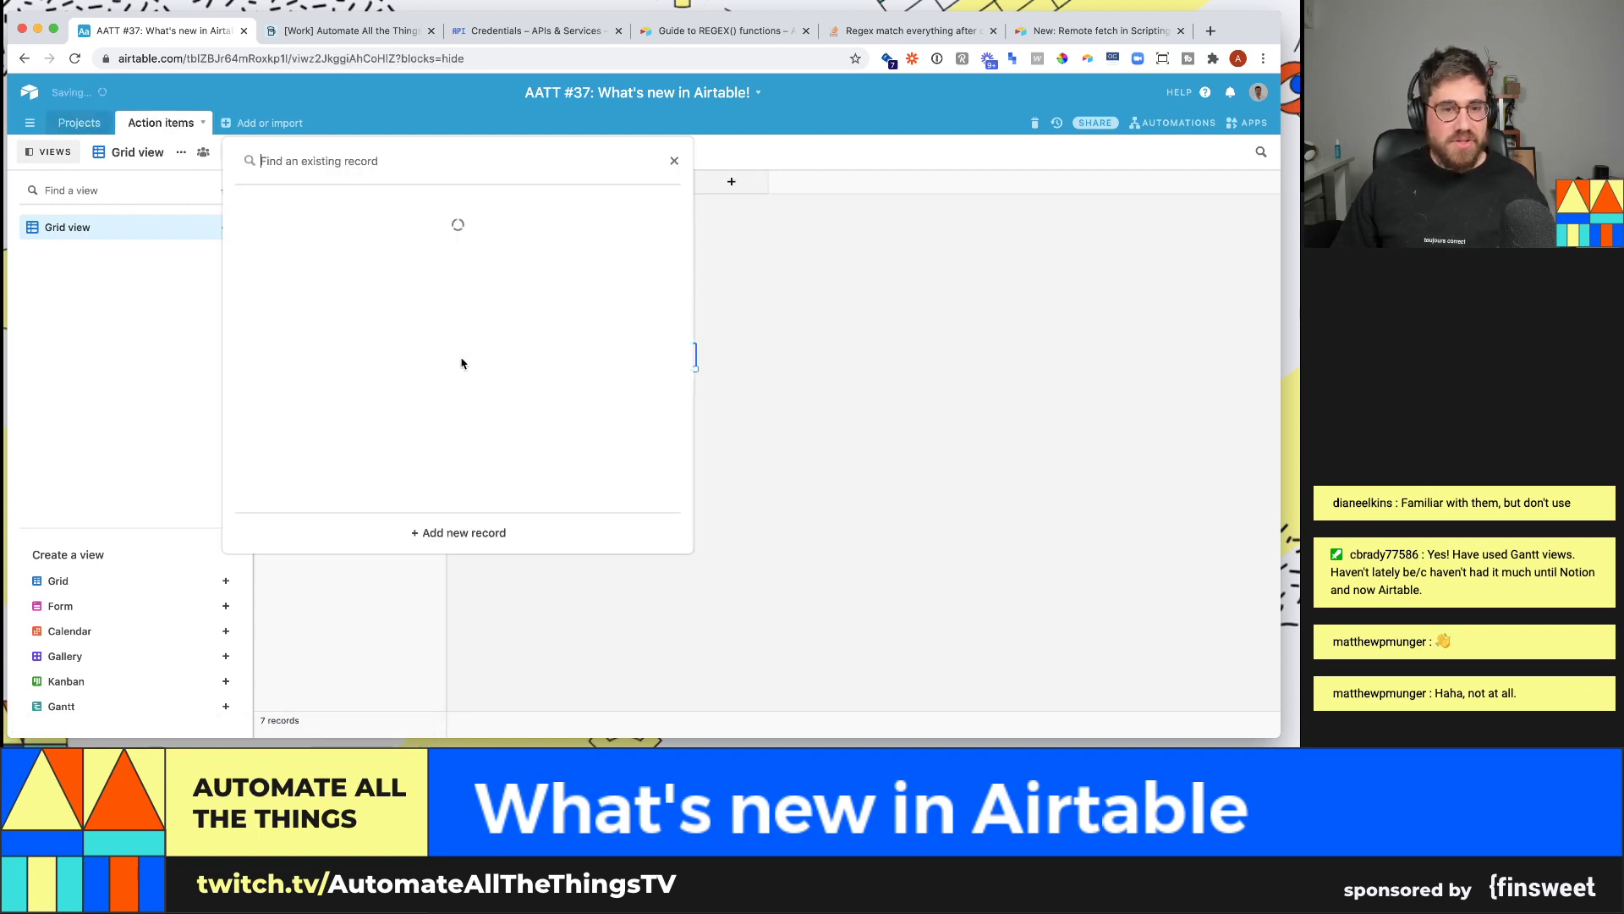
pyautogui.click(455, 350)
pyautogui.press('Left')
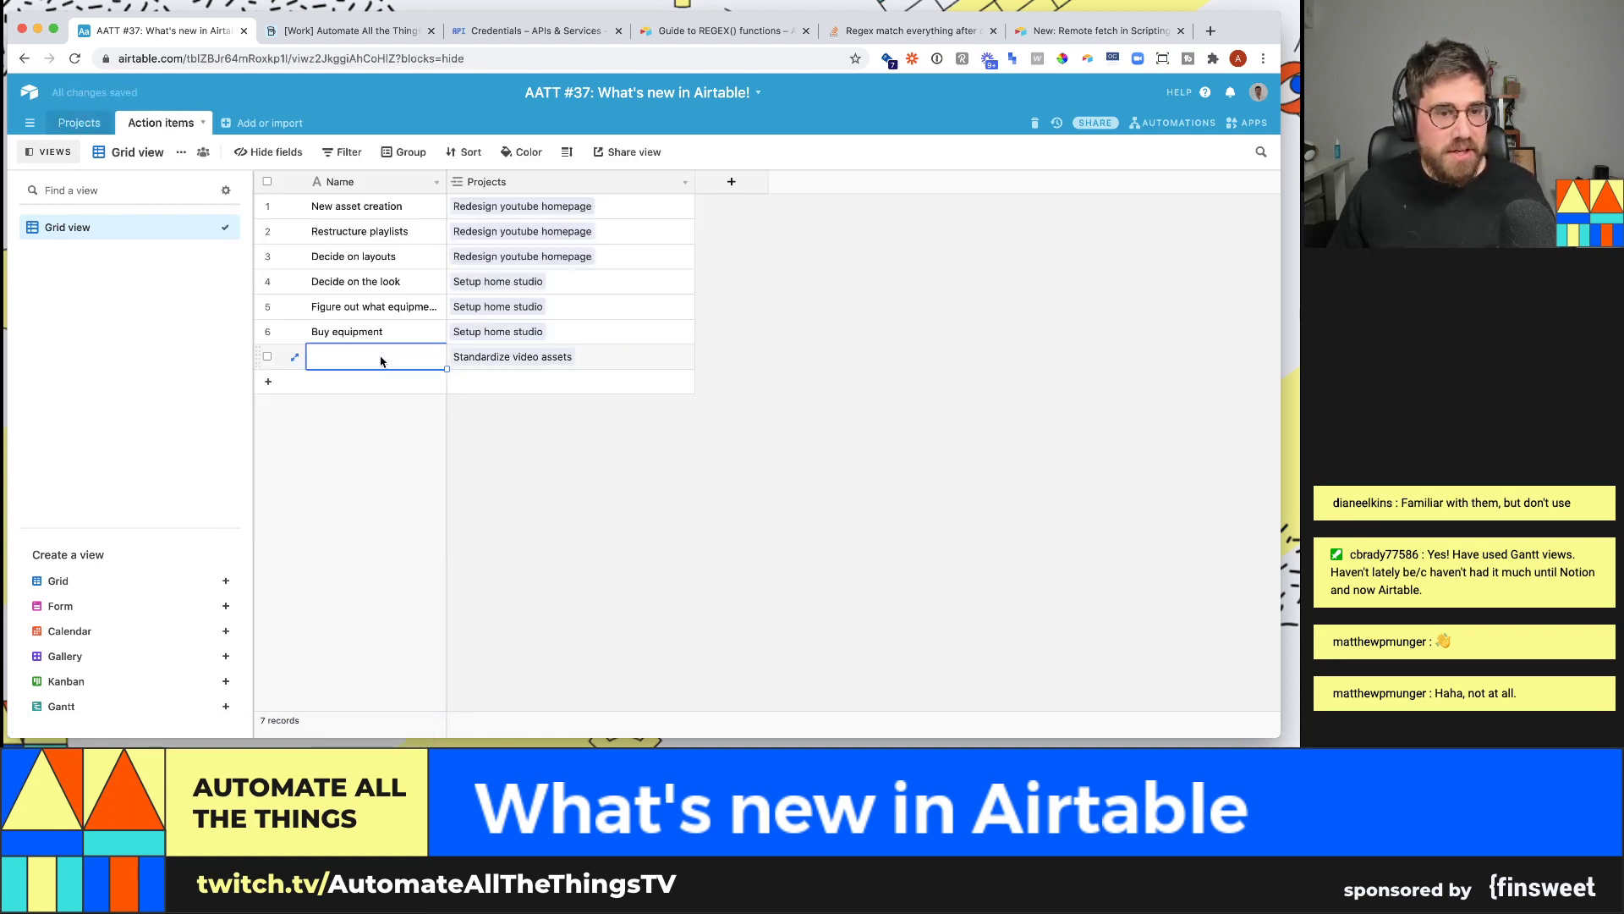
pyautogui.write('Task 1')
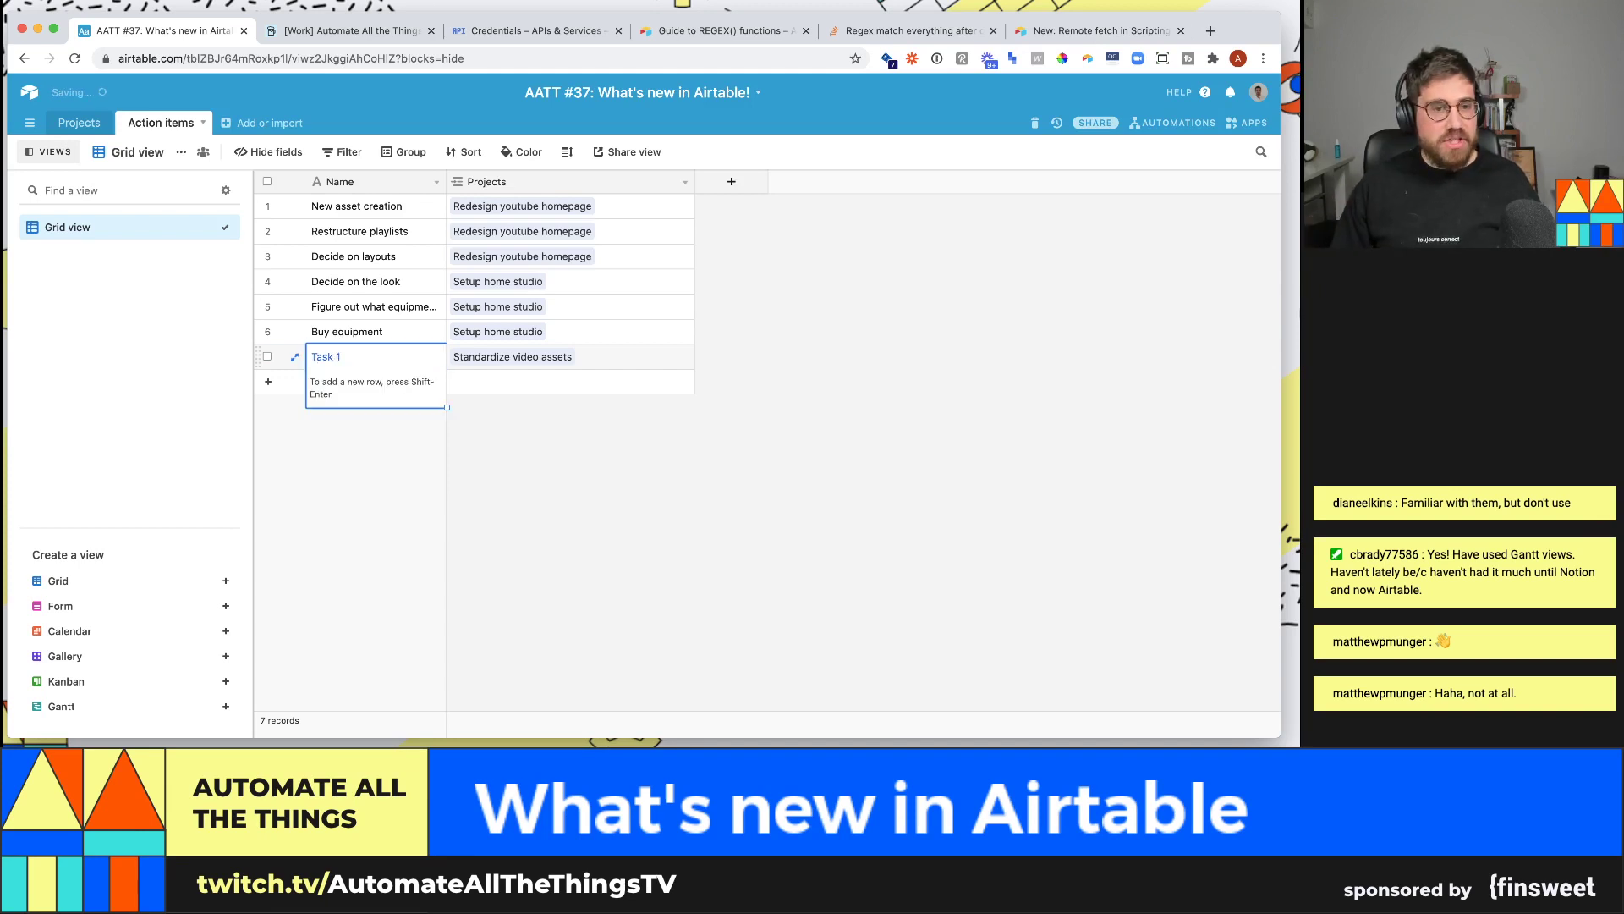
pyautogui.hotkey('shift', 'Return')
pyautogui.write('Task 2')
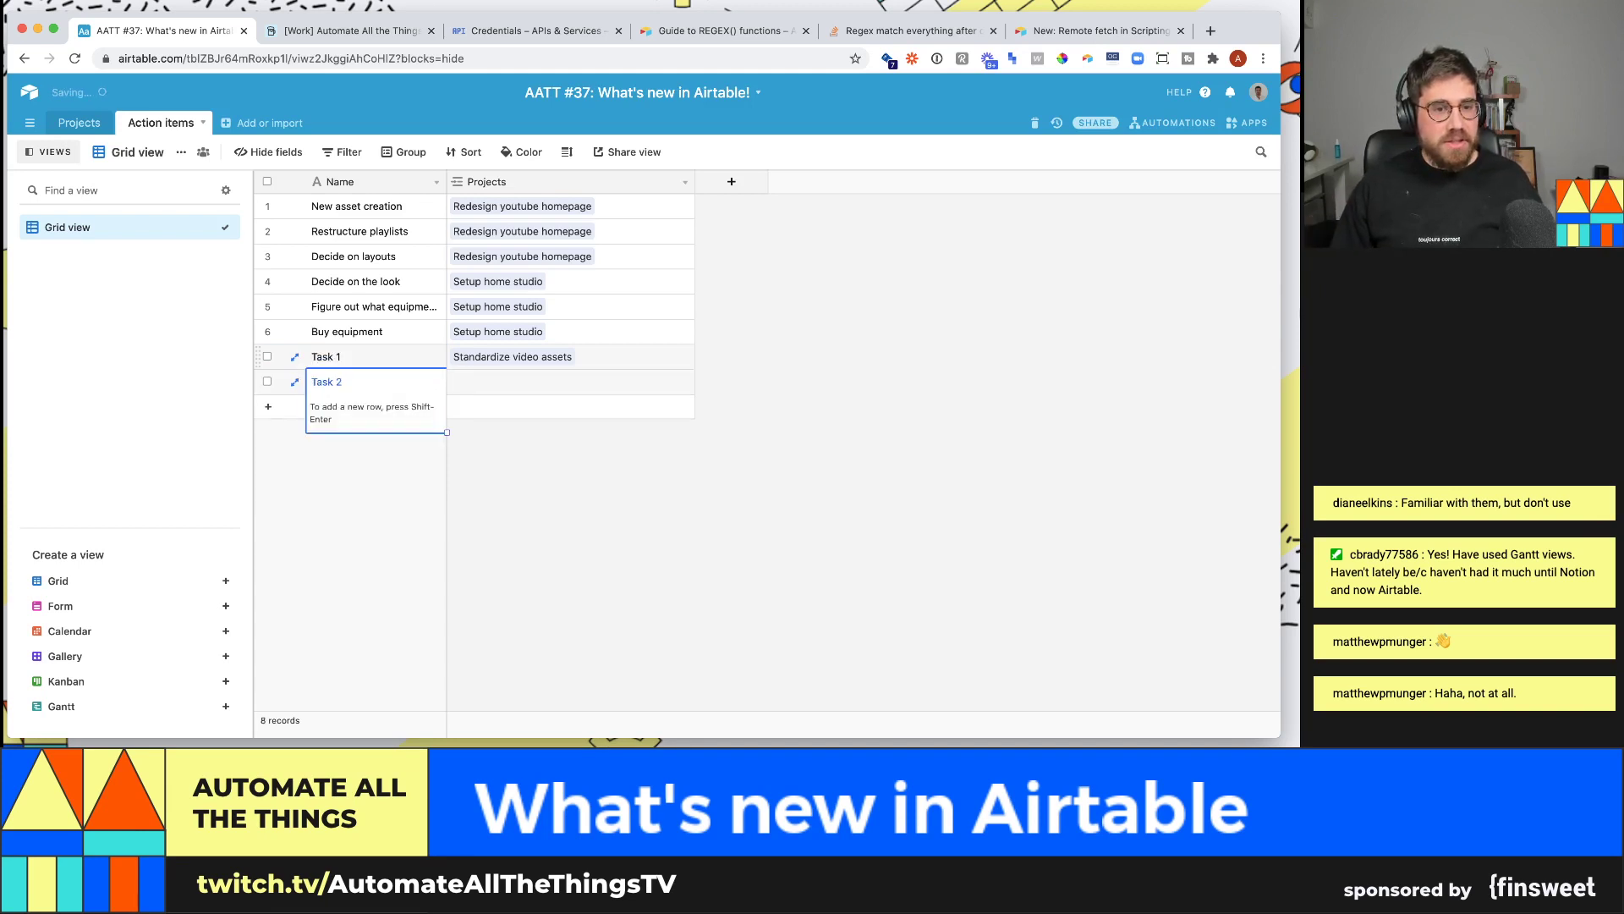
pyautogui.press('BackSpace')
pyautogui.press('BackSpace')
pyautogui.press('BackSpace')
pyautogui.press('BackSpace')
pyautogui.press('BackSpace')
pyautogui.press('Escape')
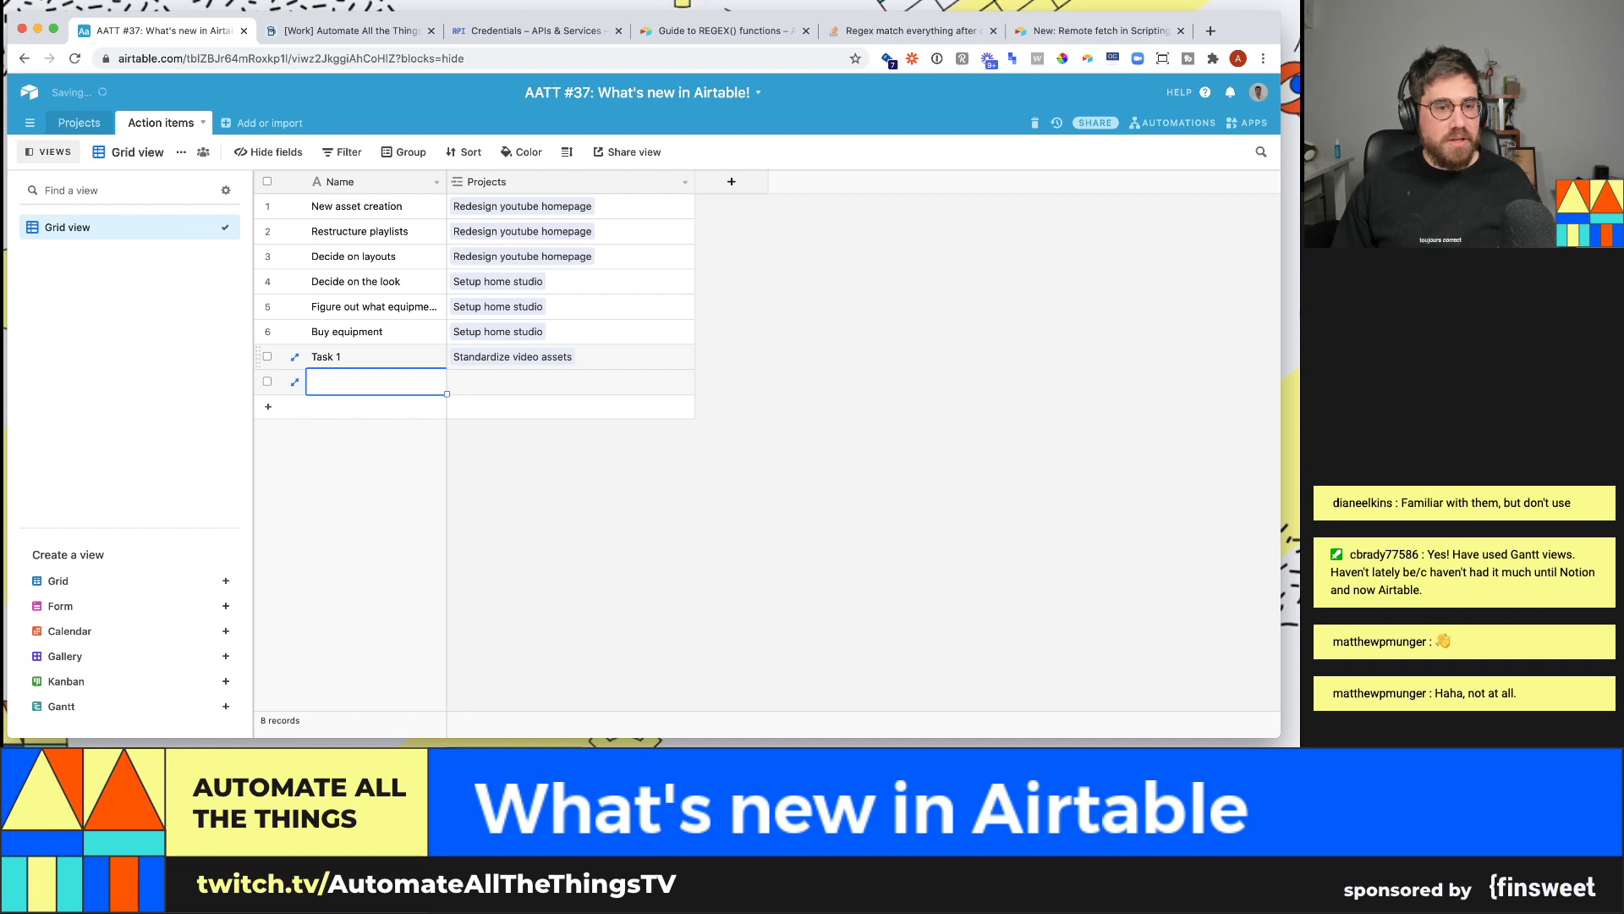
pyautogui.press('super+z')
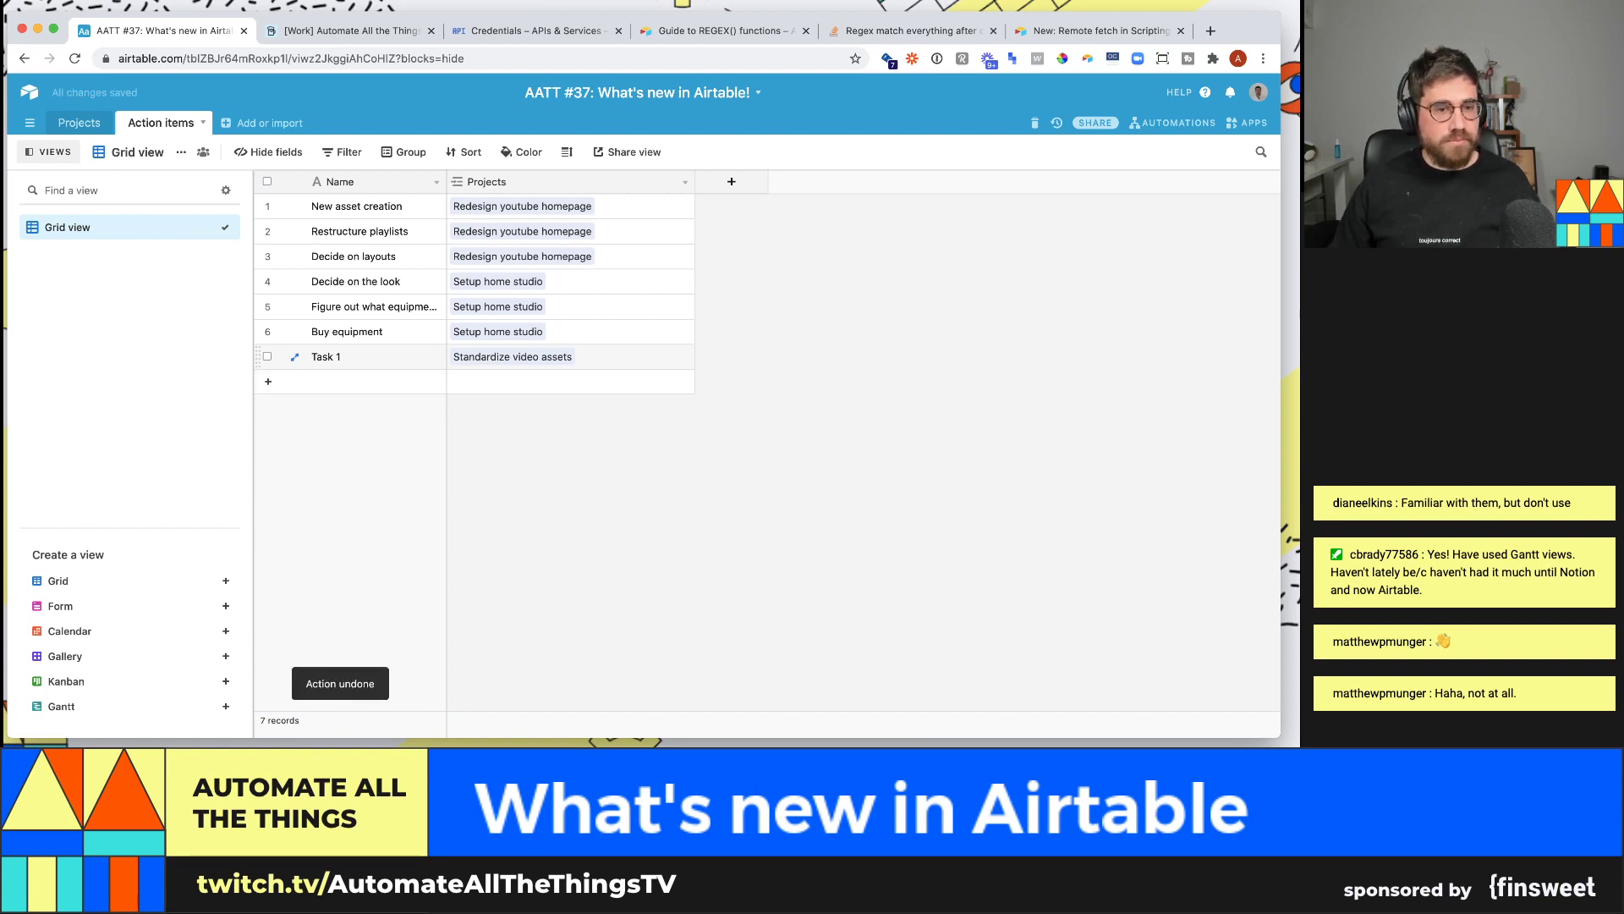
# - Add Task 2 and Task 3, both linked to Standardize video assets
pyautogui.click(381, 382)
pyautogui.write('Task 2')
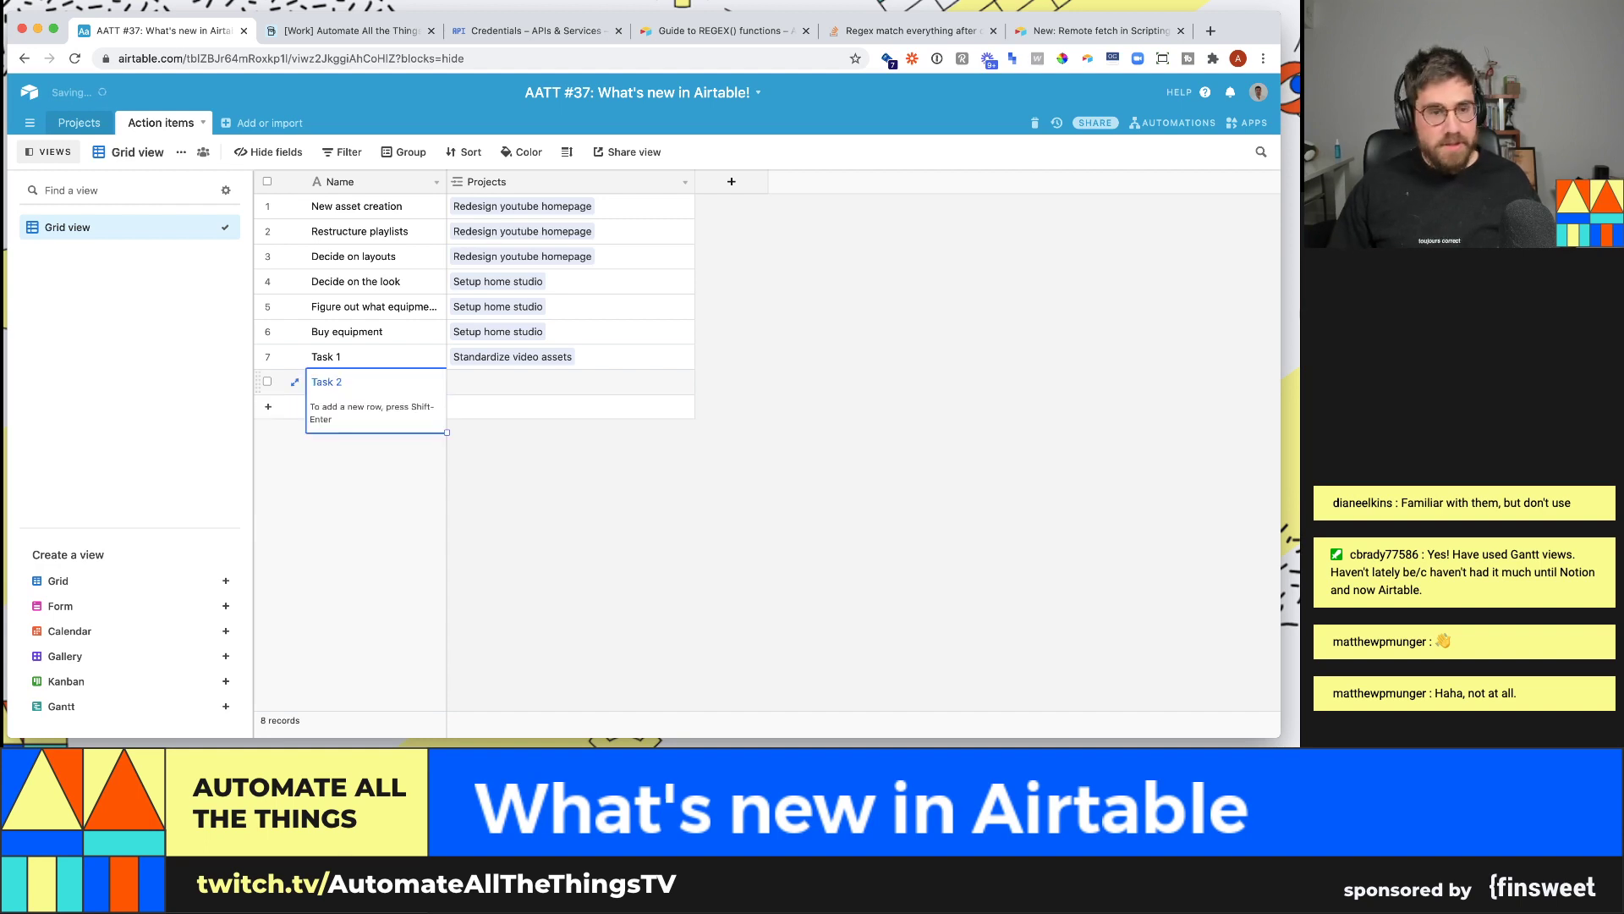
pyautogui.click(487, 407)
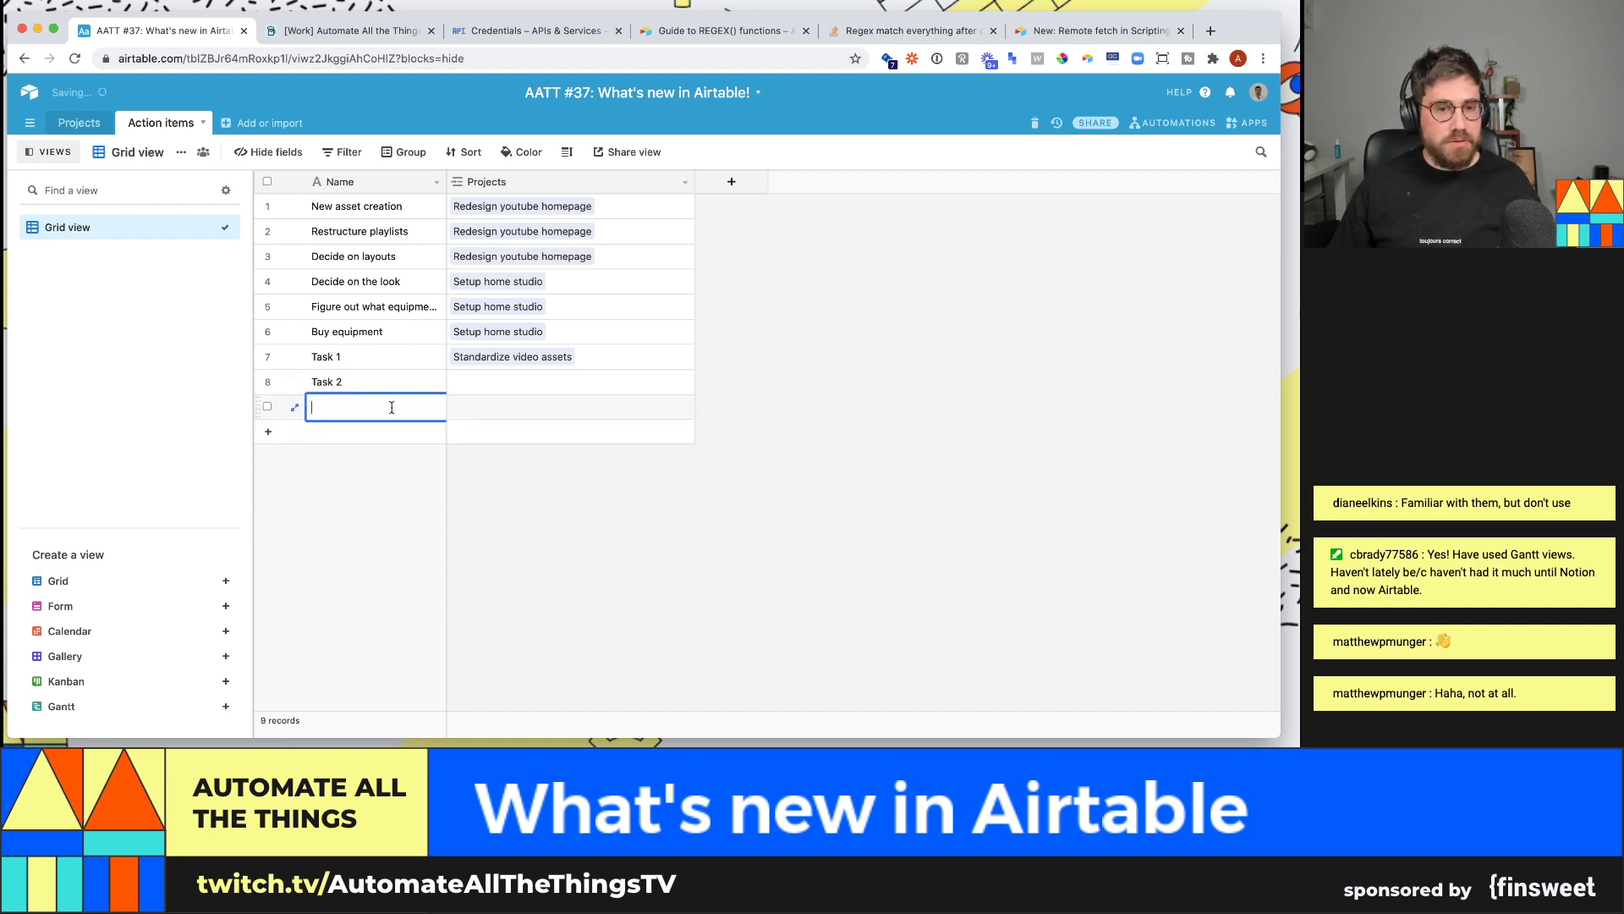
pyautogui.write('Task 3')
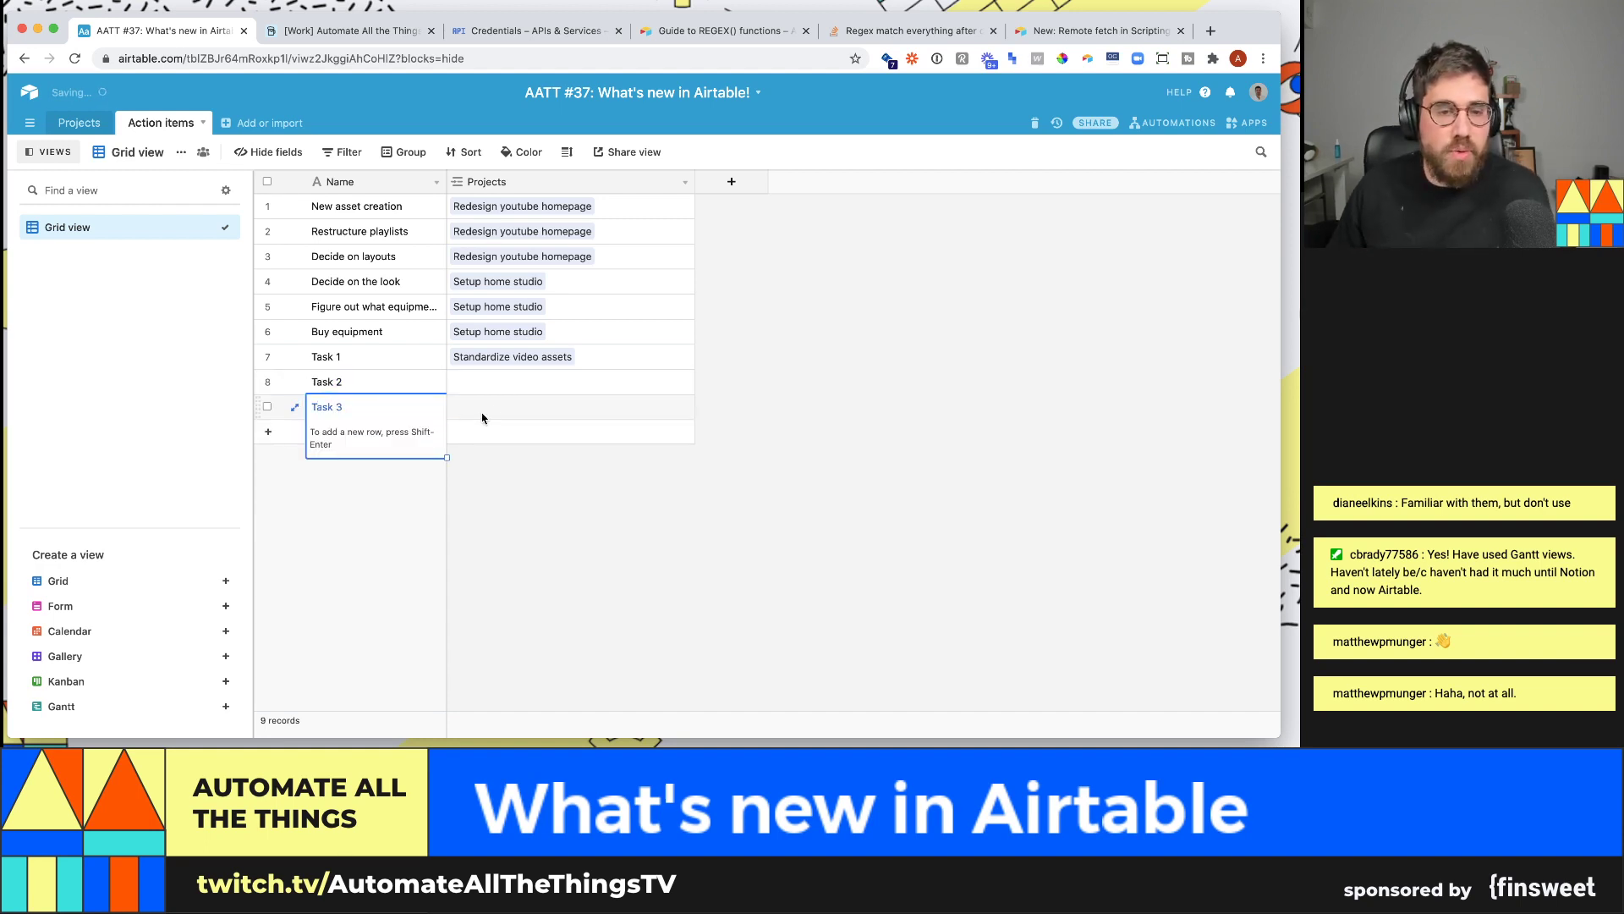
pyautogui.click(464, 383)
pyautogui.click(459, 382)
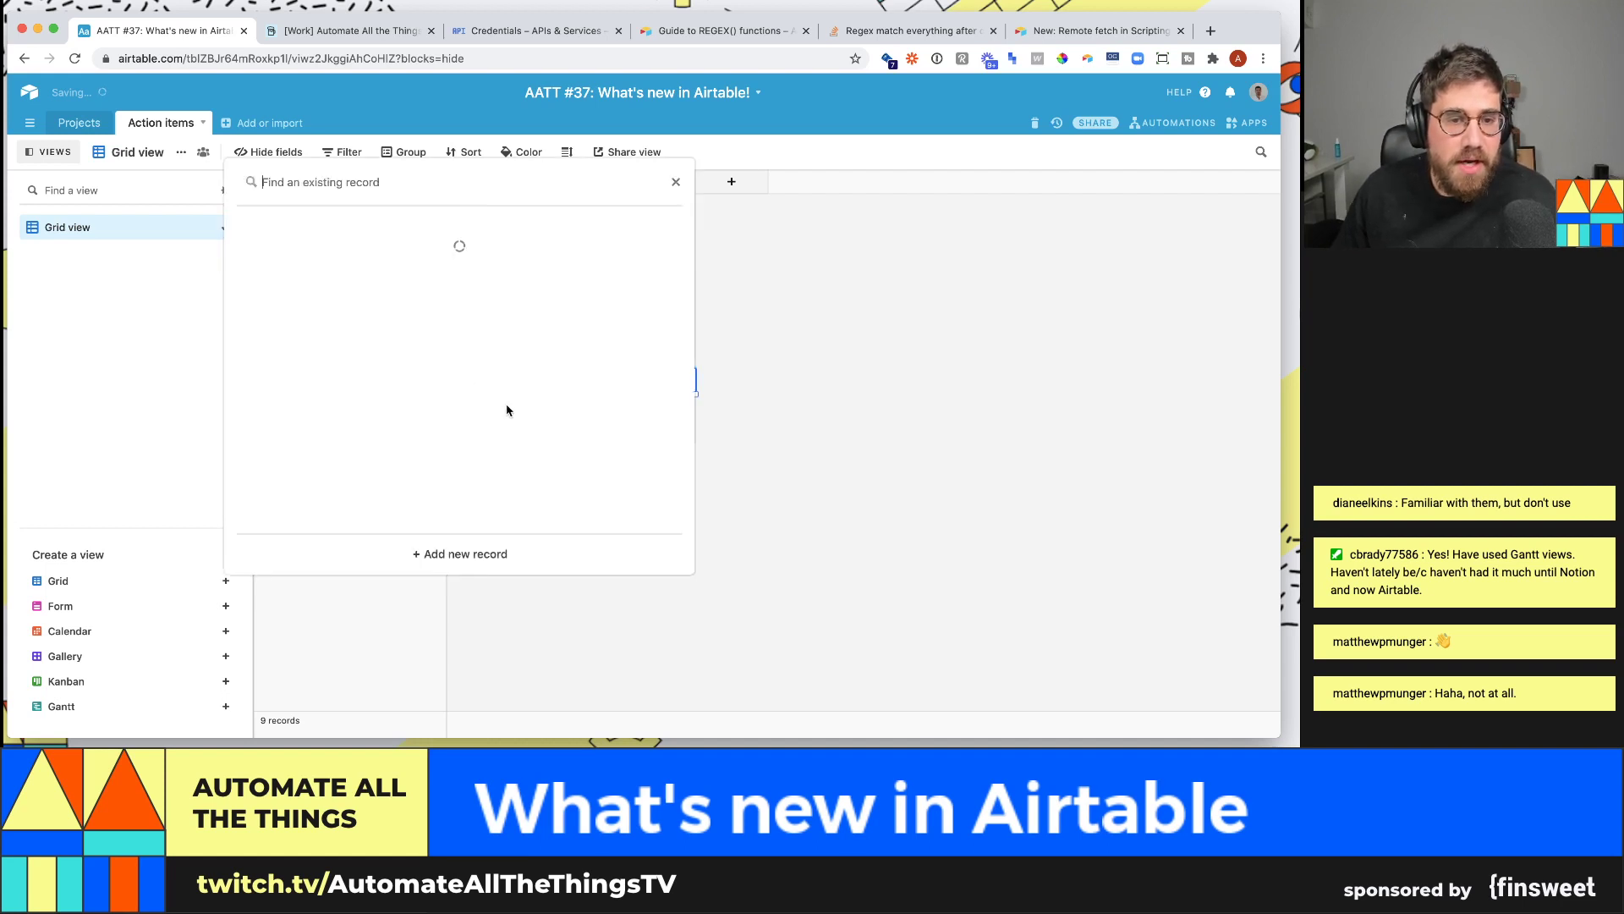
pyautogui.click(496, 403)
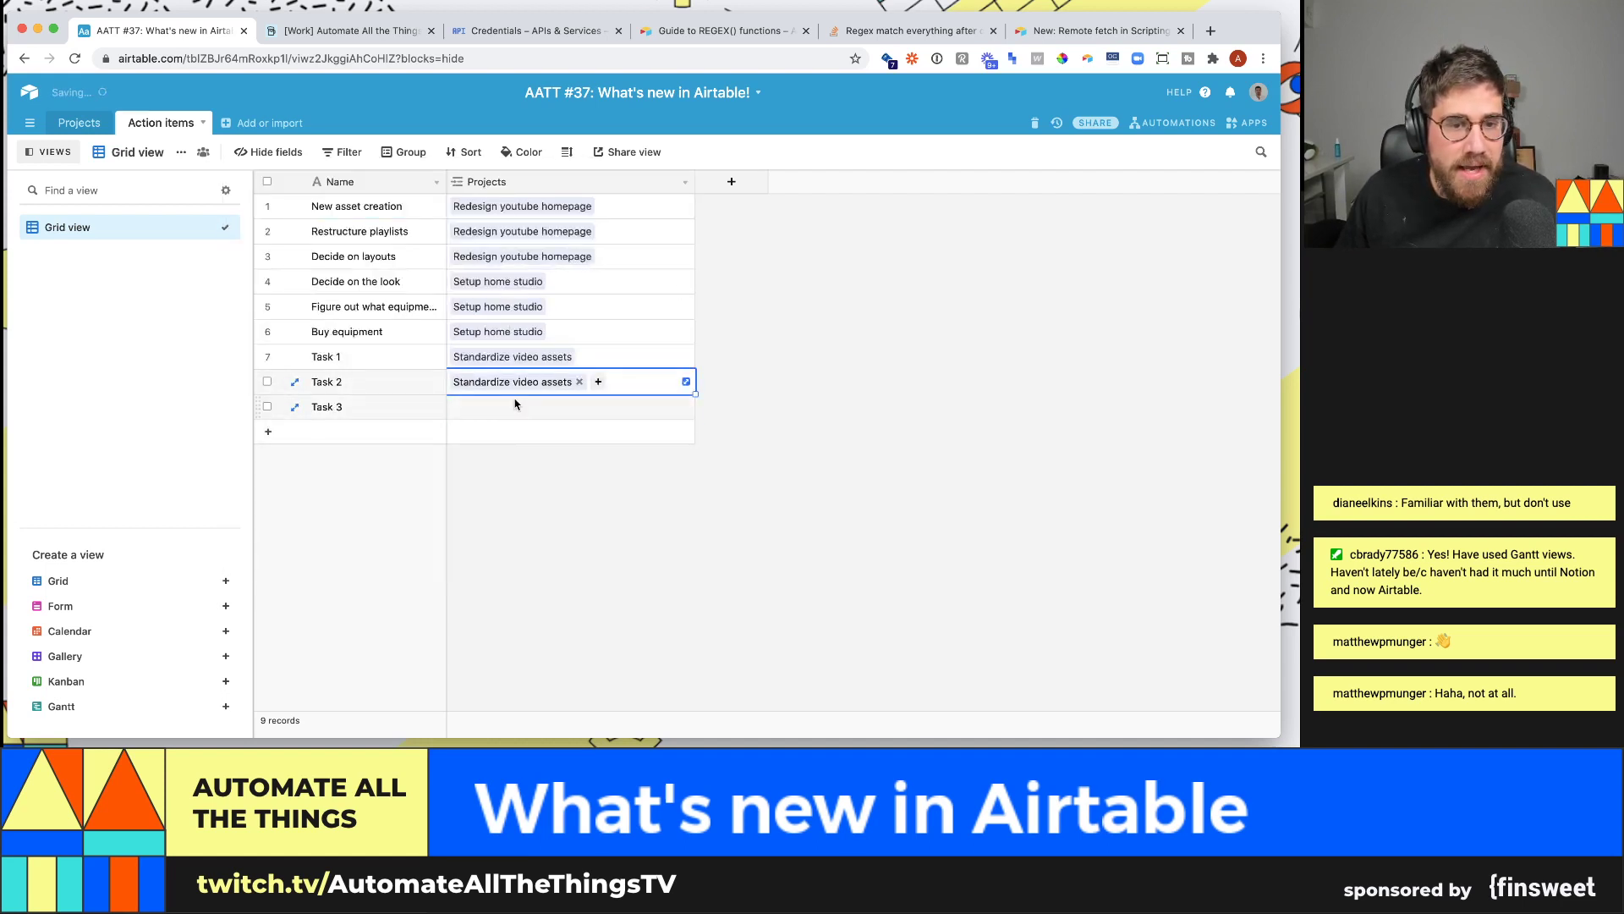
pyautogui.click(507, 406)
pyautogui.click(463, 407)
pyautogui.click(470, 405)
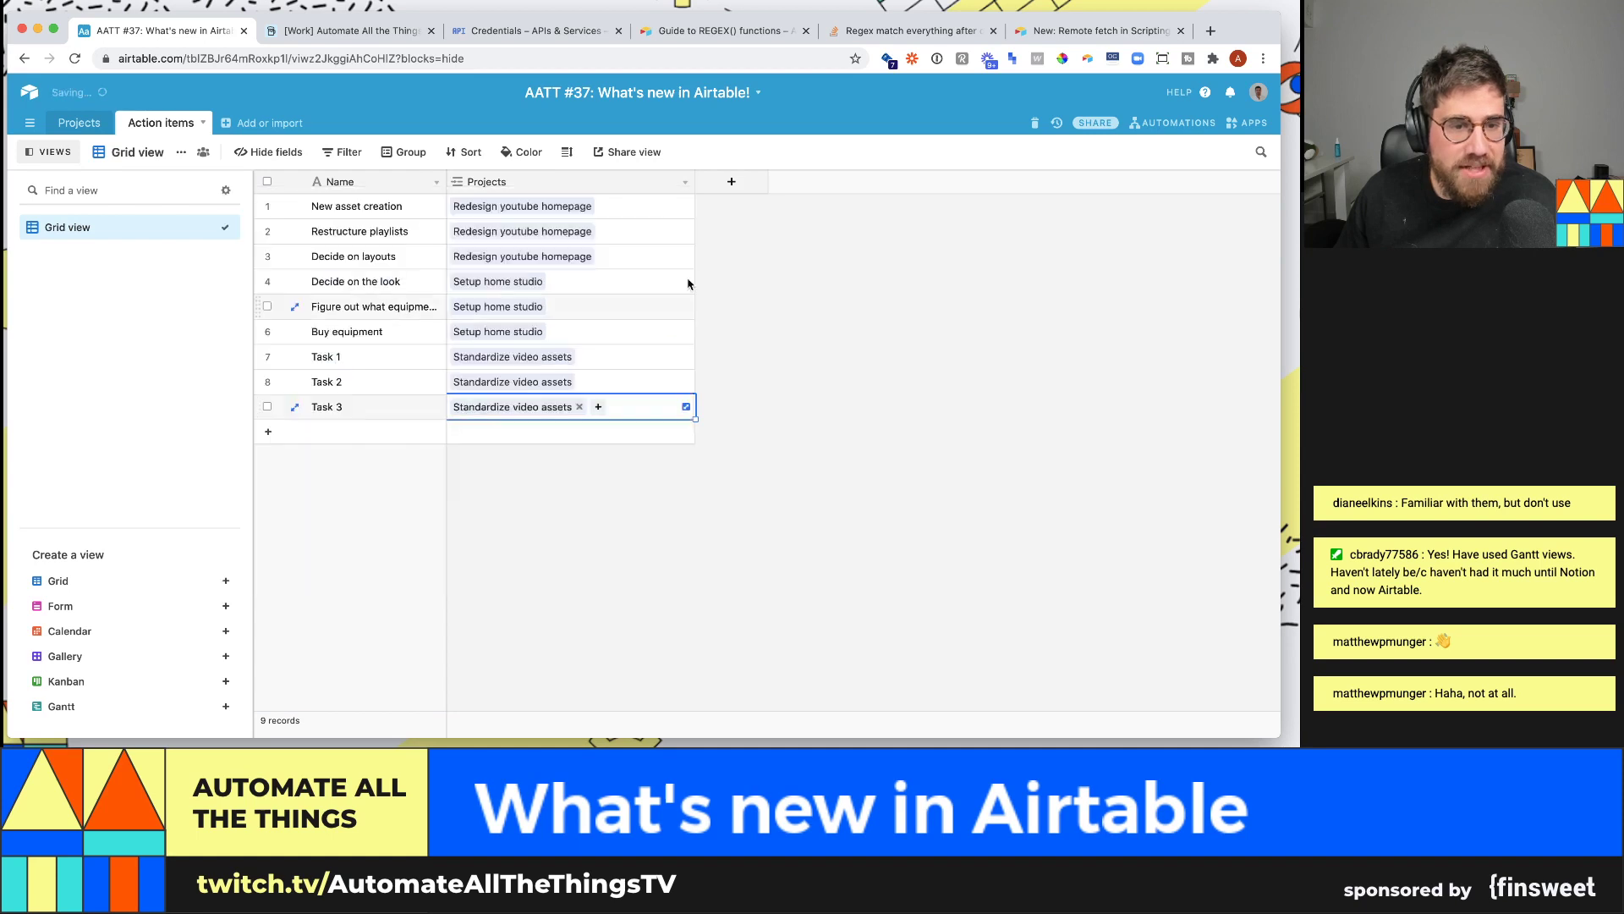
pyautogui.click(732, 181)
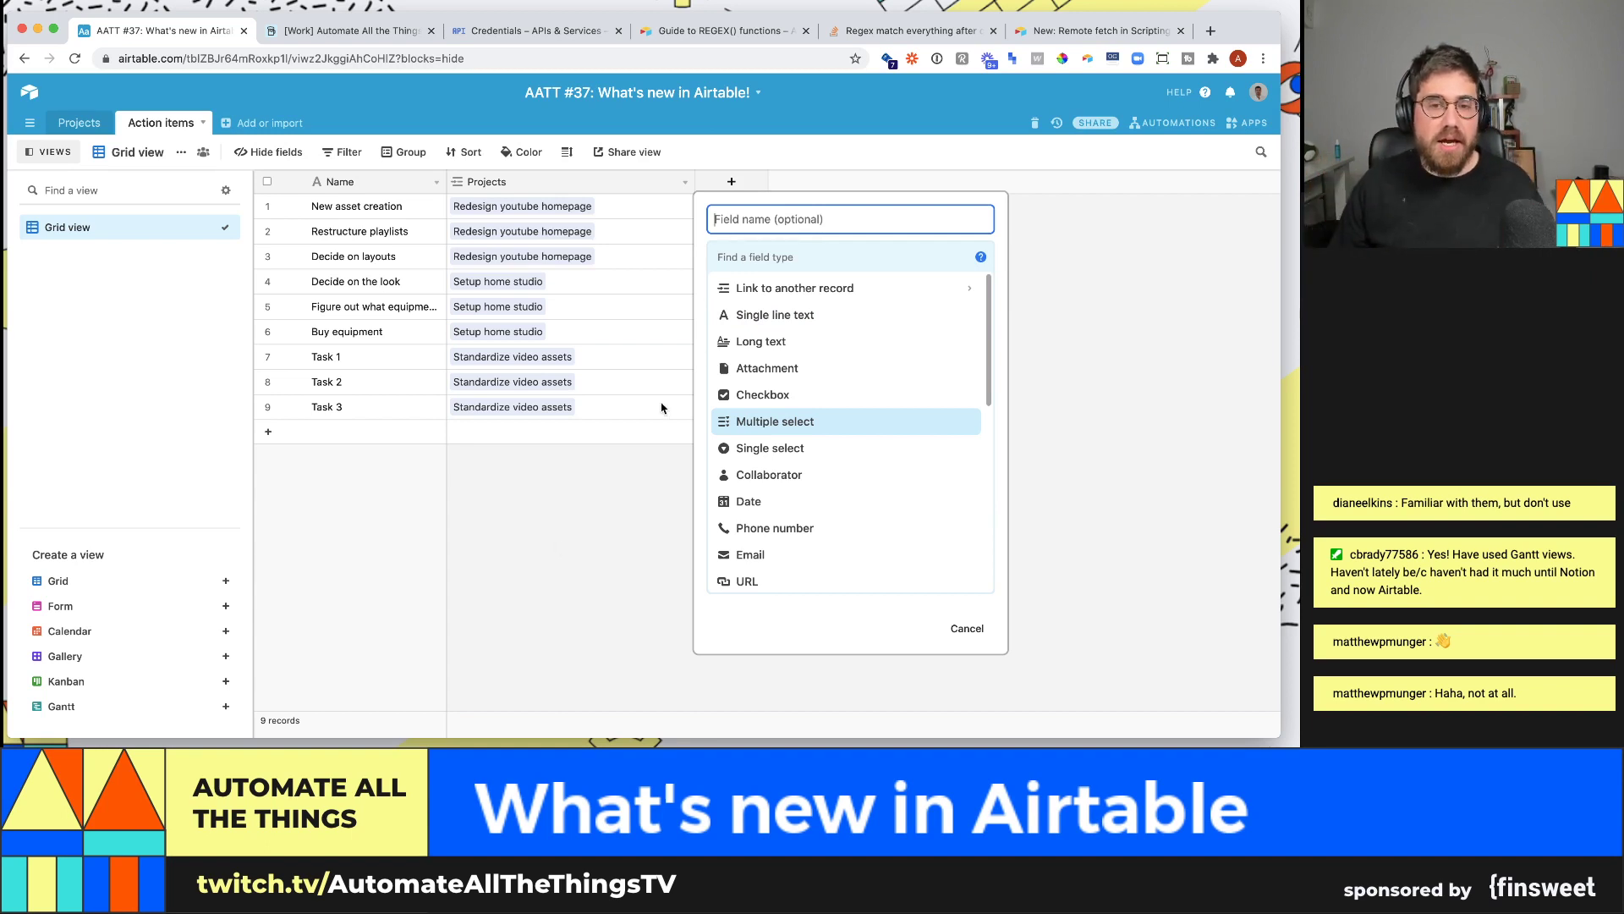
pyautogui.click(761, 257)
# - Add a Date field named Start date
pyautogui.write('s')
pyautogui.press('BackSpace')
pyautogui.write('date')
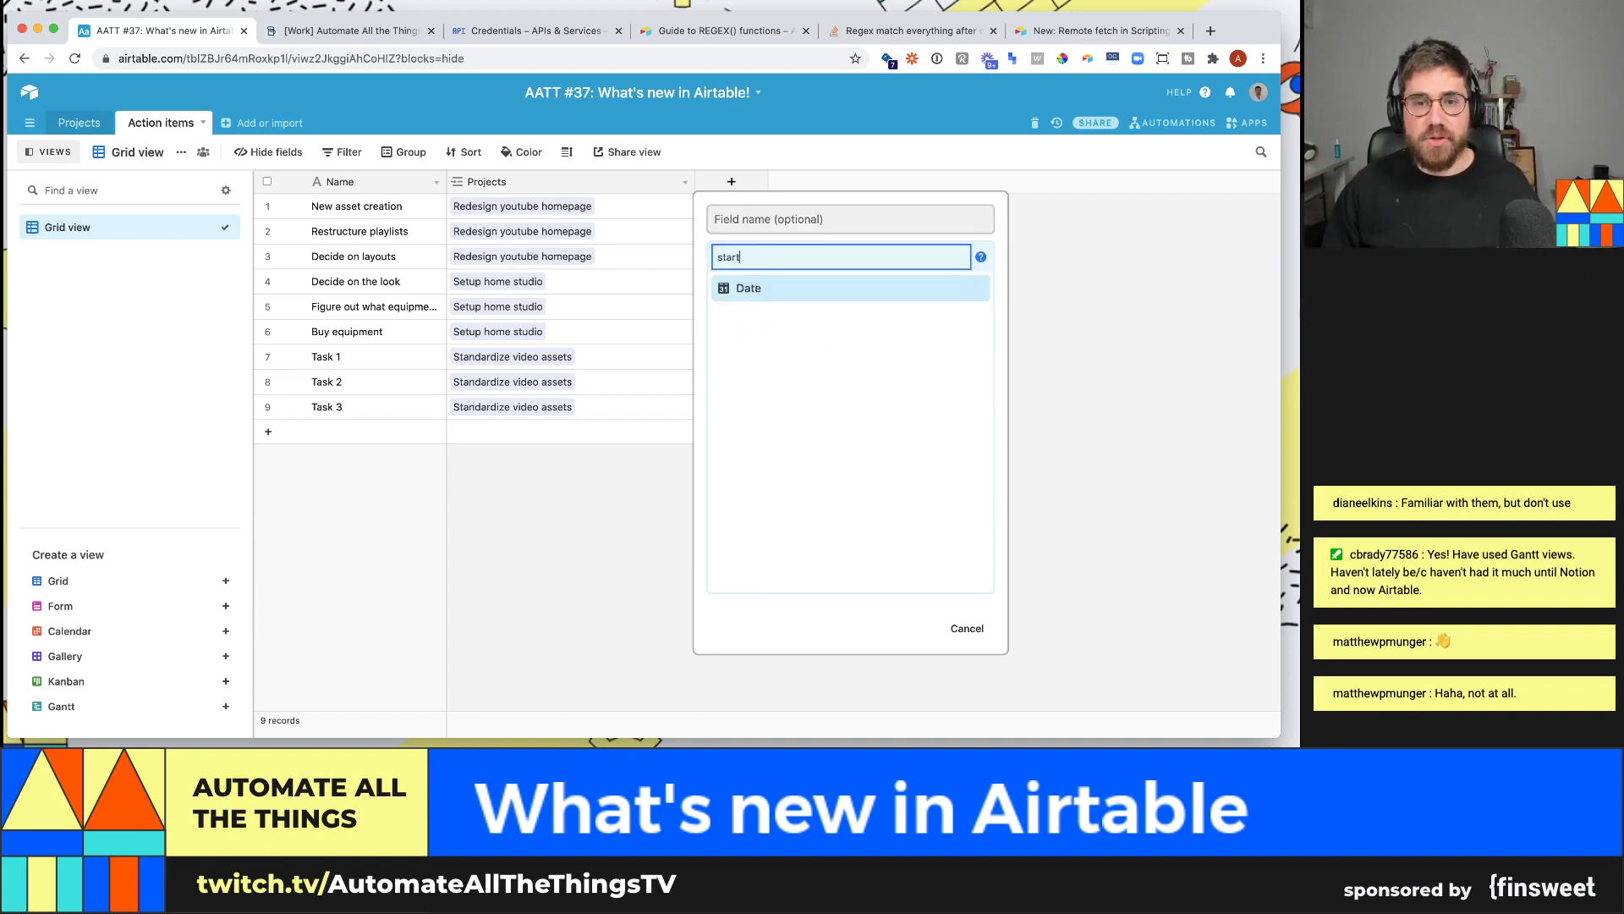
pyautogui.press('Return')
pyautogui.click(787, 221)
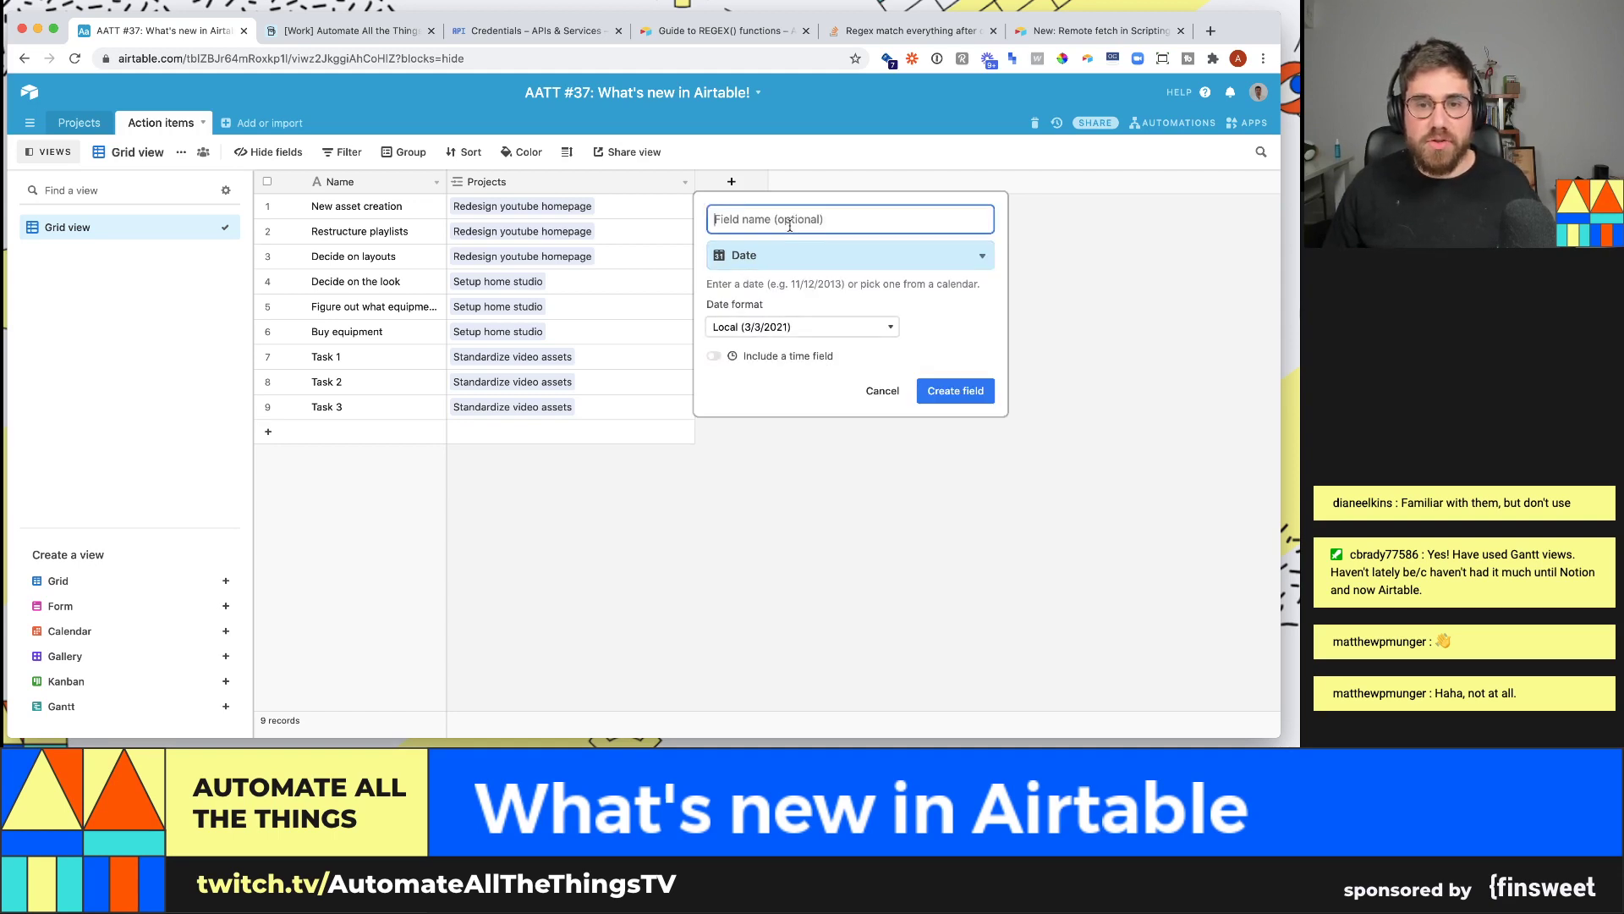
pyautogui.write('Start date')
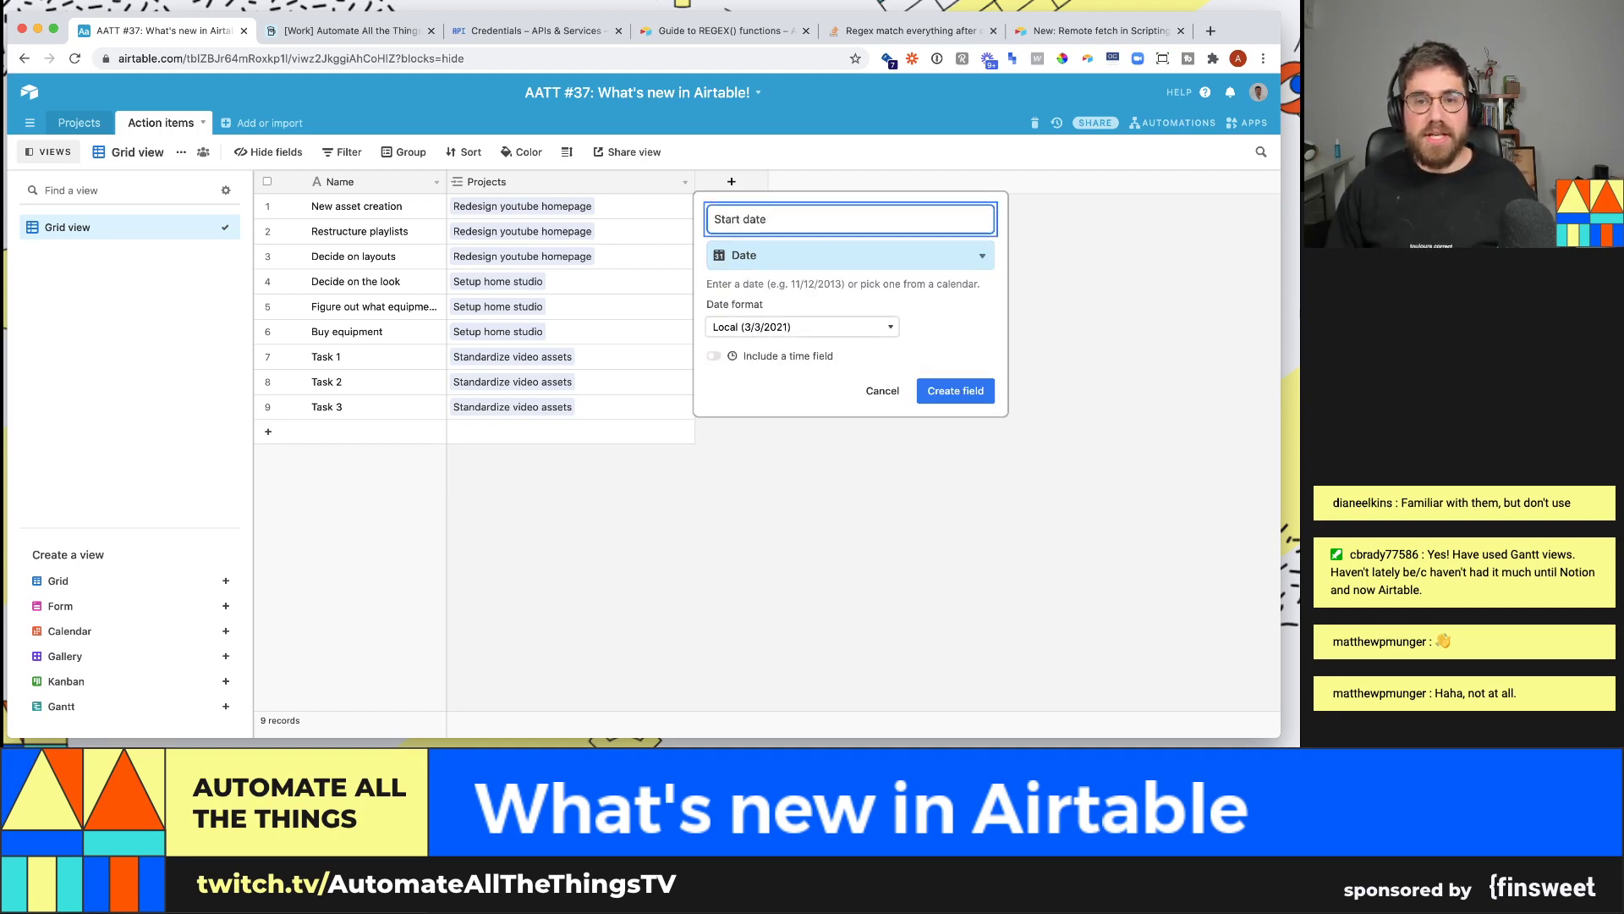
pyautogui.click(955, 390)
# - Add a second Date field named End date
pyautogui.click(872, 181)
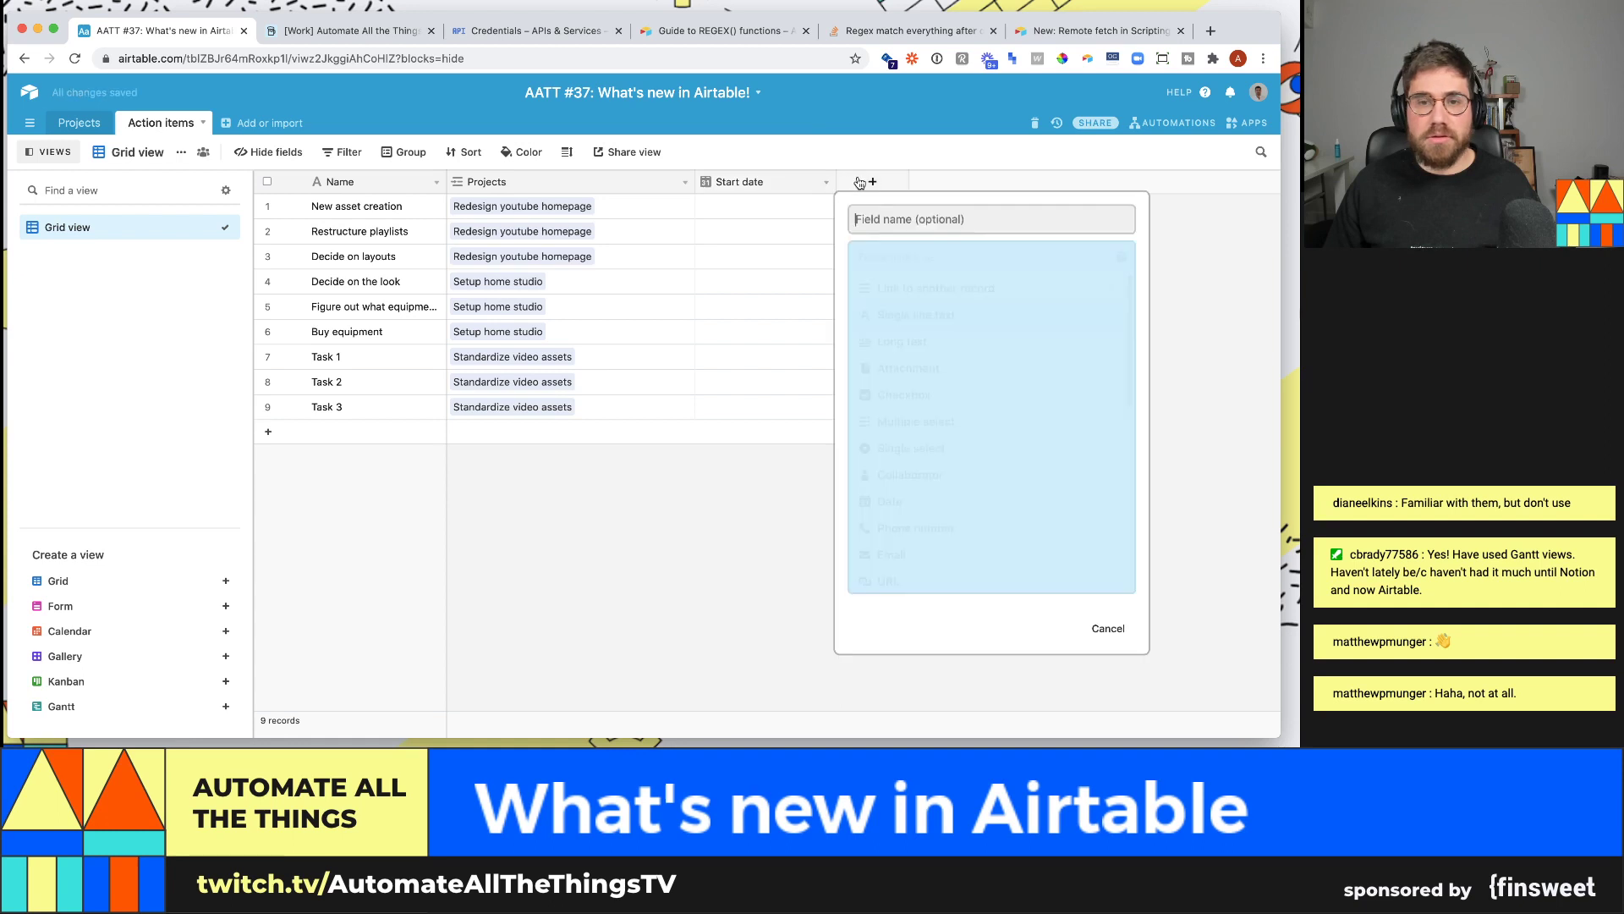
pyautogui.write('End date')
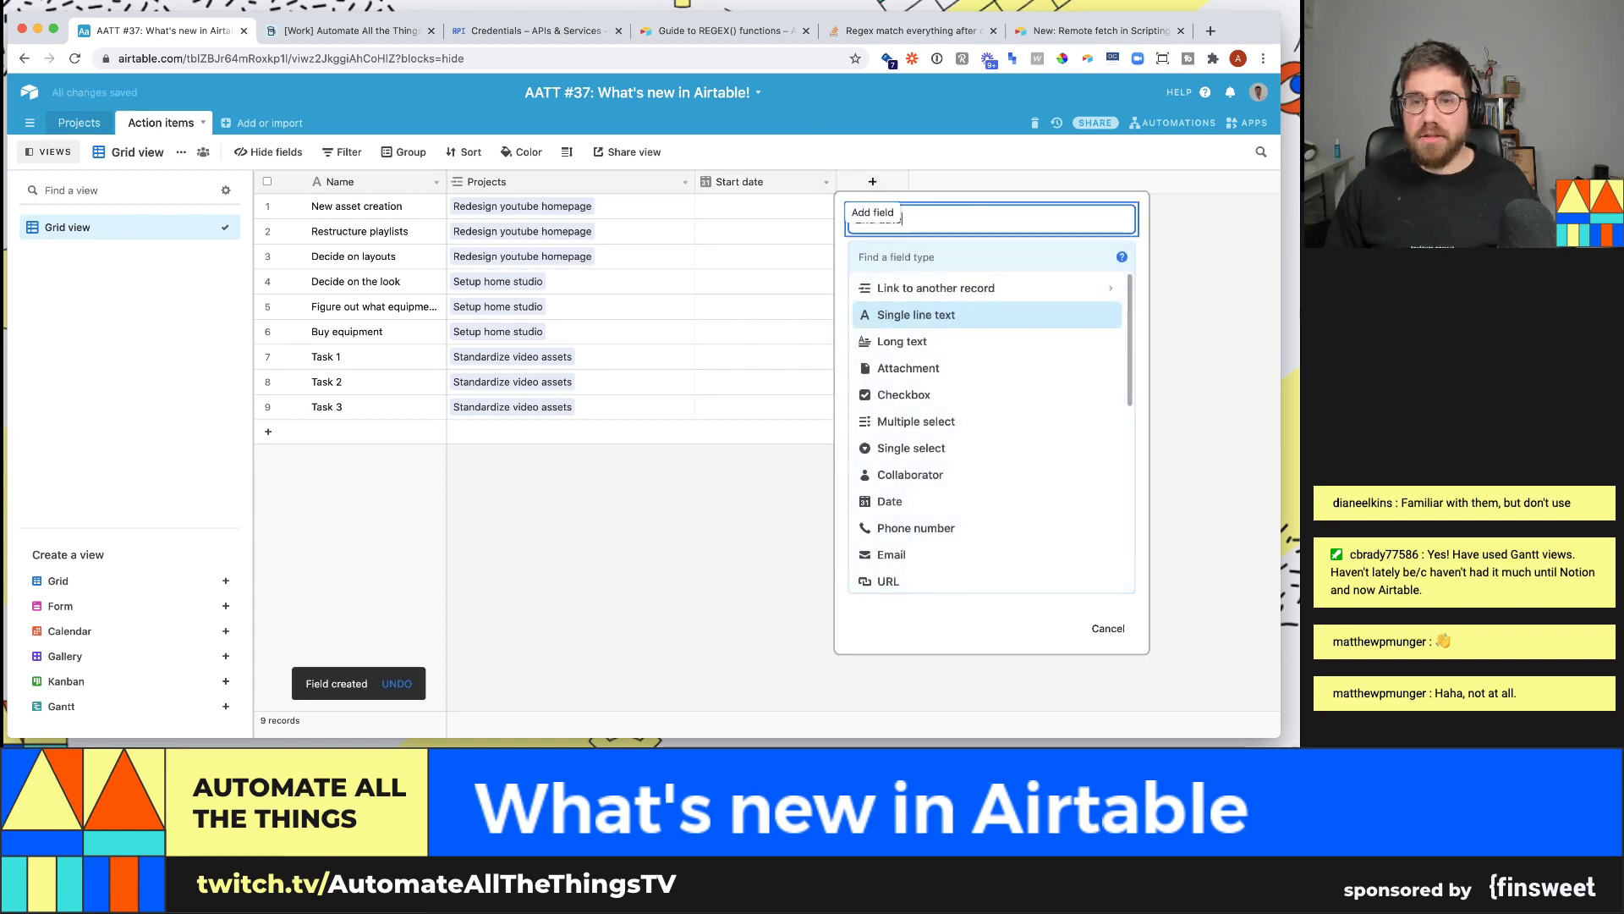
pyautogui.click(946, 253)
pyautogui.write('date')
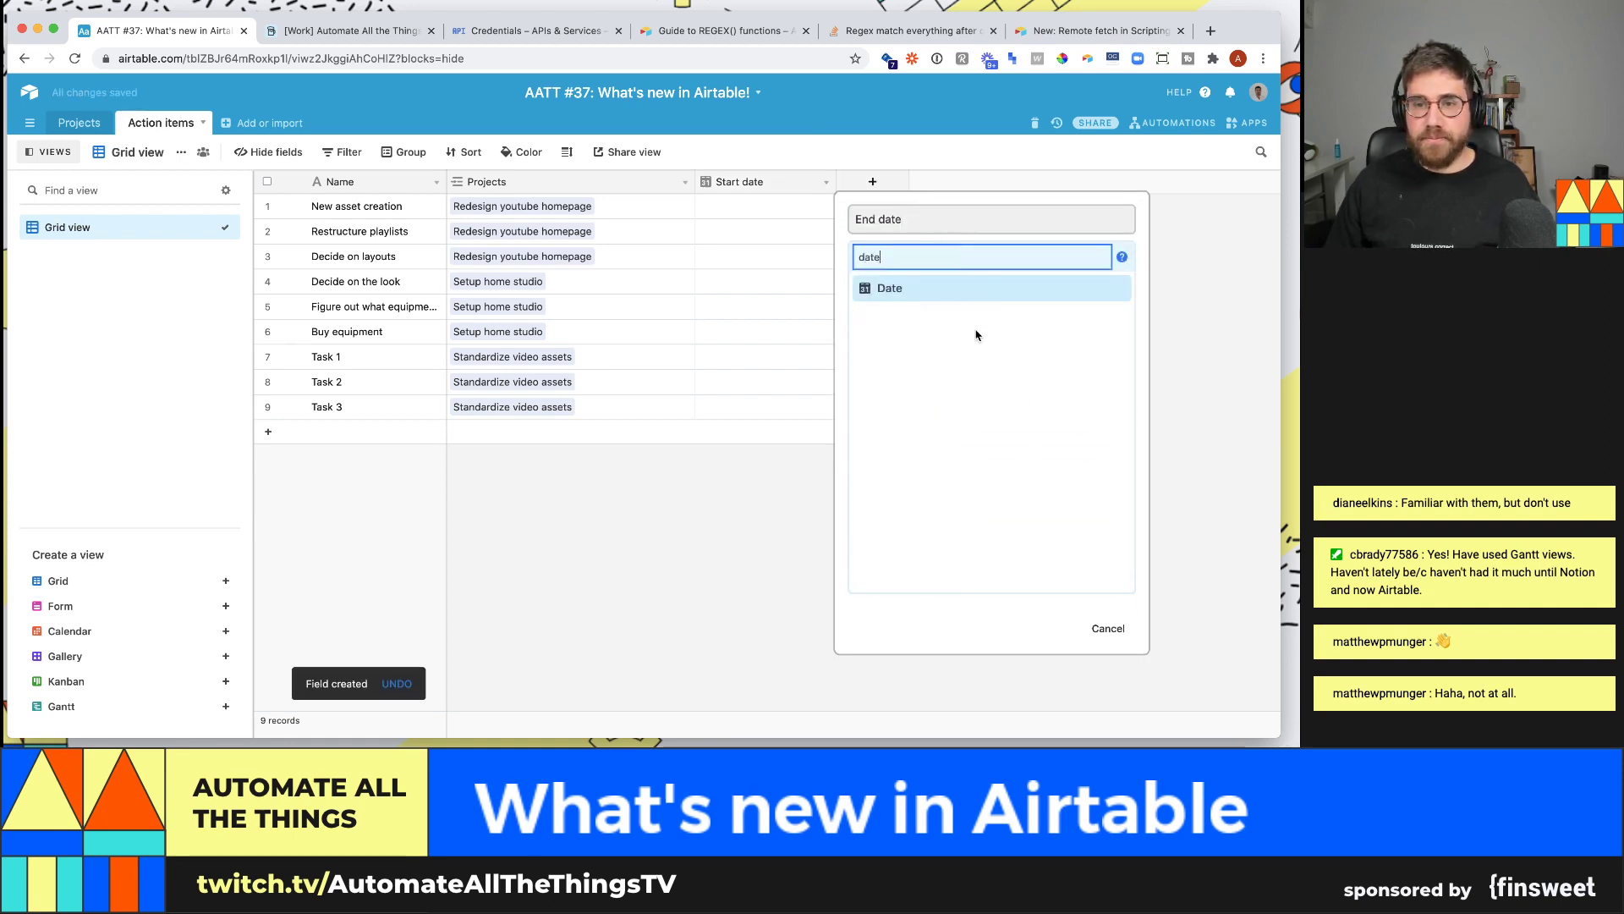
pyautogui.click(968, 285)
pyautogui.click(1094, 388)
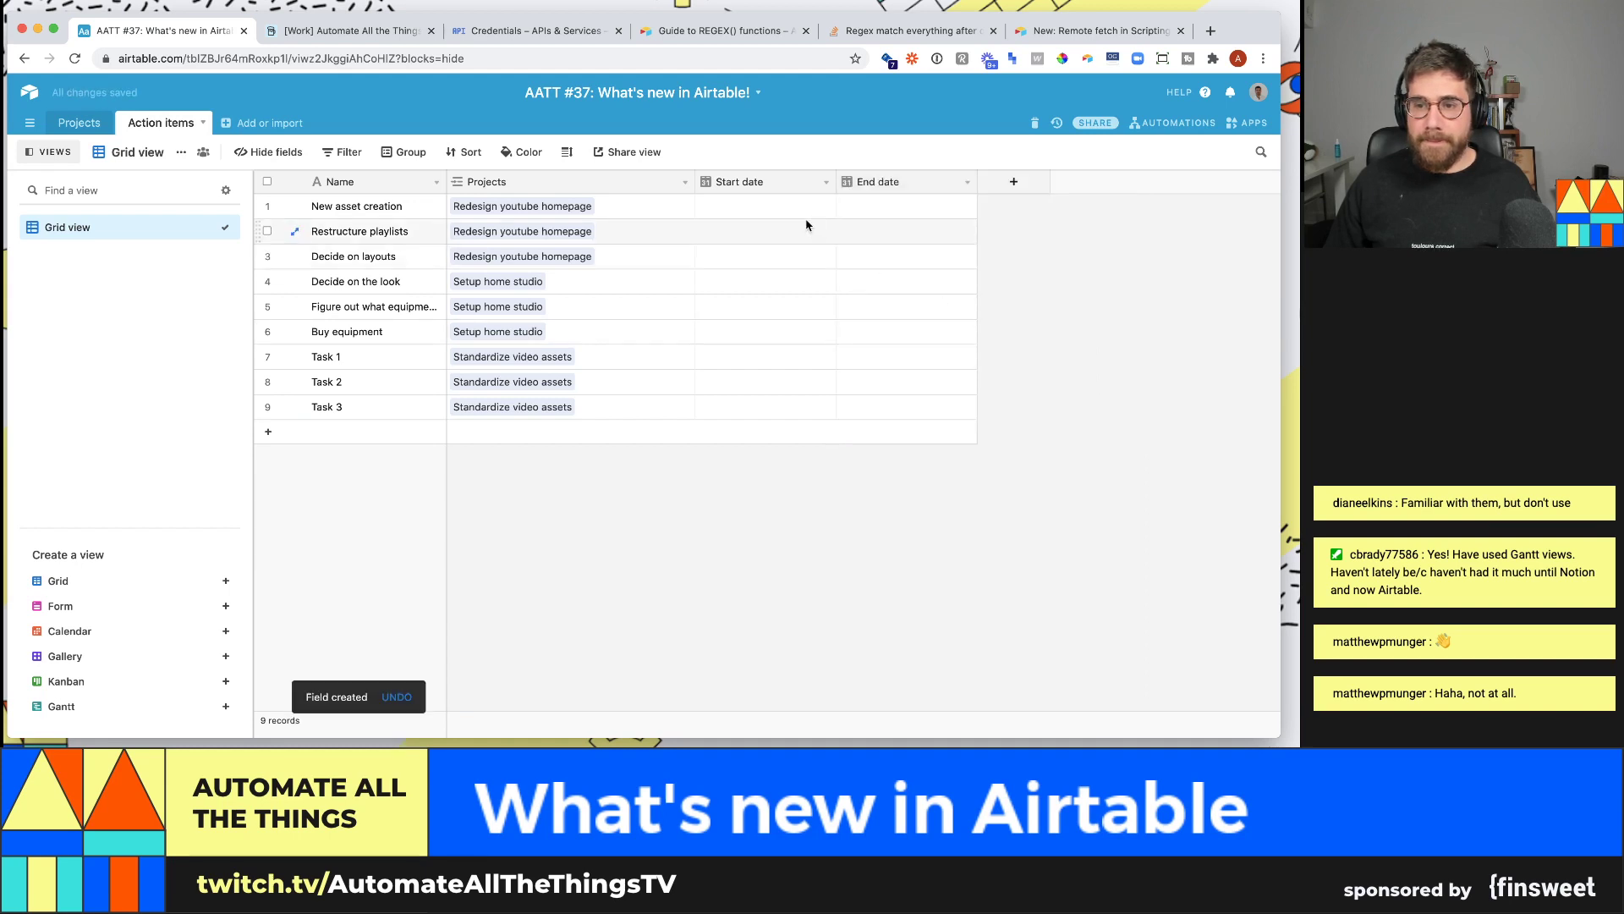
pyautogui.click(765, 207)
pyautogui.click(765, 206)
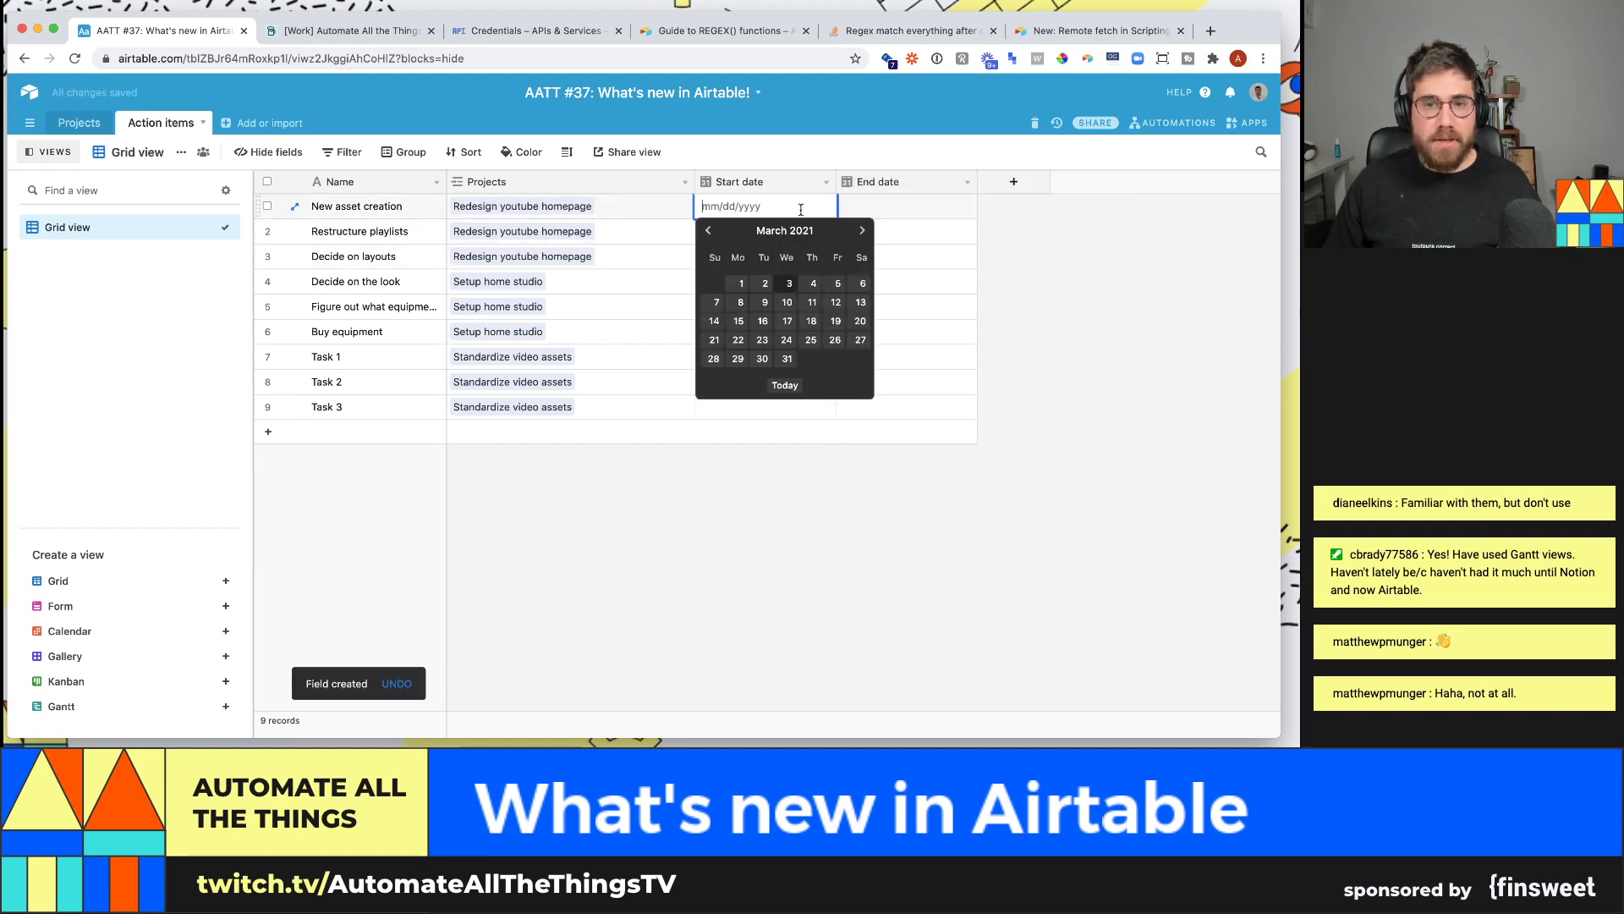
# - Date New asset creation 3/8–3/12/2021 and Restructure playlists 3/15–3/24/2021
pyautogui.click(740, 302)
pyautogui.click(901, 209)
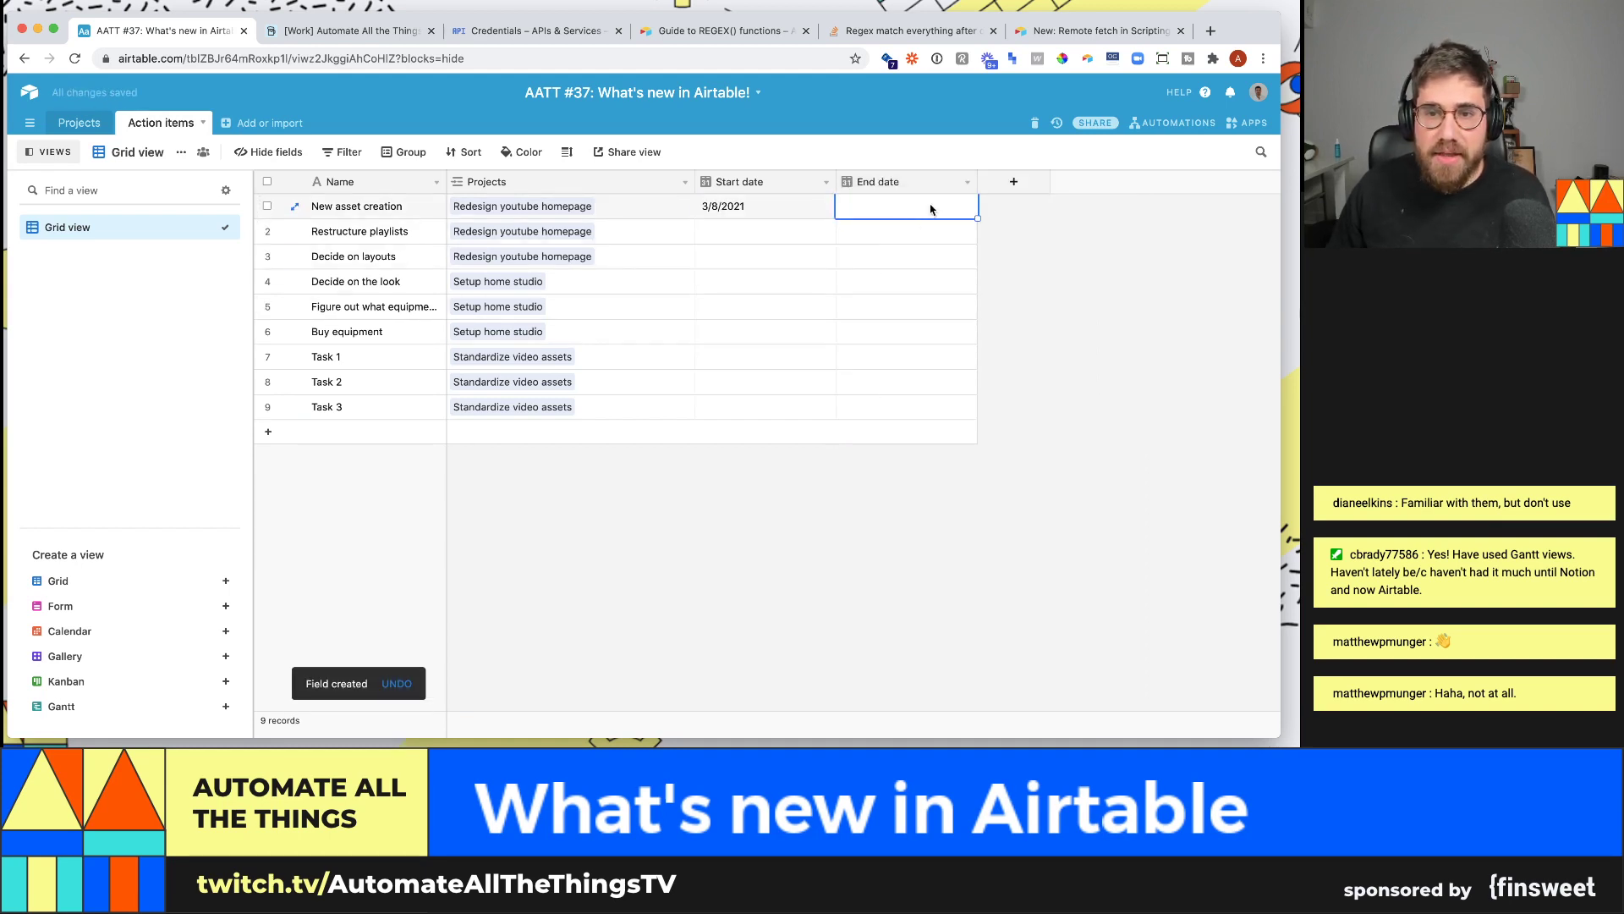
pyautogui.click(901, 209)
pyautogui.click(979, 305)
pyautogui.click(782, 205)
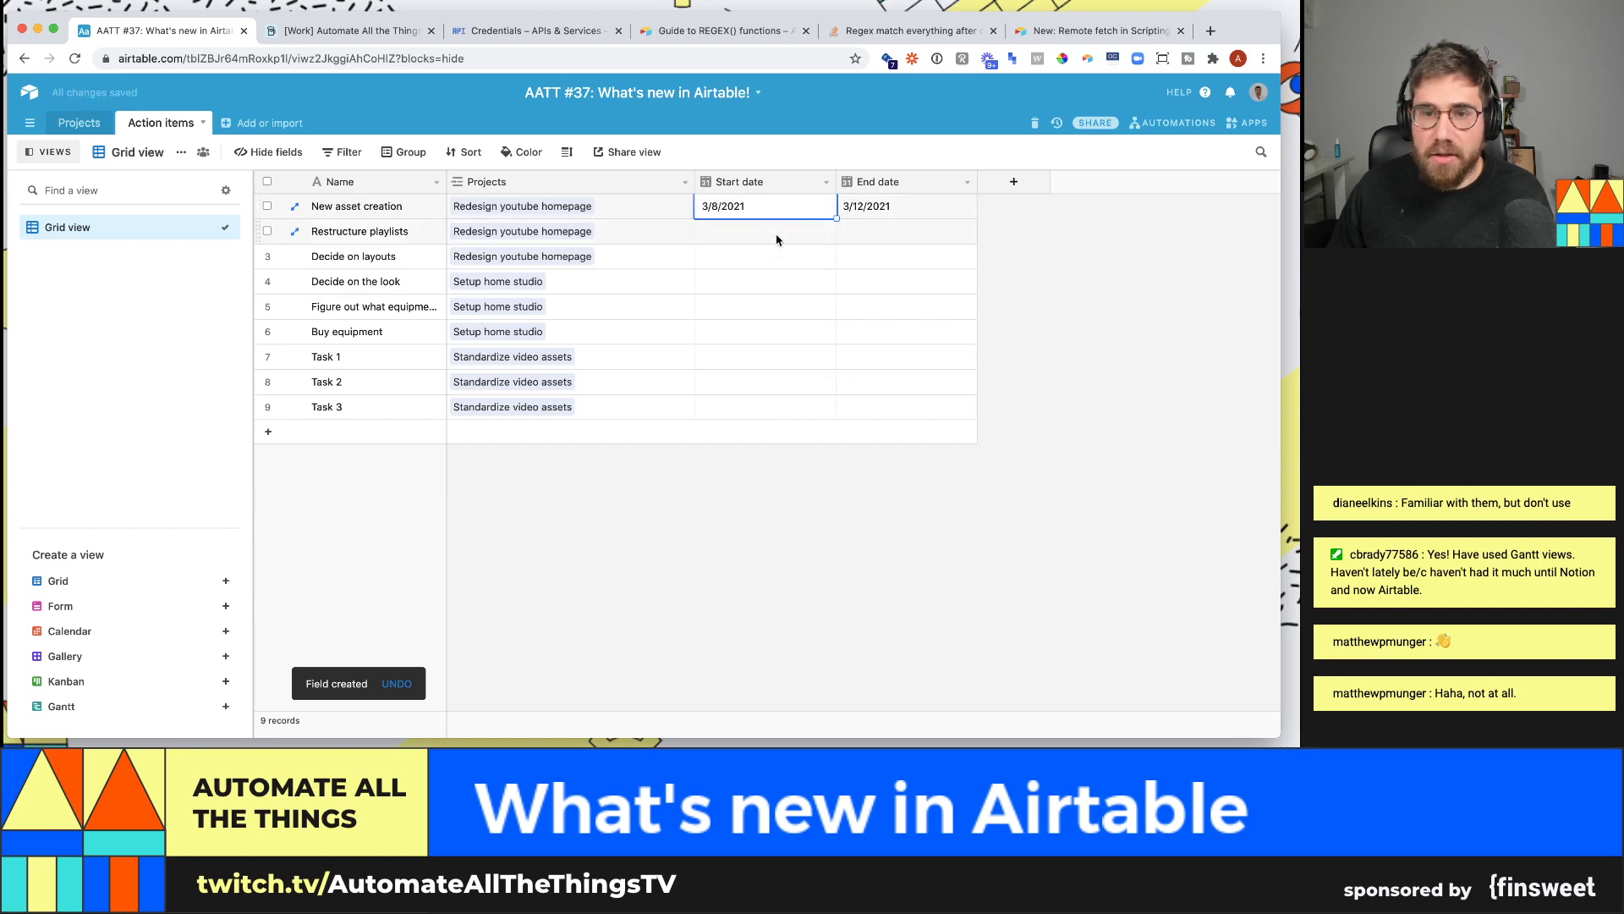
pyautogui.click(778, 234)
pyautogui.click(778, 234)
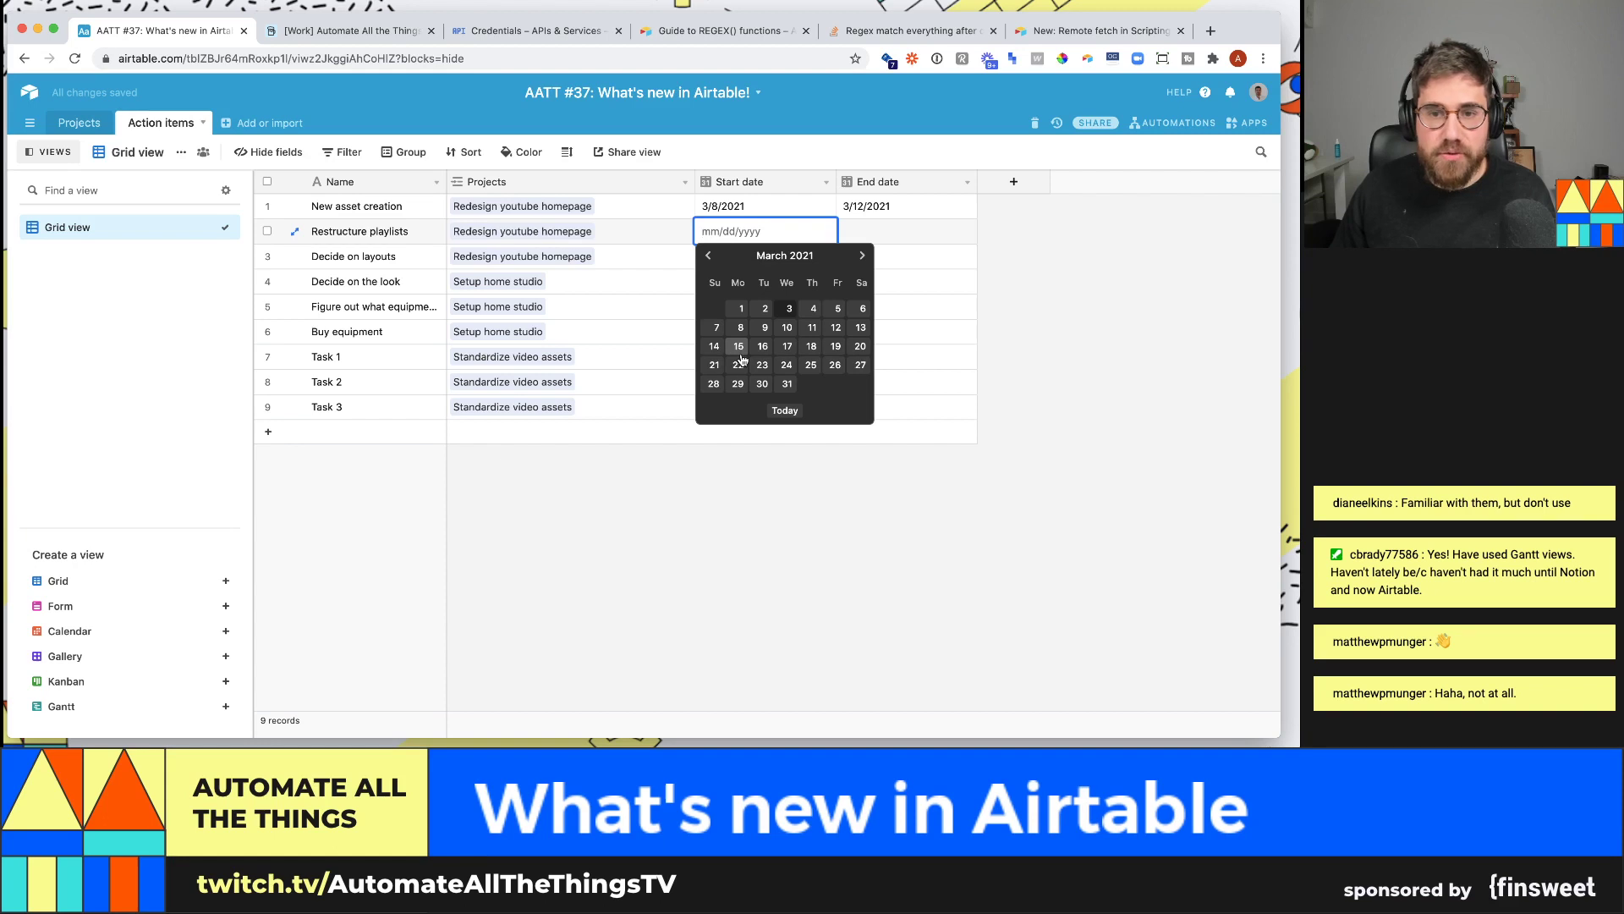
pyautogui.click(740, 351)
pyautogui.click(863, 233)
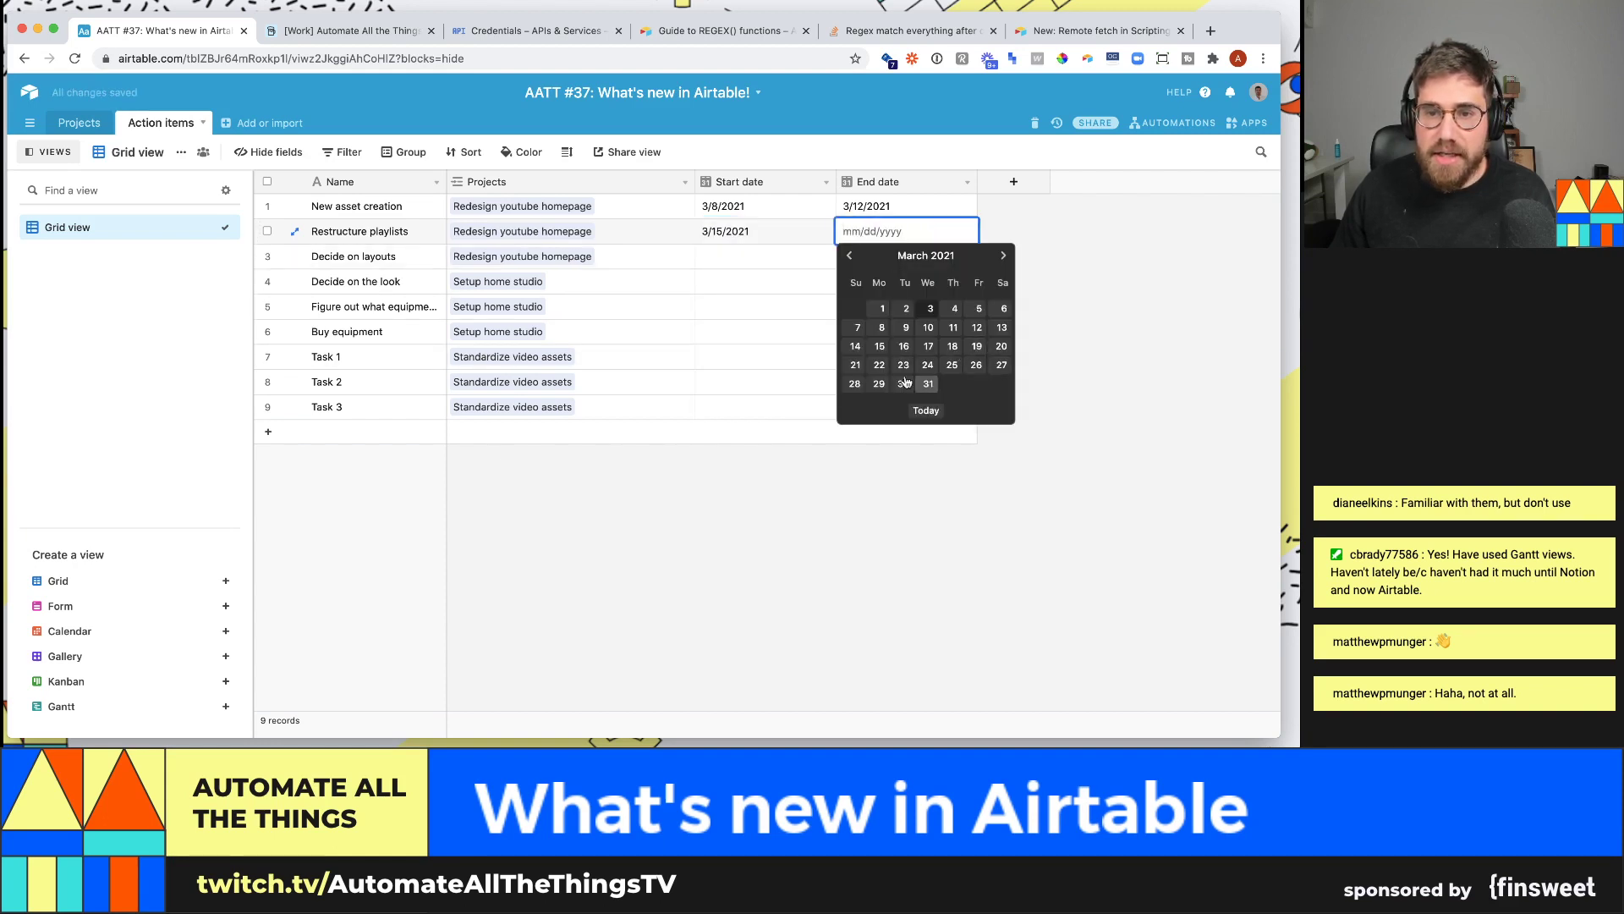
pyautogui.click(928, 364)
# - Schedule Decide on layouts from March 29 to April 9, 2021
pyautogui.click(771, 262)
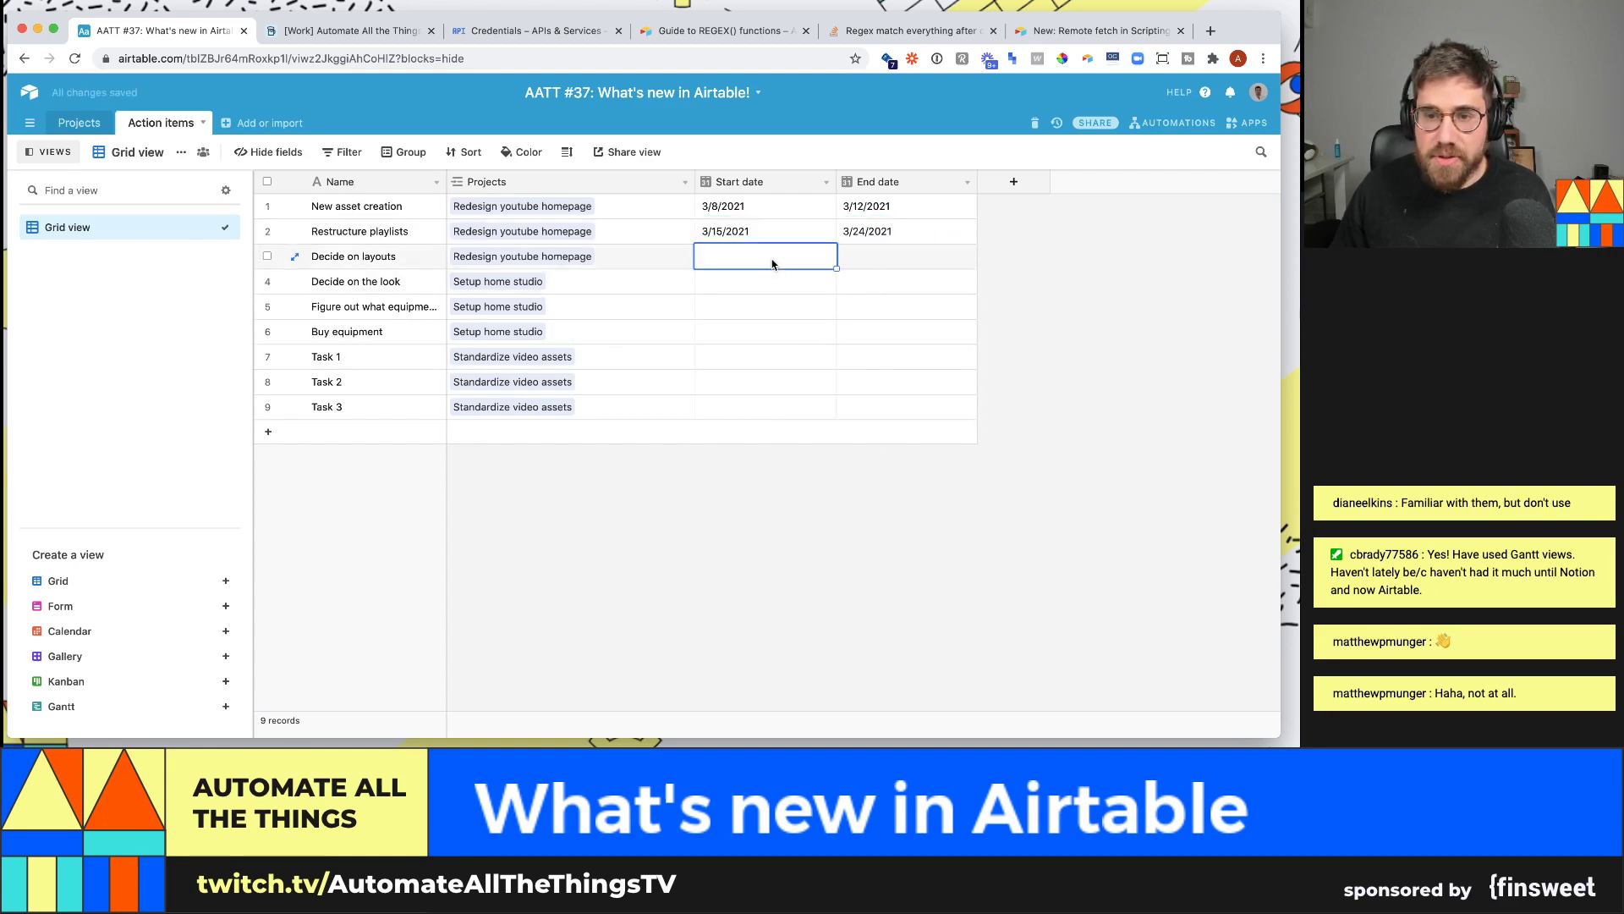
pyautogui.click(771, 262)
pyautogui.click(739, 410)
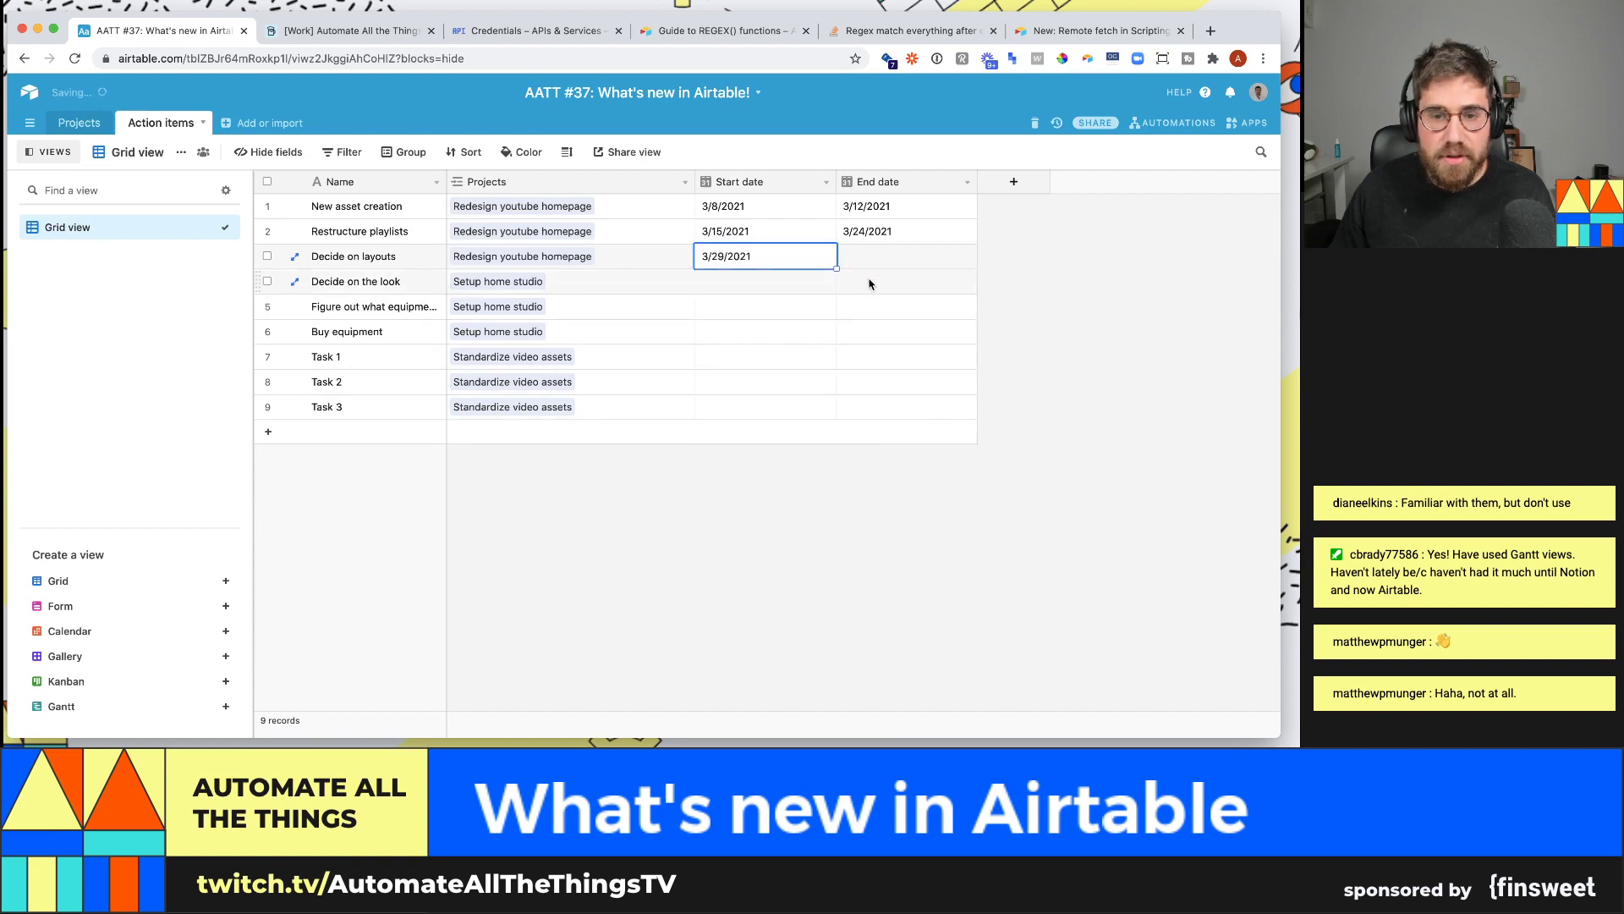
pyautogui.click(887, 262)
pyautogui.click(886, 262)
pyautogui.click(1003, 283)
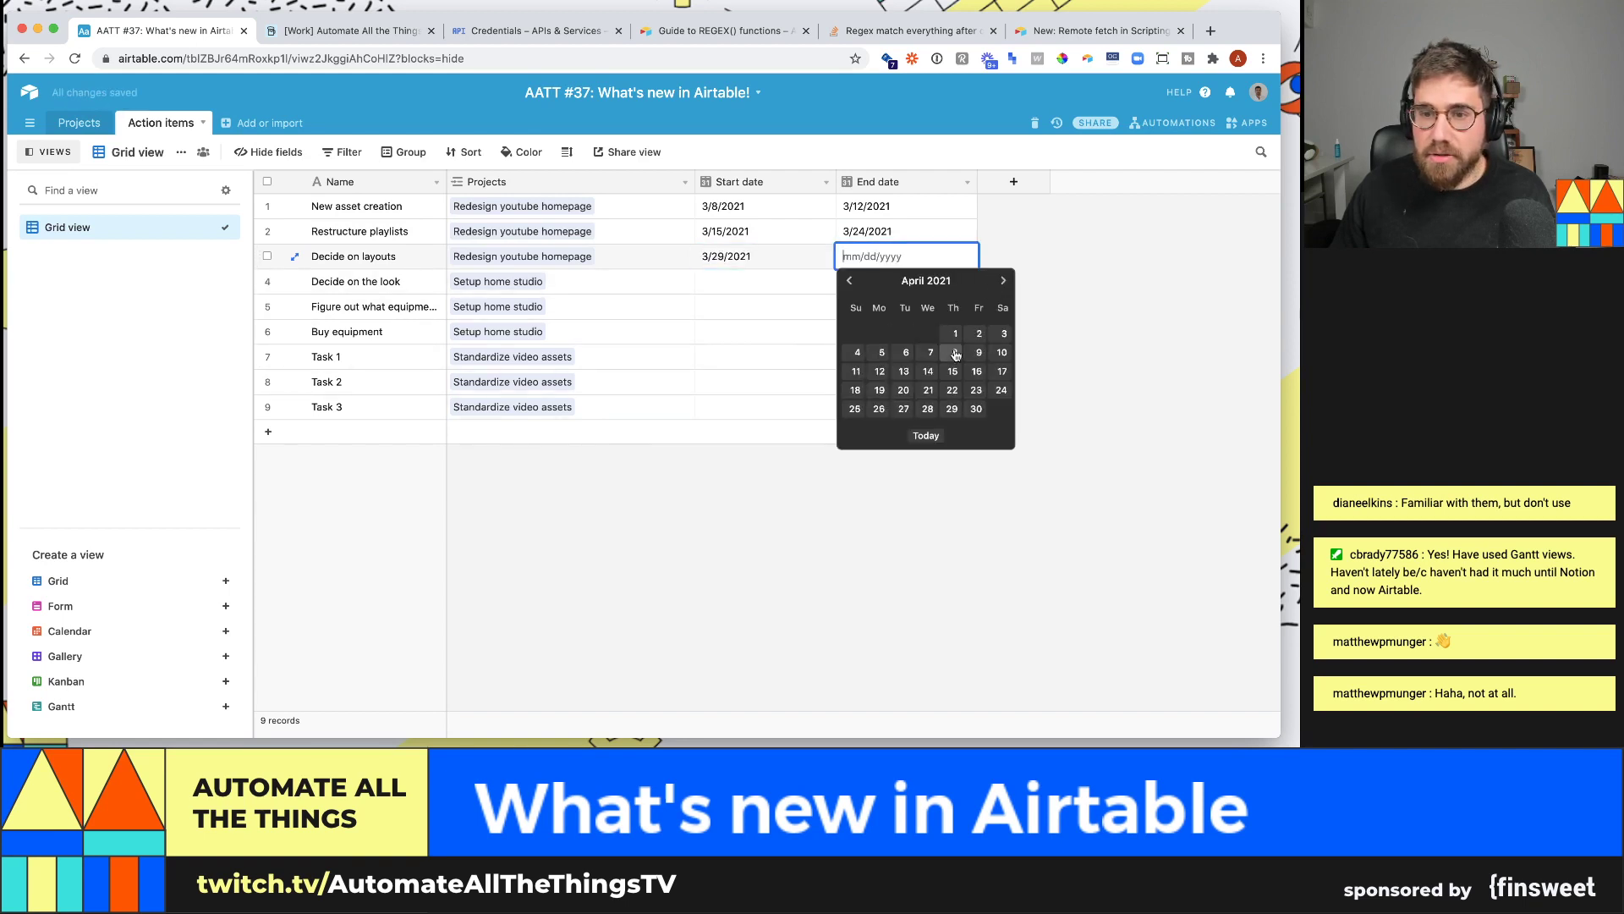
pyautogui.click(977, 352)
# - Schedule Decide on the look from May 3 to May 7, 2021
pyautogui.click(743, 292)
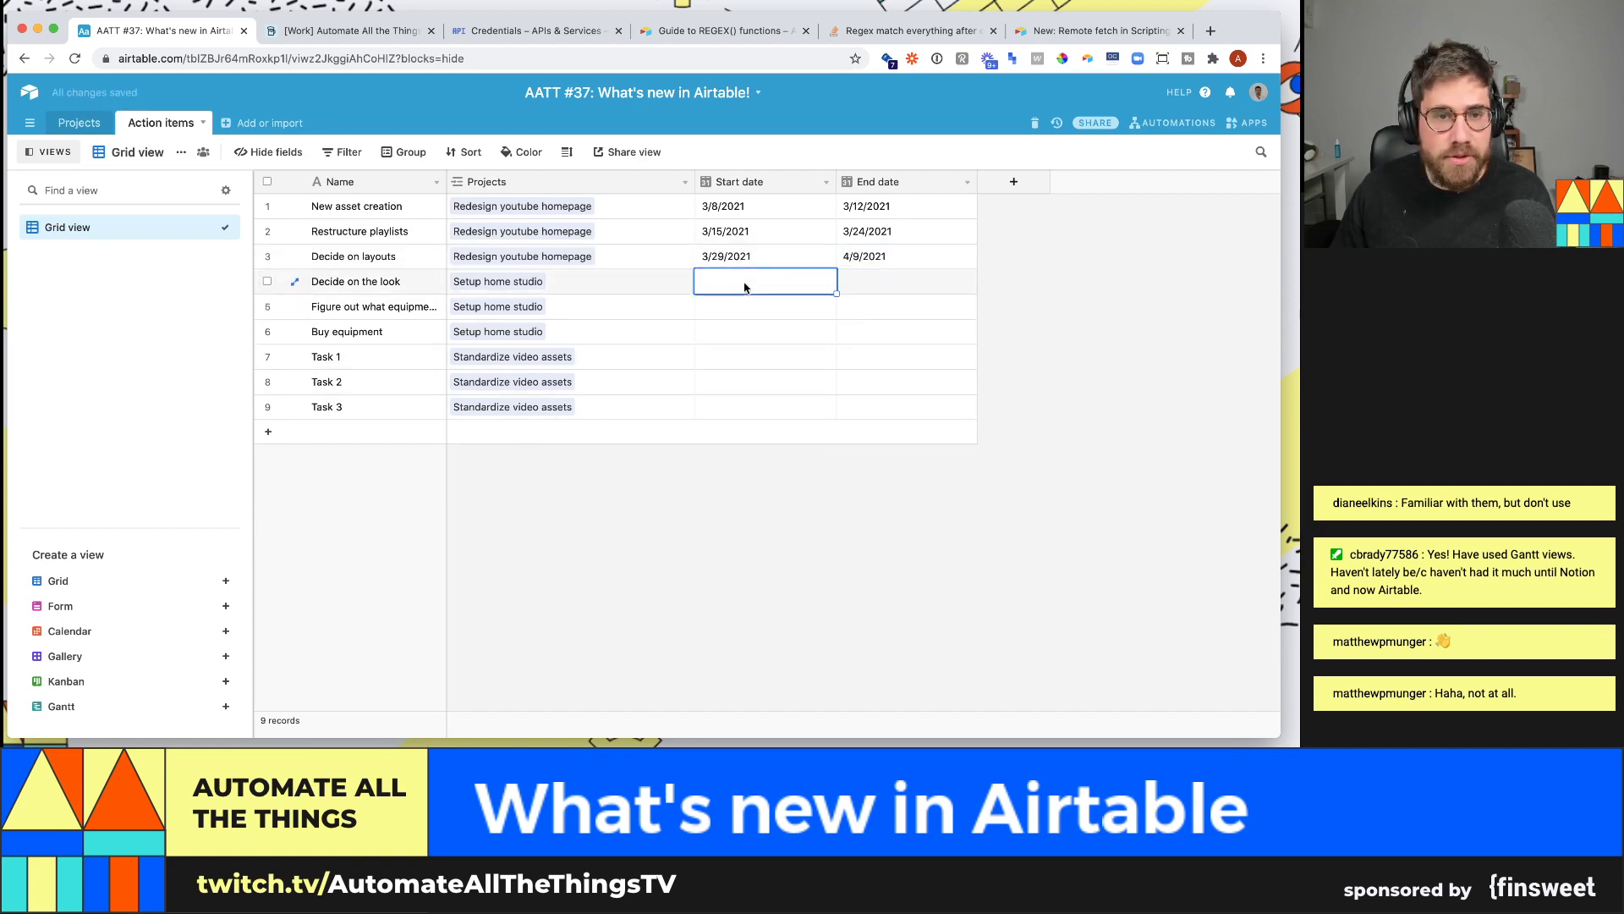
pyautogui.click(743, 292)
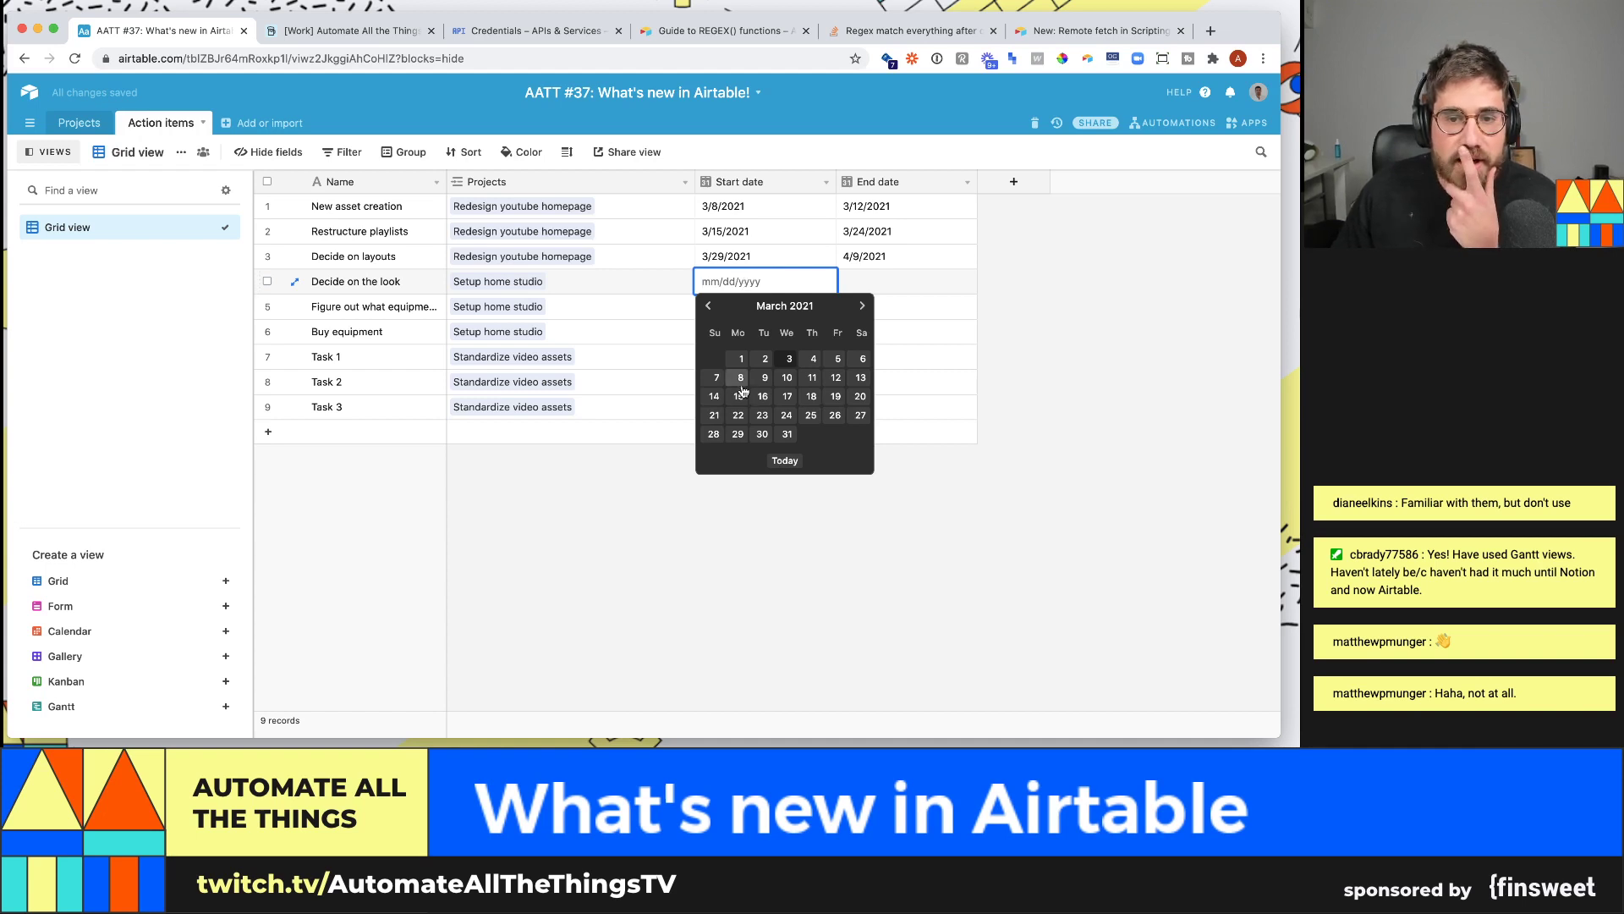
pyautogui.click(862, 307)
pyautogui.click(862, 307)
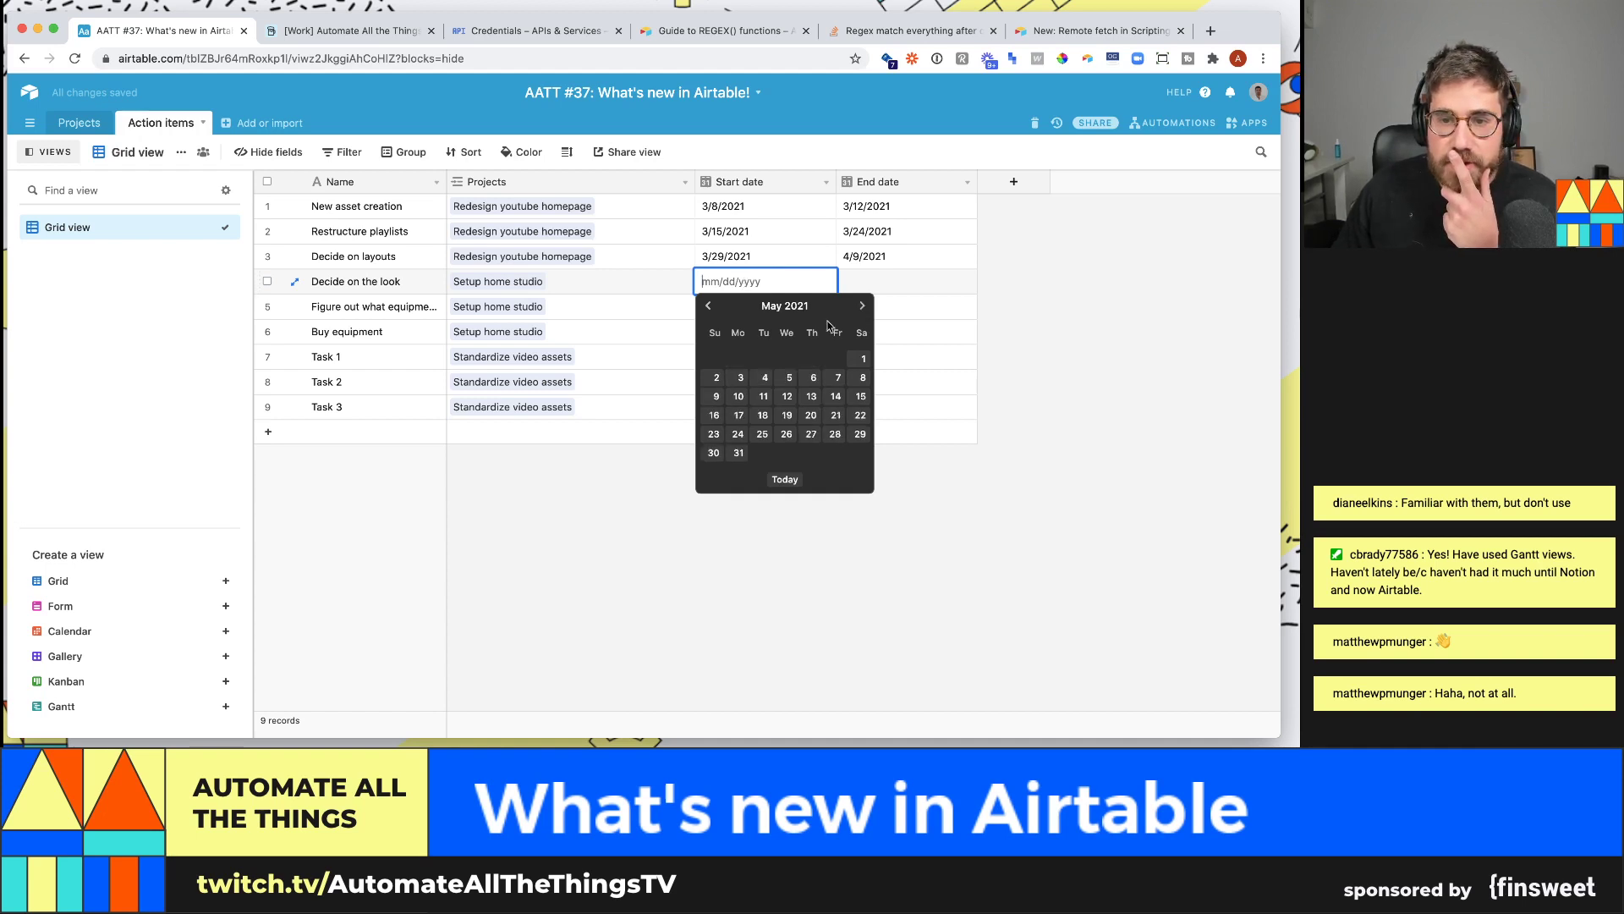
pyautogui.click(738, 377)
pyautogui.doubleClick(879, 286)
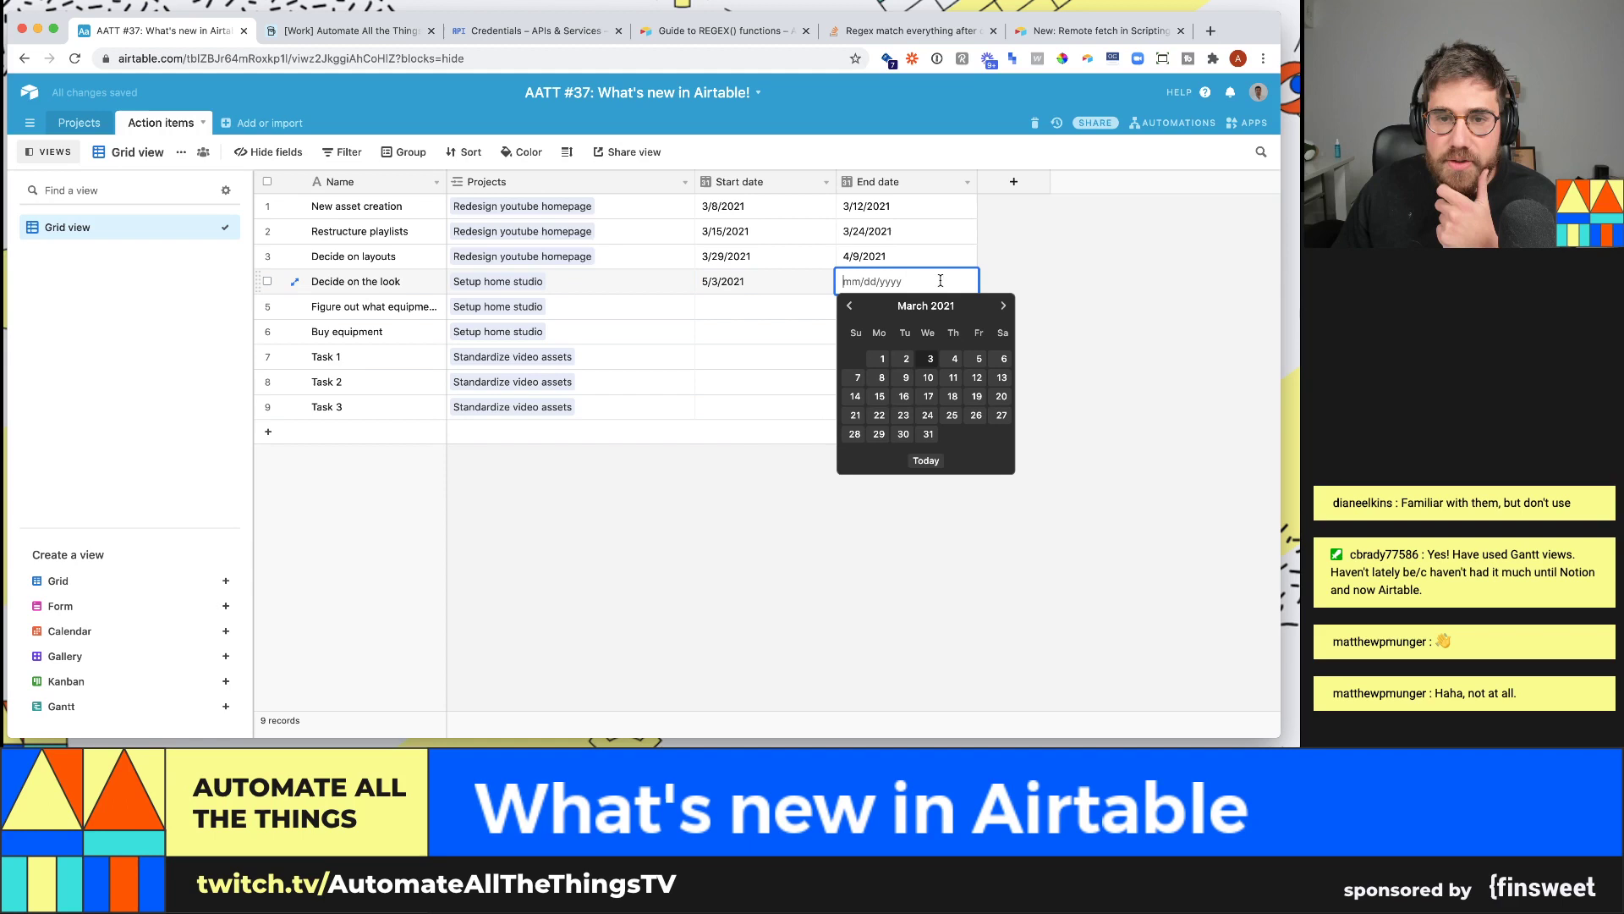
pyautogui.click(1002, 306)
pyautogui.click(1002, 306)
pyautogui.click(977, 377)
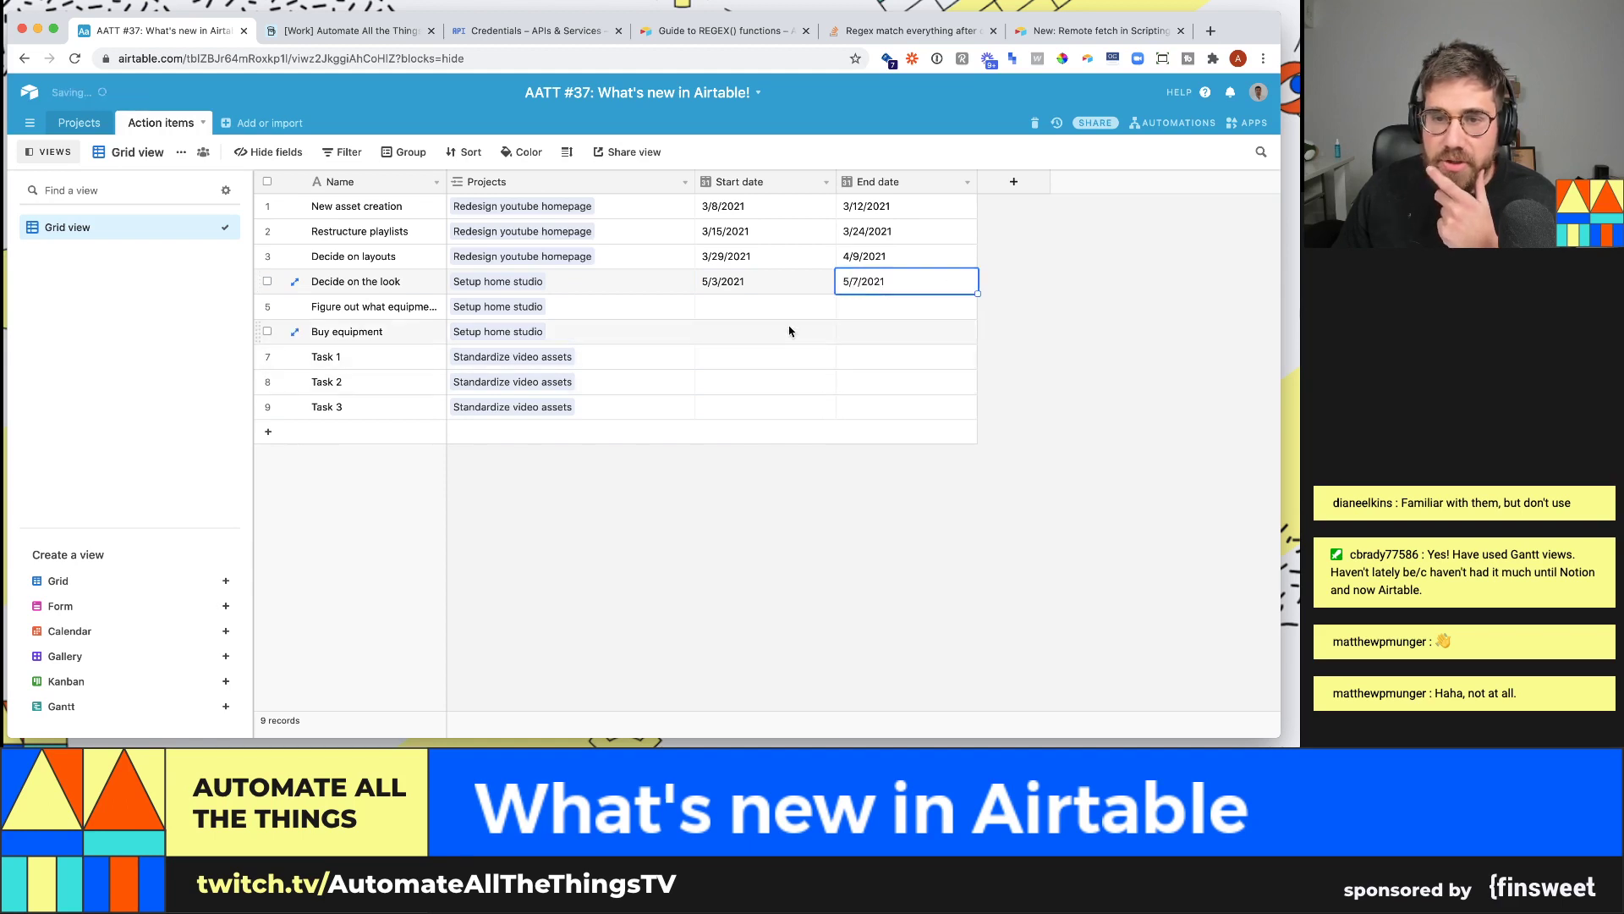
# - Give row 5 a start date of May 17 and an end date of June 23, 2021
pyautogui.click(808, 306)
pyautogui.click(808, 306)
pyautogui.click(859, 331)
pyautogui.click(859, 331)
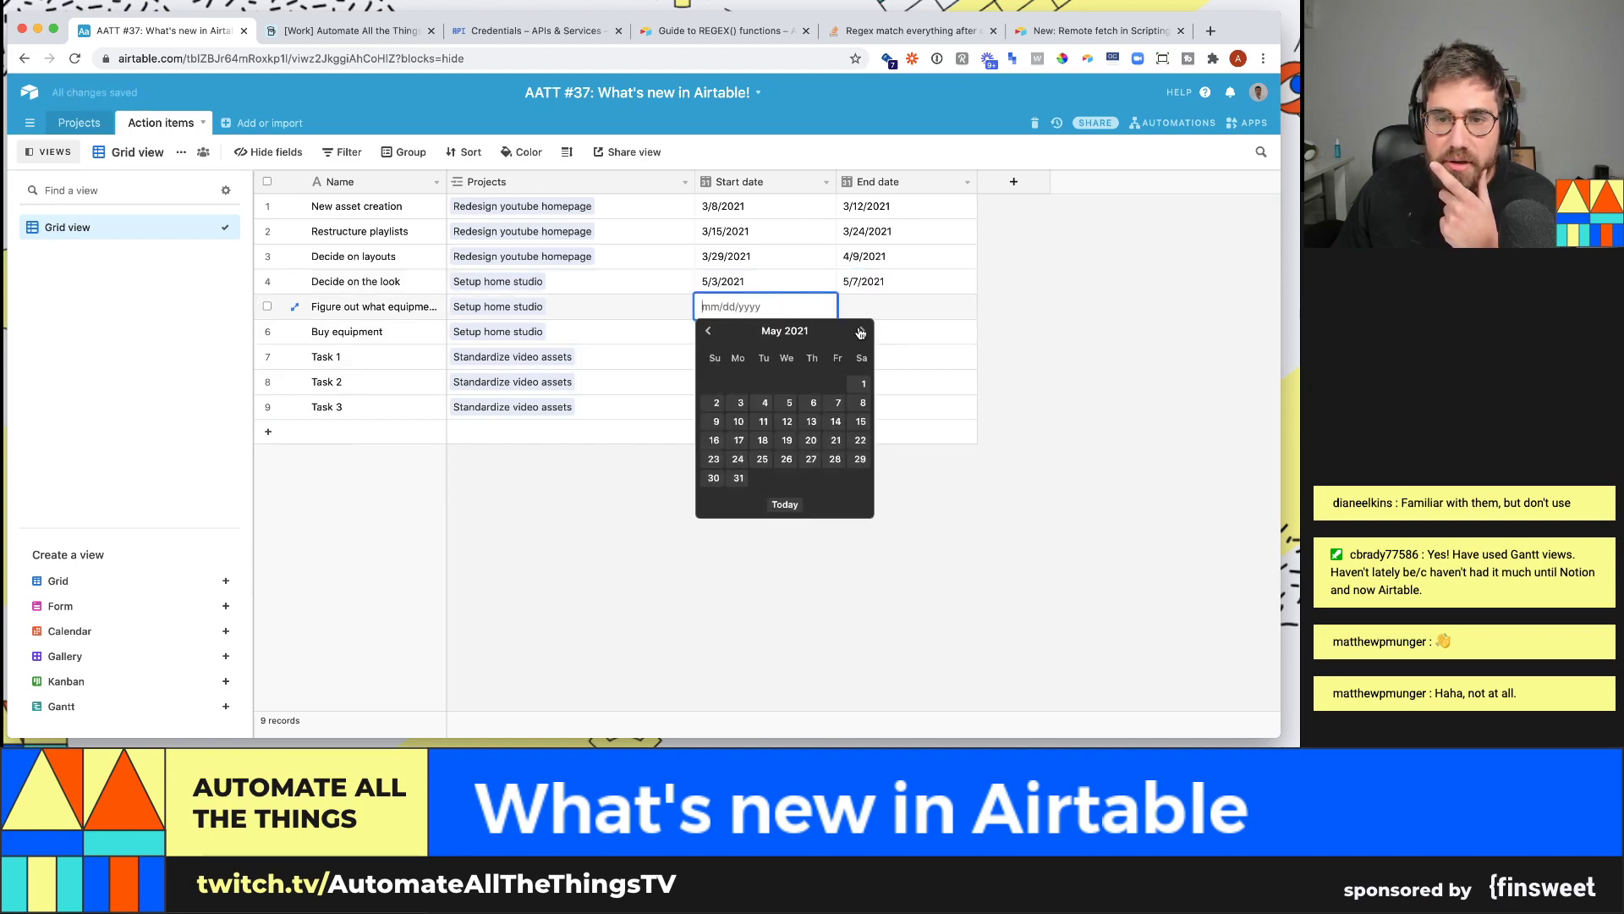
pyautogui.click(738, 440)
pyautogui.doubleClick(903, 315)
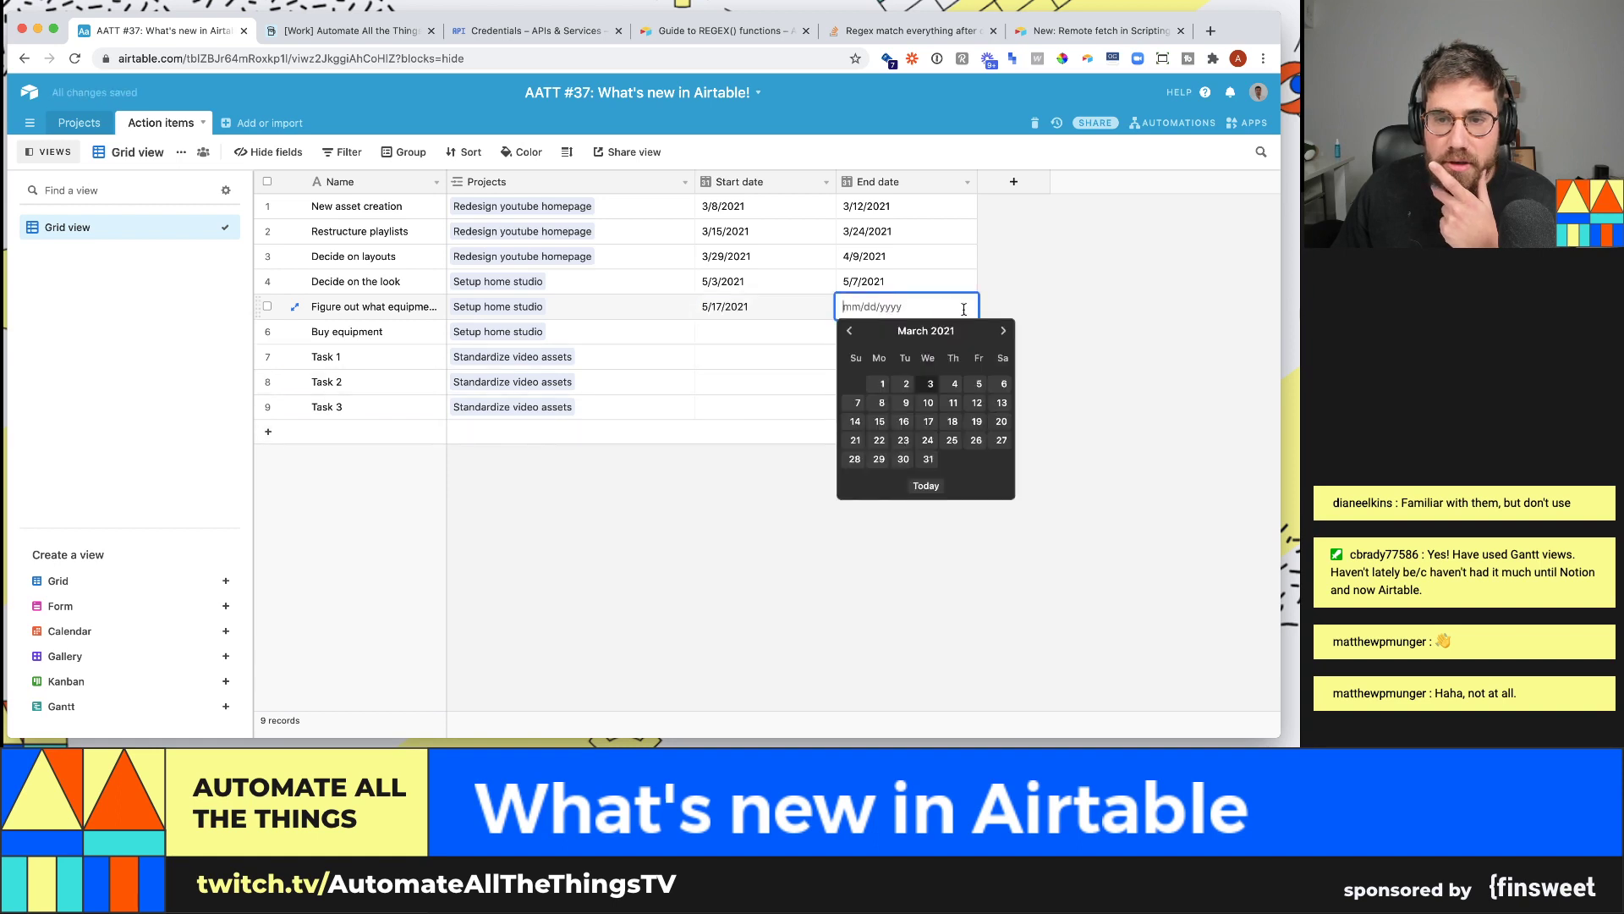
pyautogui.click(1002, 331)
pyautogui.click(1002, 331)
pyautogui.click(1002, 331)
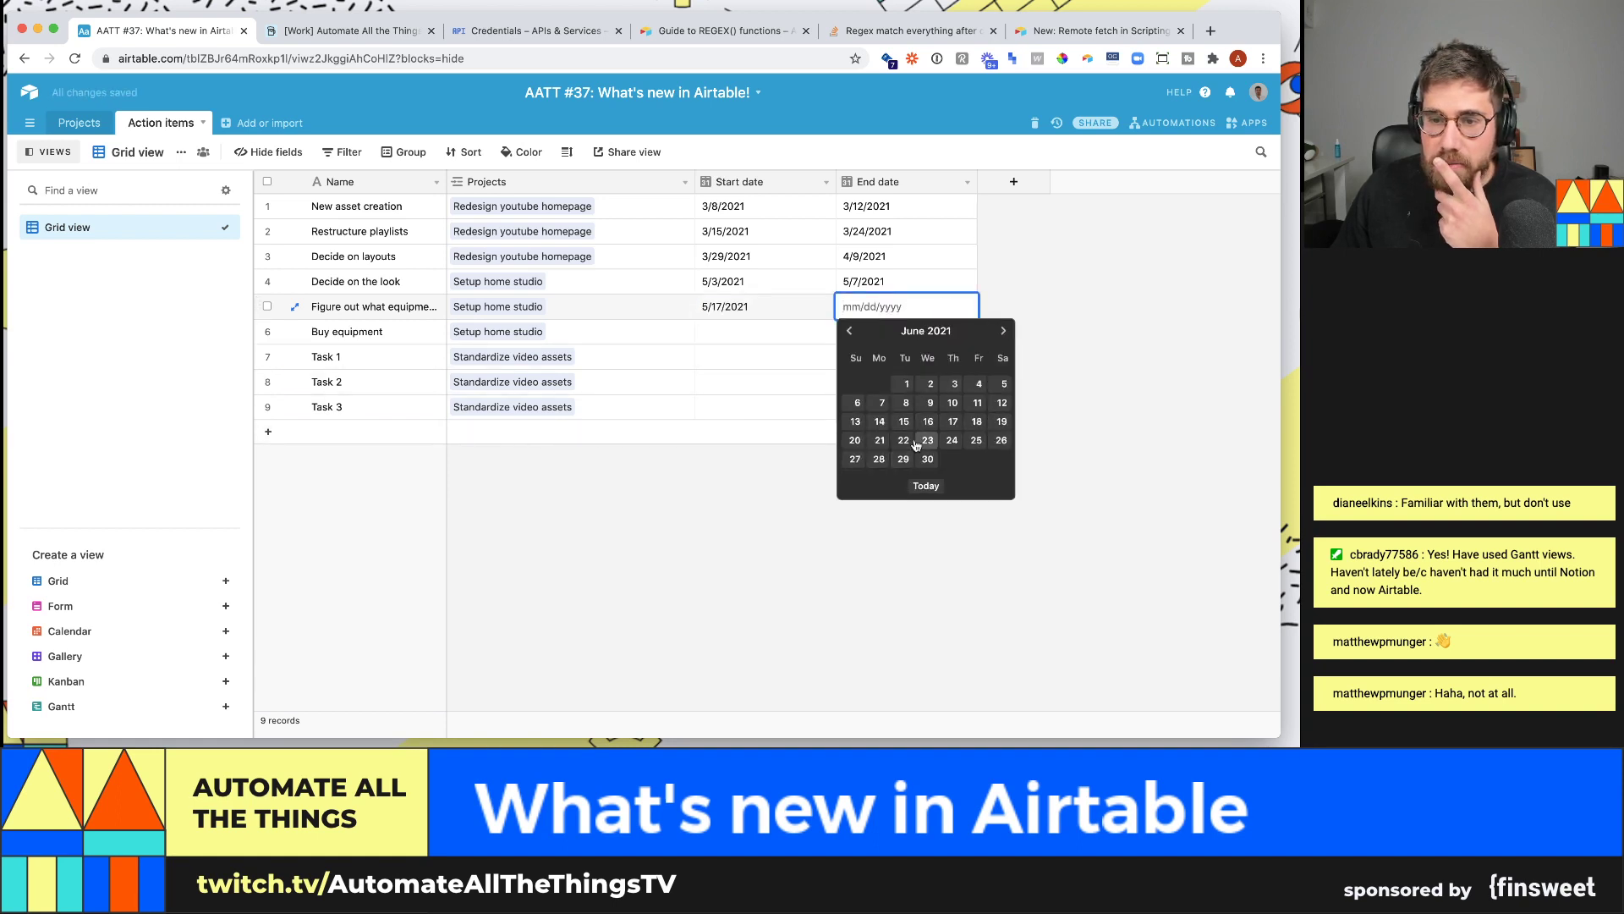
pyautogui.click(928, 440)
# - Schedule Buy equipment from June 7 to June 18, 2021
pyautogui.doubleClick(761, 331)
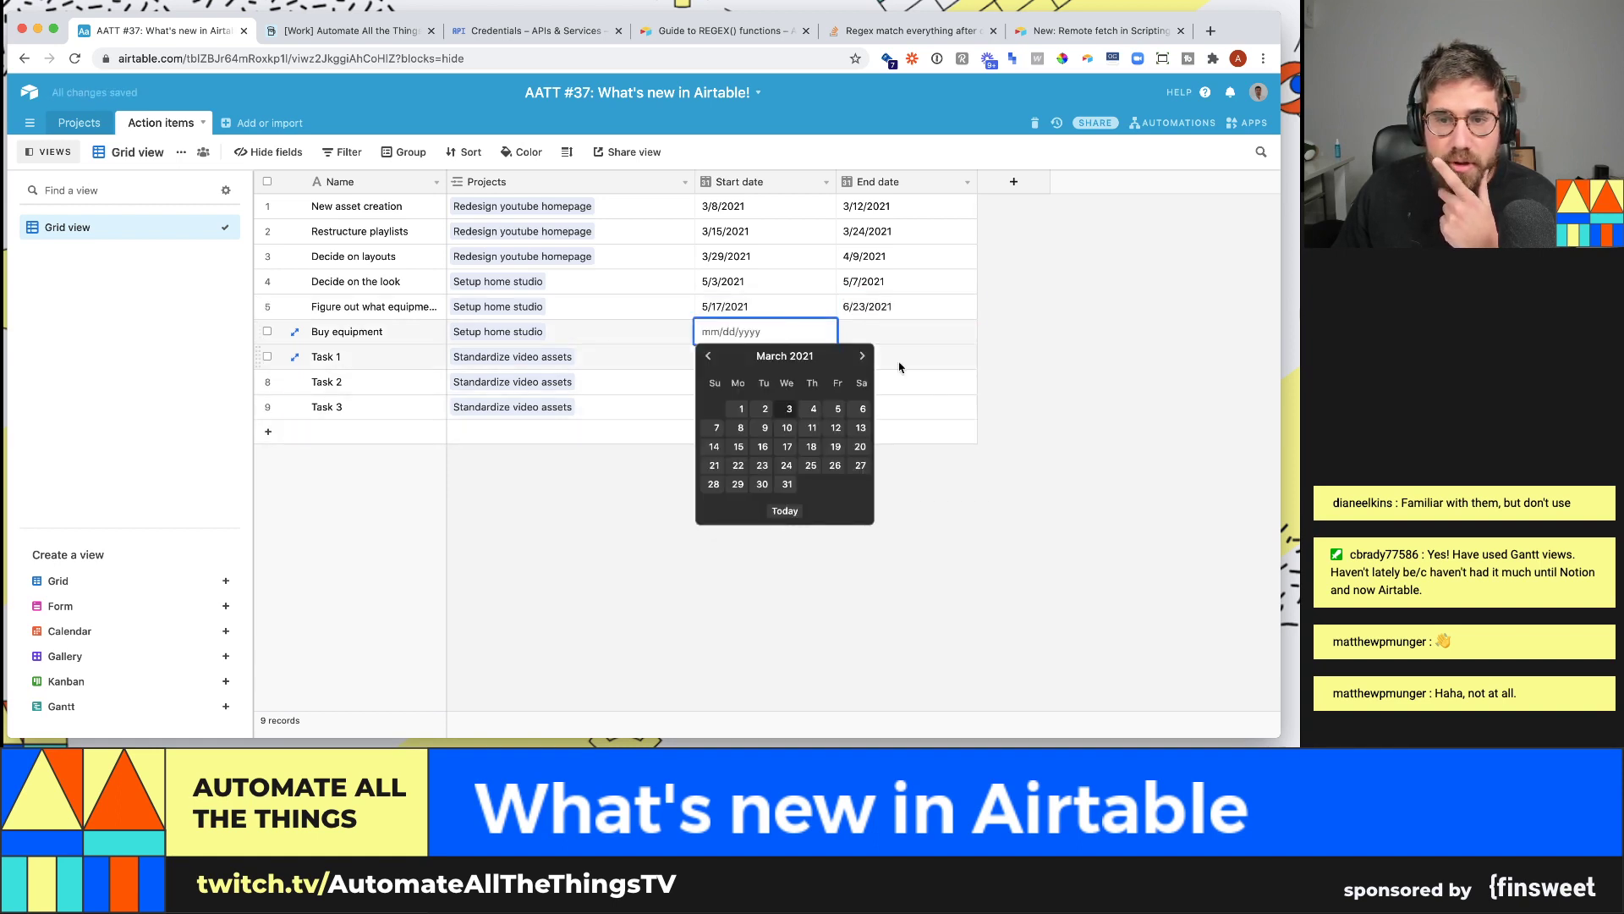
pyautogui.click(861, 356)
pyautogui.click(861, 356)
pyautogui.click(861, 356)
pyautogui.click(740, 427)
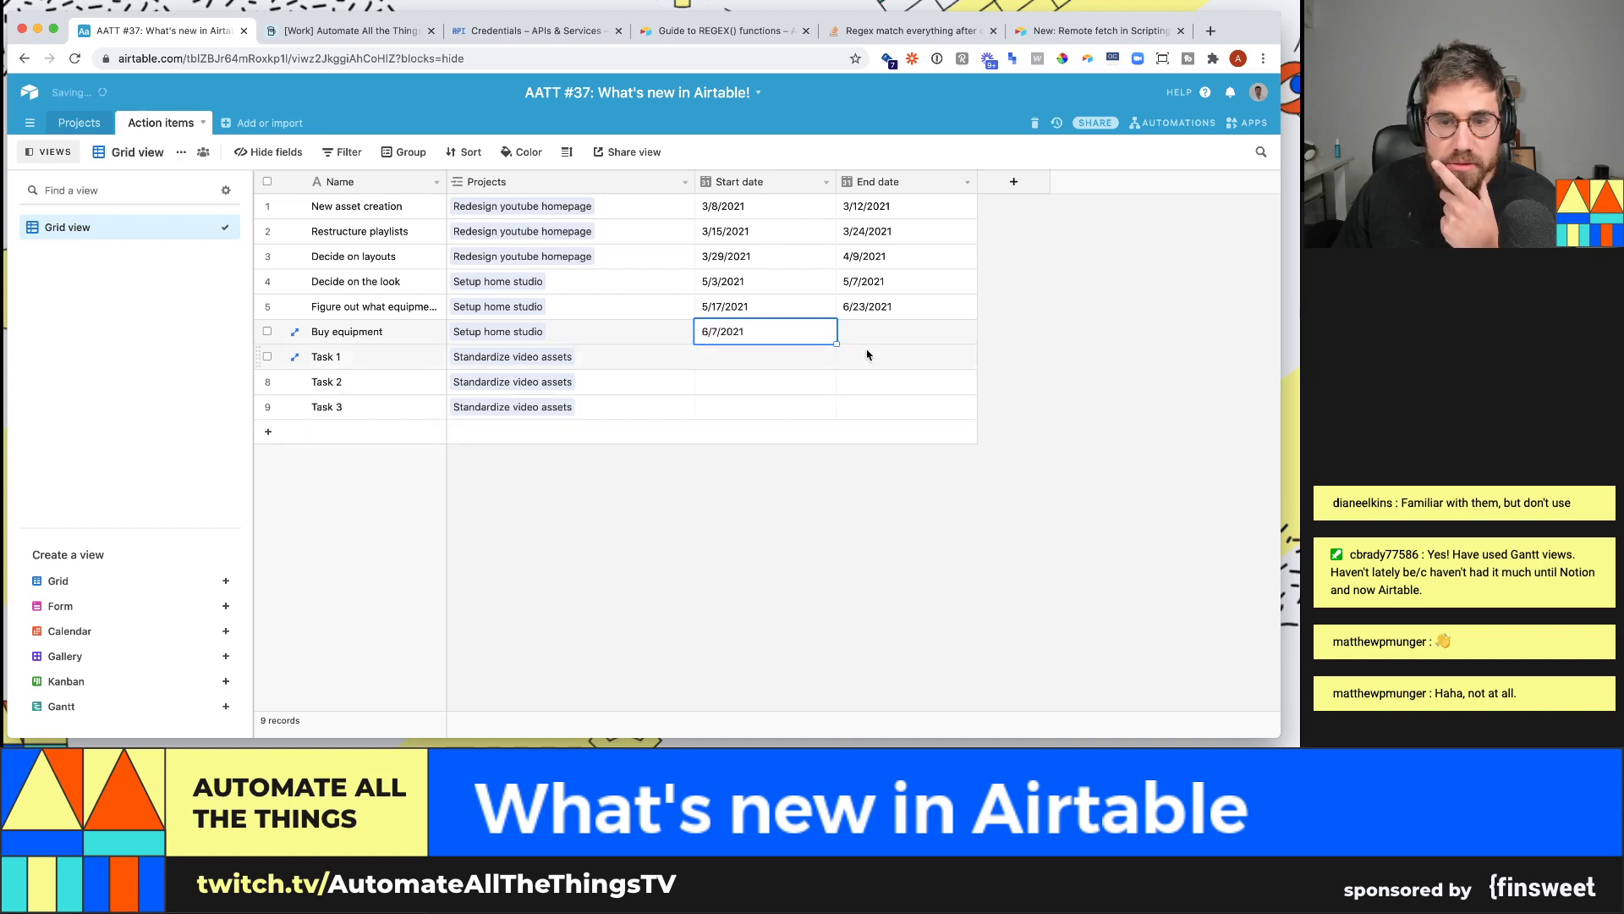
pyautogui.click(882, 336)
pyautogui.click(882, 335)
pyautogui.click(1002, 355)
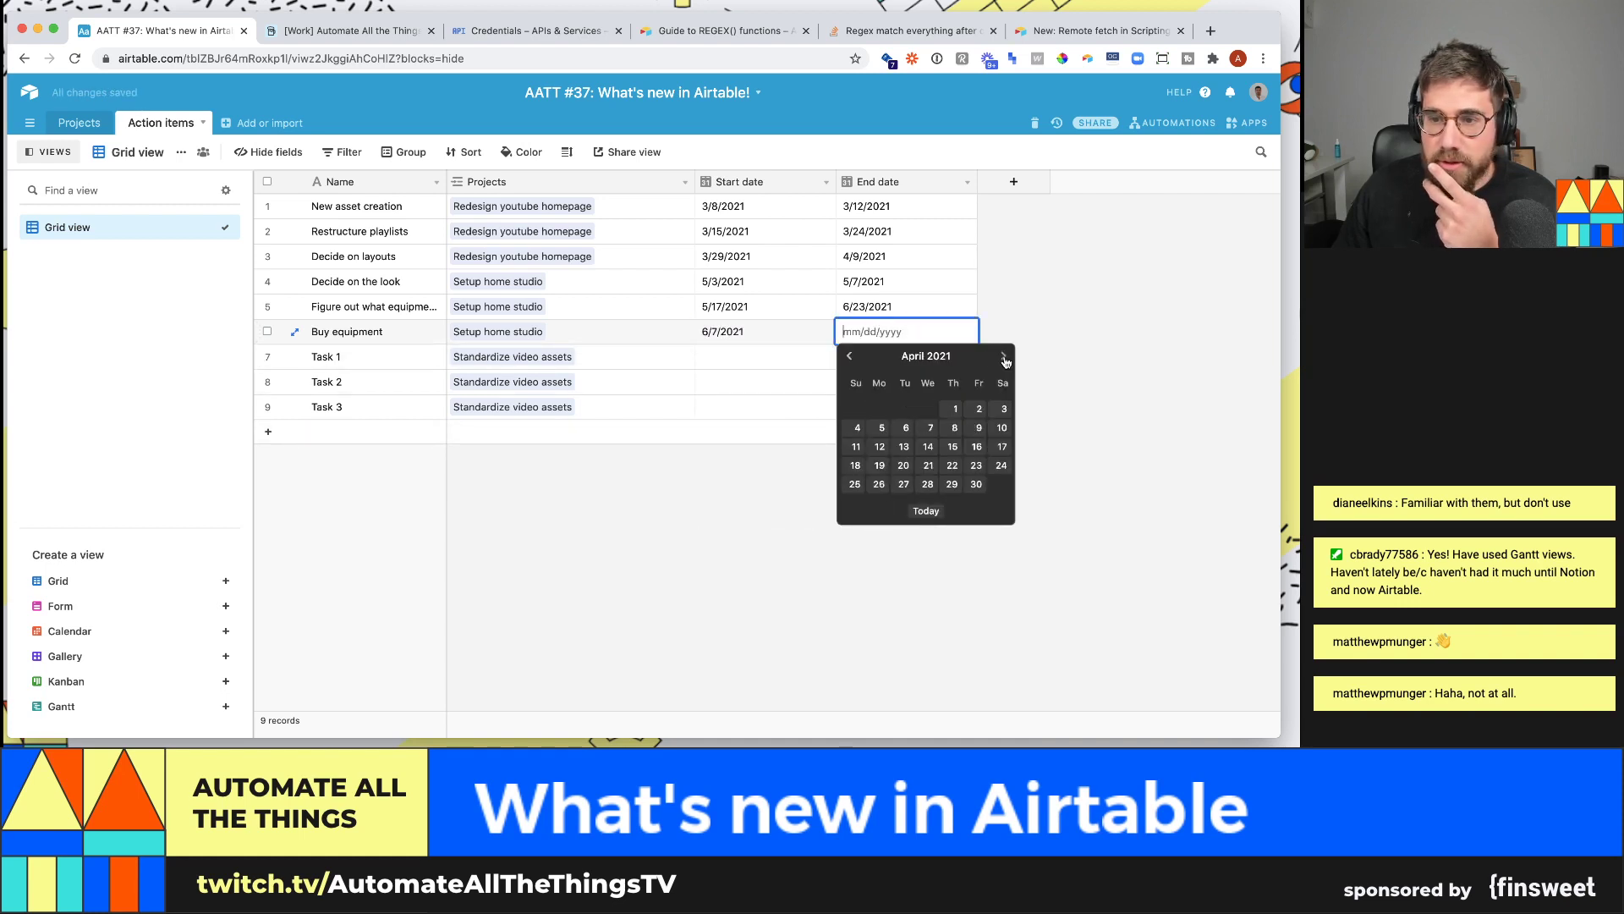
pyautogui.click(1003, 355)
pyautogui.click(1002, 355)
pyautogui.click(977, 447)
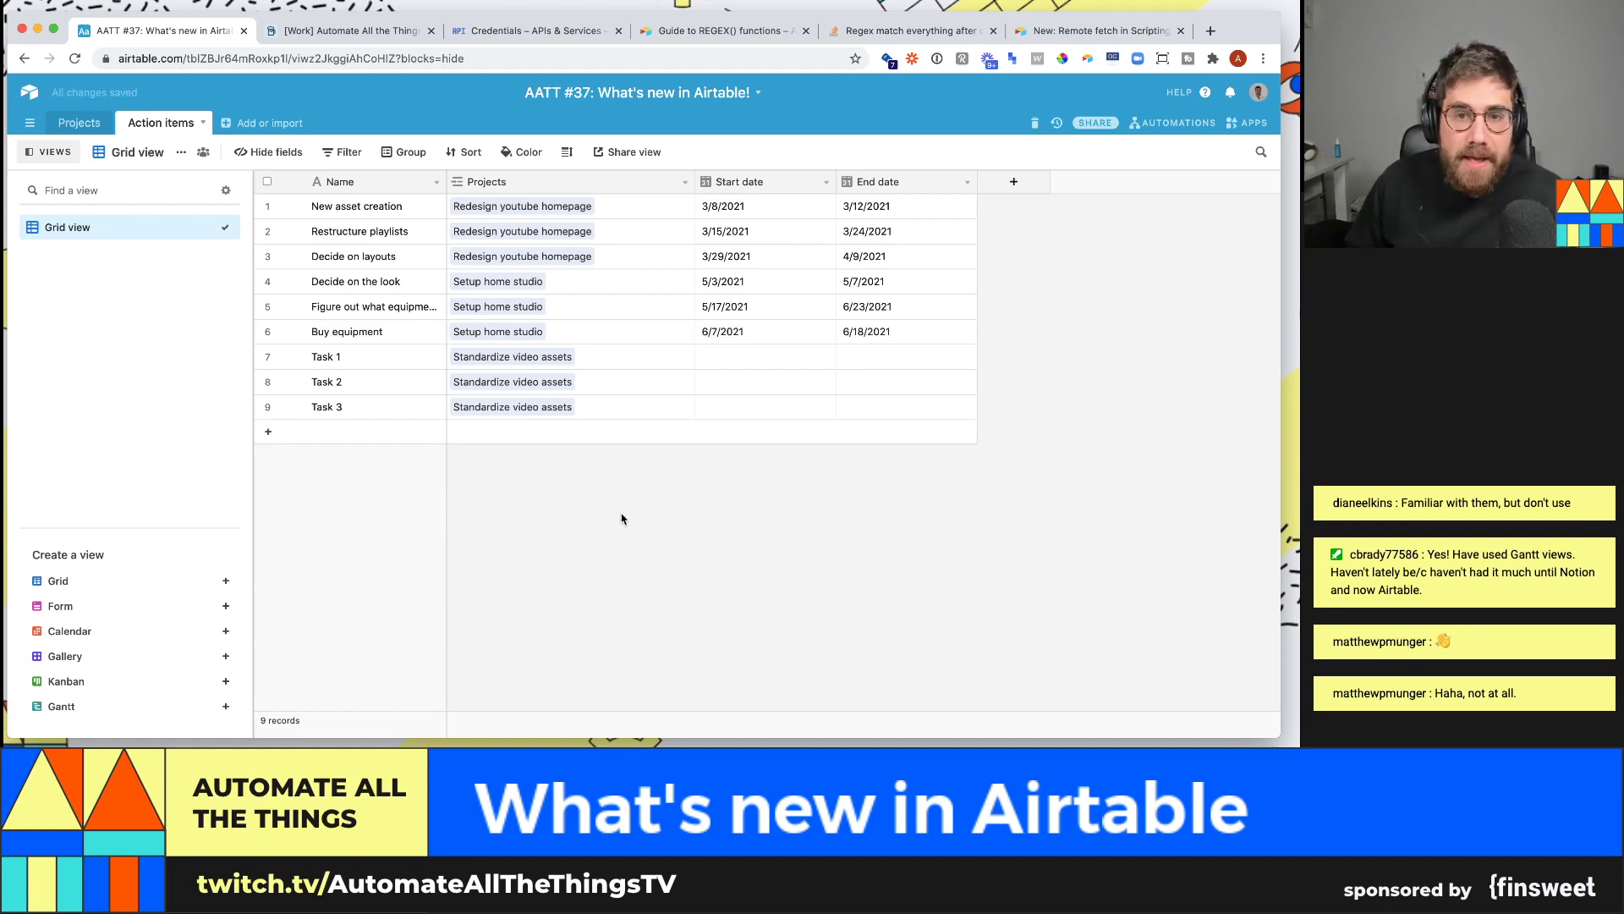
# - Add a Calendar view ranging from Start date to End date, plus a new Gantt view
pyautogui.click(110, 631)
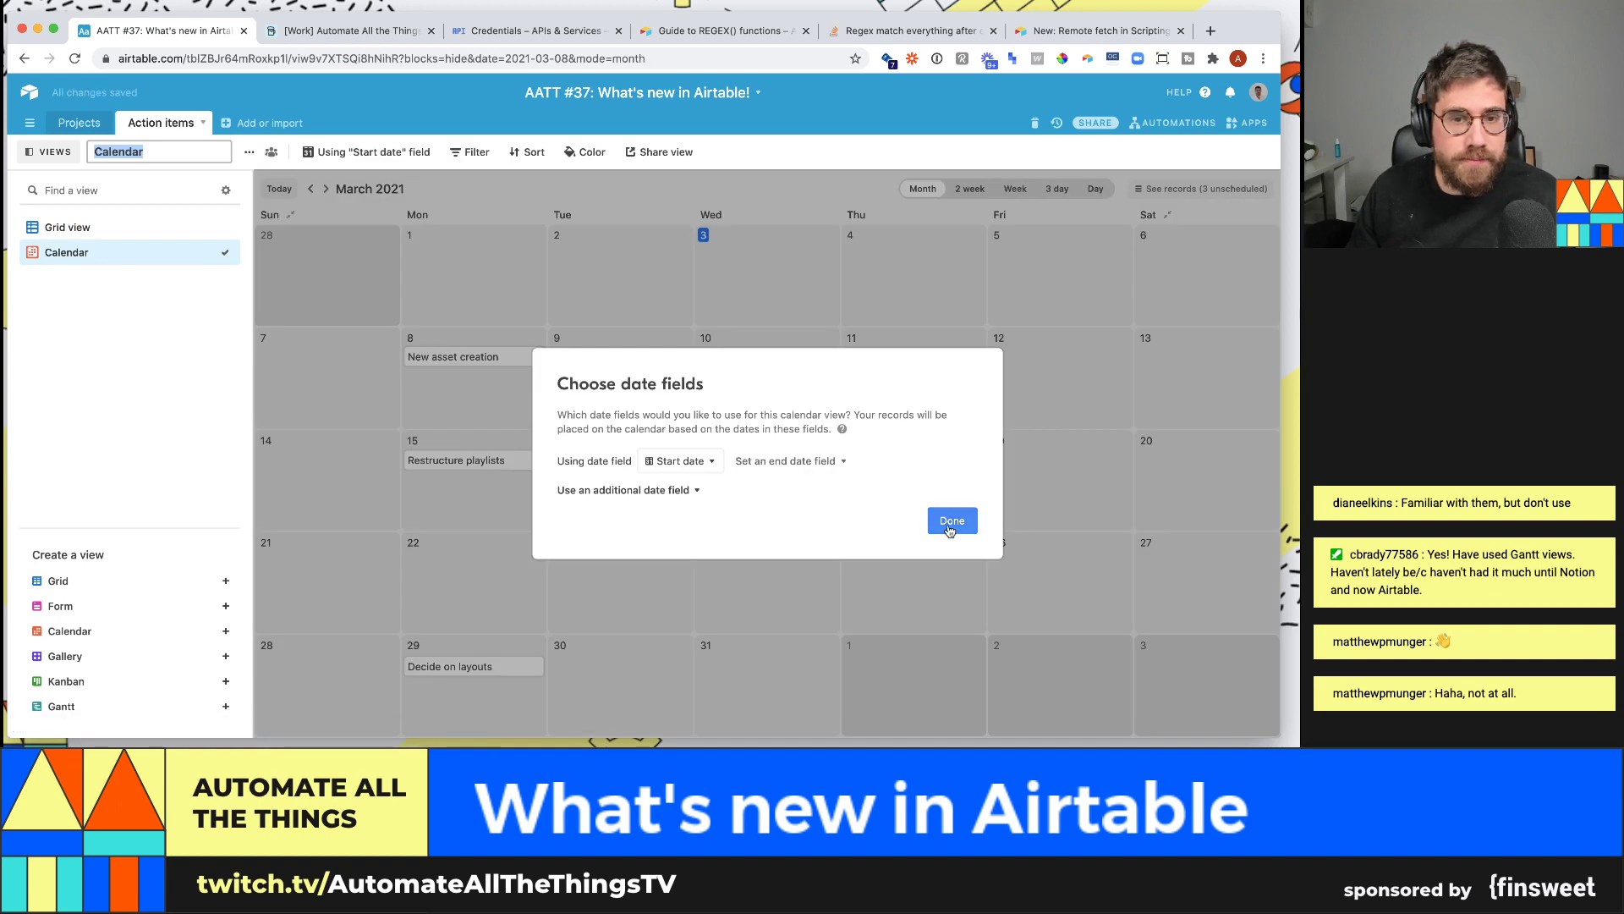
pyautogui.click(799, 461)
pyautogui.click(816, 512)
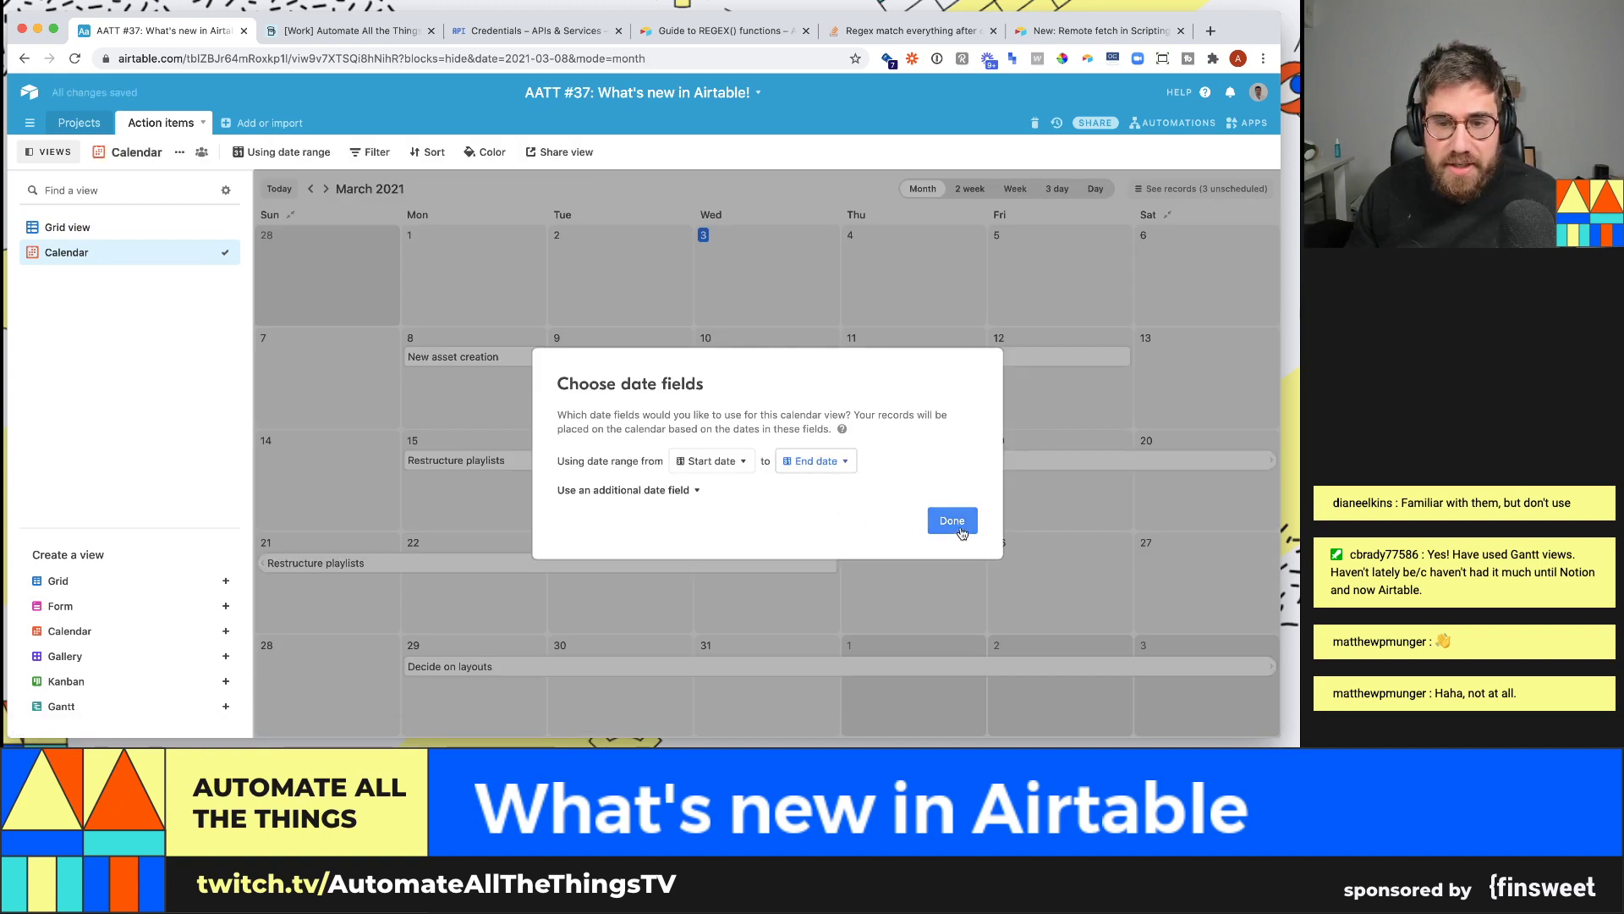
pyautogui.click(952, 521)
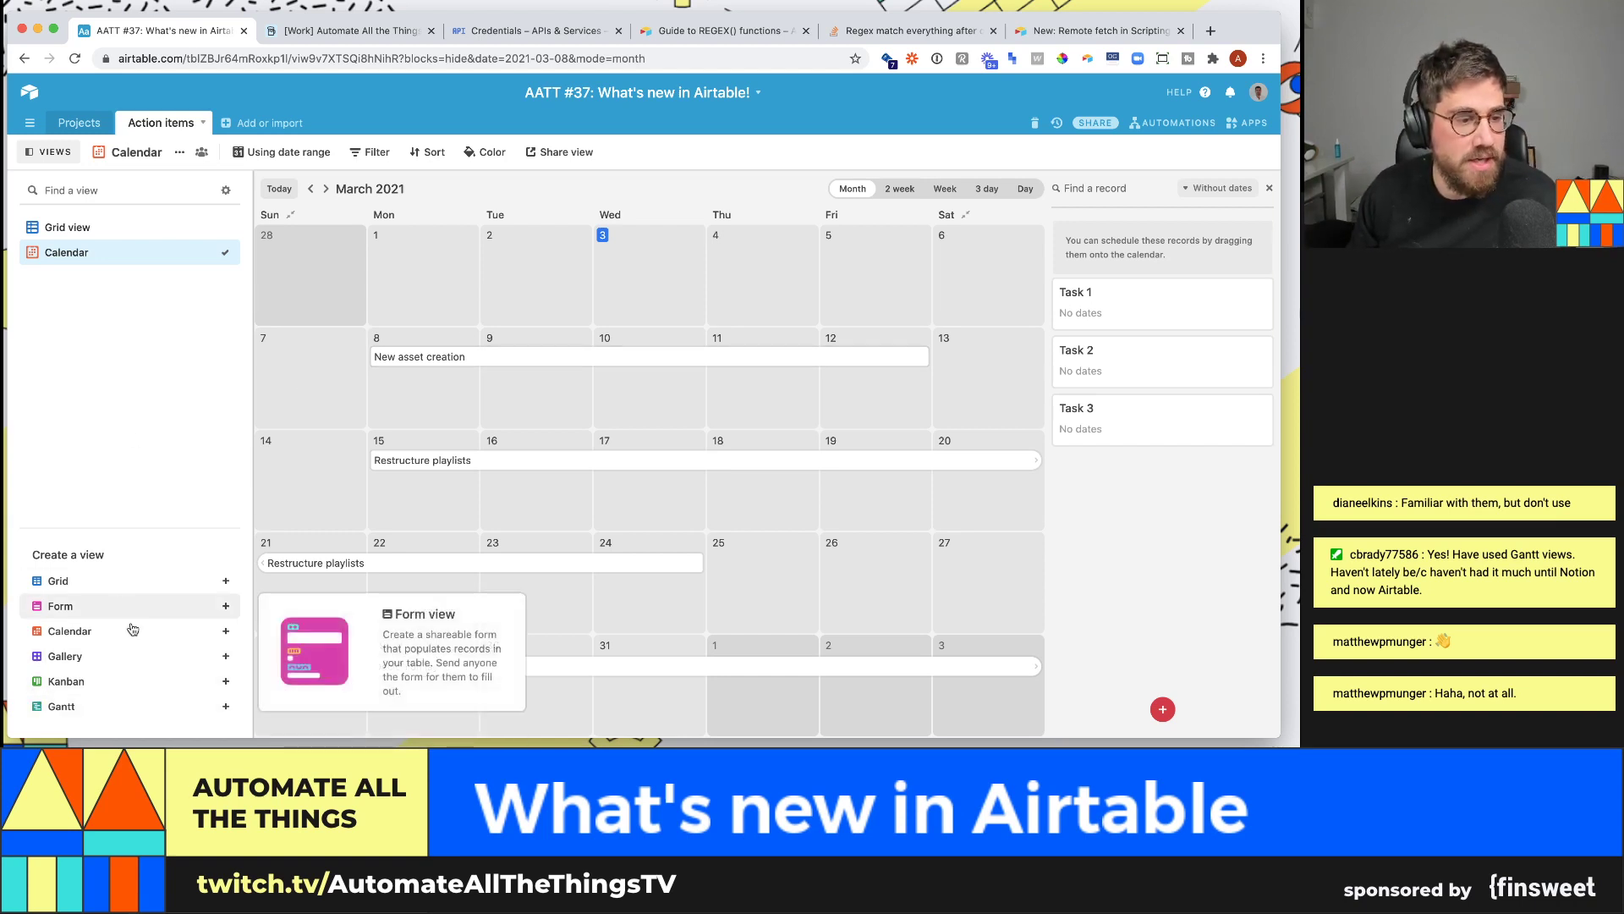
pyautogui.click(134, 708)
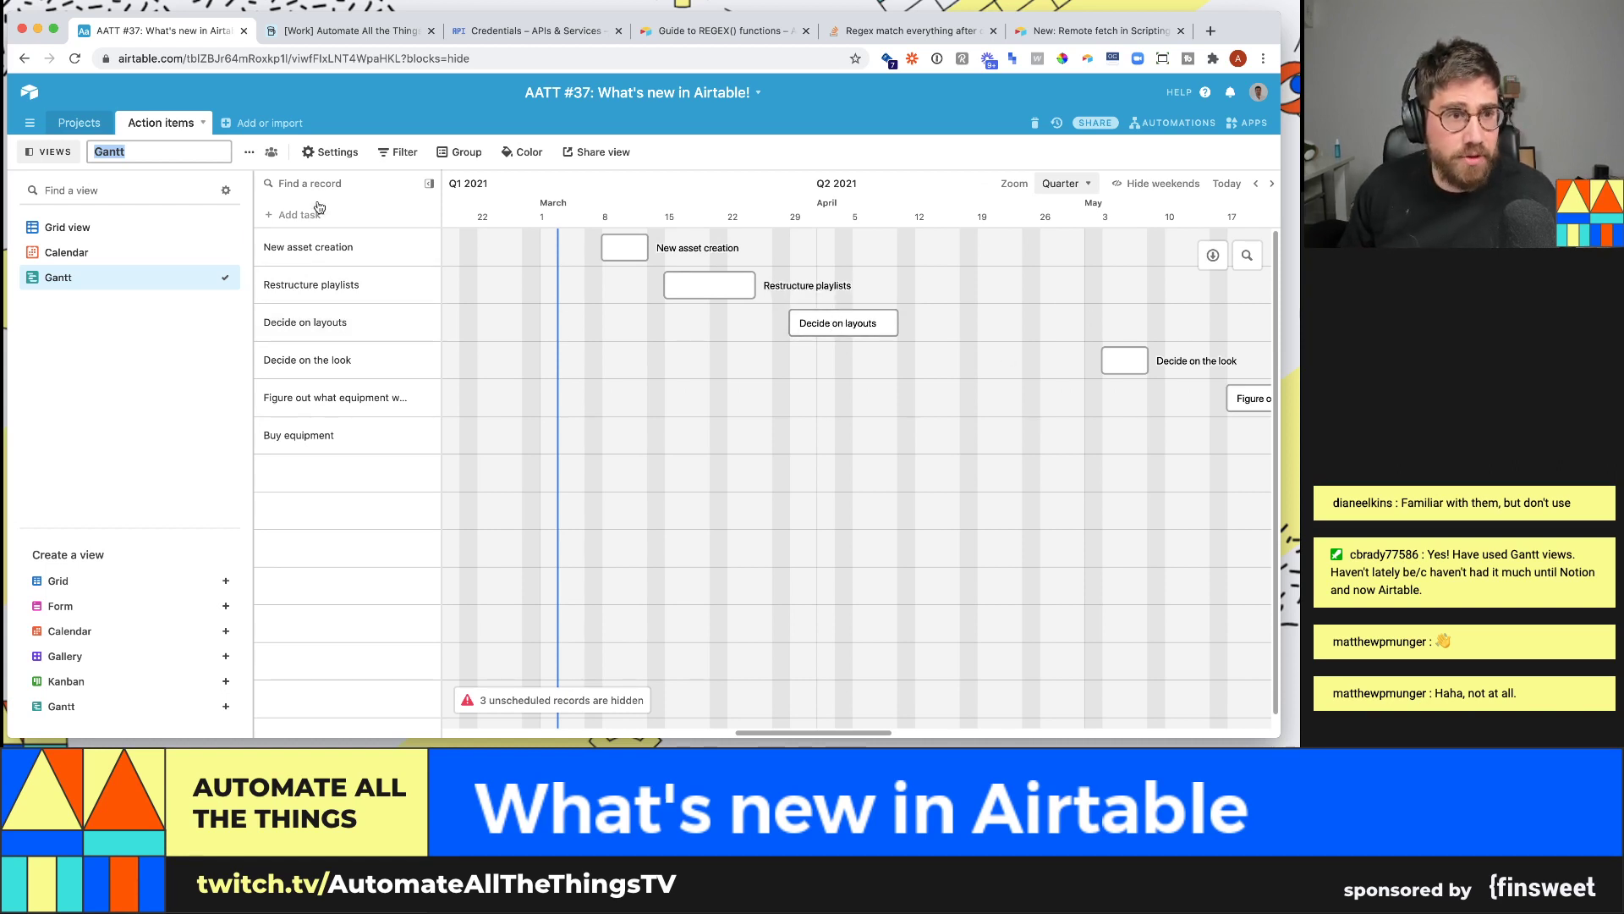
# - Name the Gantt view 'All projects', then briefly open and close the Apps dashboard
pyautogui.write('All projects')
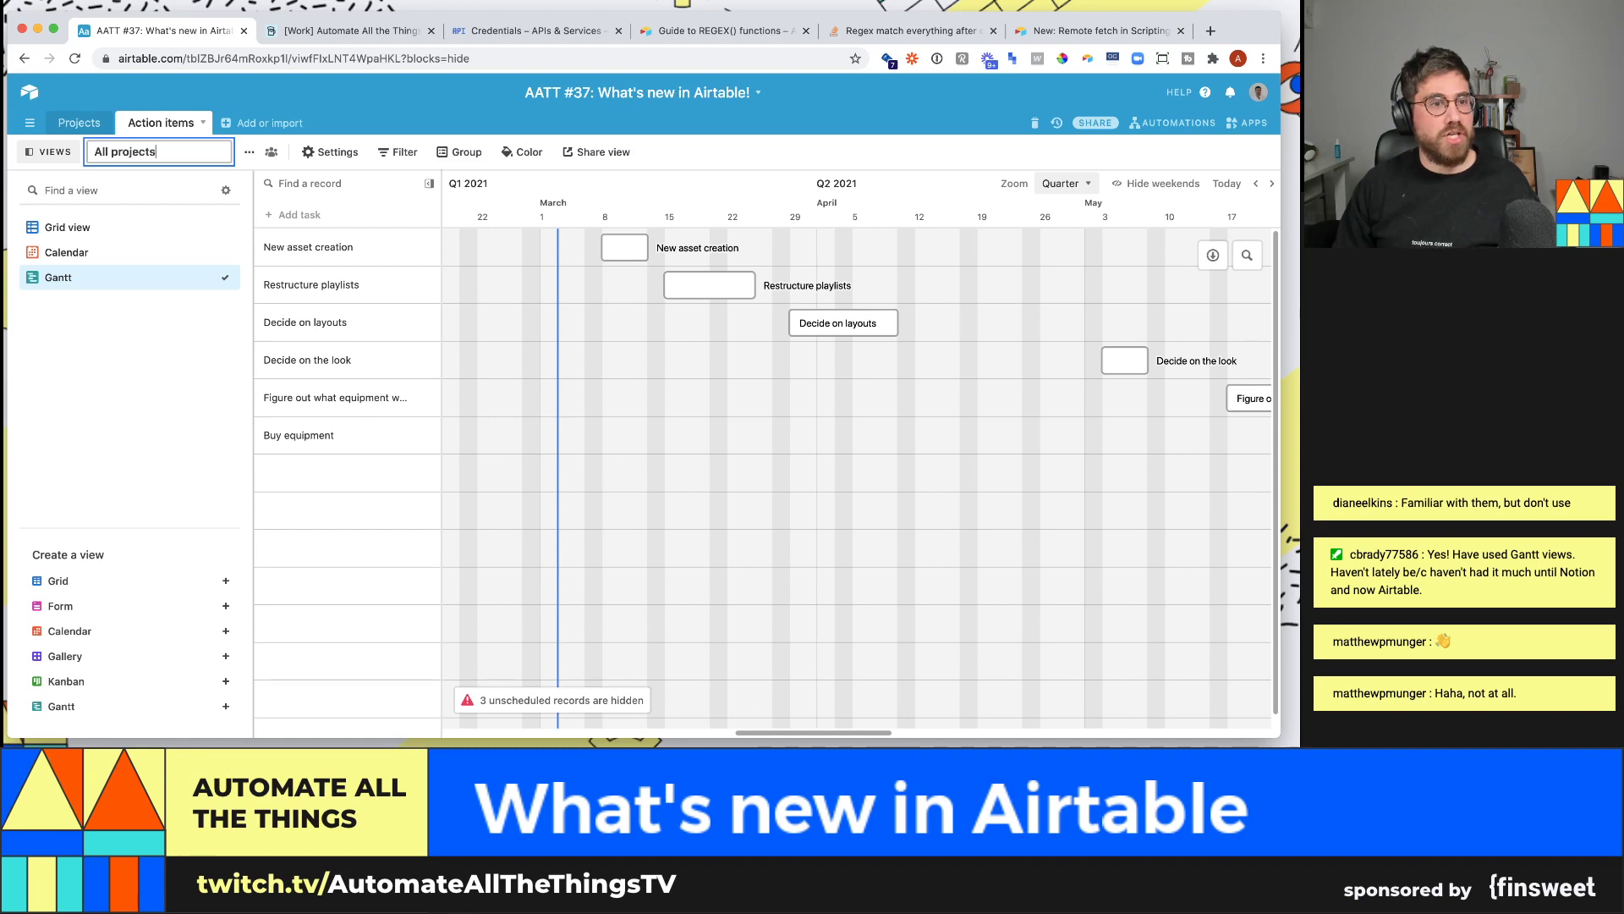
pyautogui.press('Return')
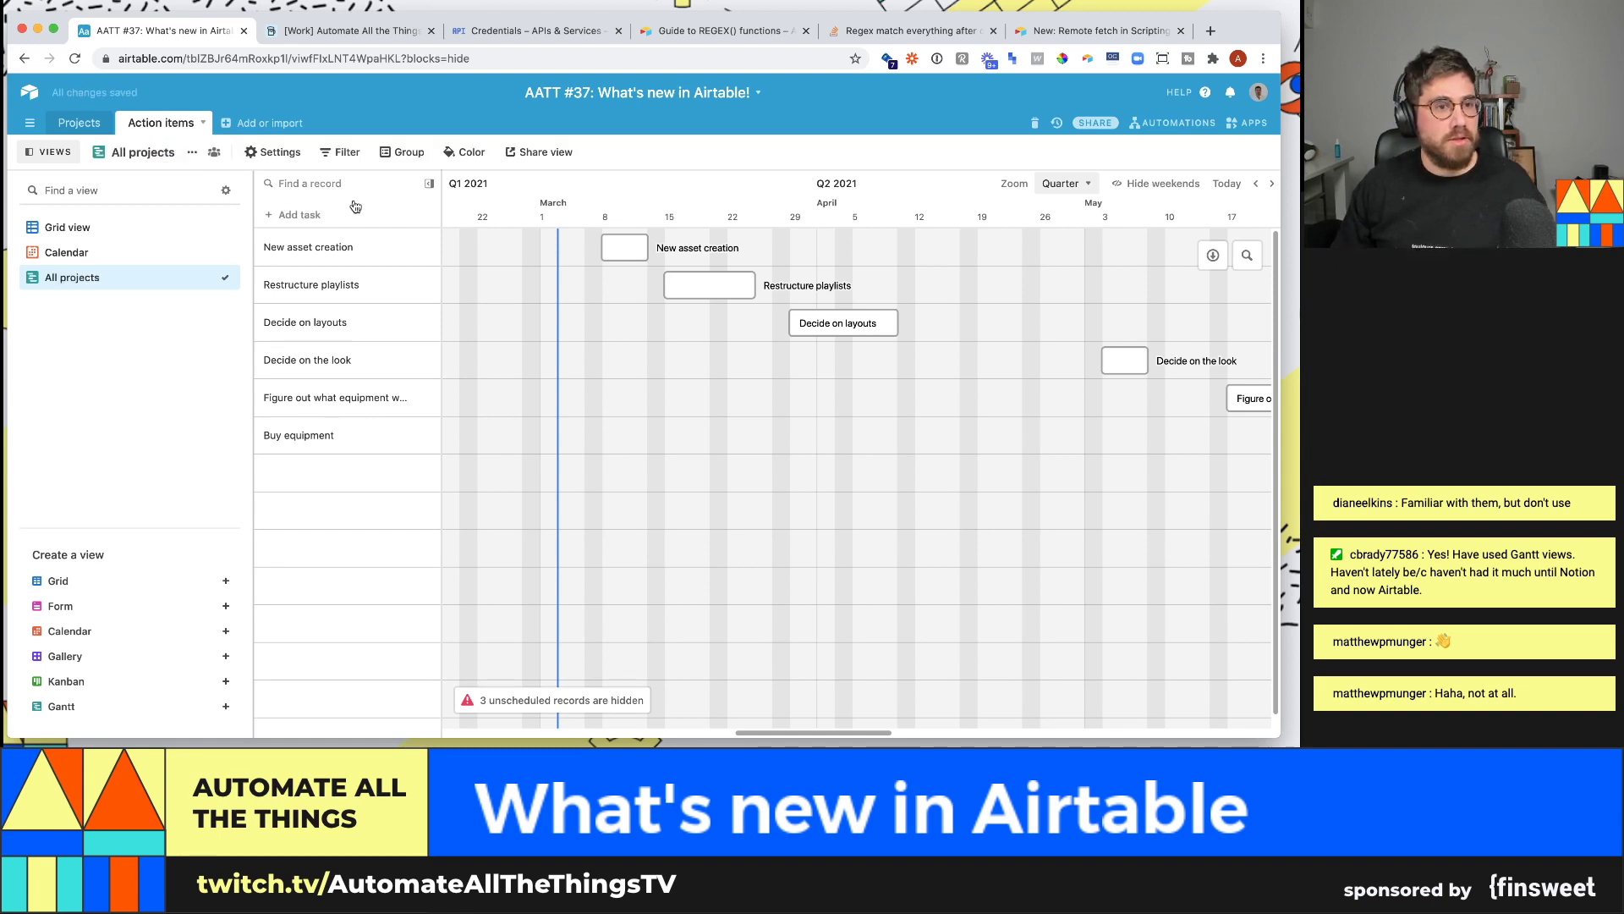
pyautogui.click(1268, 123)
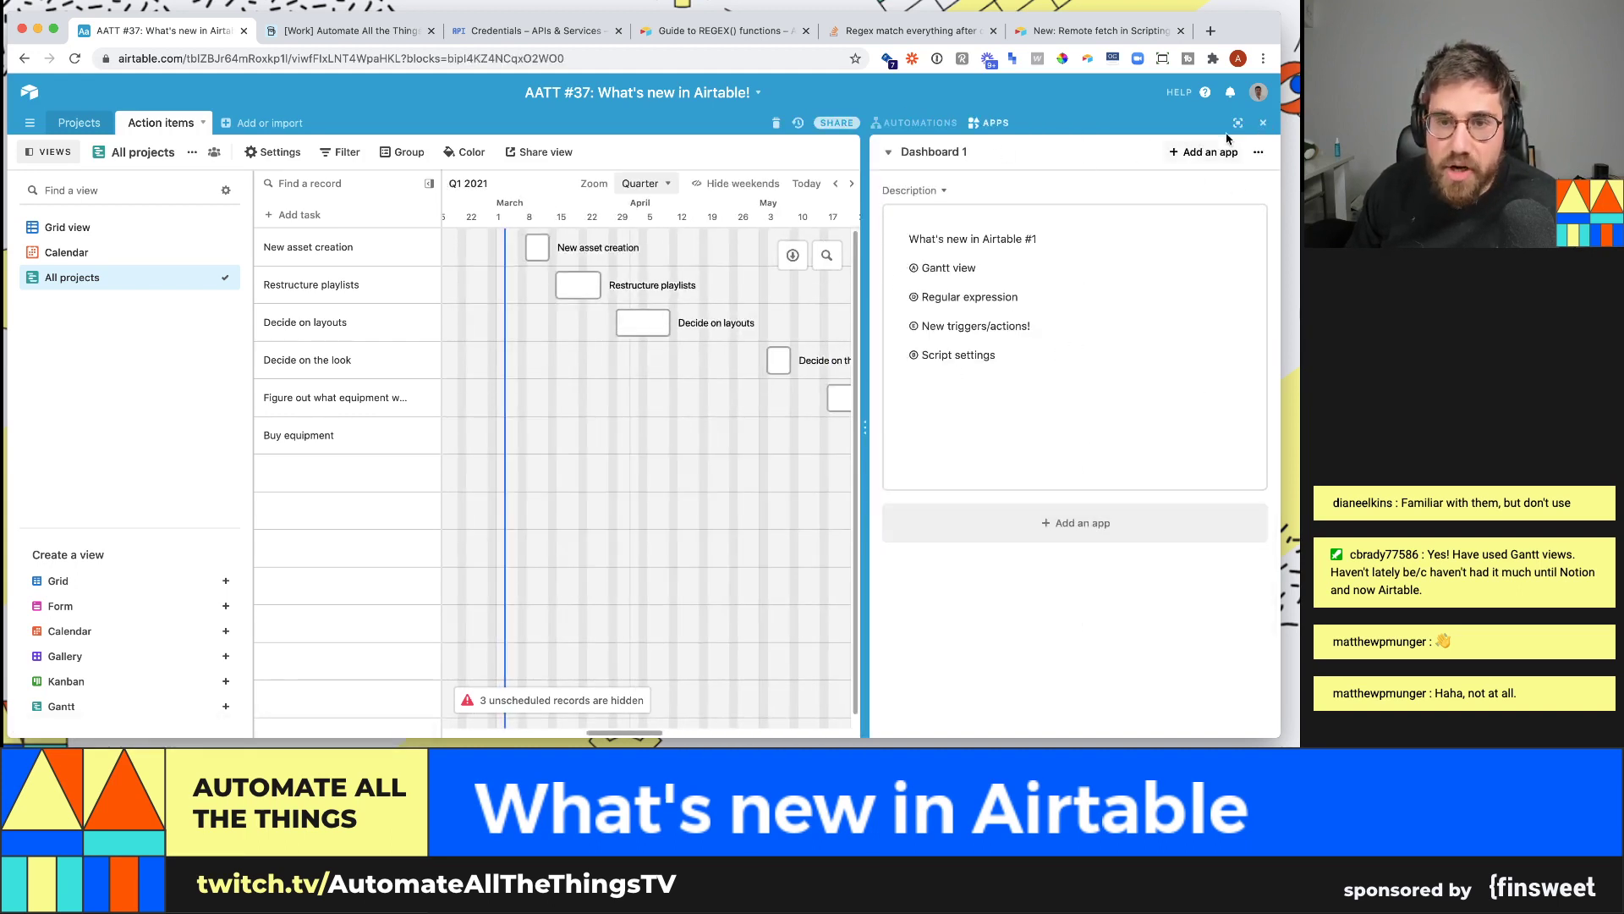
pyautogui.click(1264, 125)
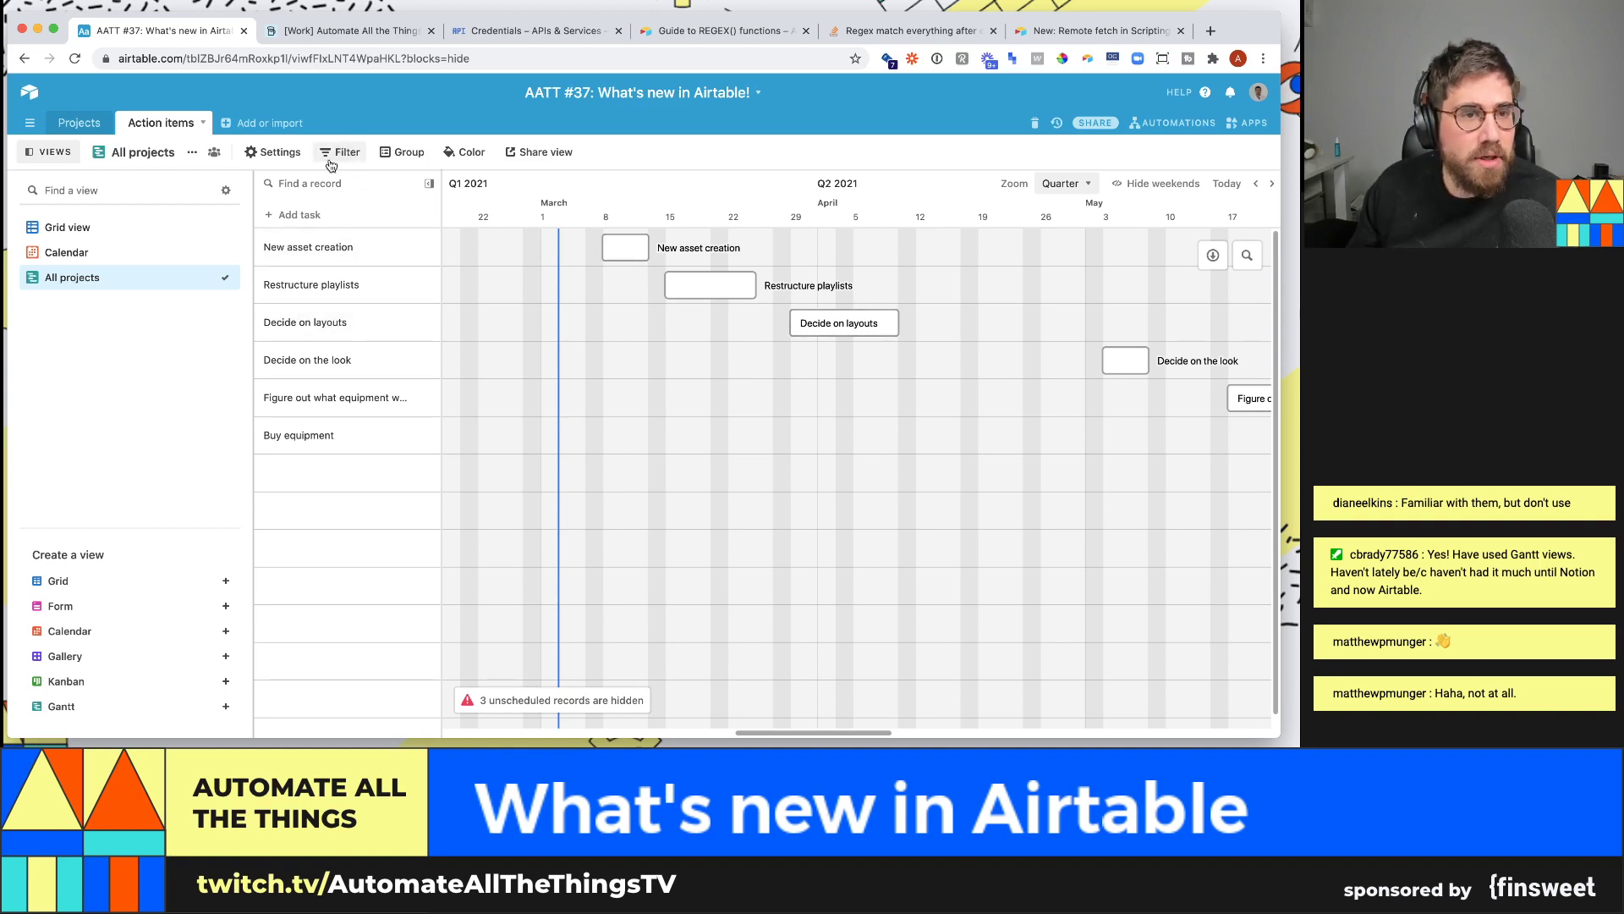
pyautogui.click(279, 154)
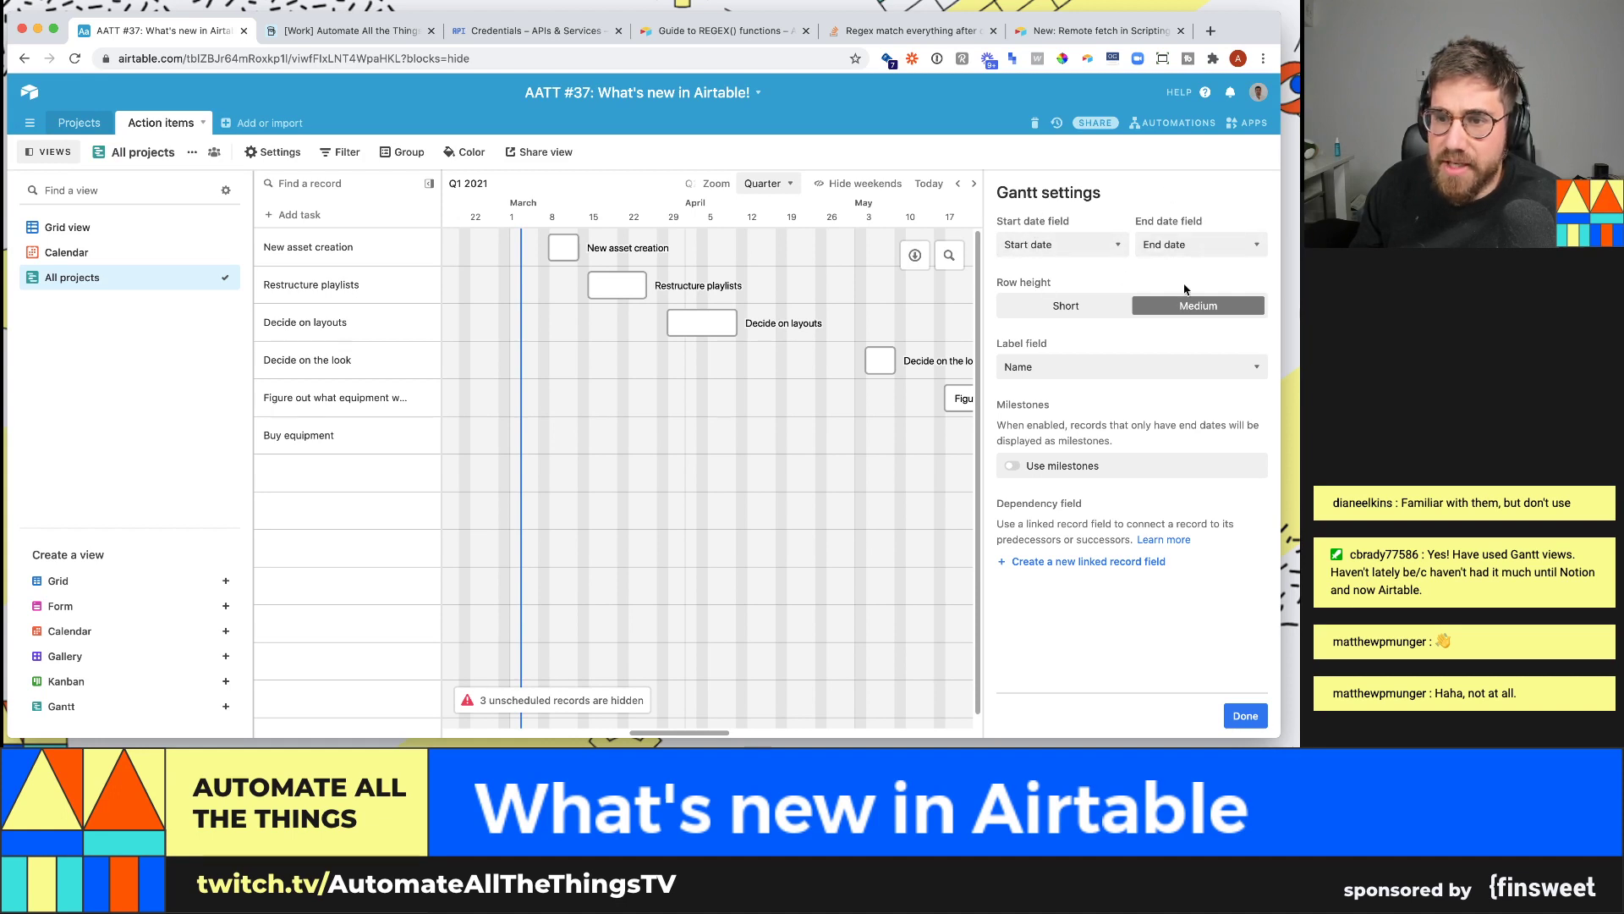
pyautogui.click(1065, 305)
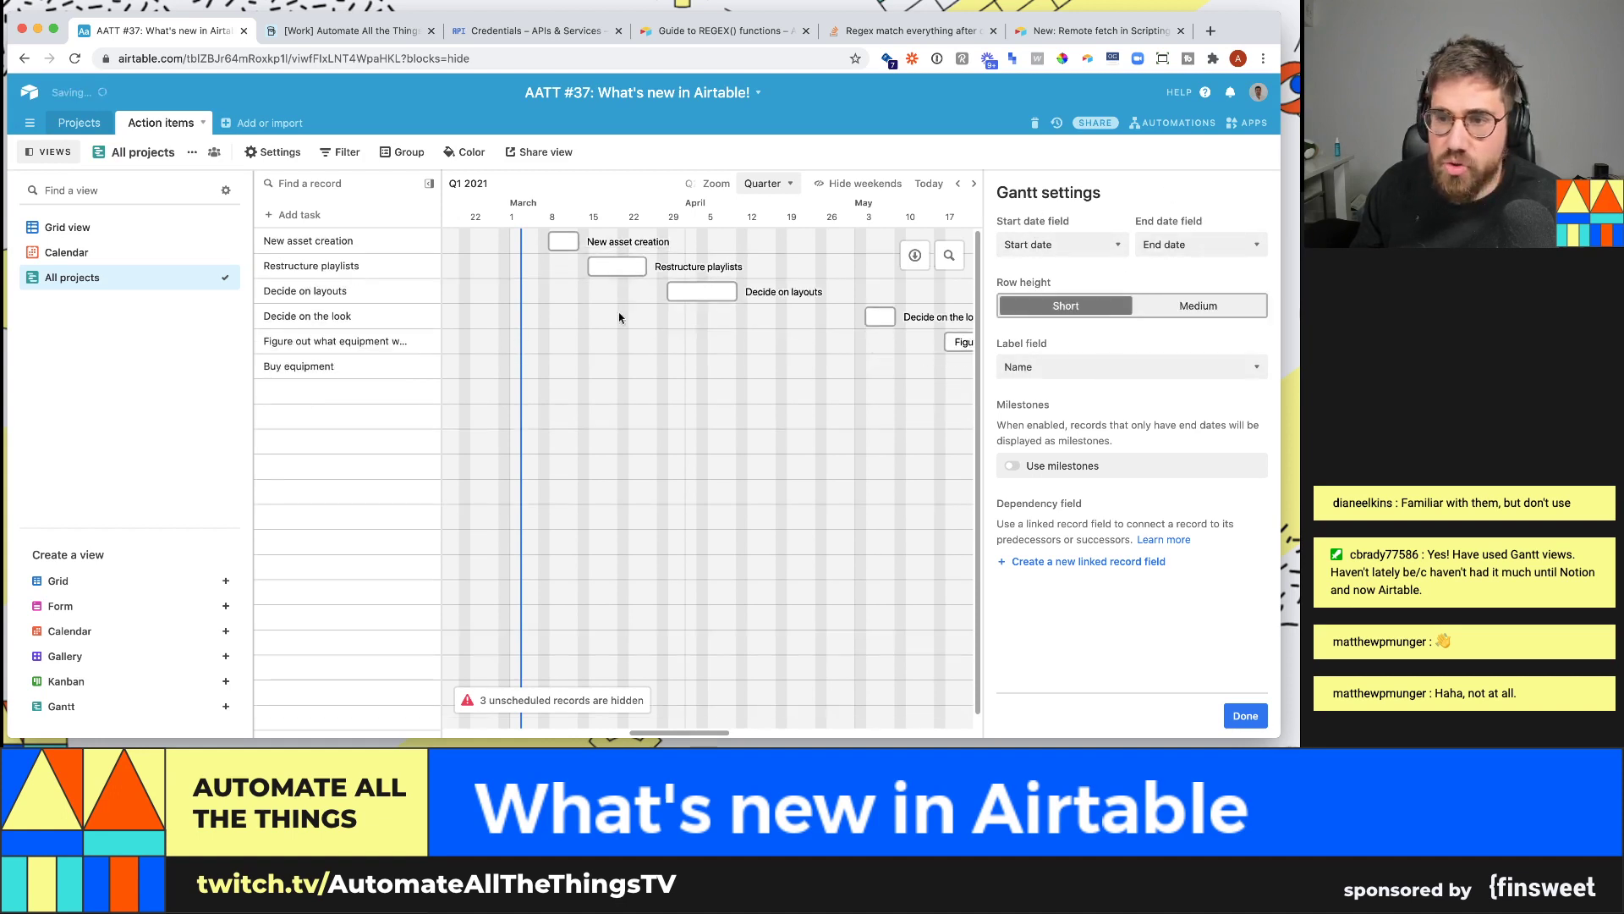
pyautogui.click(1200, 308)
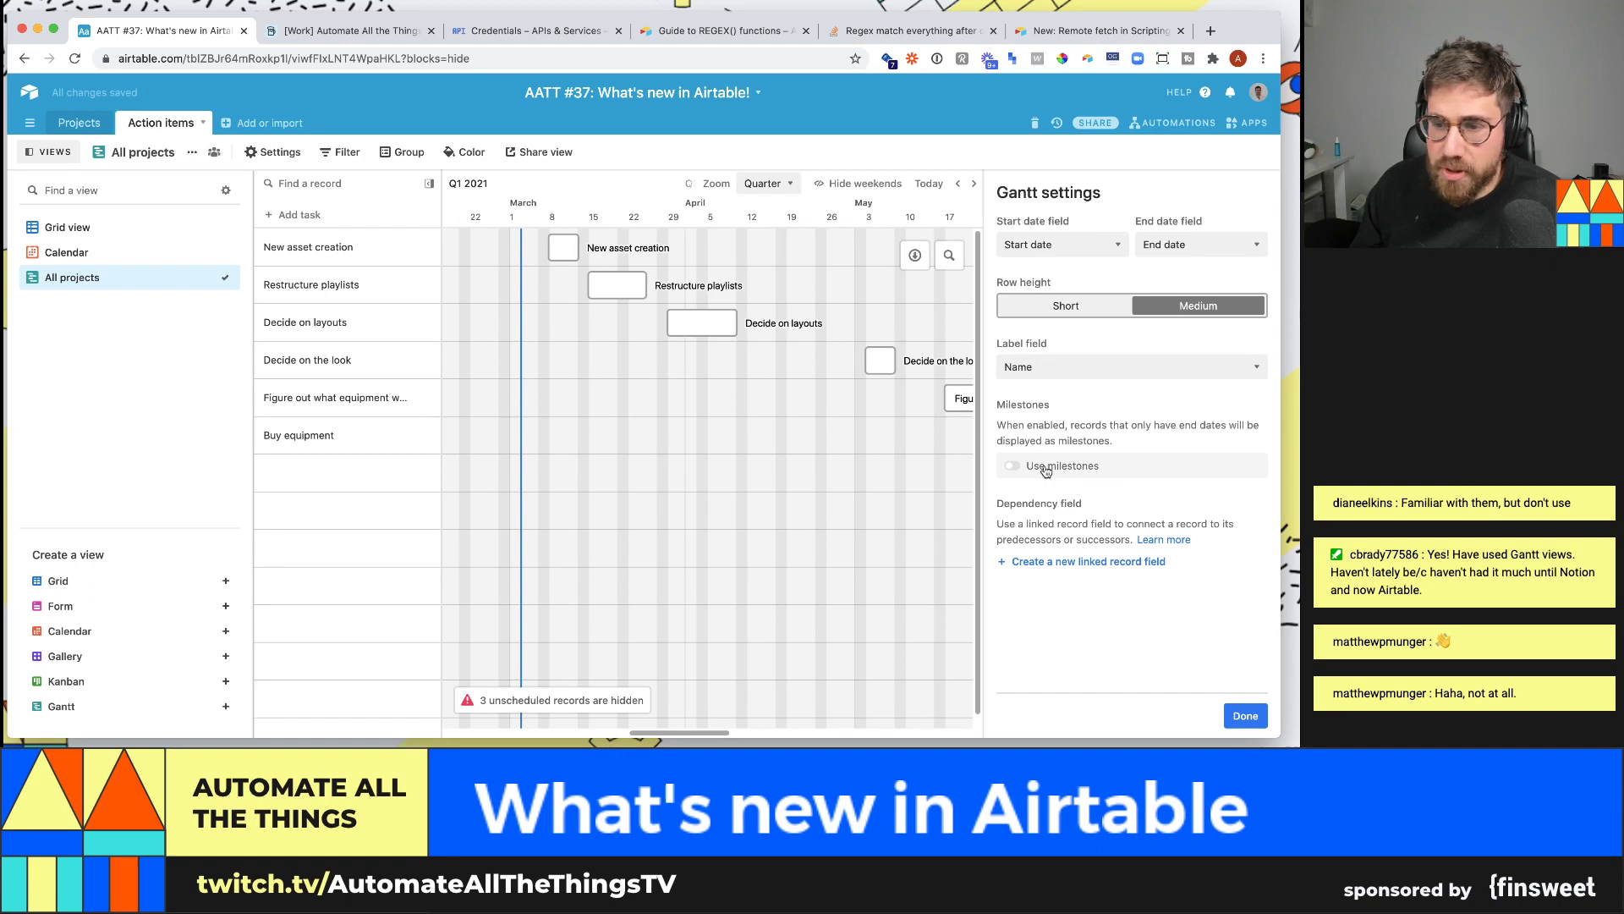
pyautogui.click(1242, 716)
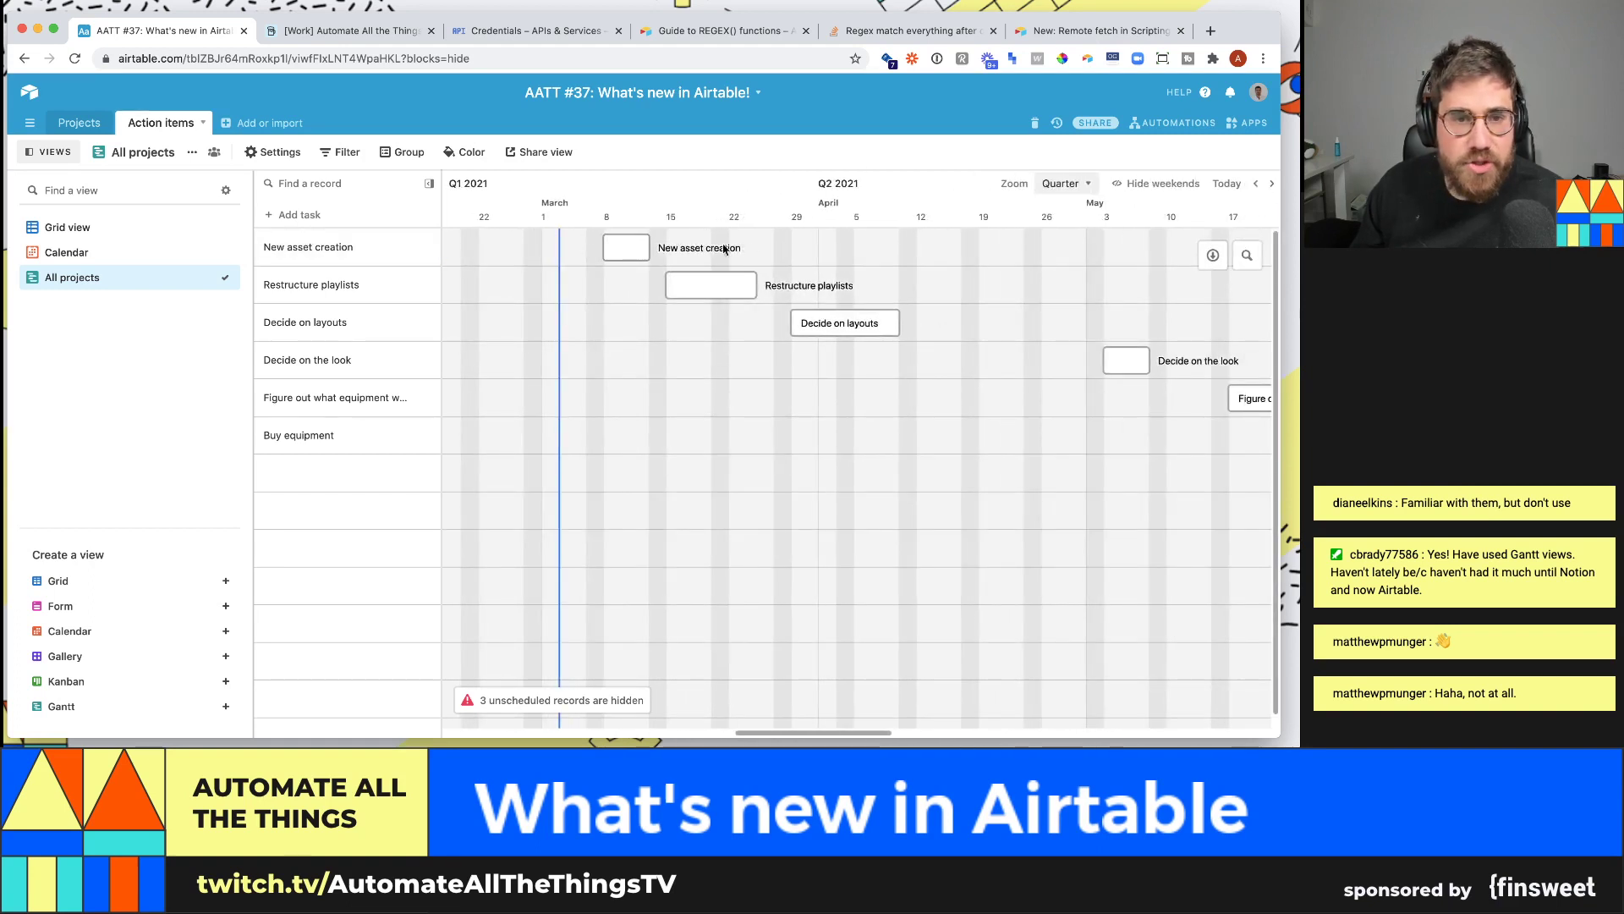
# - Group the Gantt by Projects and collapse the Redesign youtube homepage and Setup home studio groups
pyautogui.click(410, 153)
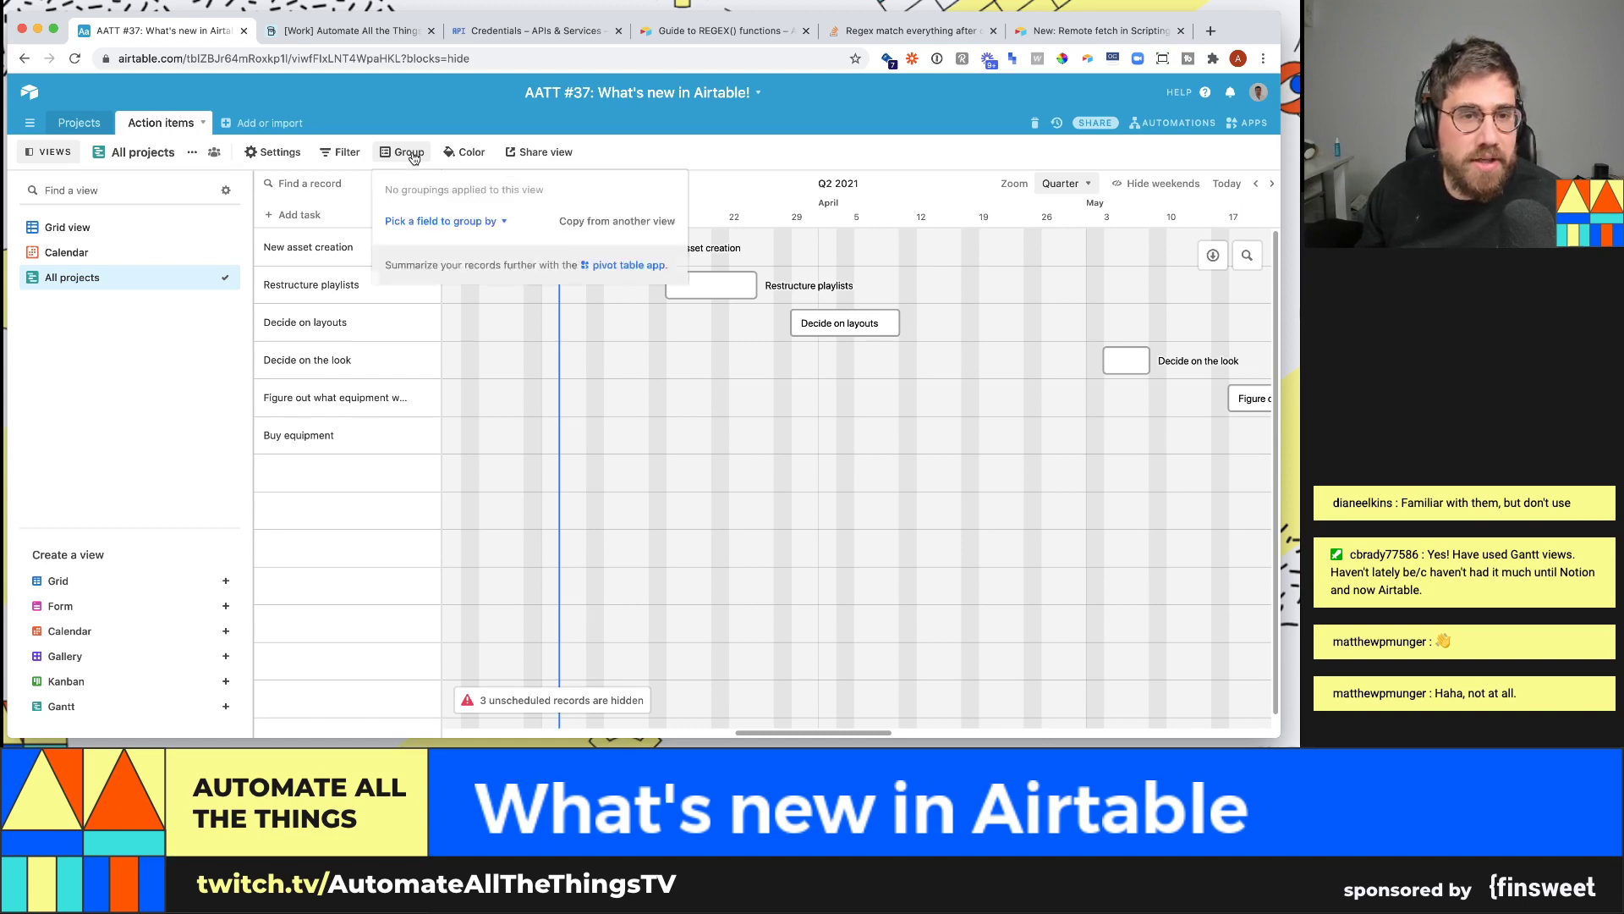
pyautogui.click(435, 222)
pyautogui.click(436, 299)
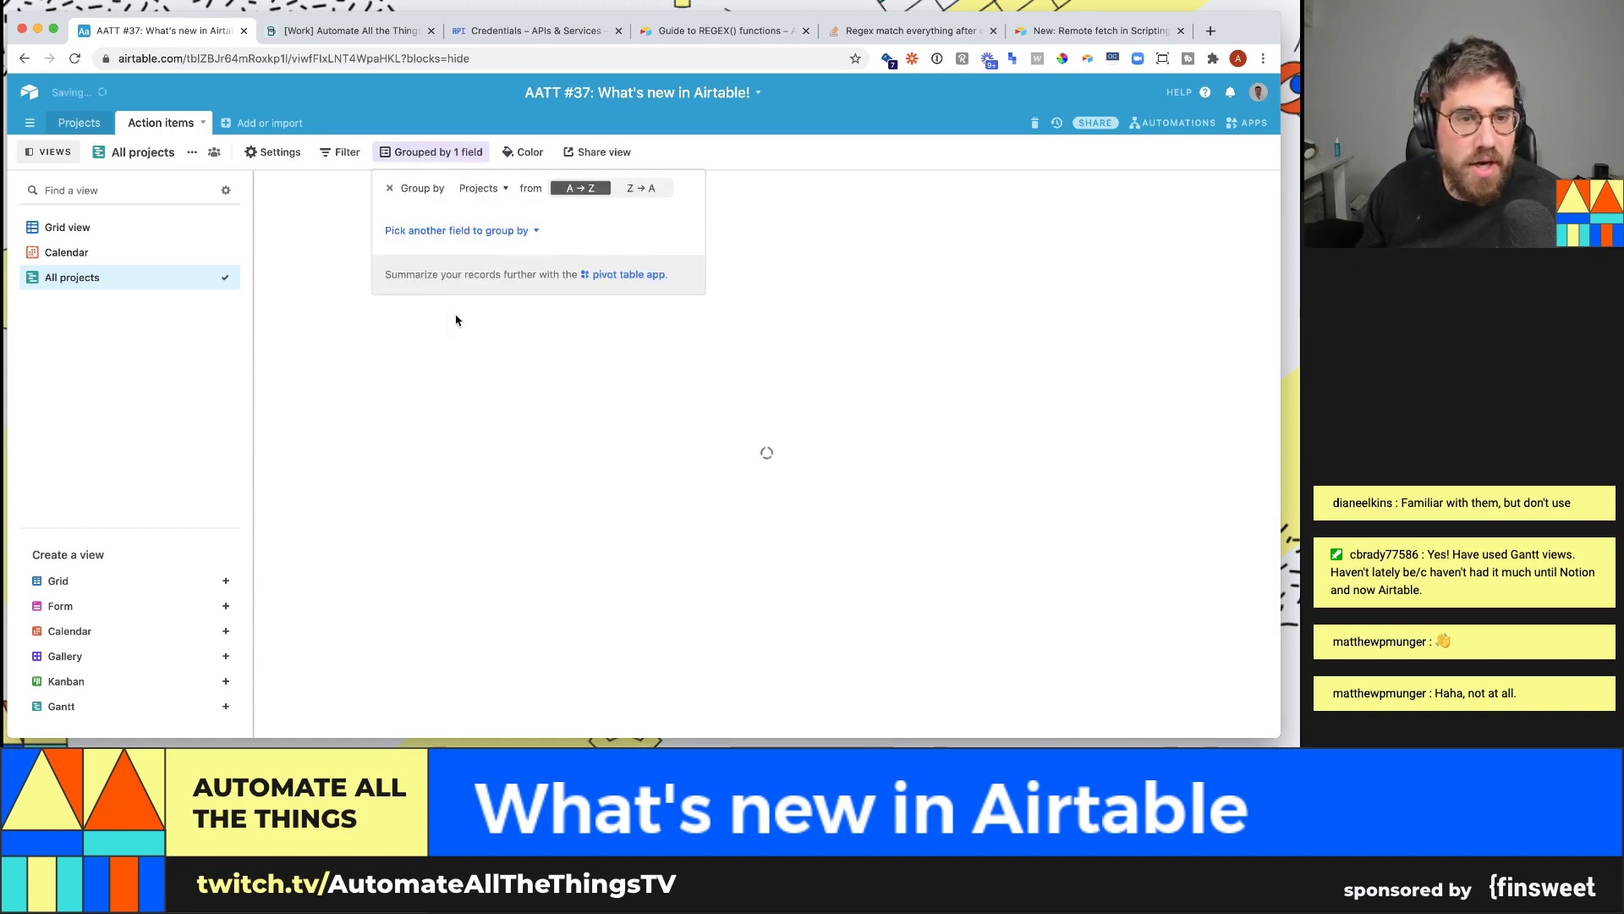
pyautogui.click(619, 416)
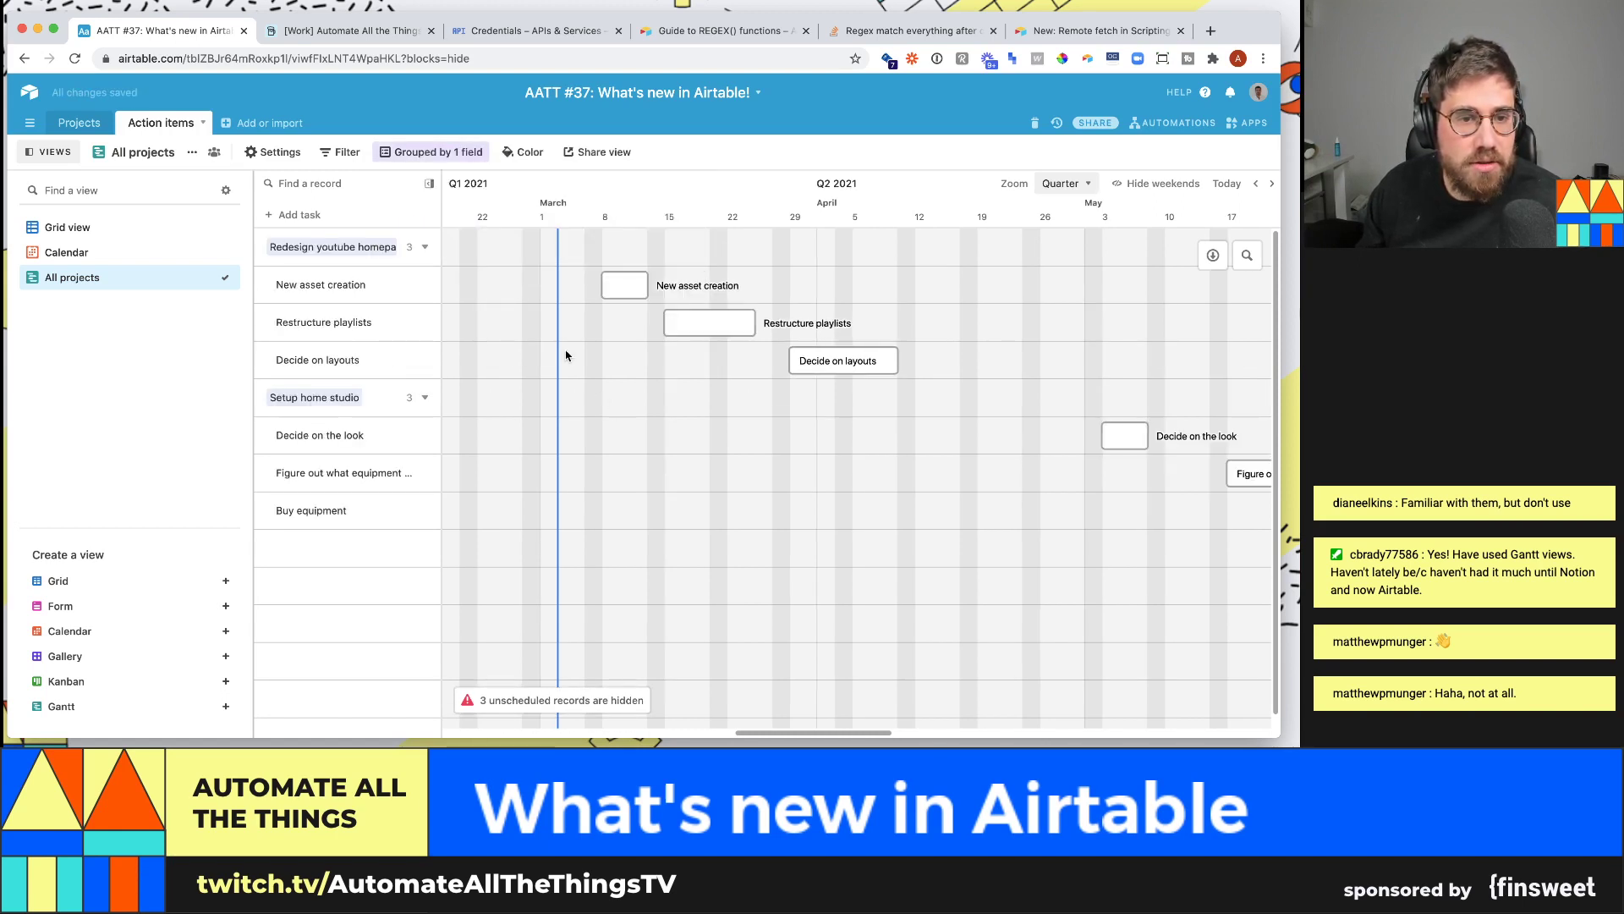
pyautogui.click(423, 247)
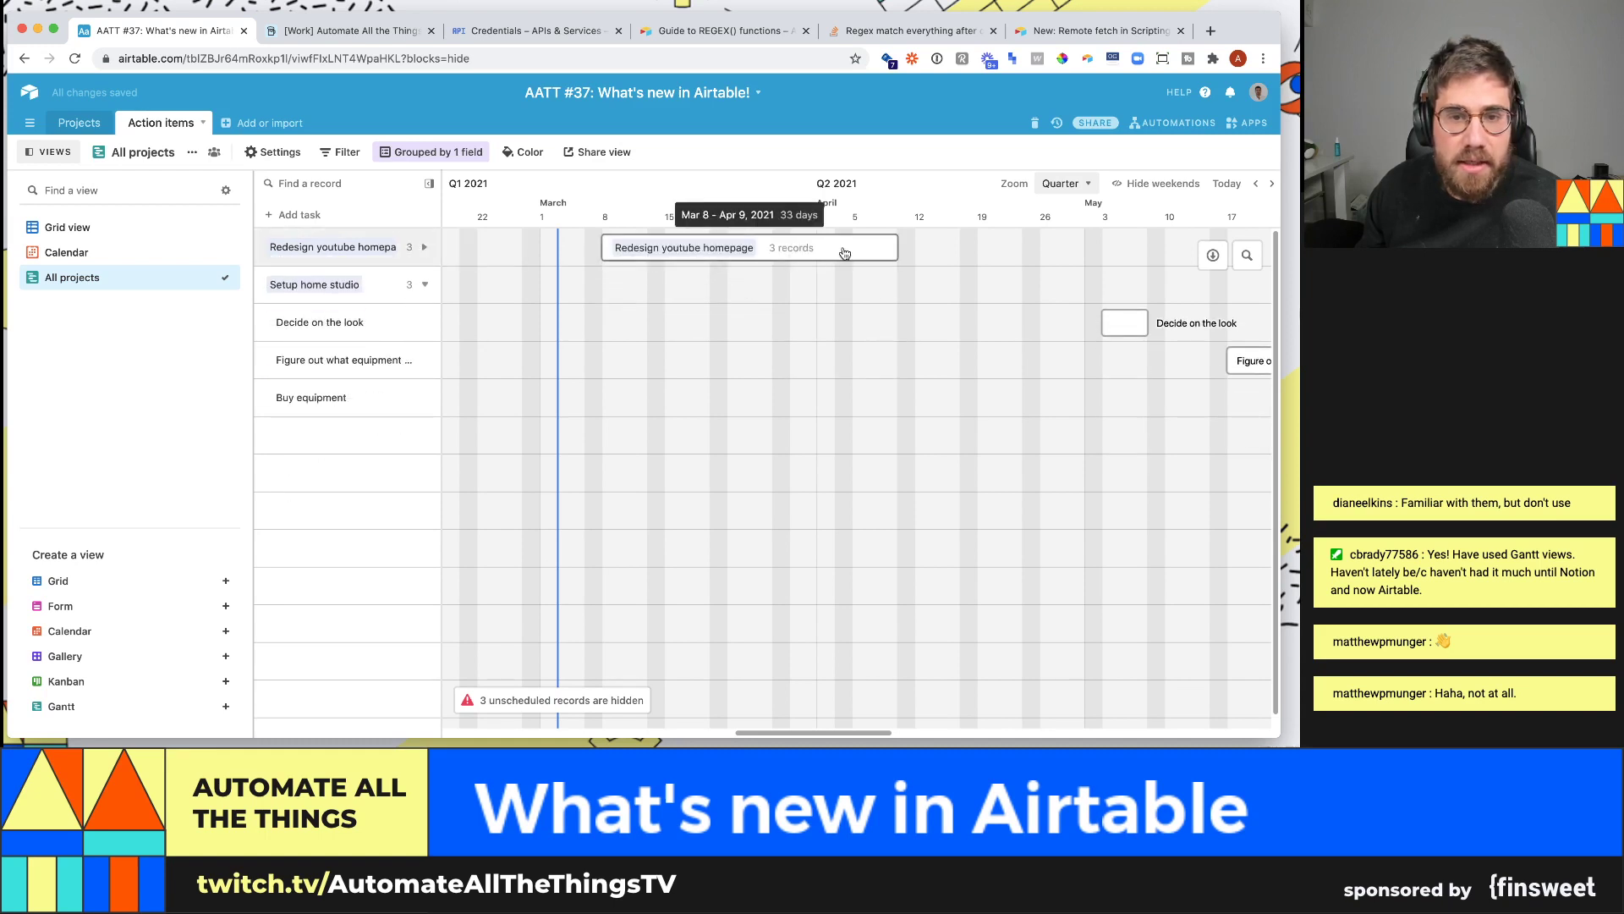
pyautogui.click(424, 284)
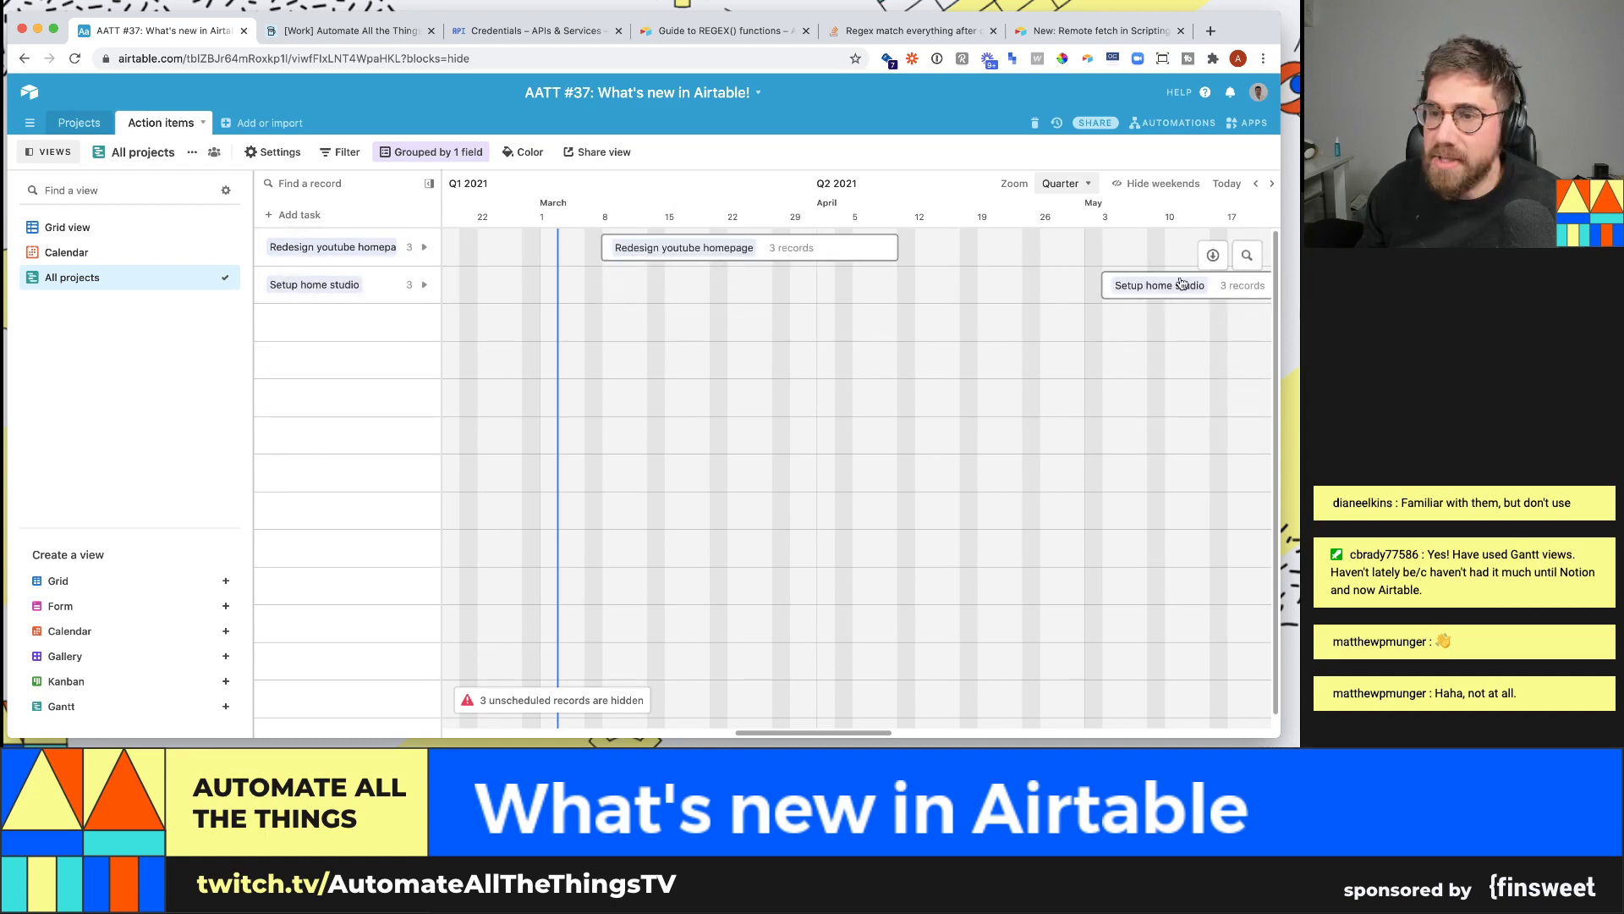
# - Expand Redesign youtube homepage and stretch New asset creation to Mar 17, Decide on layouts to Apr 22
pyautogui.moveTo(835, 733)
pyautogui.mouseDown()
pyautogui.moveTo(899, 731)
pyautogui.moveTo(842, 730)
pyautogui.mouseUp()
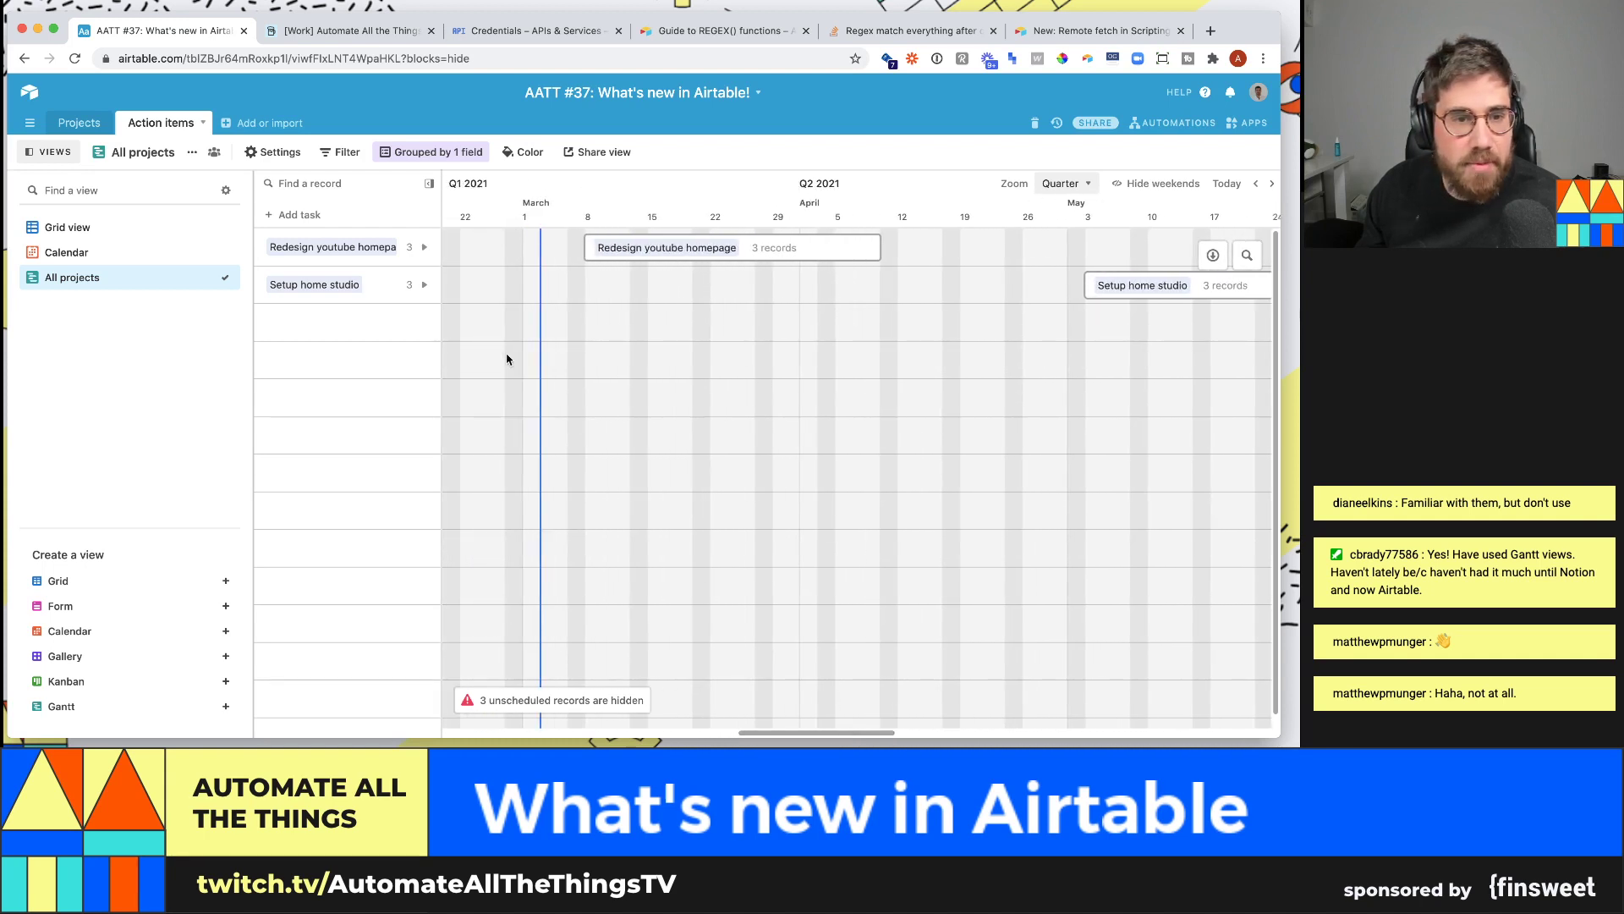
pyautogui.click(424, 247)
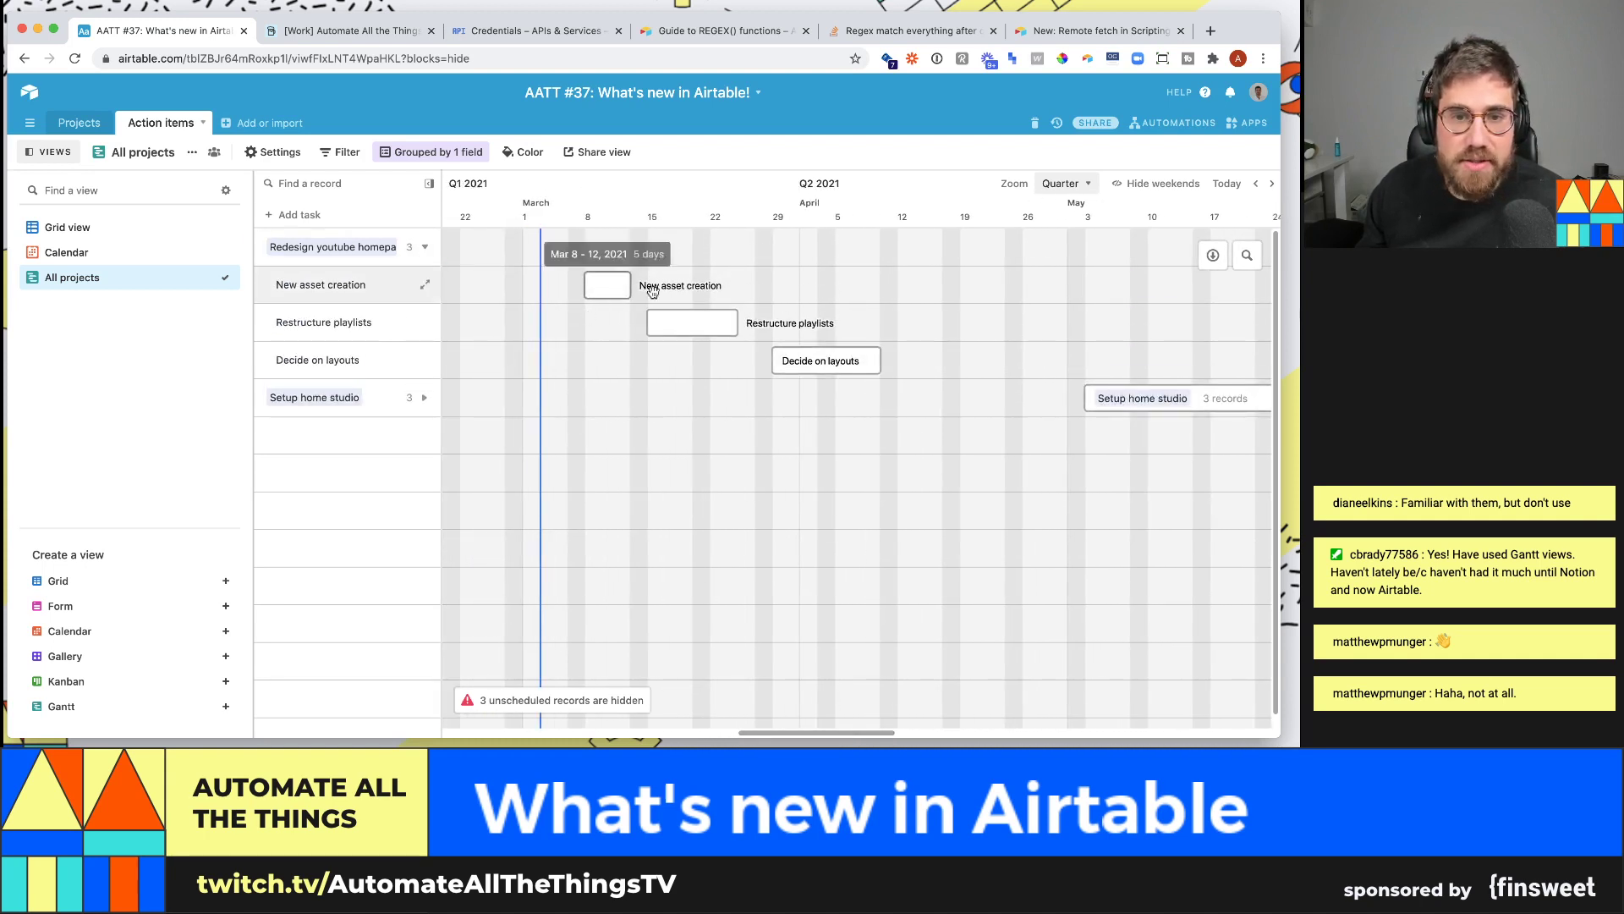
pyautogui.moveTo(630, 285); pyautogui.dragTo(742, 323)
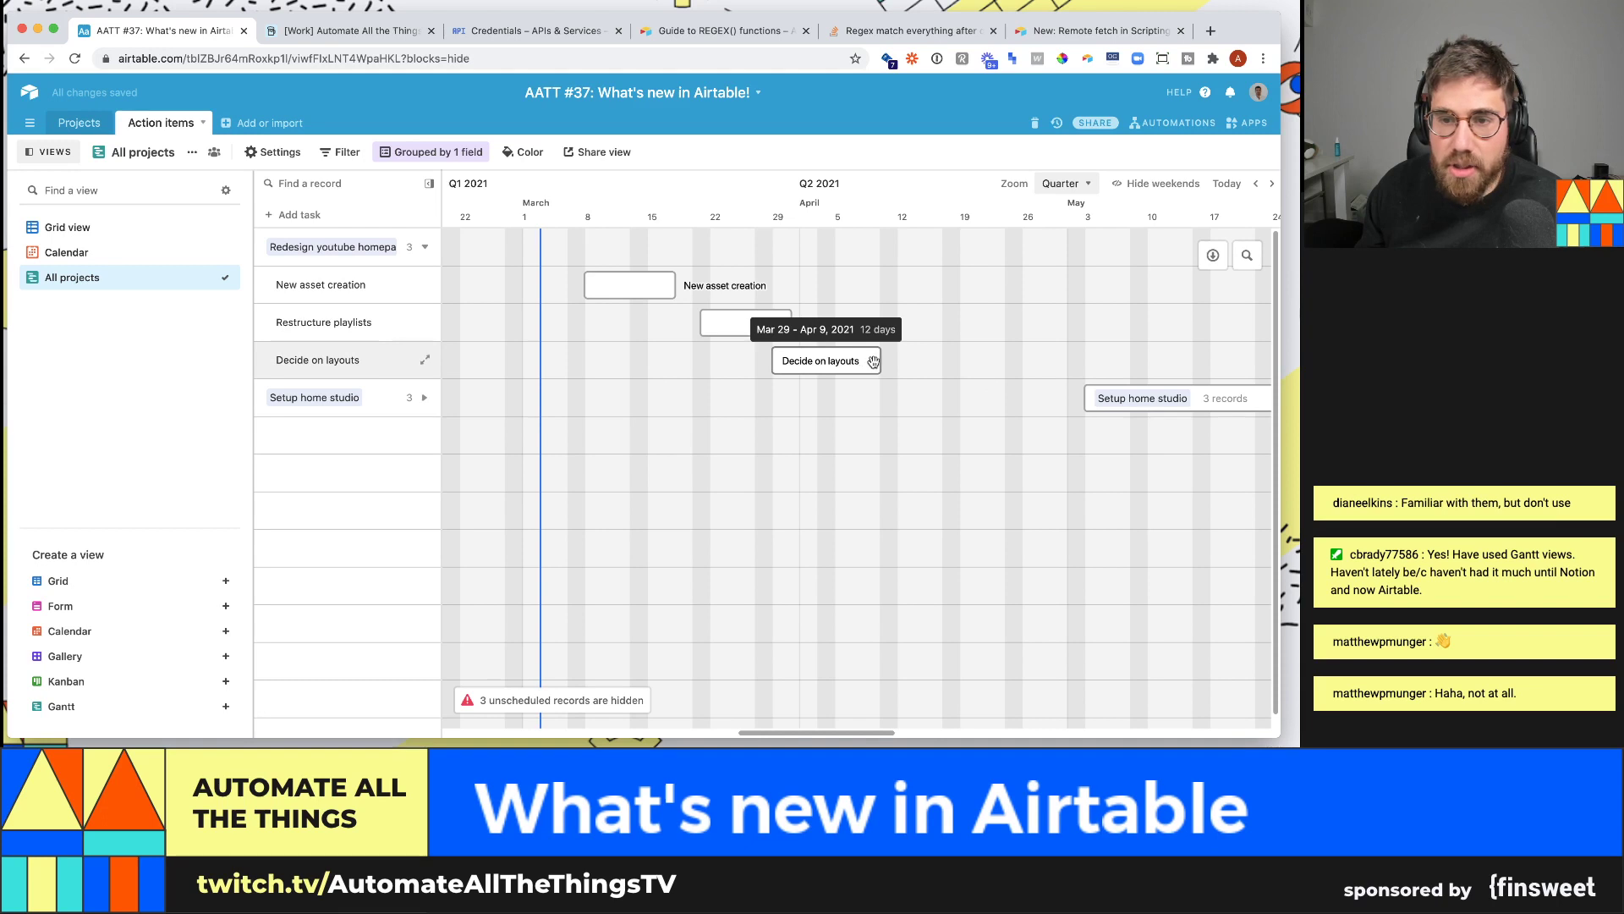
pyautogui.moveTo(873, 362); pyautogui.dragTo(996, 362)
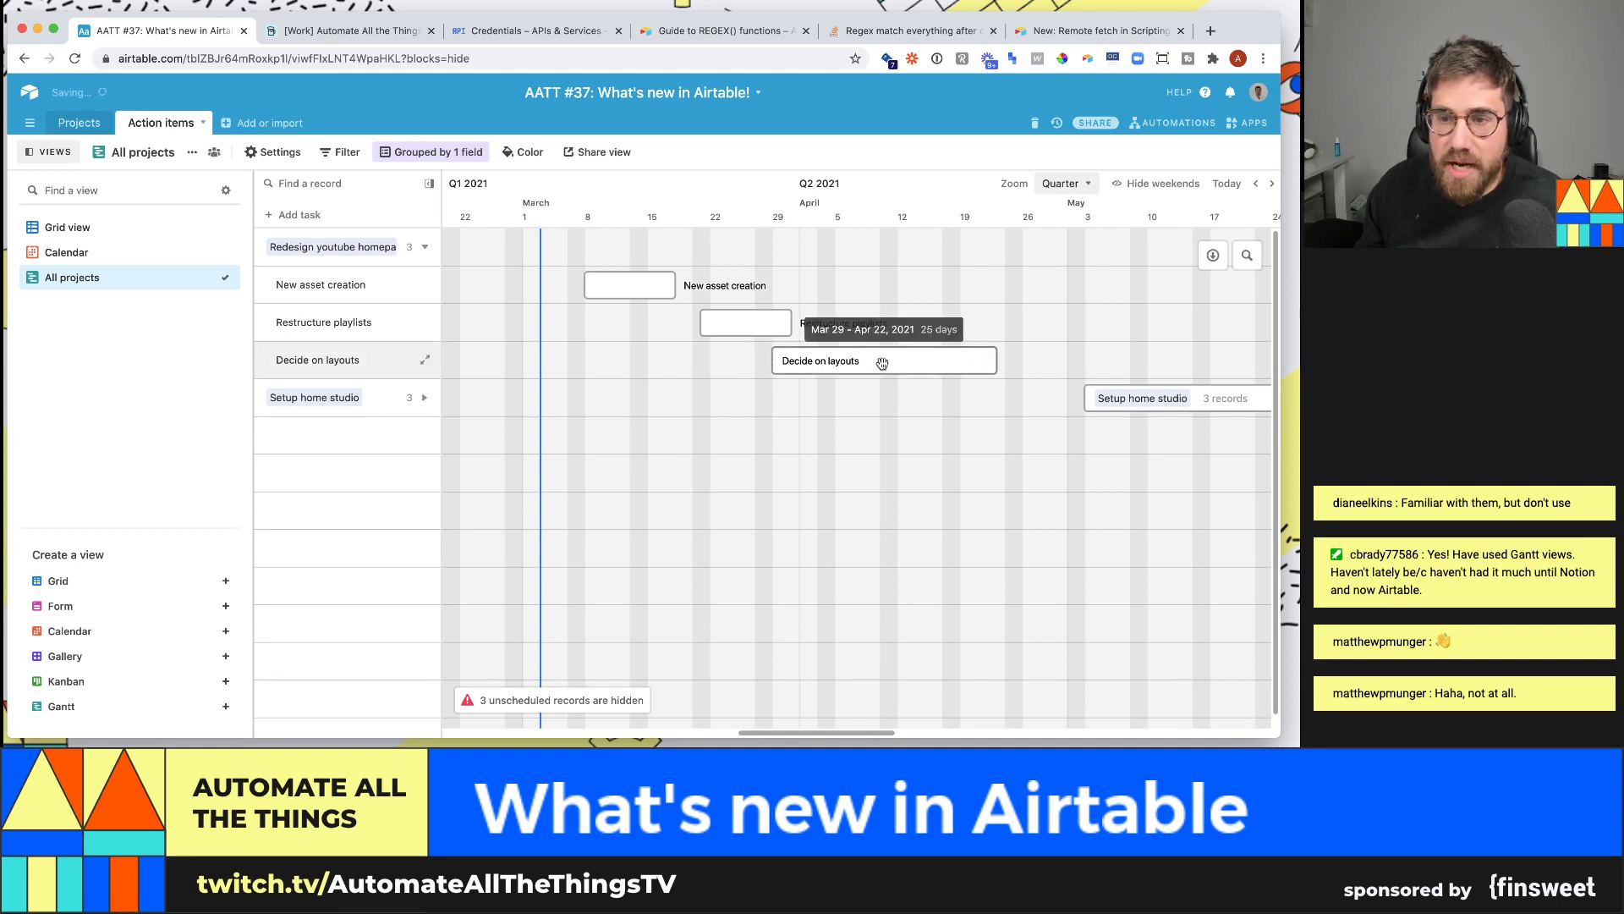
pyautogui.click(425, 246)
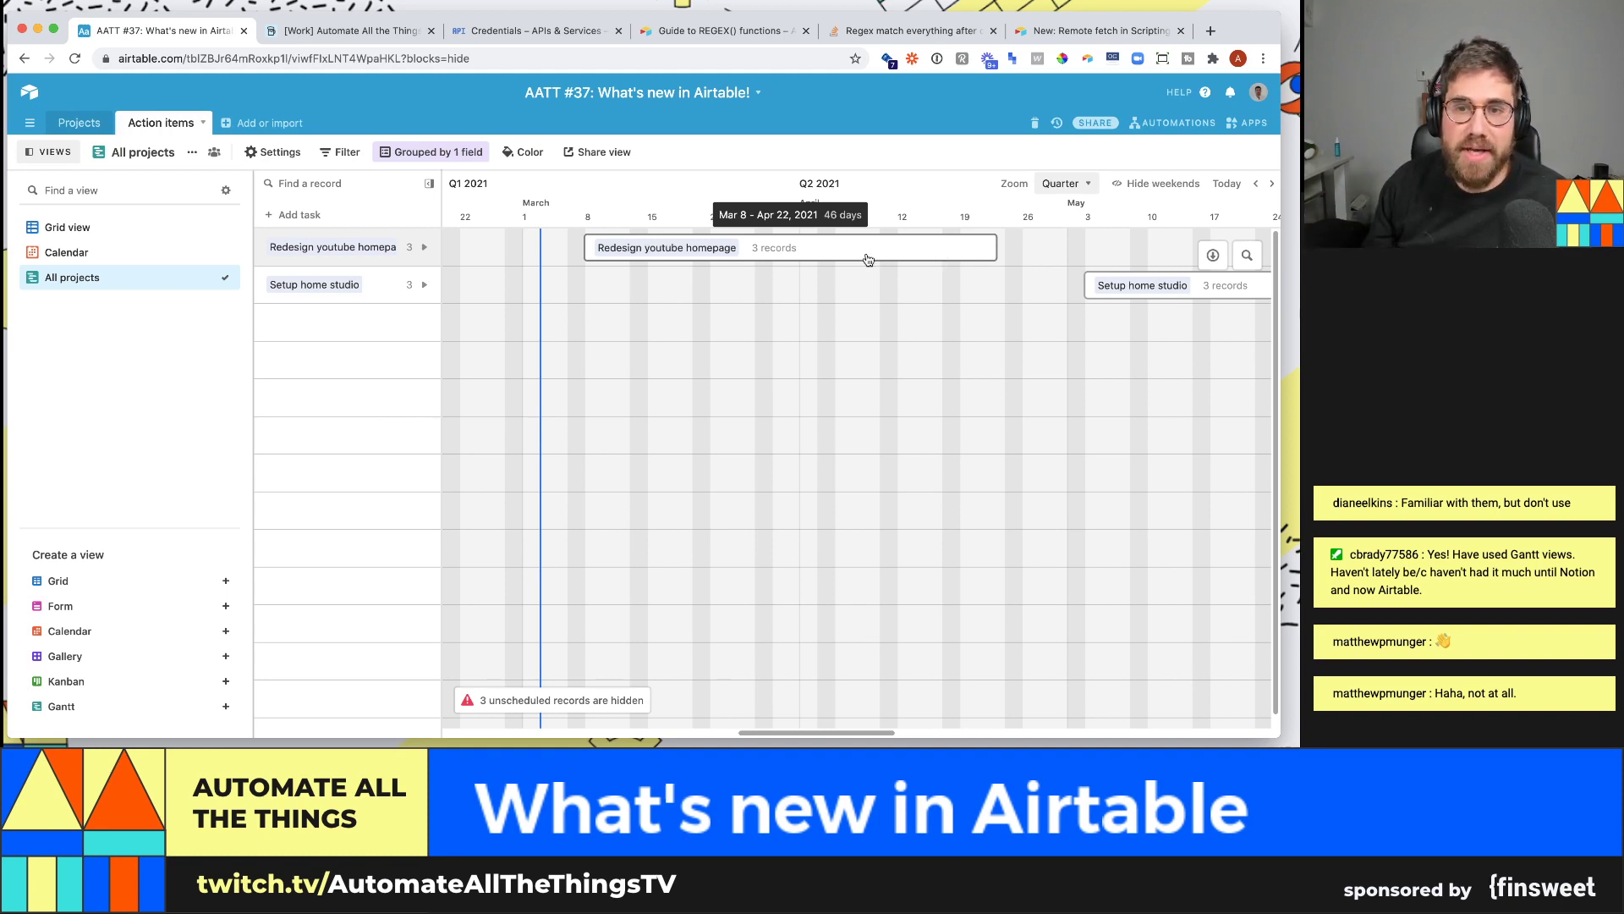
pyautogui.click(423, 247)
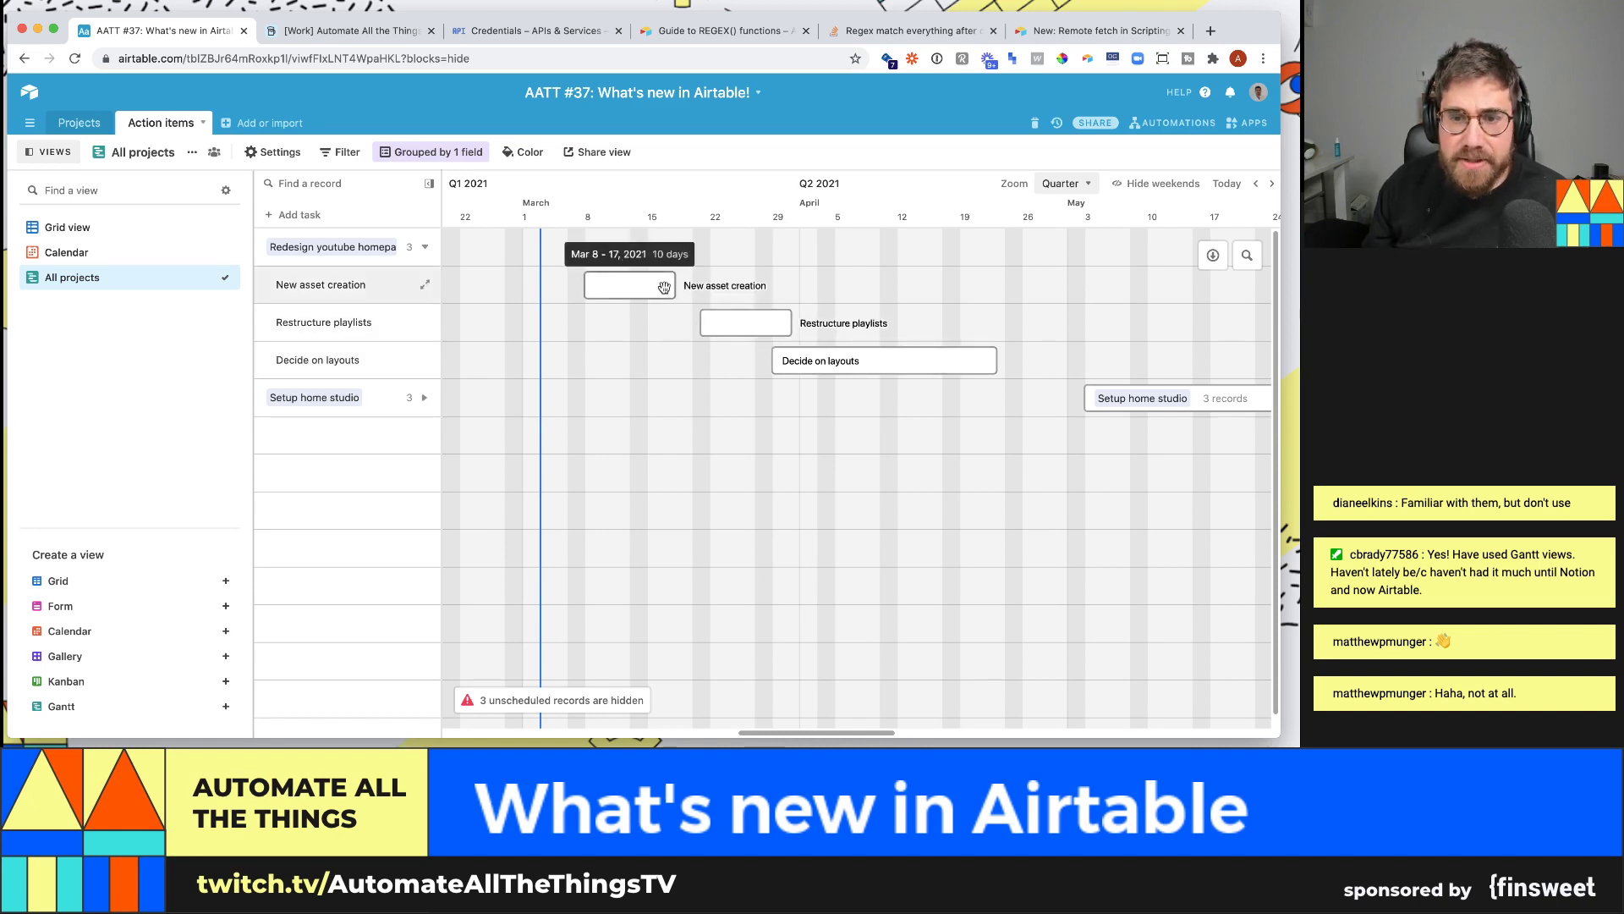
# - Expand Setup home studio, nudge its equipment task bars, and hide weekends on the timeline
pyautogui.click(516, 400)
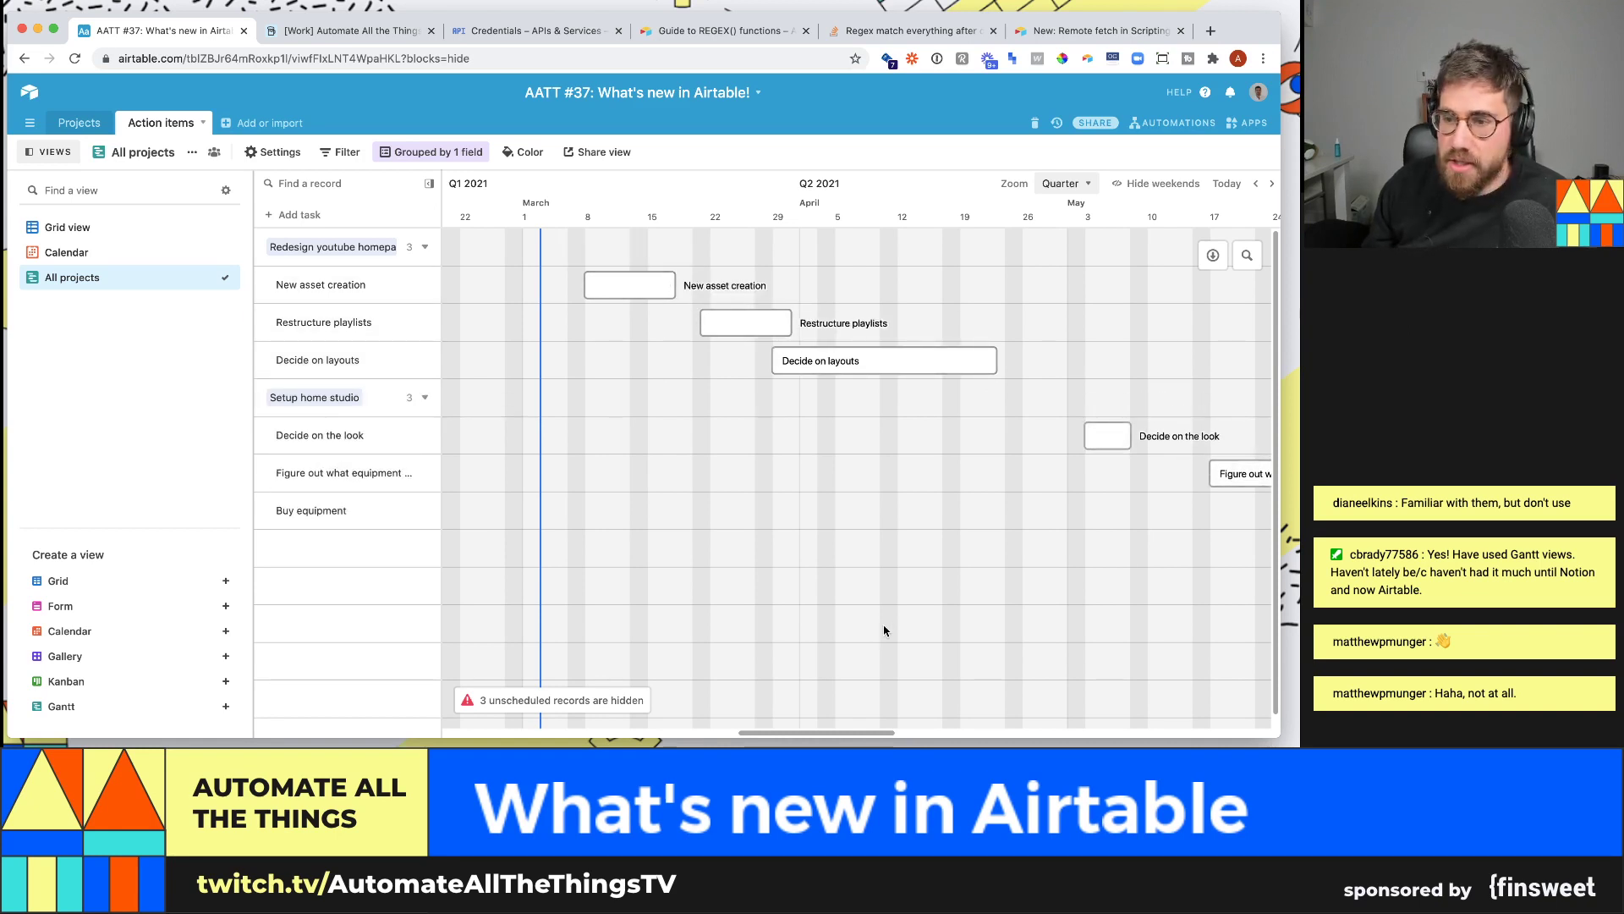
pyautogui.hscroll(5, 880, 626)
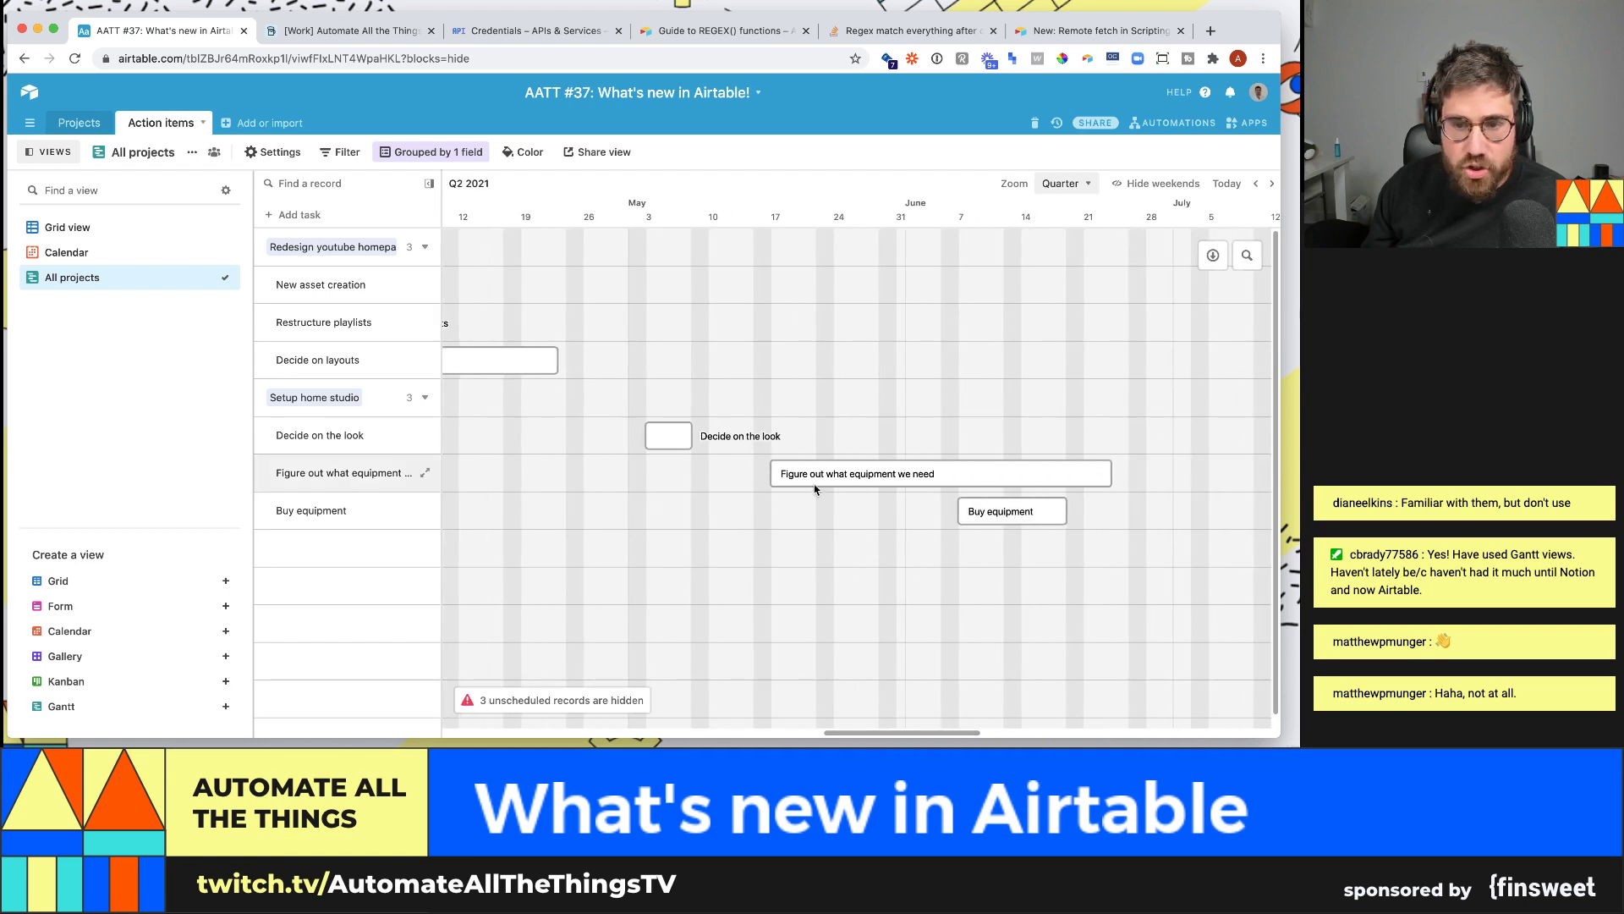
pyautogui.moveTo(817, 475); pyautogui.dragTo(732, 476)
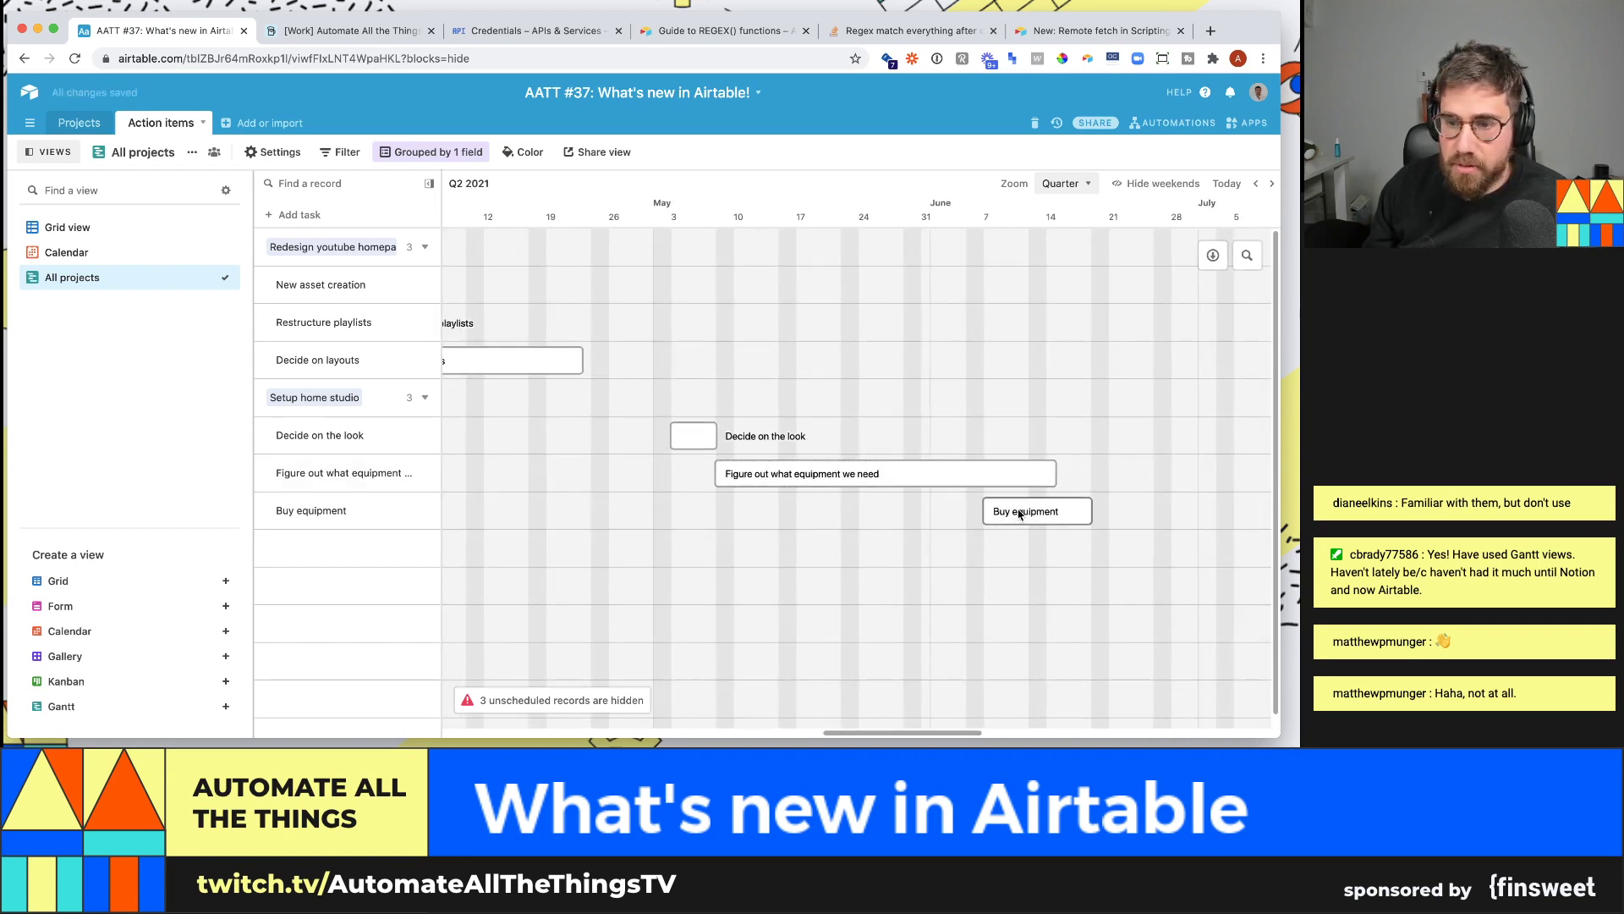
pyautogui.moveTo(1079, 510); pyautogui.dragTo(1079, 510)
pyautogui.hscroll(1, 1087, 423)
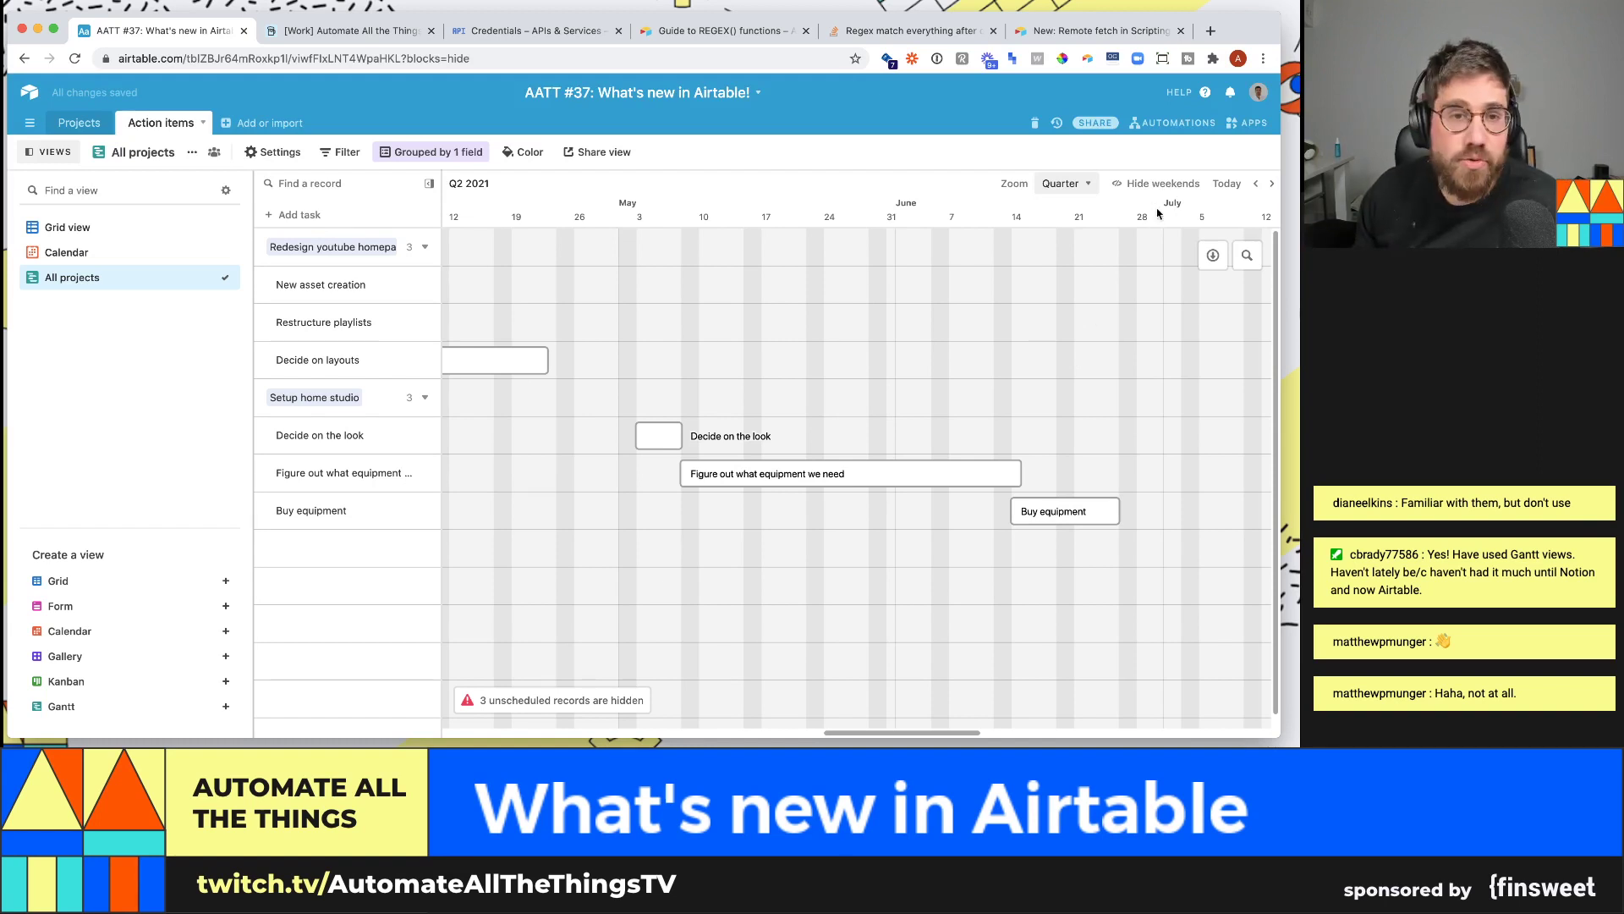
pyautogui.click(1174, 185)
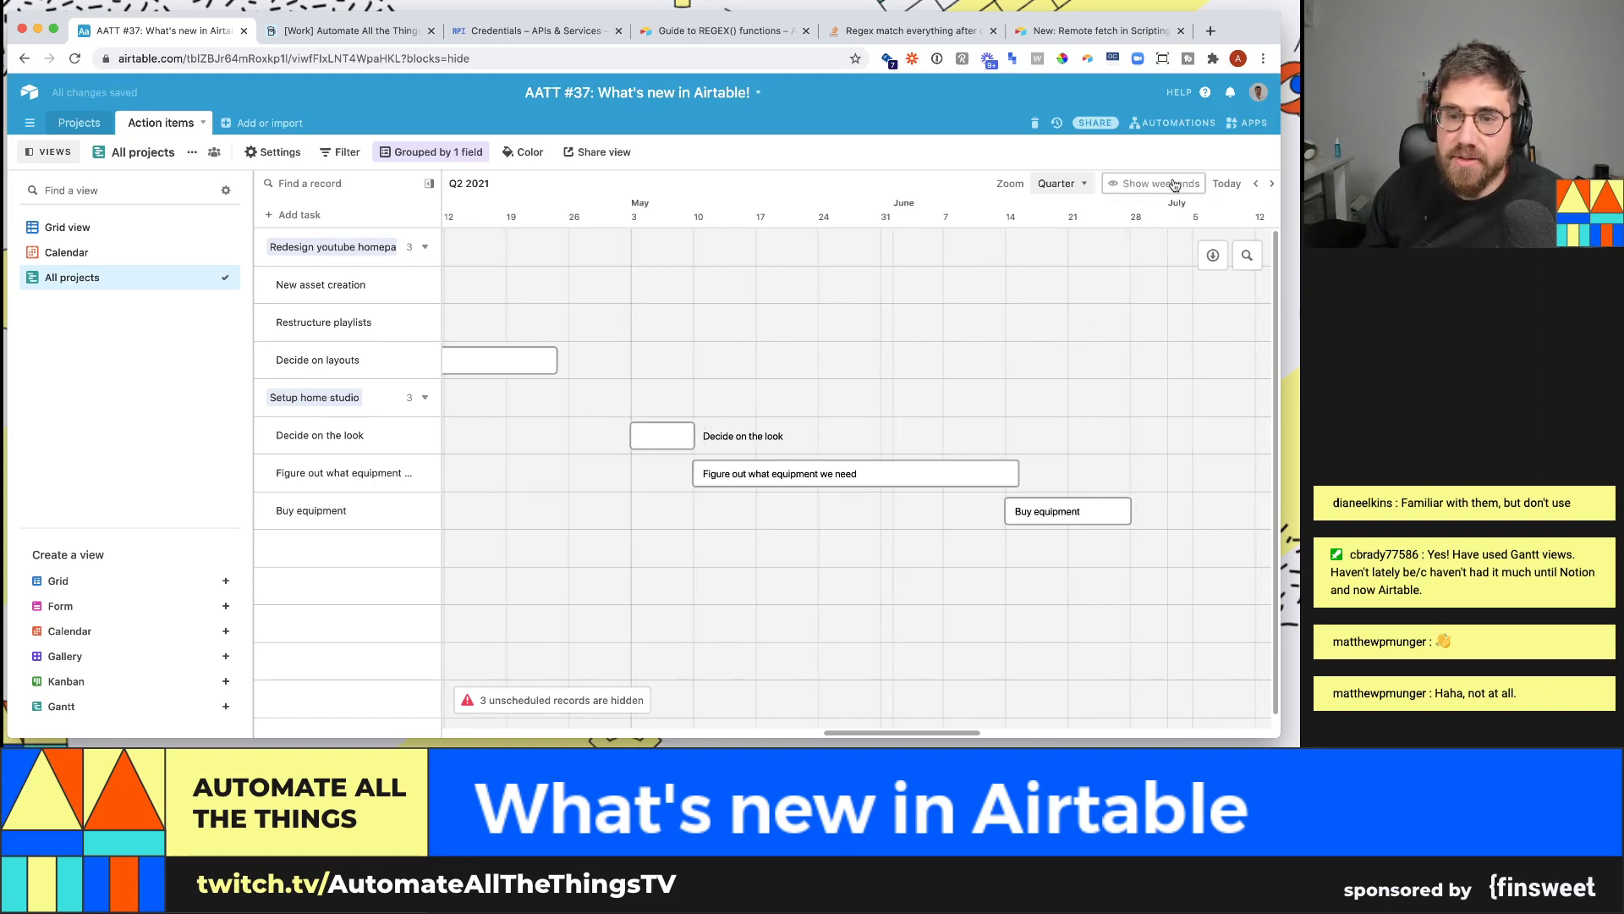
pyautogui.click(1175, 185)
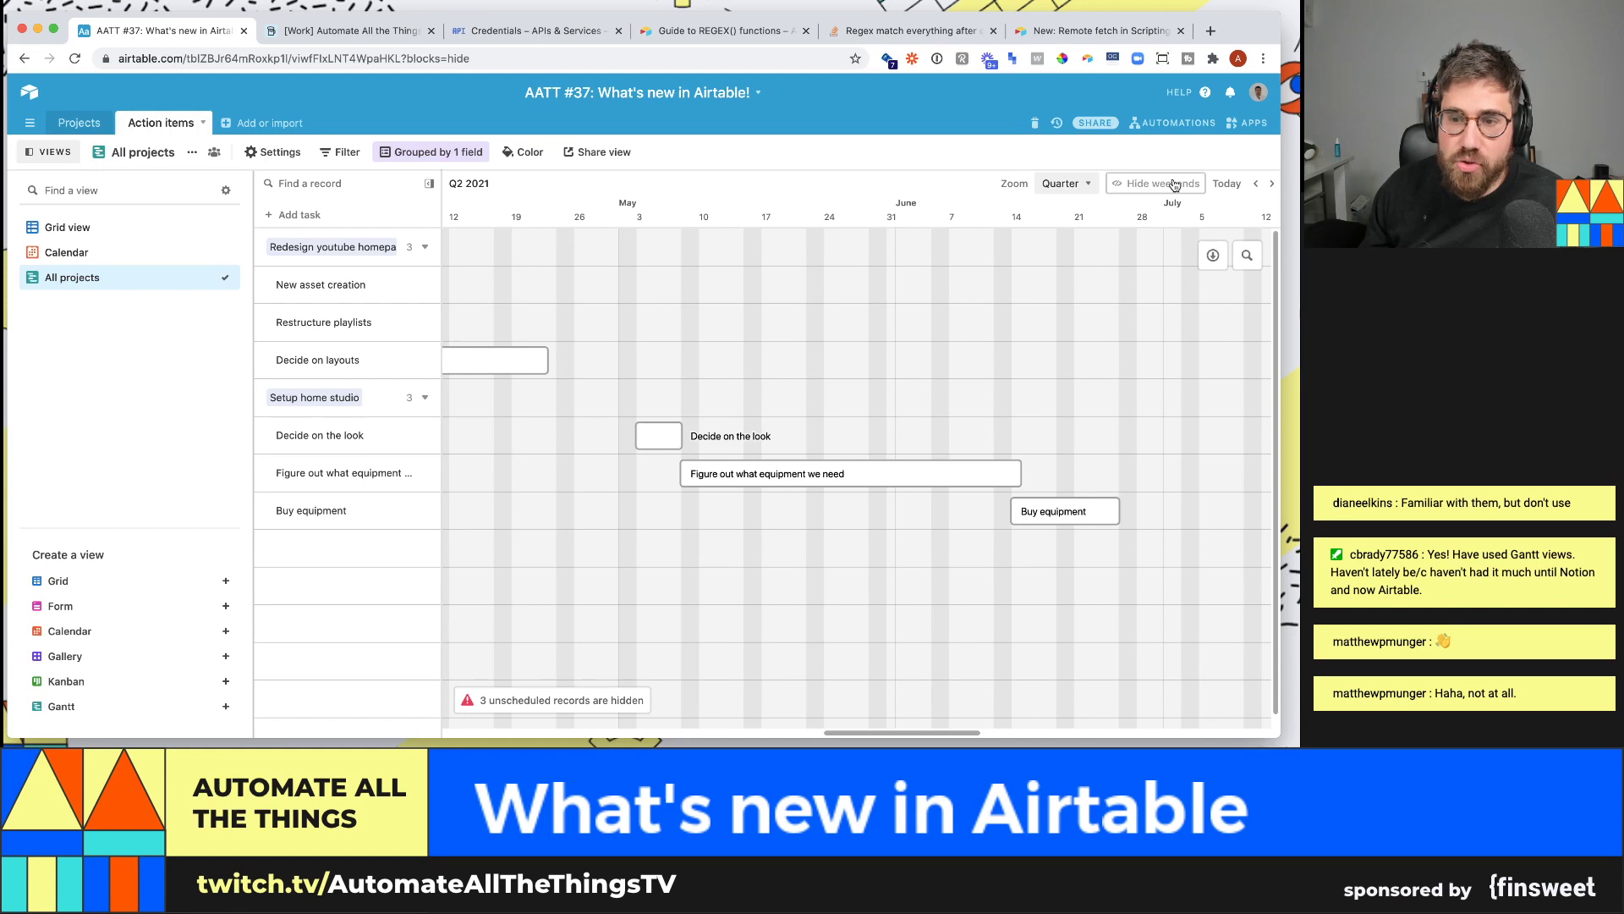
pyautogui.click(1175, 185)
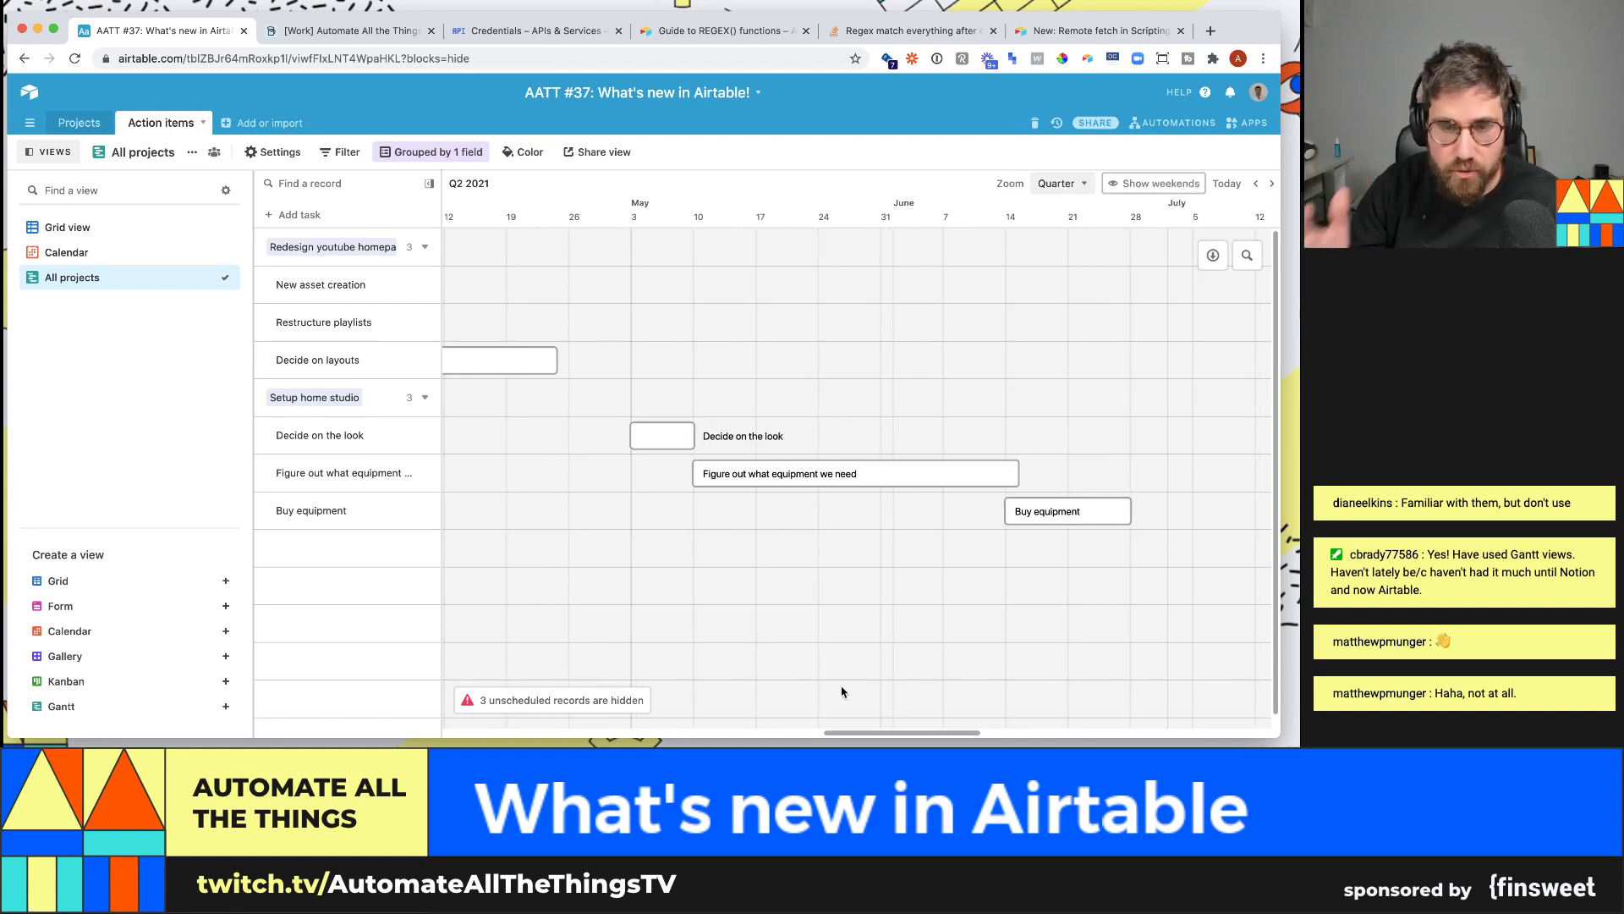
# - Shift all six task bars earlier, Decide on layouts to early March, Buy equipment to mid-May
pyautogui.moveTo(895, 736); pyautogui.dragTo(791, 719)
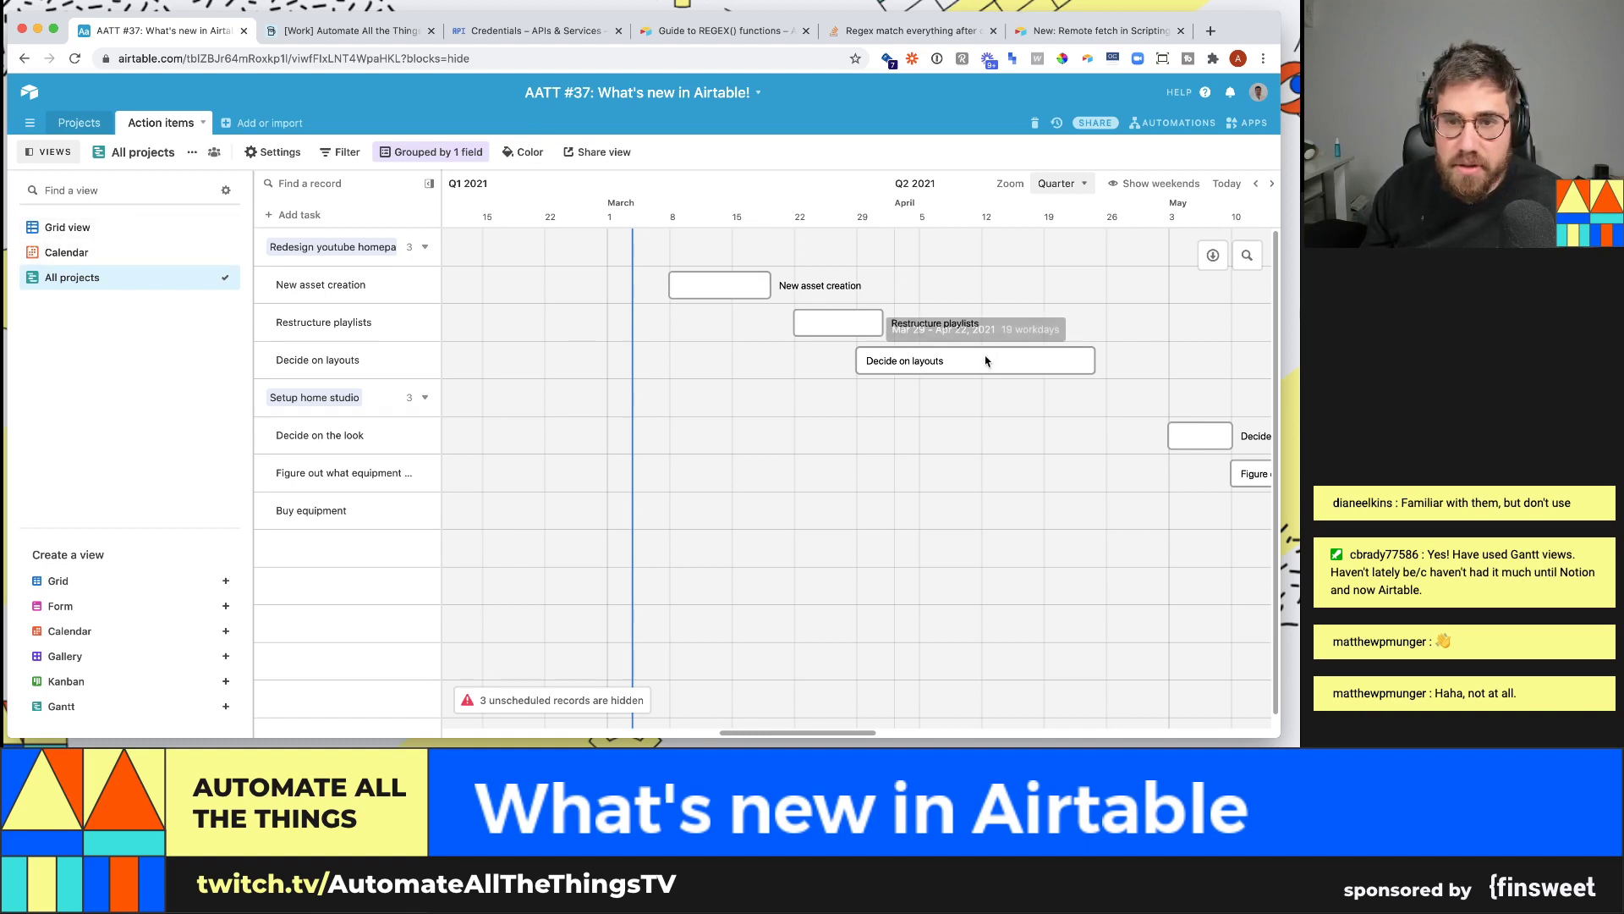
pyautogui.moveTo(736, 285); pyautogui.dragTo(537, 286)
pyautogui.moveTo(977, 322); pyautogui.dragTo(739, 322)
pyautogui.moveTo(1097, 354); pyautogui.dragTo(888, 353)
pyautogui.hscroll(10, 854, 661)
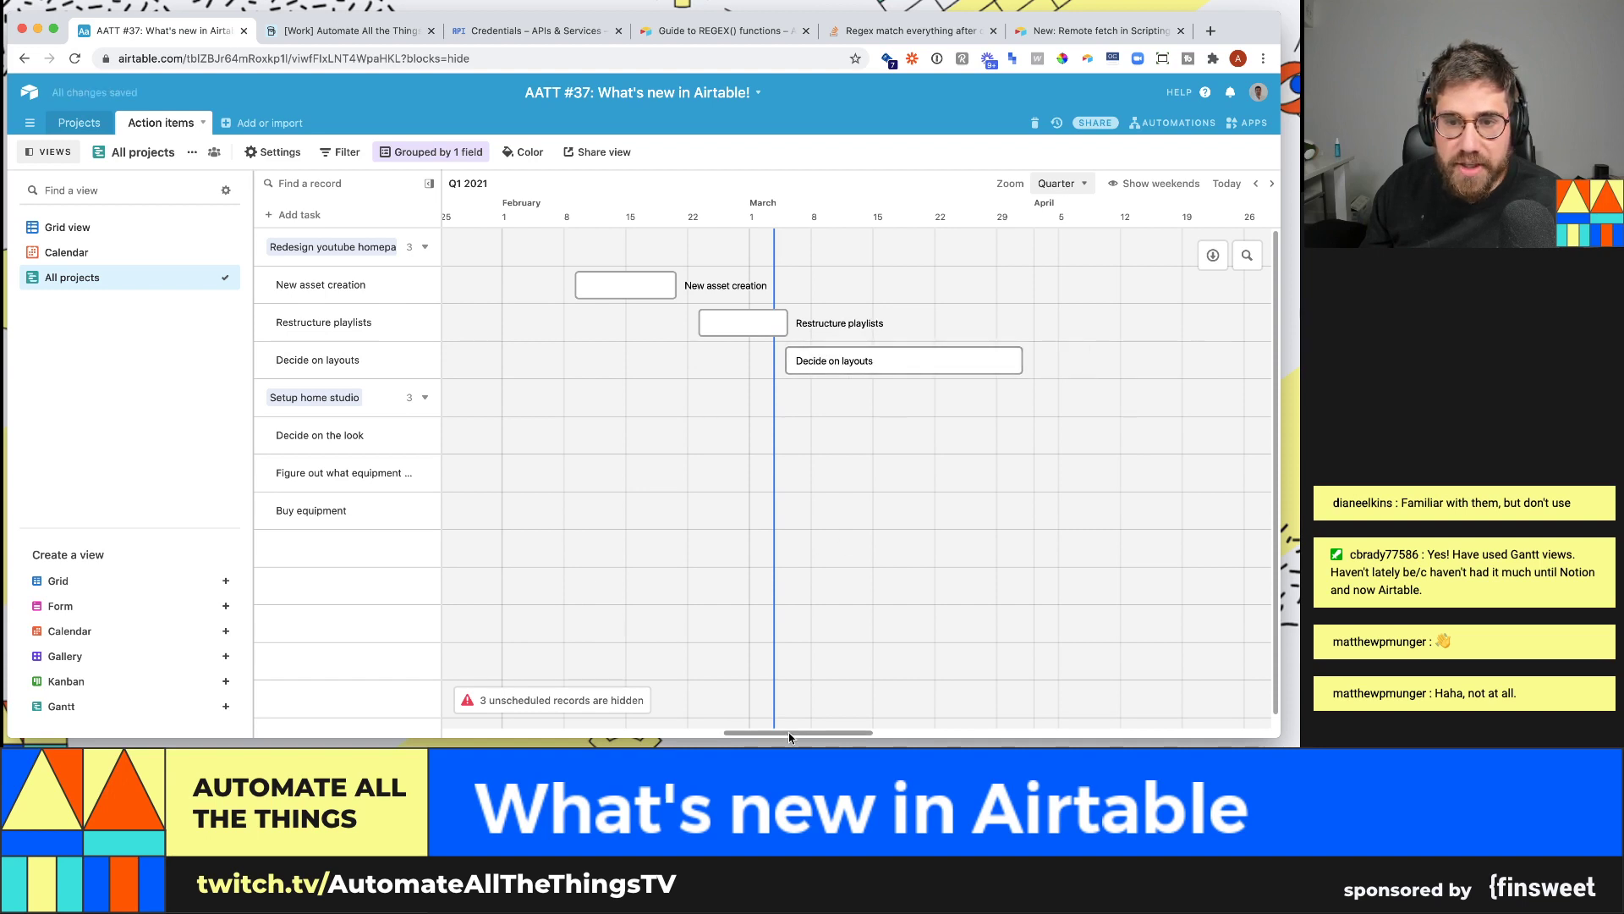
pyautogui.moveTo(887, 446); pyautogui.dragTo(639, 434)
pyautogui.moveTo(1008, 471); pyautogui.dragTo(721, 474)
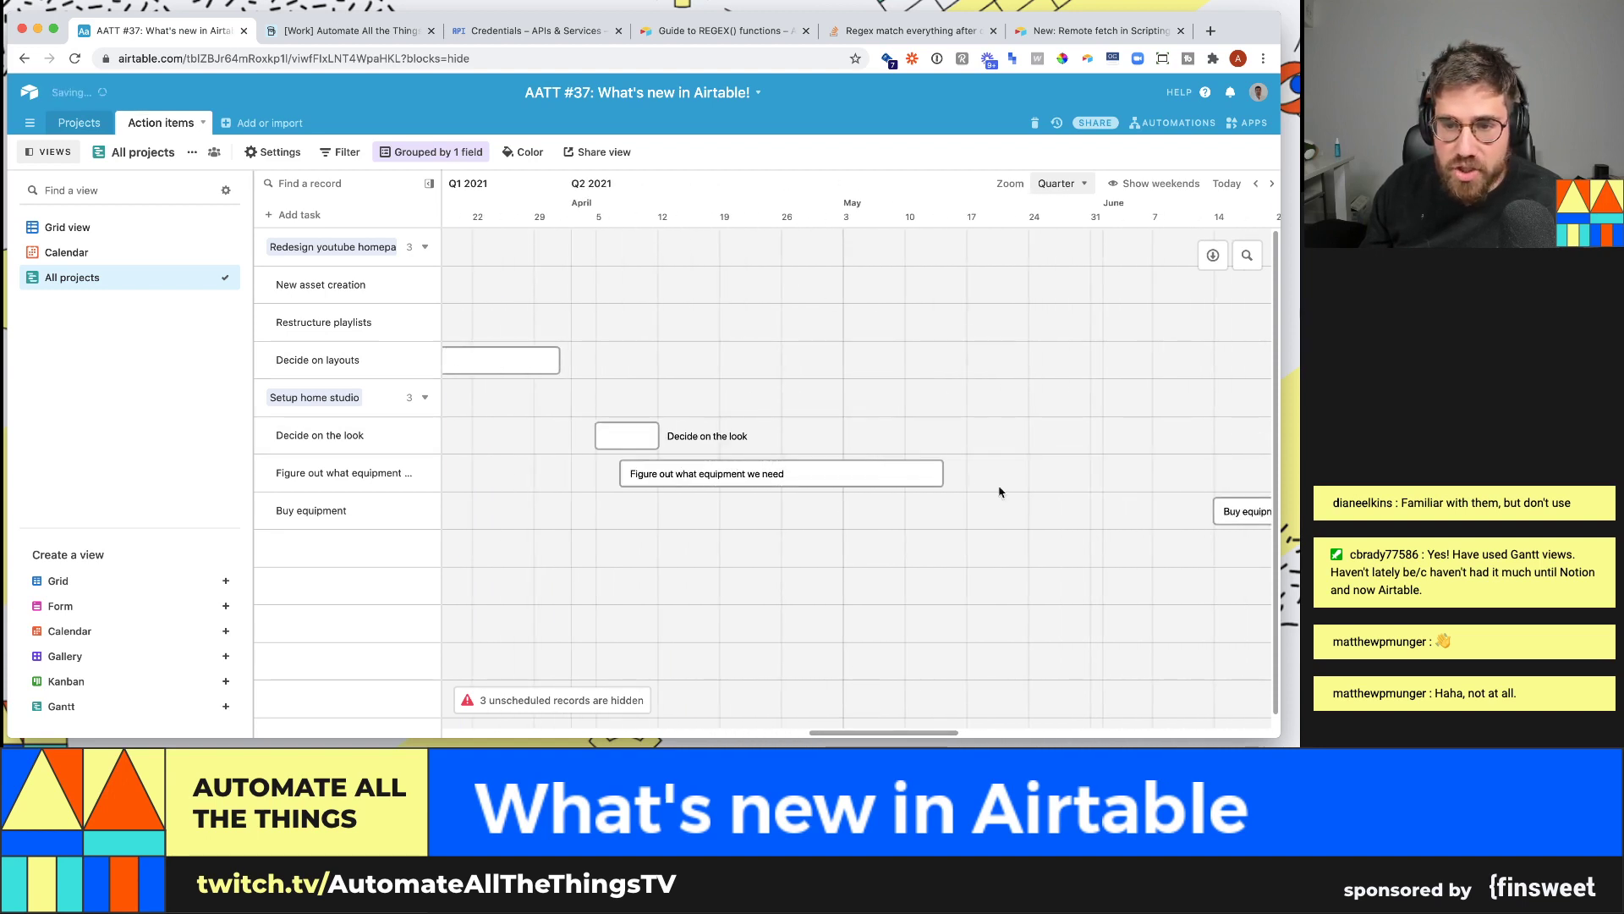
pyautogui.moveTo(1234, 510); pyautogui.dragTo(902, 514)
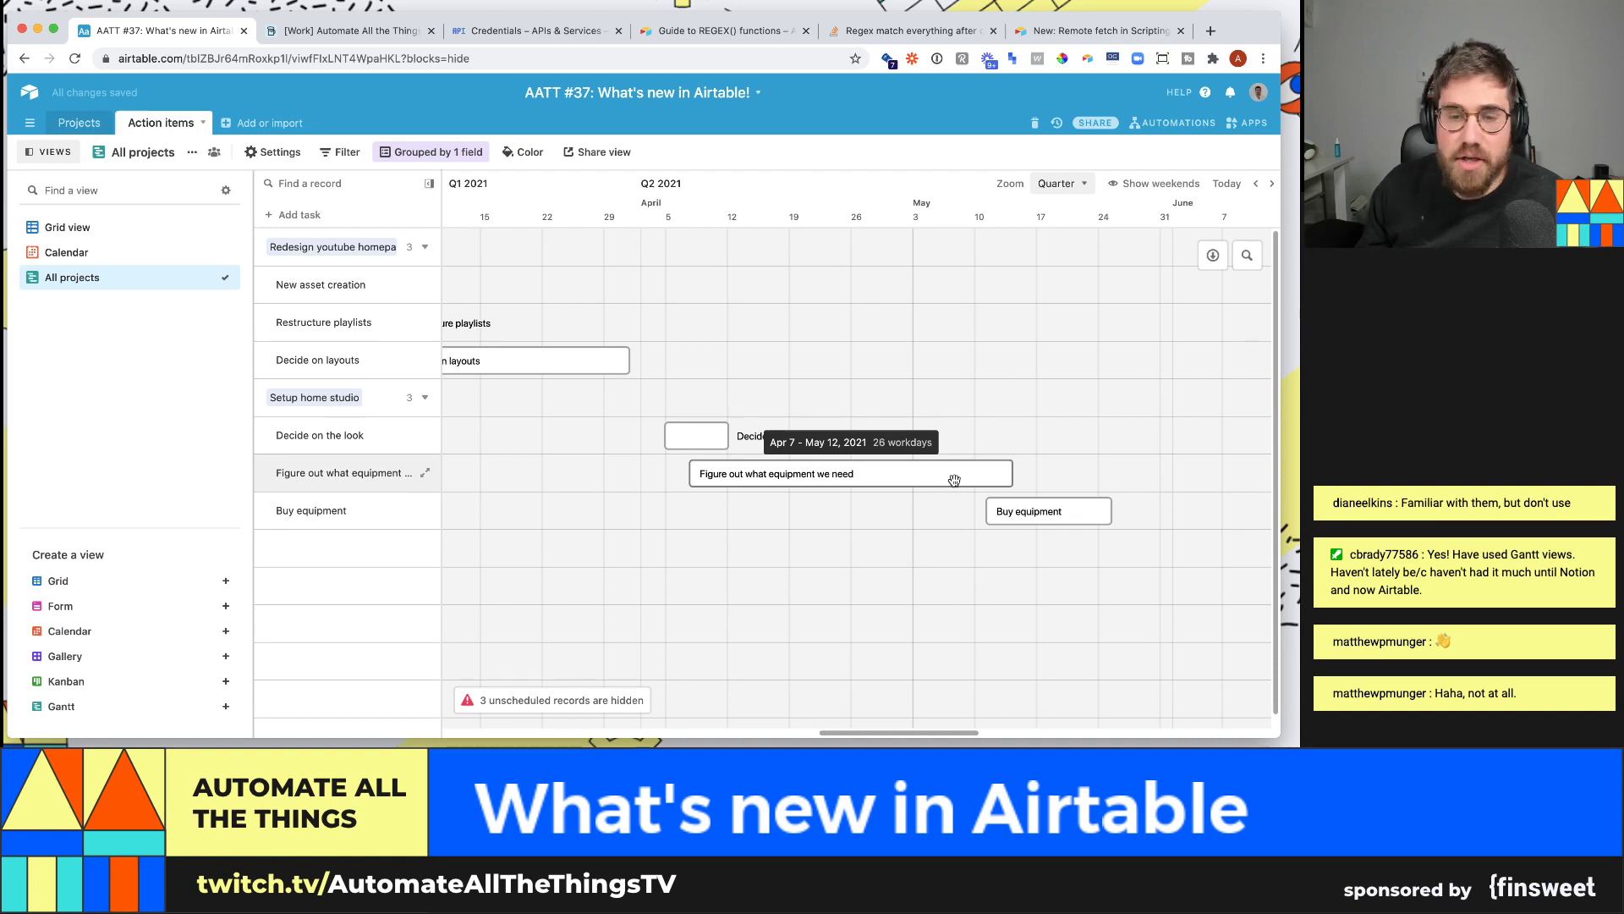
# - Set Decide on the look's end date to April 16 in its record details
pyautogui.click(697, 434)
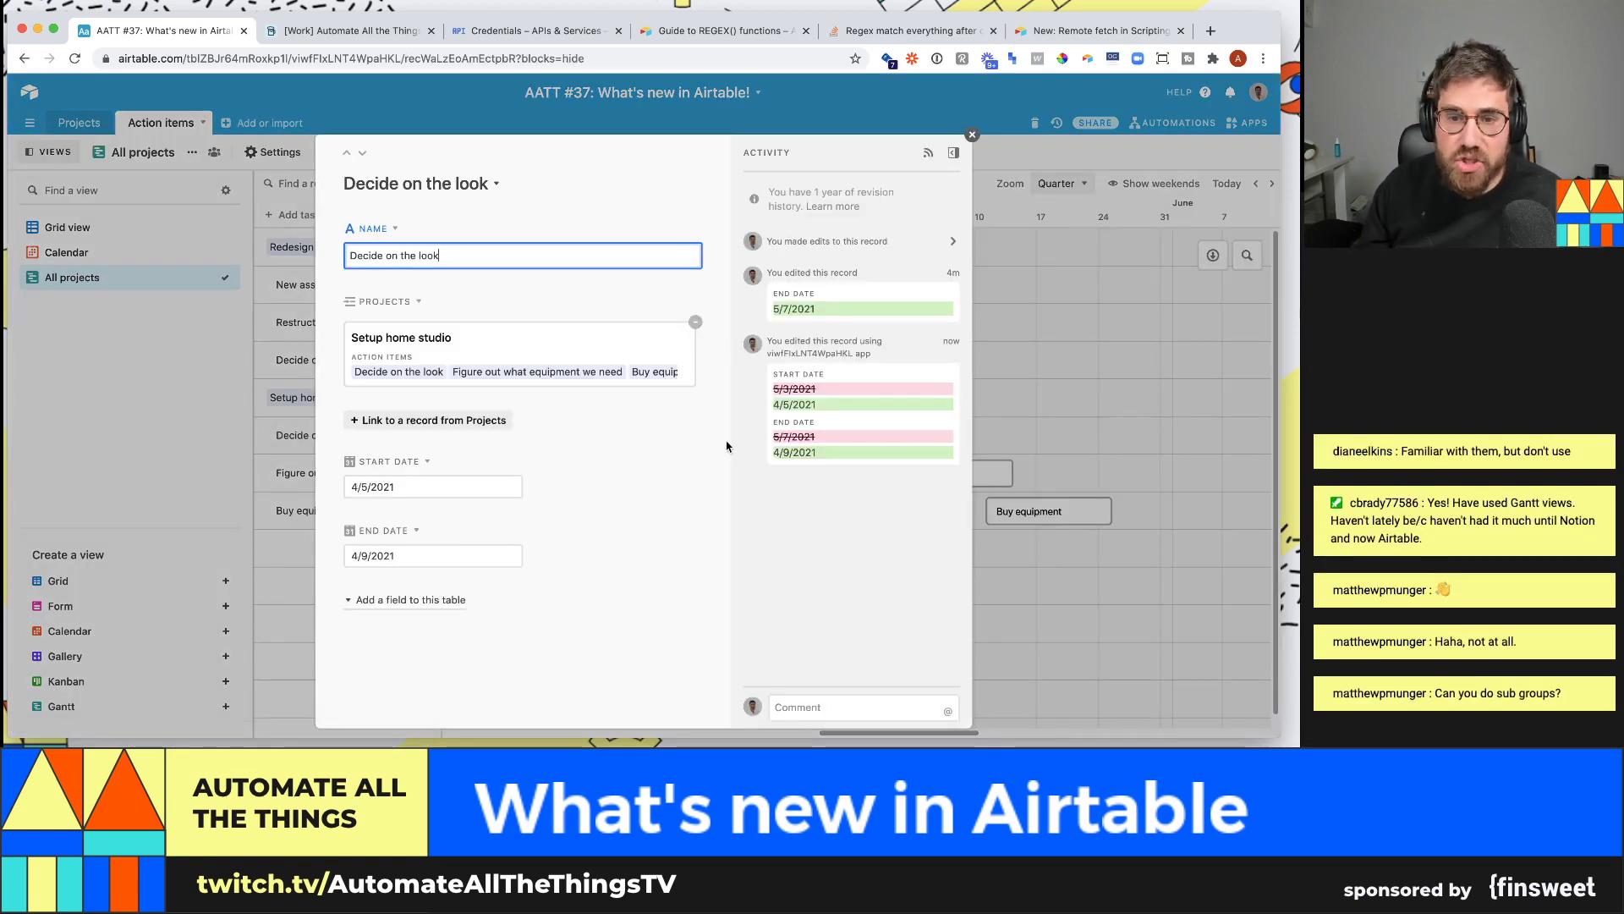
pyautogui.click(503, 555)
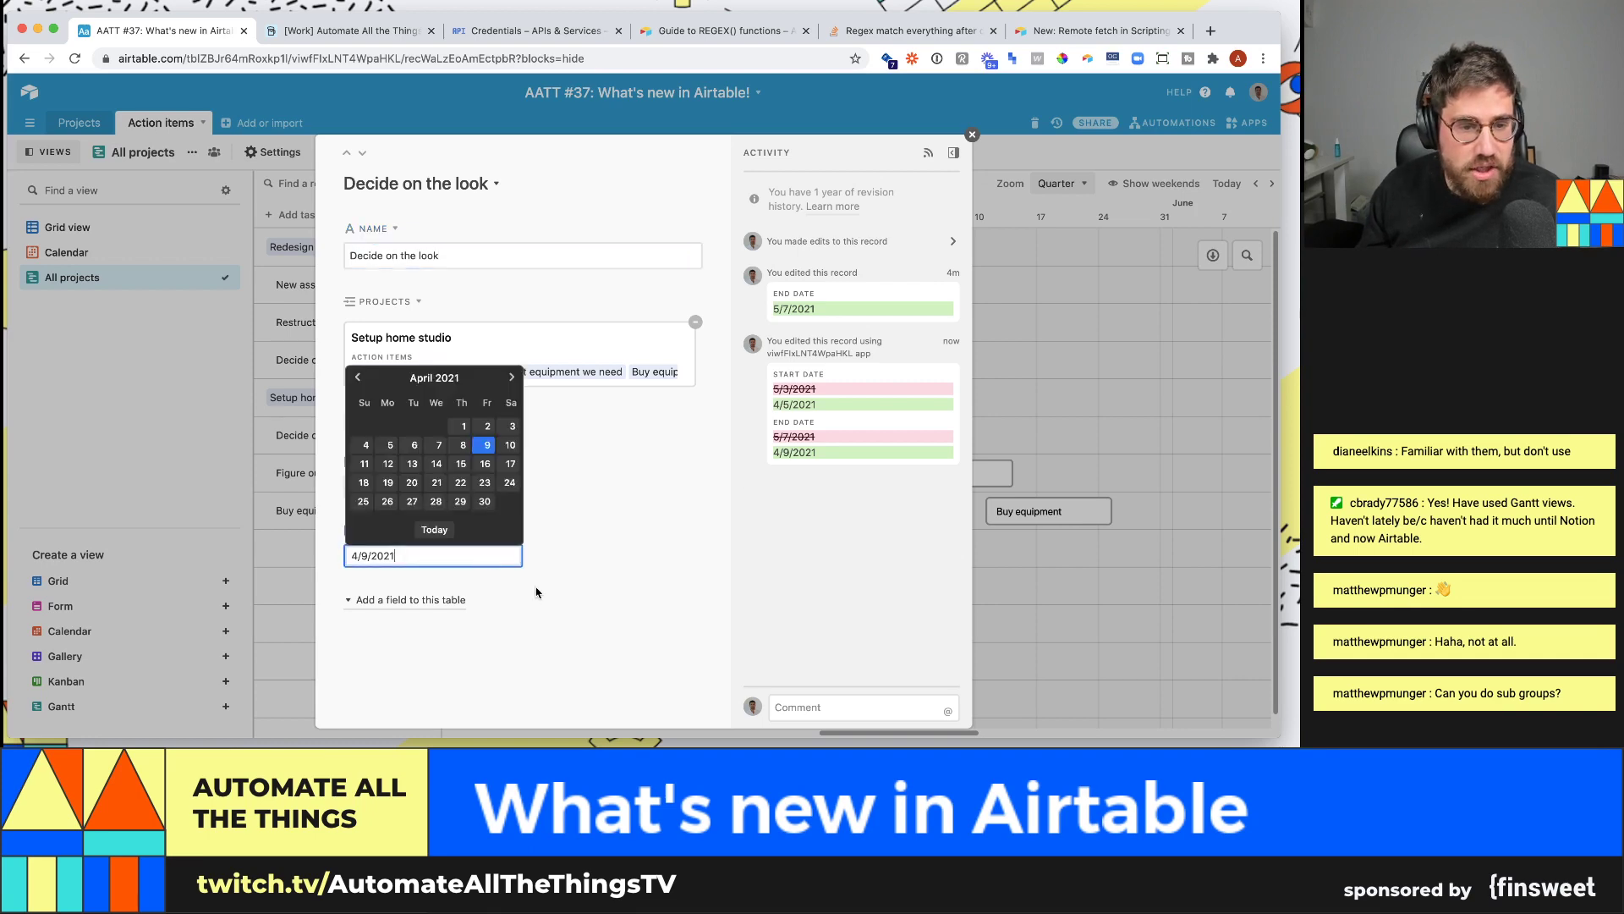
pyautogui.click(489, 468)
pyautogui.press('Escape')
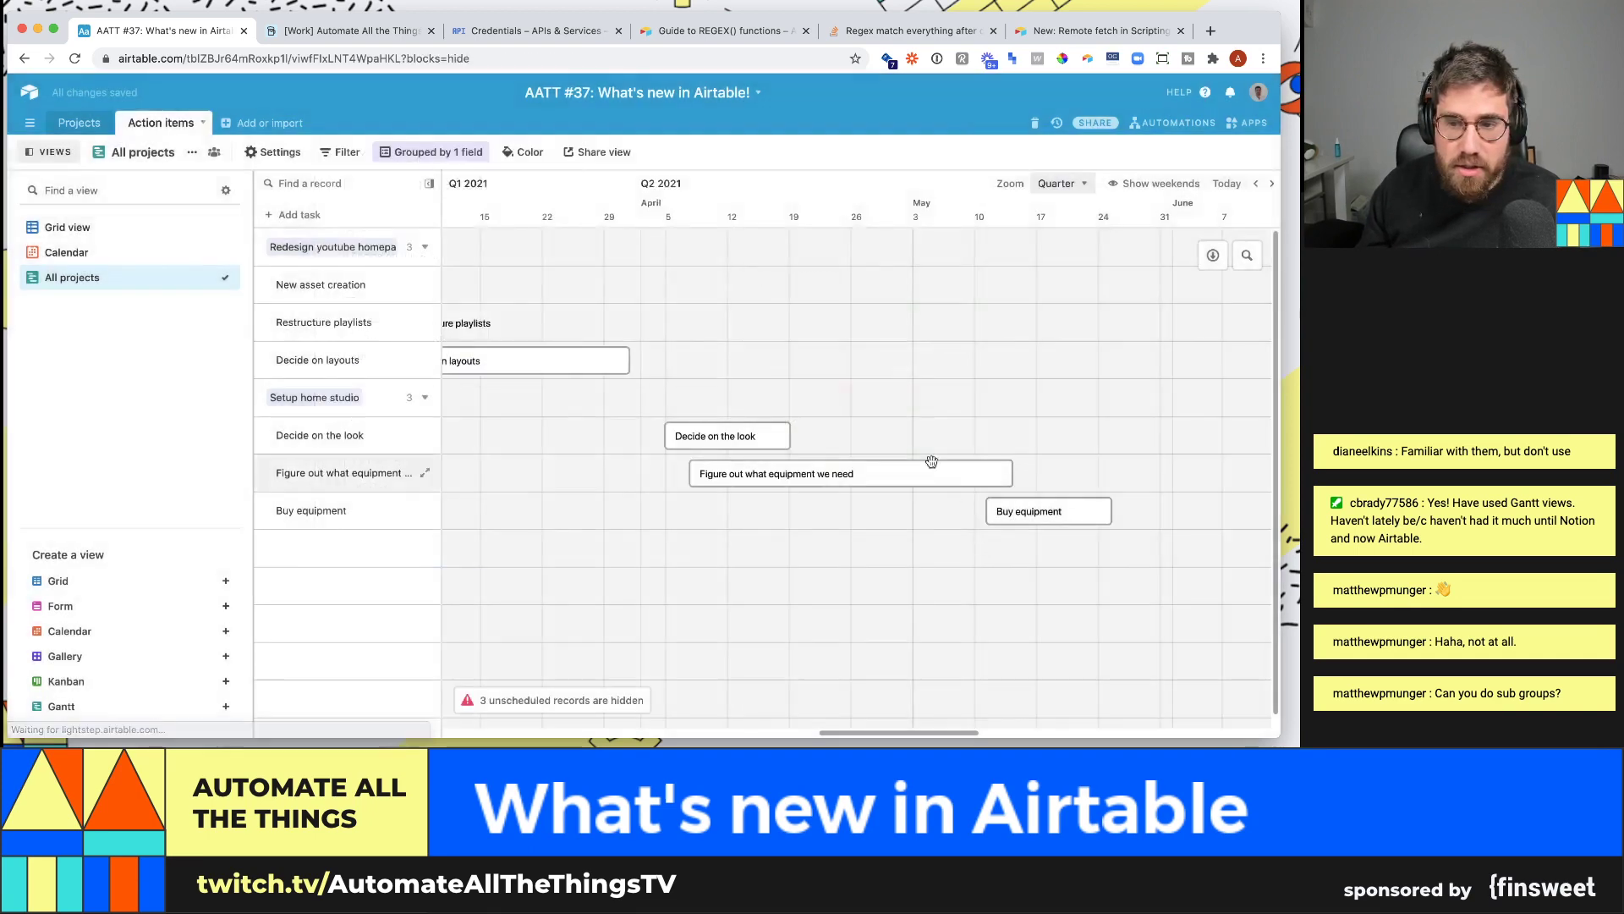
# - Shorten the Figure out what equipment we need bar to run Apr 7–30
pyautogui.click(829, 472)
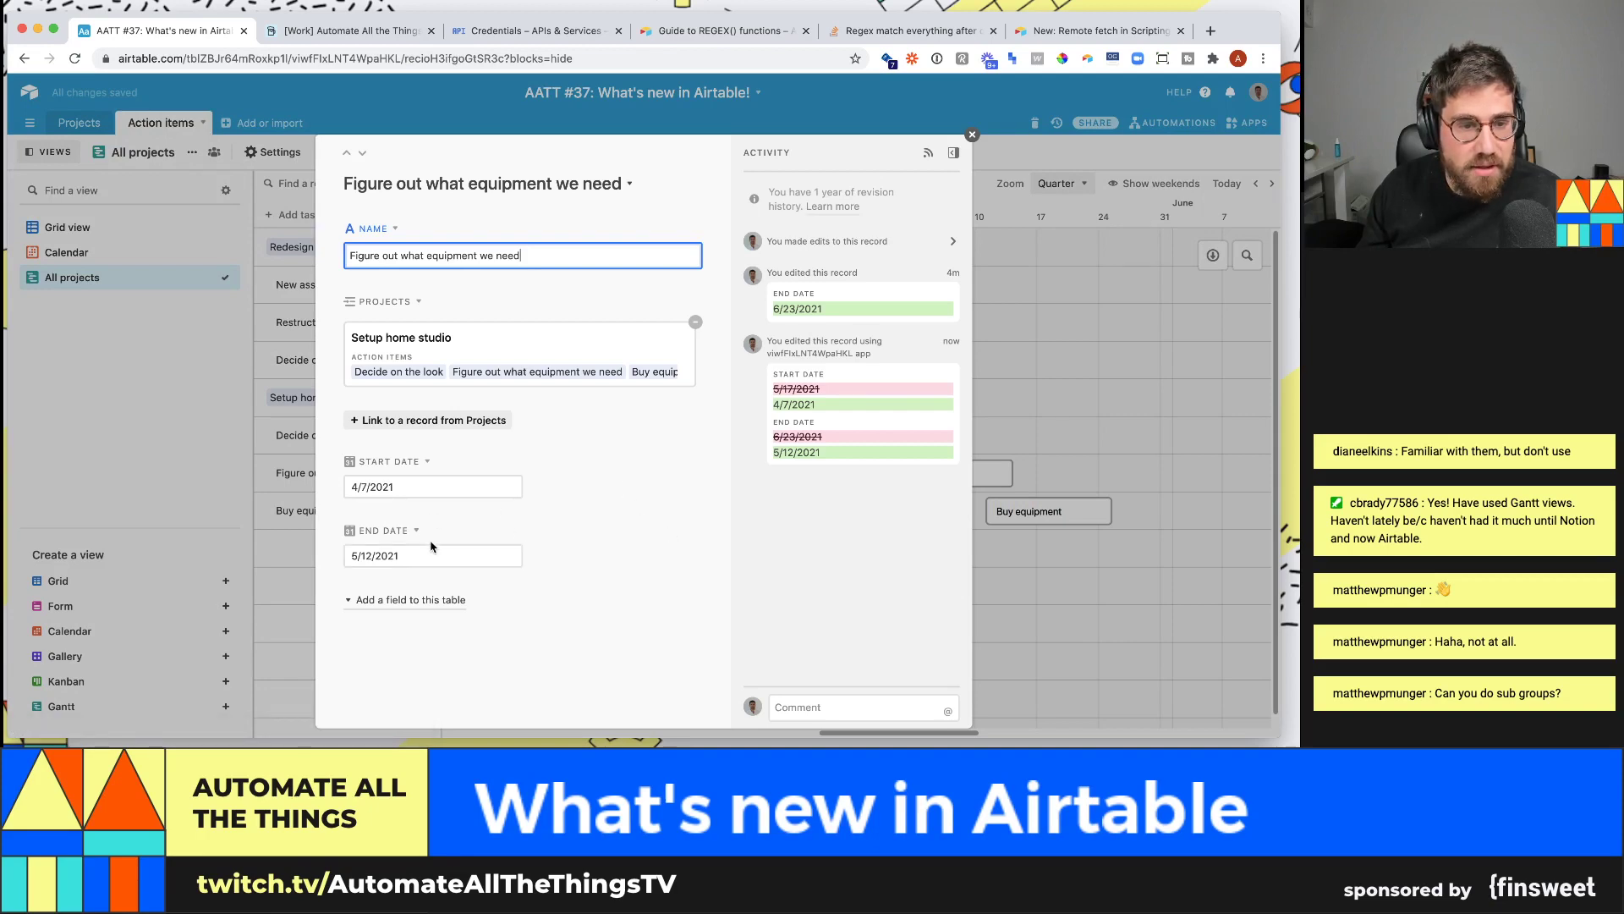
pyautogui.click(1023, 463)
pyautogui.moveTo(1011, 464); pyautogui.dragTo(902, 468)
pyautogui.hscroll(-3, 880, 496)
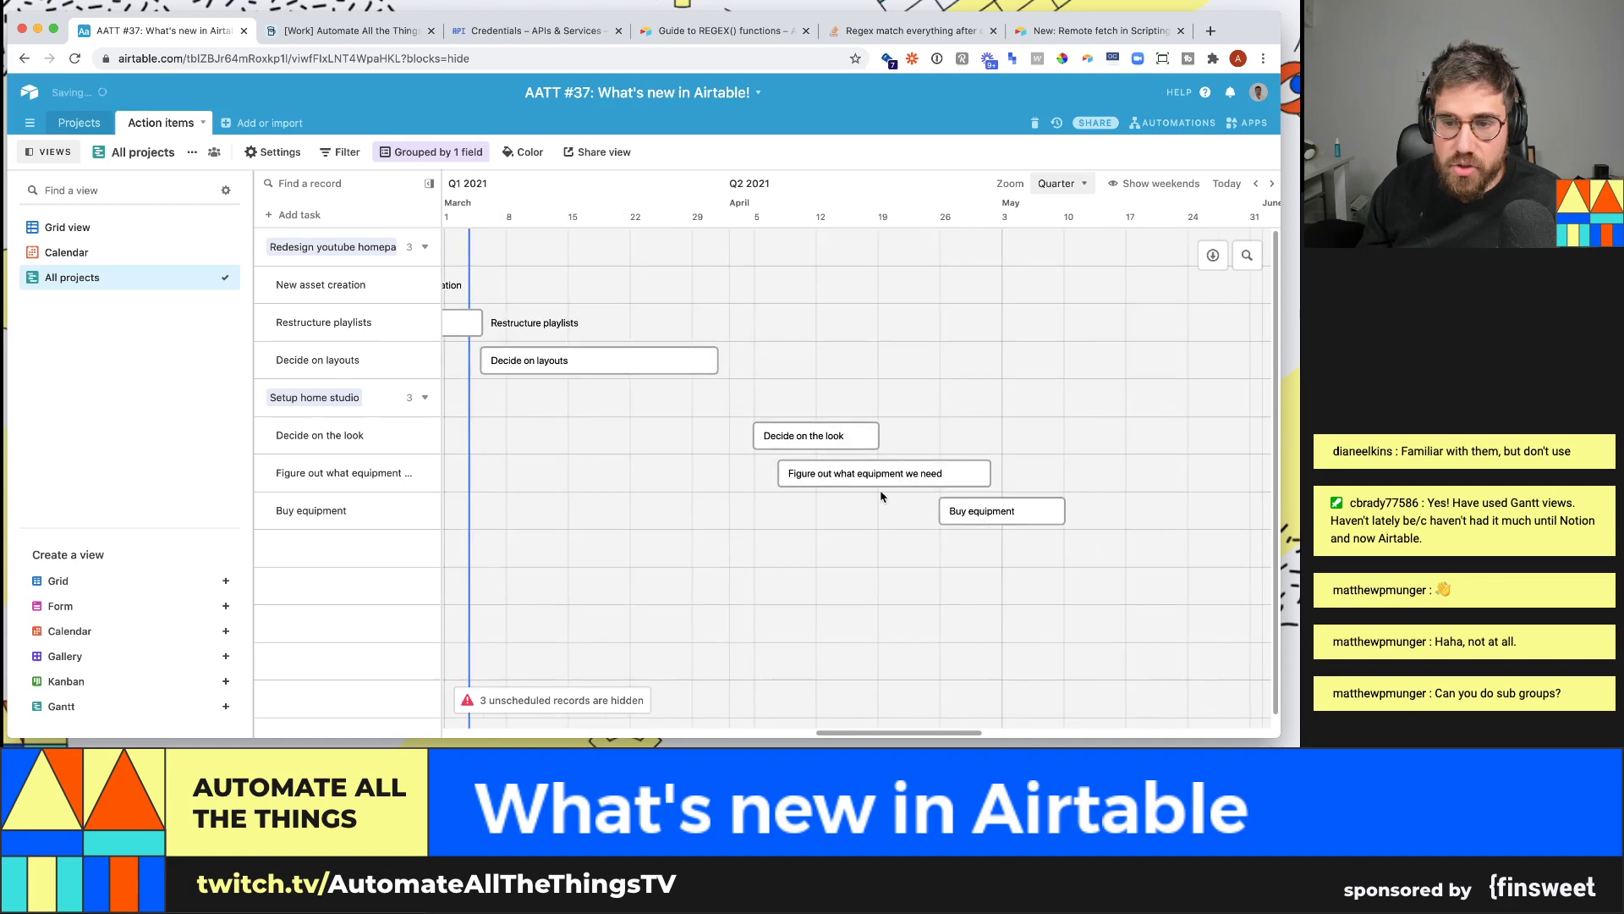
pyautogui.moveTo(872, 736); pyautogui.dragTo(789, 743)
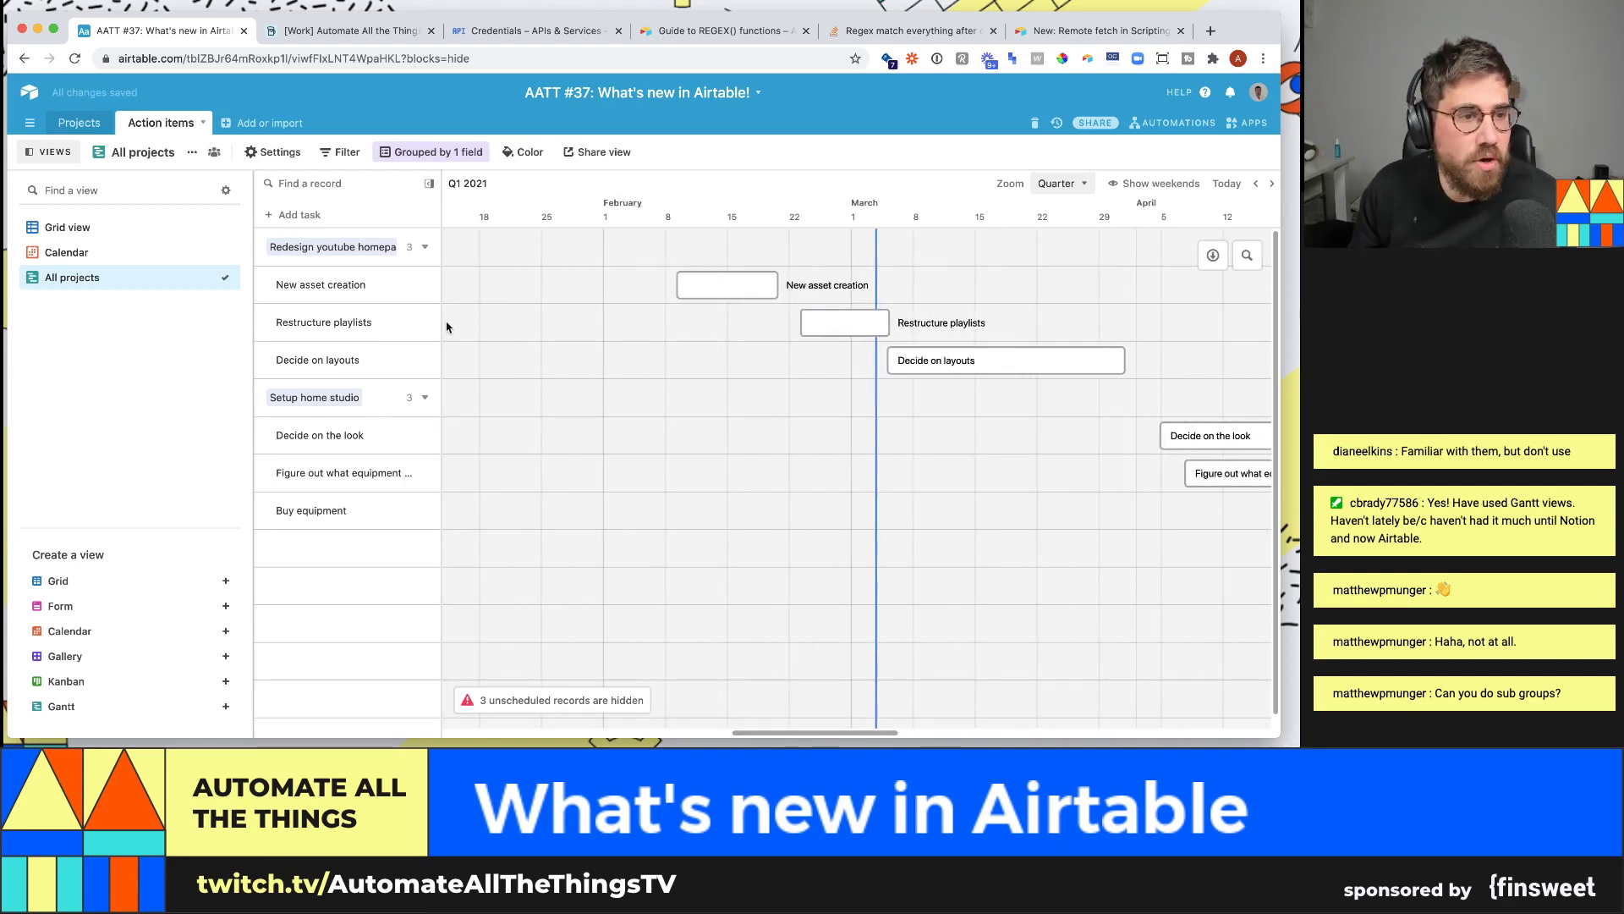
# - In the grid view, start a new single-select field named Status
pyautogui.click(154, 228)
pyautogui.click(1016, 182)
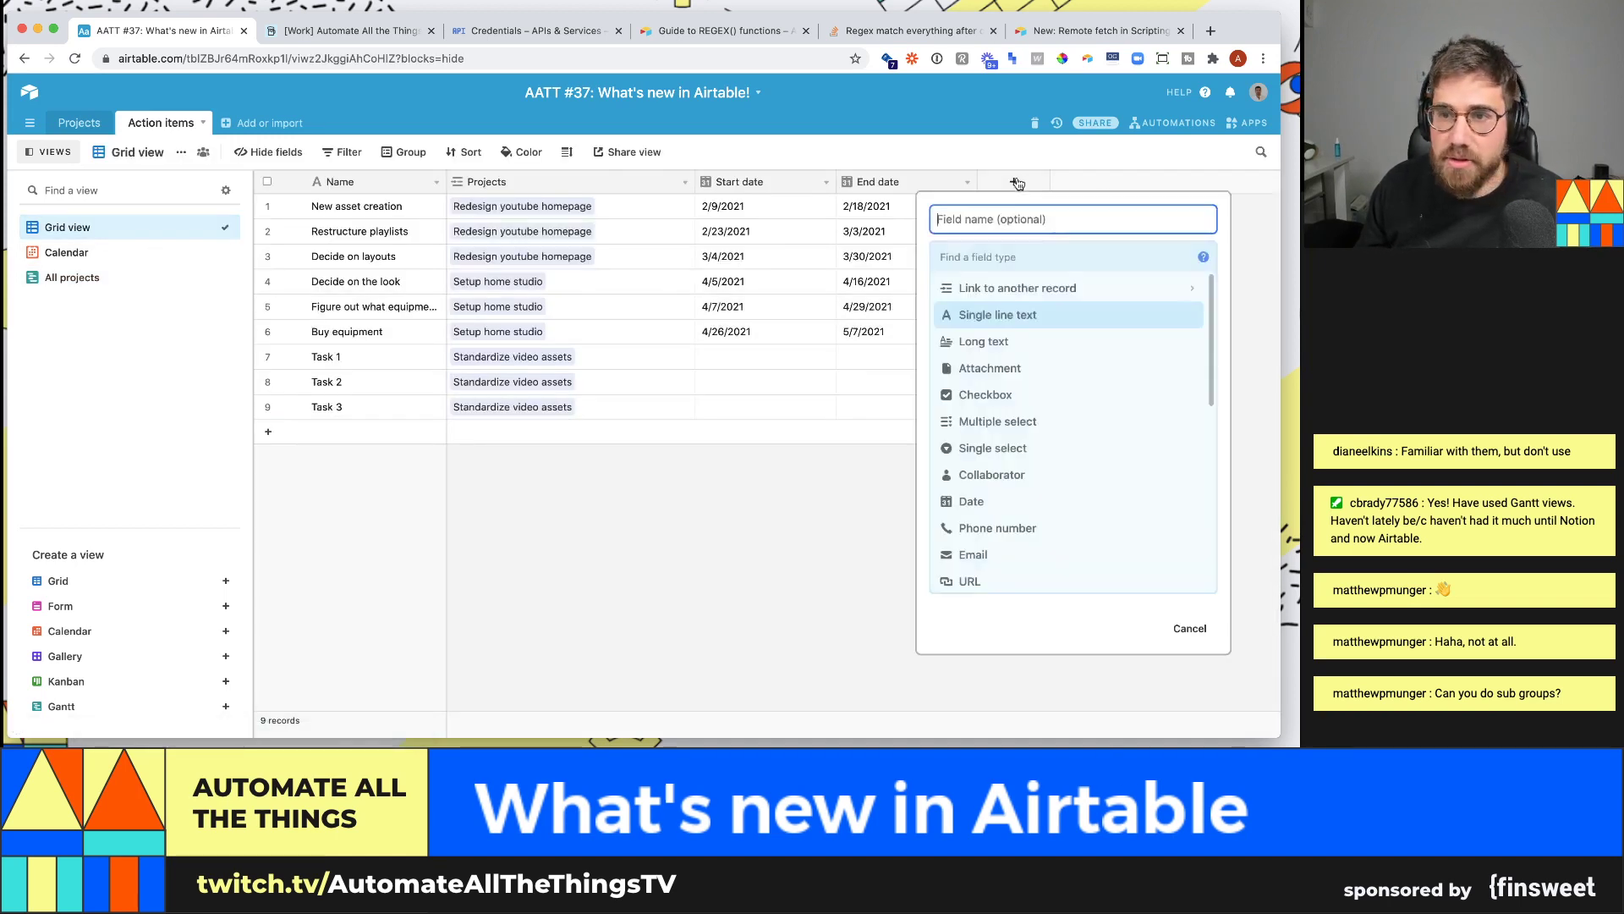
pyautogui.write('Status')
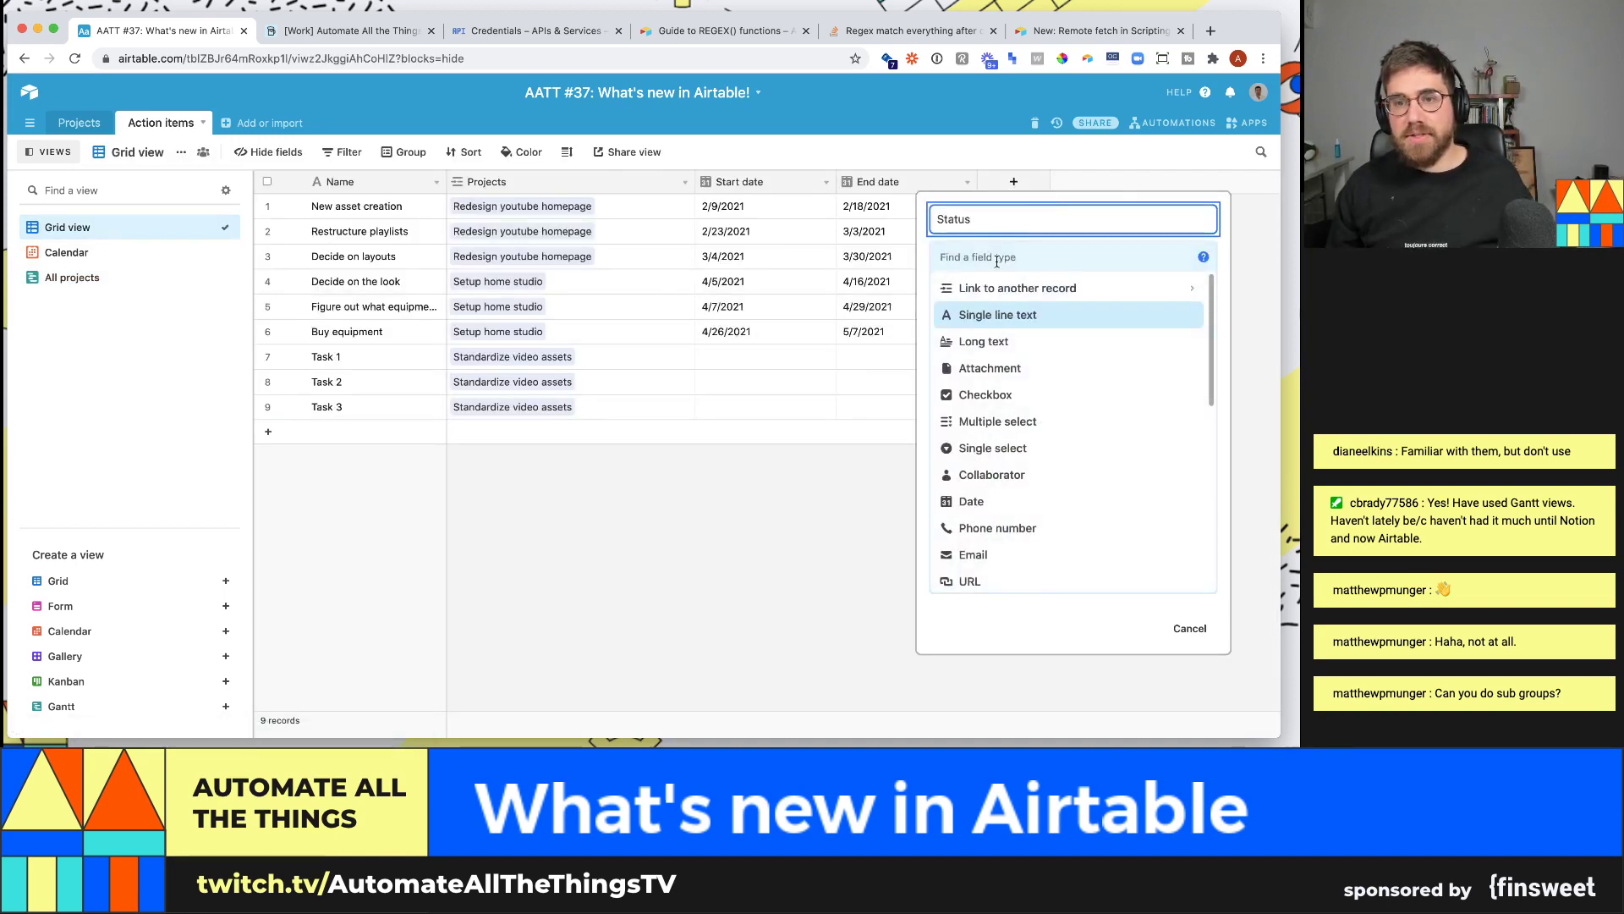
pyautogui.press('Tab')
pyautogui.write('sin')
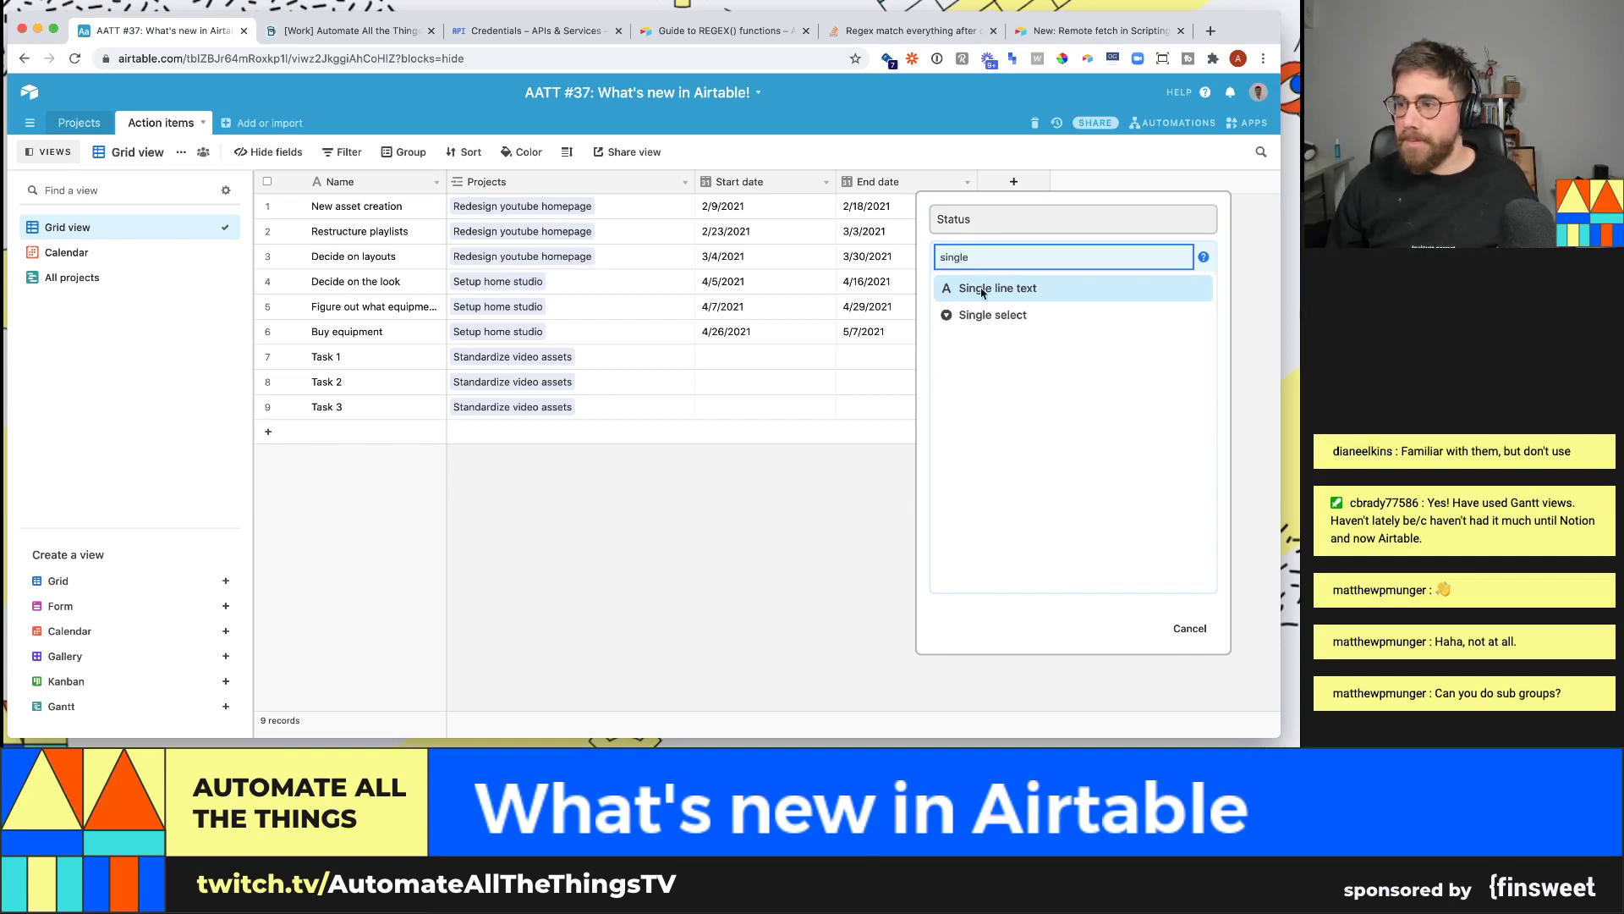
pyautogui.click(977, 316)
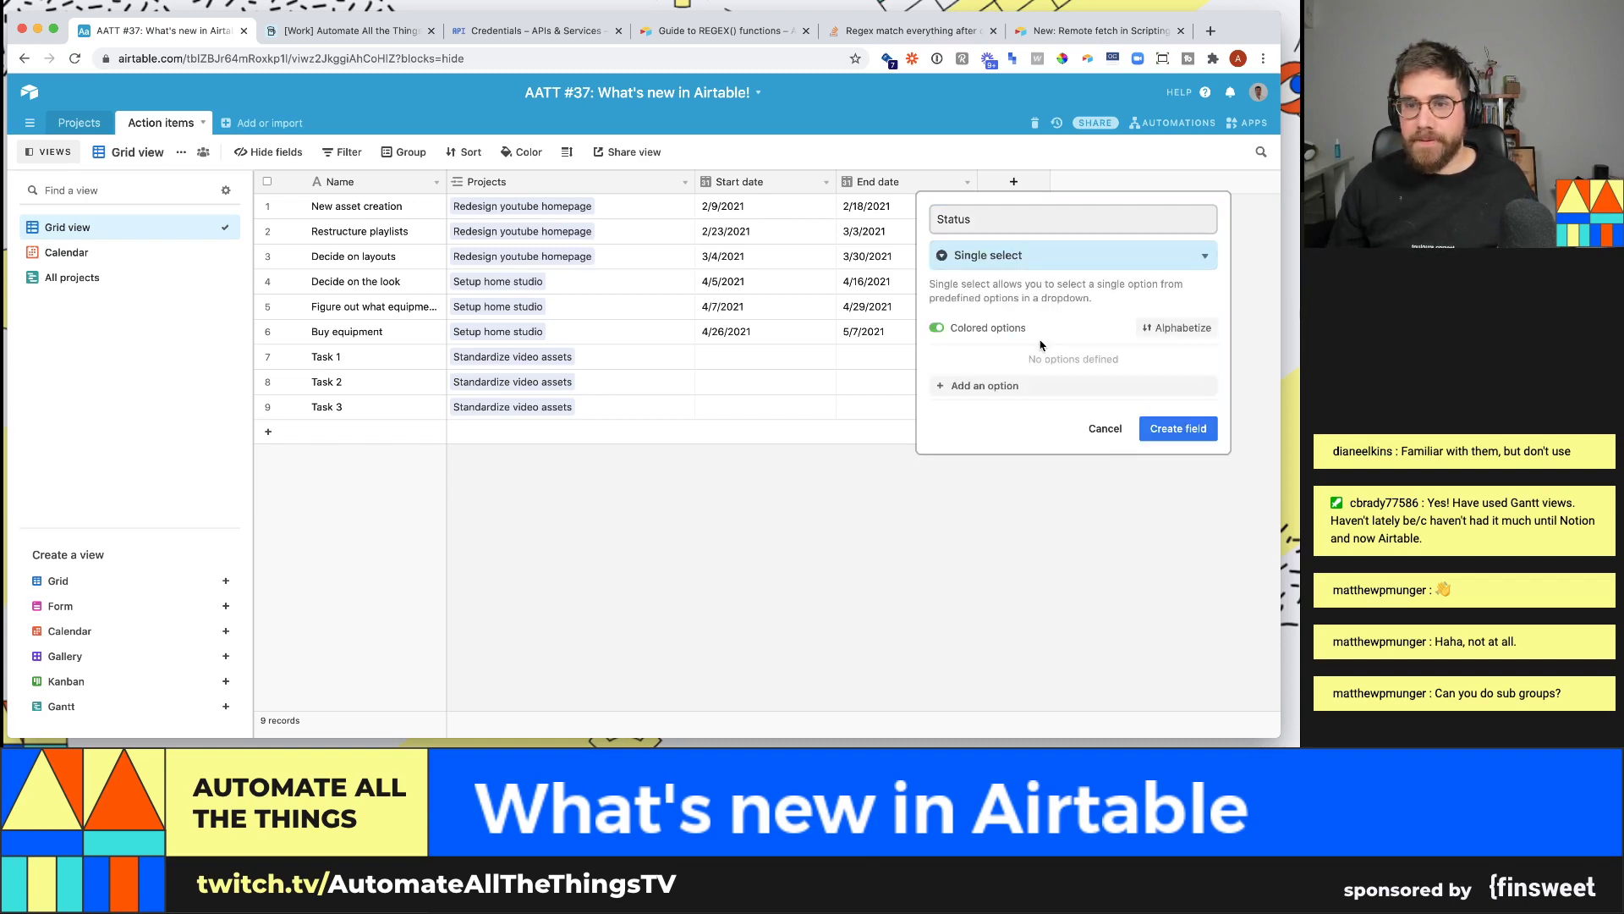
# - Give Status the options Next up, Doing and Done, drop the empty option, and create it
pyautogui.click(1127, 386)
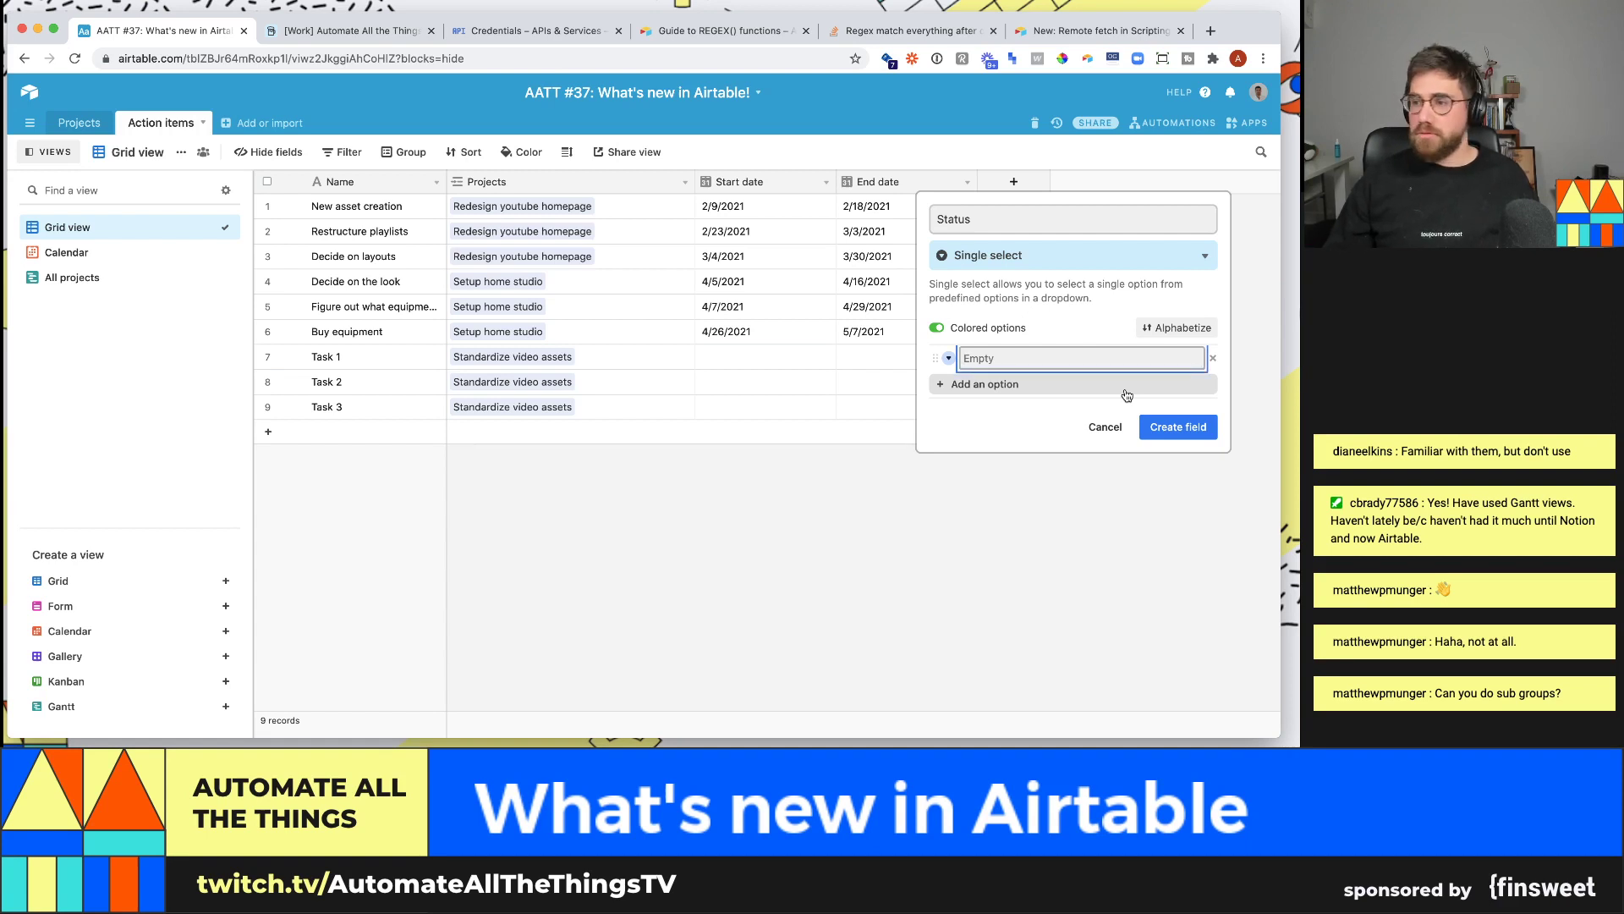
pyautogui.write('do')
pyautogui.press('Return')
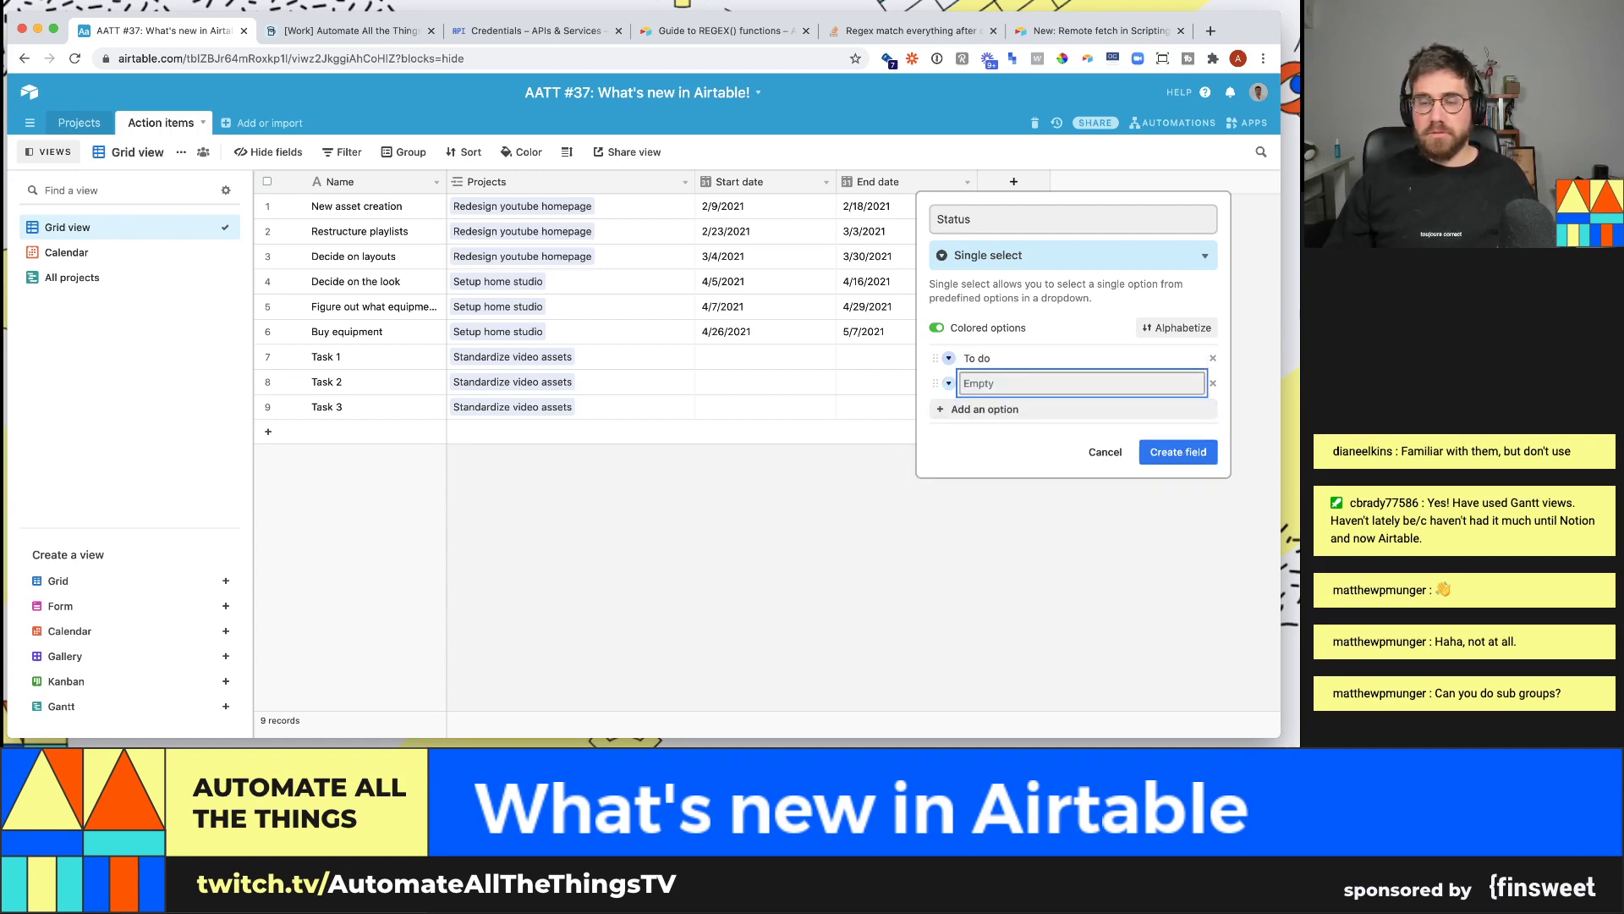
pyautogui.click(1015, 357)
pyautogui.write('Next up')
pyautogui.press('Return')
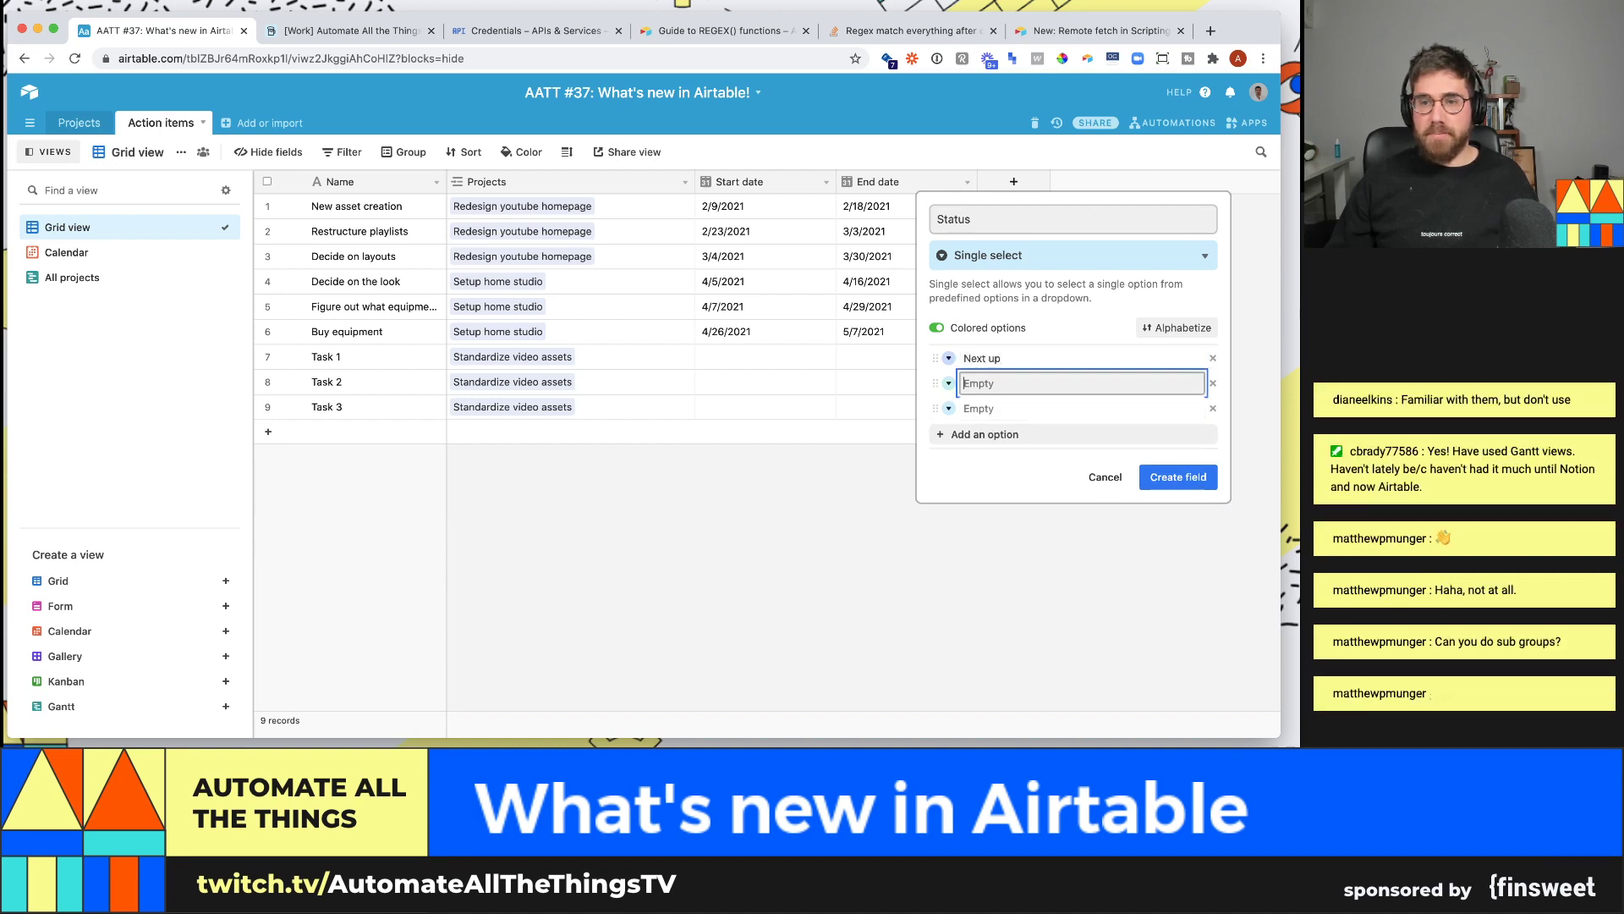
pyautogui.write('Doing')
pyautogui.press('Return')
pyautogui.write('do')
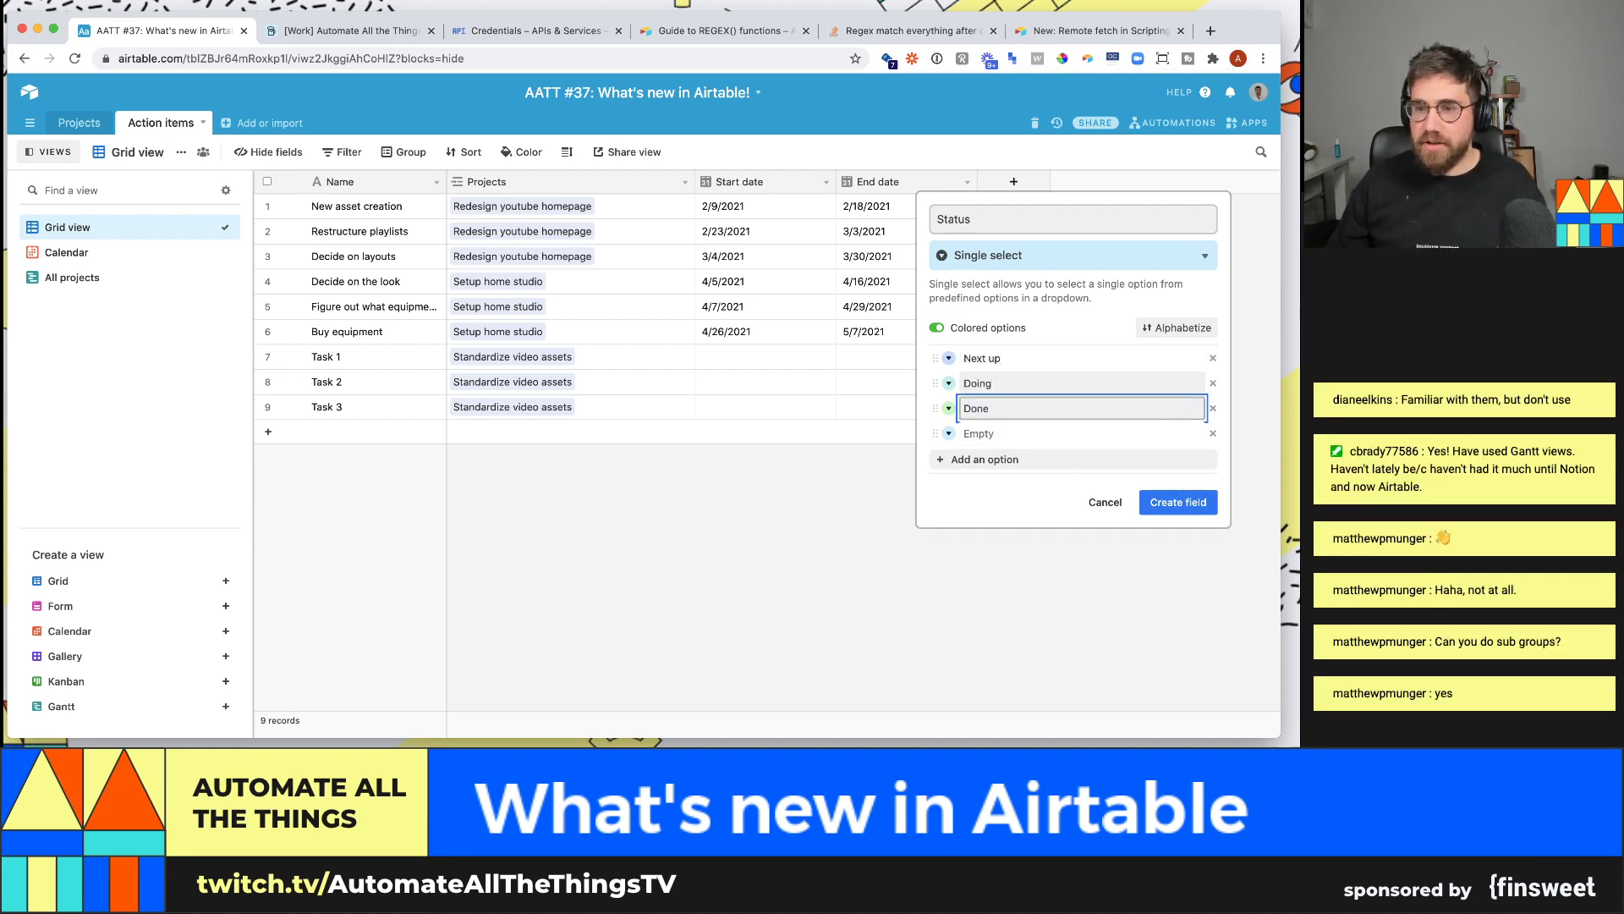
pyautogui.click(1213, 434)
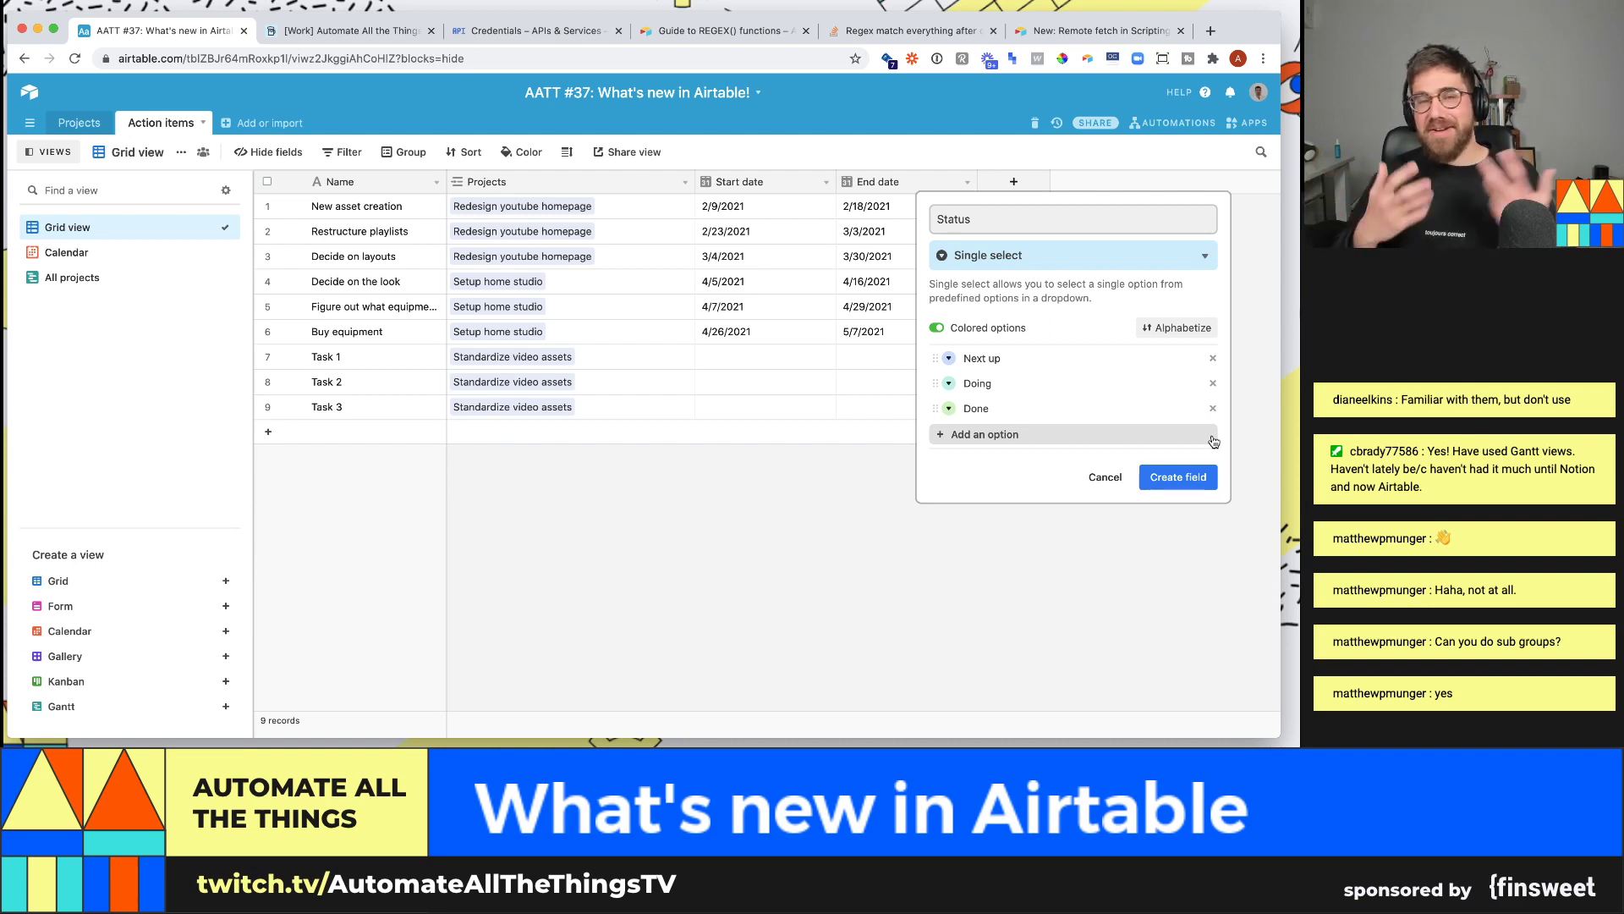
pyautogui.click(1201, 481)
# - Mark New asset creation Next up, Restructure playlists Doing, and Decide on layouts Done
pyautogui.doubleClick(1004, 210)
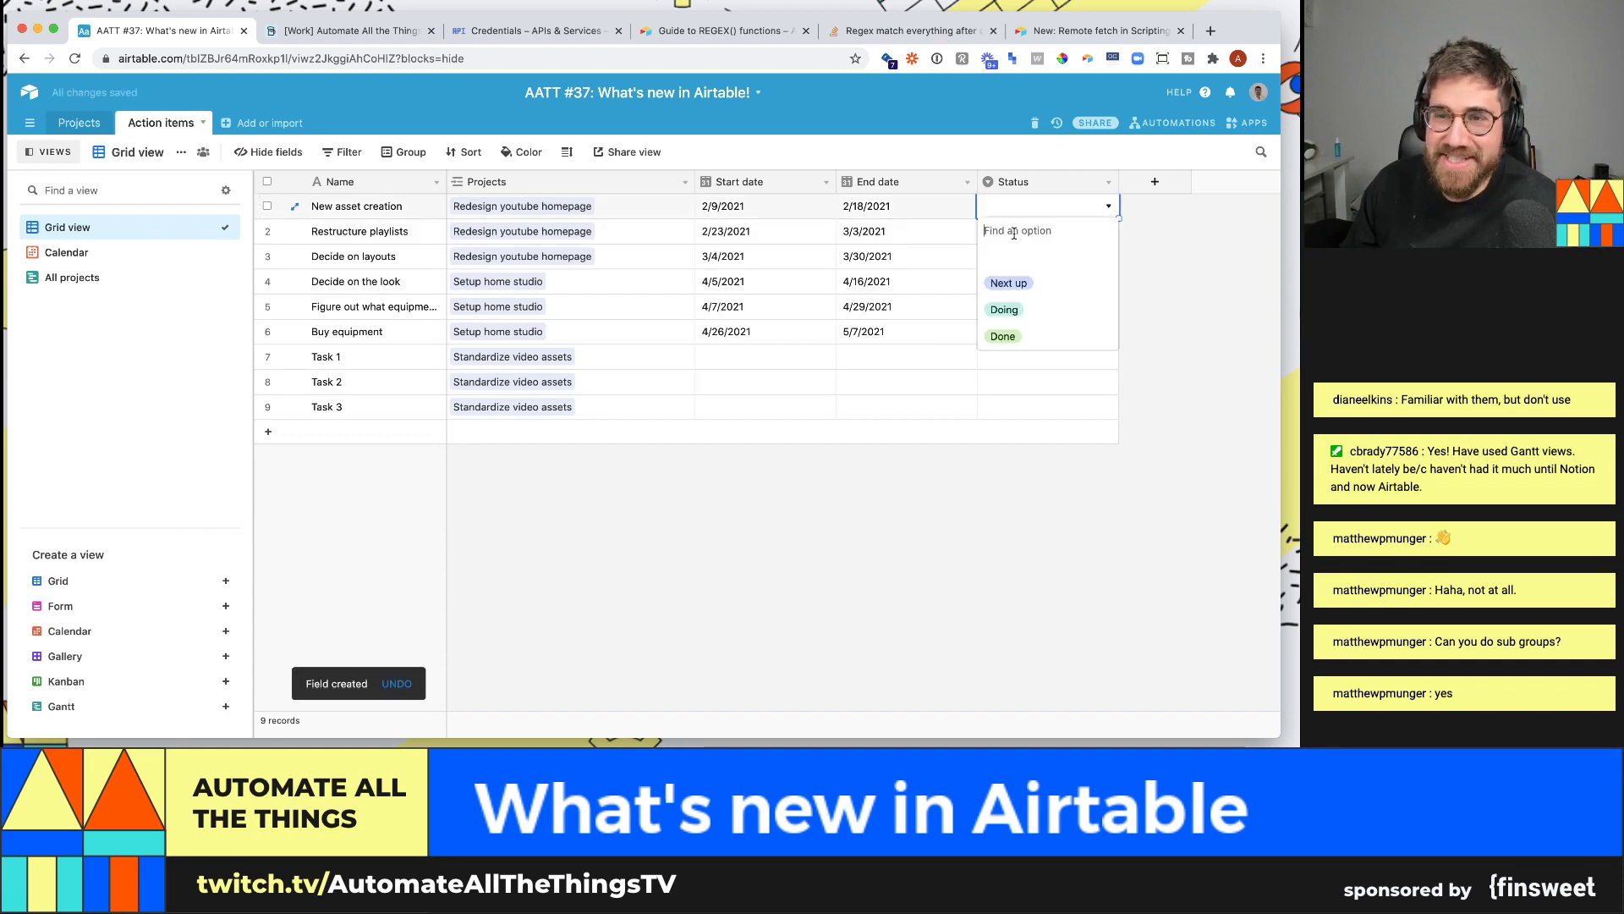
pyautogui.click(1011, 283)
pyautogui.click(1008, 230)
pyautogui.click(1011, 231)
pyautogui.click(1005, 334)
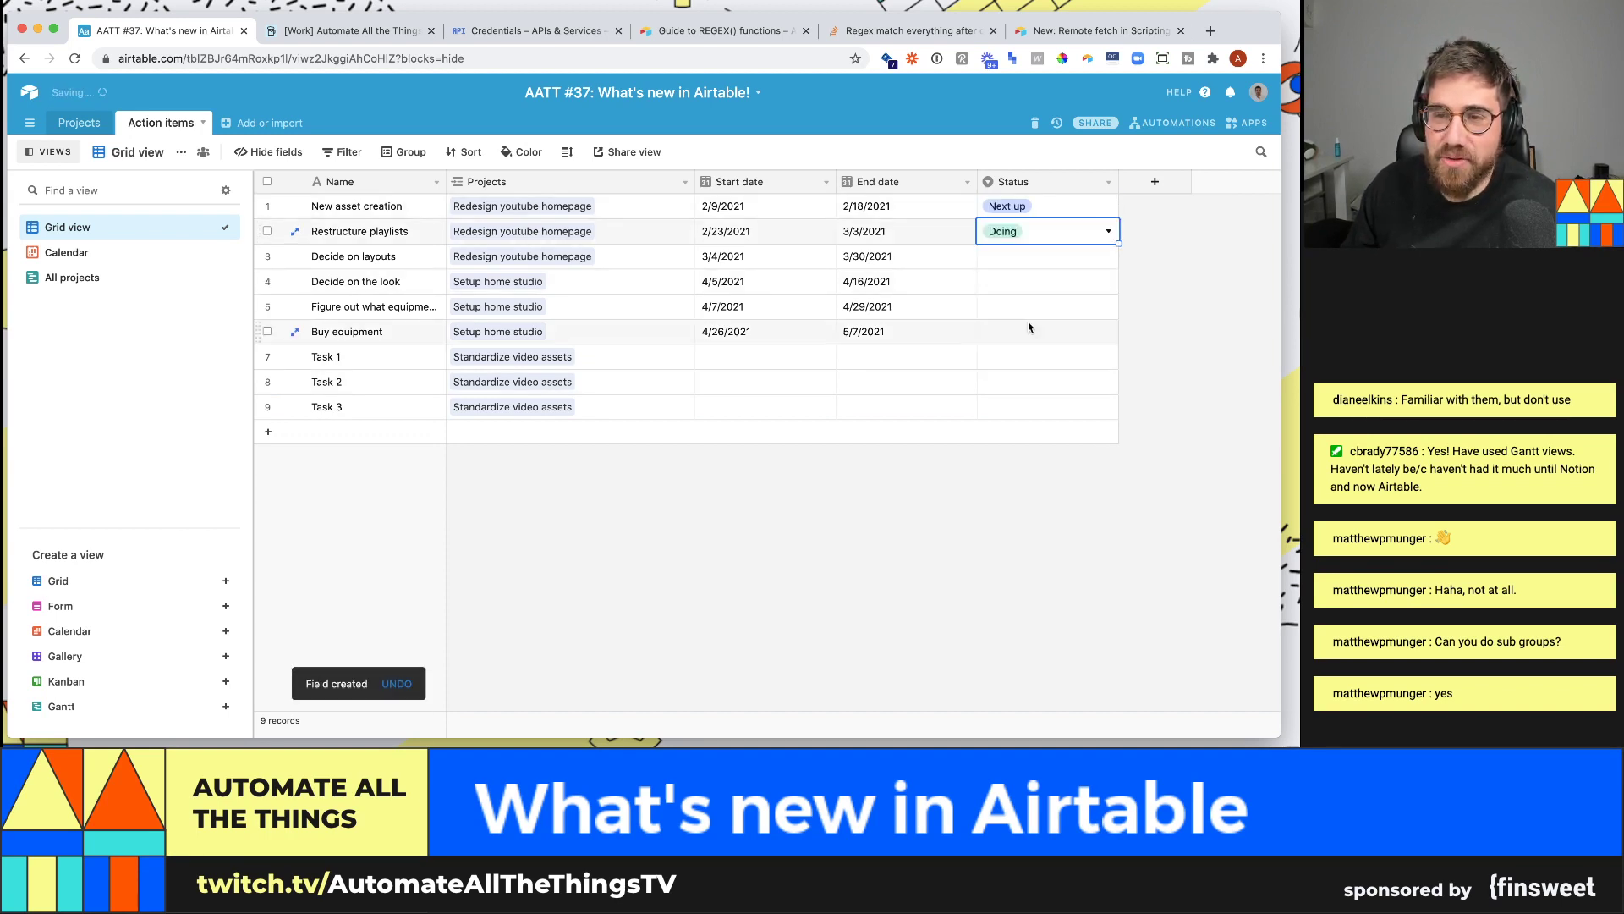
pyautogui.click(1016, 255)
pyautogui.click(1018, 256)
pyautogui.click(1032, 386)
# - Mark Decide on the look and row 5 Next up, and Buy equipment Done
pyautogui.click(1031, 290)
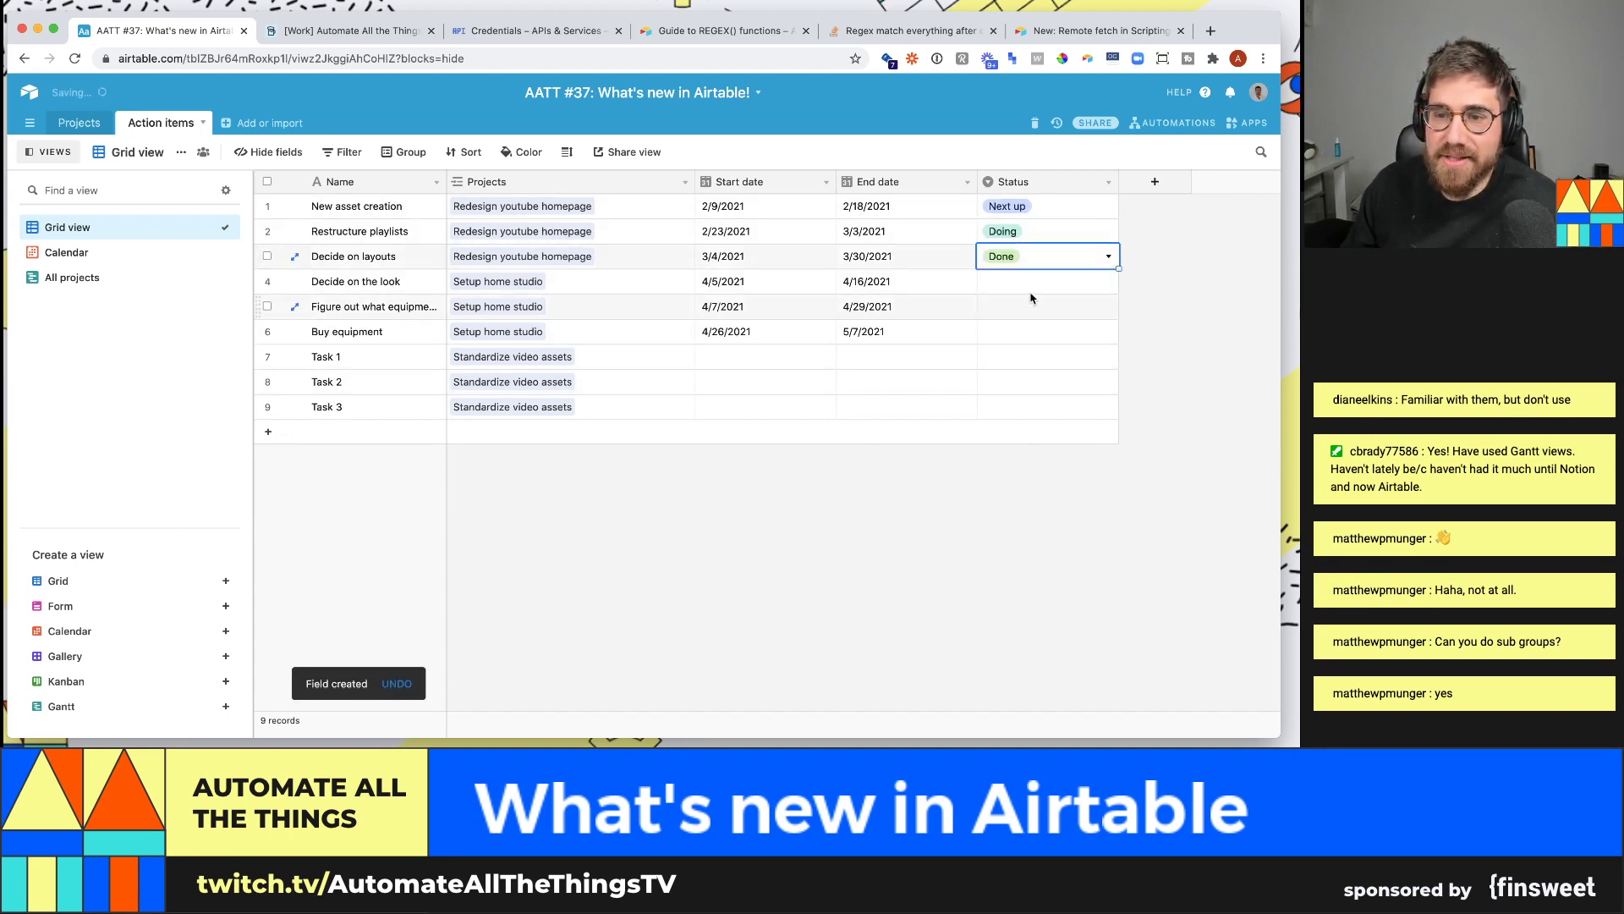
pyautogui.click(1030, 290)
pyautogui.click(1028, 358)
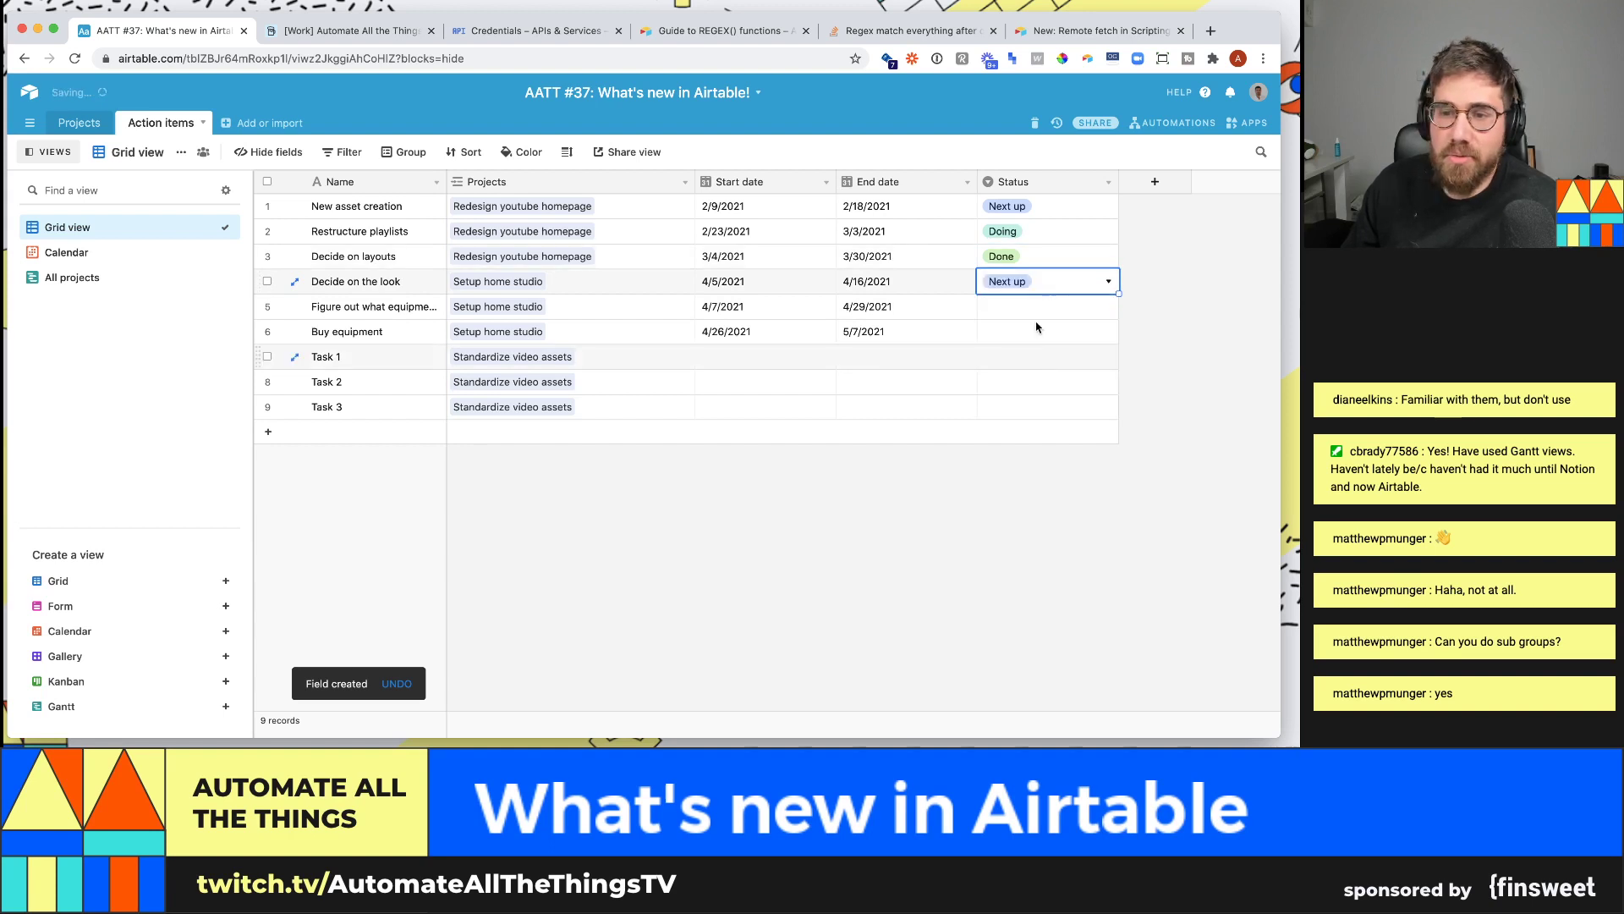
pyautogui.click(1042, 306)
pyautogui.click(1042, 307)
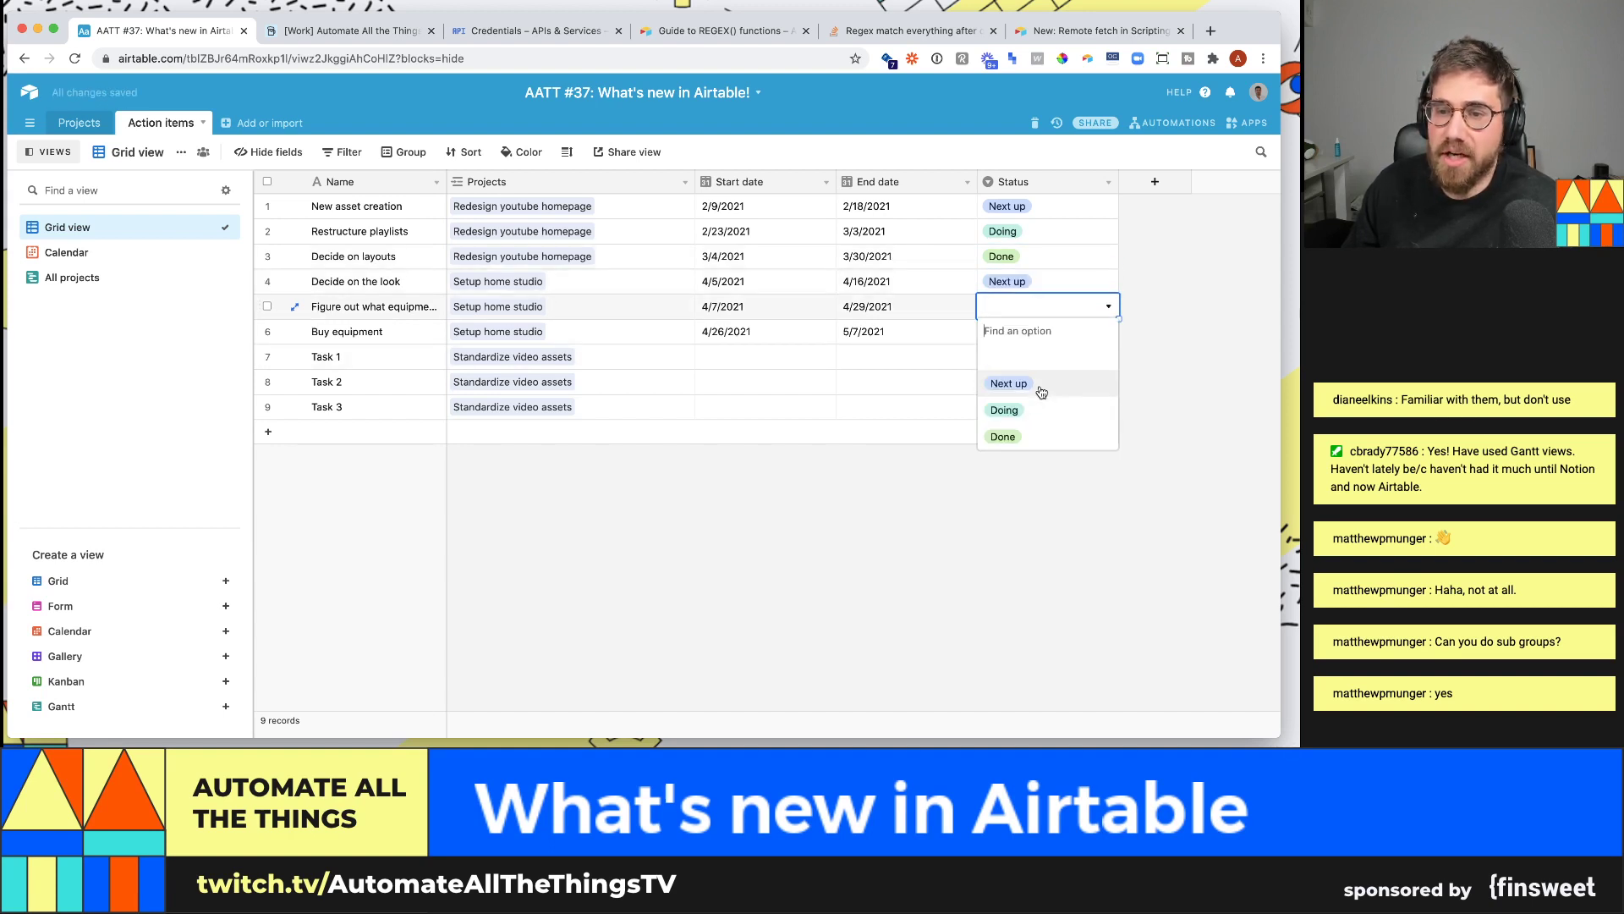
pyautogui.click(1009, 383)
pyautogui.click(1030, 331)
pyautogui.click(1030, 332)
pyautogui.click(1002, 461)
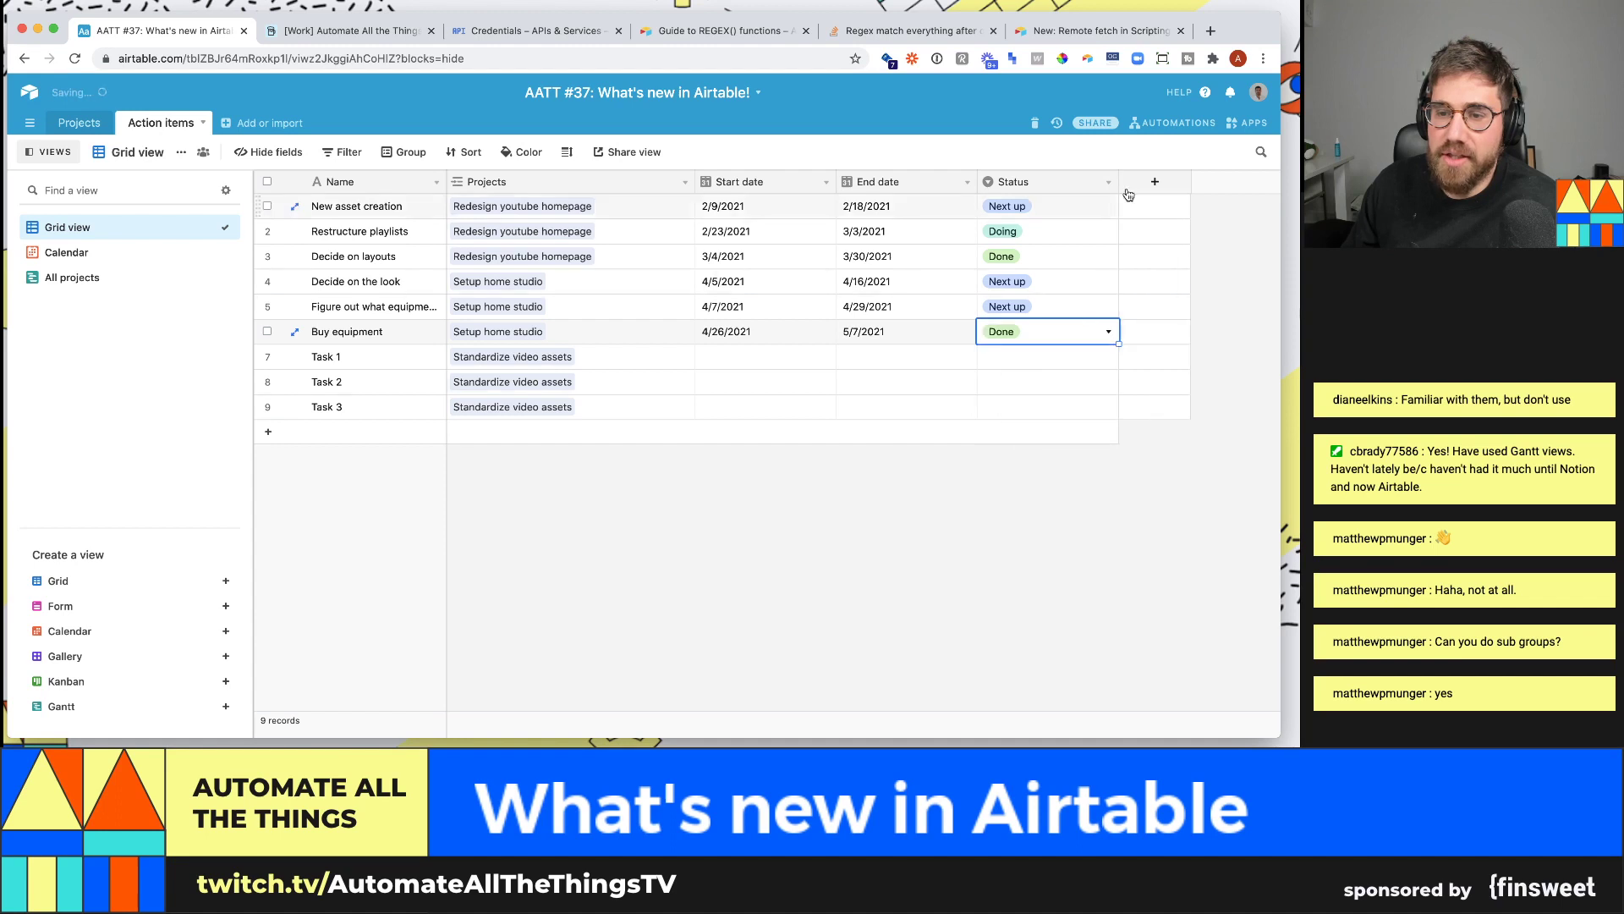
pyautogui.click(1155, 181)
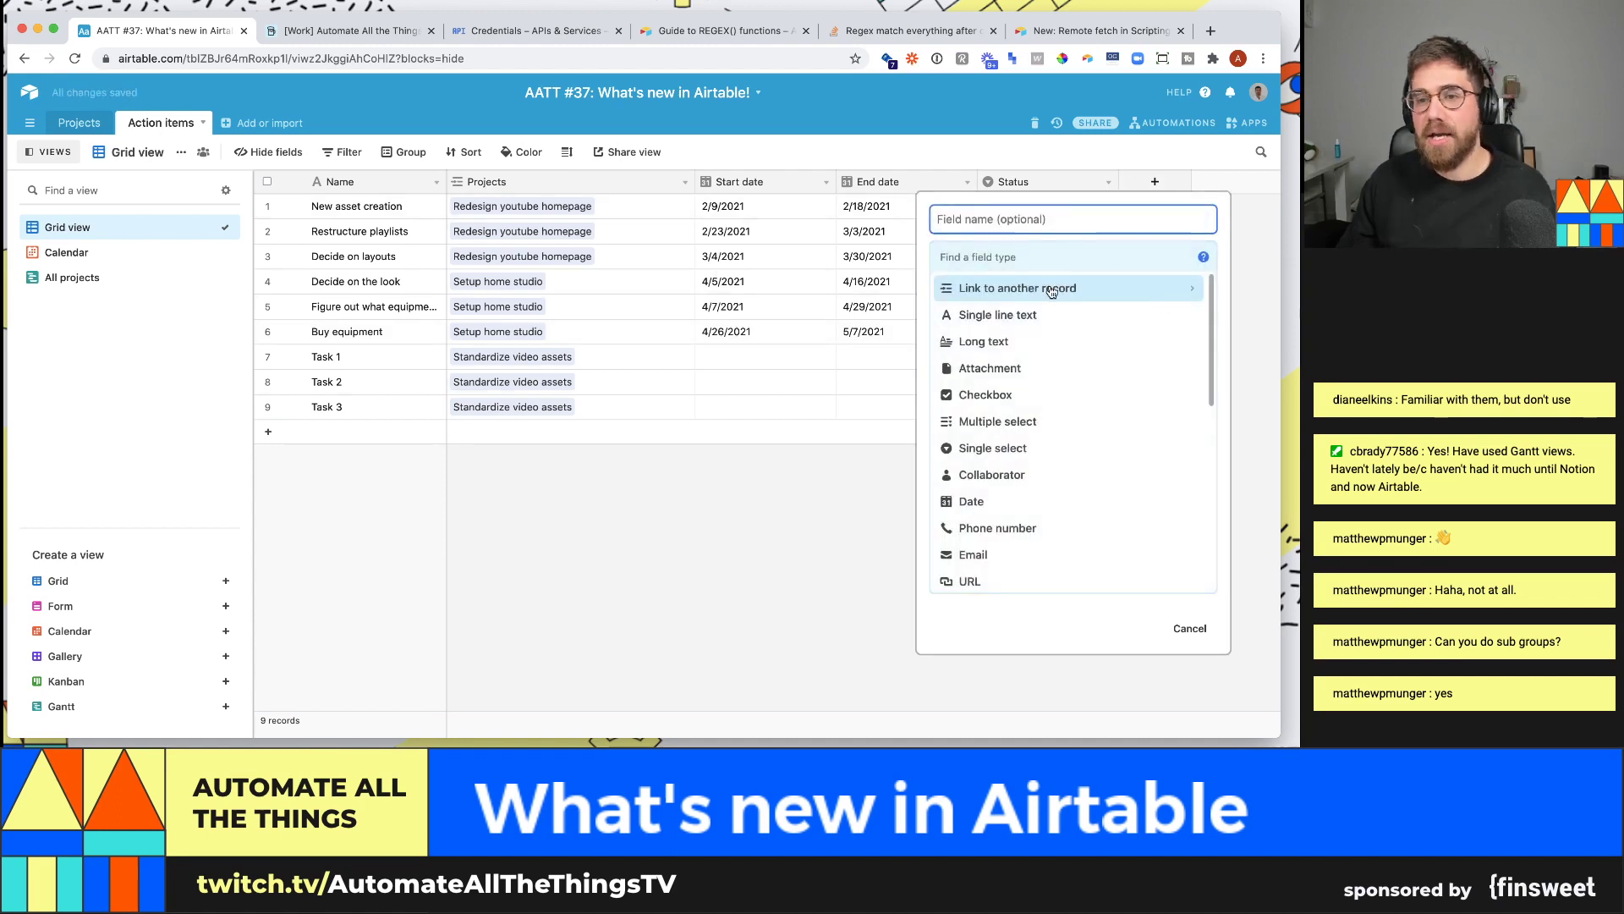
pyautogui.press('Escape')
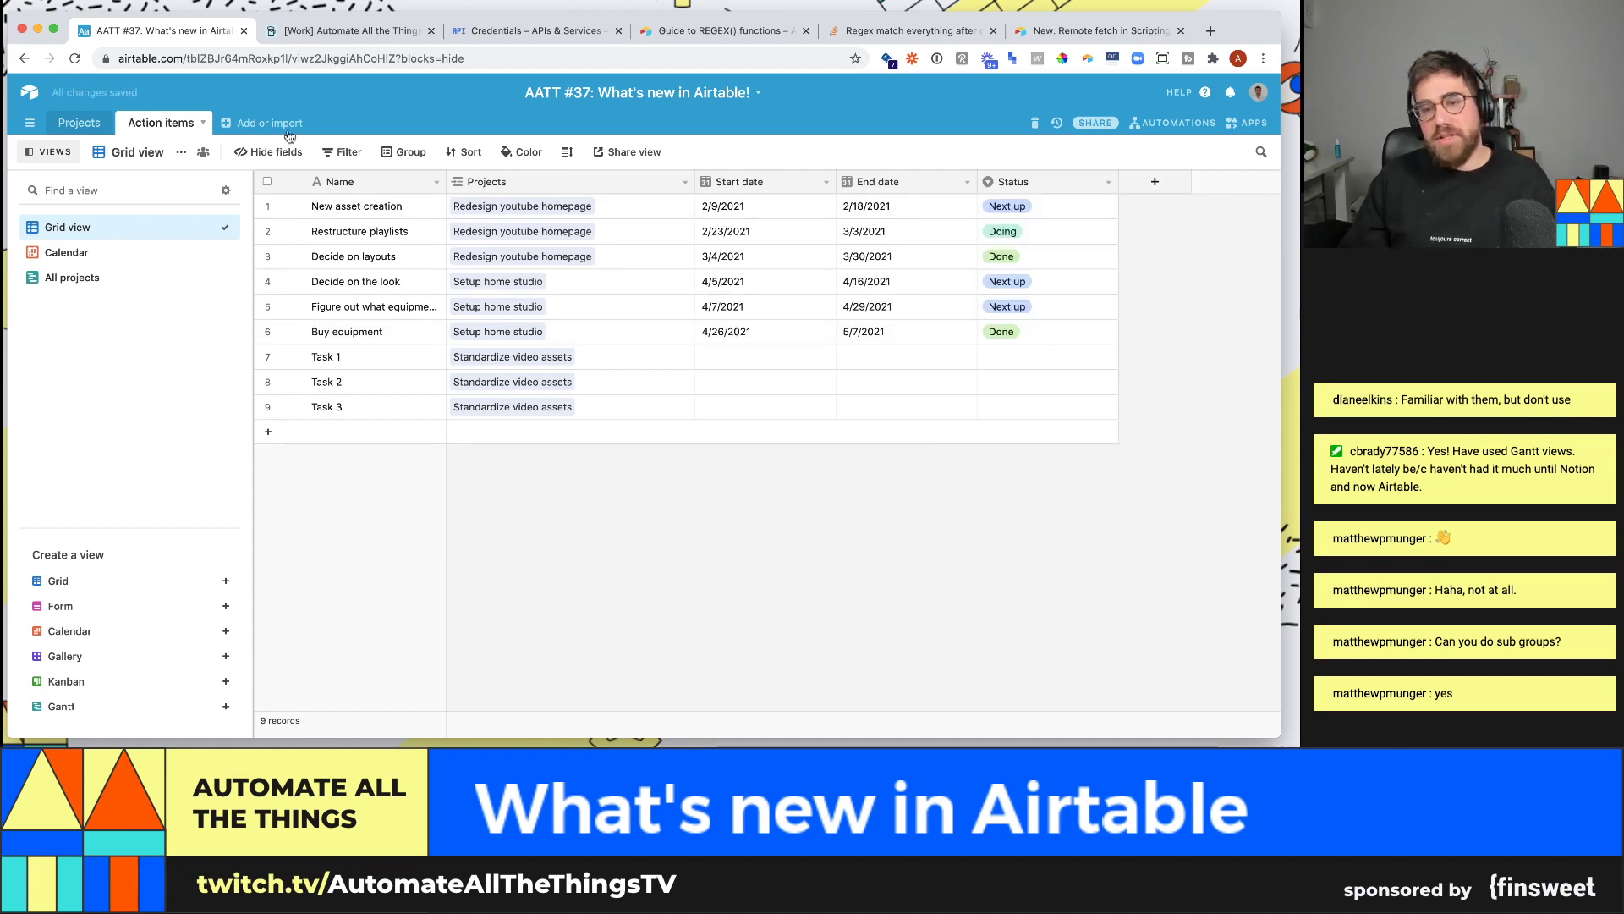
# - In the All projects Gantt, color bars by Status and expand the New asset creation record
pyautogui.click(66, 252)
pyautogui.click(72, 277)
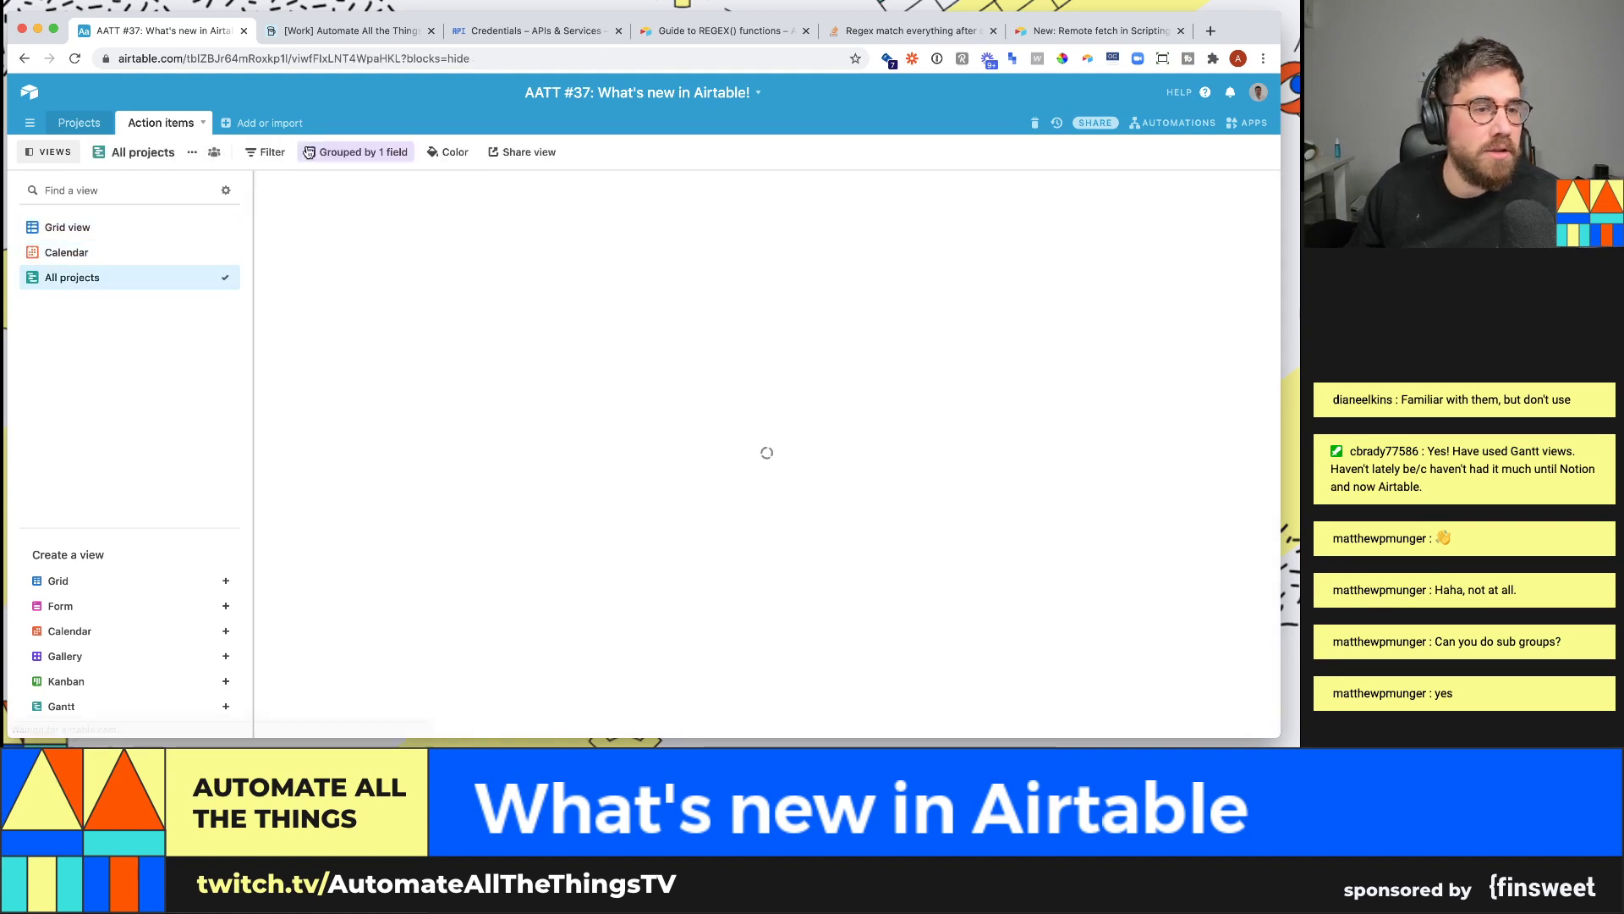
pyautogui.click(443, 152)
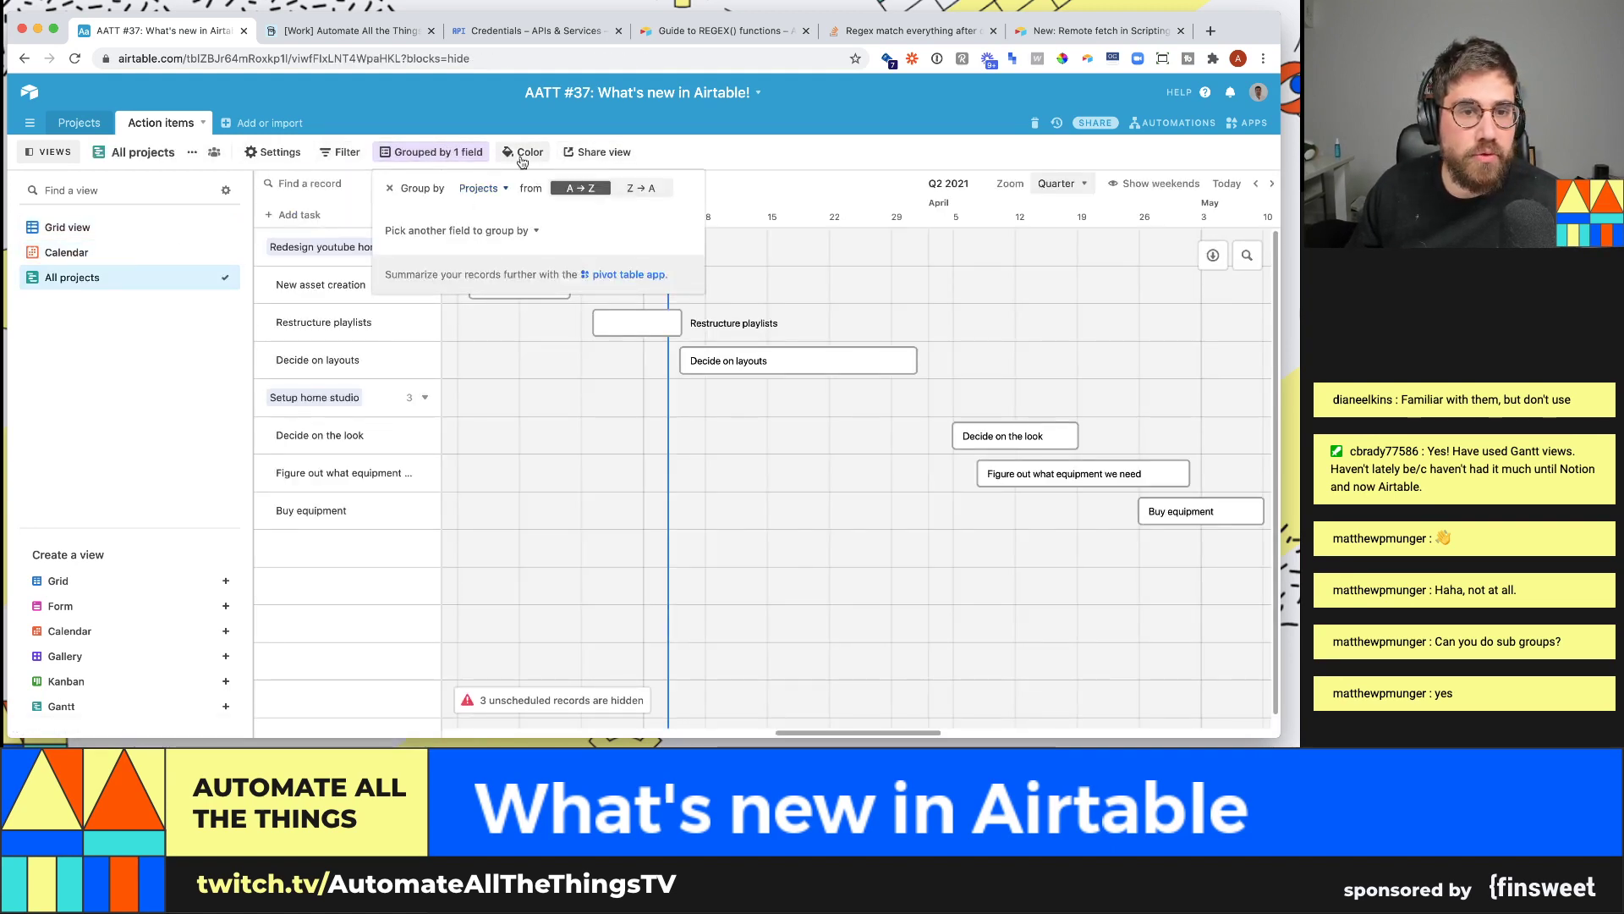
pyautogui.click(524, 152)
pyautogui.click(575, 199)
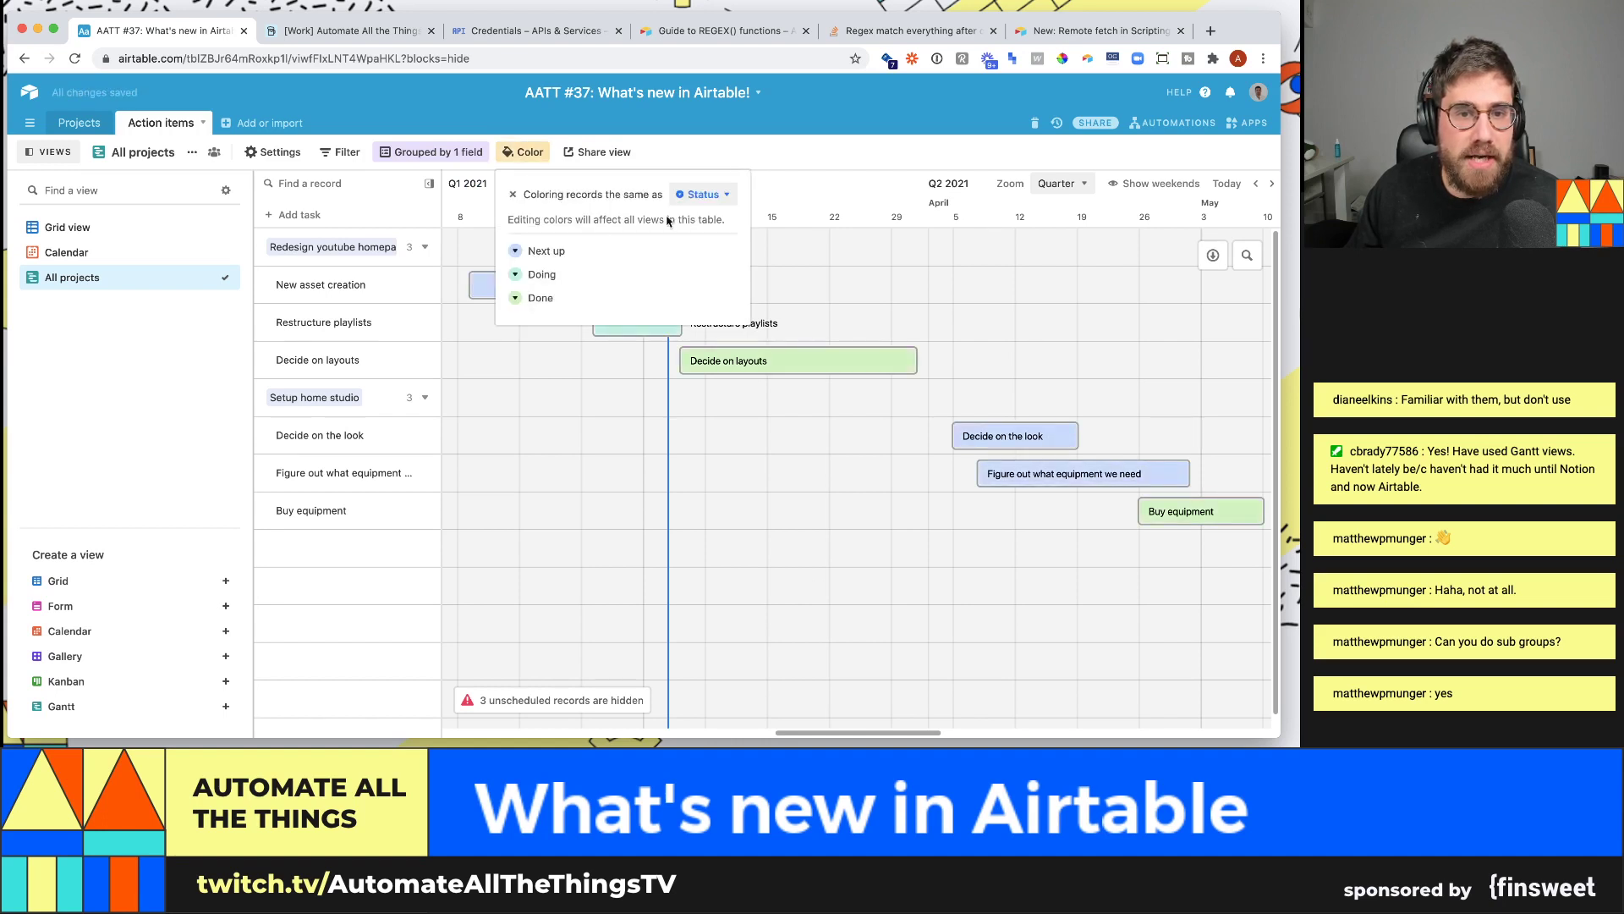
pyautogui.click(778, 404)
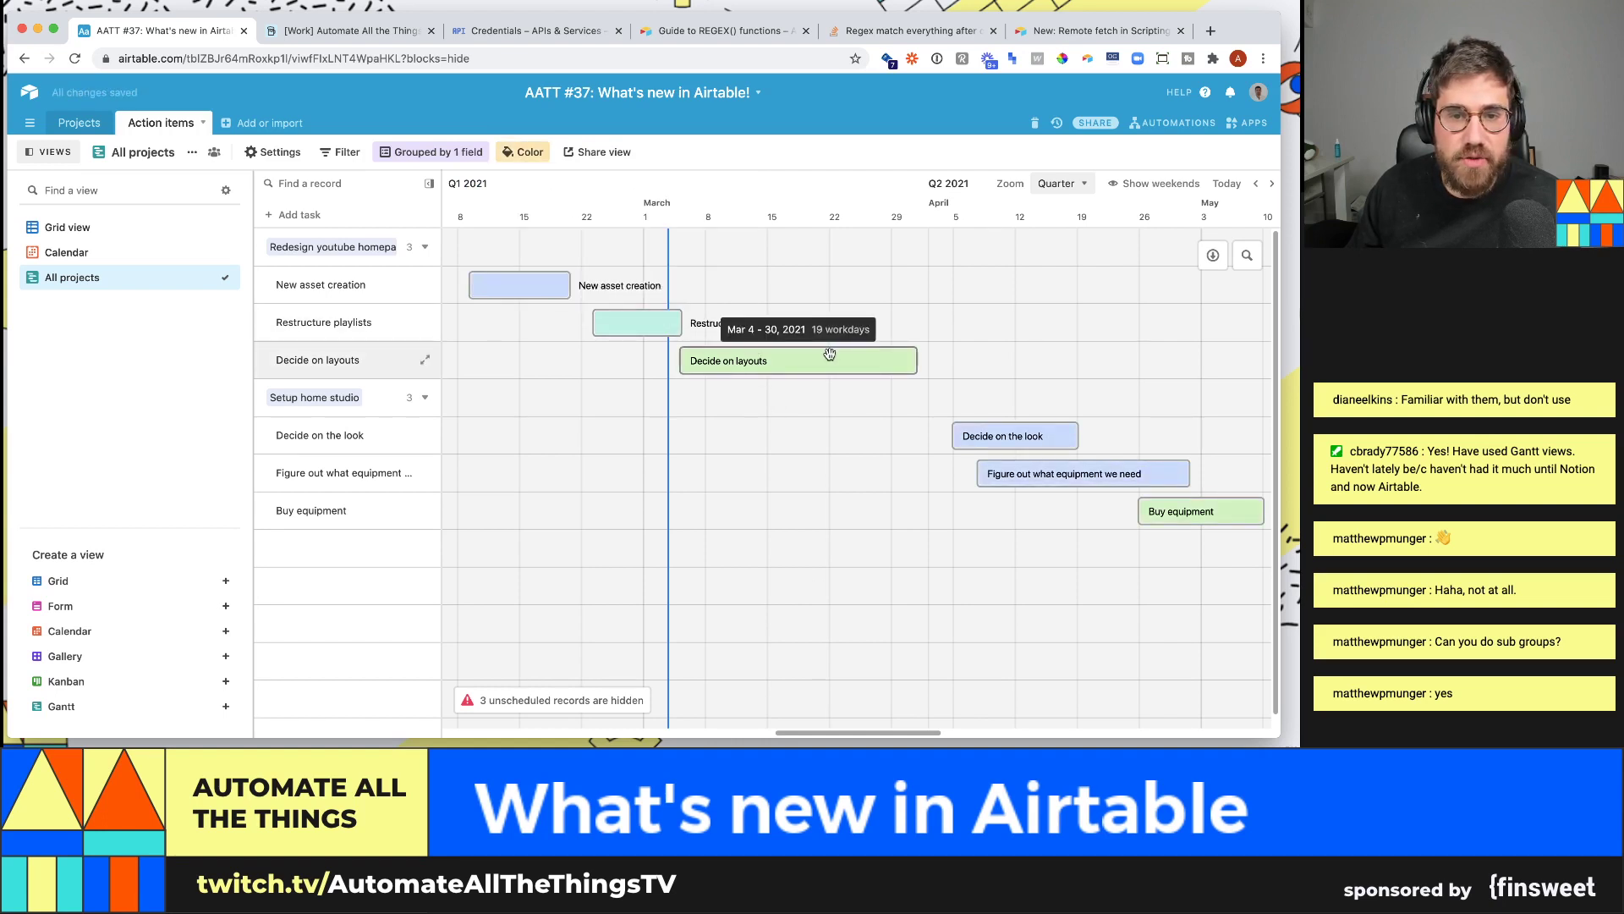
pyautogui.click(544, 285)
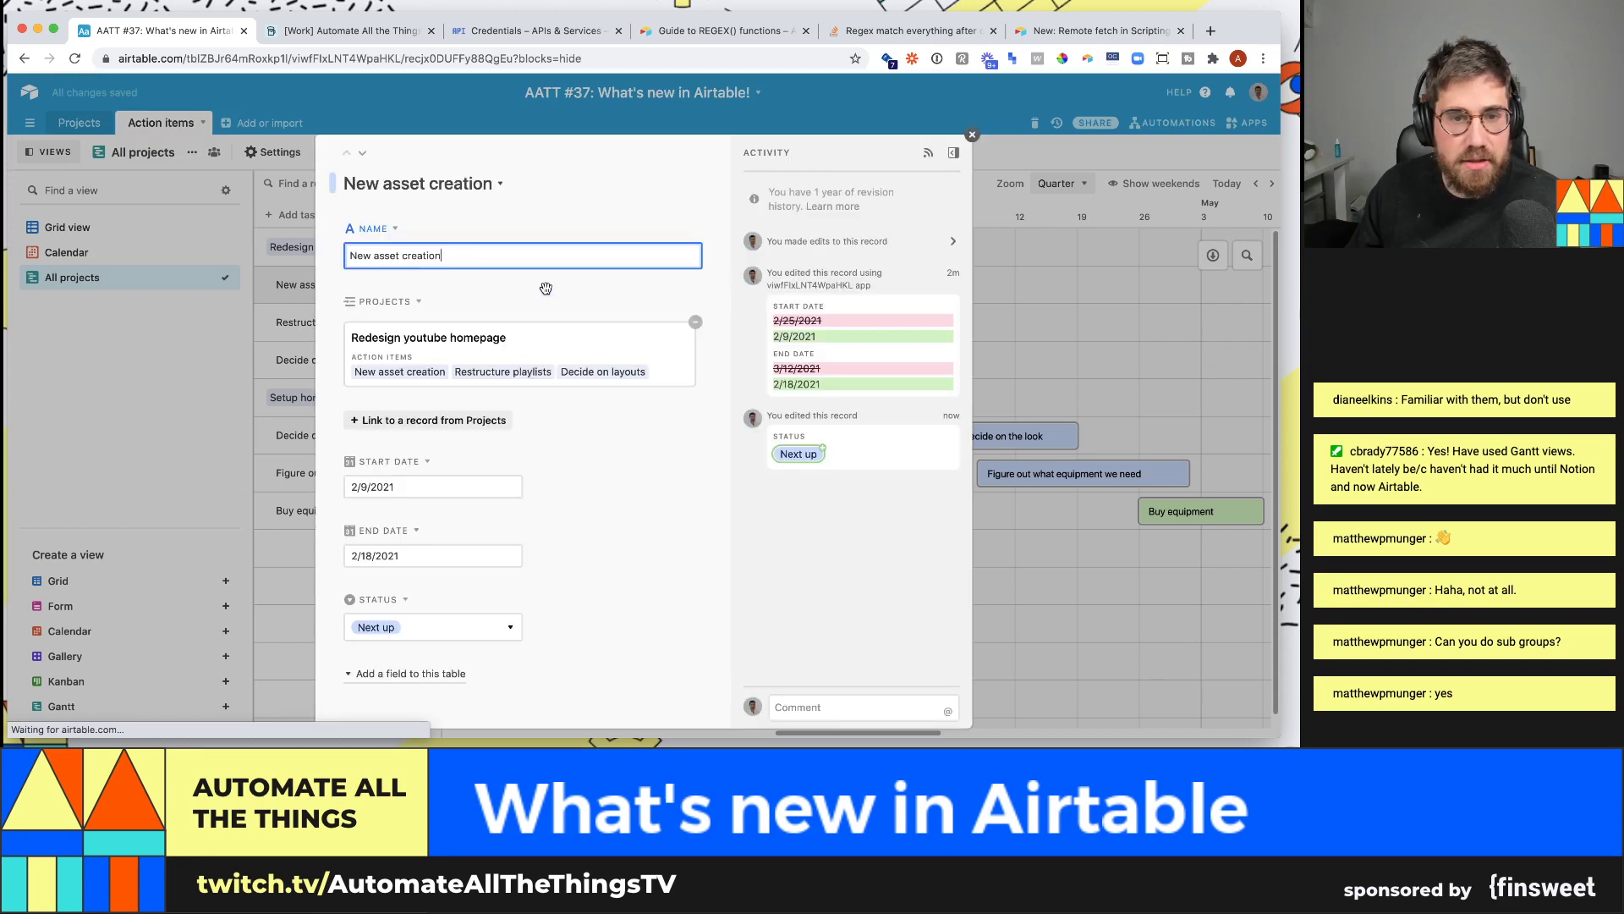
# - Recolour the Status field's options, making Next up yellow and Doing blue
pyautogui.click(428, 627)
pyautogui.click(597, 595)
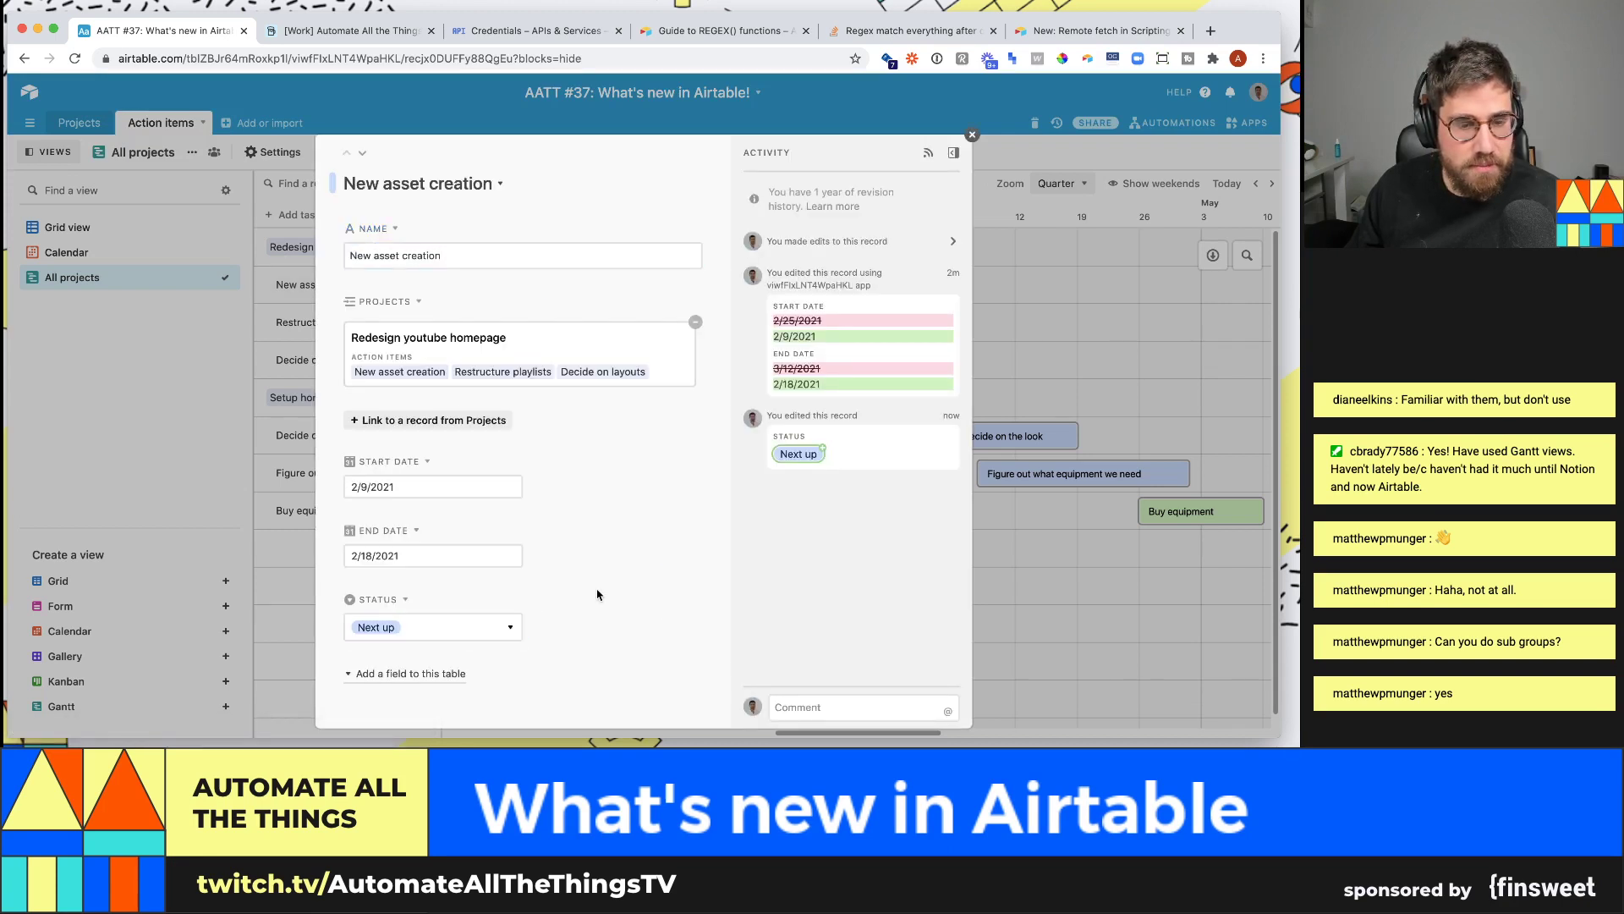
pyautogui.click(406, 599)
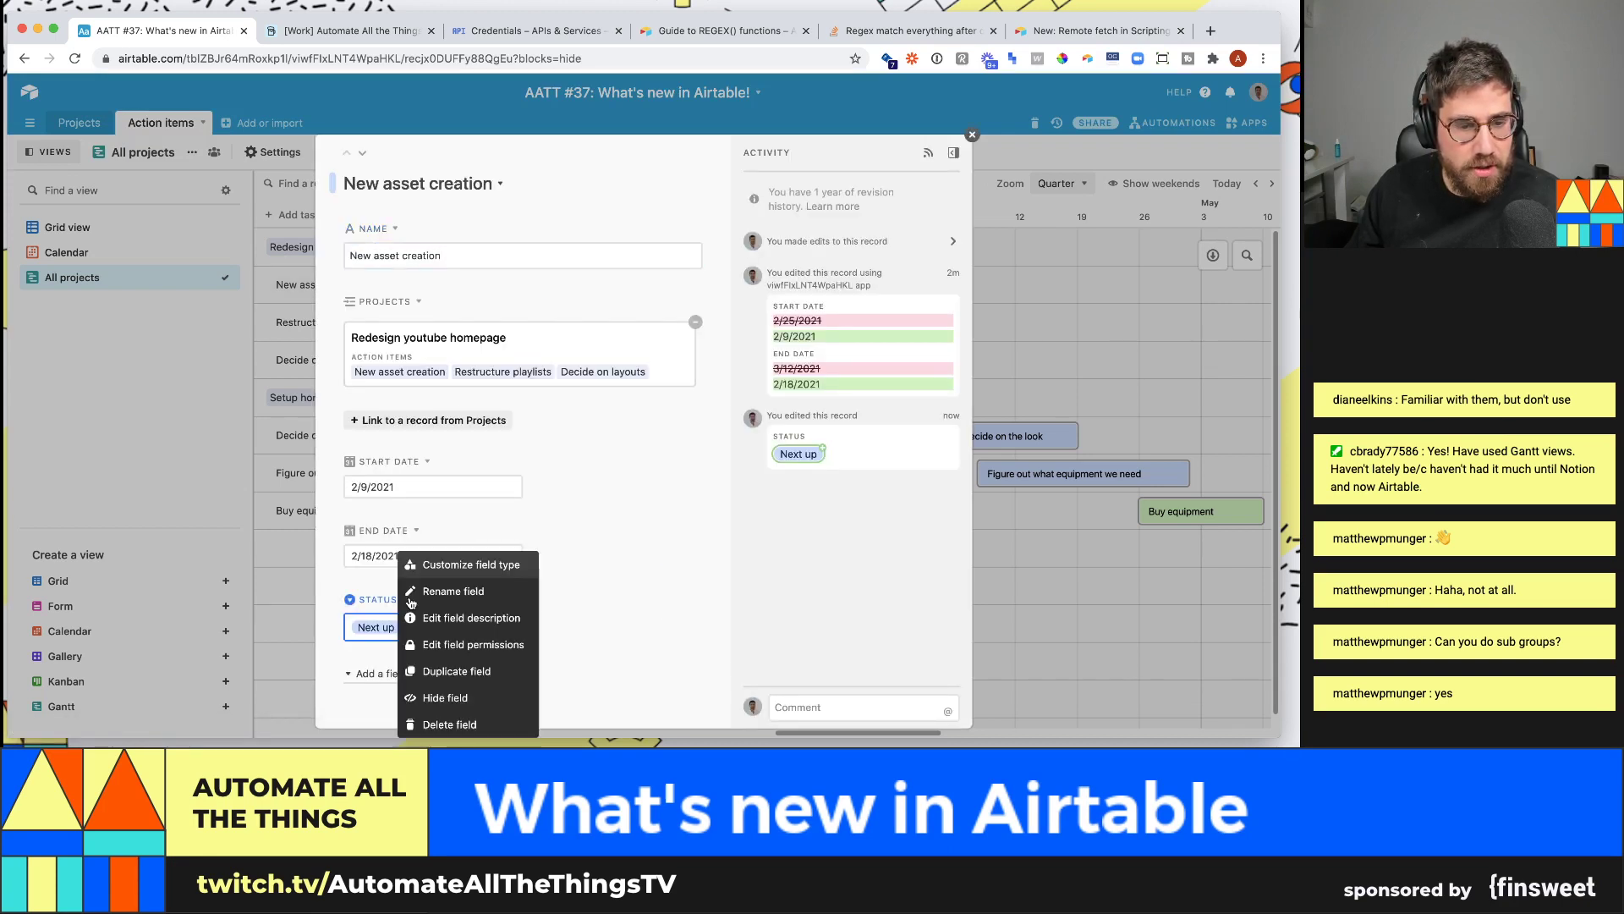
pyautogui.click(480, 573)
pyautogui.click(525, 339)
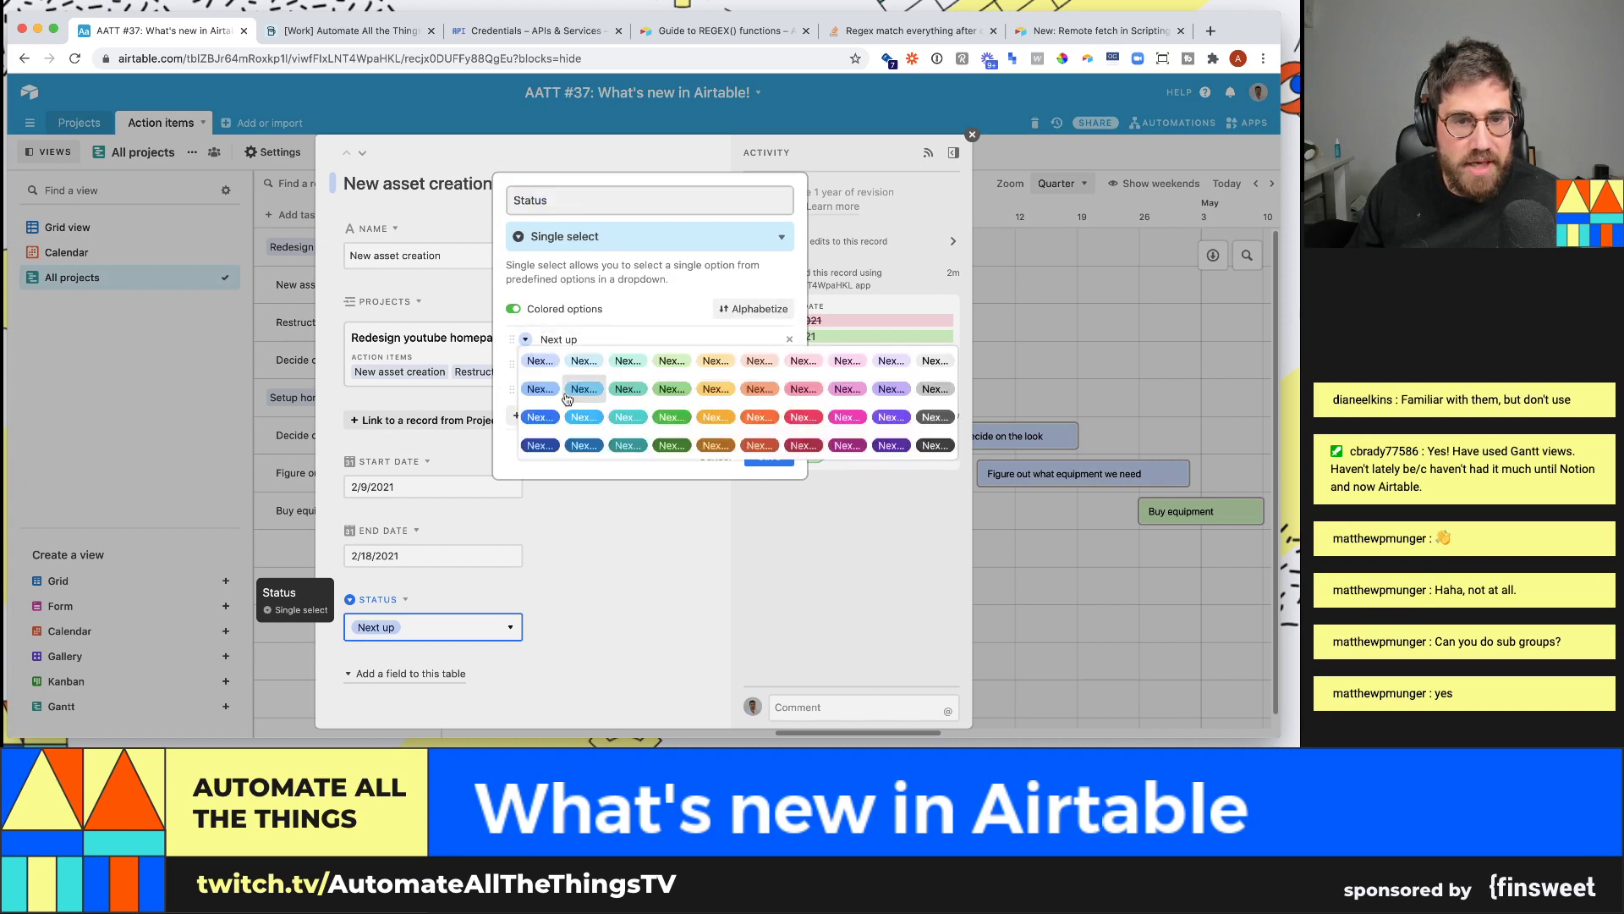
pyautogui.click(706, 363)
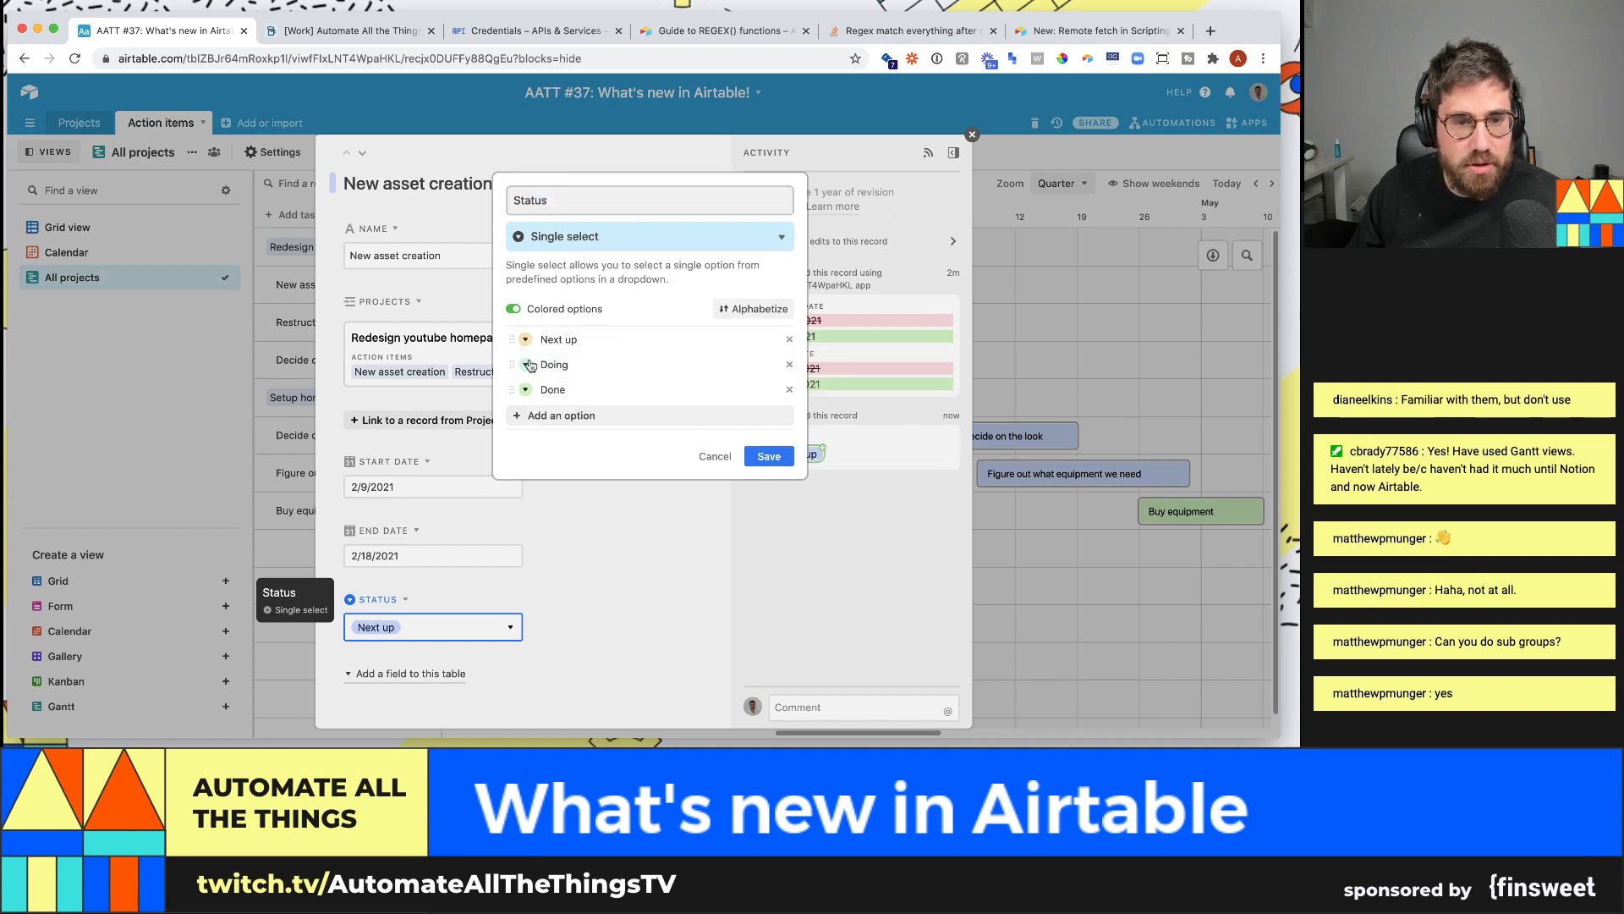
pyautogui.click(529, 365)
pyautogui.click(578, 411)
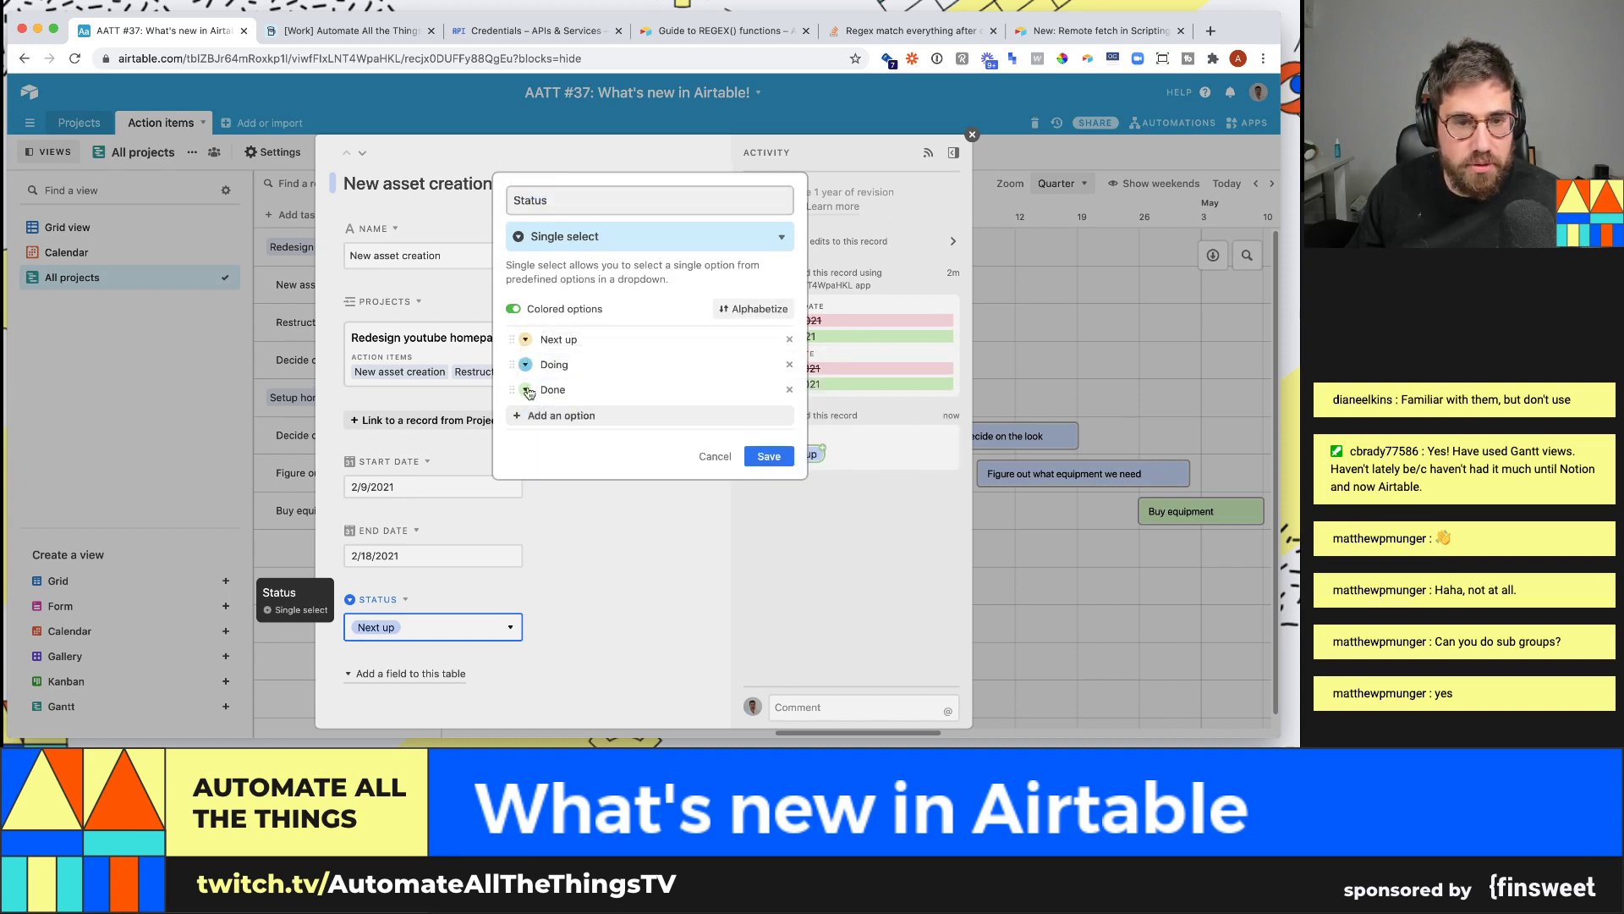
pyautogui.click(749, 449)
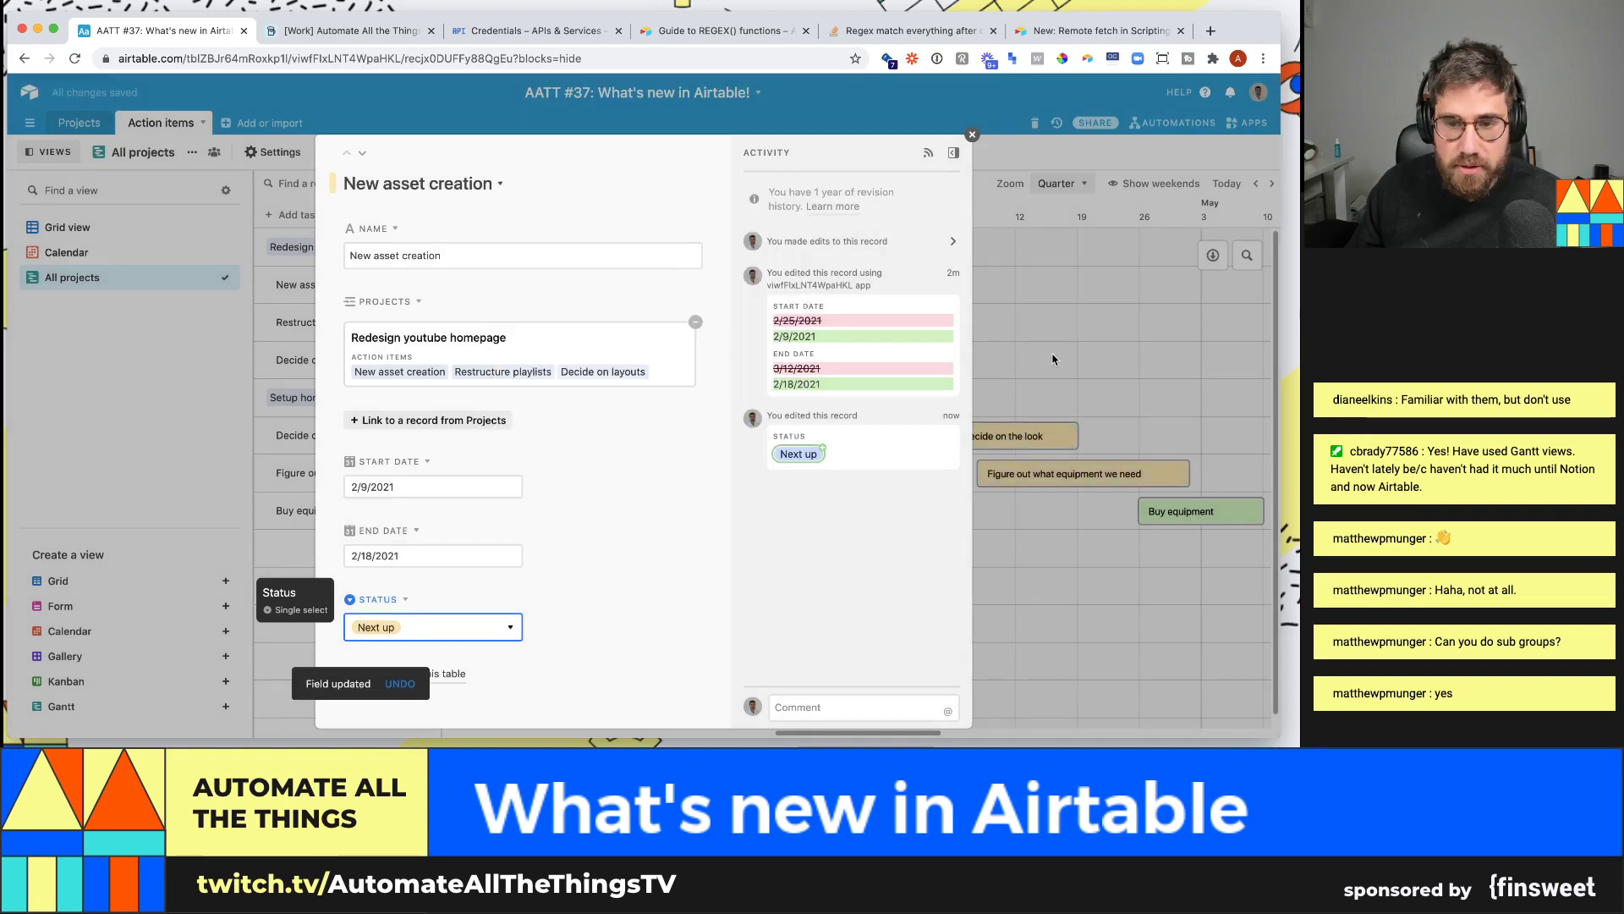
# - Set New asset creation's Status to Done and Decide on layouts' Status to Next up
pyautogui.click(1049, 356)
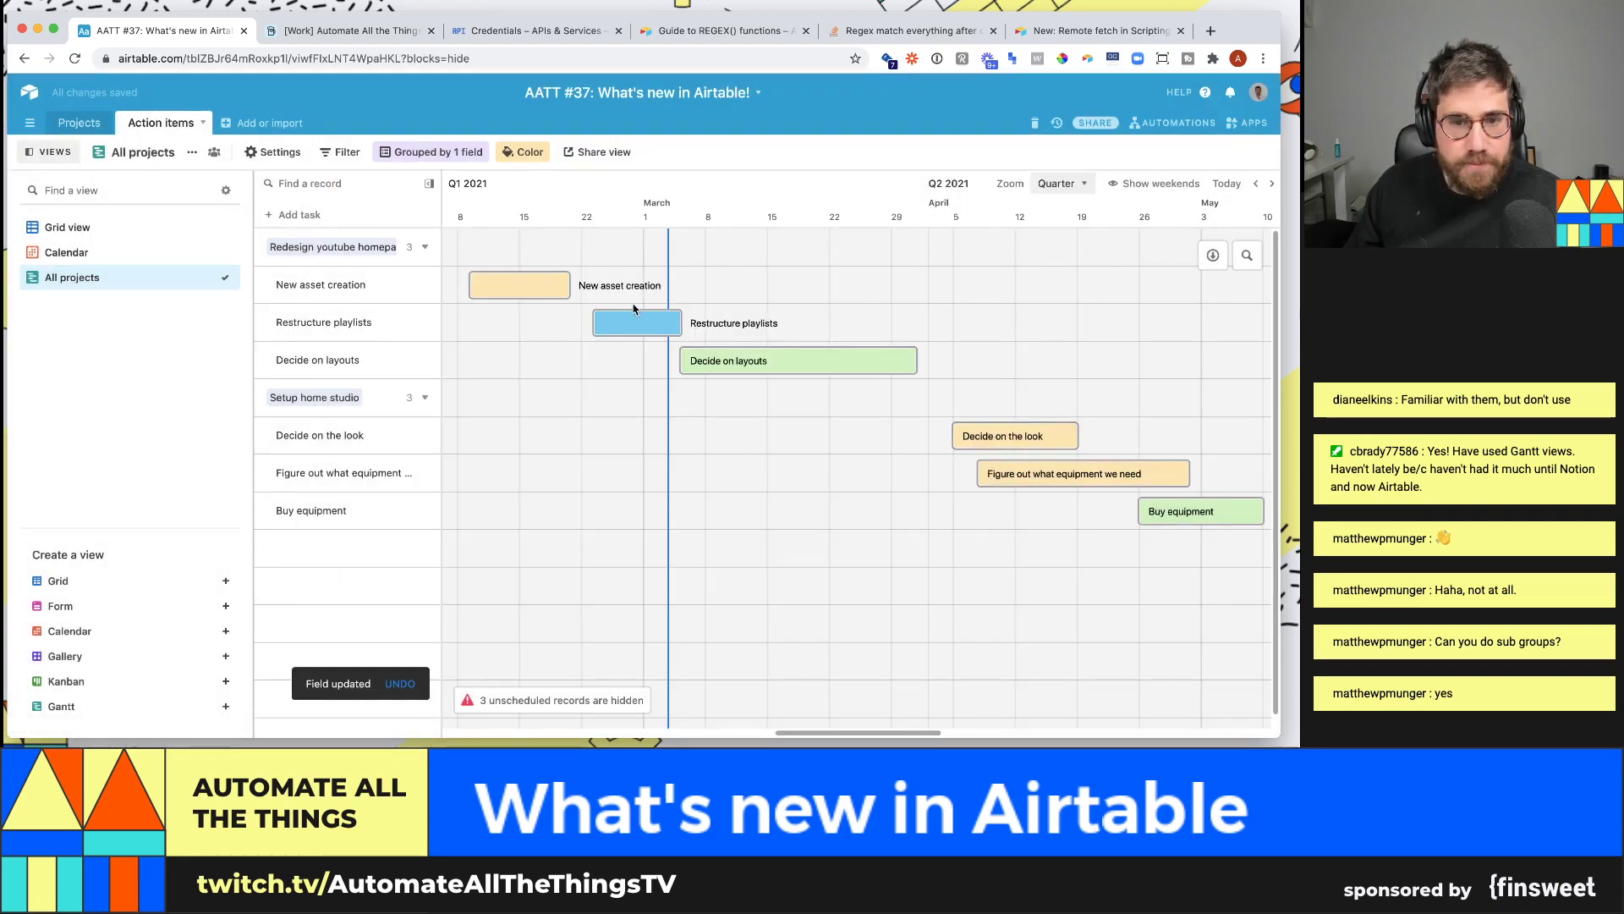
pyautogui.click(549, 280)
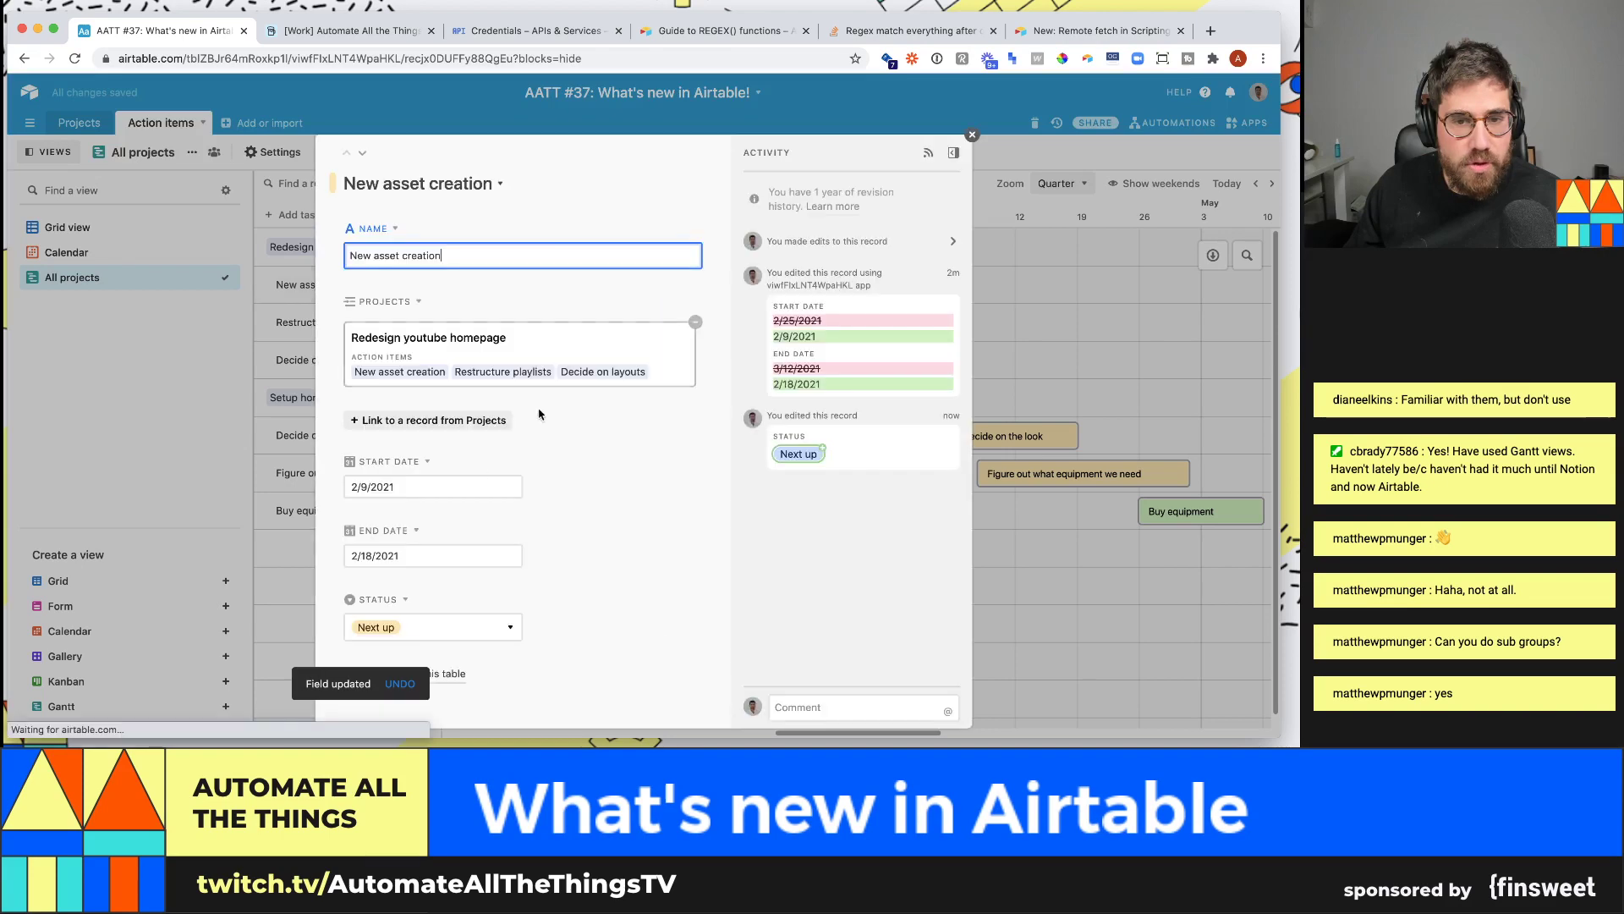
pyautogui.click(462, 627)
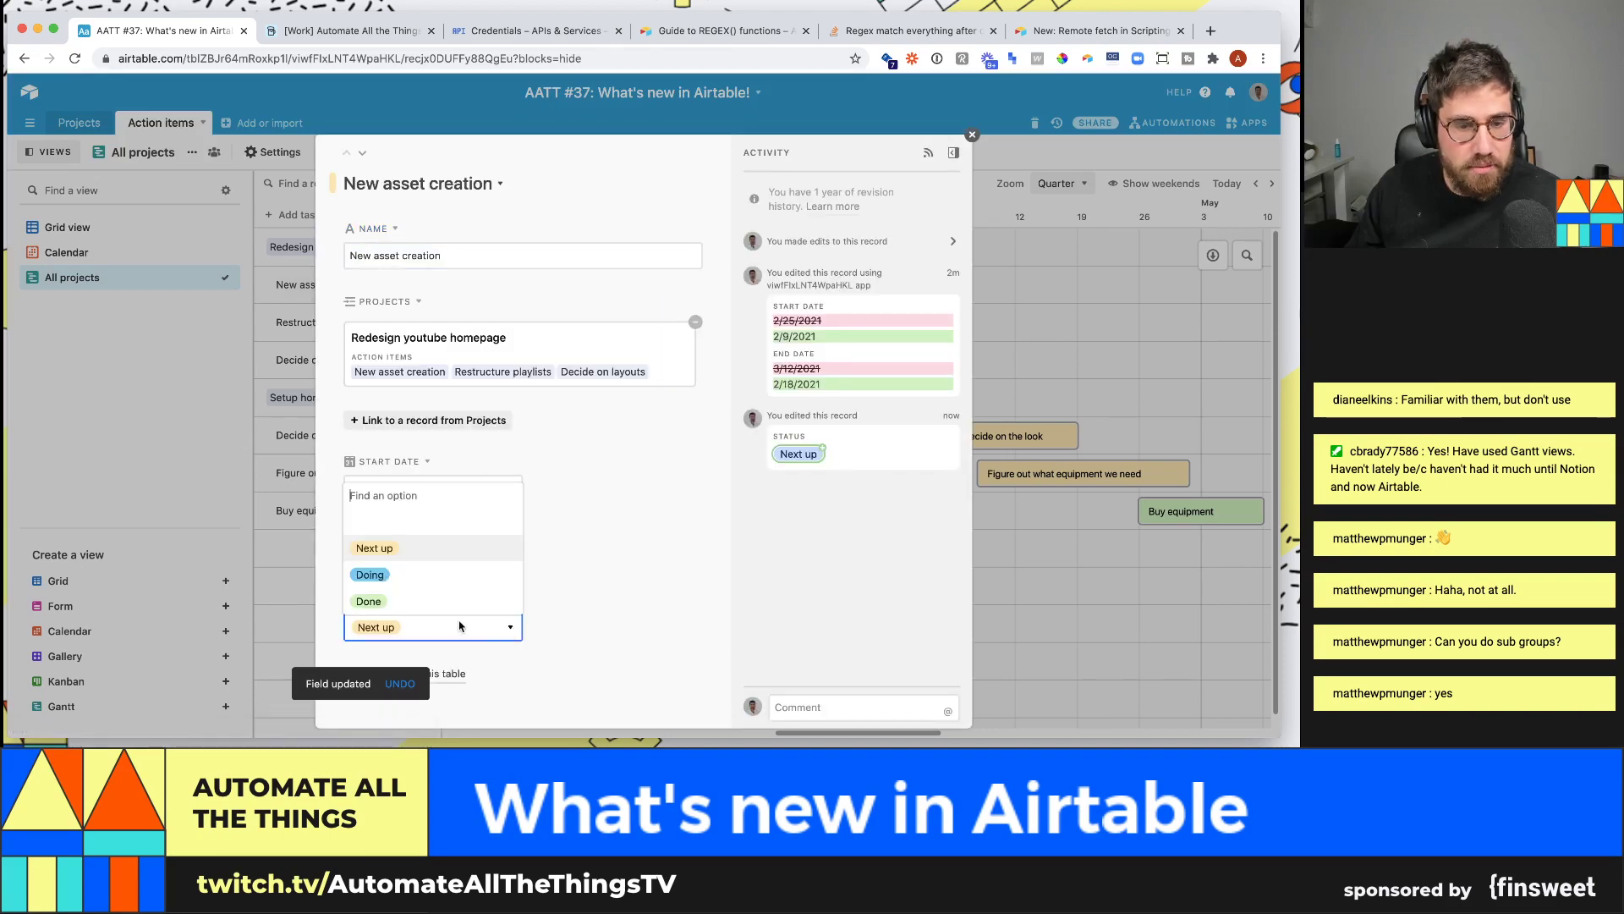
pyautogui.click(453, 601)
pyautogui.click(1027, 310)
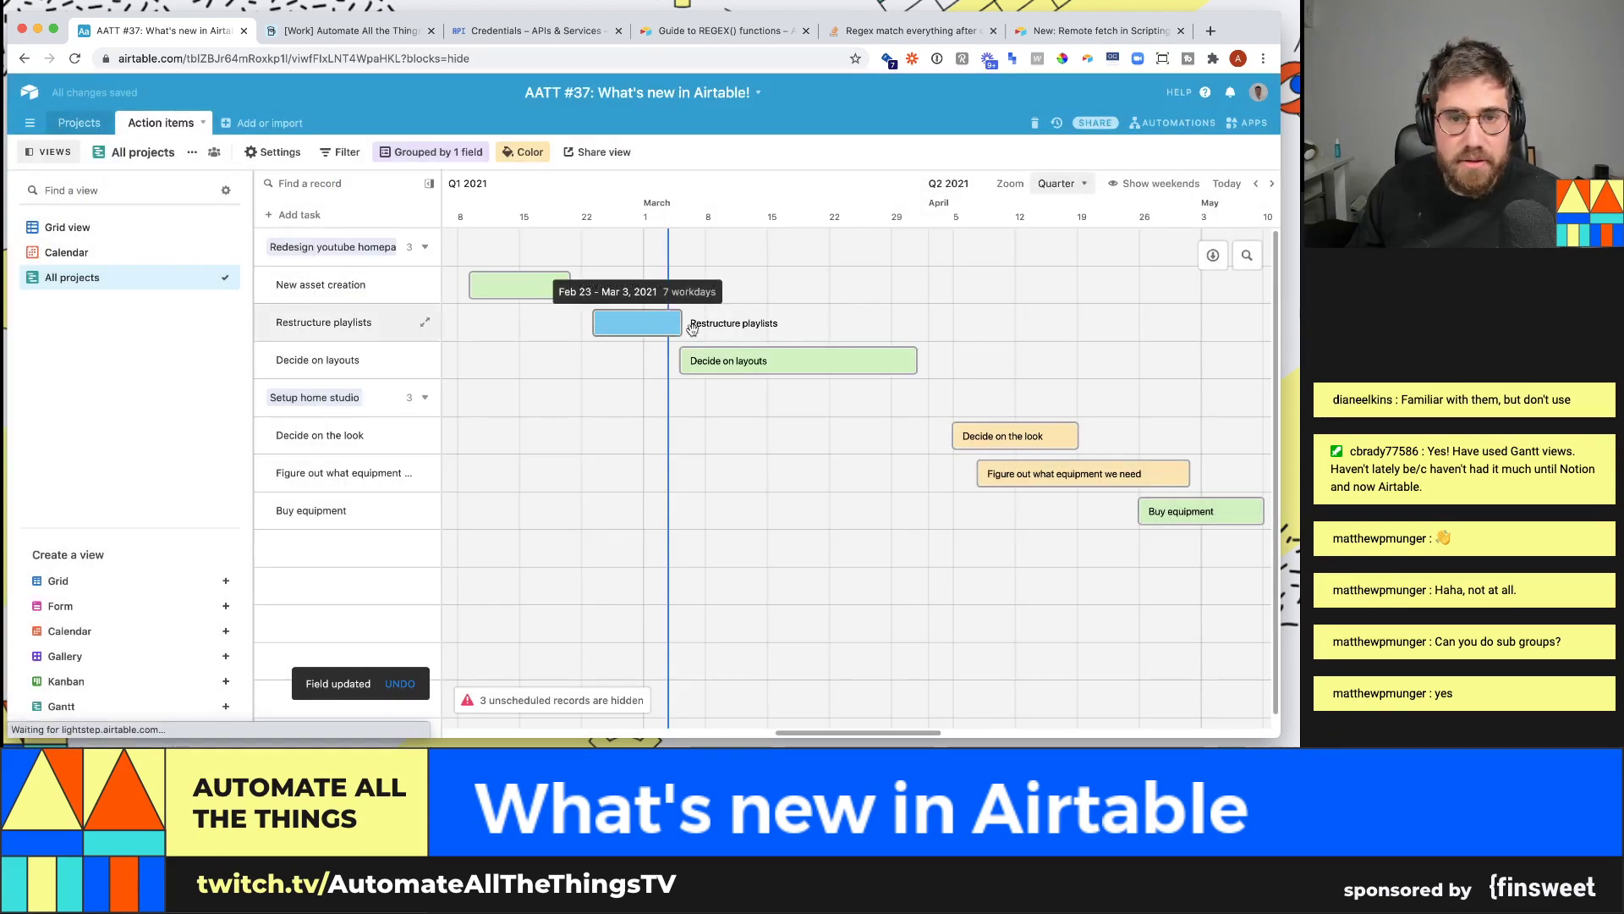
pyautogui.click(736, 358)
pyautogui.click(409, 626)
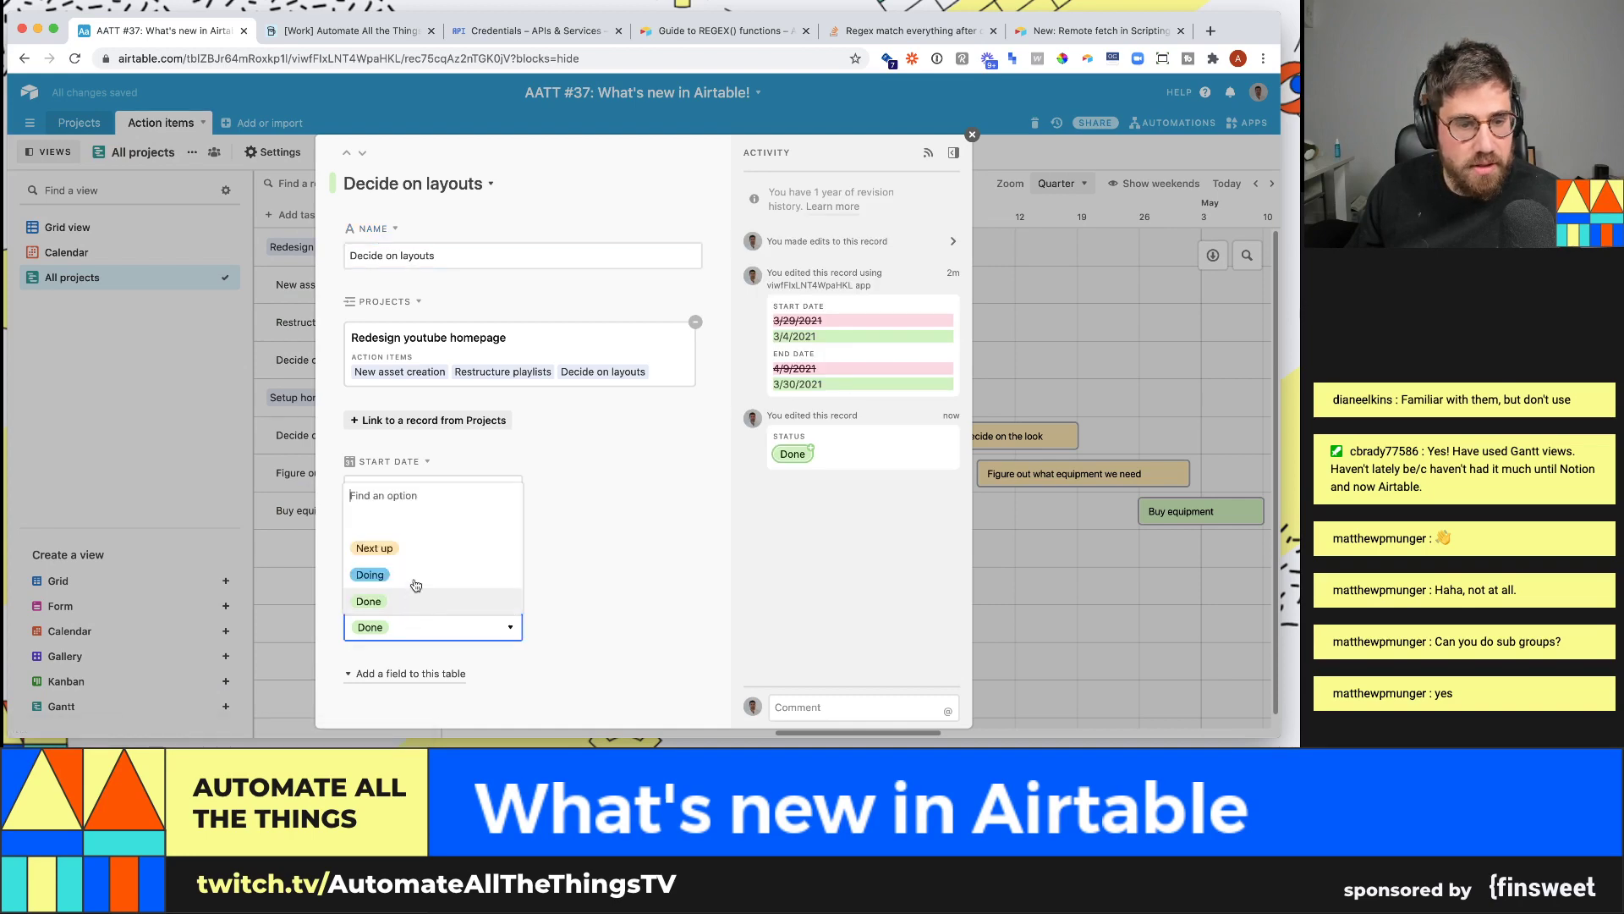
pyautogui.click(414, 554)
pyautogui.click(1095, 323)
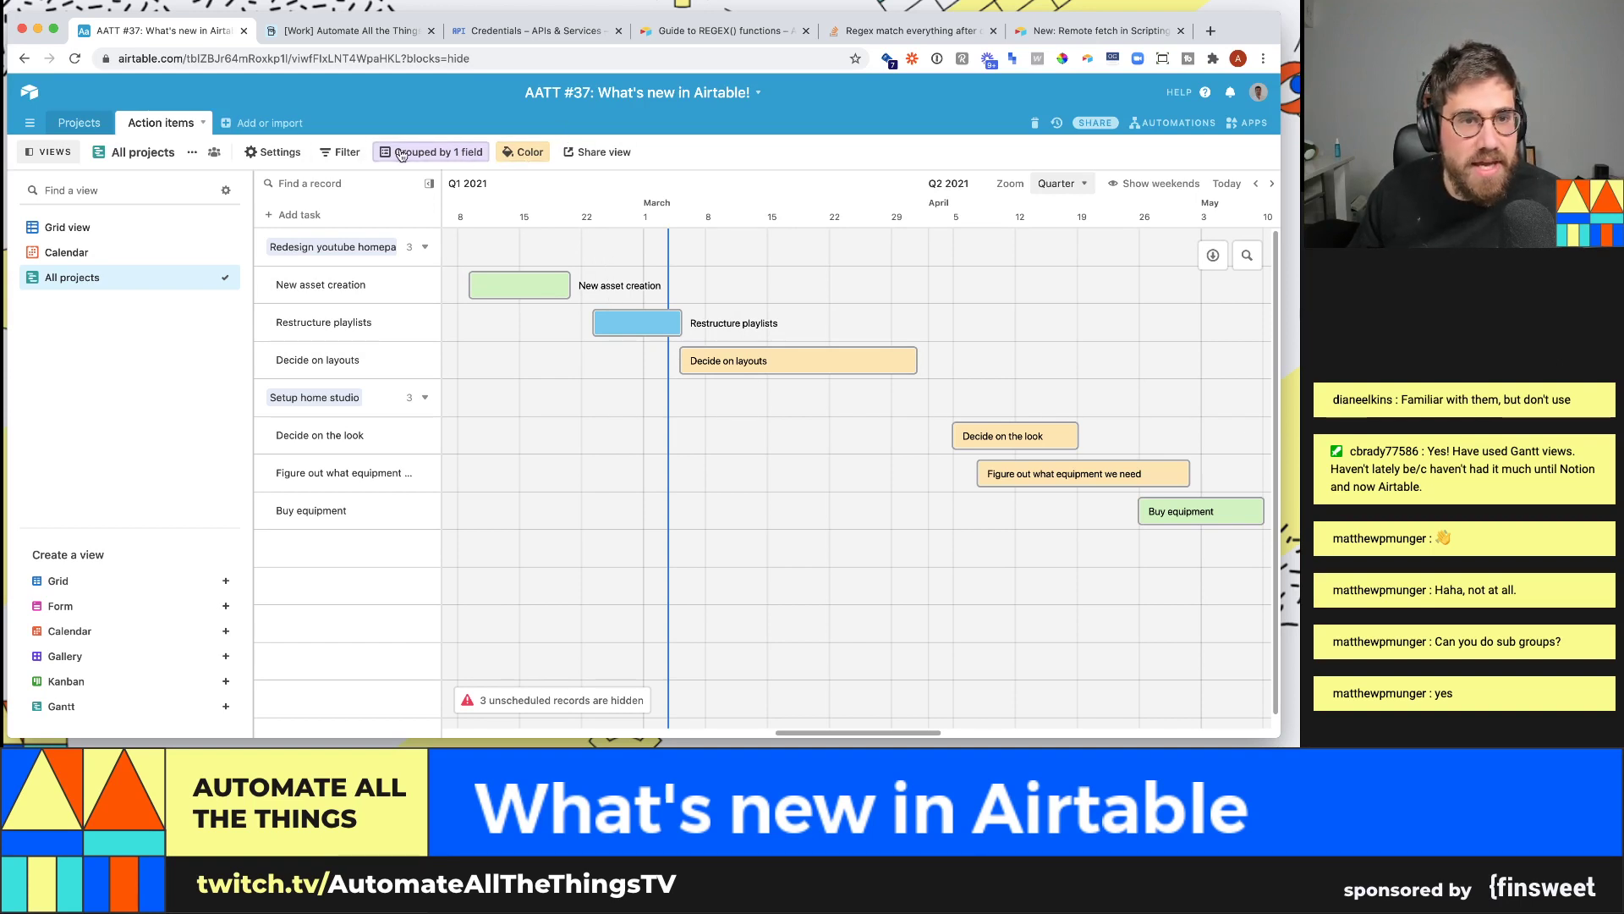
# - Add Status as a second grouping level under Projects on the Gantt
pyautogui.click(431, 151)
pyautogui.click(484, 230)
pyautogui.click(418, 361)
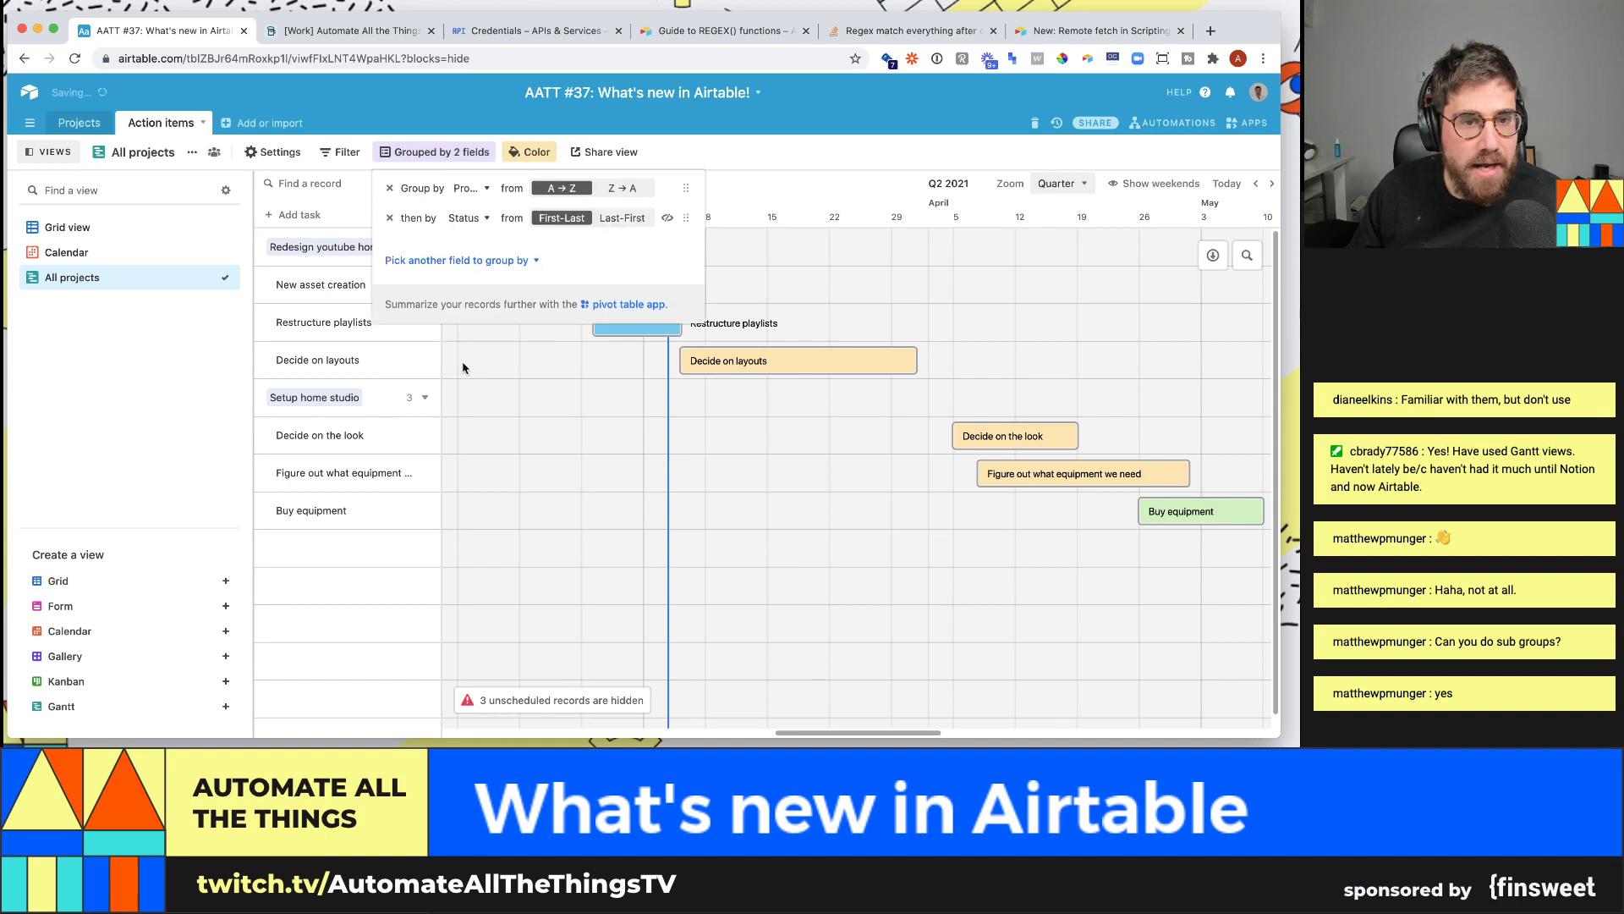
pyautogui.click(508, 393)
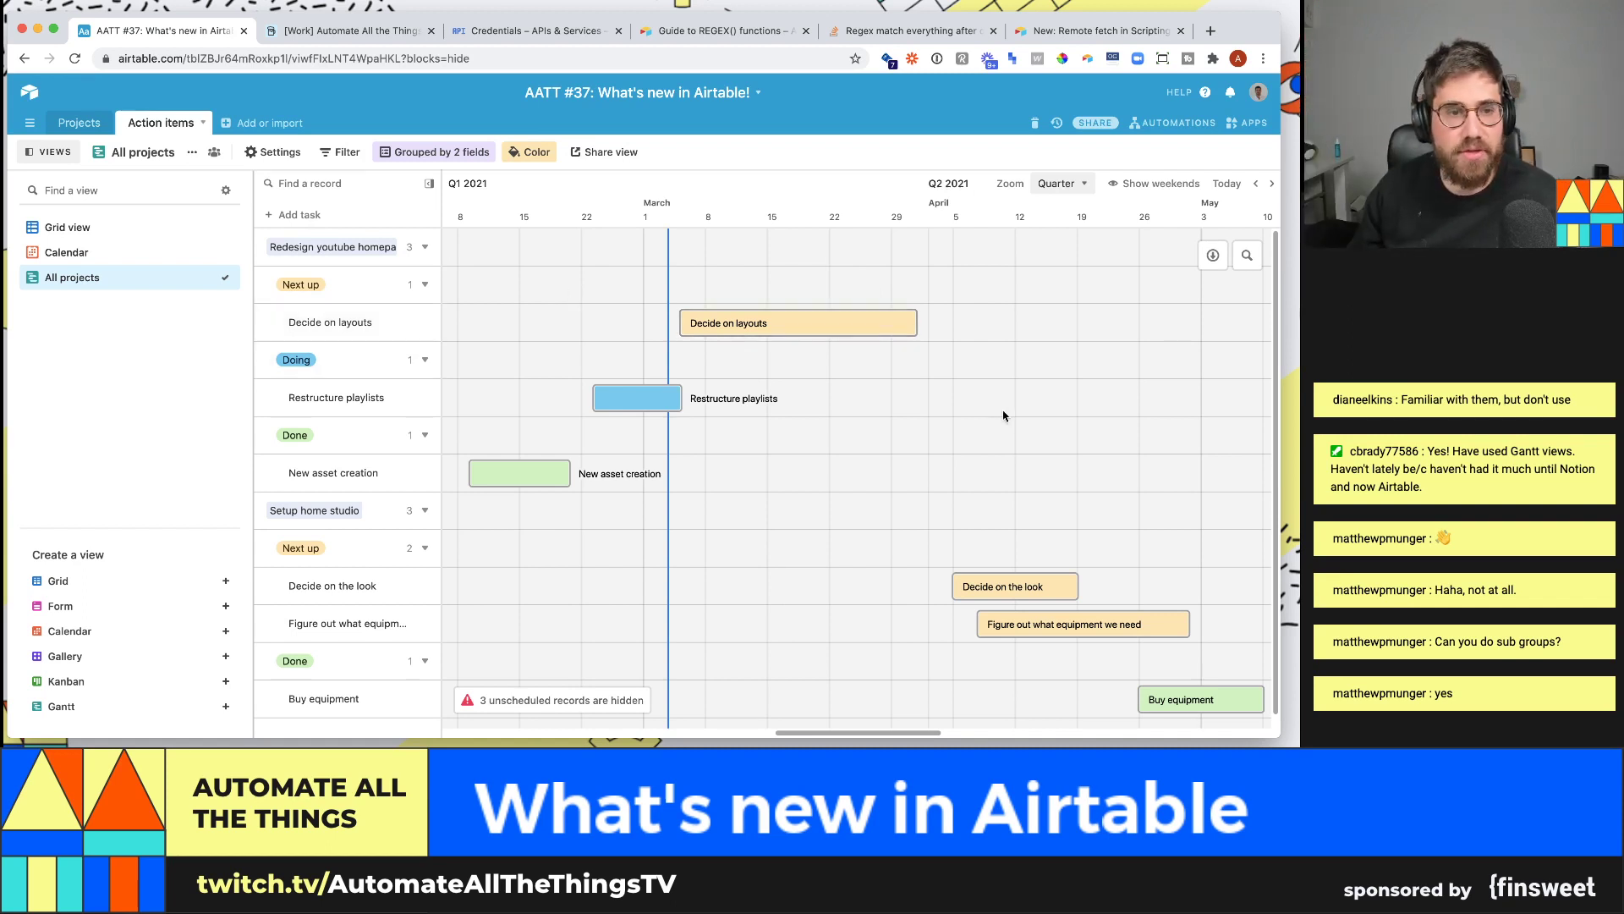
# - Remove the Status sub-grouping and return to the Action items Grid view
pyautogui.click(433, 152)
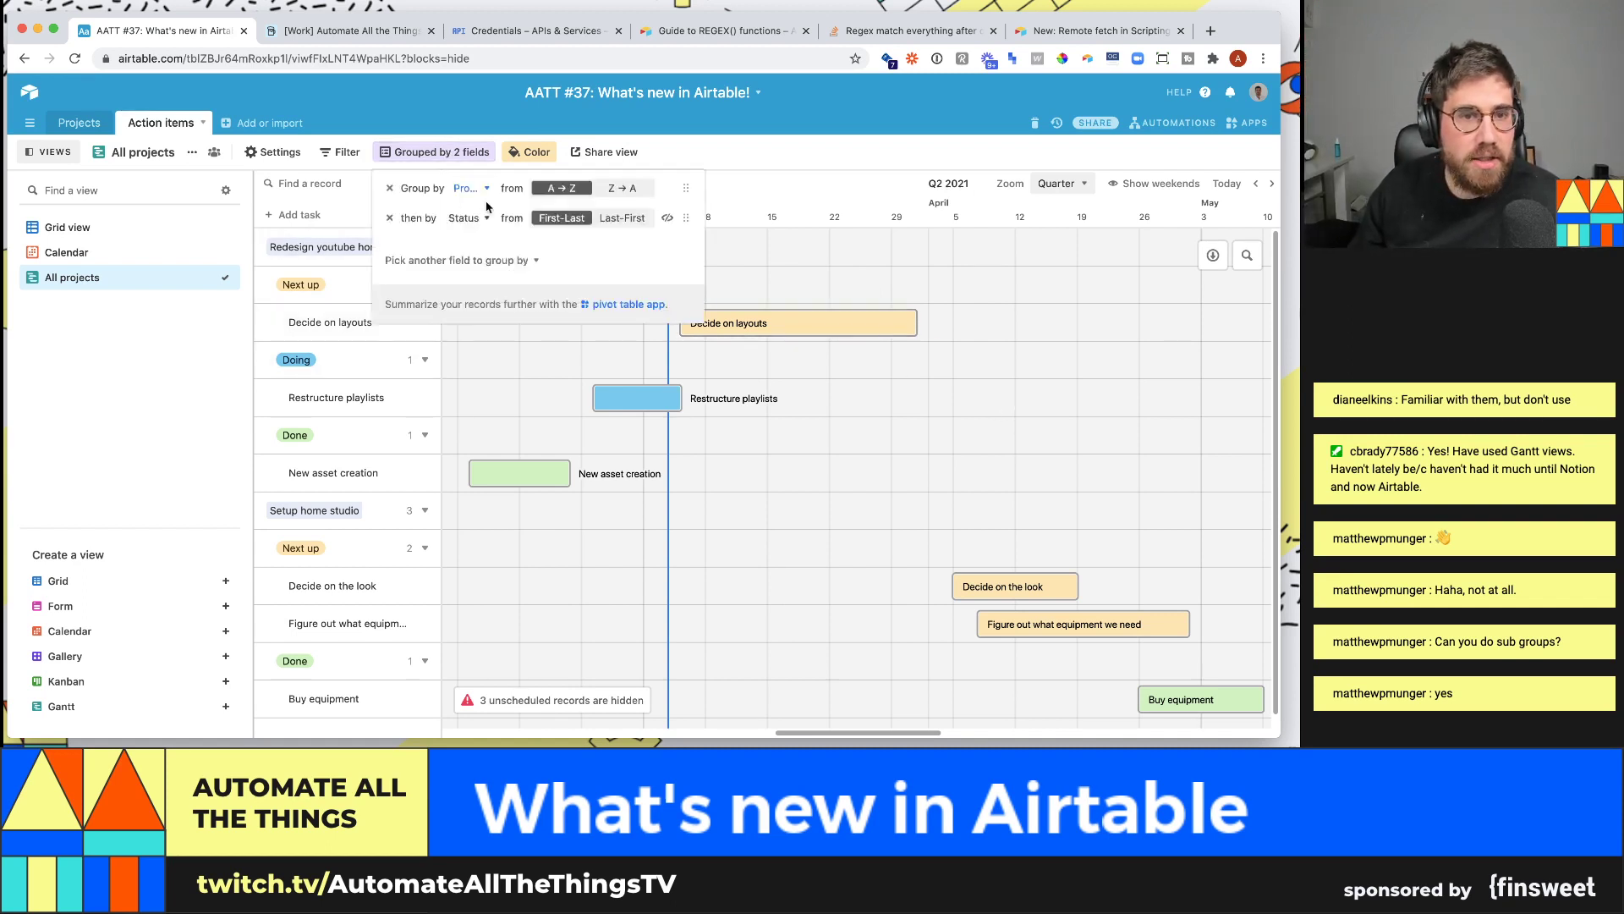
pyautogui.click(389, 217)
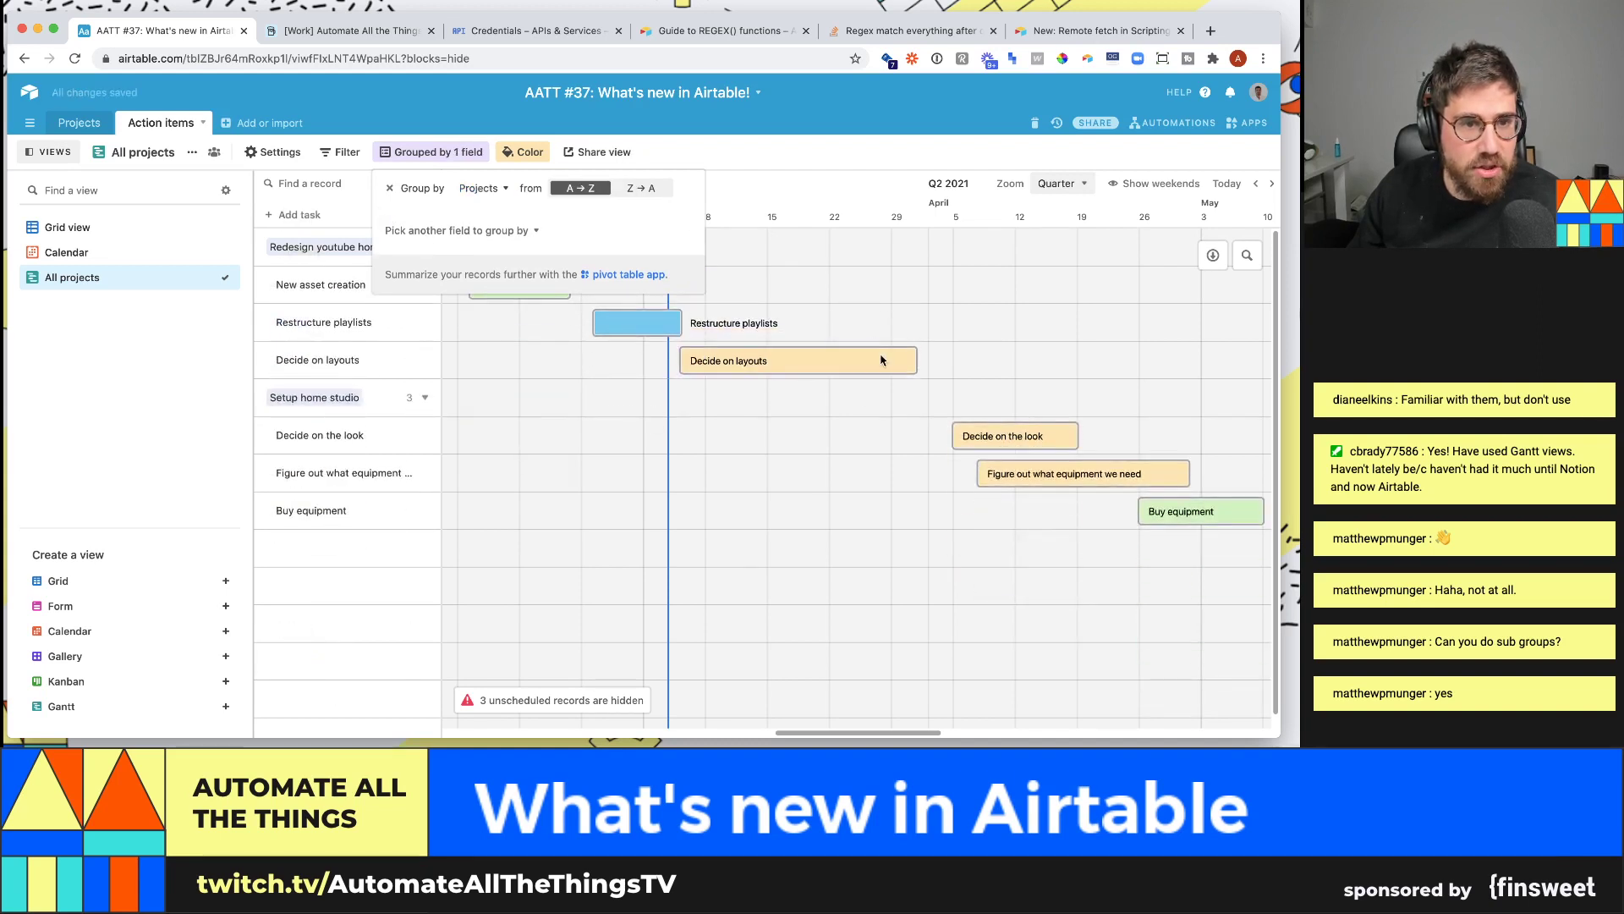
pyautogui.click(399, 289)
pyautogui.click(118, 227)
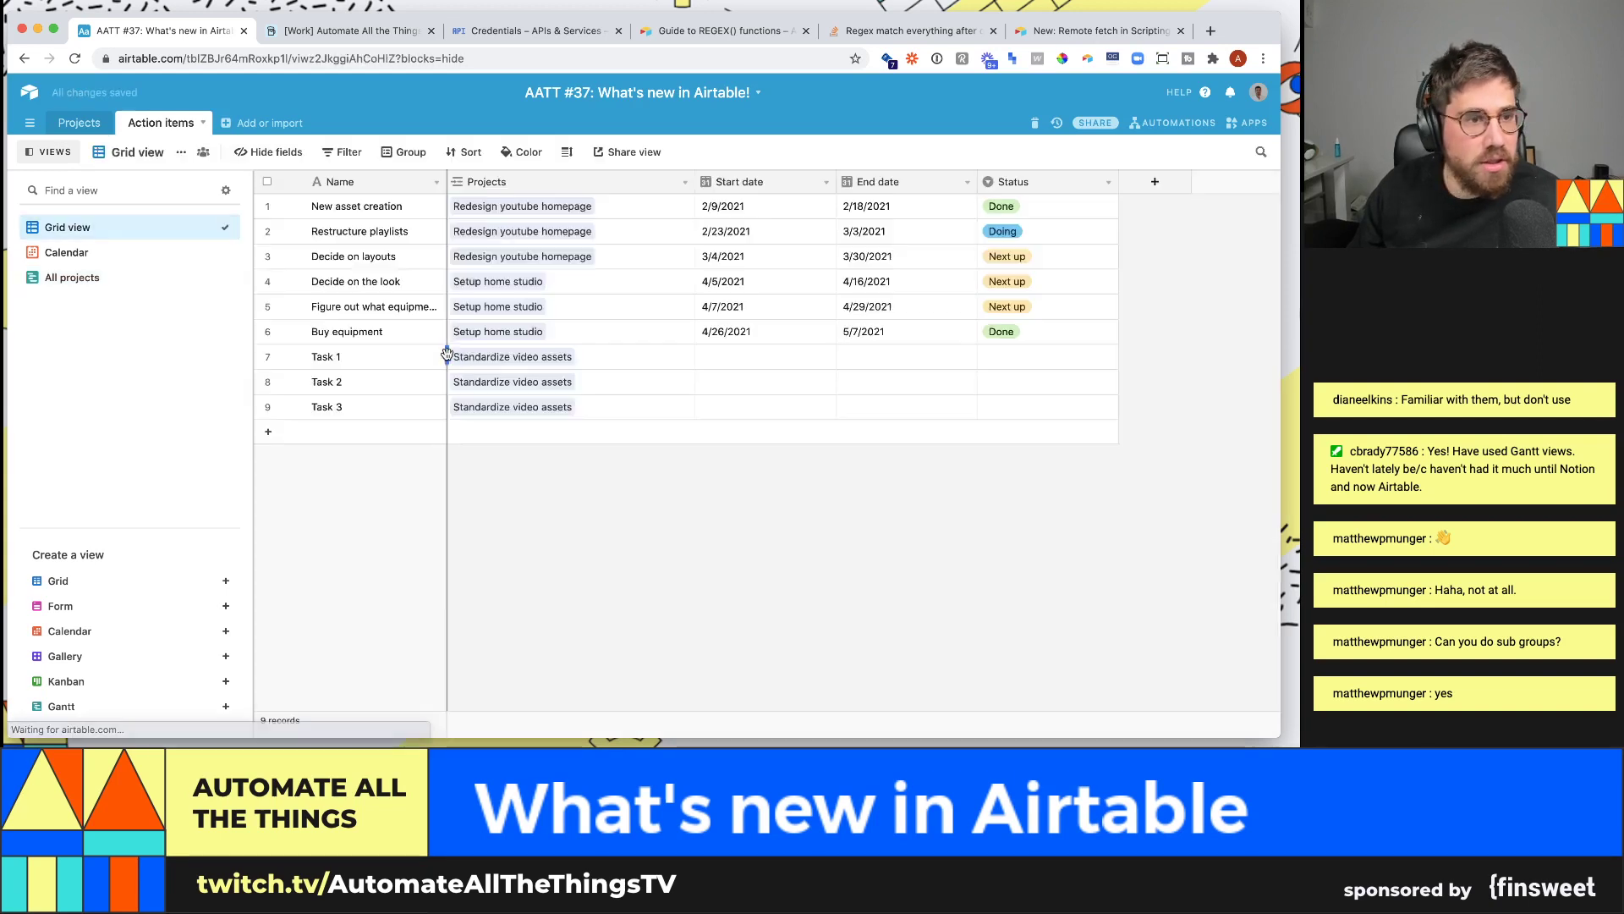
# - Add a new Assignee column and change its type to Single select
pyautogui.click(1154, 181)
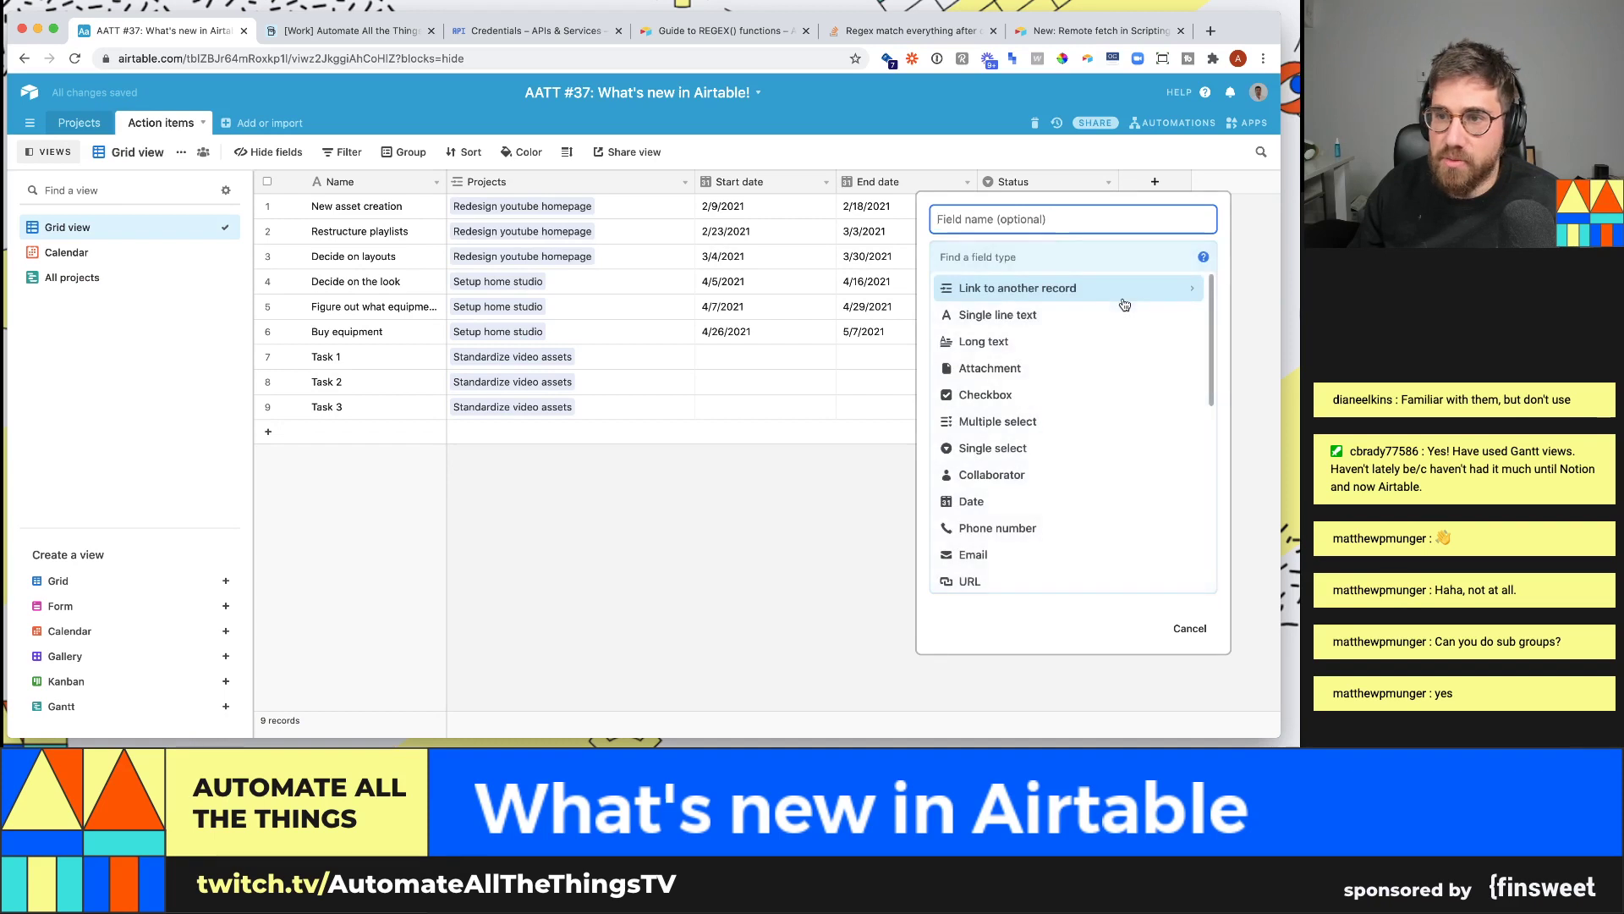
pyautogui.write('Assignee')
pyautogui.press('Return')
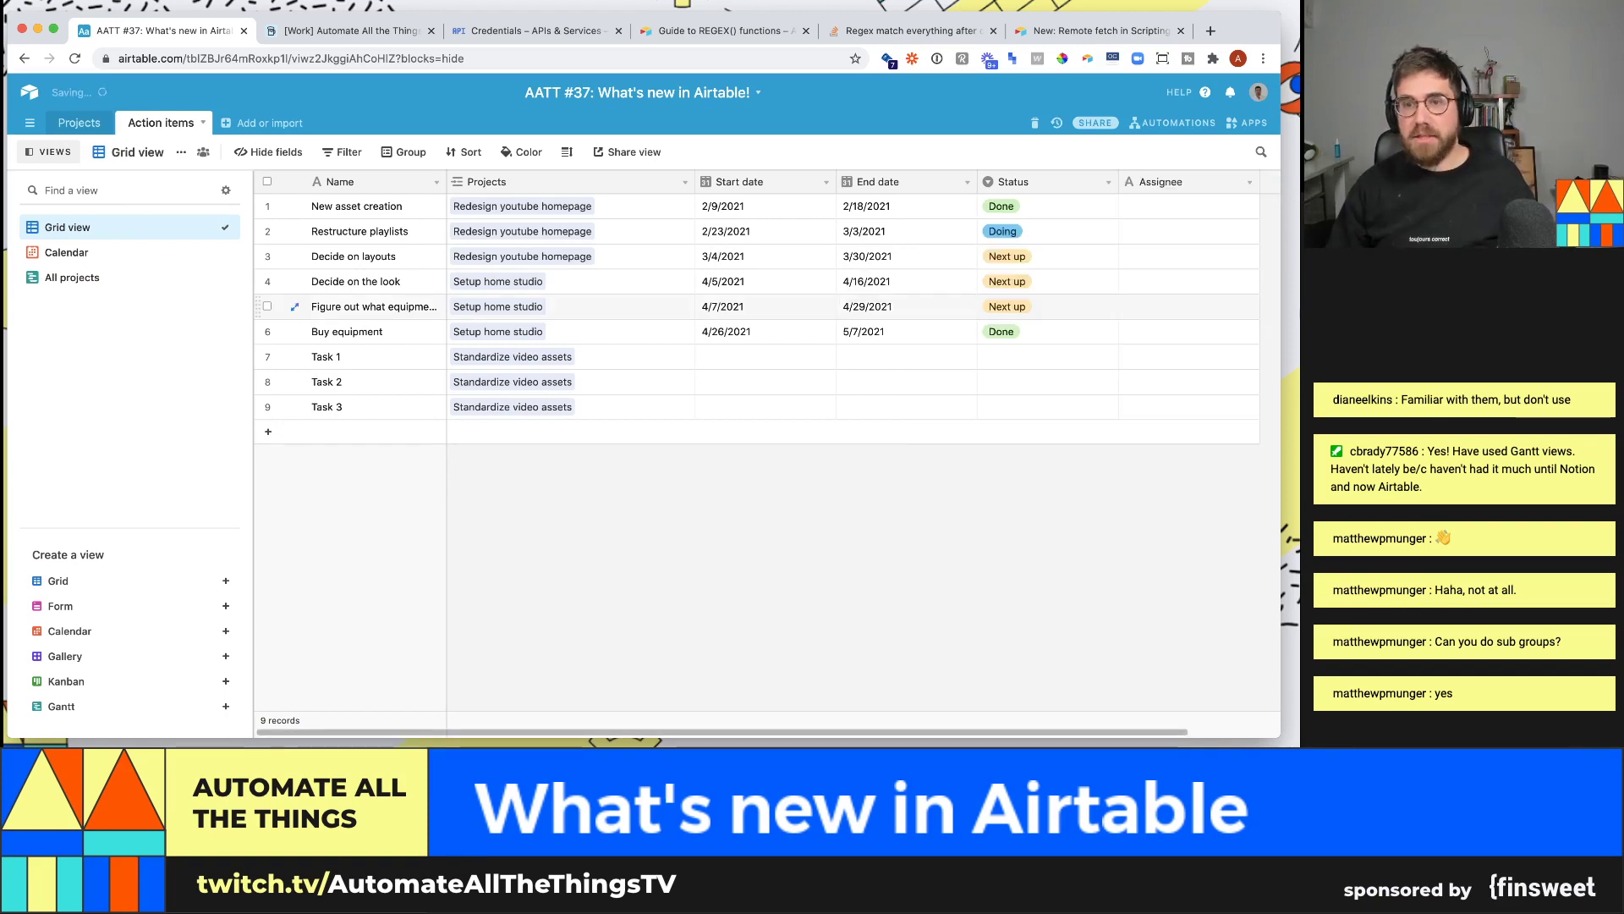
pyautogui.click(1250, 188)
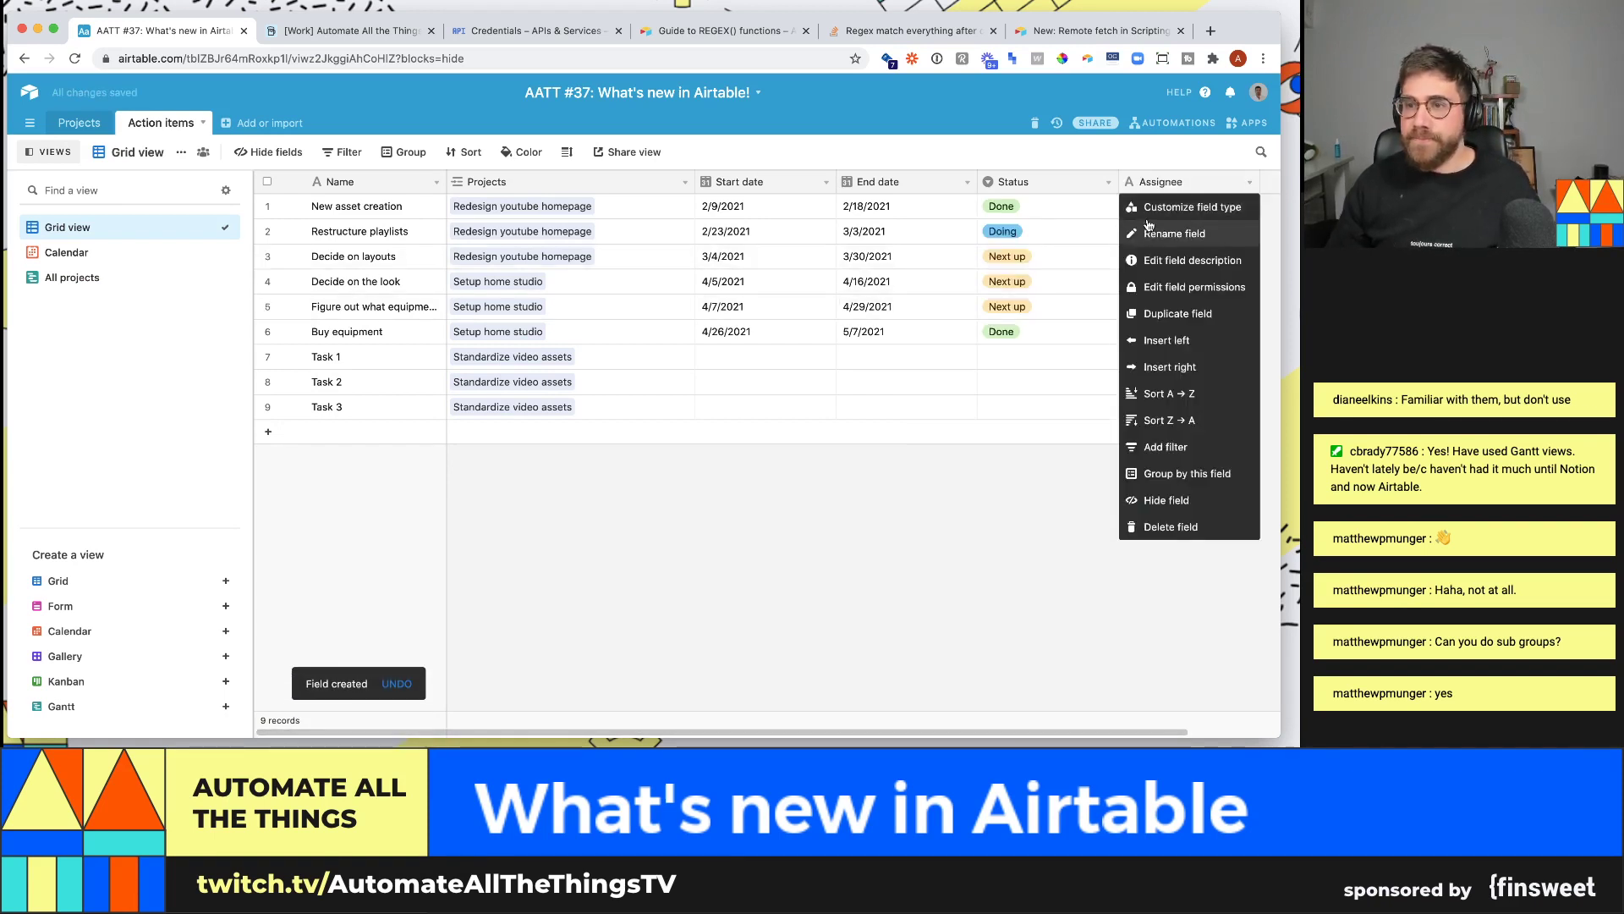
pyautogui.click(1160, 206)
pyautogui.click(964, 263)
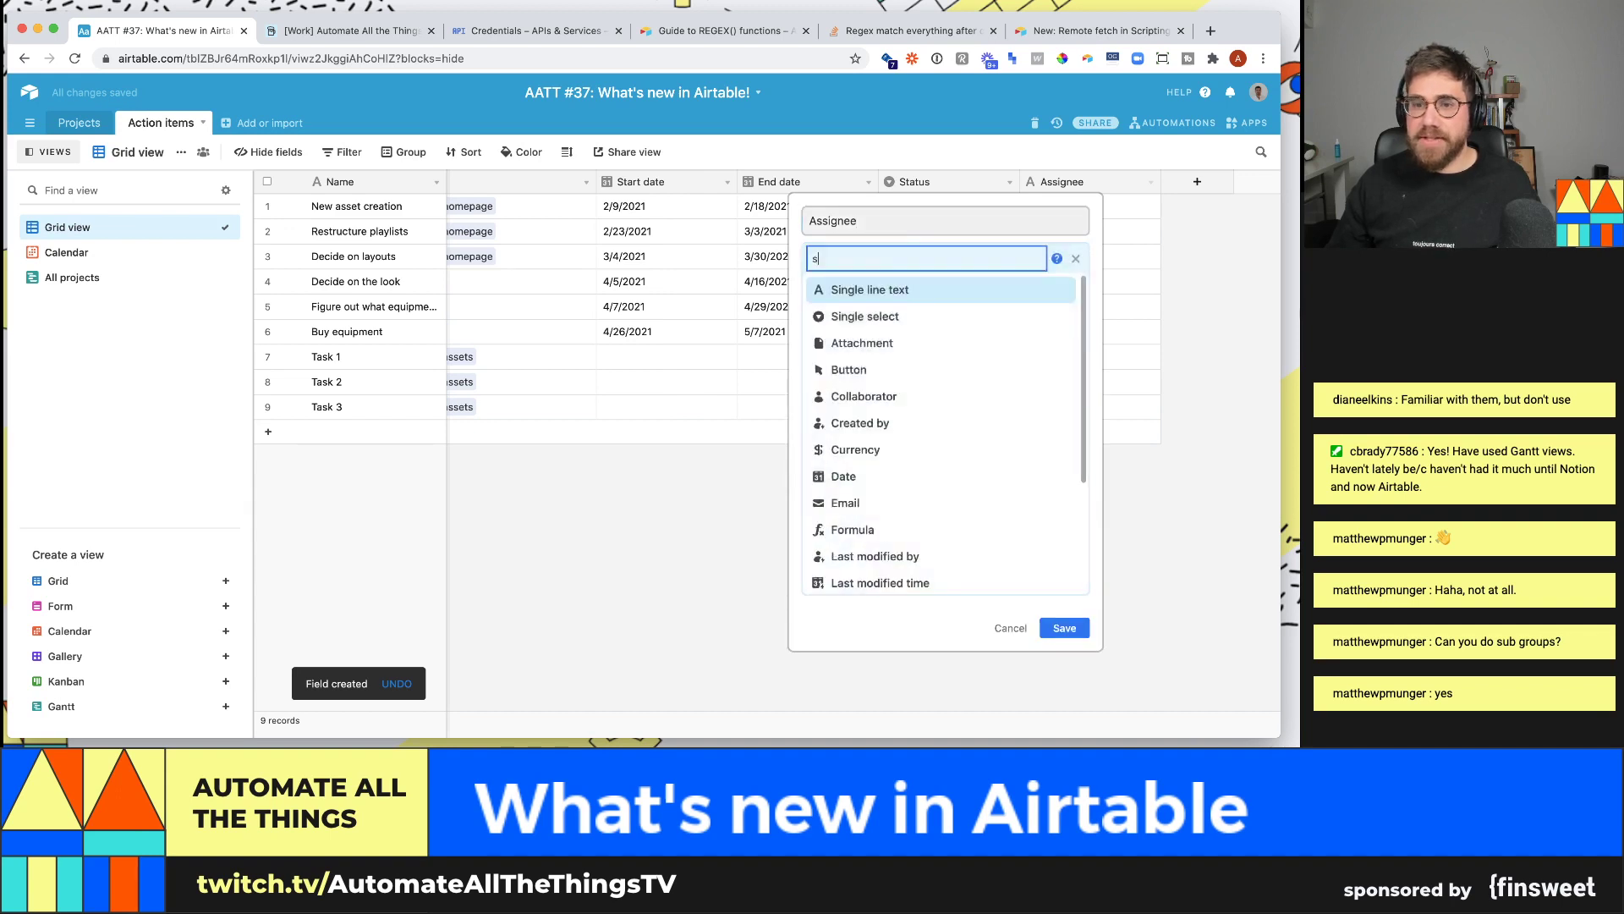
pyautogui.write('sing')
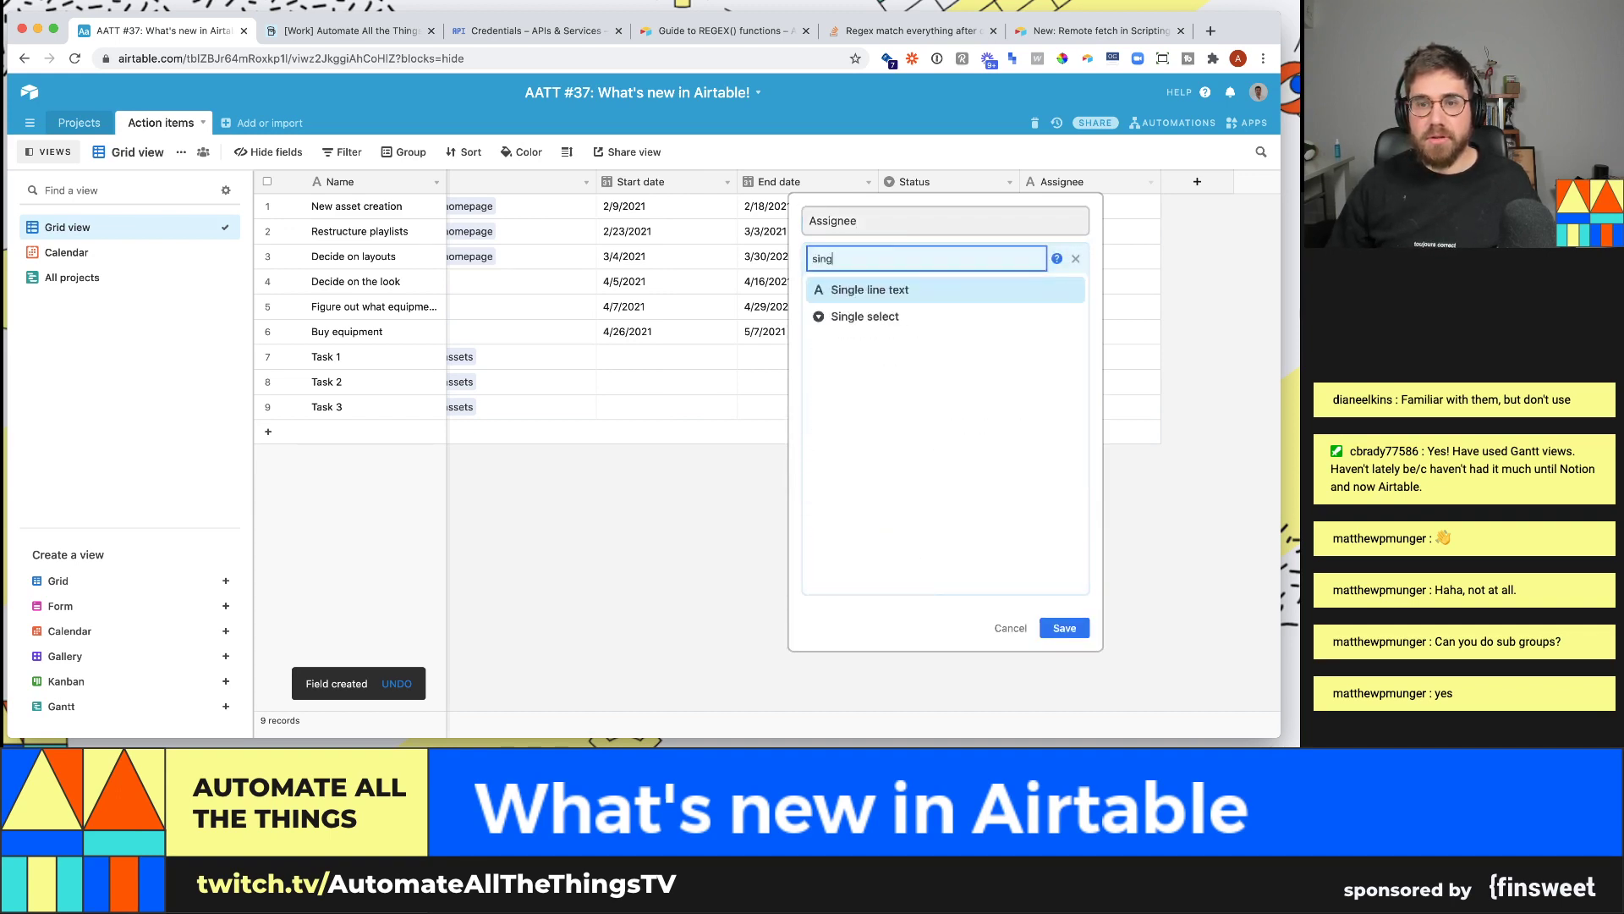
pyautogui.click(973, 316)
# - Give Assignee two people's names as choices, turn off coloured options, and save
pyautogui.click(1004, 388)
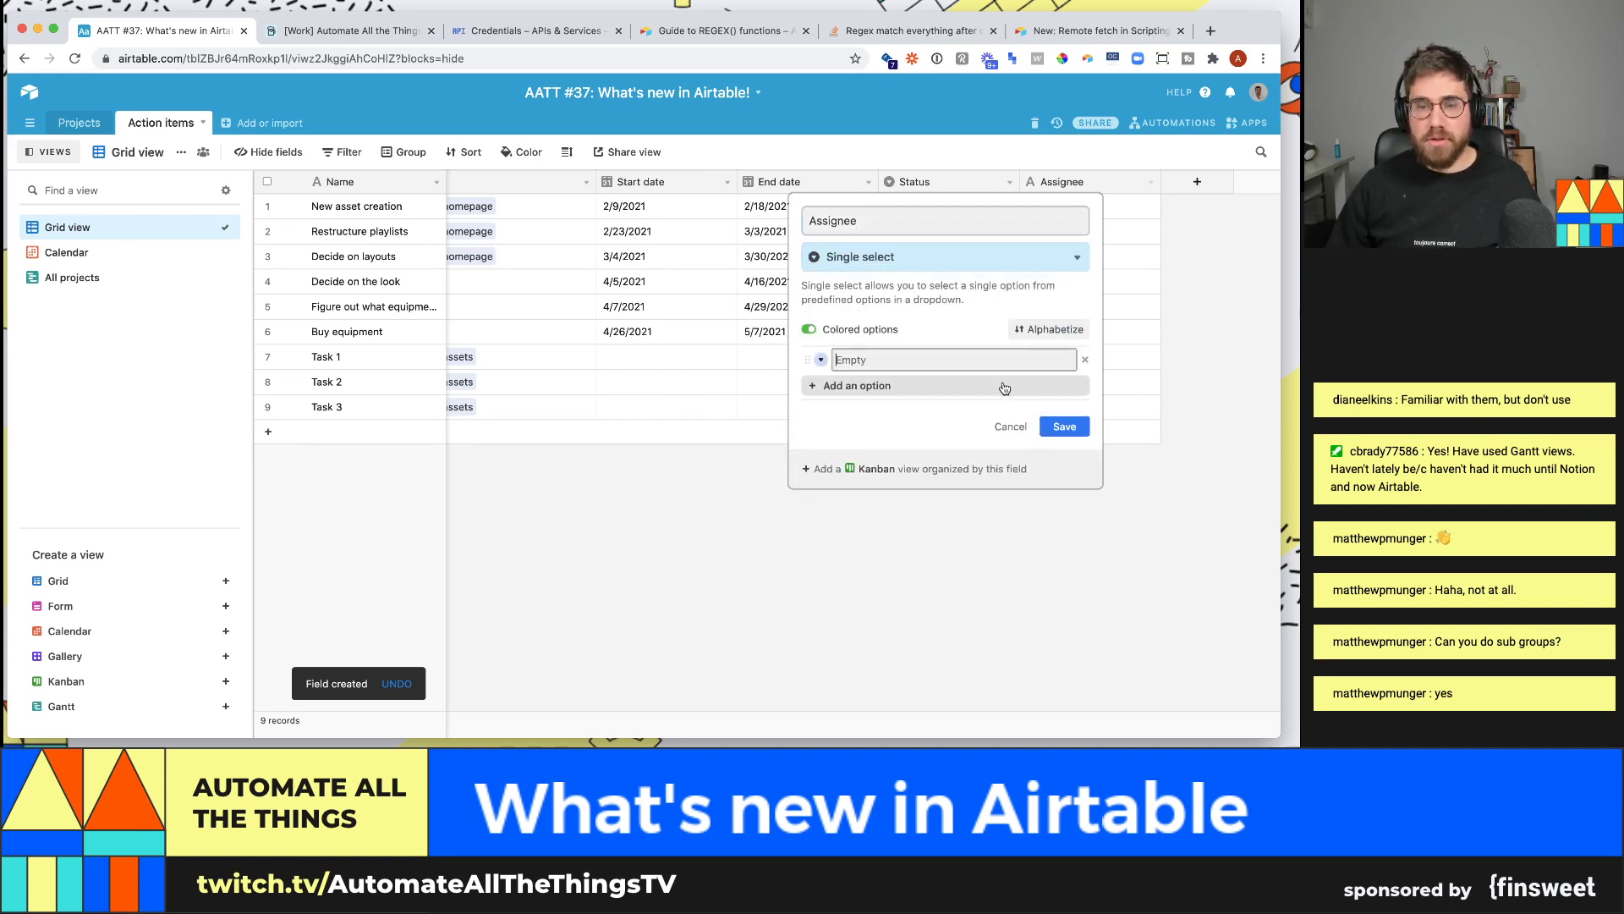
pyautogui.write('Matthew')
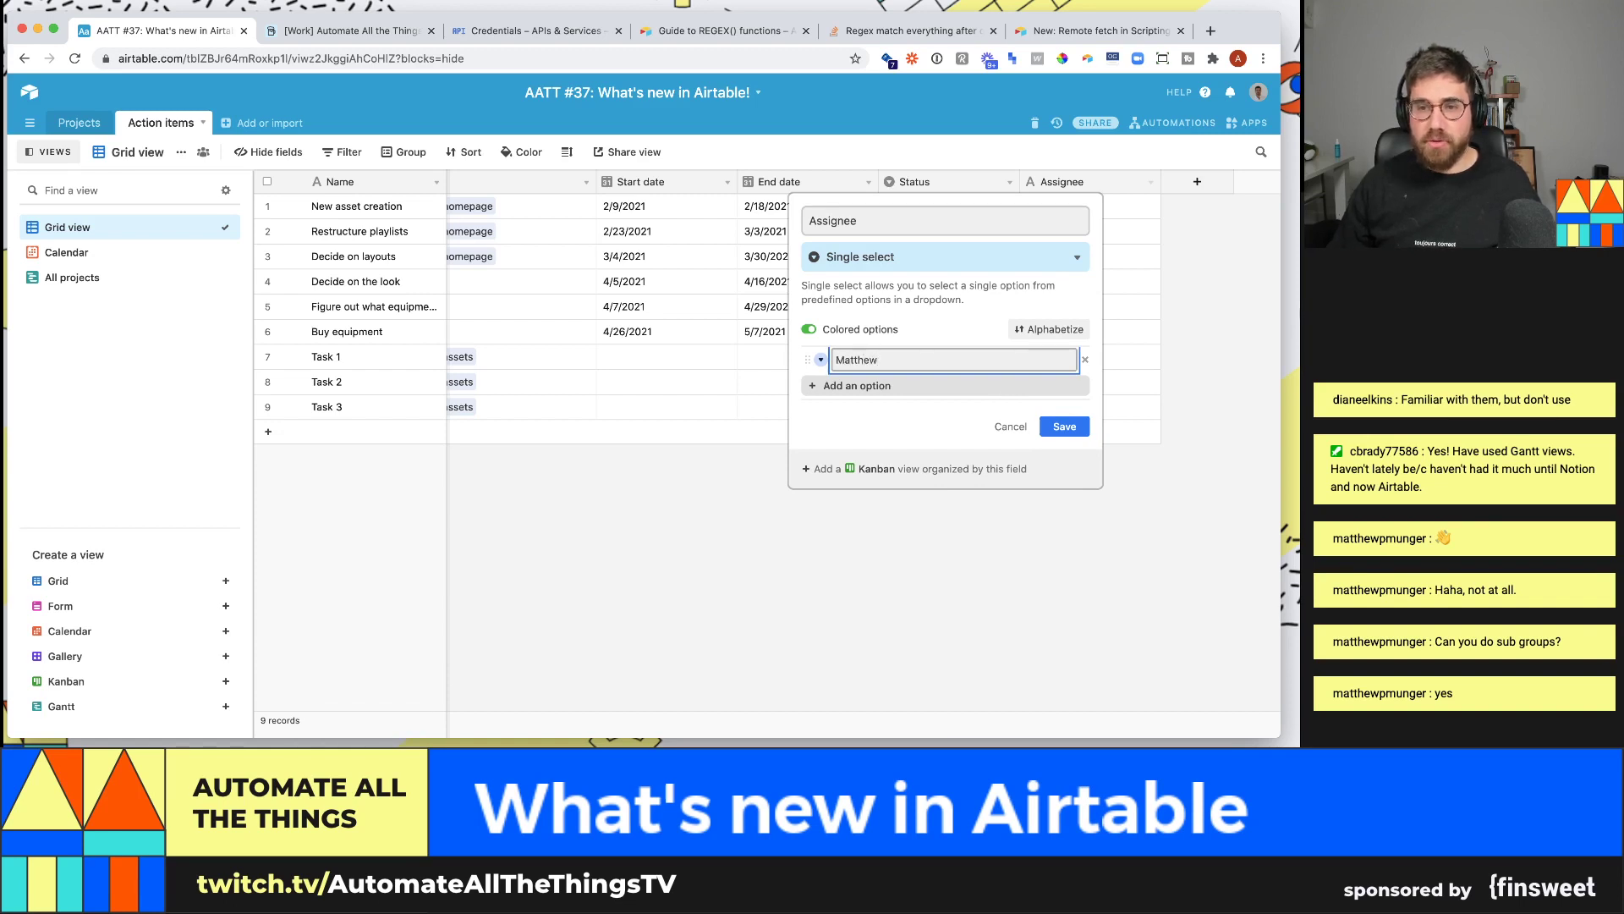
pyautogui.click(984, 387)
pyautogui.write('Aron')
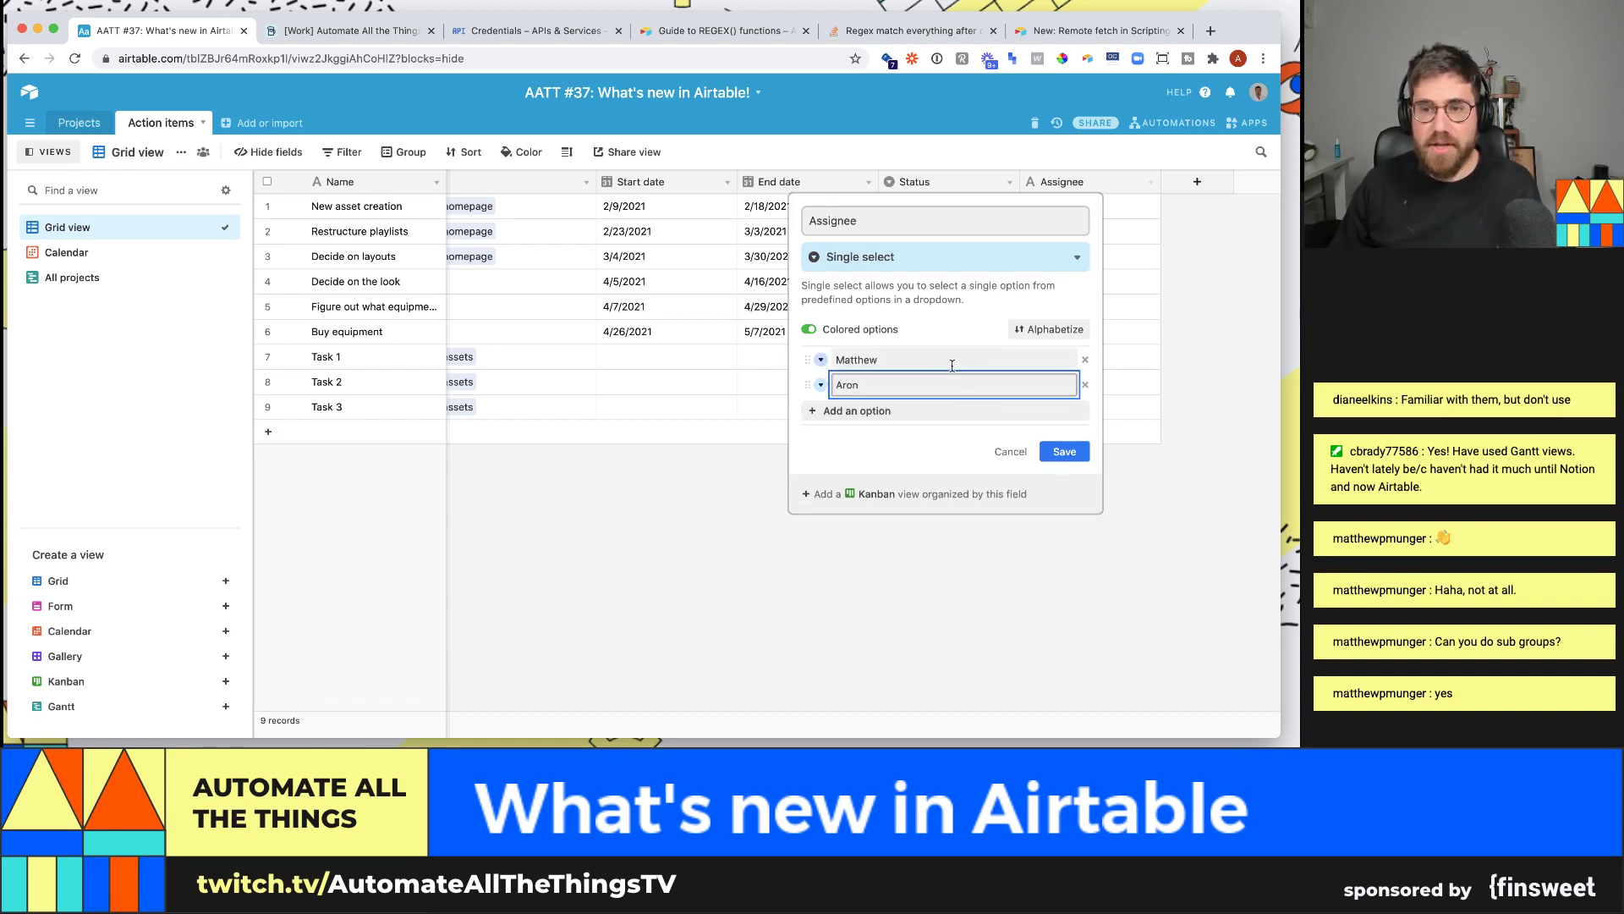
pyautogui.click(880, 332)
pyautogui.click(1085, 451)
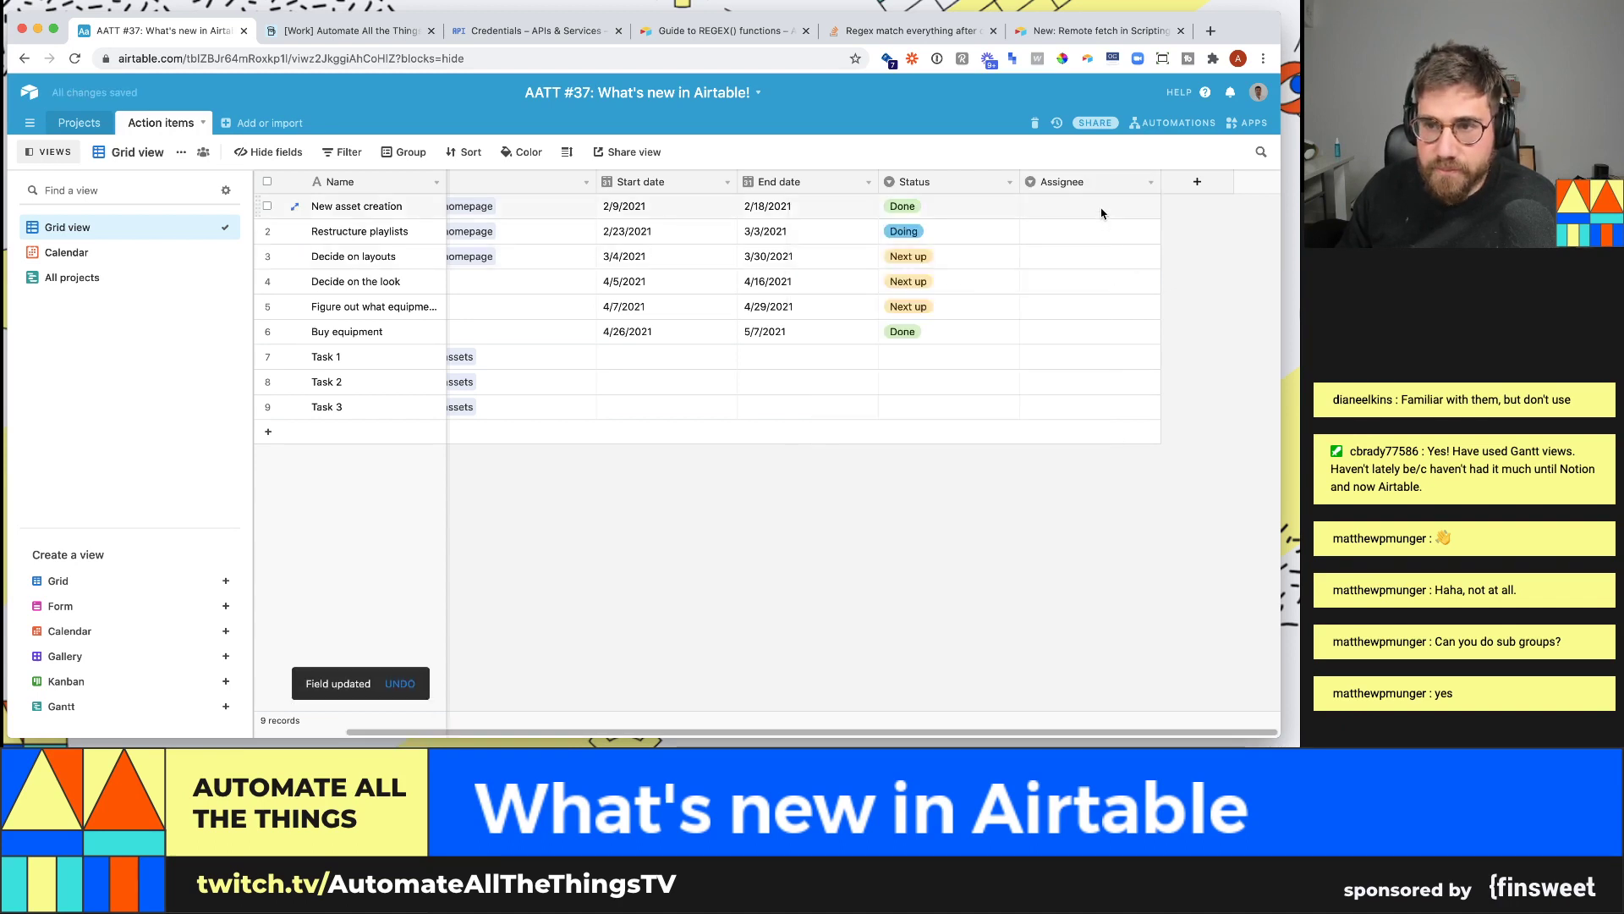
# - Assign the first person to New asset creation, Restructure playlists and Decide on layouts
pyautogui.click(1100, 208)
pyautogui.click(1100, 208)
pyautogui.click(1088, 292)
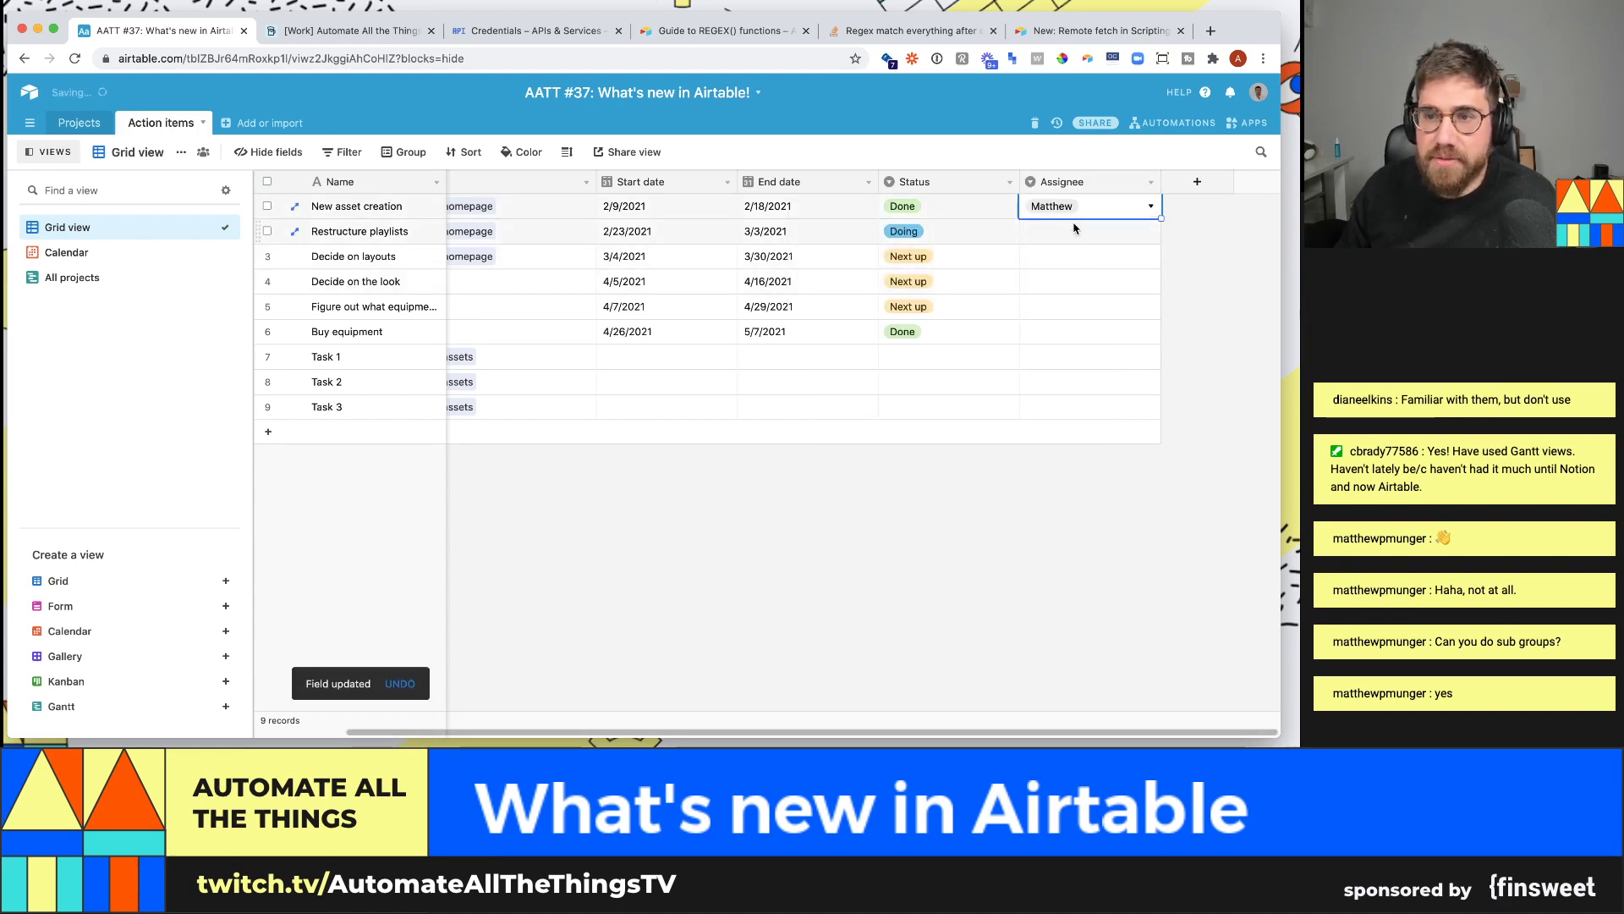
pyautogui.hotkey('ctrl', 'c')
pyautogui.click(1100, 286)
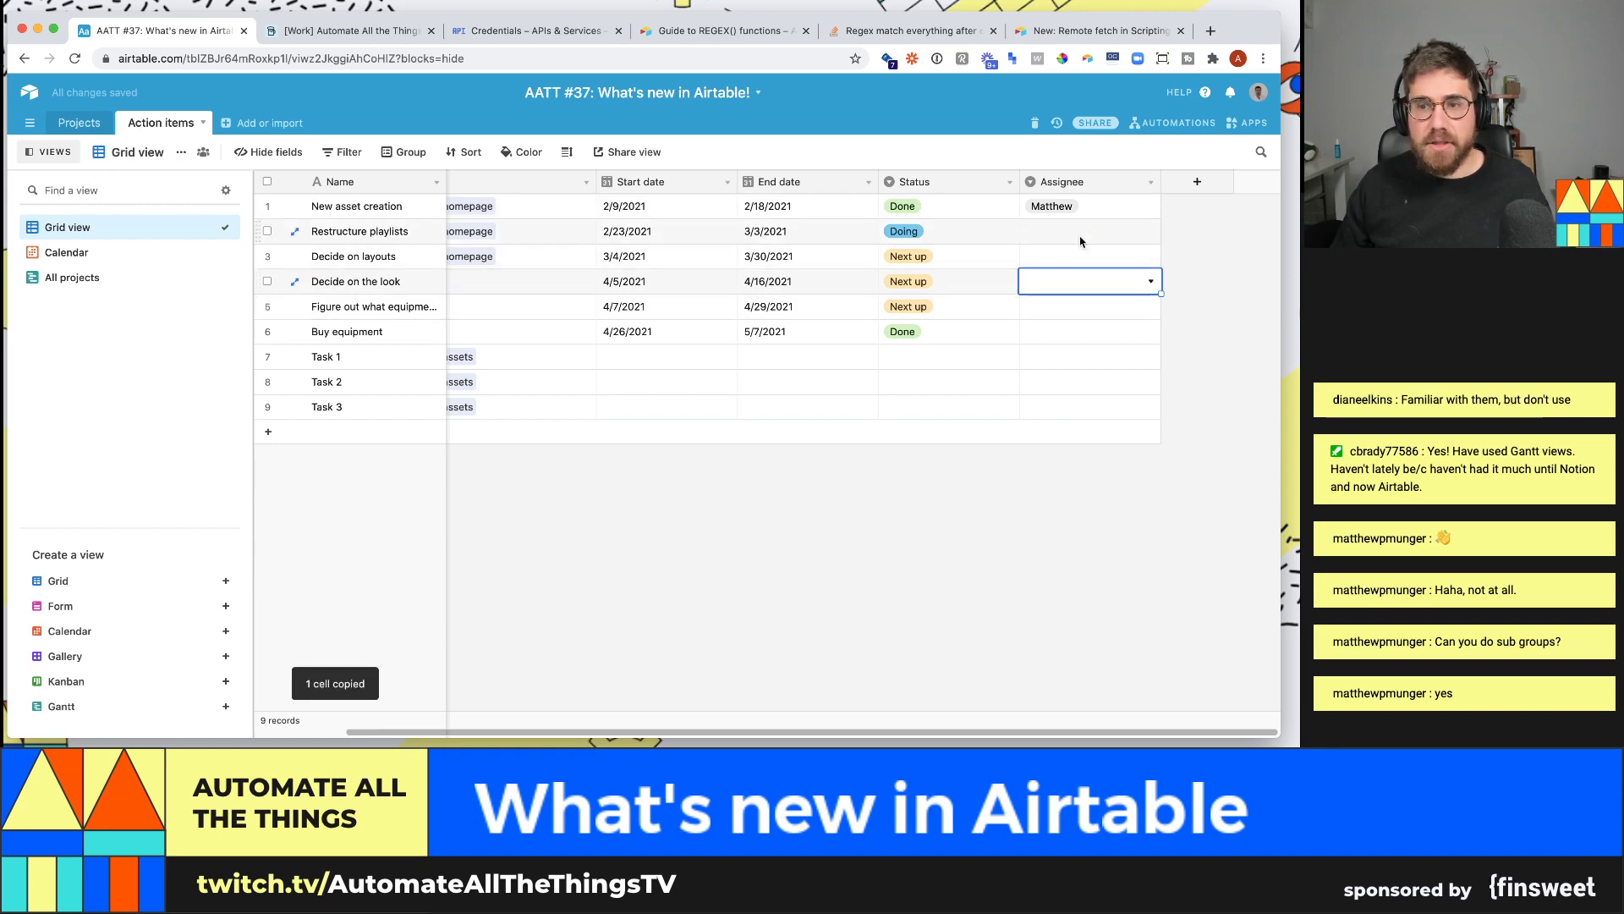
pyautogui.click(1091, 231)
pyautogui.hotkey('ctrl', 'v')
pyautogui.click(1091, 257)
pyautogui.hotkey('ctrl', 'v')
# - Give Decide on layouts and the equipment task the second person, the rest the first, then open All projects
pyautogui.click(1092, 288)
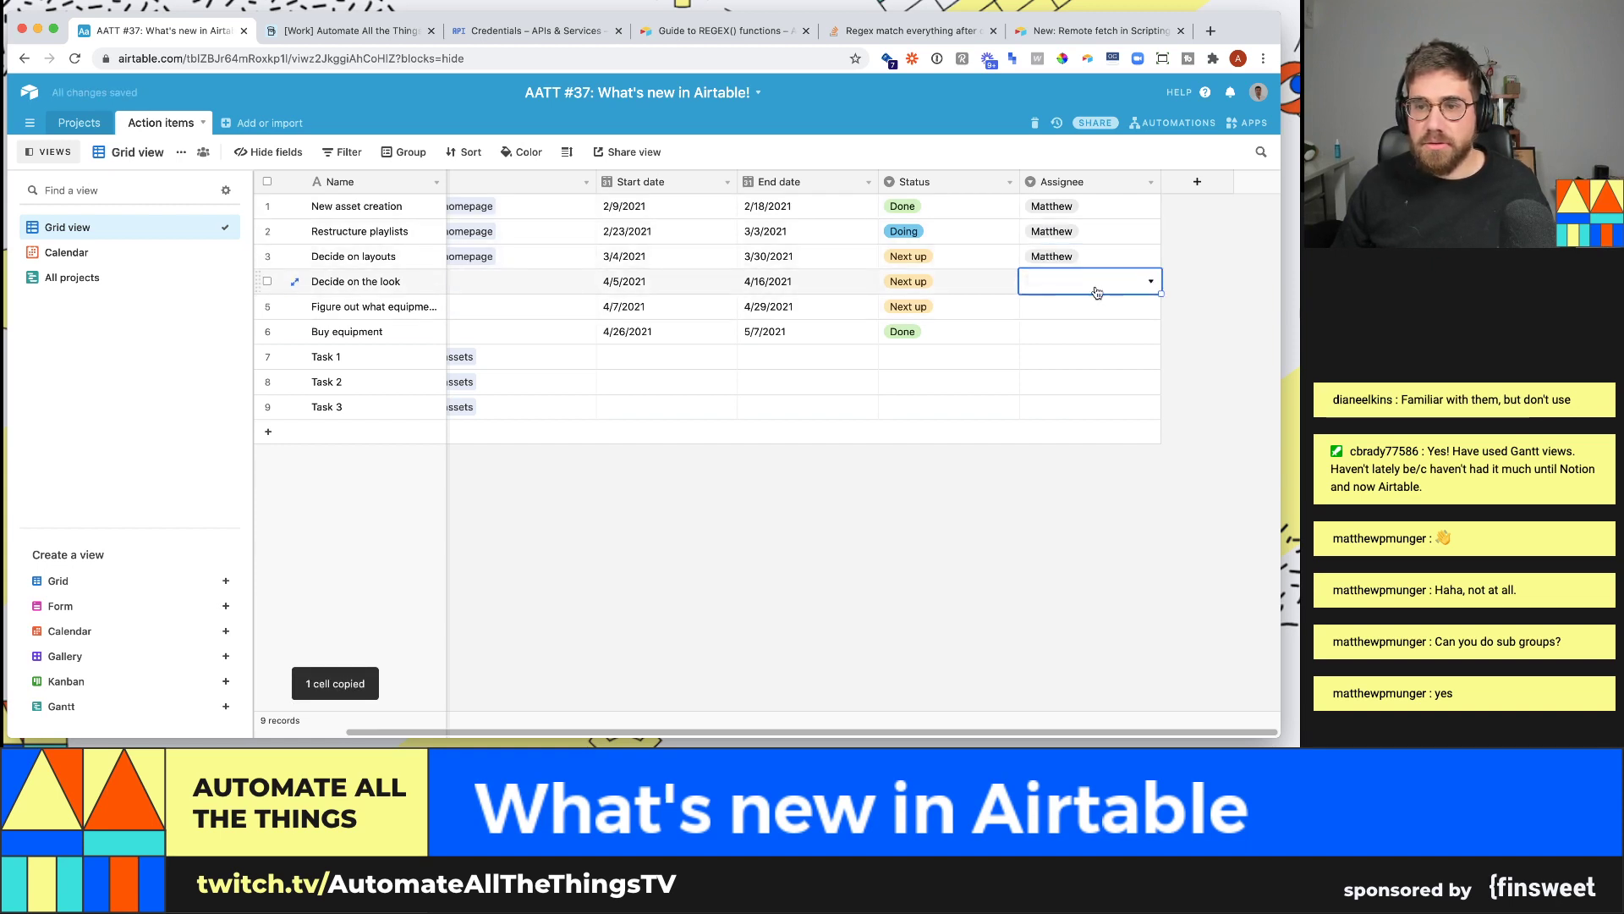
pyautogui.click(1092, 288)
pyautogui.click(1090, 255)
pyautogui.click(1091, 258)
pyautogui.click(1090, 259)
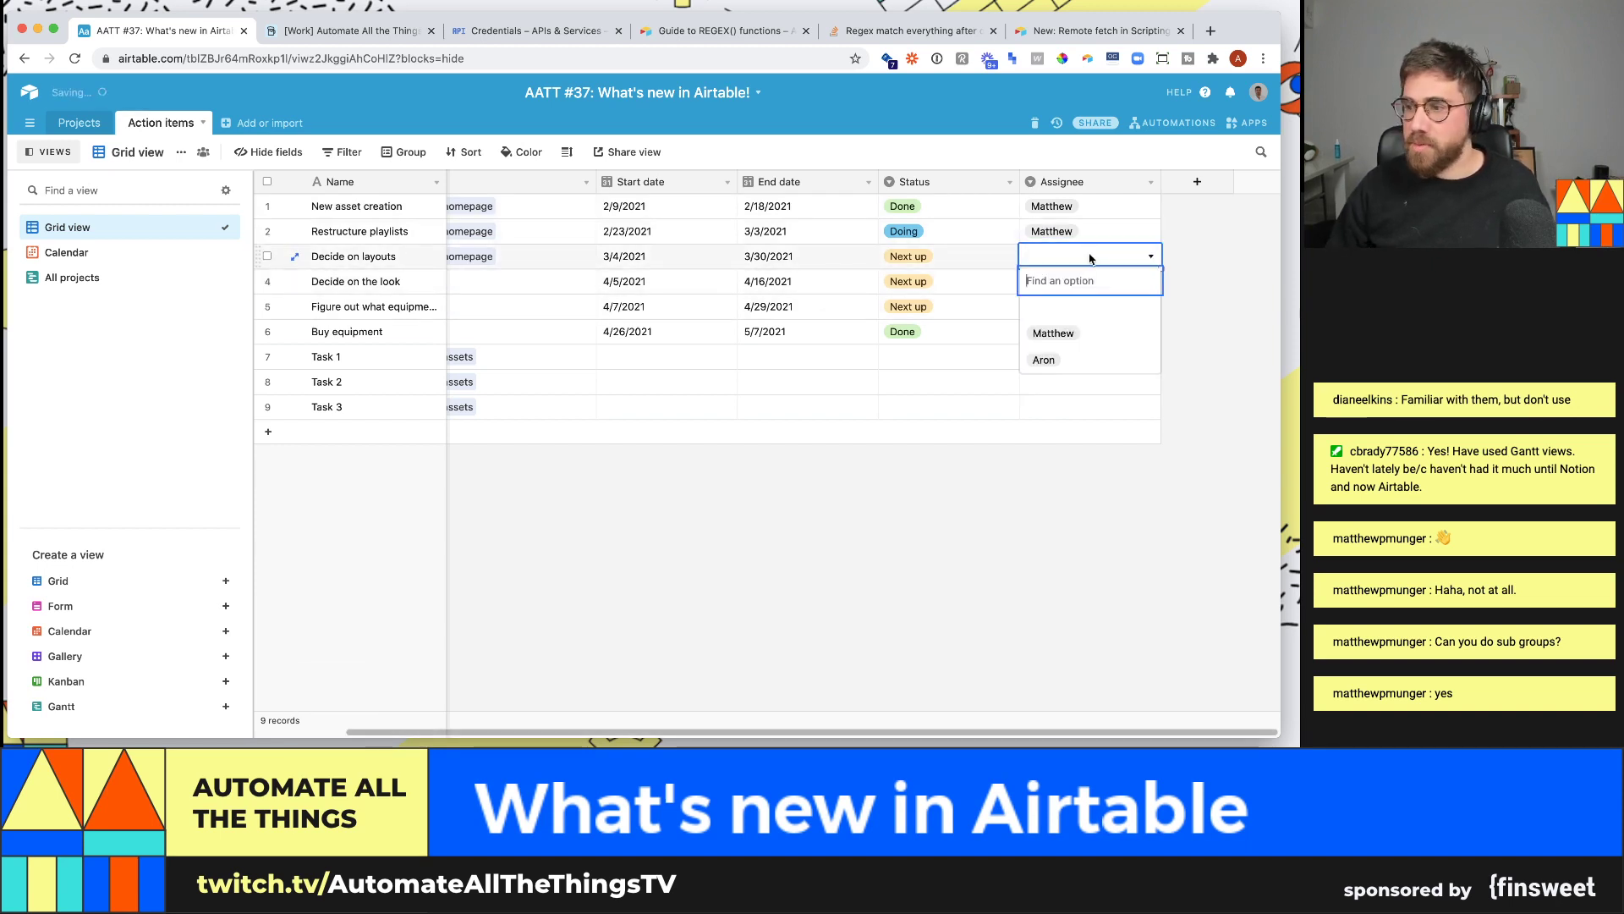
pyautogui.write('ar')
pyautogui.press('Return')
pyautogui.press('Down')
pyautogui.hotkey('ctrl', 'v')
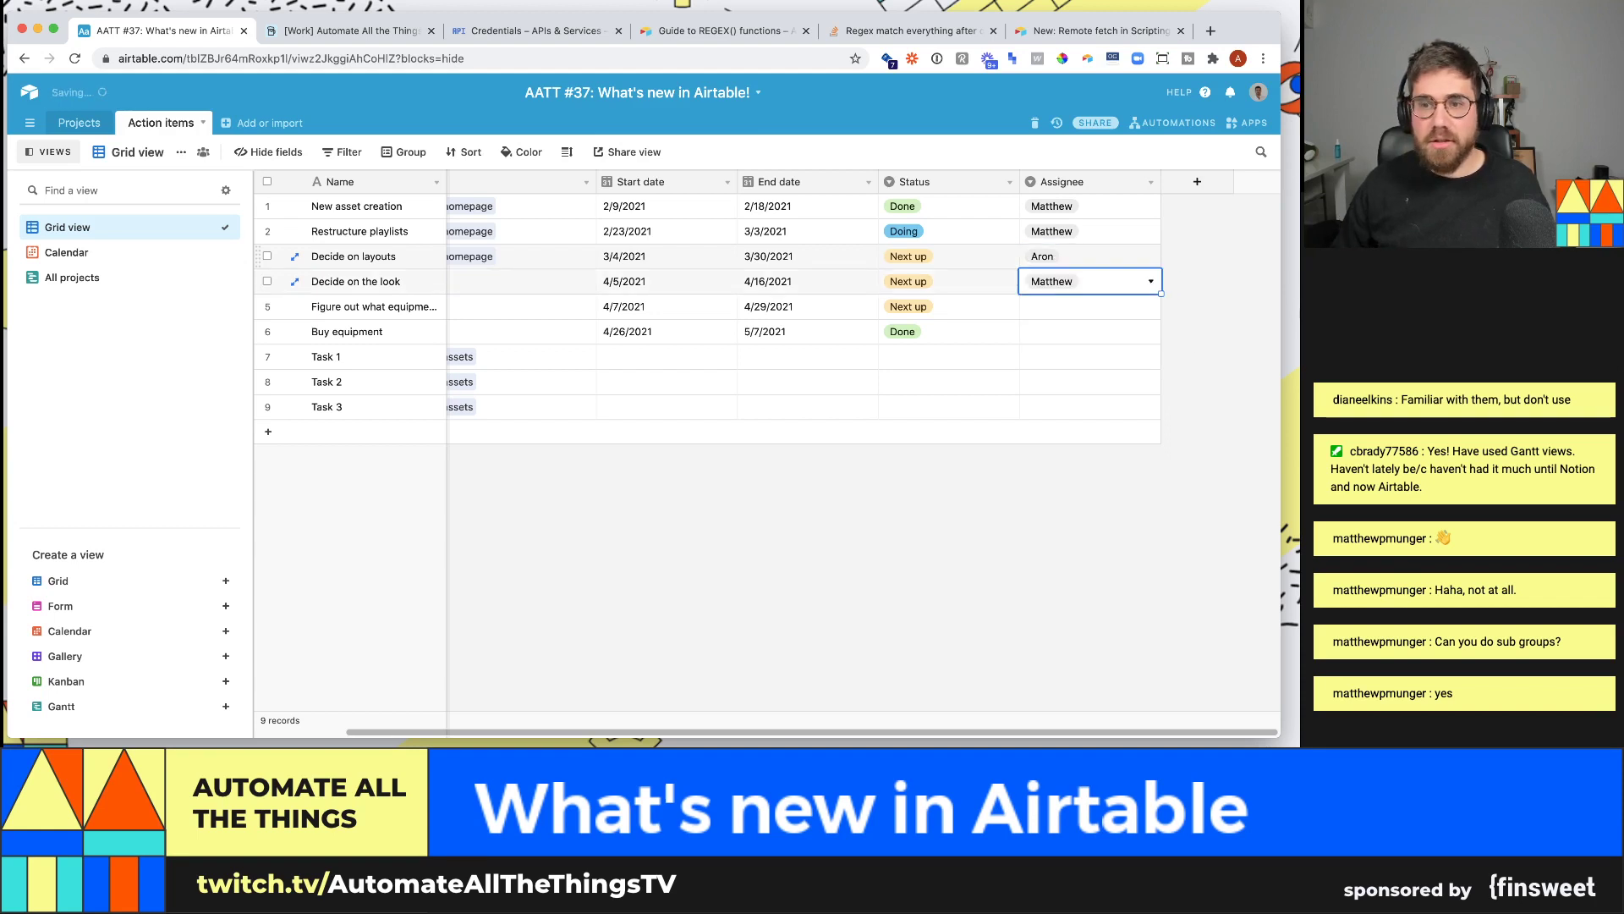
pyautogui.press('Down')
pyautogui.write('ar')
pyautogui.press('Return')
pyautogui.press('Down')
pyautogui.hotkey('ctrl', 'v')
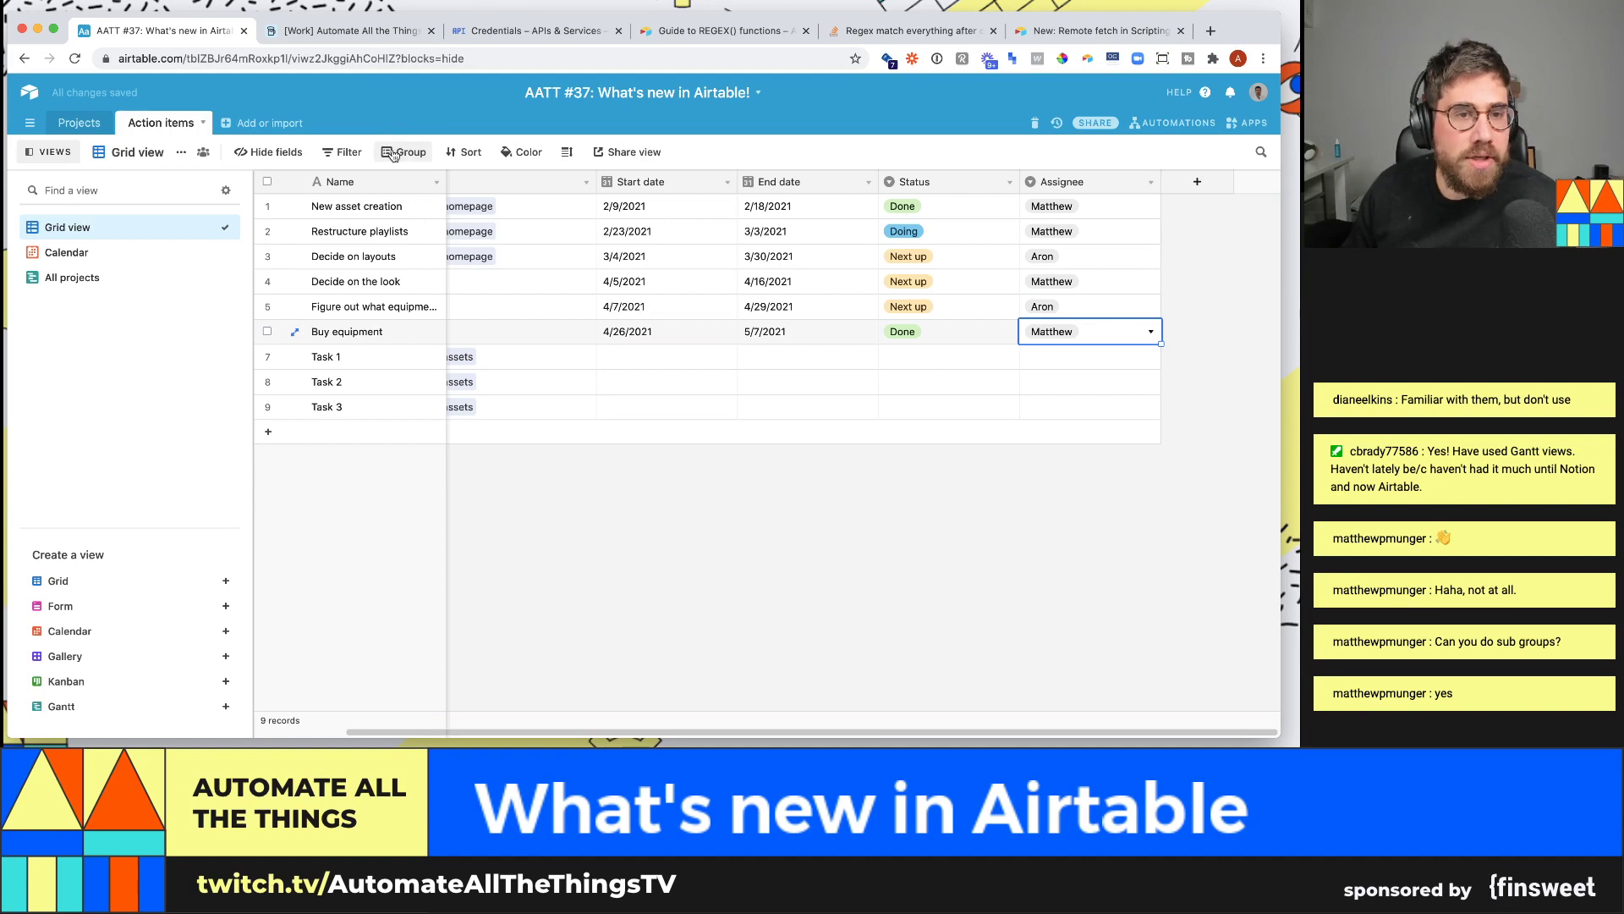
pyautogui.click(127, 278)
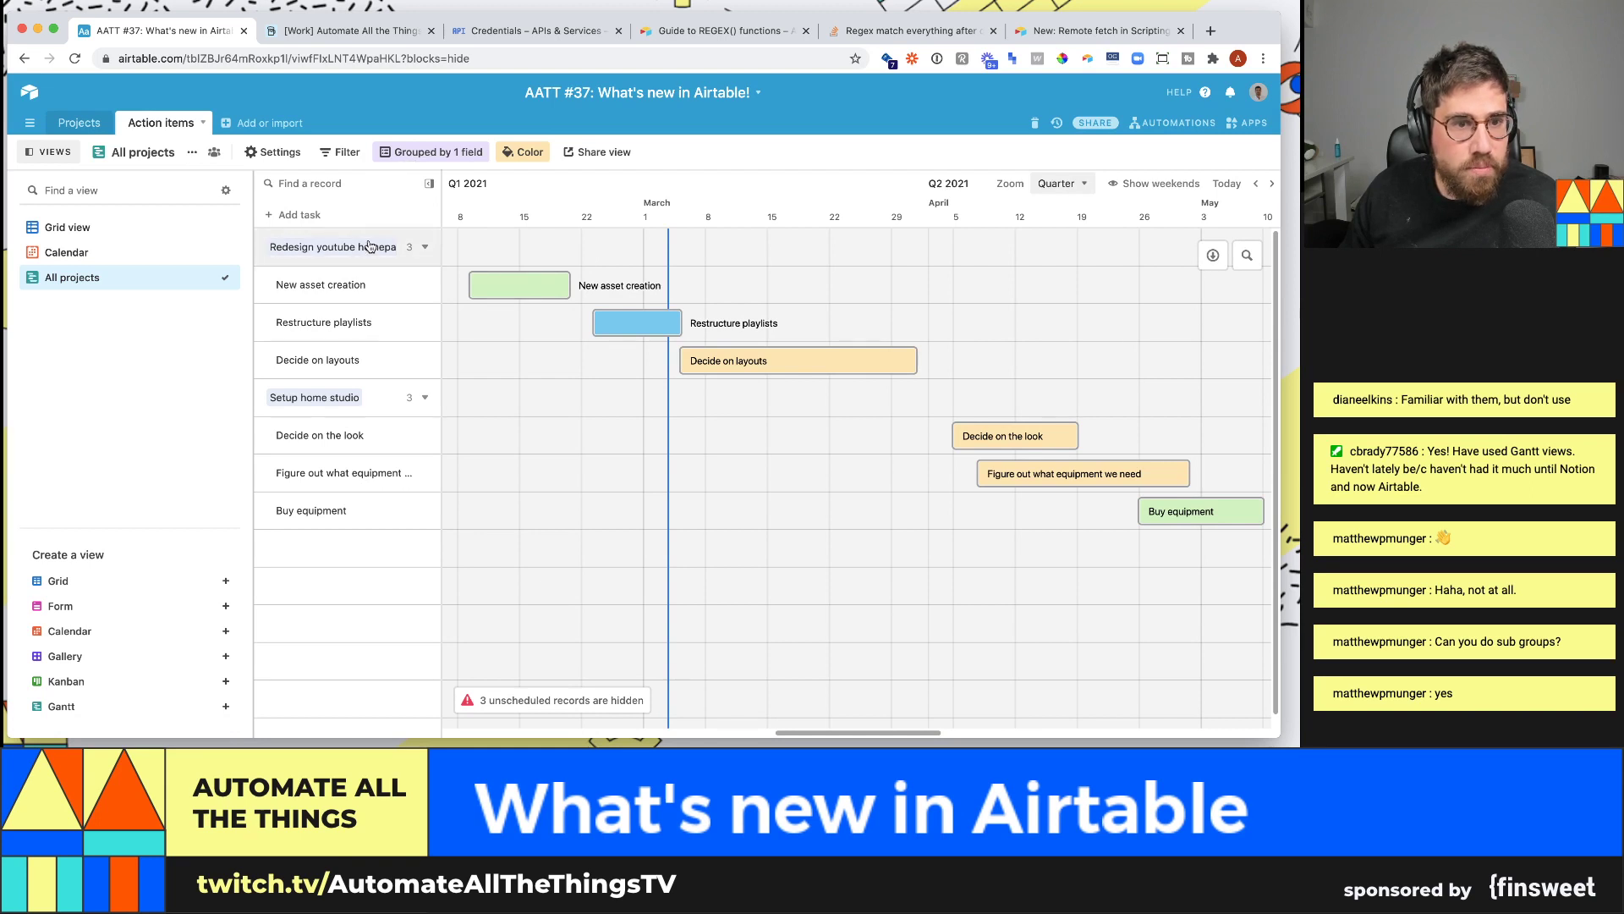
# - Add Assignee as a grouping level and move it above Projects
pyautogui.click(440, 152)
pyautogui.click(457, 231)
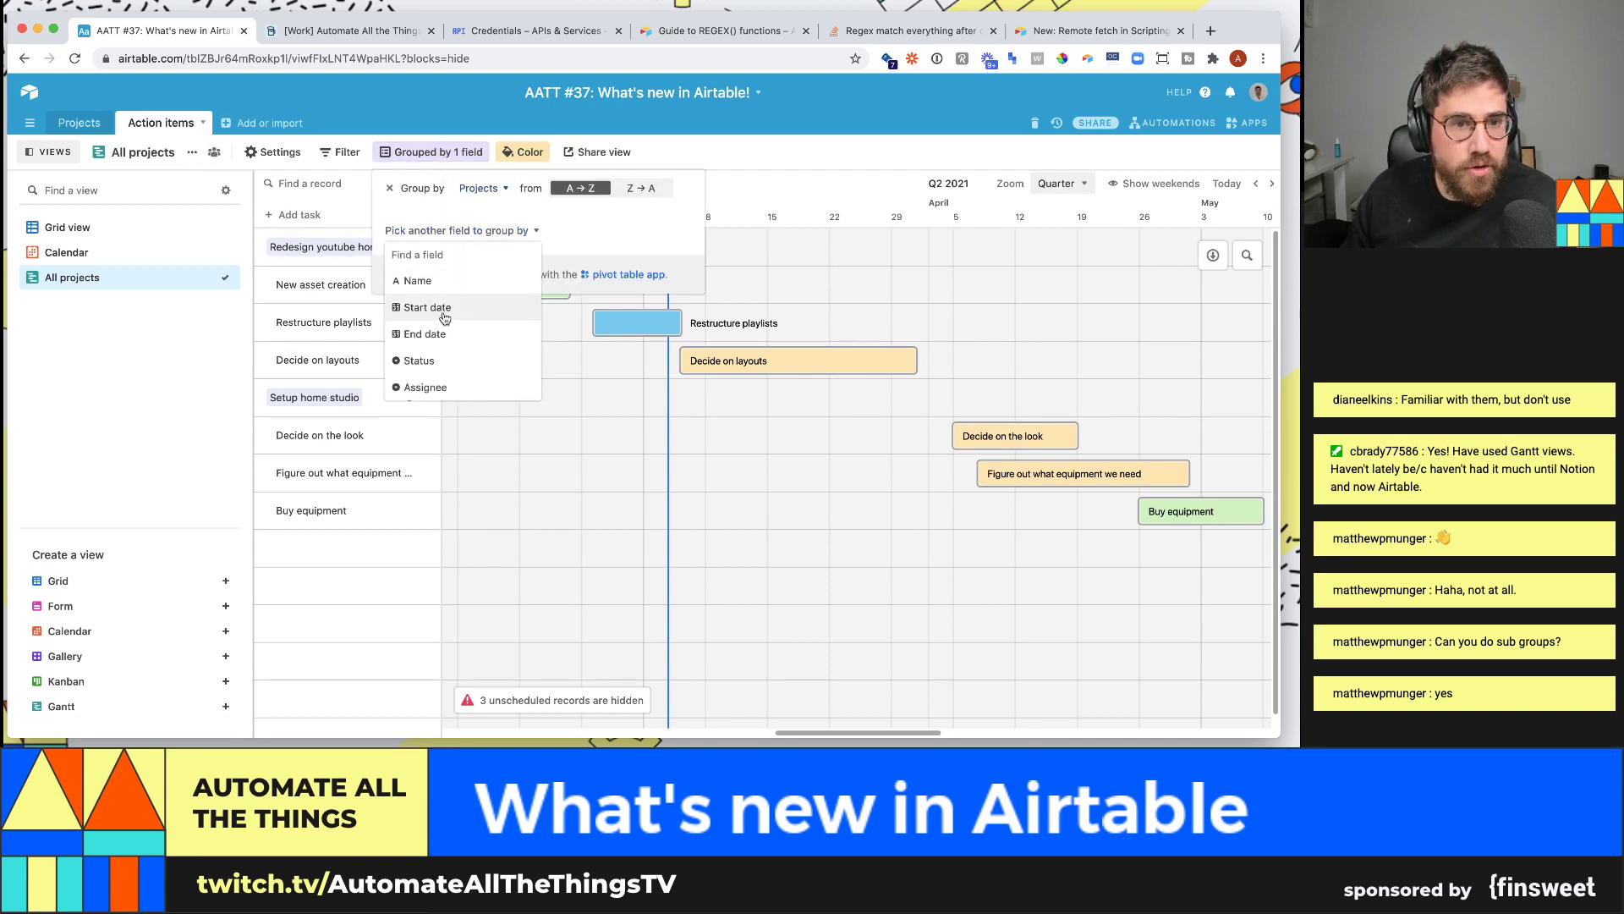
pyautogui.click(432, 386)
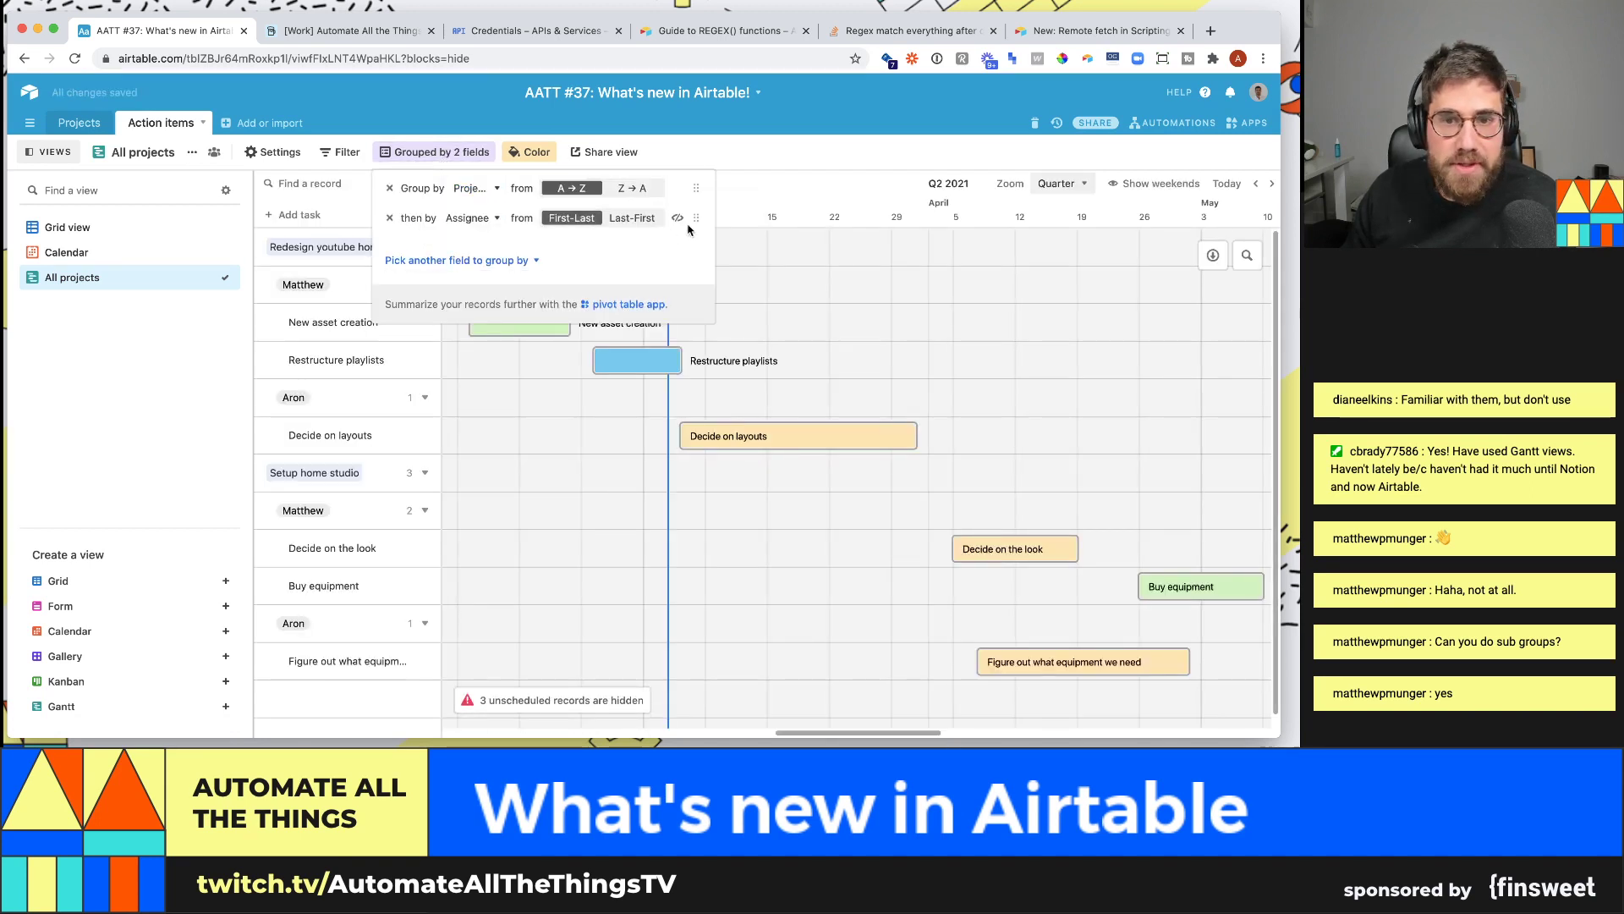
pyautogui.moveTo(696, 218); pyautogui.dragTo(696, 188)
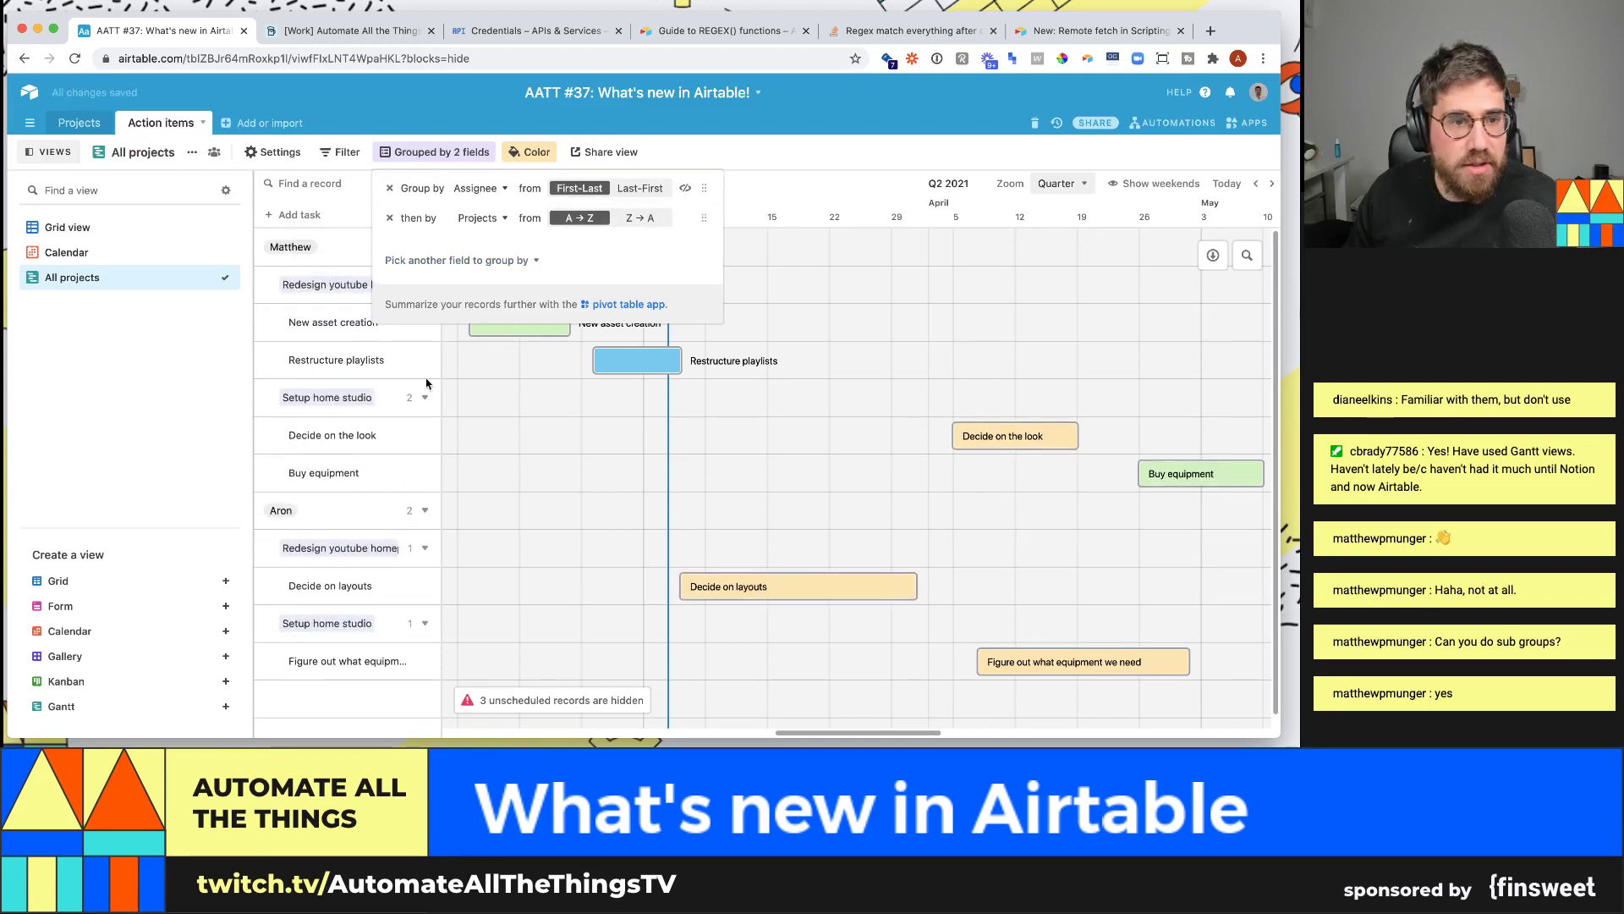
pyautogui.click(376, 374)
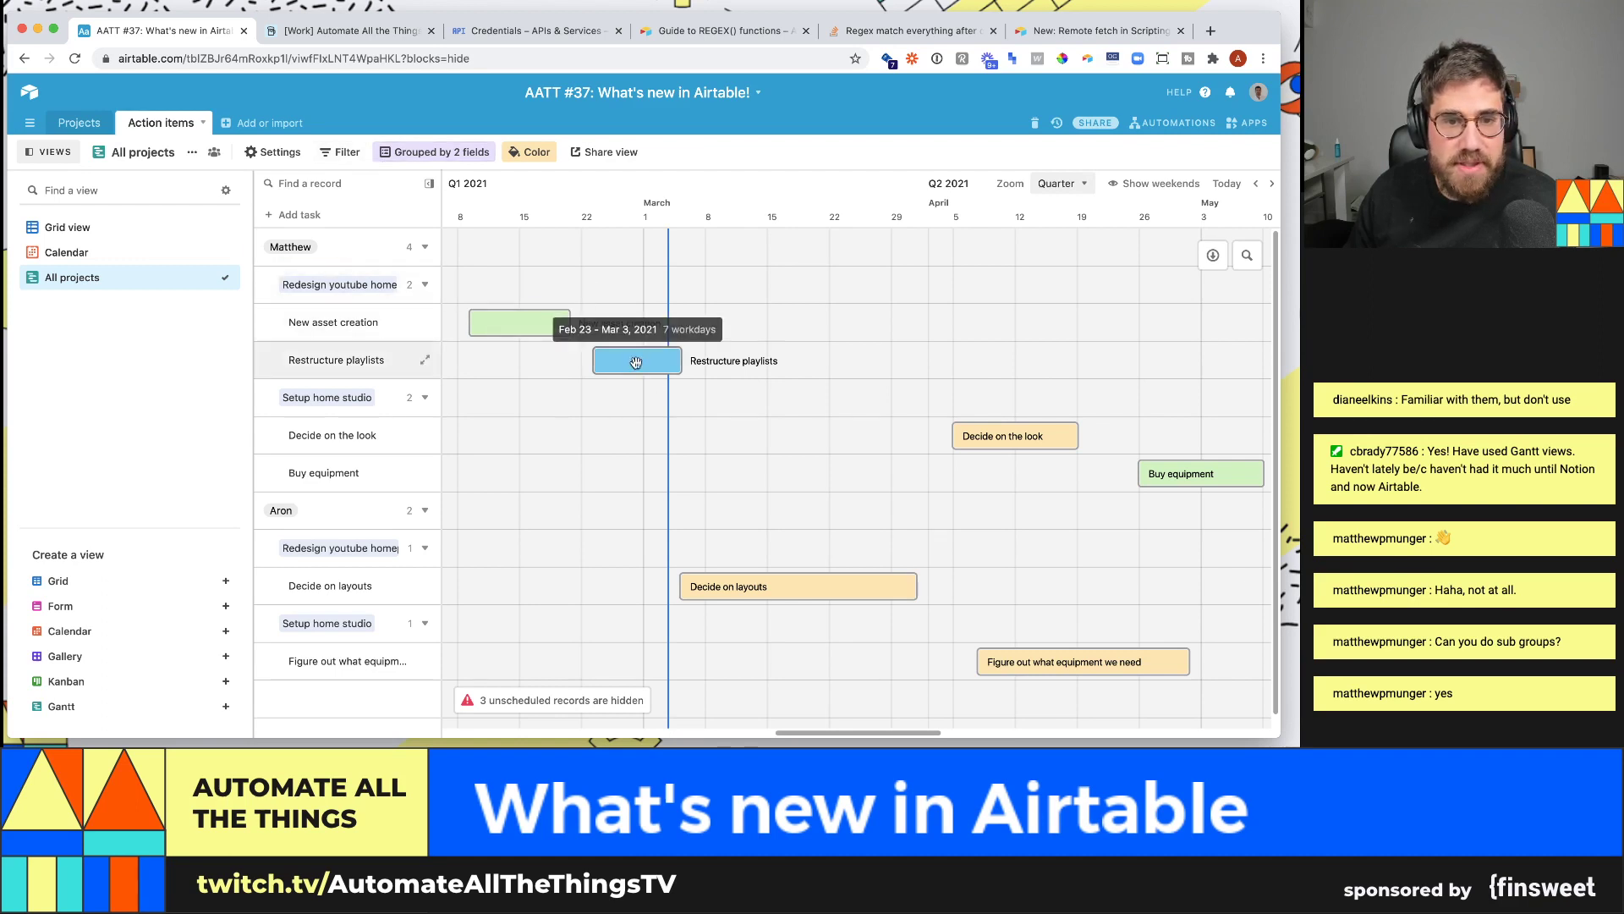
# - Collapse the Redesign youtube homepage and Setup home studio subgroups under both assignees
pyautogui.click(425, 284)
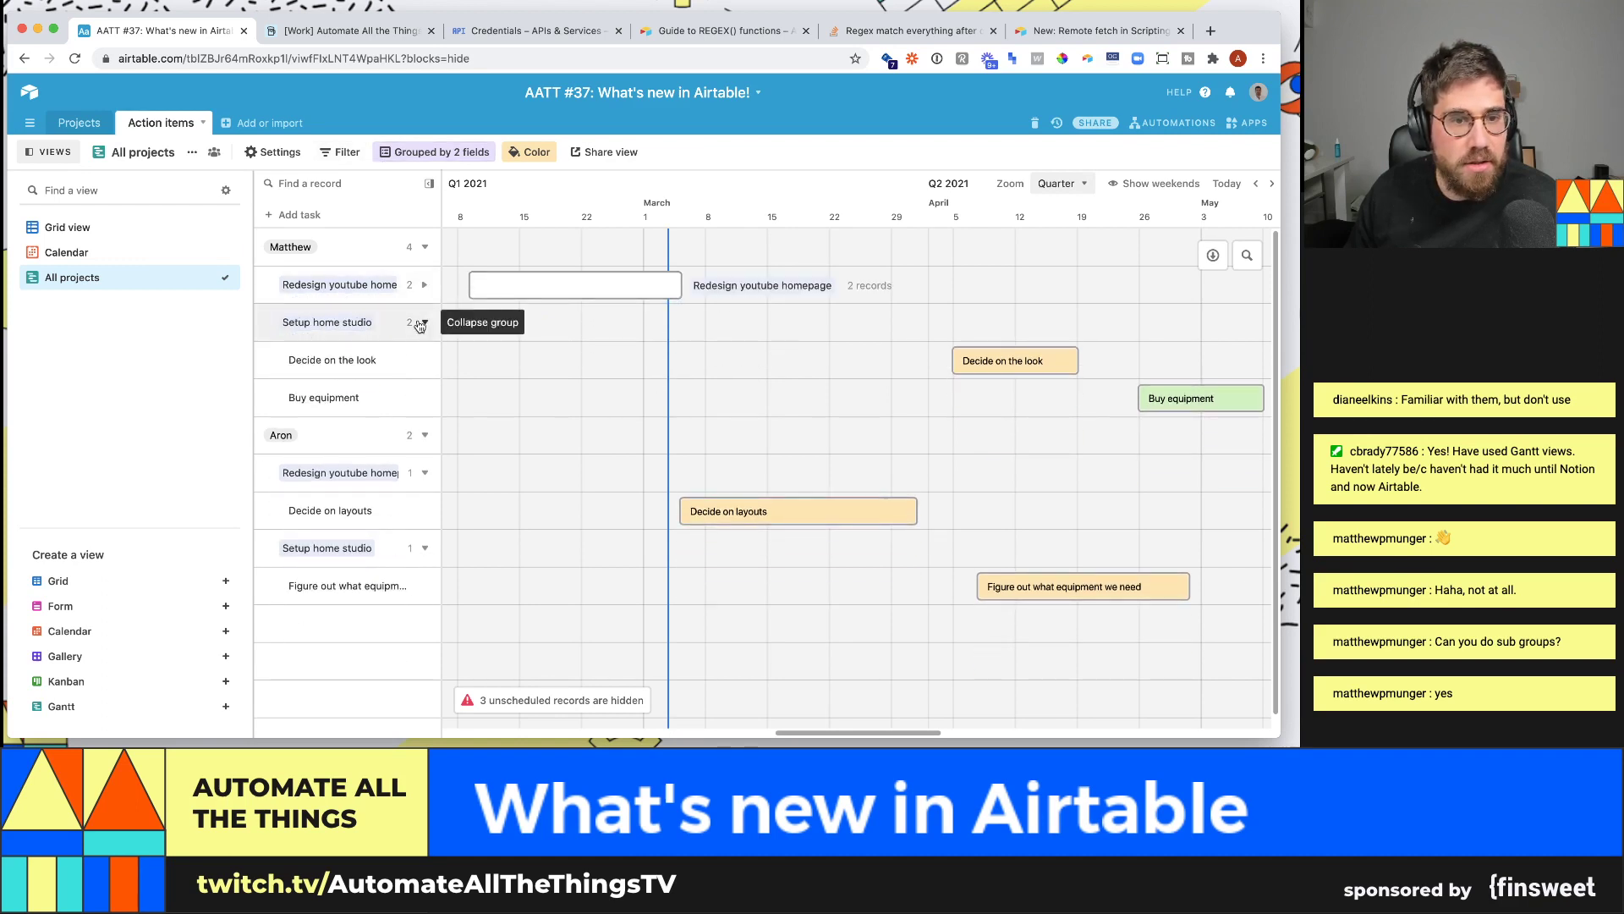
pyautogui.click(422, 323)
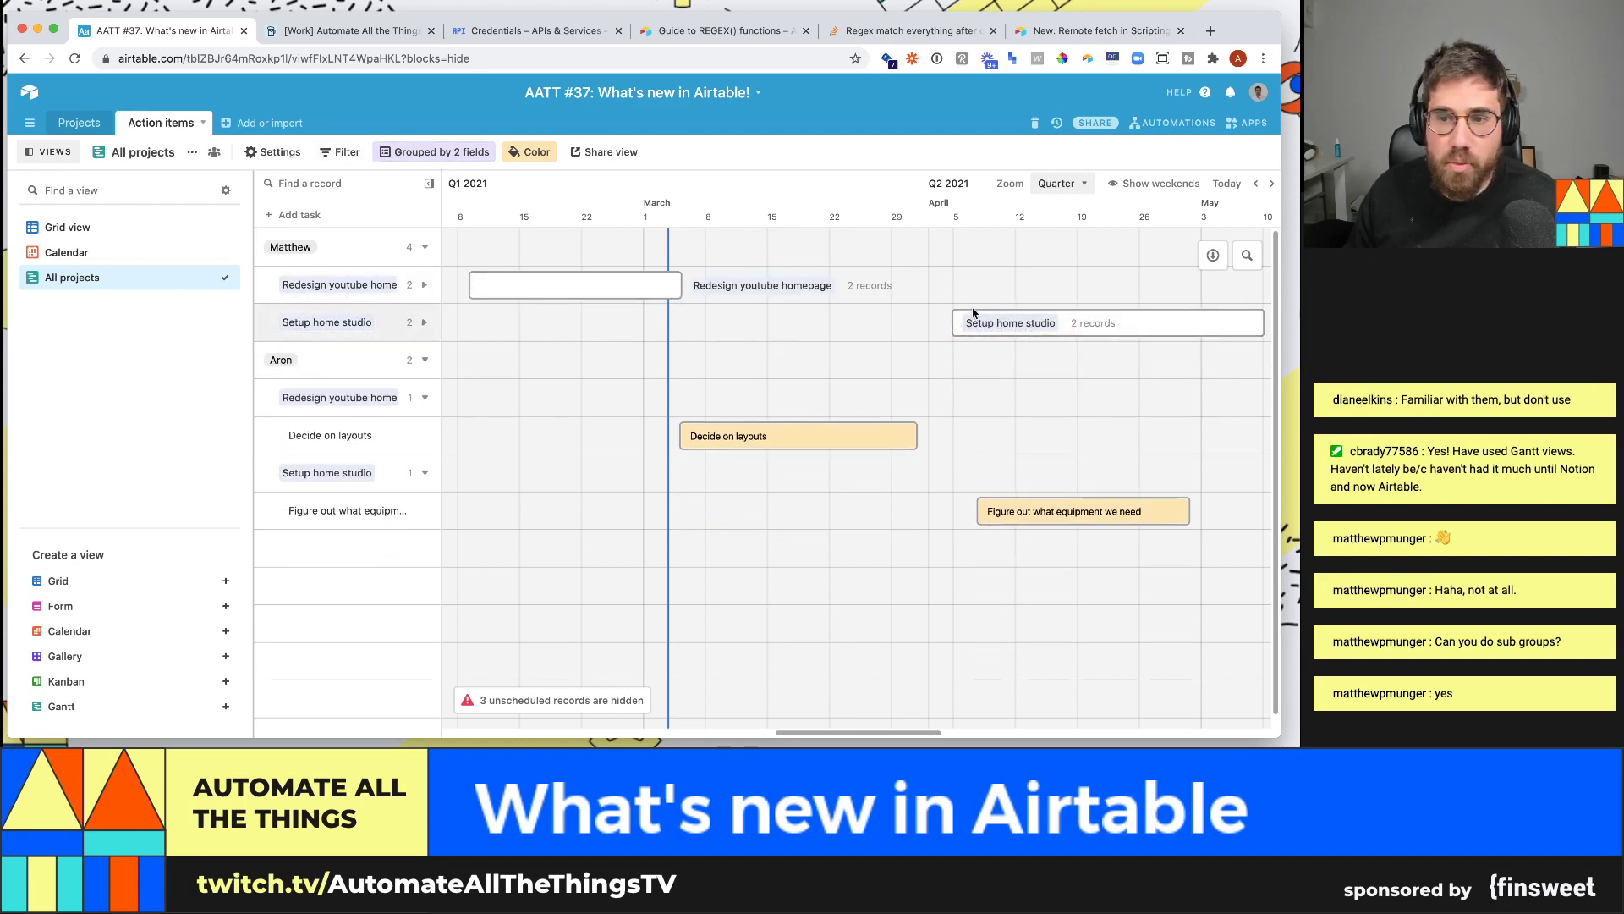
pyautogui.click(418, 404)
pyautogui.click(422, 435)
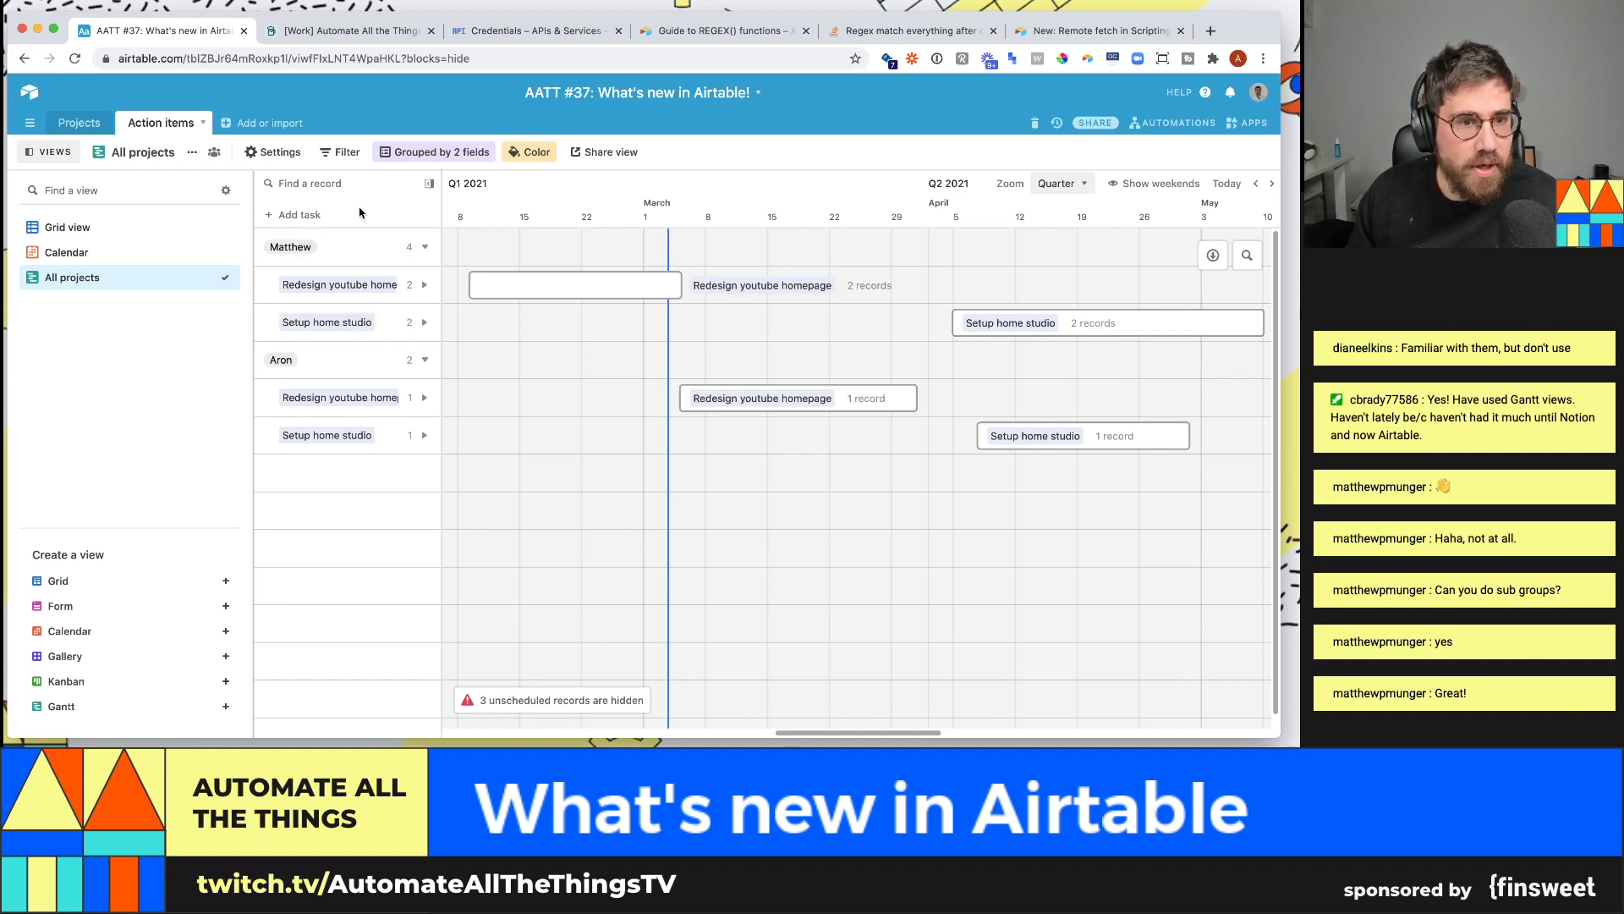
pyautogui.click(413, 155)
# - Drop the second grouping level and group the Gantt by Projects only
pyautogui.click(390, 210)
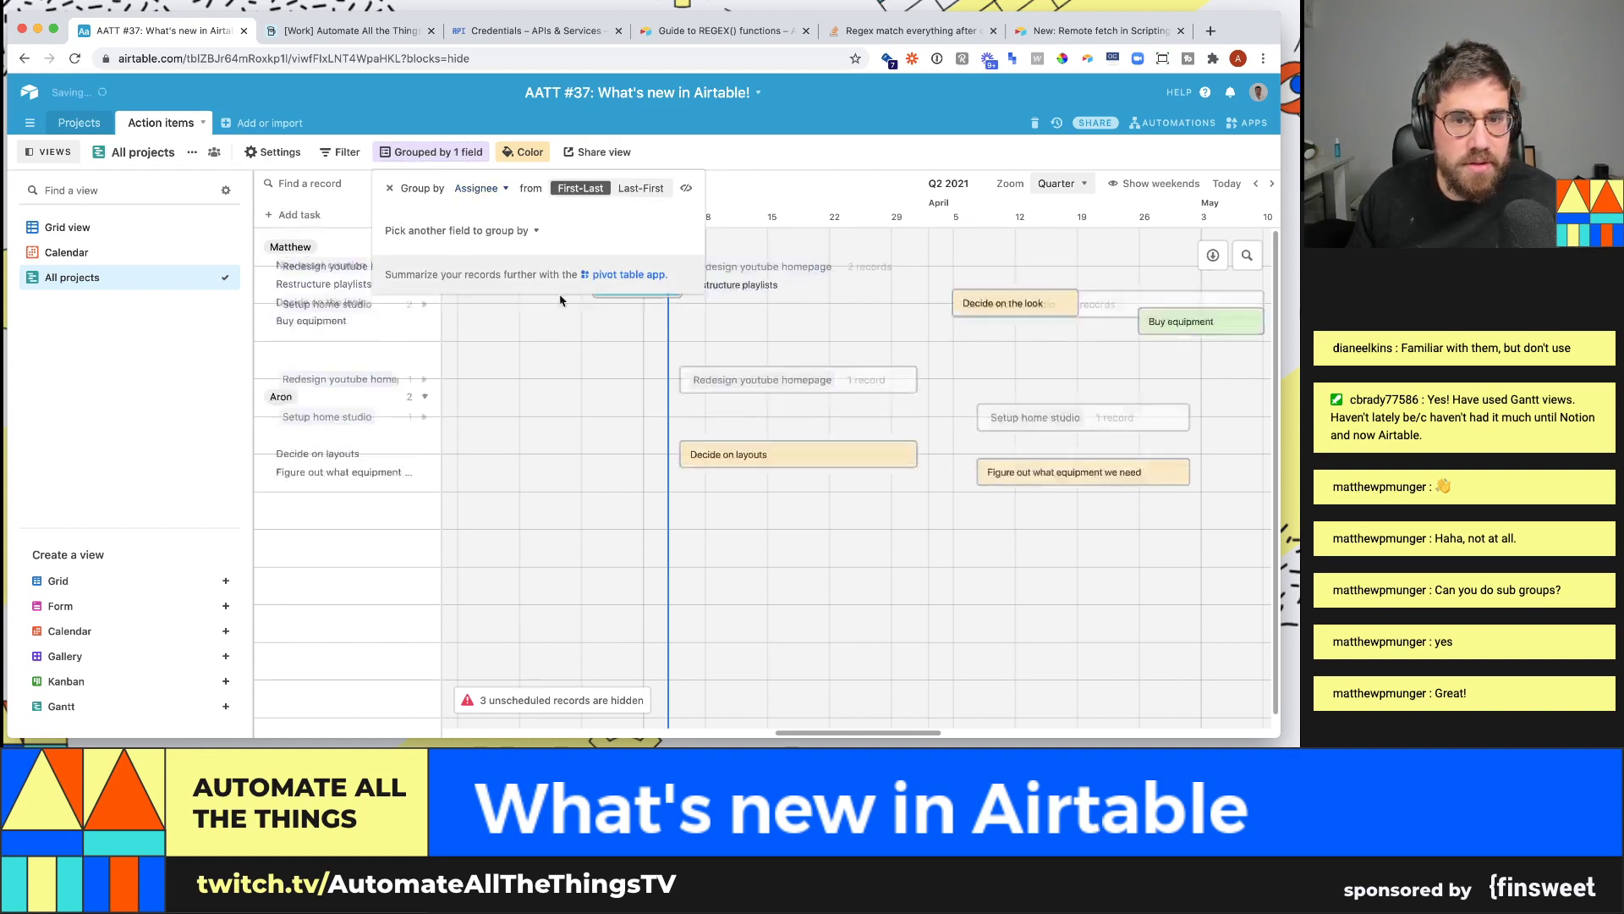
pyautogui.click(478, 188)
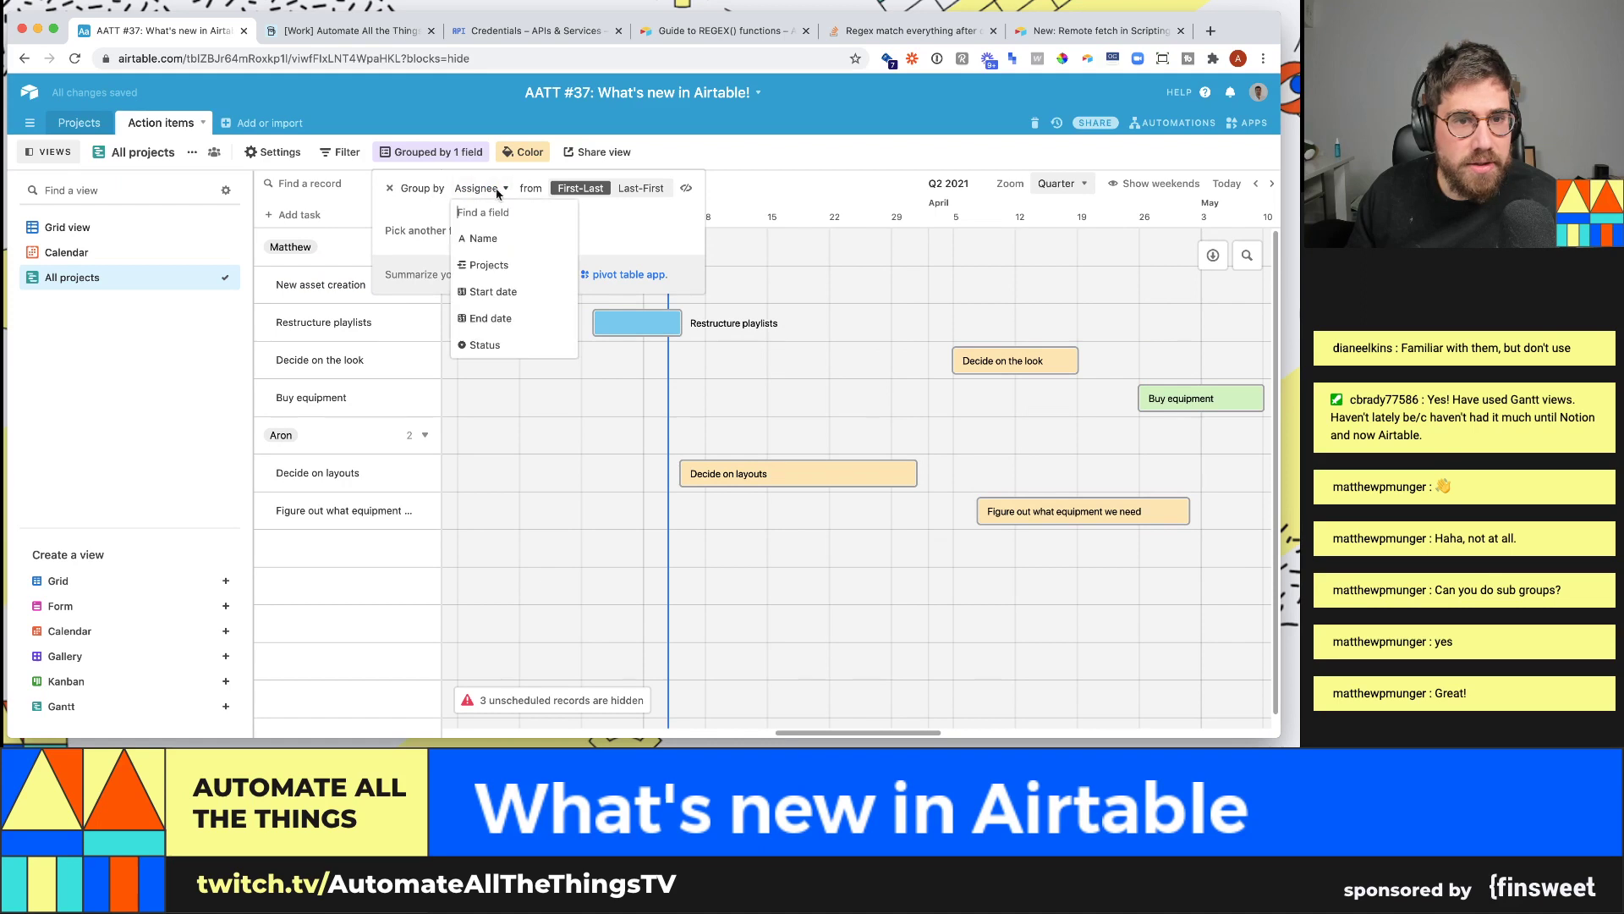
pyautogui.click(499, 262)
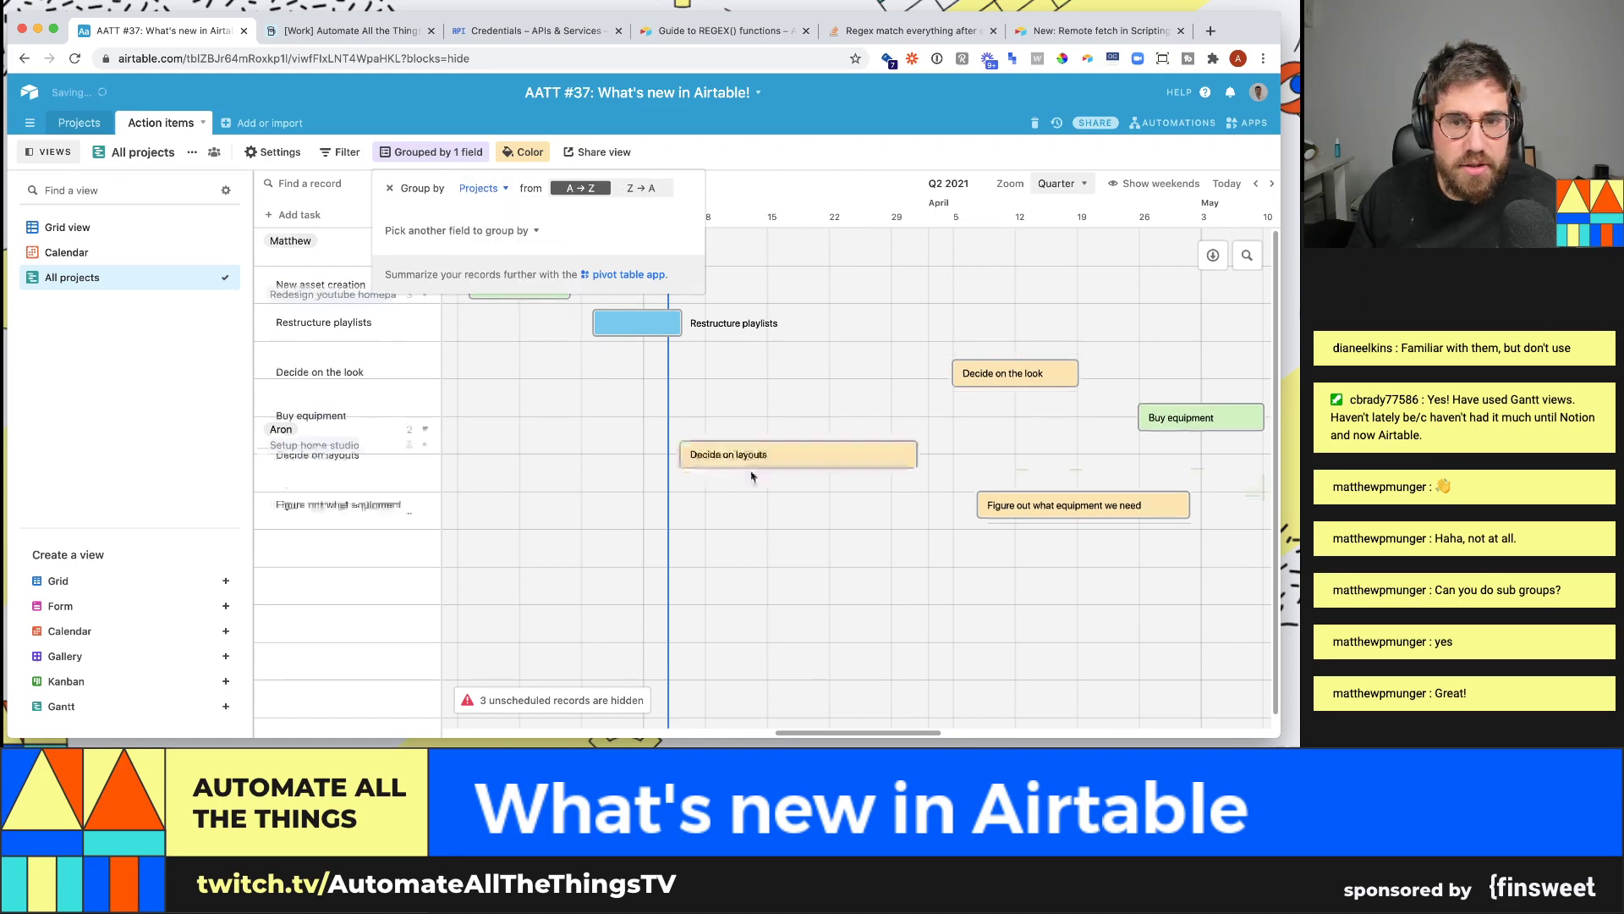
pyautogui.click(776, 554)
# - Collapse and re-expand Redesign youtube homepage, then view and close the New asset creation record
pyautogui.click(423, 244)
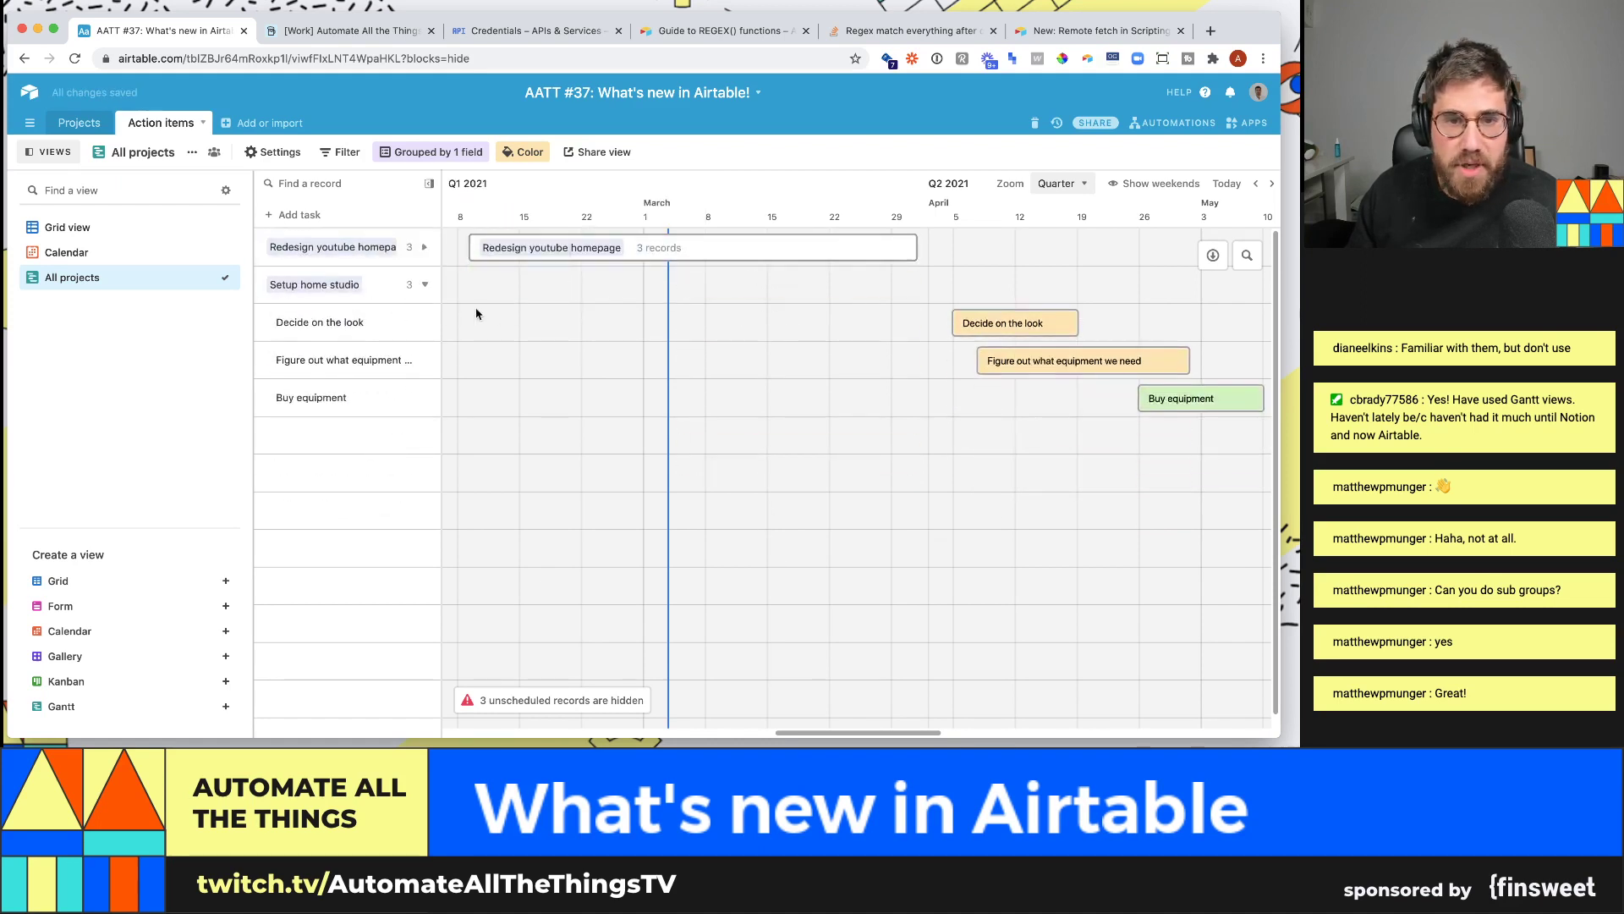
pyautogui.click(425, 246)
pyautogui.click(551, 295)
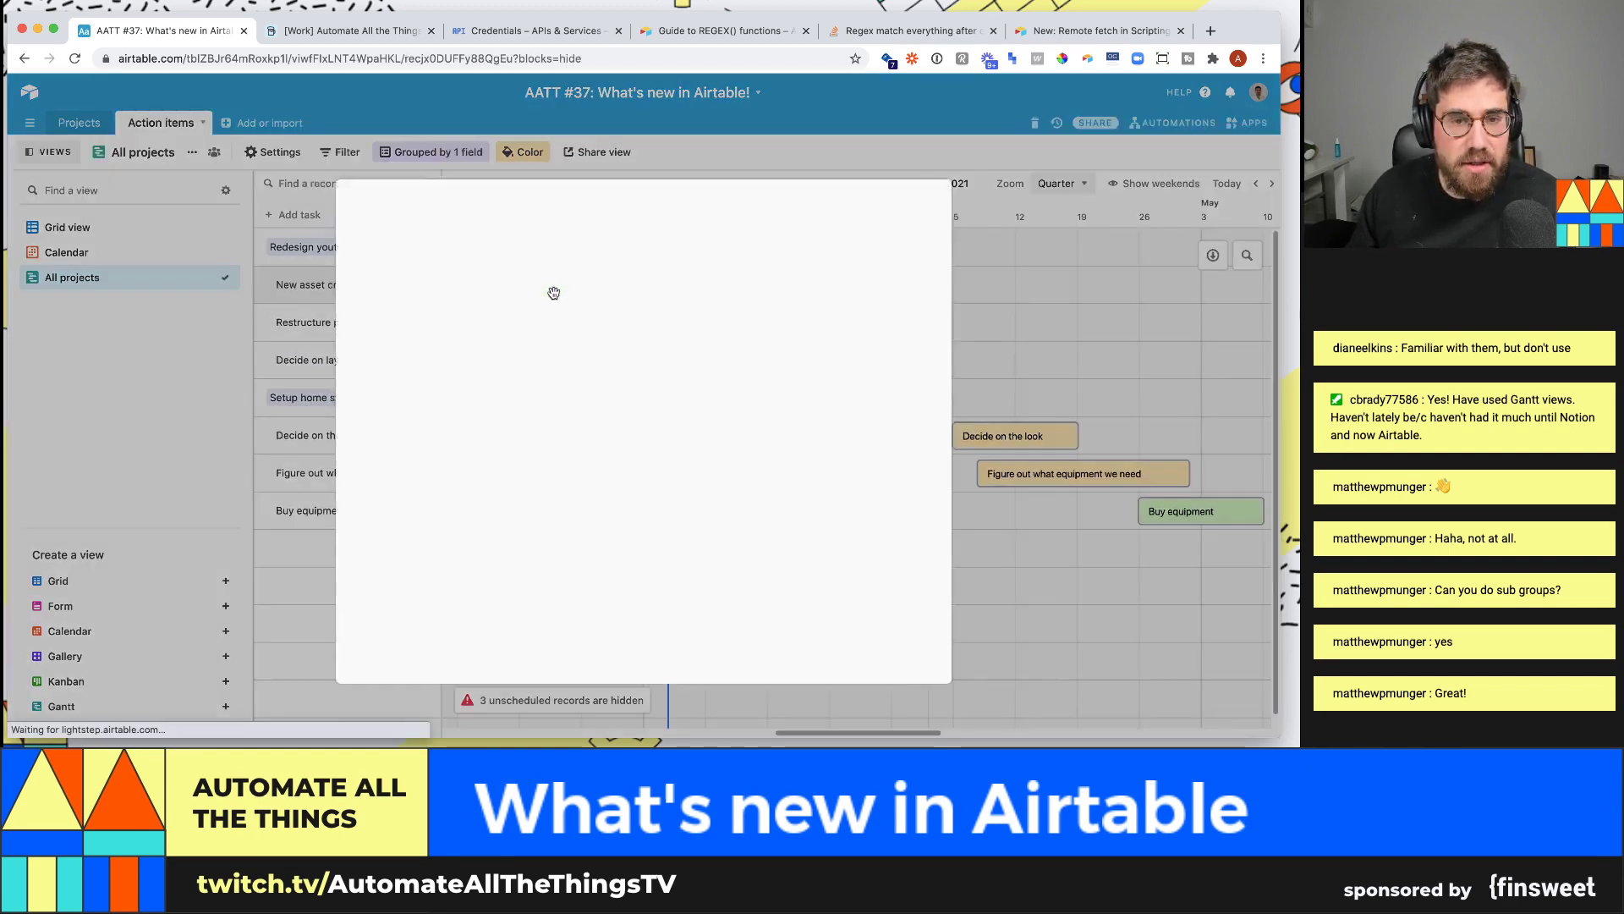
pyautogui.click(1043, 255)
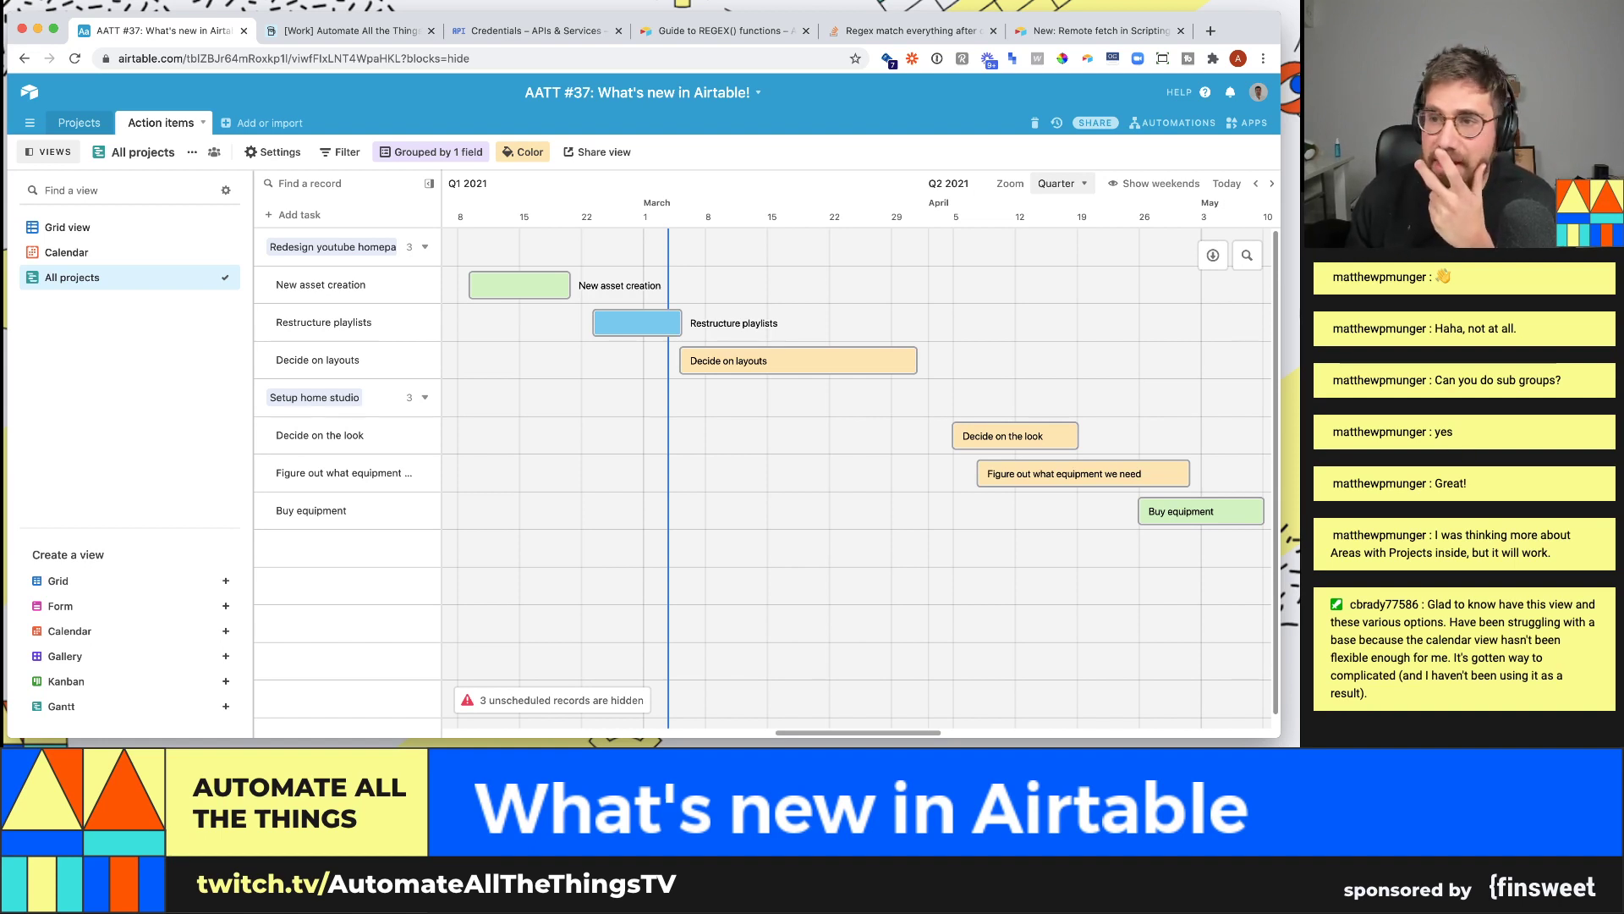
pyautogui.moveTo(767, 353)
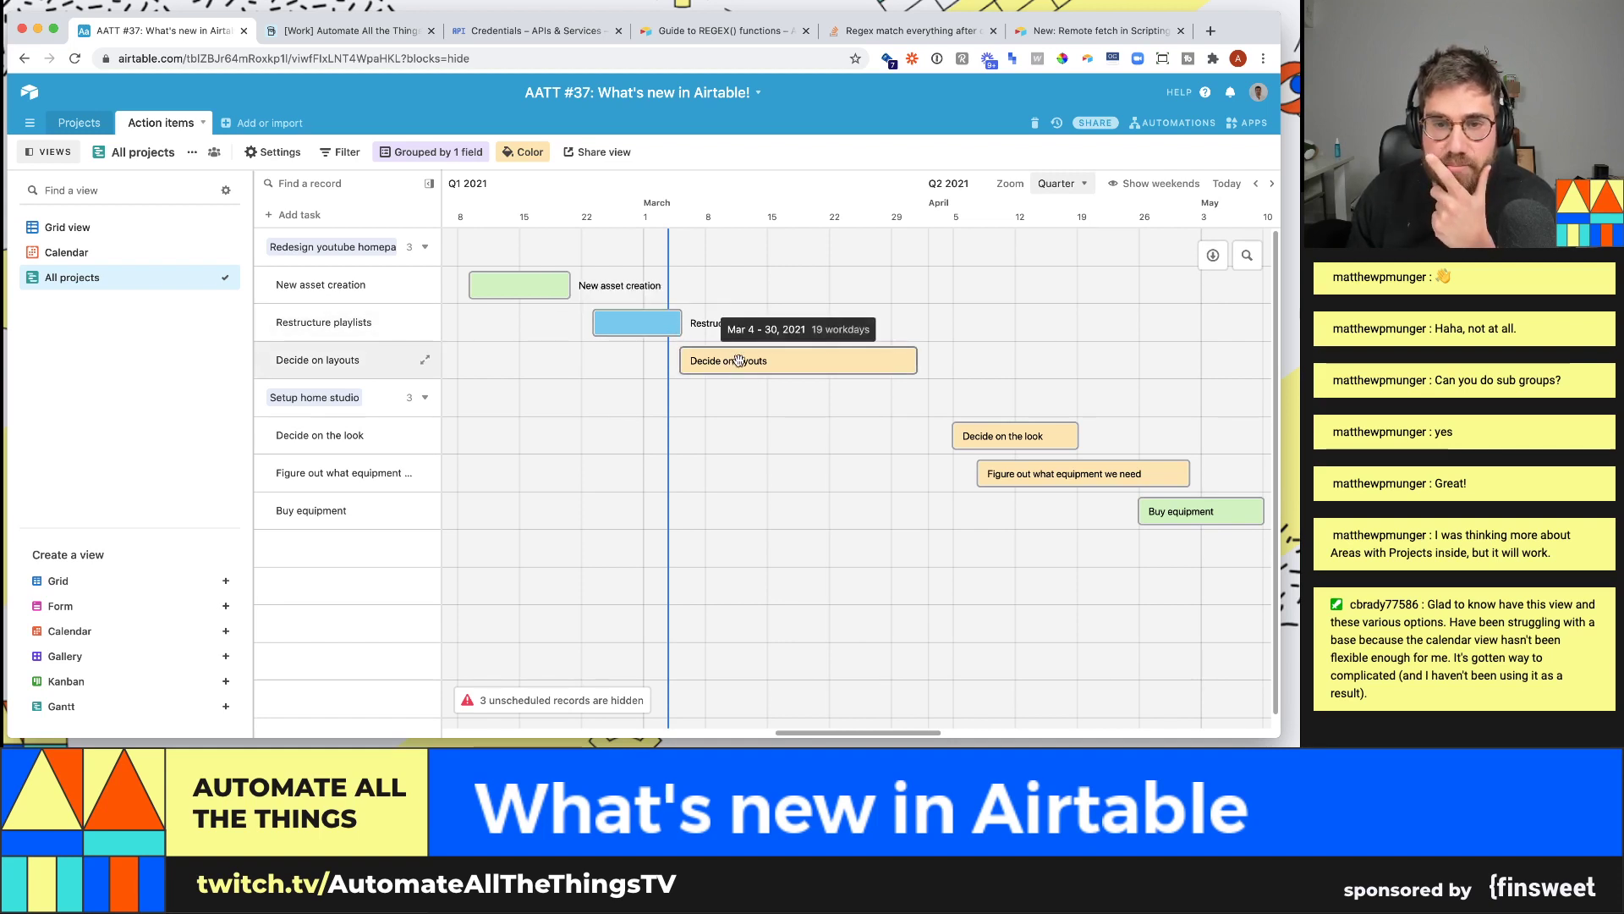
# - Drag the Decide on layouts bar earlier, then later until it spans Mar 5–31, 2021
pyautogui.moveTo(739, 360); pyautogui.dragTo(664, 361)
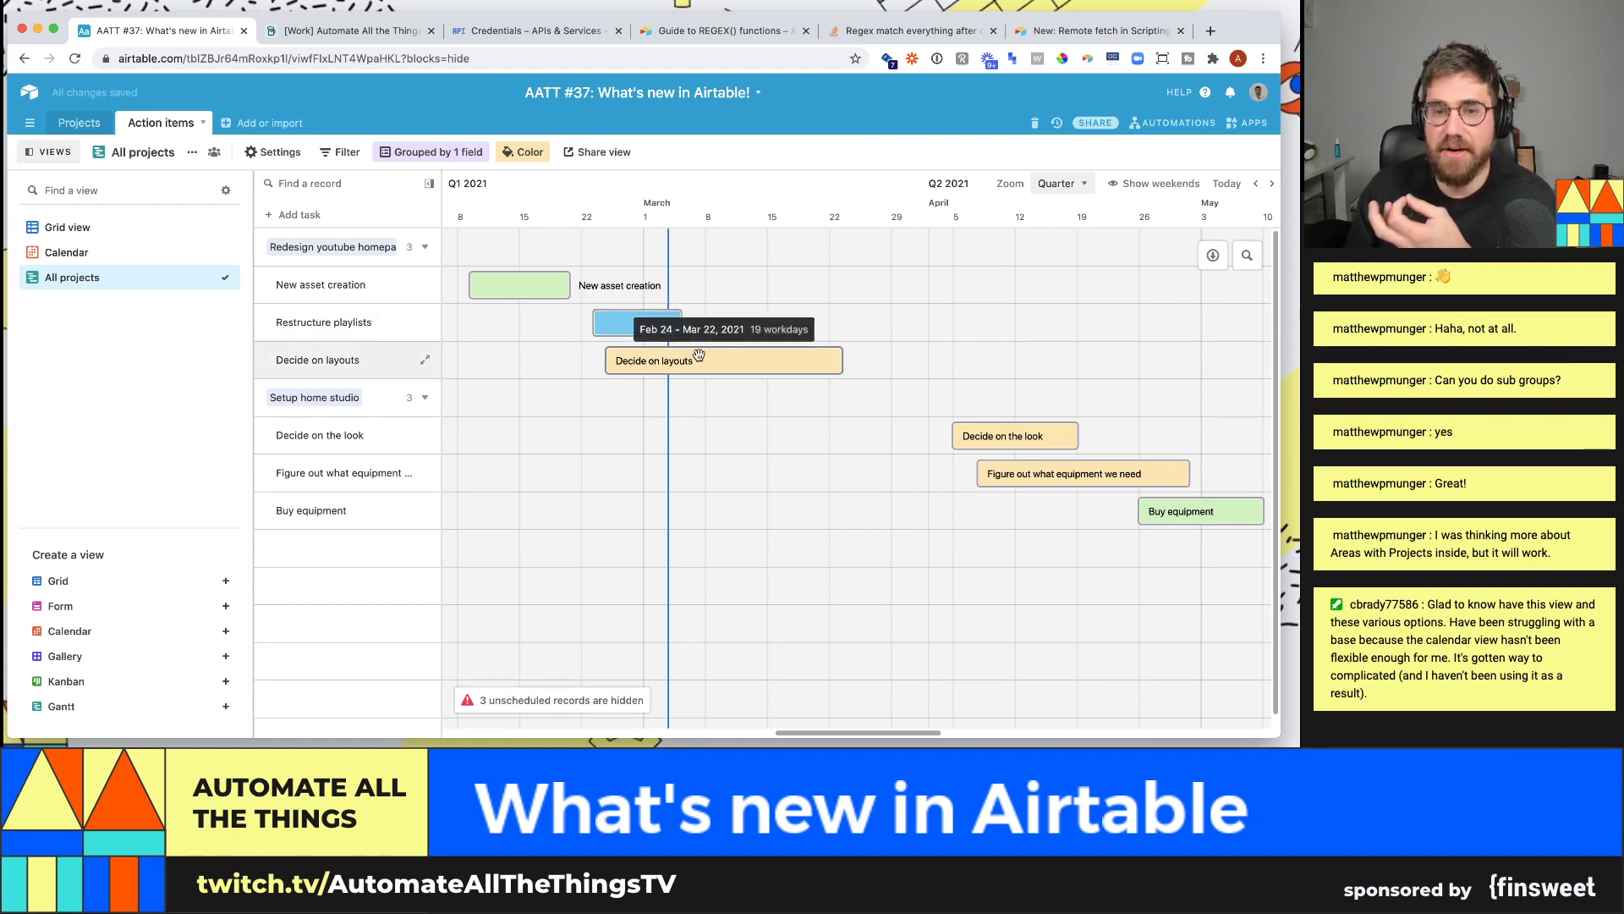
pyautogui.moveTo(701, 360); pyautogui.dragTo(788, 362)
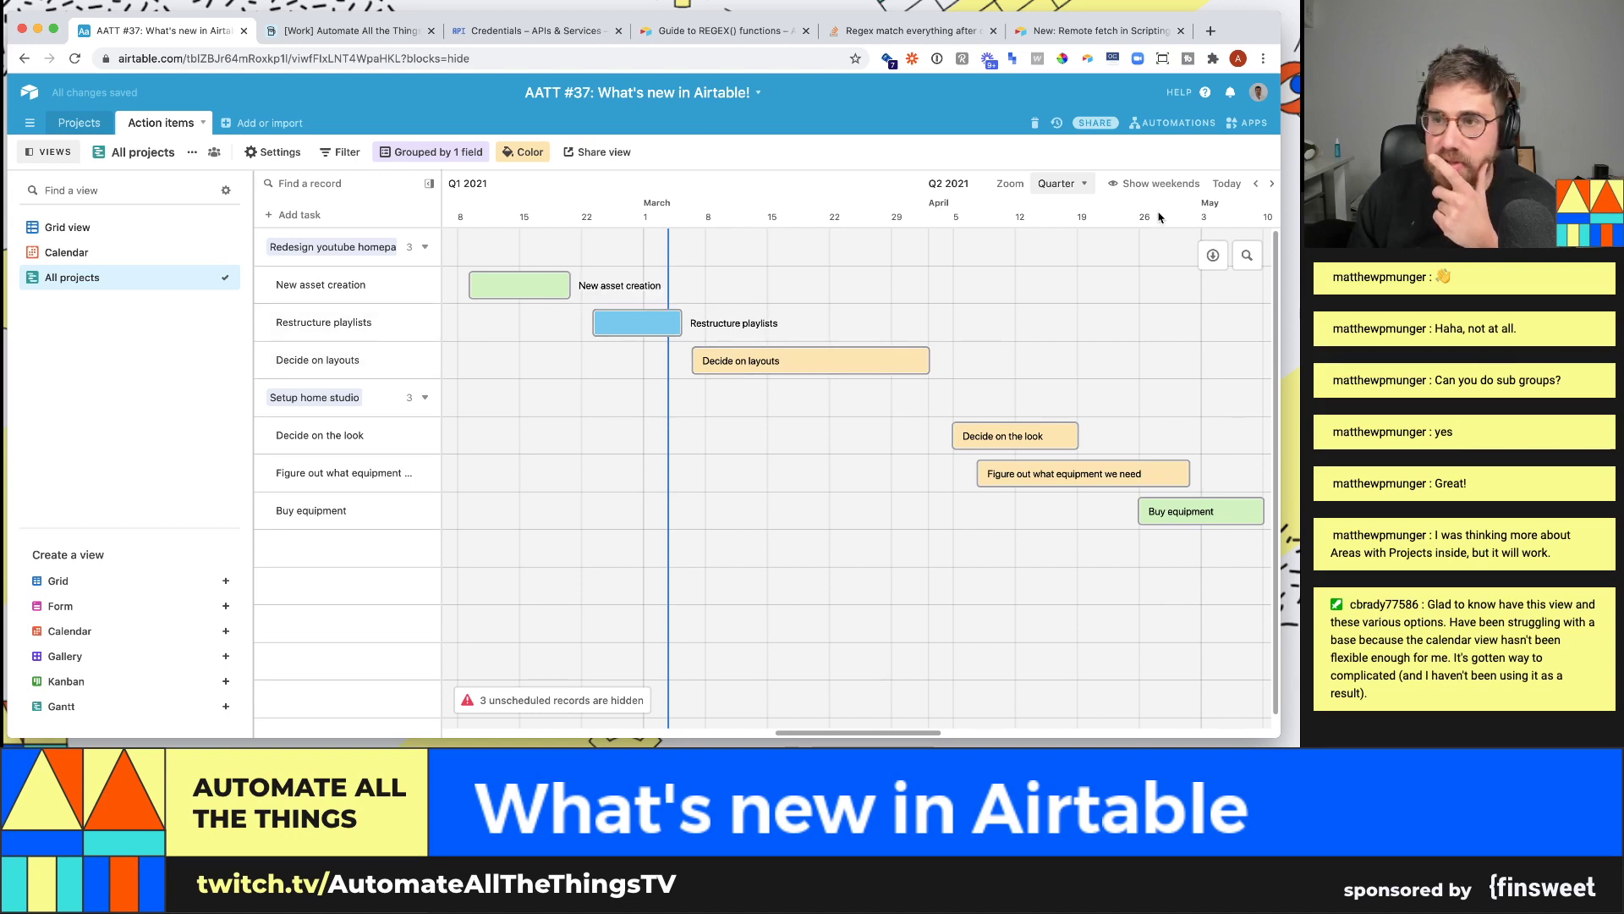
# - Create a new Dependencies linked field in Gantt settings in Predecessors mode, then open Decide on layouts
pyautogui.click(272, 151)
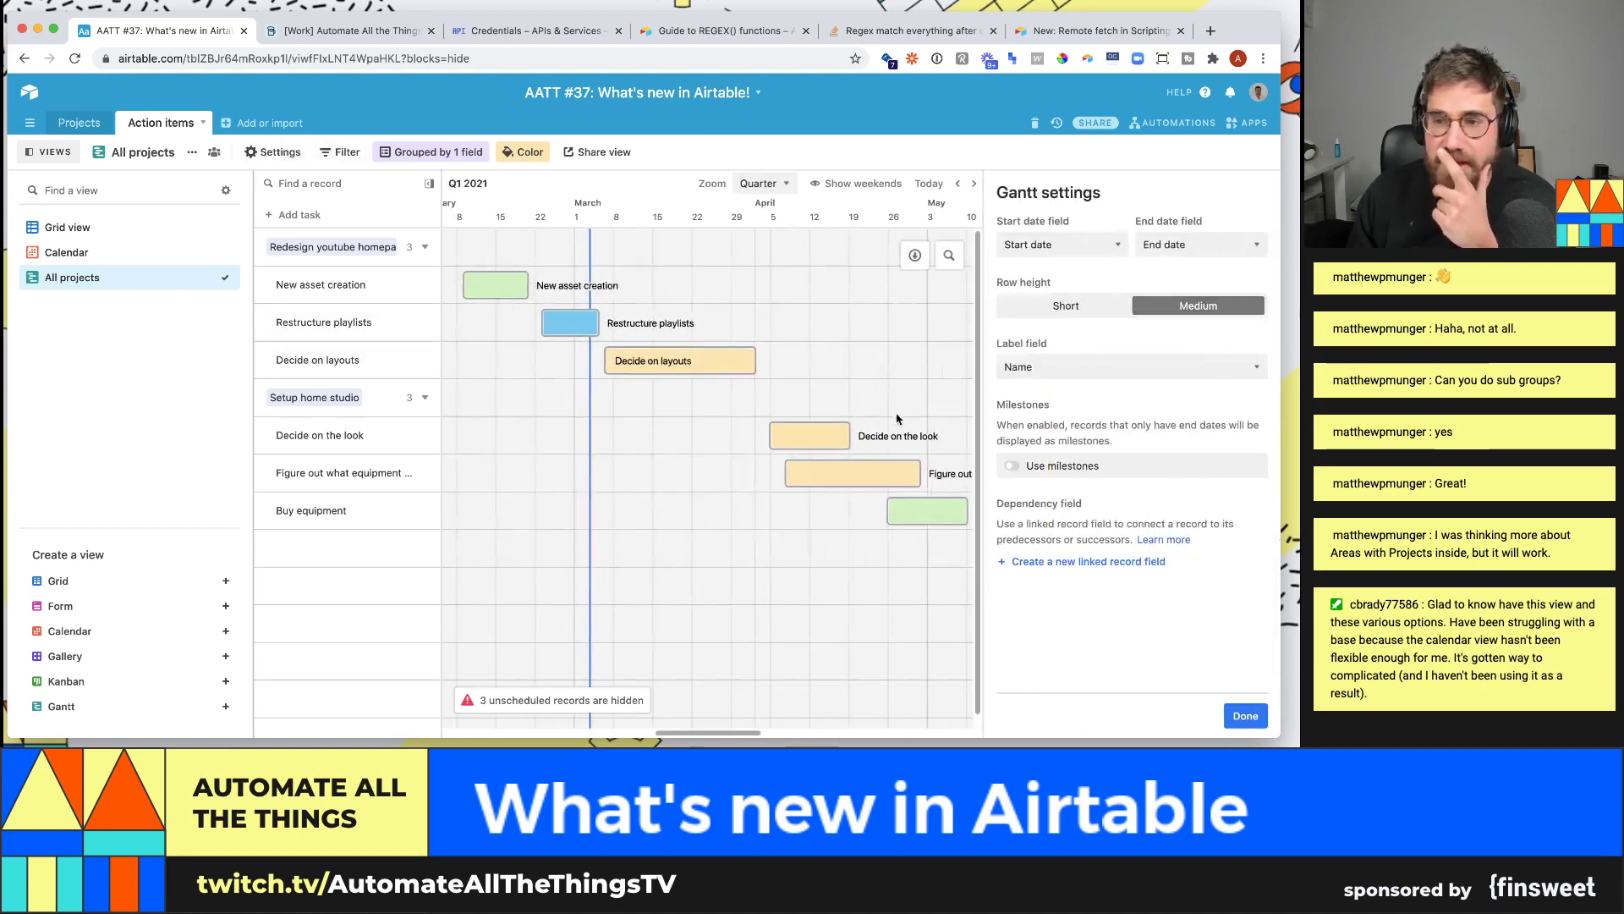
pyautogui.click(1104, 562)
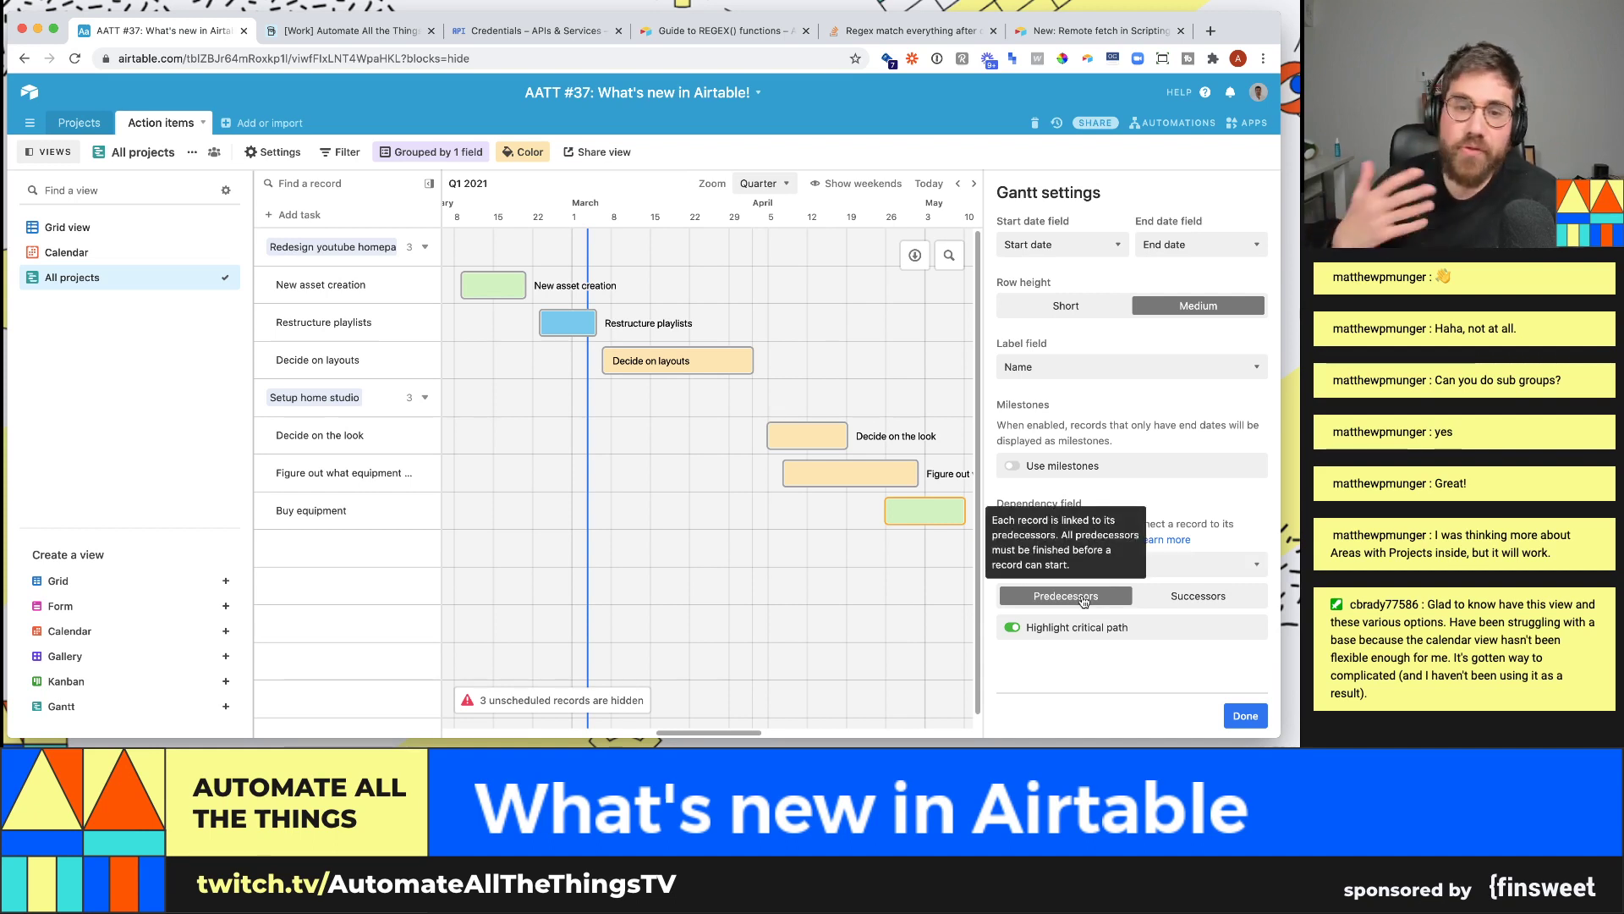
pyautogui.click(1180, 603)
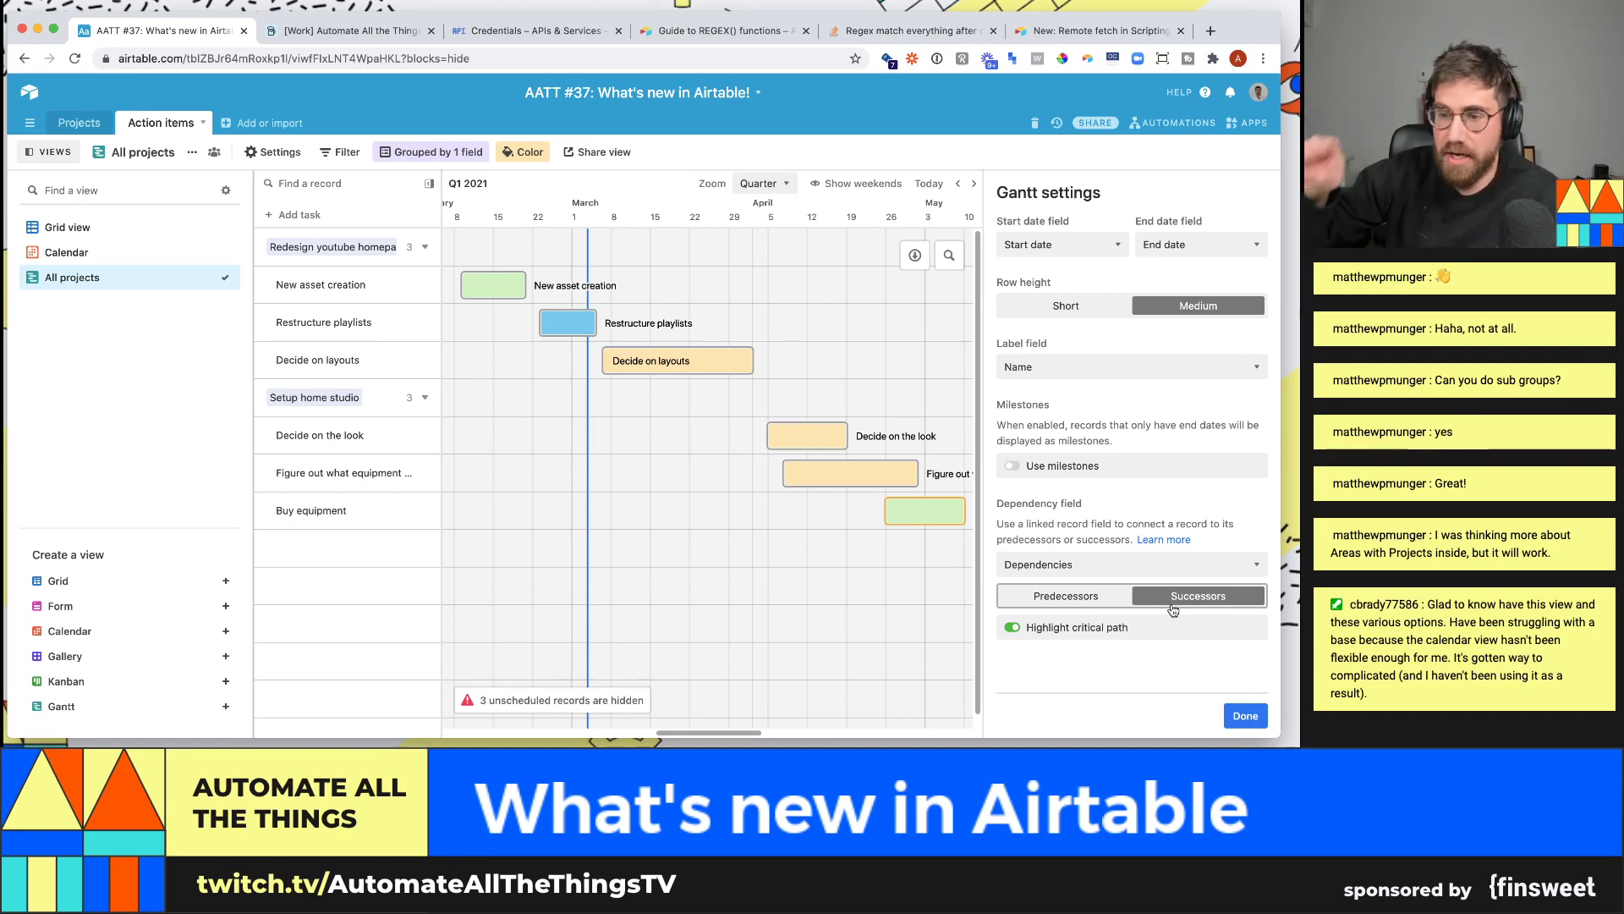
pyautogui.click(1082, 597)
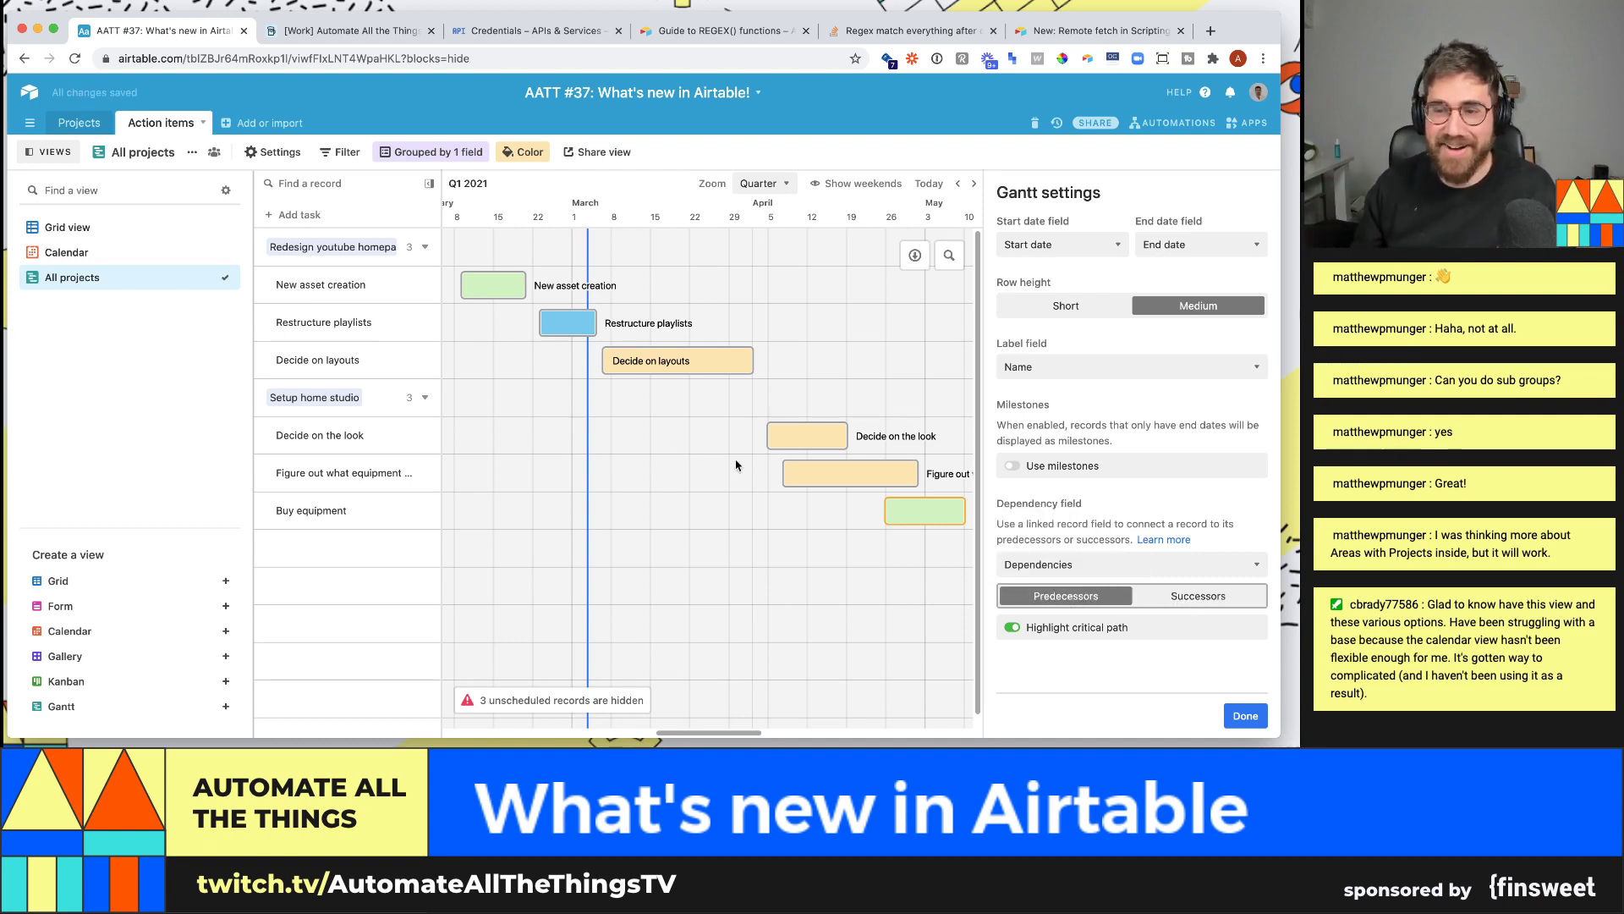
pyautogui.click(641, 360)
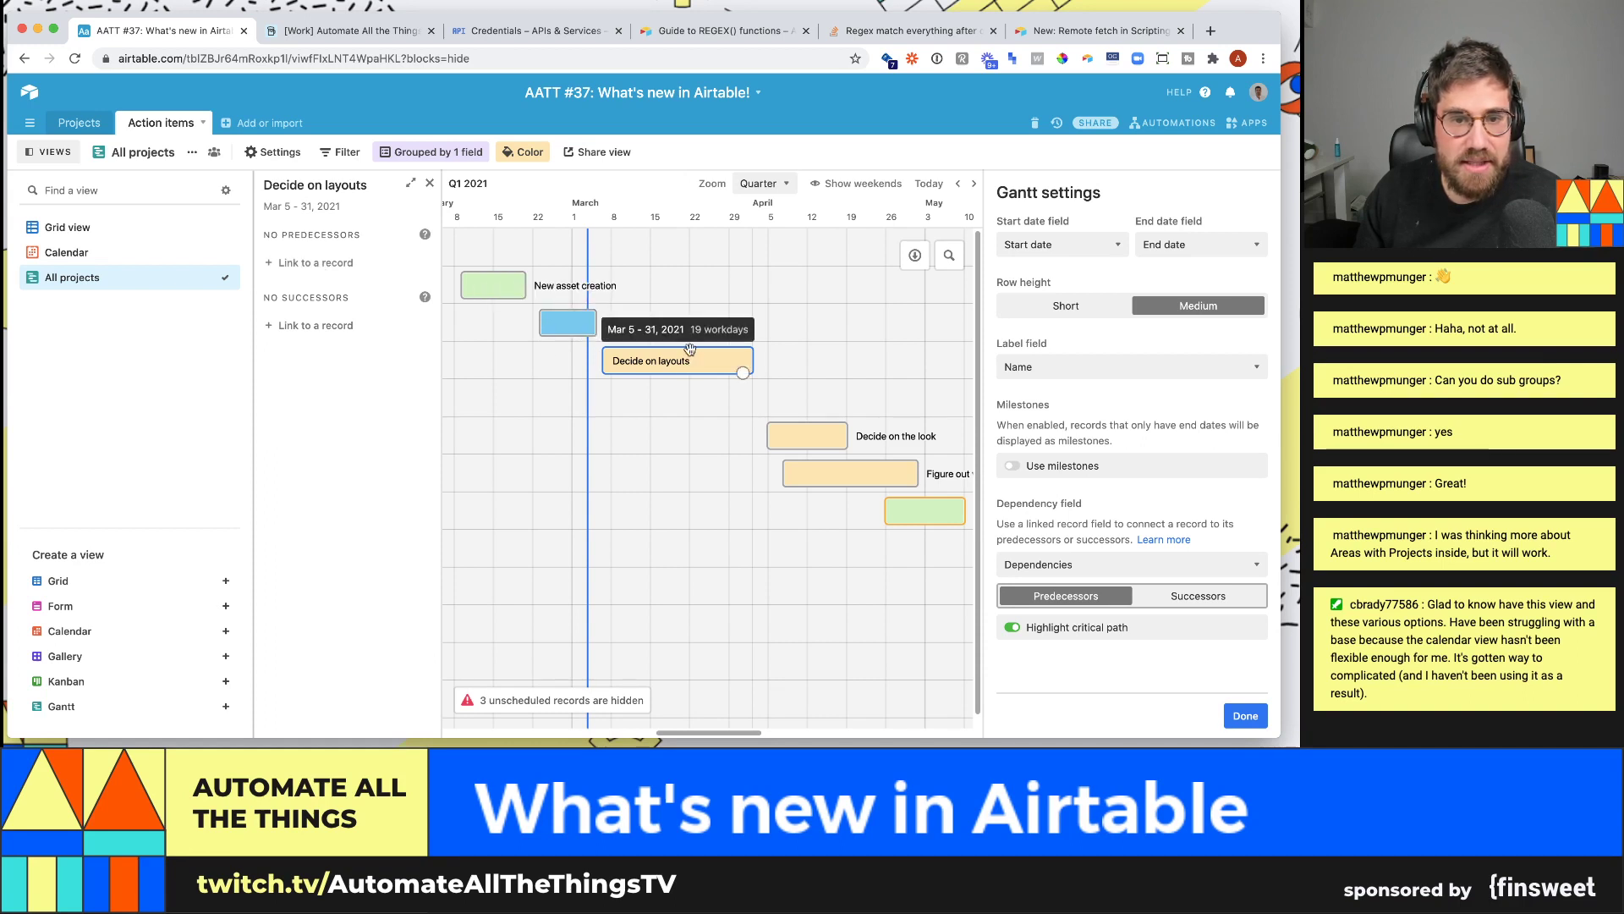
# - Link Restructure playlists as Decide on layouts' predecessor and drag its bar to end later
pyautogui.click(342, 266)
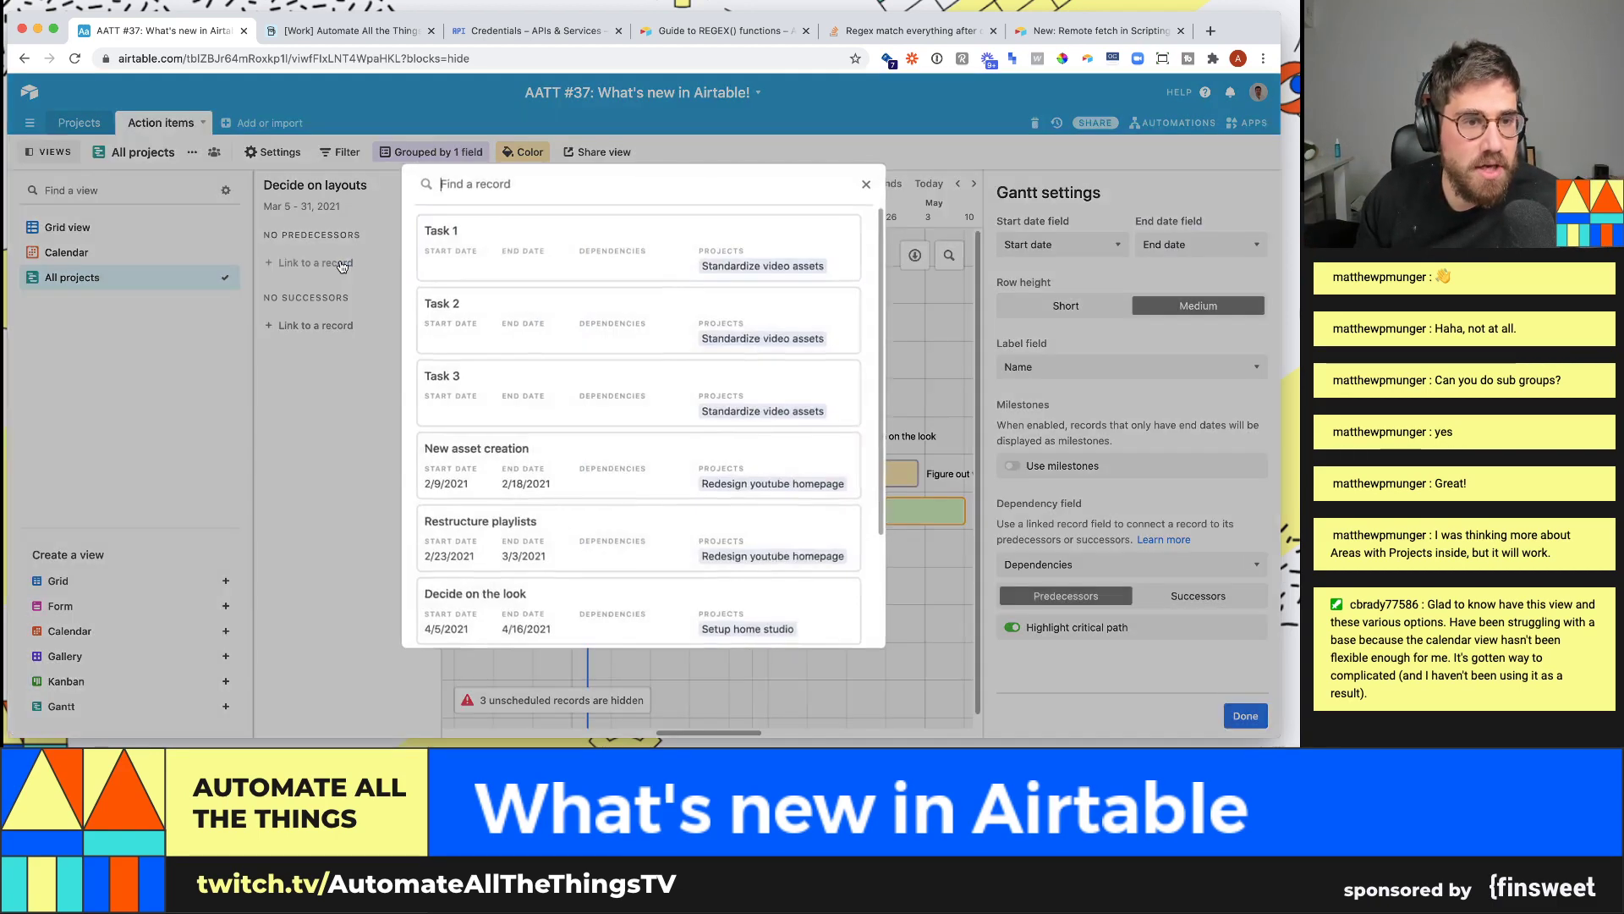
pyautogui.scroll(-3, 499, 440)
pyautogui.click(521, 432)
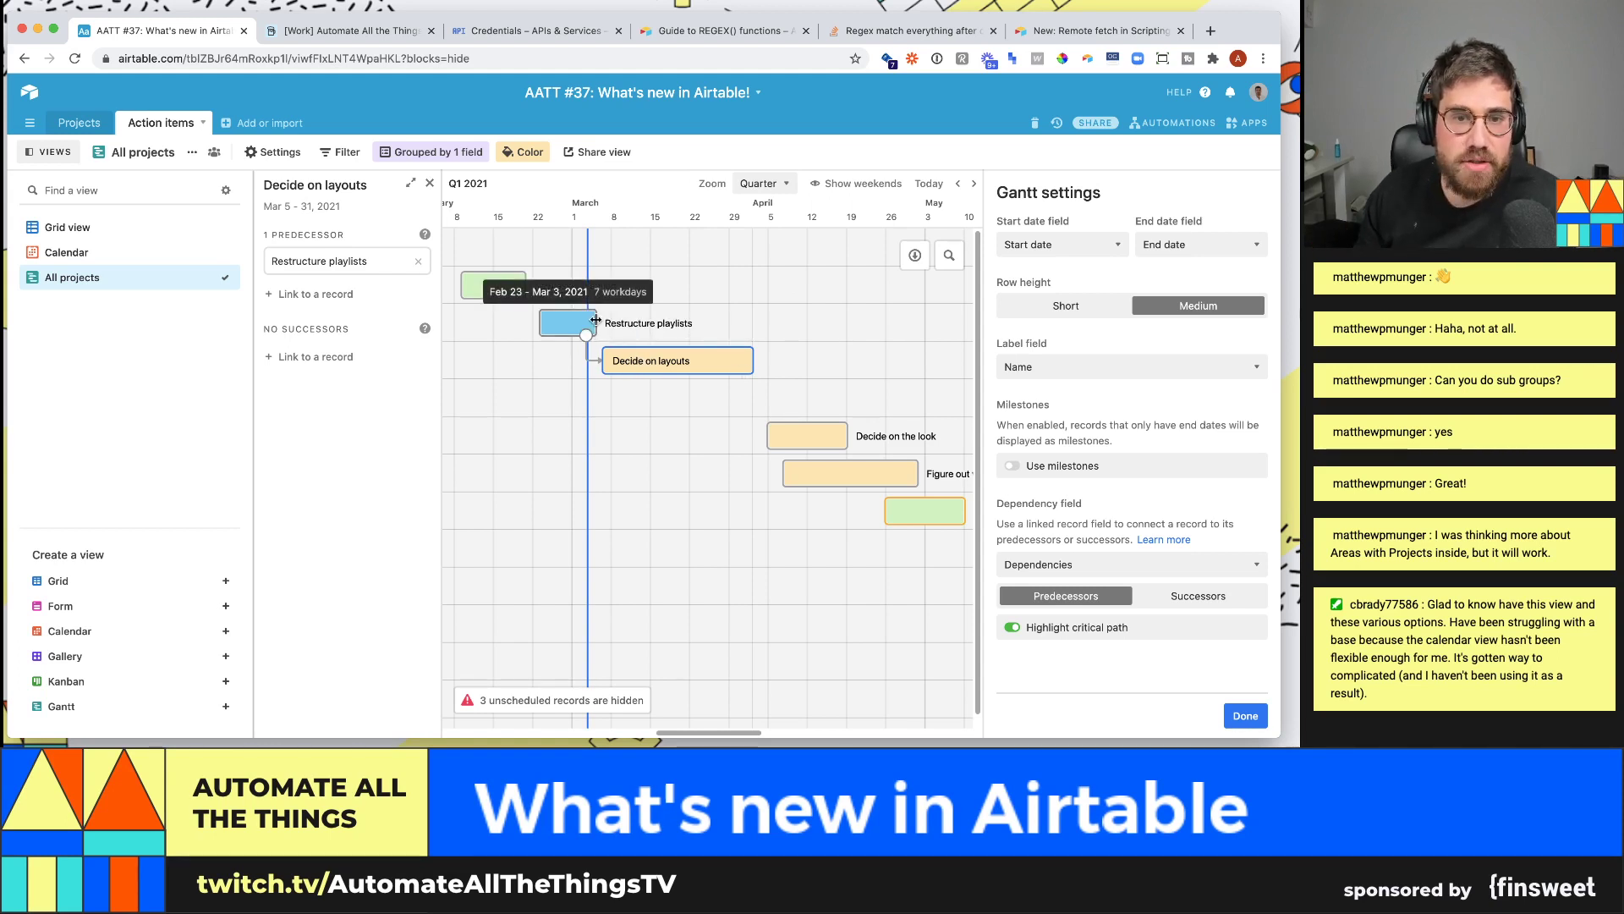
pyautogui.moveTo(596, 320); pyautogui.dragTo(689, 330)
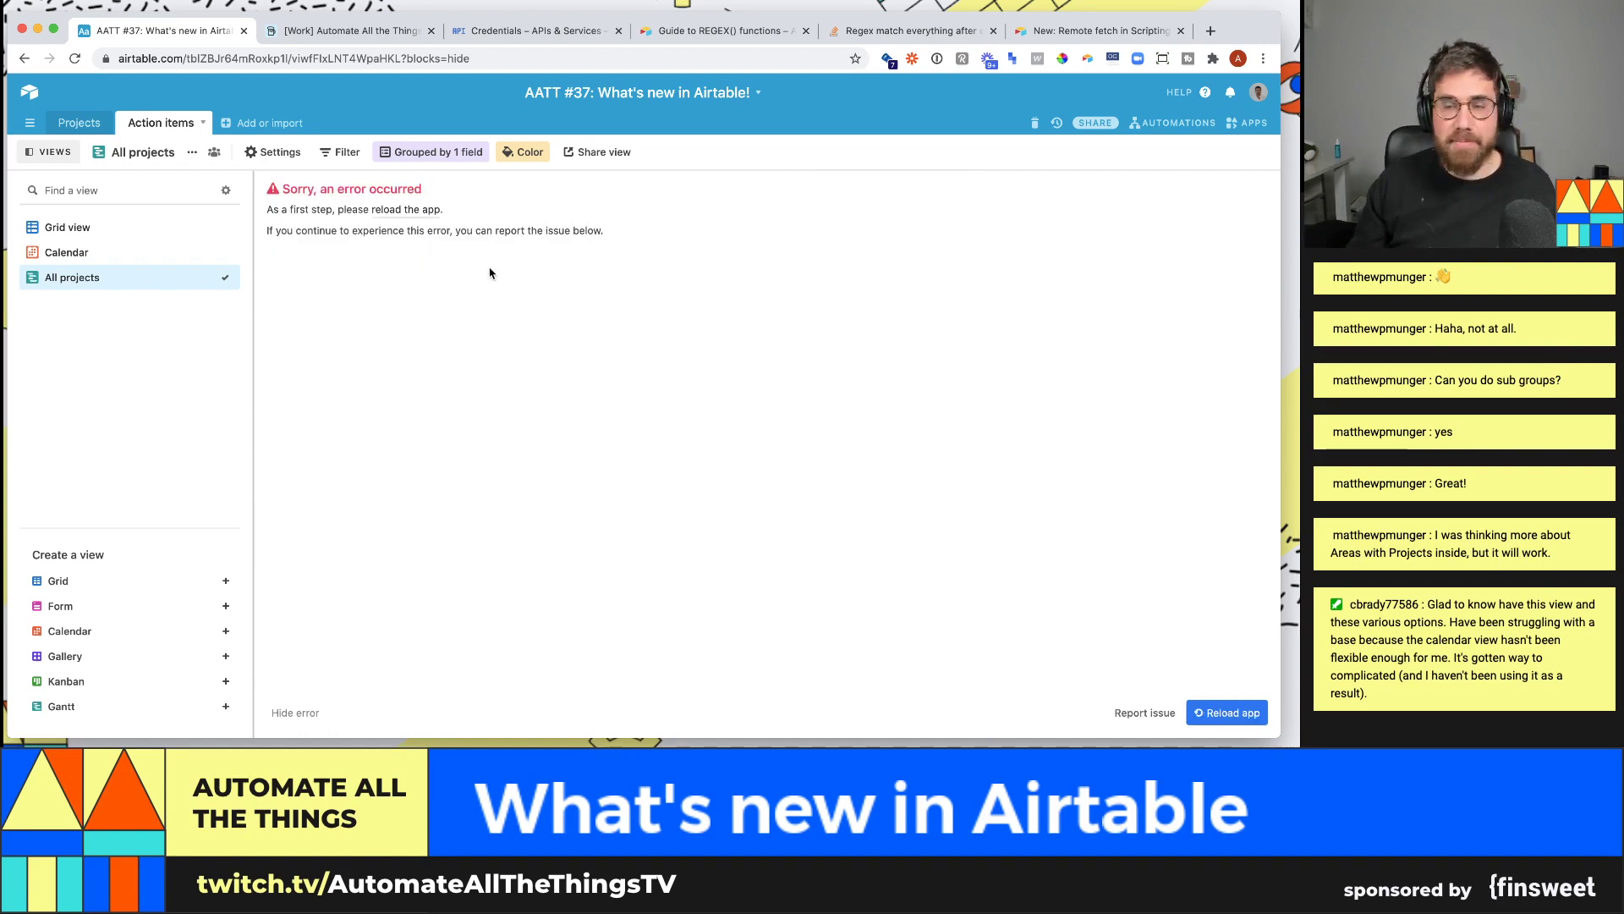
# - Reload the page to recover from the 'Sorry, an error occurred' message
pyautogui.press('super+r')
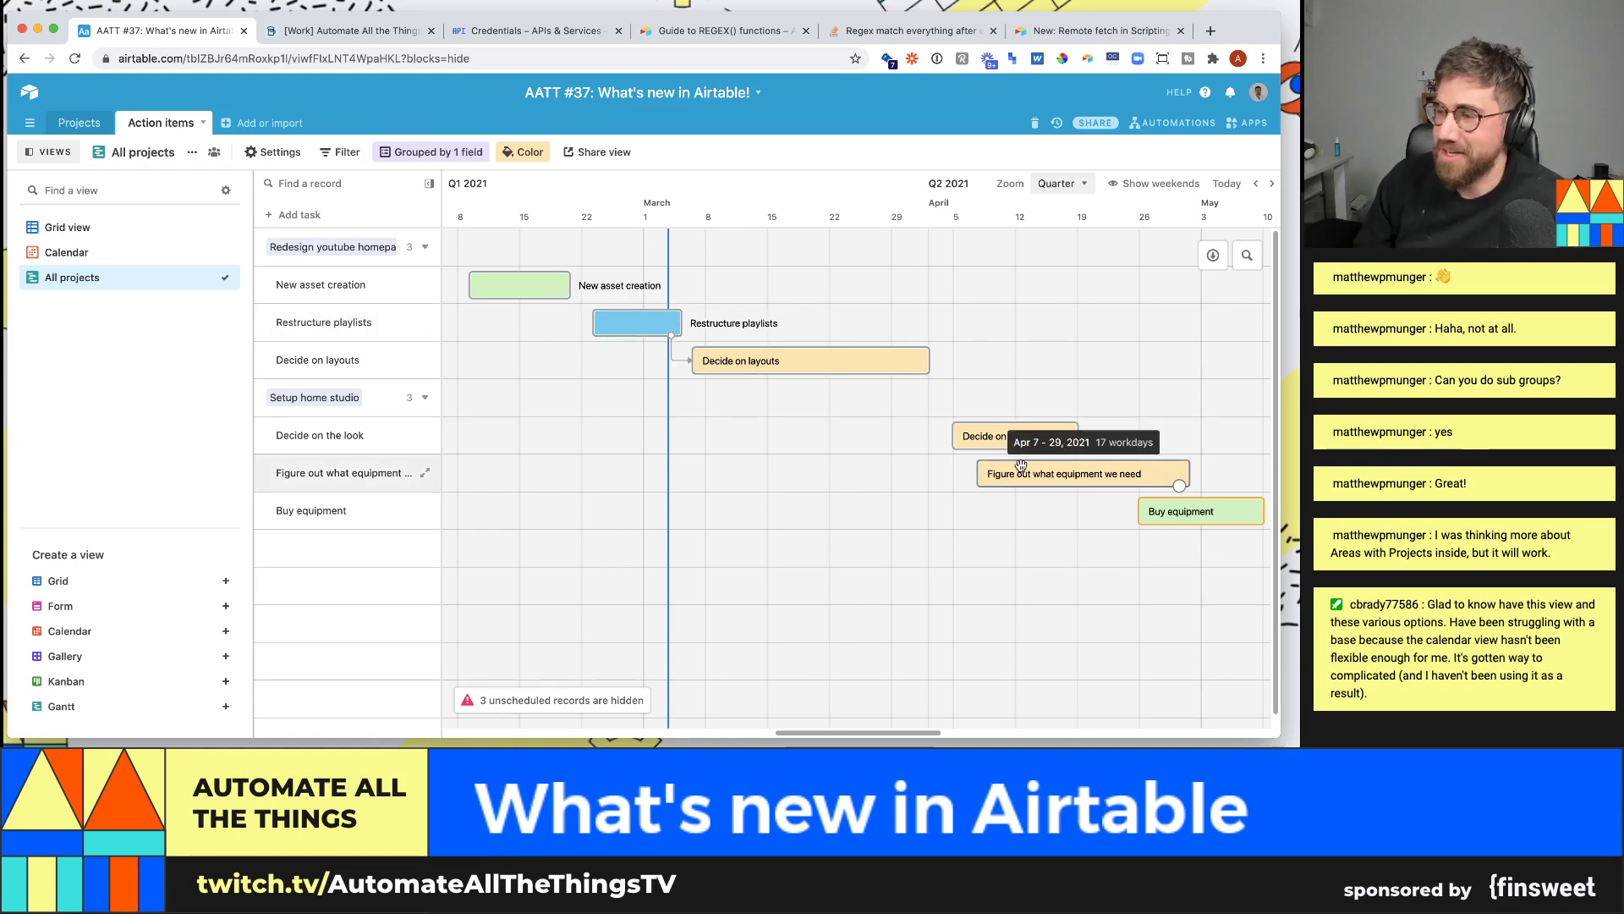
# - Set the Restructure playlists record's End Date to March 10
pyautogui.click(664, 317)
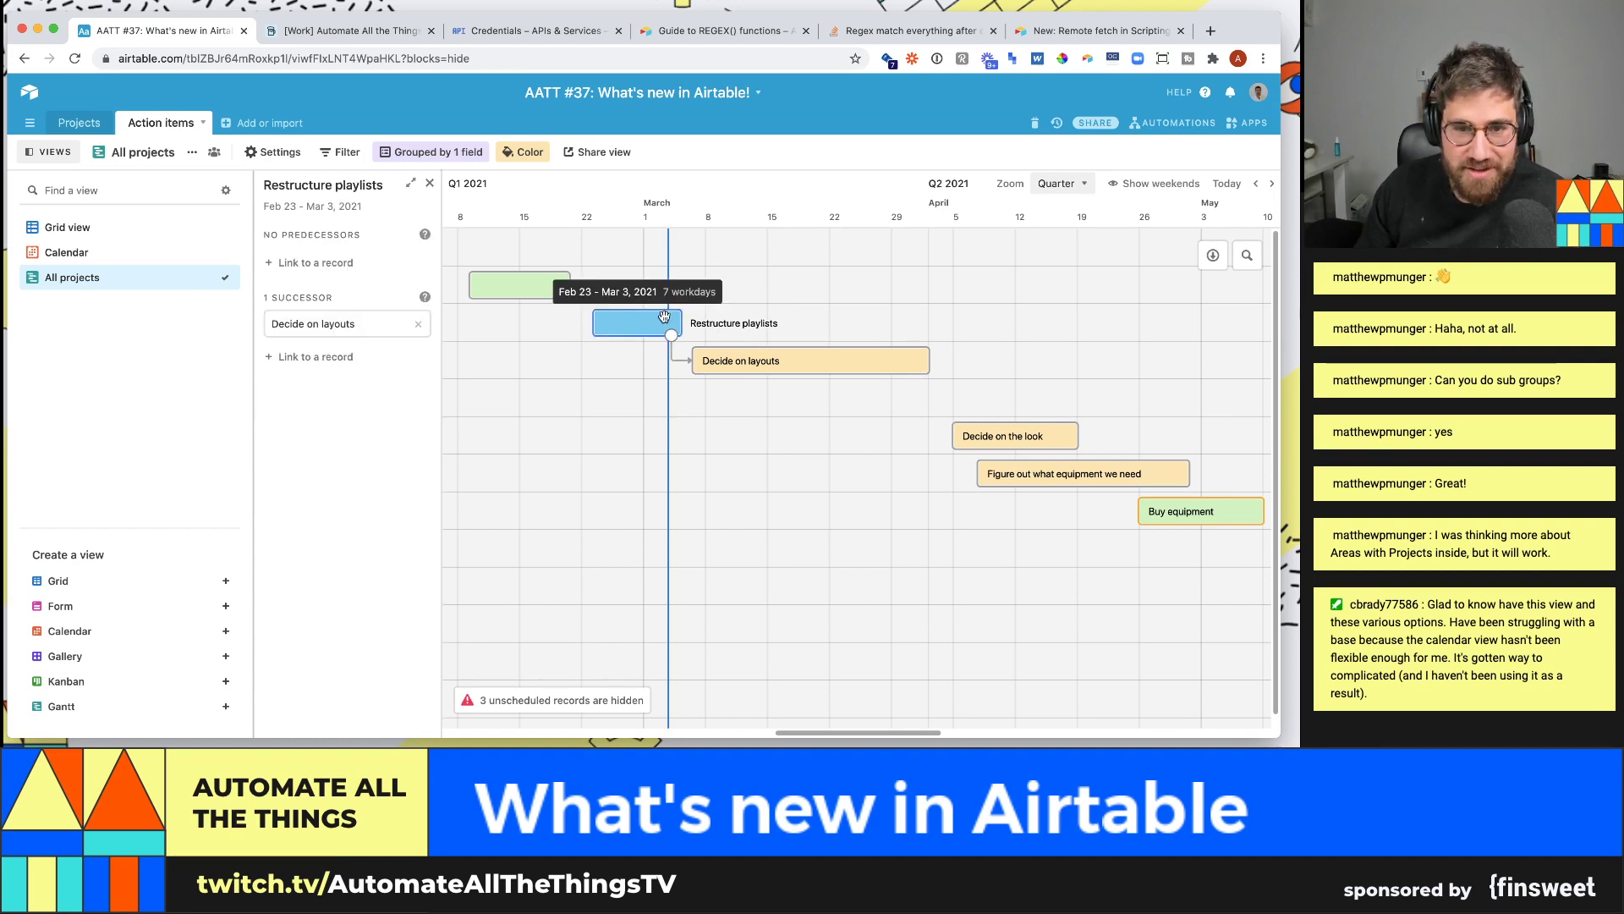
pyautogui.doubleClick(664, 316)
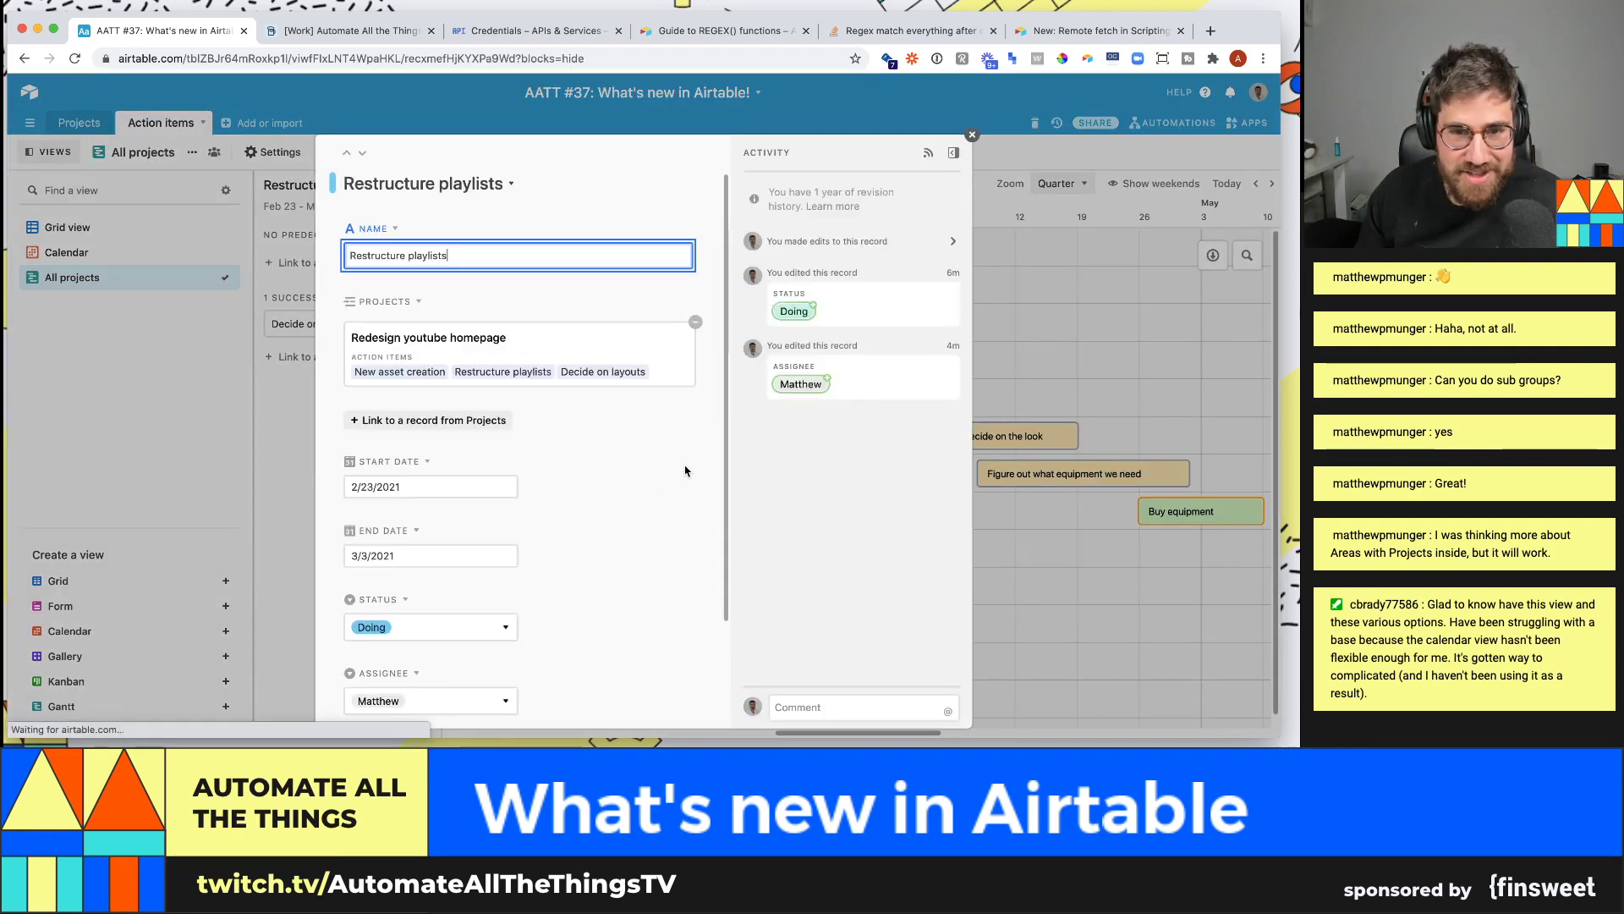
pyautogui.click(427, 555)
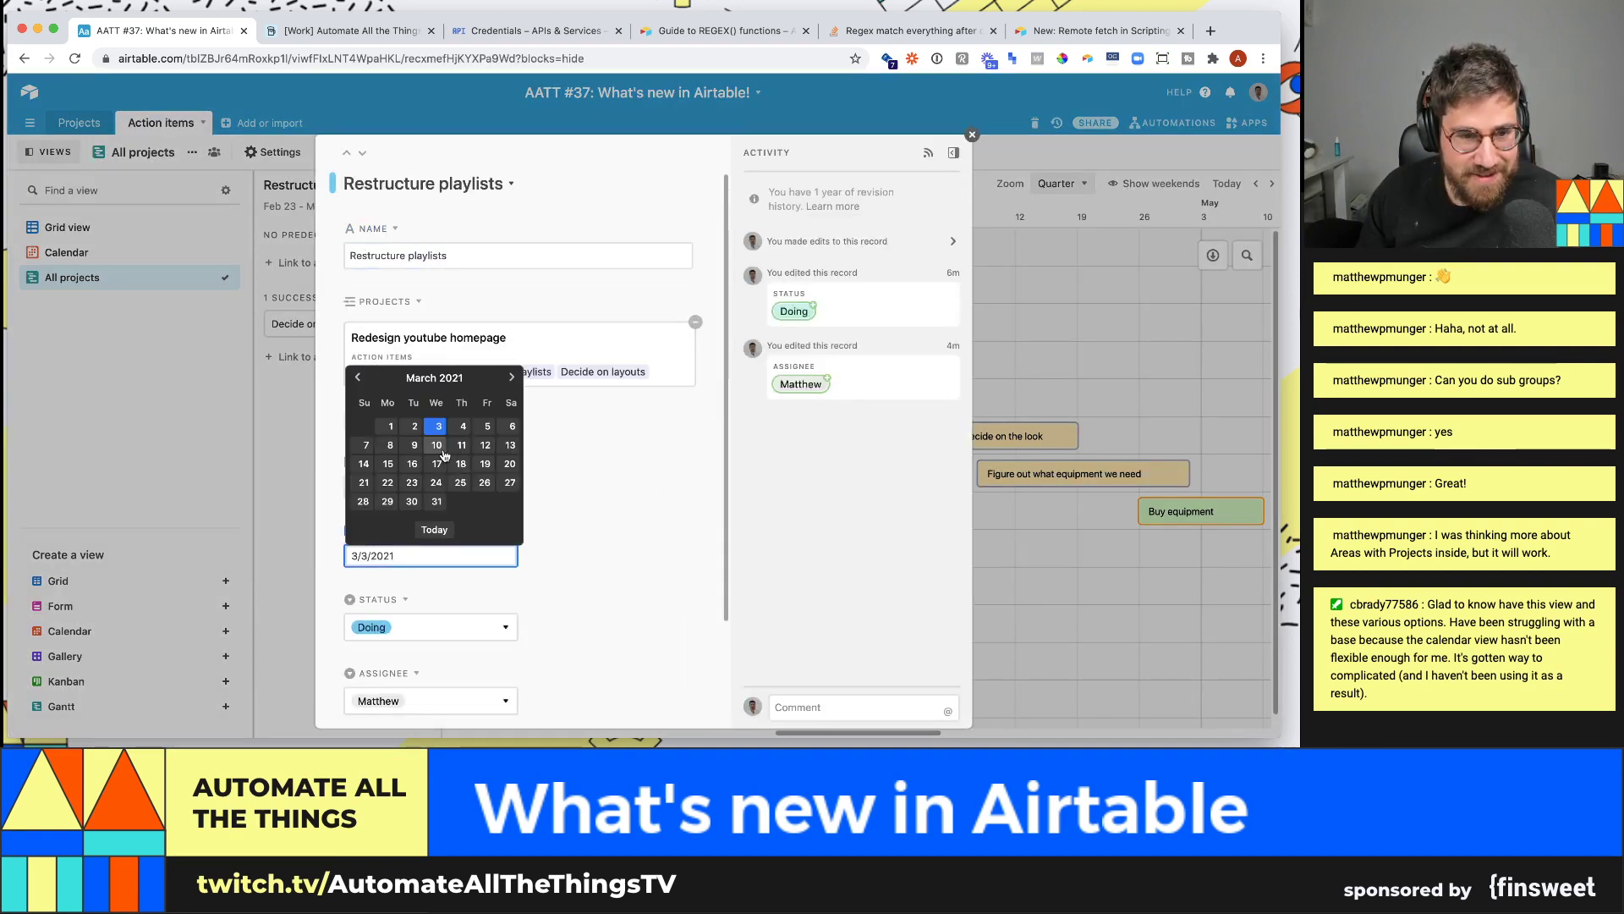
pyautogui.click(437, 446)
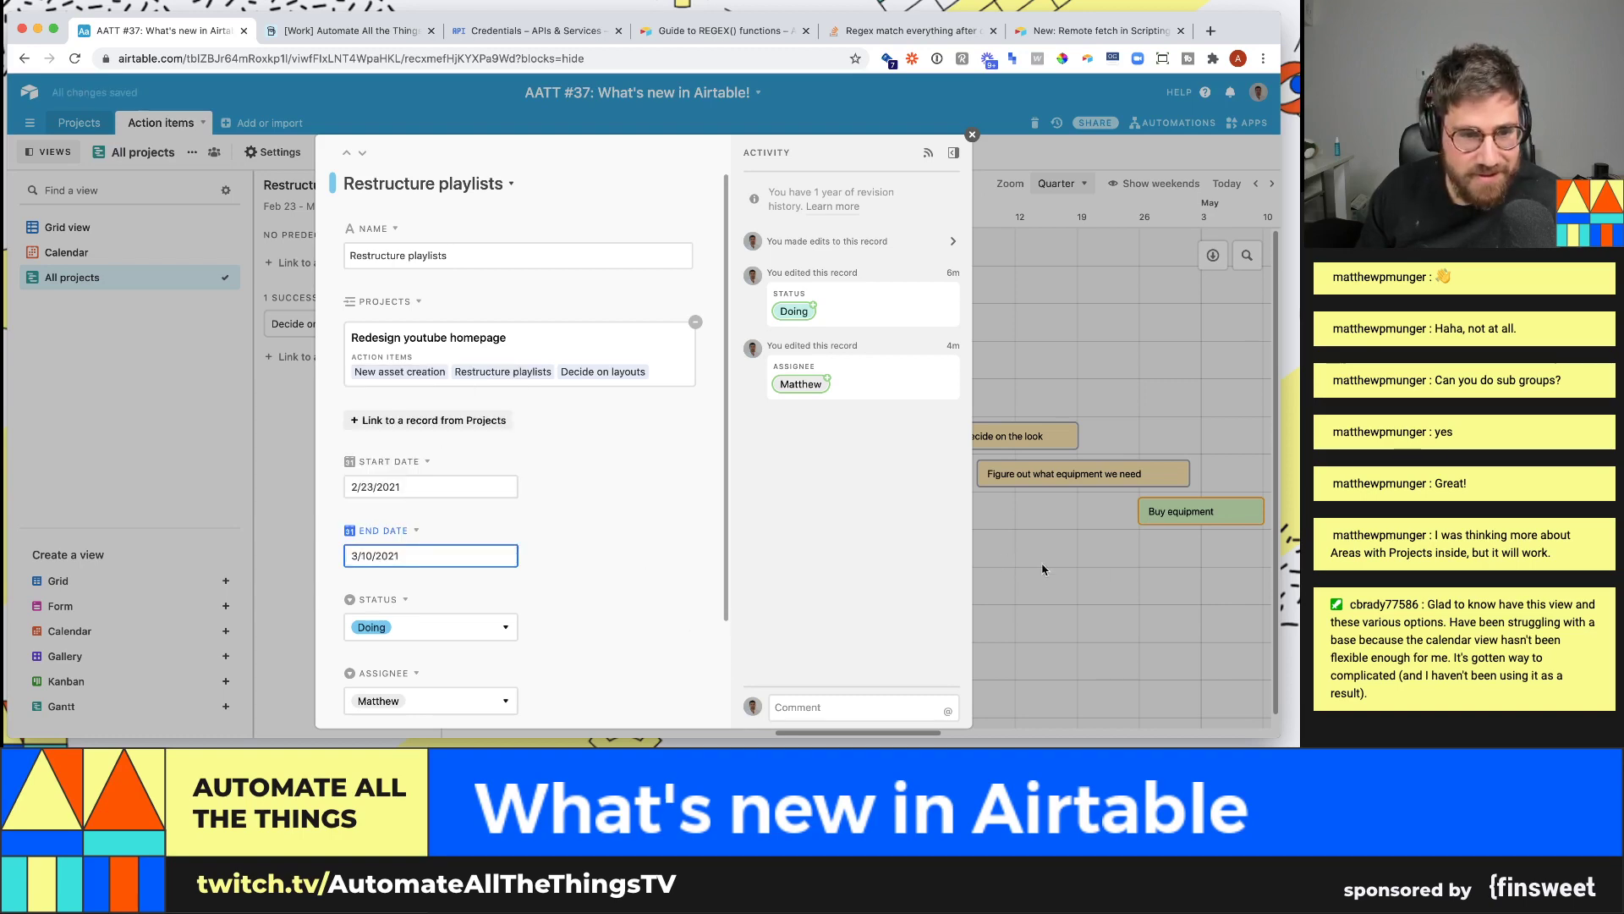
pyautogui.click(1094, 573)
# - Shift Decide on layouts later and stretch Restructure playlists to end on March 15
pyautogui.moveTo(768, 364); pyautogui.dragTo(833, 364)
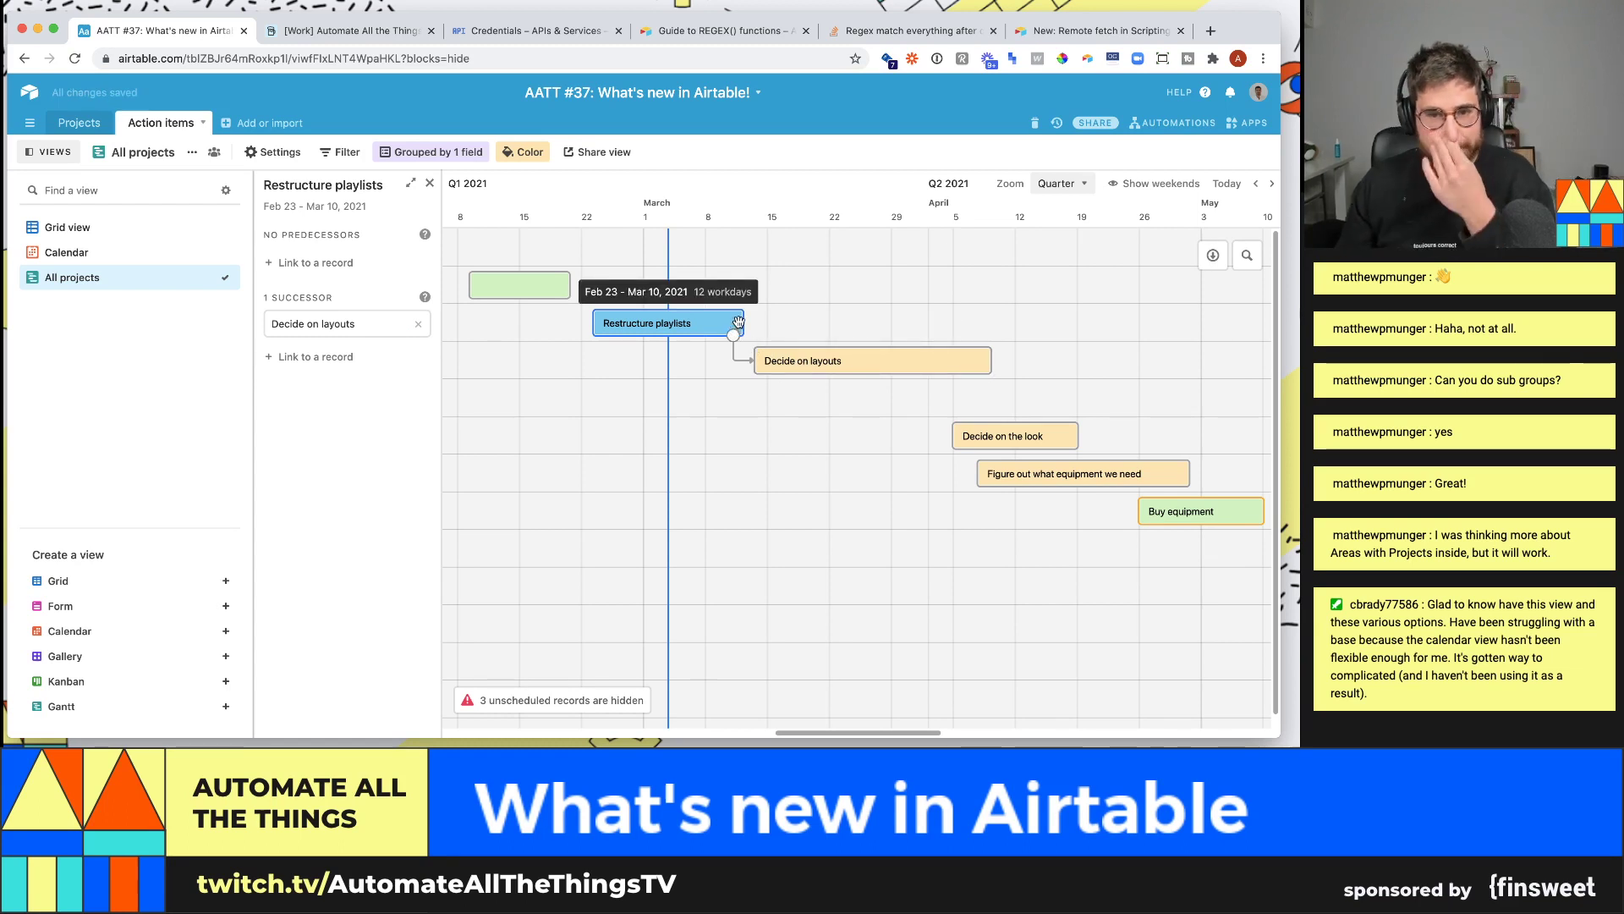
pyautogui.moveTo(743, 323); pyautogui.dragTo(779, 324)
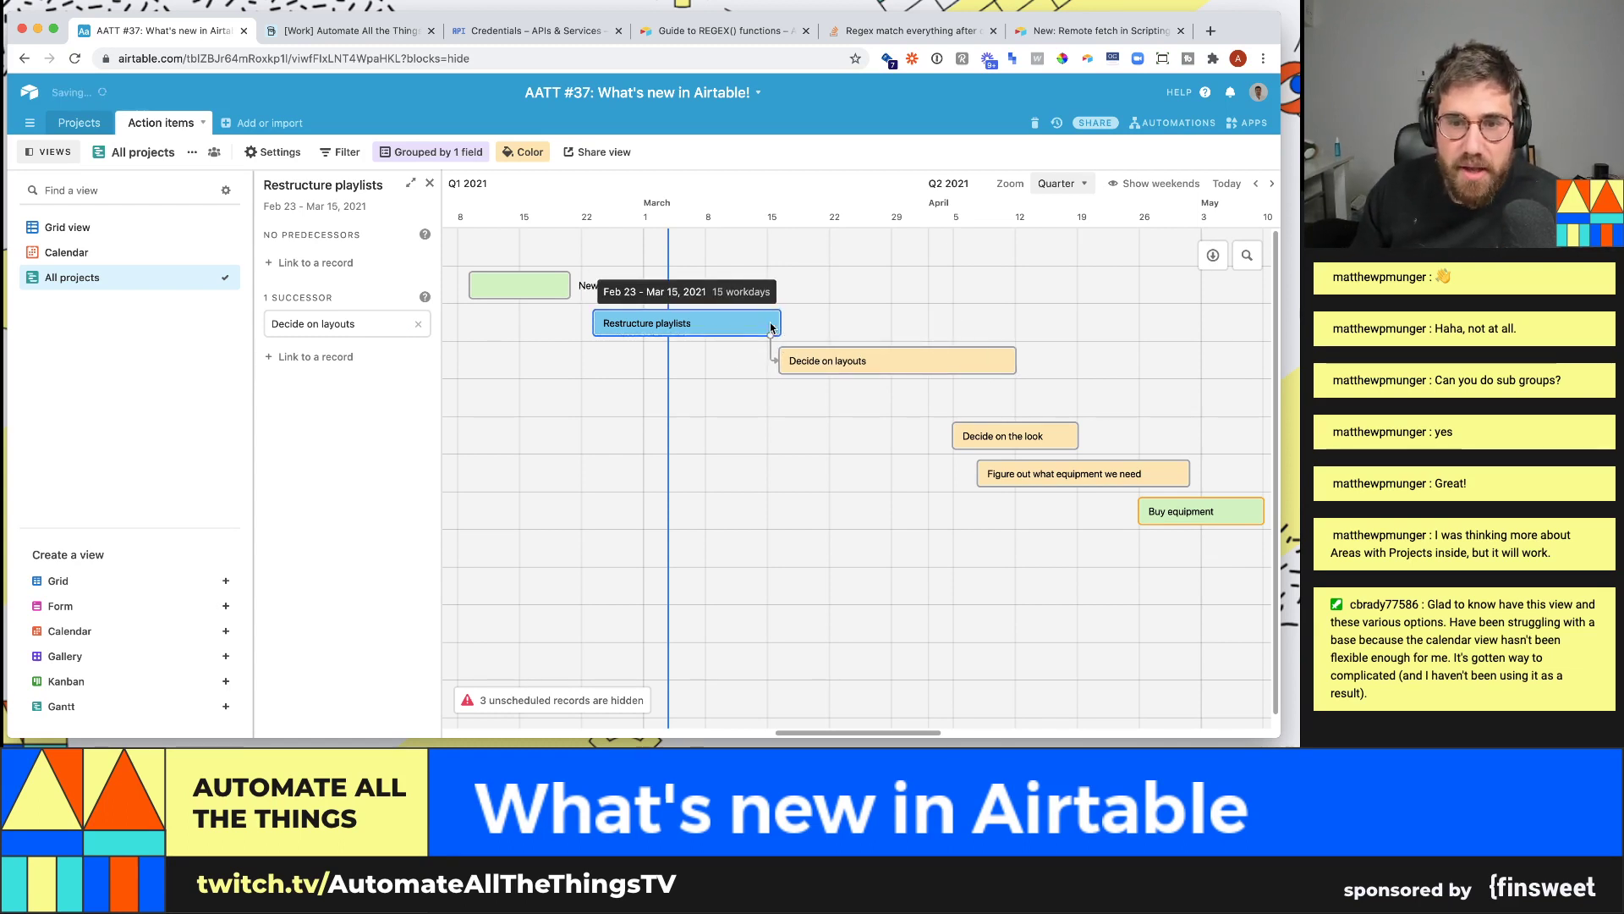
pyautogui.doubleClick(740, 325)
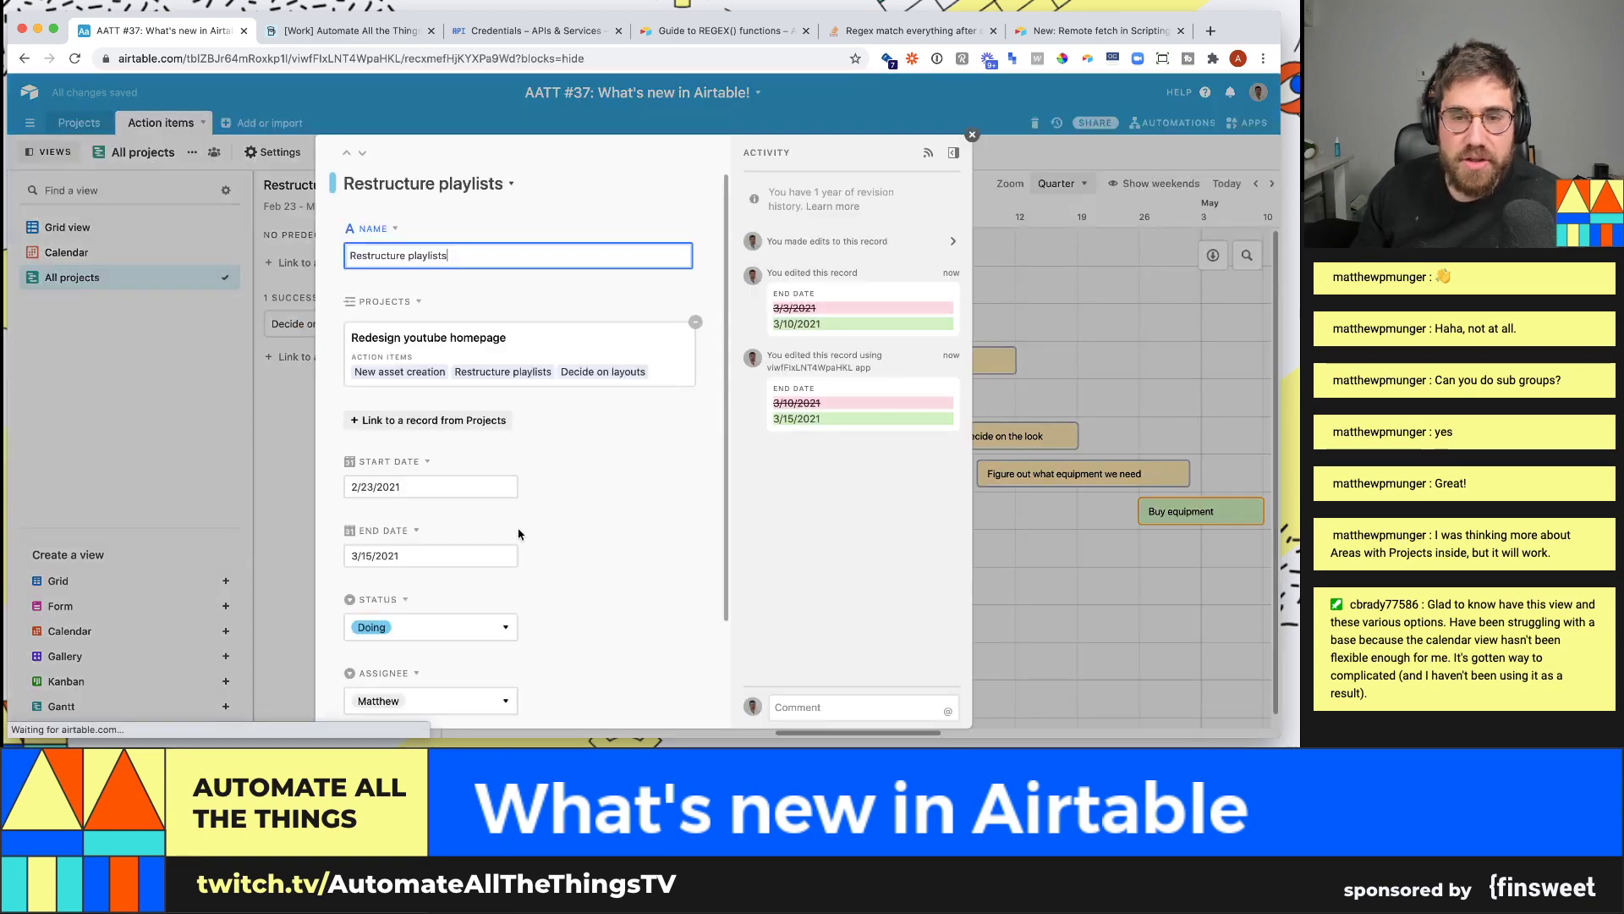
pyautogui.click(1044, 512)
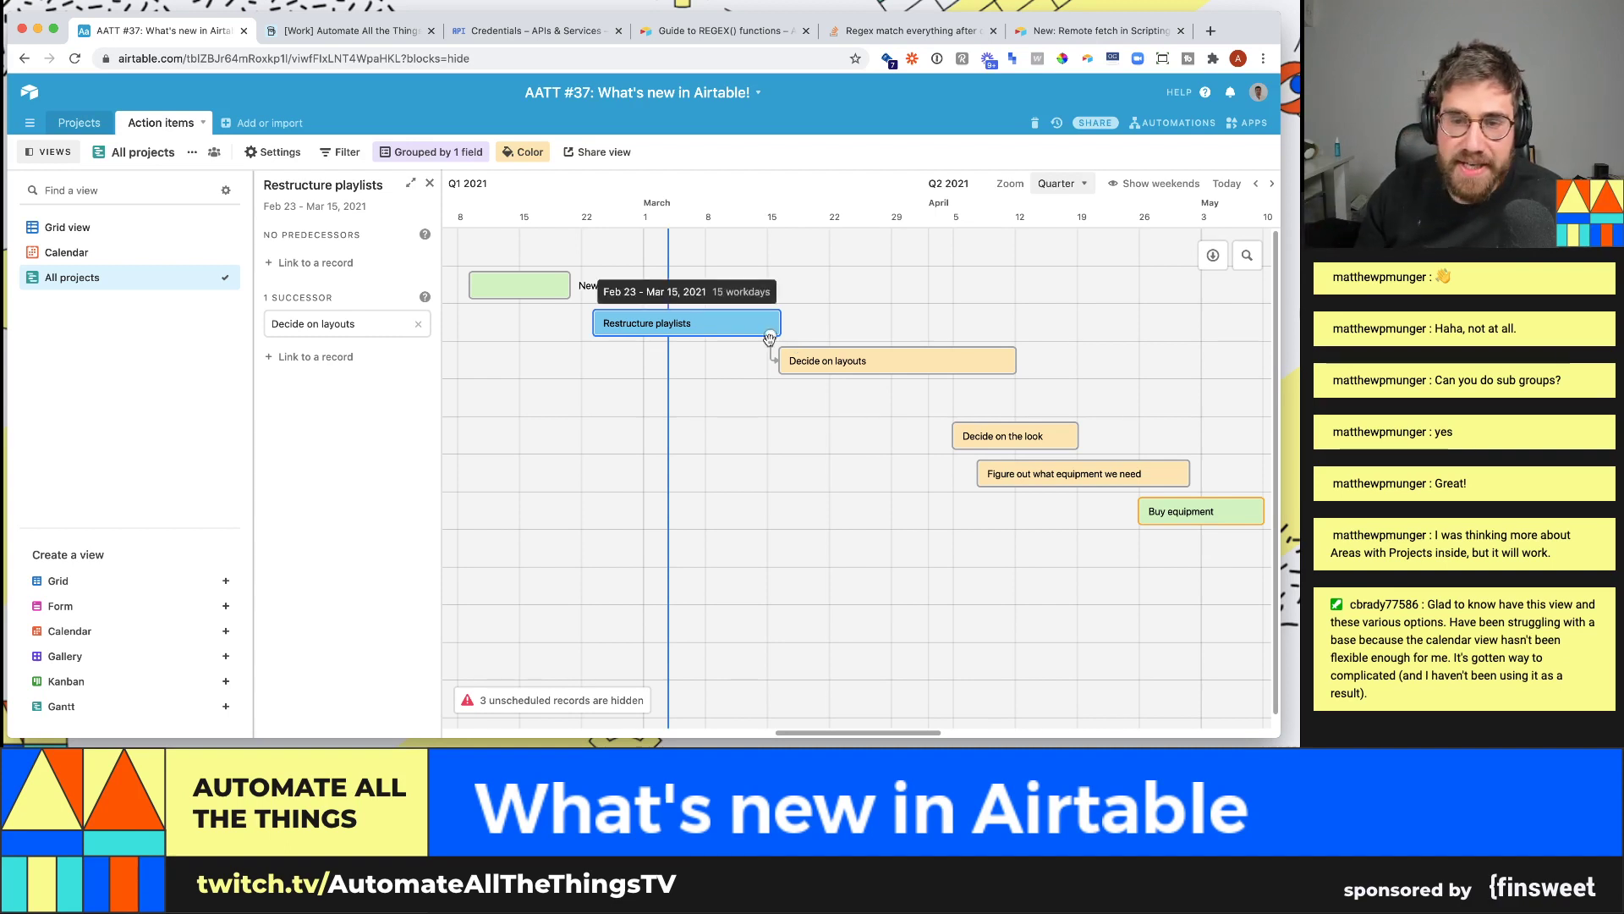
# - Shorten Restructure playlists to March 2, move Decide on layouts after it, and delay the equipment task
pyautogui.moveTo(783, 334); pyautogui.dragTo(668, 335)
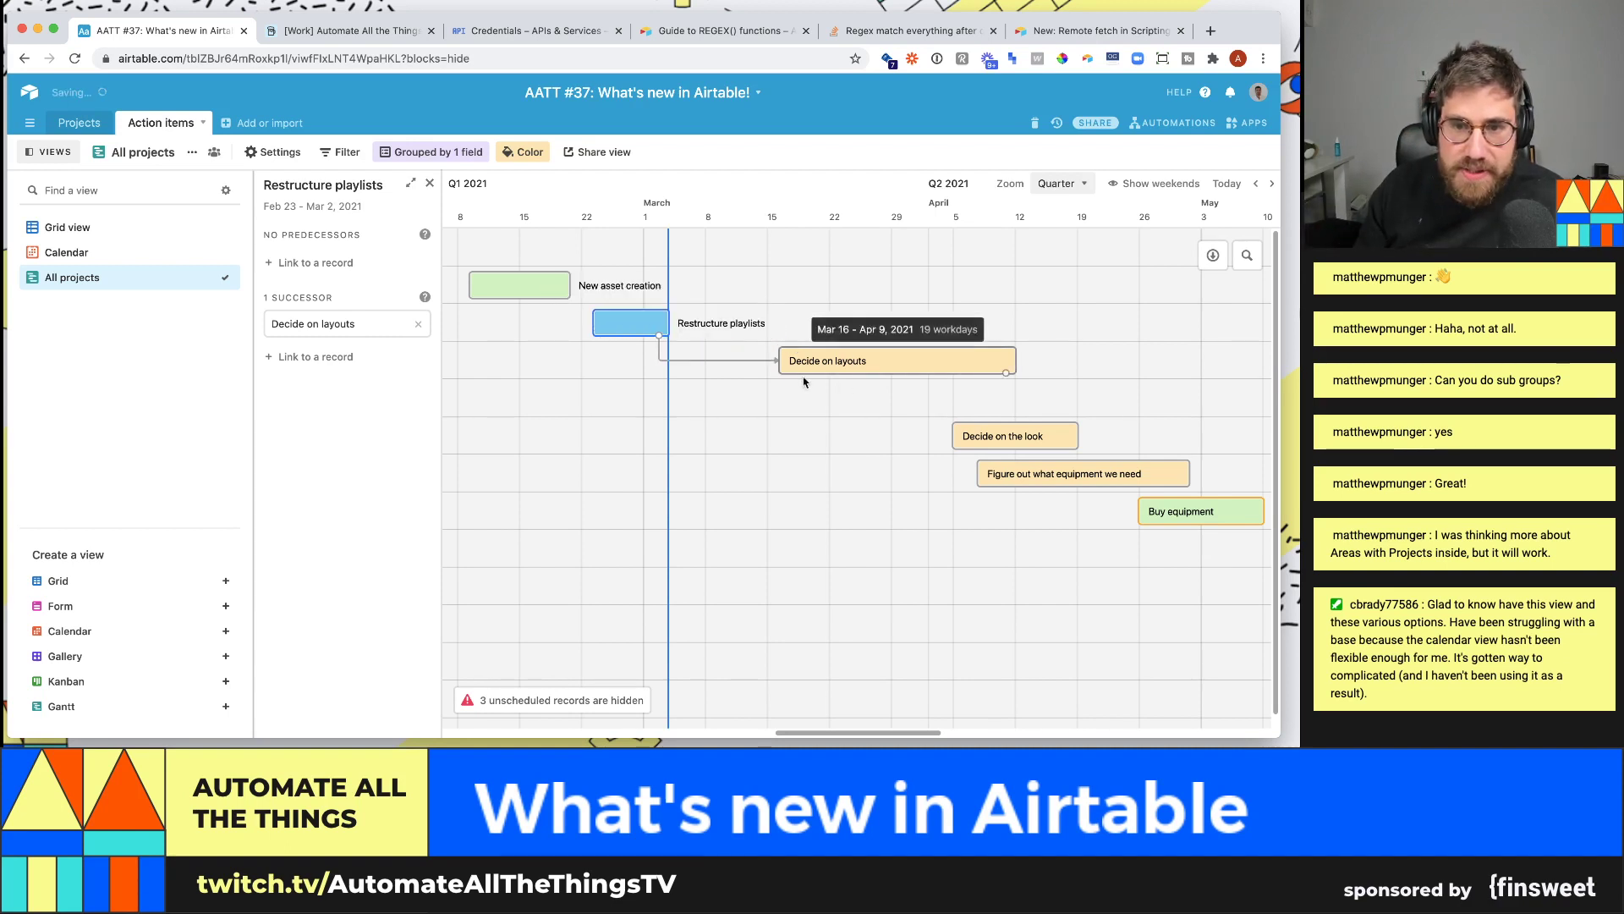
pyautogui.moveTo(825, 362); pyautogui.dragTo(758, 324)
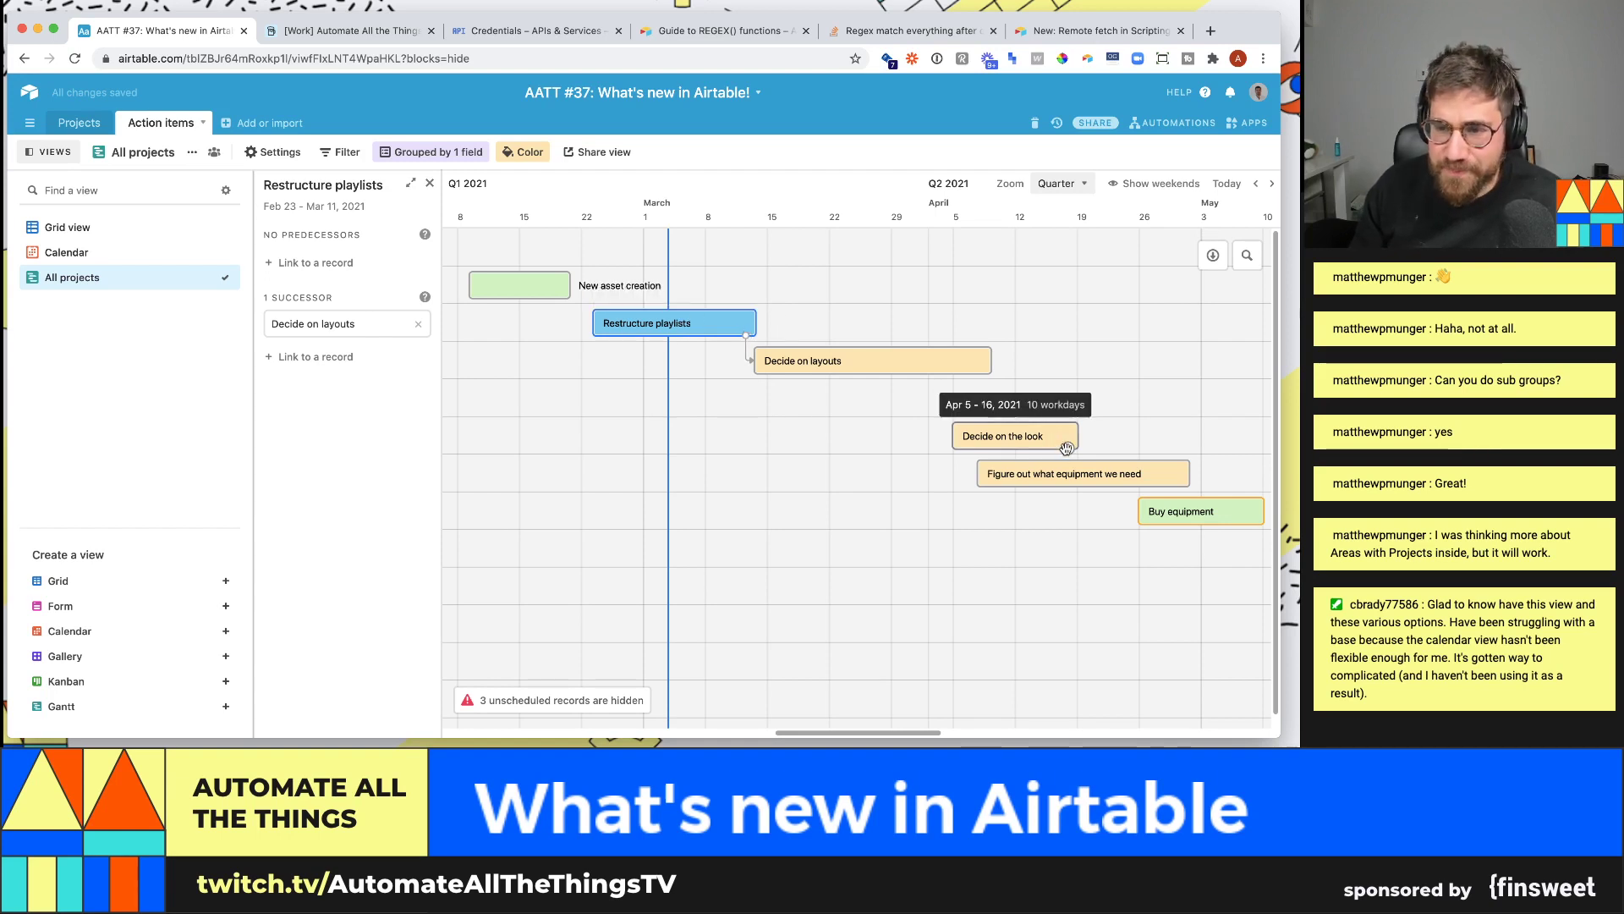
pyautogui.moveTo(1057, 476); pyautogui.dragTo(1163, 476)
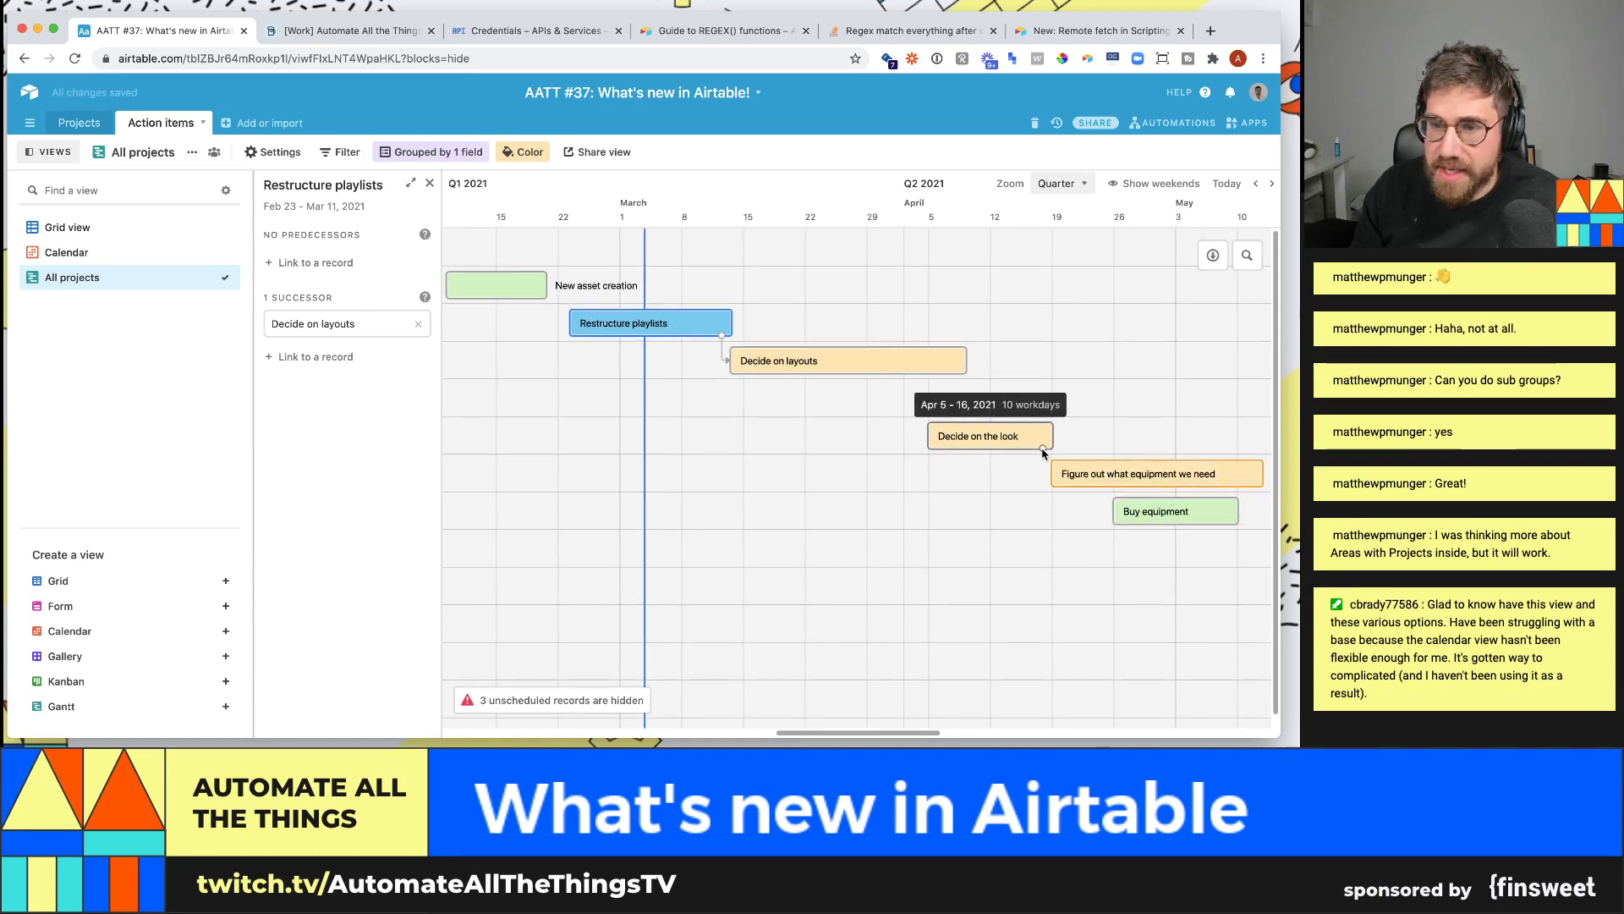
# - Link Decide on the look to the equipment task and lengthen it, pushing that task later
pyautogui.moveTo(1043, 449); pyautogui.dragTo(1057, 474)
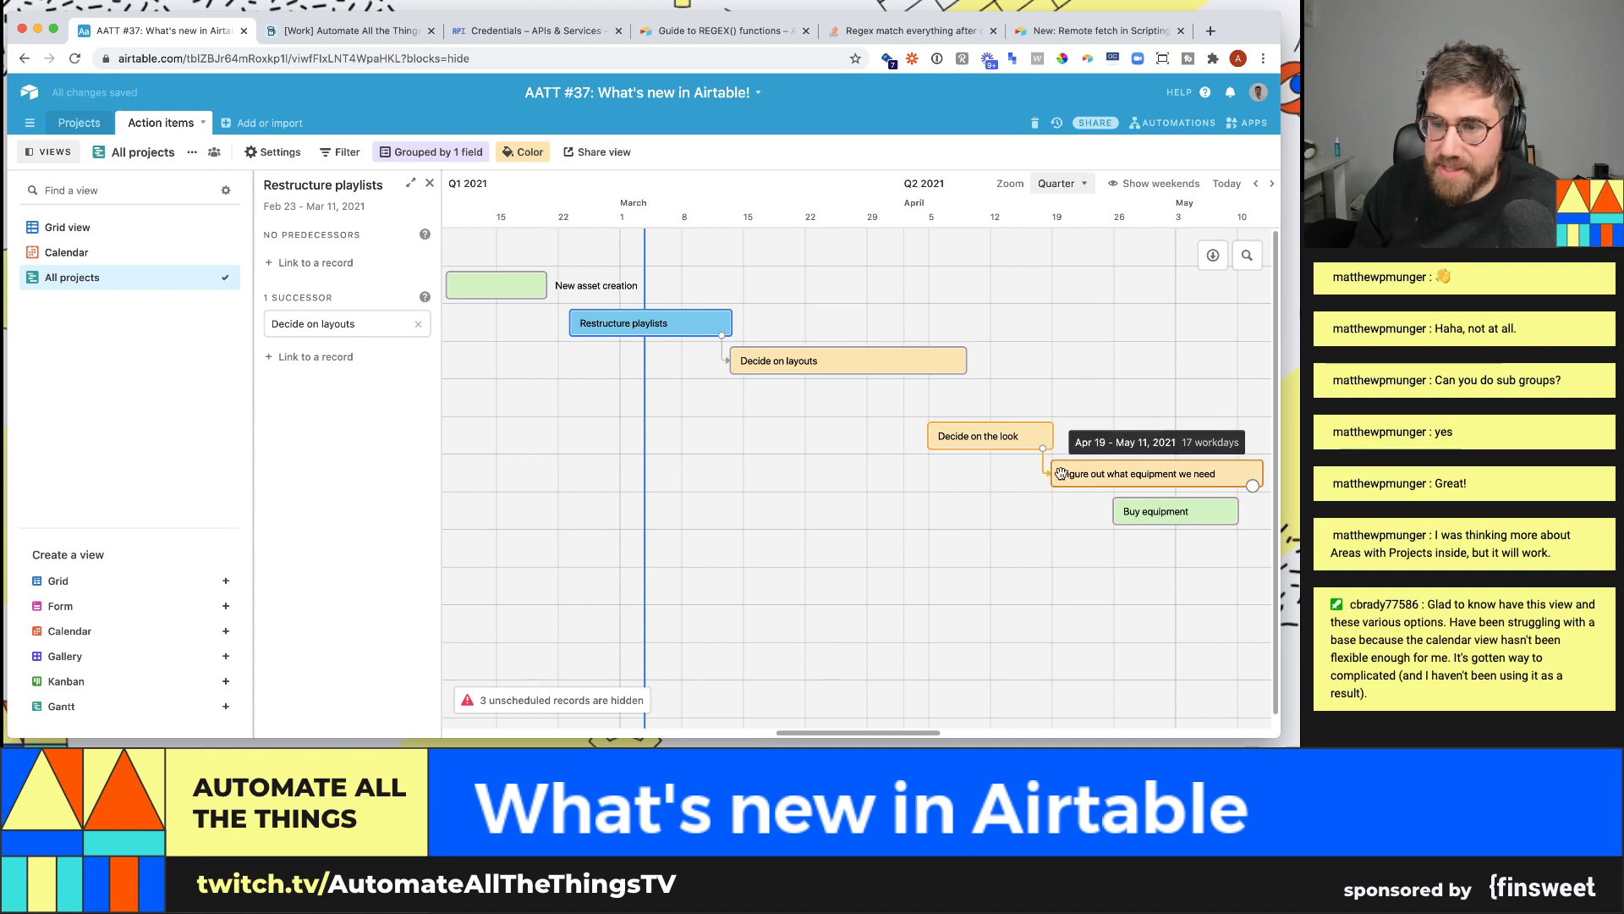
pyautogui.moveTo(1053, 437); pyautogui.dragTo(1090, 437)
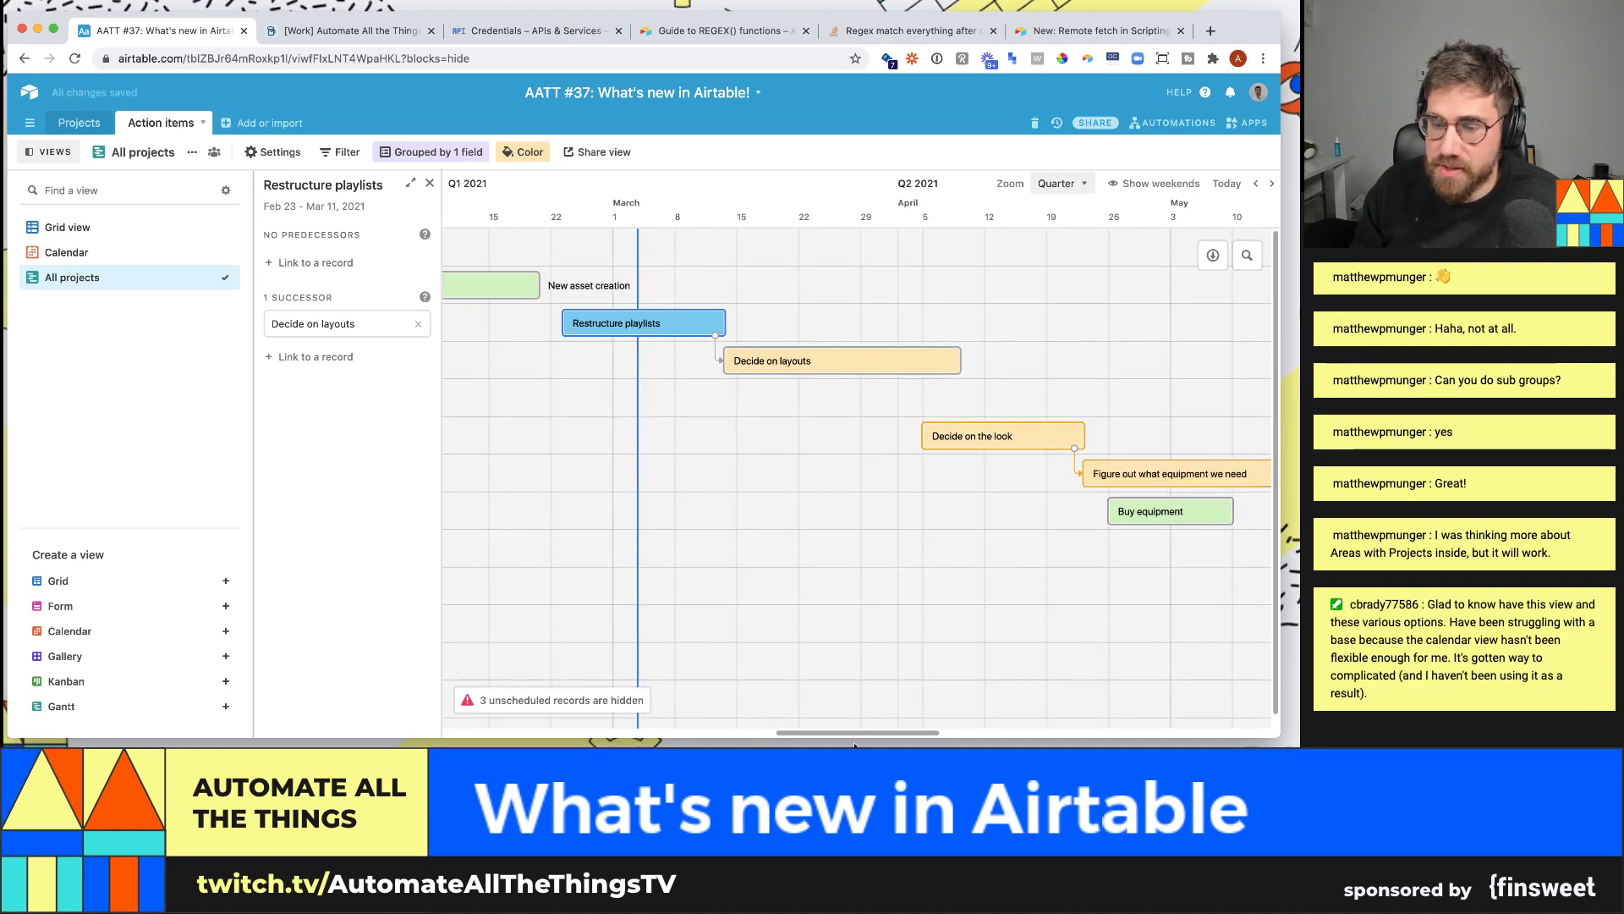
pyautogui.moveTo(865, 733); pyautogui.dragTo(987, 732)
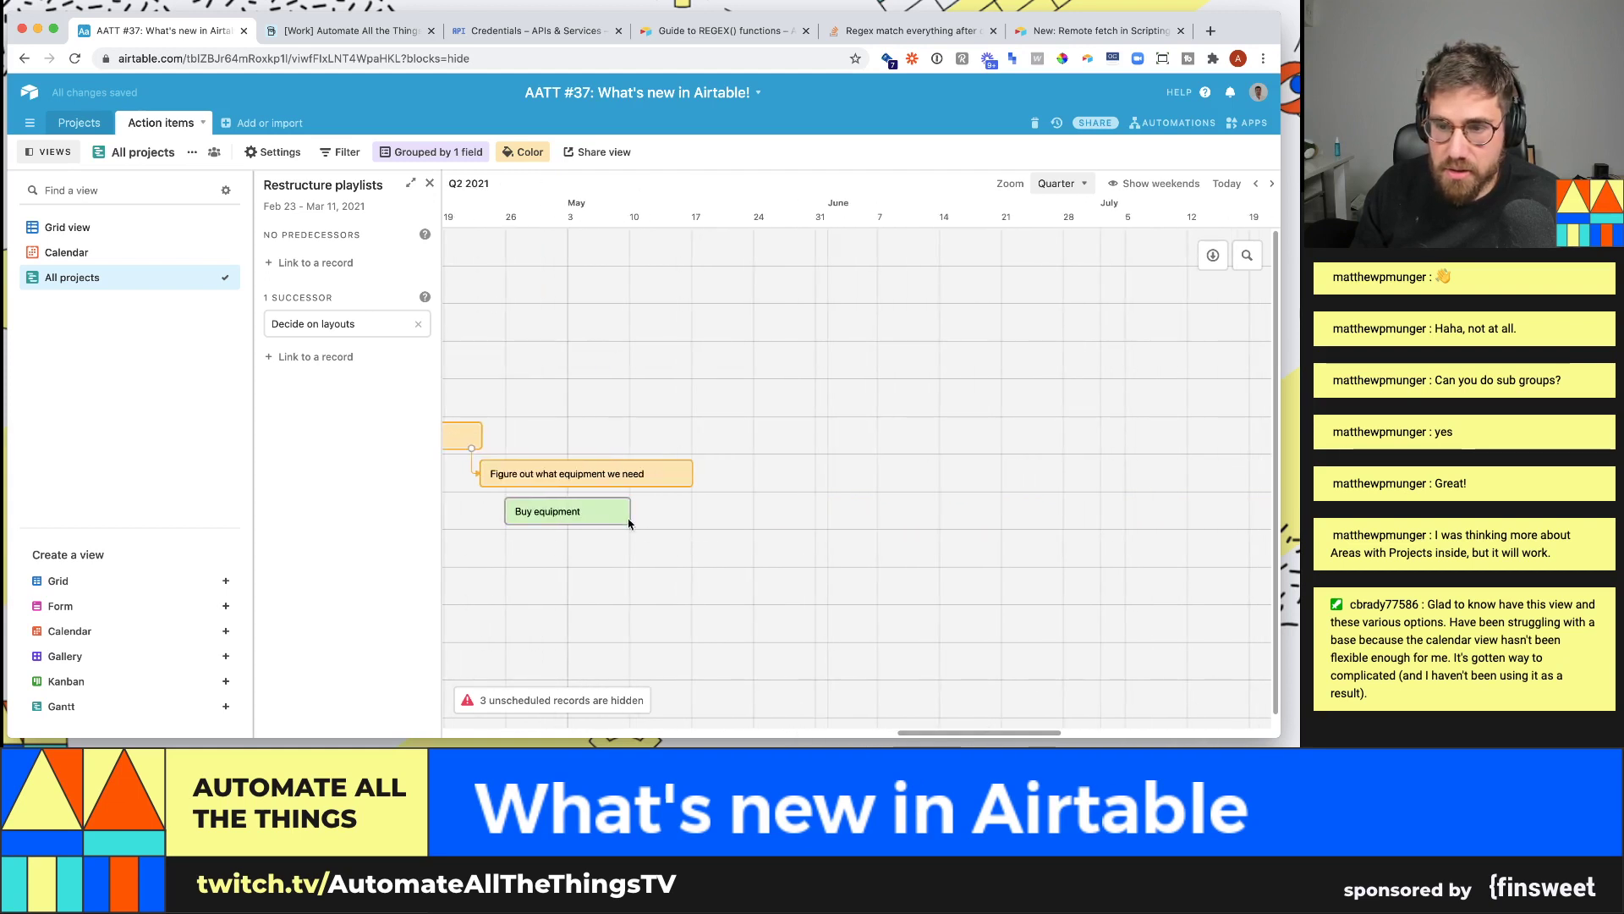
pyautogui.hscroll(2, 796, 508)
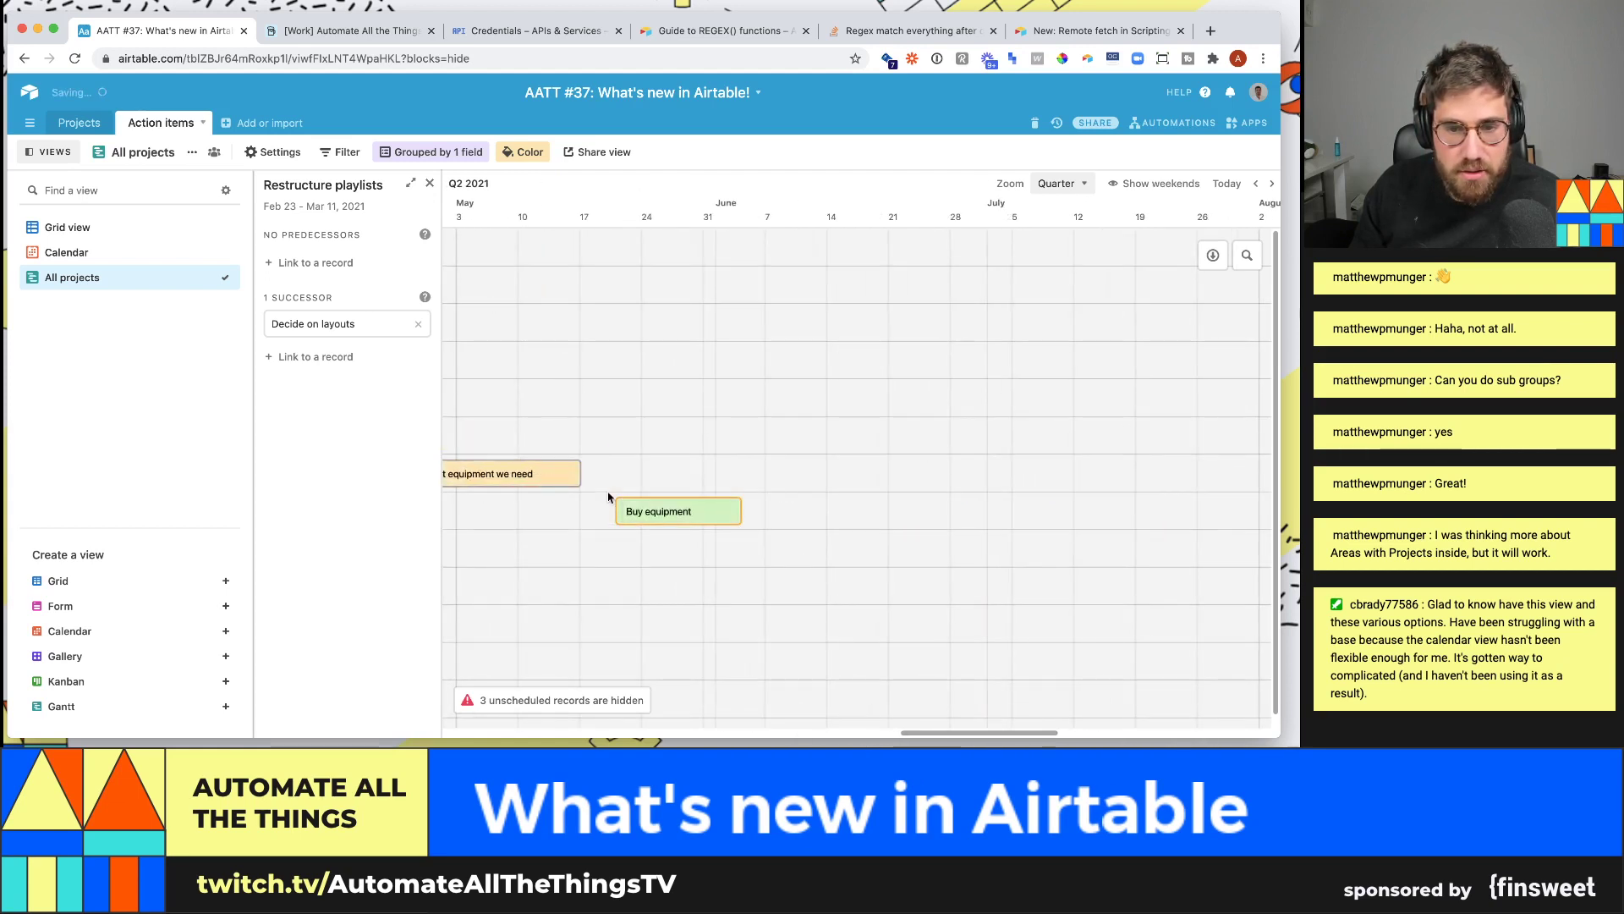
# - Make Buy equipment a successor of Figure out what equipment we need
pyautogui.hscroll(-3, 745, 491)
pyautogui.click(736, 475)
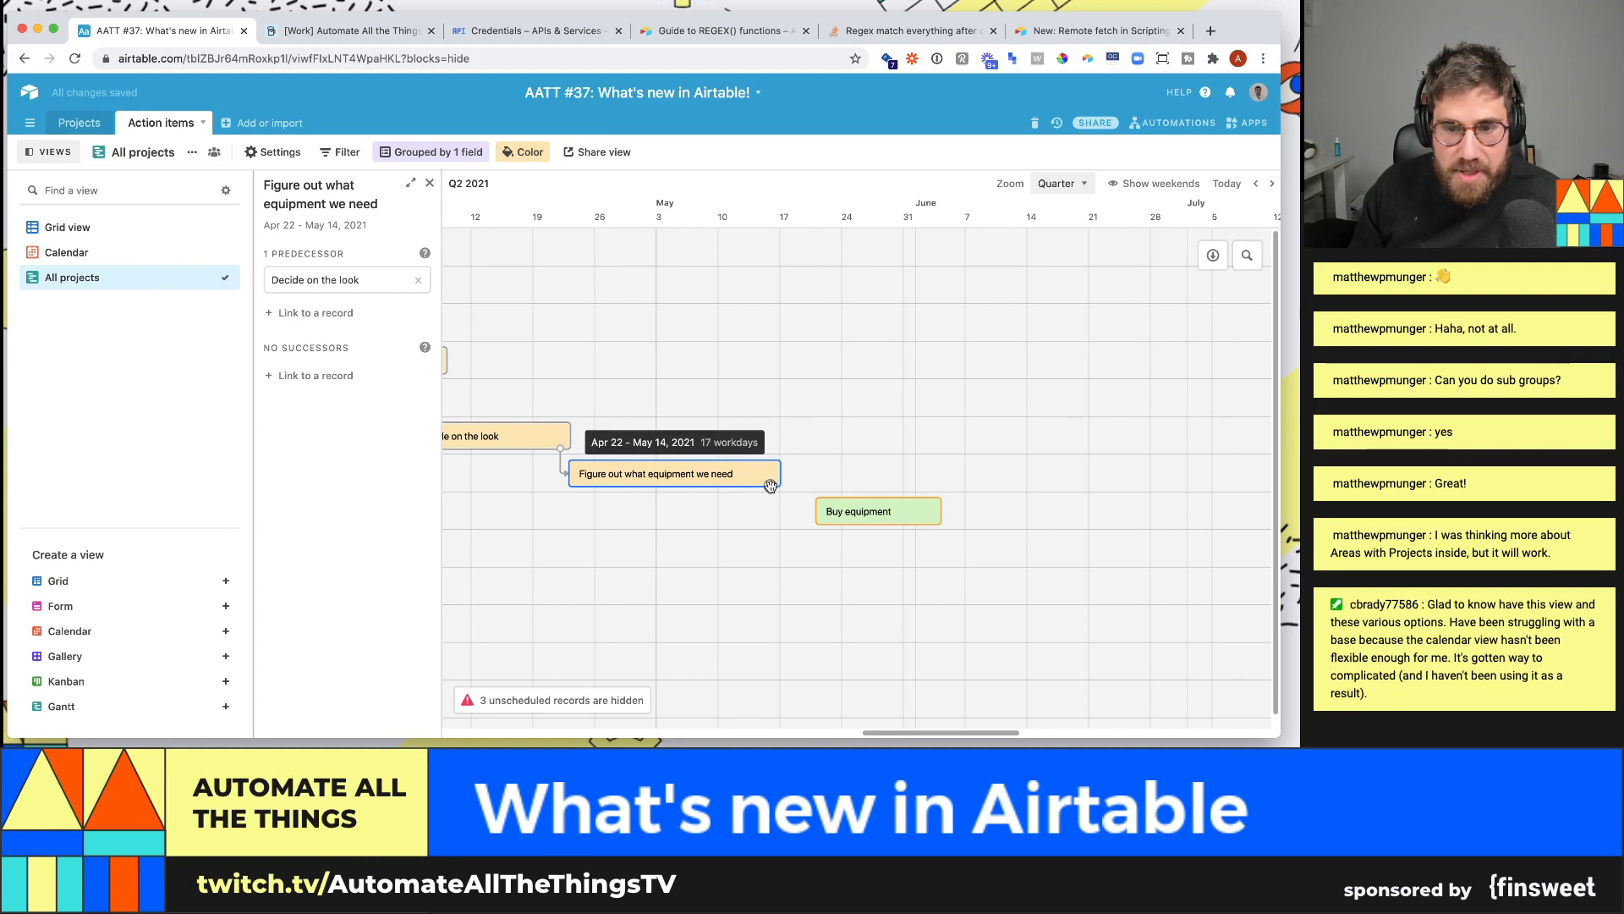
pyautogui.moveTo(769, 485); pyautogui.dragTo(833, 512)
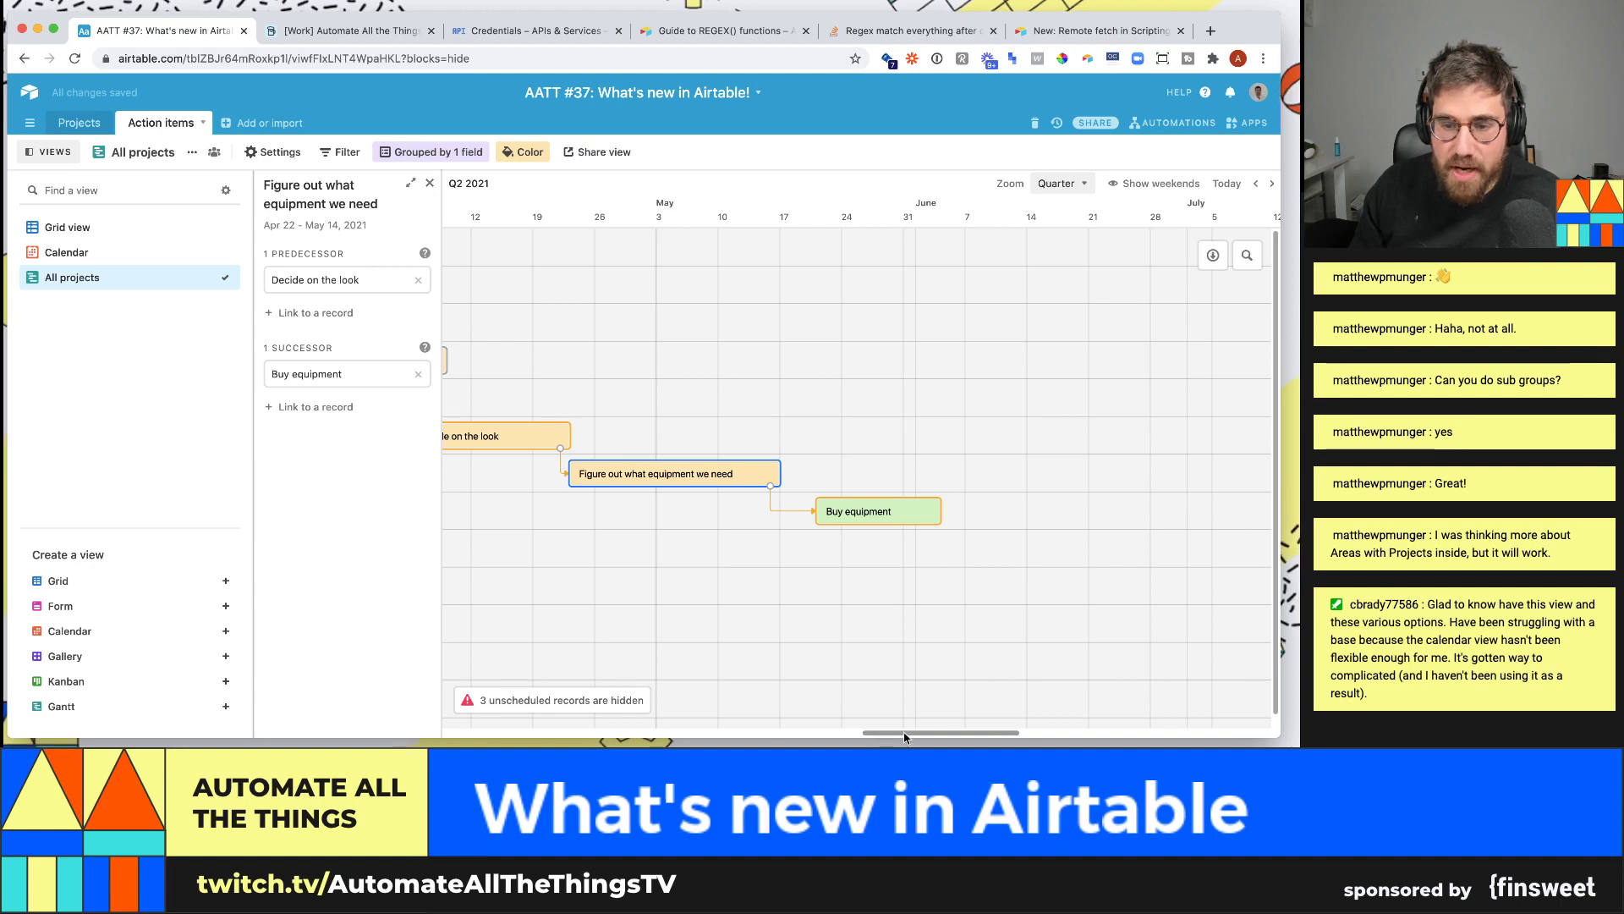
pyautogui.moveTo(905, 732); pyautogui.dragTo(858, 733)
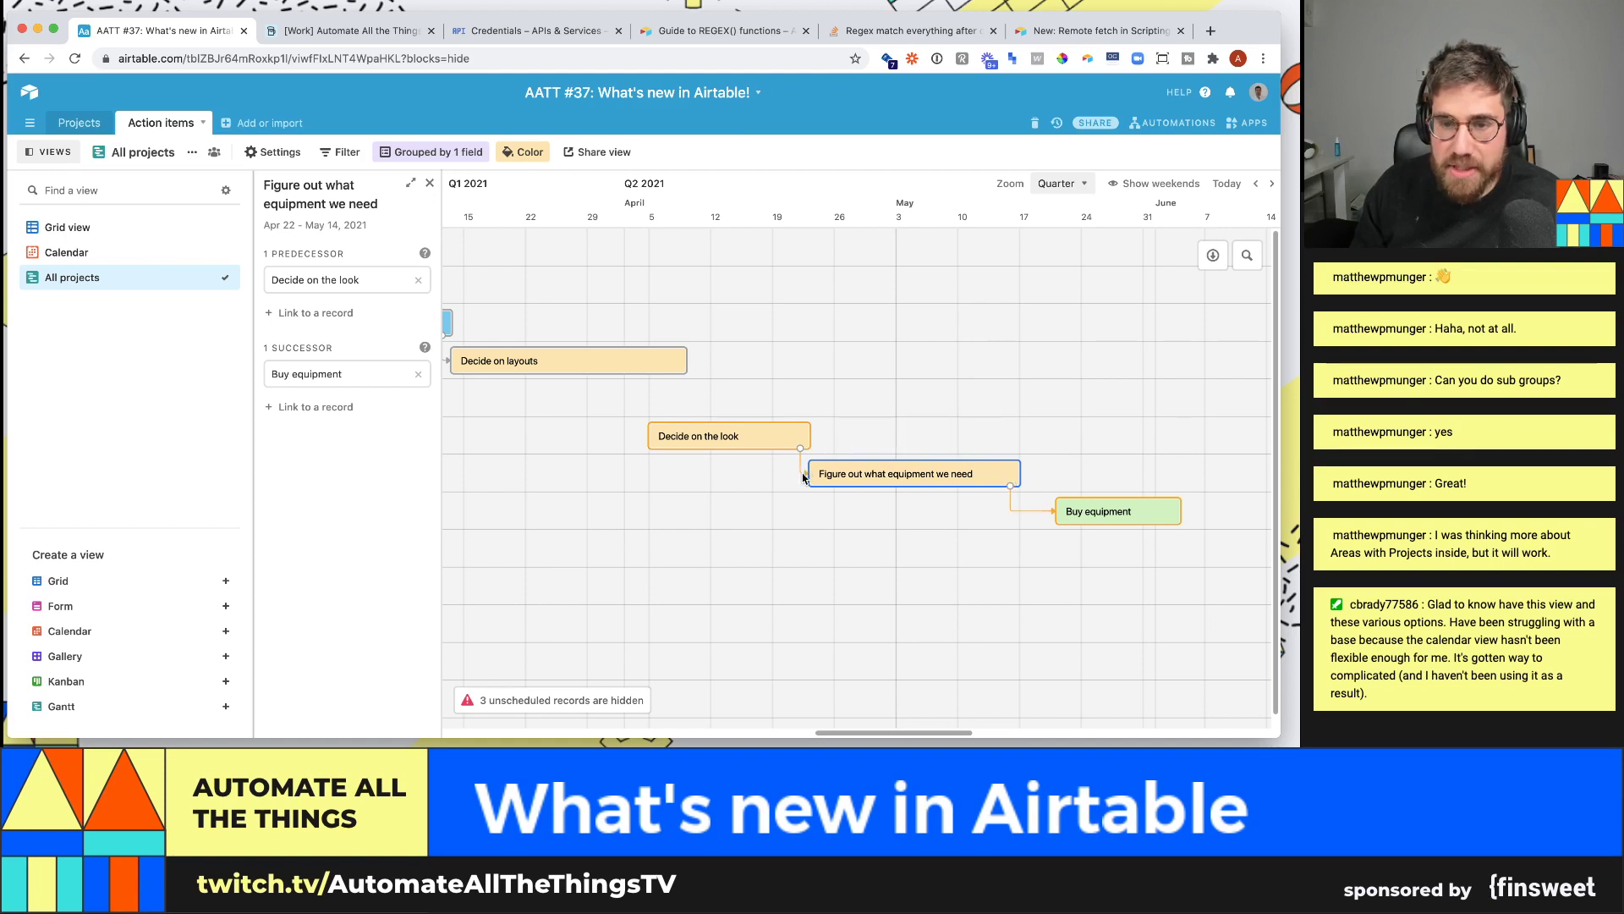
pyautogui.press('Escape')
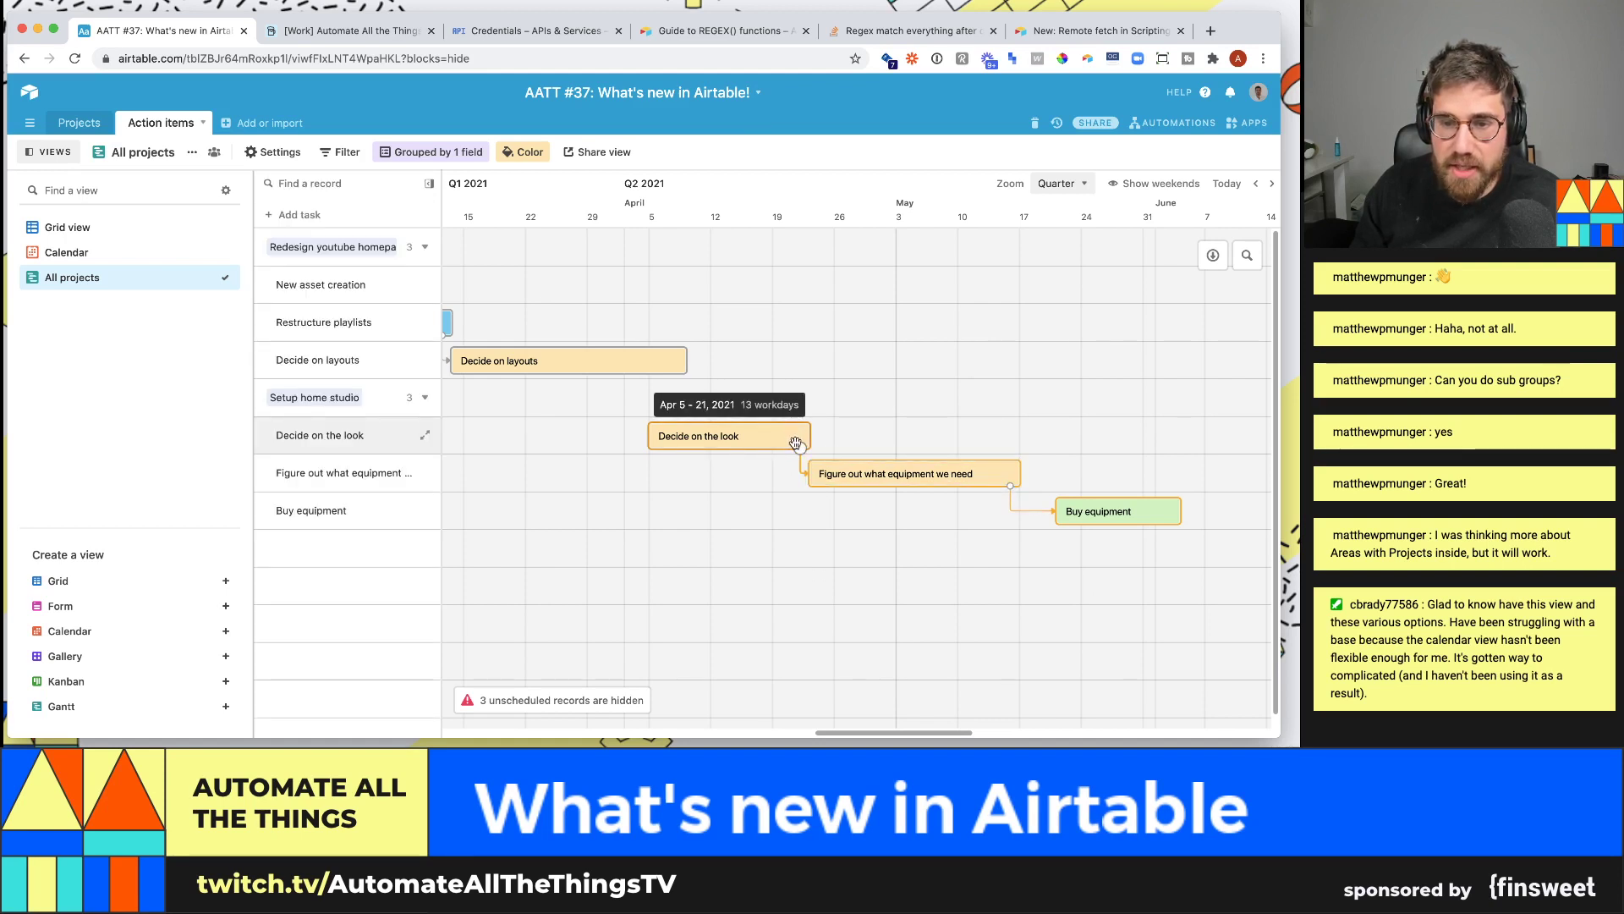
# - Link Decide on the look to Buy equipment and remove it as the equipment task's predecessor
pyautogui.moveTo(799, 449); pyautogui.dragTo(1091, 511)
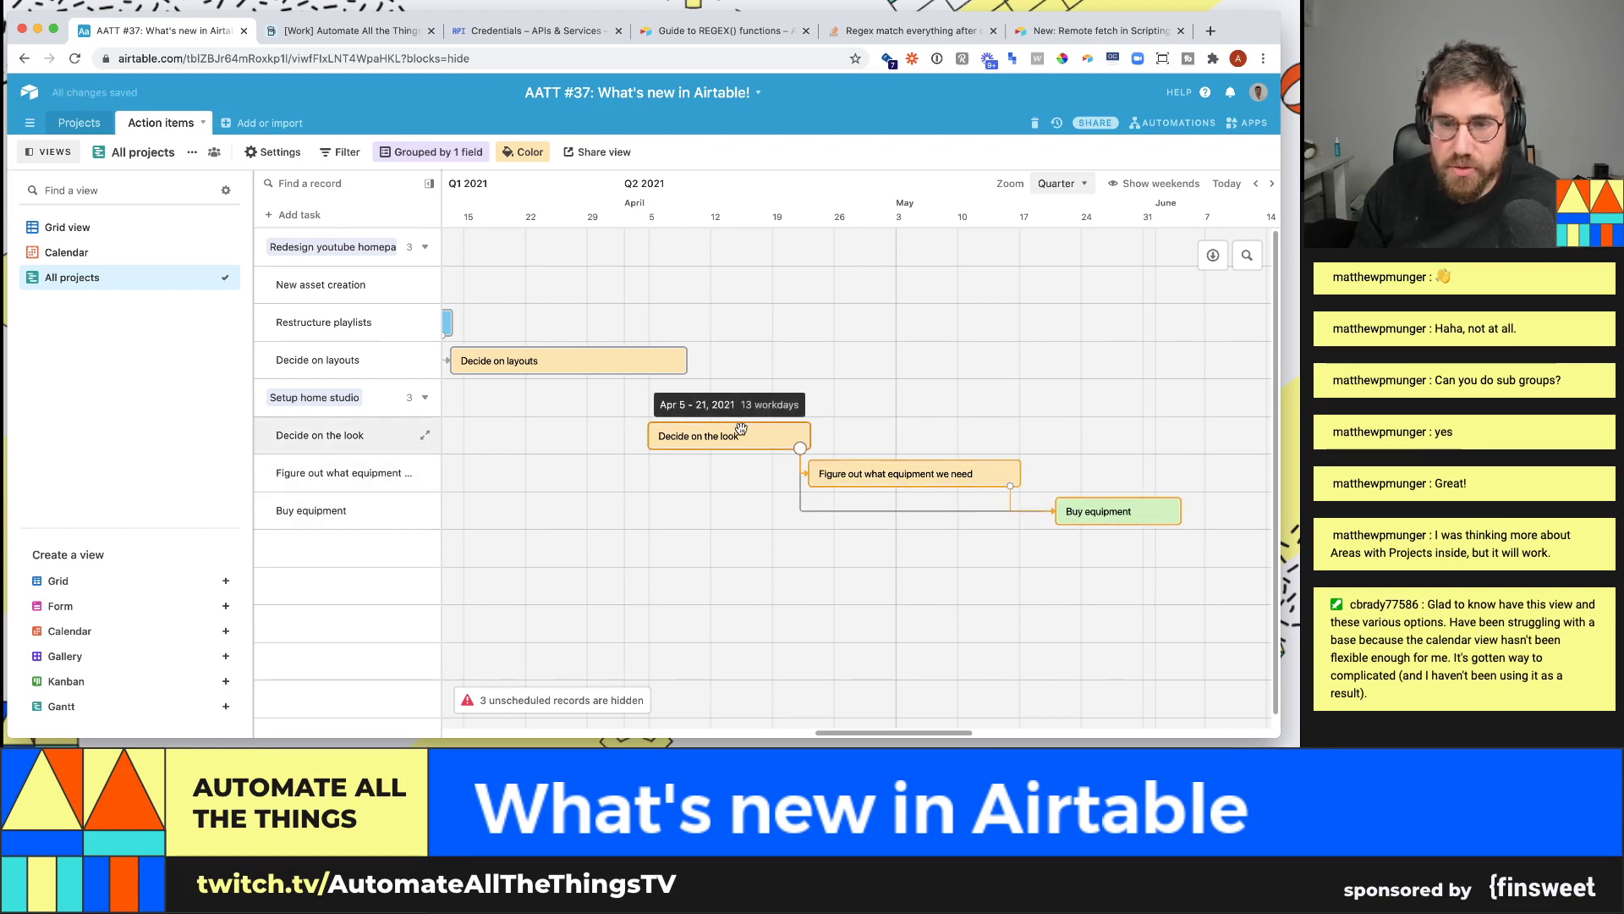
pyautogui.click(810, 473)
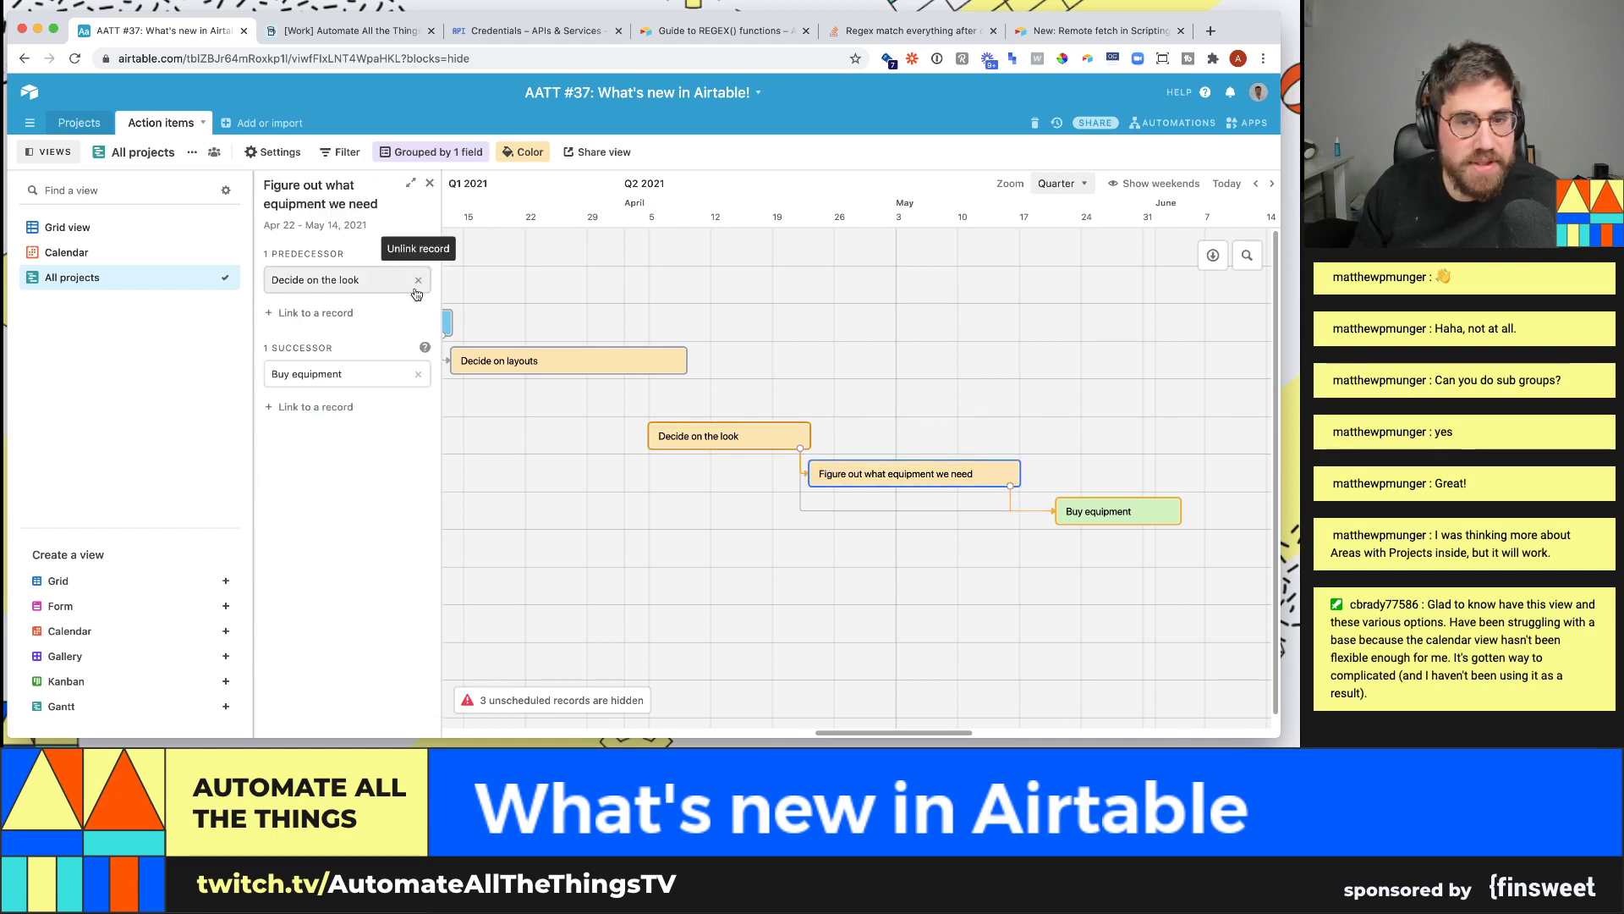
pyautogui.click(418, 280)
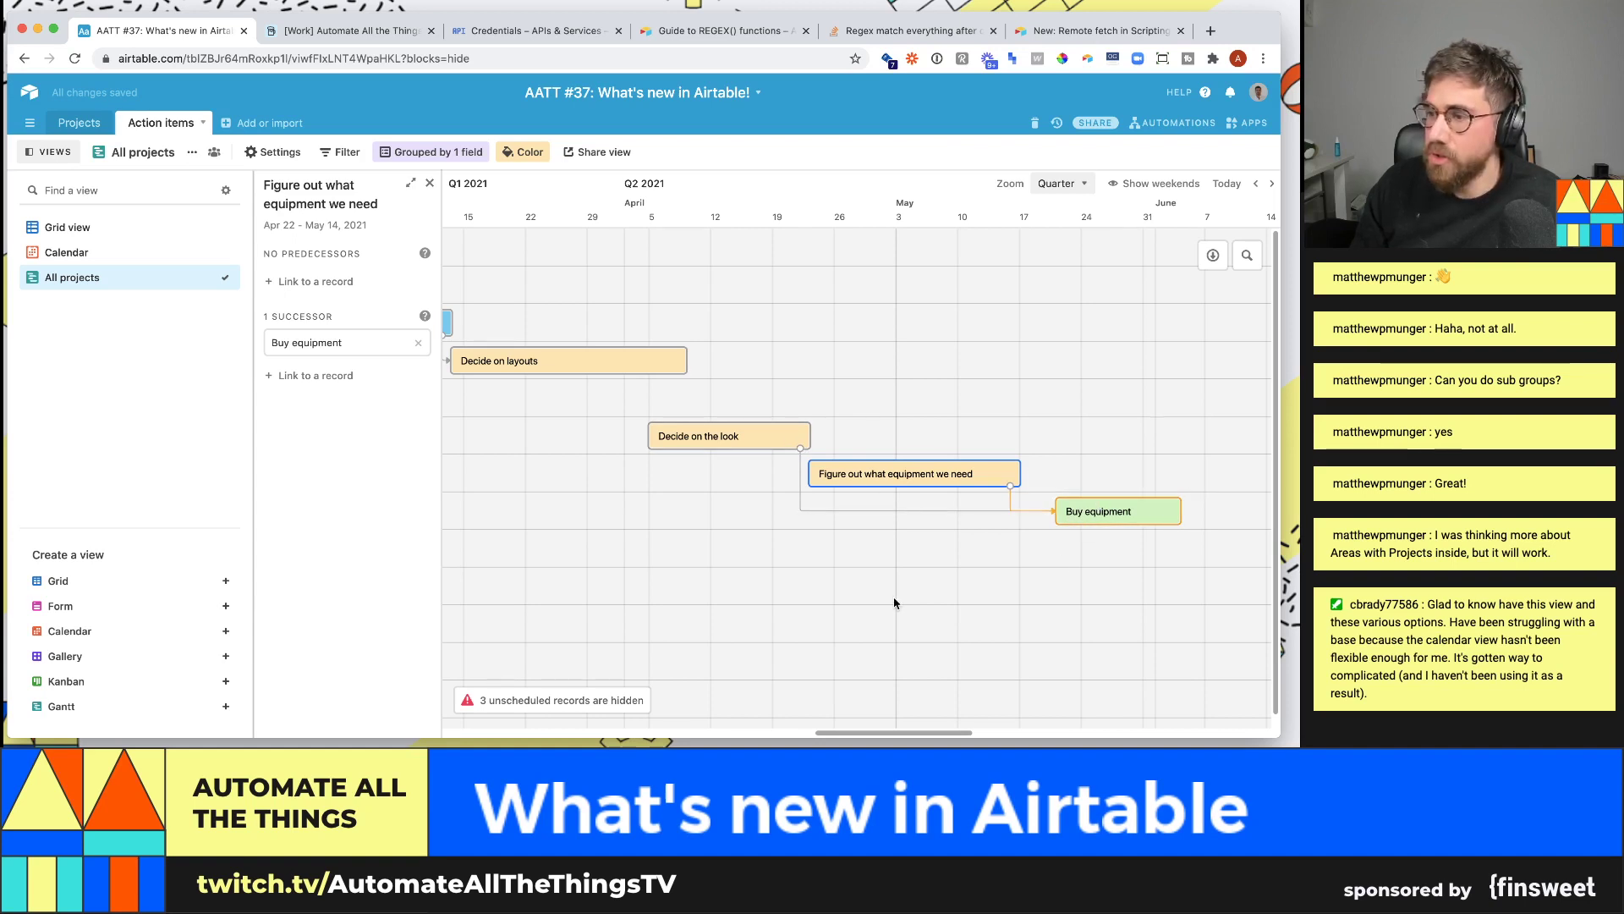
pyautogui.moveTo(886, 734); pyautogui.dragTo(823, 729)
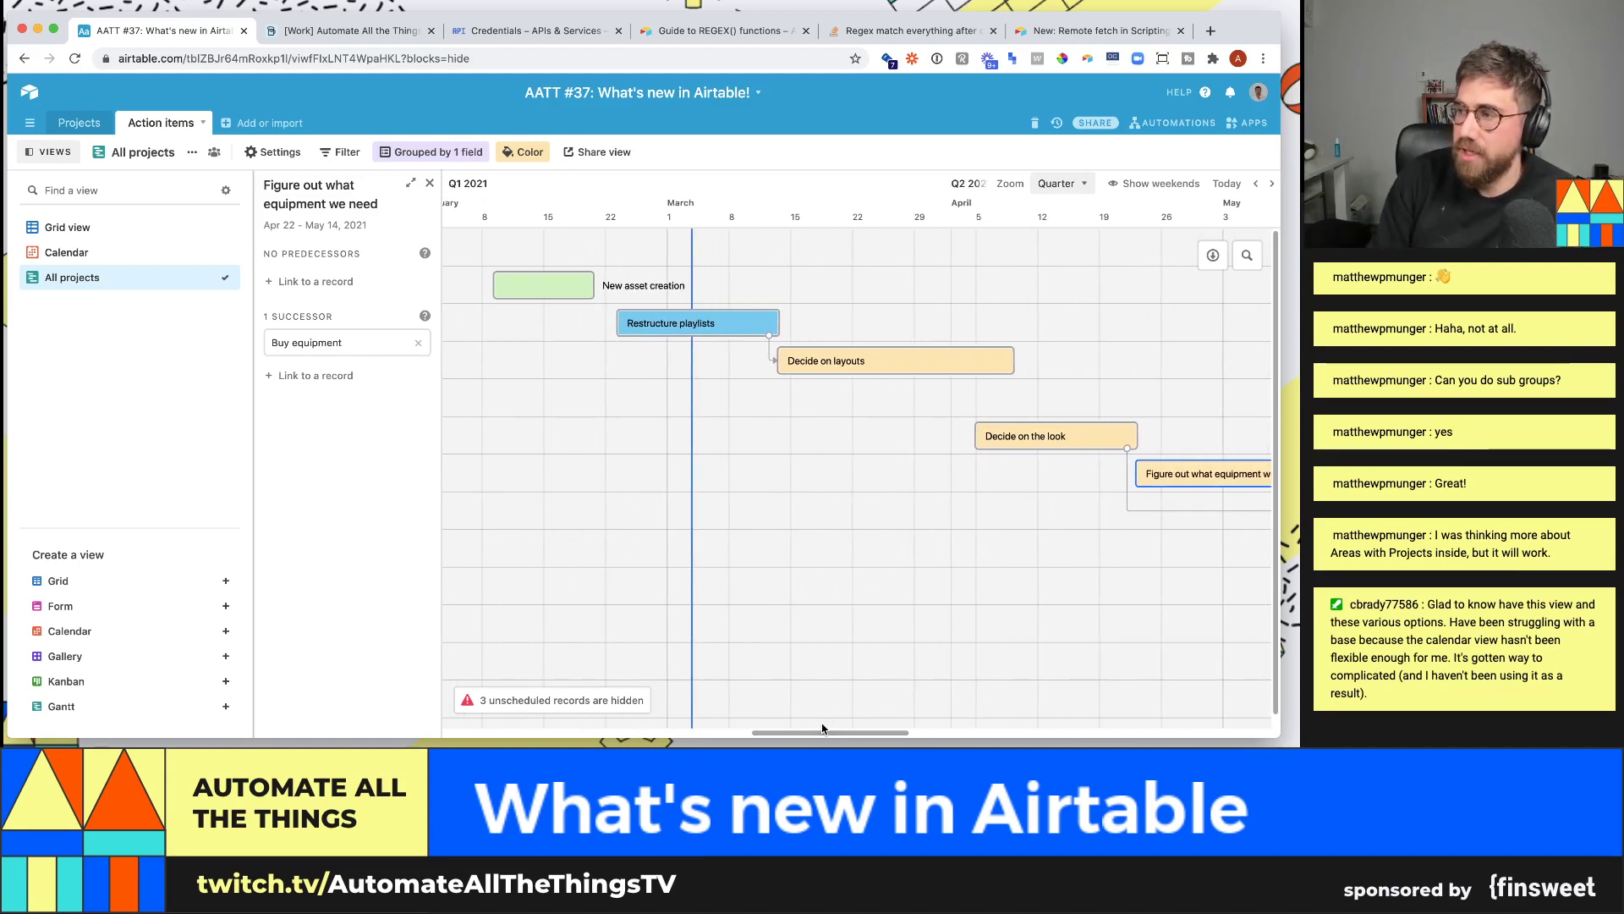
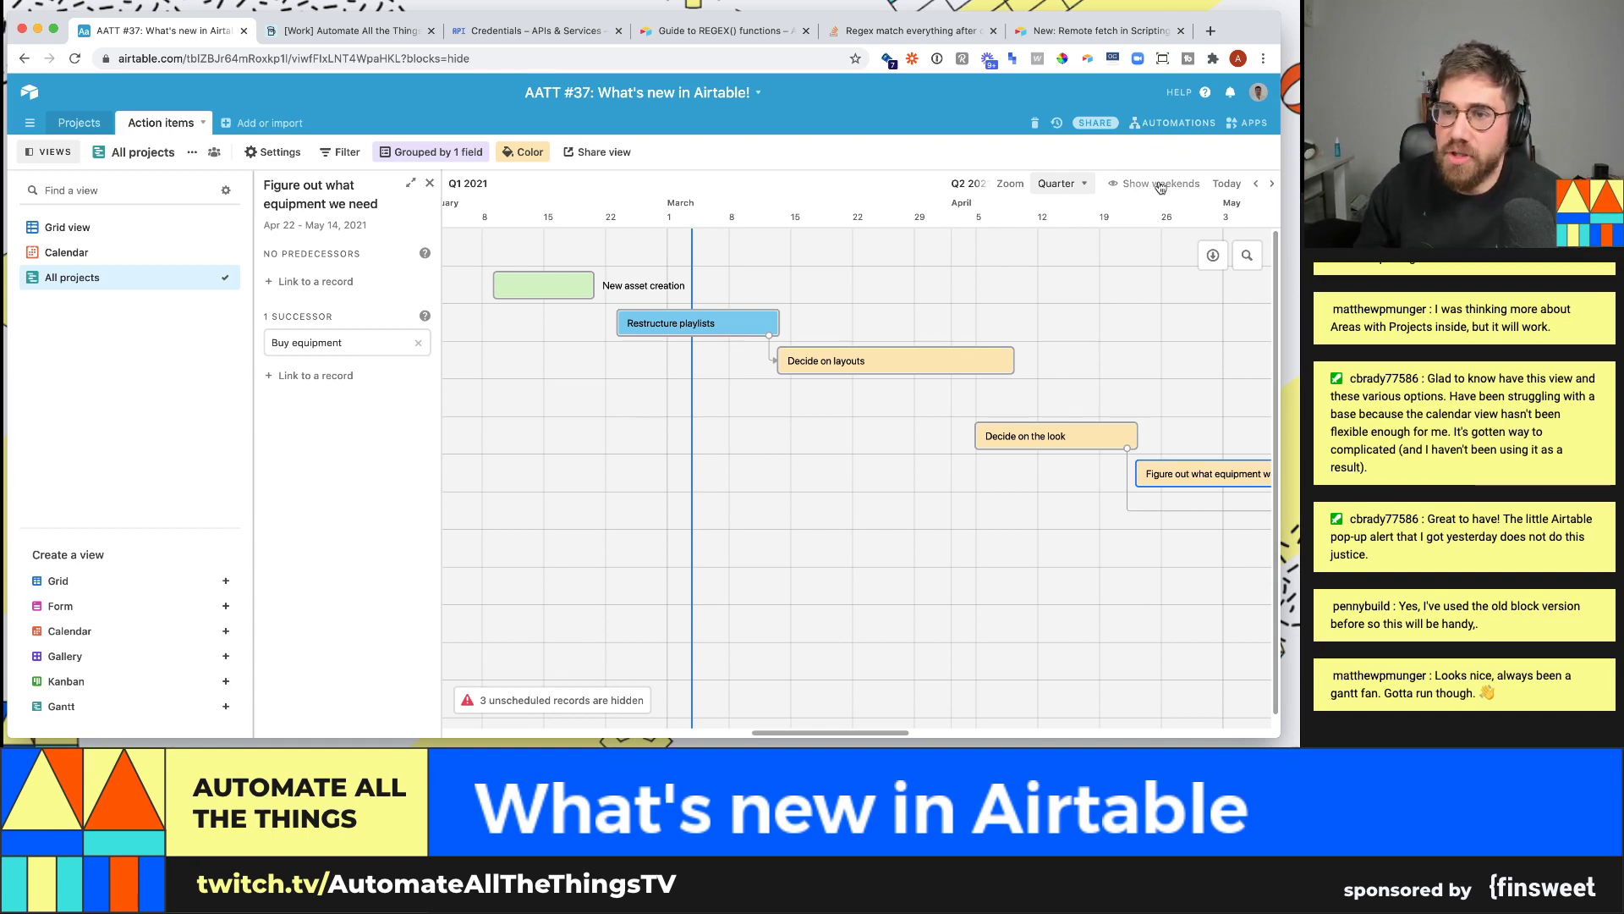
# - Review the Gantt view settings, then show the apps dashboard beside the all-projects chart
pyautogui.click(272, 152)
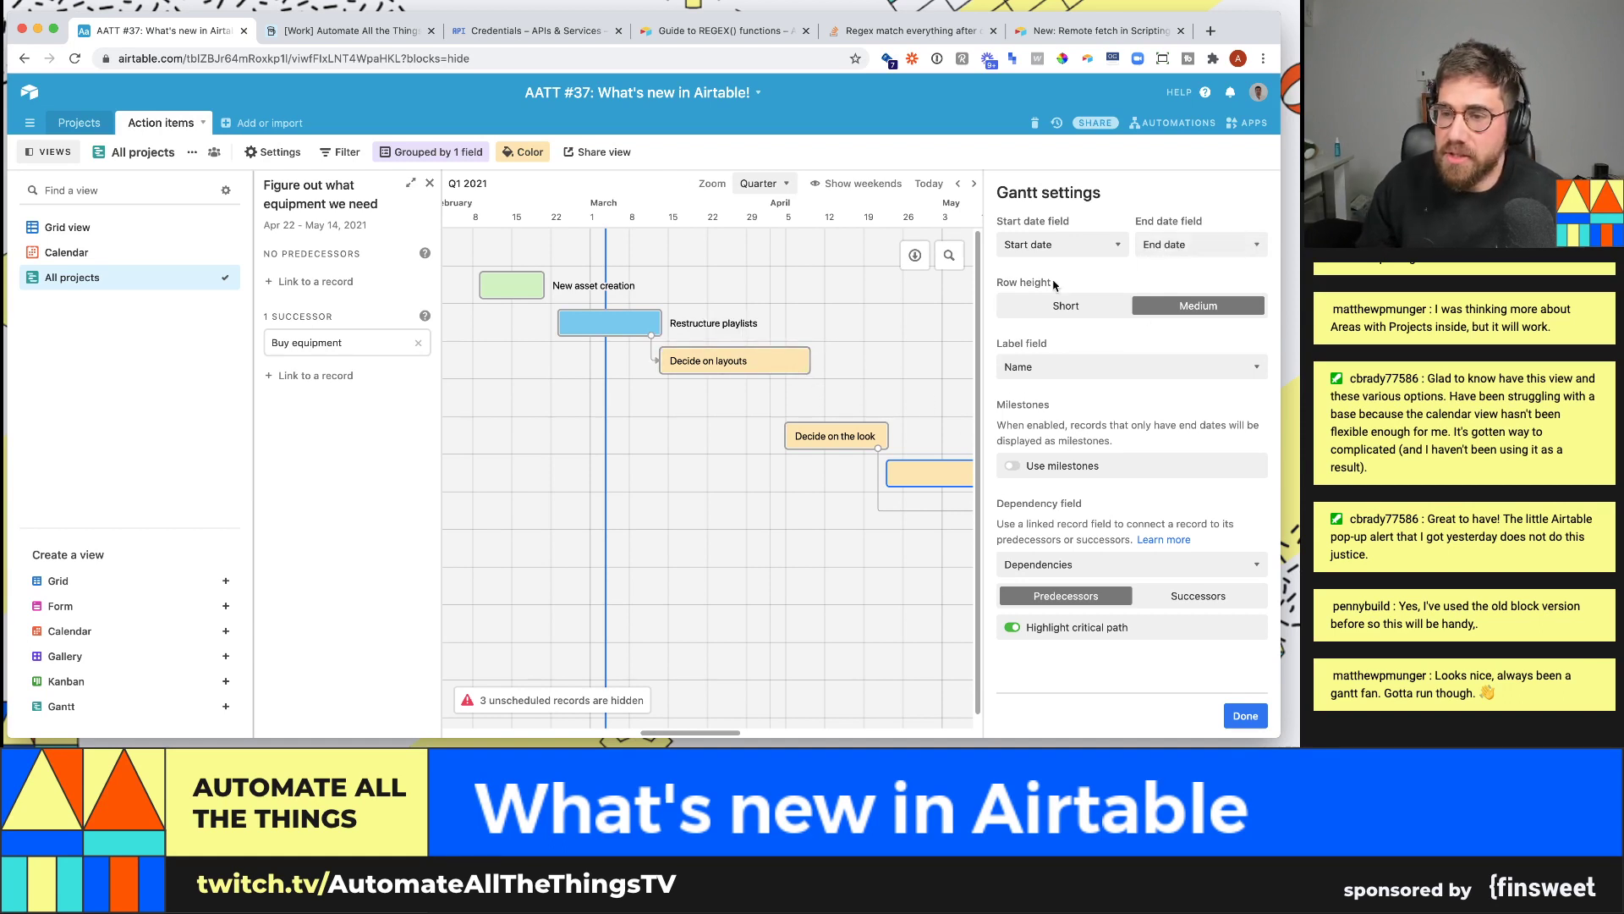
pyautogui.click(1245, 715)
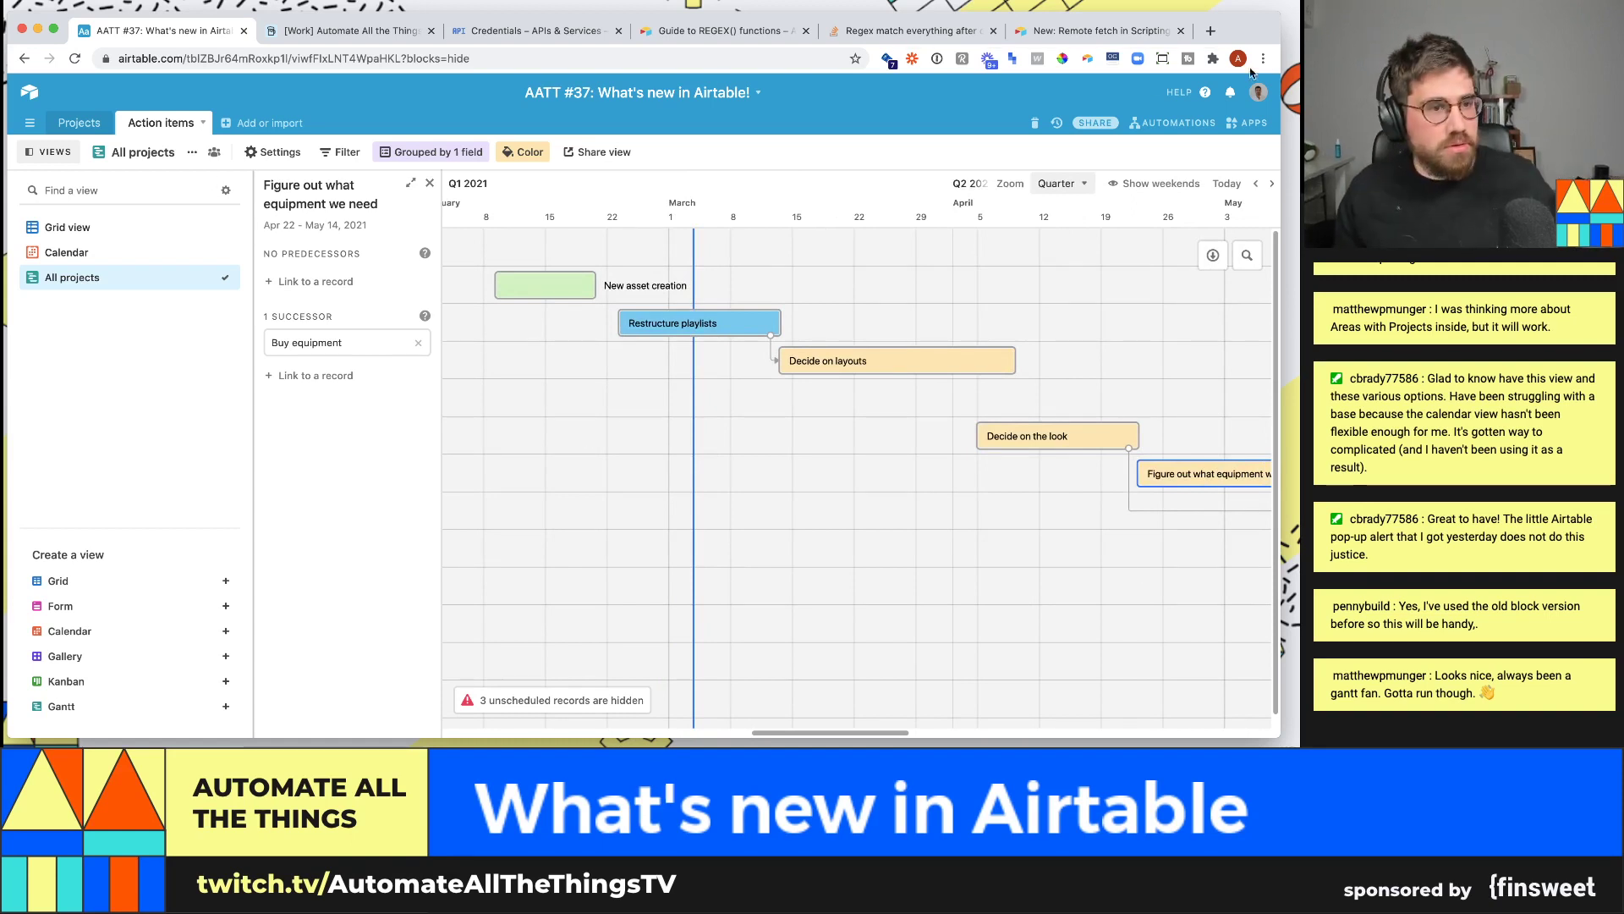
pyautogui.click(1246, 123)
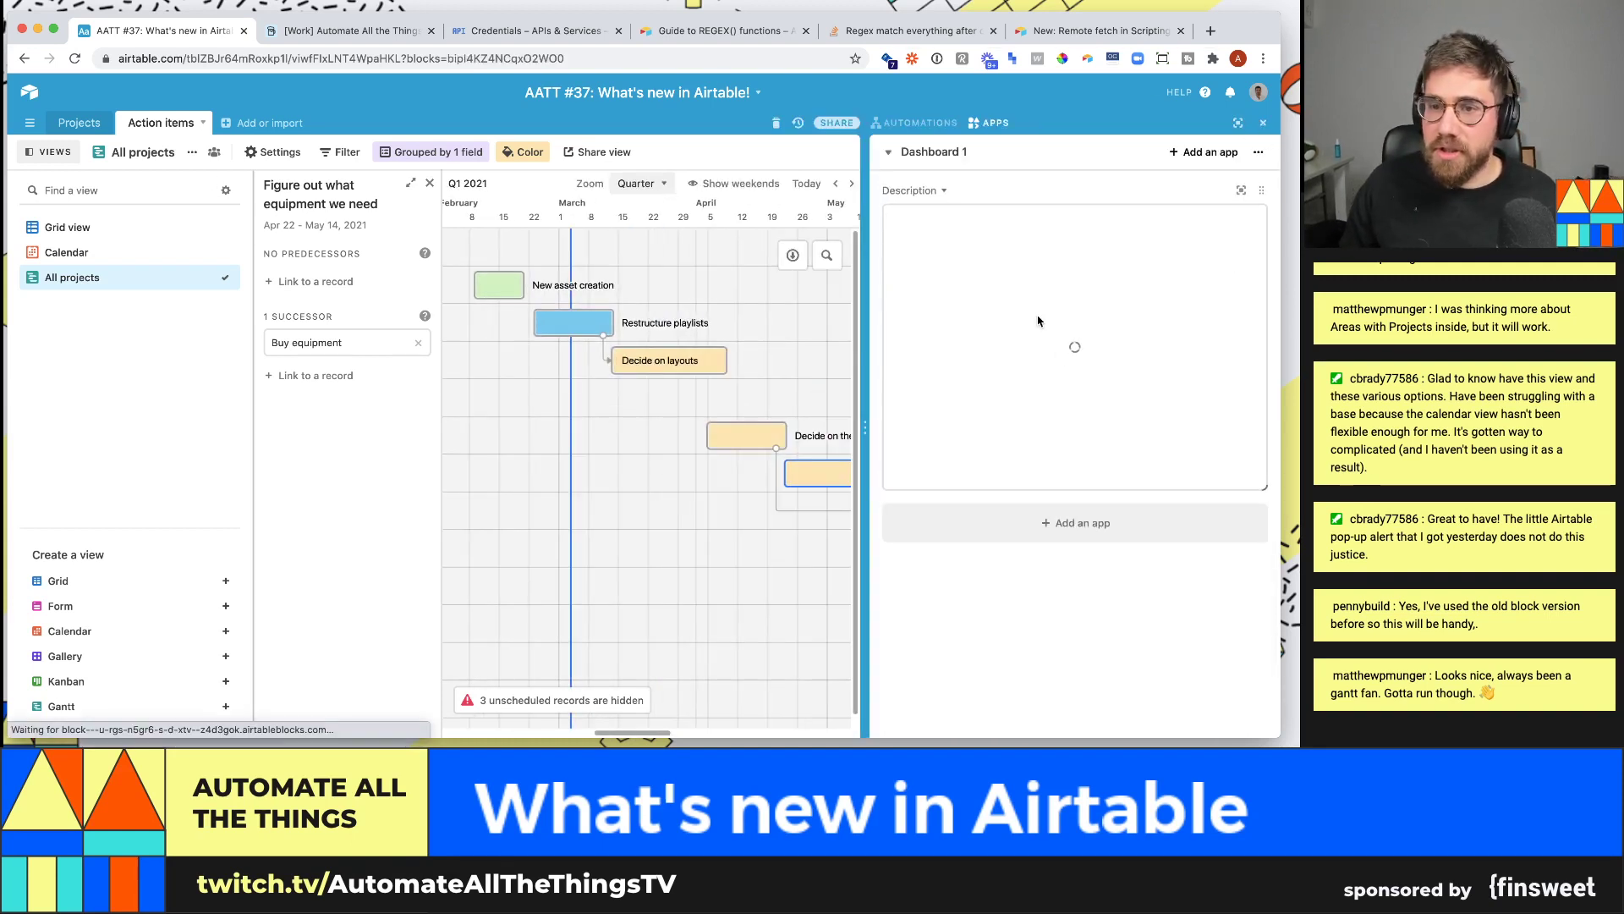
# - Insert a ✅ emoji after 'Gantt view' in the Dashboard 1 description checklist
pyautogui.click(995, 266)
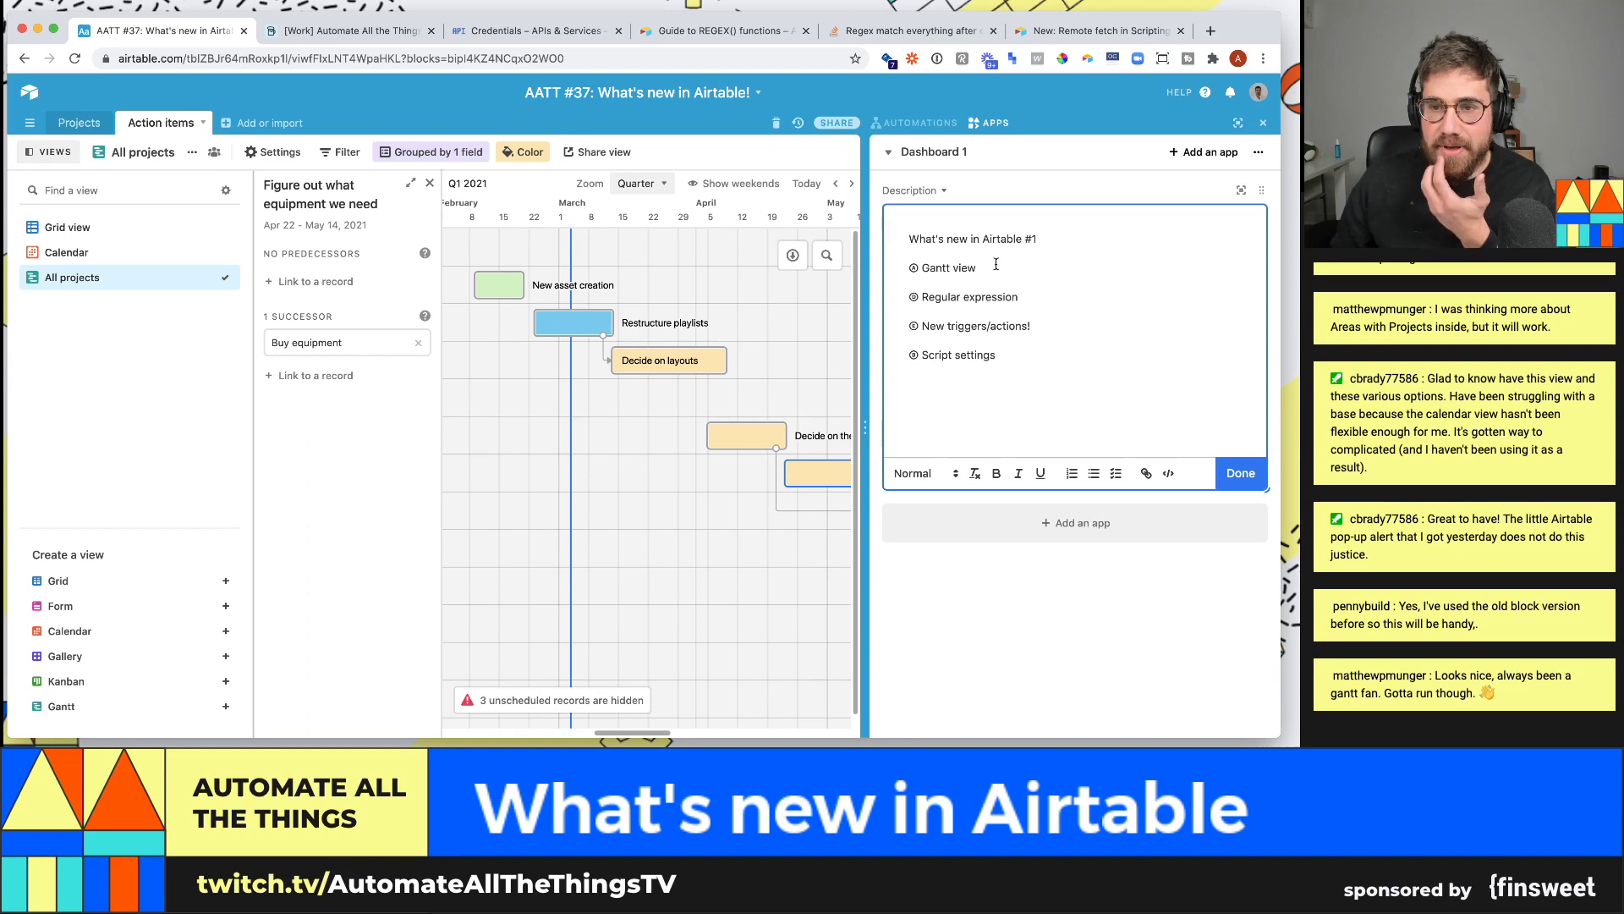
pyautogui.press('ctrl+super+space')
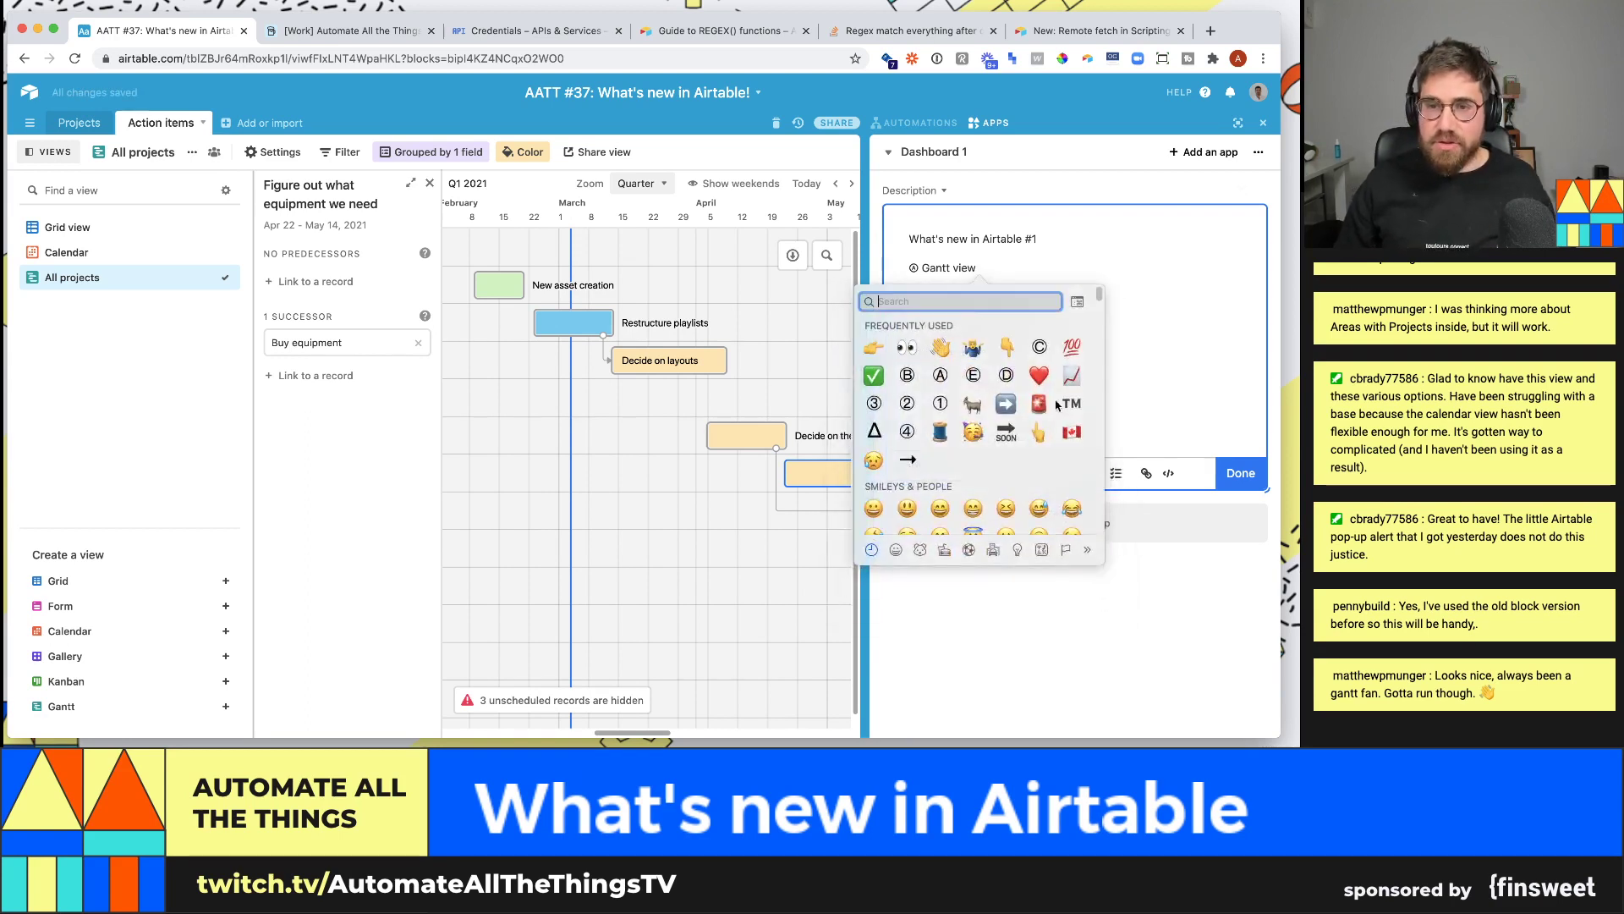
pyautogui.press('Escape')
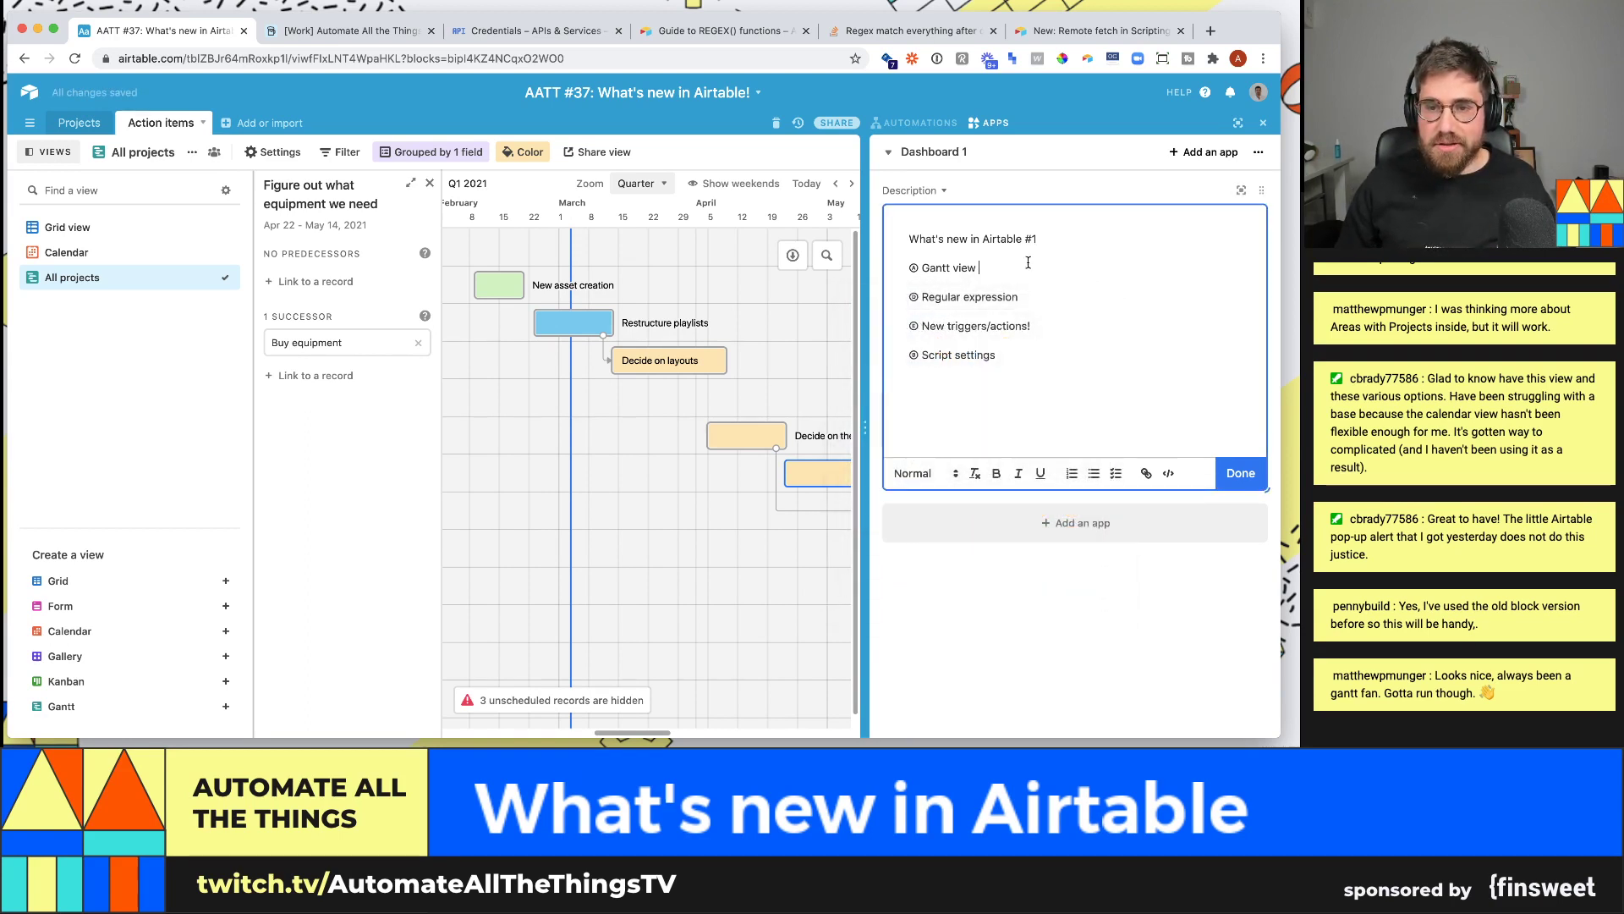
pyautogui.press('ctrl+super+space')
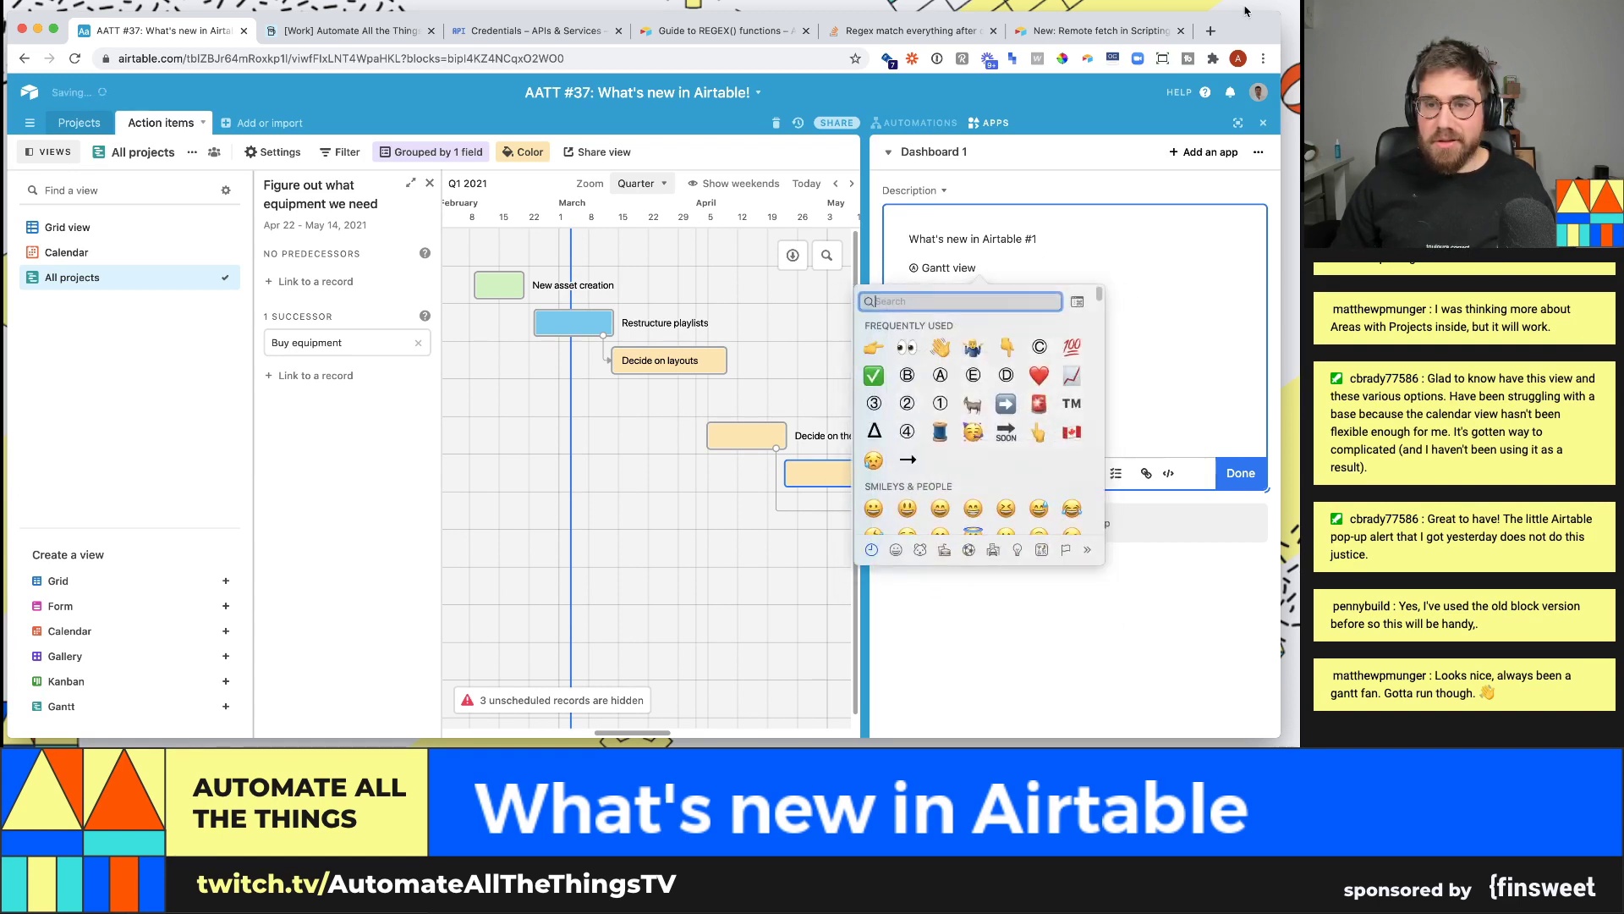
pyautogui.click(873, 376)
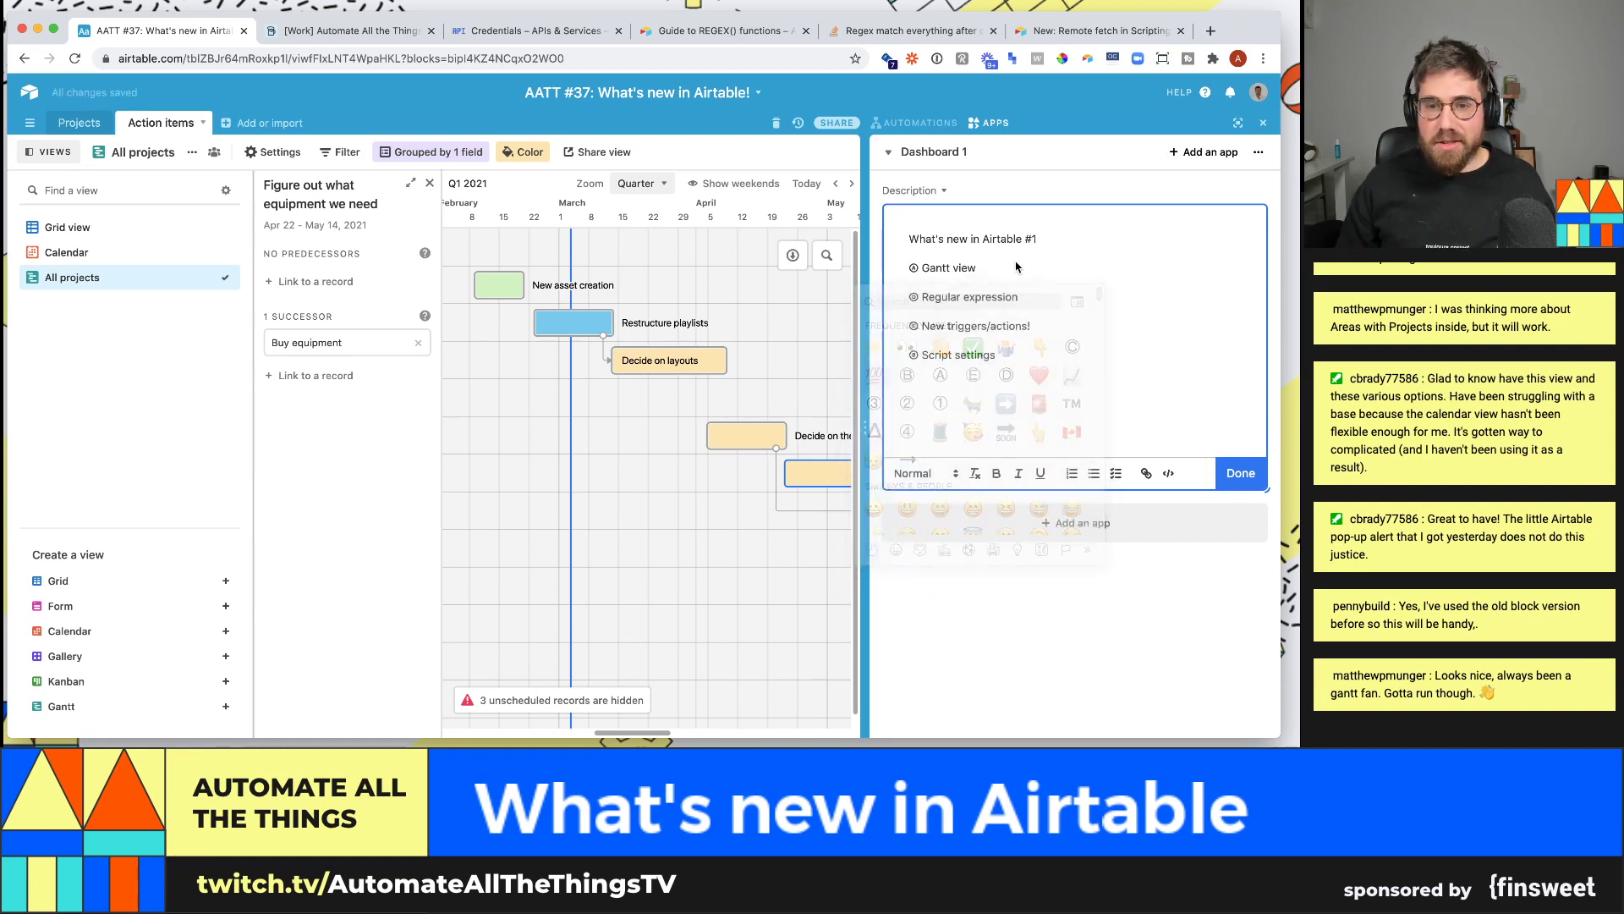
pyautogui.click(1037, 294)
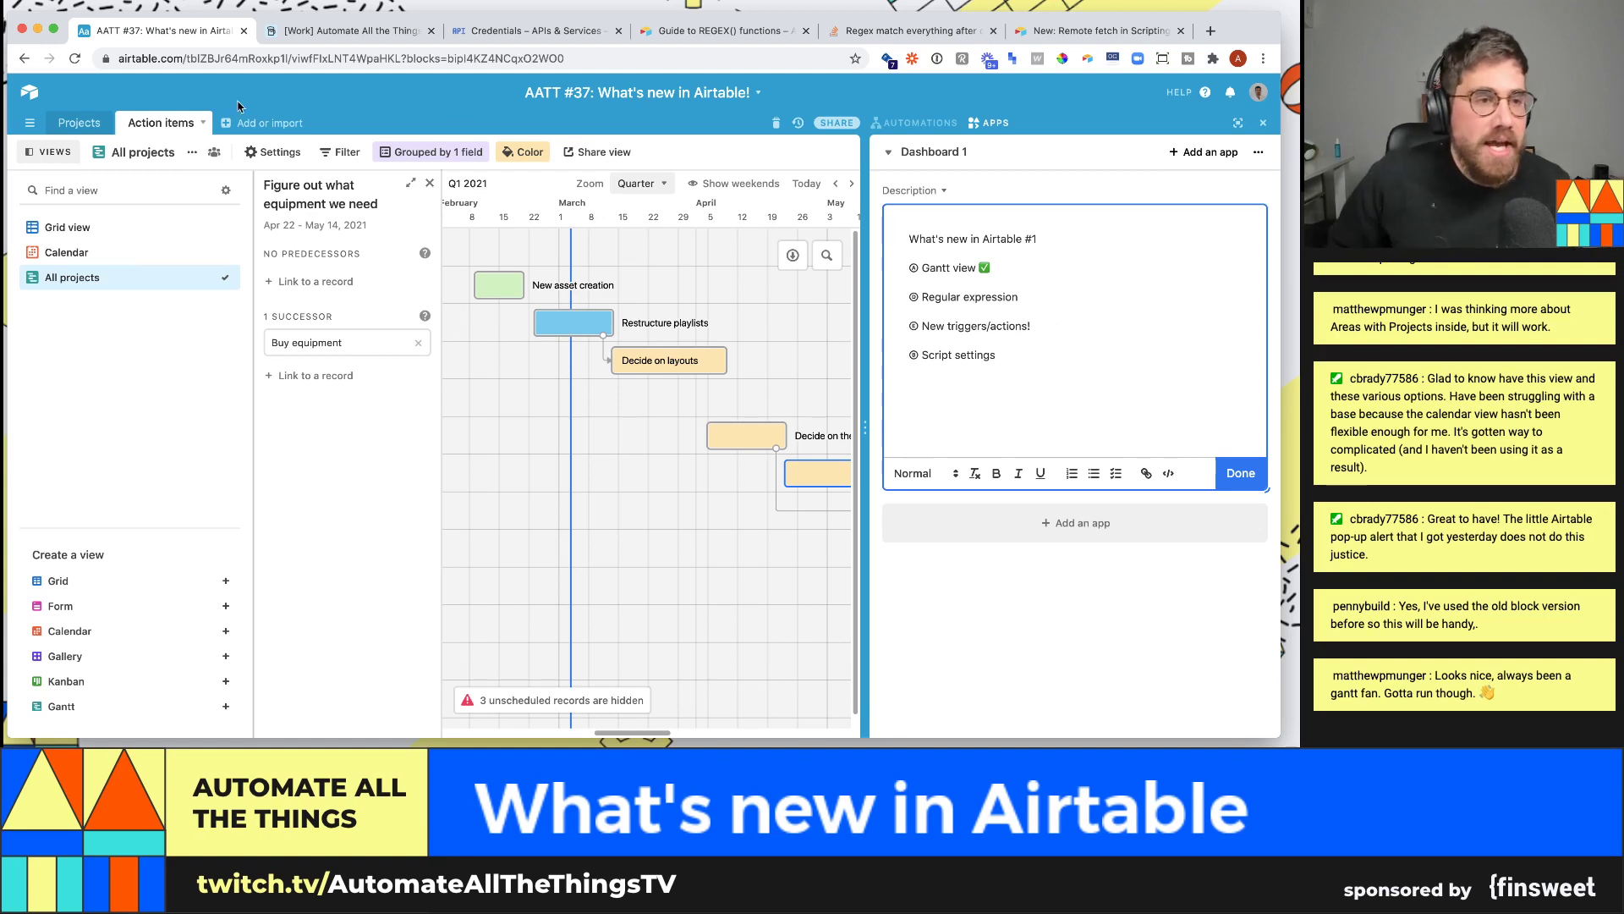
# - Go to the Automate All the Things base, pick Dashboard 1, close Apps, and open 'Main view -- all streams'
pyautogui.click(381, 32)
pyautogui.scroll(3, 85, 235)
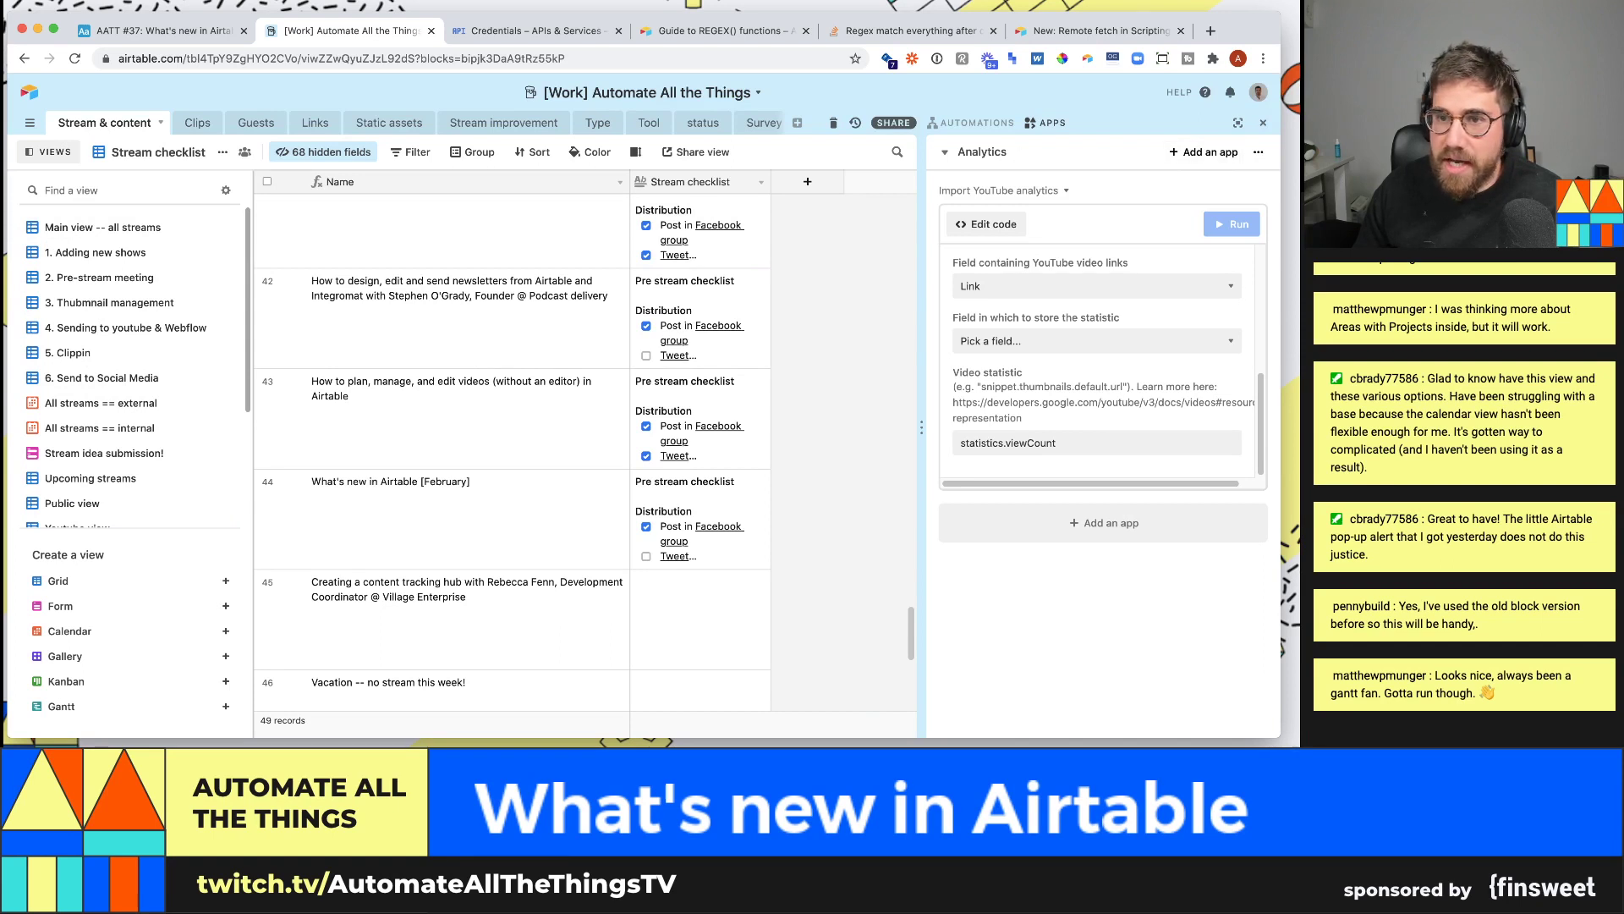
pyautogui.click(981, 153)
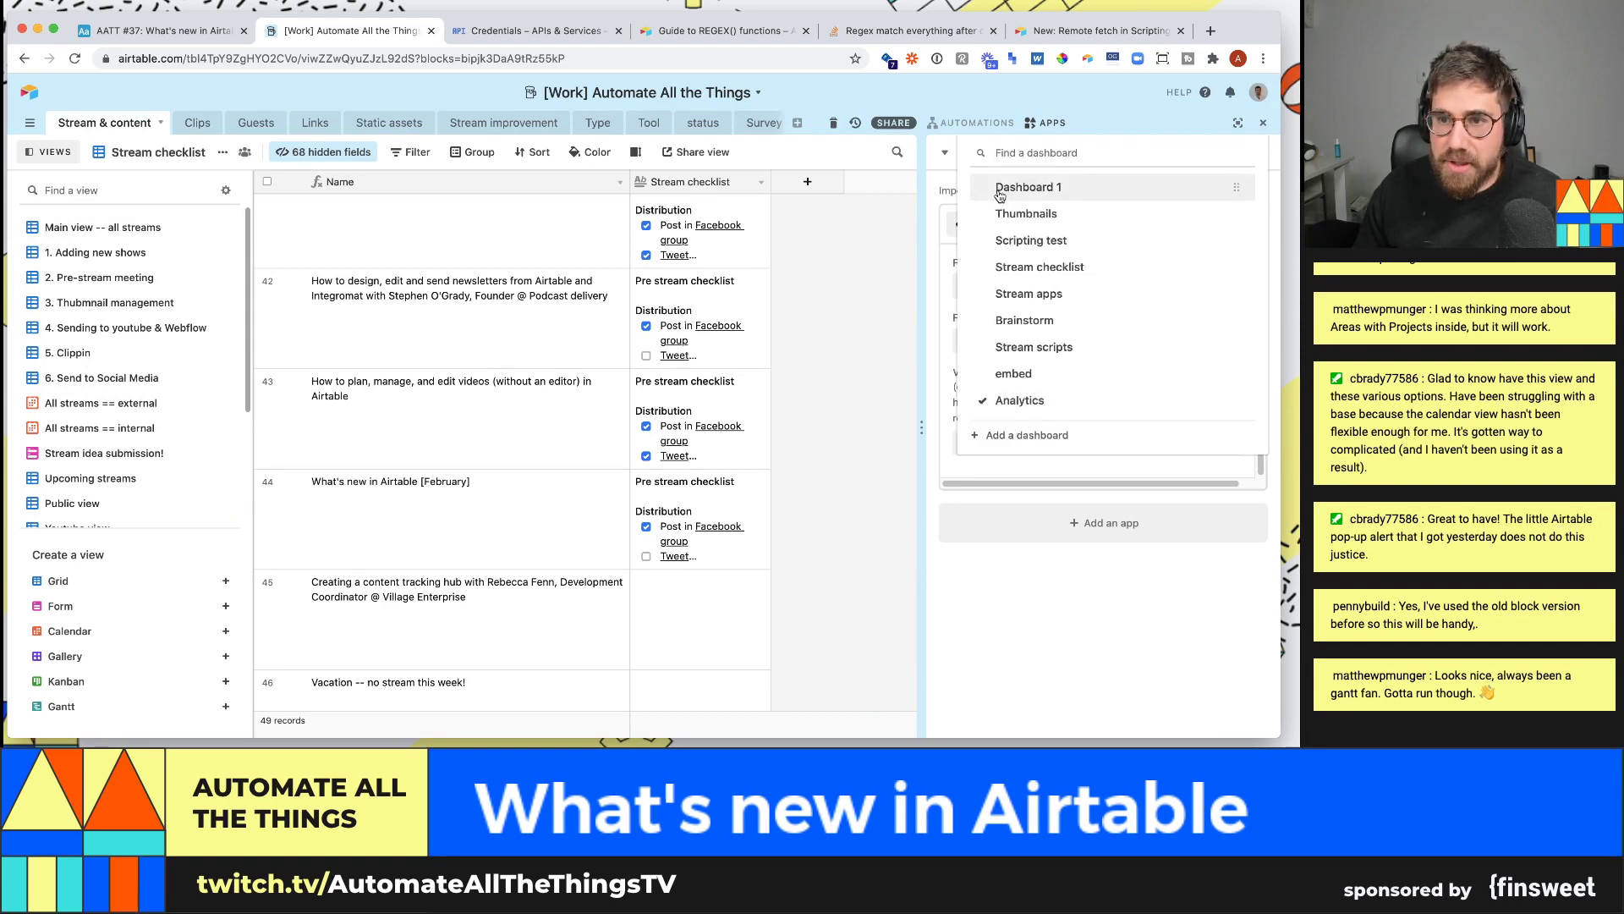
pyautogui.click(1027, 187)
pyautogui.click(1263, 122)
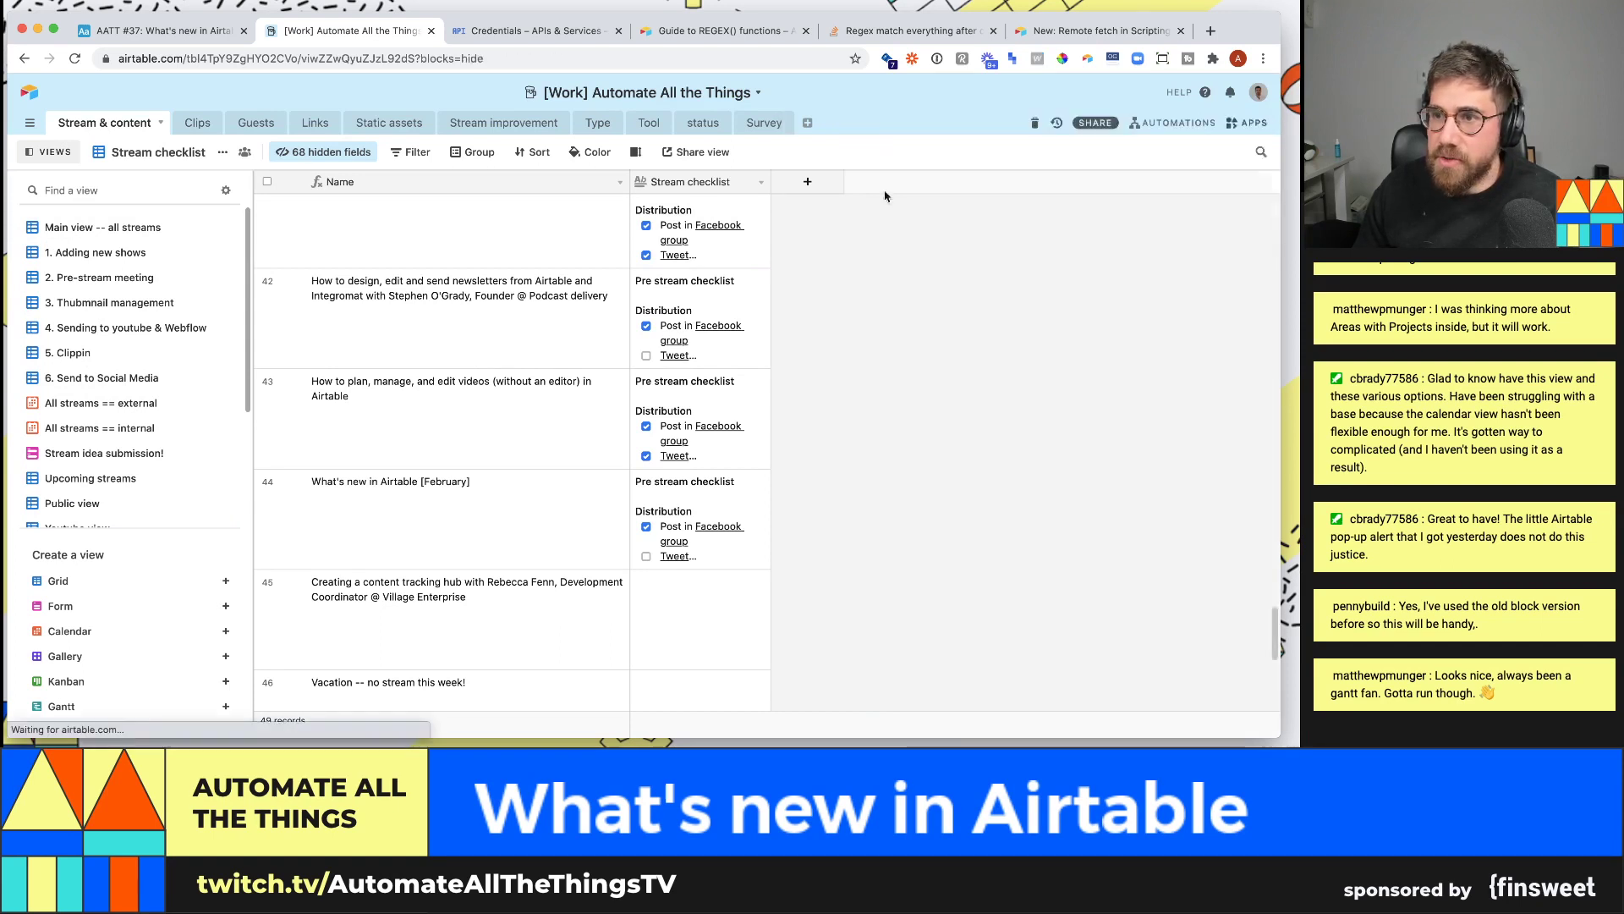
pyautogui.click(193, 232)
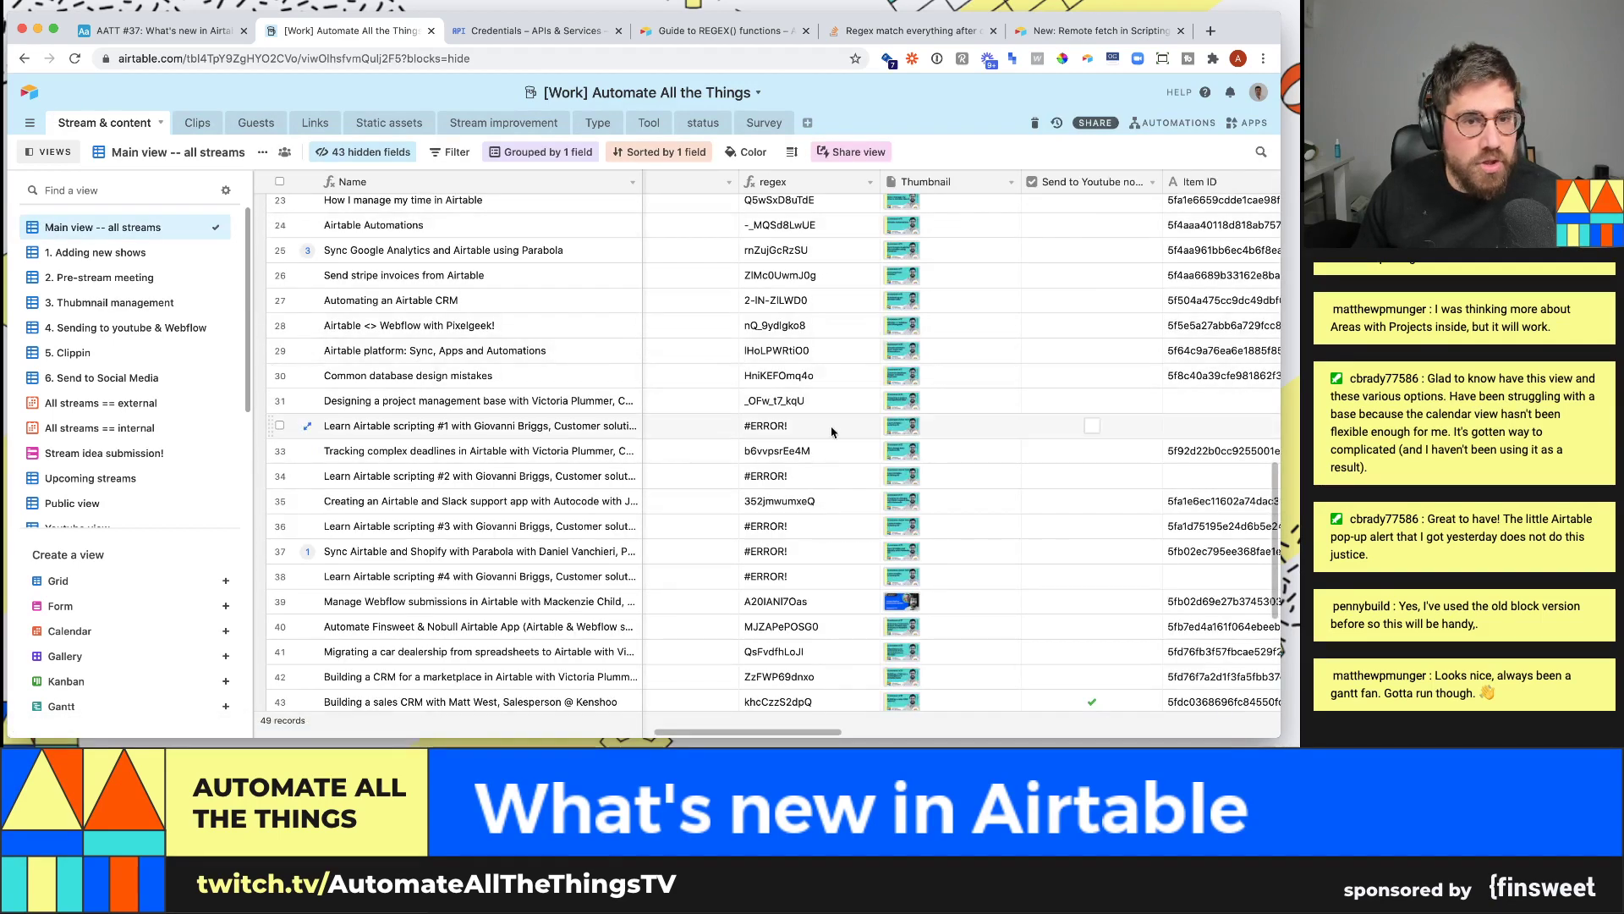
# - Inspect rows 34 and 35 of the grid, including their Stream end time and Link cells
pyautogui.hscroll(-5, 745, 448)
pyautogui.click(687, 470)
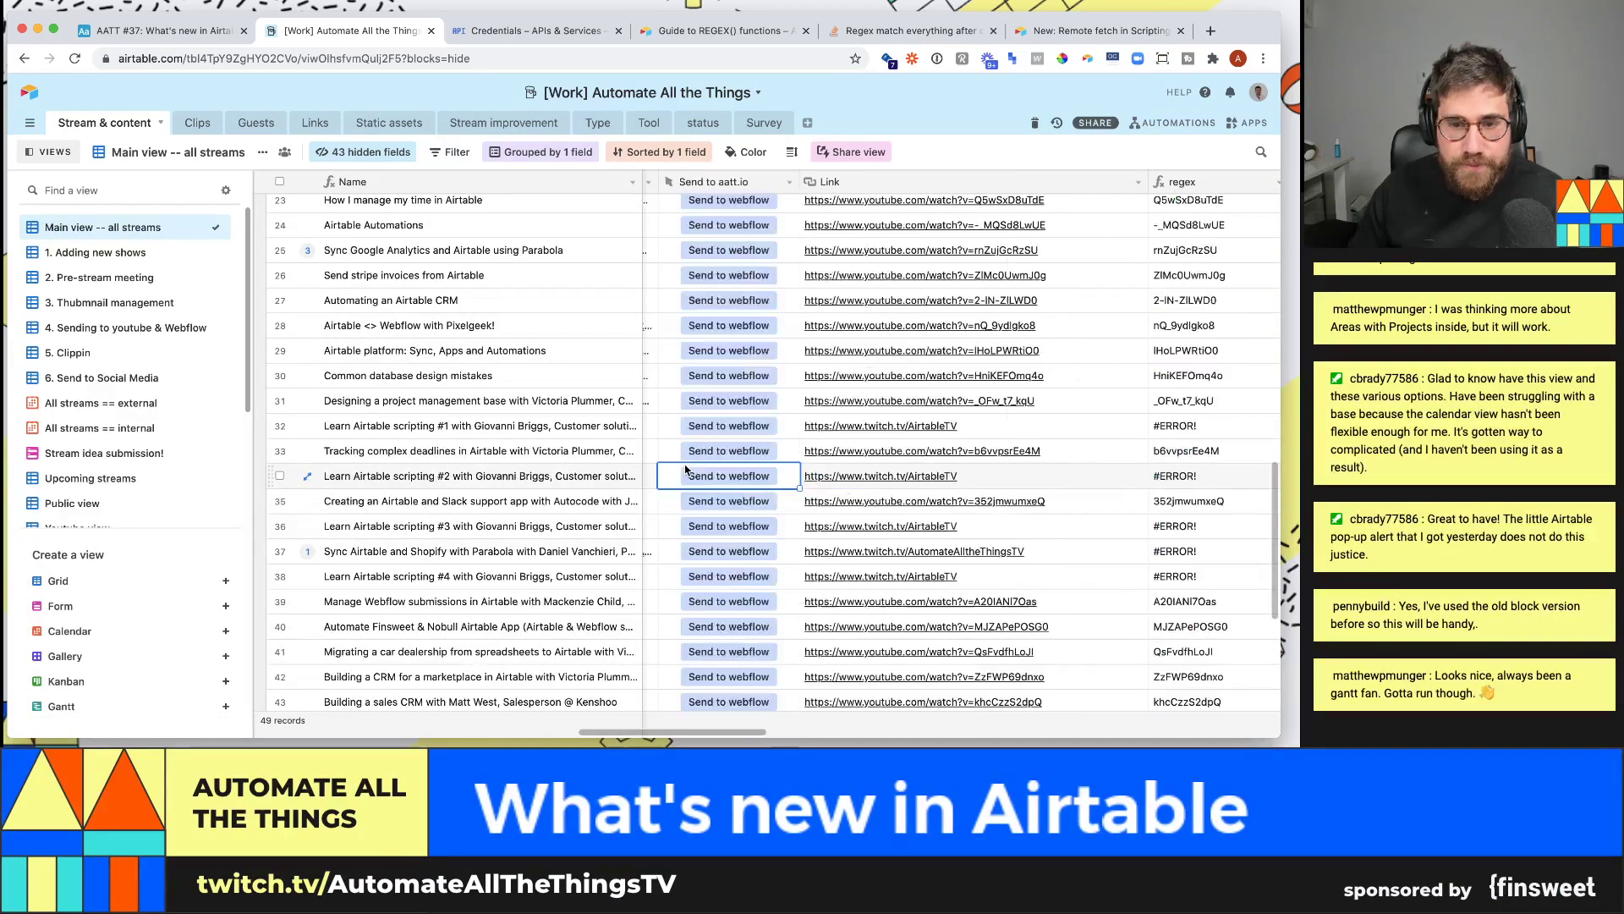
pyautogui.press('Left')
pyautogui.press('Left')
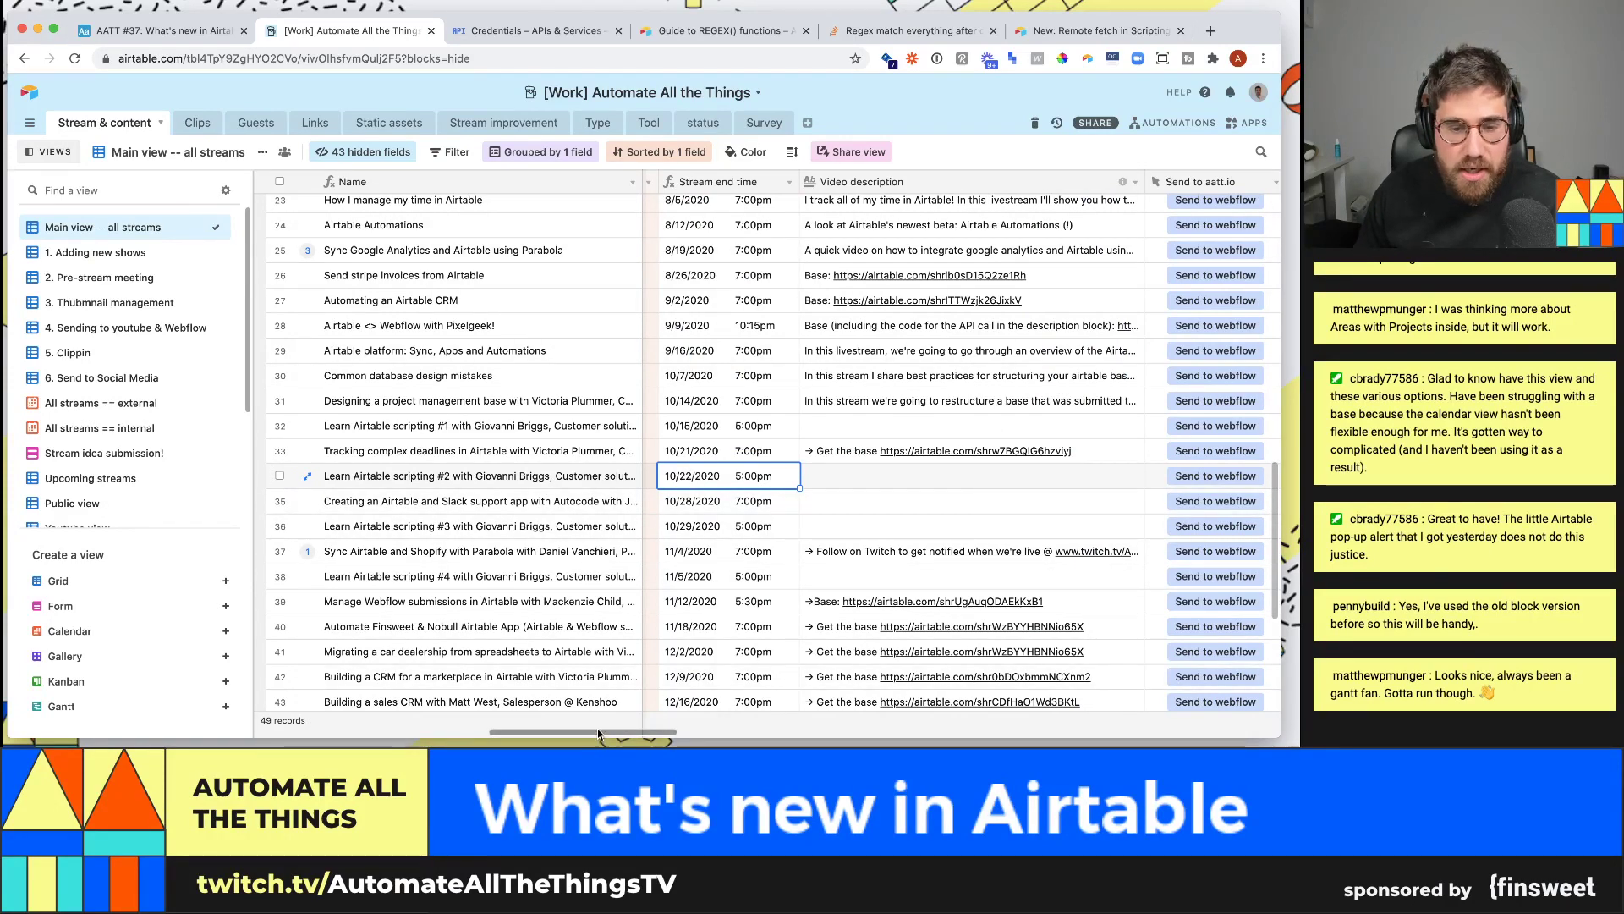
pyautogui.moveTo(598, 733); pyautogui.dragTo(680, 733)
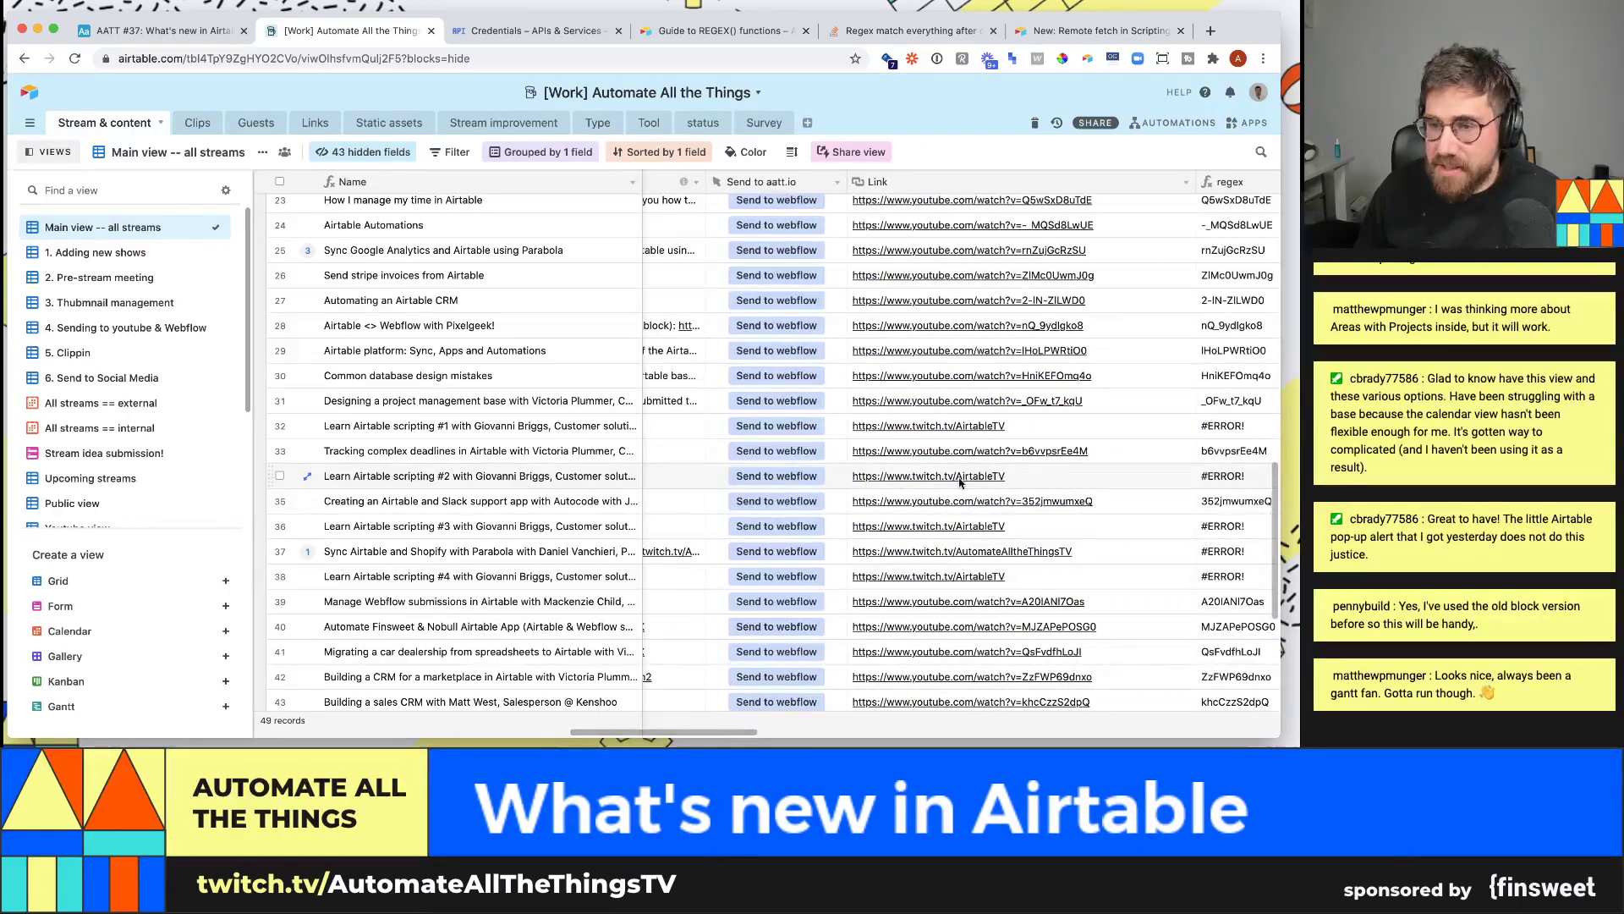
pyautogui.click(1024, 479)
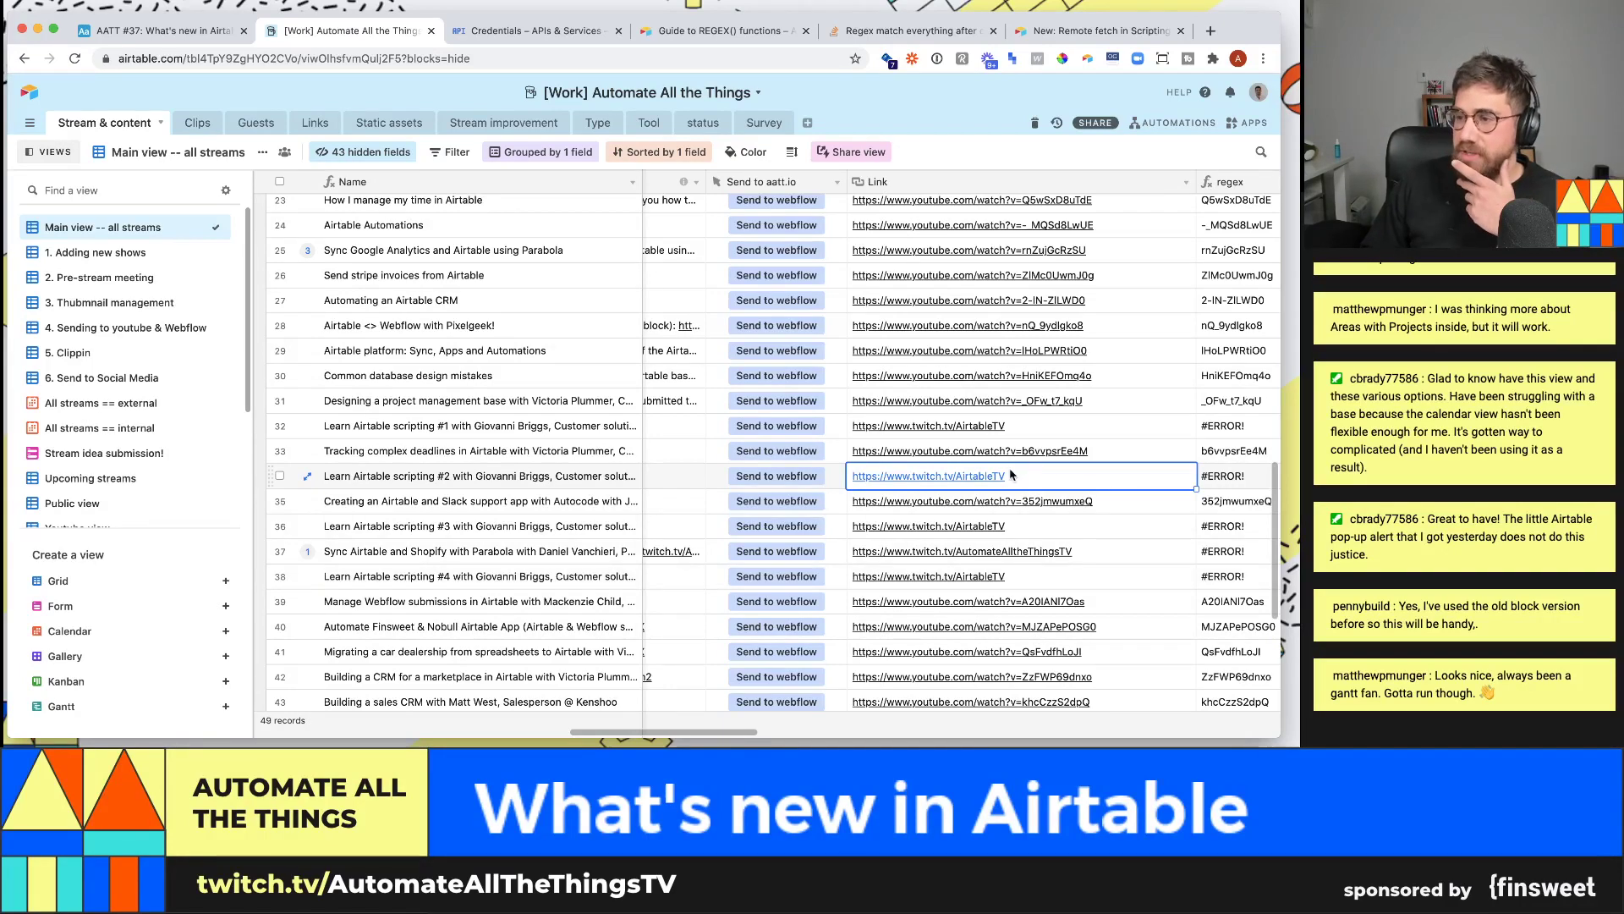
pyautogui.click(1119, 507)
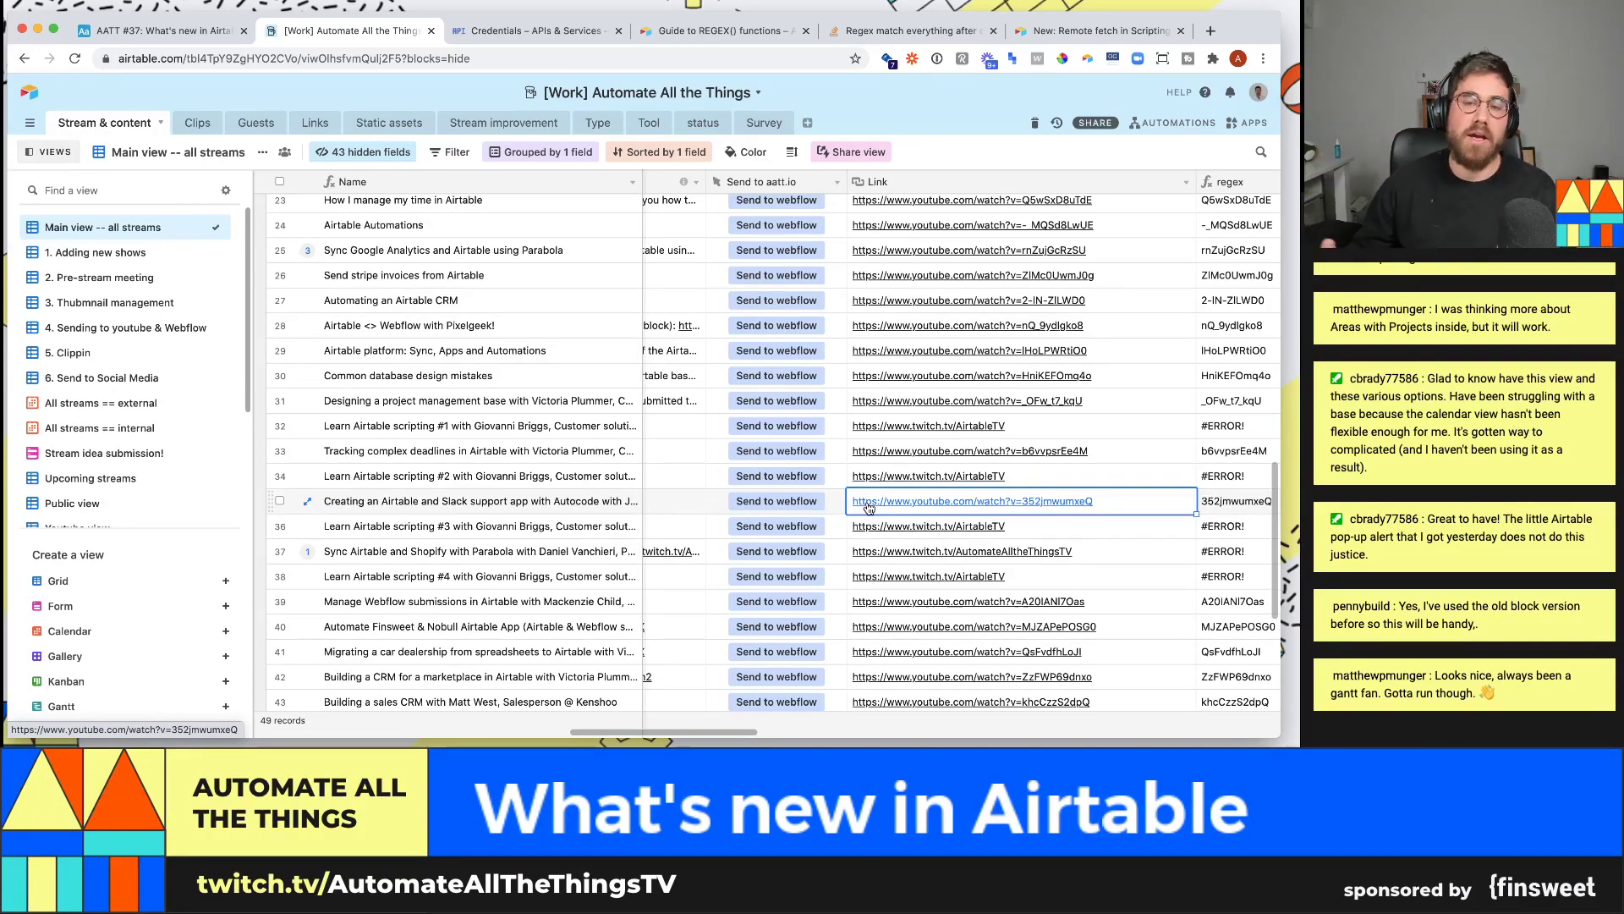
# - Open the Link field's type settings and save them unchanged
pyautogui.click(1185, 182)
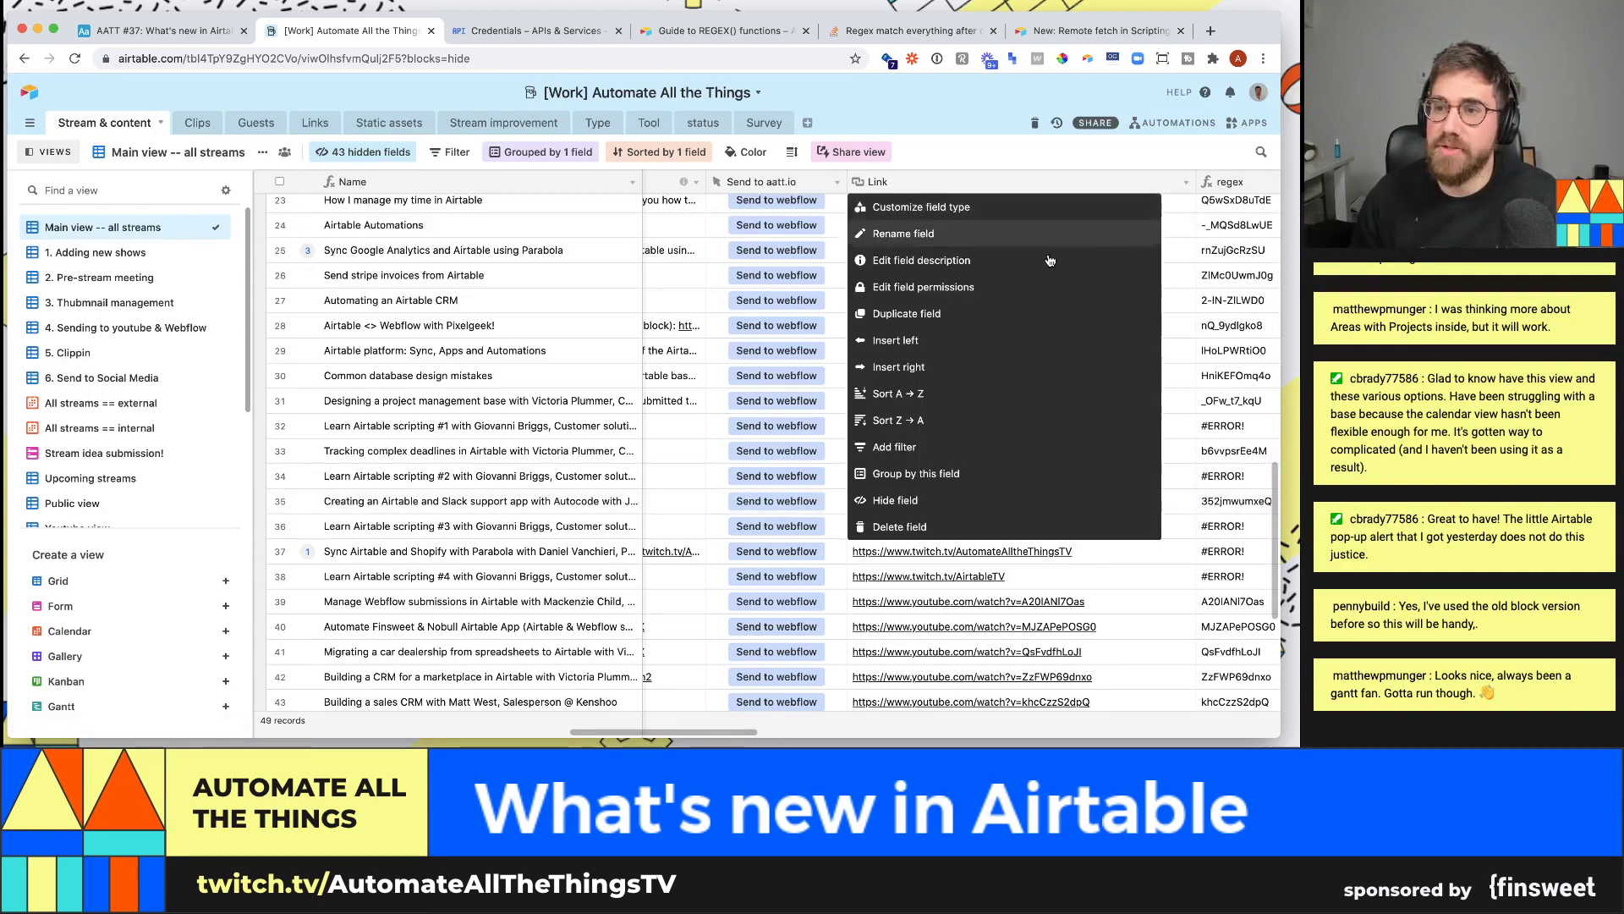
pyautogui.click(962, 207)
pyautogui.click(1045, 335)
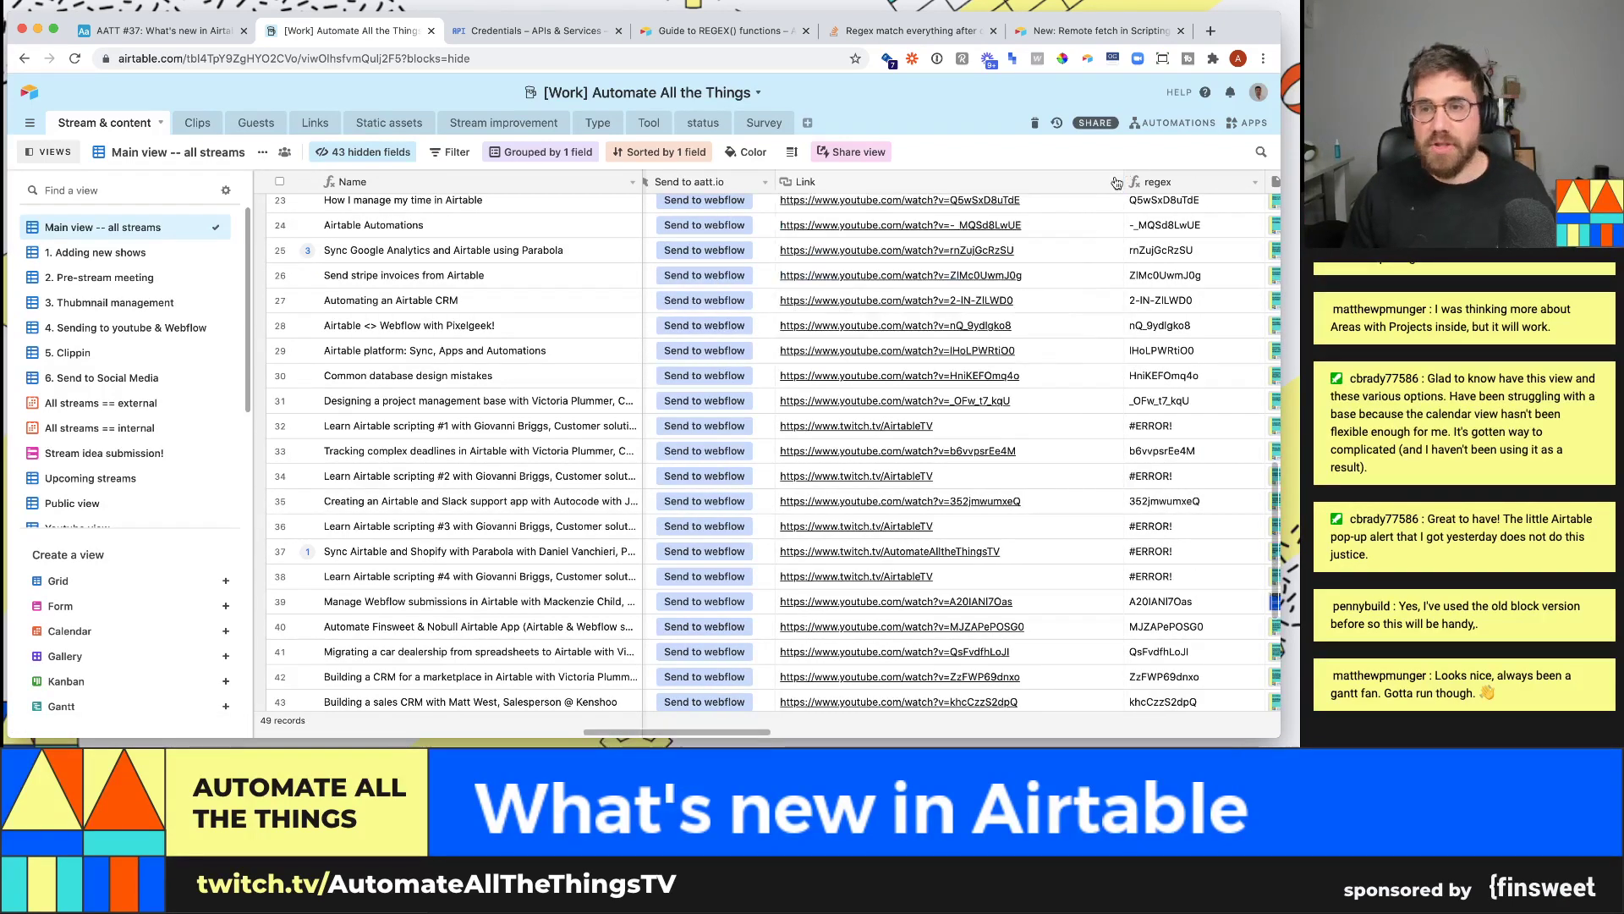
# - Bring up the add-table choices from the end of the table tabs
pyautogui.hscroll(2, 798, 728)
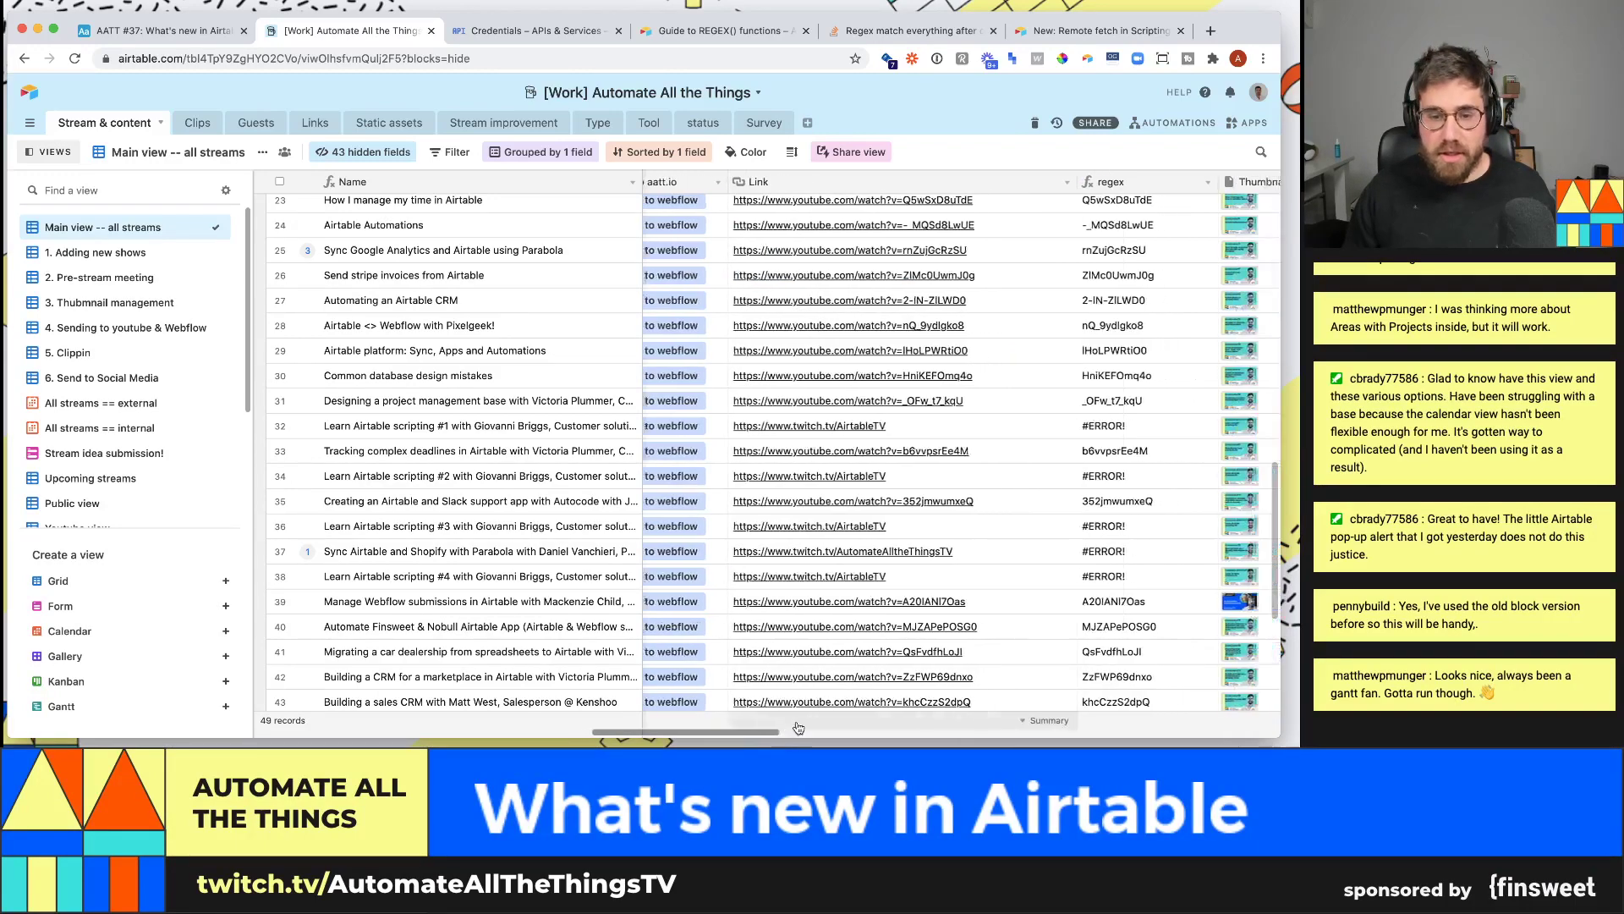
pyautogui.hscroll(10, 797, 729)
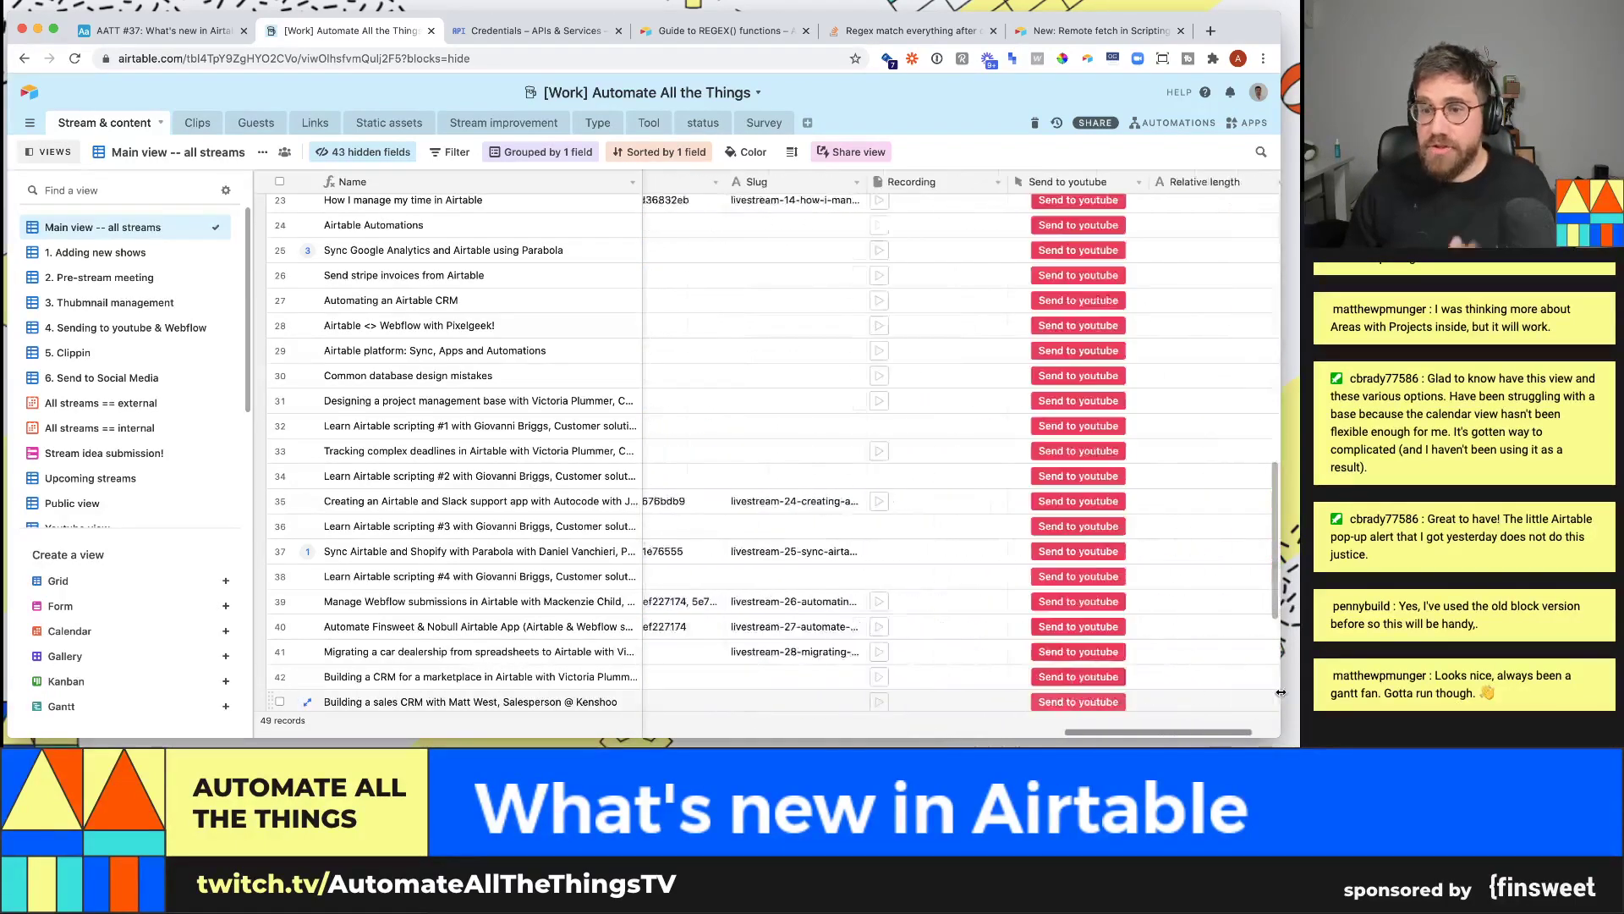
pyautogui.hscroll(5, 1252, 643)
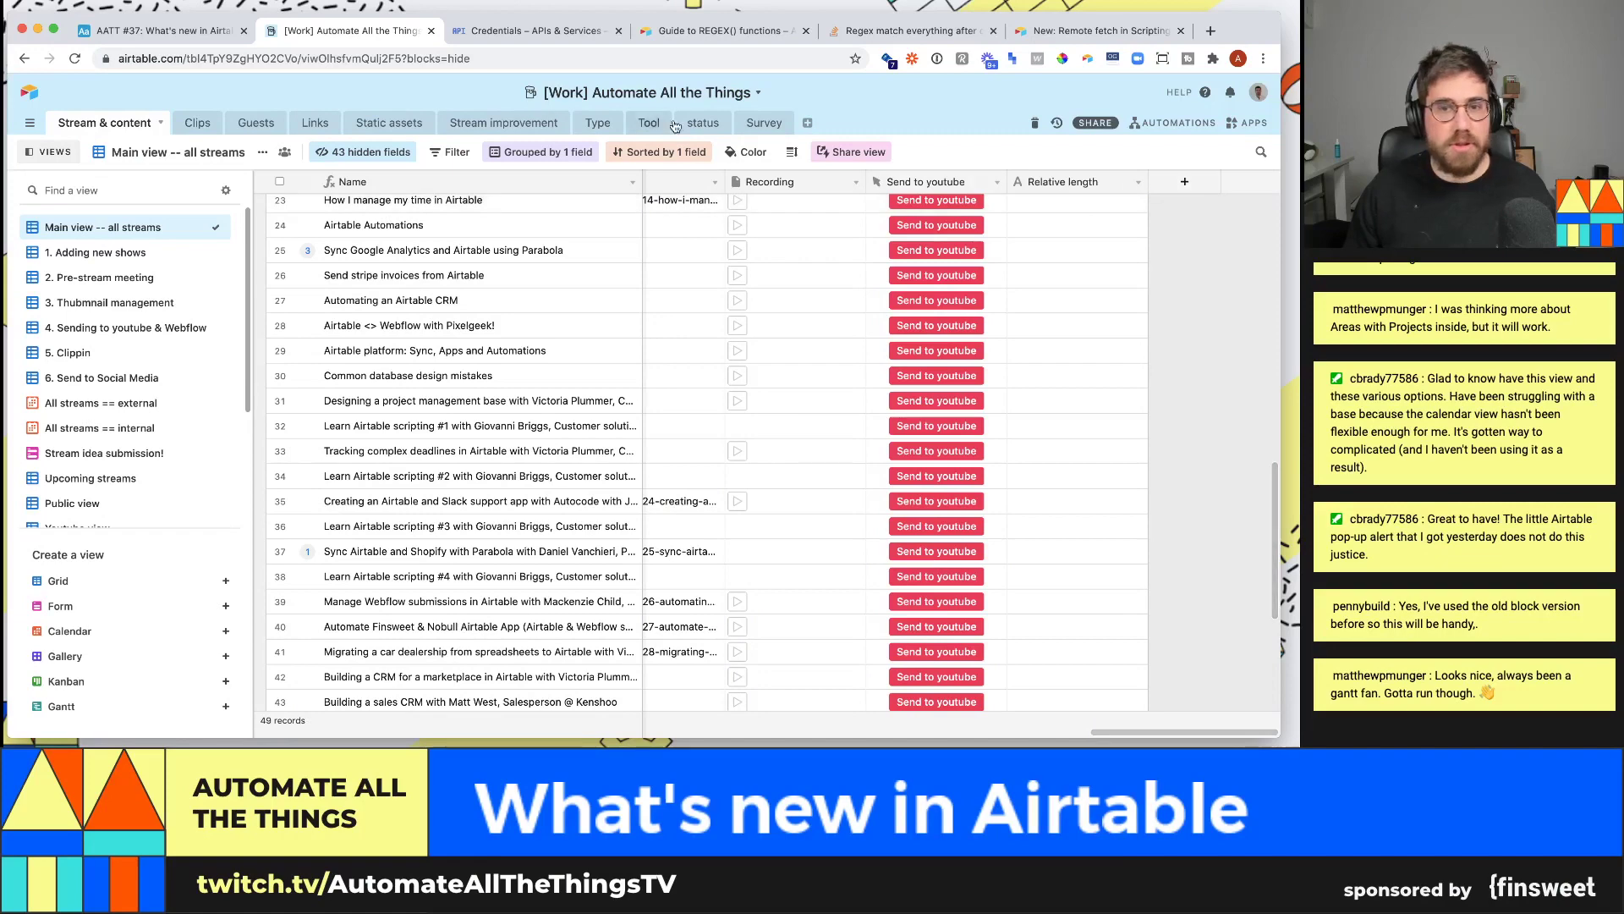
pyautogui.click(808, 123)
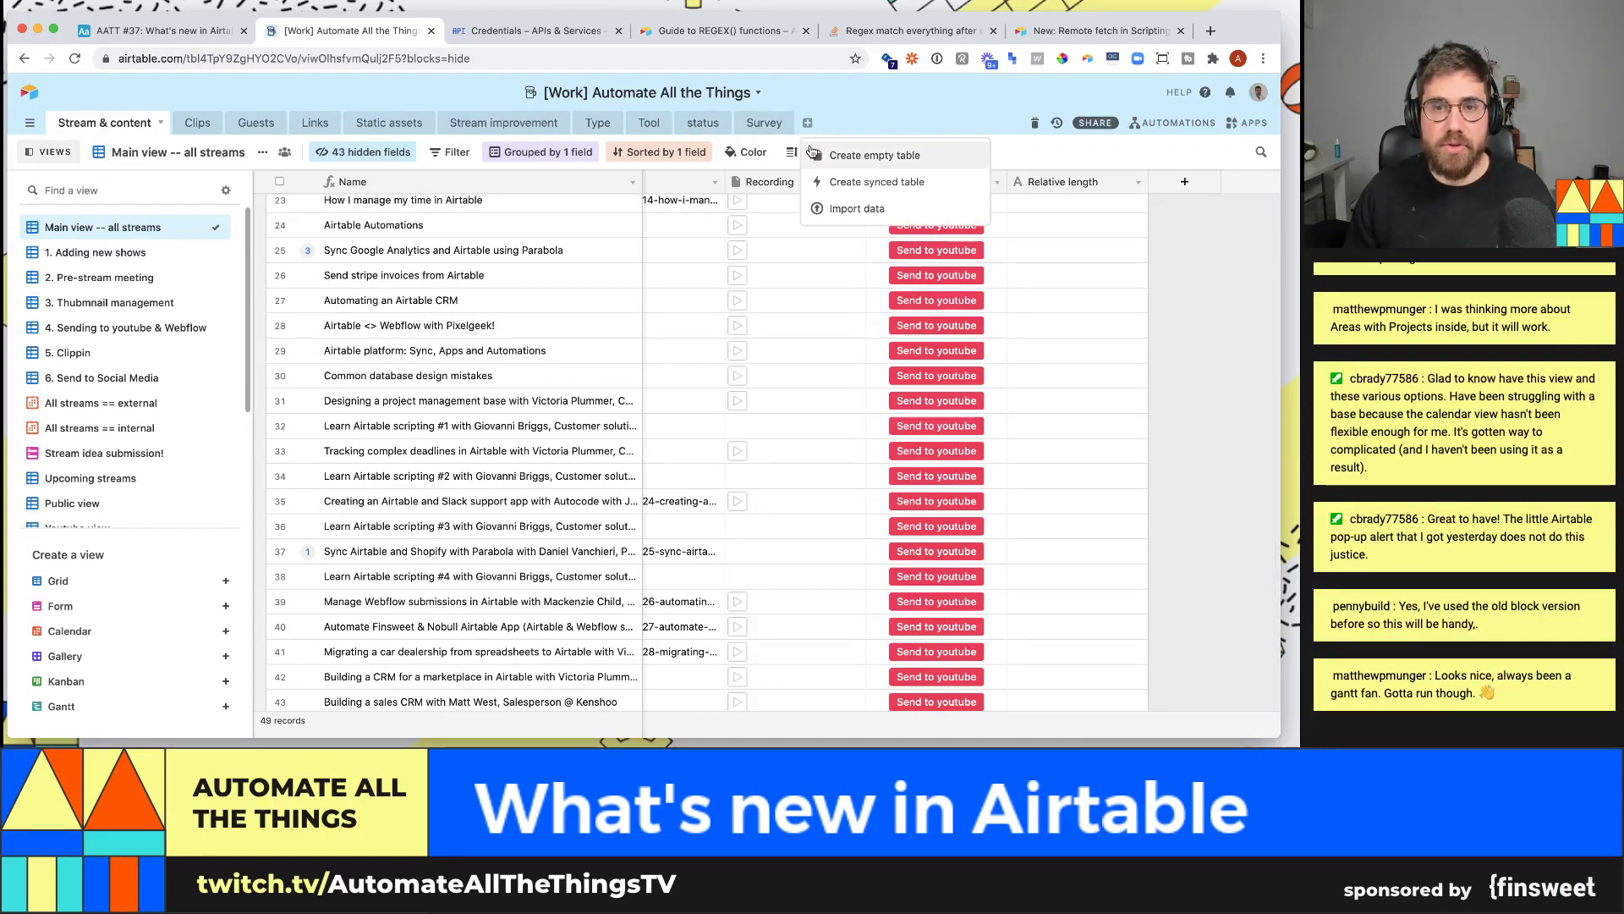
# - Create a new empty table named Regex
pyautogui.click(848, 157)
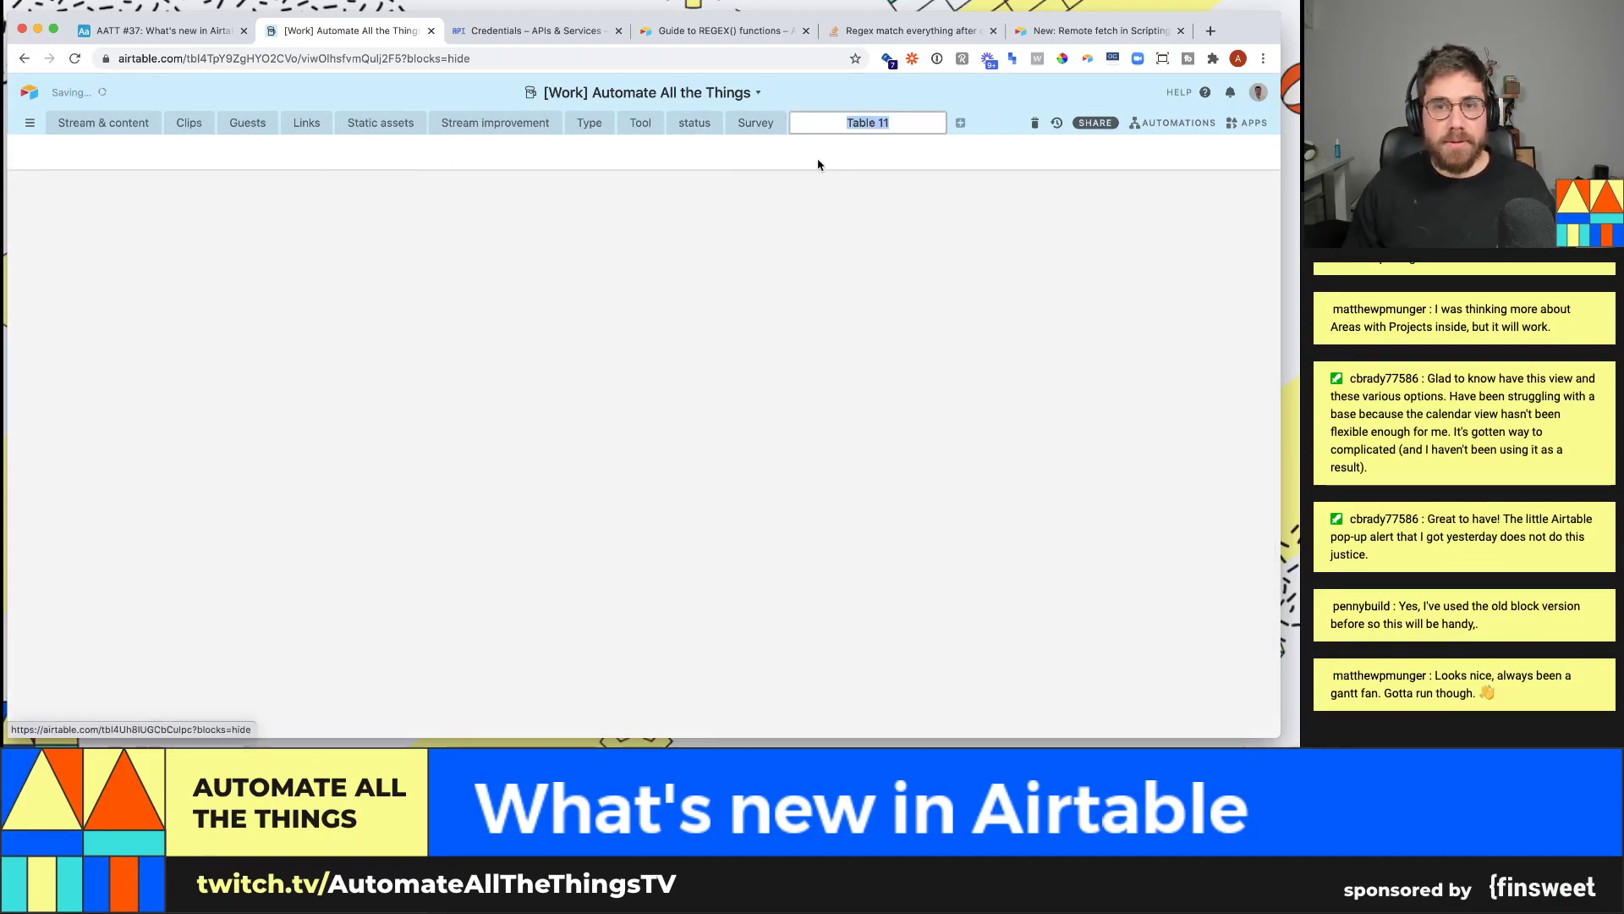
pyautogui.write('Phone nu')
pyautogui.press('BackSpace')
pyautogui.press('BackSpace')
pyautogui.press('Return')
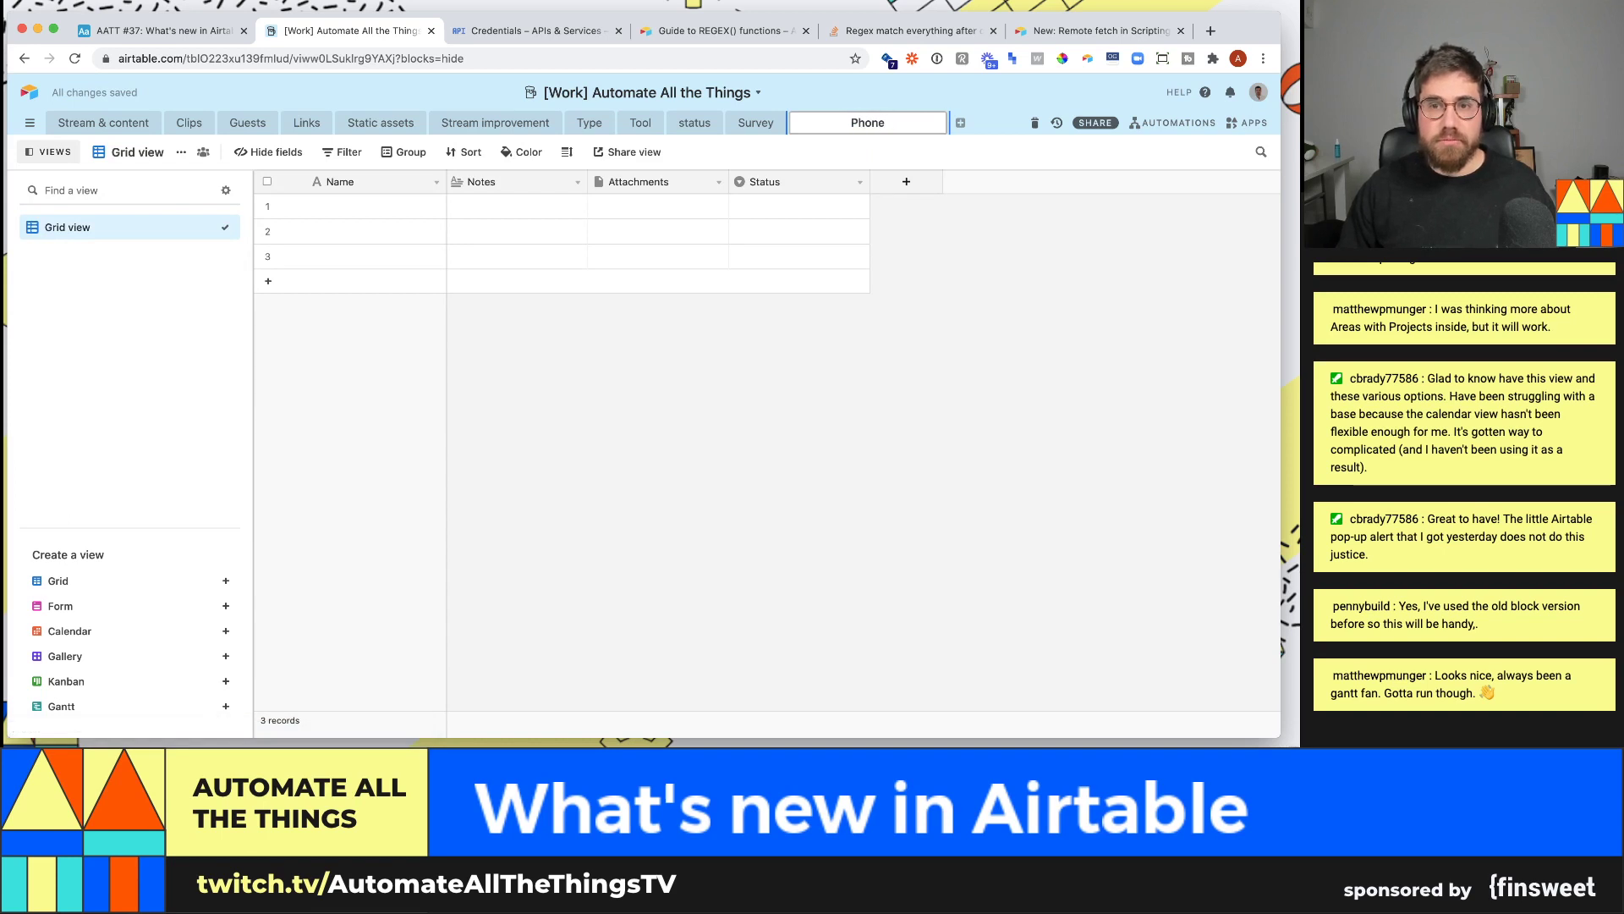
pyautogui.write('Regex')
pyautogui.press('Return')
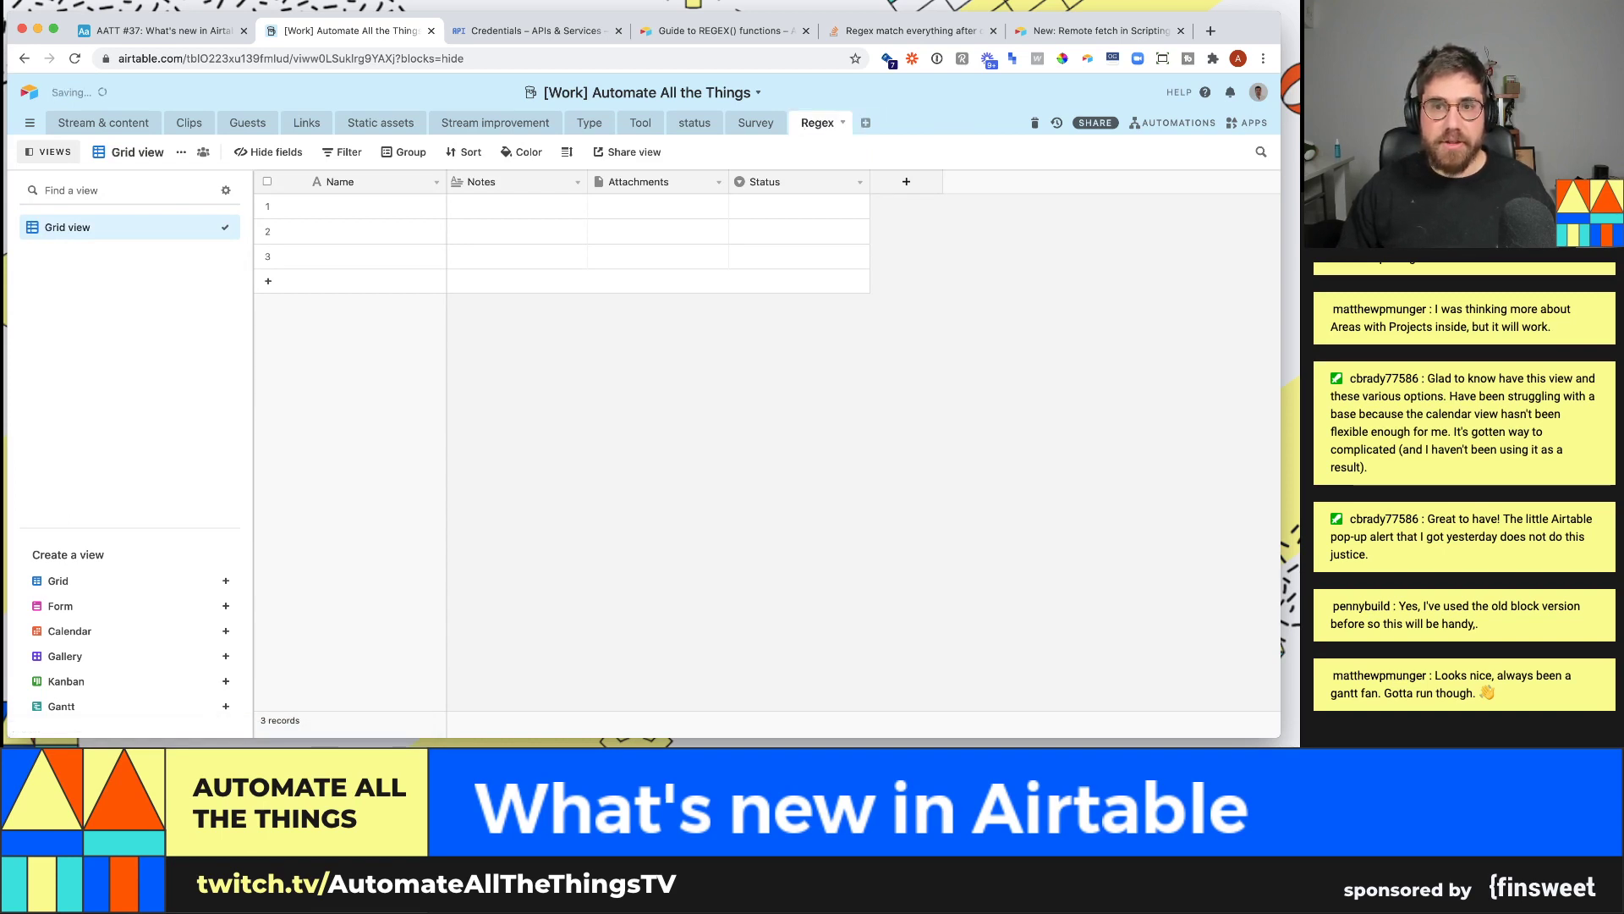
# - Add a single line text field called 'Phone number' to the Regex table
pyautogui.click(340, 213)
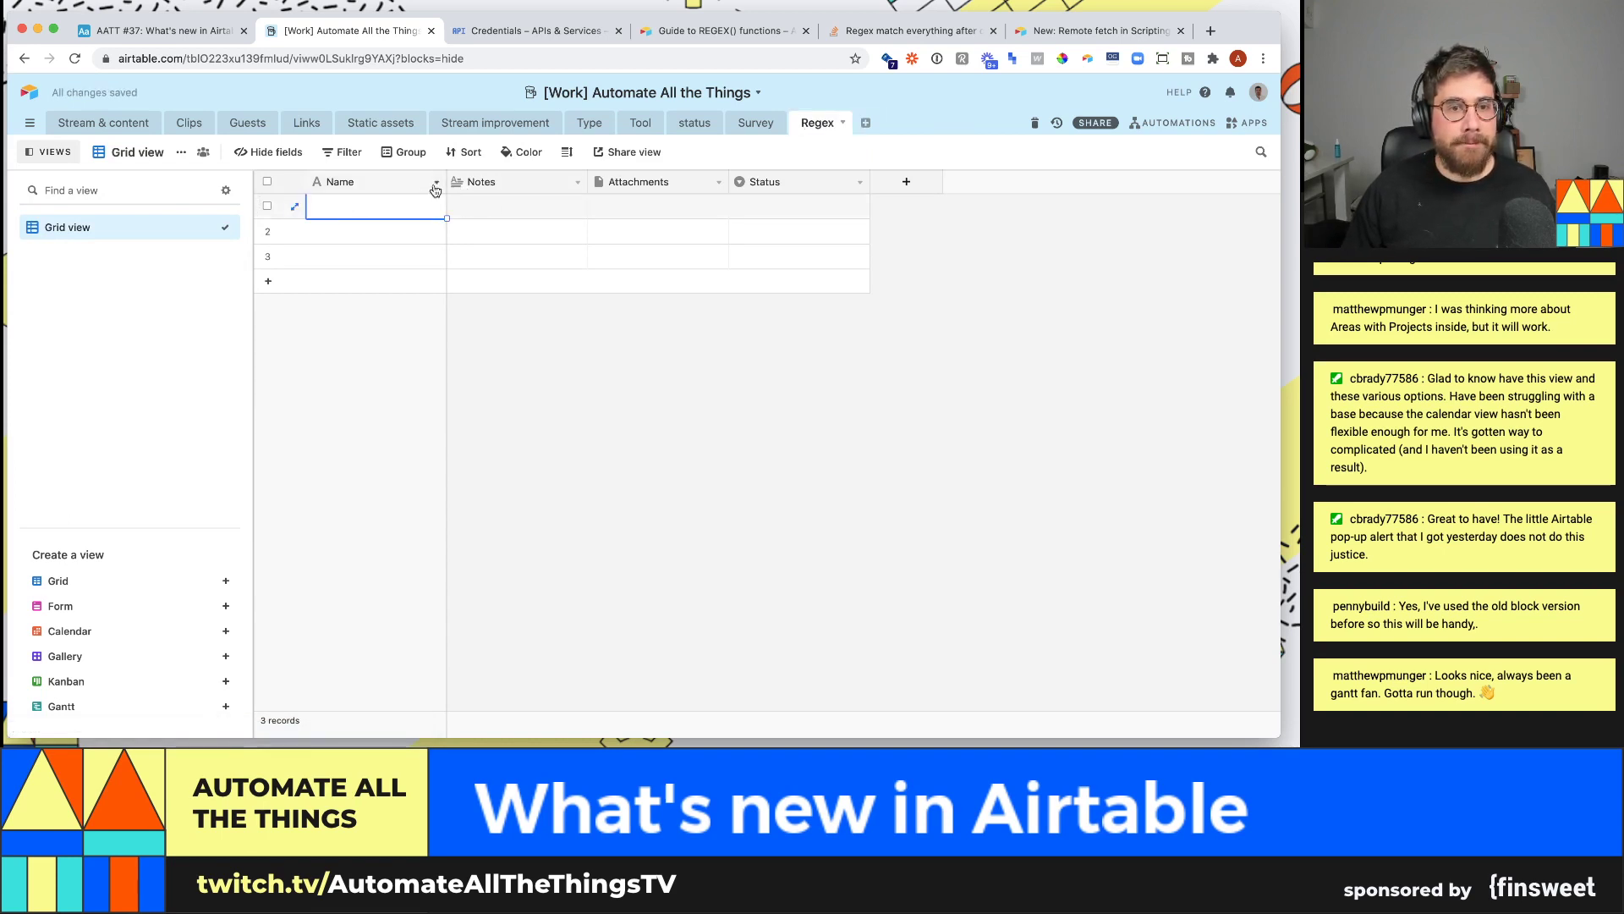
pyautogui.click(436, 182)
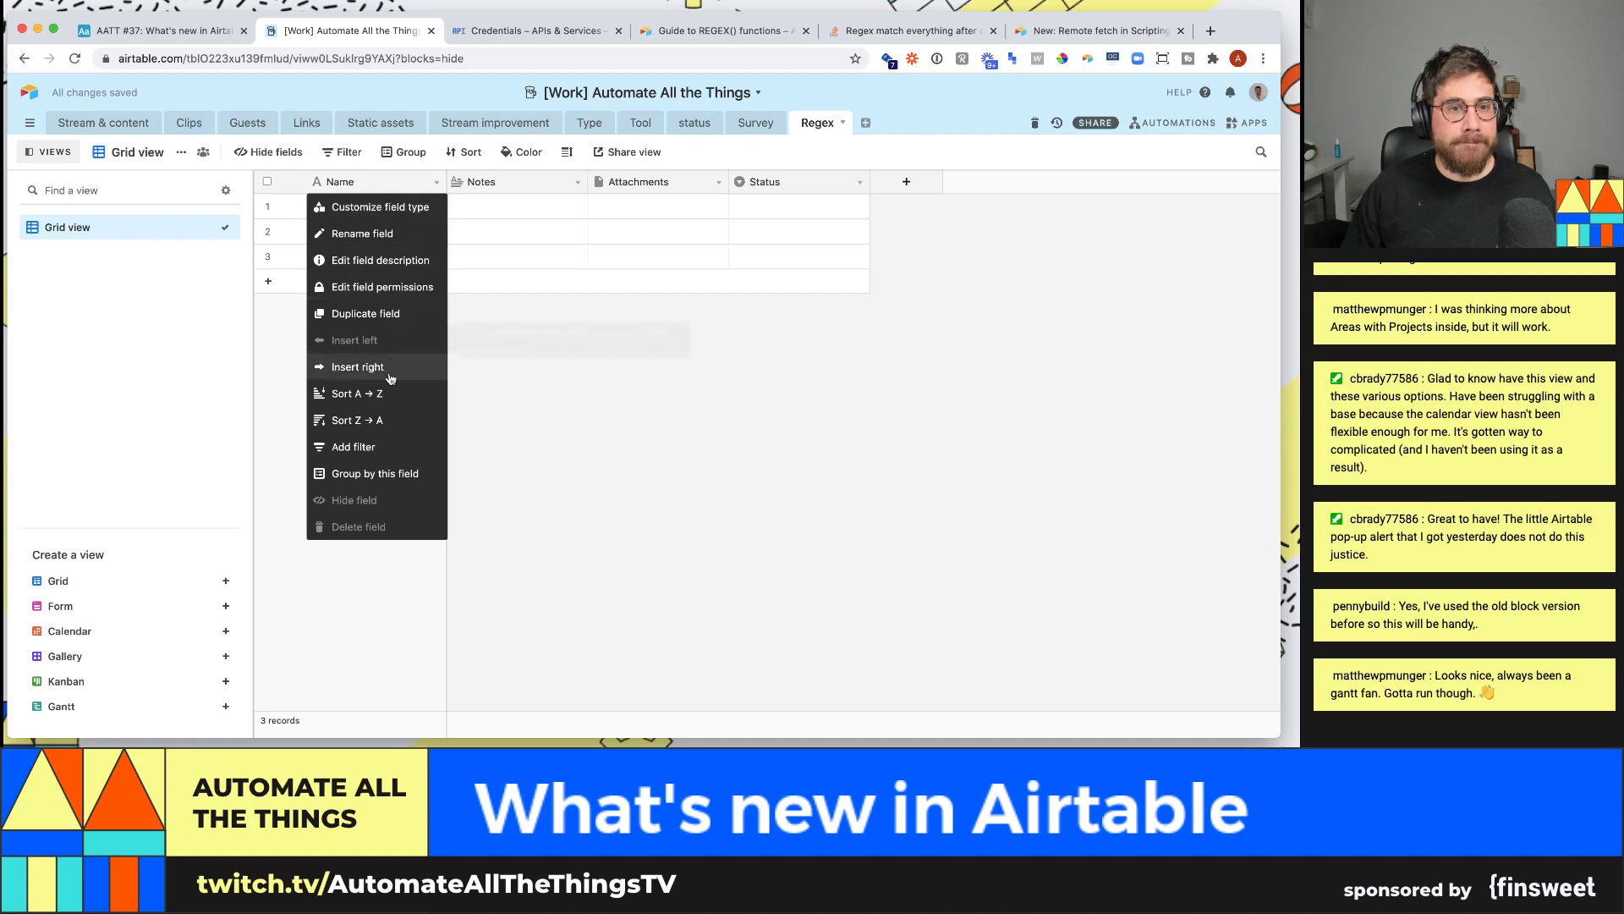
pyautogui.click(928, 183)
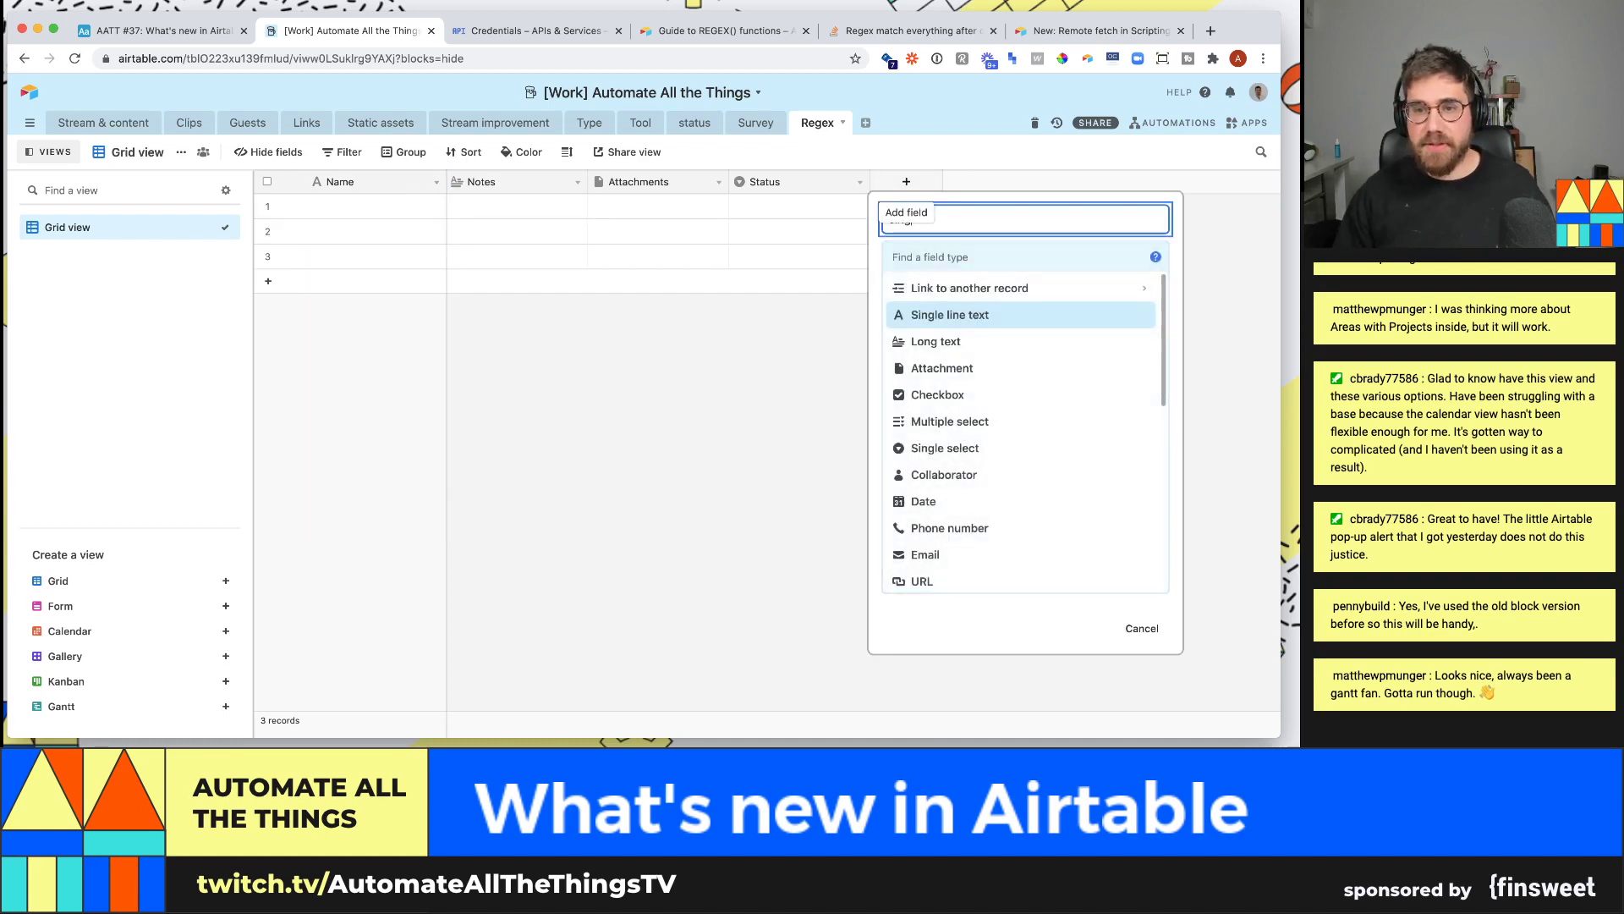
pyautogui.write('sing')
pyautogui.click(985, 313)
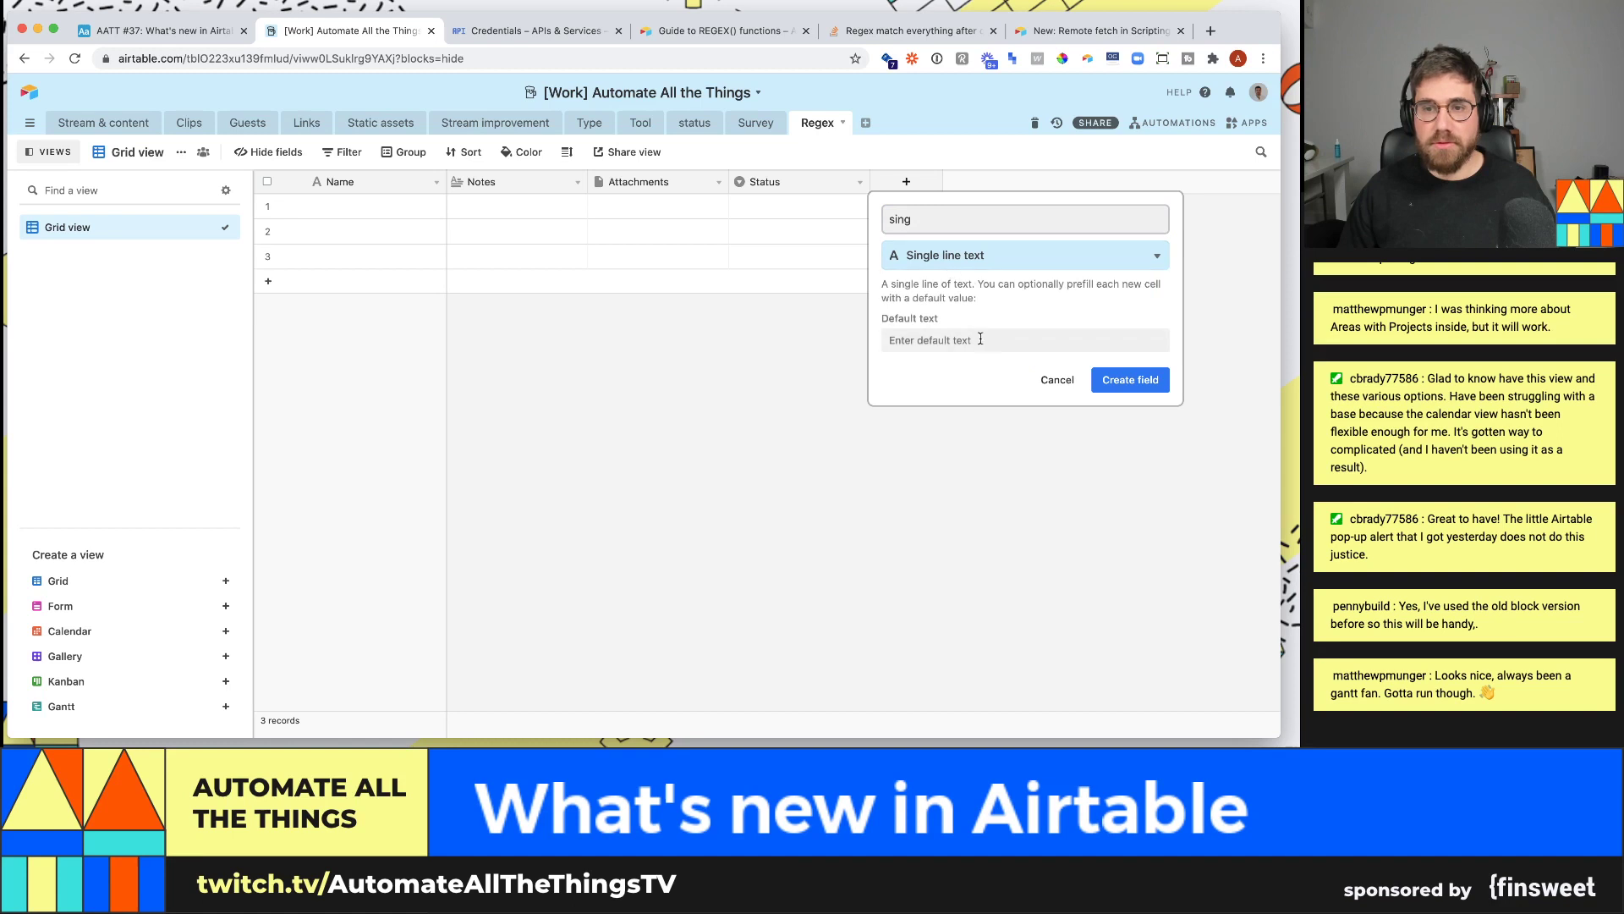
pyautogui.doubleClick(968, 232)
pyautogui.write('P')
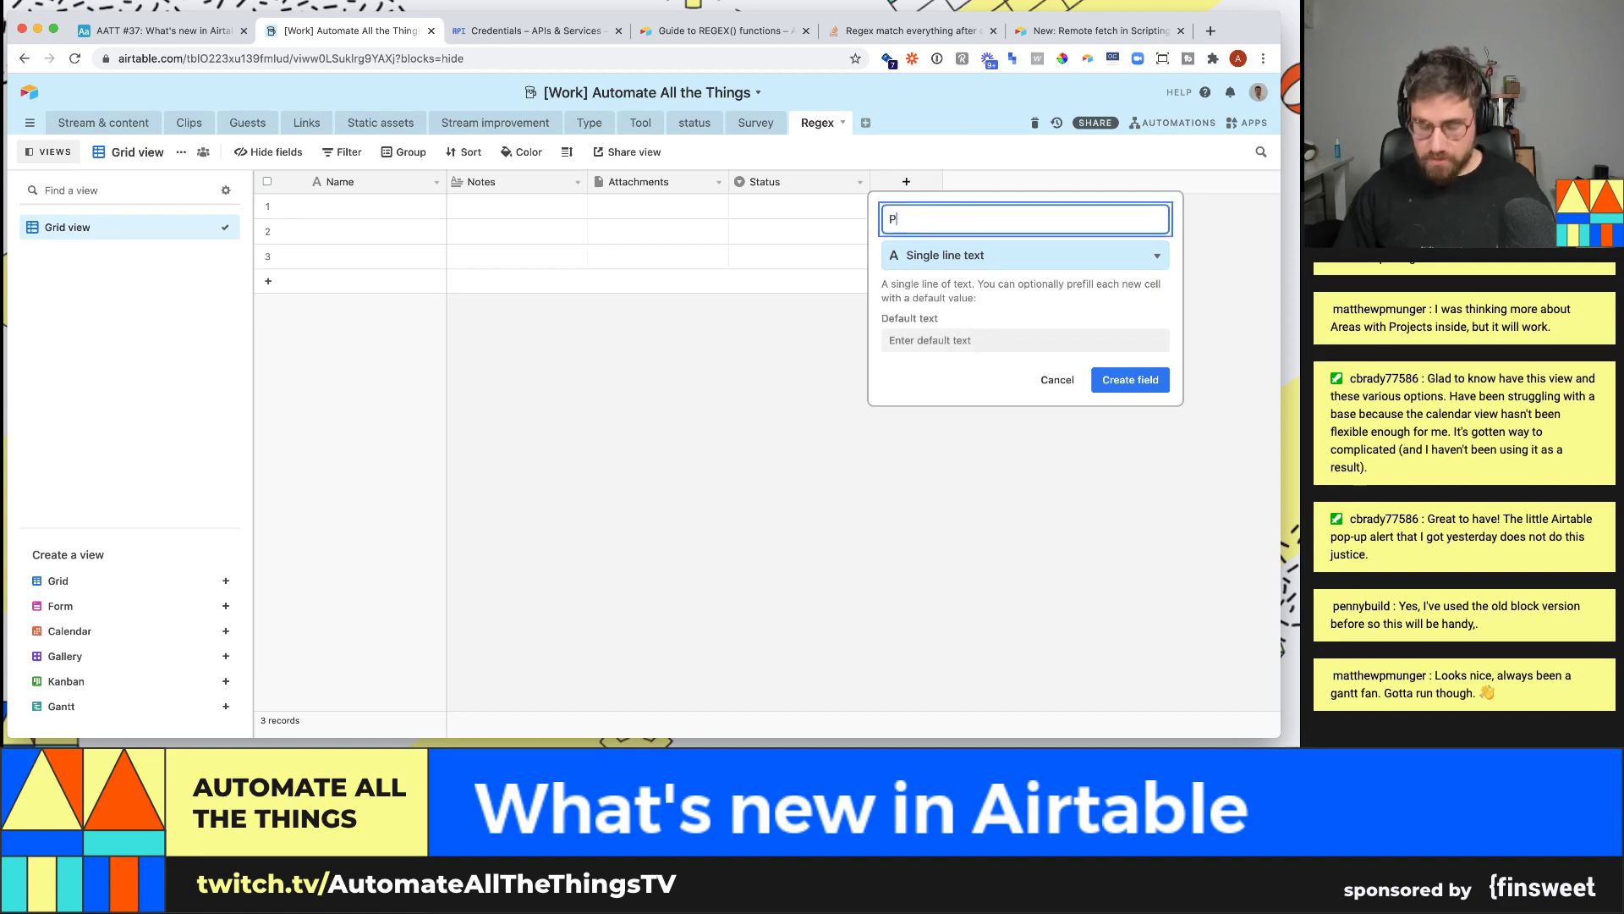
pyautogui.write('hone num')
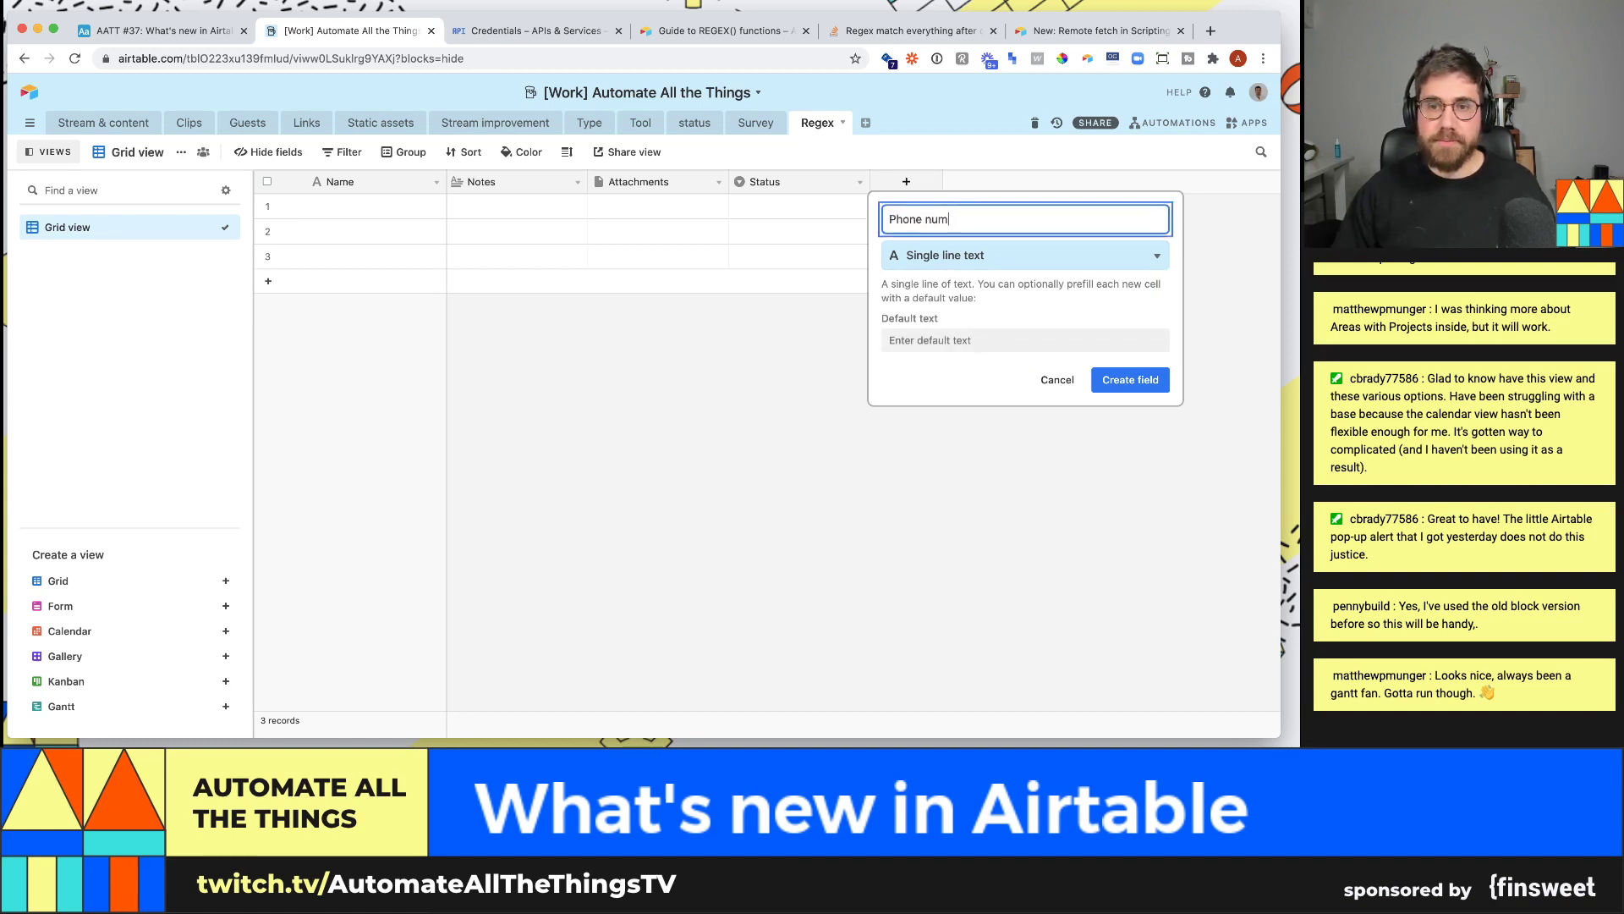
pyautogui.write('ber')
pyautogui.press('Return')
pyautogui.click(971, 214)
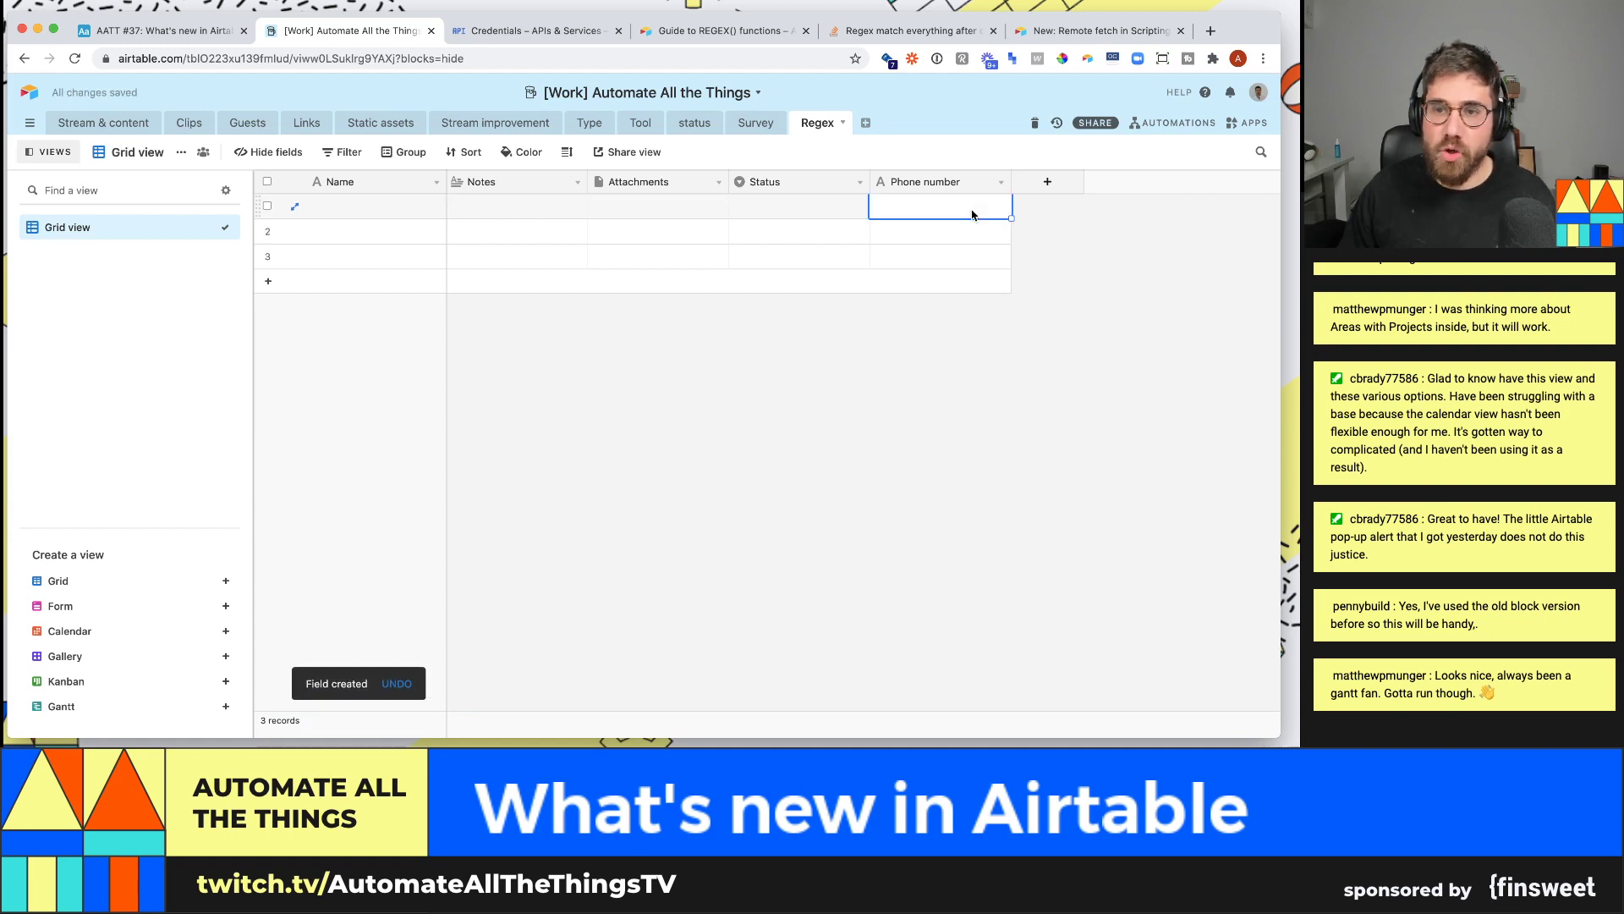
pyautogui.write('444')
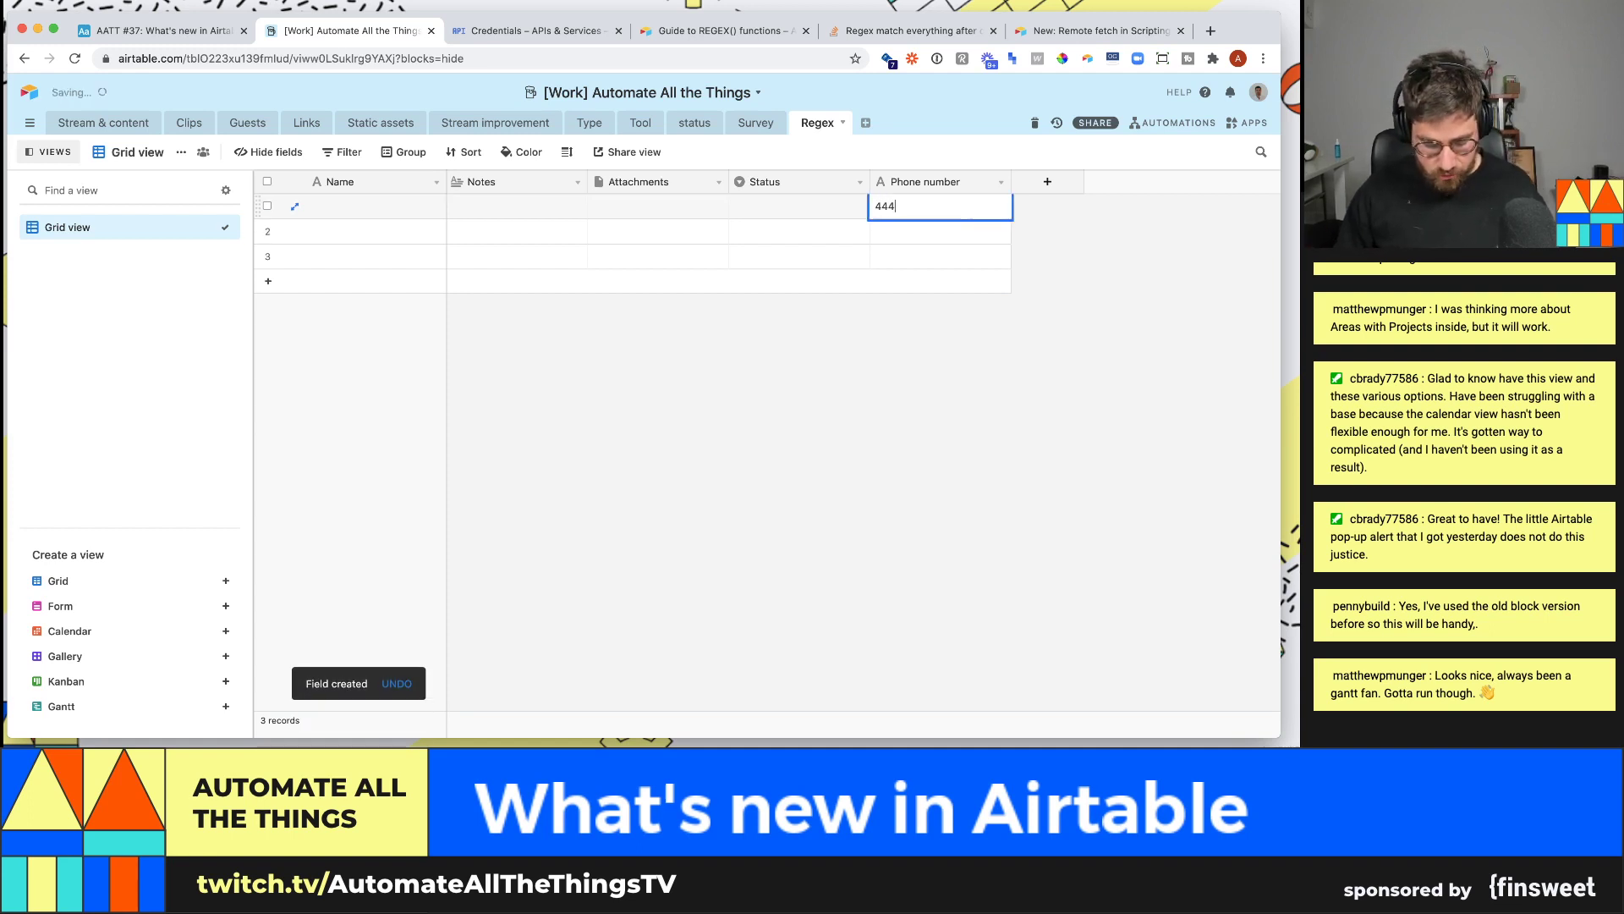
pyautogui.write('555')
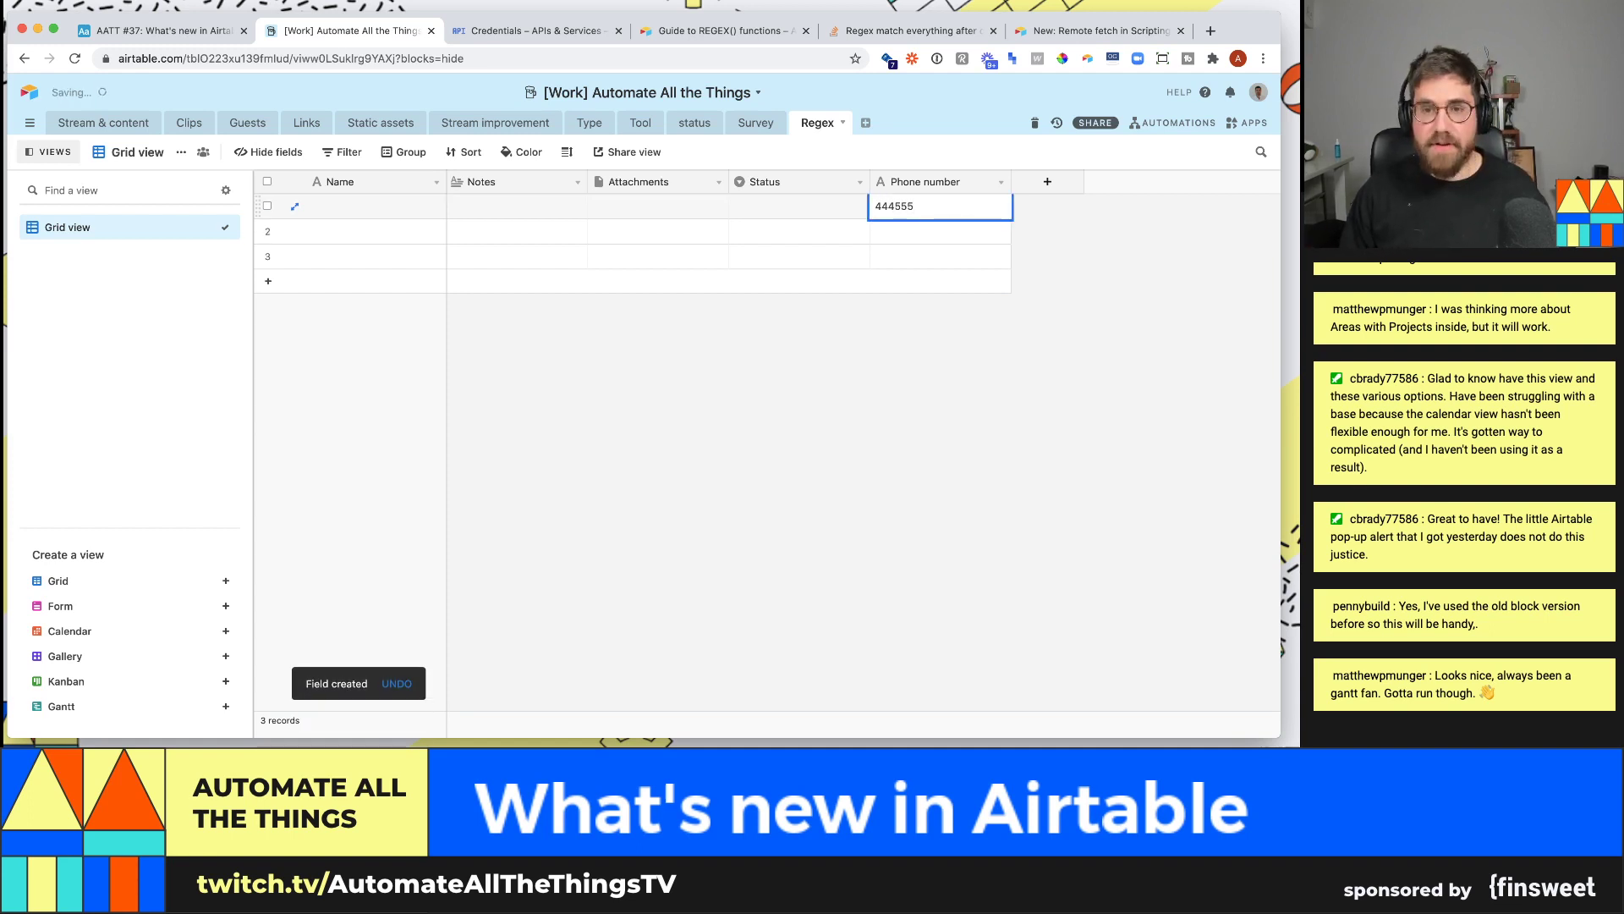
pyautogui.write('6666')
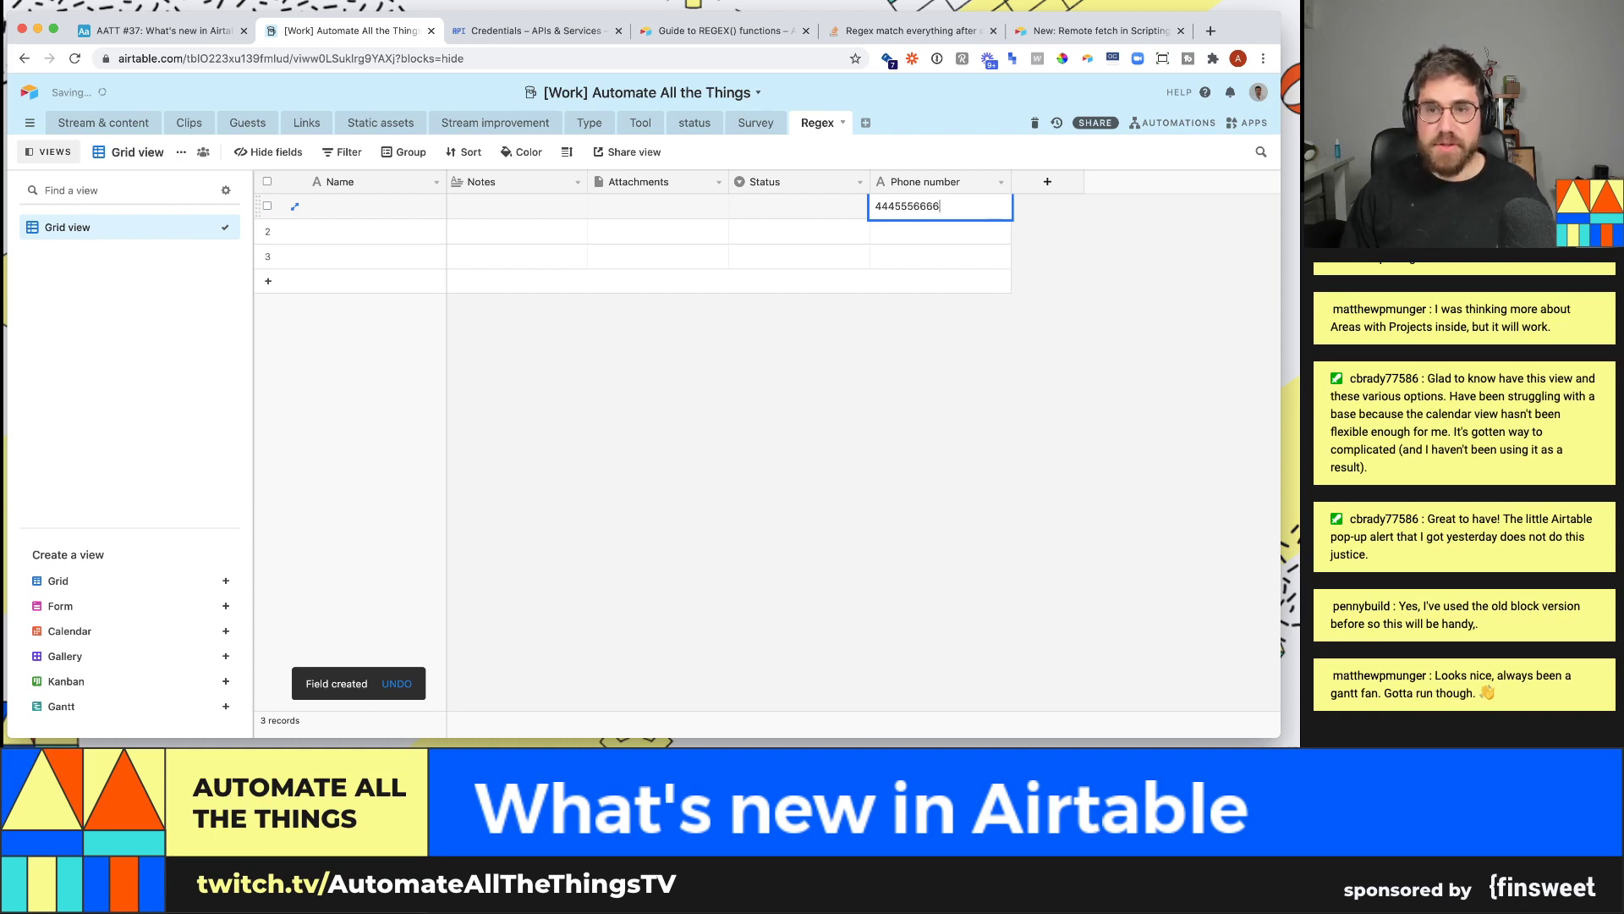
pyautogui.click(930, 238)
pyautogui.write('(444) 555')
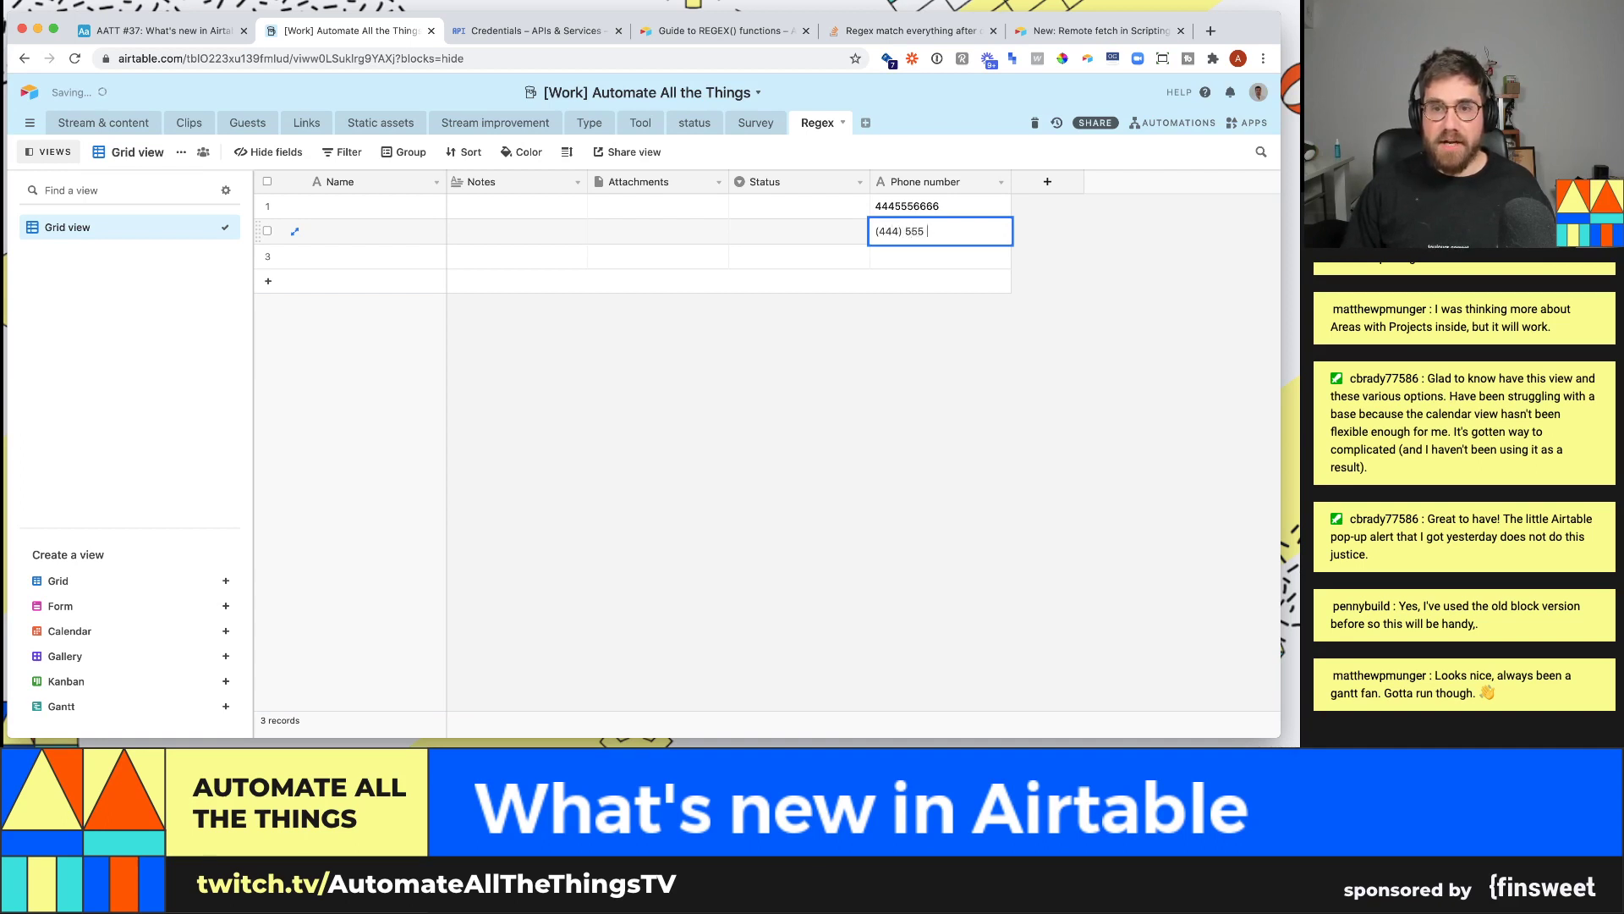
pyautogui.write('56666')
pyautogui.press('Return')
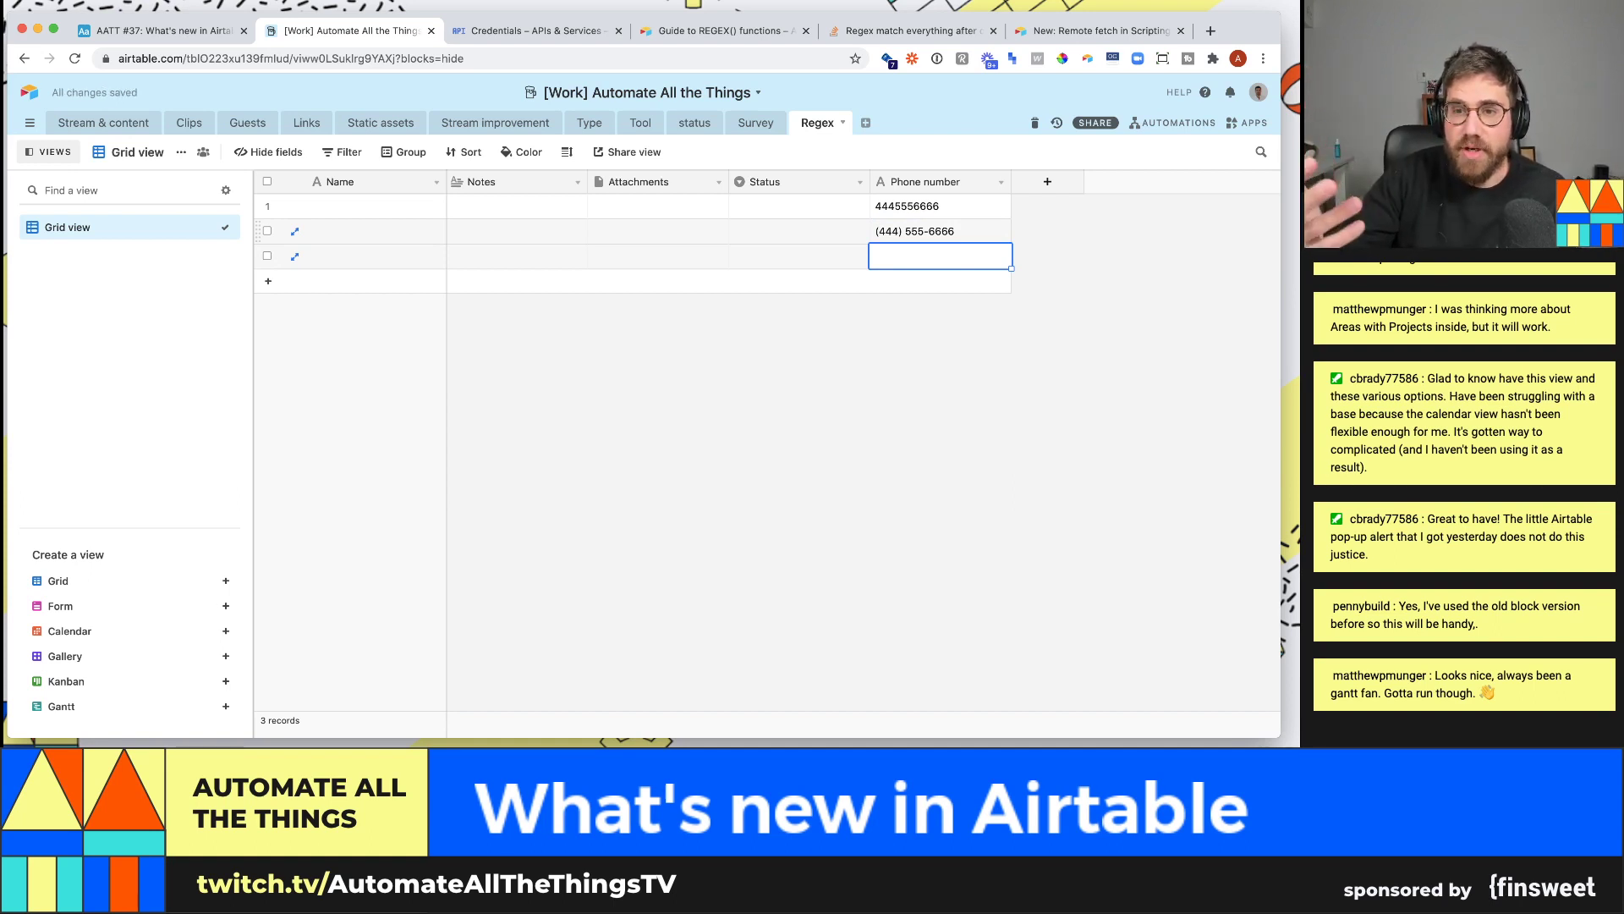
pyautogui.click(1047, 181)
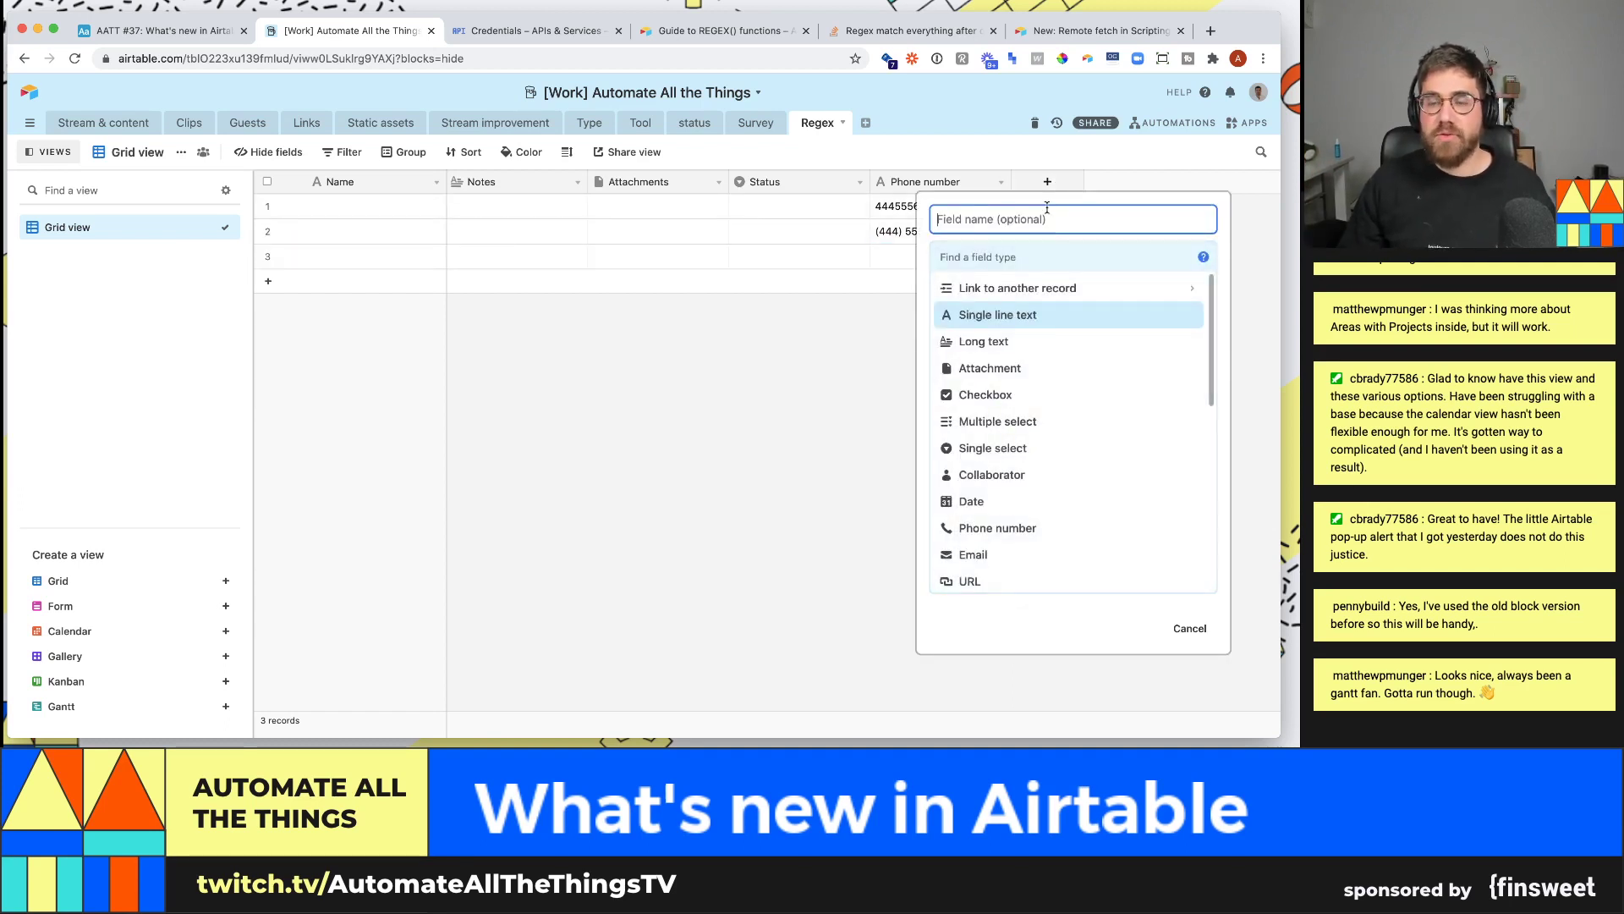
# - Add a 'validation' formula field computing =len({Phone number}), giving 10, 14 and 0
pyautogui.write('va')
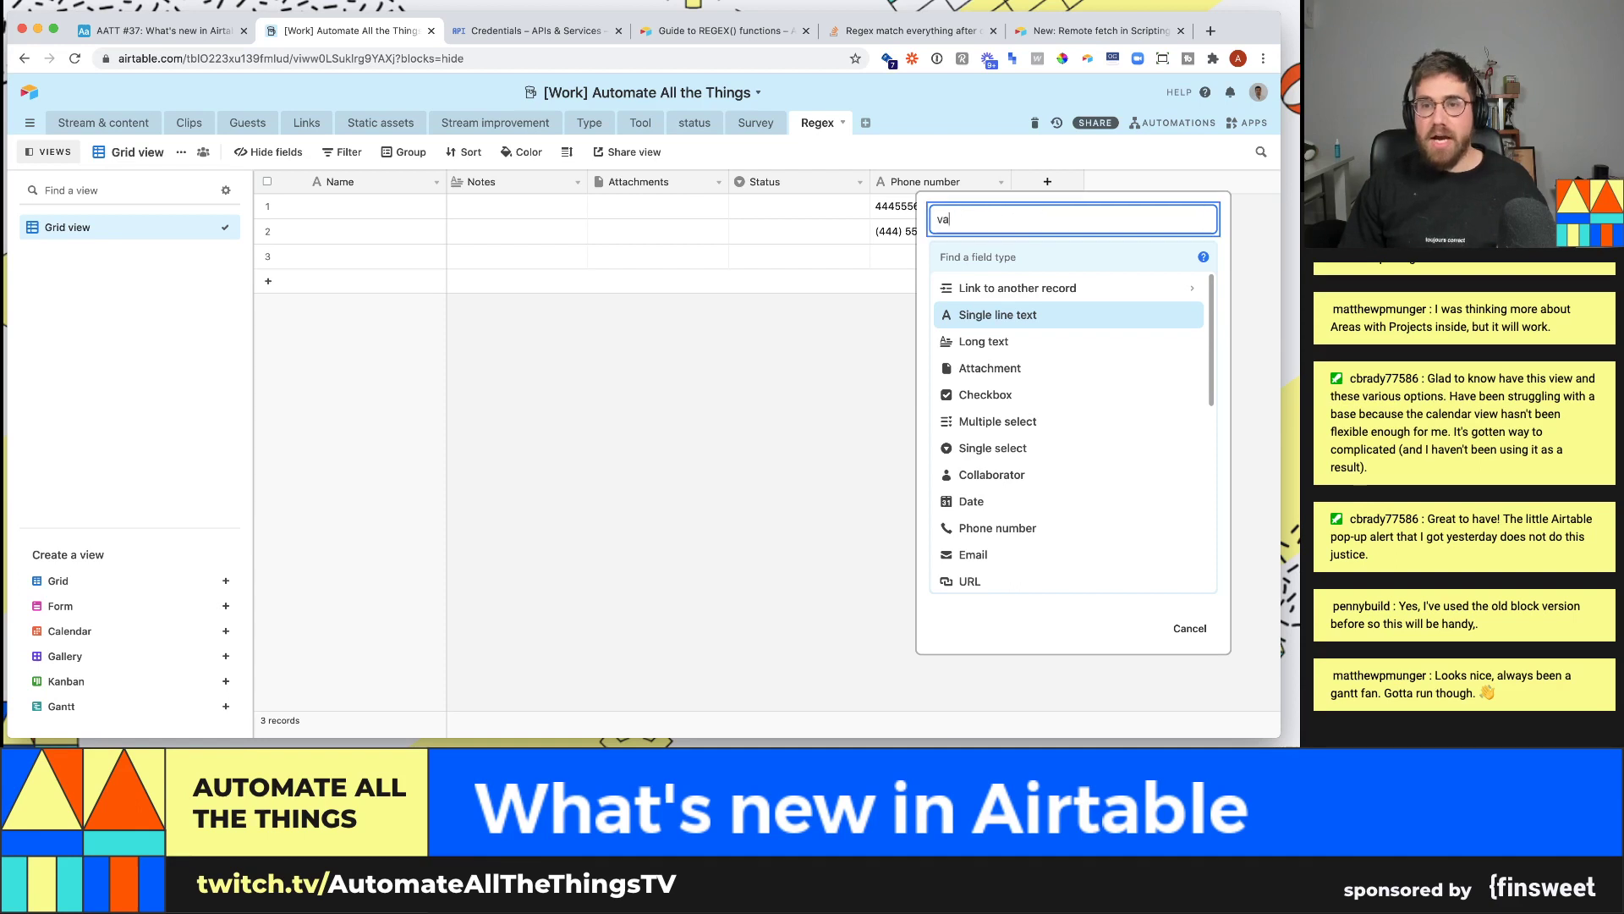
pyautogui.write('lidationj')
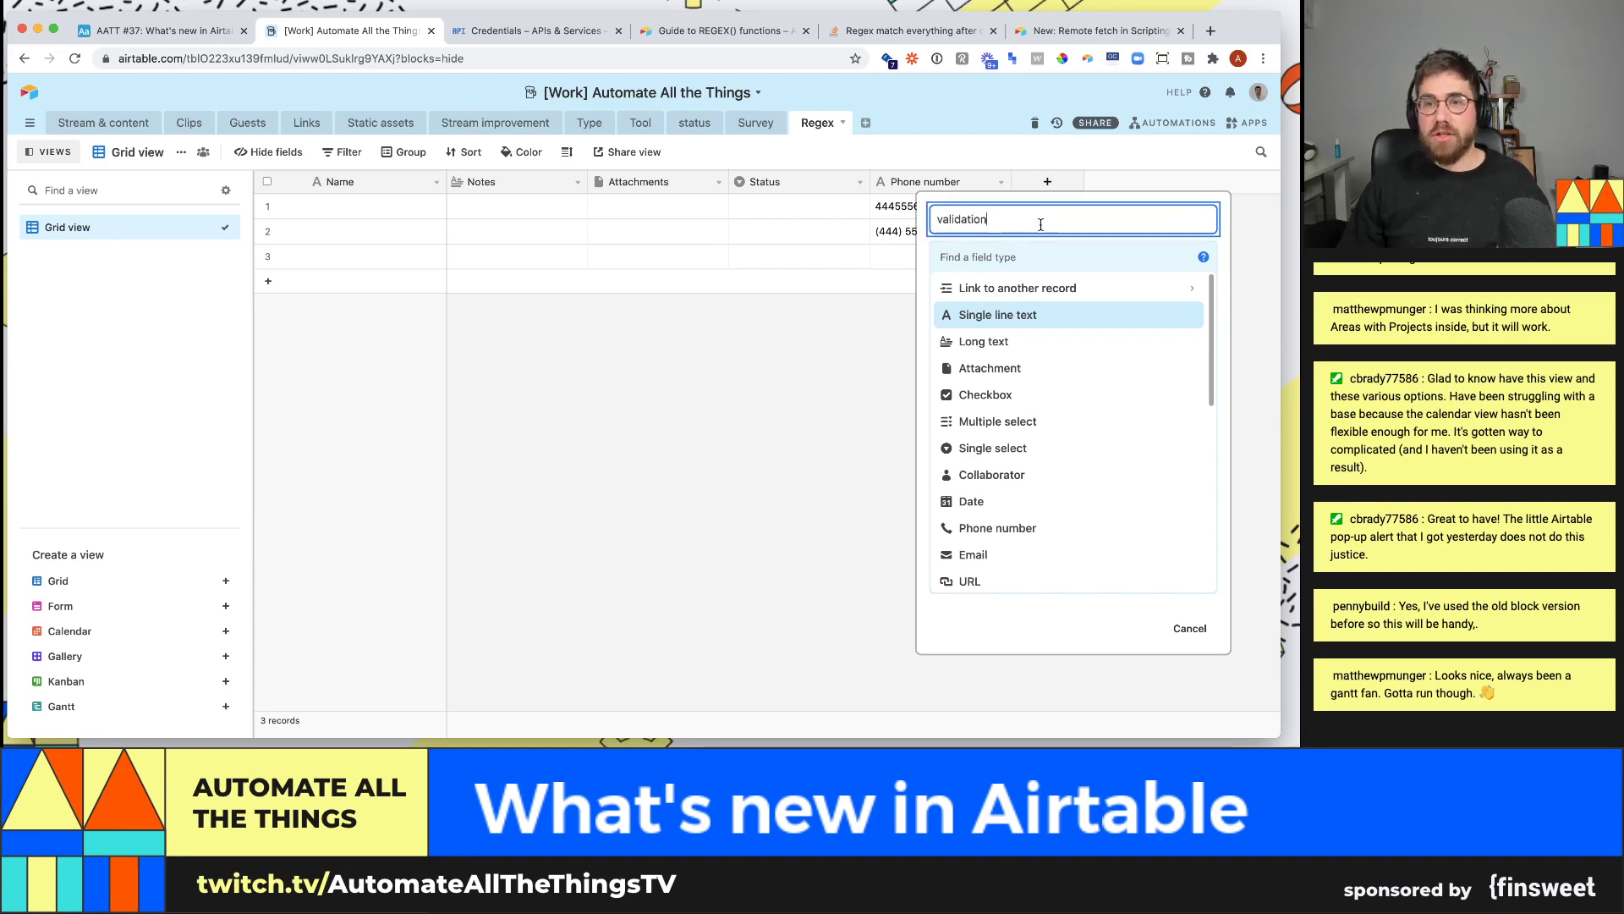
pyautogui.click(1029, 251)
pyautogui.write('fo')
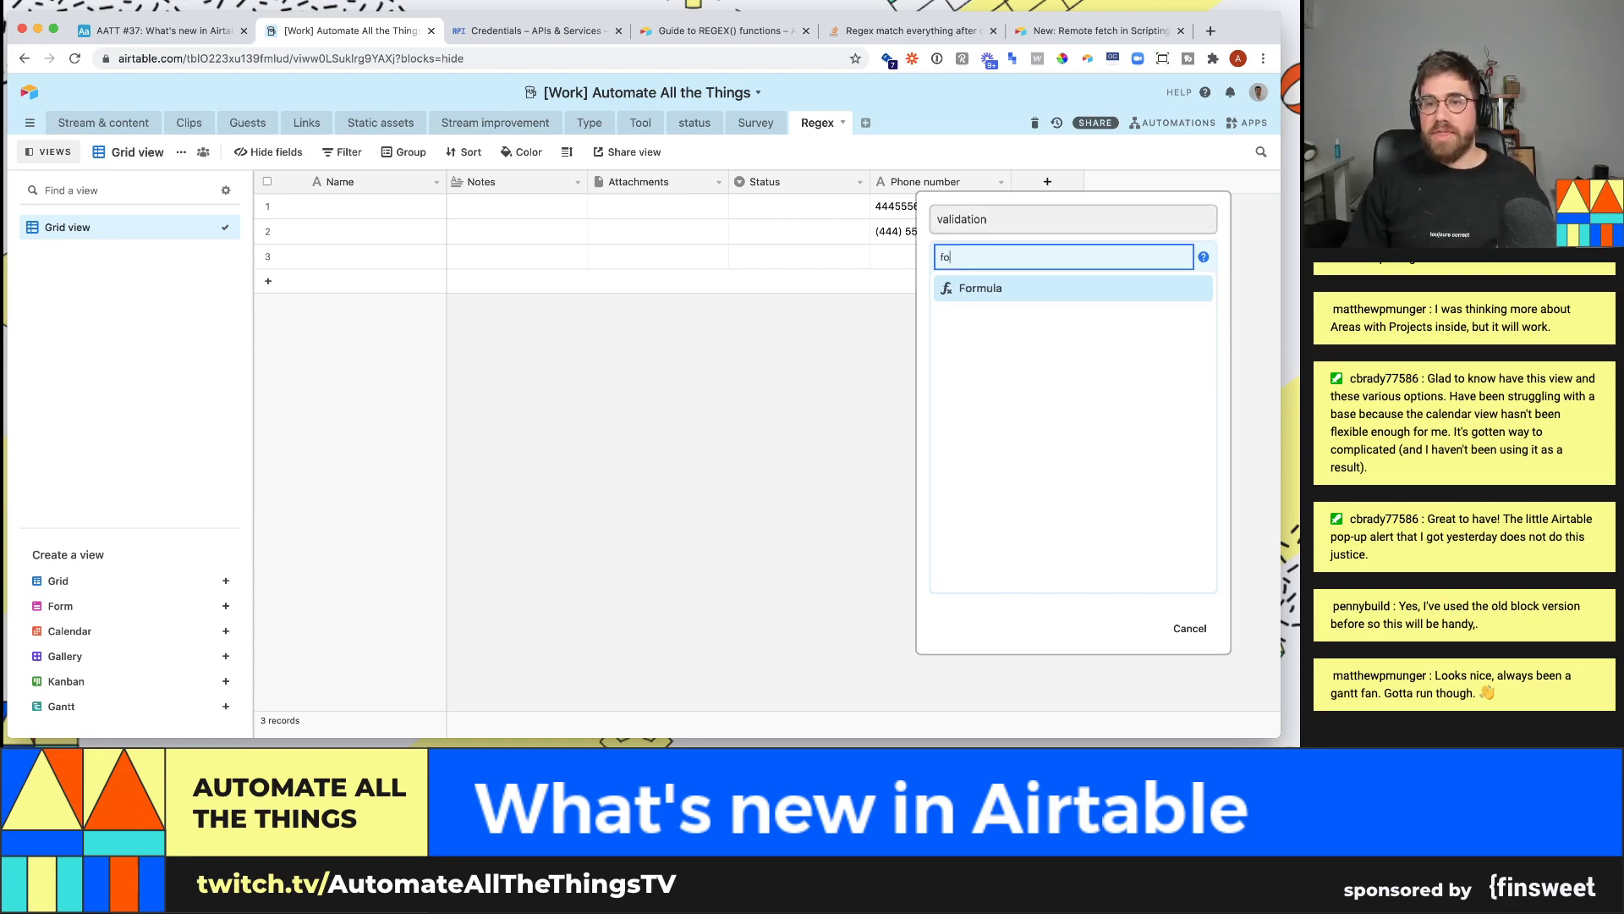
pyautogui.click(981, 284)
pyautogui.click(991, 363)
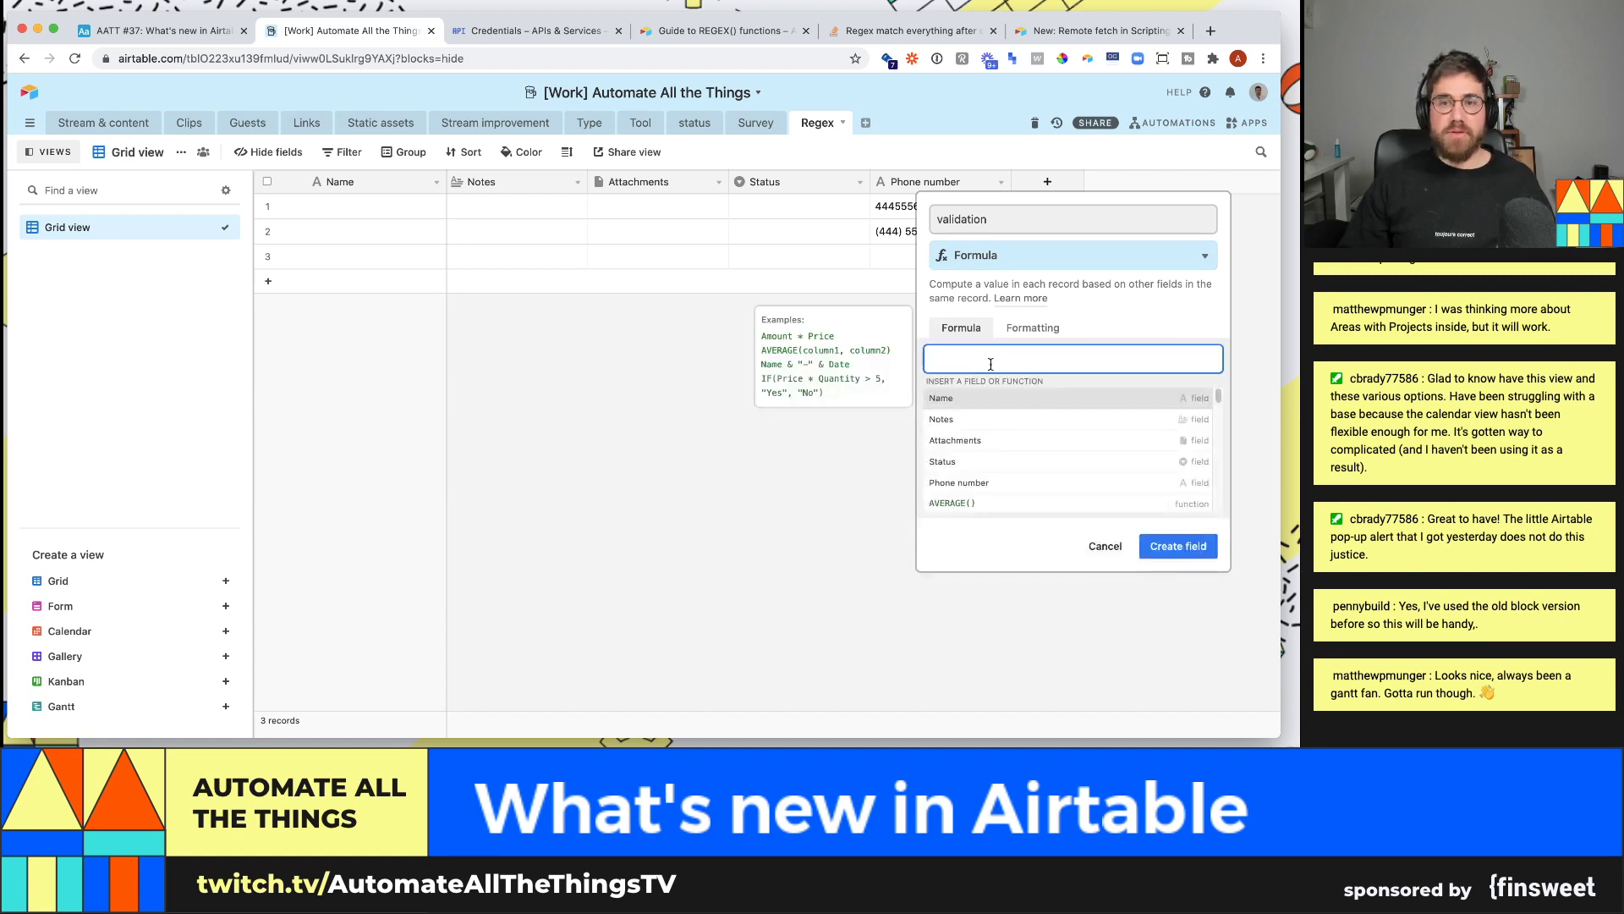
pyautogui.write('=le')
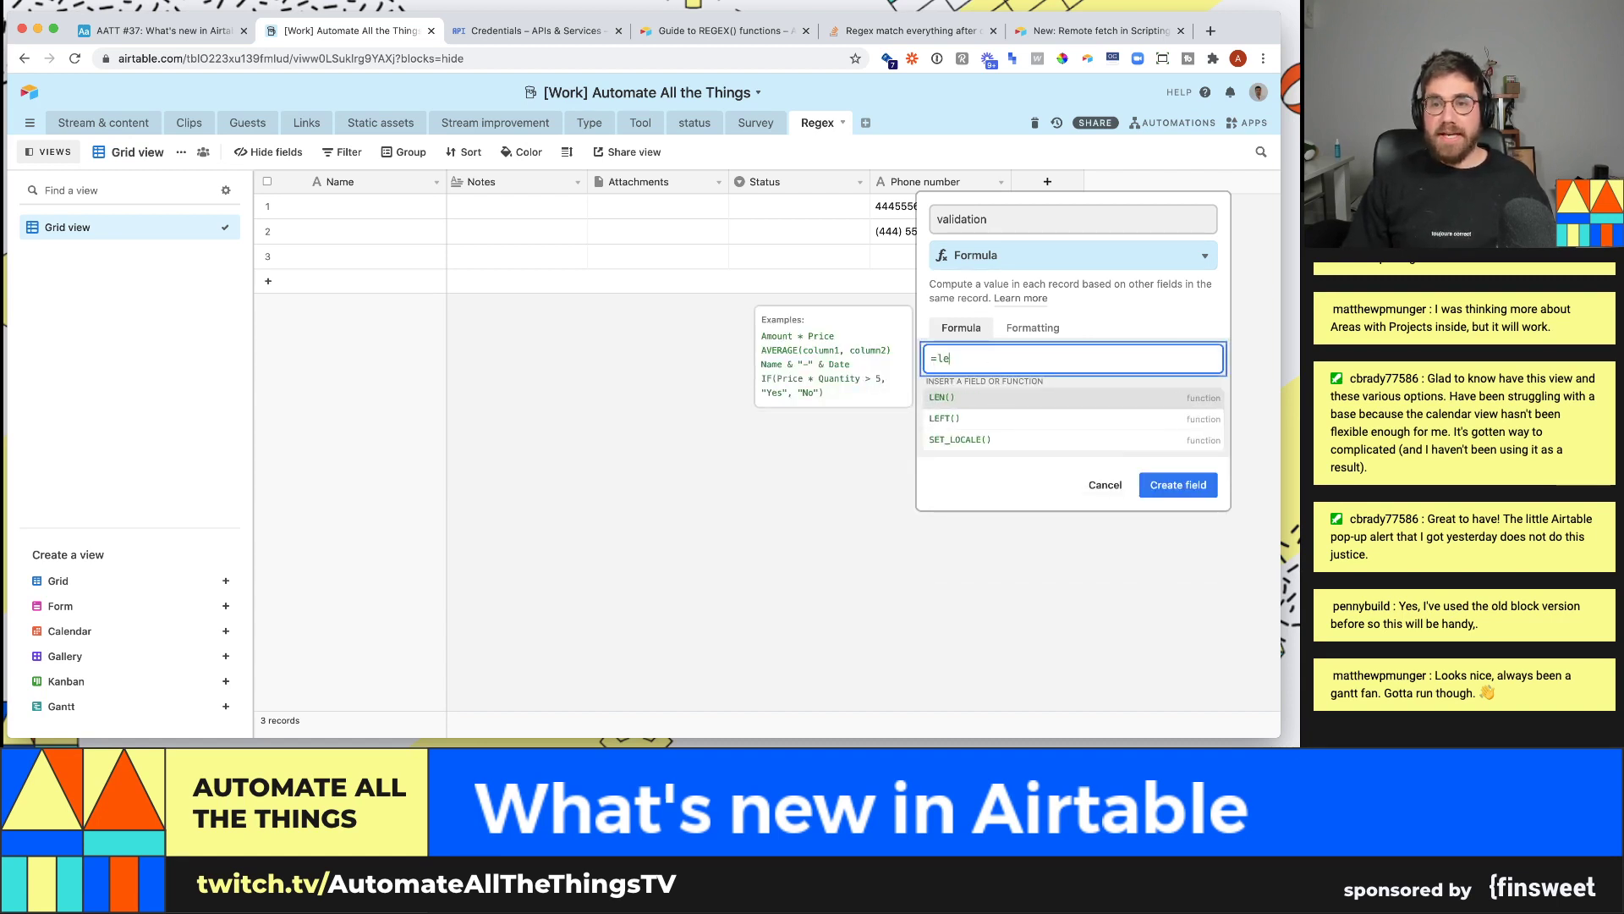
pyautogui.write('n()')
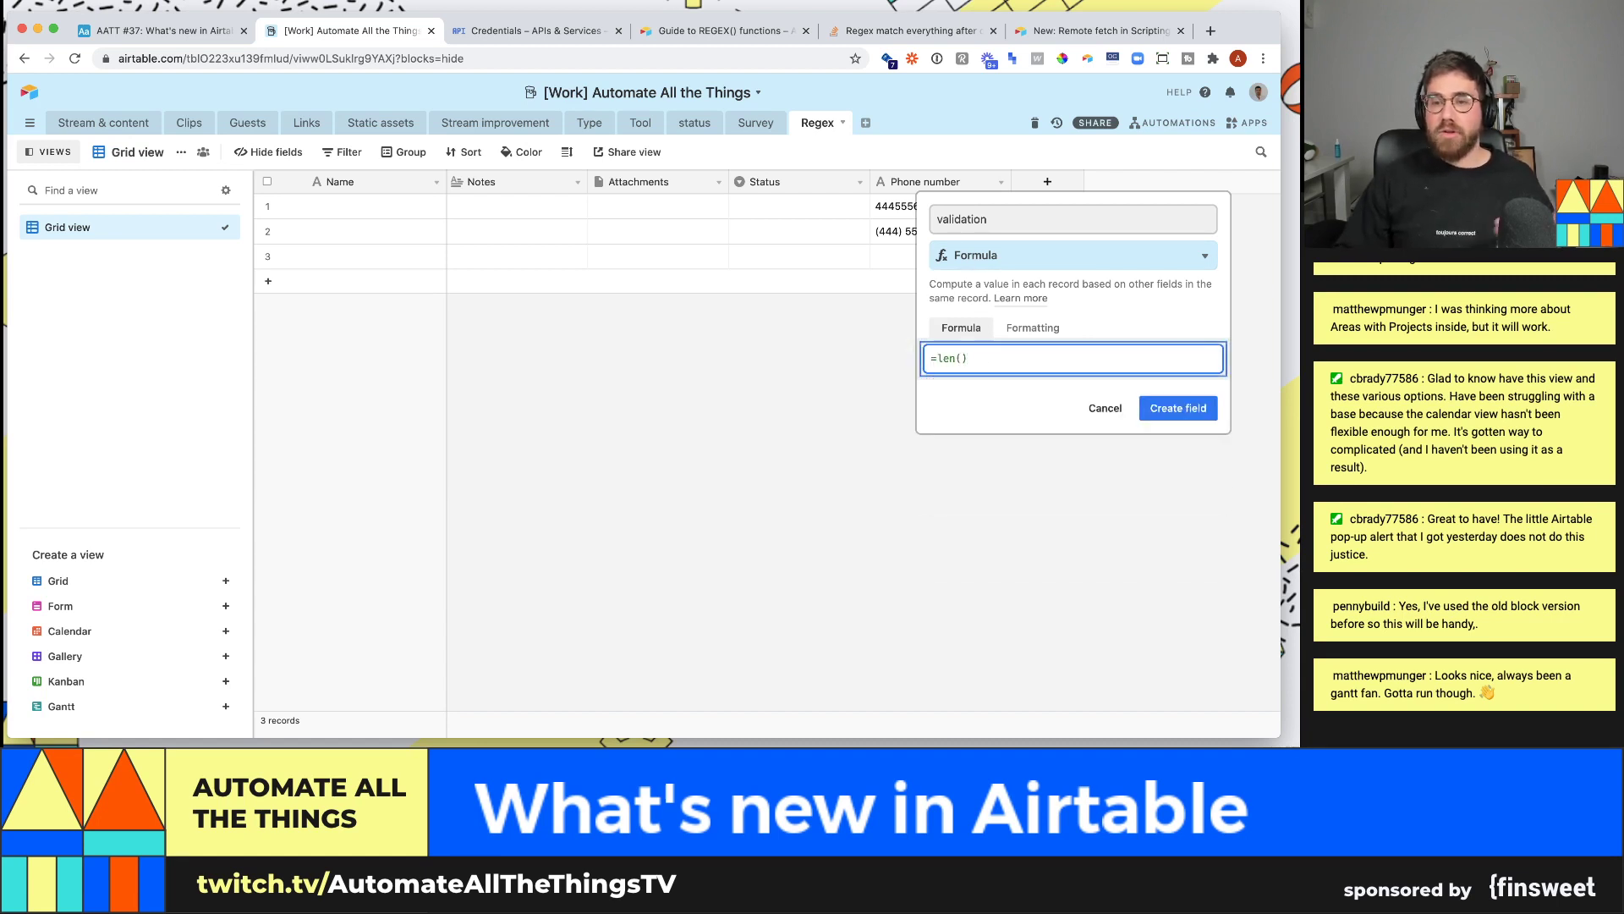
pyautogui.press('BackSpace')
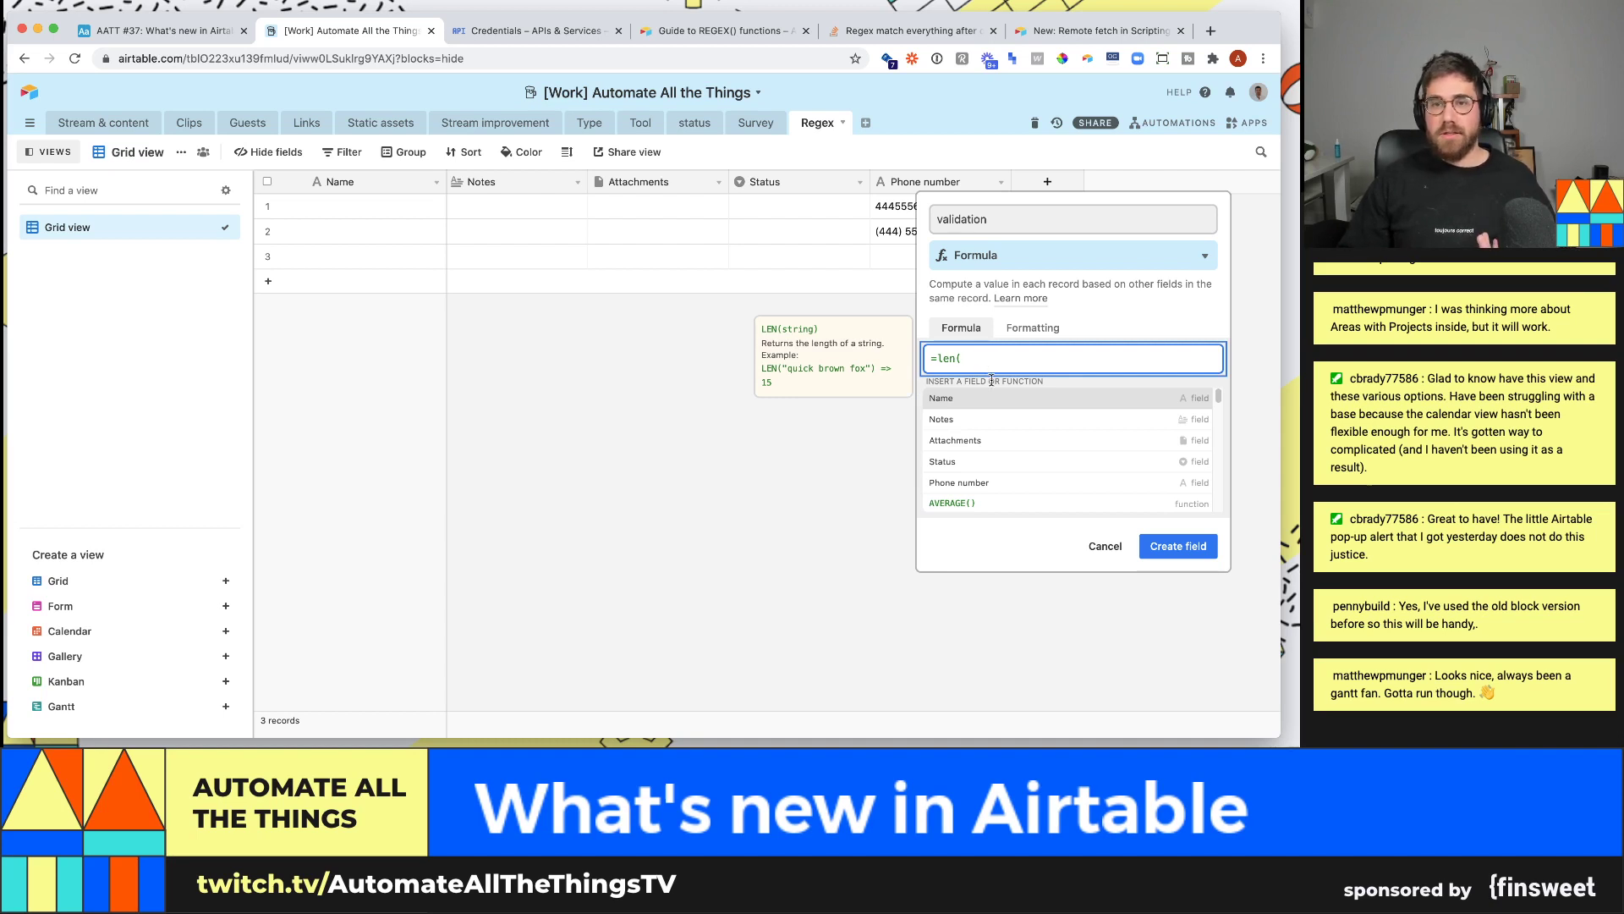
pyautogui.write('phon')
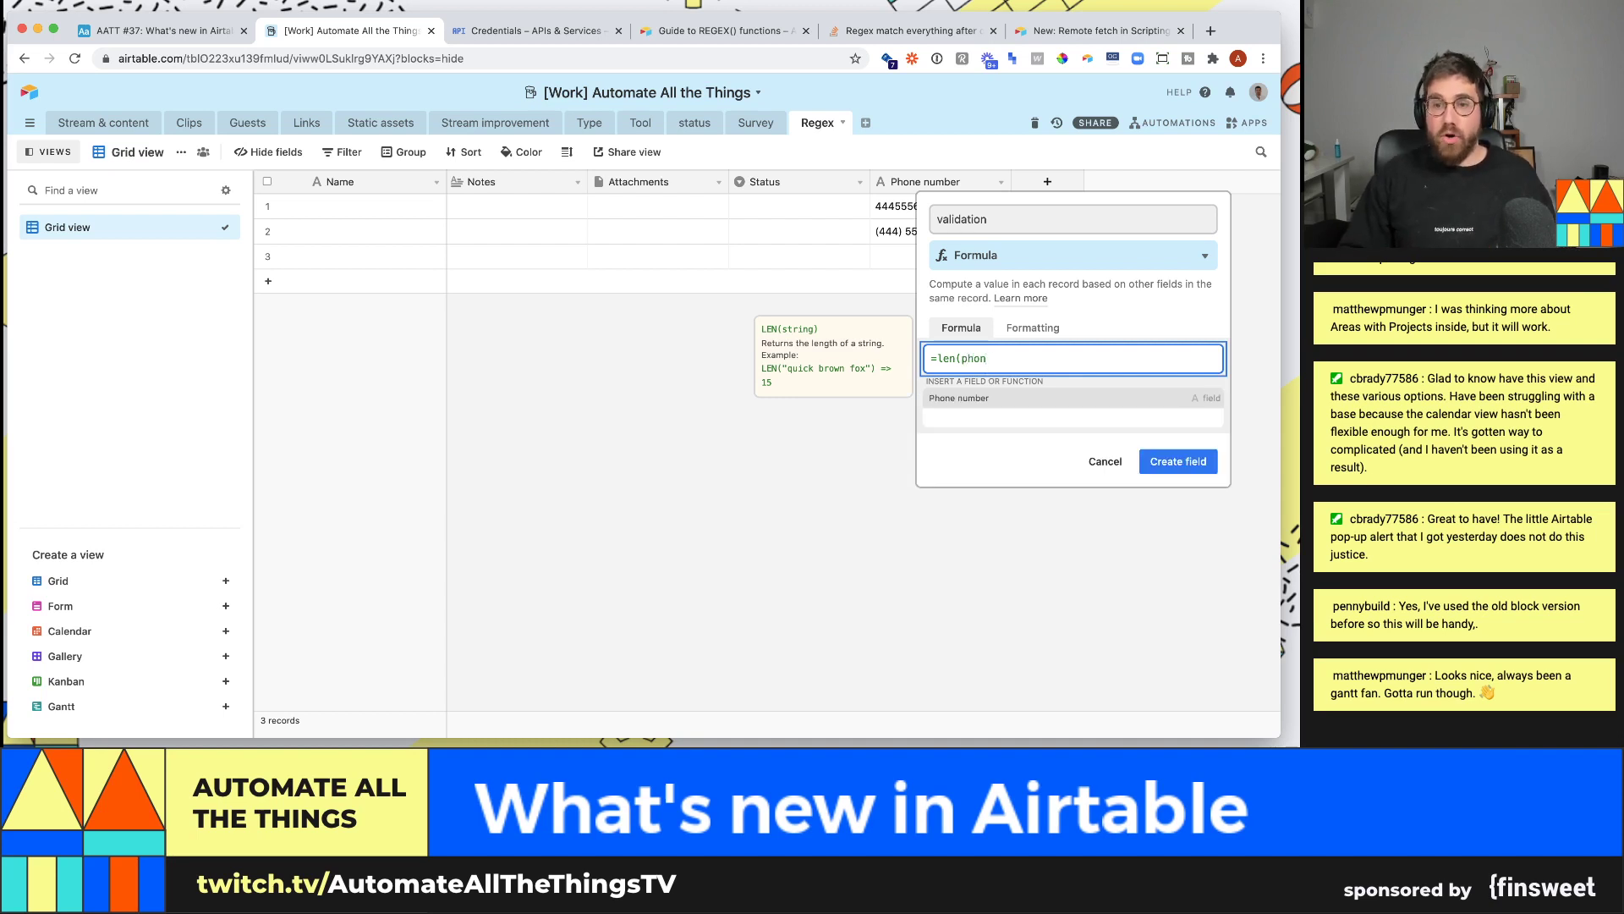
pyautogui.press('Tab')
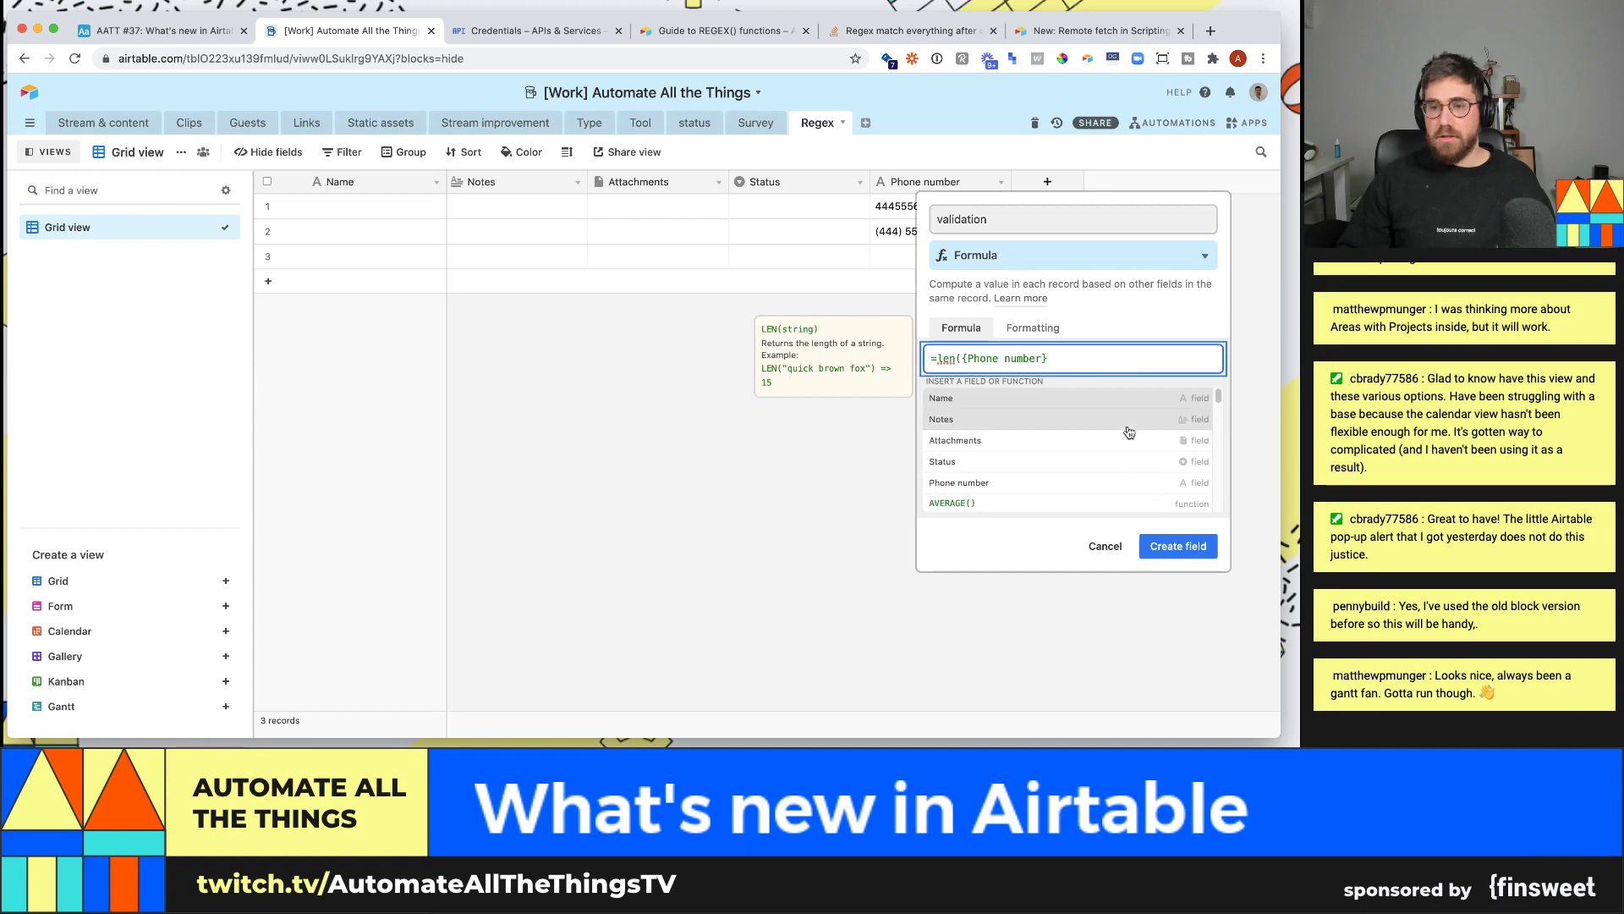
pyautogui.write(')')
pyautogui.click(1180, 413)
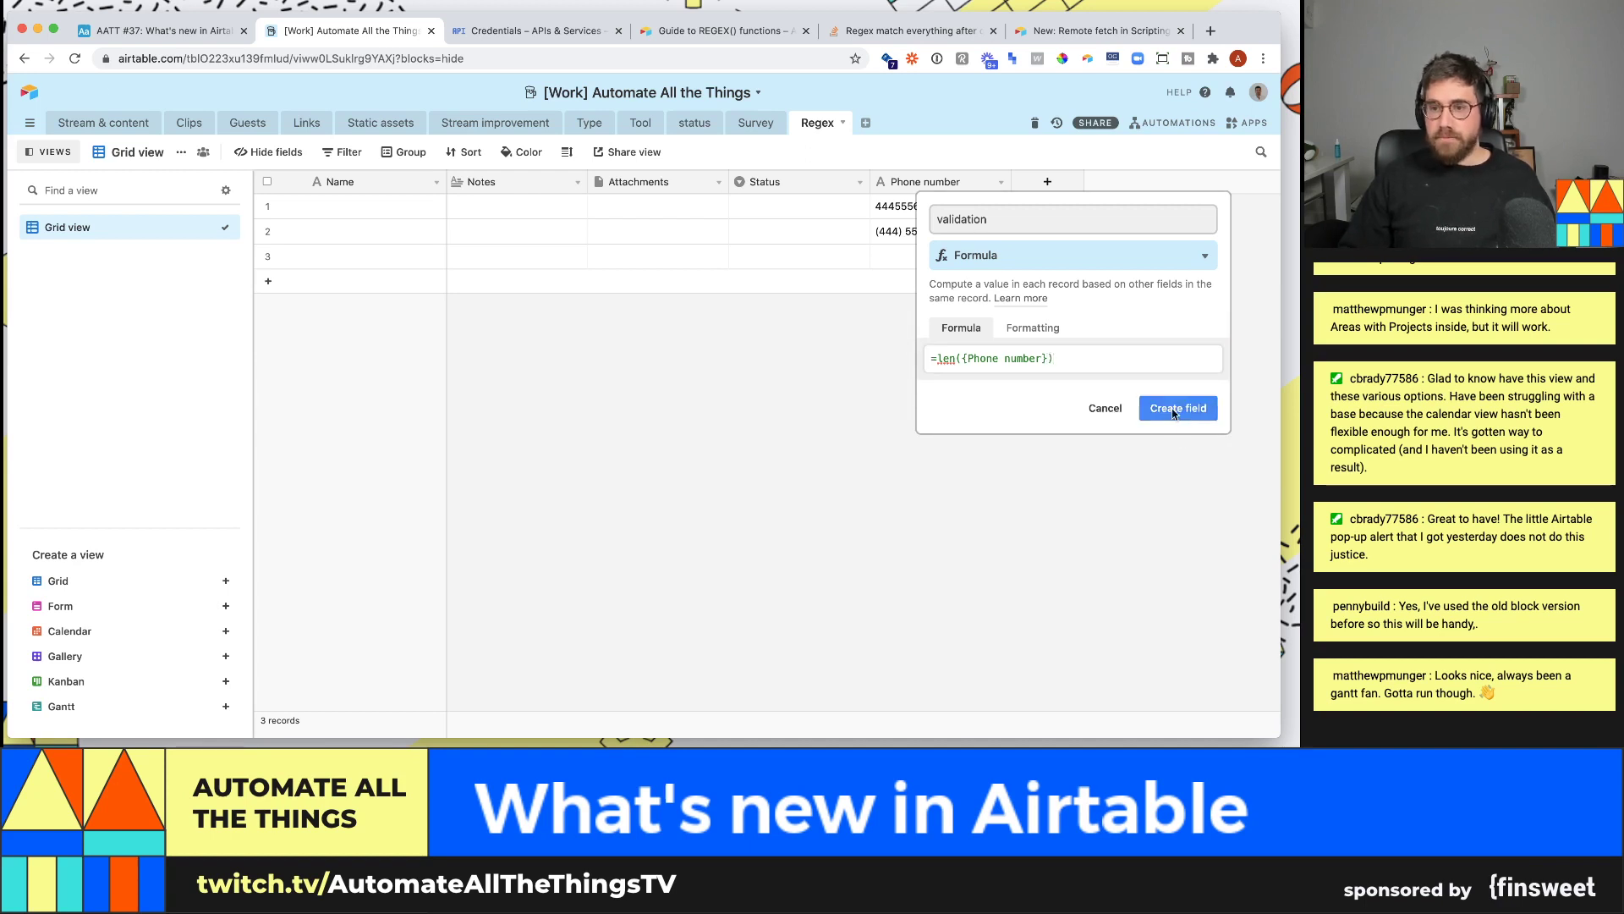
pyautogui.click(991, 209)
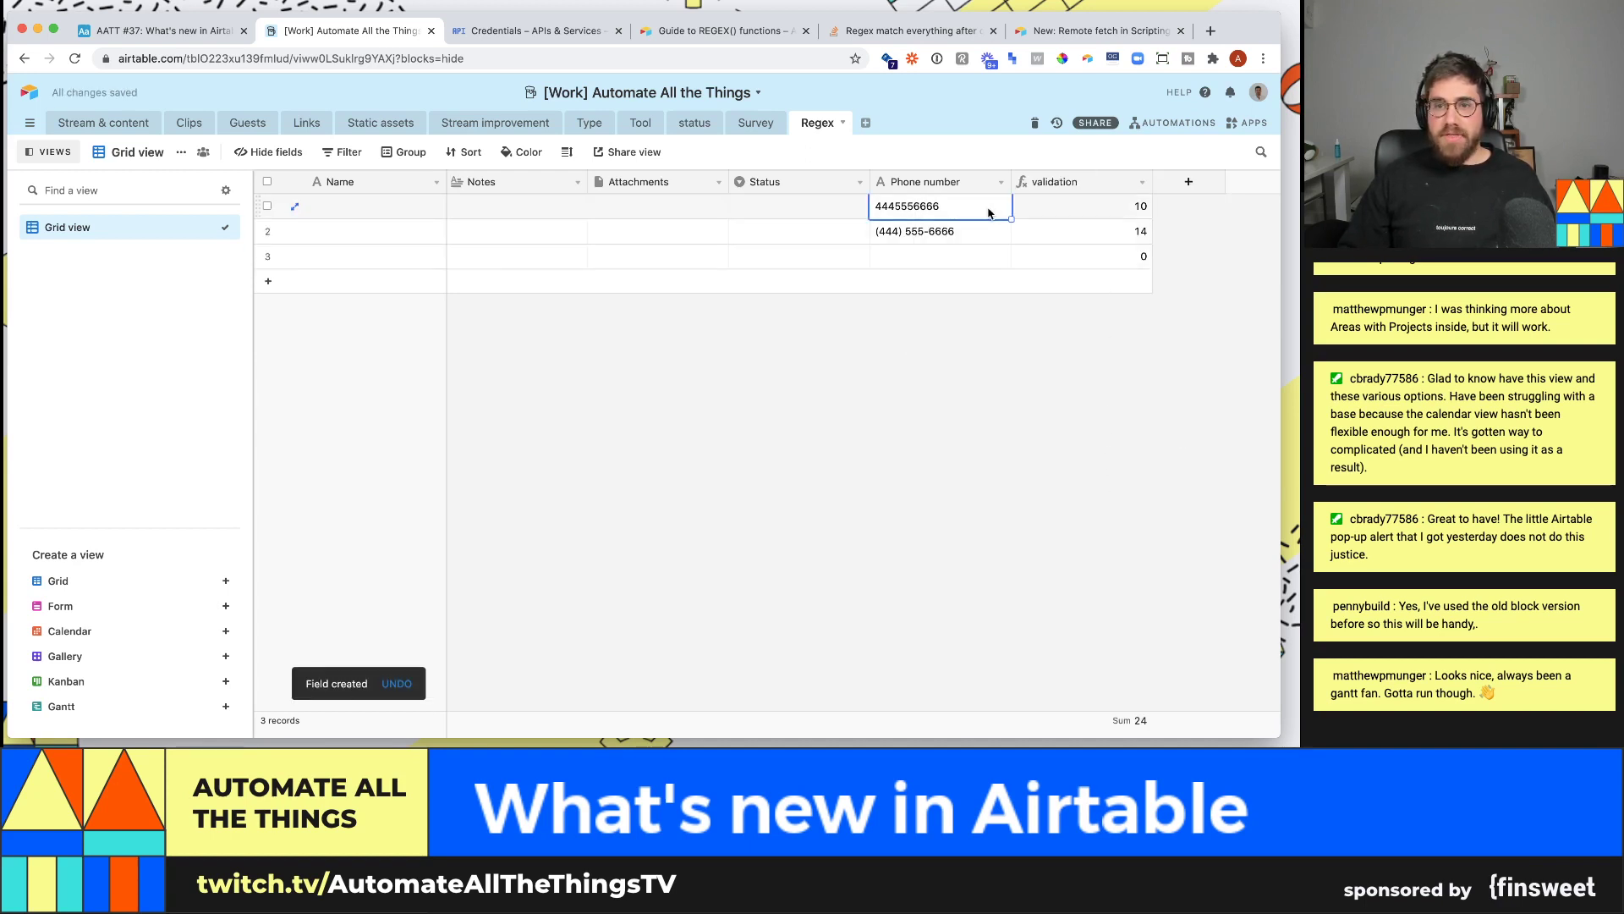
pyautogui.click(945, 240)
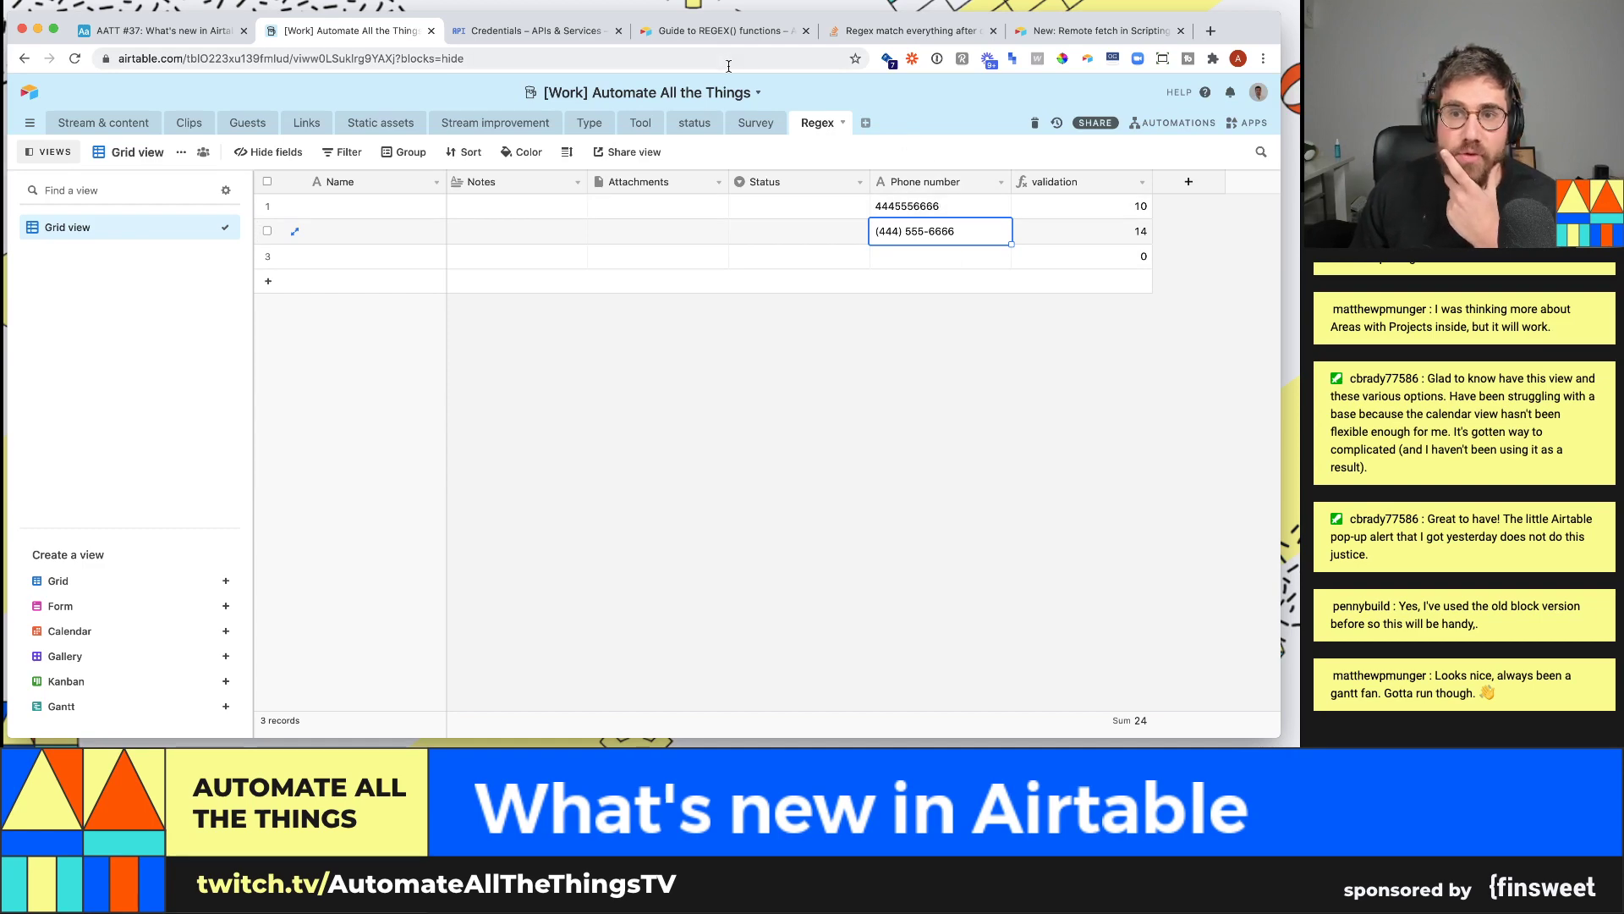
# - Open the Guide to REGEX() functions article and scroll to Phone Number Validation
pyautogui.moveTo(733, 36); pyautogui.dragTo(545, 36)
pyautogui.scroll(7, 745, 373)
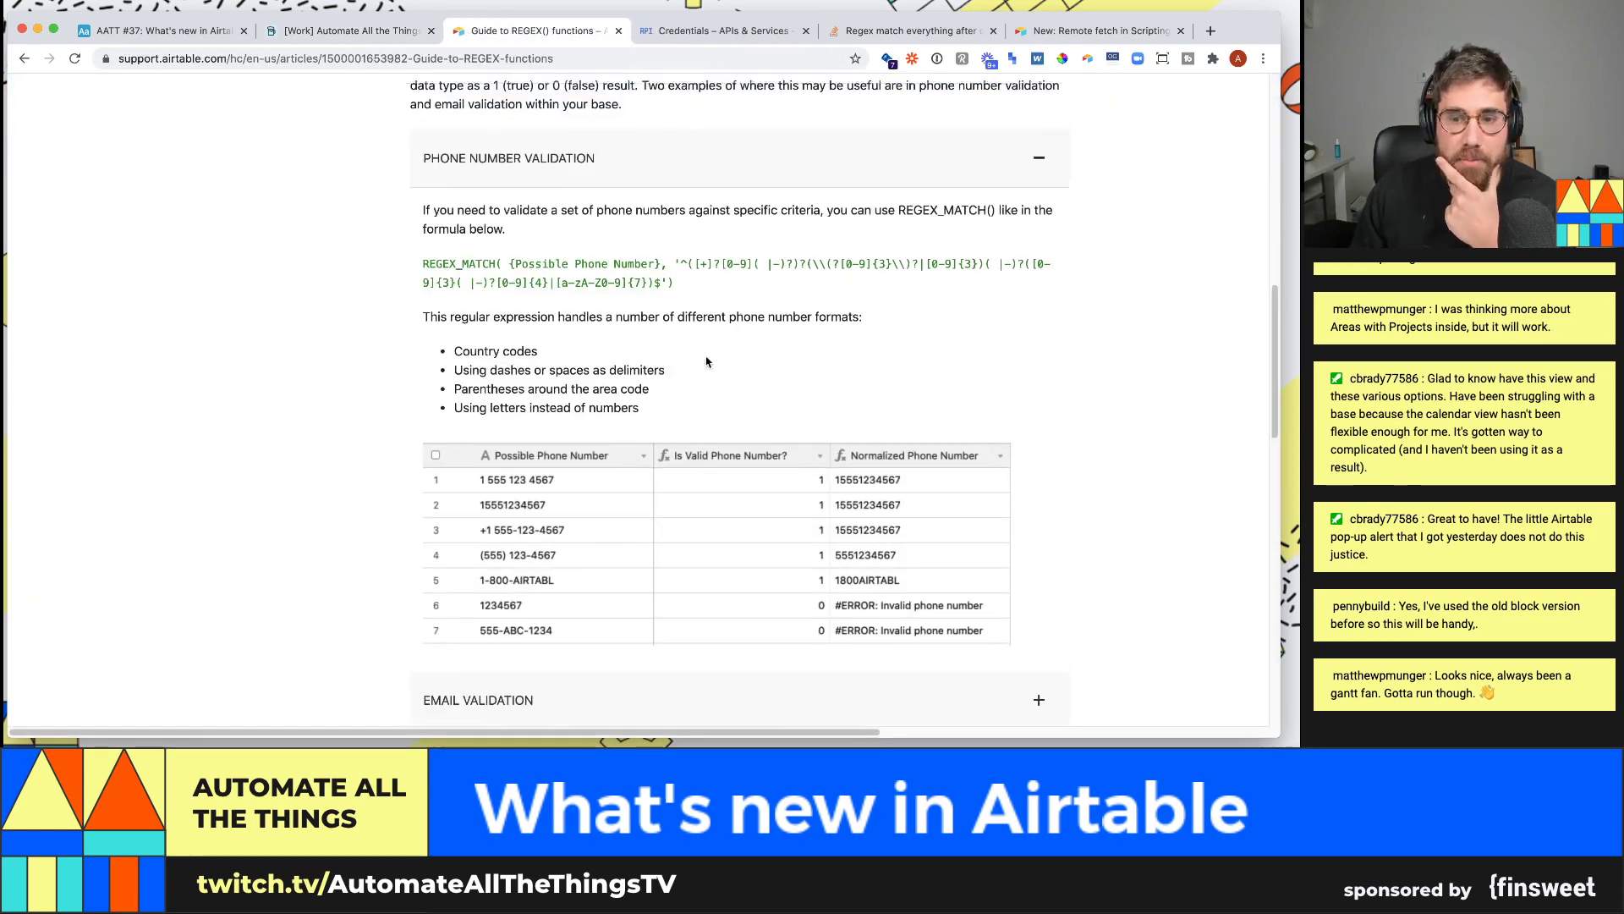
pyautogui.scroll(-3, 720, 343)
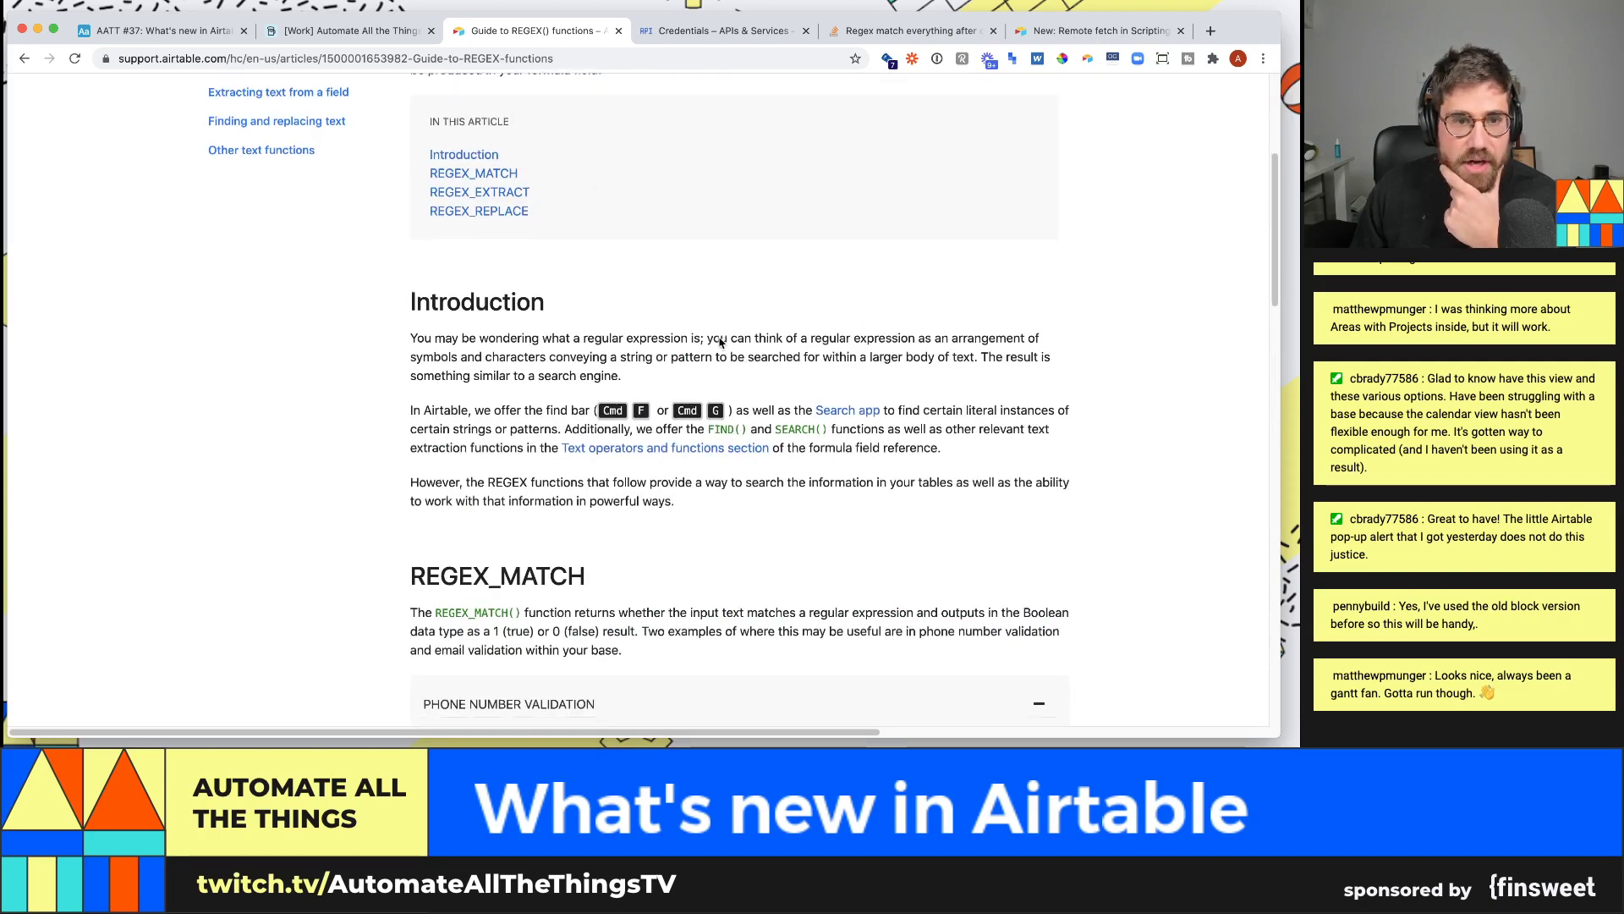
pyautogui.scroll(-2, 720, 343)
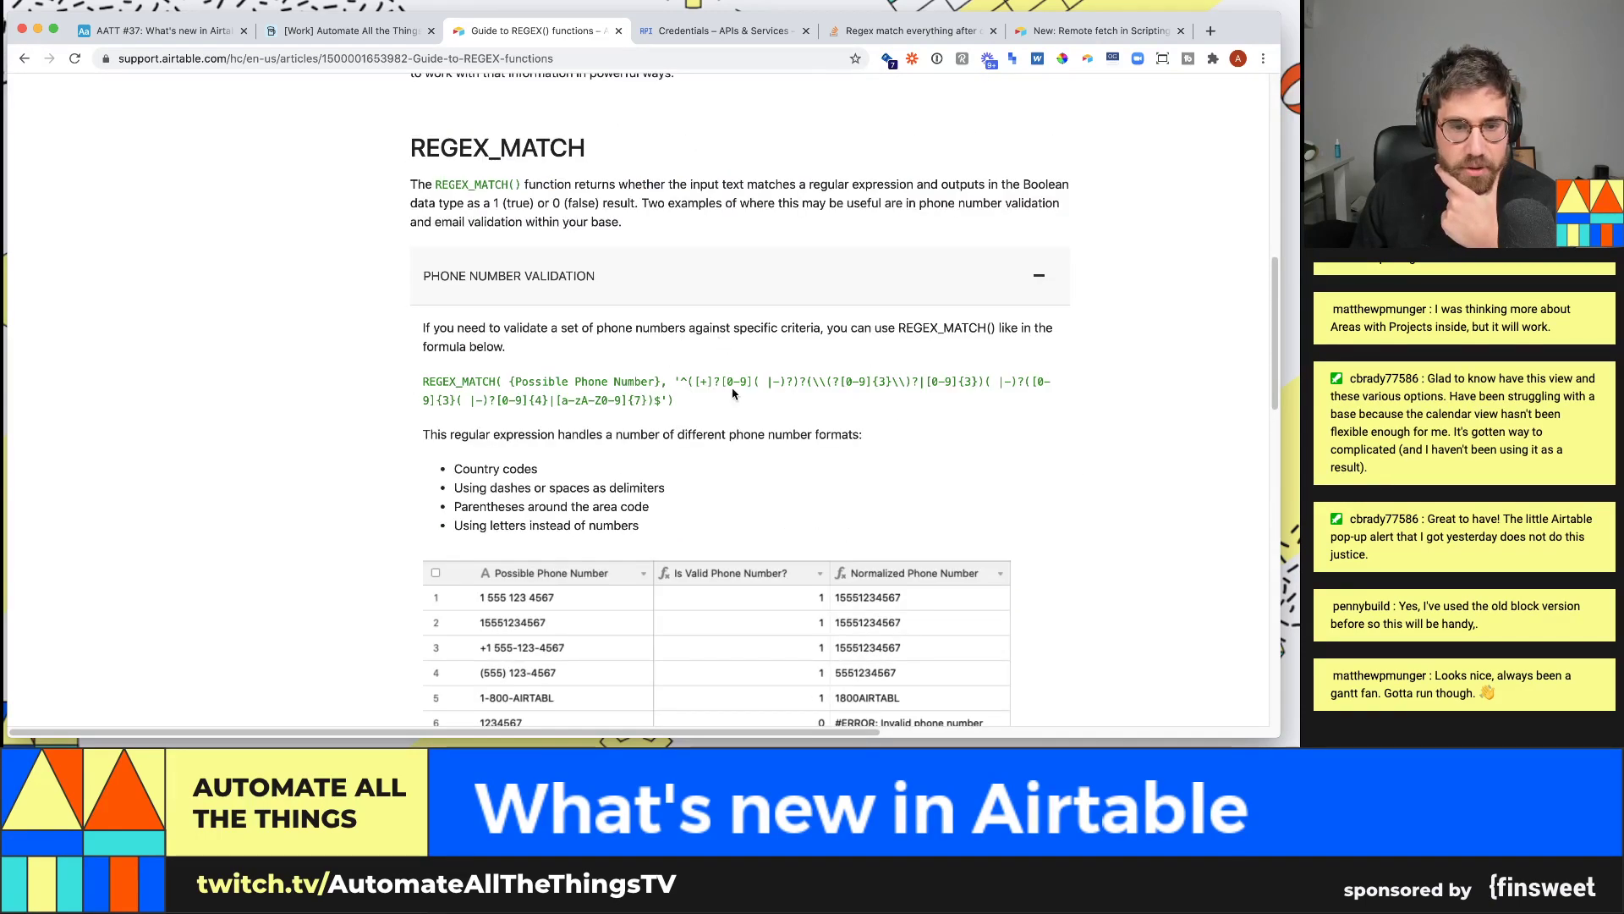
pyautogui.scroll(-1, 727, 397)
pyautogui.scroll(-1, 647, 600)
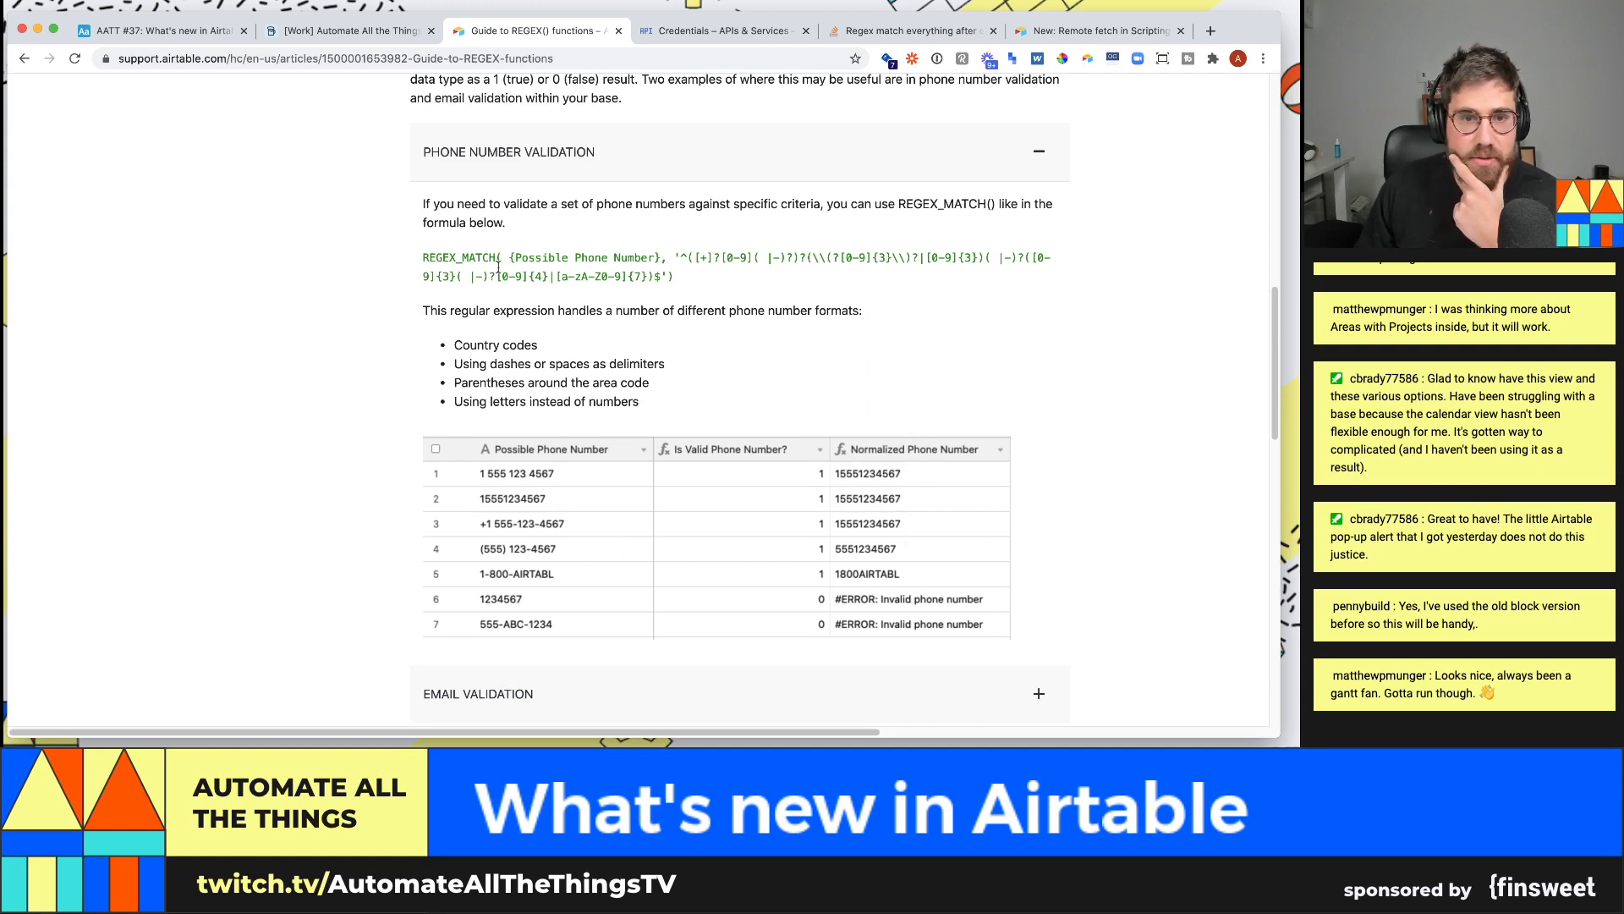
# - Select the phone-validation REGEX_MATCH formula, then go back to the Airtable base
pyautogui.moveTo(424, 258); pyautogui.dragTo(684, 282)
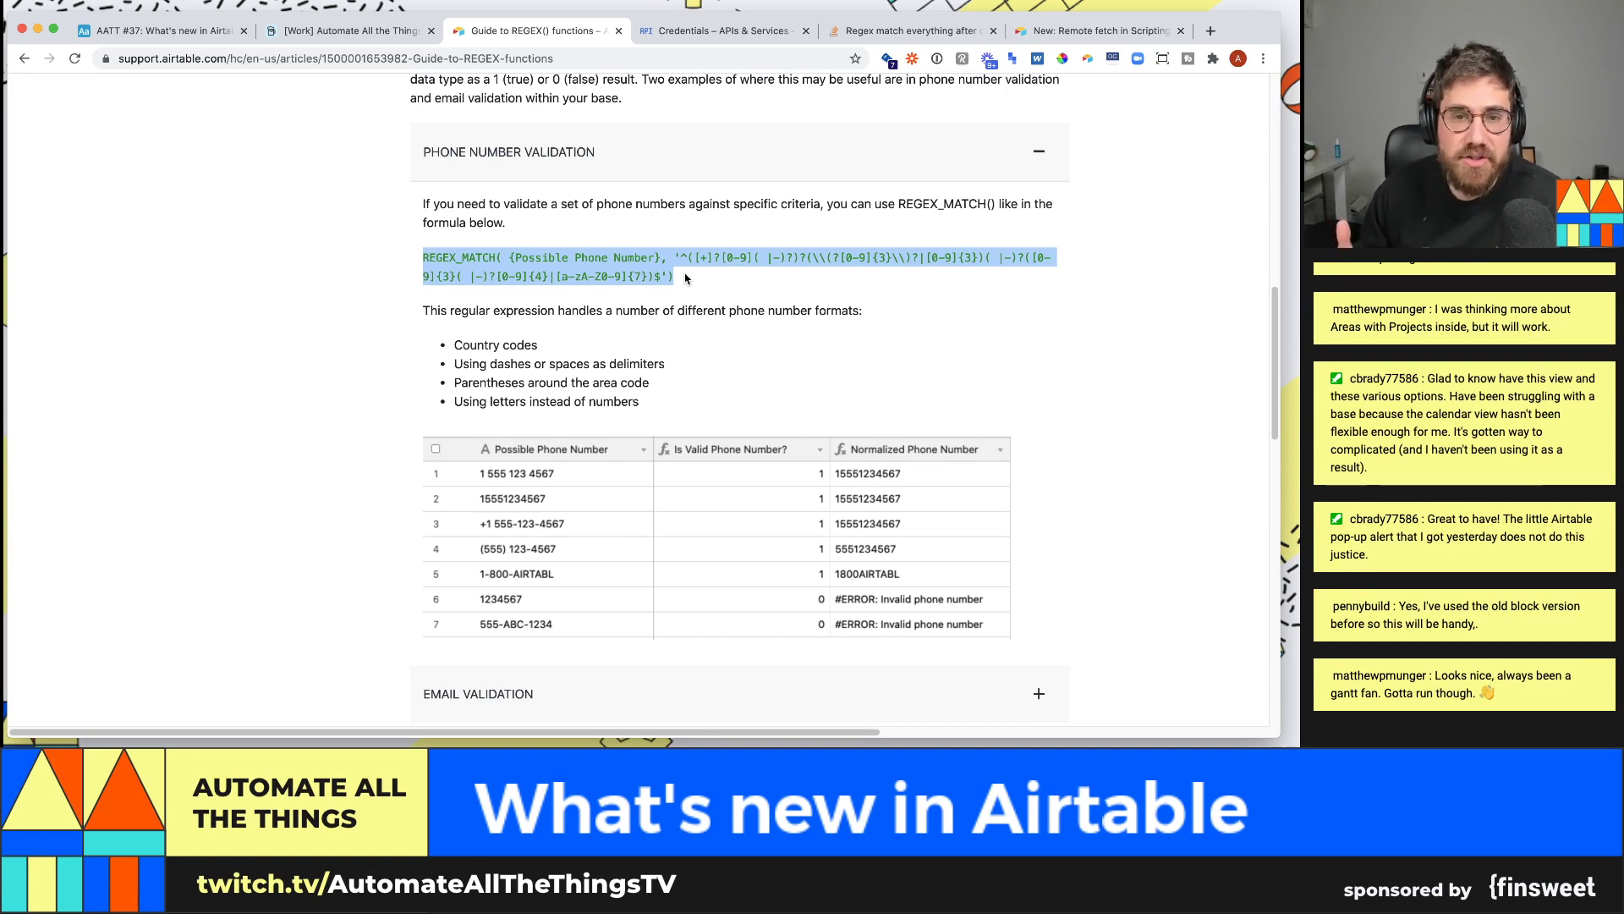
pyautogui.click(695, 259)
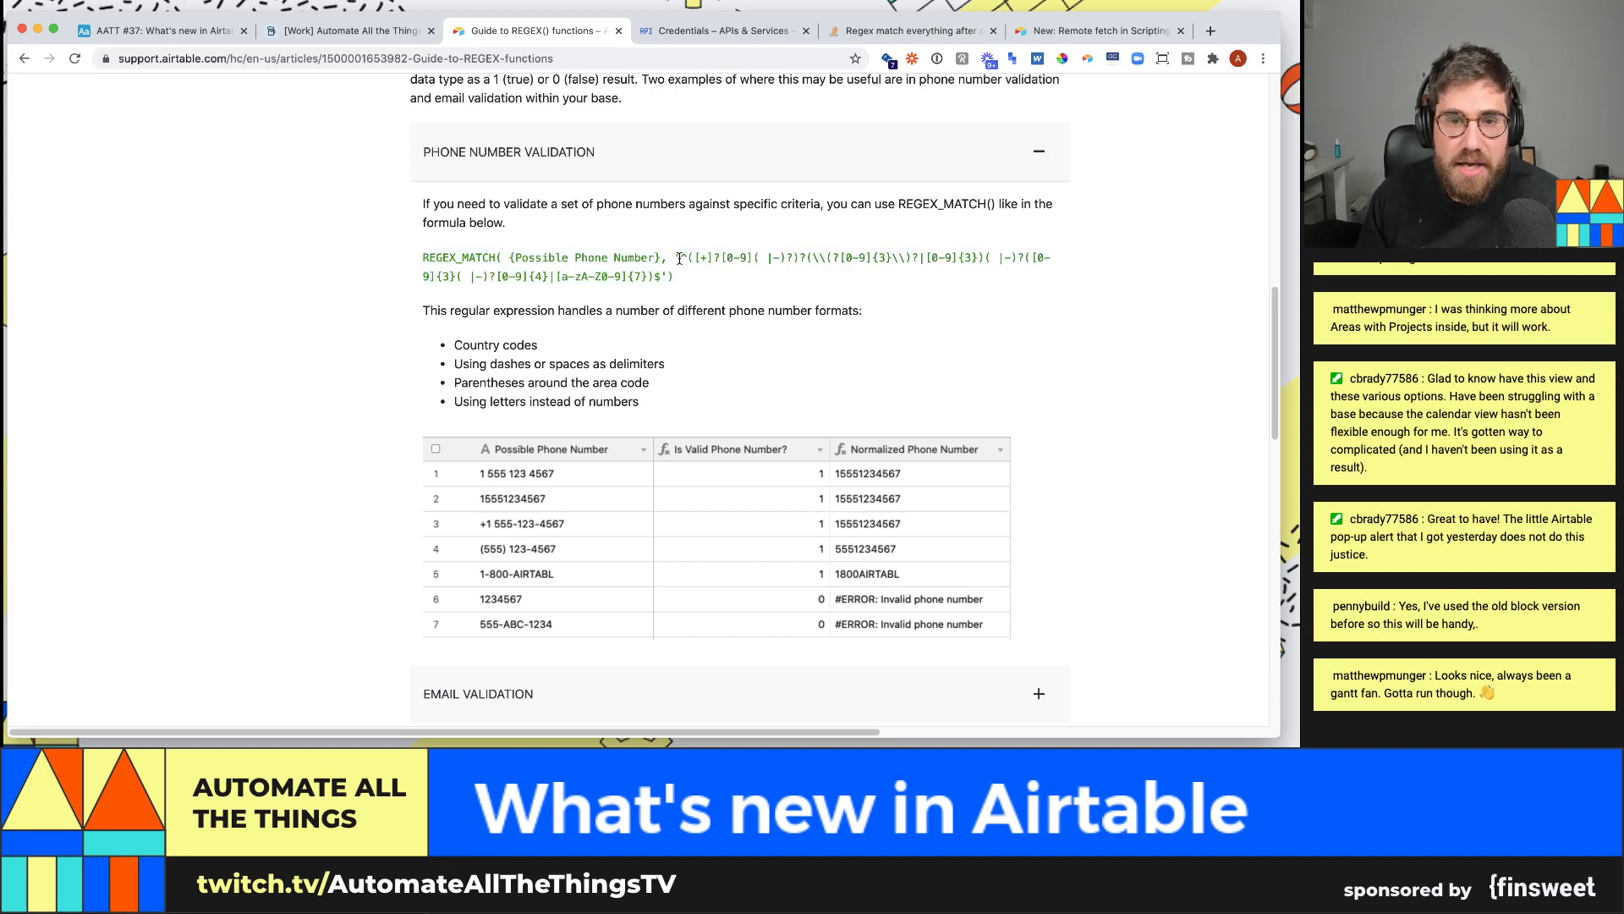
pyautogui.moveTo(677, 262)
pyautogui.mouseDown()
pyautogui.moveTo(1007, 276)
pyautogui.moveTo(1049, 258)
pyautogui.moveTo(662, 277)
pyautogui.mouseUp()
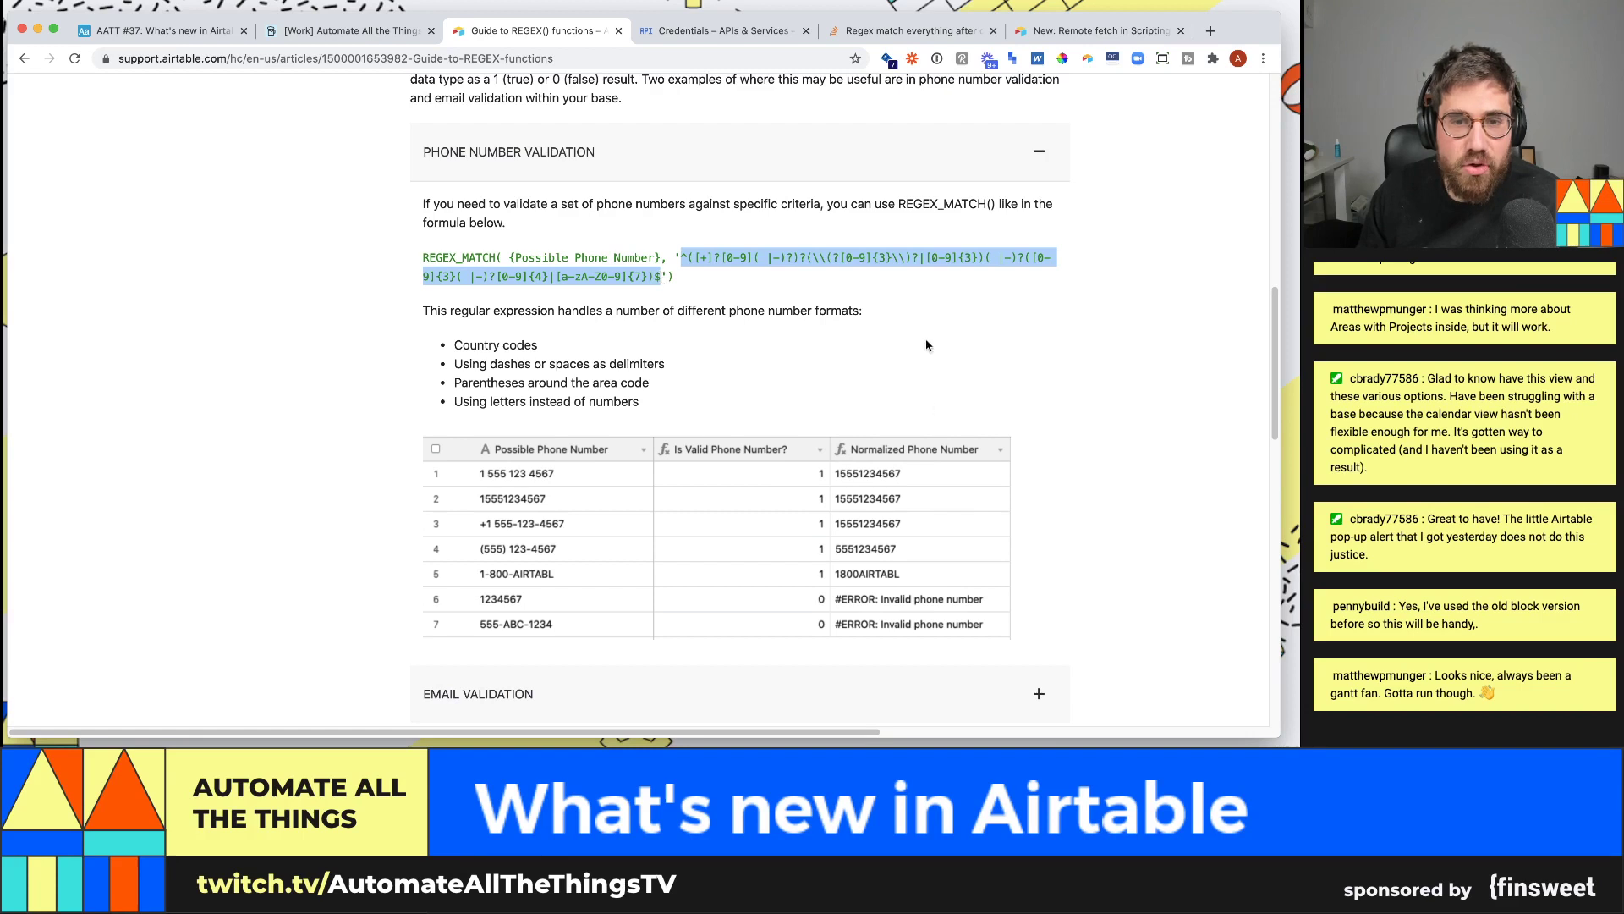
pyautogui.click(732, 283)
pyautogui.moveTo(740, 287); pyautogui.dragTo(417, 261)
pyautogui.press('super+c')
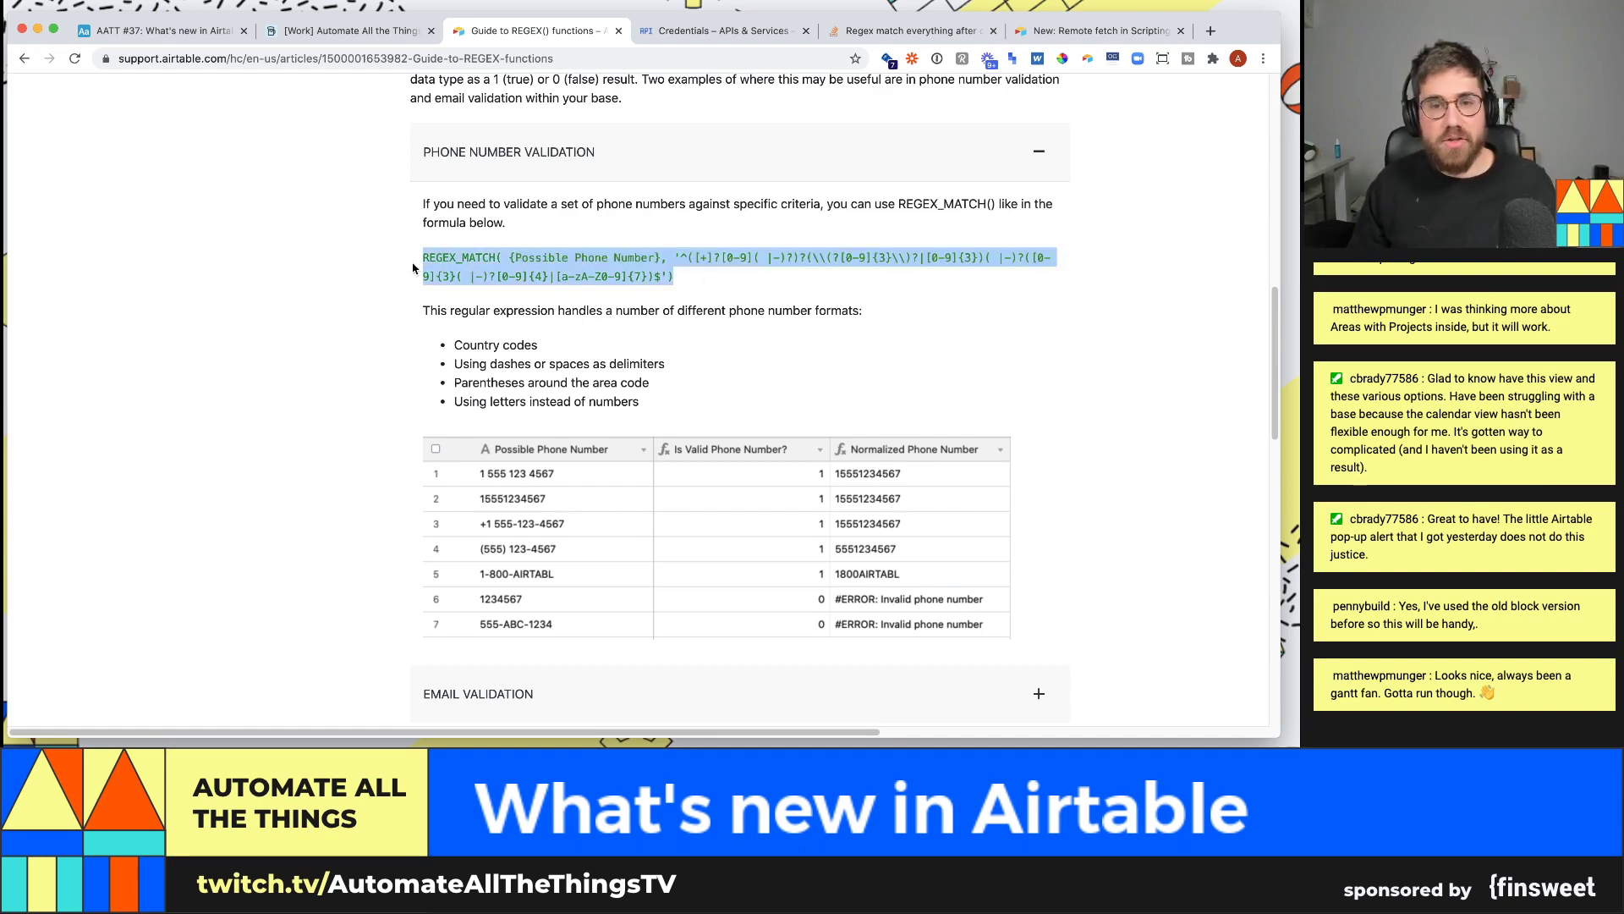
pyautogui.click(351, 31)
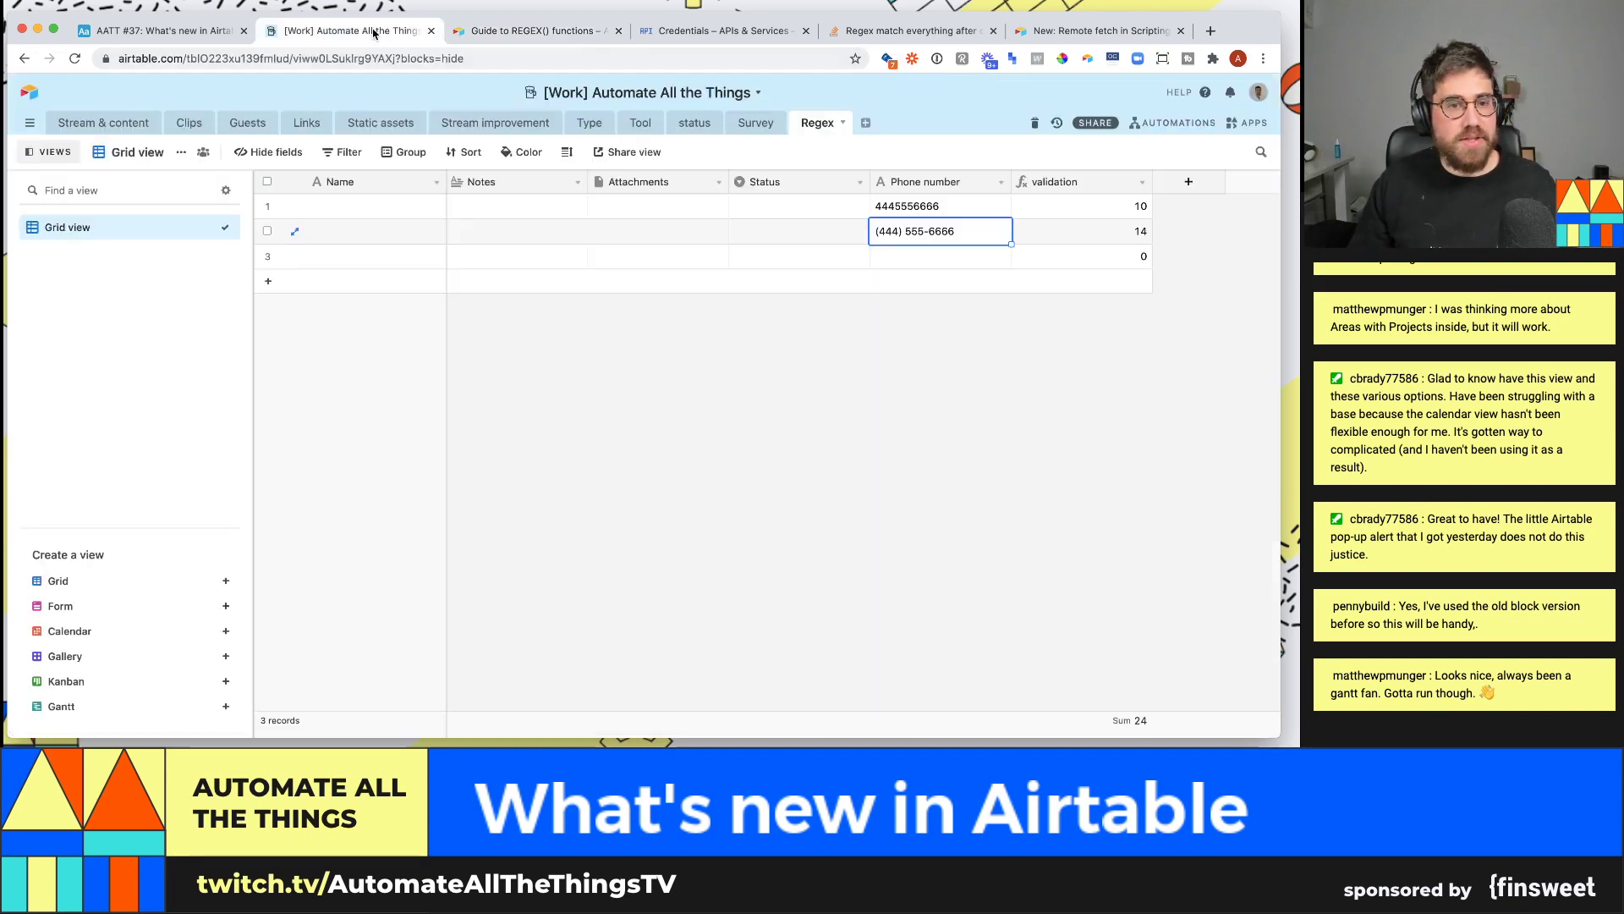
# - Add a 'Normalized phone number' formula field with the pasted REGEX_MATCH using {Phone number}
pyautogui.click(1188, 181)
pyautogui.write('Norm')
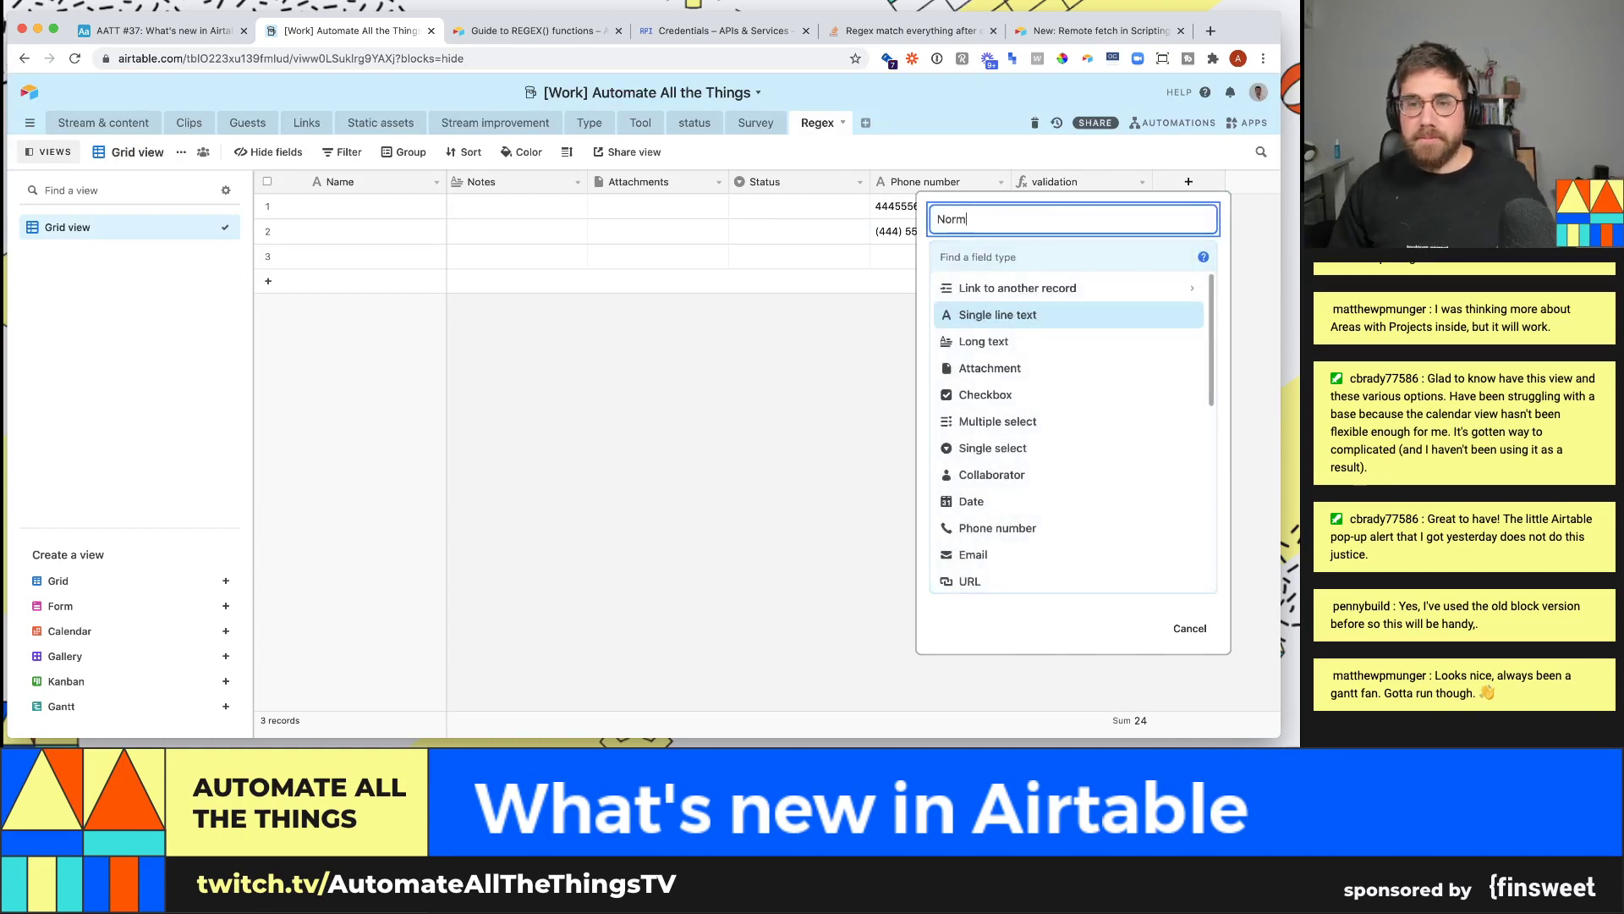
pyautogui.write('alized phone number')
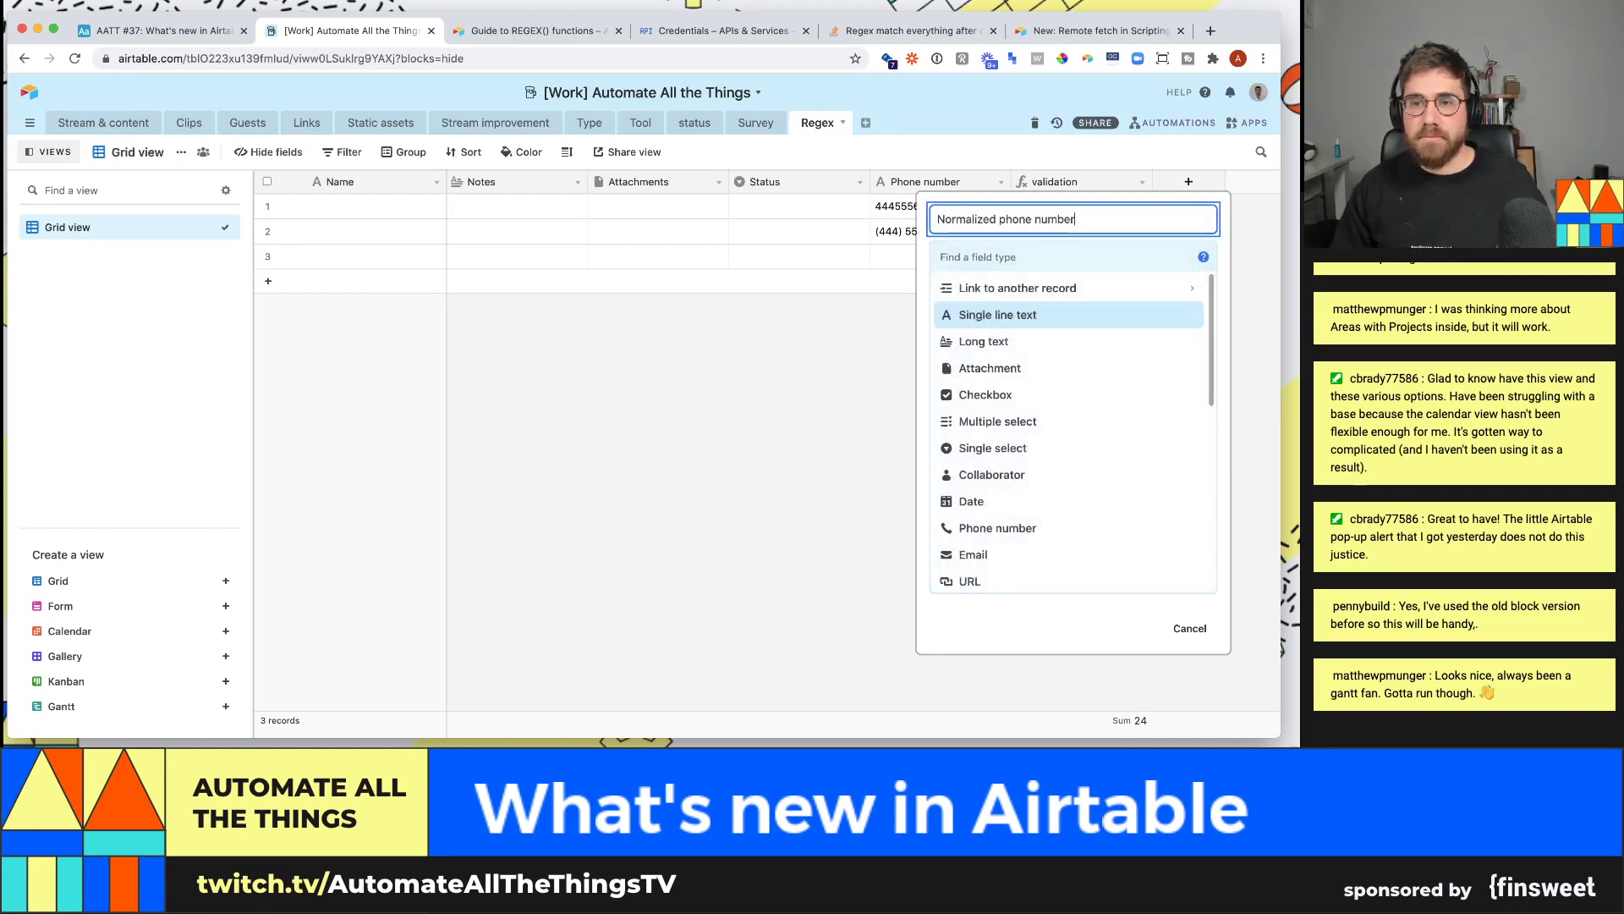
pyautogui.click(1180, 255)
pyautogui.write('form')
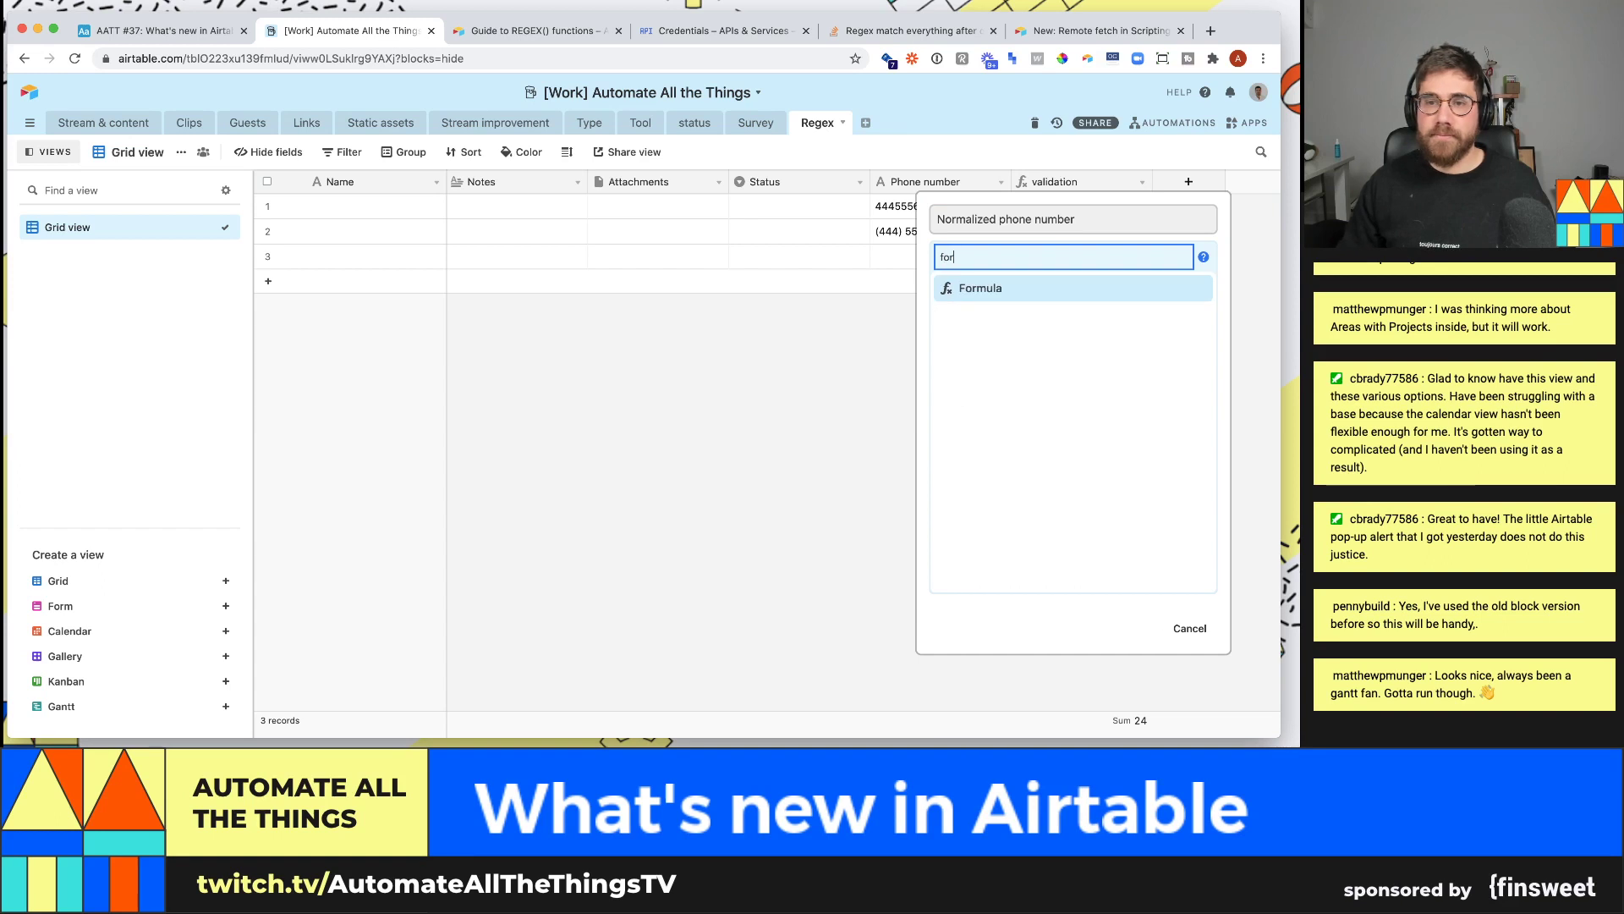
pyautogui.press('Return')
pyautogui.click(1032, 364)
pyautogui.press('super+v')
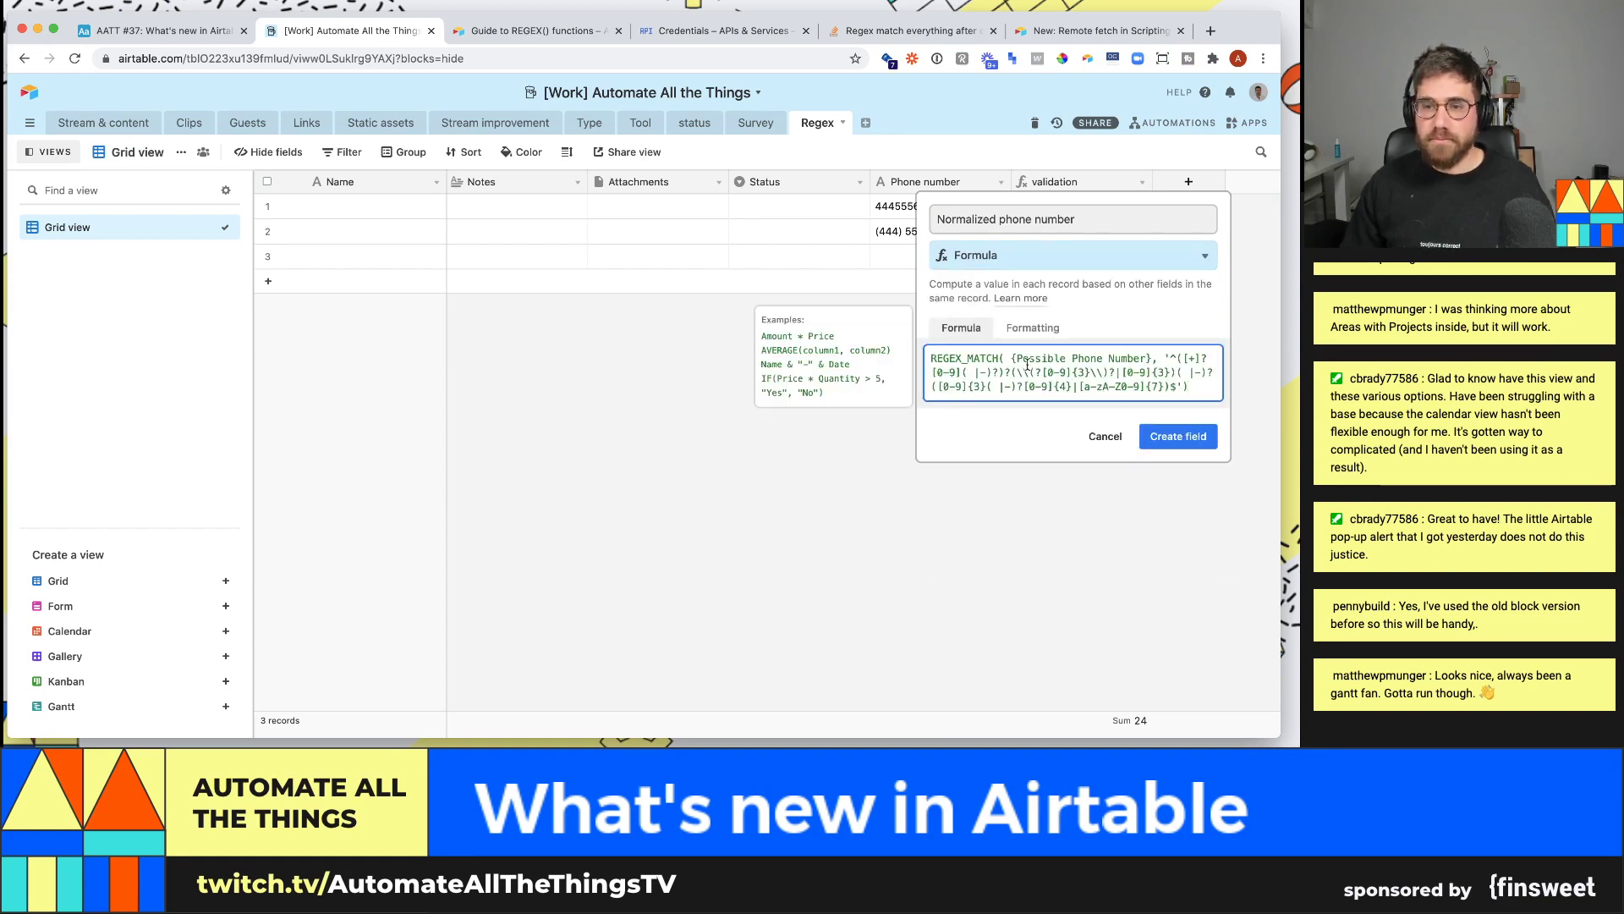
pyautogui.click(1012, 359)
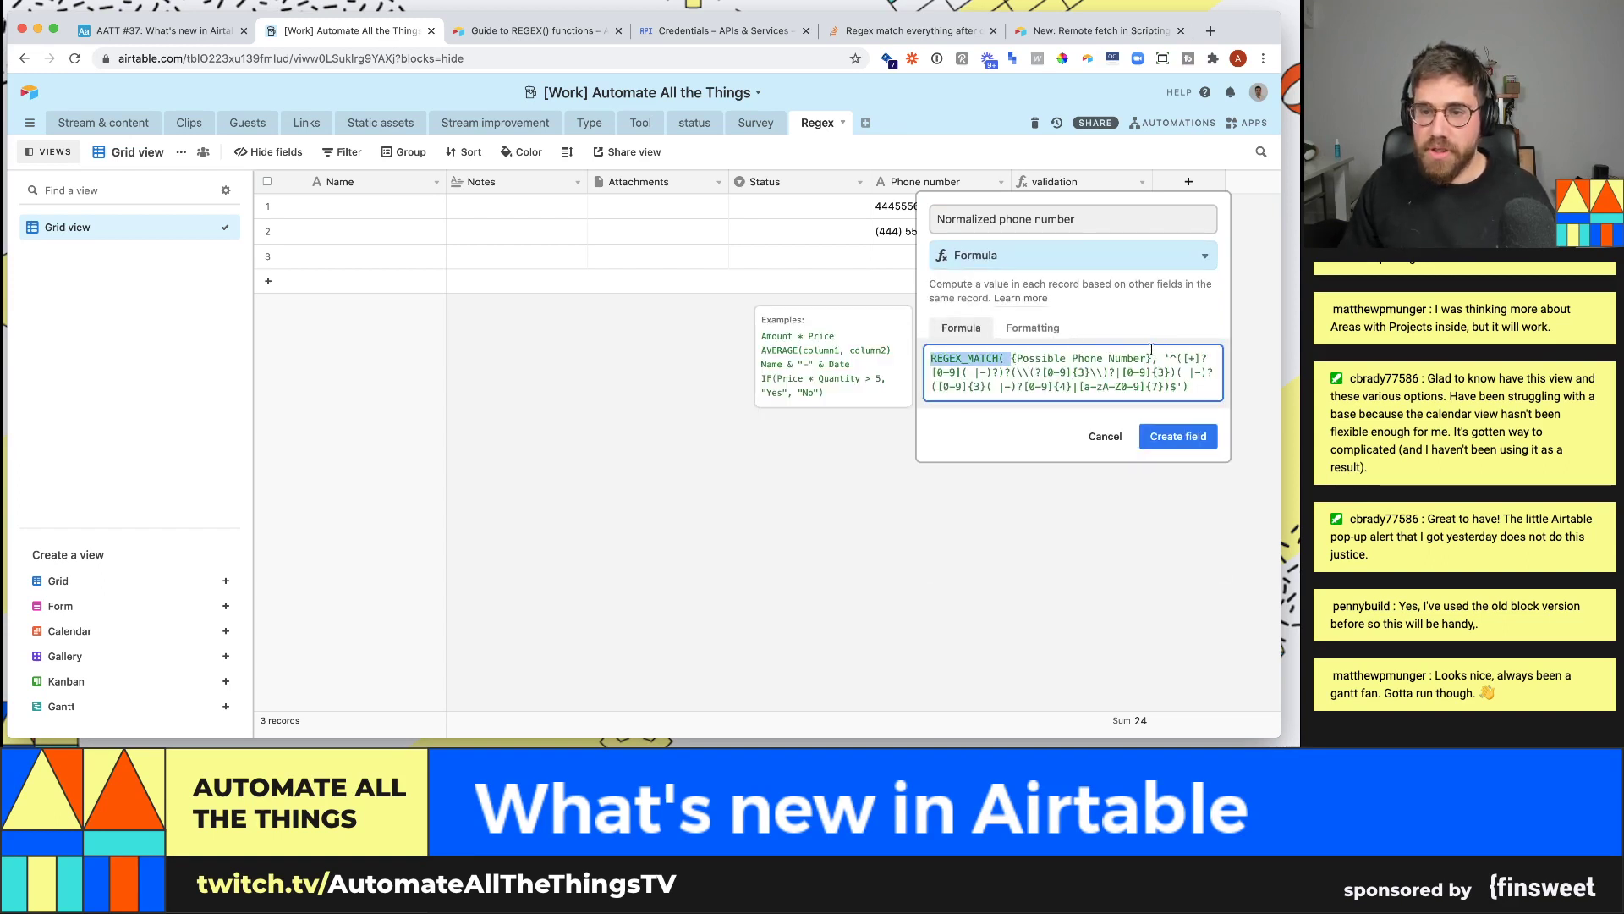
pyautogui.keyDown('shift'); pyautogui.click(1151, 358); pyautogui.keyUp('shift')
pyautogui.press('BackSpace')
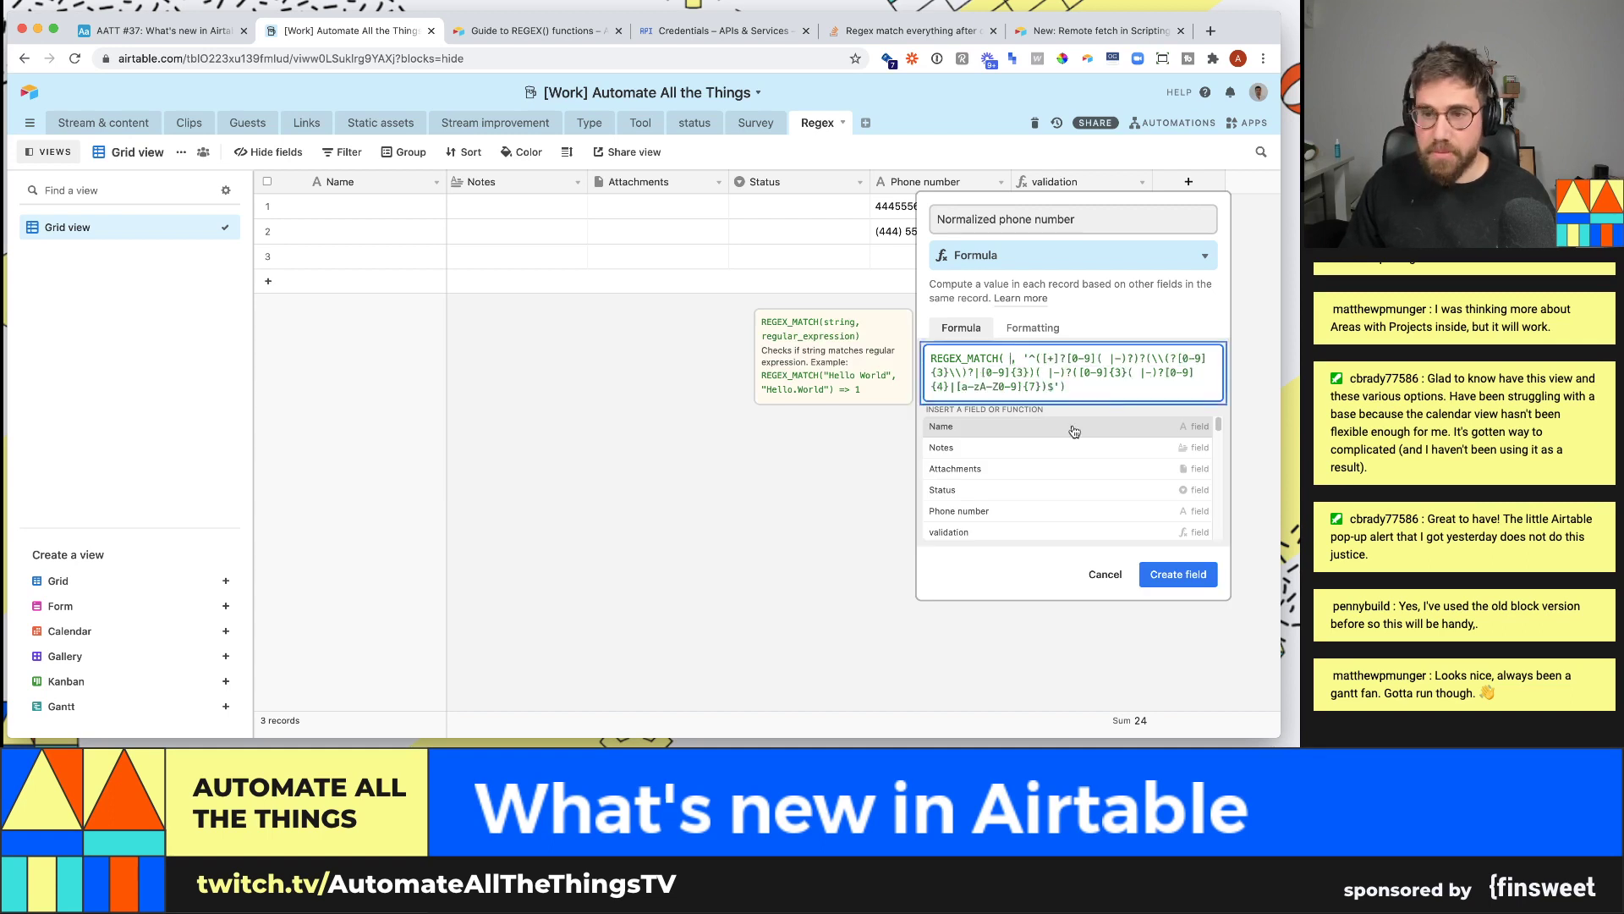
pyautogui.write('phon')
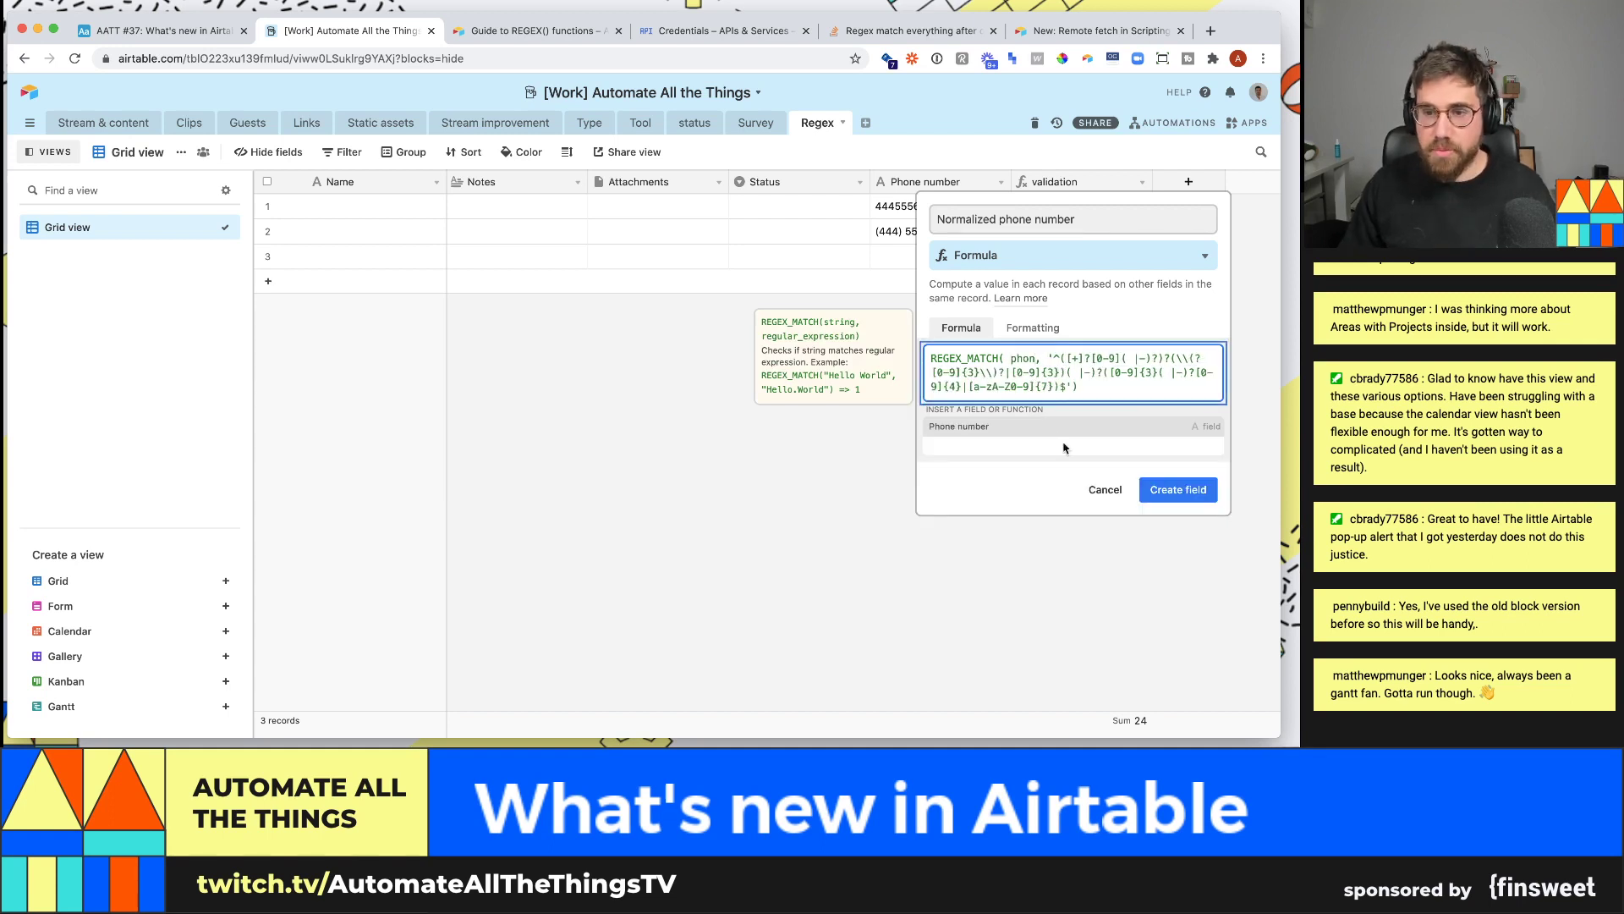
pyautogui.click(1028, 428)
pyautogui.press('Return')
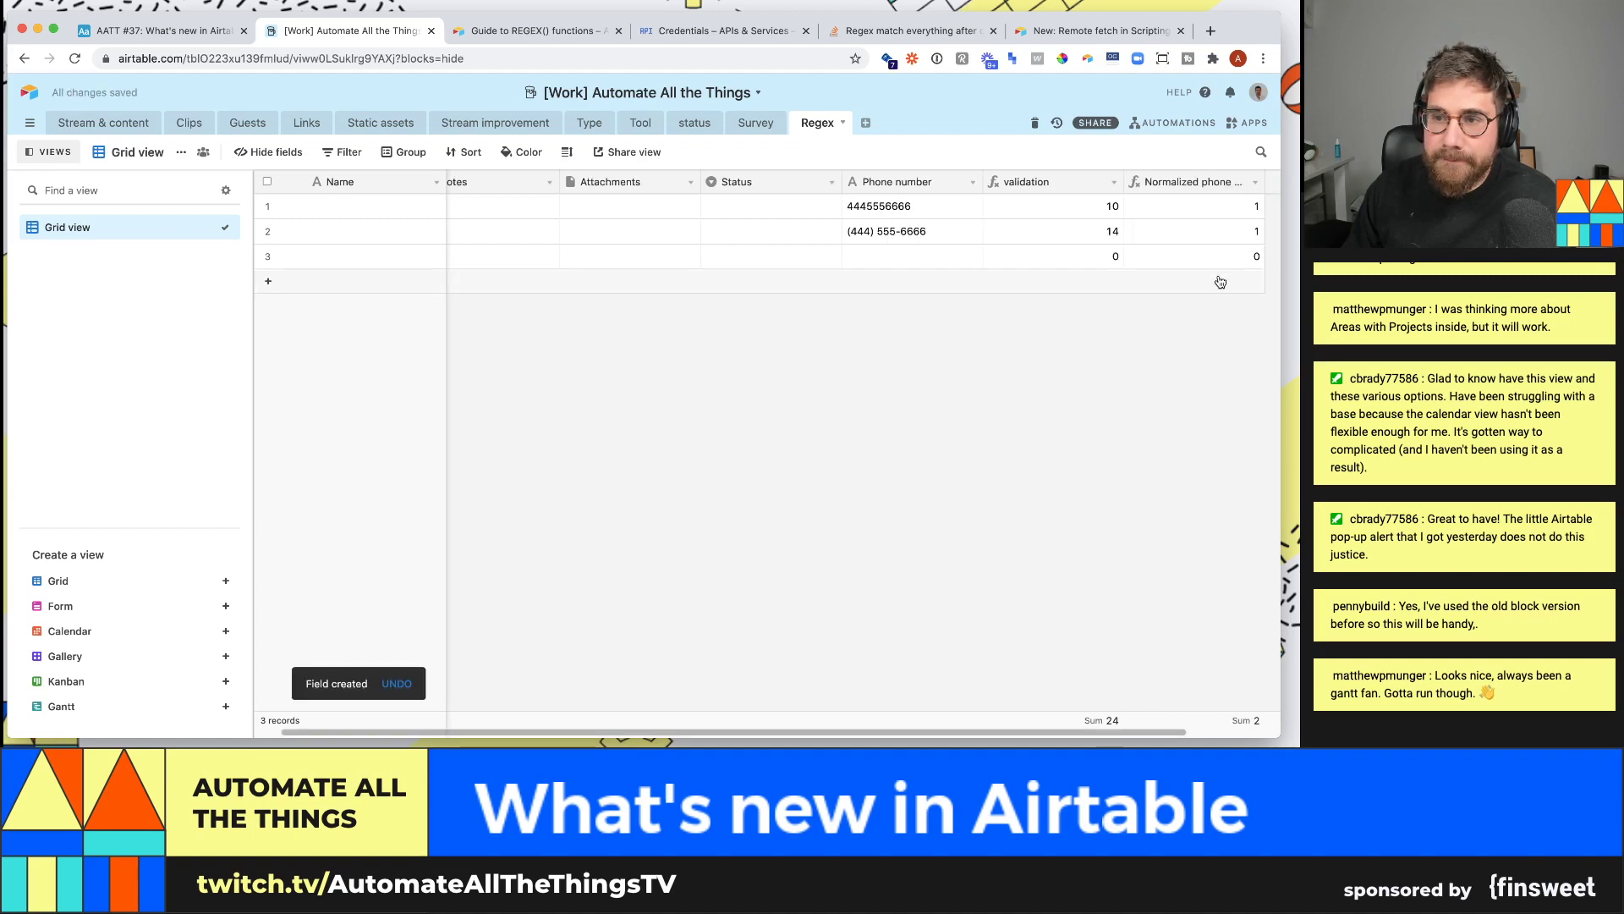
pyautogui.click(966, 211)
pyautogui.press('Return')
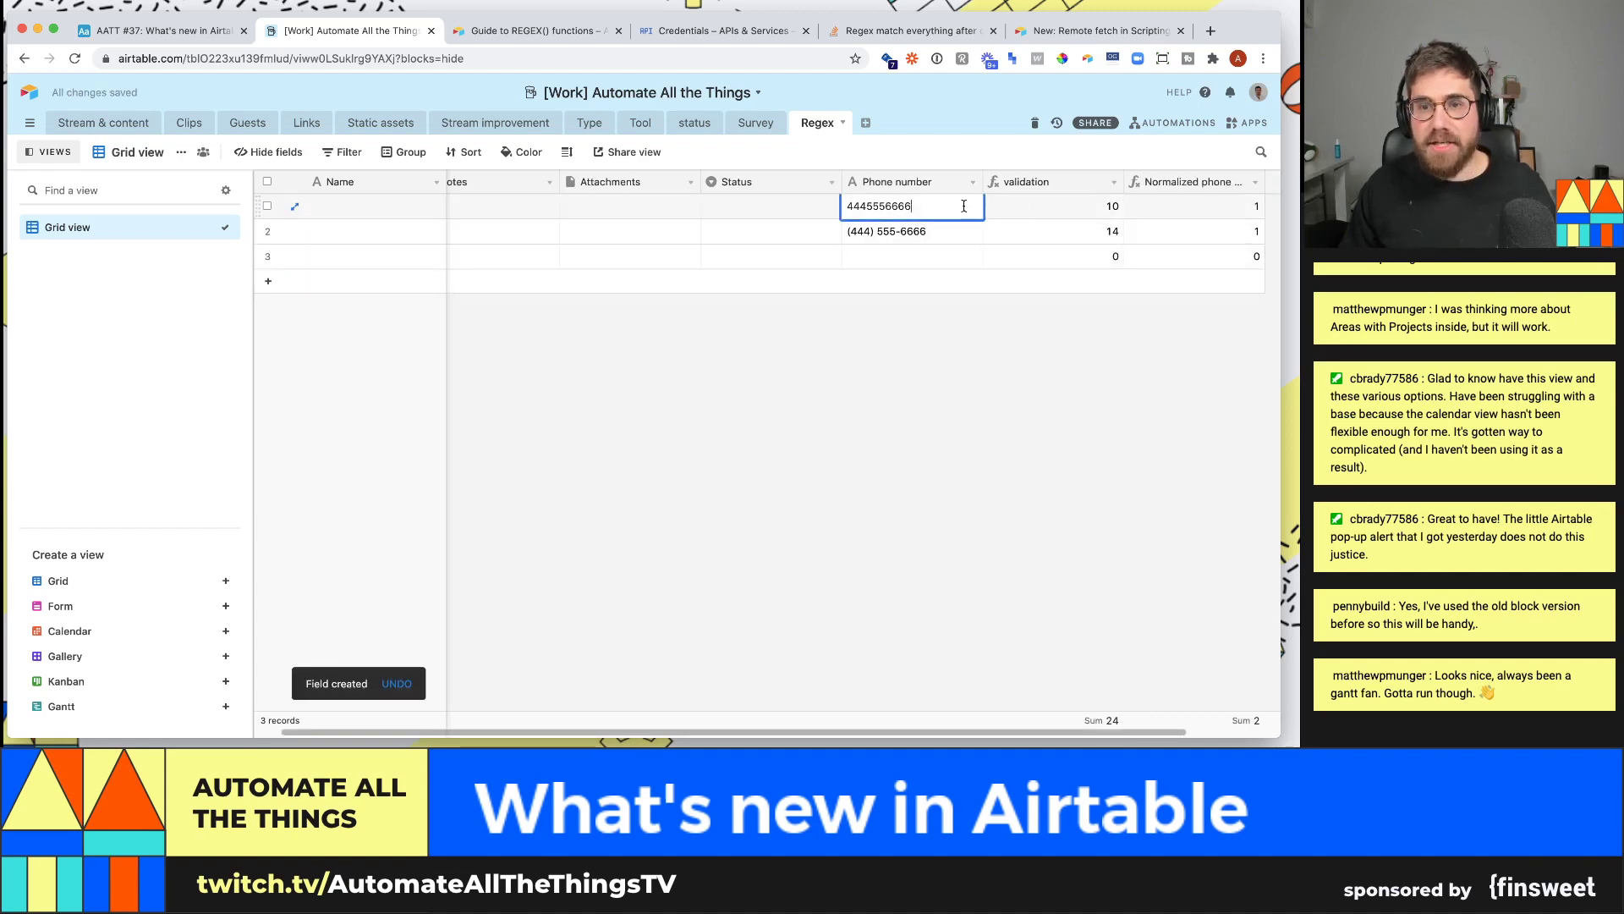
pyautogui.press('Home')
pyautogui.write('1')
pyautogui.press('Return')
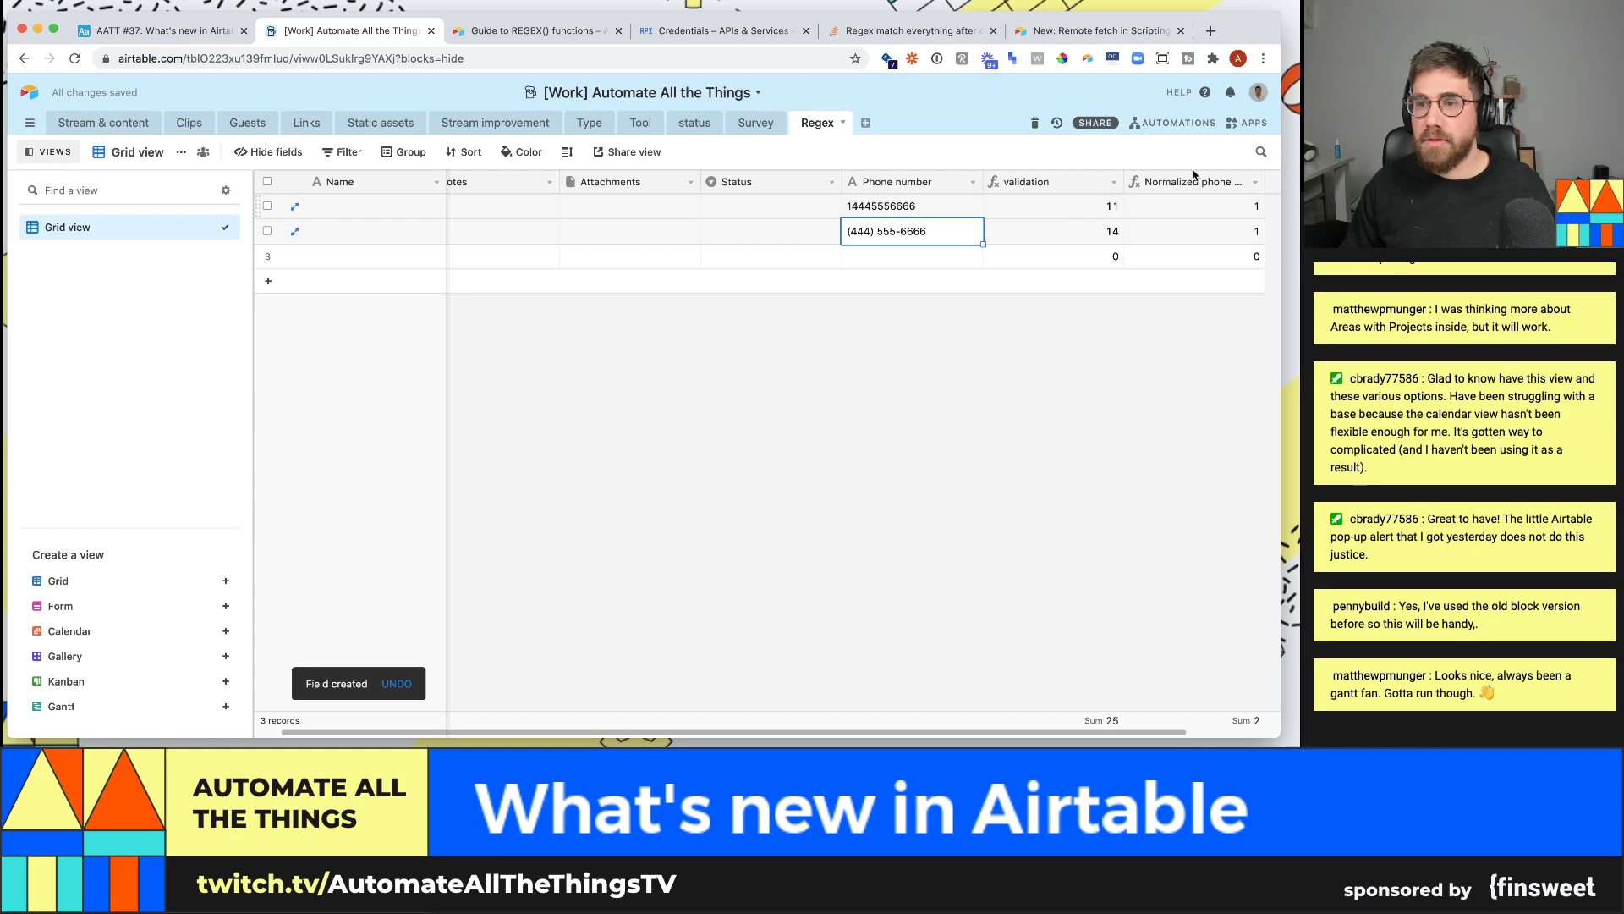
pyautogui.rightClick(1193, 178)
# - Check the guide, then change the Normalized phone number formula's REGEX_MATCH to REGEX_REPLACE and save
pyautogui.click(1193, 206)
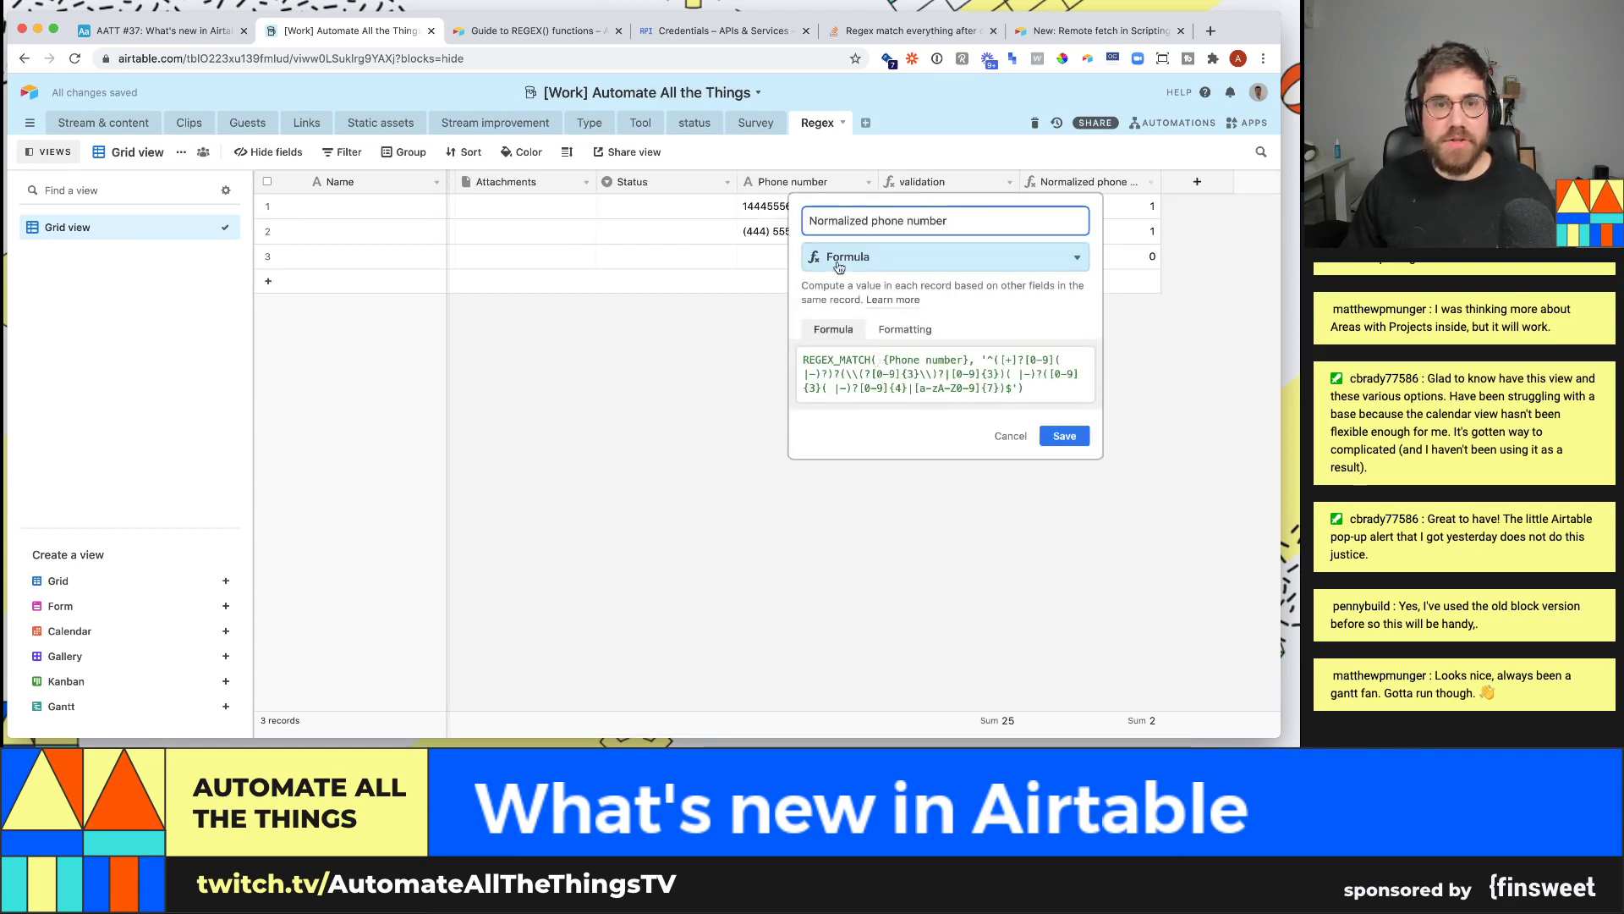
pyautogui.click(541, 30)
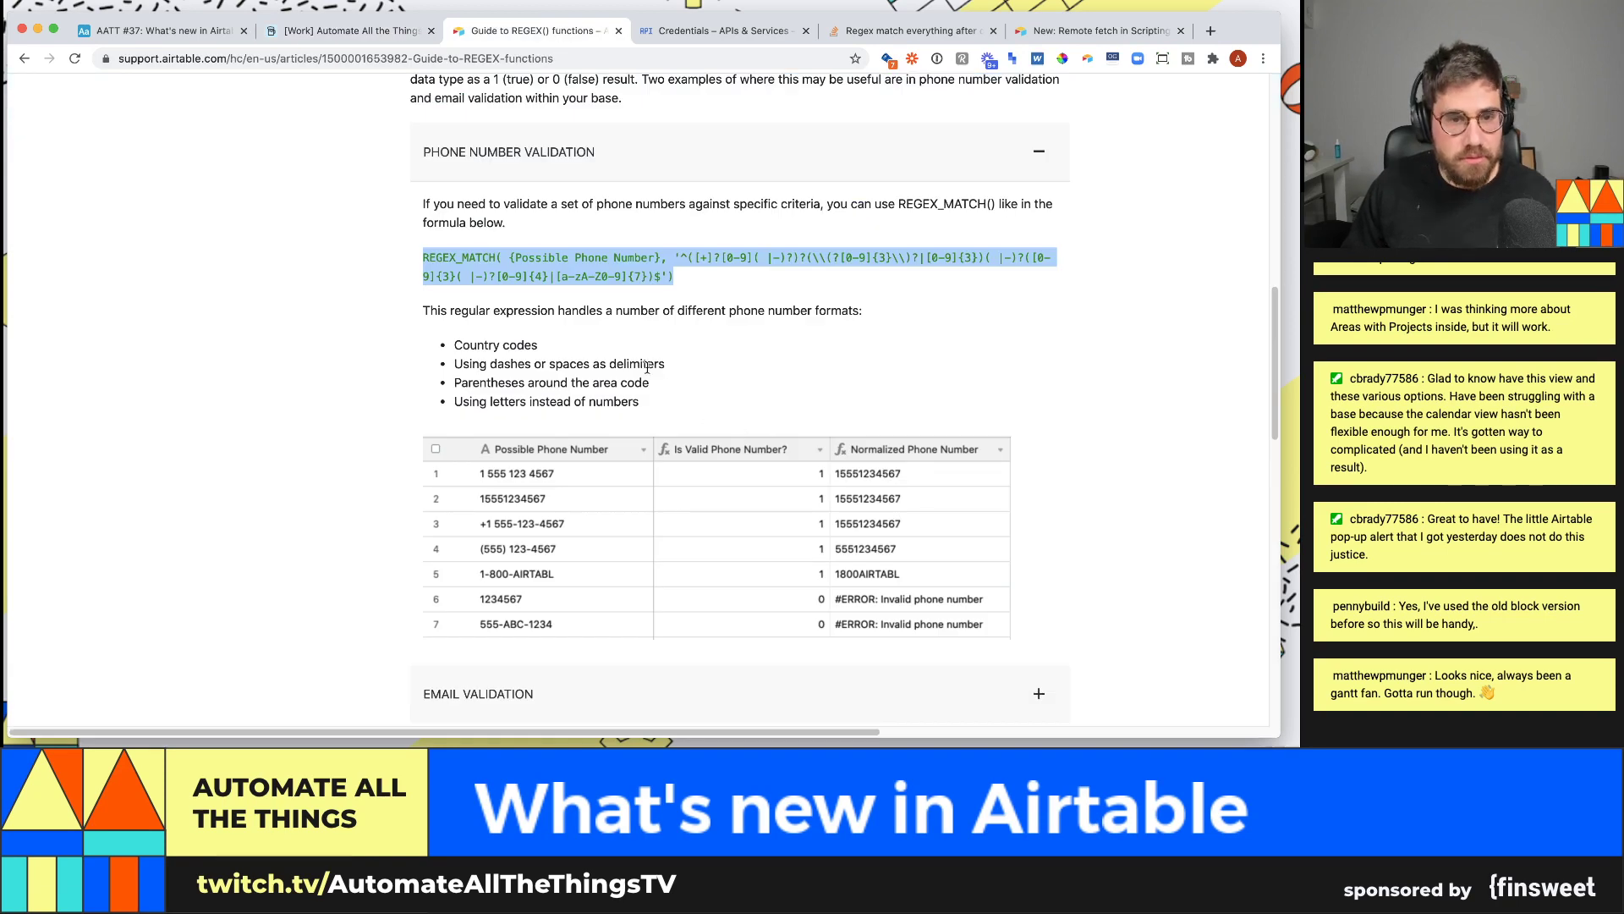
pyautogui.scroll(-5, 647, 367)
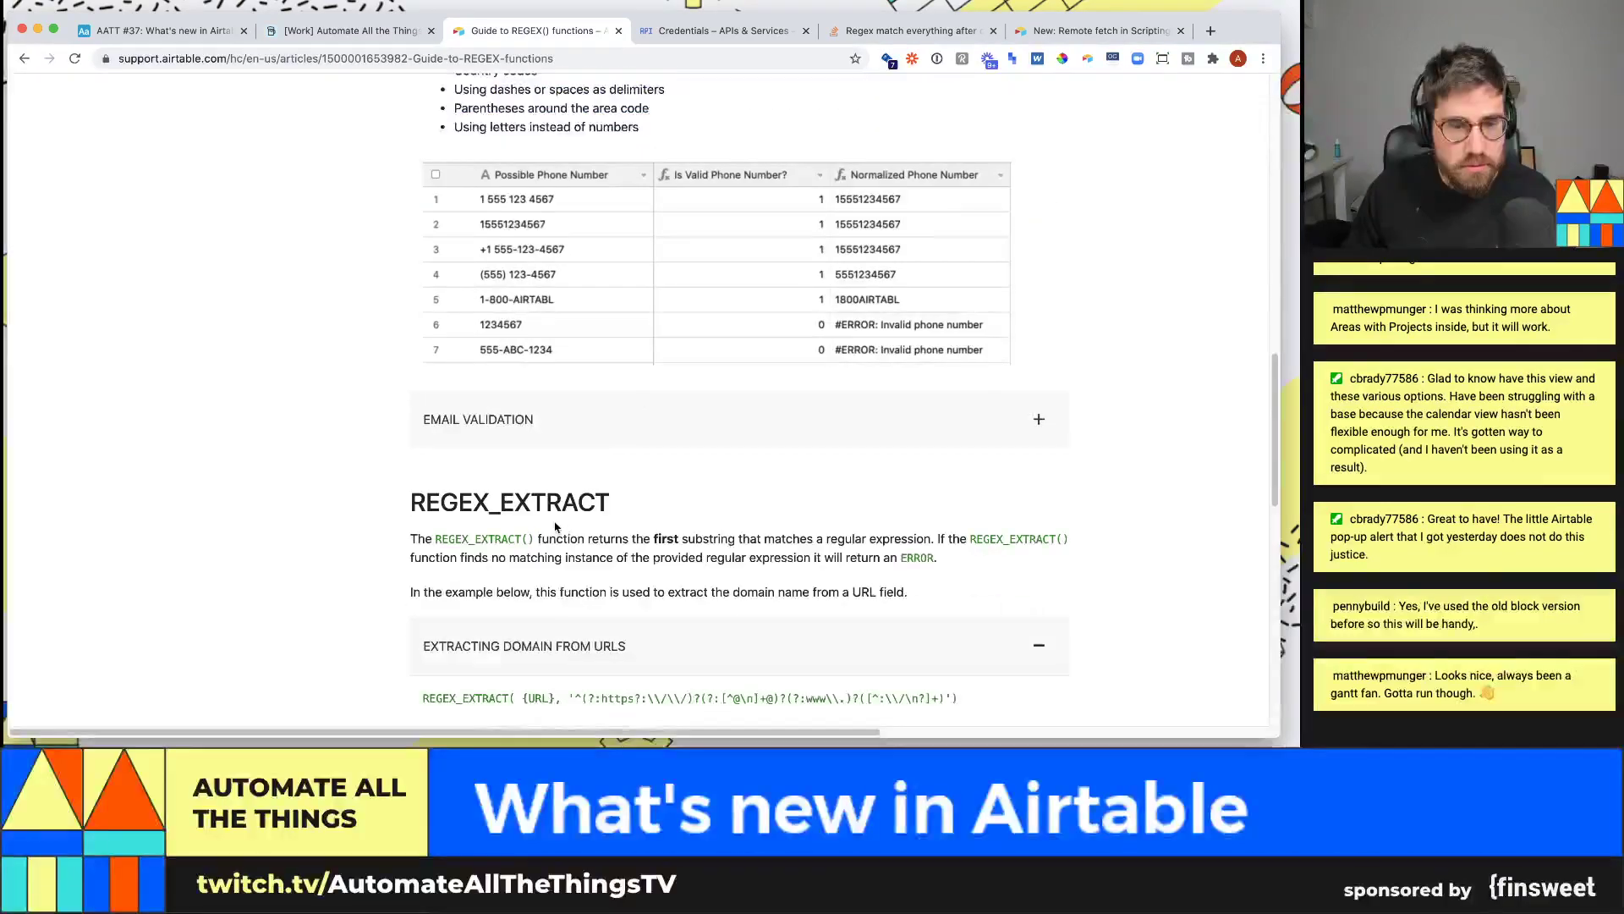
pyautogui.scroll(6, 486, 157)
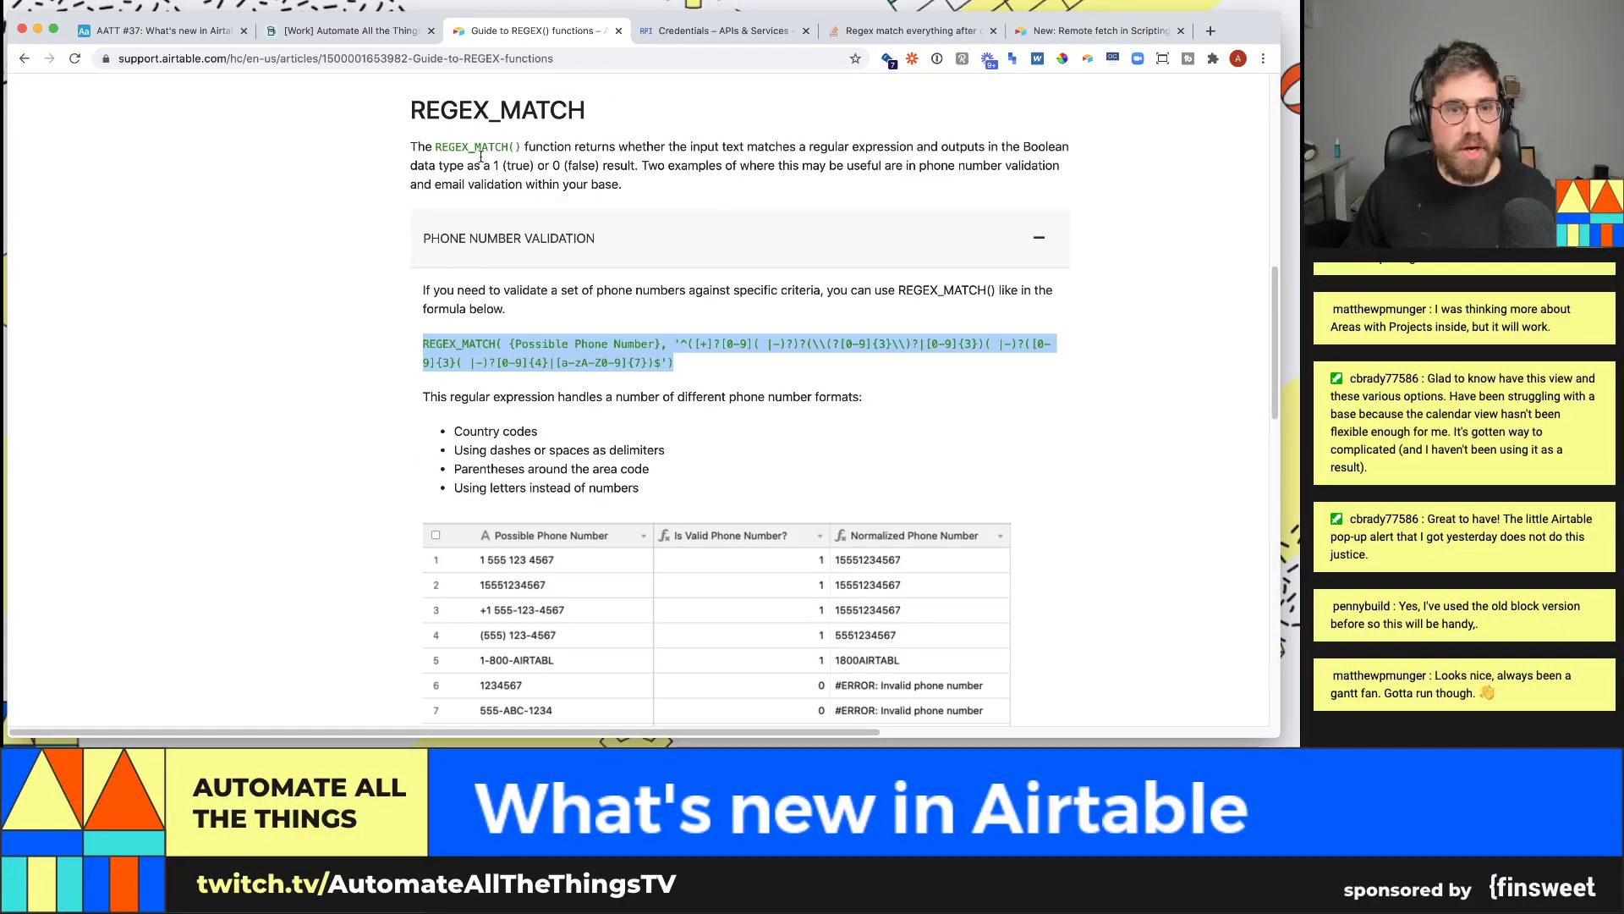
pyautogui.click(407, 31)
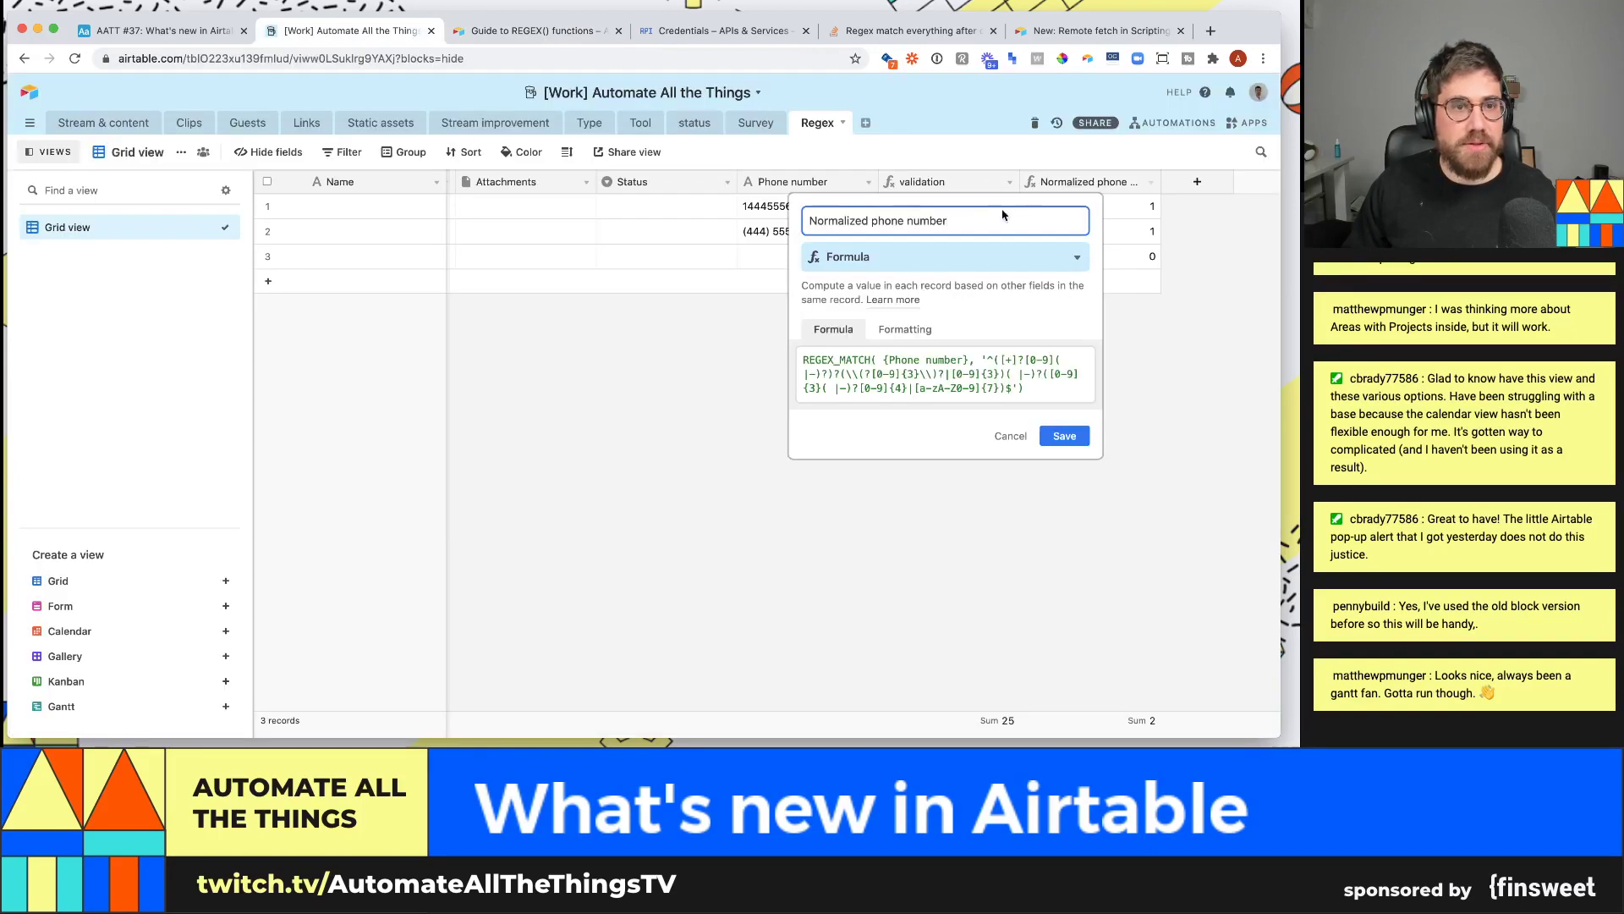
pyautogui.moveTo(870, 359); pyautogui.dragTo(846, 356)
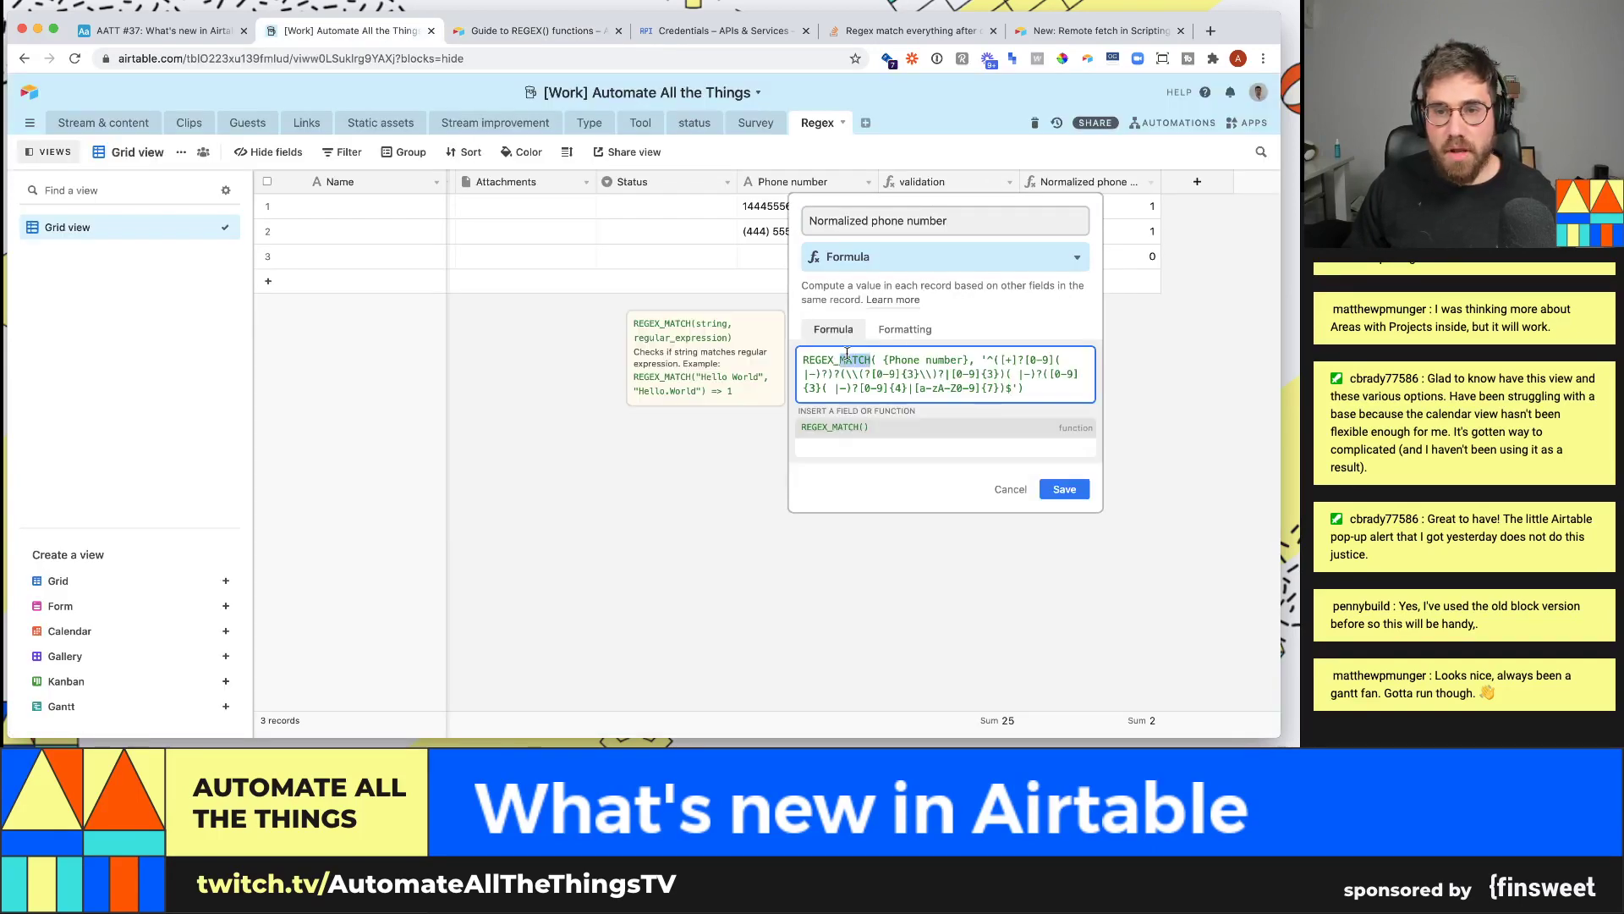
pyautogui.write('REPLACE(')
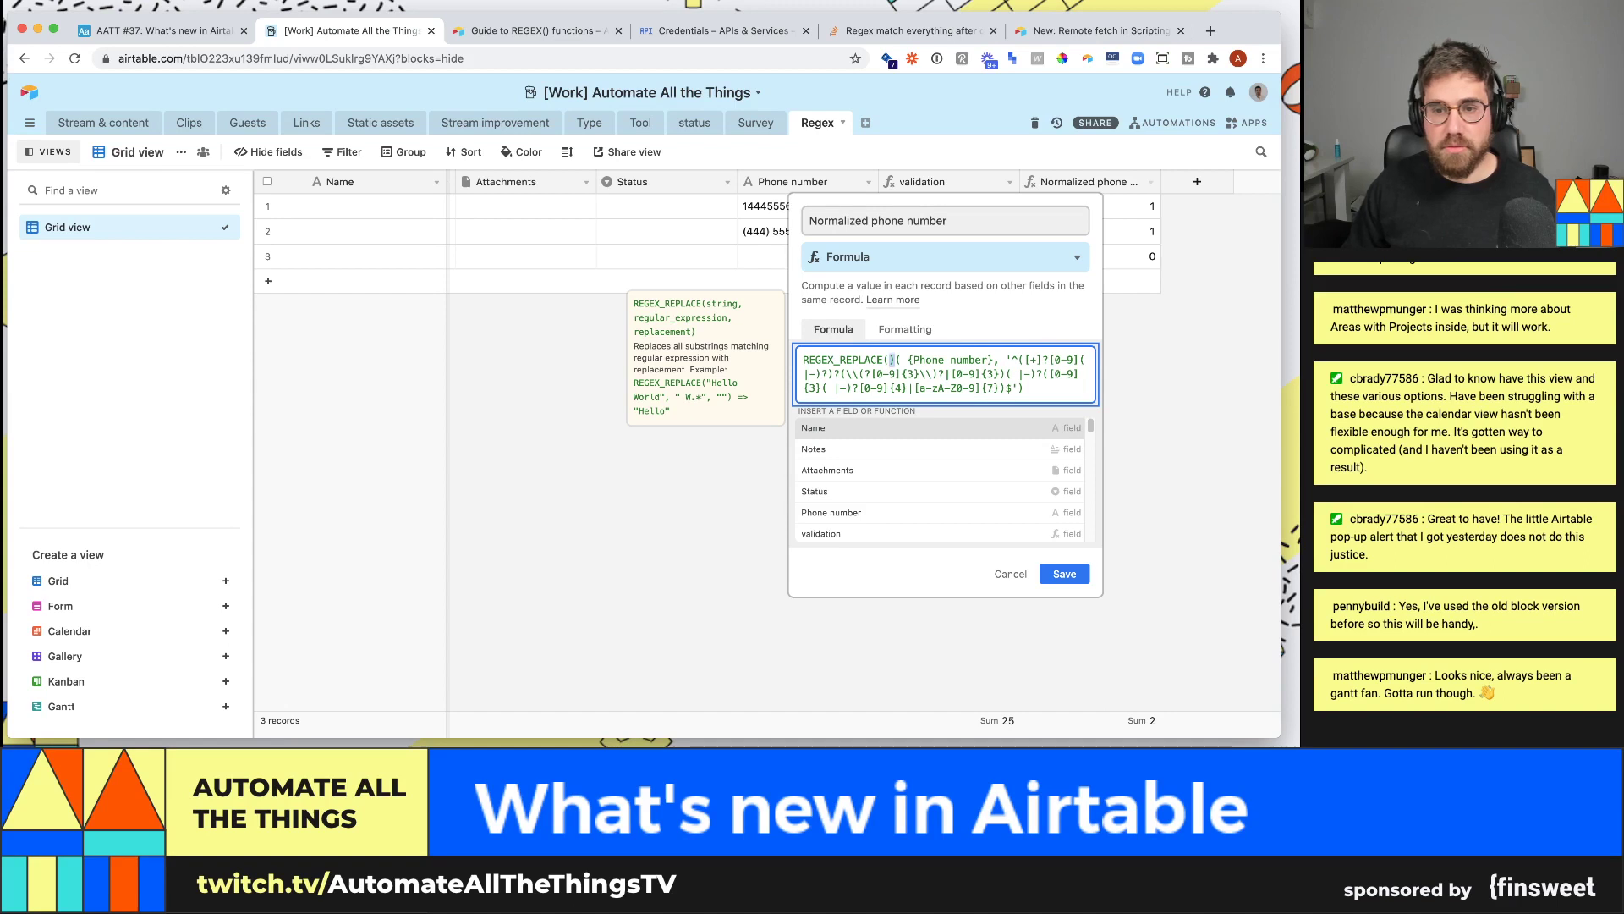
pyautogui.press('Delete')
pyautogui.click(1062, 495)
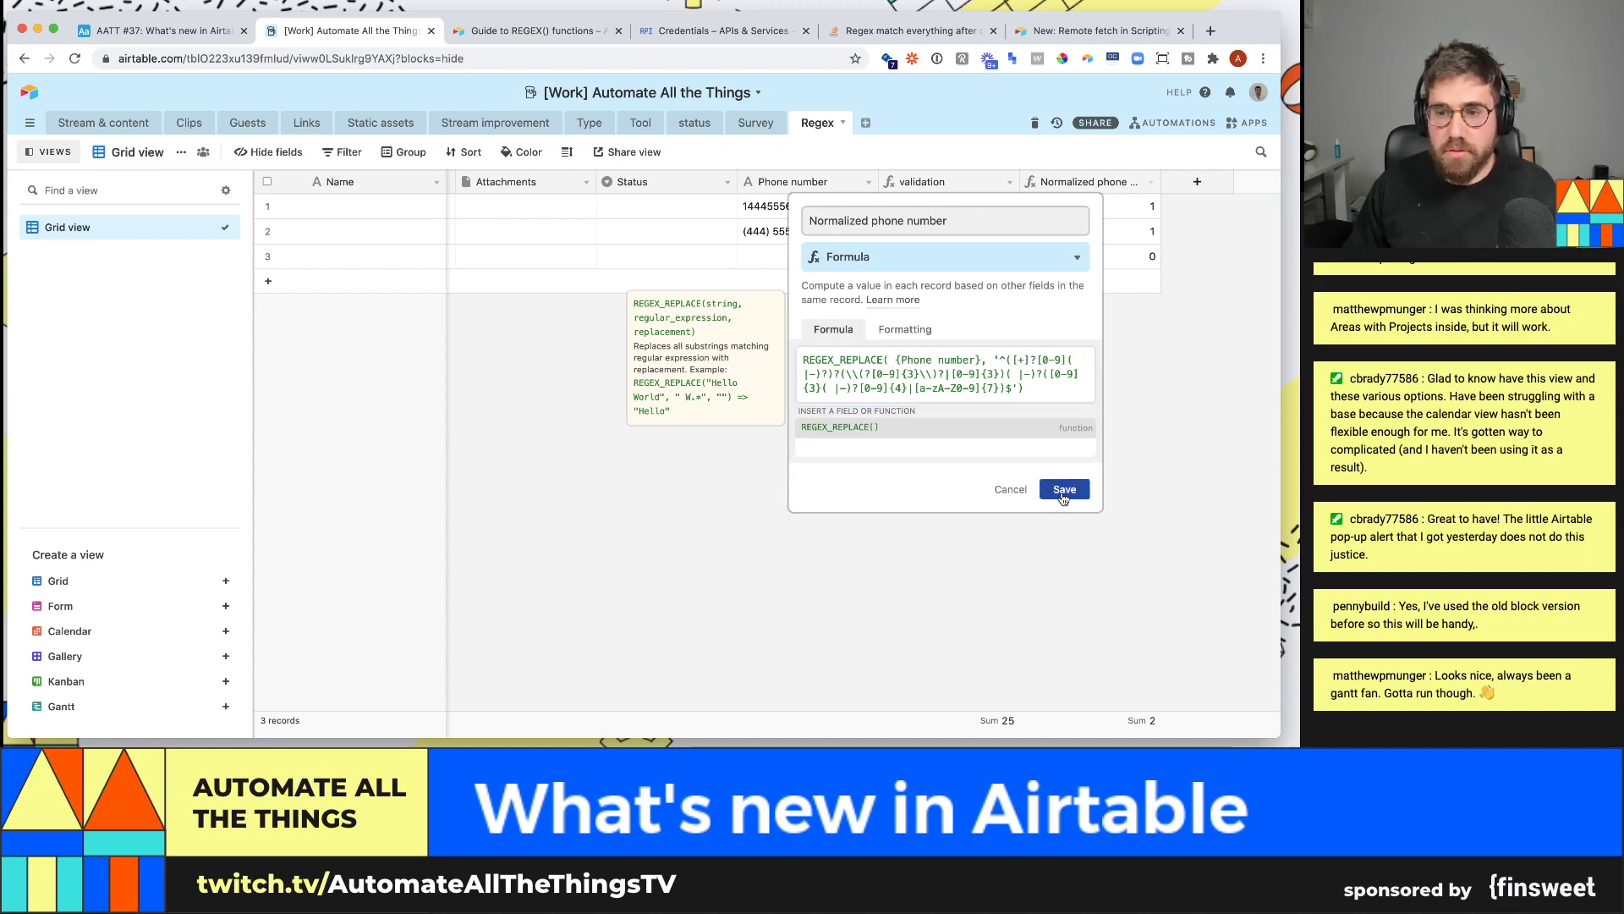
pyautogui.click(1151, 181)
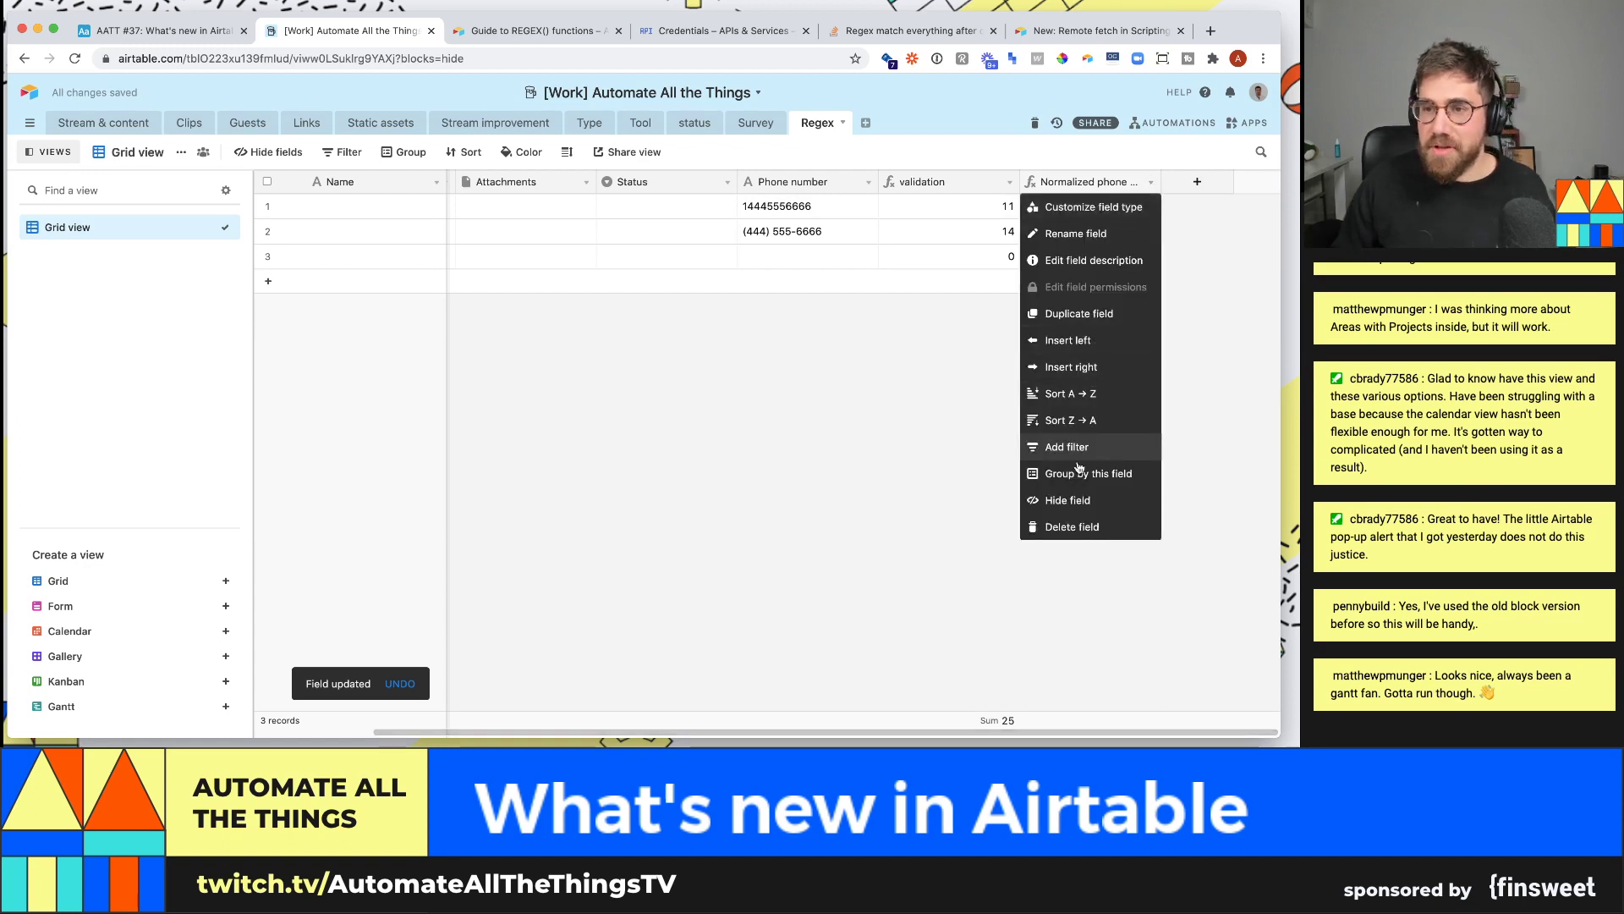
# - Delete the Normalized phone number field, then go to the Stream & content table
pyautogui.click(1072, 527)
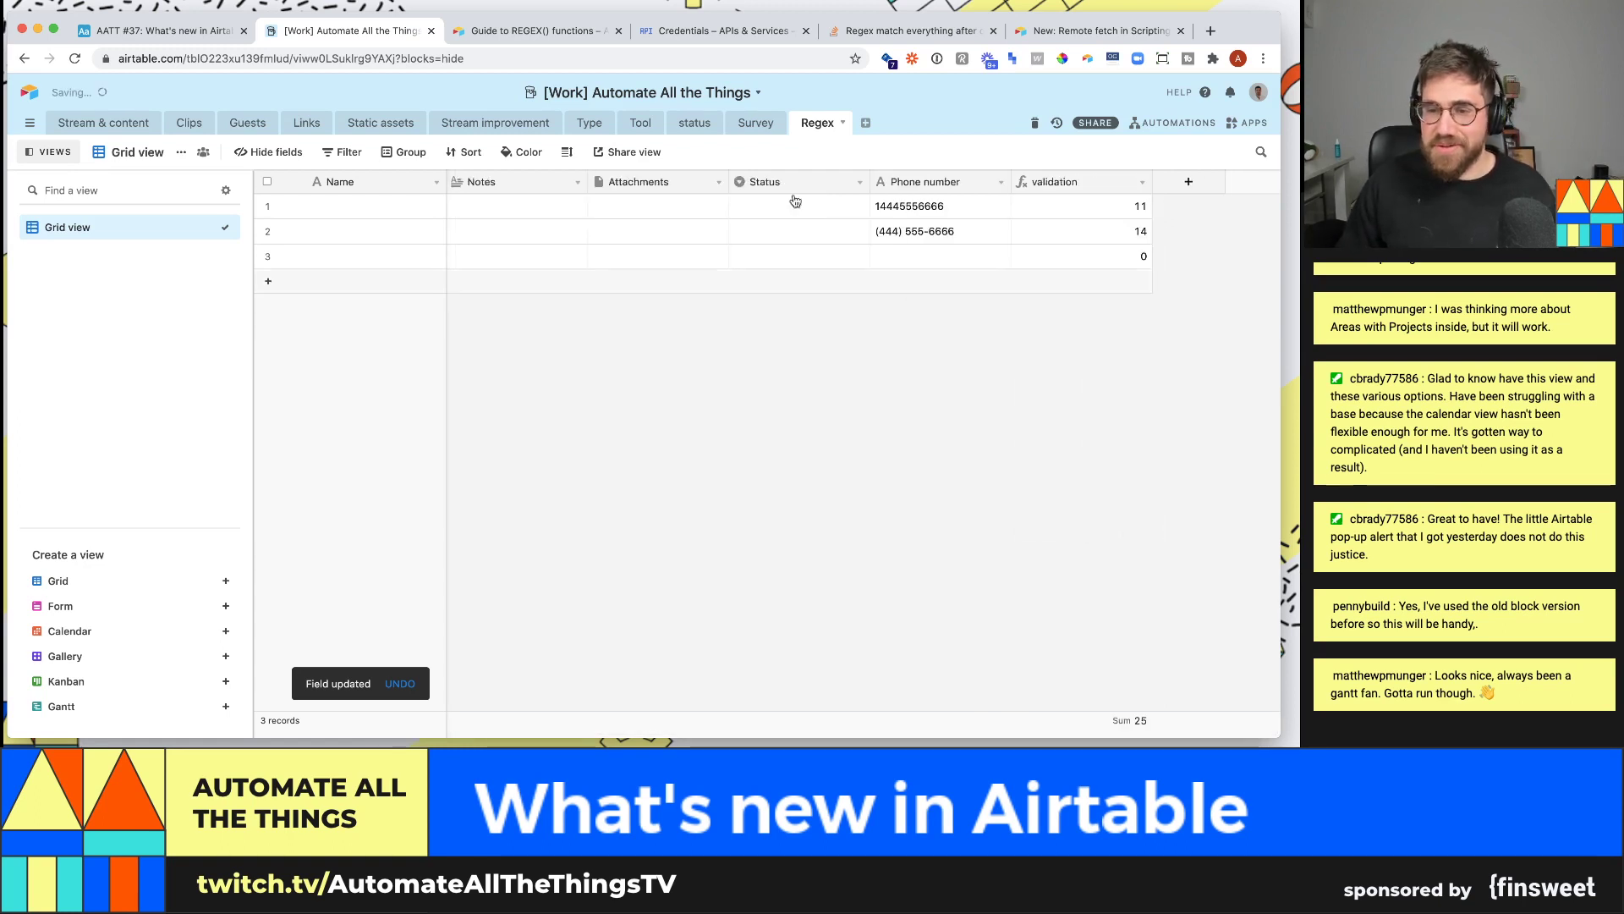
pyautogui.click(146, 132)
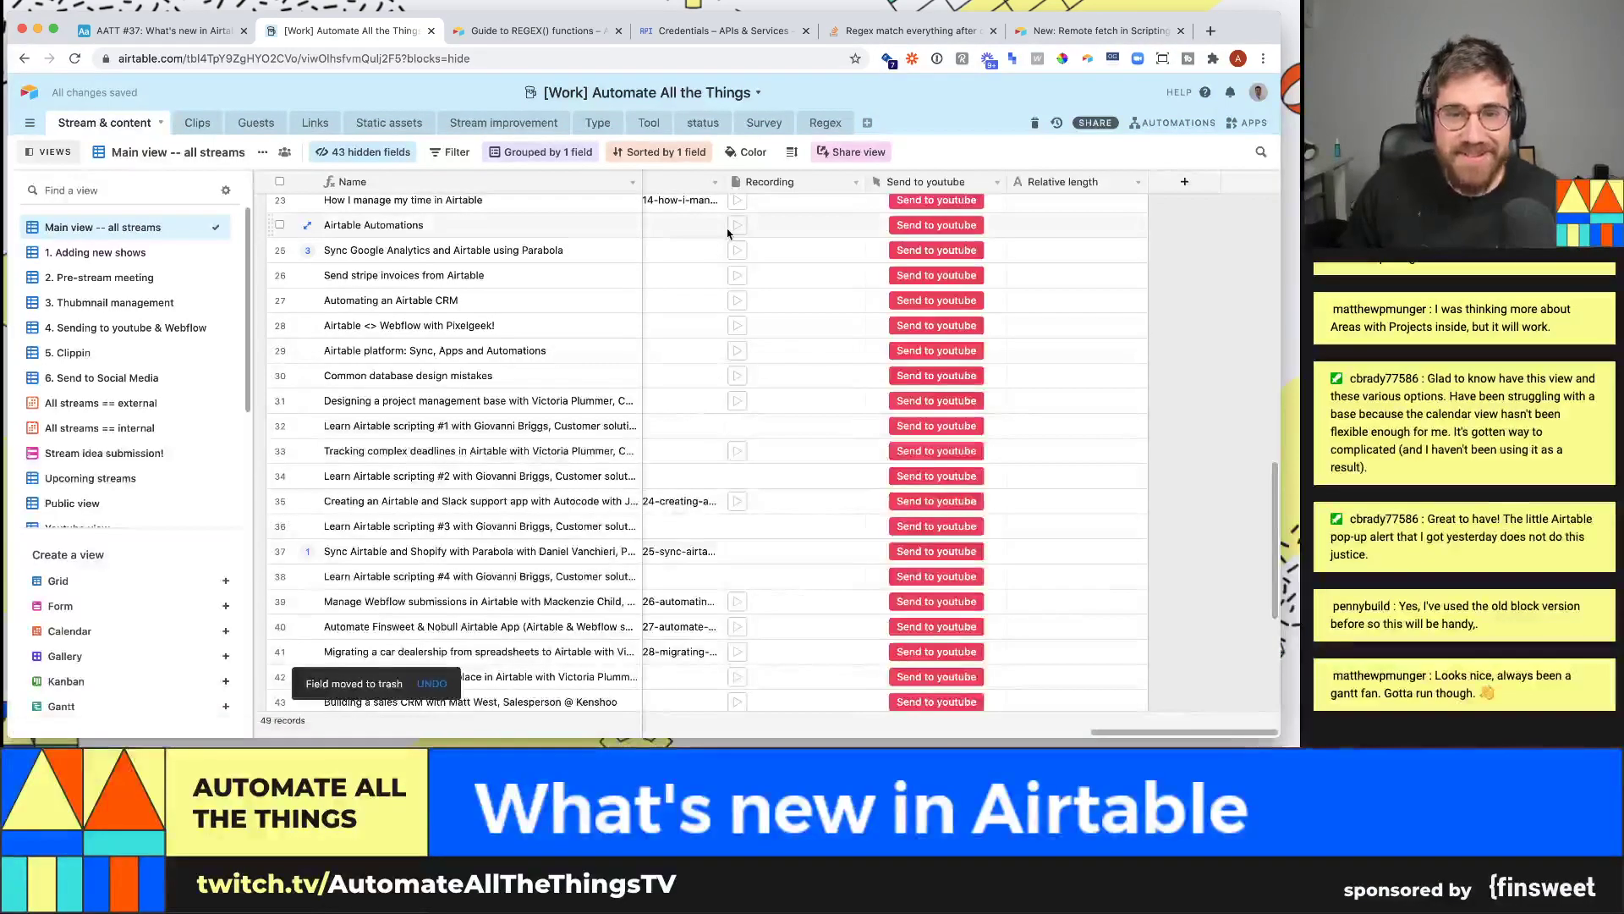
# - Copy the three YouTube links in rows 29–31 of the Link column, then return to Regex
pyautogui.click(666, 380)
pyautogui.press('Left')
pyautogui.press('Left')
pyautogui.press('Left')
pyautogui.press('Left')
pyautogui.press('Left')
pyautogui.press('Left')
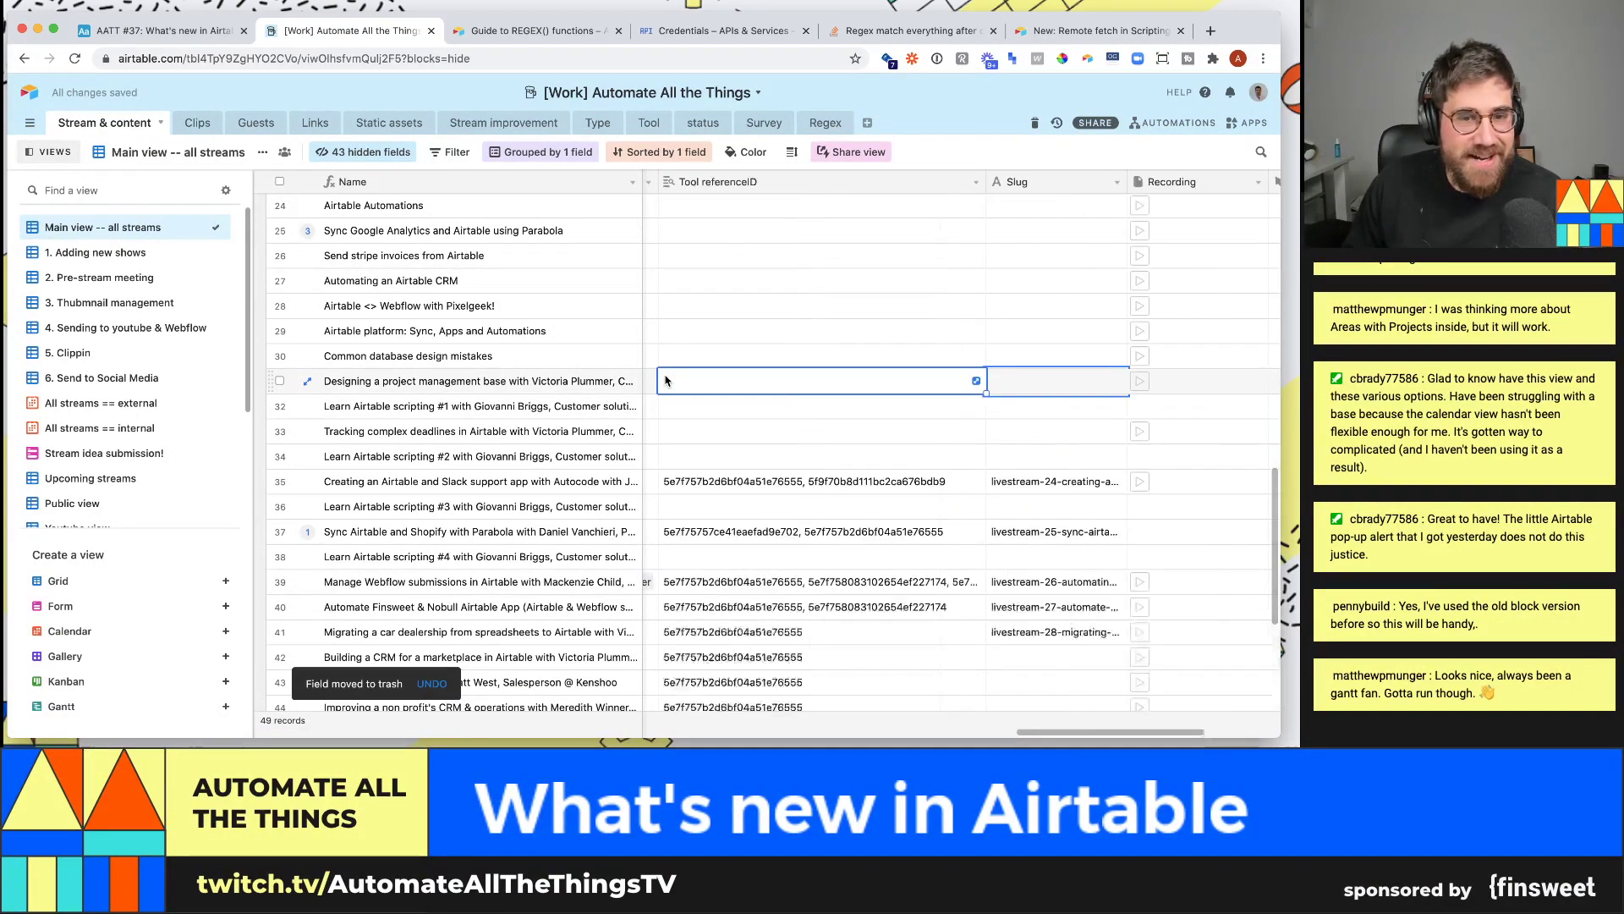
pyautogui.press('Right')
pyautogui.press('Right')
pyautogui.press('Right')
pyautogui.press('Right')
pyautogui.press('Right')
pyautogui.press('Right')
pyautogui.press('Right')
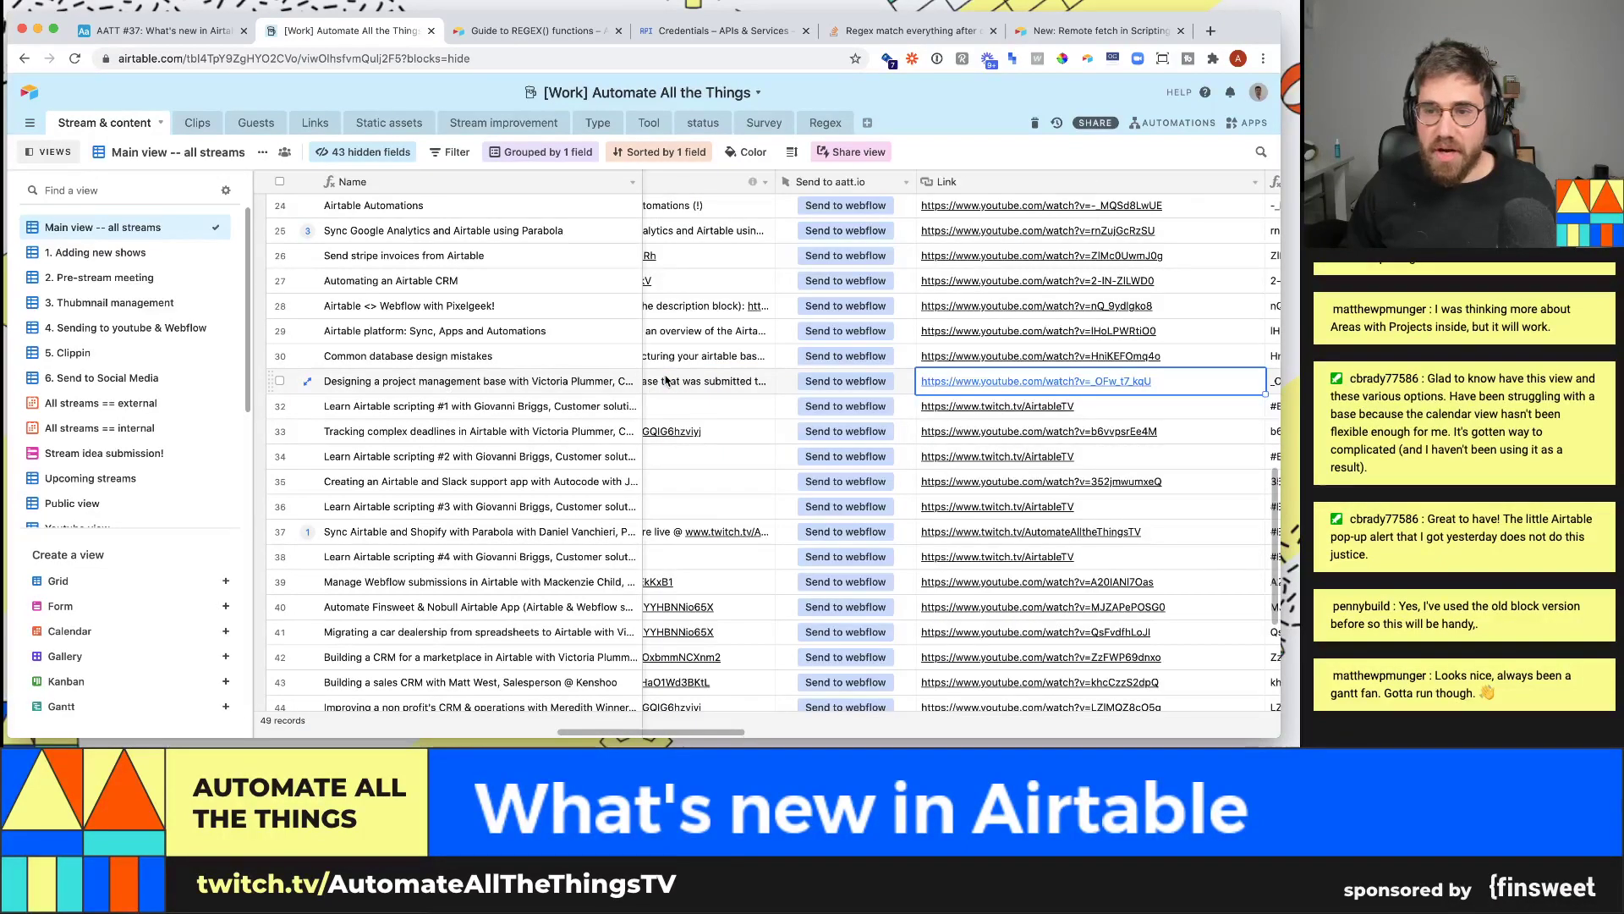
pyautogui.keyDown('shift'); pyautogui.click(1179, 332); pyautogui.keyUp('shift')
pyautogui.press('super+c')
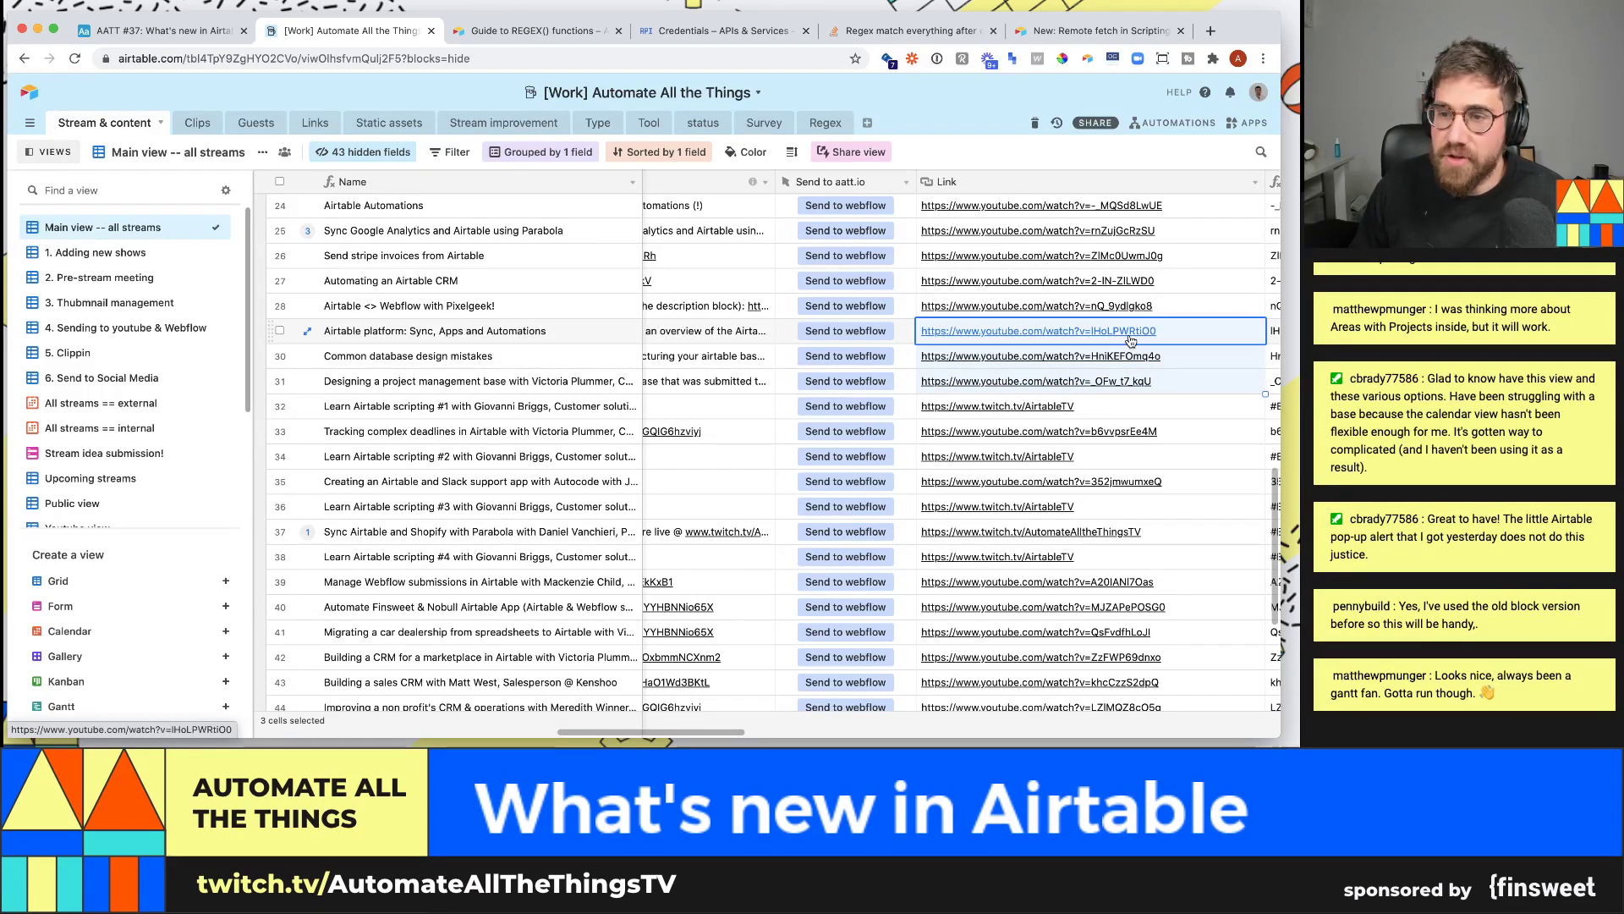
pyautogui.click(825, 122)
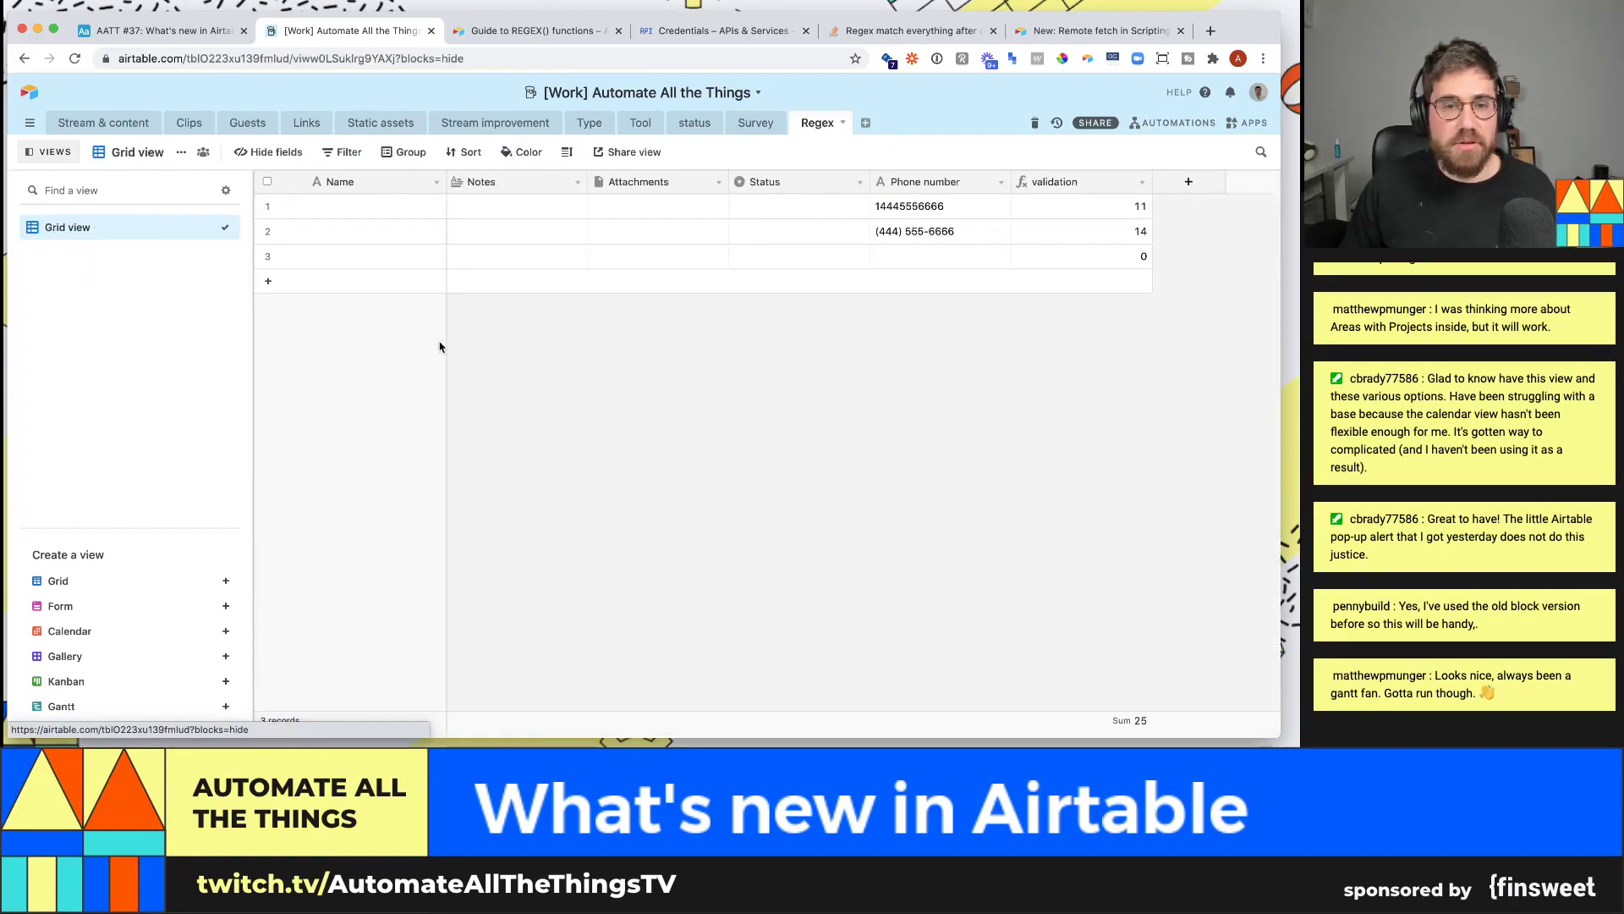
# - Create a URL-type field named Youtube url in the Regex table
pyautogui.click(1188, 181)
pyautogui.write('Ul')
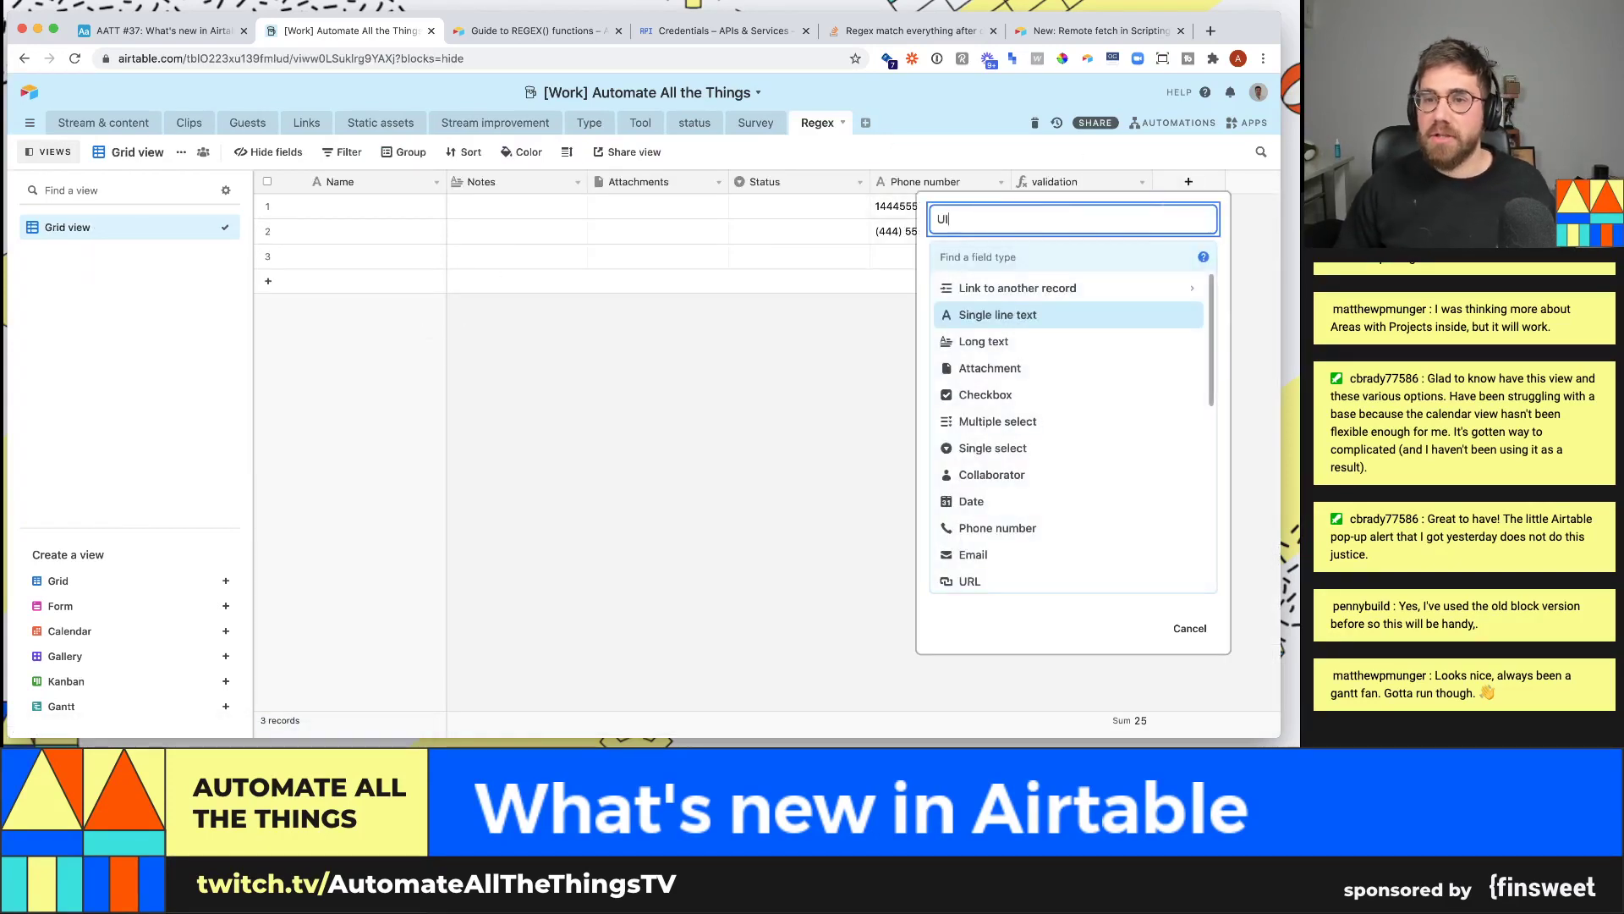
pyautogui.write('R')
pyautogui.press('BackSpace')
pyautogui.press('BackSpace')
pyautogui.write('Yo')
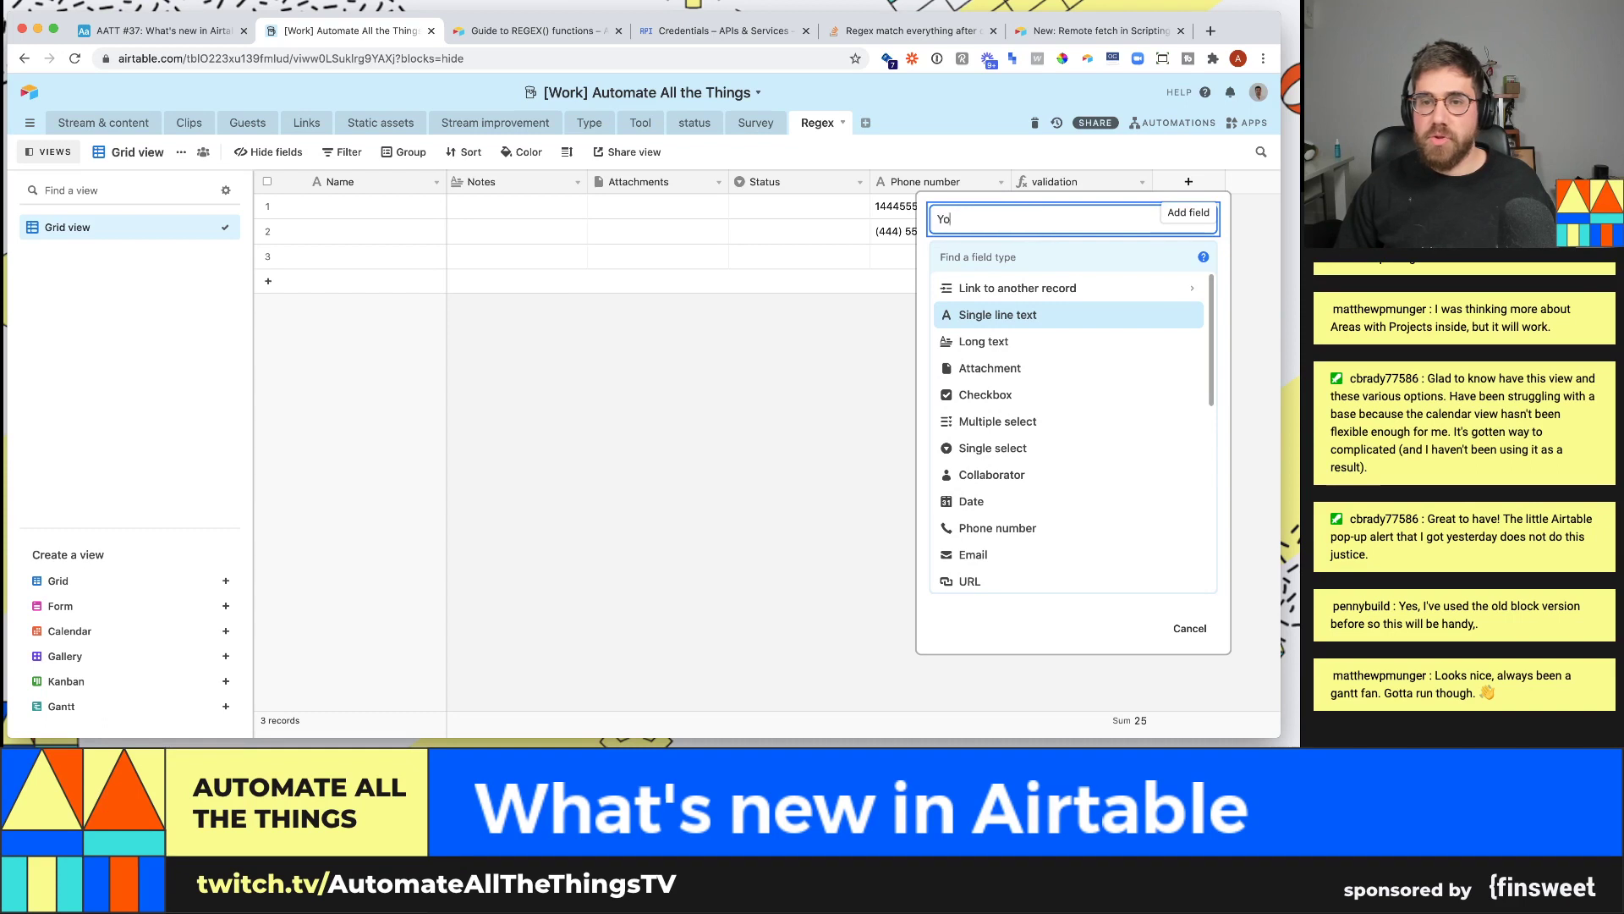
pyautogui.write('utube url')
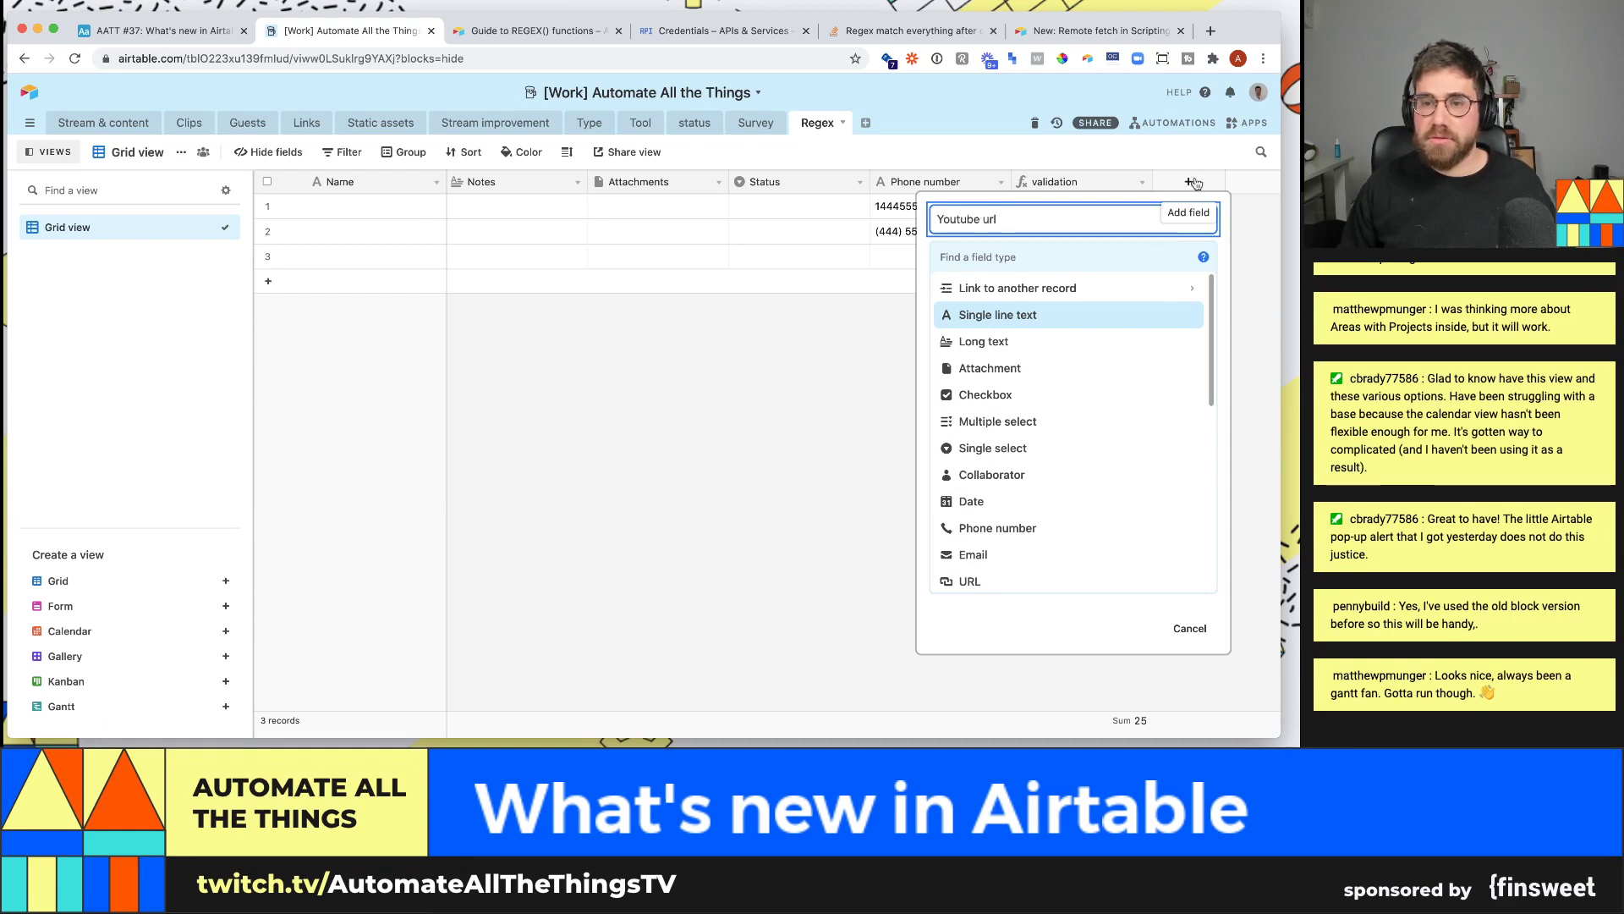
pyautogui.click(1156, 247)
pyautogui.write('url')
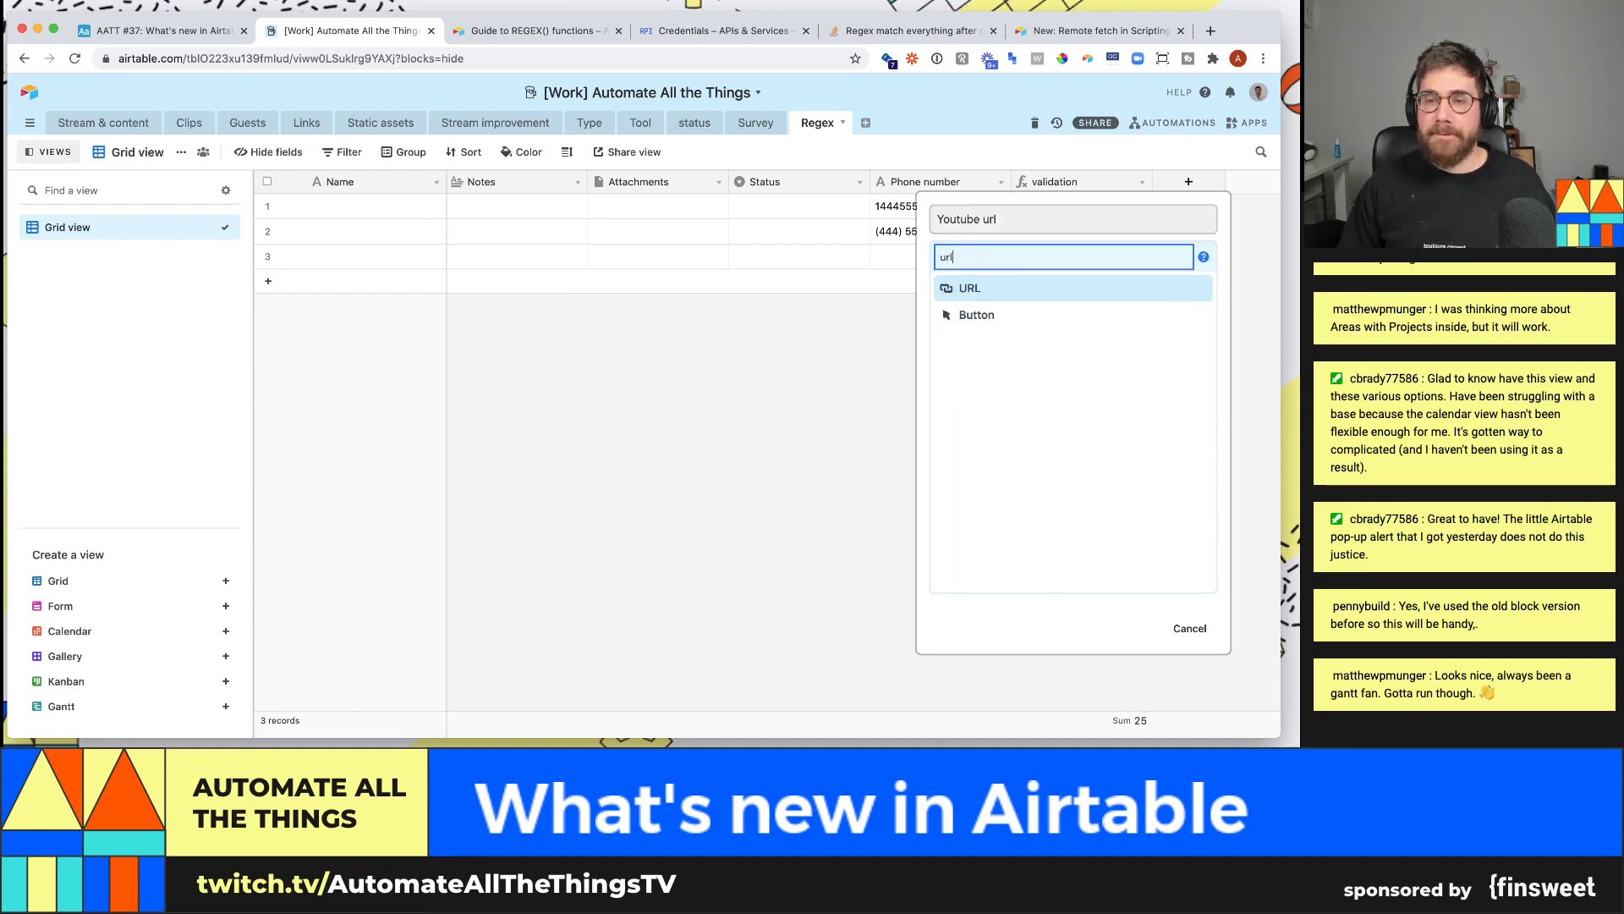
pyautogui.press('Return')
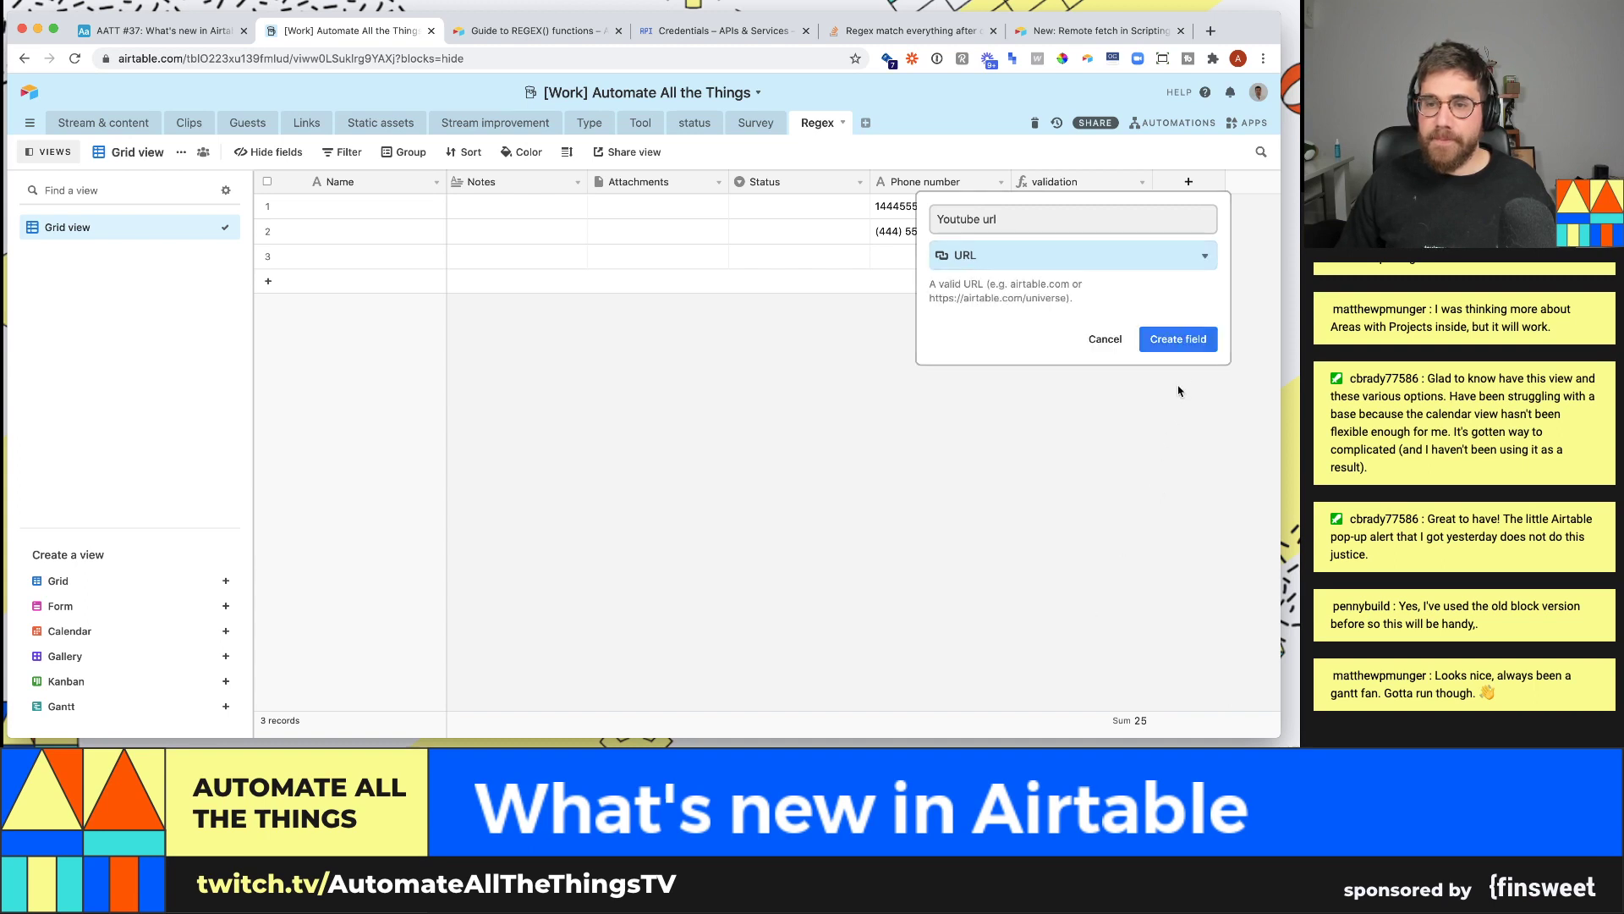
pyautogui.click(1179, 339)
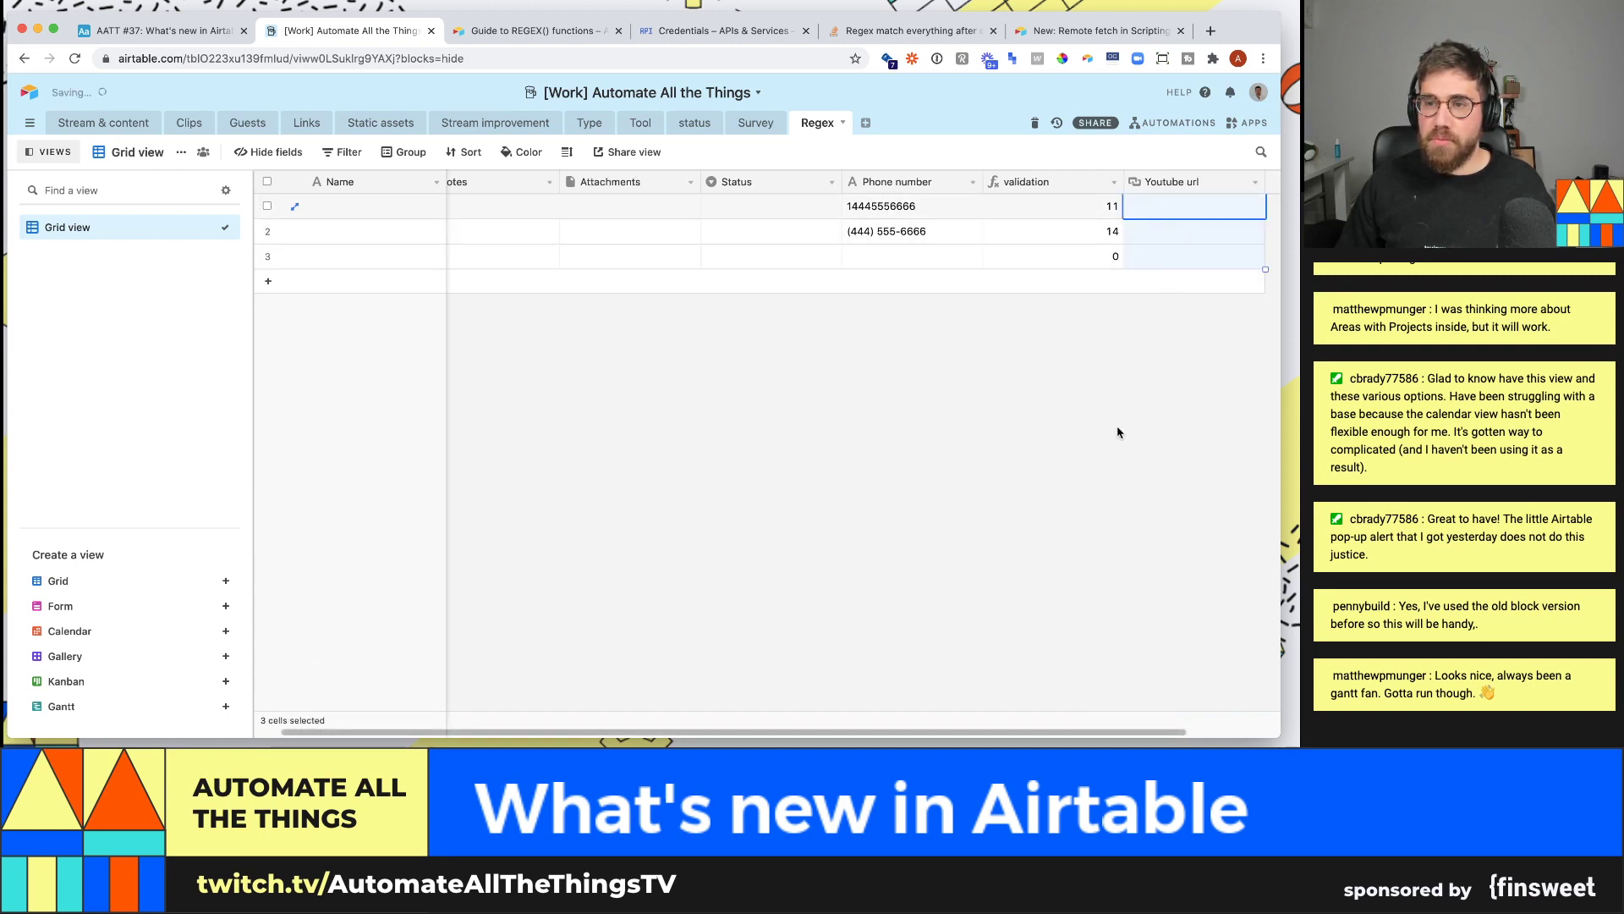
# - Widen the Youtube url column so the full pasted links are visible
pyautogui.hscroll(2, 1175, 507)
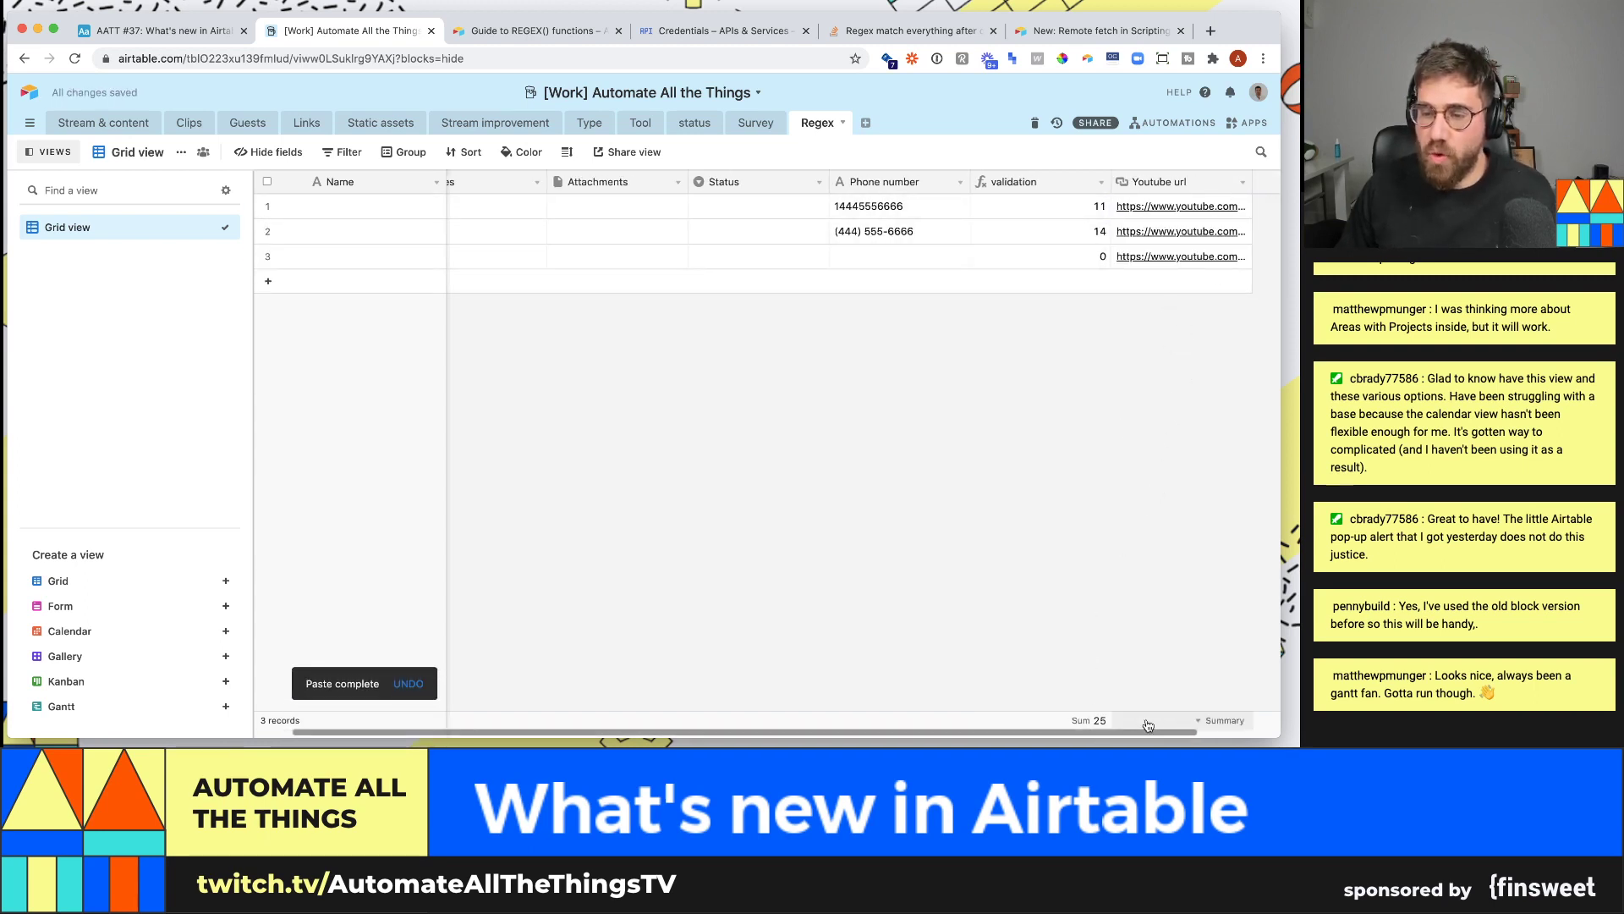
pyautogui.moveTo(1175, 182); pyautogui.dragTo(1277, 190)
pyautogui.hscroll(2, 1142, 259)
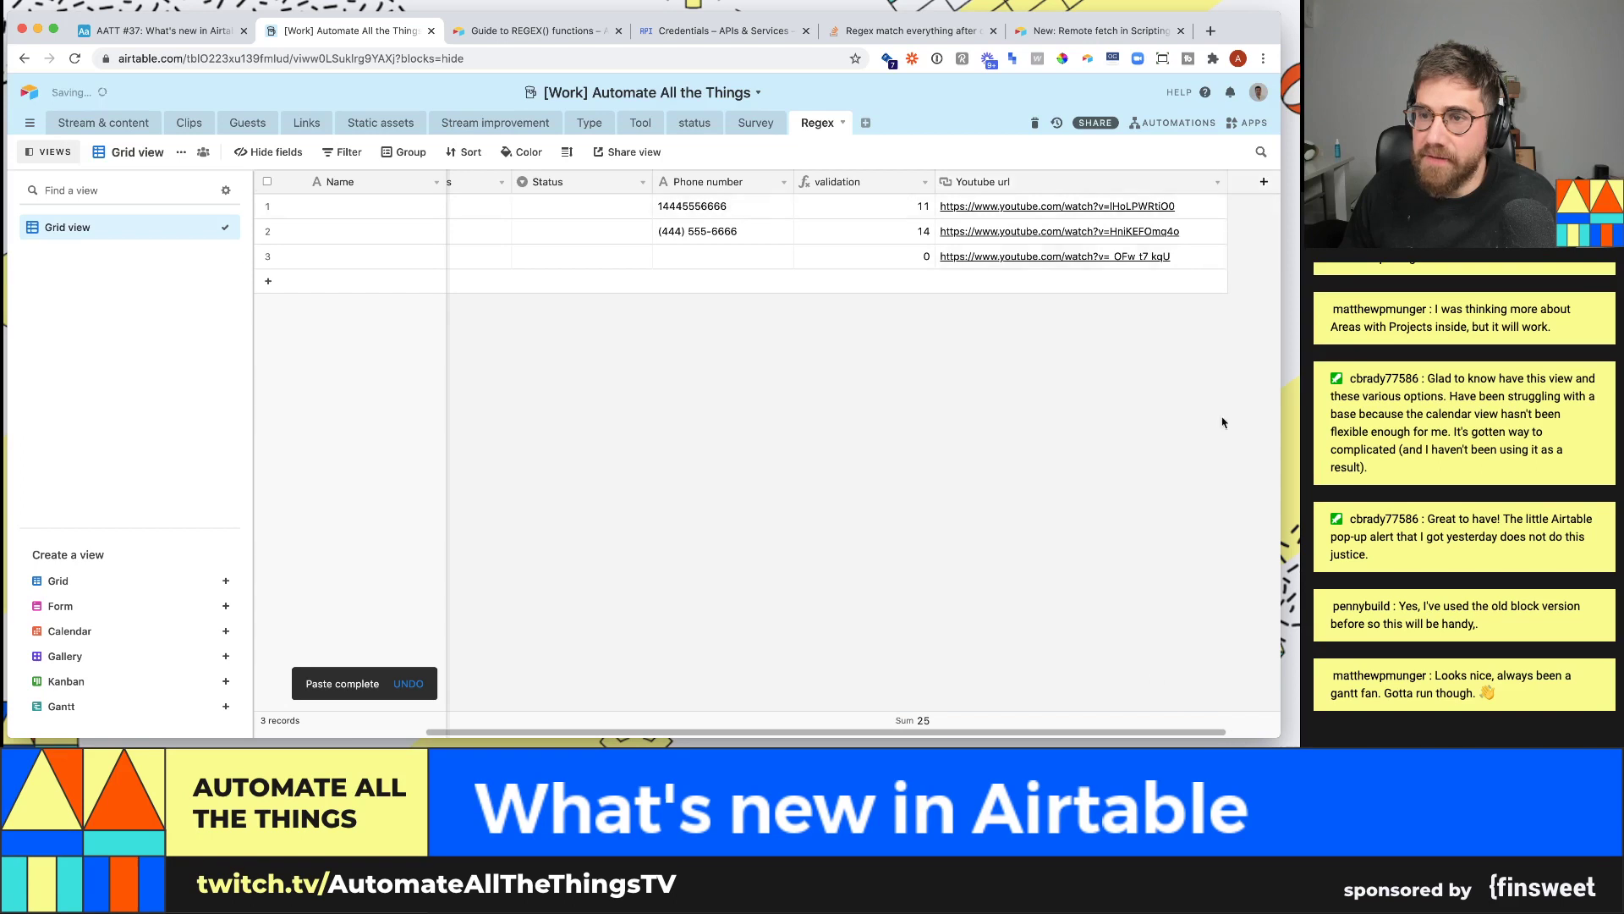
pyautogui.hscroll(1, 1045, 230)
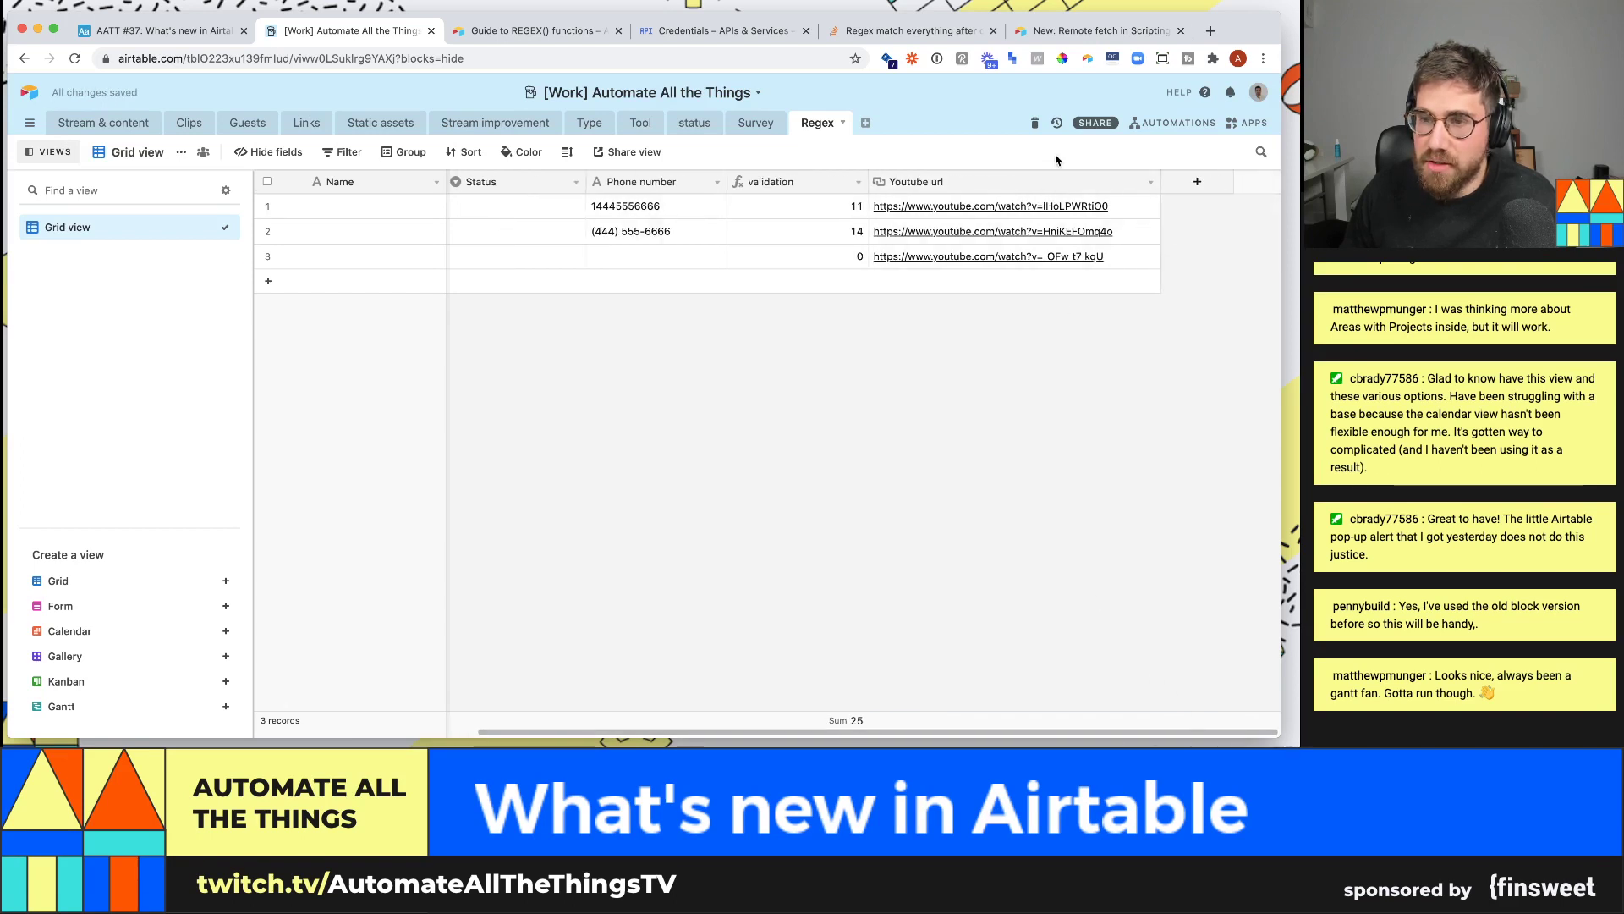
pyautogui.click(1198, 182)
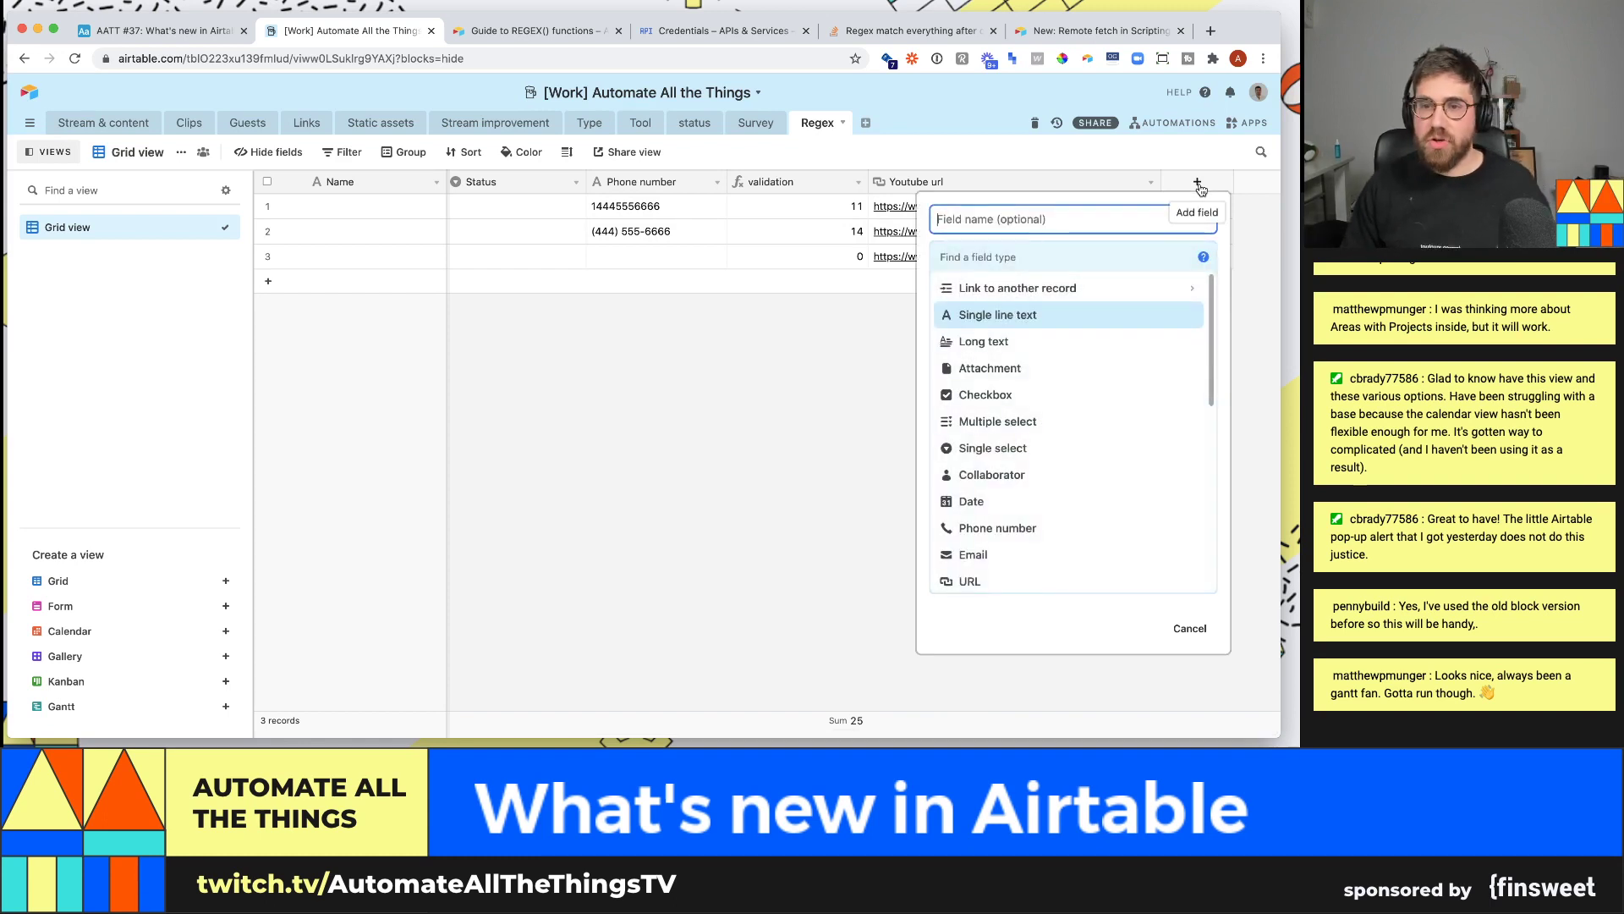
# - Add a Find identifier formula field, FIND("=",{Youtube url}), which returns 32 for each link
pyautogui.write('for')
pyautogui.press('BackSpace')
pyautogui.press('BackSpace')
pyautogui.press('BackSpace')
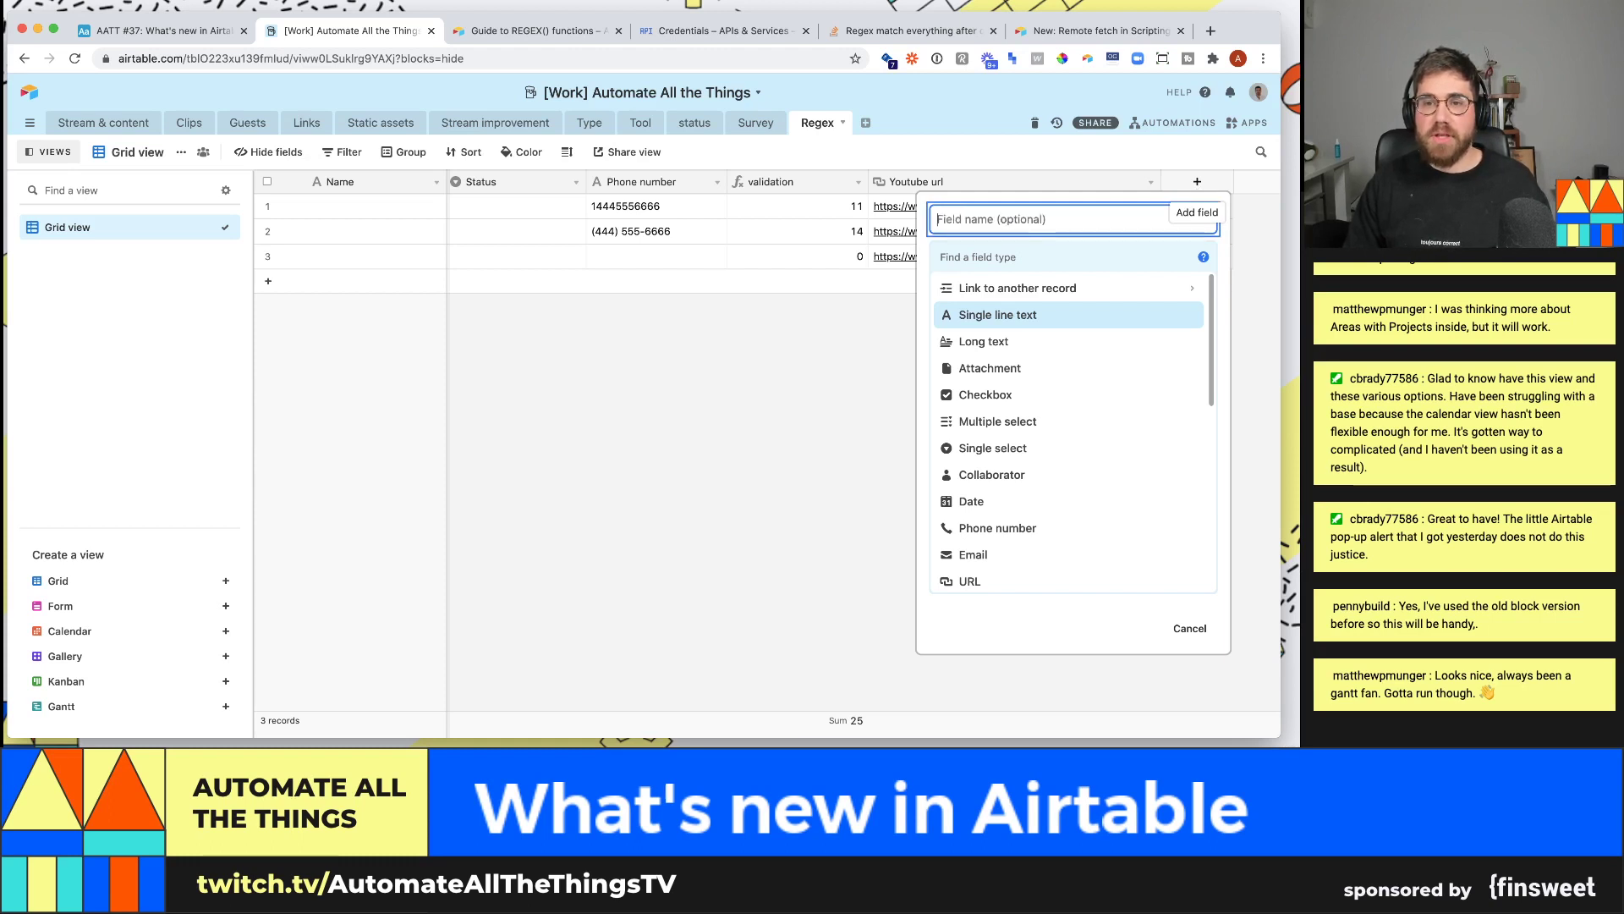
pyautogui.write('Find identifier')
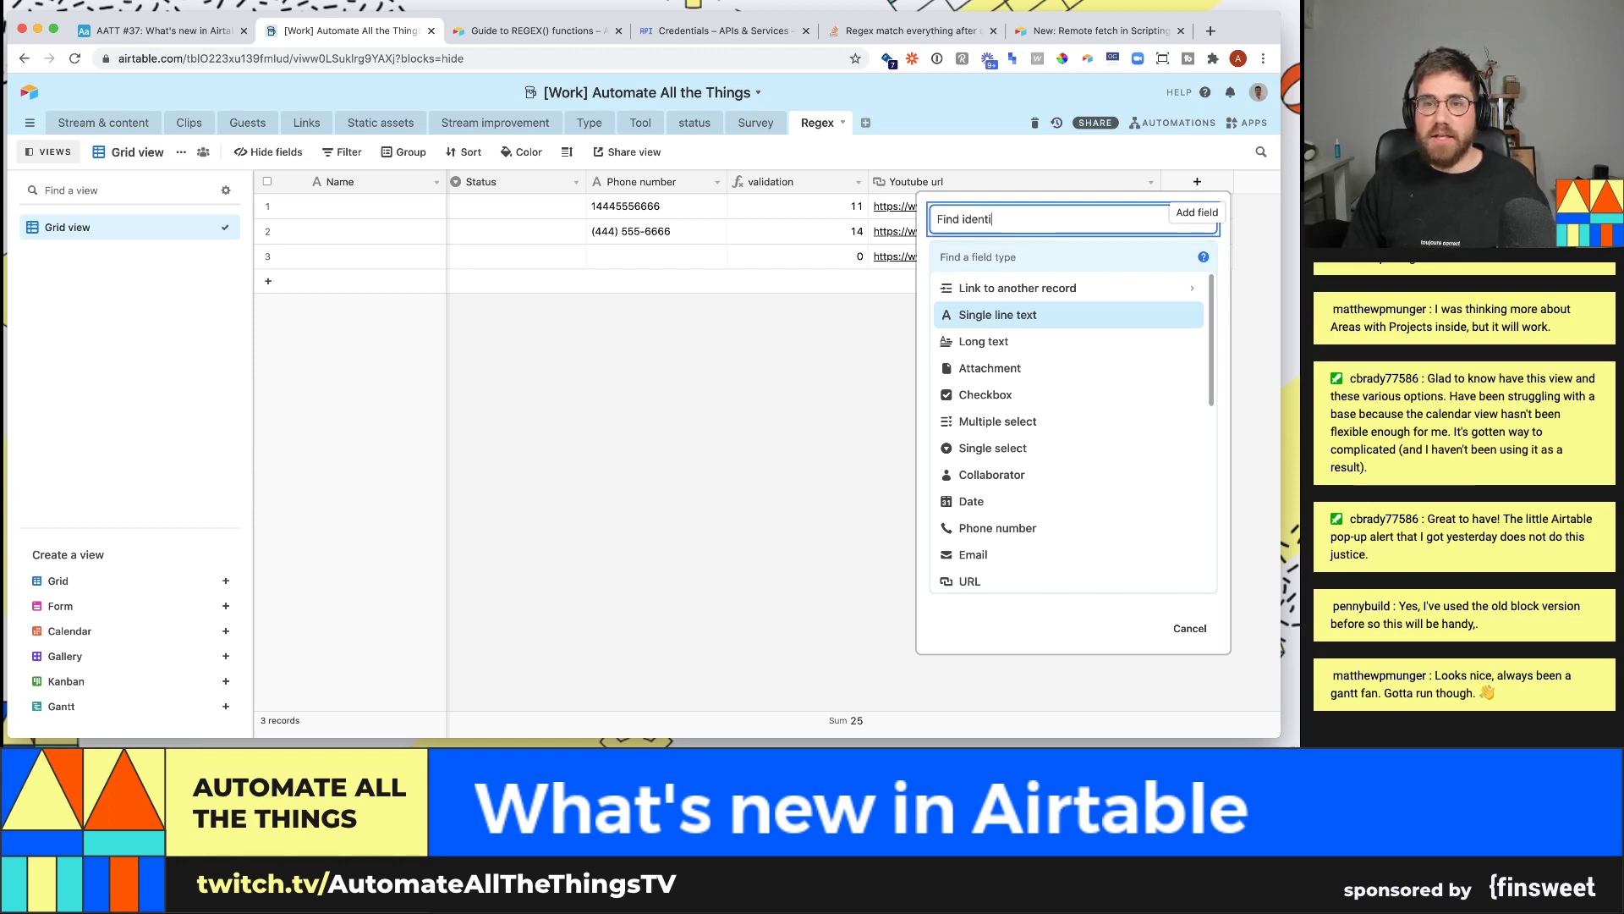
pyautogui.click(1144, 246)
pyautogui.write('form')
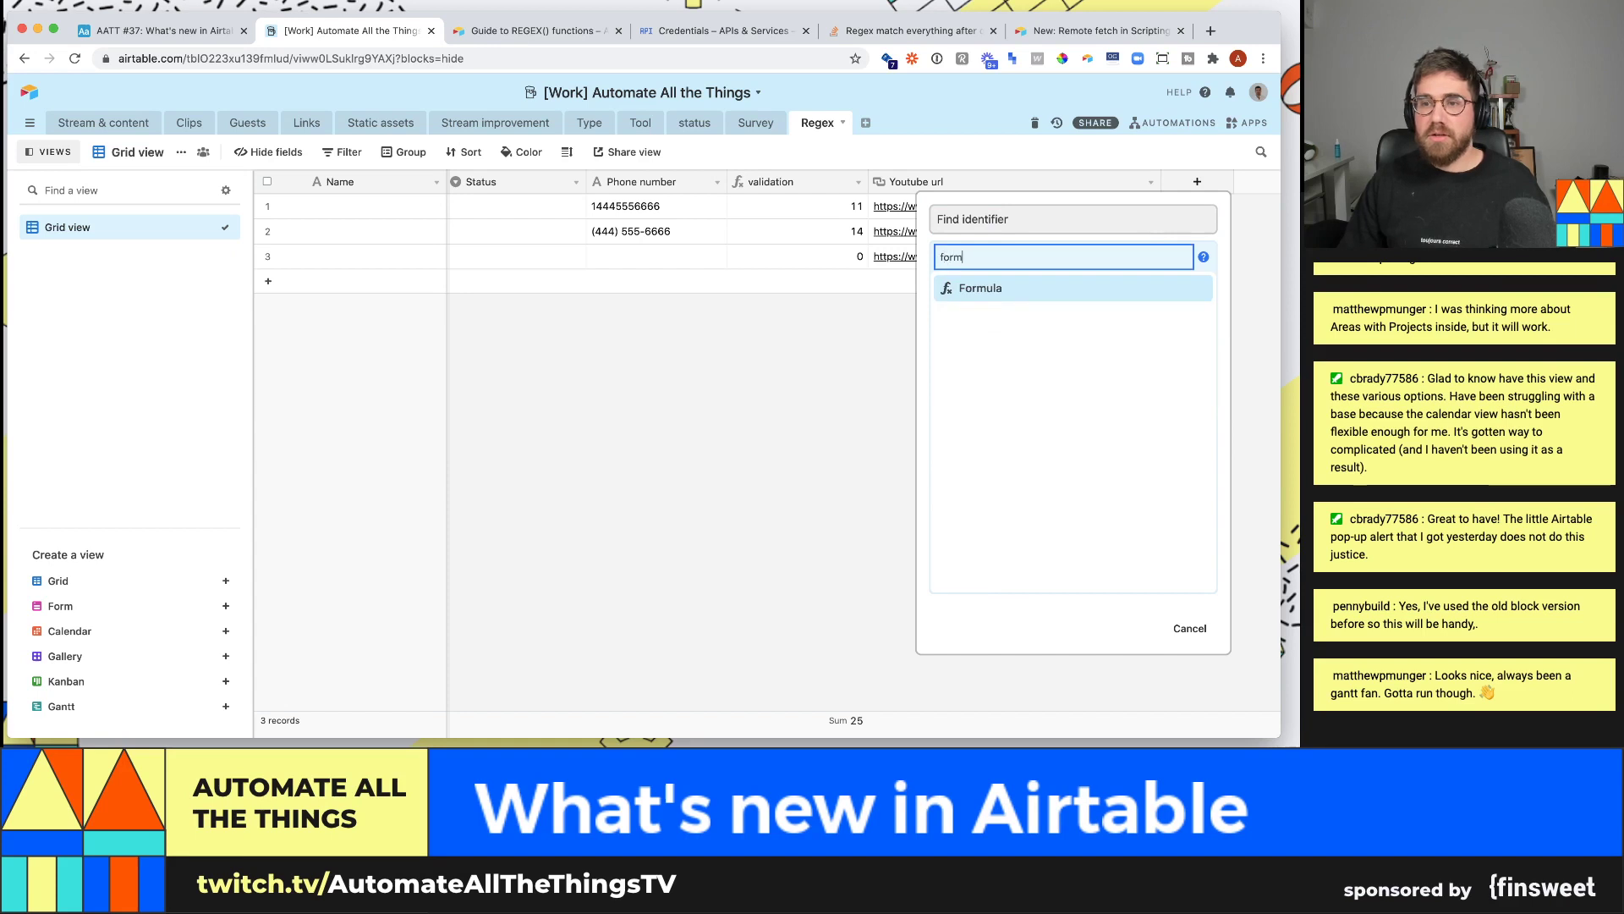
pyautogui.press('Return')
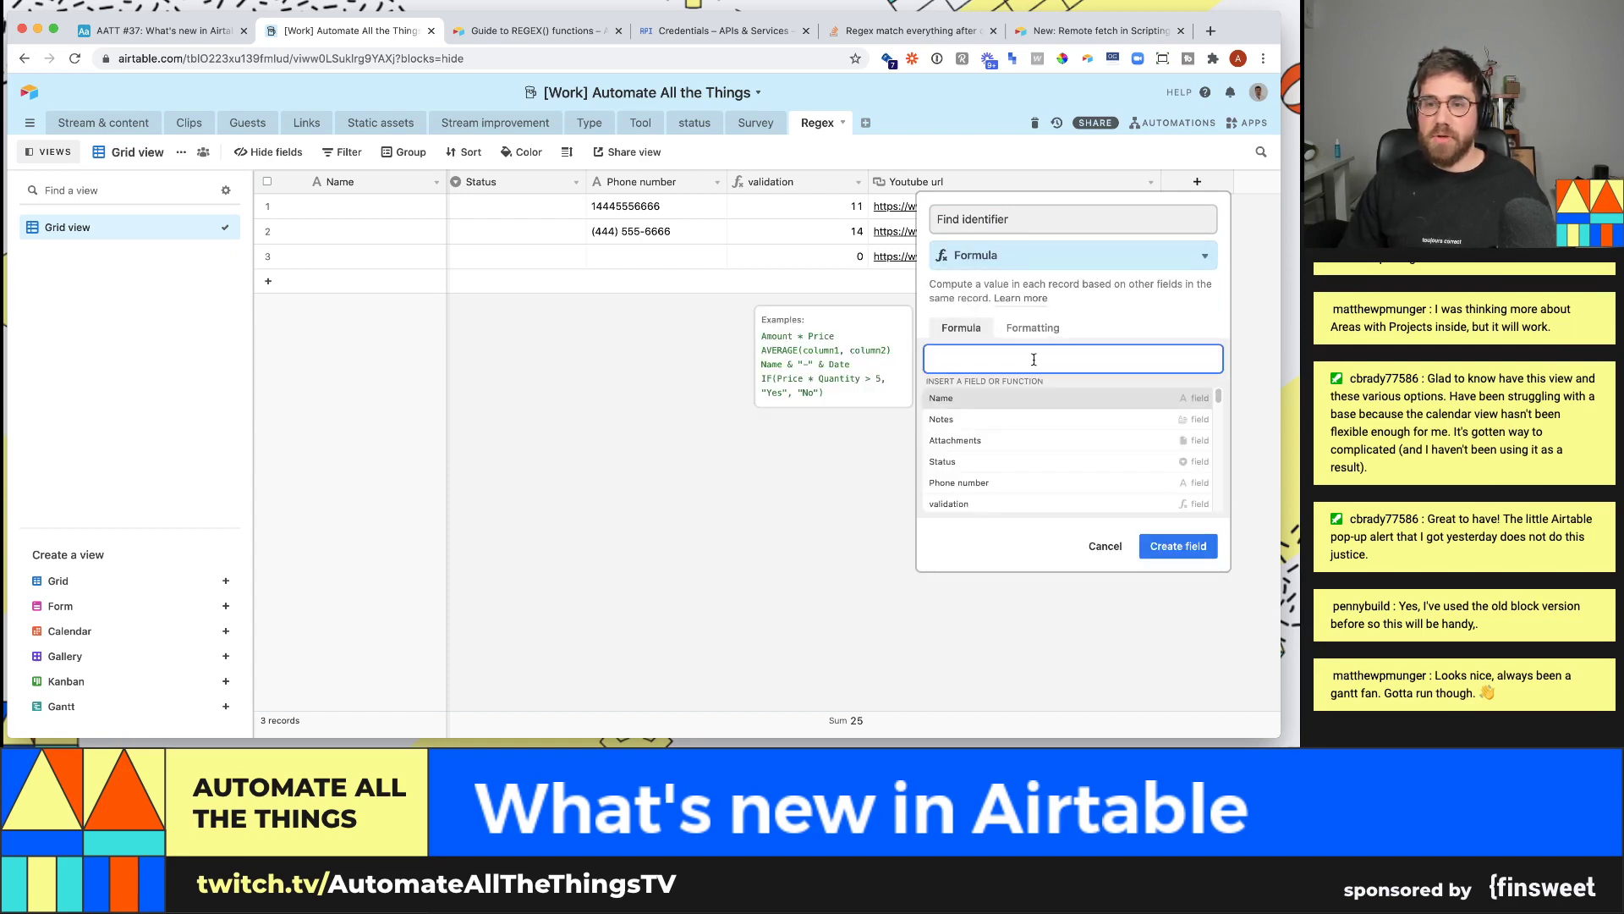
pyautogui.write('find(=')
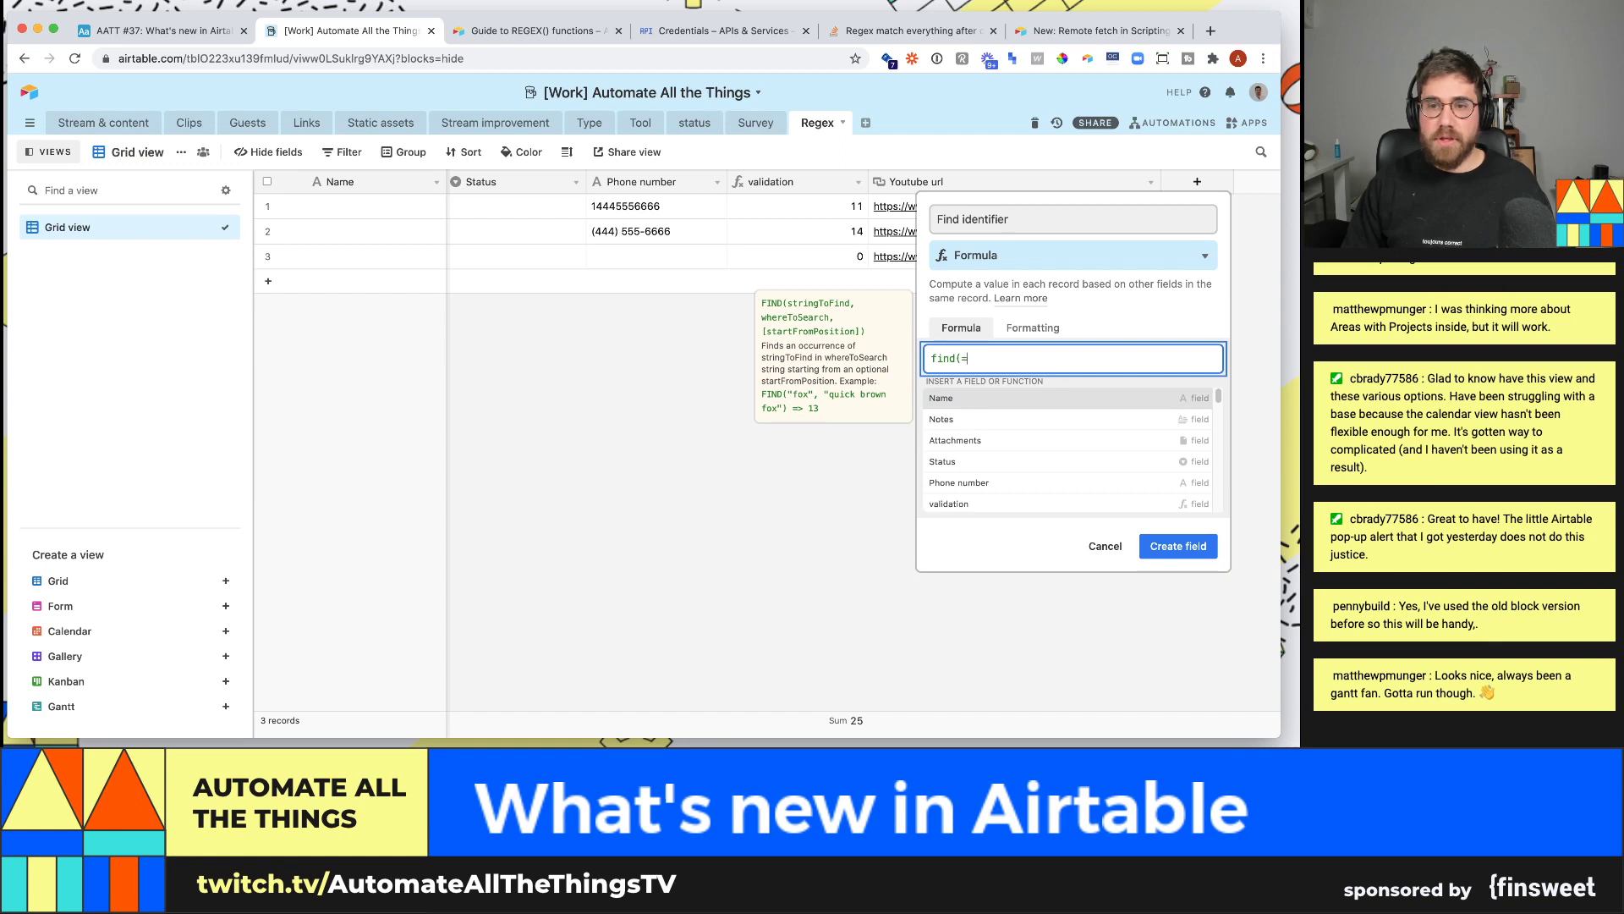
pyautogui.write('"-')
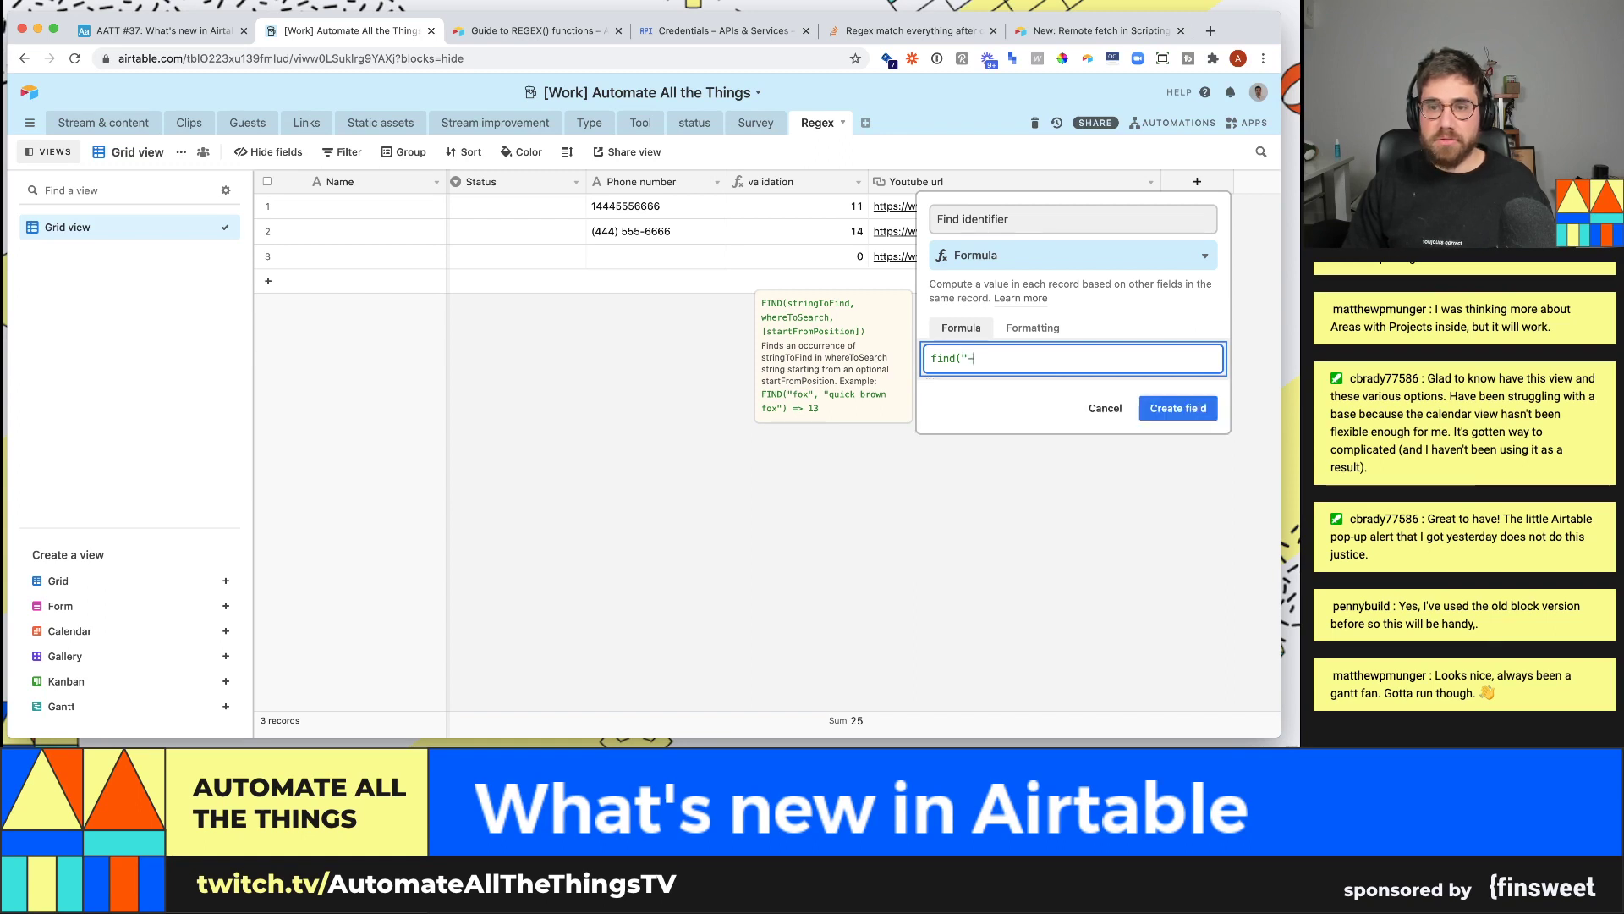
pyautogui.write('"')
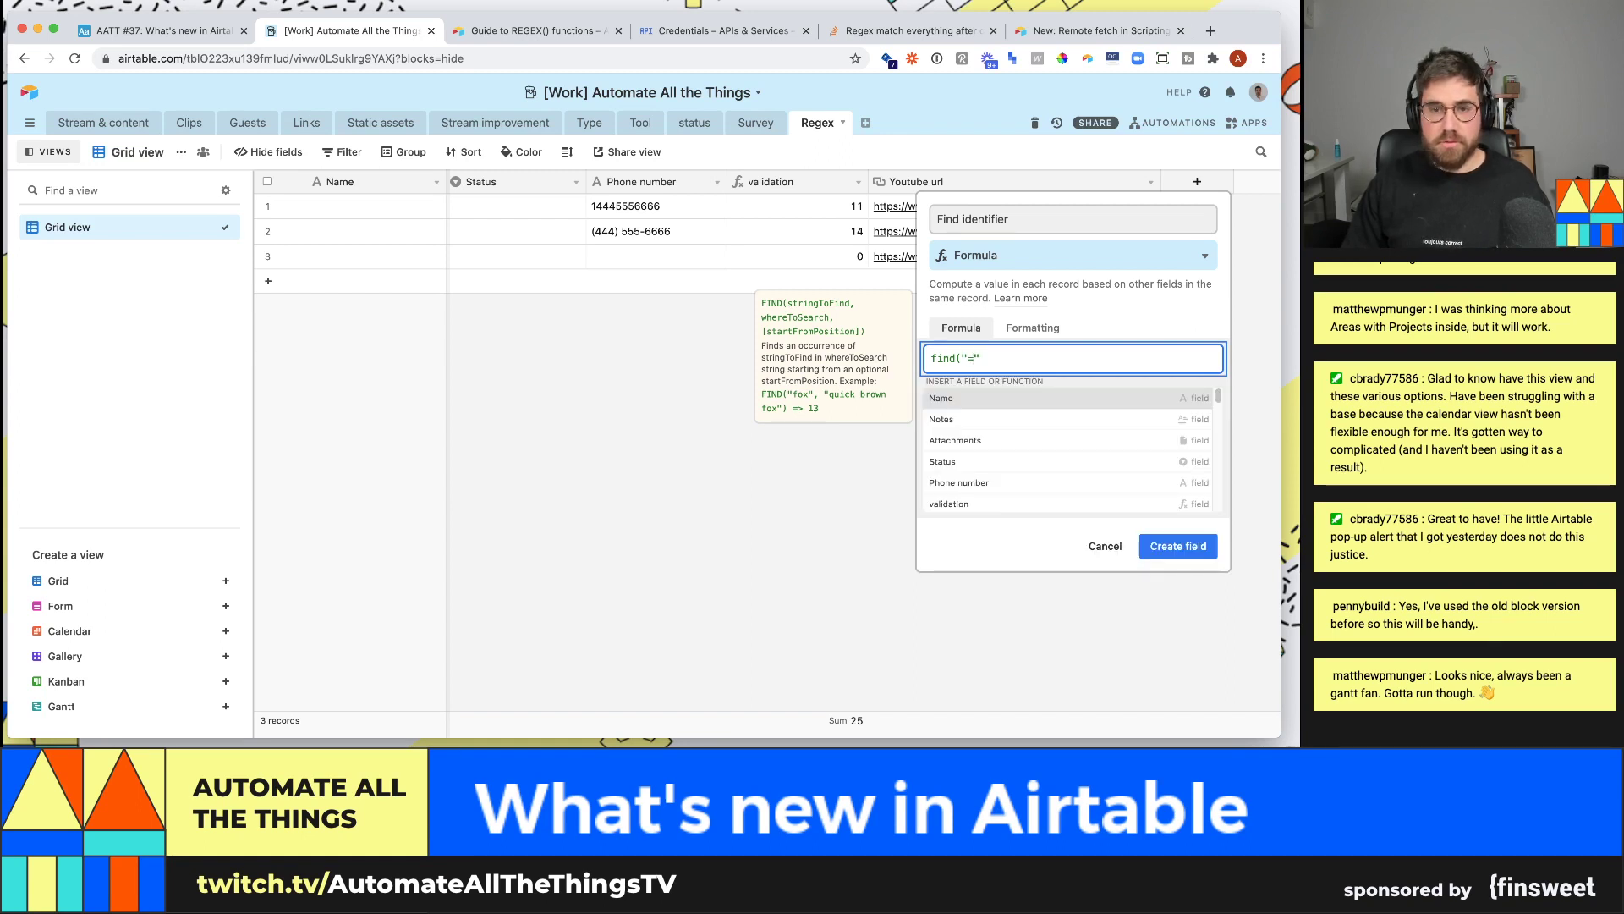
pyautogui.write(',')
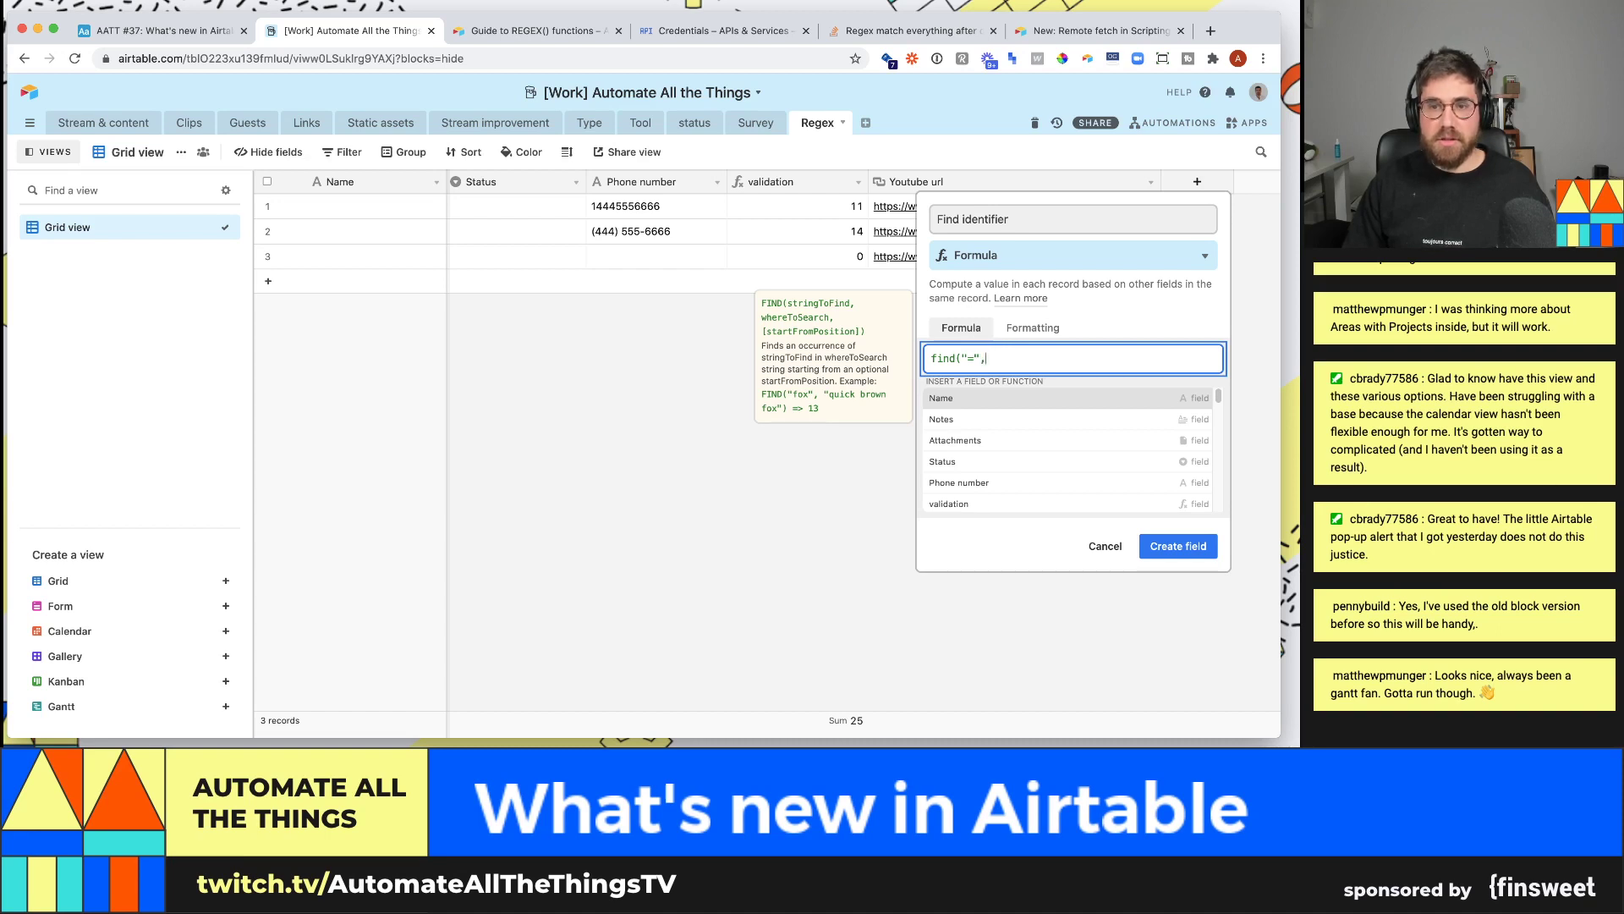
pyautogui.write('youtub')
pyautogui.press('Return')
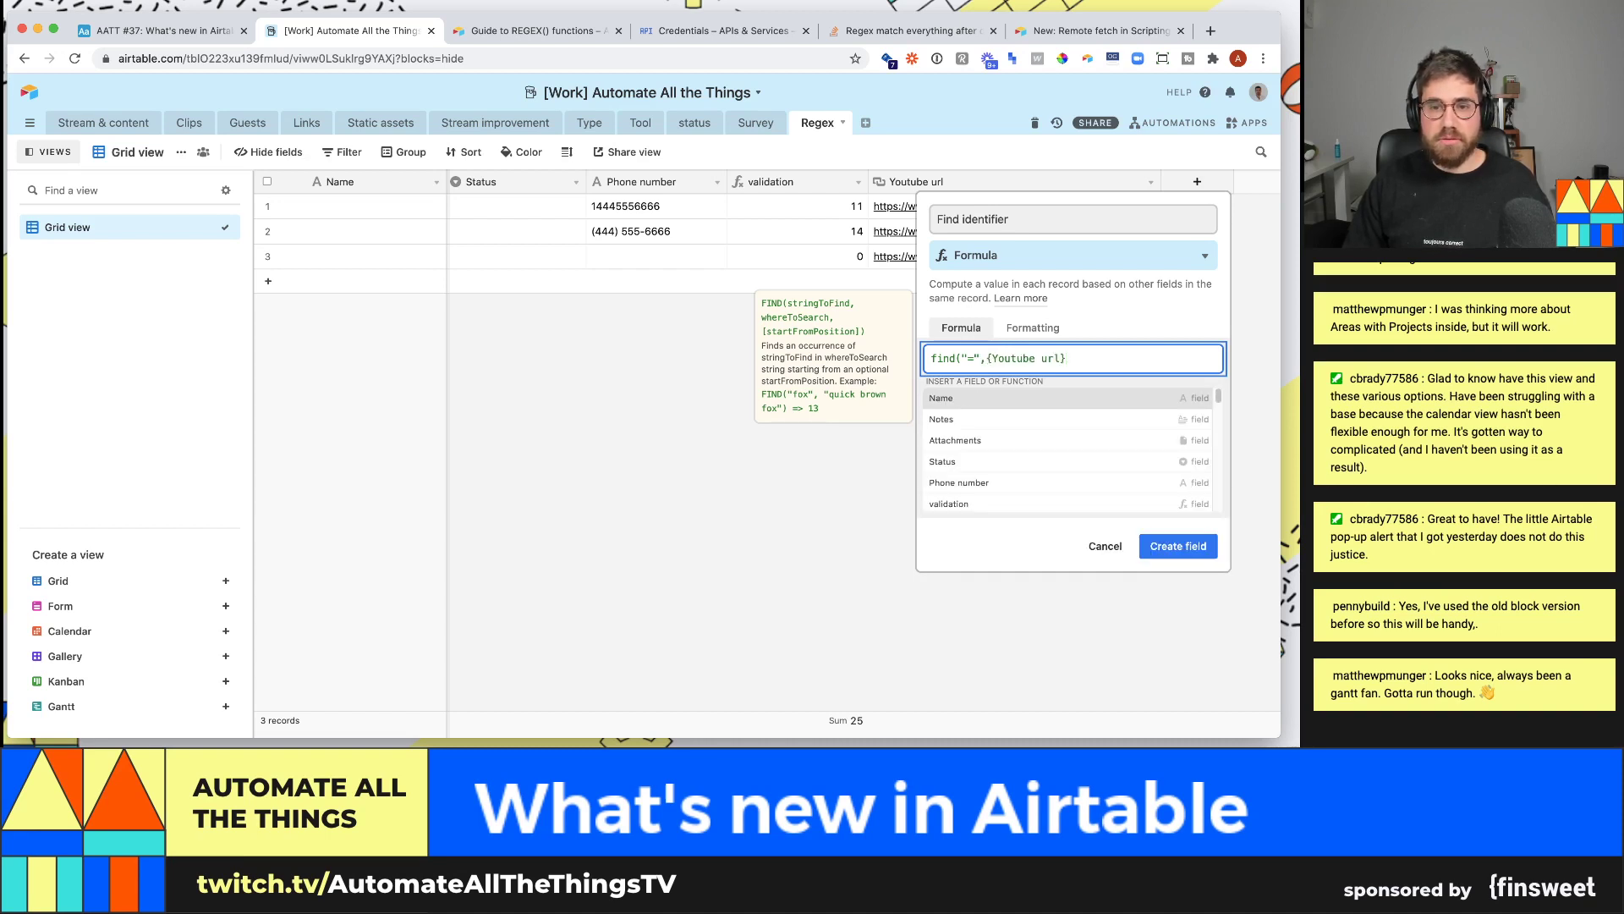
pyautogui.write(')')
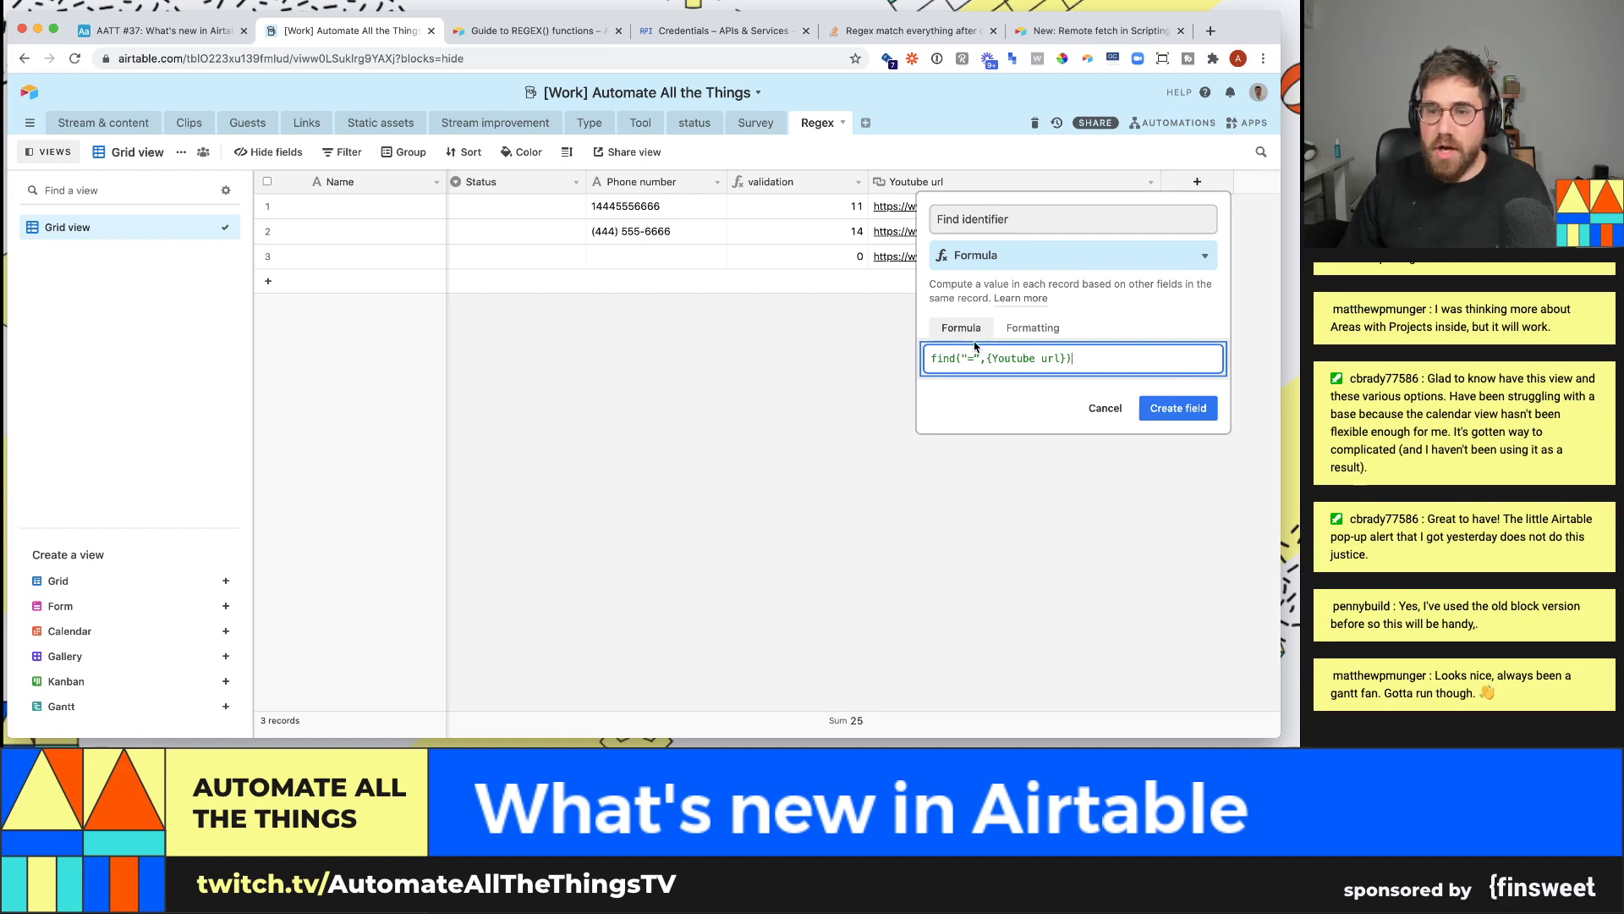
pyautogui.click(950, 359)
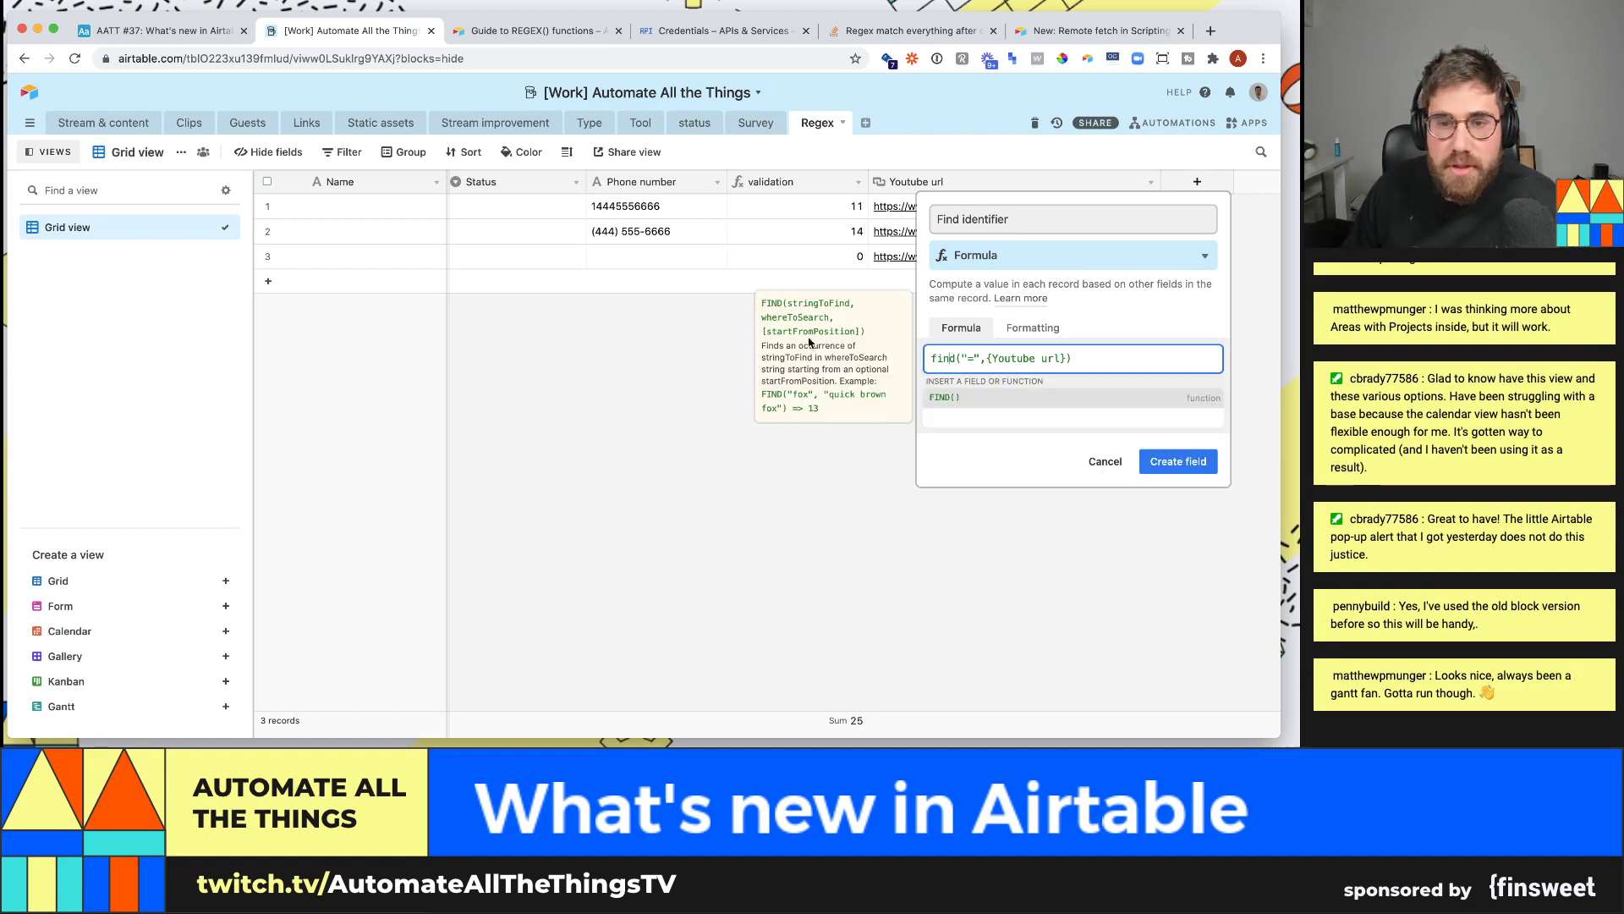
pyautogui.click(1178, 461)
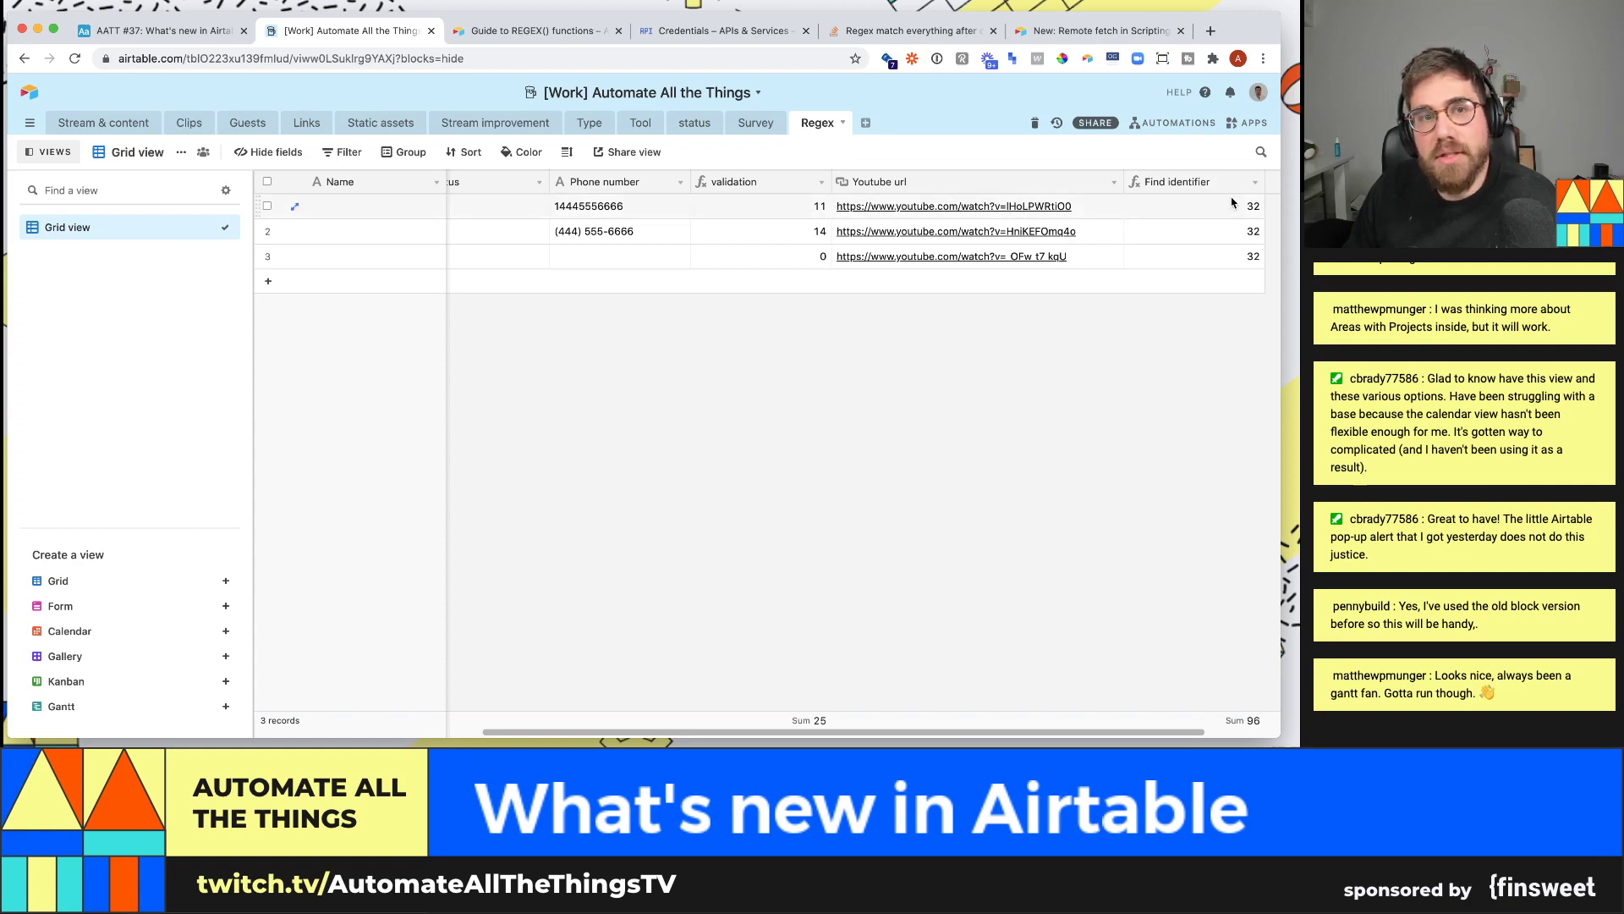
pyautogui.click(1255, 182)
# - Rewrite the Find identifier formula as LEN(string) minus the "=" position and save it
pyautogui.click(1199, 206)
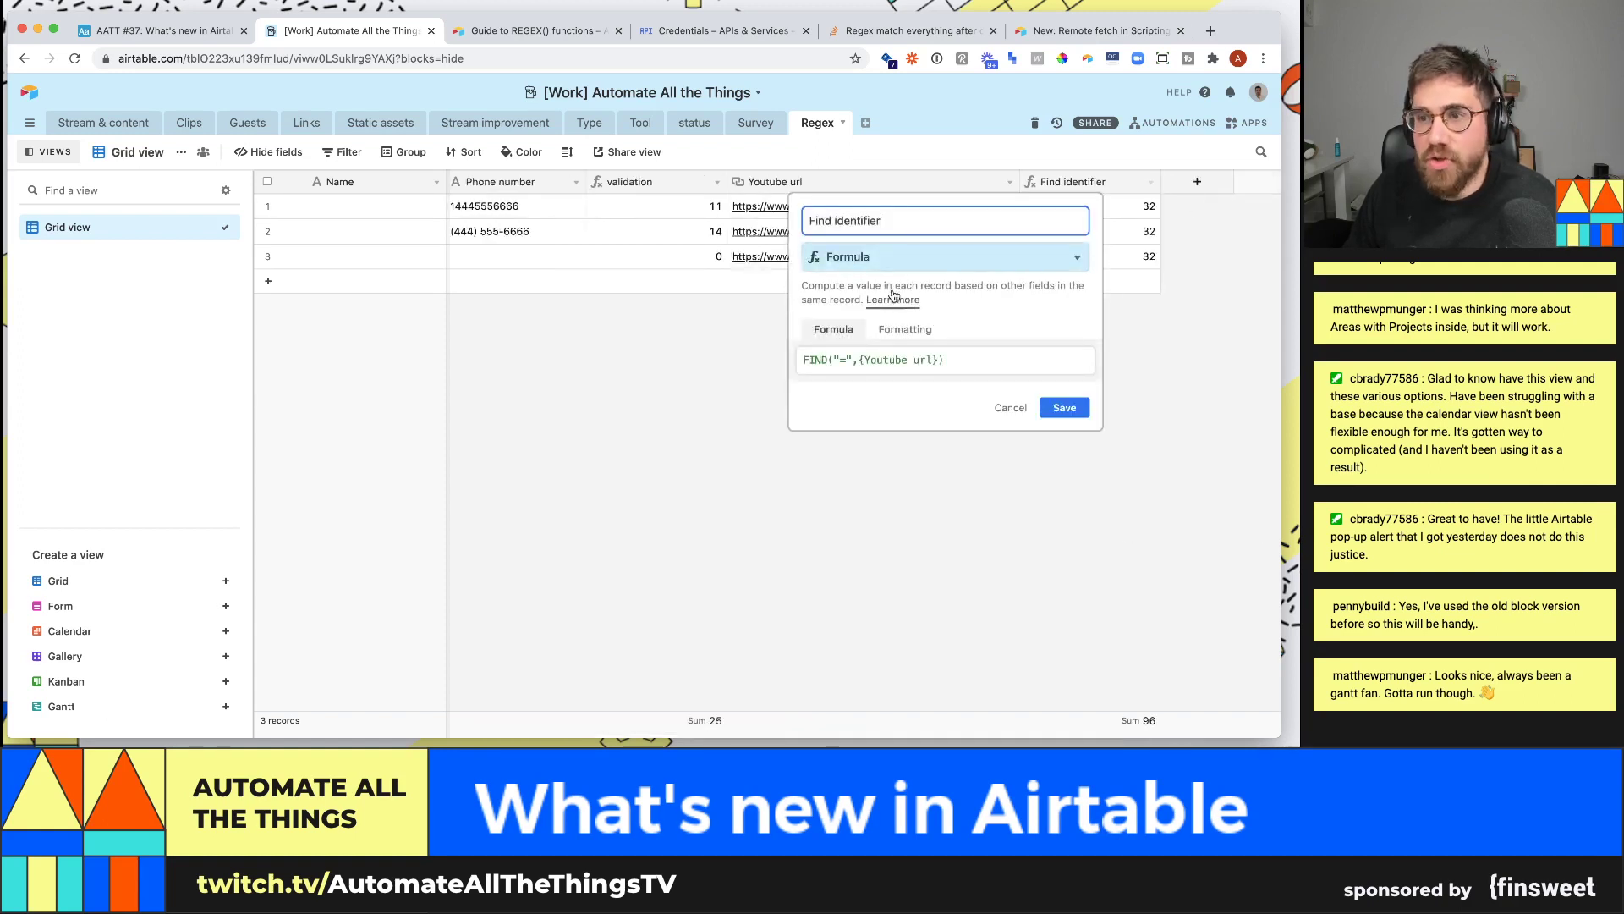
pyautogui.click(979, 353)
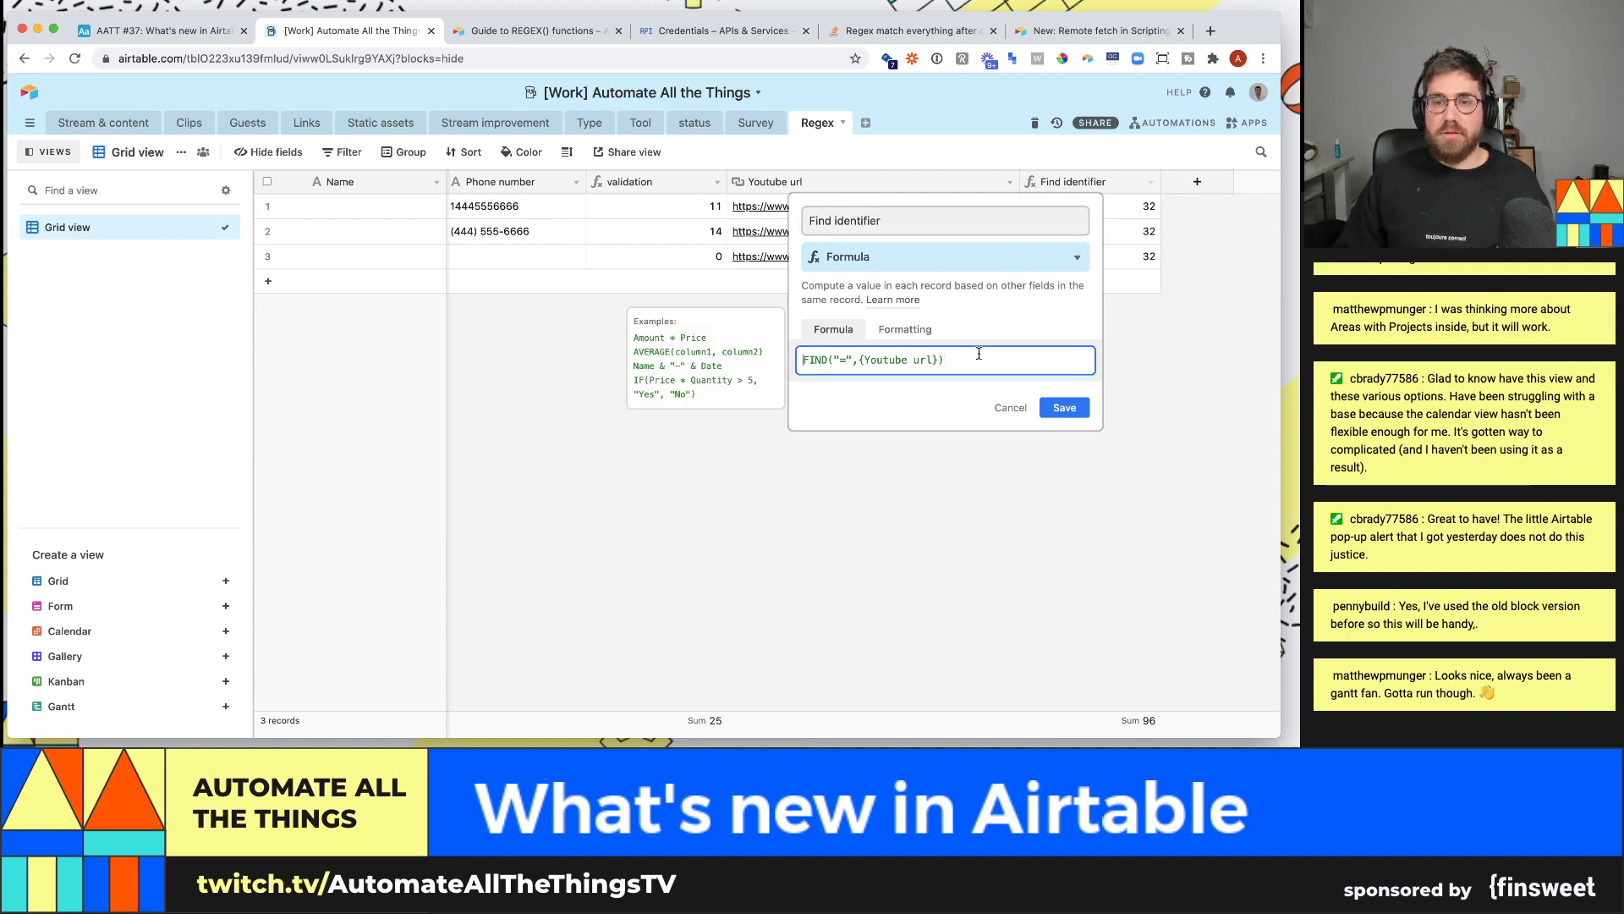
pyautogui.click(803, 360)
pyautogui.write('right(')
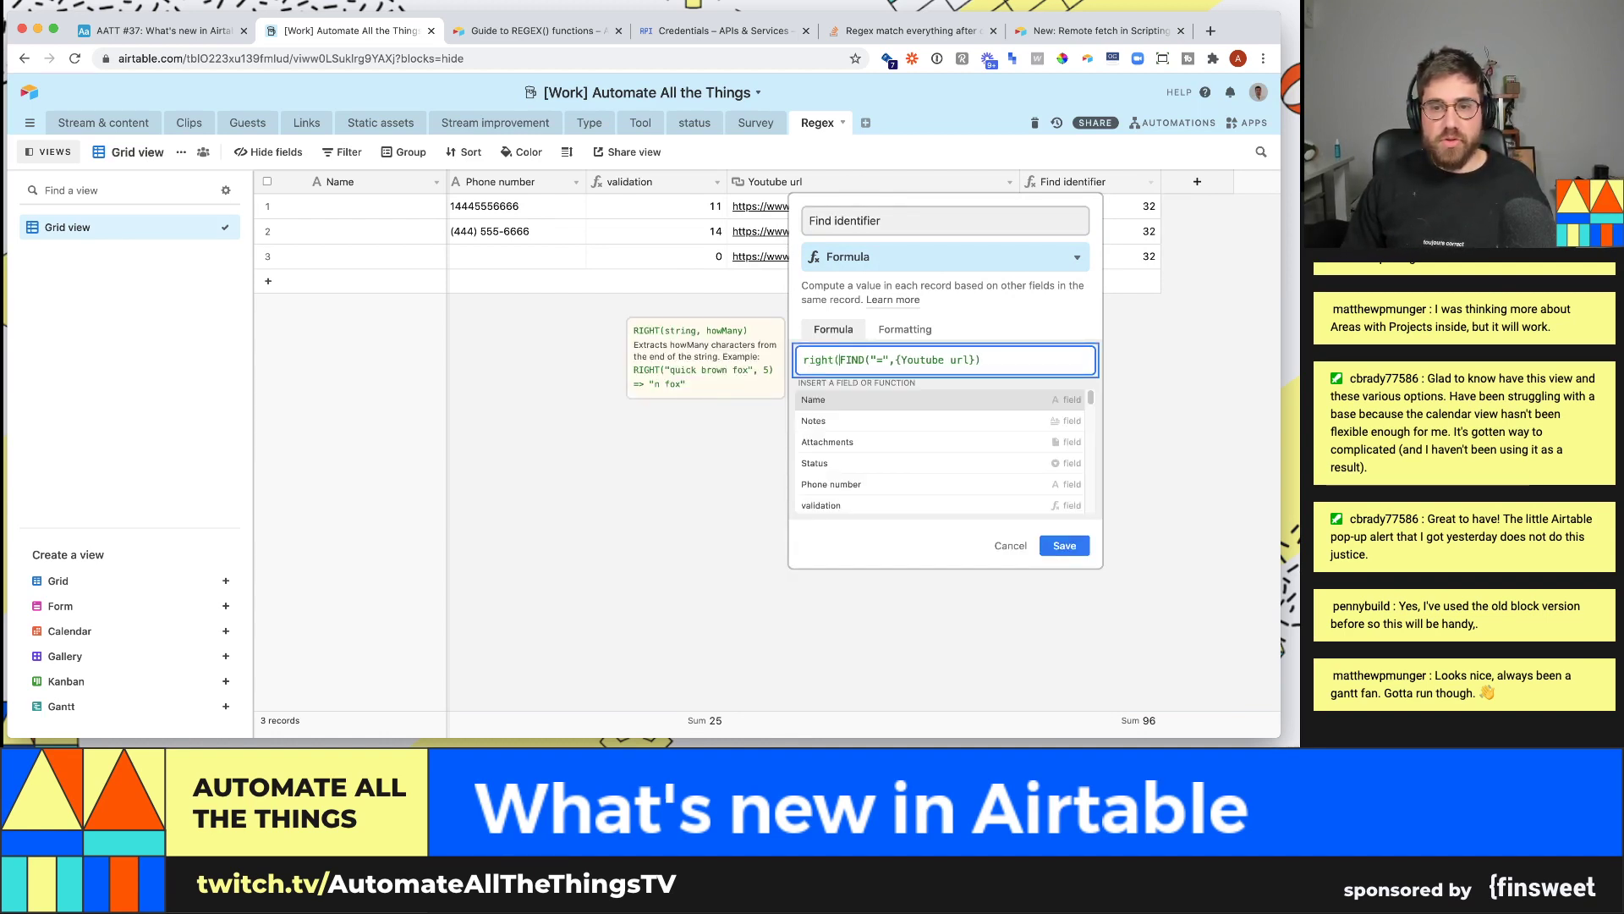
pyautogui.press('BackSpace')
pyautogui.press('BackSpace')
pyautogui.press('BackSpace')
pyautogui.press('BackSpace')
pyautogui.press('BackSpace')
pyautogui.press('BackSpace')
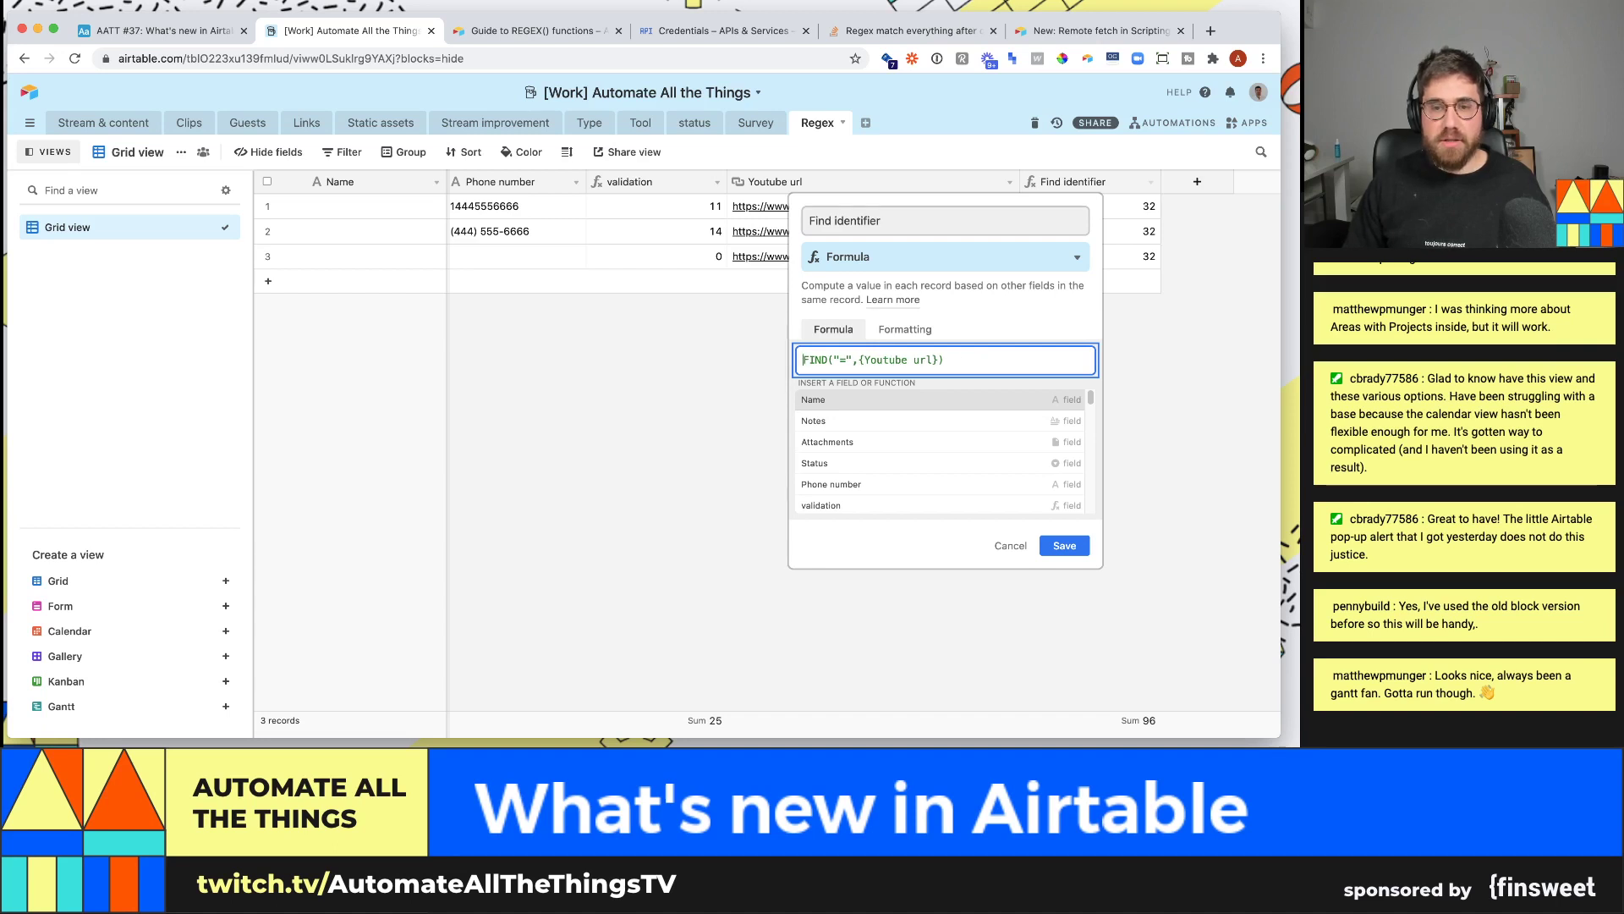
pyautogui.write('len(')
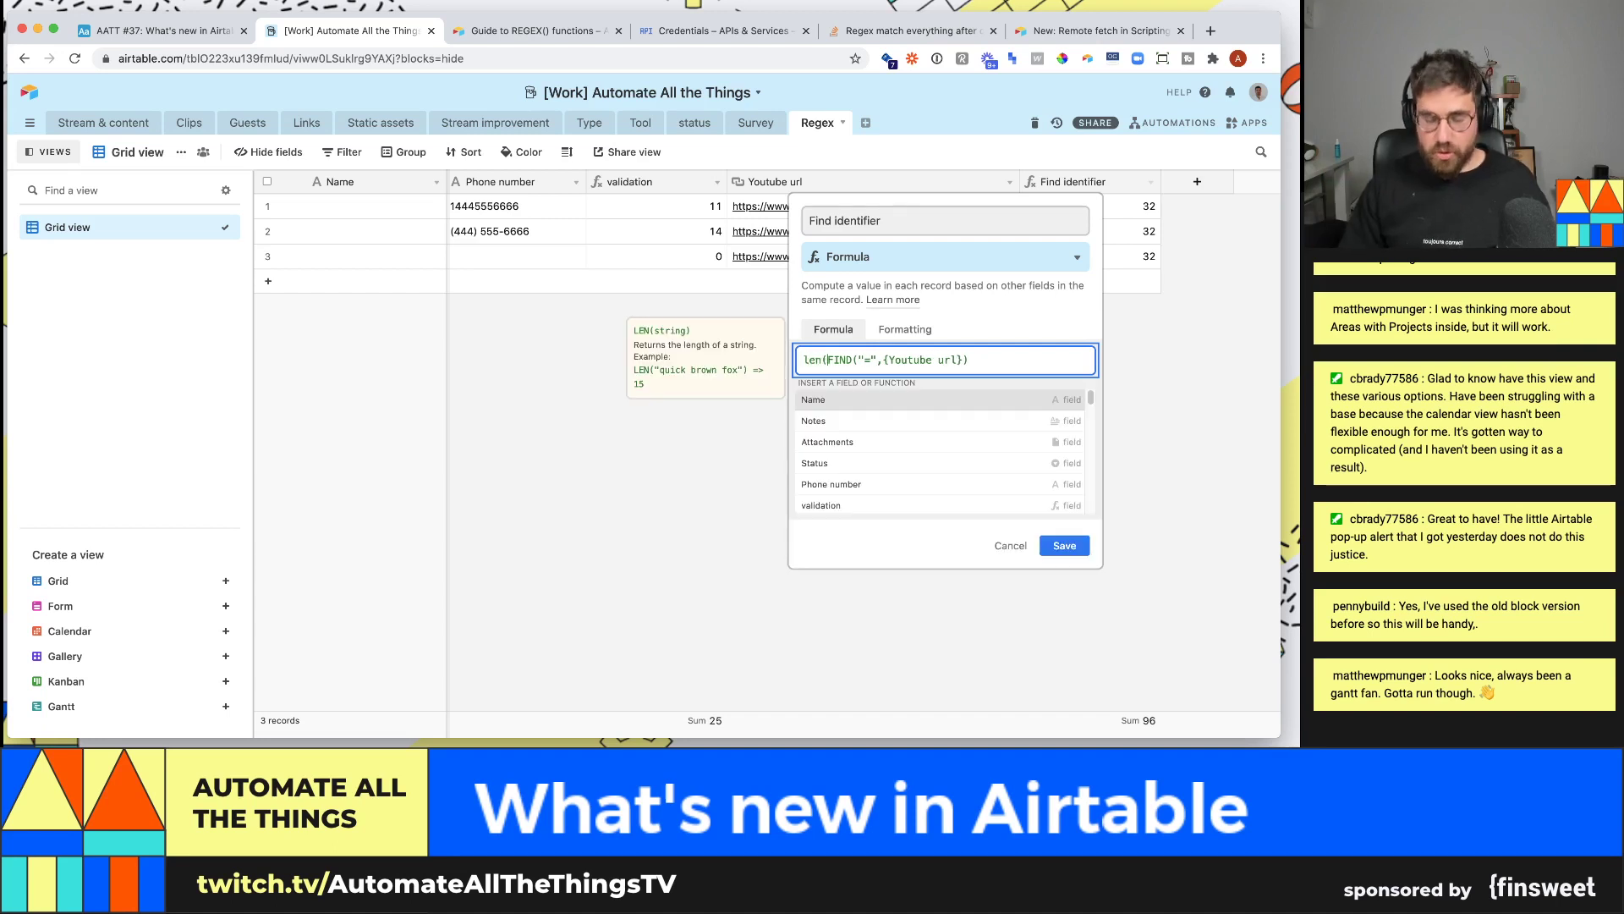
pyautogui.write('string)-=')
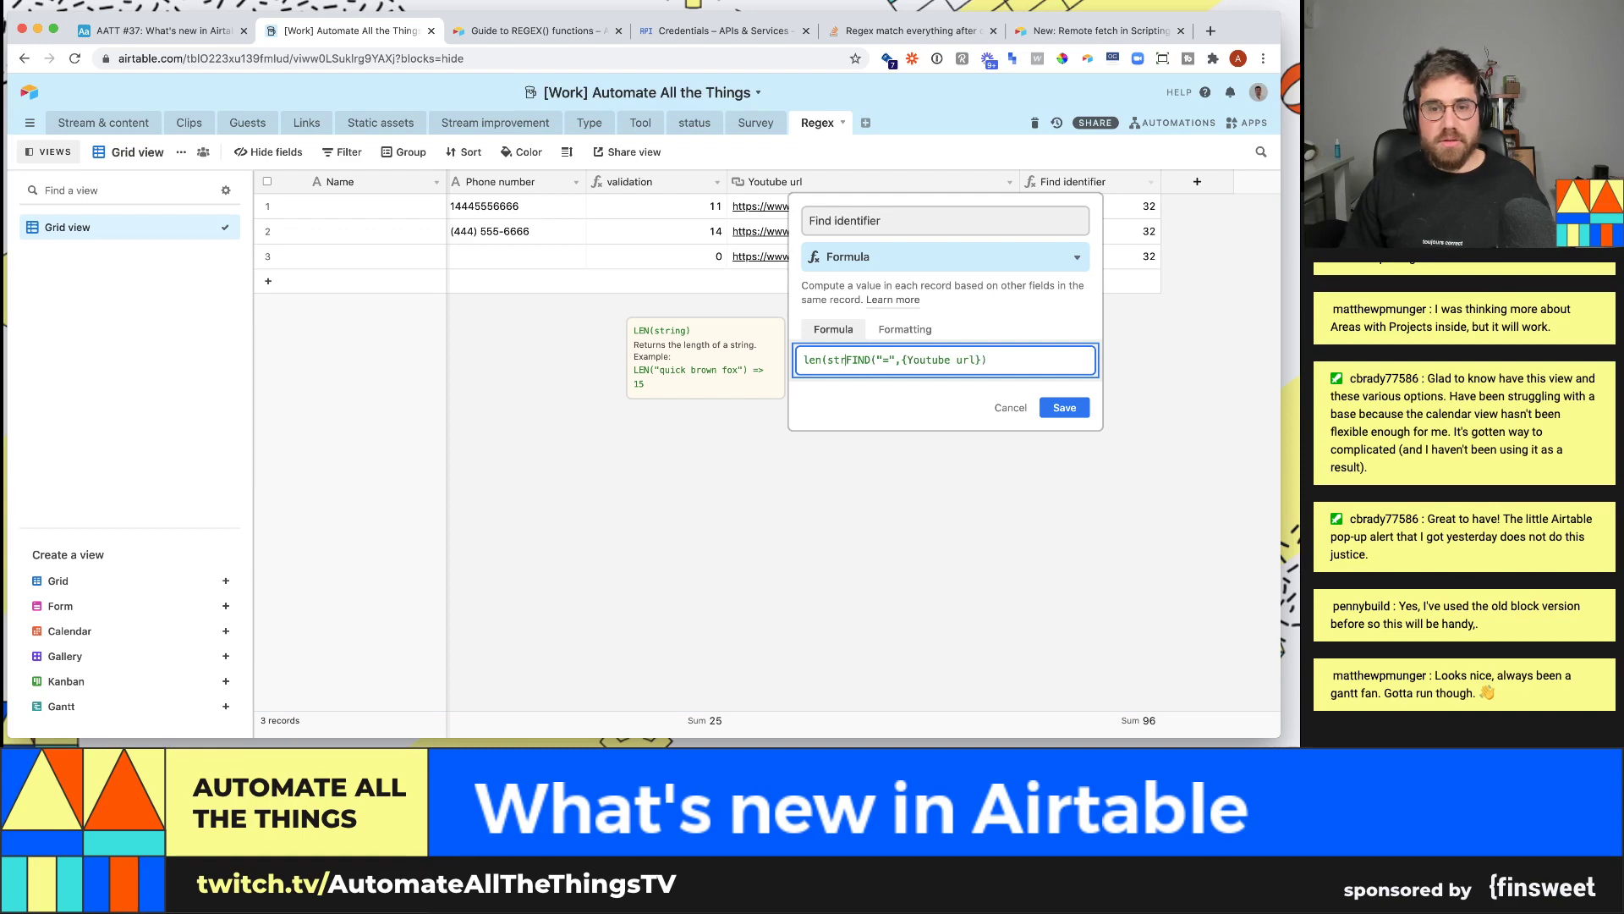
pyautogui.press('BackSpace')
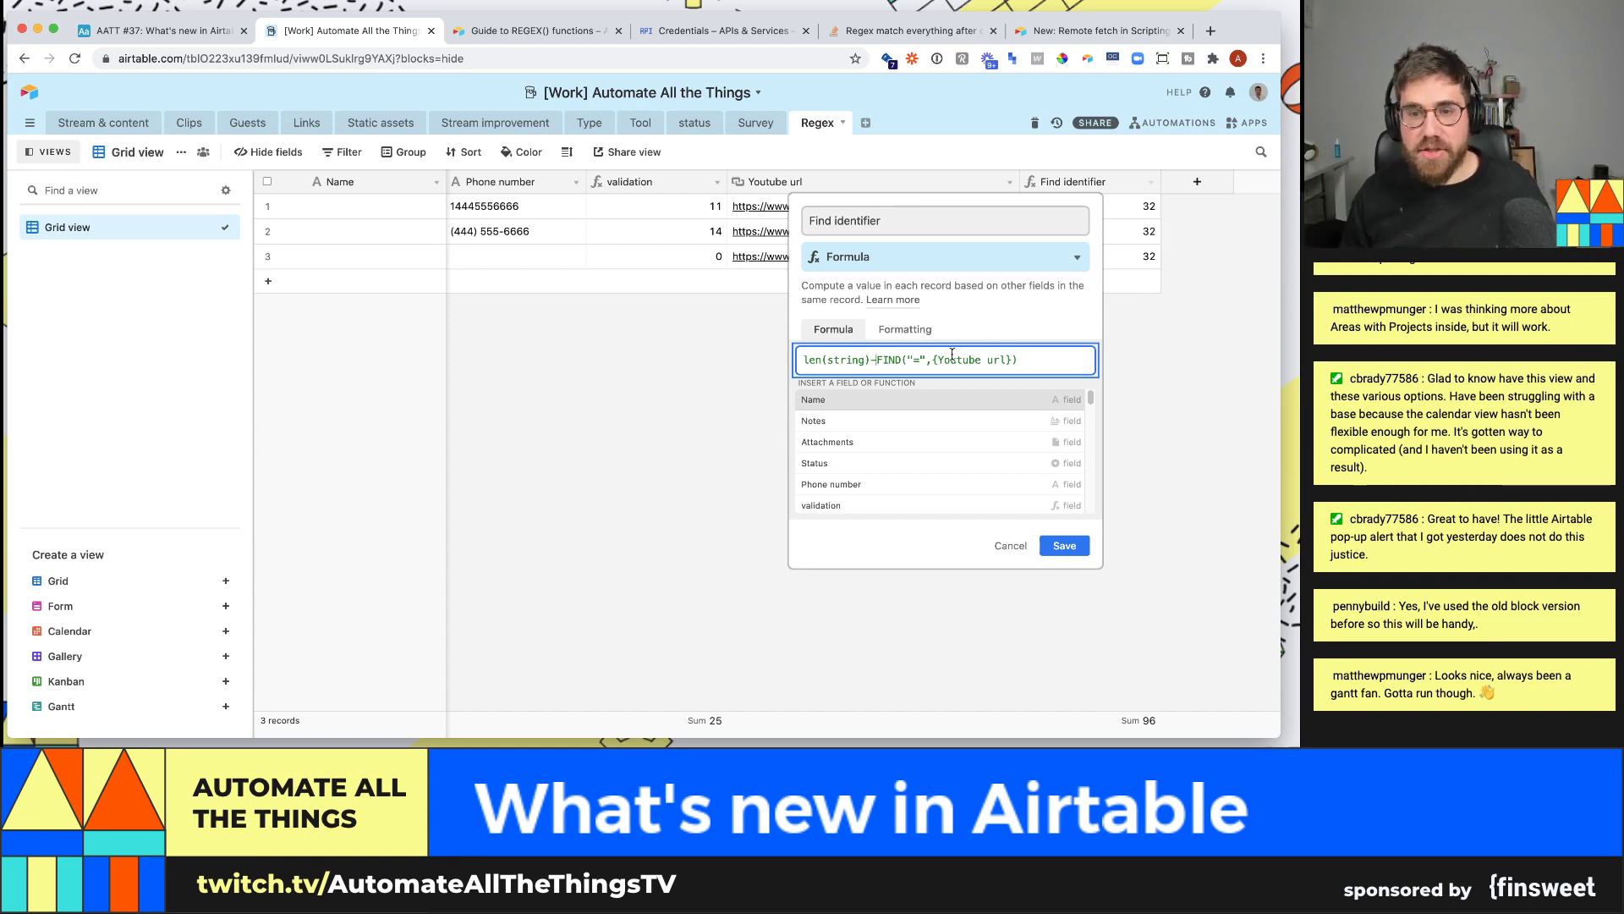
pyautogui.click(911, 356)
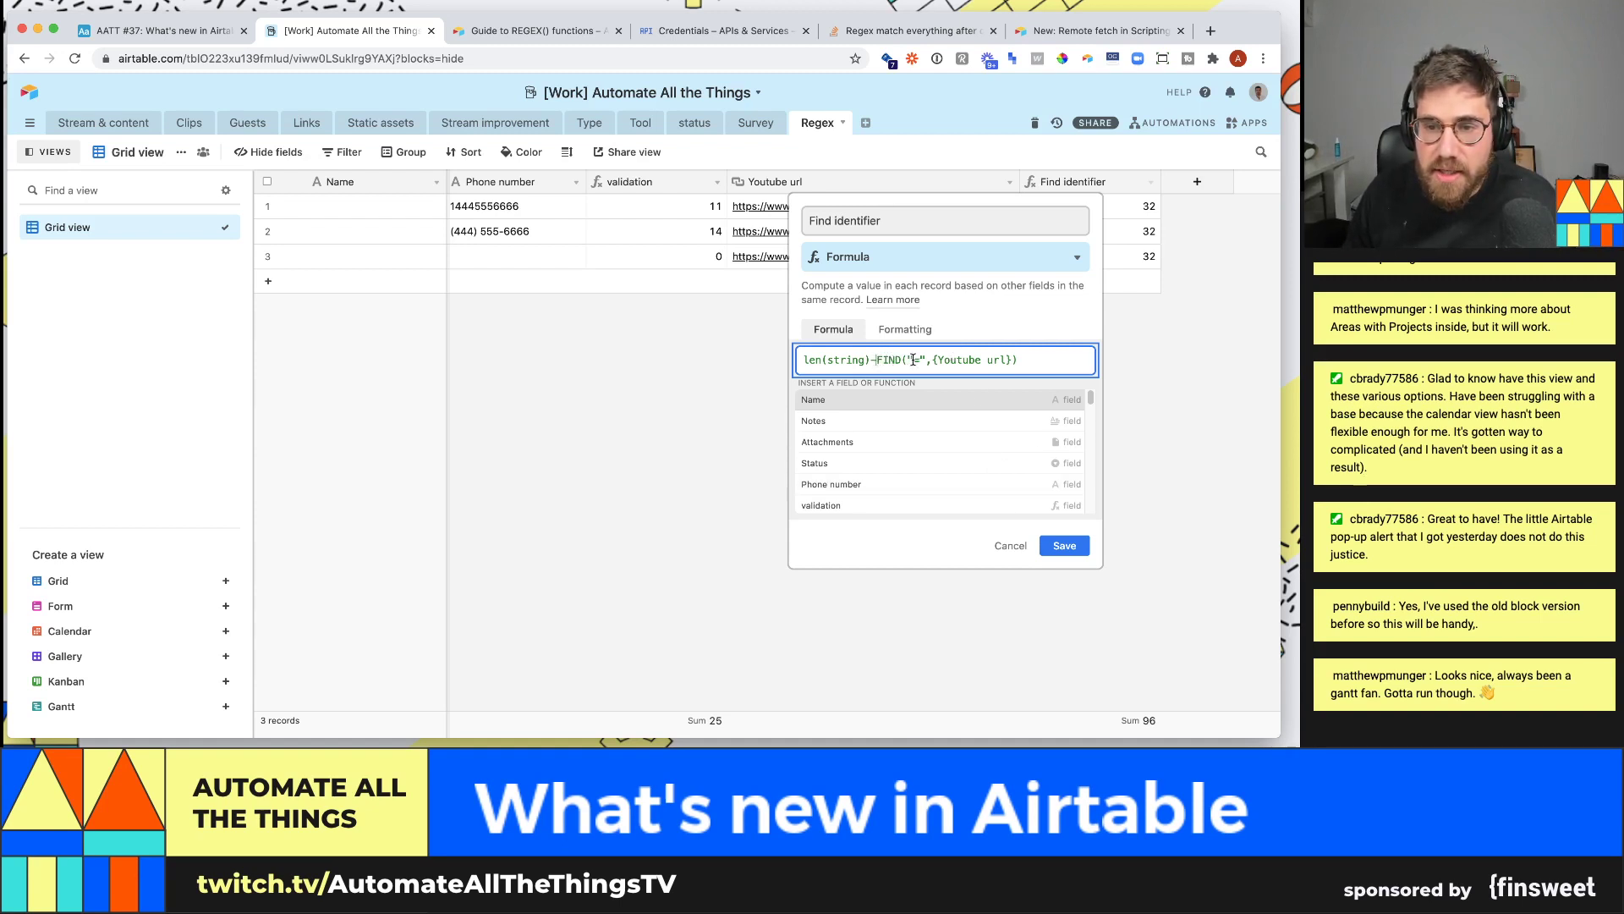
pyautogui.click(915, 360)
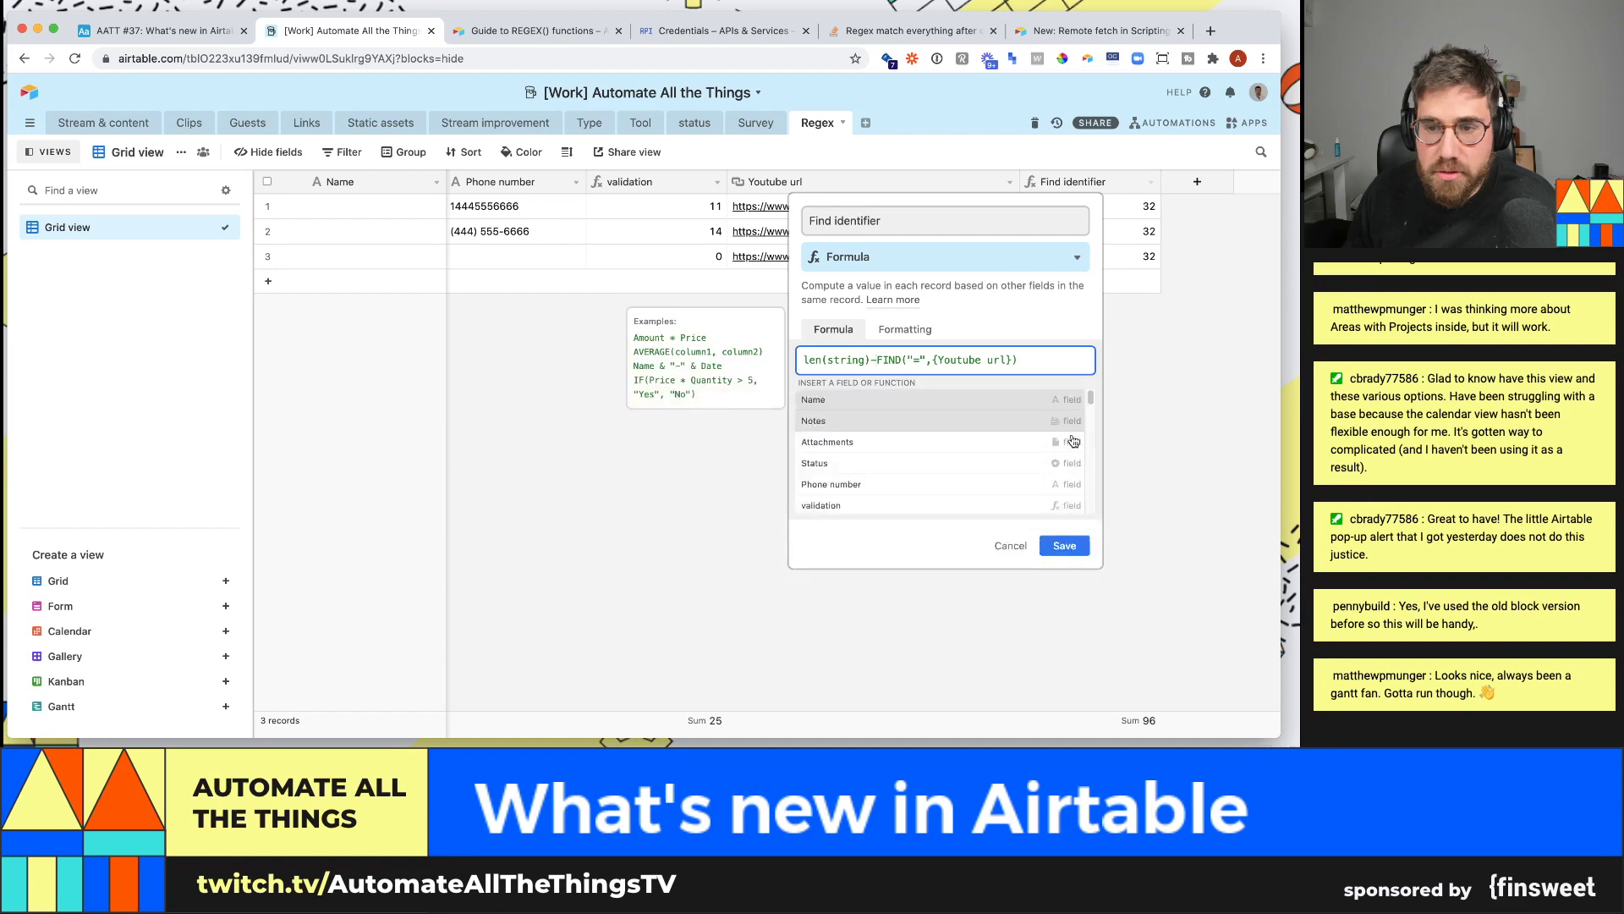
pyautogui.click(1064, 408)
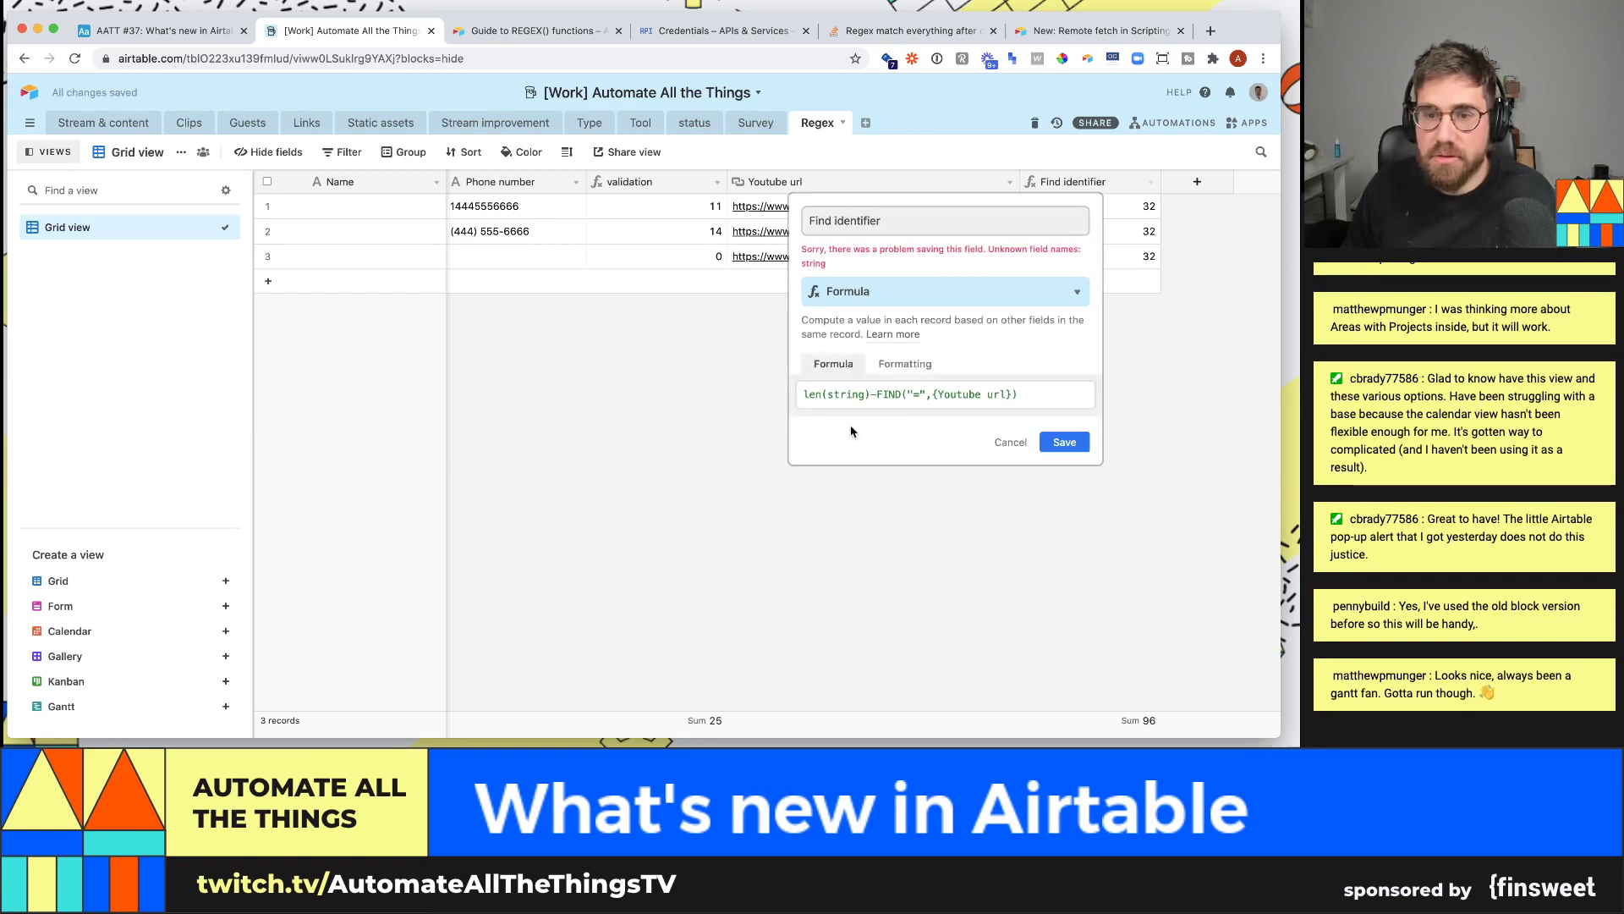
# - Replace the string placeholder in LEN with {Youtube url} and save, giving 11 per row
pyautogui.click(861, 393)
pyautogui.doubleClick(872, 393)
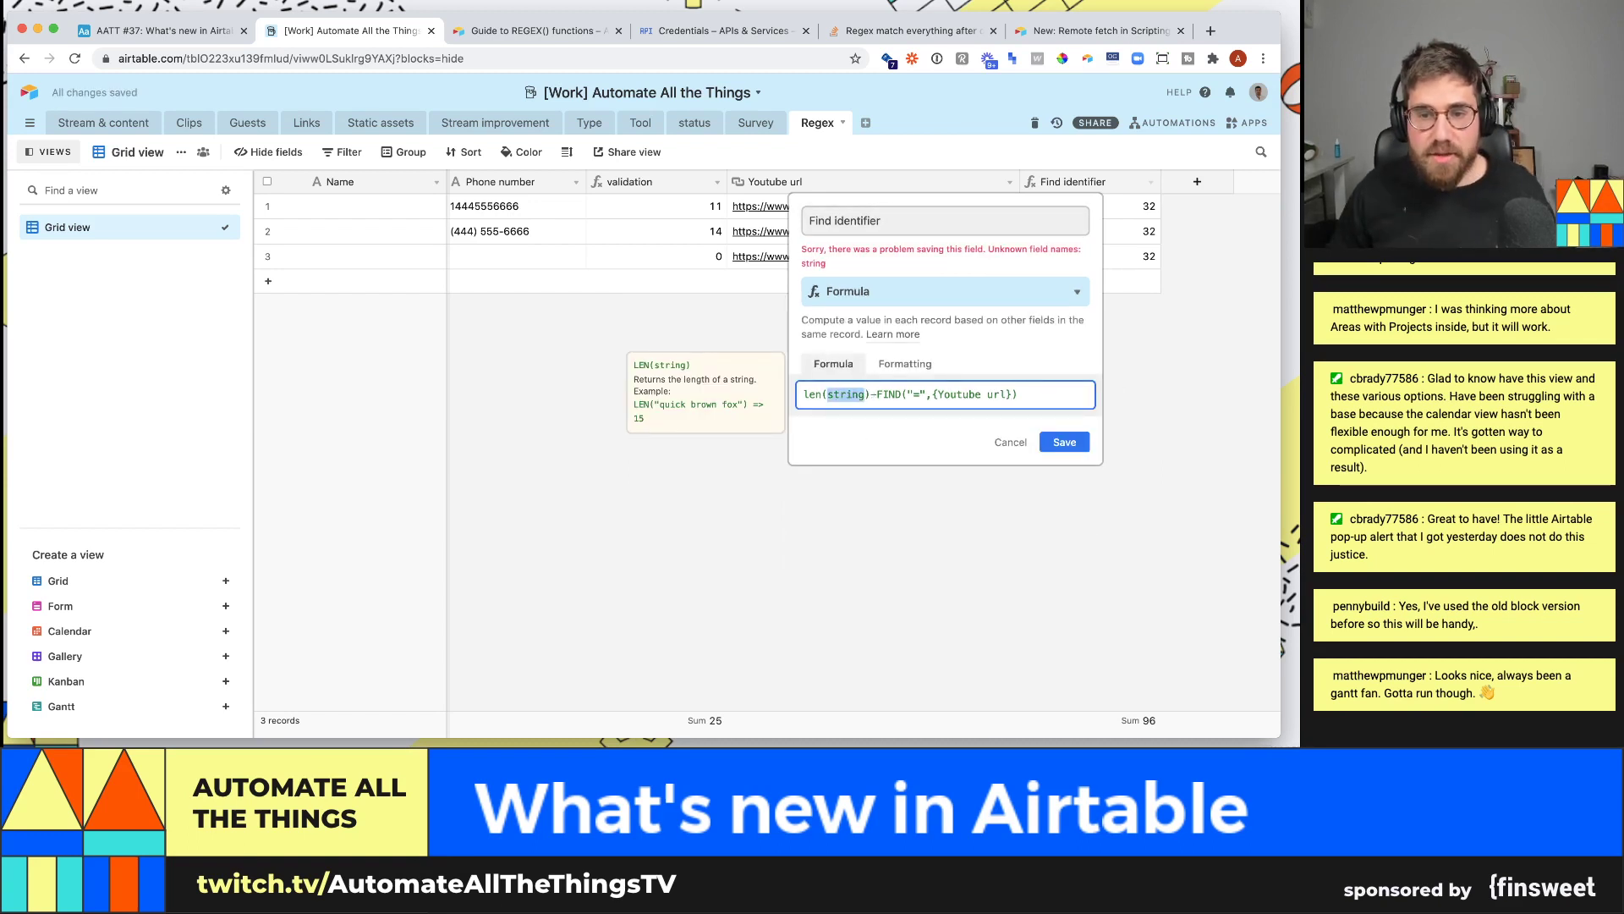
pyautogui.press('BackSpace')
pyautogui.write('{Youtube url}')
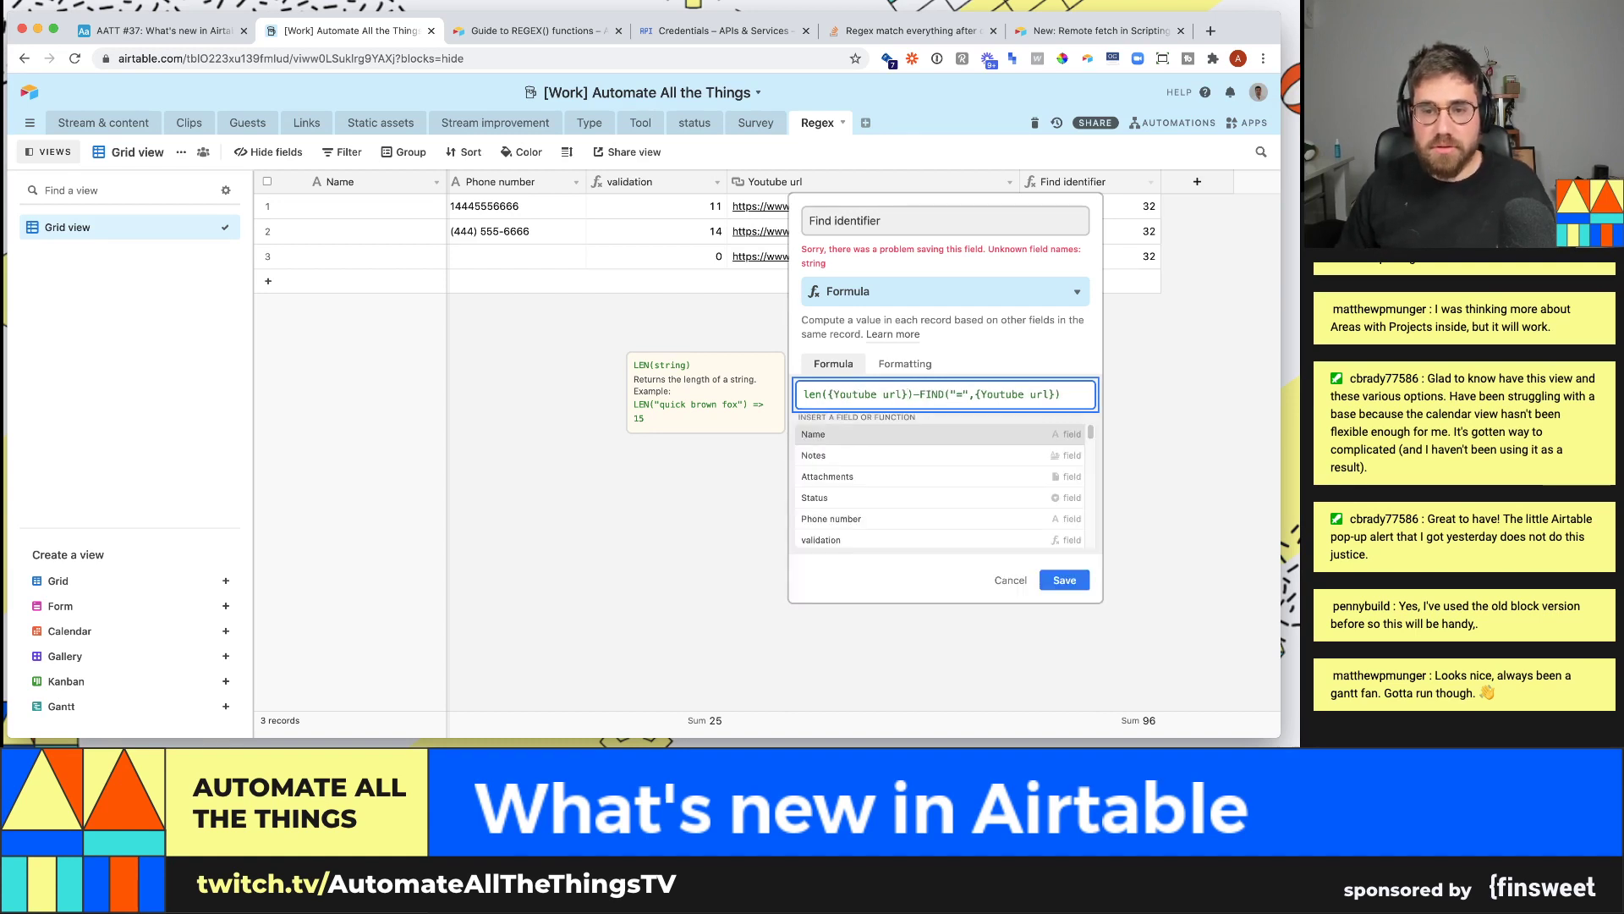
pyautogui.click(1064, 580)
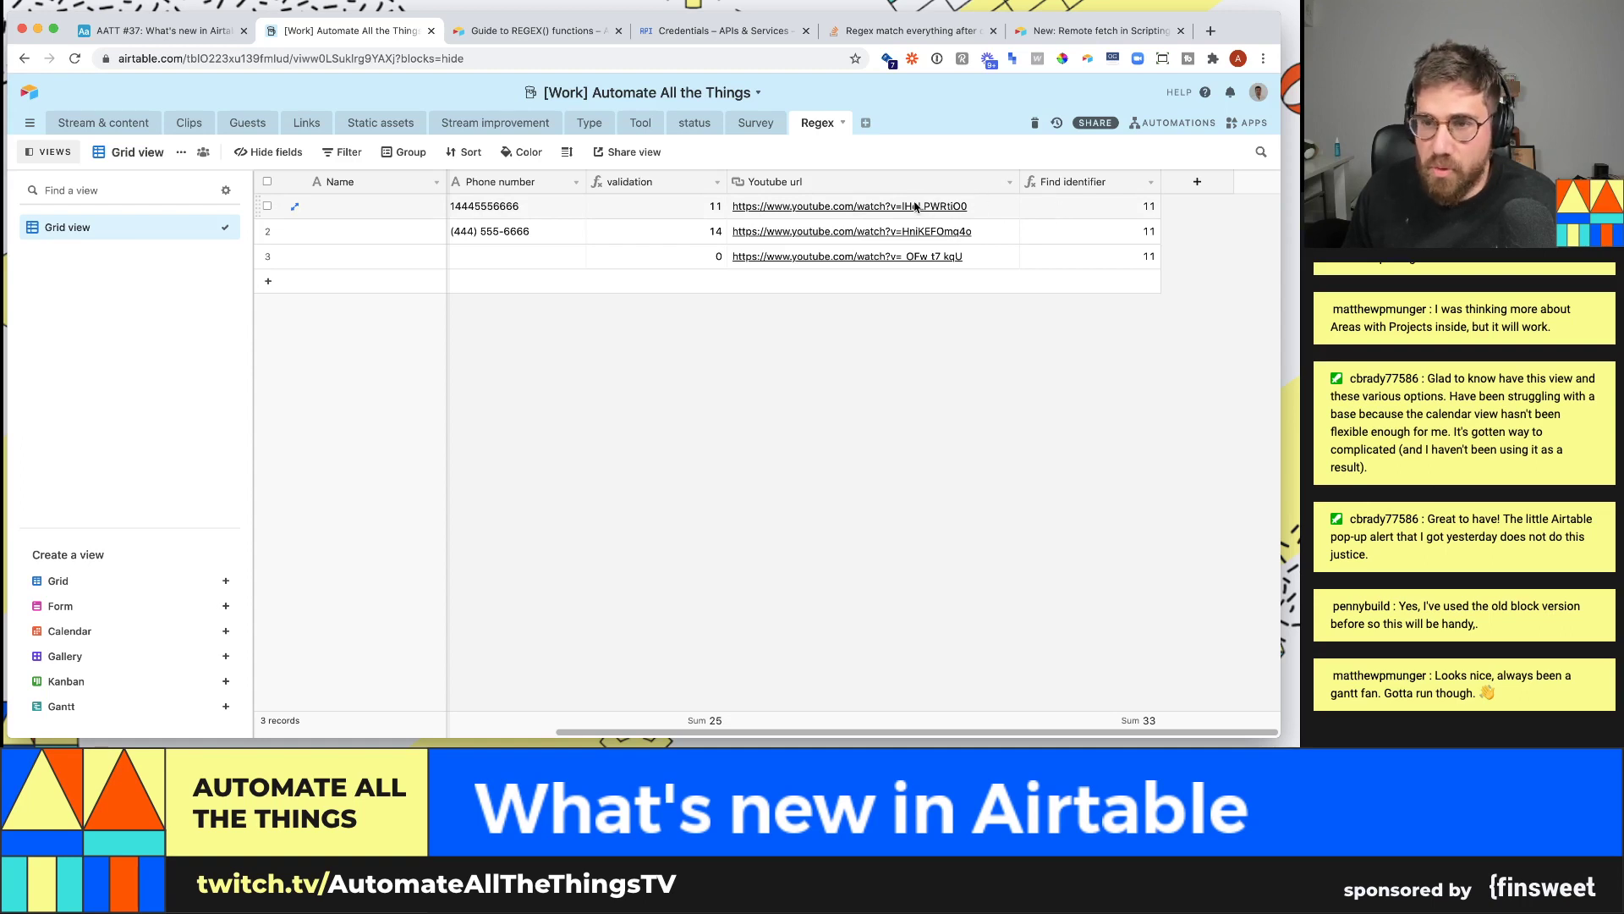
# - Wrap the Find identifier formula in RIGHT() and save it
pyautogui.click(1151, 181)
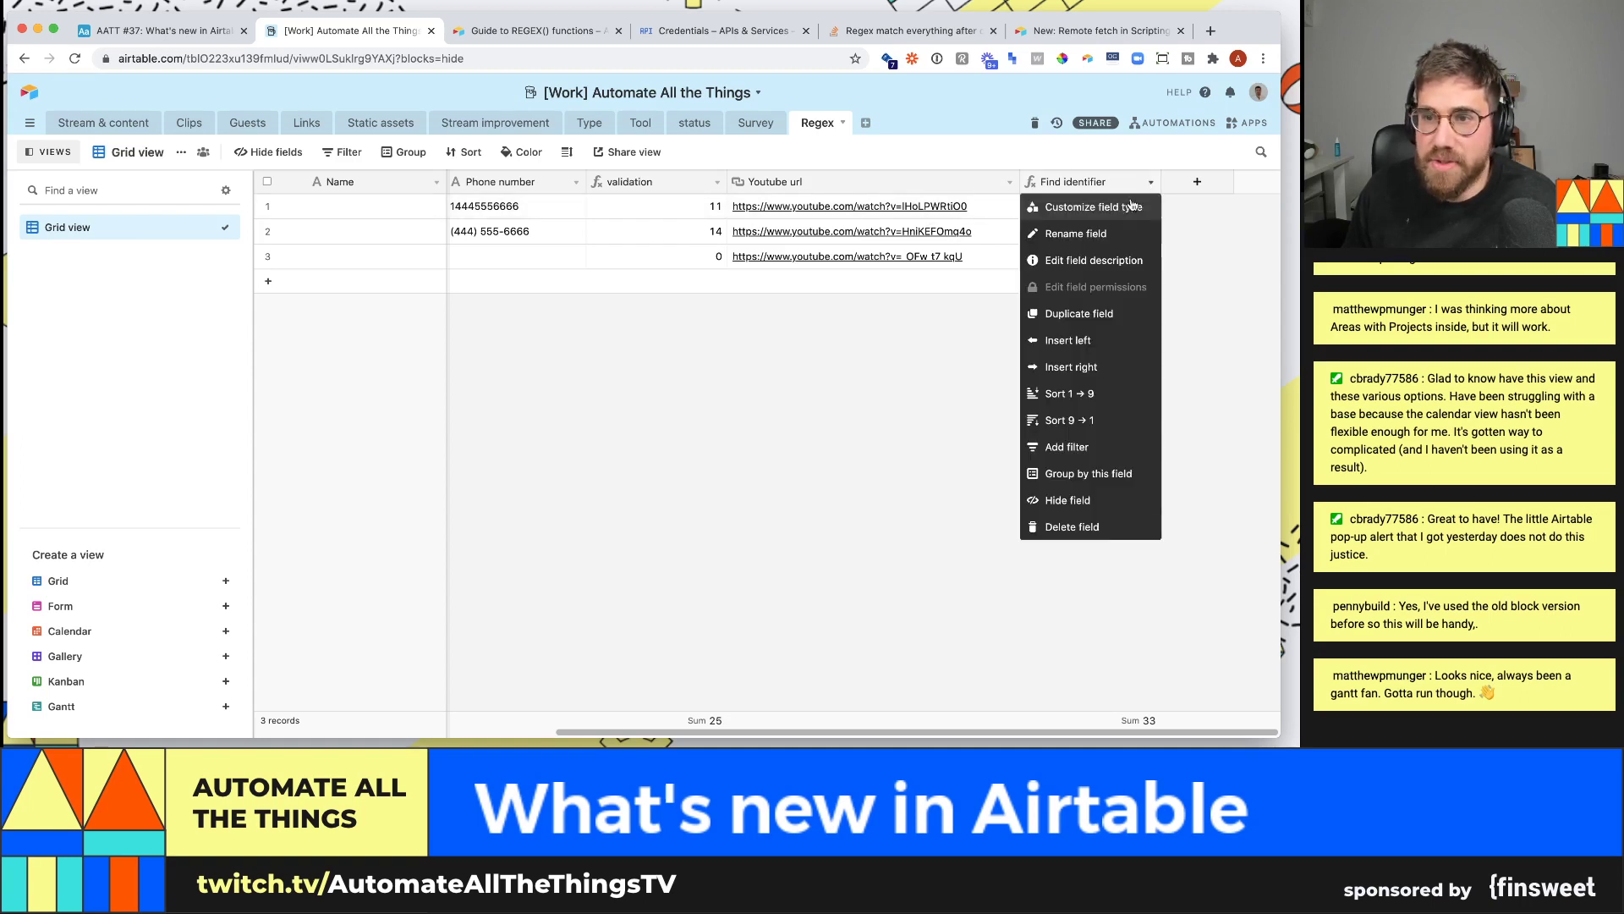
pyautogui.click(1100, 211)
pyautogui.click(811, 356)
pyautogui.write('right')
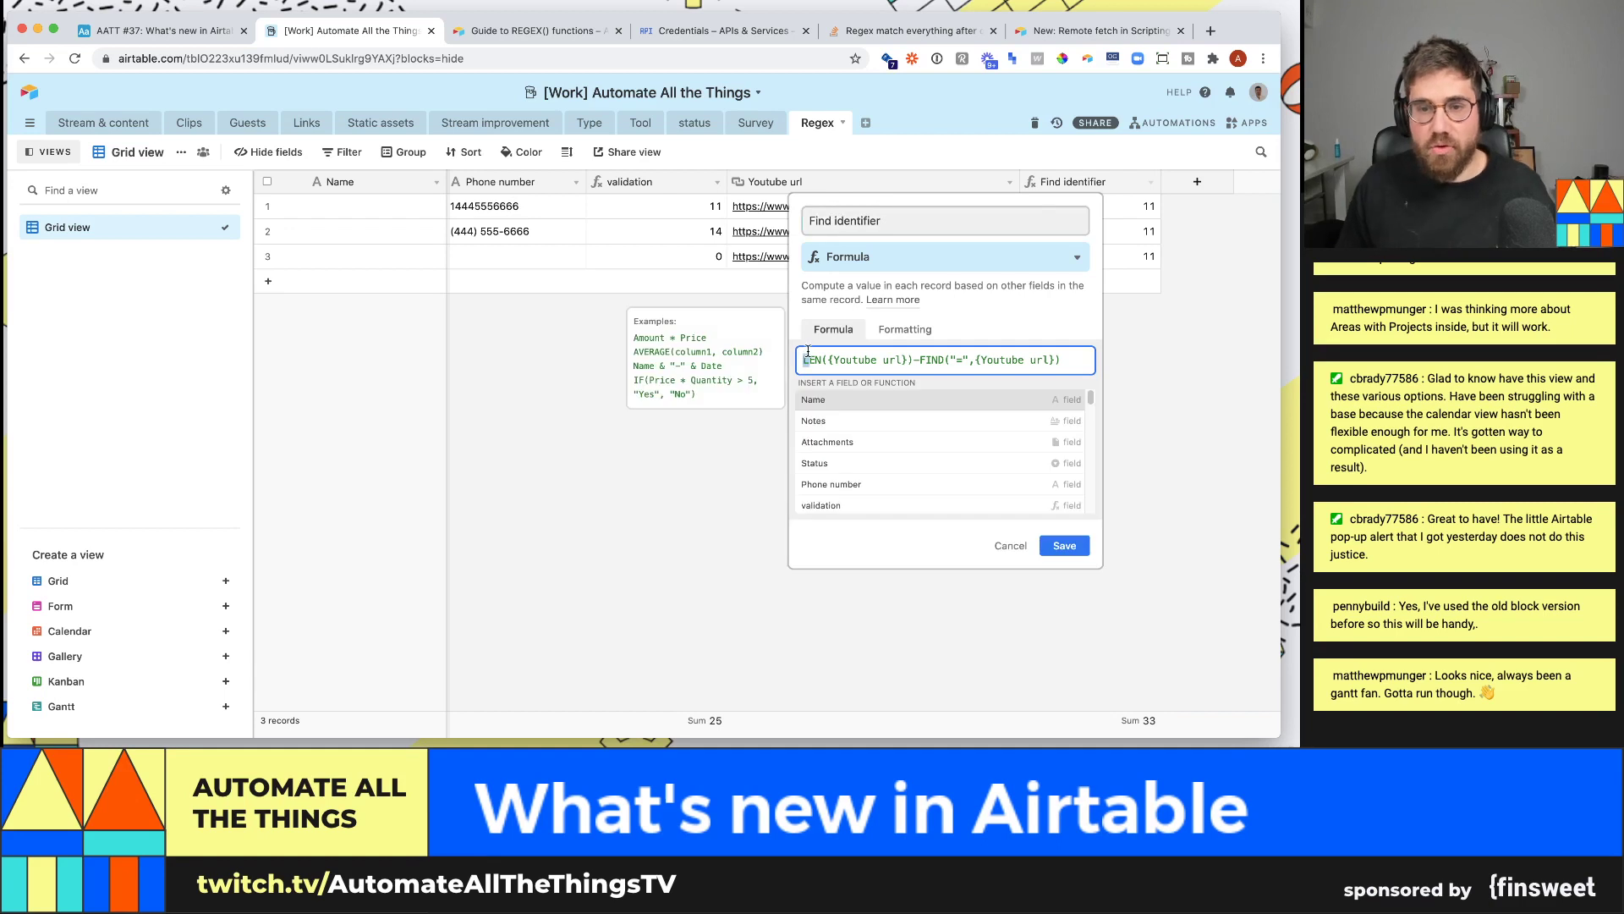
pyautogui.write('(')
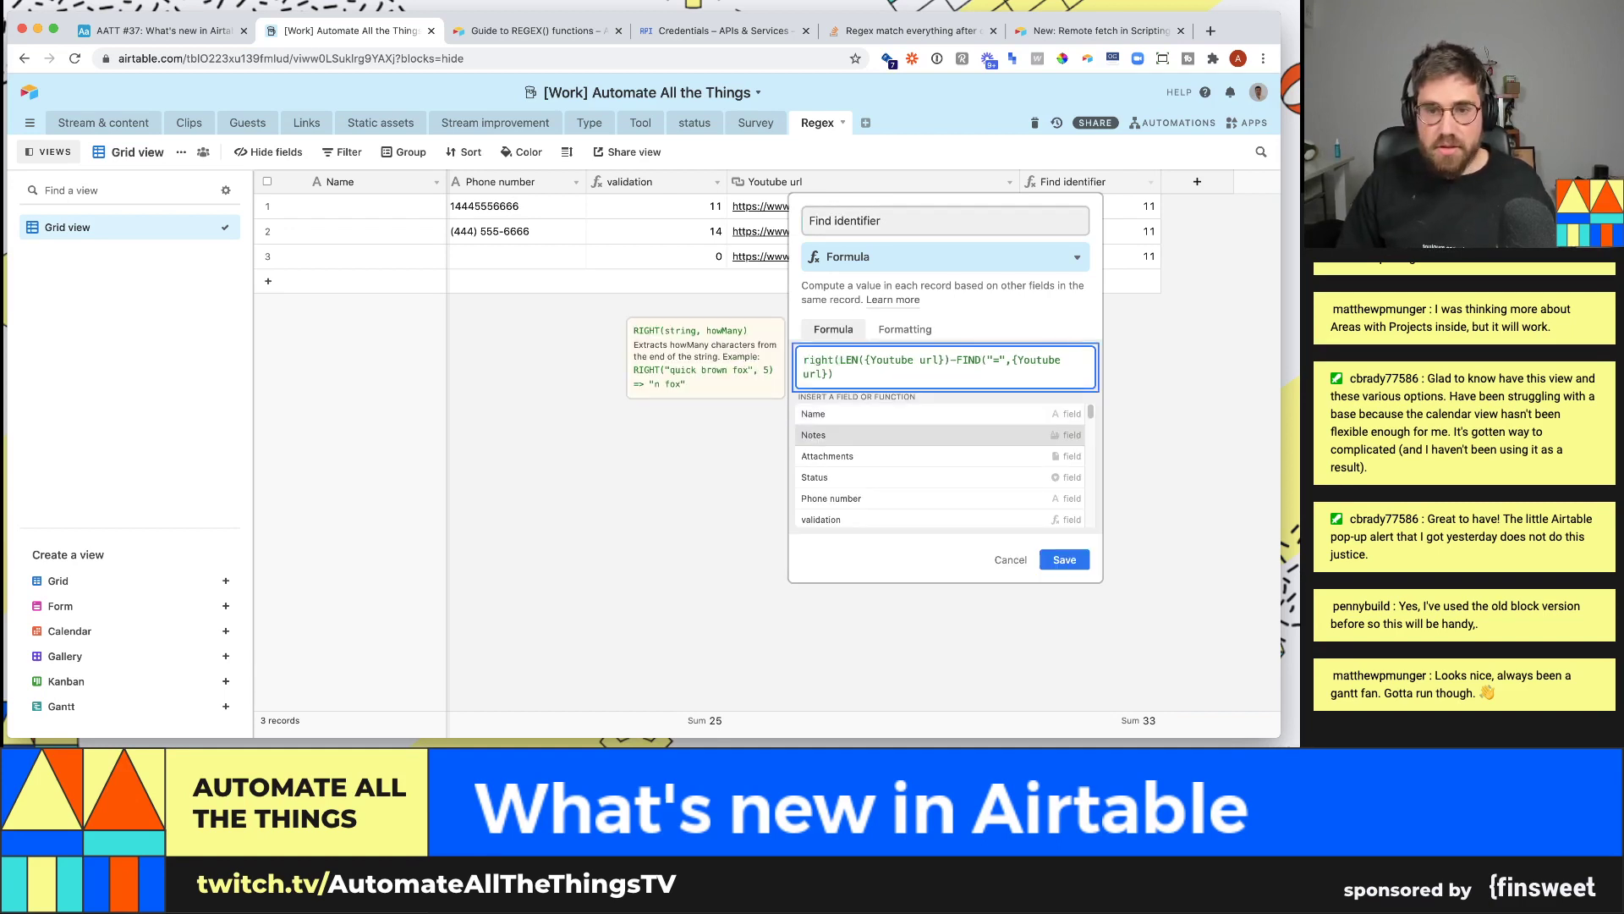
pyautogui.write(')')
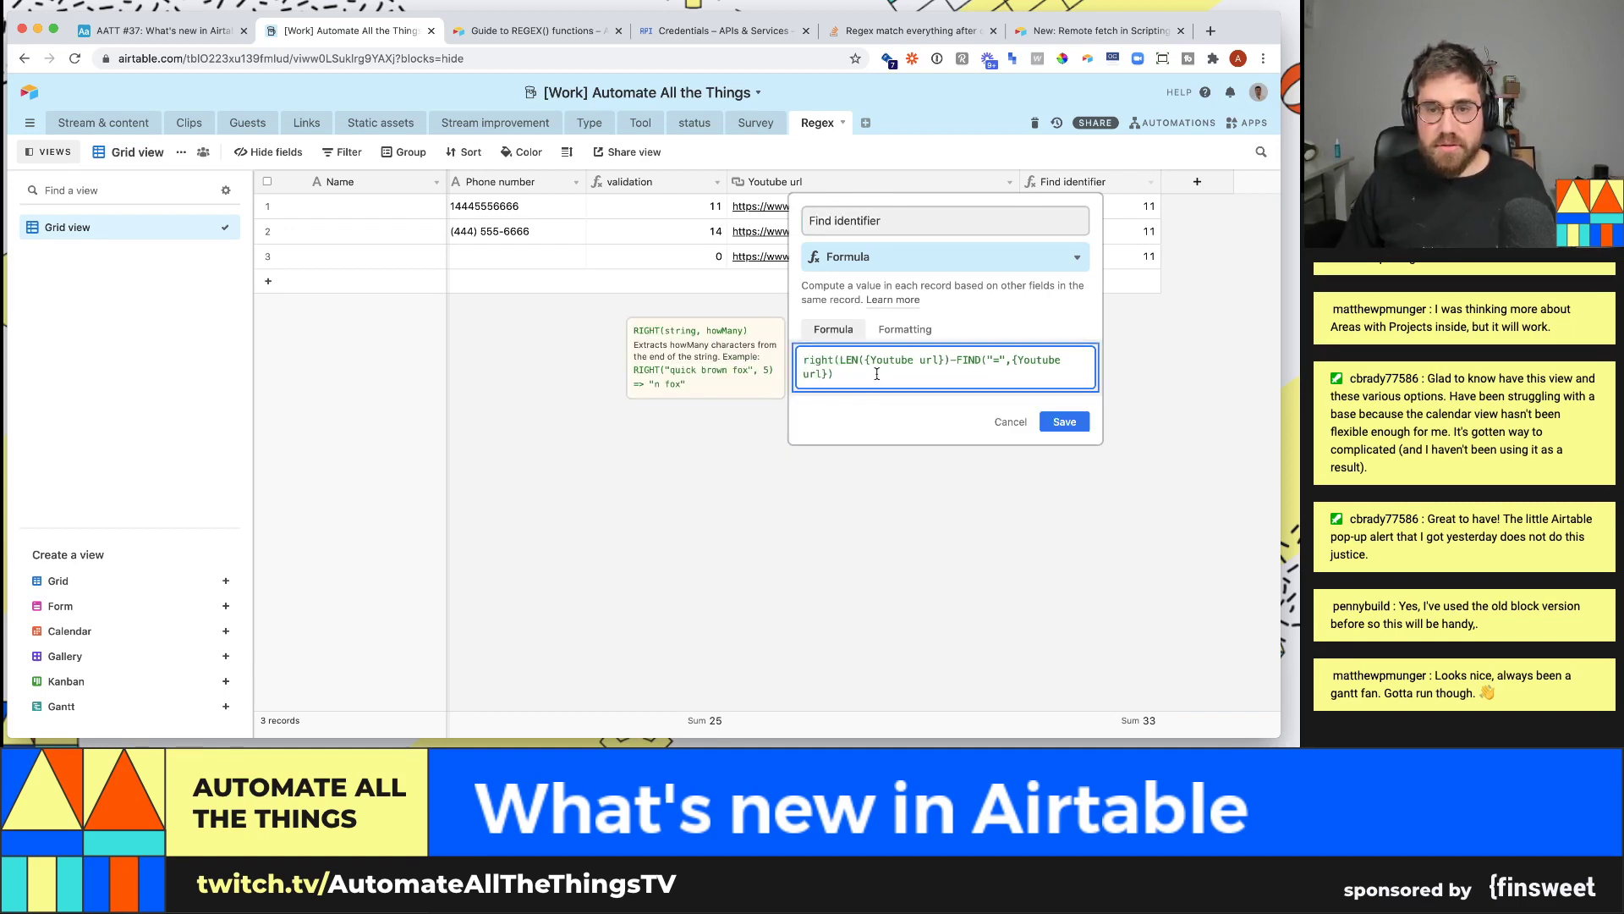
pyautogui.click(1066, 430)
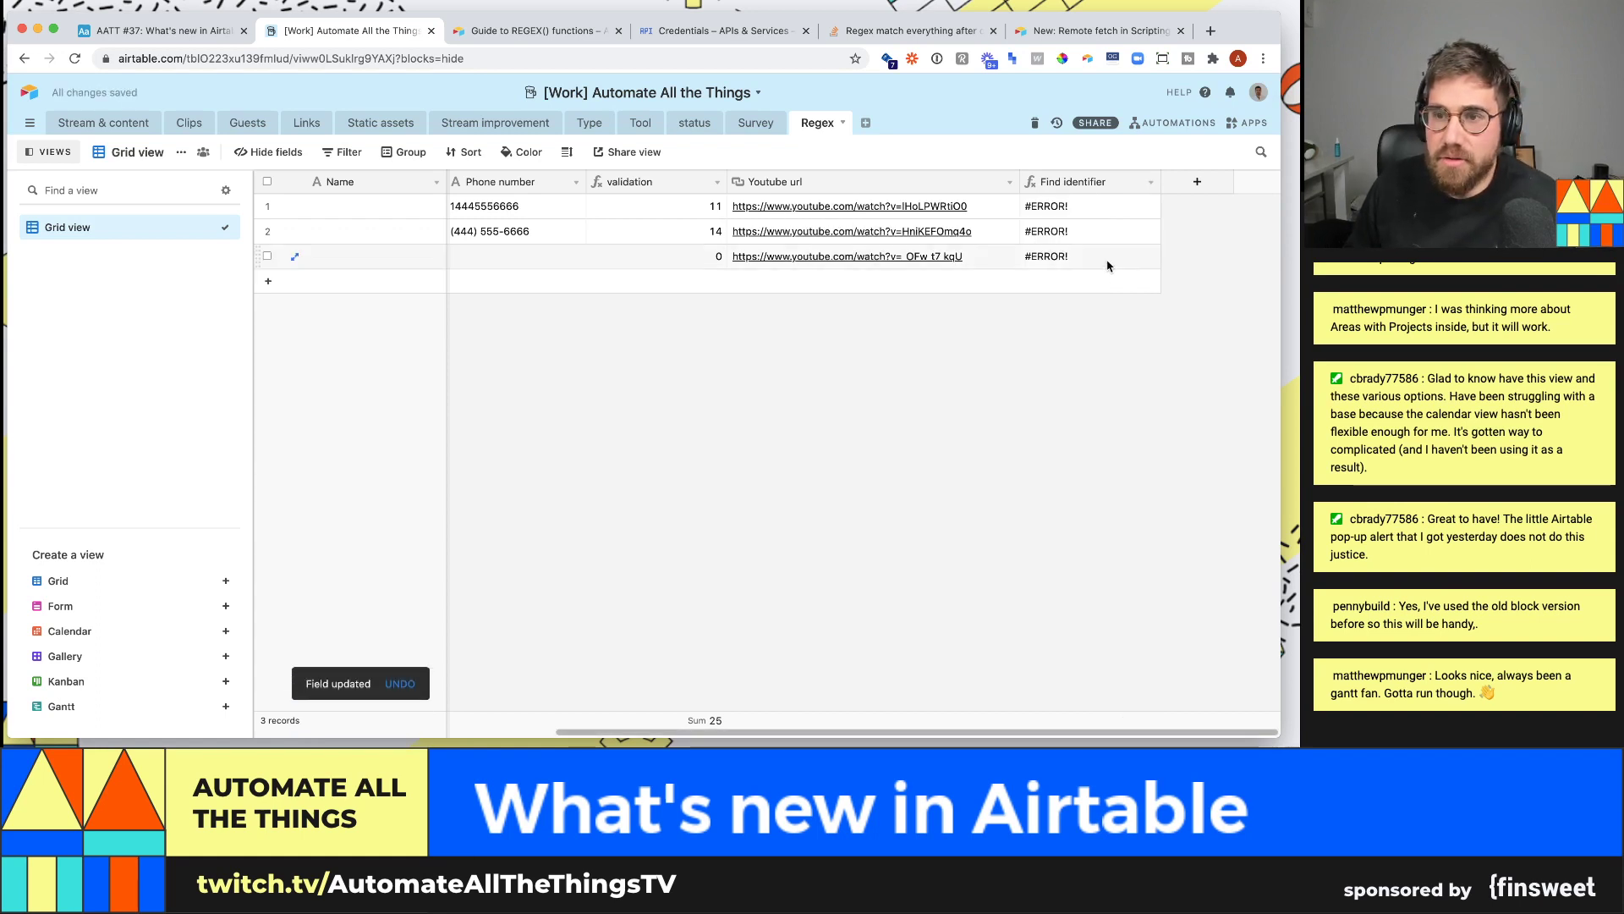
# - Add {Youtube url} as RIGHT's first argument so each row shows its video ID
pyautogui.click(1151, 181)
pyautogui.click(1117, 211)
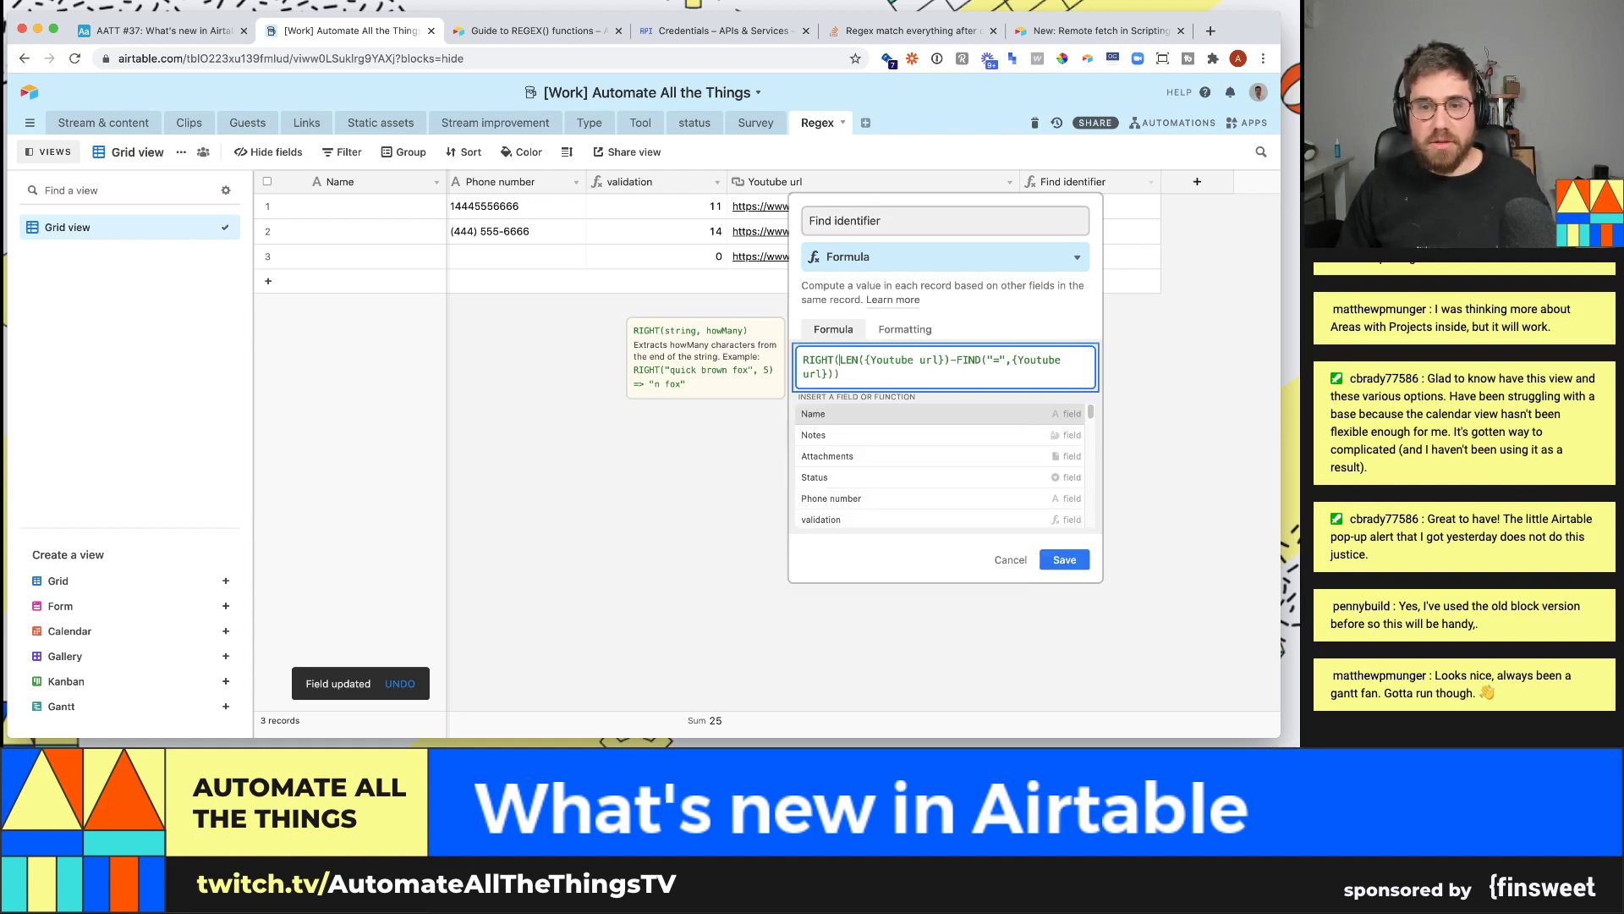
pyautogui.write('{youtube url')
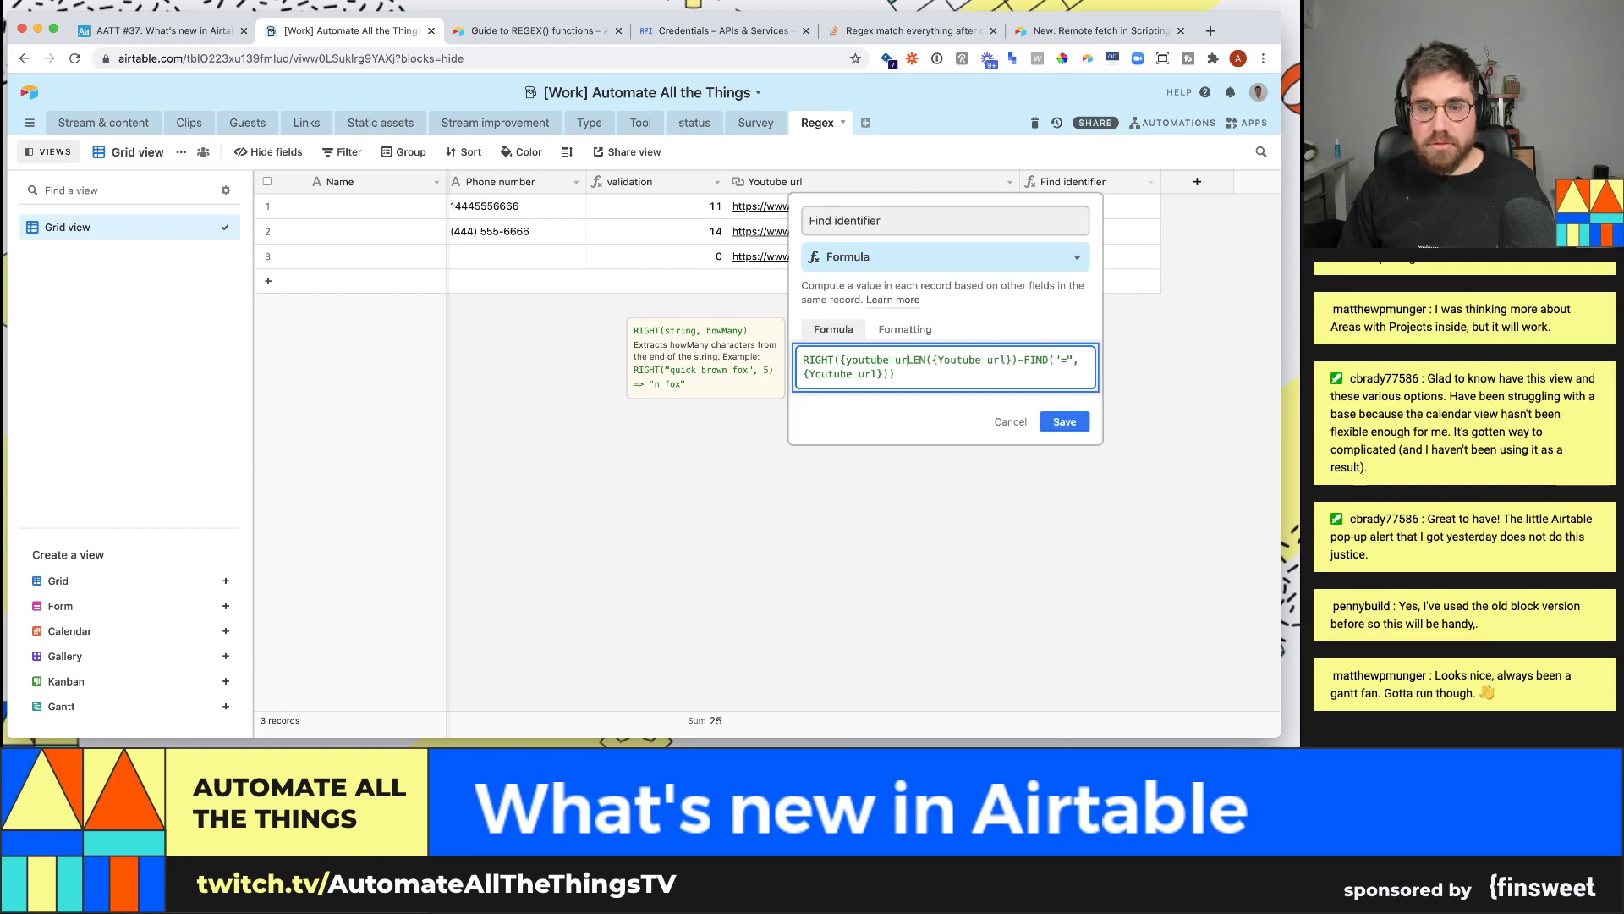
pyautogui.write('}')
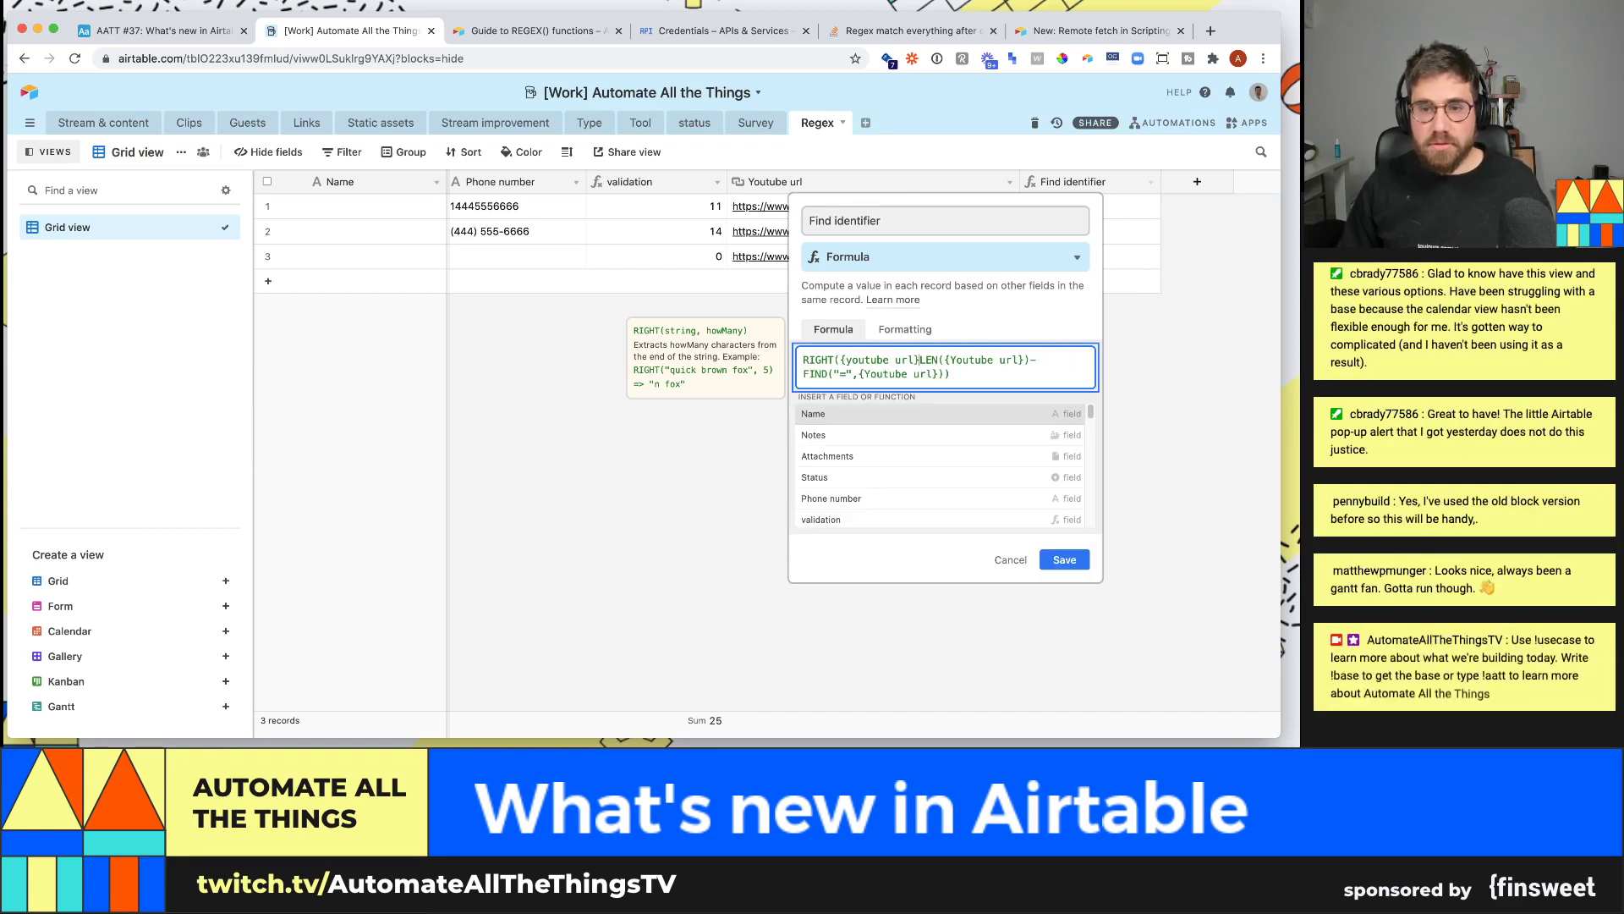
pyautogui.write(',')
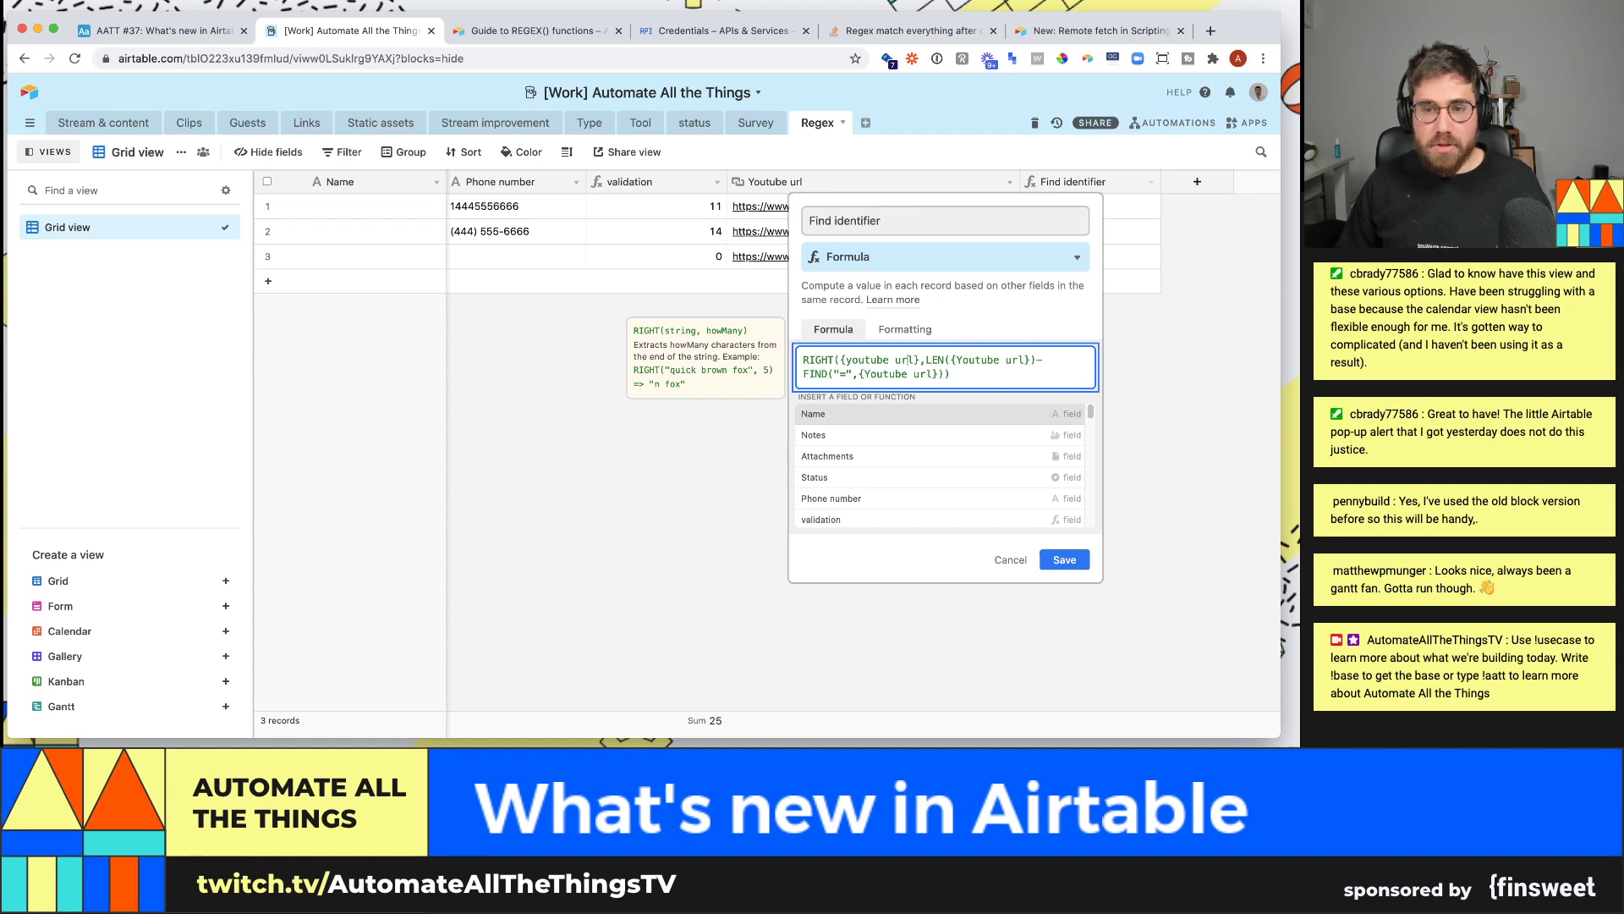
pyautogui.press('BackSpace')
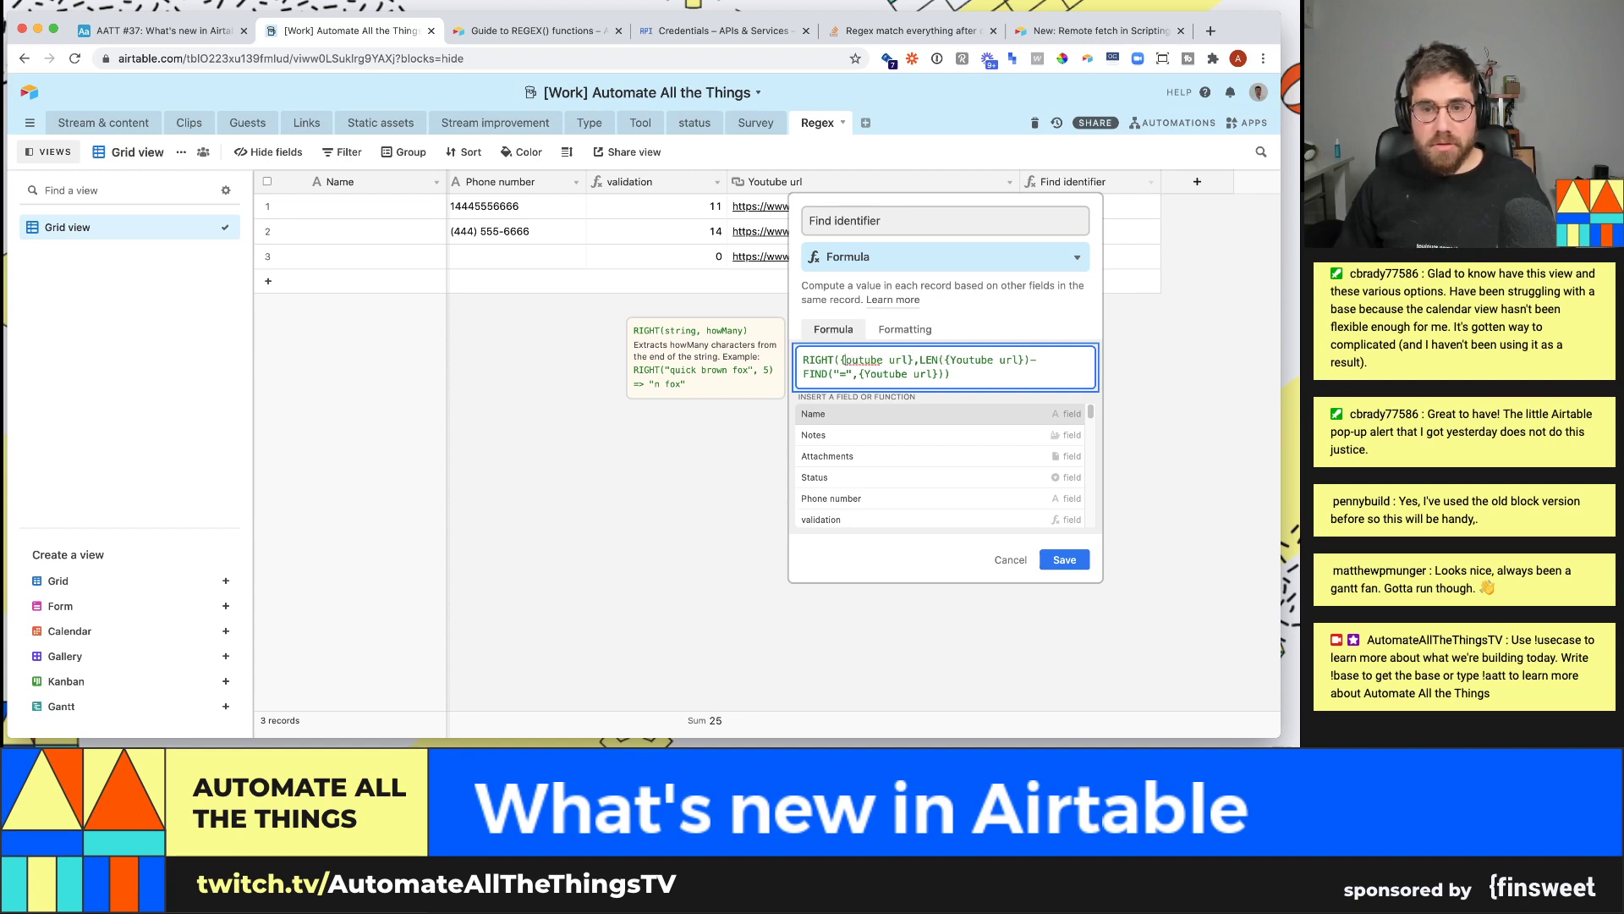
pyautogui.write('Y')
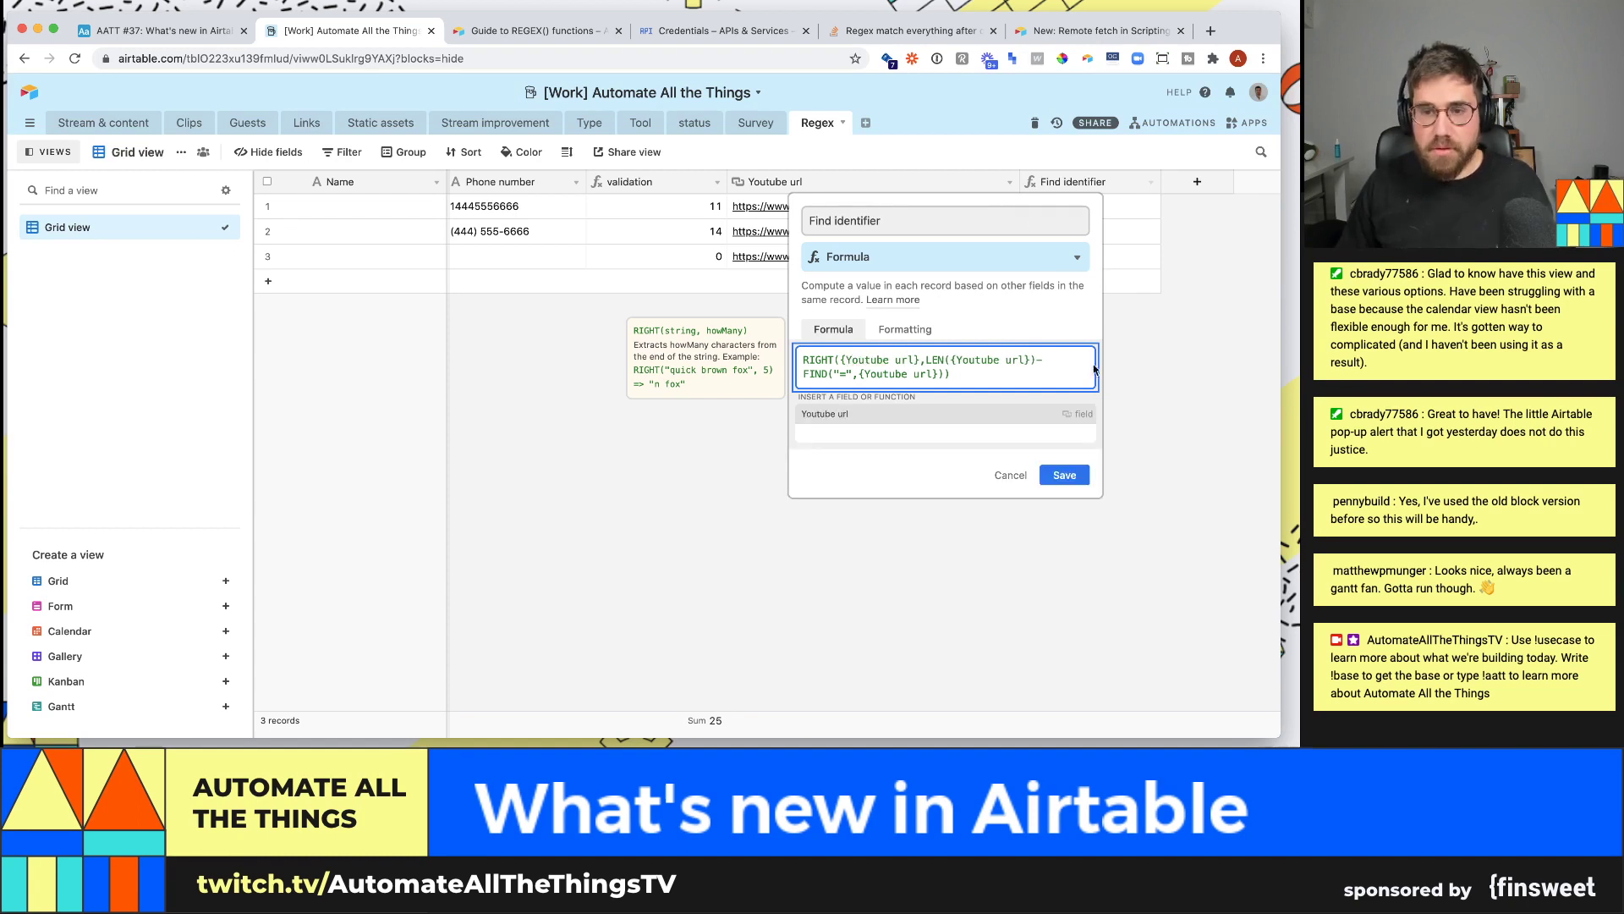
pyautogui.click(1083, 477)
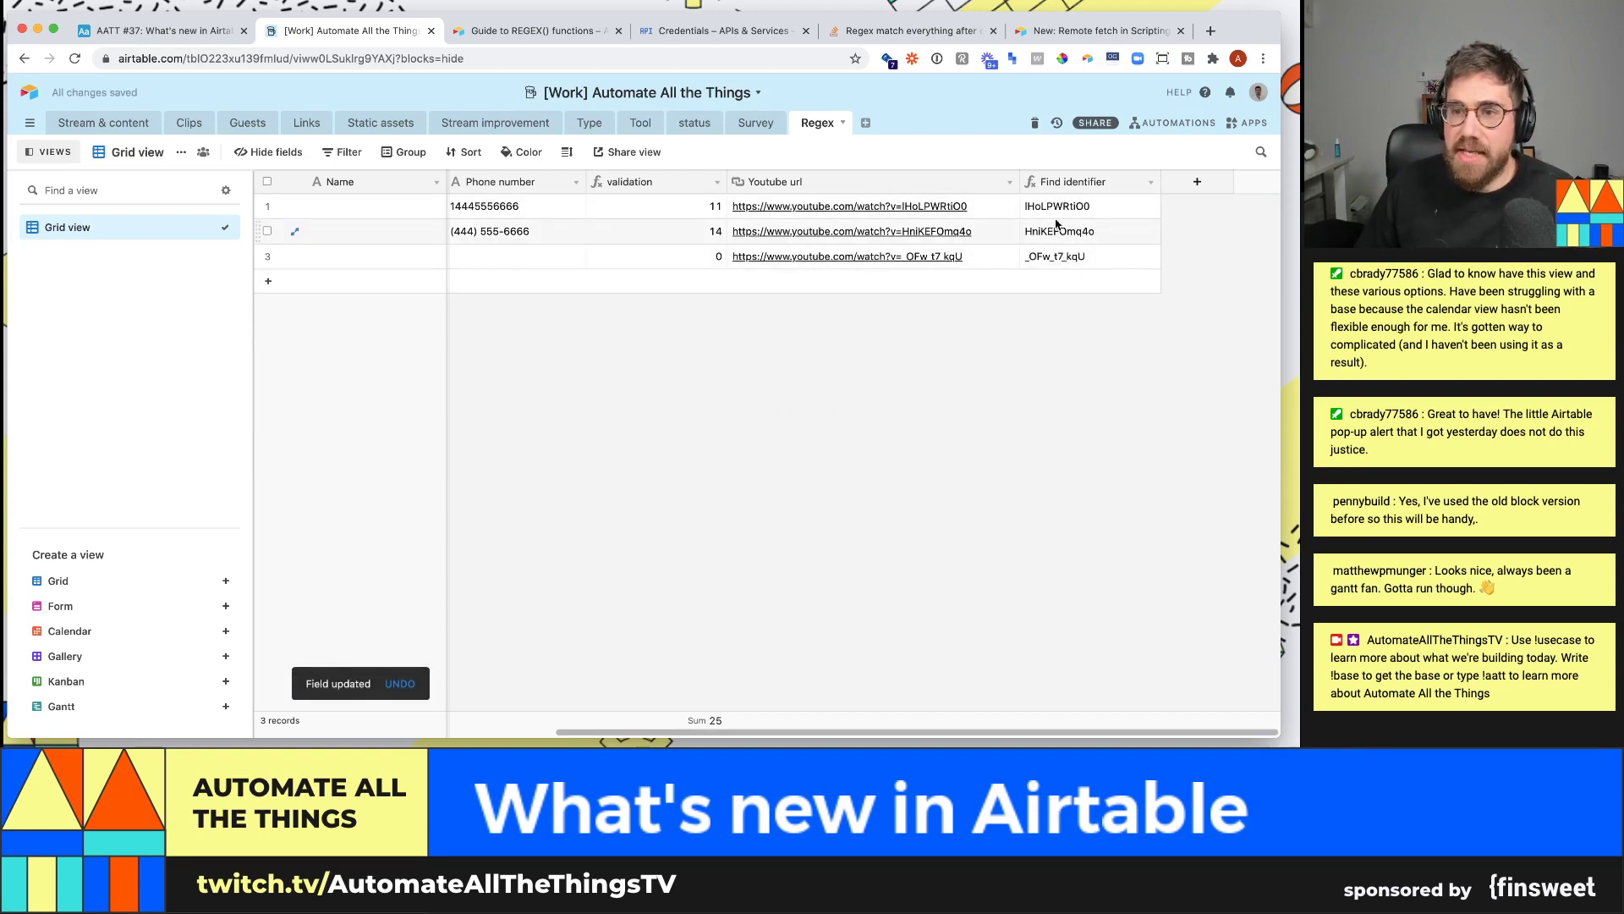
pyautogui.click(1150, 184)
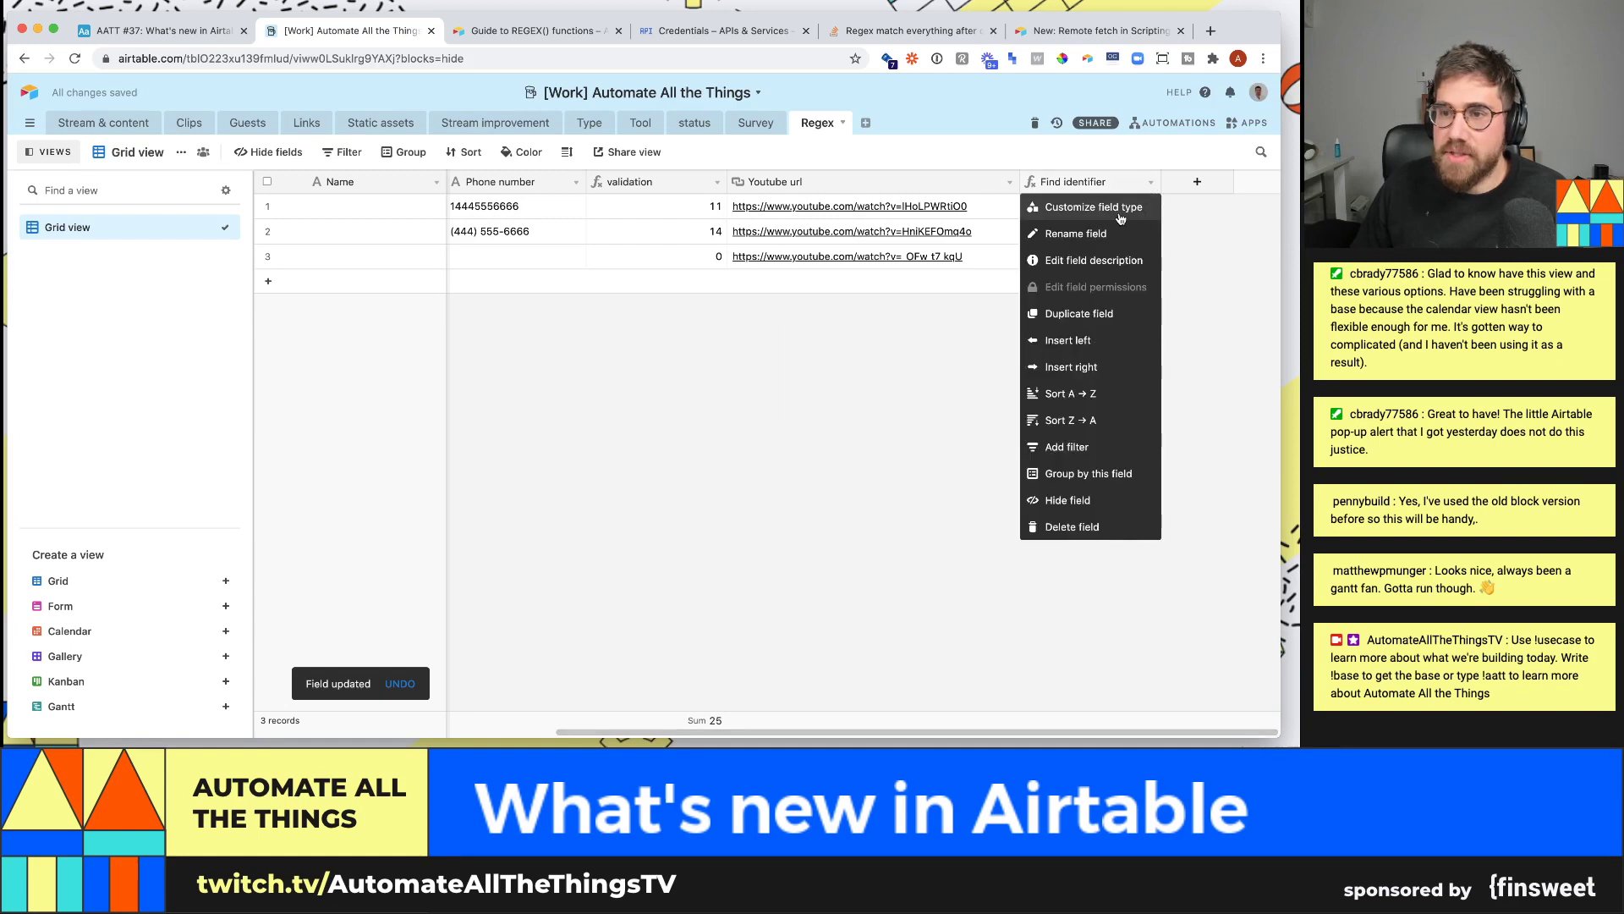
pyautogui.click(1092, 205)
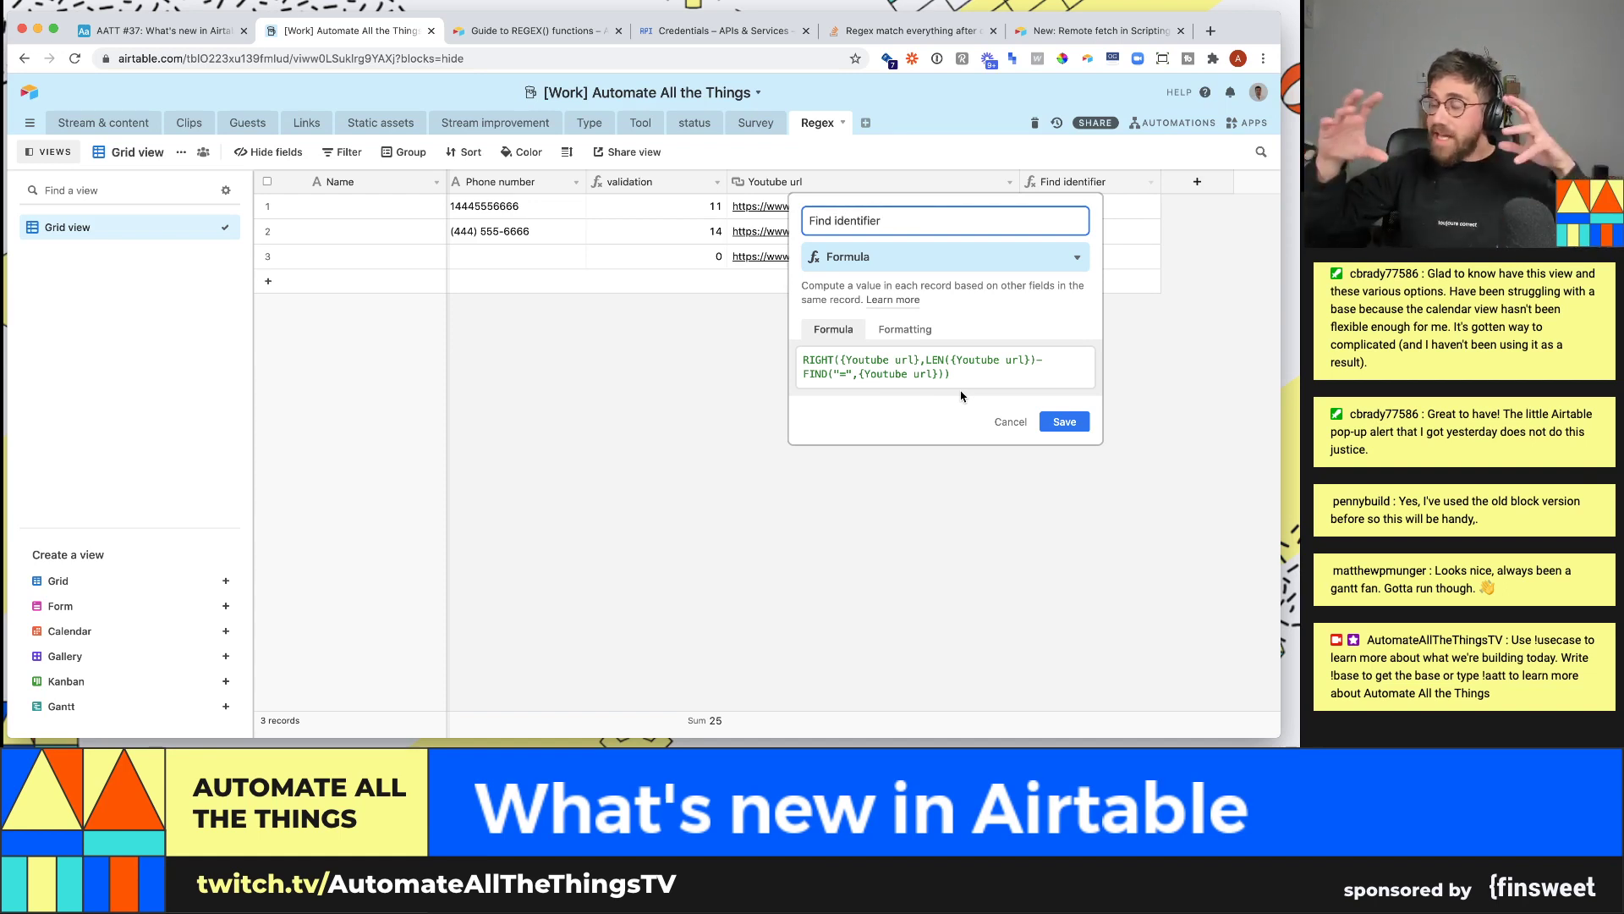
pyautogui.press('Return')
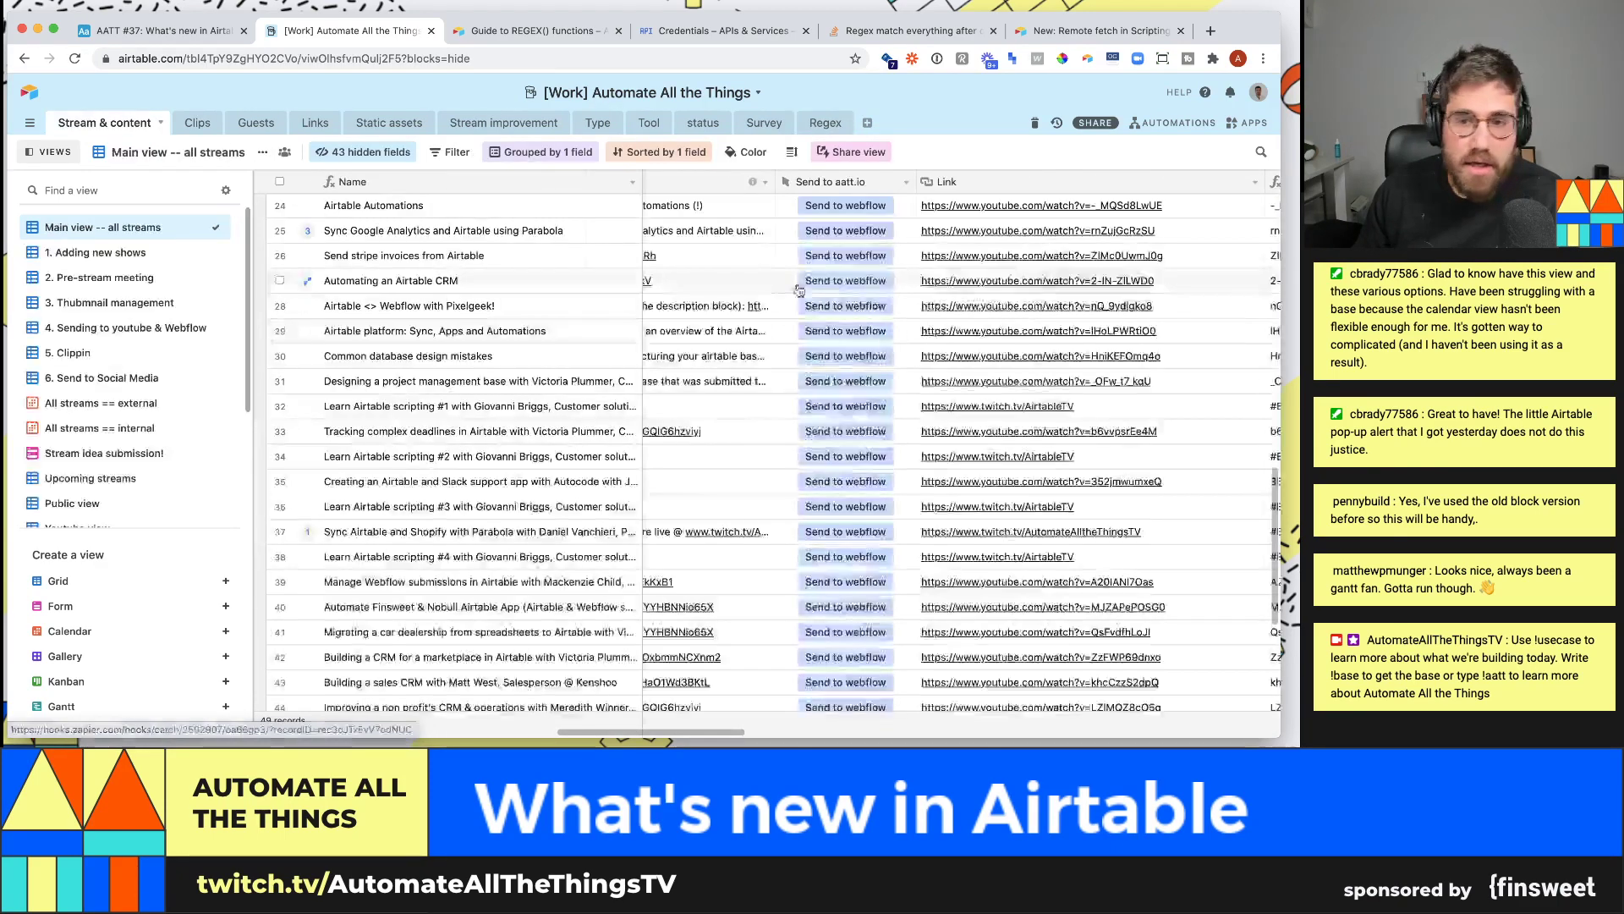
# - Review the \?(.*) regex pattern in the Stack Overflow answer
pyautogui.click(946, 32)
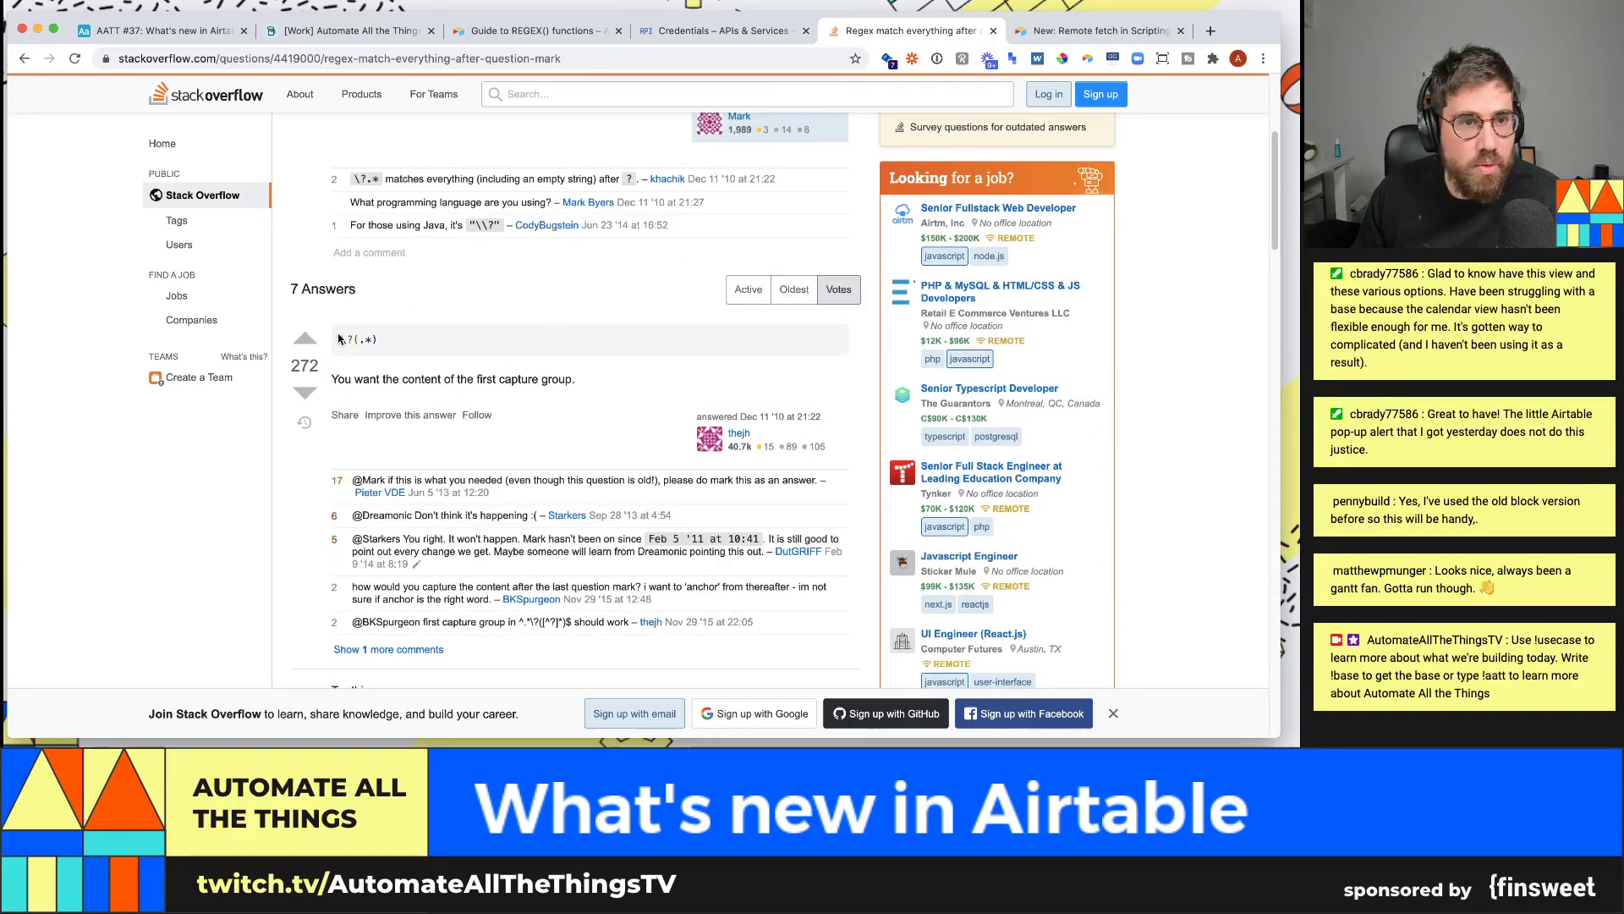
pyautogui.scroll(5, 441, 265)
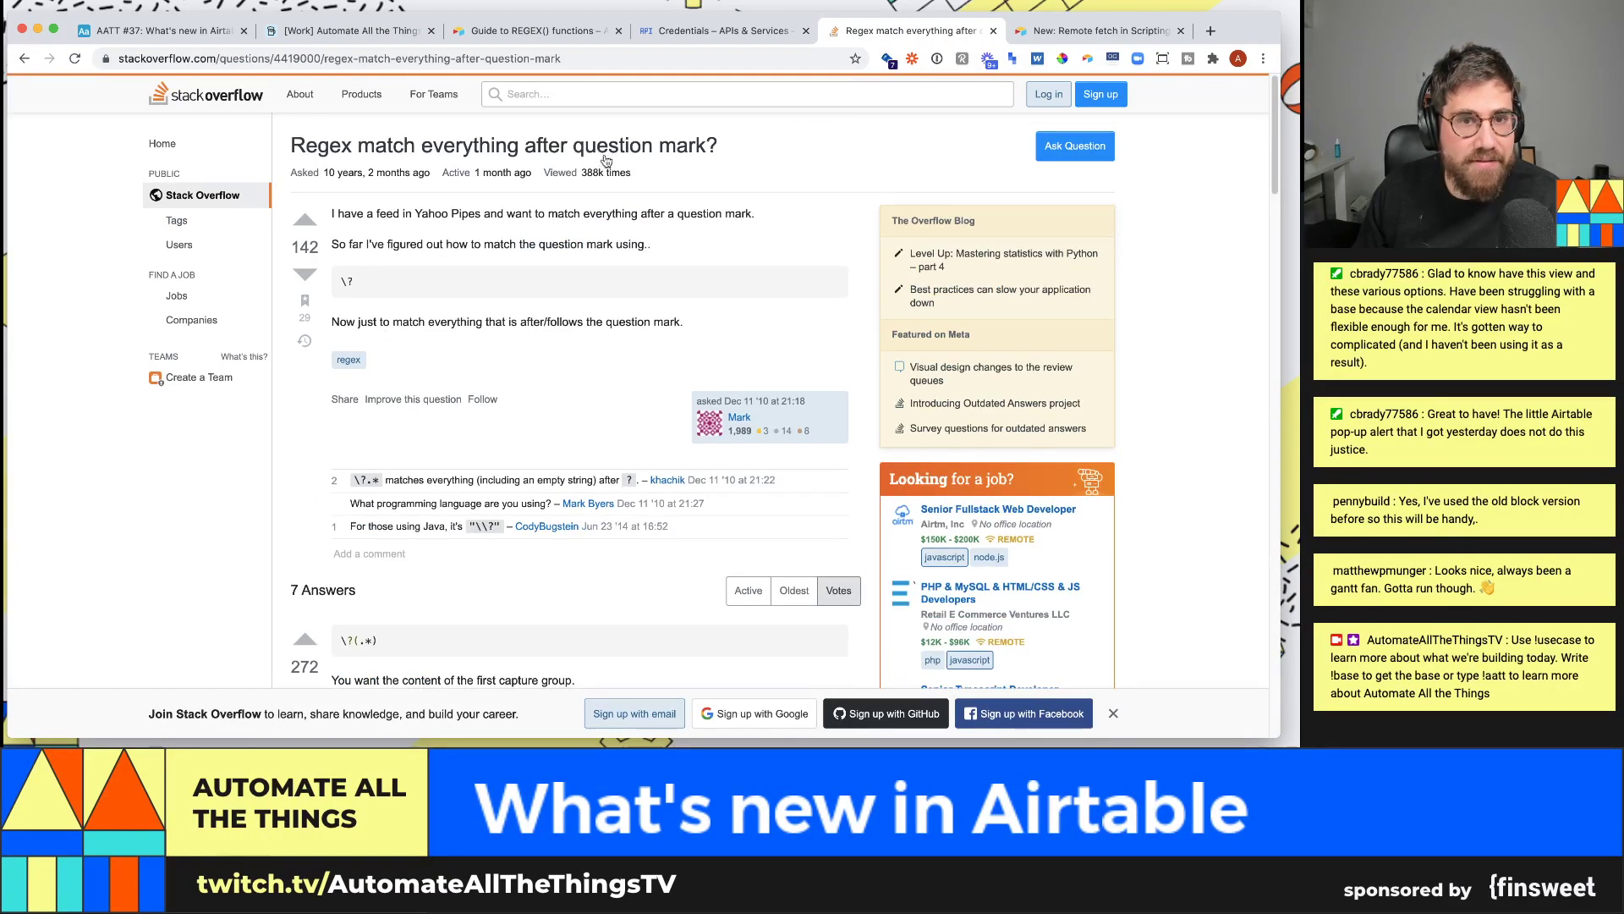
pyautogui.scroll(-1, 579, 264)
pyautogui.moveTo(338, 589)
pyautogui.mouseDown()
pyautogui.moveTo(380, 594)
pyautogui.moveTo(341, 577)
pyautogui.mouseUp()
pyautogui.click(380, 594)
pyautogui.scroll(-1, 380, 594)
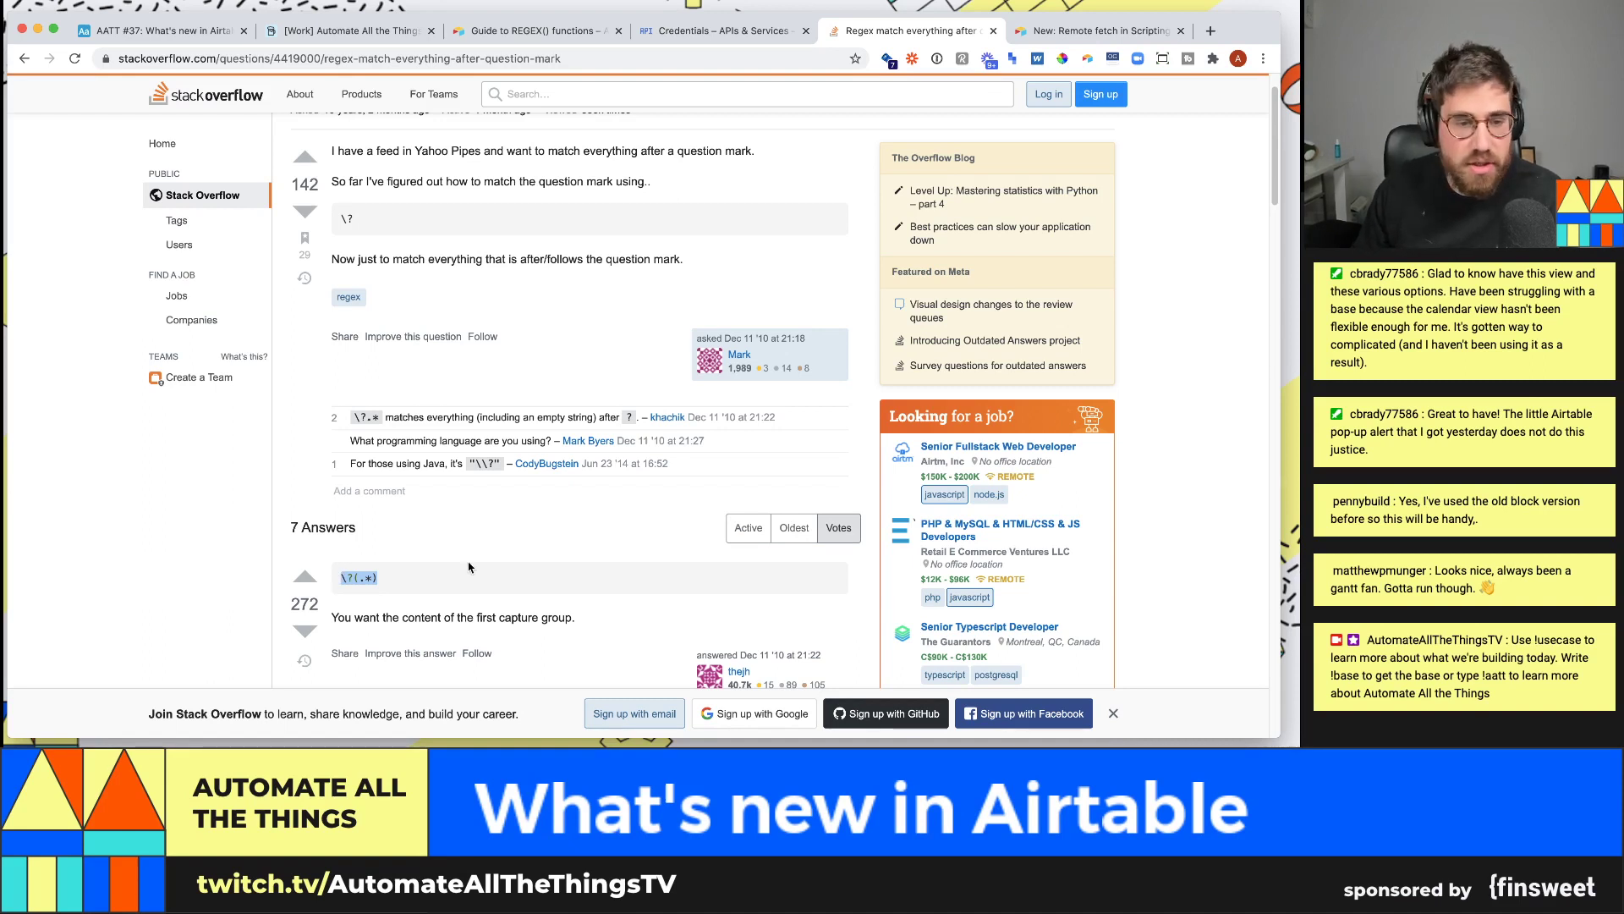
# - Go back to the Automate All the Things base and inspect the Link field's settings
pyautogui.click(156, 31)
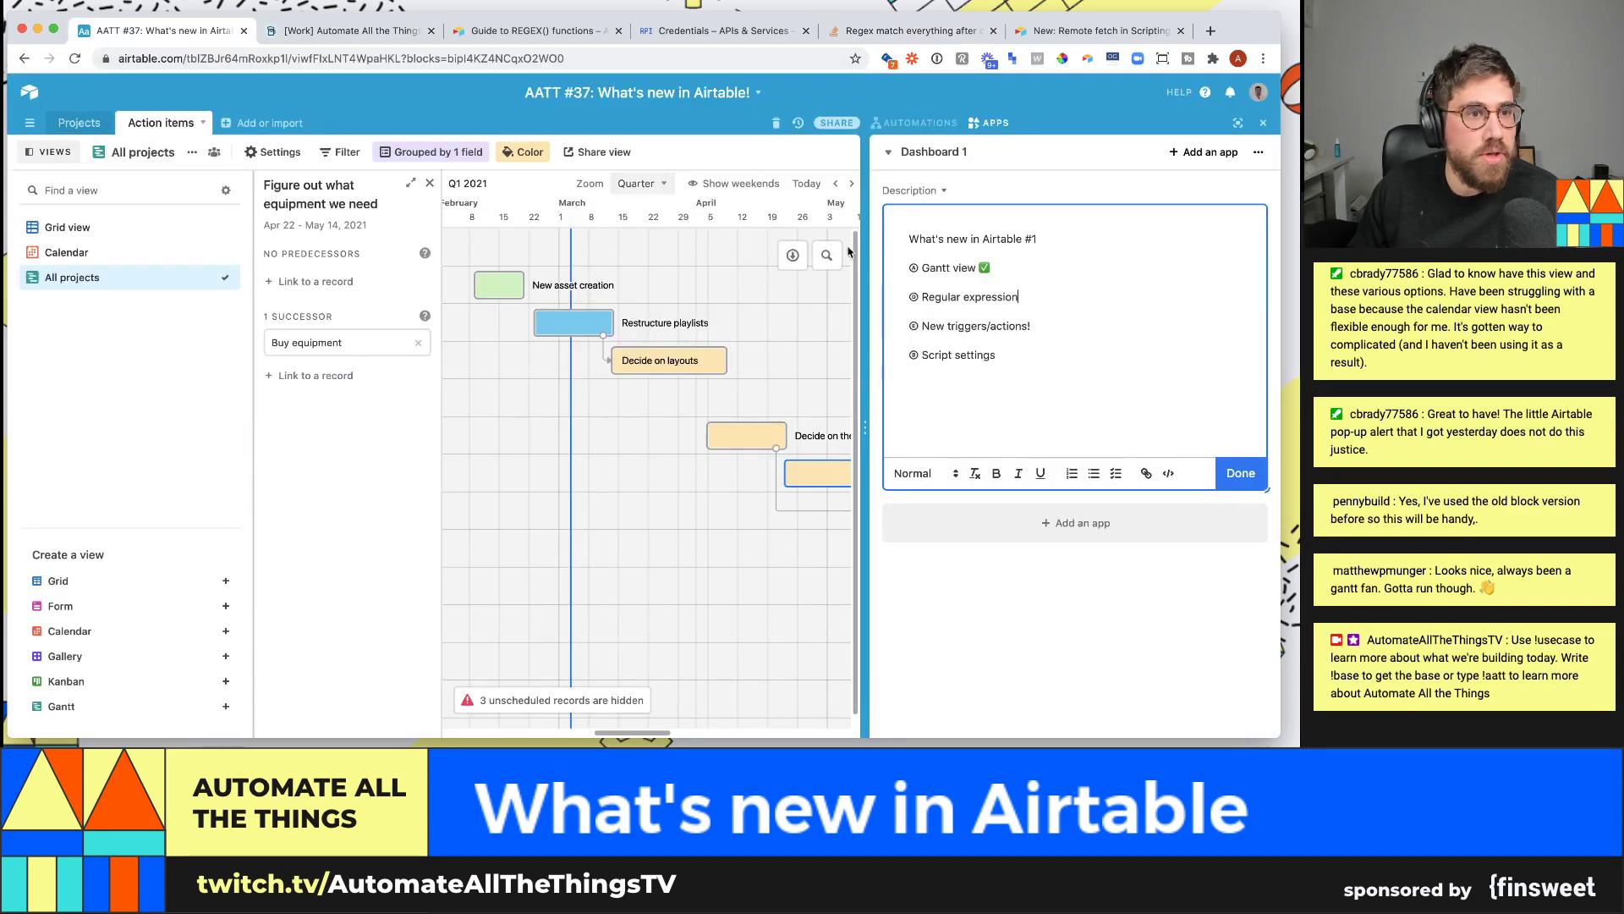
pyautogui.click(338, 30)
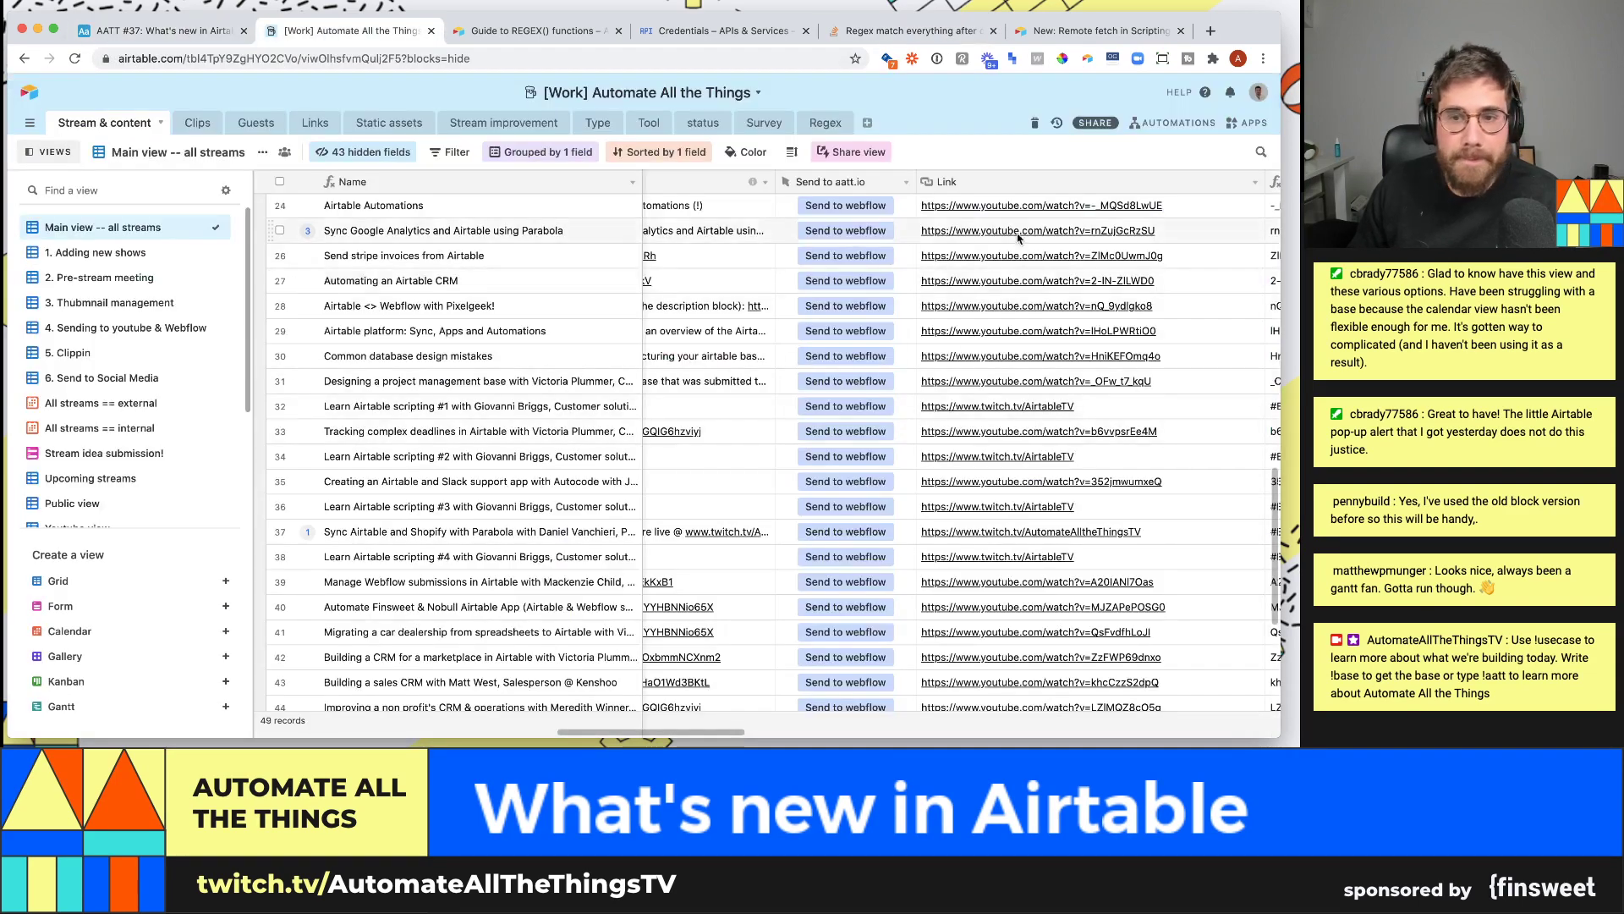
pyautogui.click(1255, 183)
pyautogui.click(1205, 210)
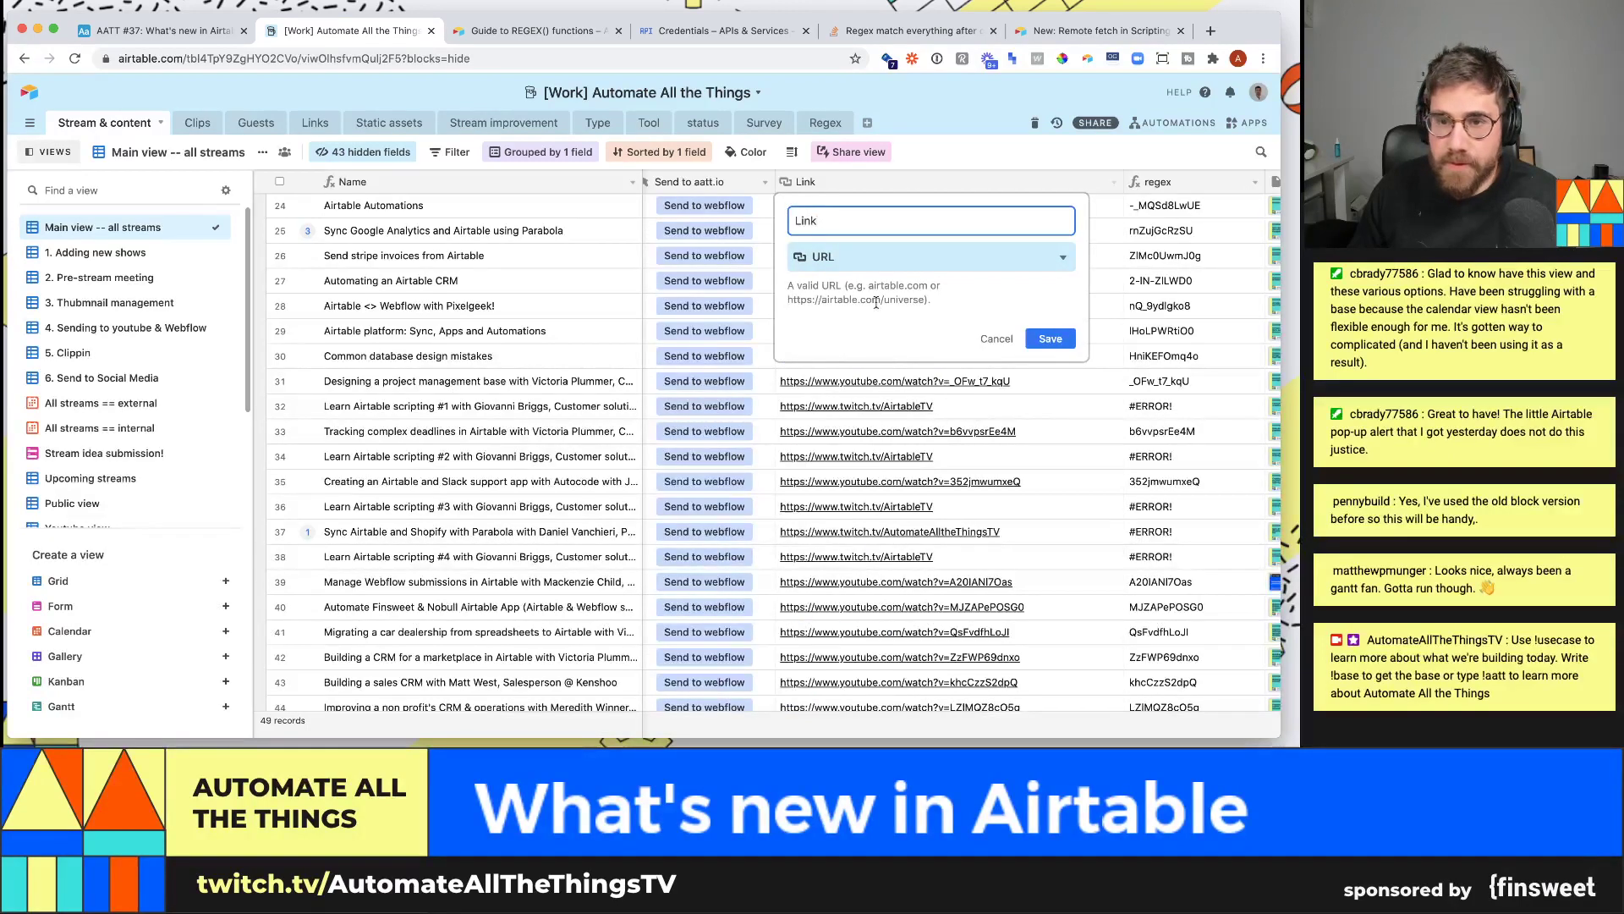
pyautogui.press('Escape')
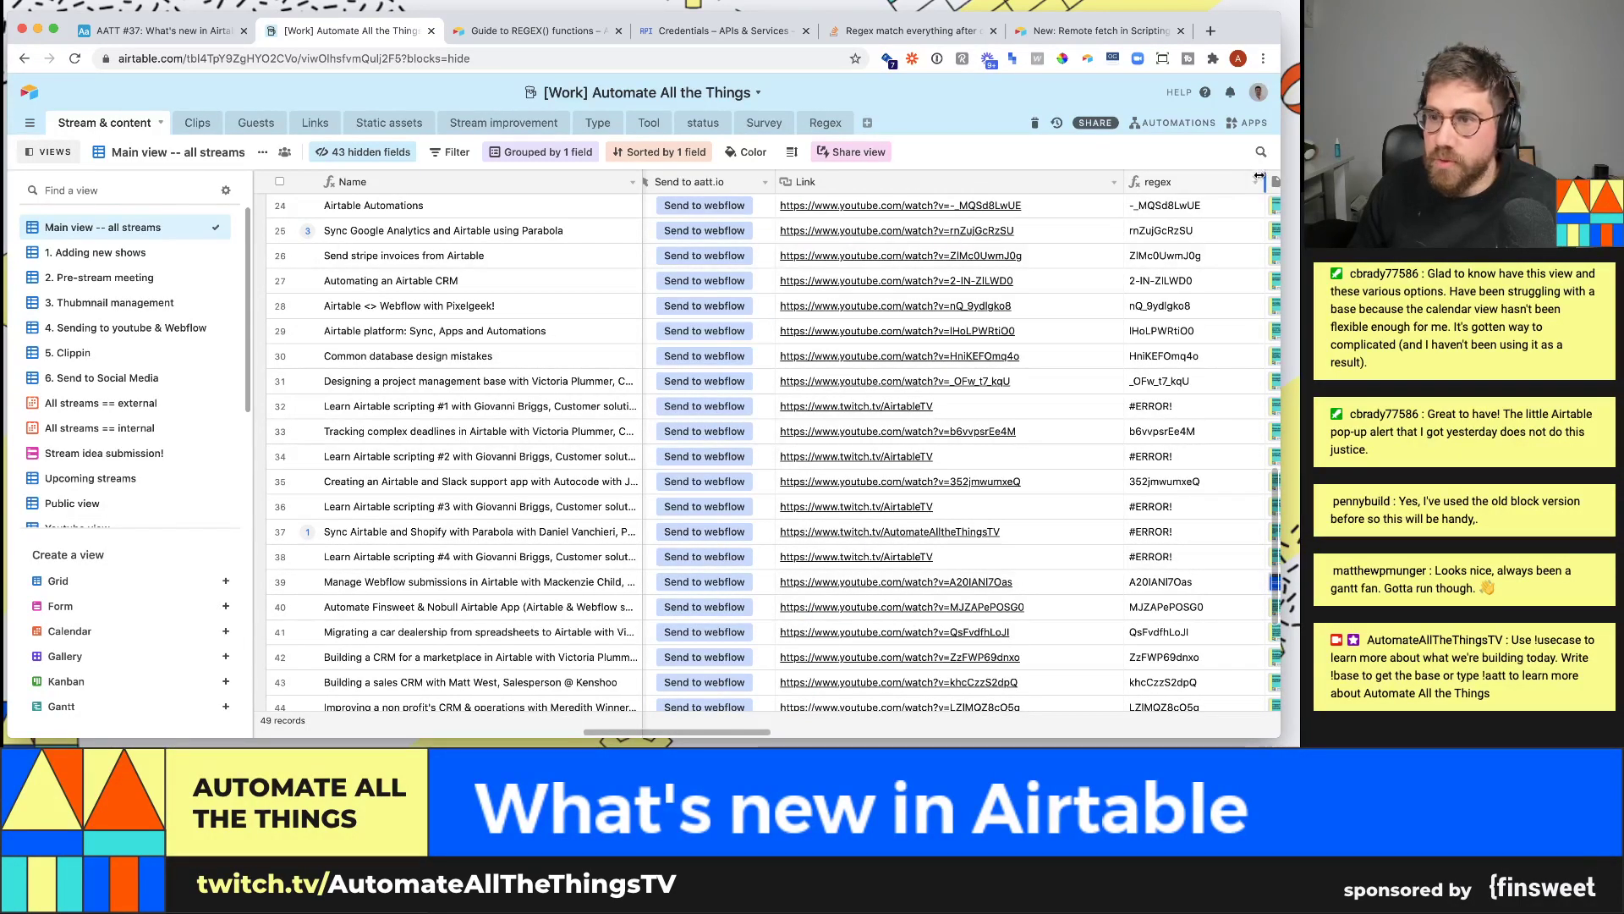
# - Select the regex field's entire REGEX_EXTRACT formula, then return to the Regex table
pyautogui.click(1256, 182)
pyautogui.click(1218, 206)
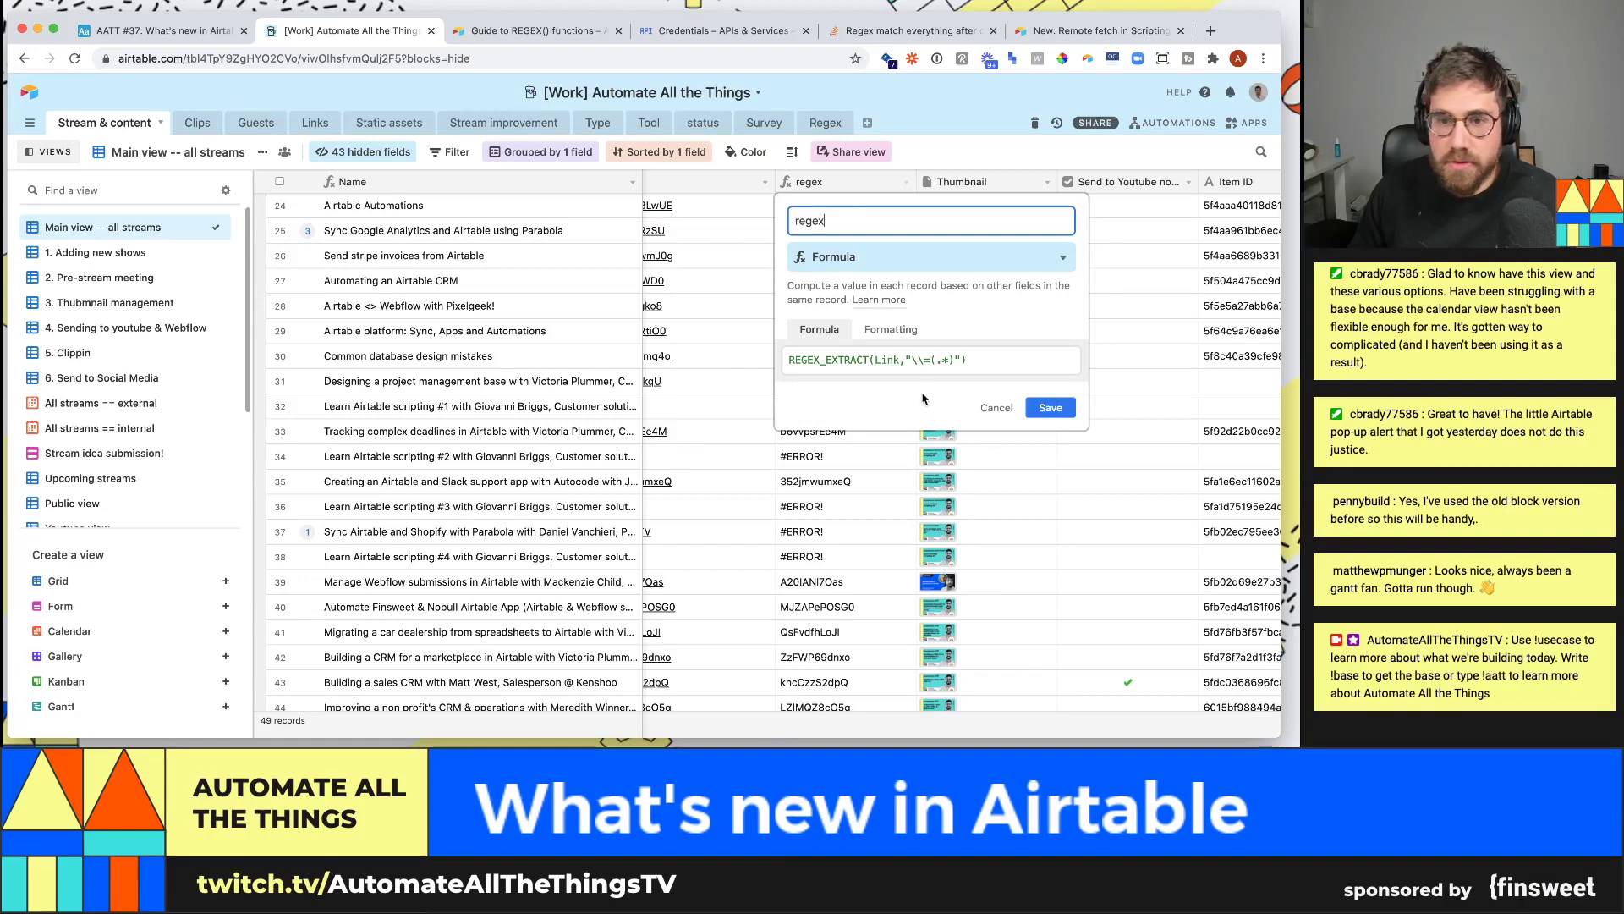
pyautogui.click(919, 360)
pyautogui.moveTo(917, 359); pyautogui.dragTo(953, 358)
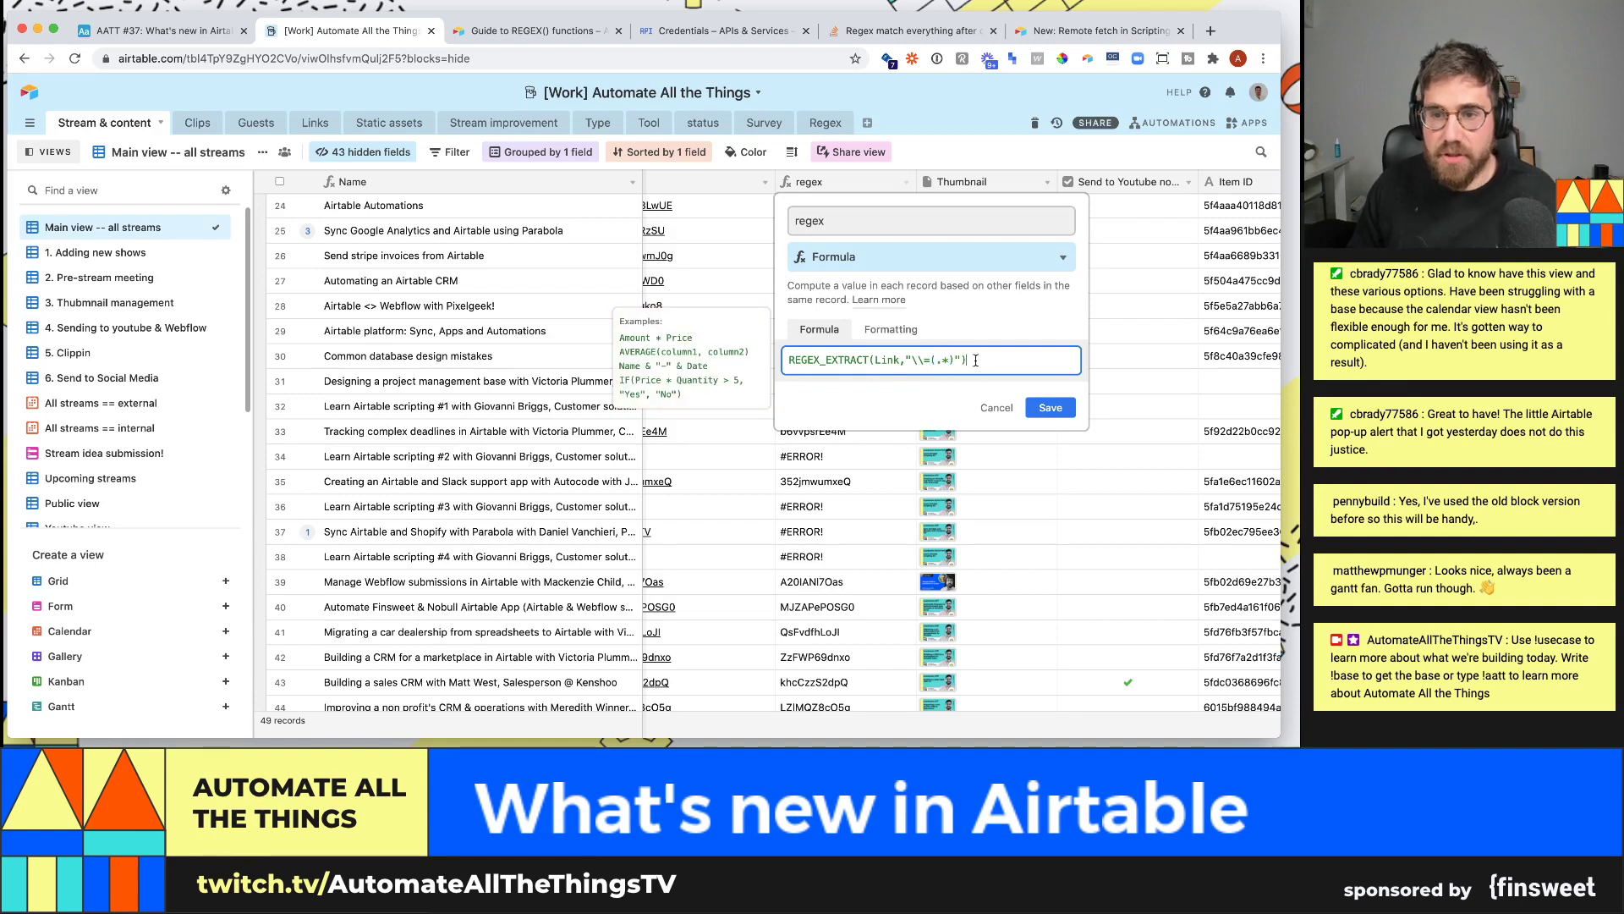
pyautogui.press('super+a')
pyautogui.hotkey('ctrl', 'c')
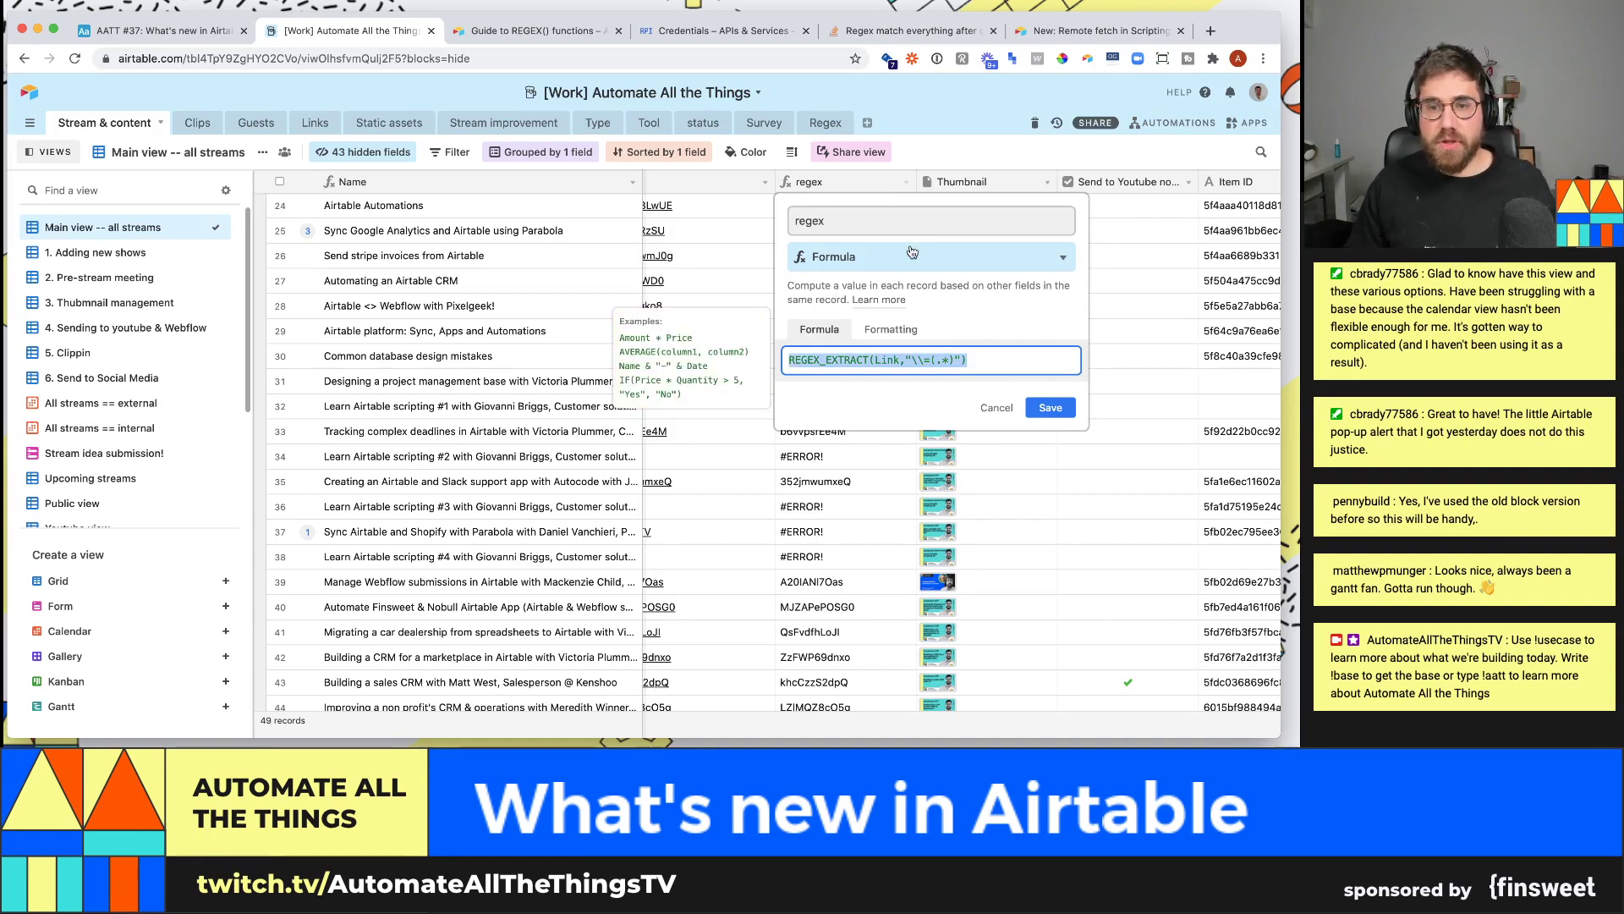
pyautogui.click(824, 123)
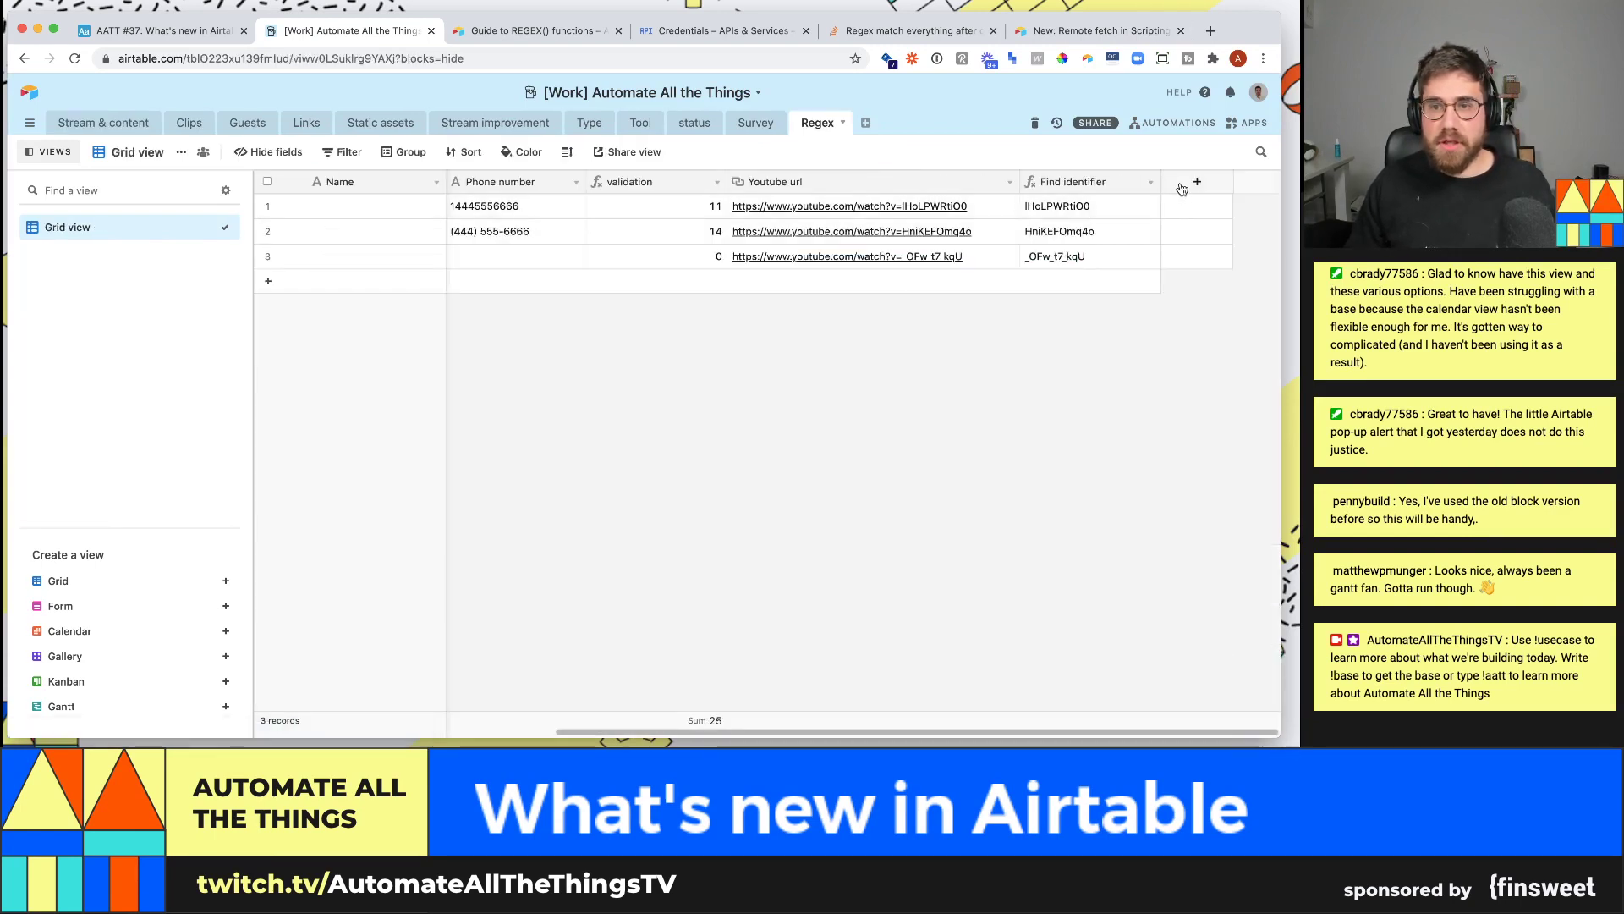
# - Start a new Formula field named Find identifier (regex)
pyautogui.click(1197, 181)
pyautogui.write('fo')
pyautogui.press('BackSpace')
pyautogui.press('BackSpace')
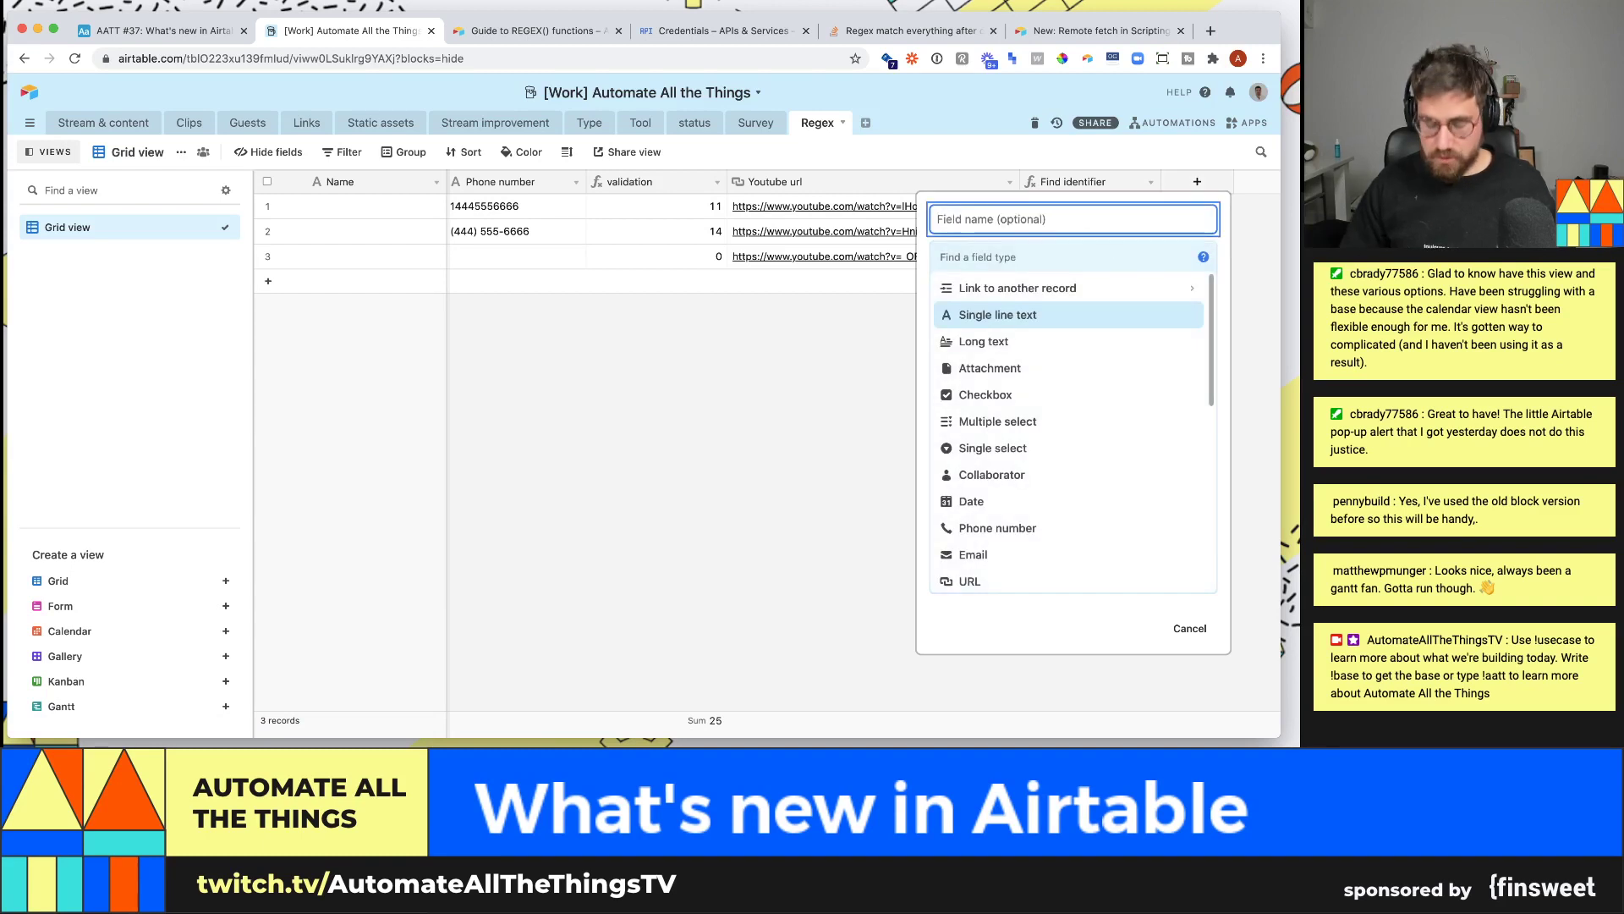
pyautogui.write('Find identifier (')
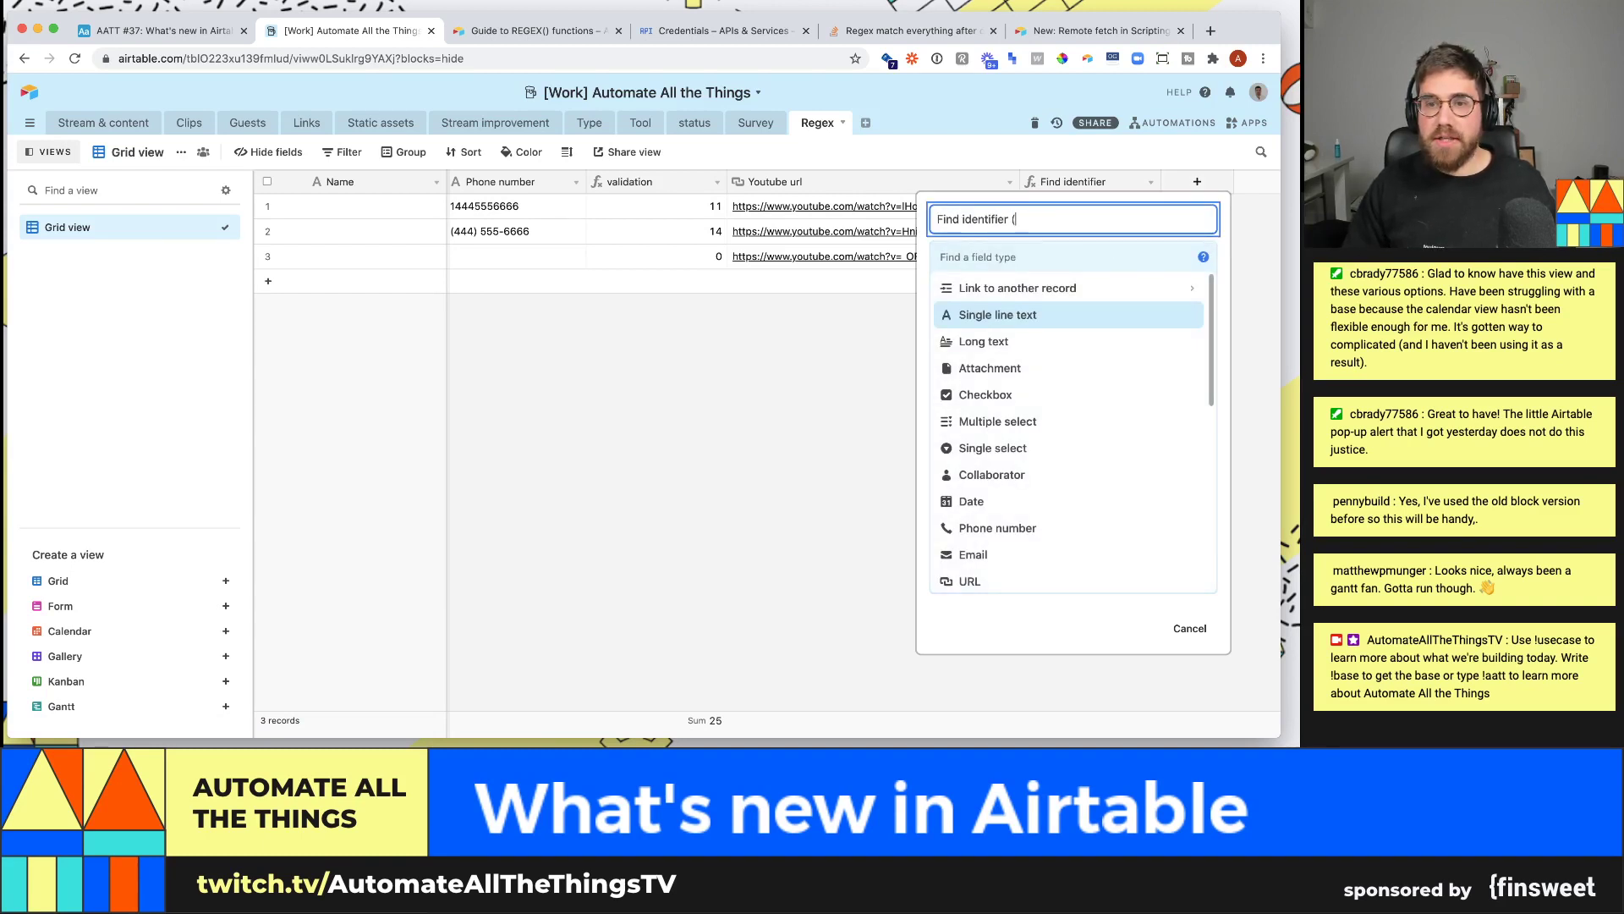
pyautogui.write('w')
pyautogui.press('BackSpace')
pyautogui.write('regex)')
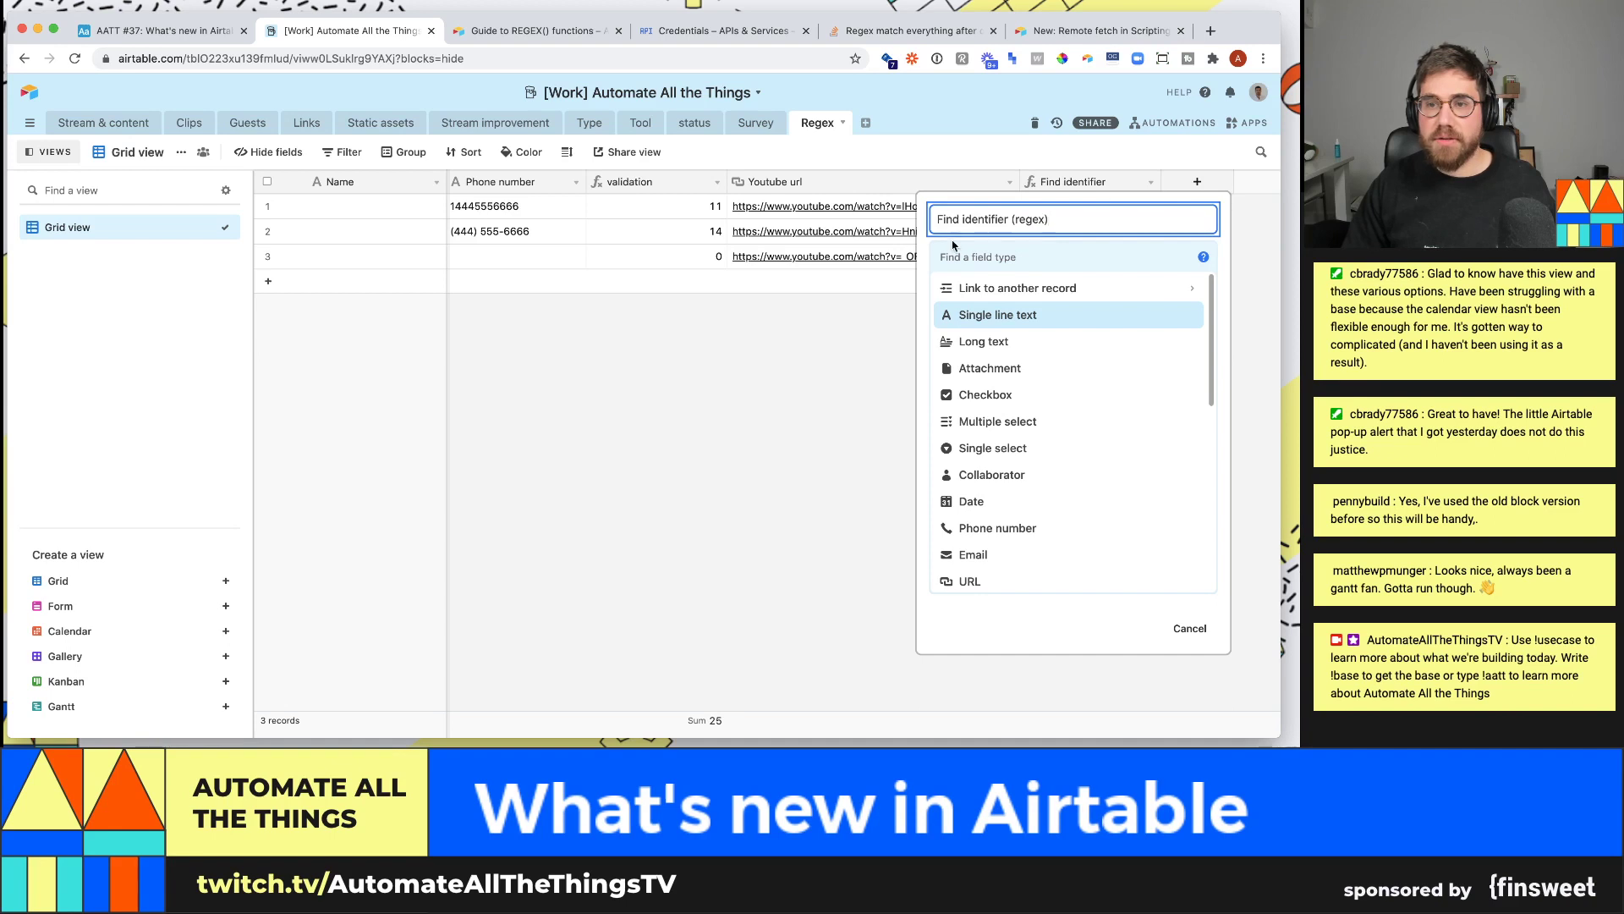
pyautogui.click(966, 246)
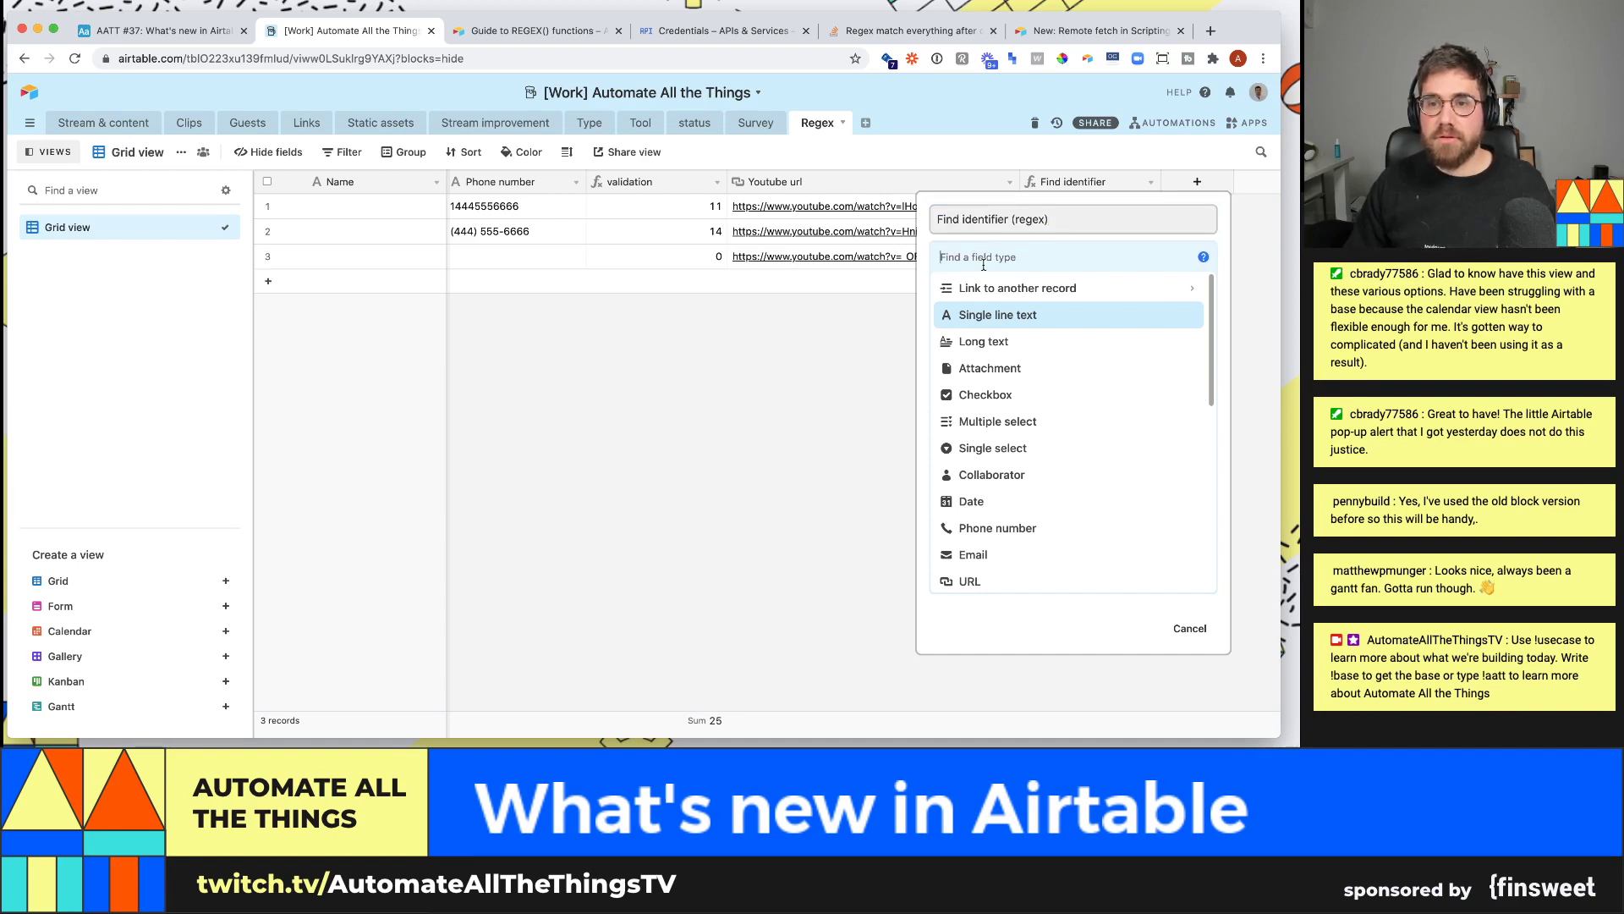
pyautogui.write('form')
pyautogui.press('Return')
# - Paste the REGEX_EXTRACT formula, swap Link for {Youtube url}, and create the field
pyautogui.click(1064, 359)
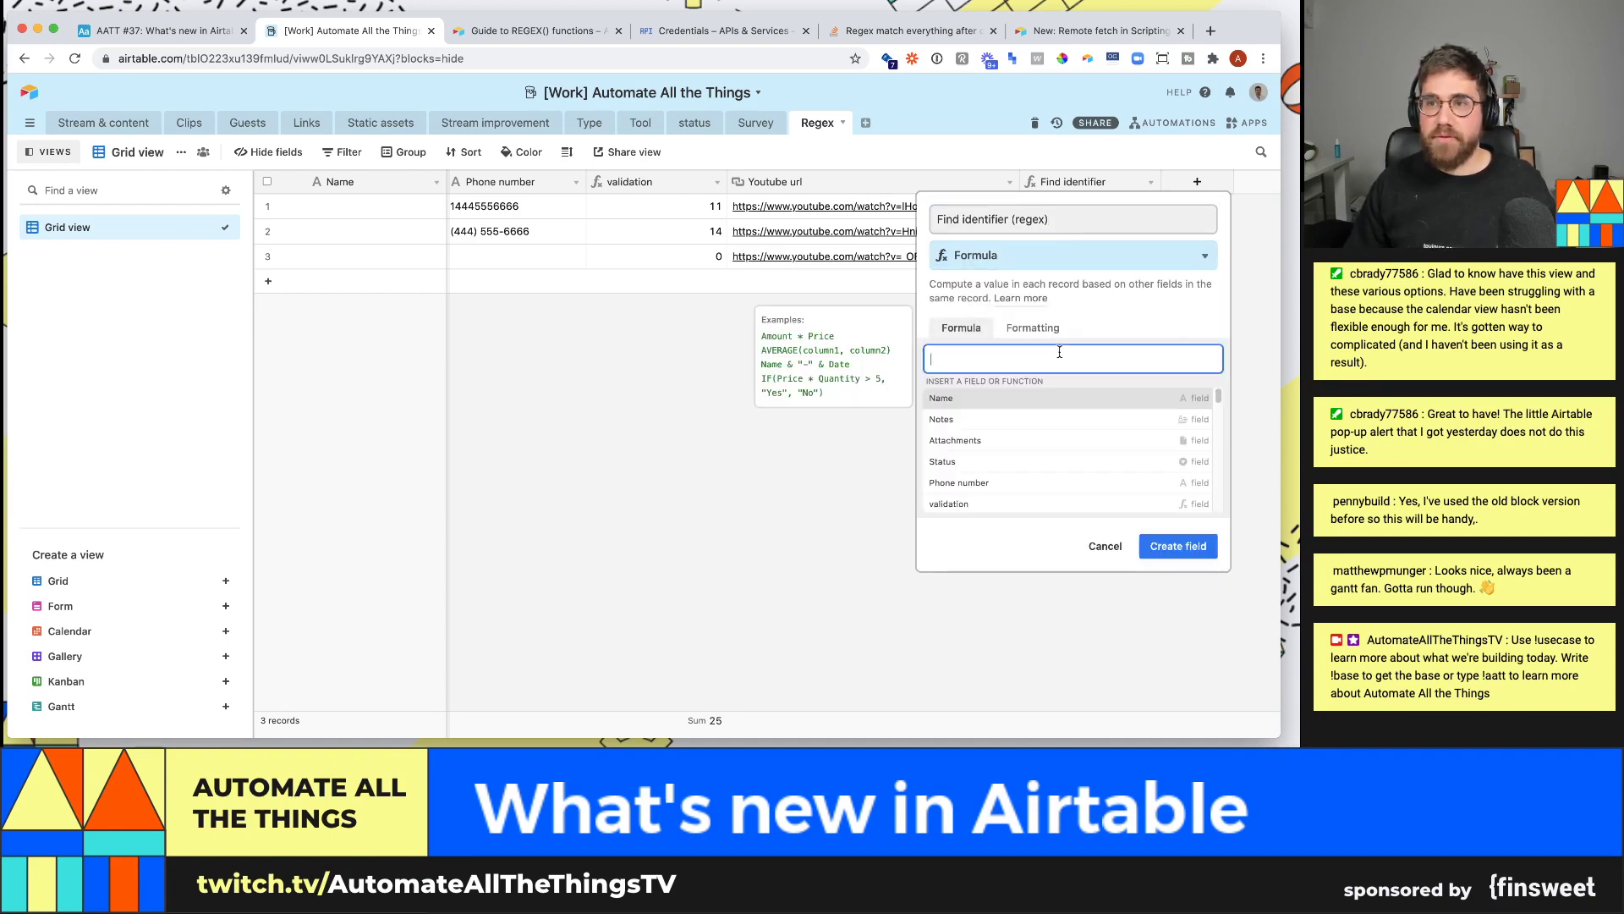
pyautogui.hotkey('ctrl', 'v')
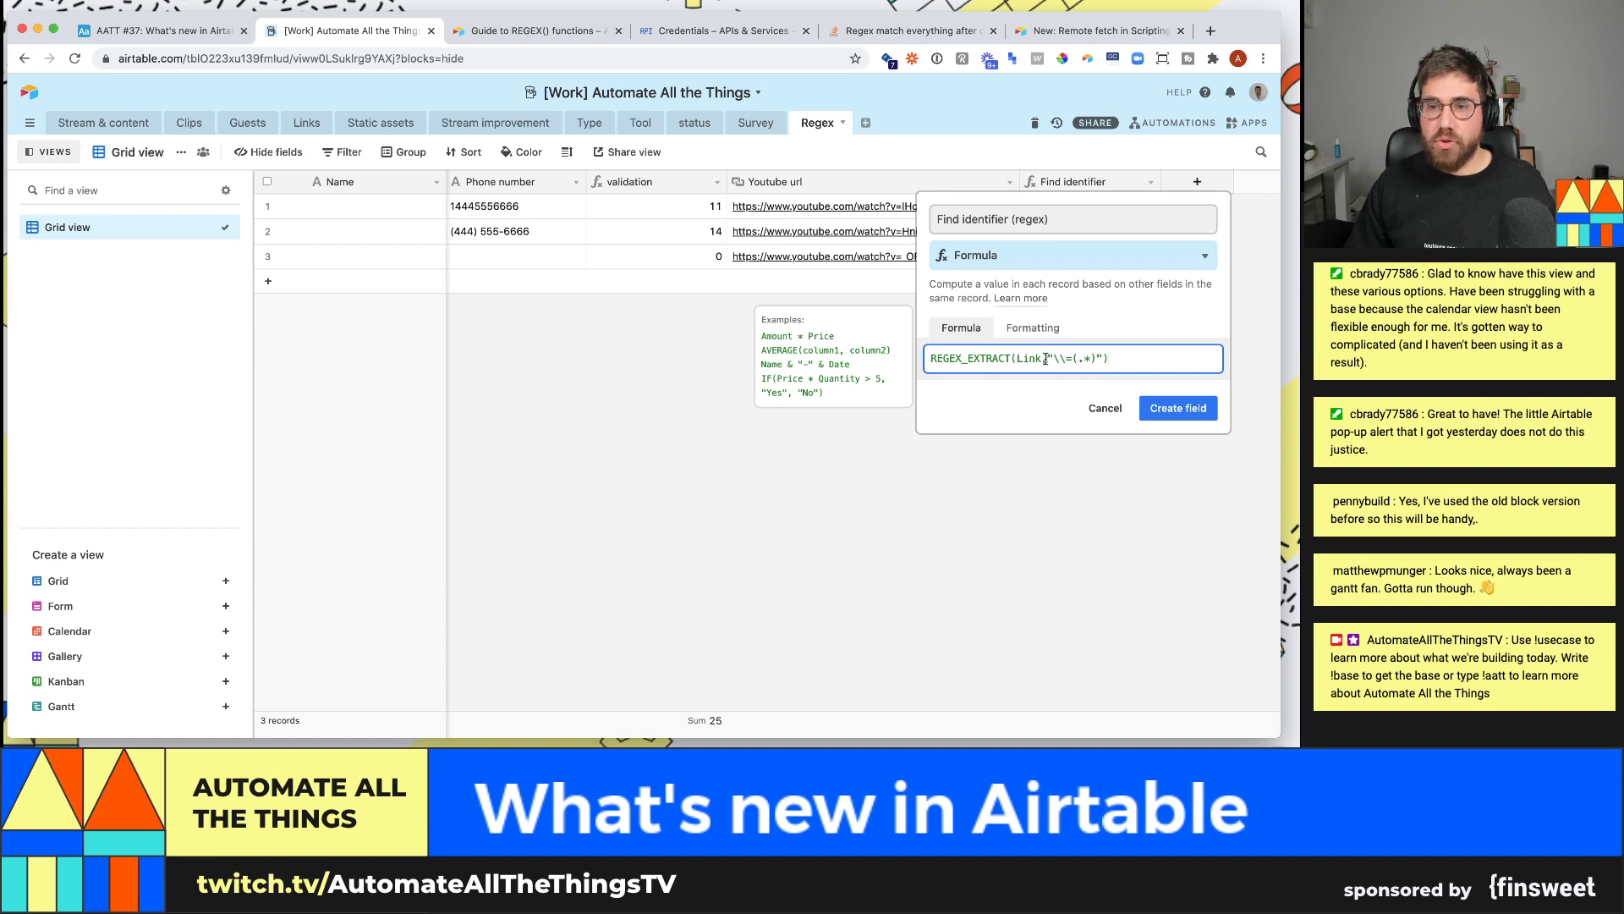
pyautogui.moveTo(1041, 360); pyautogui.dragTo(1015, 358)
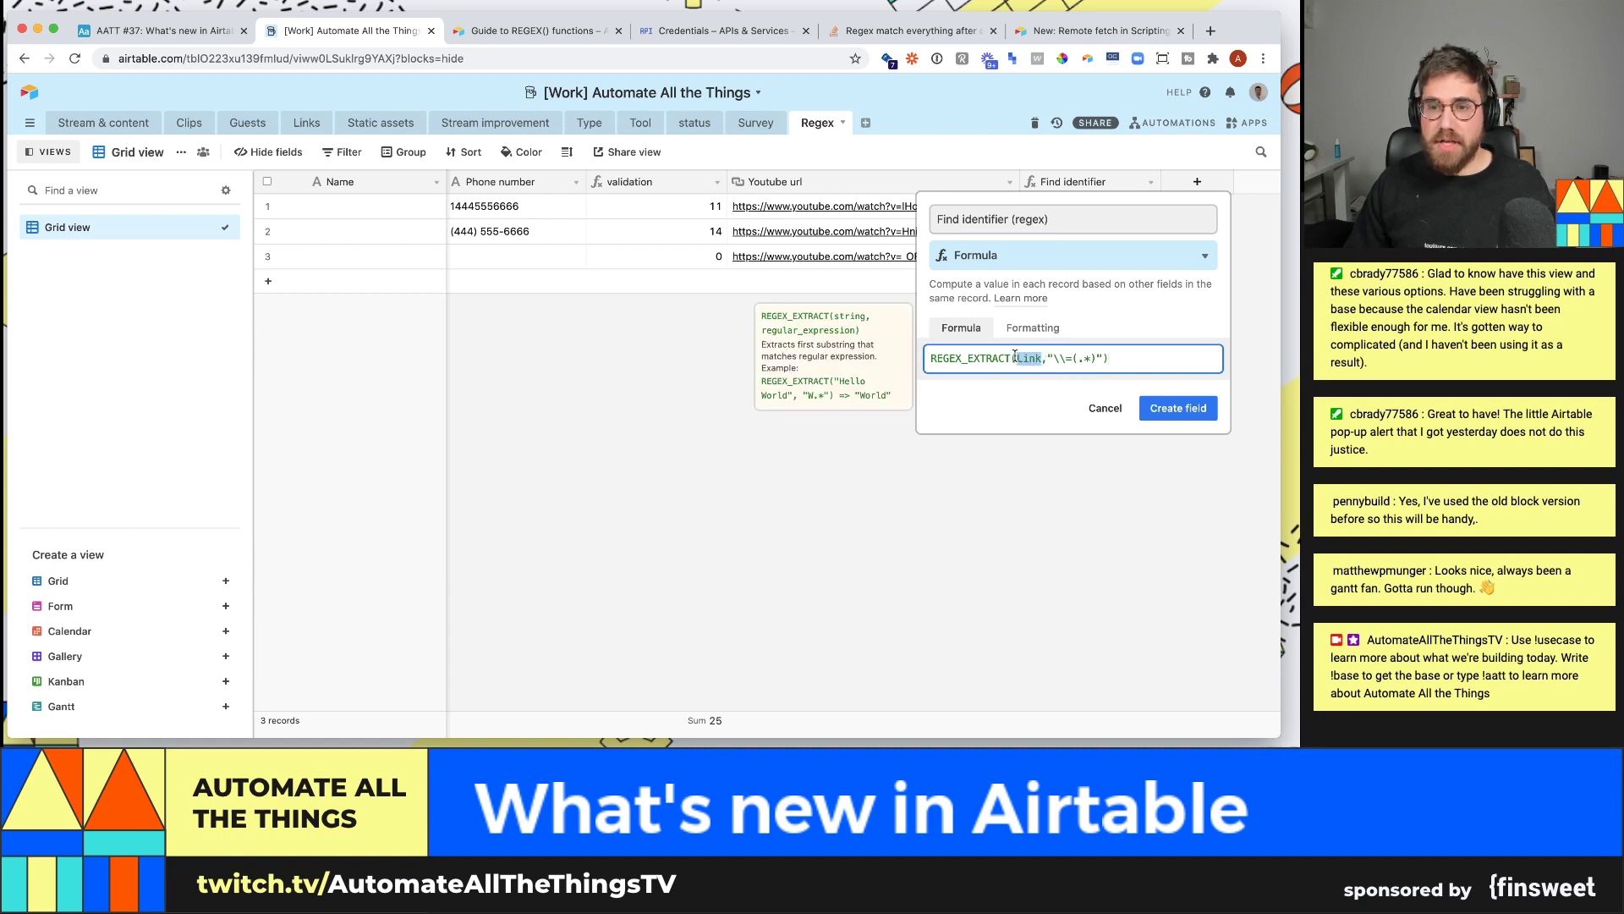
pyautogui.write('{Youtube url}')
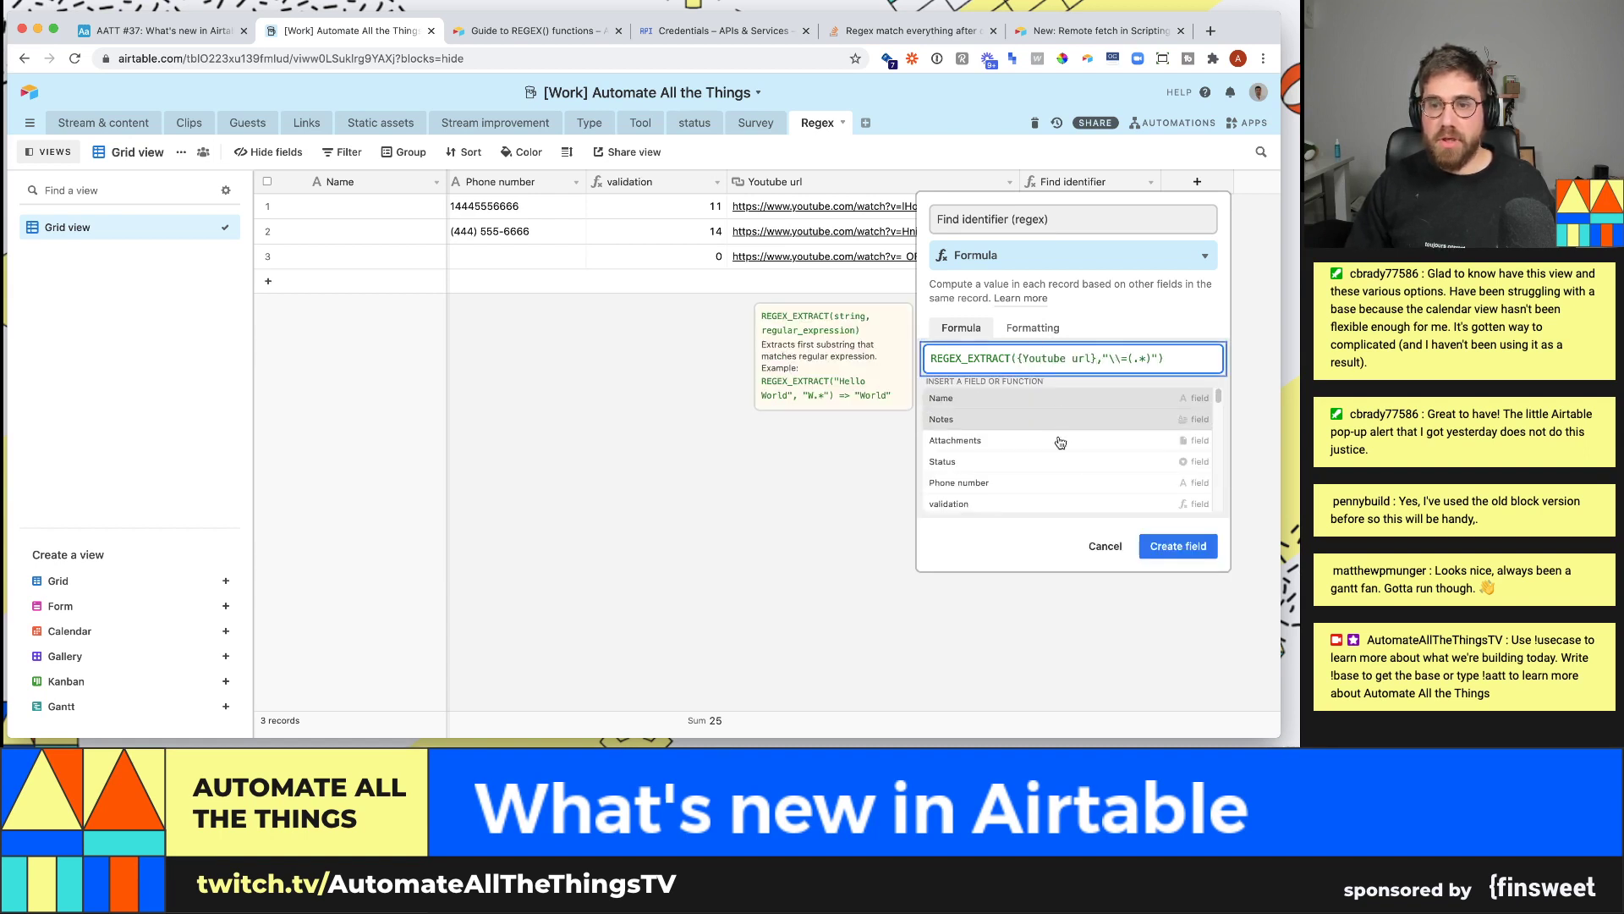
pyautogui.click(1178, 545)
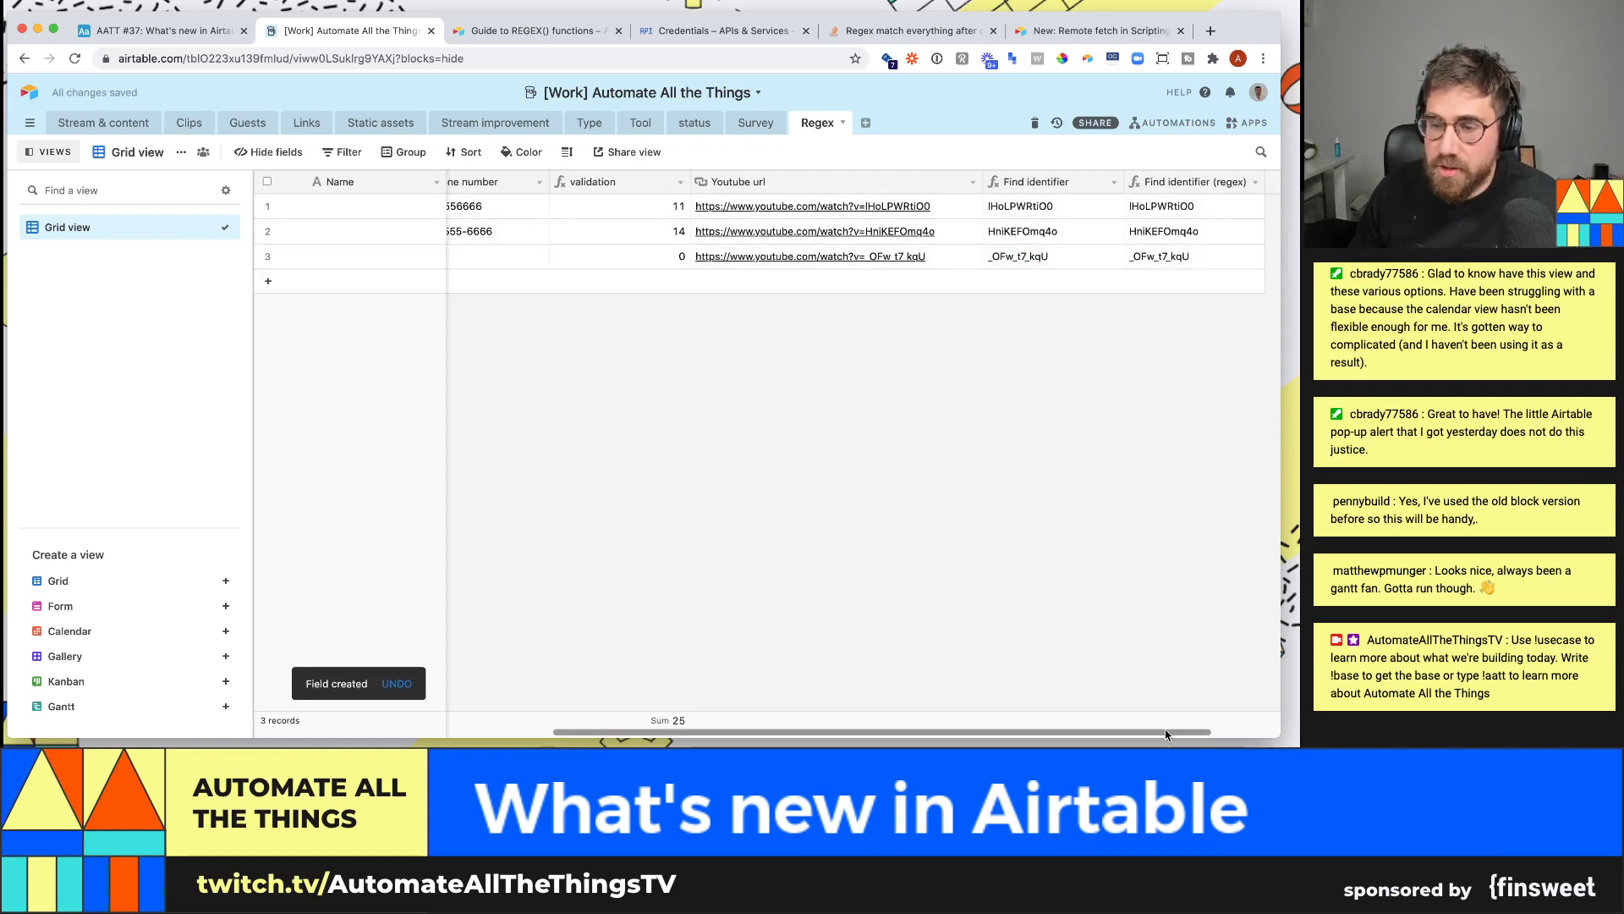
pyautogui.hscroll(2, 1154, 722)
pyautogui.click(1215, 185)
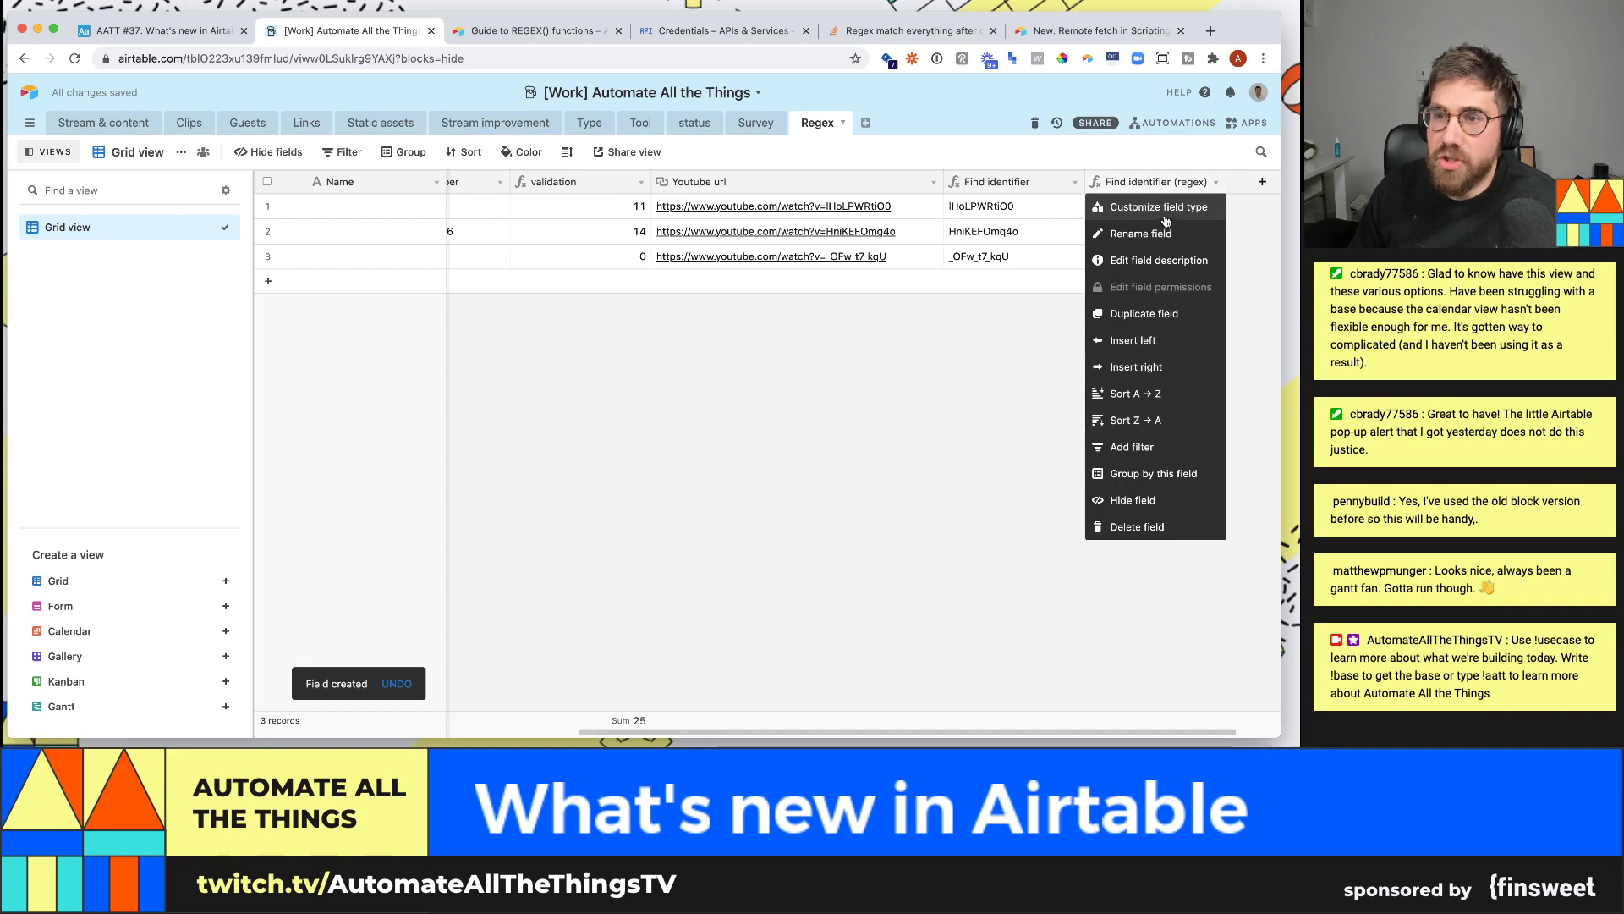
pyautogui.click(1165, 211)
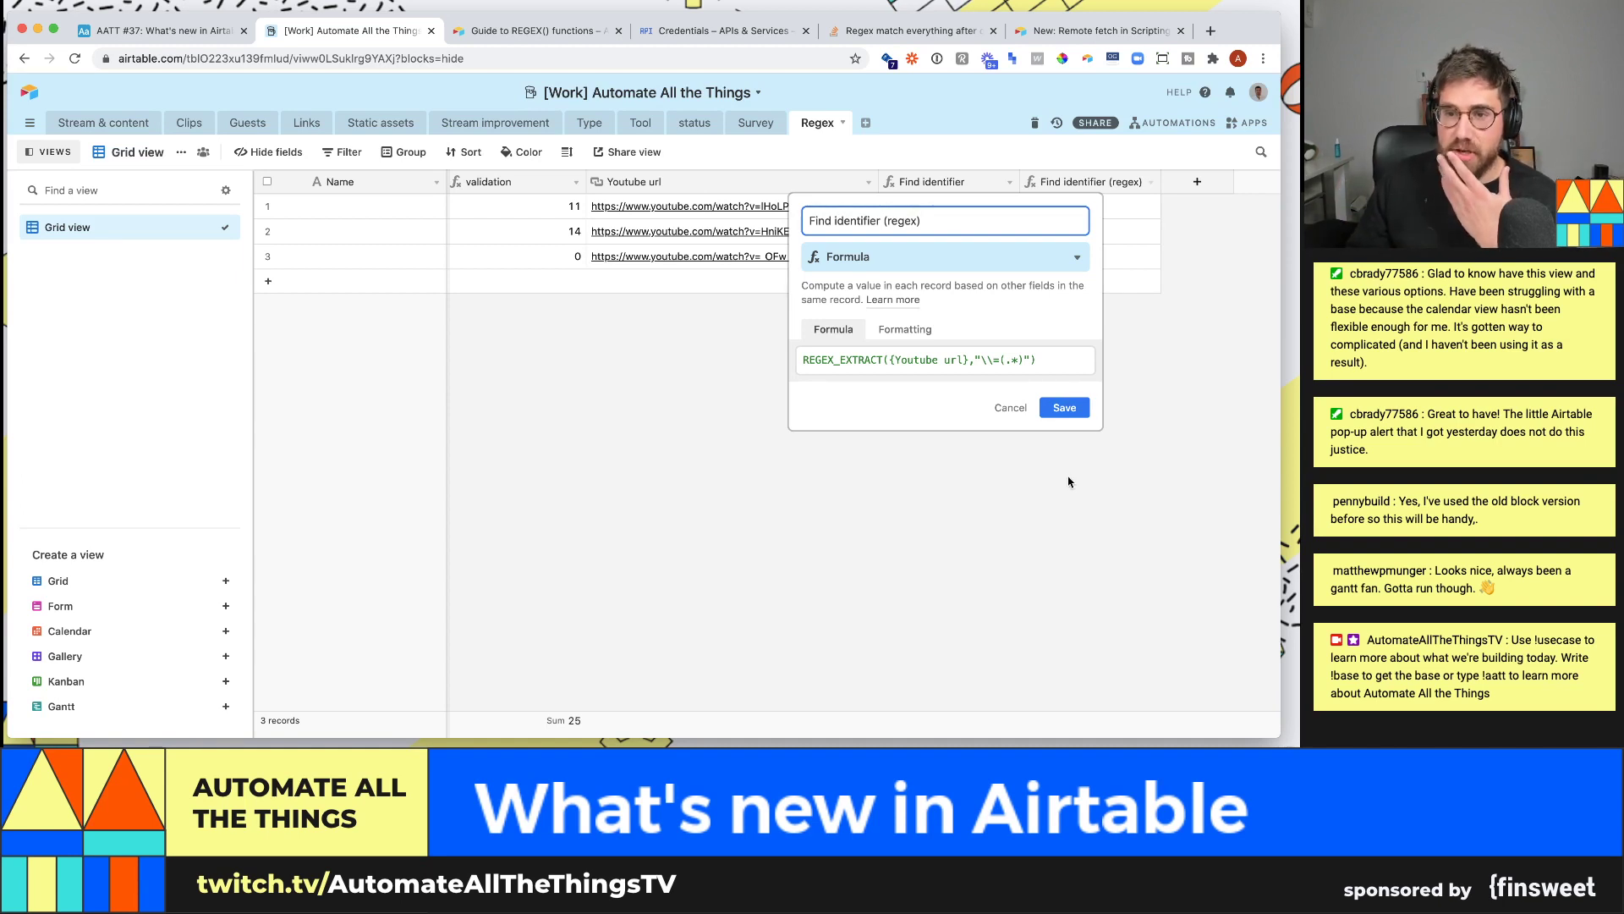
pyautogui.click(1064, 407)
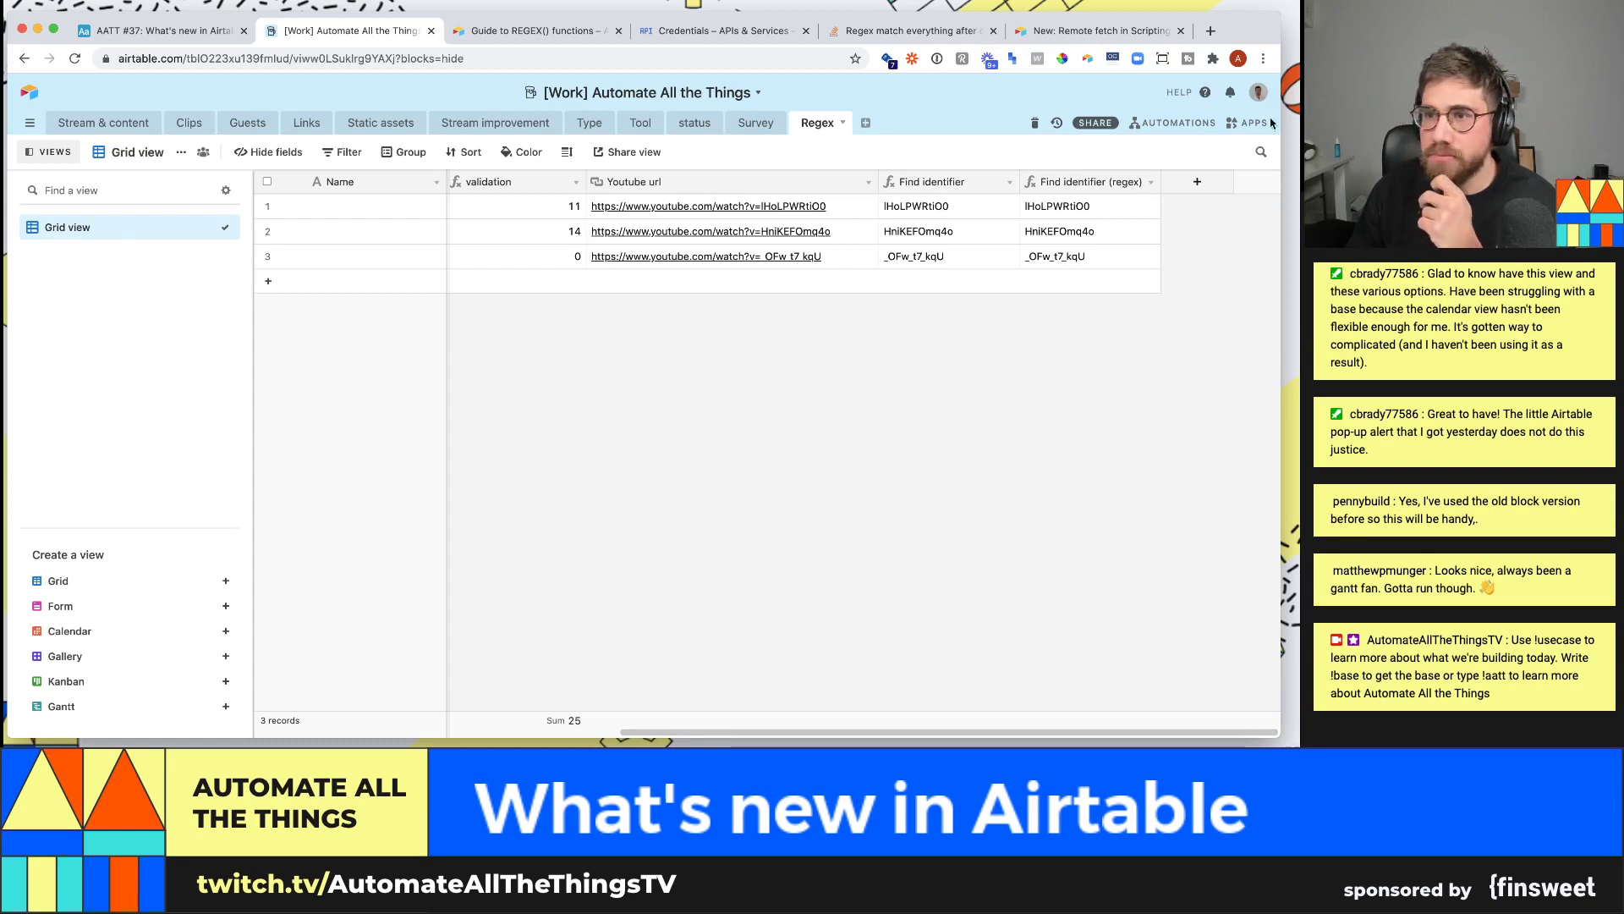
# - Add a ✅ after Regular expression in the AATT #37 dashboard's What's new checklist
pyautogui.click(1236, 124)
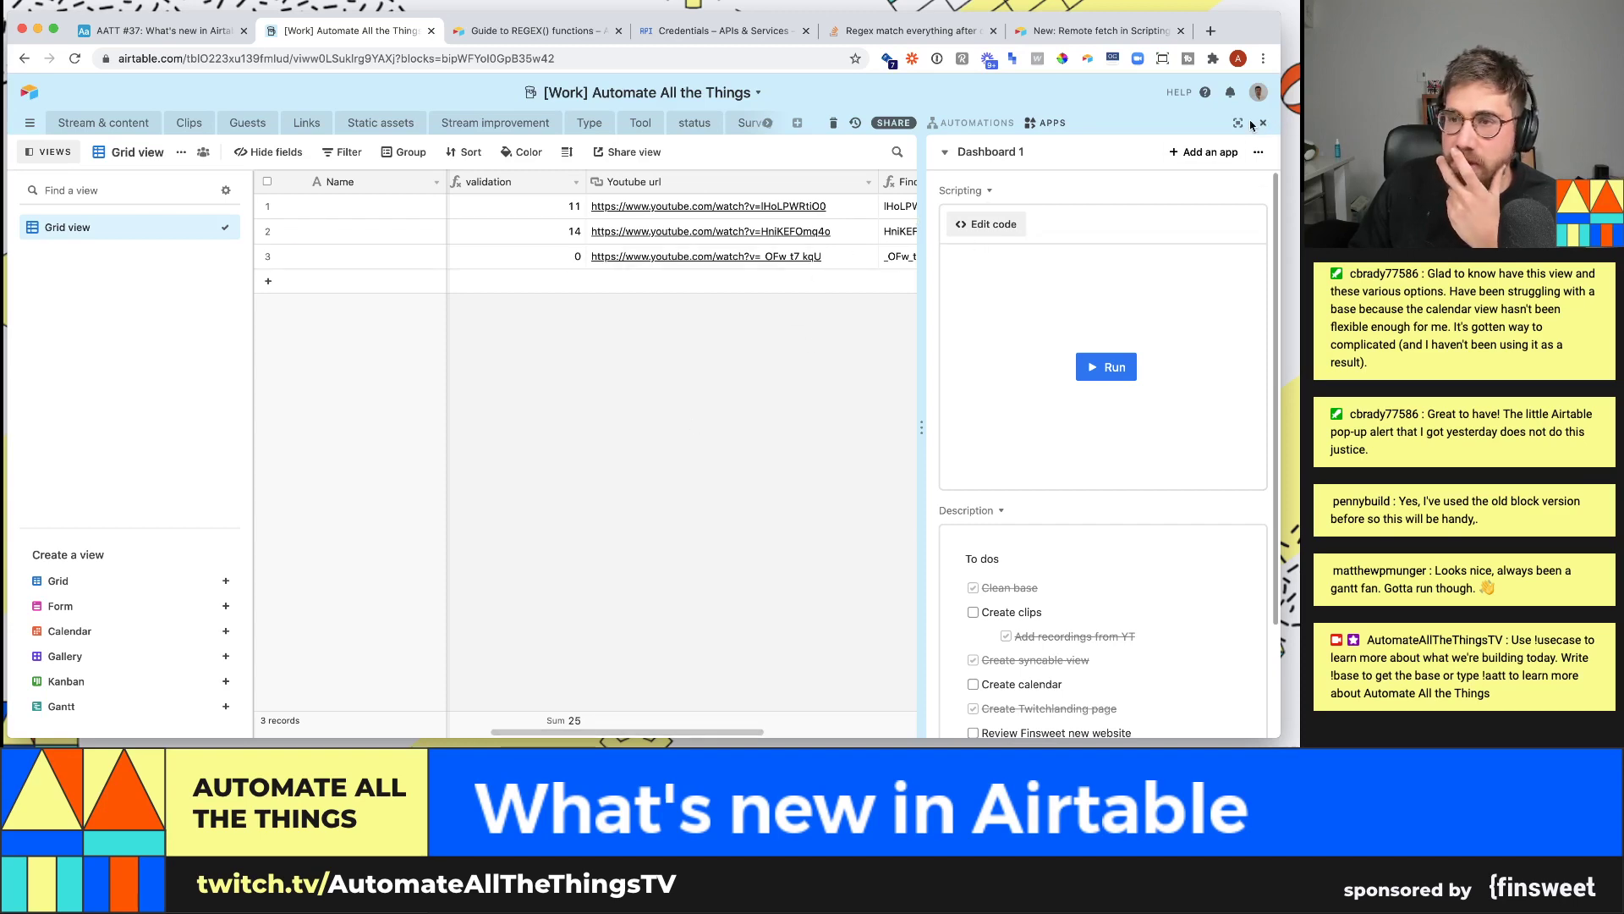
pyautogui.click(127, 31)
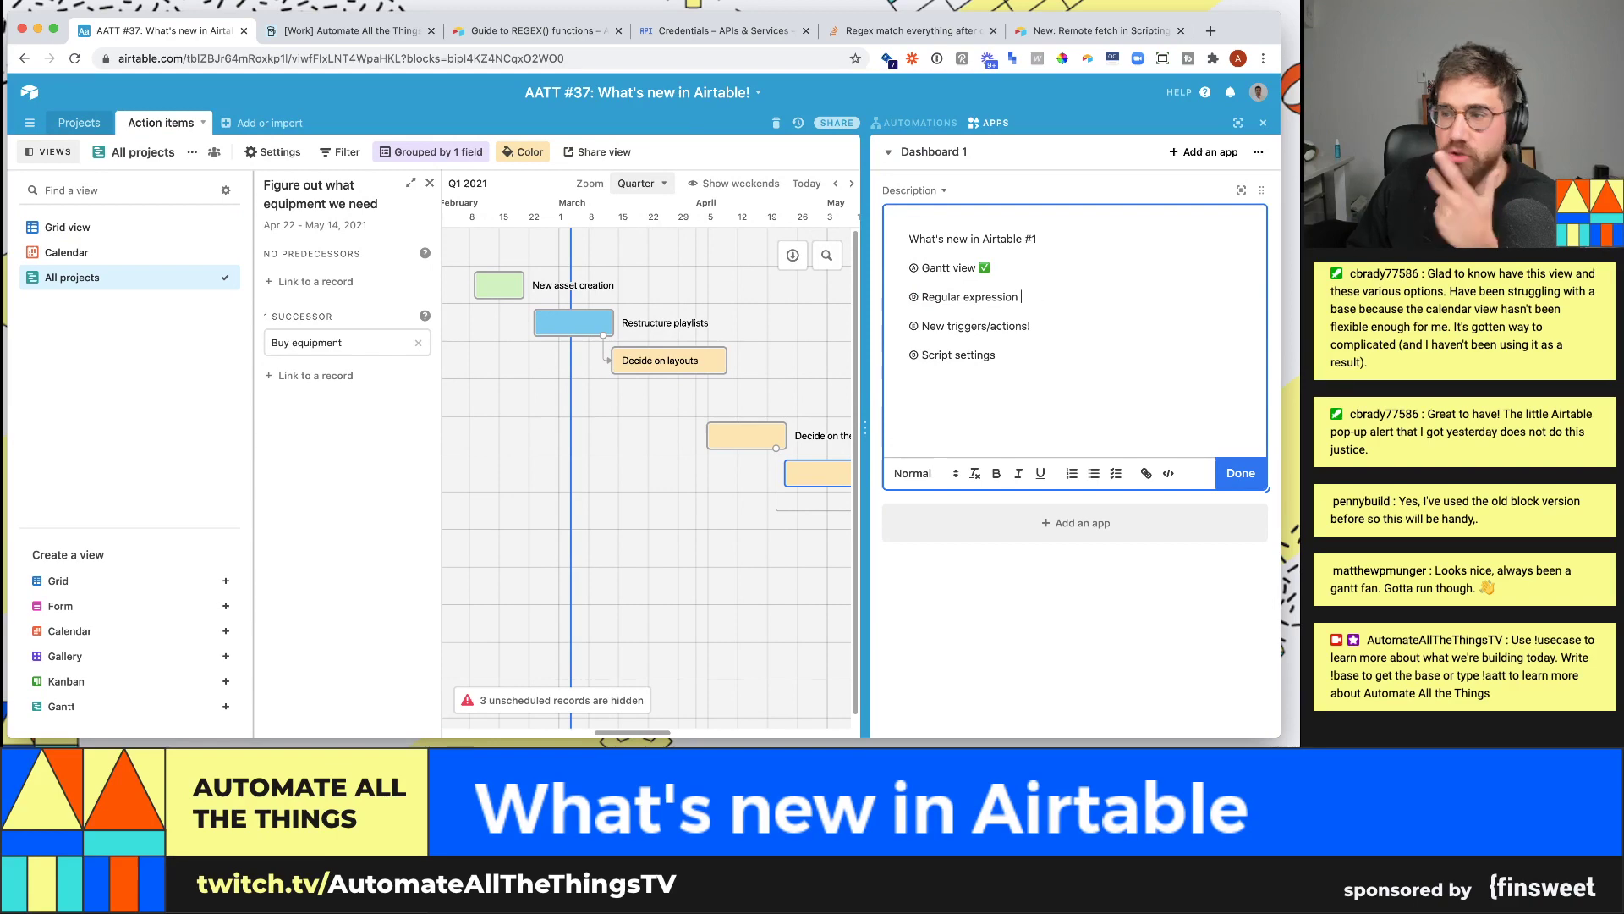
pyautogui.press('ctrl+super+space')
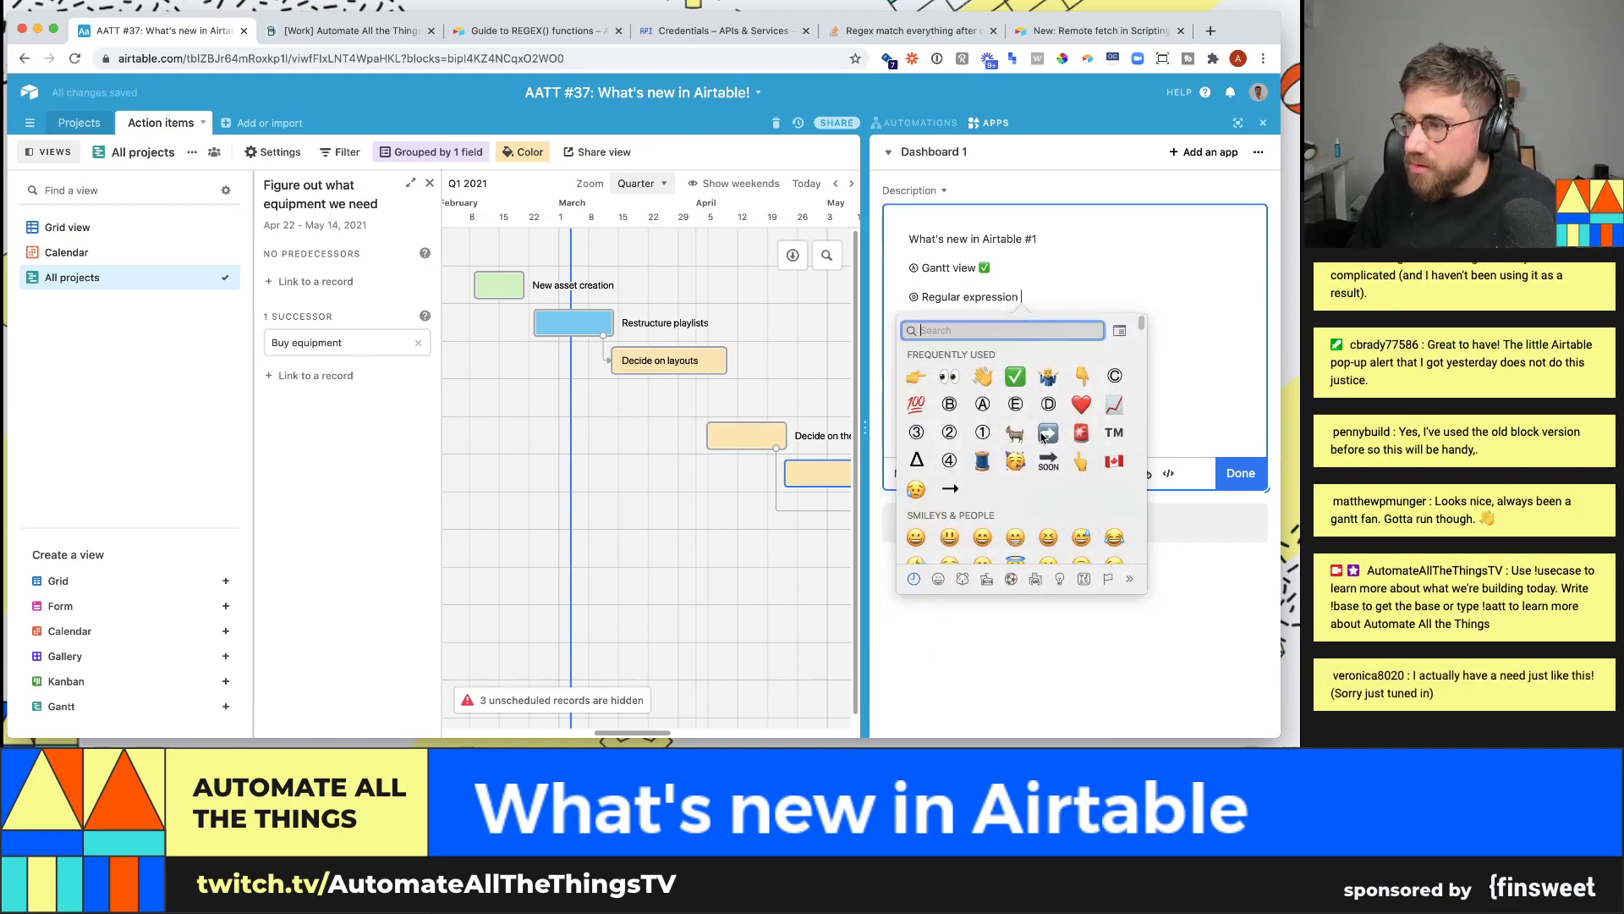
pyautogui.click(1014, 376)
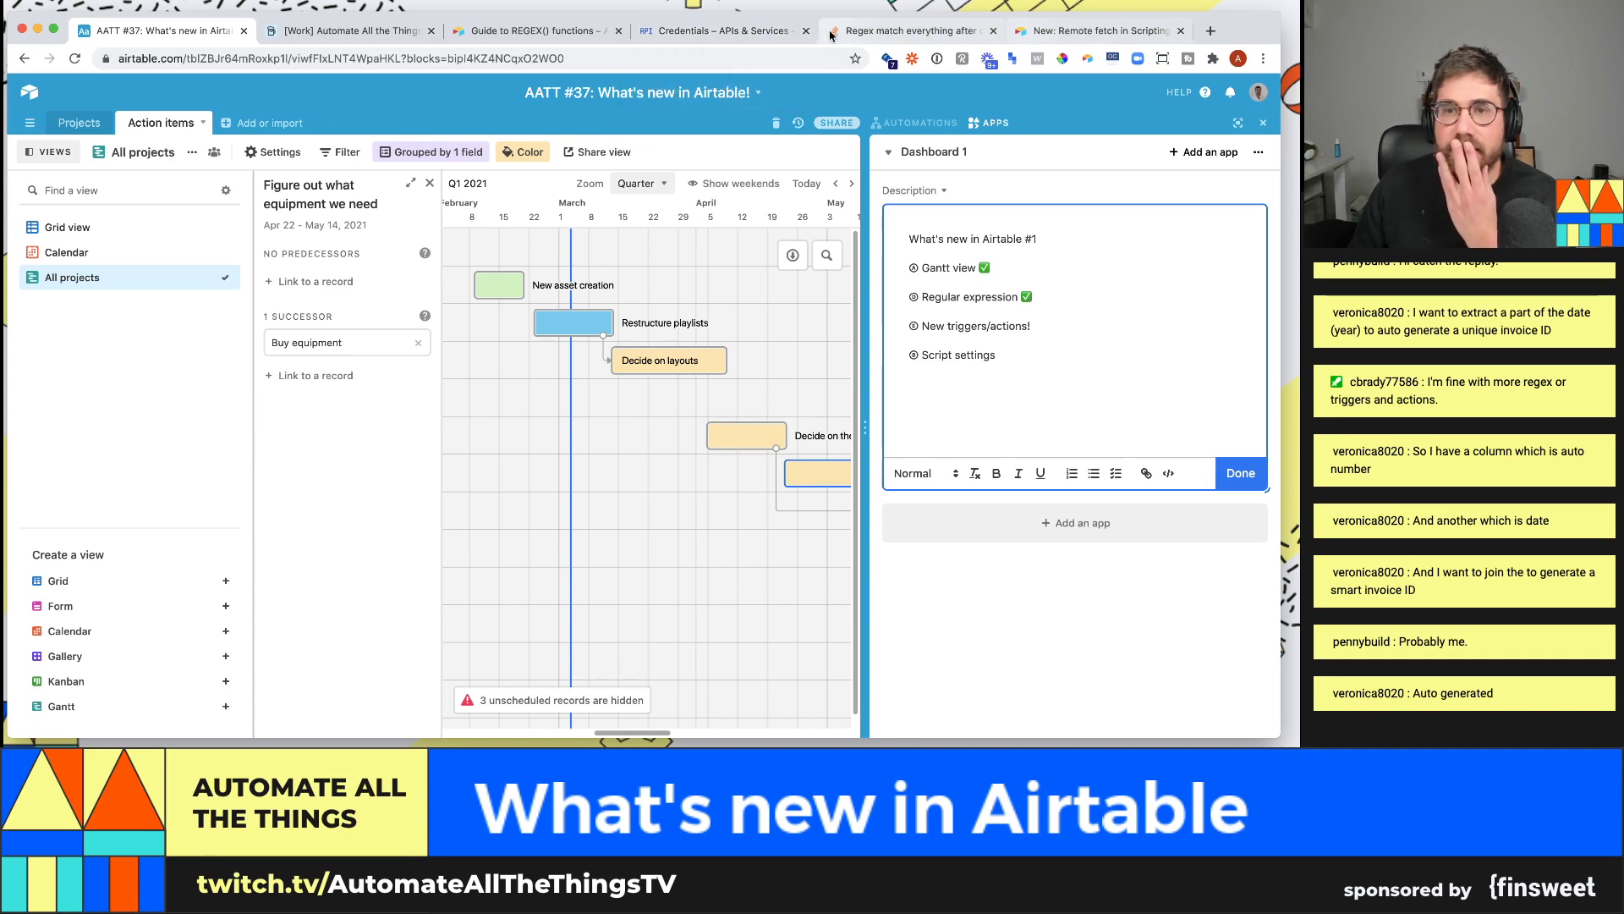
# - Back in Automate All the Things, add an Autonumber field named autonumber numbering records 1–3
pyautogui.click(533, 30)
pyautogui.click(351, 31)
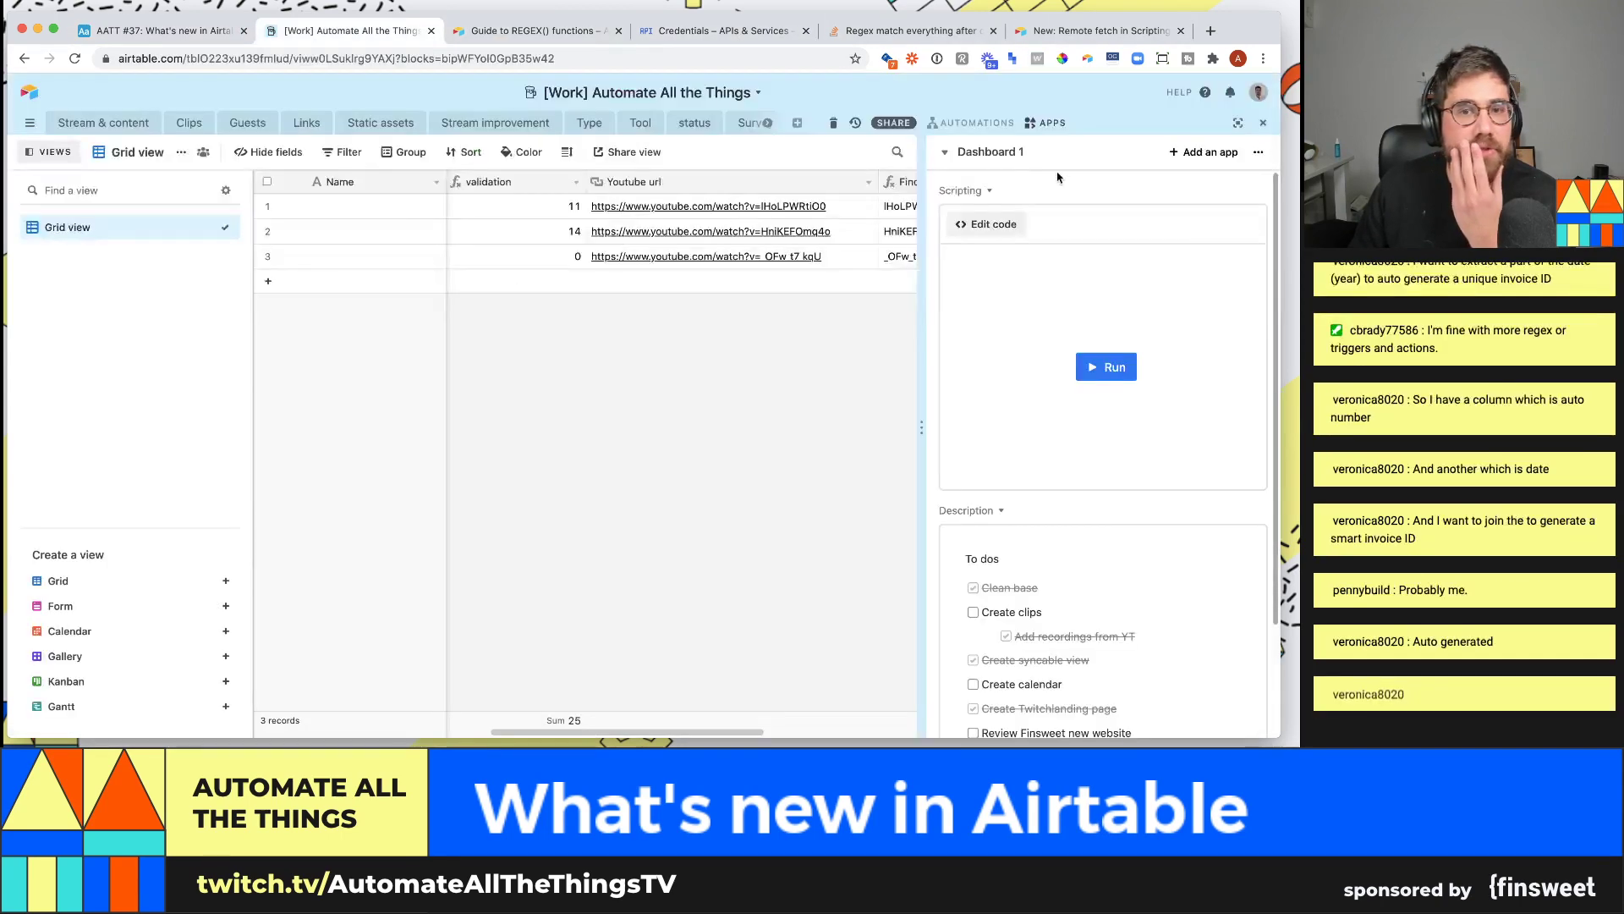
pyautogui.hscroll(5, 787, 220)
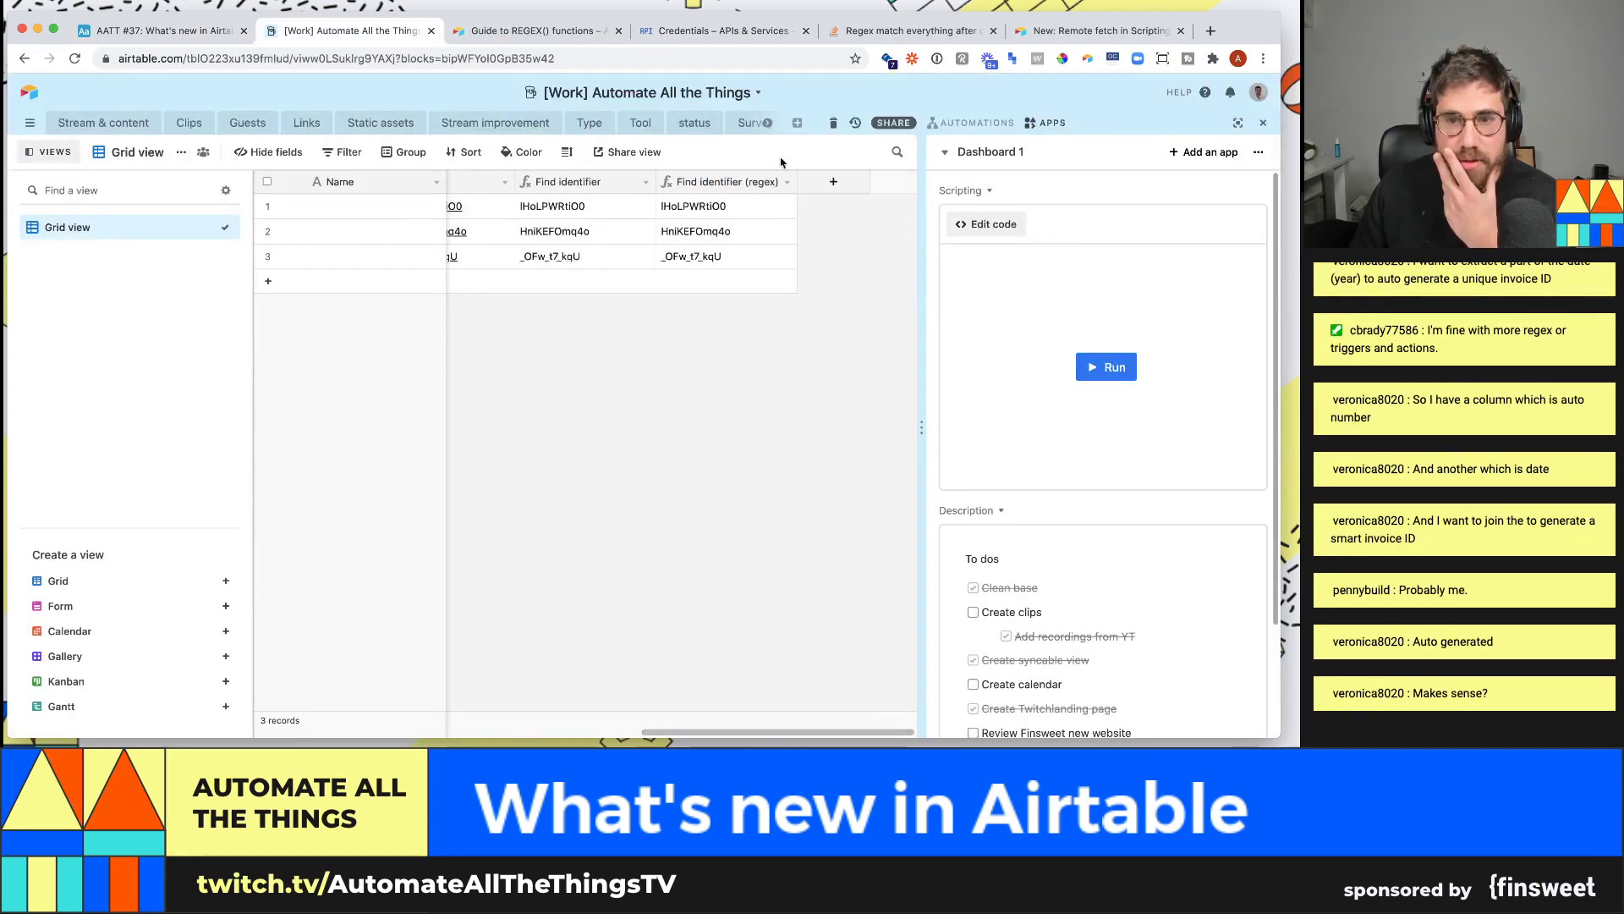
pyautogui.click(833, 181)
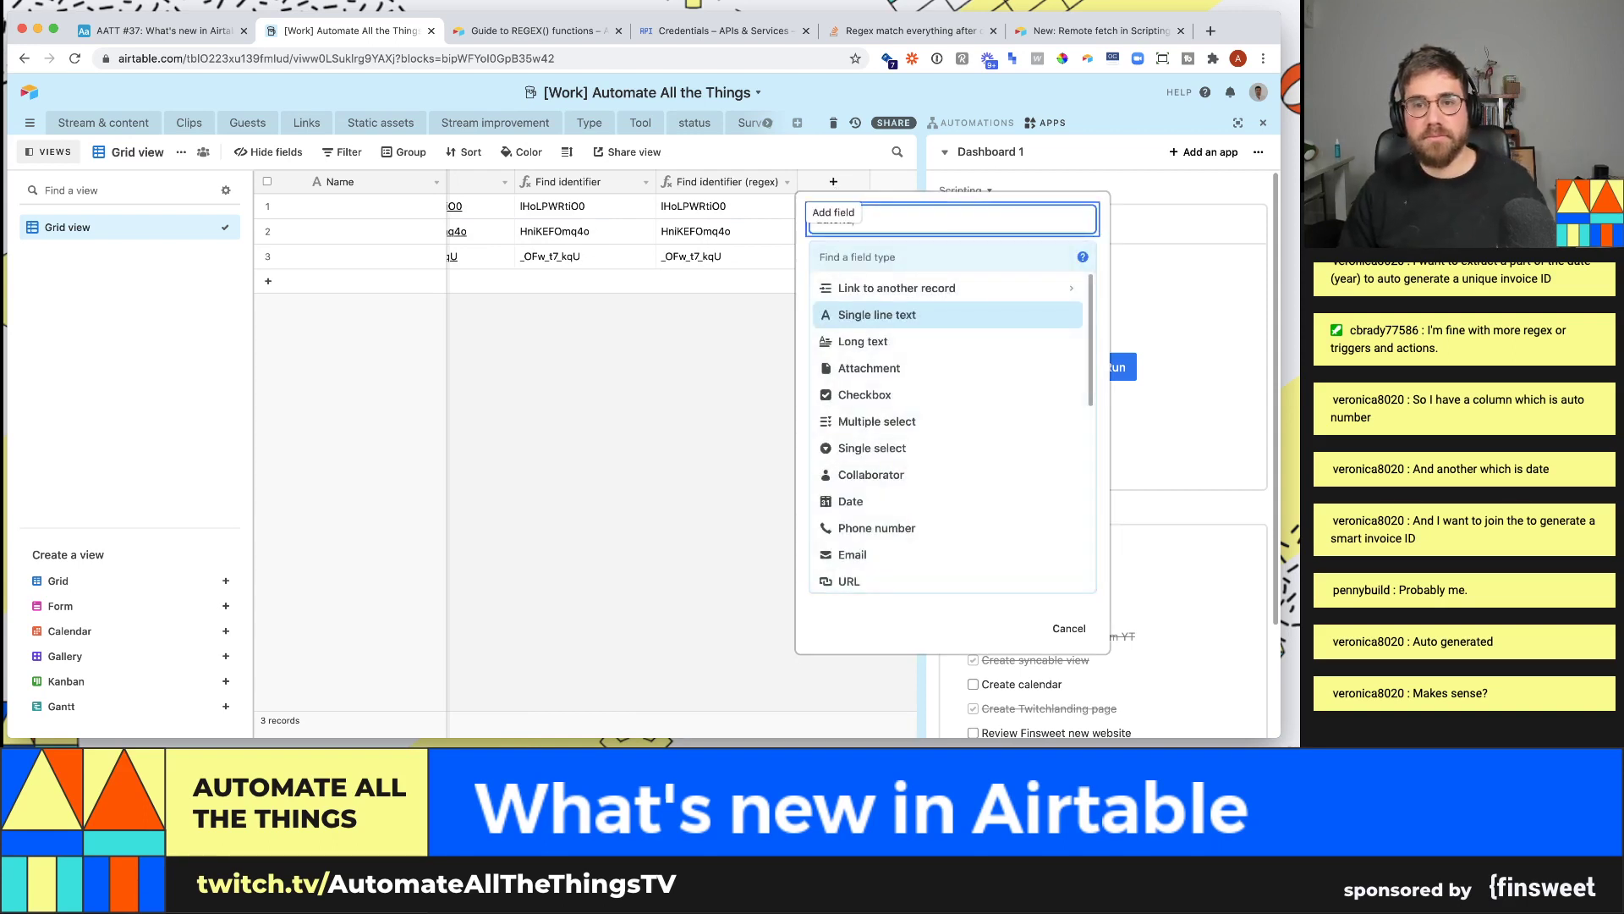
pyautogui.write('autonumber')
pyautogui.press('Tab')
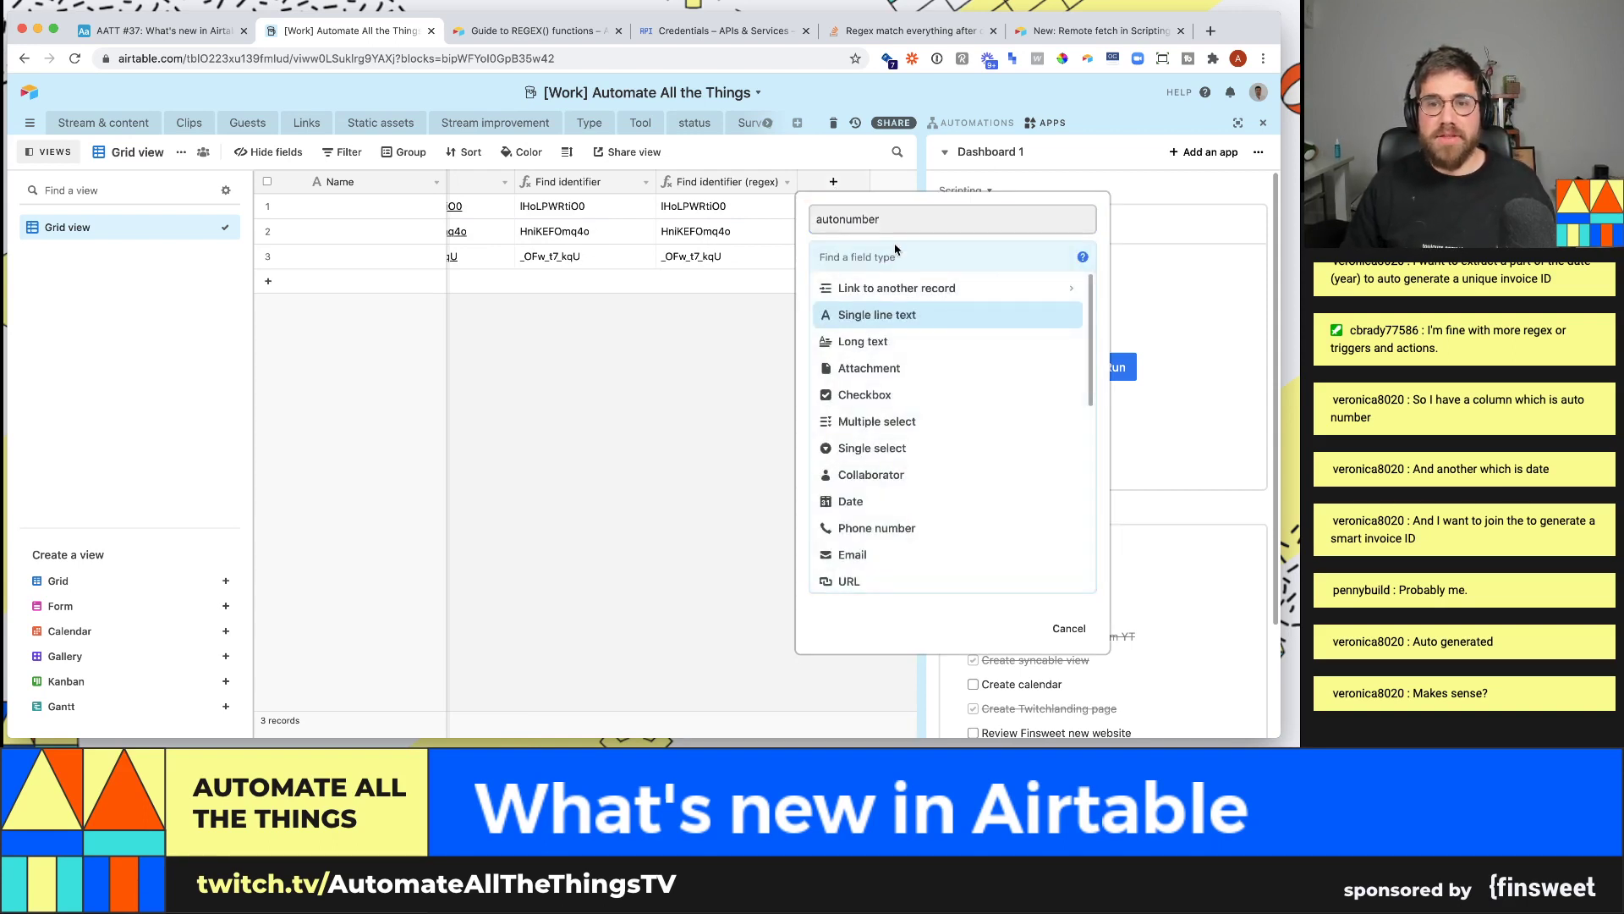
pyautogui.write('auton')
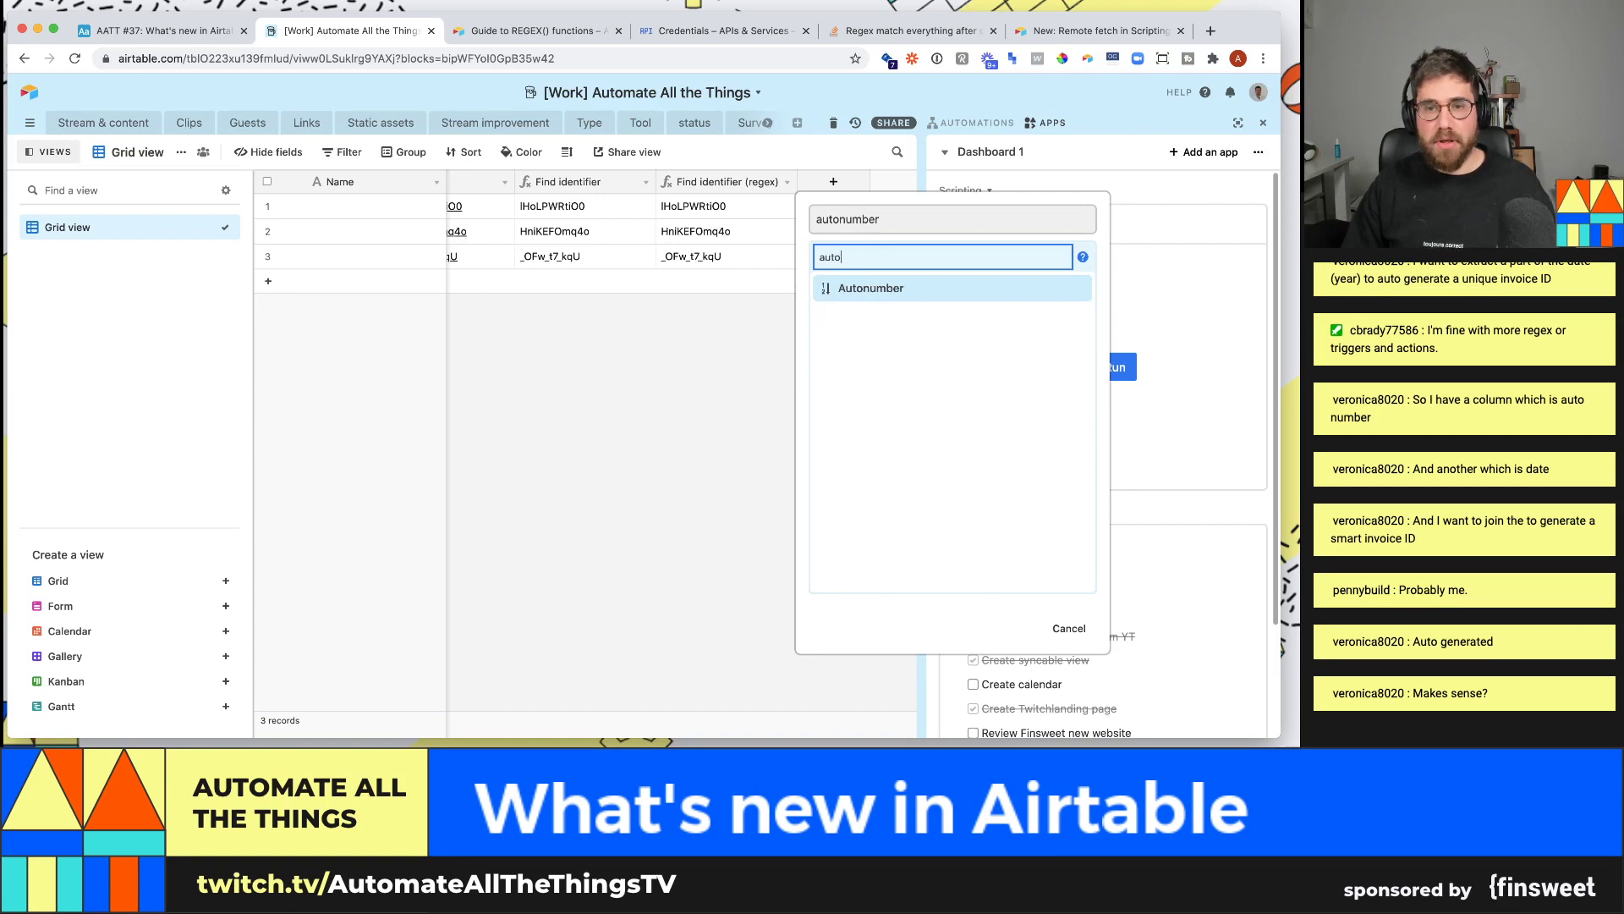
pyautogui.press('Return')
pyautogui.click(1053, 328)
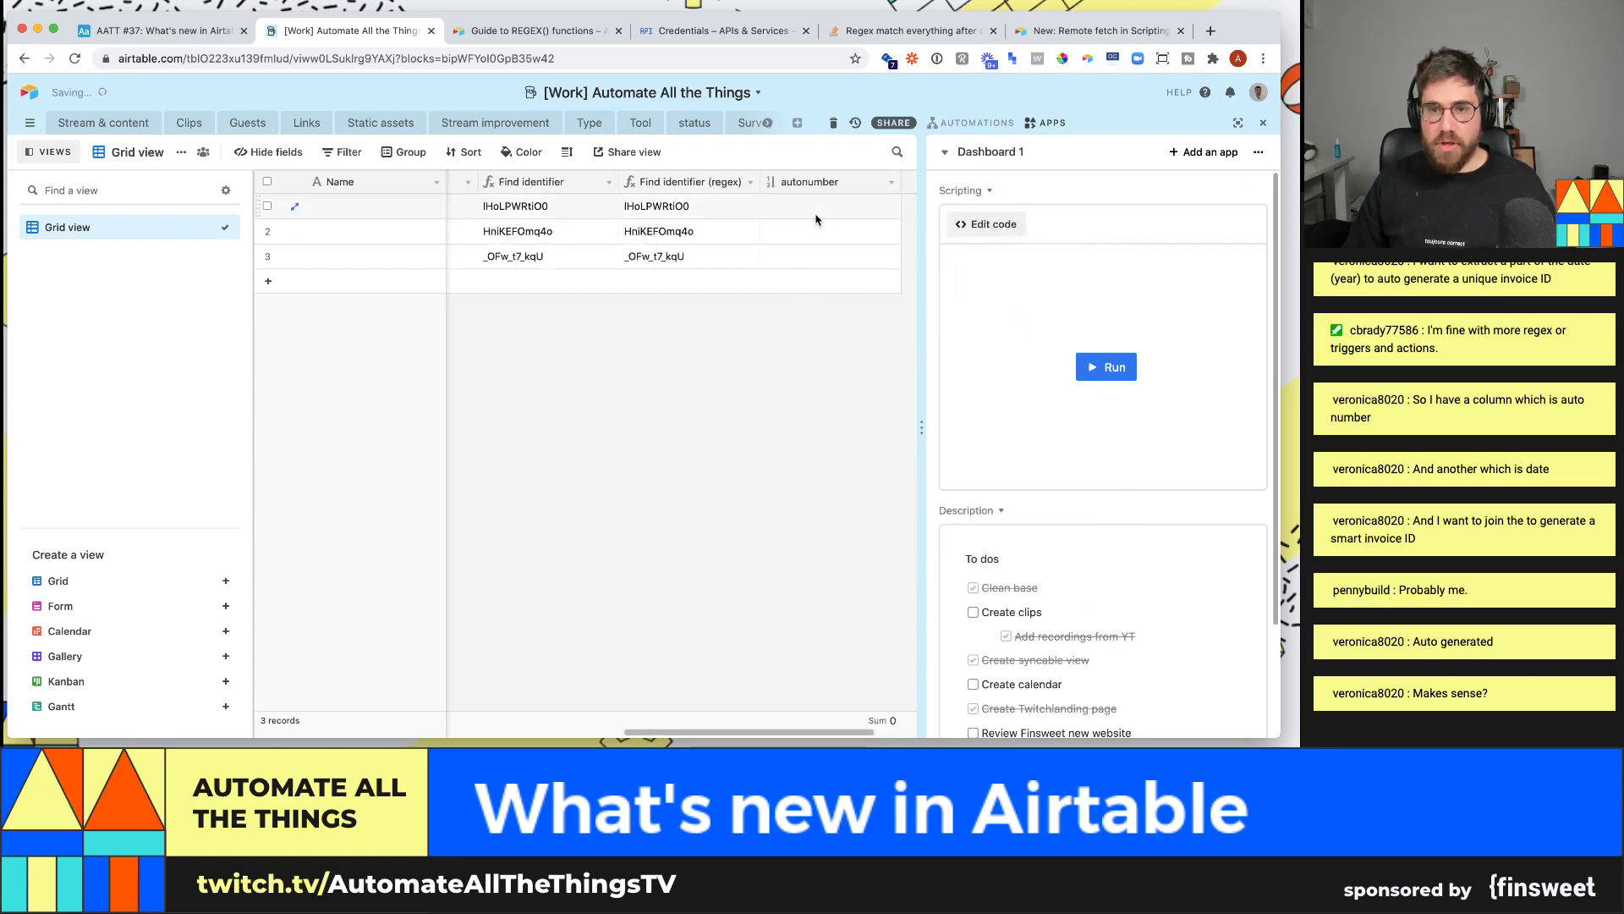
pyautogui.hscroll(3, 812, 728)
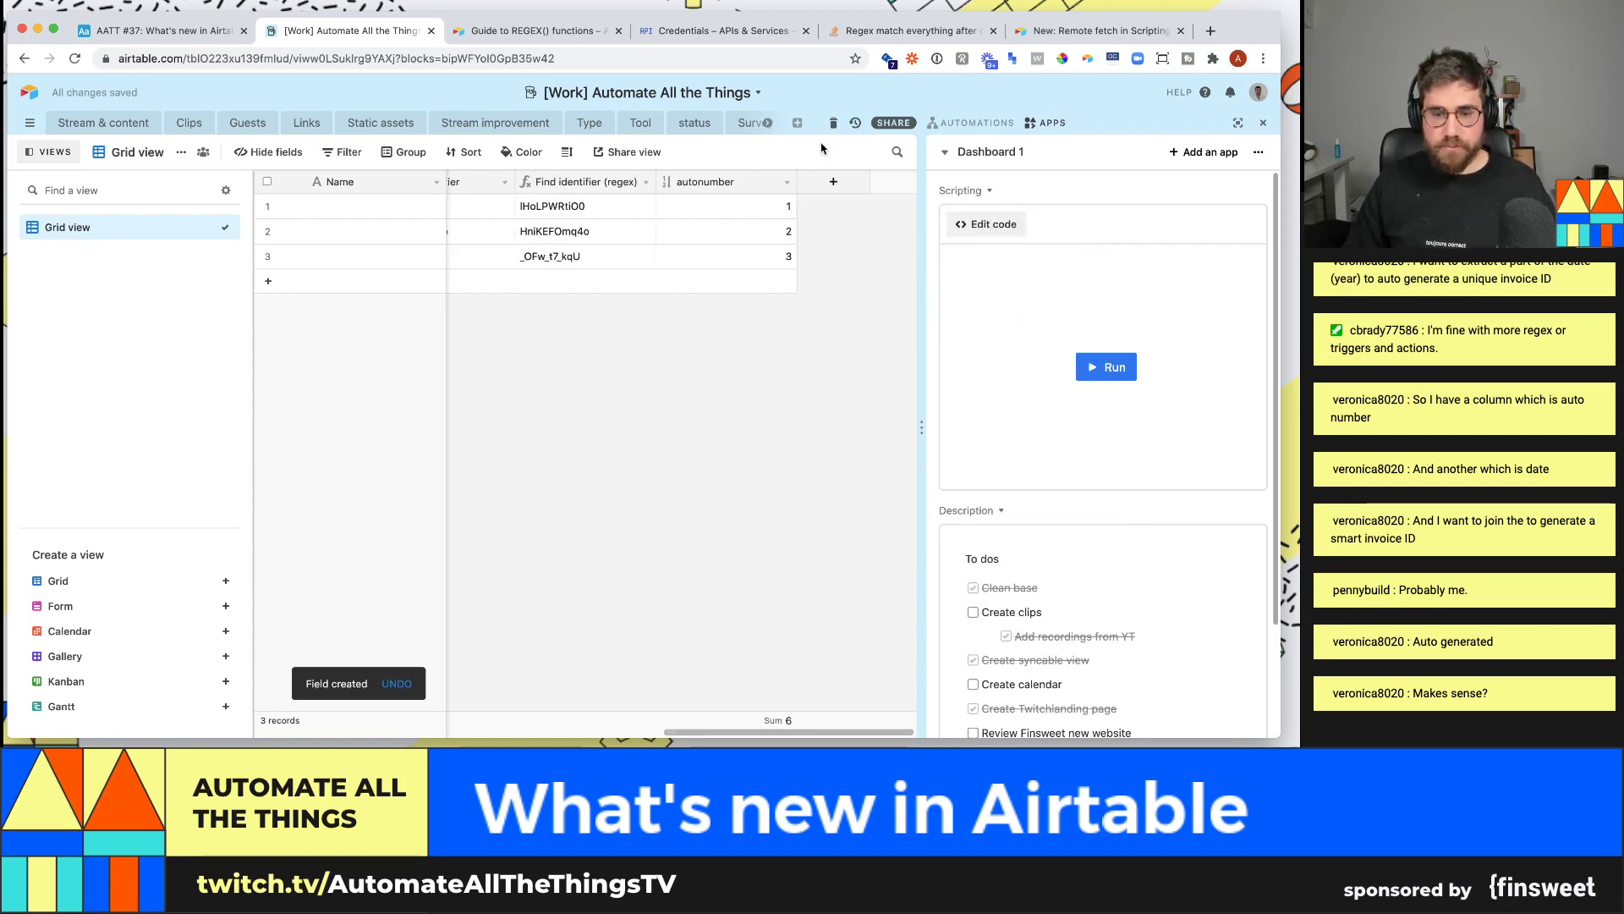
pyautogui.click(833, 181)
# - Create a Date-type field named date in the Regex table
pyautogui.write('date')
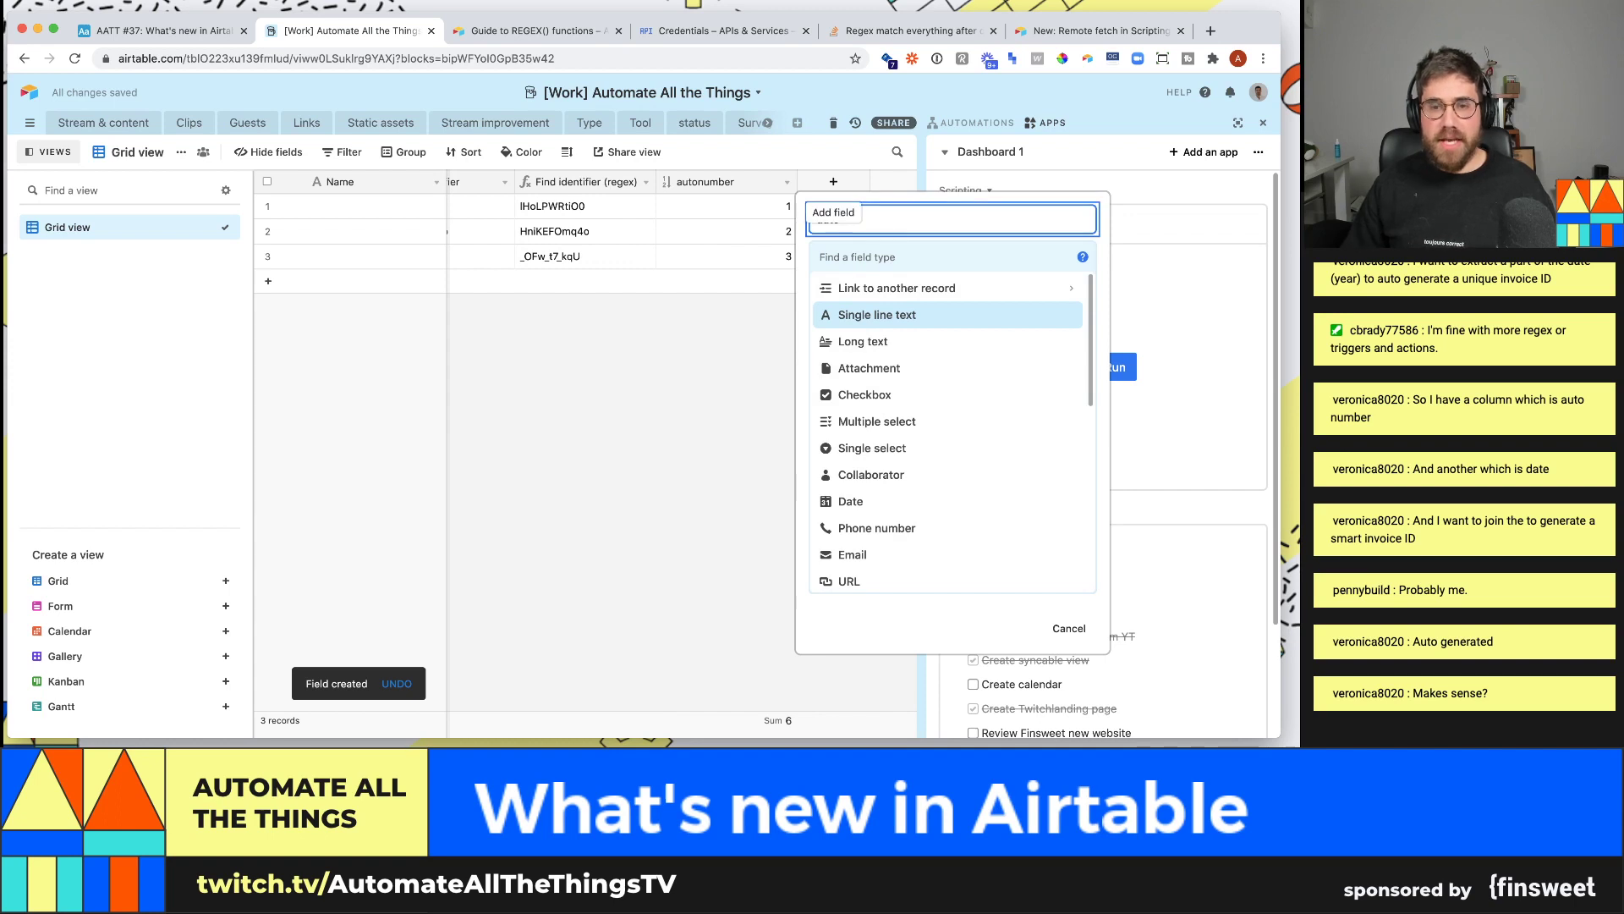
pyautogui.press('Tab')
pyautogui.write('date')
pyautogui.press('Return')
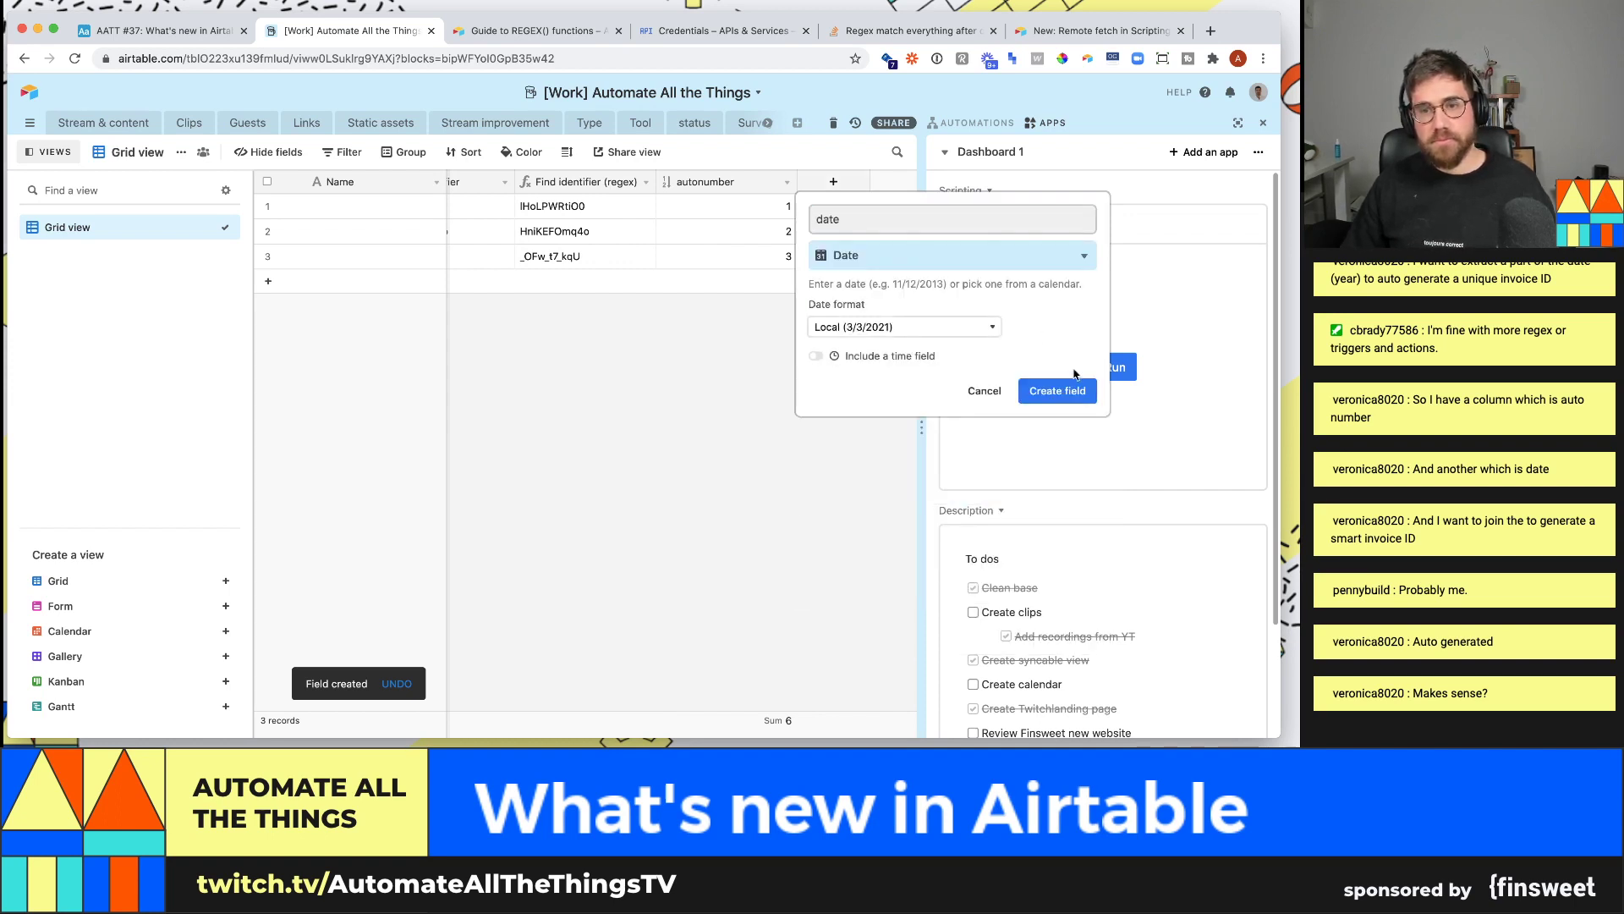
pyautogui.click(1065, 390)
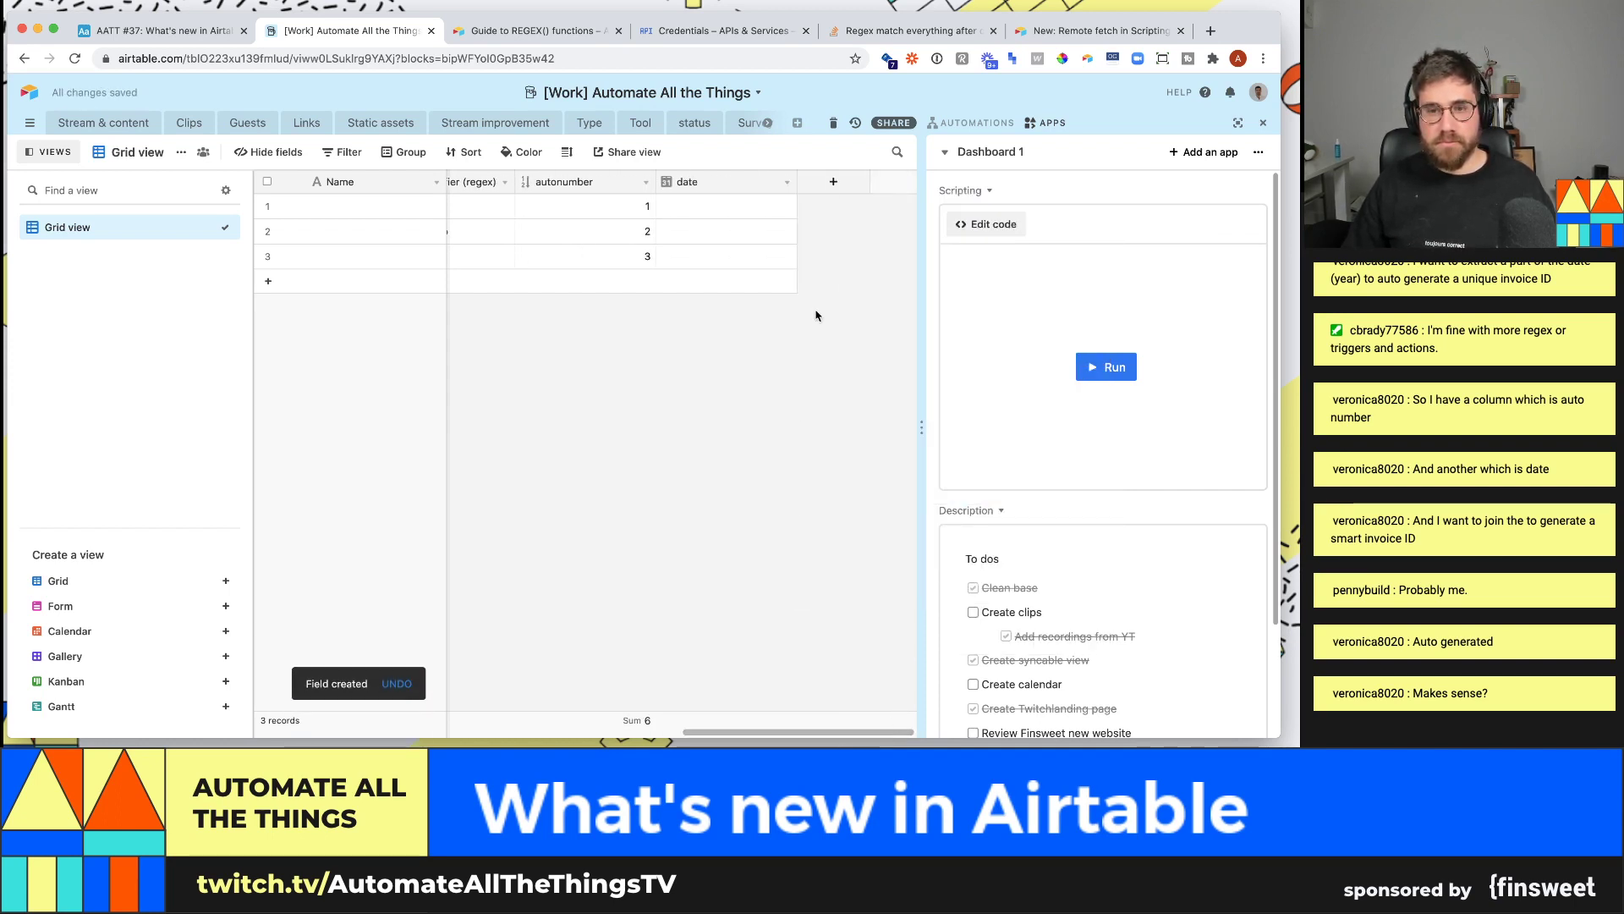
# - Set the three records' dates to 3/18/2021, 3/17/2021 and 3/24/2021
pyautogui.click(726, 206)
pyautogui.click(726, 206)
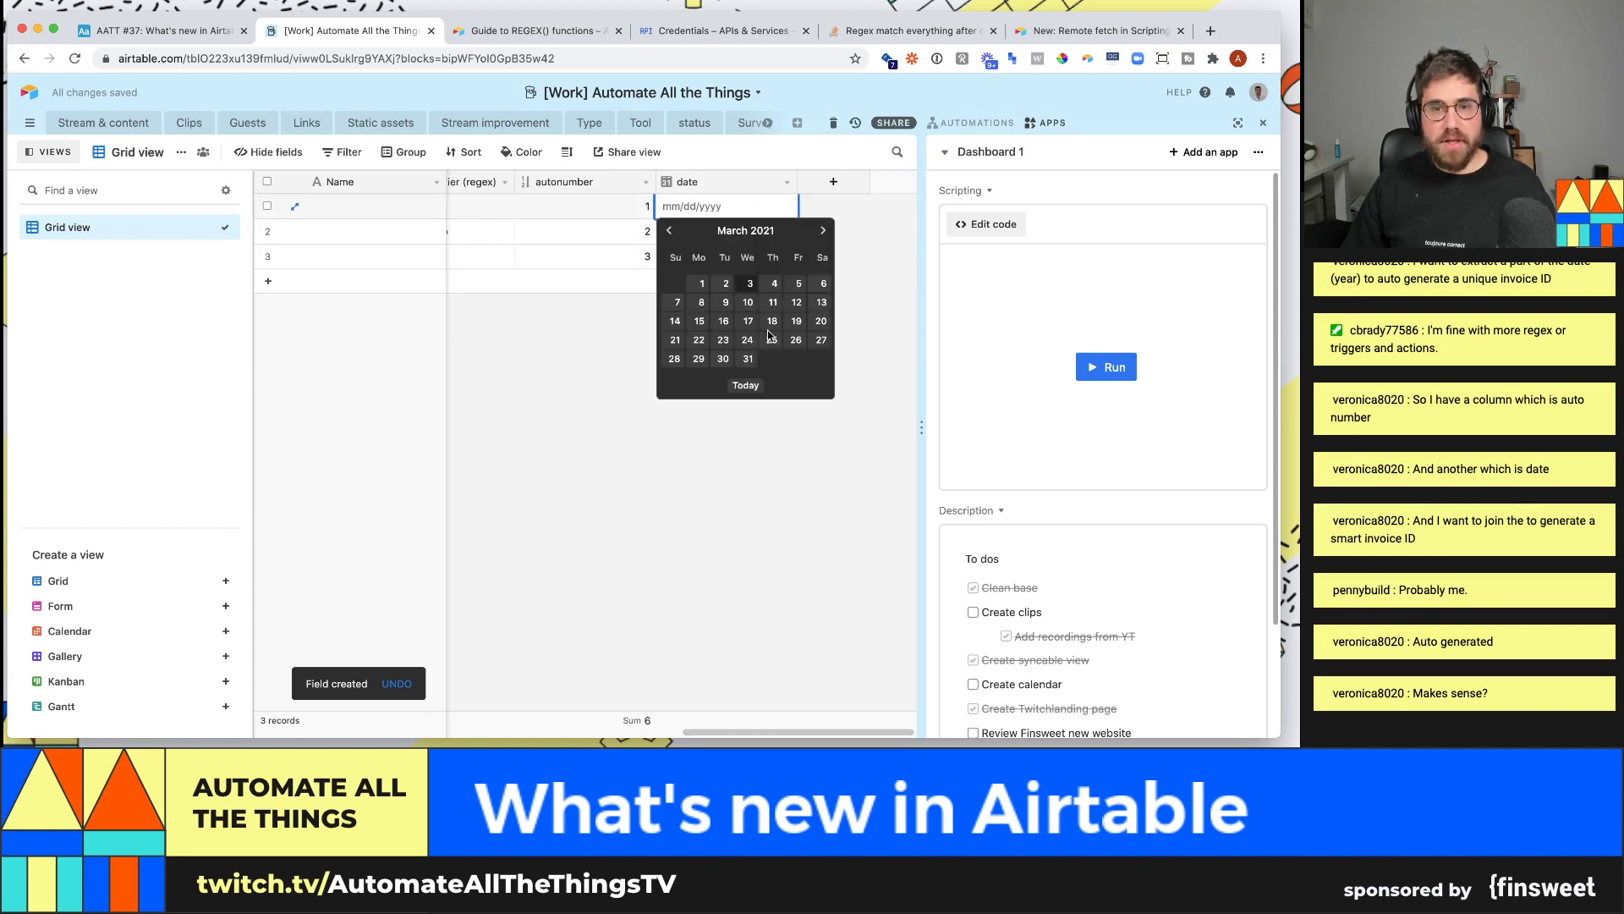
pyautogui.click(772, 321)
pyautogui.click(747, 229)
pyautogui.click(747, 229)
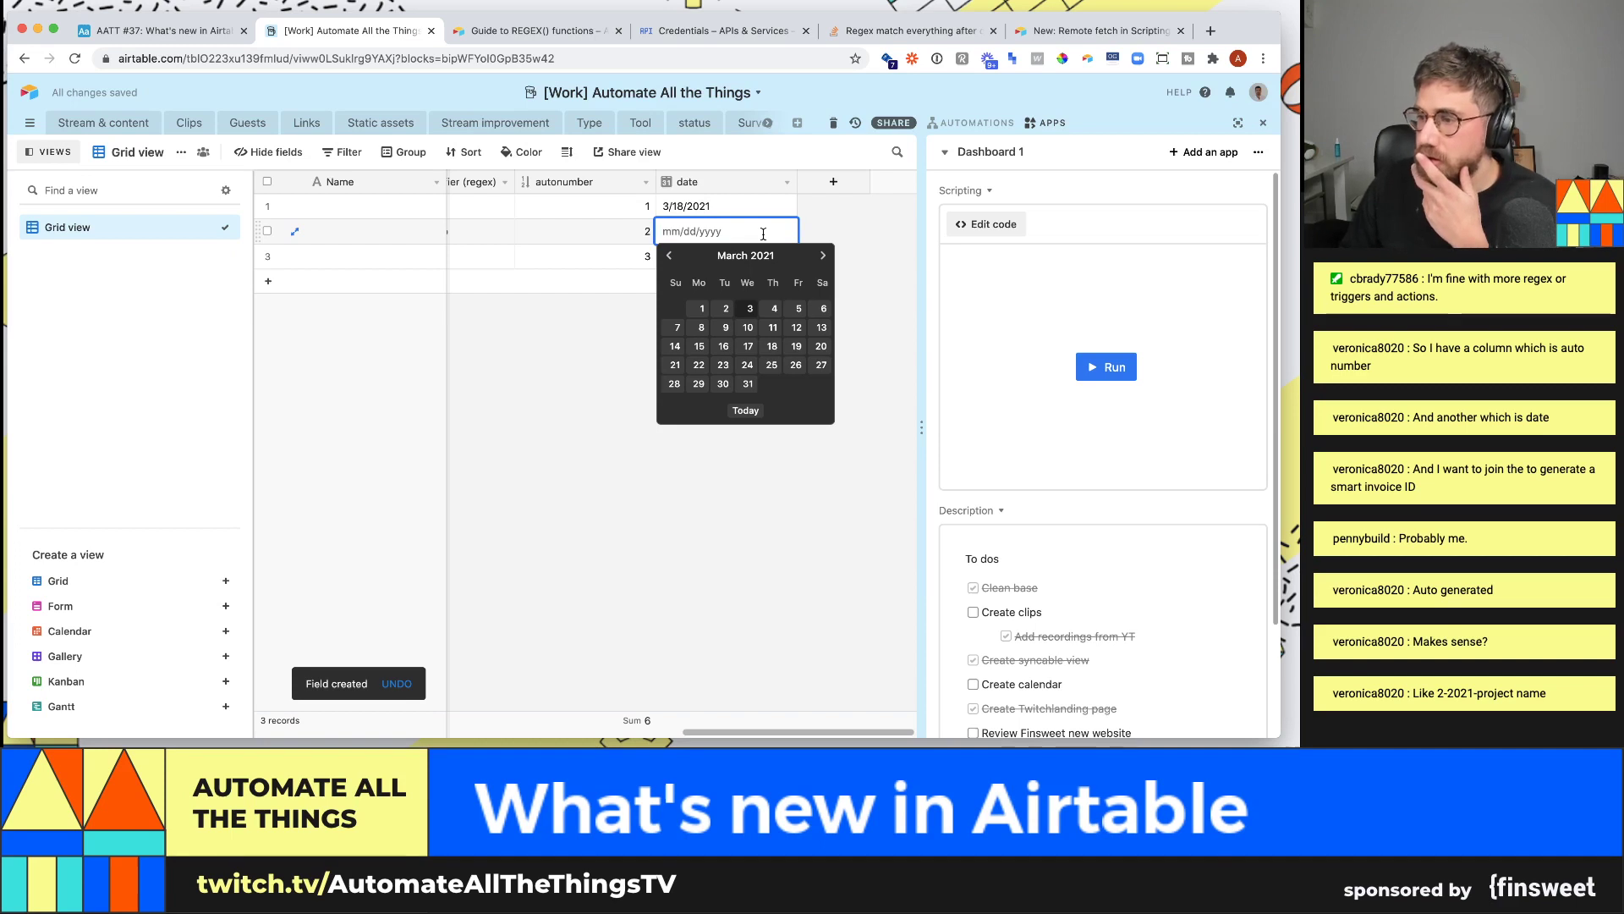
pyautogui.click(747, 346)
pyautogui.press('Down')
pyautogui.press('Return')
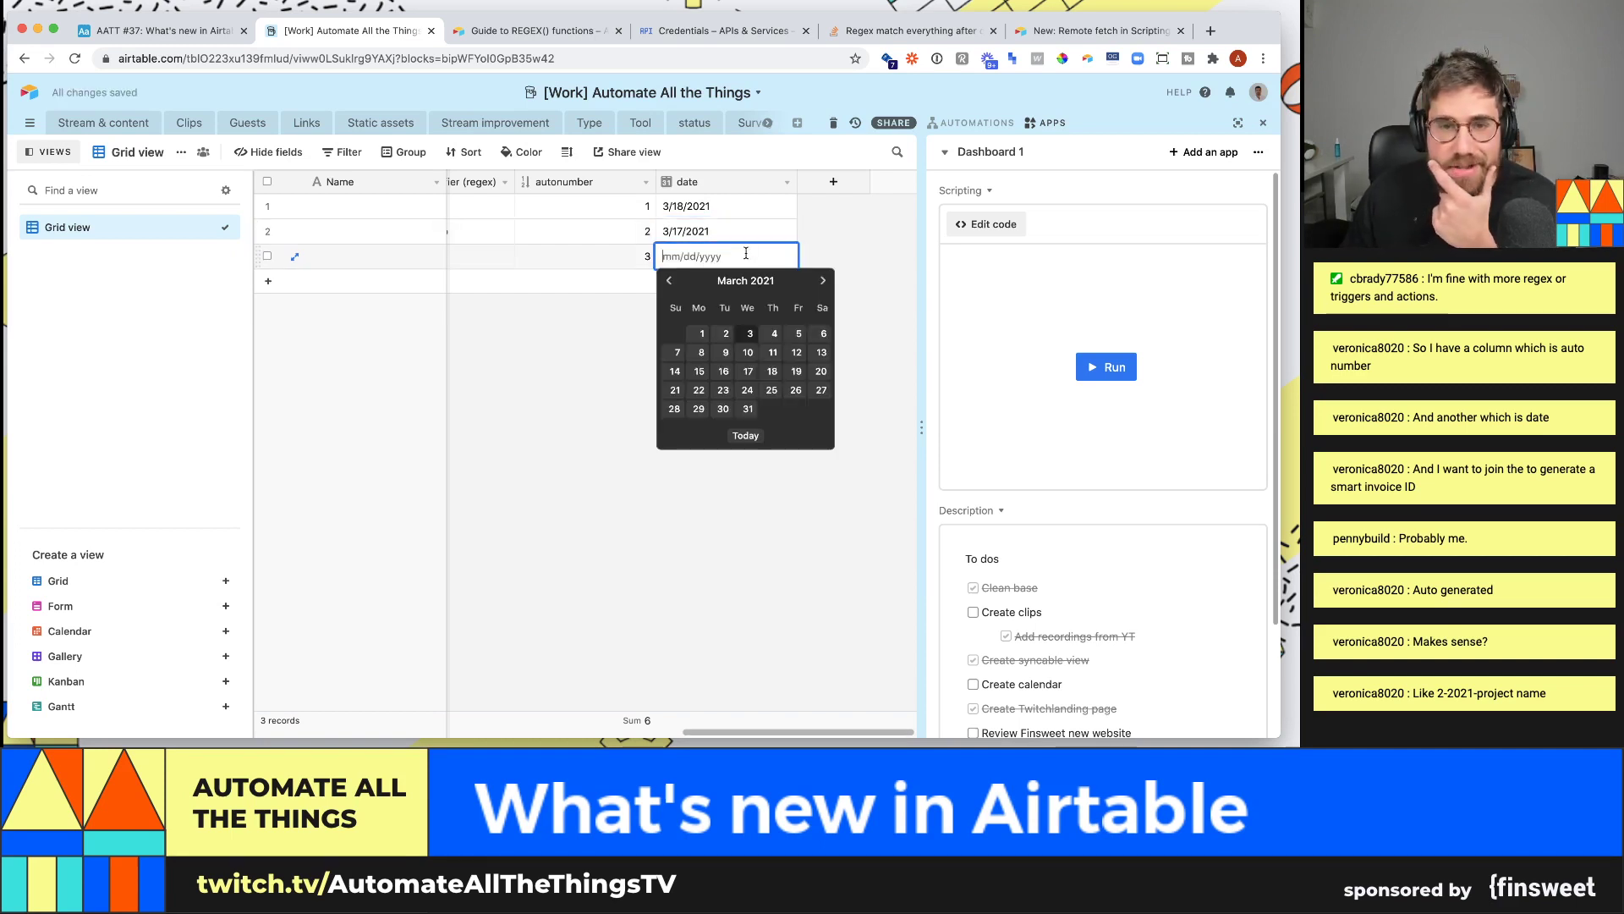
pyautogui.click(748, 390)
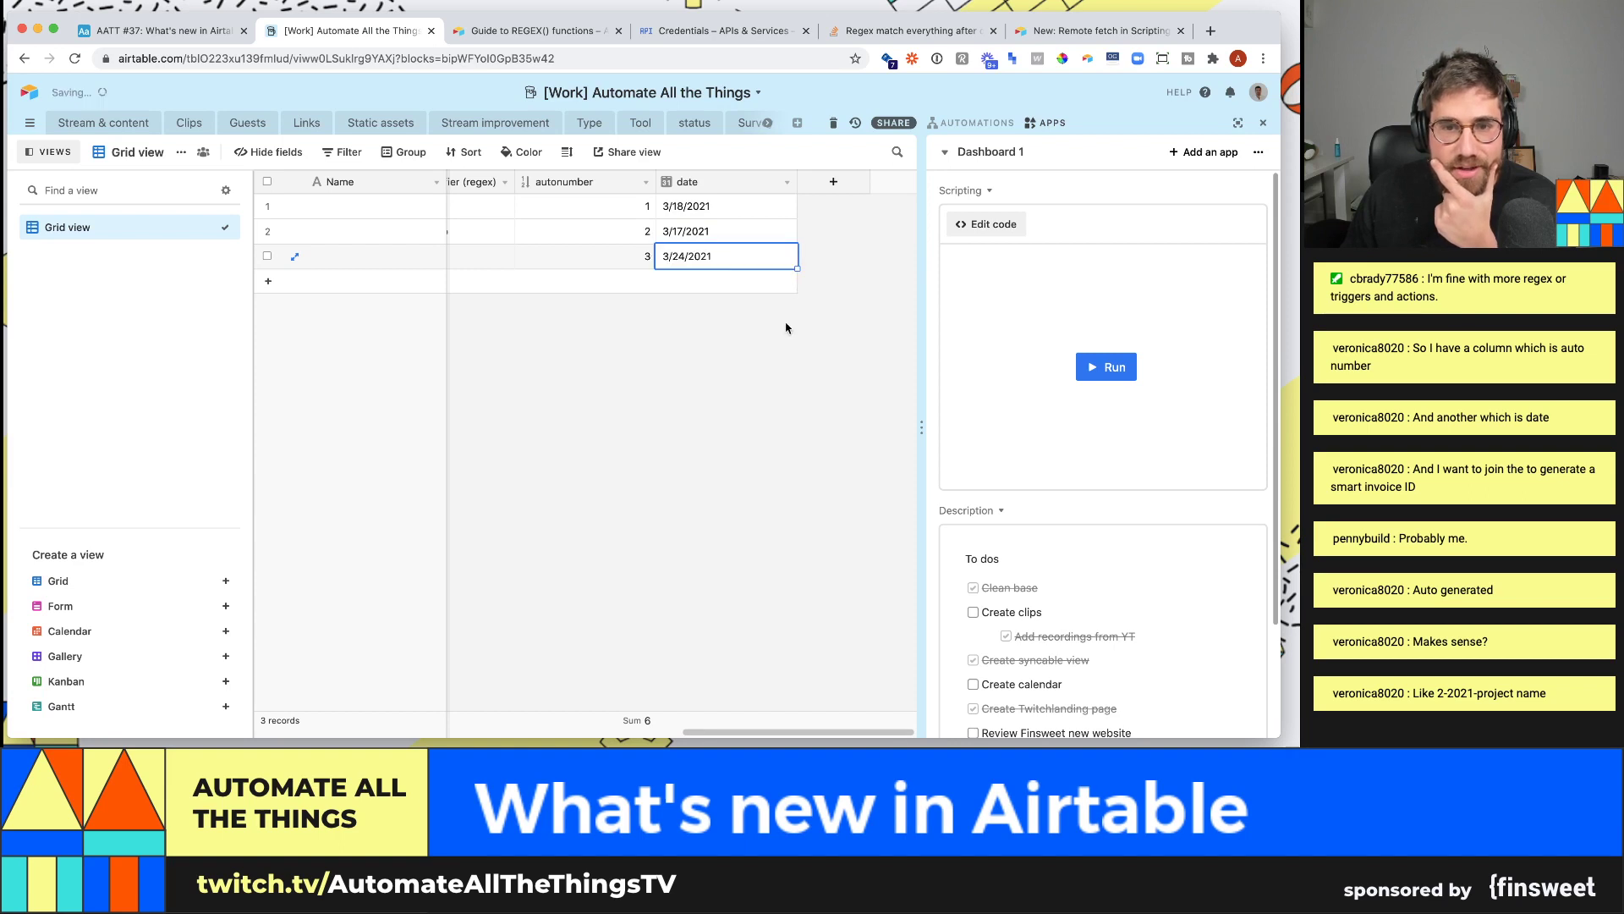
pyautogui.click(833, 182)
pyautogui.write('ID')
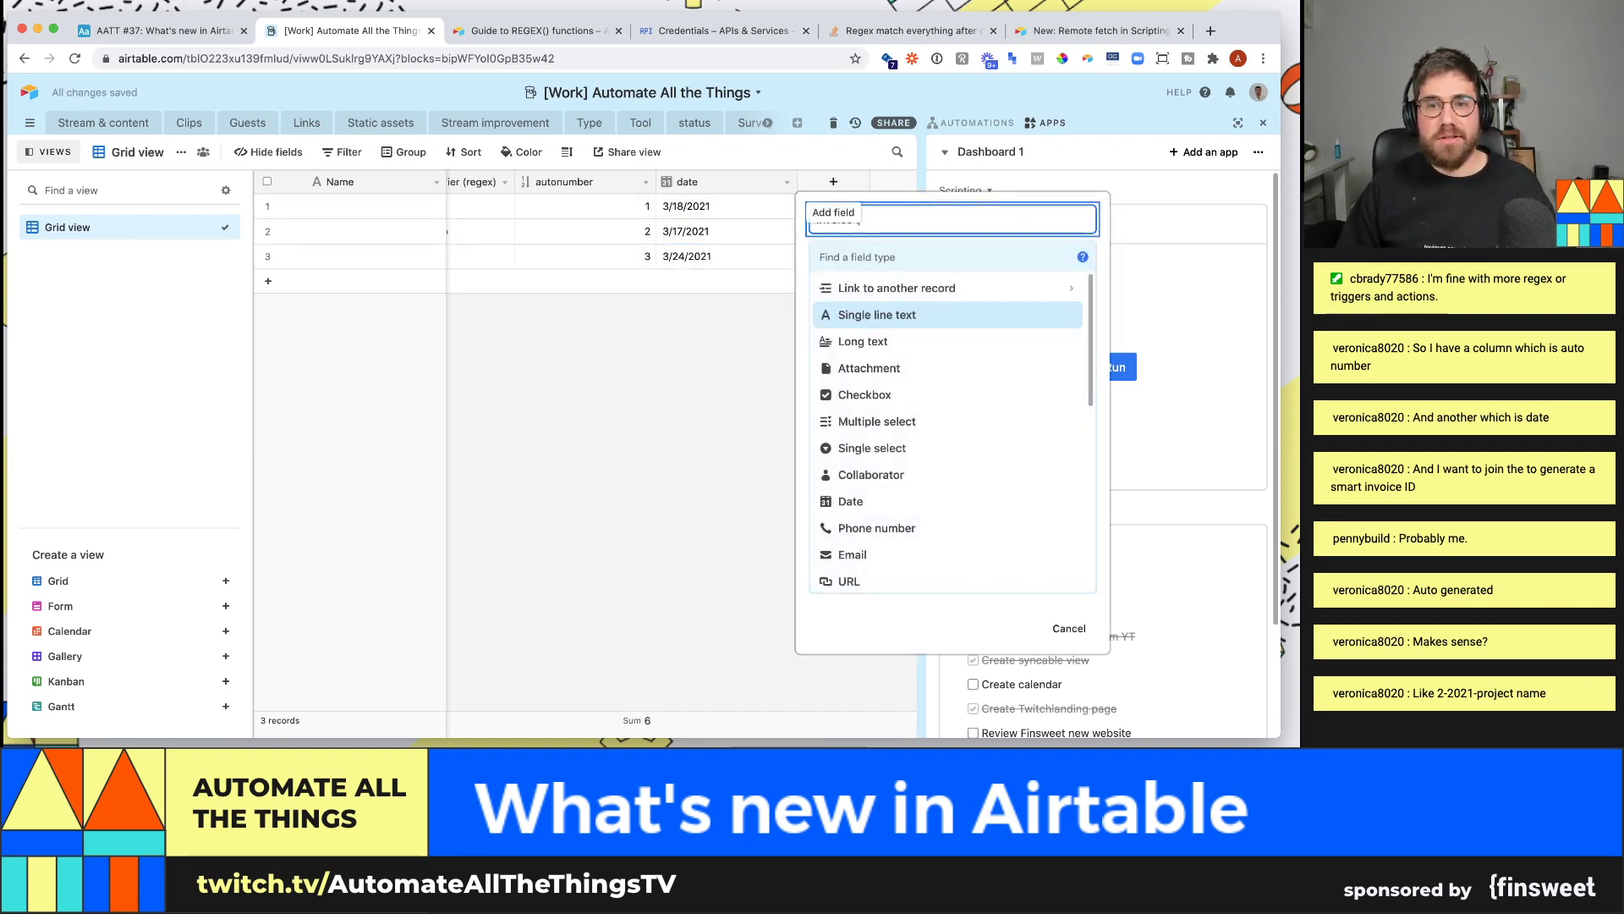
pyautogui.write(' ID')
# - Abandon the unfinished Invoice ID formula field and discard it
pyautogui.press('Tab')
pyautogui.write('form')
pyautogui.press('Return')
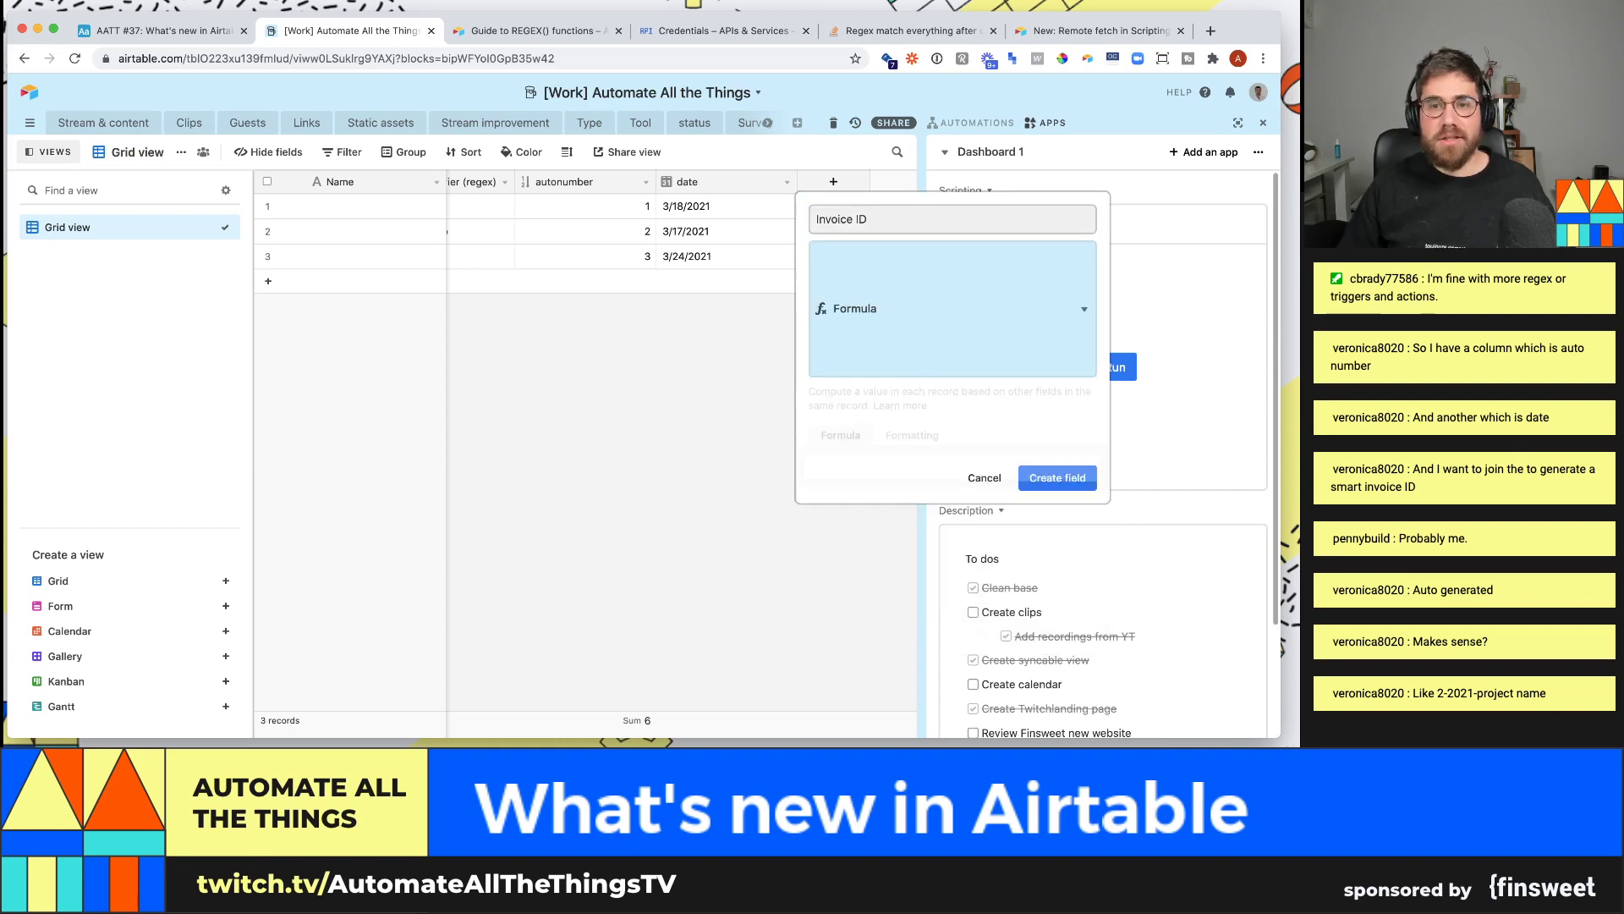
pyautogui.click(911, 353)
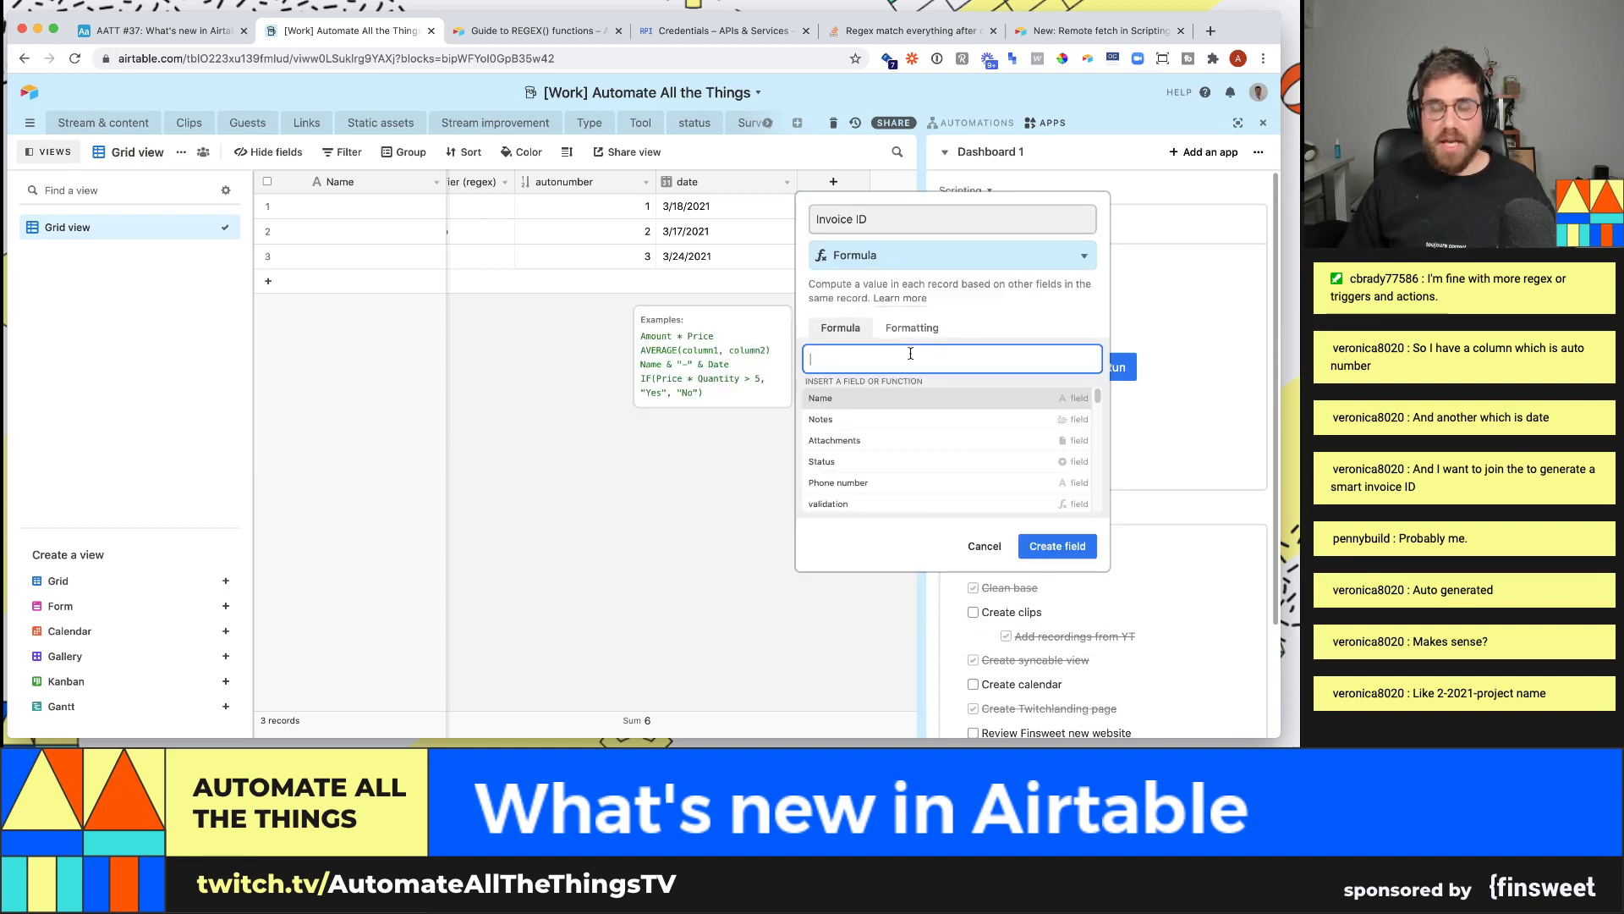
pyautogui.write('"')
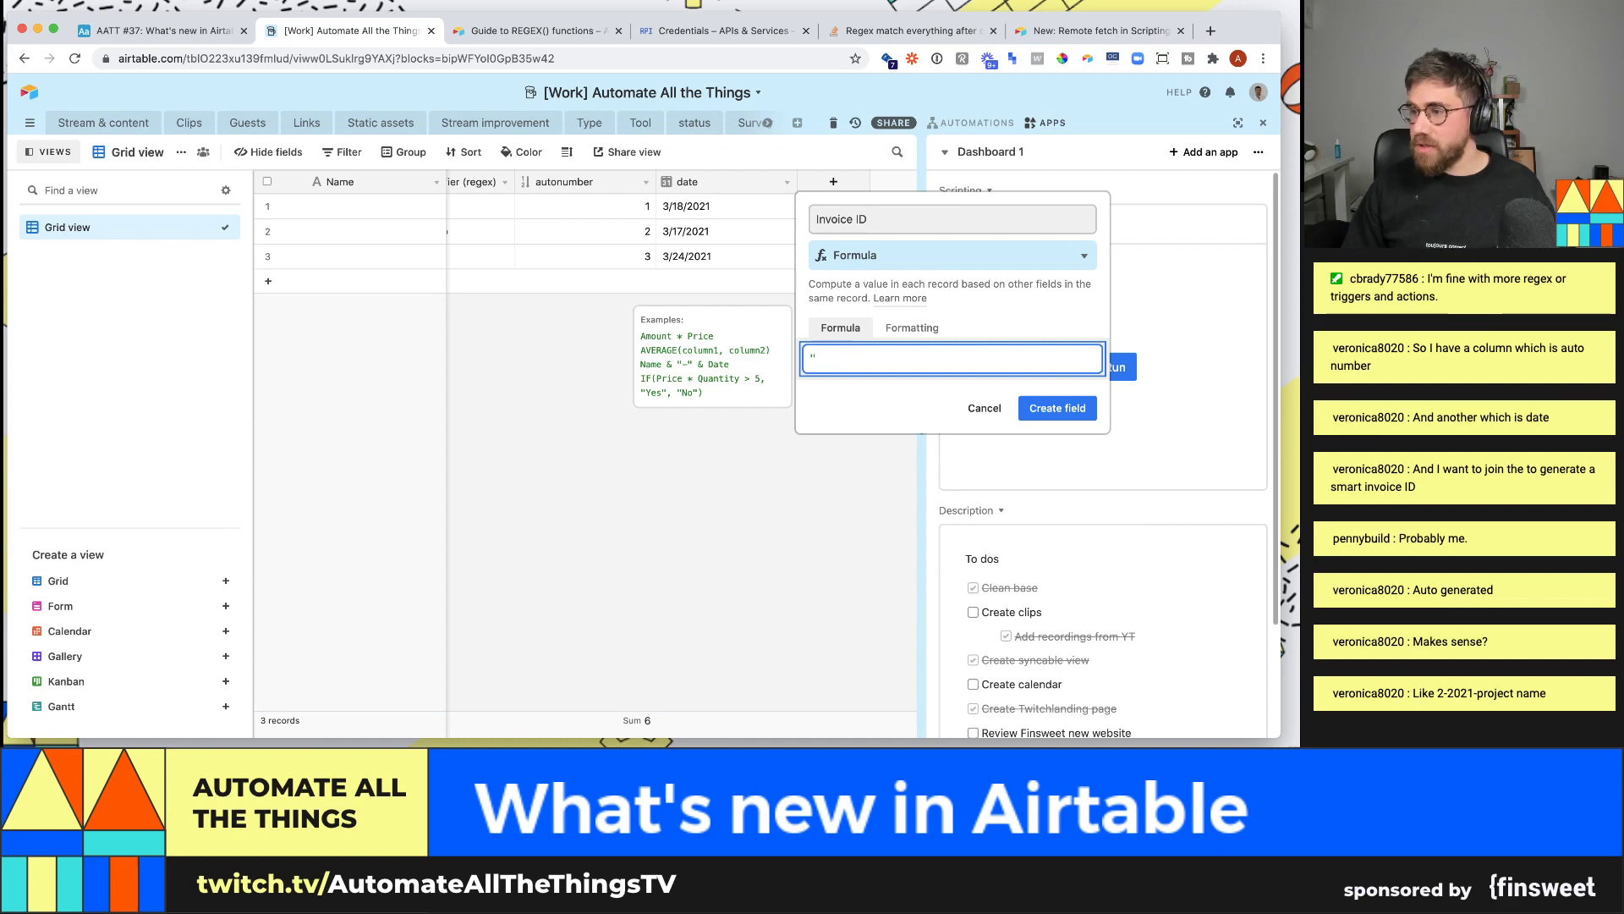
pyautogui.press('BackSpace')
pyautogui.click(736, 371)
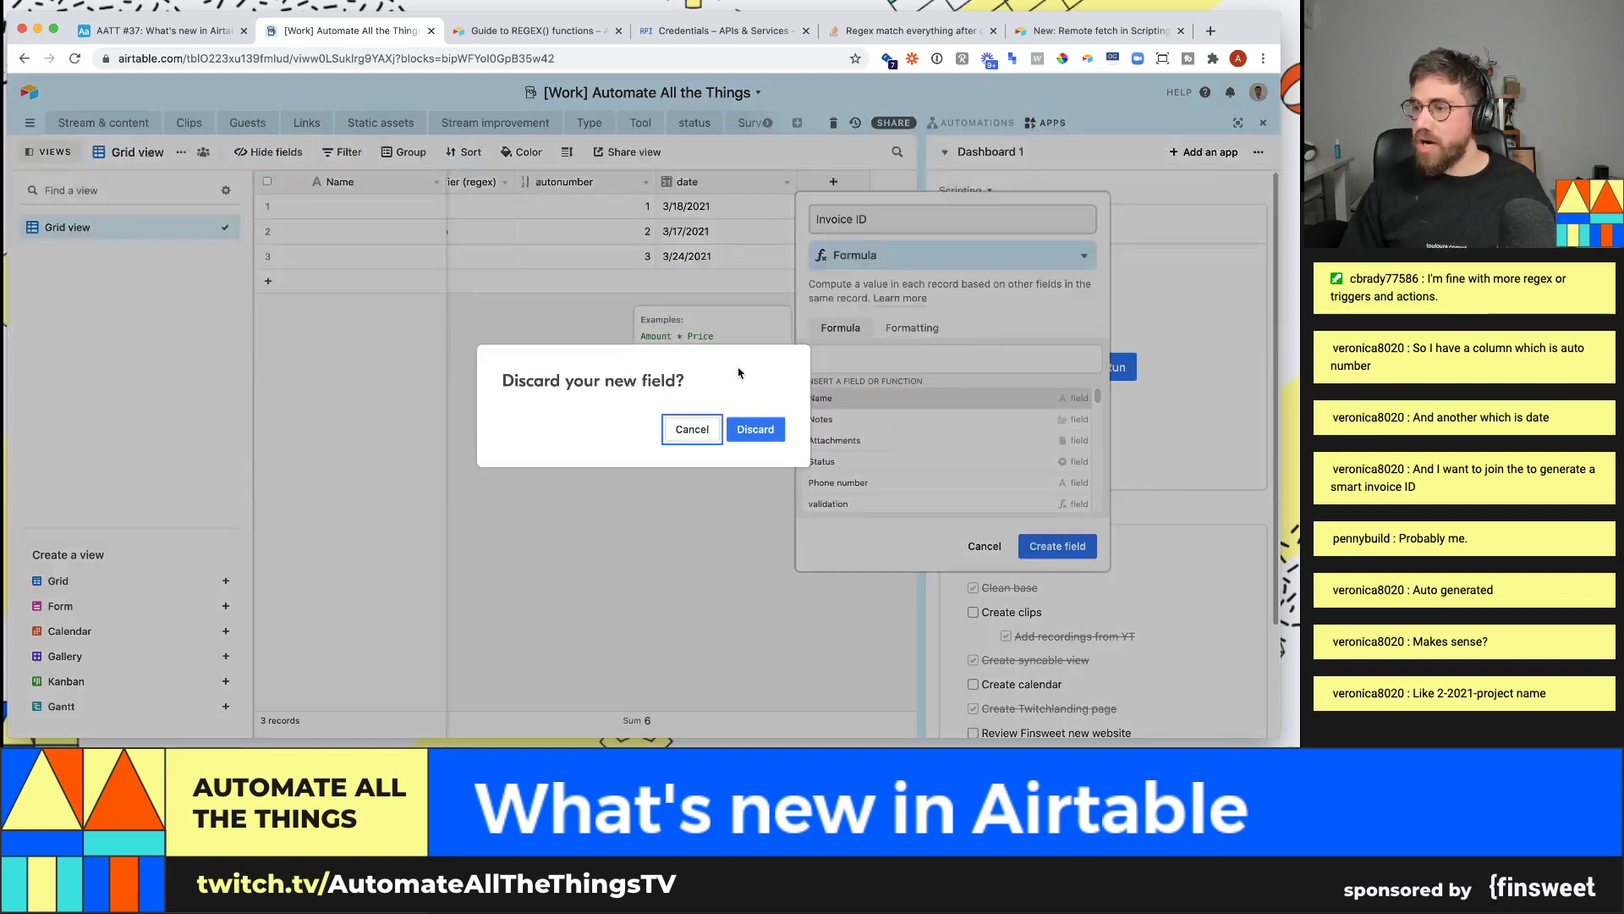
pyautogui.click(752, 428)
# - Create a Single line text field named 'Project name'
pyautogui.click(834, 183)
pyautogui.write('Project name')
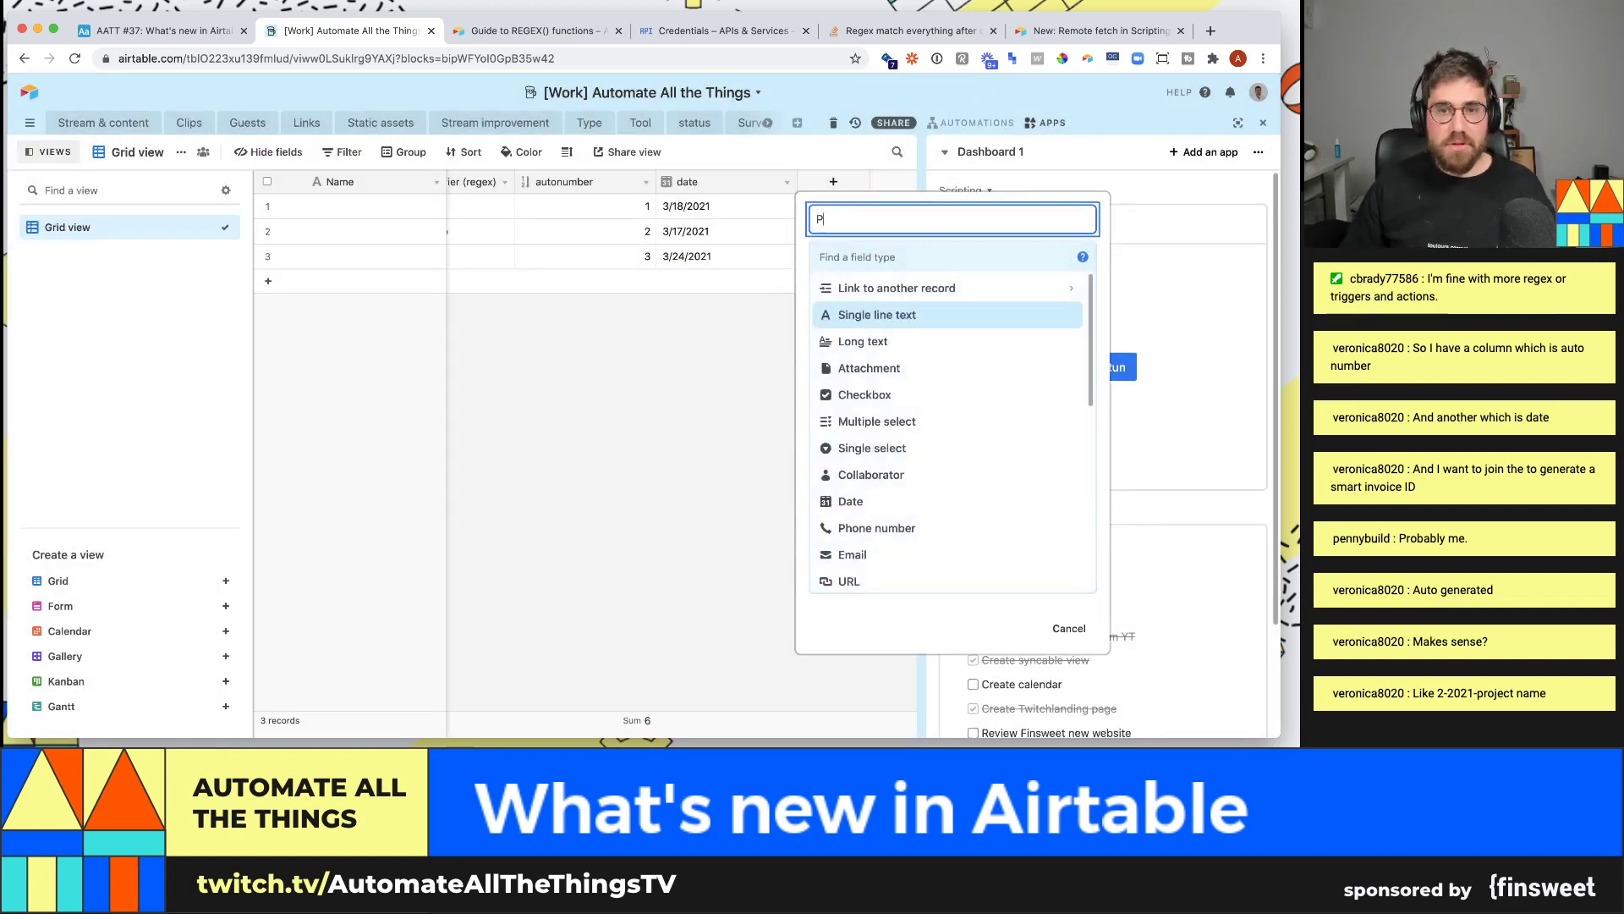
pyautogui.click(904, 258)
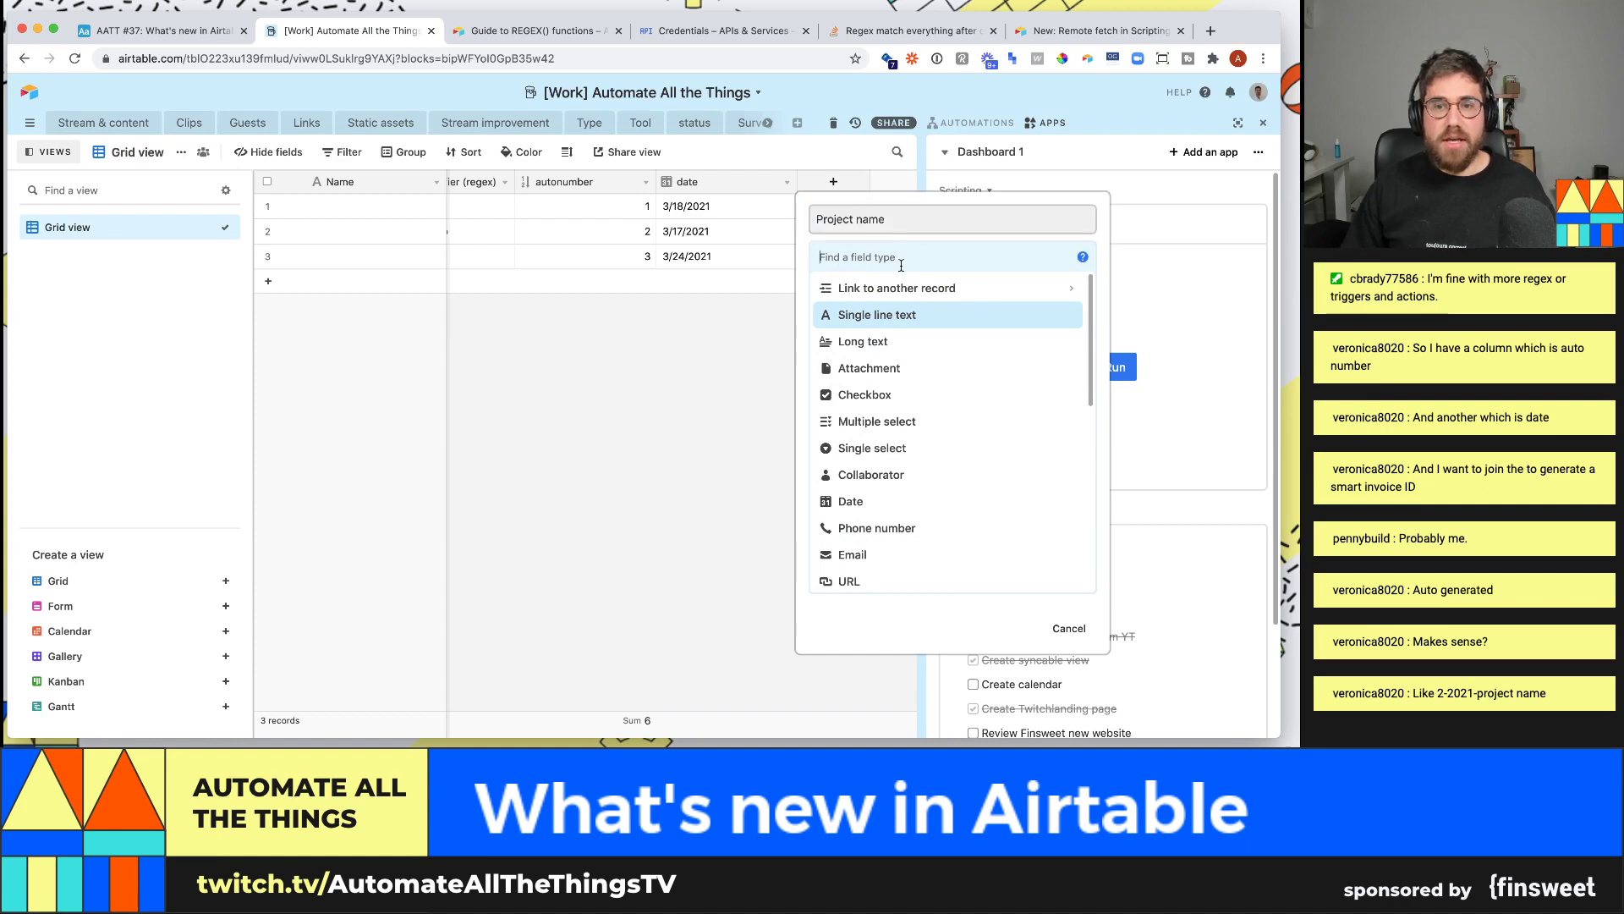
pyautogui.write('sing')
pyautogui.click(903, 287)
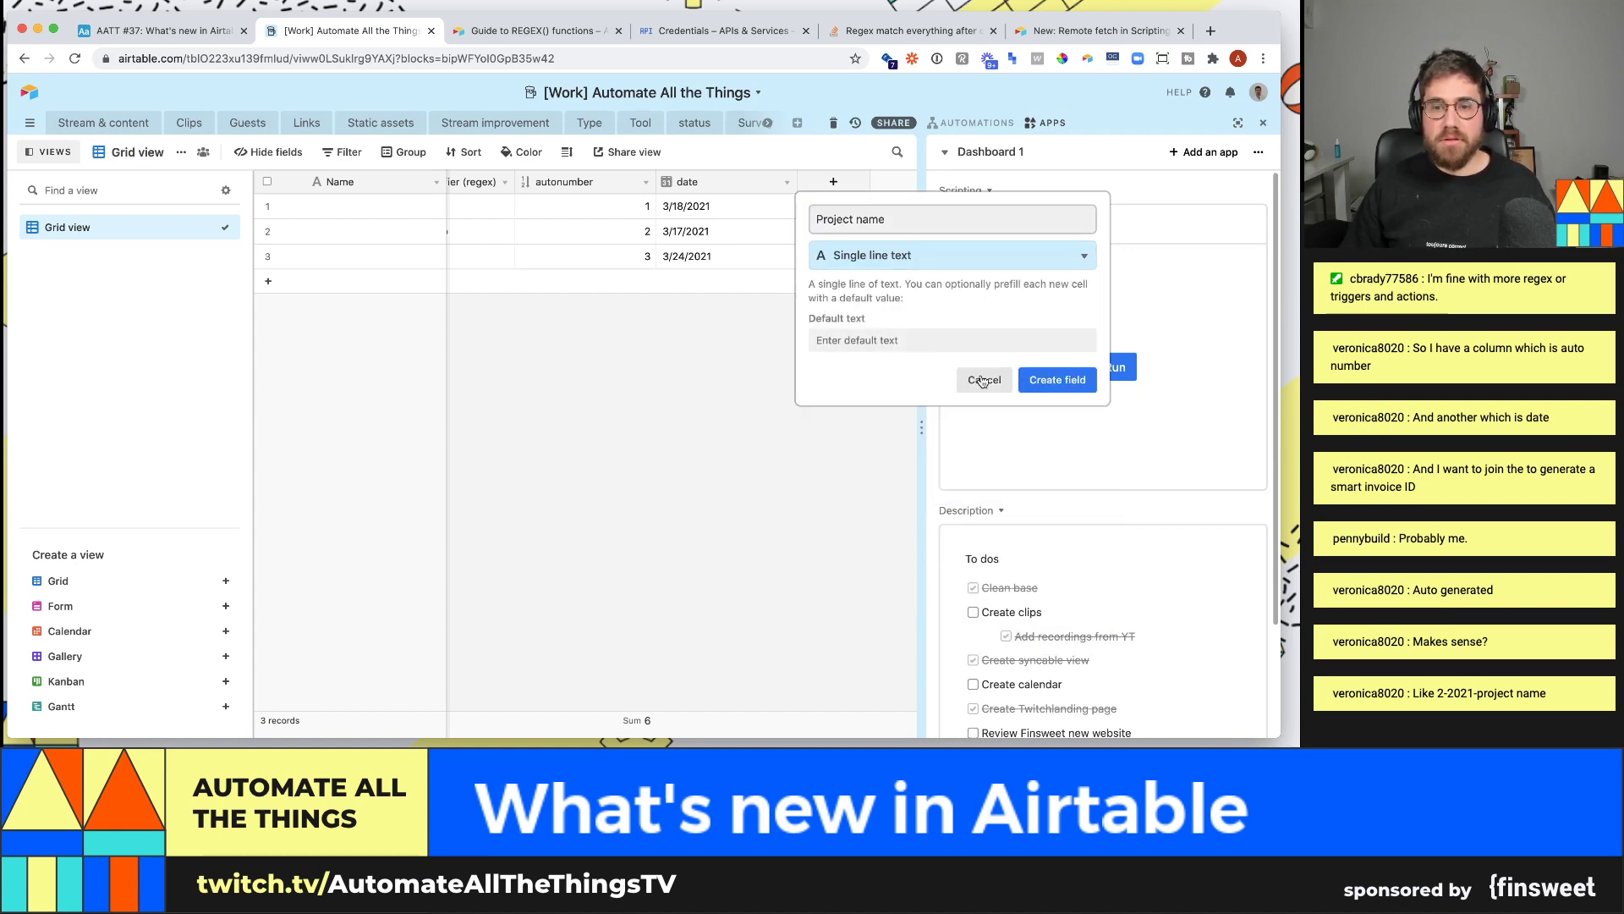
pyautogui.click(1057, 379)
# - Enter Project 1, Project 2 and Project 3 in rows 1–3, then hide the apps dashboard
pyautogui.click(806, 217)
pyautogui.write('P')
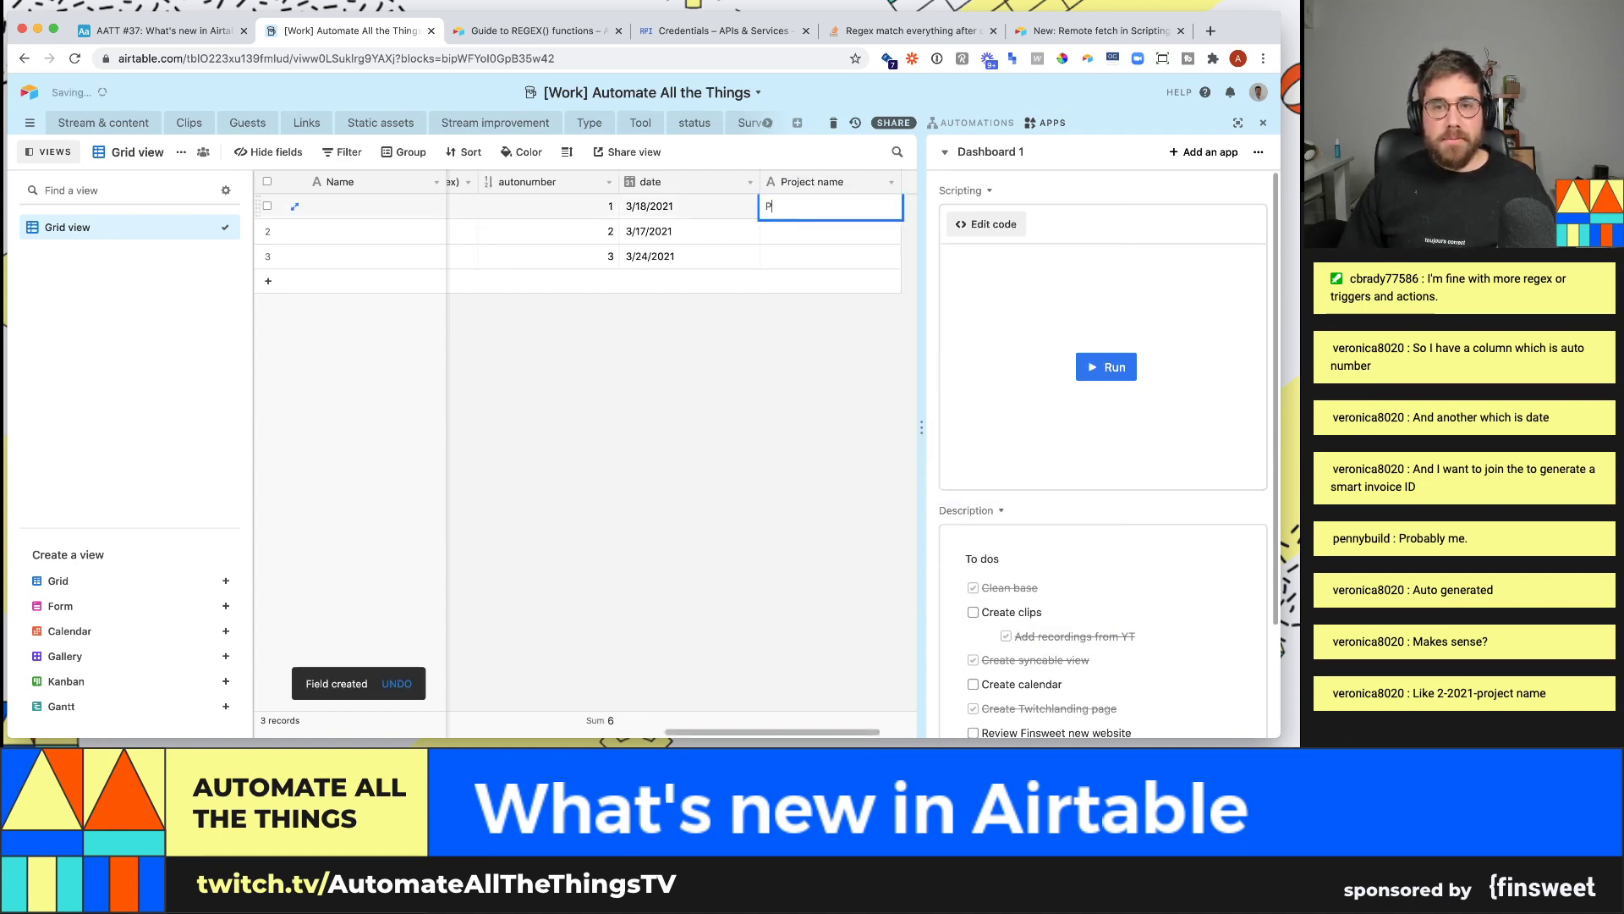
pyautogui.write('roject 1')
pyautogui.press('Return')
pyautogui.write('Project 2')
pyautogui.press('Return')
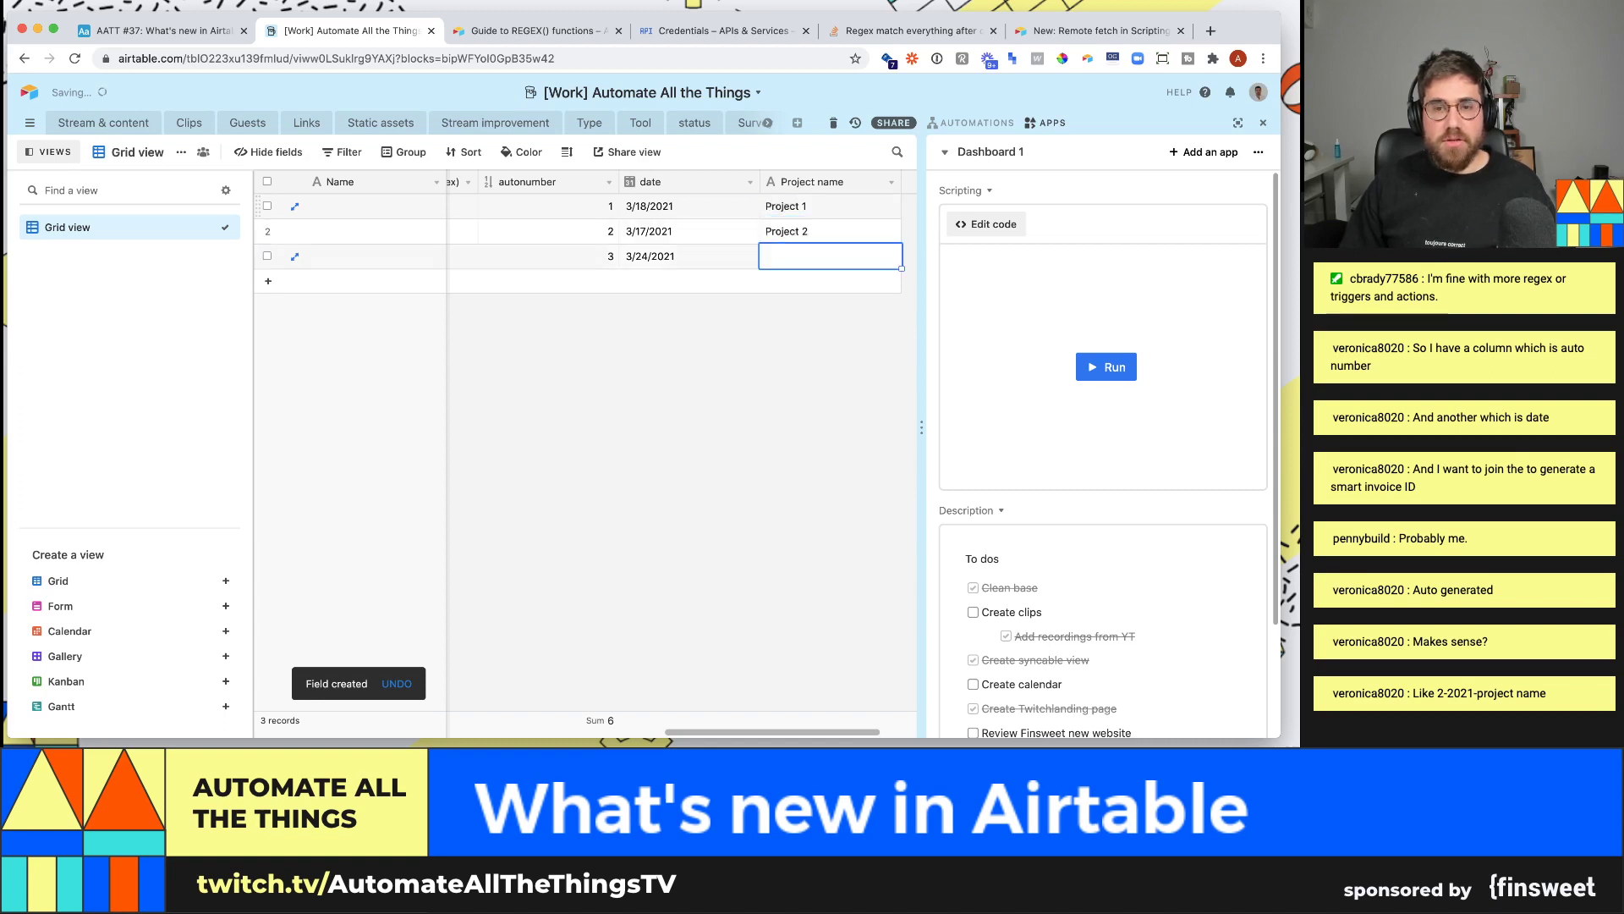
pyautogui.write('Project 3')
pyautogui.press('Return')
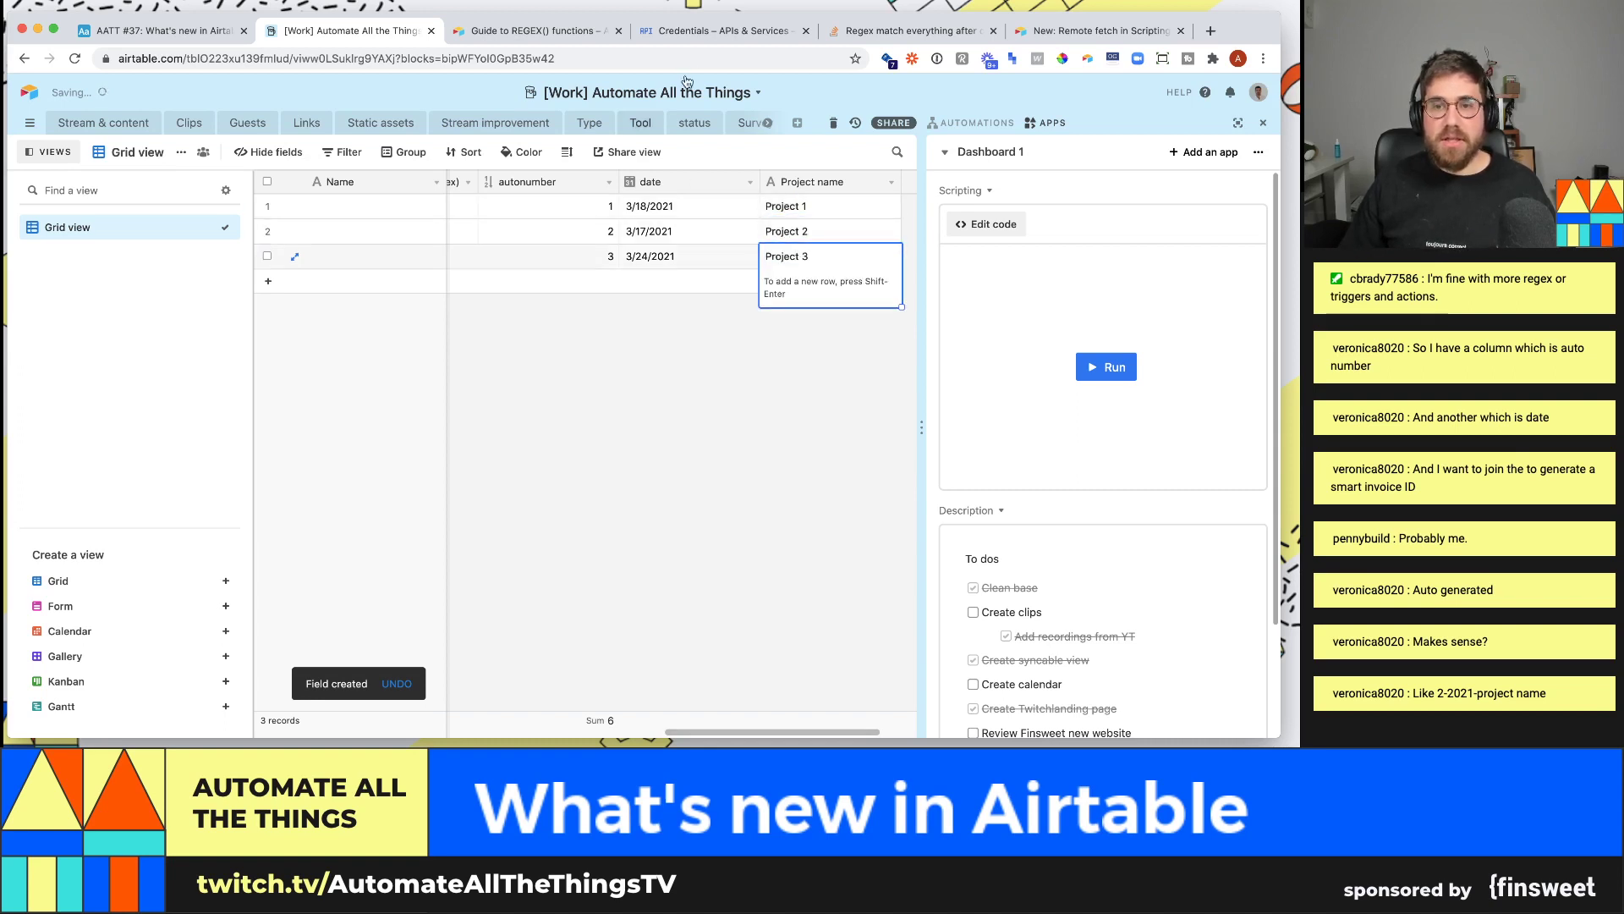
pyautogui.press('Escape')
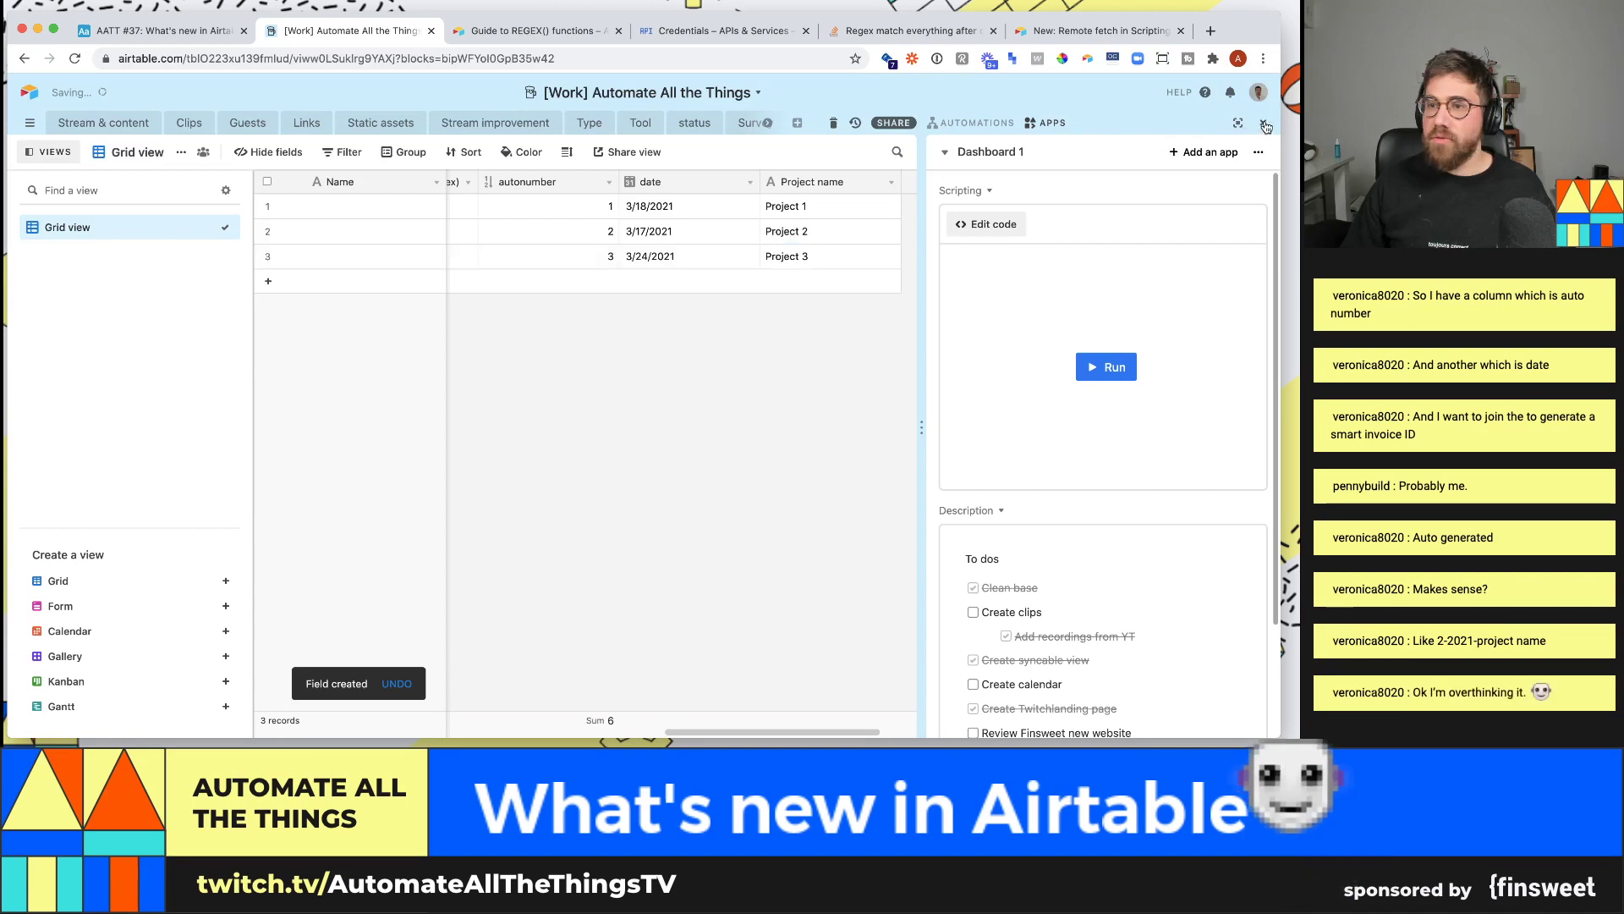
pyautogui.hotkey('ctrl', 'shift', 'b')
# - Add a new Formula field named 'Invoice'
pyautogui.click(1197, 181)
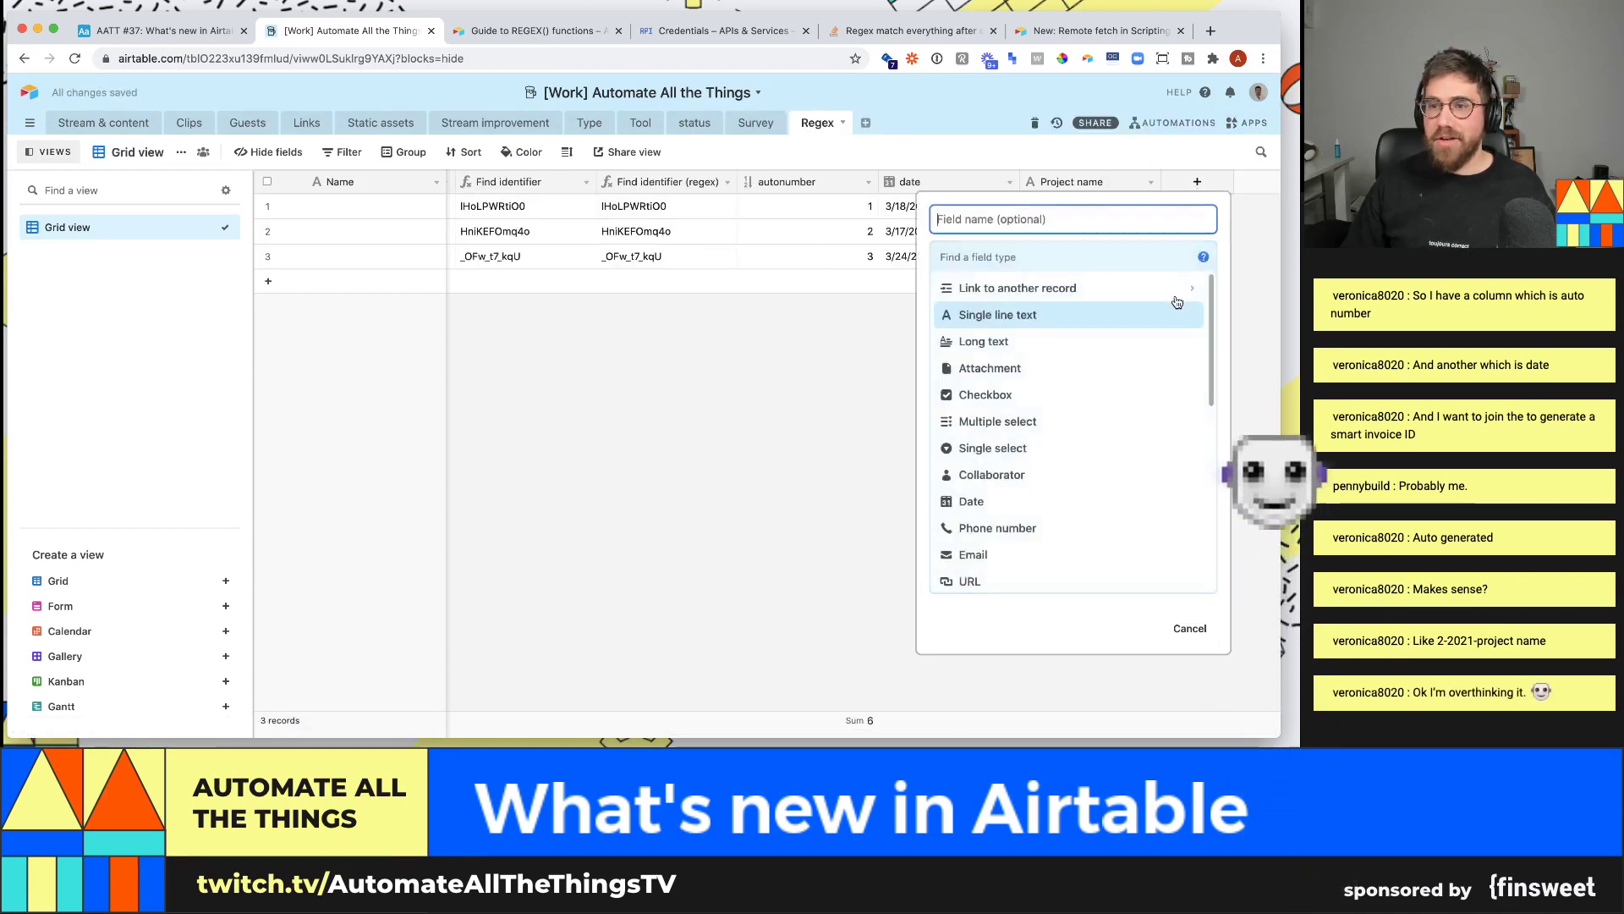
pyautogui.write('Invoice')
pyautogui.press('Tab')
pyautogui.write('fo')
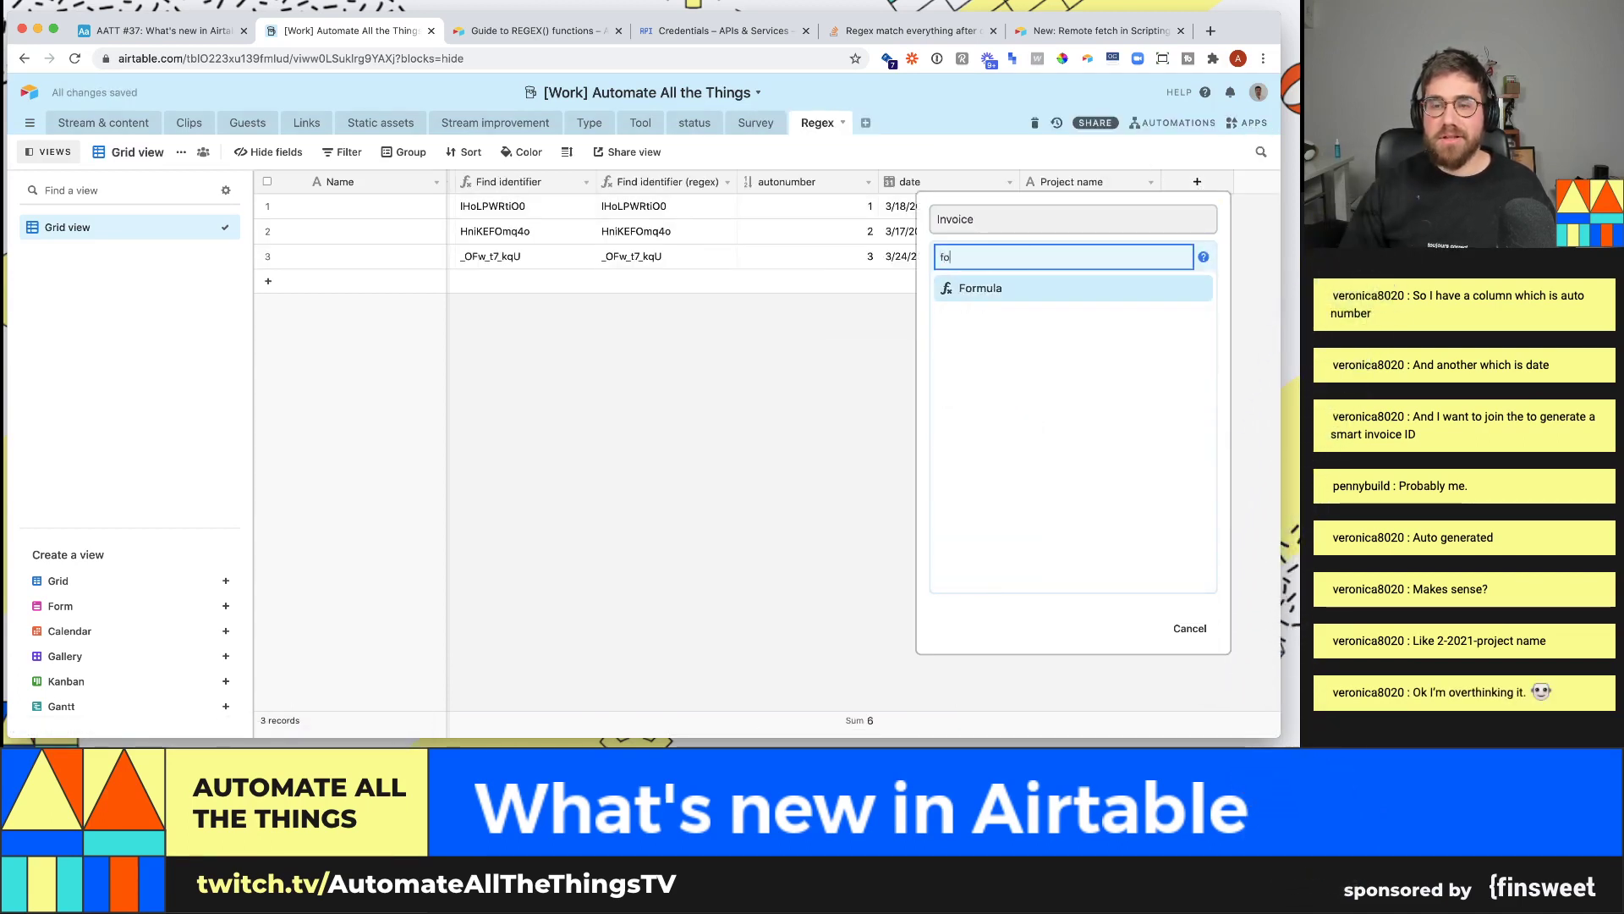
pyautogui.press('Return')
# - Enter autonumber&" - "&DATETIME_FORMAT(date,' as the formula and open the formula reference
pyautogui.click(1106, 360)
pyautogui.write('inv')
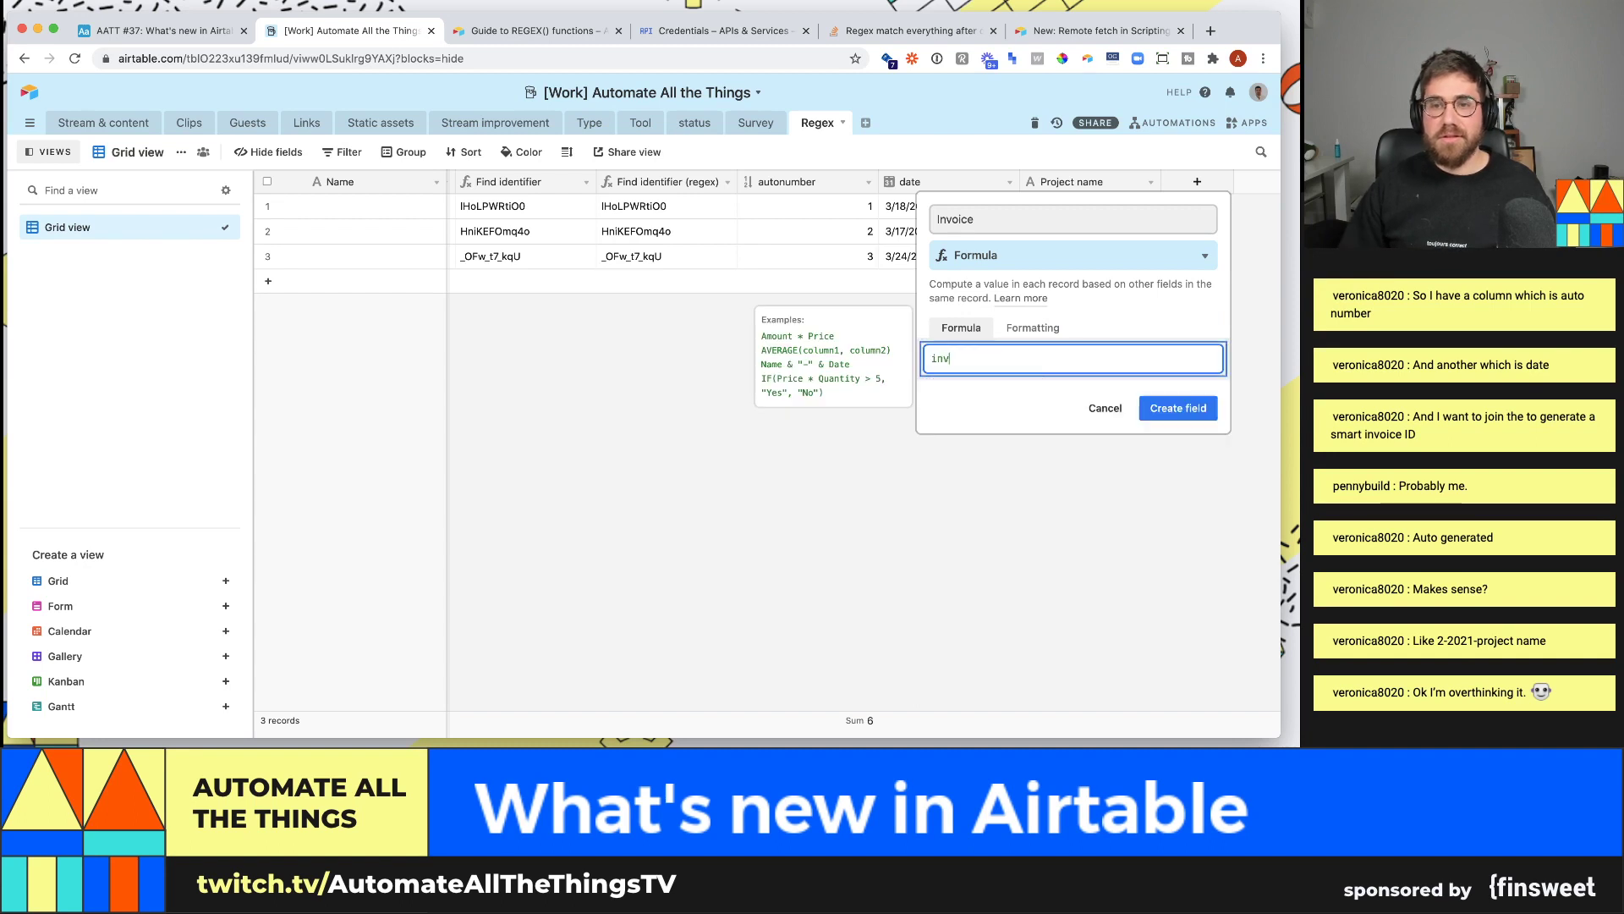
pyautogui.write('oiceId')
pyautogui.press('super+a')
pyautogui.press('BackSpace')
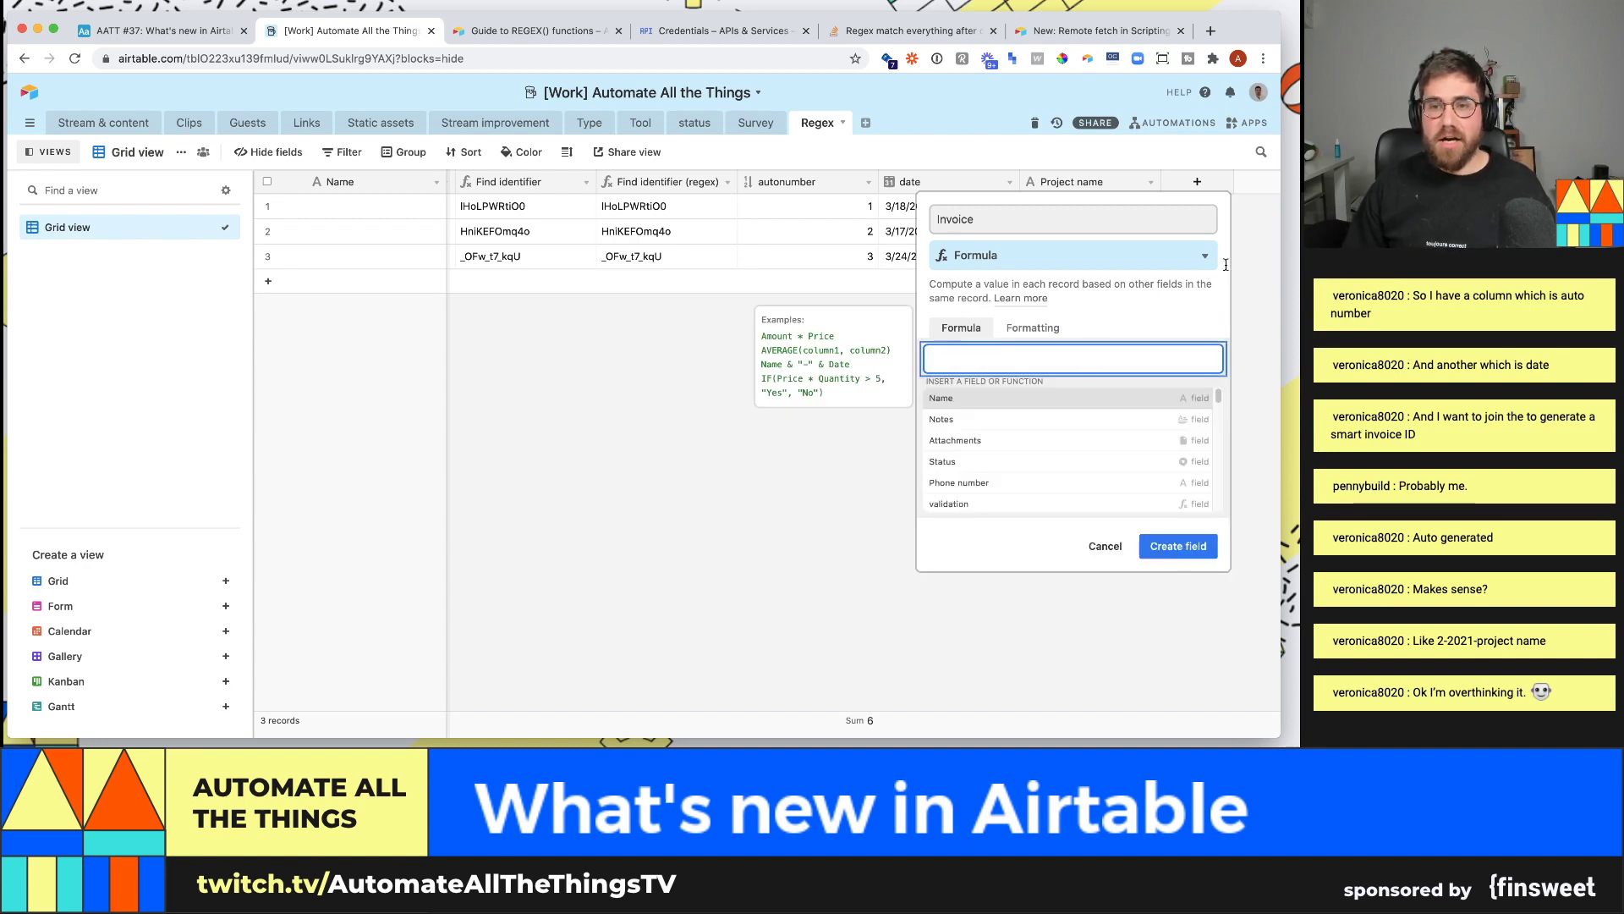
pyautogui.write('autonumber')
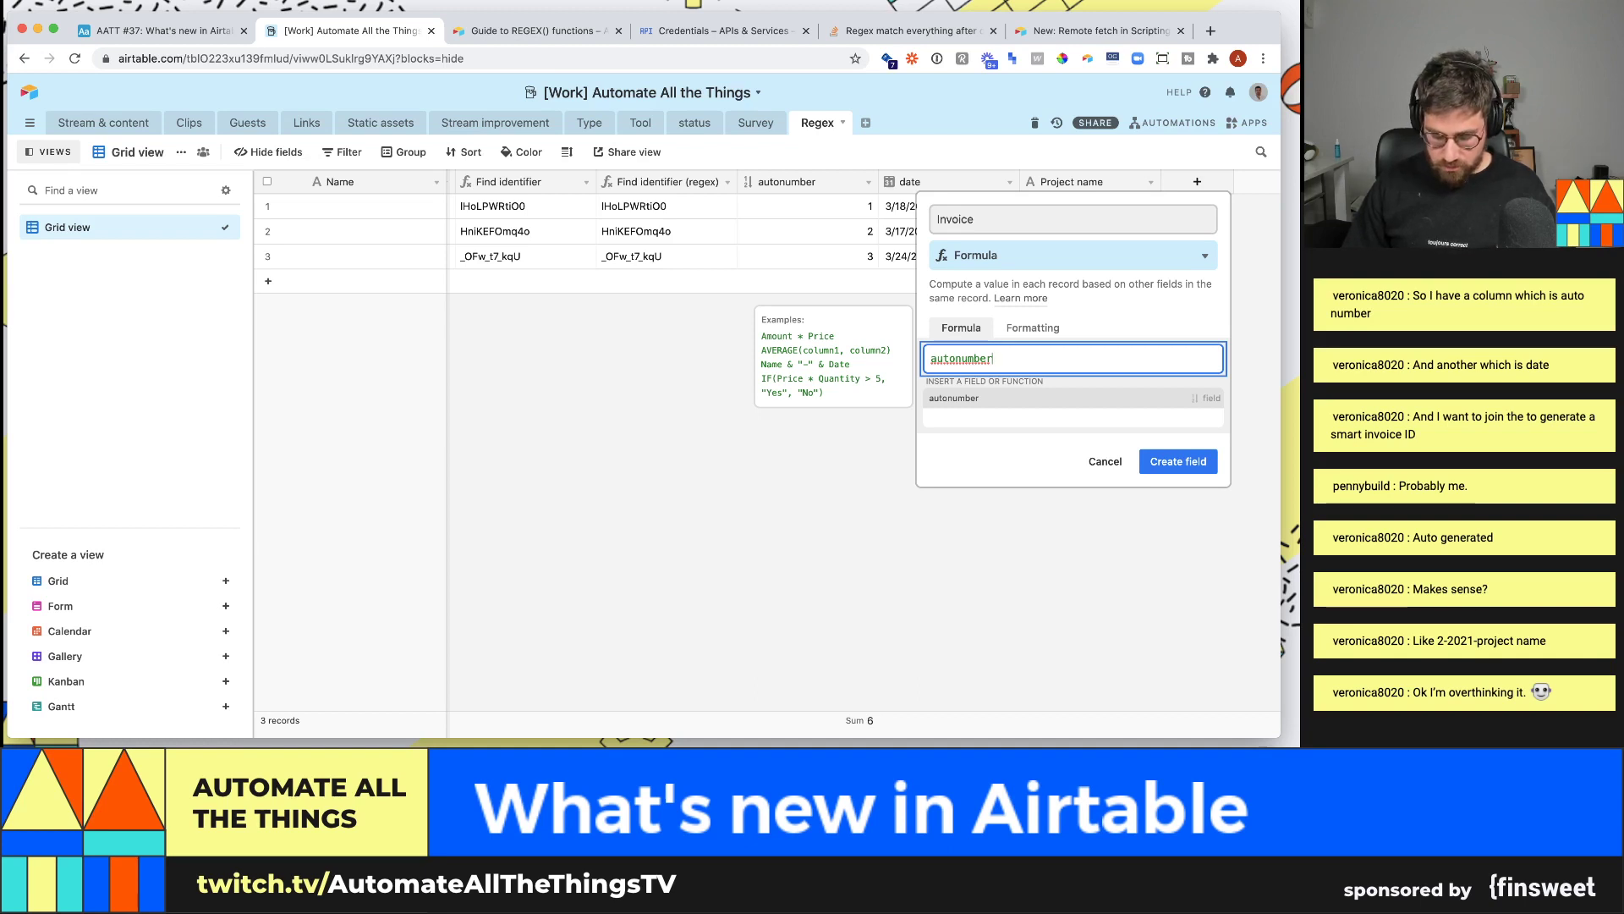
pyautogui.write('& ')
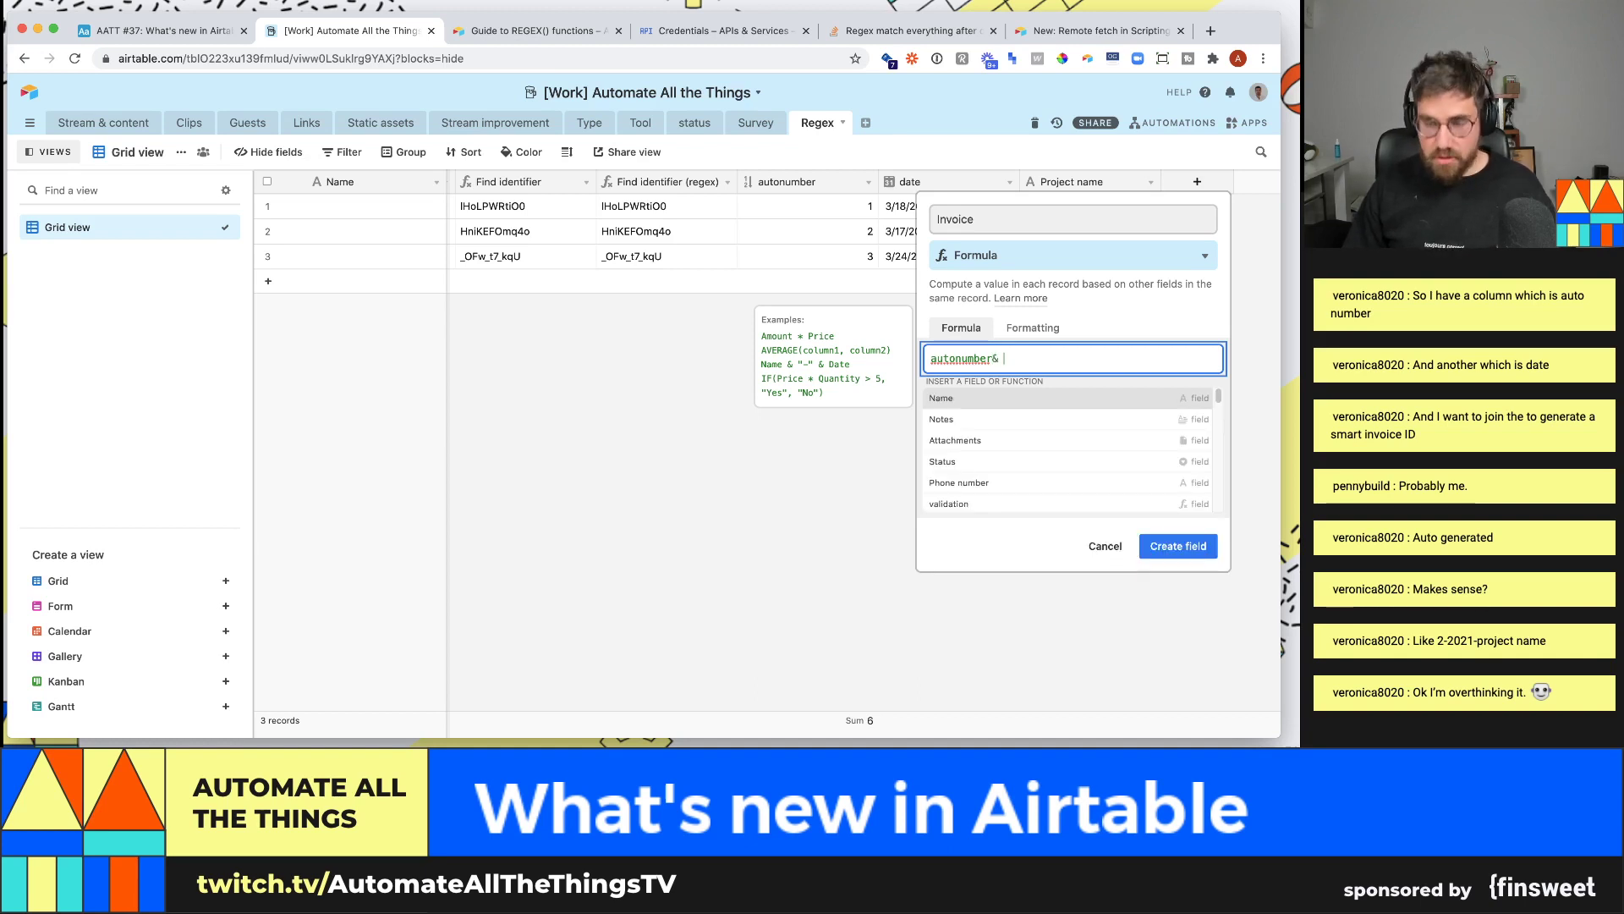
pyautogui.write('" -')
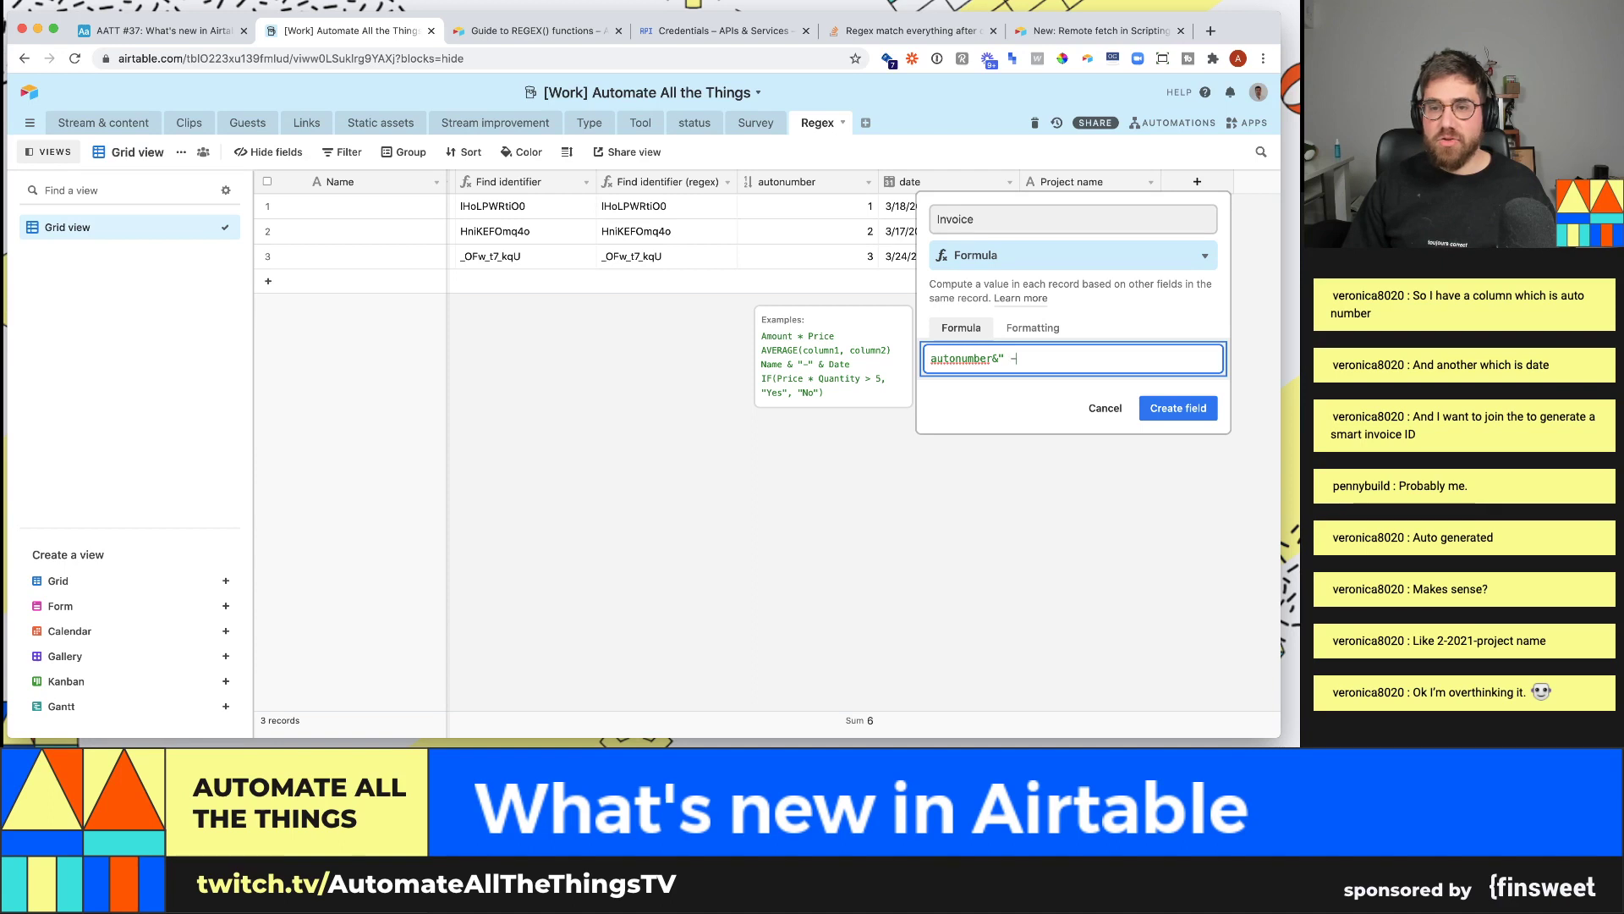
pyautogui.write(' "&')
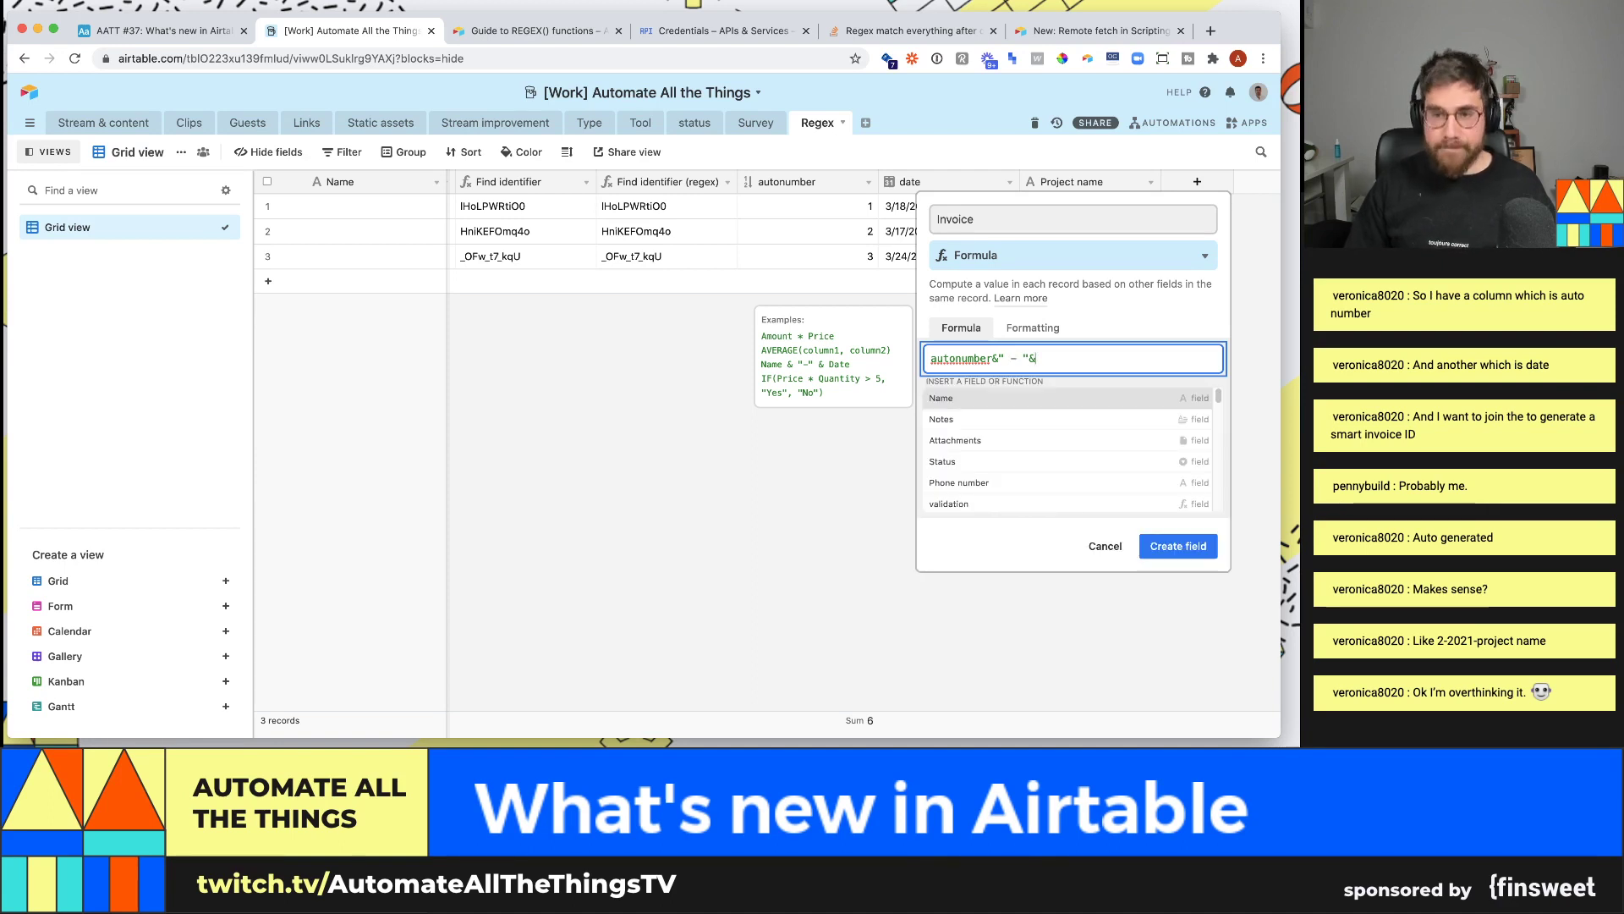
pyautogui.write('datetime')
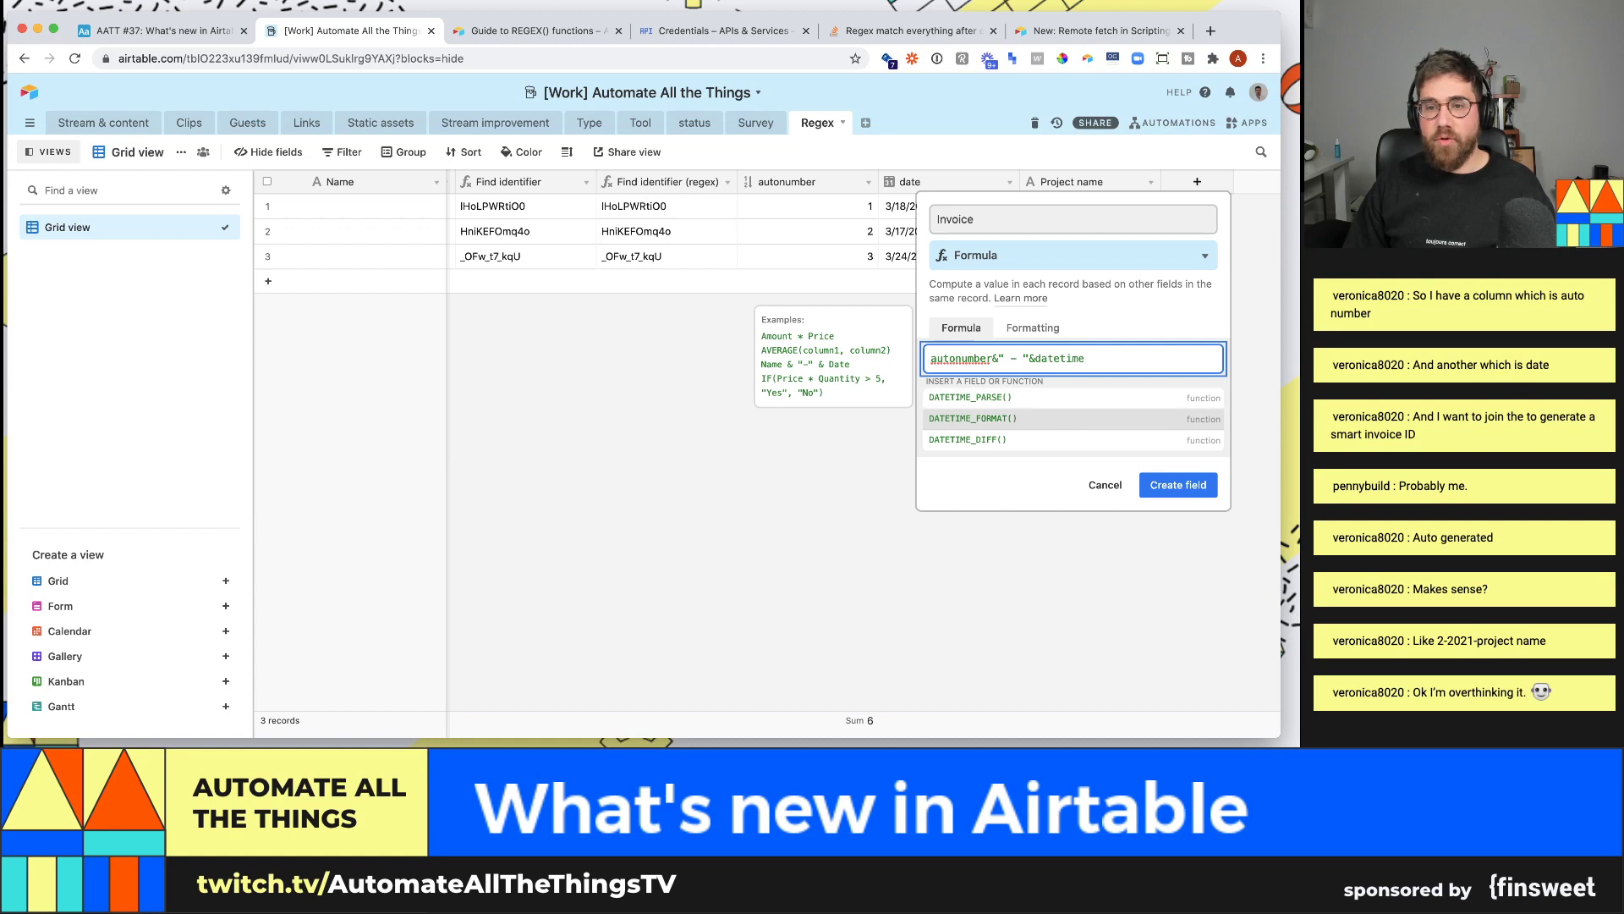
pyautogui.press('Tab')
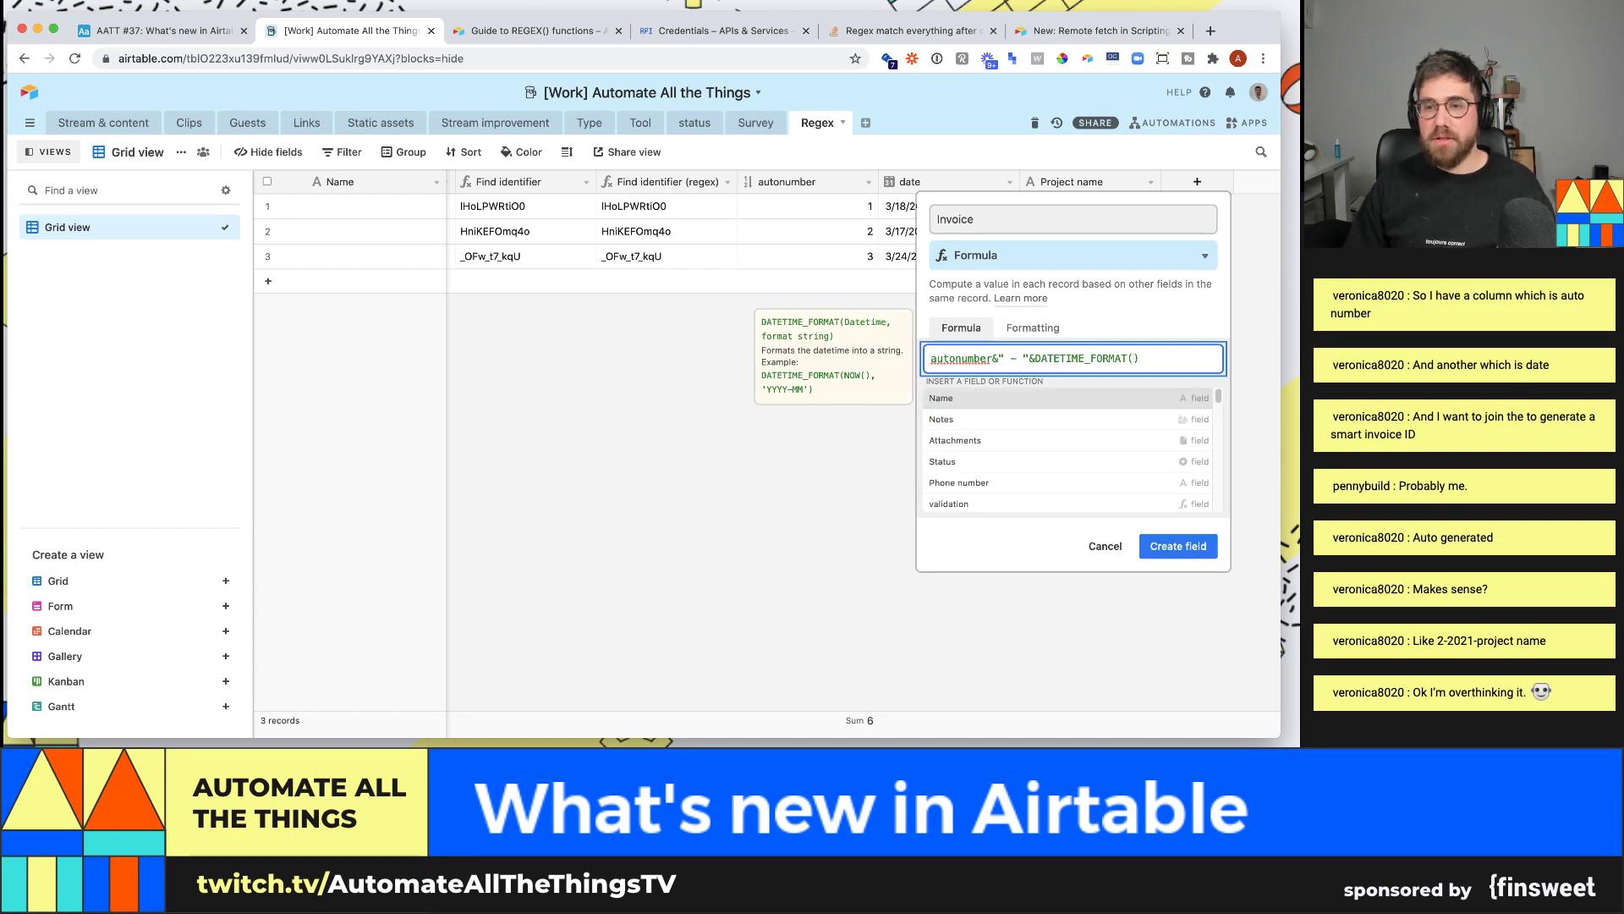
pyautogui.write('date,')
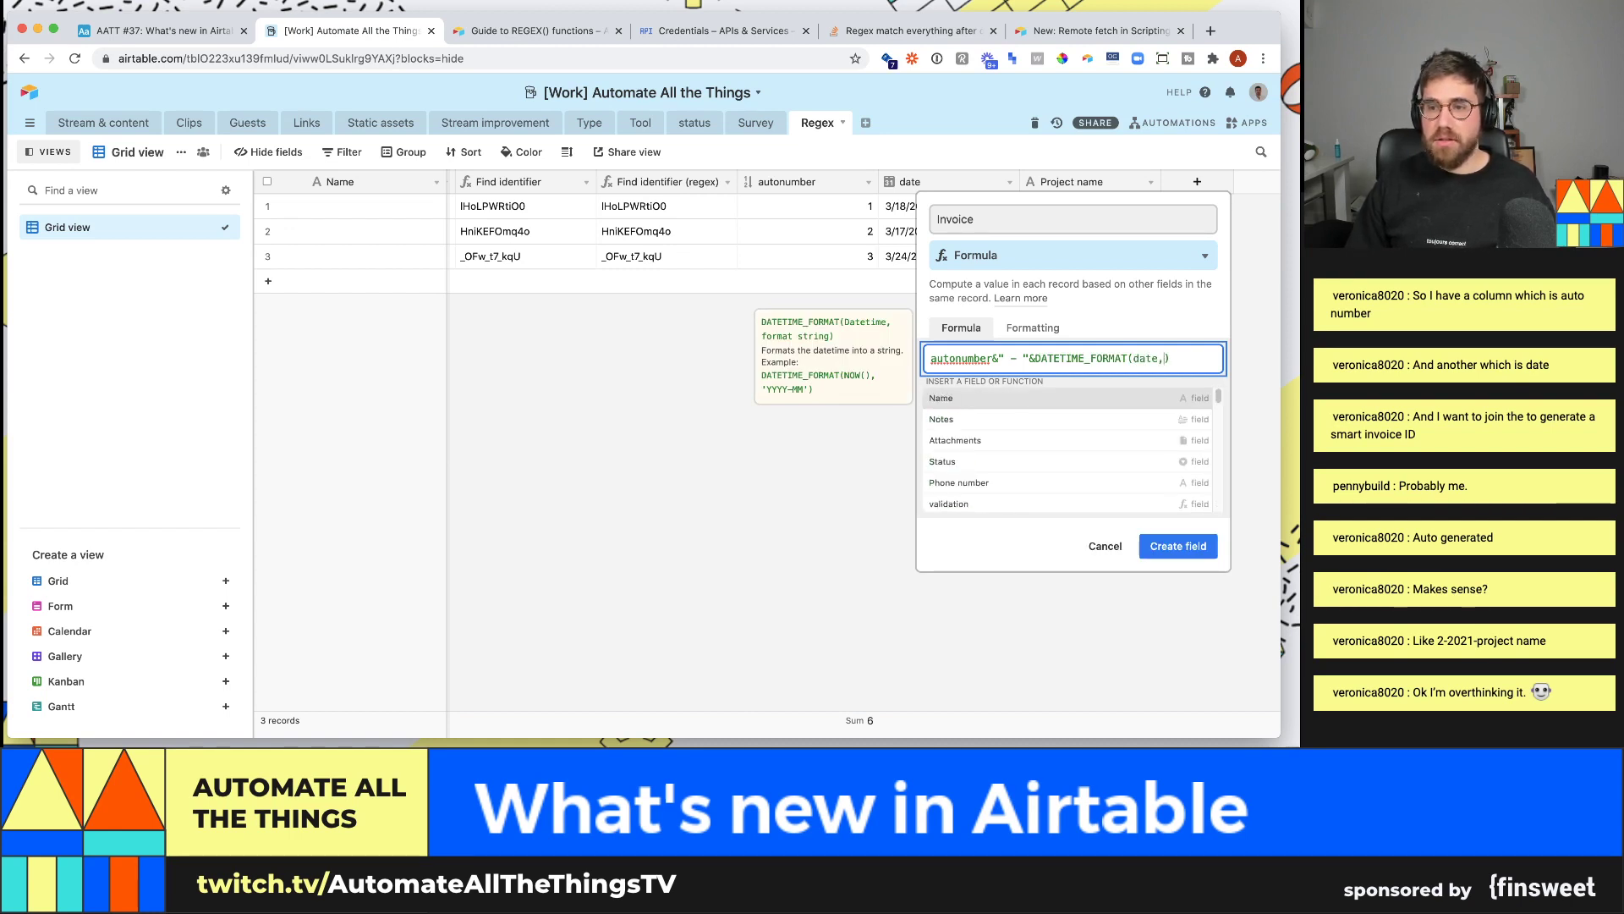
pyautogui.write("'")
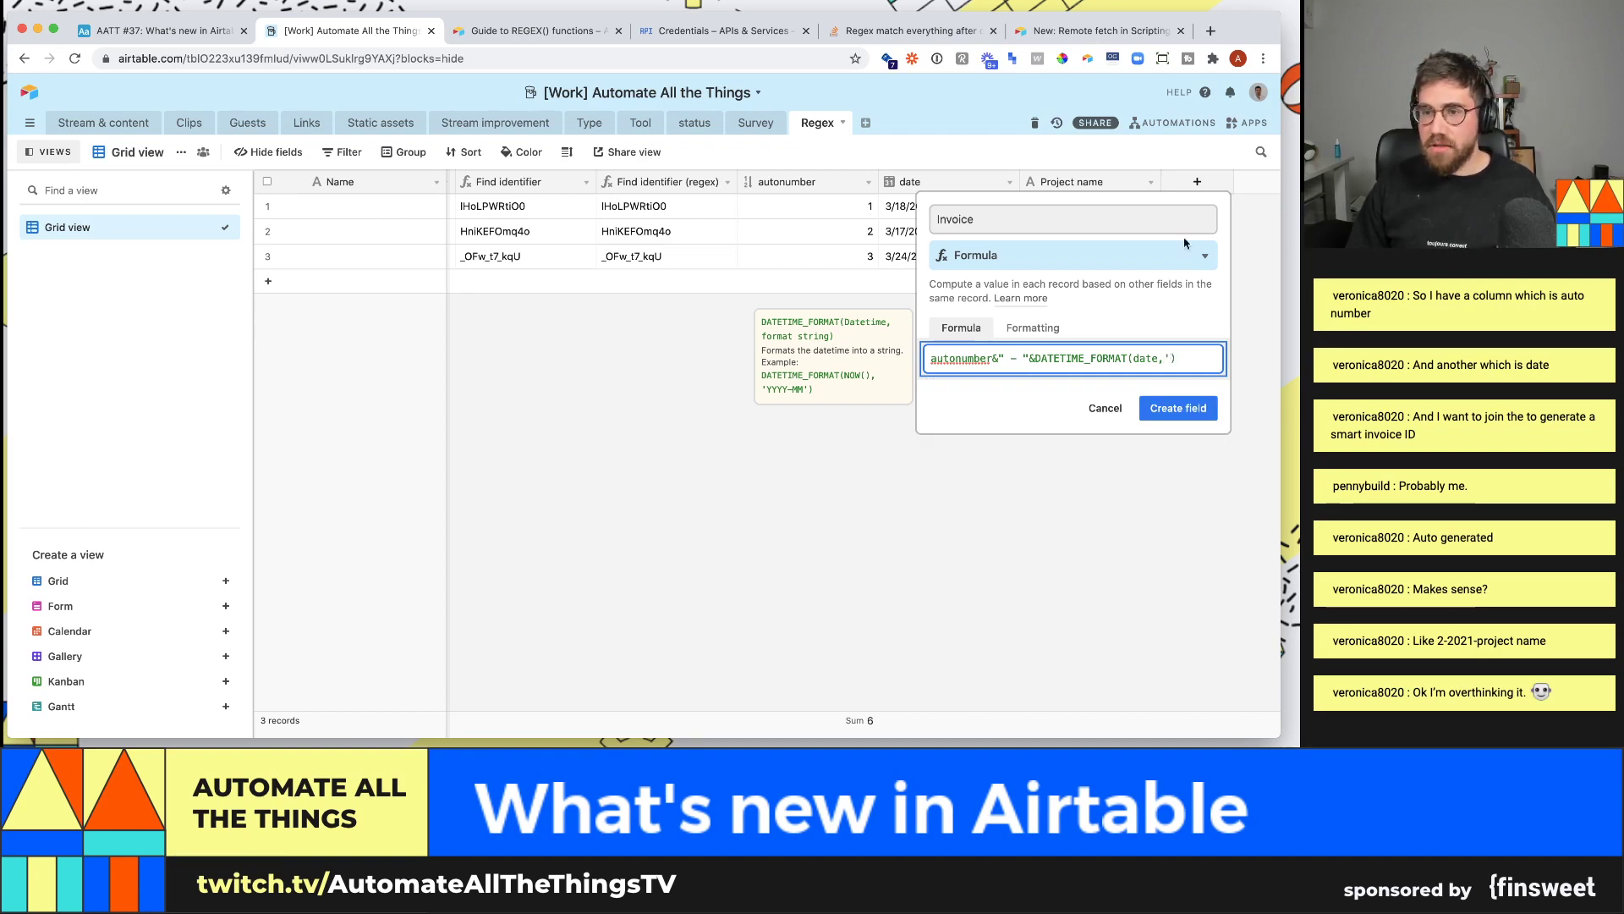
pyautogui.click(1024, 299)
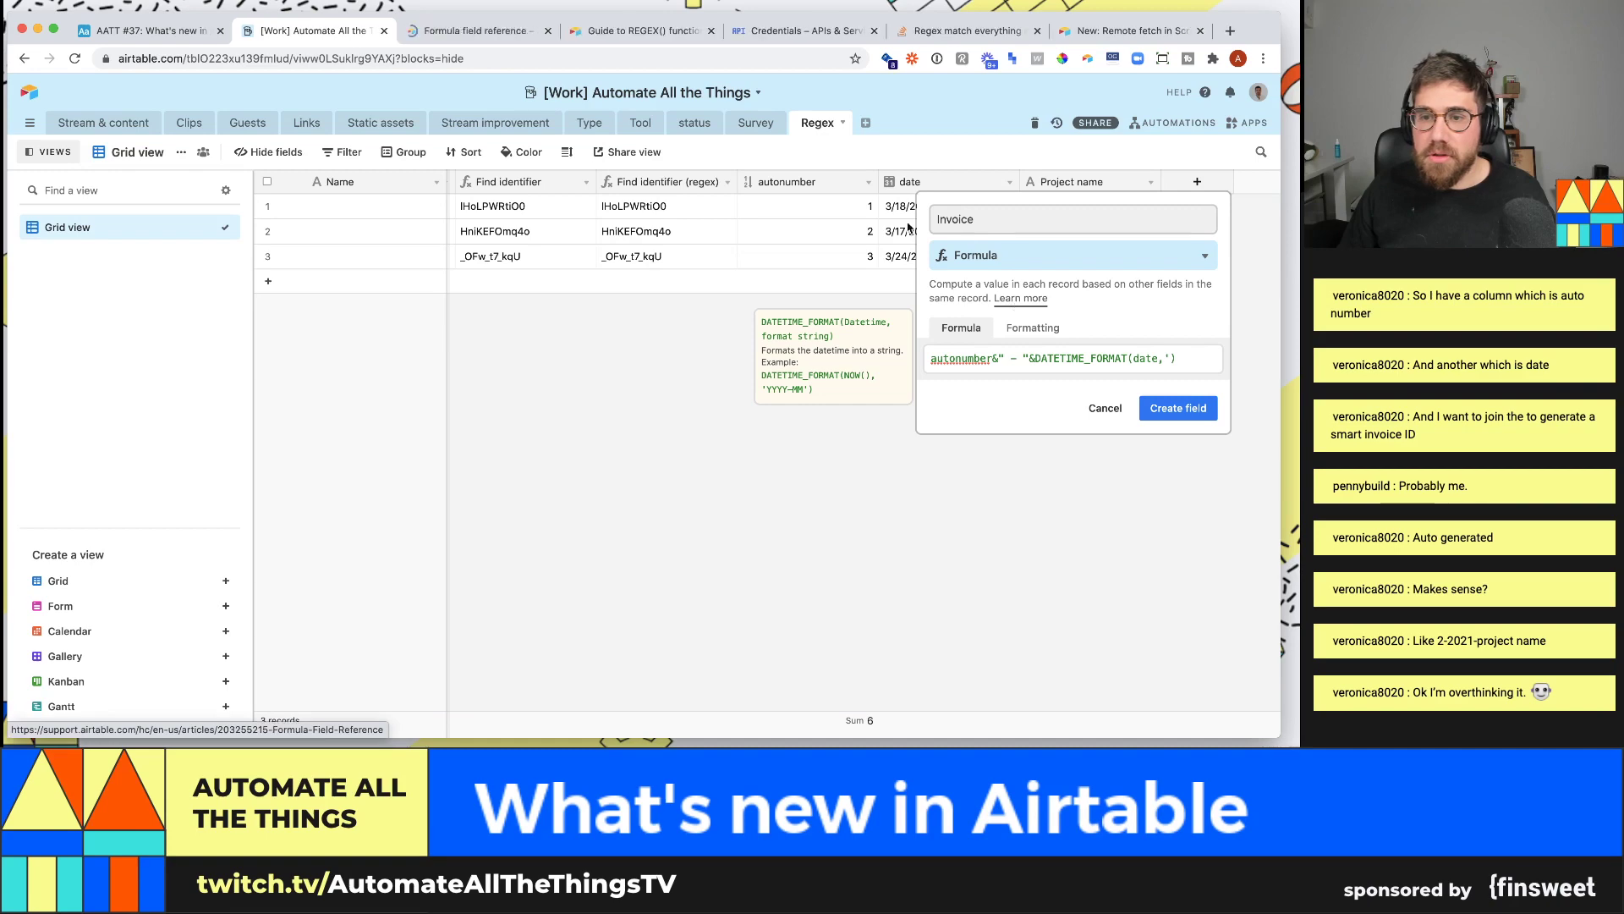
# - Look up the supported date format specifiers under Date and time functions, then return to Airtable
pyautogui.click(474, 30)
pyautogui.scroll(-6, 447, 420)
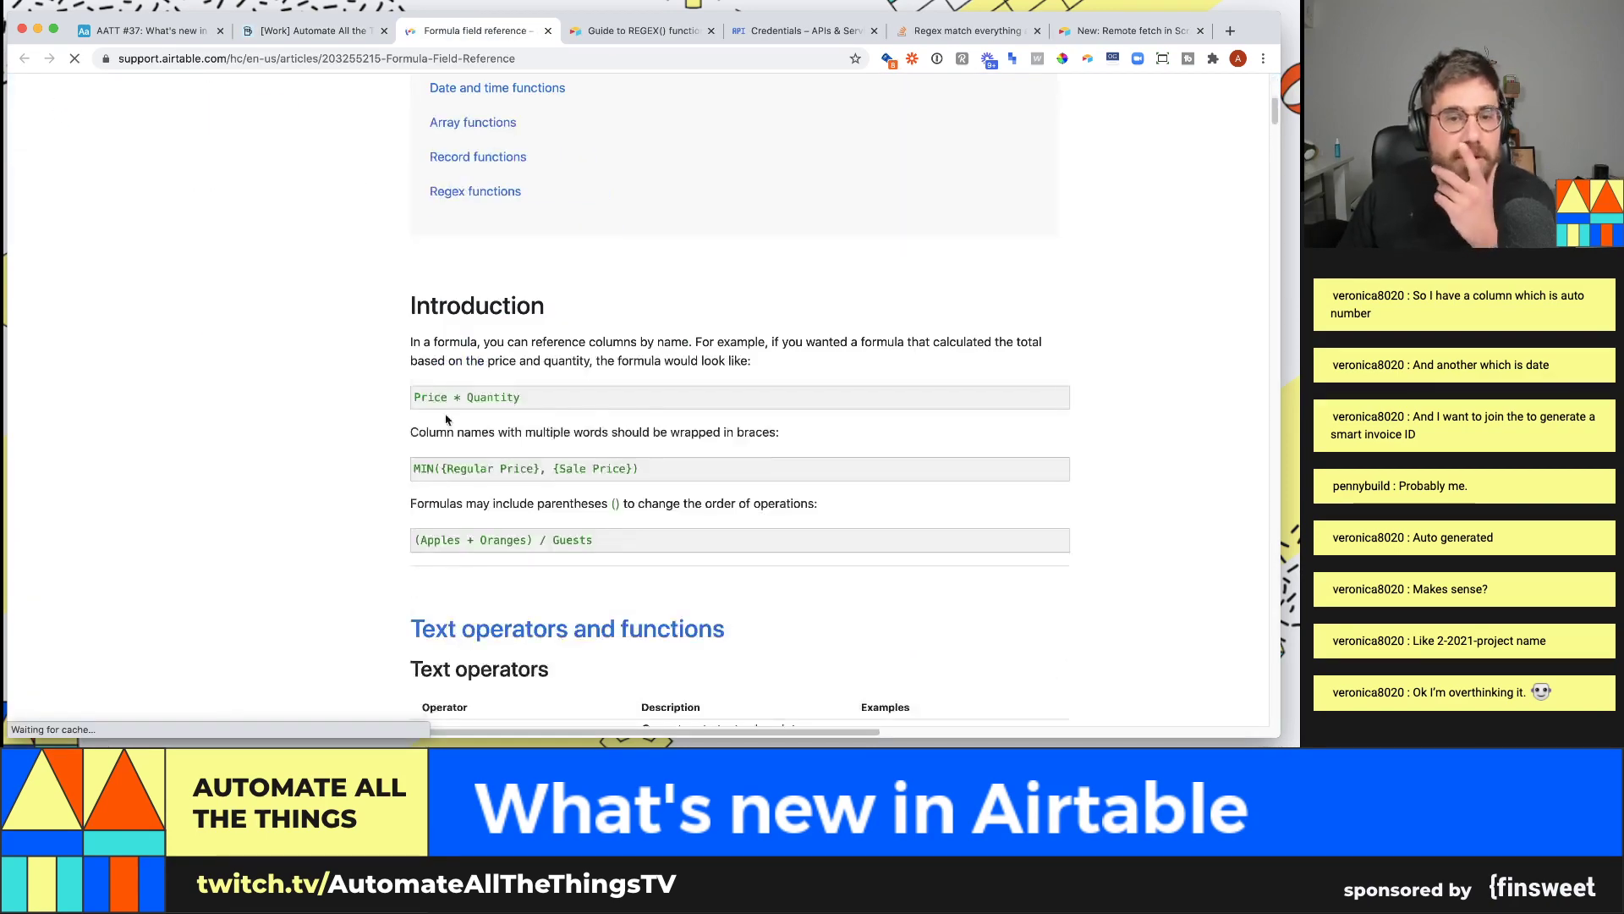
pyautogui.click(482, 528)
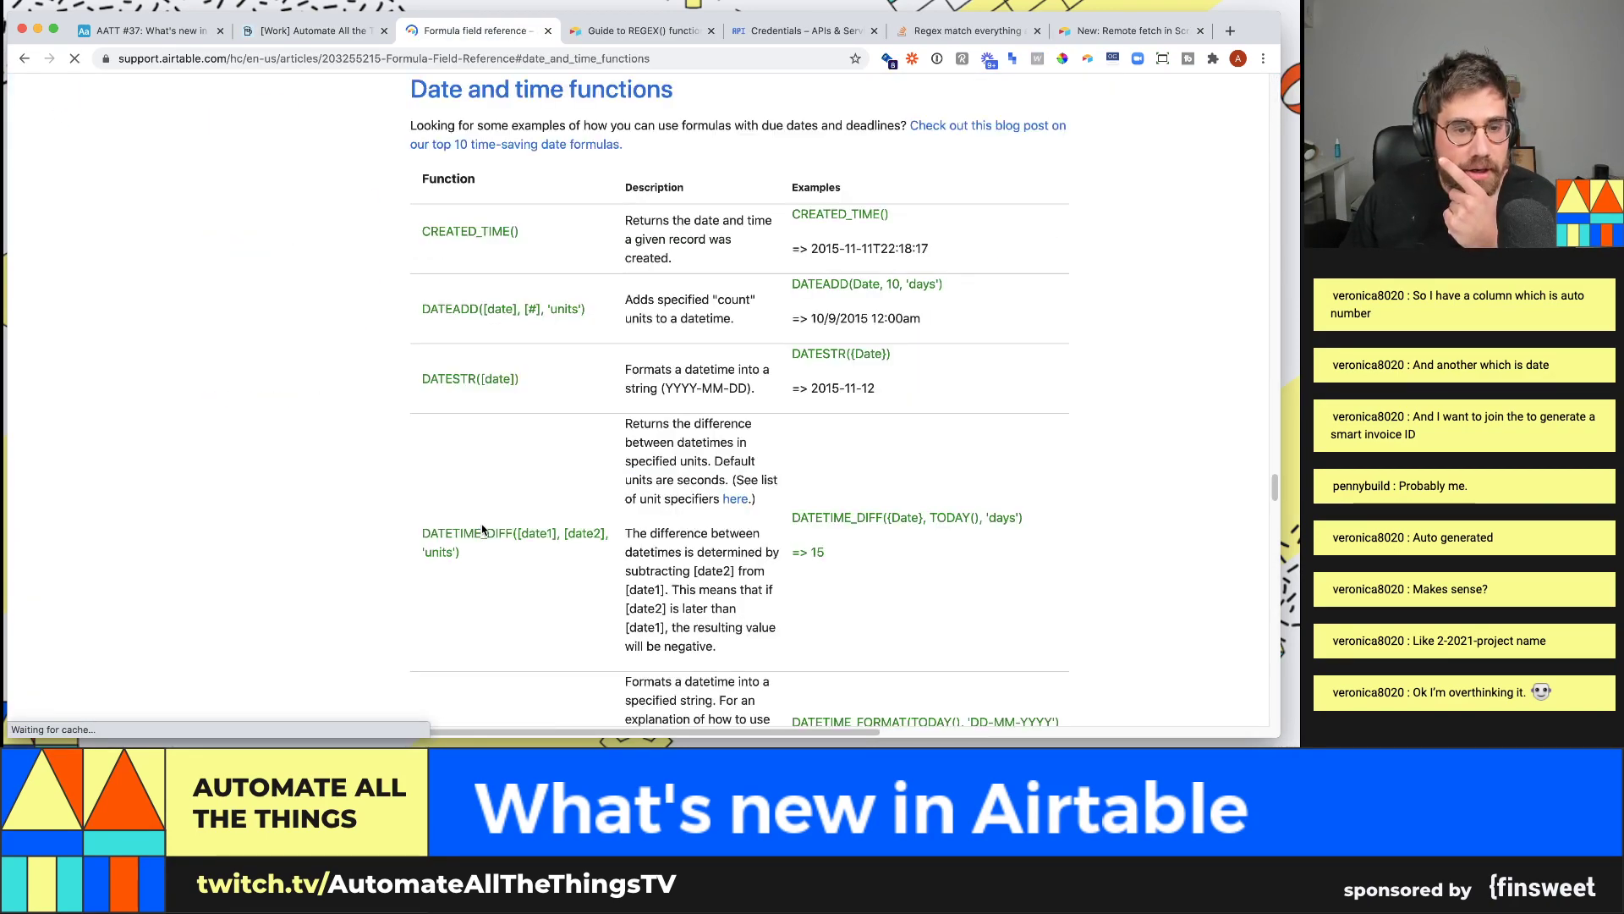
pyautogui.scroll(-5, 636, 467)
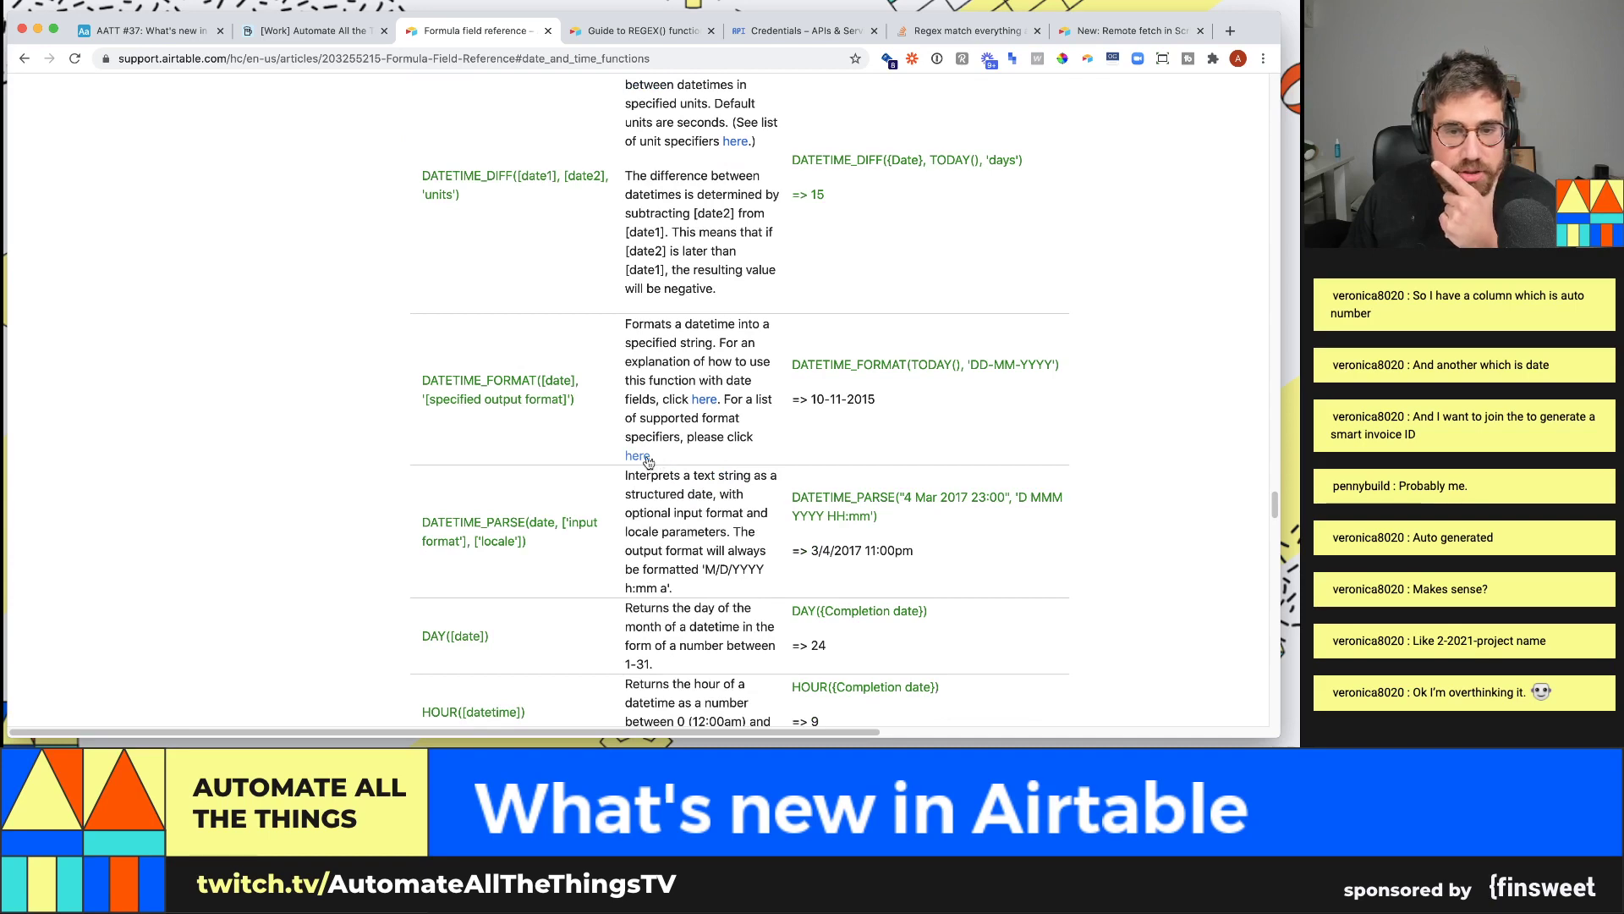
pyautogui.click(644, 457)
pyautogui.scroll(-9, 676, 423)
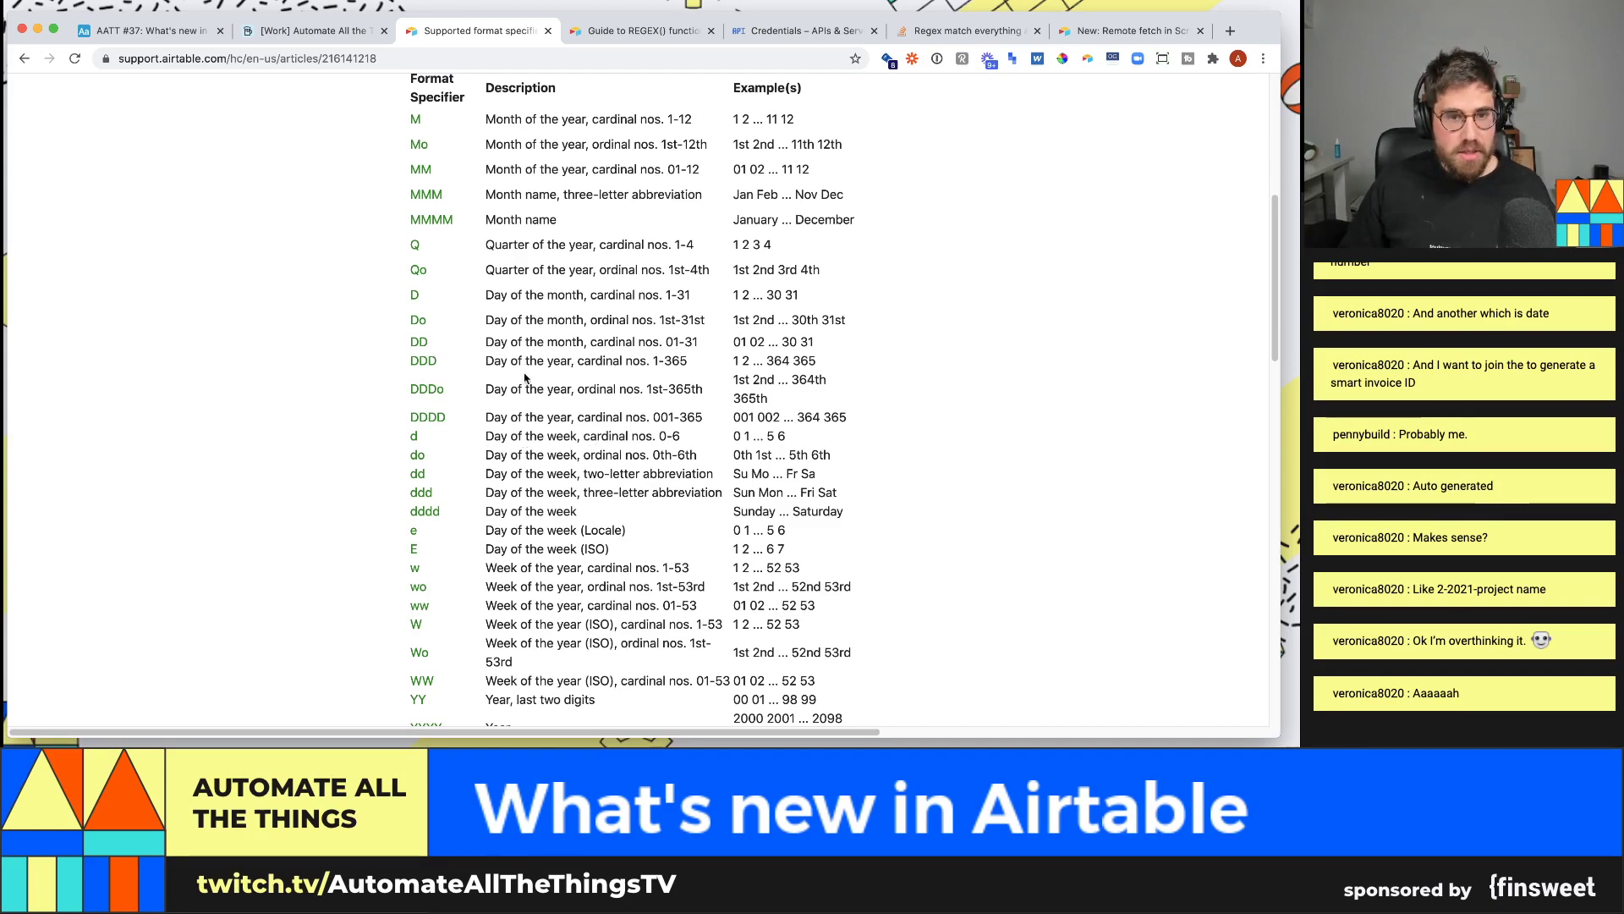
pyautogui.click(355, 29)
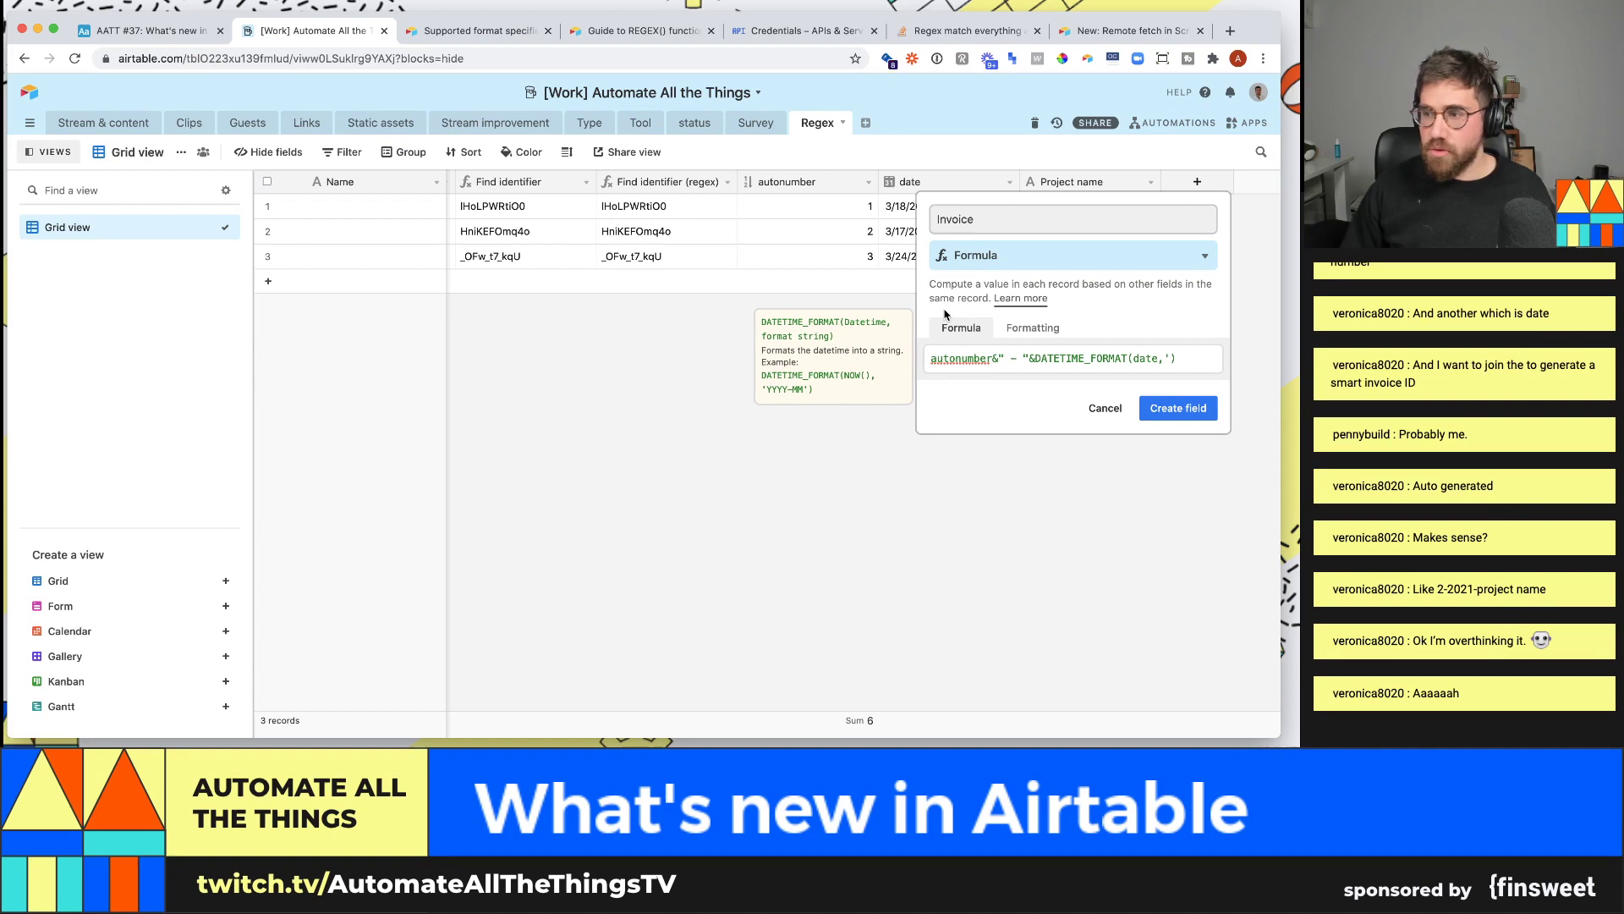
# - Start the date format string with D - and check it against the specifier table
pyautogui.click(1171, 357)
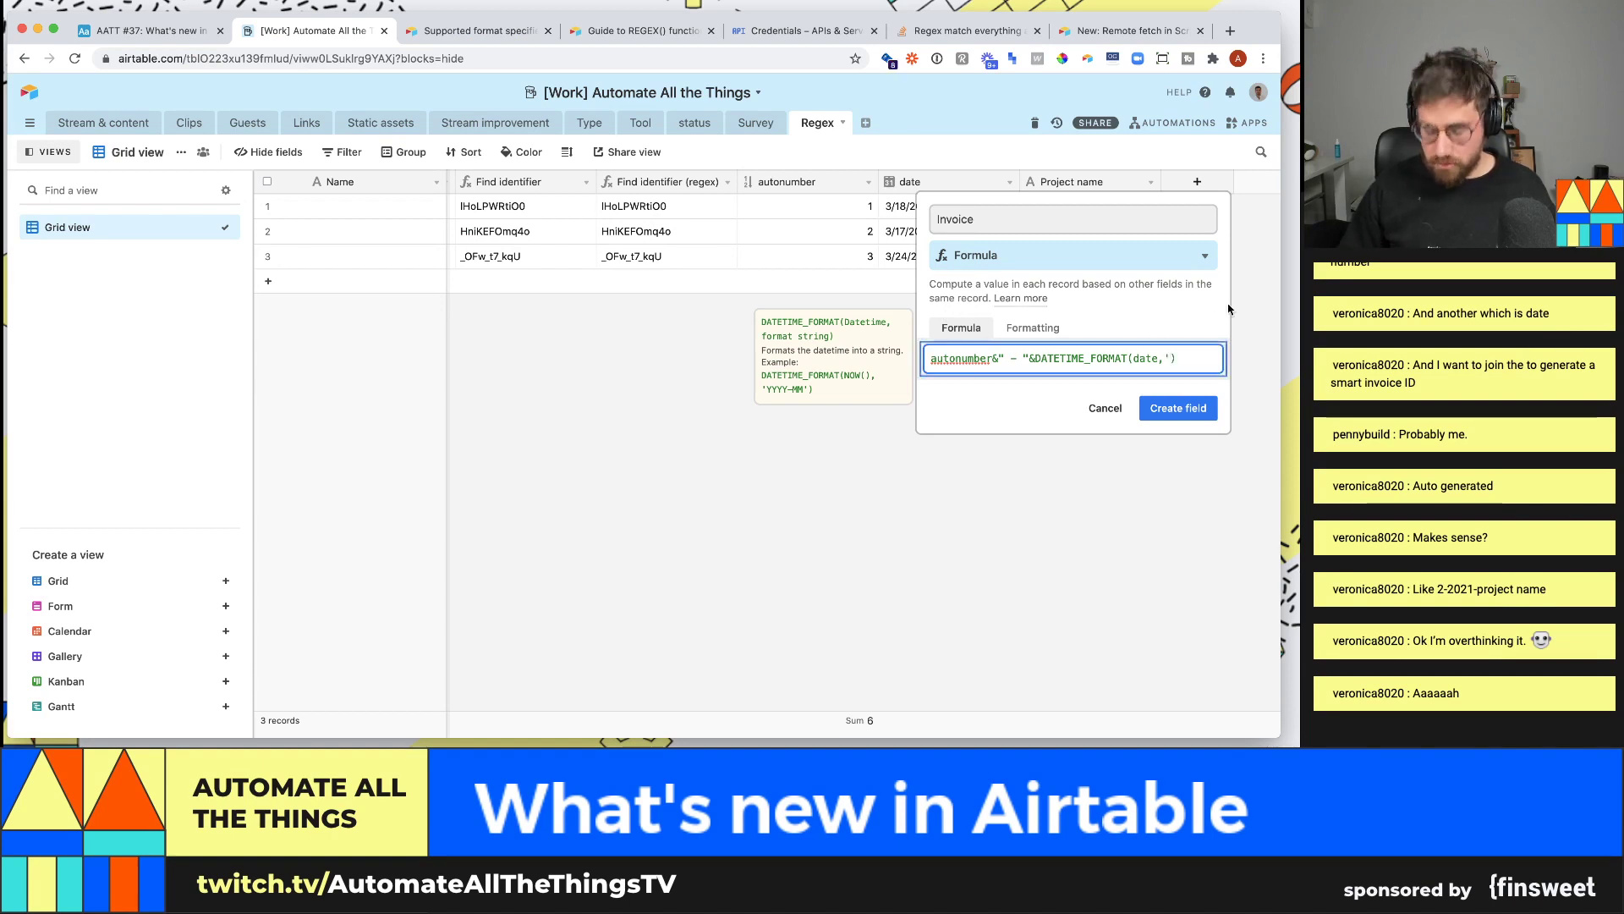
pyautogui.write('D -')
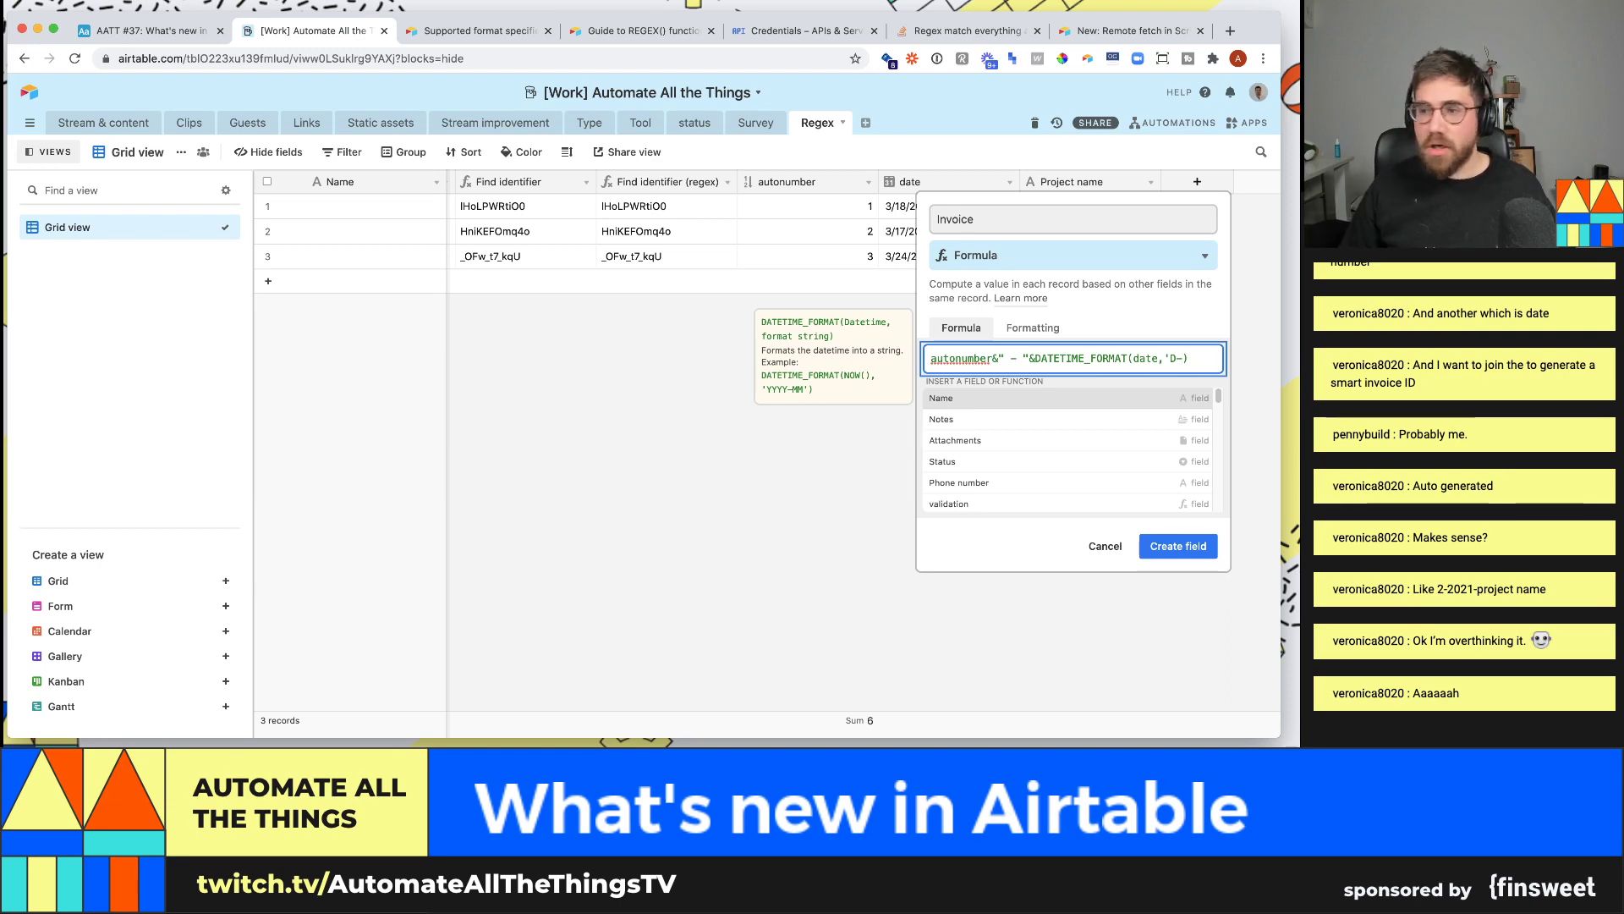
pyautogui.click(479, 27)
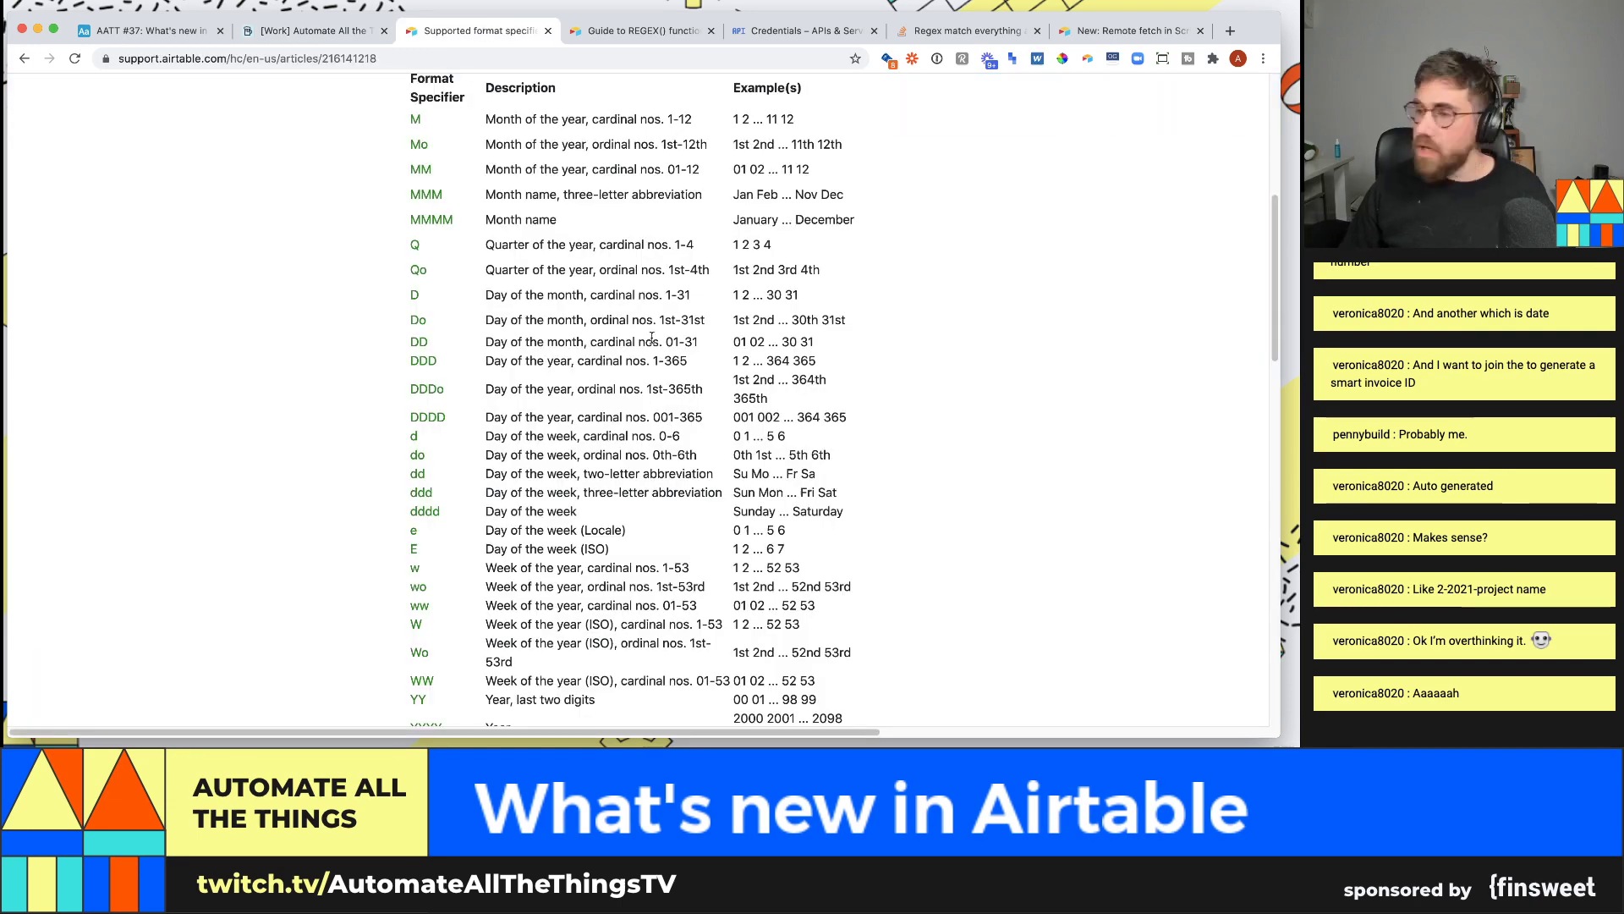
pyautogui.scroll(-1, 575, 321)
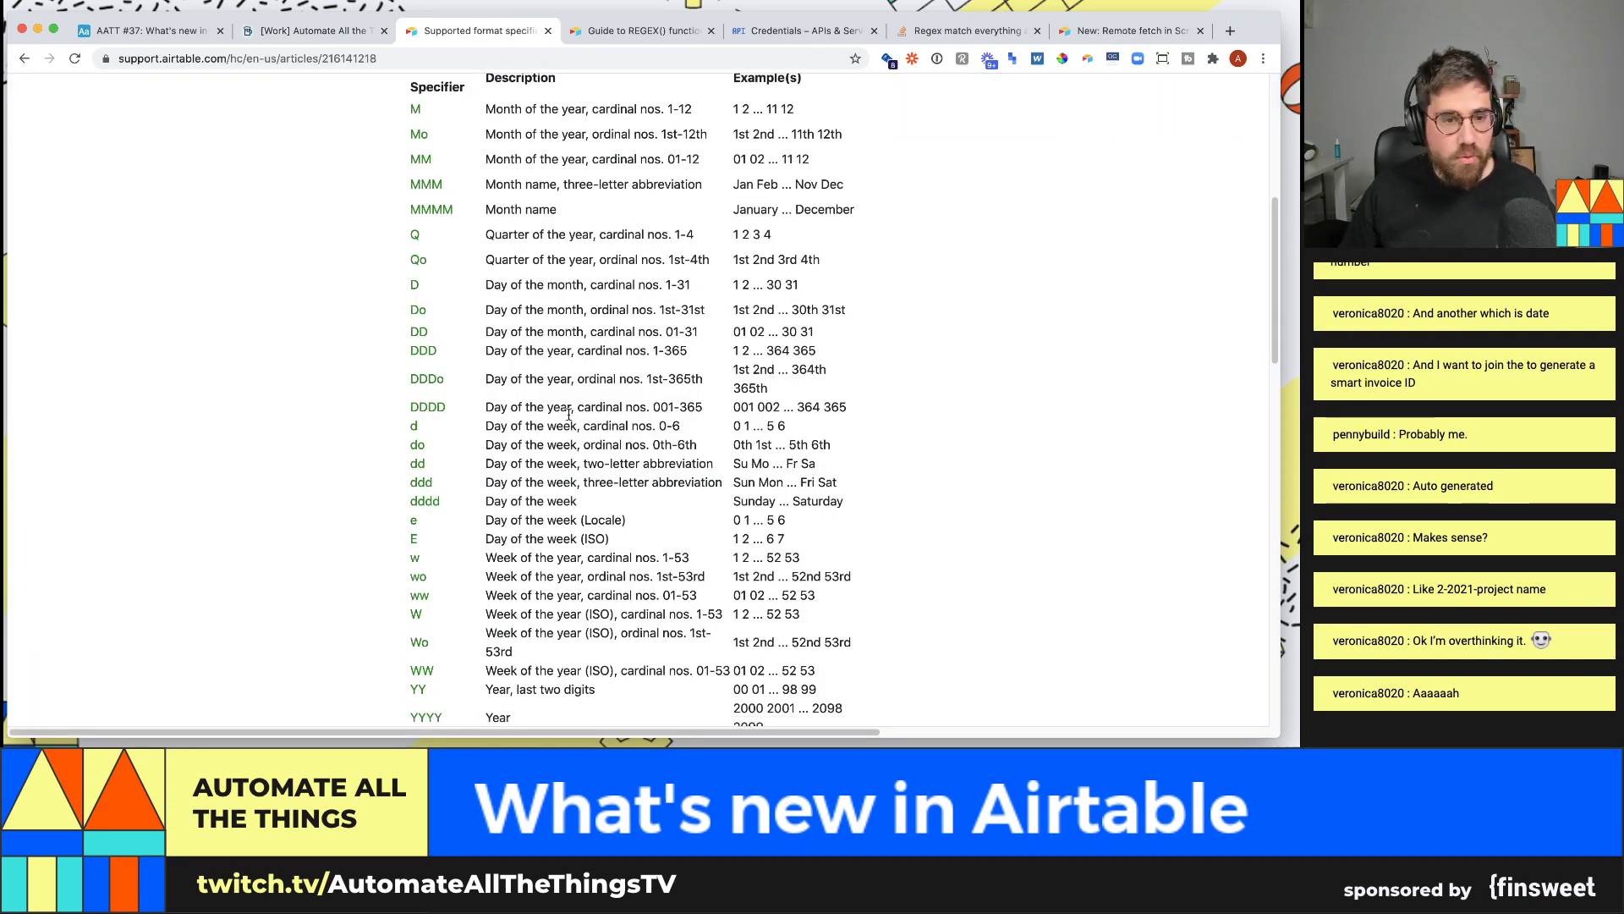
pyautogui.scroll(-3, 527, 298)
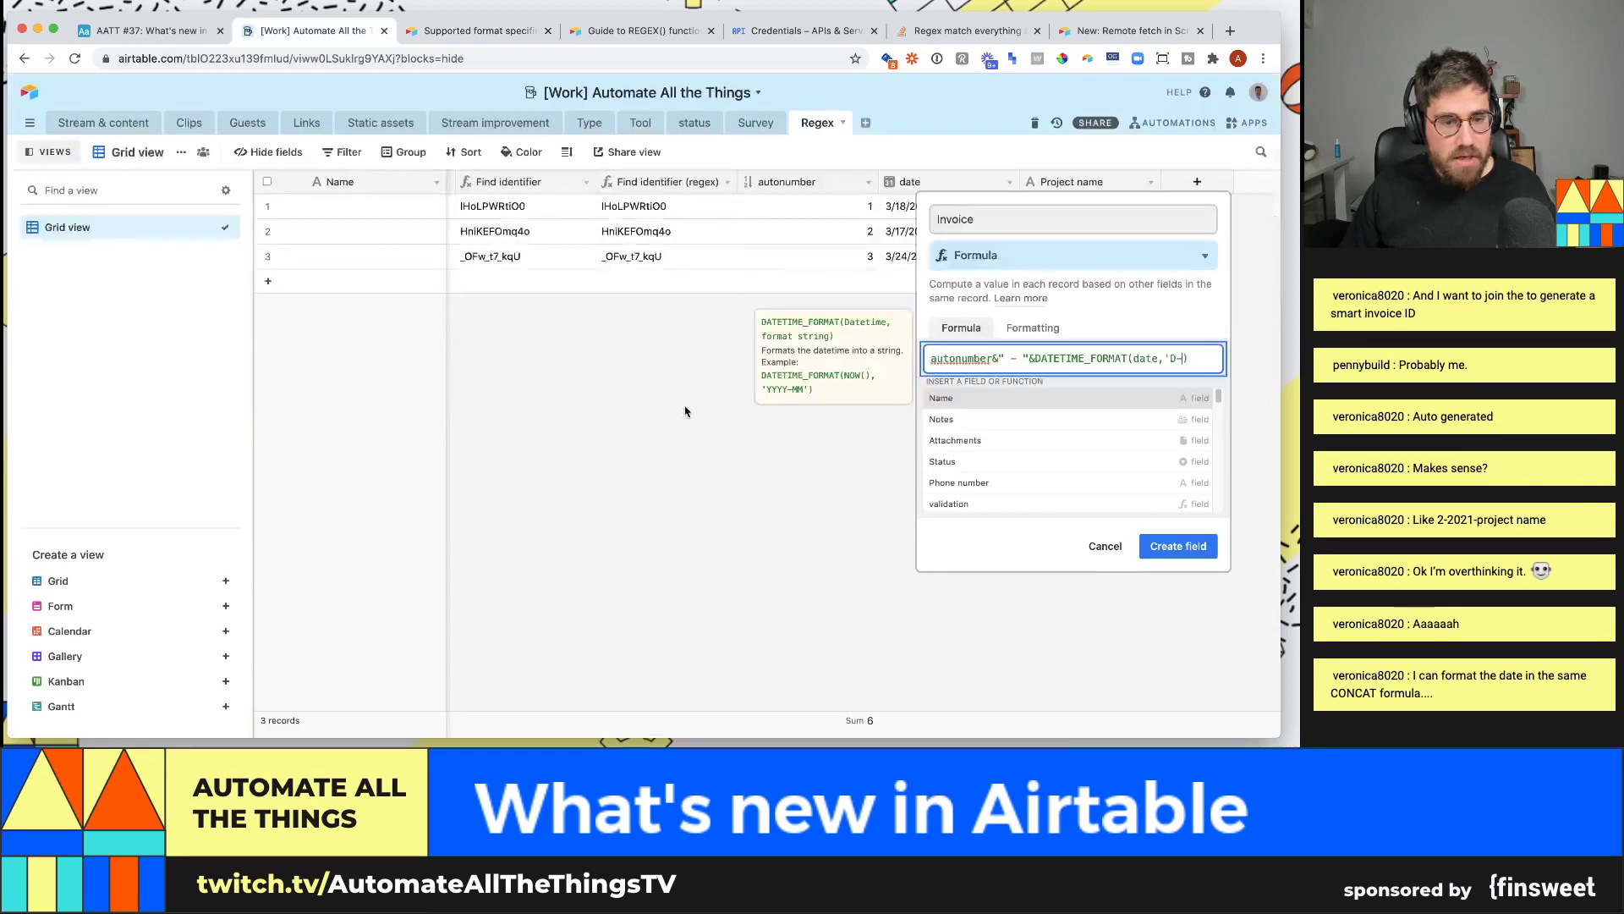
pyautogui.hotkey('ctrl', 'shift', 'Tab')
# - Replace D with M and close the format so it reads DATETIME_FORMAT(date,'M-YYYY')
pyautogui.write("'")
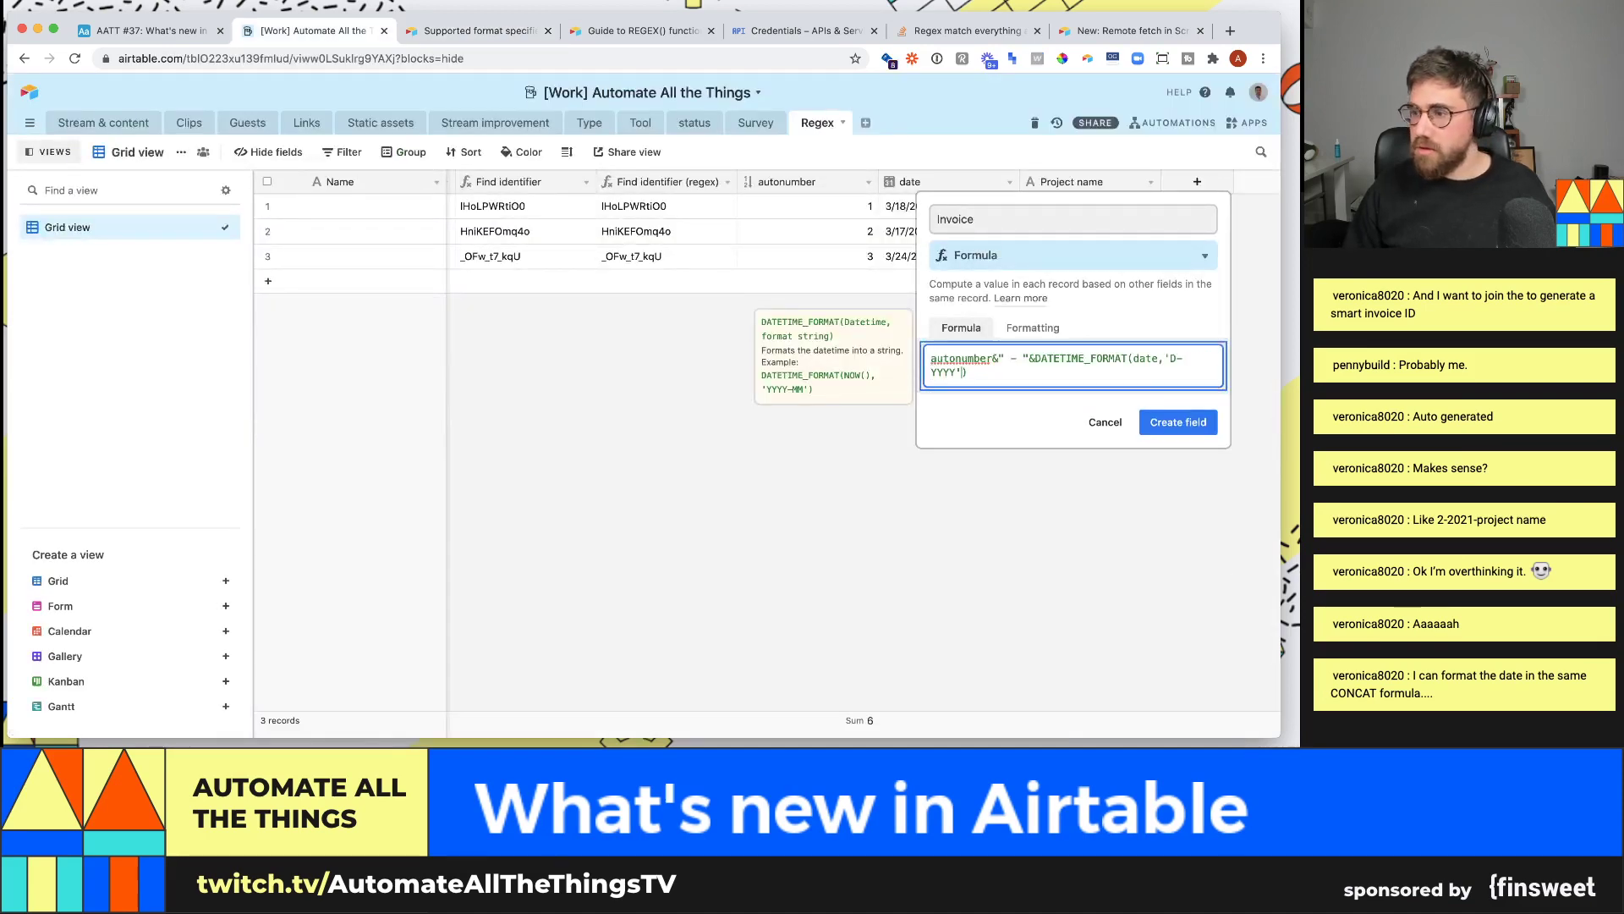
pyautogui.press('BackSpace')
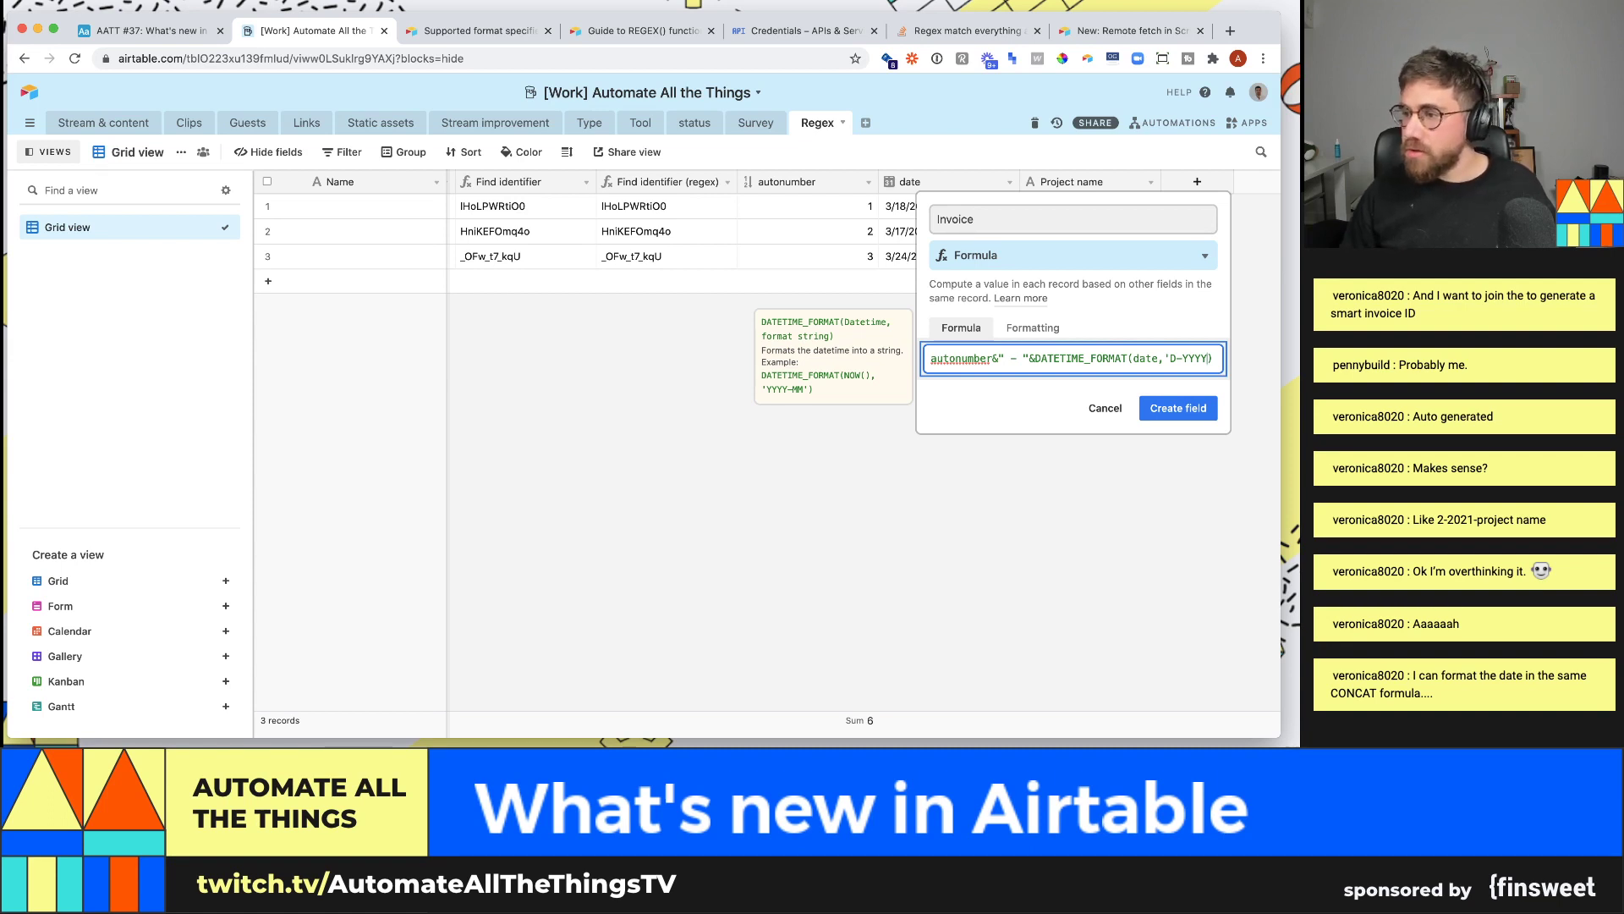
pyautogui.press('BackSpace')
pyautogui.write('M')
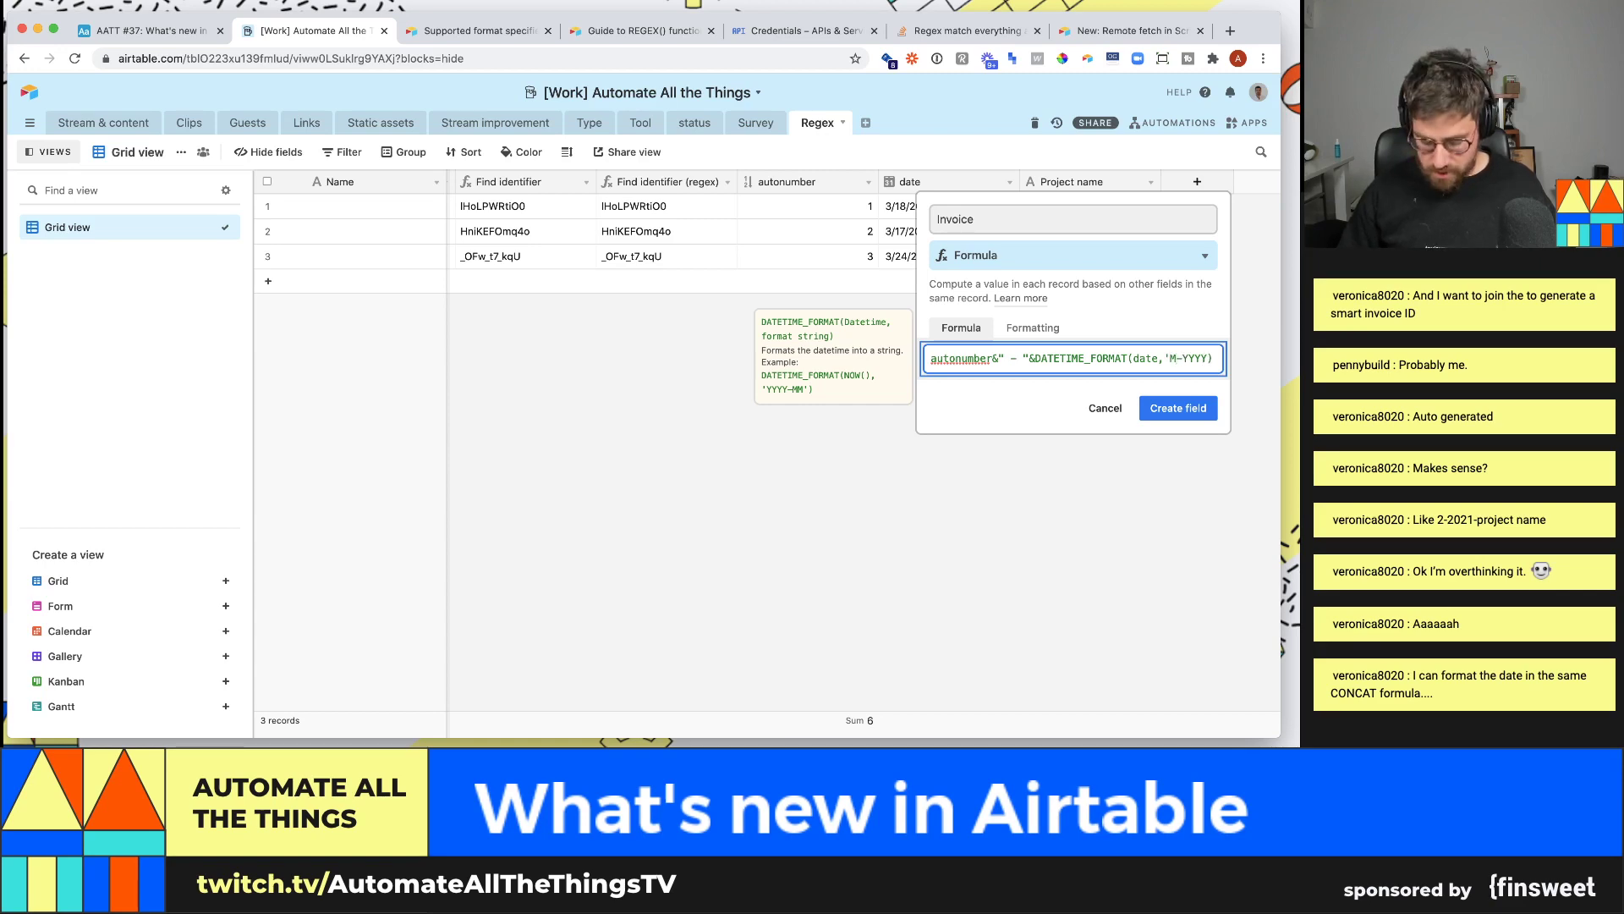
pyautogui.hotkey('ctrl', 'Tab')
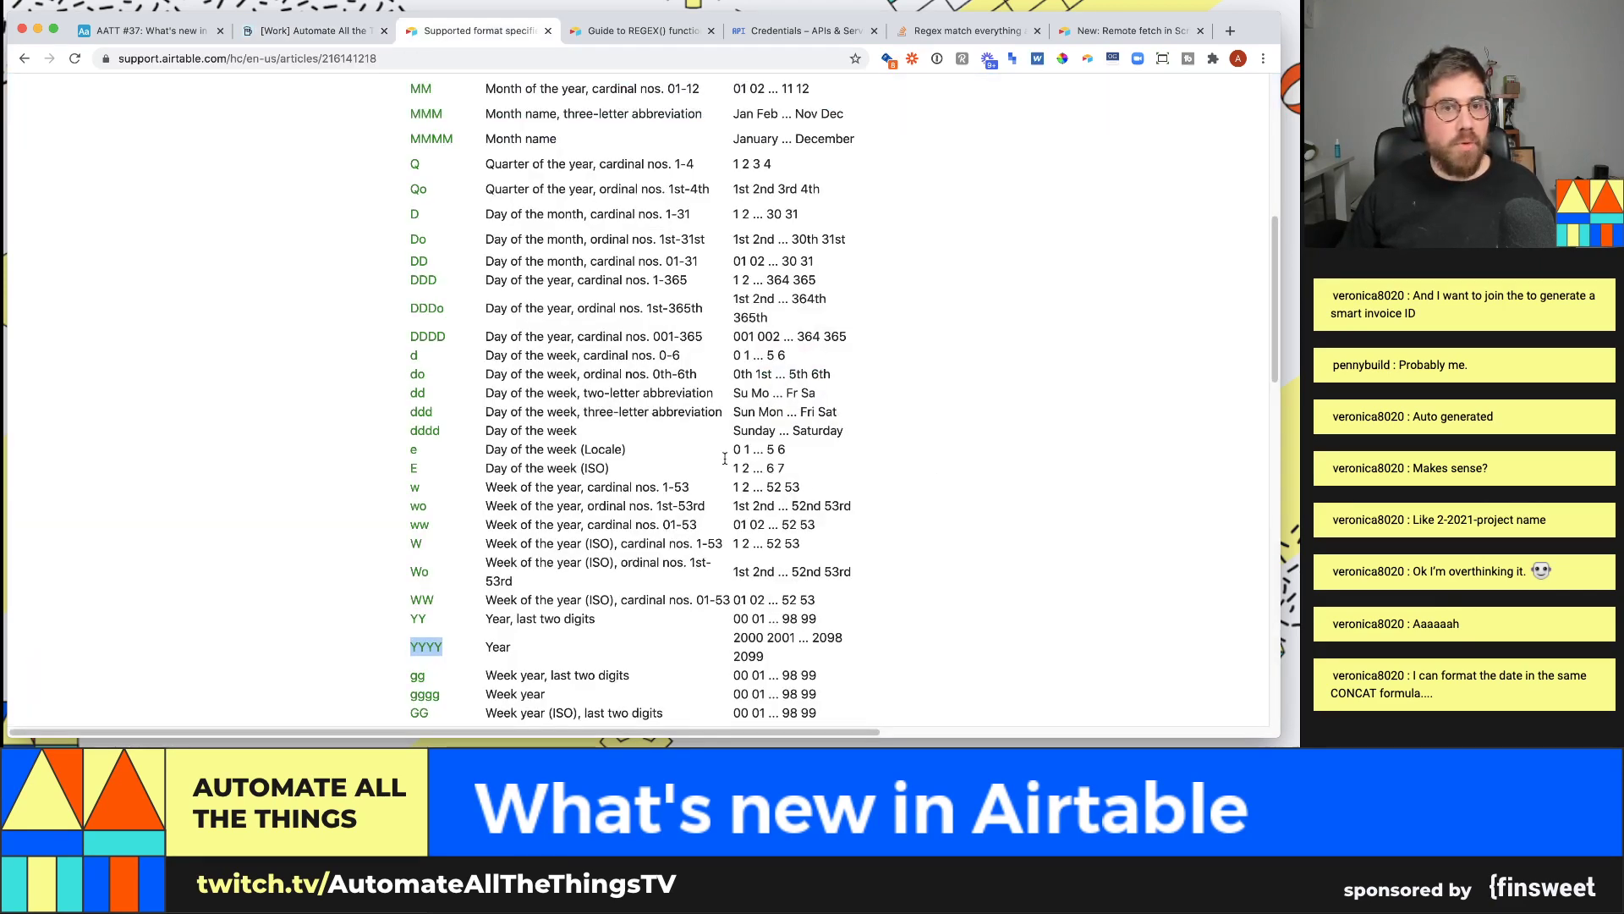
pyautogui.scroll(1, 432, 338)
pyautogui.scroll(1, 469, 204)
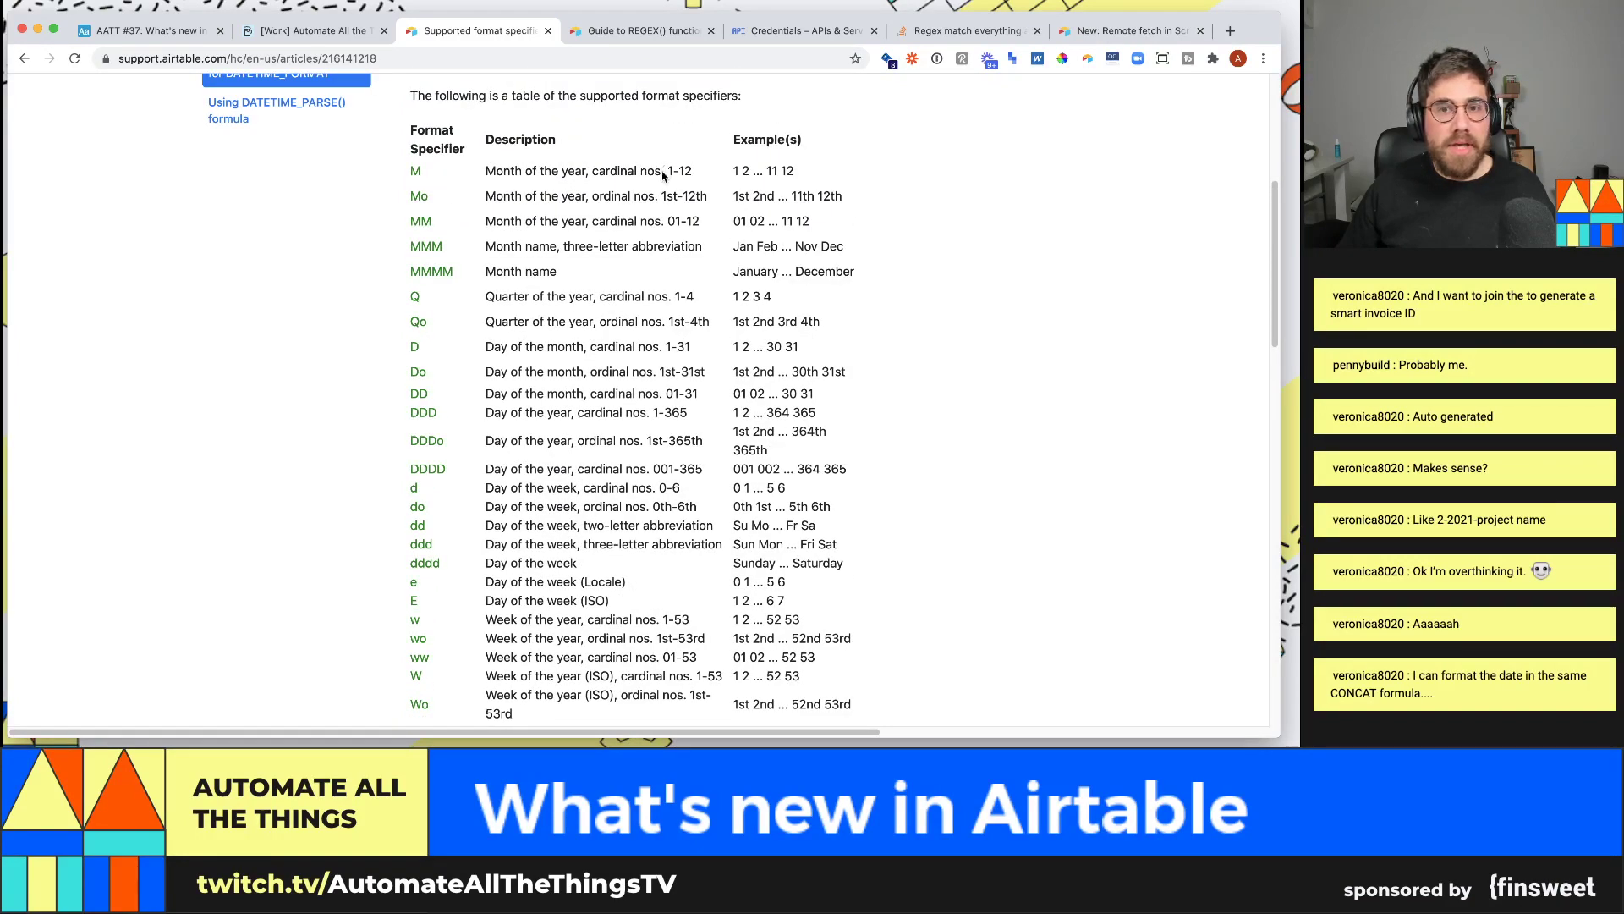
pyautogui.hotkey('ctrl', 'shift', 'Tab')
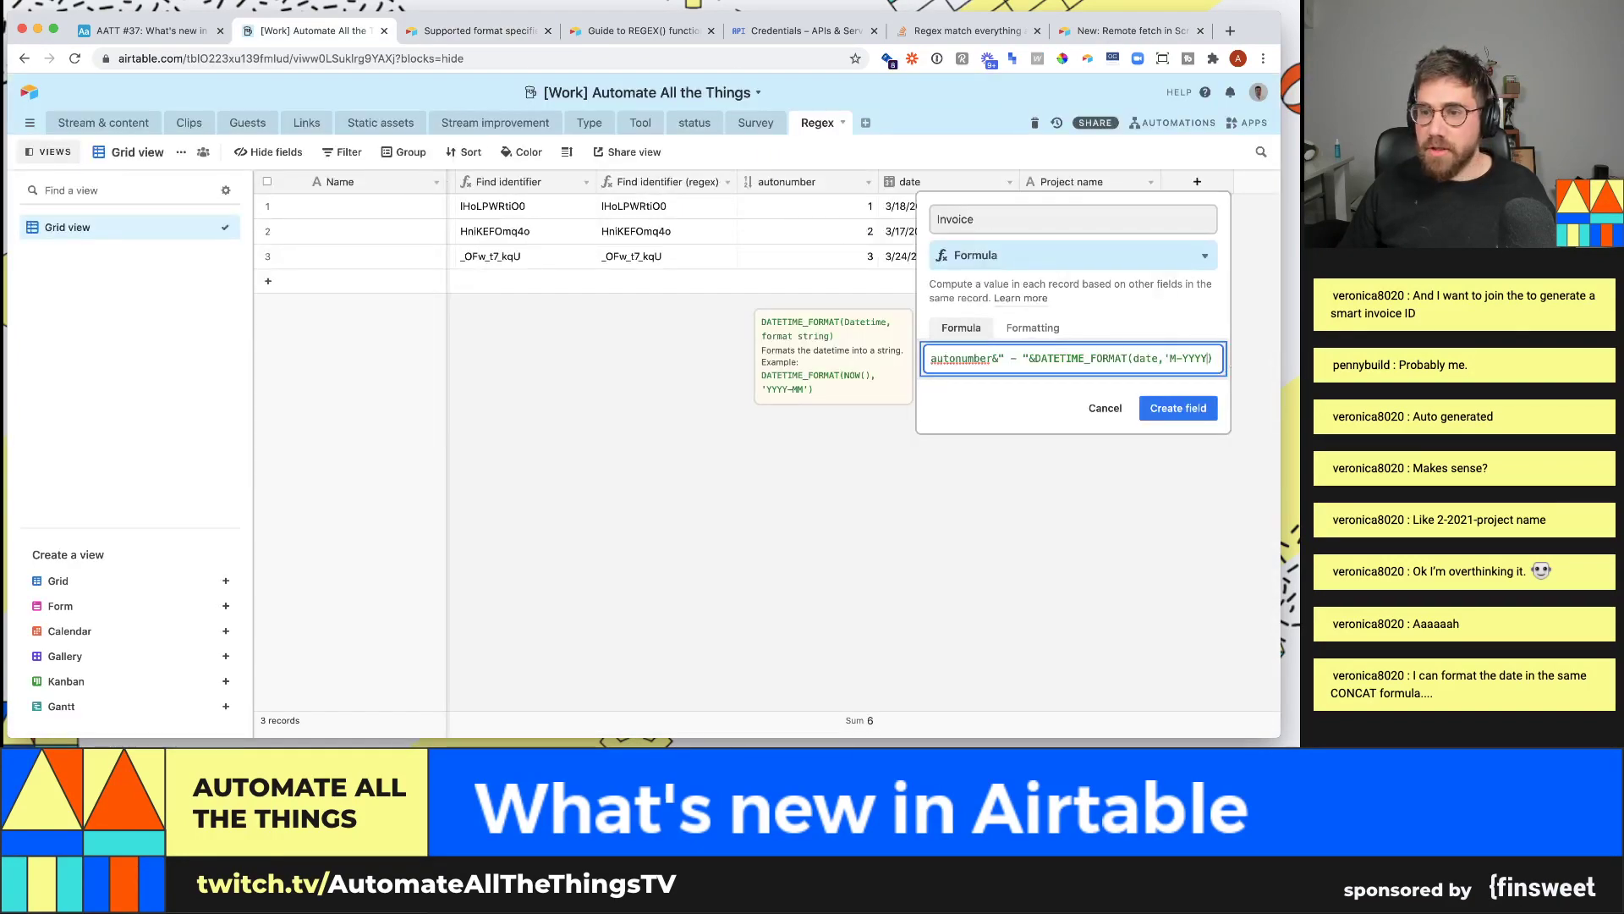
pyautogui.write("')")
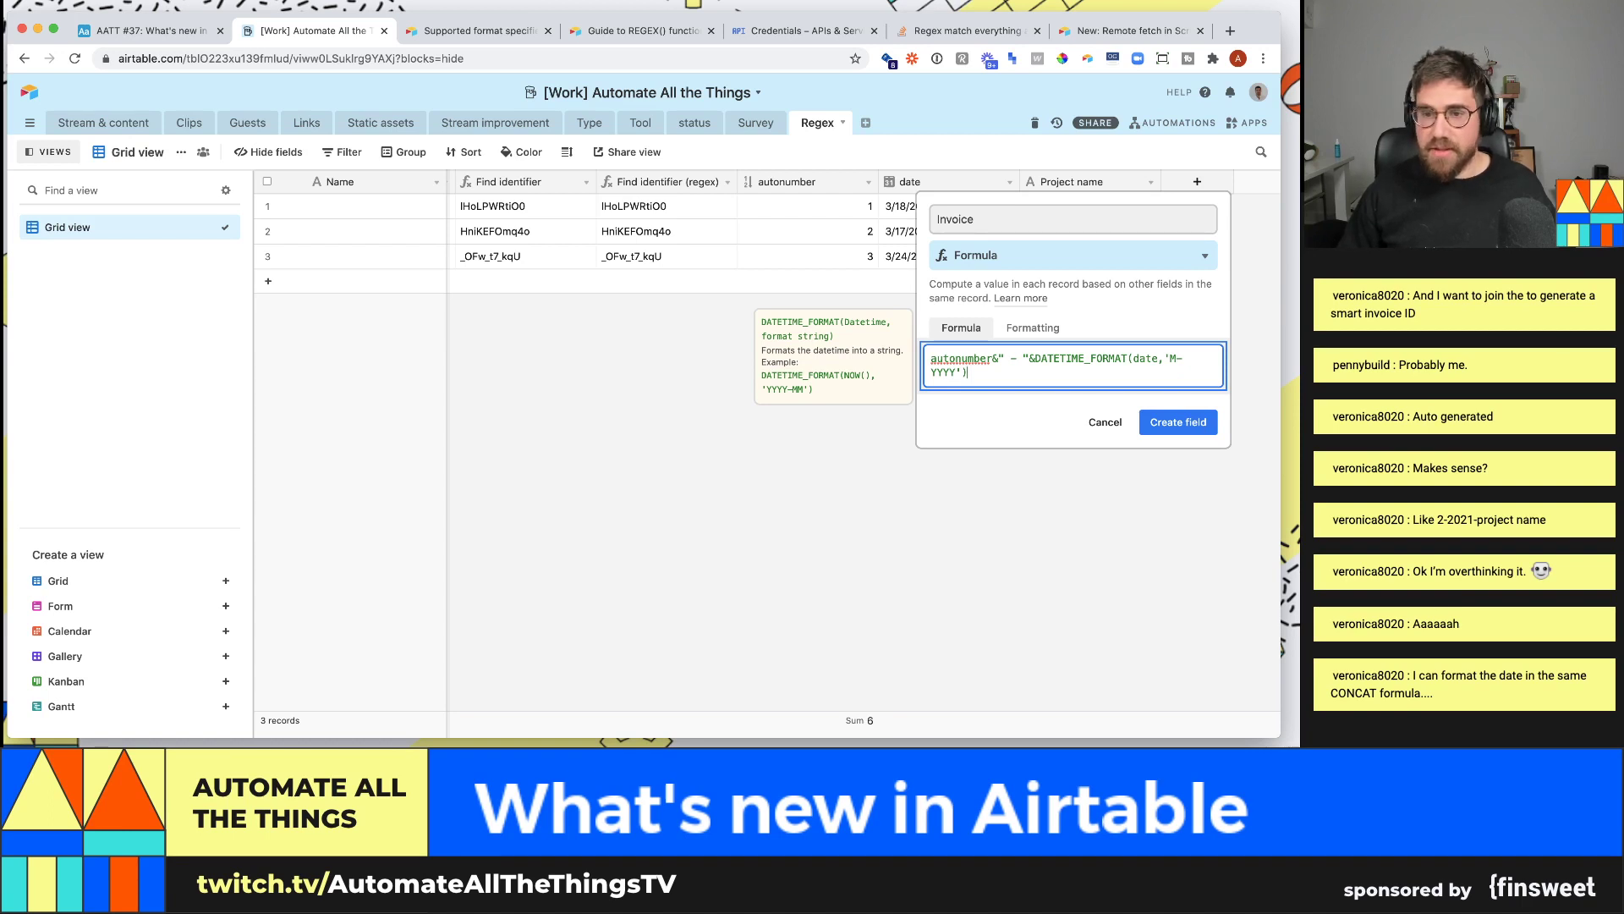
# - Append &" - "&{Project name} to the Invoice formula using the field suggestions
pyautogui.click(948, 359)
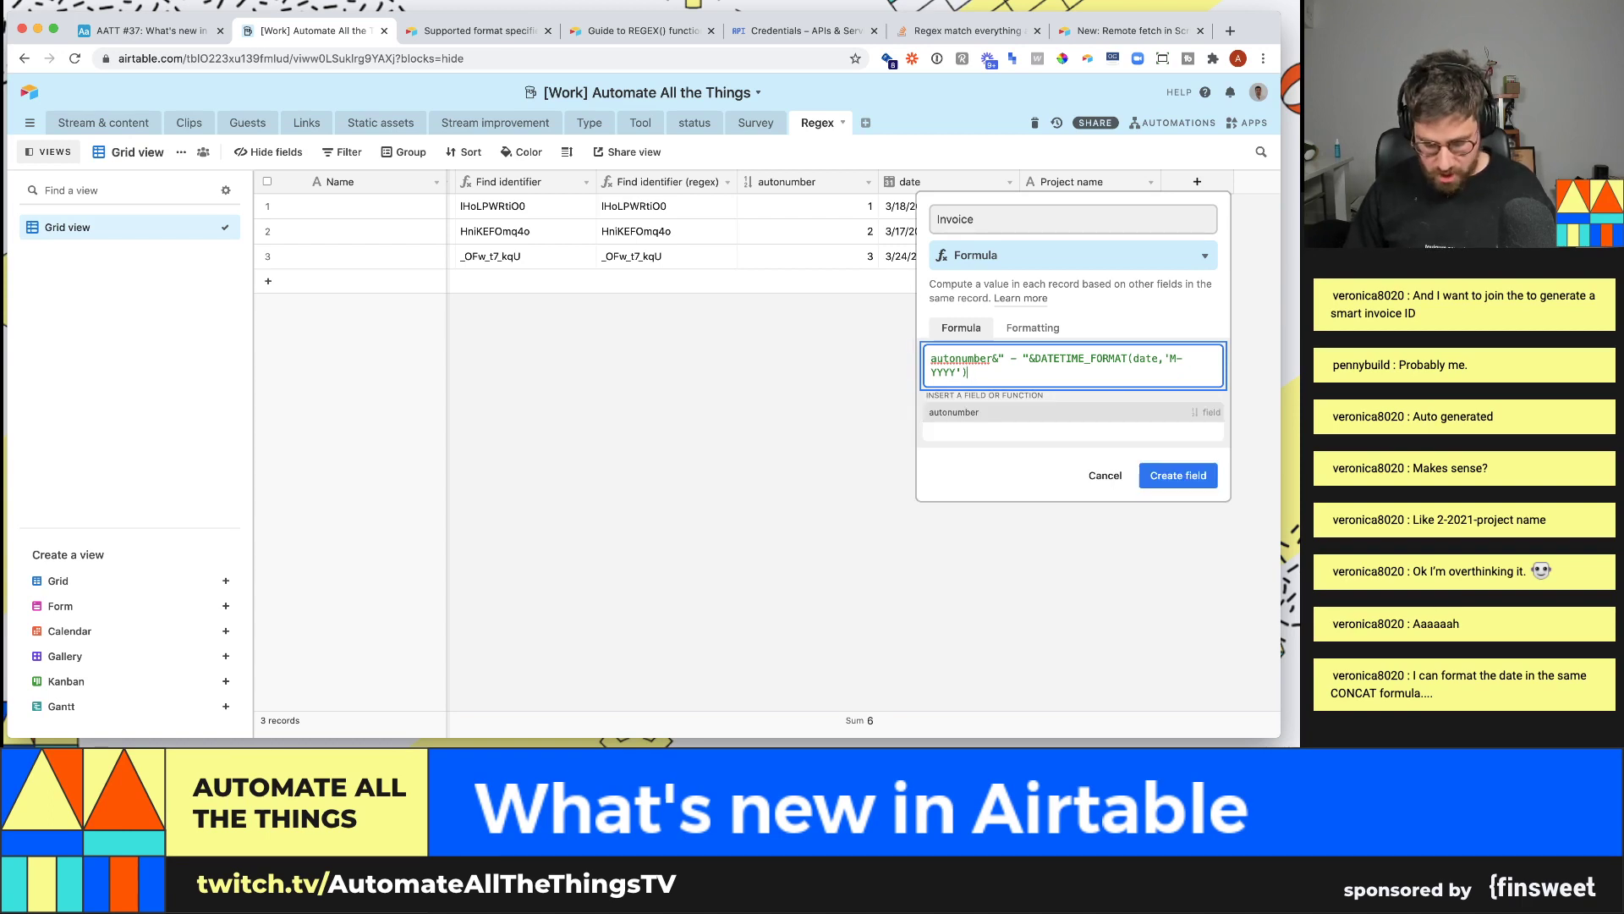
pyautogui.write('&" ')
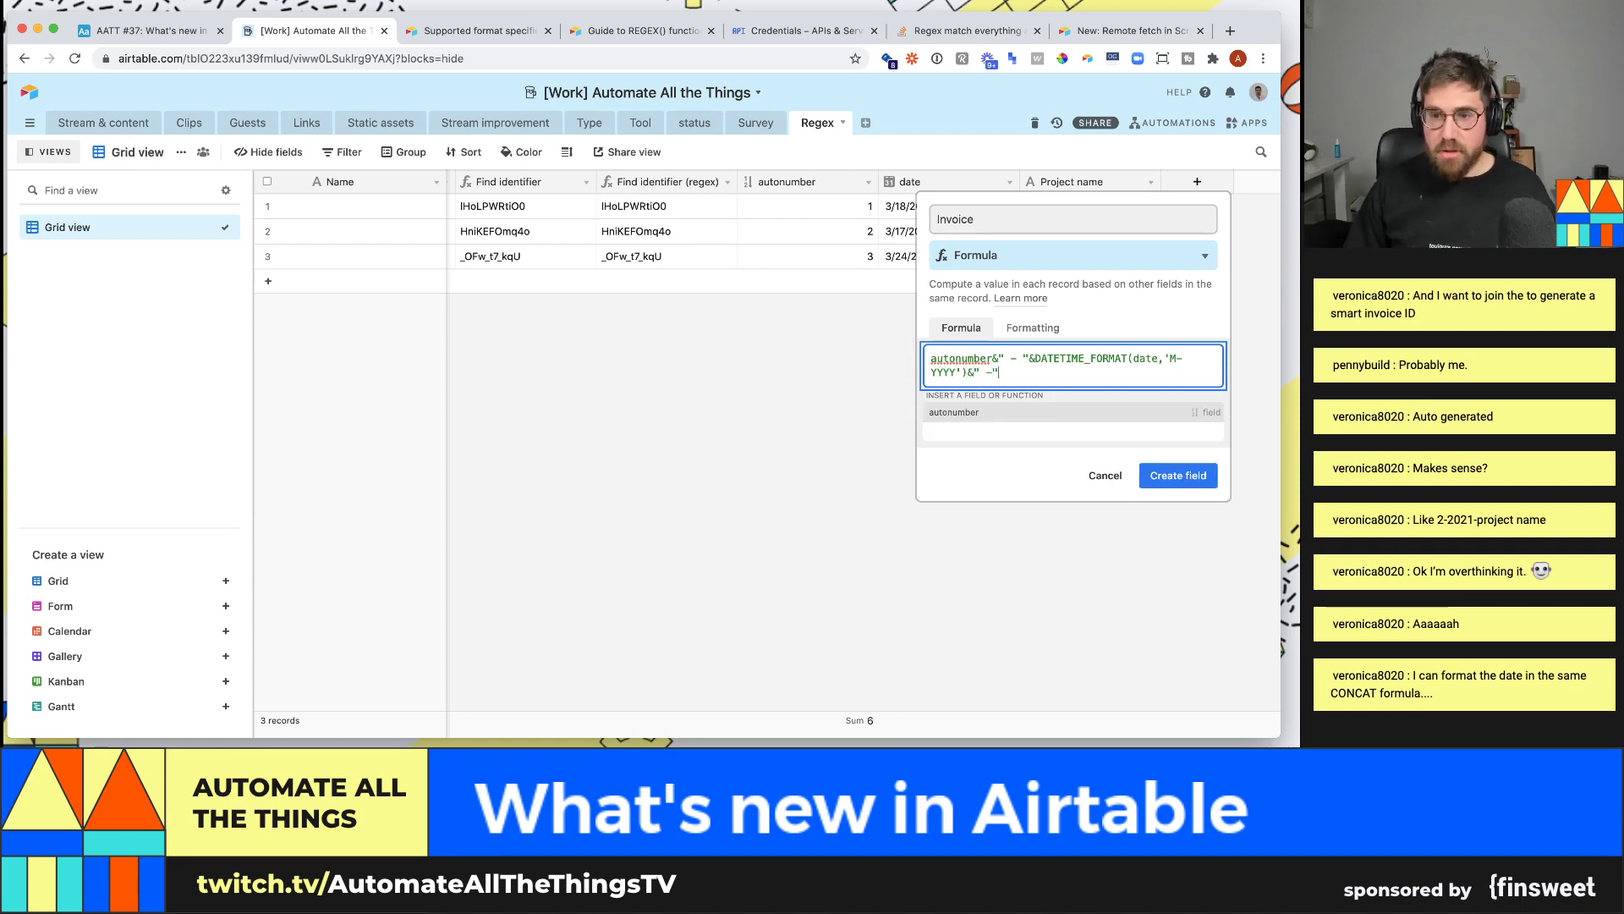
pyautogui.write('- "proj')
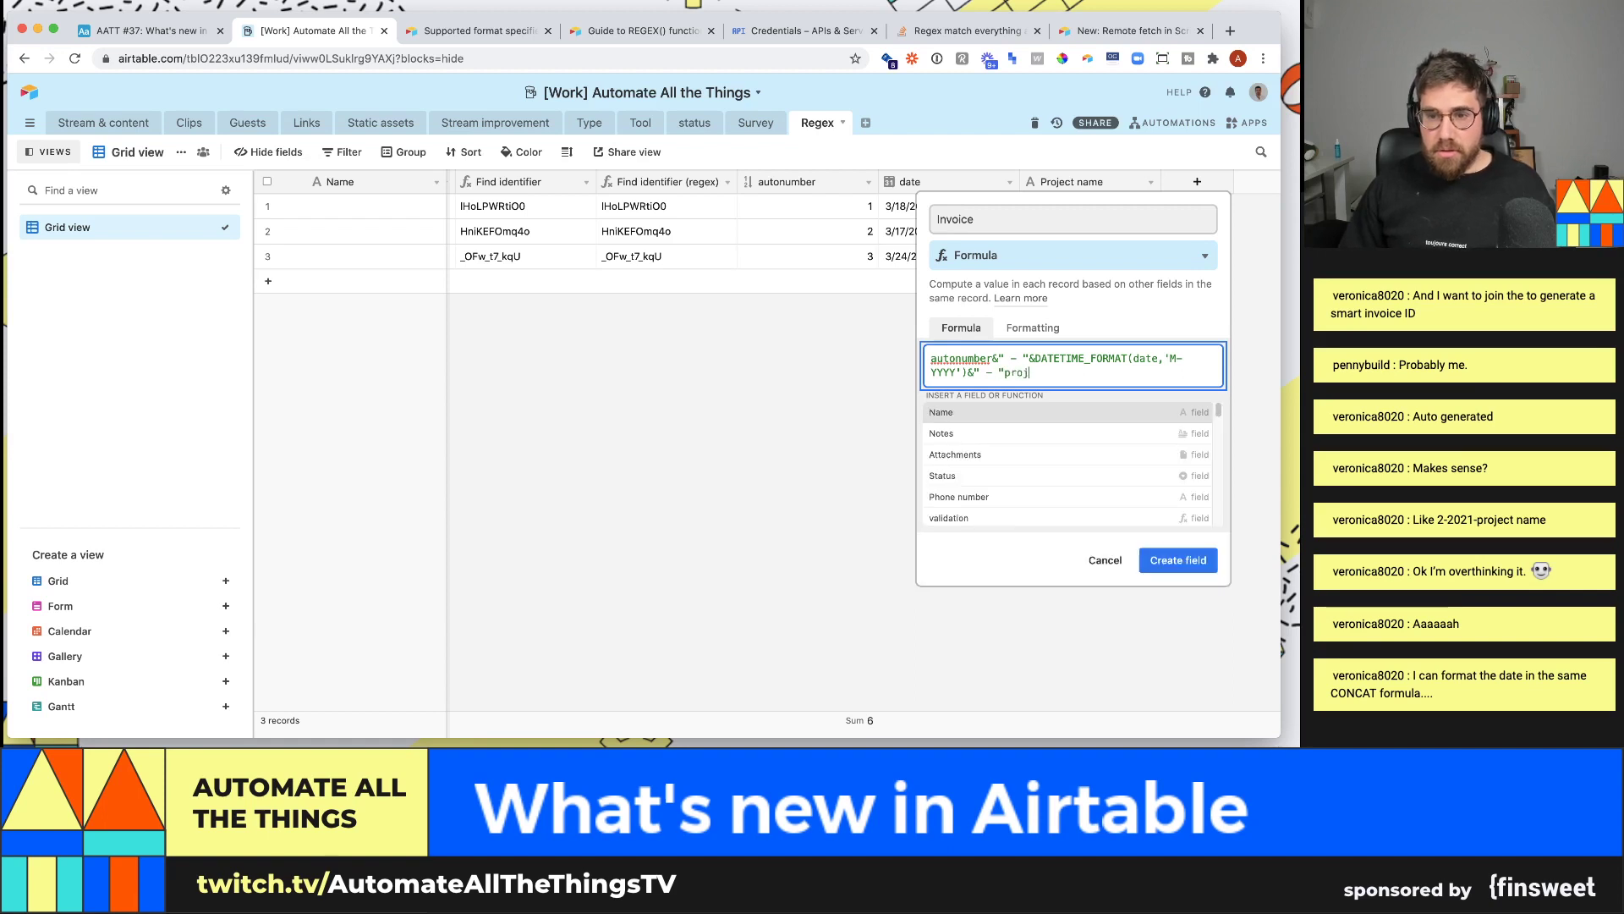
pyautogui.press('BackSpace')
pyautogui.press('BackSpace')
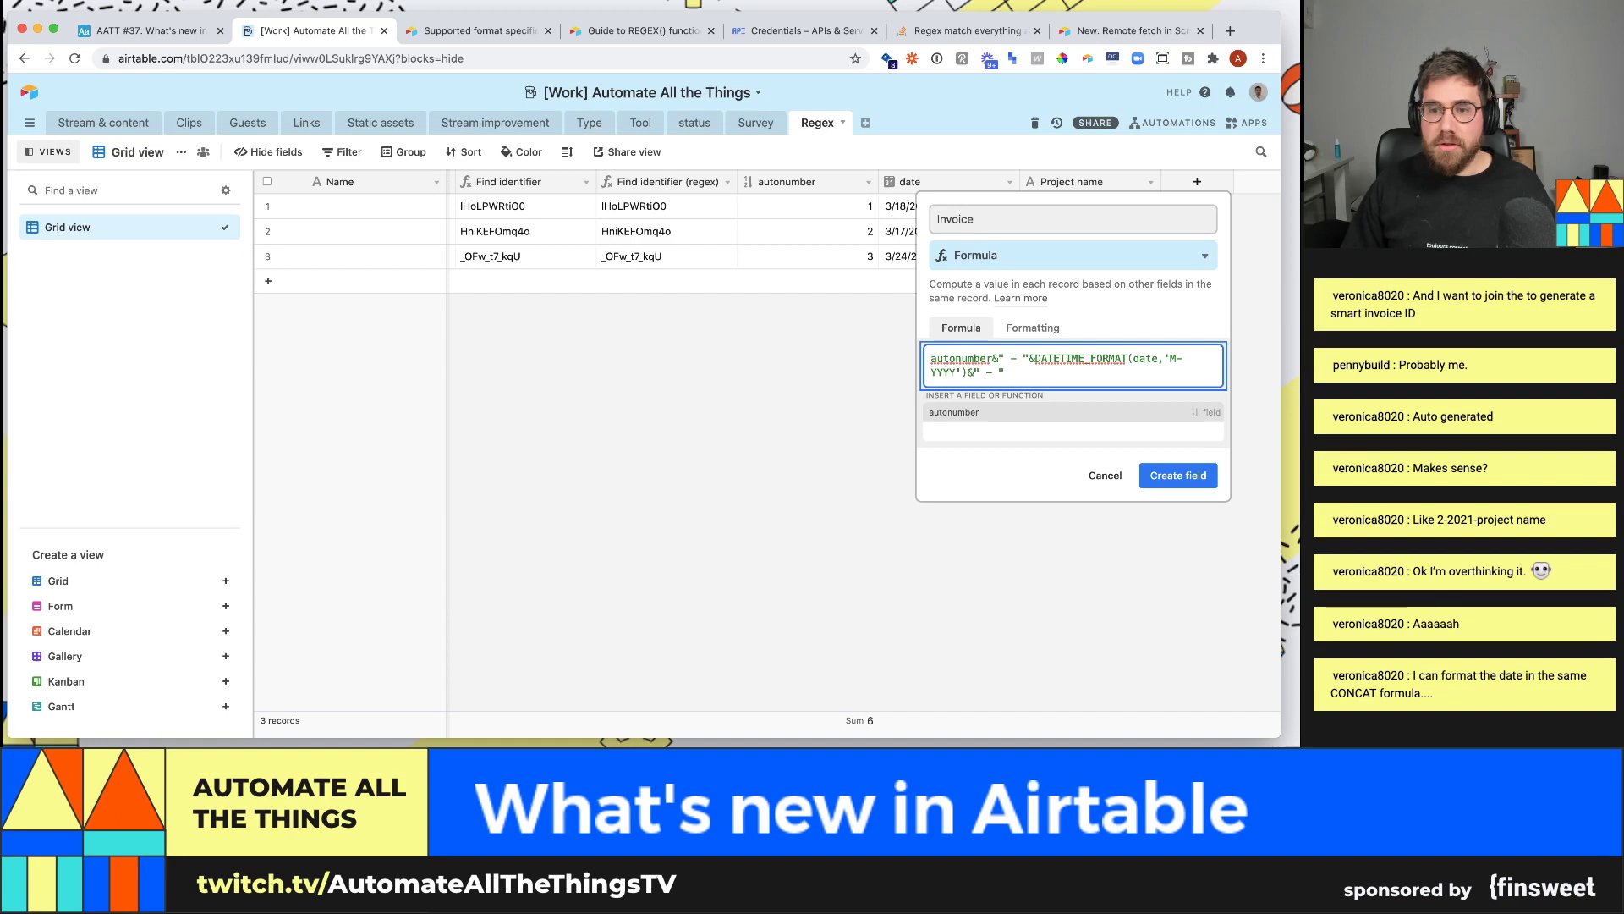
pyautogui.write('&pro')
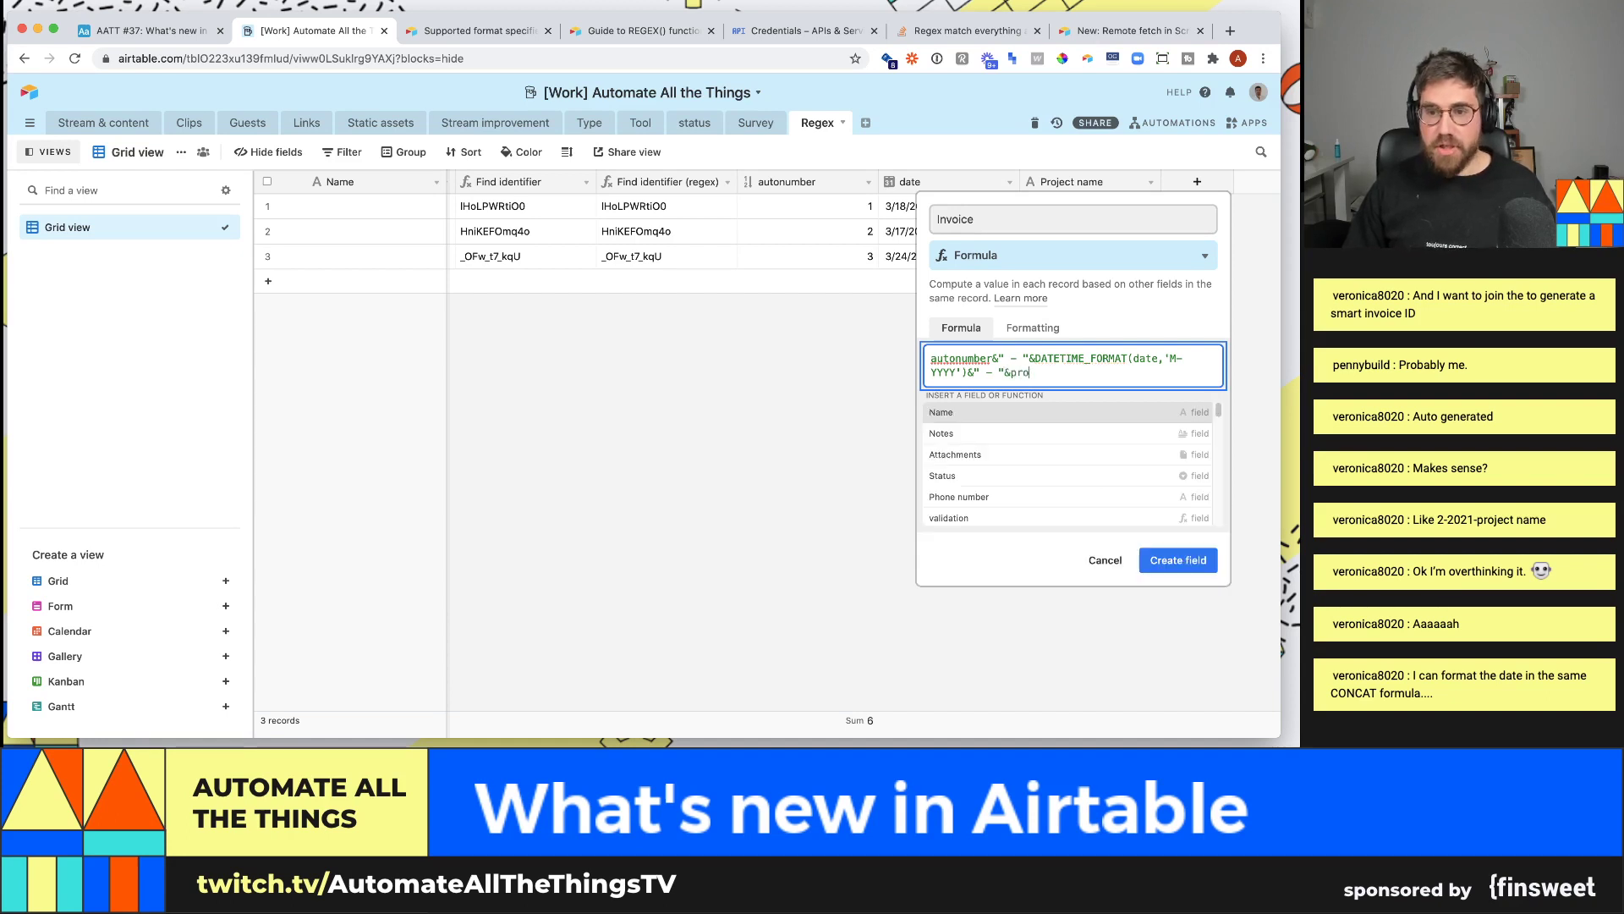
pyautogui.press('Down')
pyautogui.press('Down')
pyautogui.press('Down')
pyautogui.press('Down')
pyautogui.press('Down')
pyautogui.press('Down')
pyautogui.press('Down')
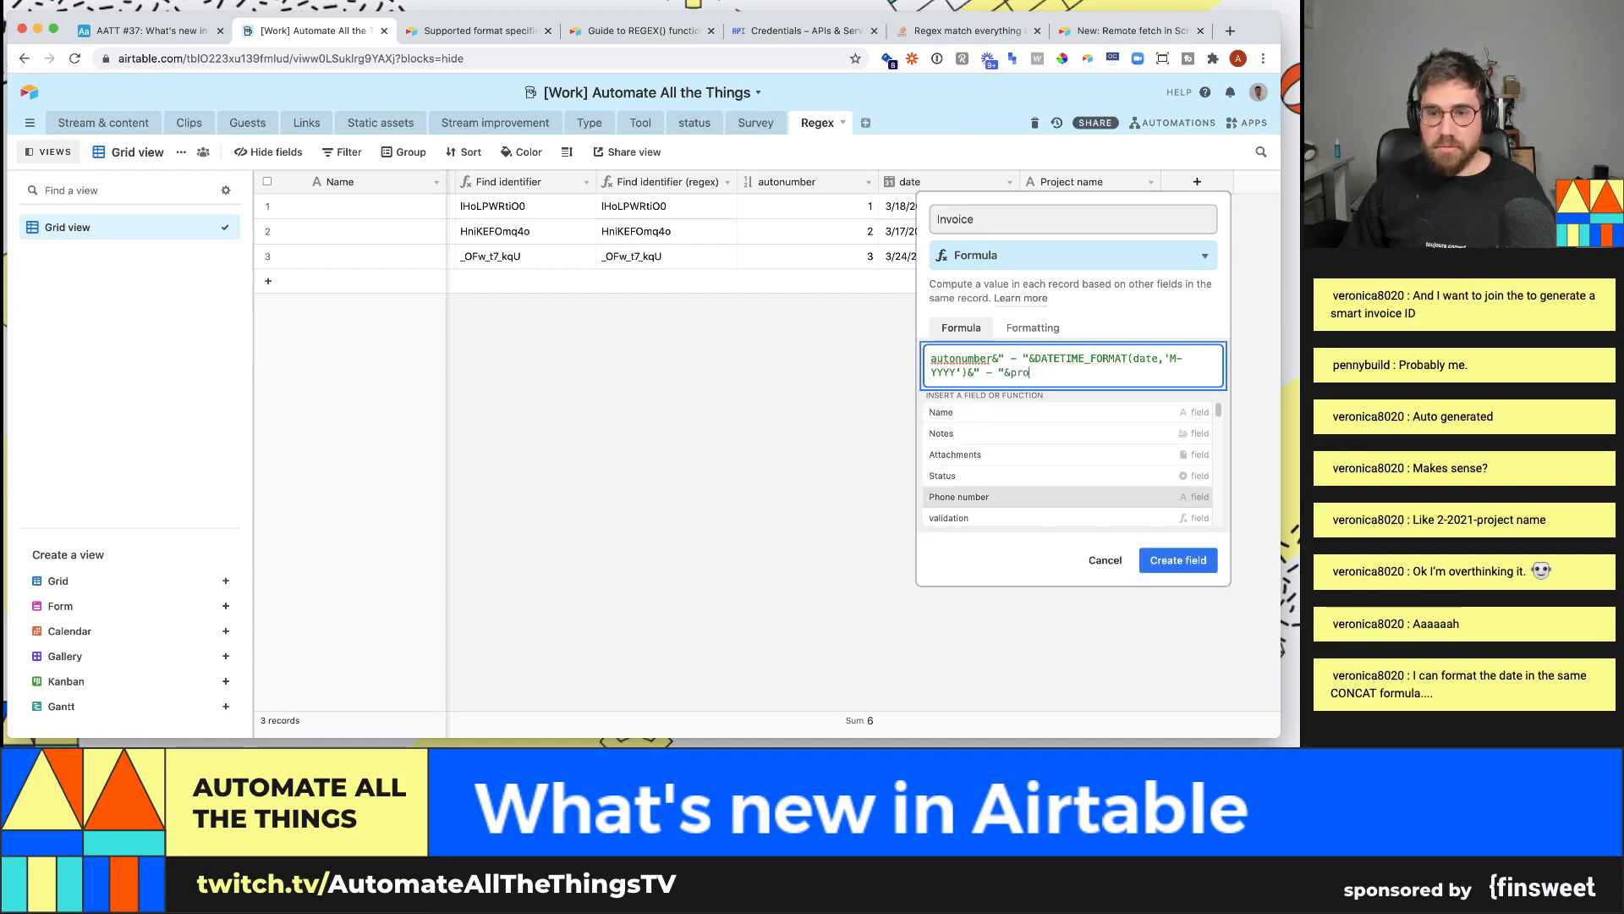
pyautogui.press('Down')
pyautogui.press('Down')
pyautogui.press('Down')
pyautogui.press('Down')
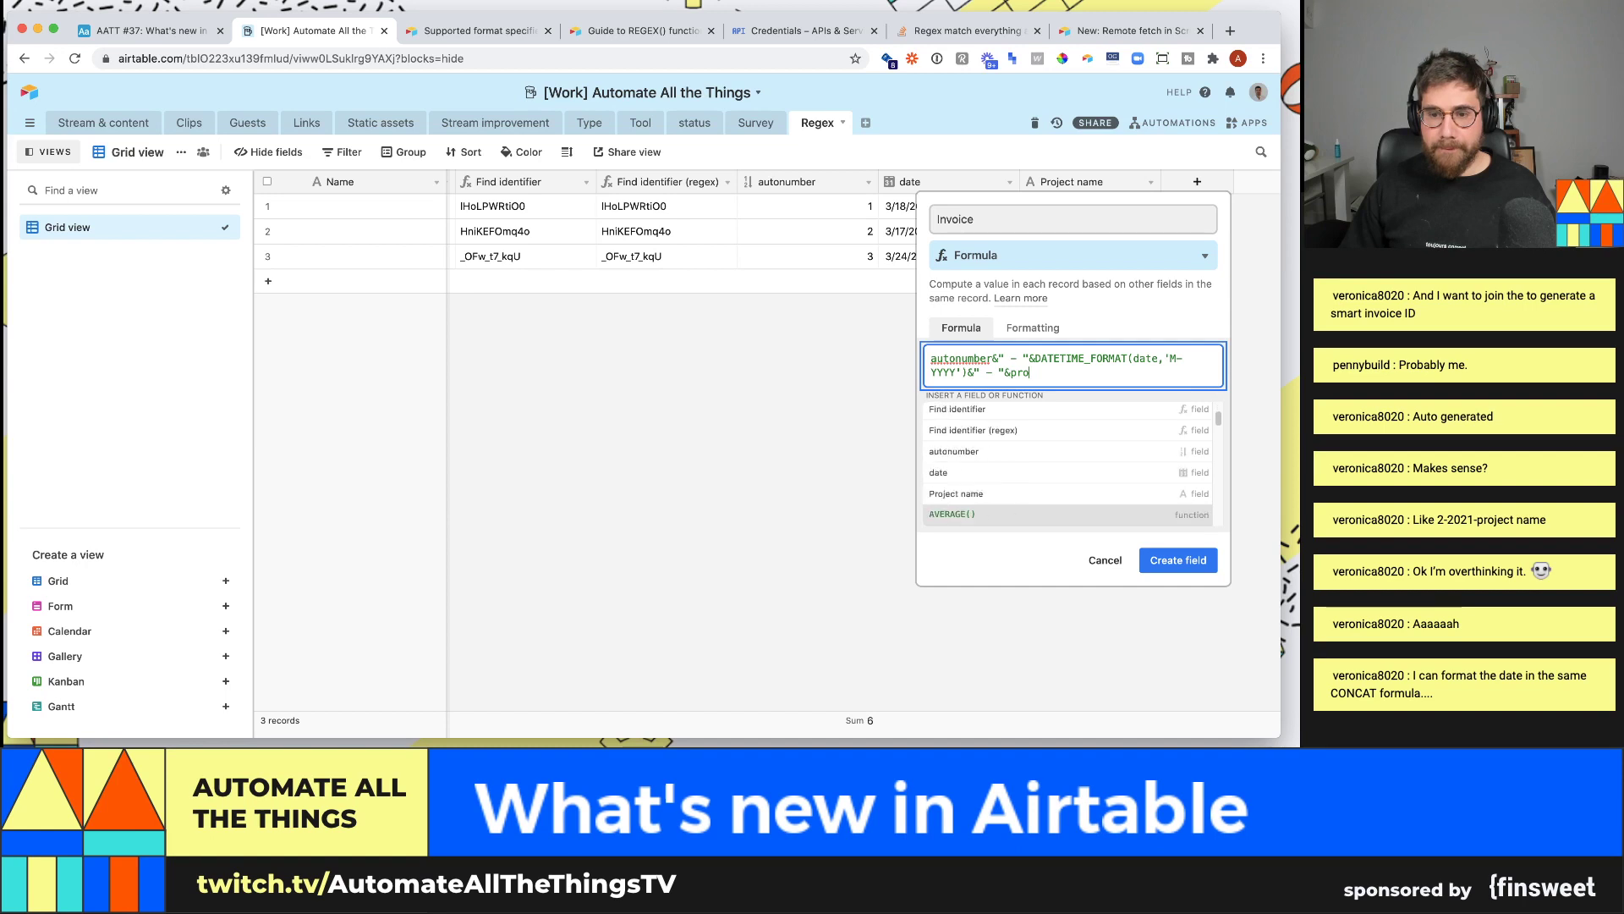
pyautogui.press('Return')
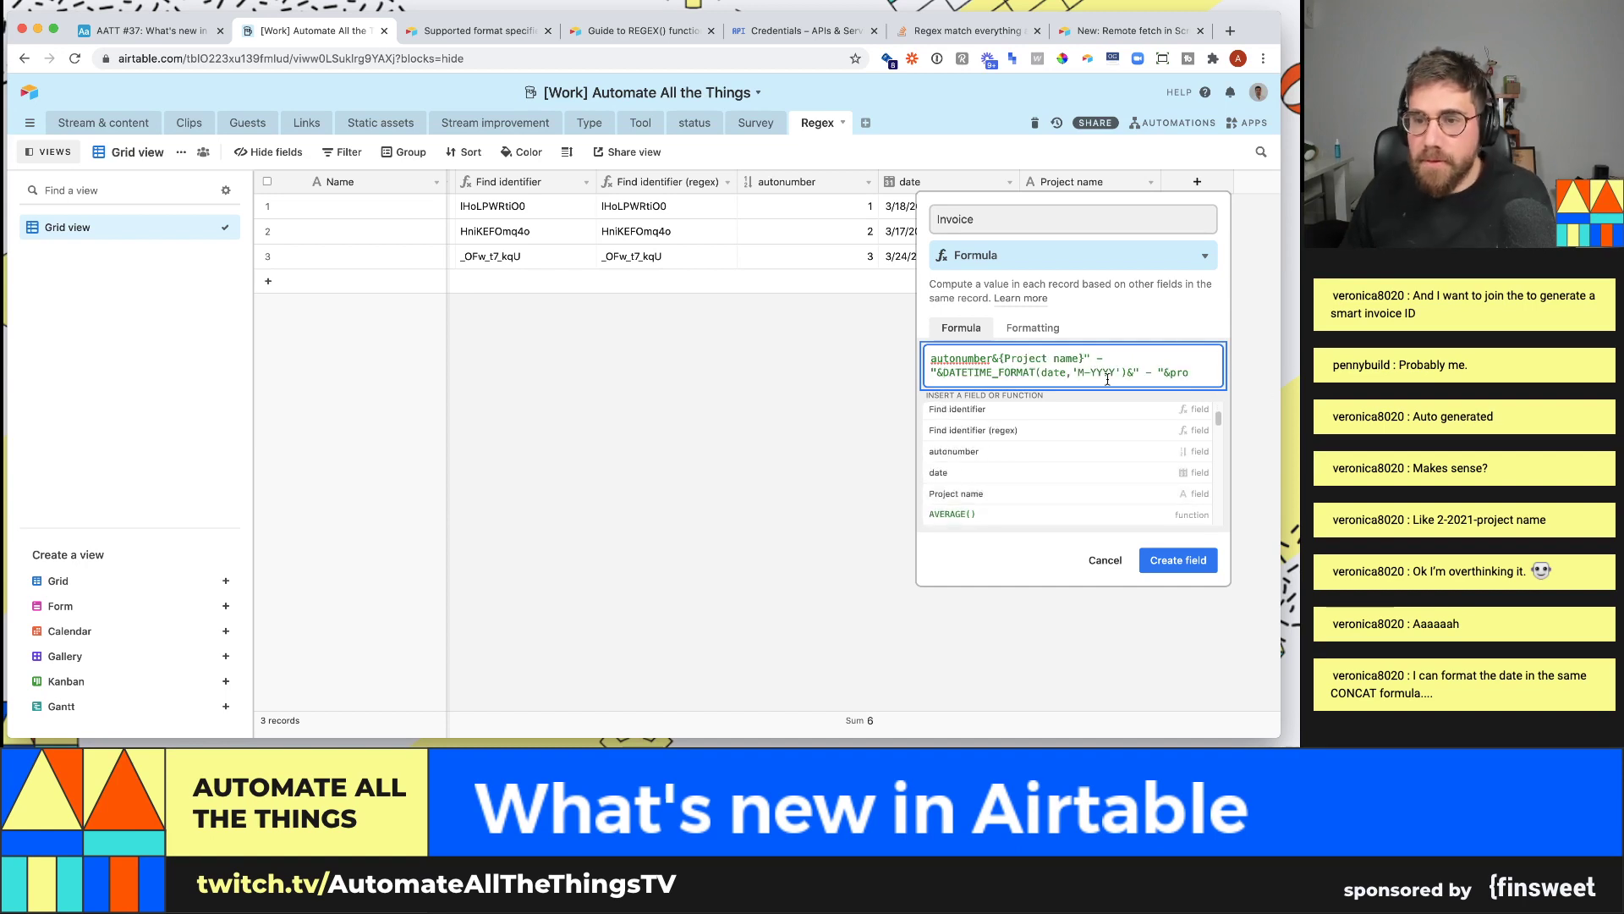
pyautogui.hotkey('shift', 'Left')
pyautogui.hotkey('shift', 'Left')
pyautogui.hotkey('shift', 'Left')
pyautogui.hotkey('shift', 'Left')
pyautogui.hotkey('shift', 'Left')
pyautogui.hotkey('shift', 'Left')
pyautogui.hotkey('shift', 'Left')
pyautogui.hotkey('shift', 'Left')
pyautogui.hotkey('shift', 'Left')
pyautogui.hotkey('shift', 'Left')
pyautogui.hotkey('shift', 'Left')
pyautogui.hotkey('shift', 'Left')
pyautogui.hotkey('shift', 'Left')
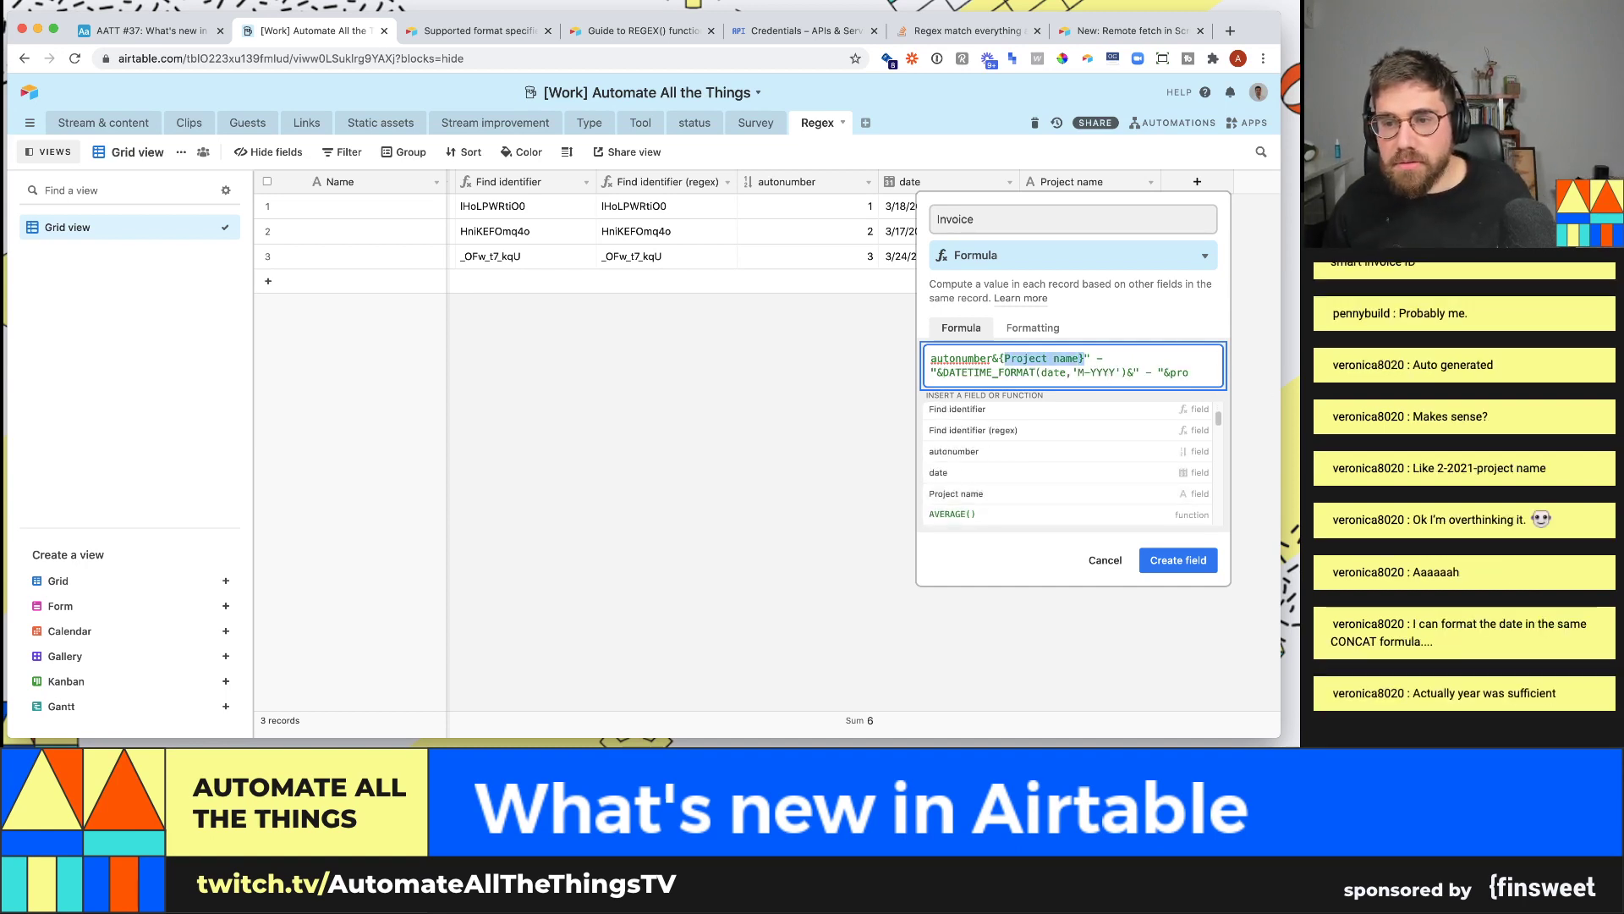
pyautogui.press('BackSpace')
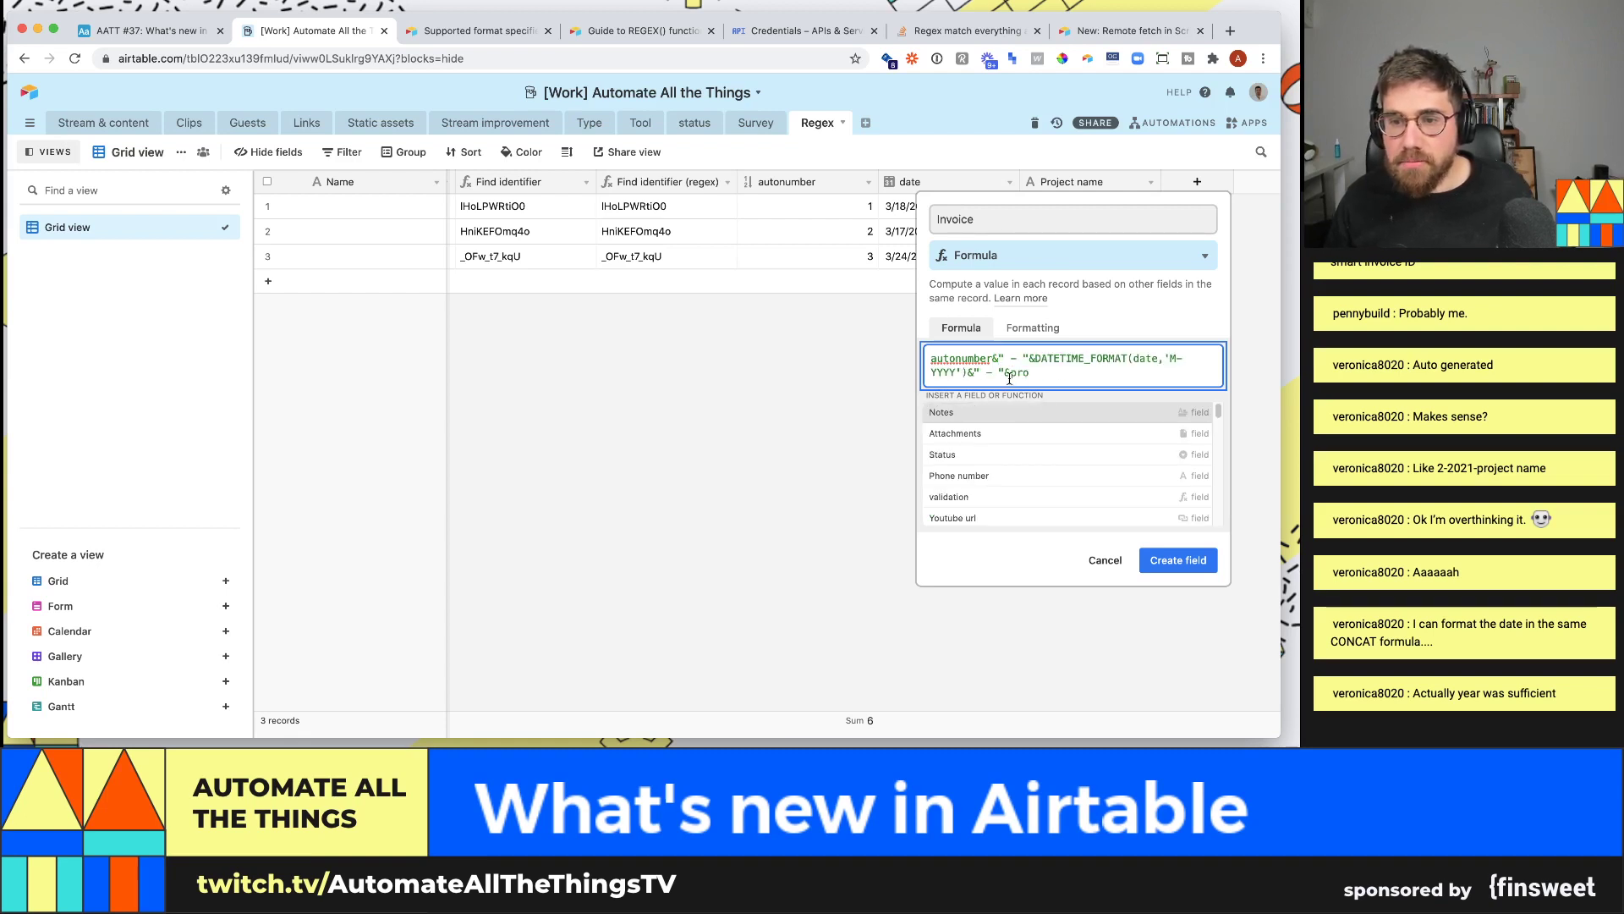
pyautogui.press('Tab')
# - Keep the new field instead of discarding it and create the Invoice formula field
pyautogui.click(1185, 565)
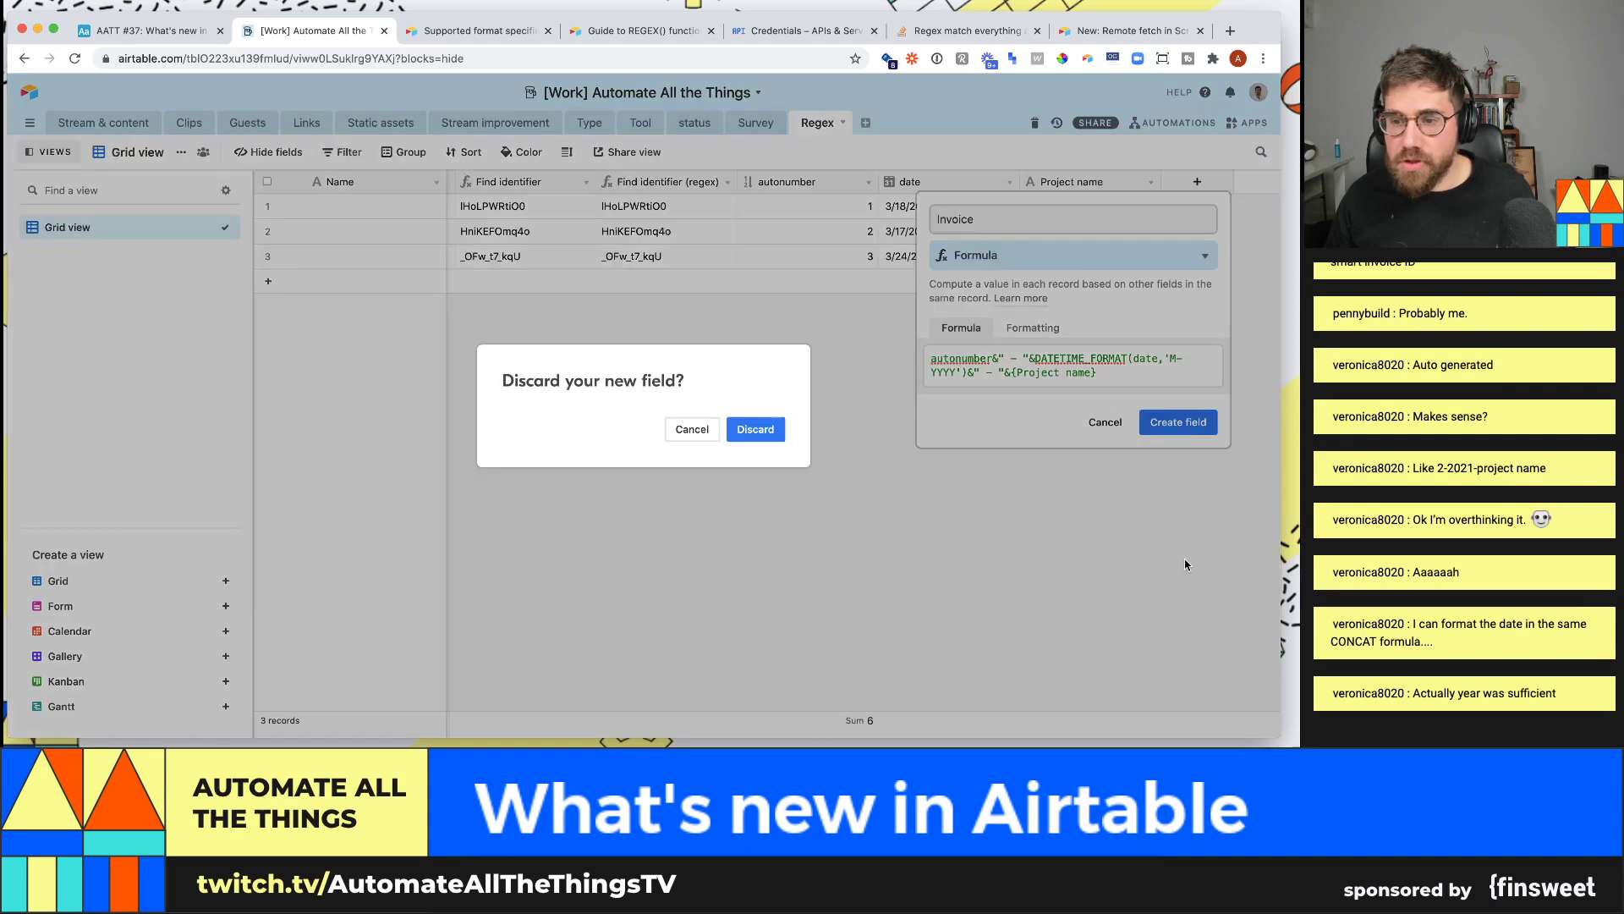
pyautogui.click(699, 441)
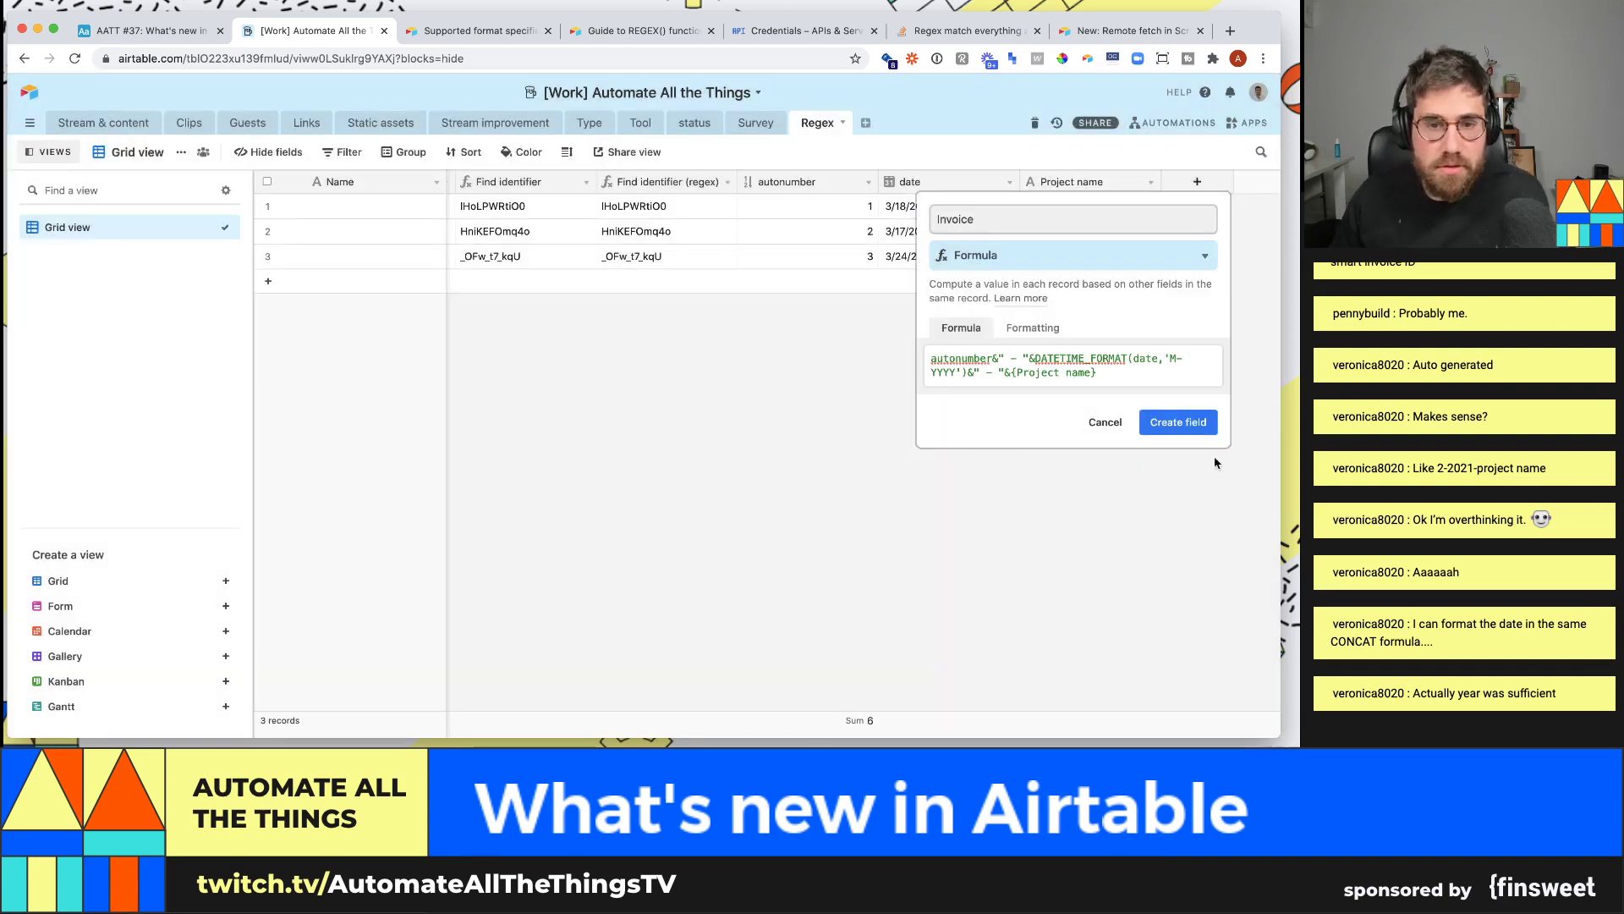
pyautogui.click(1176, 423)
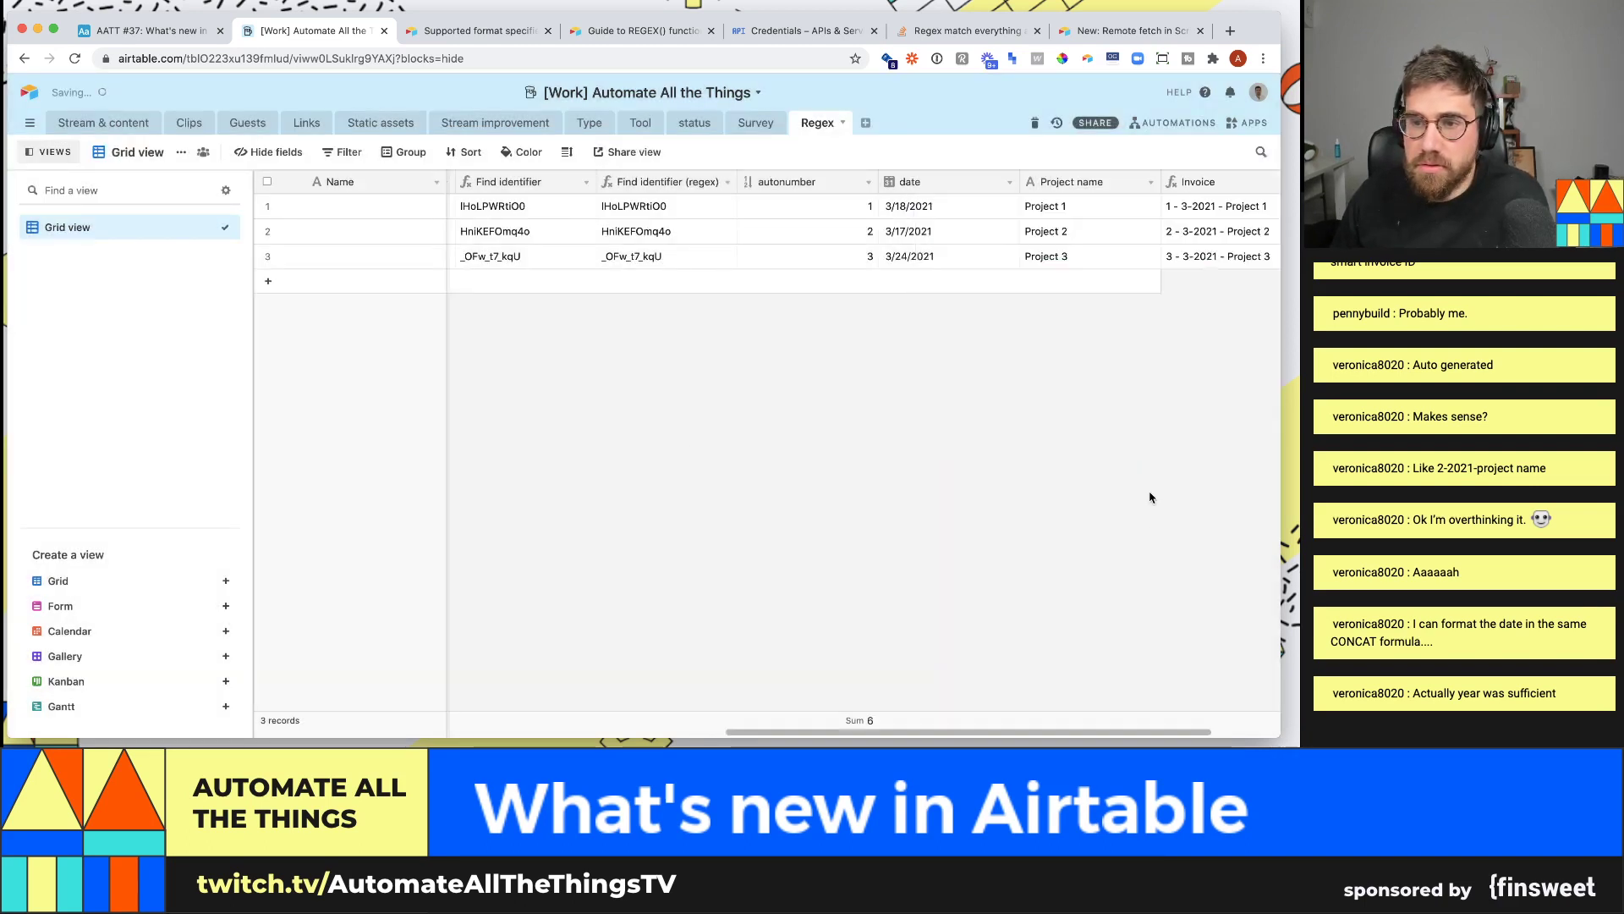
# - Check the first Invoice values and copy the full formula from the field settings
pyautogui.click(1194, 235)
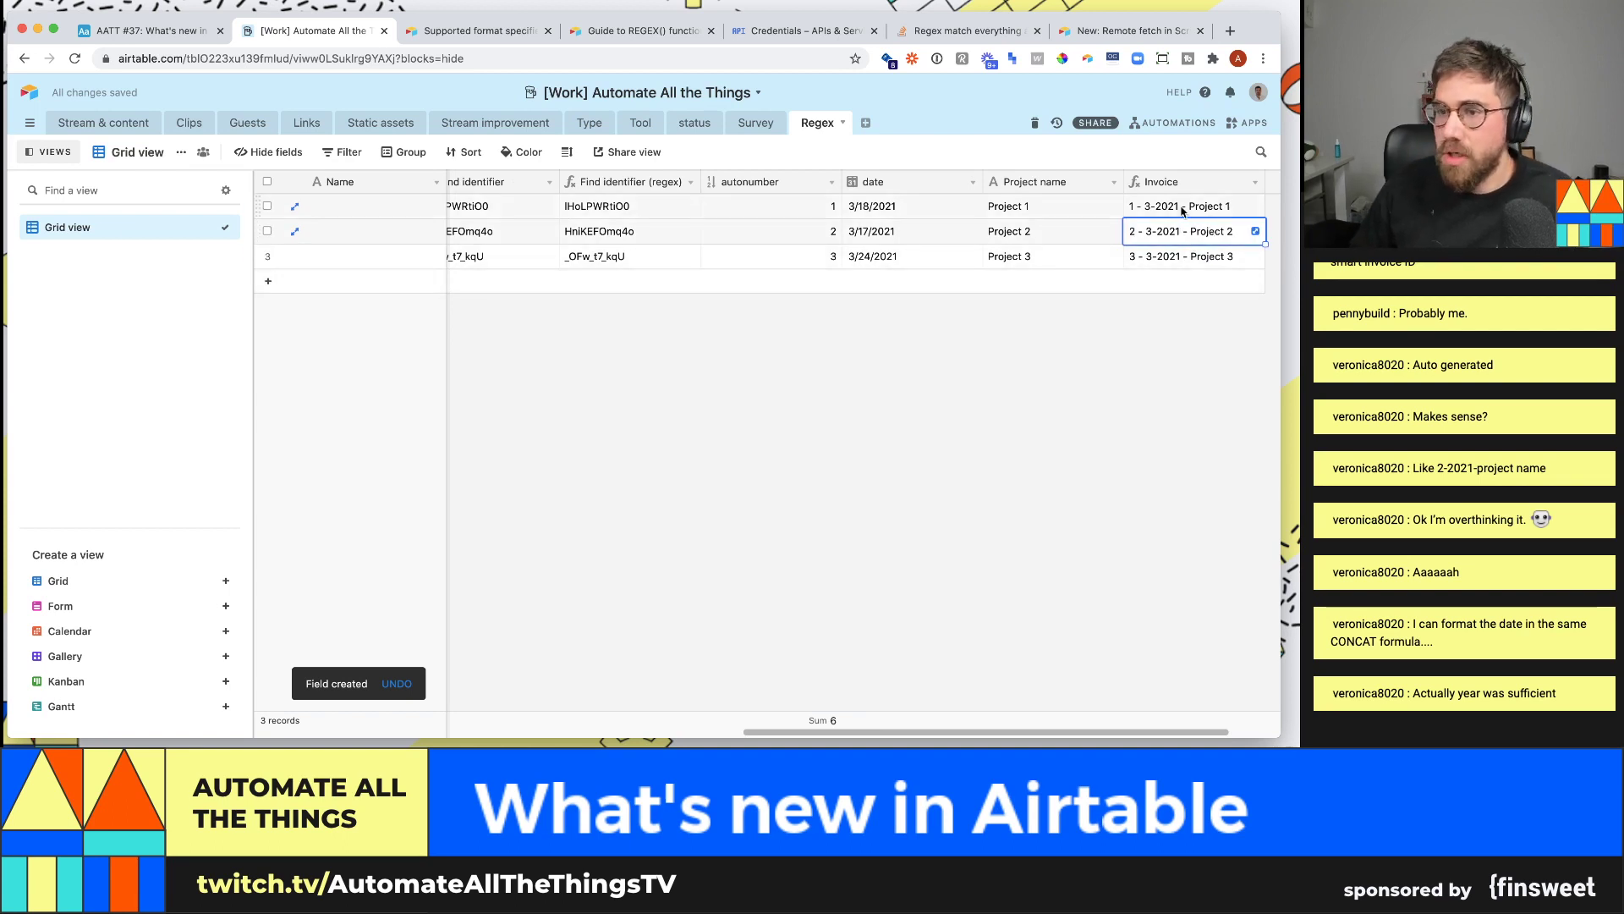
pyautogui.click(1230, 206)
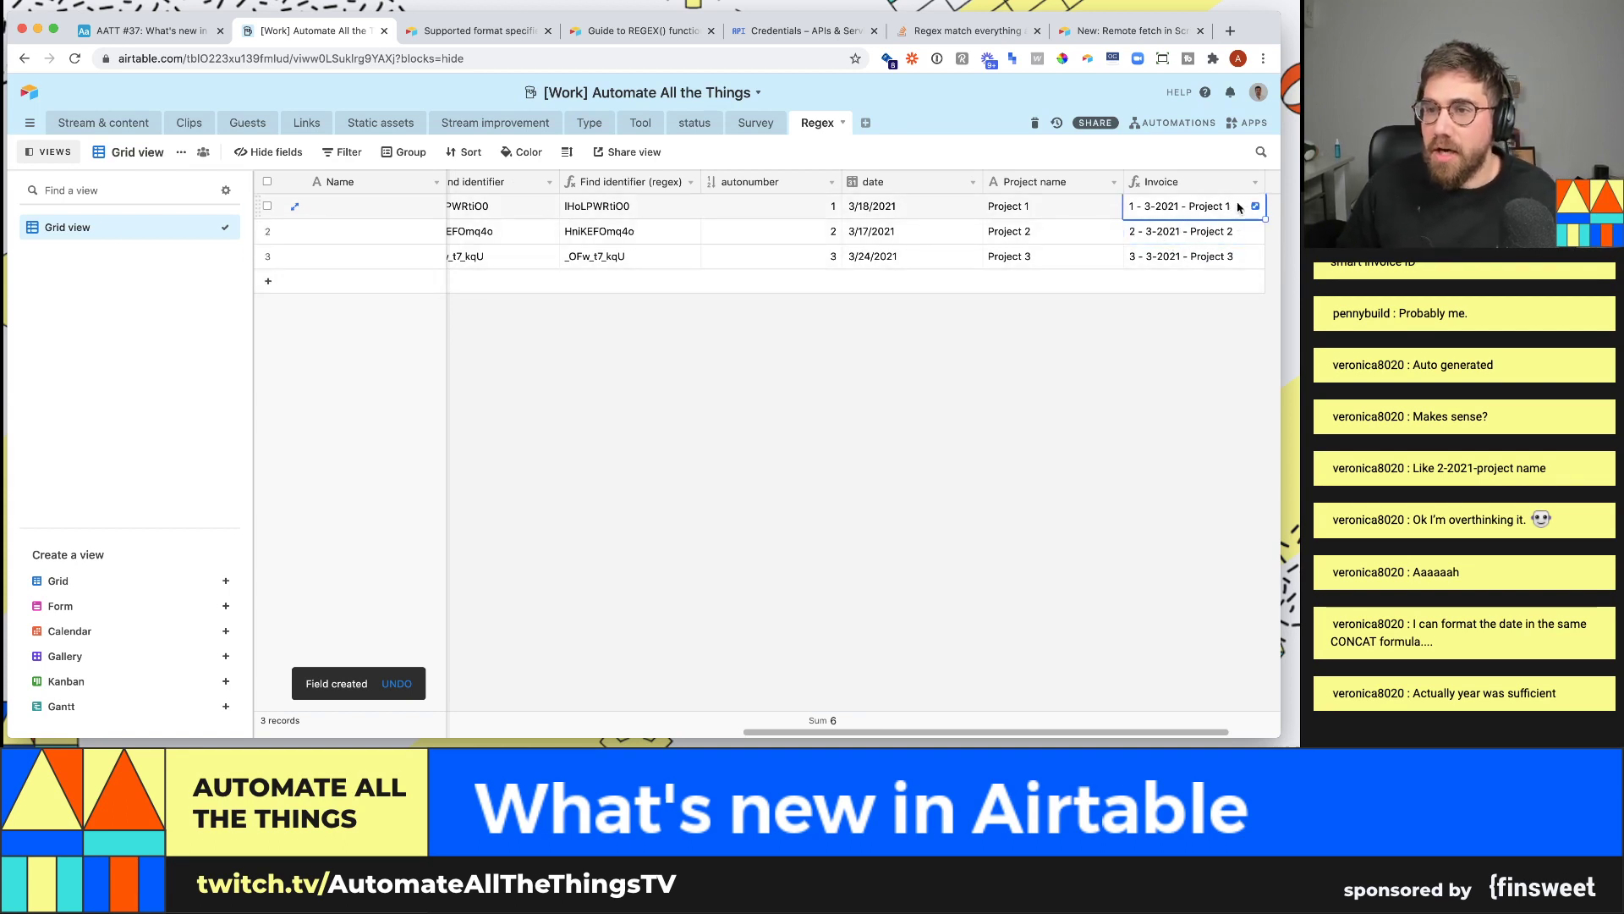
pyautogui.click(1255, 182)
pyautogui.click(1201, 217)
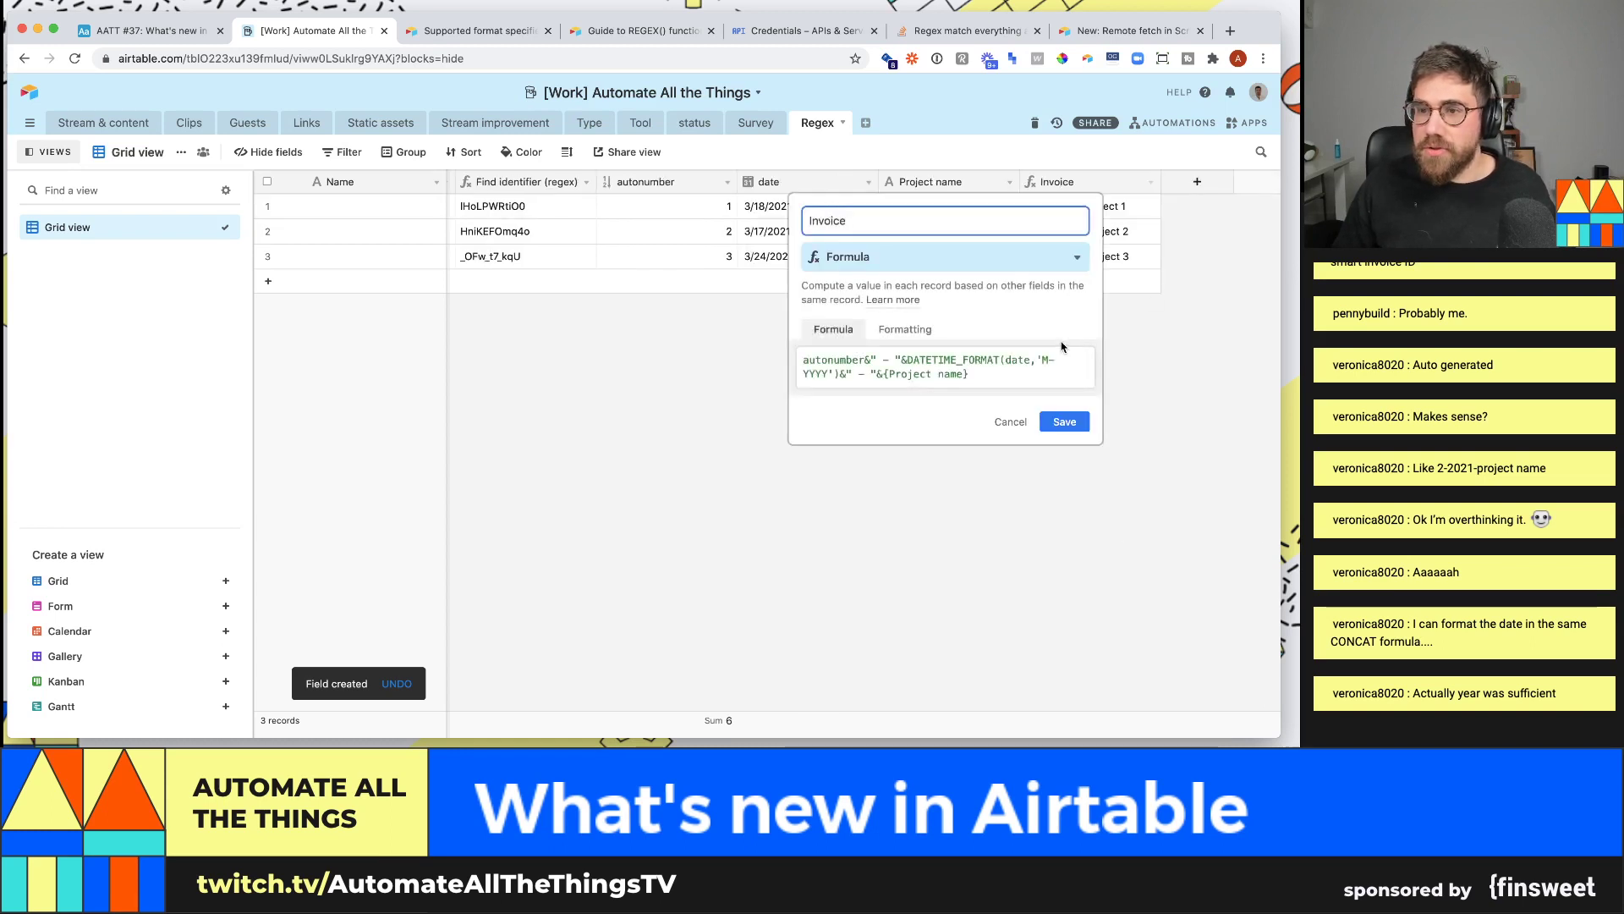
pyautogui.moveTo(970, 375); pyautogui.dragTo(799, 347)
pyautogui.press('super+Tab')
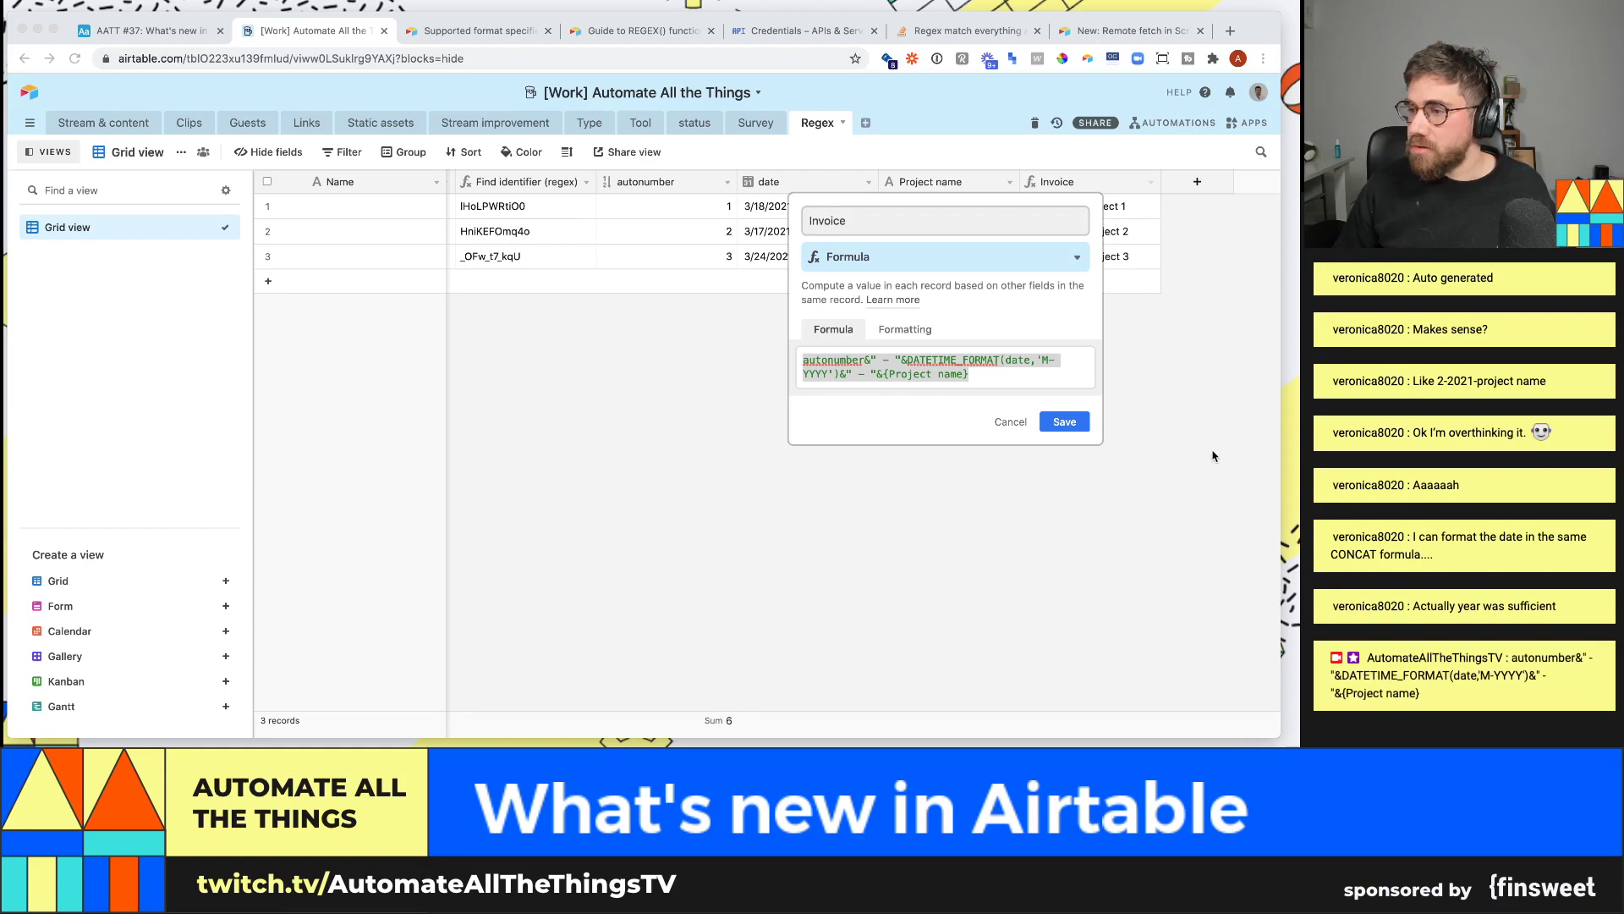
pyautogui.press('super+Tab')
pyautogui.press('Return')
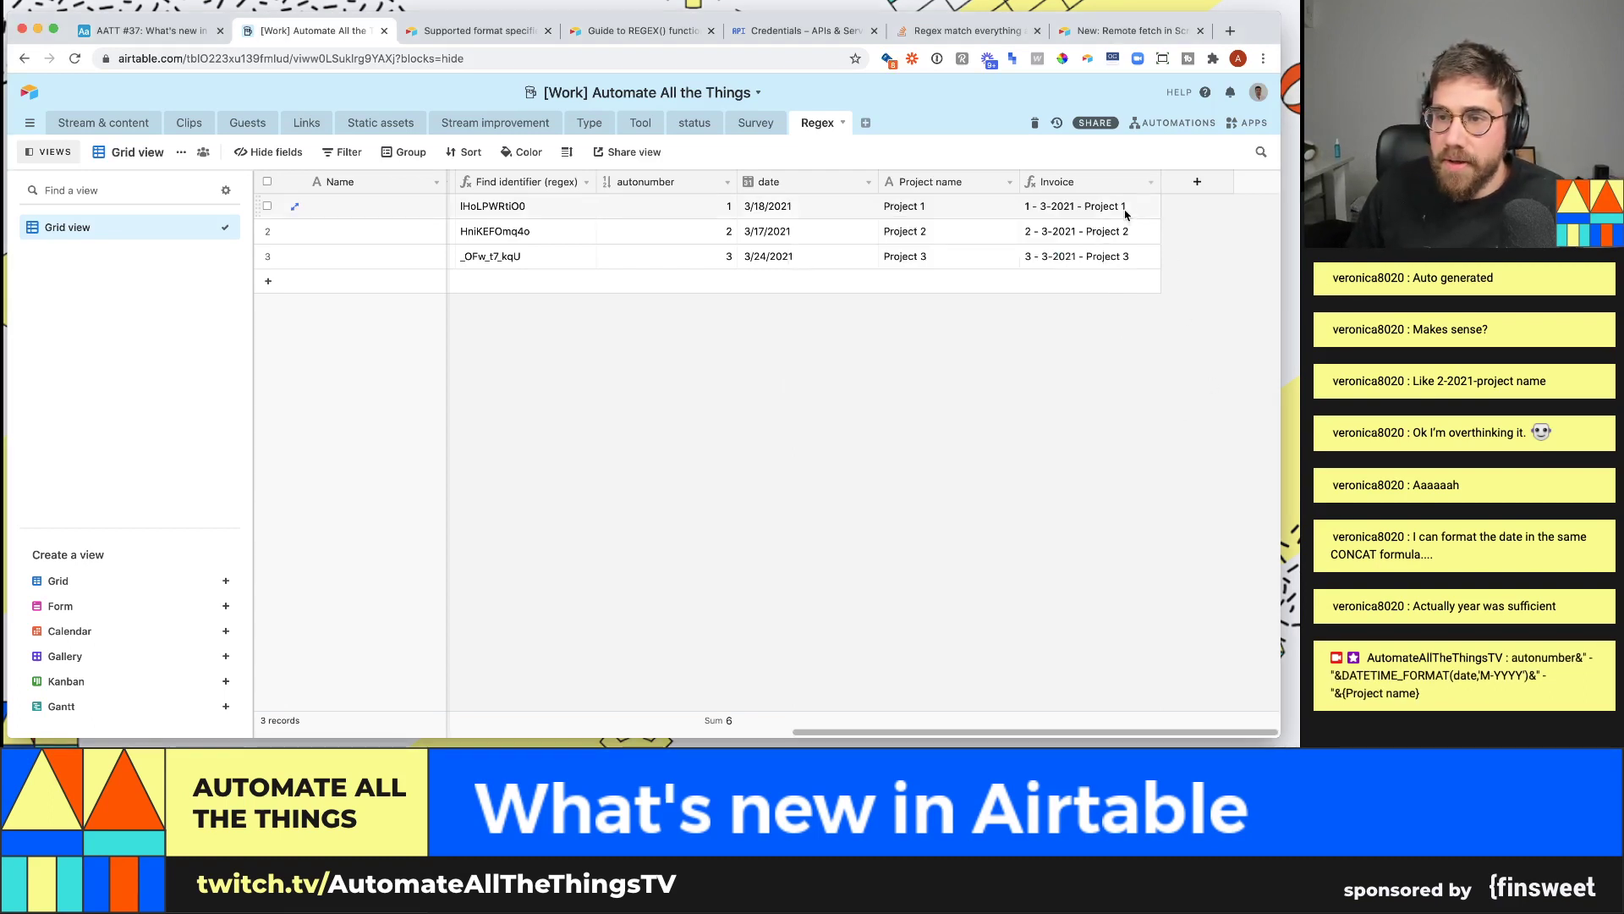
# - Recheck rows 1 and 2's Invoice values and reopen the Invoice formula settings
pyautogui.click(1026, 210)
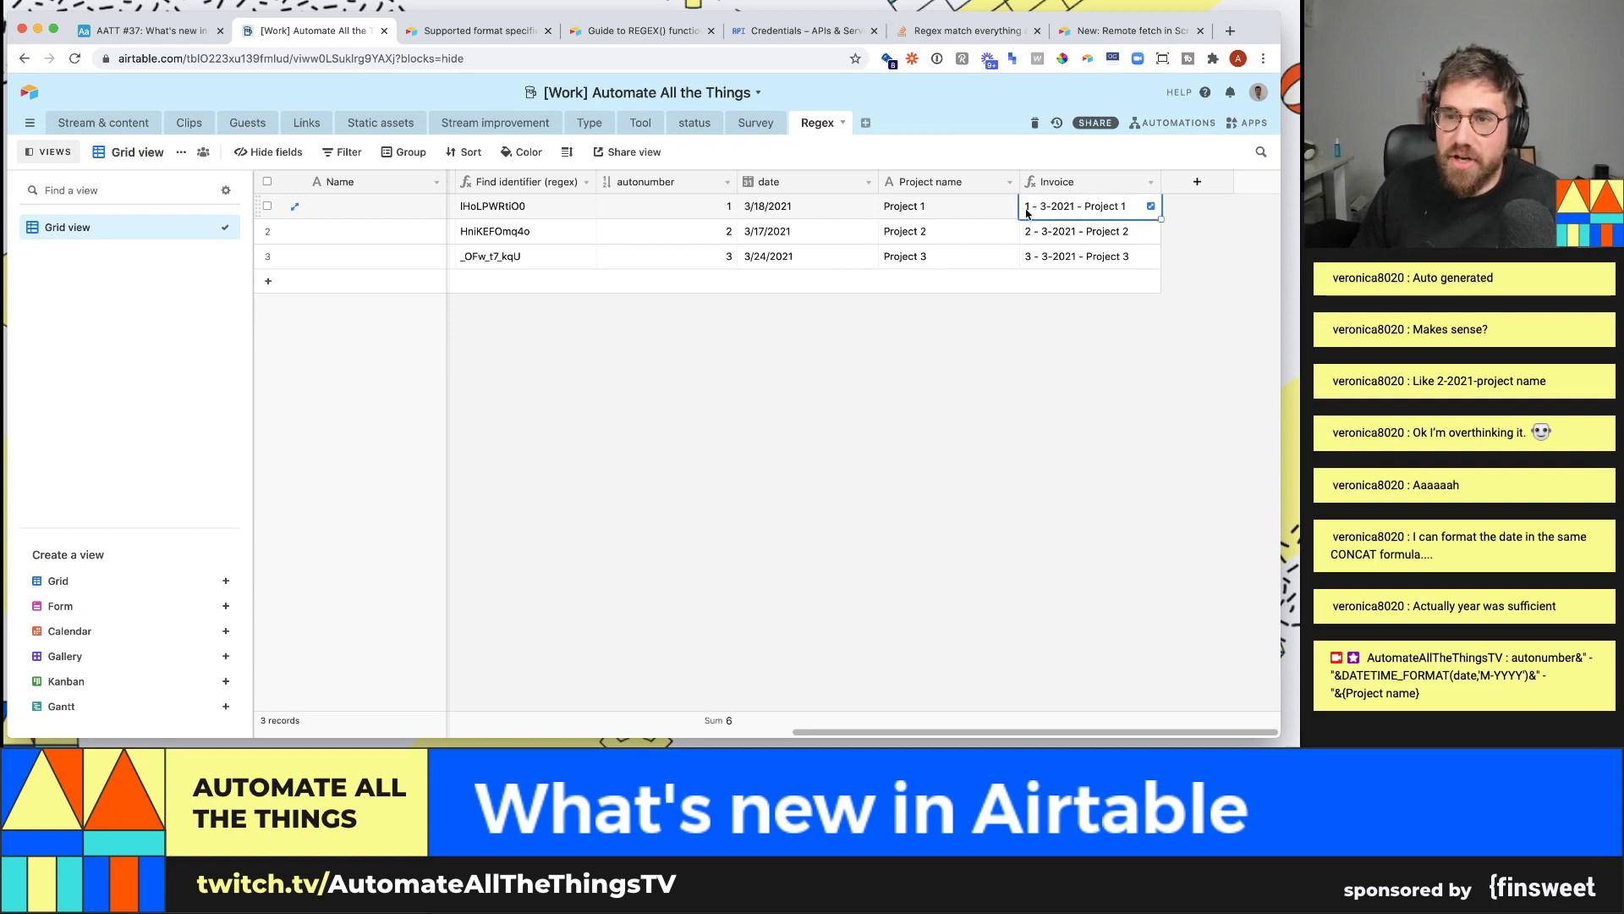
pyautogui.click(1032, 230)
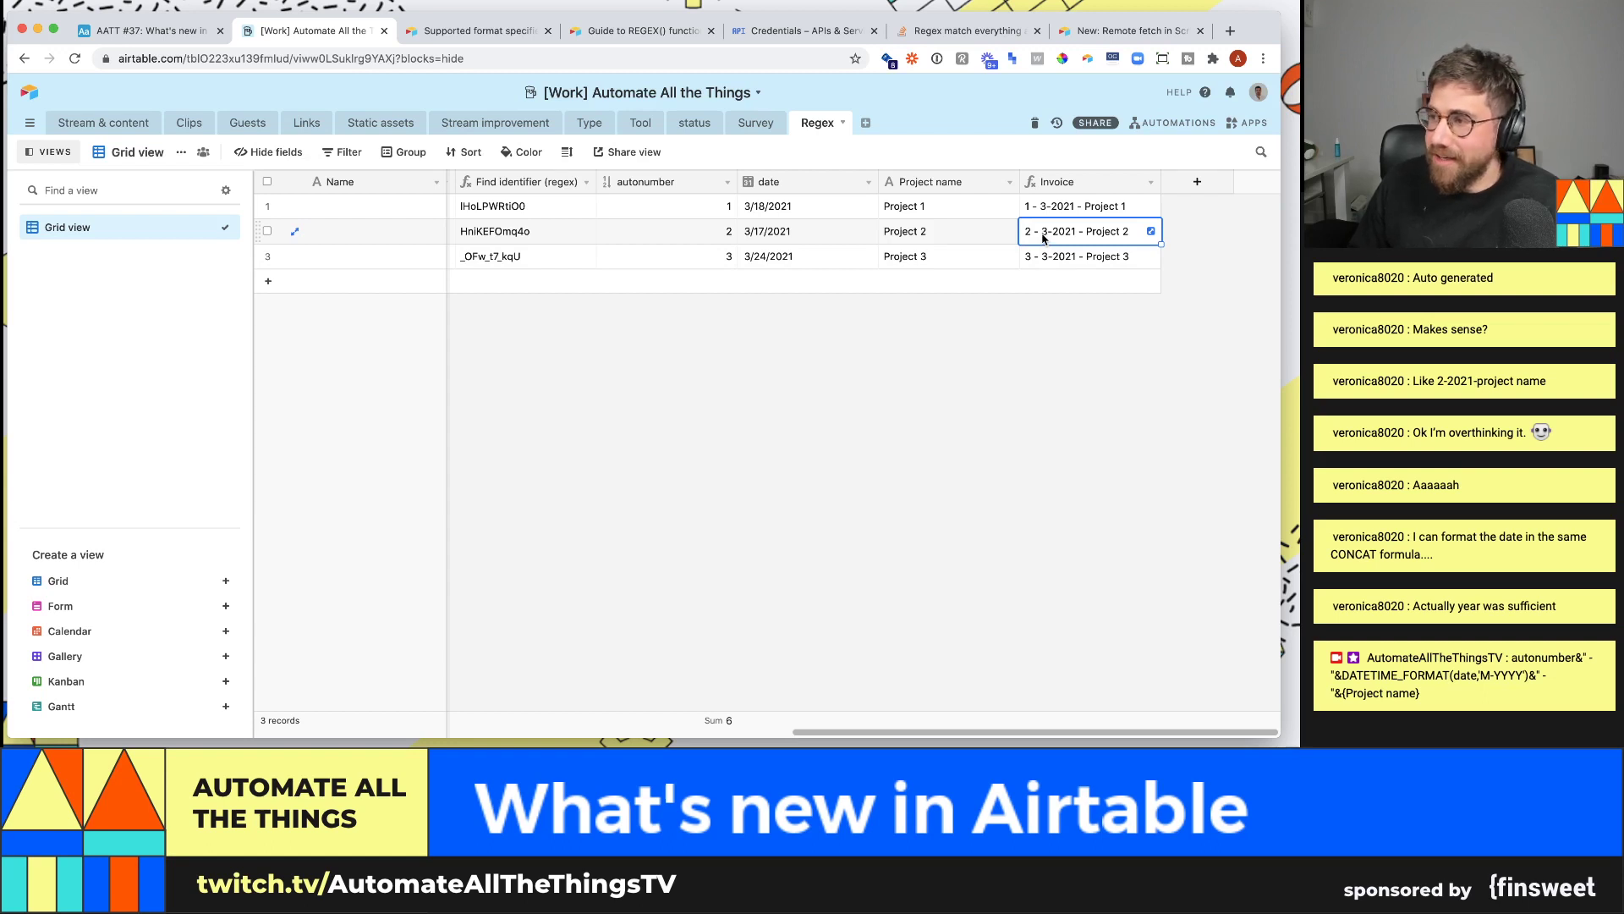
pyautogui.click(1150, 181)
pyautogui.click(1091, 207)
# - Insert 002134 after autonumber in the Invoice formula and save it
pyautogui.click(865, 358)
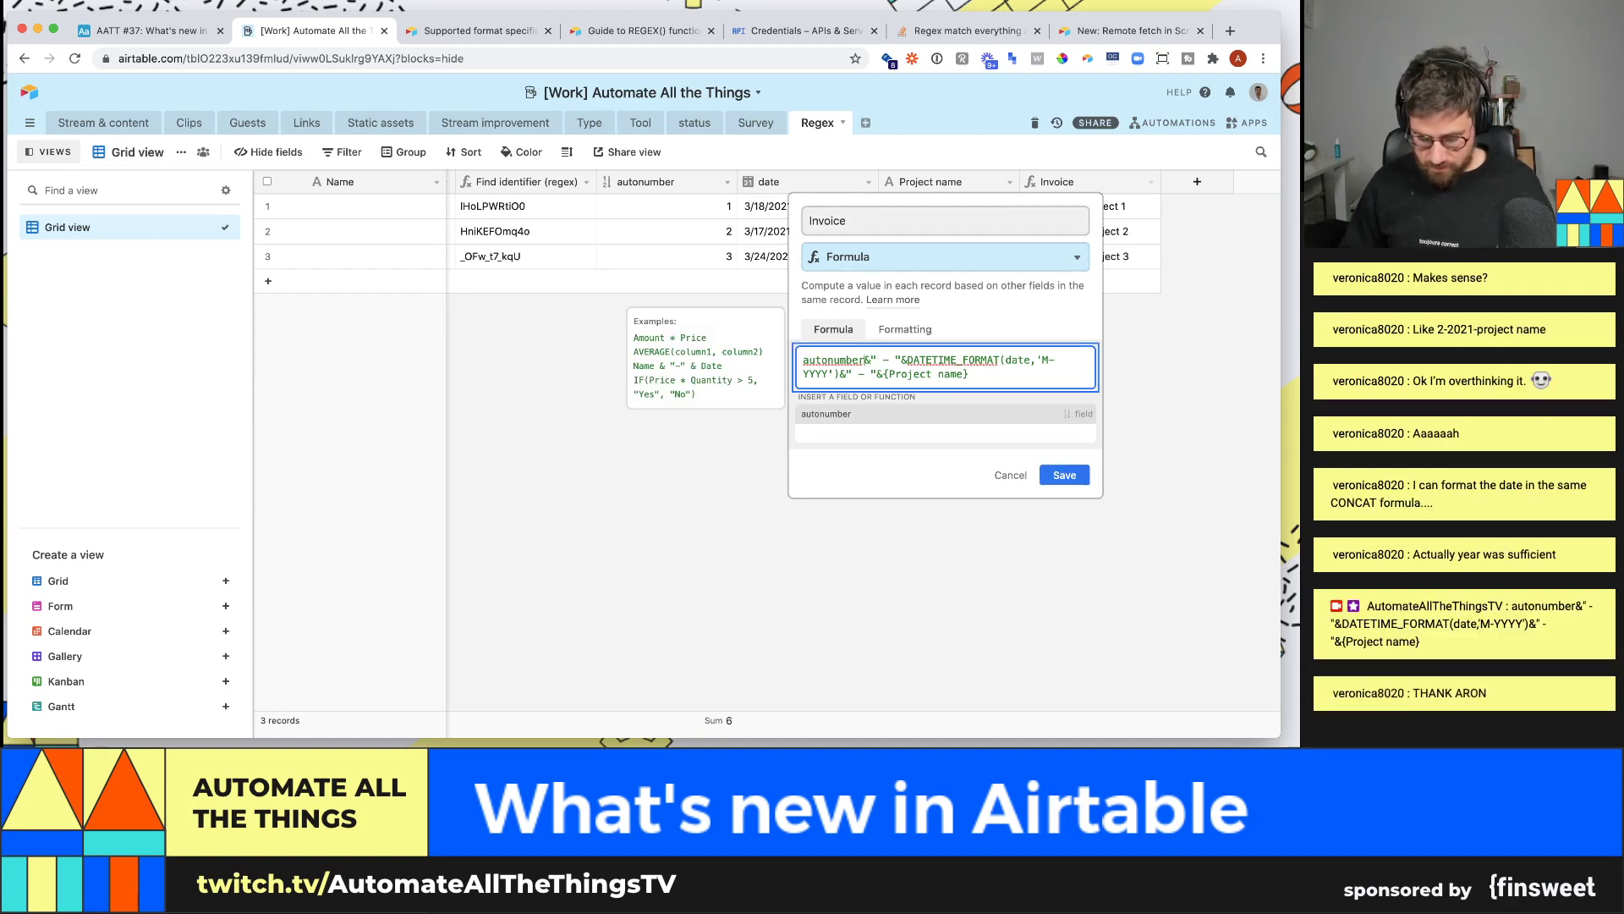
pyautogui.write('002134')
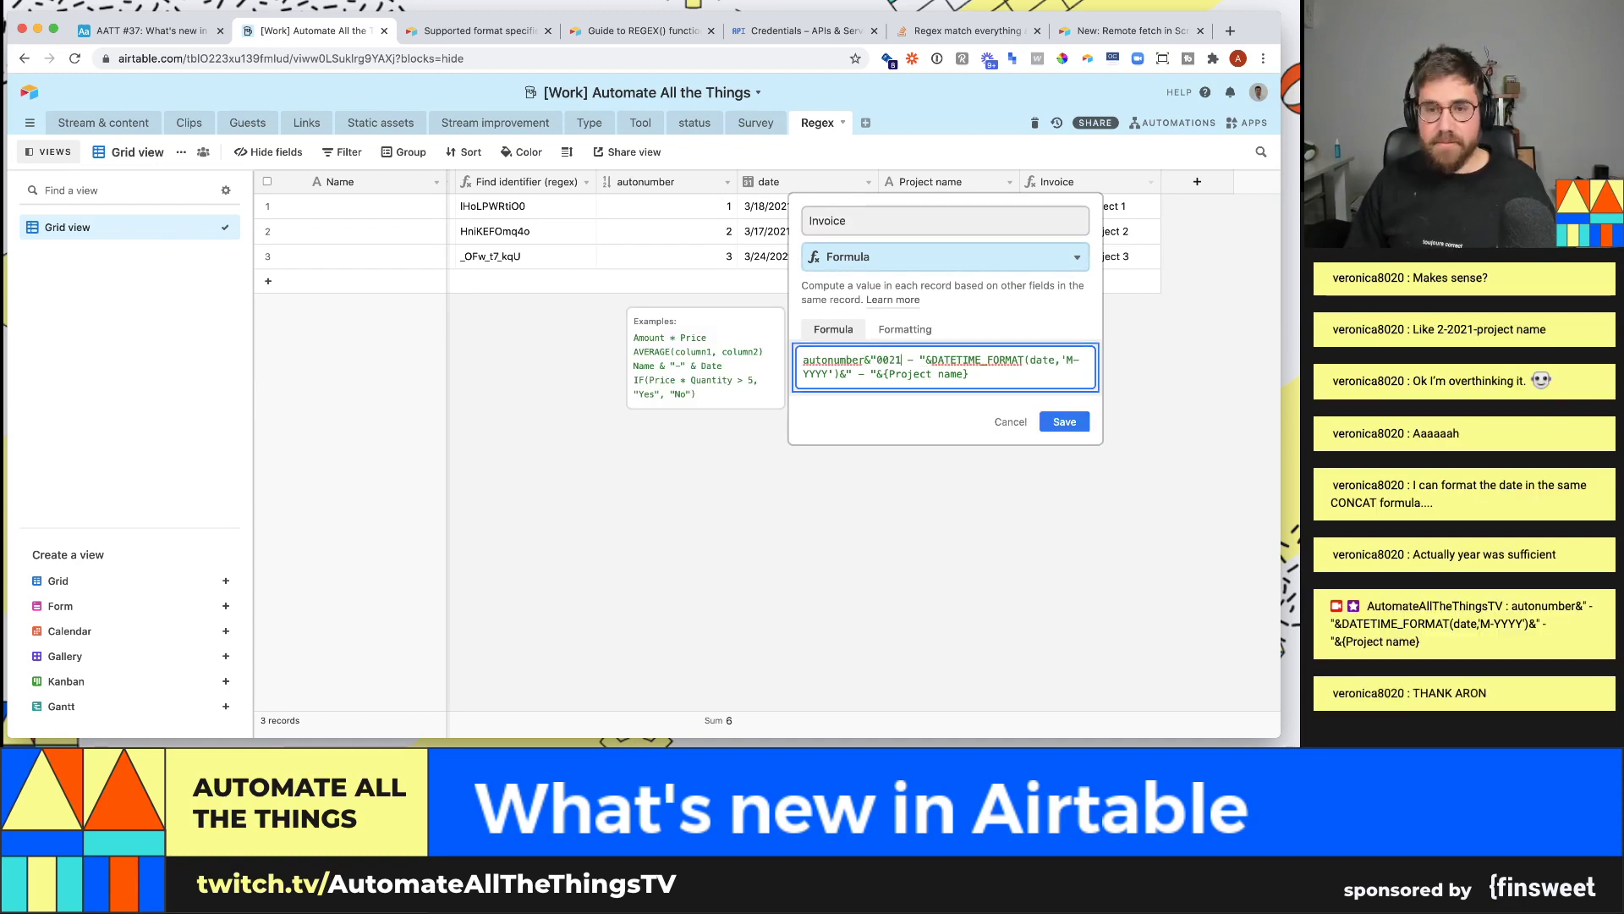
pyautogui.click(1064, 436)
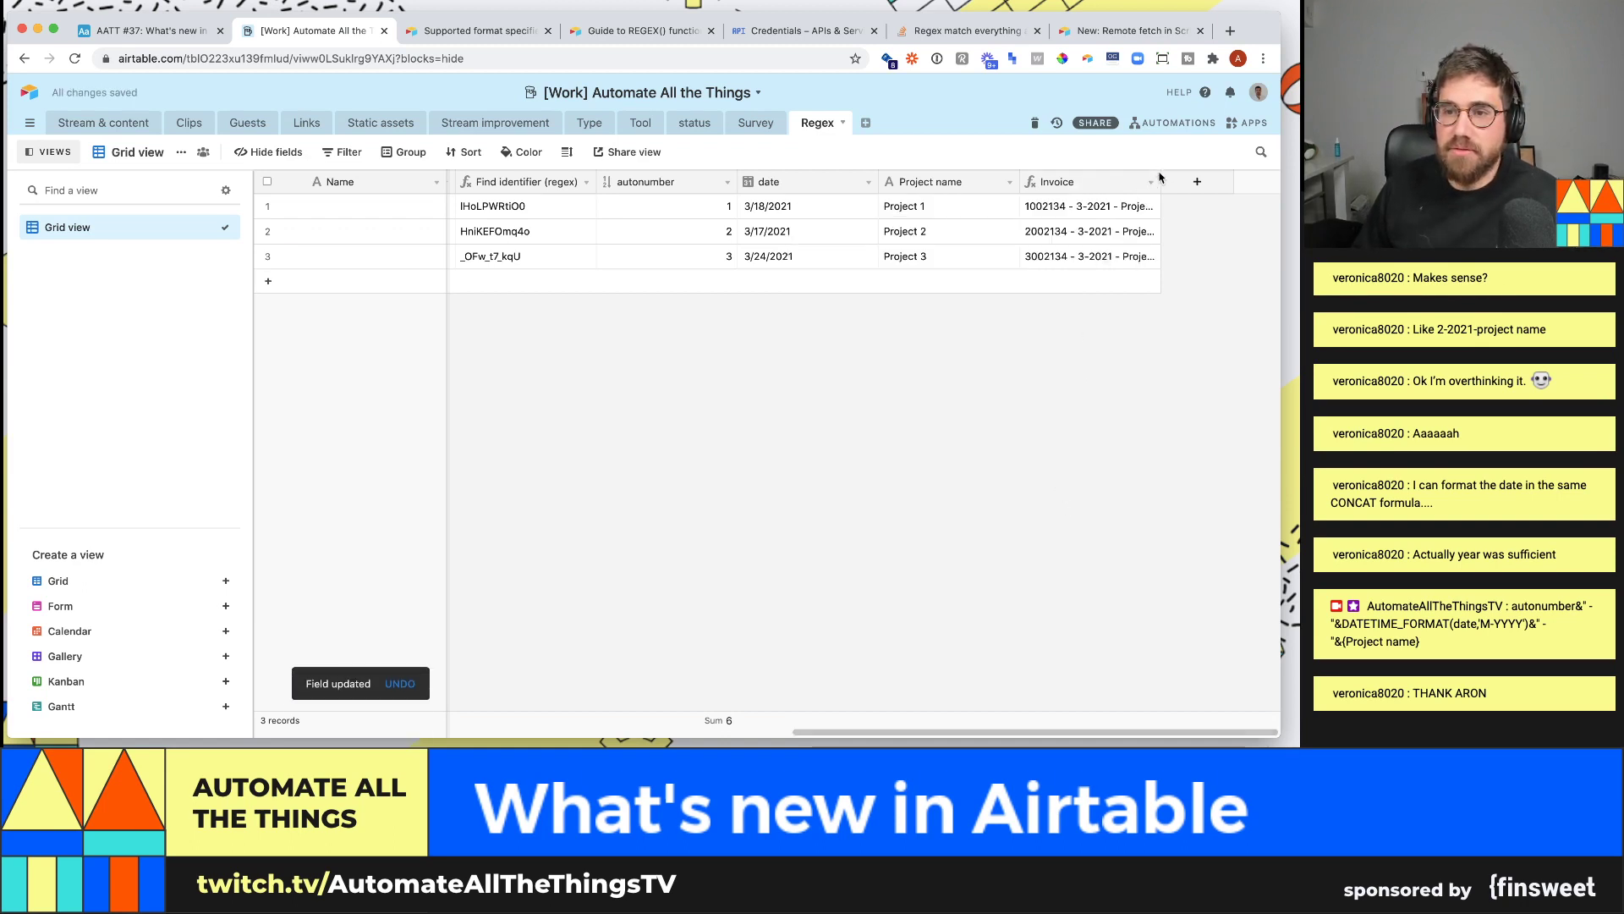
# - Widen the Invoice column so IDs like '1002134 - 3-2021 - Project 1' show fully
pyautogui.moveTo(1161, 181); pyautogui.dragTo(1233, 185)
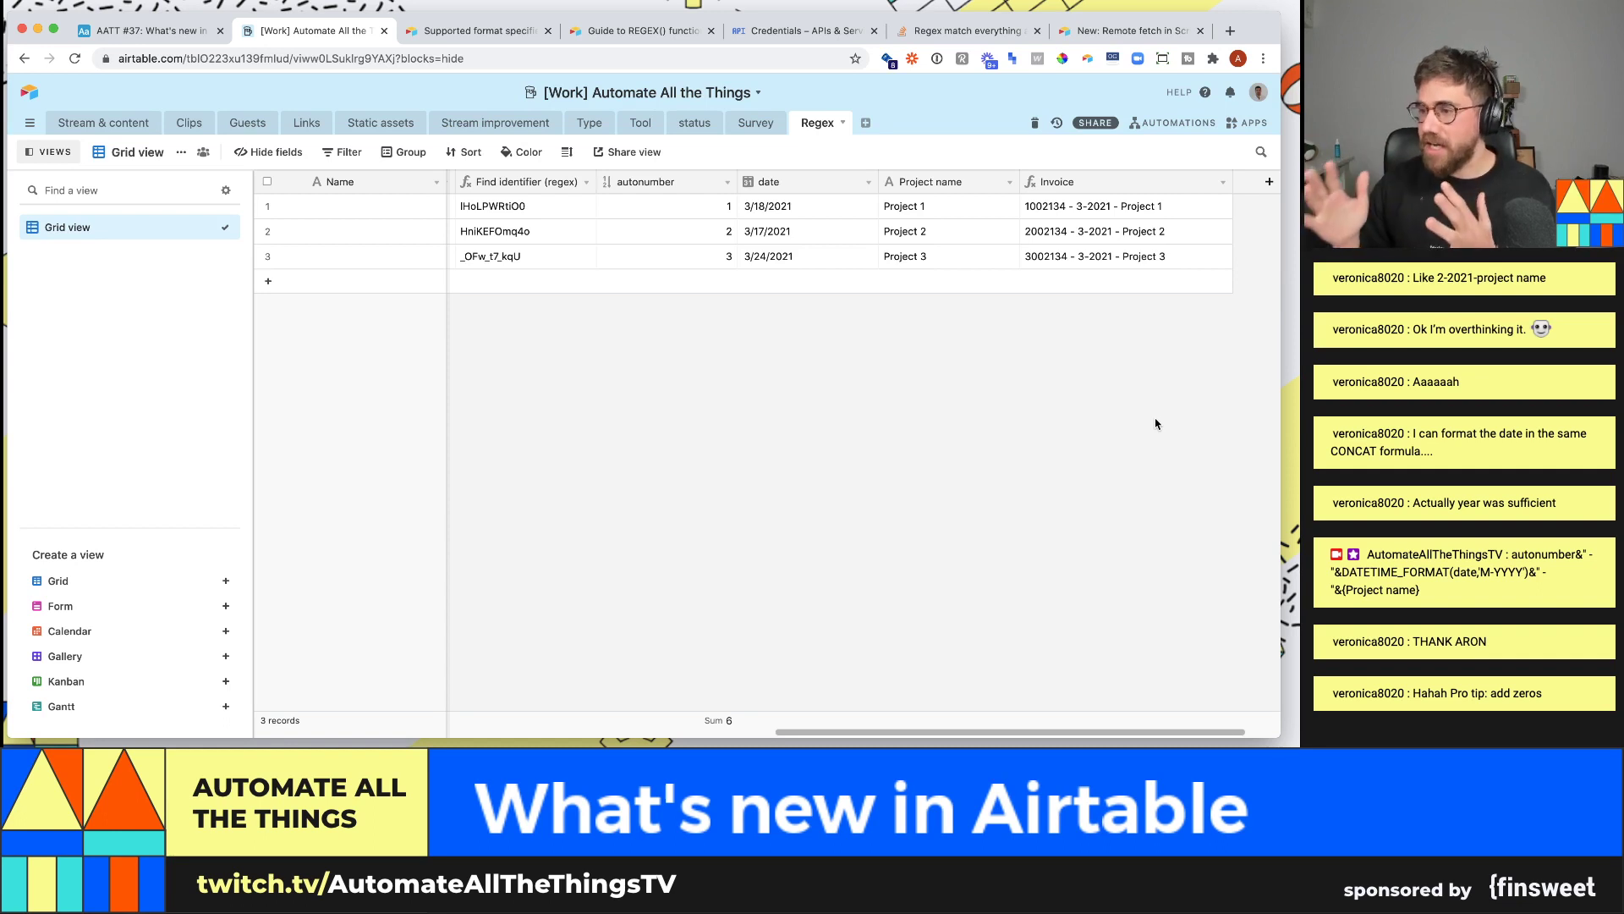
pyautogui.click(1135, 256)
pyautogui.click(1125, 349)
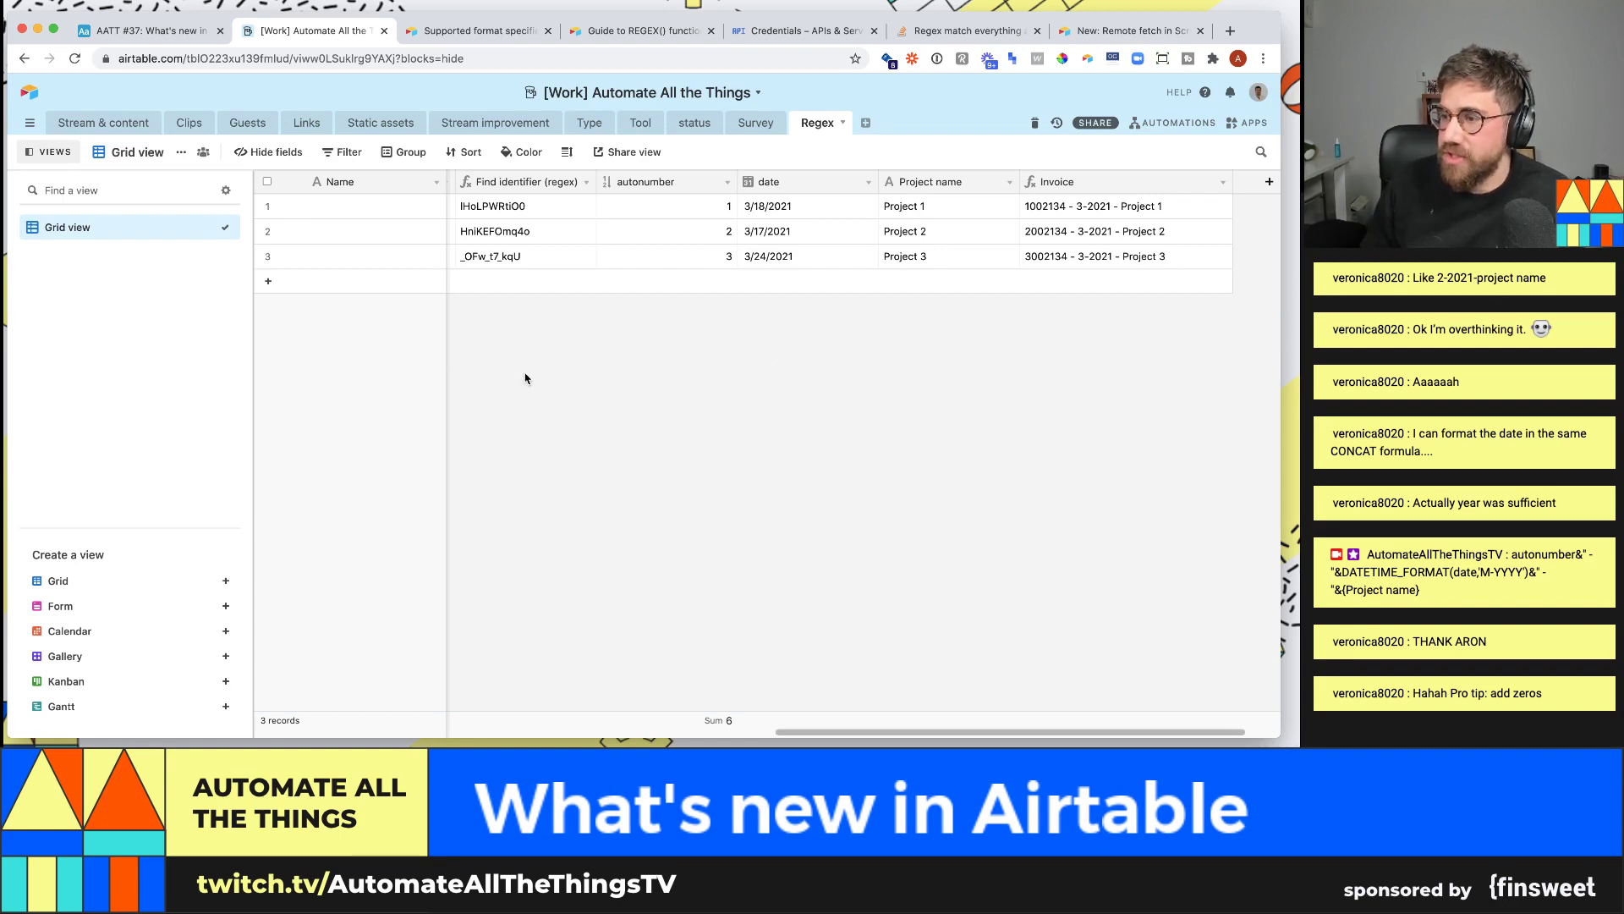
# - Switch to the AATT #37: What's new in Airtable! base and create a new automation
pyautogui.click(131, 123)
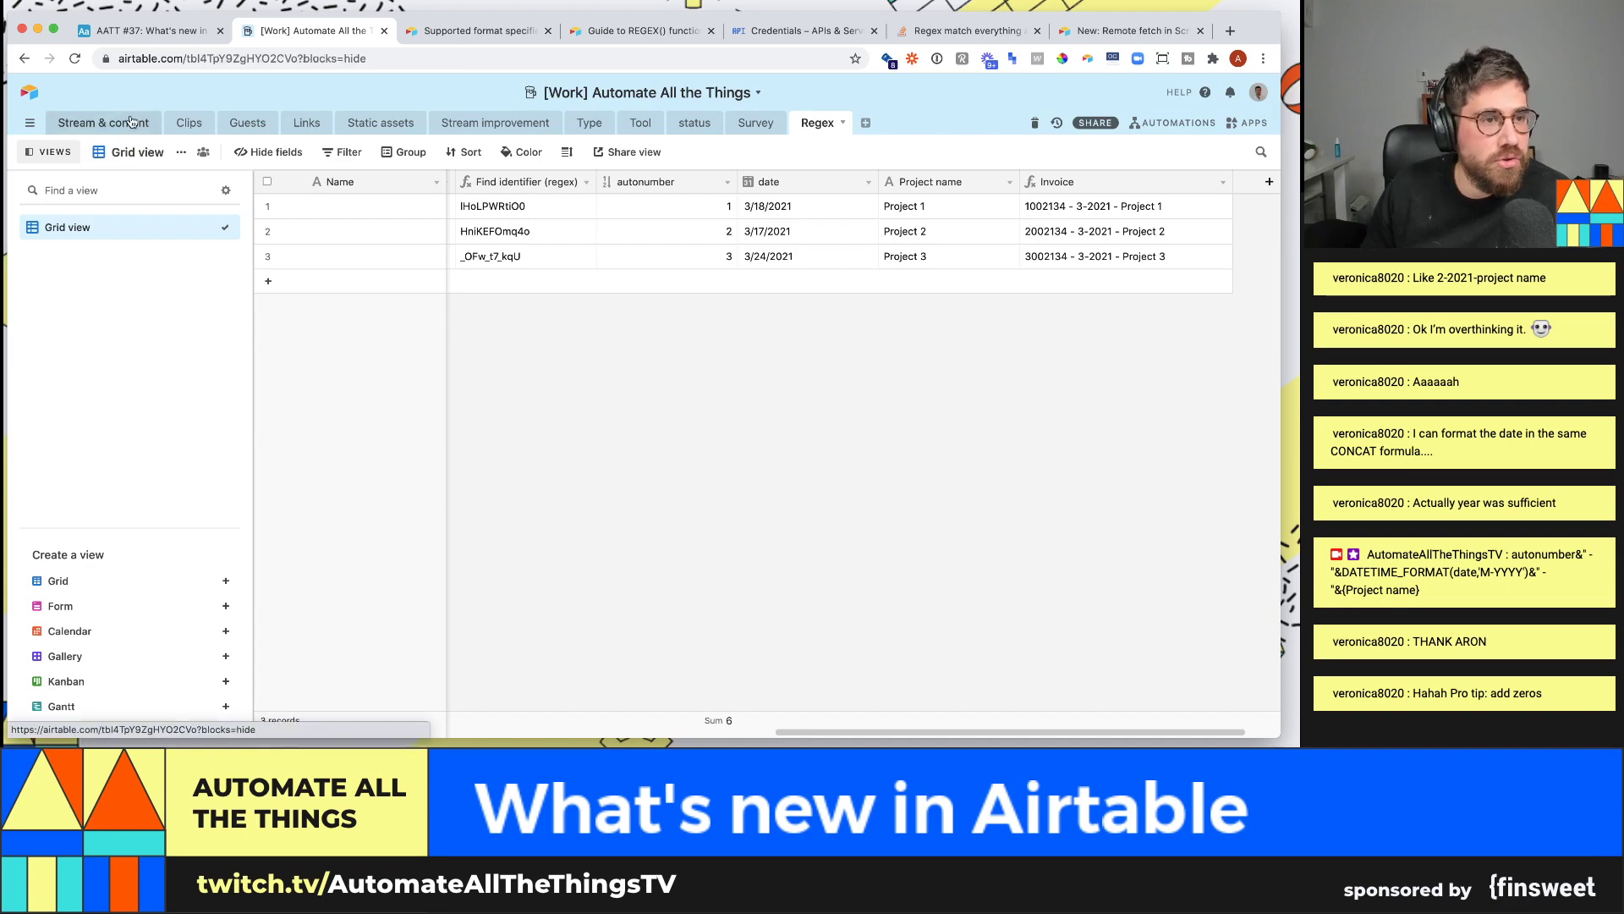
pyautogui.click(148, 30)
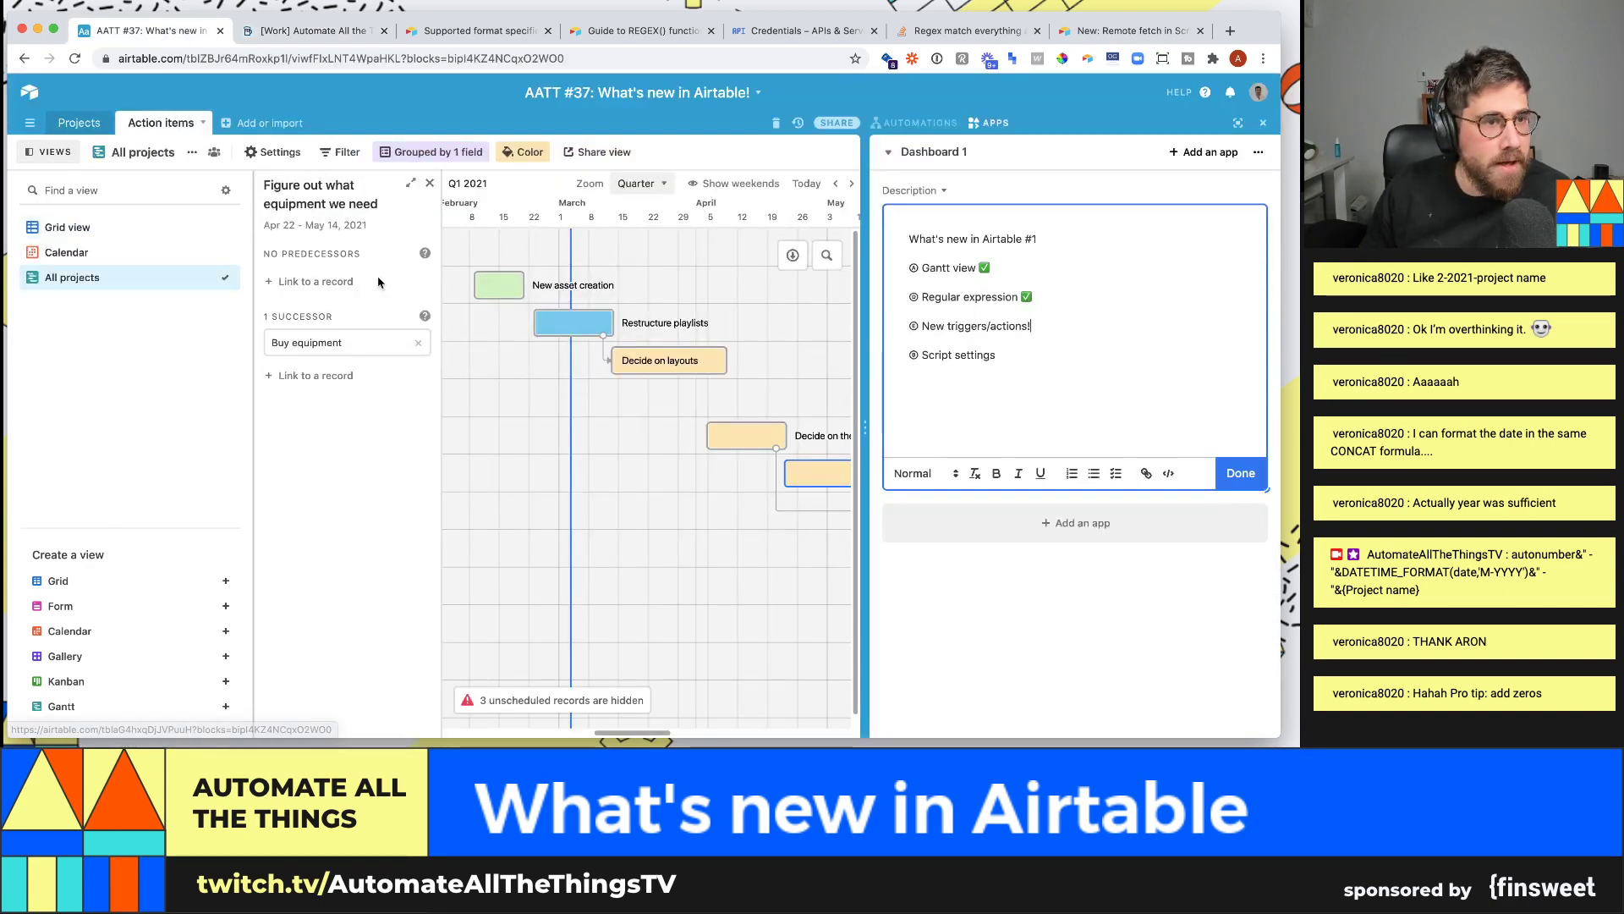
pyautogui.click(954, 158)
pyautogui.click(945, 101)
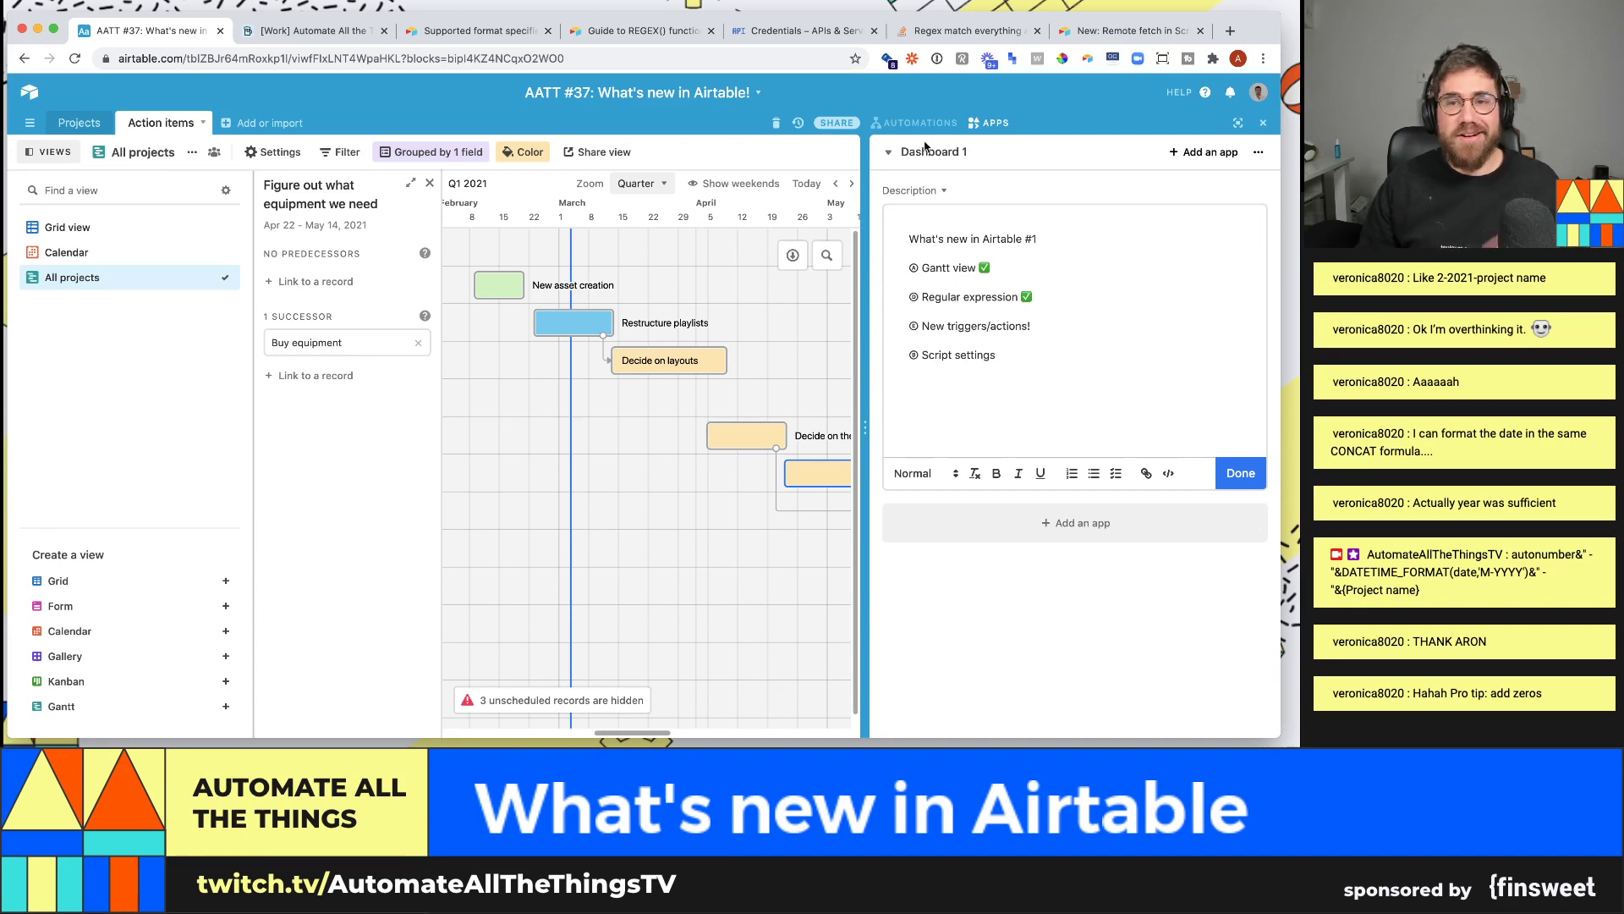
pyautogui.click(922, 125)
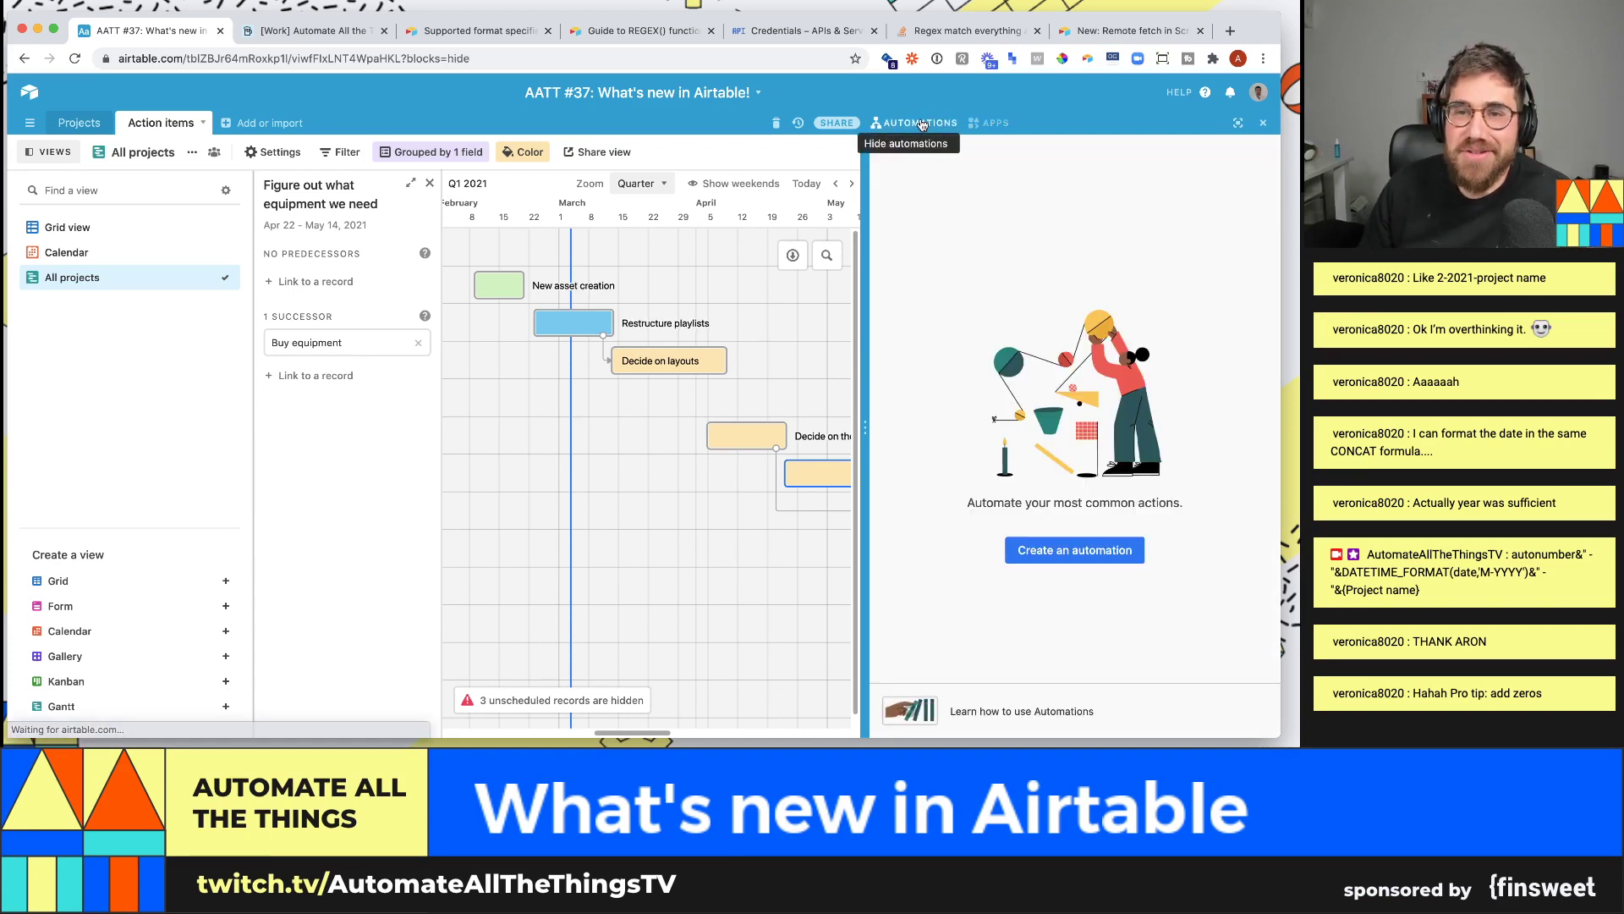
pyautogui.click(1091, 551)
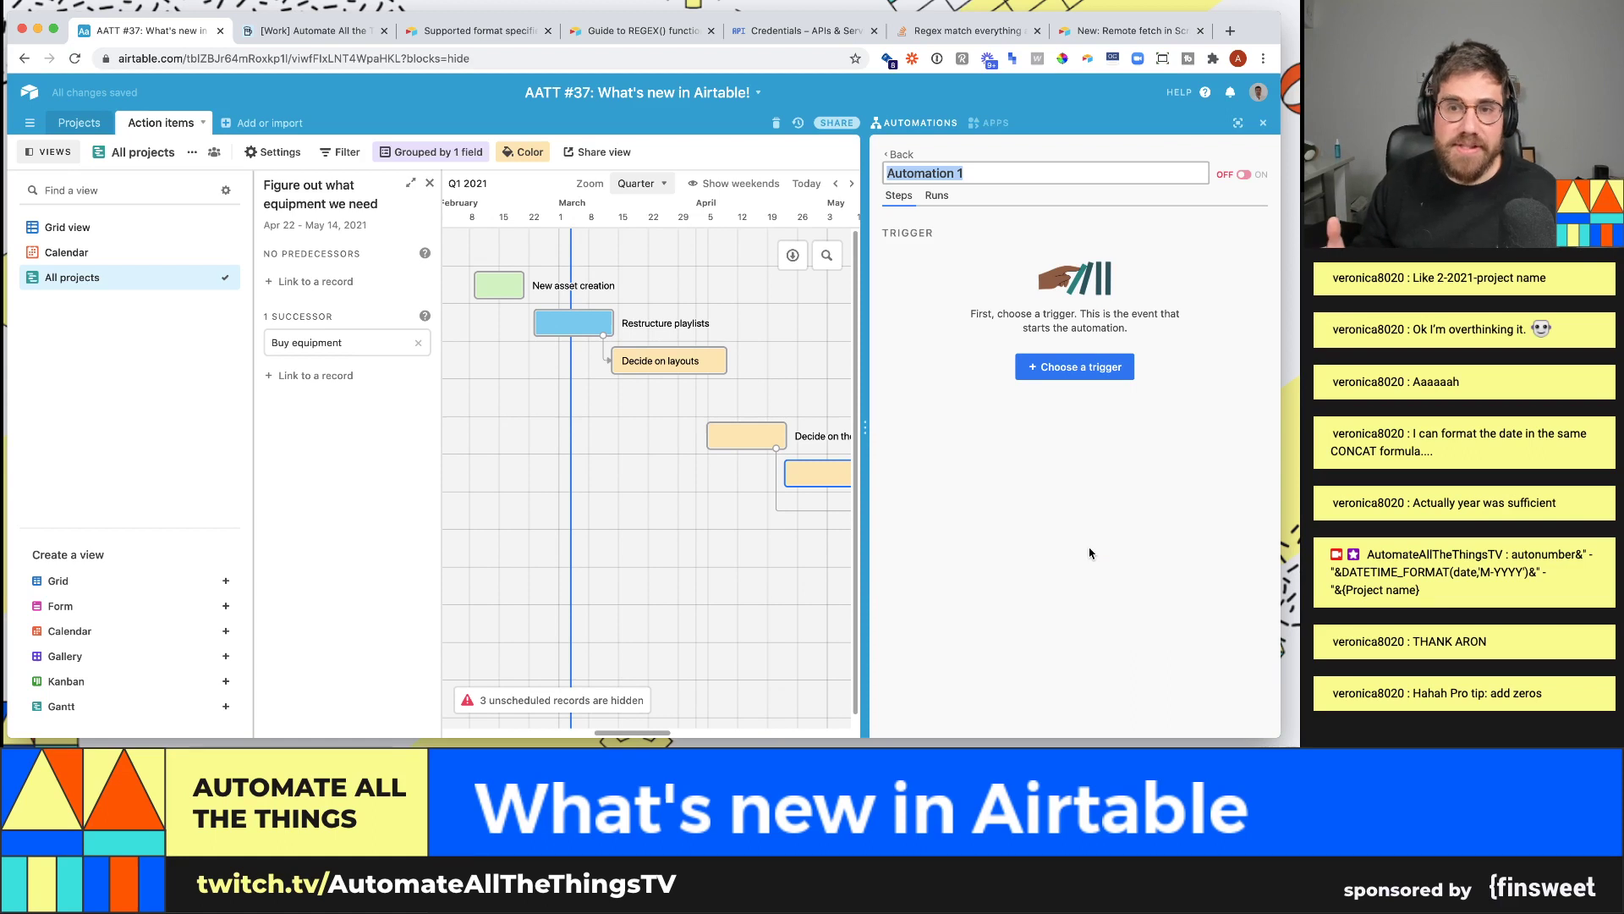
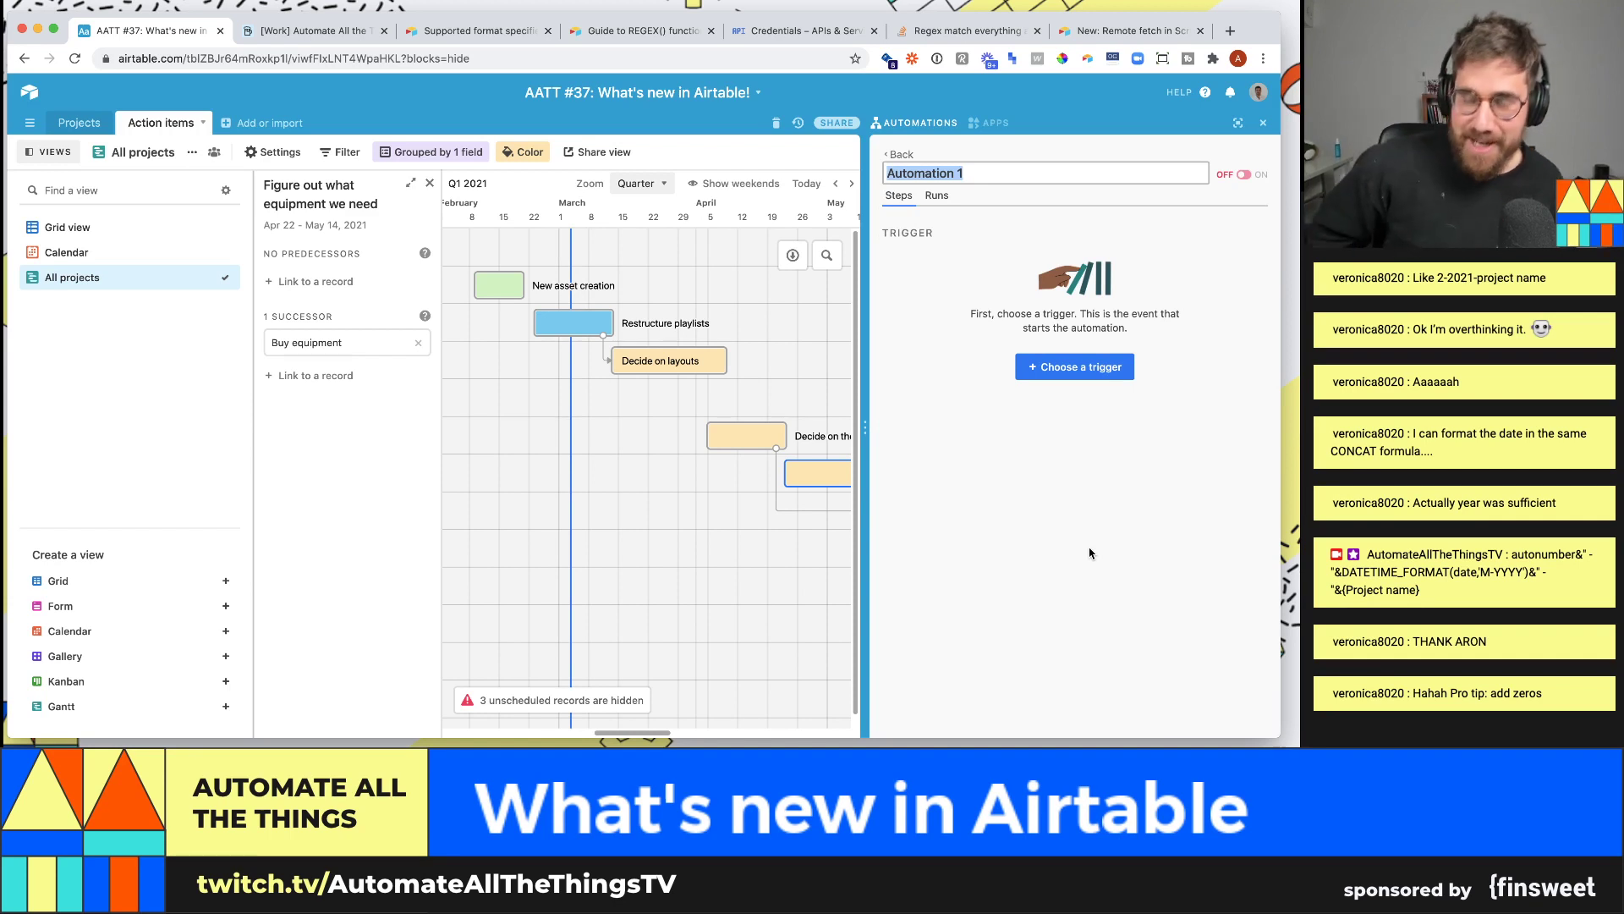
# - Name the automation 'Daily tasks assigned to me email' and bring up the trigger choices
pyautogui.write('Daily ')
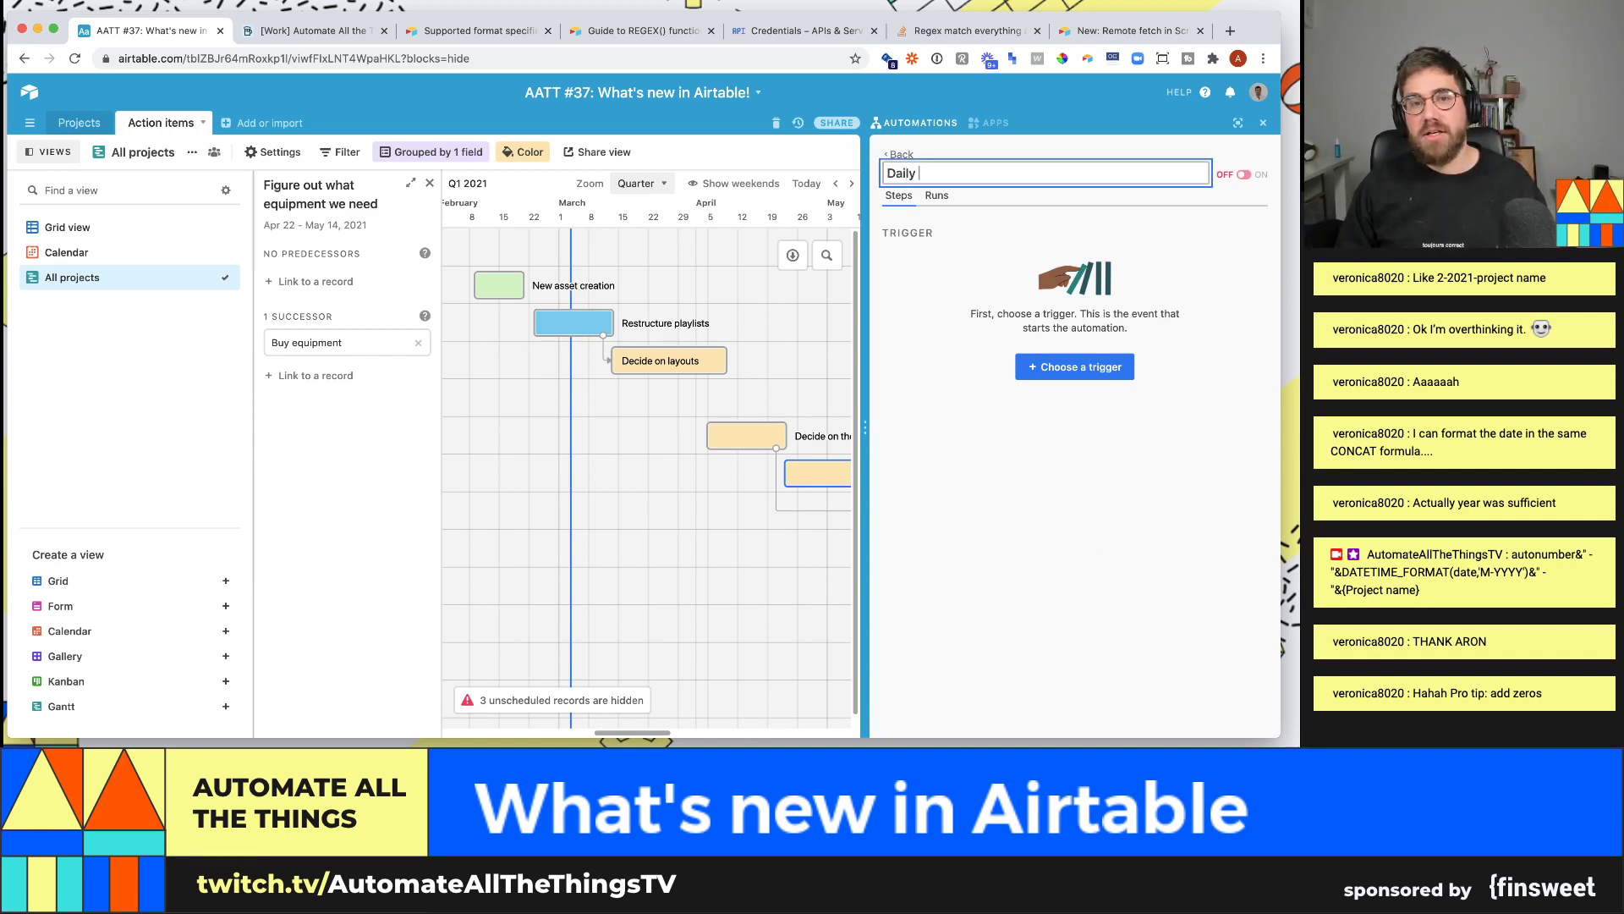
pyautogui.write('tasks assi')
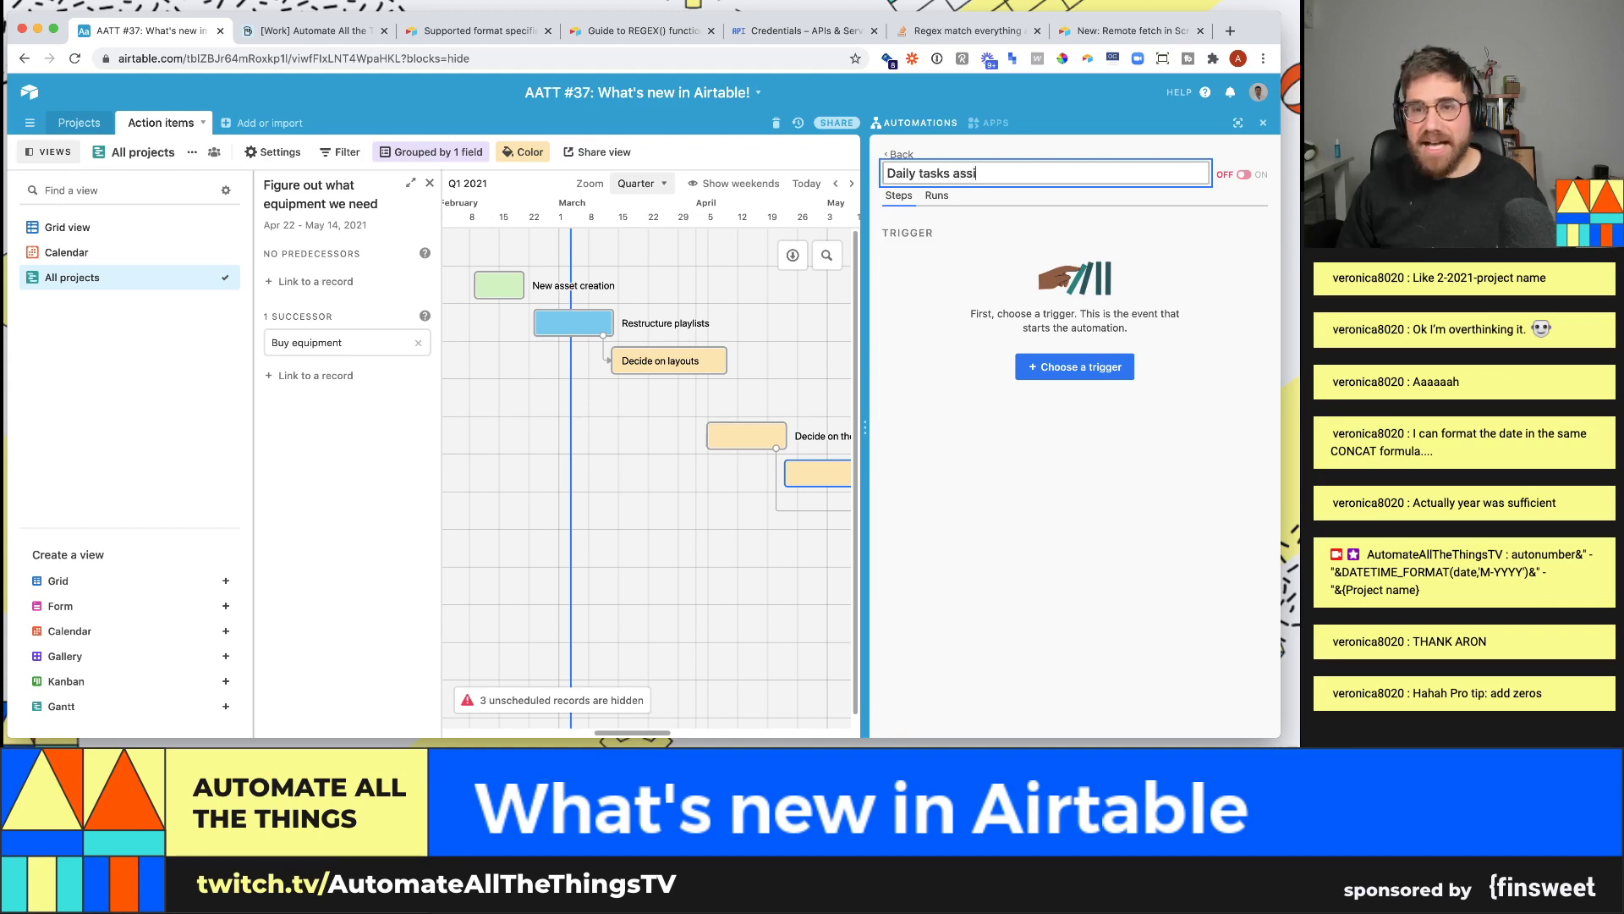
pyautogui.write('gned to me email')
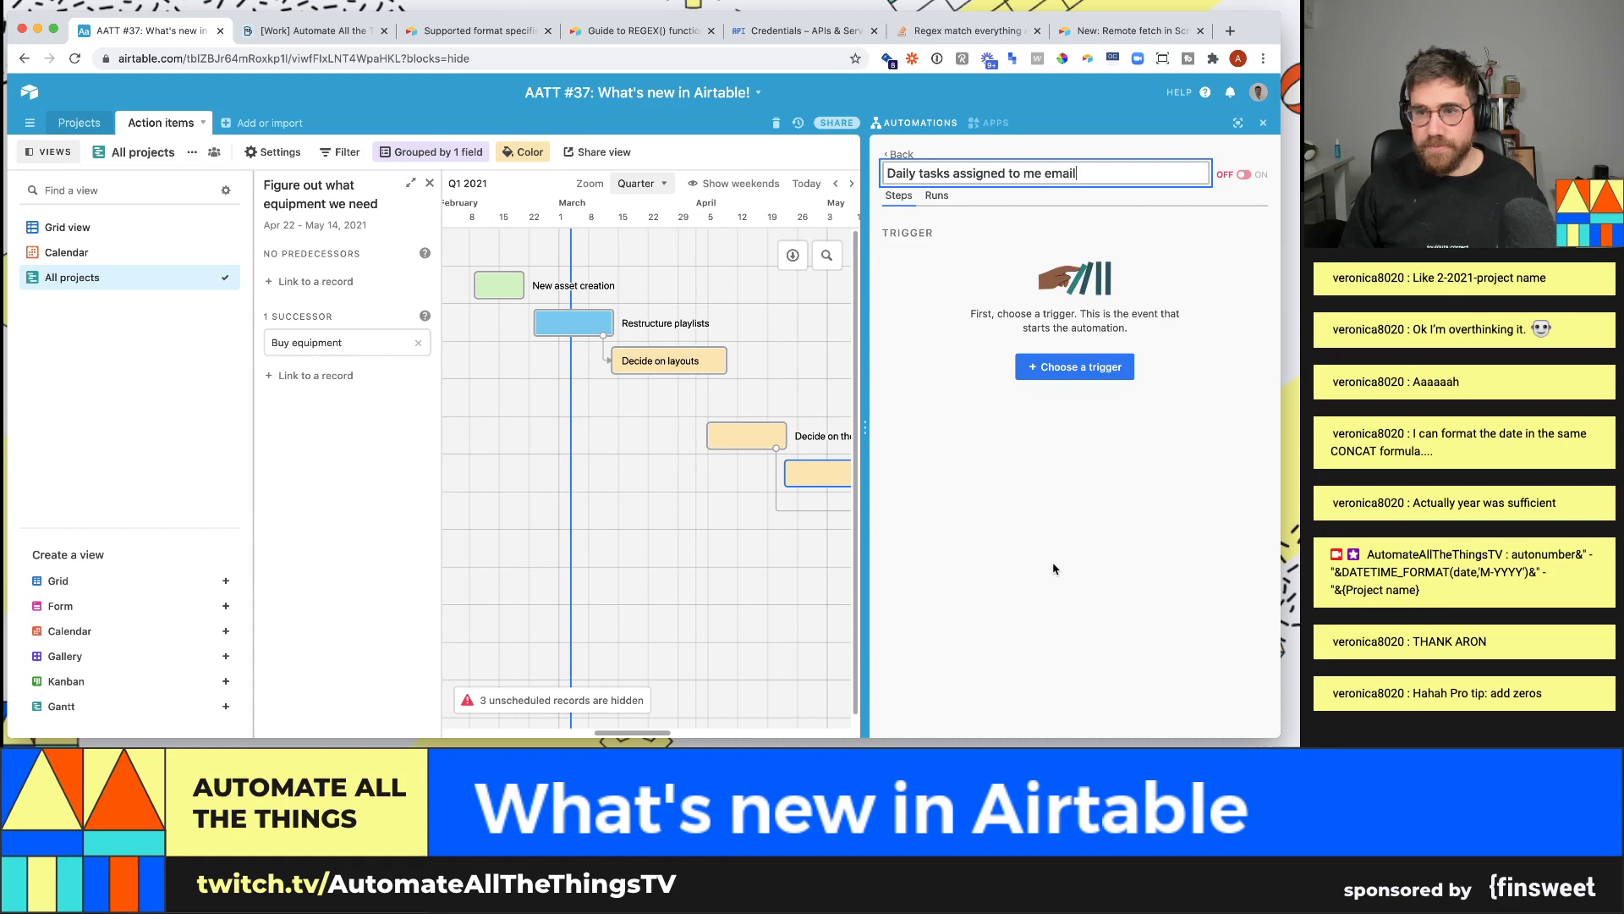
pyautogui.press('Return')
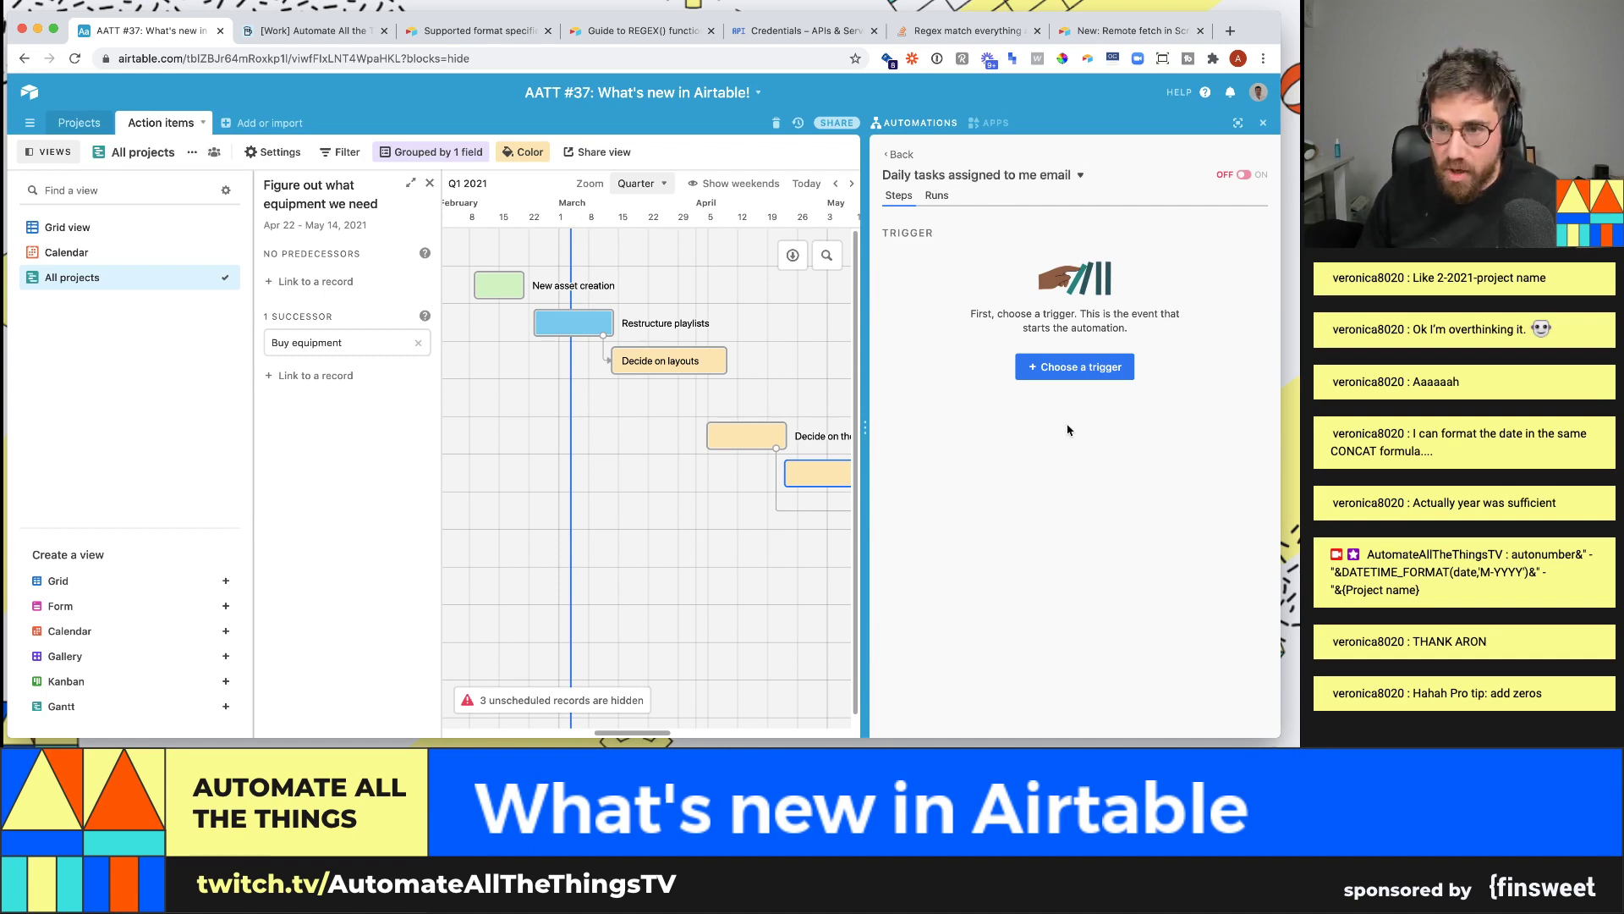
pyautogui.click(1057, 377)
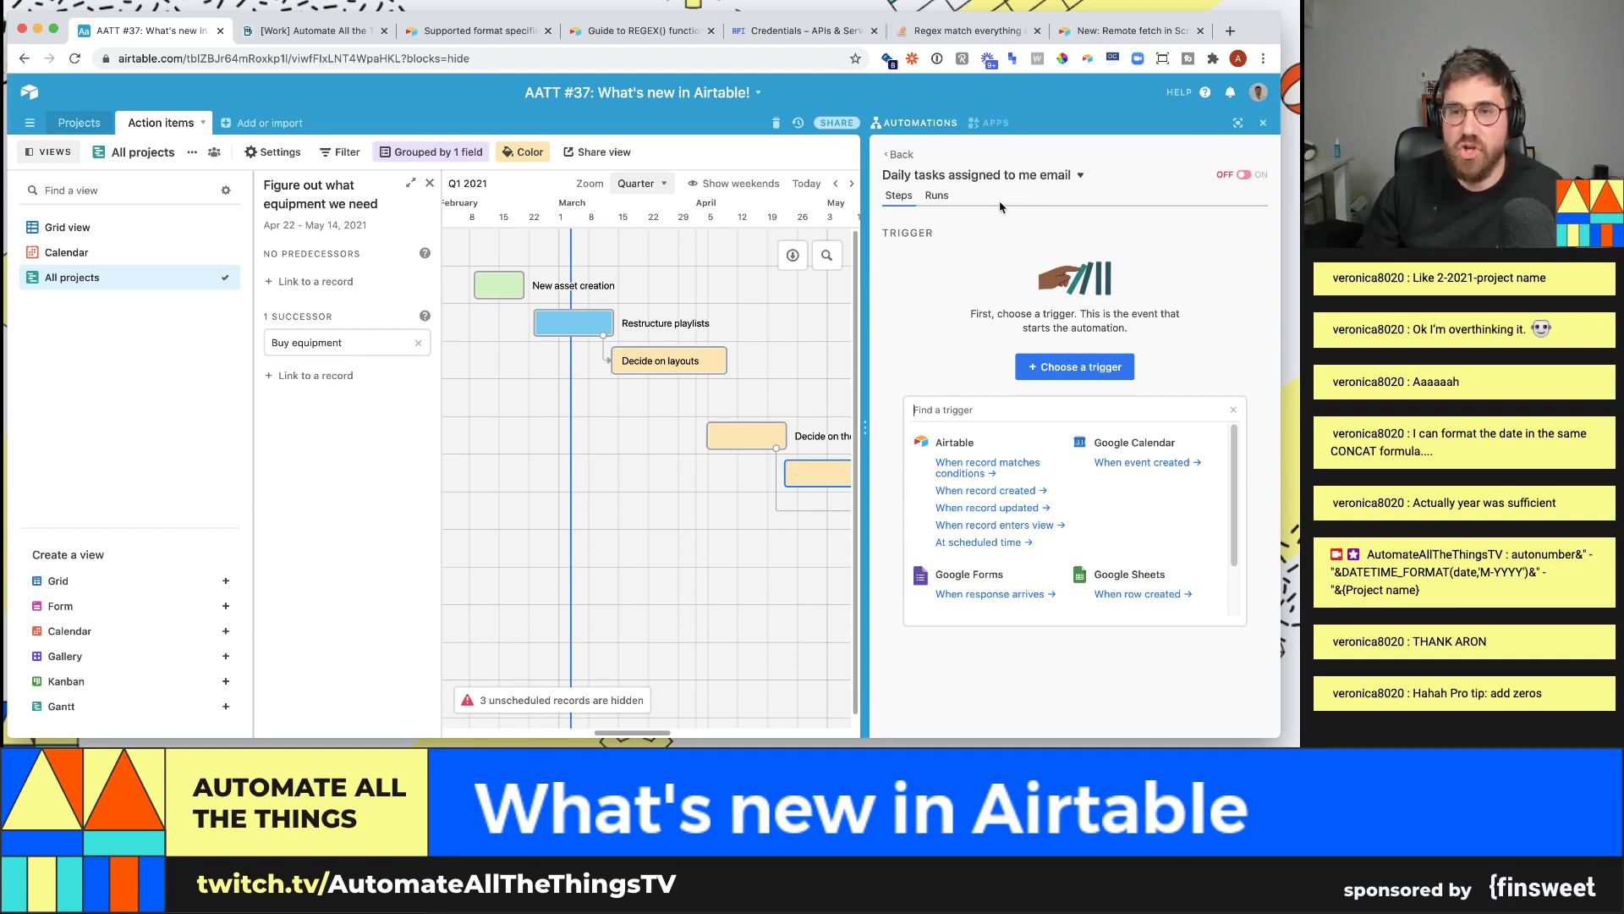
# - Schedule the trigger for days of the week, Monday to Friday, at 8:00am
pyautogui.click(1003, 546)
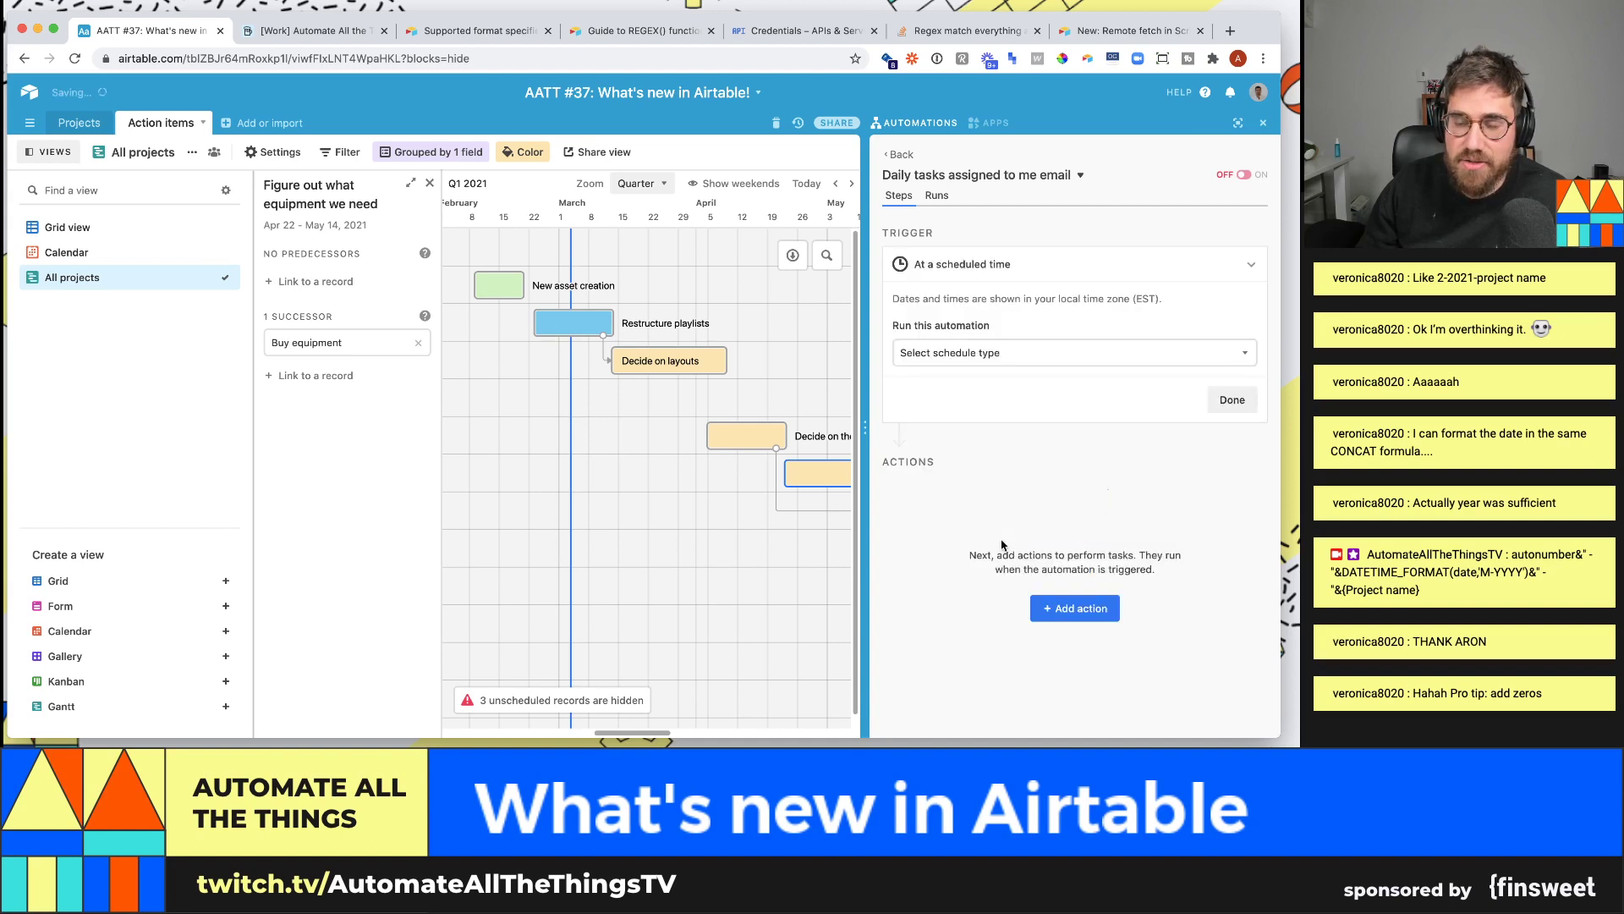
pyautogui.click(996, 359)
pyautogui.click(995, 451)
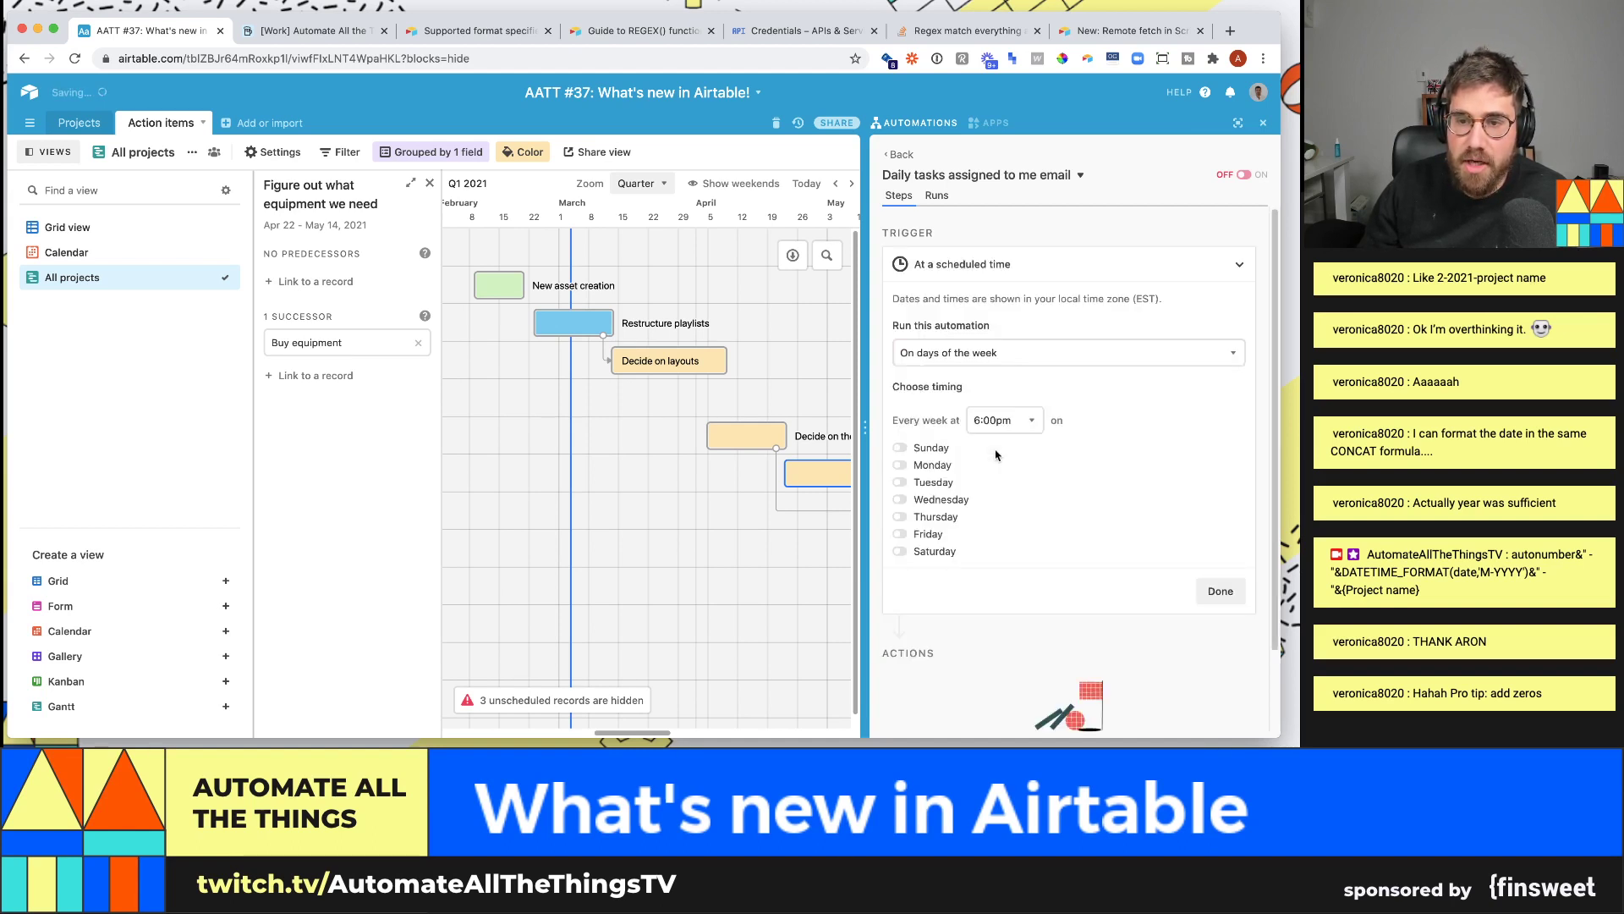
pyautogui.click(935, 466)
pyautogui.click(939, 482)
pyautogui.click(950, 501)
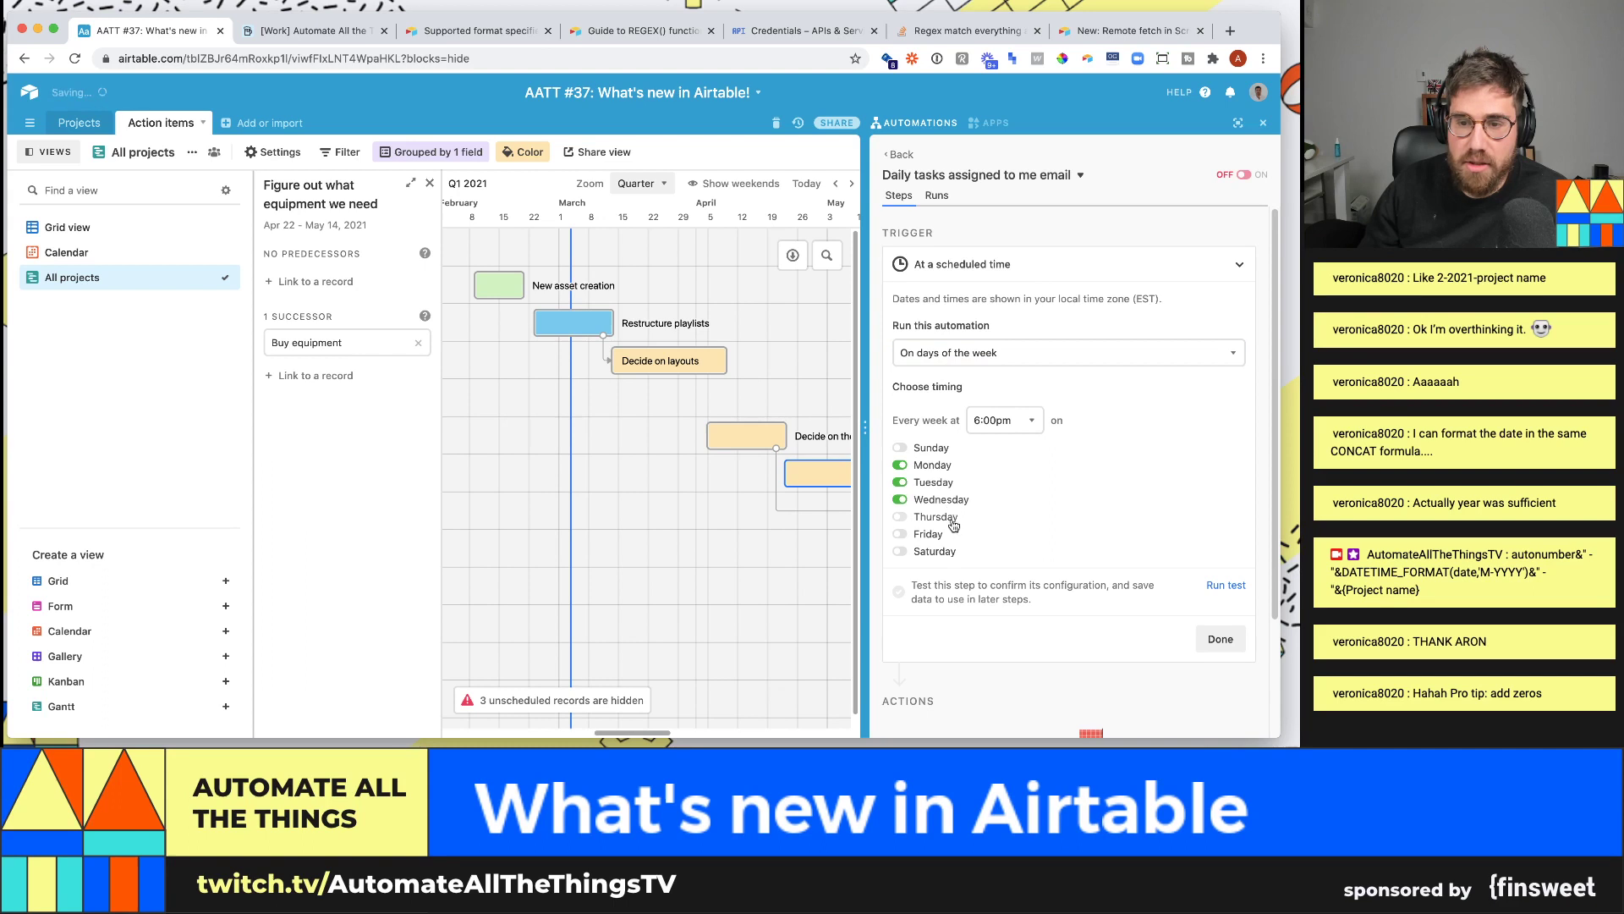
pyautogui.click(949, 518)
pyautogui.click(939, 536)
pyautogui.click(1011, 421)
pyautogui.scroll(-8, 1011, 508)
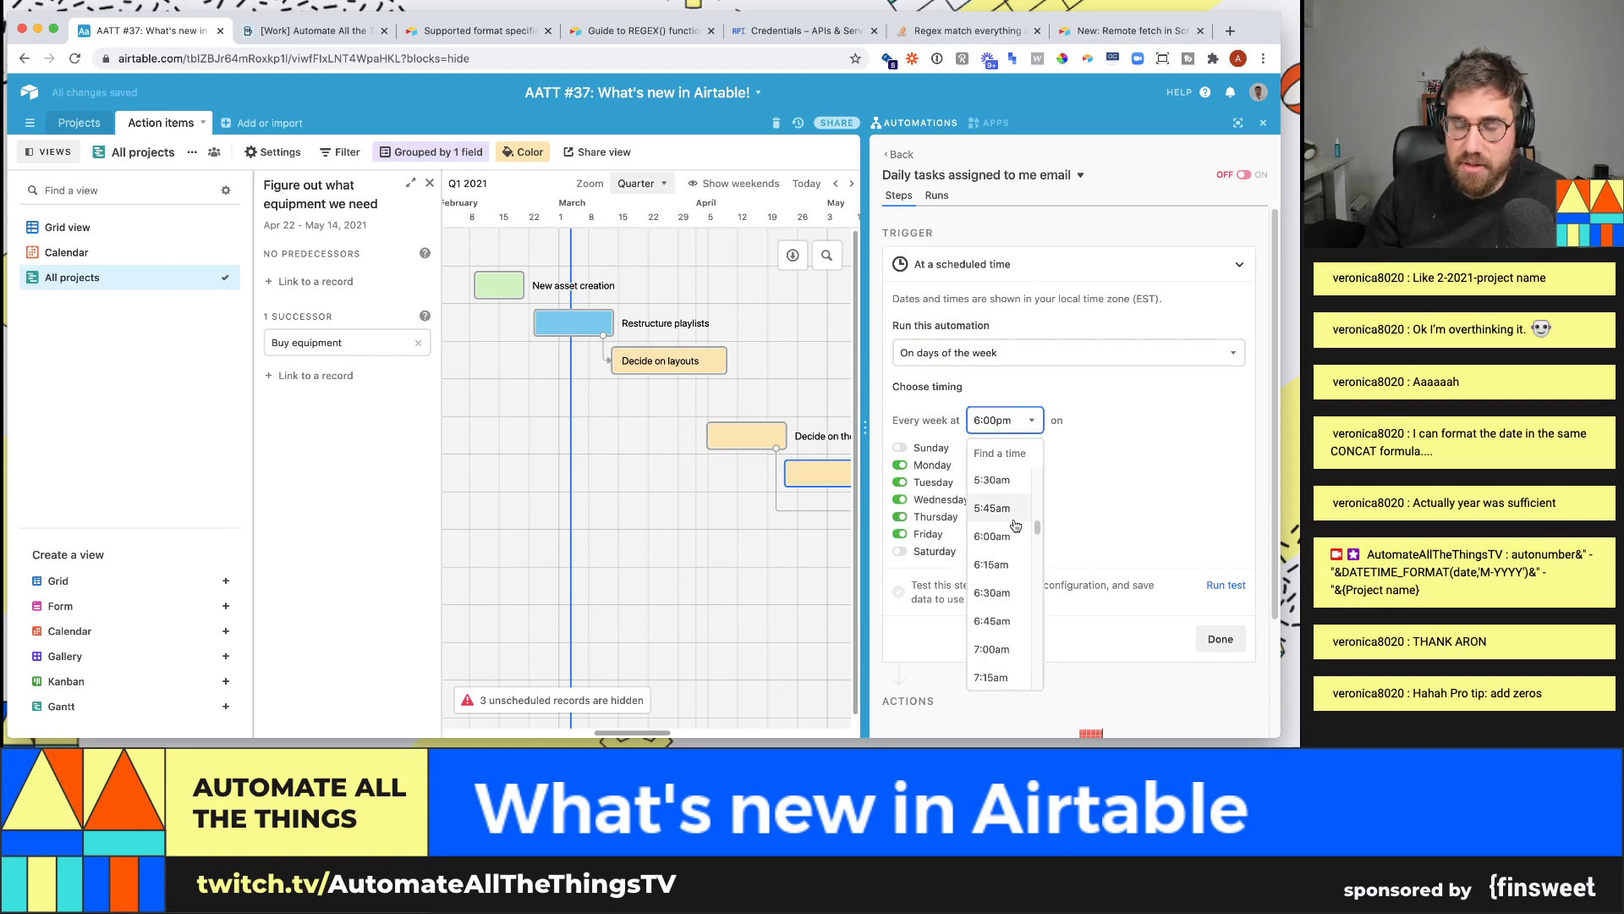
pyautogui.scroll(-4, 1012, 542)
pyautogui.click(1002, 584)
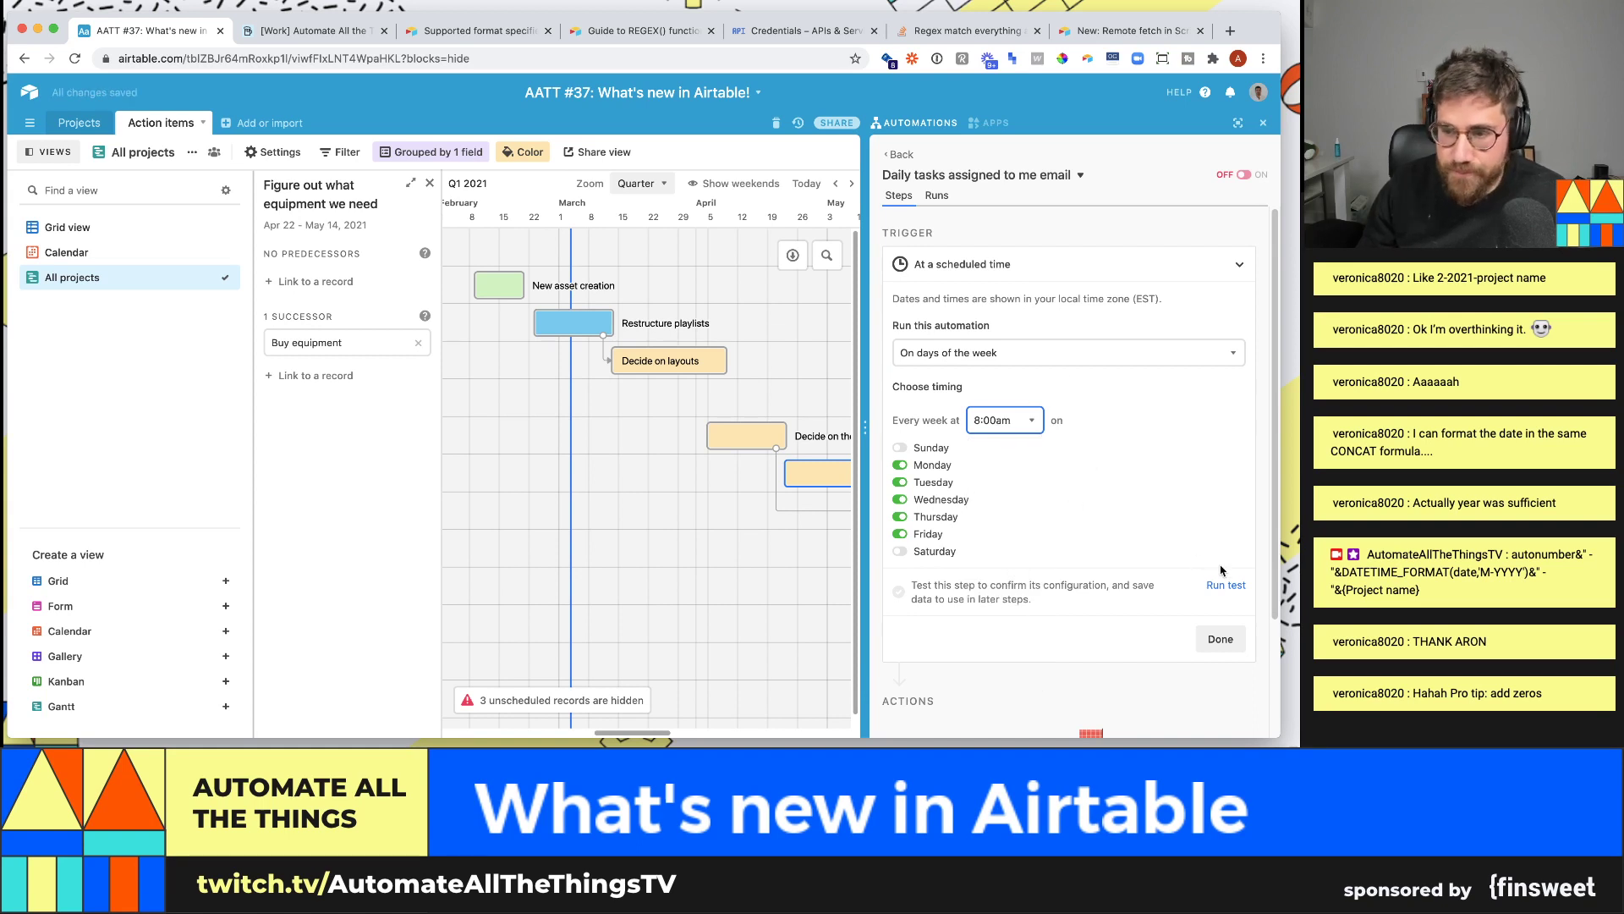
# - Test the scheduled trigger and finish configuring it
pyautogui.click(1233, 585)
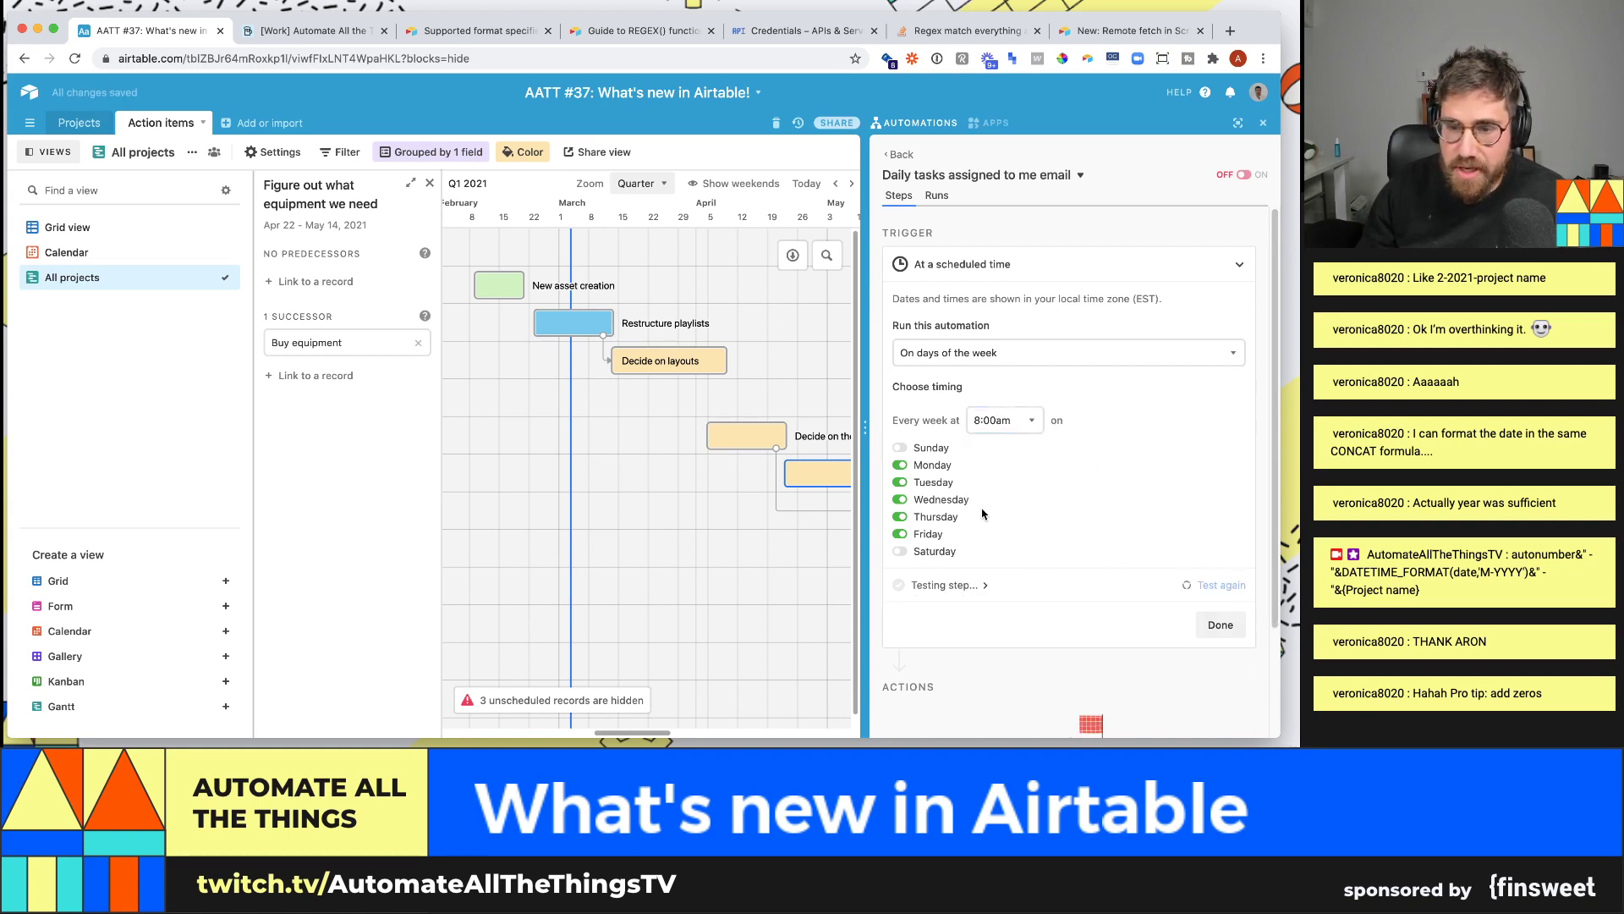
pyautogui.scroll(-1, 1047, 504)
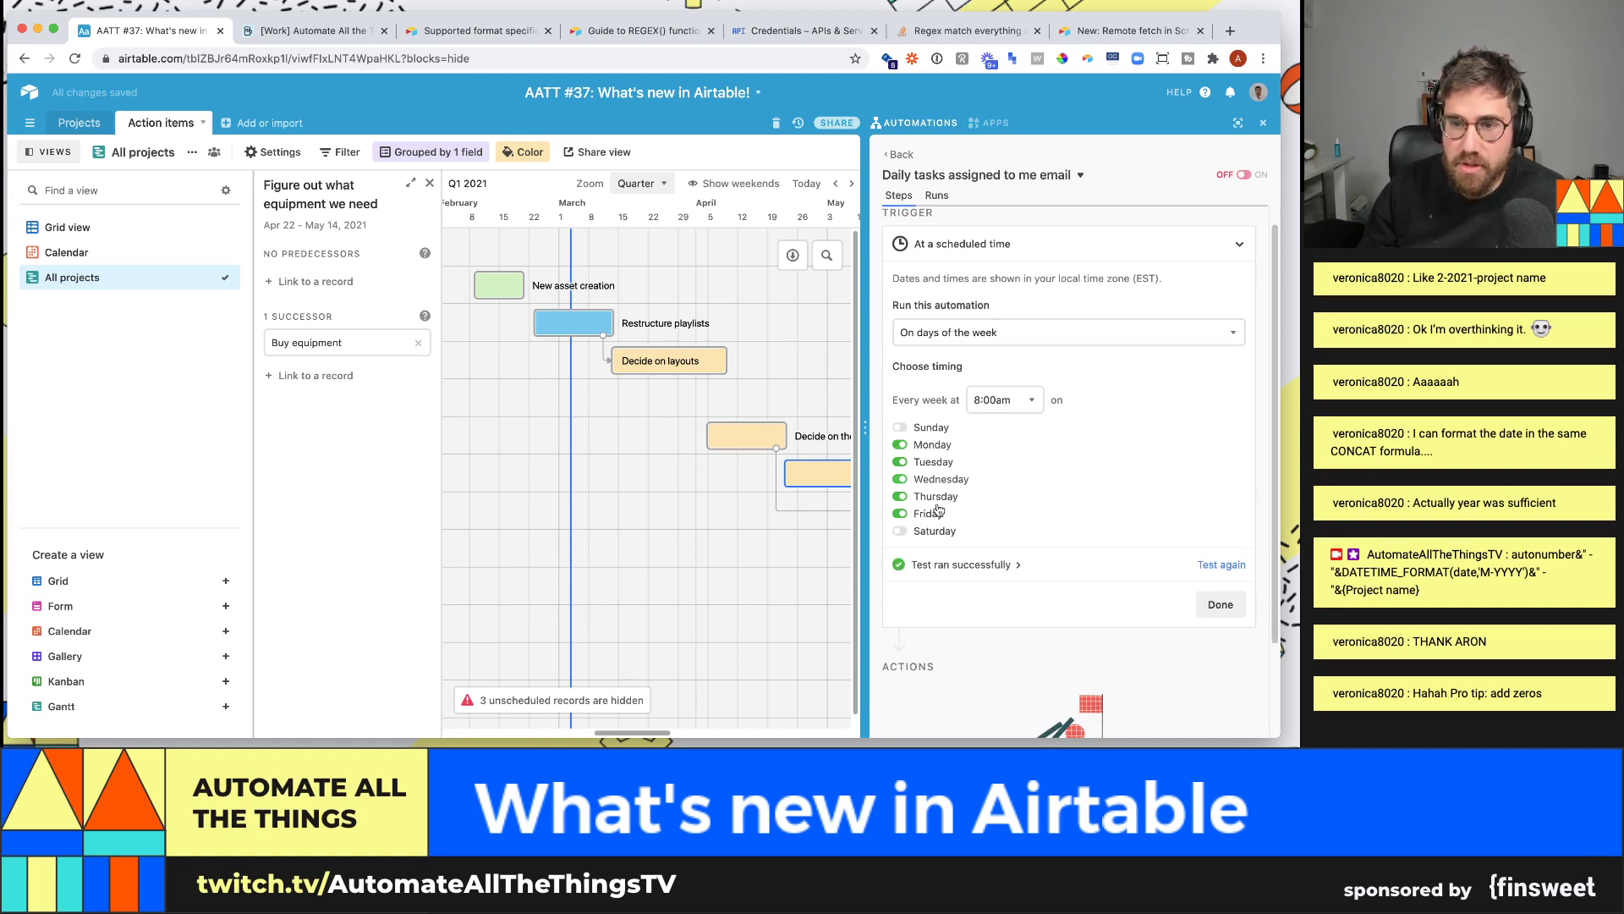
pyautogui.click(1224, 606)
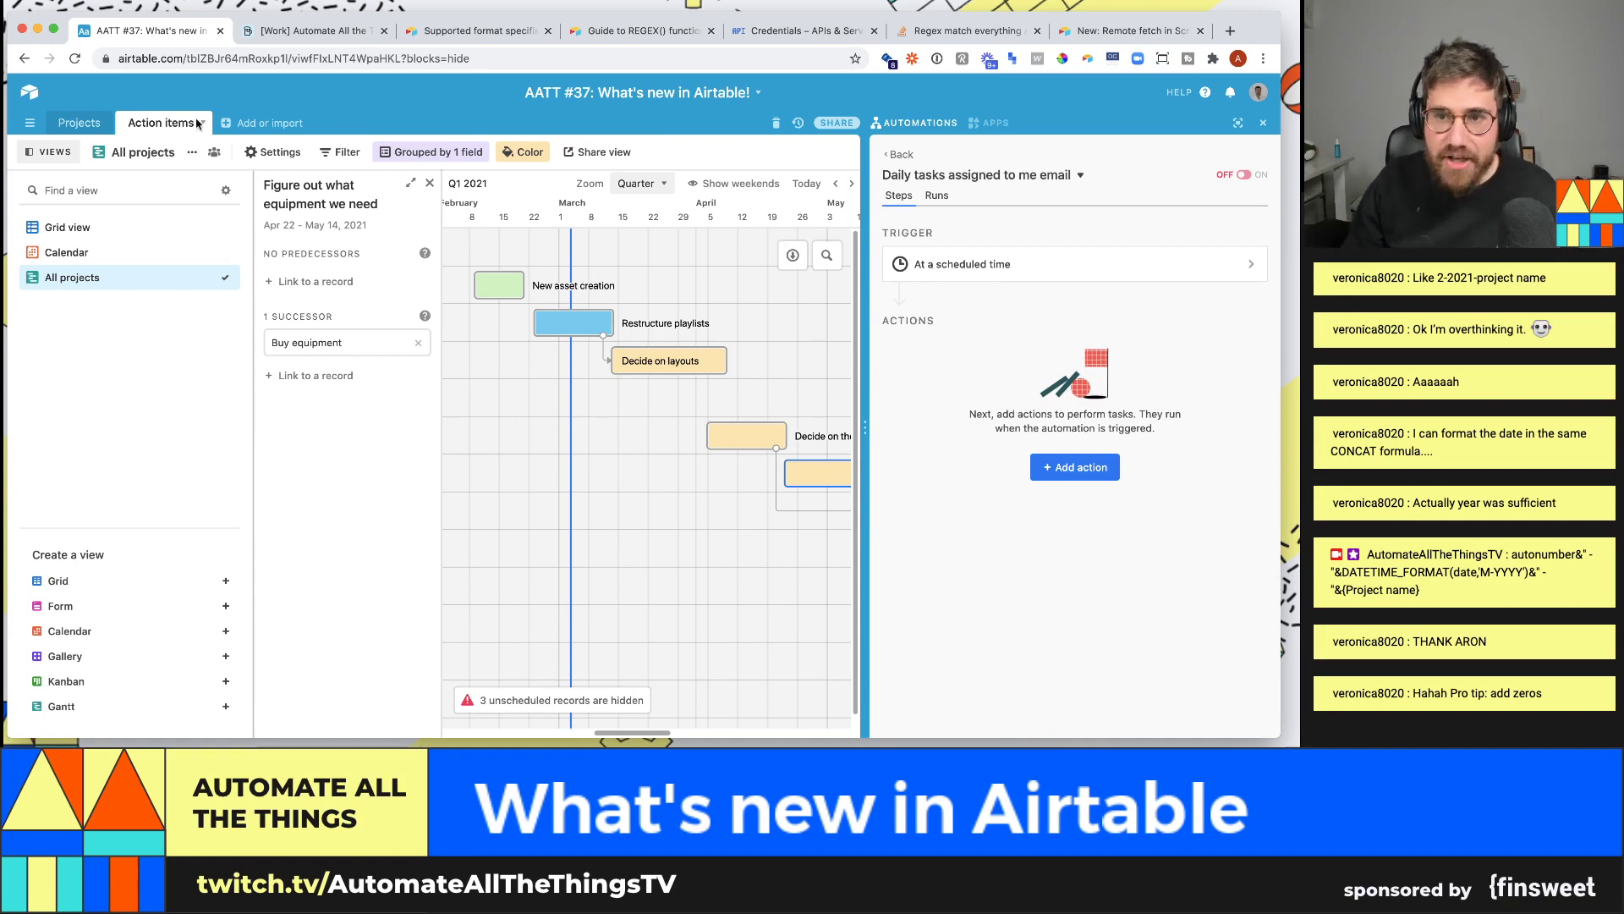
# - In Grid view, add a Collaborator field named 'Assigned to' to Action items
pyautogui.click(68, 226)
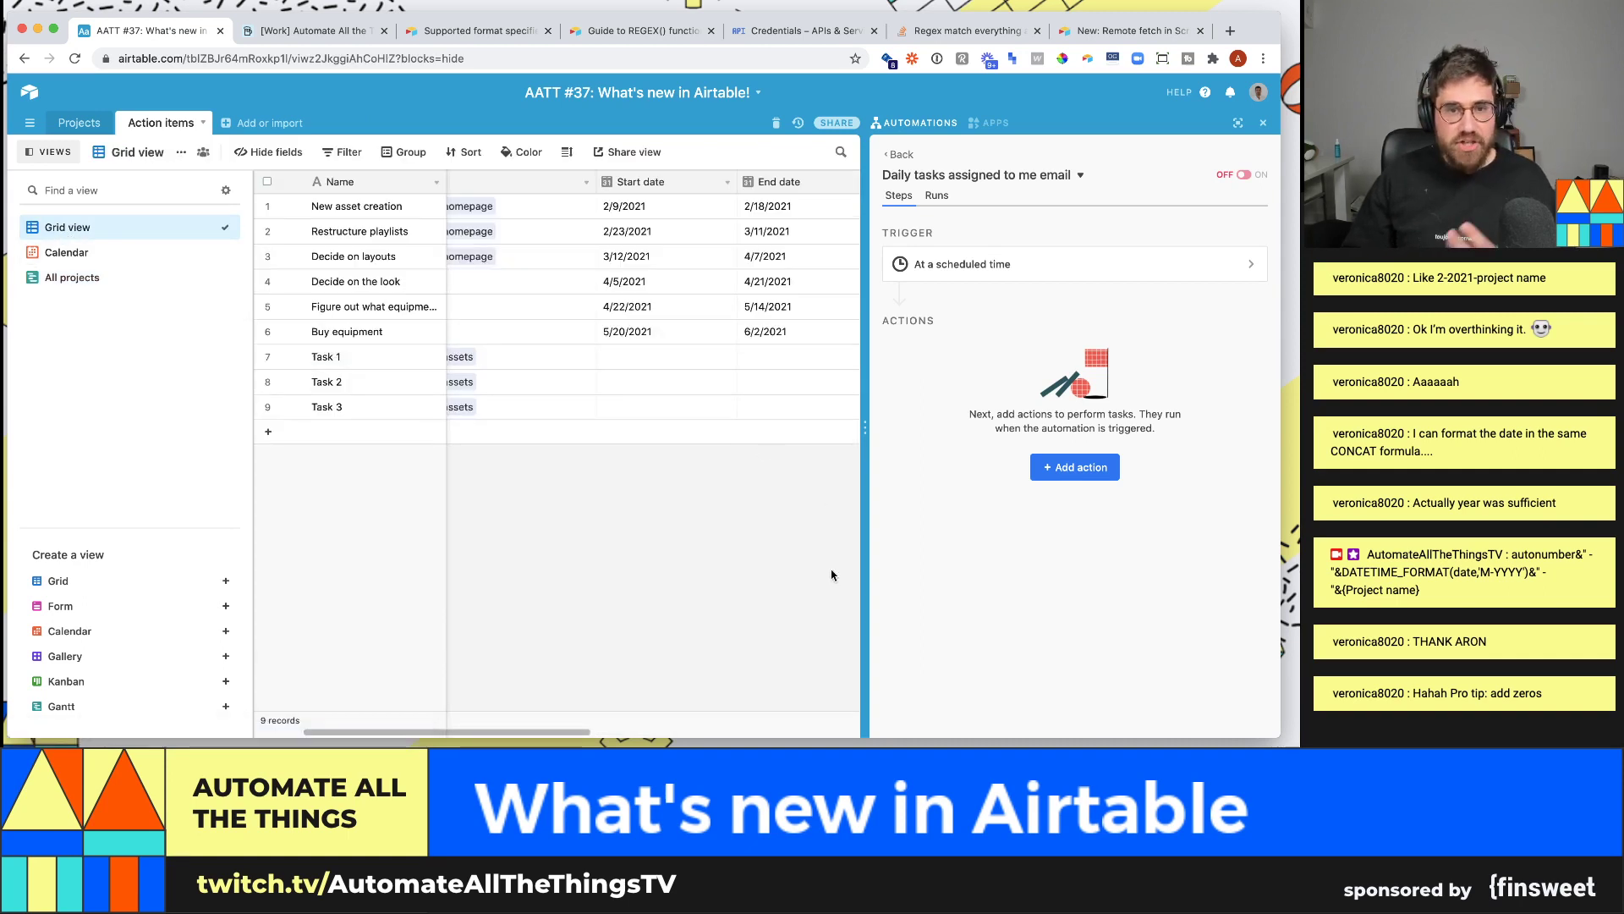
pyautogui.moveTo(524, 733); pyautogui.dragTo(774, 721)
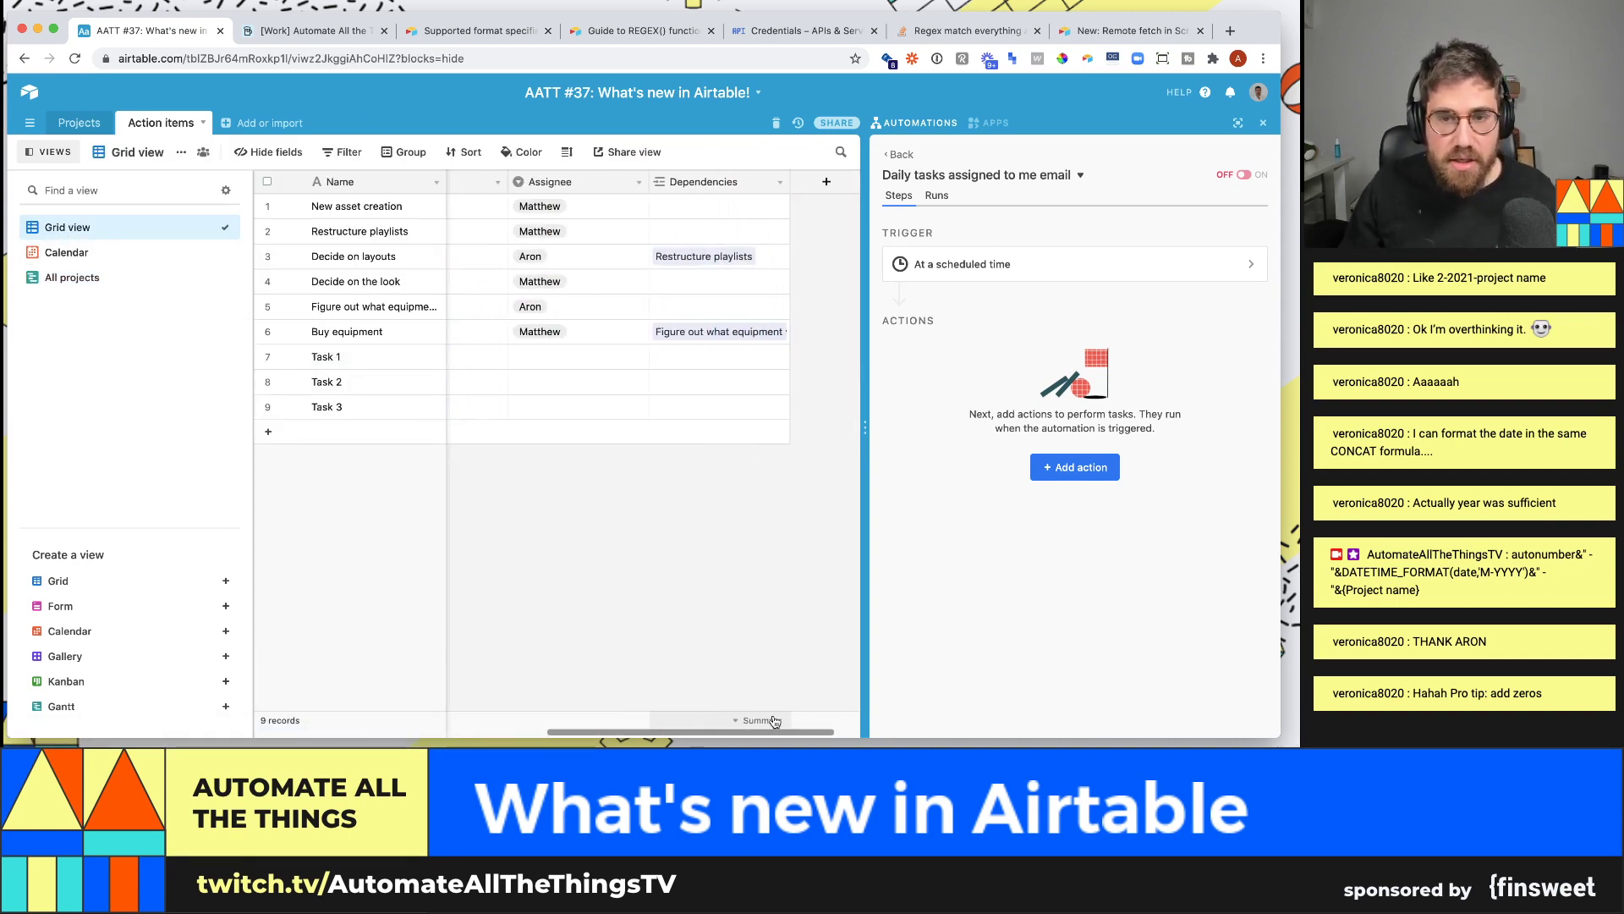
pyautogui.click(821, 183)
pyautogui.write('P')
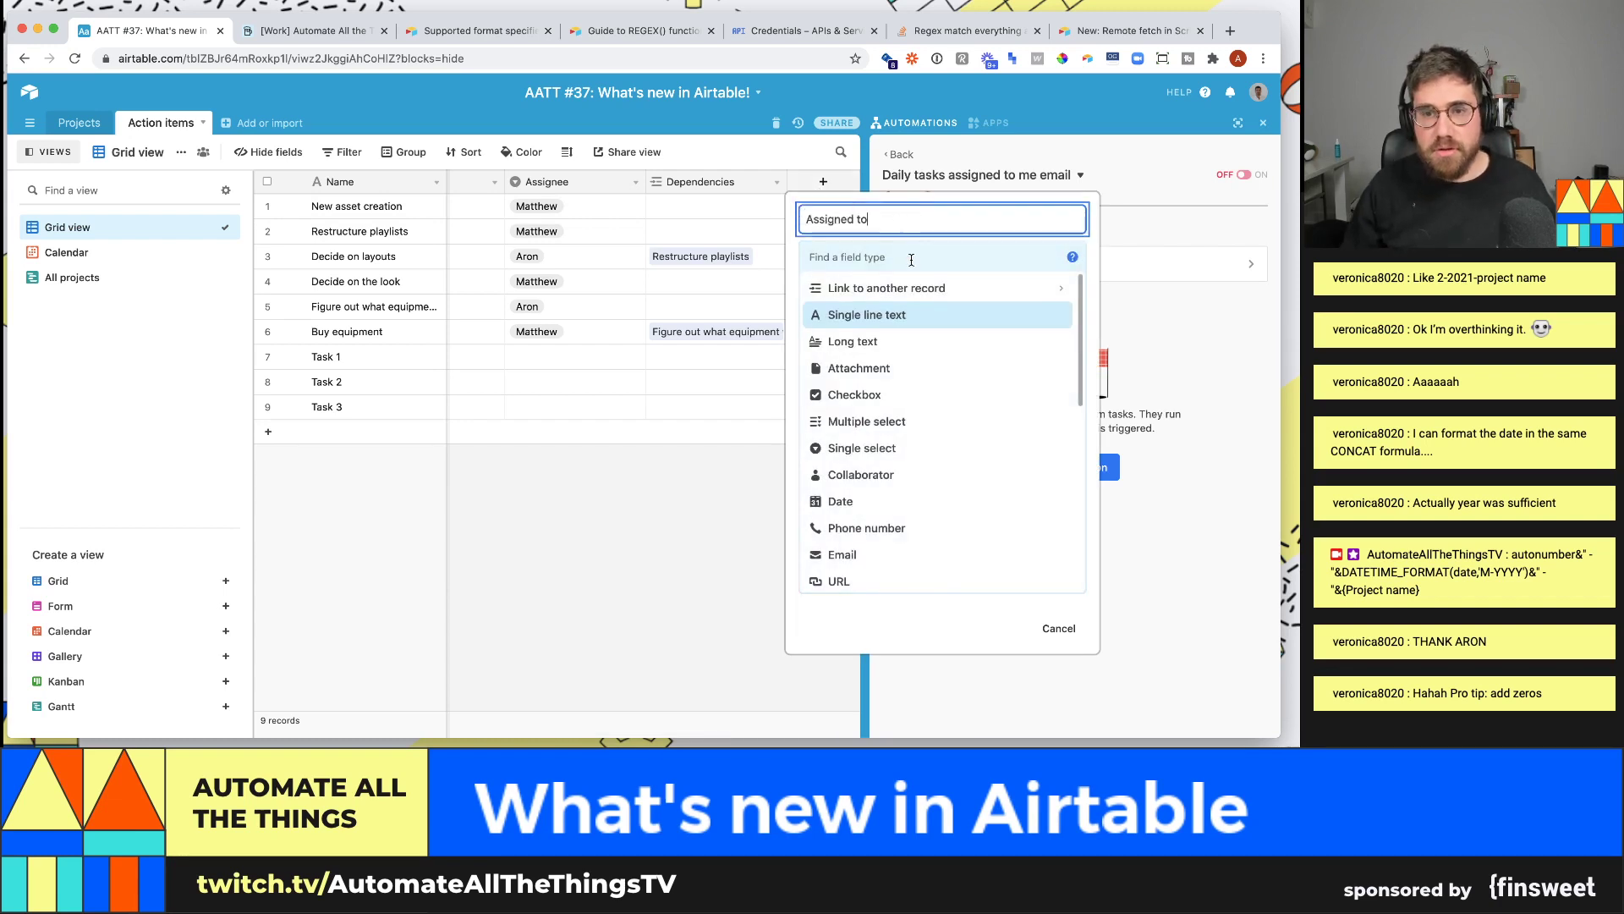
pyautogui.press('Tab')
pyautogui.write('col')
pyautogui.press('Return')
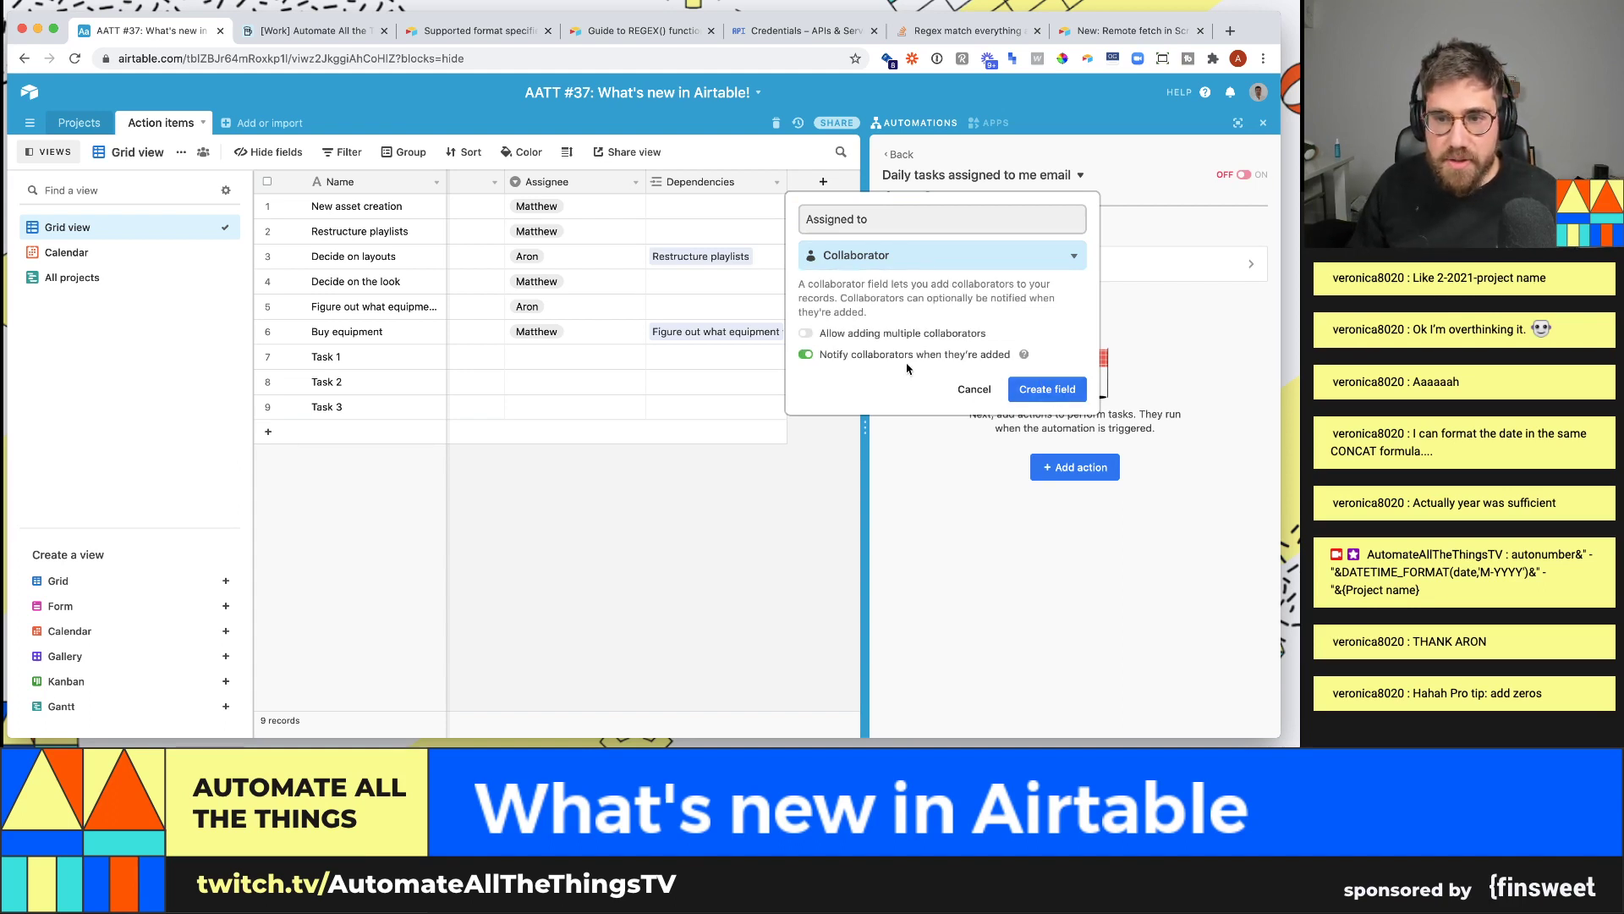
pyautogui.click(1047, 388)
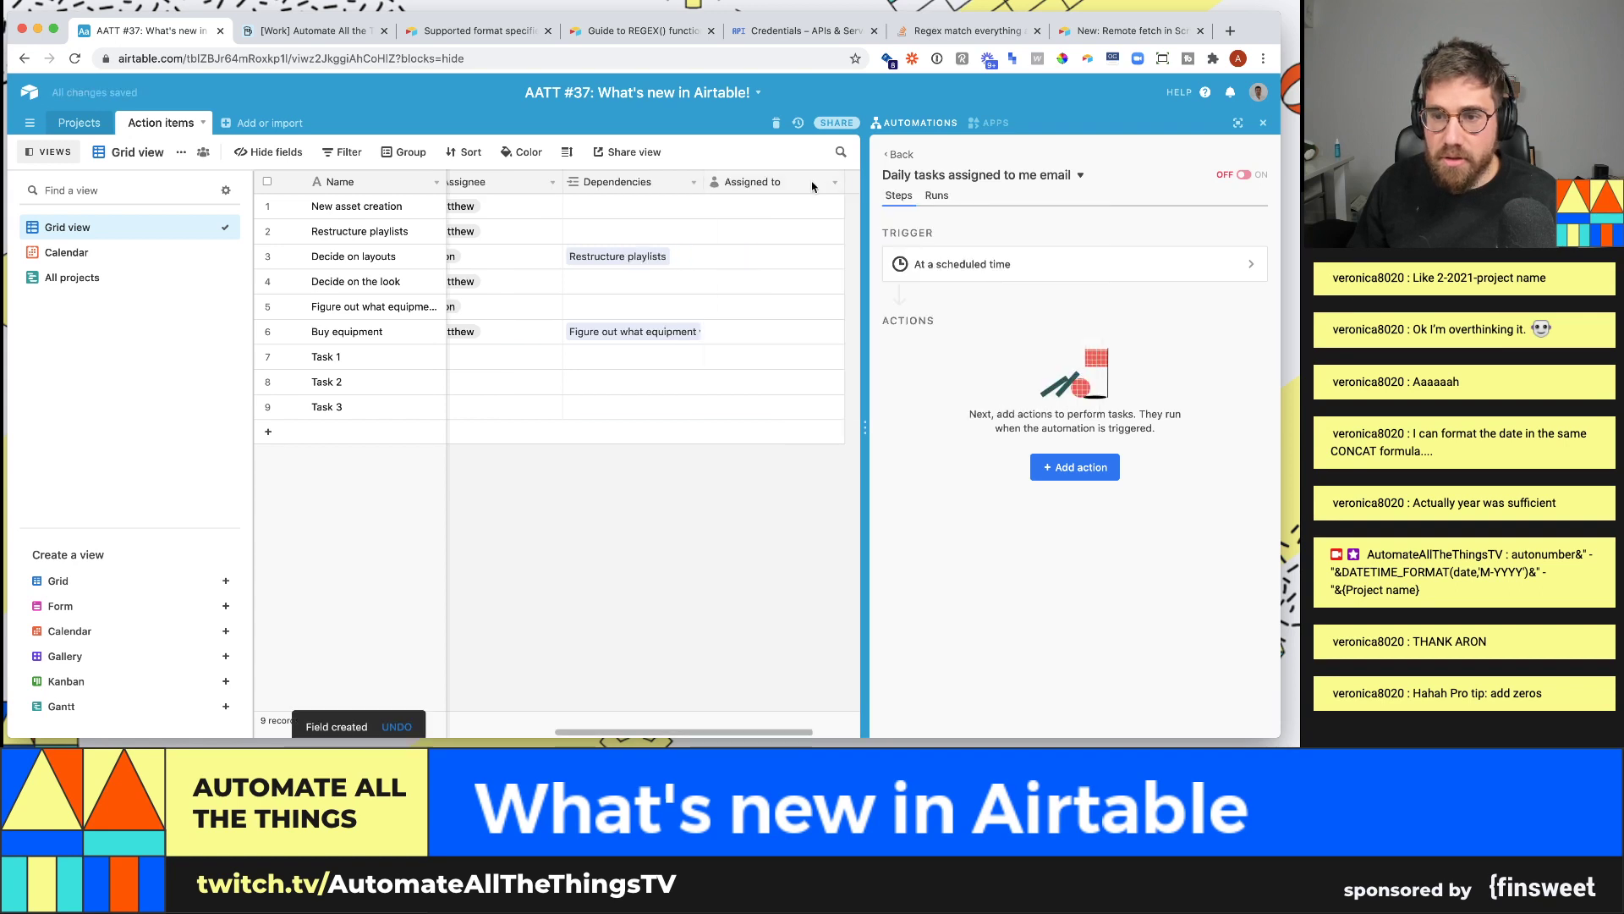
# - Assign New asset creation, Decide on layouts and the equipment task to the collaborator
pyautogui.click(810, 204)
pyautogui.click(779, 279)
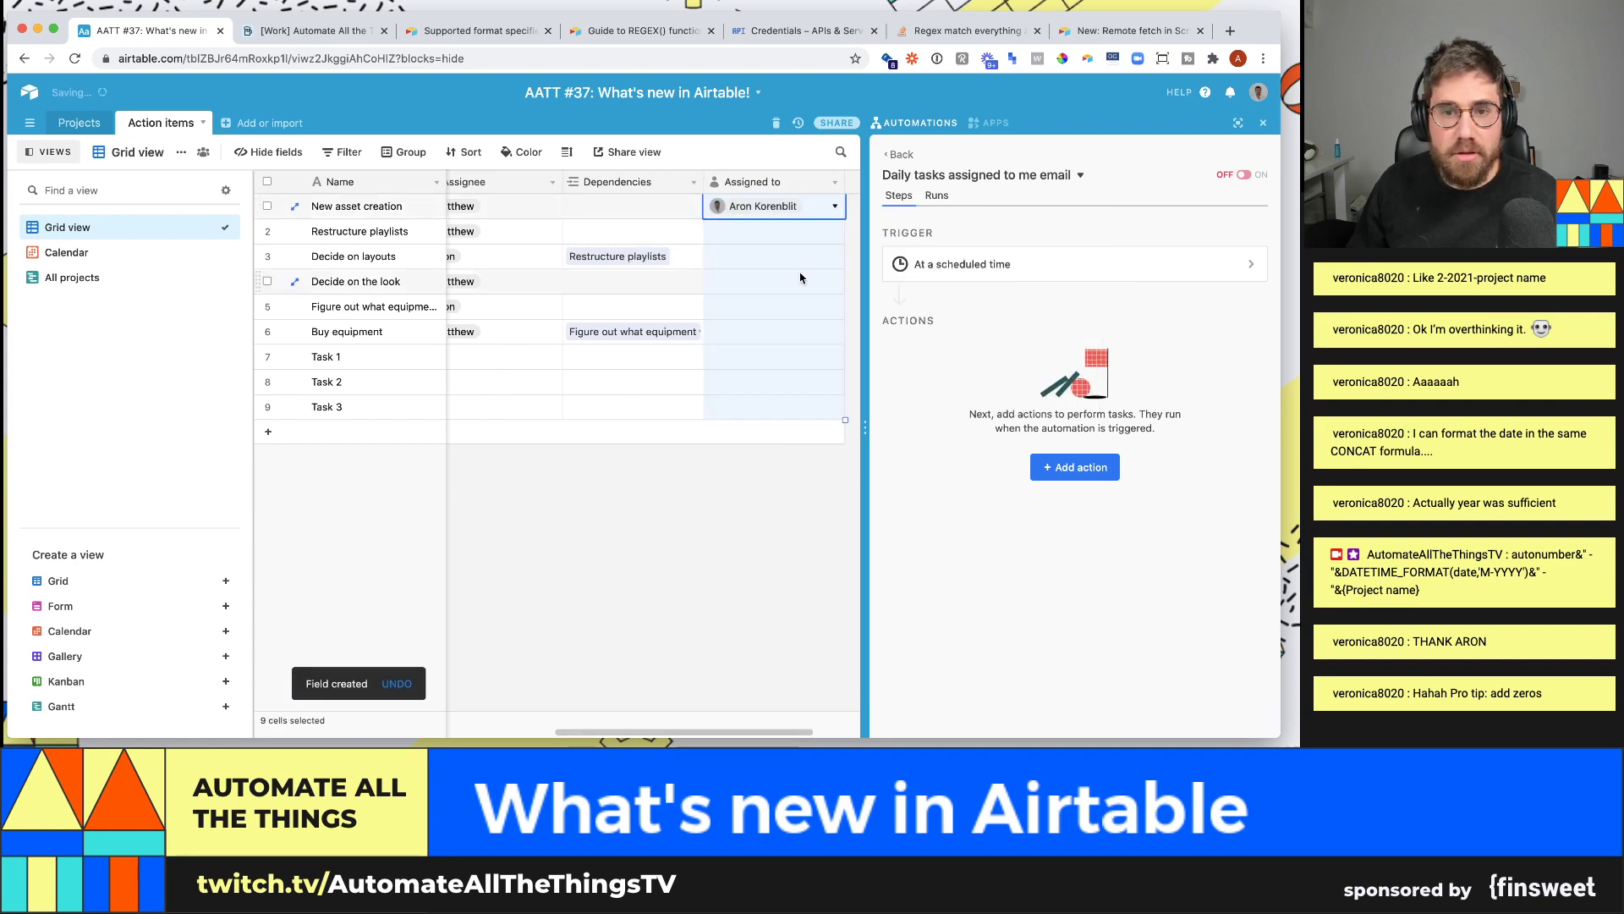
pyautogui.click(790, 261)
pyautogui.click(790, 261)
pyautogui.click(787, 339)
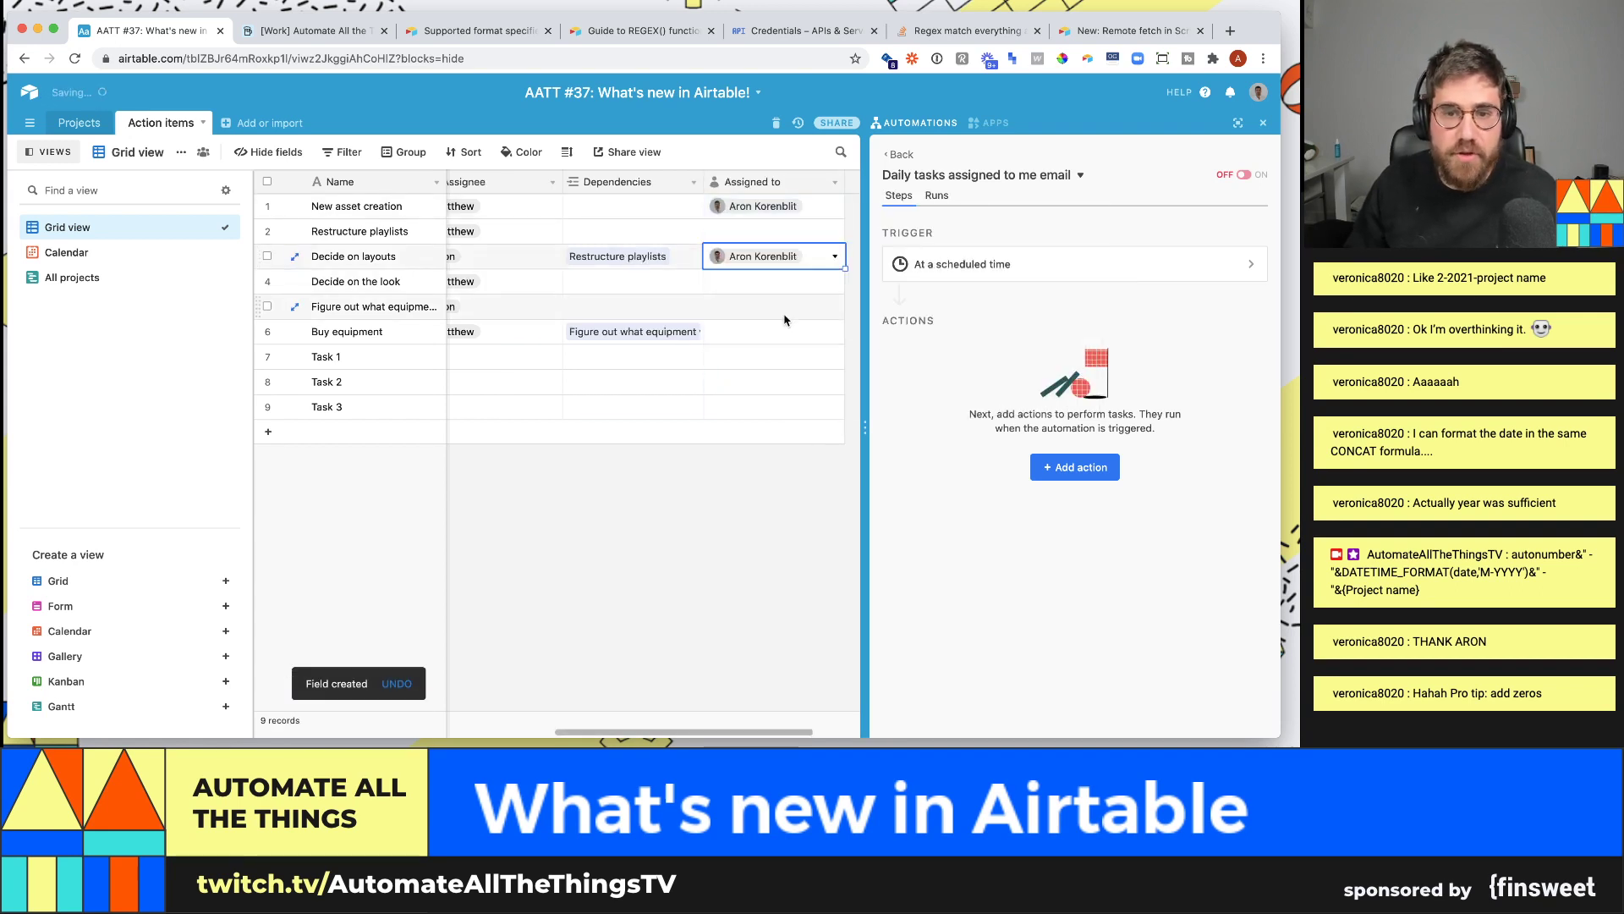
pyautogui.click(788, 315)
pyautogui.click(787, 311)
pyautogui.click(787, 385)
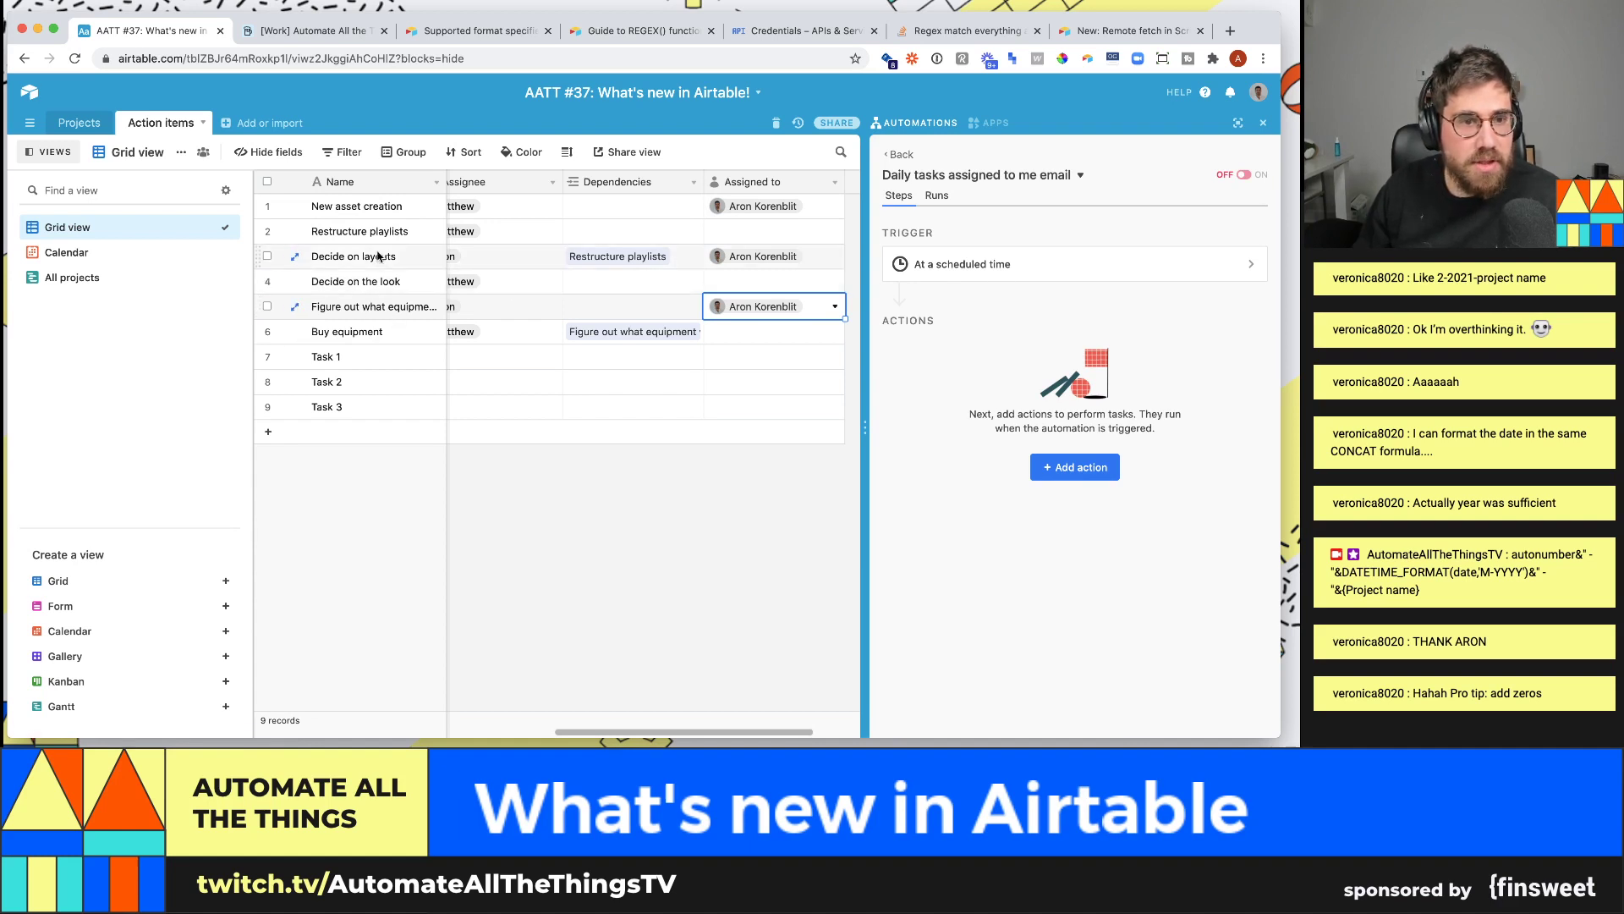
pyautogui.click(1073, 467)
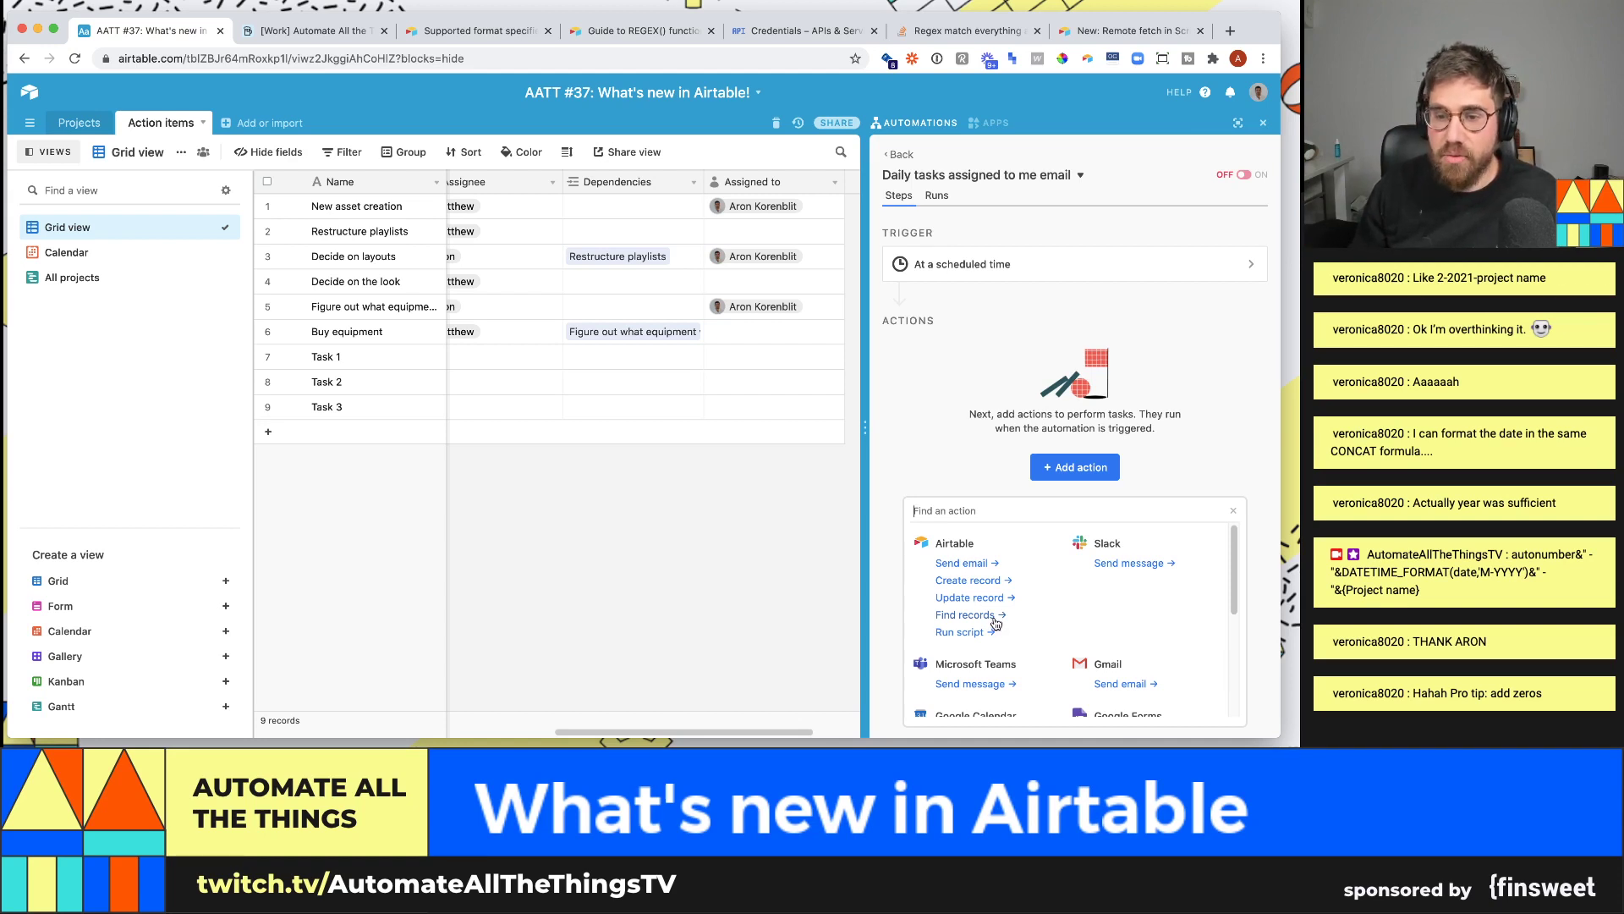
# - Add a Find records action to the automation
pyautogui.click(995, 618)
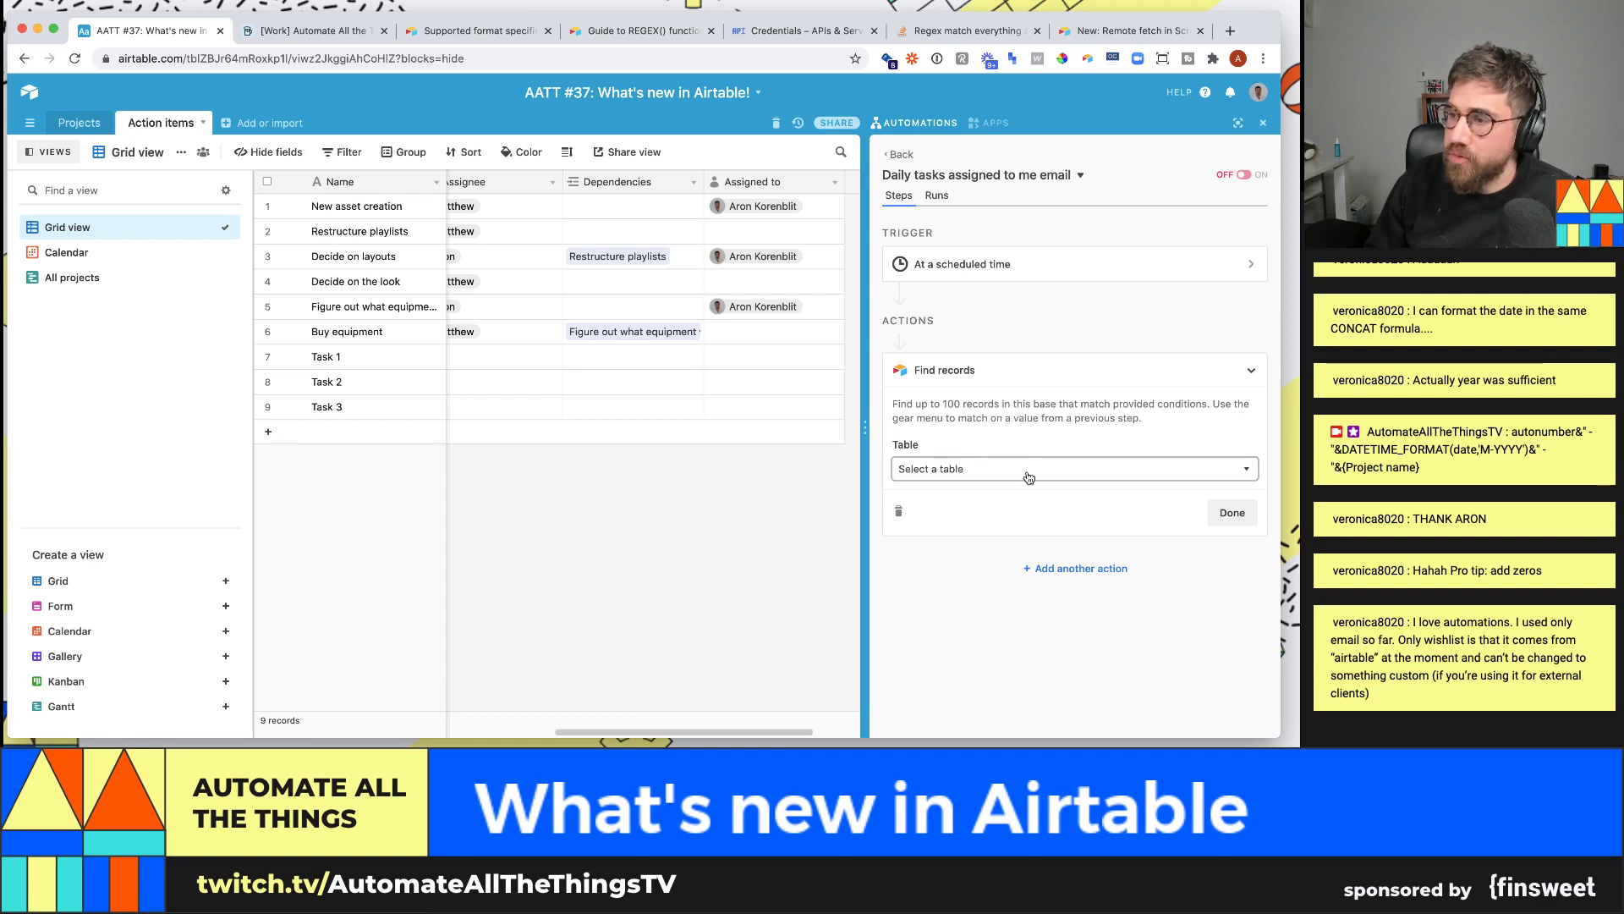
pyautogui.click(1069, 569)
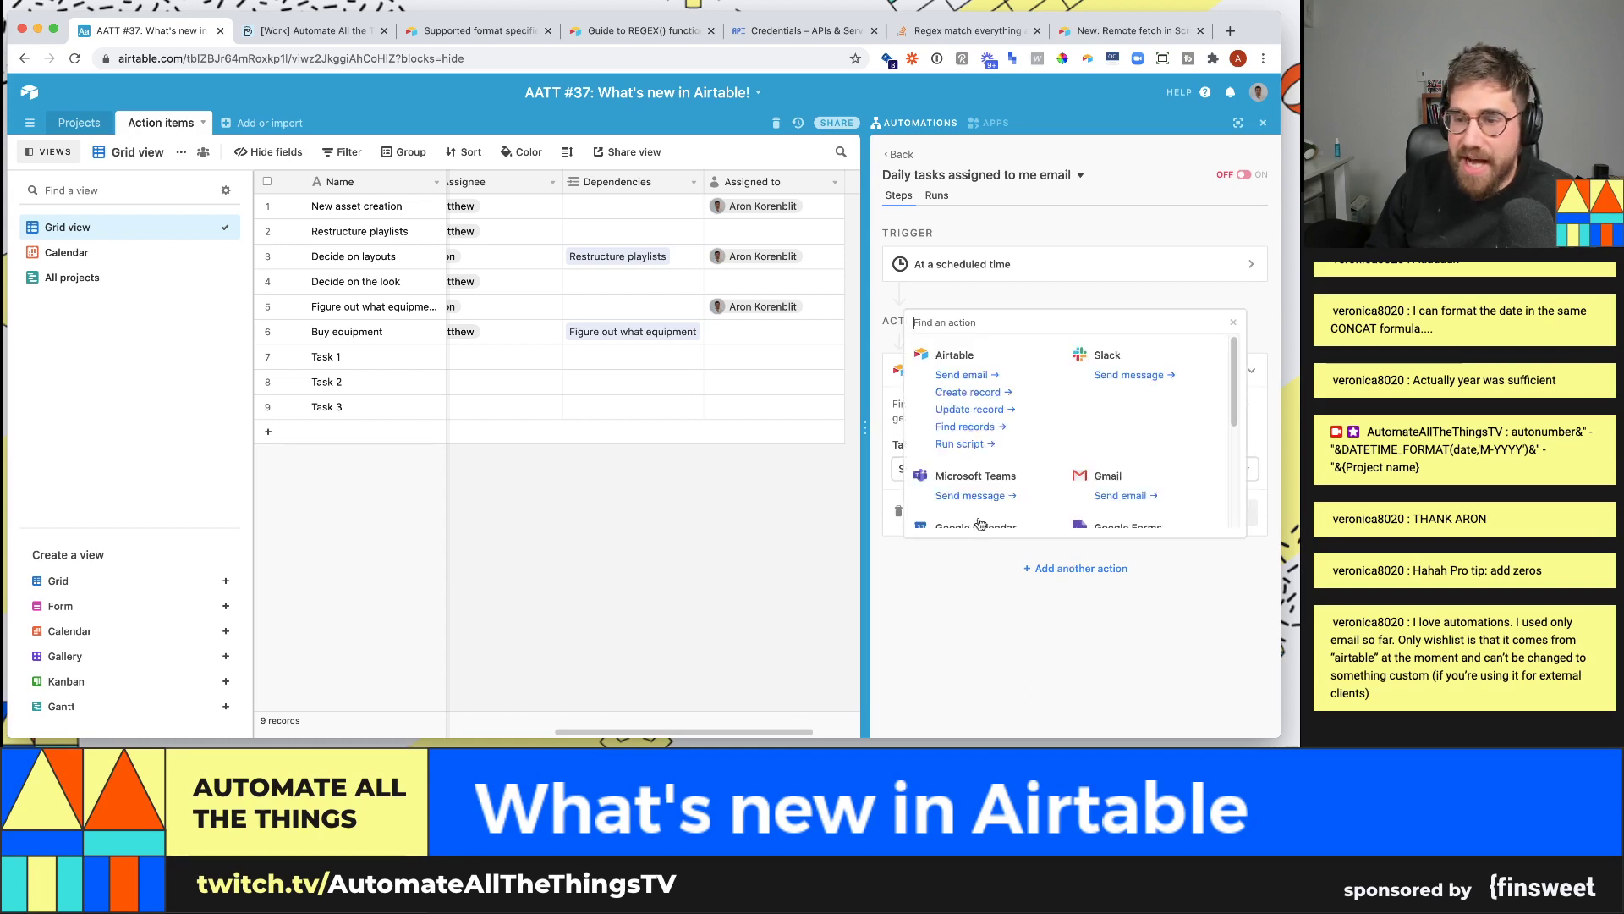
pyautogui.scroll(-1, 1000, 426)
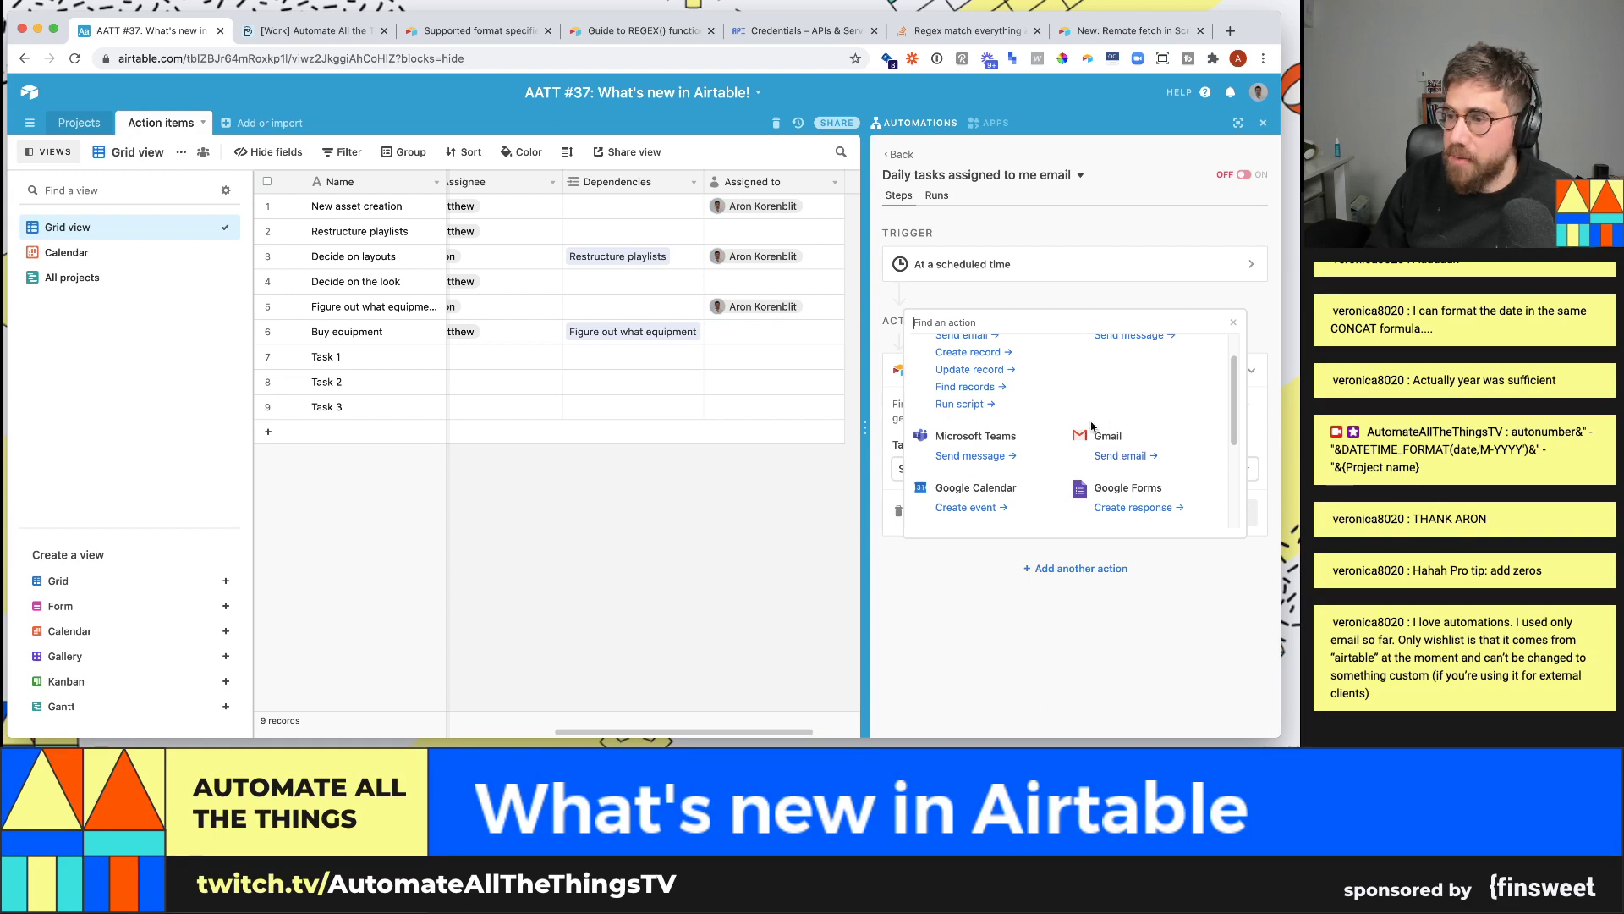
pyautogui.scroll(1, 1015, 418)
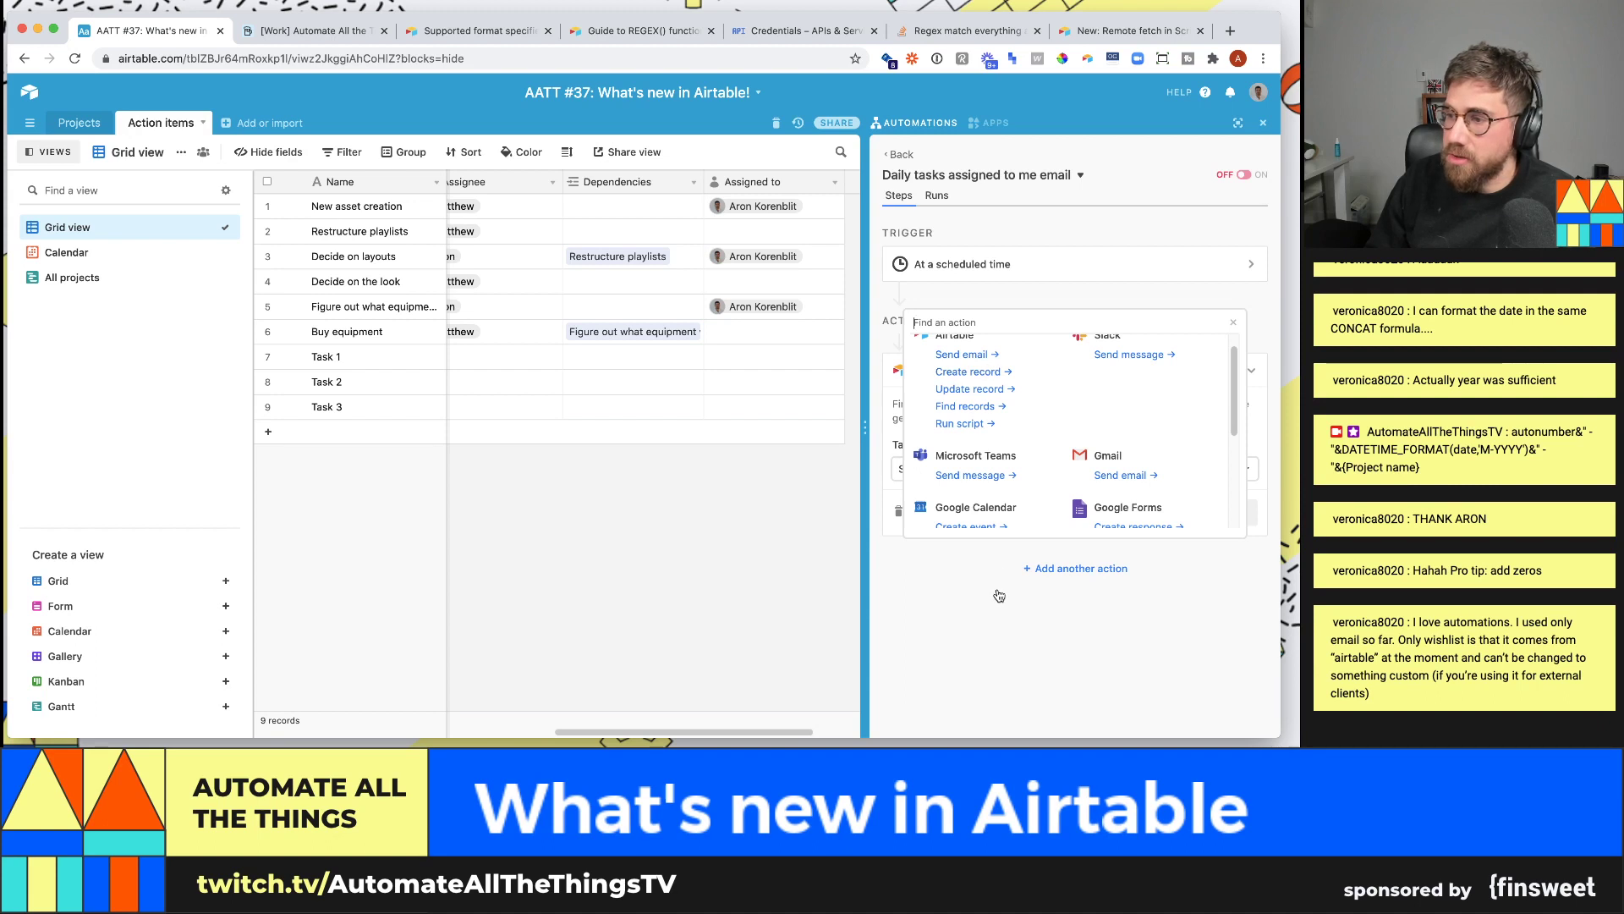
pyautogui.scroll(1, 1007, 532)
pyautogui.click(1061, 300)
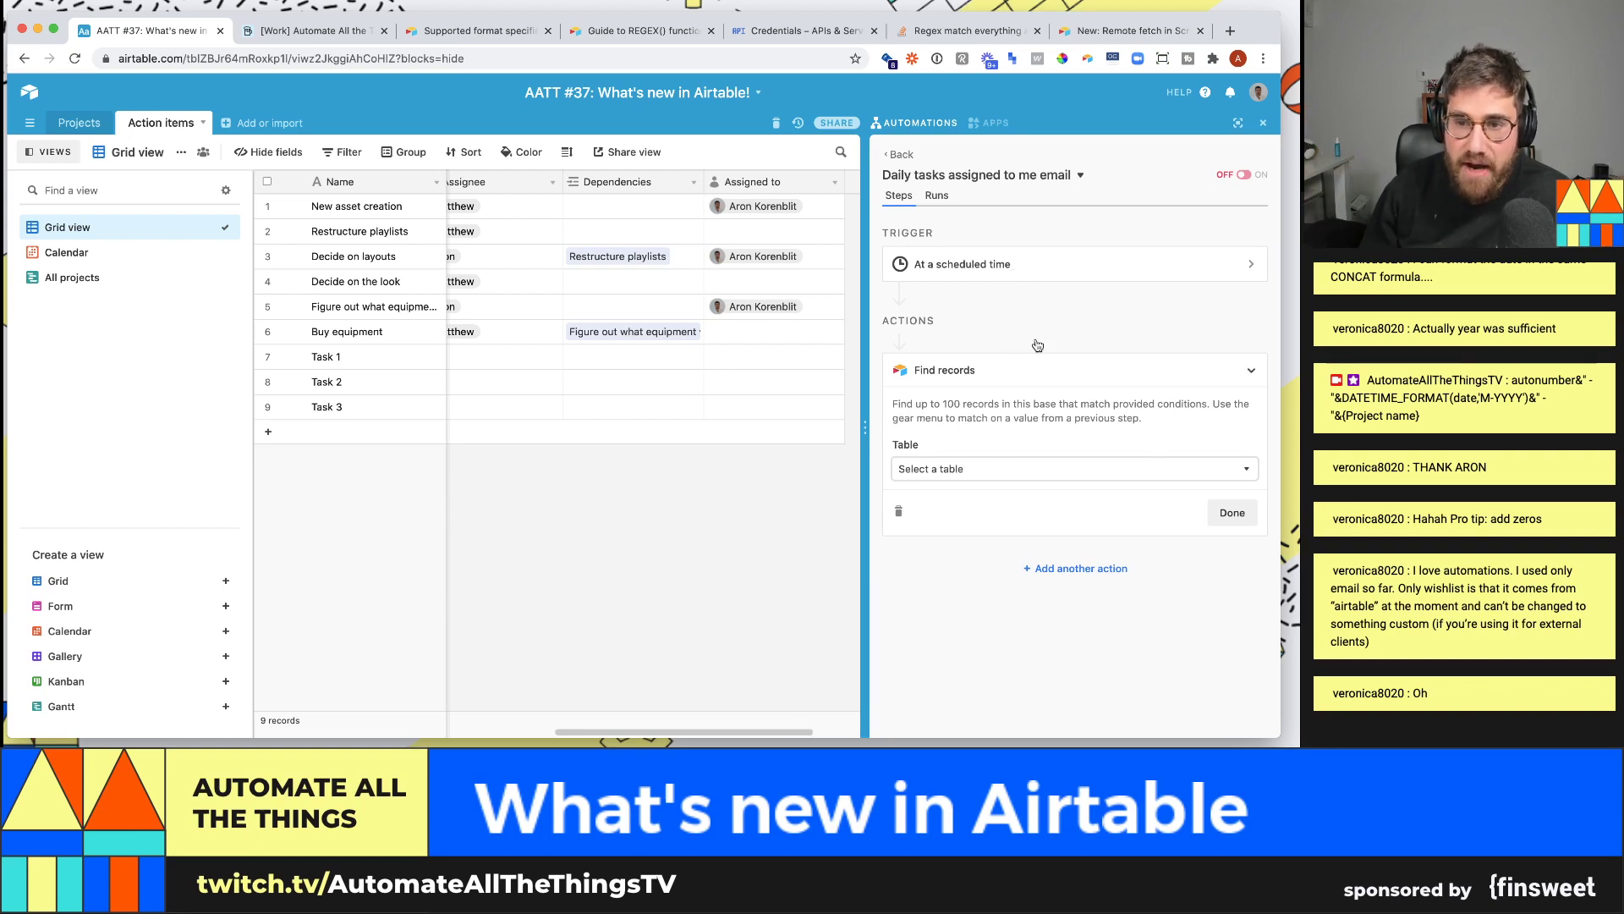
# - Point Find records at the Action items table and add a first condition
pyautogui.click(973, 479)
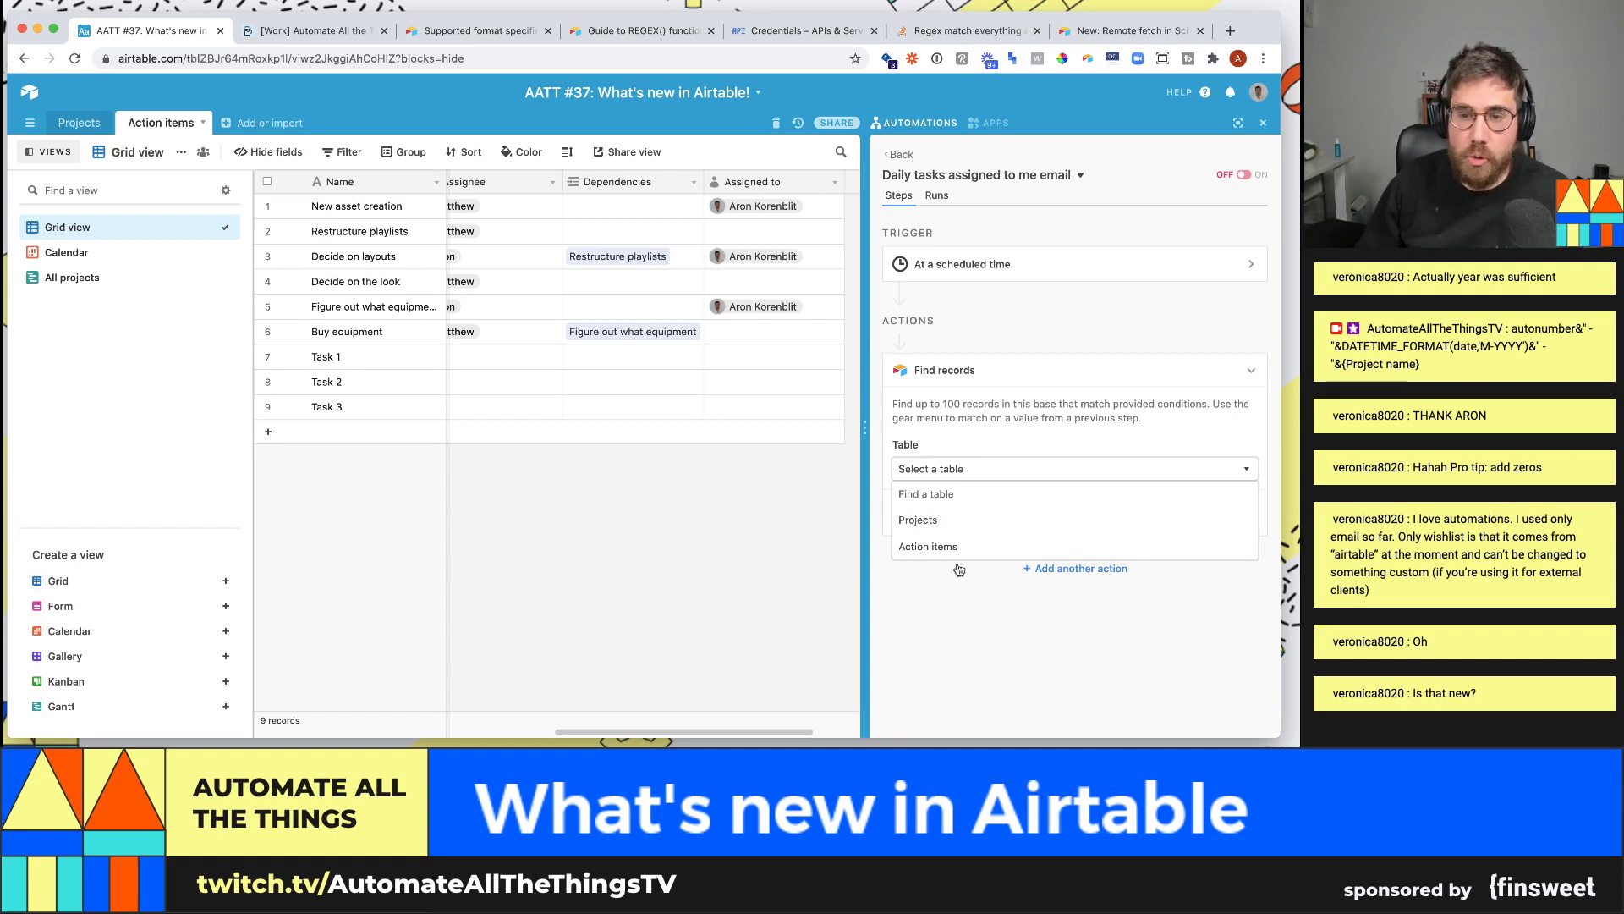
pyautogui.click(929, 548)
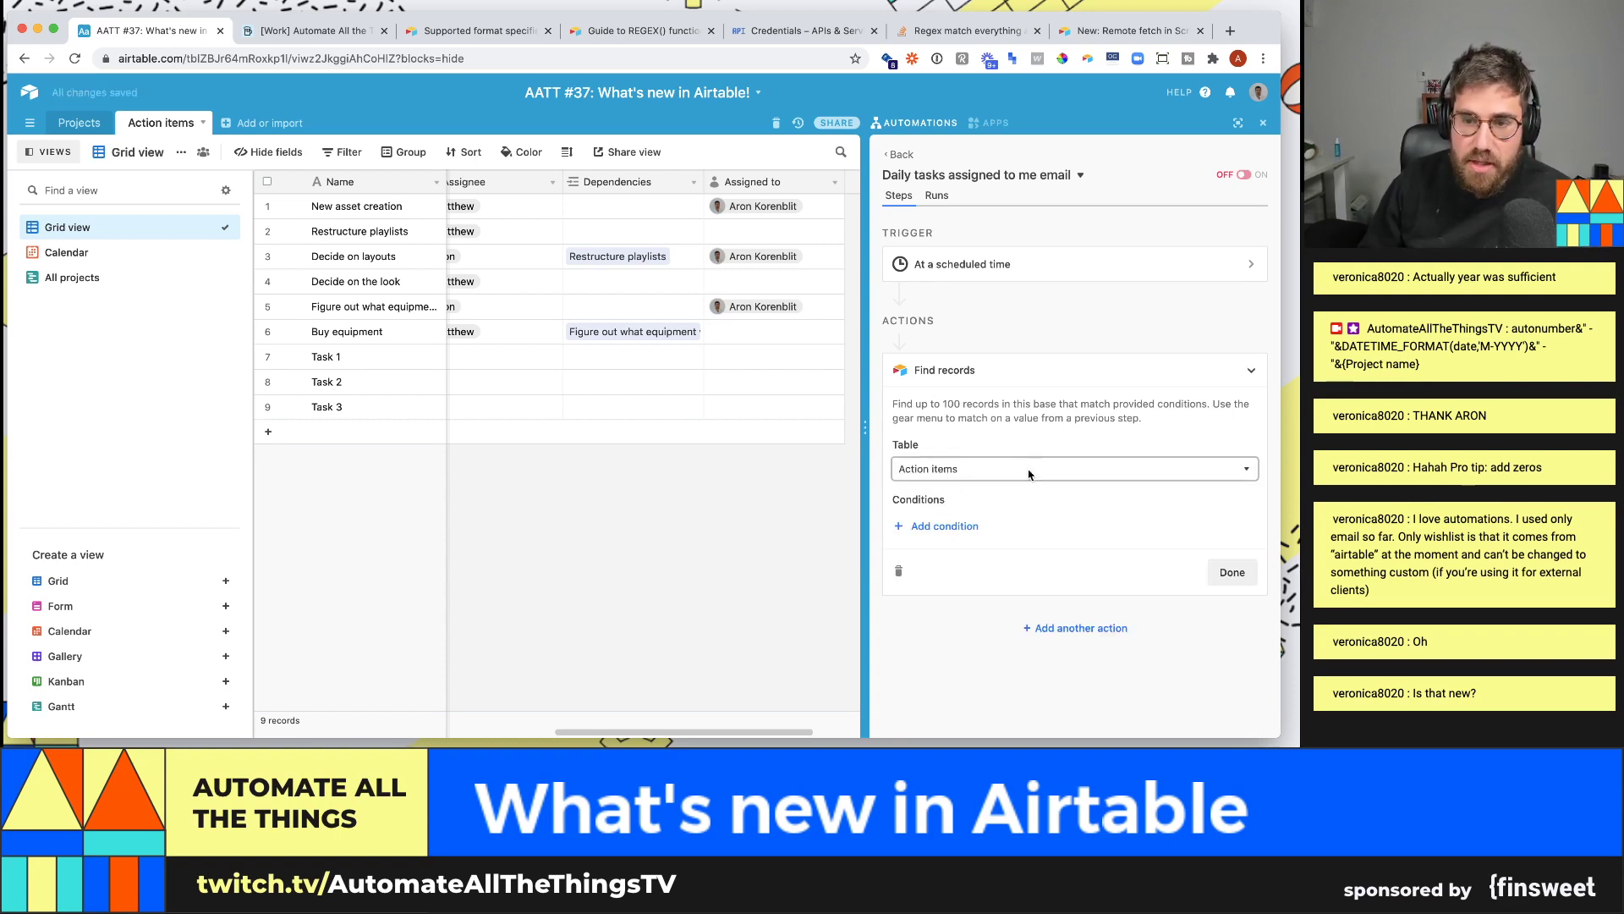
pyautogui.click(945, 527)
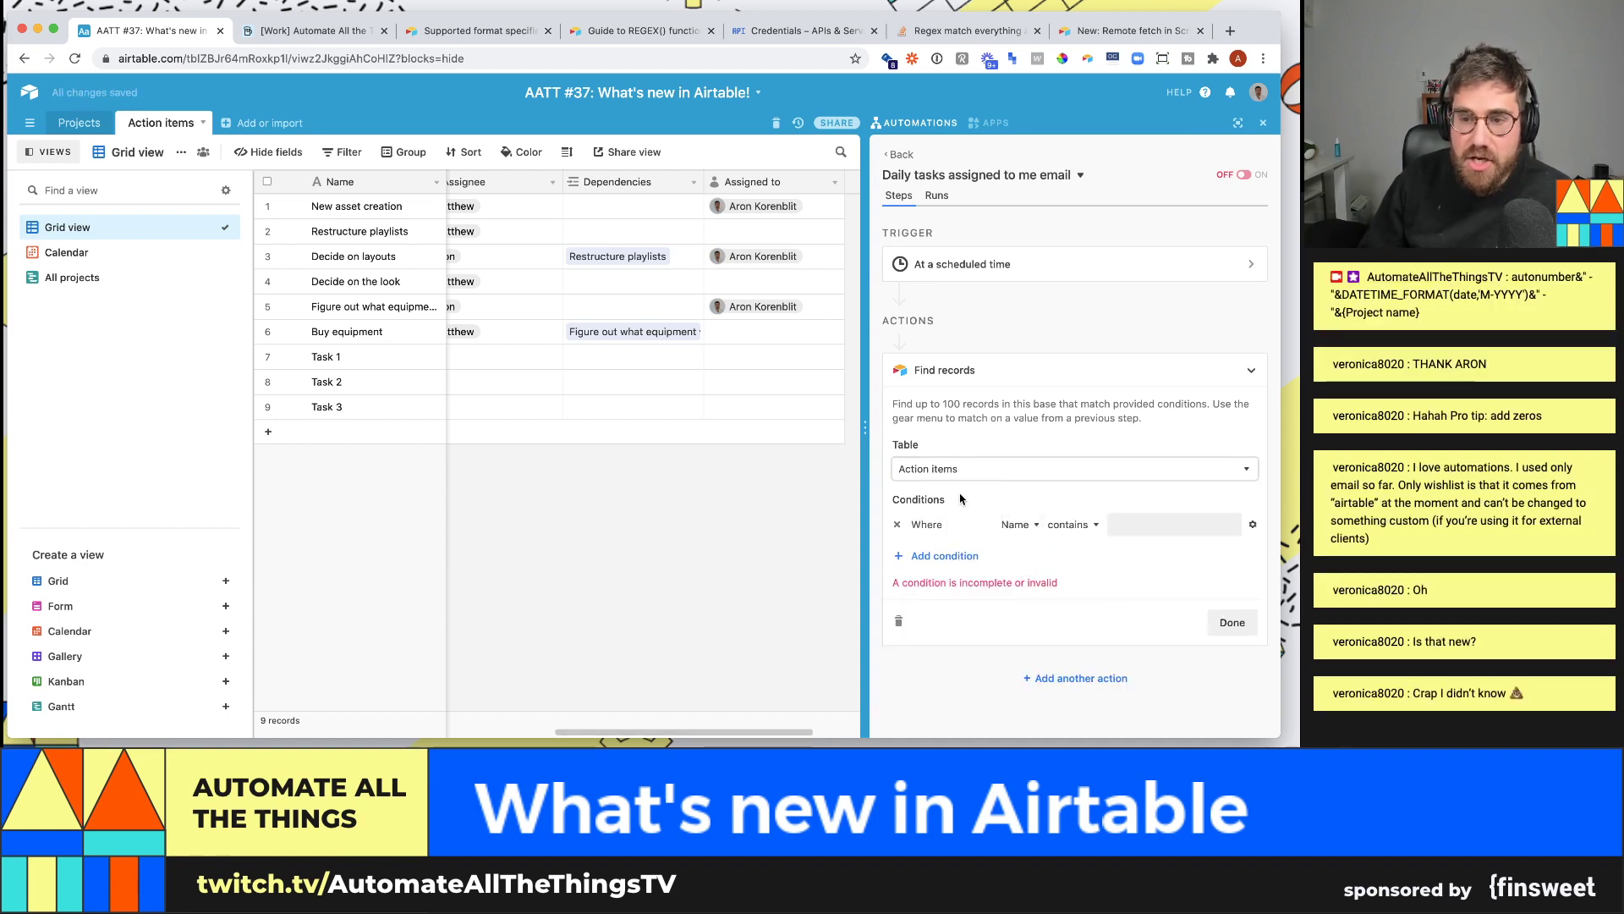
# - Set the condition to 'Assigned to is' the chosen collaborator as a static value
pyautogui.click(1015, 524)
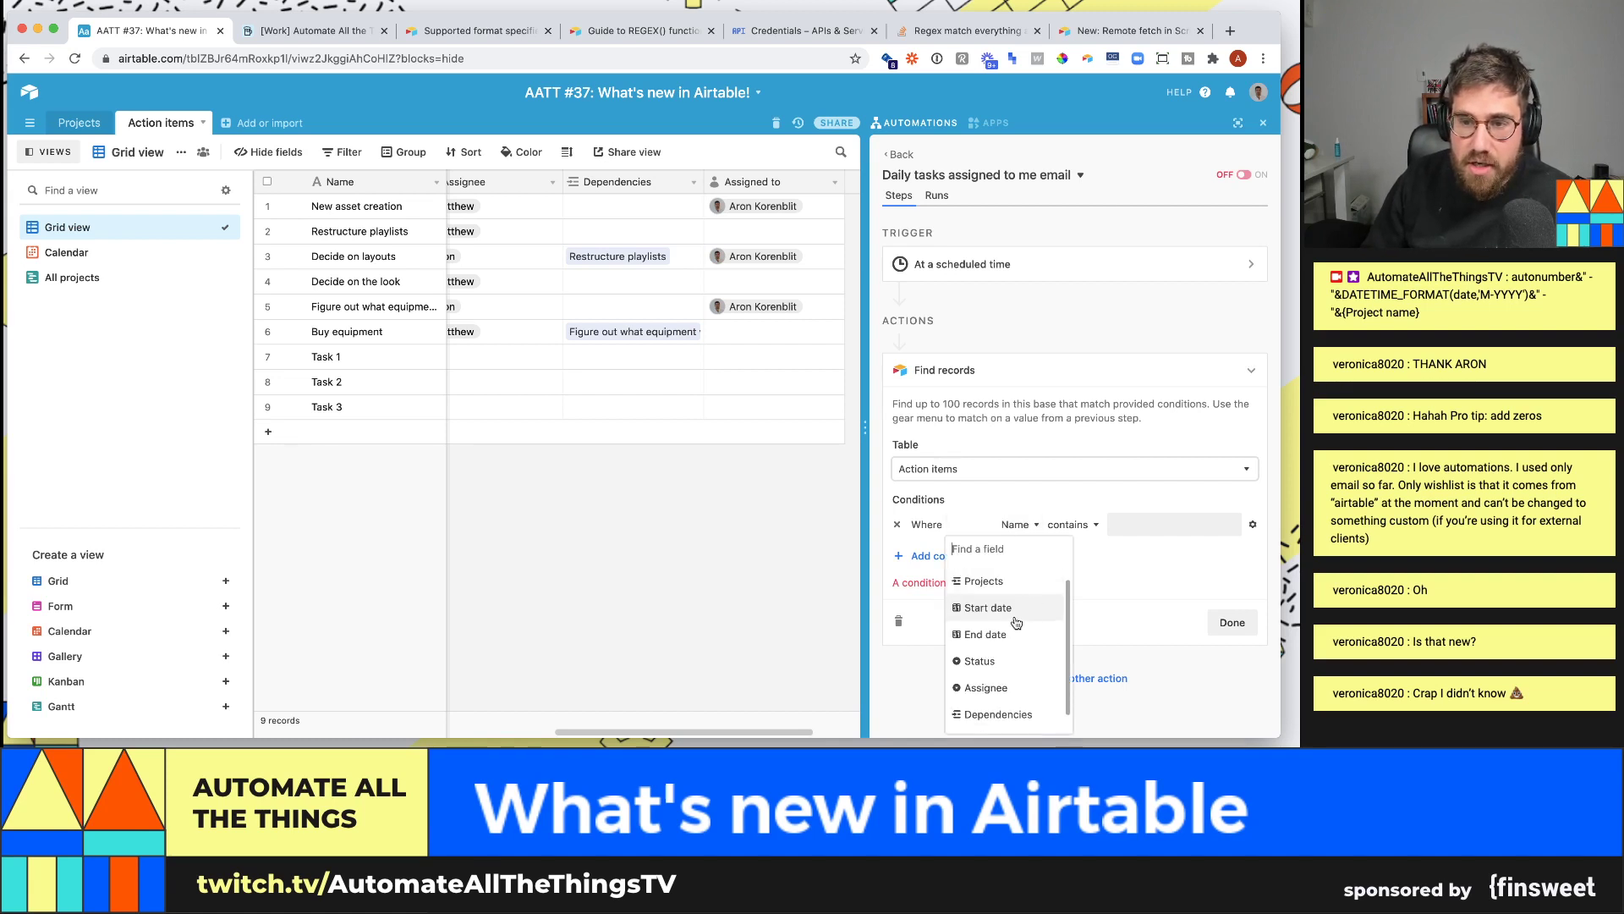
pyautogui.click(1010, 688)
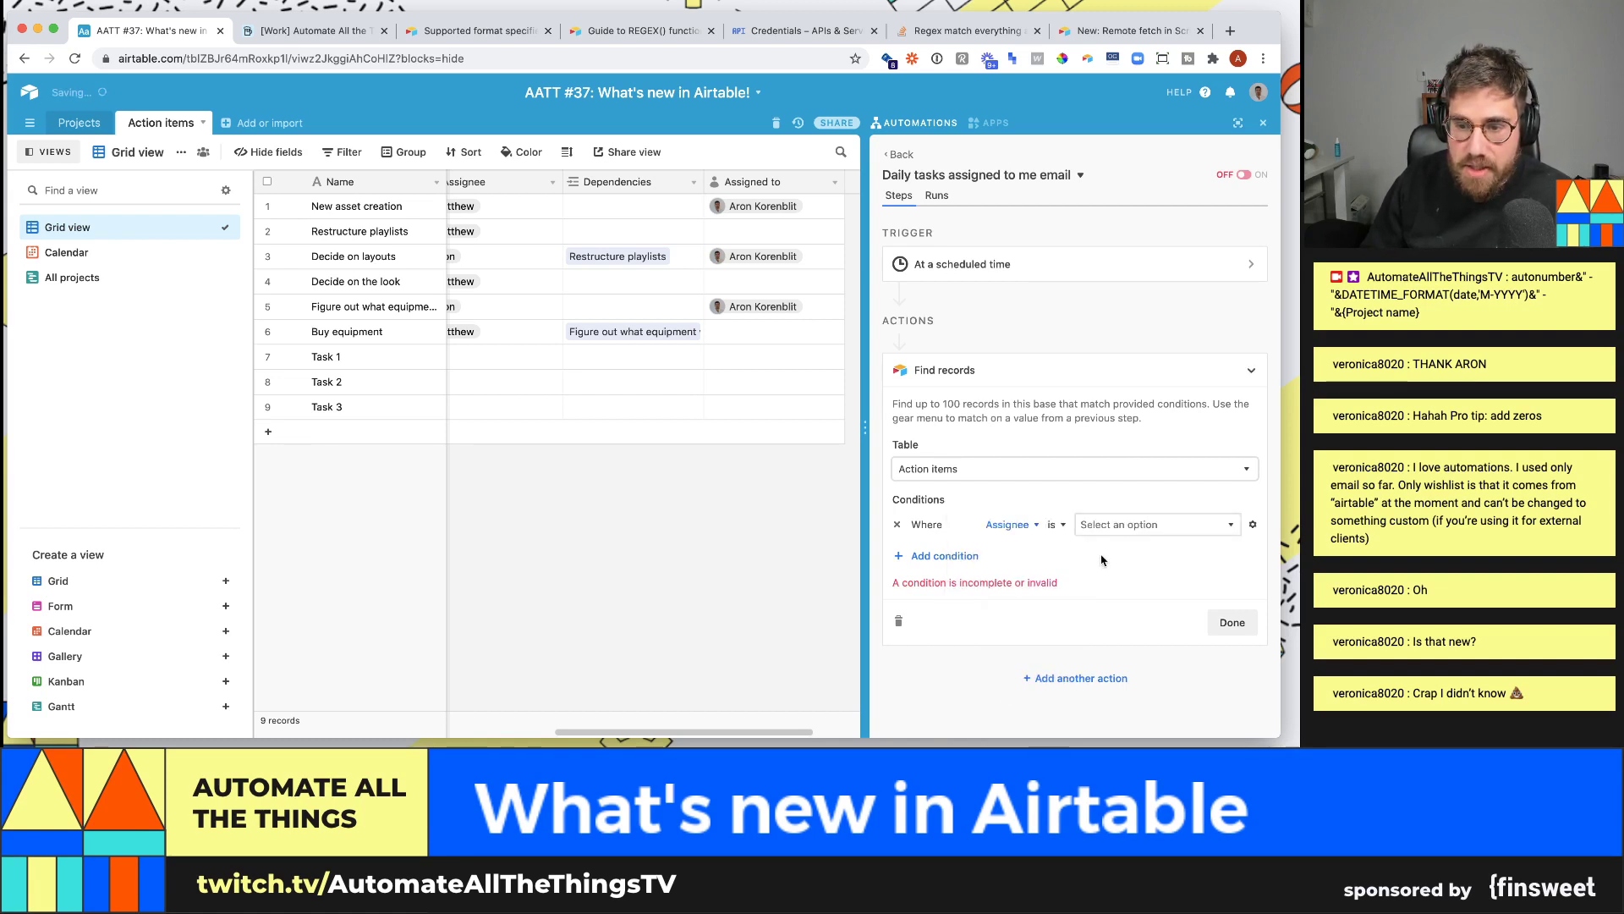
pyautogui.click(1132, 524)
pyautogui.click(1117, 524)
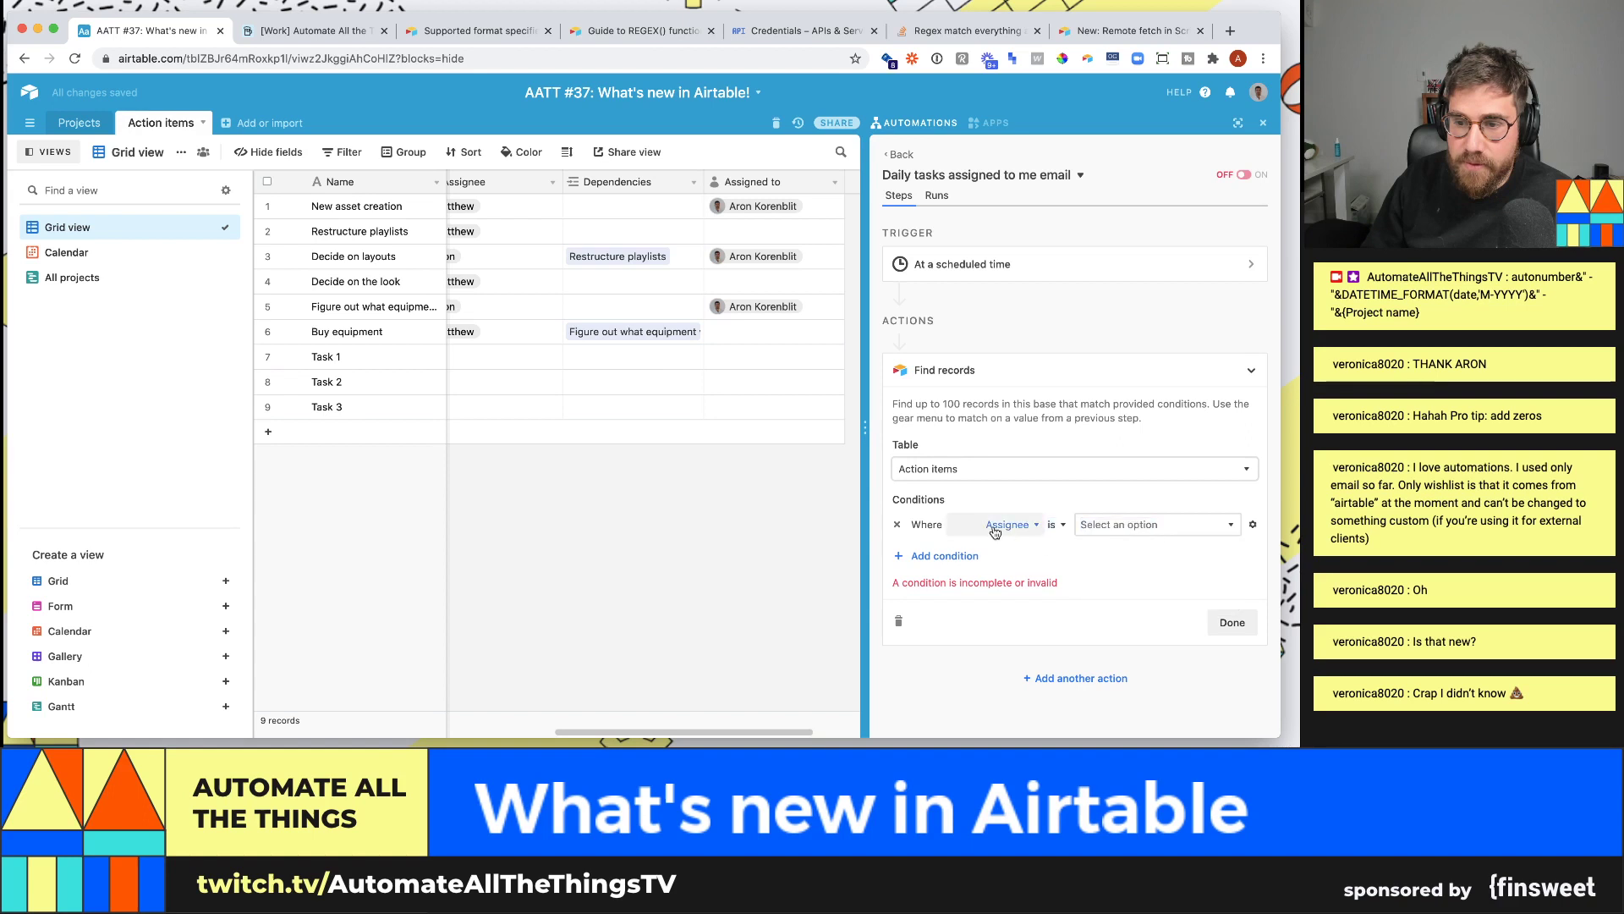
pyautogui.click(996, 530)
pyautogui.scroll(-2, 1021, 656)
pyautogui.click(1017, 717)
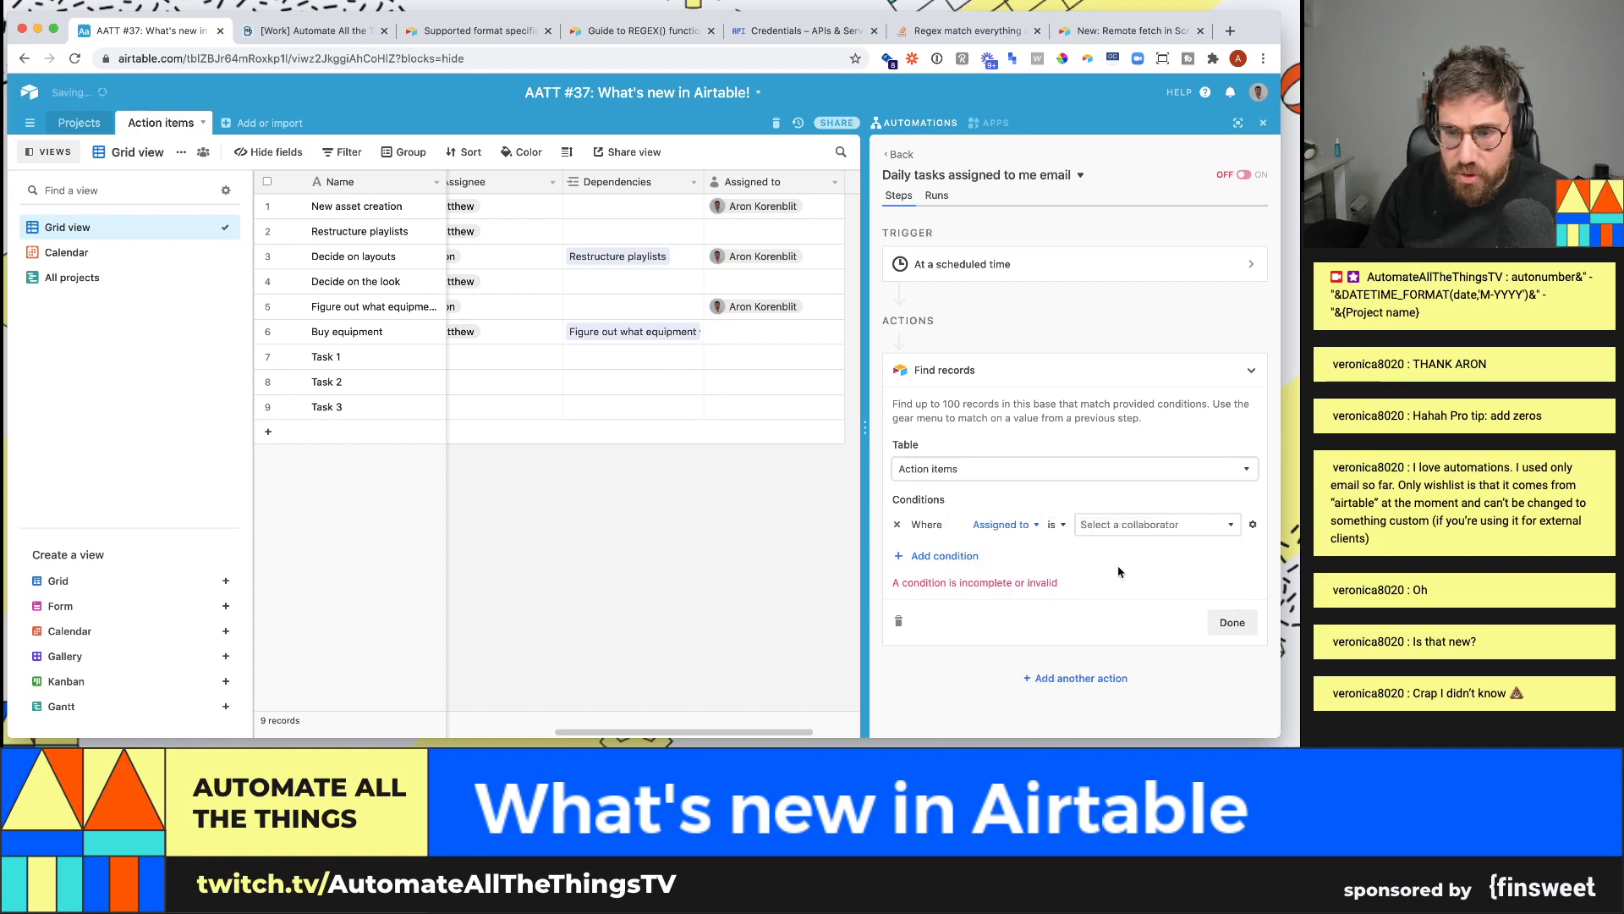
pyautogui.click(1131, 524)
pyautogui.click(1136, 577)
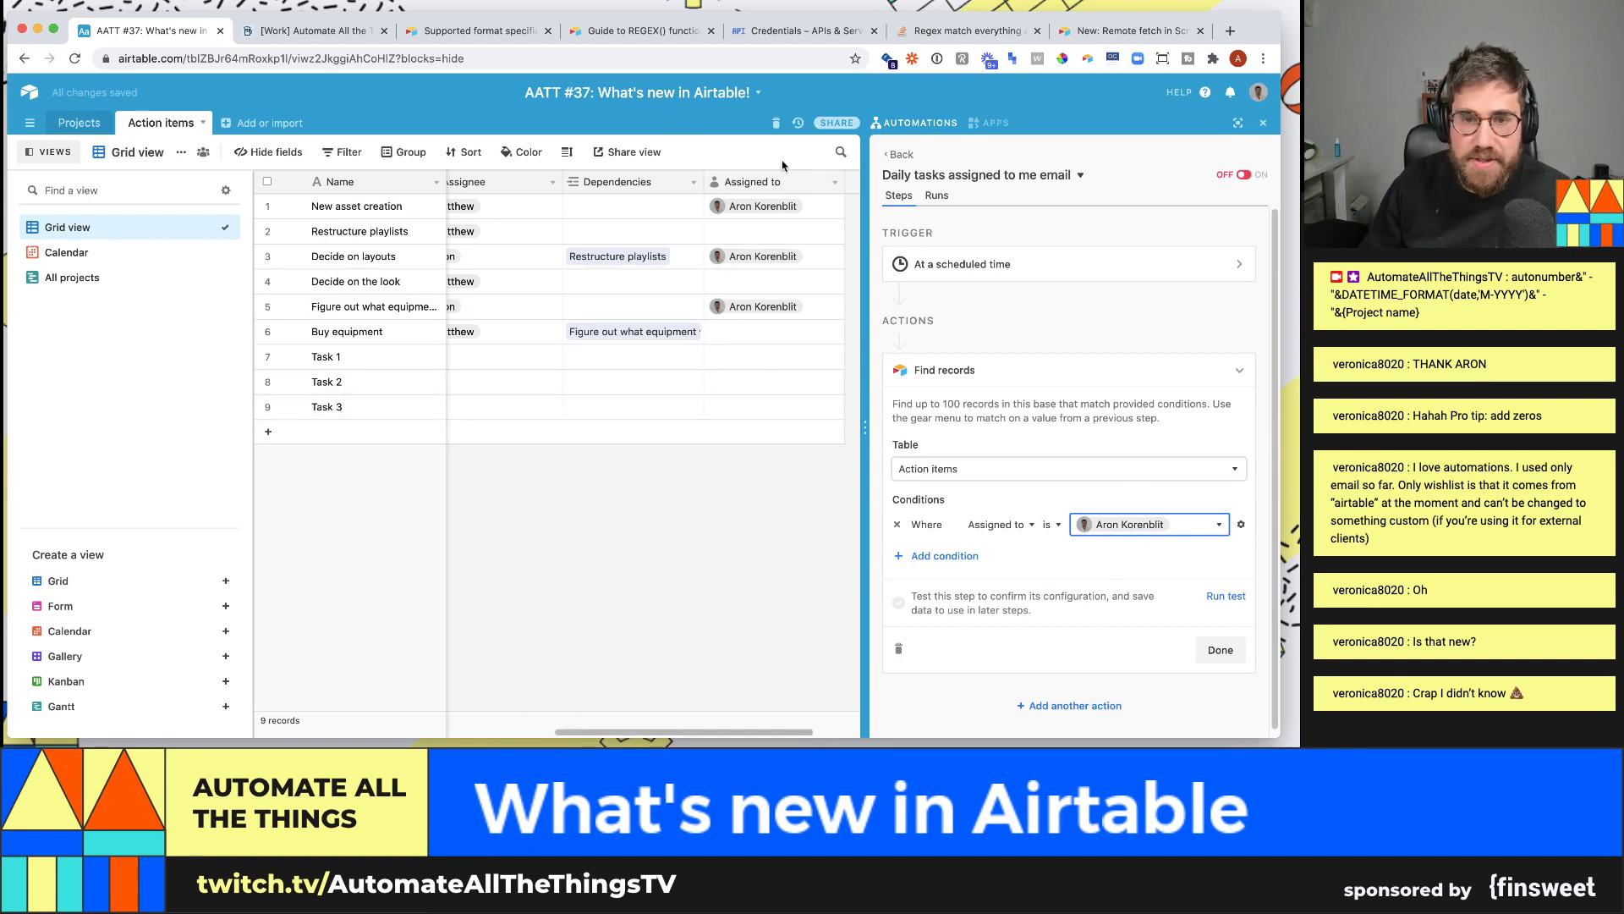
pyautogui.click(1241, 524)
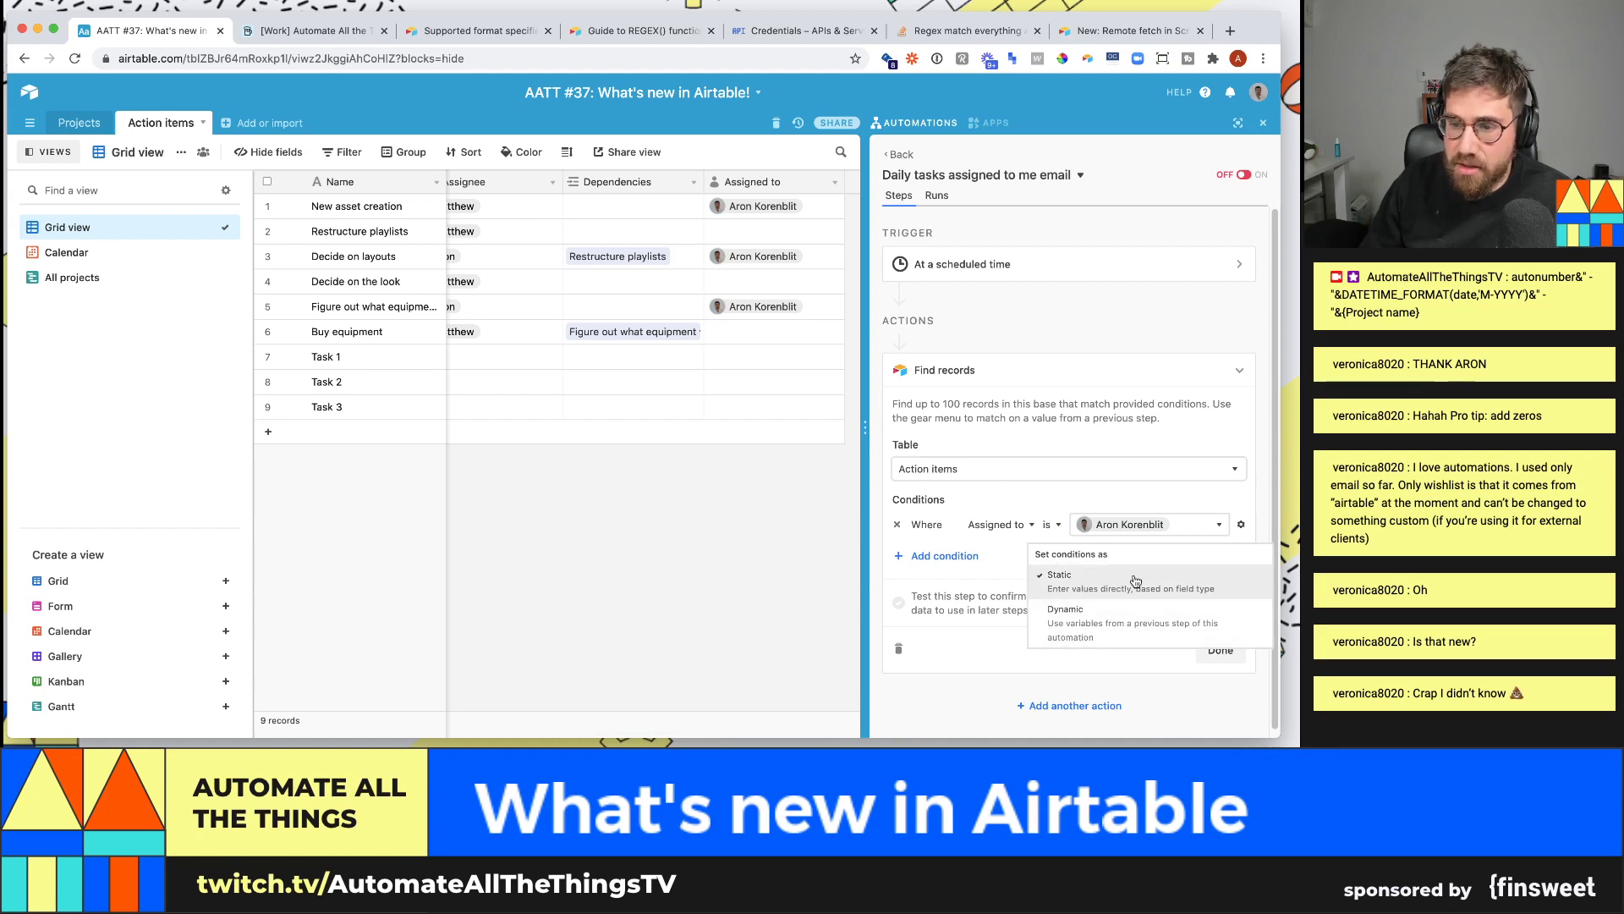
pyautogui.click(1118, 494)
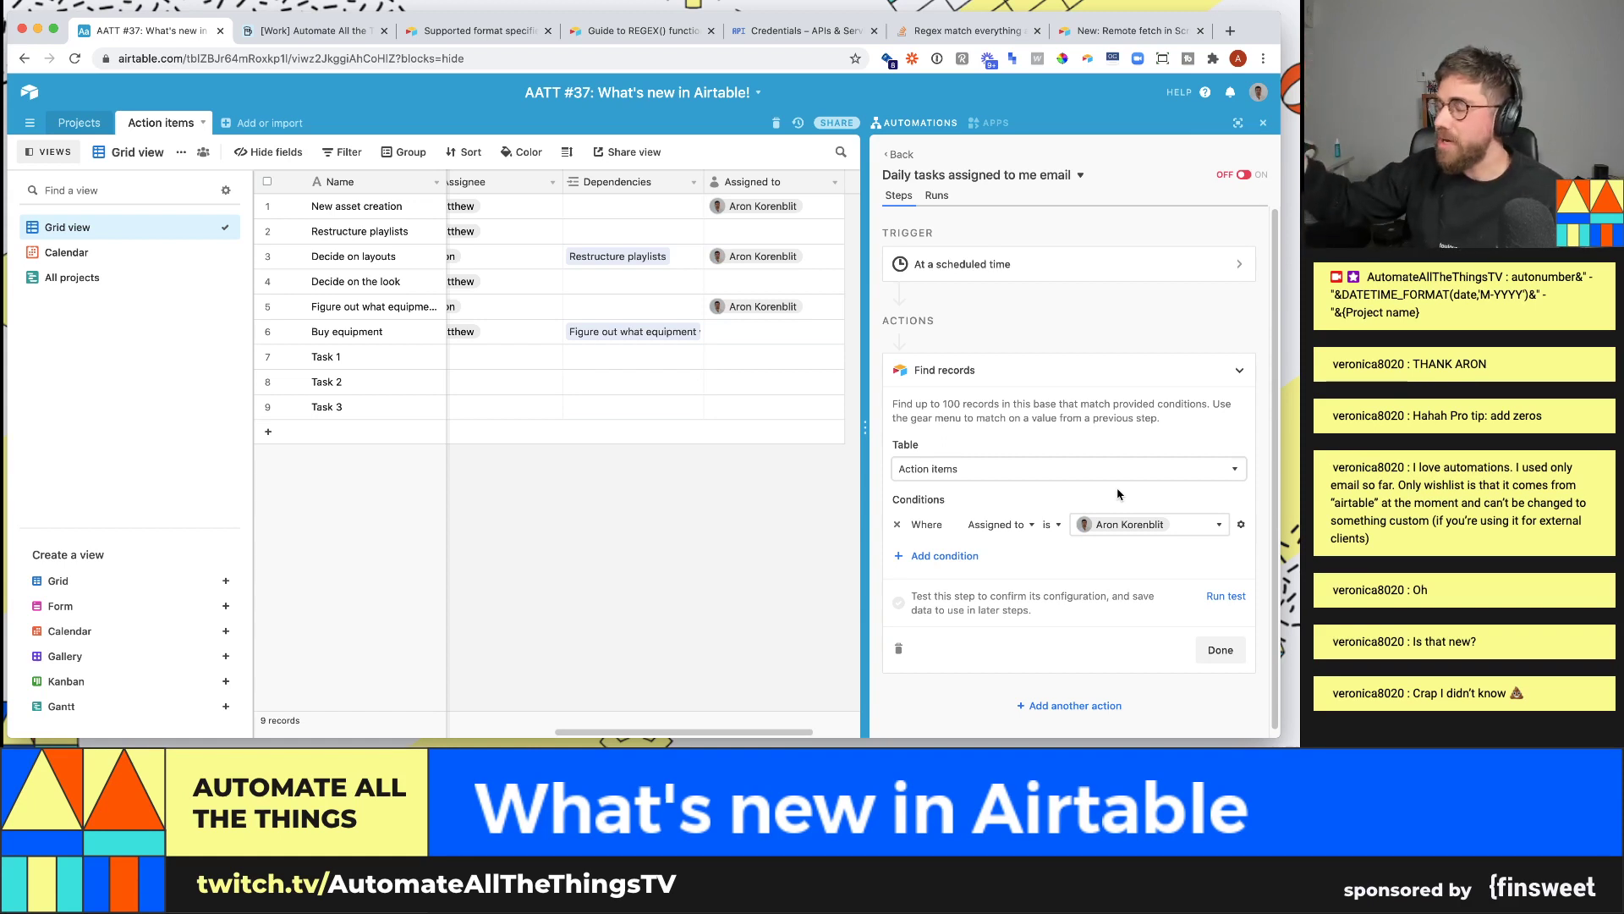
# - Test Find records, confirm its 3 found tasks against the table, and finish the step
pyautogui.scroll(-1, 1116, 494)
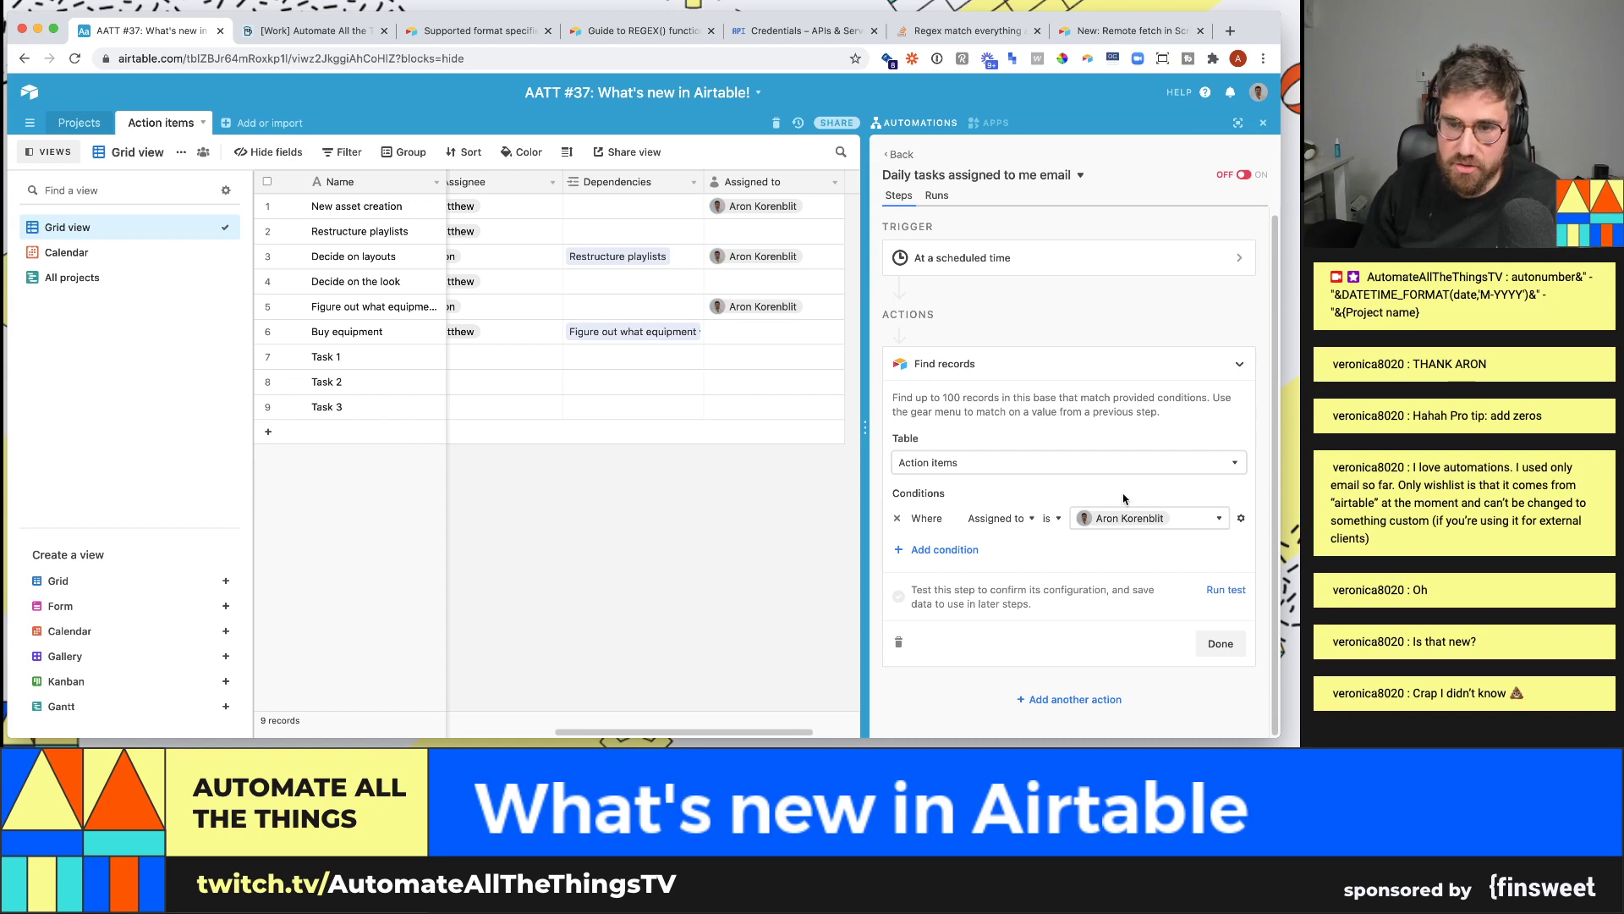
pyautogui.click(1226, 589)
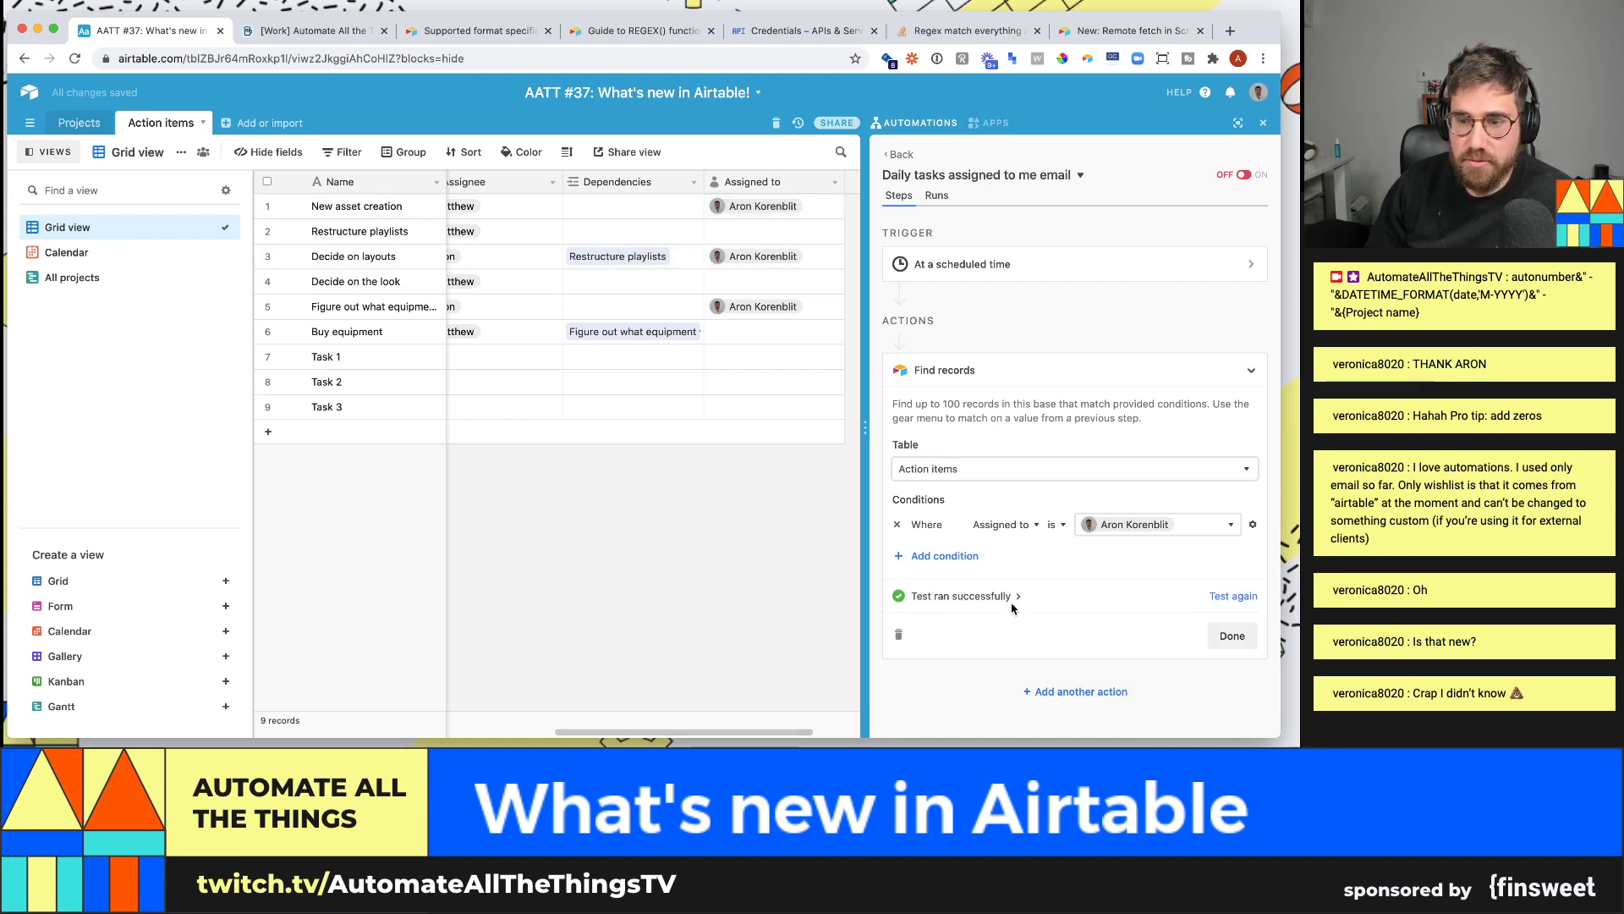
pyautogui.click(1007, 596)
pyautogui.scroll(-3, 1019, 516)
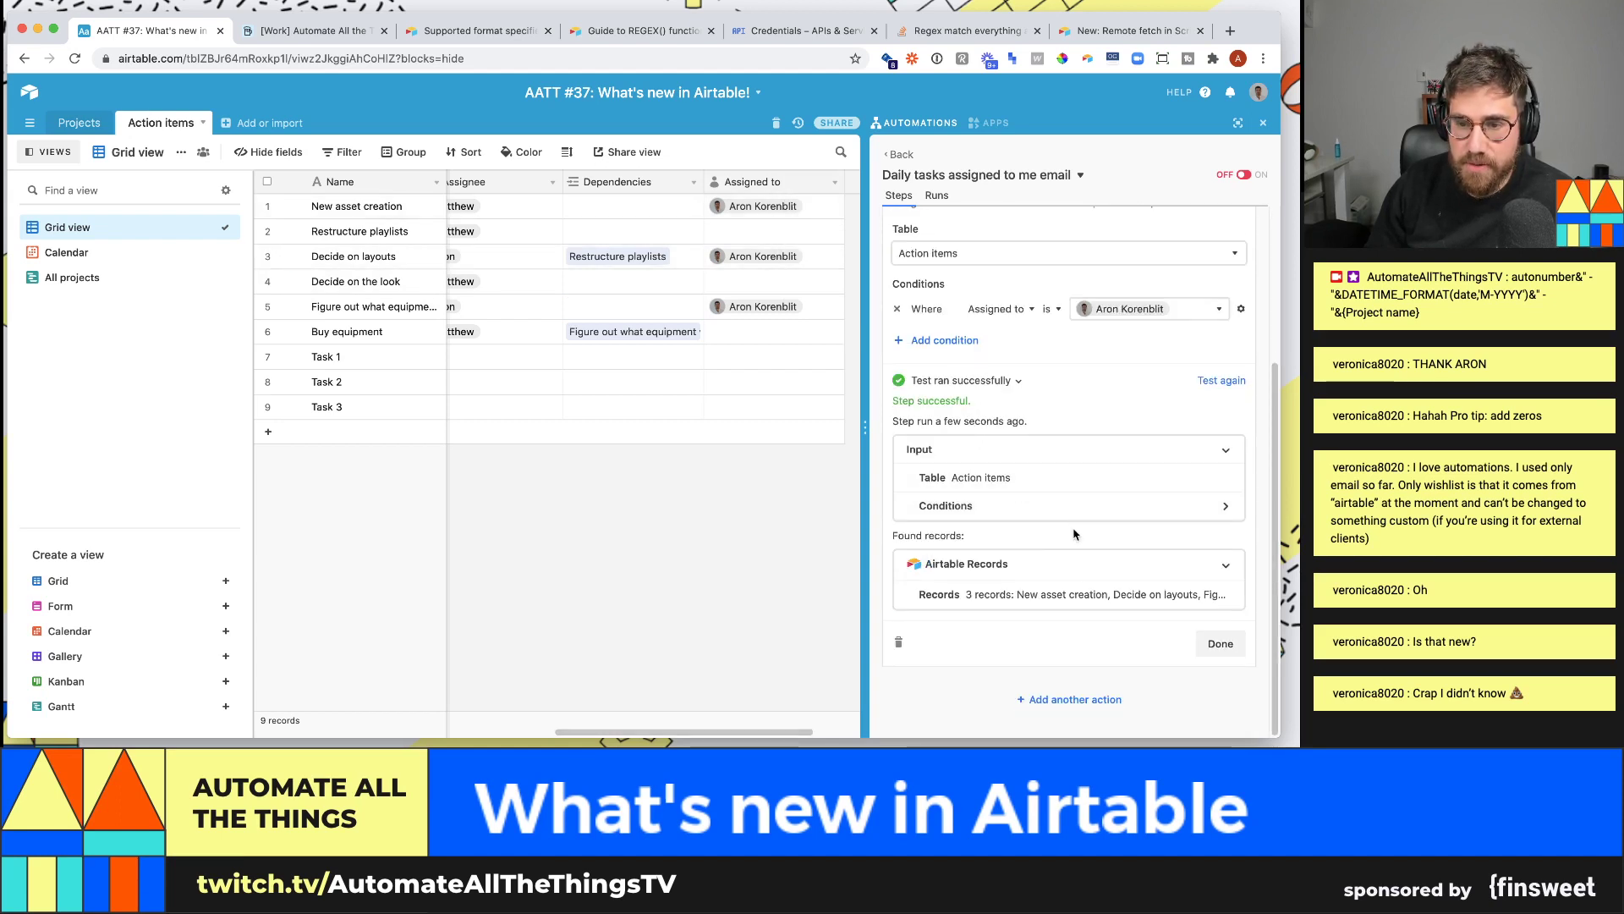
pyautogui.click(1052, 581)
pyautogui.click(1051, 584)
pyautogui.click(1042, 602)
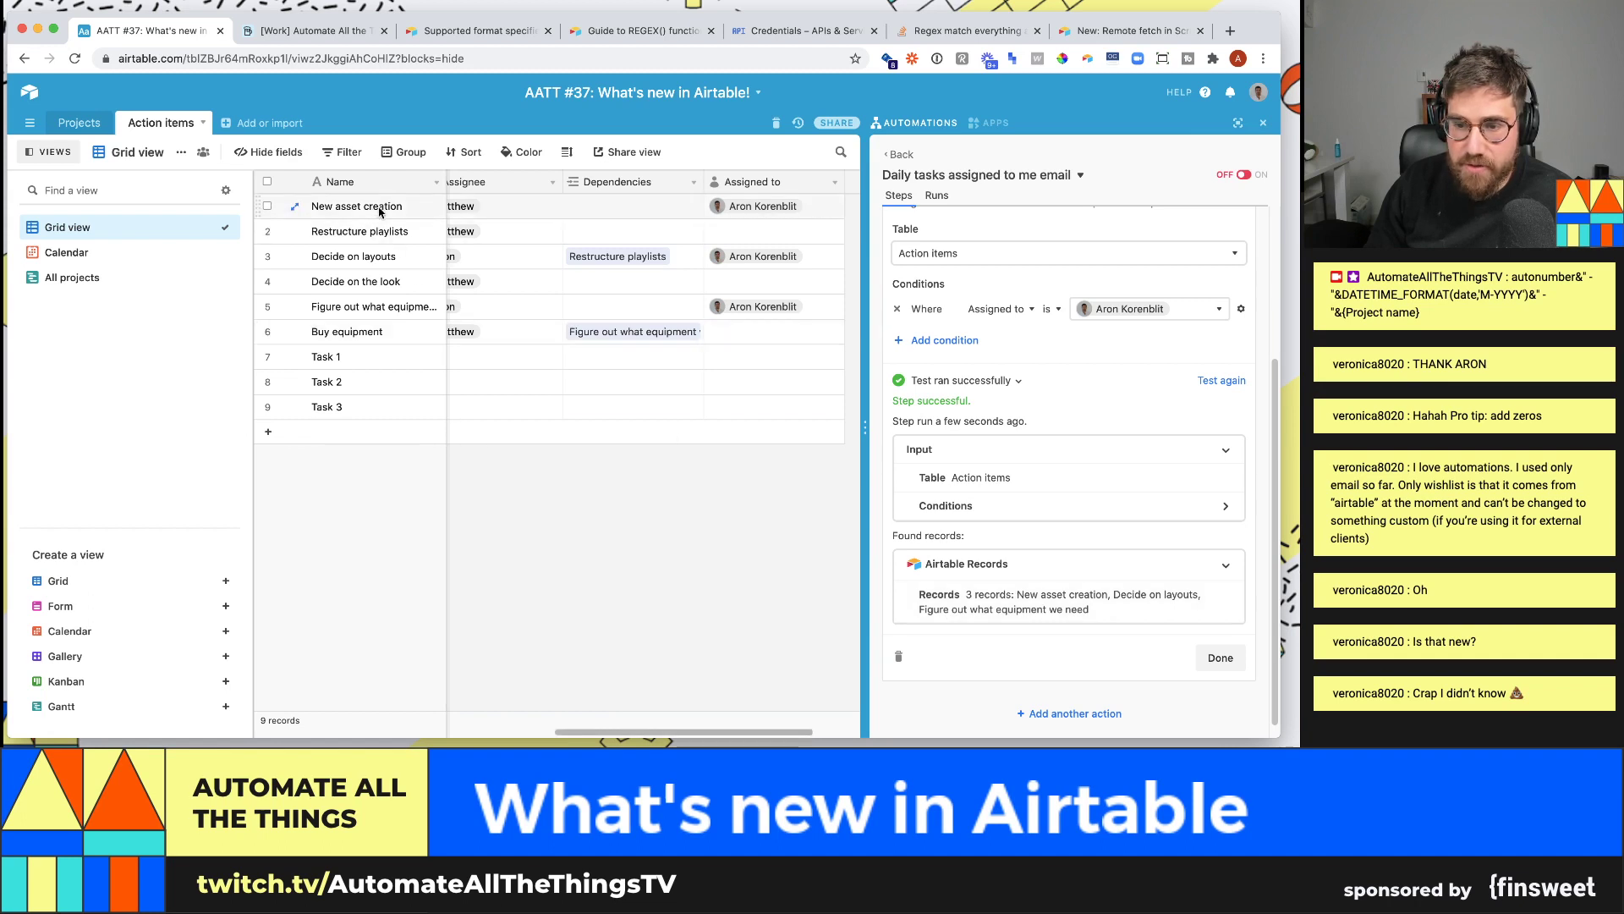
pyautogui.click(406, 258)
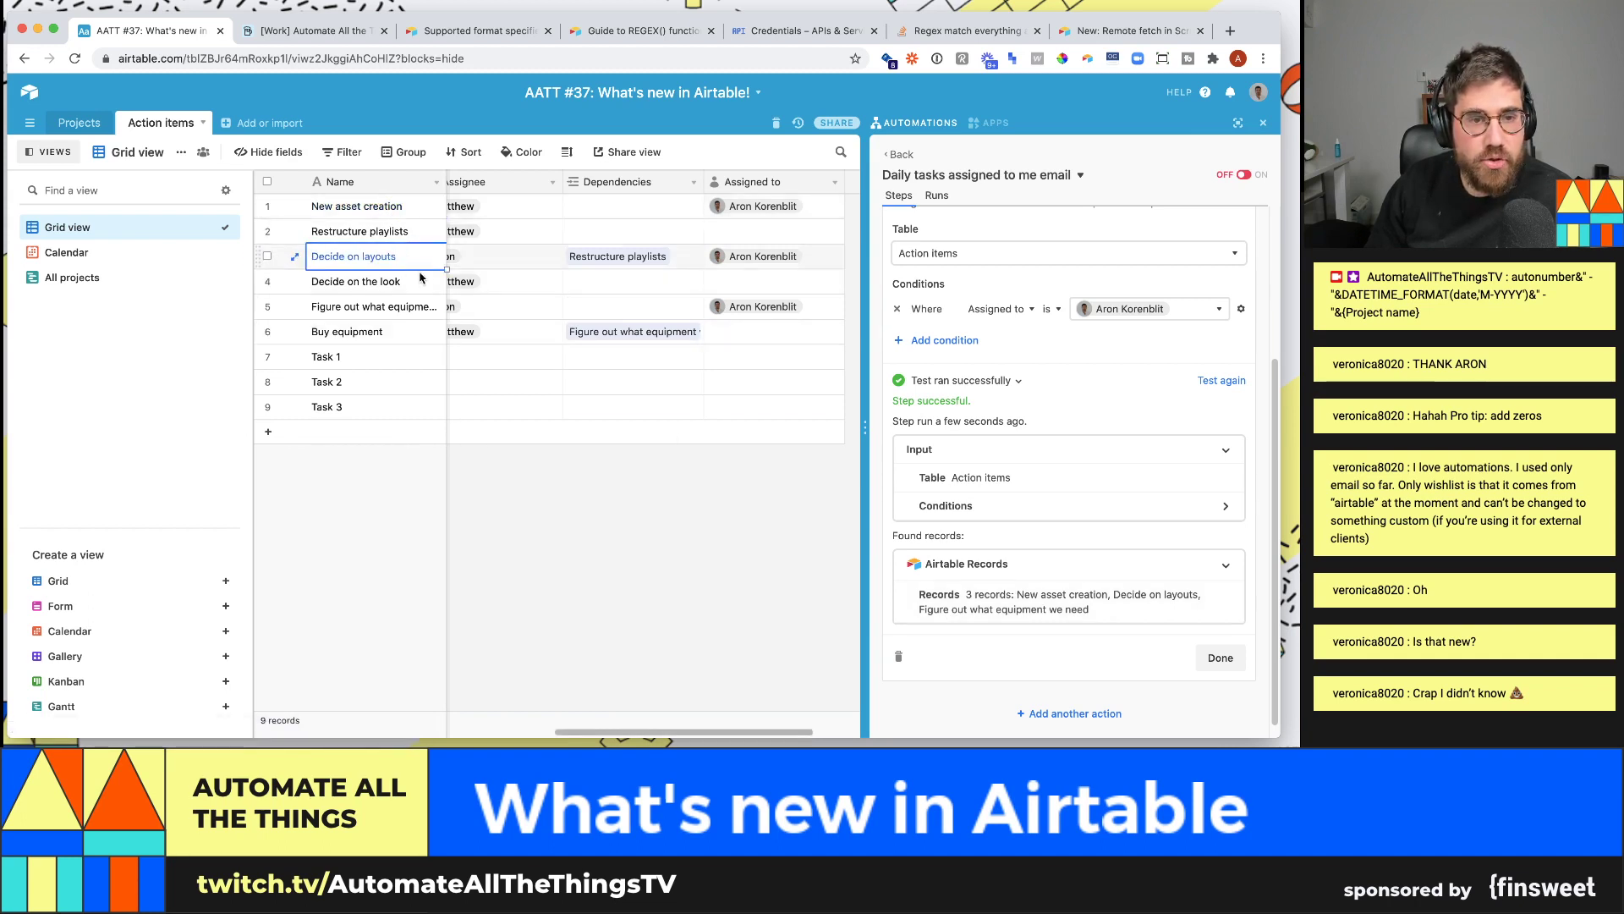
pyautogui.click(419, 311)
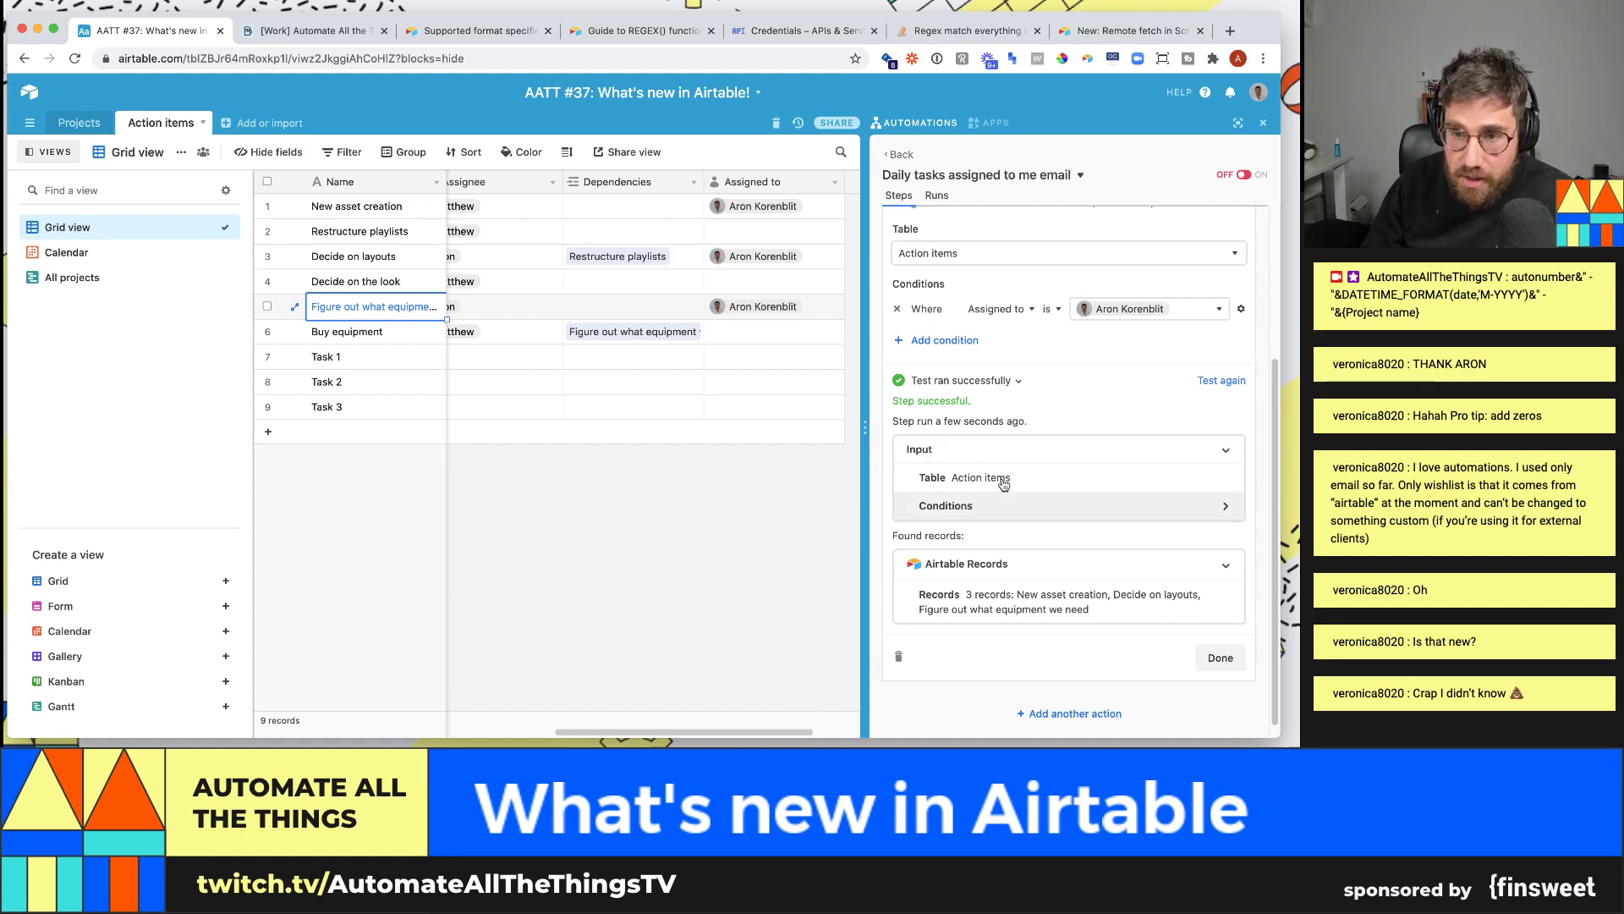
pyautogui.click(1220, 651)
# - Add a Gmail 'Send email' action that sends from the connected Gmail account
pyautogui.click(1075, 413)
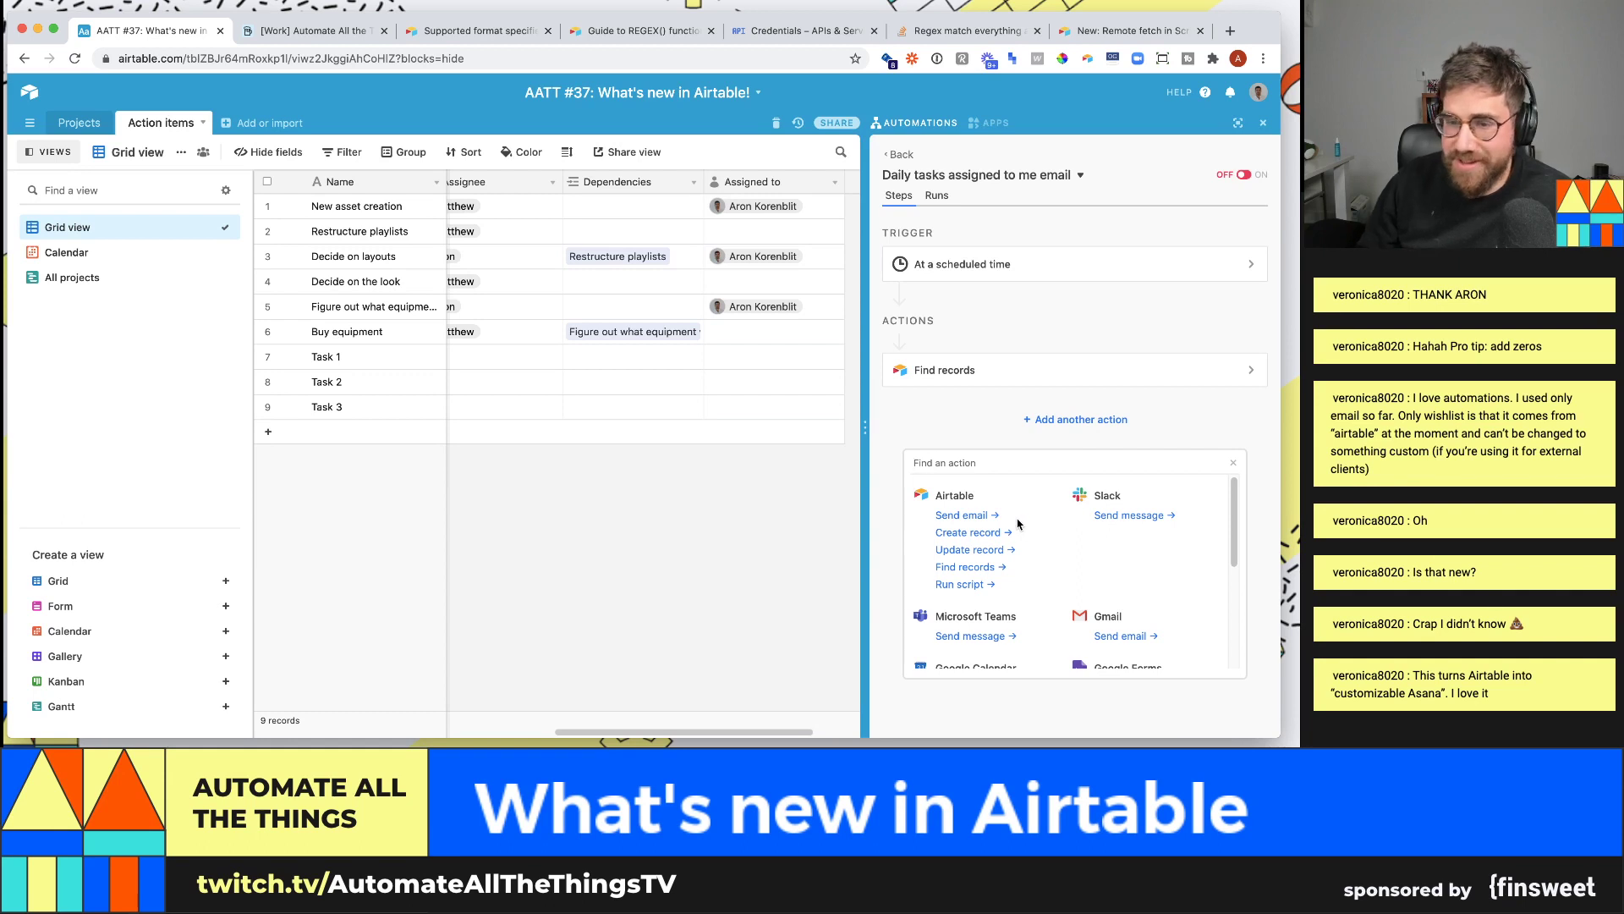
pyautogui.scroll(-2, 1018, 526)
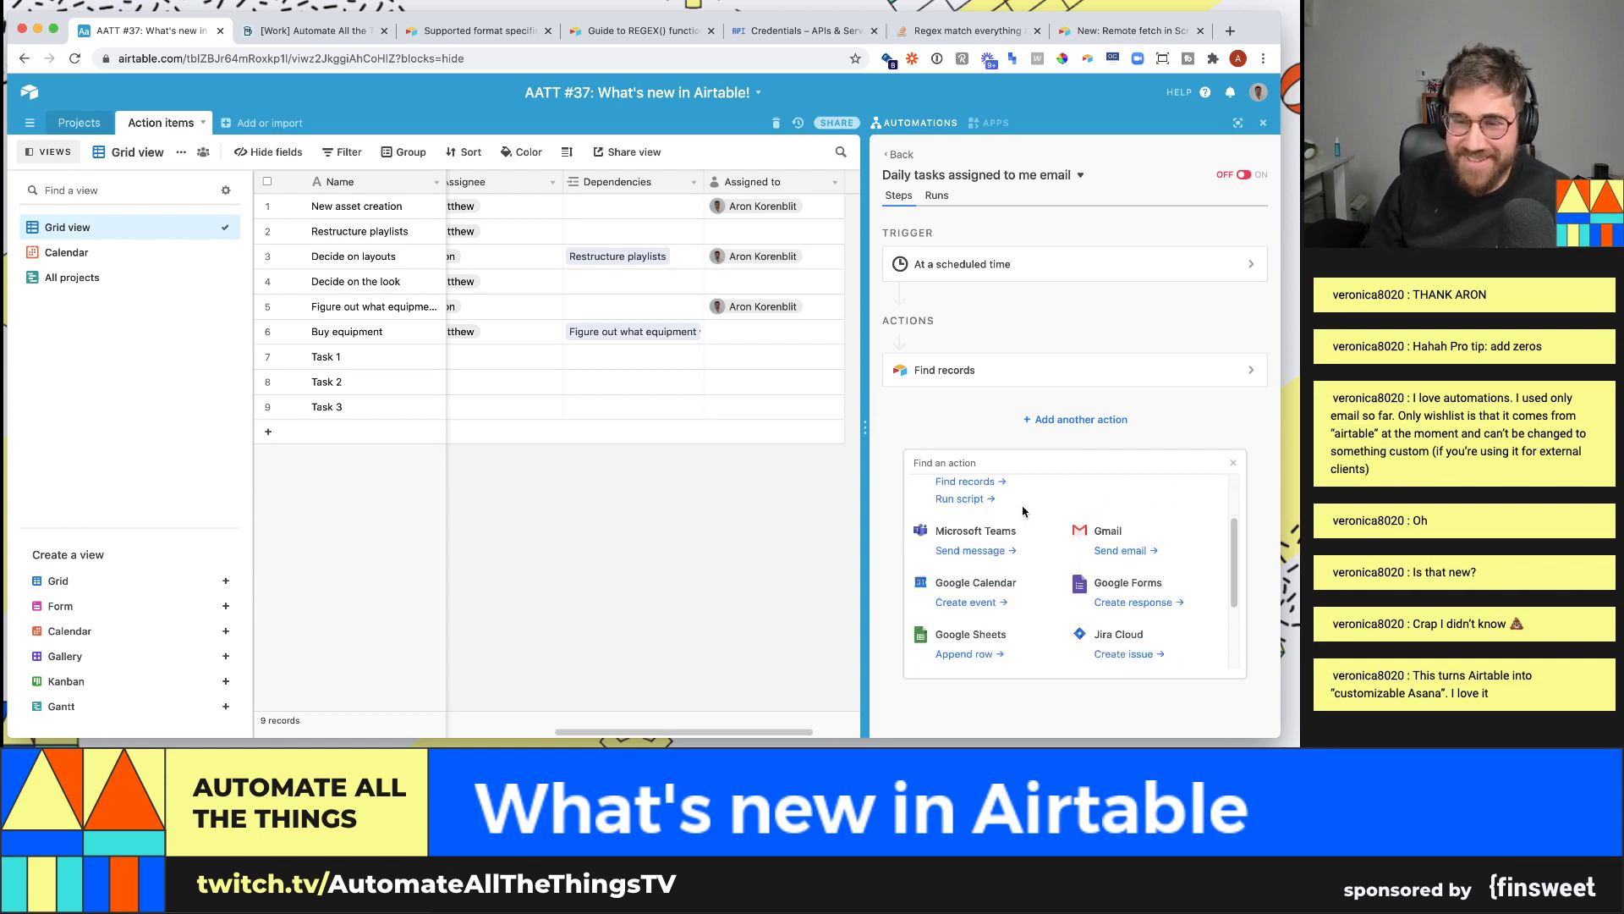
pyautogui.scroll(2, 1018, 529)
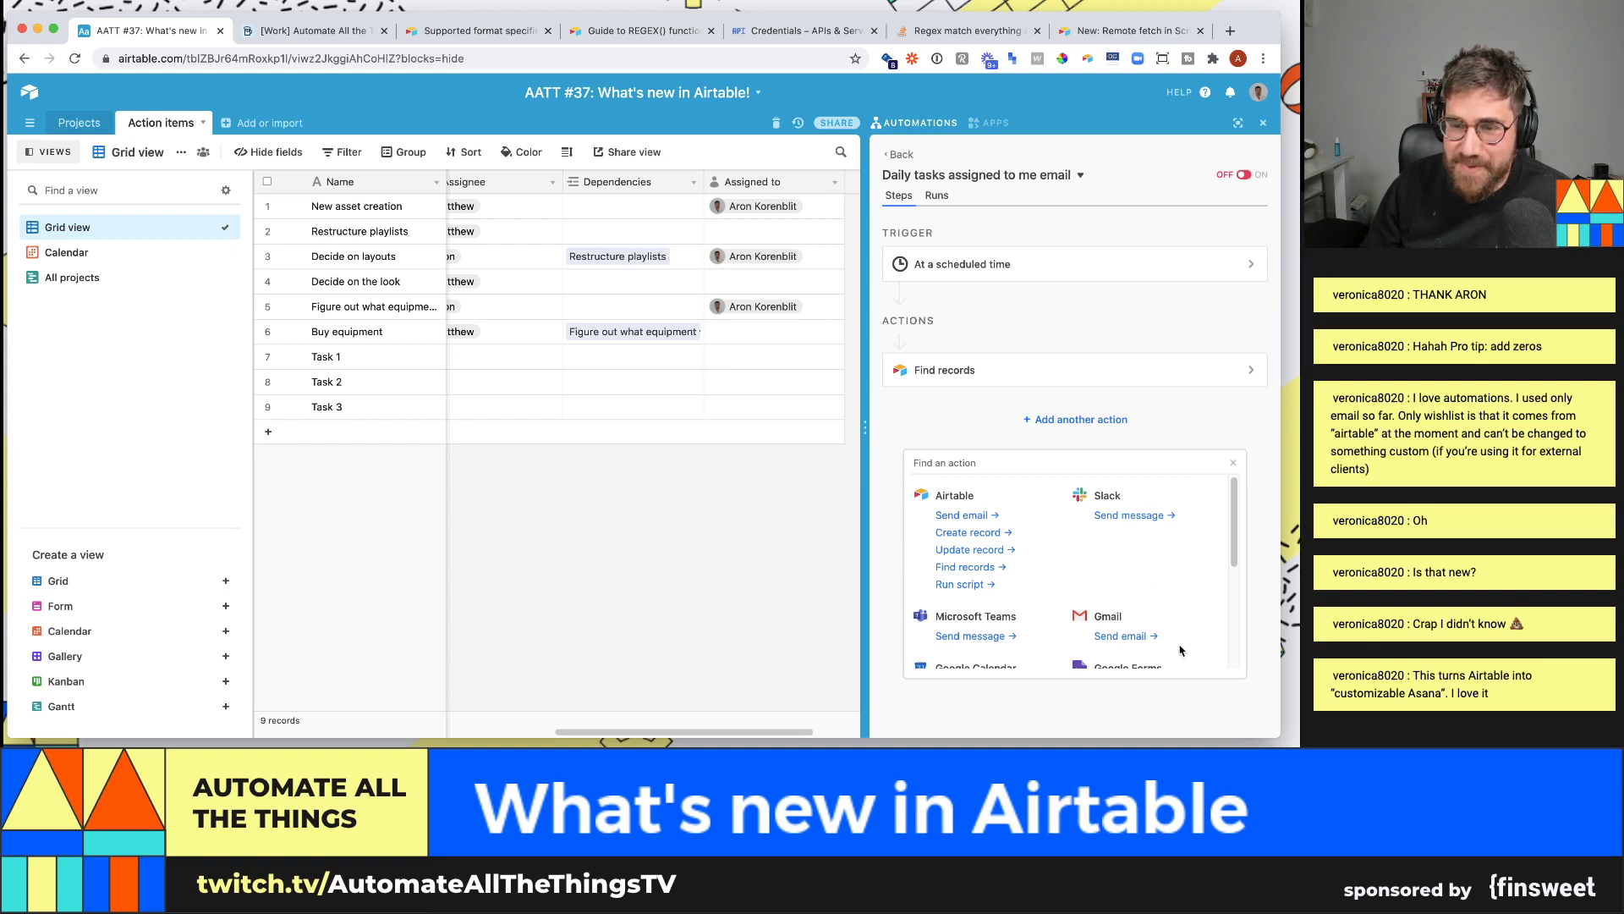
pyautogui.click(1122, 636)
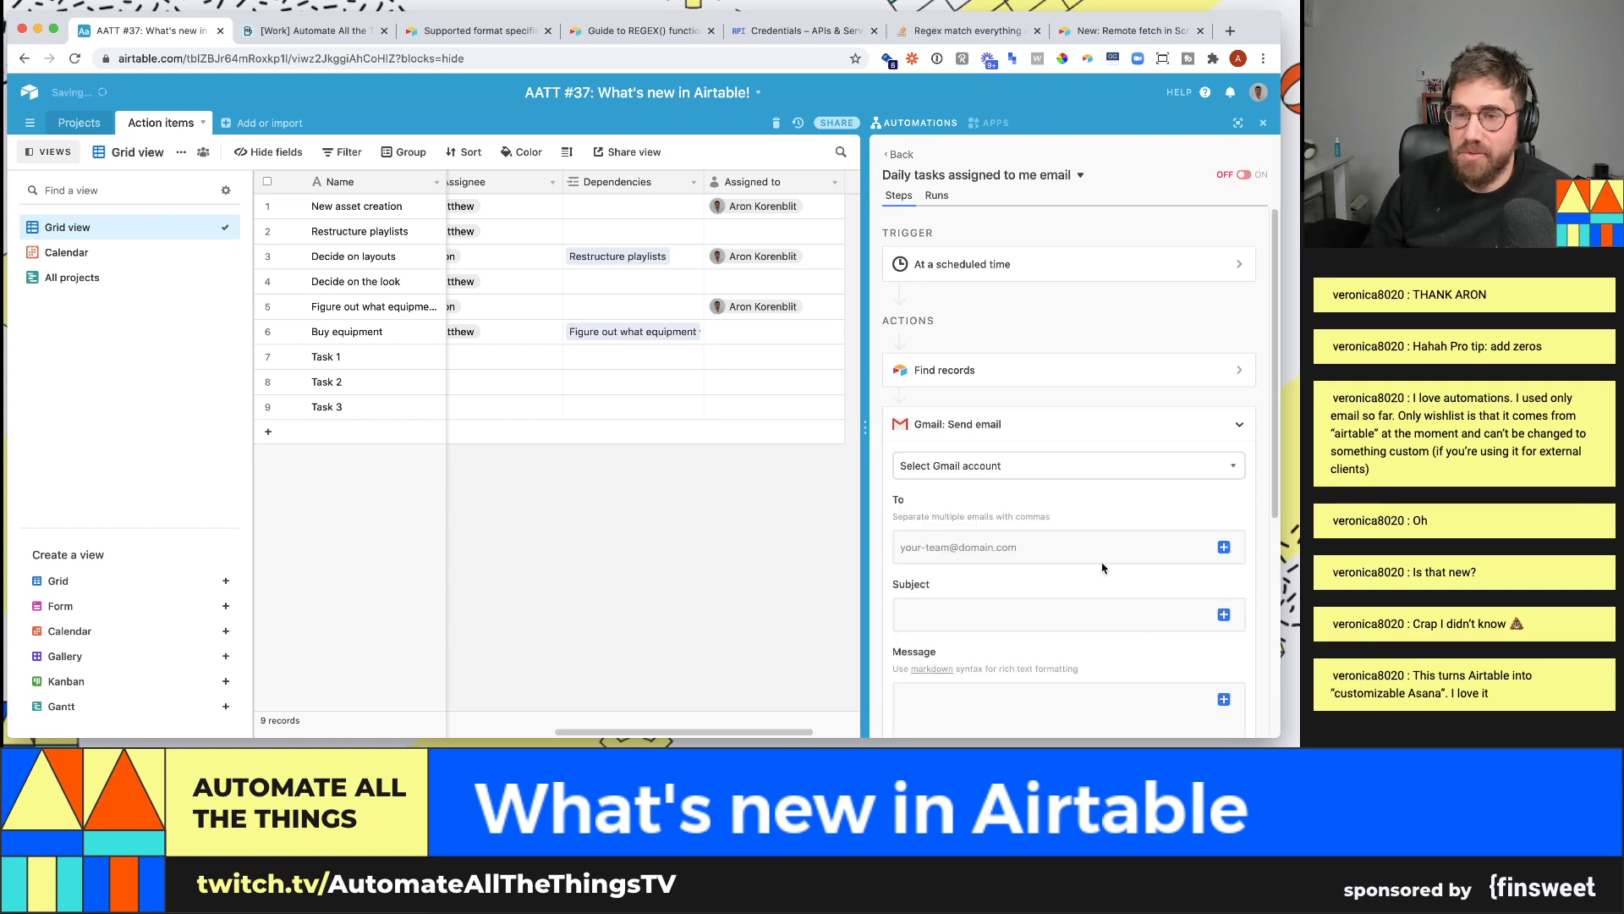
pyautogui.click(1009, 476)
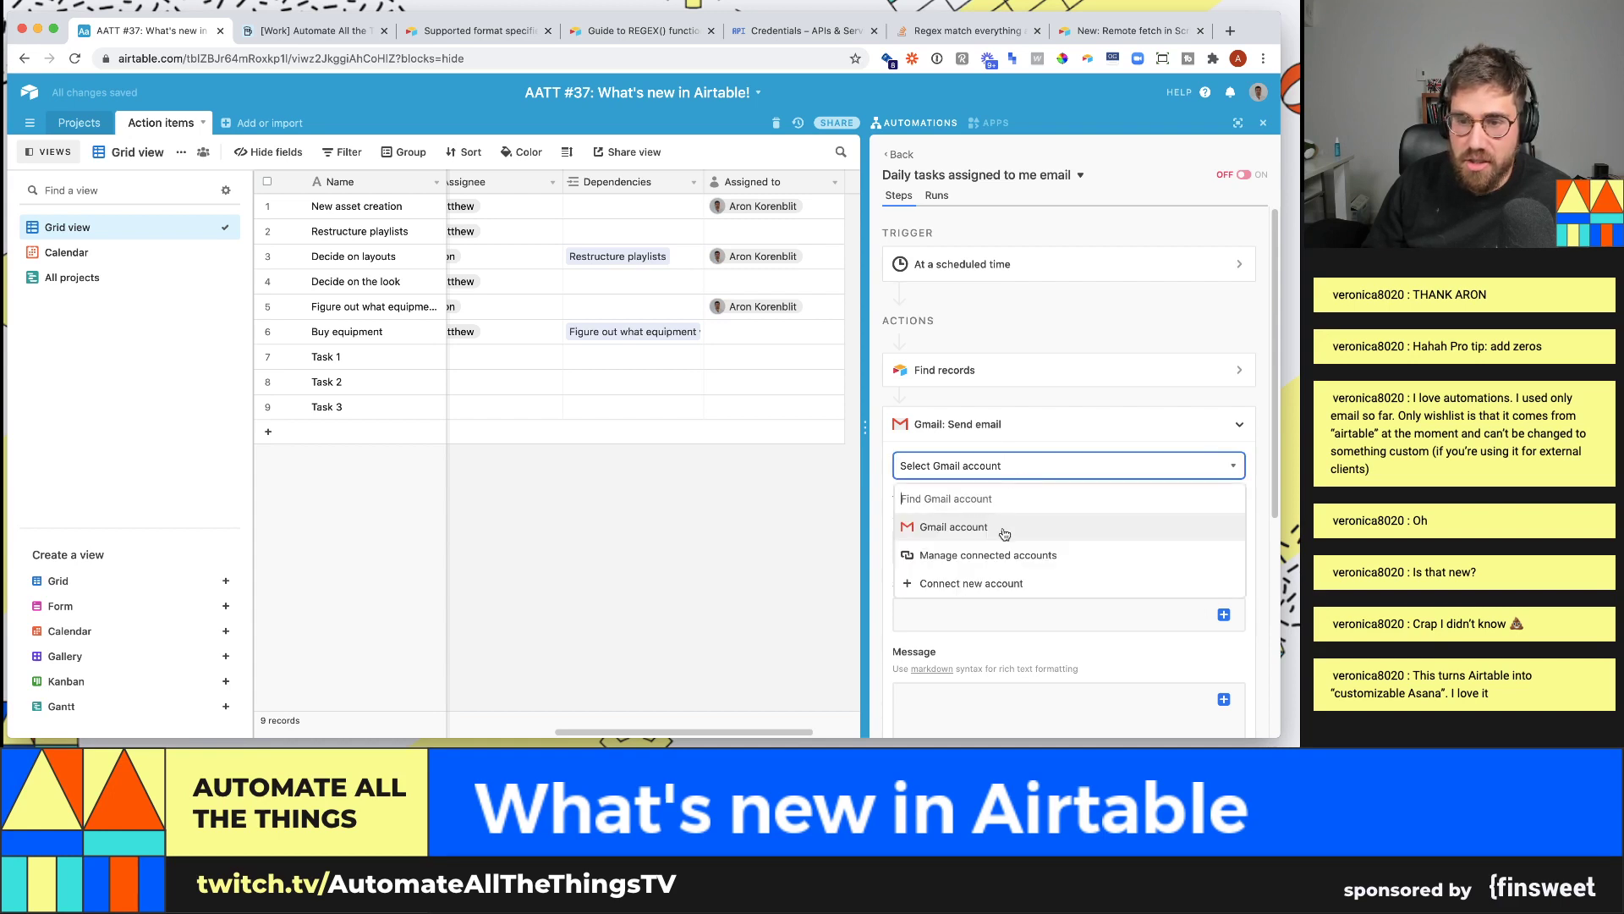
pyautogui.click(1004, 533)
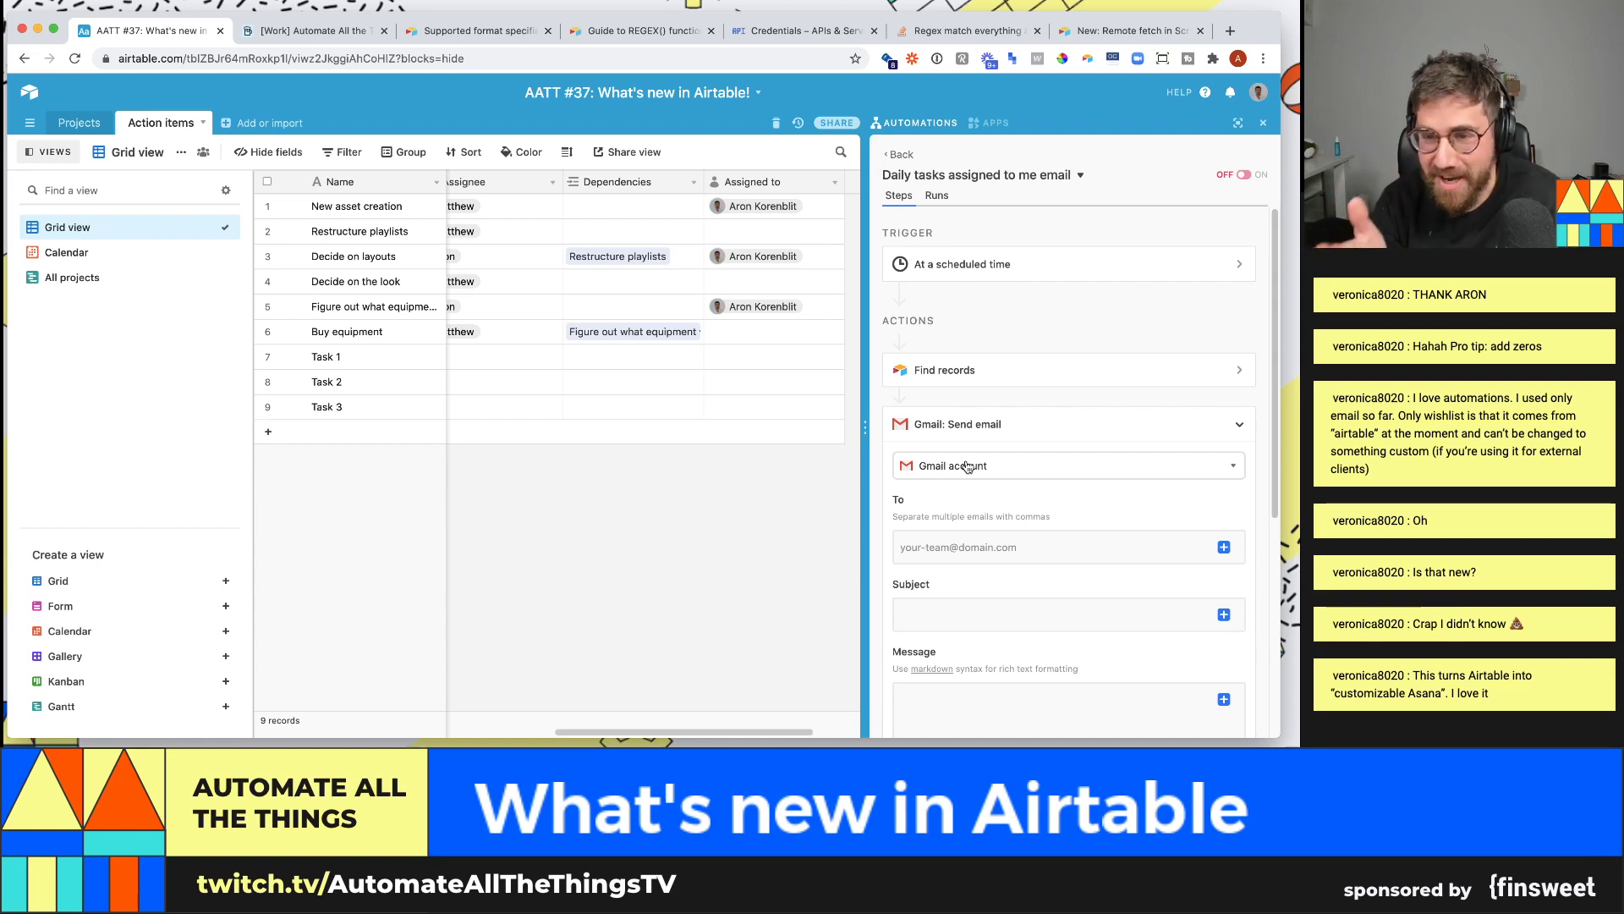
# - Enter the recipient's e-mail address and the subject 'Action items assigned to you!'
pyautogui.click(949, 552)
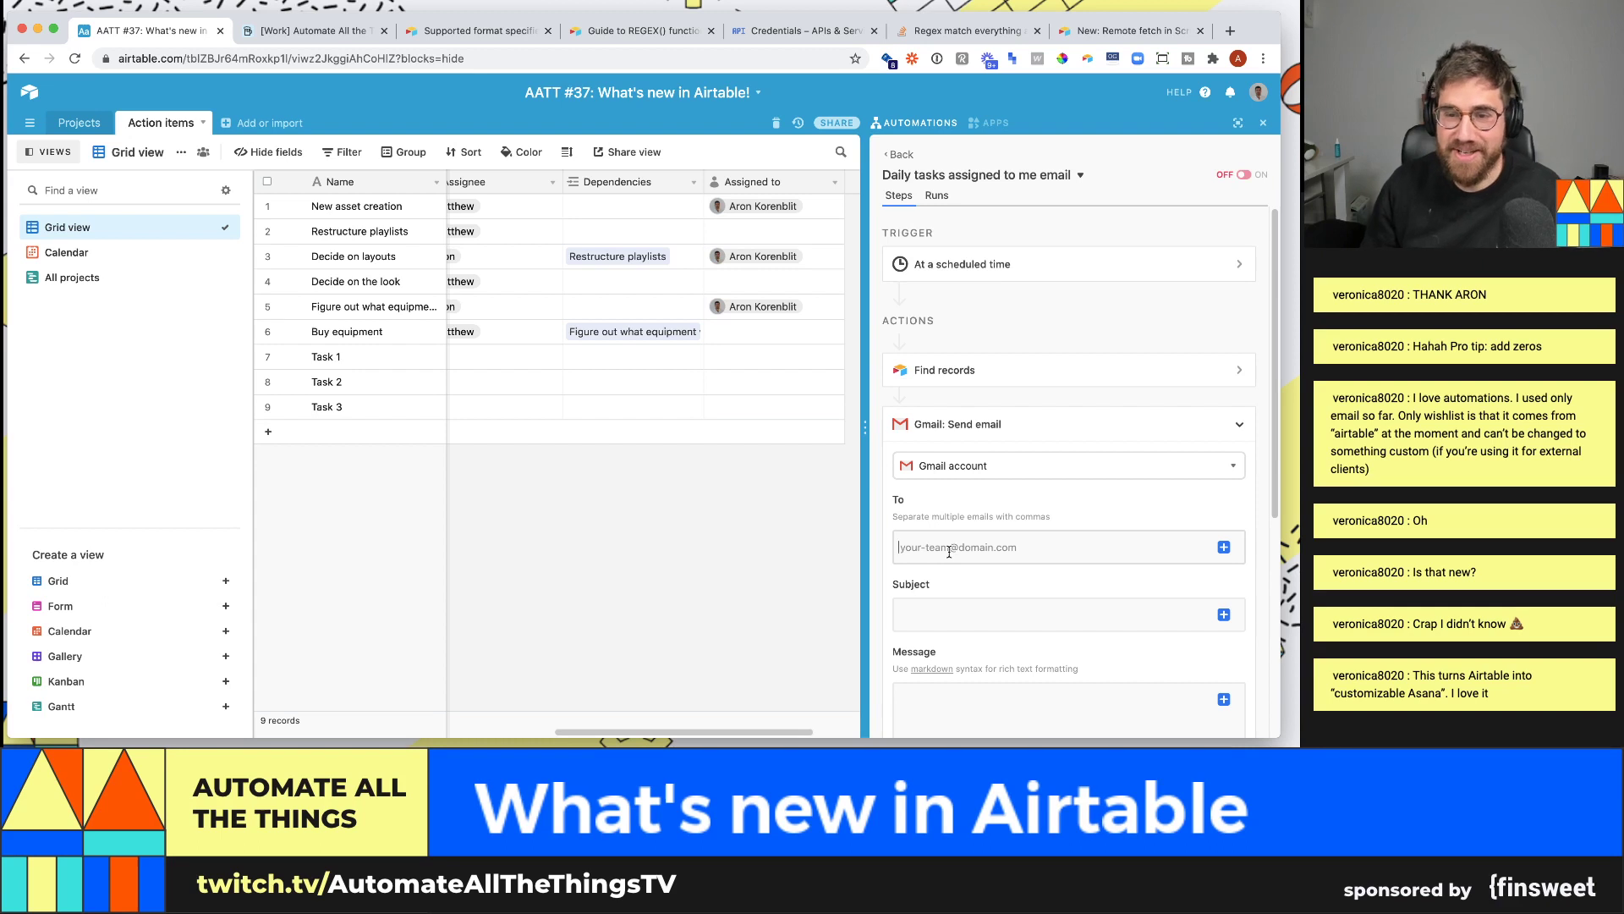
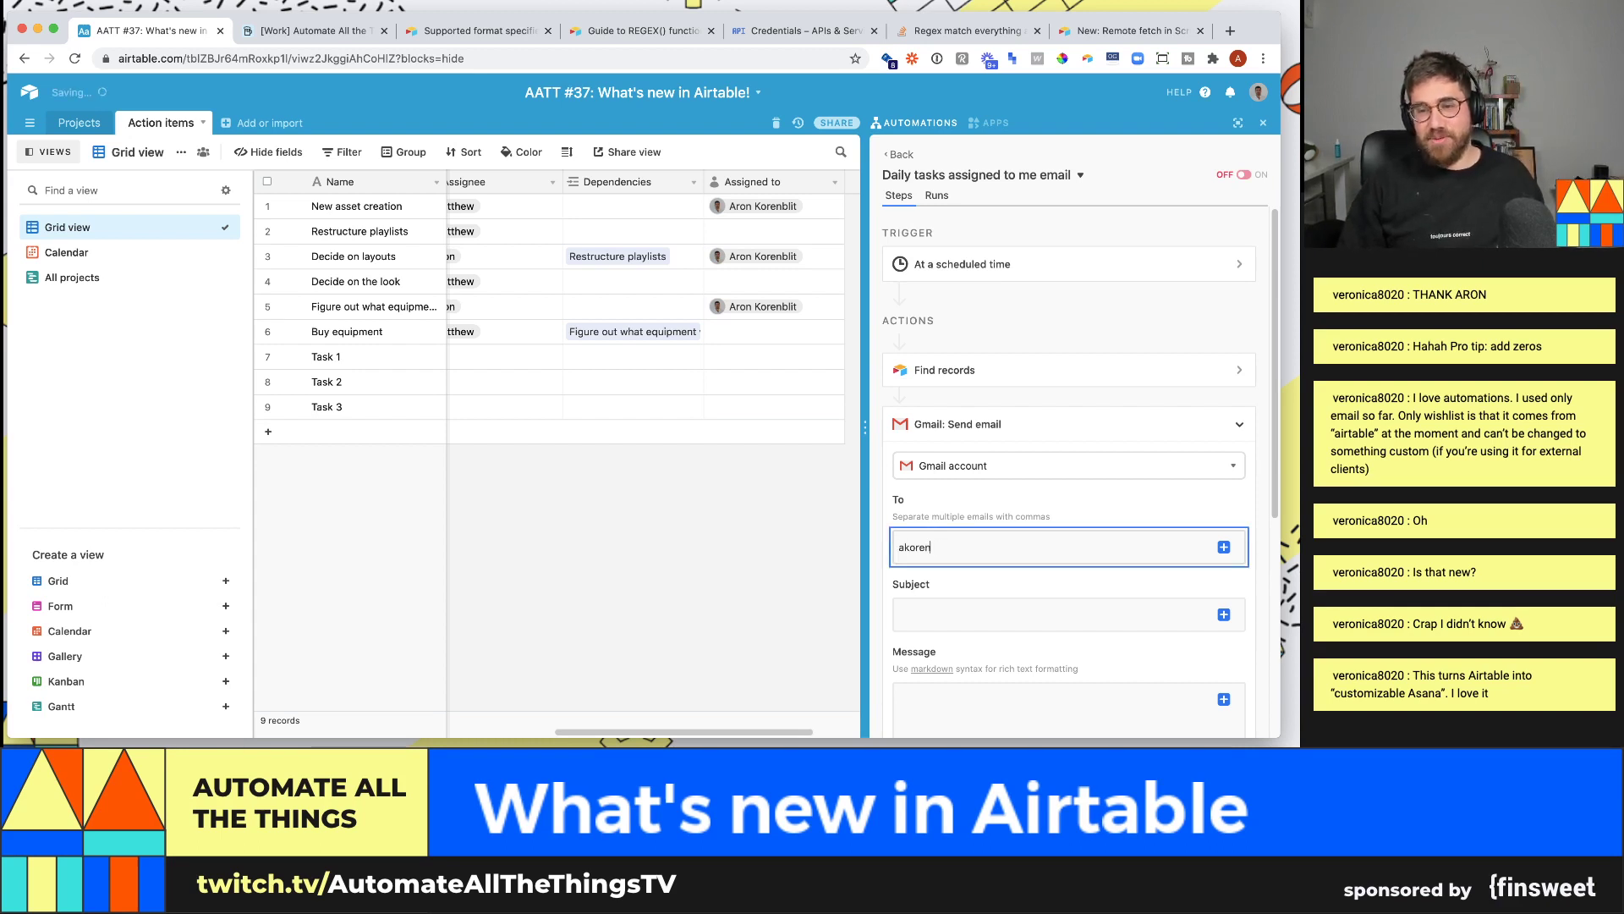
pyautogui.press('Tab')
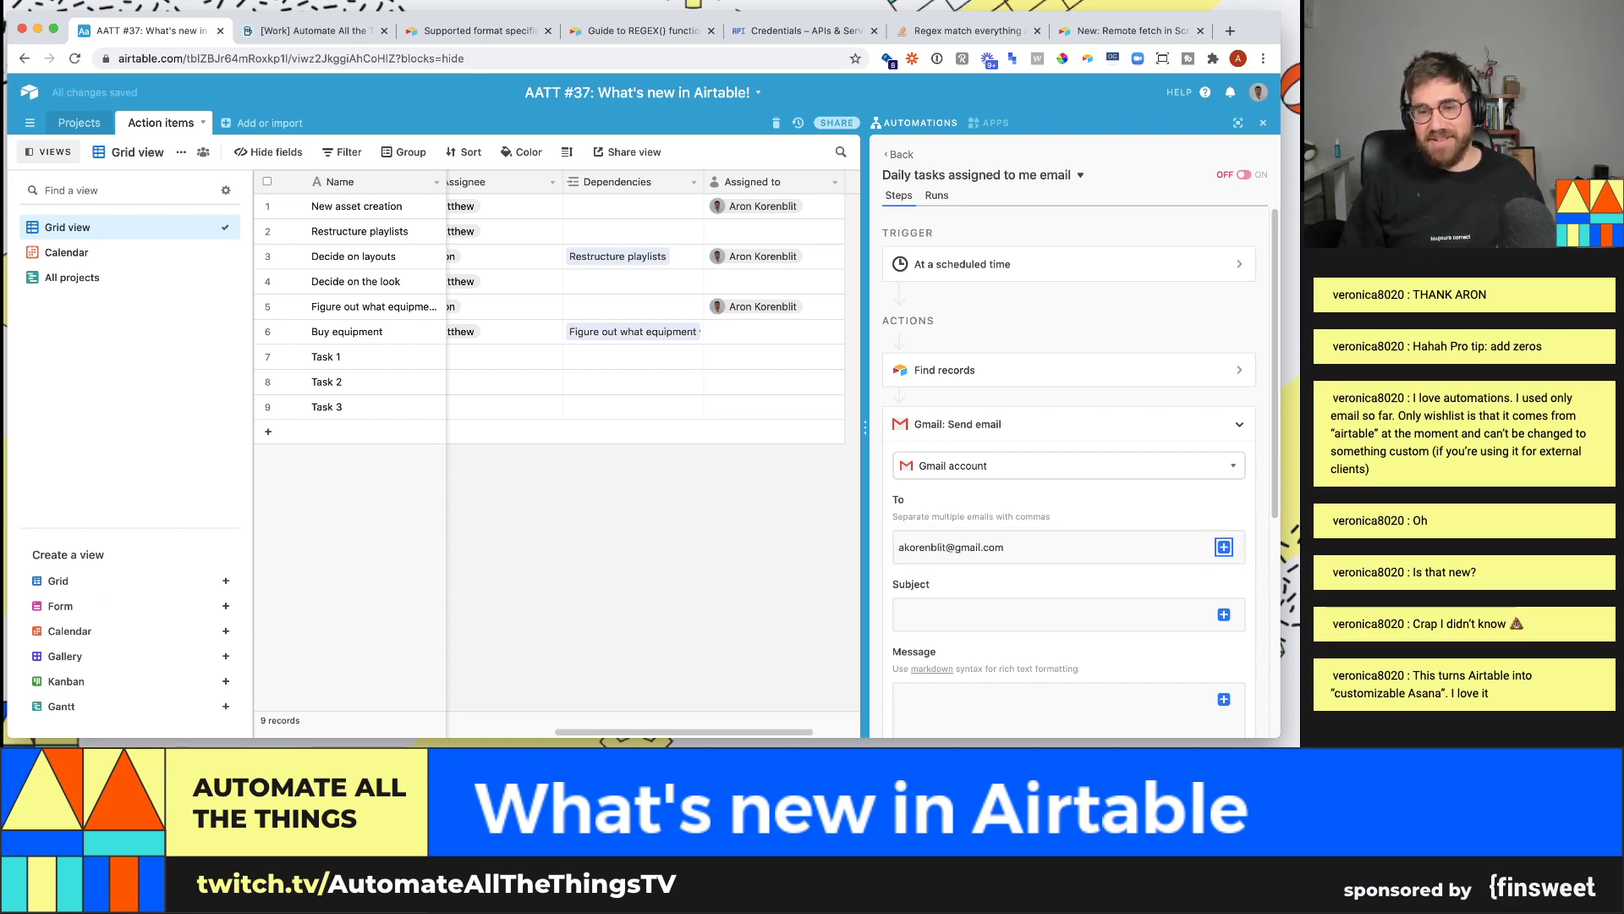
pyautogui.click(990, 587)
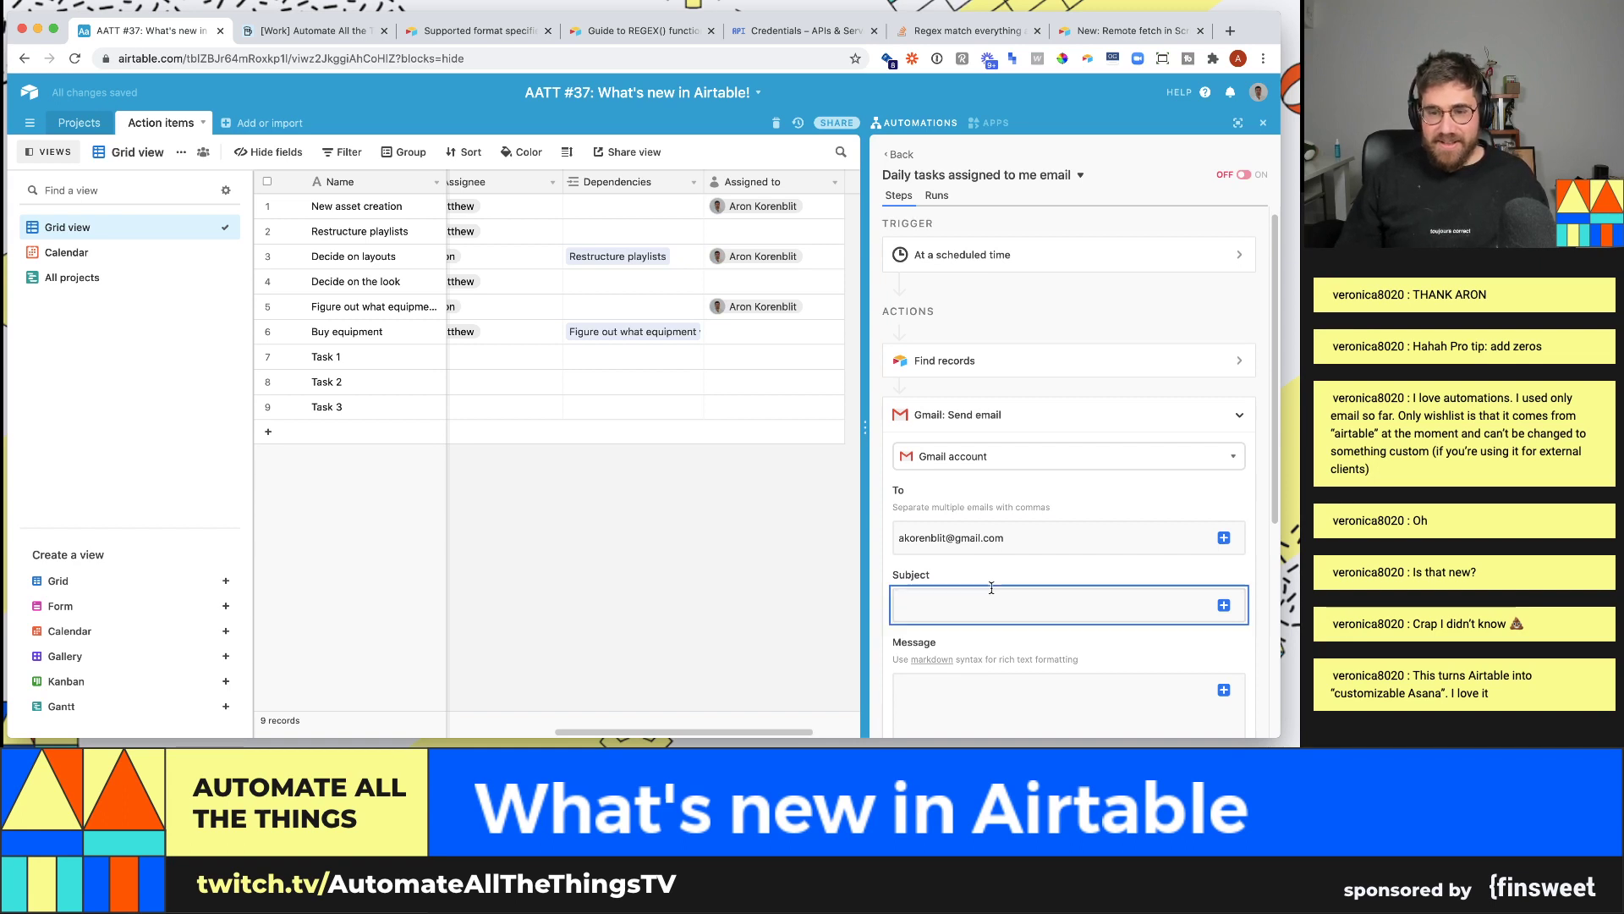
pyautogui.write('Task')
pyautogui.press('BackSpace')
pyautogui.press('BackSpace')
pyautogui.write('ACtion')
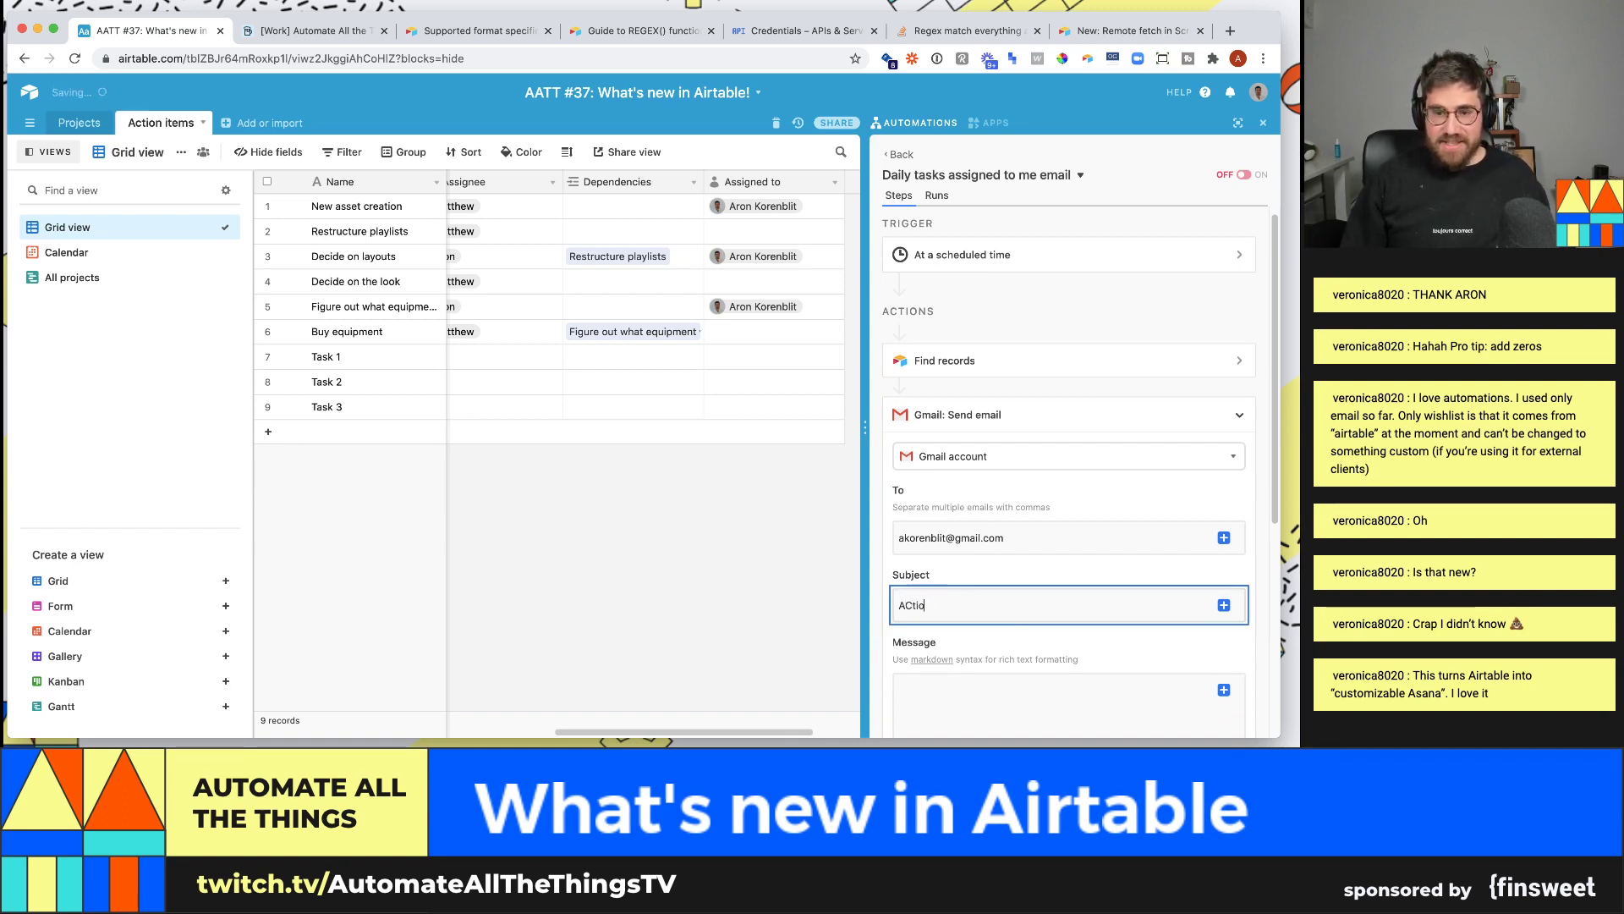
pyautogui.press('BackSpace')
pyautogui.write('ction')
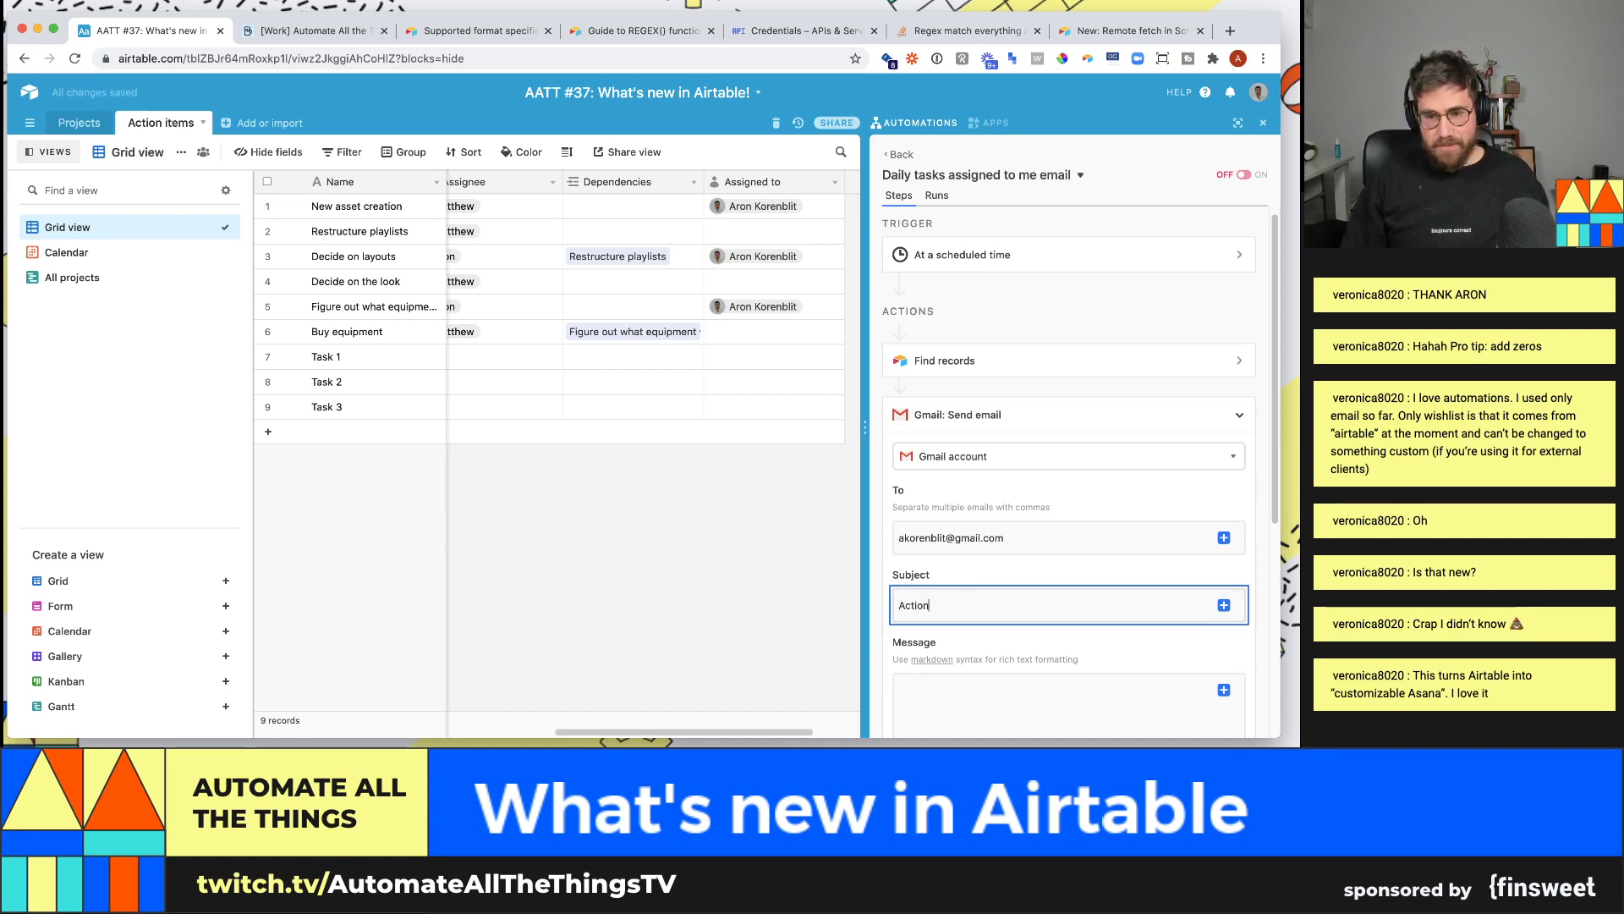
pyautogui.write(' items assigned to you!')
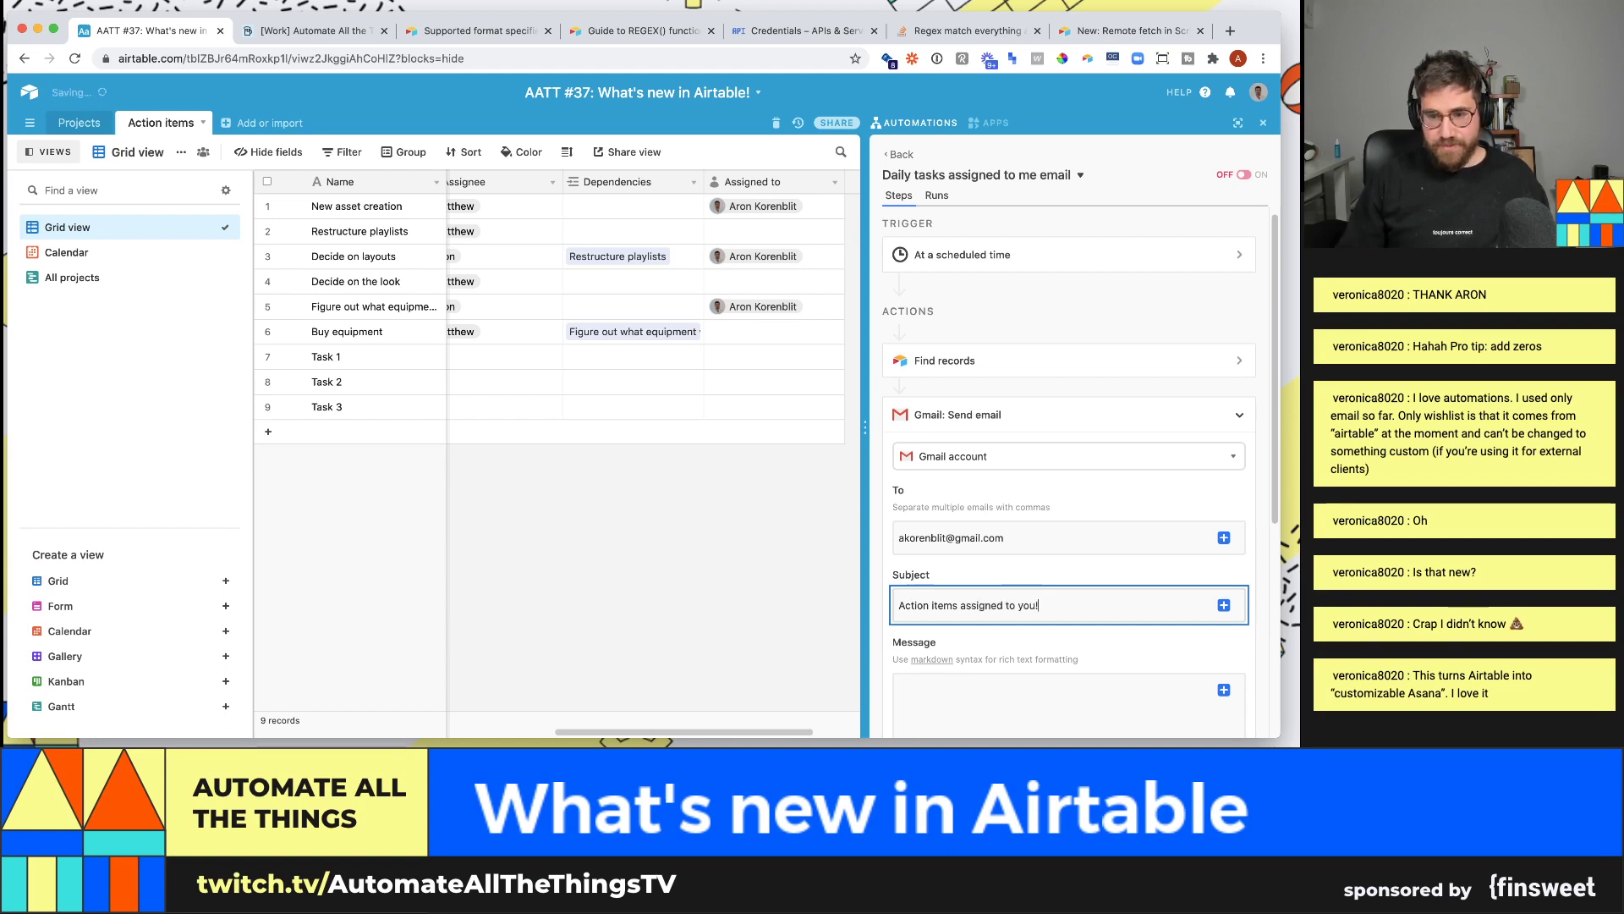
# - Write a greeting message ending 'here are your tasks:' followed by a new line
pyautogui.scroll(-2, 1005, 615)
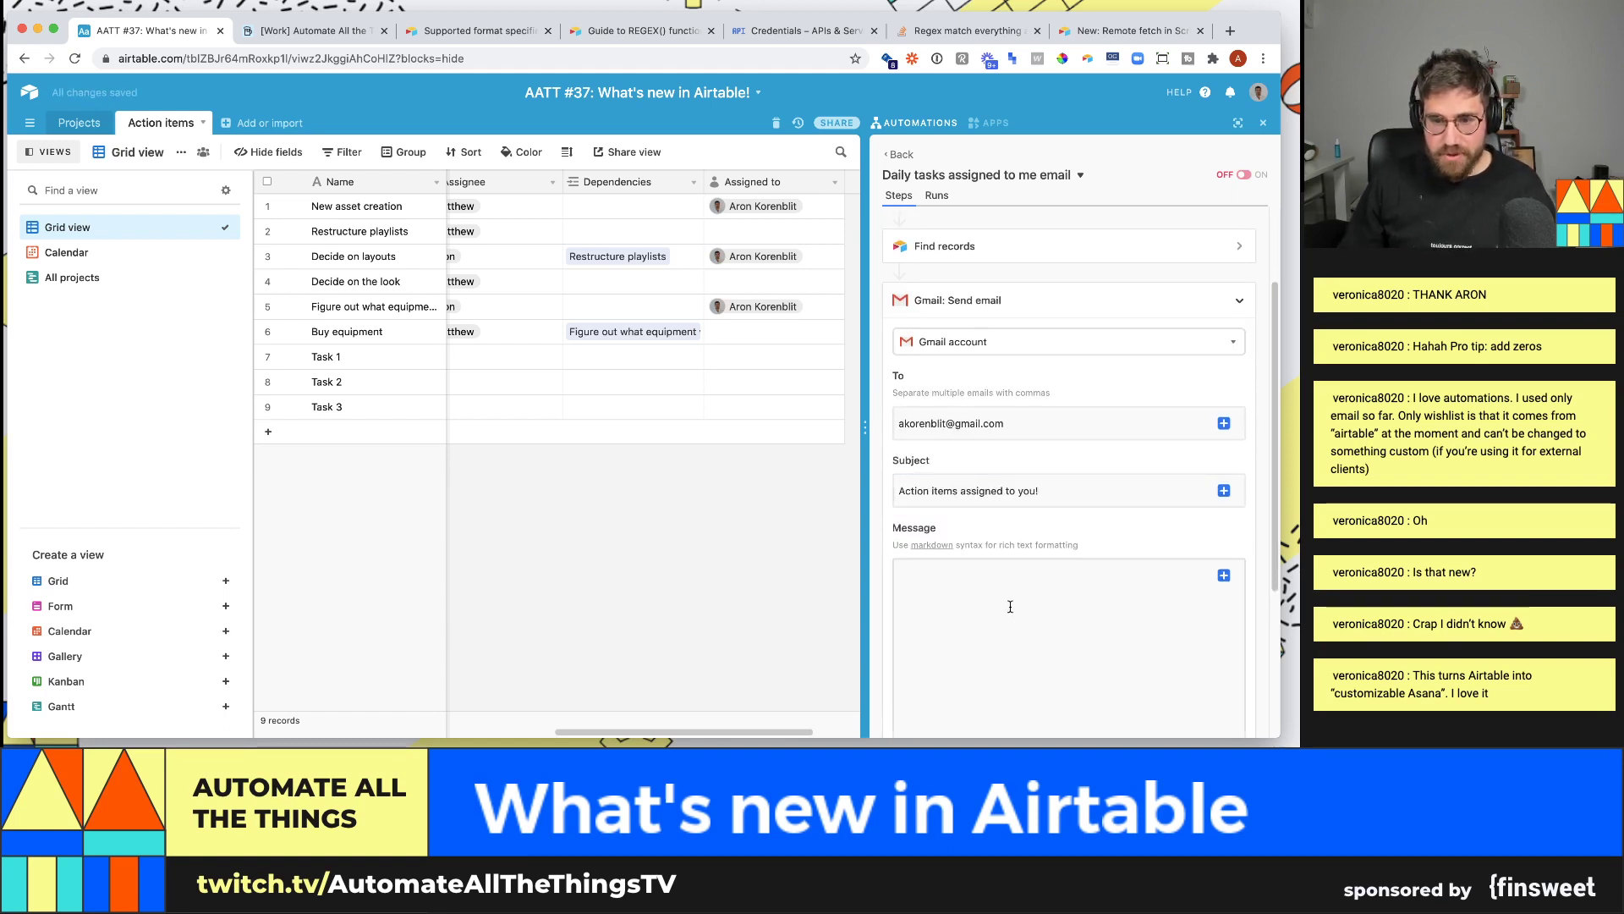
pyautogui.click(1005, 615)
pyautogui.write('Hey Aron')
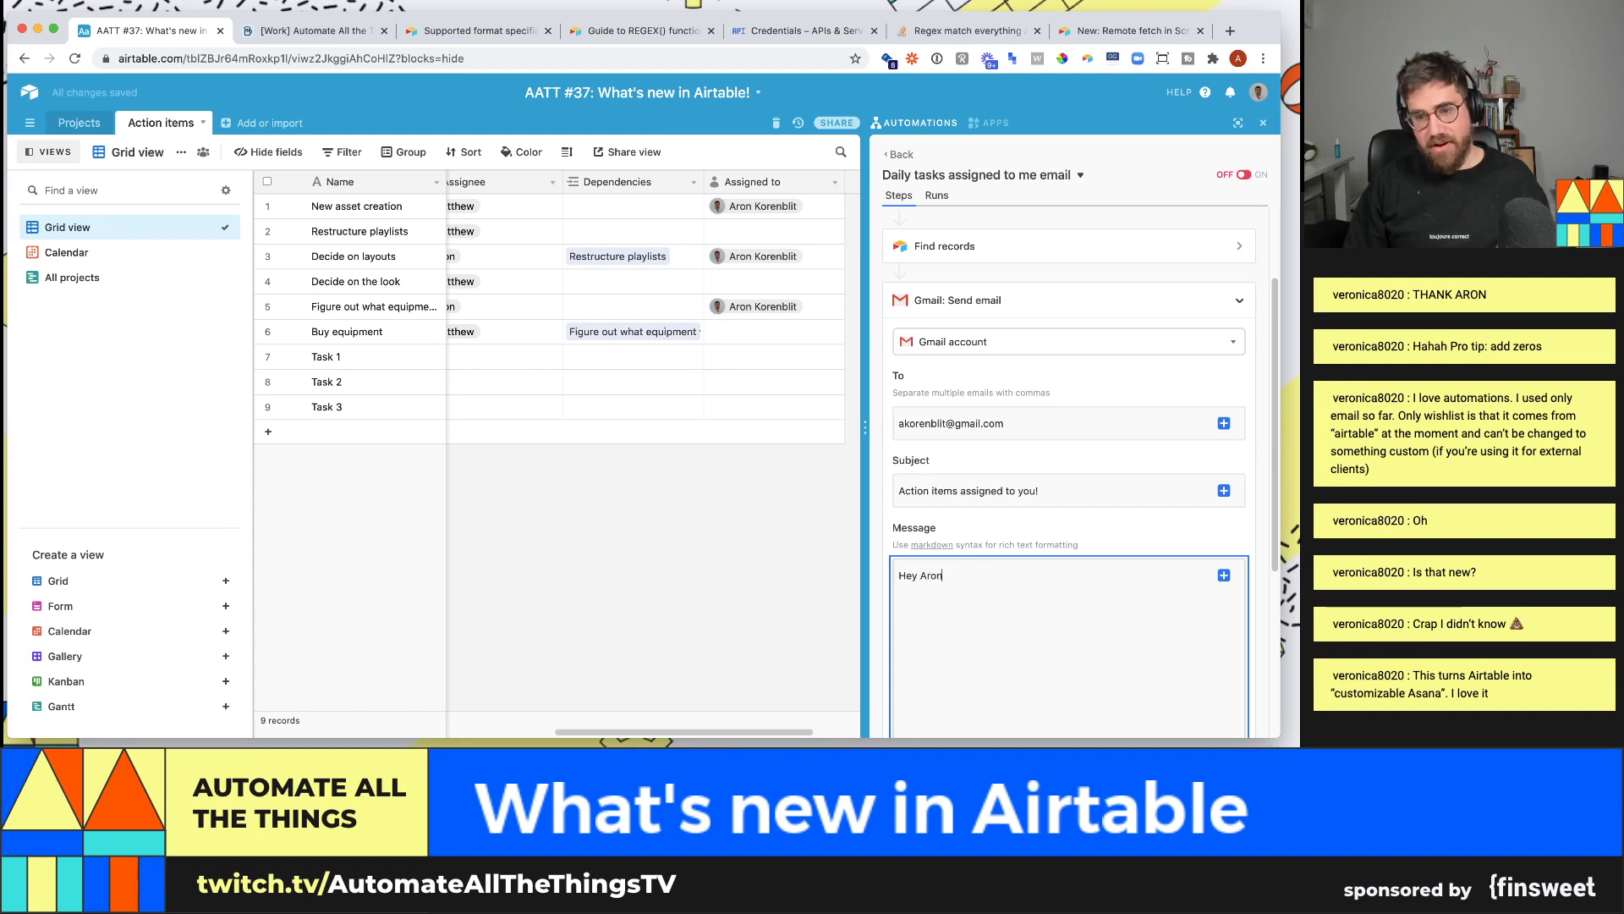
pyautogui.write('! This is Aro')
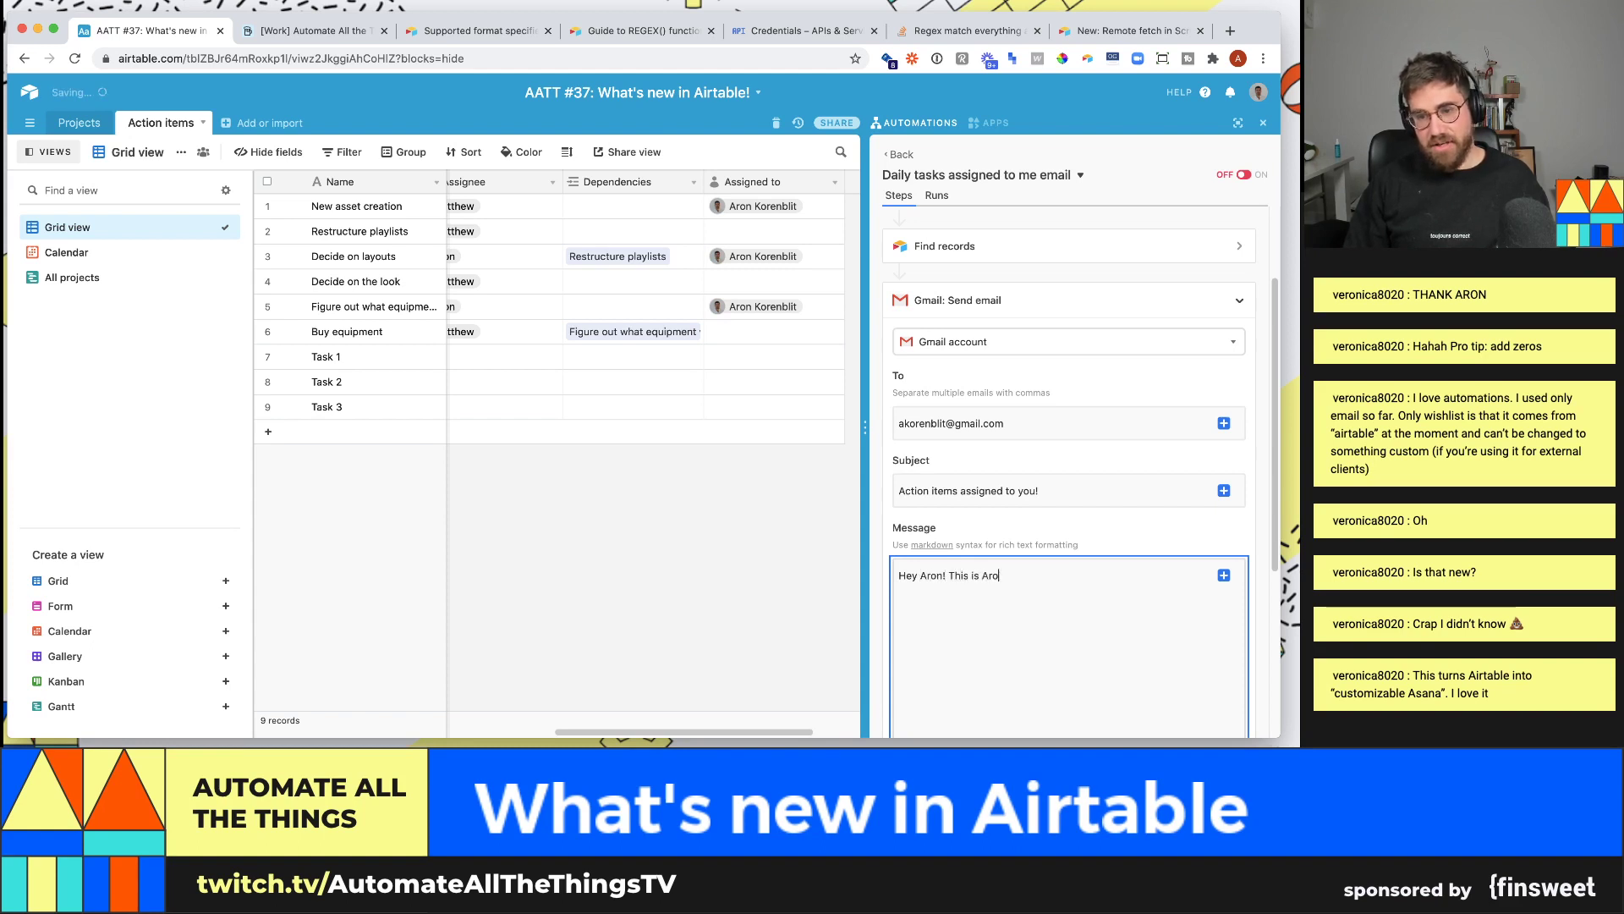
pyautogui.write("n (I know that's weir")
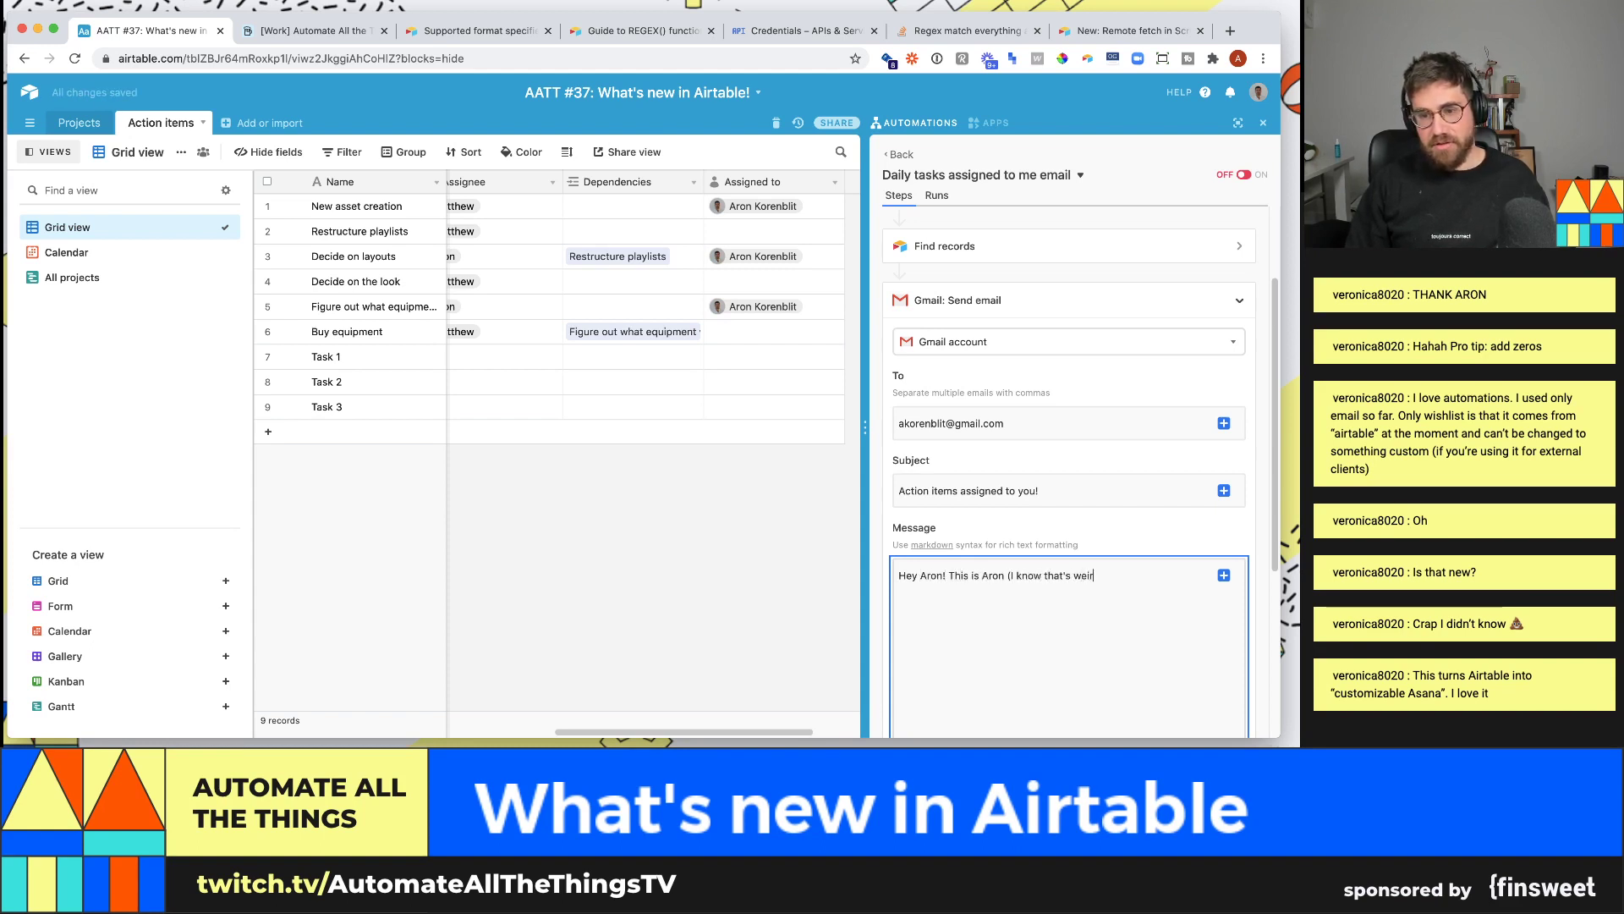
pyautogui.write('d) but here are your tasks')
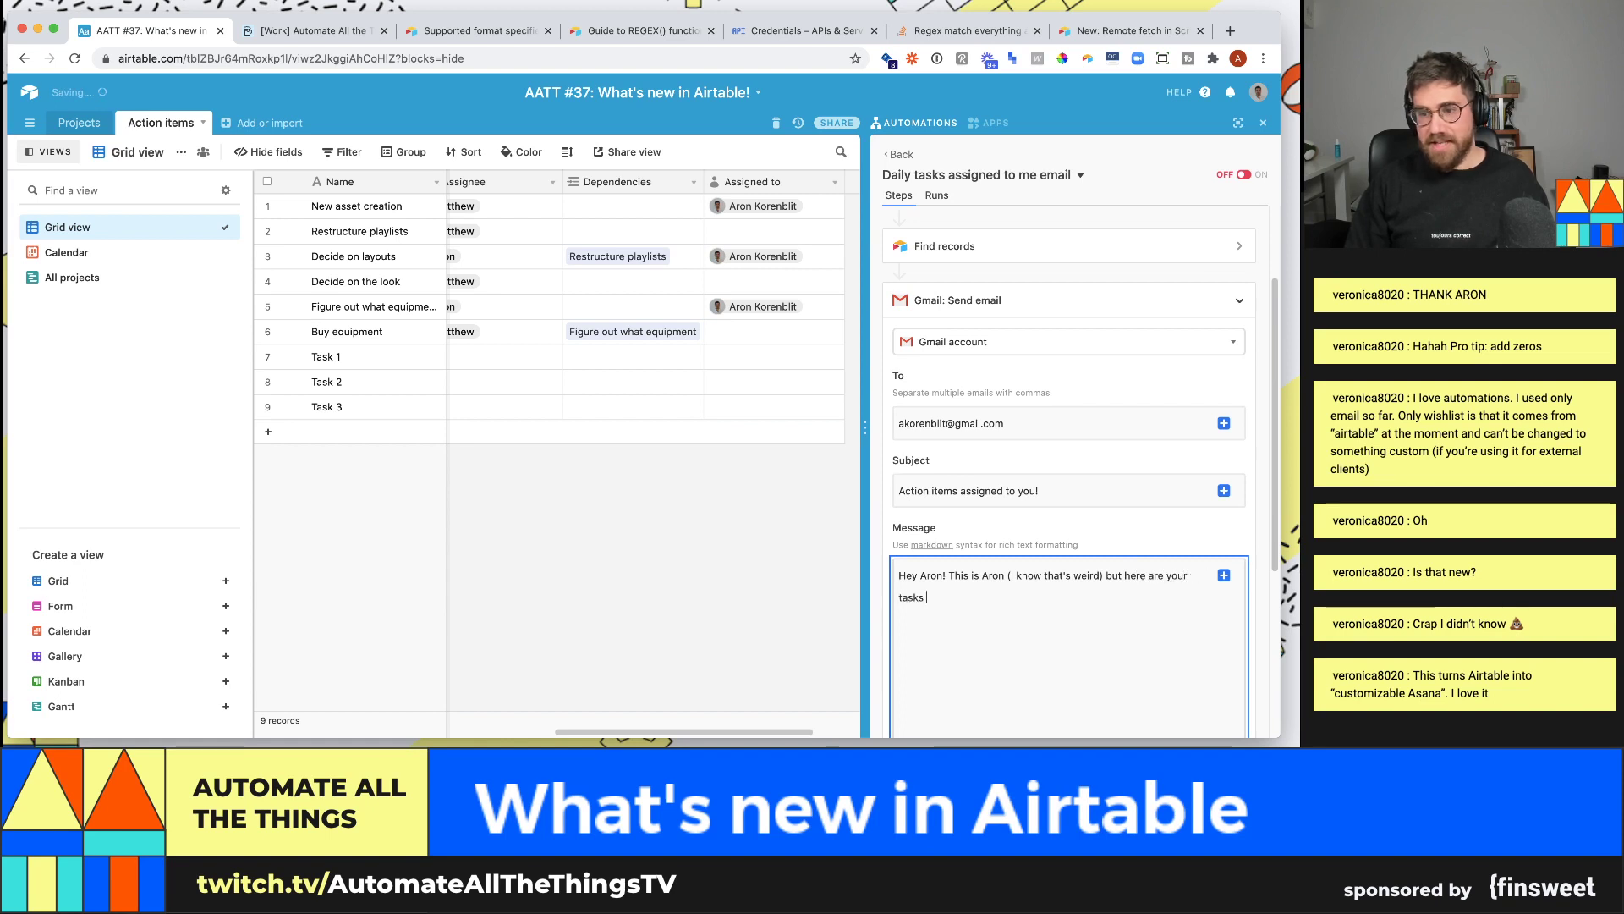
pyautogui.press('BackSpace')
pyautogui.write(':')
pyautogui.press('Return')
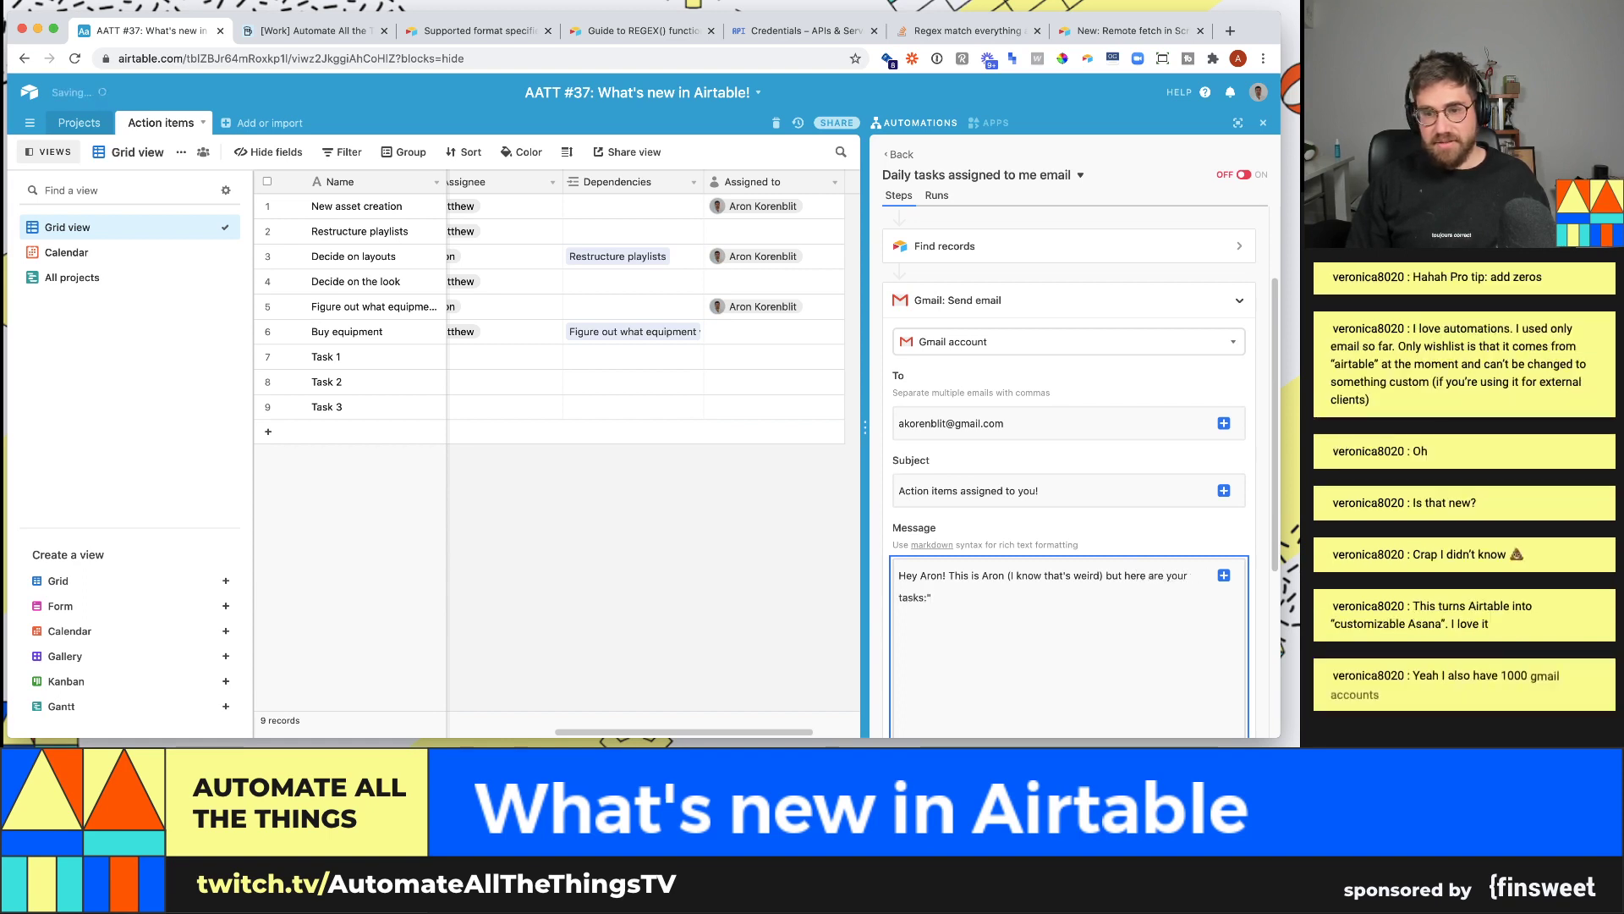
pyautogui.scroll(-2, 1011, 606)
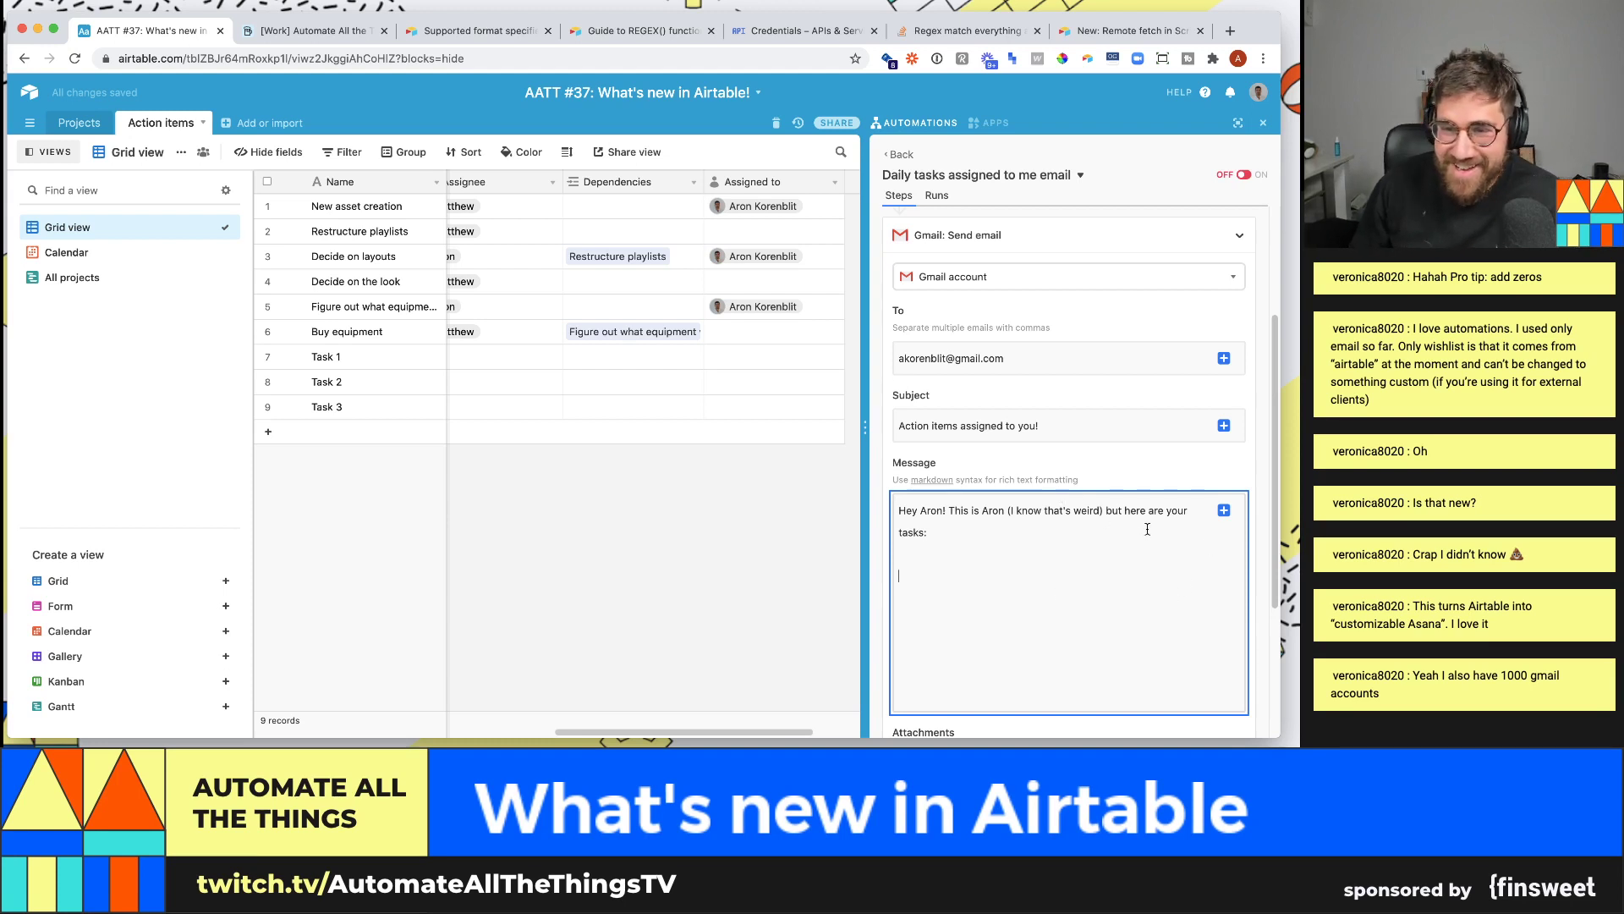
pyautogui.click(1223, 511)
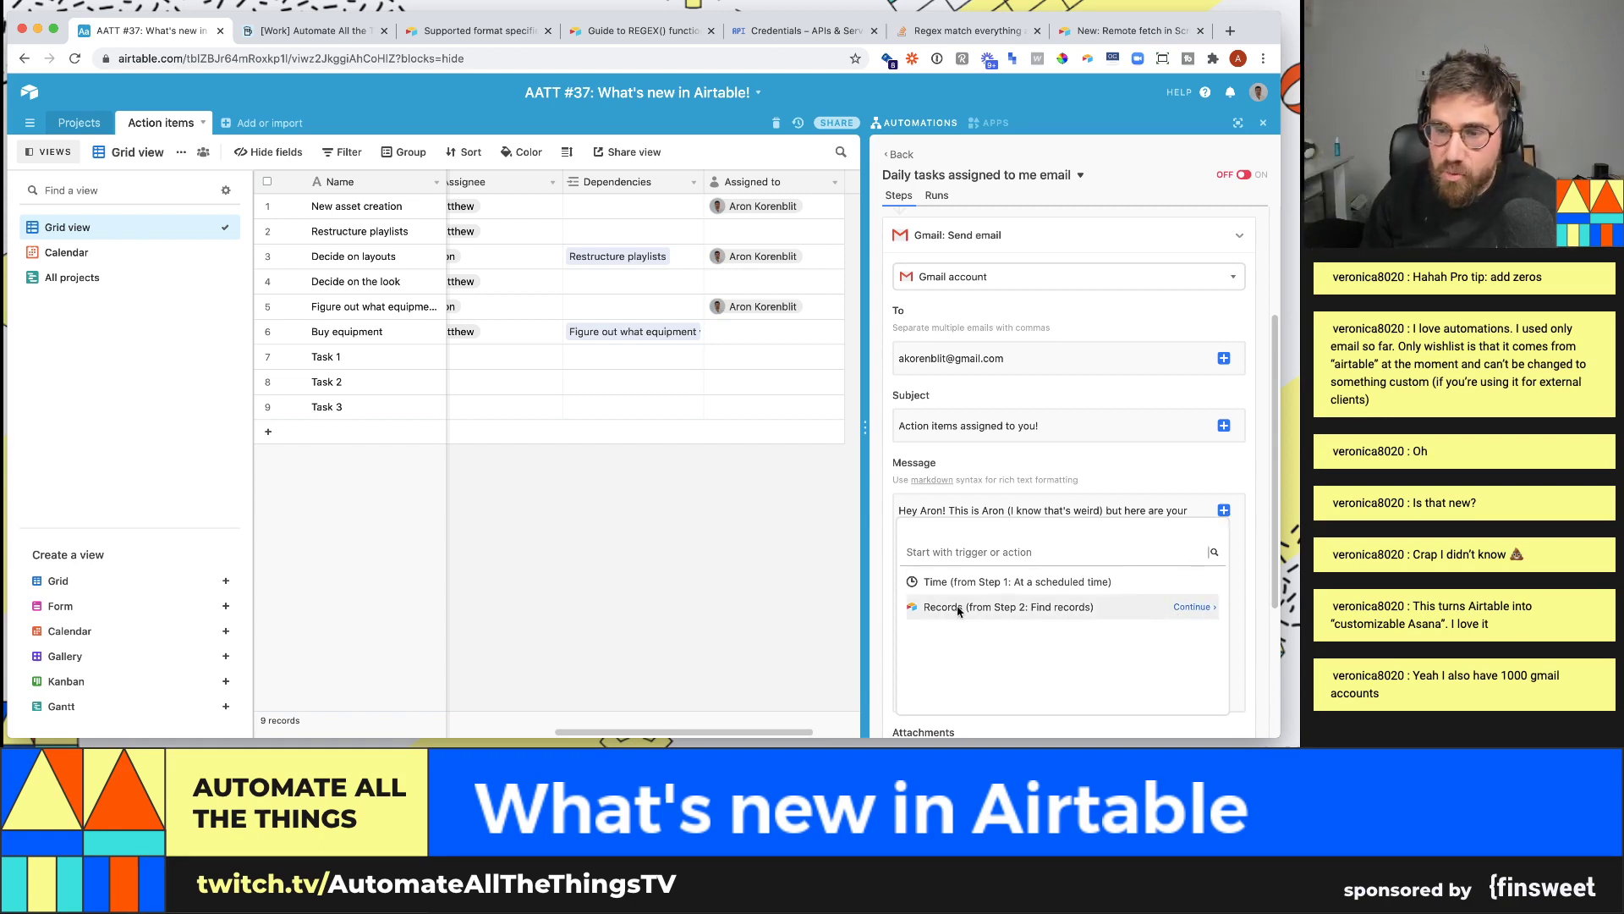
# - Pick the records found in Step 2 and choose to insert them as a list
pyautogui.click(1193, 610)
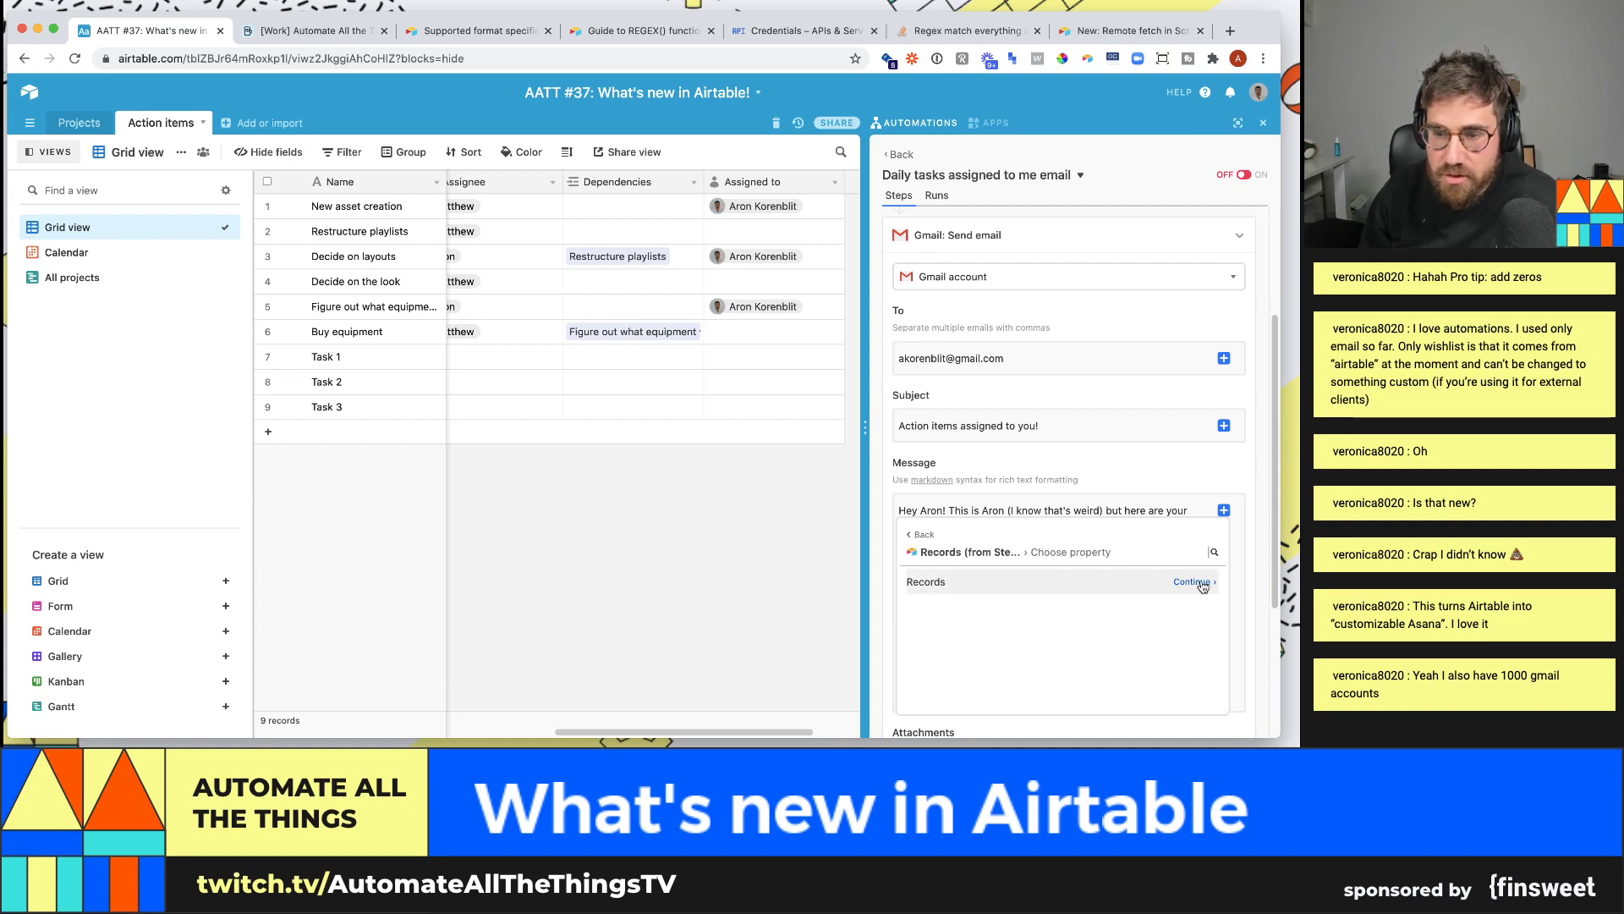
pyautogui.click(1202, 586)
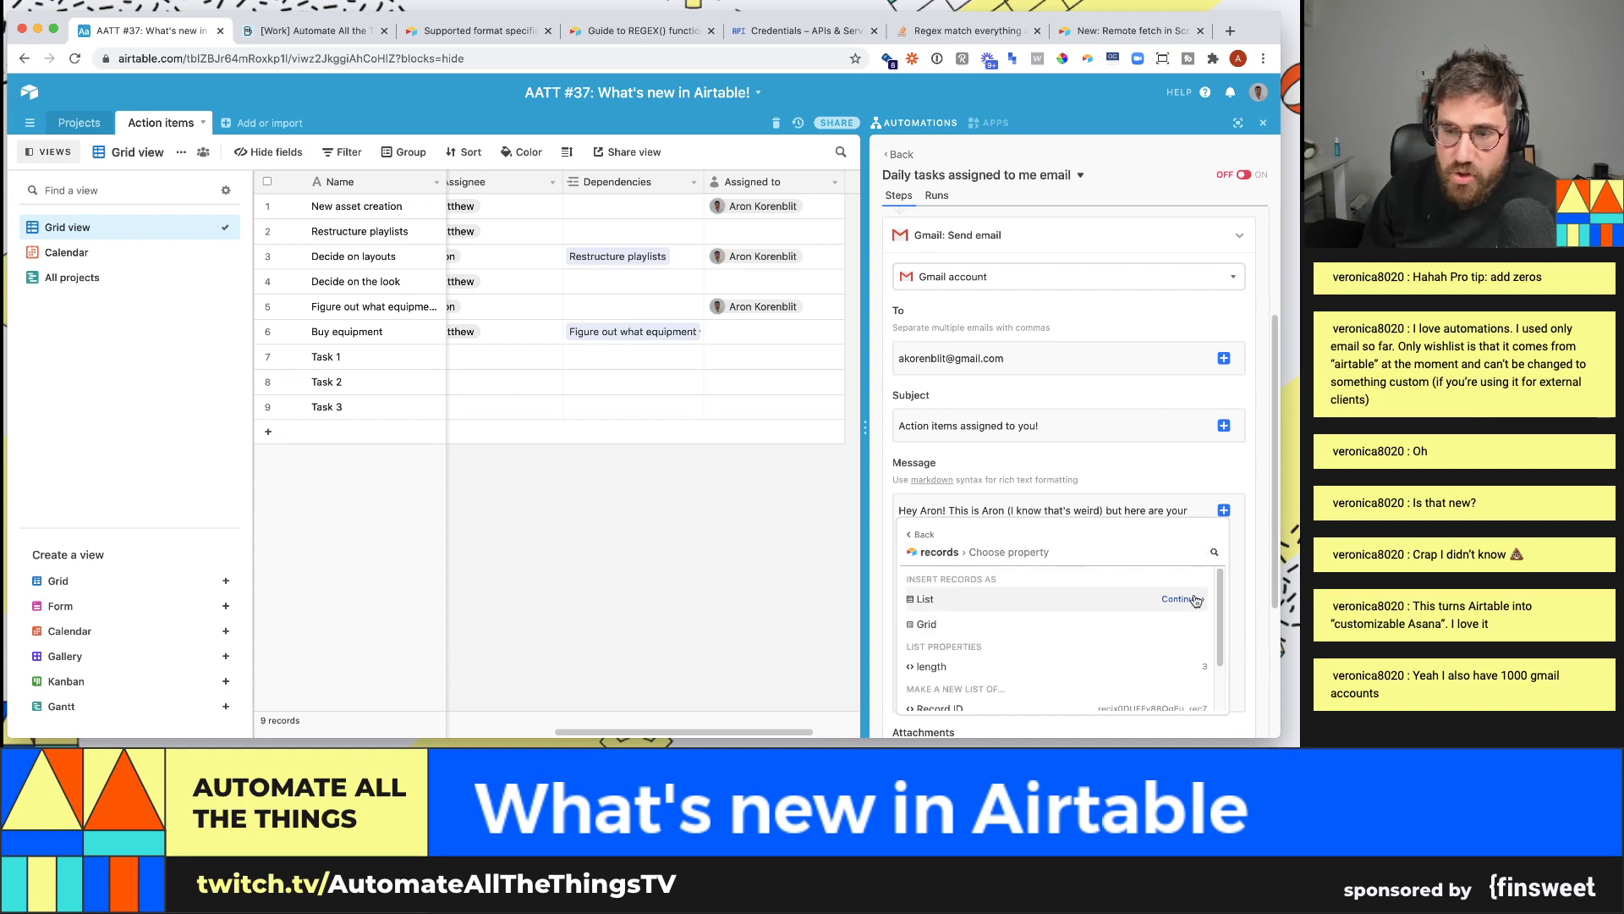
pyautogui.moveTo(1218, 599); pyautogui.dragTo(1220, 644)
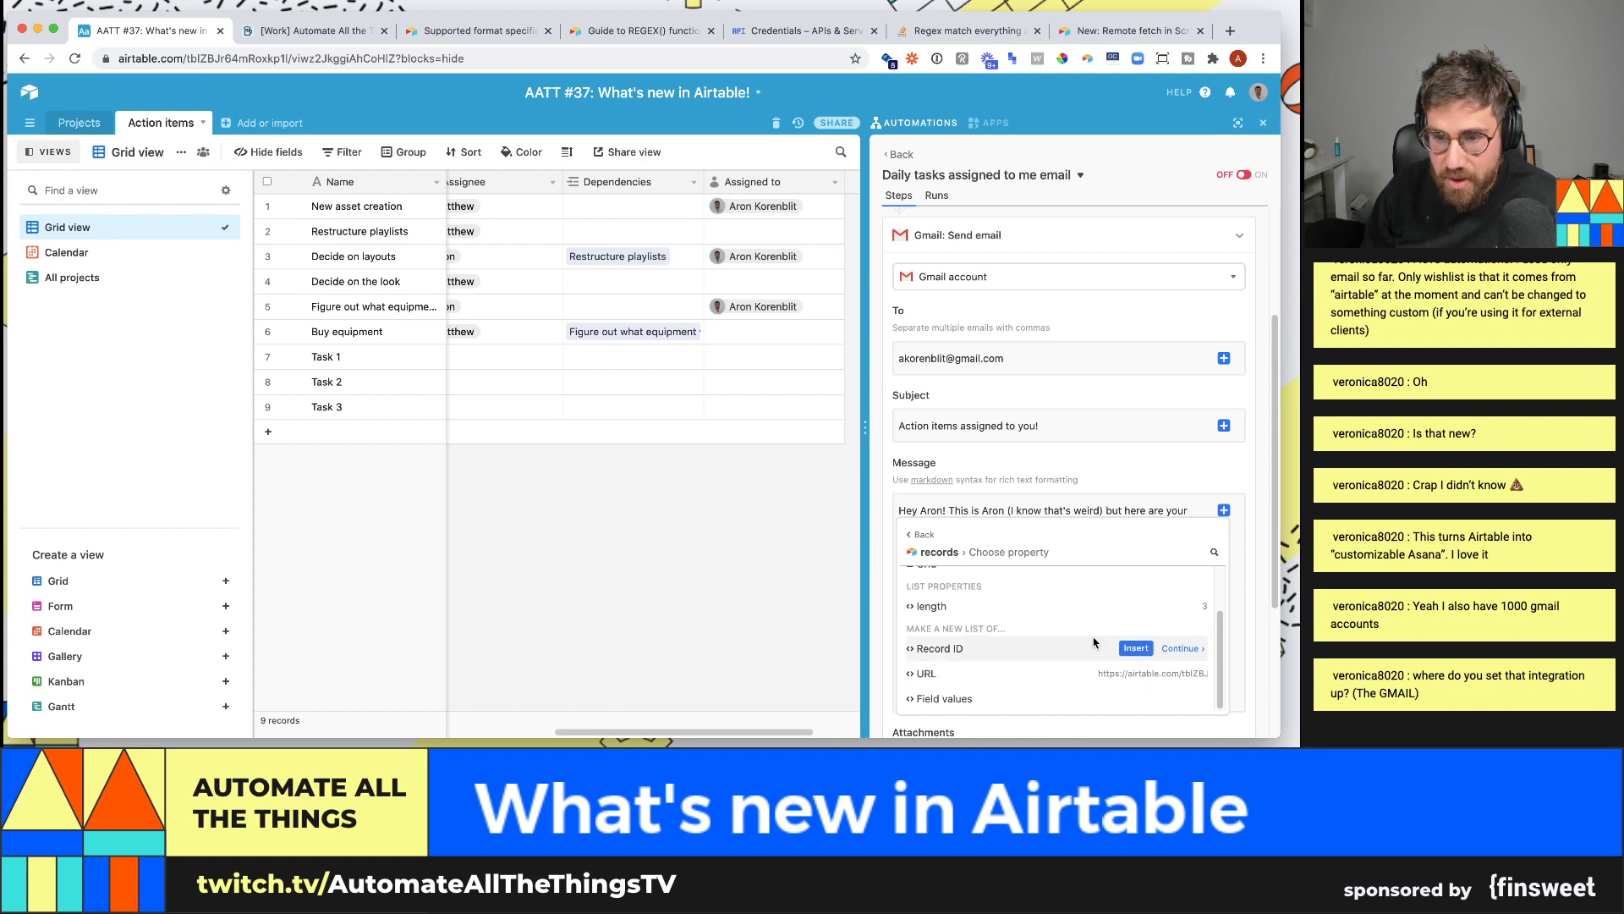
pyautogui.scroll(2, 1125, 634)
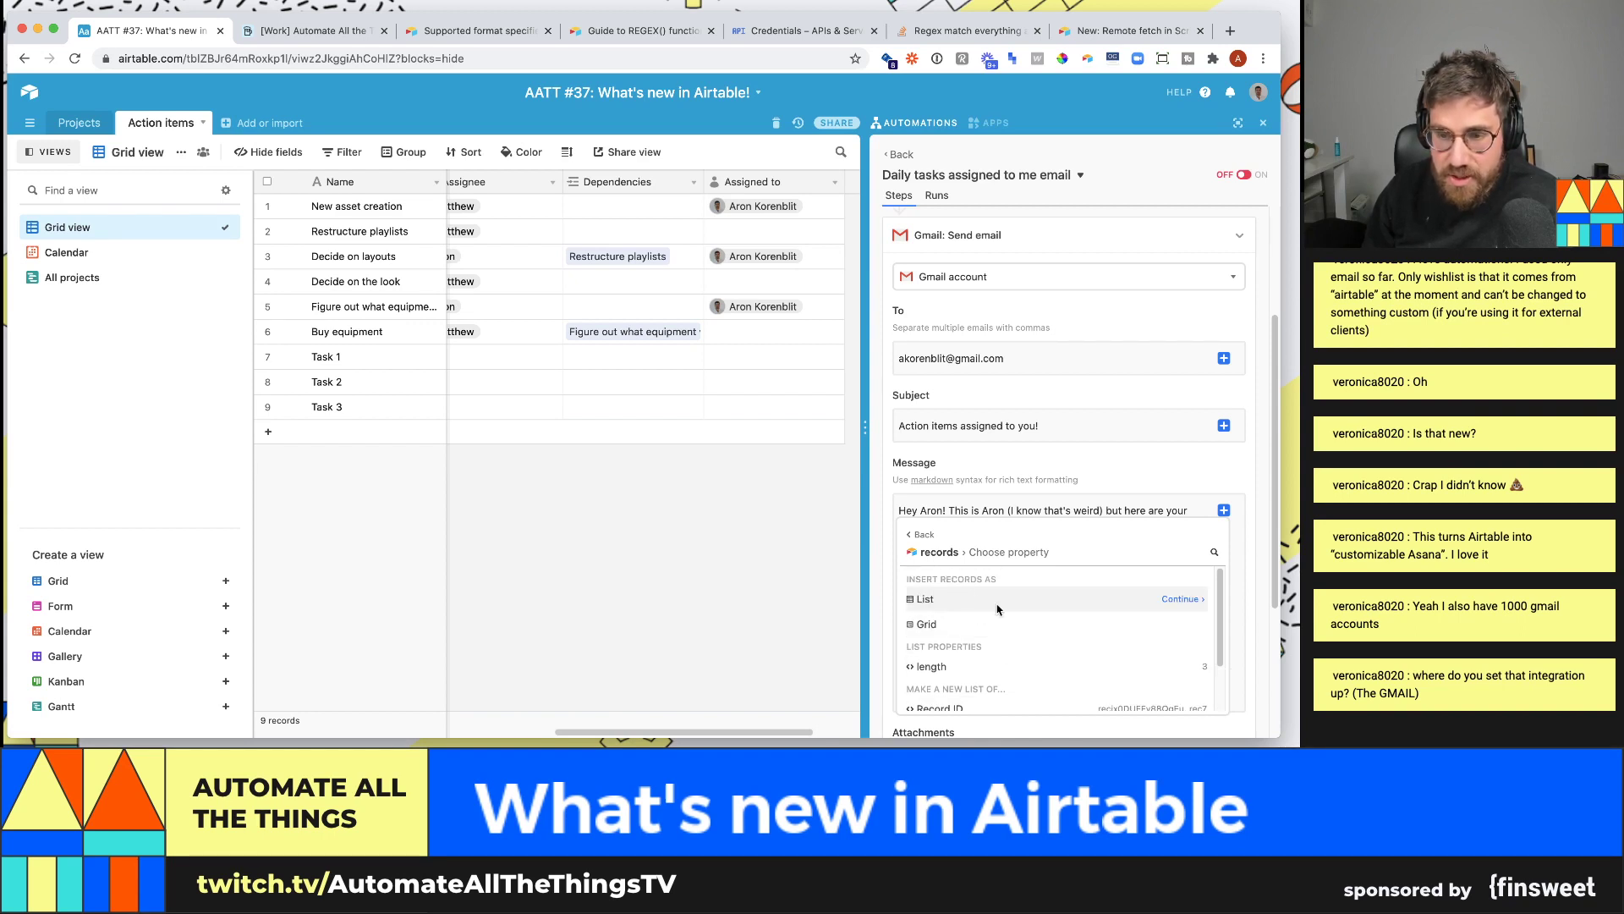
pyautogui.click(1198, 599)
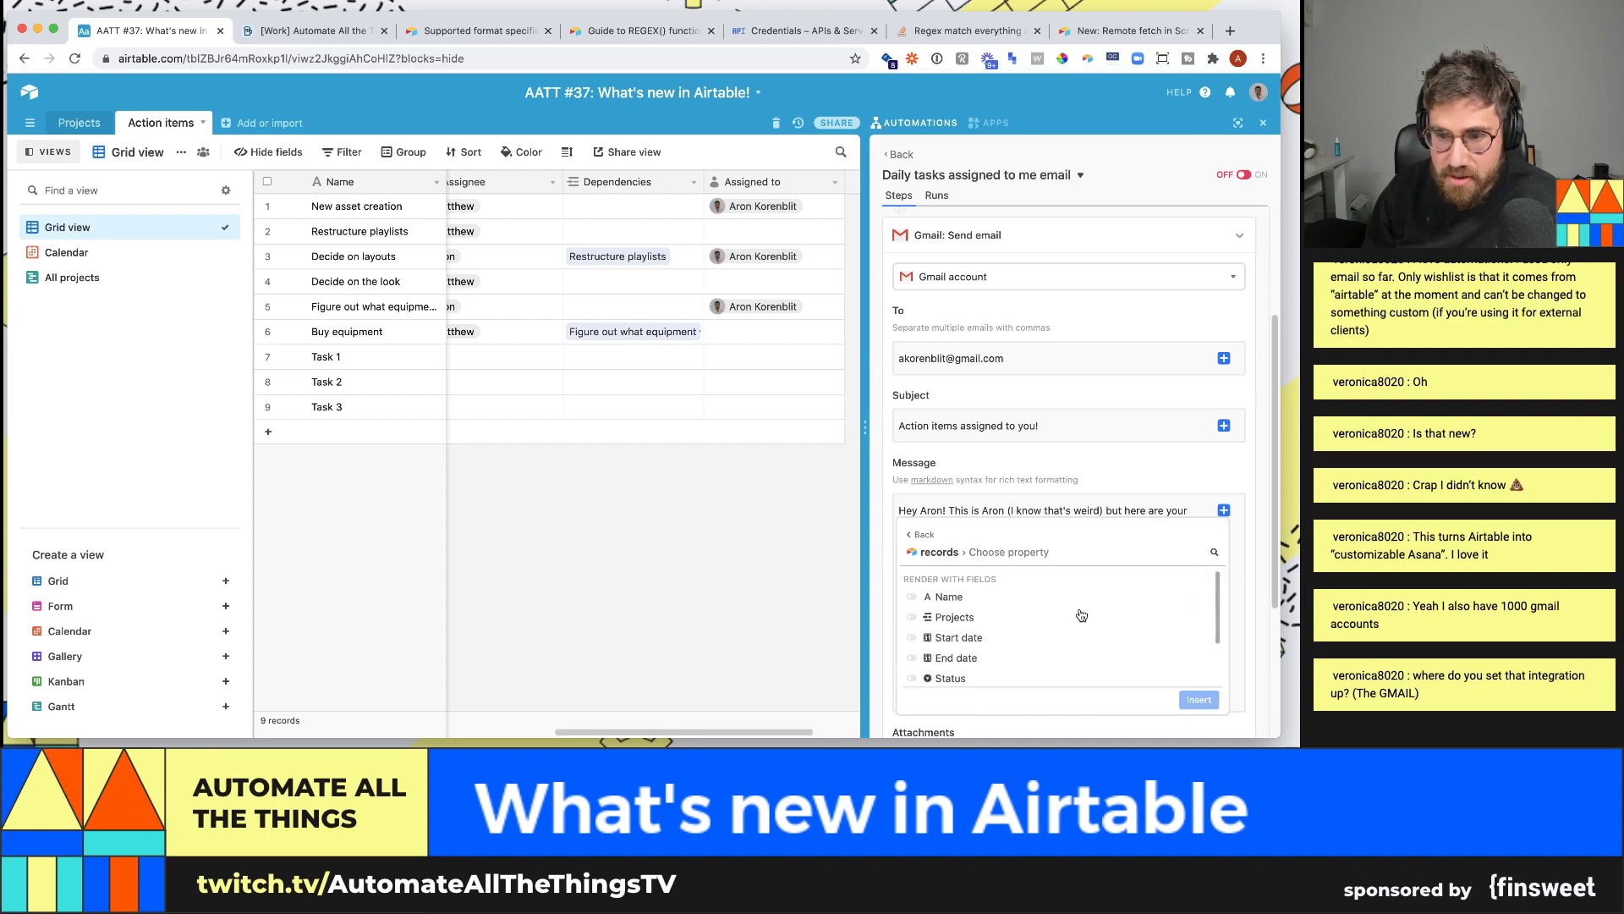
# - Include Name, Start date, End date and Status in the list and insert it
pyautogui.click(911, 599)
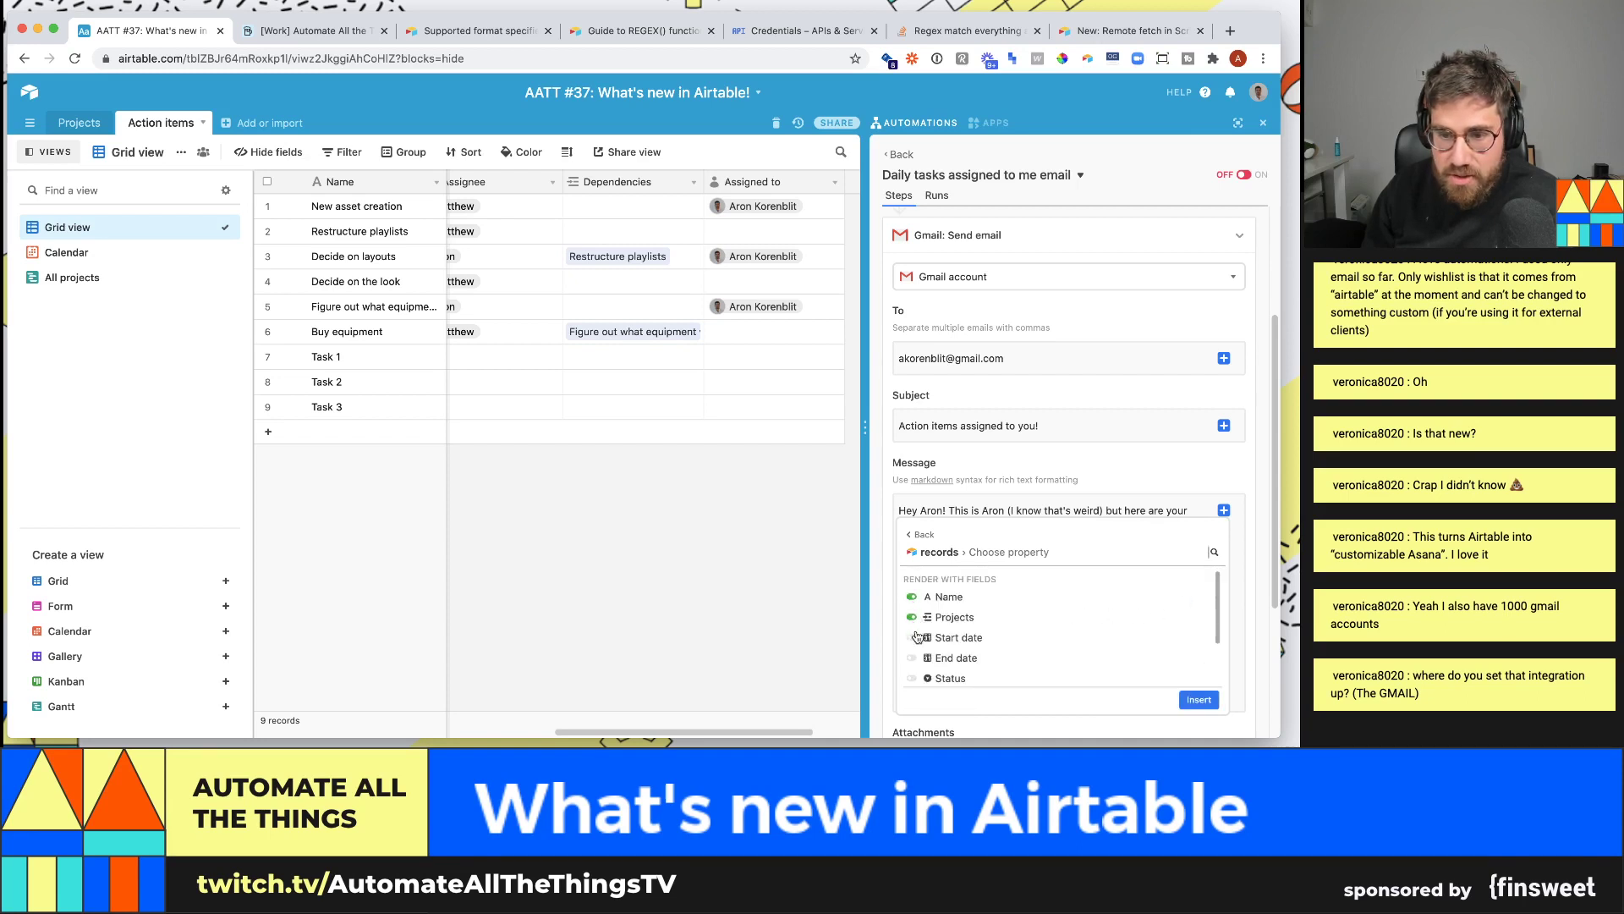
pyautogui.click(912, 637)
pyautogui.click(912, 657)
pyautogui.click(912, 678)
pyautogui.scroll(-3, 927, 672)
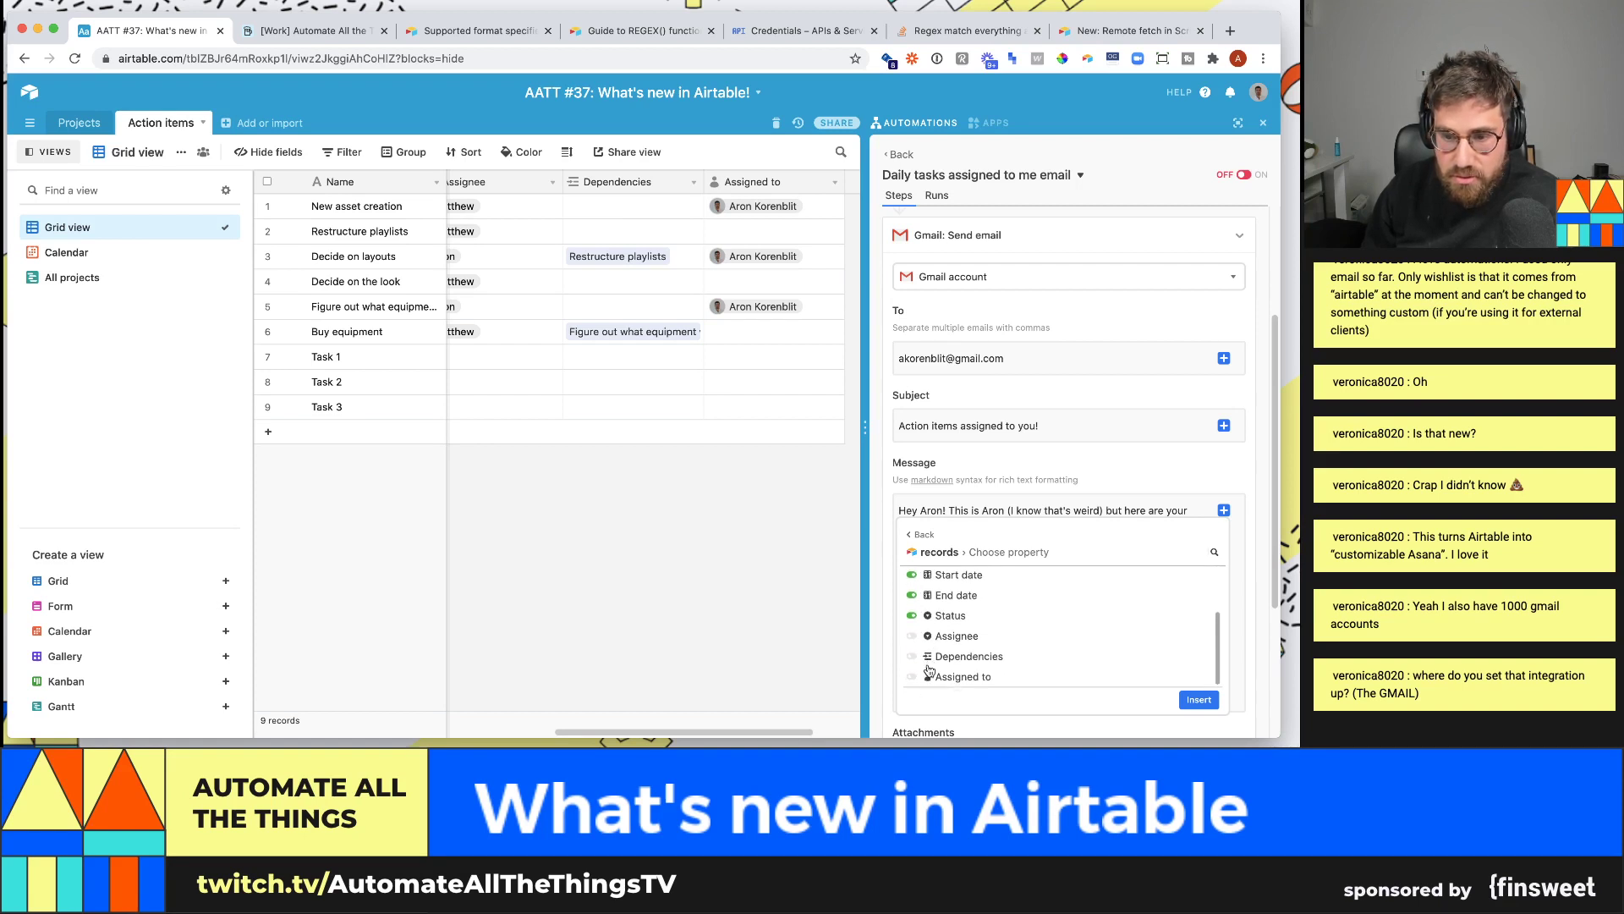
pyautogui.click(1199, 700)
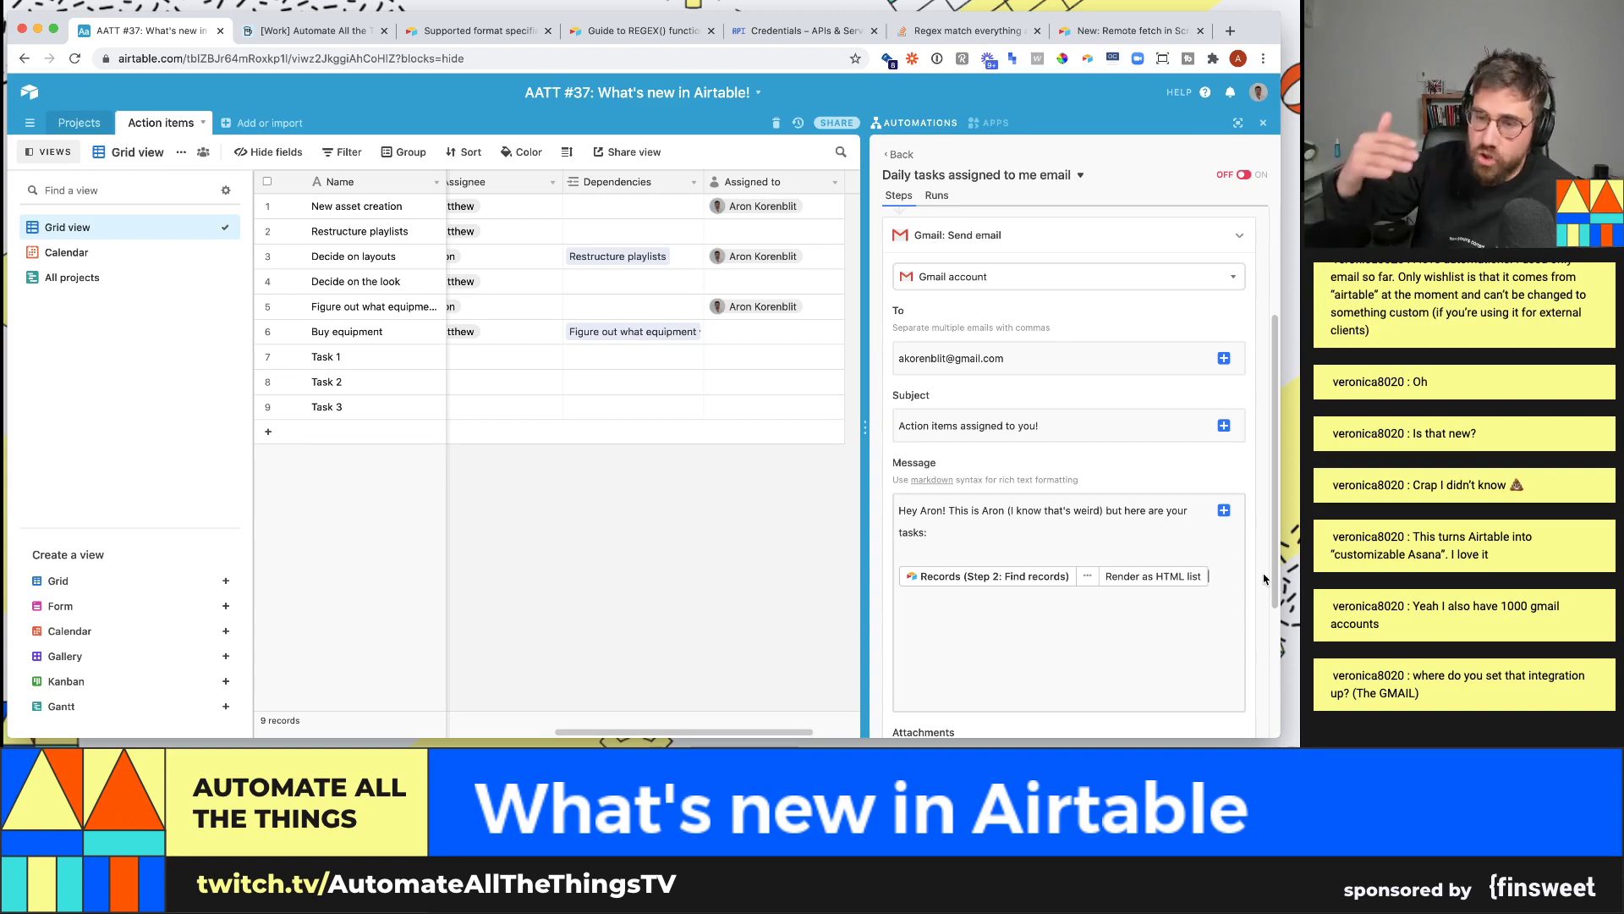
pyautogui.scroll(-3, 1187, 540)
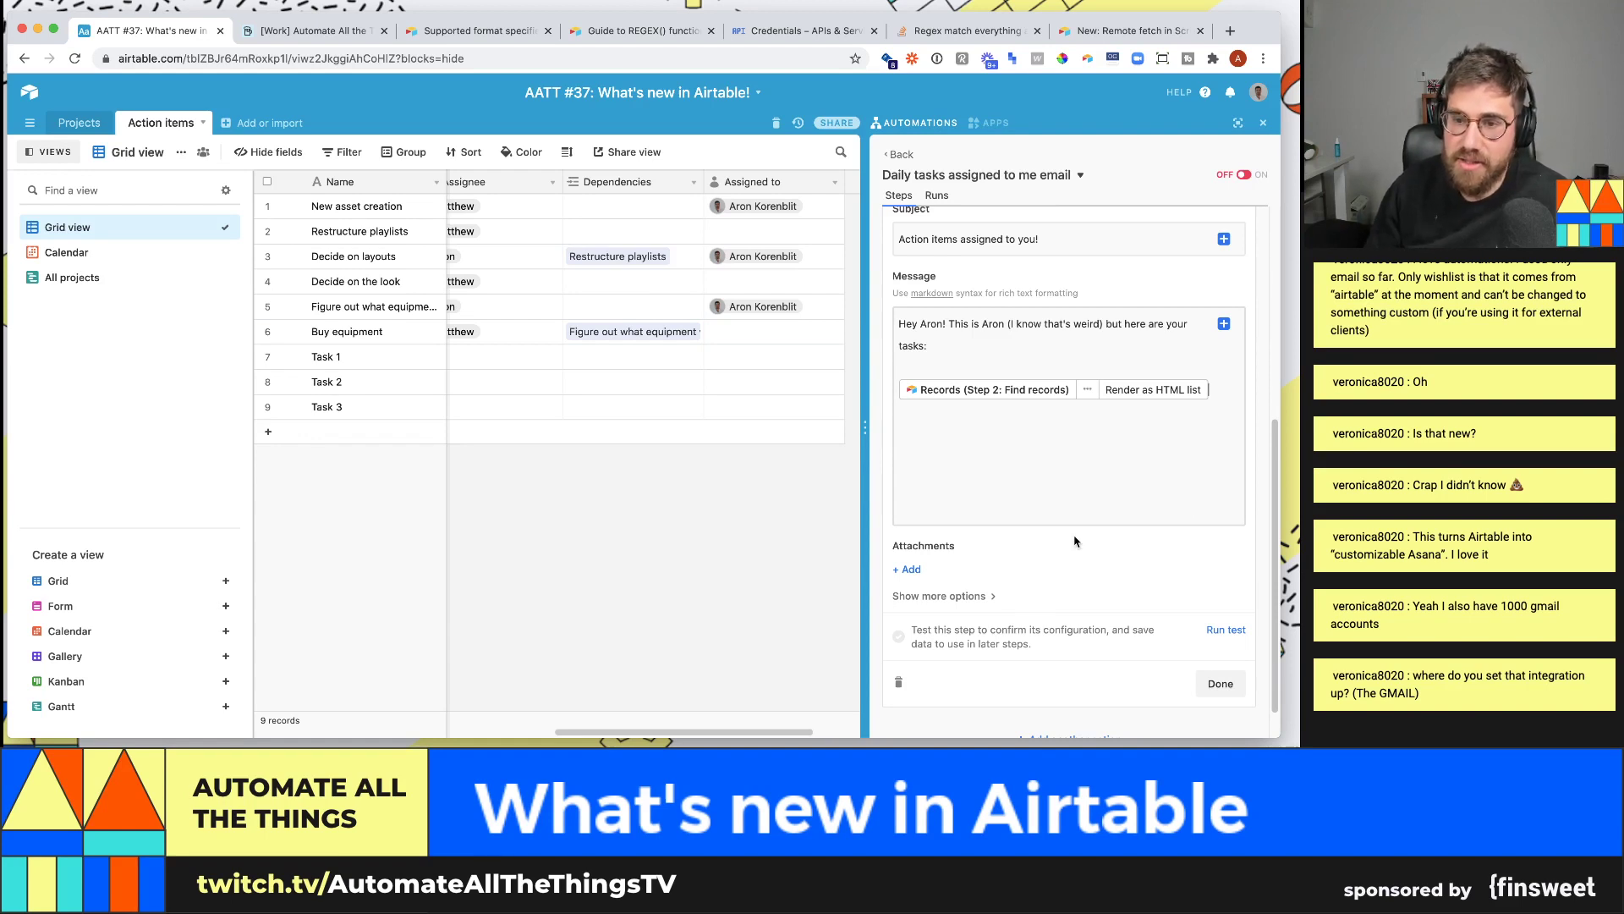
# - Keep the Gmail account unchanged and run a test of the Send email step
pyautogui.scroll(-1, 1070, 542)
pyautogui.scroll(3, 1129, 576)
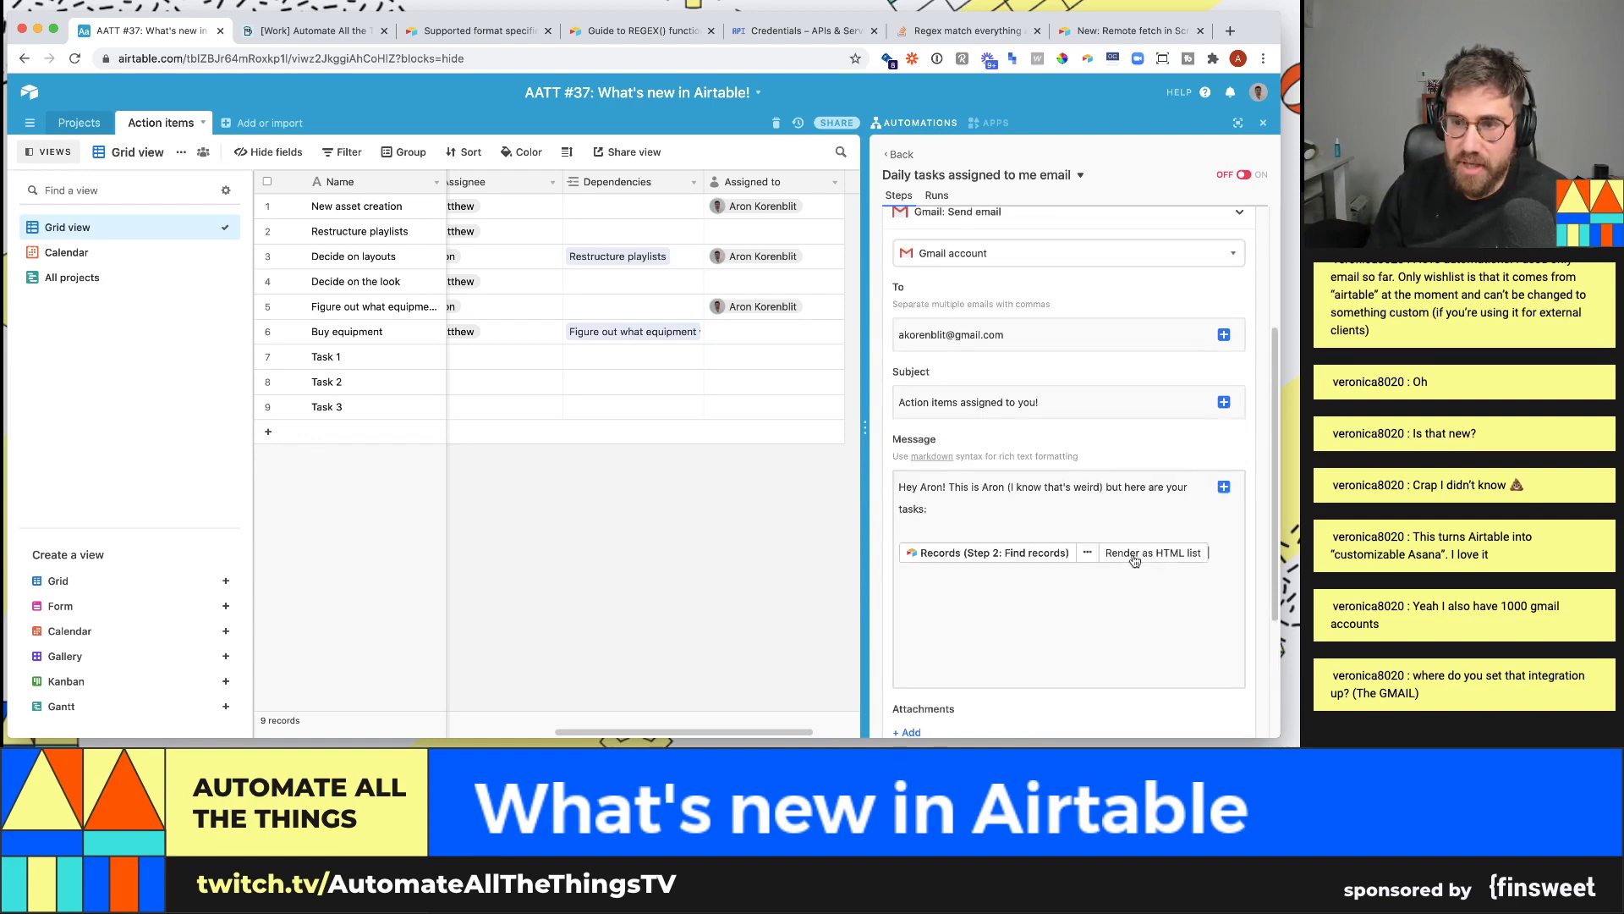
pyautogui.scroll(-3, 1136, 560)
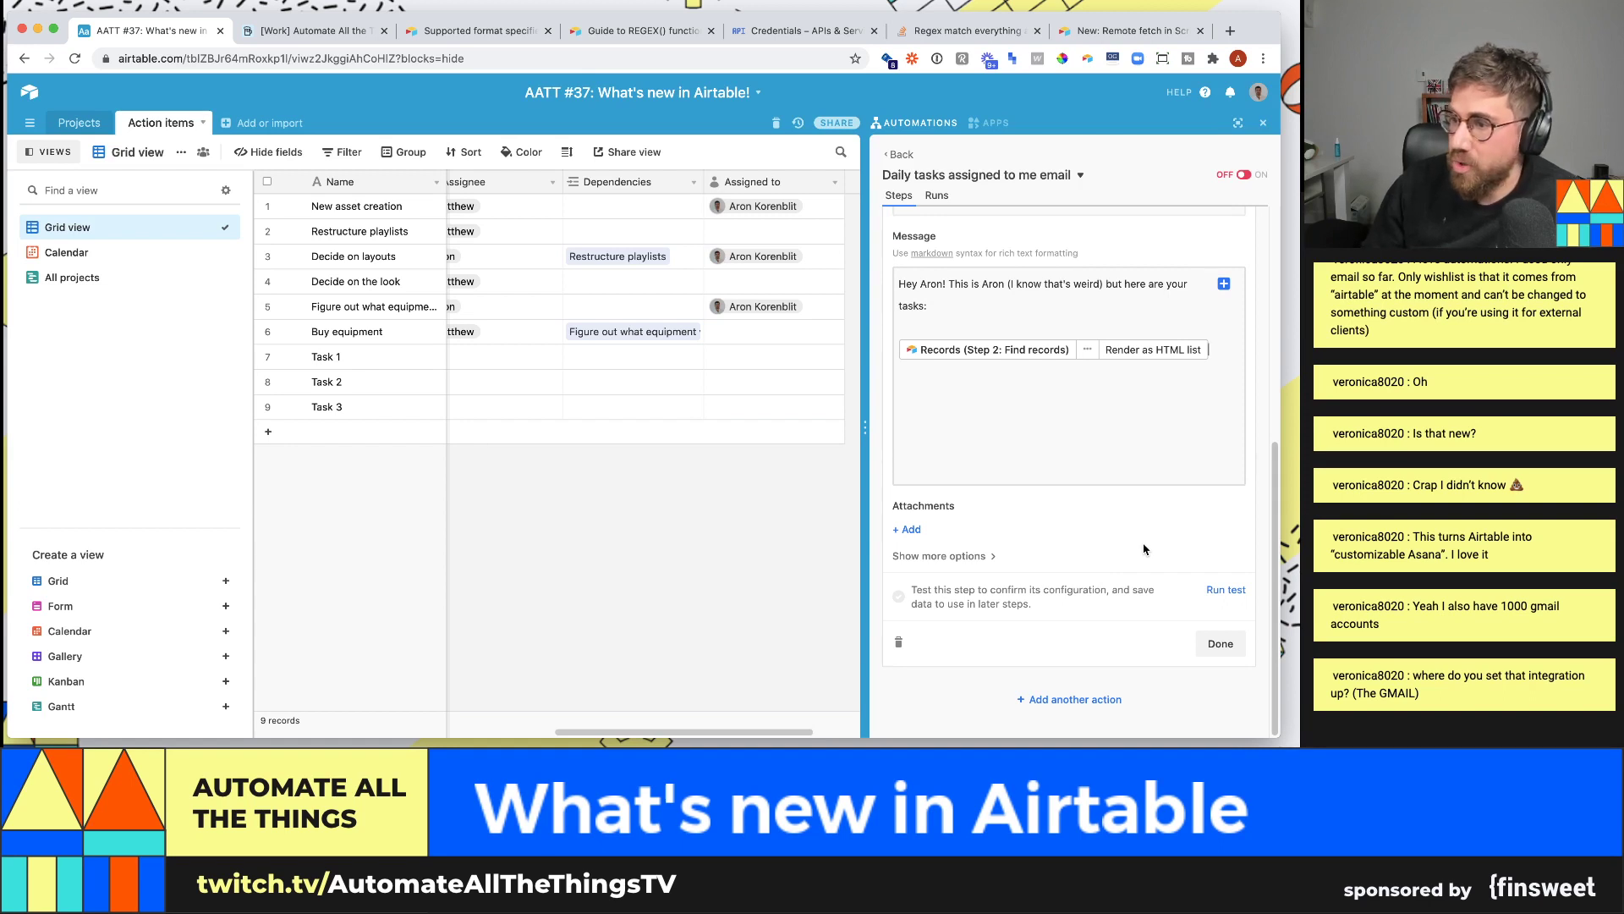
pyautogui.scroll(4, 1138, 550)
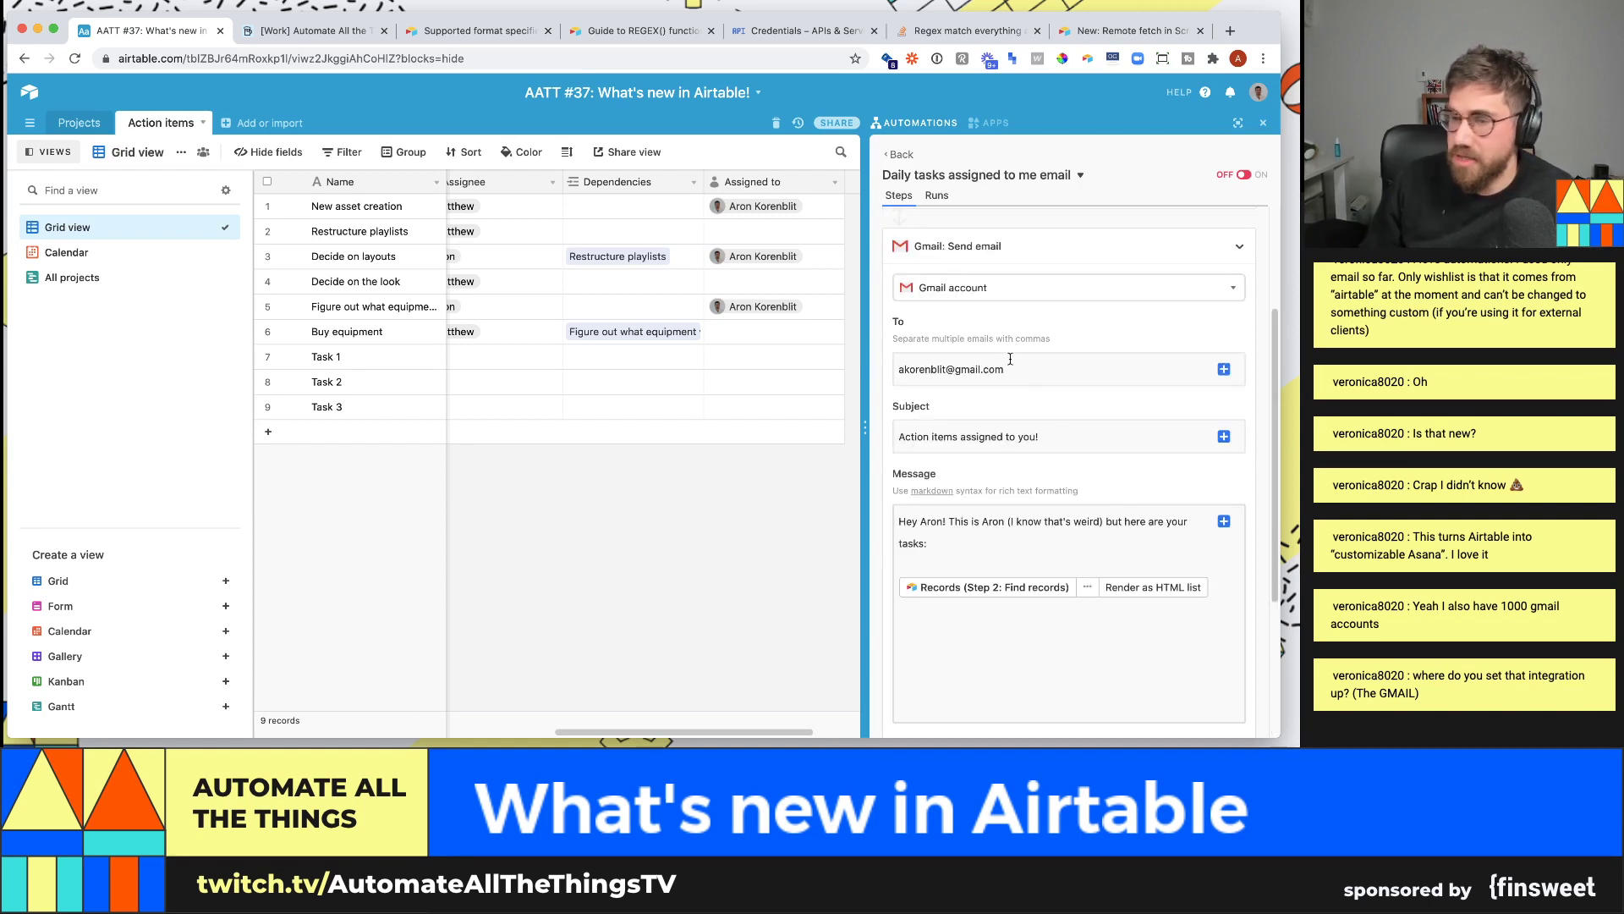
pyautogui.click(980, 288)
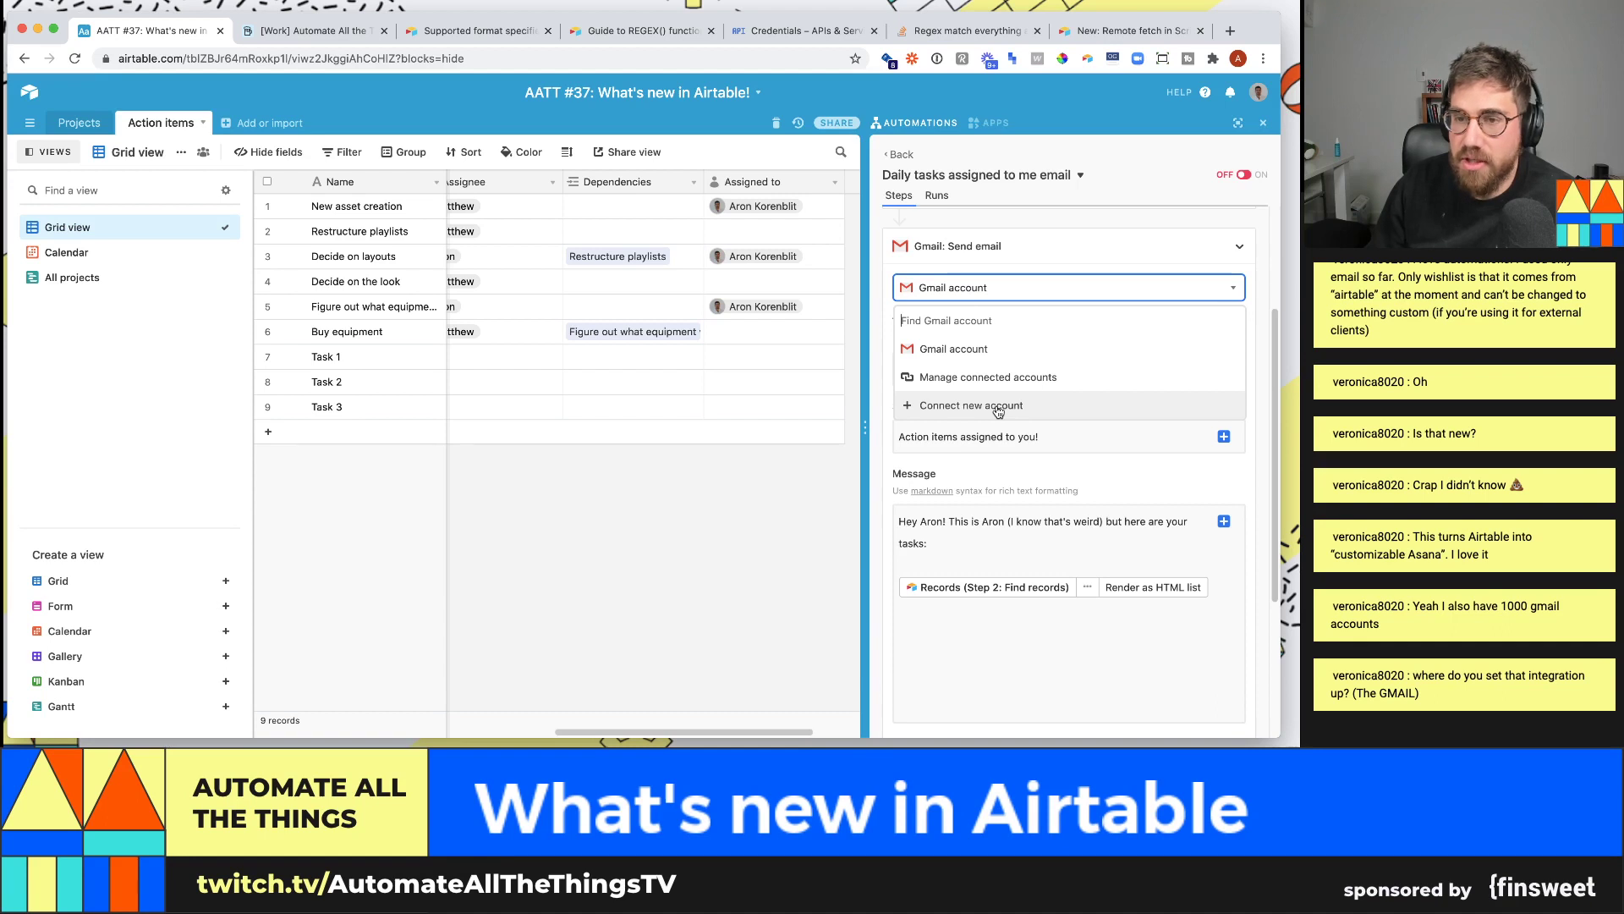
pyautogui.click(1078, 485)
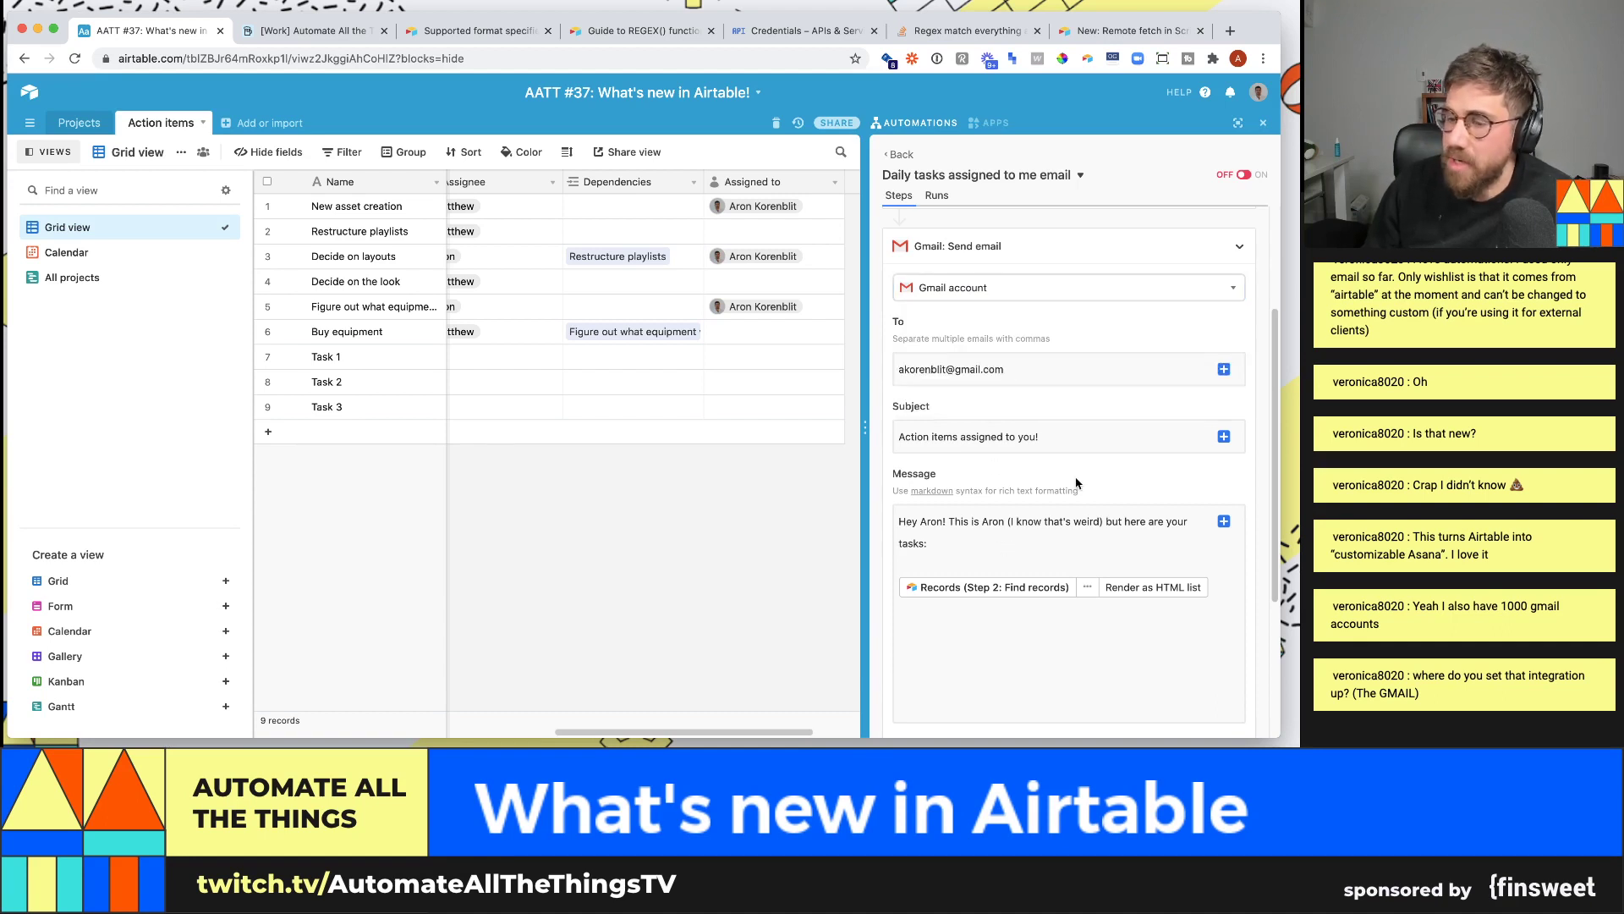
pyautogui.scroll(-3, 1070, 474)
pyautogui.scroll(-2, 1136, 602)
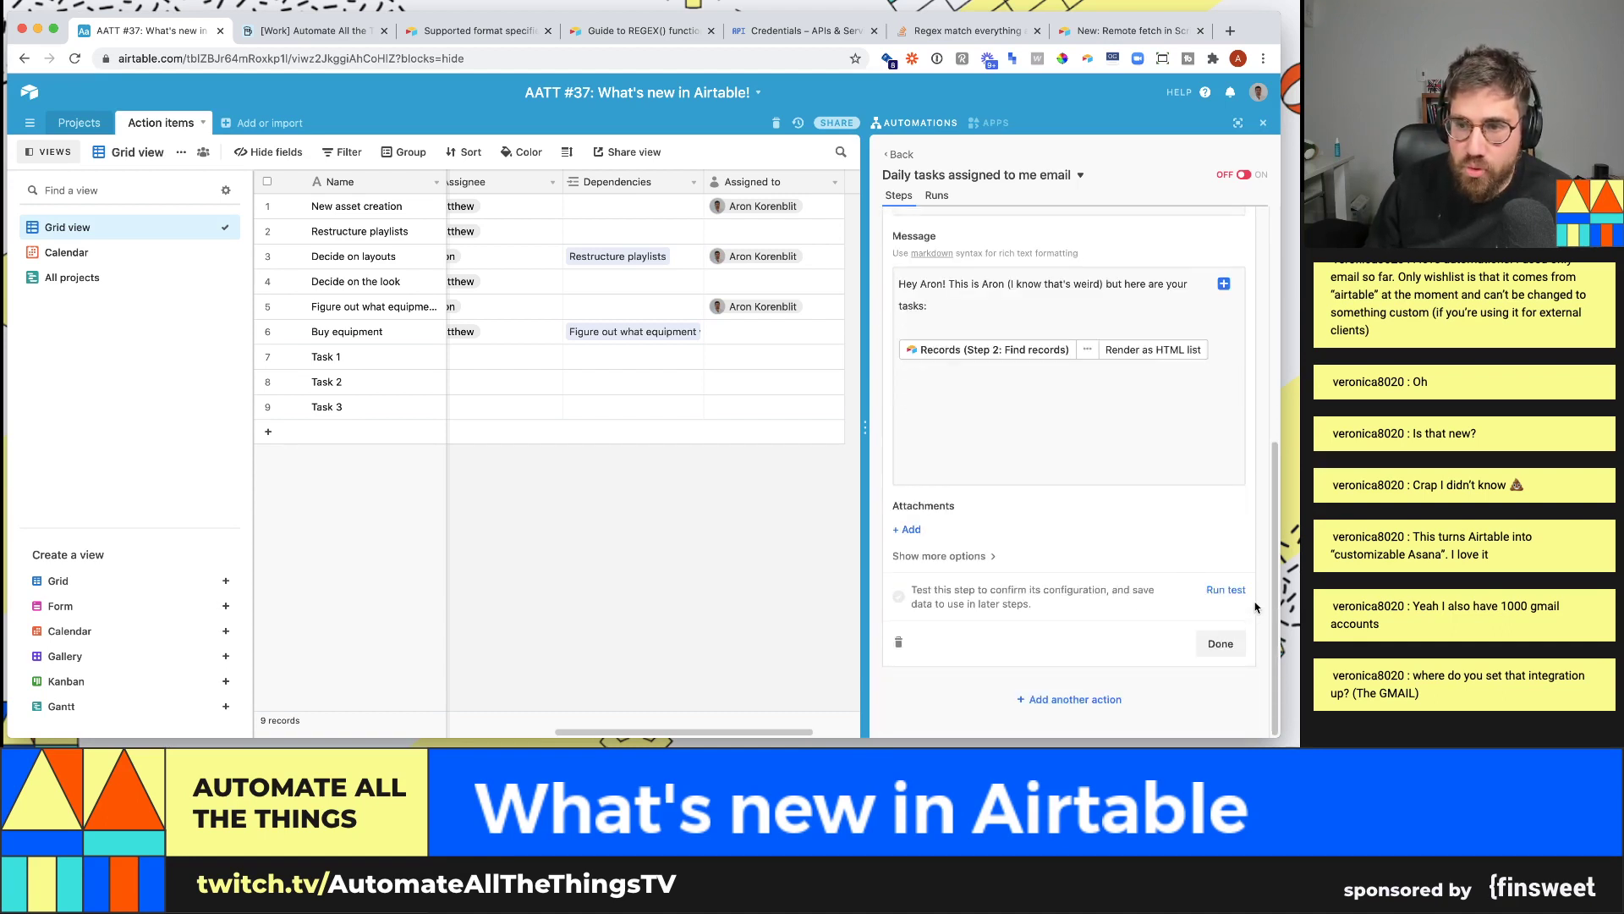
pyautogui.click(1226, 590)
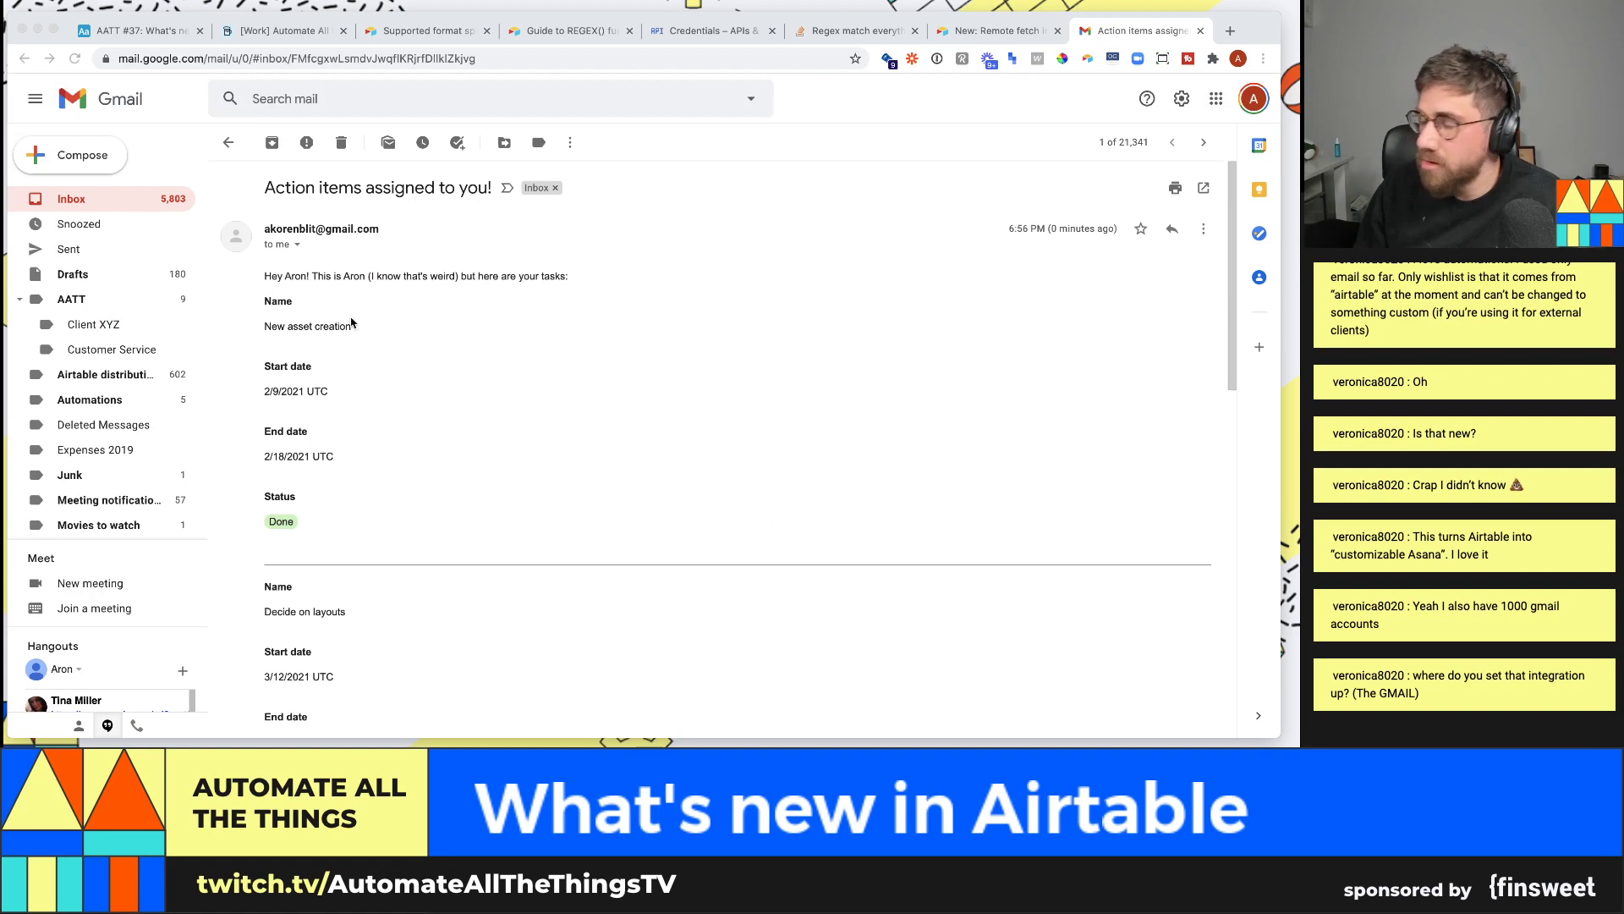
# - Read through the test email's tasks, starting with New asset creation (2/9/2021–2/18/2021, Done)
pyautogui.click(269, 302)
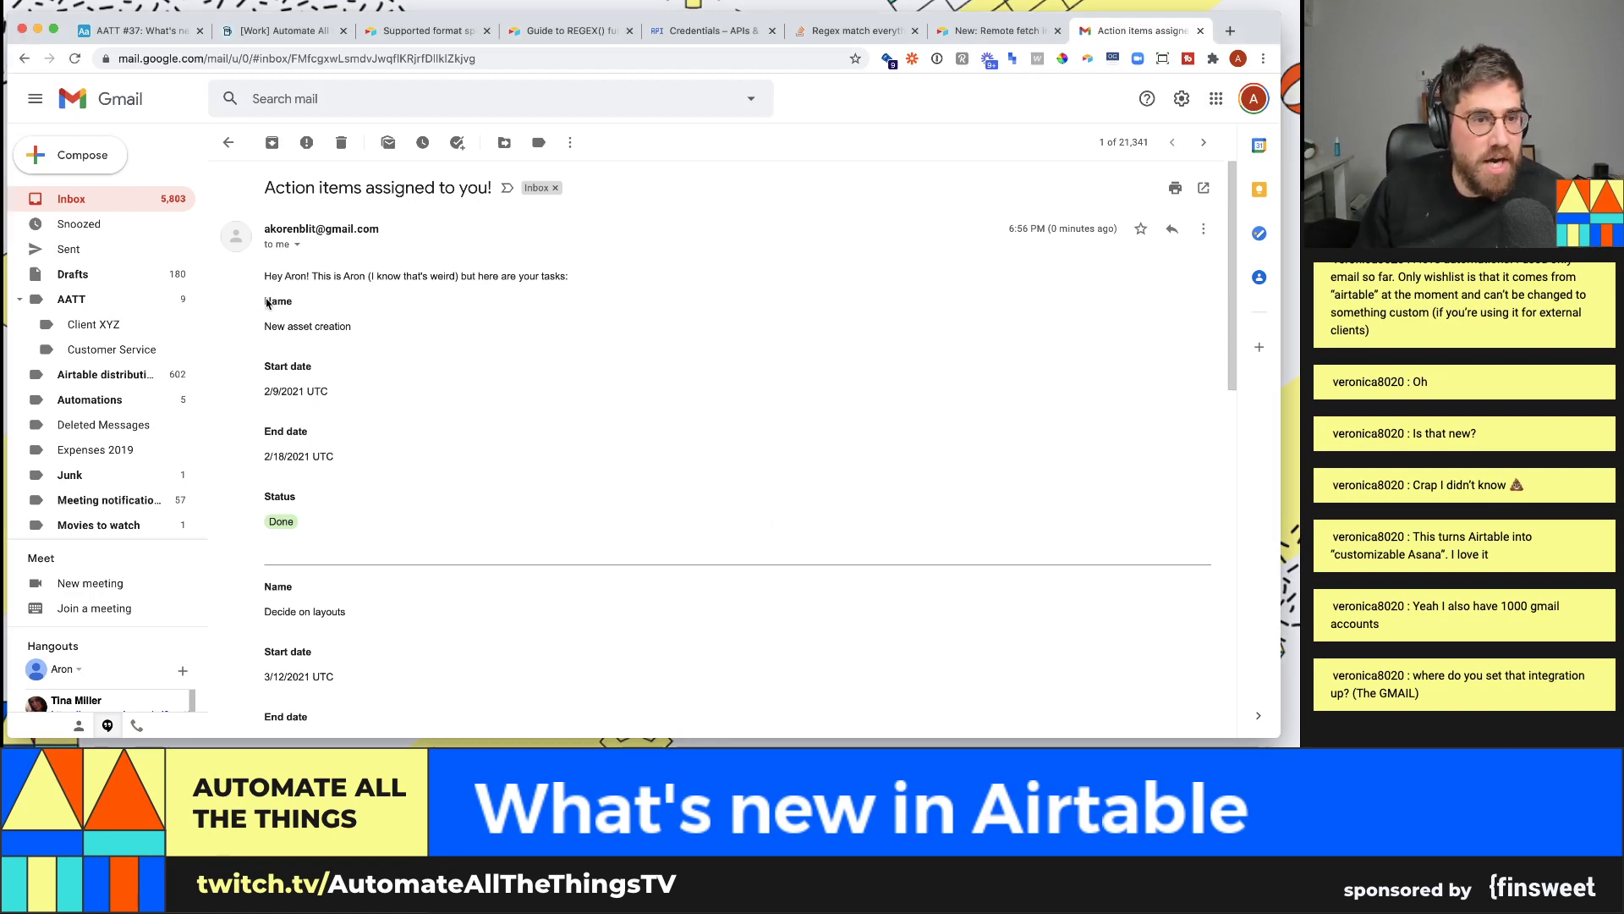
pyautogui.moveTo(321, 527); pyautogui.dragTo(267, 298)
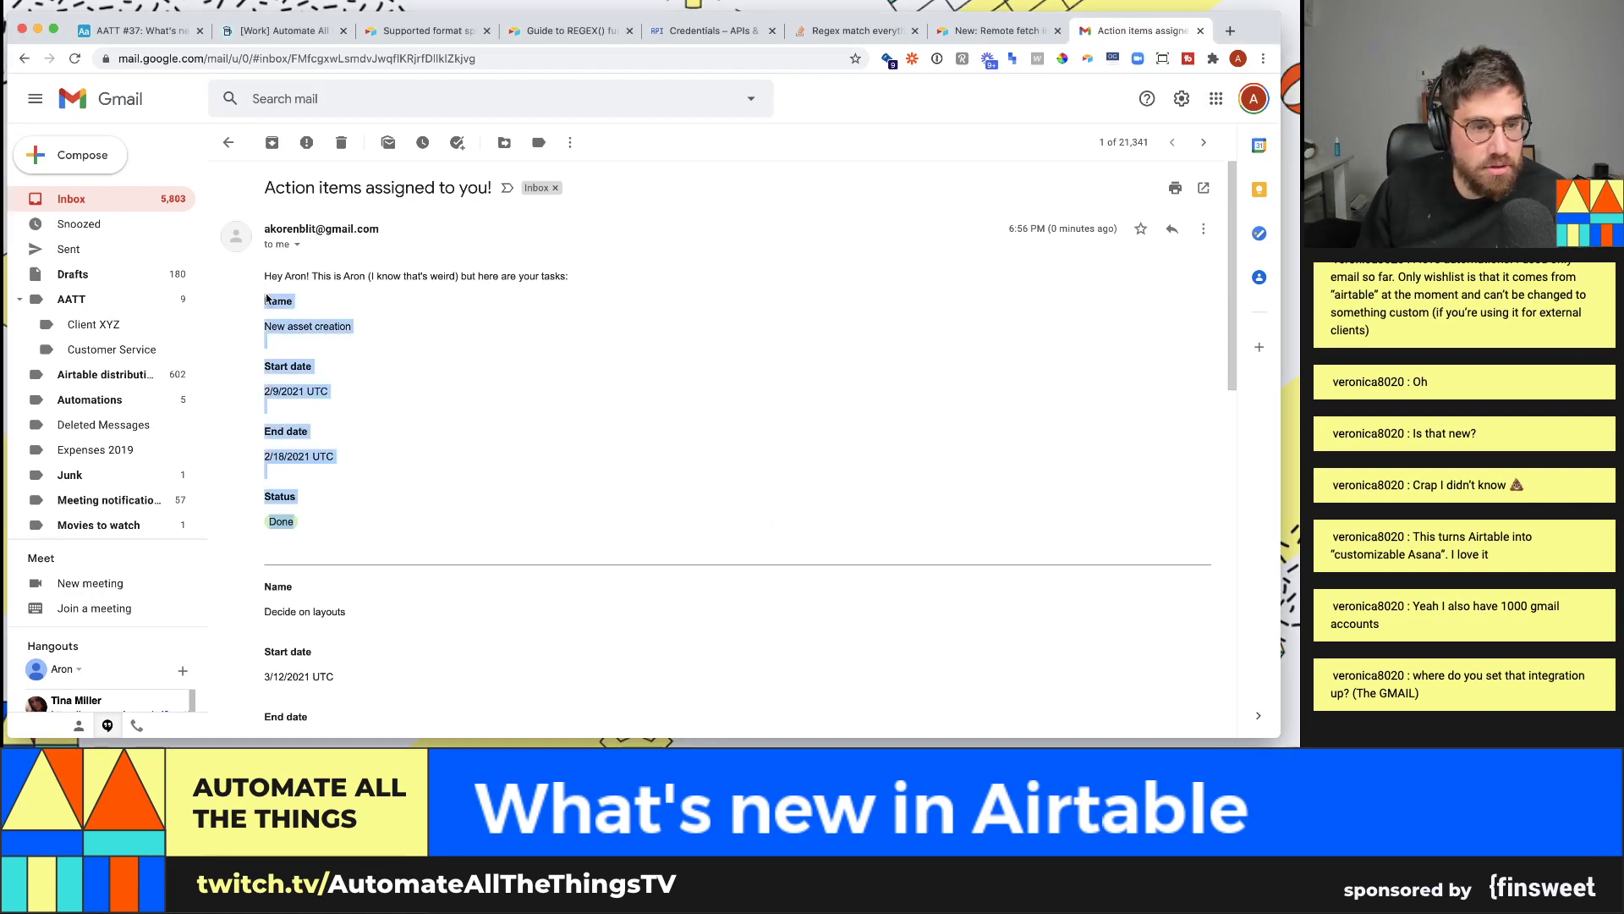
pyautogui.click(271, 303)
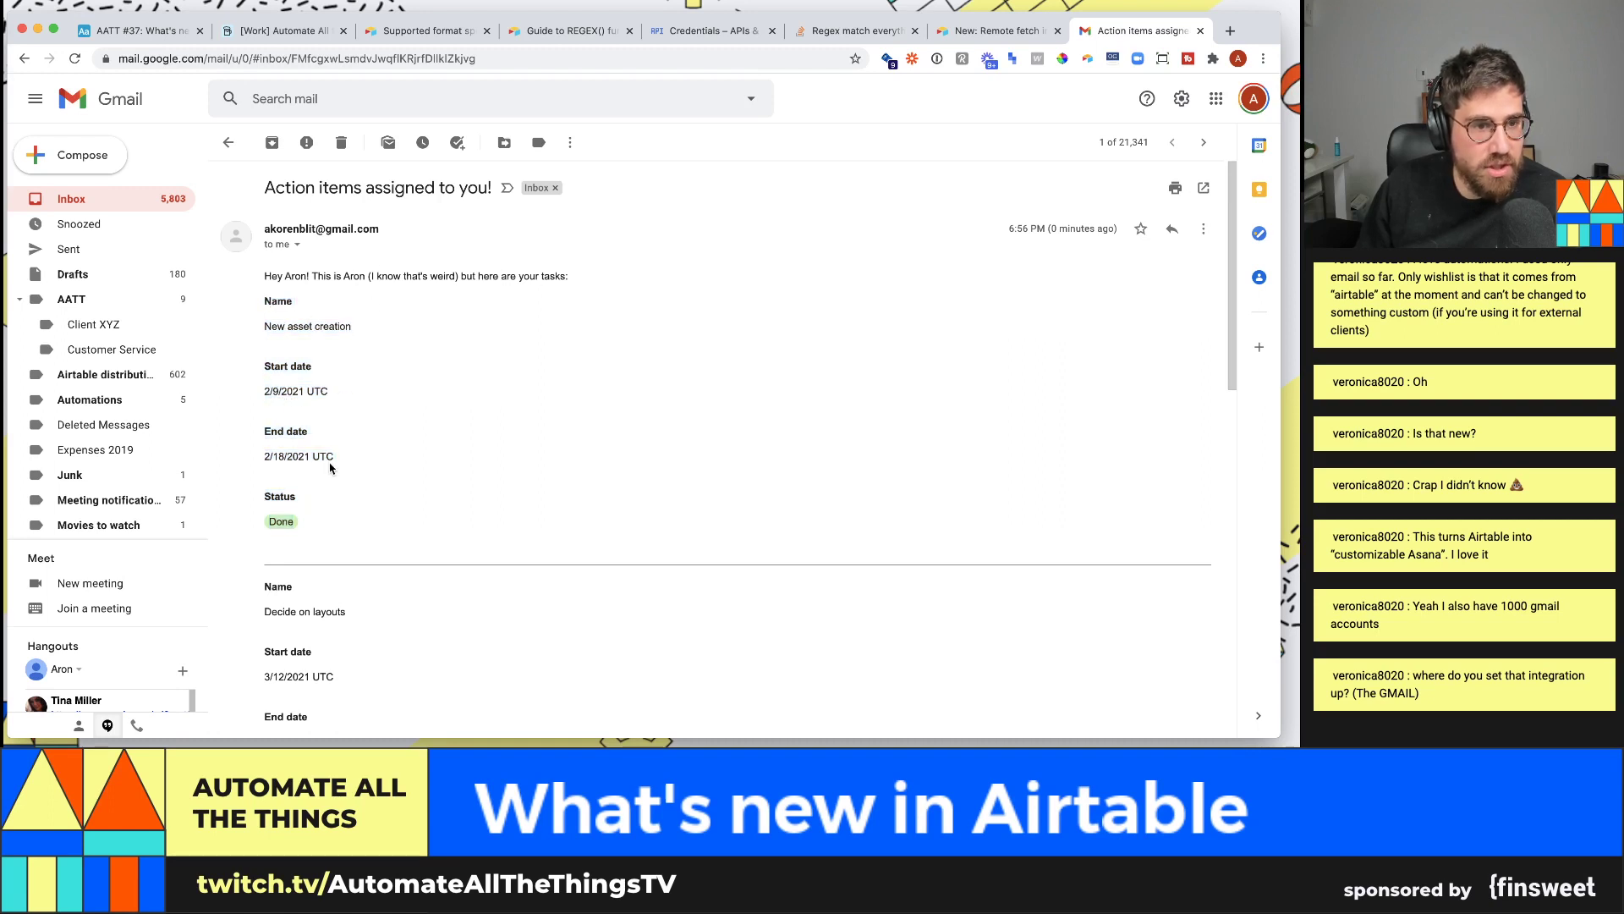
pyautogui.scroll(-1, 343, 468)
pyautogui.scroll(-2, 300, 507)
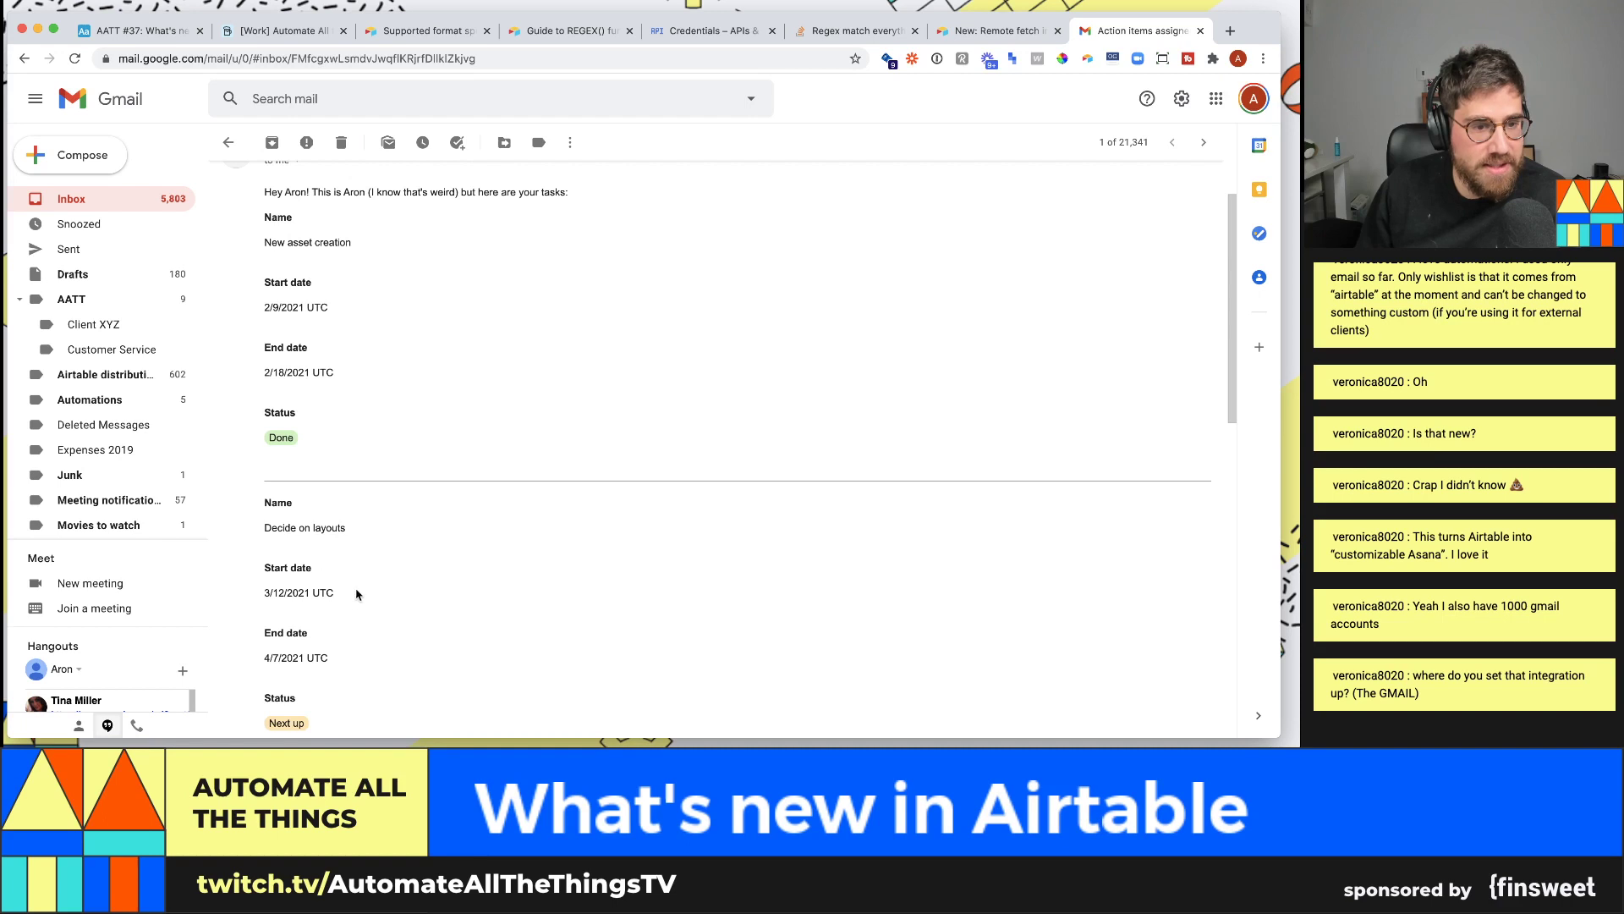
pyautogui.scroll(-1, 357, 595)
pyautogui.scroll(-5, 347, 643)
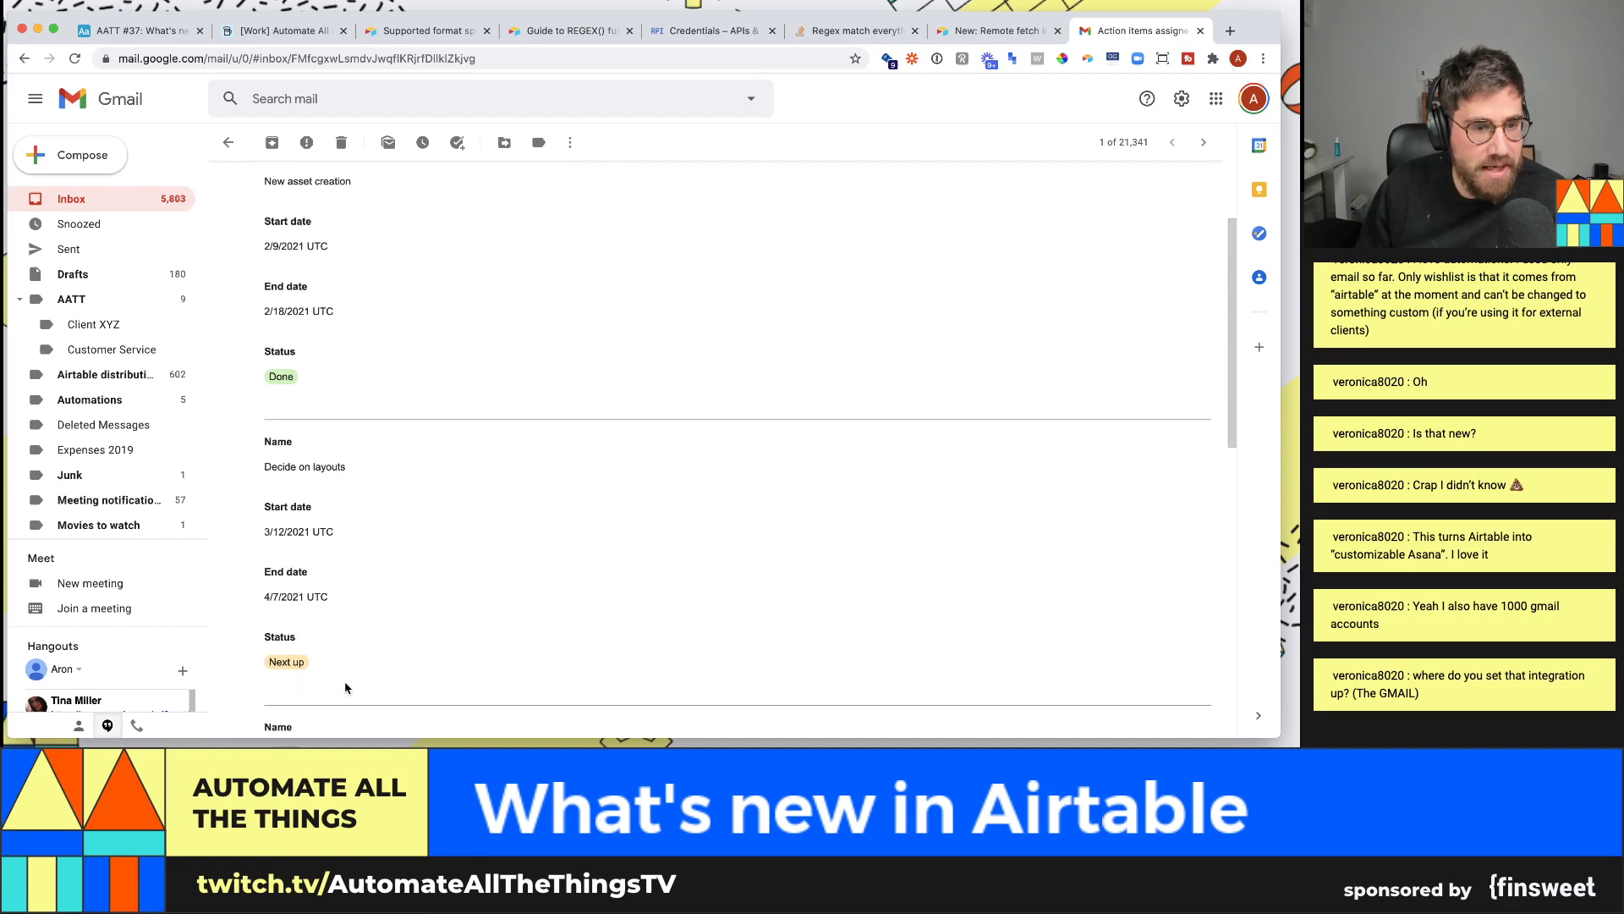
pyautogui.scroll(-9, 395, 494)
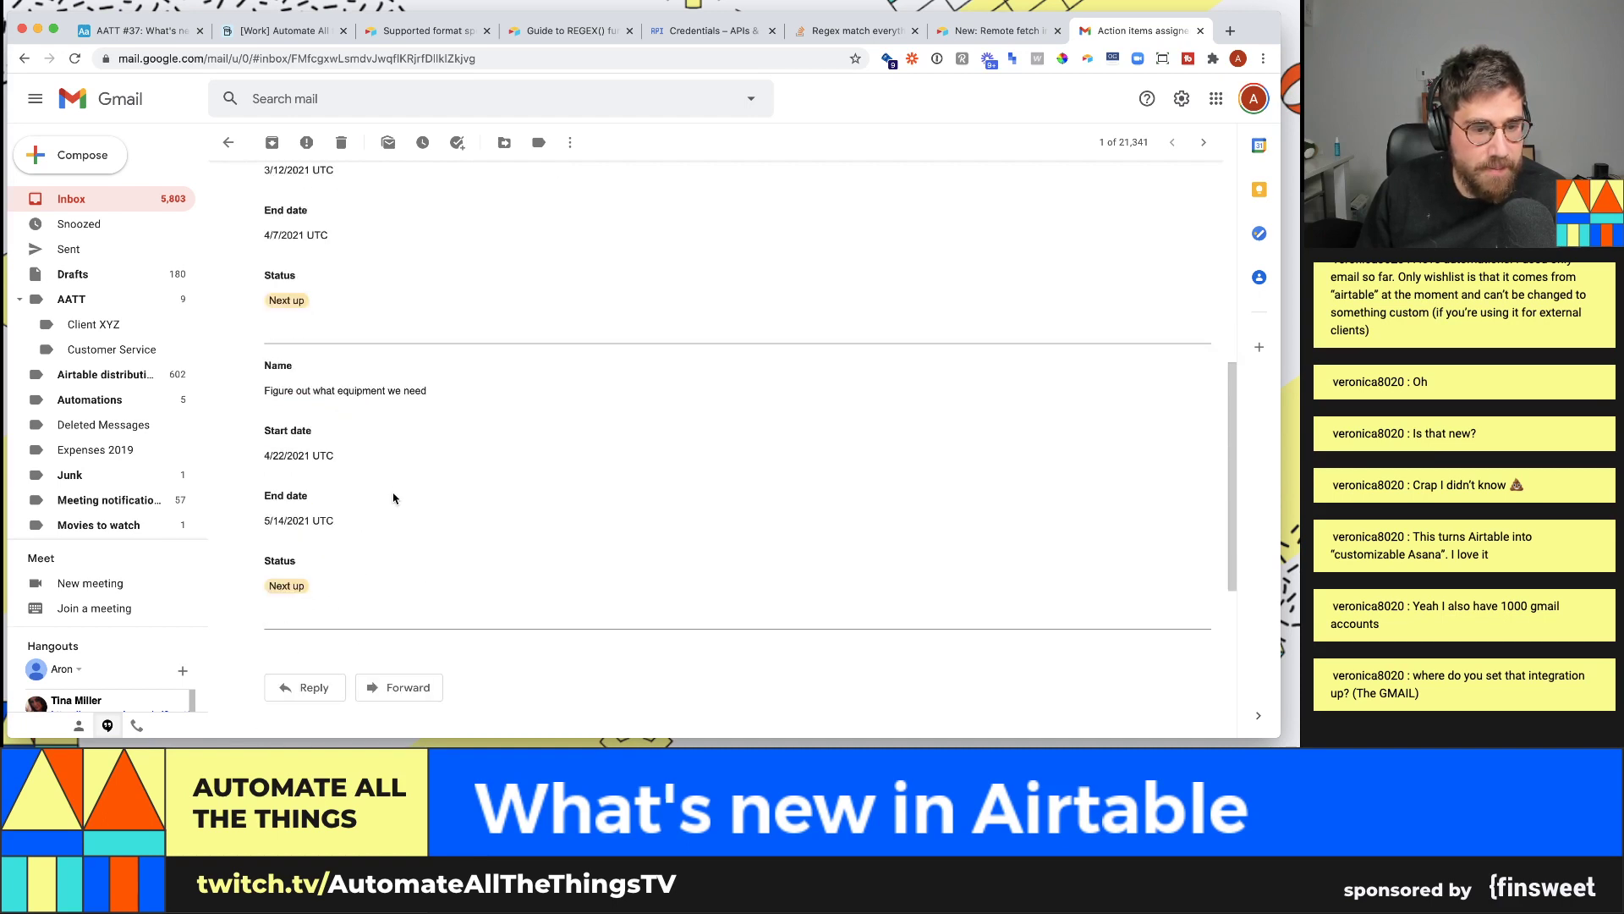
pyautogui.scroll(7, 378, 376)
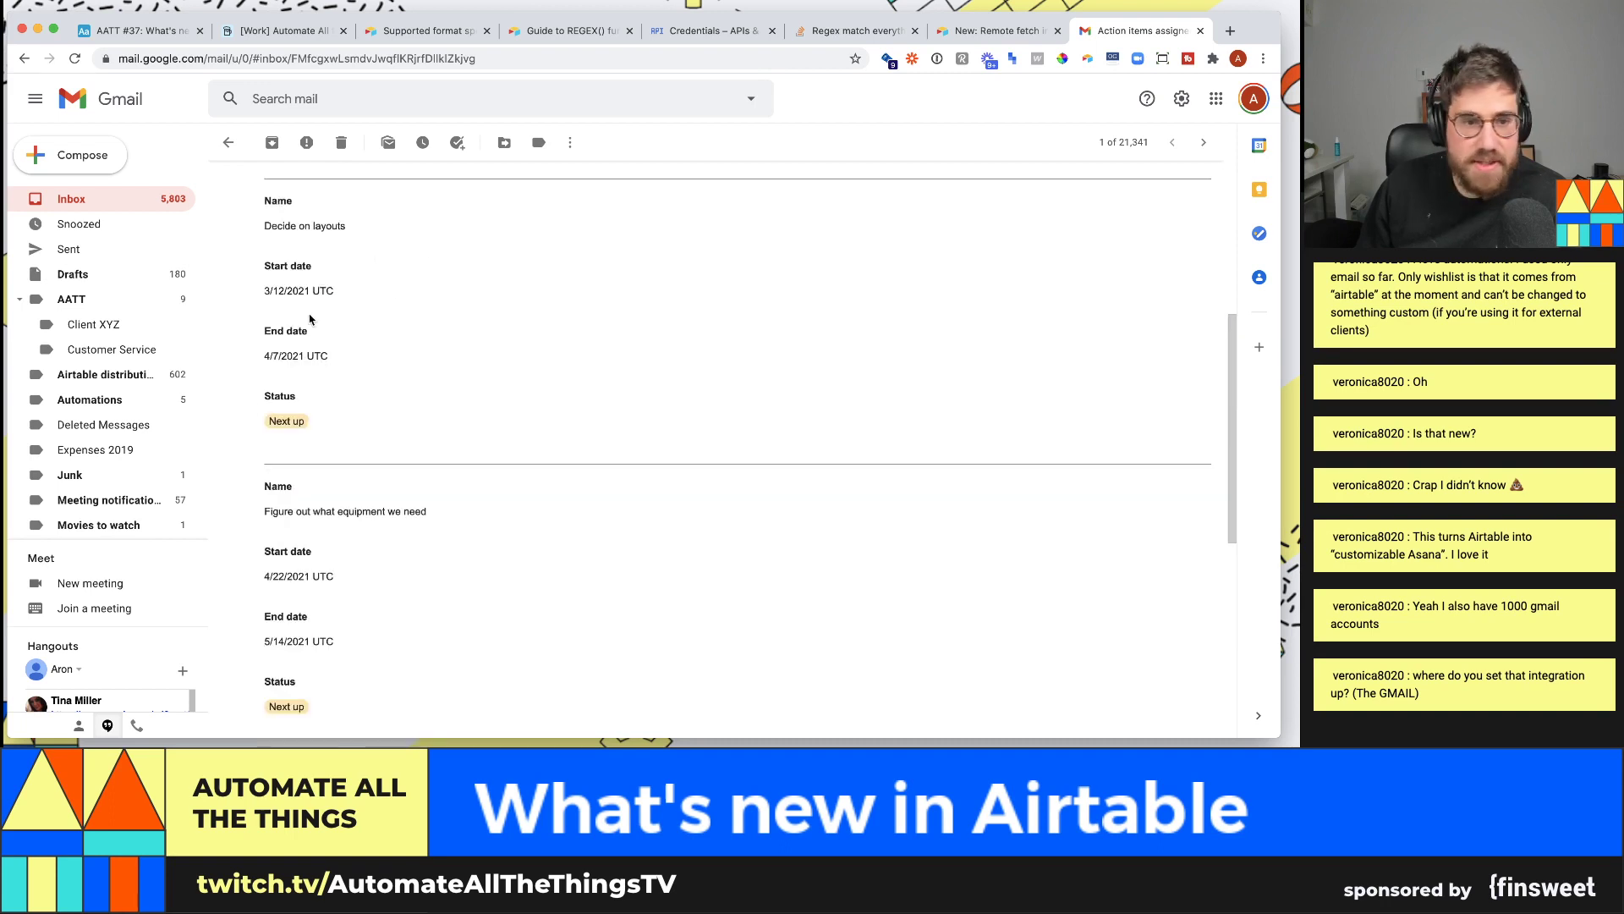
pyautogui.scroll(-3, 402, 579)
pyautogui.scroll(9, 402, 571)
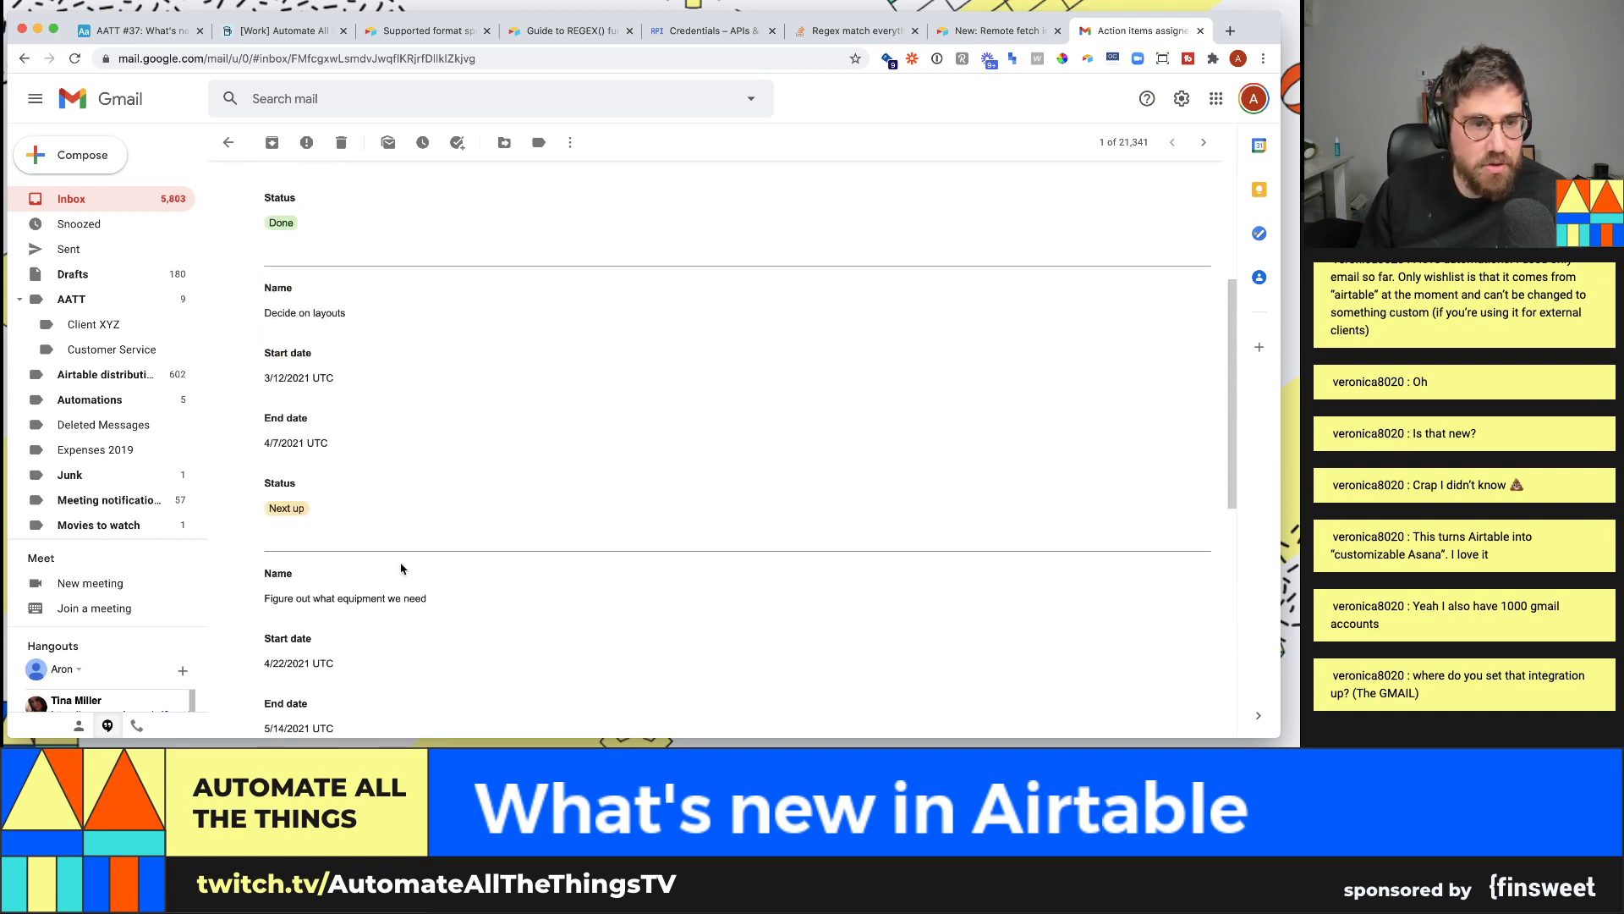
pyautogui.scroll(5, 401, 568)
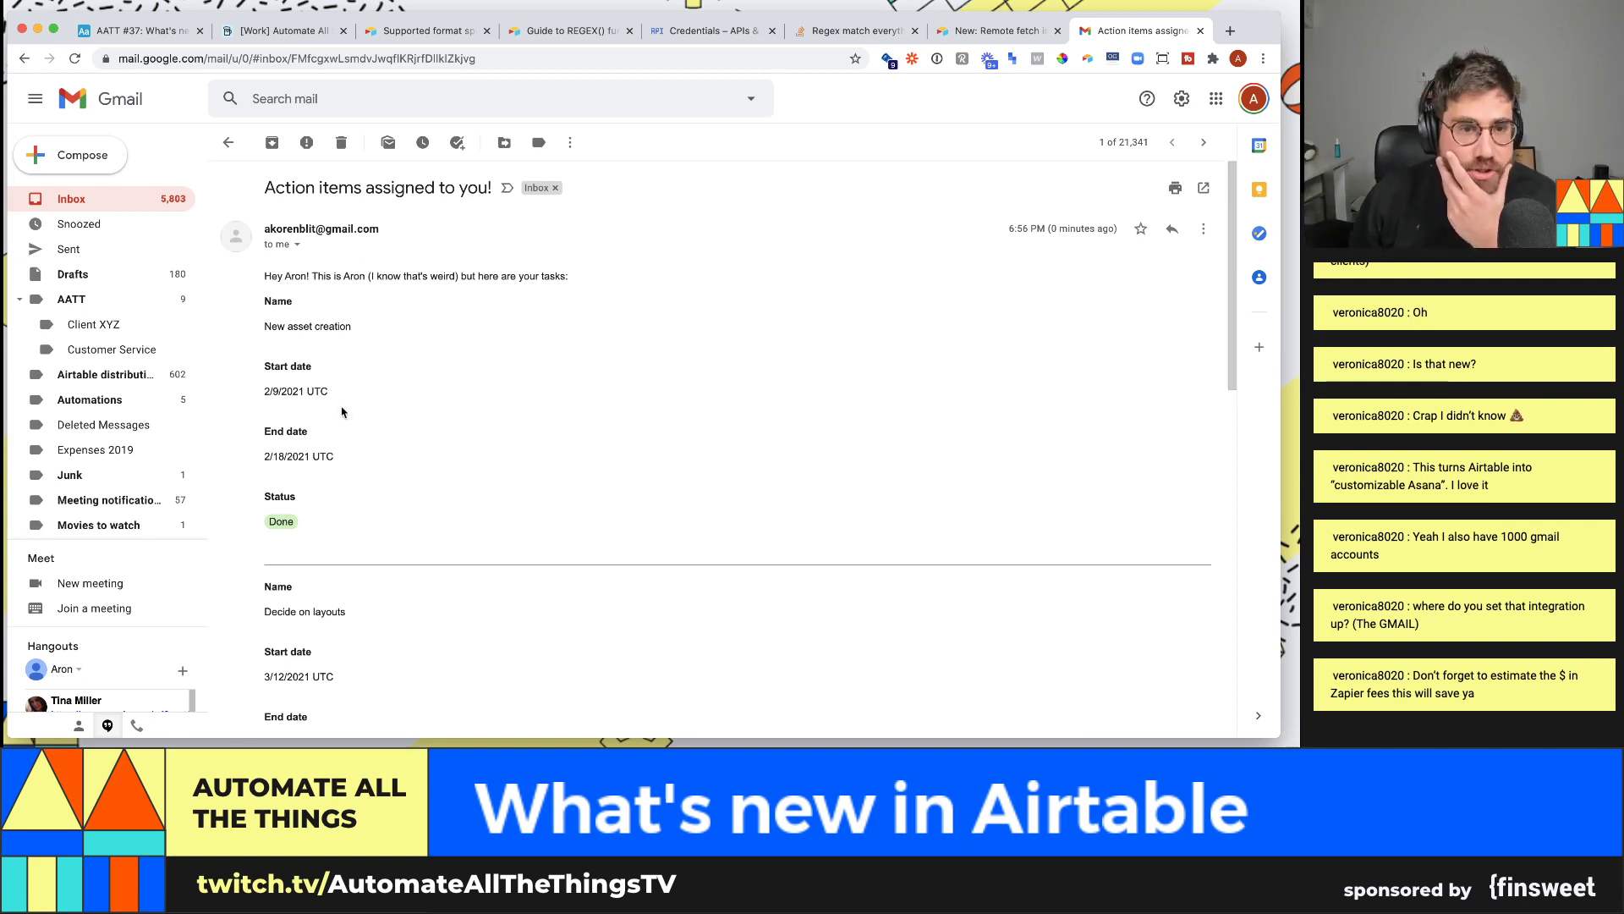
# - Return to Airtable and expand the daily email automation's Find records step
pyautogui.click(164, 37)
pyautogui.scroll(5, 1074, 397)
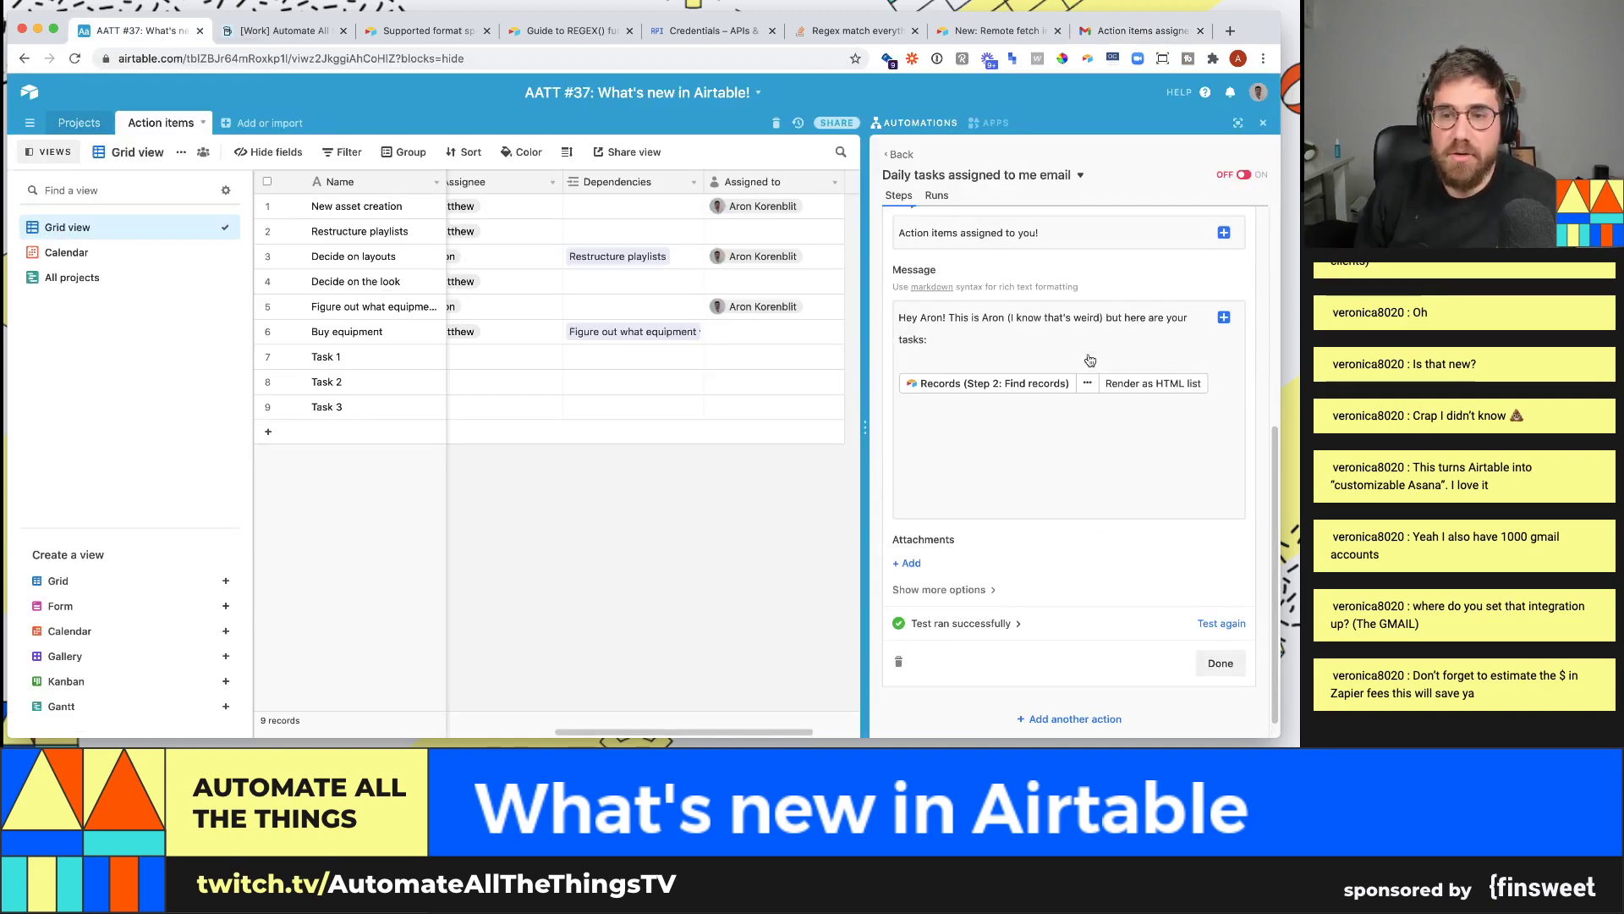
pyautogui.scroll(1, 1018, 397)
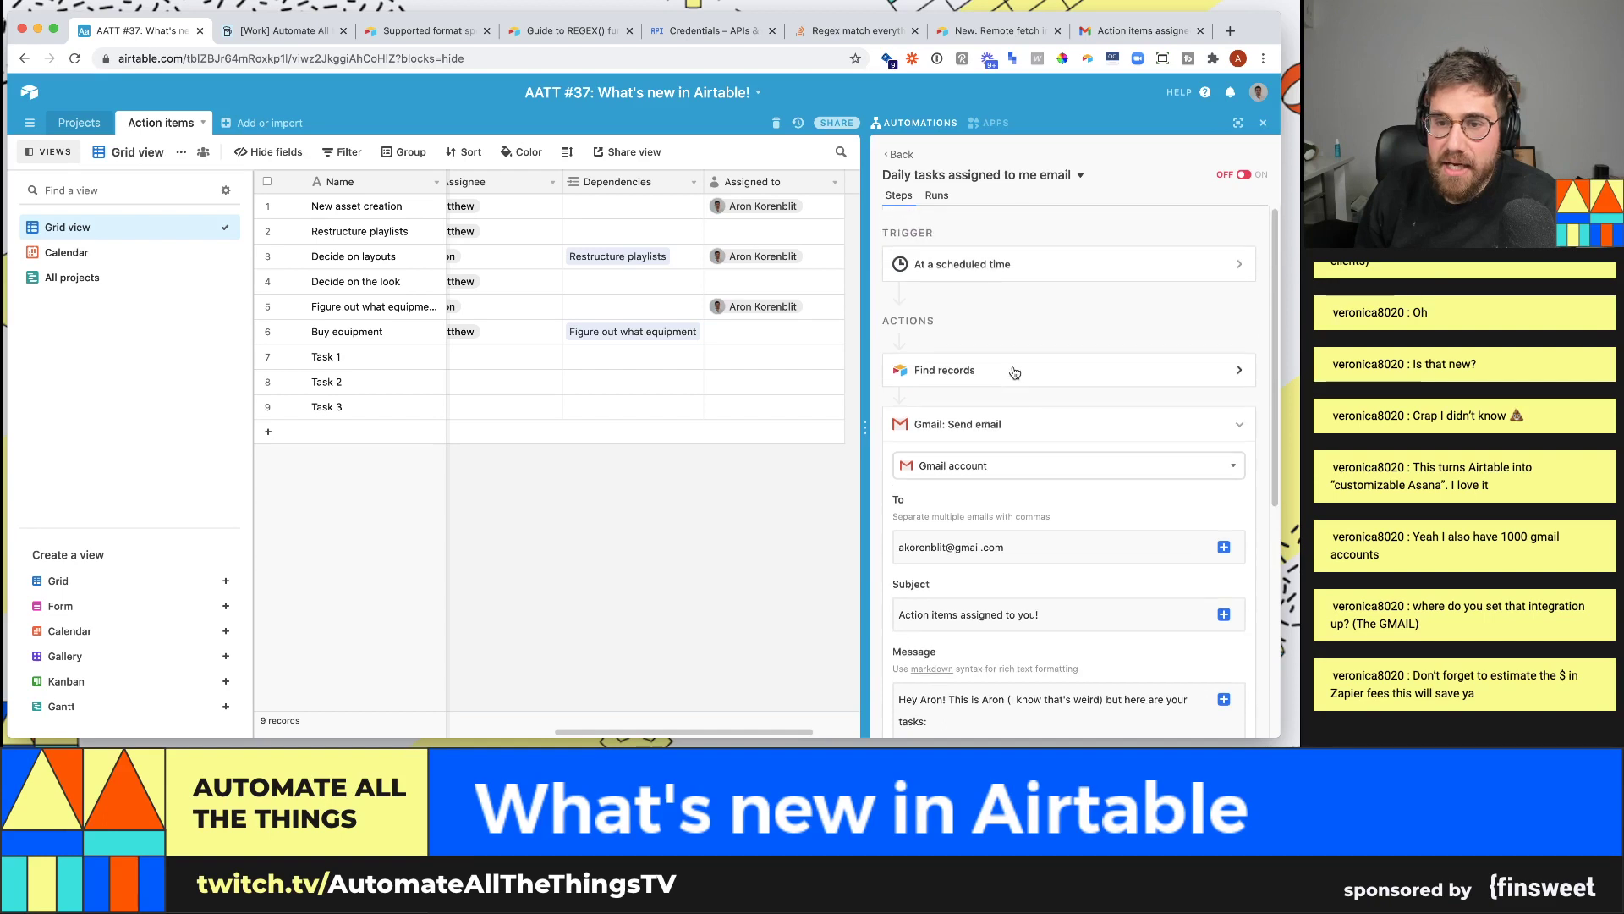
pyautogui.click(1001, 375)
pyautogui.scroll(-5, 1005, 381)
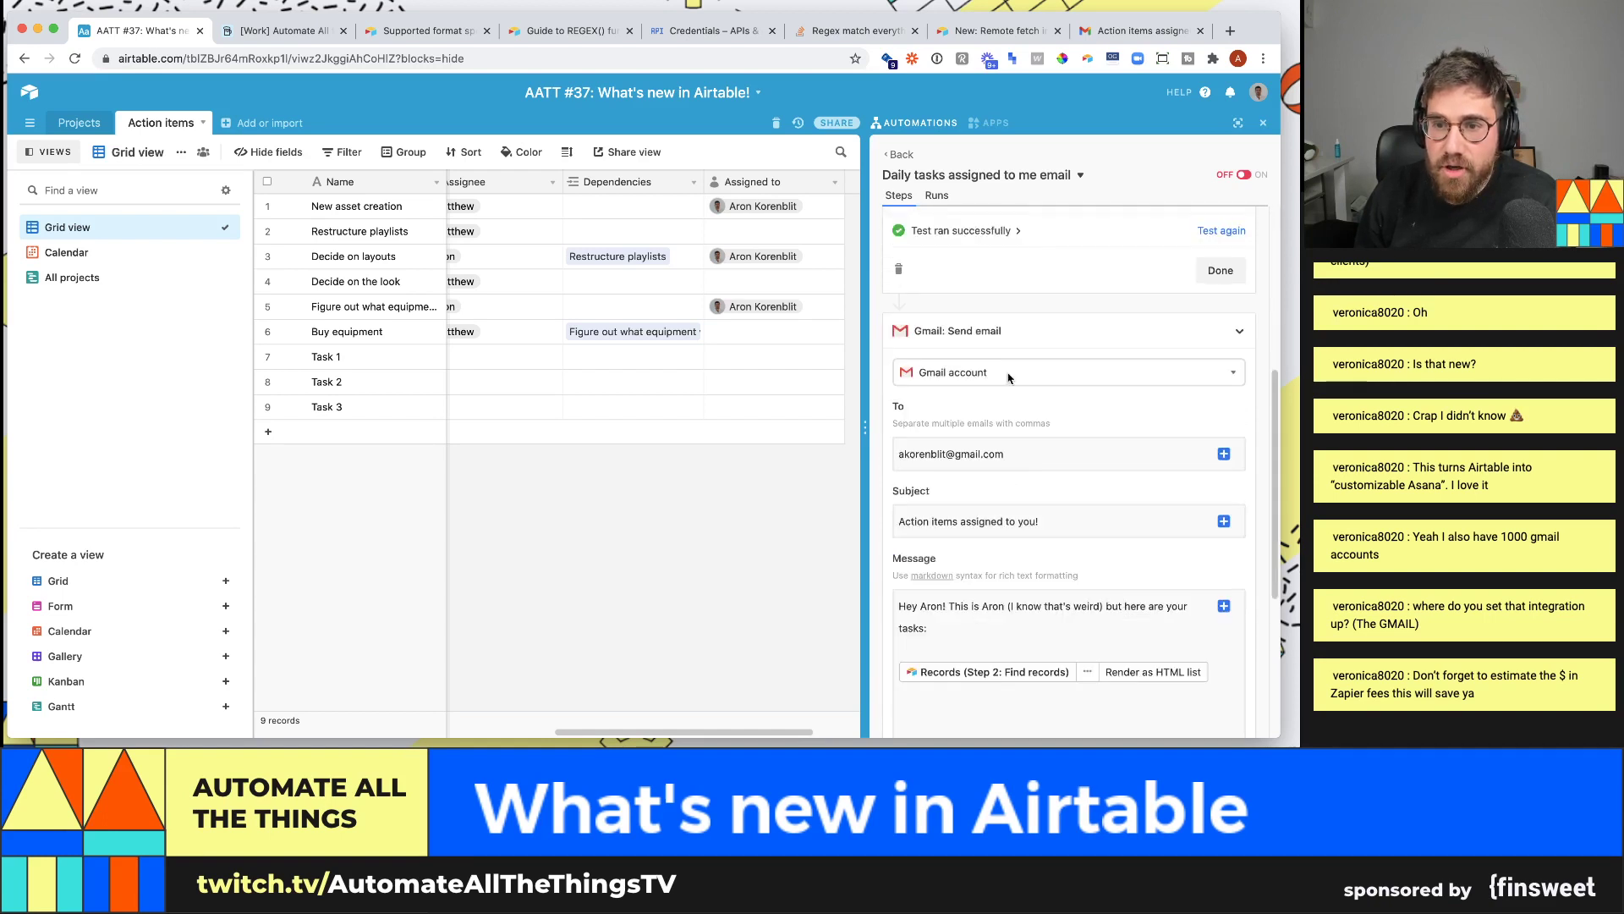
pyautogui.scroll(1, 1015, 378)
pyautogui.scroll(1, 1032, 282)
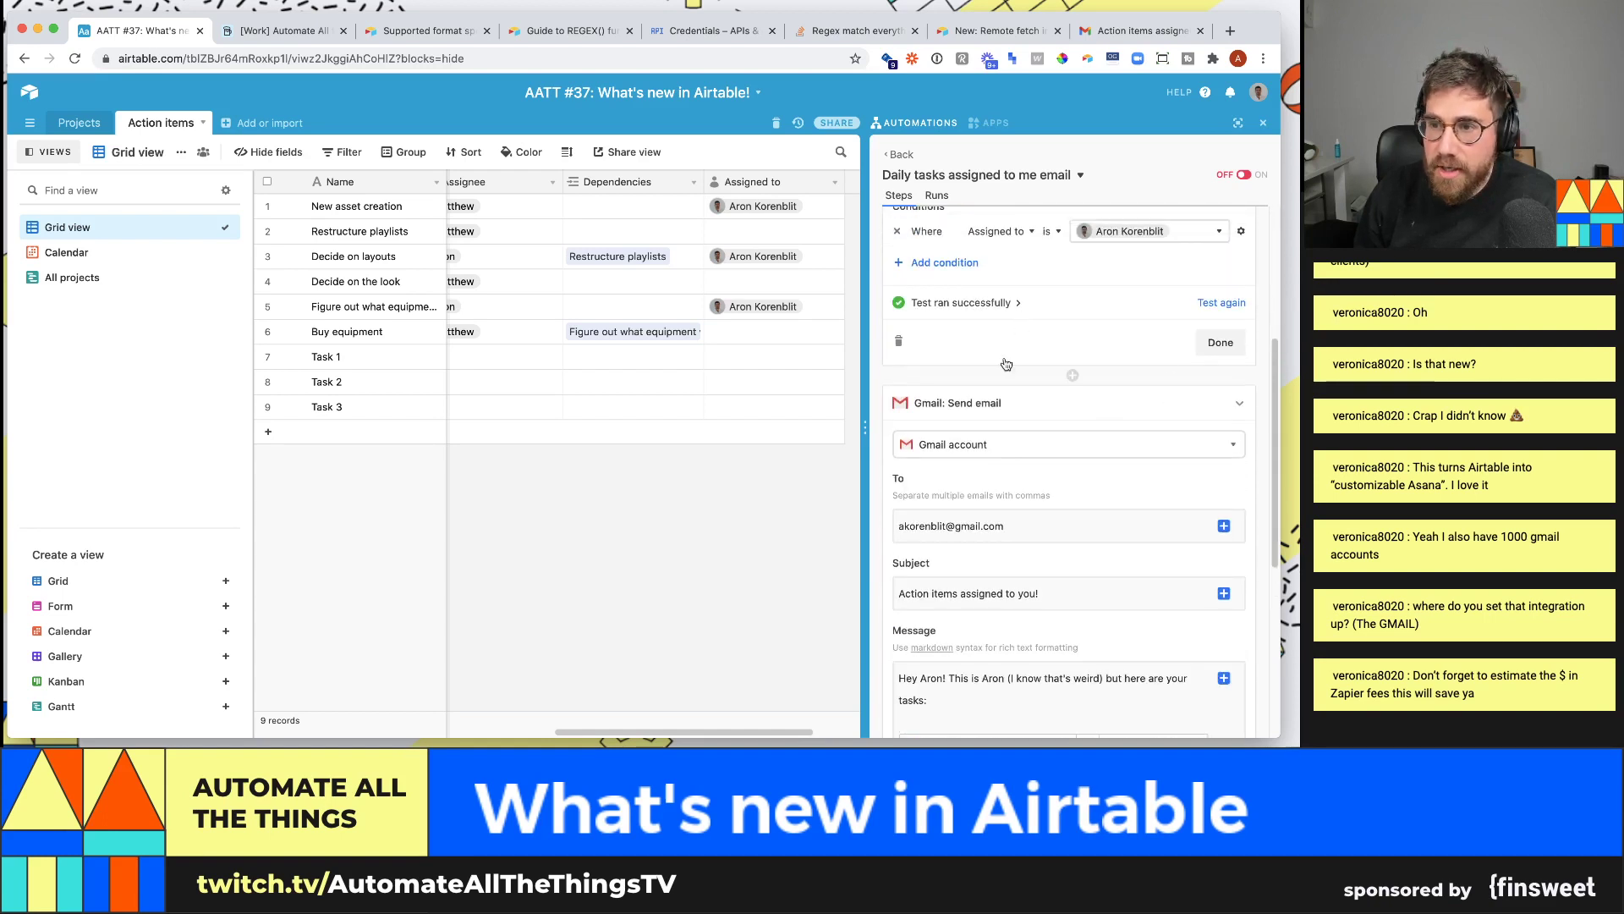
# - Review the step's successful test input and its 3 found action items
pyautogui.click(1015, 303)
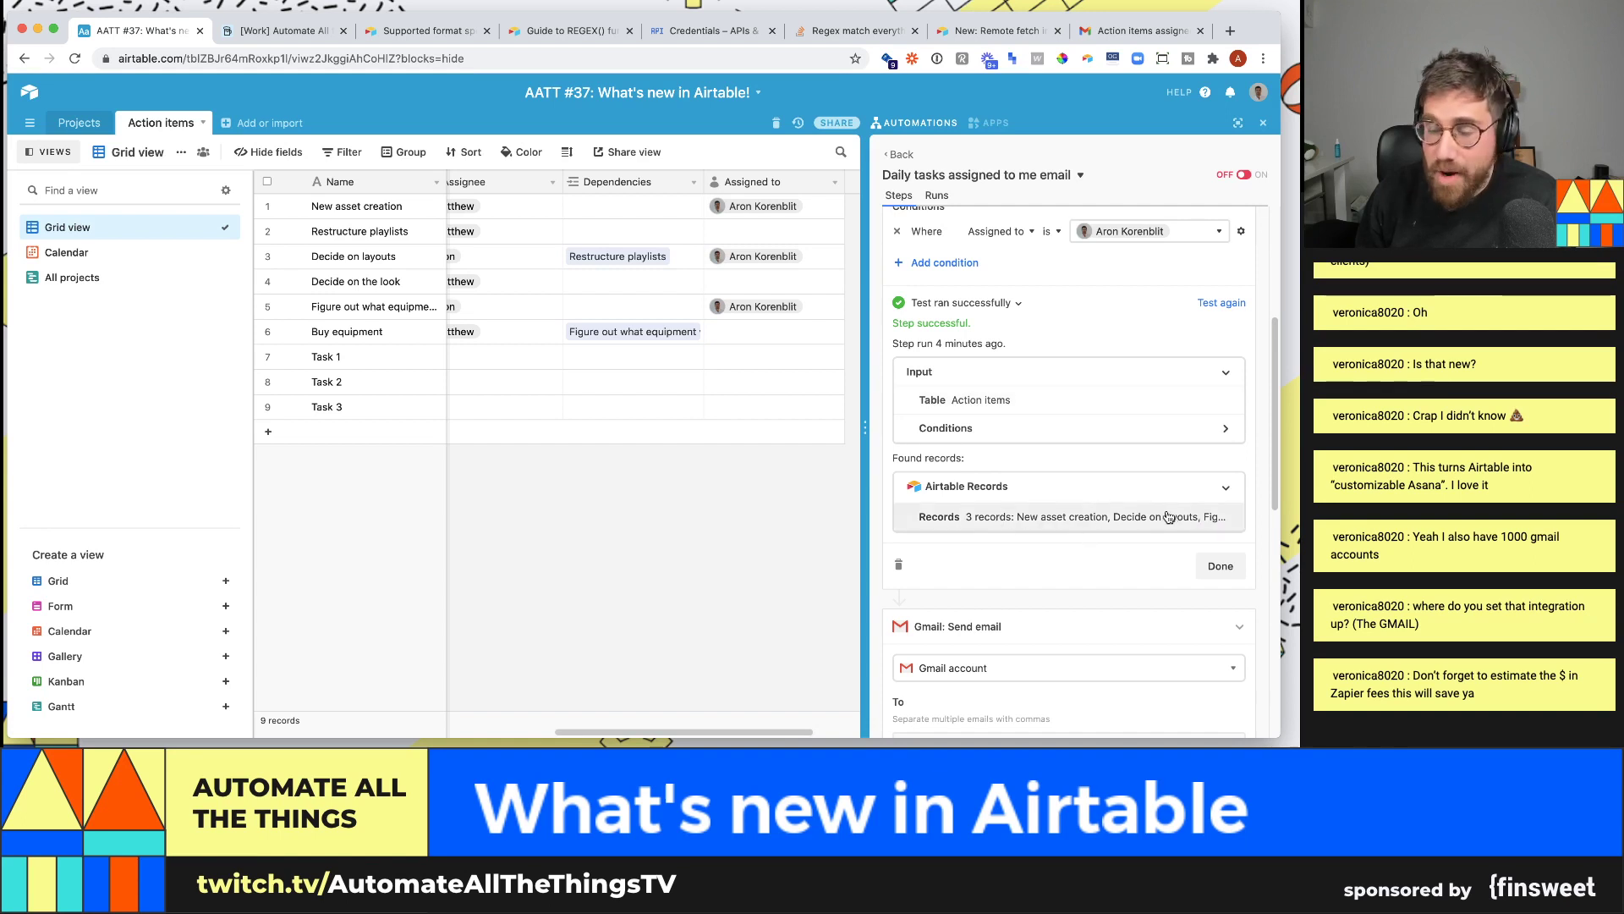
pyautogui.scroll(-5, 1100, 550)
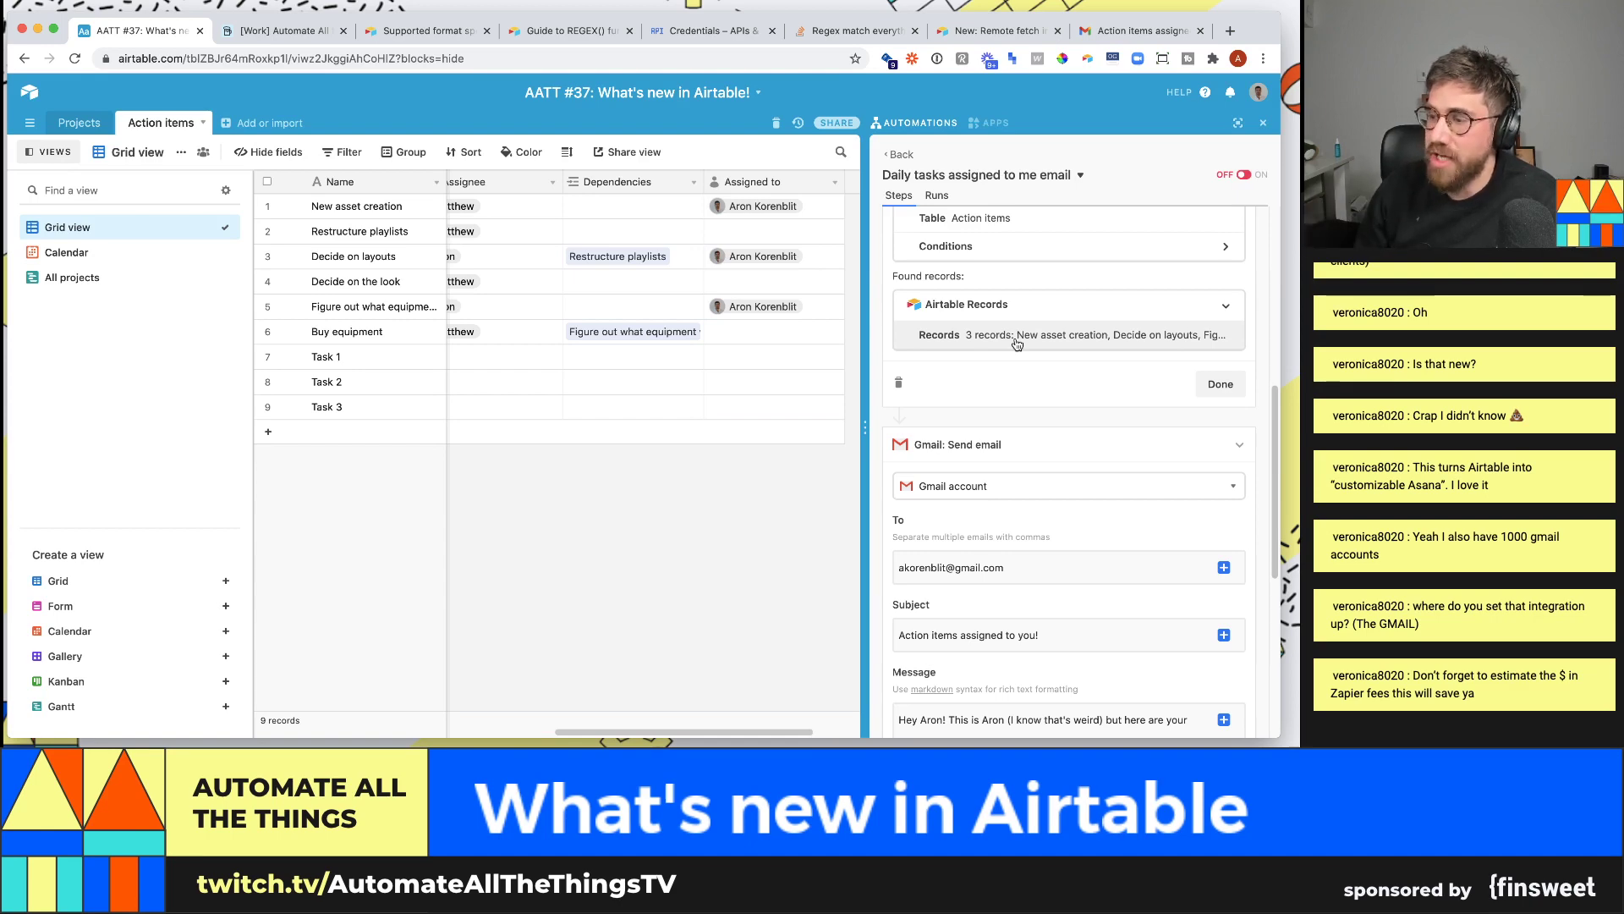
pyautogui.scroll(10, 1017, 344)
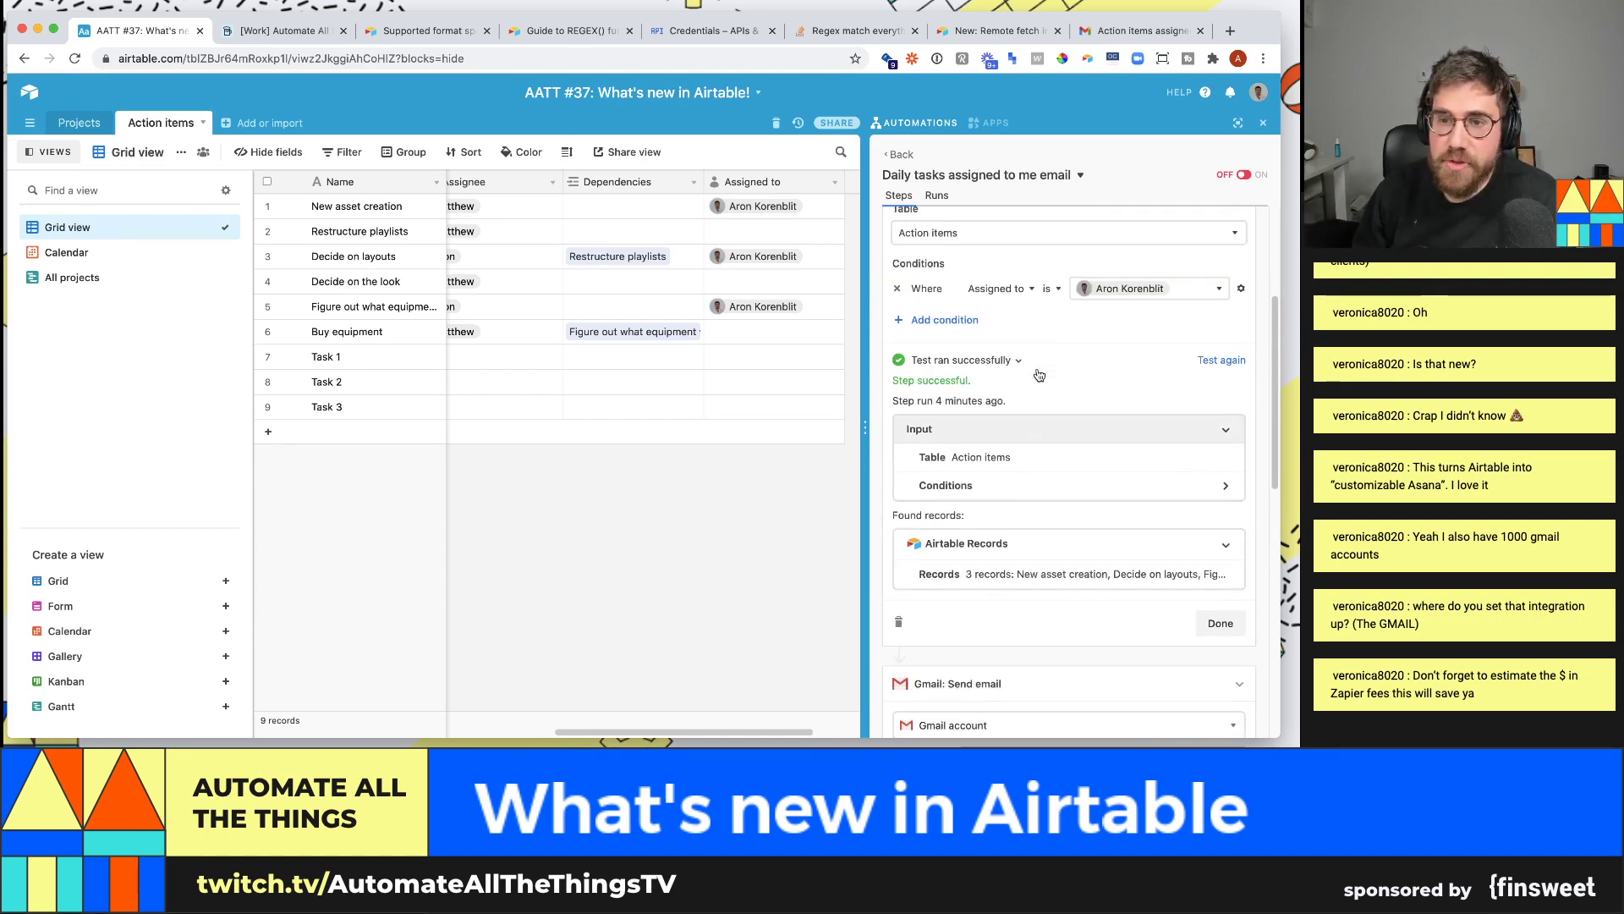
pyautogui.scroll(1, 1038, 373)
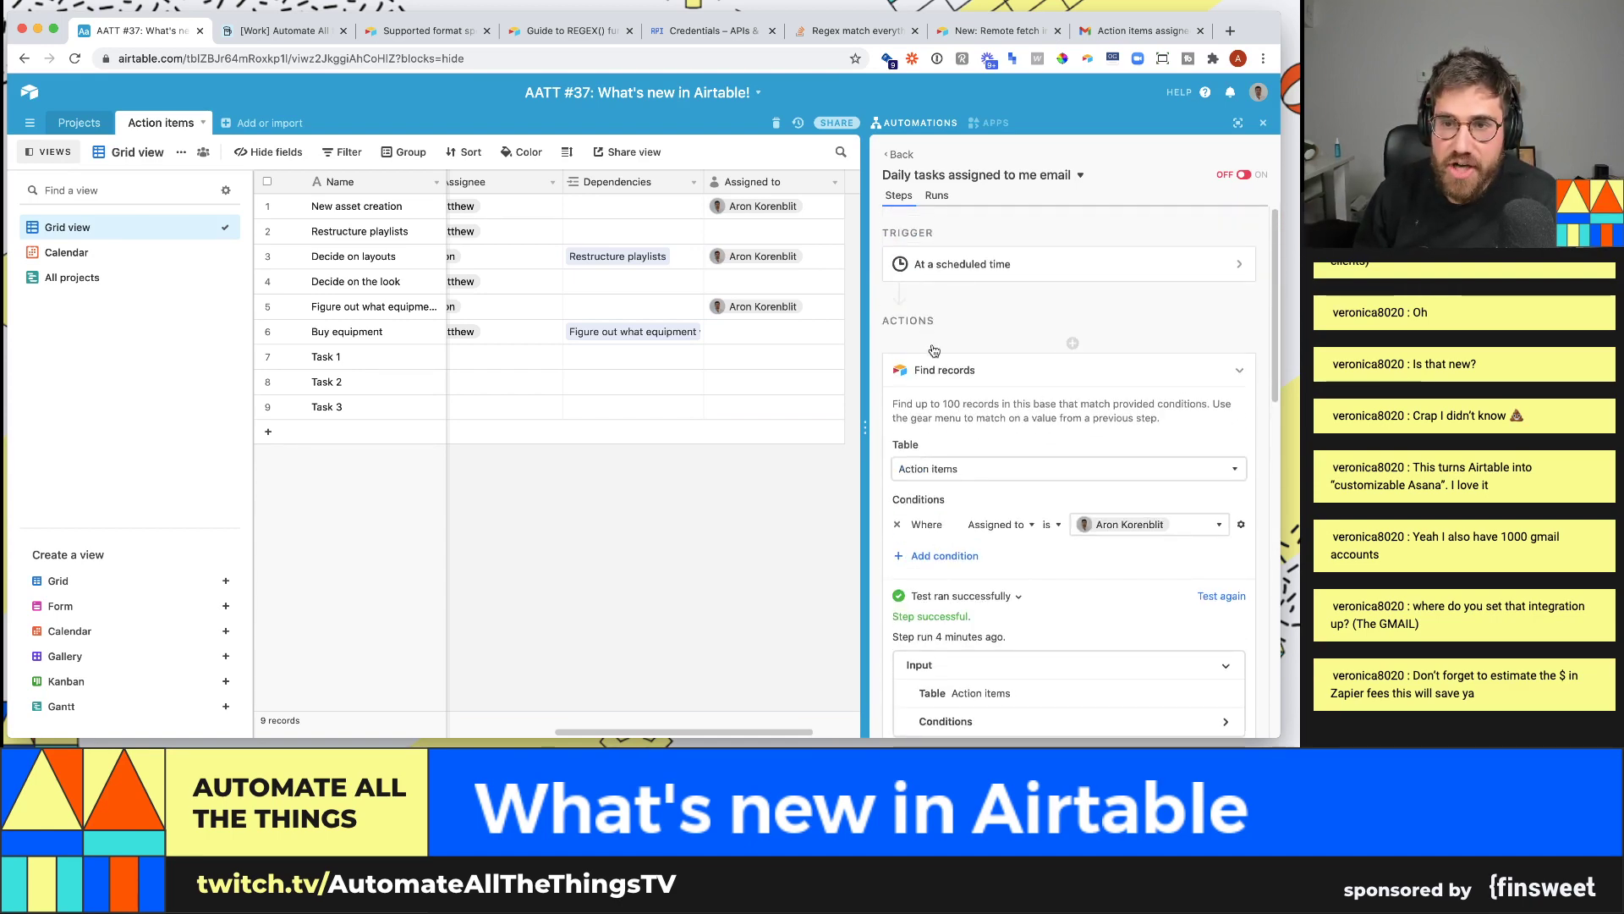
pyautogui.scroll(-7, 995, 353)
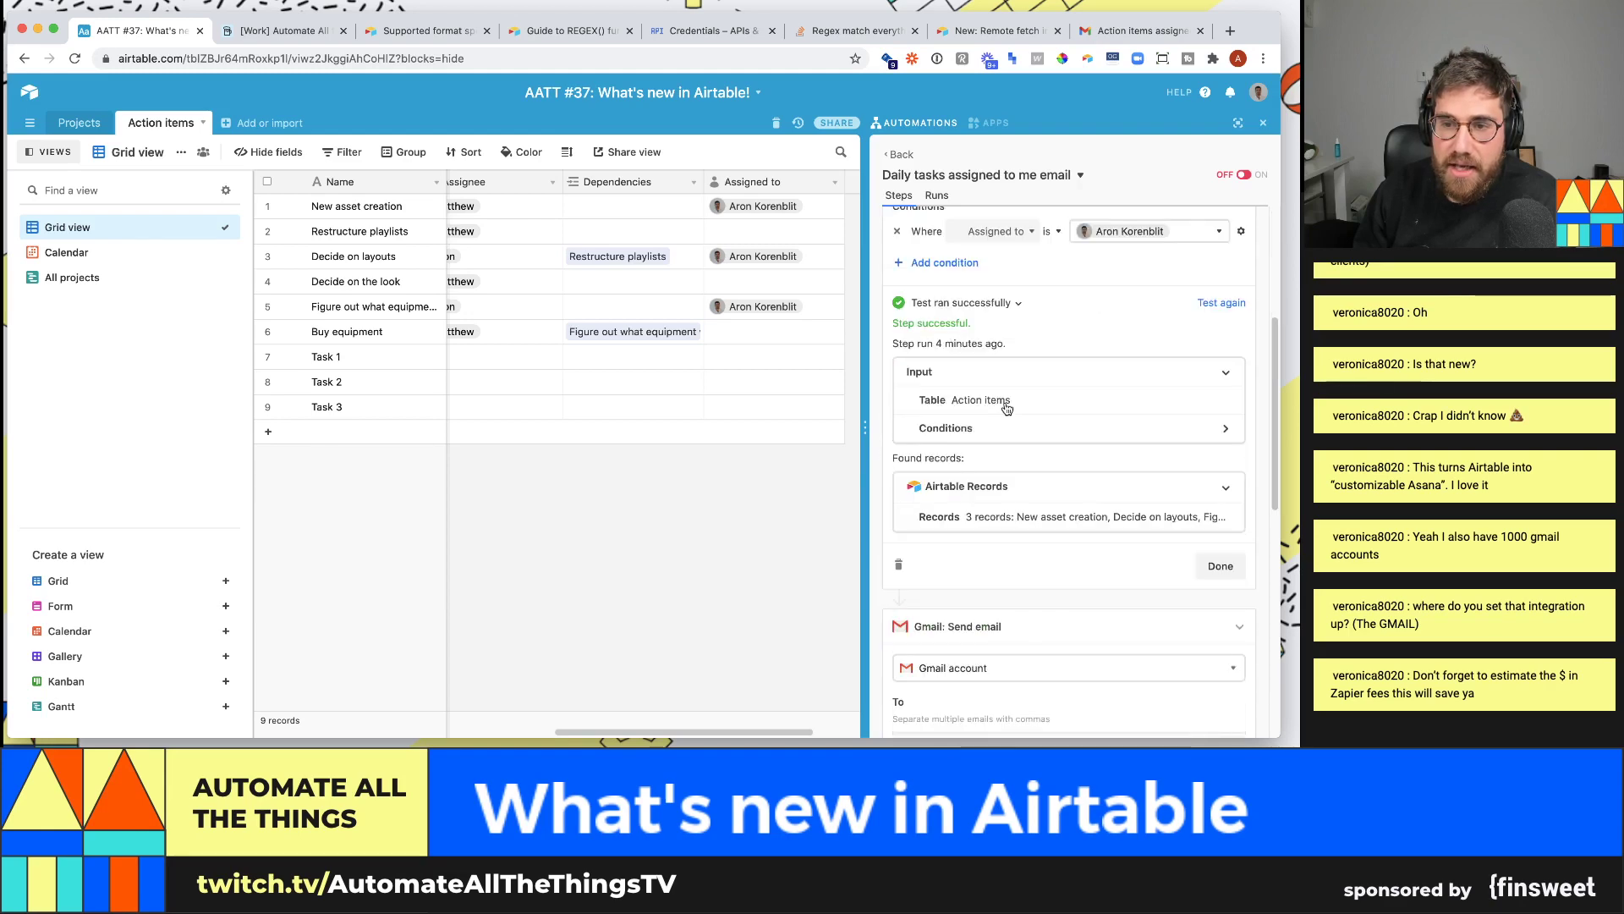
pyautogui.scroll(6, 1006, 409)
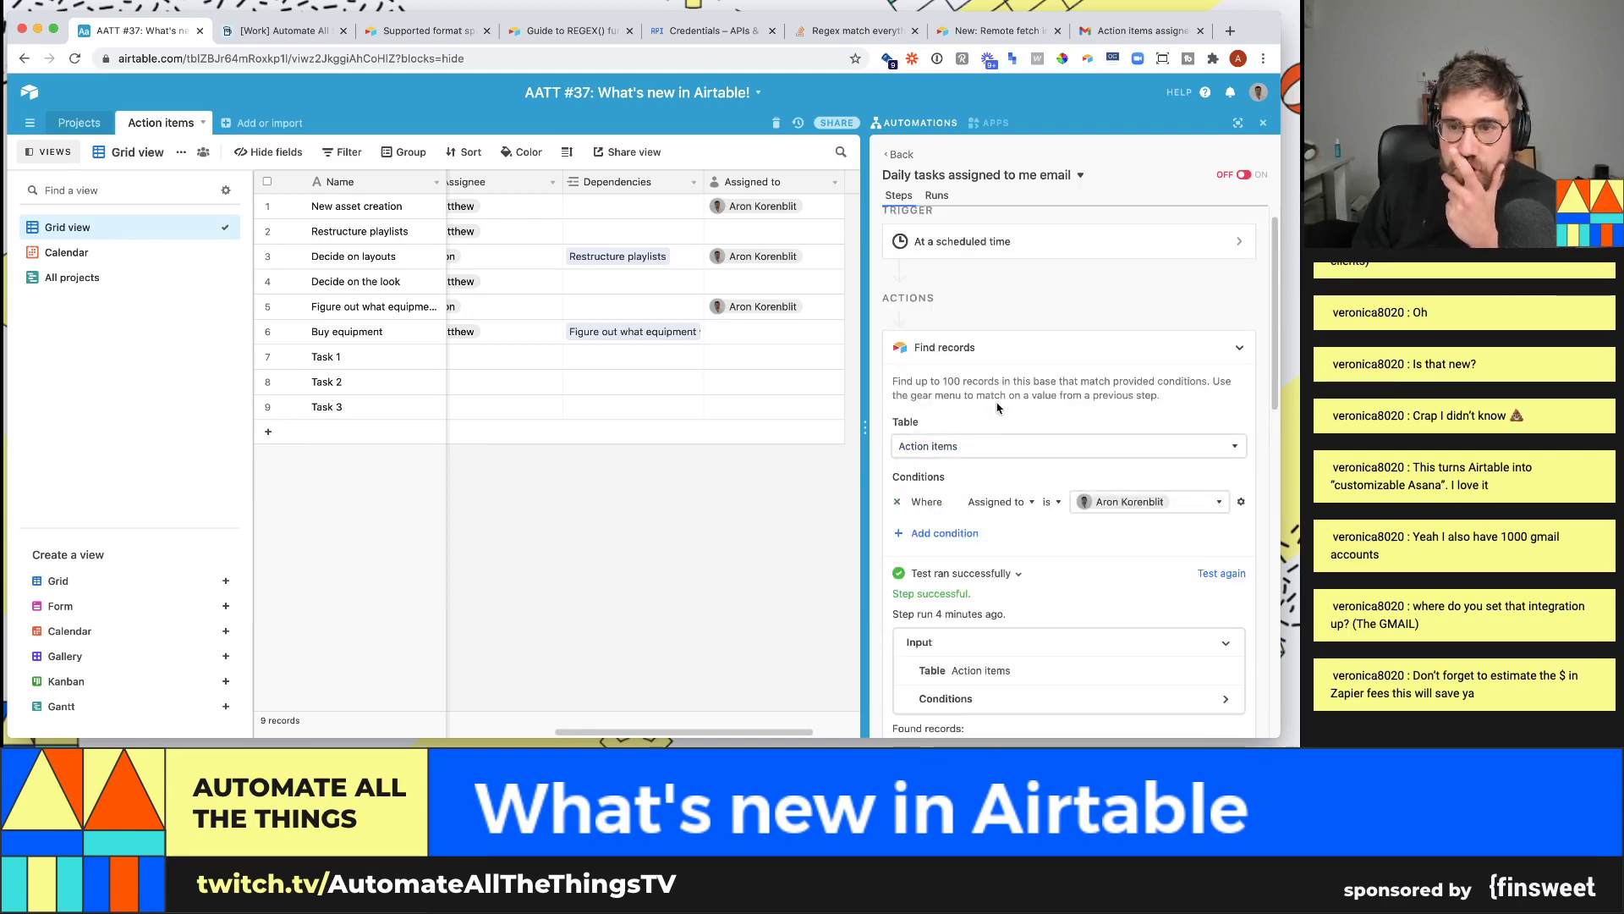
# - Try a dynamic value for the Assigned to condition, browsing the trigger's time properties
pyautogui.click(742, 336)
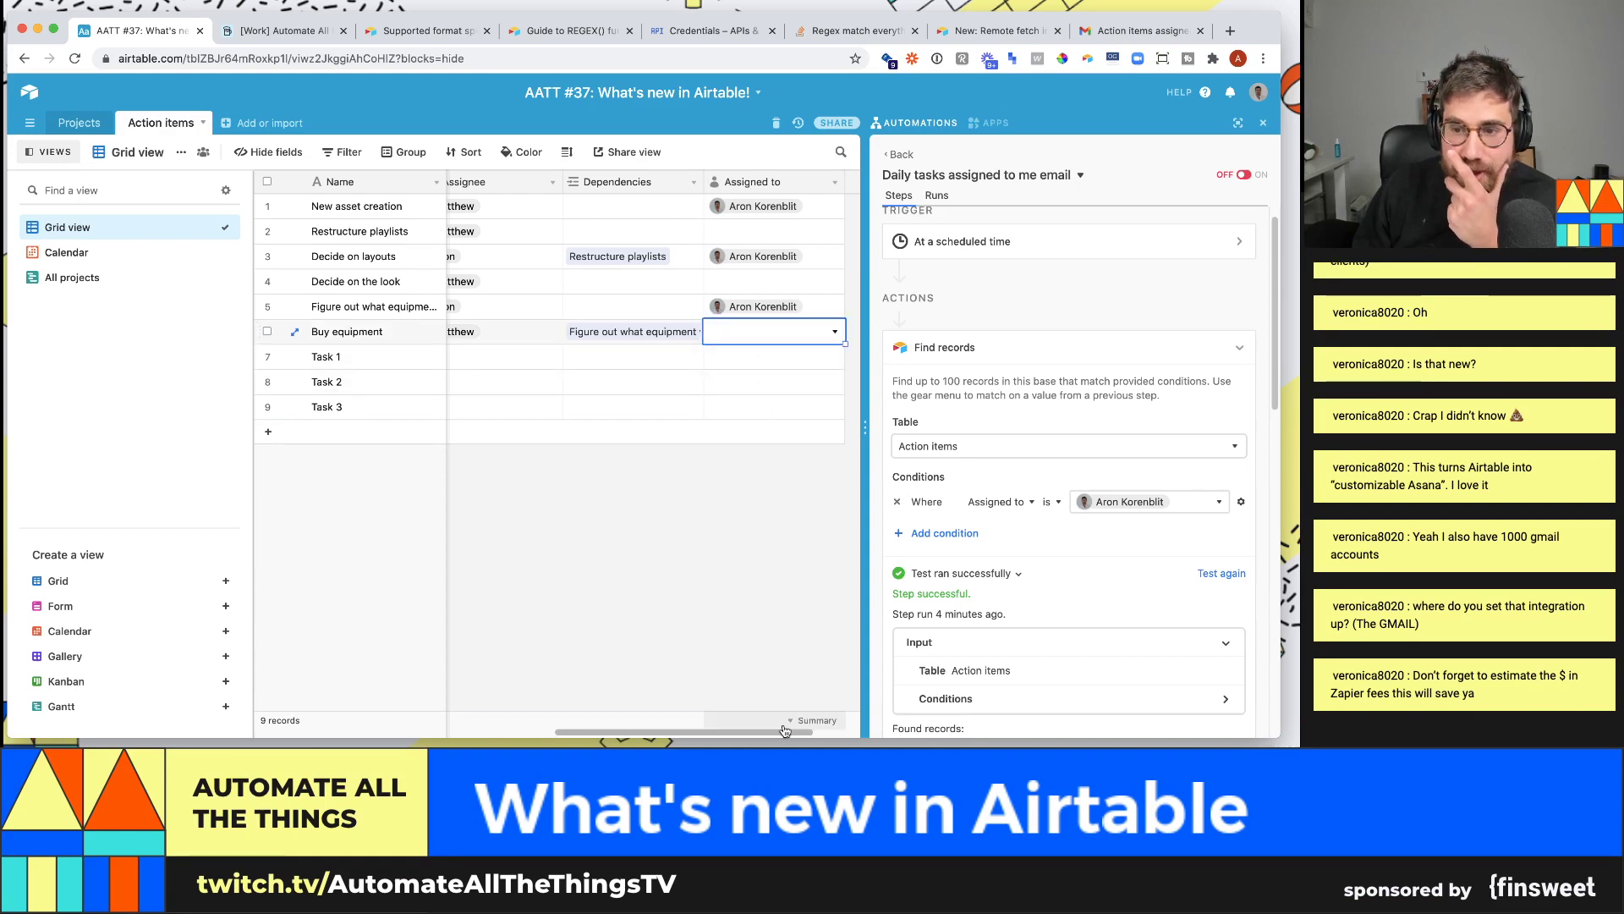
pyautogui.moveTo(786, 733); pyautogui.dragTo(808, 733)
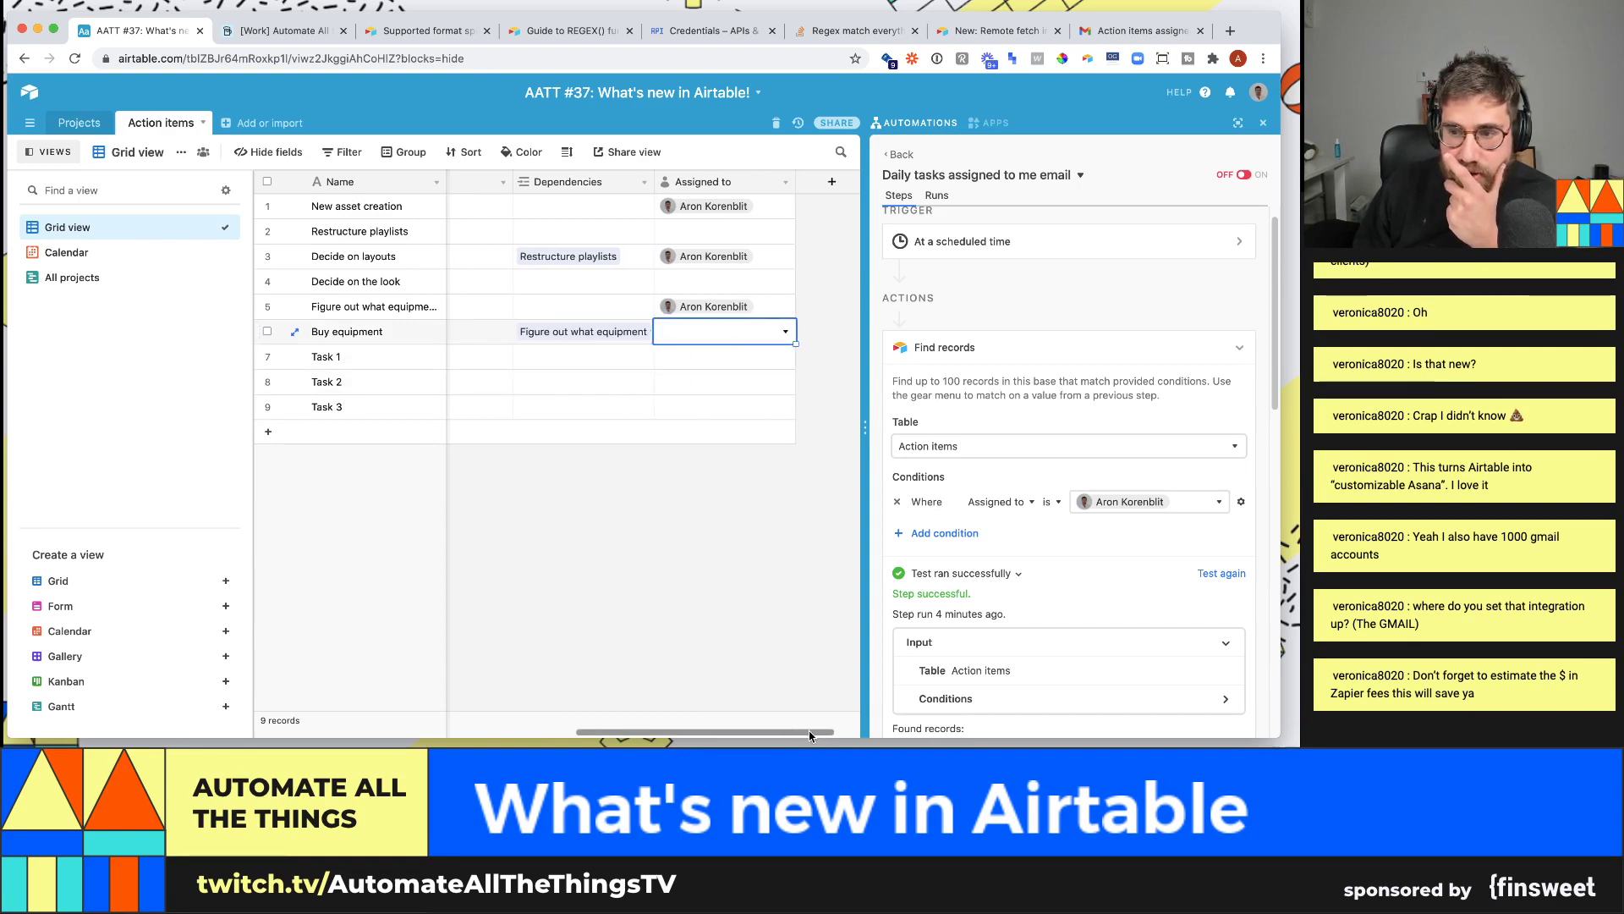
pyautogui.click(1240, 507)
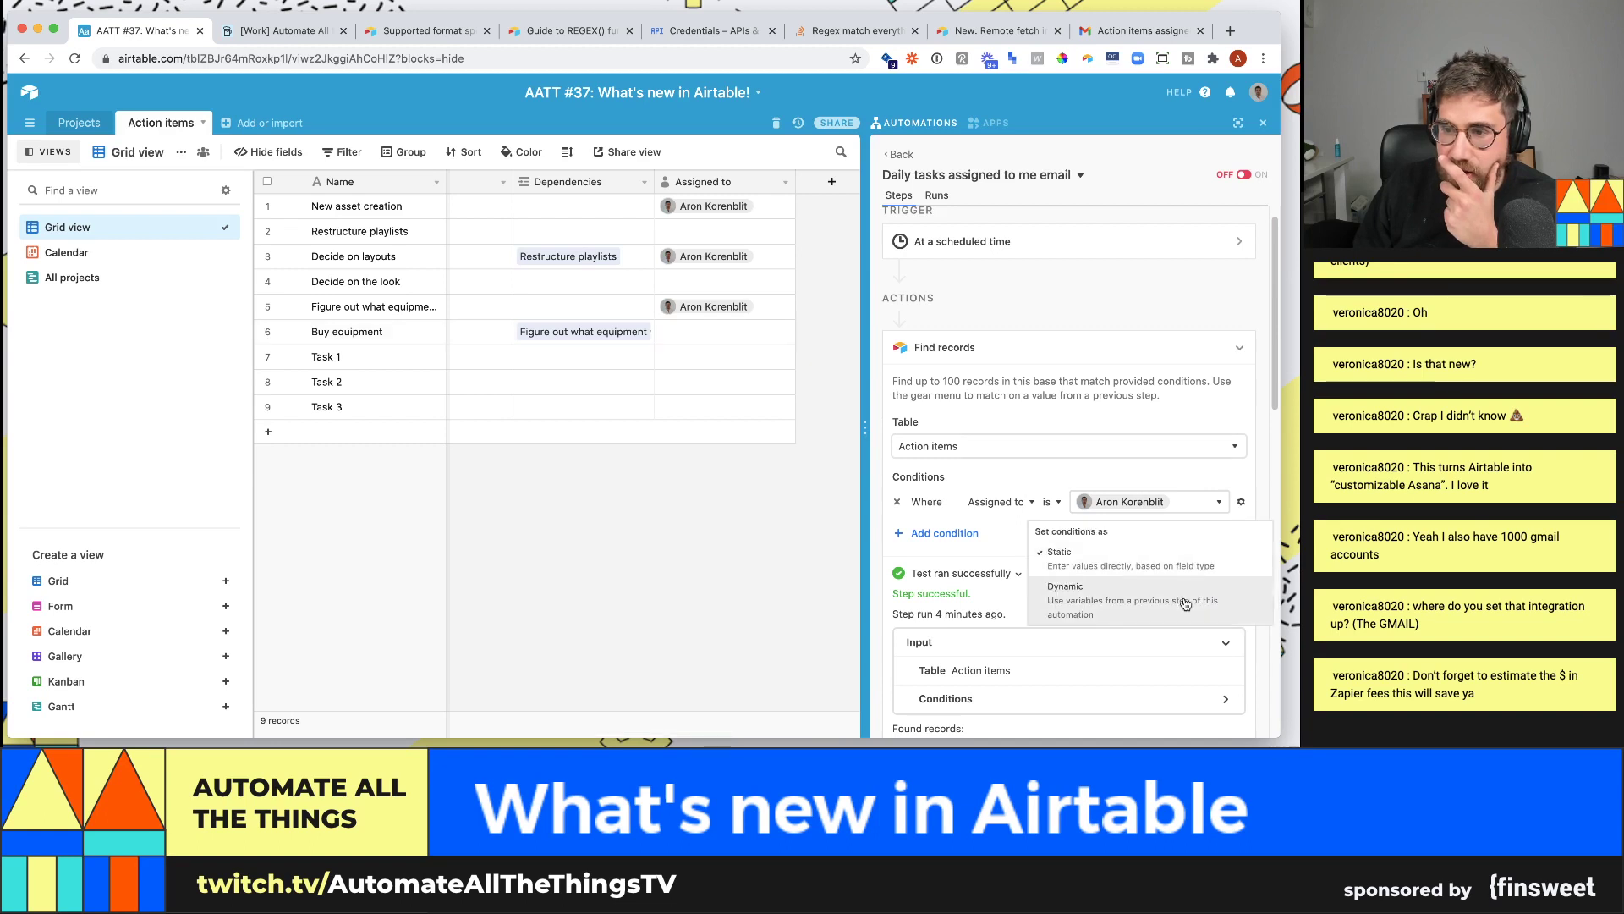
pyautogui.click(1108, 579)
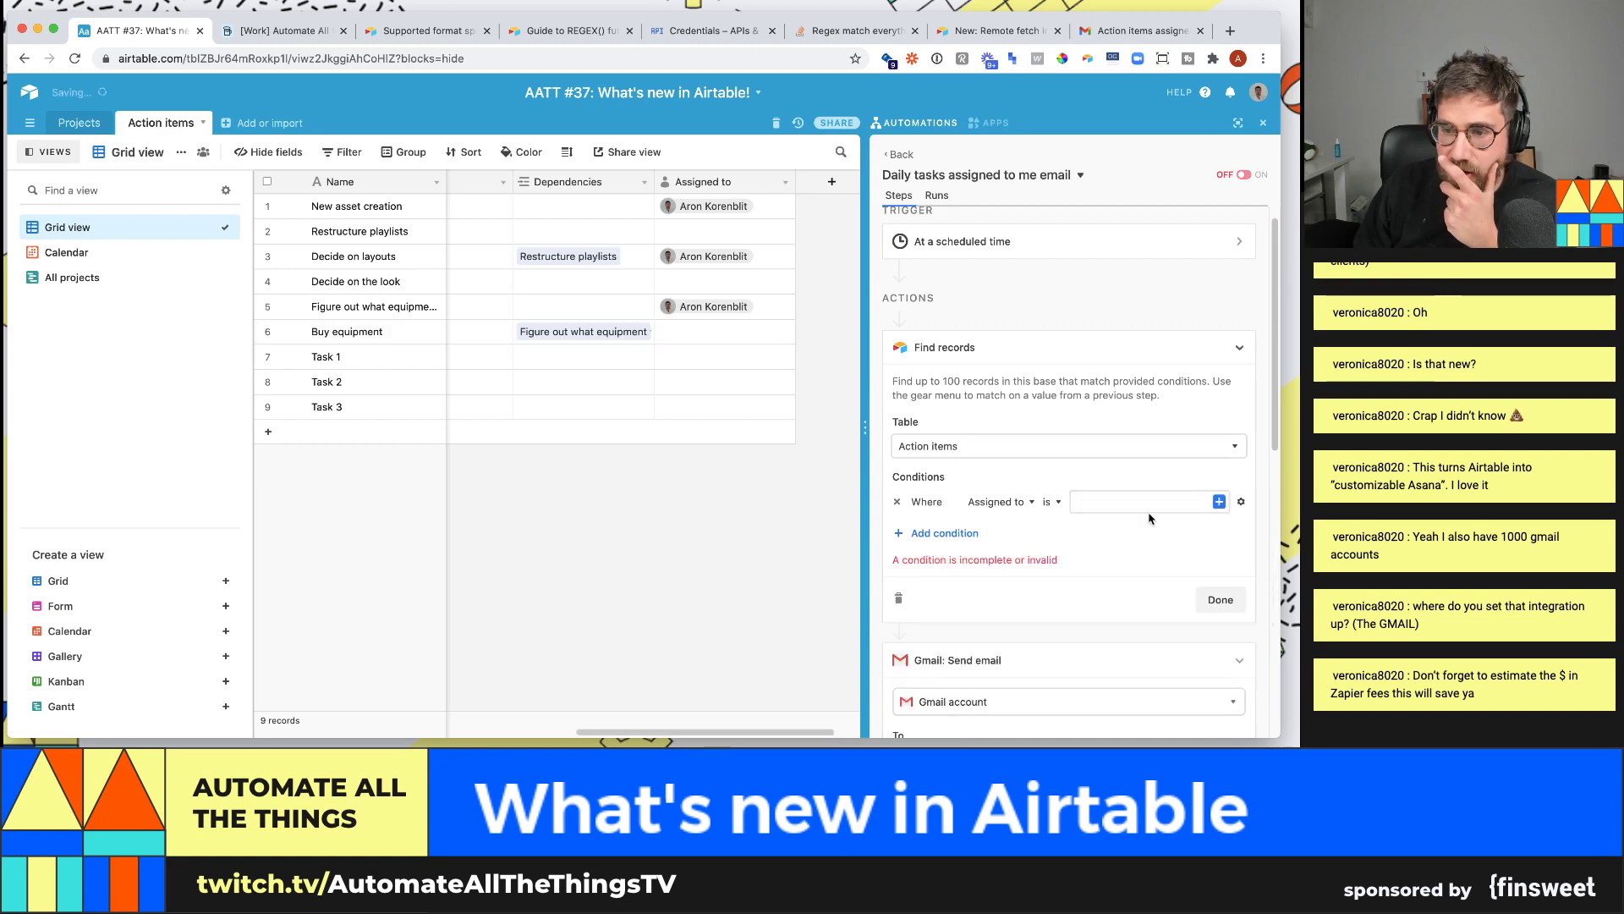
pyautogui.click(1219, 503)
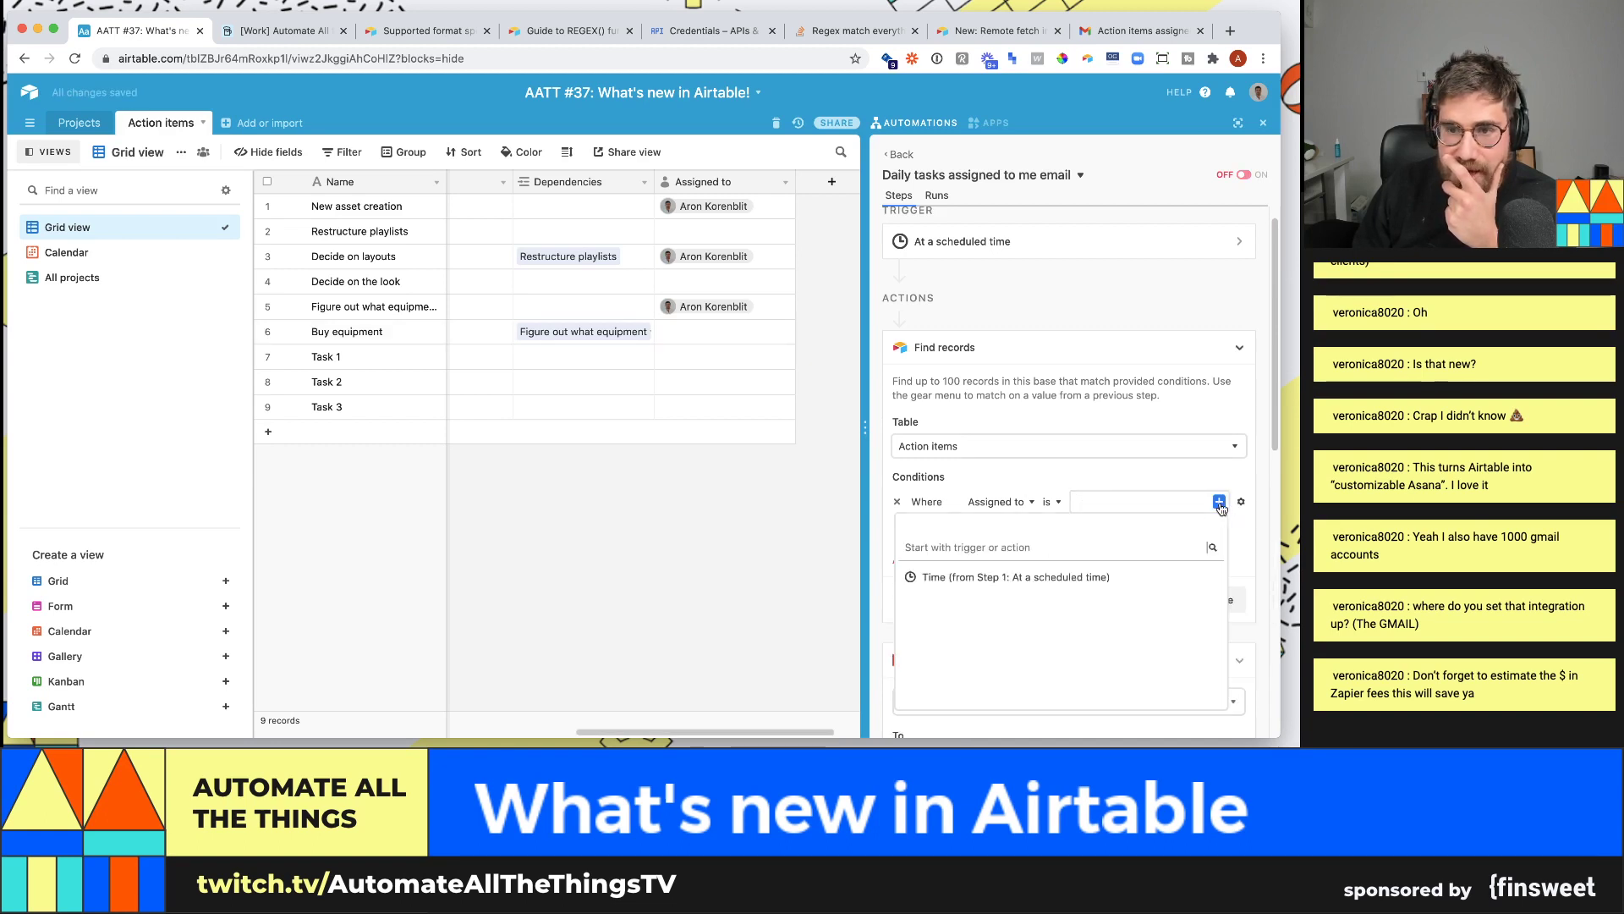
pyautogui.click(1180, 578)
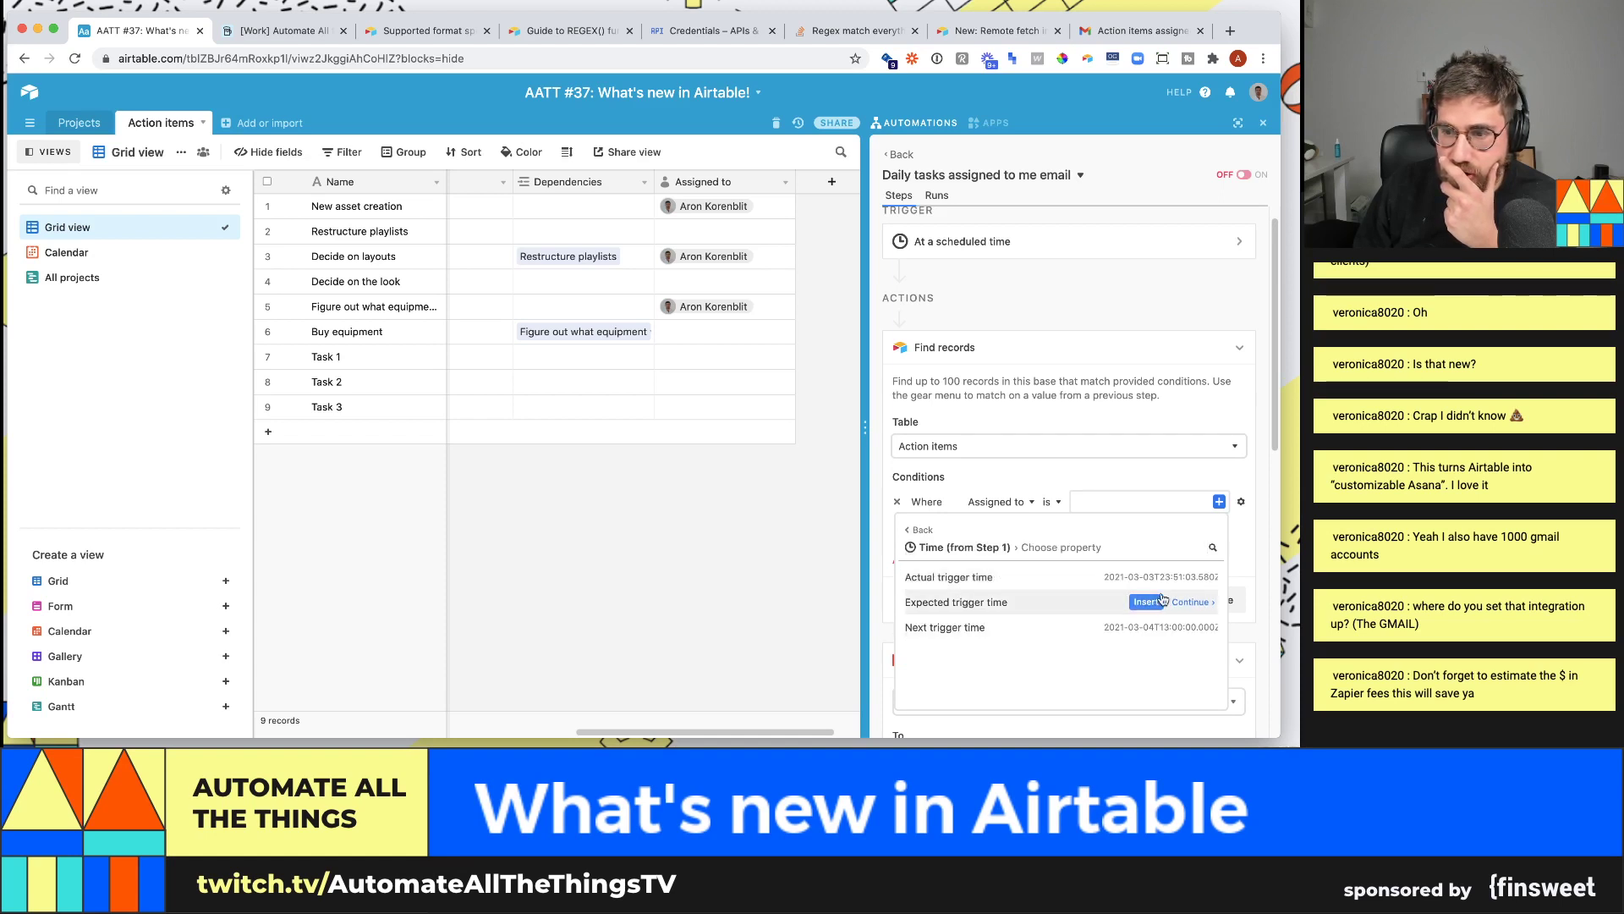
pyautogui.click(1158, 507)
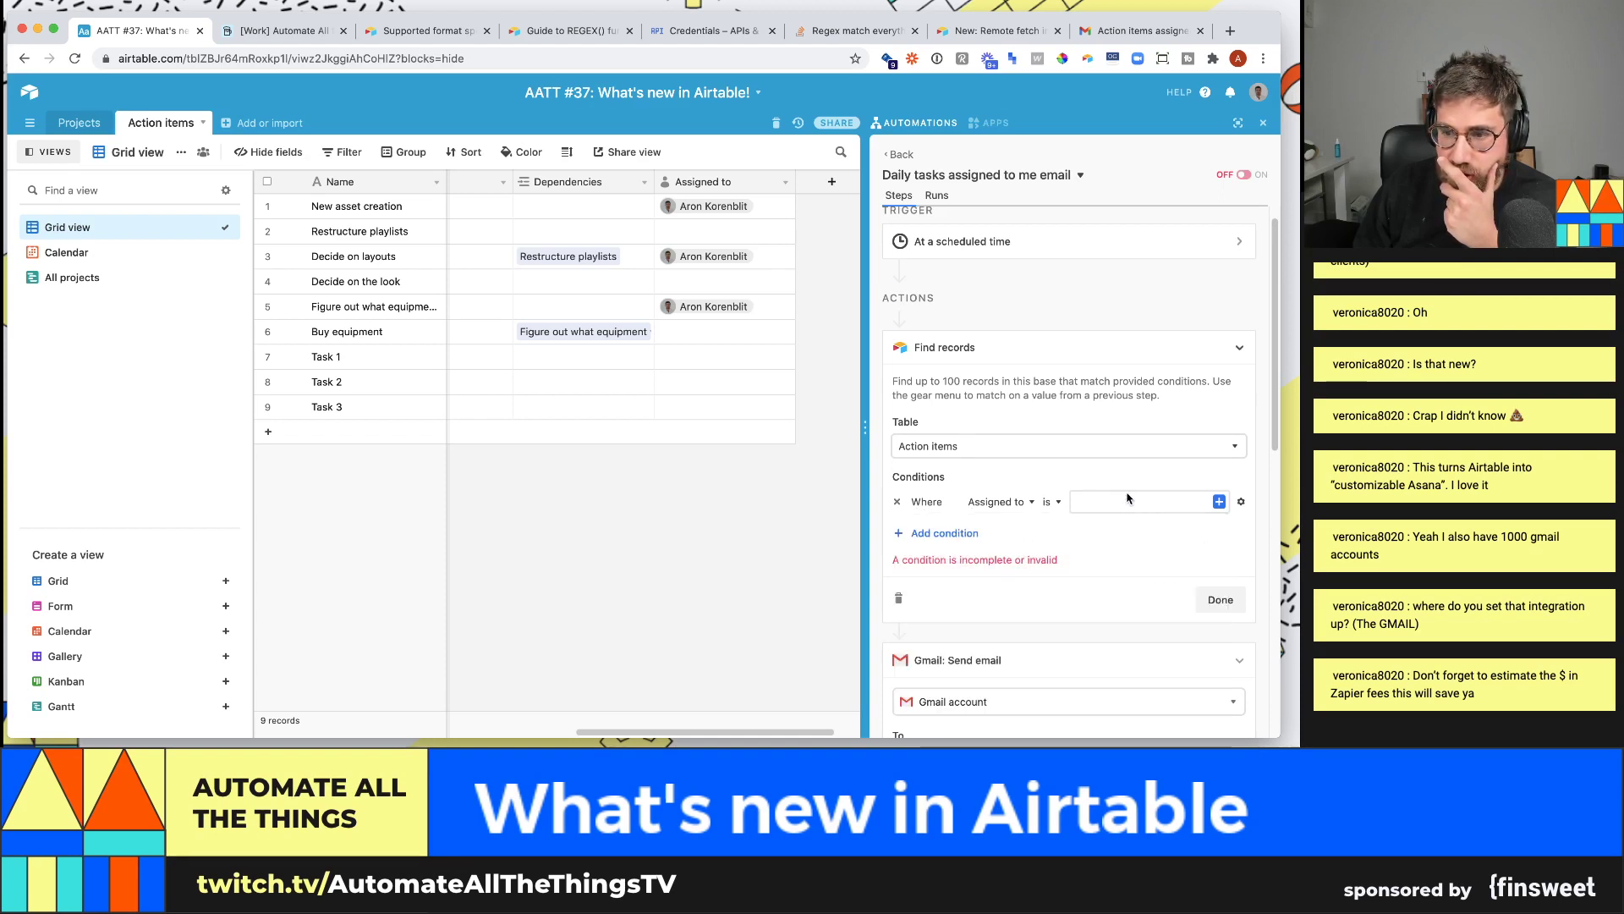
# - Switch the Assigned to condition back to a static value with no collaborator chosen
pyautogui.click(1241, 502)
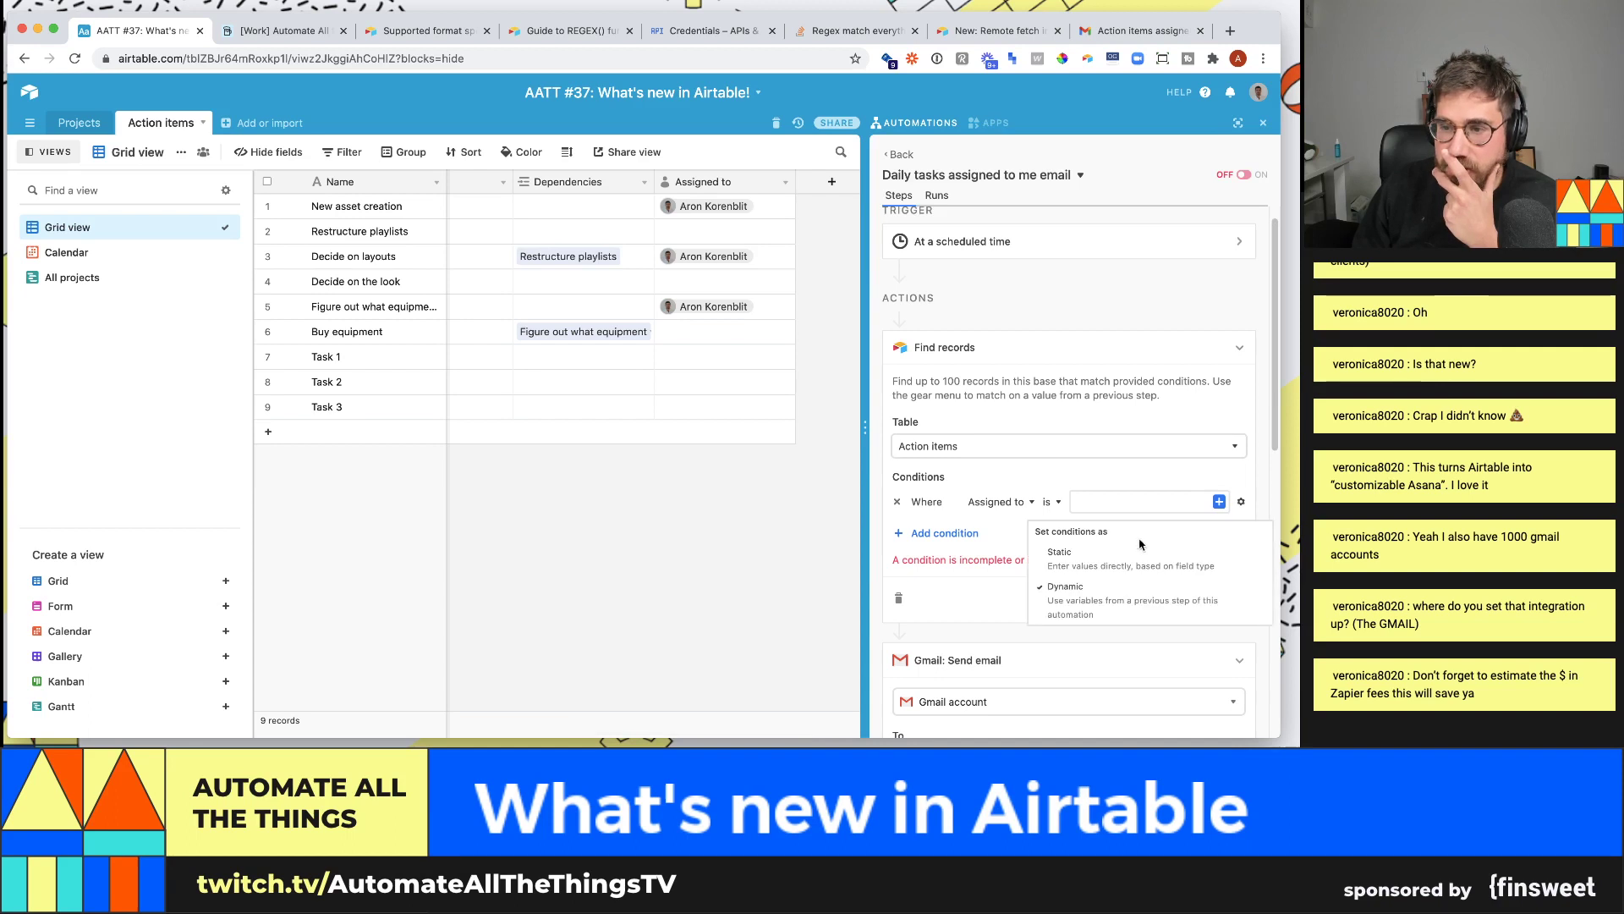
pyautogui.click(1131, 558)
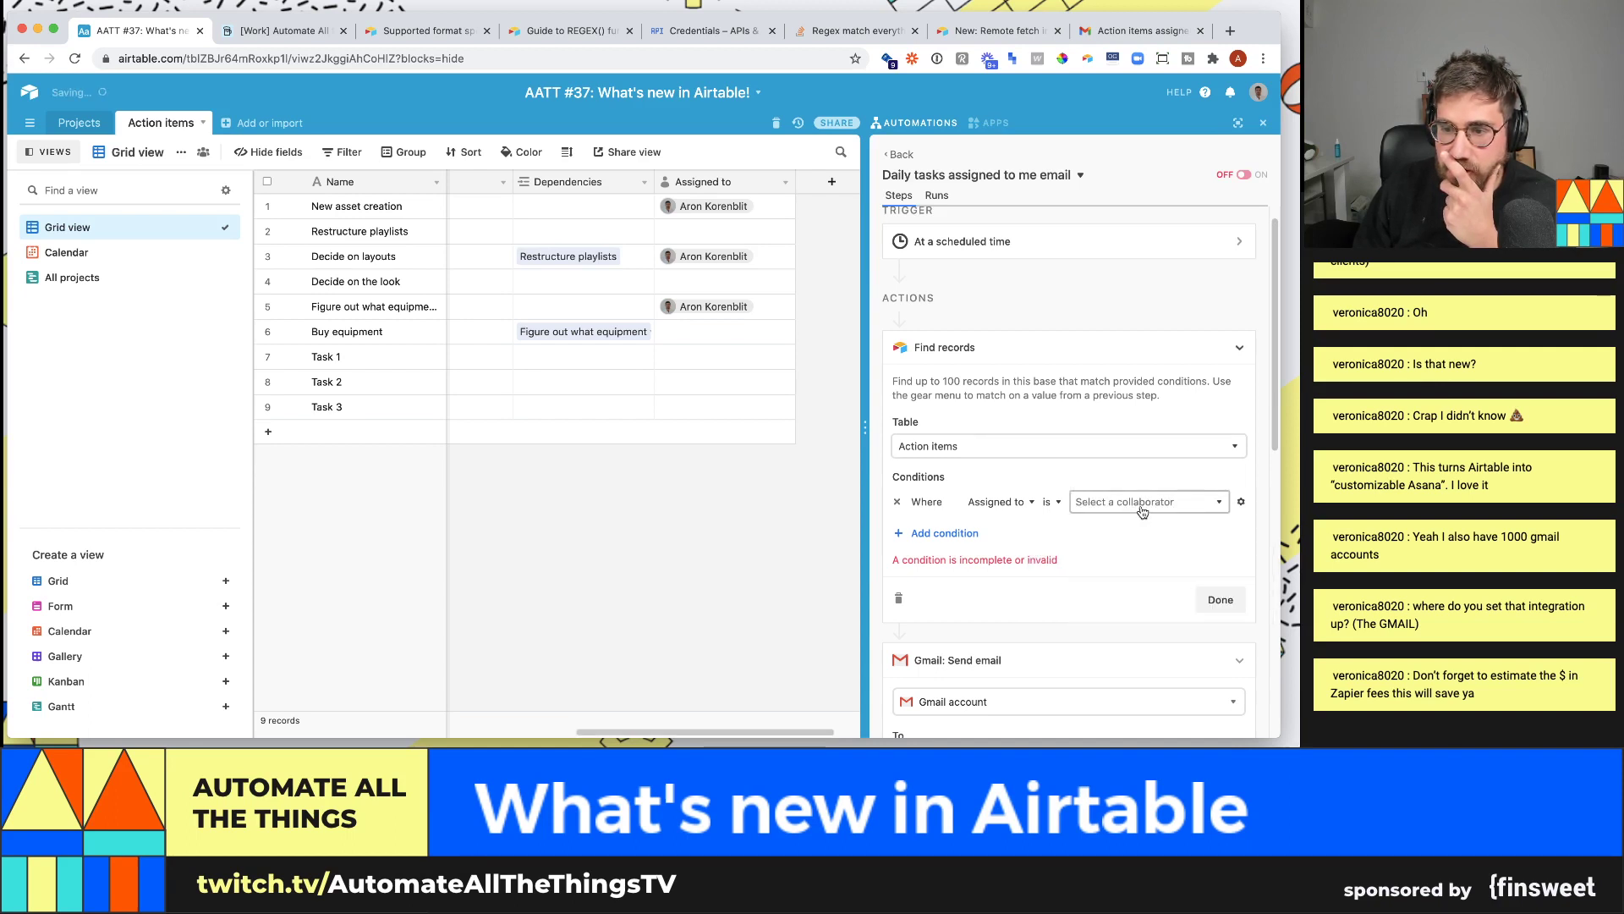
pyautogui.click(1140, 508)
pyautogui.click(1010, 503)
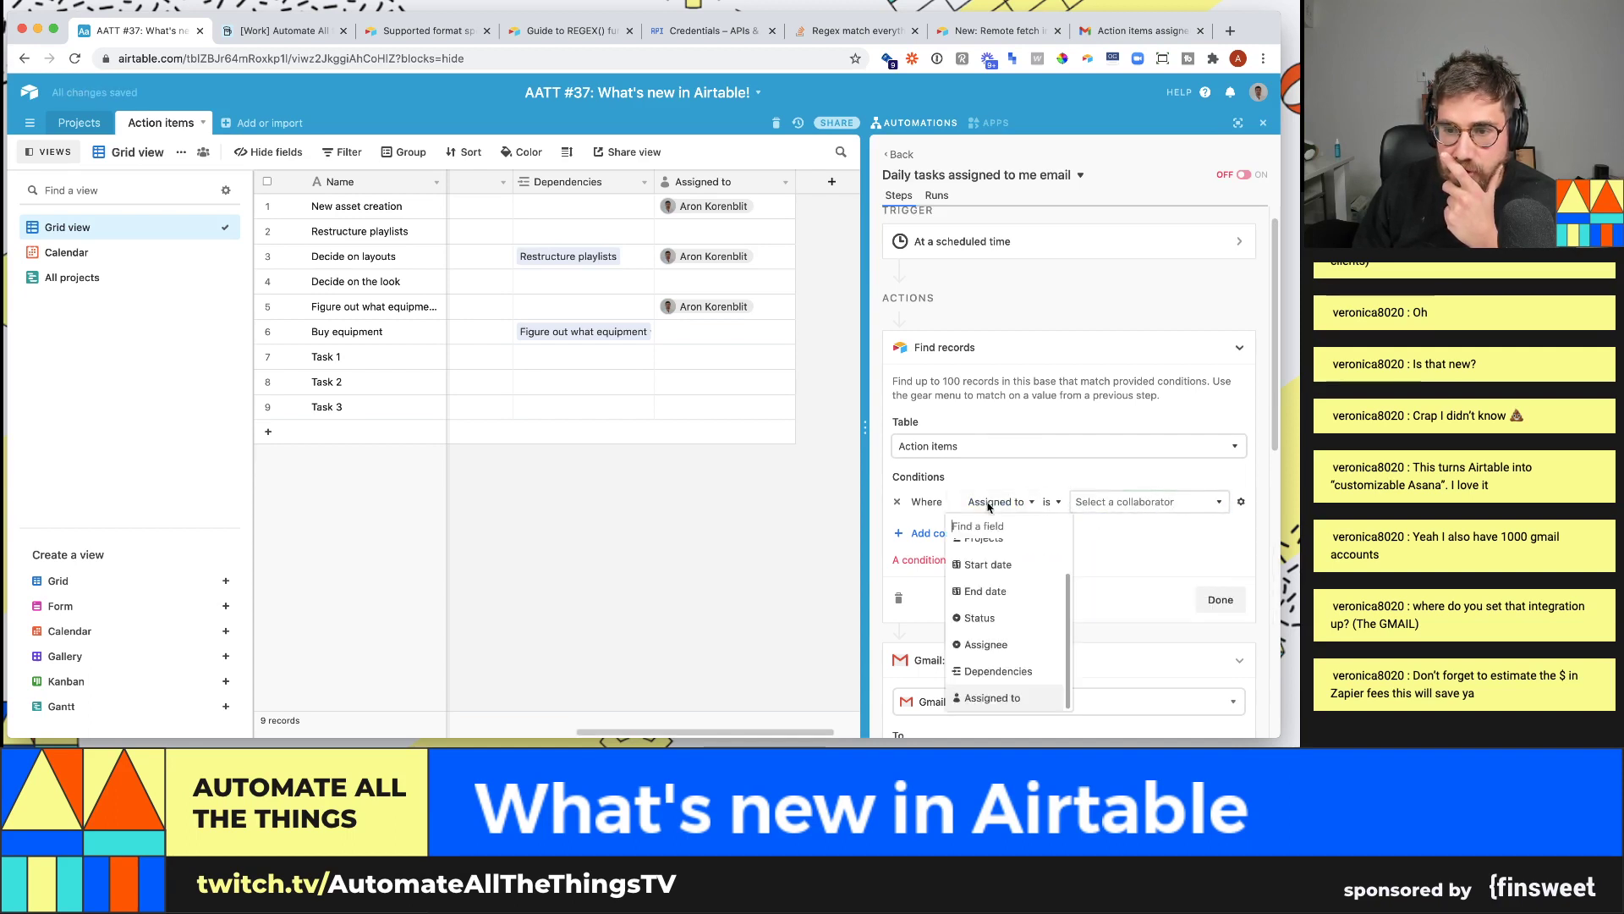
pyautogui.scroll(2, 1003, 654)
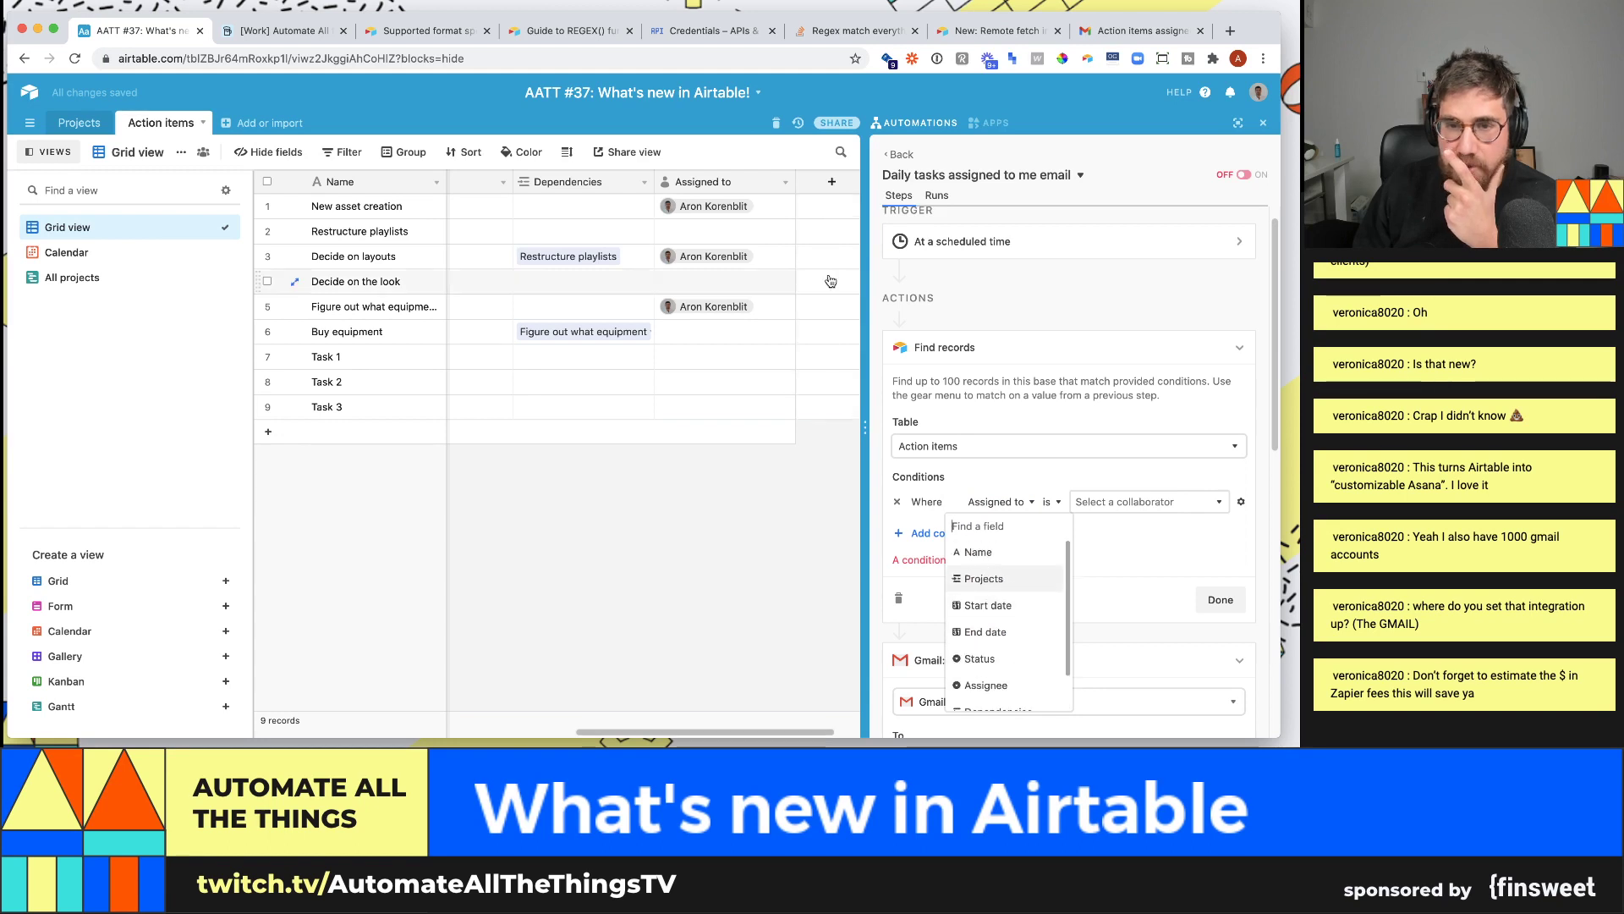
# - Create an 'Is it today?' Formula field in Action items with the formula "today"
pyautogui.click(834, 184)
pyautogui.write('formu')
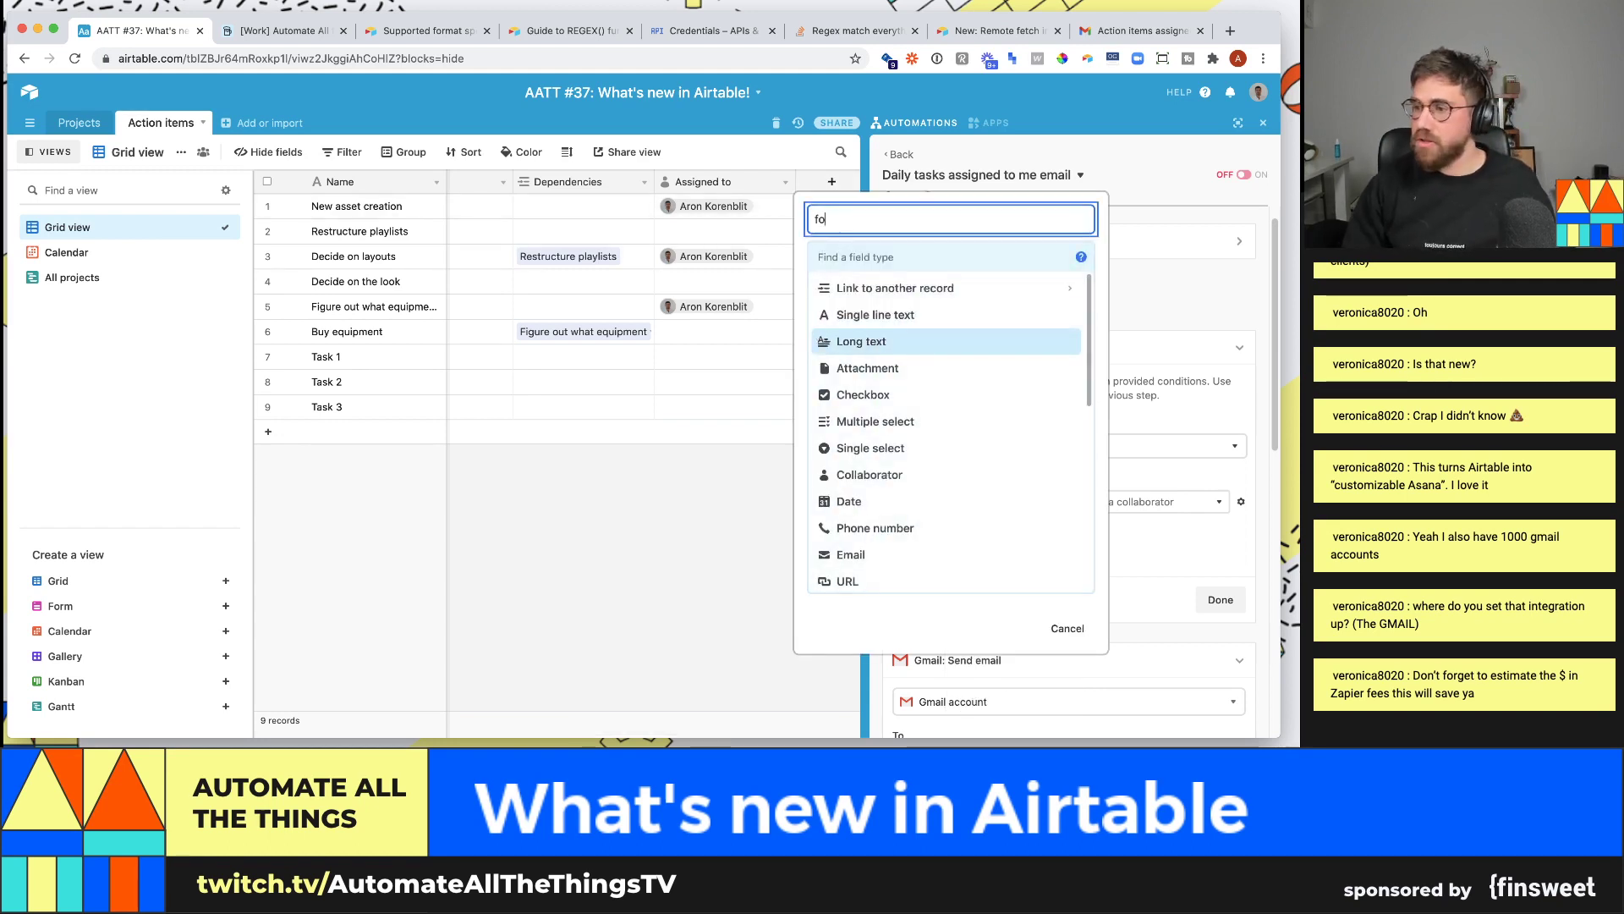
pyautogui.press('BackSpace')
pyautogui.write('Is it today?')
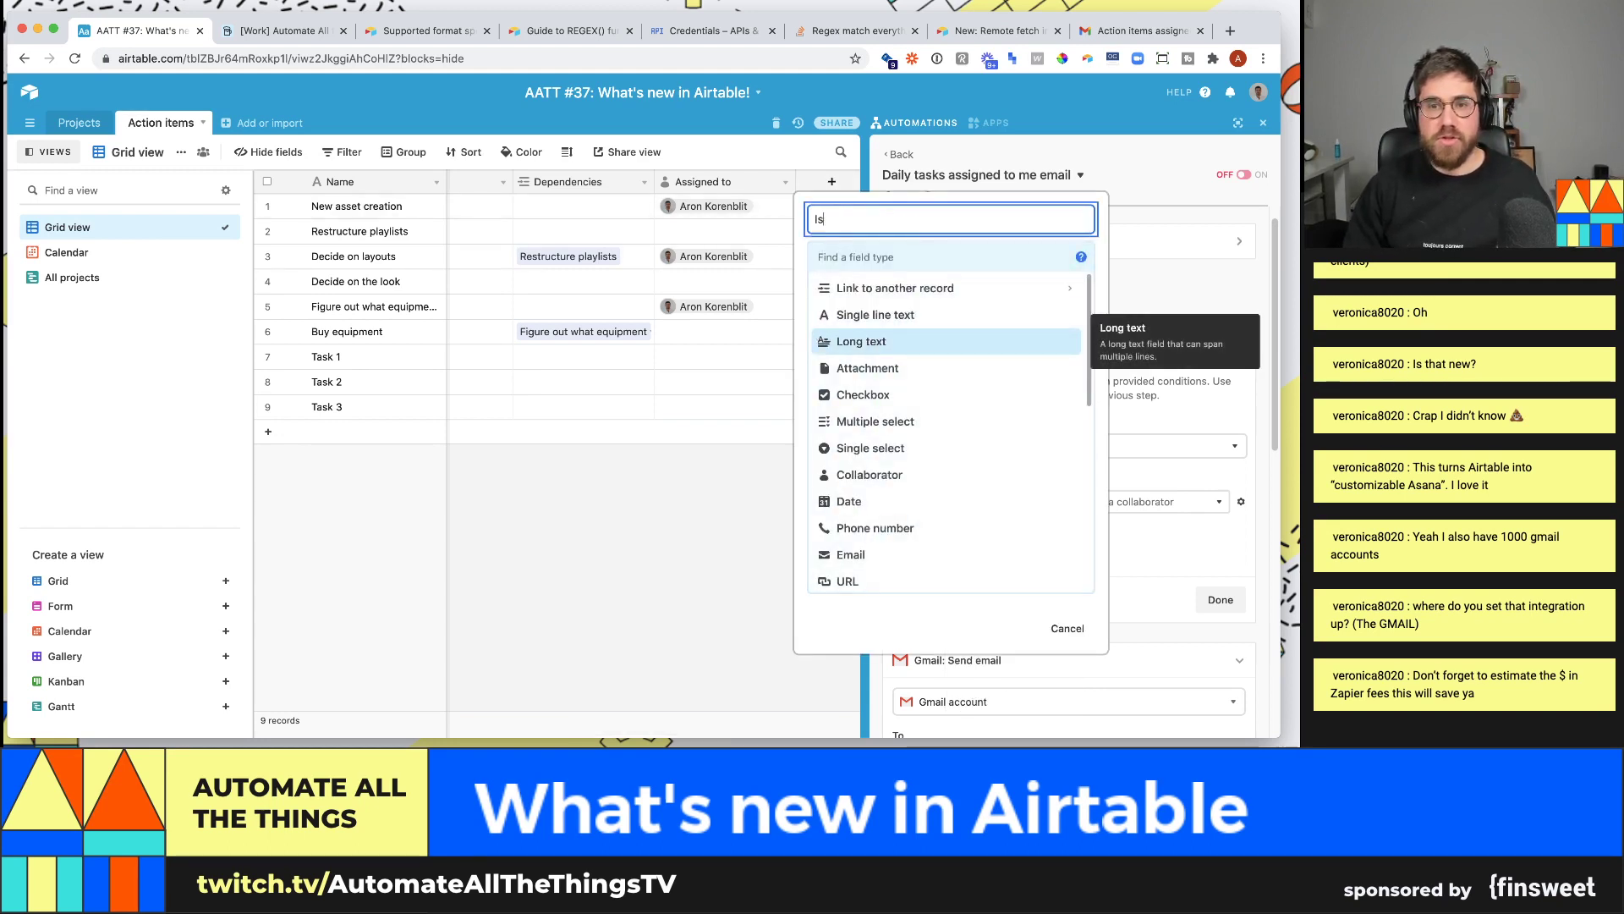
pyautogui.press('Up')
pyautogui.press('Up')
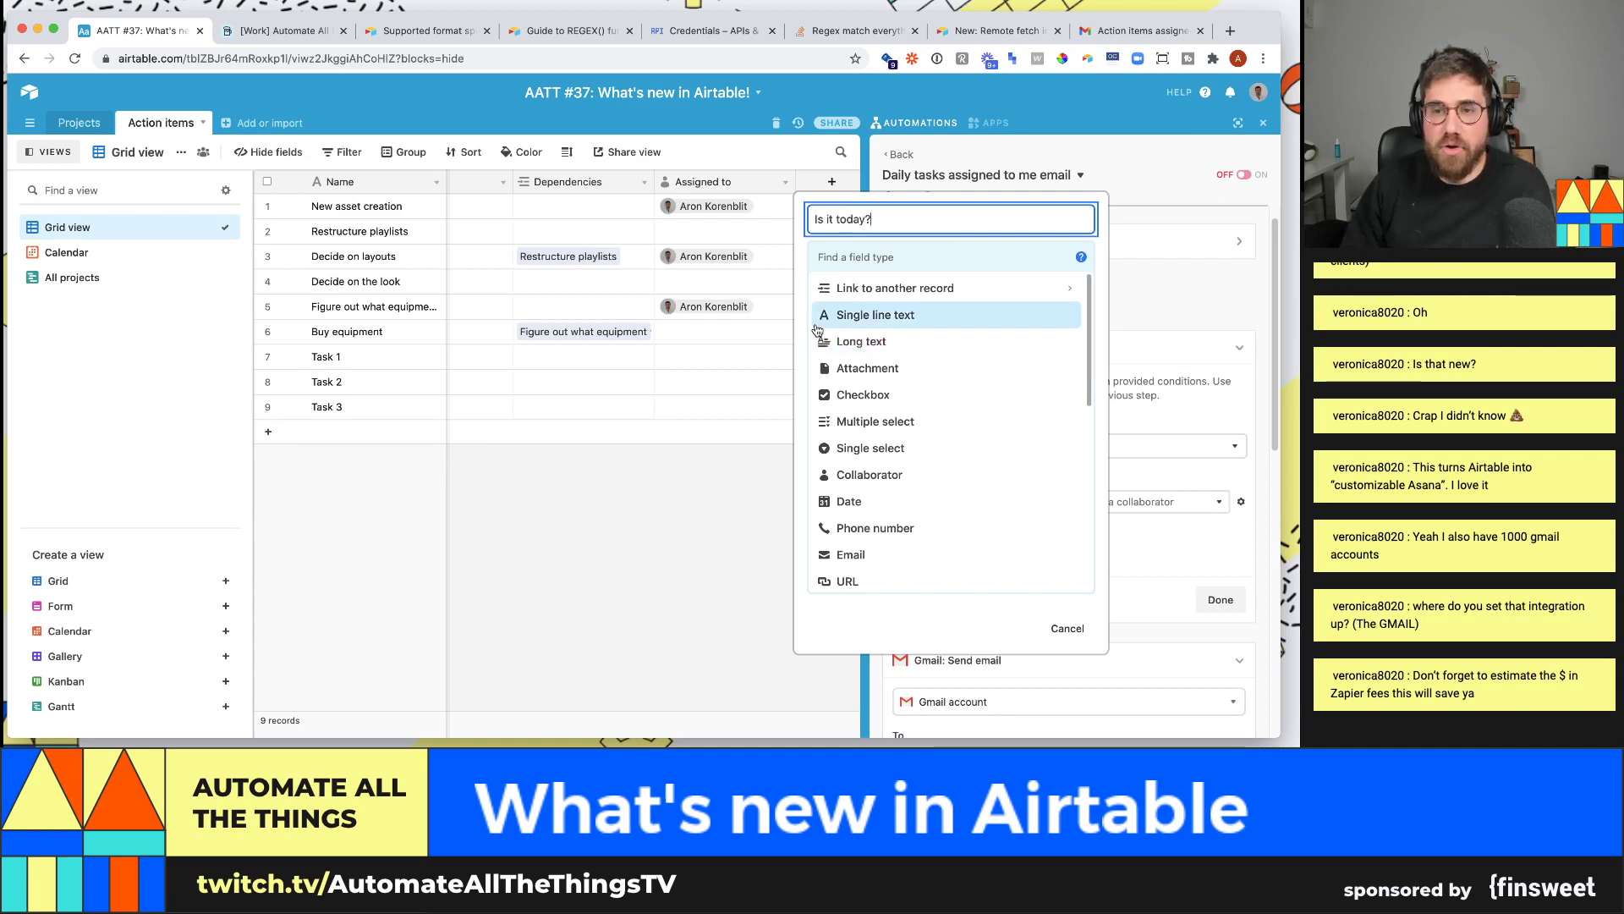
pyautogui.press('Tab')
pyautogui.write('formu')
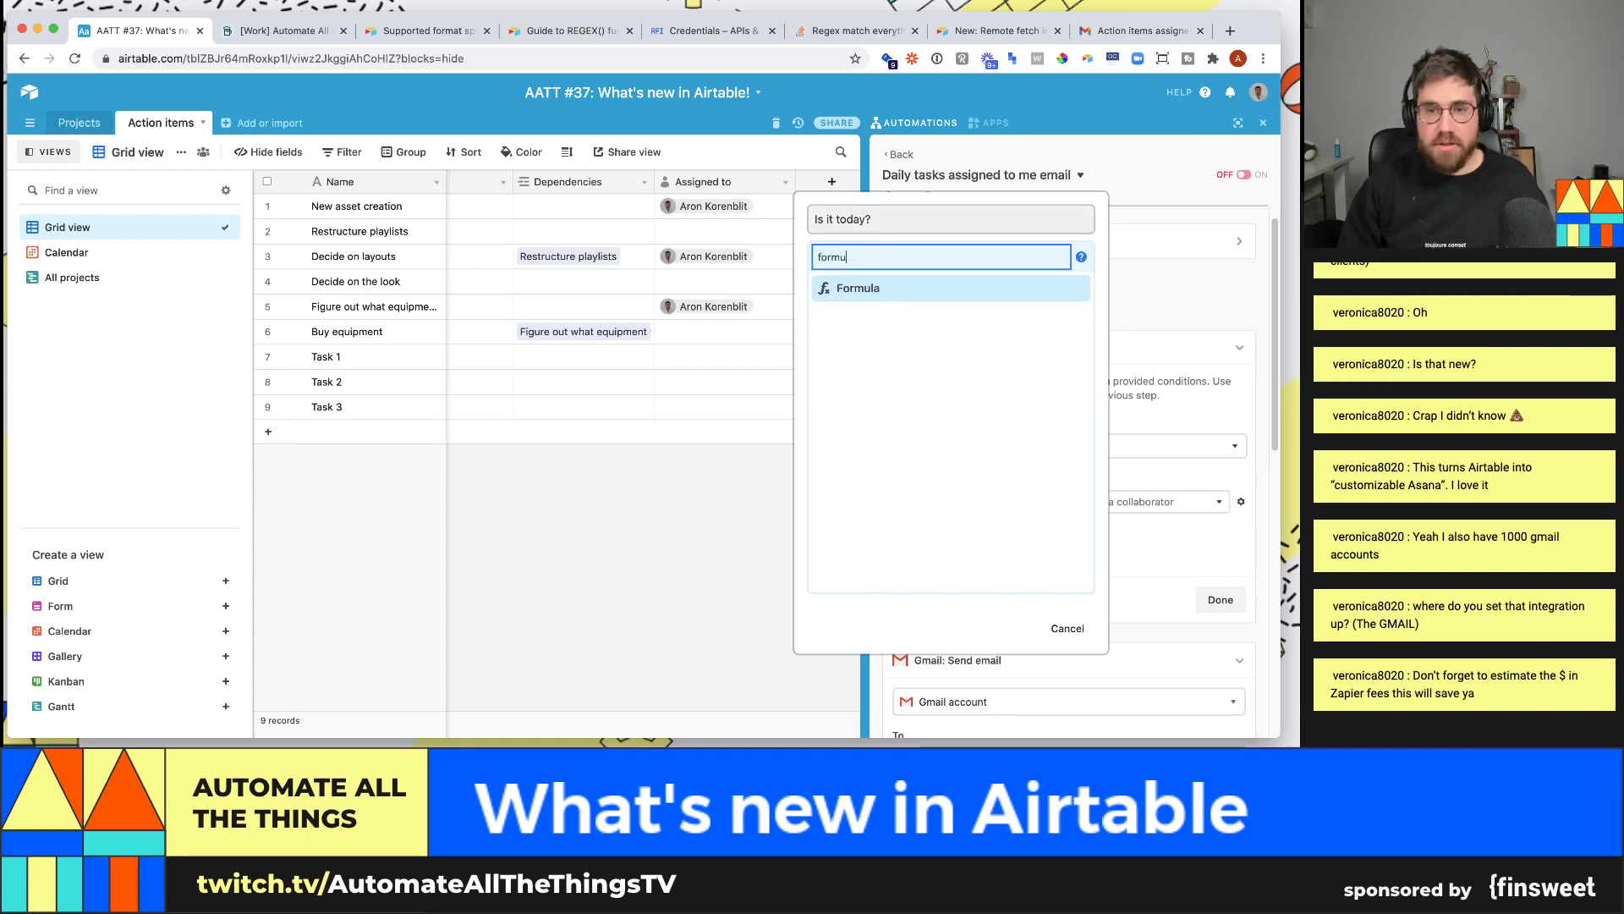
pyautogui.press('Return')
pyautogui.click(942, 359)
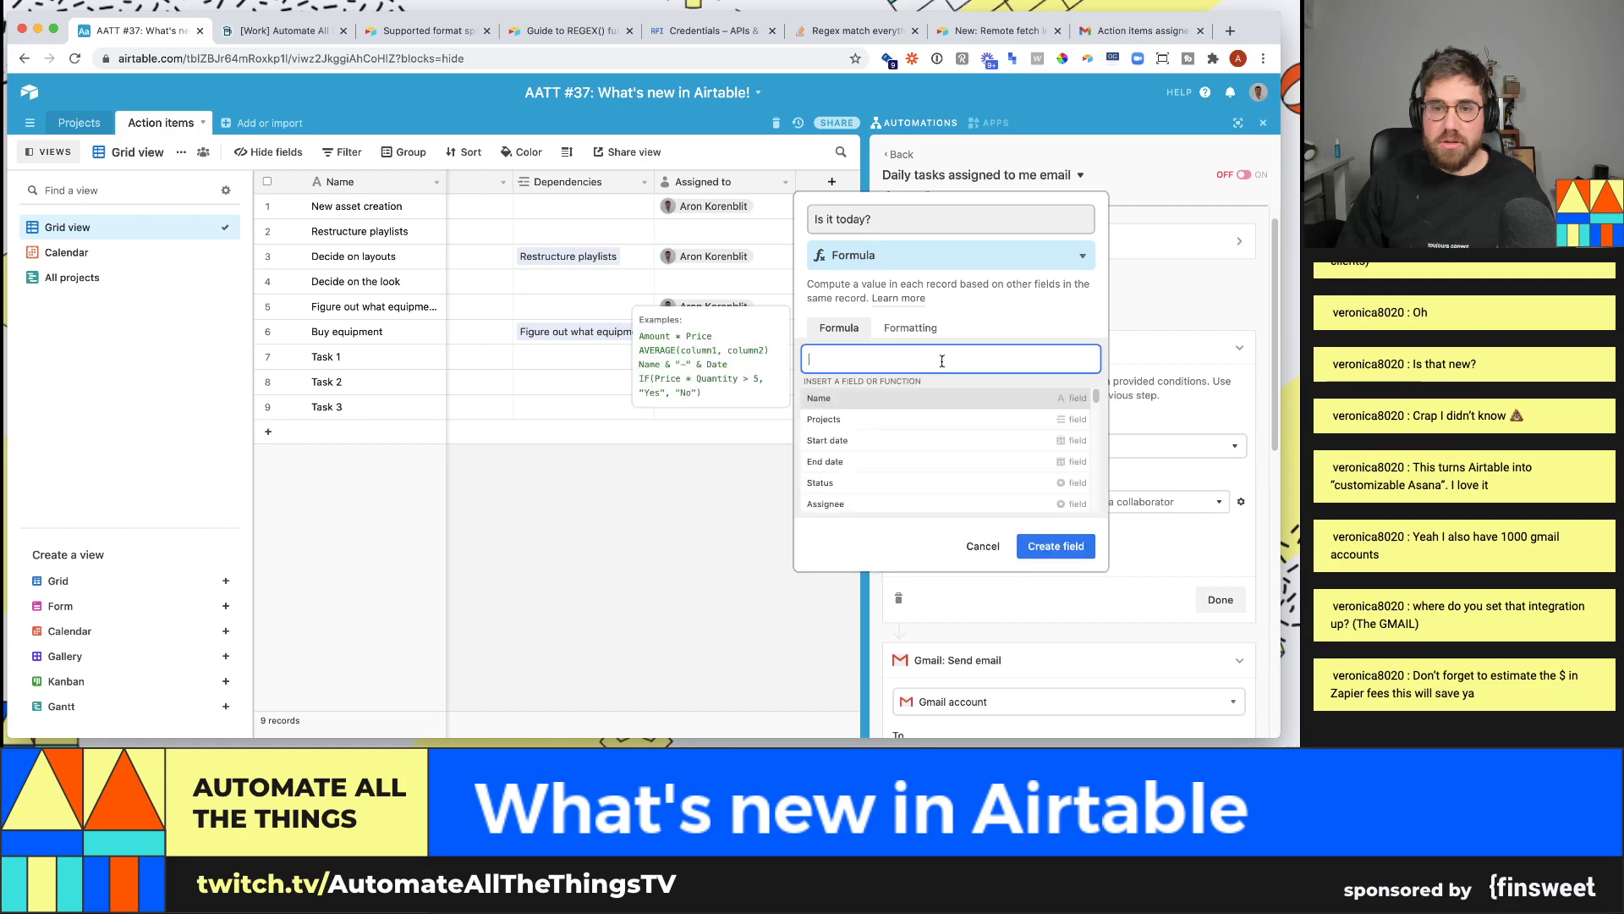
pyautogui.write('"today"')
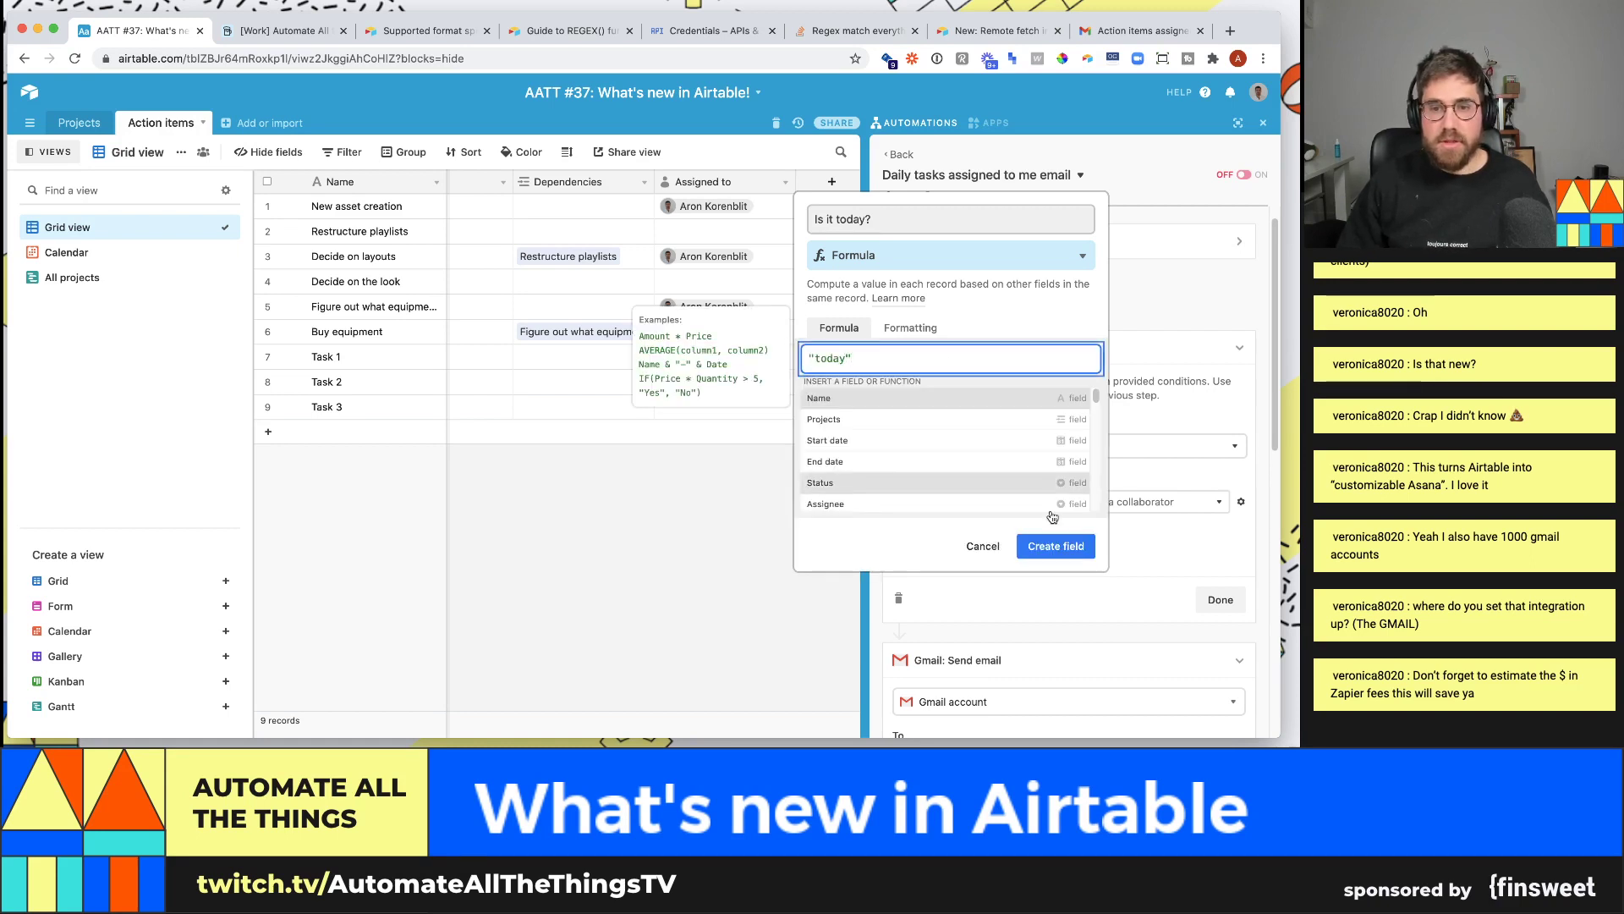
pyautogui.click(1056, 545)
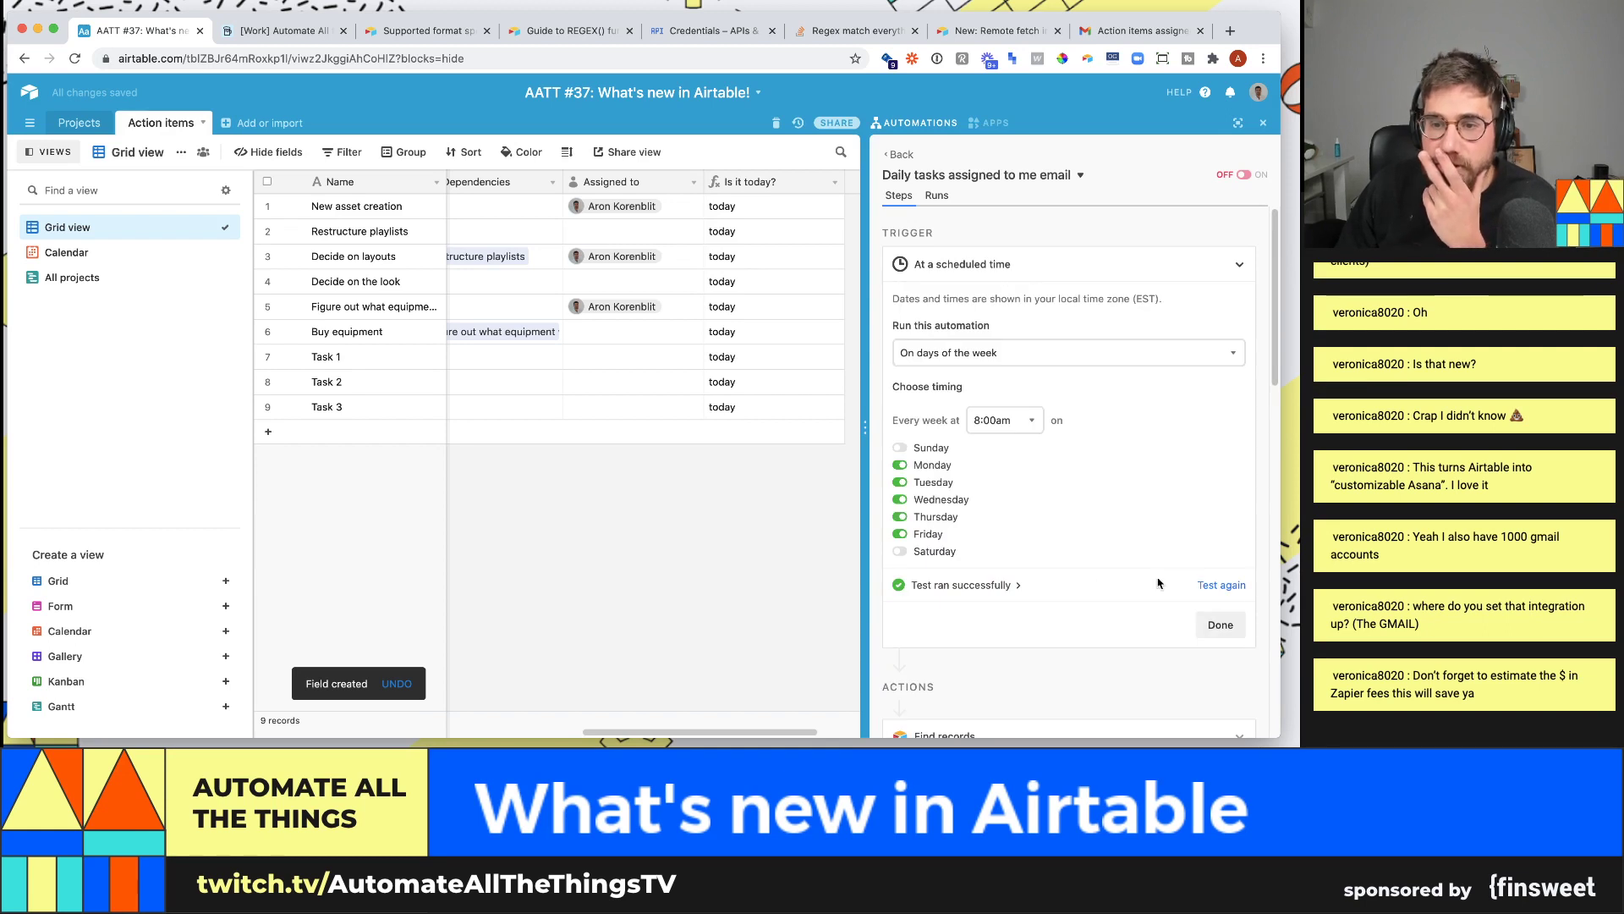
# - Retest the trigger and replace the incomplete Assigned to condition with one on Is it today?
pyautogui.click(1220, 591)
pyautogui.scroll(-5, 1185, 584)
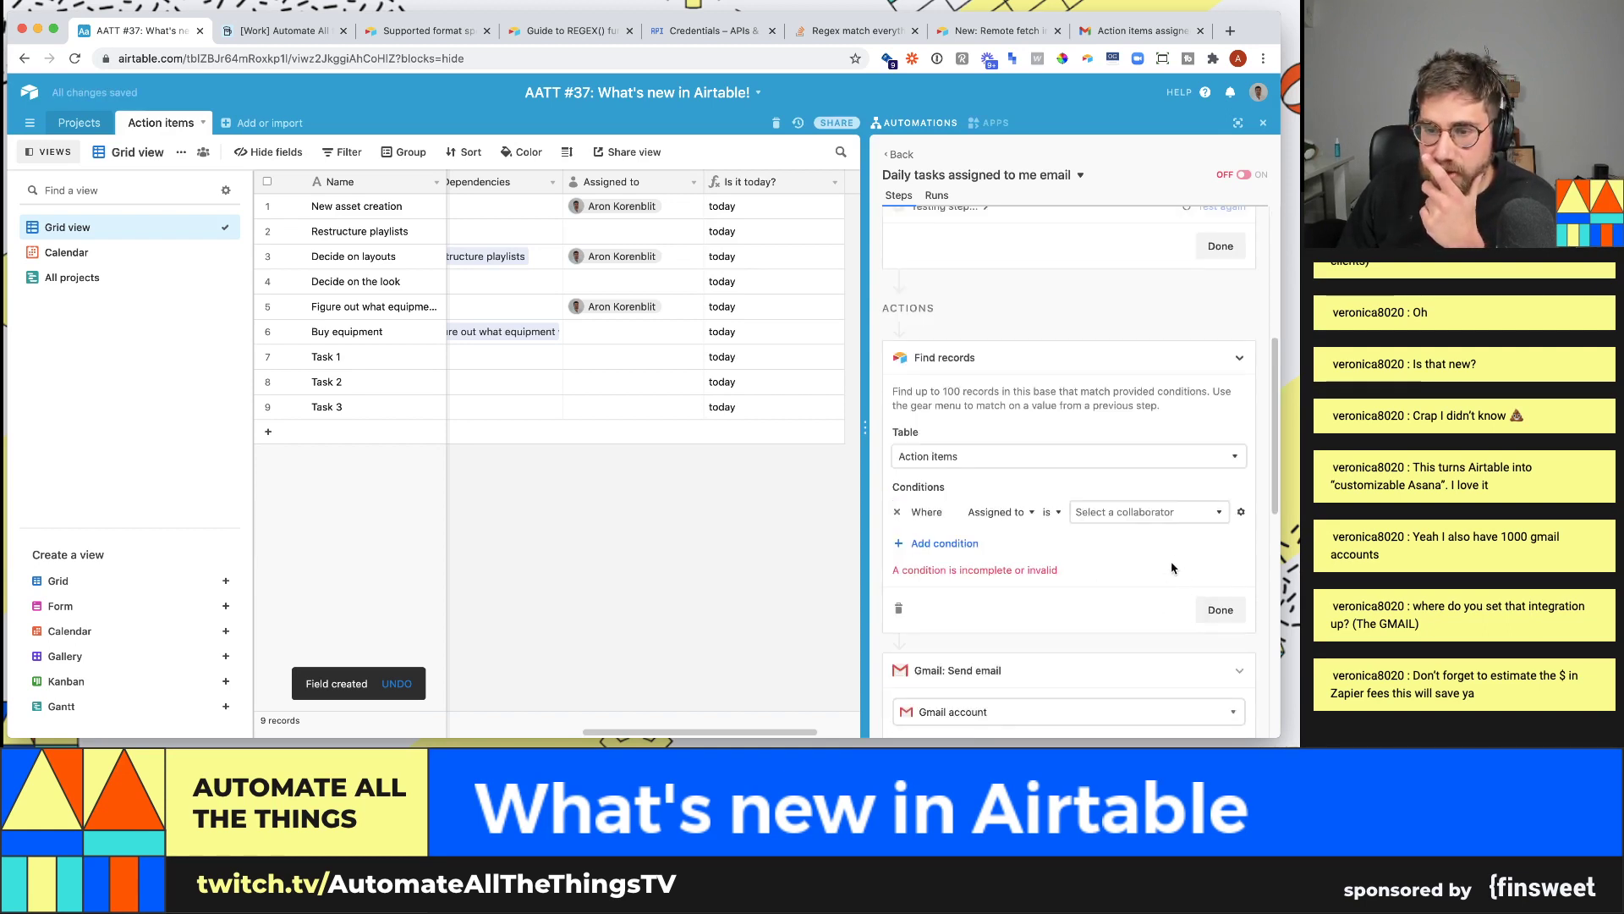
pyautogui.click(897, 512)
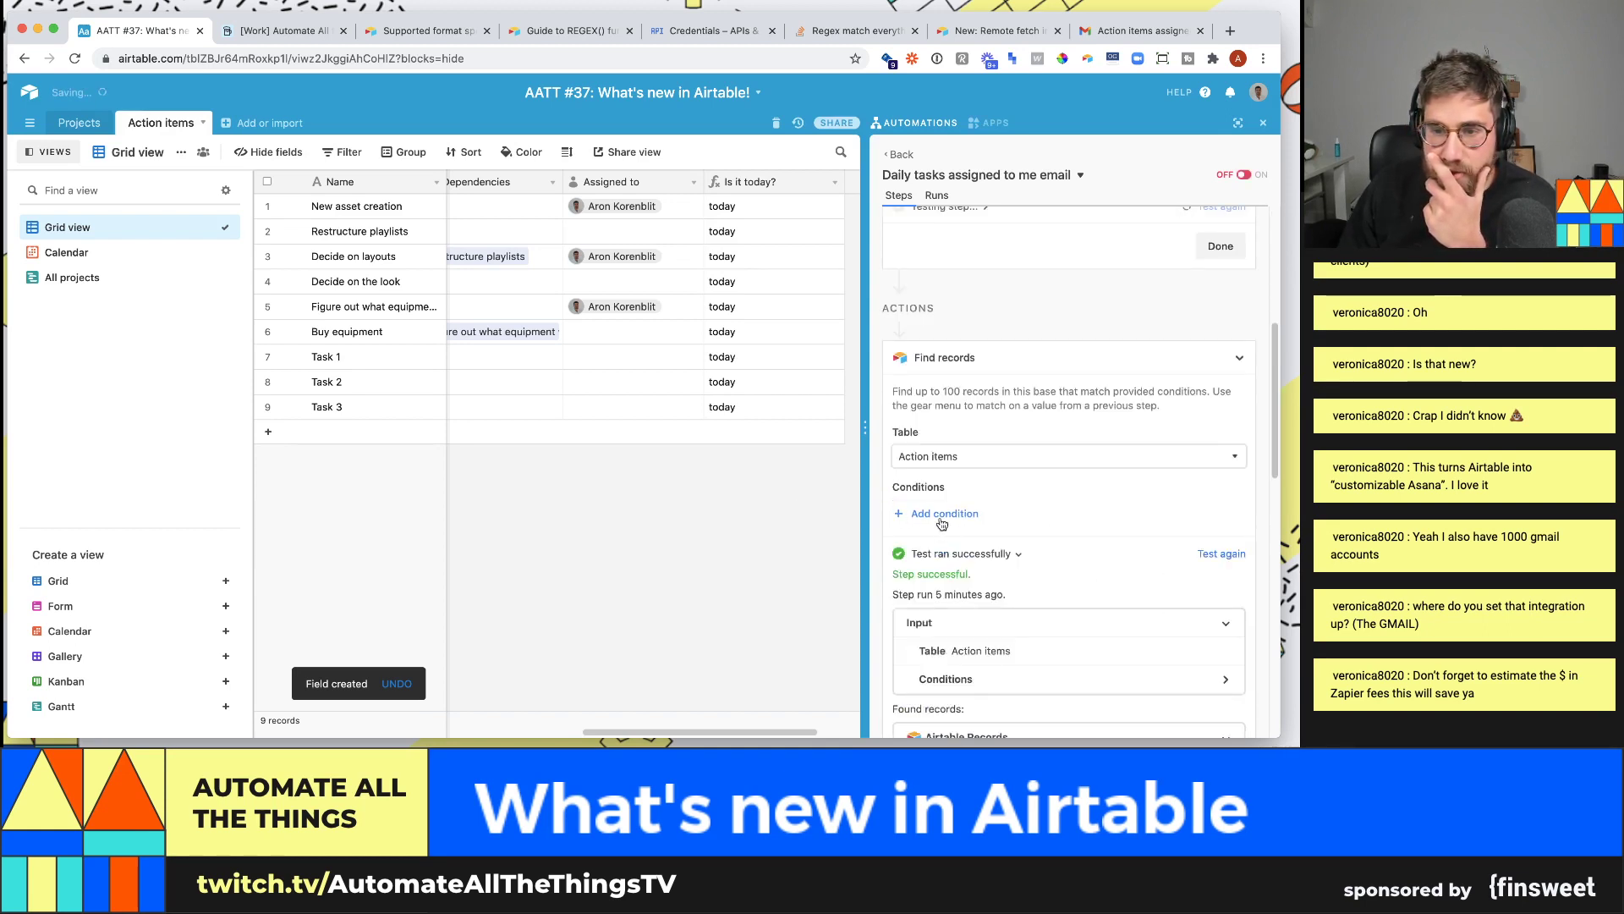
pyautogui.click(942, 520)
pyautogui.click(1012, 512)
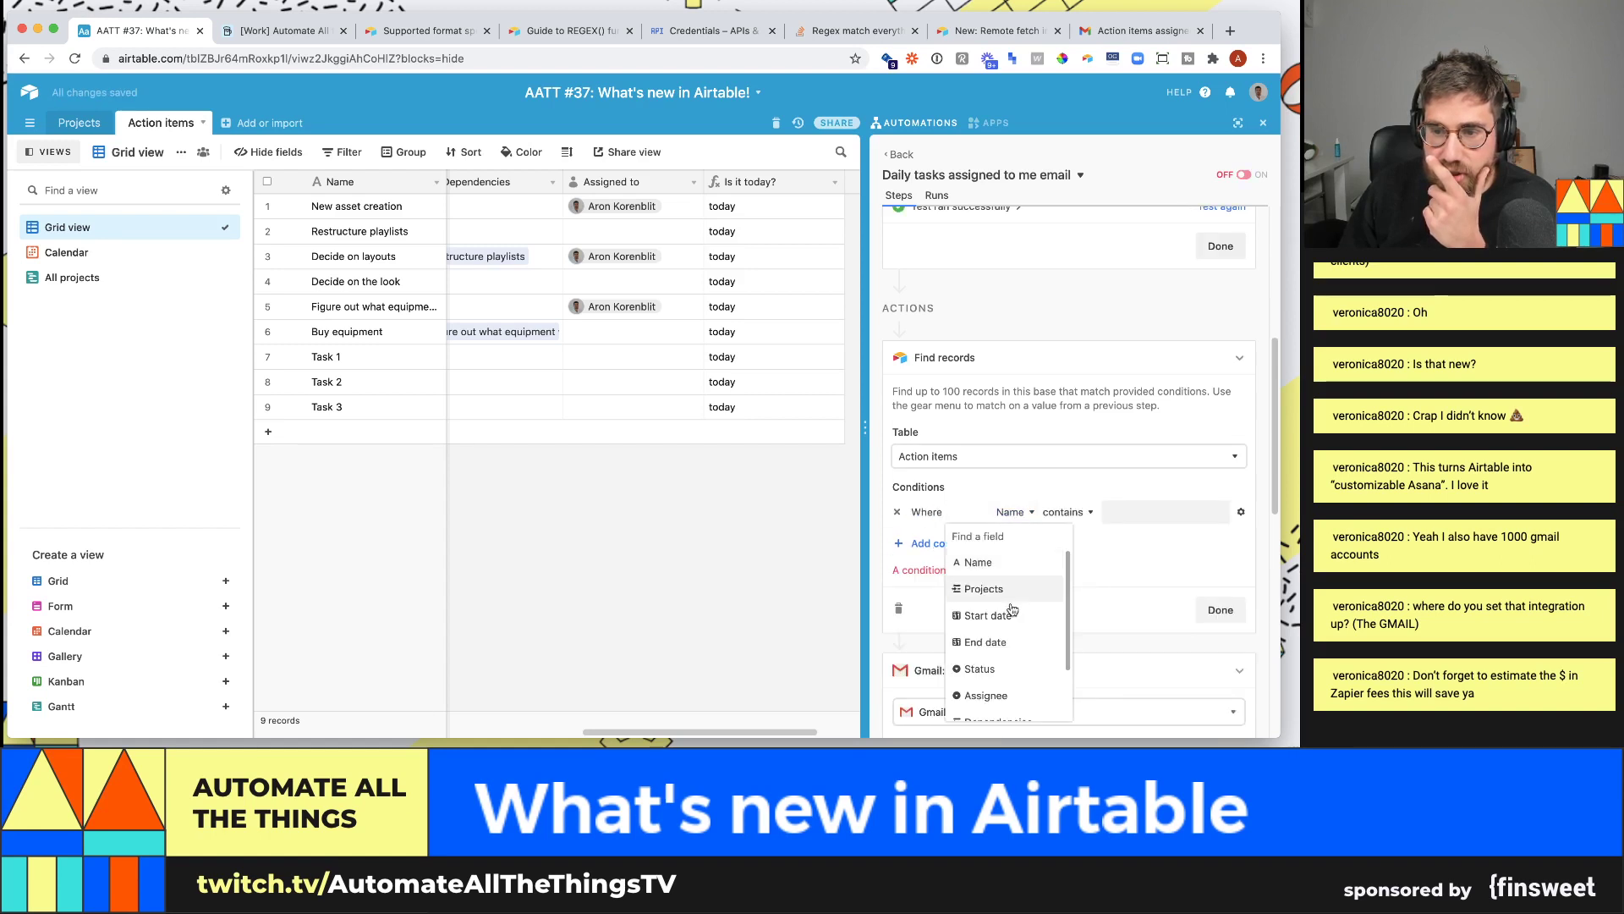
pyautogui.scroll(-2, 1012, 609)
pyautogui.click(1007, 707)
# - Set the condition to contain 'today' and rerun the test, finding all 9 records
pyautogui.click(1128, 512)
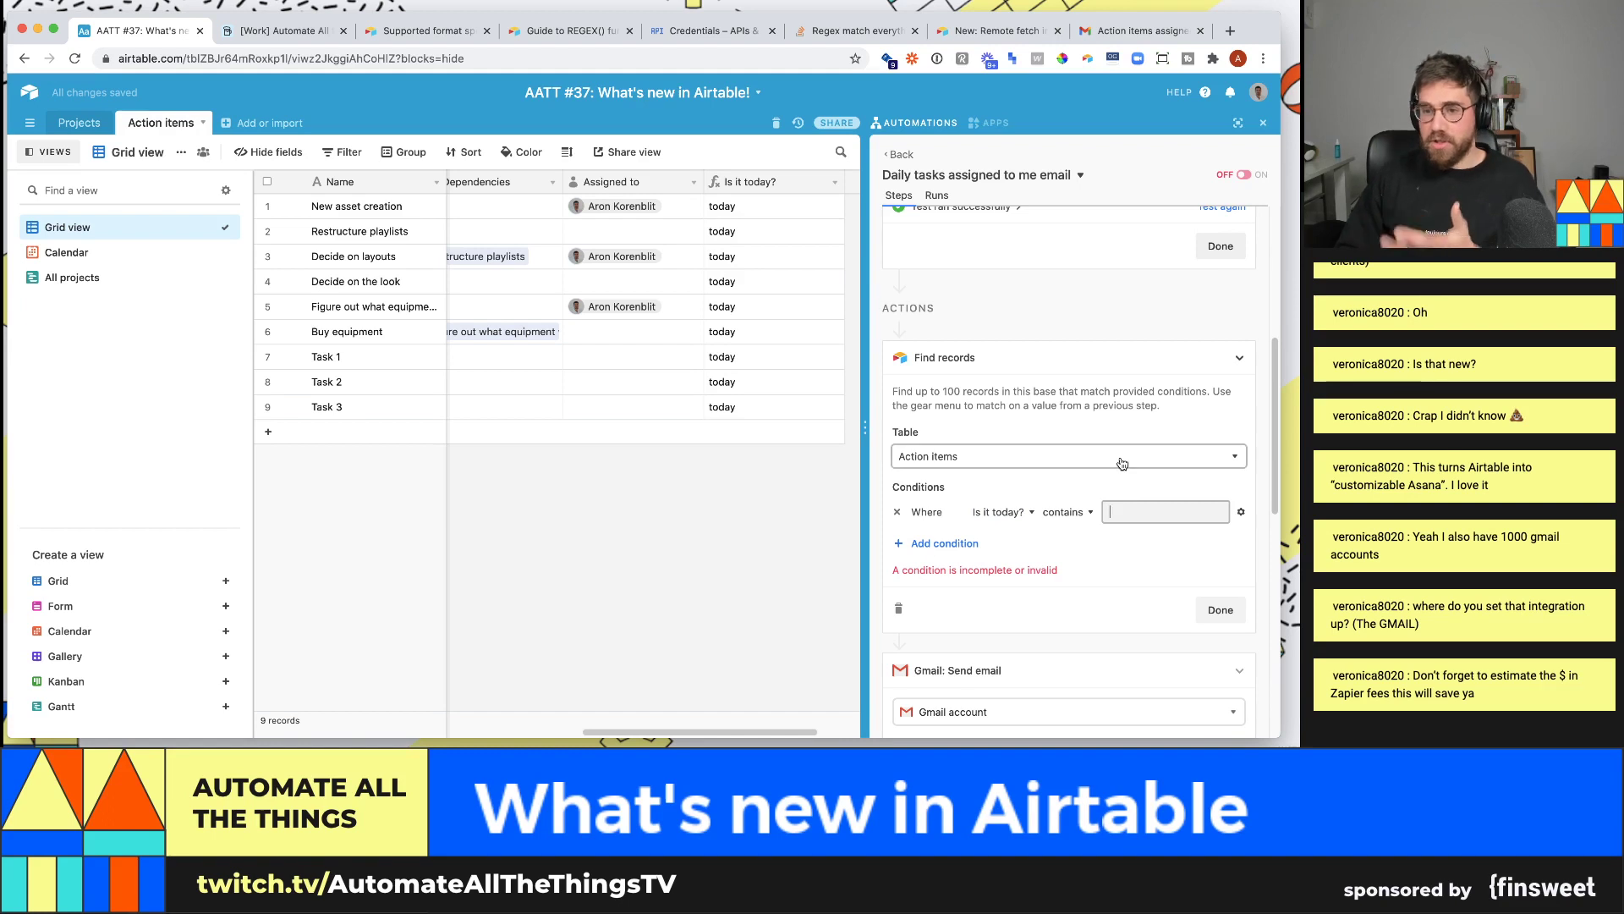
pyautogui.write('today')
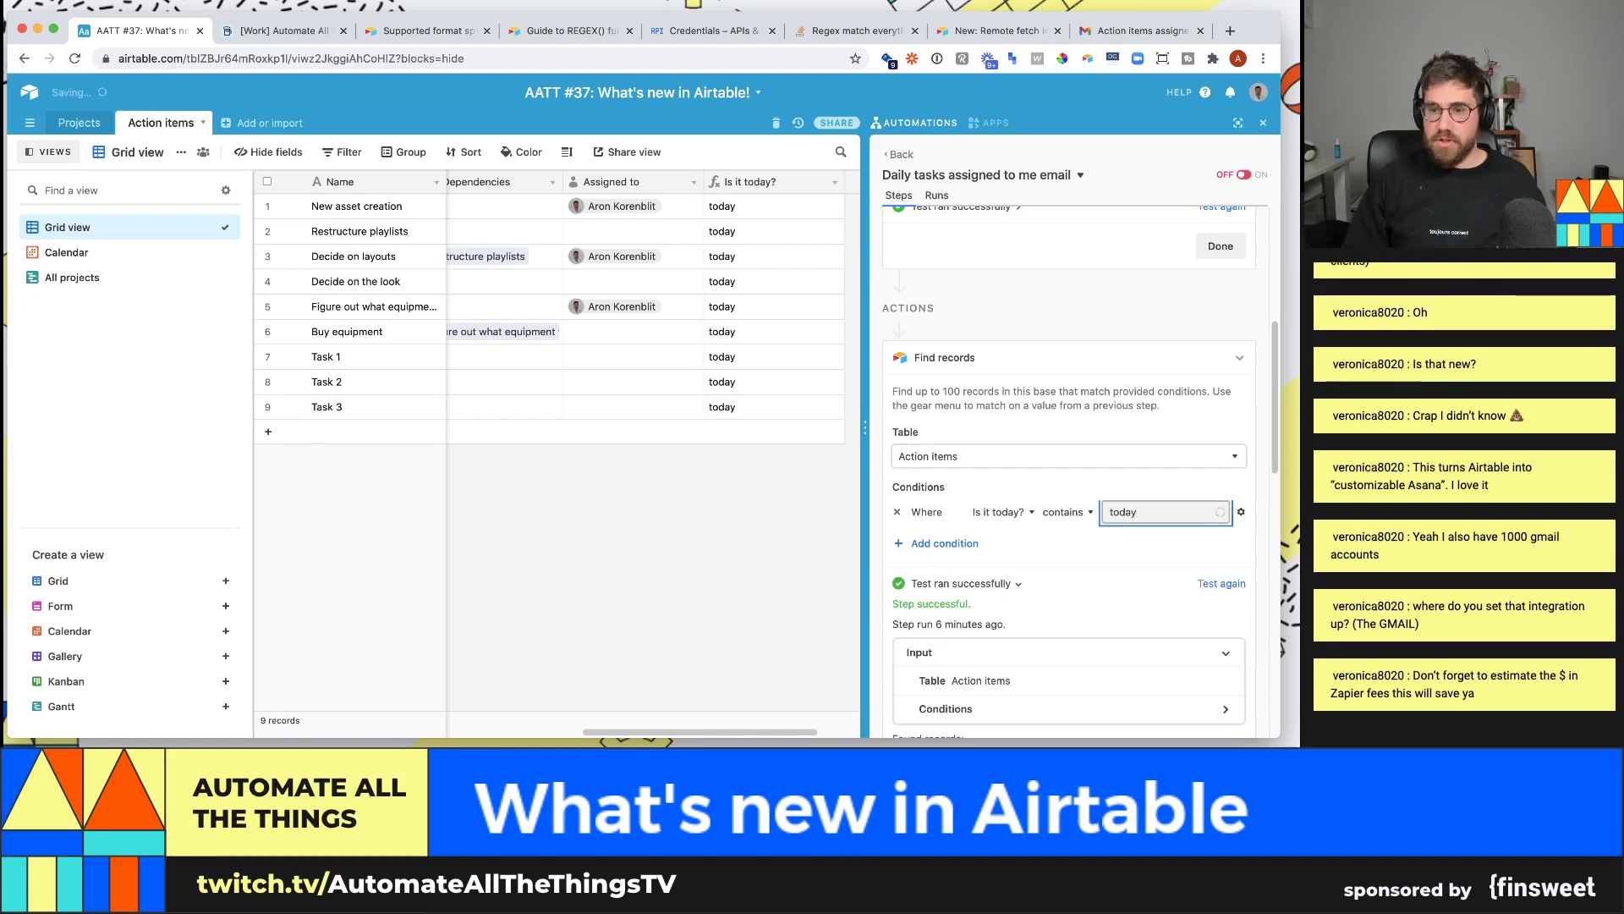
pyautogui.scroll(-1, 1175, 576)
pyautogui.click(1243, 555)
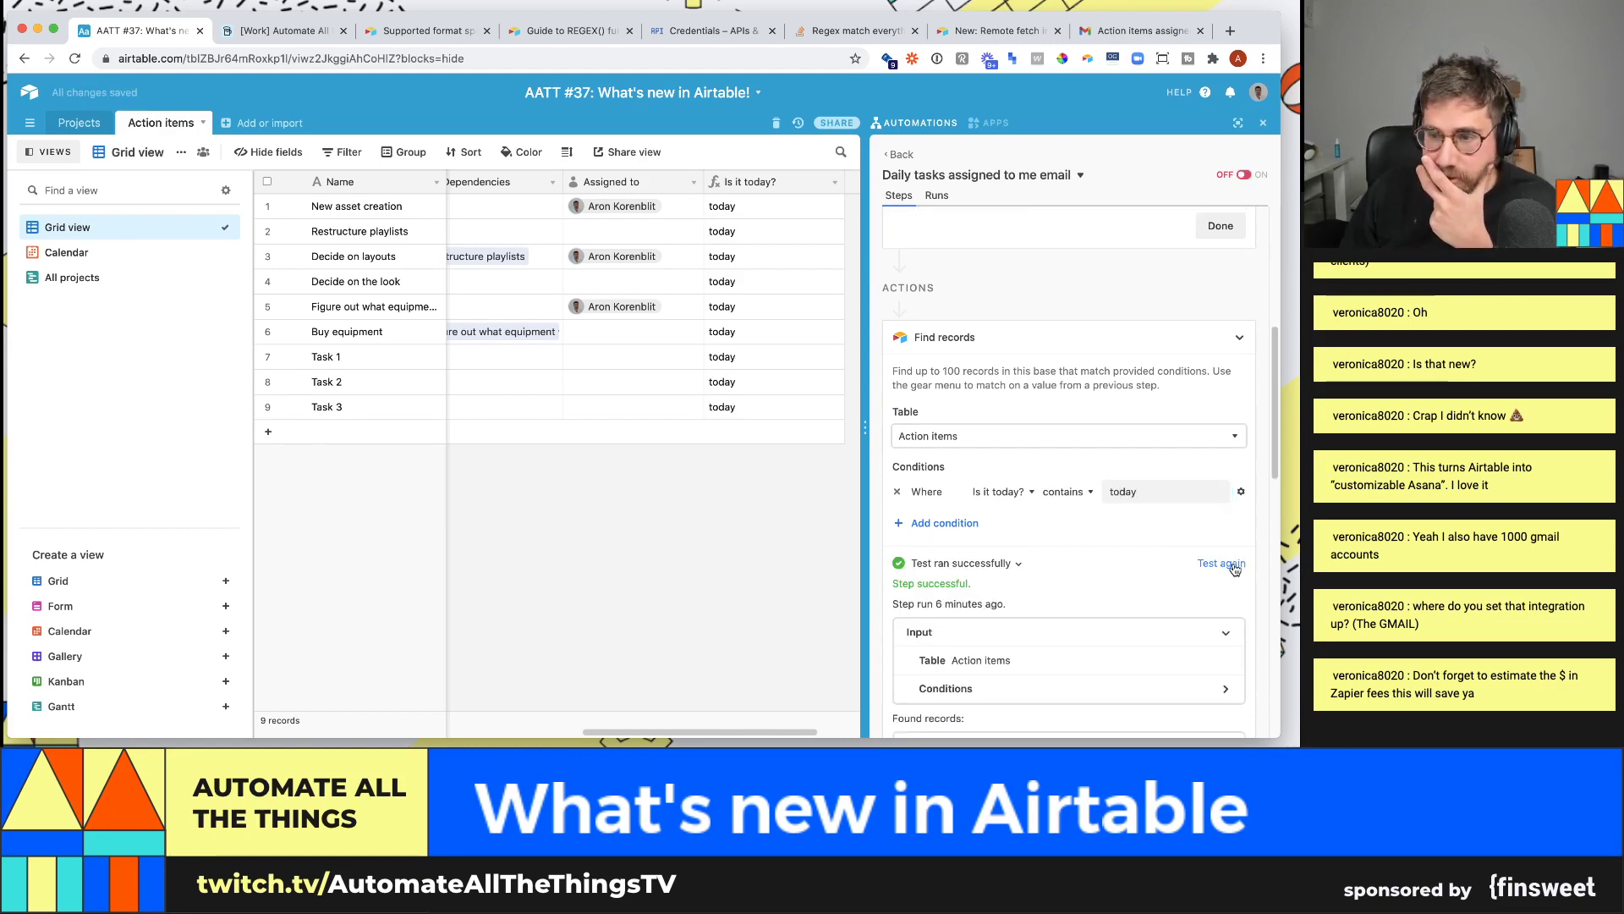
pyautogui.click(1232, 564)
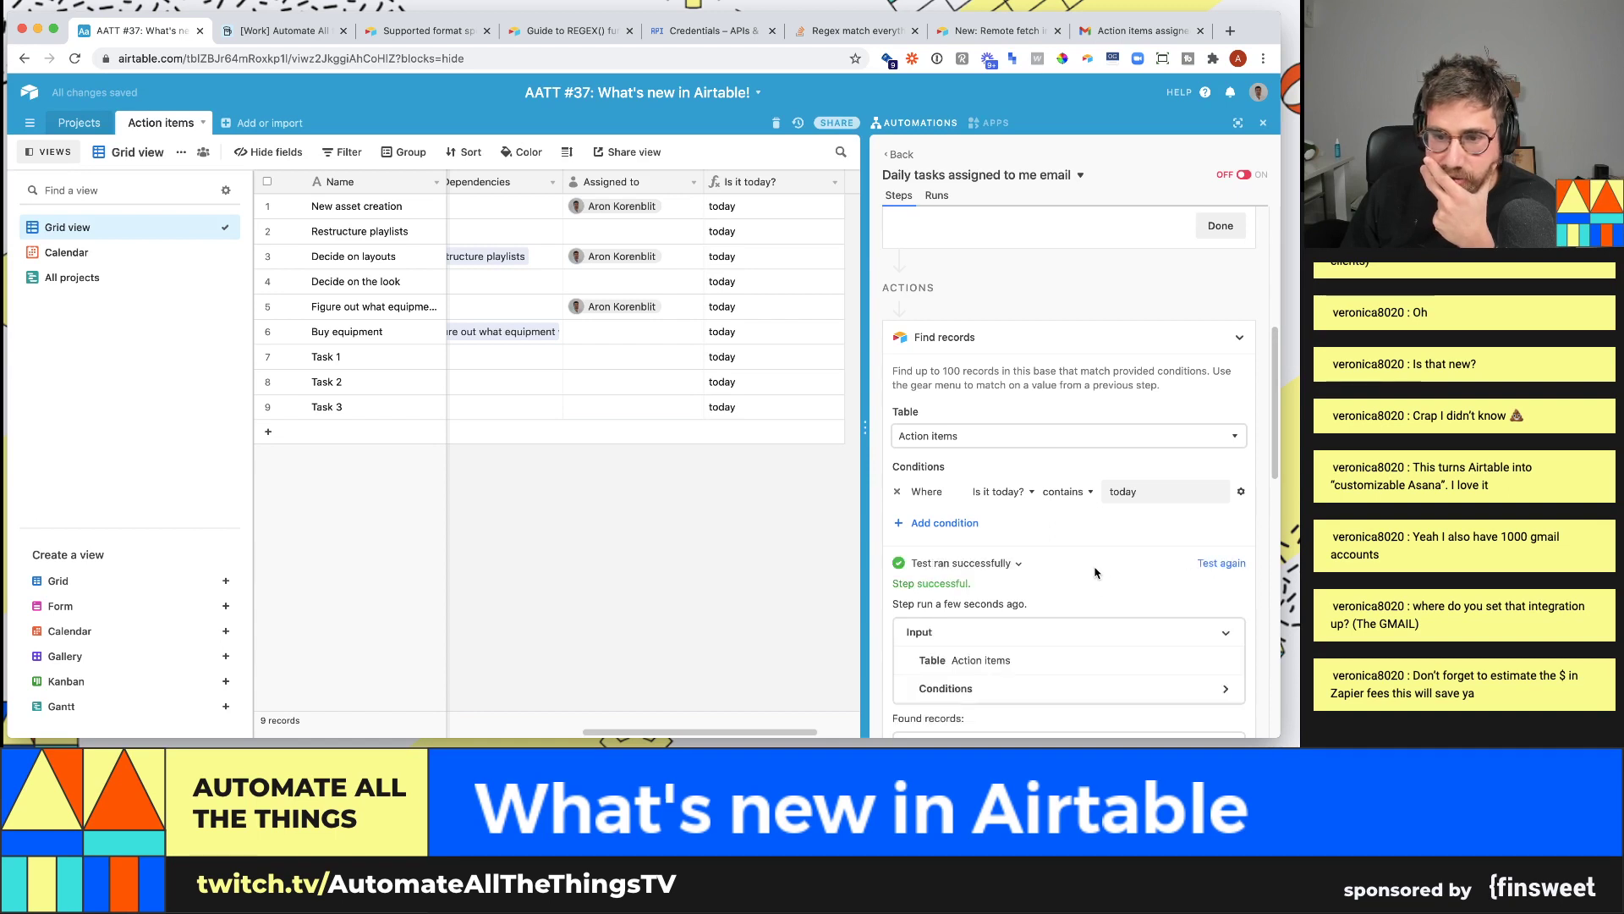
pyautogui.scroll(-3, 1095, 573)
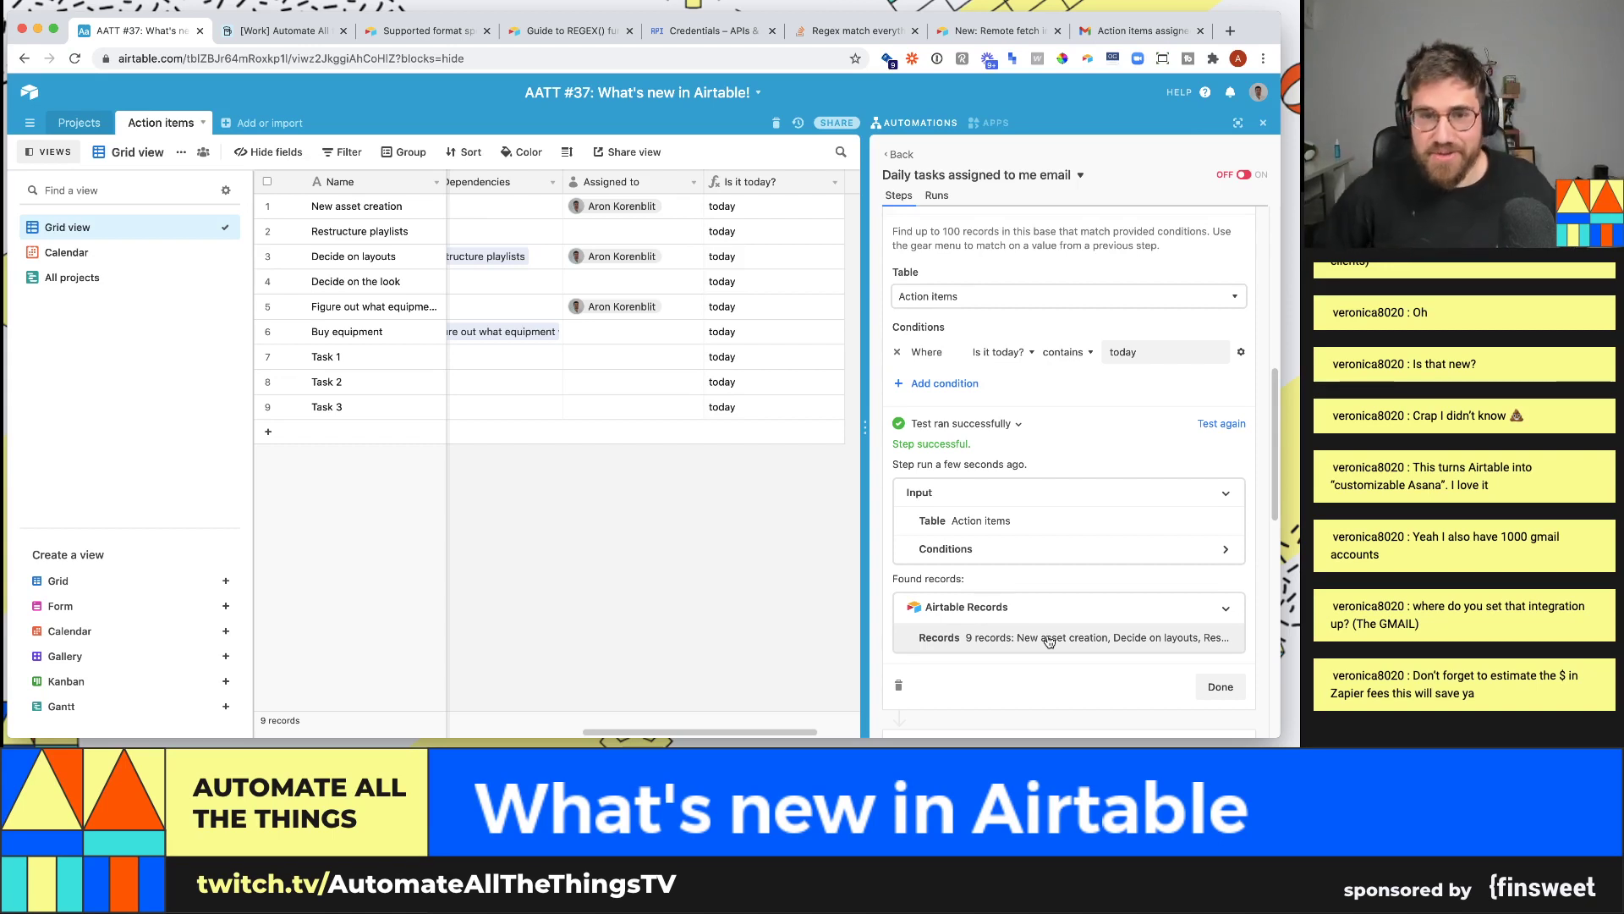
# - Check row 1's Is it today? value and close the automations panel
pyautogui.click(753, 211)
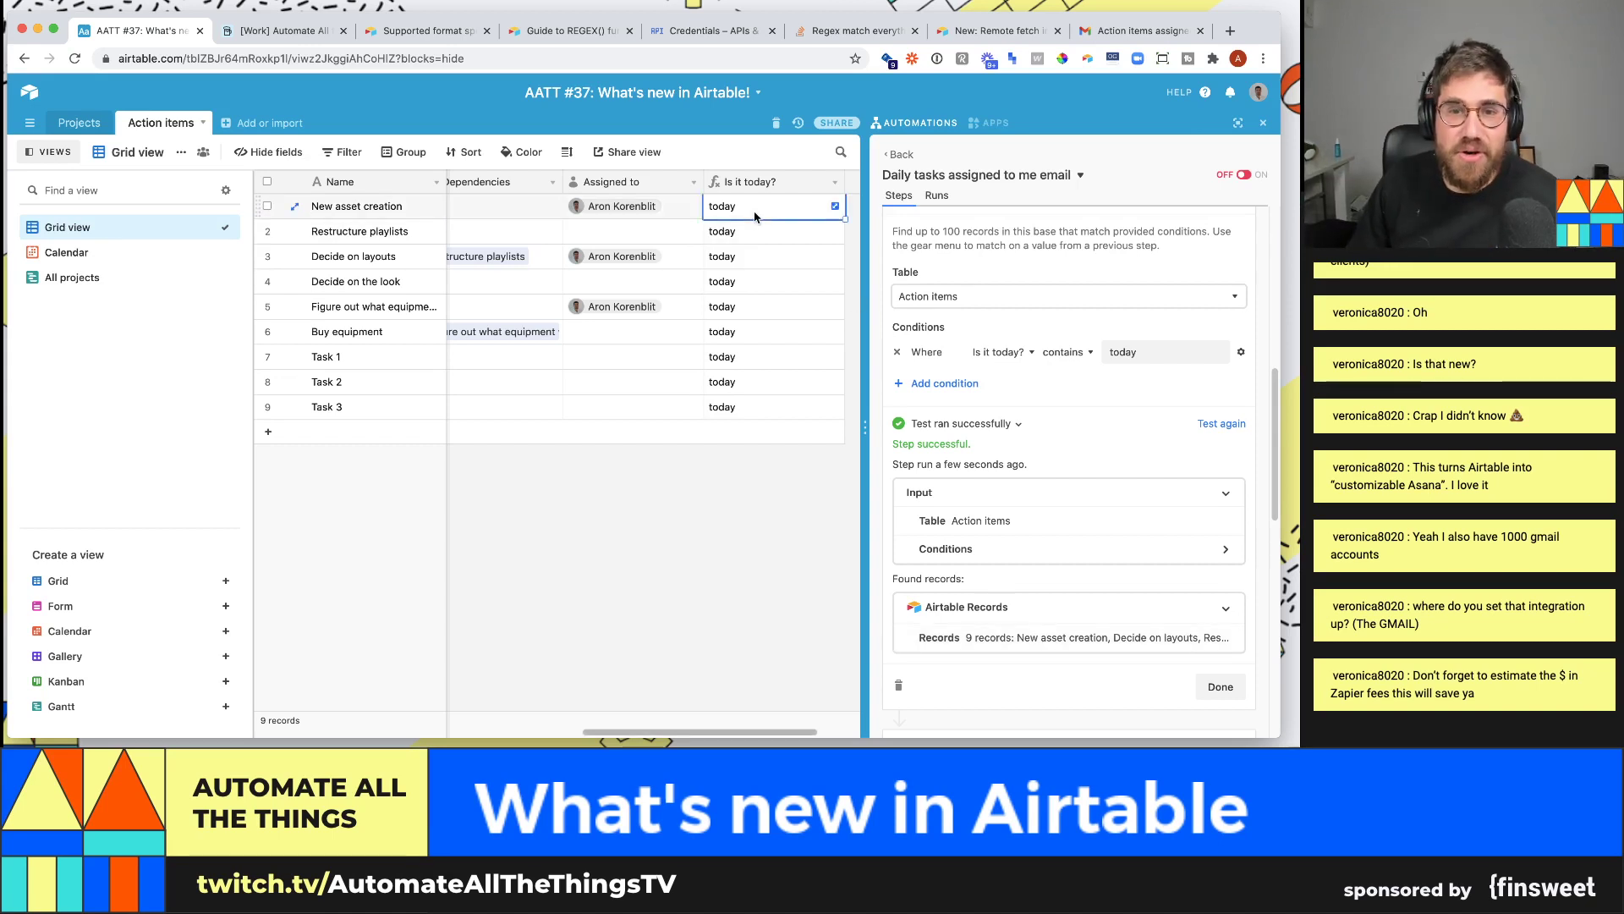
pyautogui.press('Left')
pyautogui.press('Left')
pyautogui.press('Left')
pyautogui.press('Left')
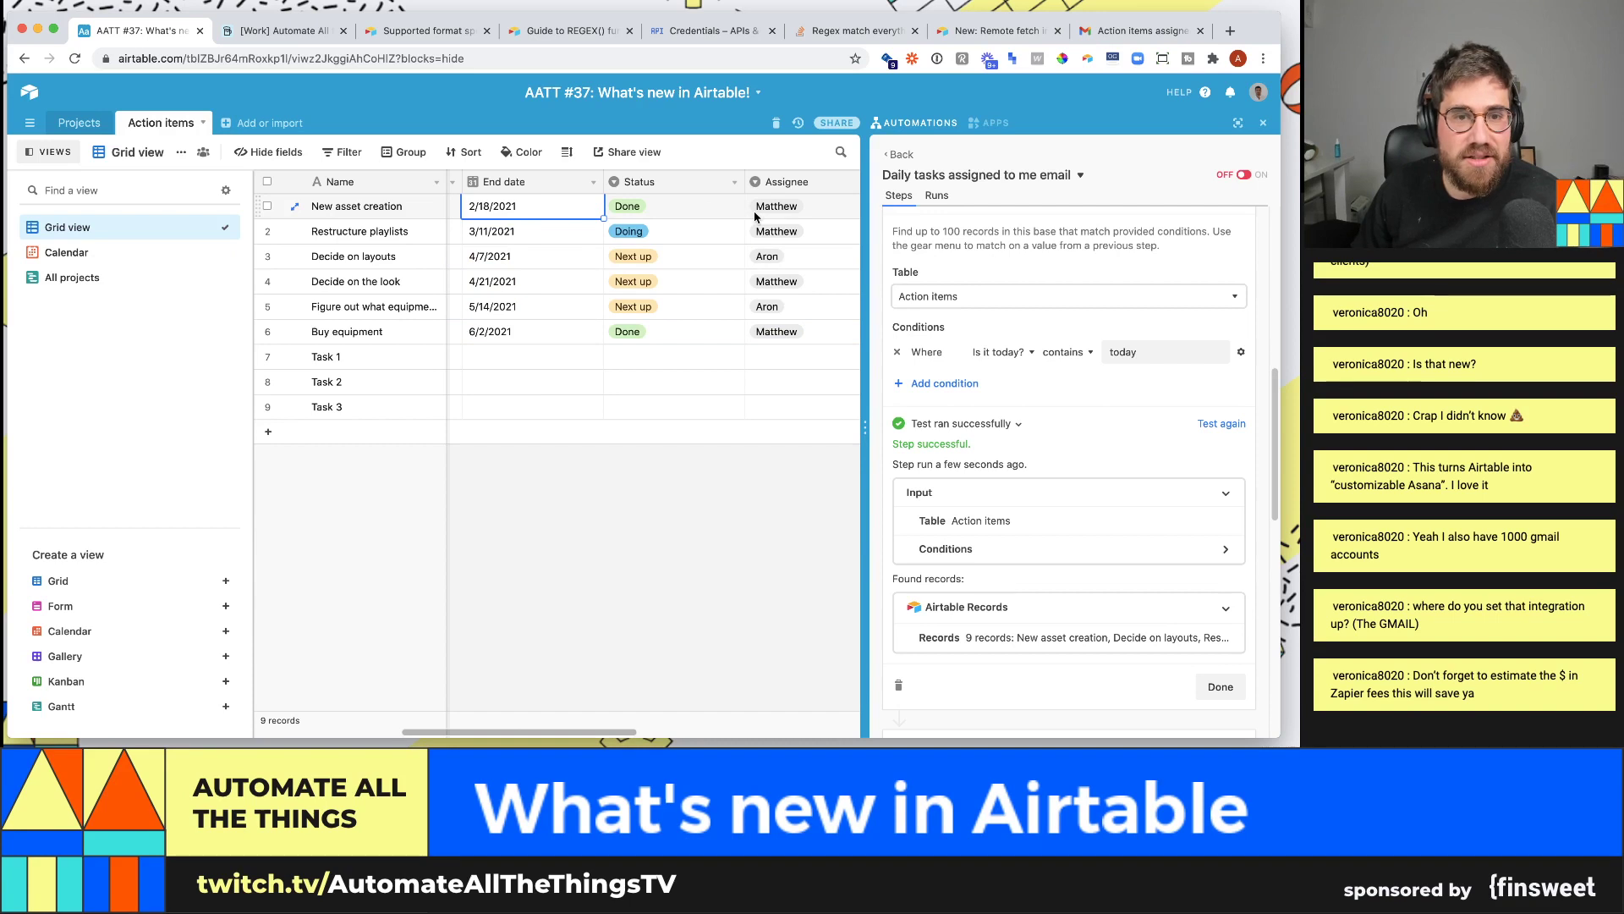
pyautogui.hscroll(-2, 755, 217)
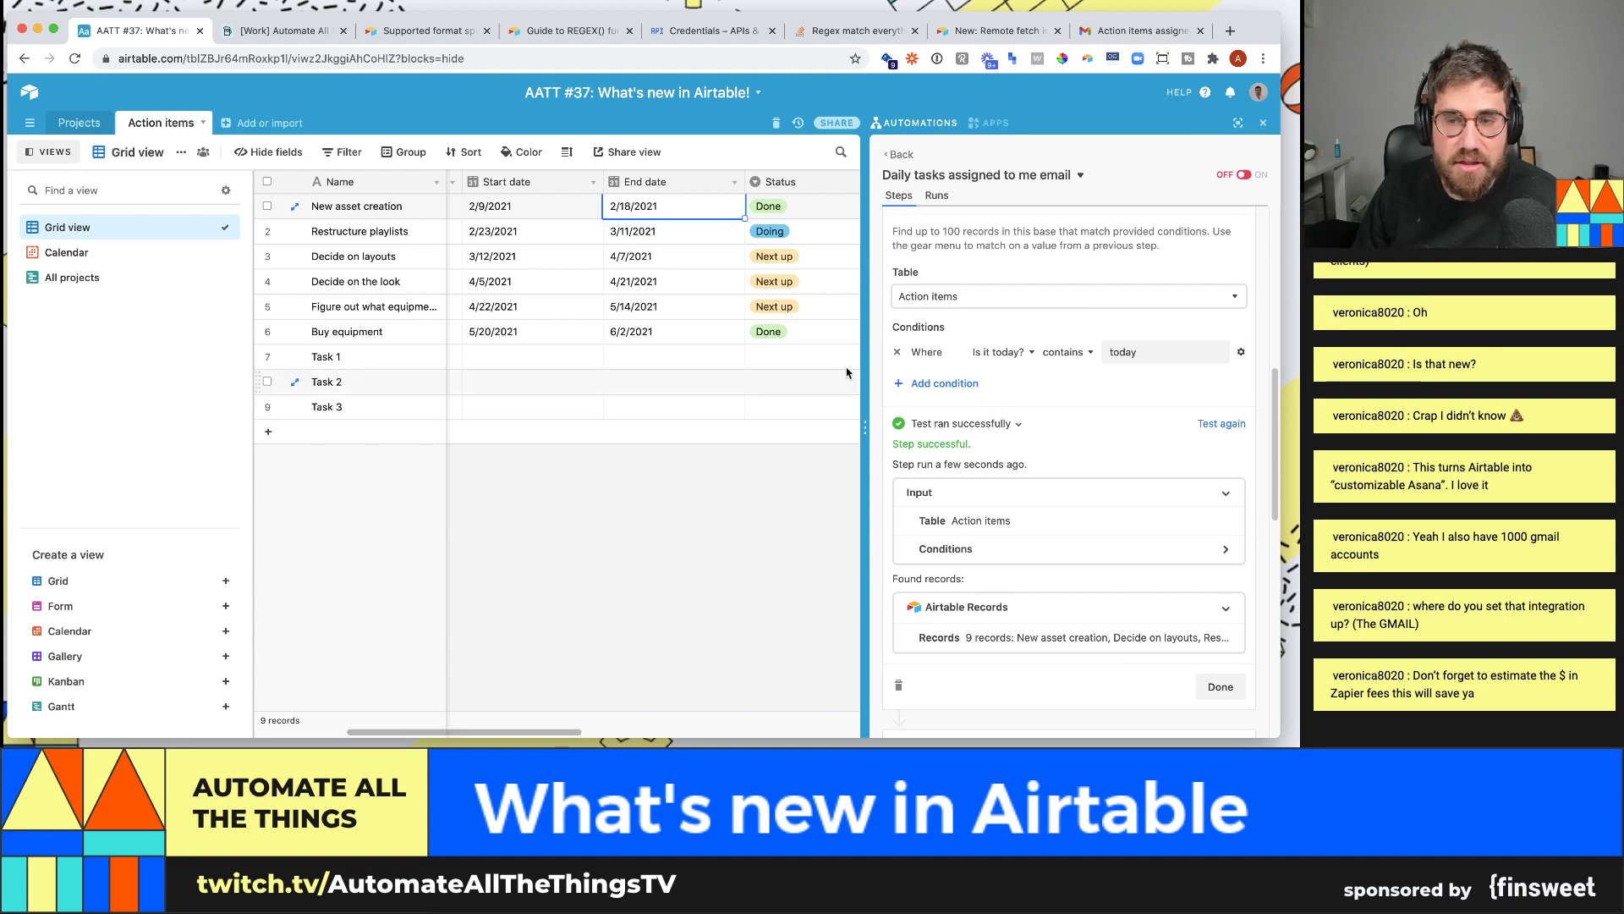
pyautogui.click(1263, 125)
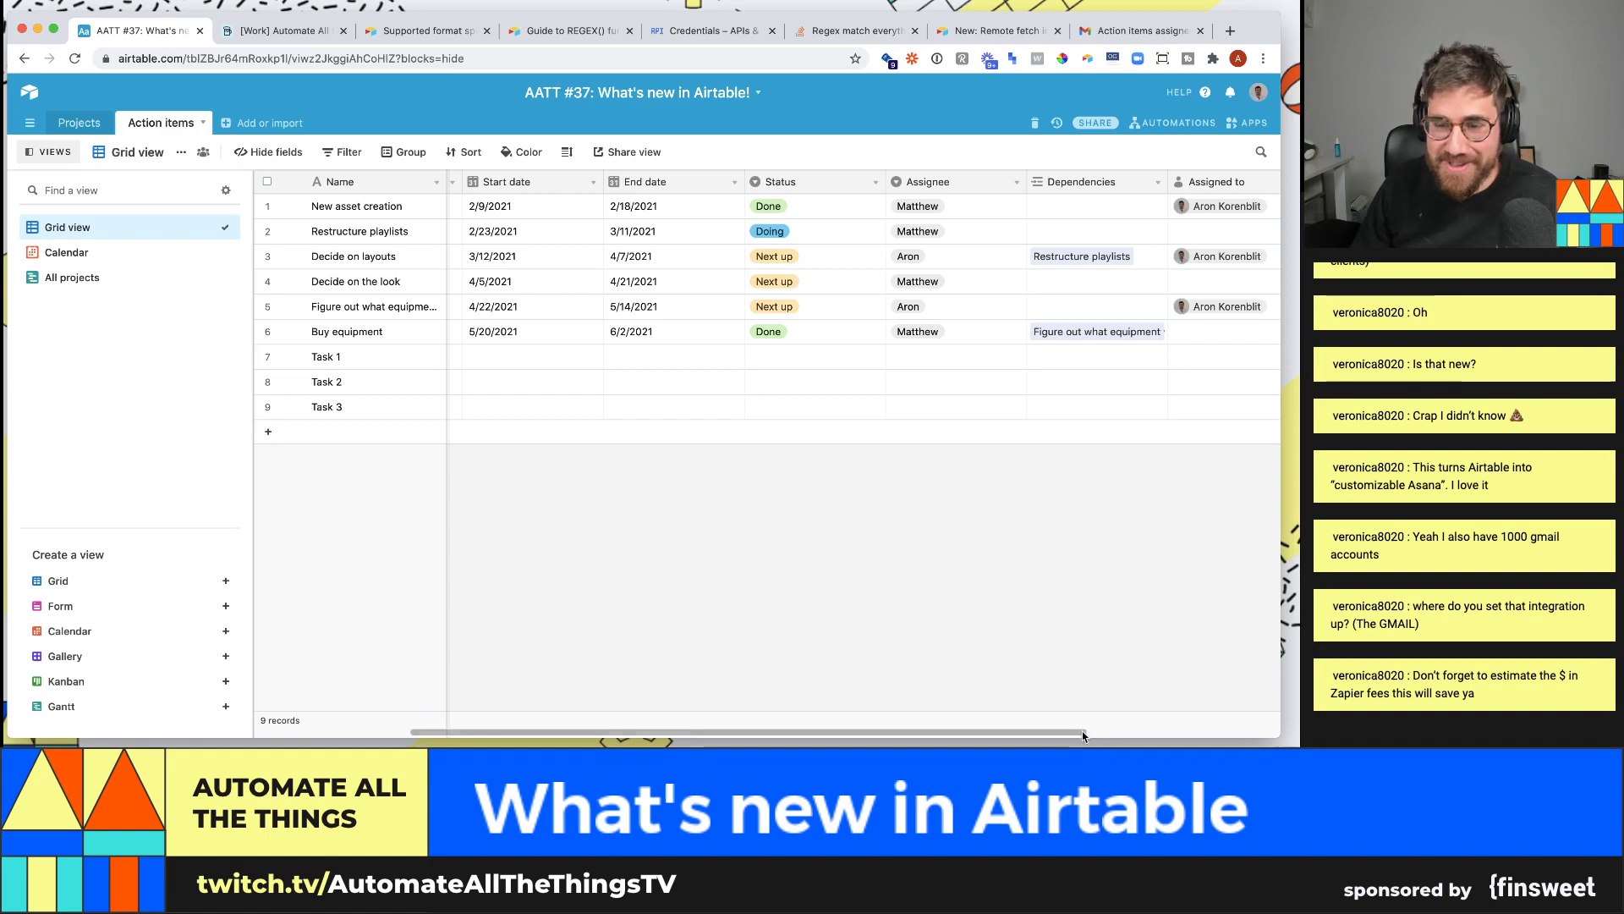
# - Move Assigned to right after End date, followed by the Is it today? column
pyautogui.hscroll(3, 1185, 710)
pyautogui.hscroll(1, 1189, 713)
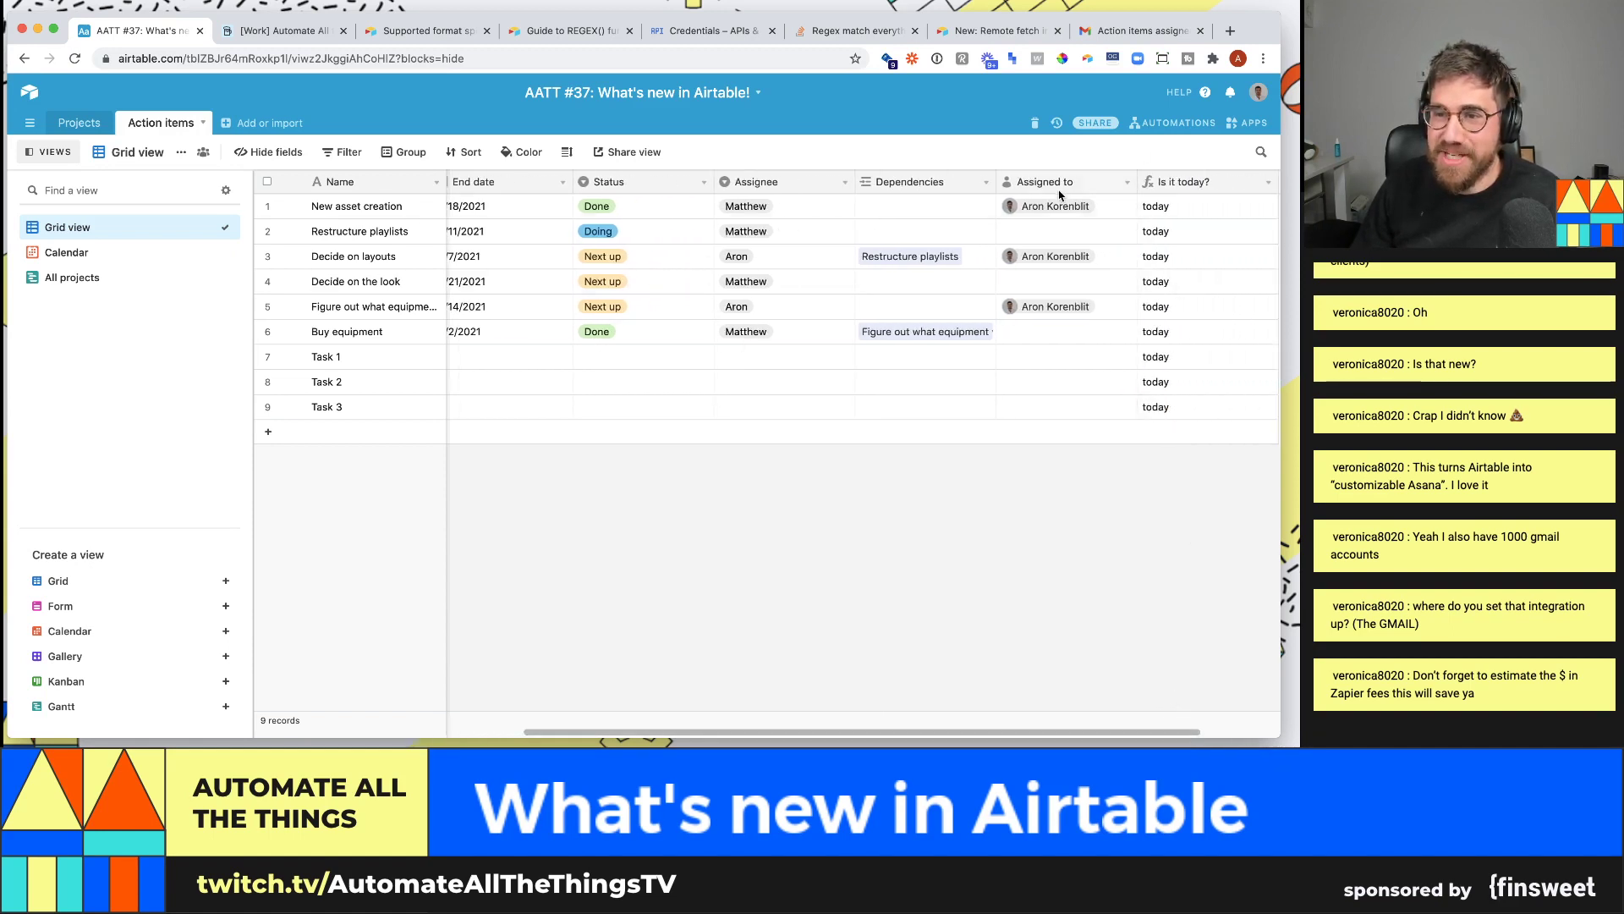
pyautogui.moveTo(1066, 182); pyautogui.dragTo(603, 182)
pyautogui.moveTo(1180, 191); pyautogui.dragTo(714, 184)
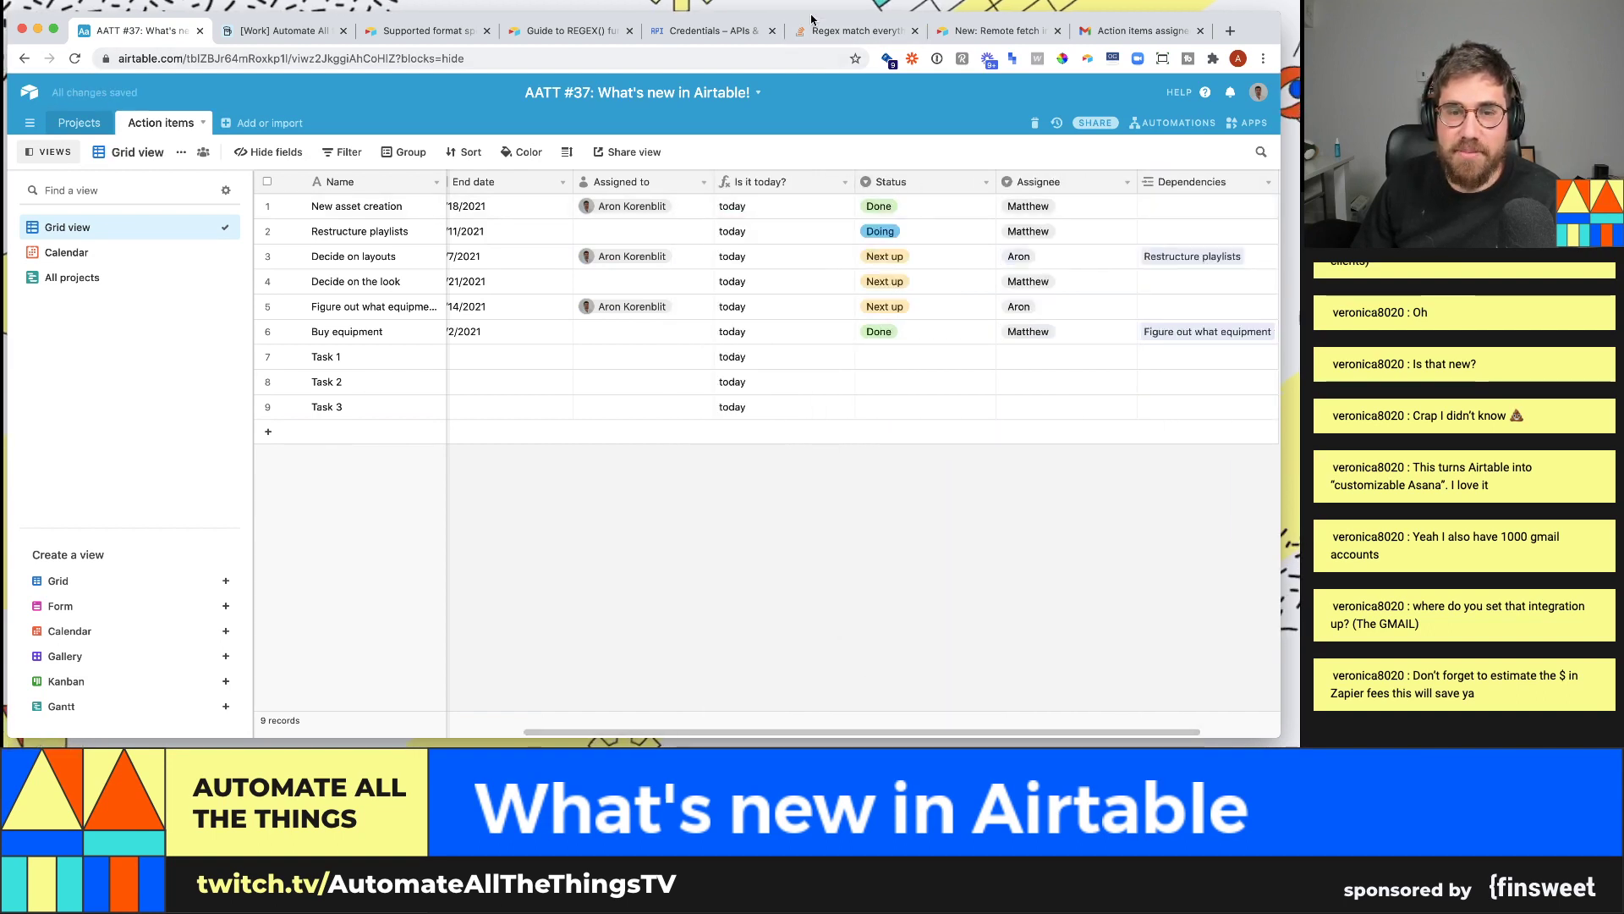
pyautogui.click(845, 183)
# - Rename the Is it today? field to 'Is the due date soon?'
pyautogui.click(833, 206)
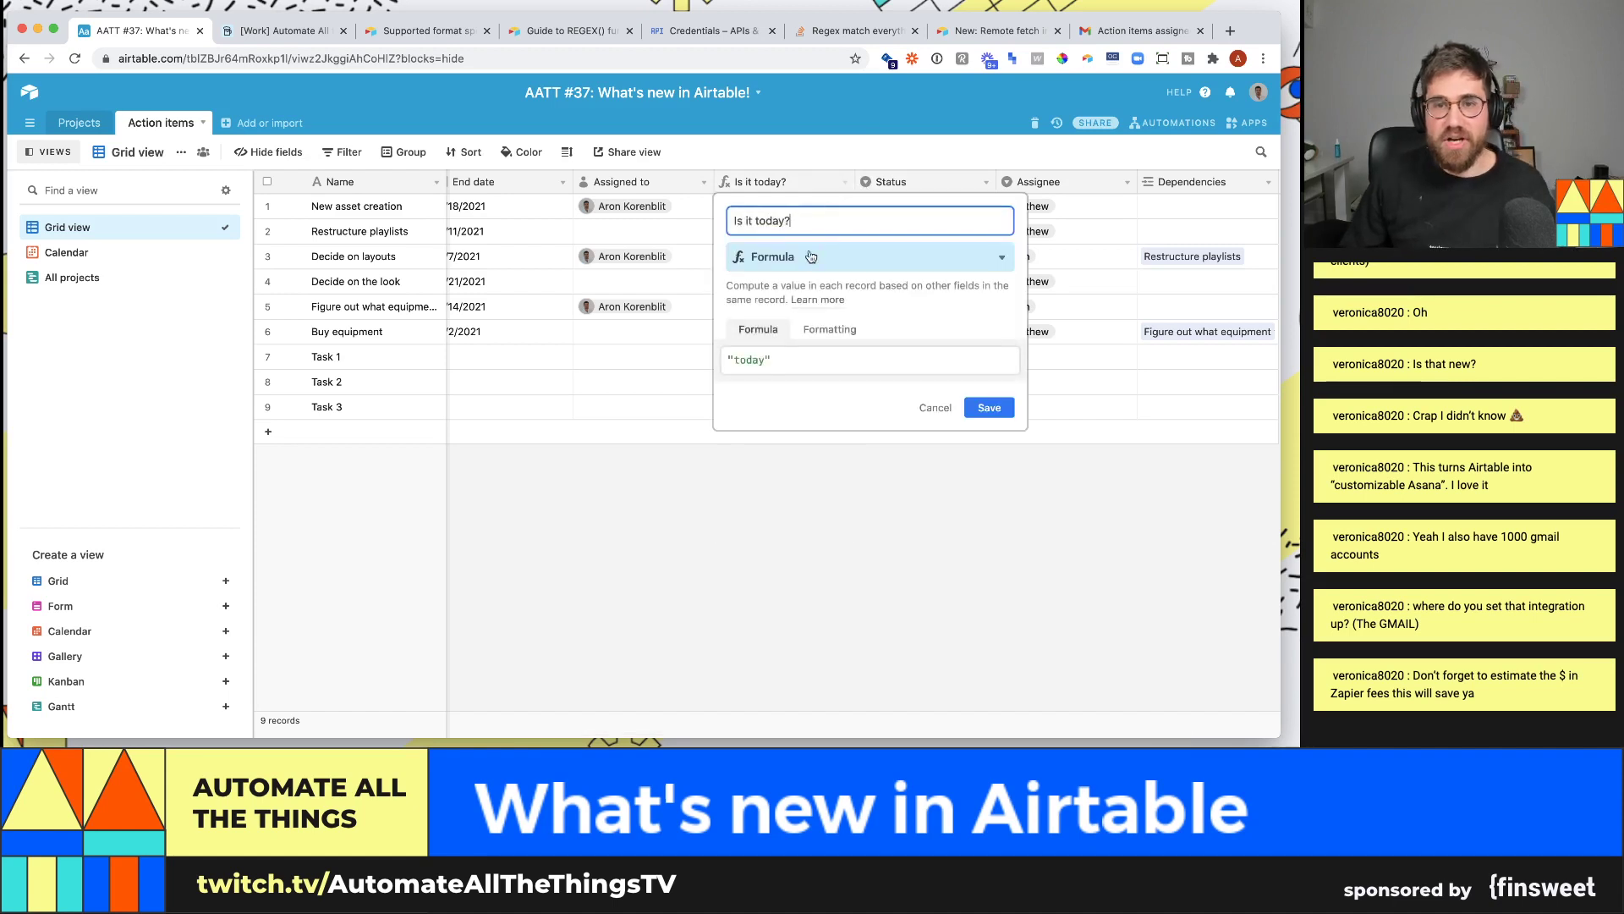
pyautogui.moveTo(784, 220); pyautogui.dragTo(802, 217)
pyautogui.press('BackSpace')
pyautogui.hotkey('alt', 'BackSpace')
pyautogui.hotkey('alt', 'BackSpace')
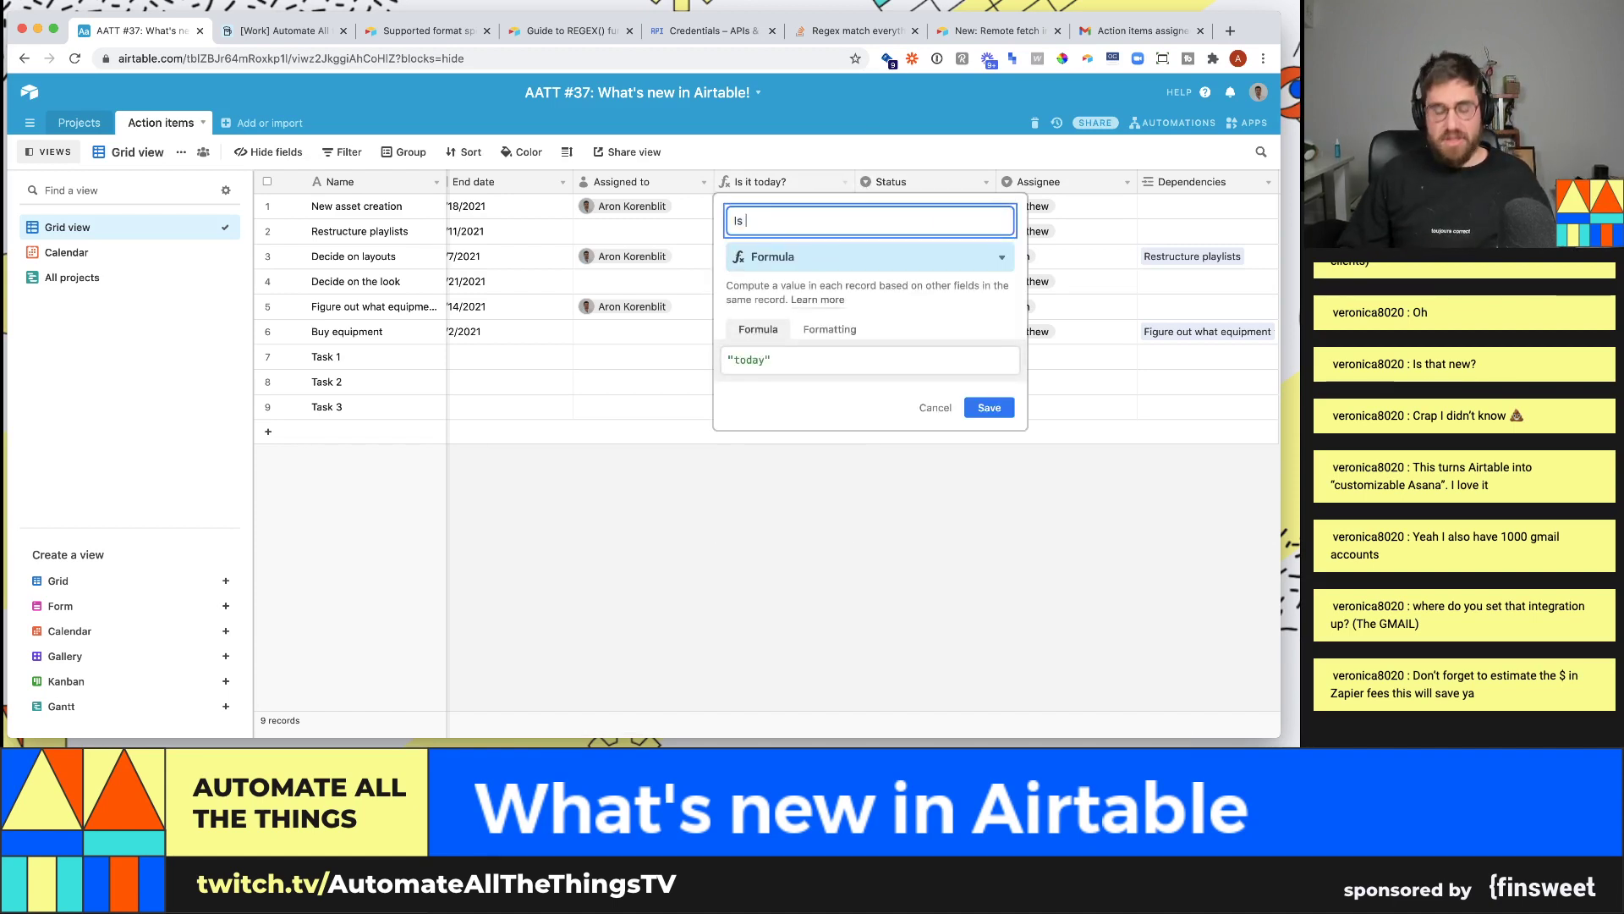
pyautogui.write('the due date so')
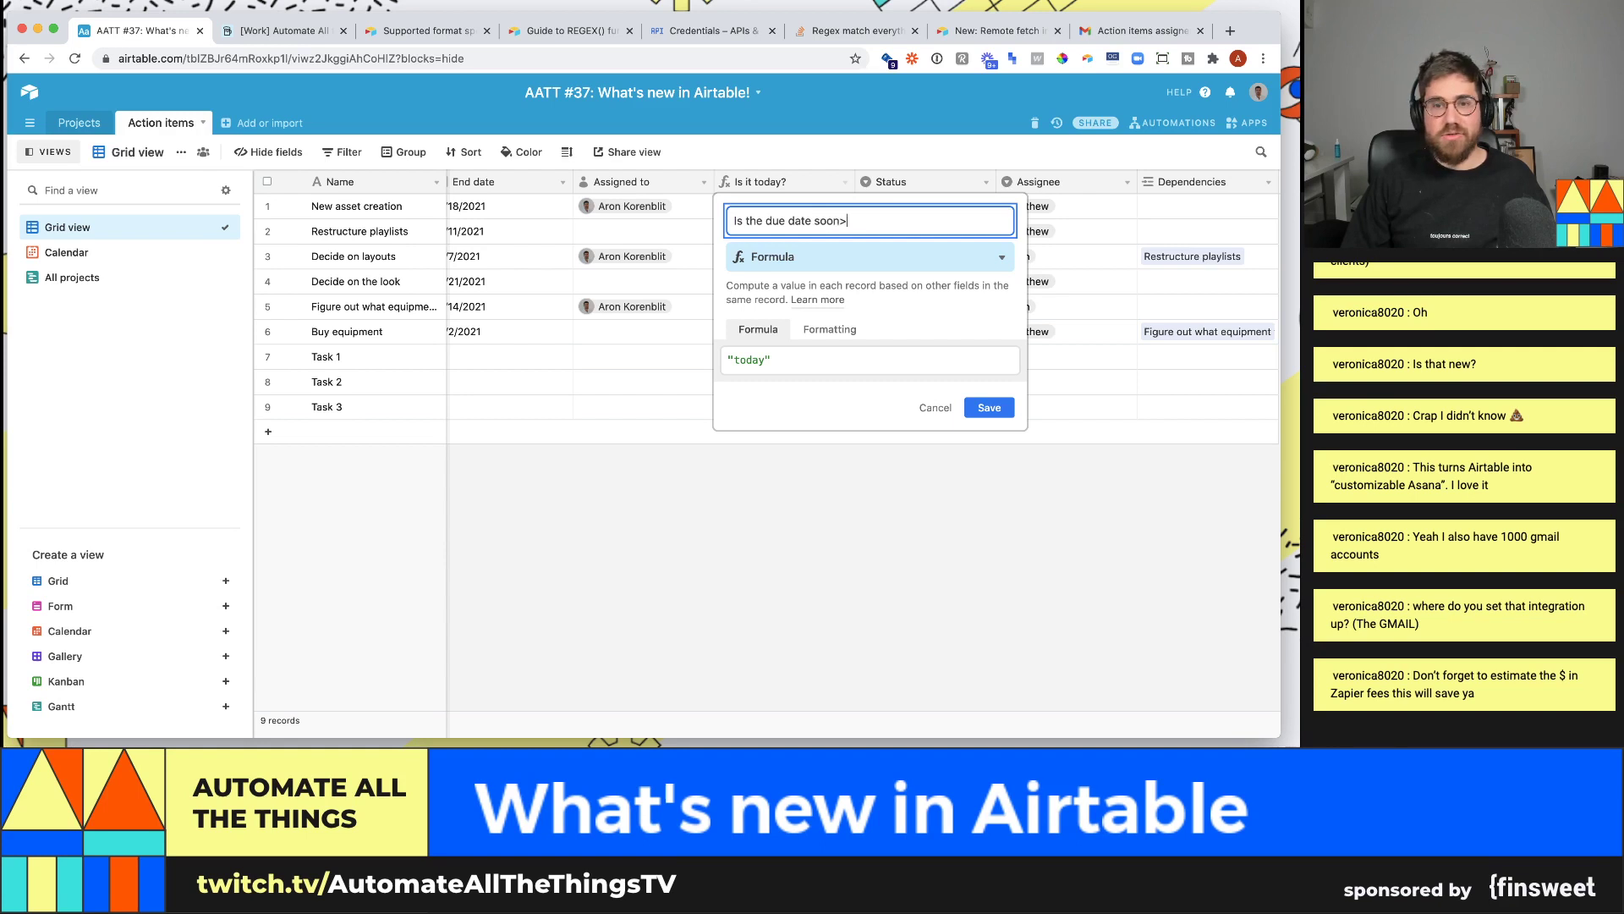
pyautogui.write('on?')
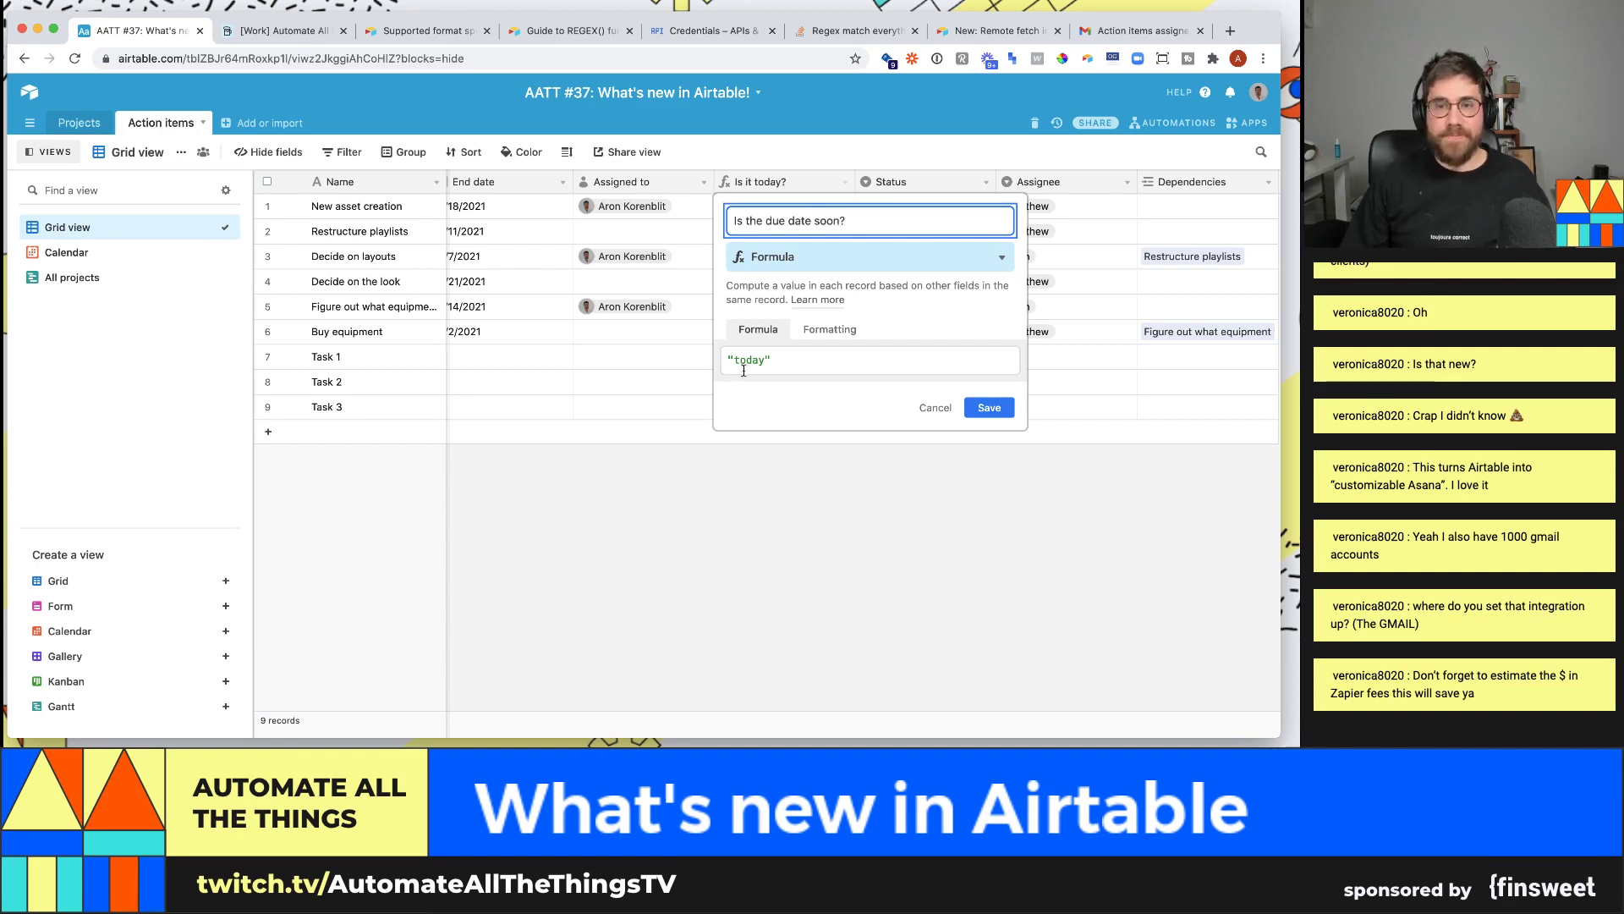
# - Set its formula to DATETIME_DIFF(today(),{End date},'days') and save
pyautogui.click(780, 359)
pyautogui.press('BackSpace')
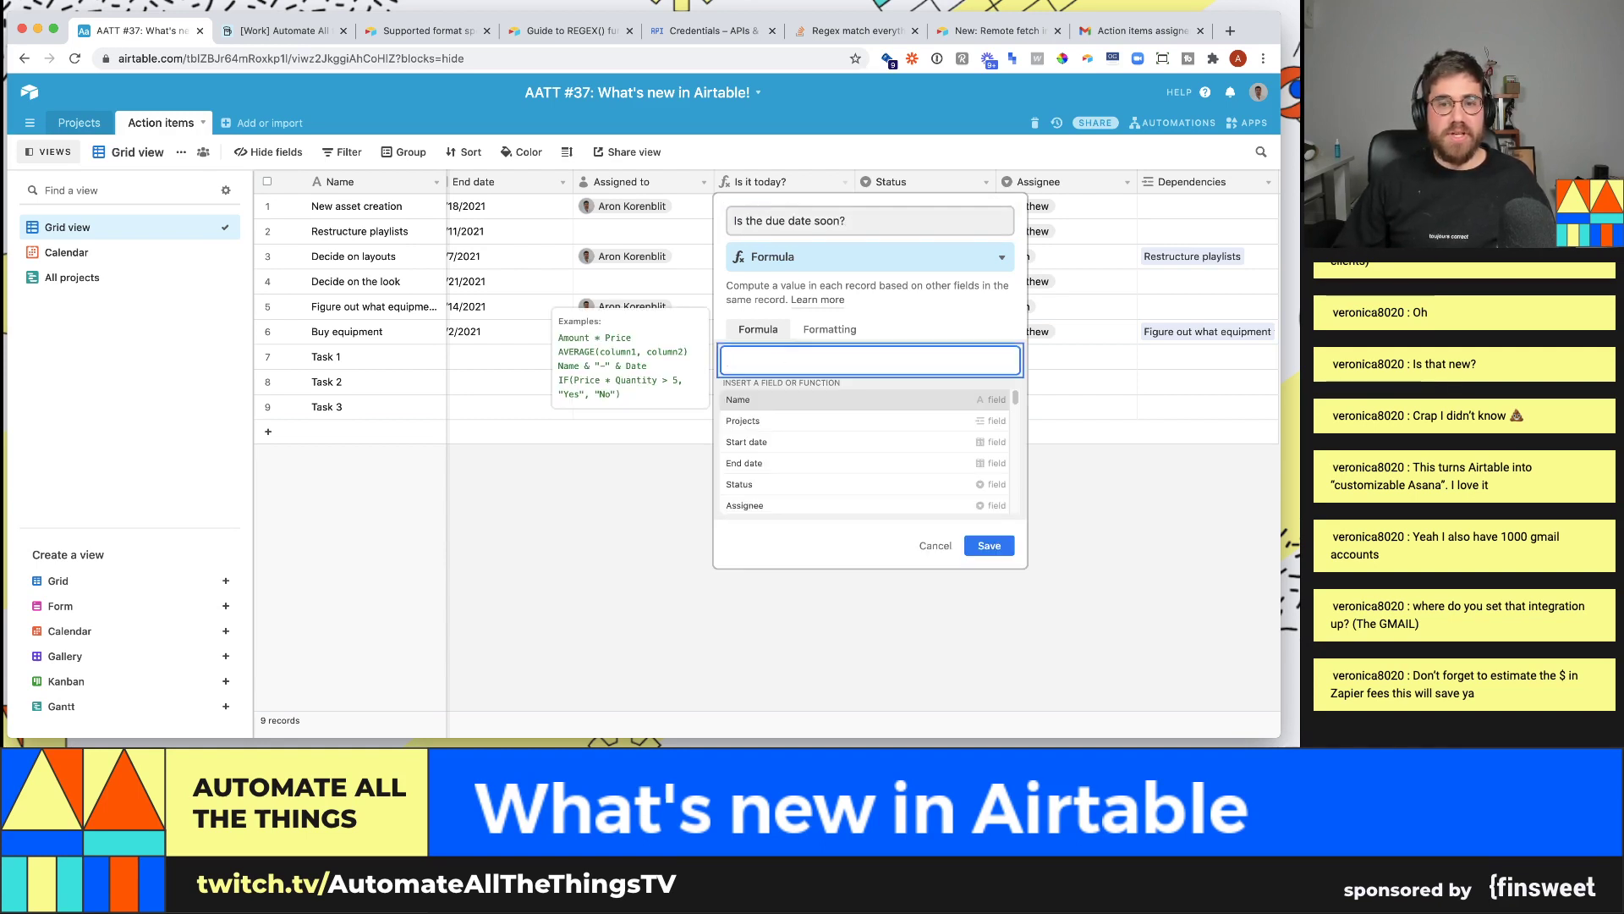
pyautogui.write('if(')
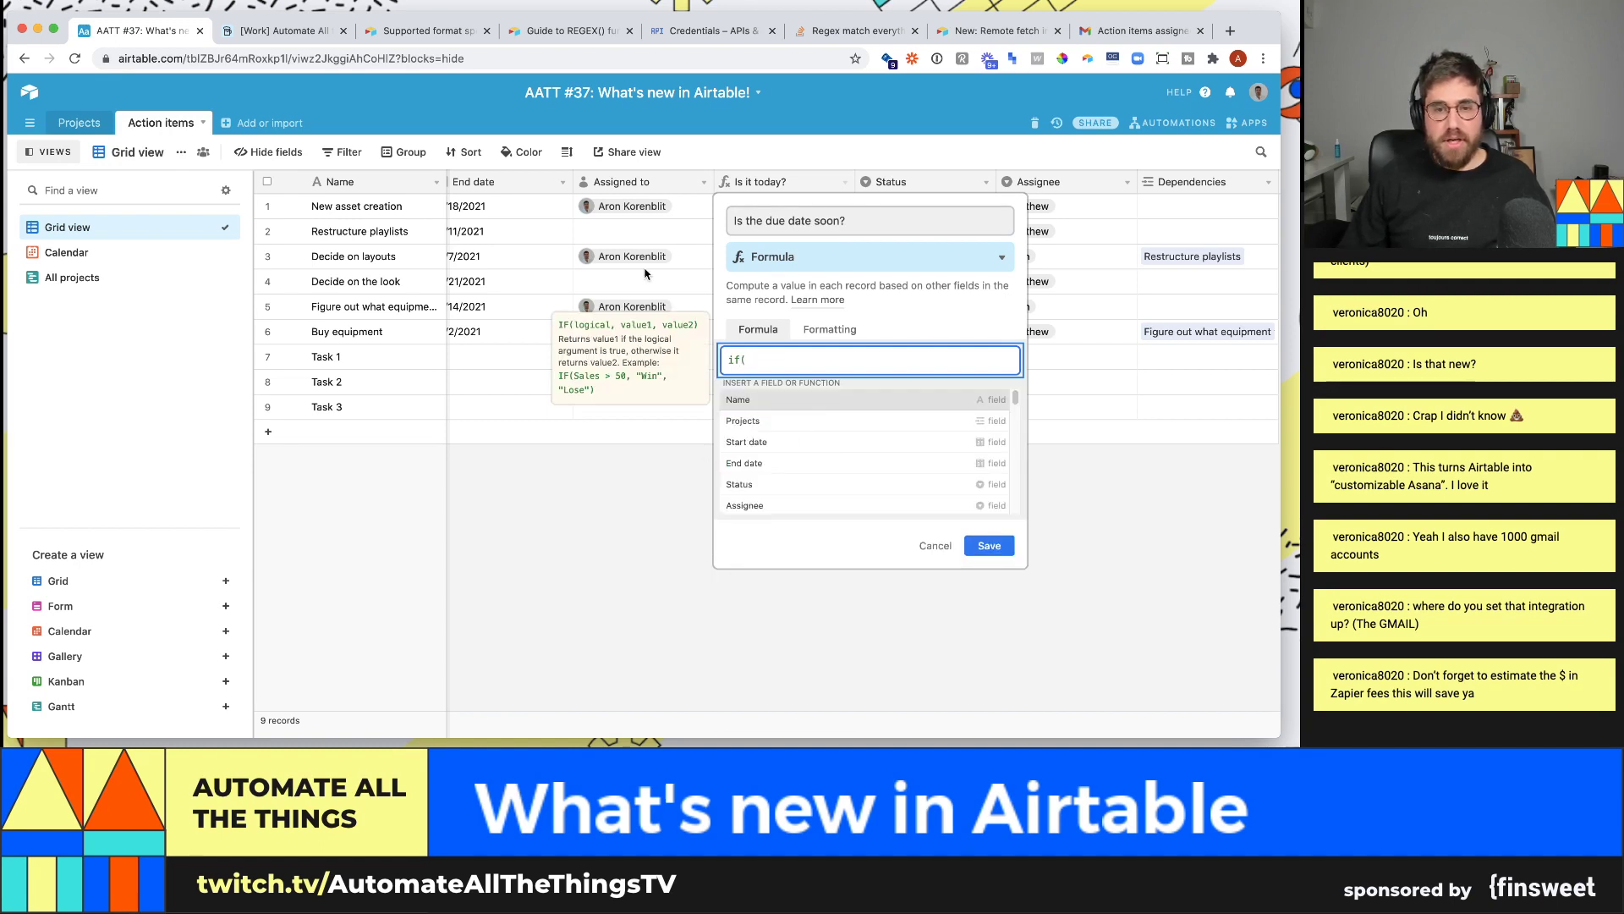
pyautogui.press('BackSpace')
pyautogui.press('BackSpace')
pyautogui.press('BackSpace')
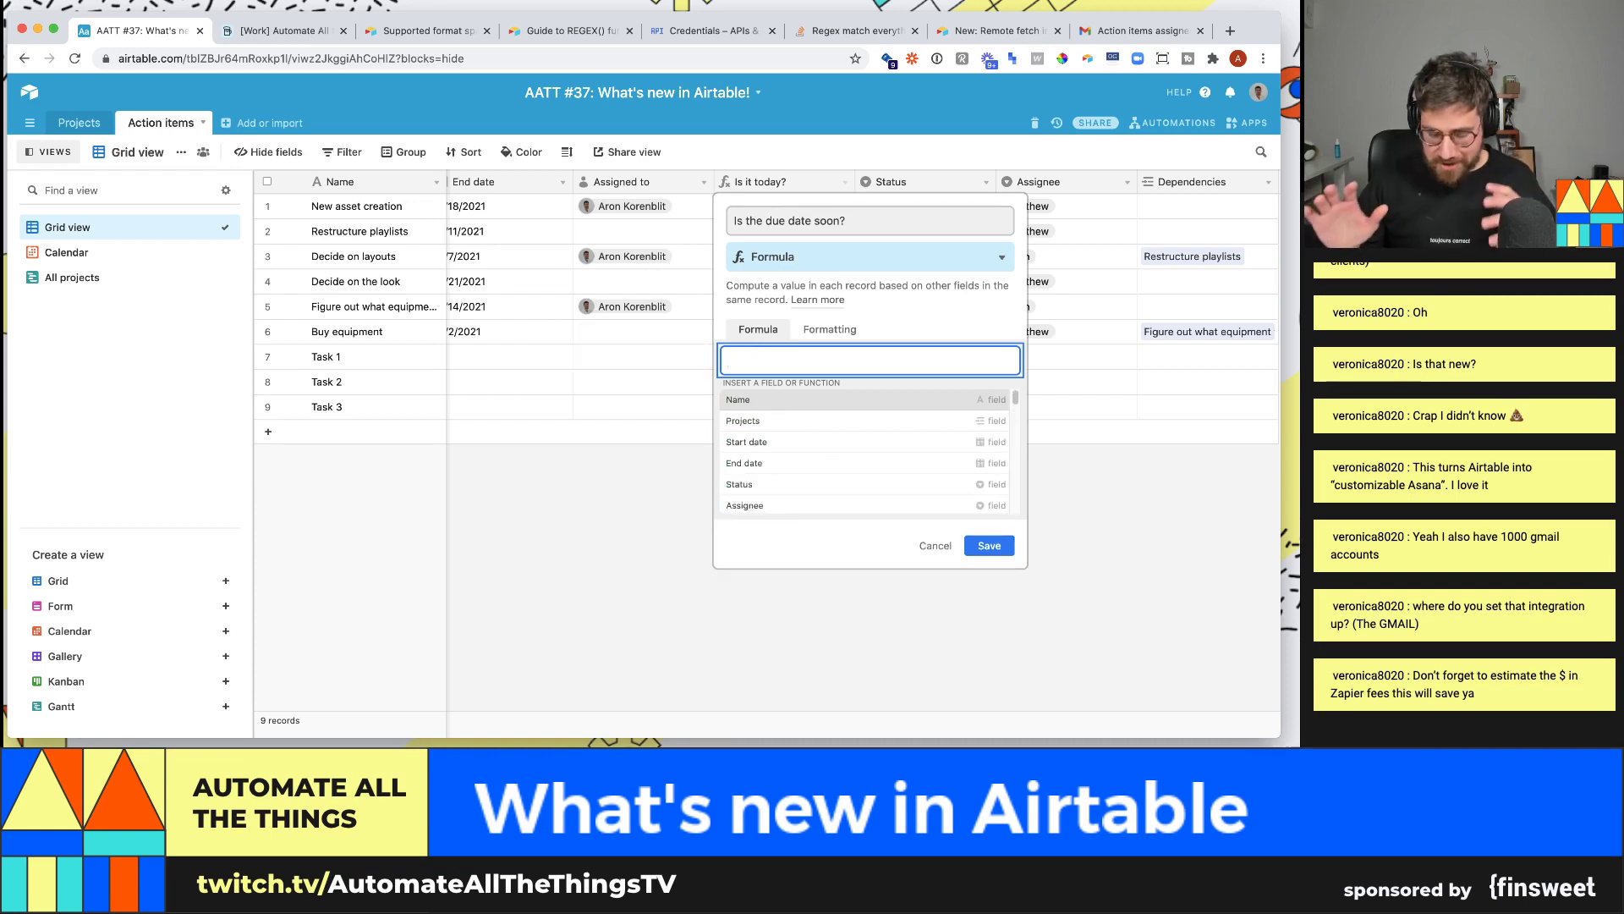
pyautogui.write('datetime')
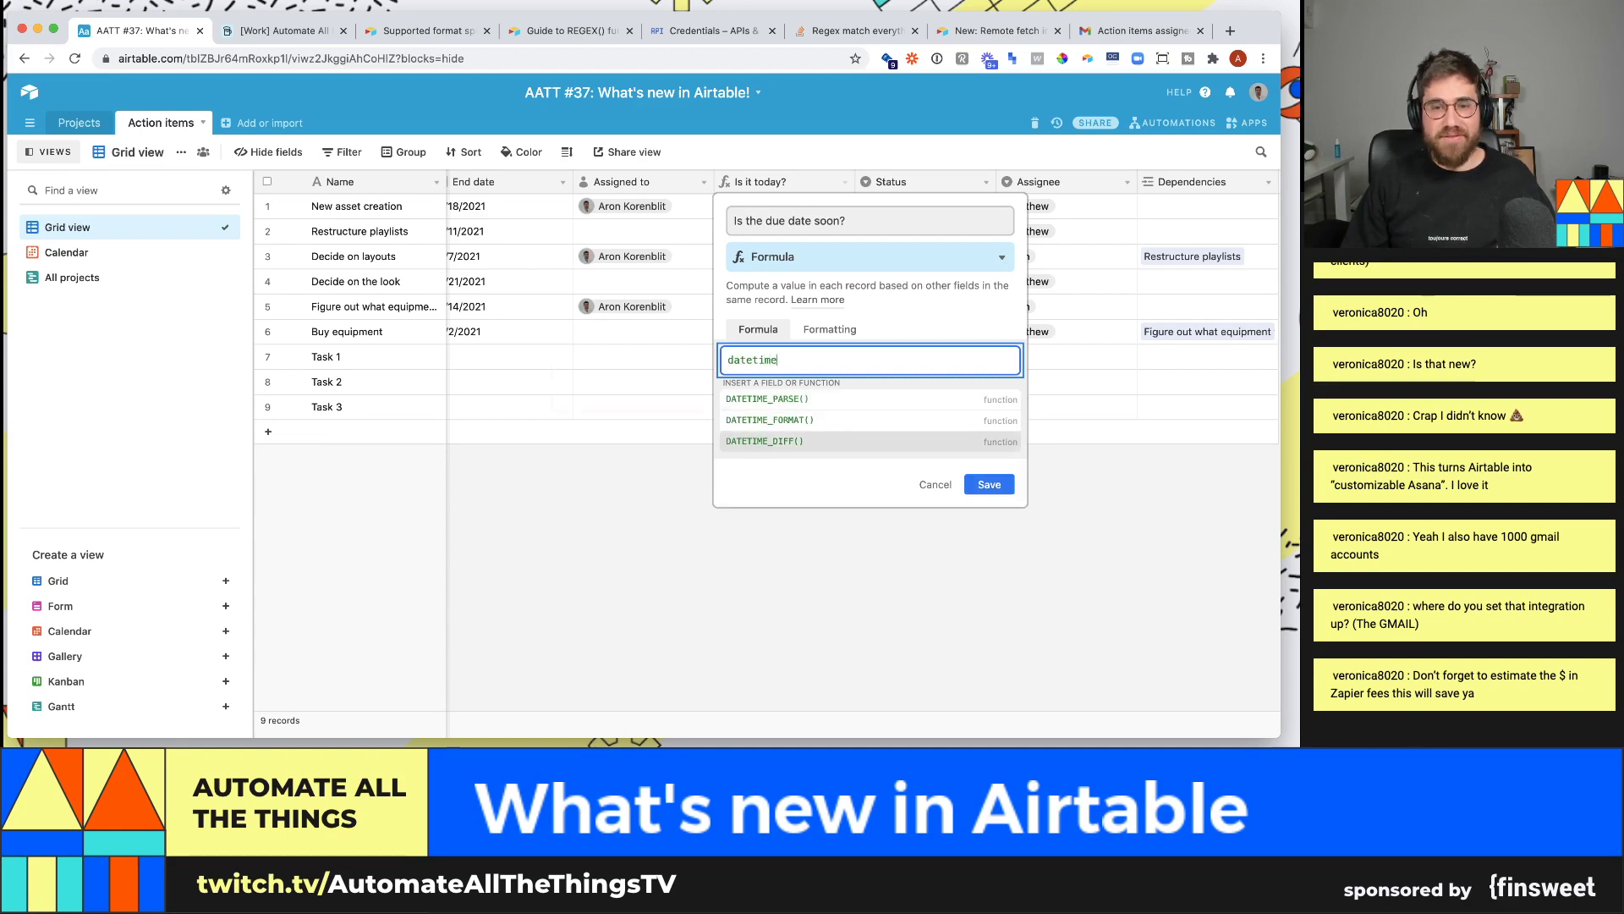
pyautogui.press('Tab')
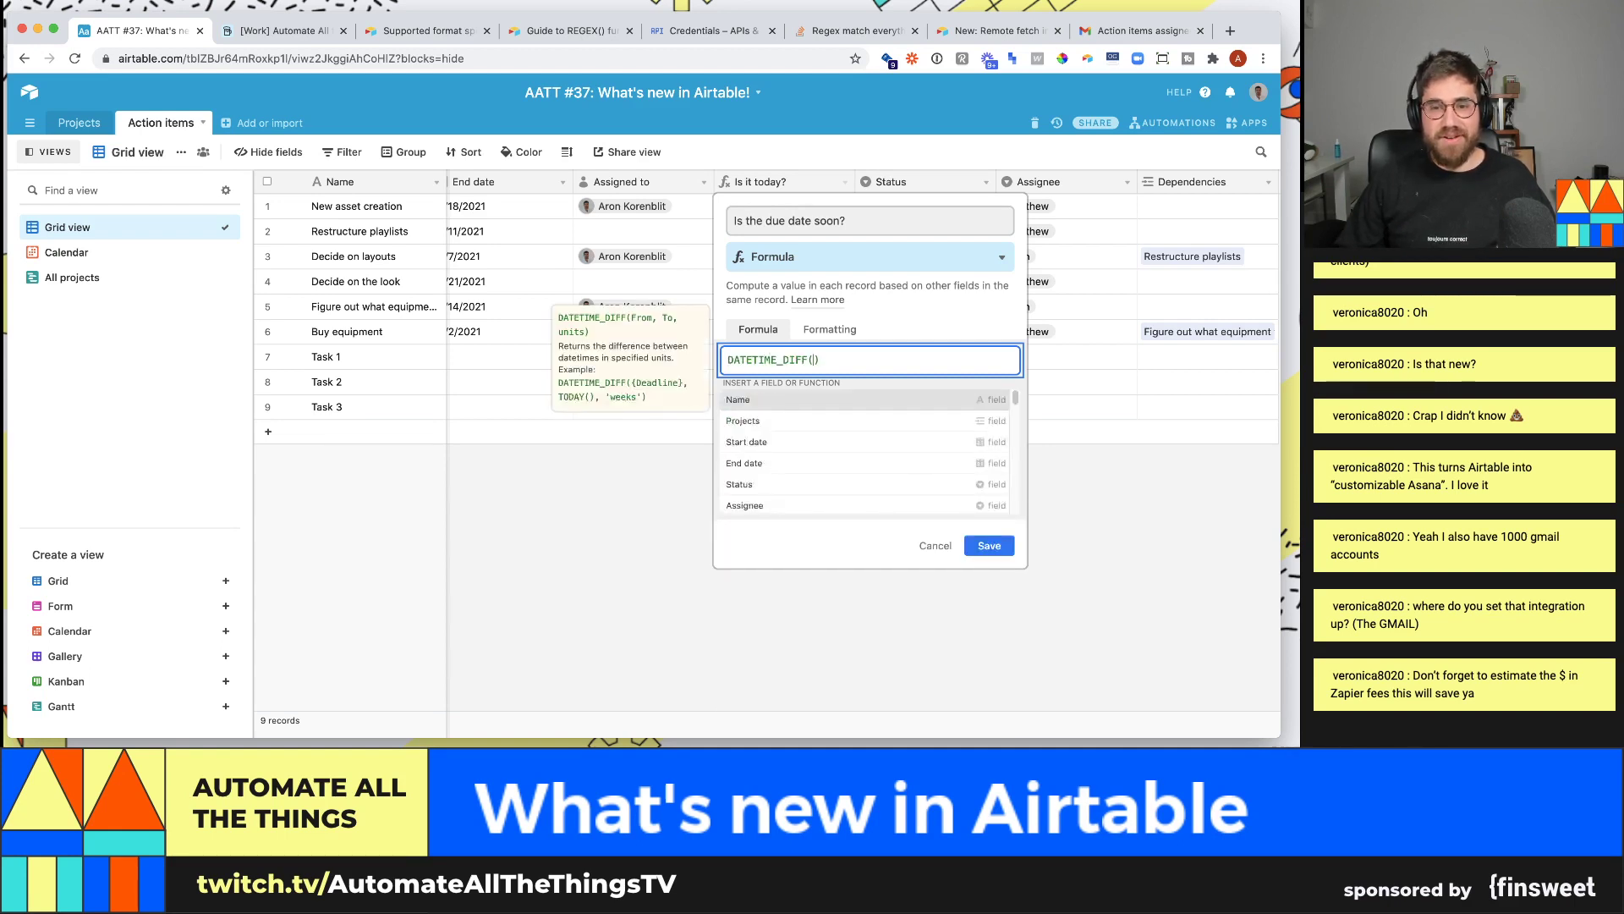
pyautogui.write('today(),')
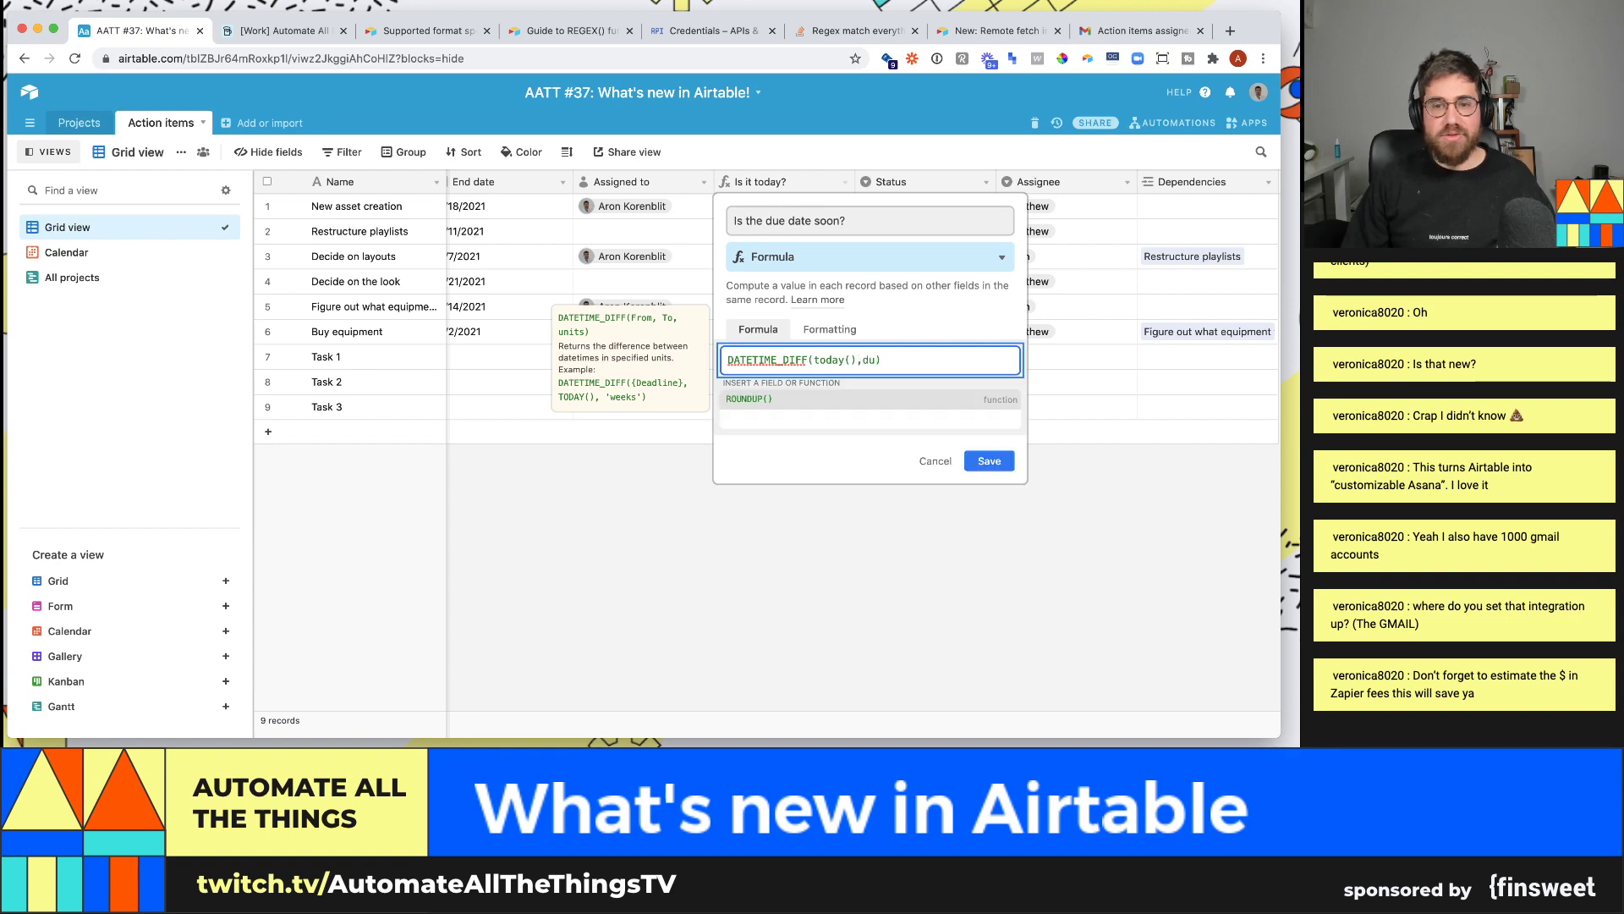
pyautogui.write('d')
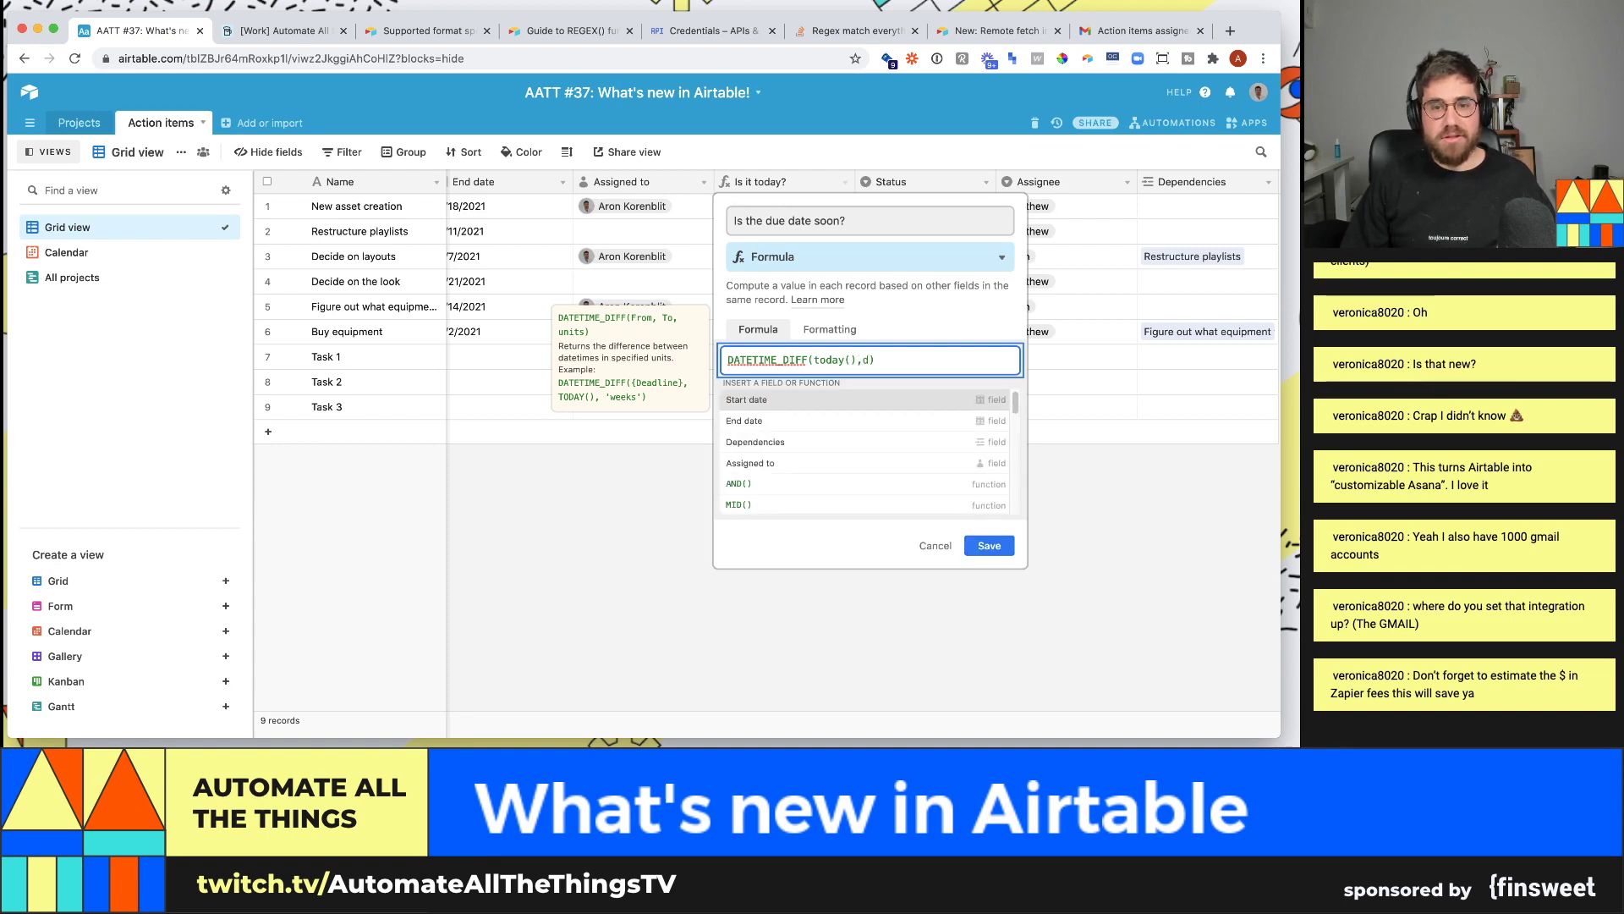
pyautogui.press('BackSpace')
pyautogui.write('end')
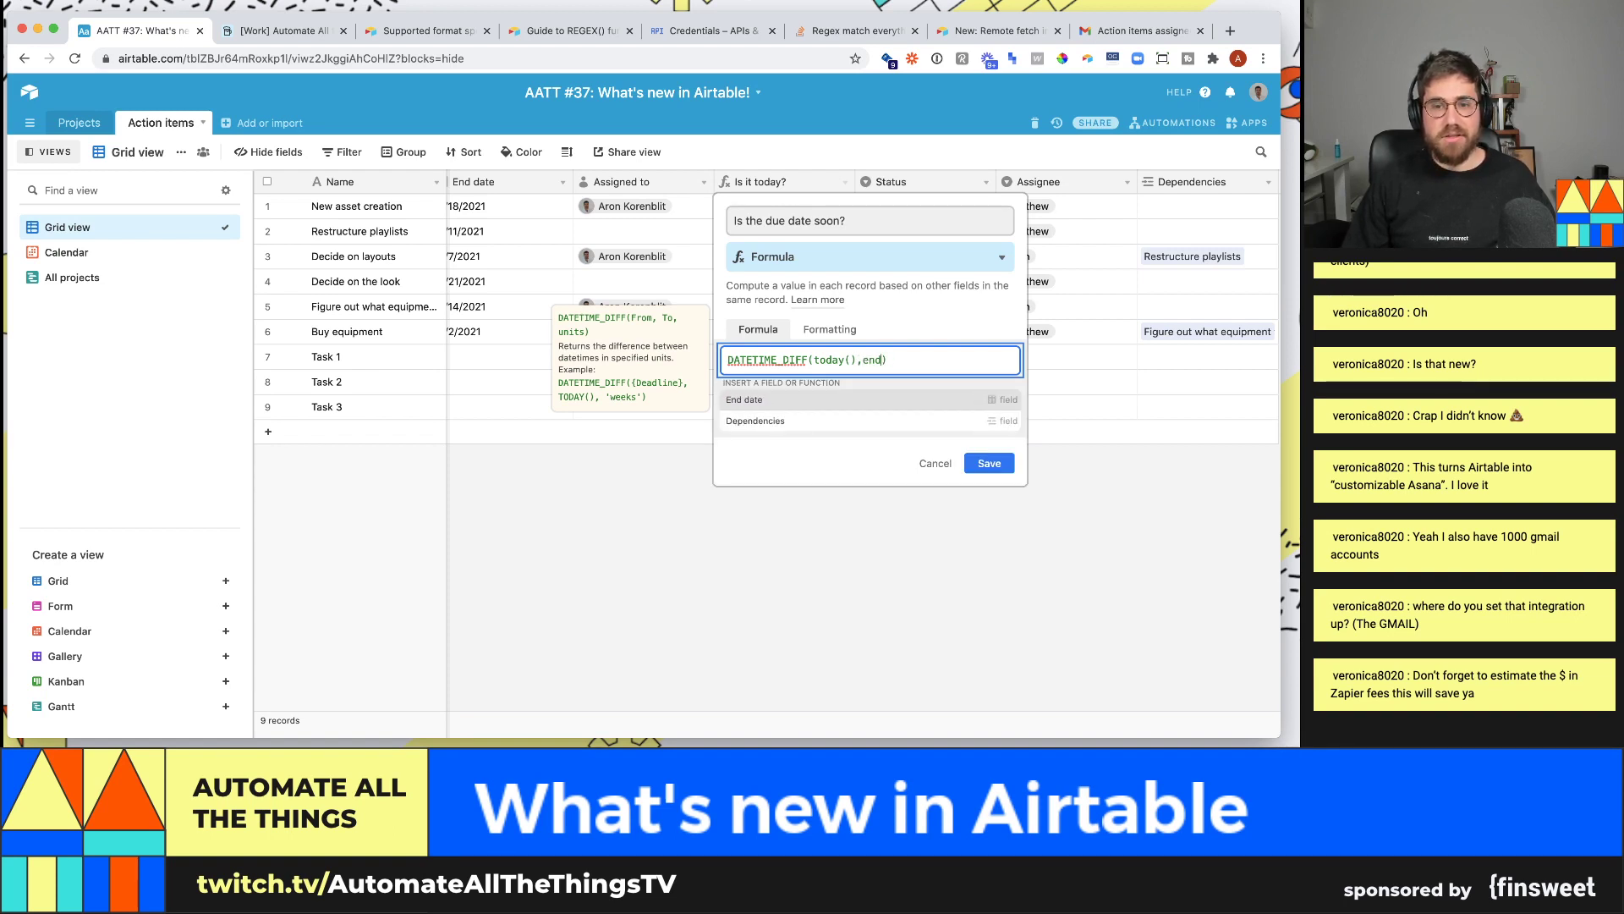
pyautogui.press('Tab')
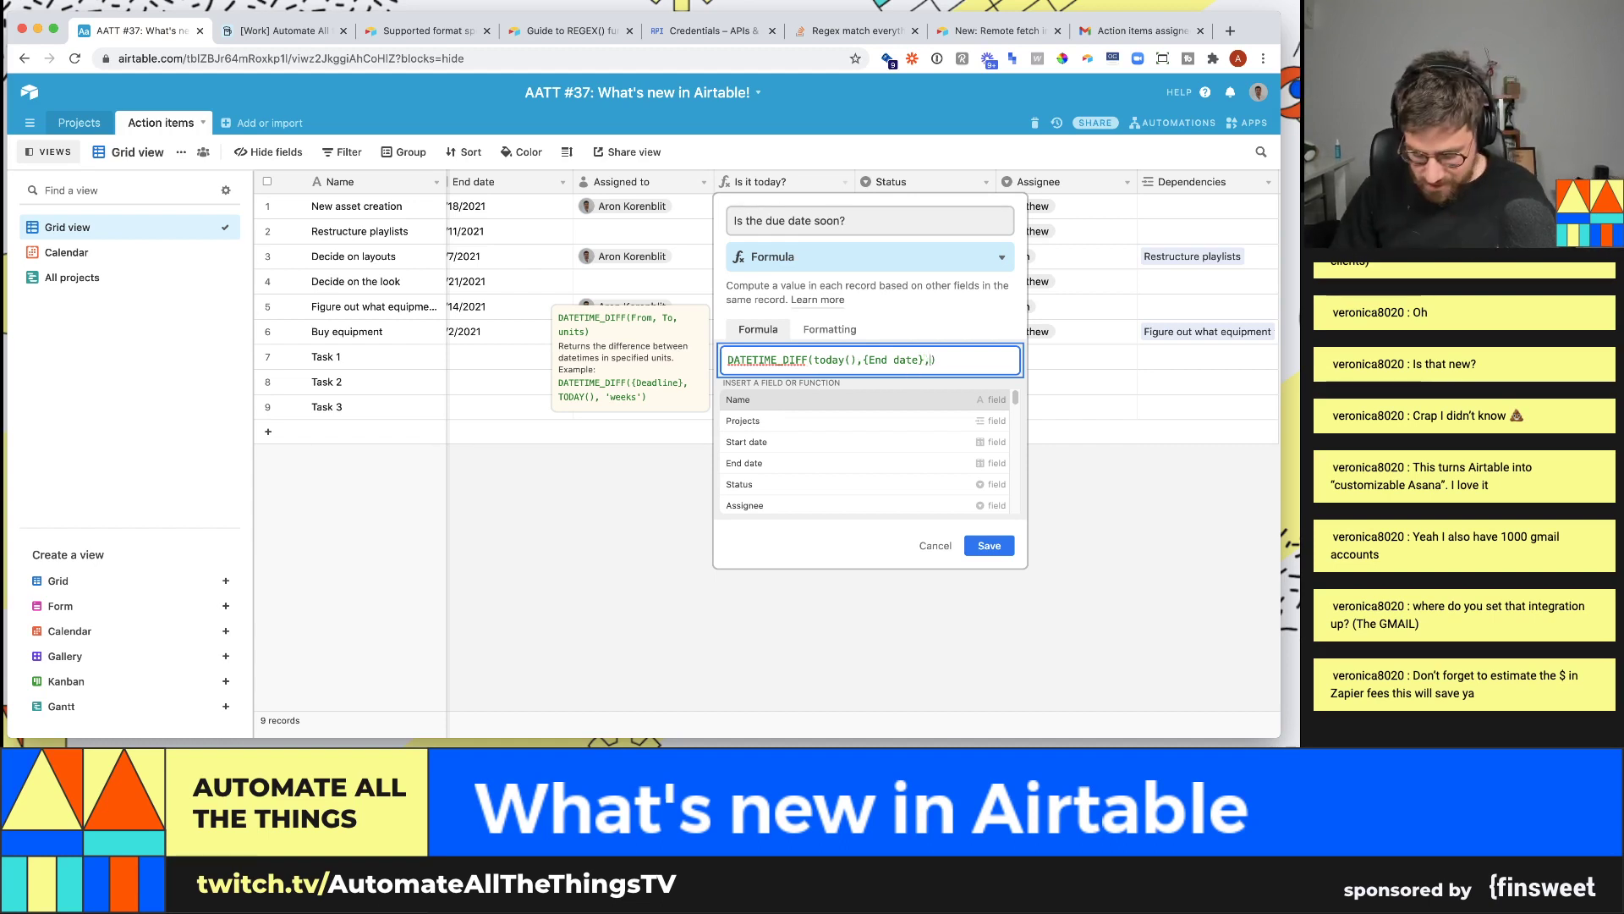
pyautogui.write(",'dayu")
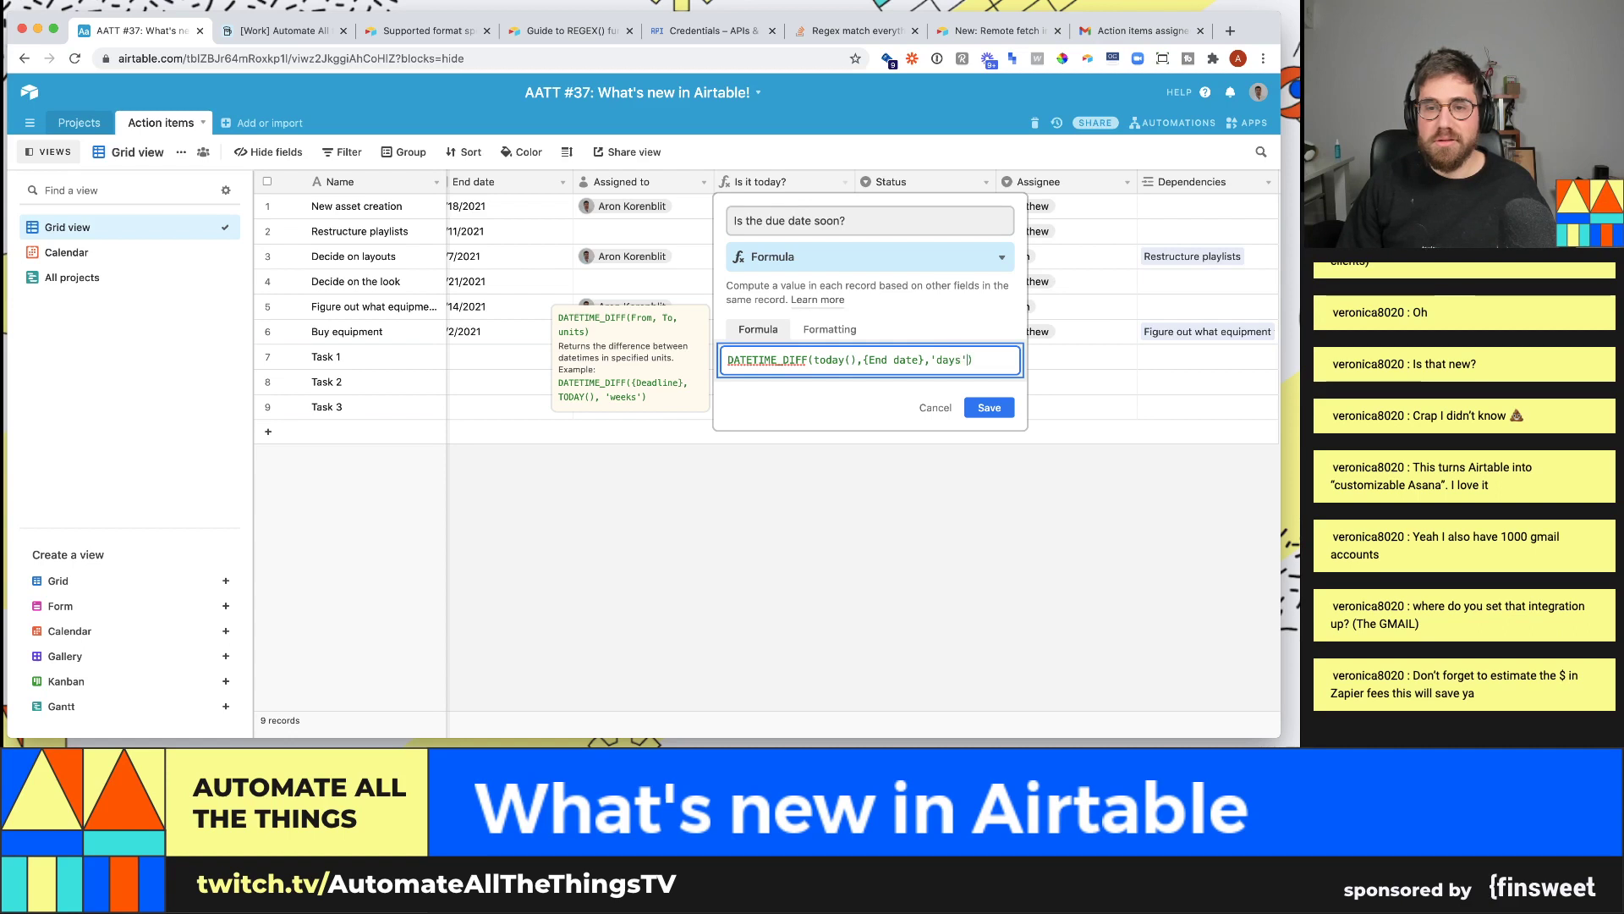
pyautogui.click(989, 406)
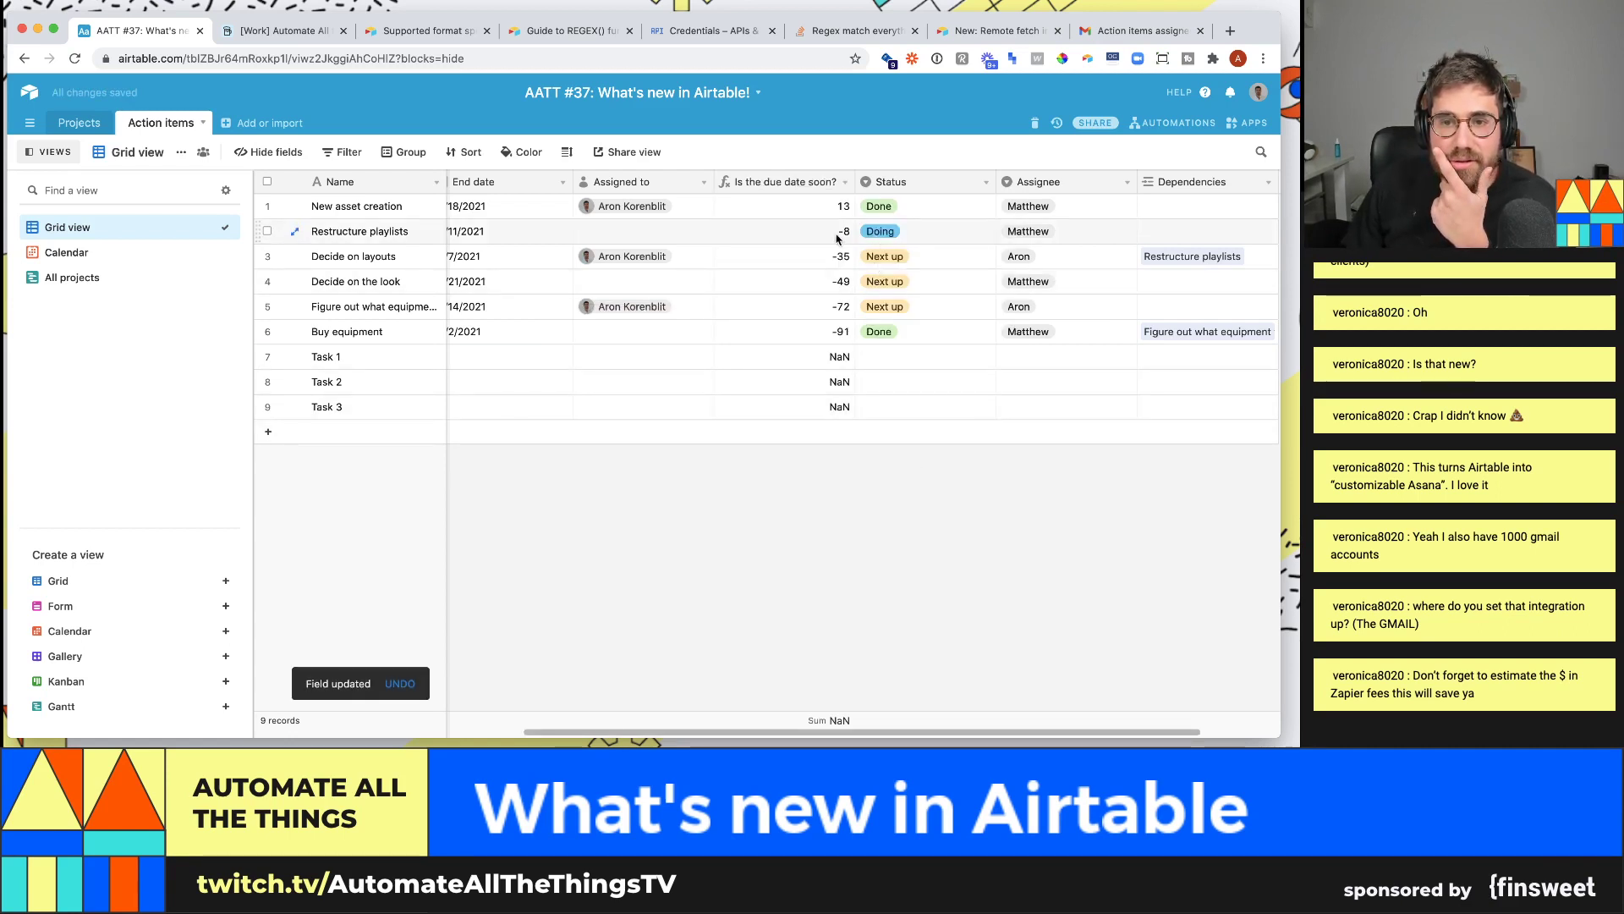
# - Review the -8 day count and the current formula without changing it
pyautogui.click(836, 236)
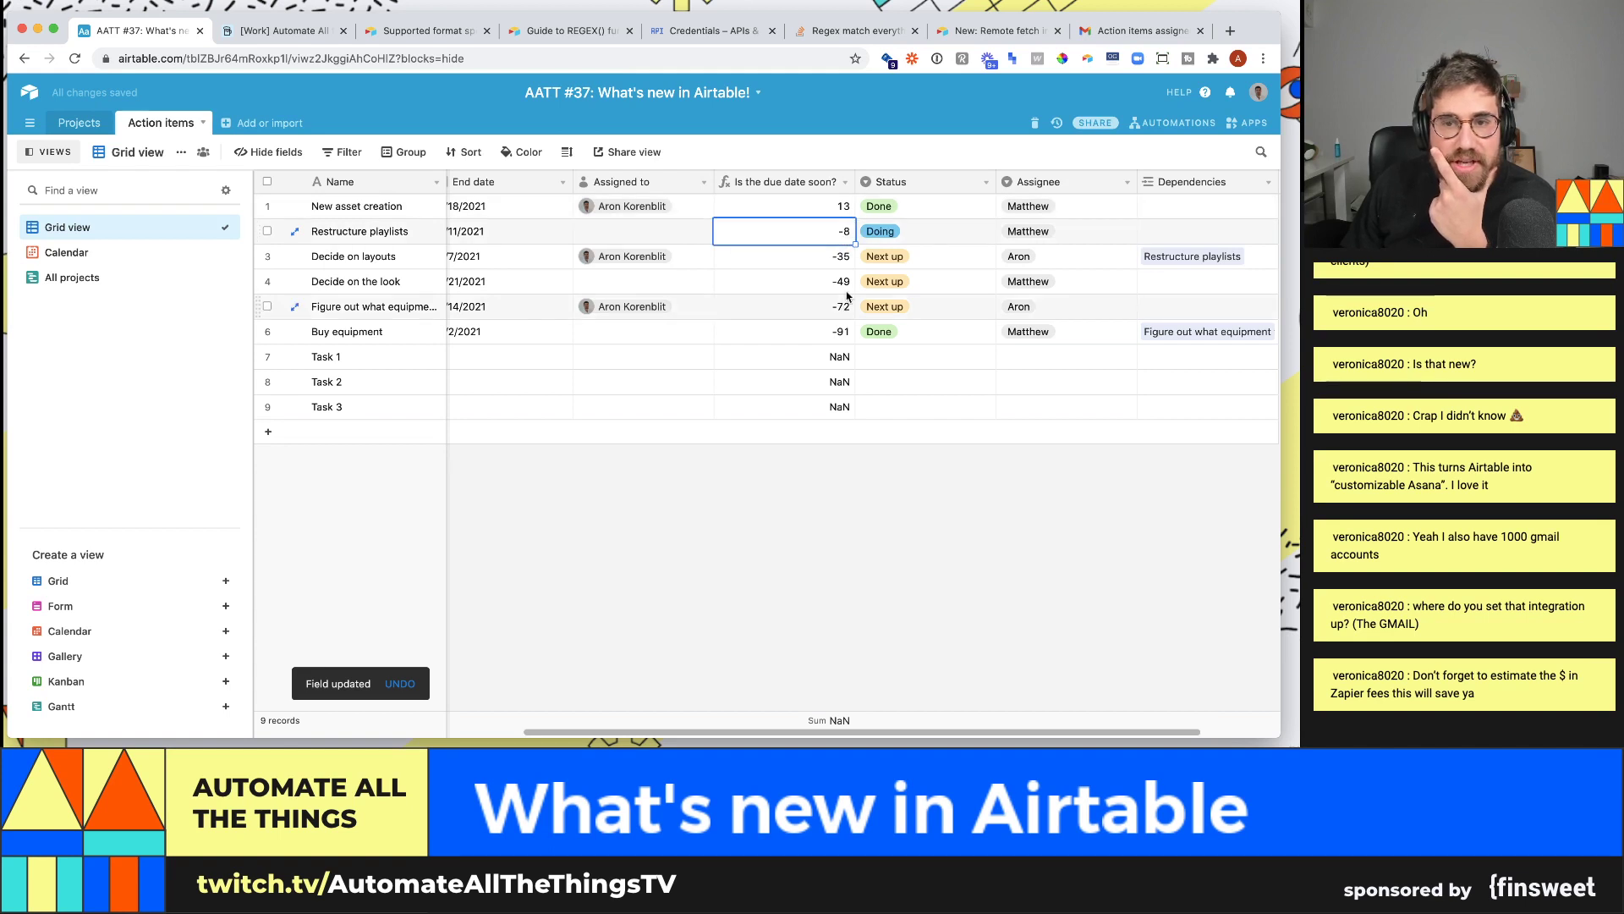
pyautogui.click(845, 181)
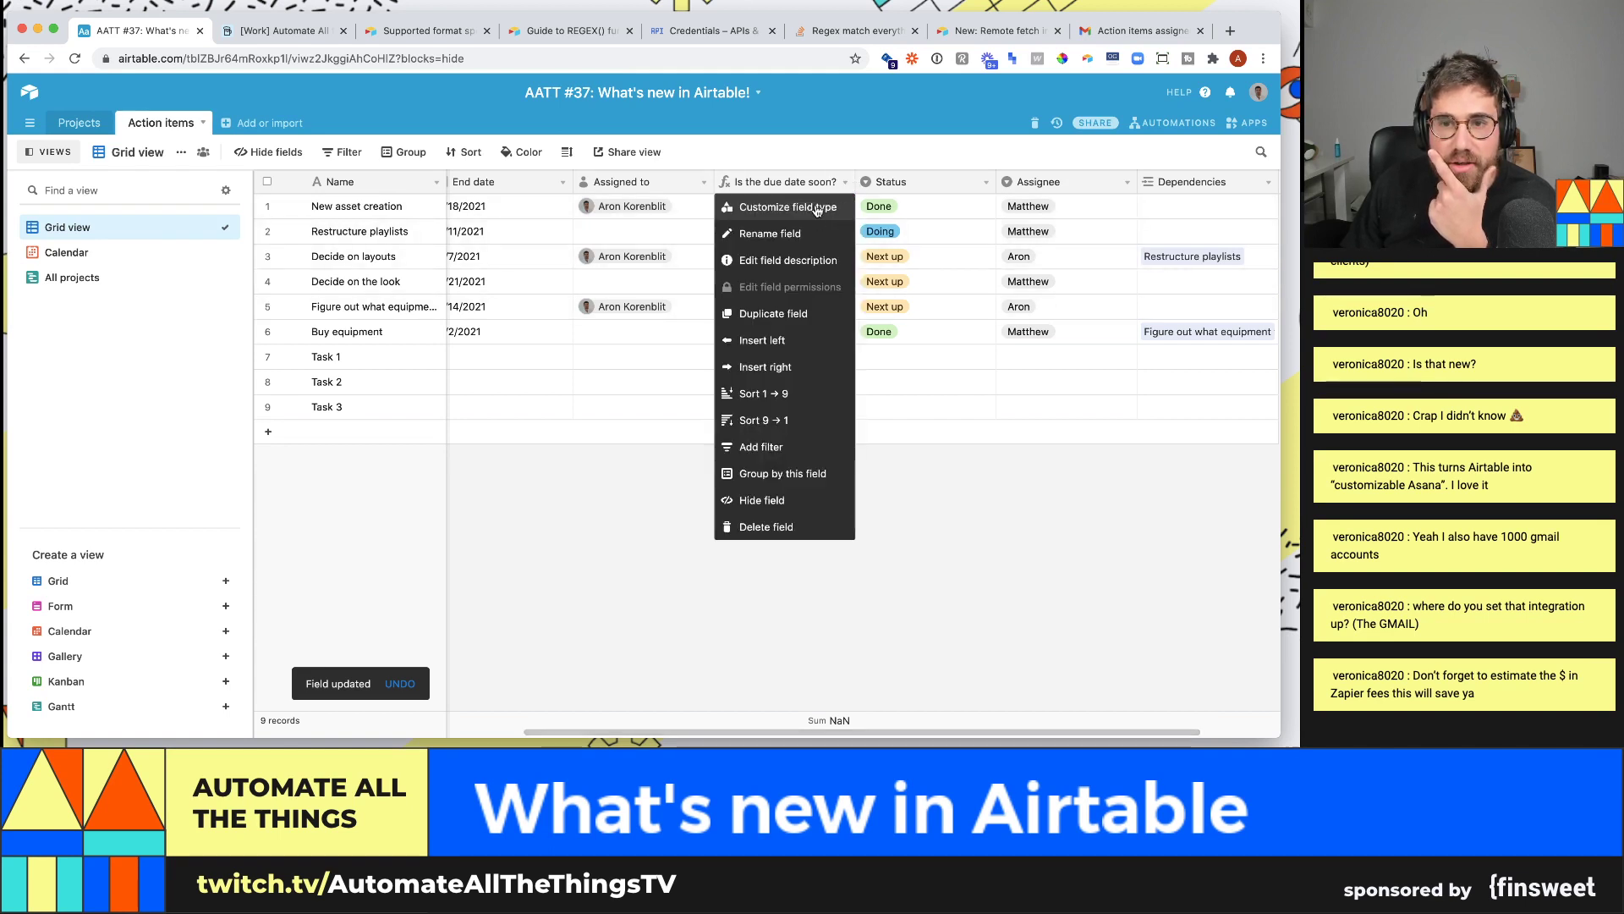
pyautogui.click(778, 203)
pyautogui.click(724, 362)
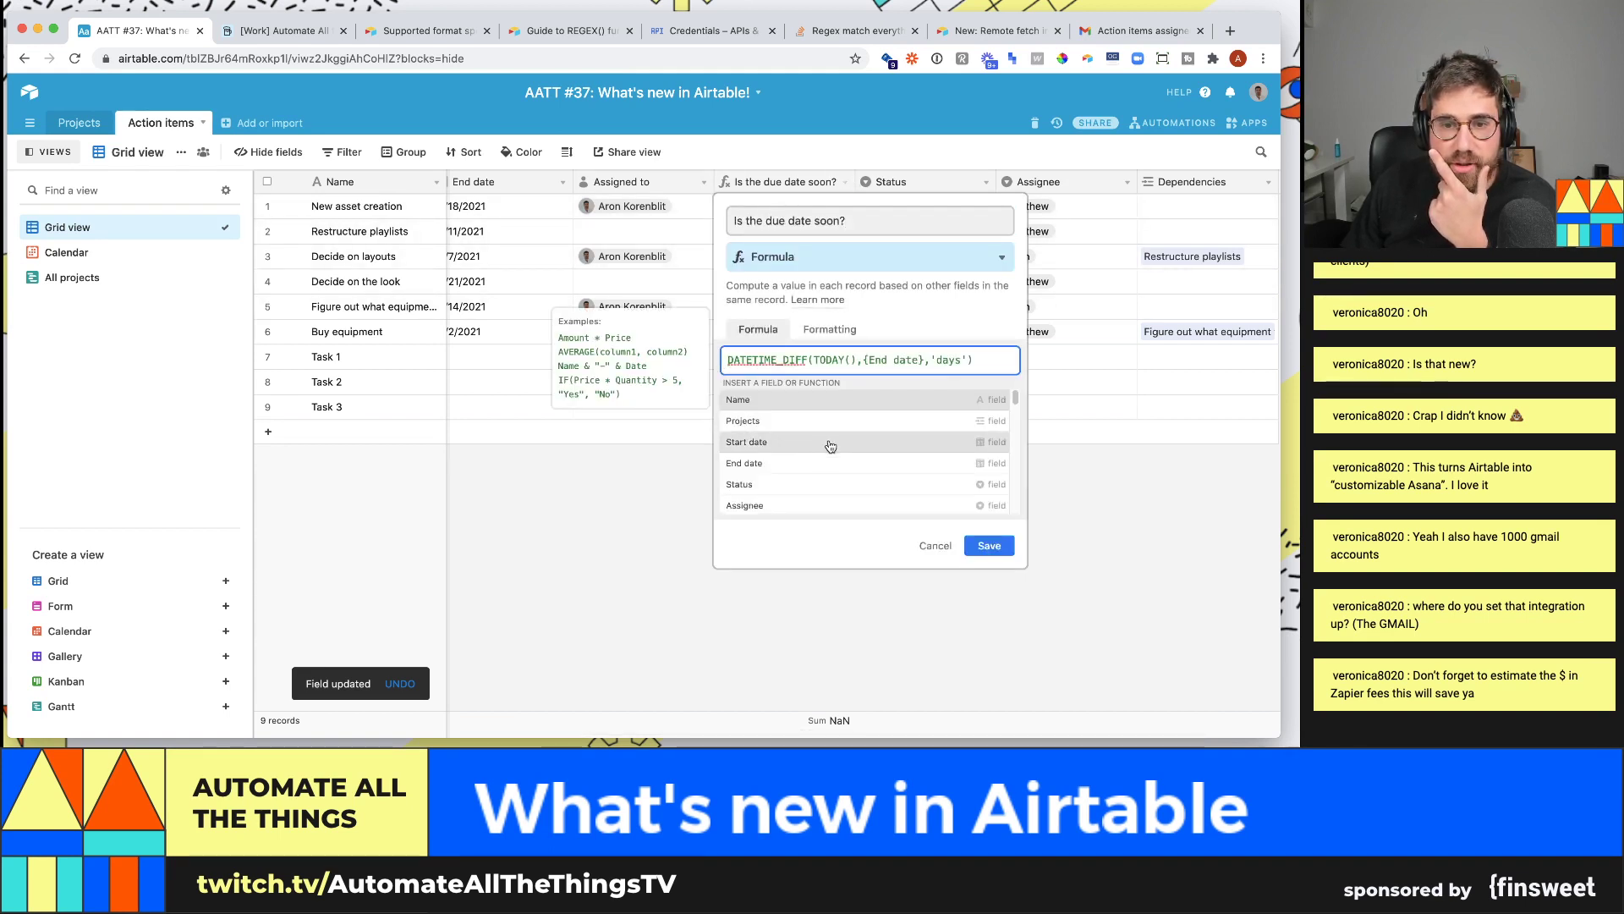
pyautogui.click(946, 550)
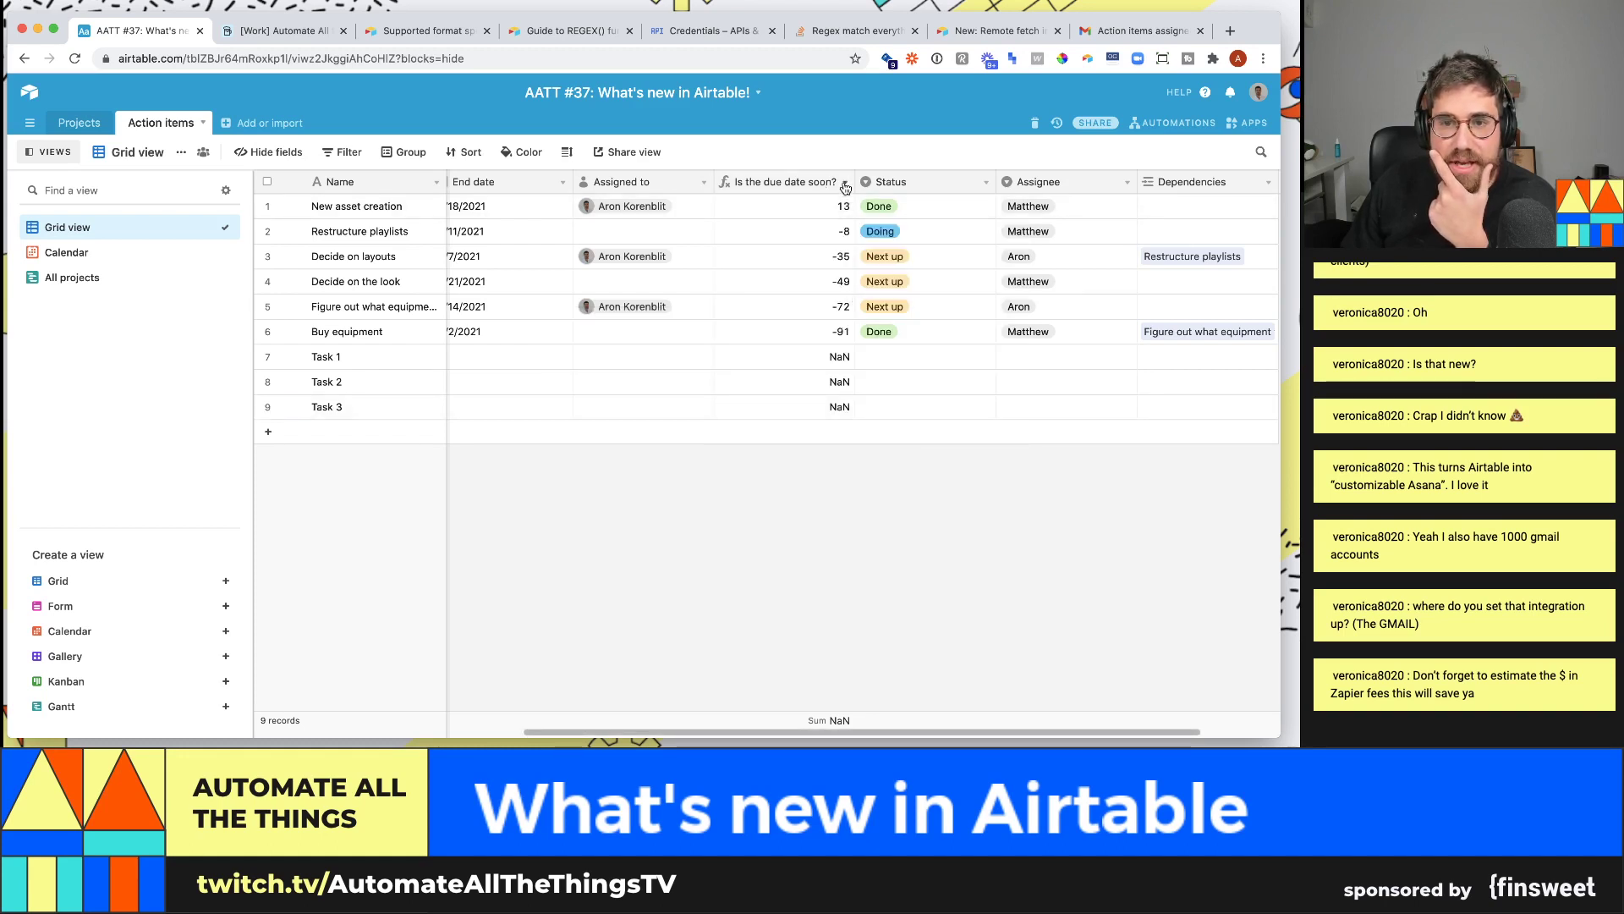
pyautogui.hscroll(-2, 840, 736)
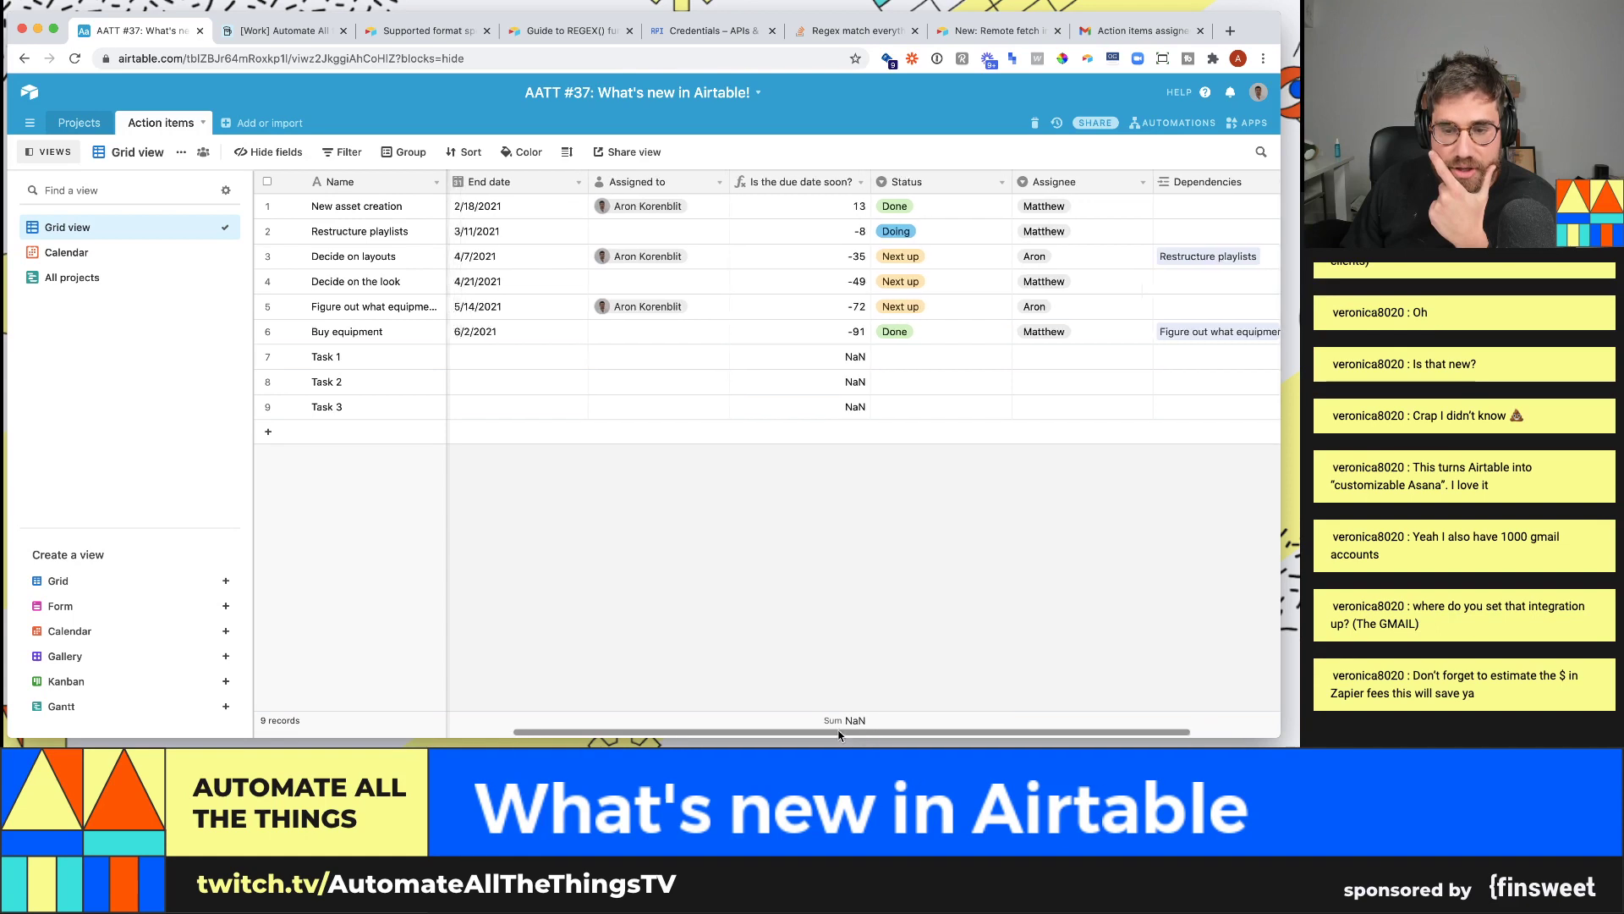
pyautogui.moveTo(840, 736); pyautogui.dragTo(739, 732)
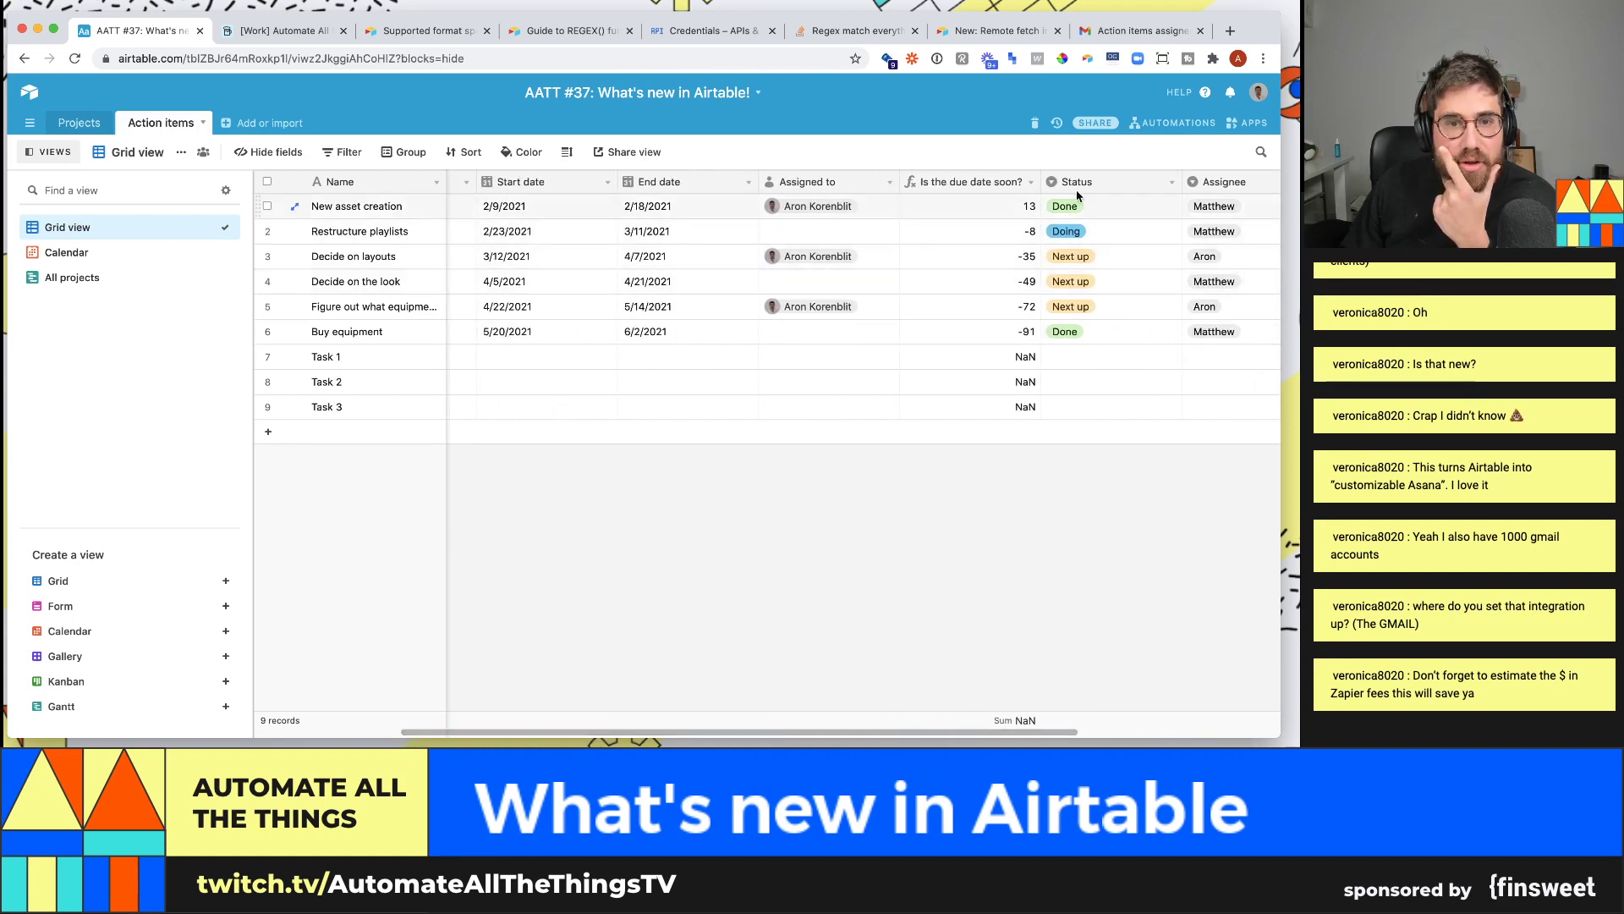
# - Reorder the formula to DATETIME_DIFF({End date},today(),'days') and save it
pyautogui.rightClick(1034, 182)
pyautogui.click(948, 207)
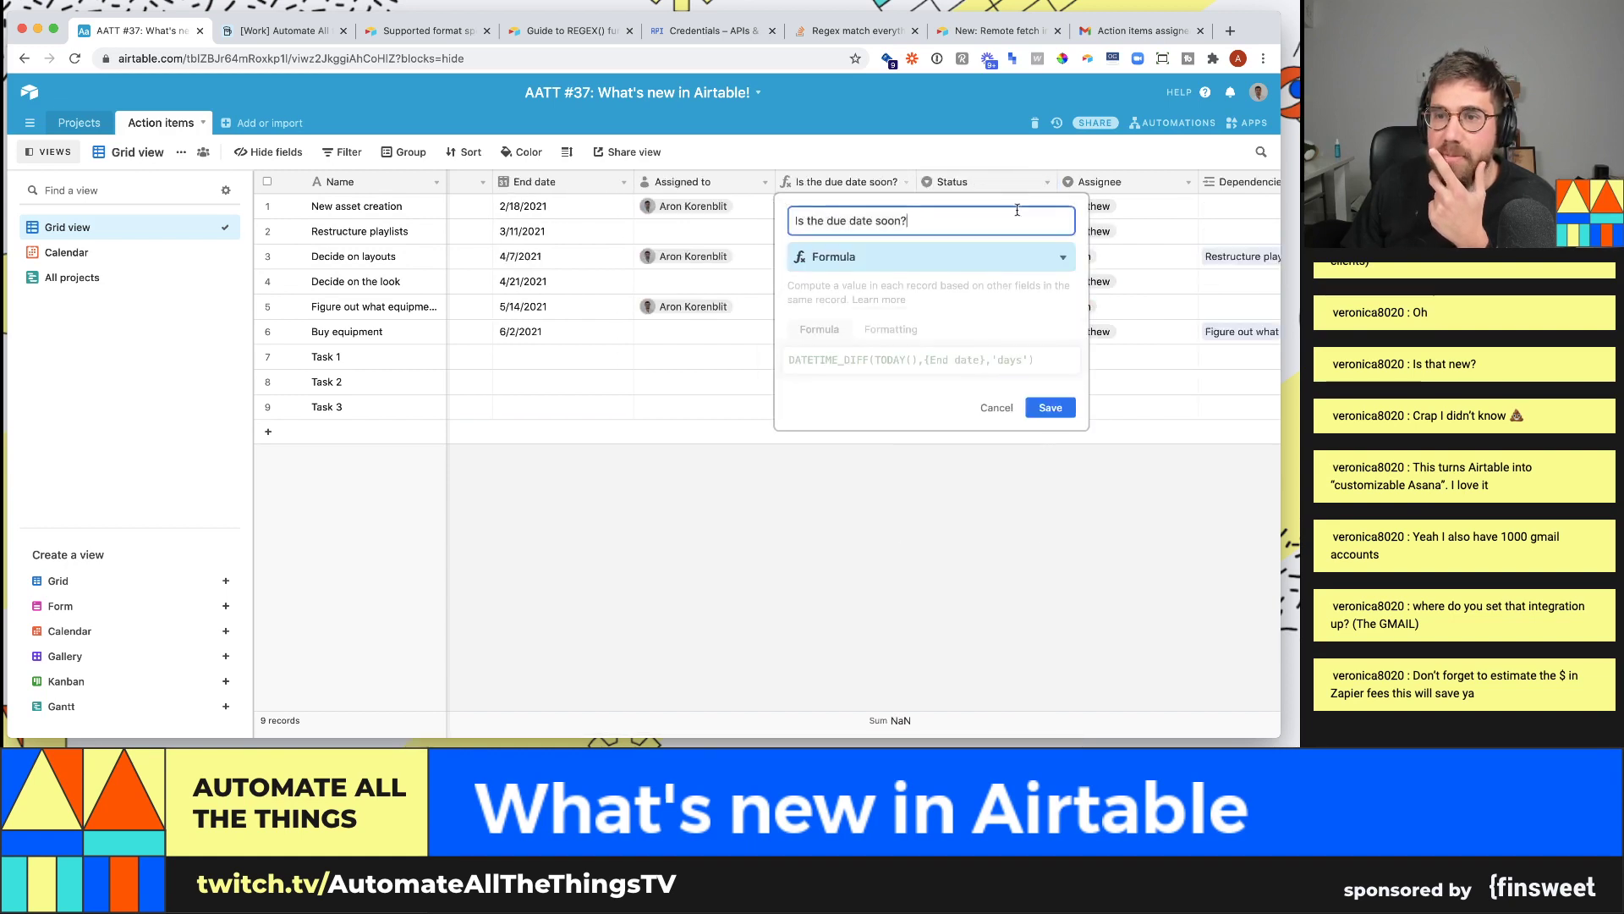
pyautogui.moveTo(918, 359); pyautogui.dragTo(892, 359)
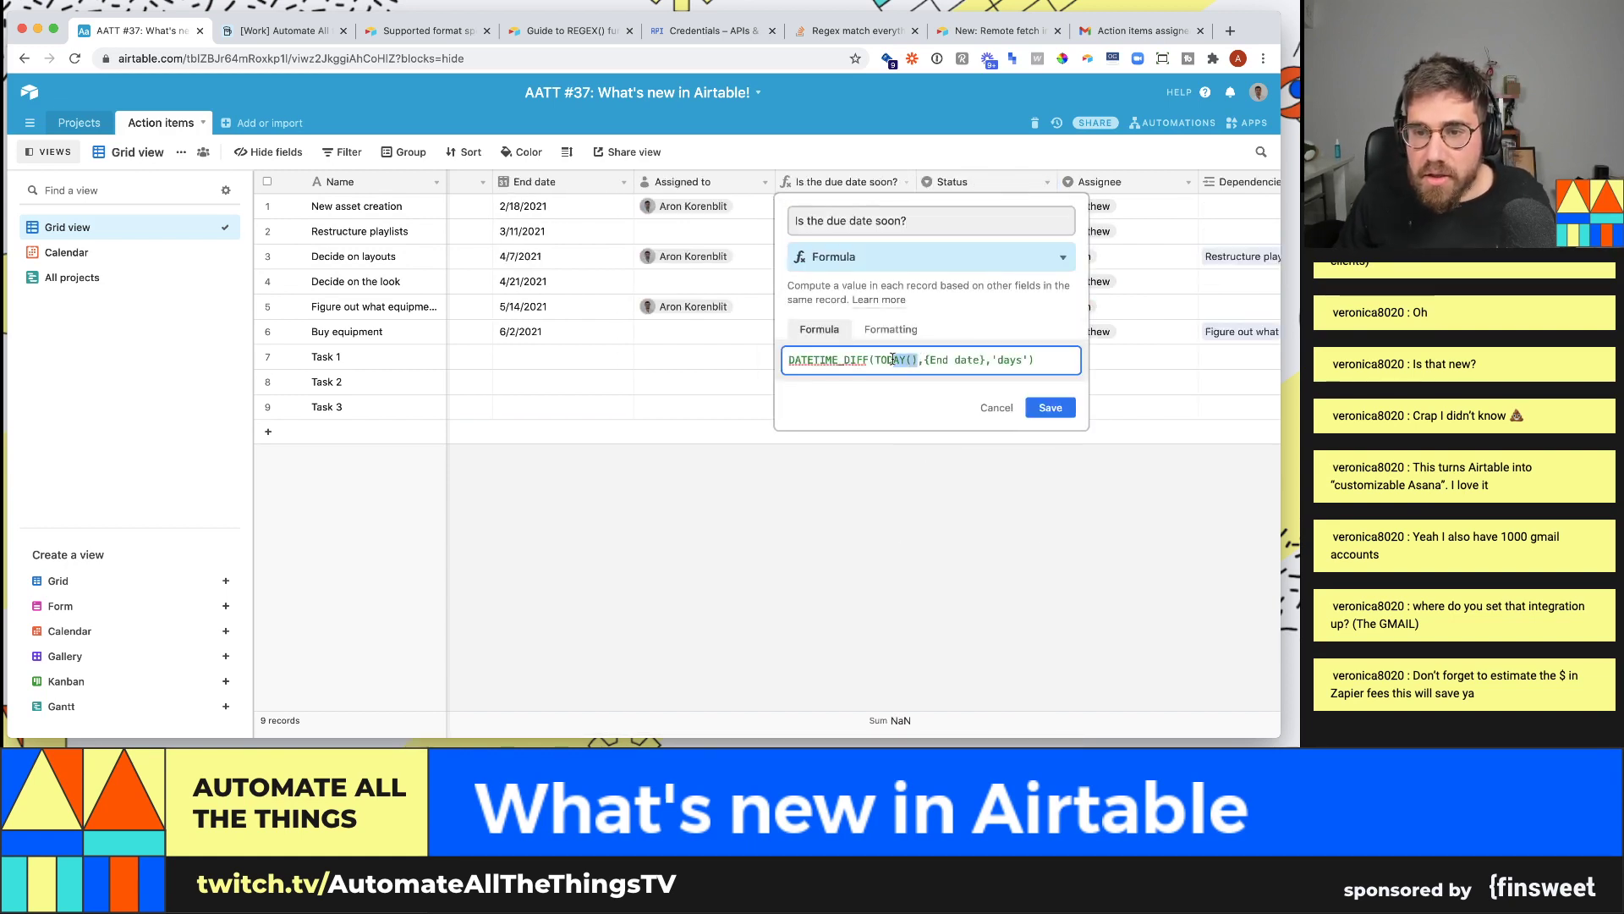
pyautogui.press('BackSpace')
pyautogui.press('BackSpace')
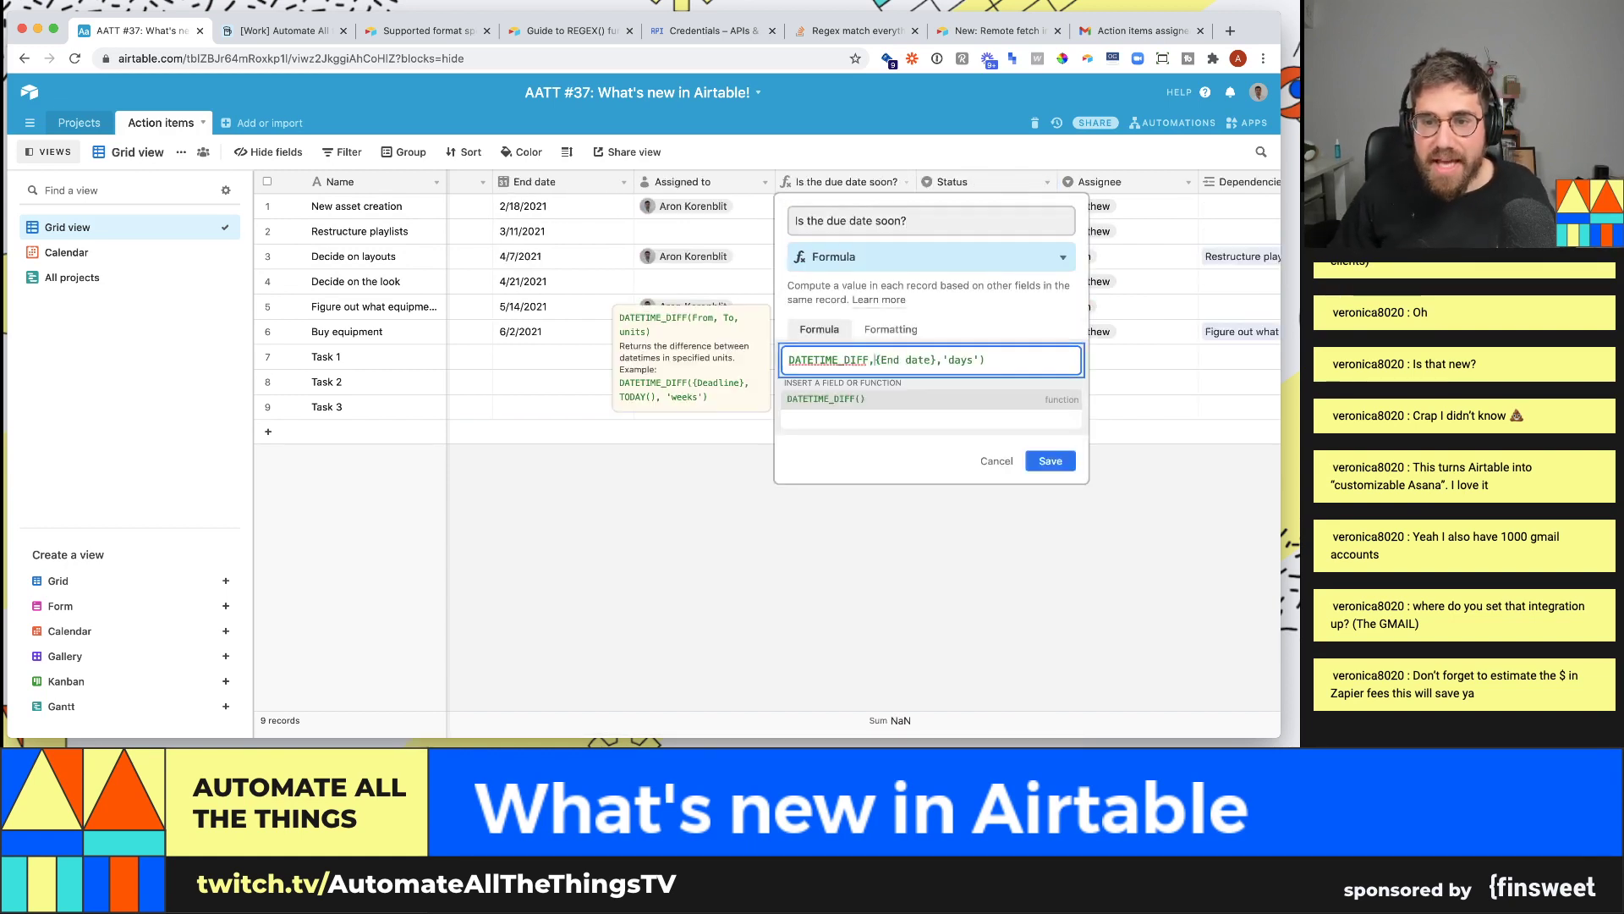
pyautogui.press('BackSpace')
pyautogui.write('(')
pyautogui.click(947, 360)
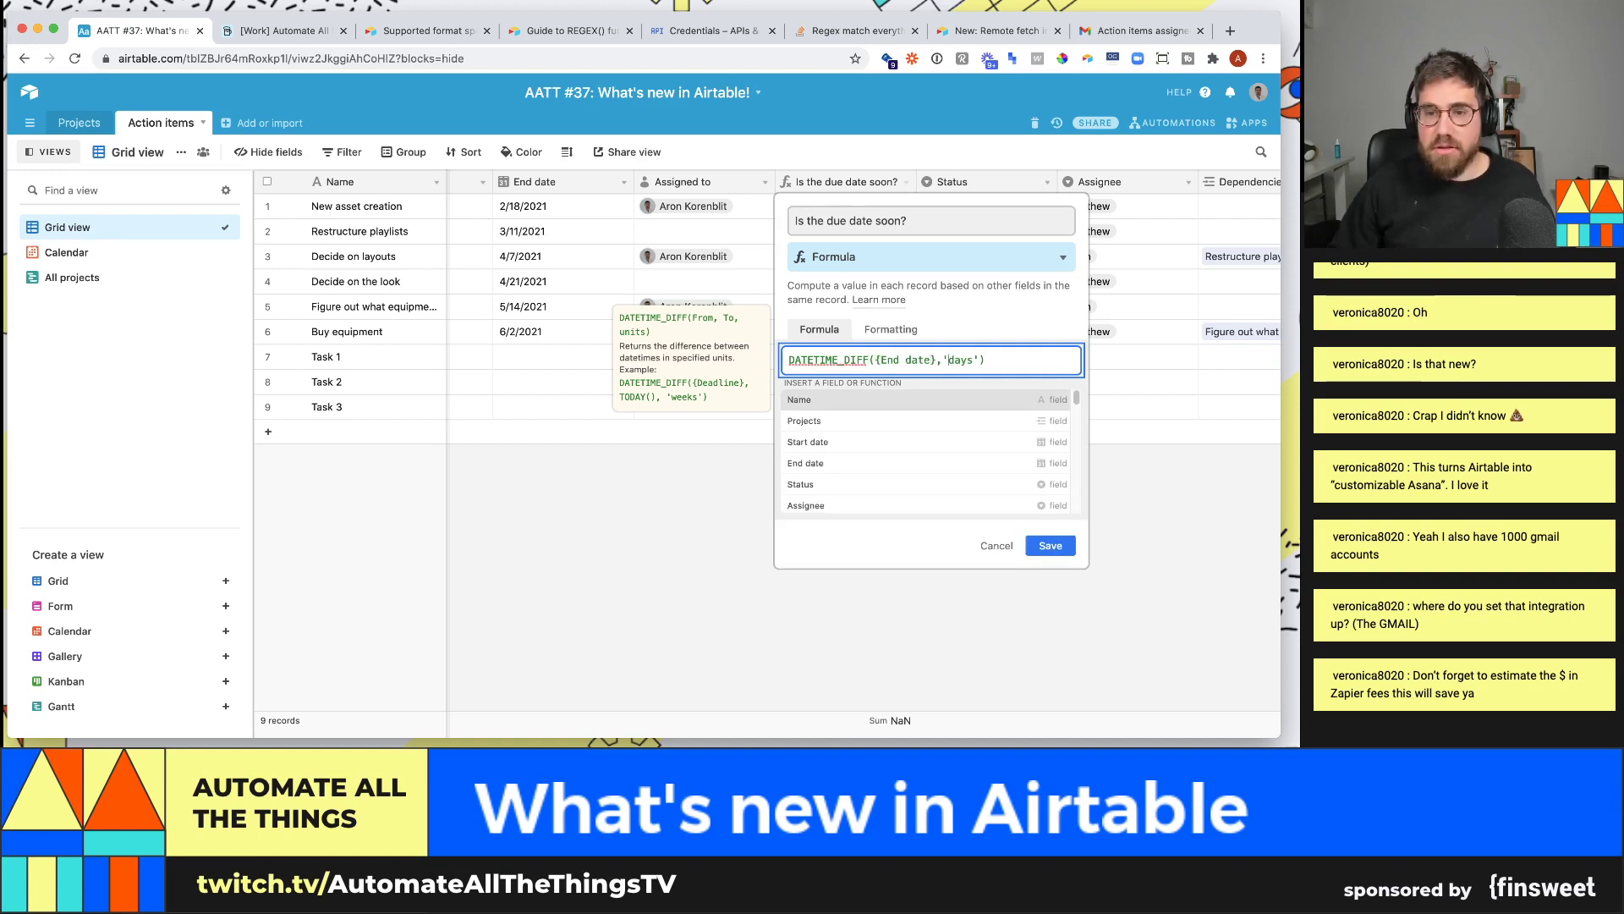
pyautogui.write('tod')
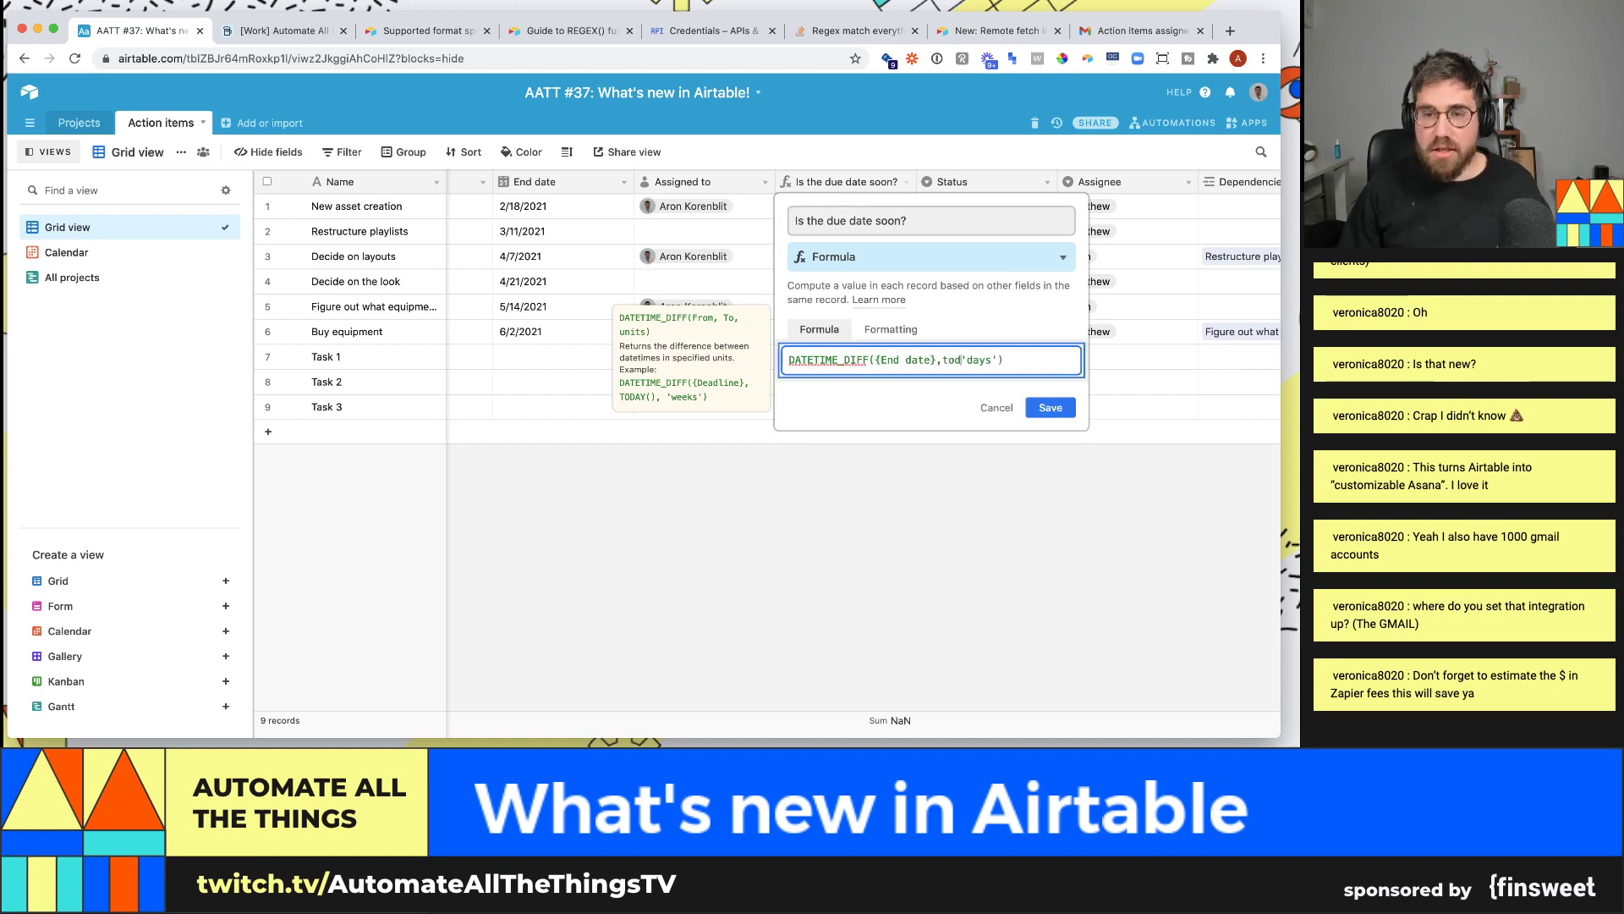
pyautogui.write('ay(),')
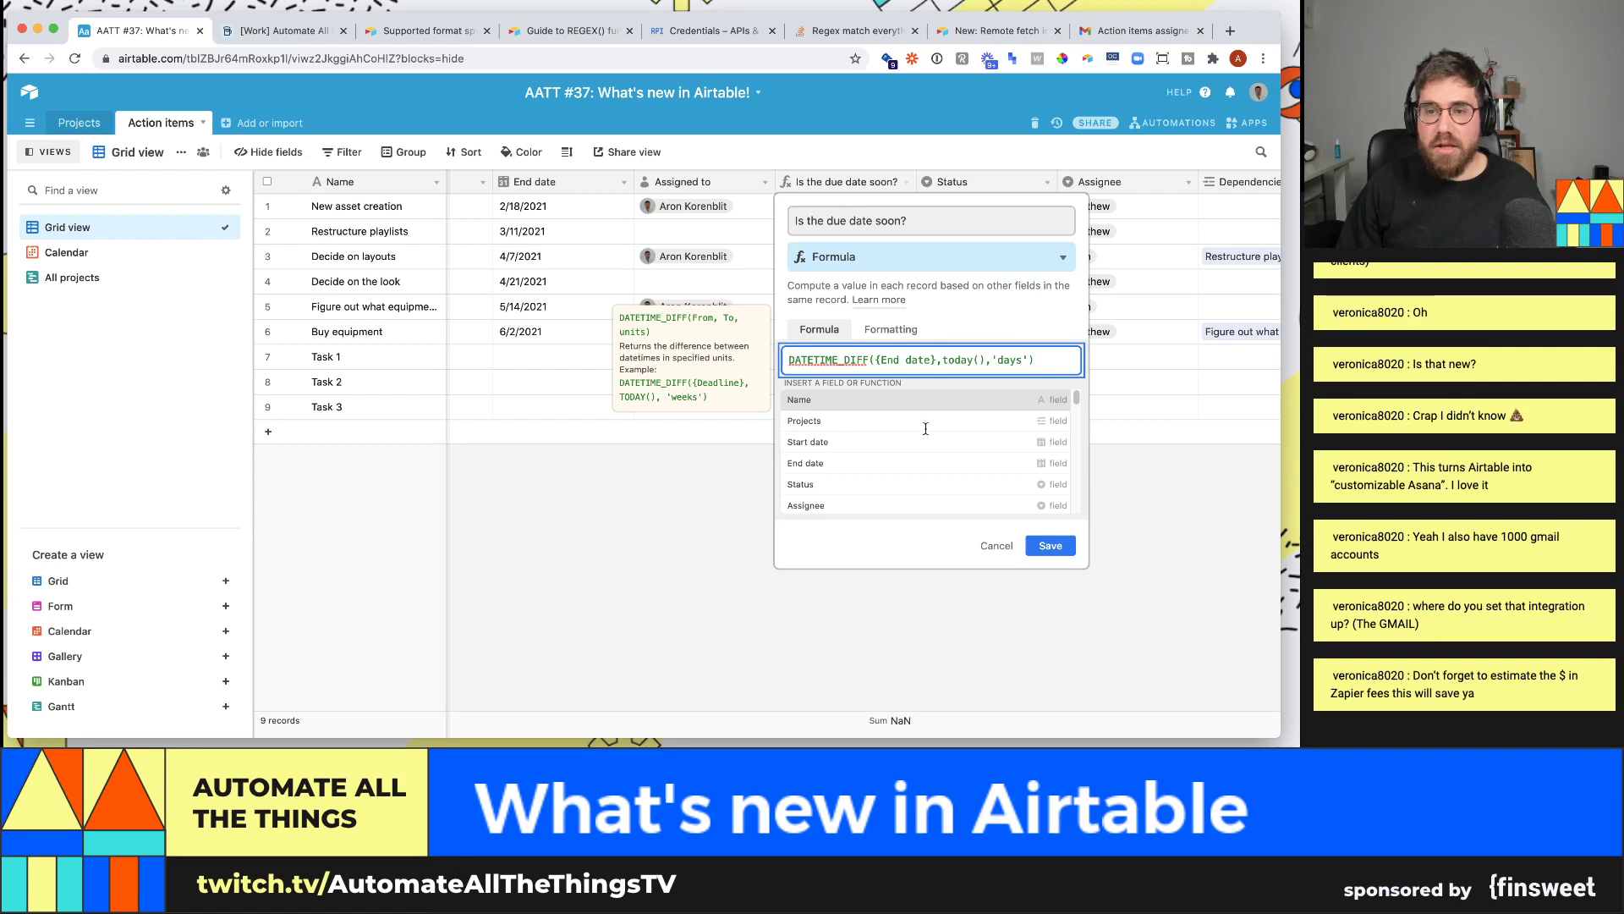
pyautogui.click(1056, 547)
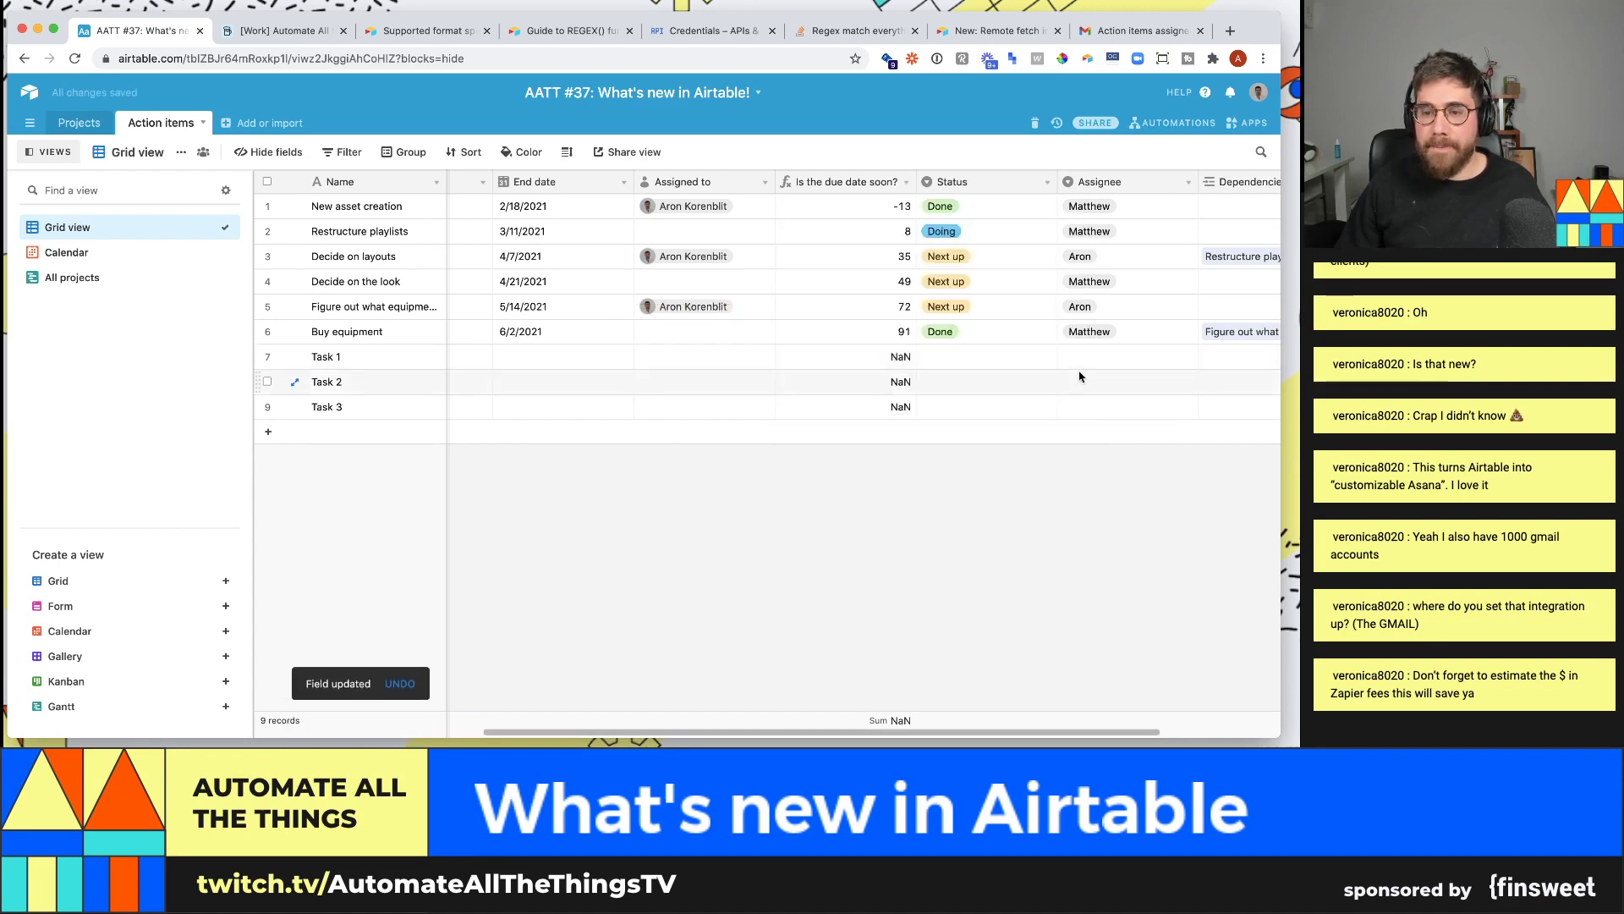
# - Check New asset creation's day count, then set Restructure playlists' end date to 3/10/2021
pyautogui.click(897, 207)
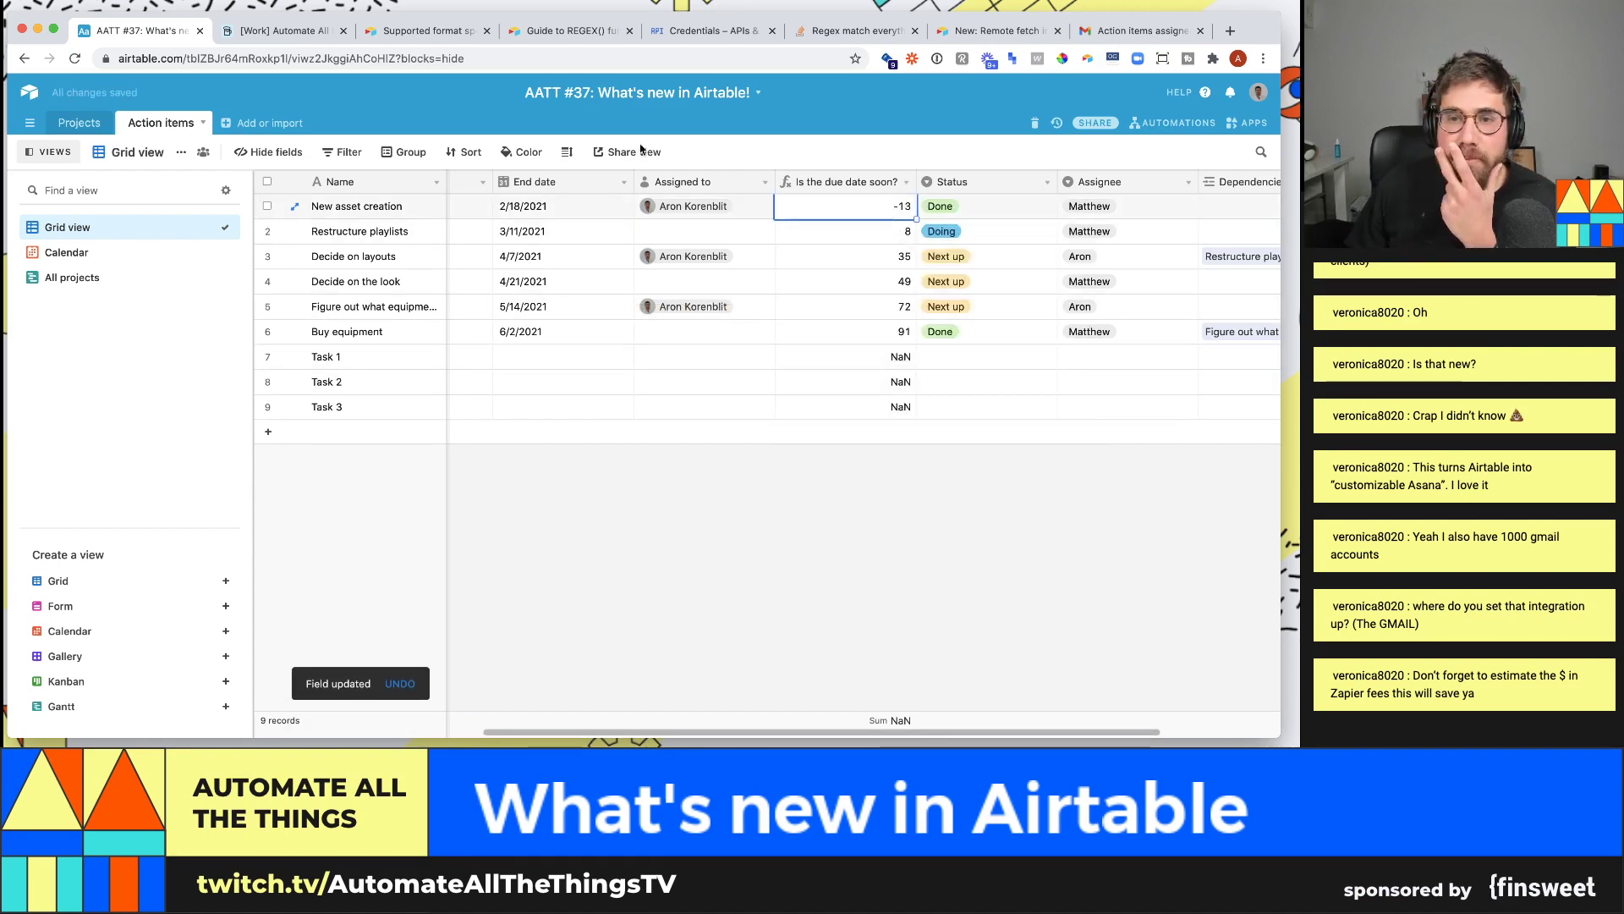
pyautogui.click(937, 206)
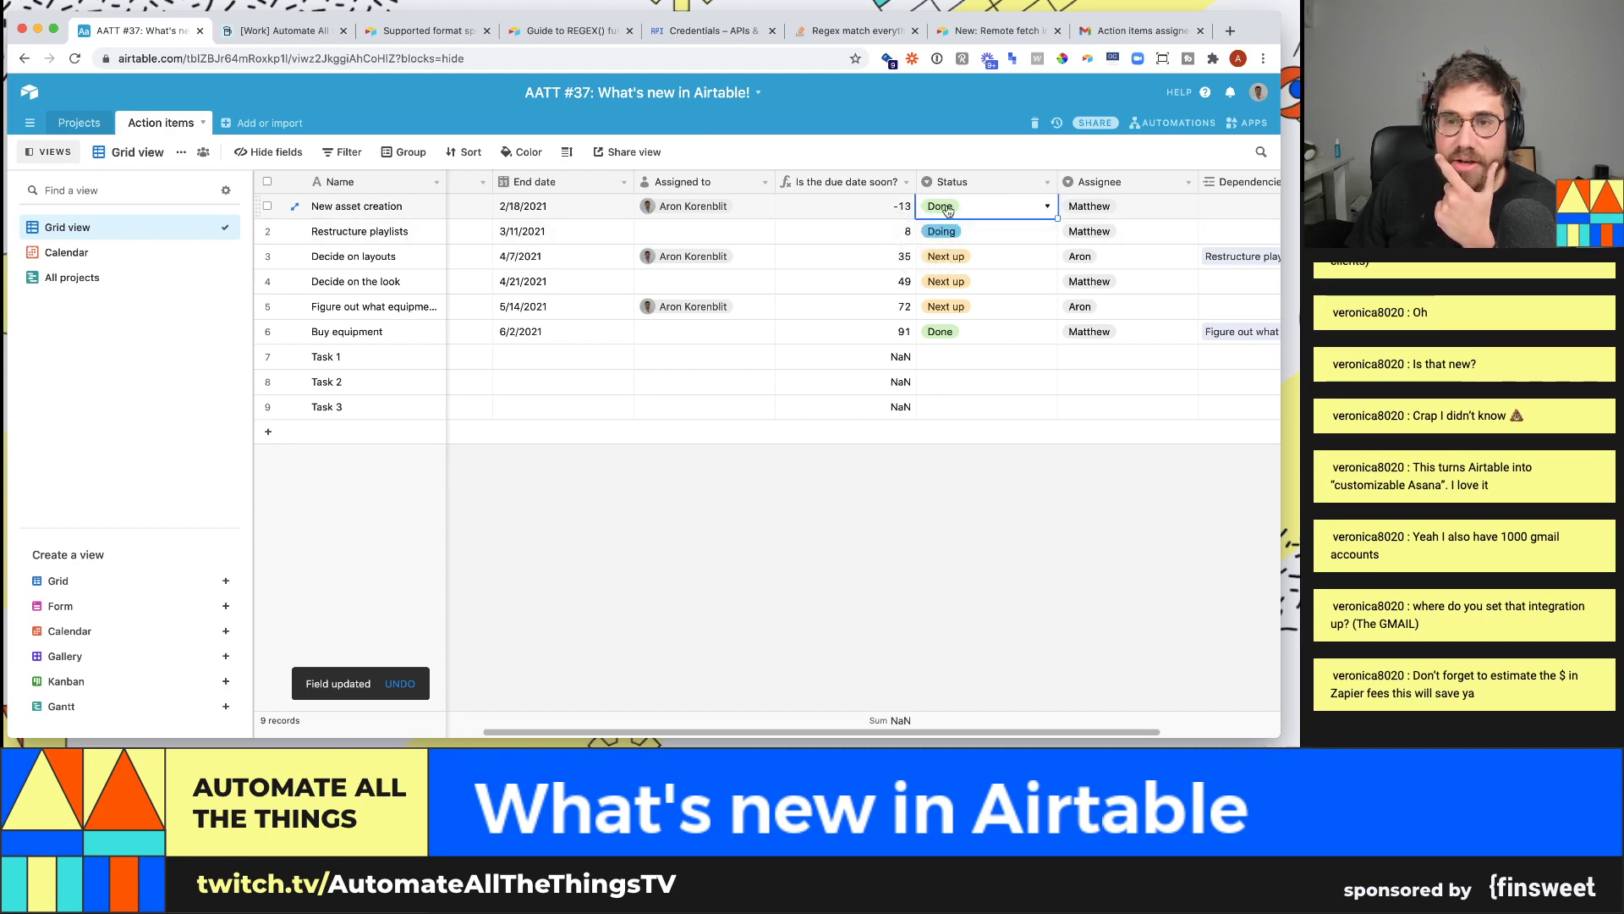
pyautogui.doubleClick(570, 229)
pyautogui.click(585, 328)
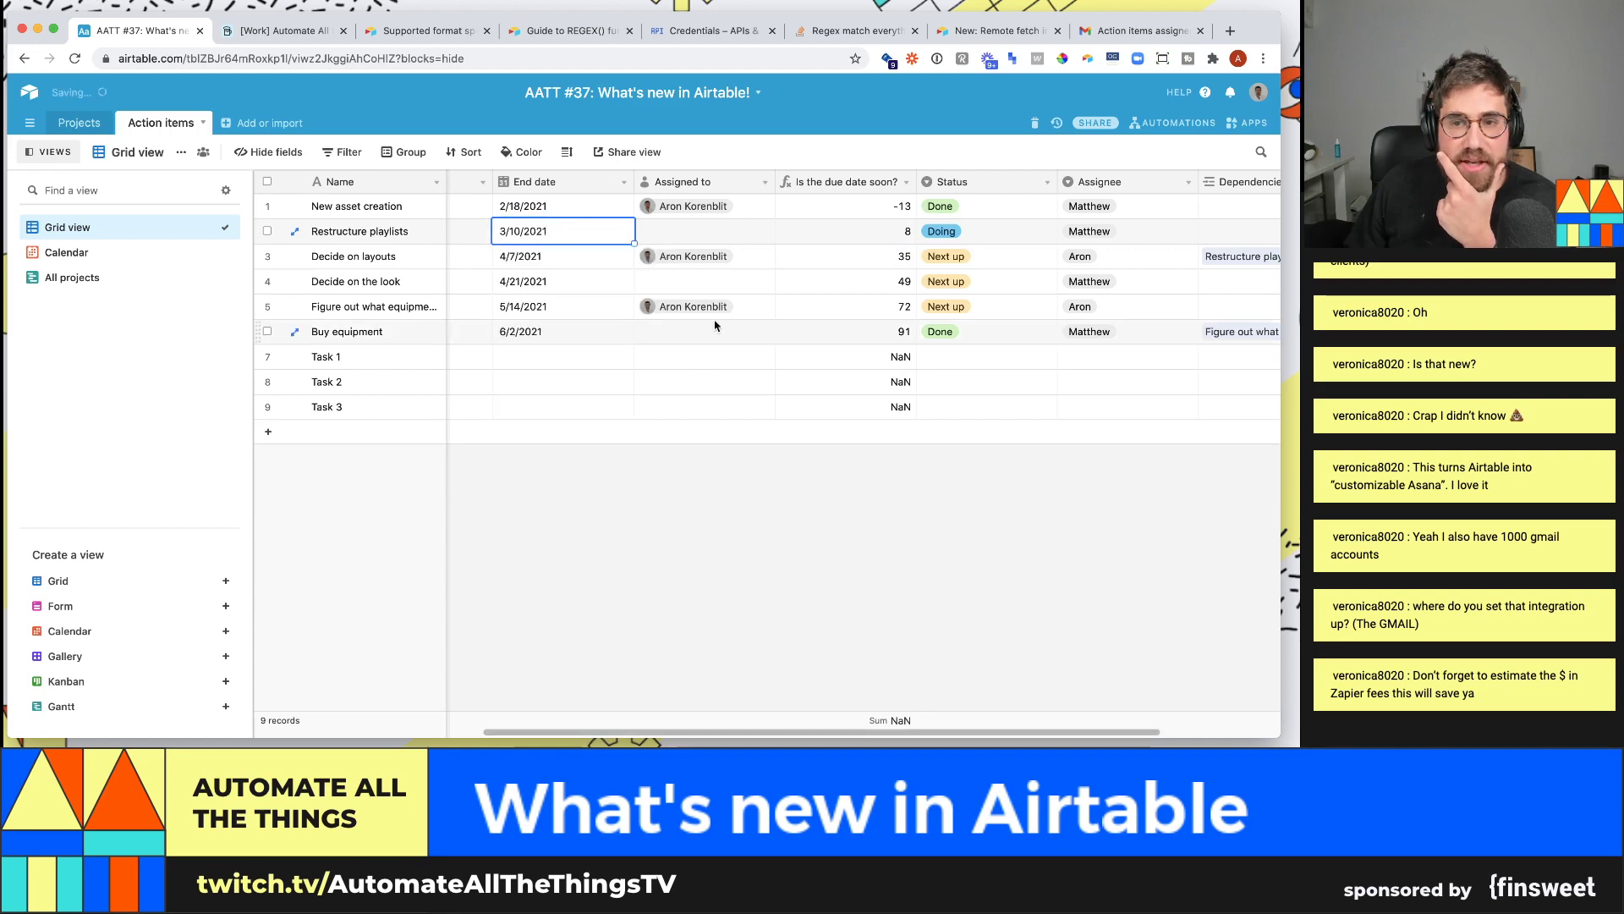
# - Set Decide on layouts' end date to 3/9/2021
pyautogui.doubleClick(845, 265)
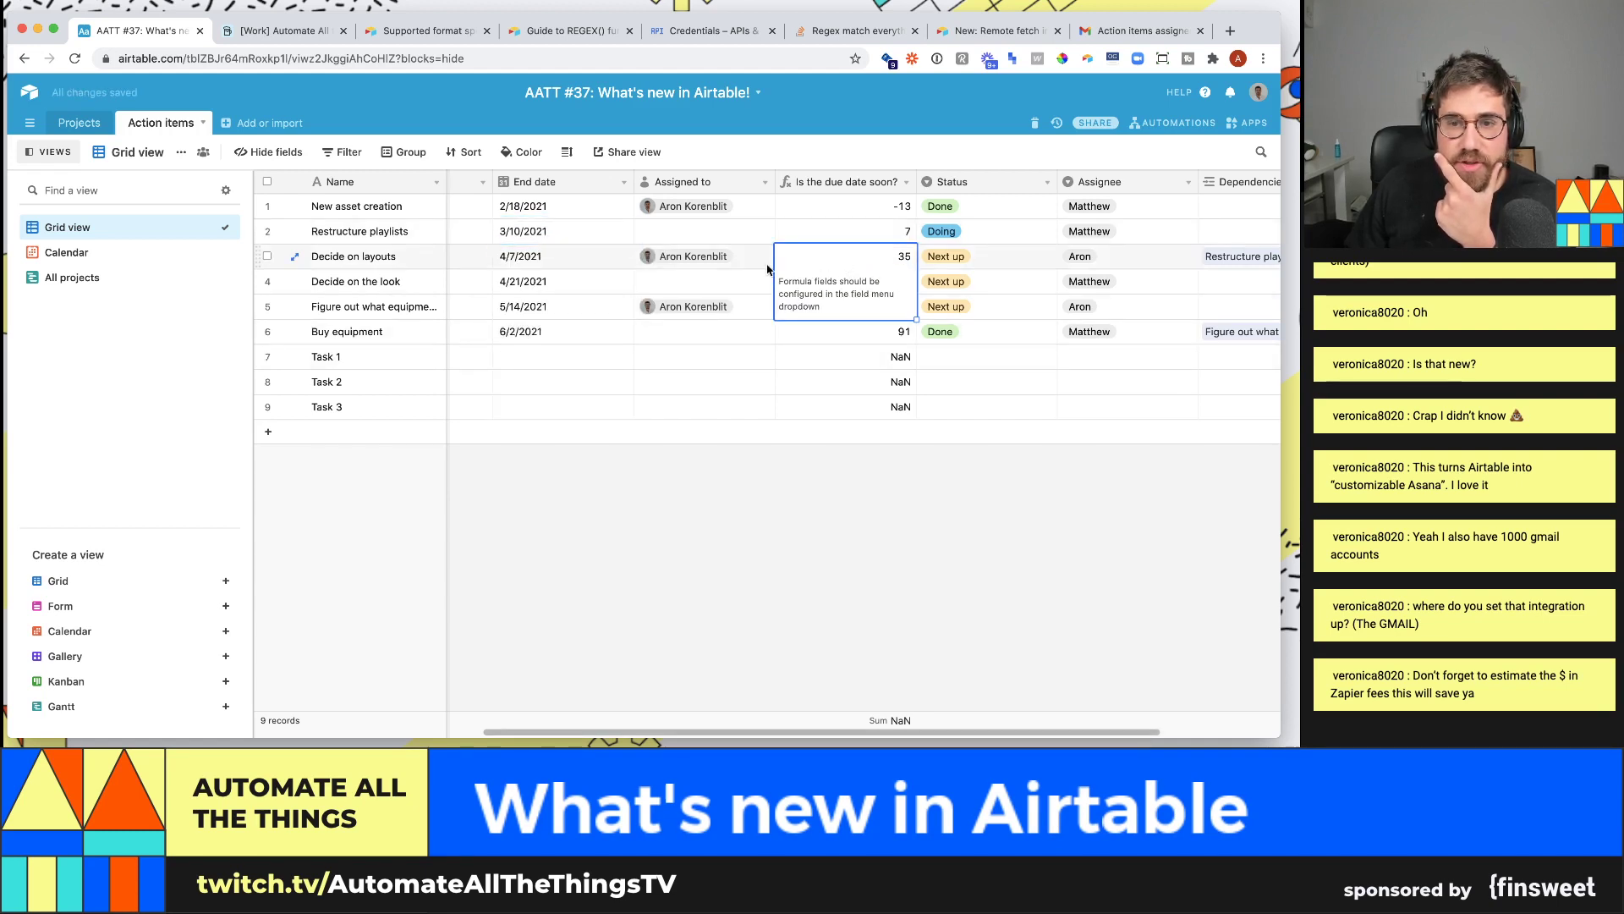
pyautogui.click(576, 261)
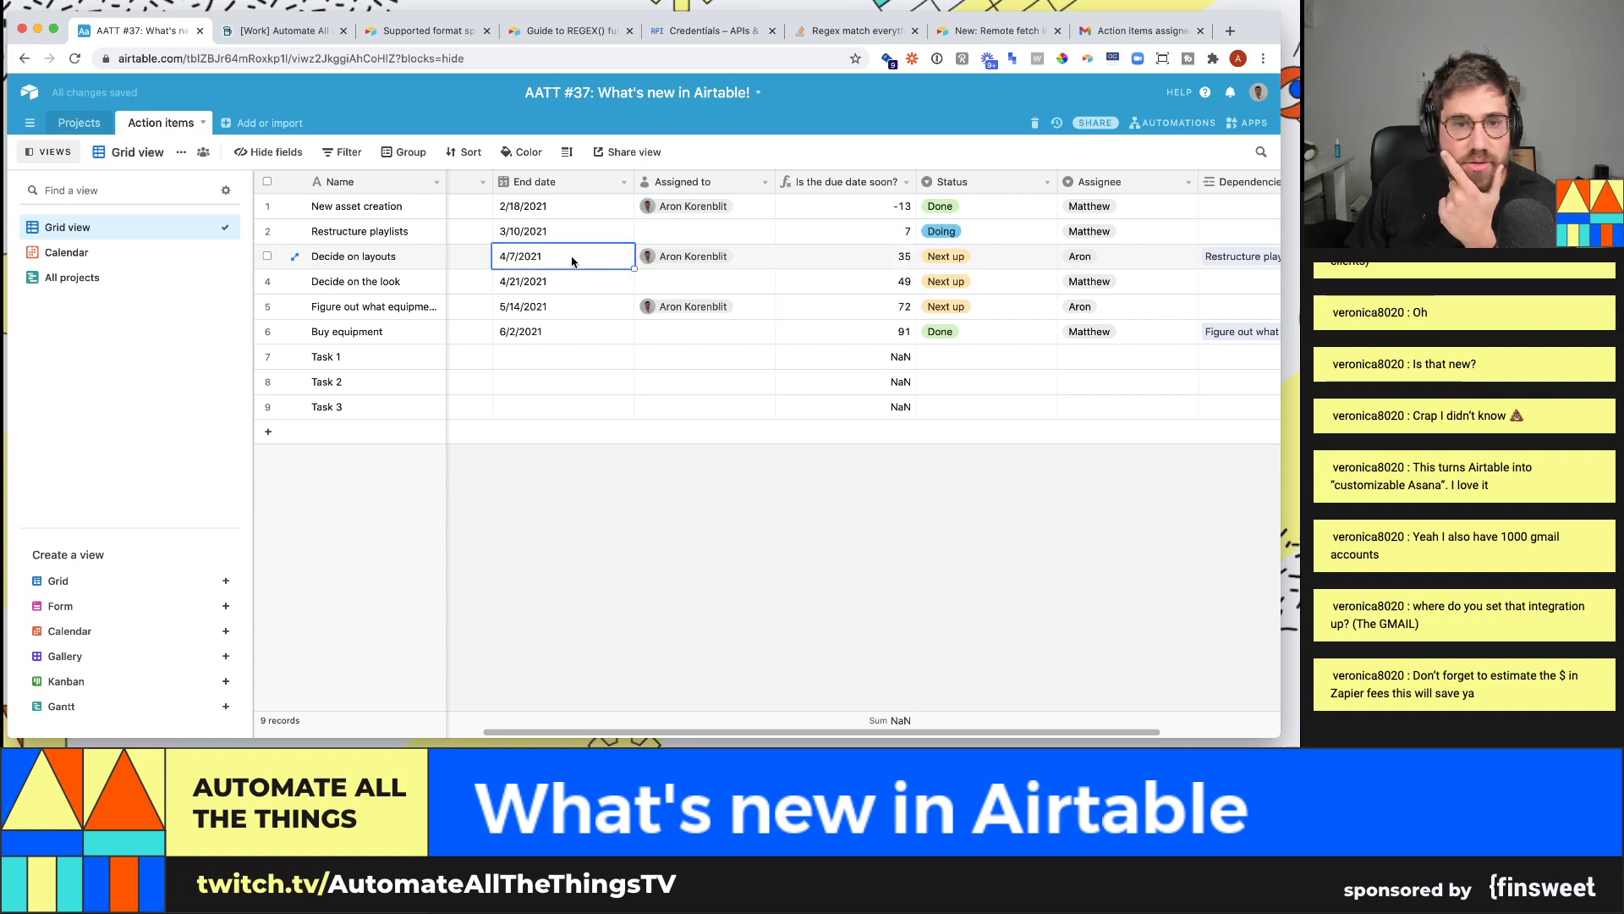
pyautogui.click(576, 261)
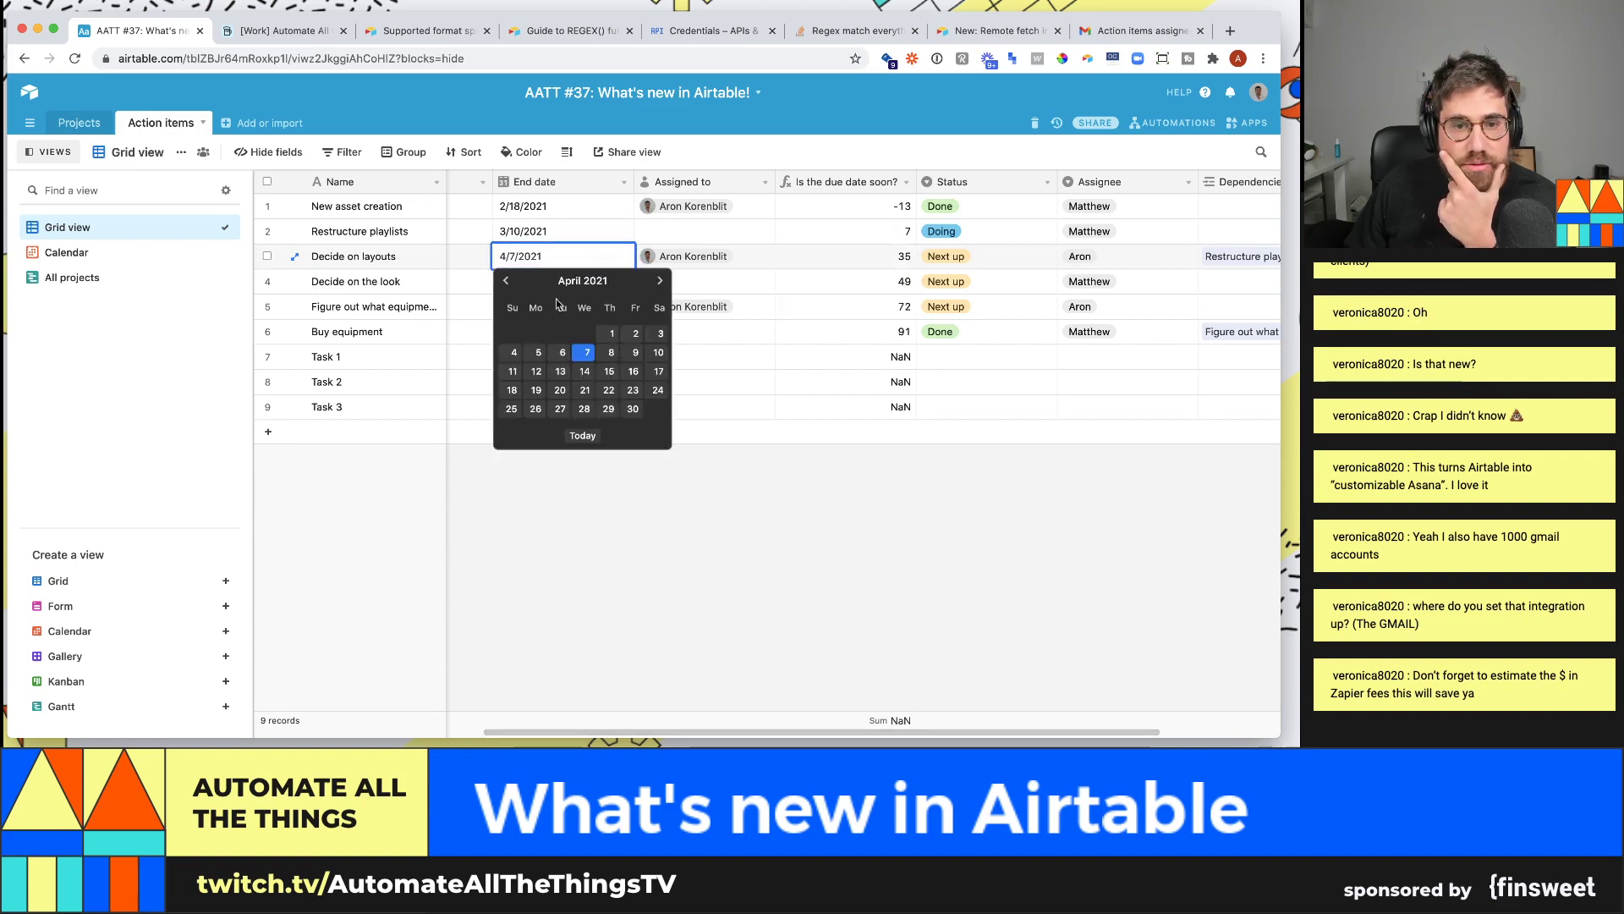
pyautogui.click(504, 281)
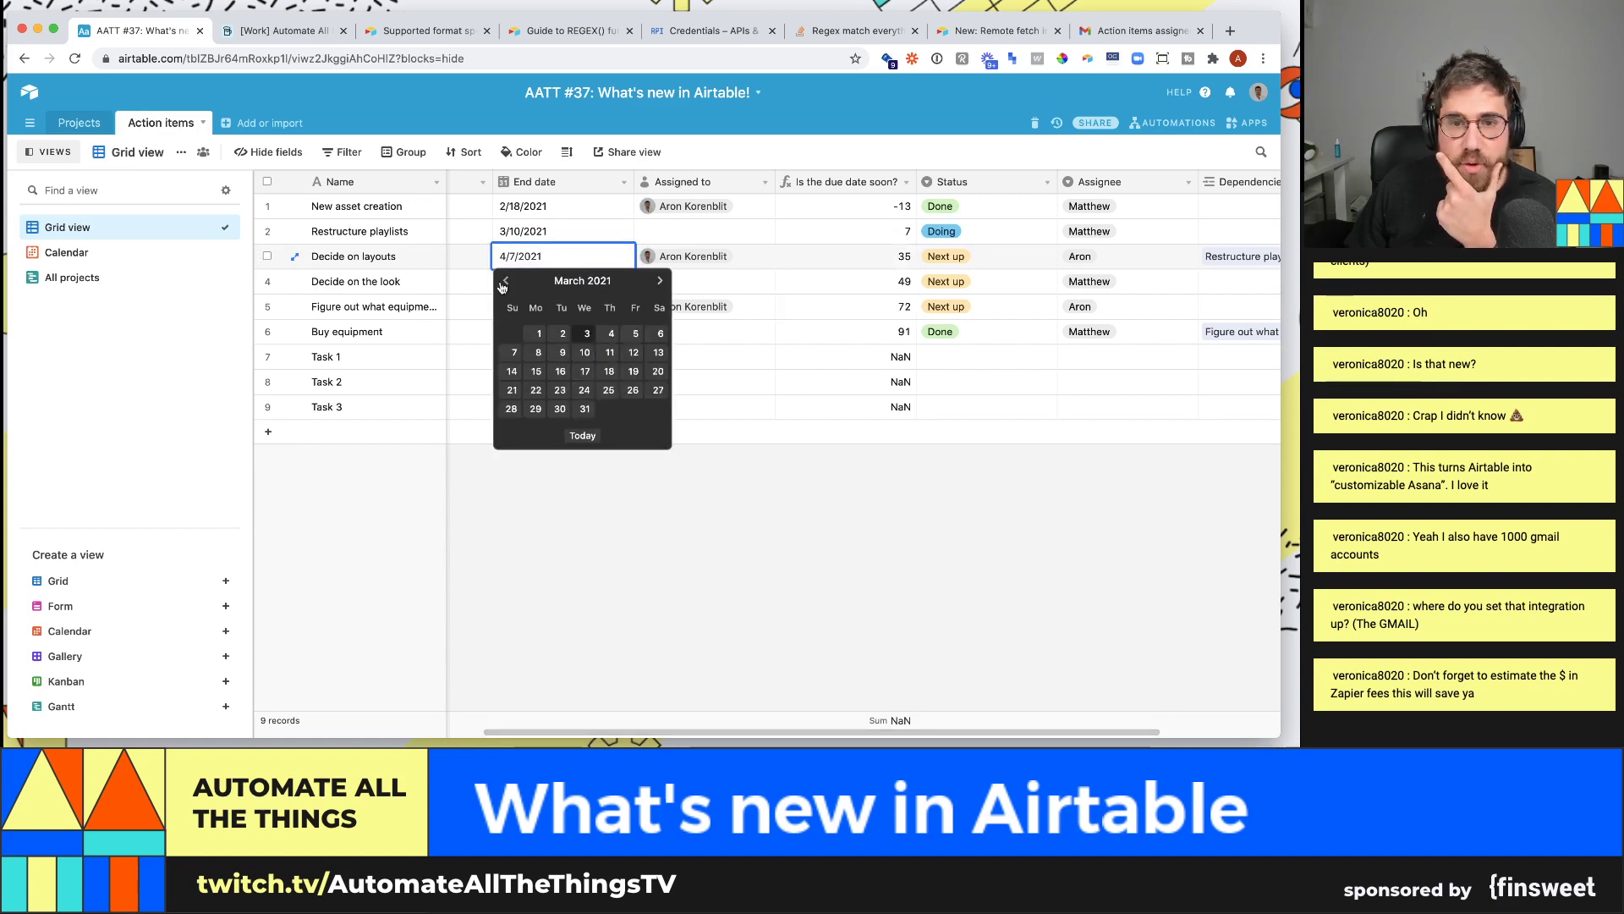
pyautogui.click(563, 352)
# - Assign Restructure playlists to the collaborator in its Assigned to cell
pyautogui.click(716, 237)
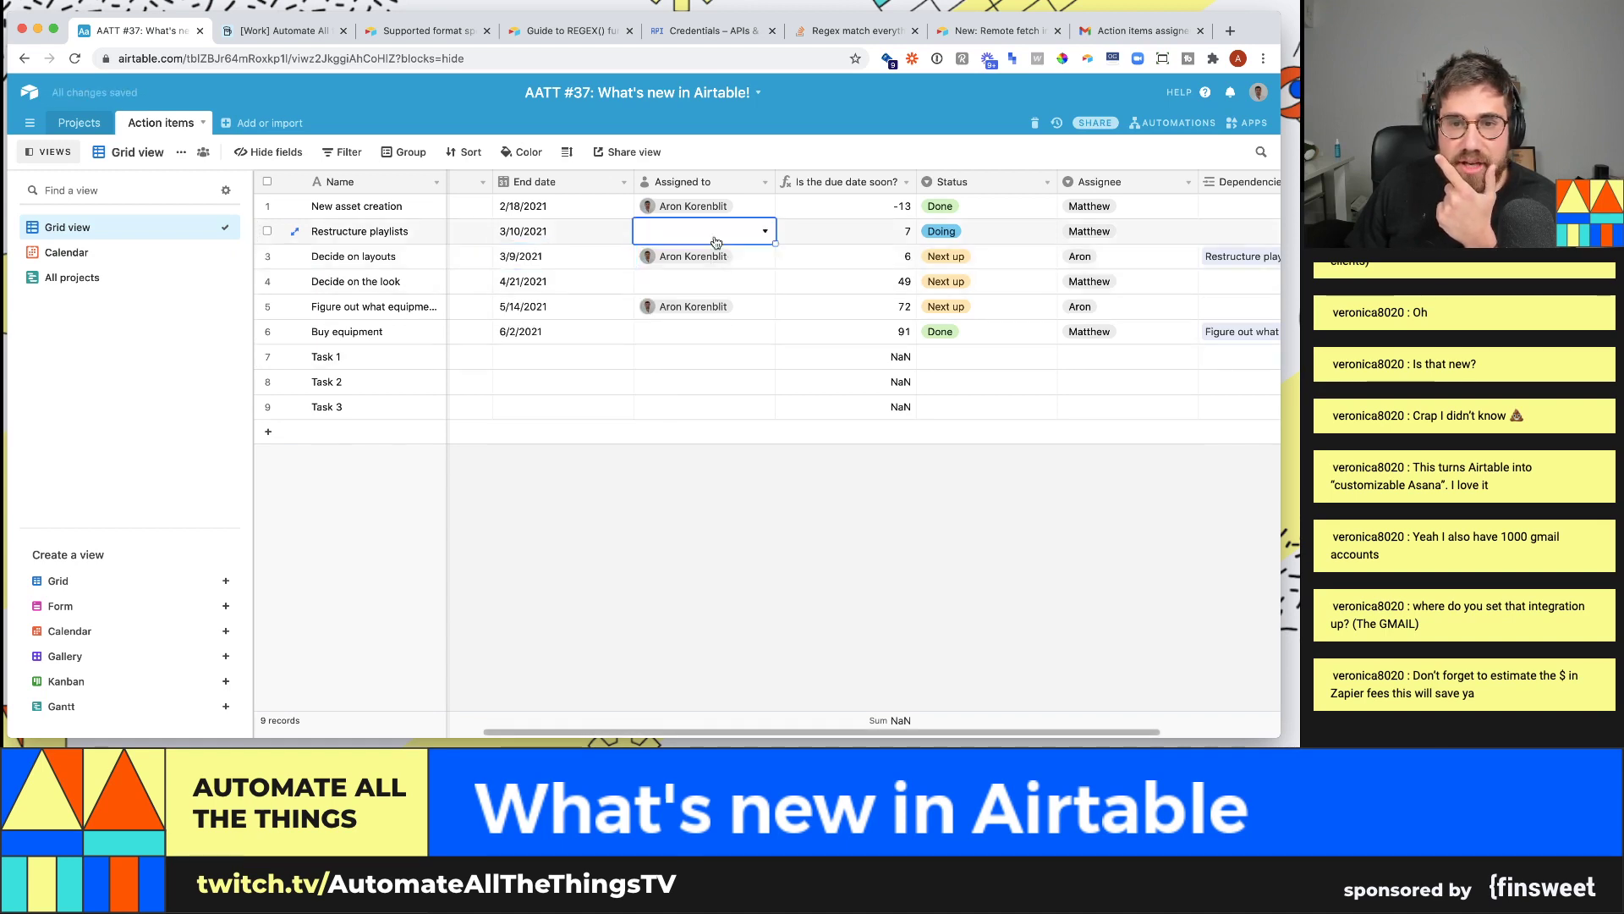
pyautogui.click(716, 236)
pyautogui.click(710, 311)
# - Wrap the formula as IF(DATETIME_DIFF({End date},TODAY(),'days')<7,"soon","not soon") and save
pyautogui.click(813, 264)
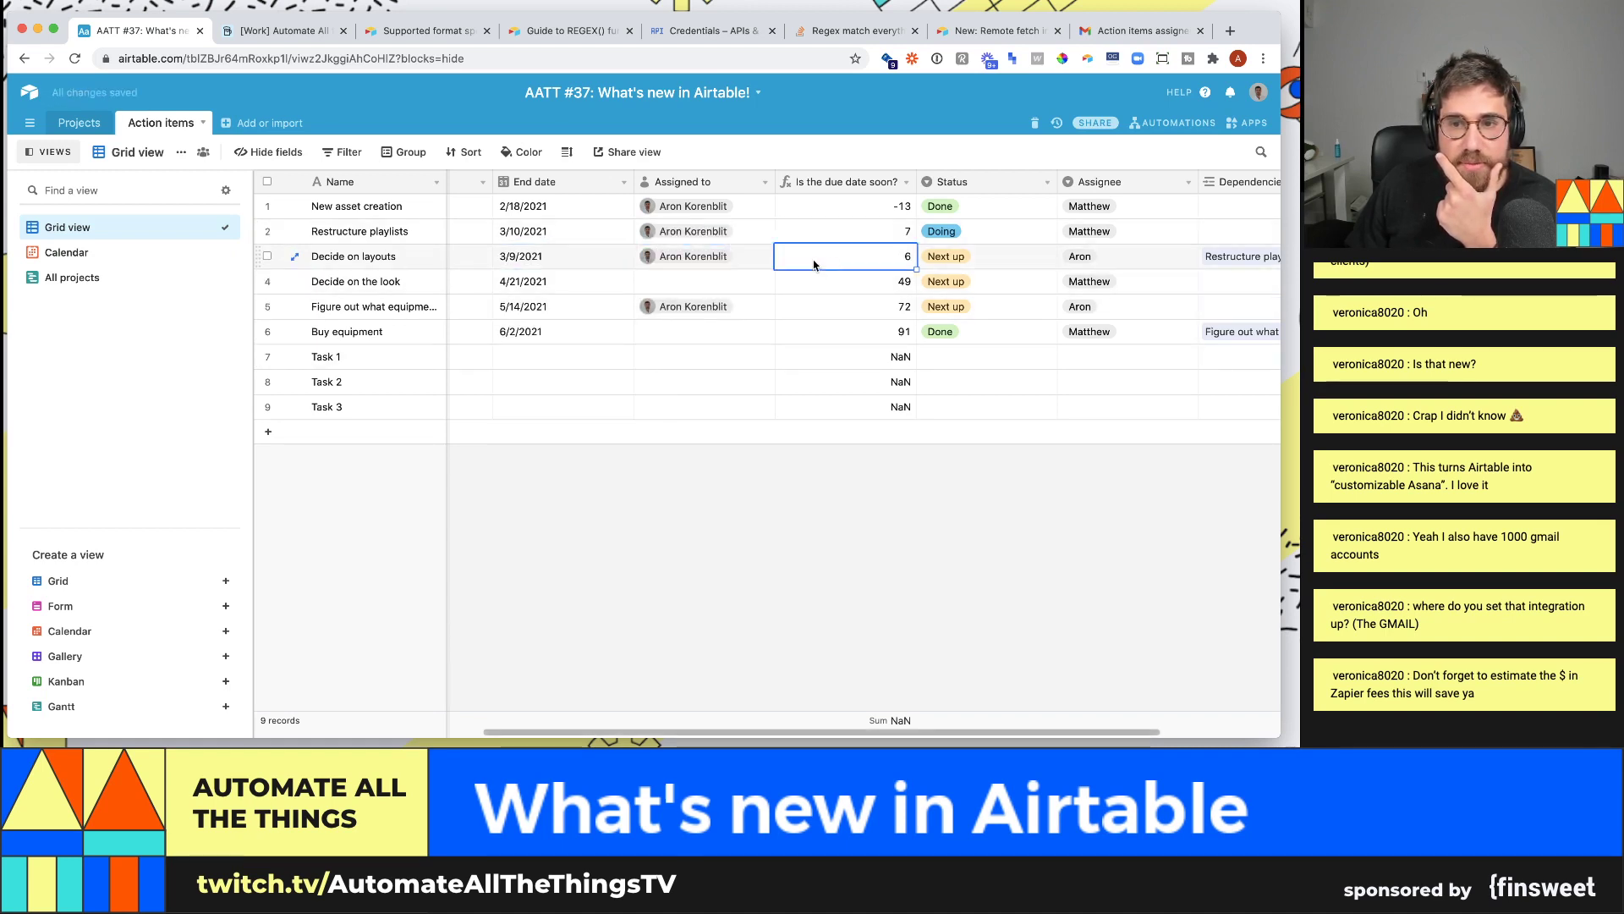
pyautogui.click(902, 236)
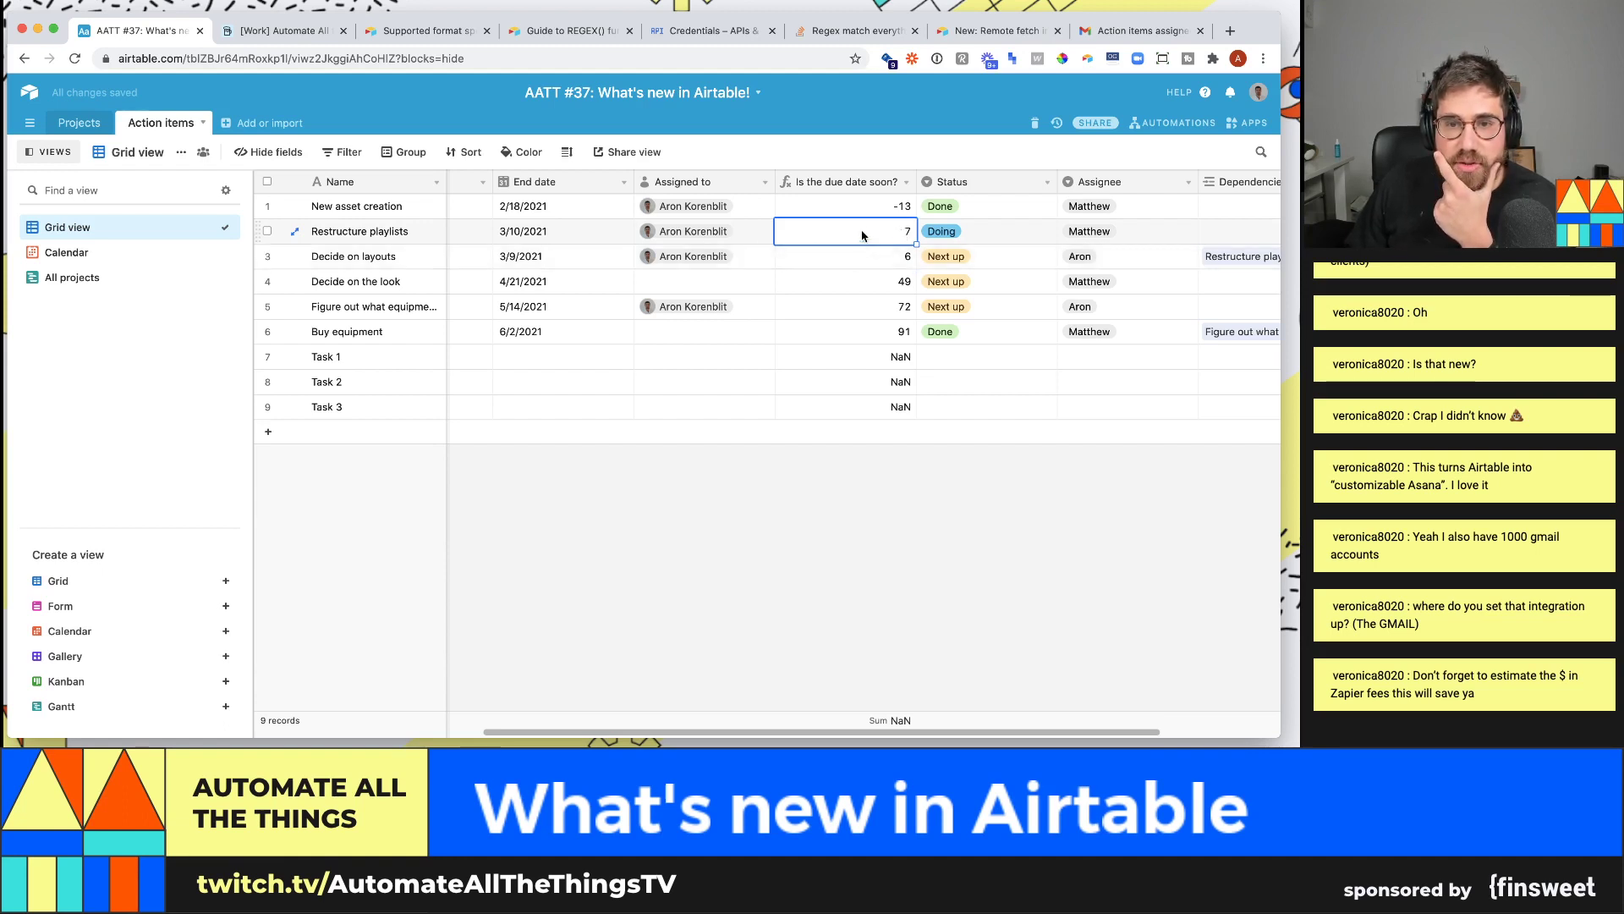
pyautogui.click(905, 183)
pyautogui.click(867, 208)
pyautogui.click(790, 359)
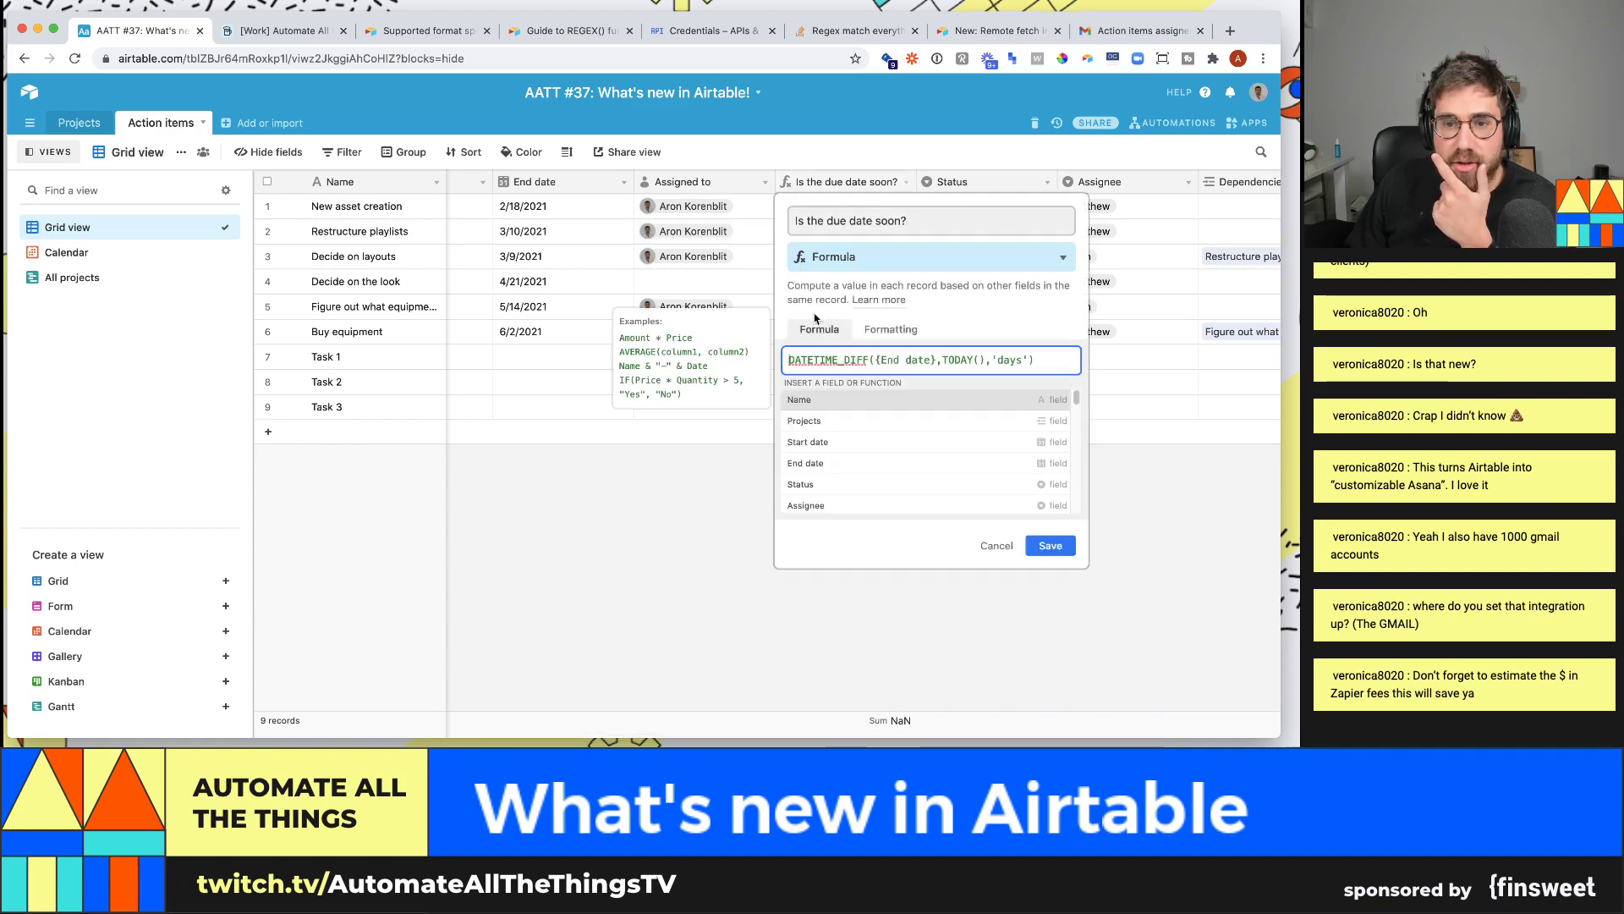
pyautogui.write('if(')
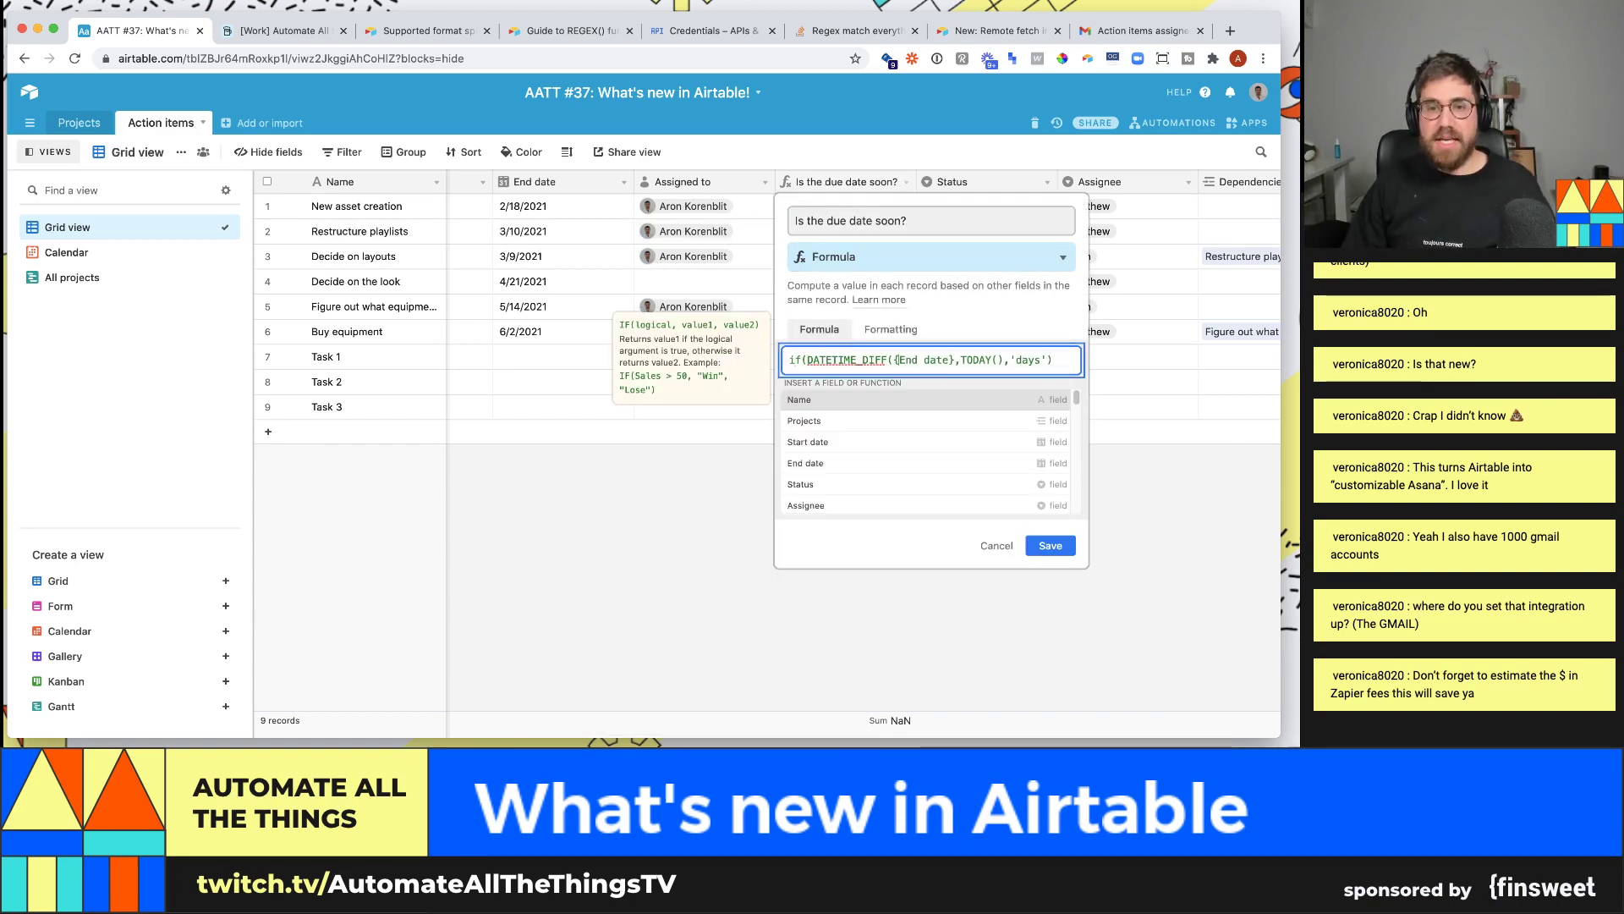
pyautogui.click(1040, 360)
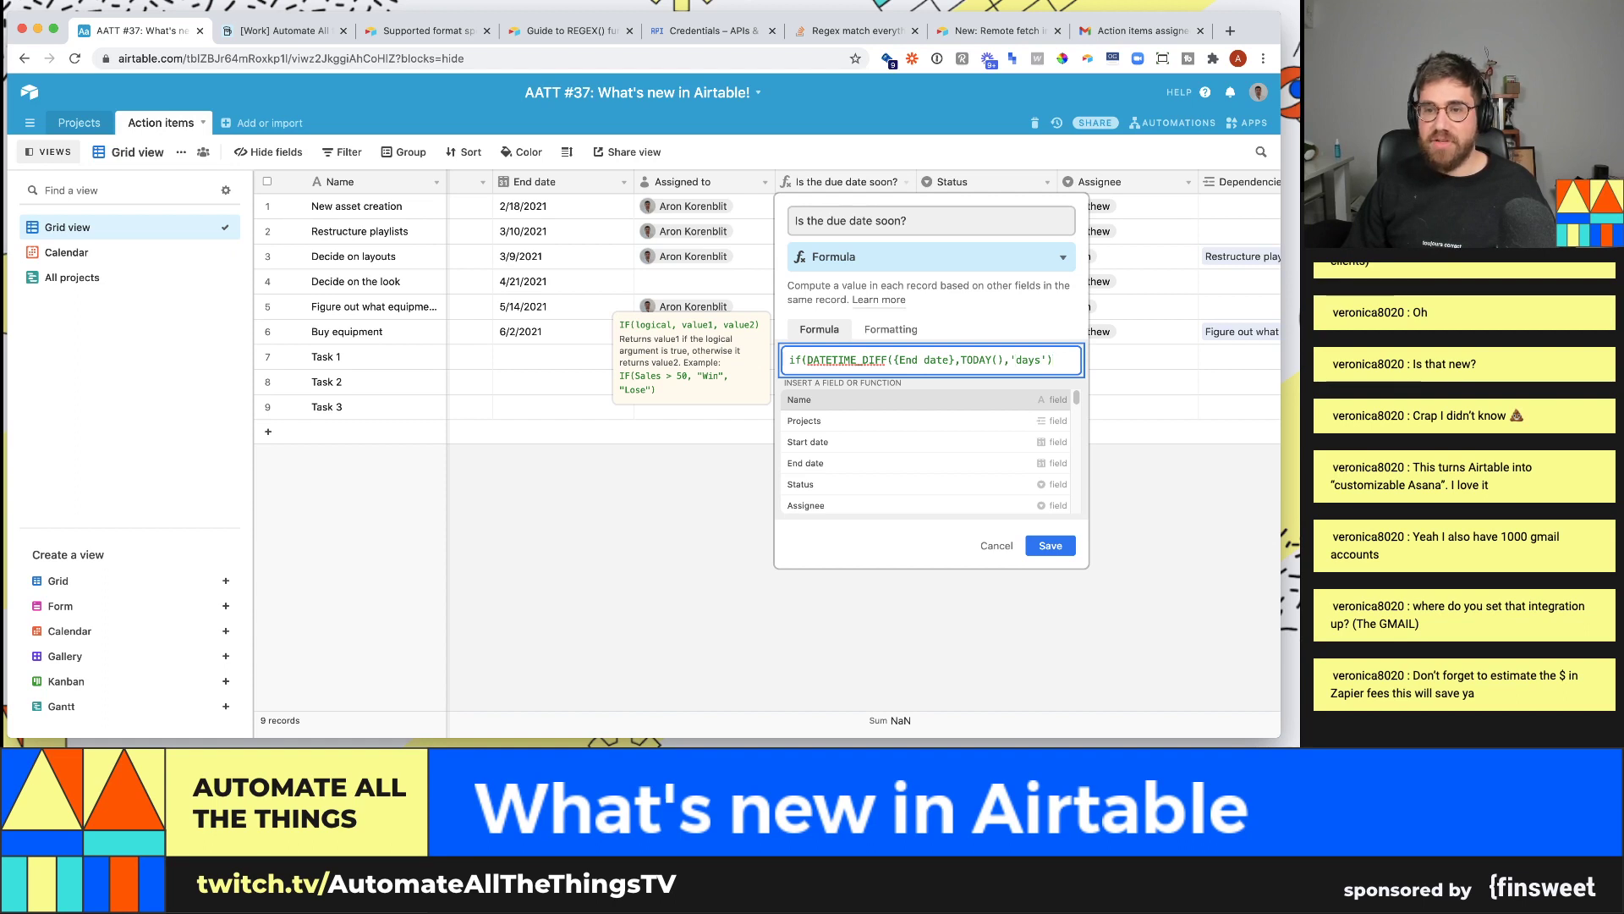
pyautogui.write('<7')
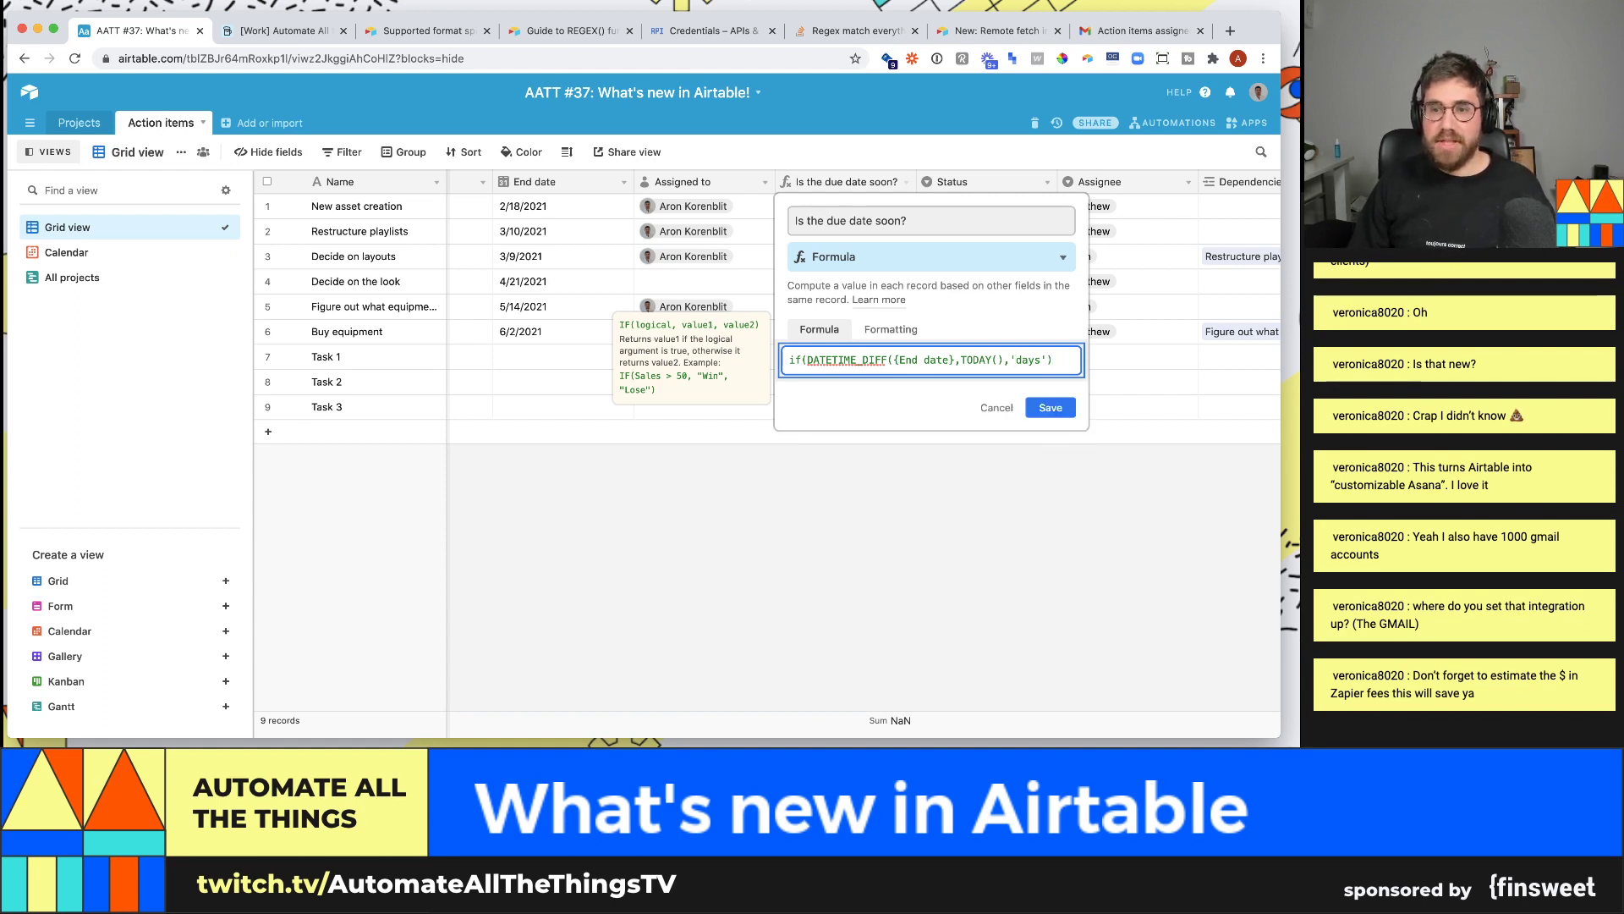
pyautogui.write('<7')
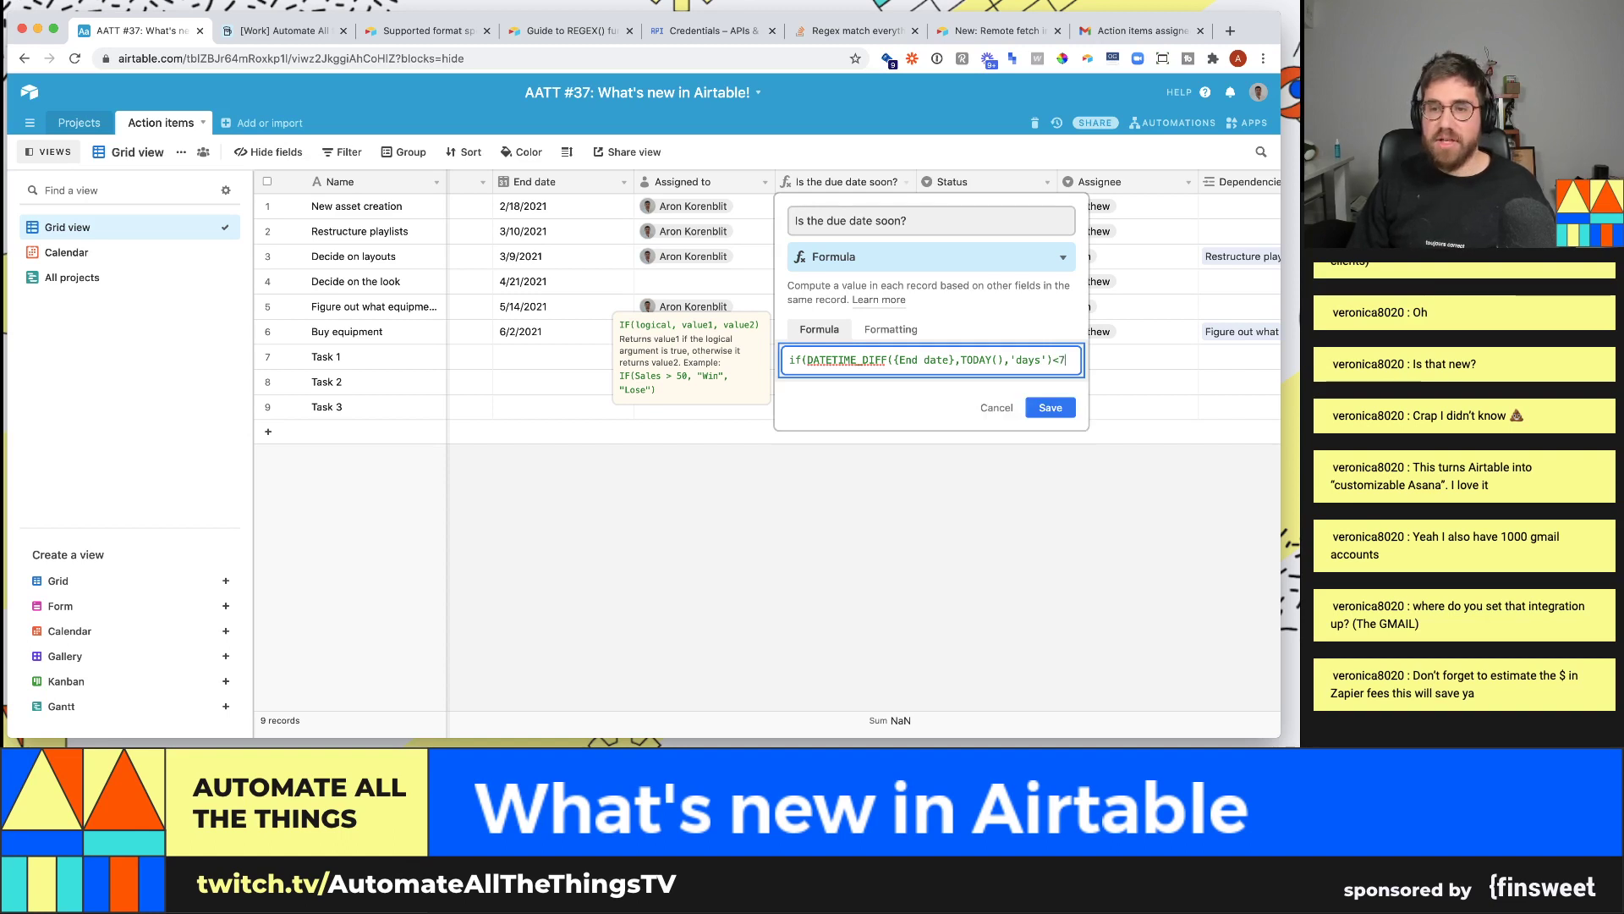
pyautogui.write(',"soon"')
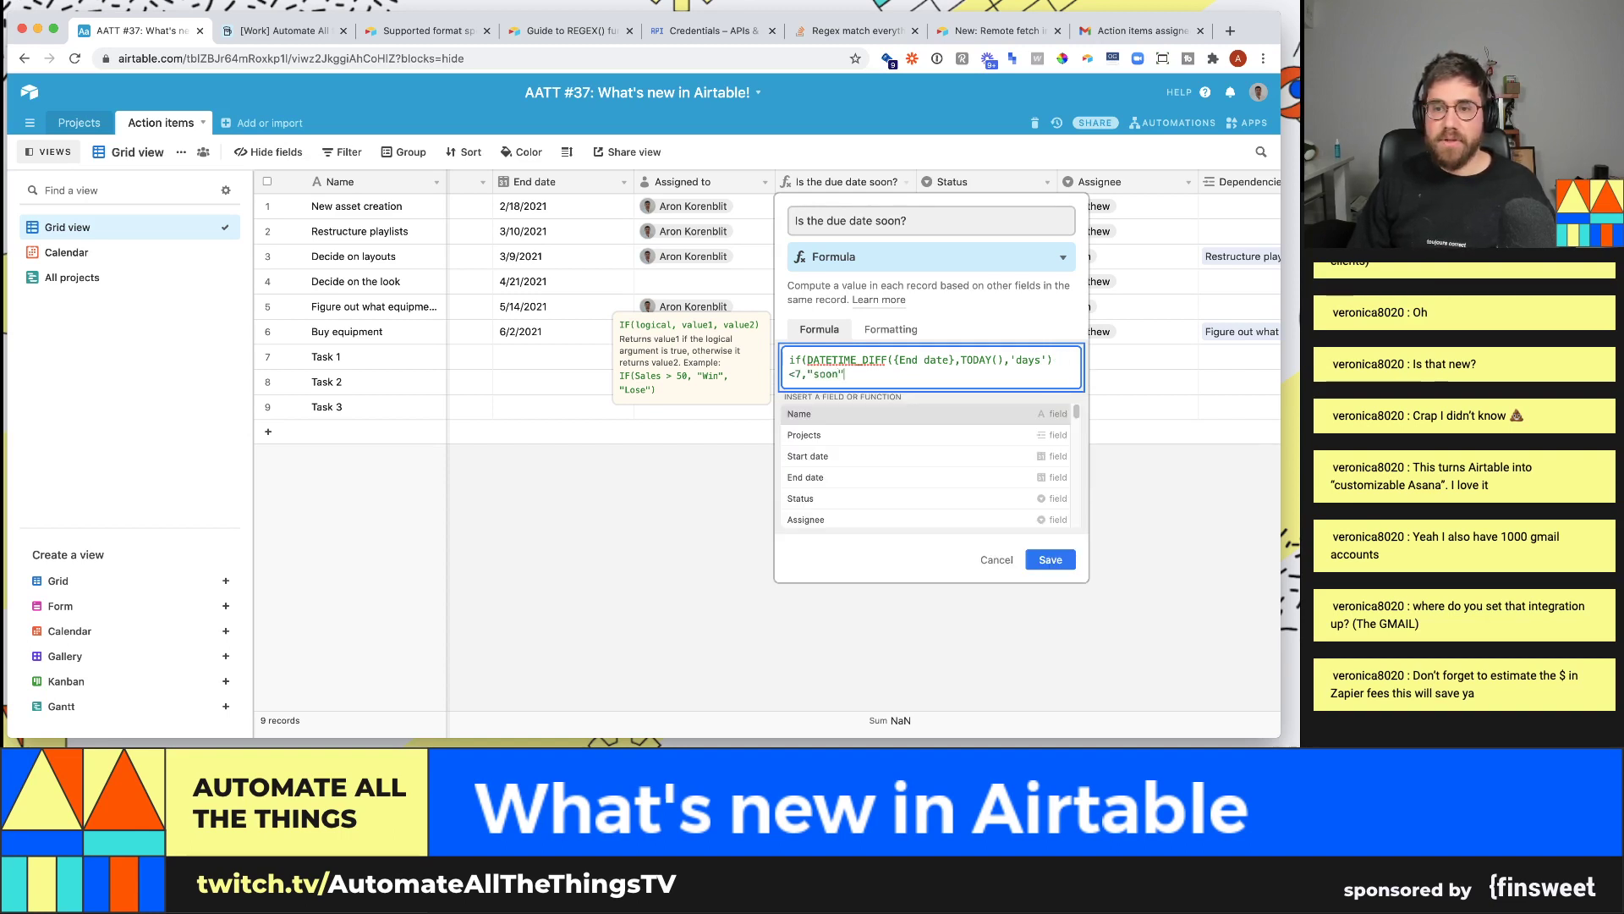
pyautogui.write(',"no')
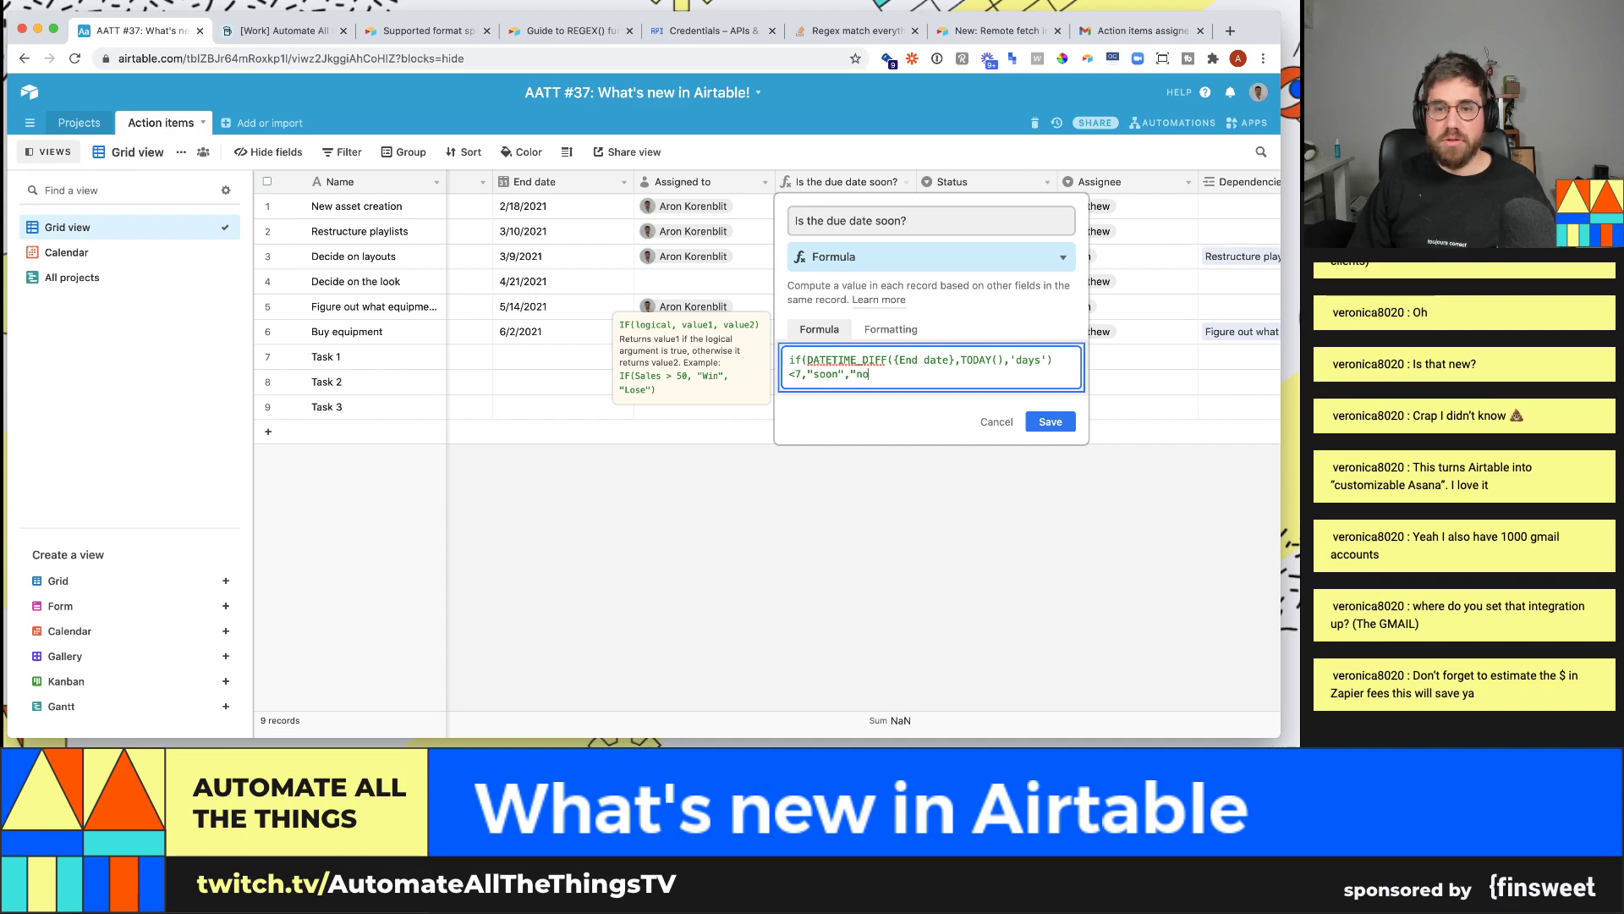
pyautogui.write('t soon")')
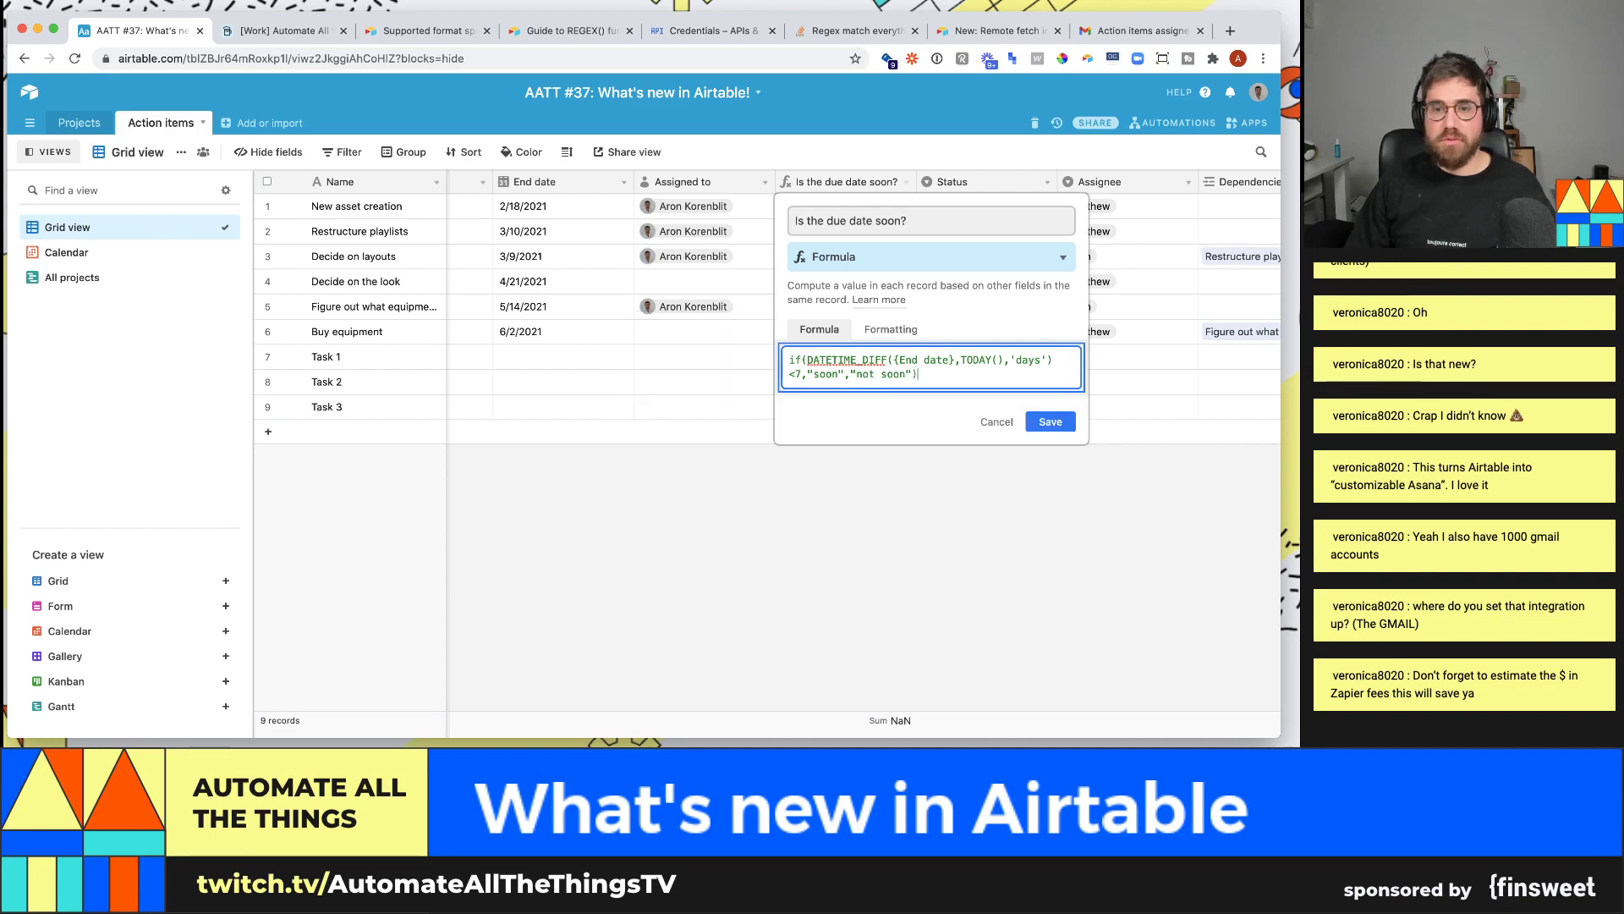
pyautogui.click(1055, 421)
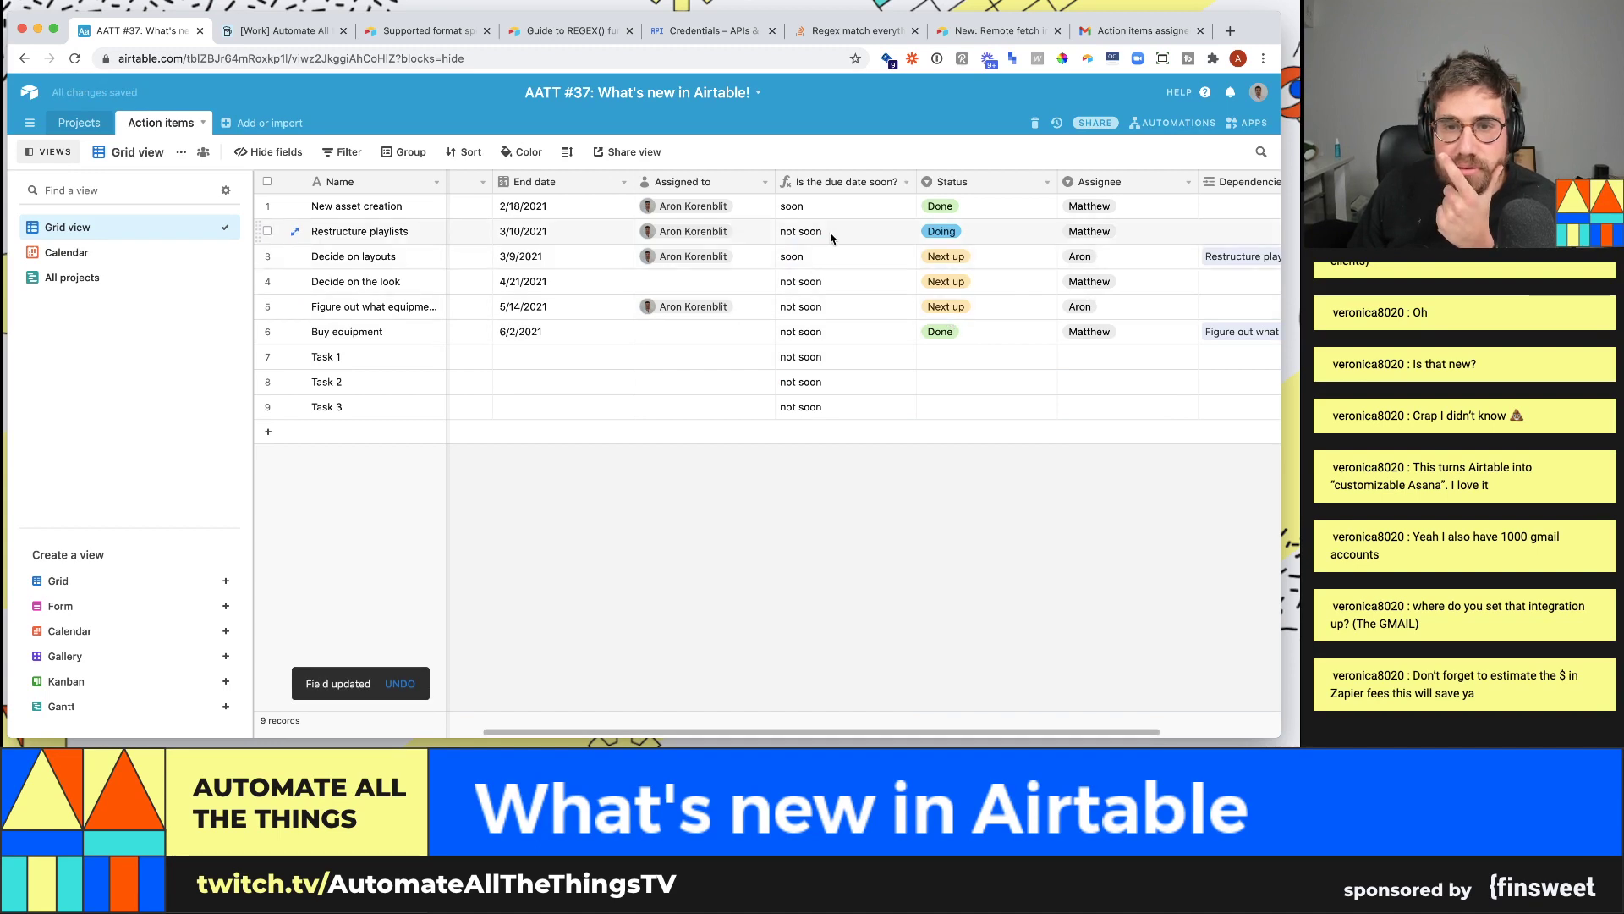
# - Change the formula's comparison from <7 to <=7 and save it
pyautogui.click(829, 236)
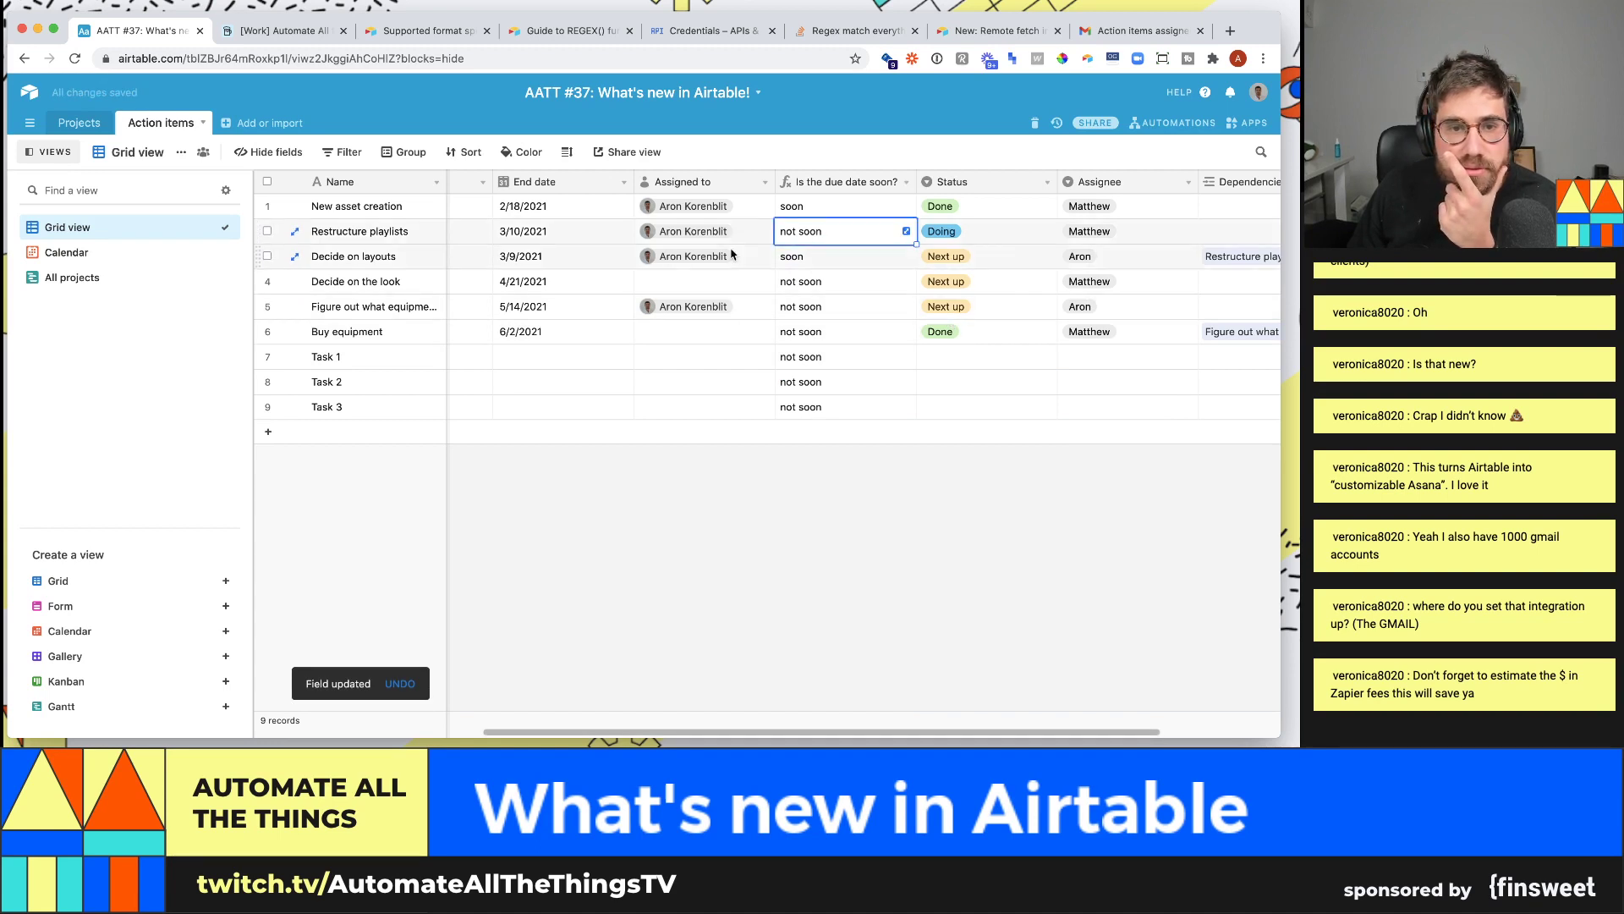
pyautogui.click(906, 182)
pyautogui.click(837, 208)
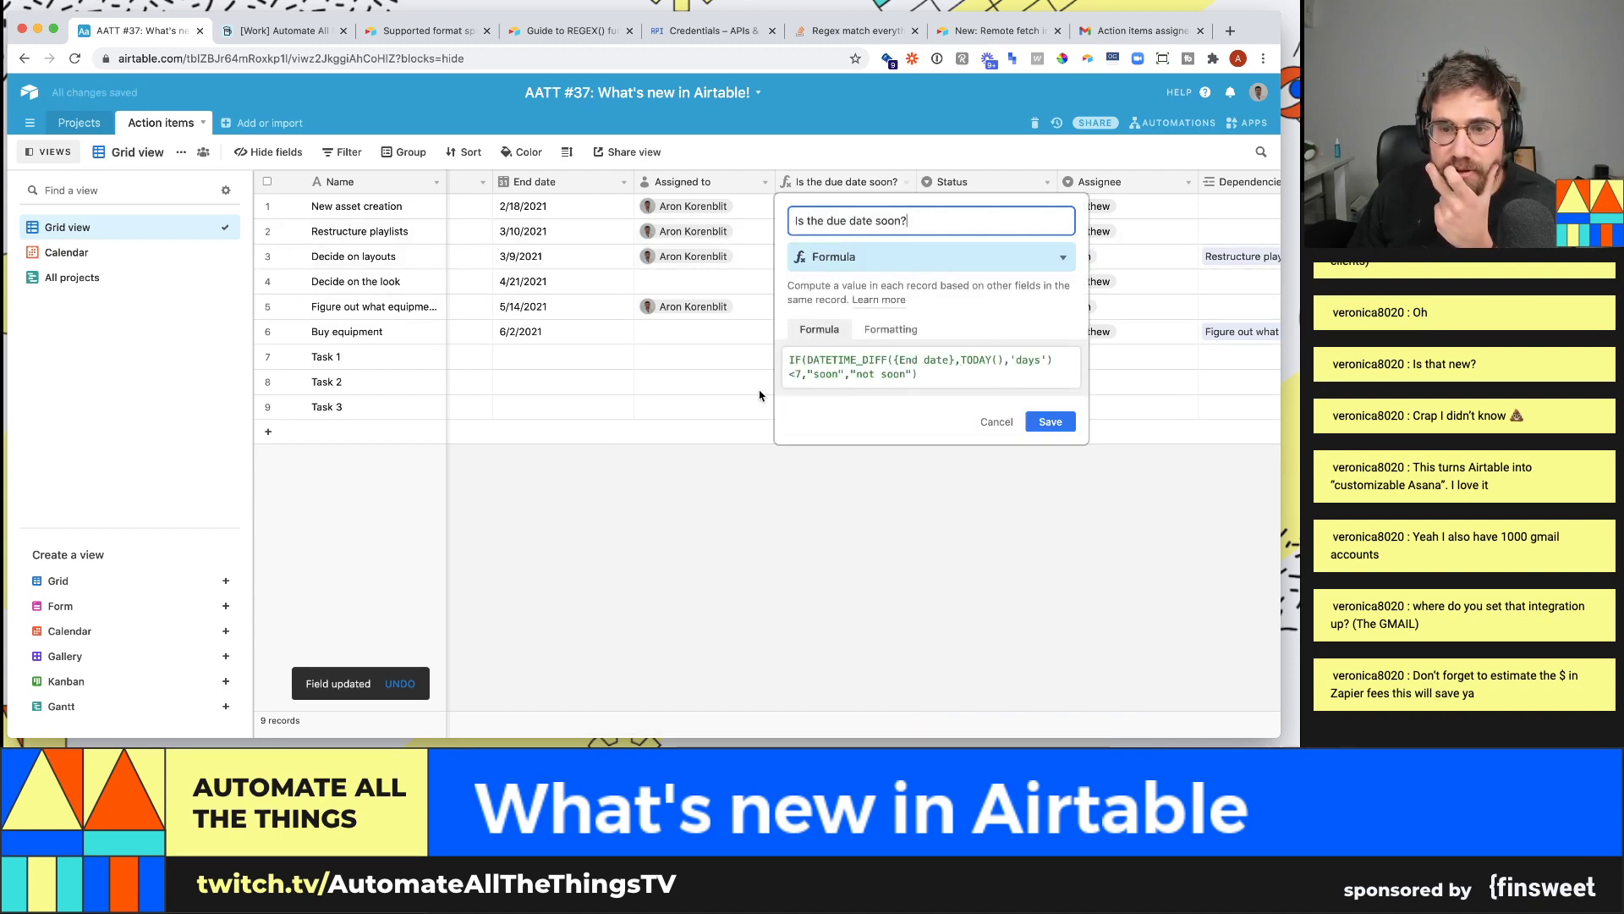
pyautogui.click(792, 369)
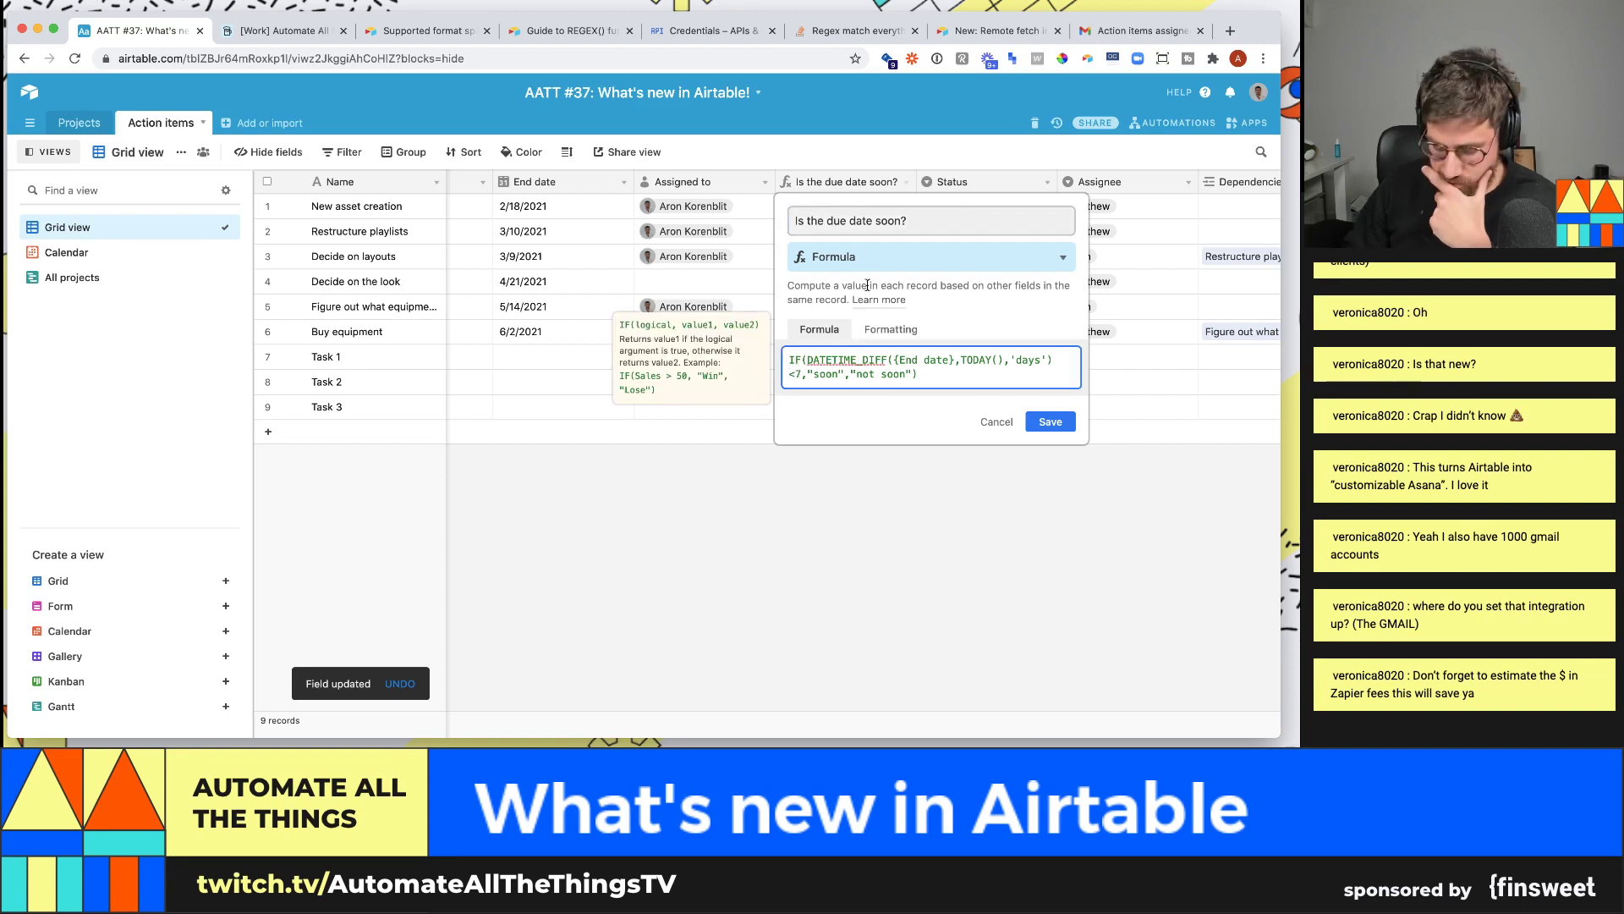
pyautogui.write('=')
pyautogui.click(1048, 555)
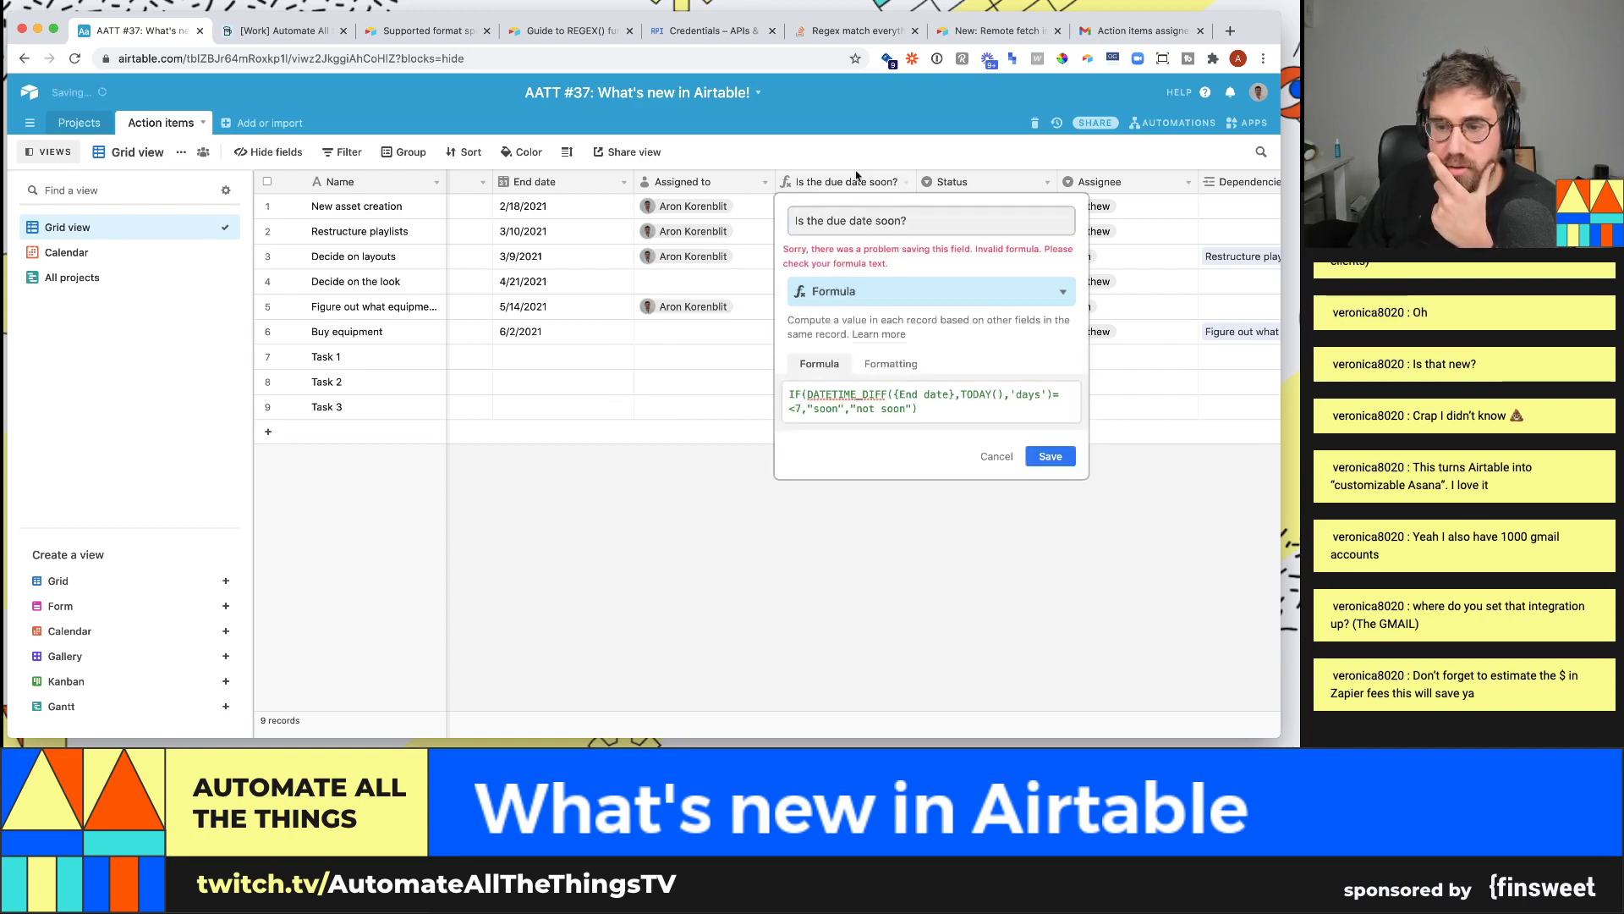
pyautogui.click(1049, 396)
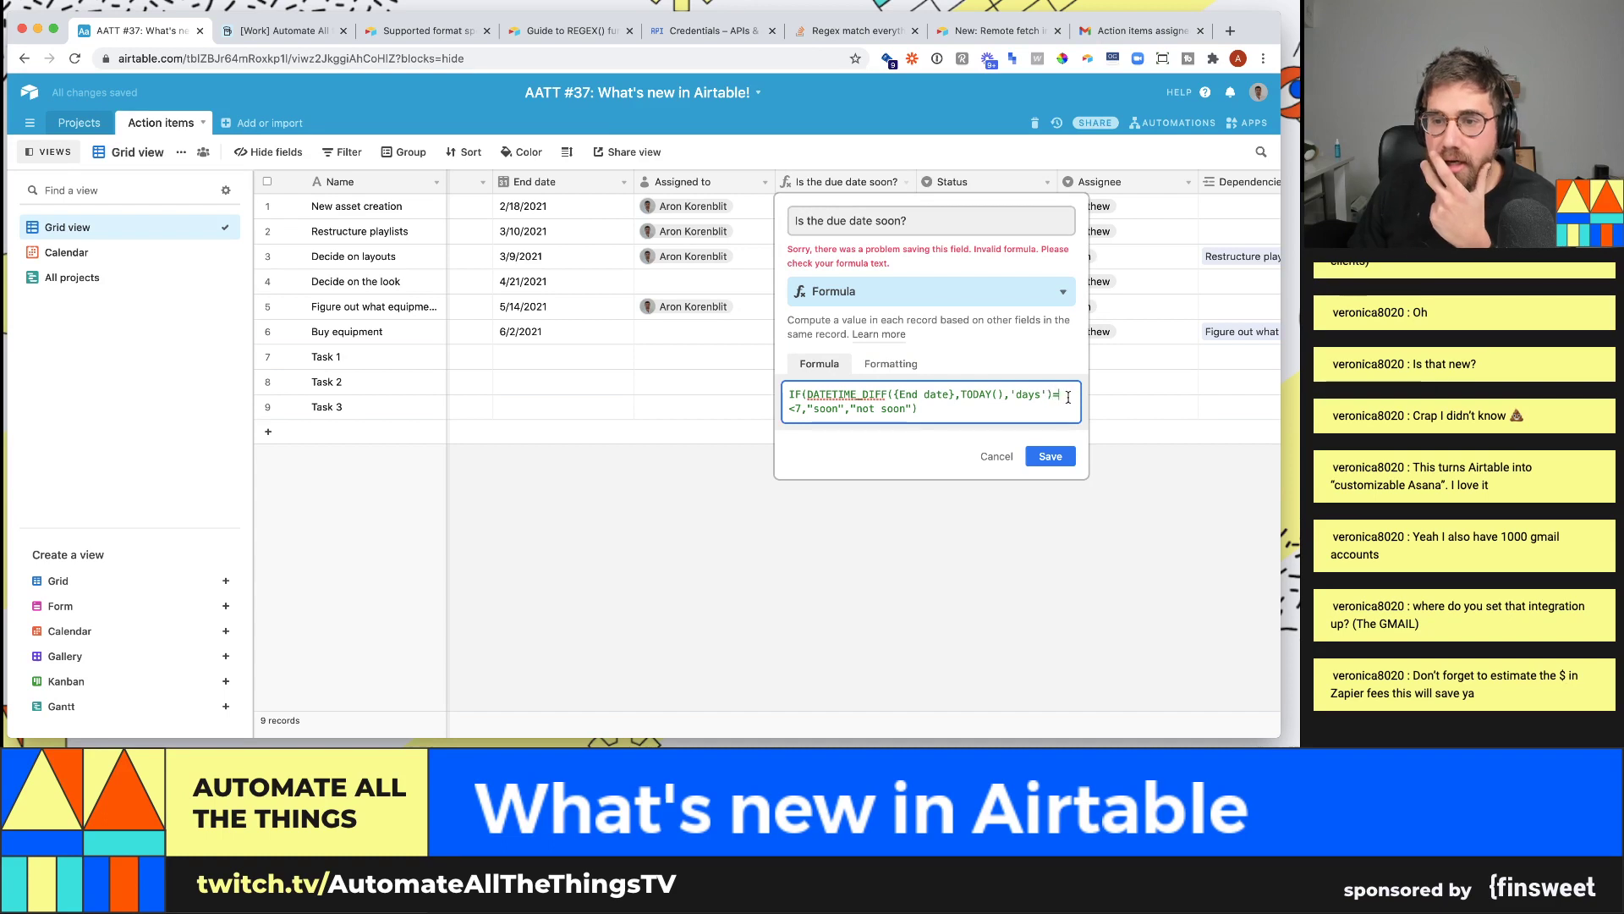
pyautogui.press('BackSpace')
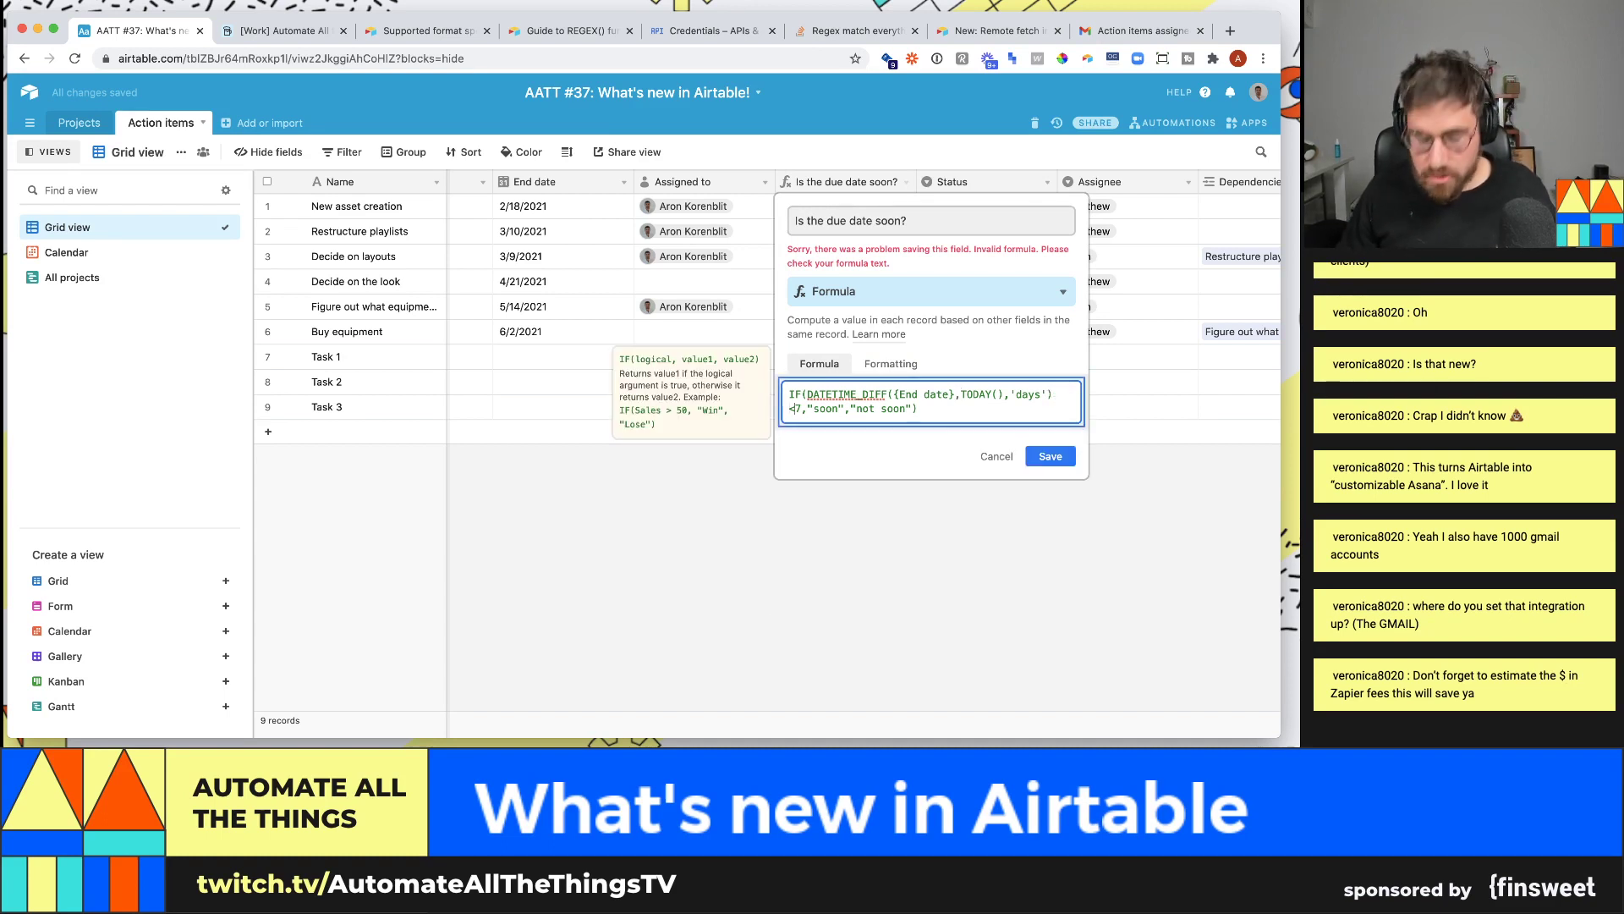
pyautogui.write('=')
pyautogui.click(1065, 593)
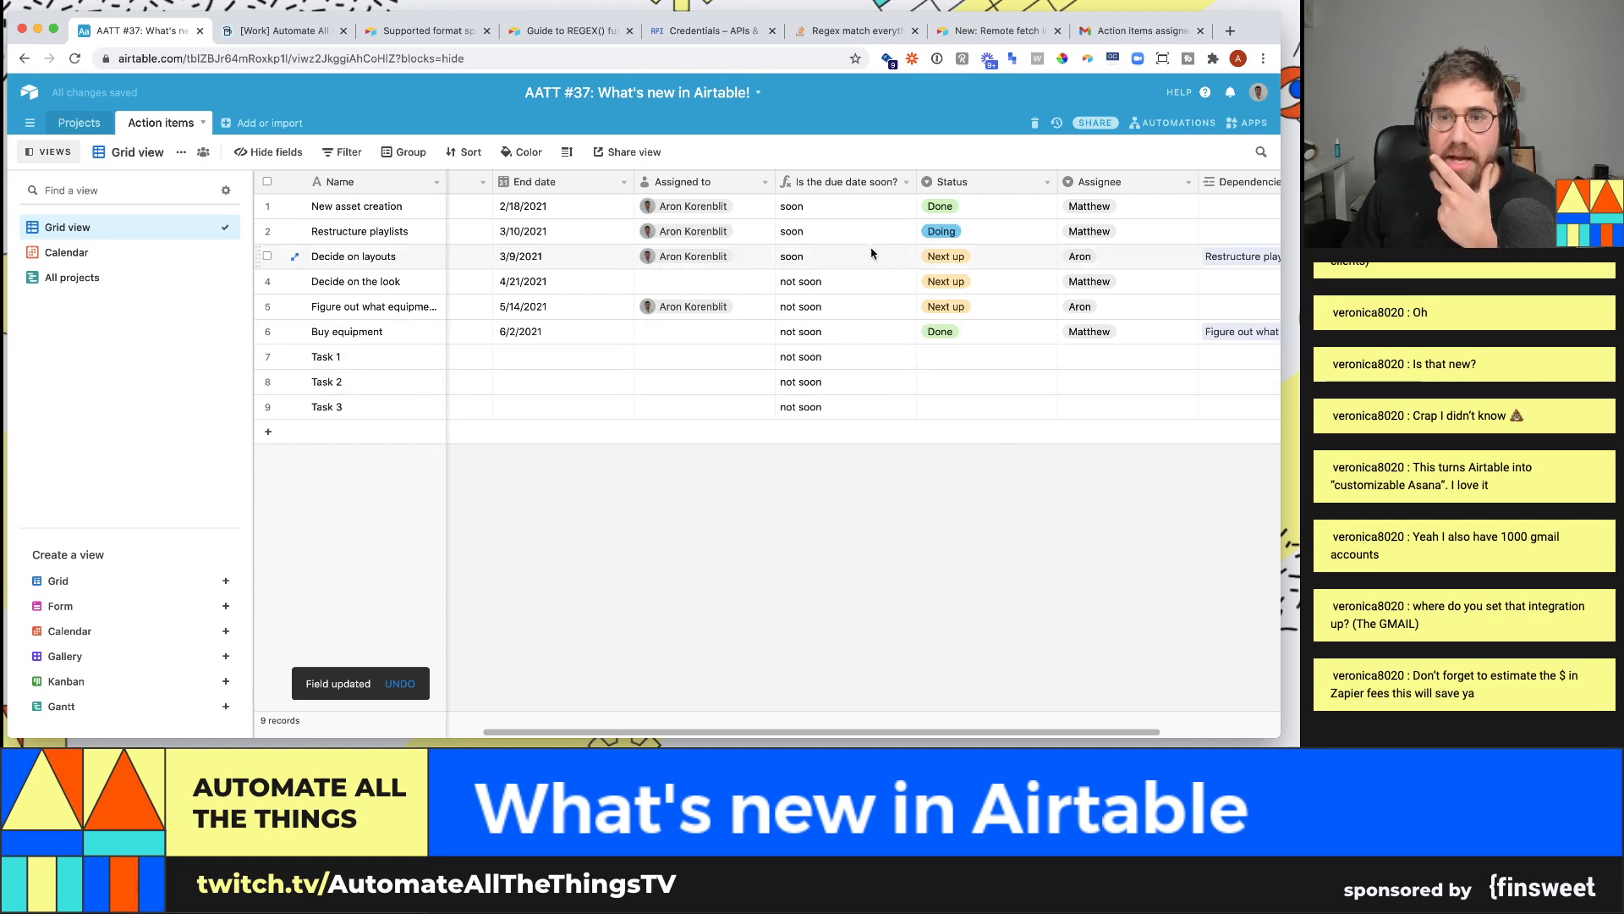
# - Check the soon results in the top rows and bring up the Dashboard 1 apps panel
pyautogui.moveTo(816, 234); pyautogui.dragTo(818, 250)
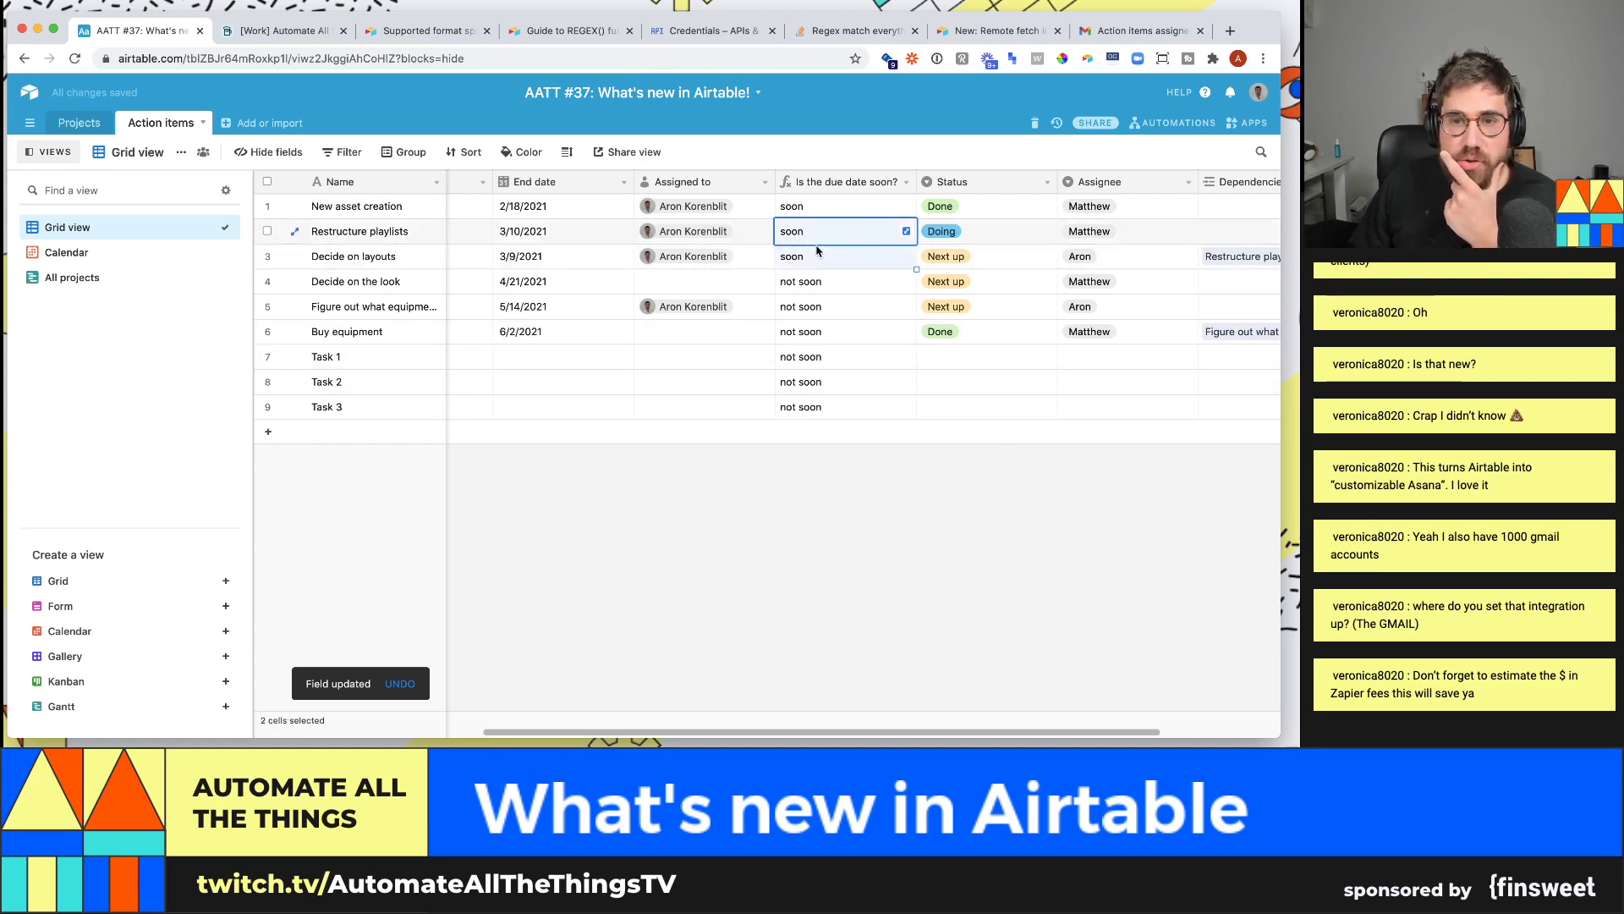
pyautogui.click(821, 208)
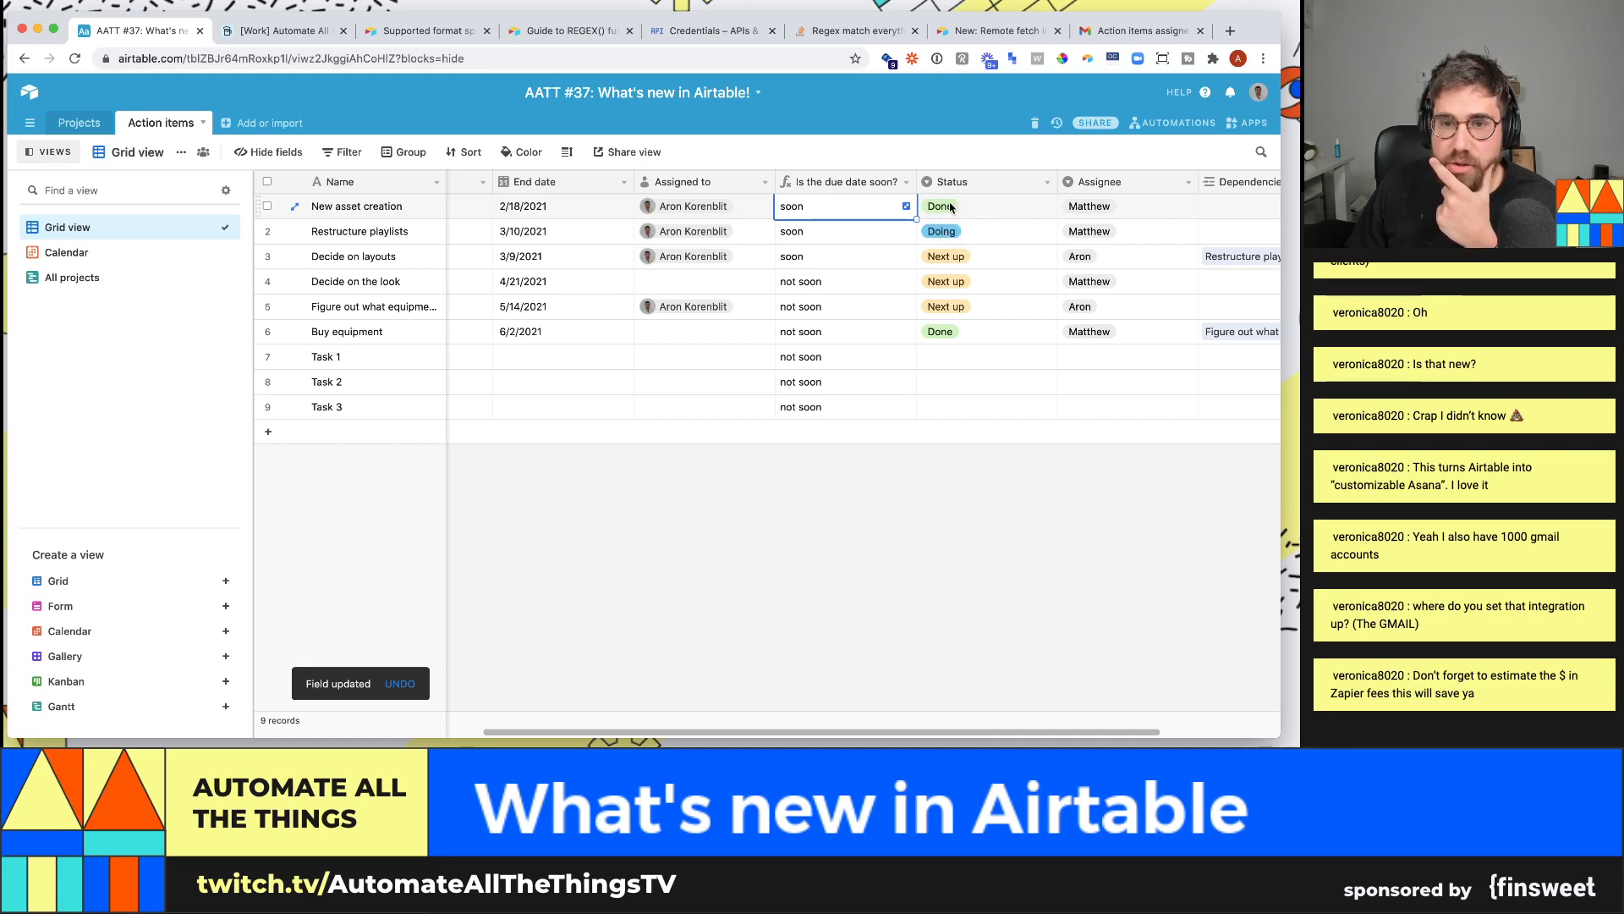
pyautogui.moveTo(837, 234); pyautogui.dragTo(587, 266)
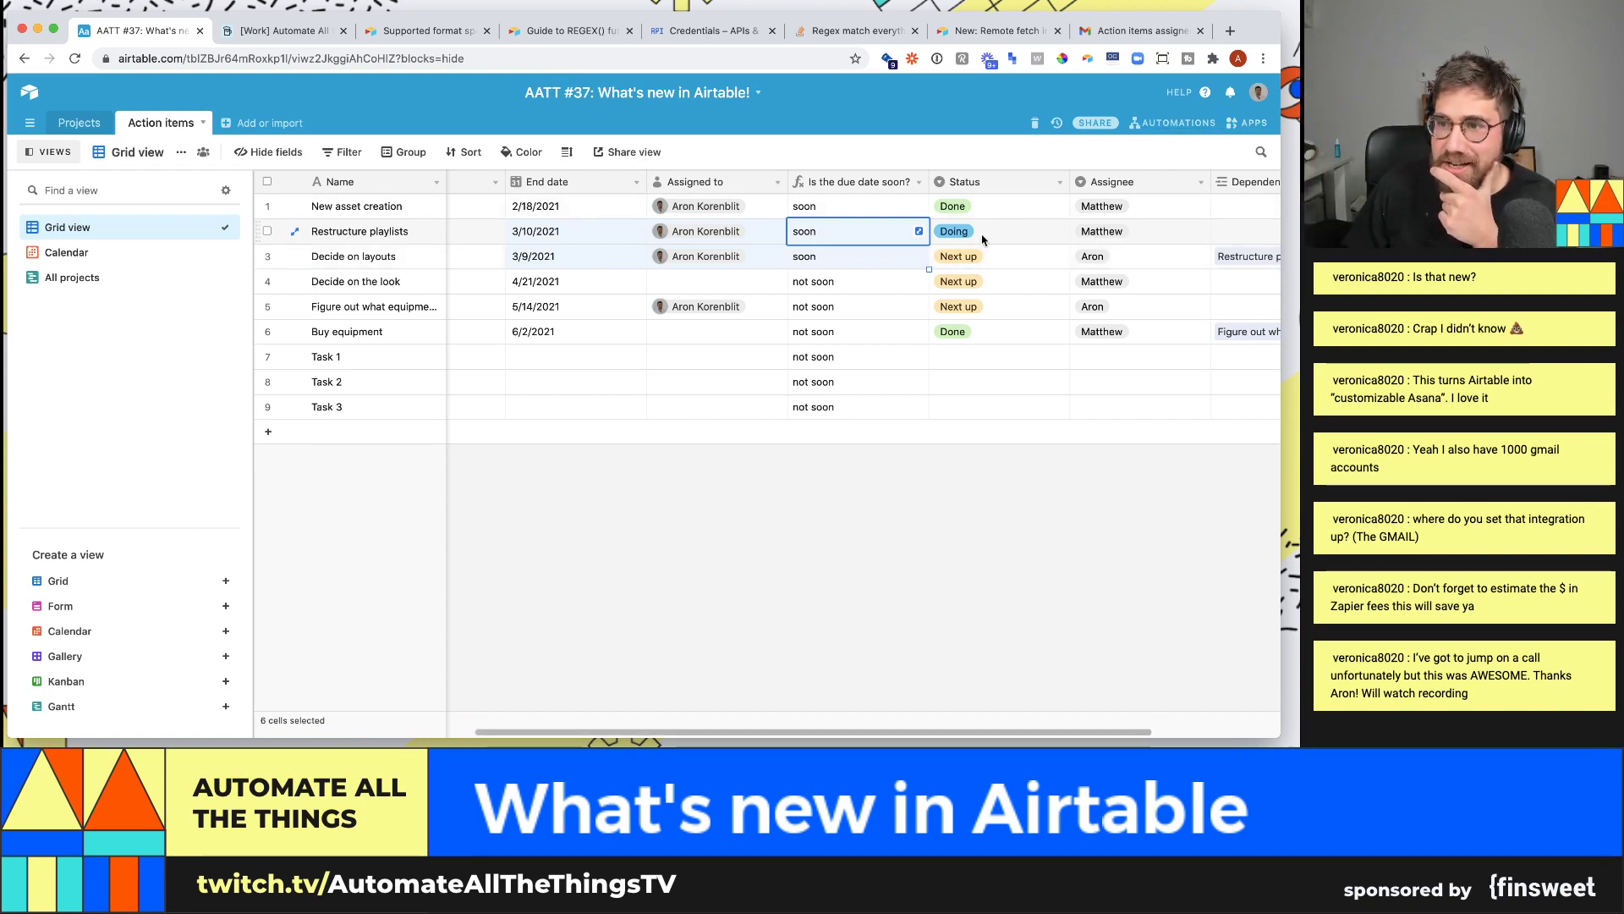
pyautogui.click(1244, 124)
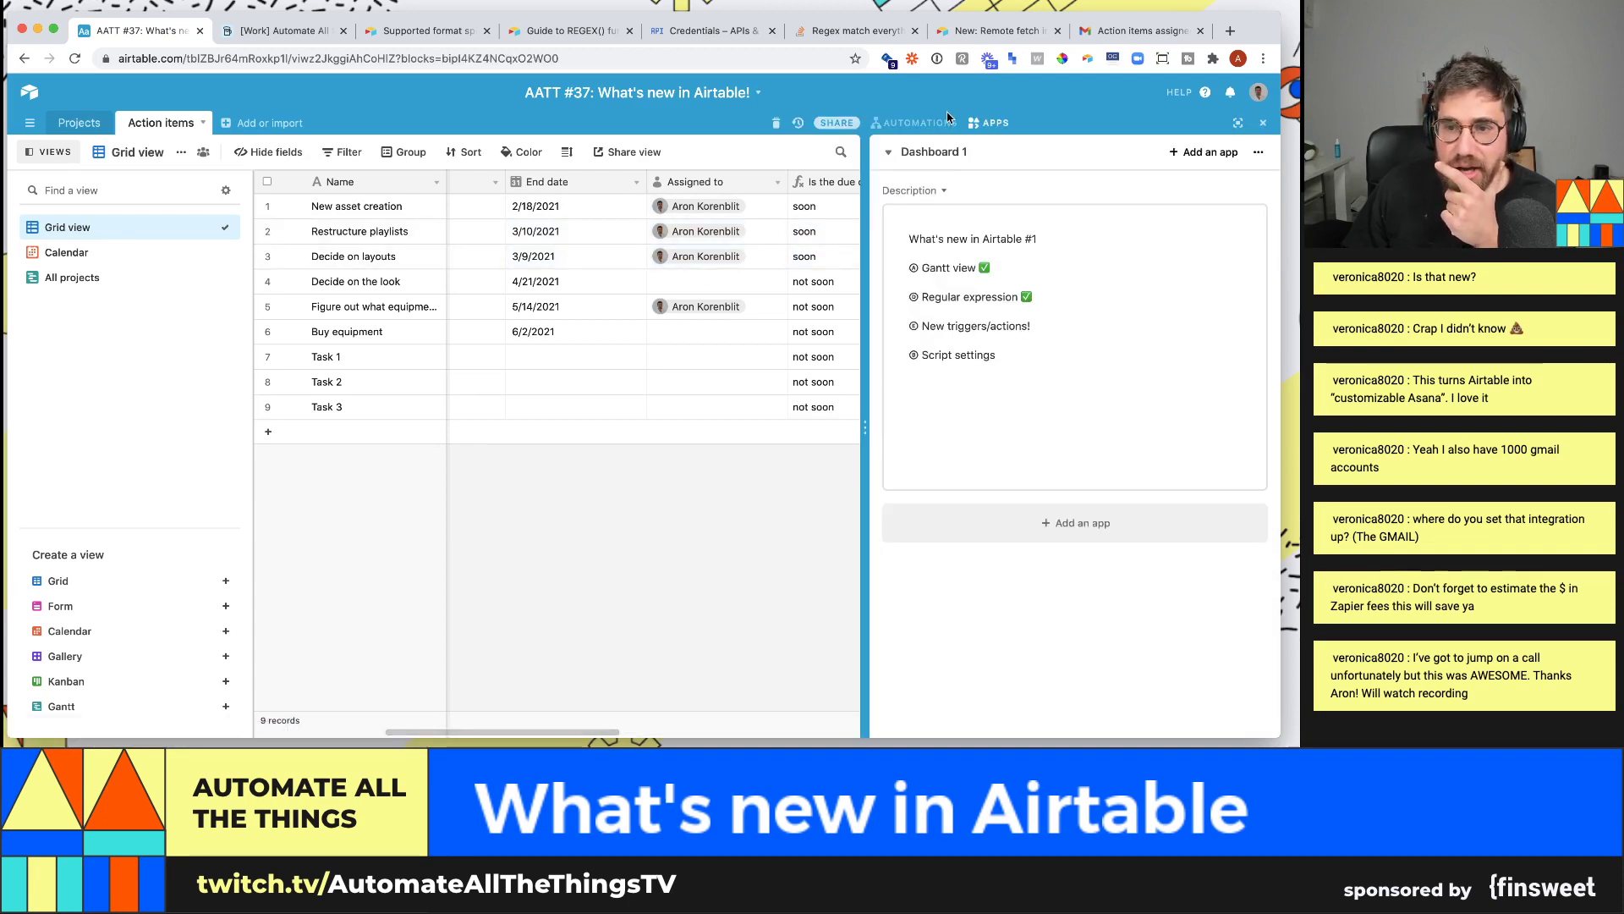
# - In the daily tasks email automation, set the first Find records condition to Status is not Done
pyautogui.click(927, 123)
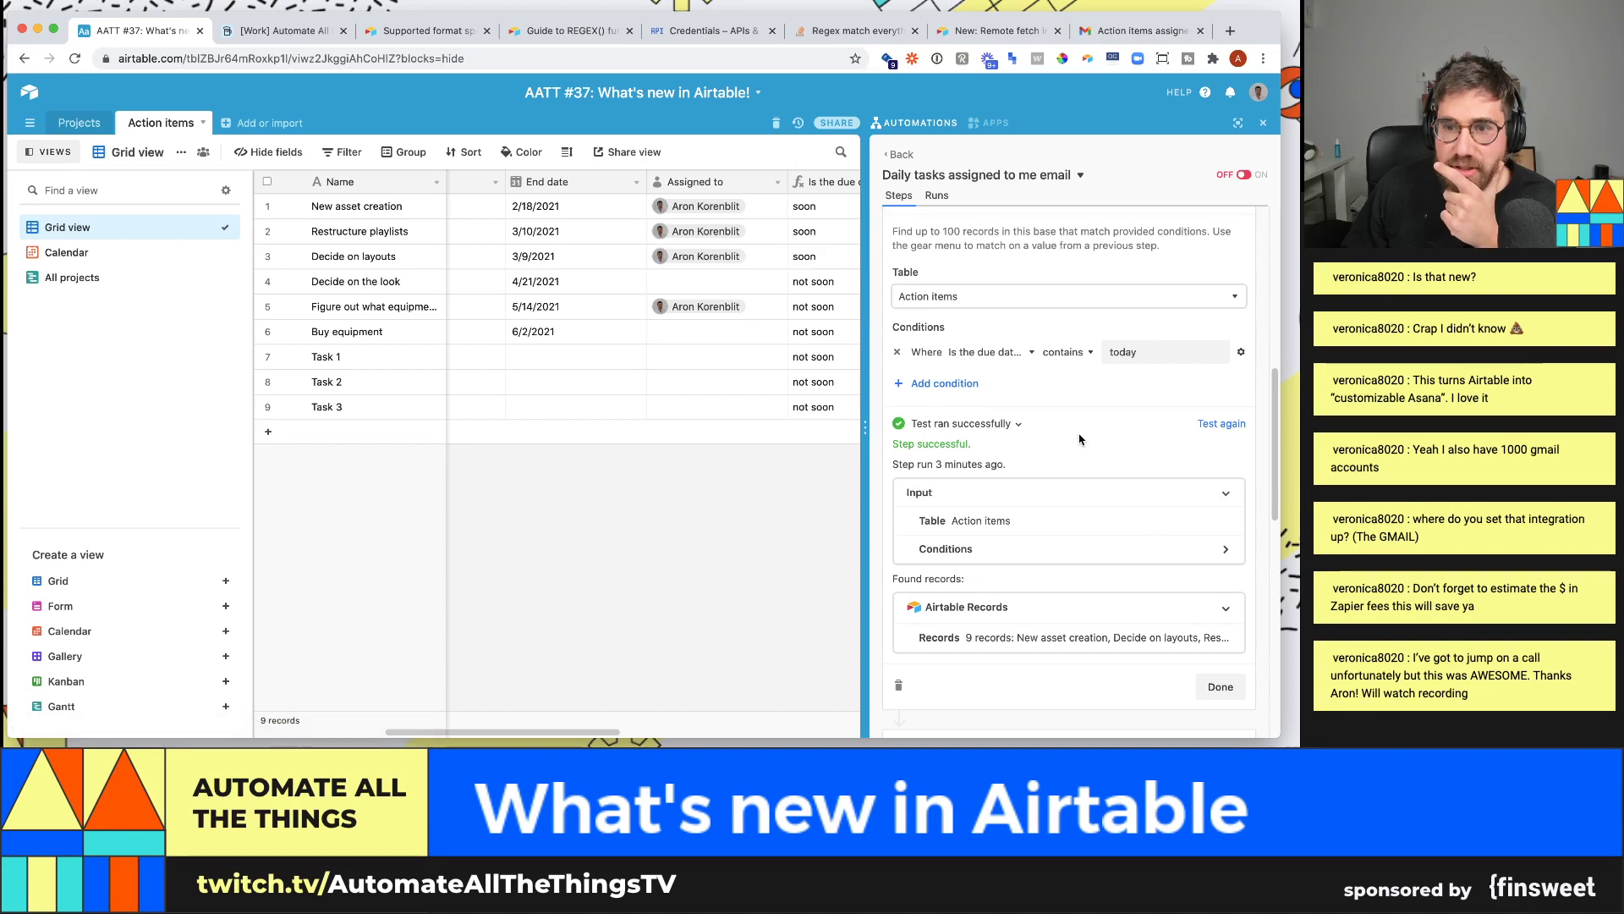
pyautogui.click(985, 352)
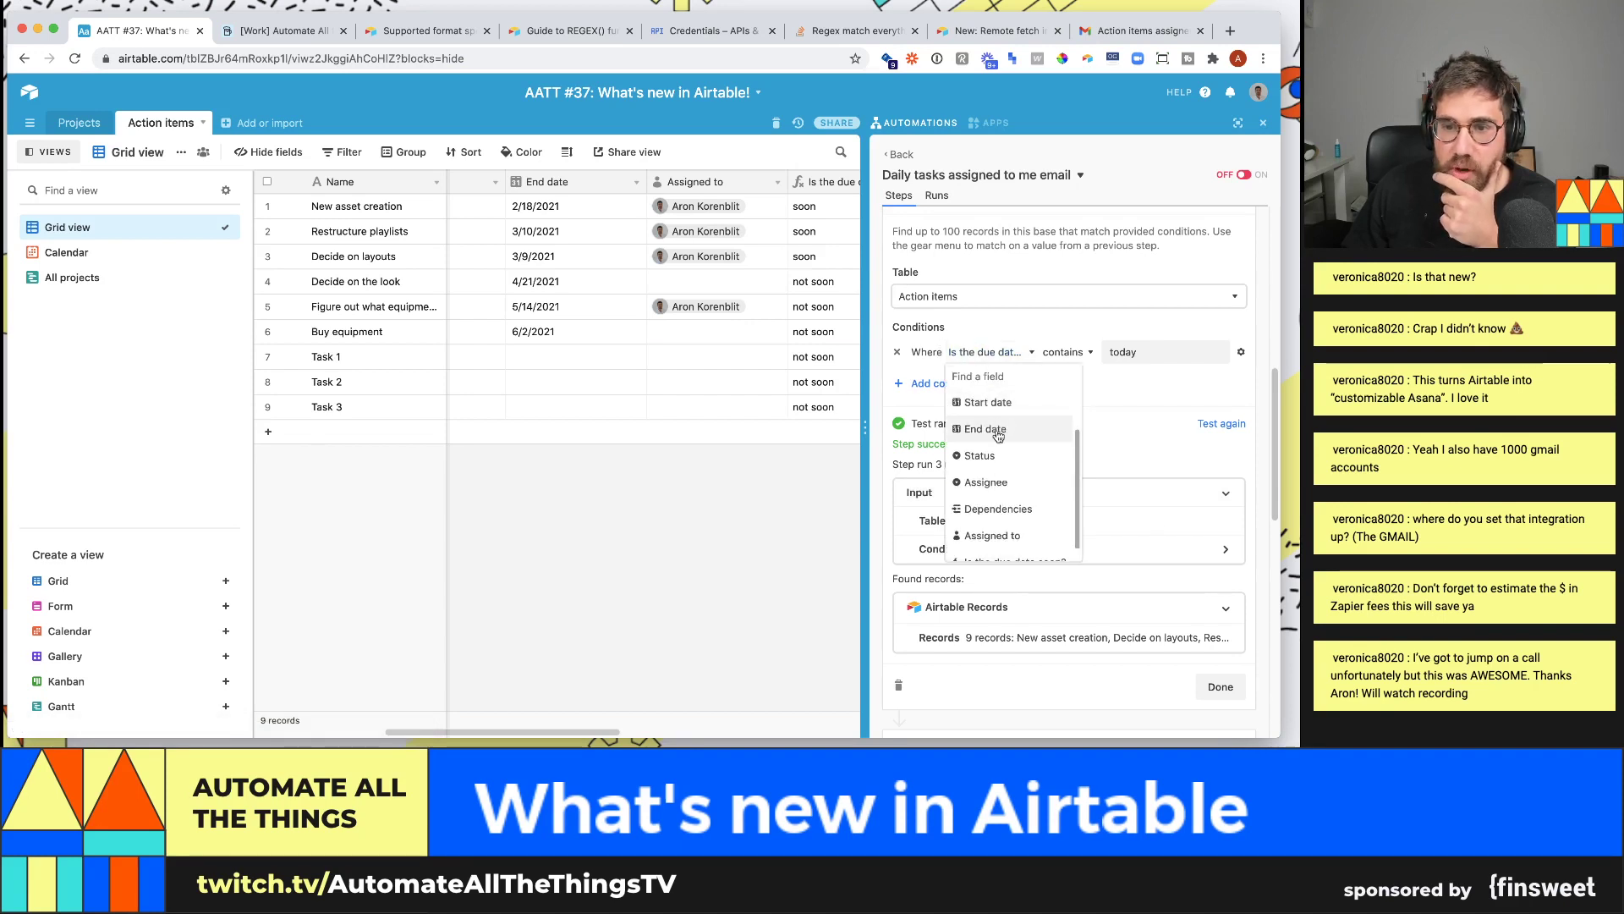
pyautogui.click(986, 455)
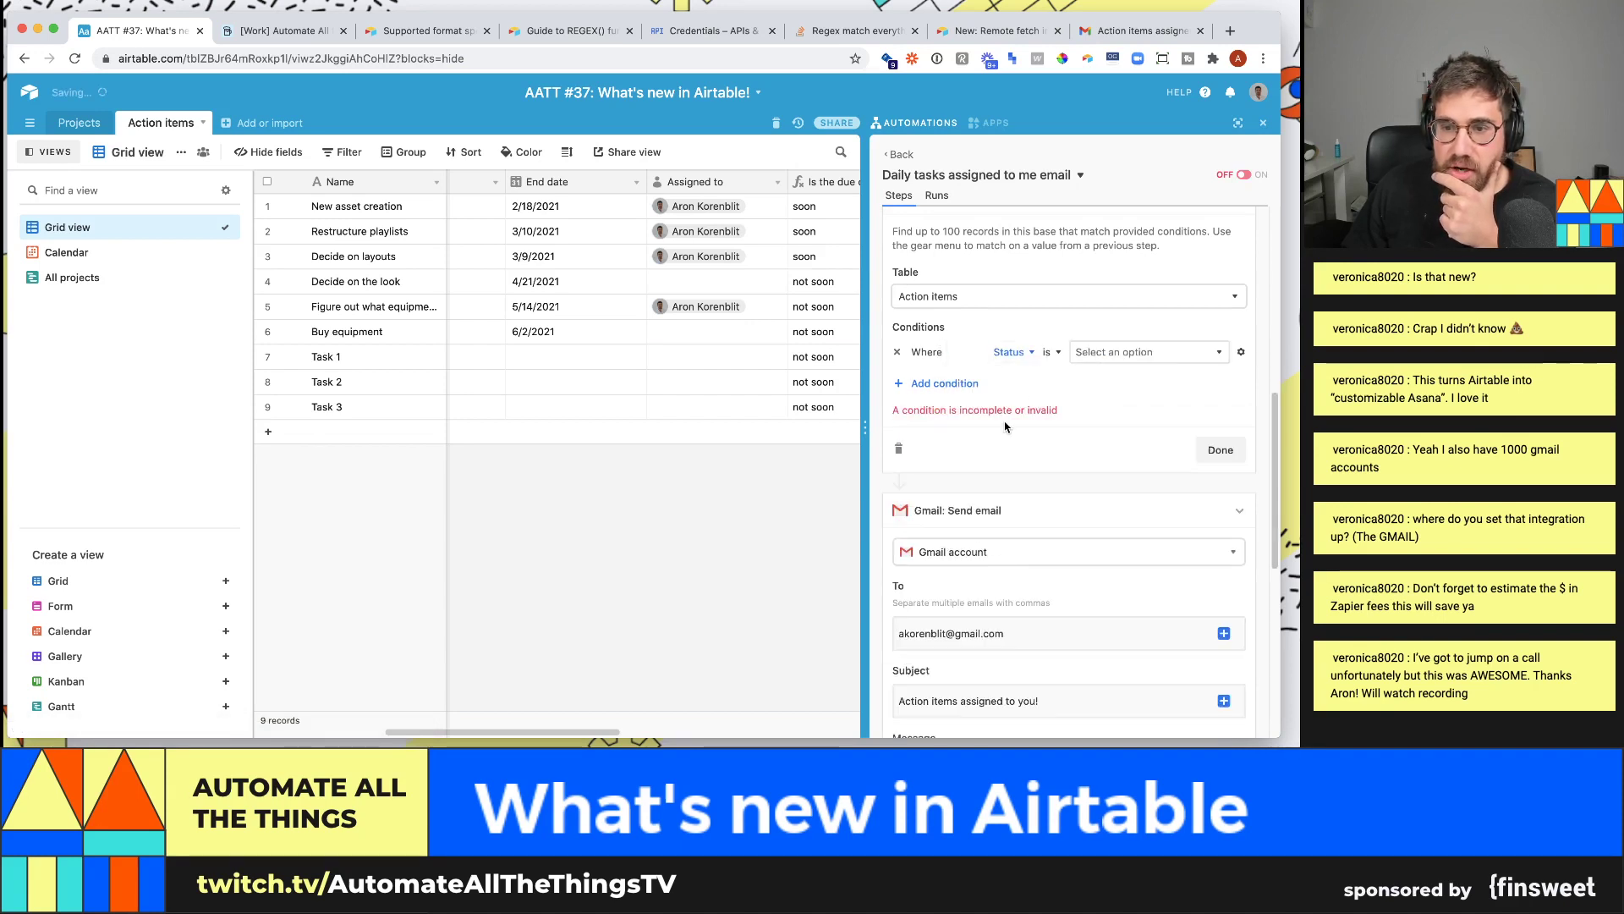
pyautogui.click(1053, 350)
pyautogui.click(1068, 430)
pyautogui.click(1150, 352)
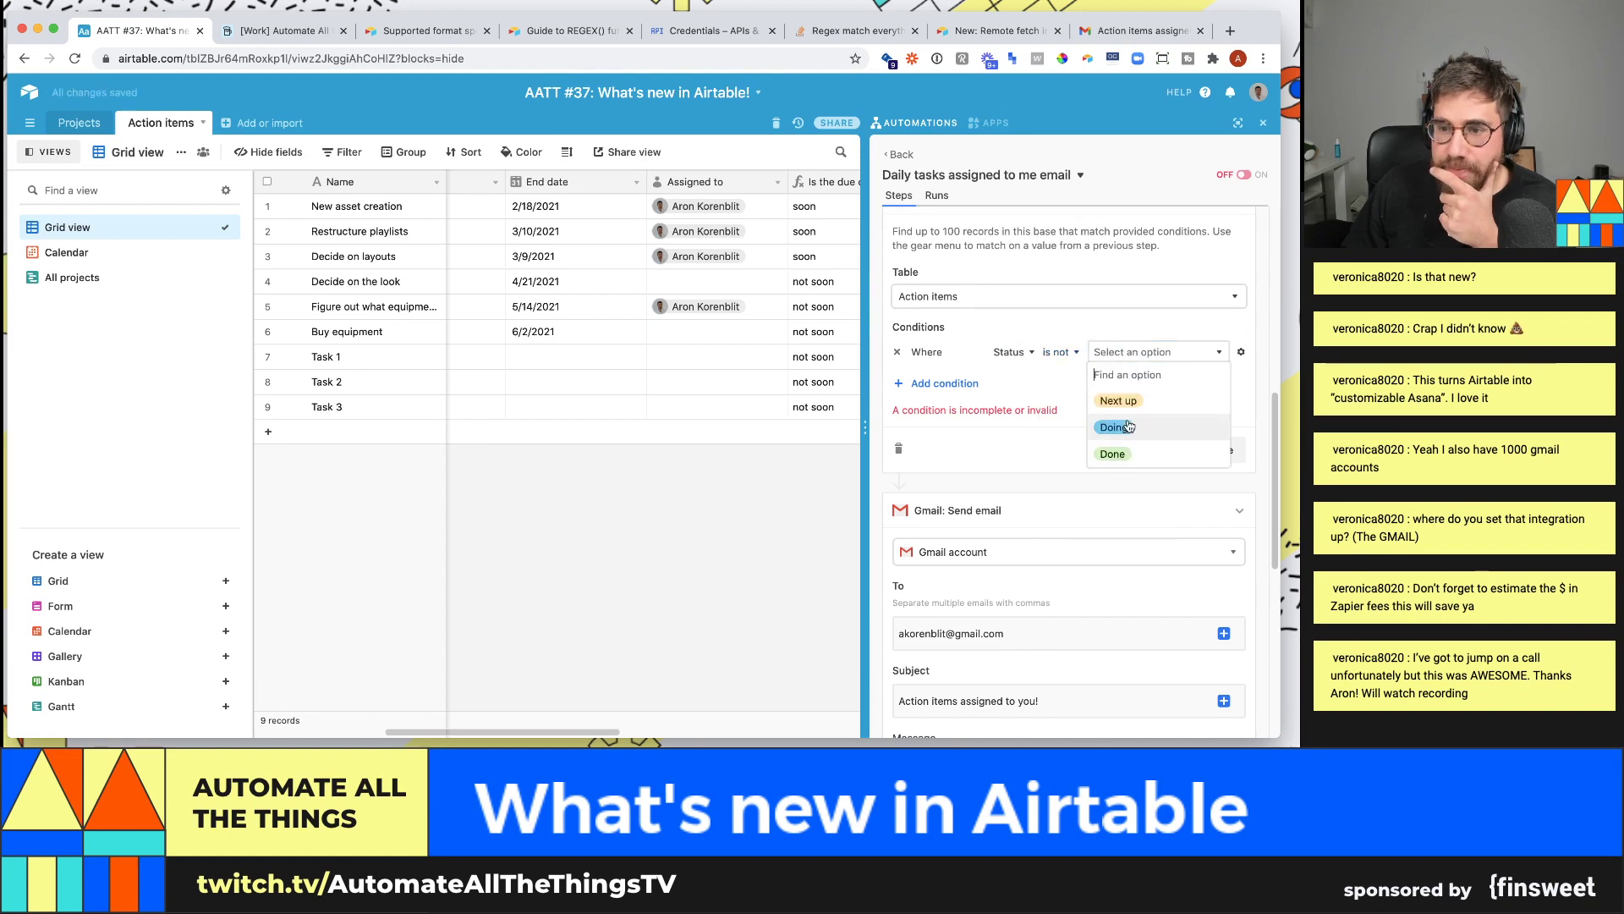
pyautogui.click(1114, 453)
# - Add a second condition: Is the due date soon? is 'soon'
pyautogui.click(940, 384)
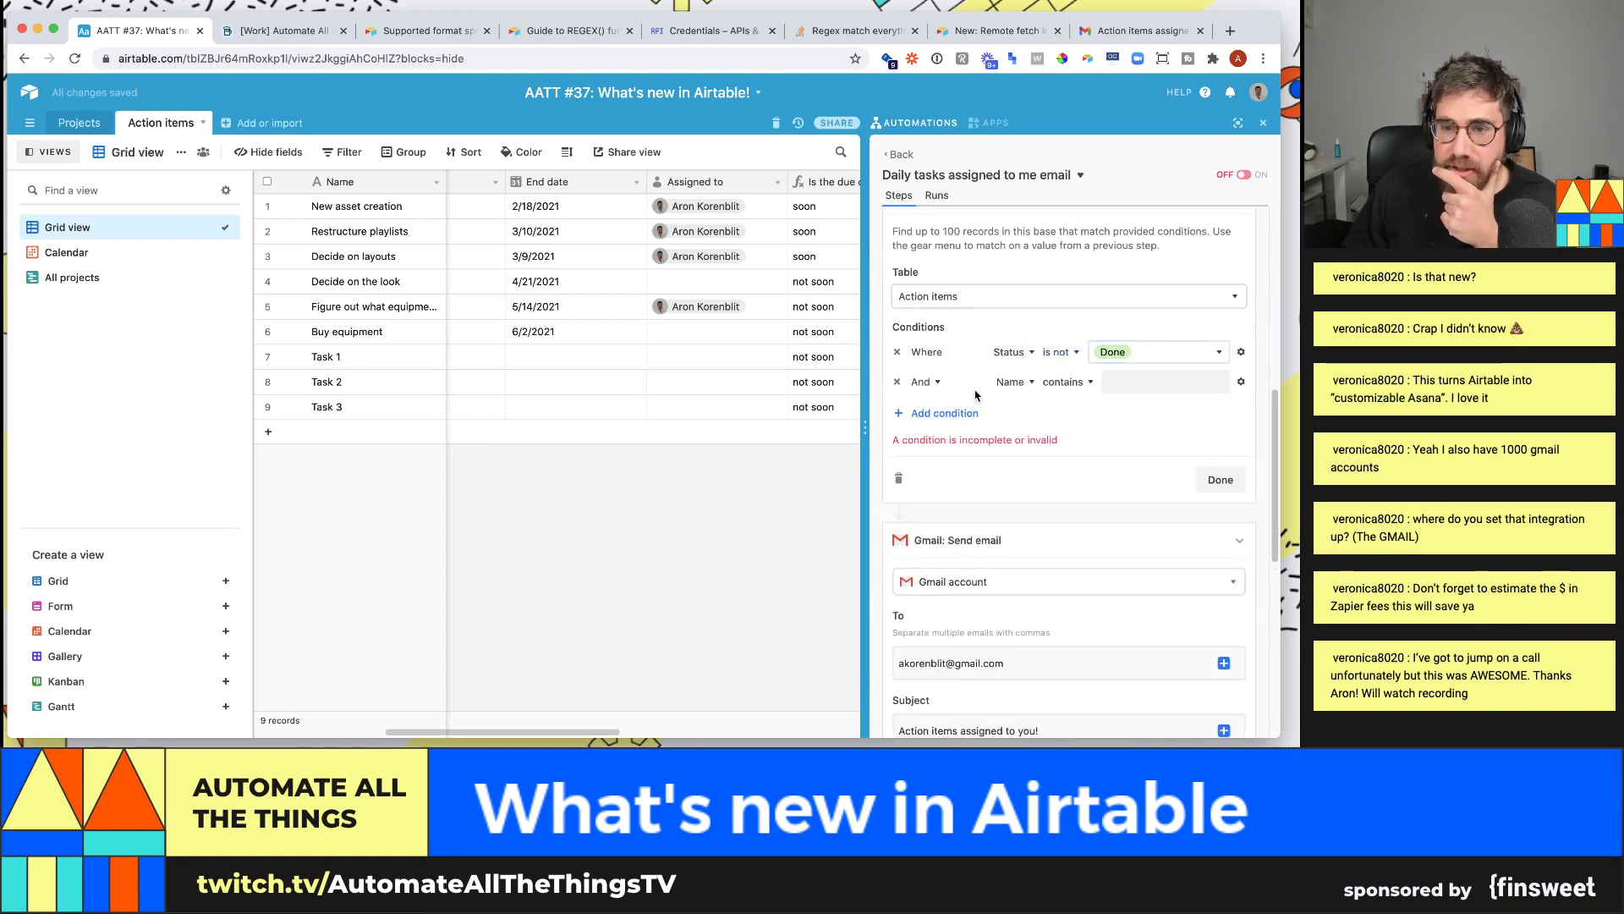
pyautogui.click(977, 387)
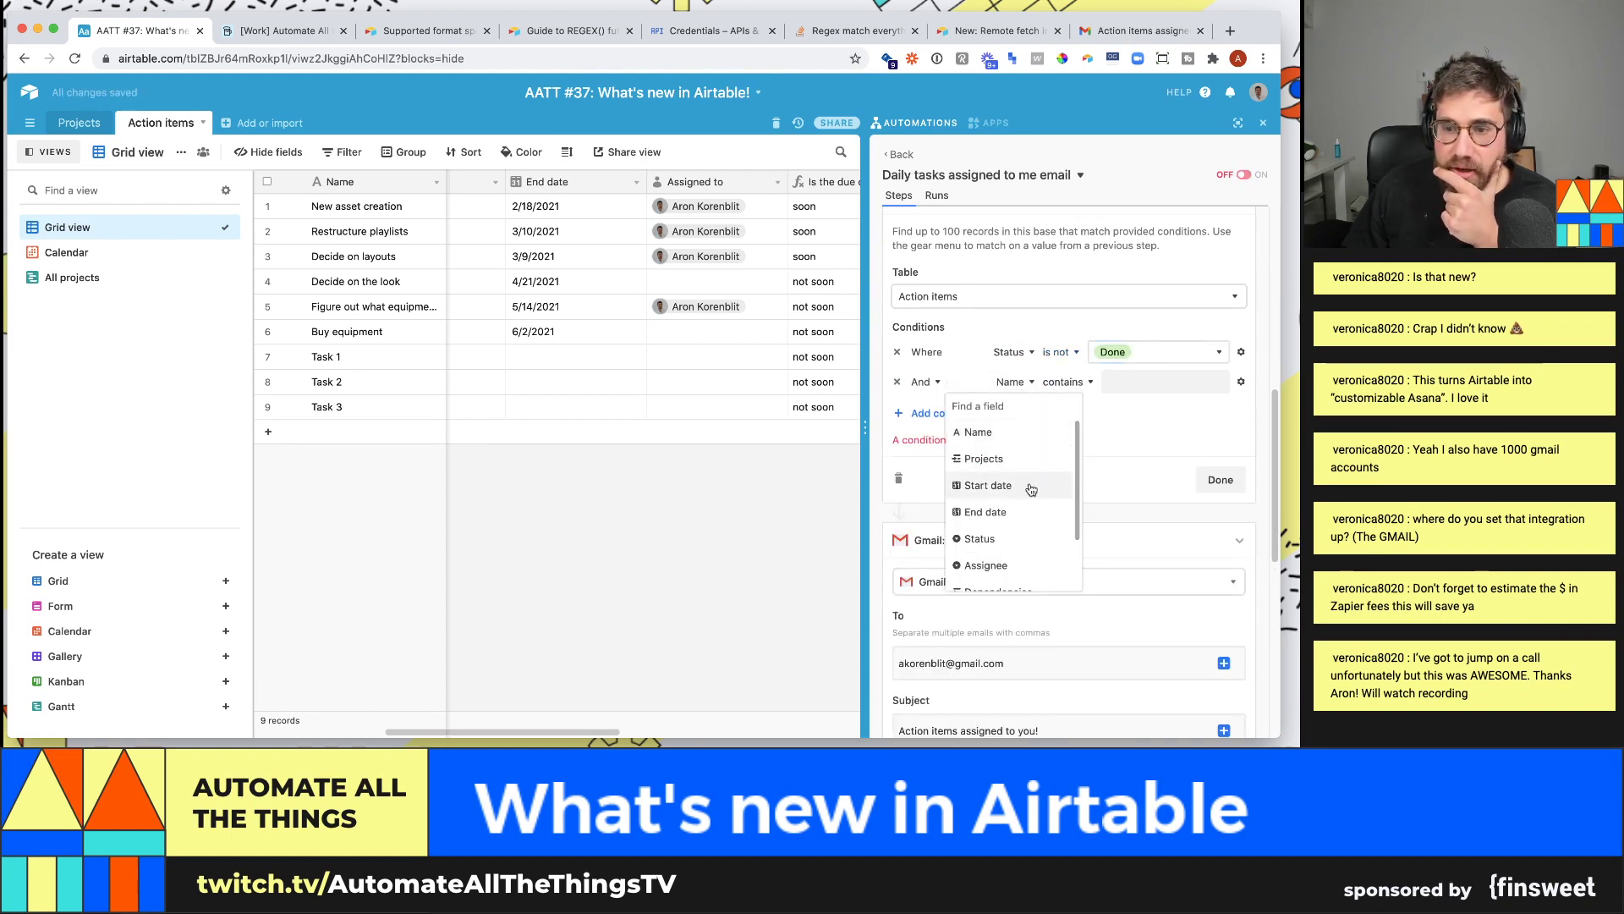
pyautogui.scroll(-2, 1048, 524)
pyautogui.click(1044, 575)
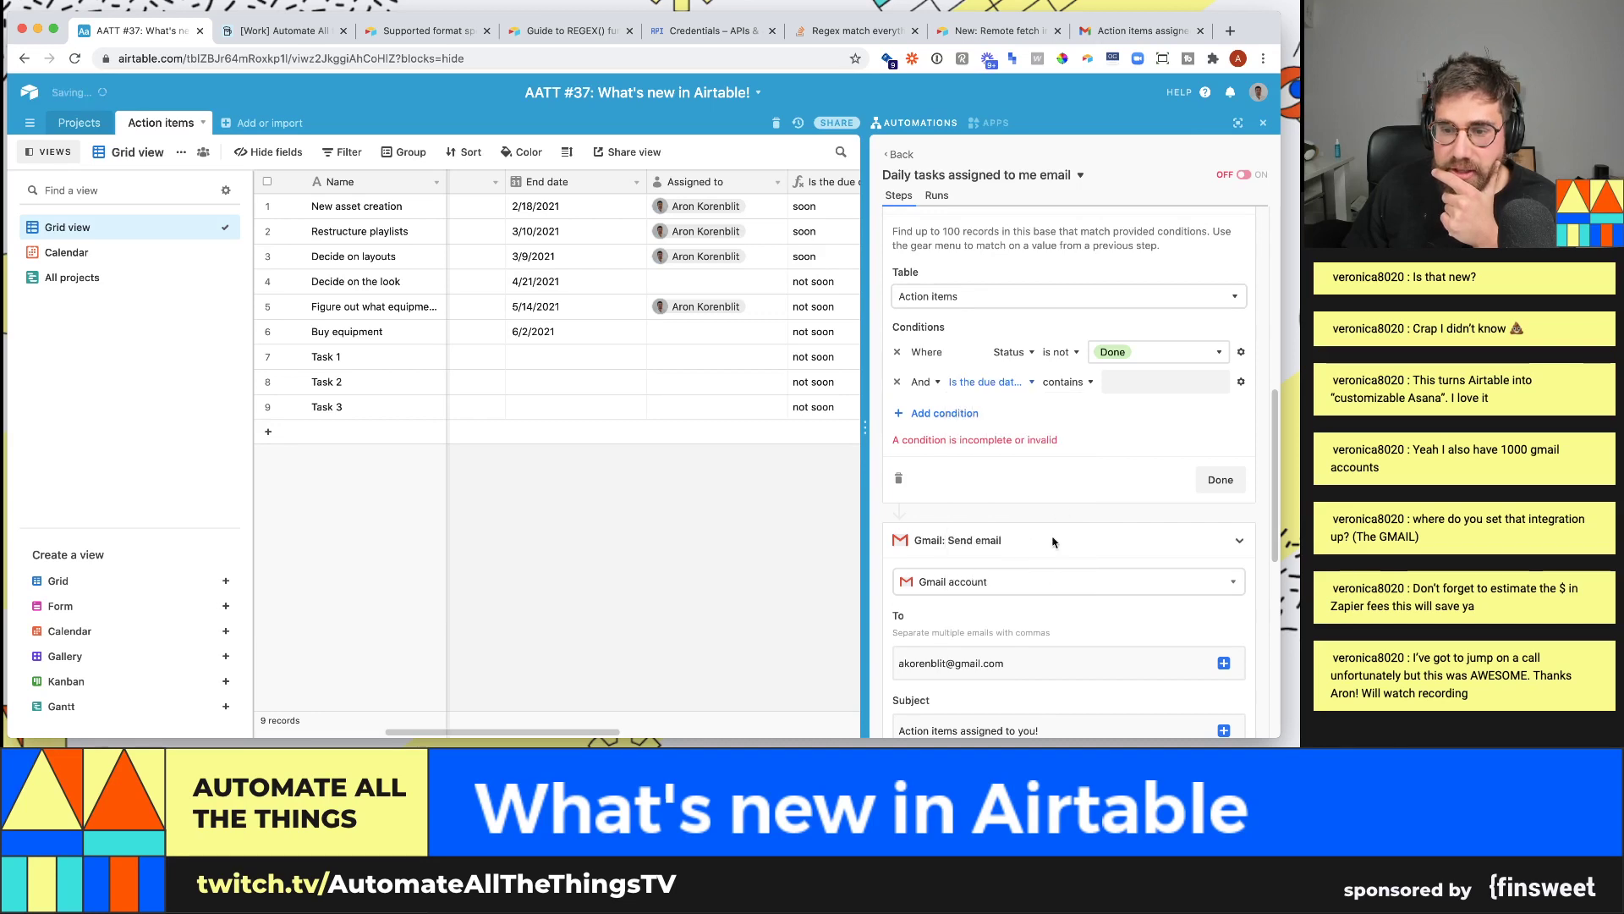
pyautogui.click(1068, 383)
pyautogui.click(1054, 485)
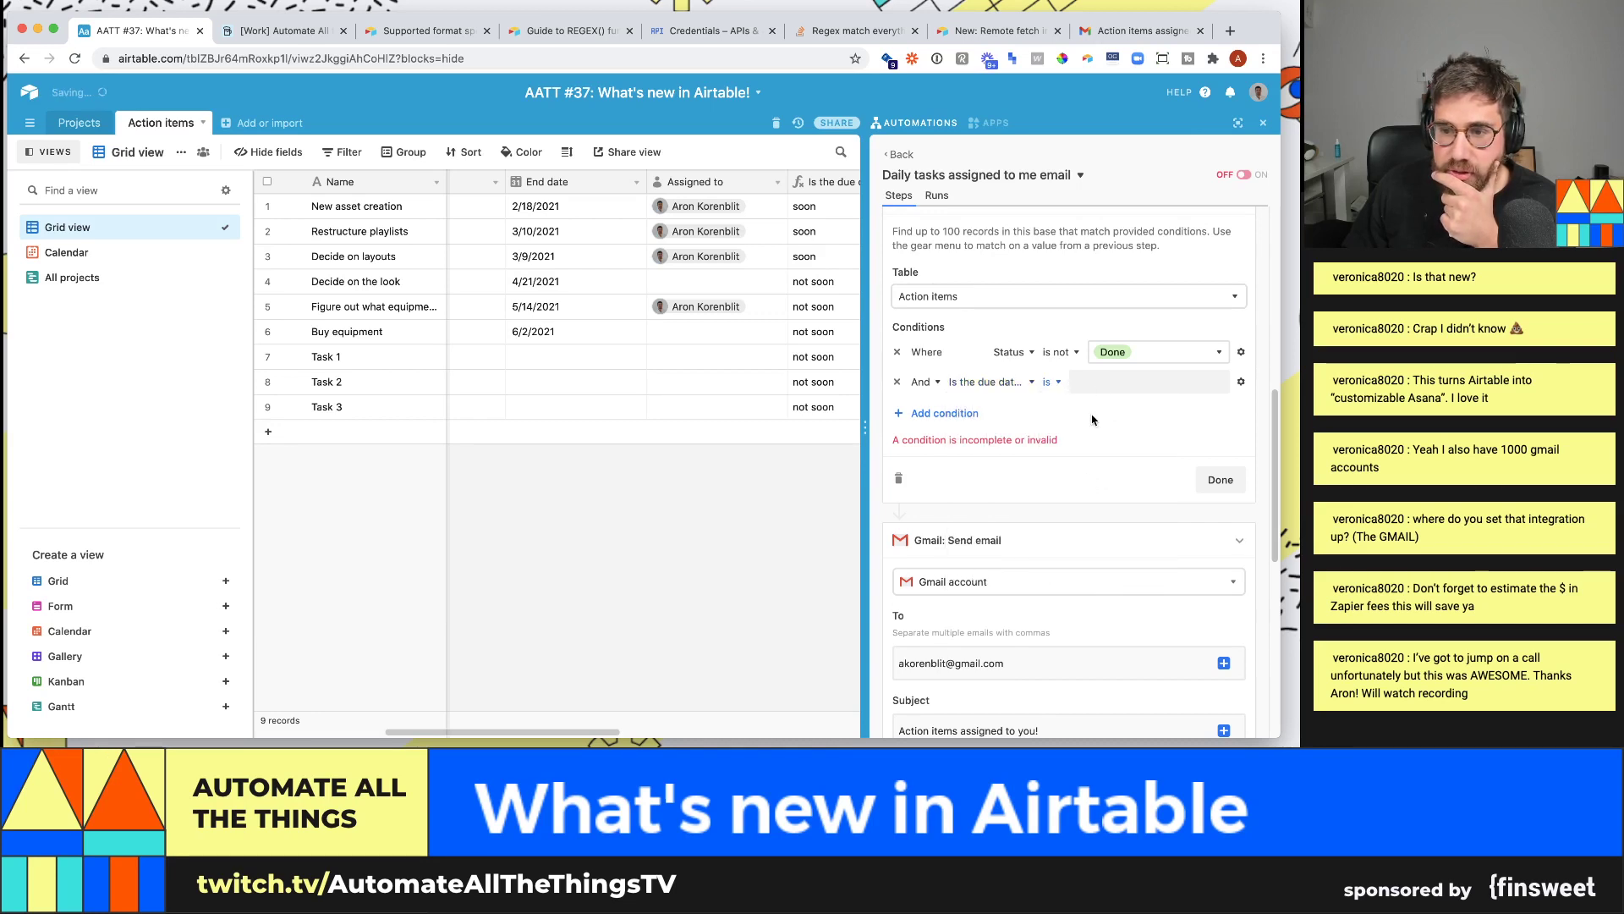
pyautogui.click(1139, 390)
pyautogui.write('soon')
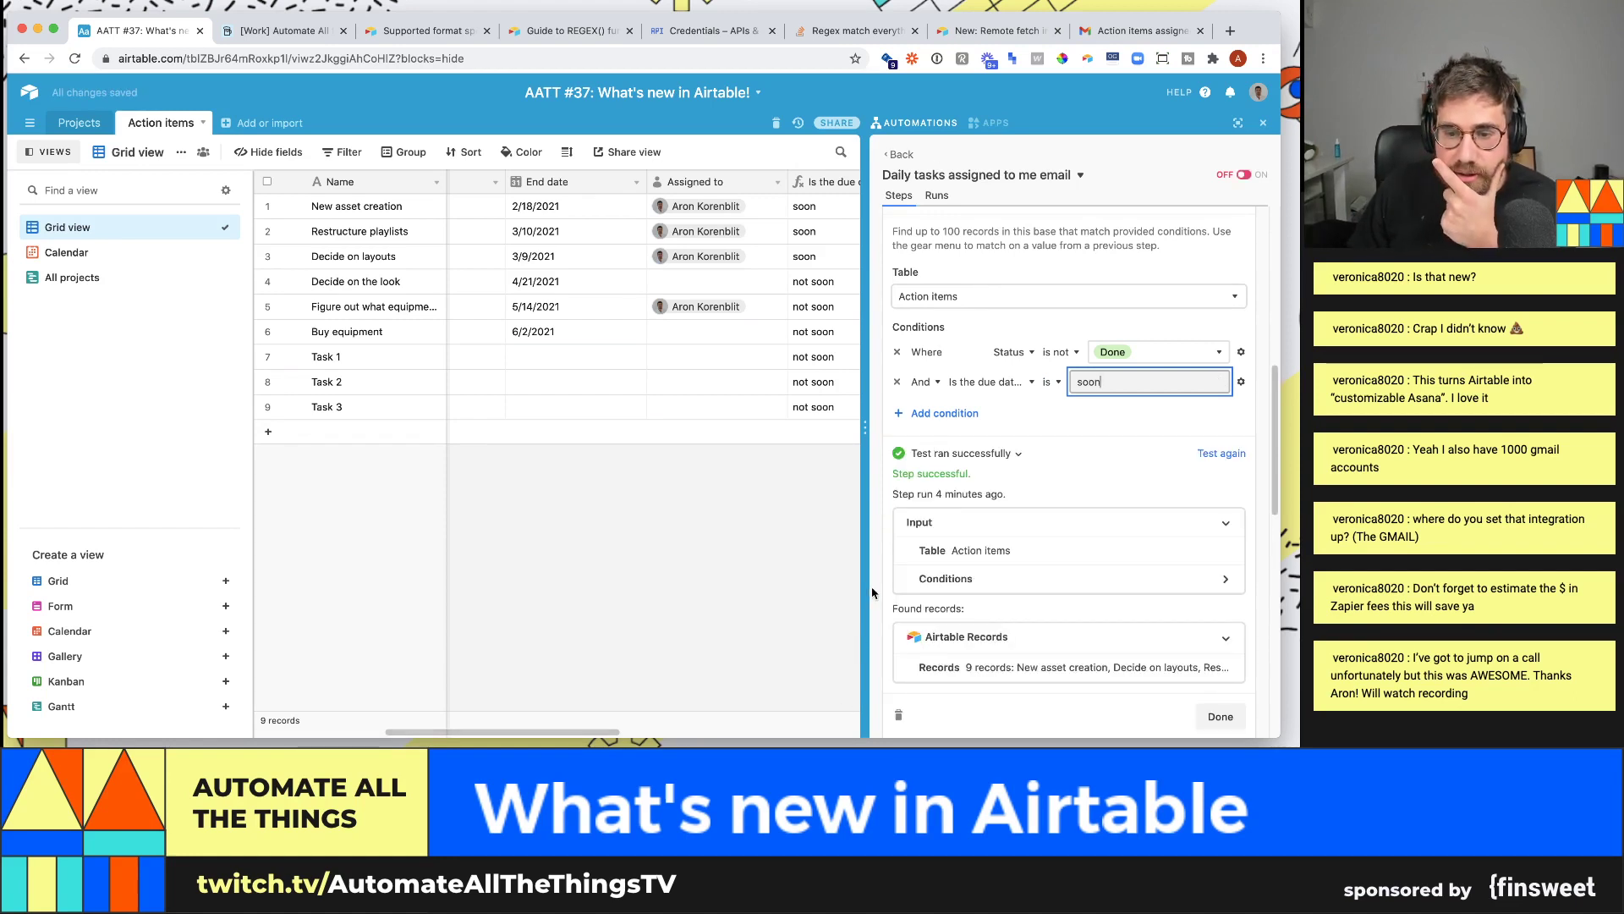
pyautogui.moveTo(868, 585); pyautogui.dragTo(945, 585)
pyautogui.moveTo(826, 235); pyautogui.dragTo(892, 237)
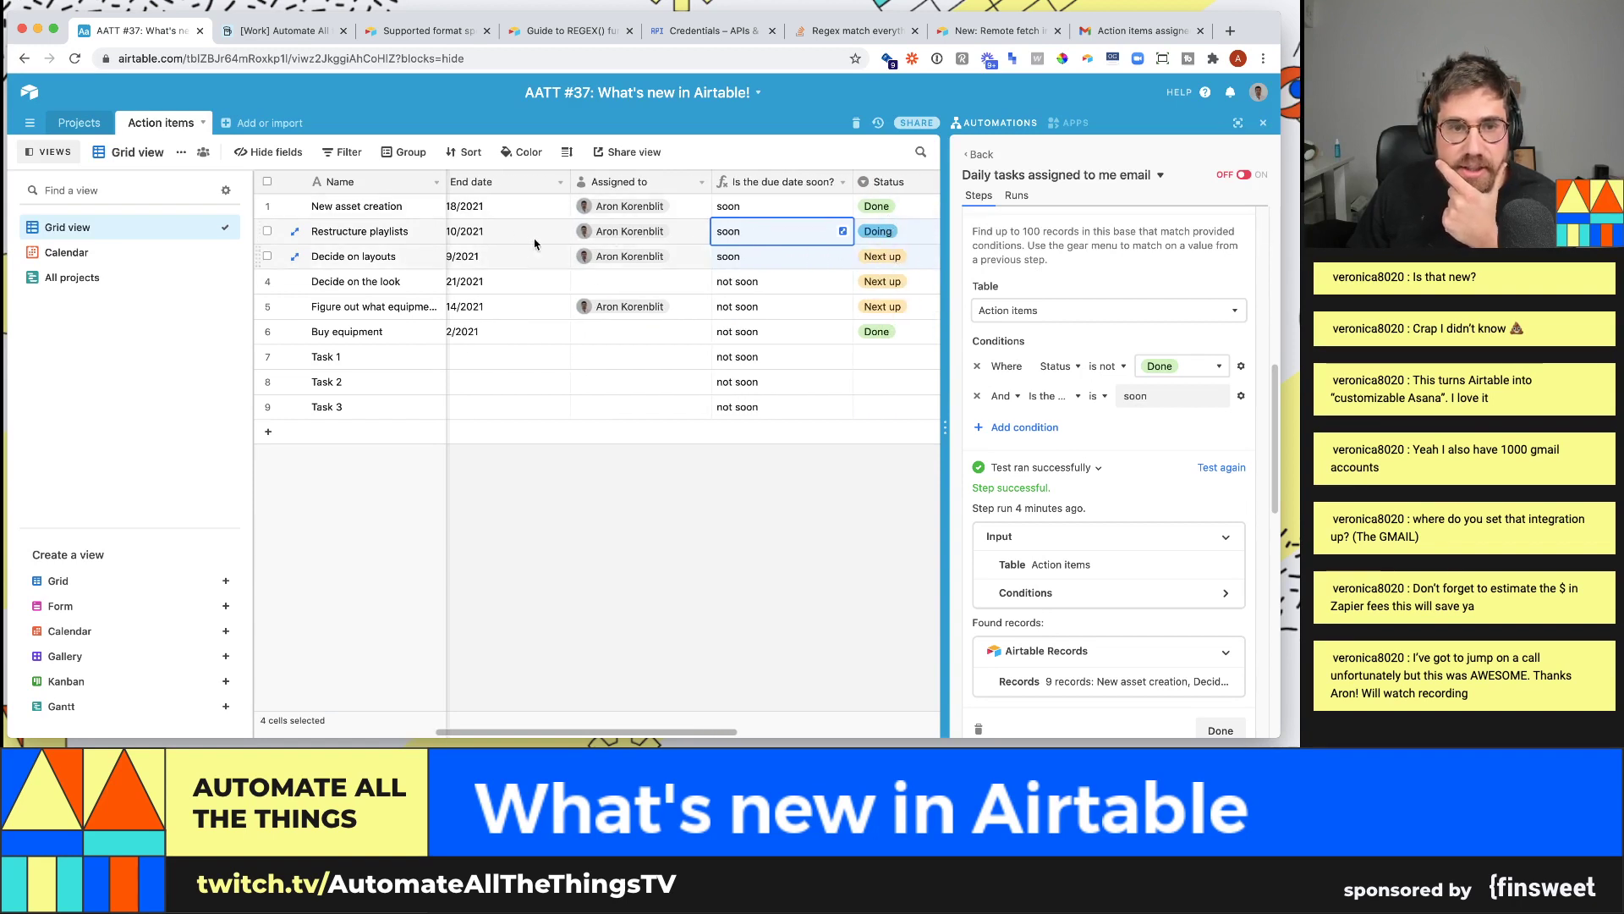
# - Retest Find records to return Decide on layouts and Restructure playlists, then retest Send email
pyautogui.click(1231, 468)
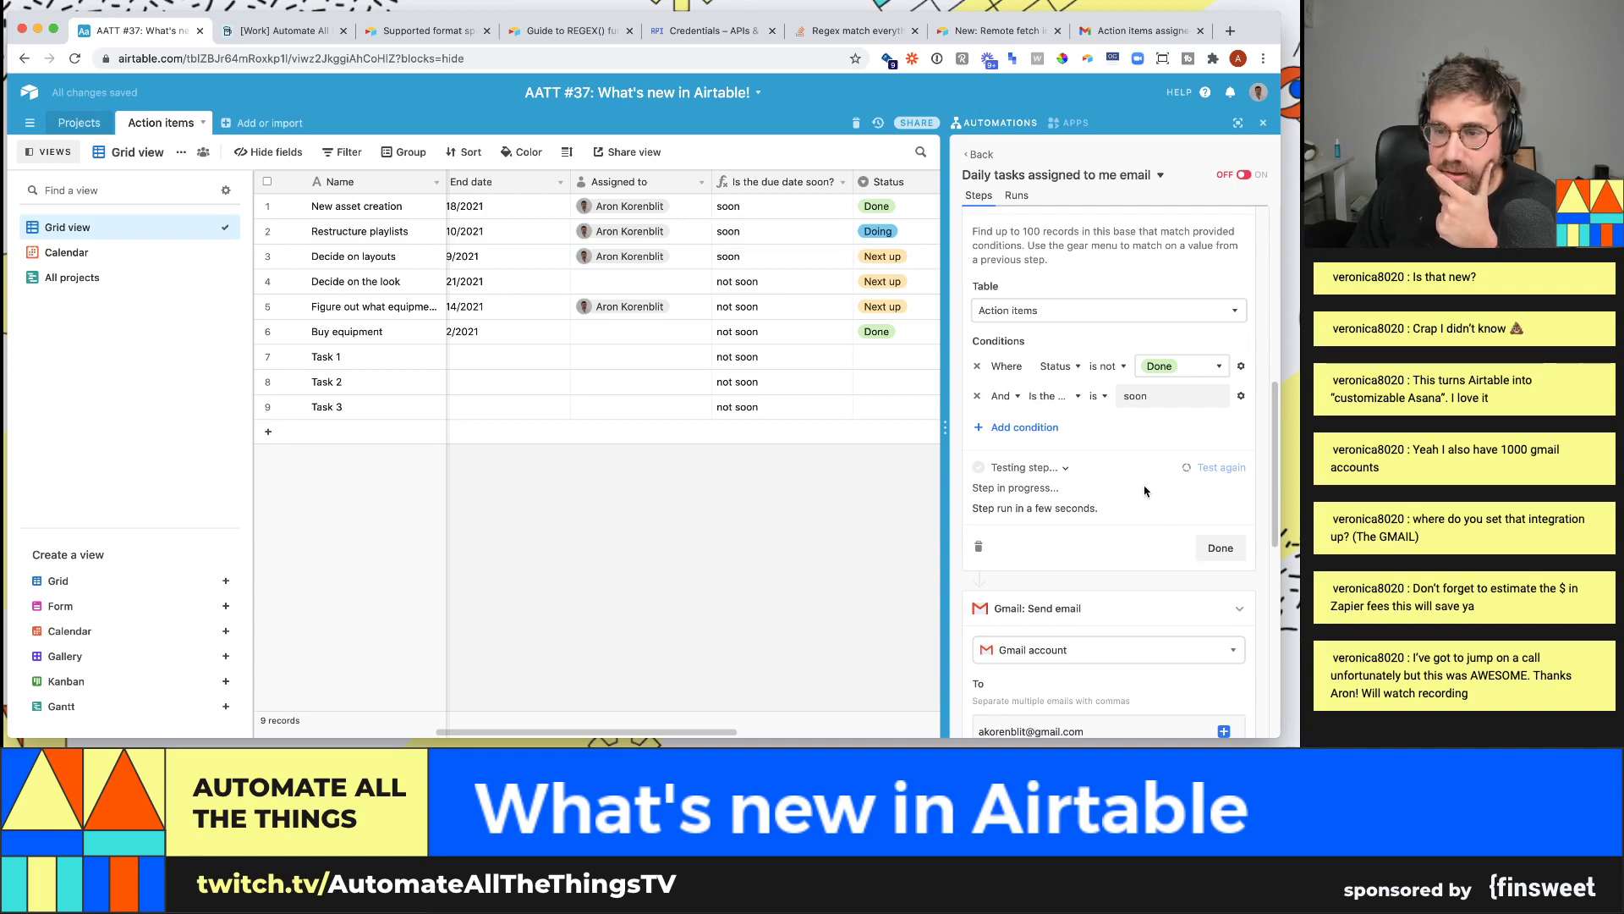
pyautogui.scroll(-2, 1146, 491)
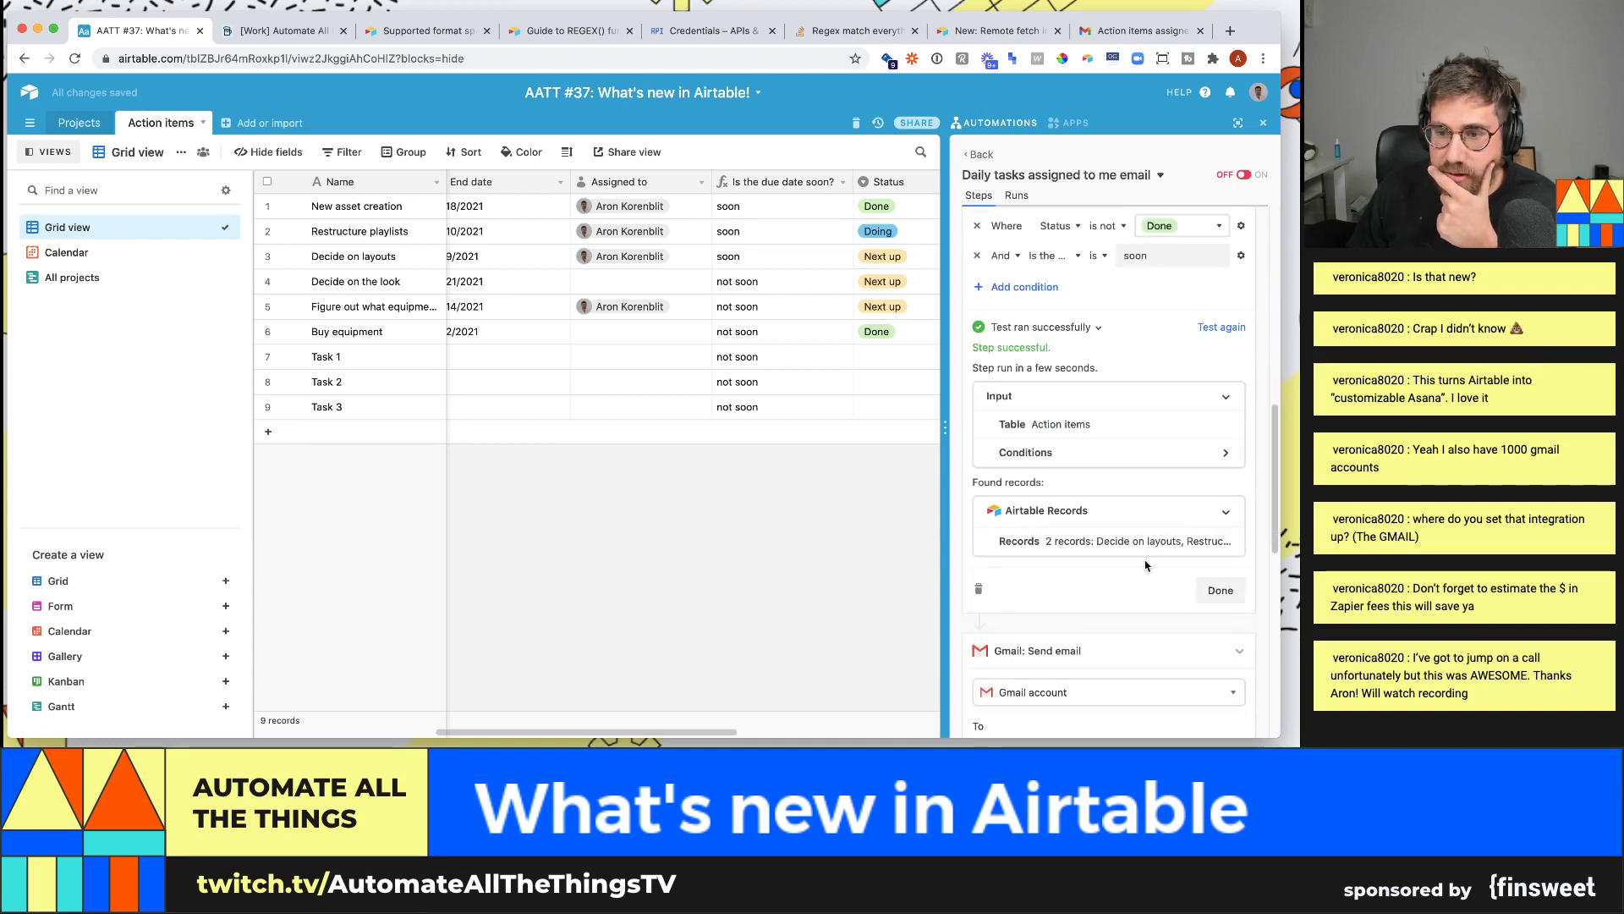
pyautogui.click(1149, 547)
pyautogui.scroll(-4, 1132, 543)
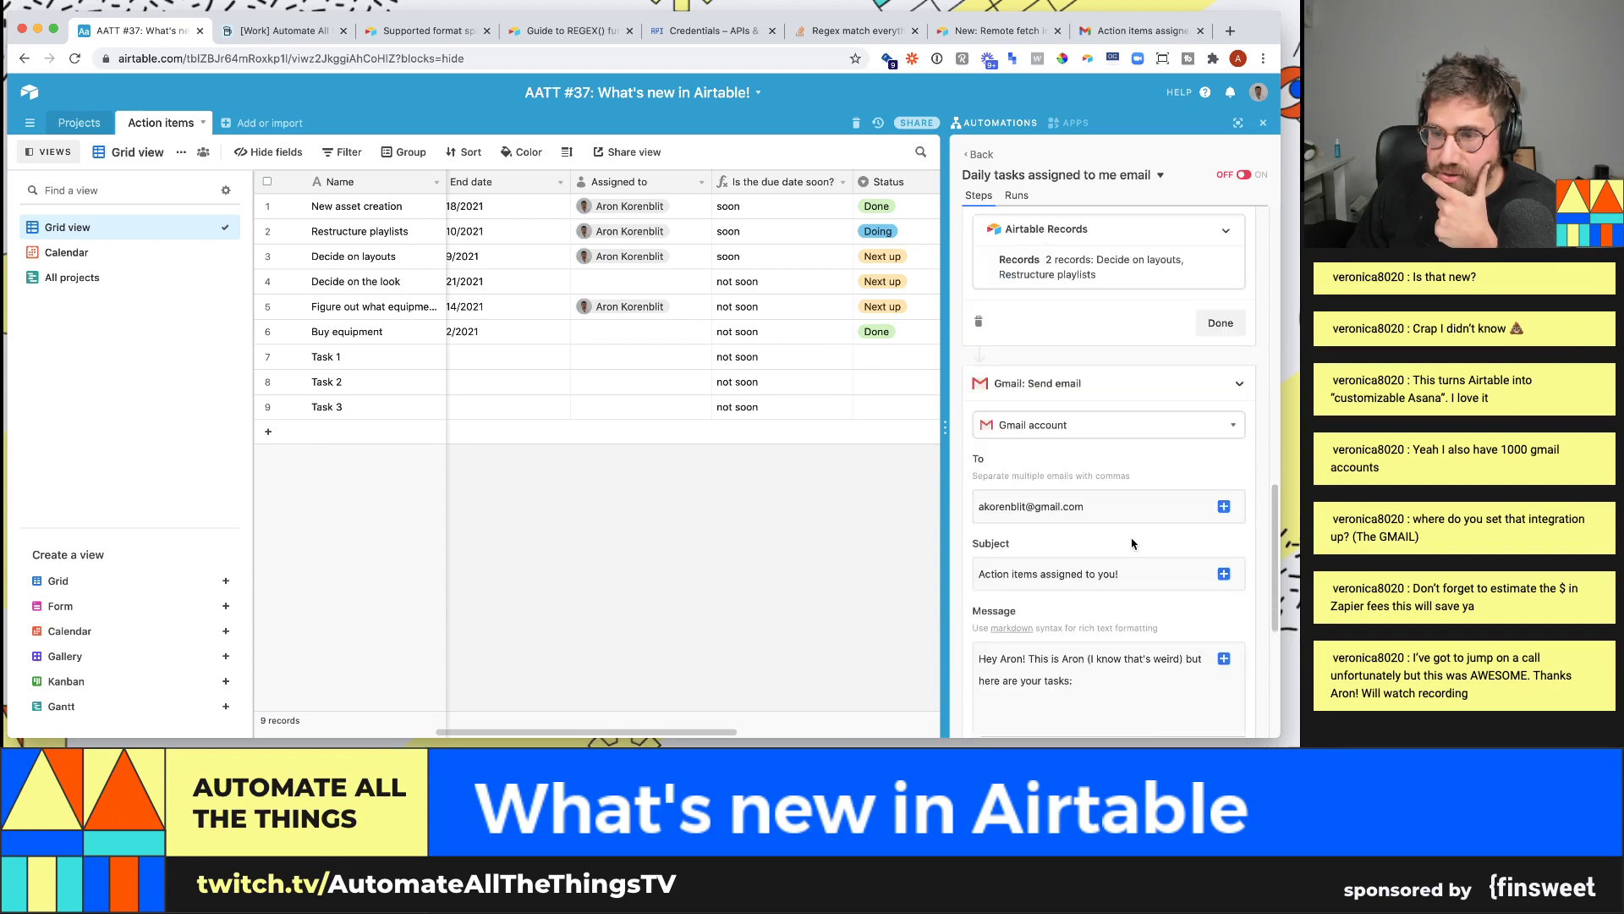
pyautogui.scroll(-5, 1162, 498)
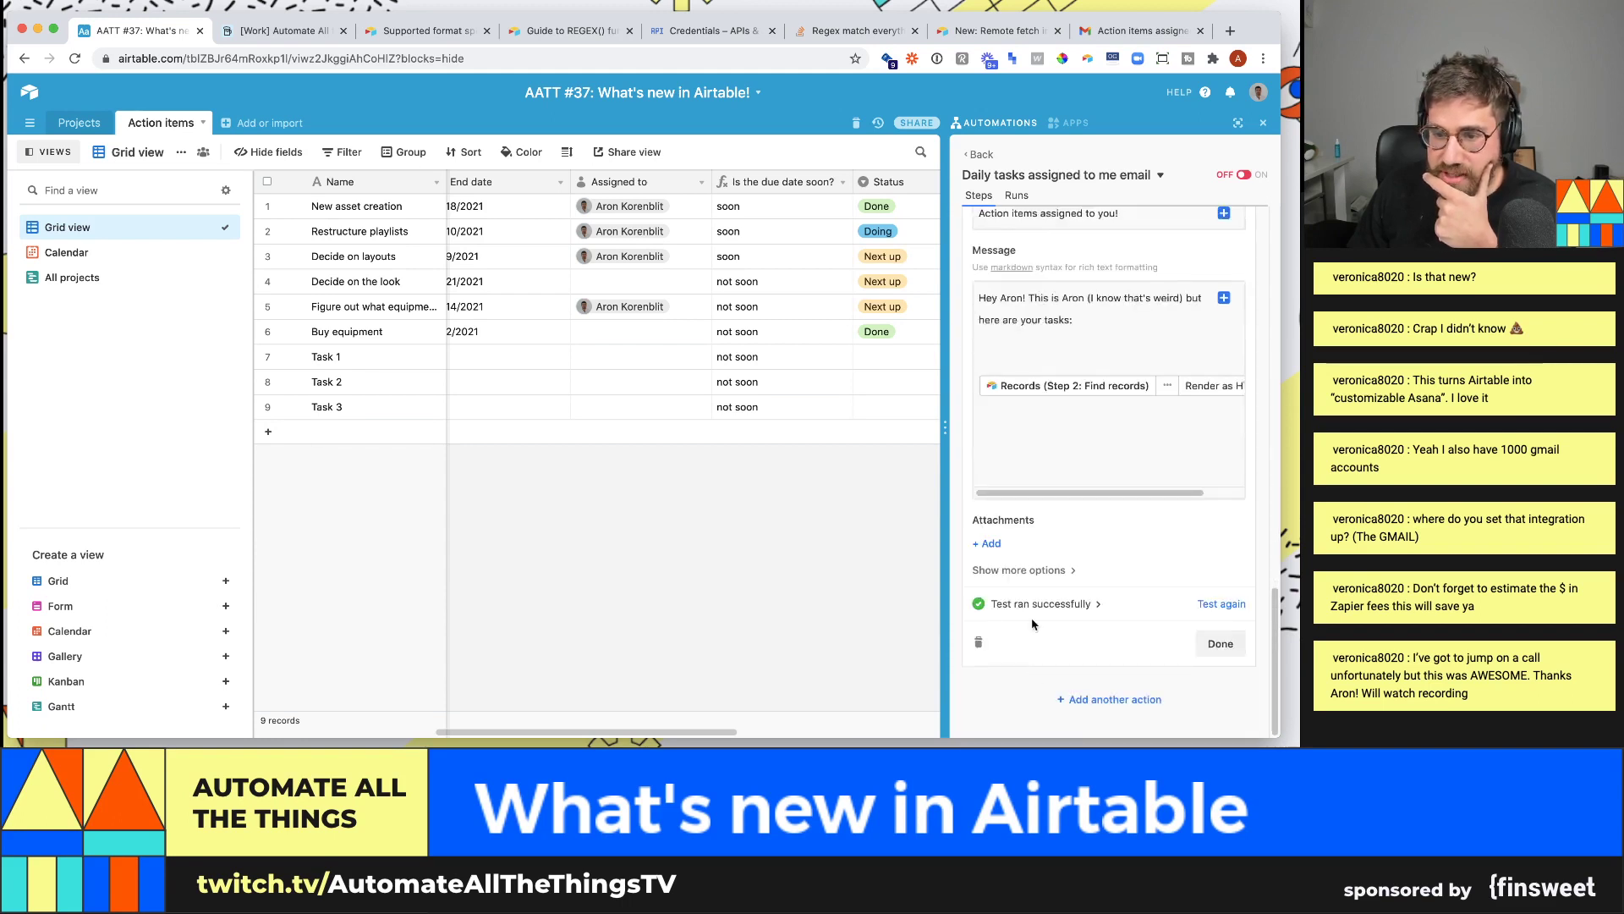
pyautogui.click(1224, 603)
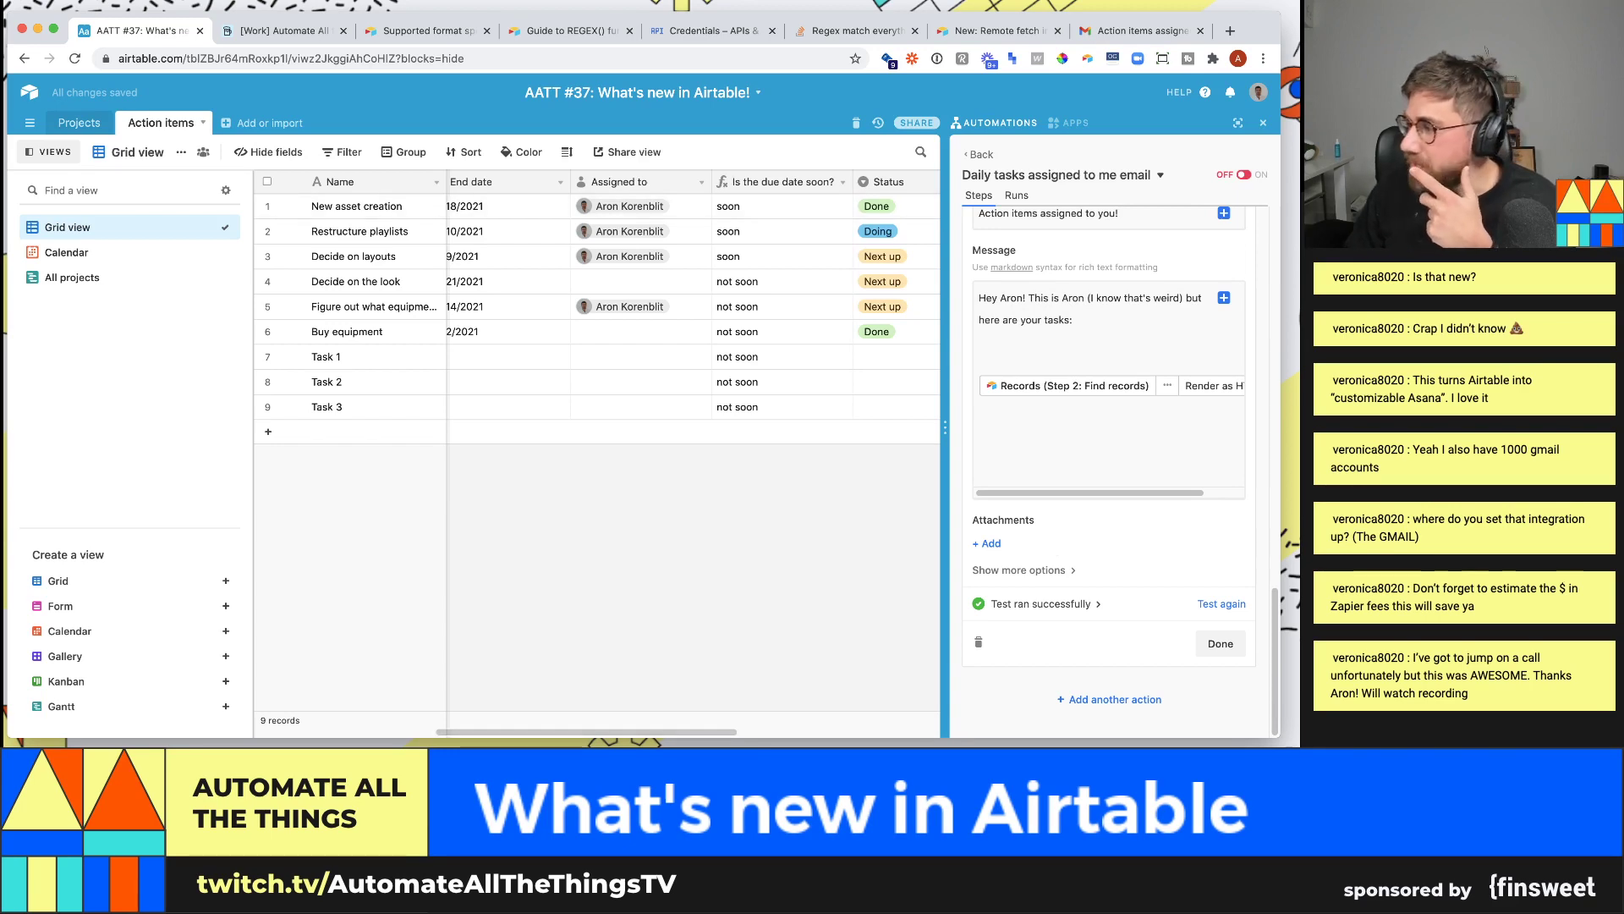
pyautogui.press('super+Tab')
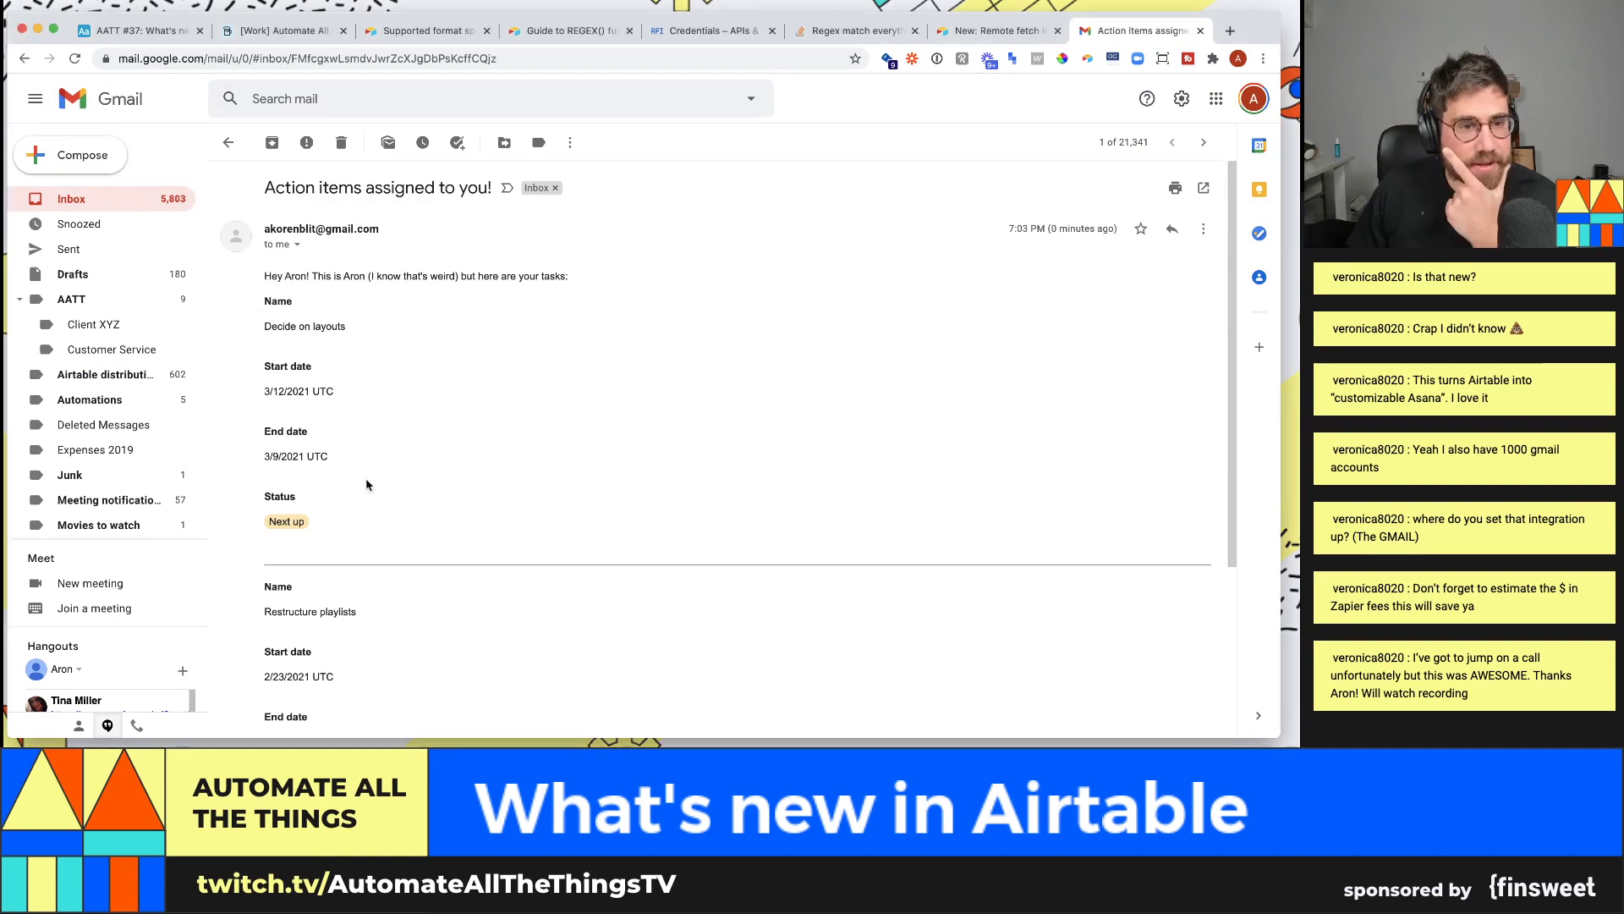
# - Read through the test email's two tasks, Decide on layouts and Restructure playlists
pyautogui.scroll(-1, 365, 489)
pyautogui.scroll(-4, 366, 488)
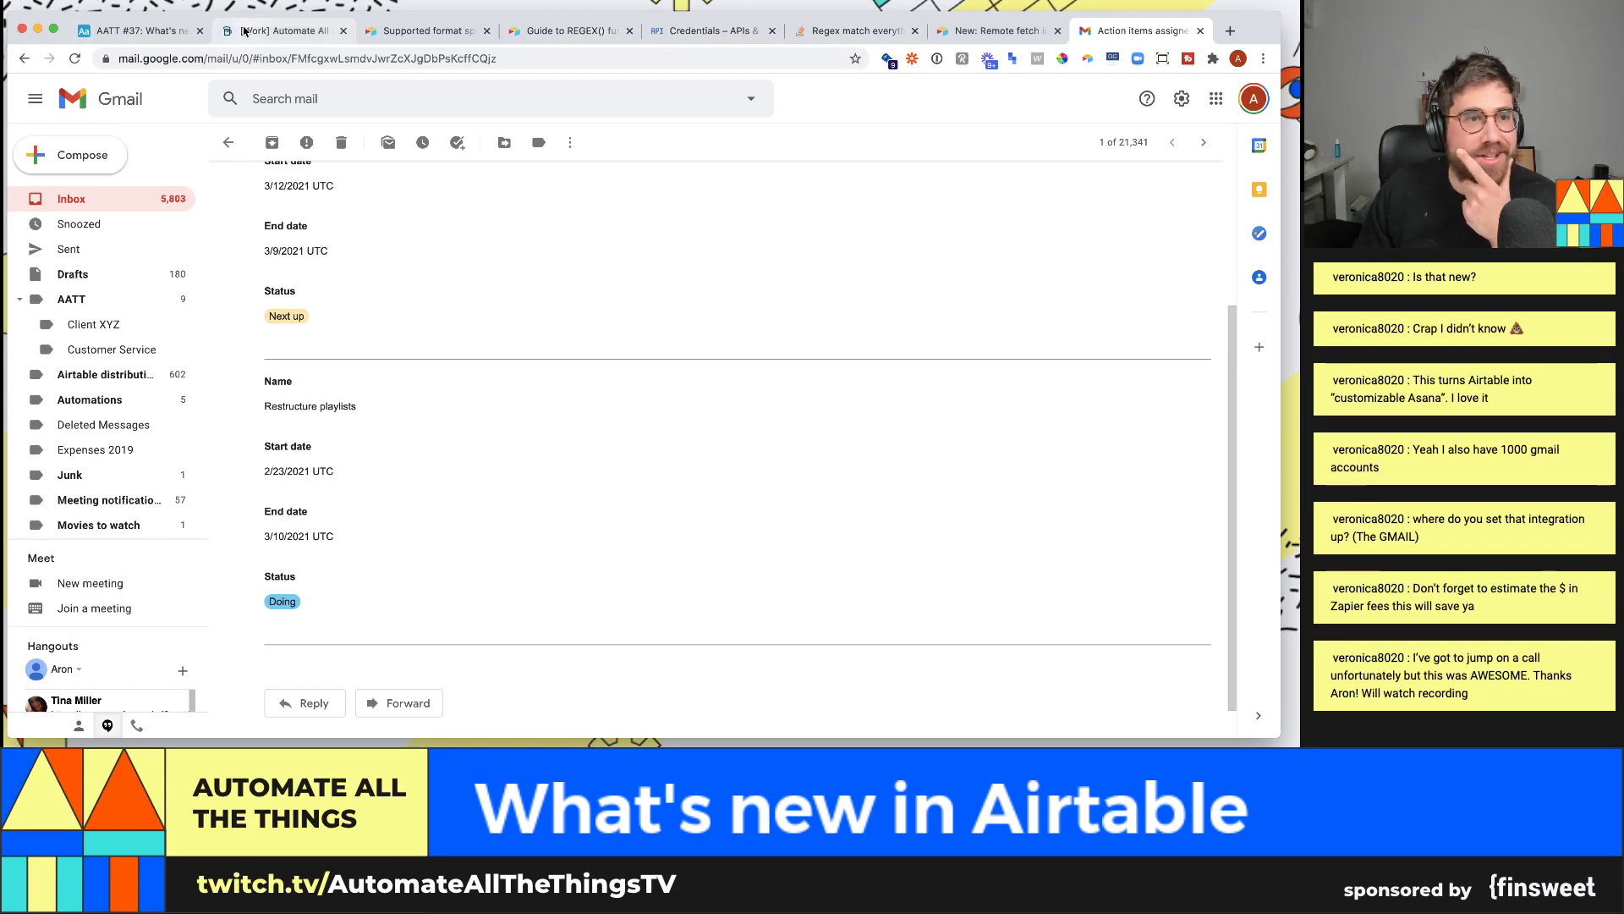
pyautogui.click(136, 30)
# - Review the daily tasks automation's trigger and action steps, then go back to the automations list
pyautogui.scroll(4, 1068, 320)
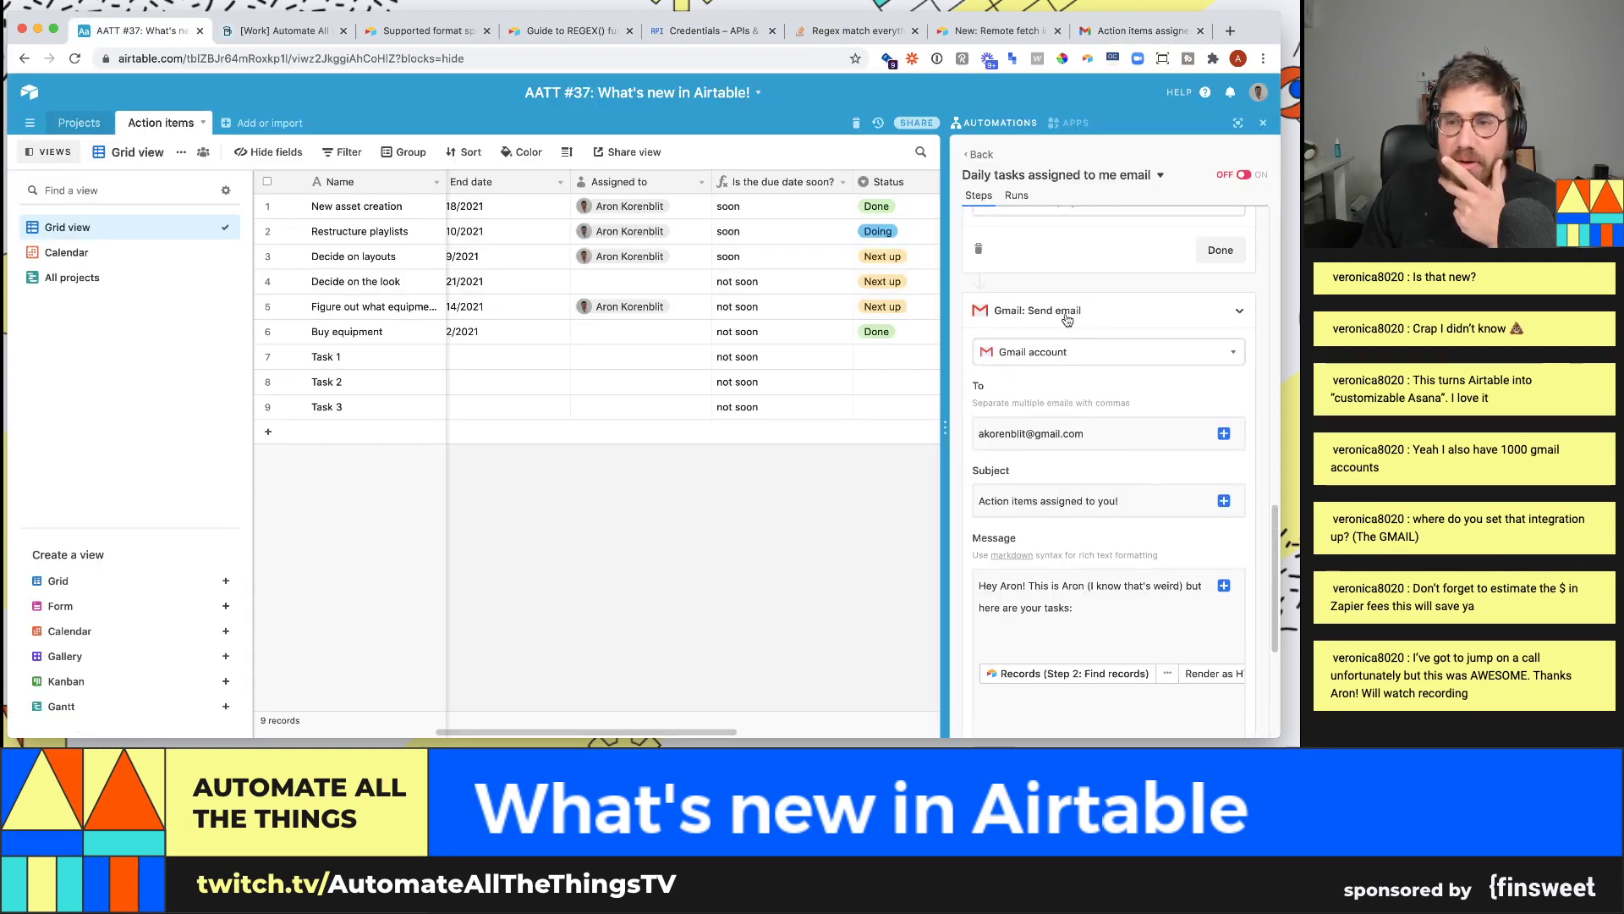
pyautogui.scroll(6, 1076, 352)
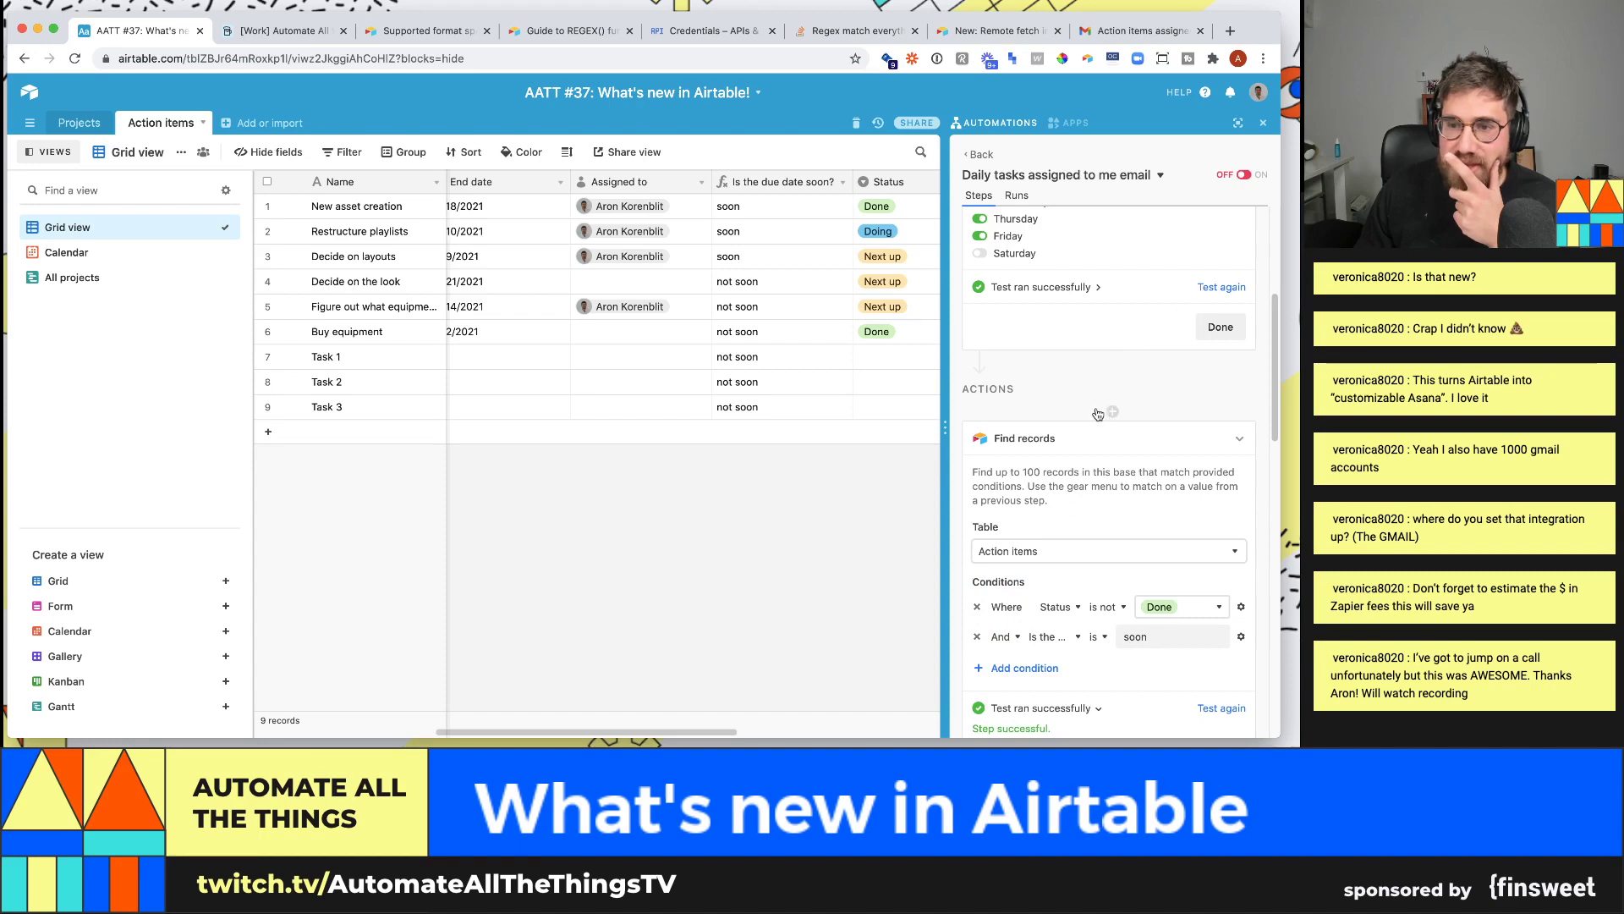
pyautogui.scroll(-1, 1079, 431)
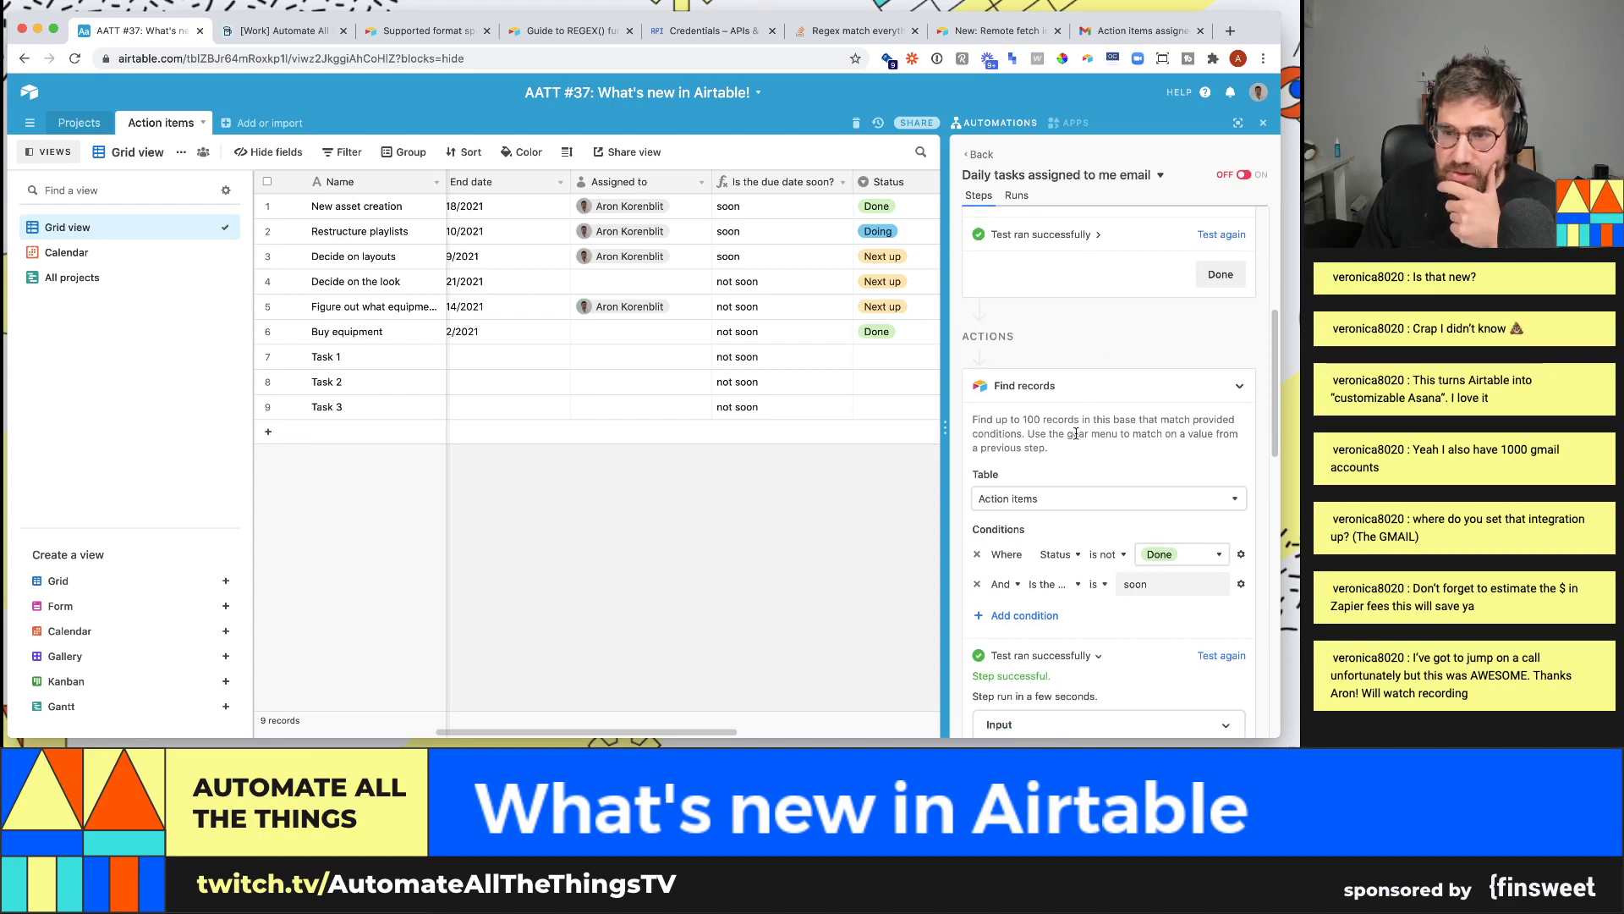
pyautogui.scroll(-2, 1076, 433)
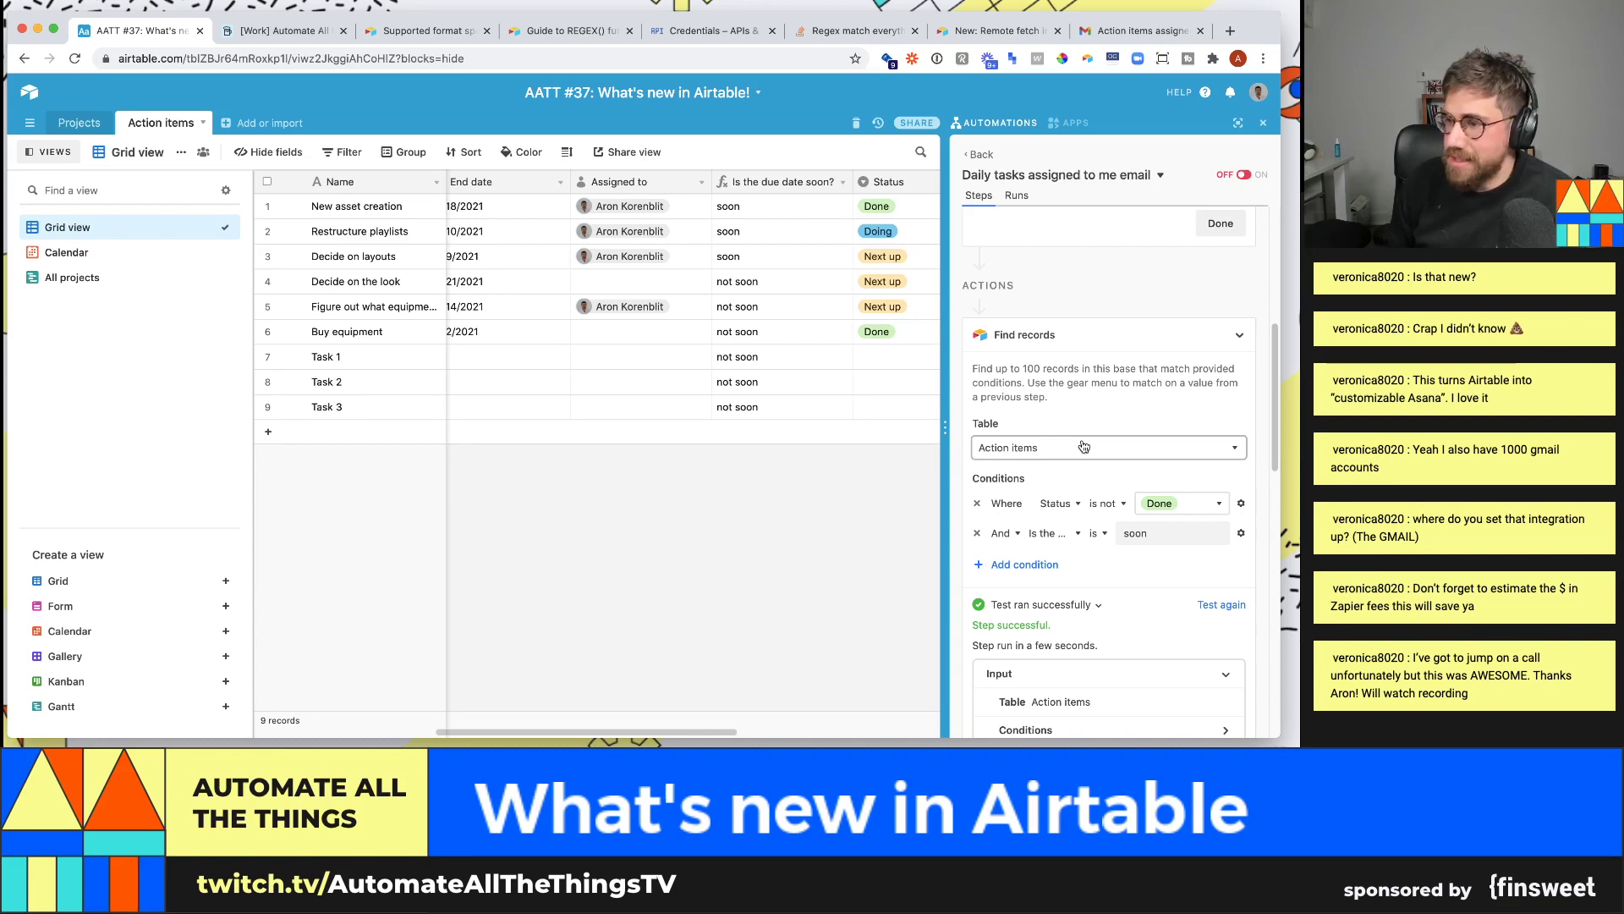
pyautogui.scroll(3, 1084, 447)
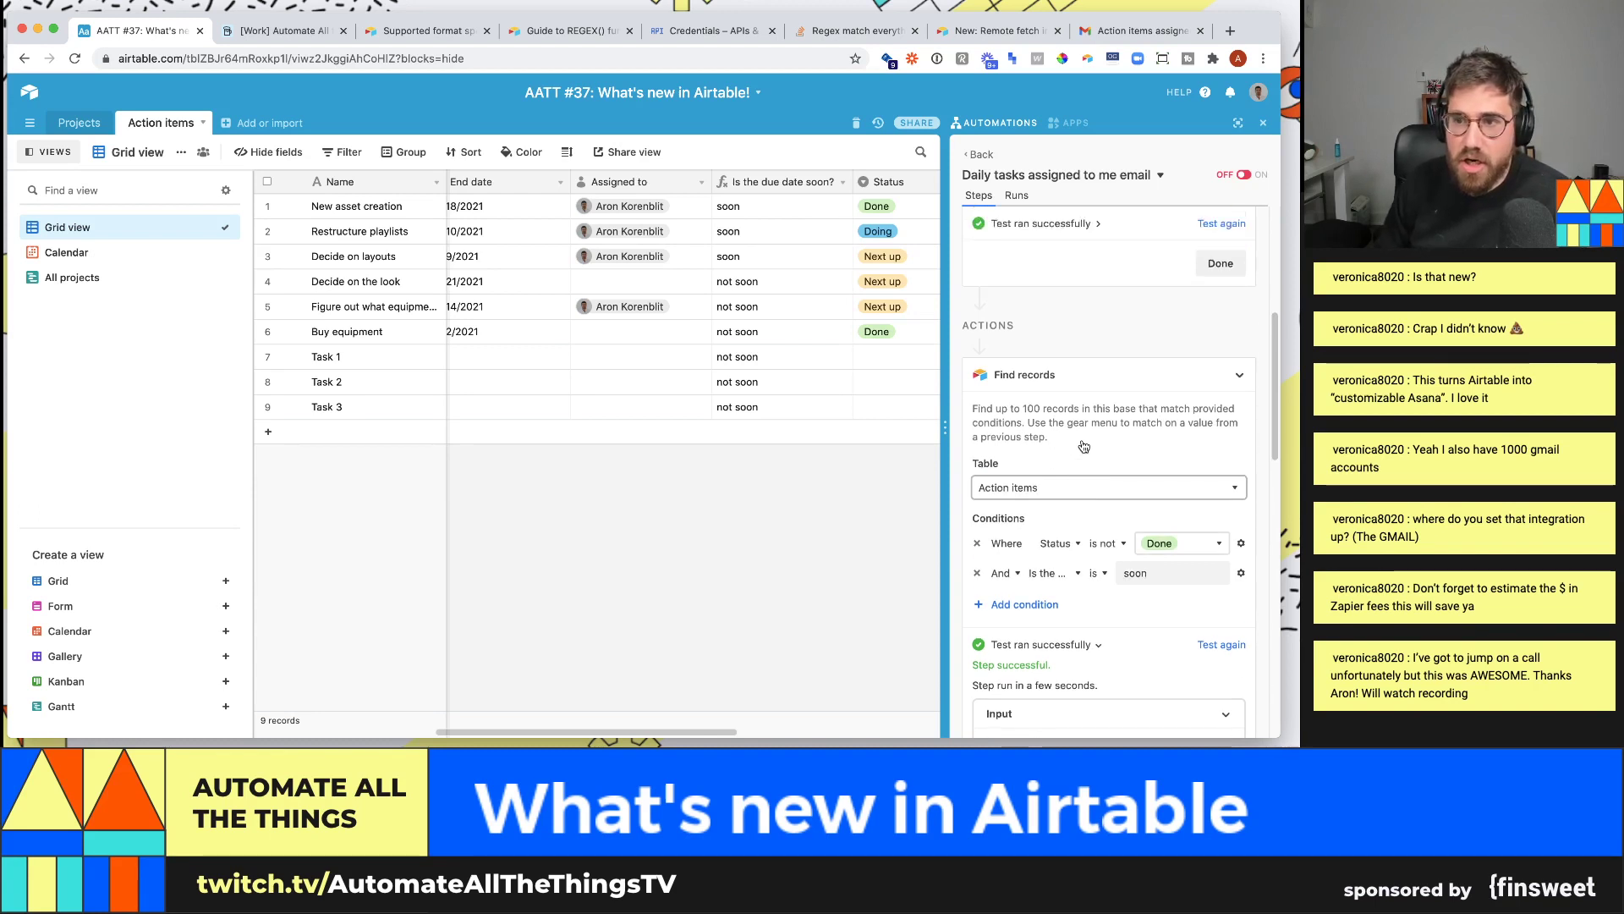
pyautogui.scroll(1, 1058, 281)
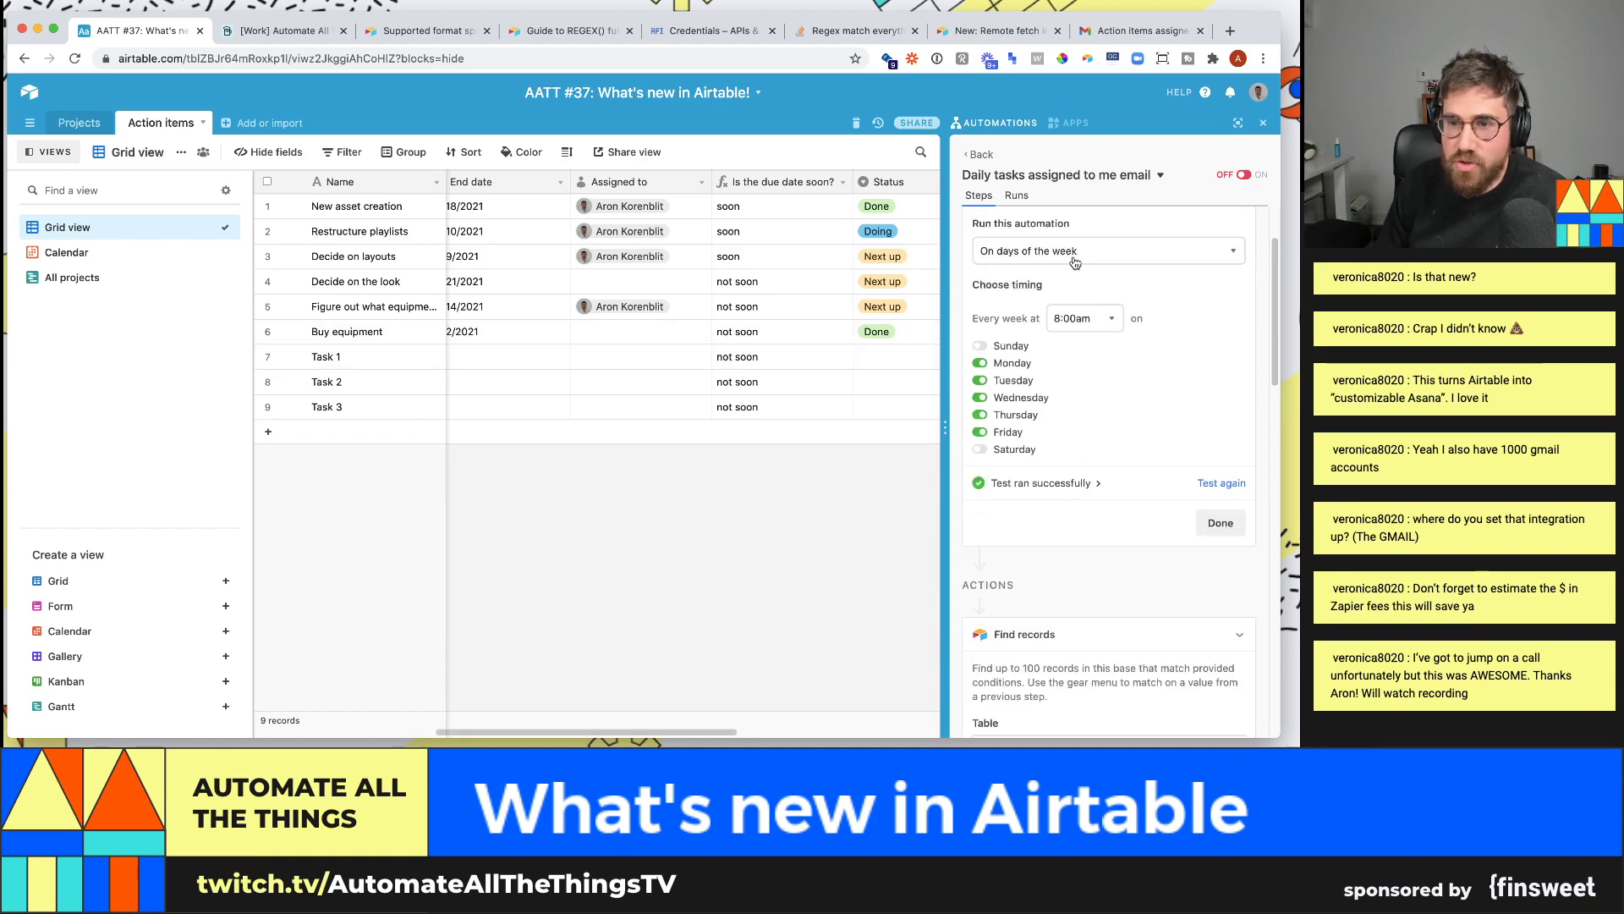
pyautogui.scroll(-10, 1073, 456)
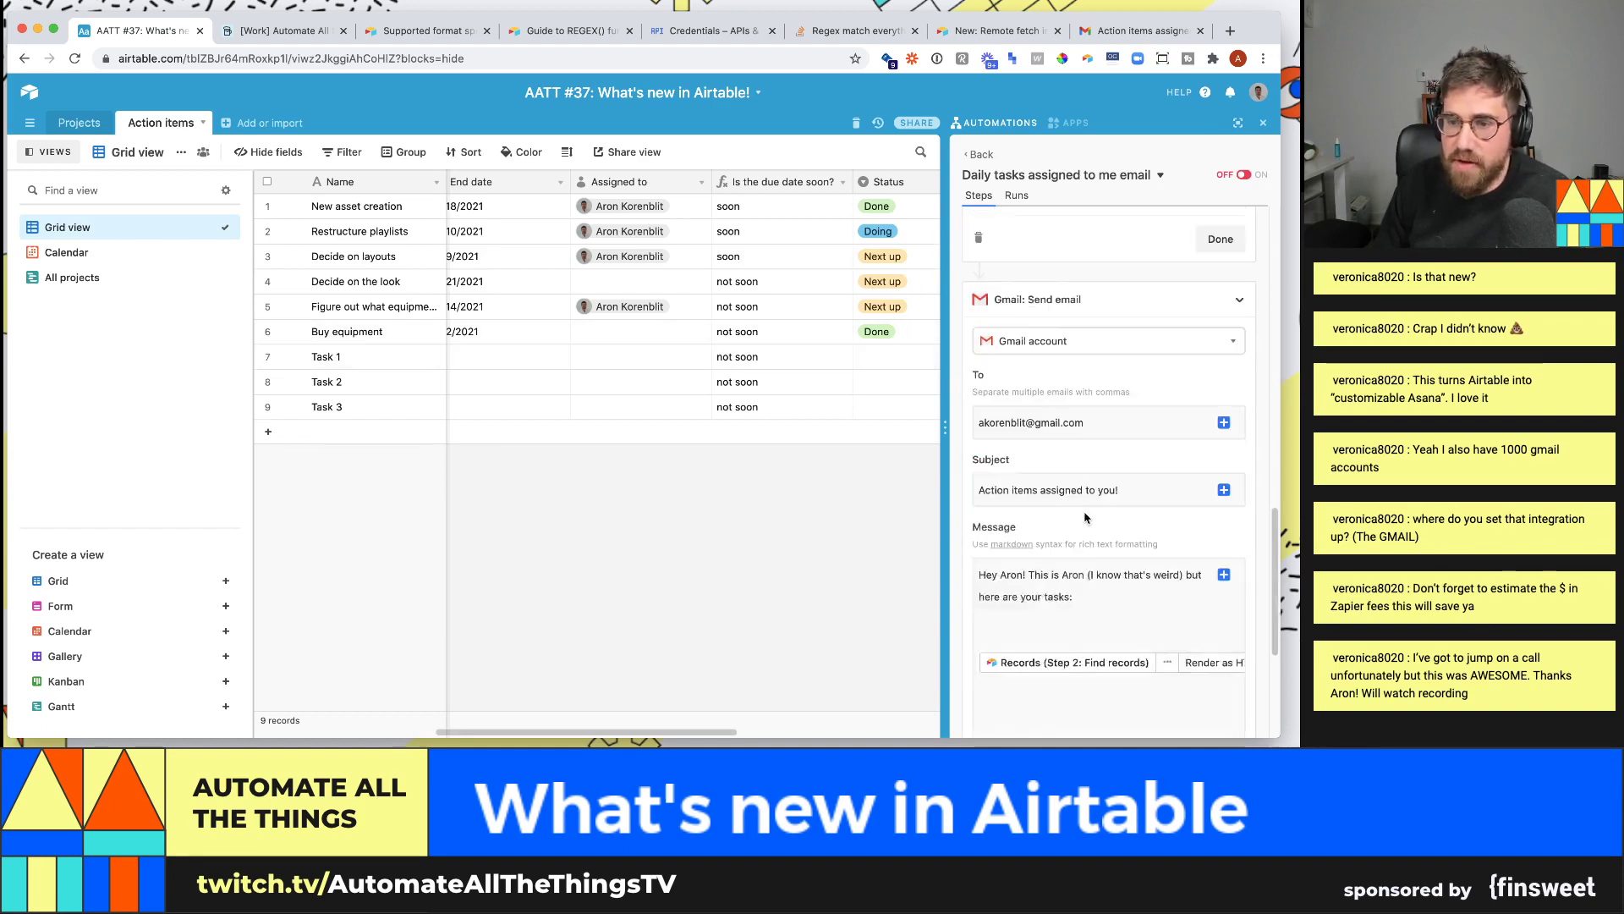
pyautogui.scroll(-3, 1086, 518)
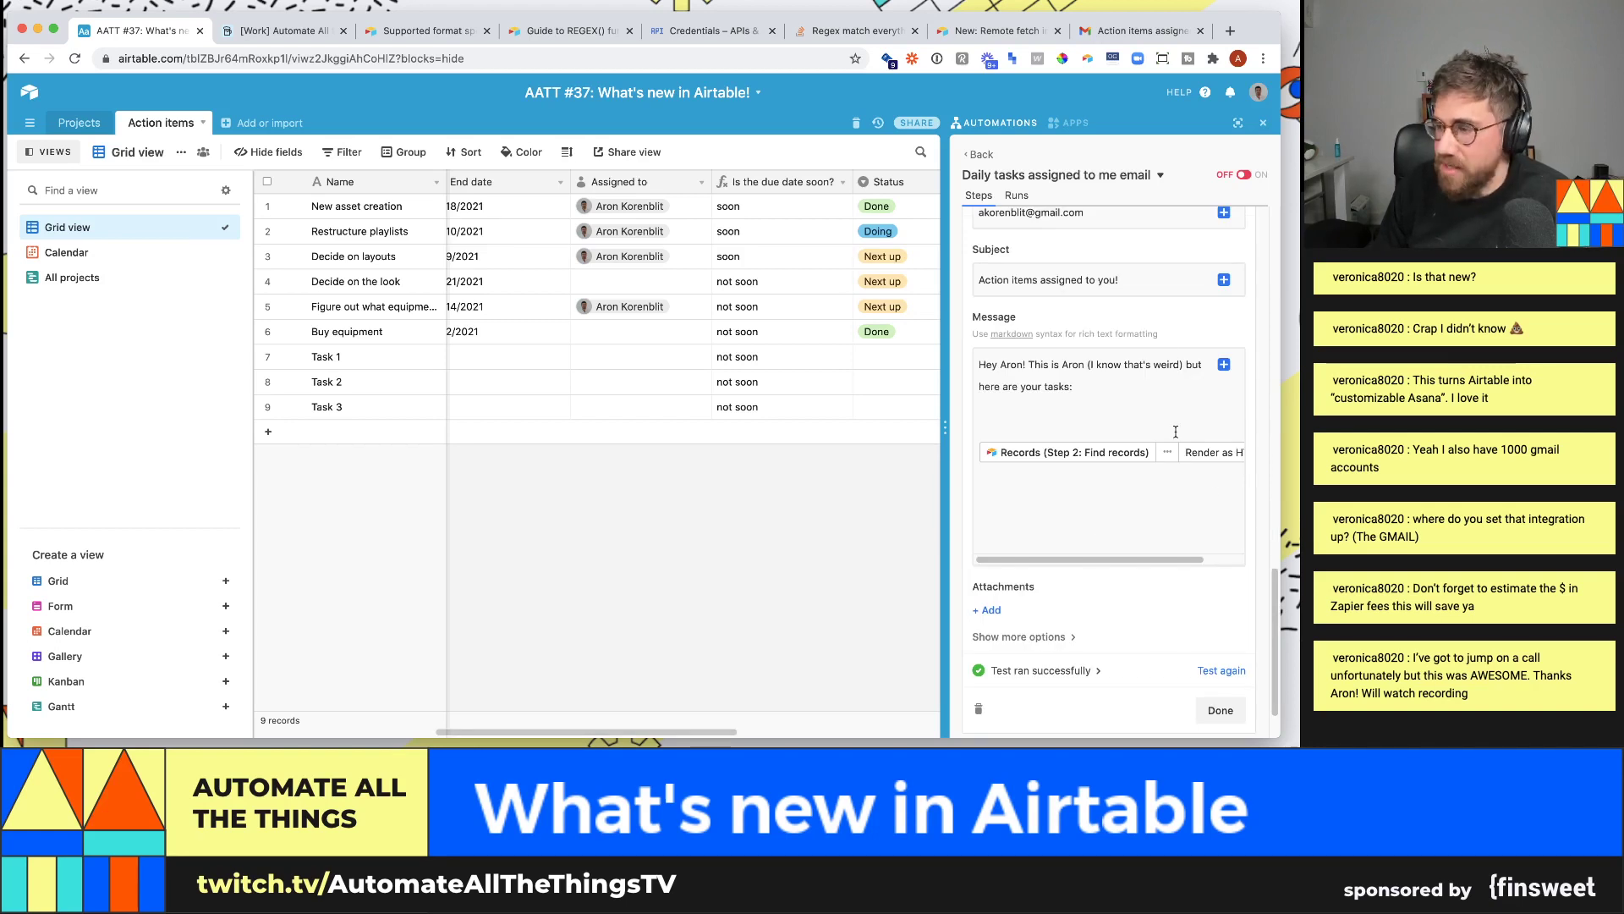
pyautogui.scroll(1, 1175, 431)
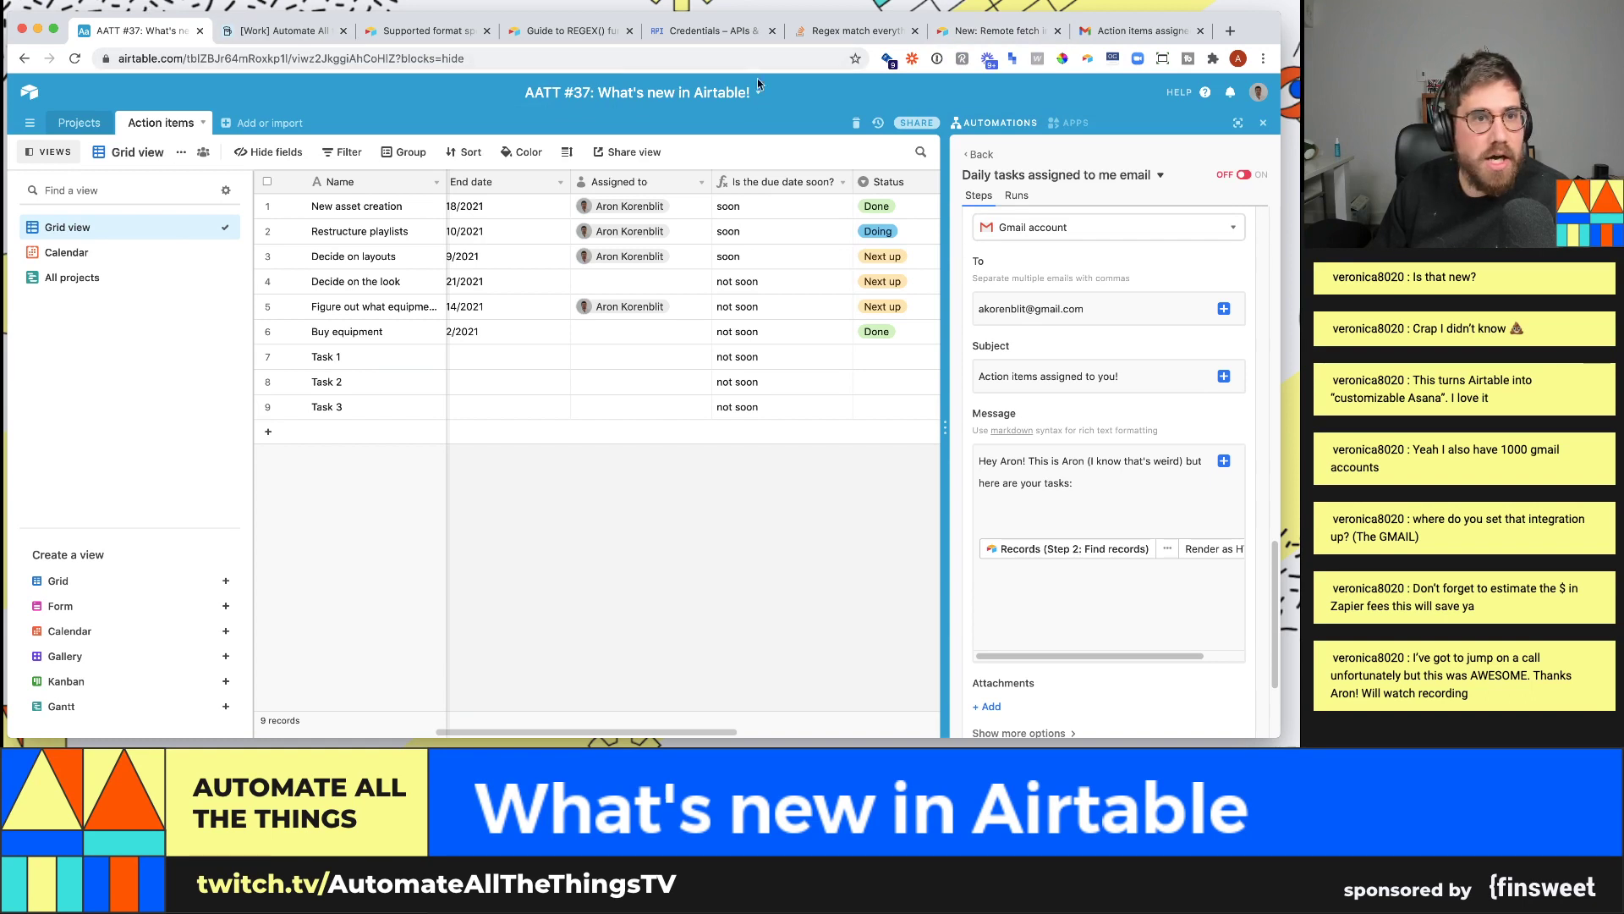
pyautogui.click(980, 155)
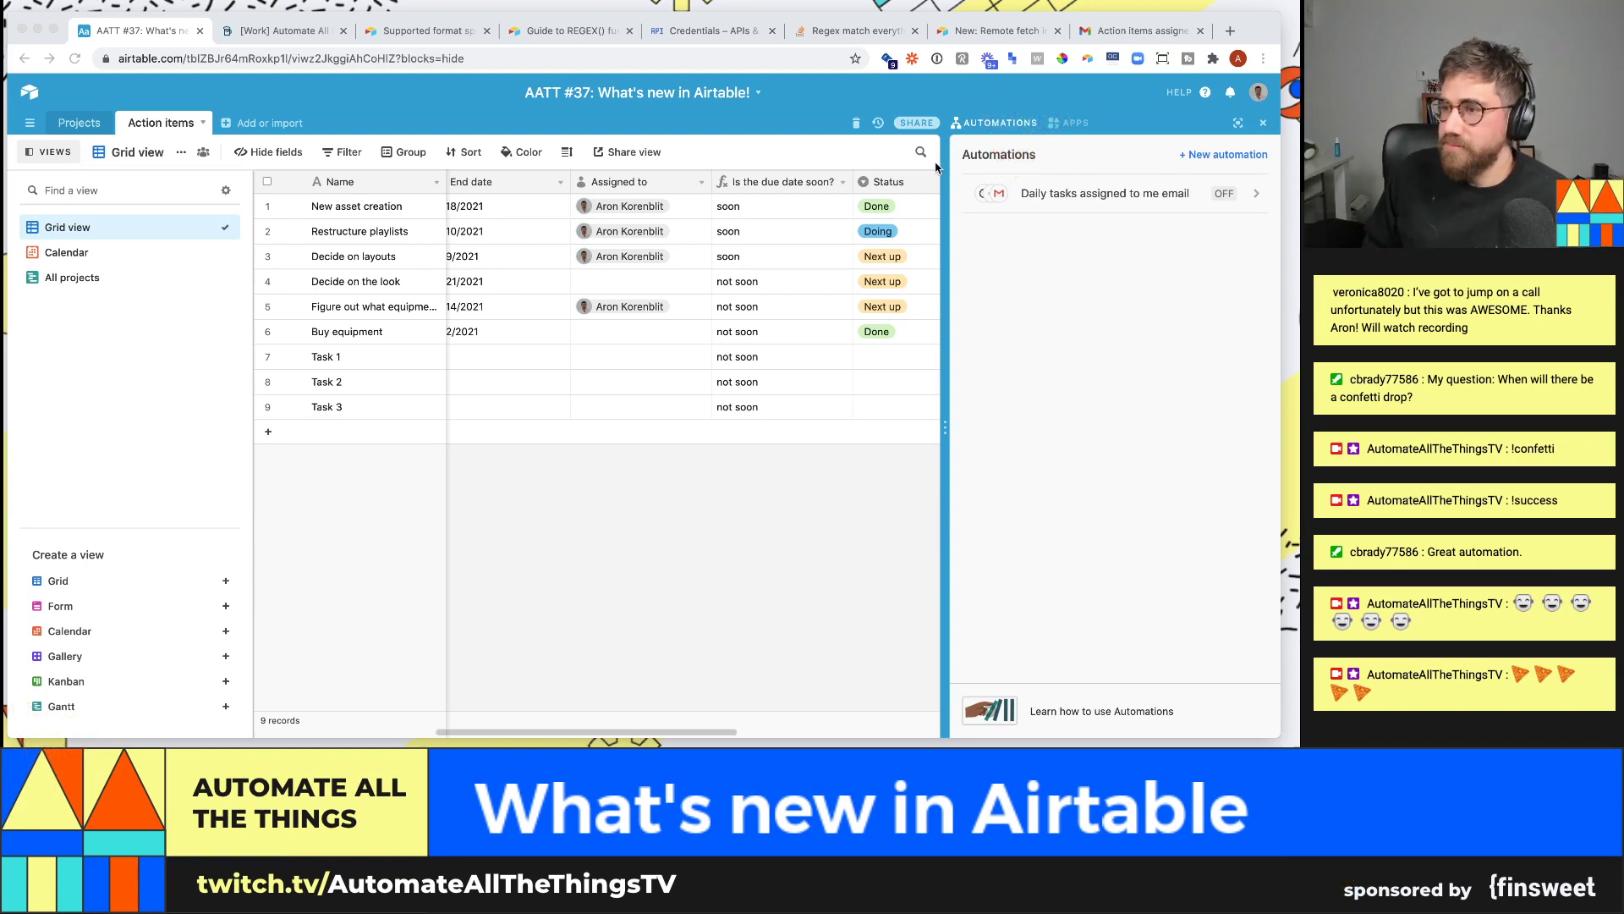
# - Add a ✅ after 'New triggers/actions!' in the apps dashboard description
pyautogui.click(1071, 123)
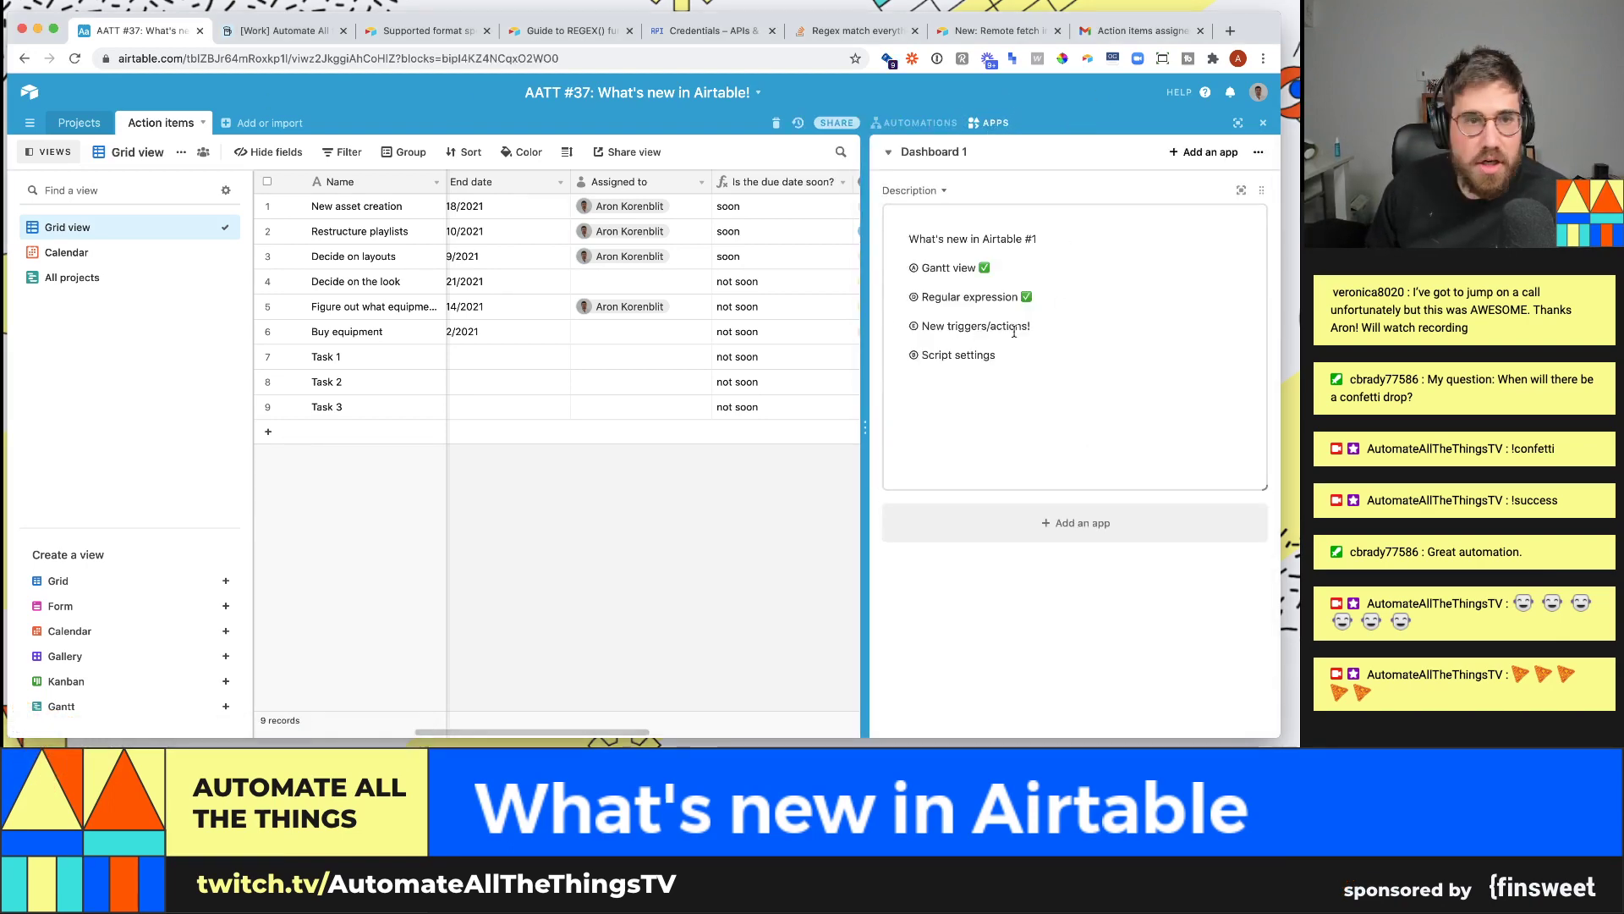
pyautogui.click(1054, 330)
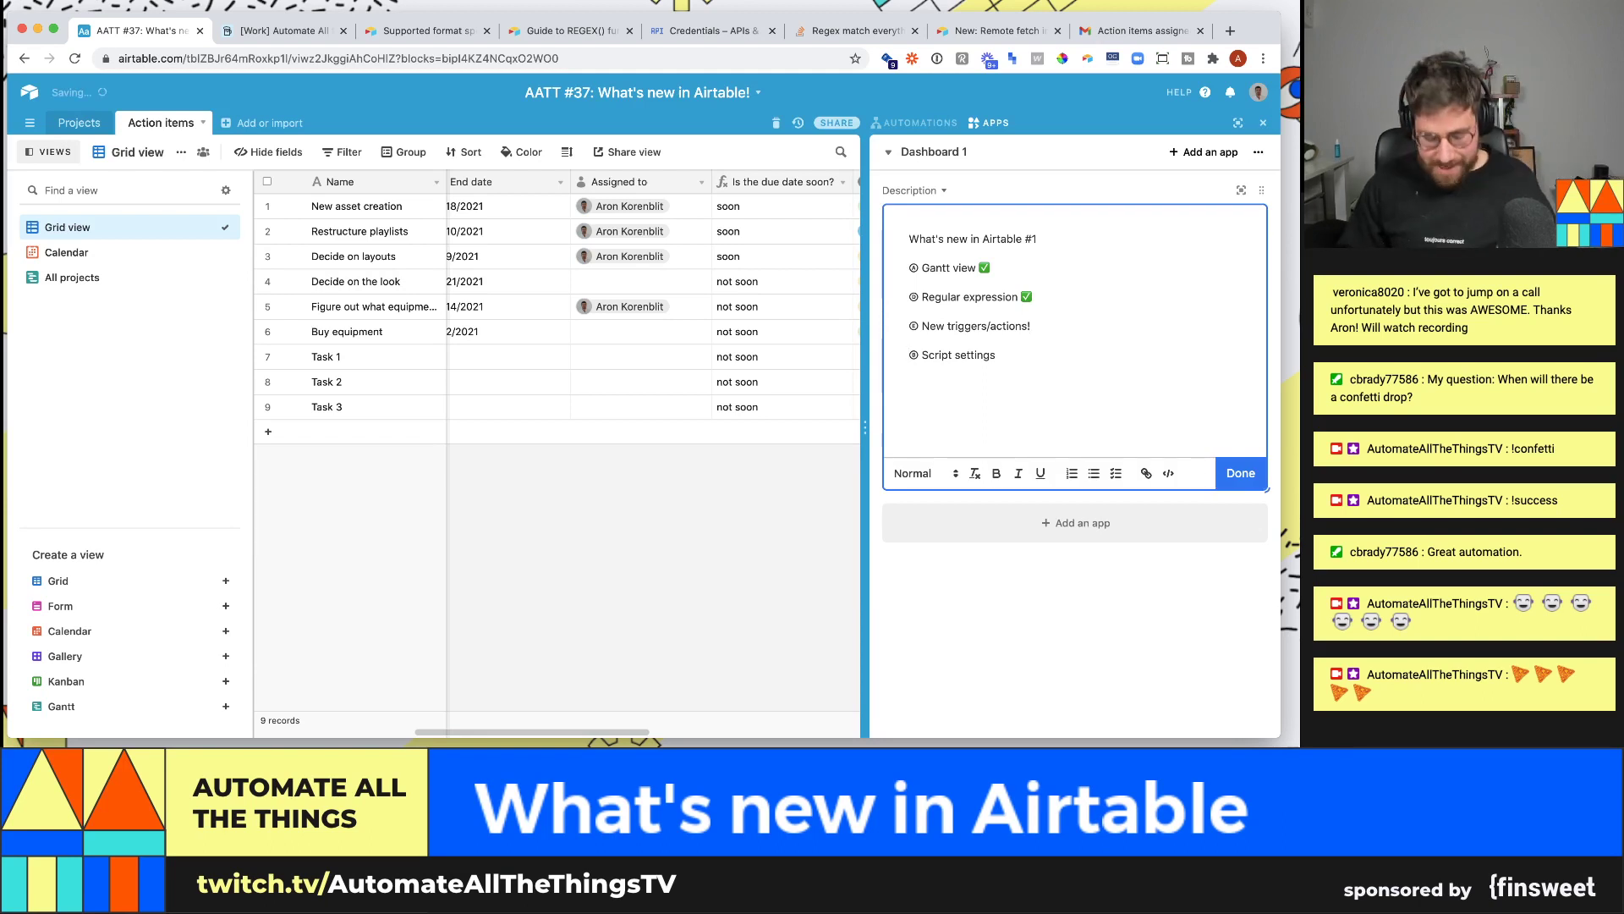
pyautogui.press('ctrl+super+space')
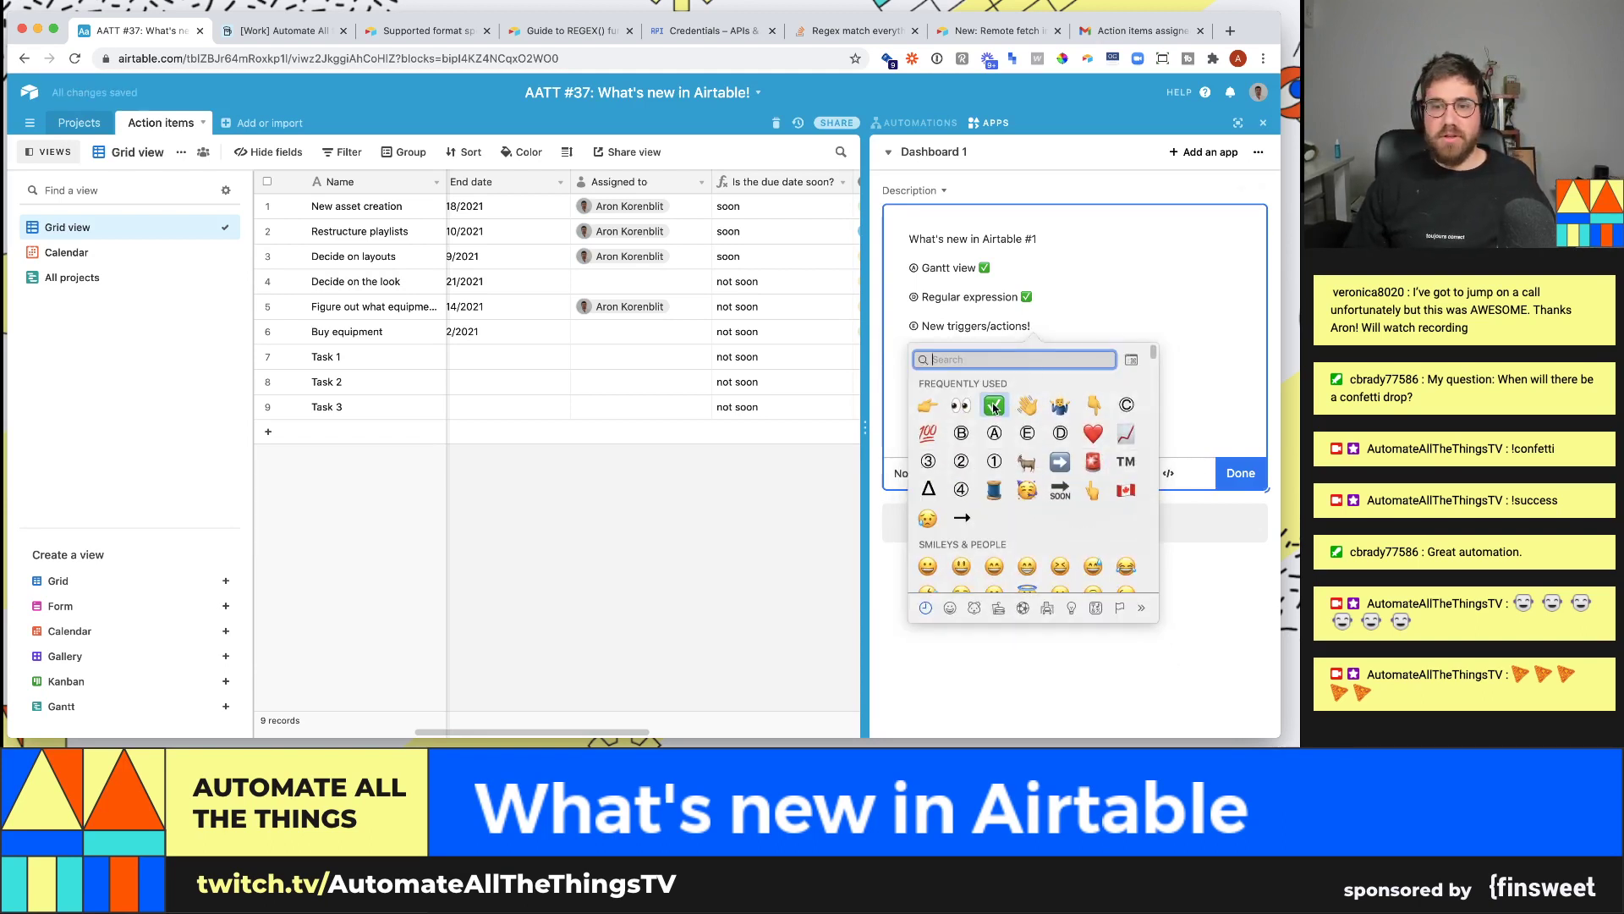
pyautogui.press('Return')
# - Change the last checklist item from 'Script settings' to 'Script marketplace'
pyautogui.doubleClick(973, 354)
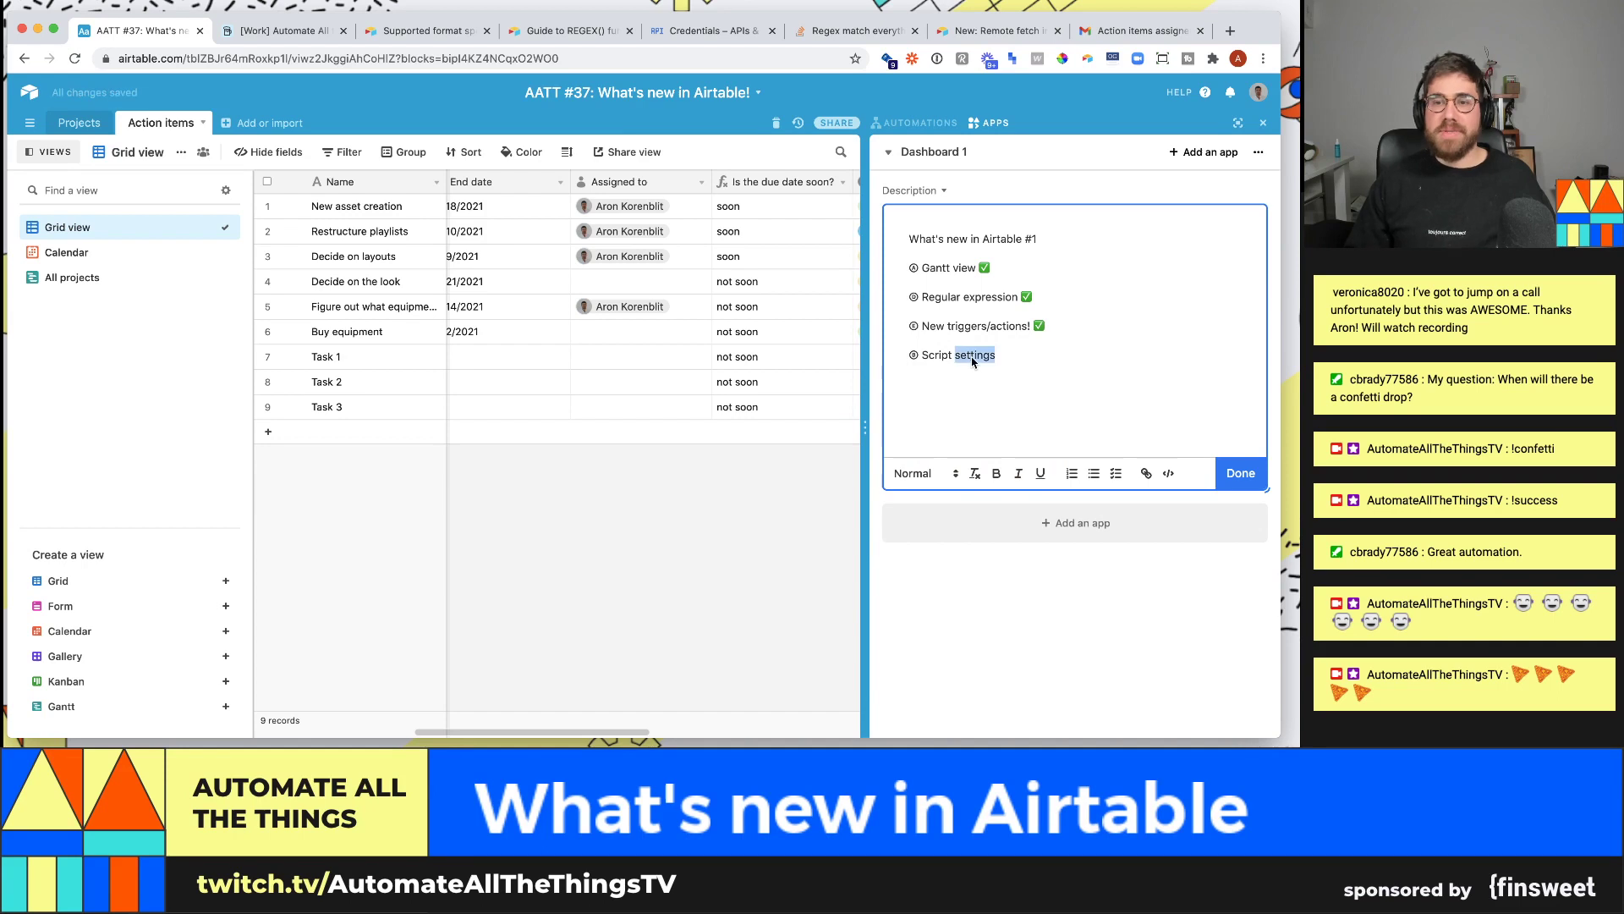
pyautogui.write('te')
pyautogui.press('BackSpace')
pyautogui.write('mark')
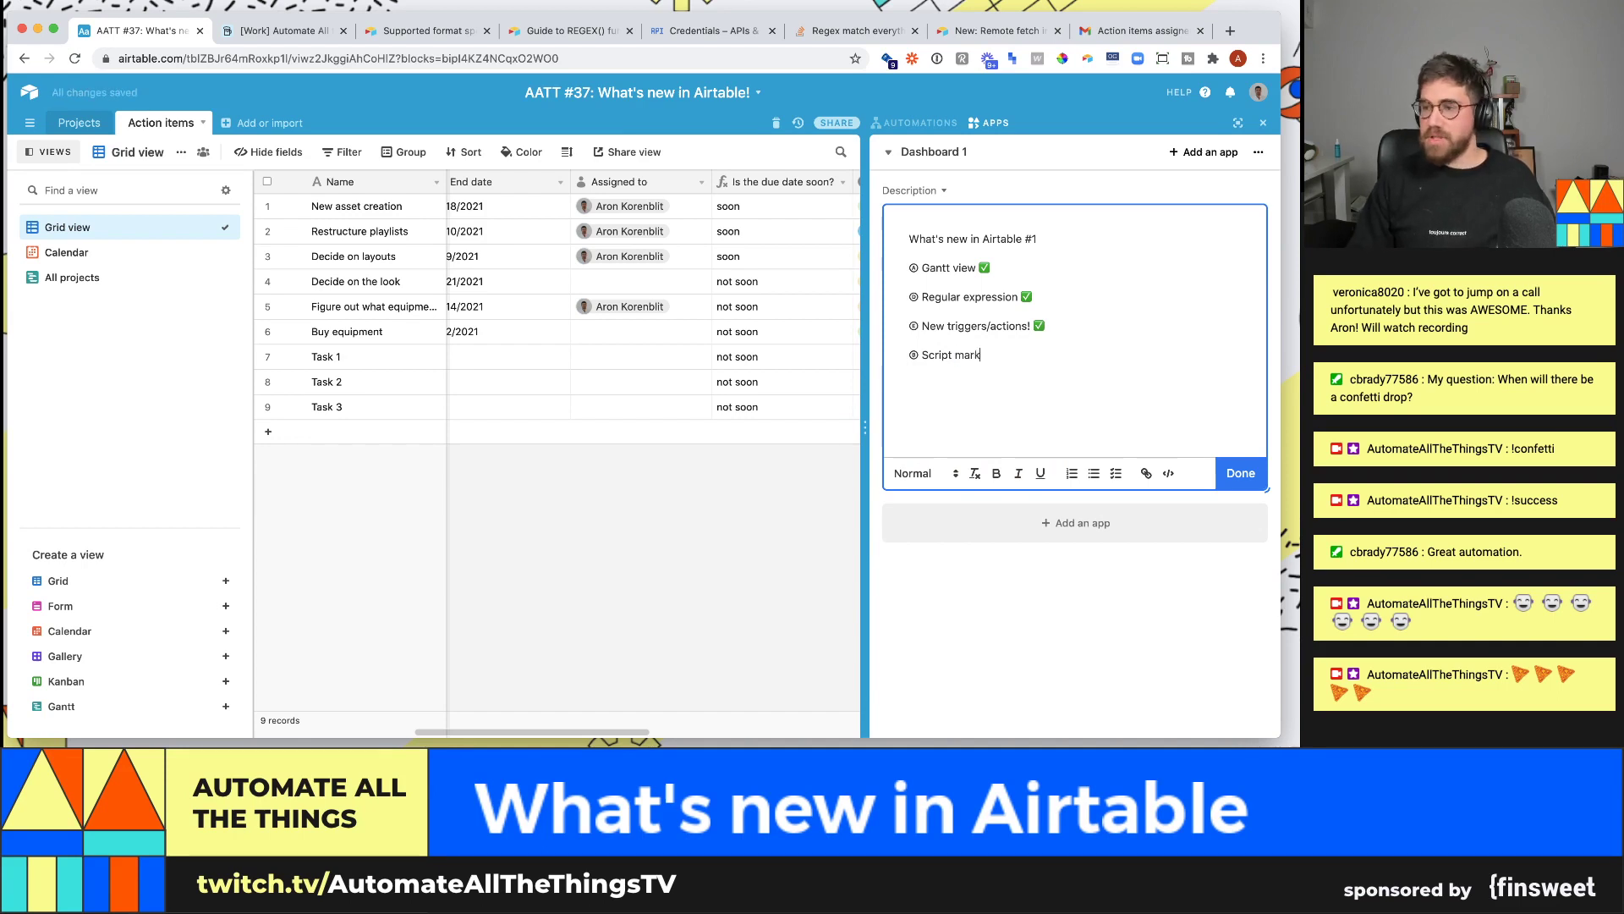
pyautogui.write('etplace')
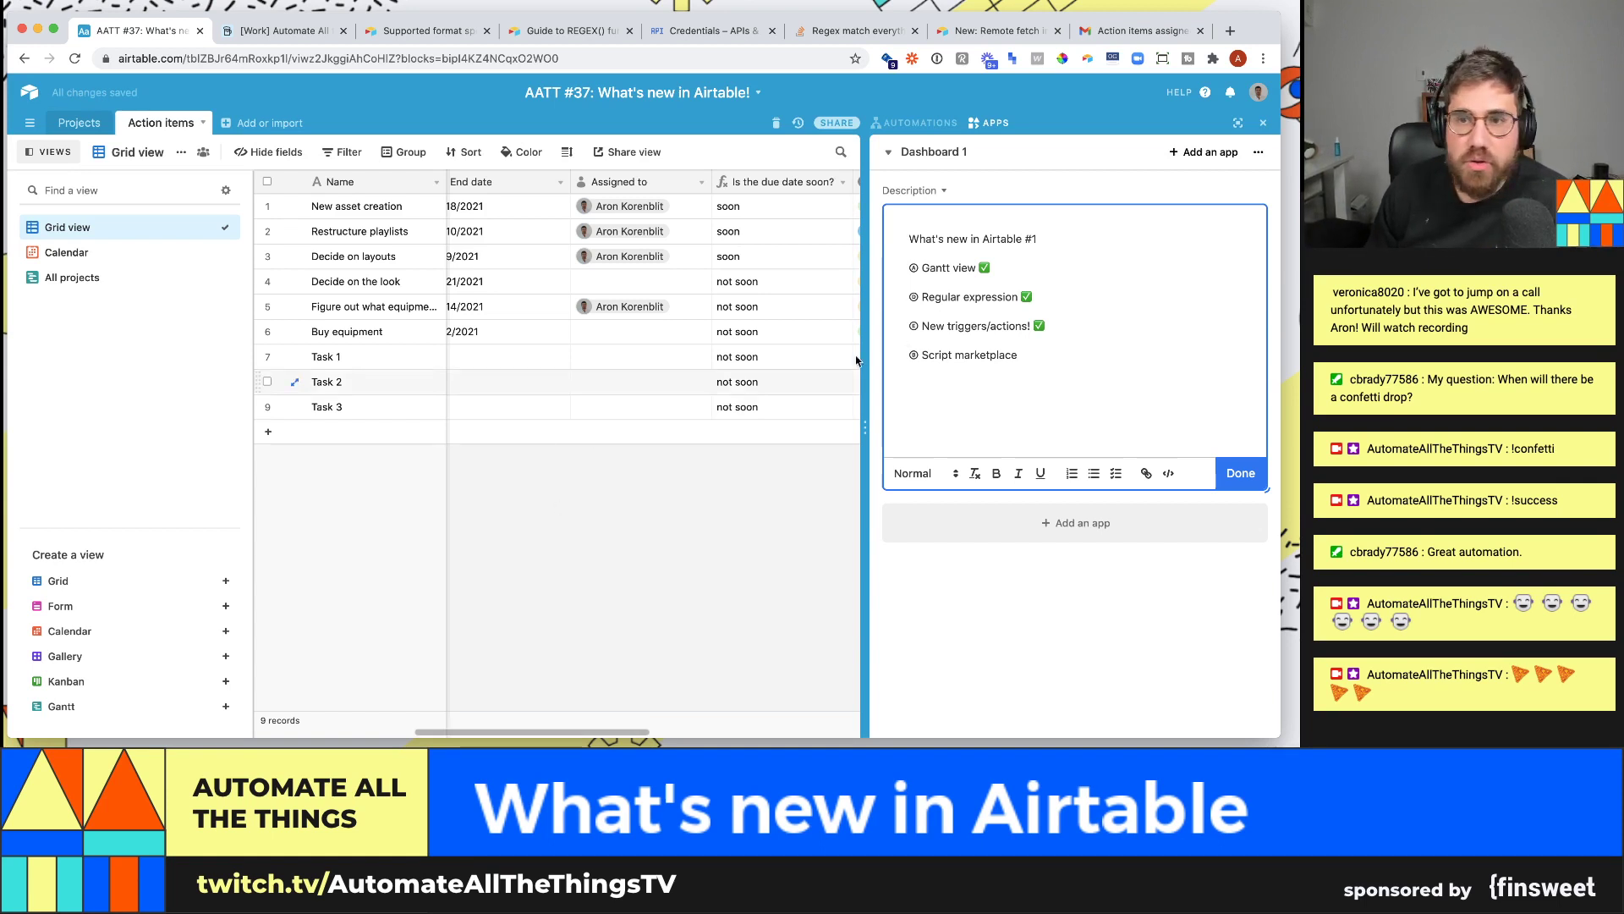
# - Check the dashboard list and remain on Dashboard 1
pyautogui.click(926, 155)
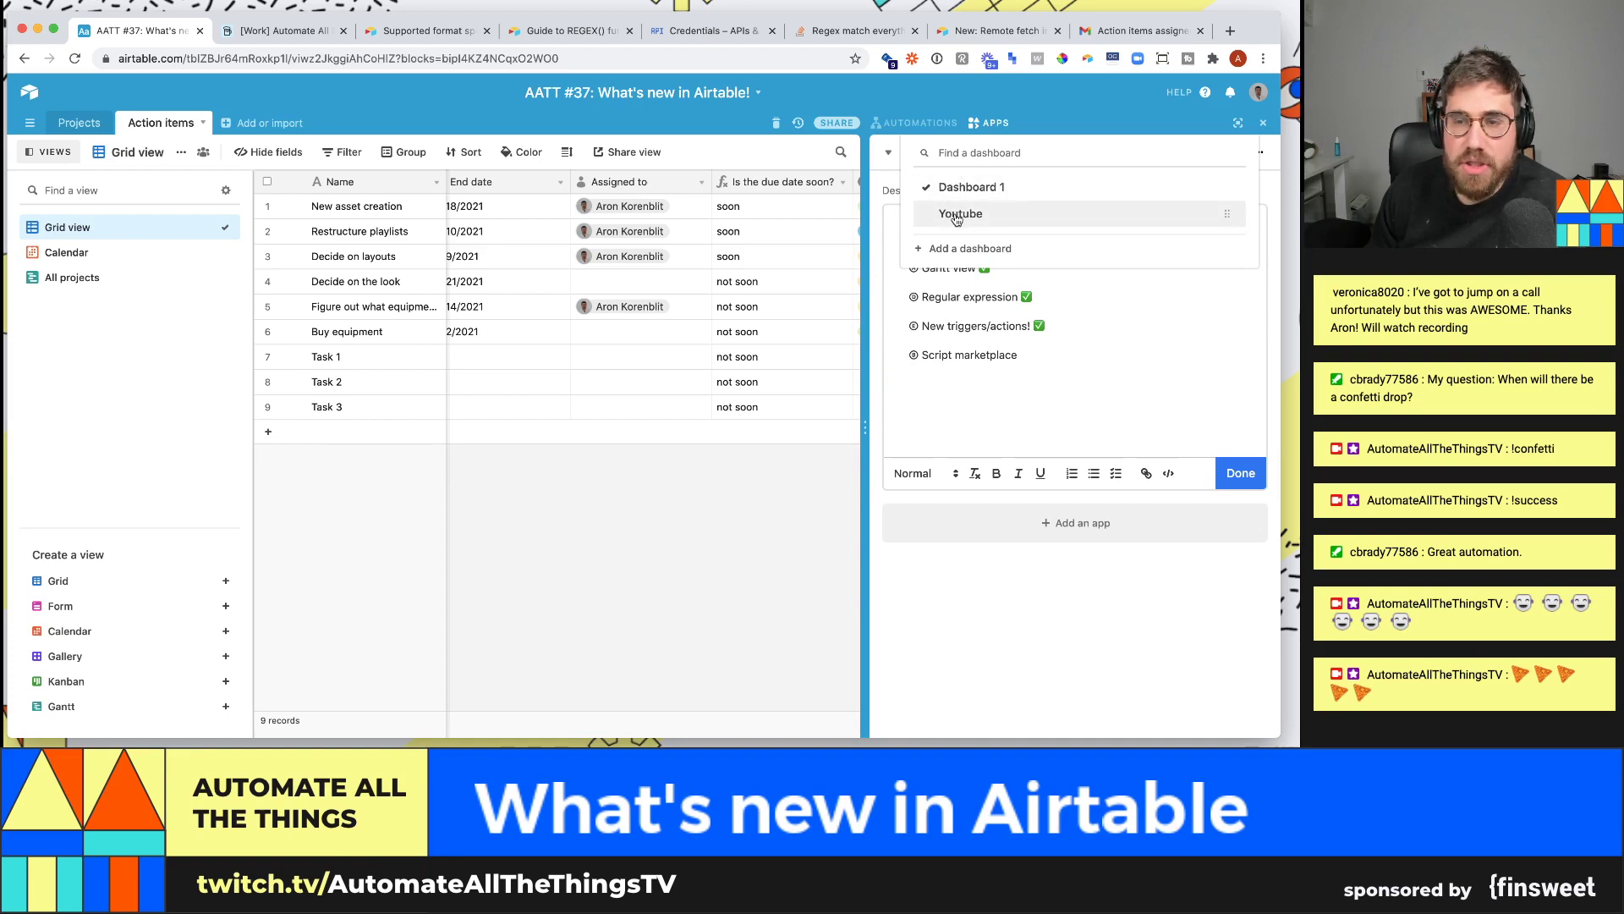
pyautogui.click(914, 106)
pyautogui.click(951, 157)
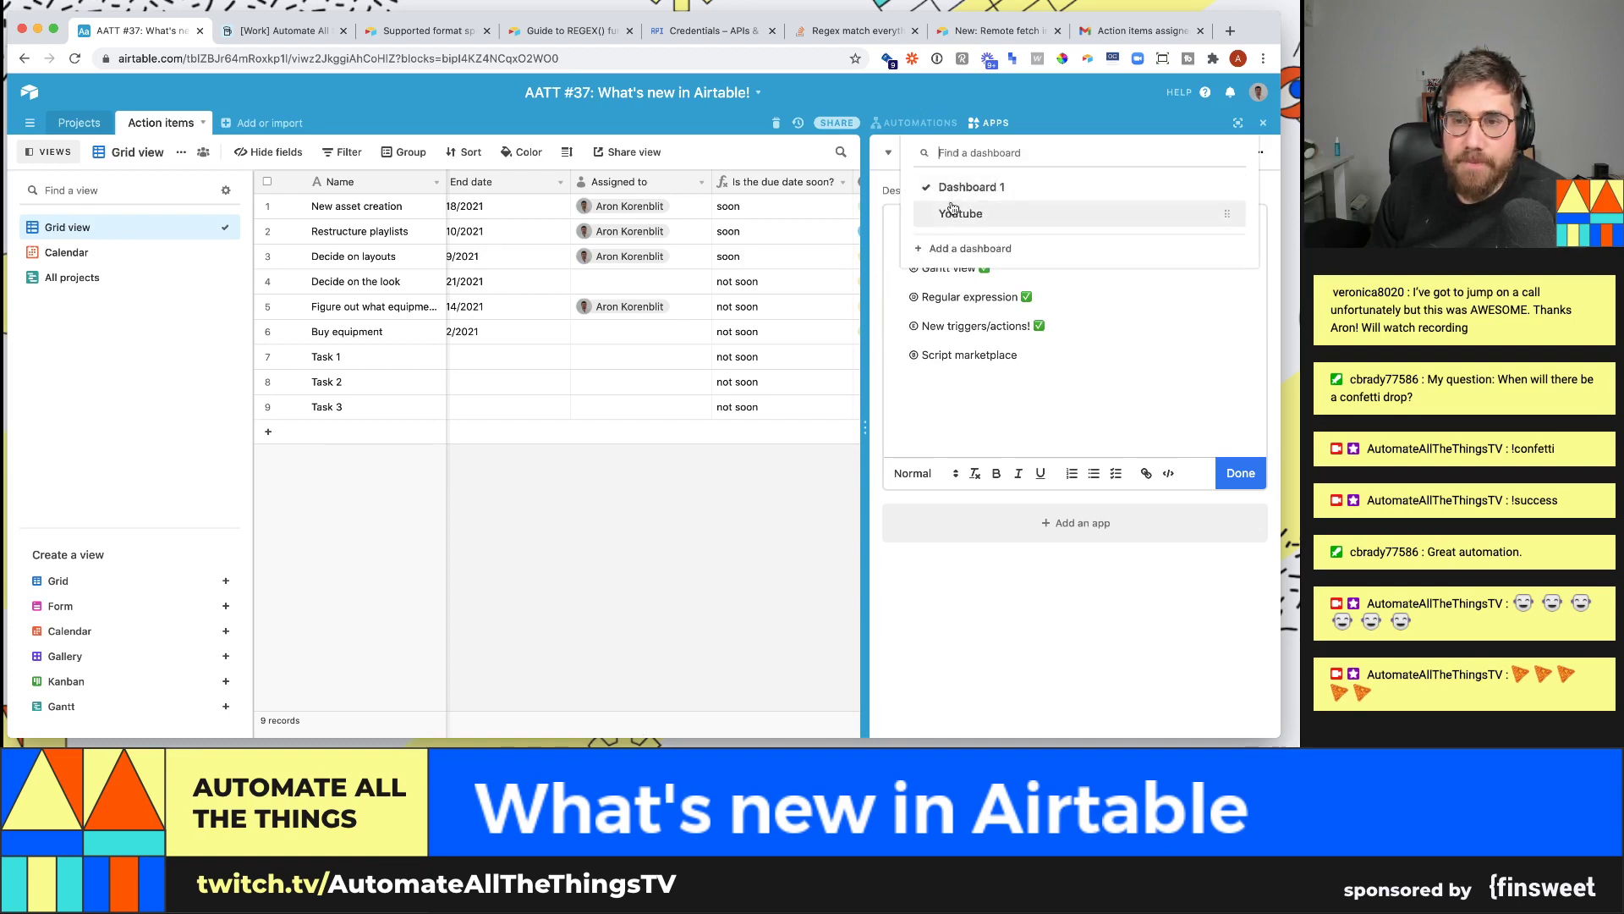
pyautogui.click(518, 587)
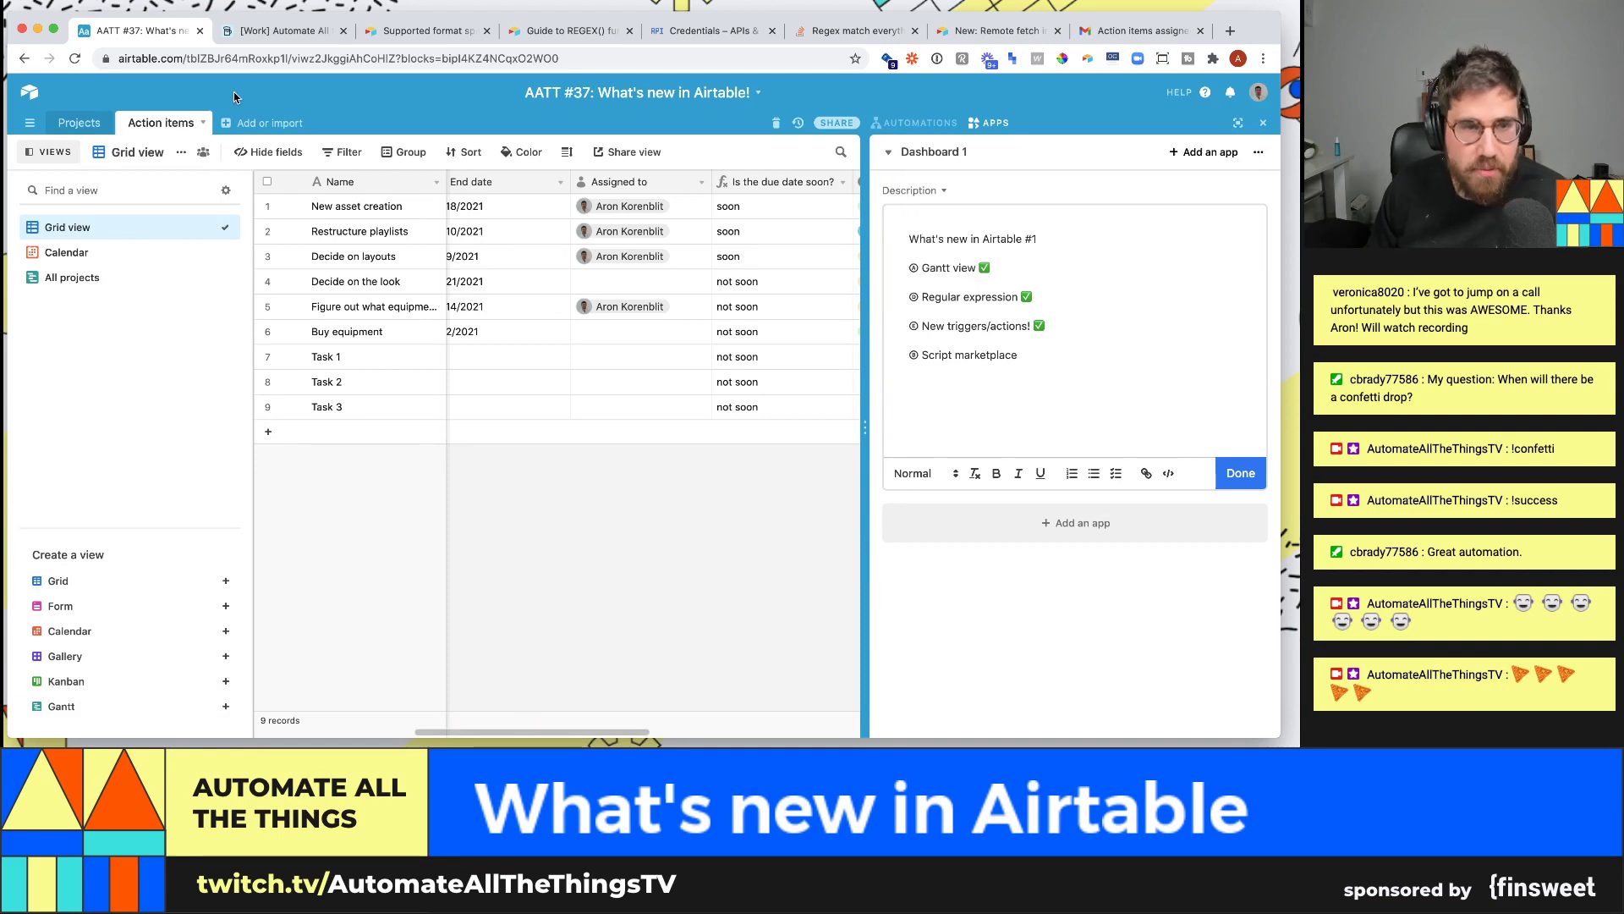
# - Switch to the Automate All the Things base and browse the app marketplace's scripts
pyautogui.click(283, 34)
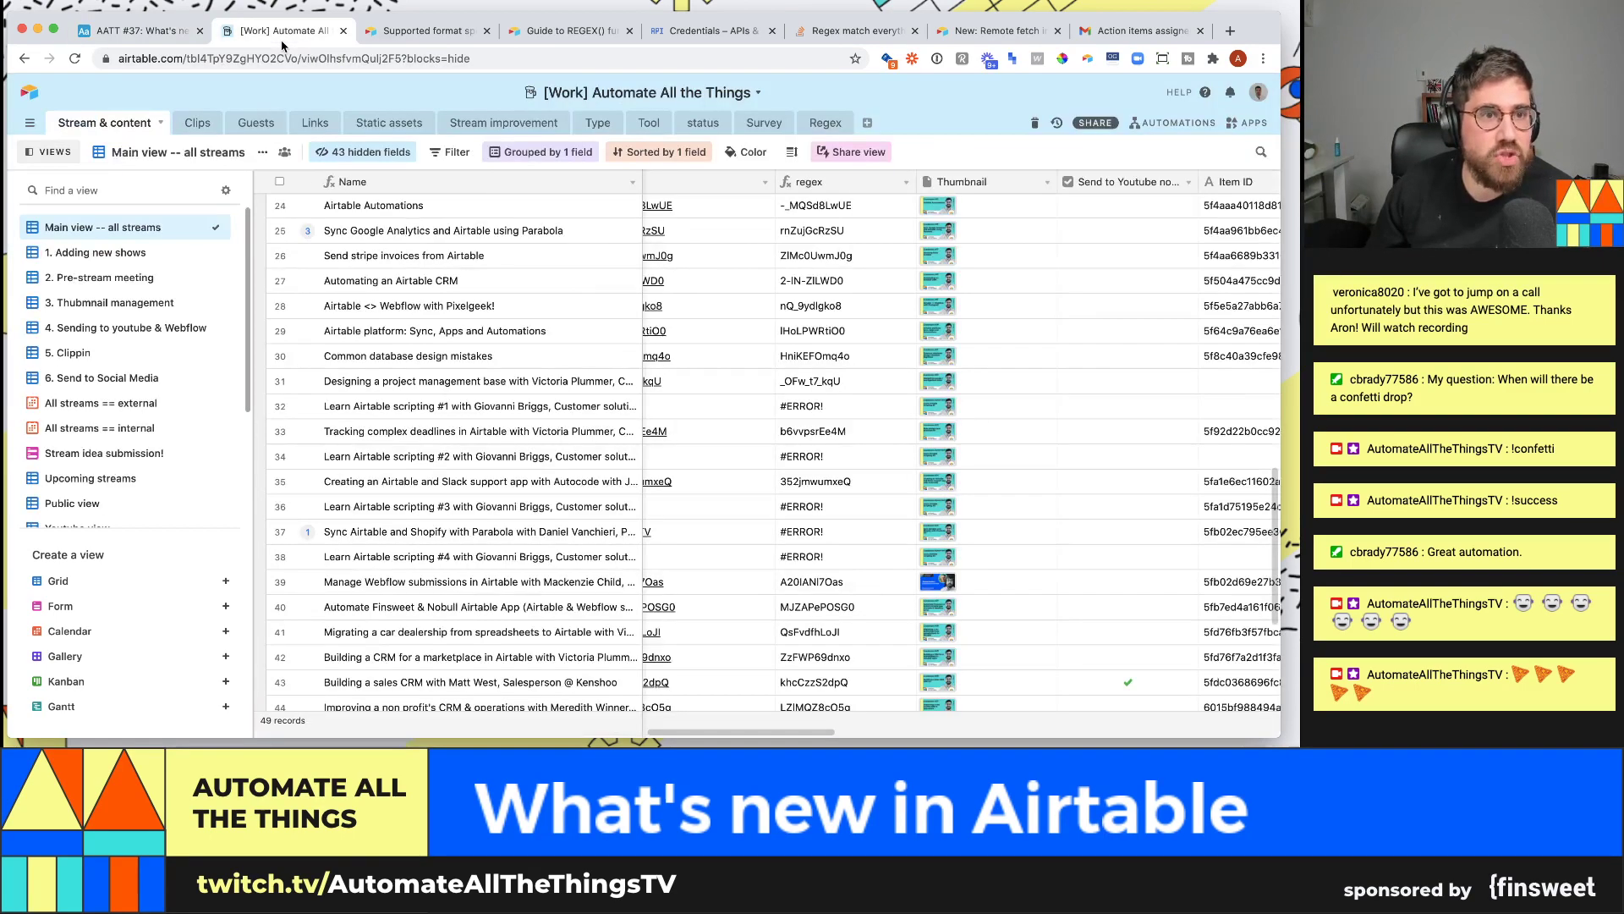
pyautogui.click(1249, 124)
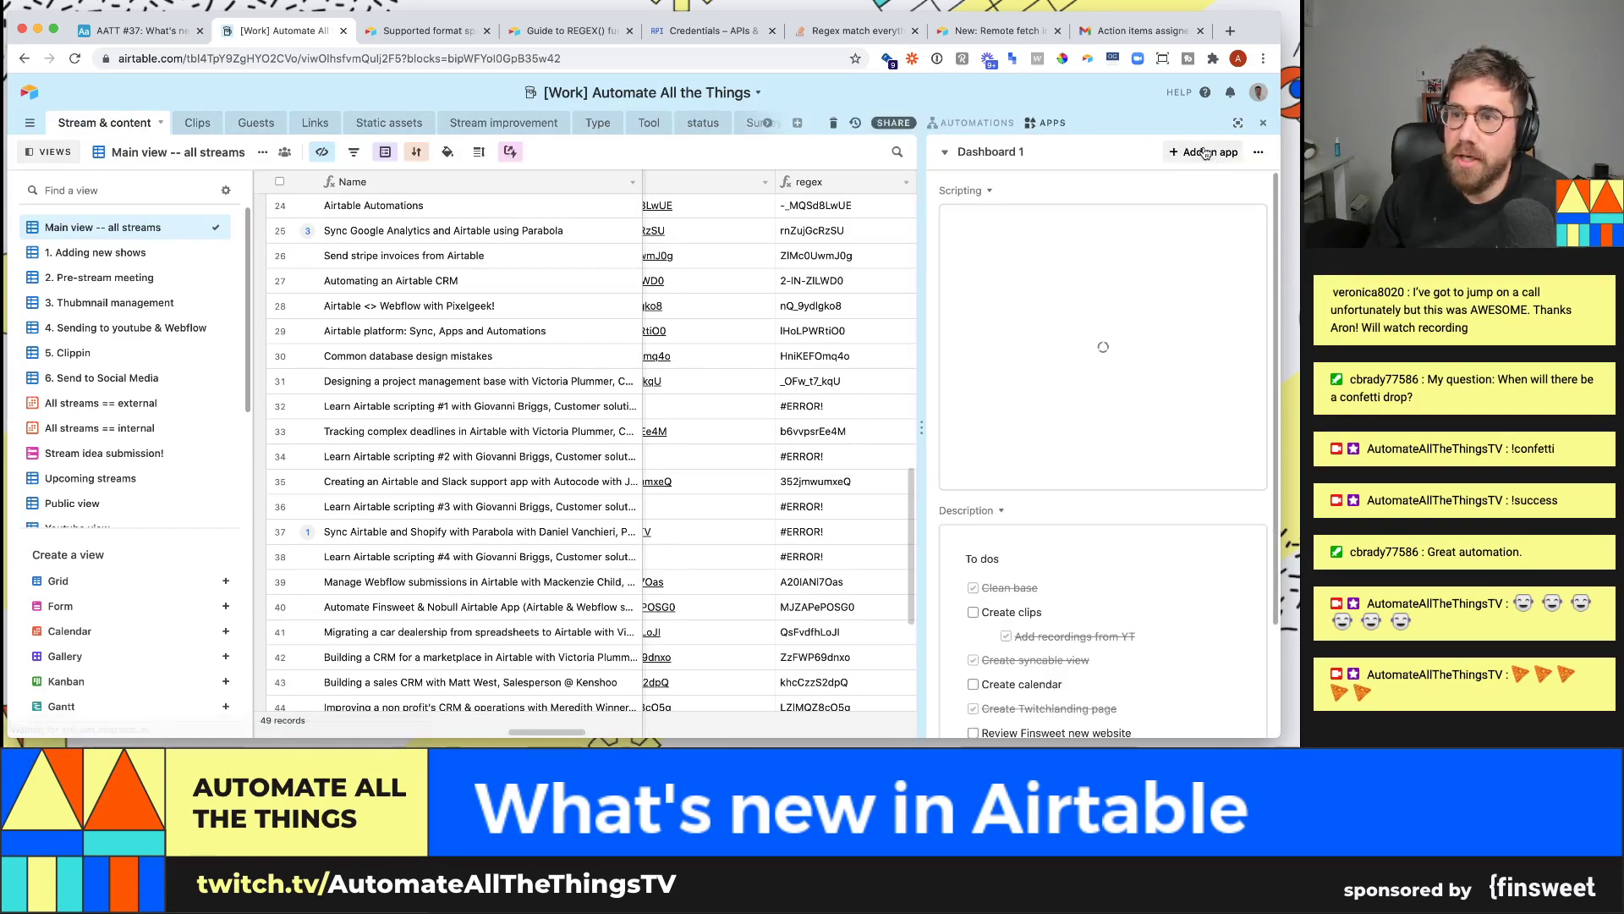
pyautogui.click(1203, 151)
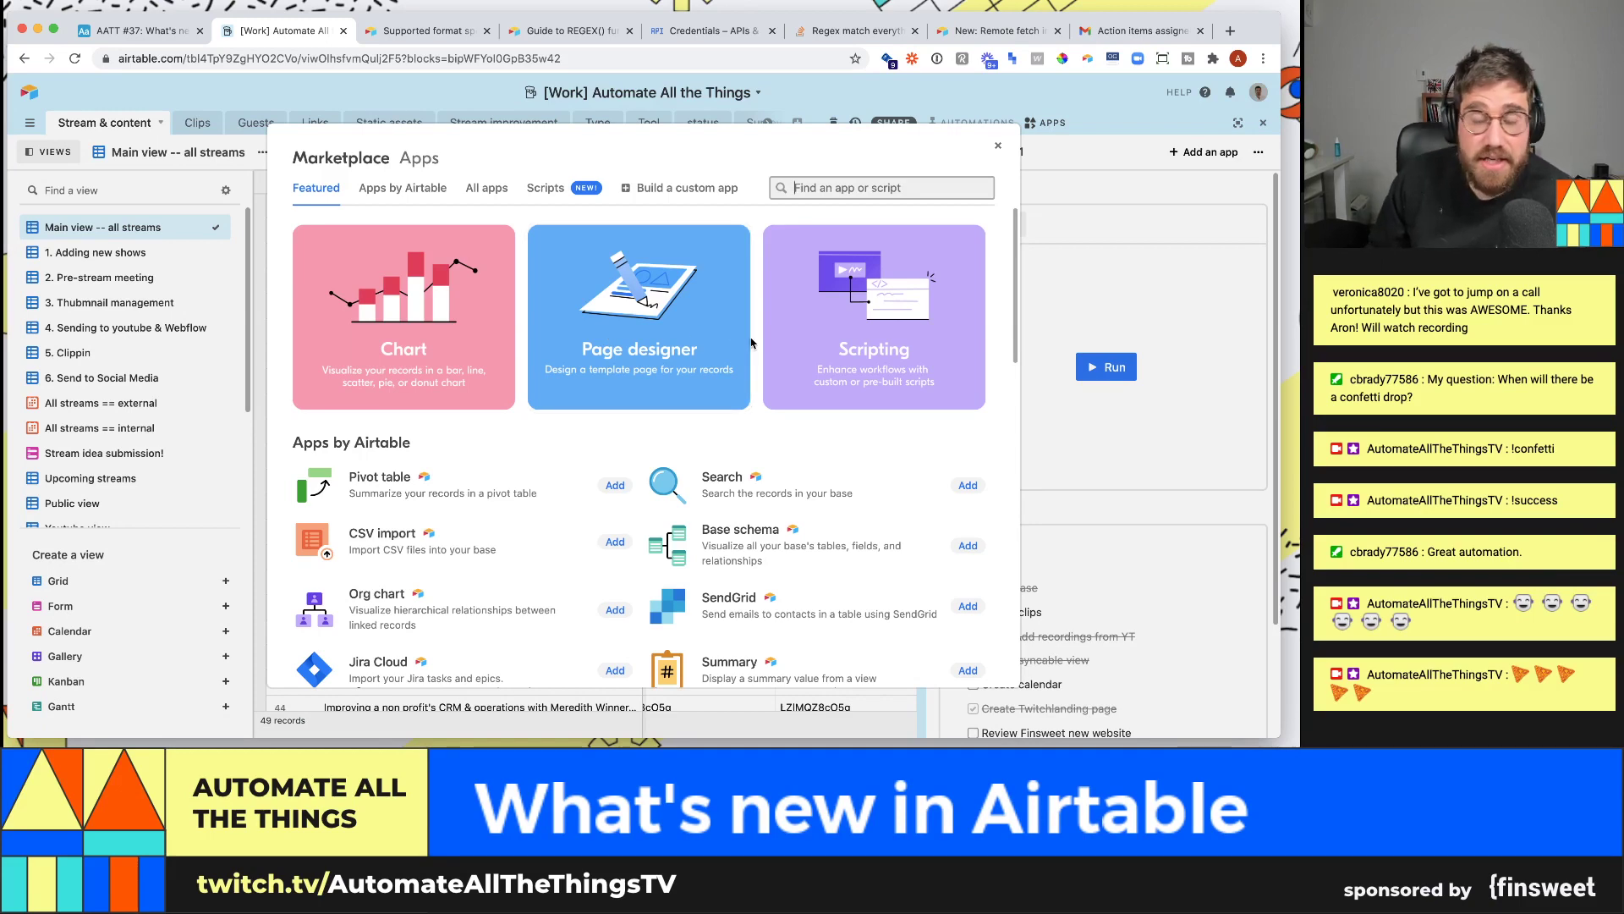
pyautogui.click(555, 195)
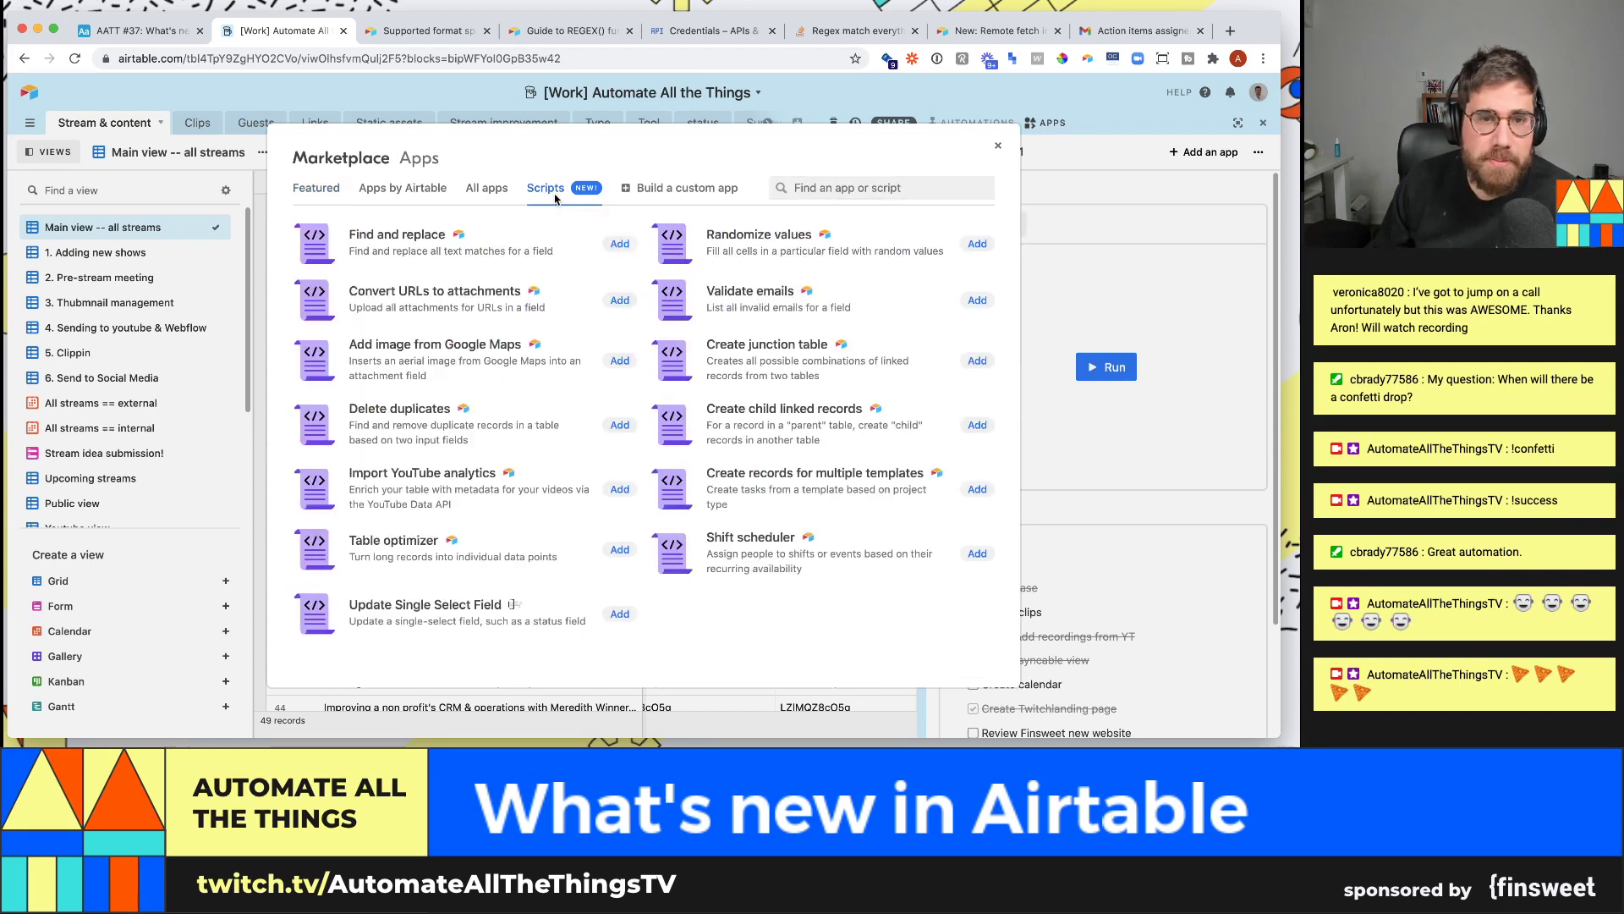
pyautogui.click(316, 190)
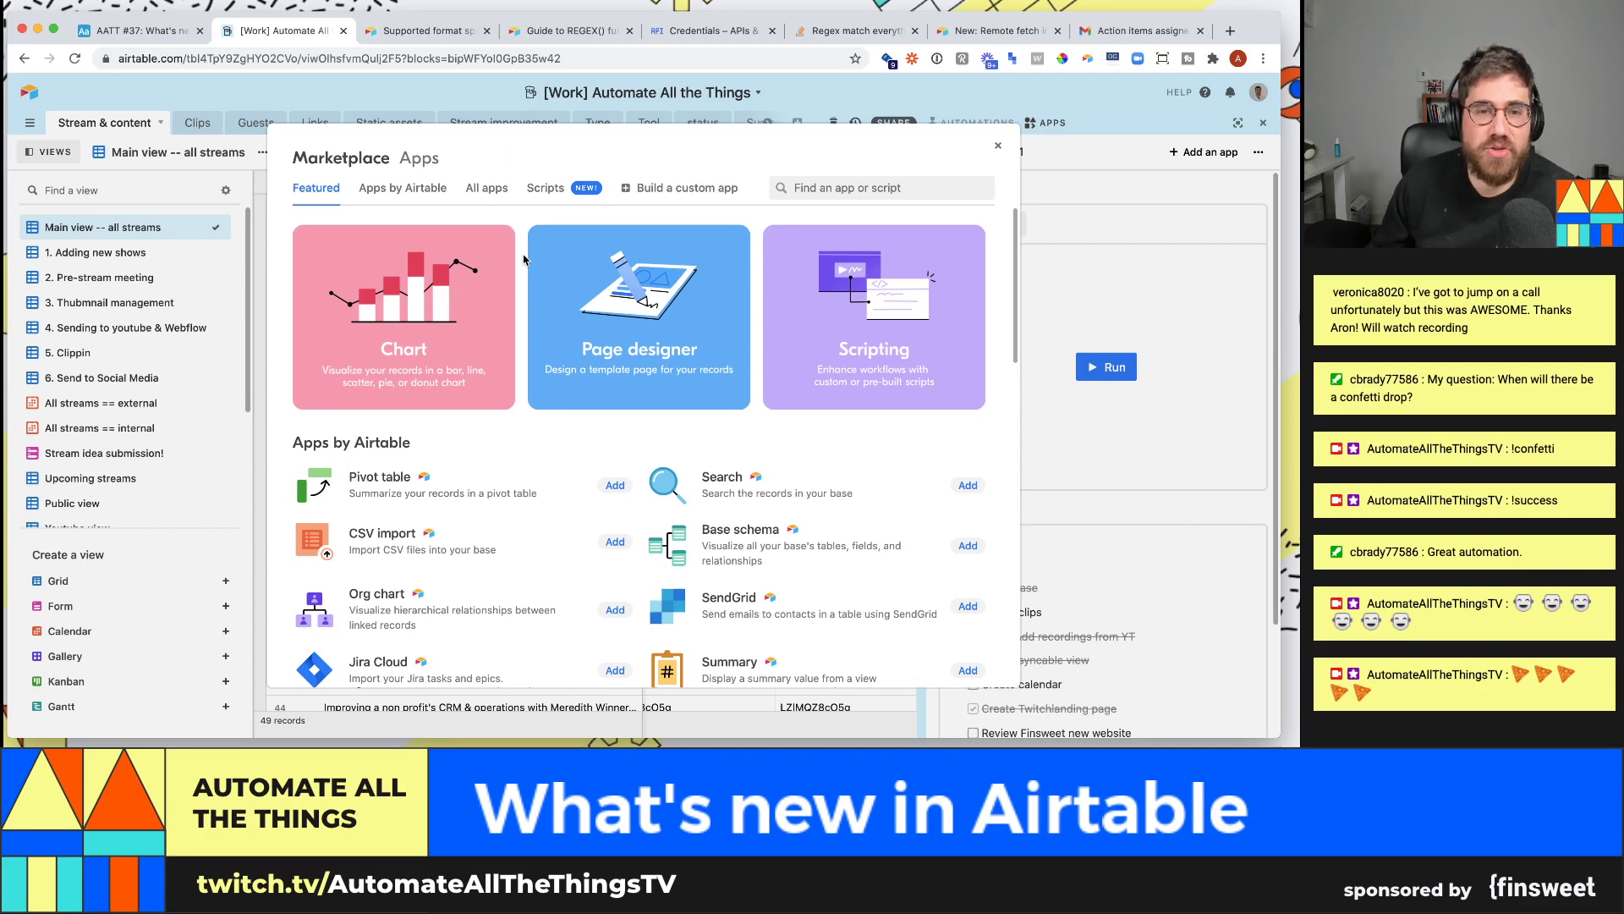
pyautogui.click(1150, 243)
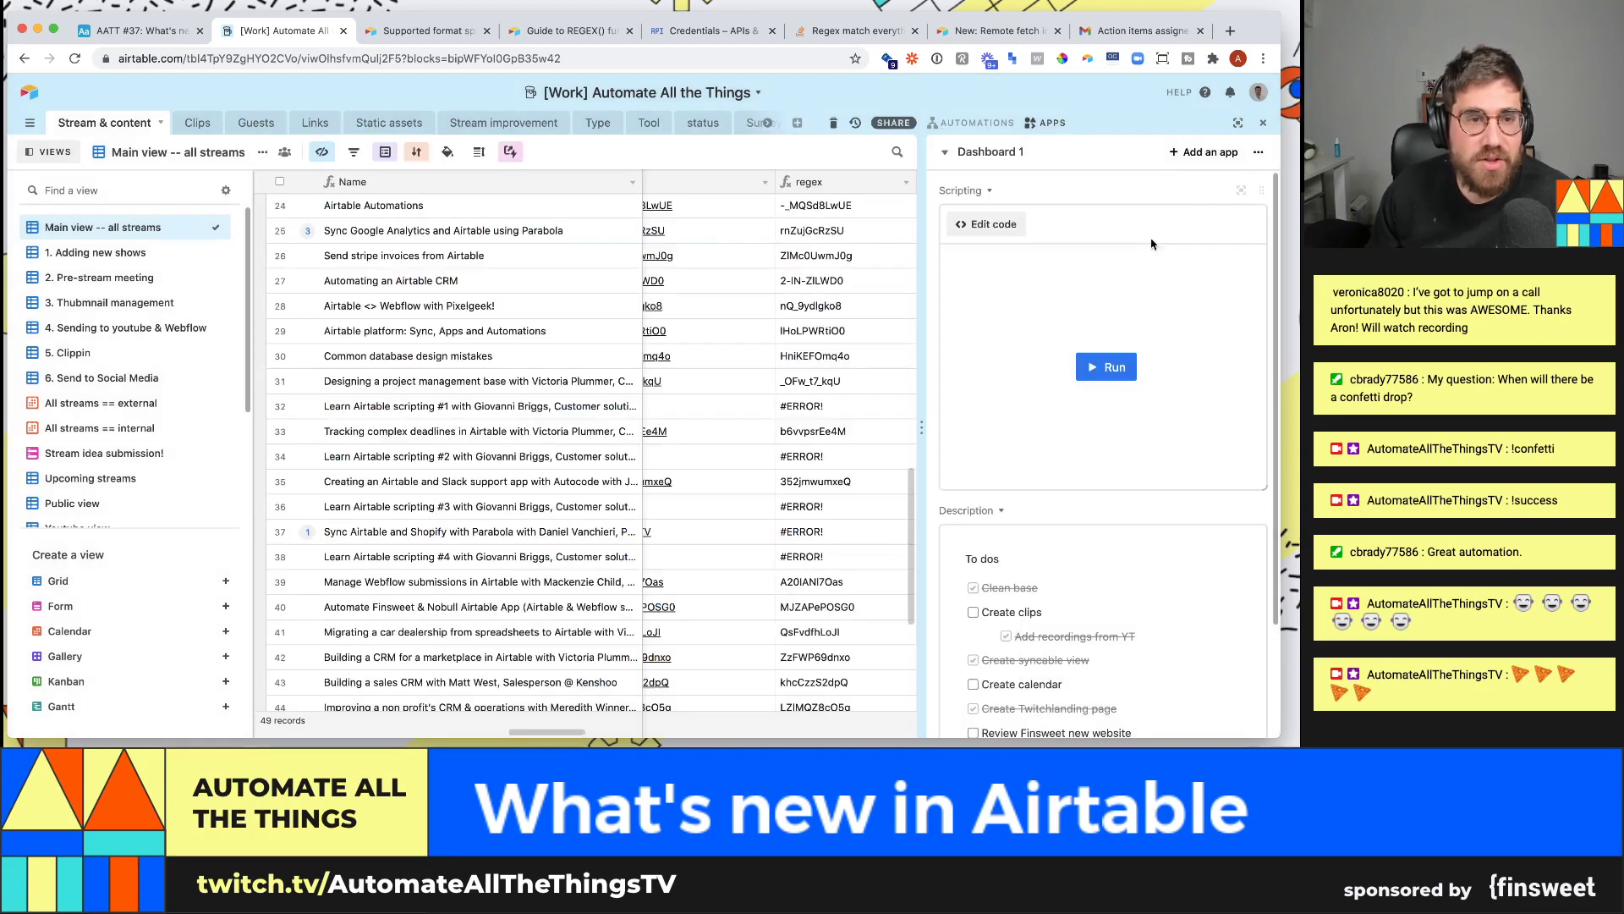
# - Reopen the marketplace, list the Scripts, and open Import YouTube analytics
pyautogui.click(1202, 152)
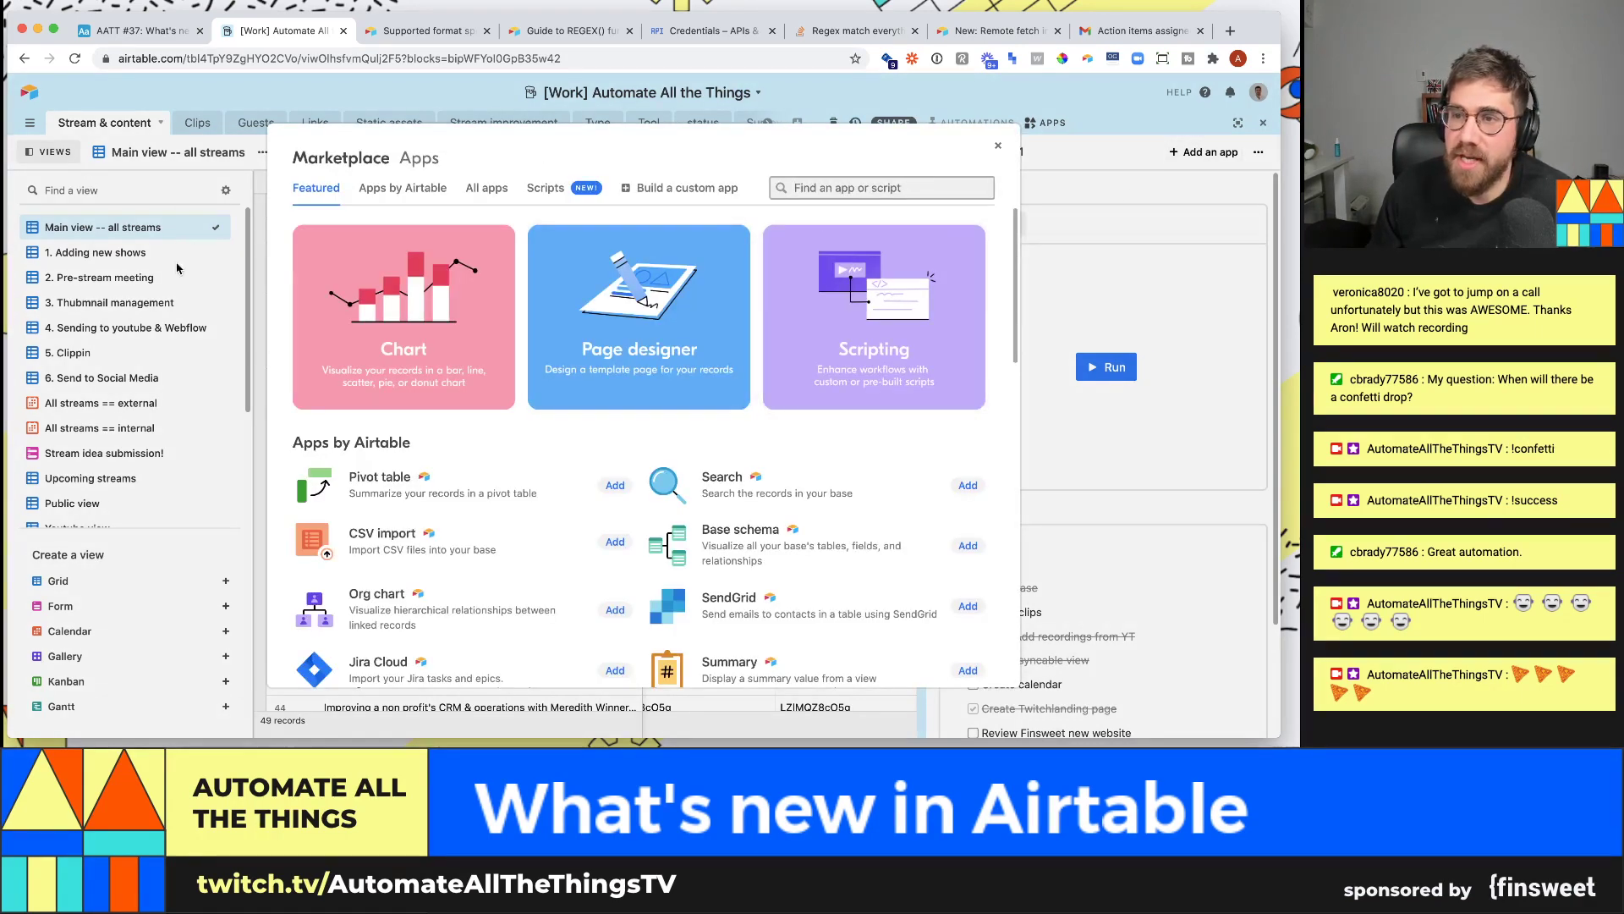
pyautogui.click(398, 188)
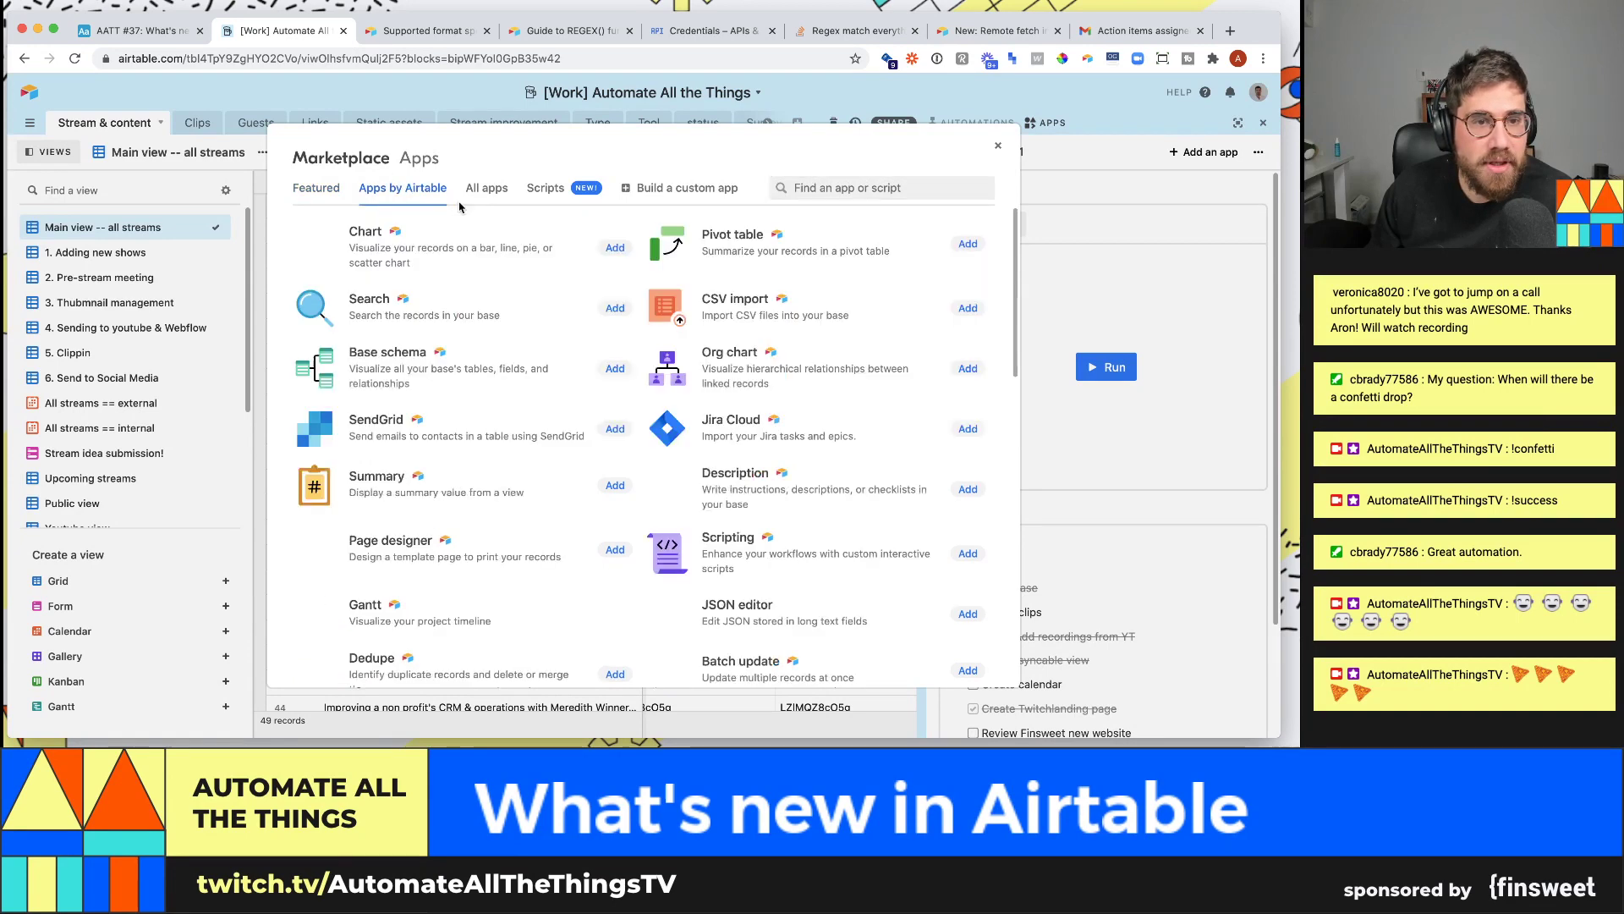
pyautogui.click(489, 190)
pyautogui.click(548, 189)
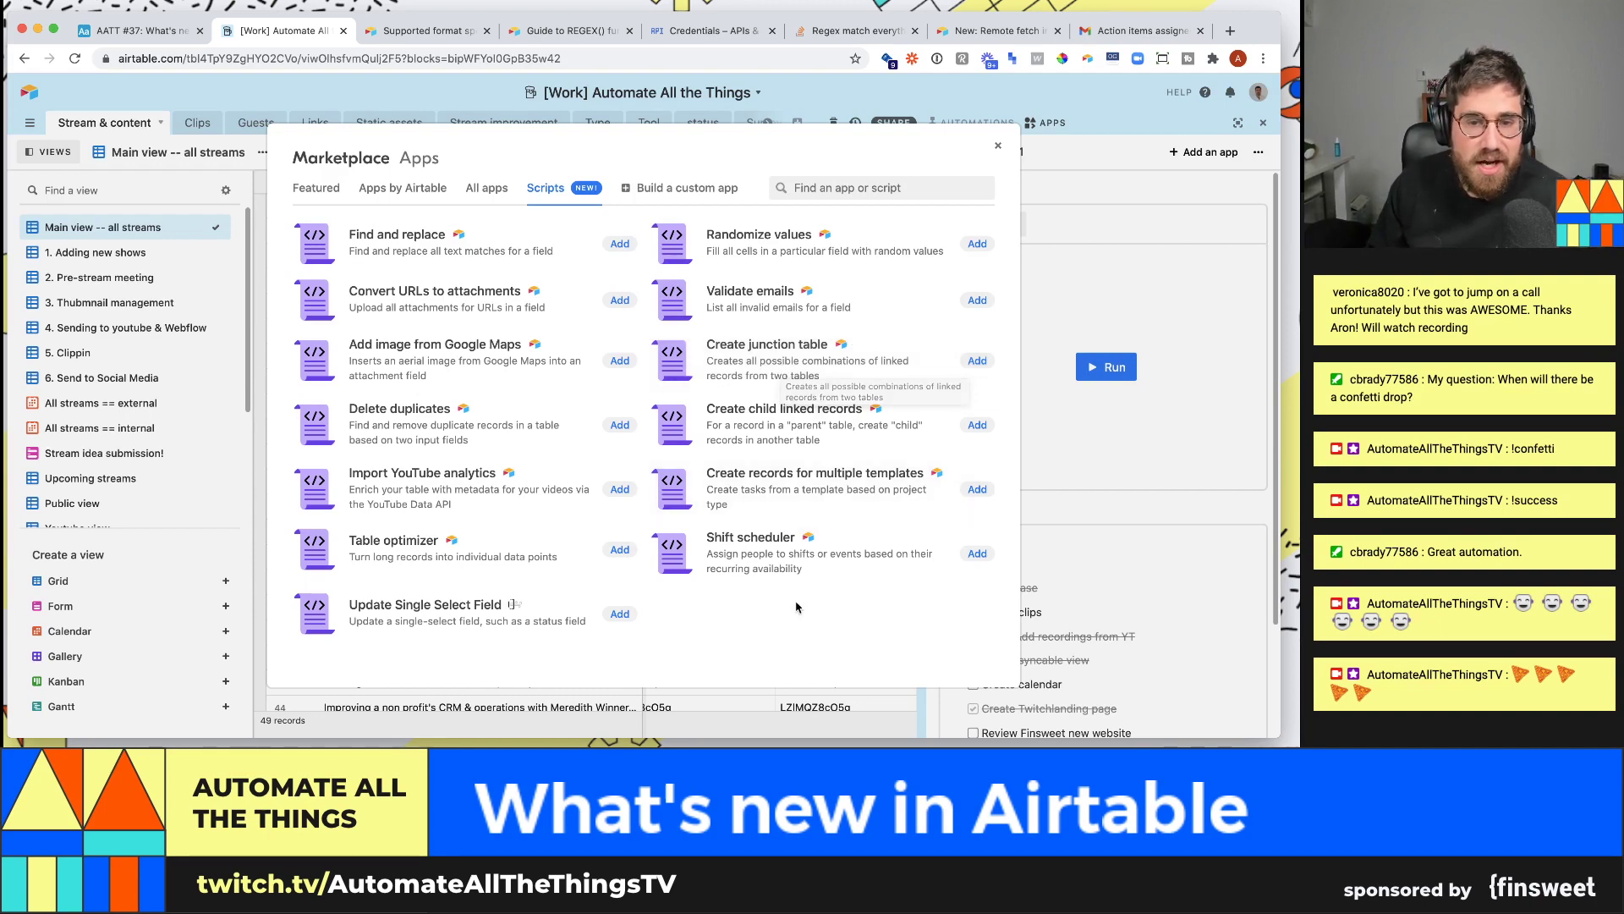
pyautogui.click(448, 484)
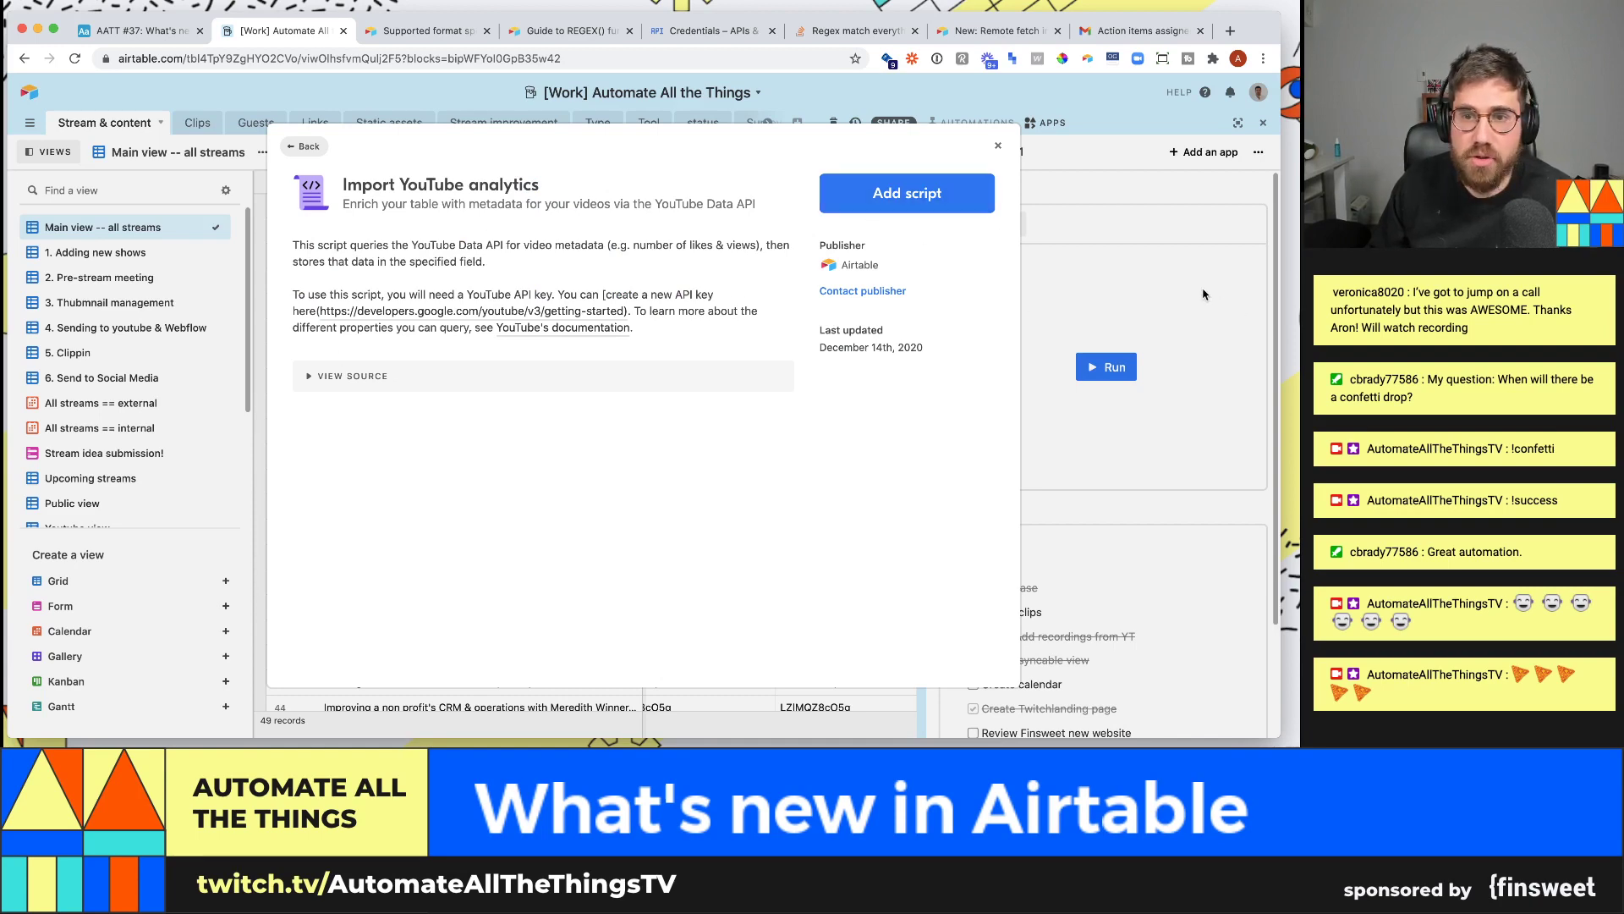
# - Close the script details and switch to the Analytics dashboard
pyautogui.click(939, 194)
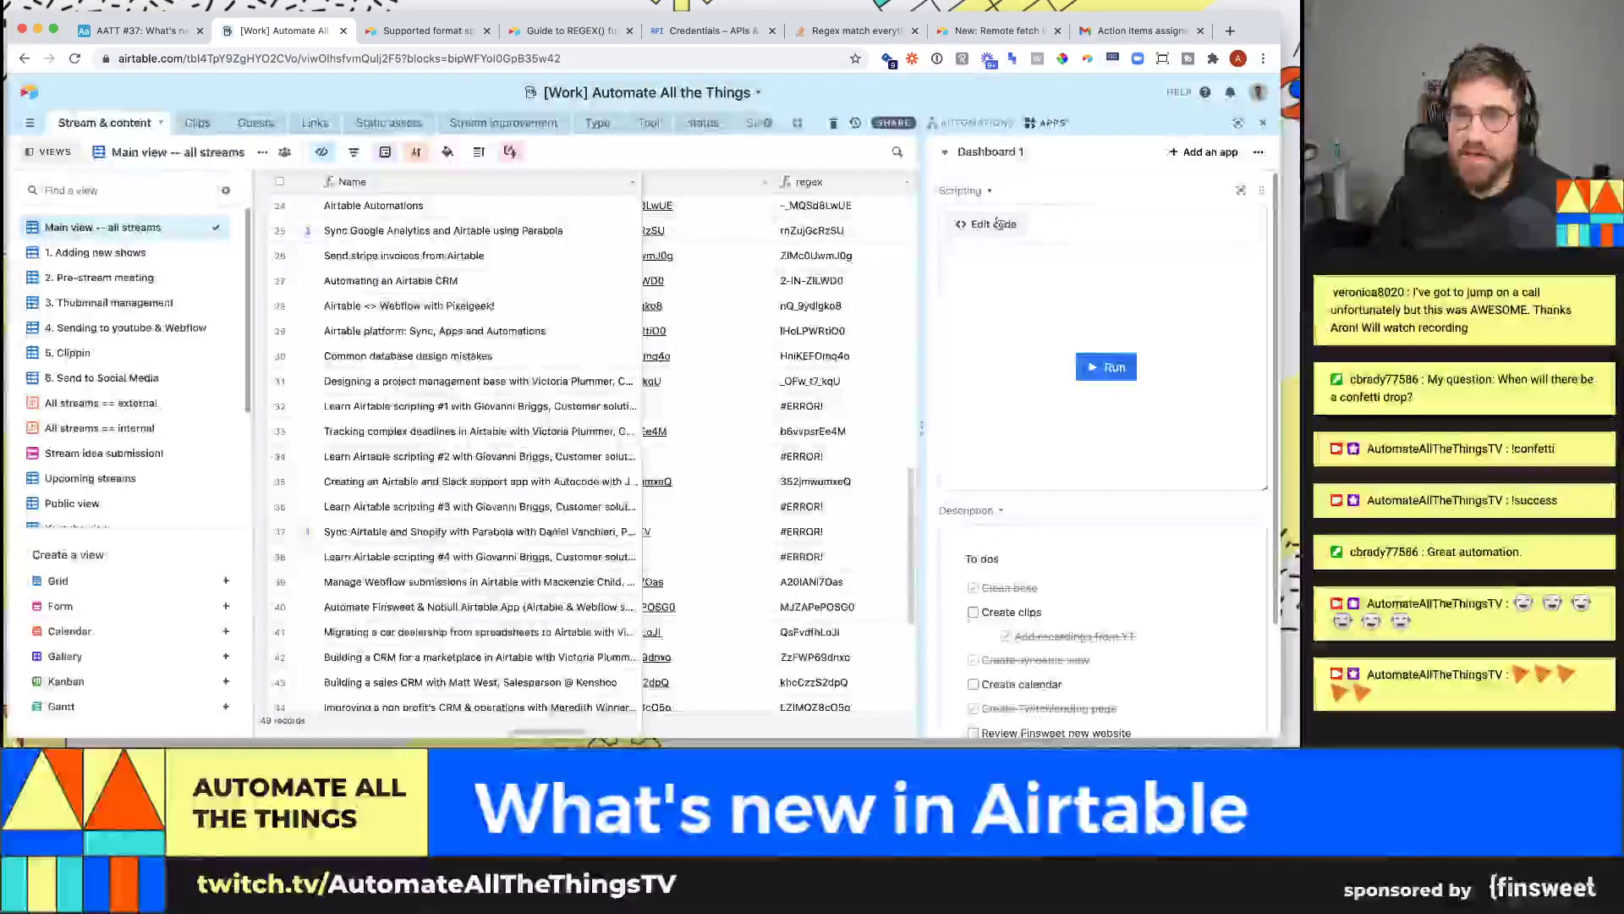
pyautogui.scroll(-3, 1091, 334)
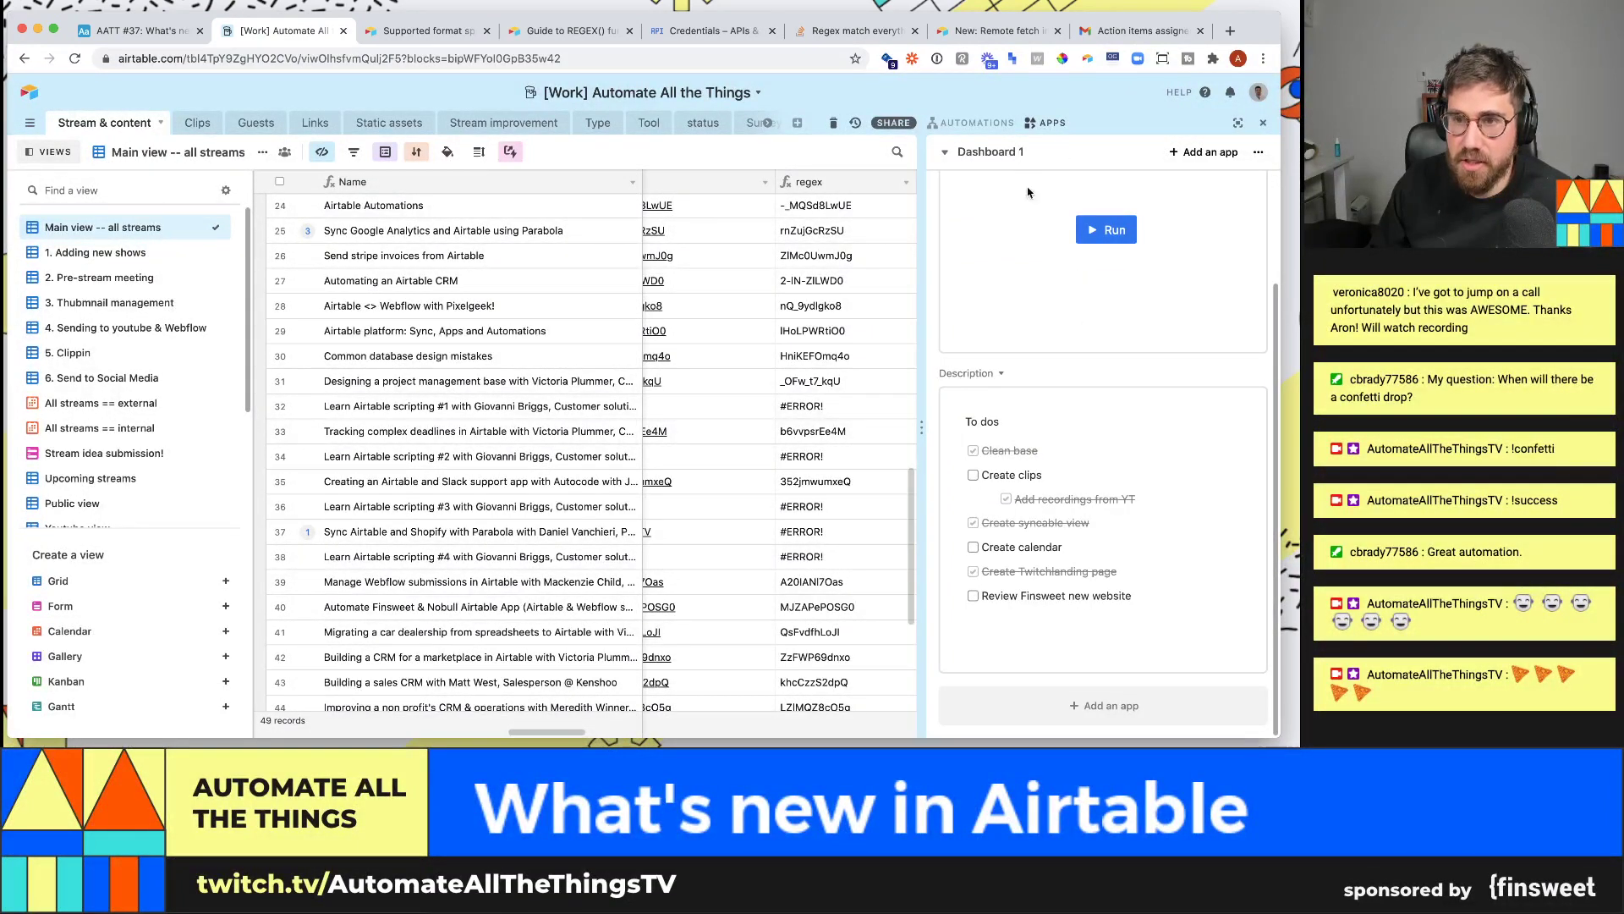
pyautogui.click(985, 152)
pyautogui.click(1015, 399)
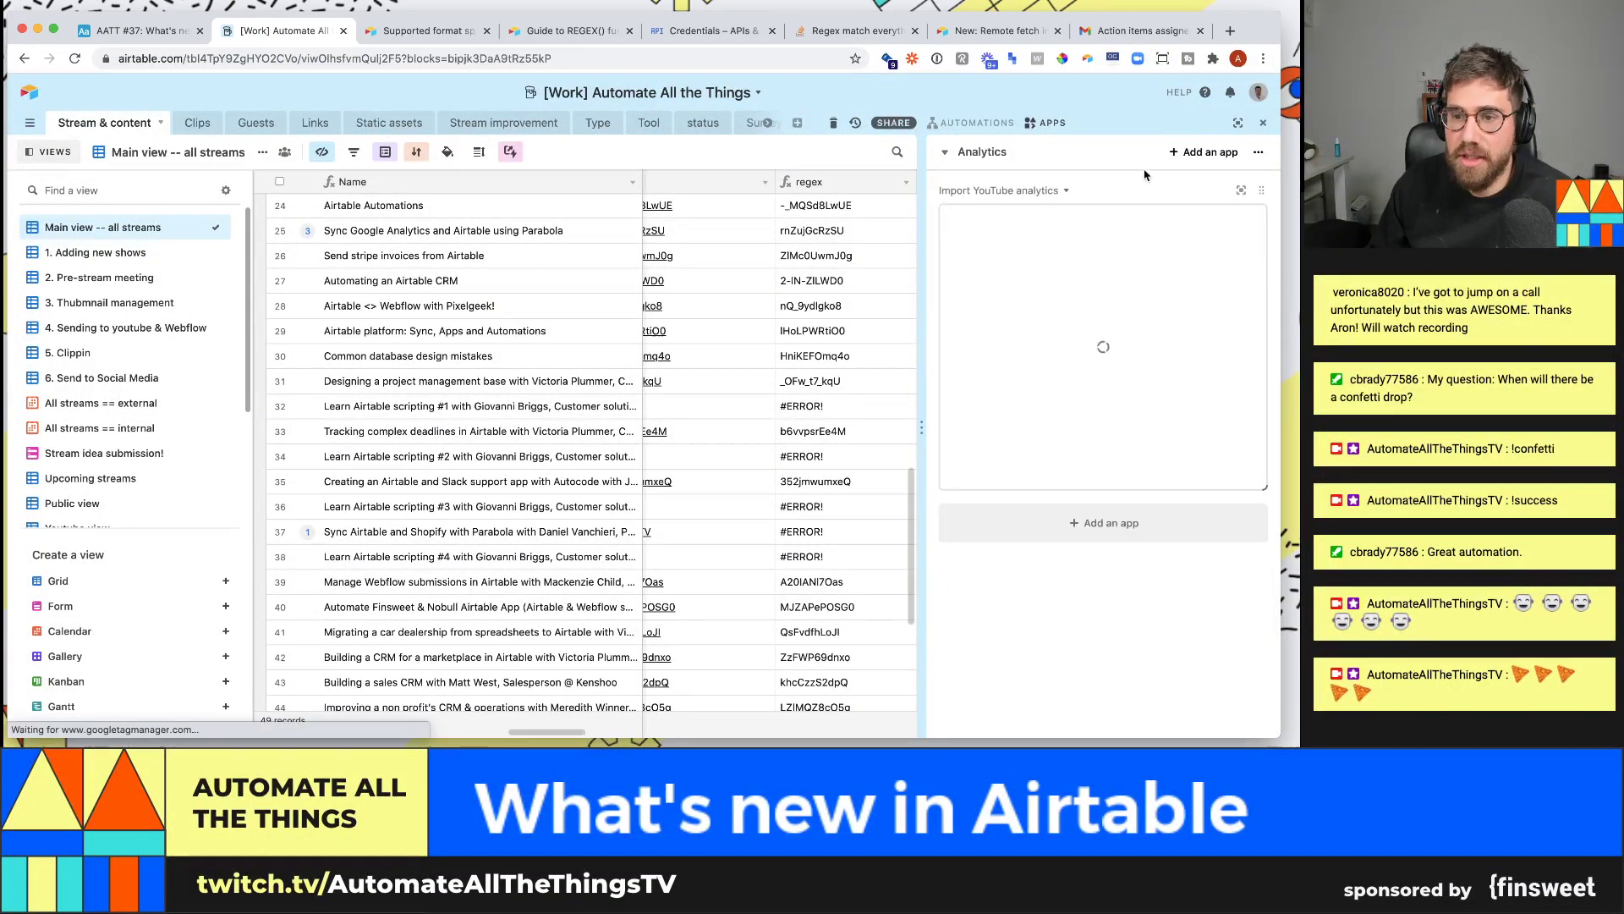
# - In full screen, confirm Table is Stream & content and links field is Link, then exit
pyautogui.click(1242, 193)
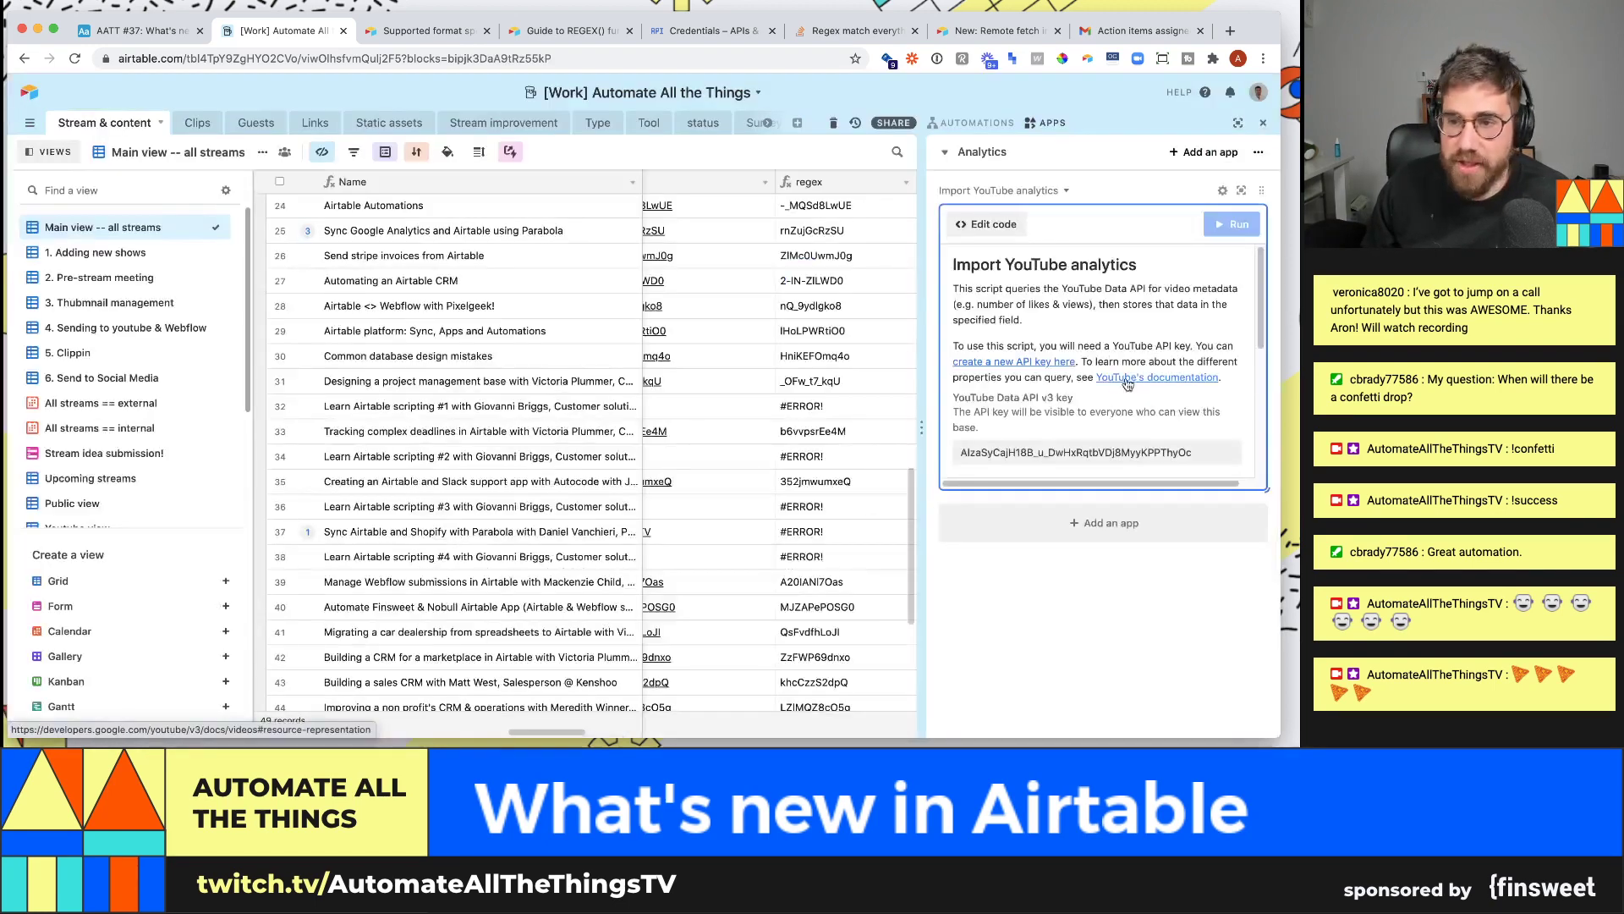
pyautogui.click(1223, 190)
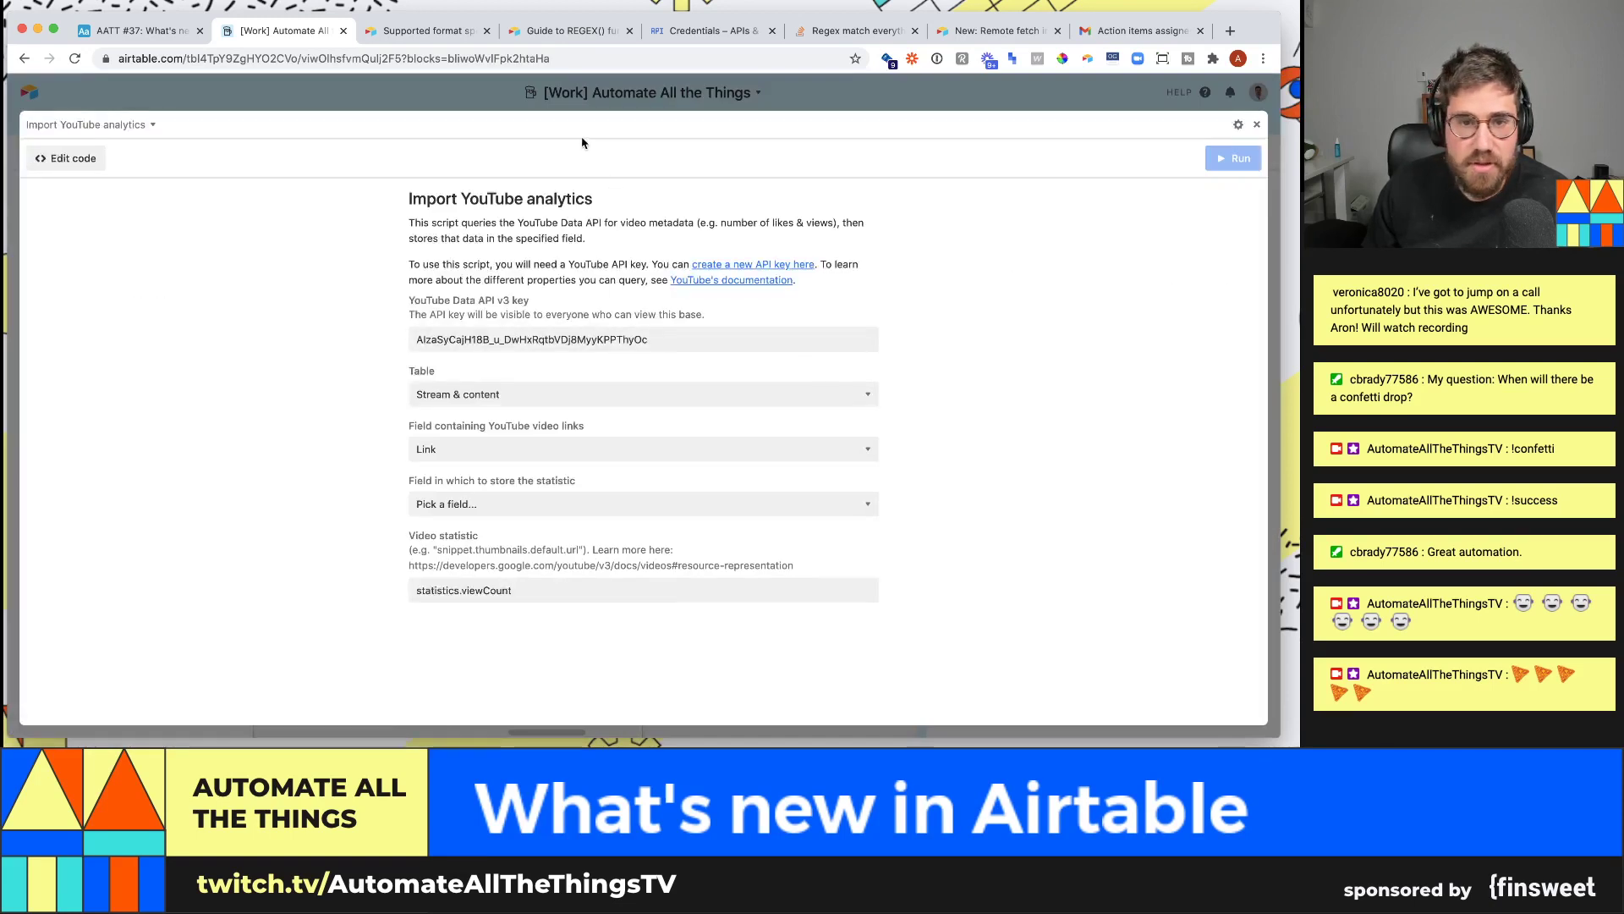
pyautogui.moveTo(393, 204); pyautogui.dragTo(942, 617)
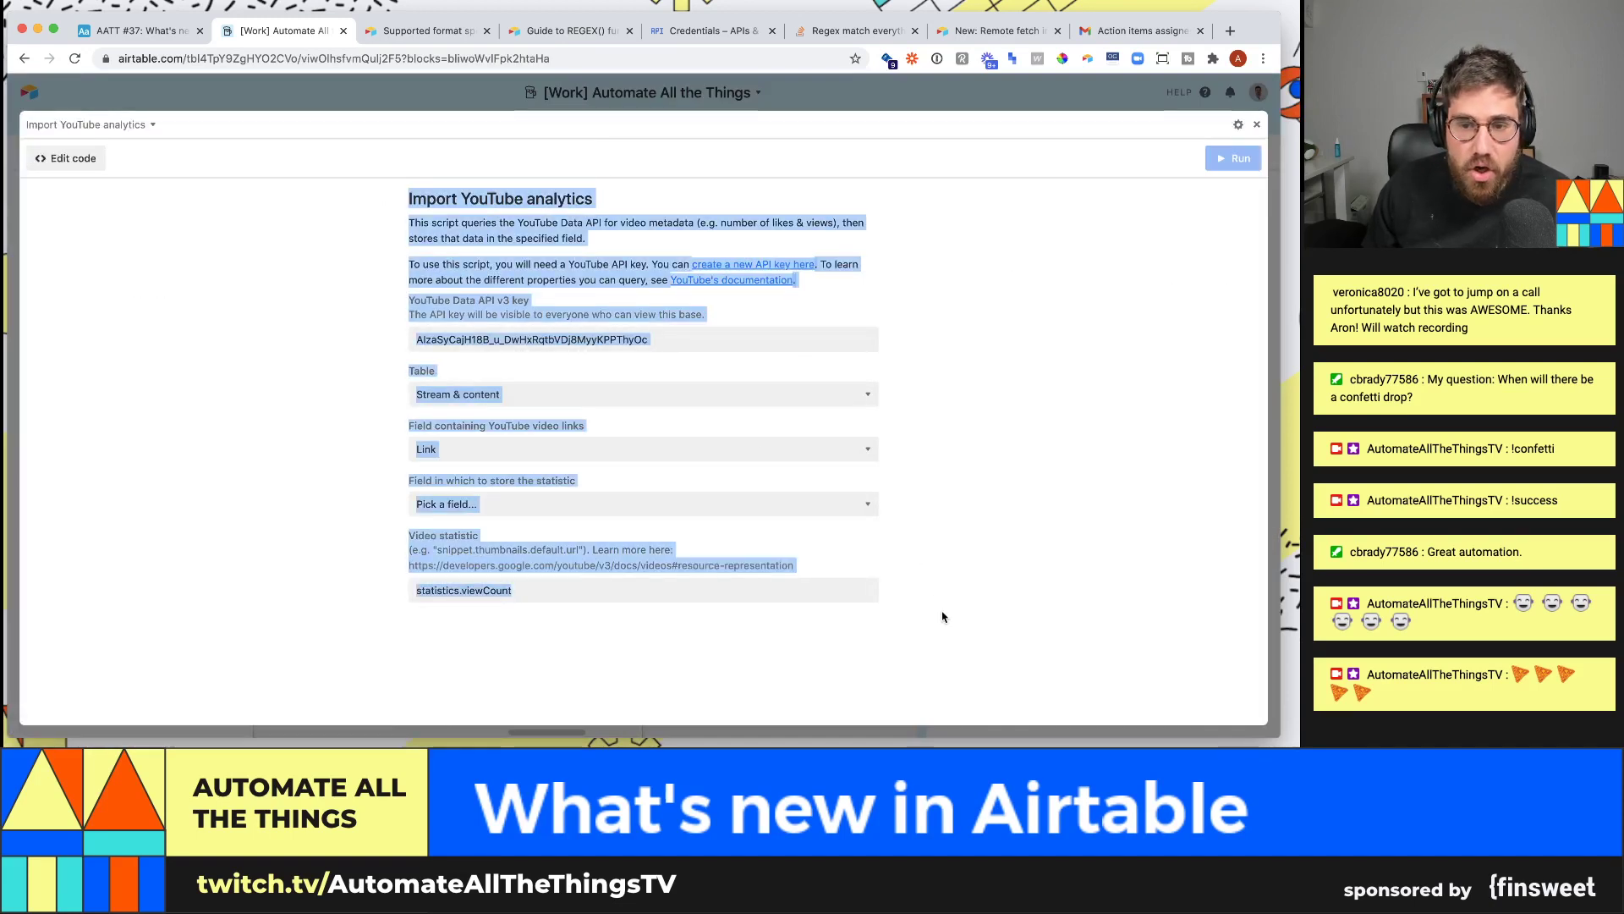
pyautogui.click(944, 618)
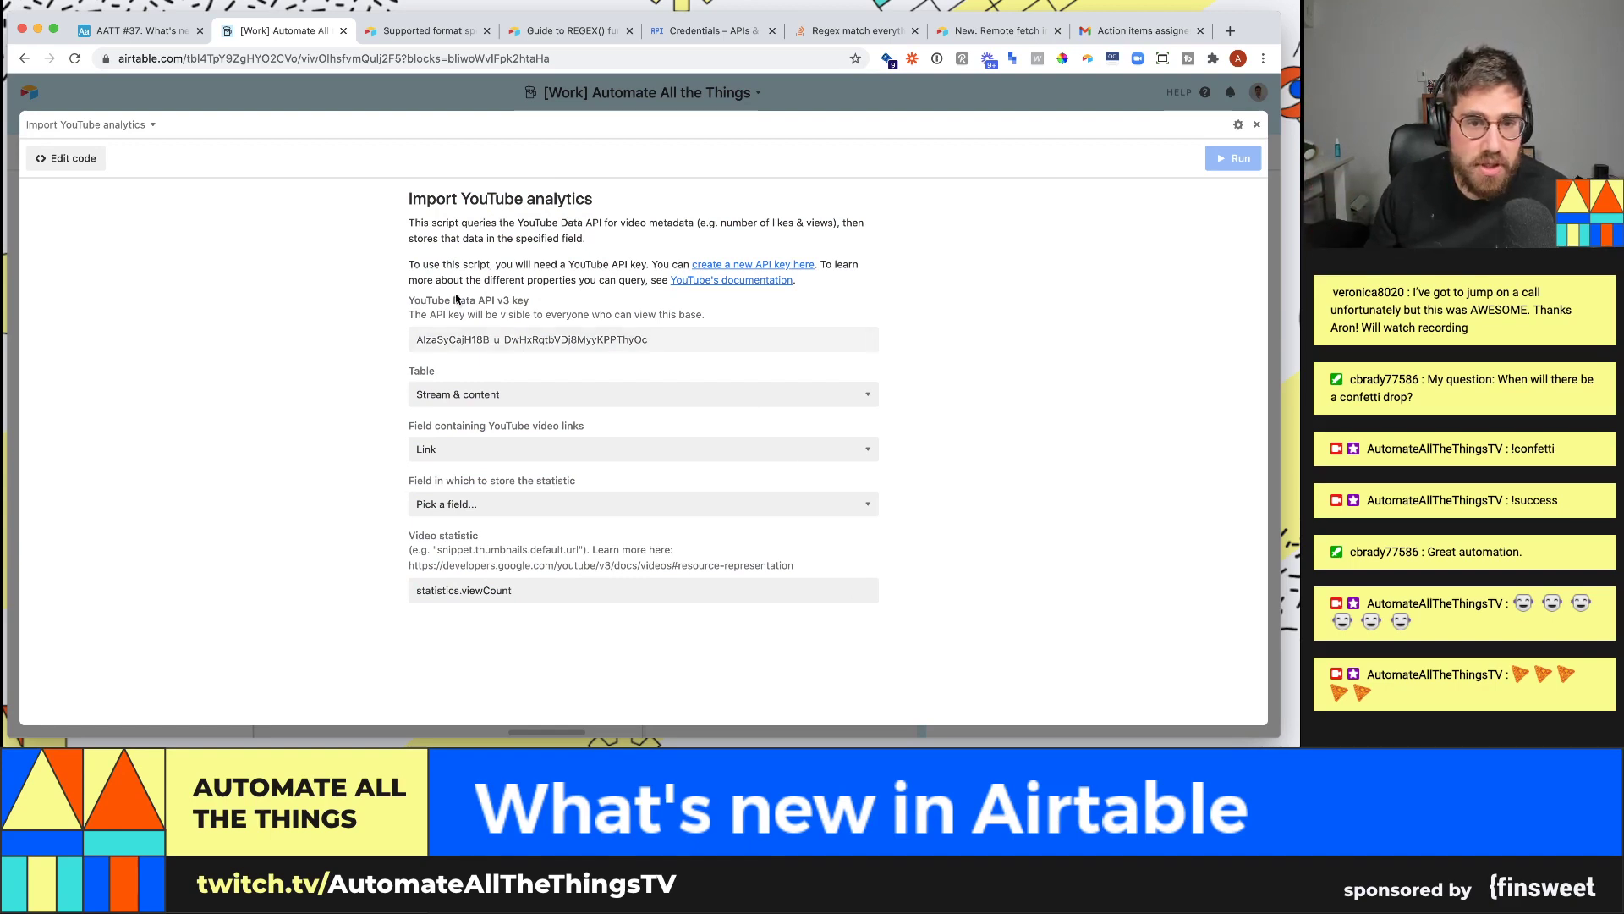
pyautogui.click(465, 394)
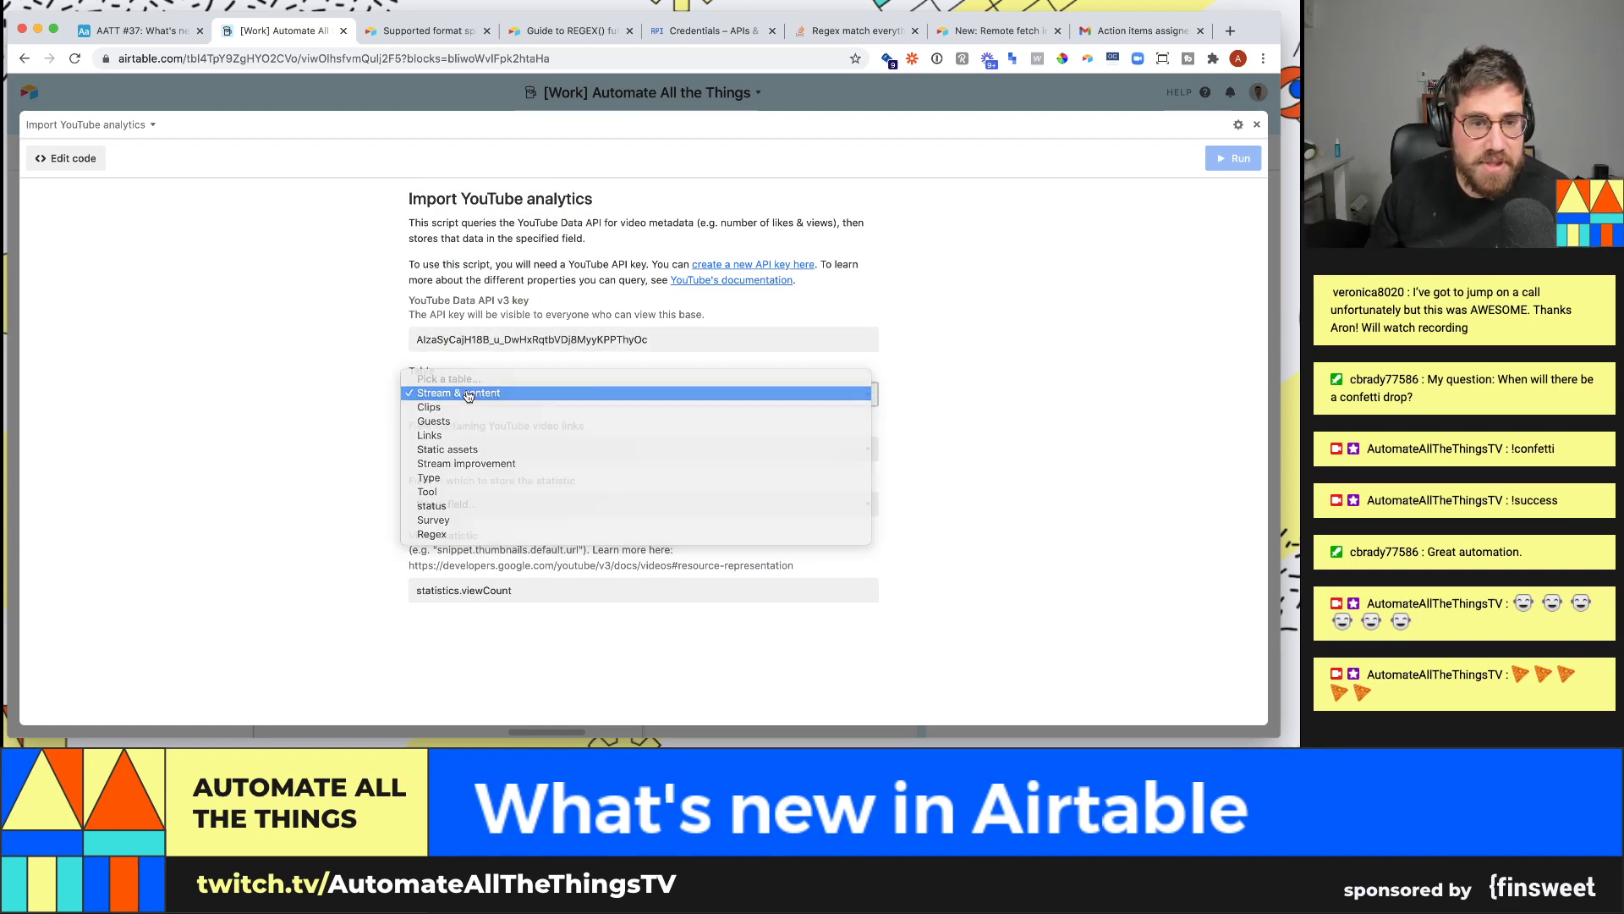
pyautogui.click(468, 396)
pyautogui.click(482, 453)
pyautogui.click(482, 454)
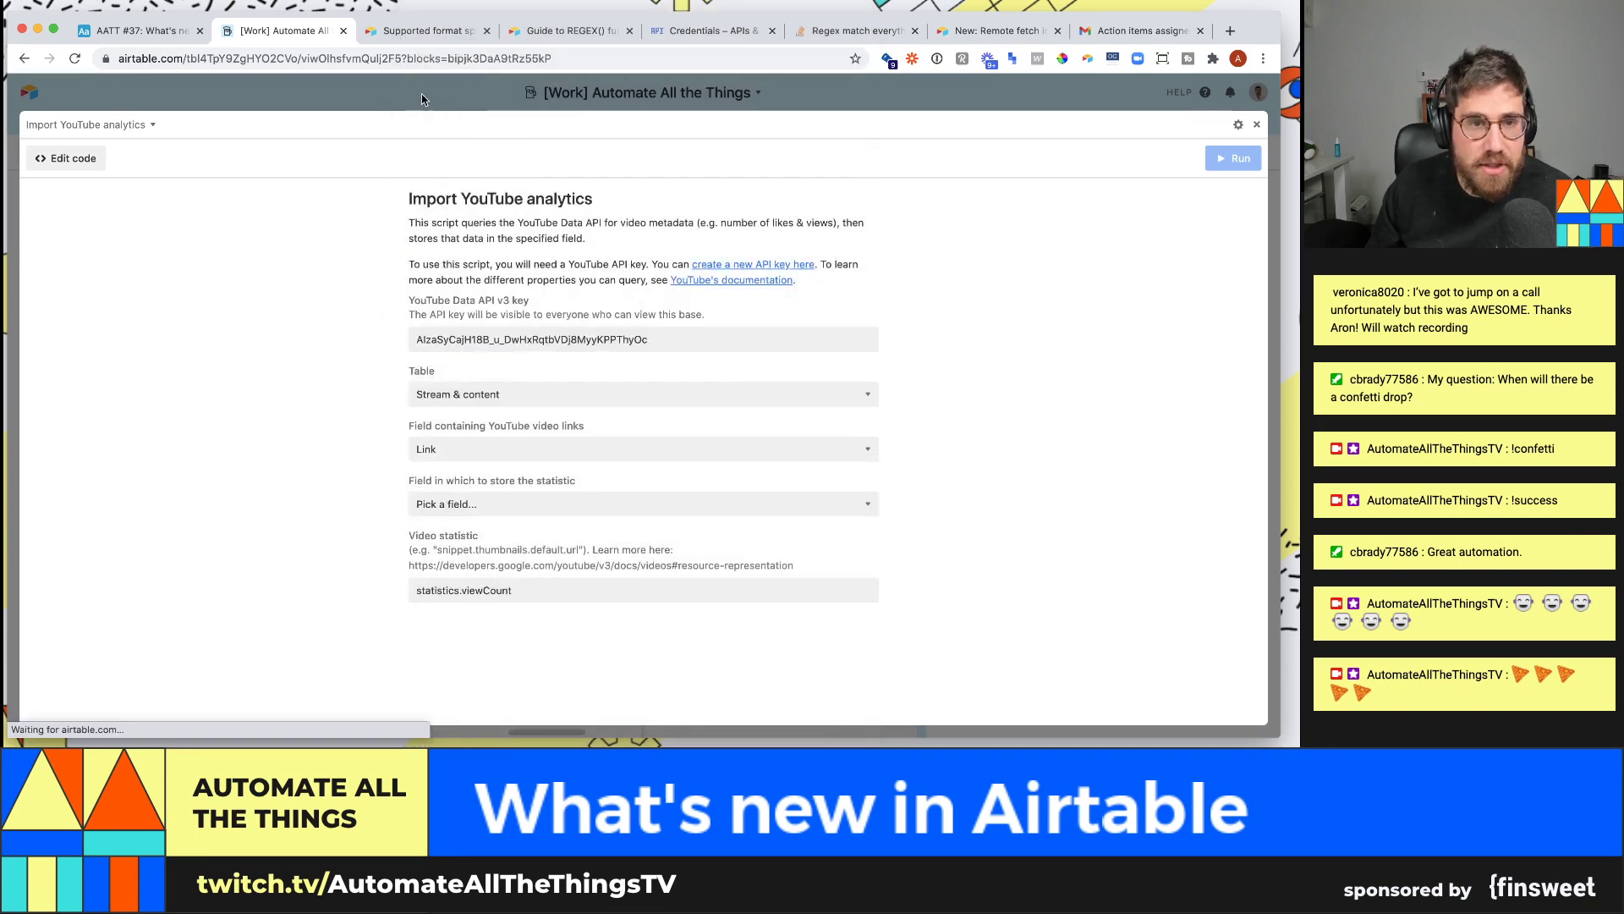
pyautogui.click(426, 99)
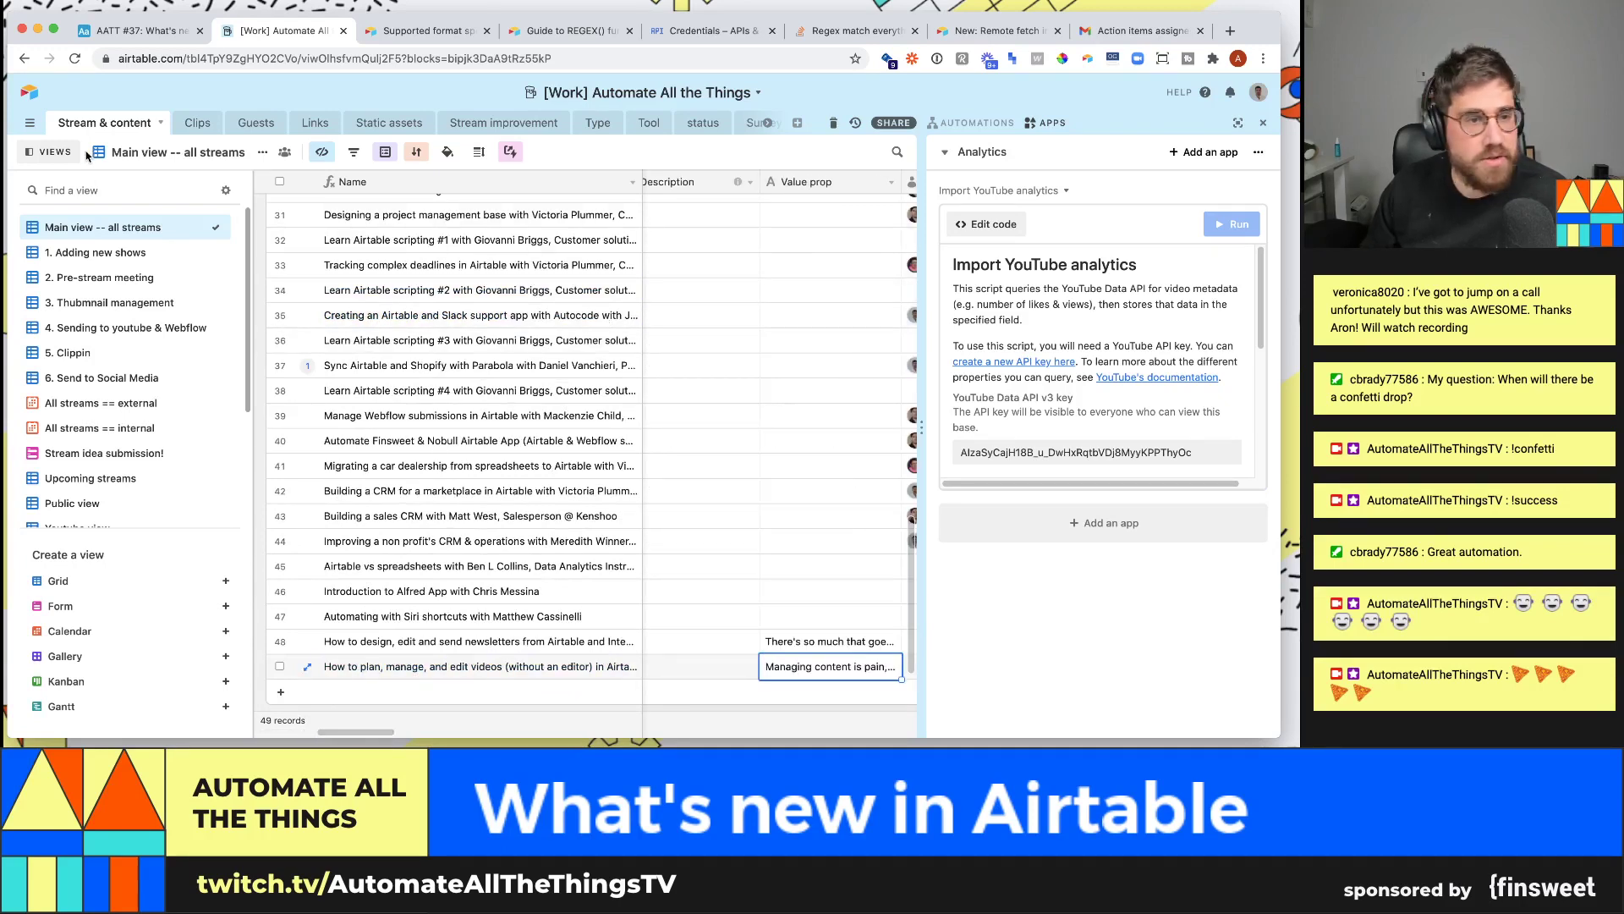
# - Hide the views sidebar and move across row 42 to the Link cell
pyautogui.click(49, 151)
pyautogui.click(431, 485)
pyautogui.press('Right')
pyautogui.press('Right')
pyautogui.press('Right')
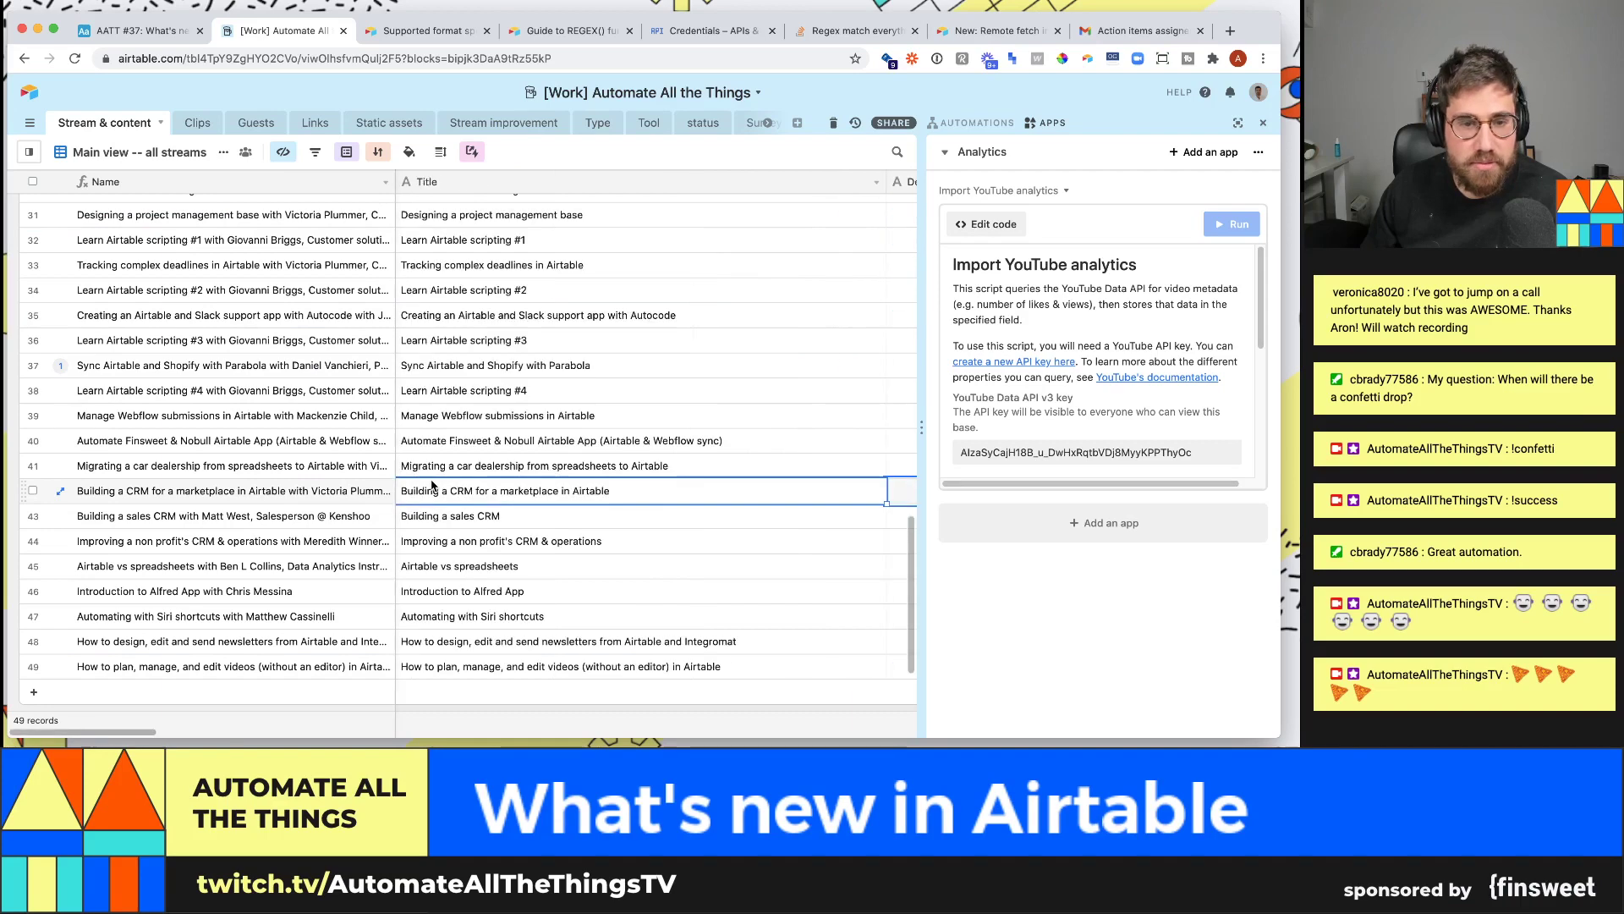
pyautogui.hscroll(10, 431, 485)
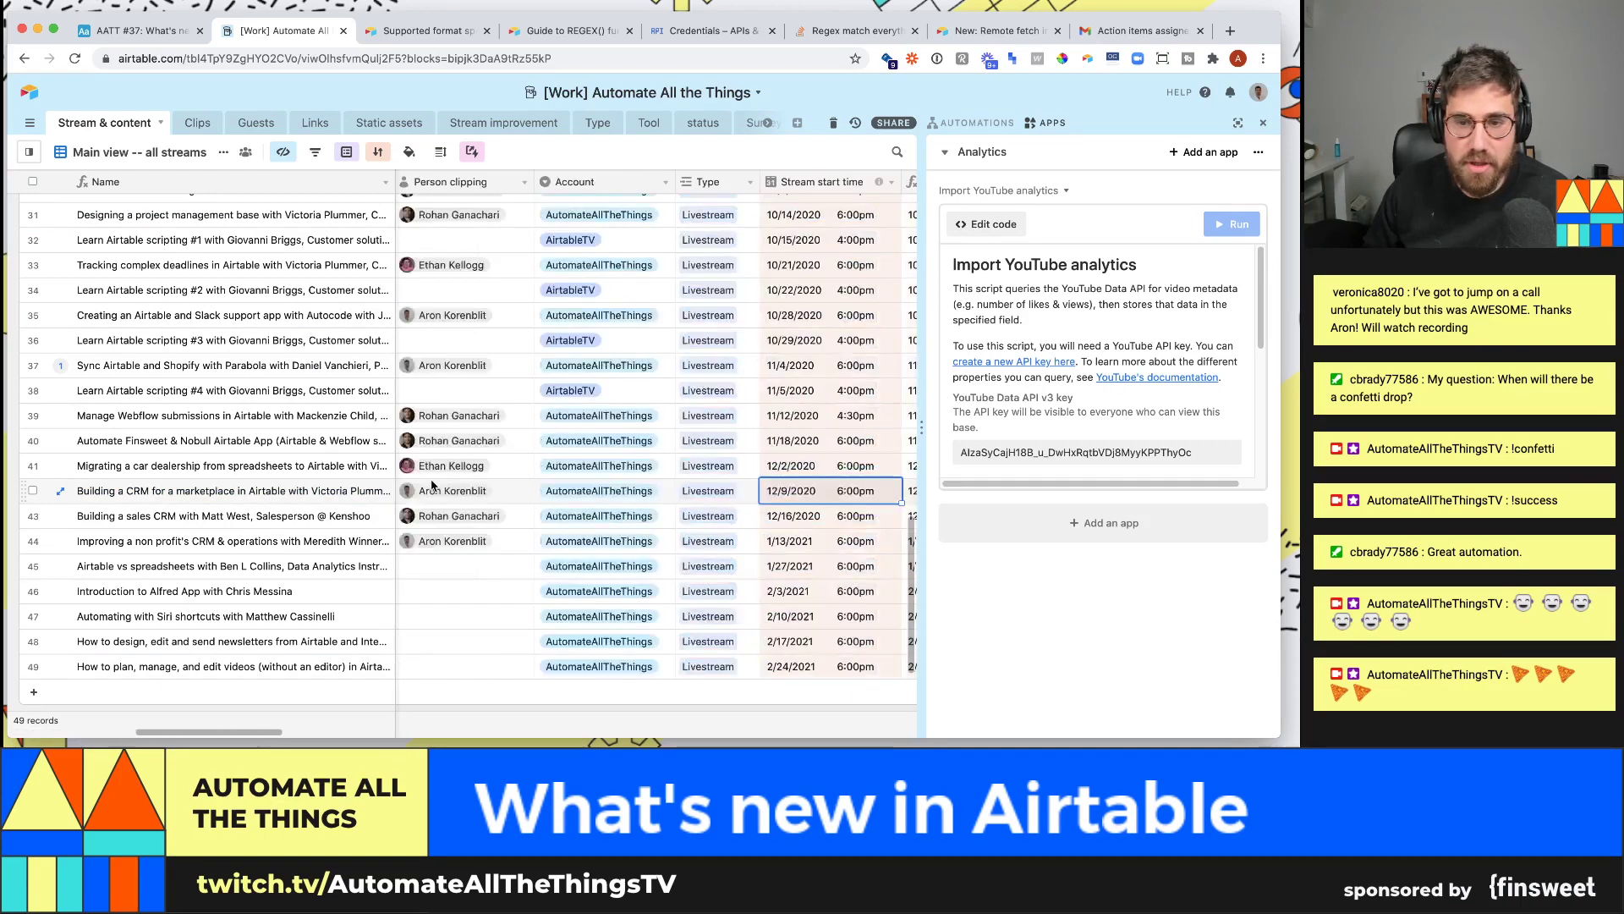
pyautogui.click(431, 485)
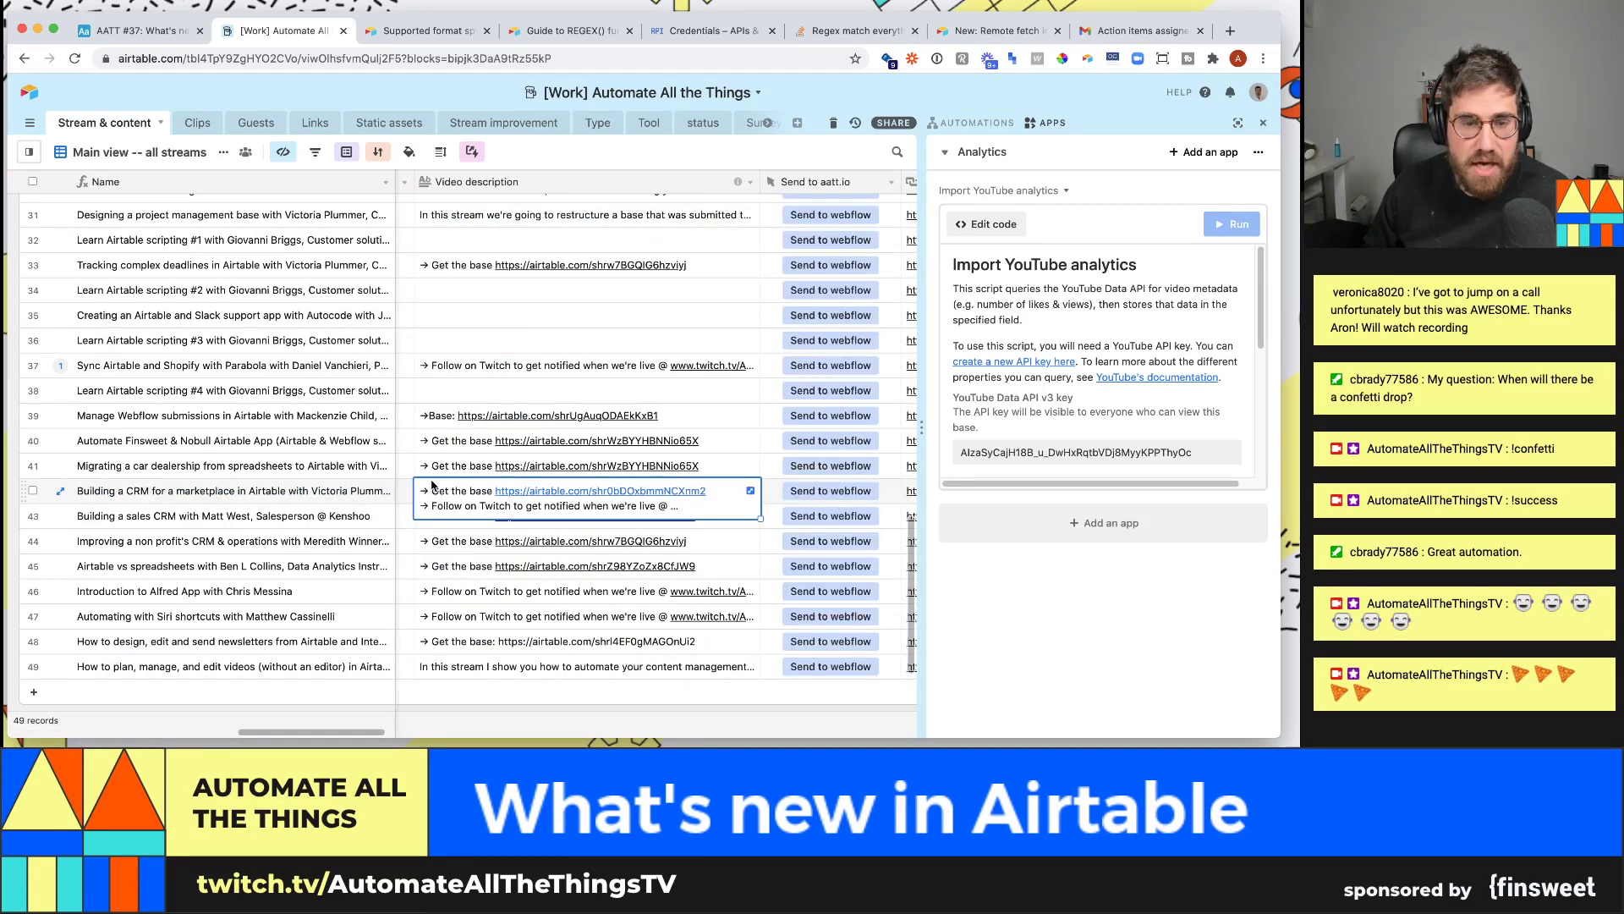
pyautogui.press('Right')
pyautogui.press('Right')
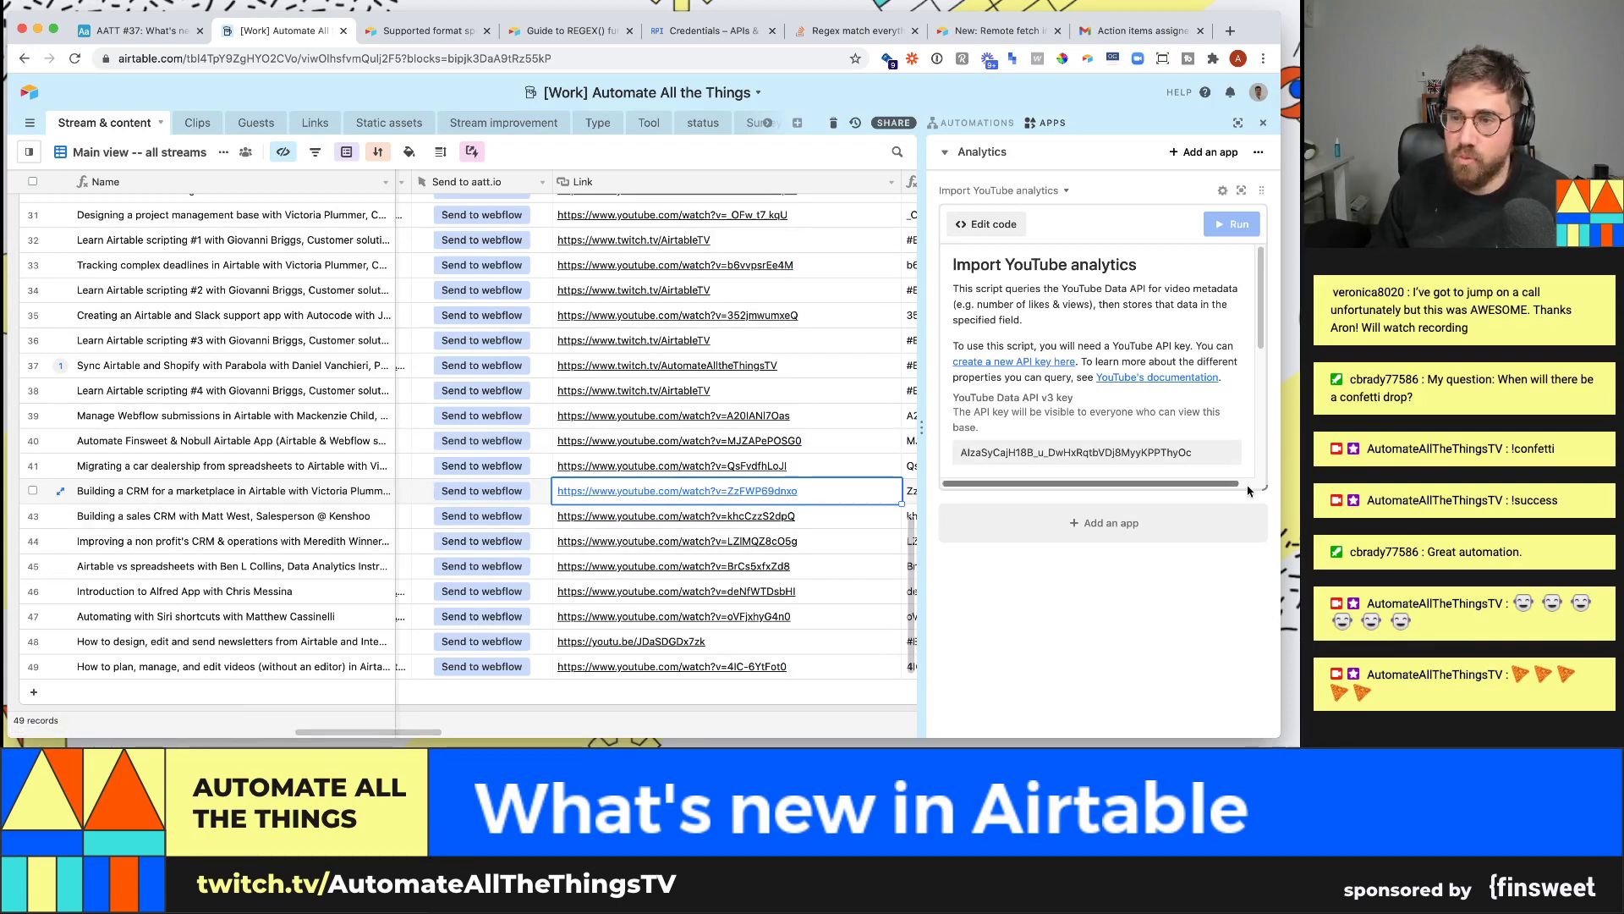
# - Make the YouTube analytics app block taller to show all its settings
pyautogui.moveTo(1264, 488); pyautogui.dragTo(1285, 716)
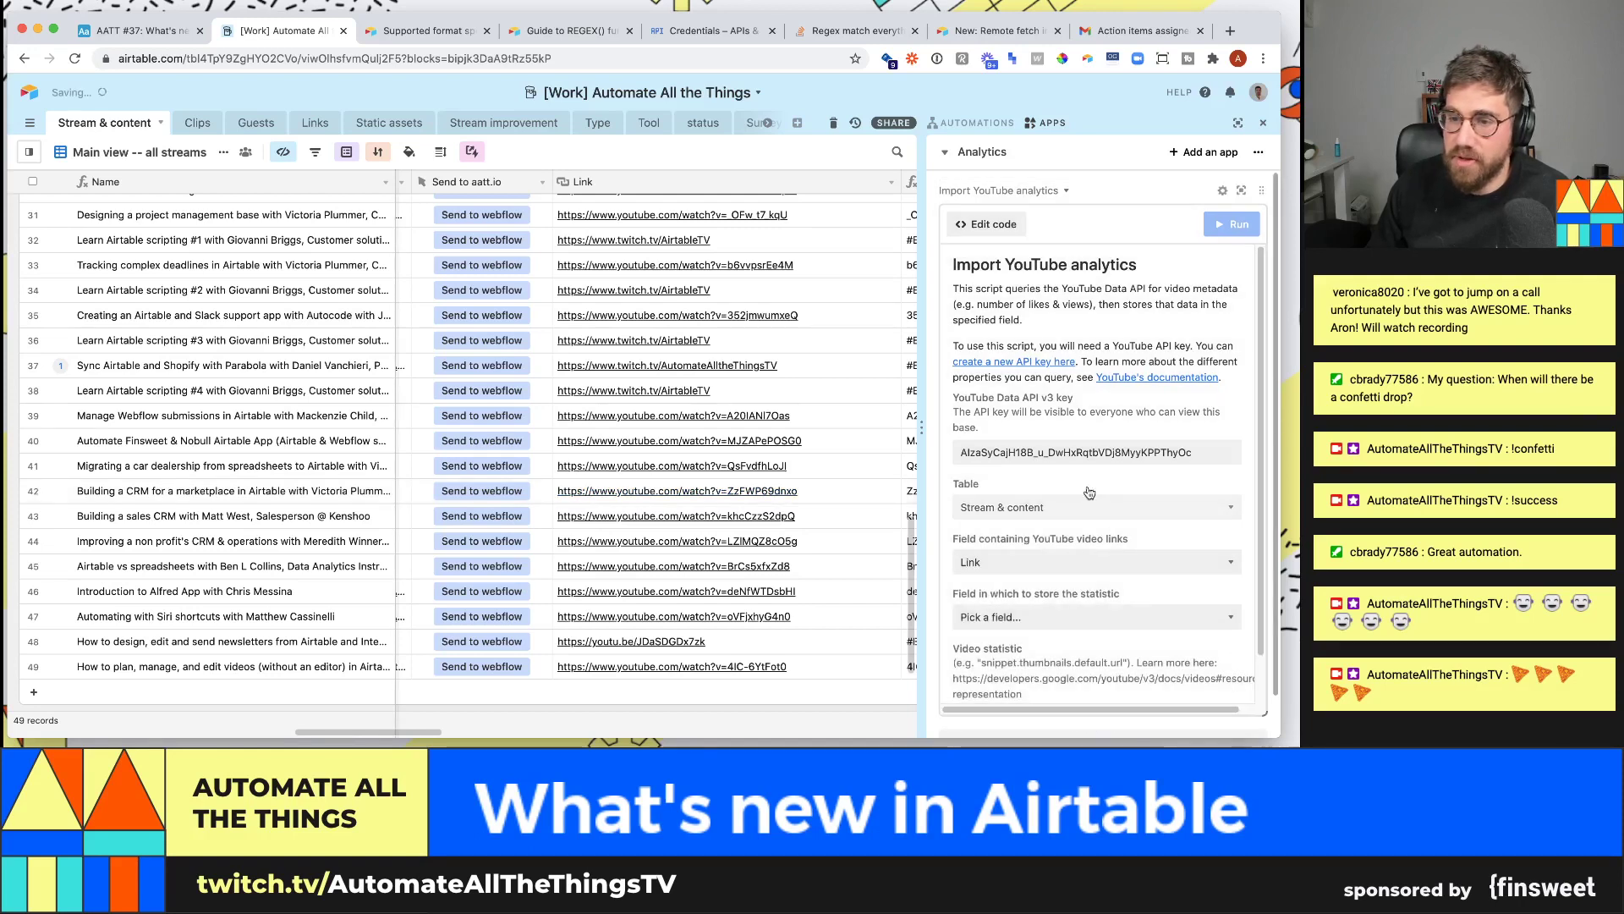
pyautogui.scroll(-1, 1073, 464)
pyautogui.scroll(-1, 1089, 453)
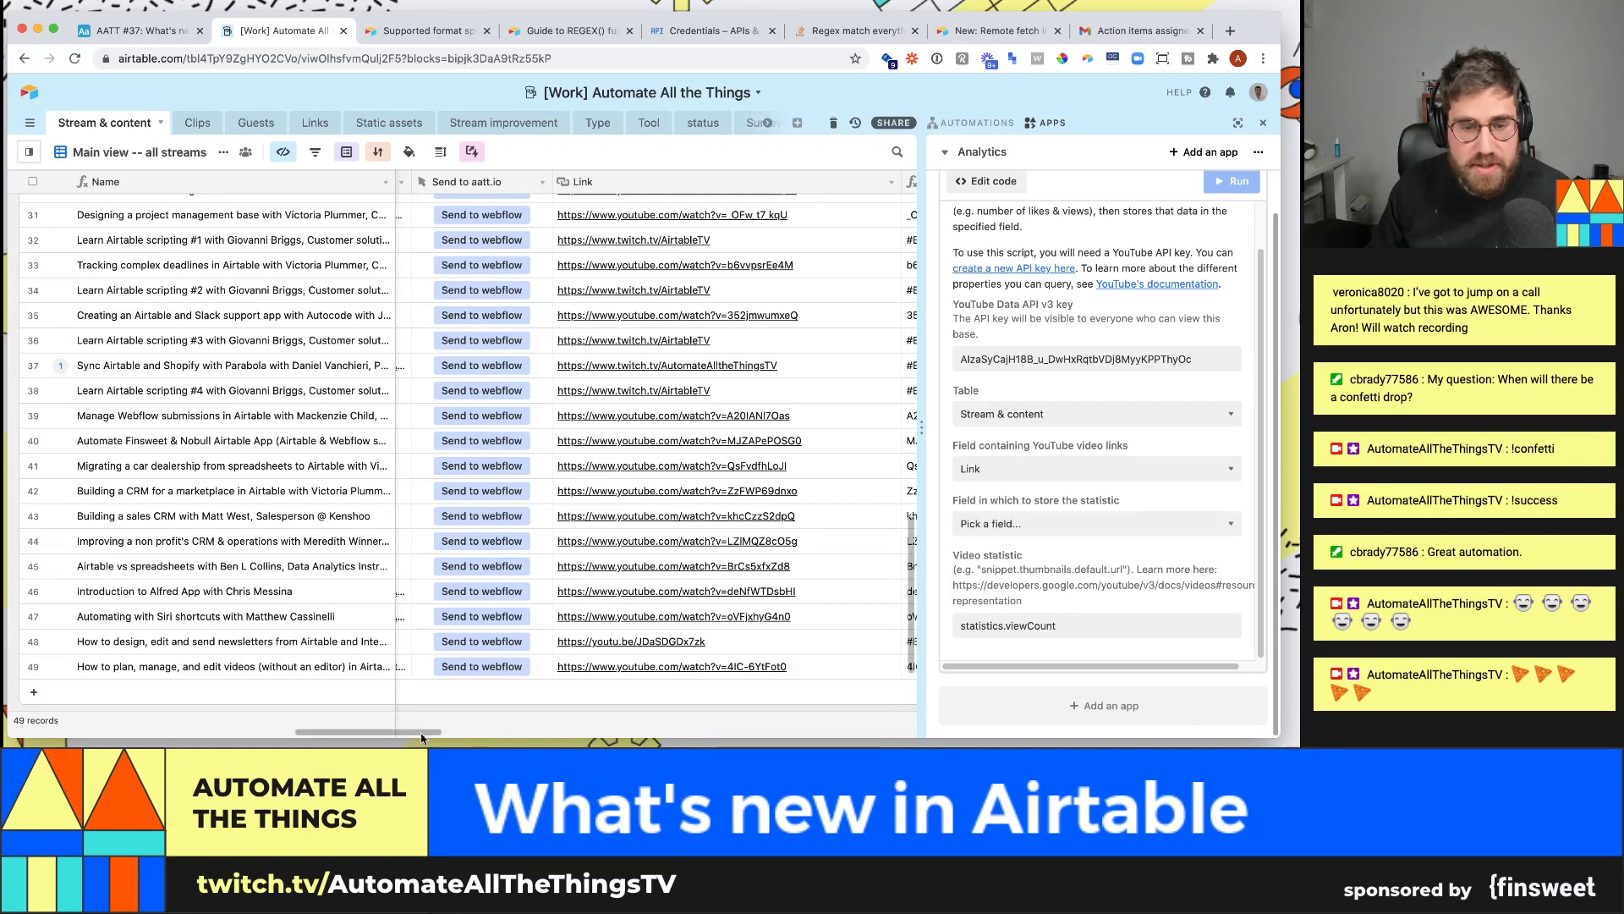
pyautogui.moveTo(417, 735); pyautogui.dragTo(654, 708)
# - Create a Single line text field named Views and move it right after Link
pyautogui.hscroll(10, 653, 708)
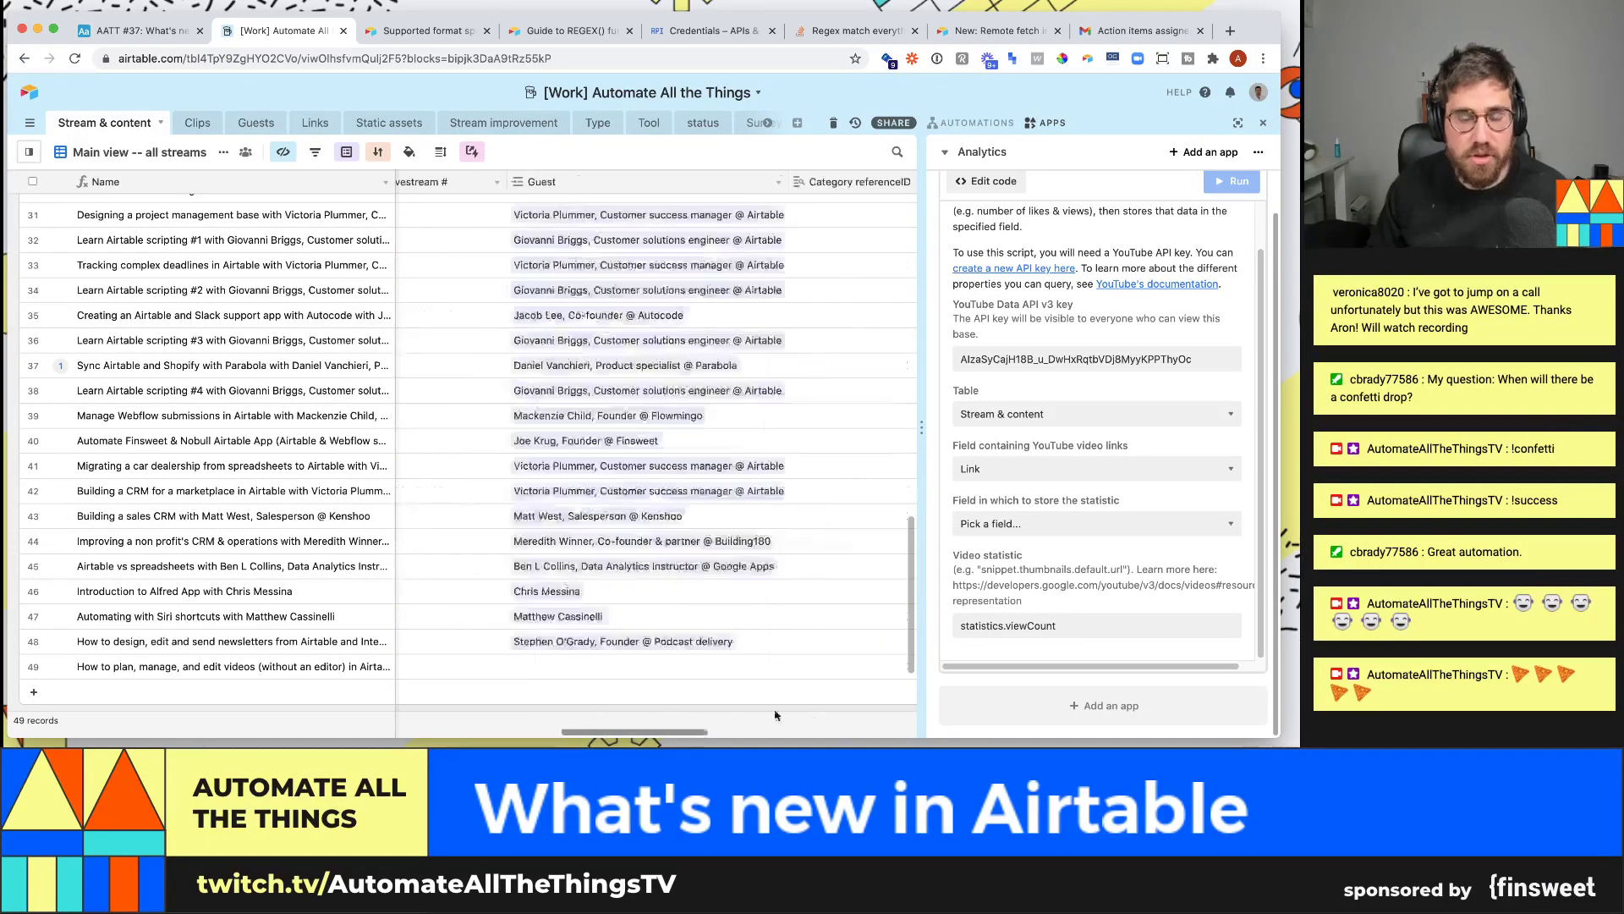
pyautogui.click(821, 181)
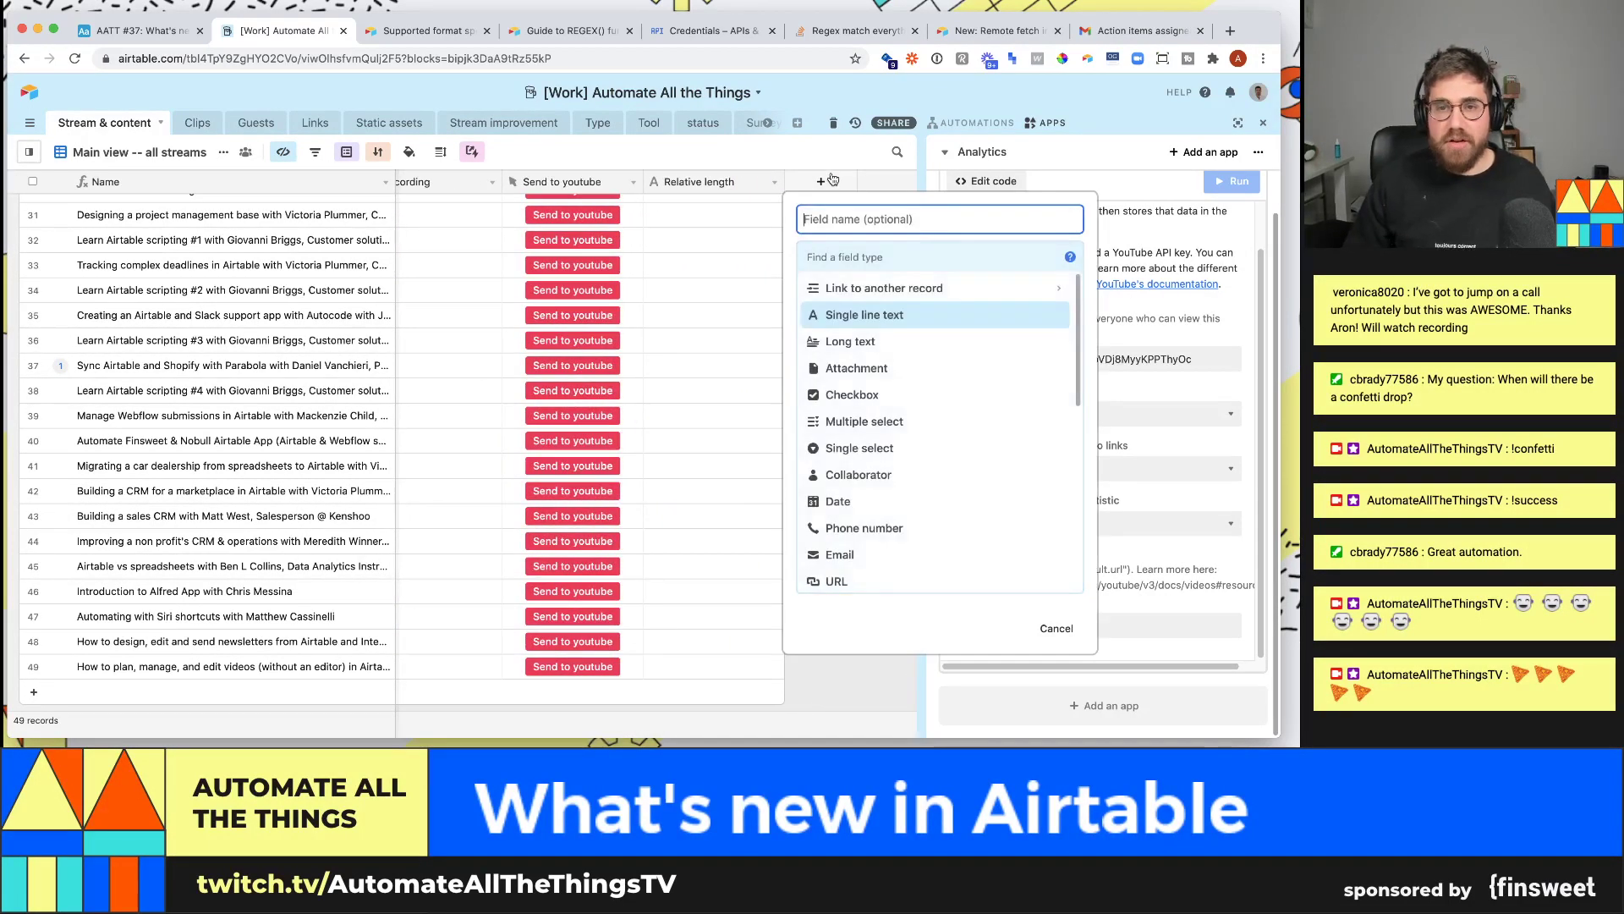
pyautogui.write('Views')
pyautogui.click(962, 254)
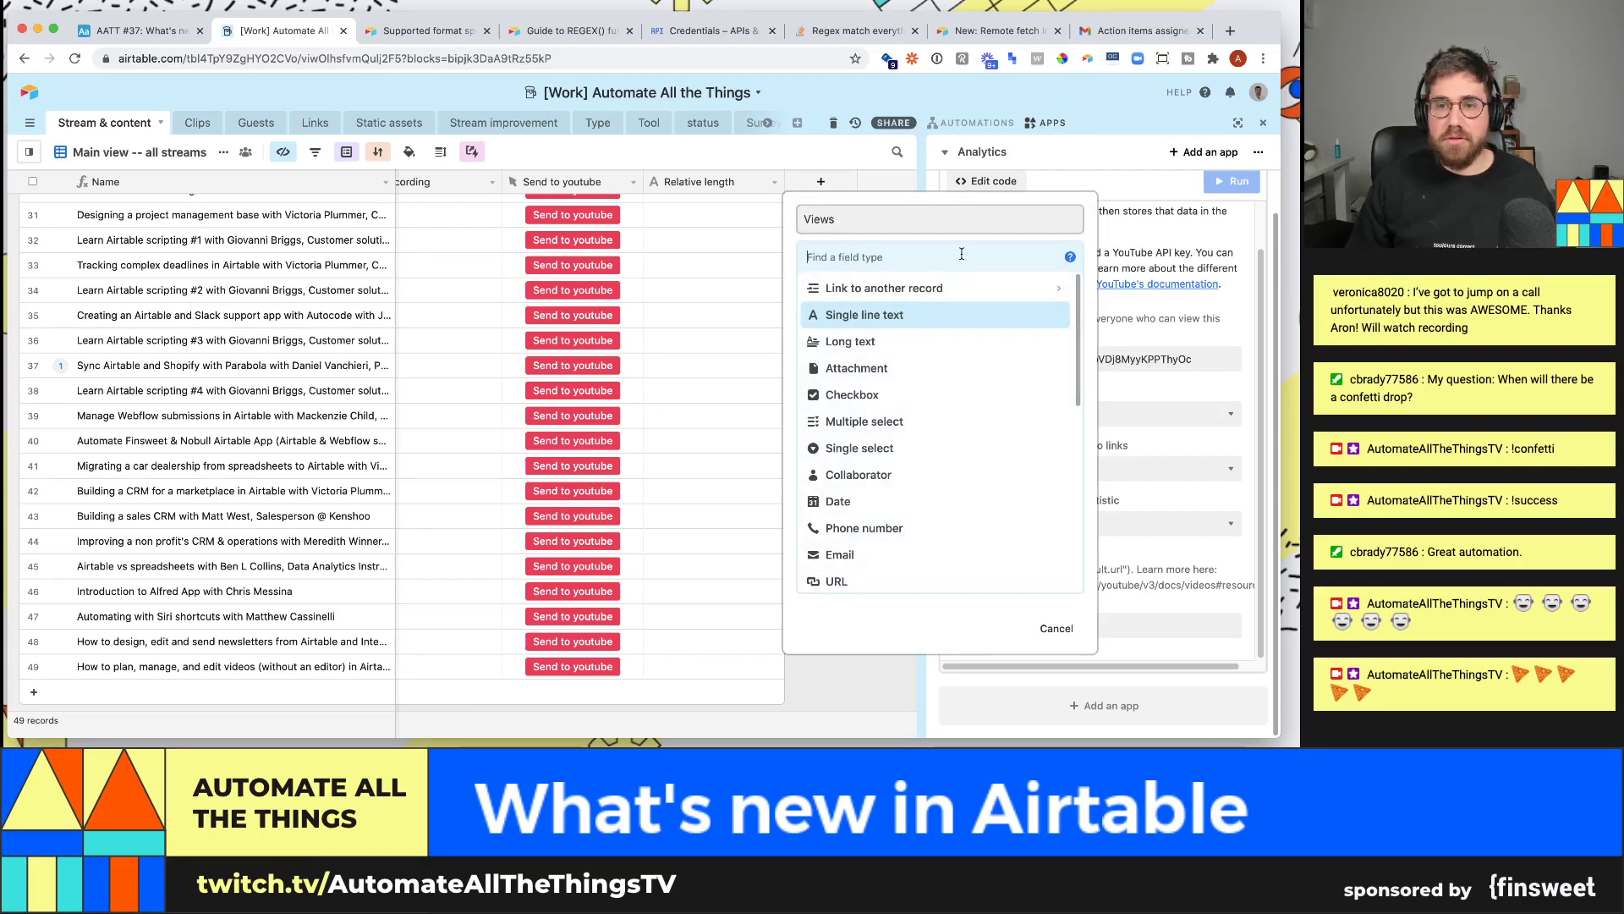
pyautogui.write('singl')
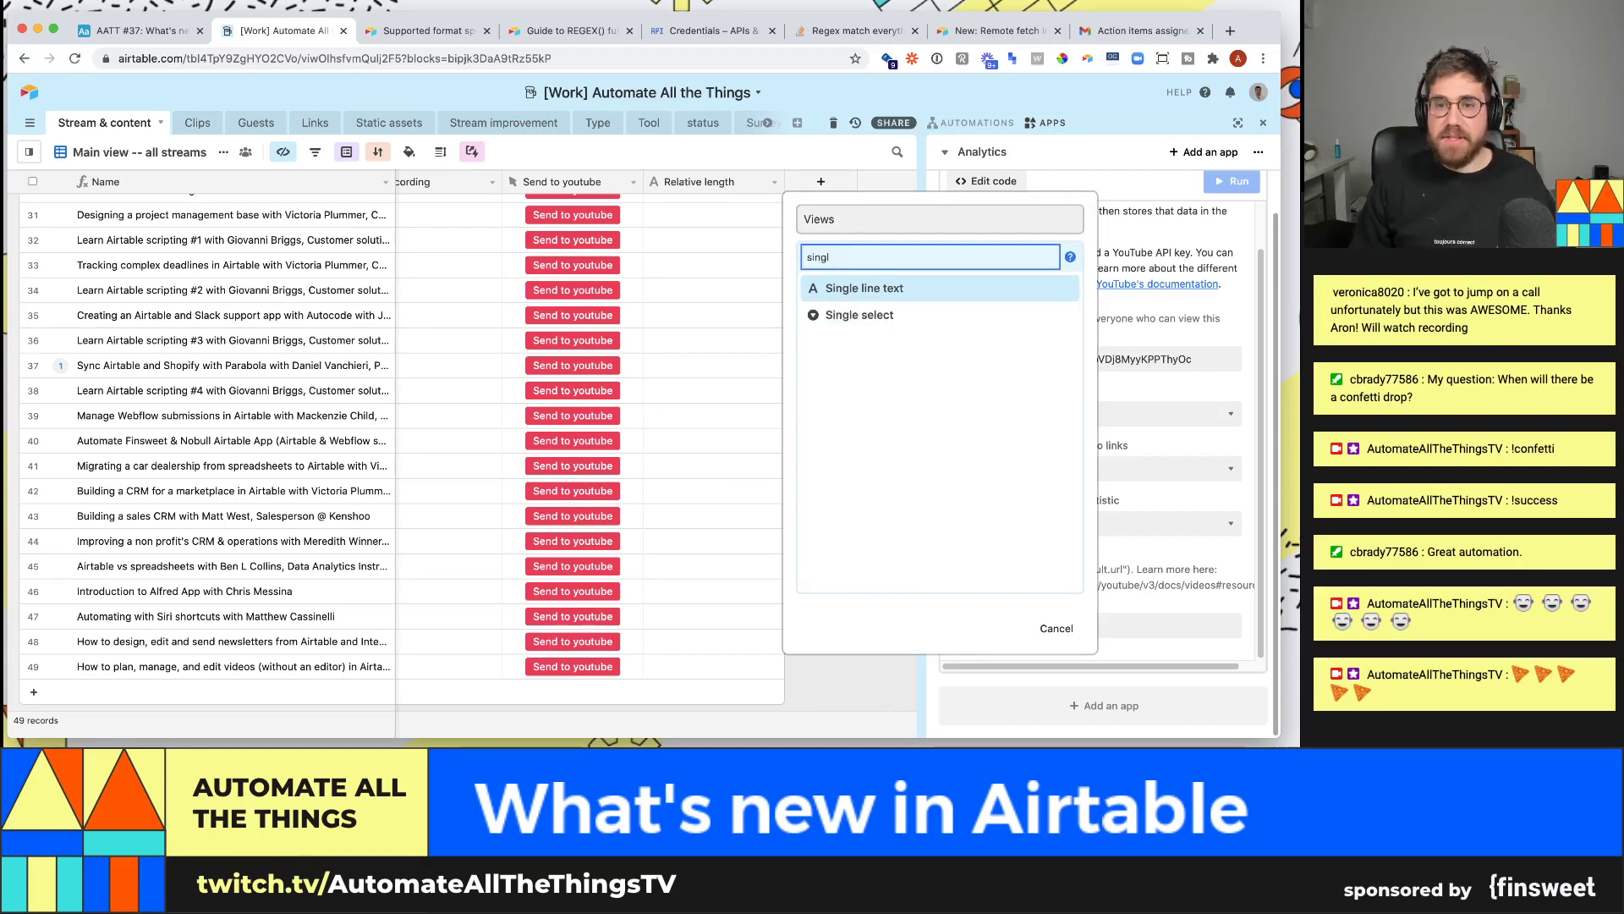
pyautogui.click(859, 314)
pyautogui.click(880, 256)
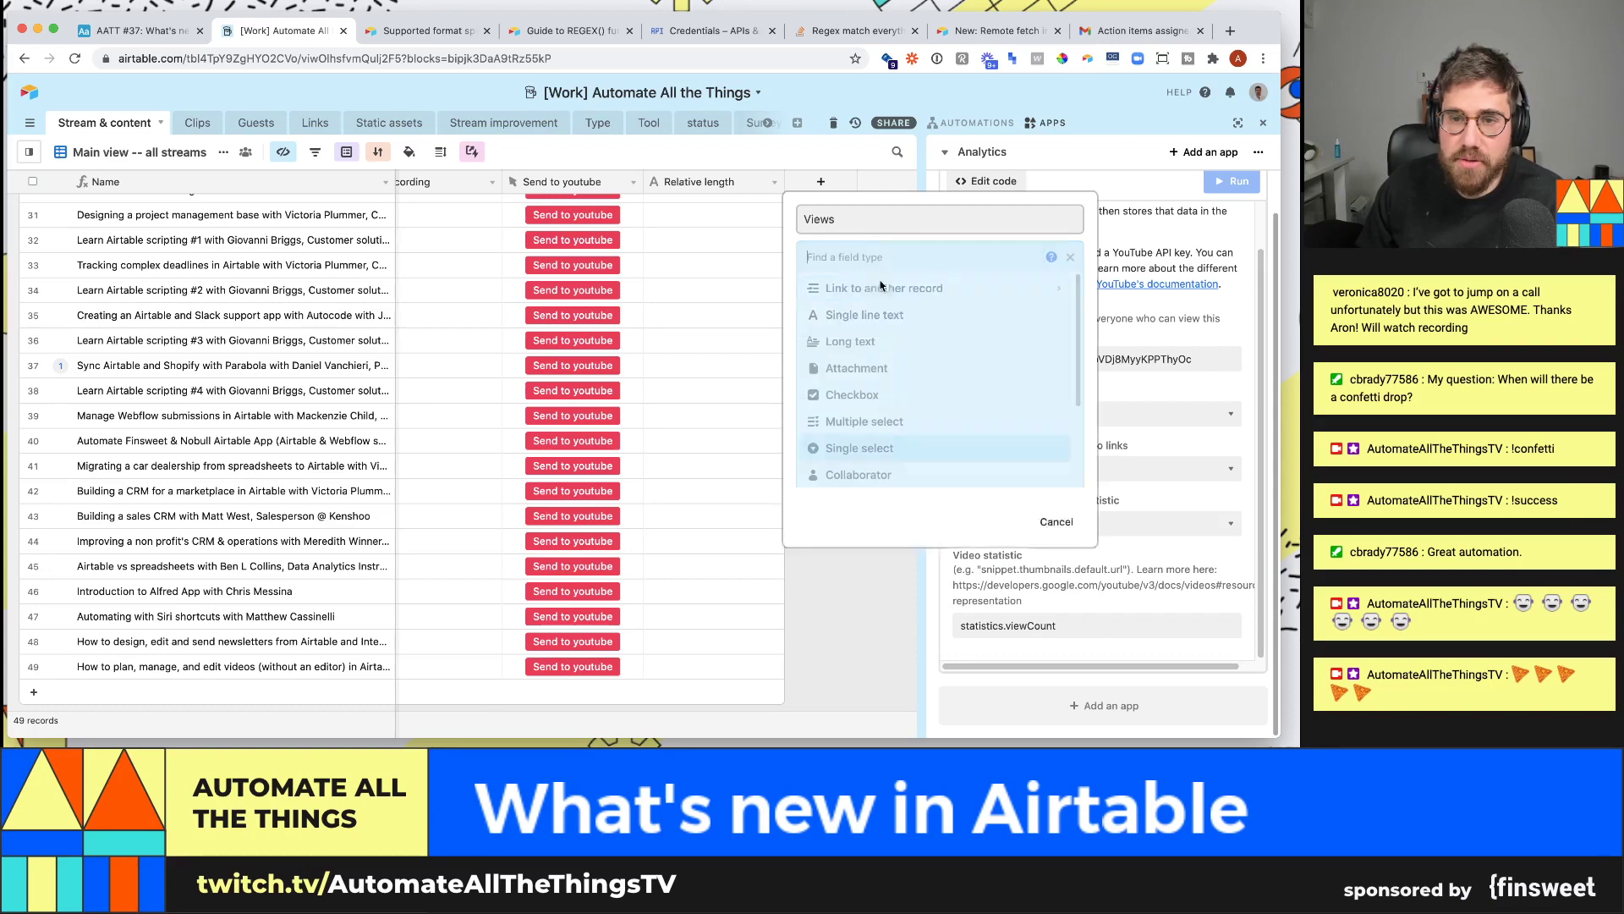
pyautogui.write('singl')
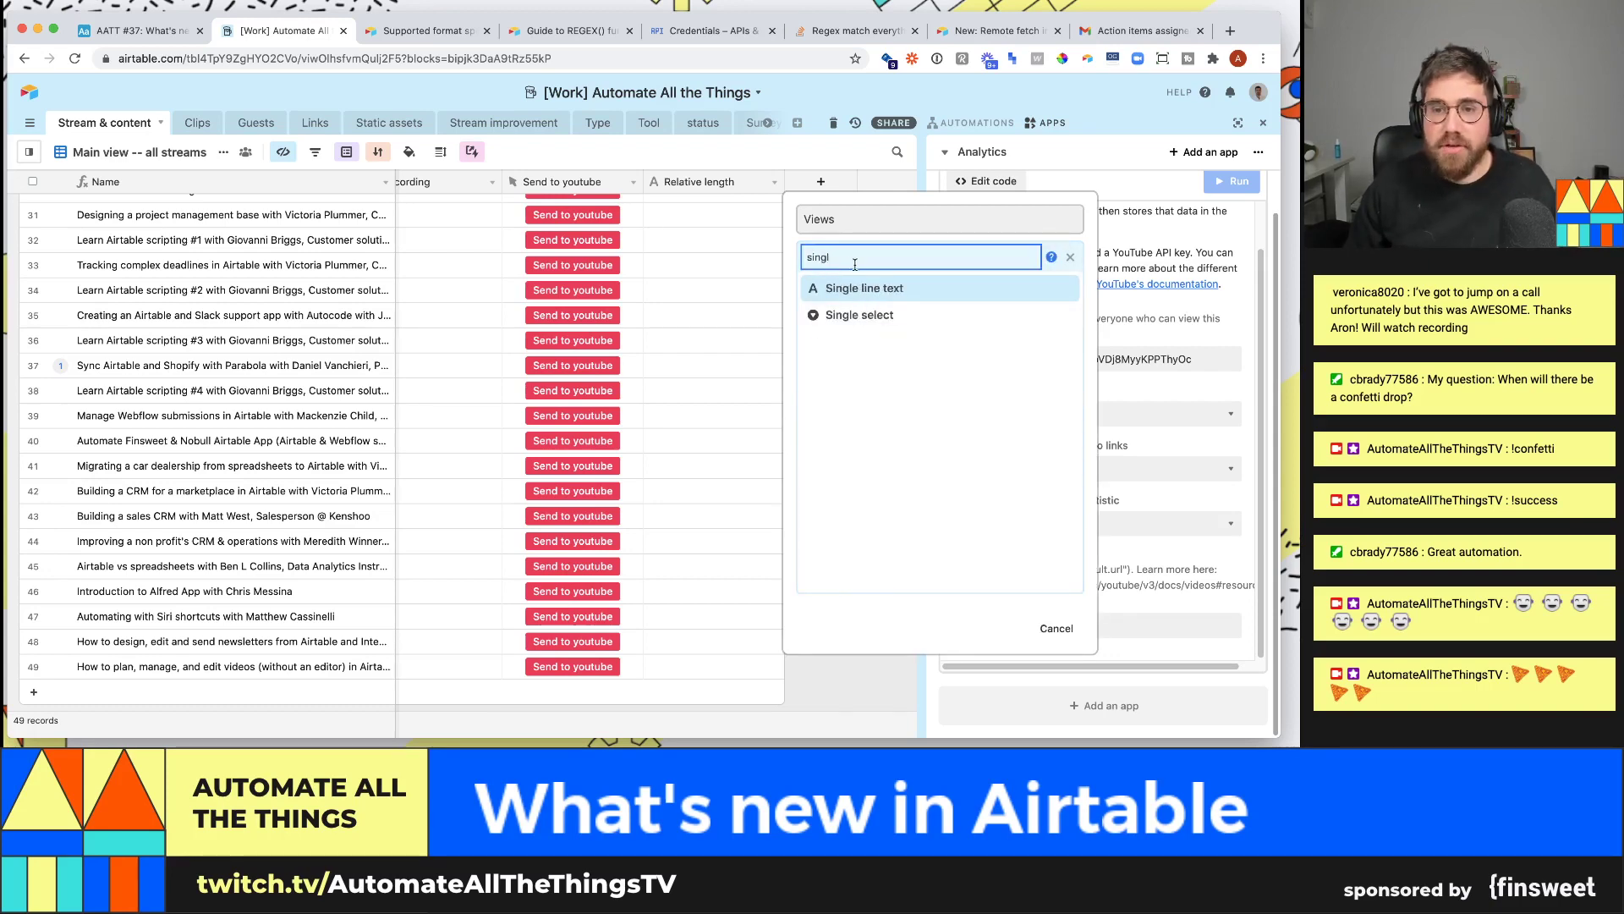
pyautogui.click(893, 295)
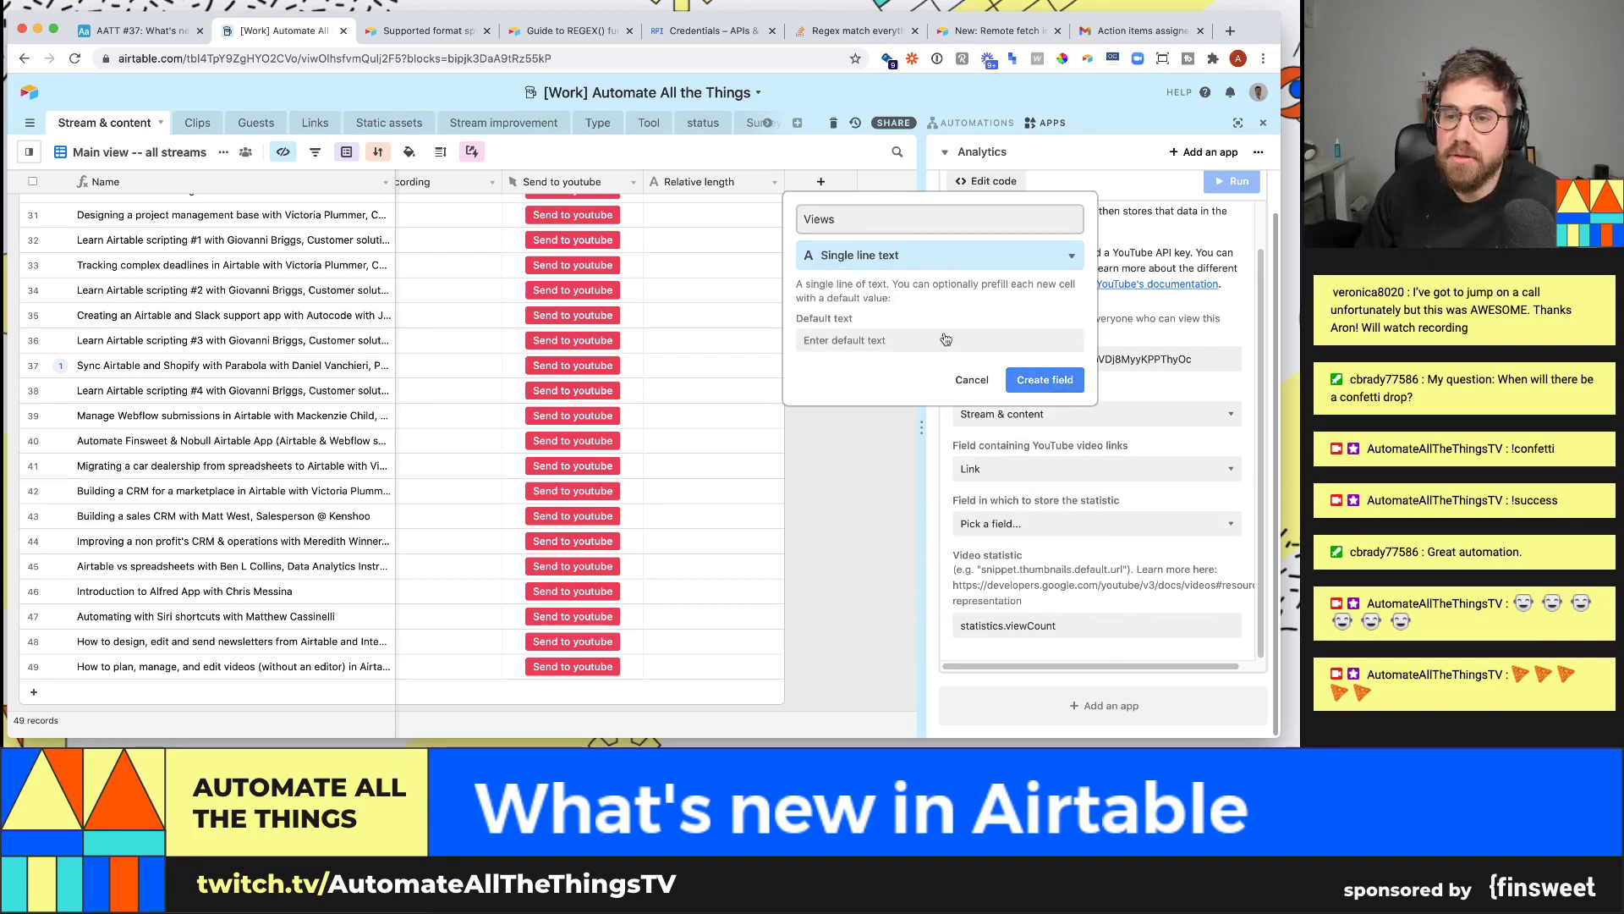
pyautogui.click(1034, 378)
pyautogui.moveTo(825, 181); pyautogui.dragTo(755, 268)
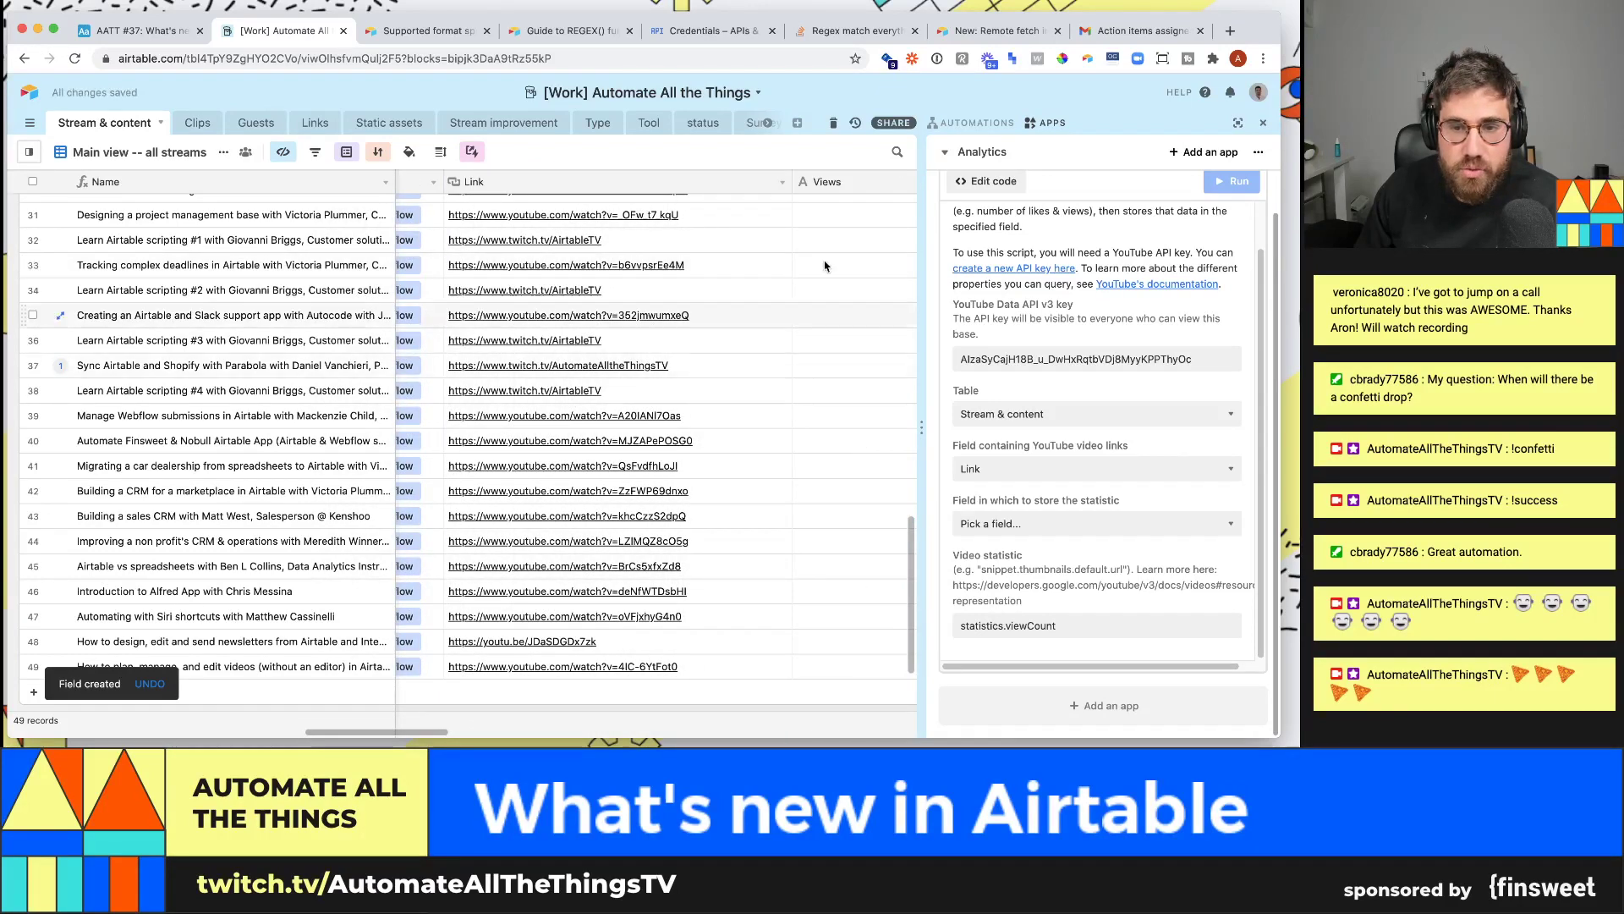
# - Set the script to store the statistic in Views and clear the Video statistic value
pyautogui.moveTo(426, 734); pyautogui.dragTo(435, 729)
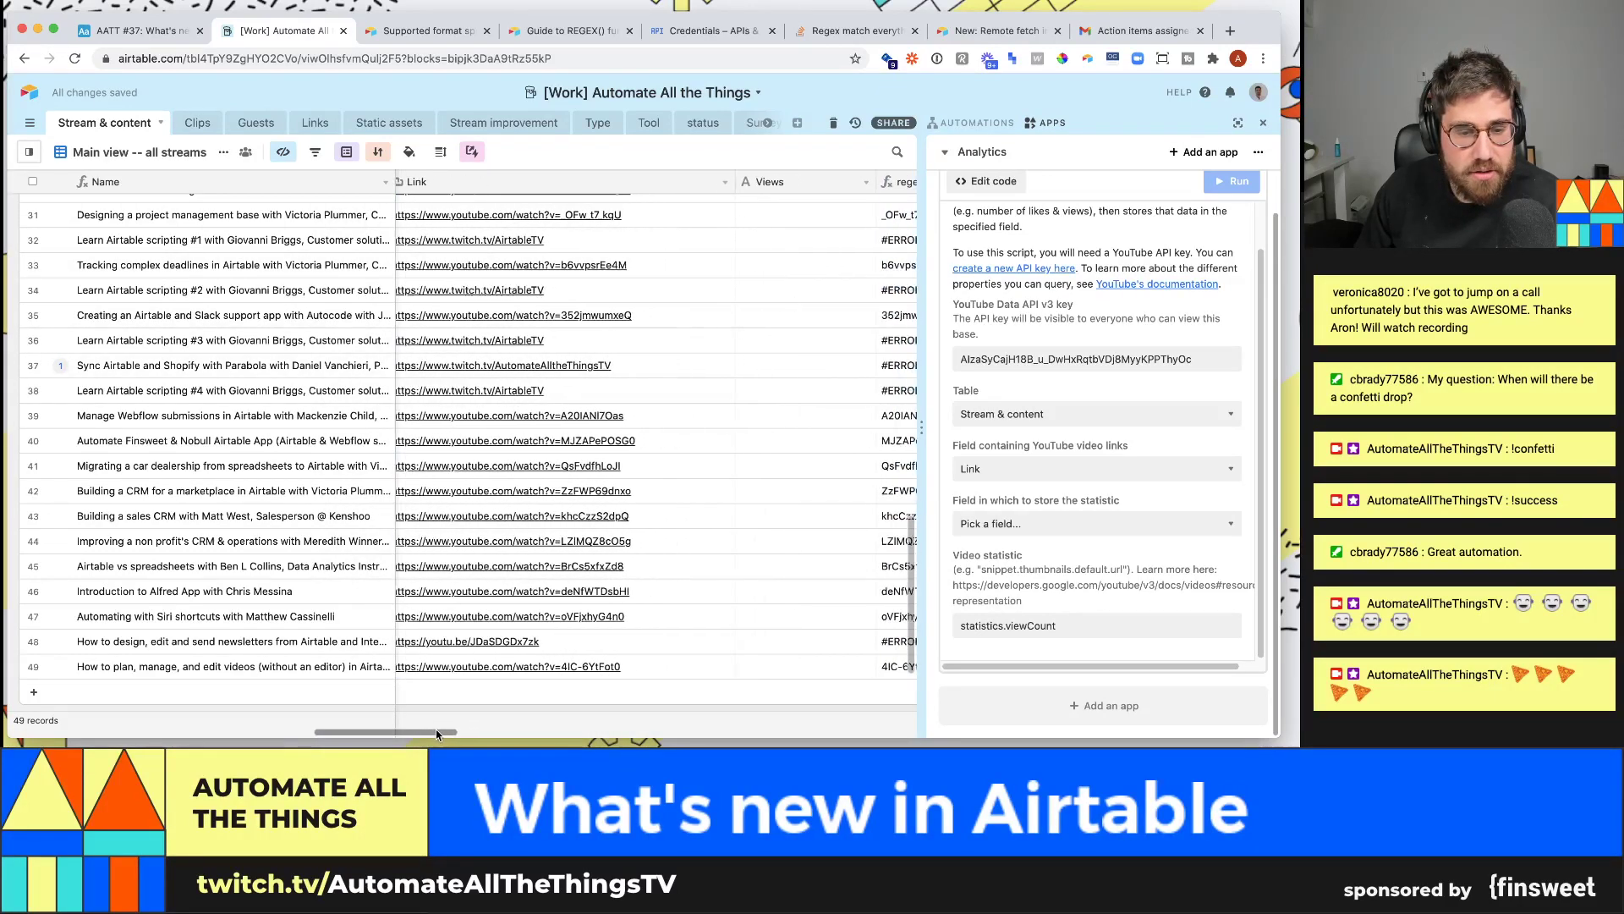
pyautogui.click(1029, 522)
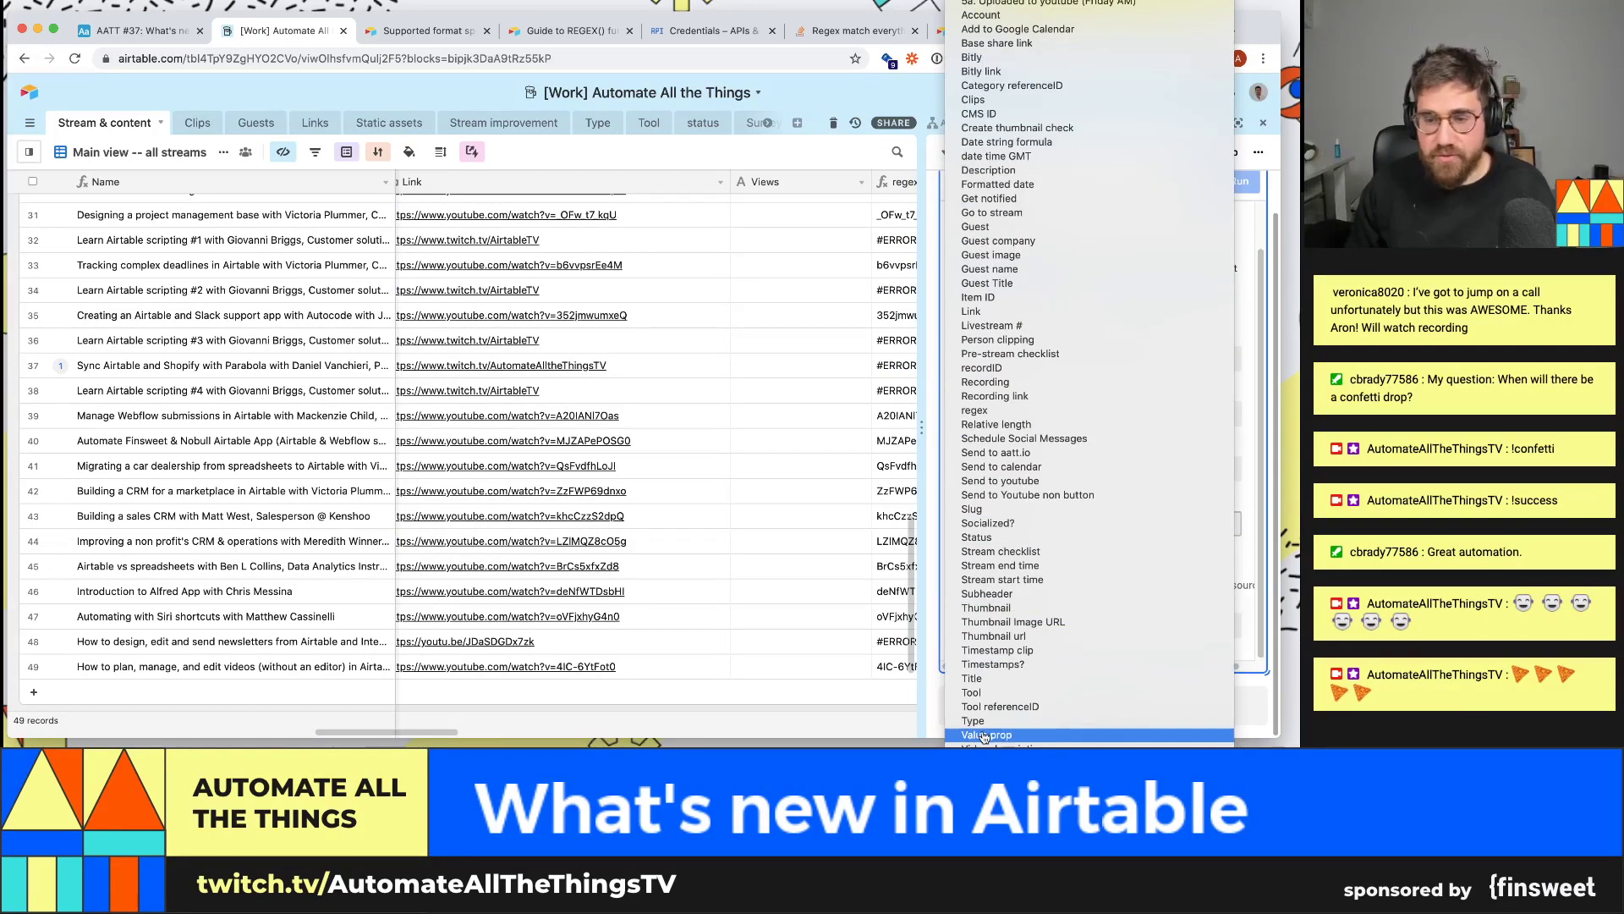
pyautogui.click(987, 736)
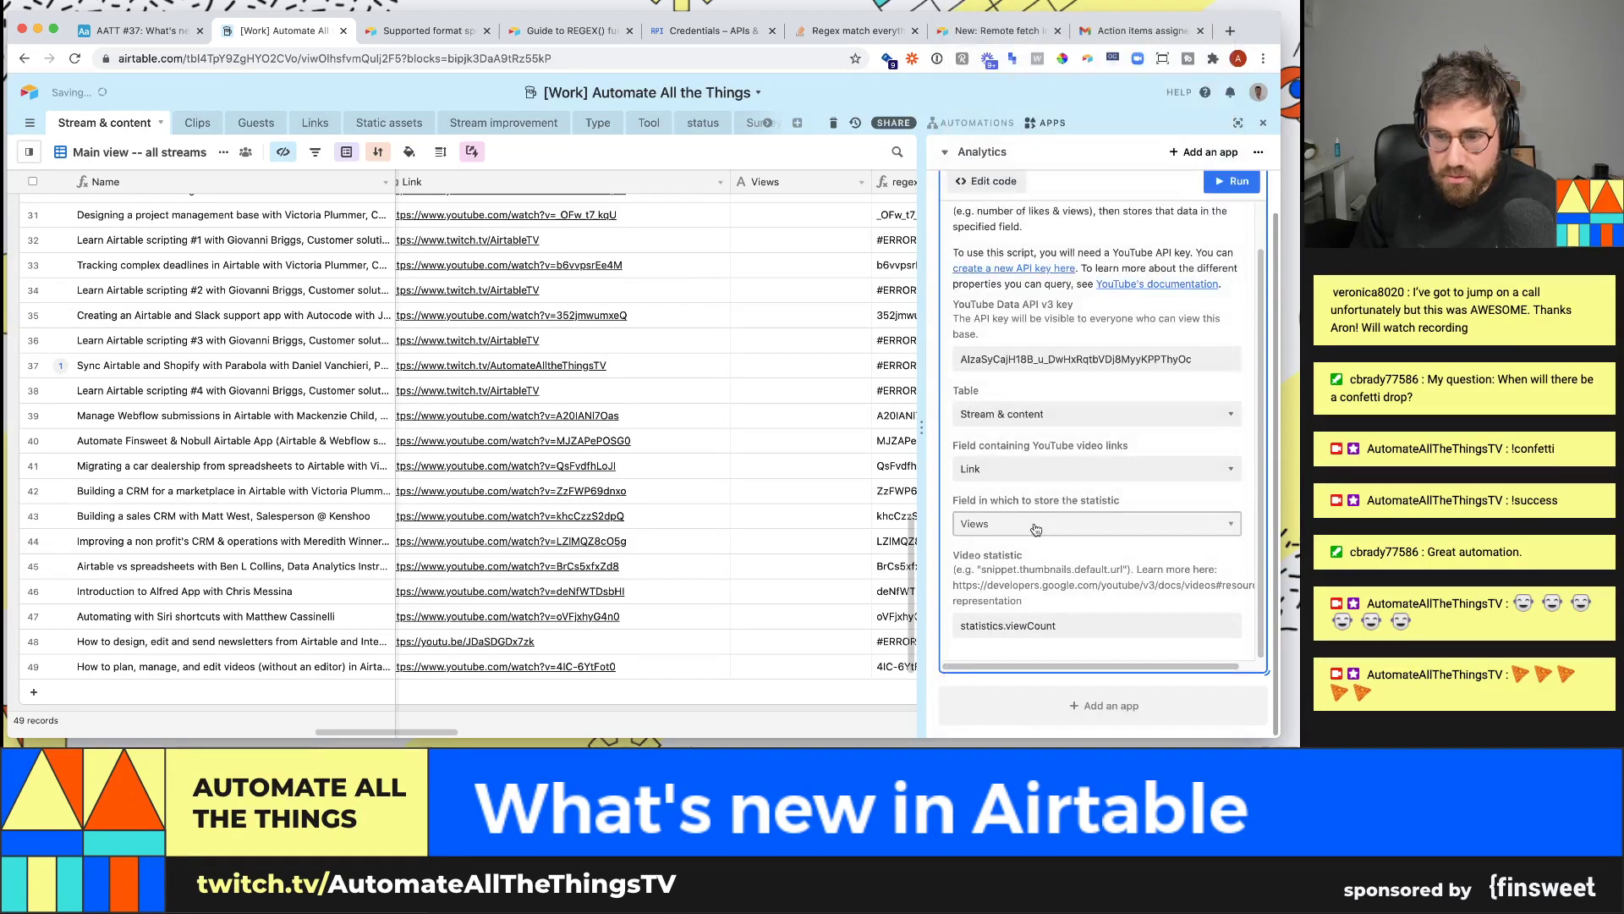
pyautogui.tripleClick(1061, 623)
pyautogui.press('BackSpace')
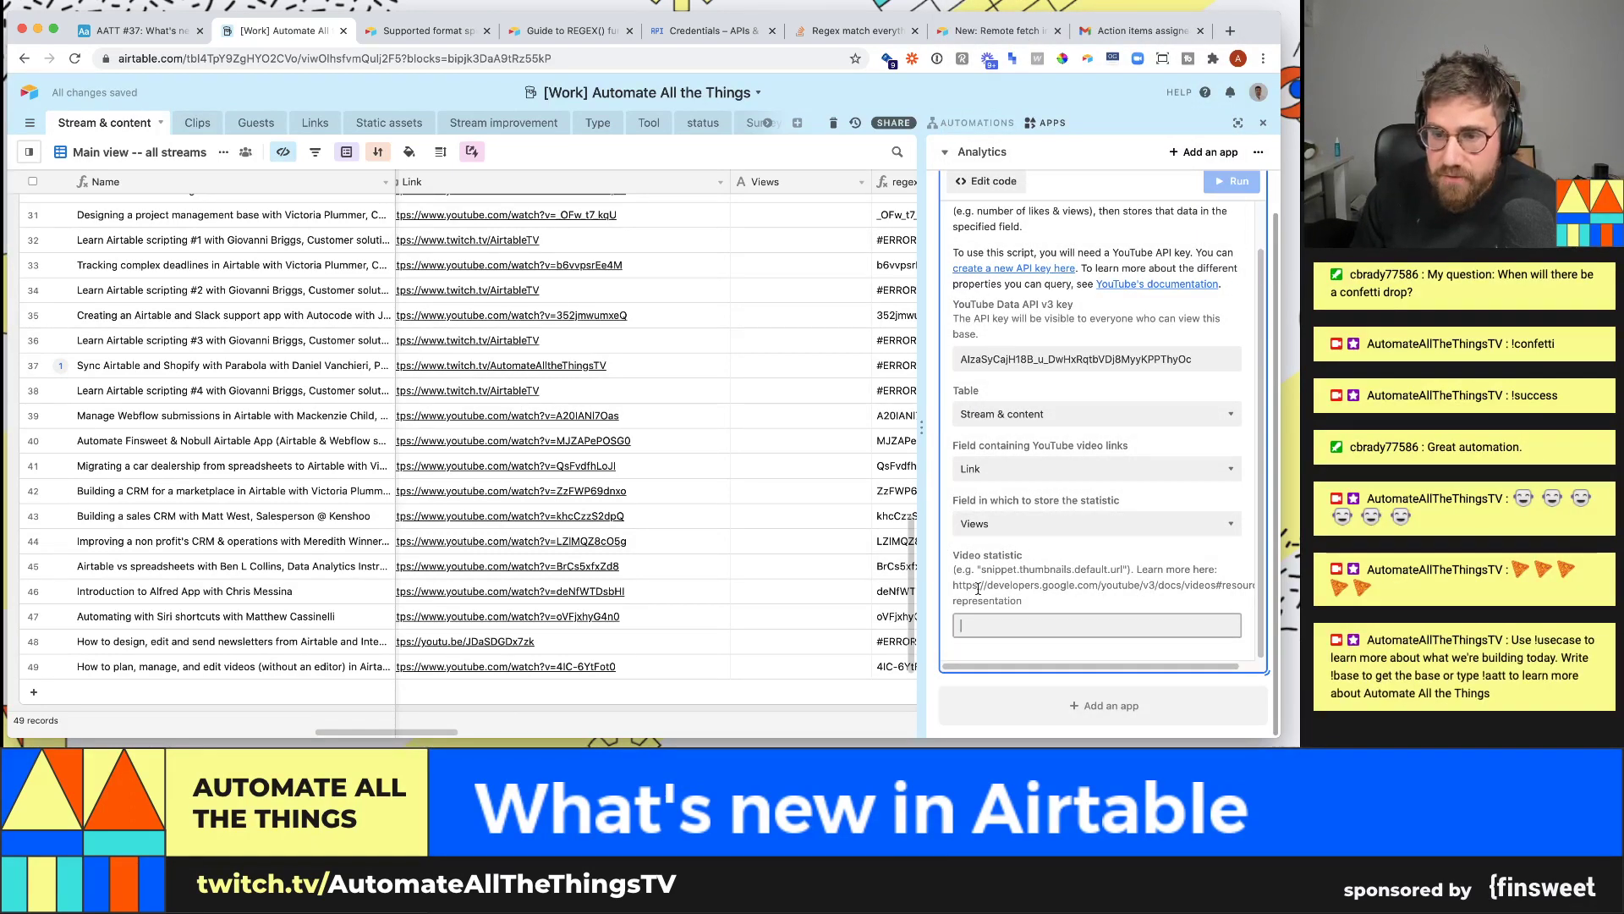
# - Copy the YouTube videos documentation URL from the help text into a new tab
pyautogui.moveTo(954, 582); pyautogui.dragTo(1043, 600)
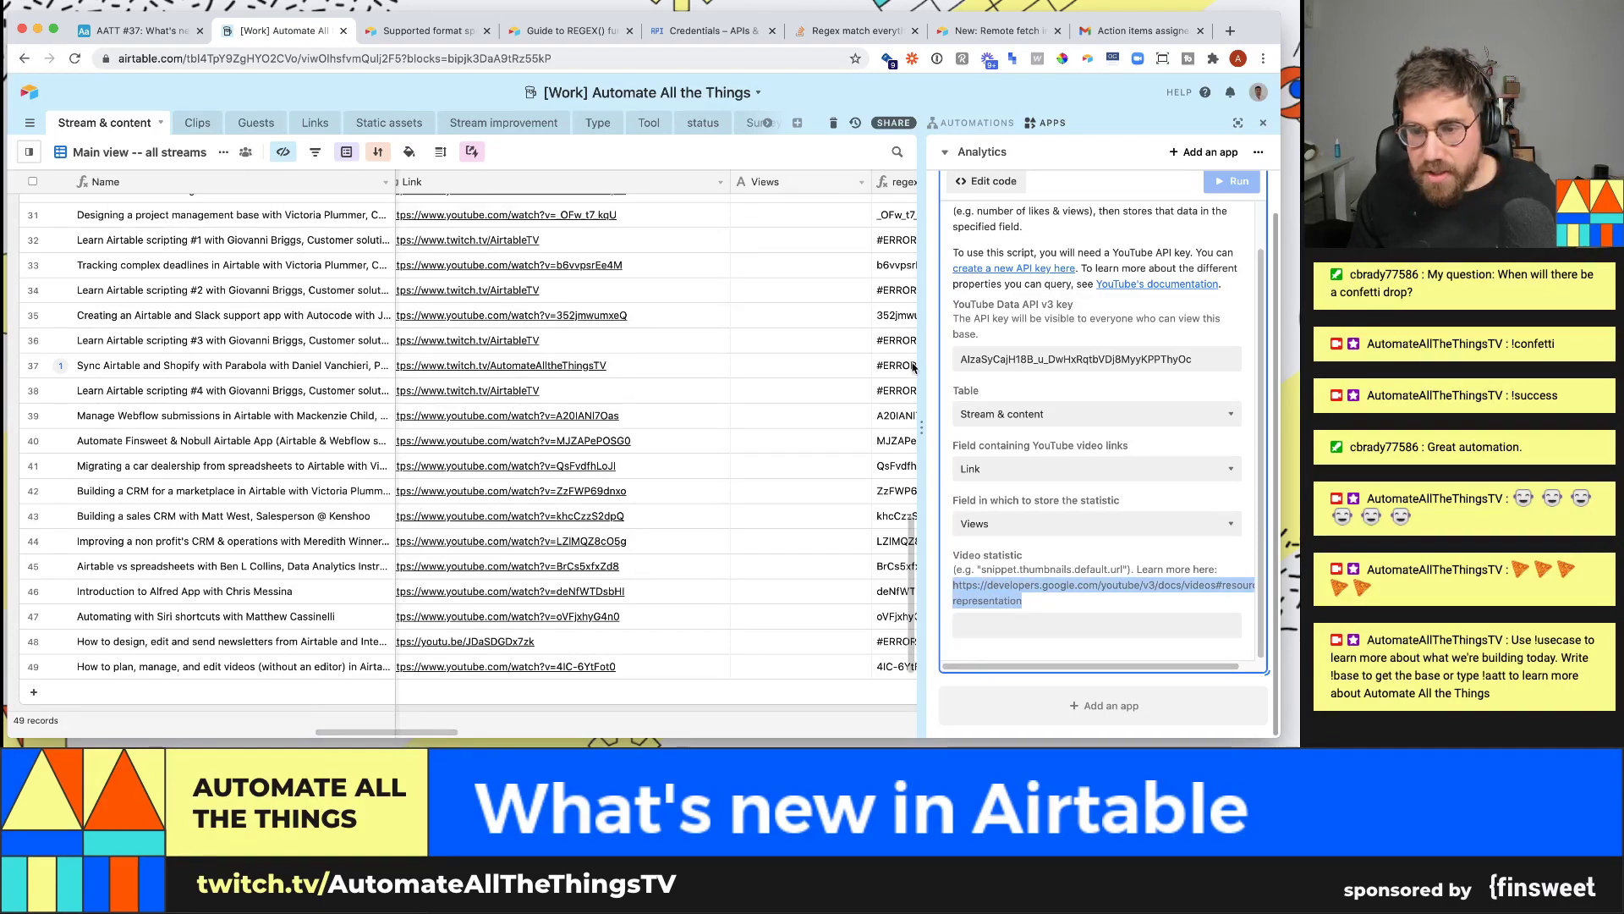
pyautogui.press('super+c')
pyautogui.press('super+t')
pyautogui.press('super+v')
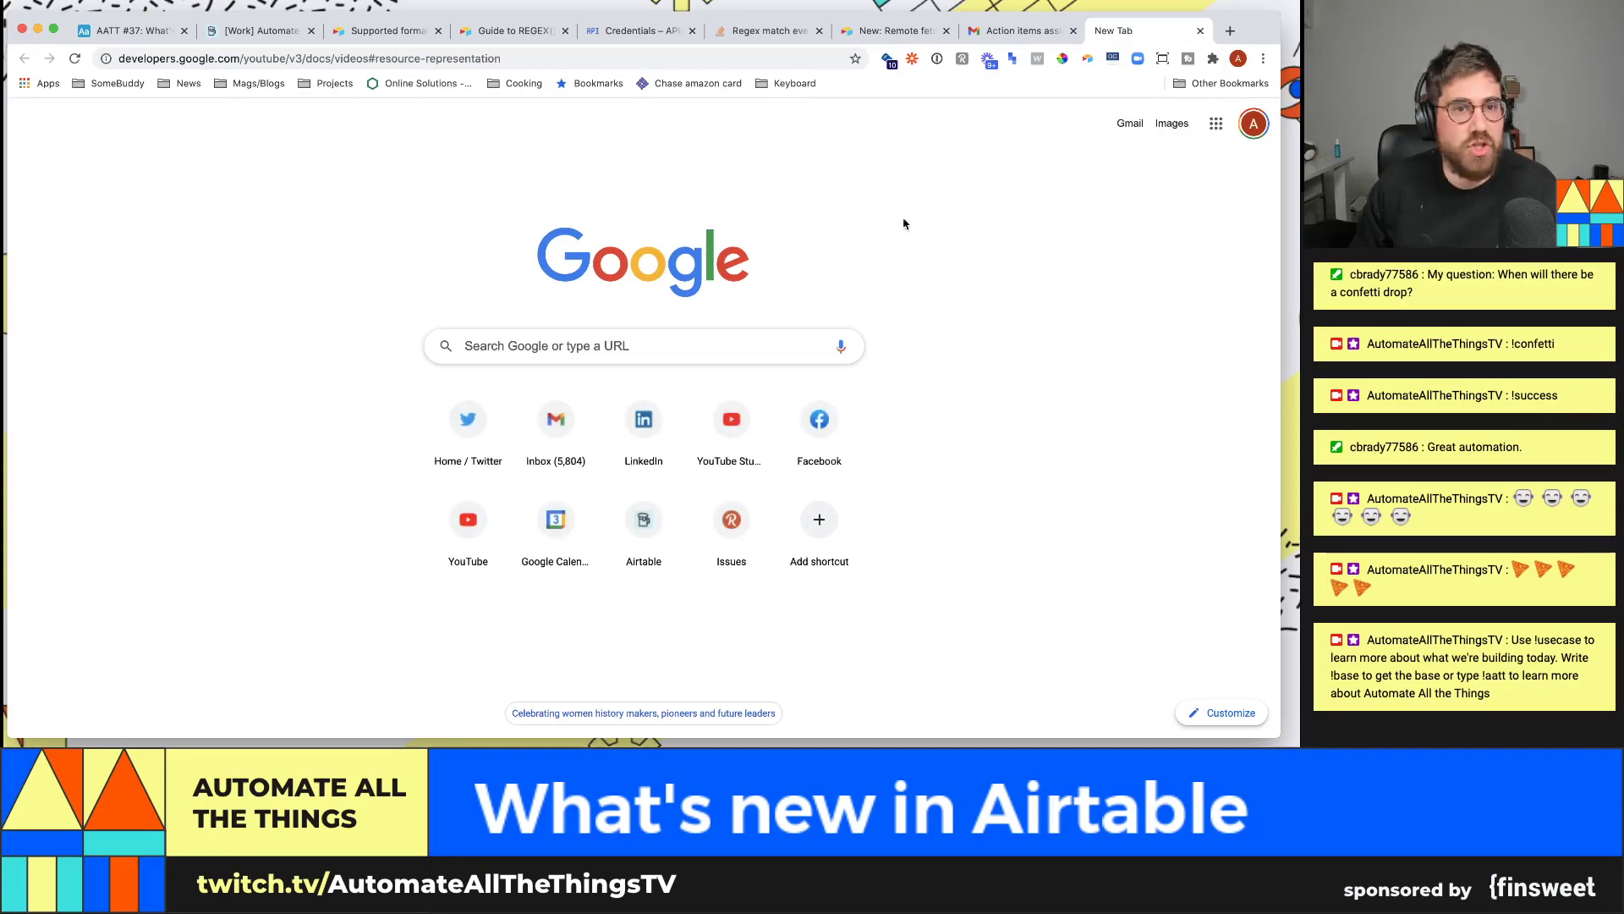
# - Load the YouTube Data API videos documentation beside the Airtable base and scroll through it
pyautogui.press('Return')
pyautogui.moveTo(1107, 39); pyautogui.dragTo(432, 76)
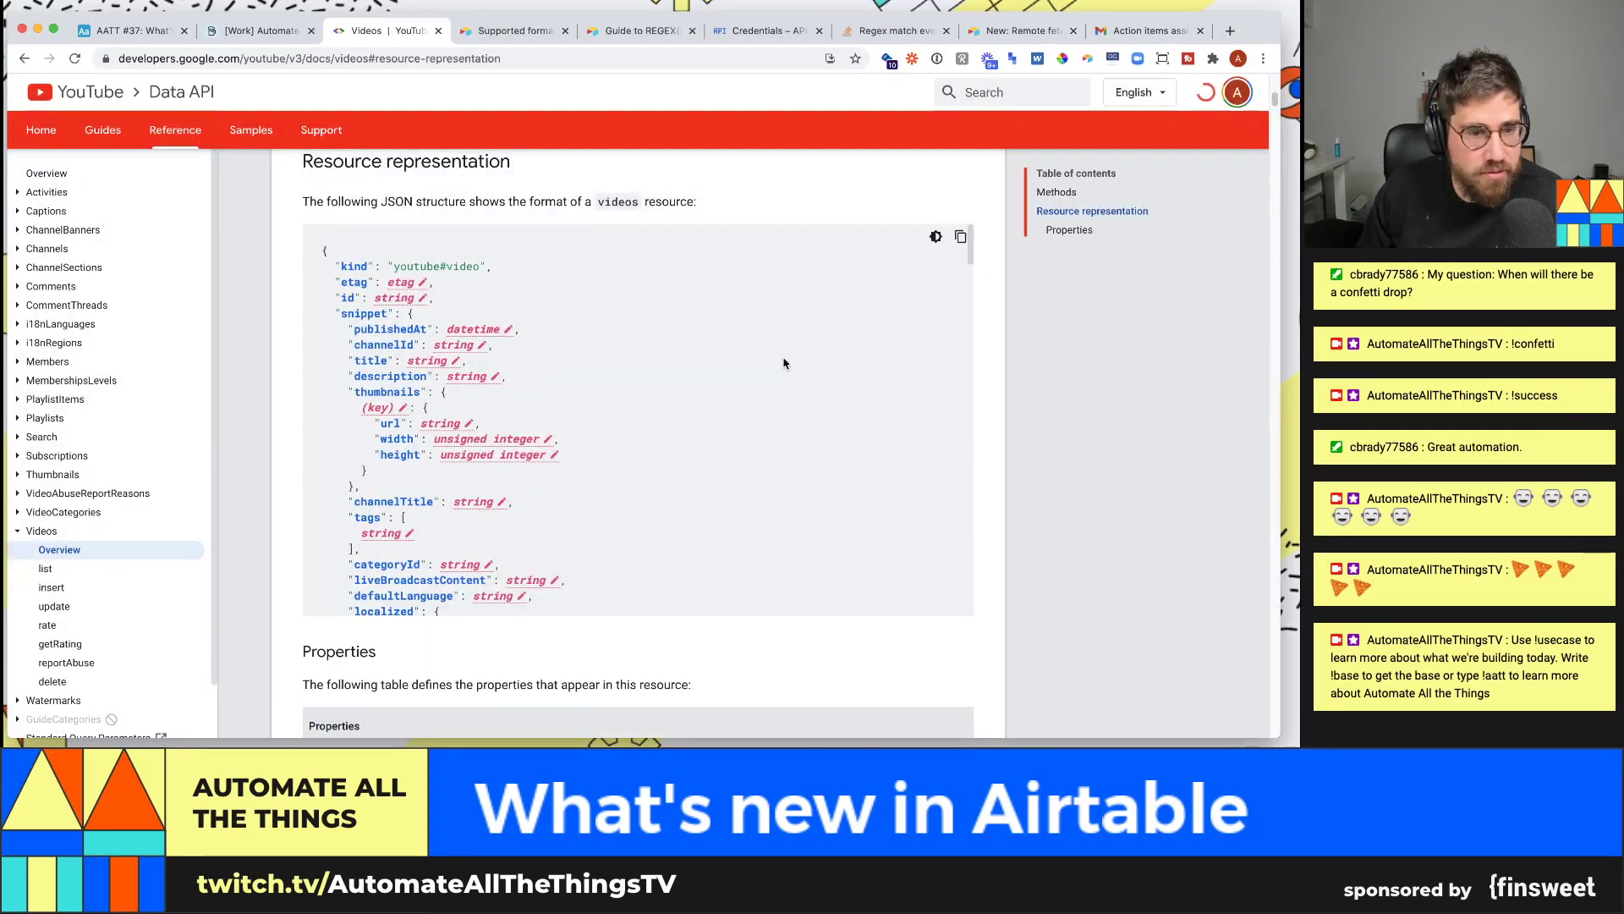
pyautogui.scroll(2, 423, 372)
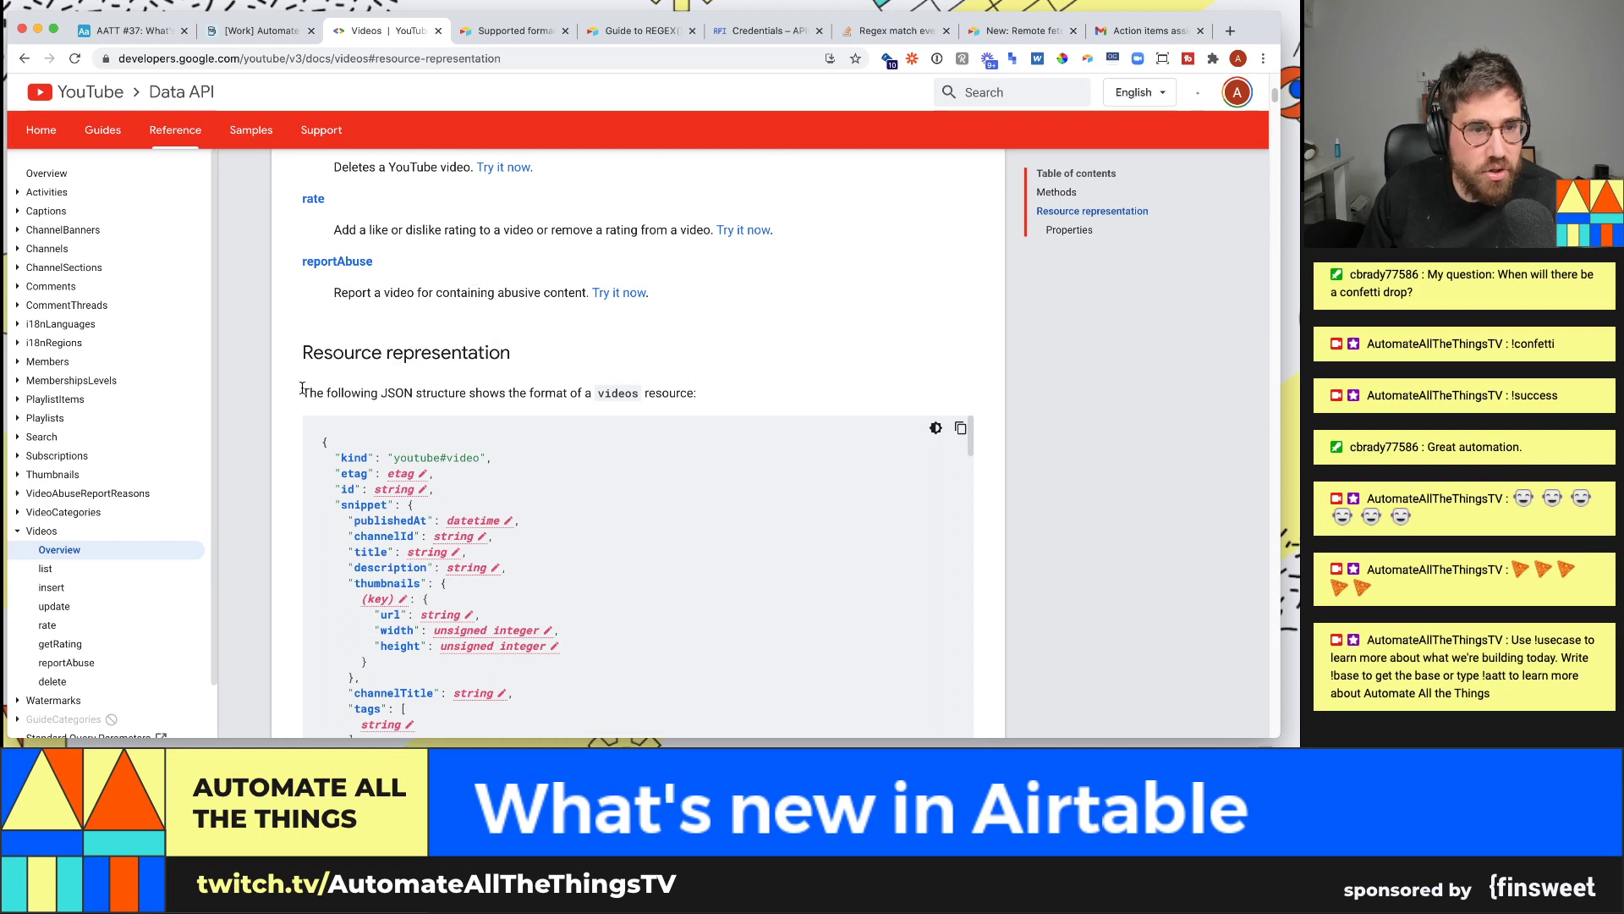
pyautogui.moveTo(302, 393); pyautogui.dragTo(691, 402)
pyautogui.click(684, 399)
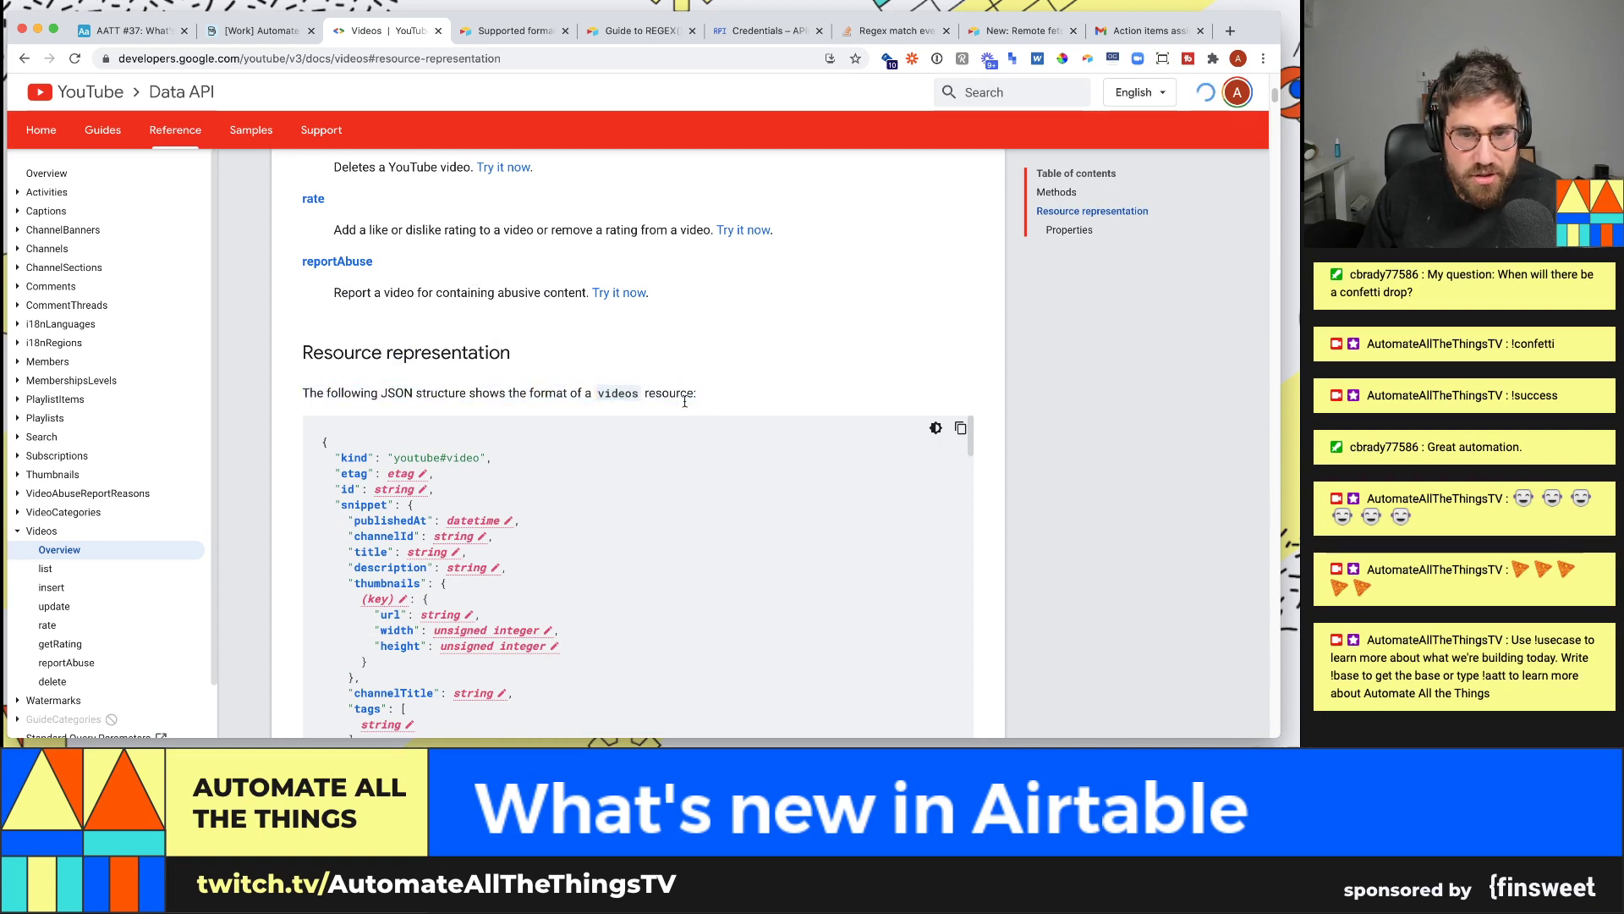
pyautogui.scroll(-1, 506, 484)
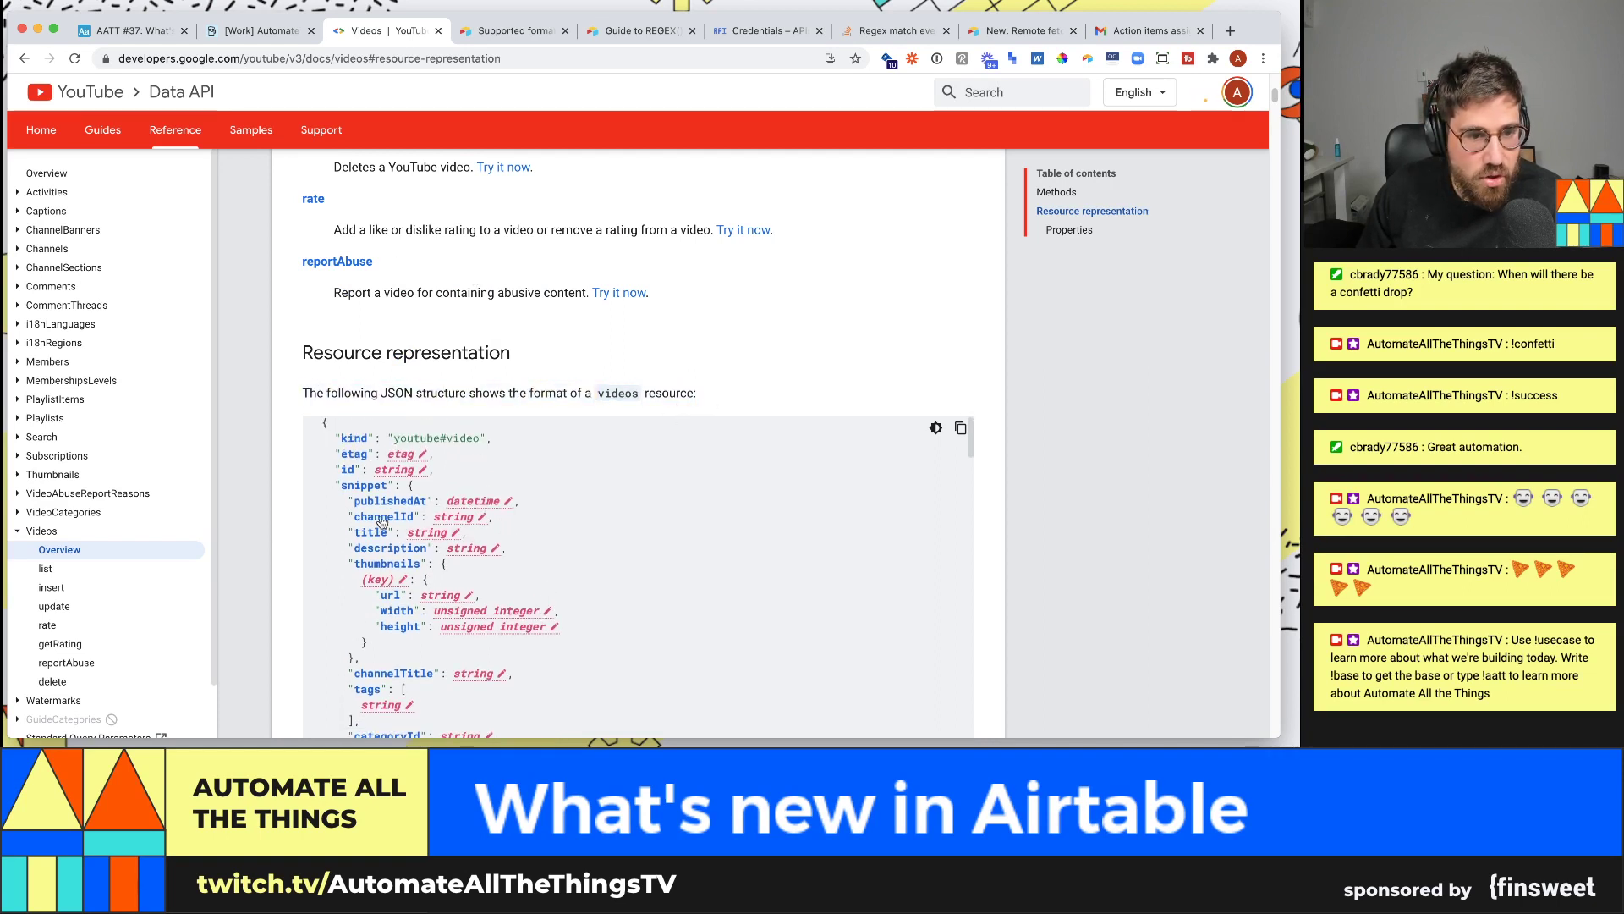
pyautogui.scroll(-2, 377, 537)
pyautogui.scroll(-3, 377, 538)
# - Search the docs for 'view' to find statistics.viewCount, then return to Airtable
pyautogui.press('super+f')
pyautogui.write('view')
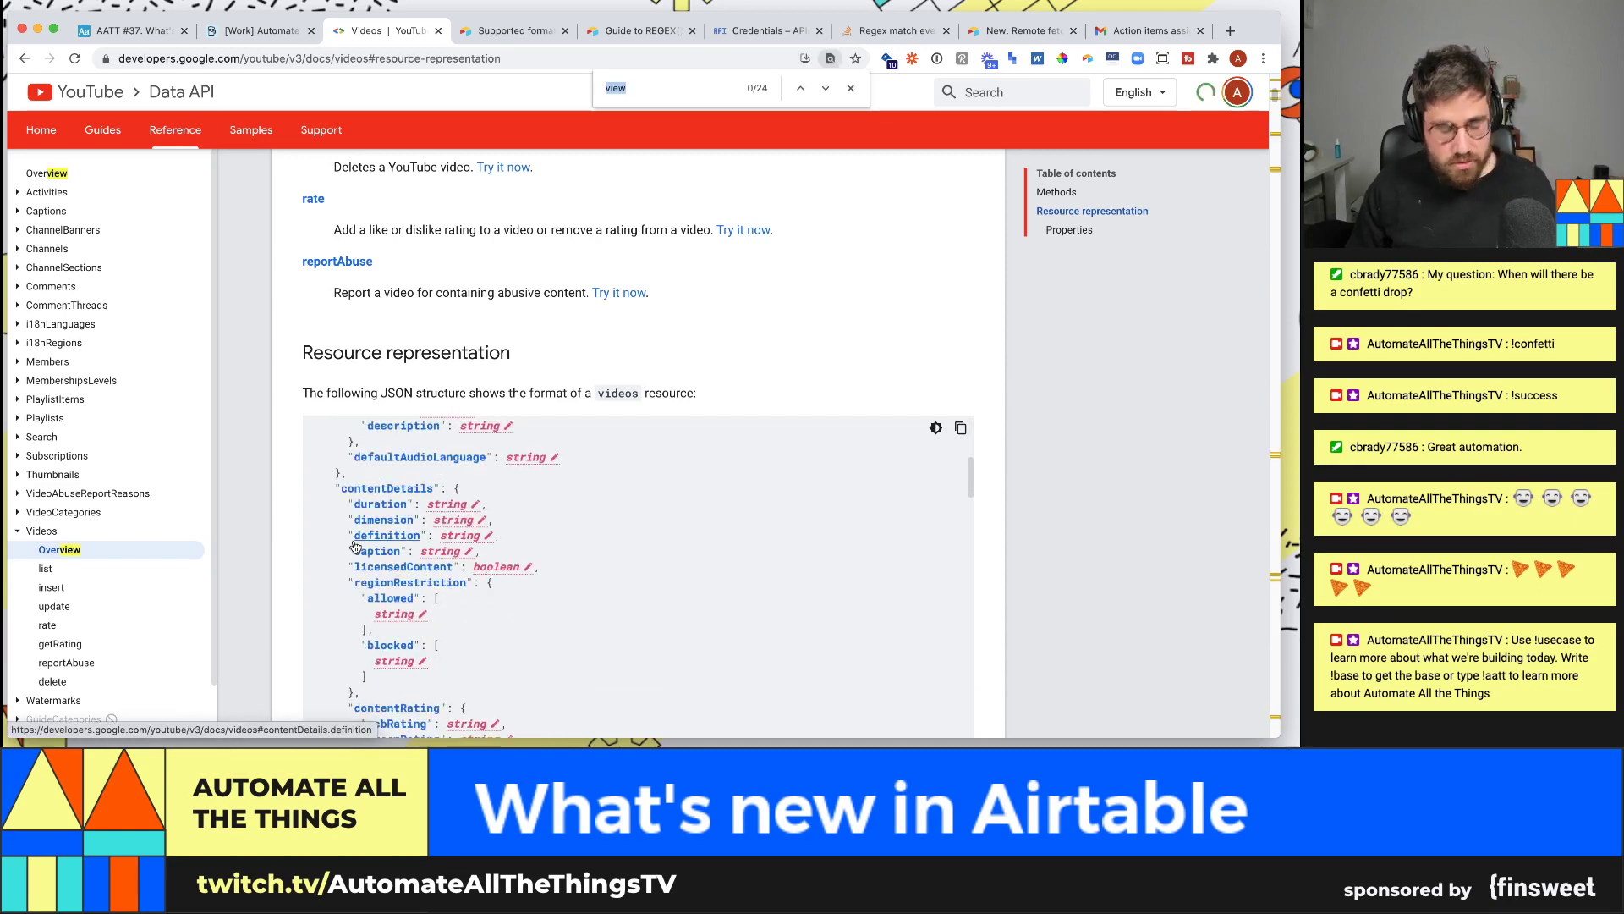
pyautogui.scroll(-2, 355, 548)
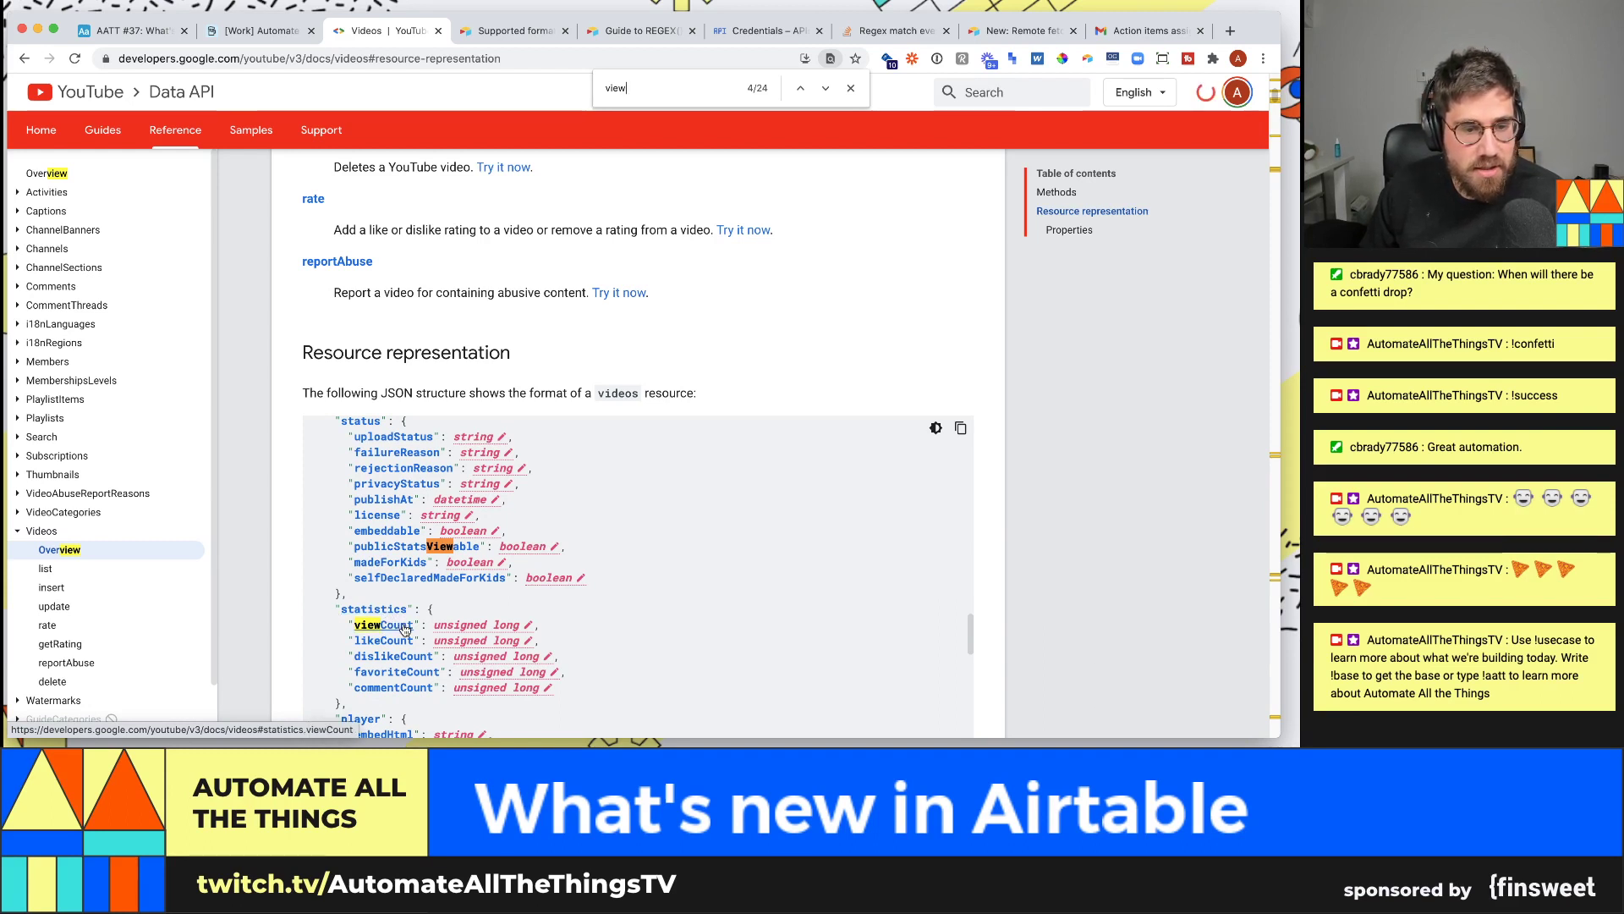
pyautogui.click(271, 31)
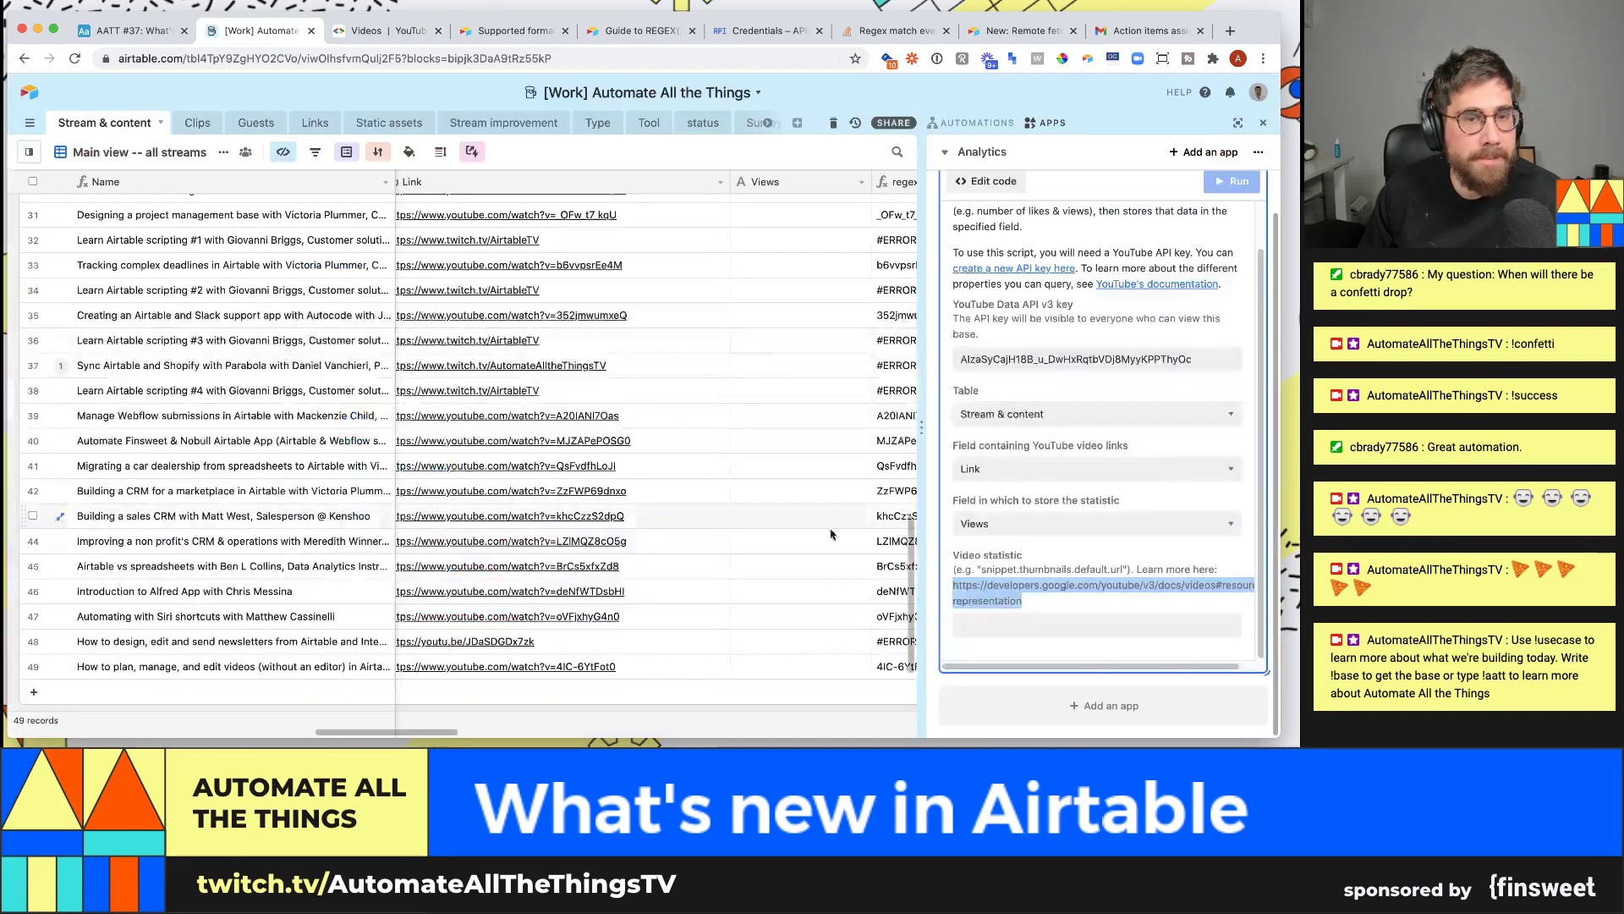
# - Set the Video statistic setting to statistics.viewCount, confirming the property name in the docs
pyautogui.click(989, 625)
pyautogui.write('statist')
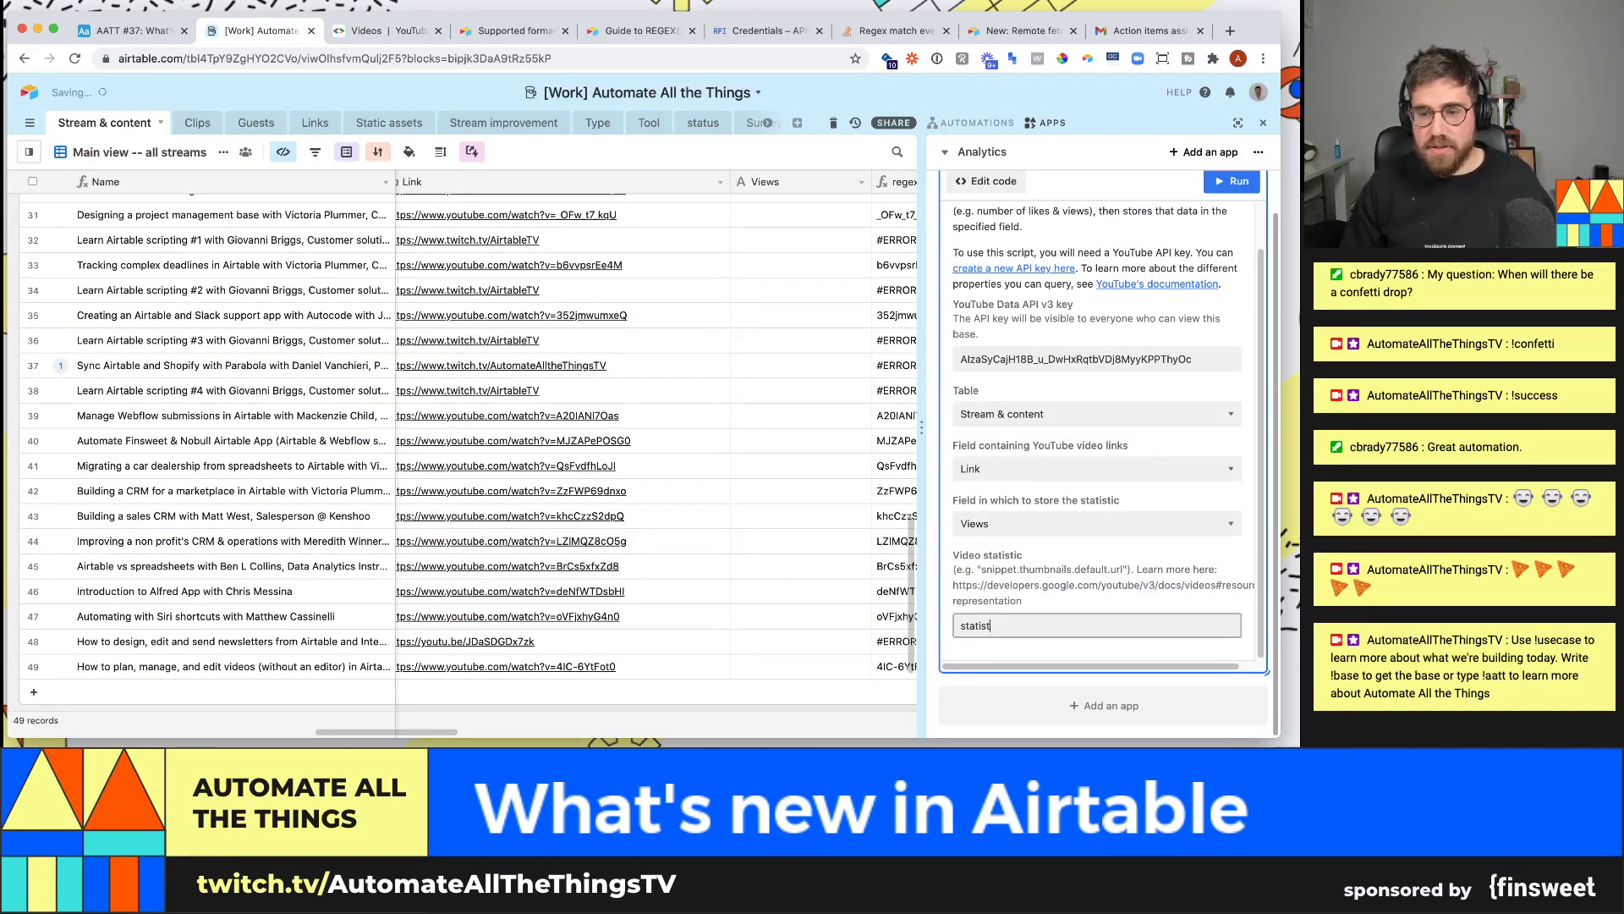
pyautogui.write('ics.view')
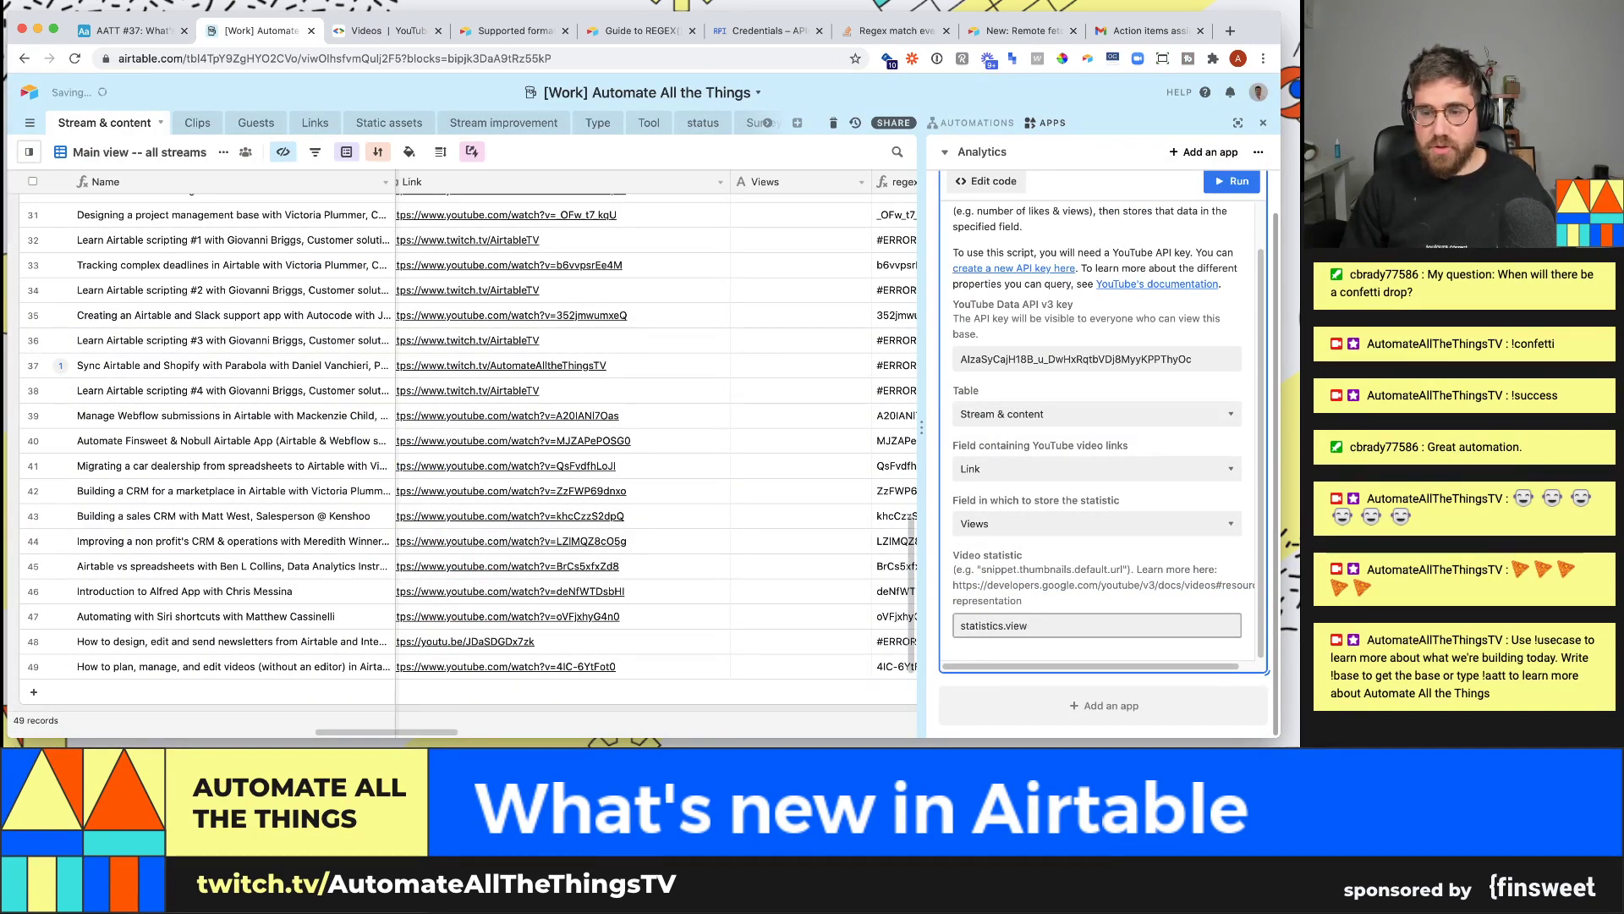
pyautogui.write('Count')
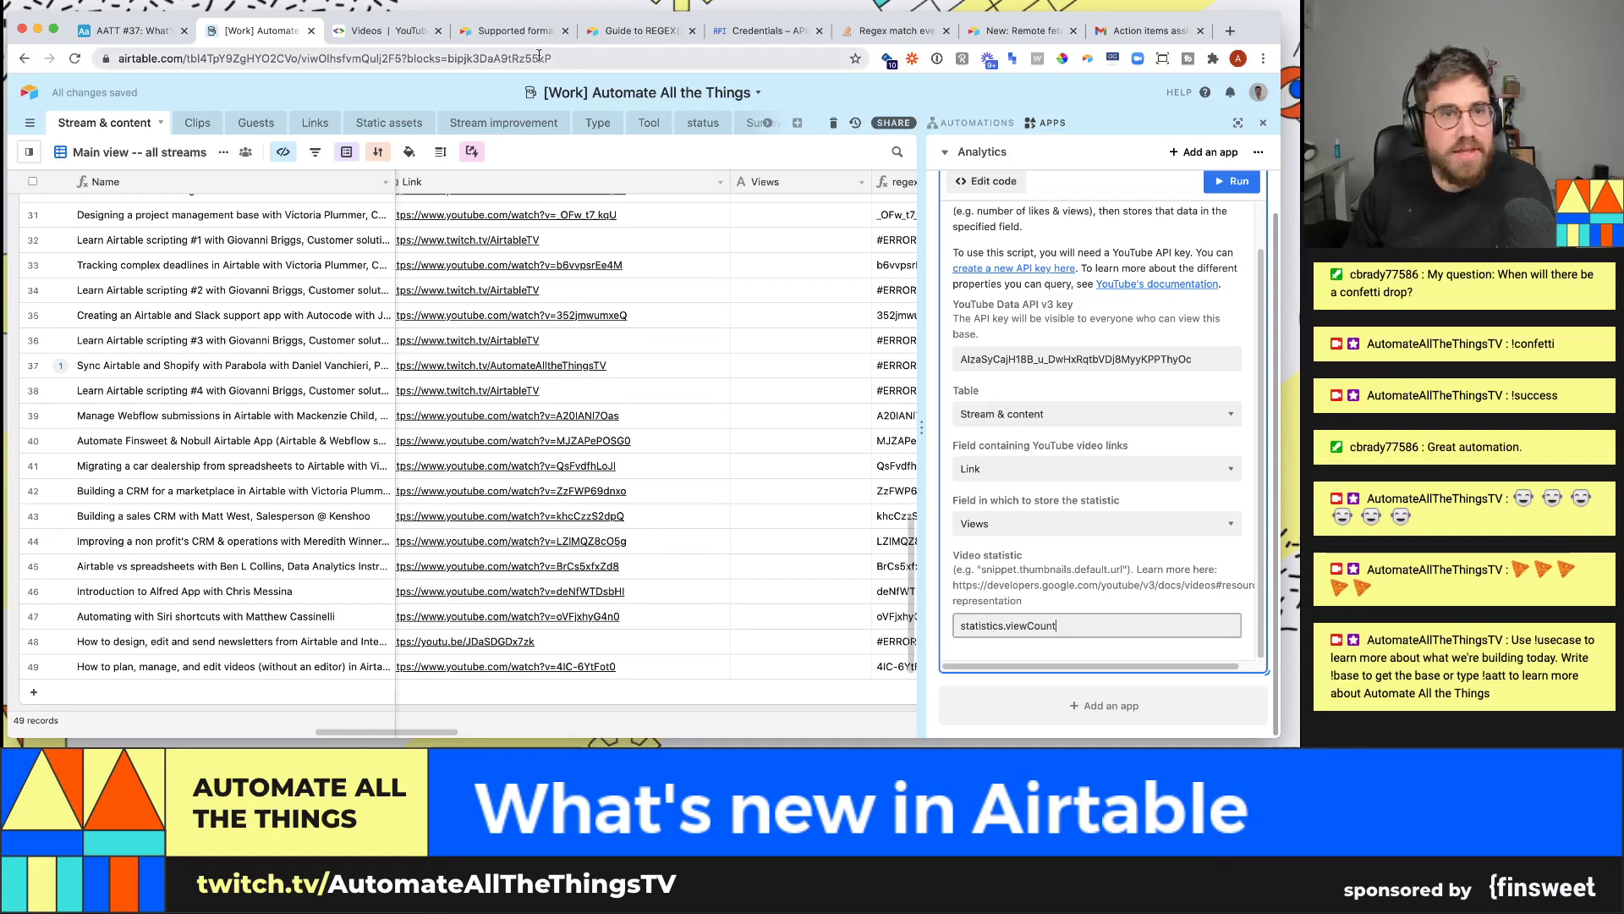
pyautogui.click(396, 32)
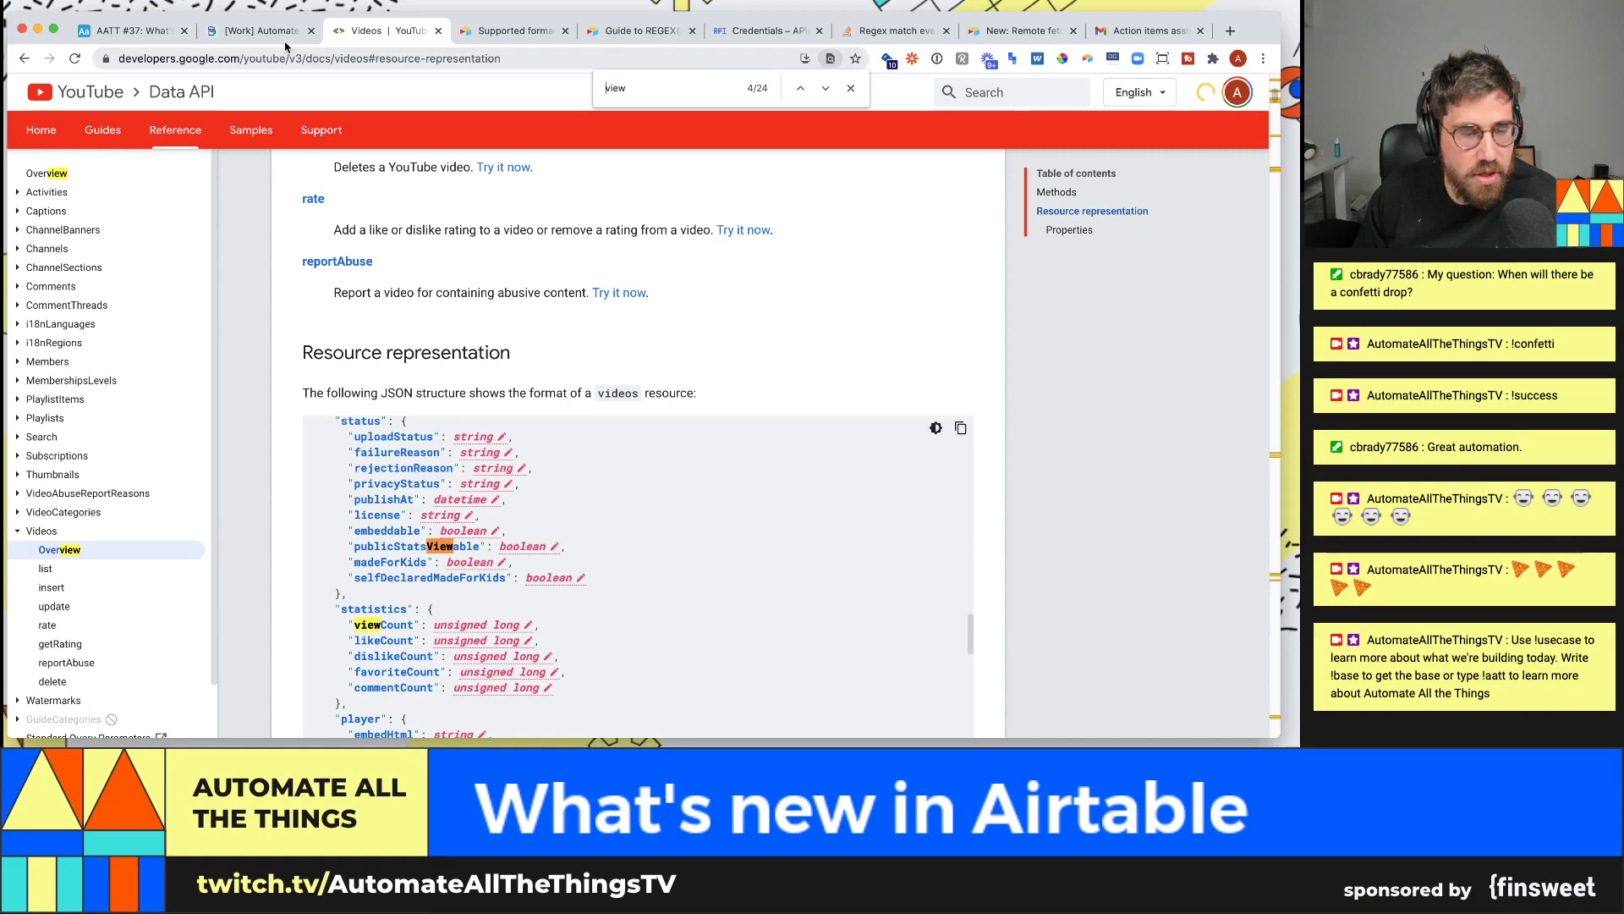
pyautogui.click(258, 30)
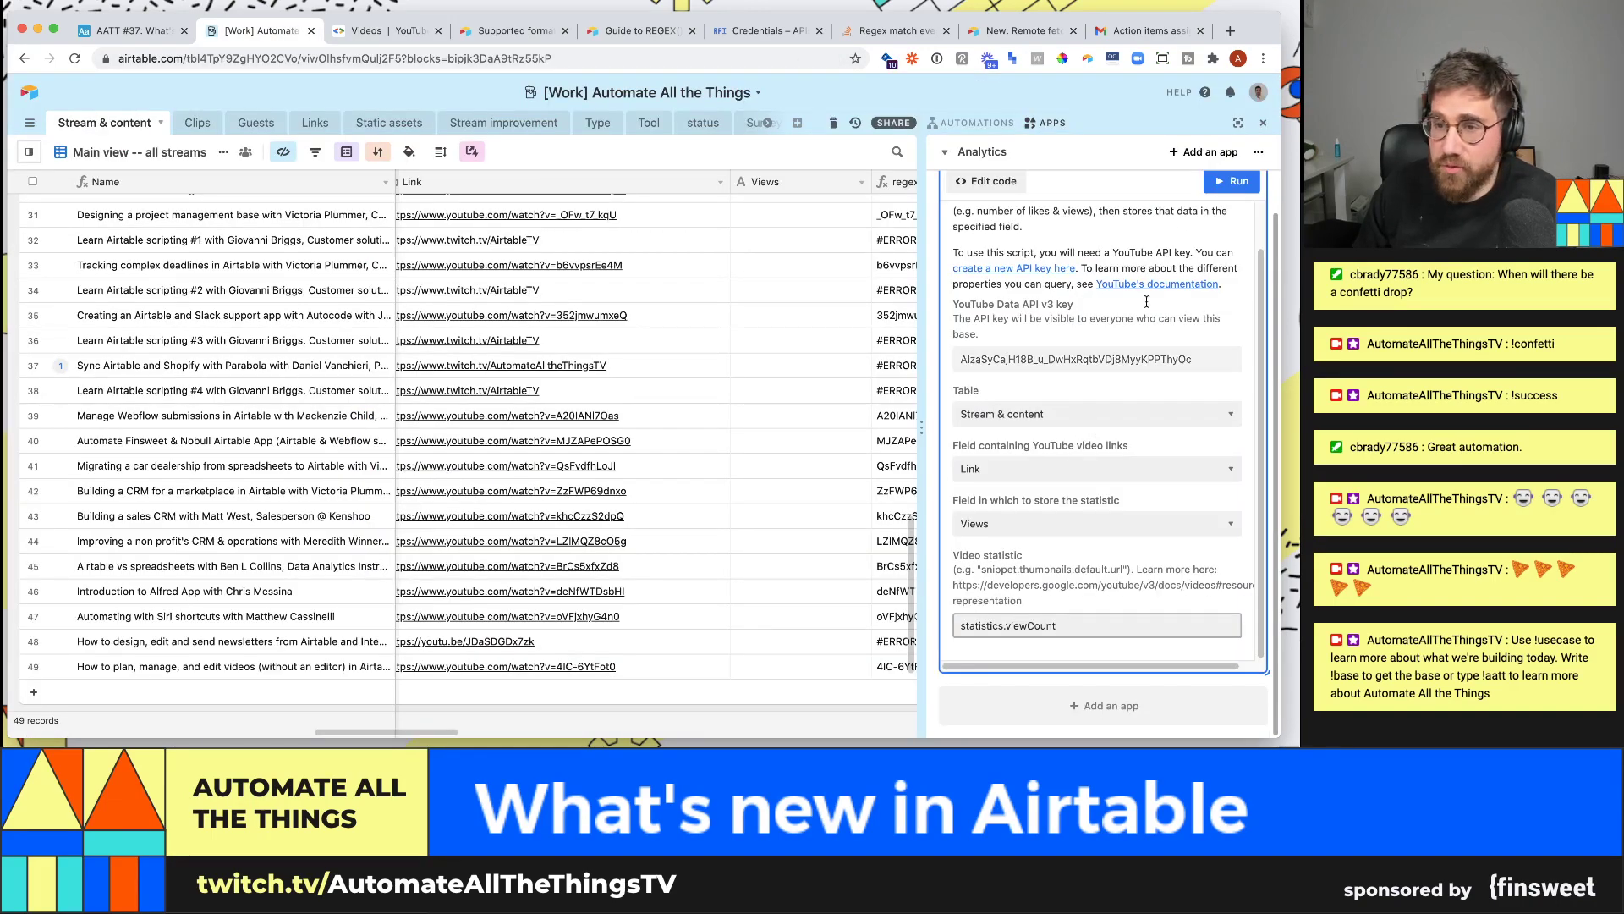
# - Run the script to fill Views for 28 records, review the new counts, and open its code
pyautogui.click(1232, 182)
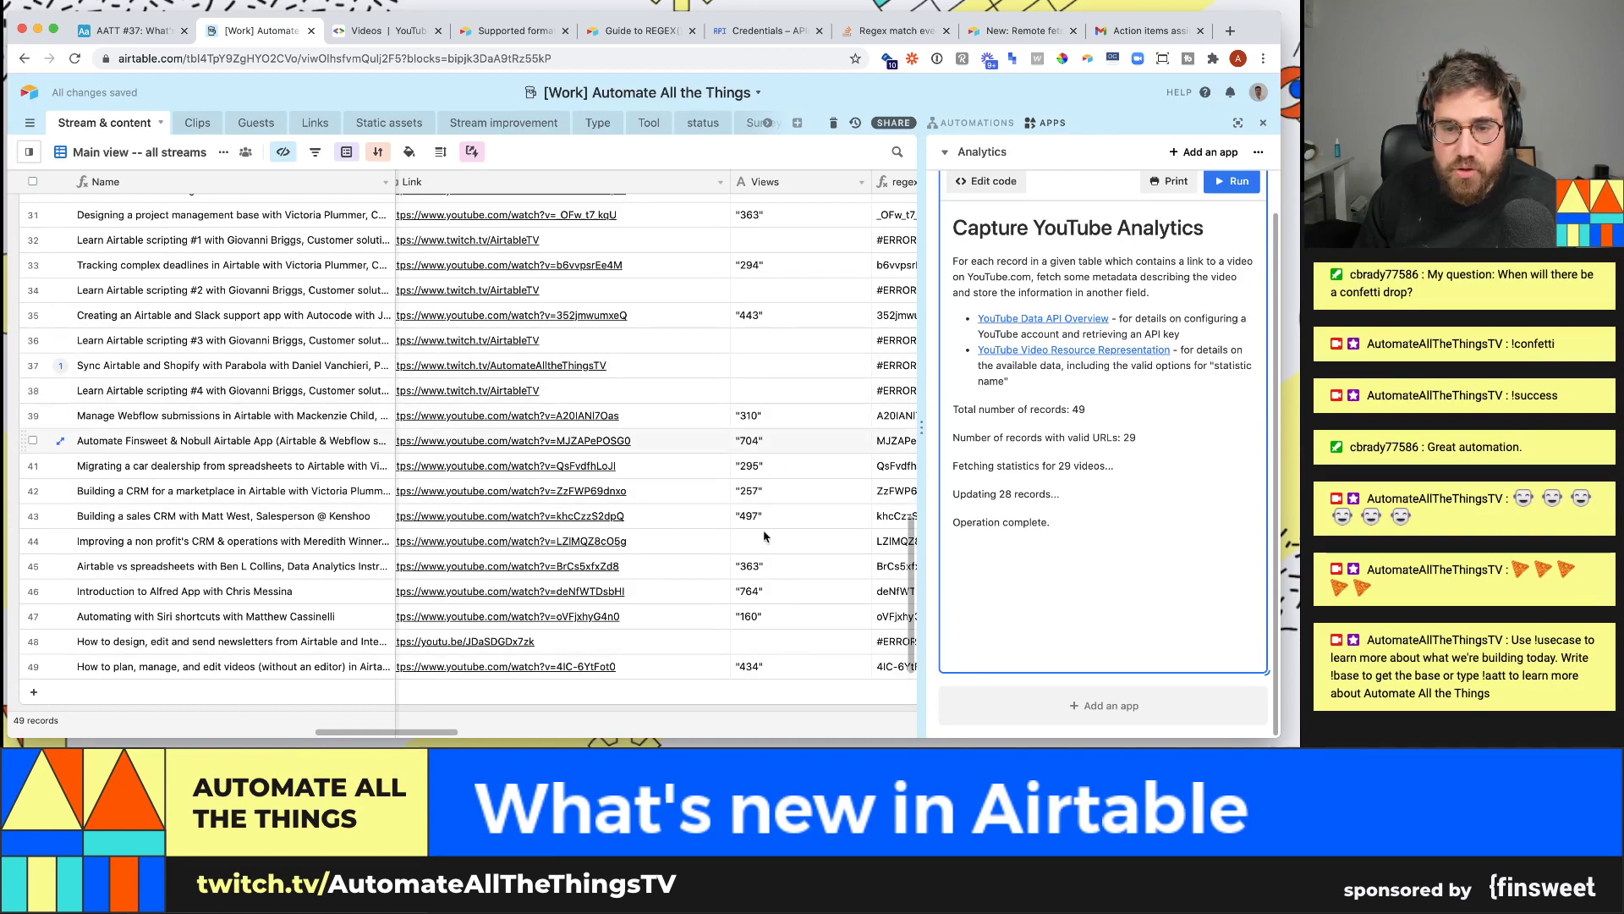
pyautogui.moveTo(745, 519); pyautogui.dragTo(772, 425)
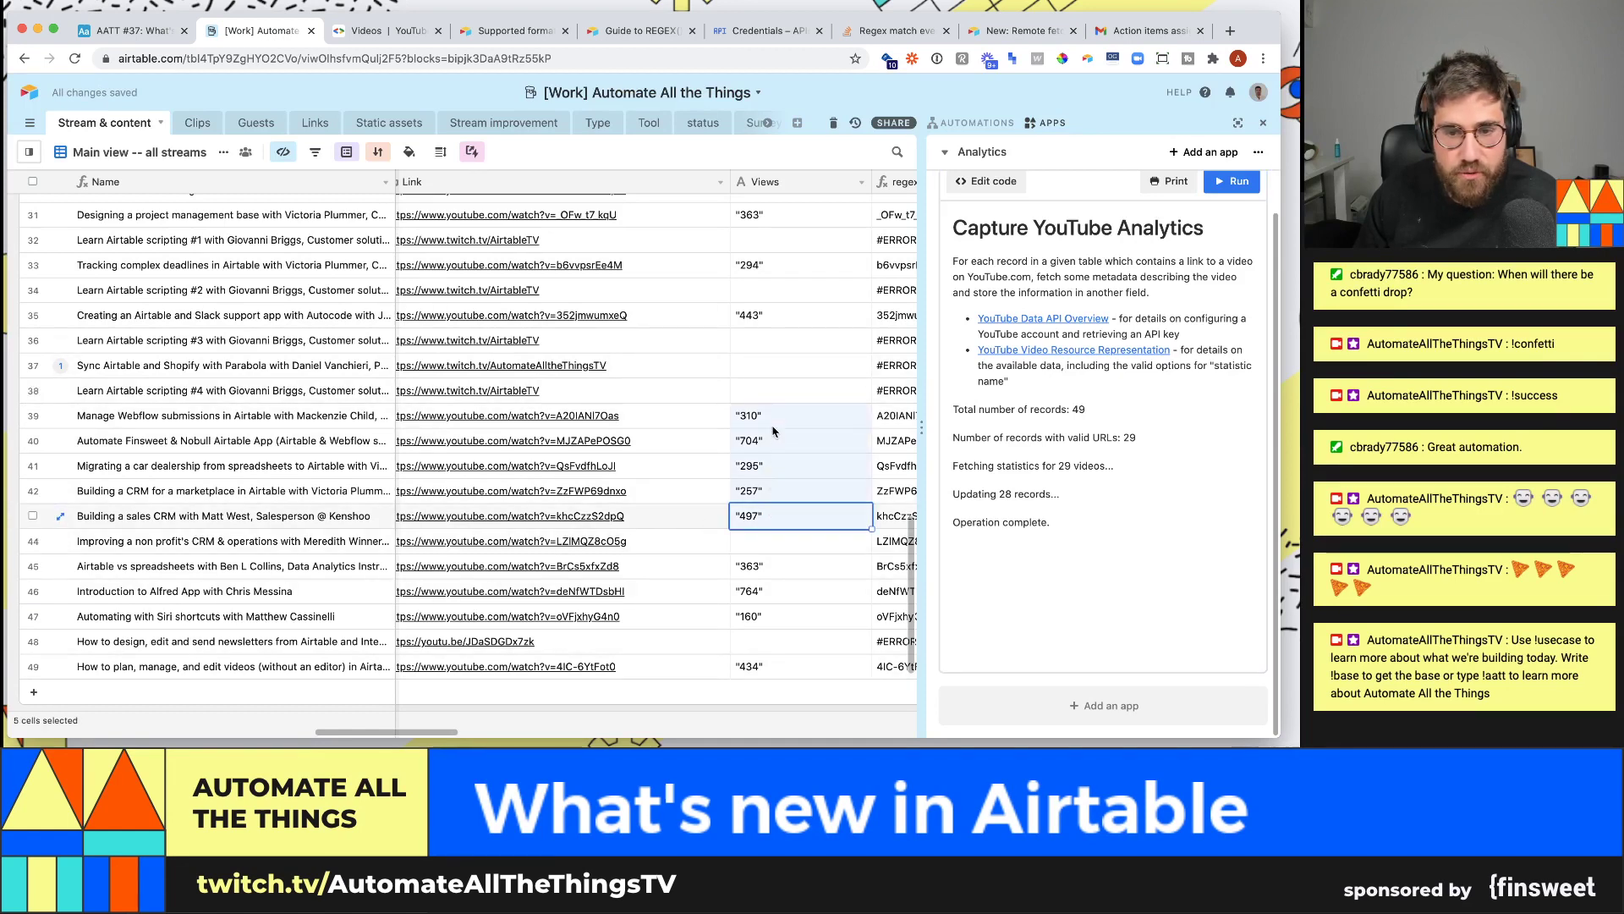
pyautogui.scroll(-2, 771, 431)
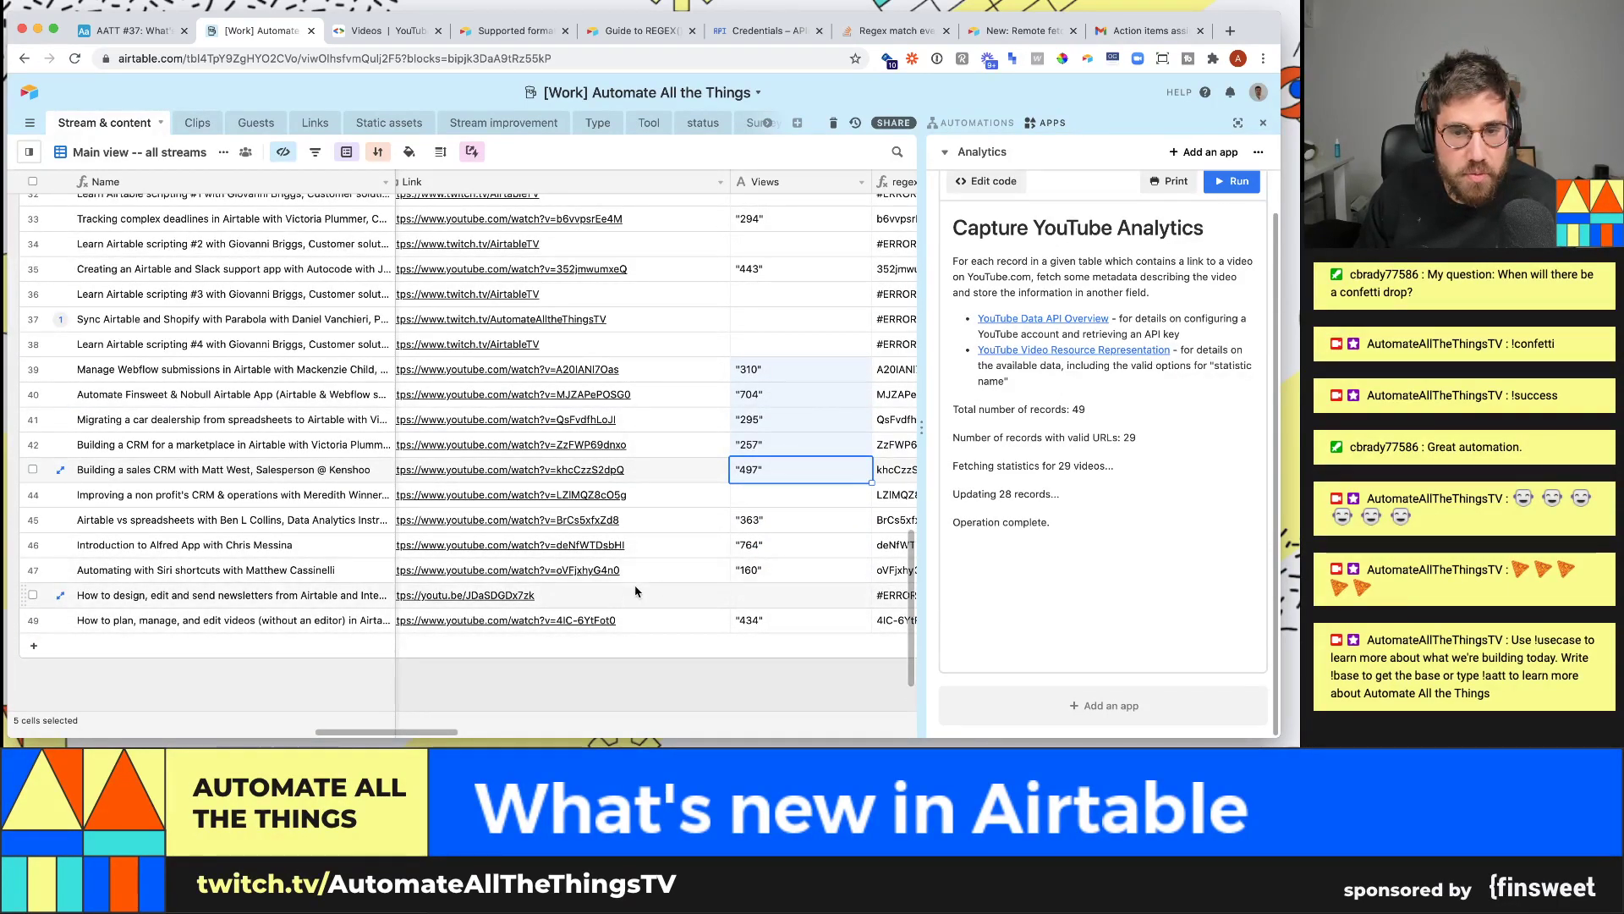
pyautogui.scroll(10, 771, 430)
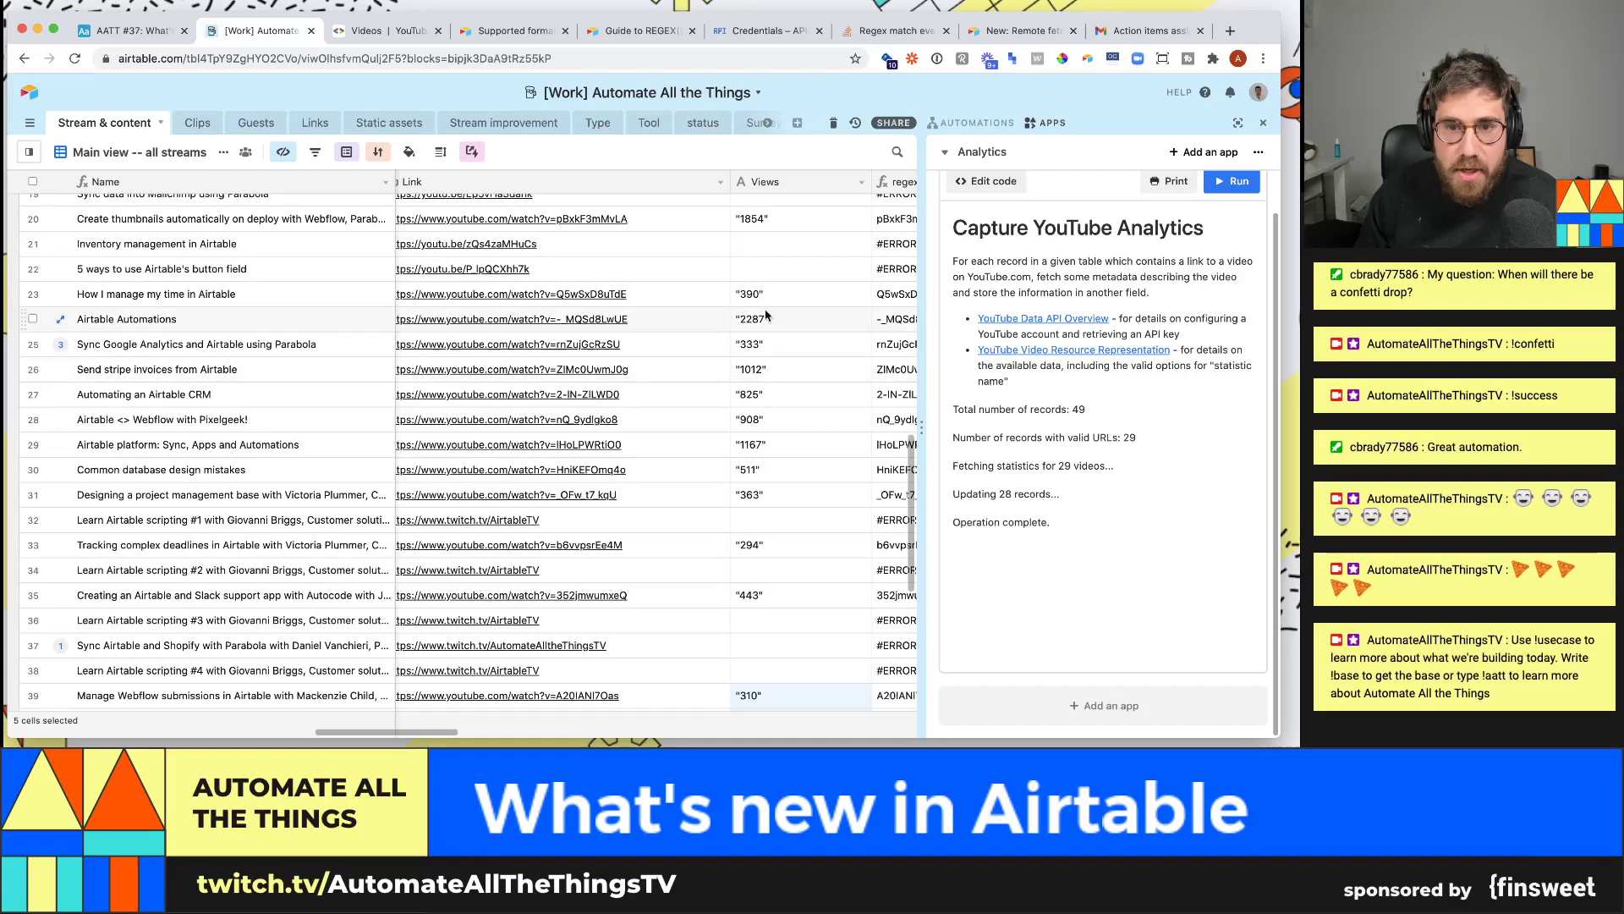
pyautogui.moveTo(766, 294); pyautogui.dragTo(792, 501)
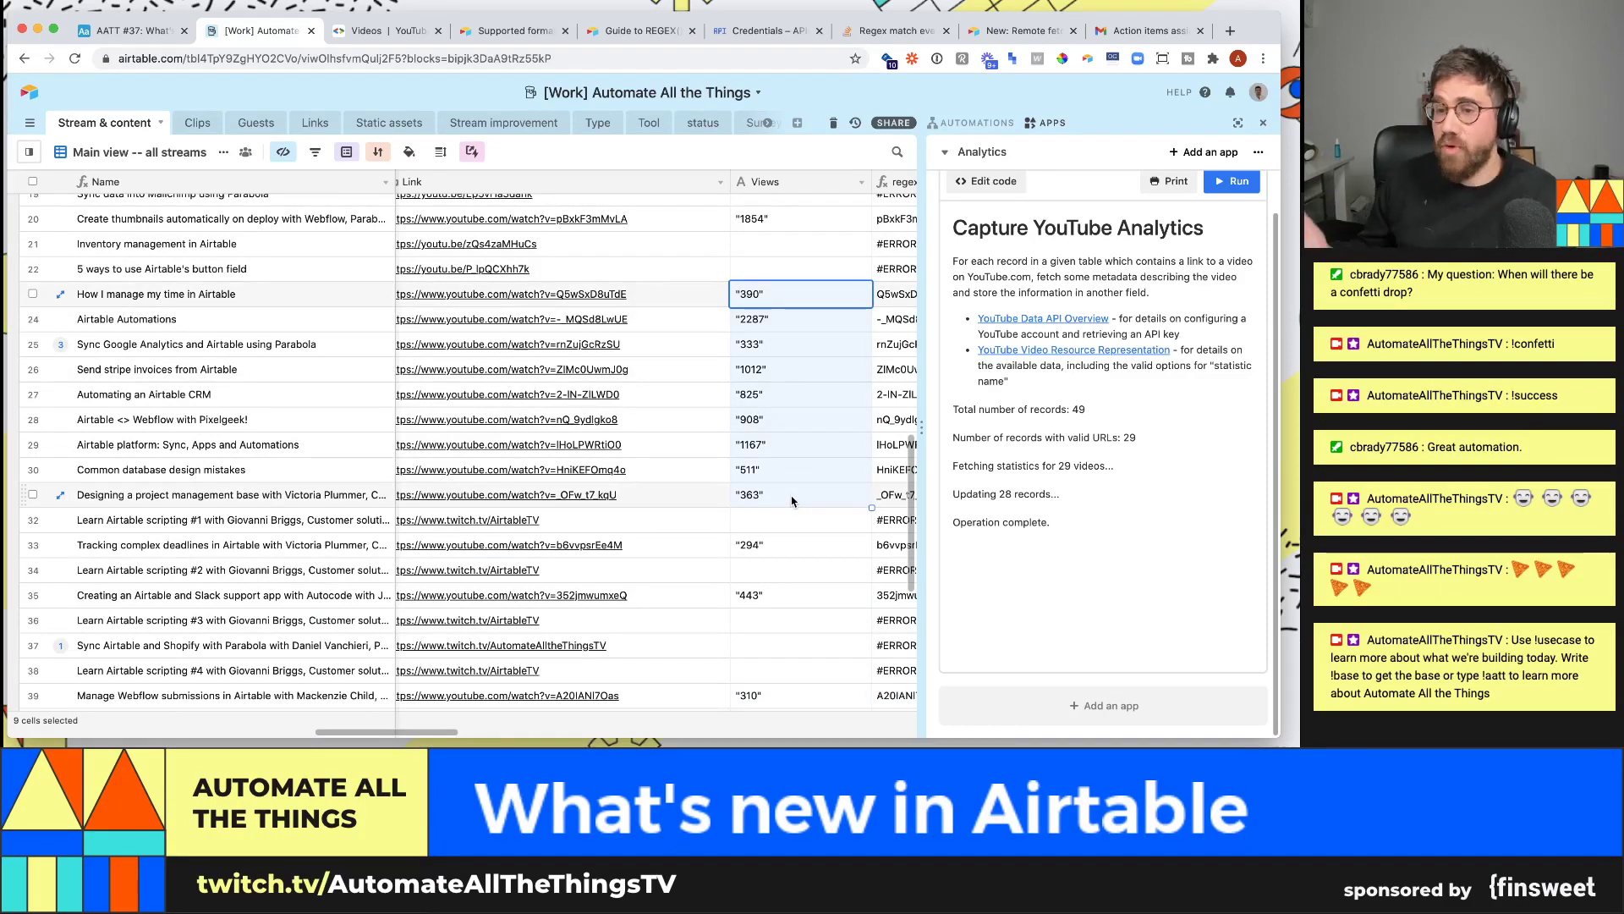
pyautogui.click(996, 181)
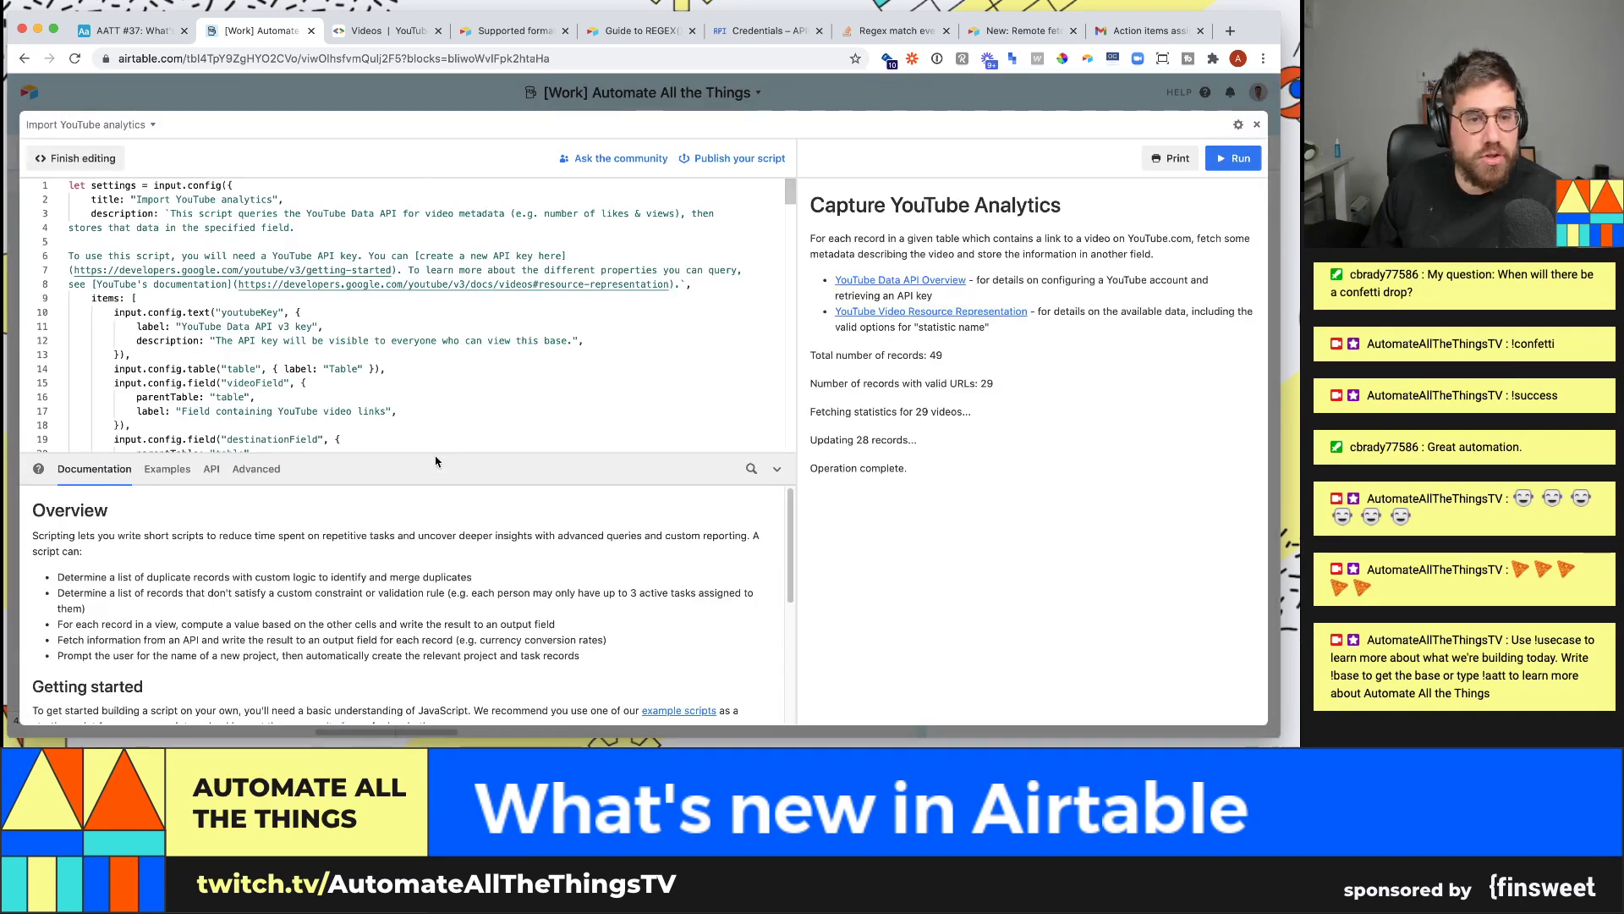
# - Collapse the documentation and review the input.config settings code on lines 1–29
pyautogui.click(777, 469)
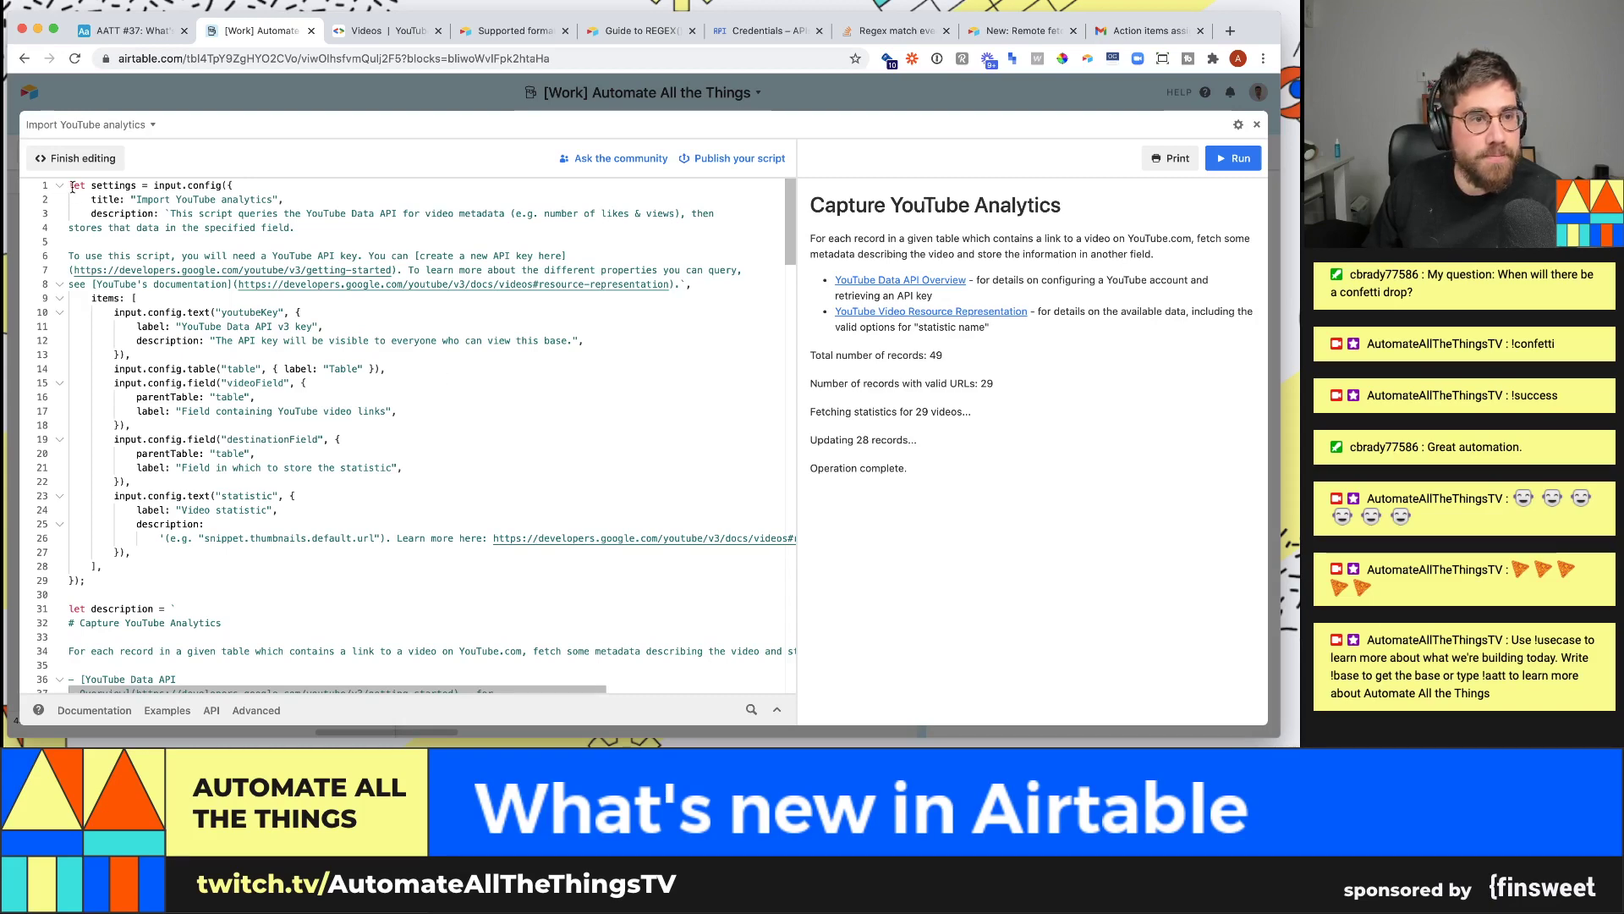
pyautogui.moveTo(69, 186); pyautogui.dragTo(277, 285)
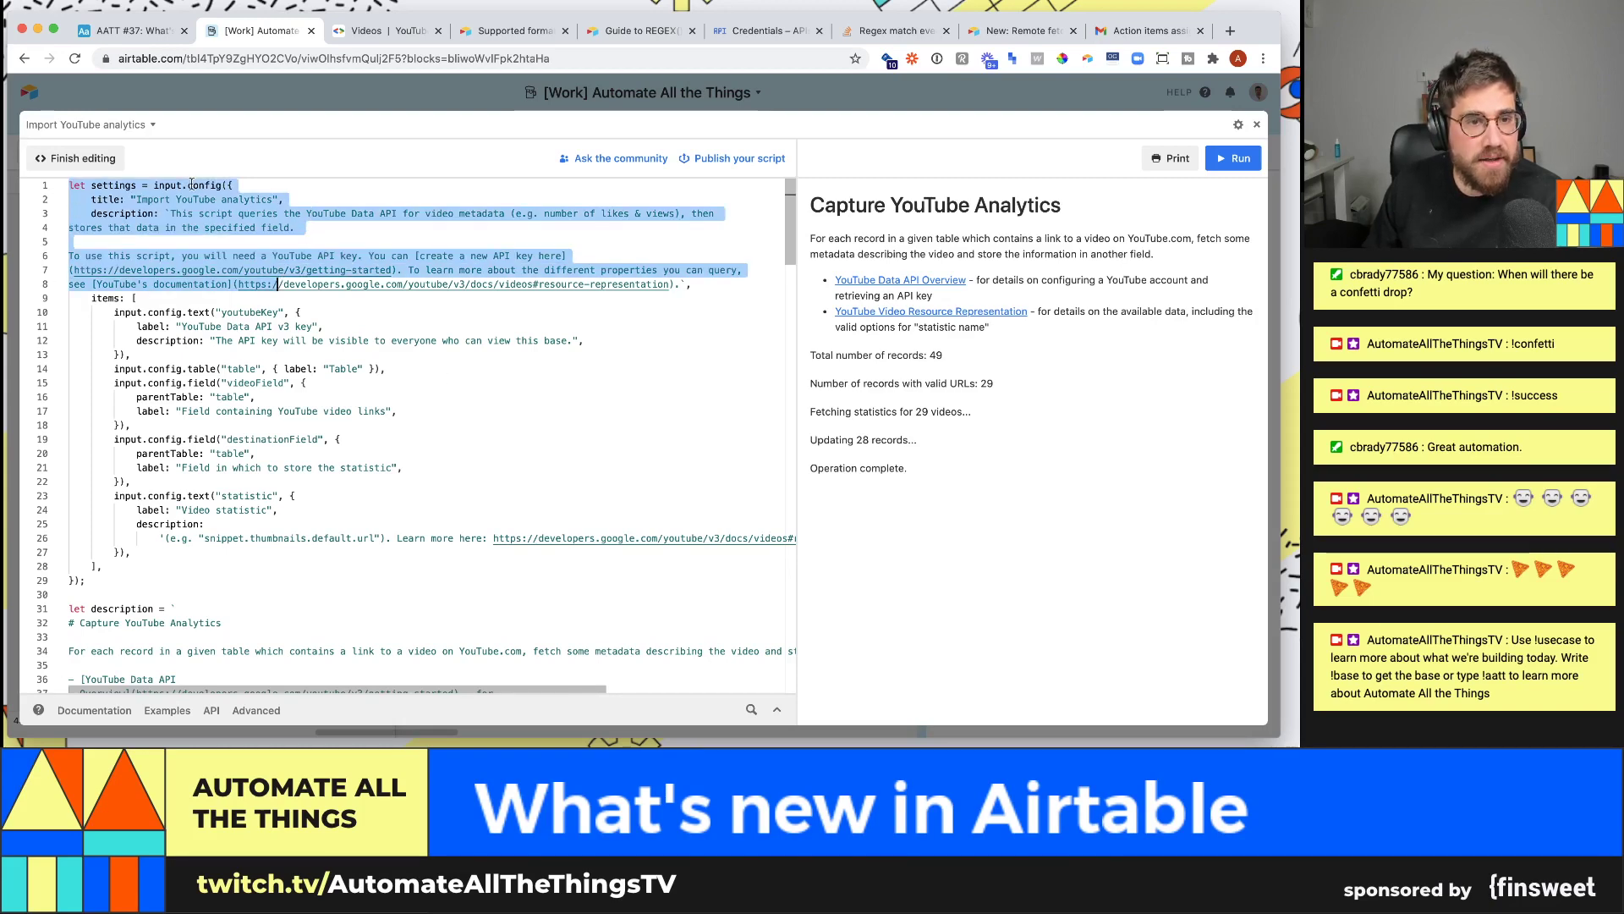
pyautogui.click(72, 185)
pyautogui.moveTo(70, 184); pyautogui.dragTo(290, 596)
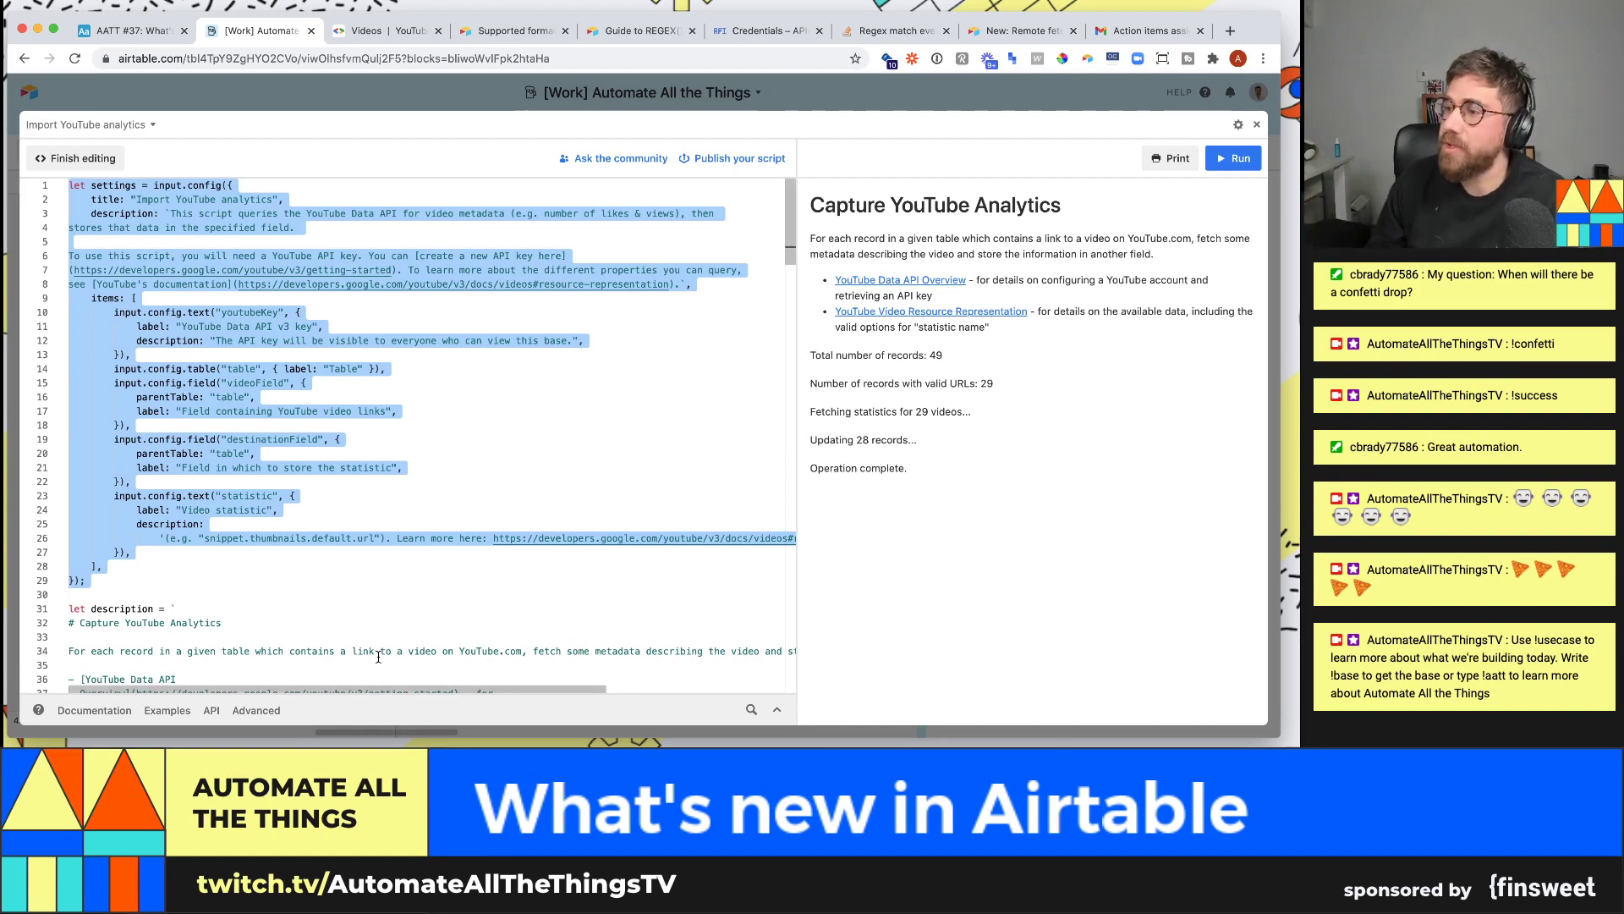
pyautogui.scroll(-3, 415, 615)
pyautogui.scroll(3, 356, 615)
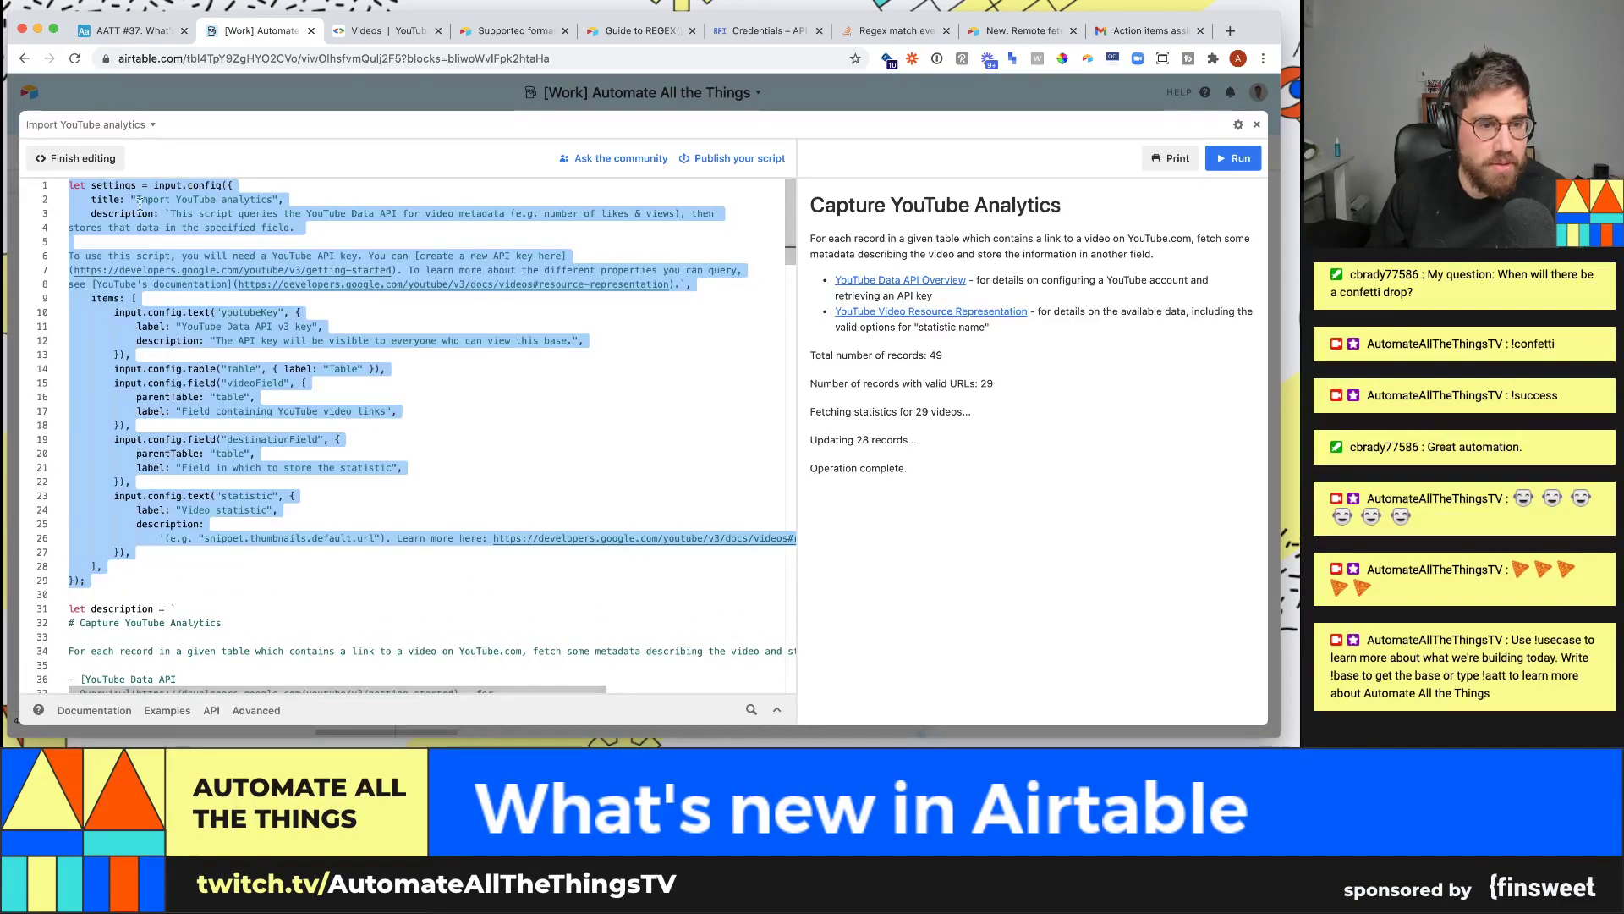
pyautogui.scroll(-15, 285, 615)
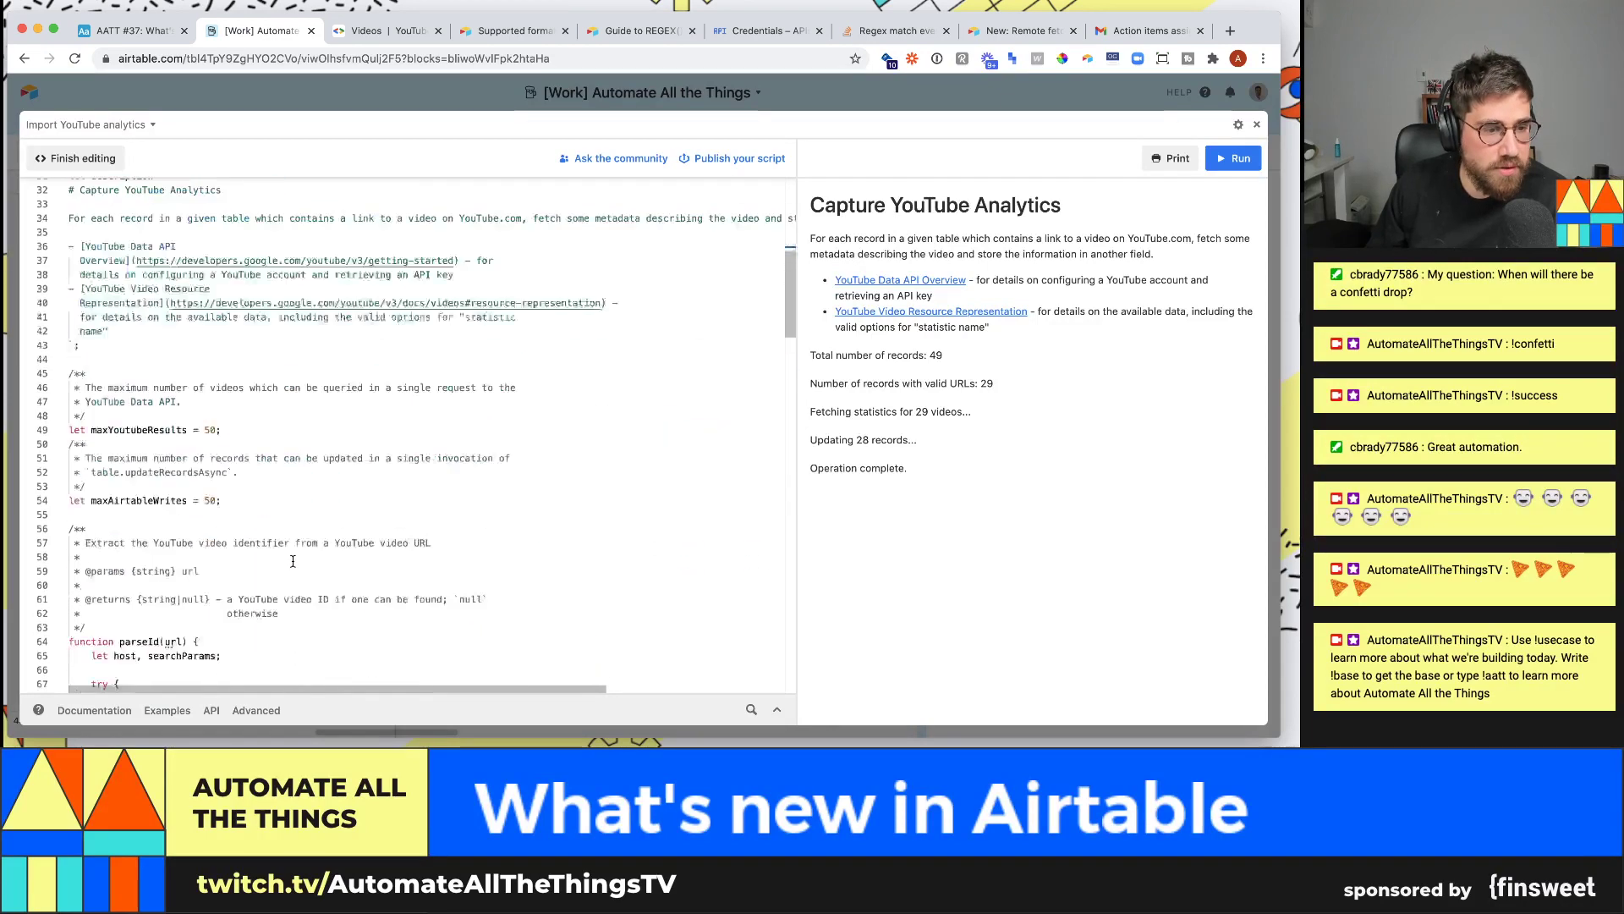
pyautogui.scroll(-5, 293, 558)
pyautogui.scroll(12, 431, 293)
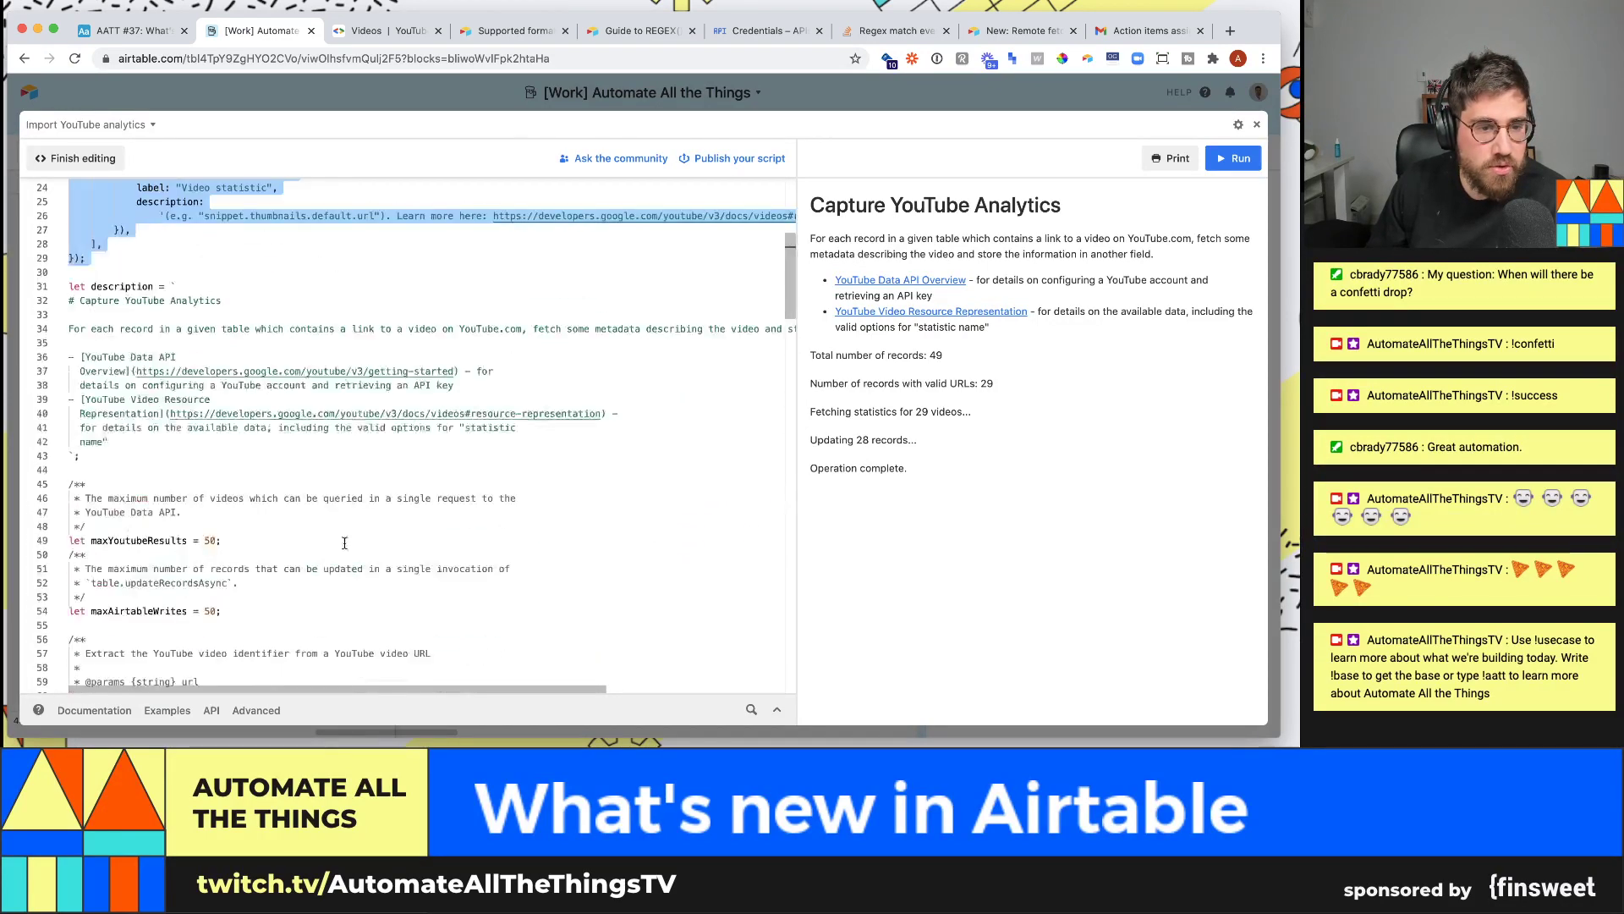
# - Finish editing, then open the app marketplace's list of ready-made scripts
pyautogui.click(498, 85)
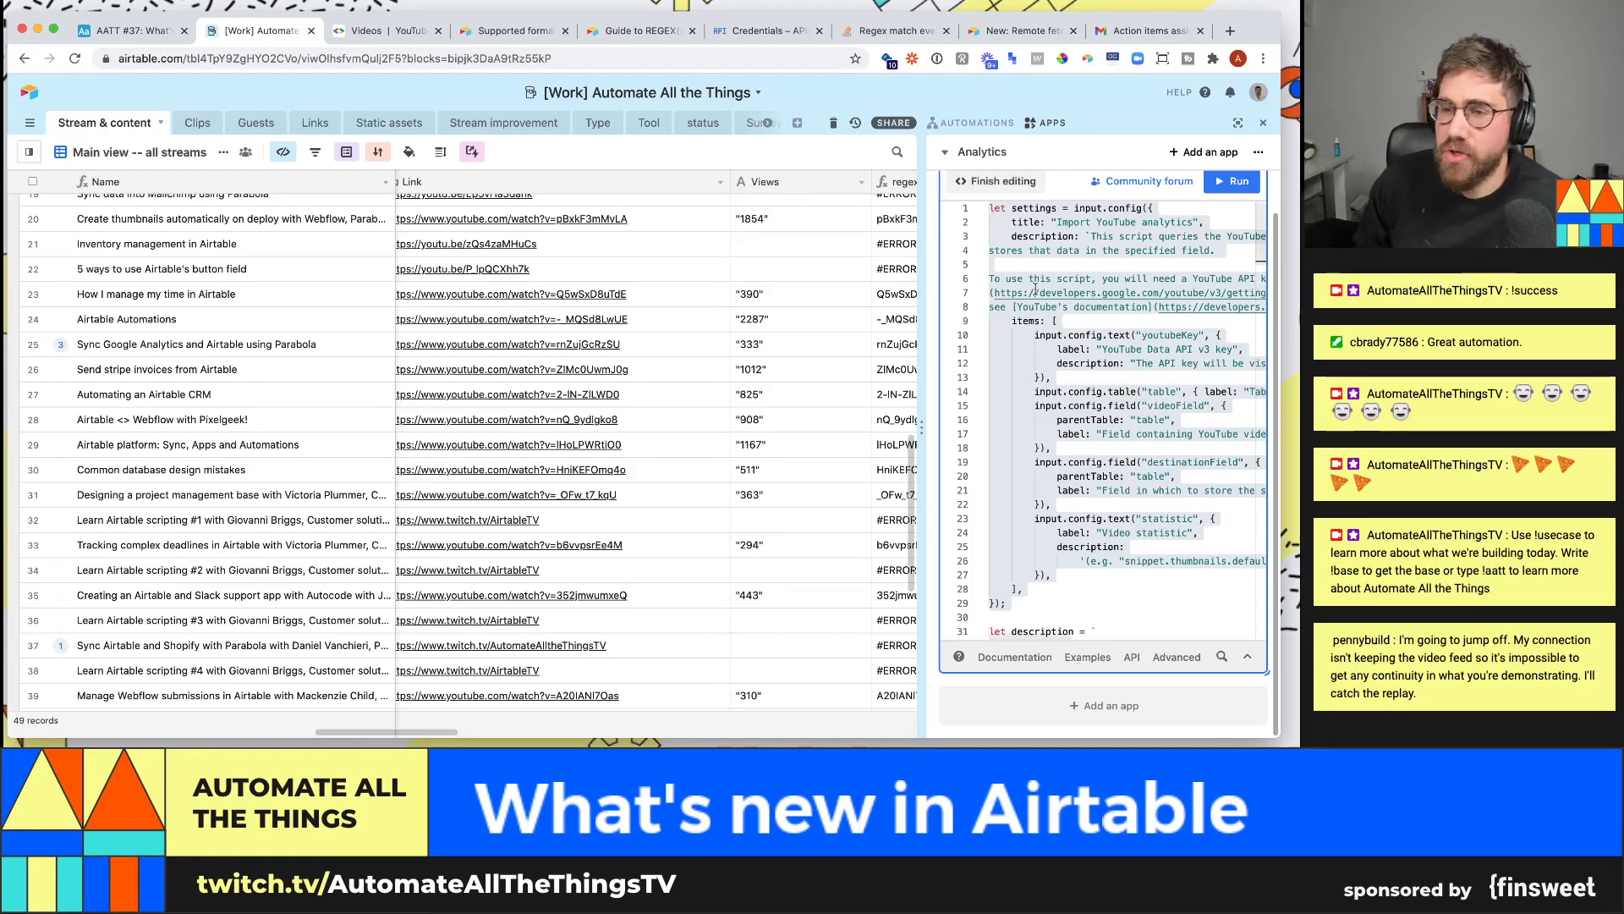
pyautogui.click(1006, 214)
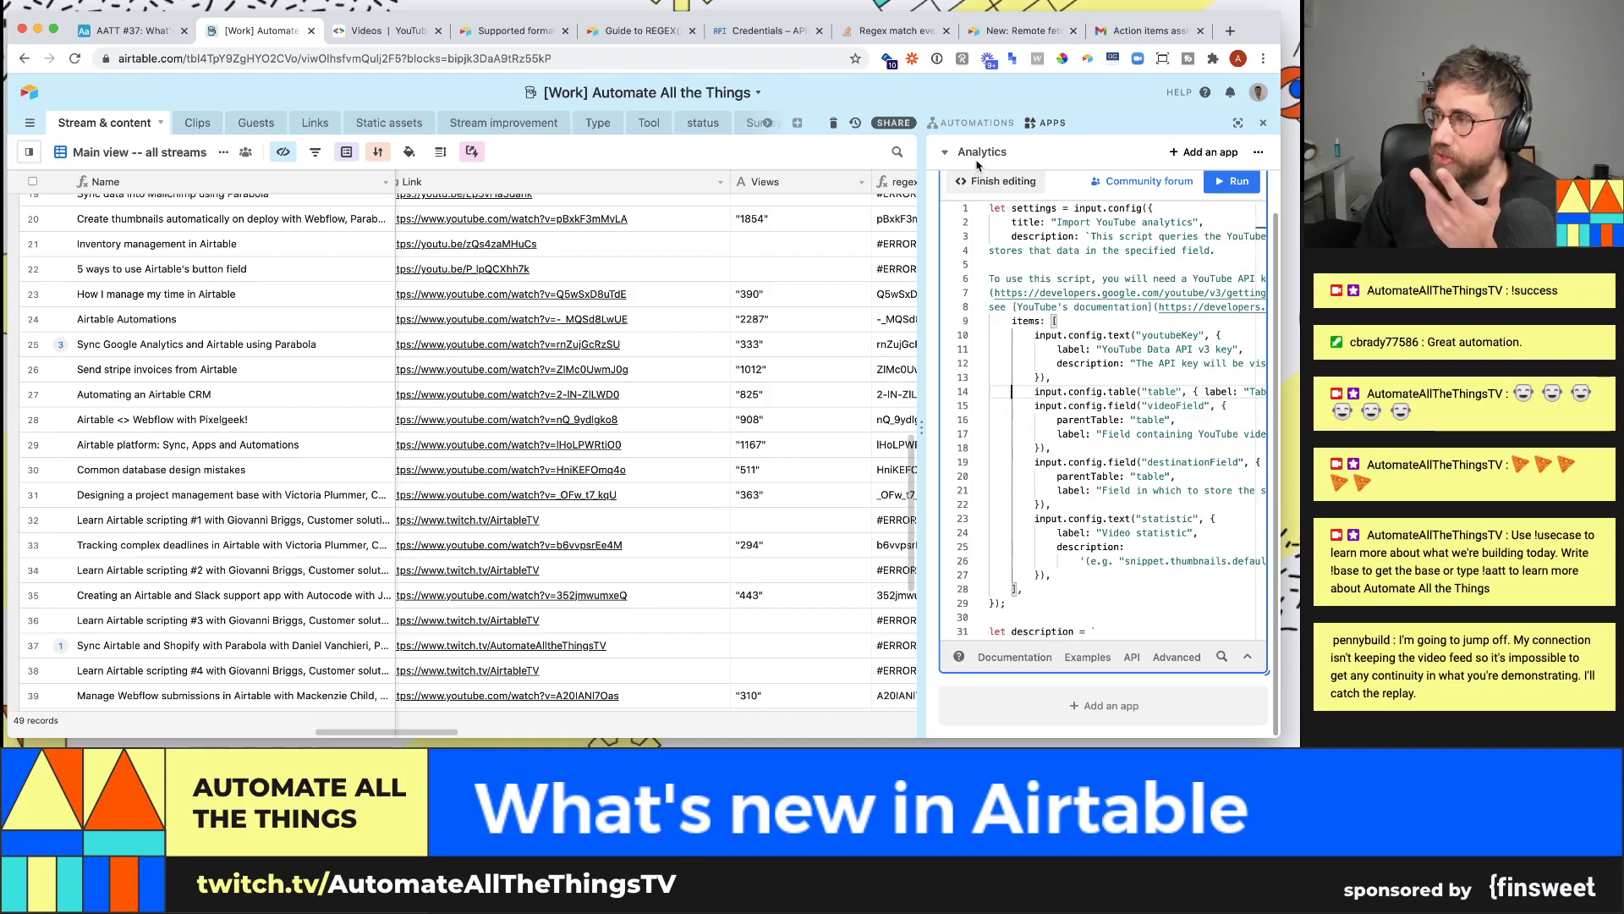
pyautogui.click(1180, 152)
pyautogui.click(545, 188)
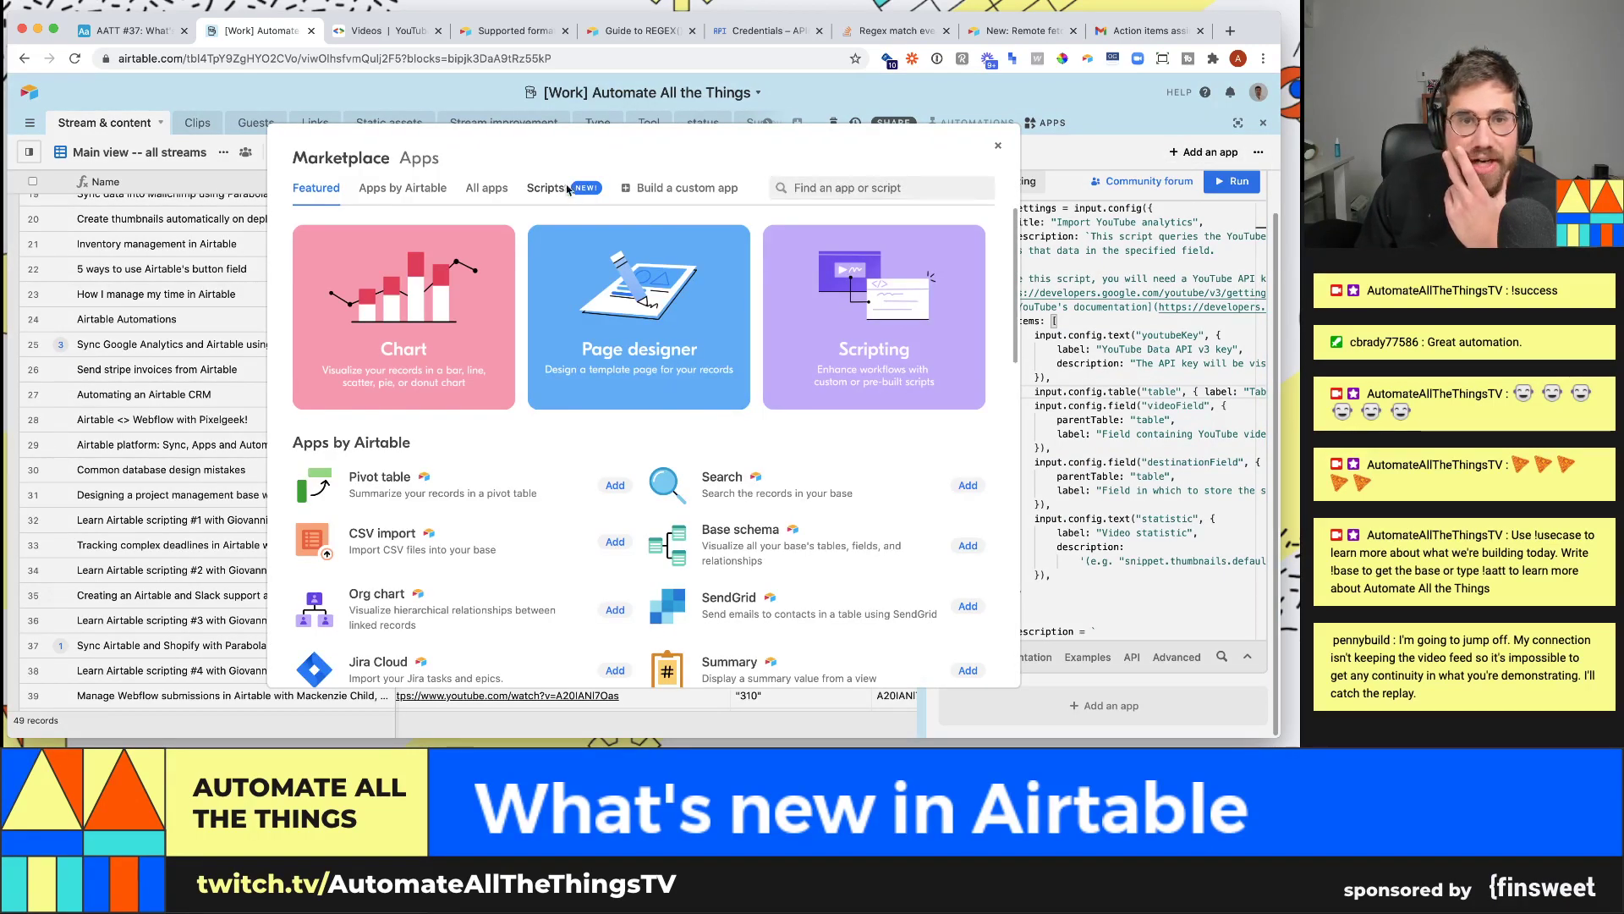
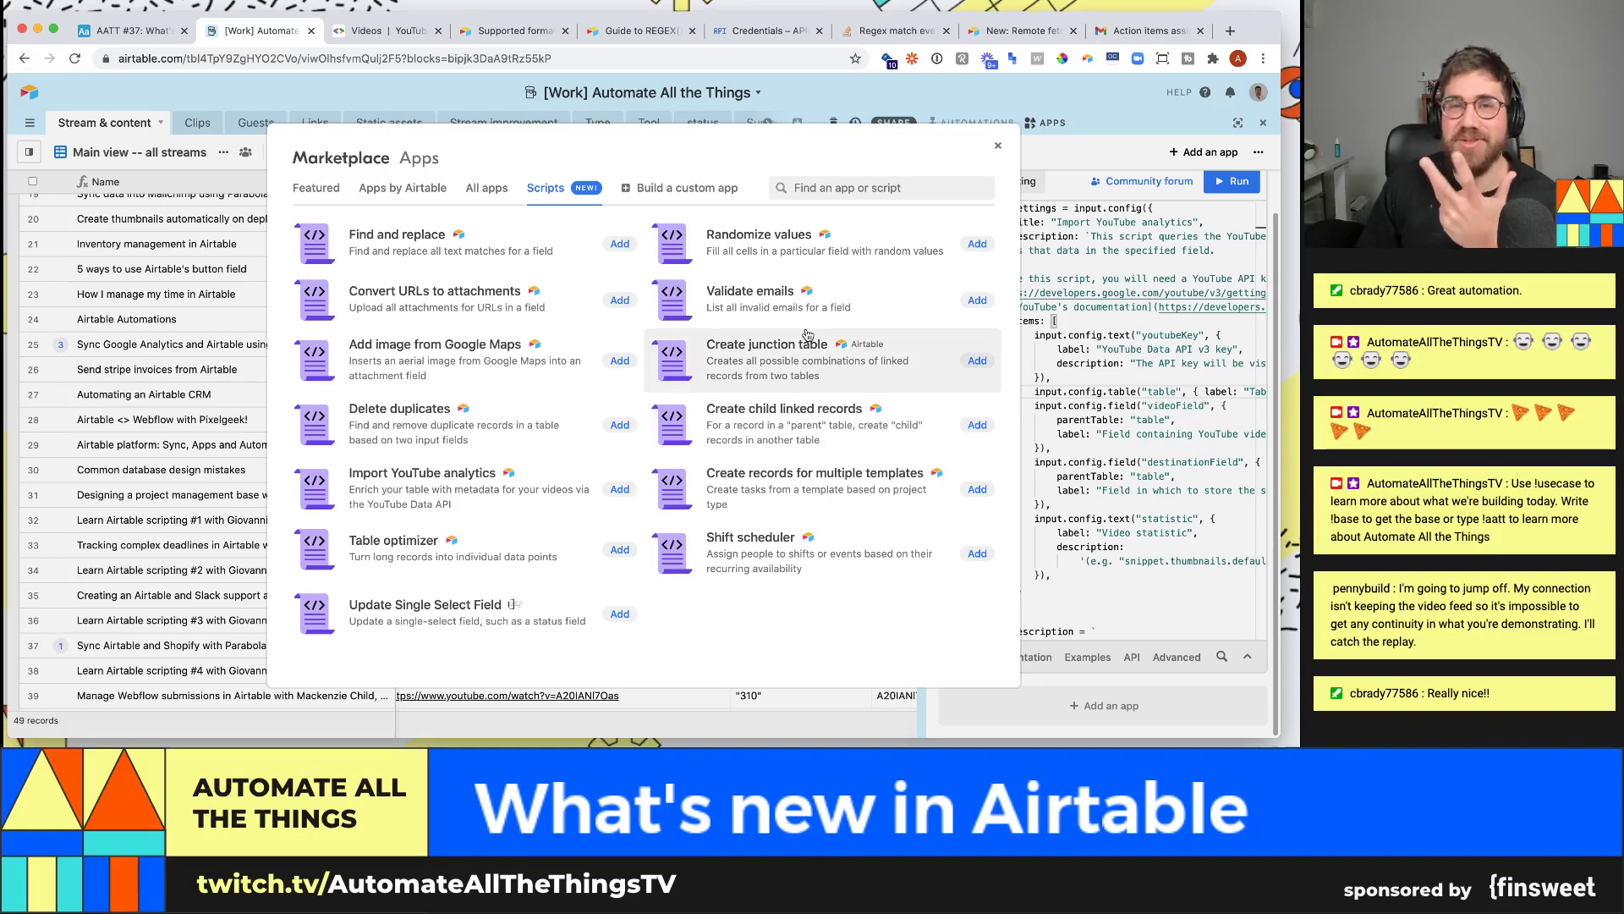
# - Close the script marketplace and return to the AATT #37: What's new in Airtable! base
pyautogui.click(1028, 398)
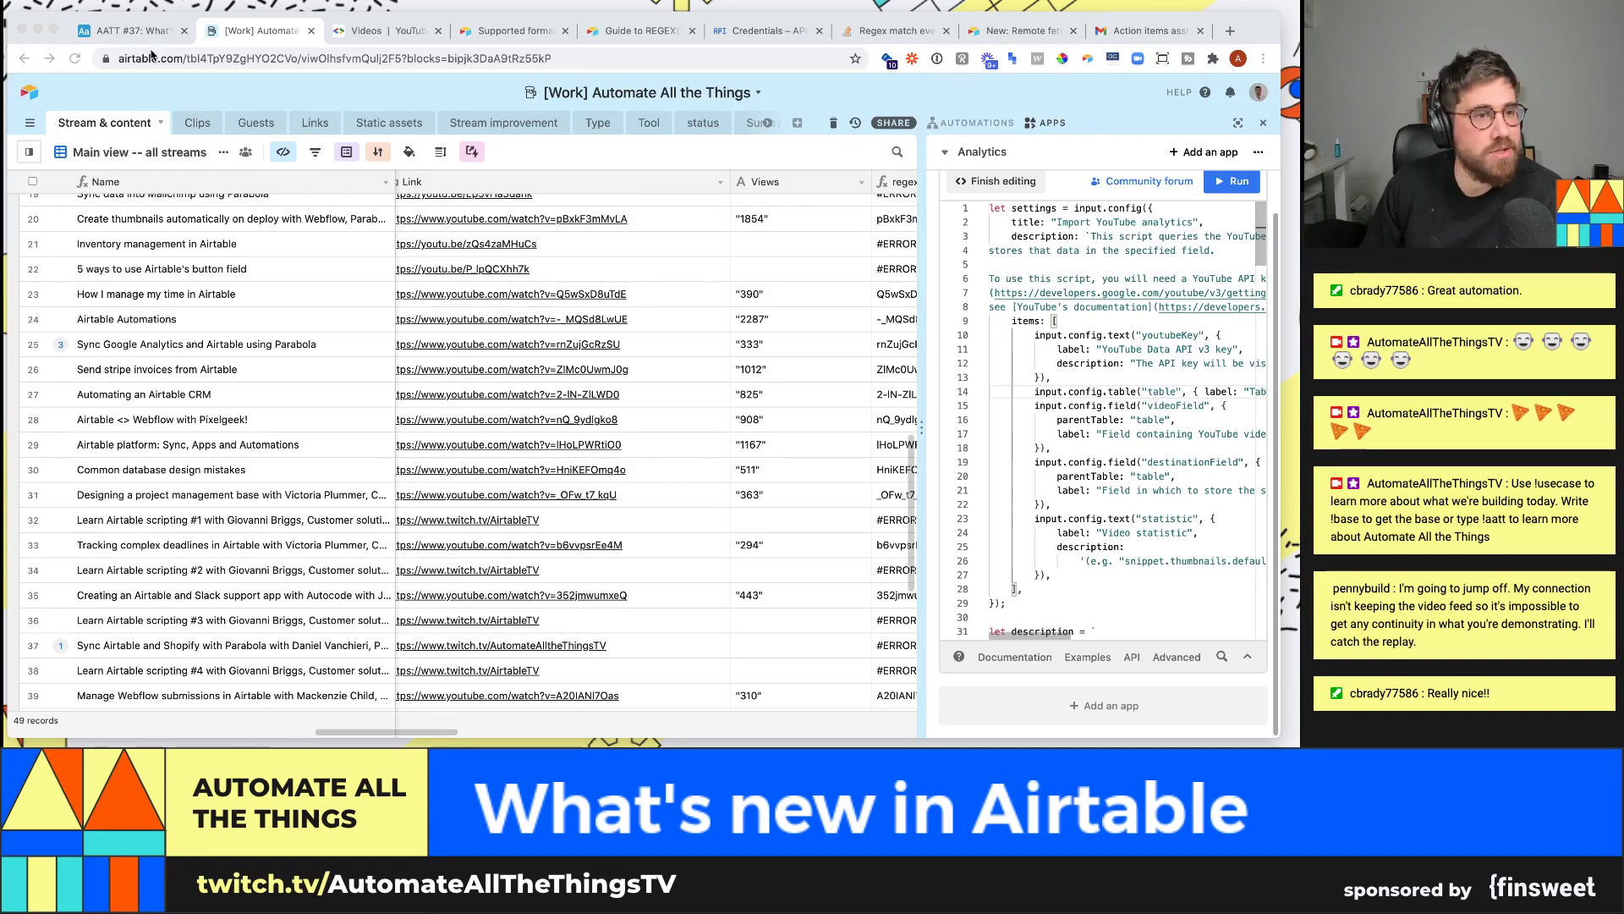
pyautogui.click(127, 30)
# - Add a ✅ emoji after 'Script marketplace' in the Dashboard 1 description checklist
pyautogui.click(1078, 349)
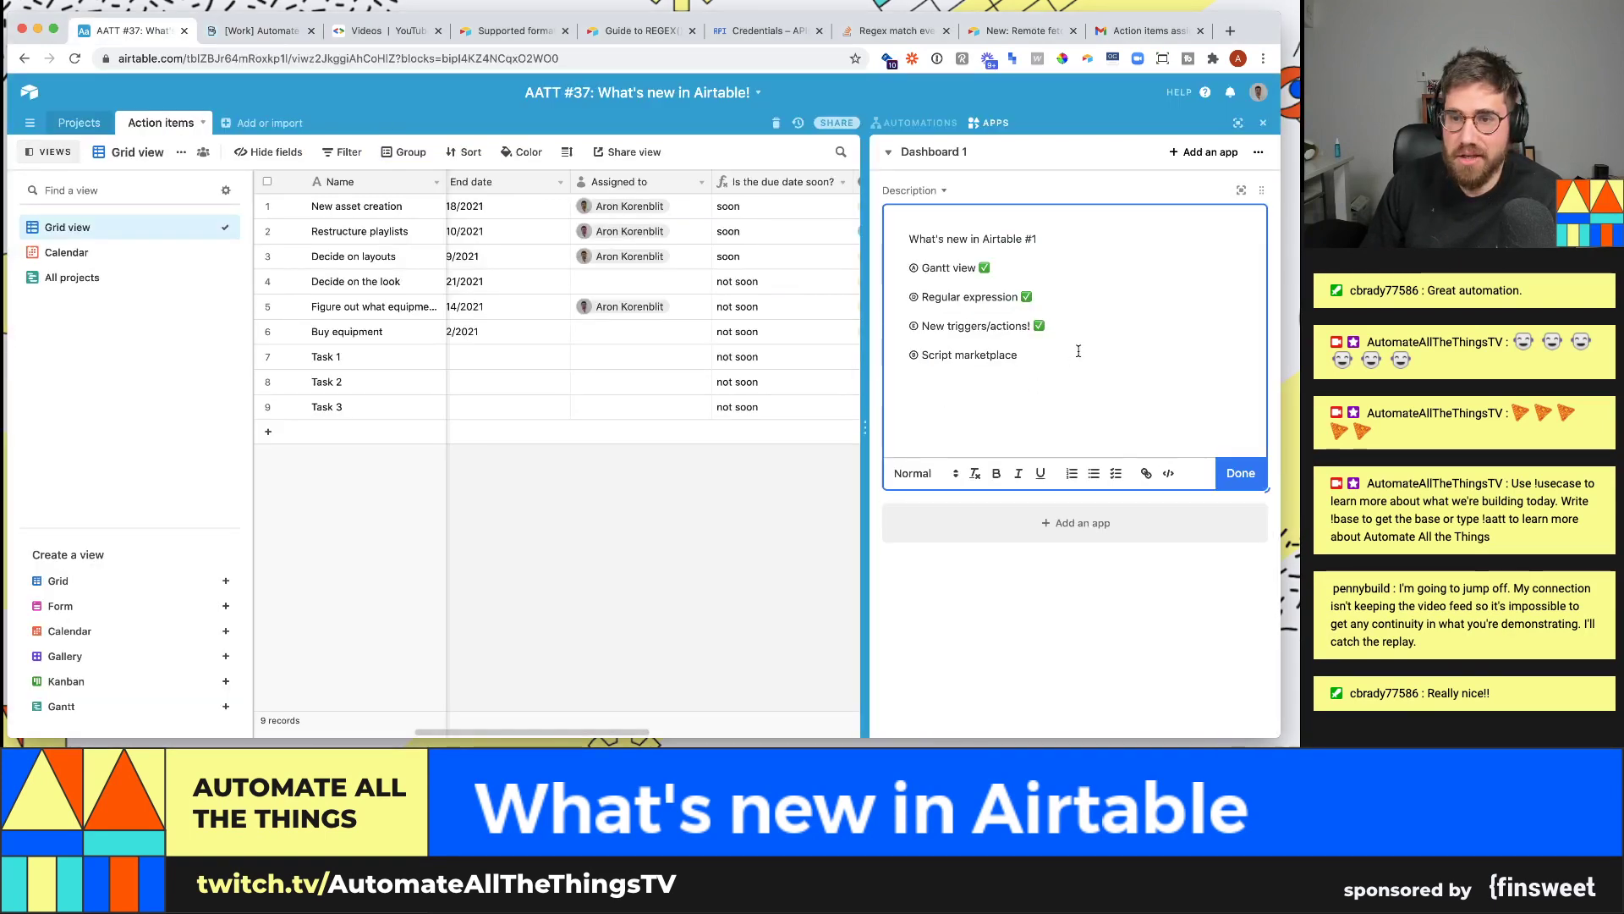
pyautogui.press('ctrl+super+space')
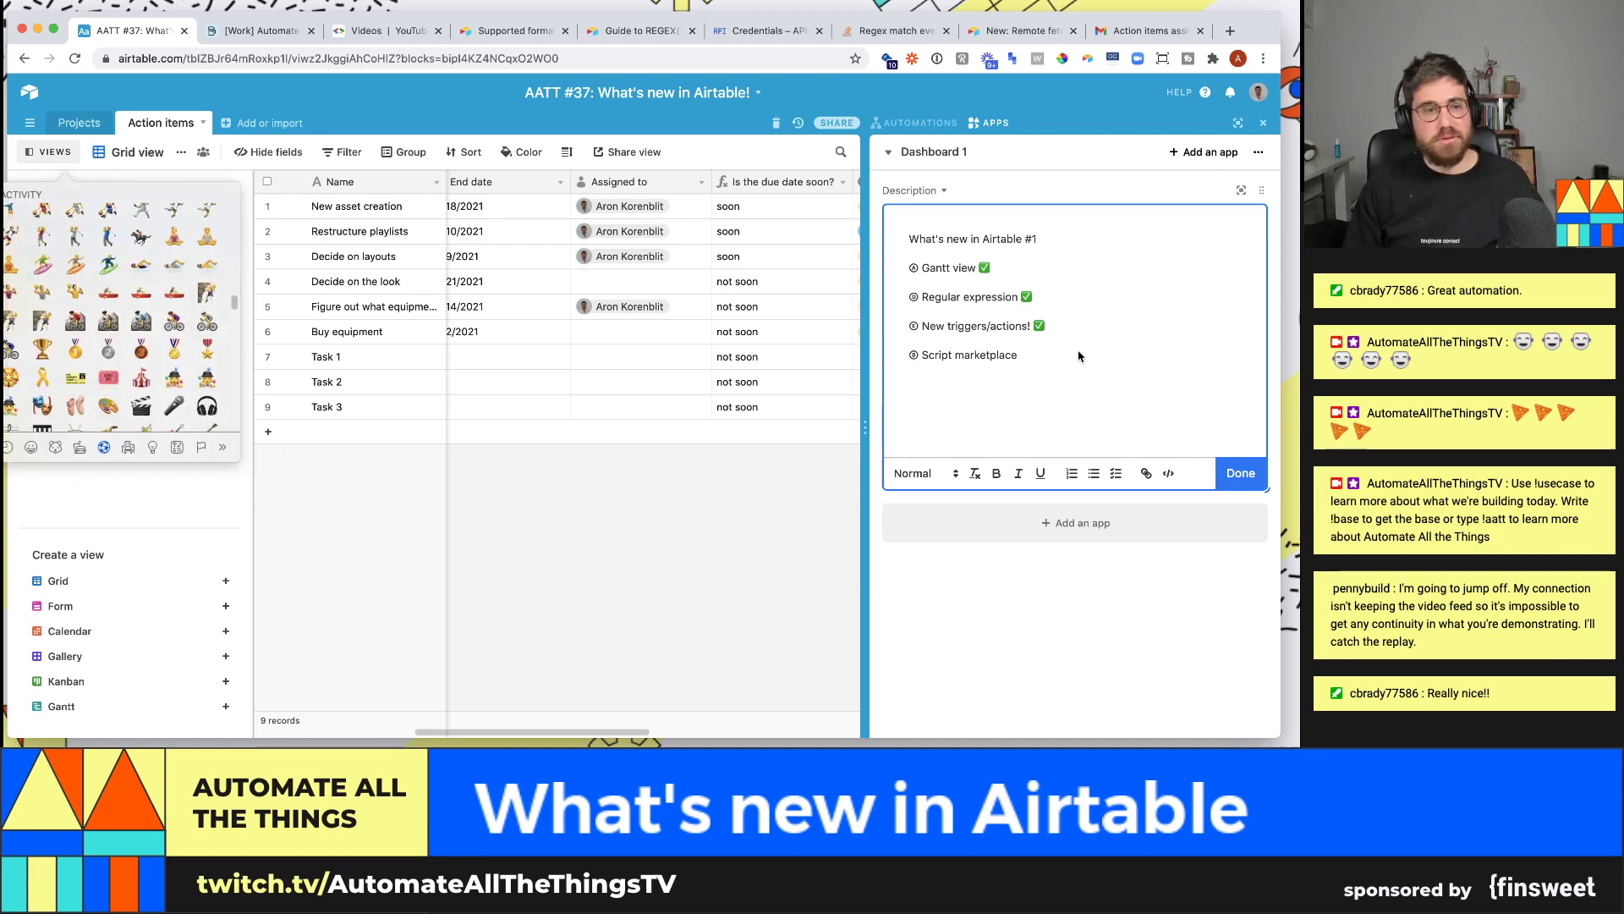
pyautogui.press('Escape')
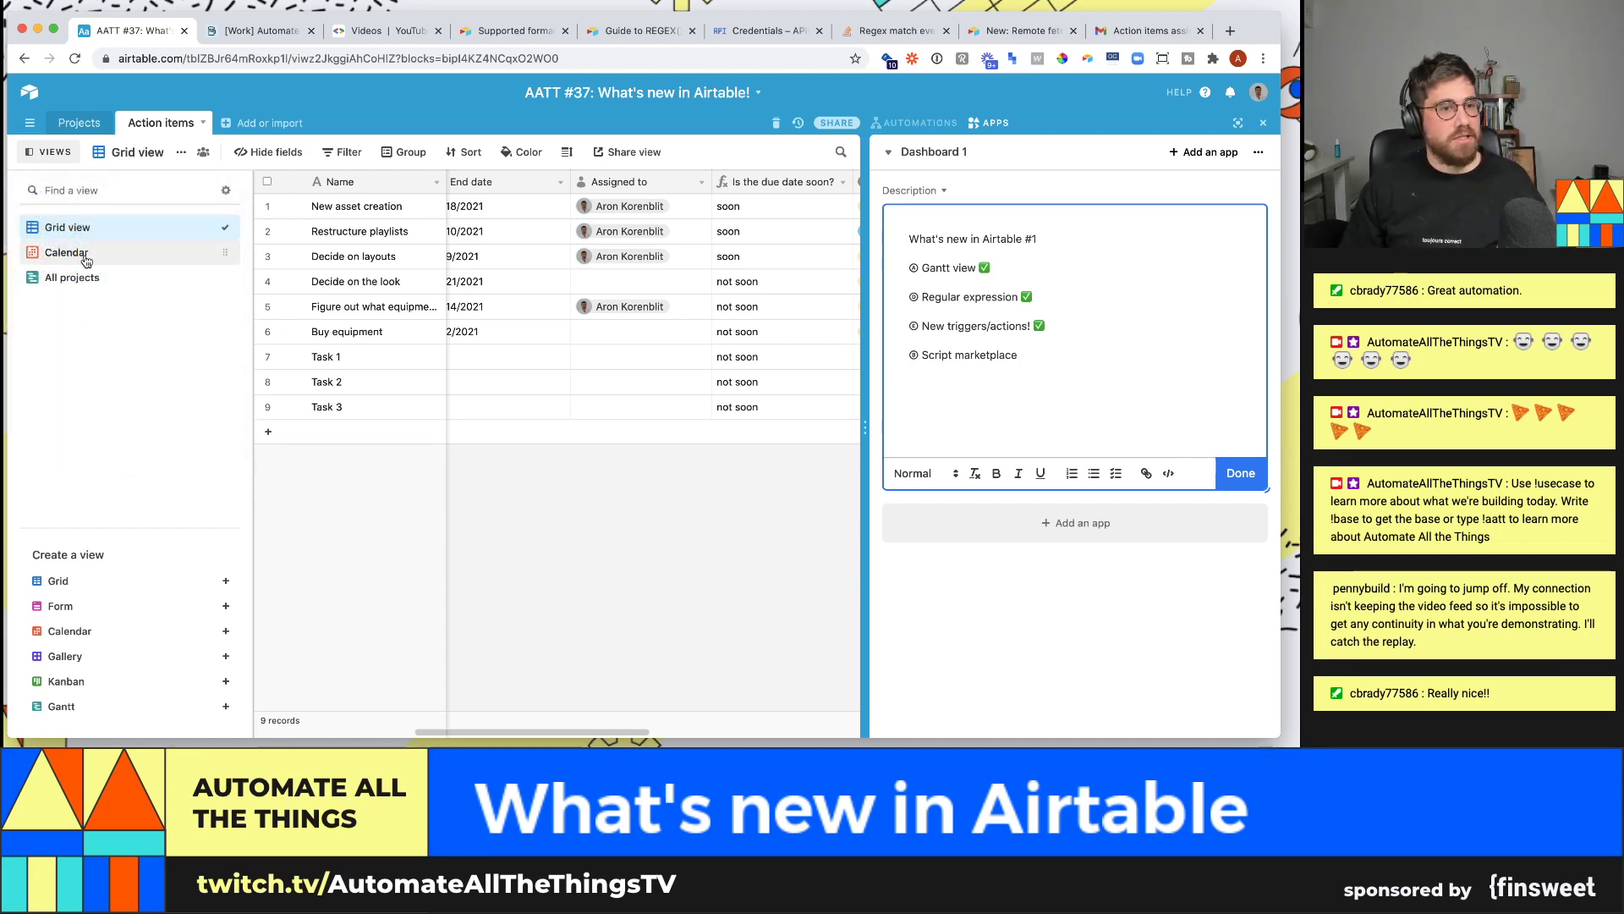
pyautogui.click(1034, 359)
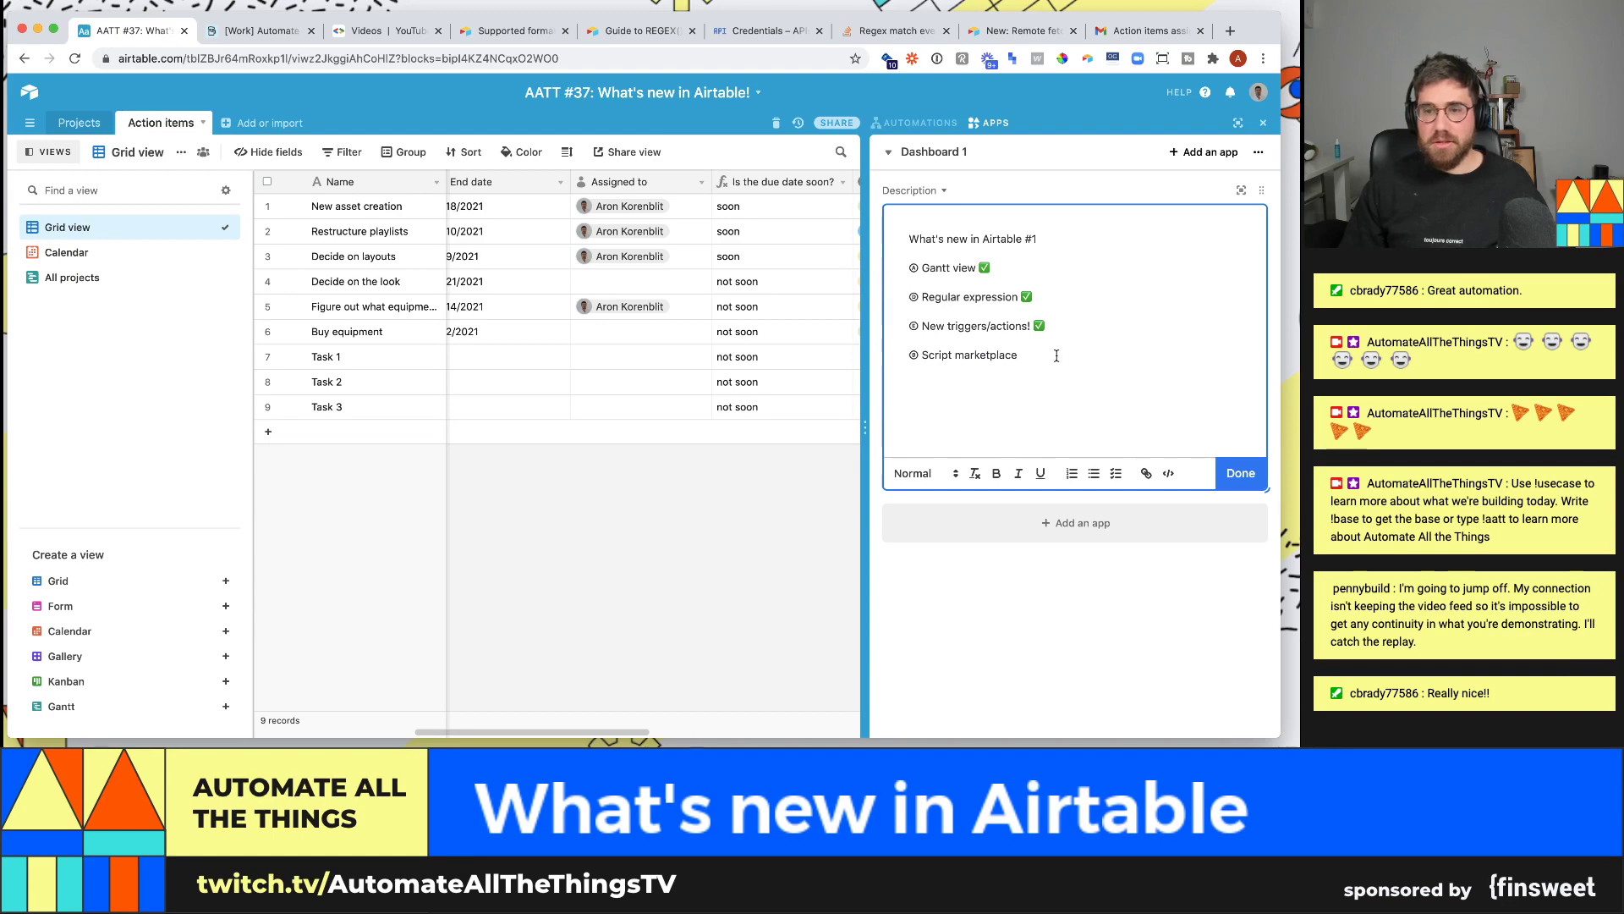
pyautogui.press('ctrl+super+space')
pyautogui.scroll(-15, 1058, 449)
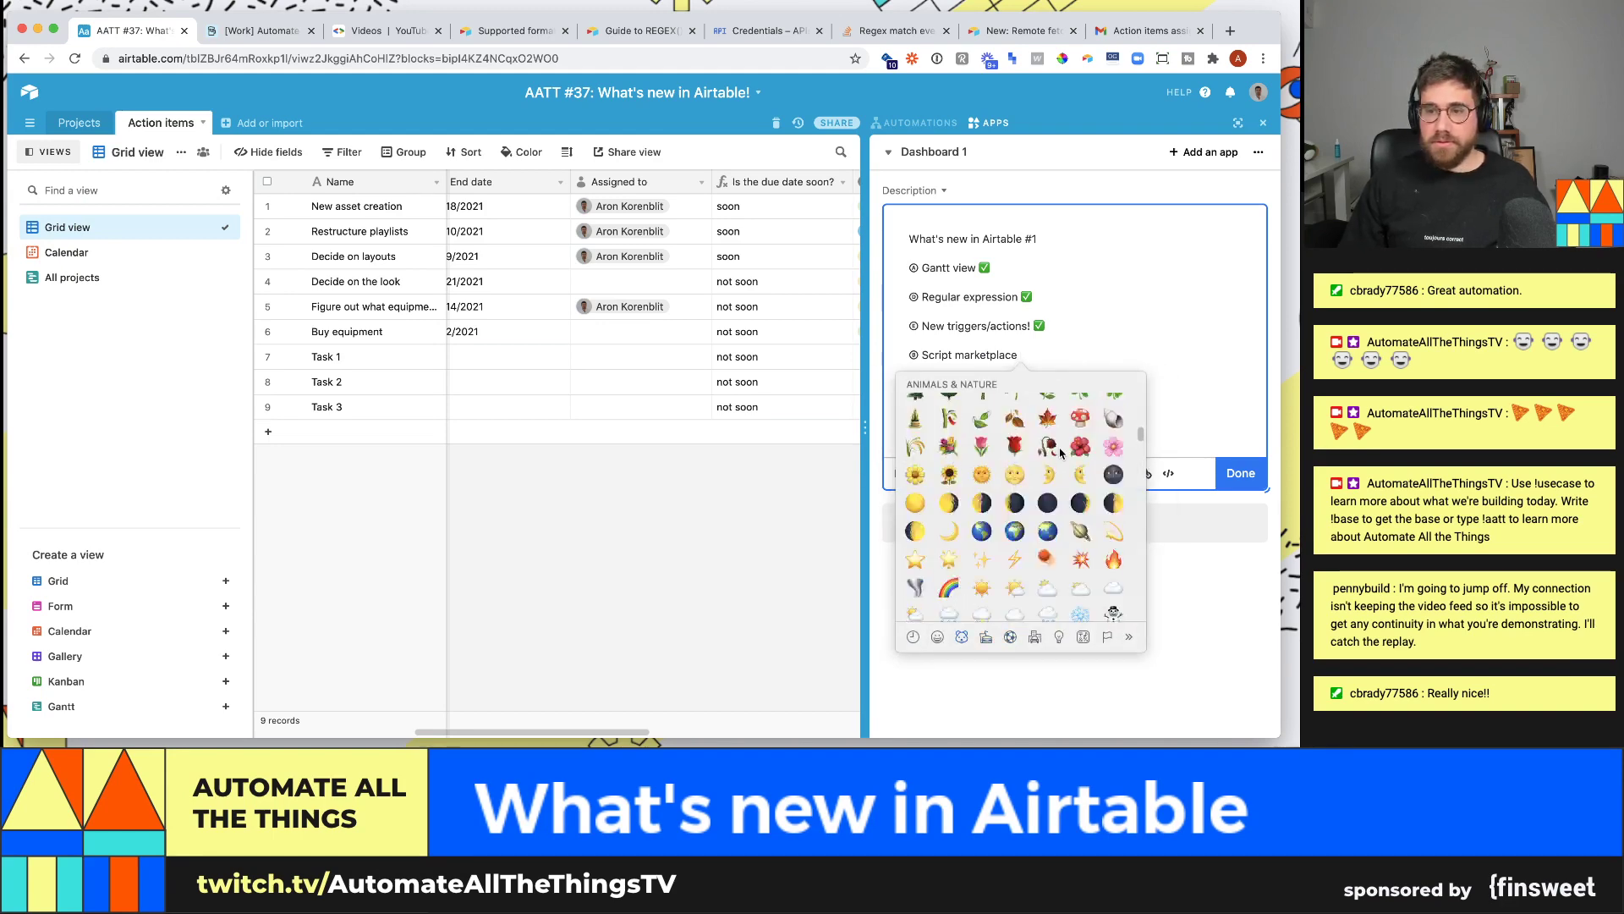
pyautogui.scroll(15, 1060, 452)
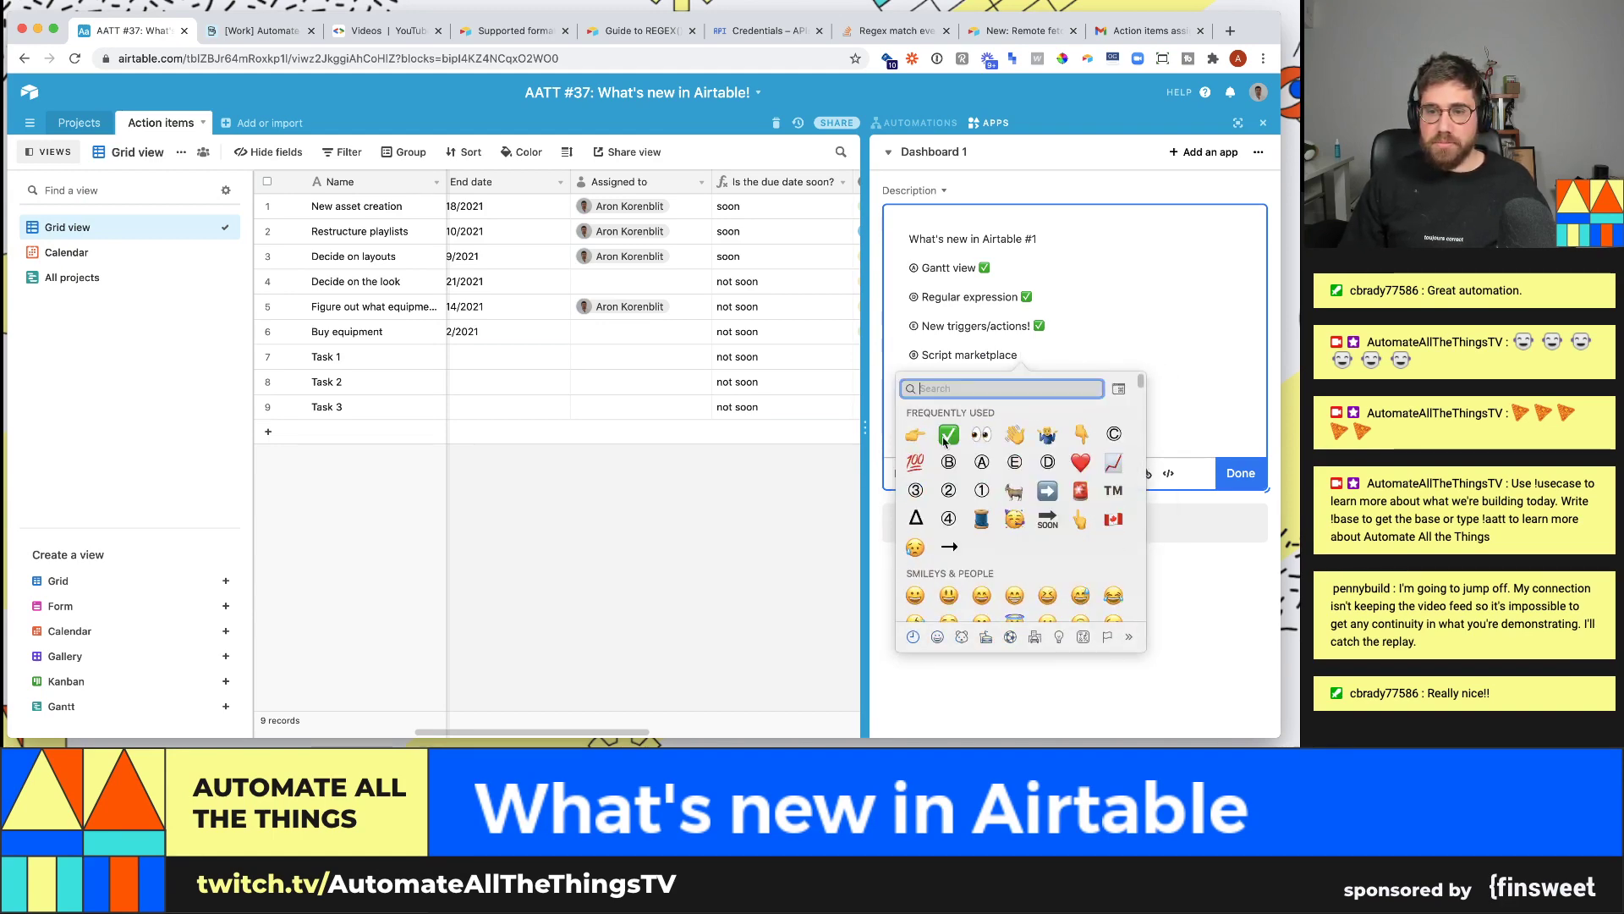
pyautogui.press('Return')
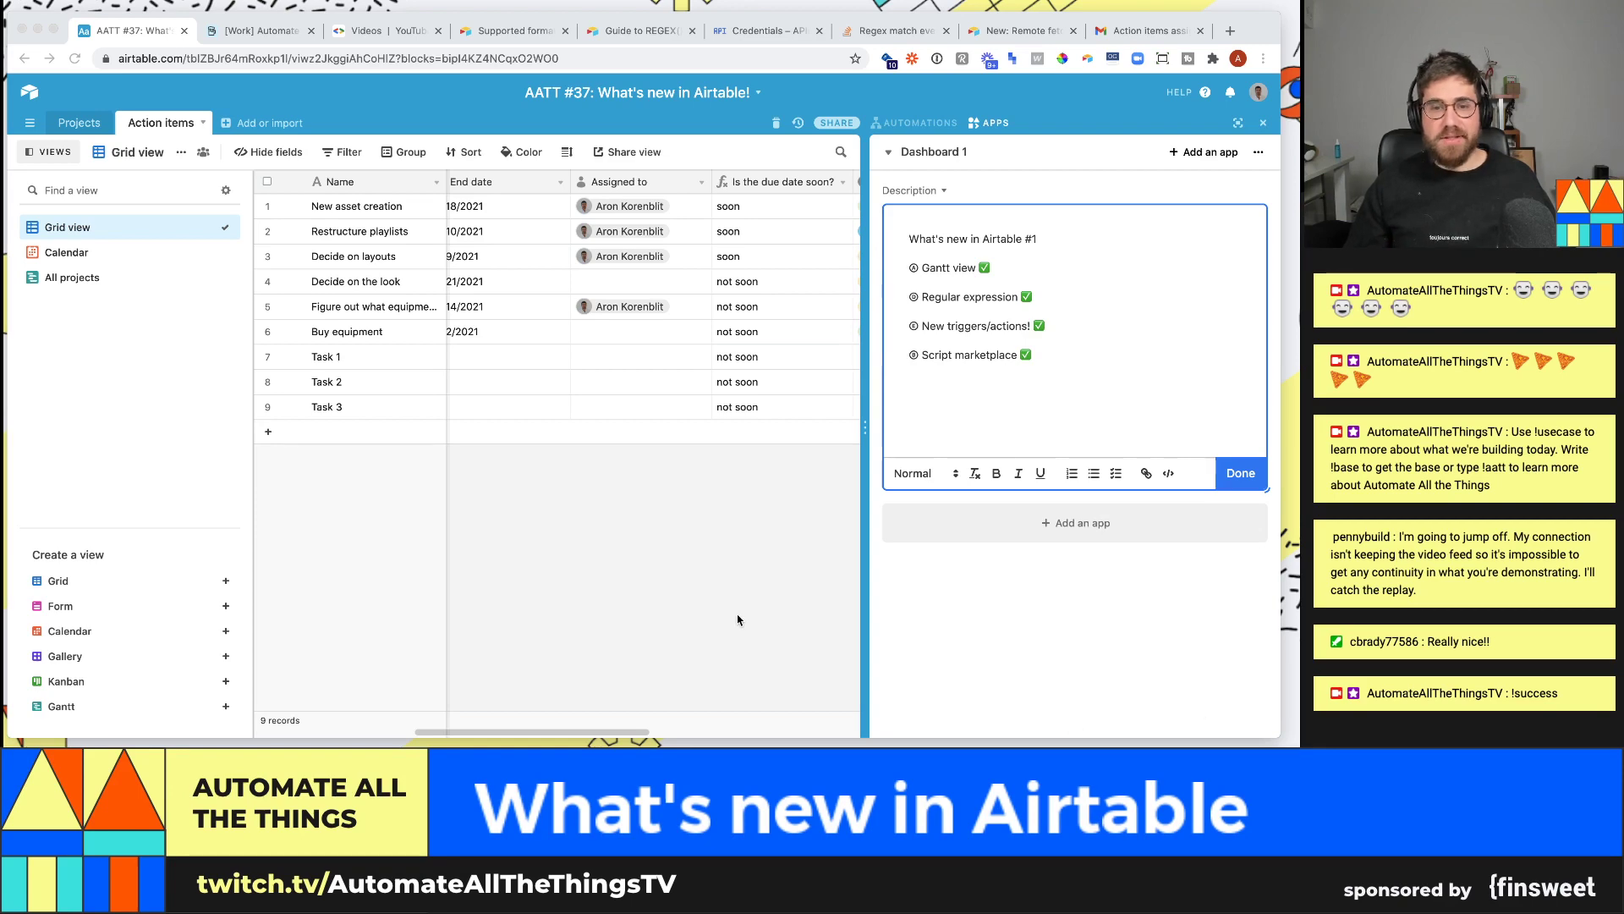
pyautogui.press('super+t')
# - Load airtable.com/whatsnew and browse its feature list, including Gantt view and regex functions
pyautogui.write('airtable')
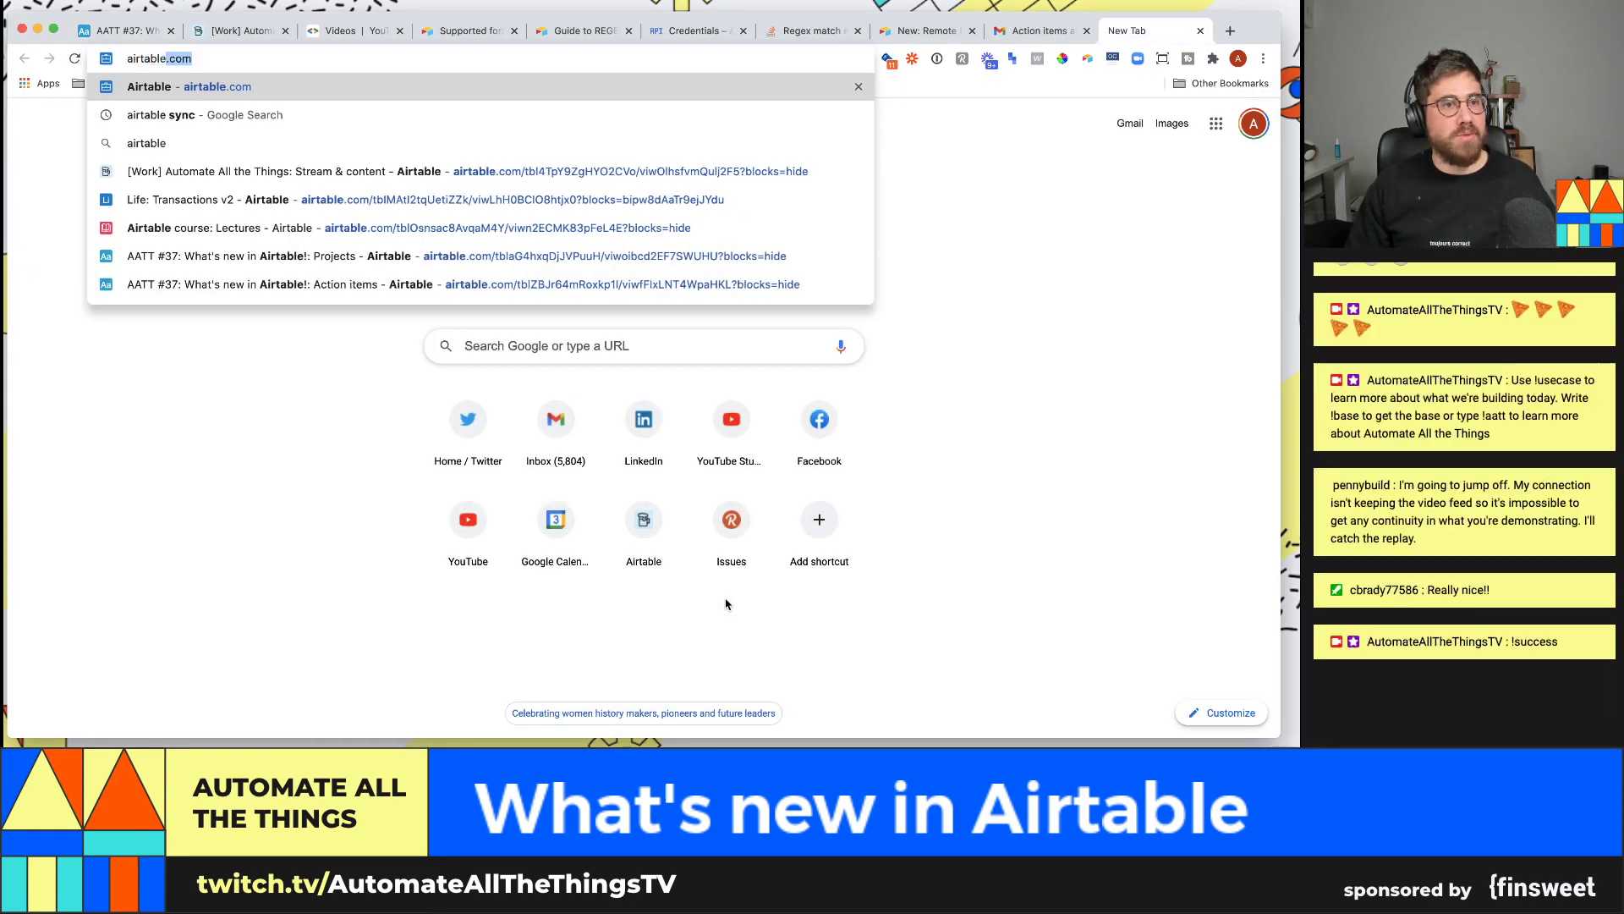
pyautogui.write('.com/whatsne')
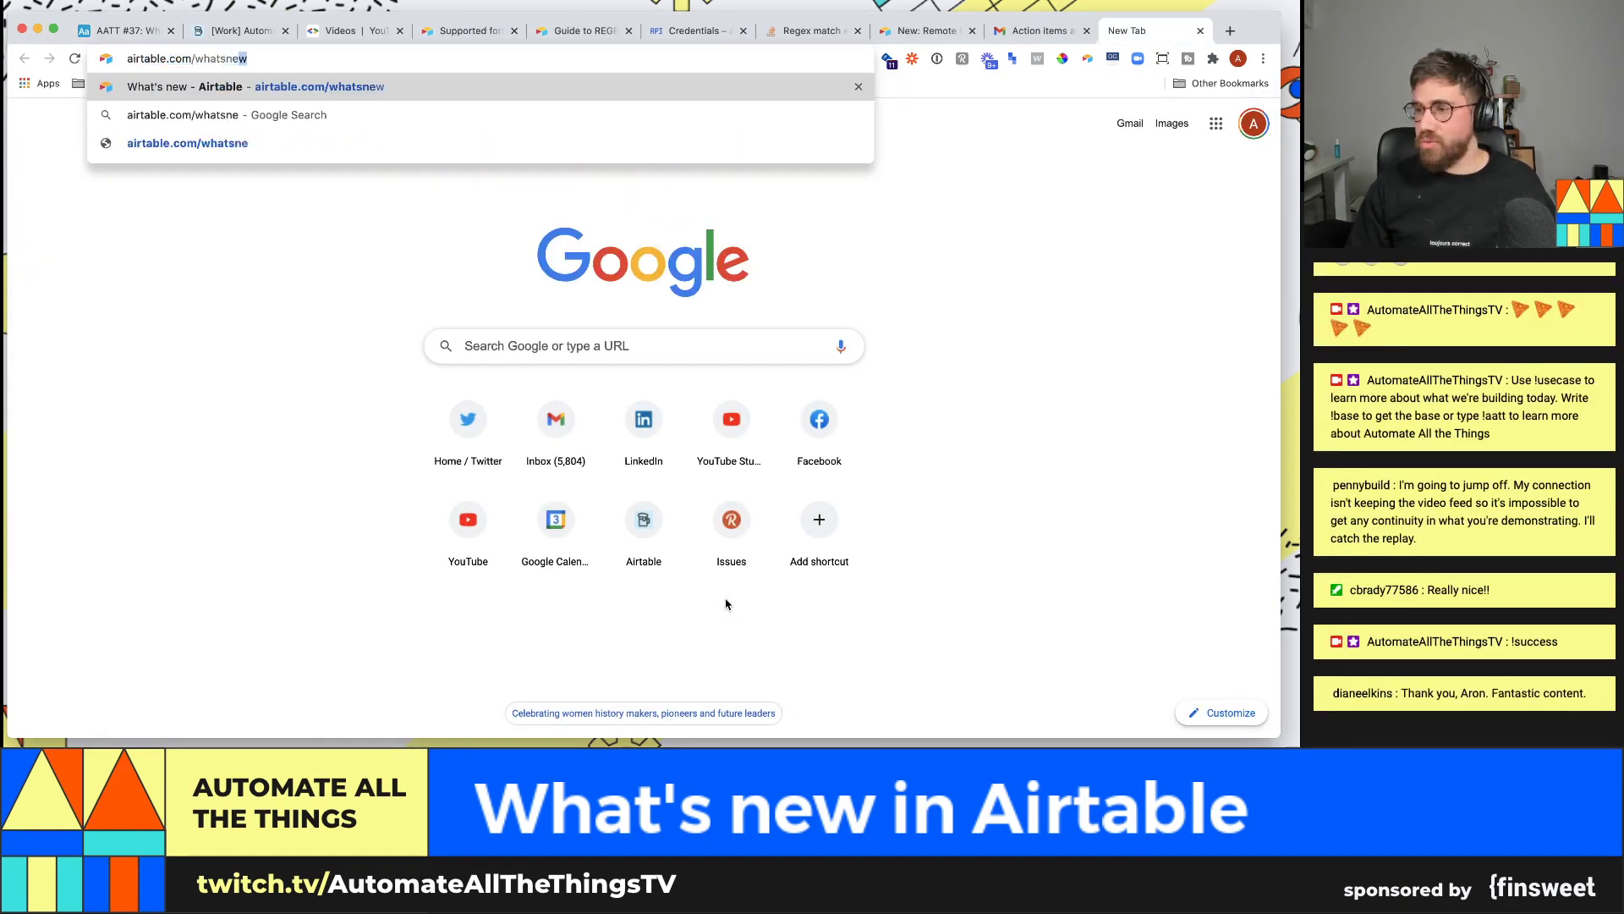
pyautogui.write('w')
pyautogui.press('Return')
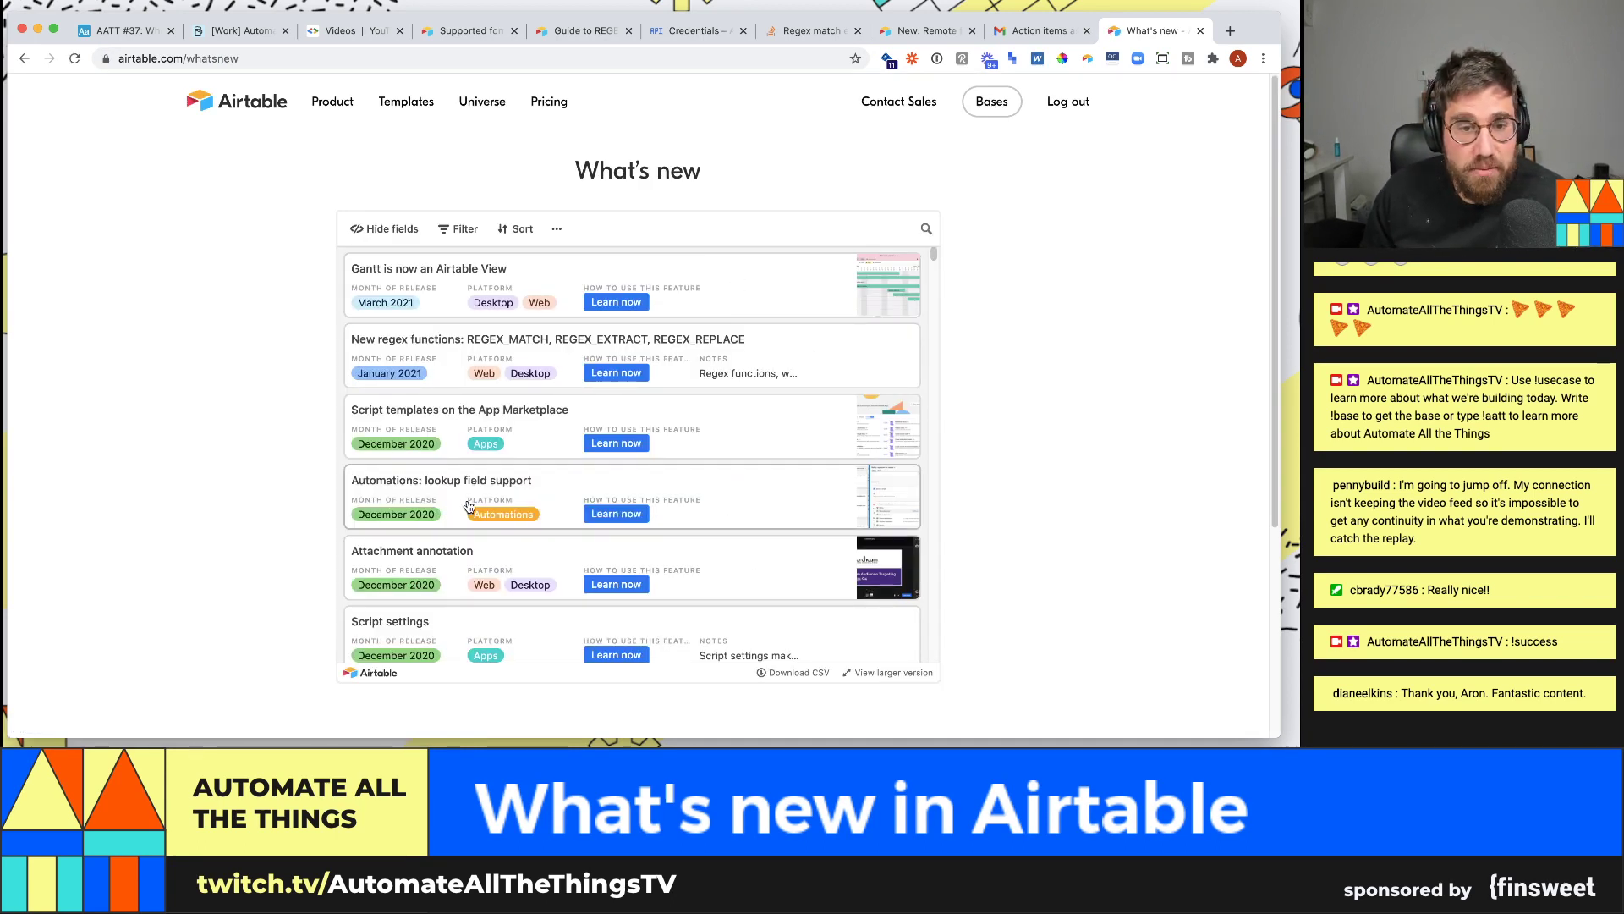
pyautogui.scroll(-1, 472, 499)
pyautogui.scroll(-5, 508, 525)
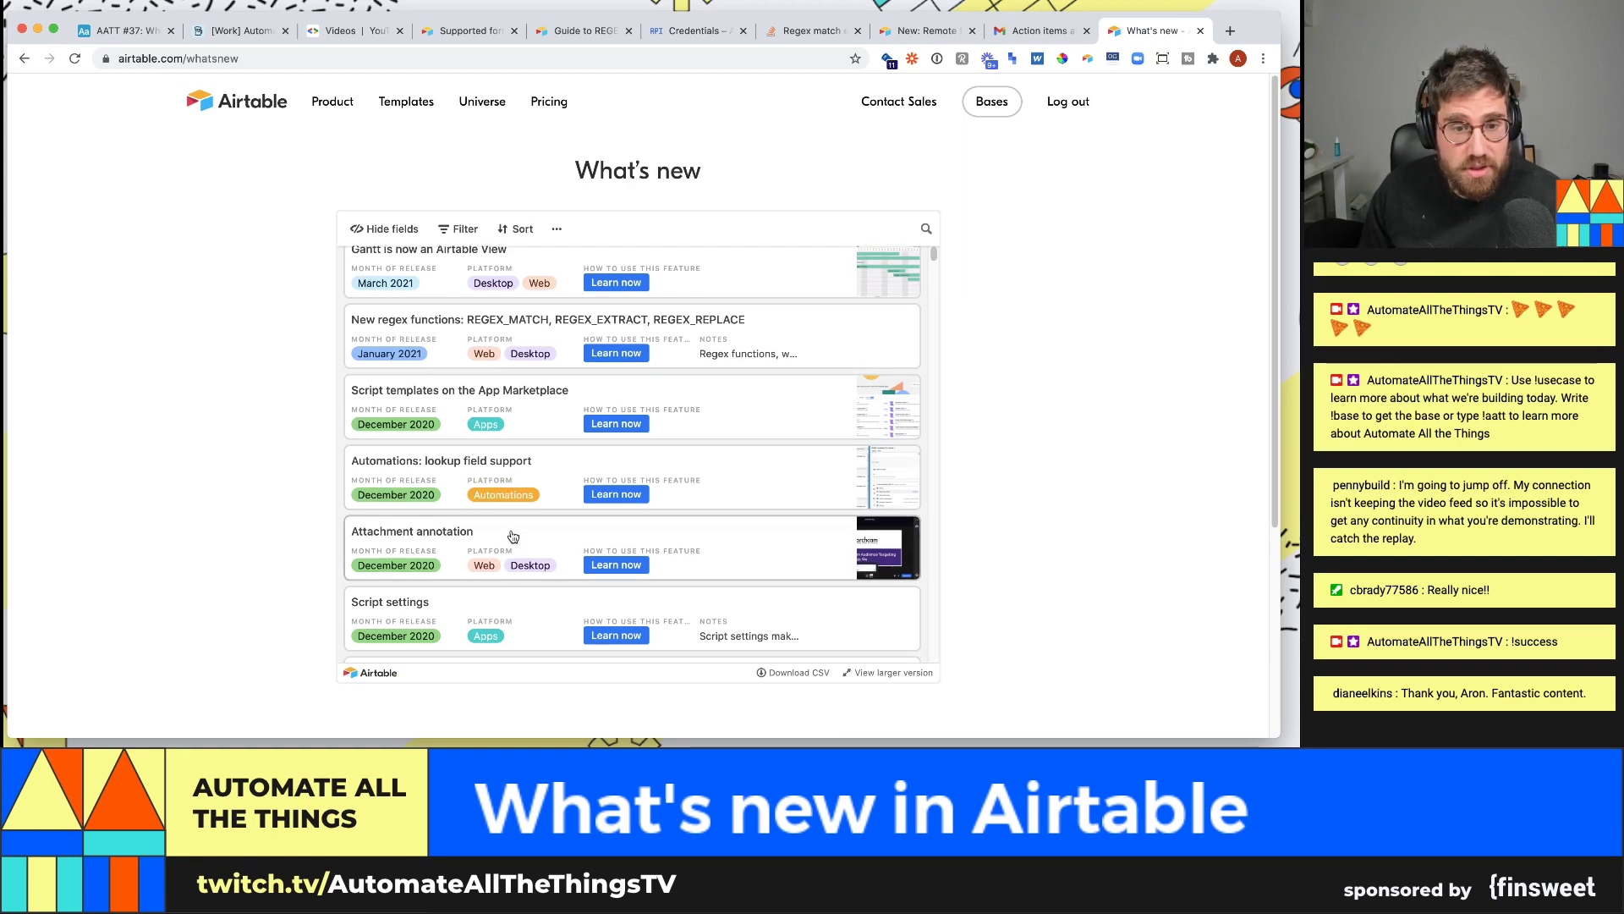
pyautogui.scroll(-10, 507, 592)
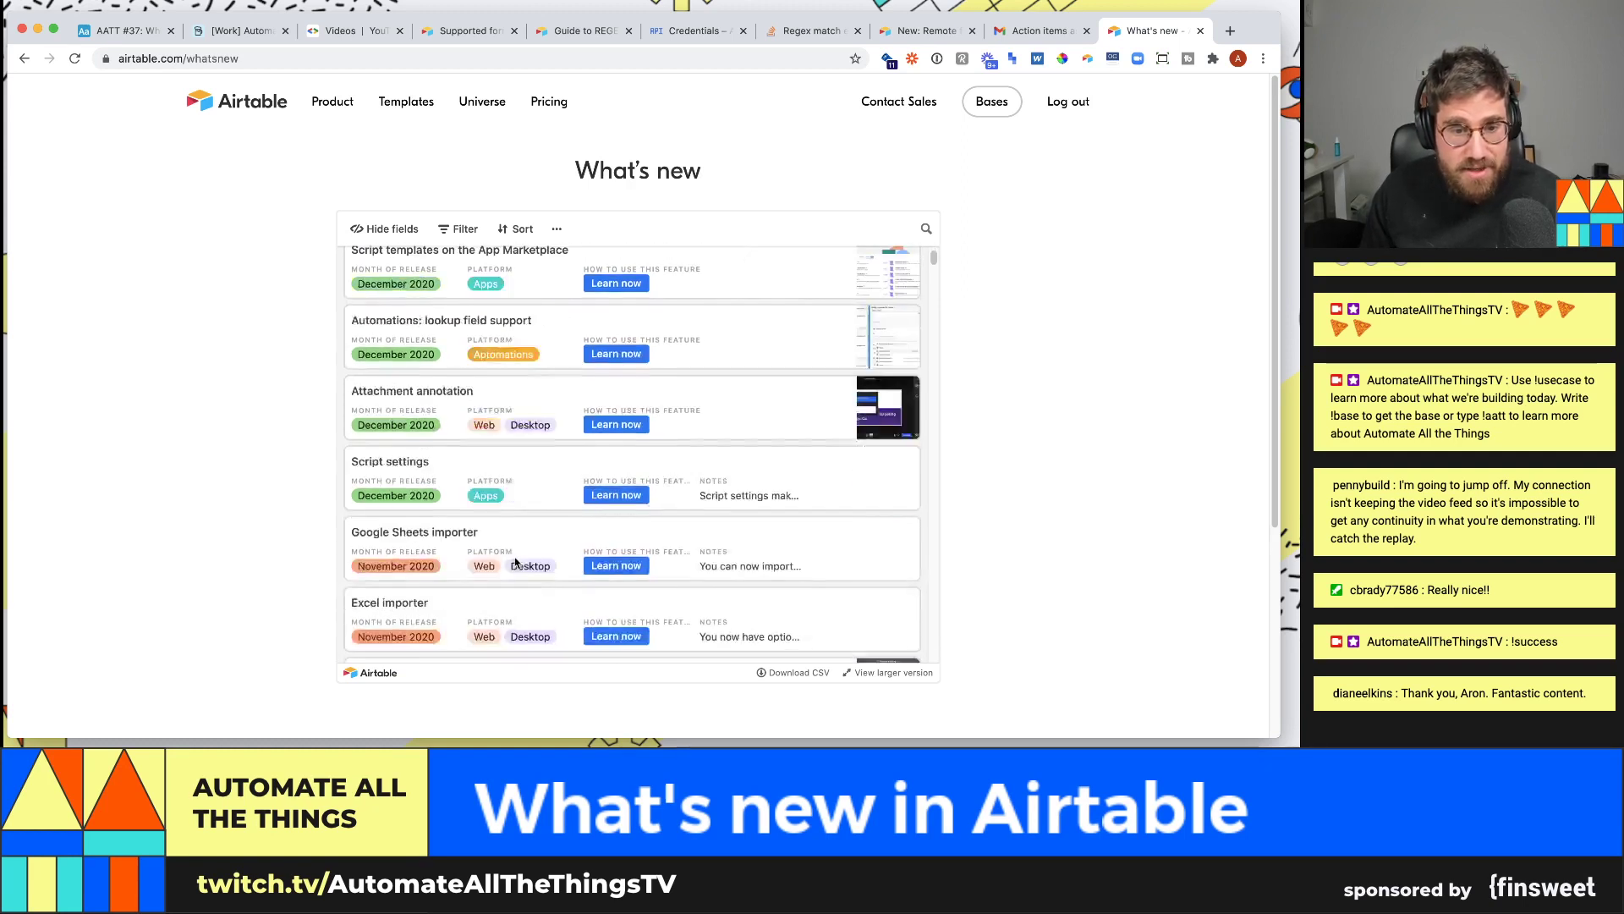
pyautogui.scroll(-8, 512, 558)
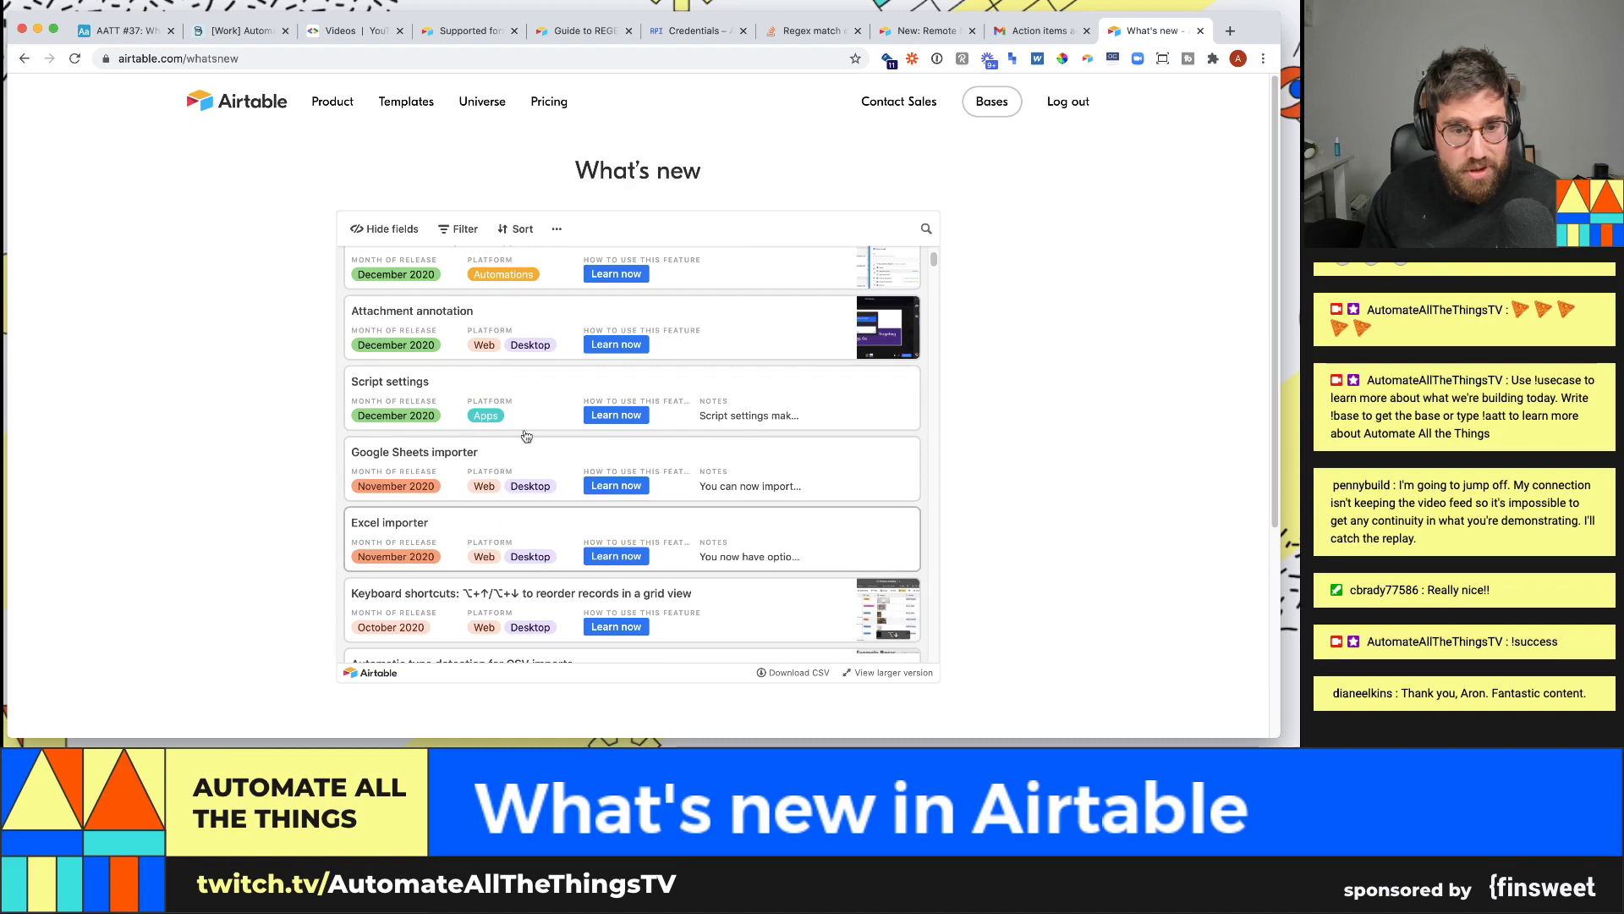
pyautogui.scroll(10, 681, 588)
pyautogui.scroll(2, 684, 588)
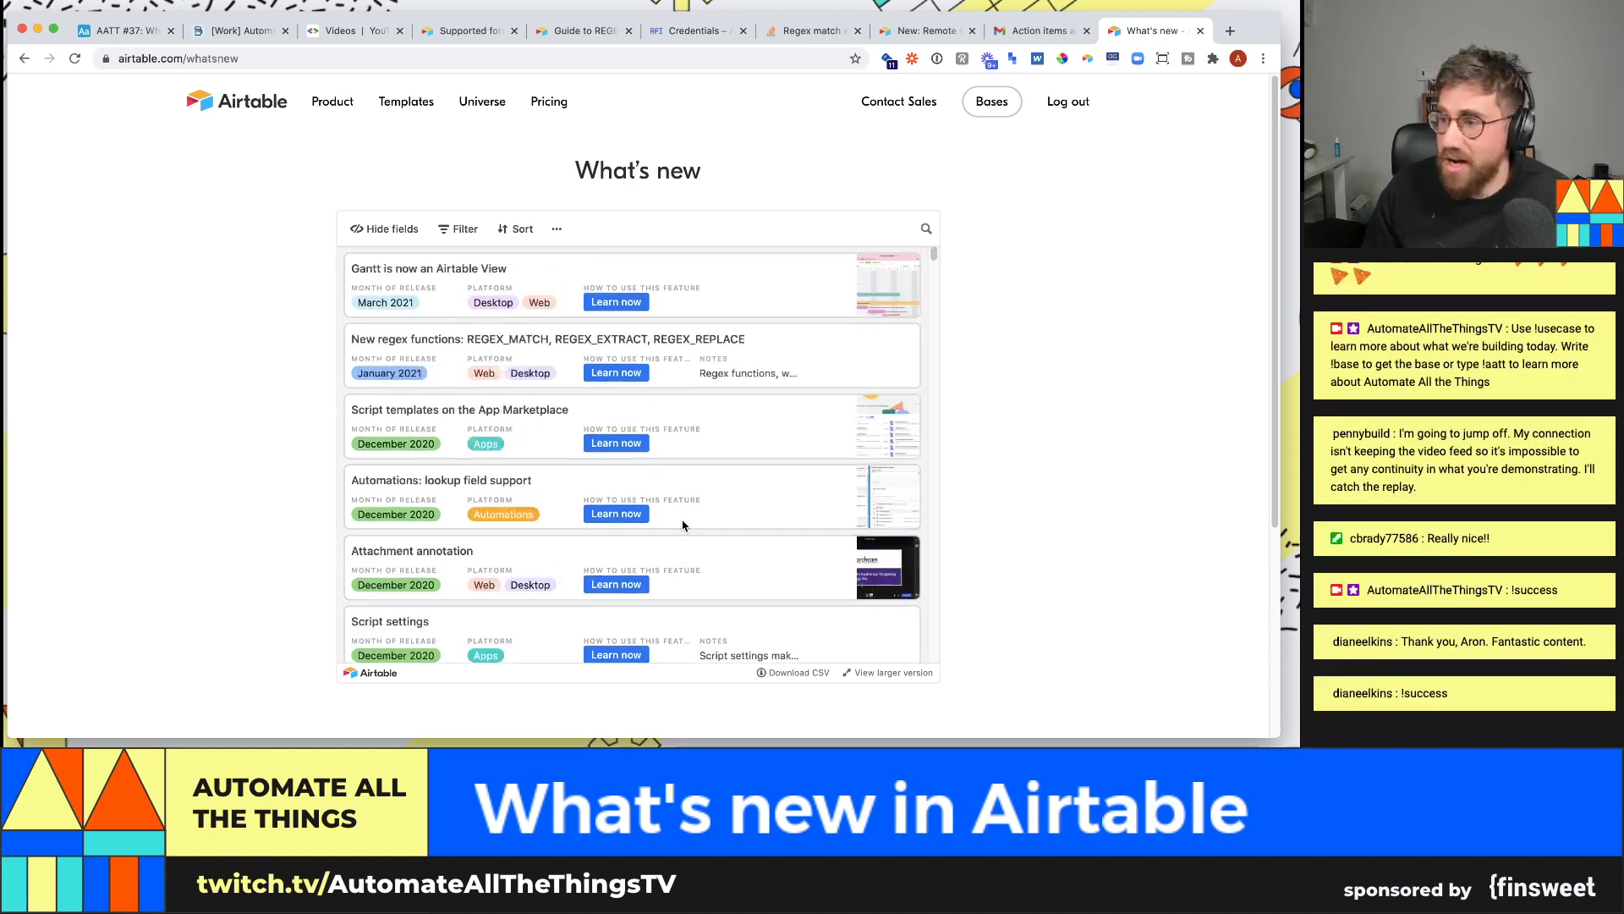